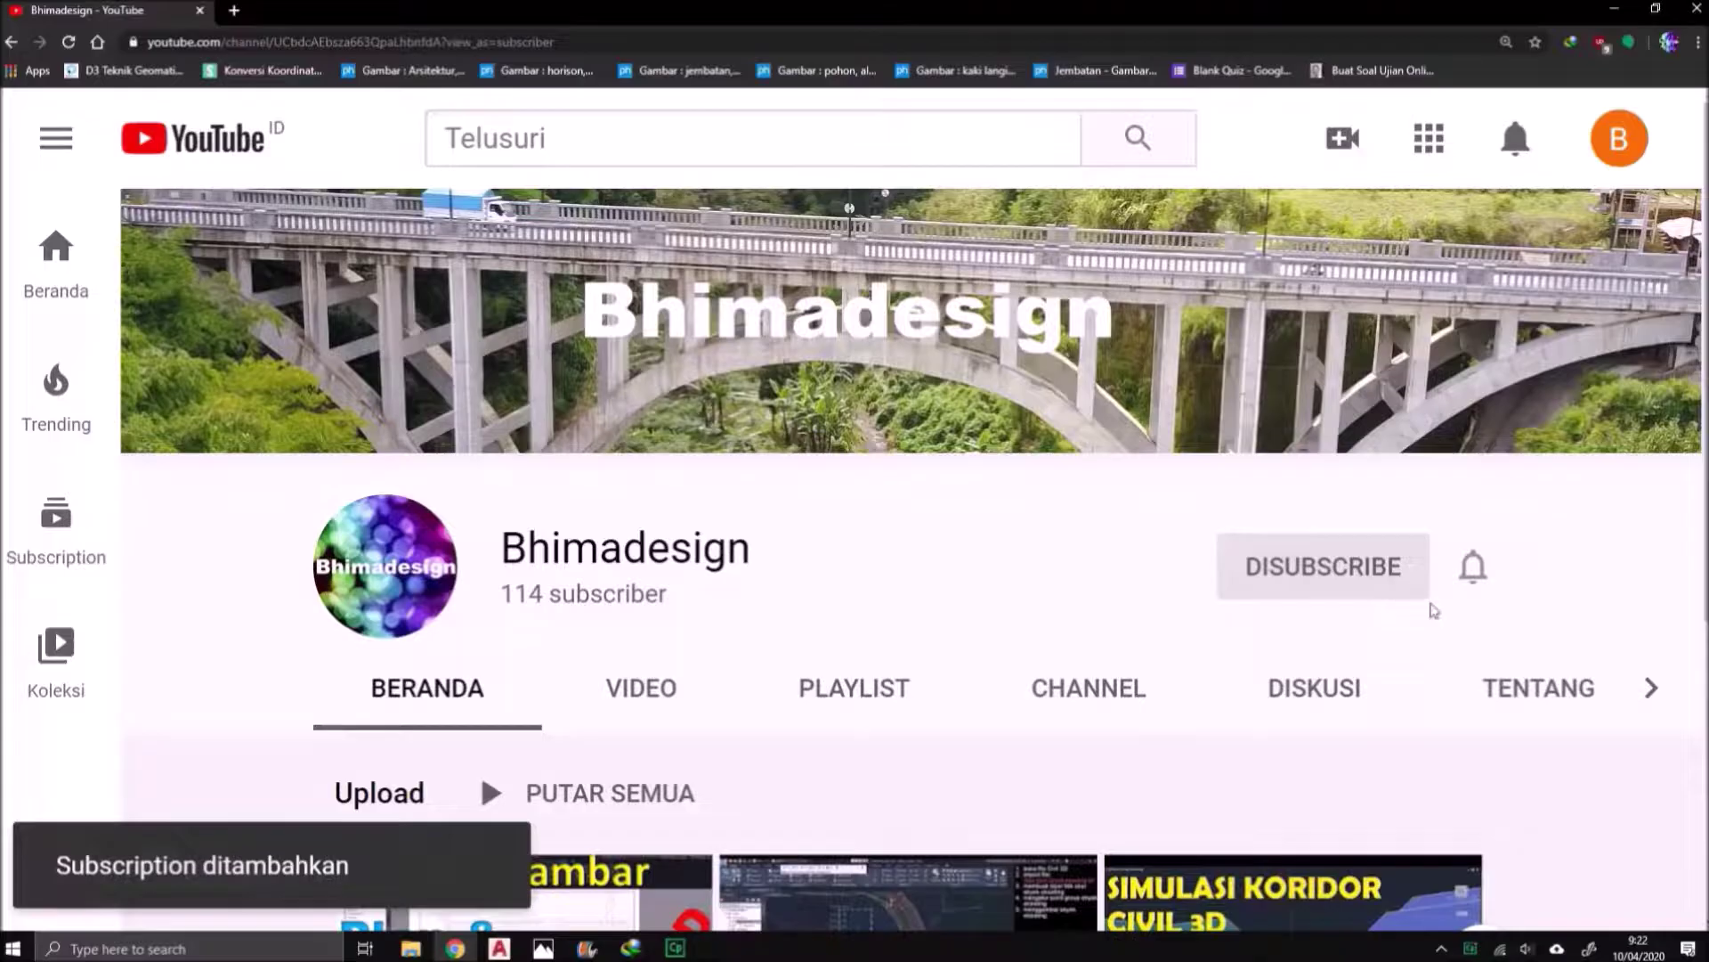
# - Turn on all notifications for the Bhimadesign channel
pyautogui.click(1472, 570)
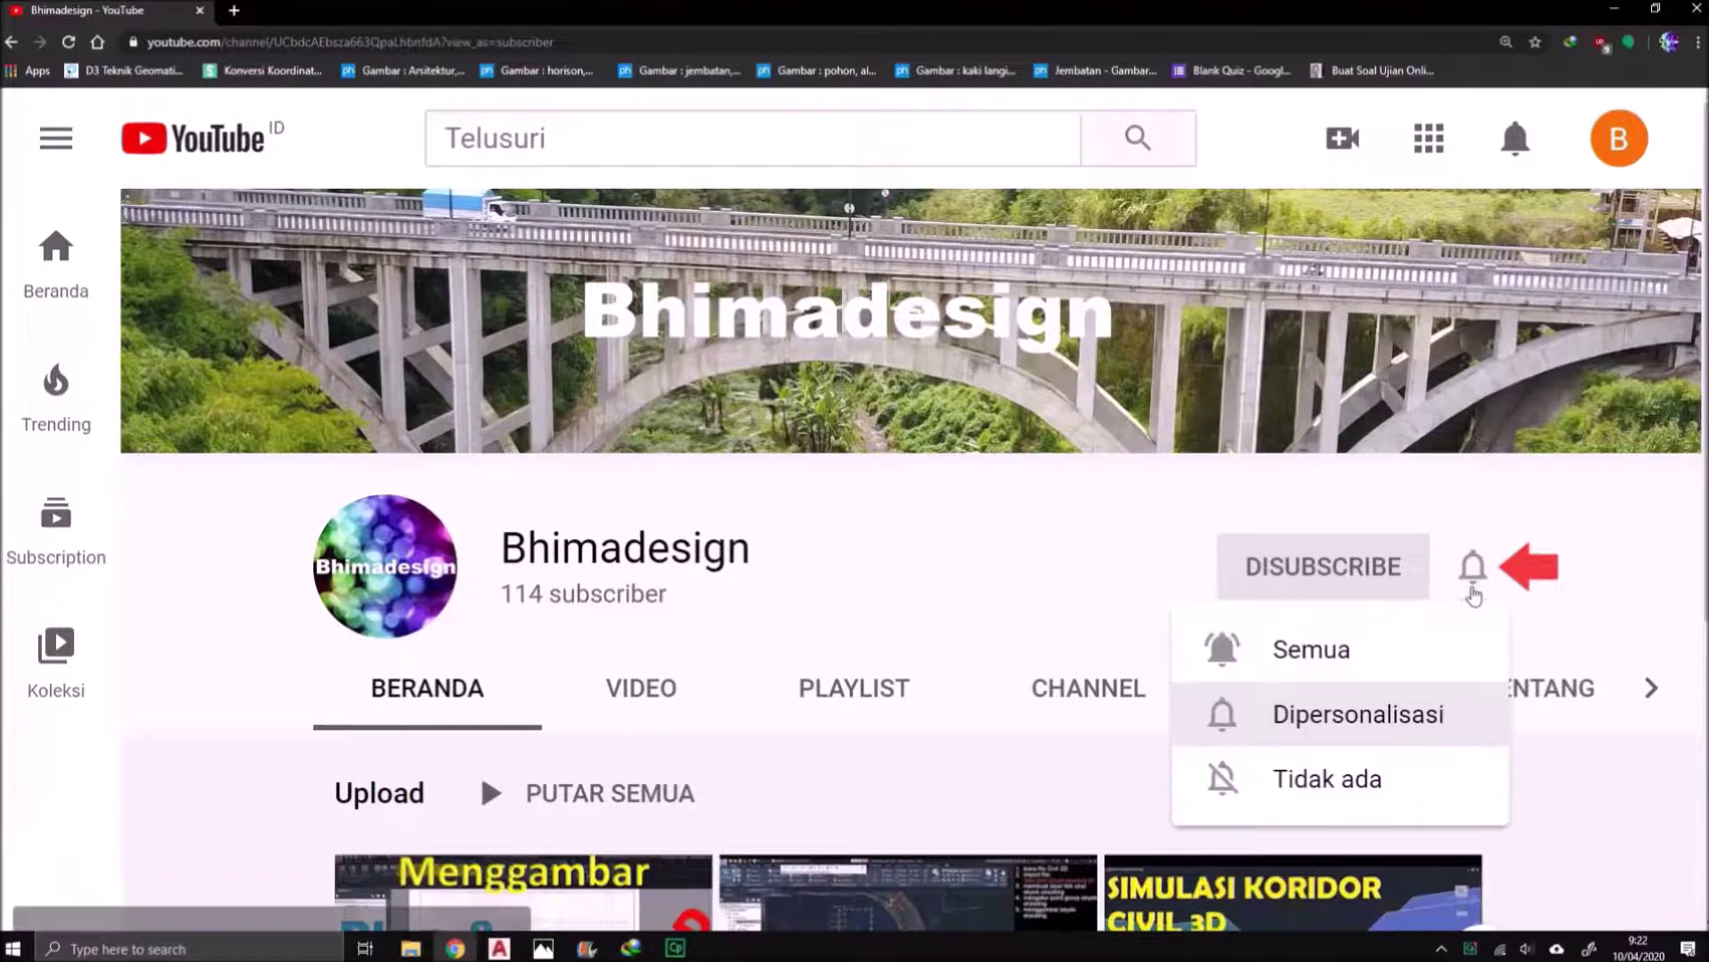
pyautogui.click(1394, 669)
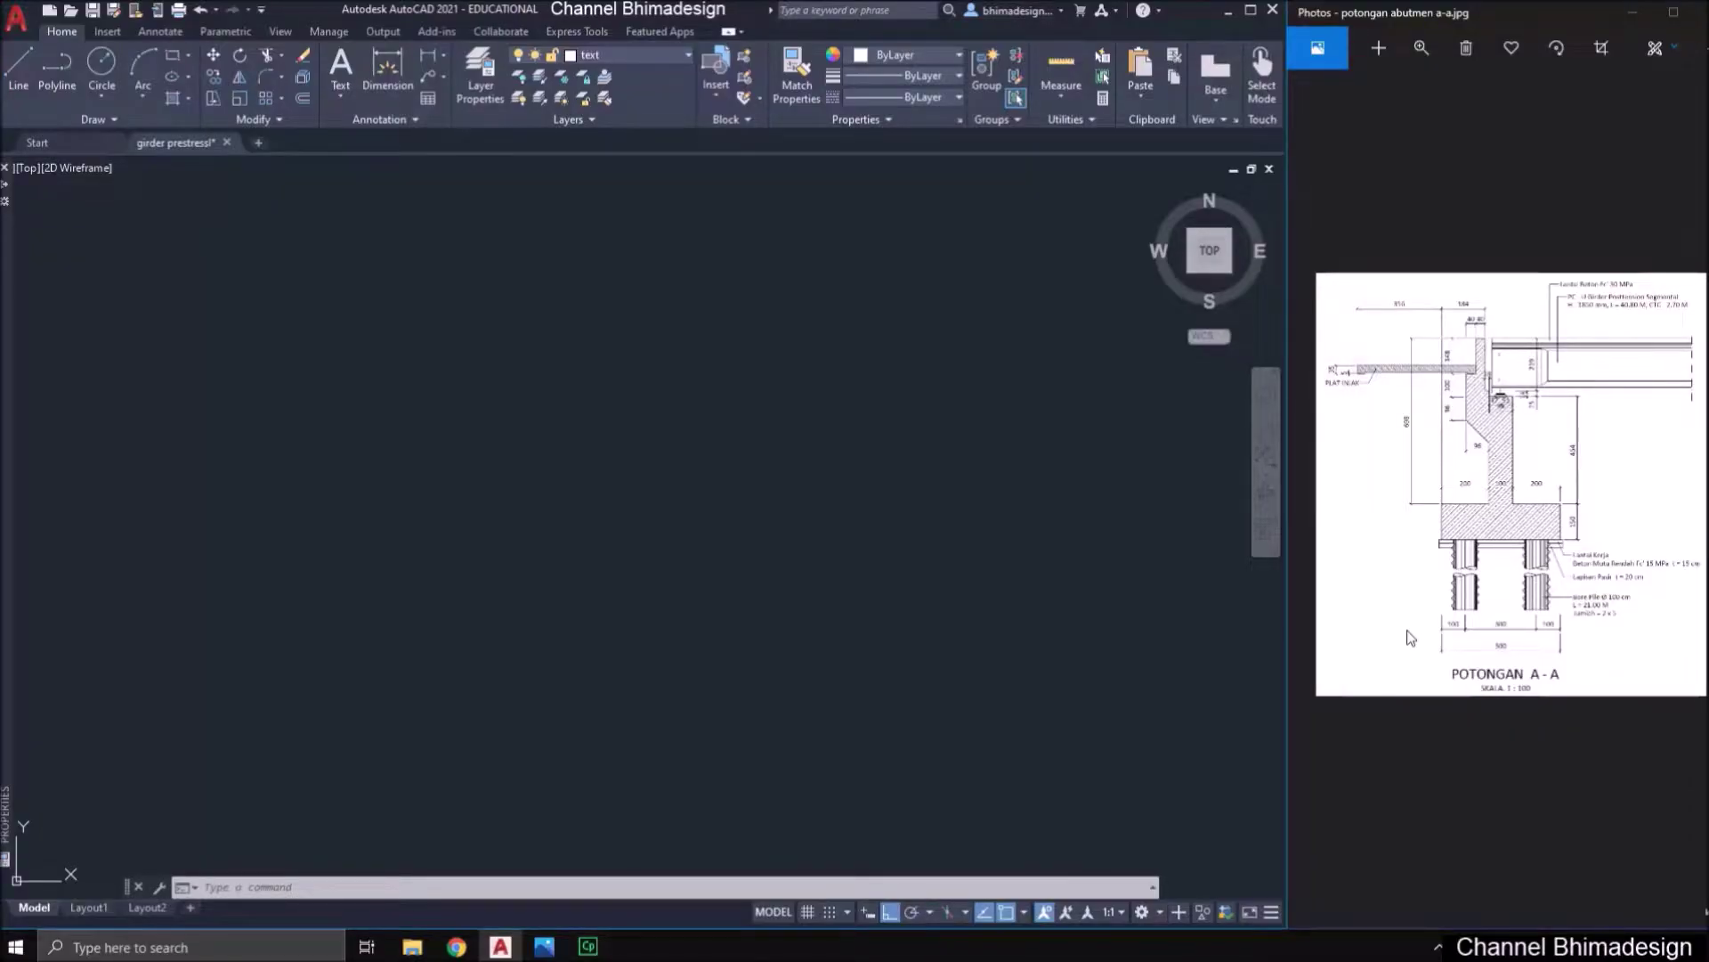
# - Switch to AutoCAD and examine the bore pile layout plan, the bore pile detail and the railing elevations in the girder prestress drawing
pyautogui.click(830, 489)
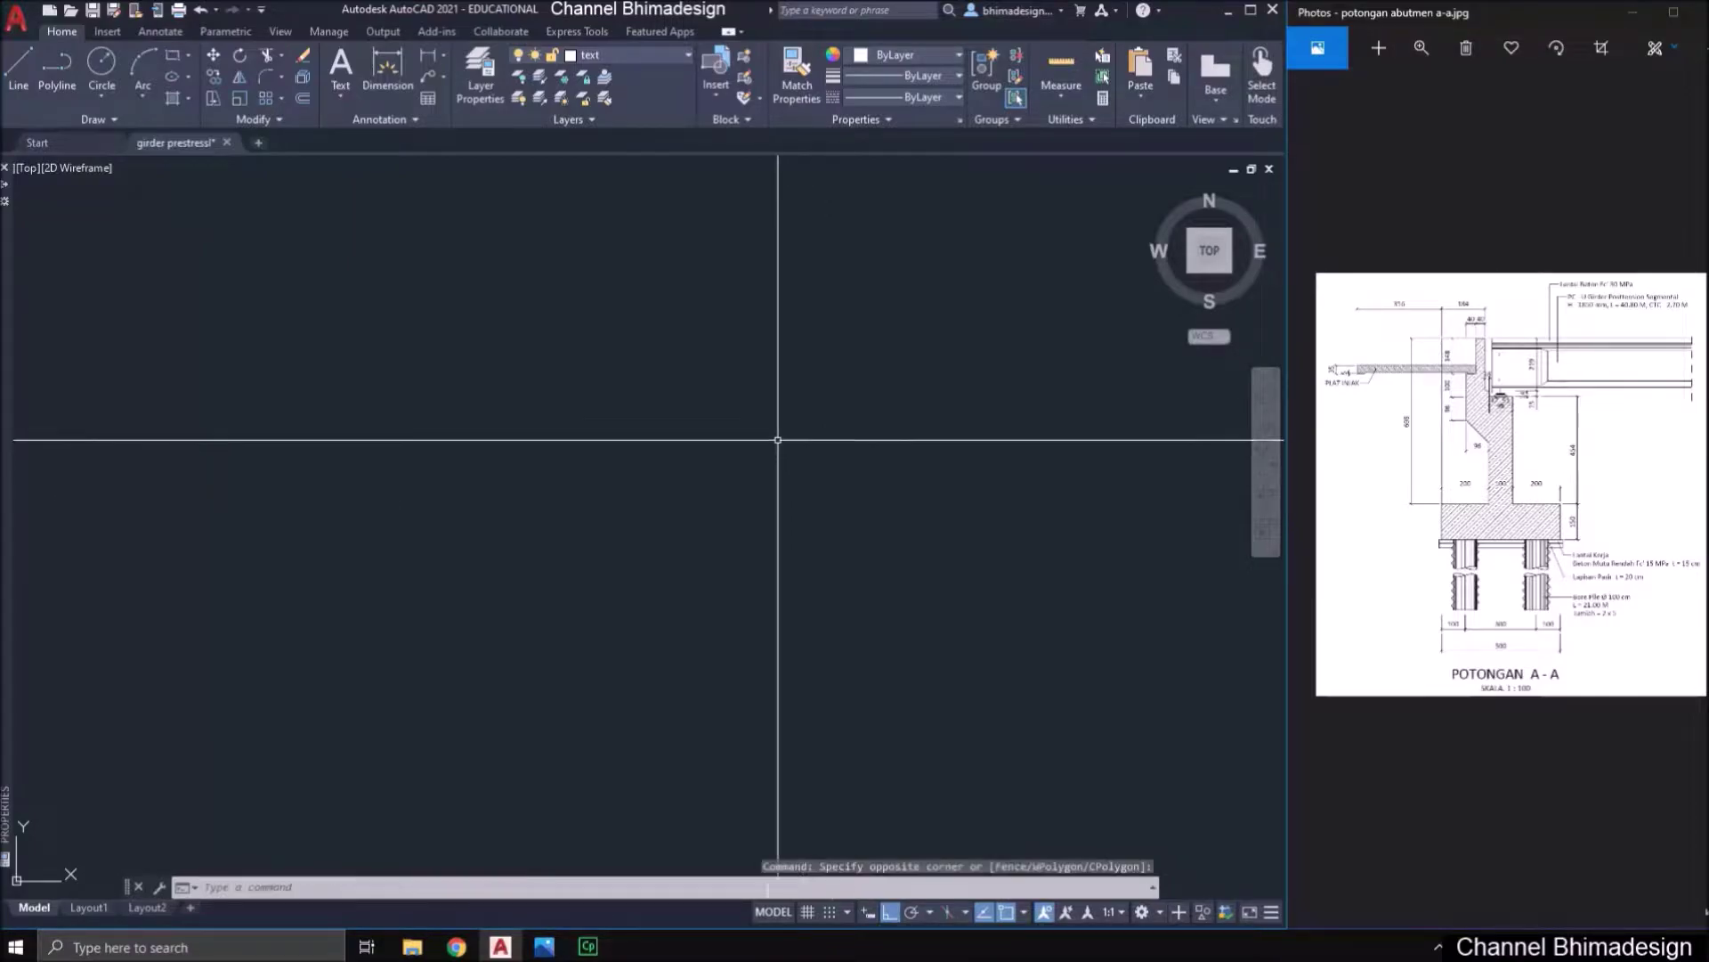
pyautogui.scroll(-3, 582, 342)
pyautogui.moveTo(1024, 626); pyautogui.dragTo(828, 454, button='middle')
pyautogui.scroll(2, 1007, 473)
pyautogui.moveTo(1007, 473); pyautogui.dragTo(781, 437, button='middle')
pyautogui.scroll(2, 1005, 576)
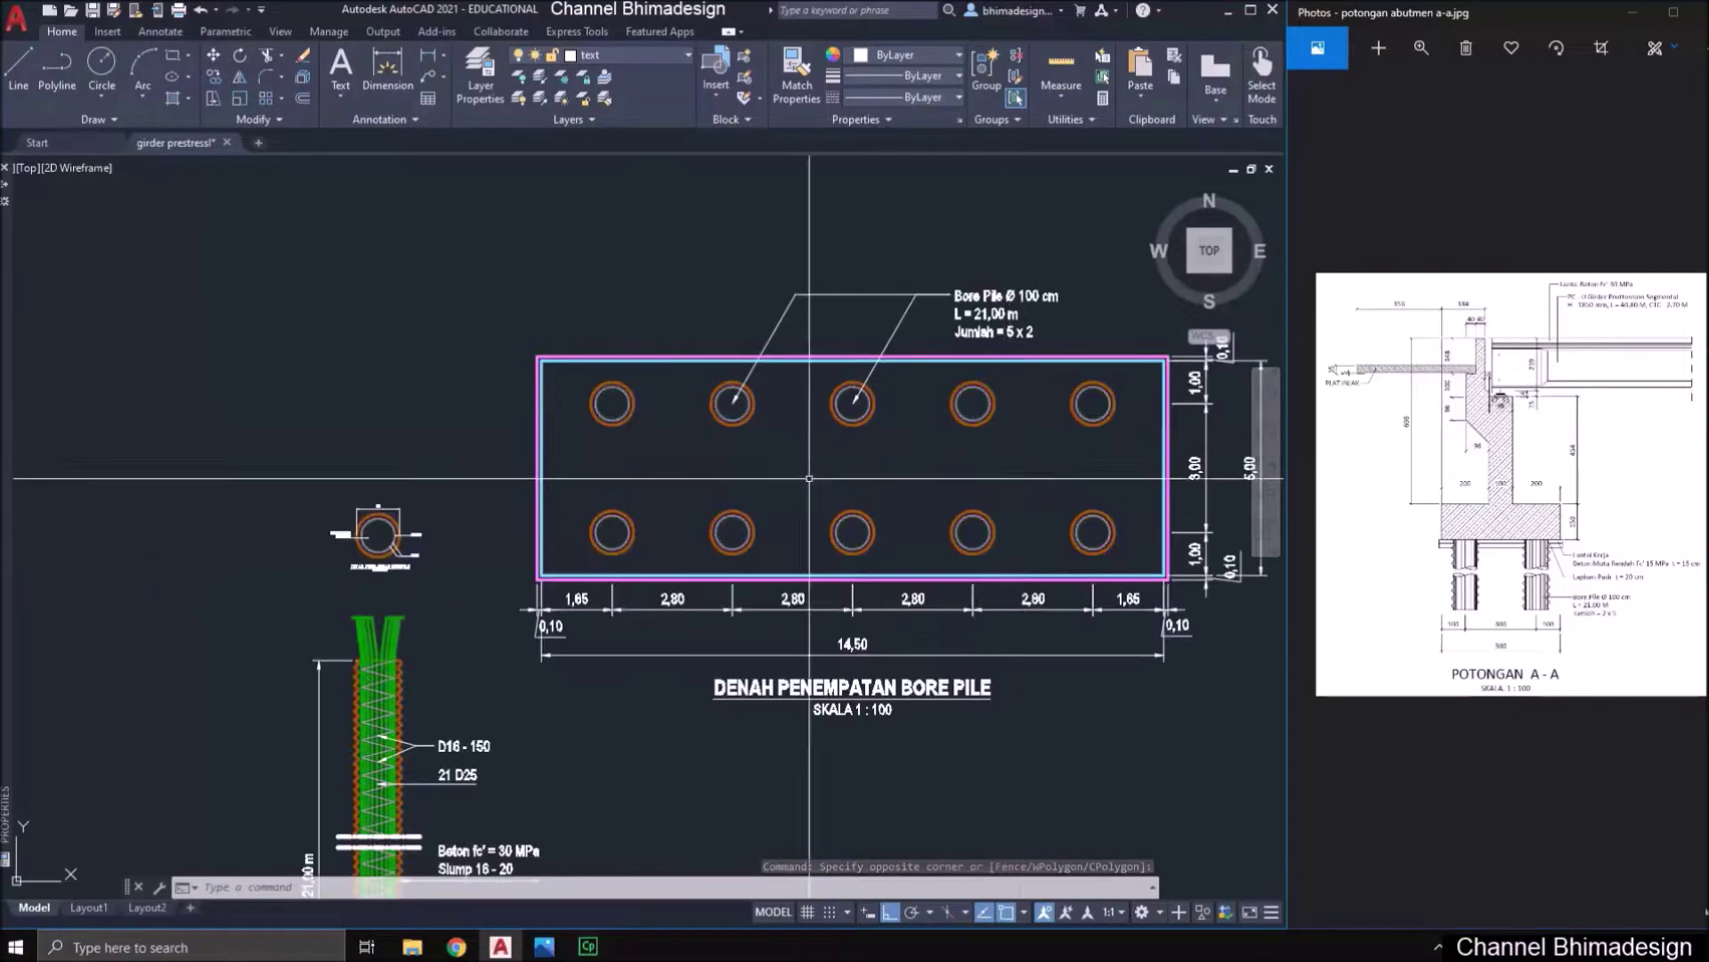
pyautogui.moveTo(409, 616); pyautogui.dragTo(575, 591, button='middle')
pyautogui.moveTo(562, 648); pyautogui.dragTo(670, 416, button='middle')
pyautogui.moveTo(401, 514); pyautogui.dragTo(993, 658, button='middle')
pyautogui.scroll(2, 473, 516)
pyautogui.moveTo(473, 515); pyautogui.dragTo(659, 573, button='middle')
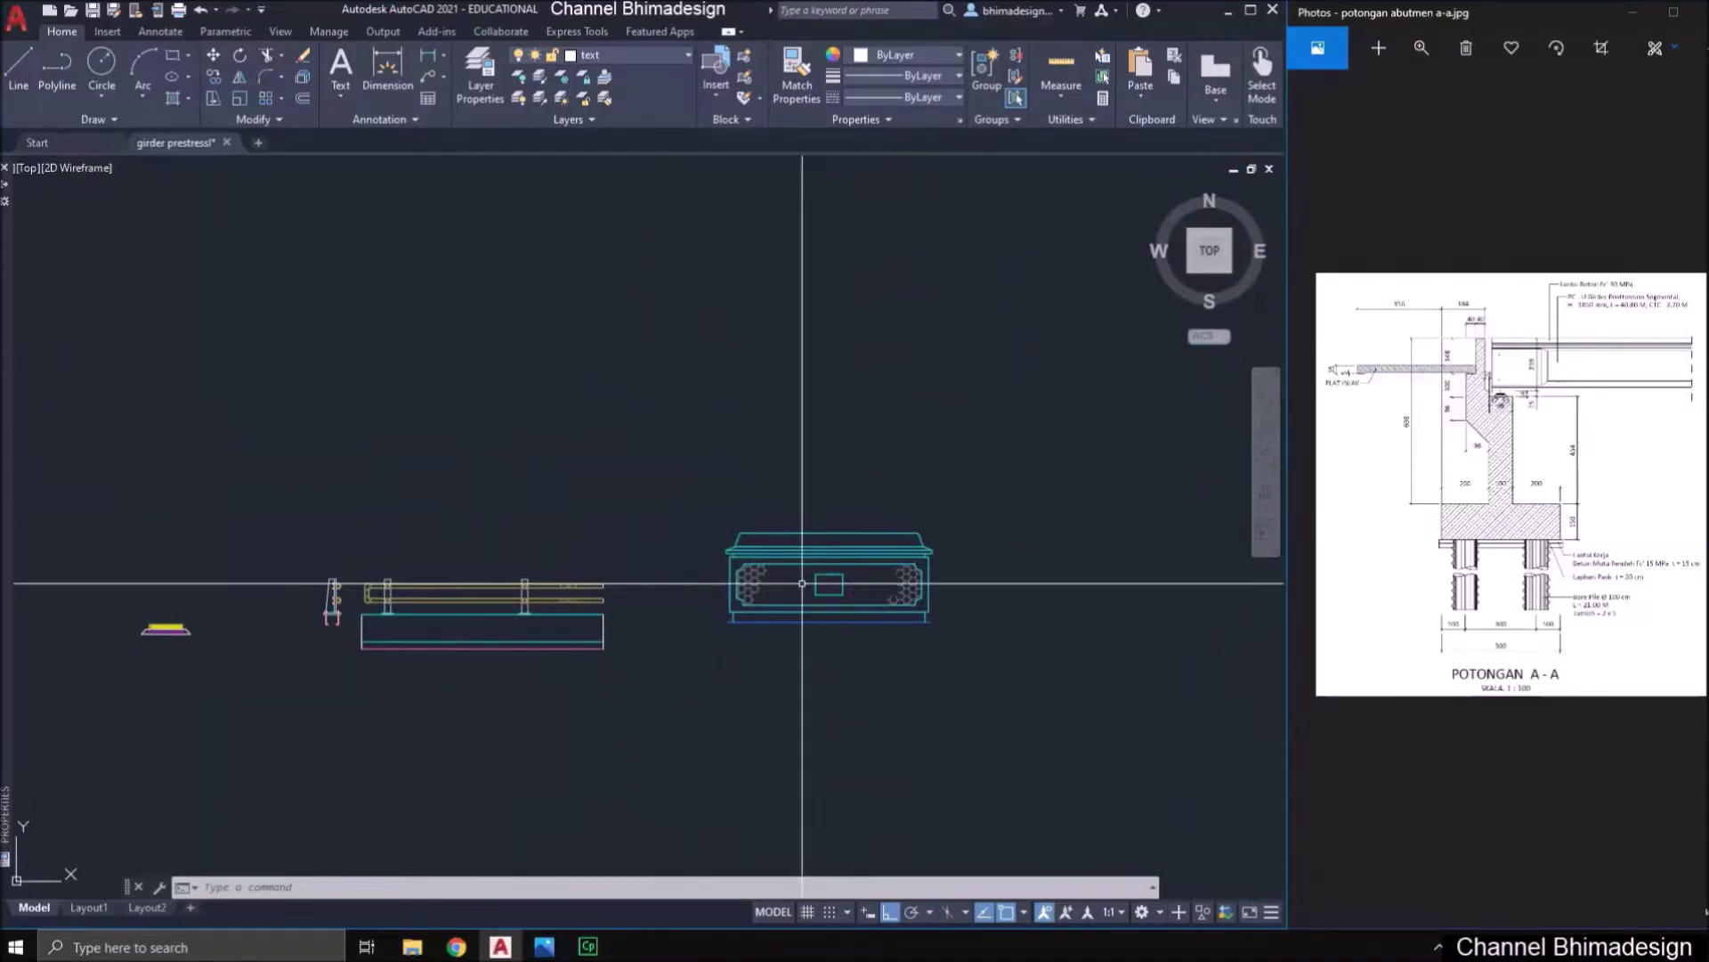
pyautogui.moveTo(459, 649); pyautogui.dragTo(721, 641, button='middle')
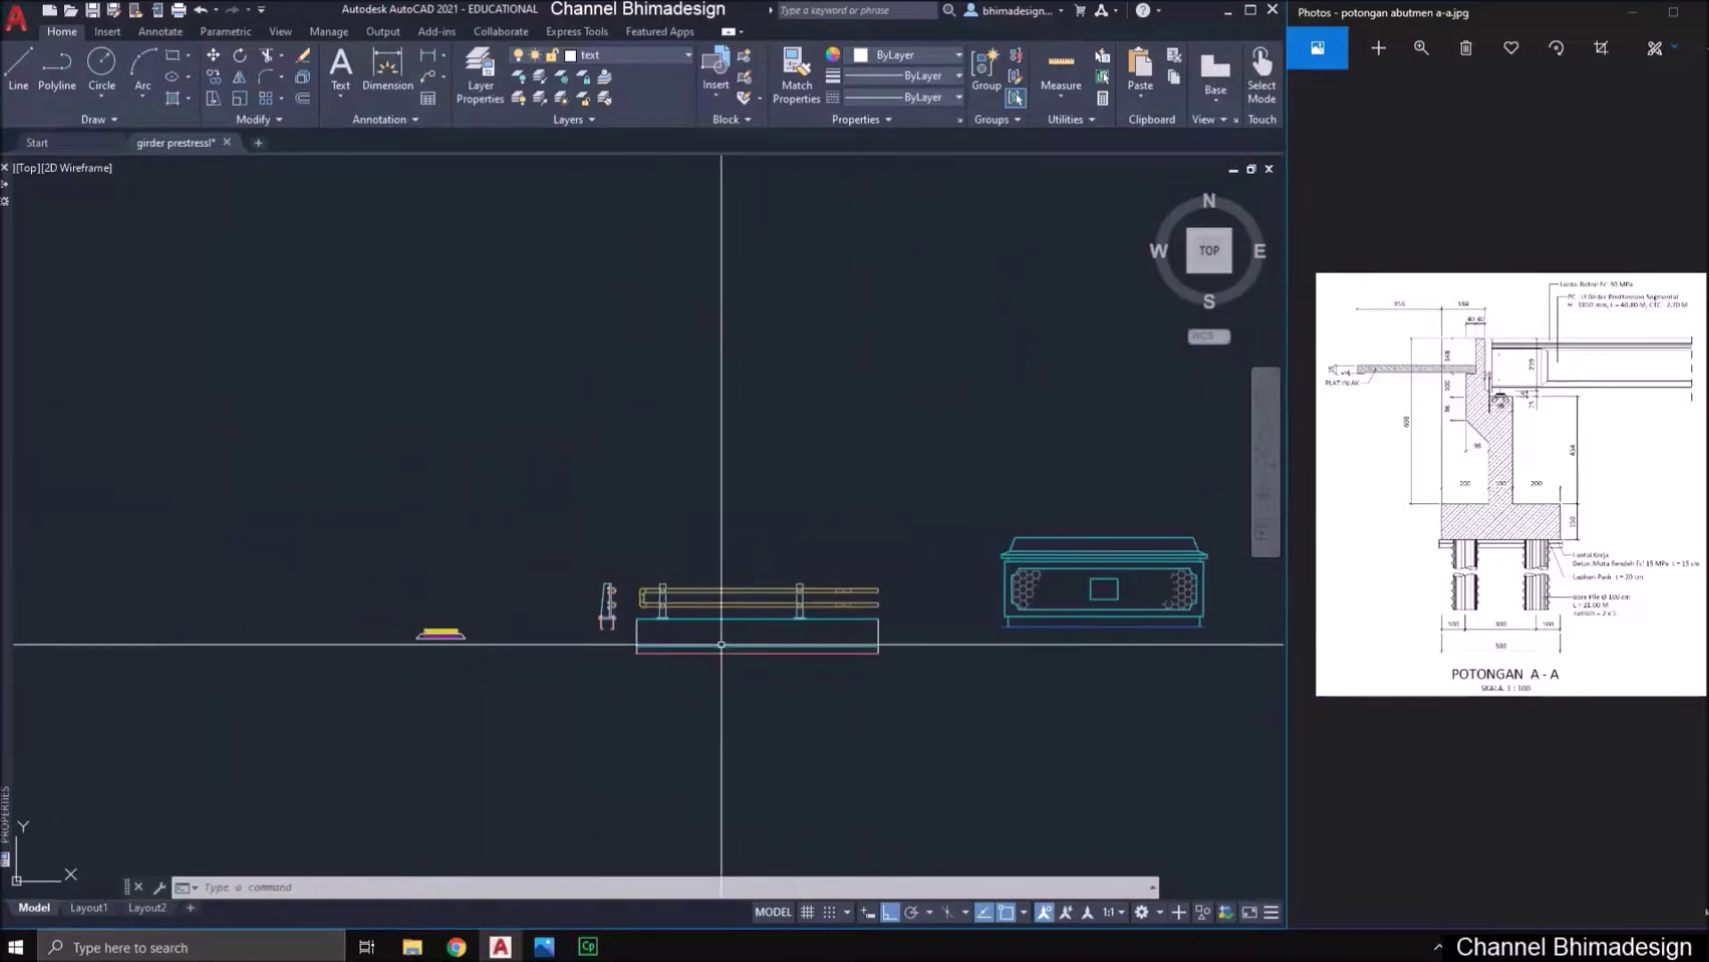
pyautogui.scroll(2, 709, 624)
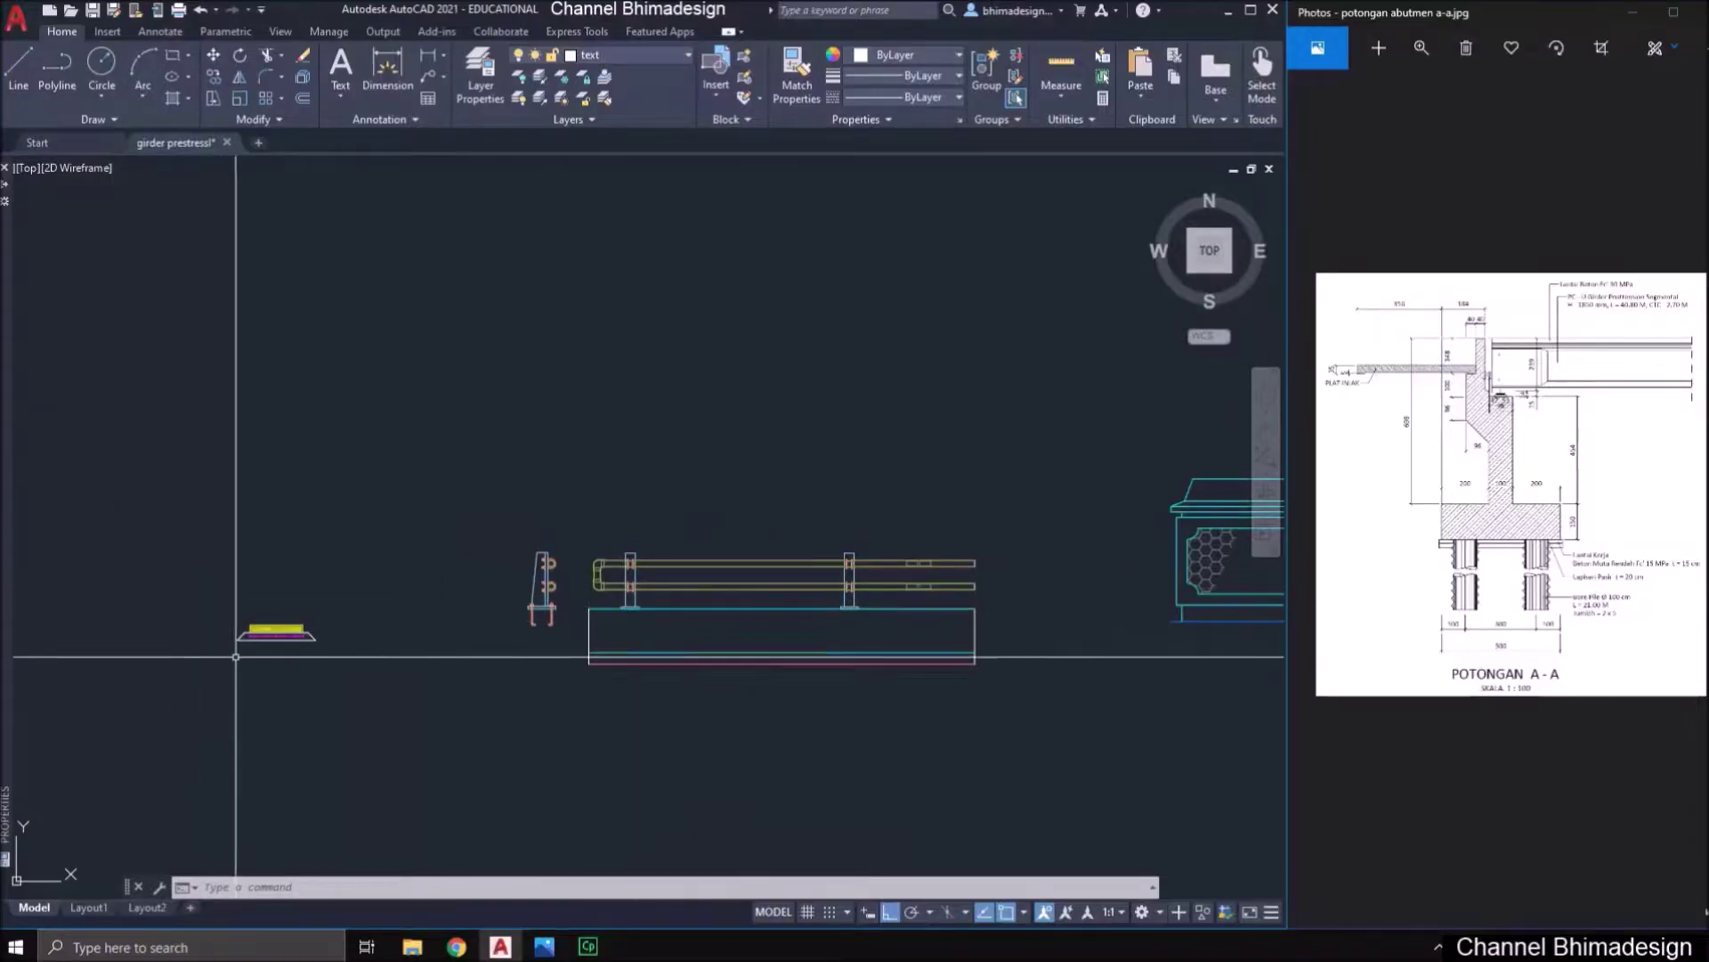
pyautogui.scroll(-2, 374, 606)
pyautogui.scroll(-2, 336, 561)
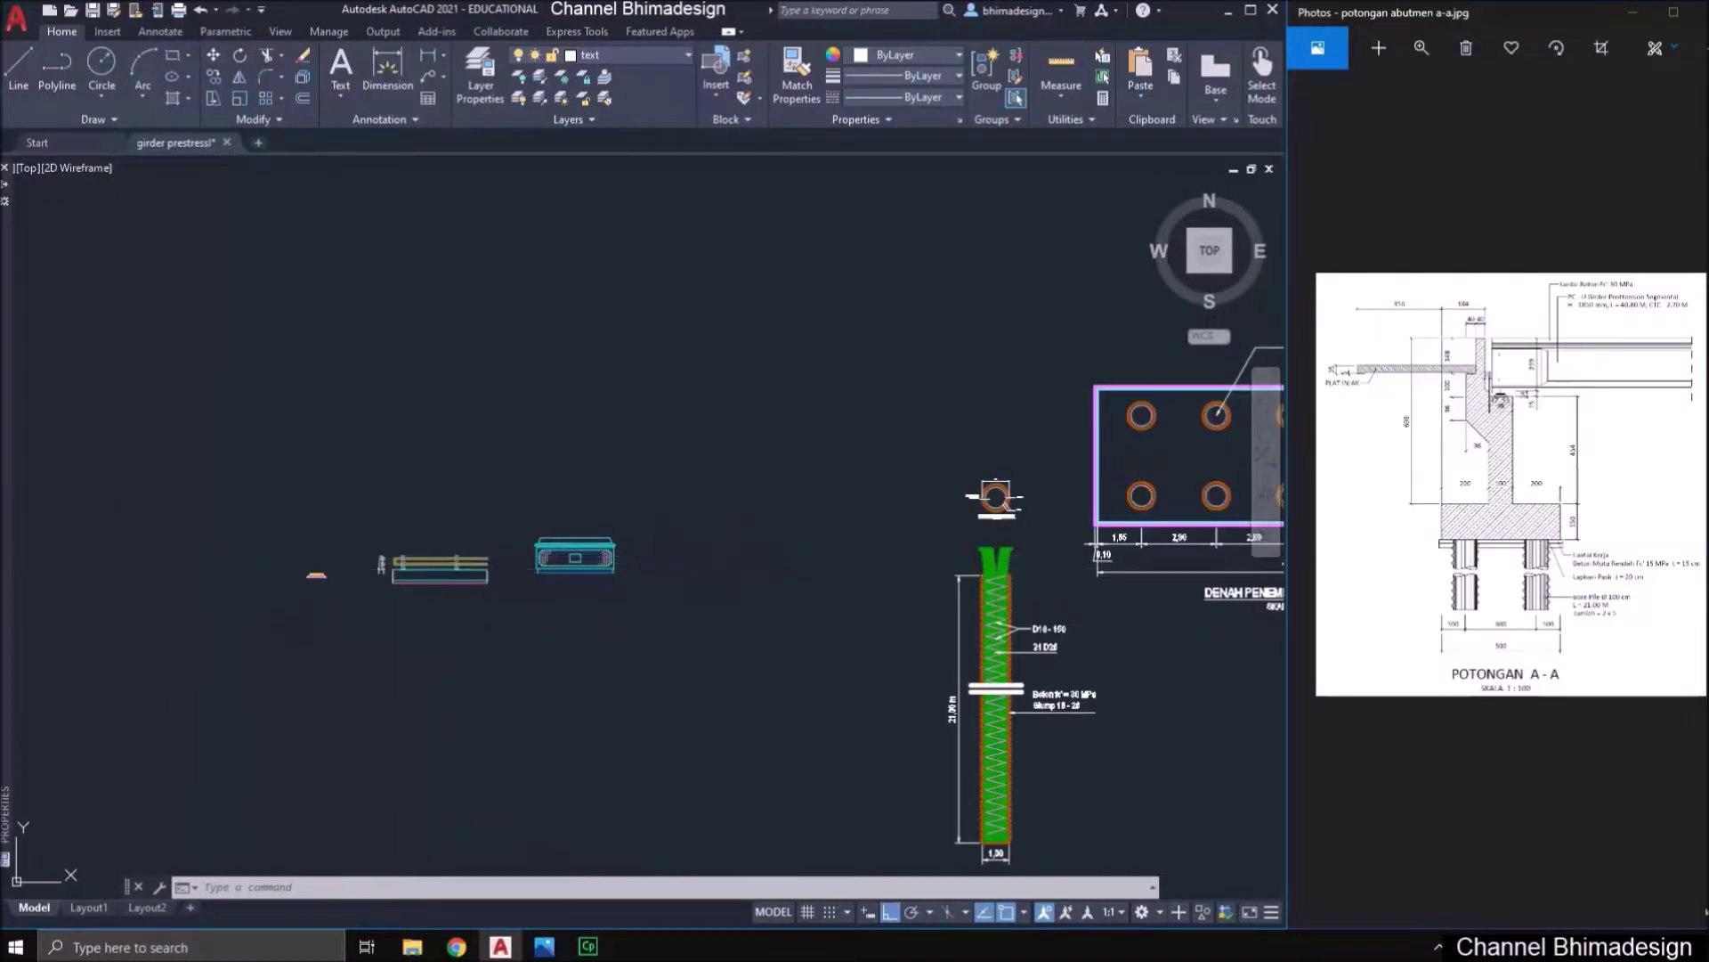
# - Examine the girder elevation together with its cross-sections POTONGAN 1 and POTONGAN 2
pyautogui.moveTo(1078, 560); pyautogui.dragTo(593, 587, button='middle')
pyautogui.moveTo(890, 570); pyautogui.dragTo(235, 624, button='middle')
pyautogui.moveTo(603, 665); pyautogui.dragTo(385, 464, button='middle')
pyautogui.scroll(2, 561, 647)
pyautogui.scroll(4, 534, 635)
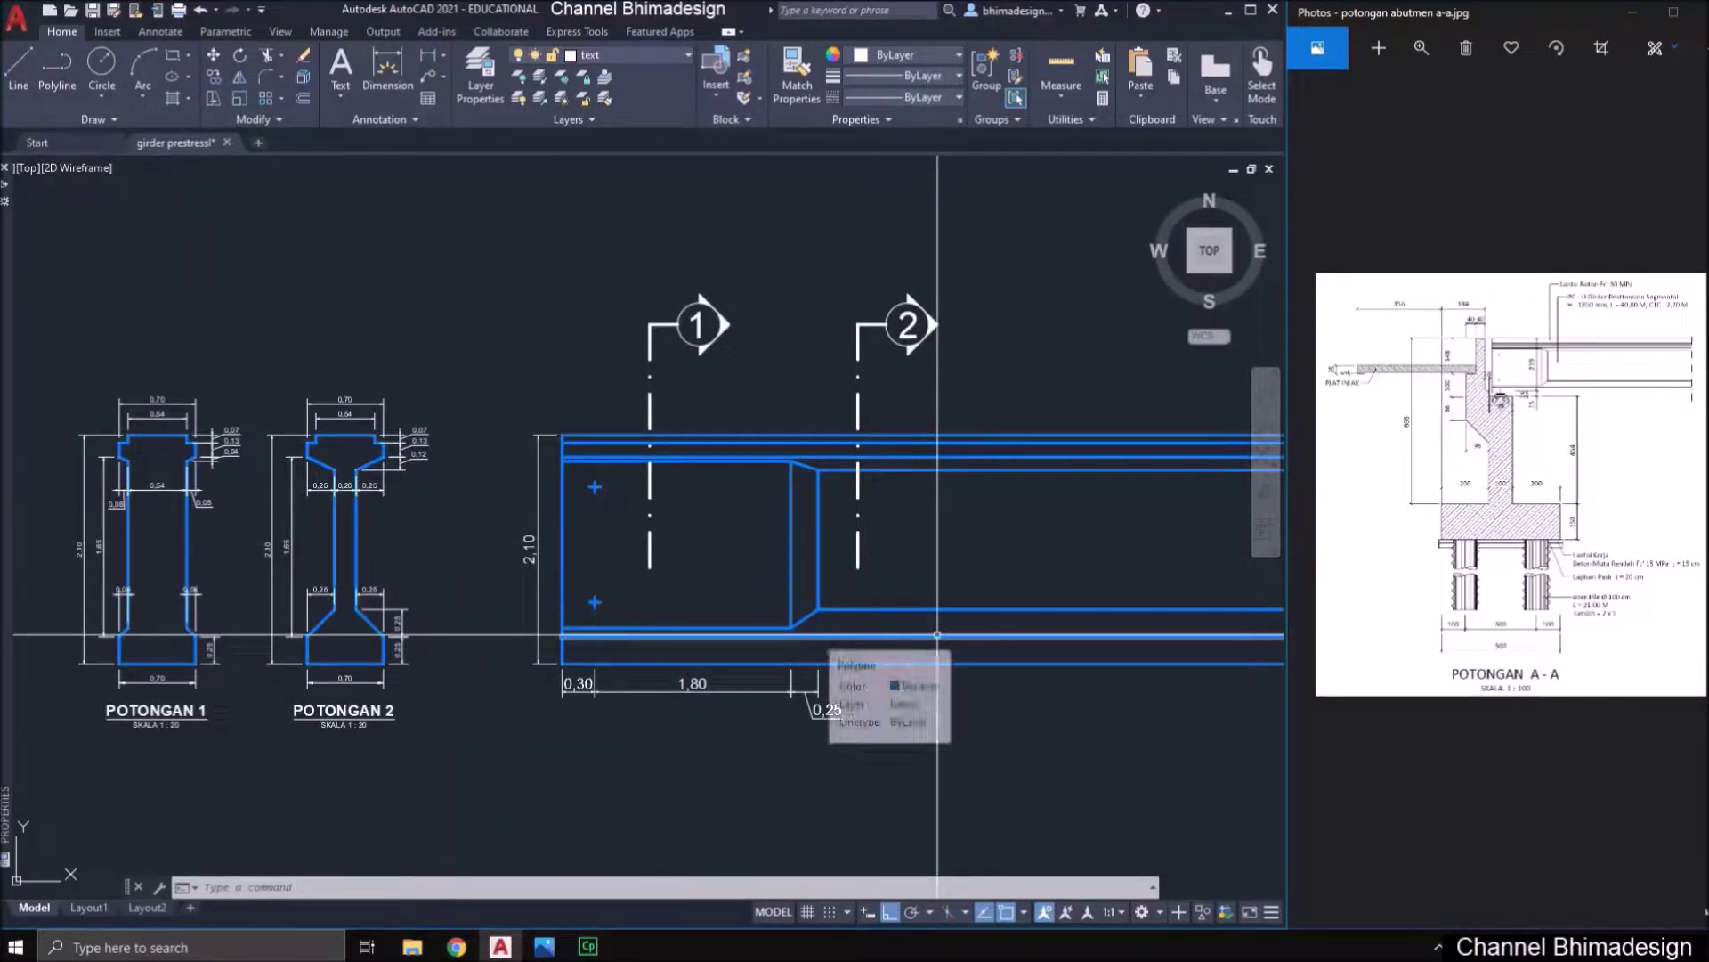
pyautogui.scroll(-2, 987, 590)
pyautogui.scroll(-4, 988, 590)
# - Copy the bore pile plan's outlines and piles, without dimensions or text, to the empty area above and left of the original
pyautogui.moveTo(591, 504); pyautogui.dragTo(1160, 653, button='middle')
pyautogui.moveTo(570, 469); pyautogui.dragTo(805, 633, button='middle')
pyautogui.moveTo(502, 467)
pyautogui.mouseDown(button='middle')
pyautogui.moveTo(798, 682)
pyautogui.moveTo(1026, 752)
pyautogui.moveTo(285, 313)
pyautogui.mouseUp(button='middle')
pyautogui.moveTo(690, 378); pyautogui.dragTo(611, 486, button='middle')
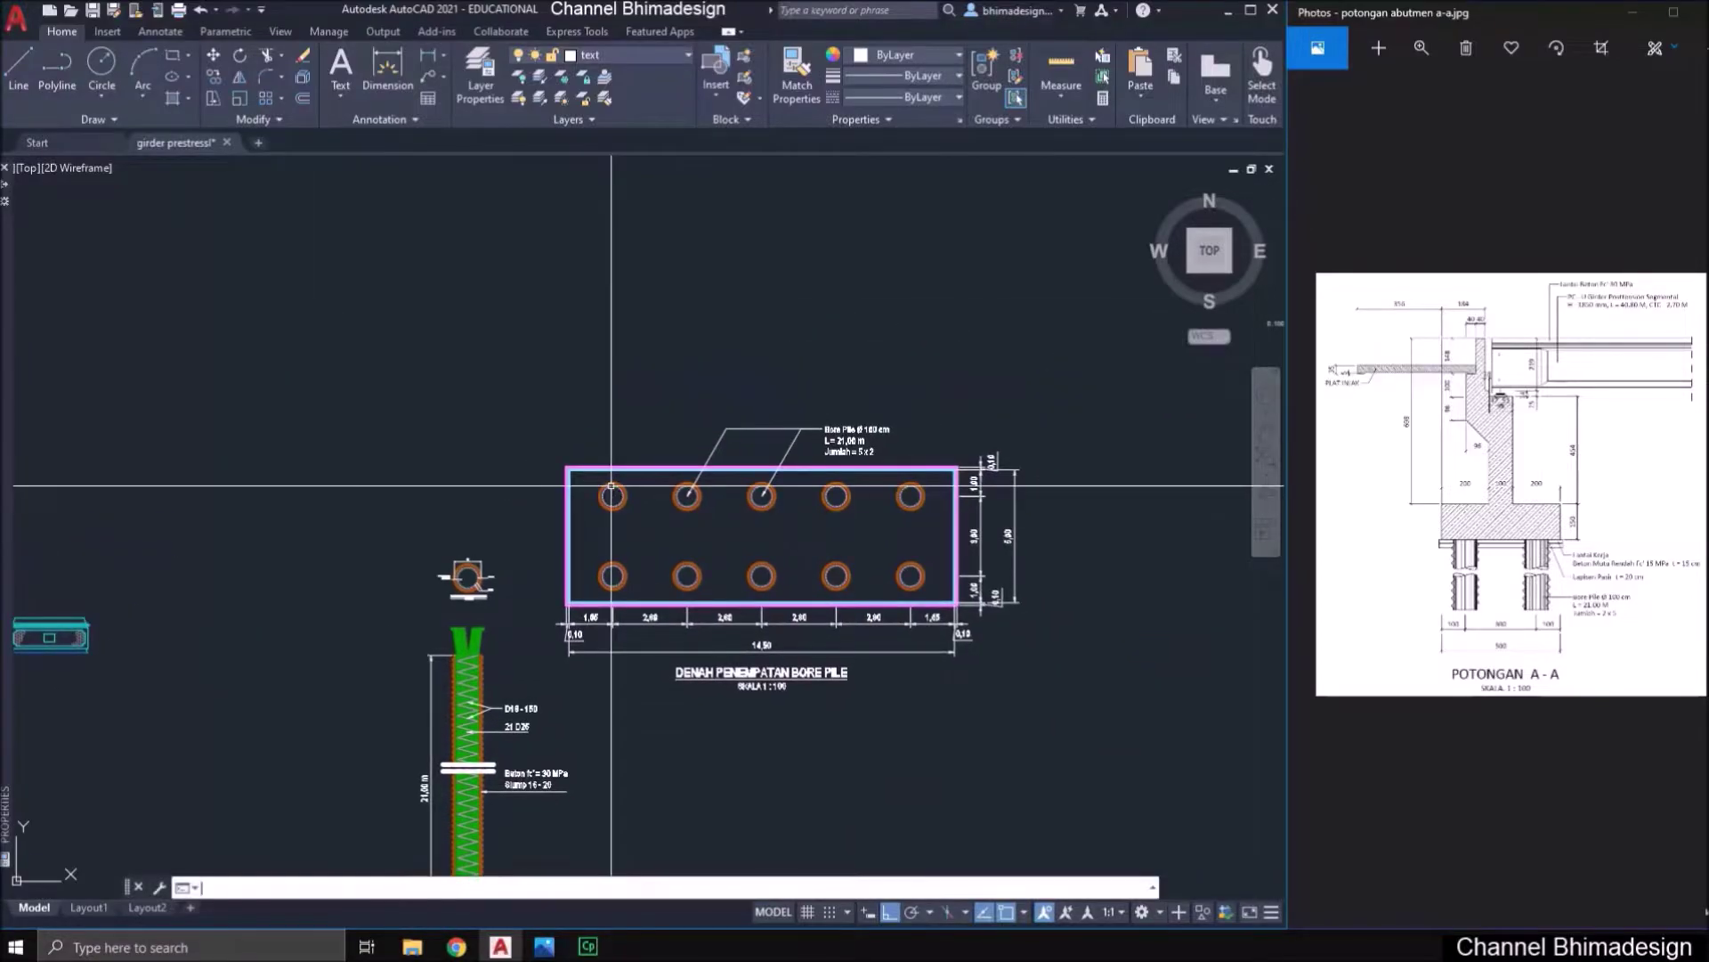
pyautogui.write('o')
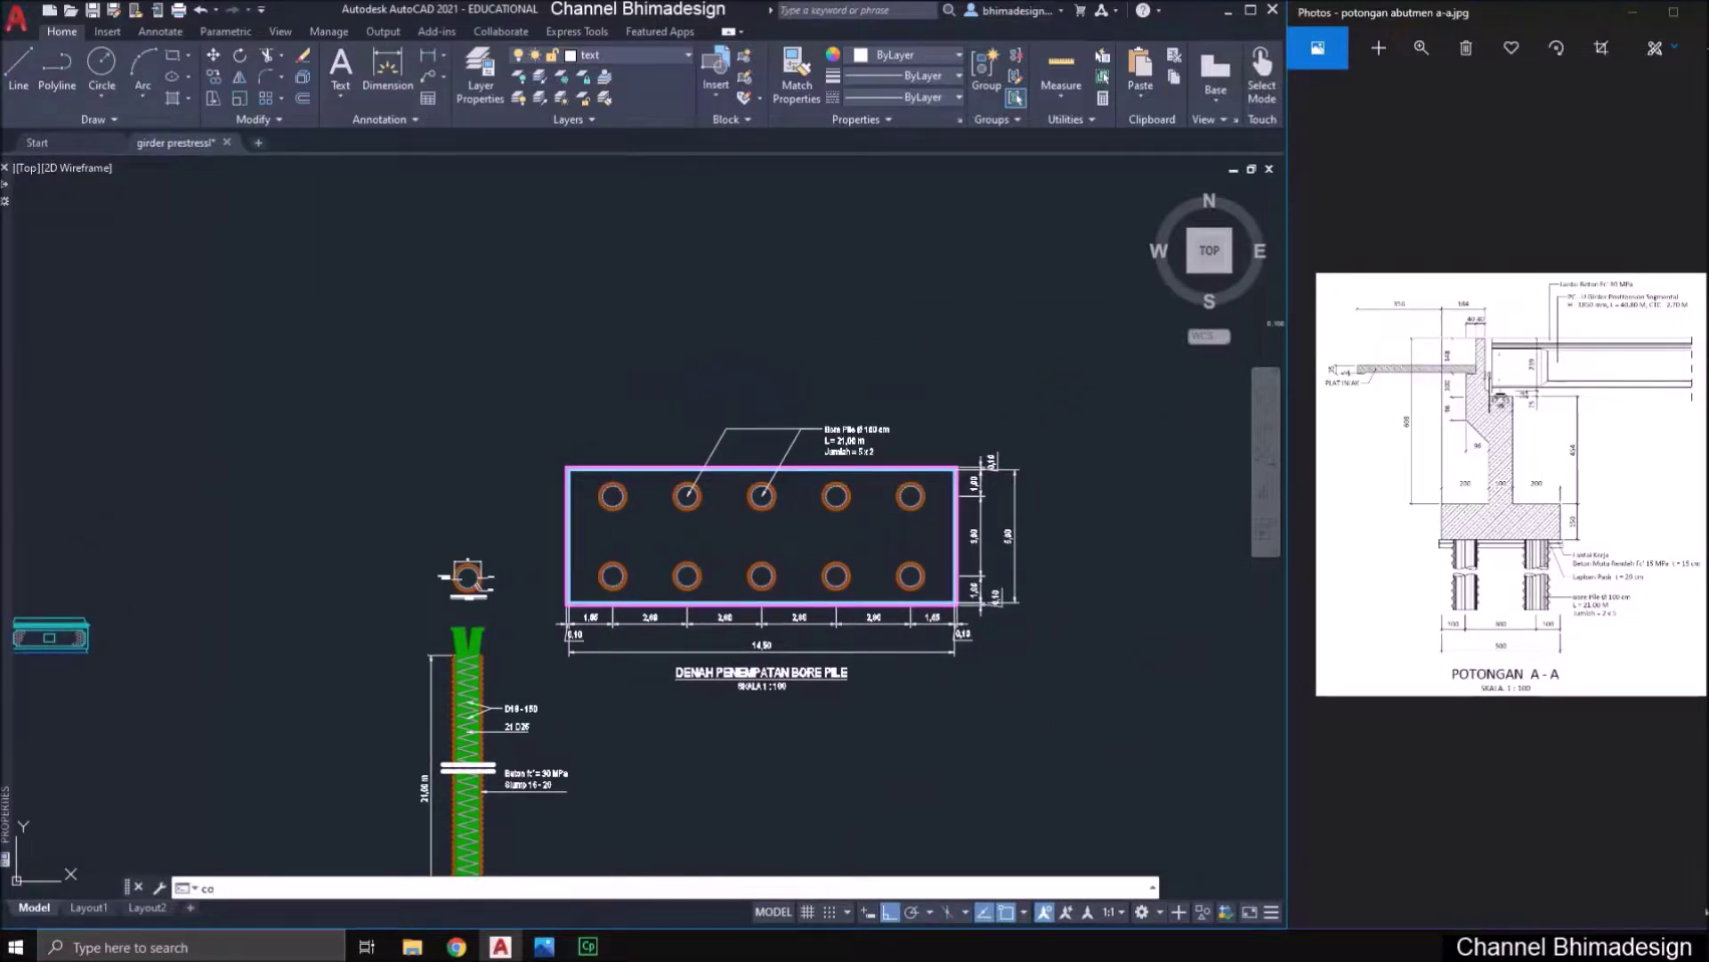
pyautogui.press('Return')
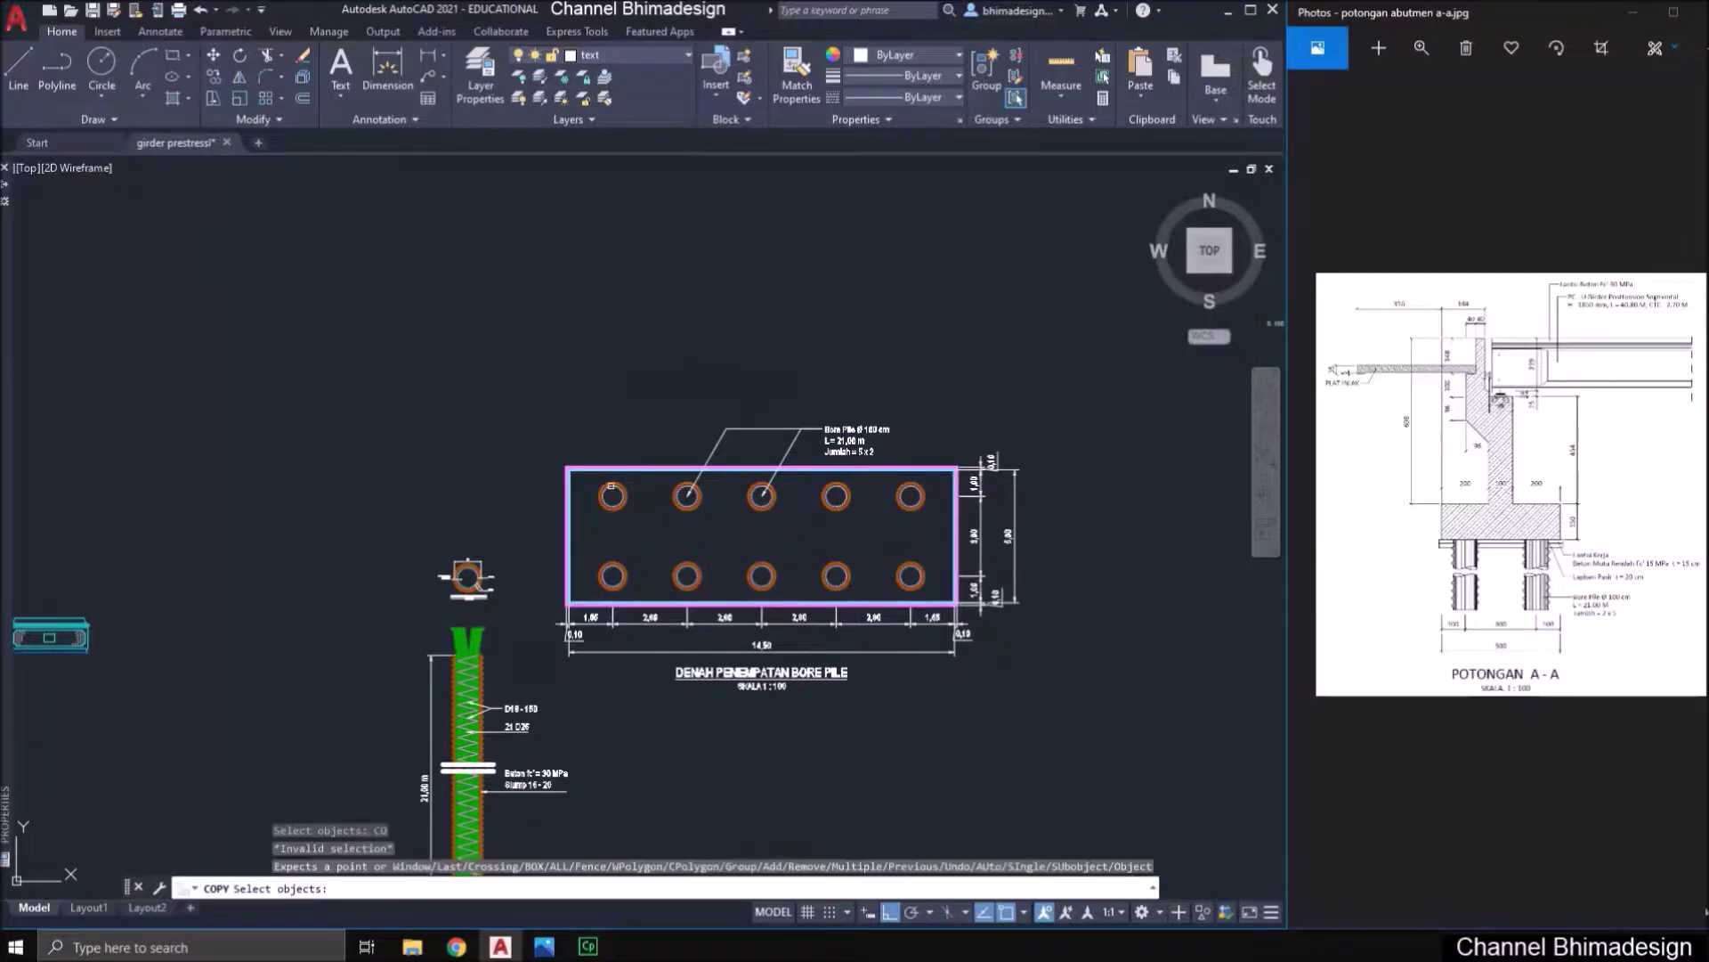
pyautogui.click(559, 457)
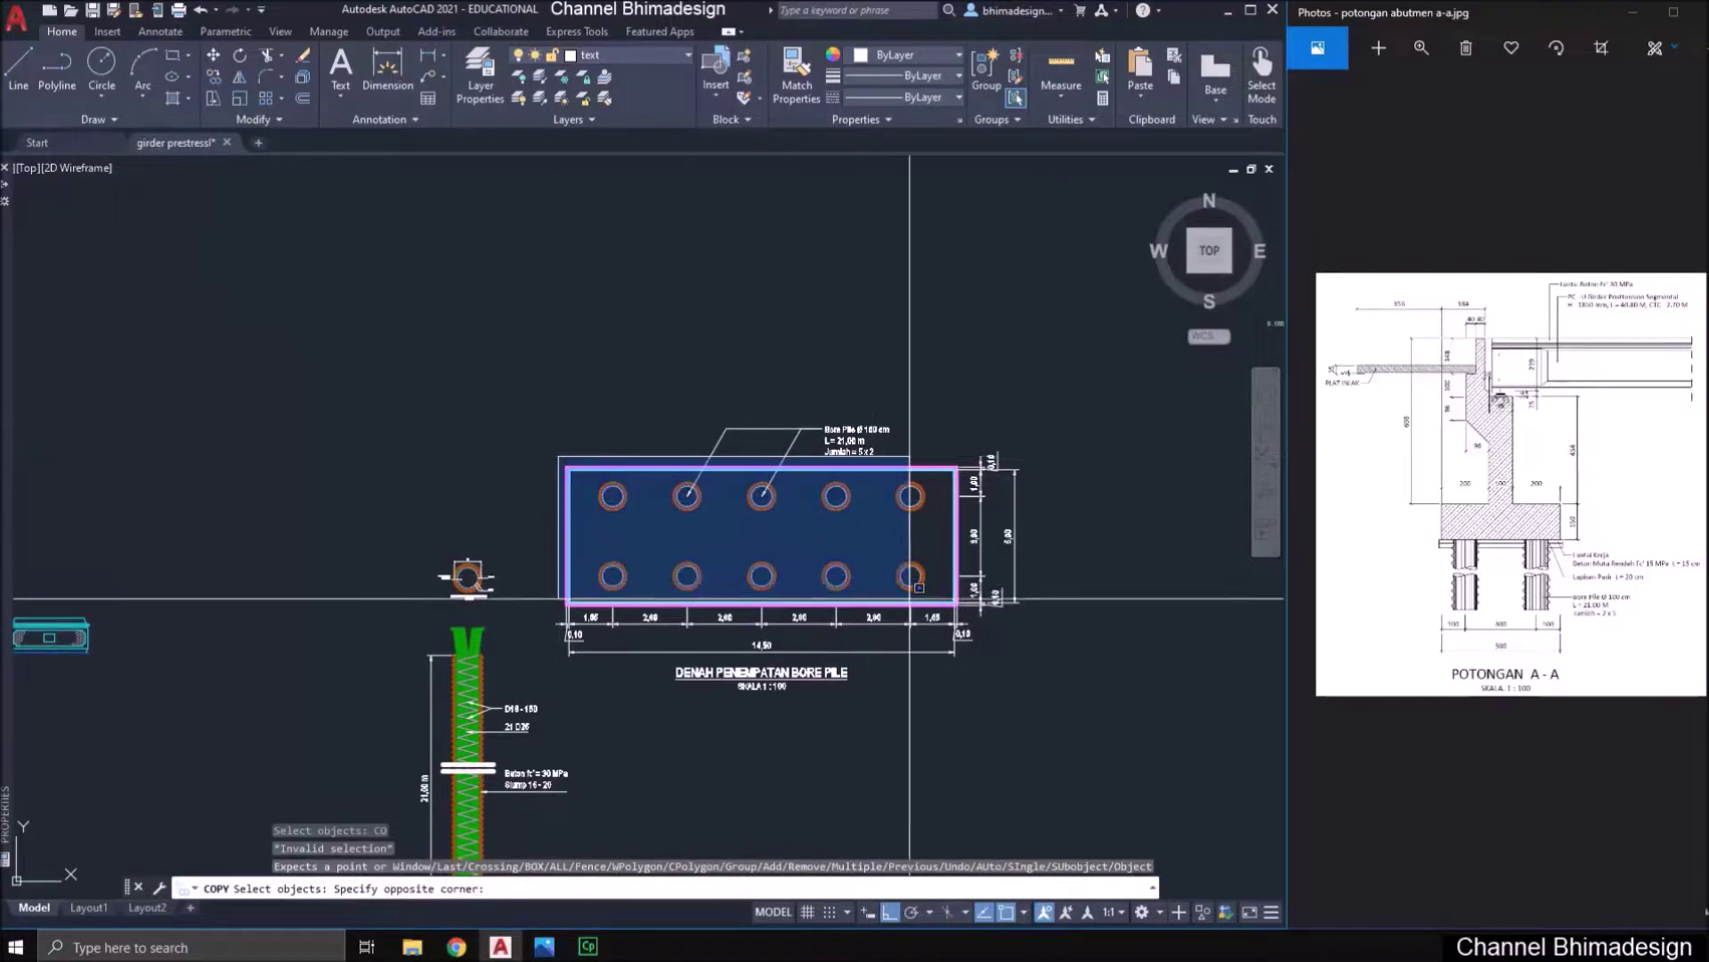
pyautogui.click(961, 613)
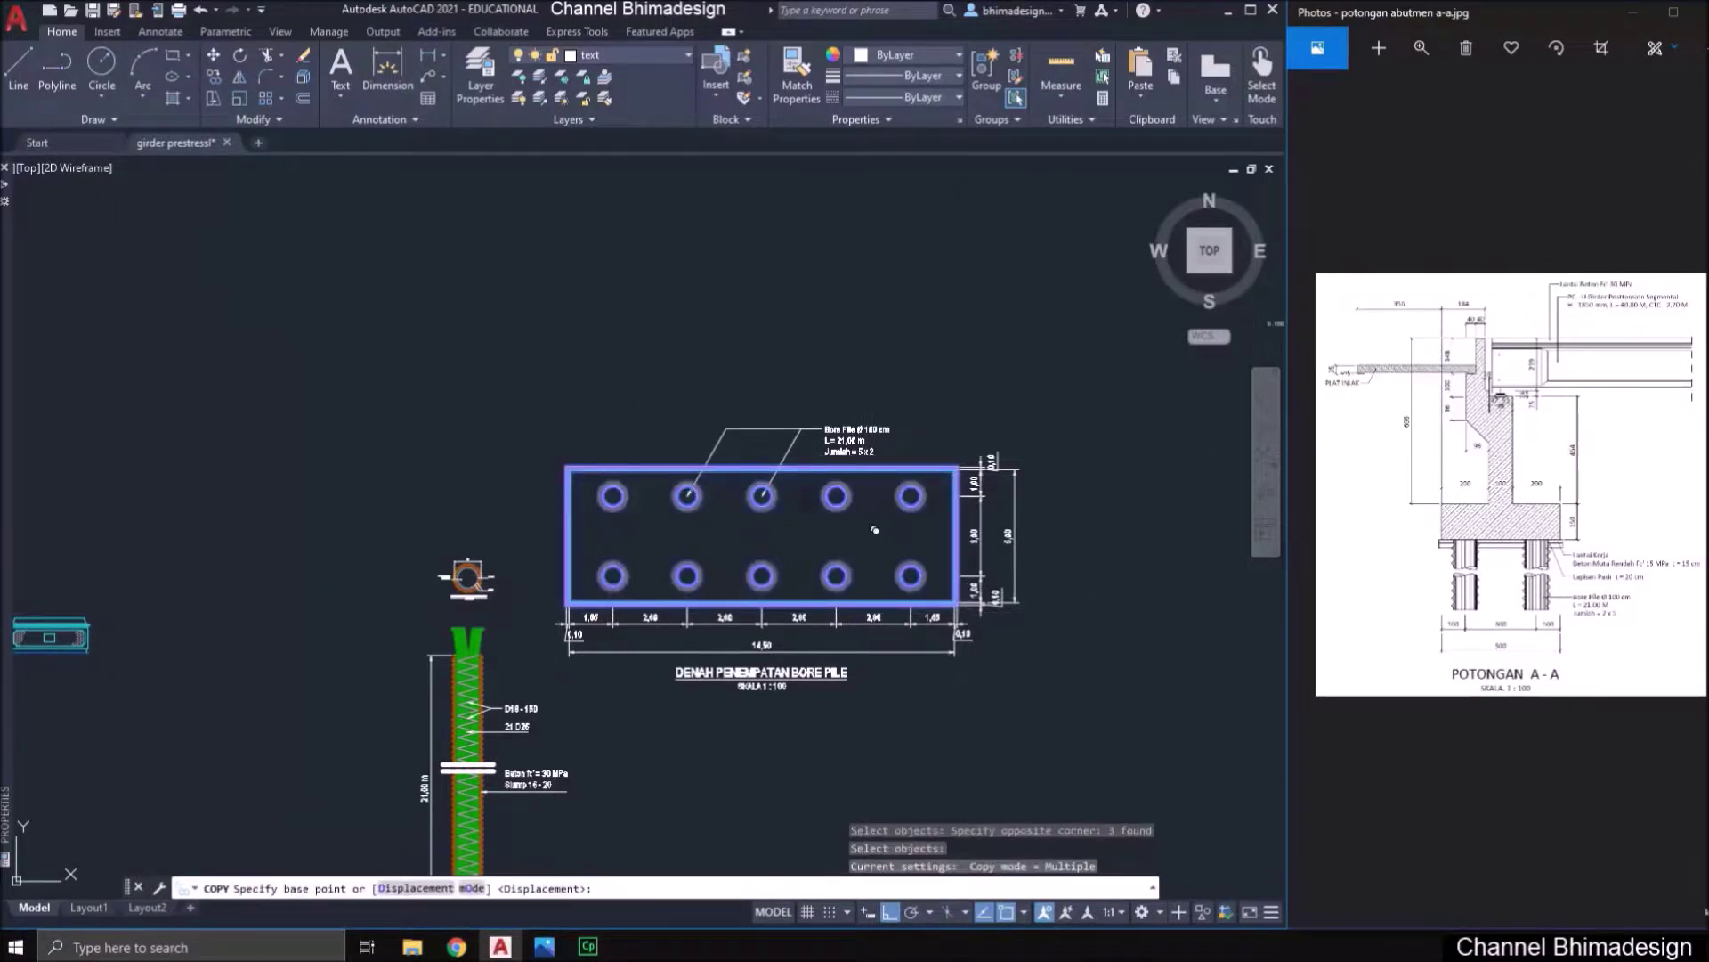
pyautogui.click(867, 538)
pyautogui.moveTo(356, 416); pyautogui.dragTo(1080, 753, button='middle')
pyautogui.moveTo(878, 626); pyautogui.dragTo(878, 380, button='middle')
pyautogui.press('F8')
pyautogui.click(713, 624)
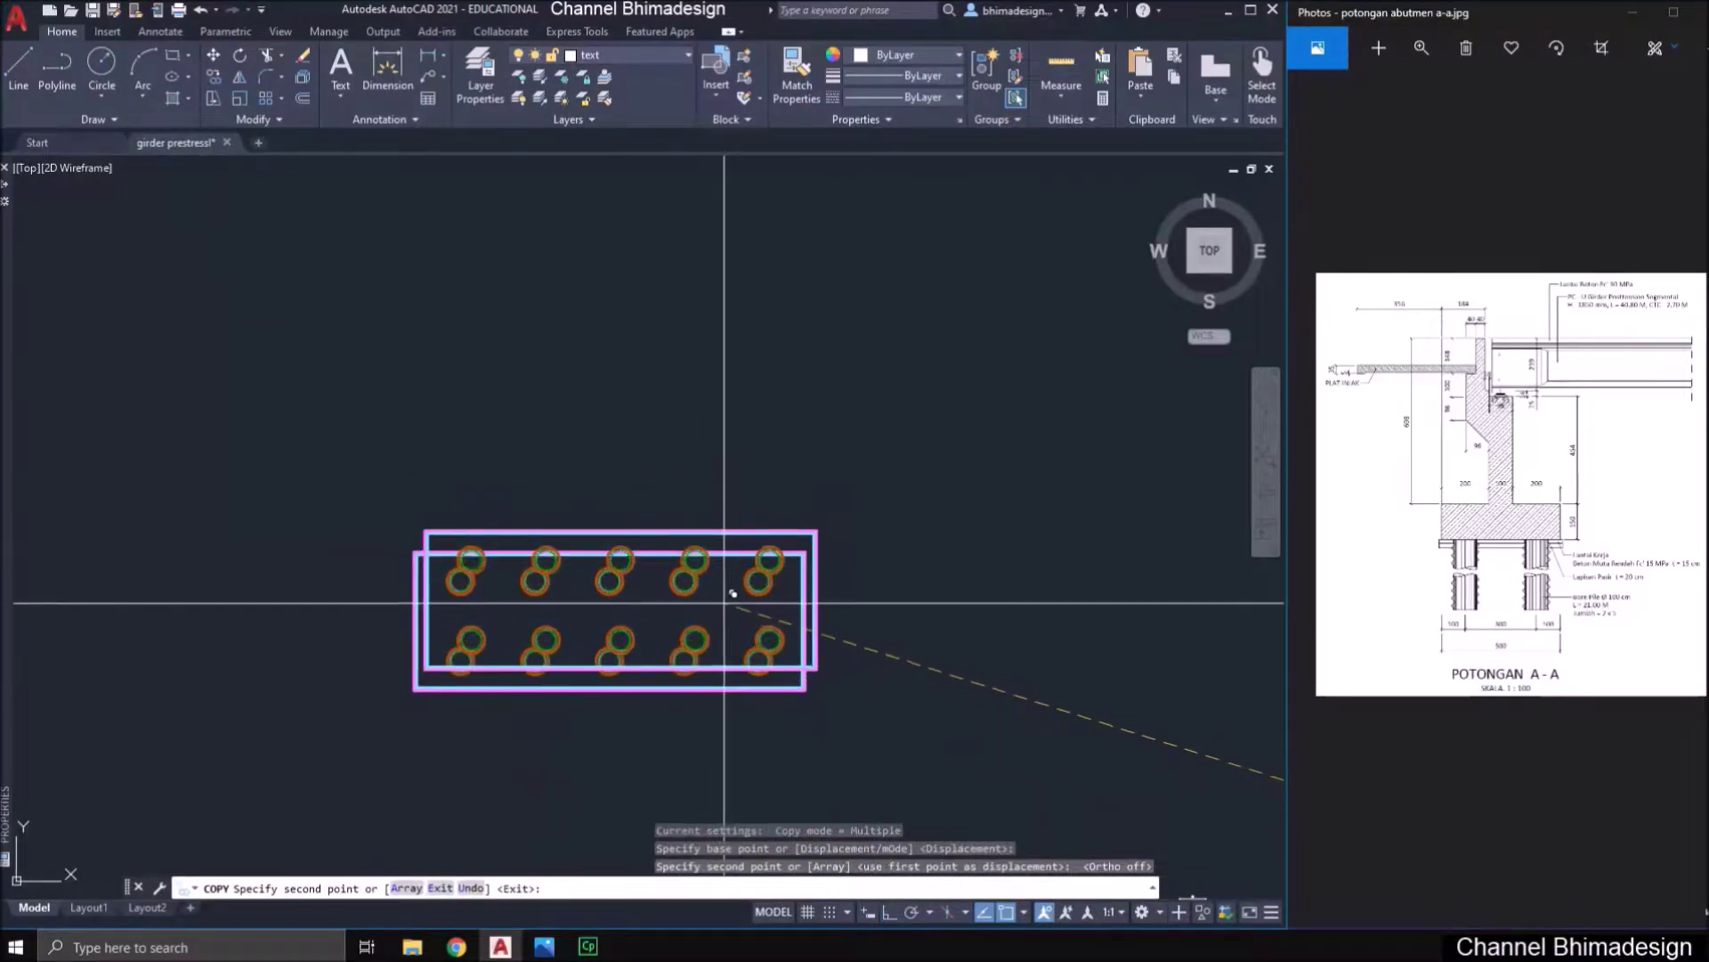
pyautogui.press('Escape')
# - Rotate the copied bore pile plan 90° with Ortho on so its long side stands vertical
pyautogui.write('r')
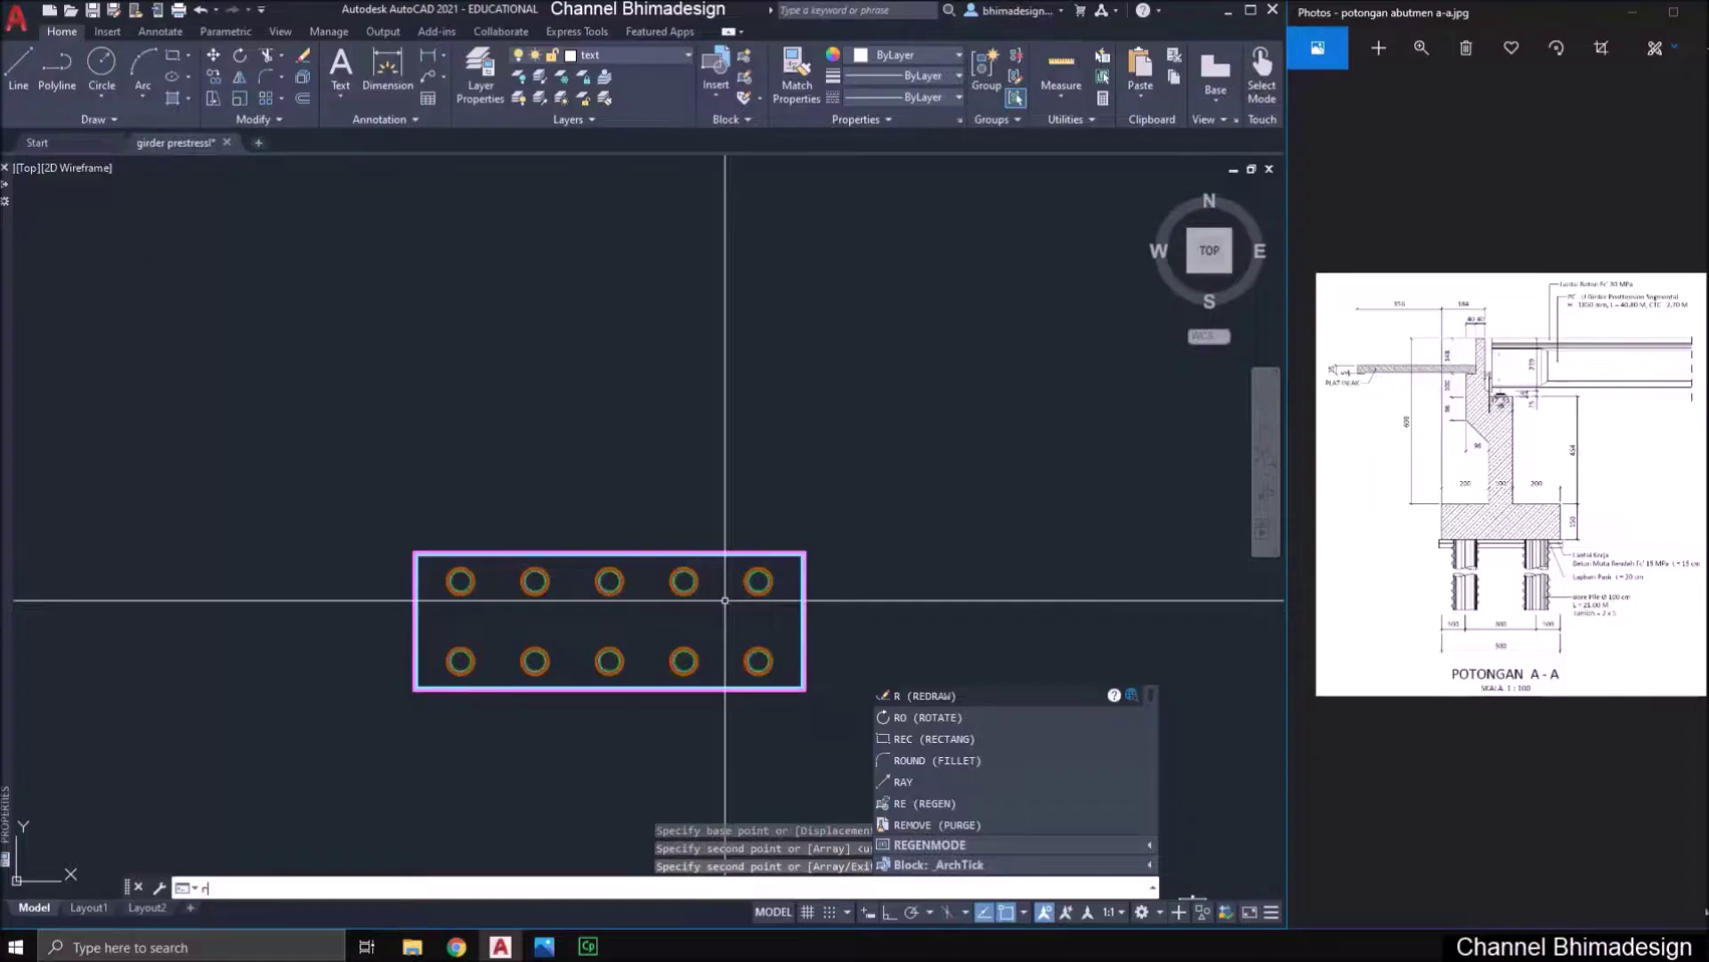
pyautogui.write('o')
pyautogui.press('Return')
pyautogui.click(852, 715)
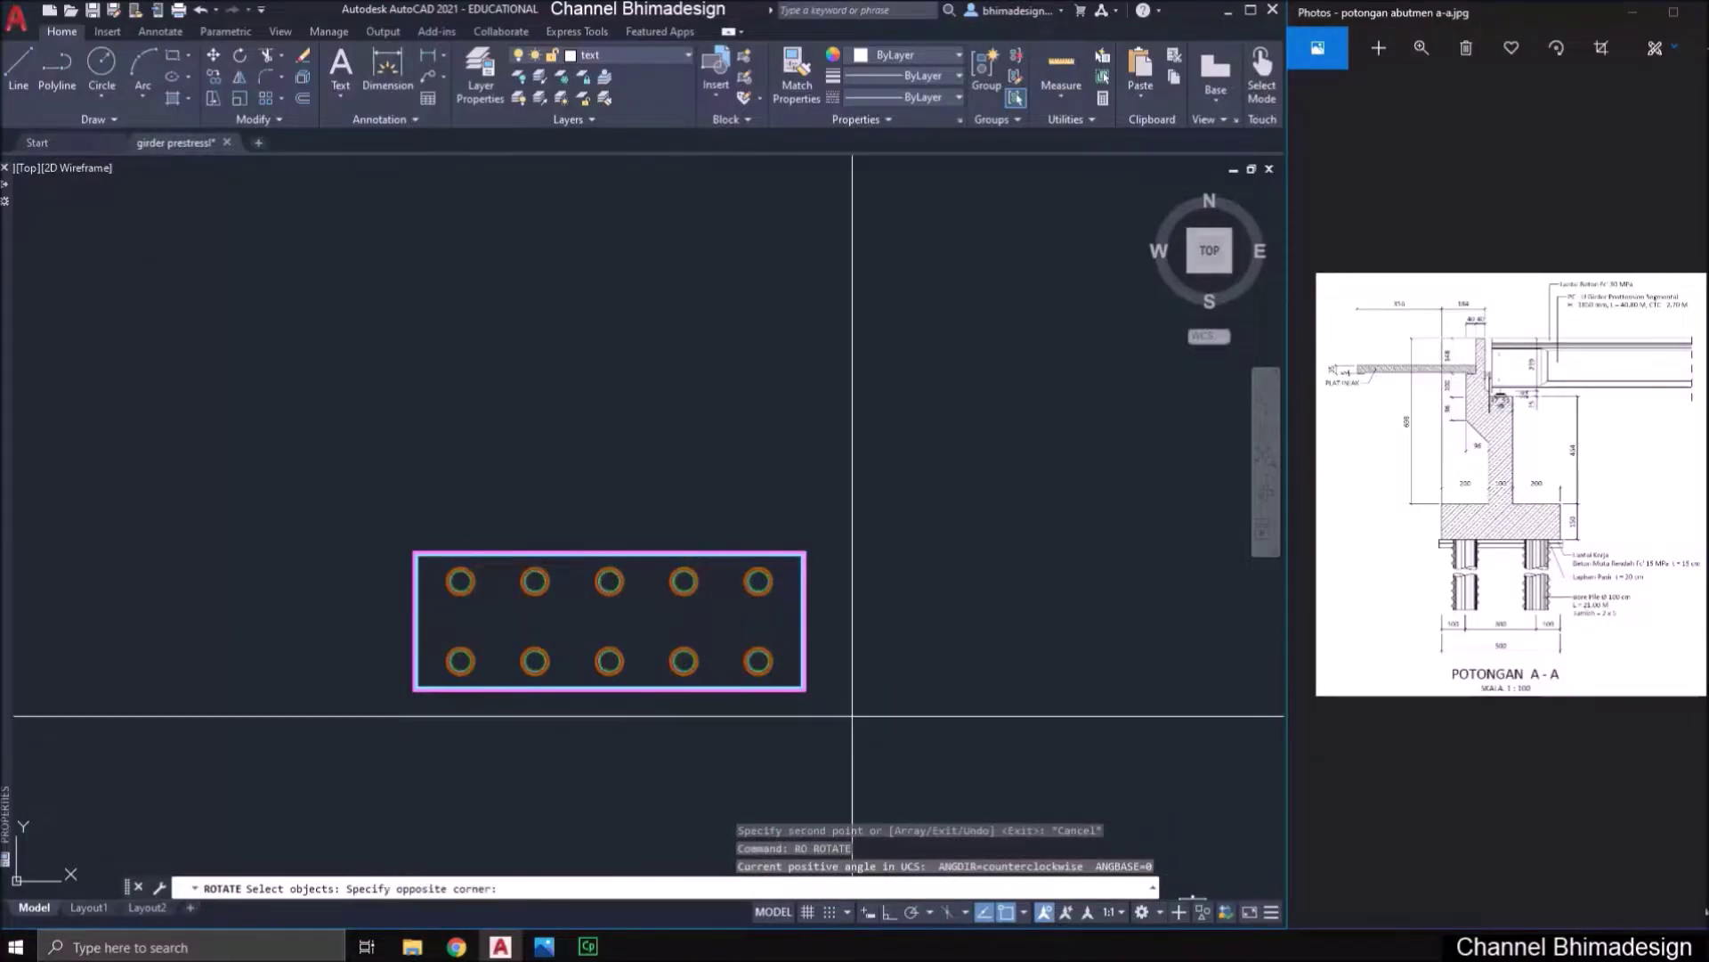
pyautogui.click(386, 477)
pyautogui.press('Return')
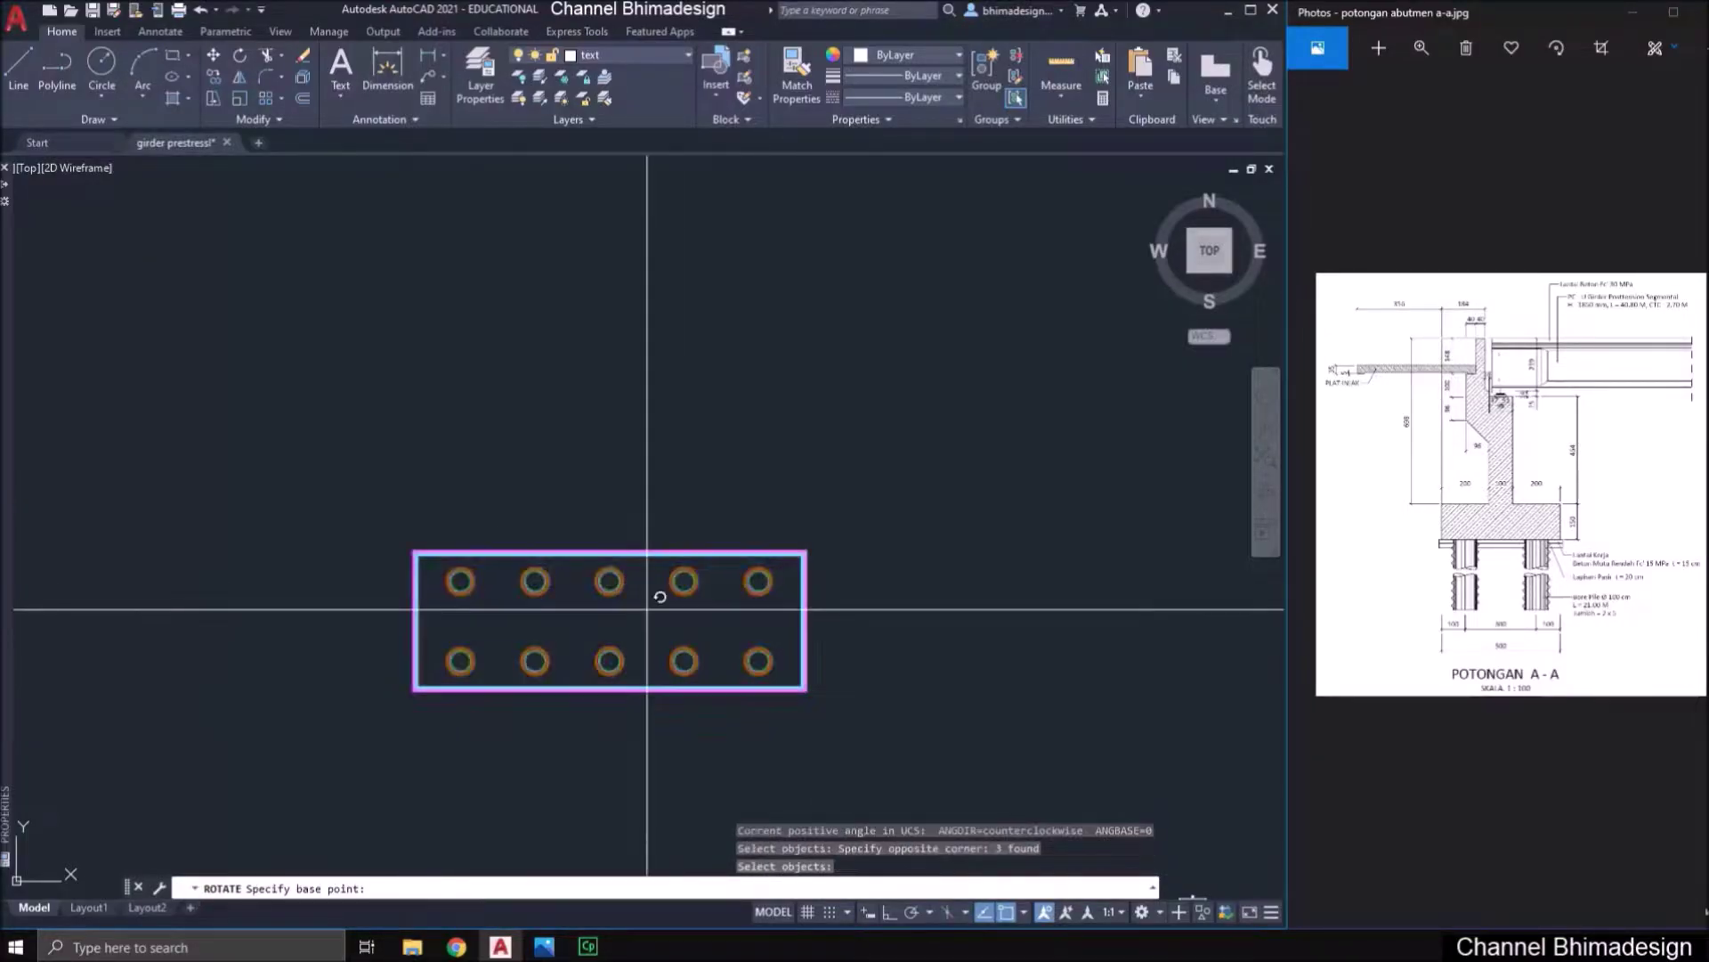
pyautogui.click(647, 610)
pyautogui.press('F8')
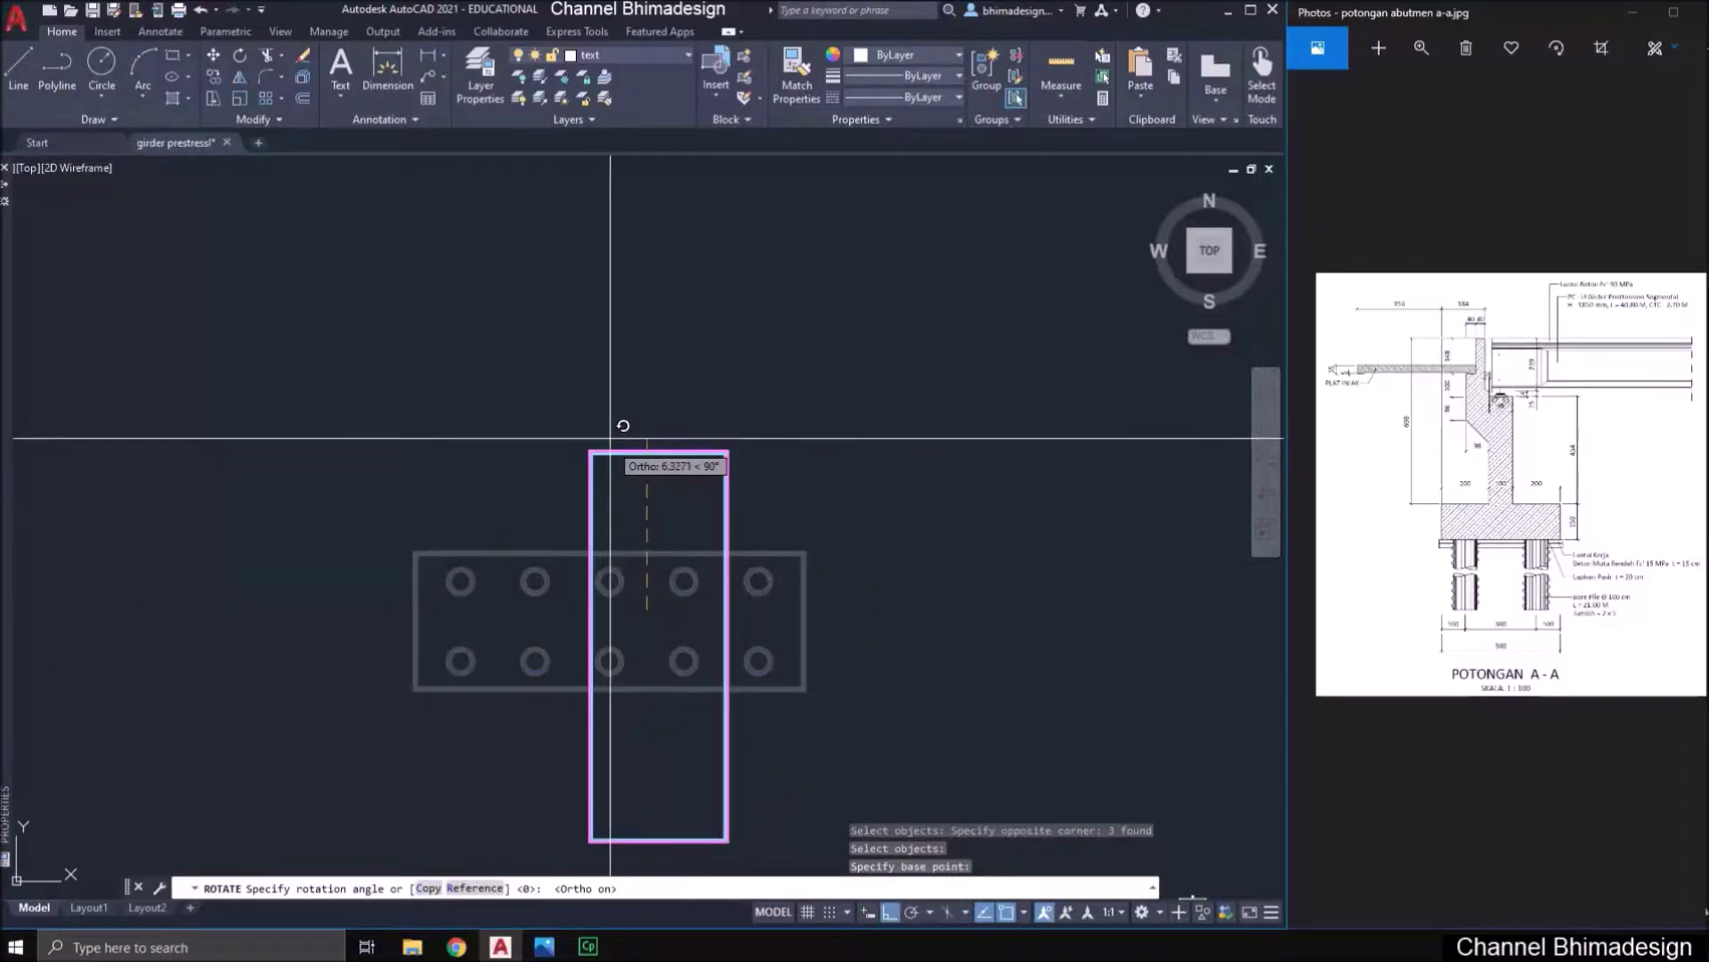
pyautogui.click(606, 397)
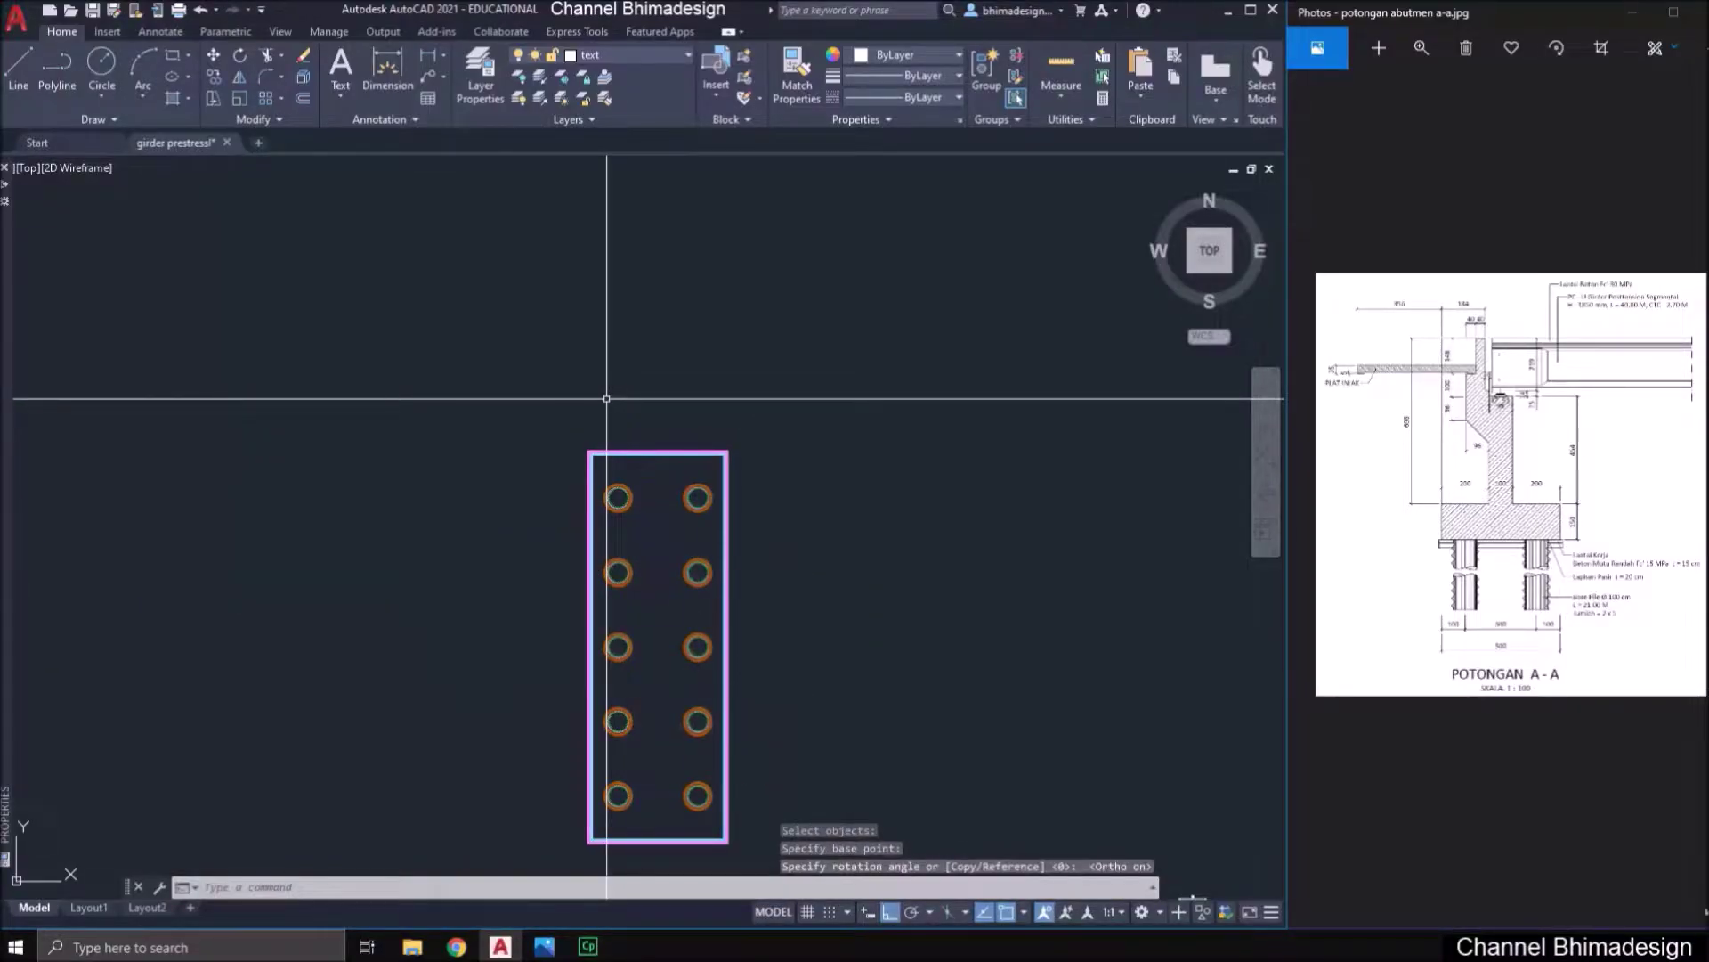
# - Make abutmen the current layer
pyautogui.moveTo(706, 565)
pyautogui.mouseDown(button='middle')
pyautogui.moveTo(669, 547)
pyautogui.moveTo(601, 572)
pyautogui.mouseUp(button='middle')
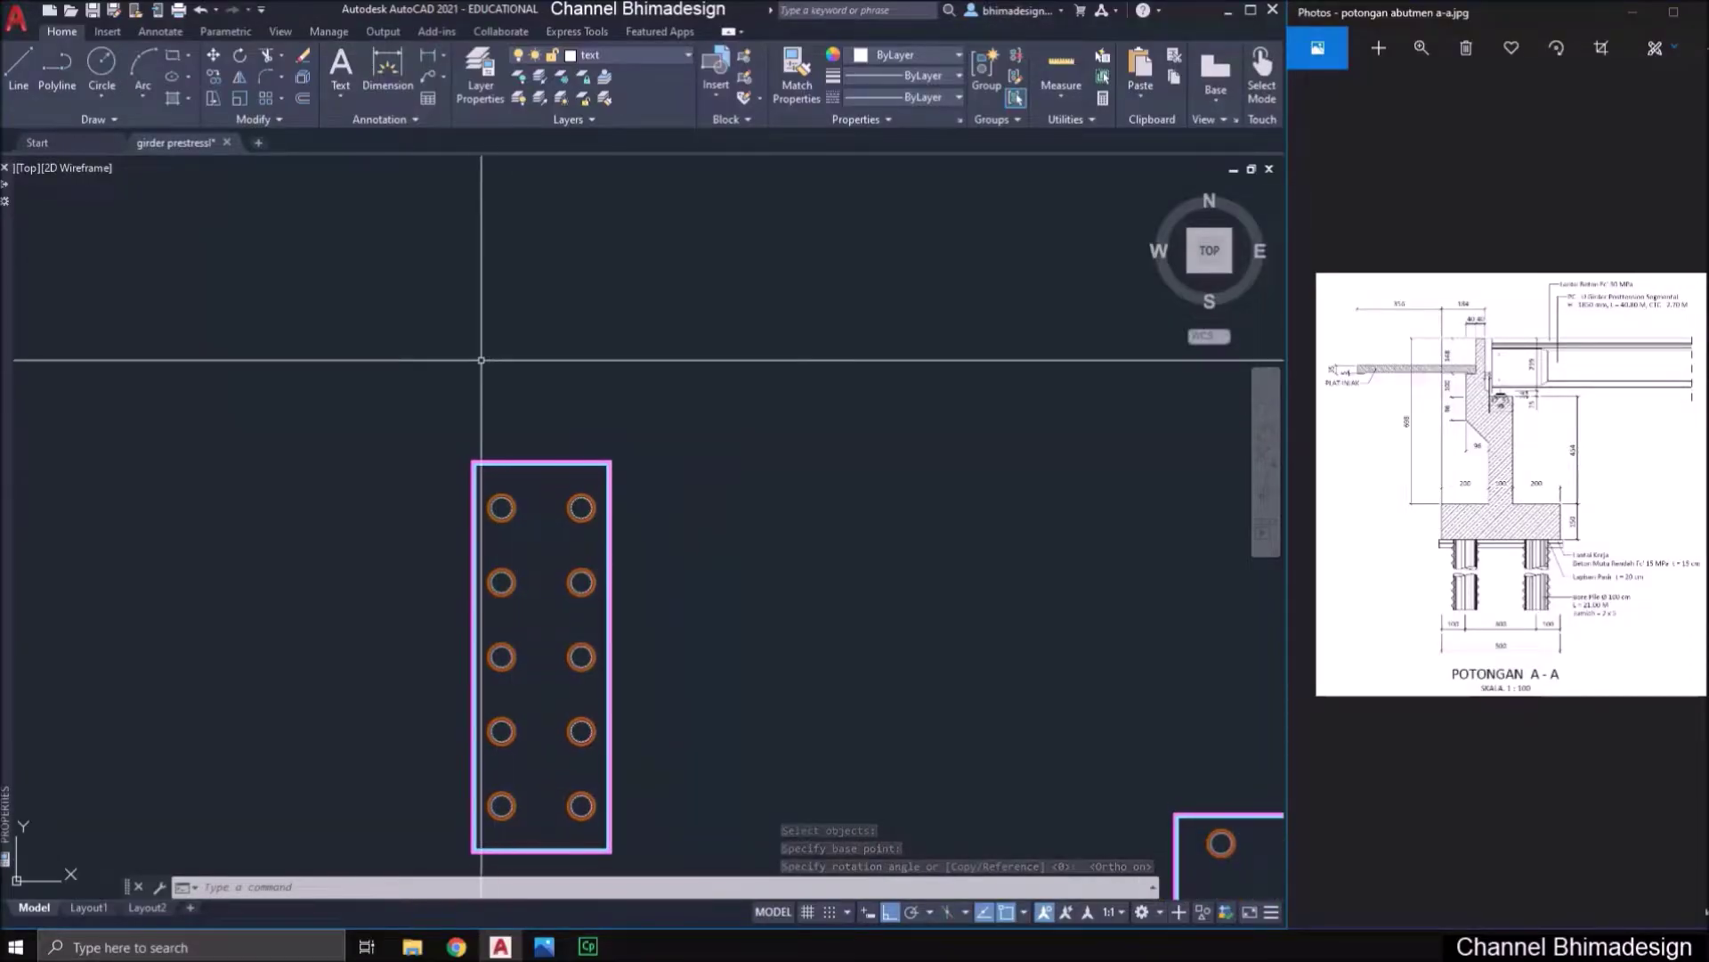
pyautogui.moveTo(488, 362); pyautogui.dragTo(488, 469, button='middle')
pyautogui.scroll(2, 489, 469)
pyautogui.click(648, 55)
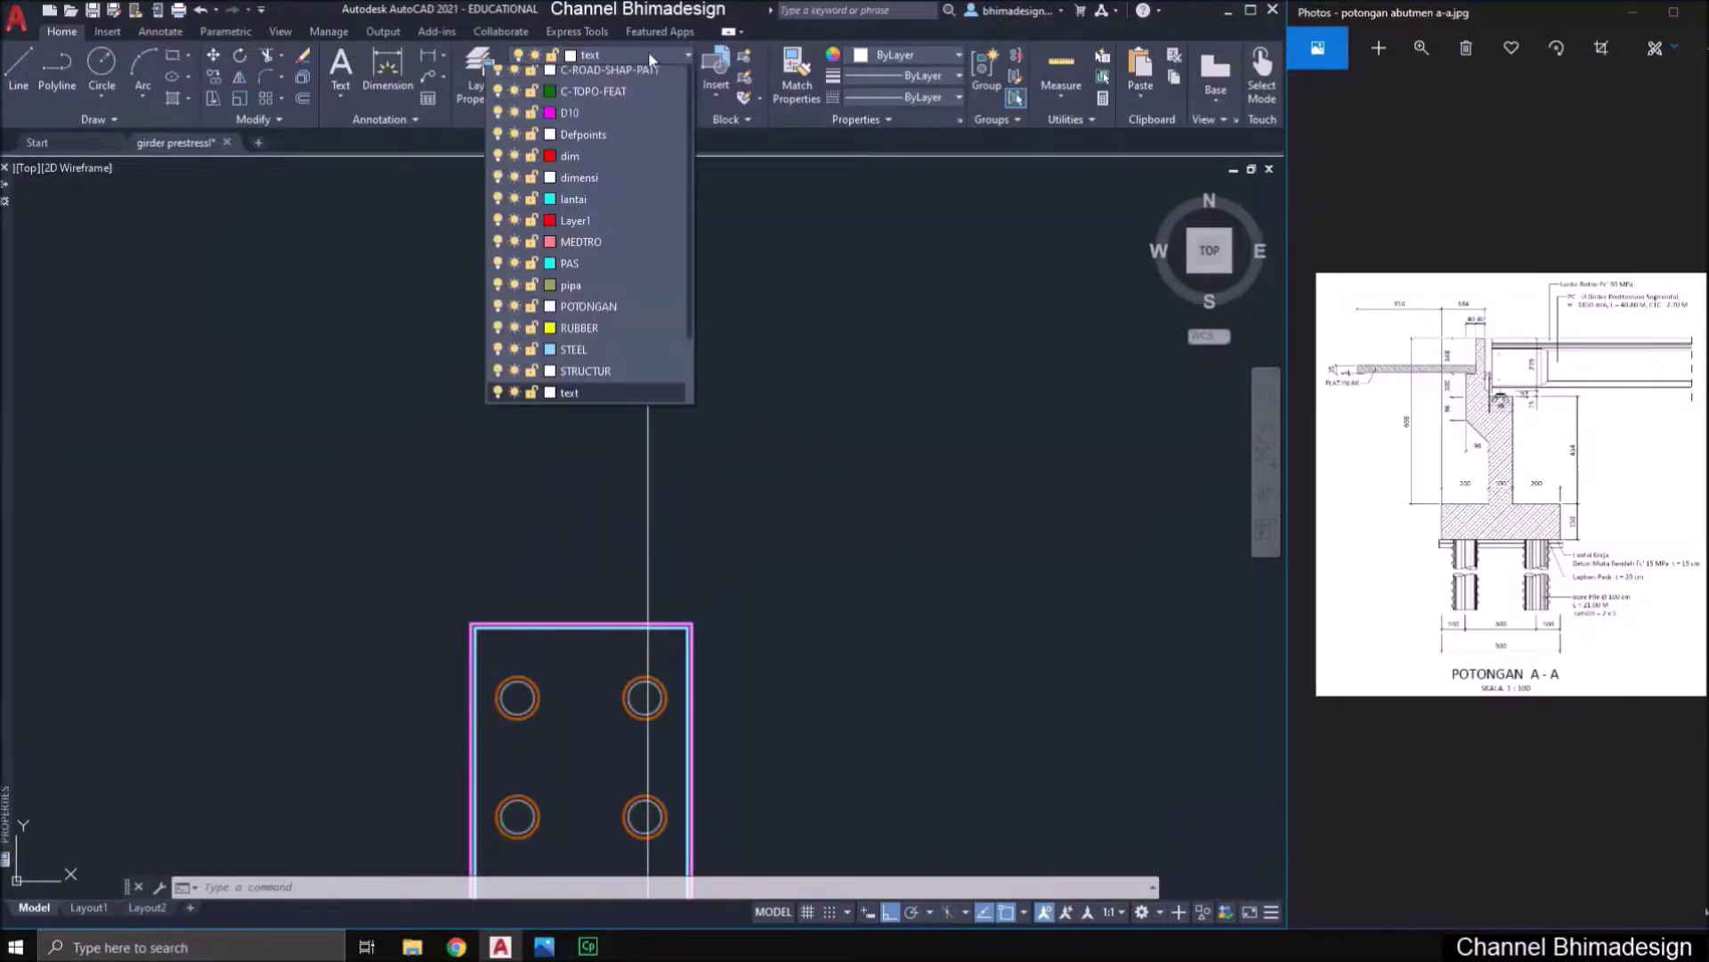
pyautogui.scroll(3, 640, 169)
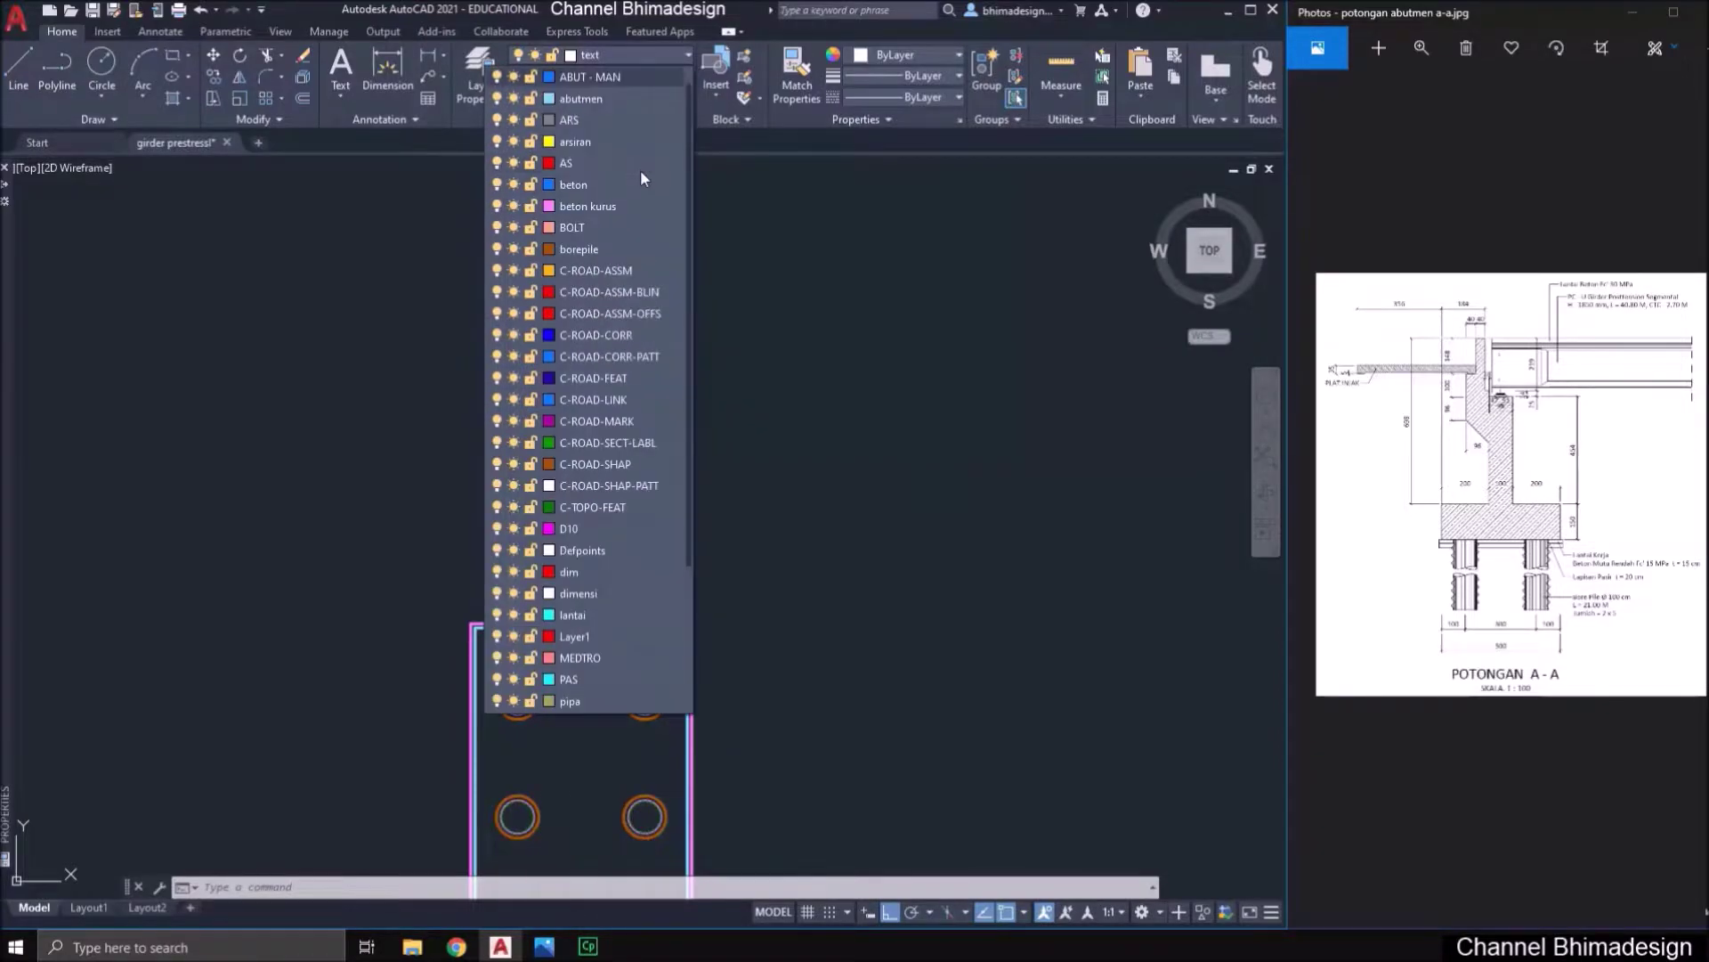
pyautogui.click(615, 99)
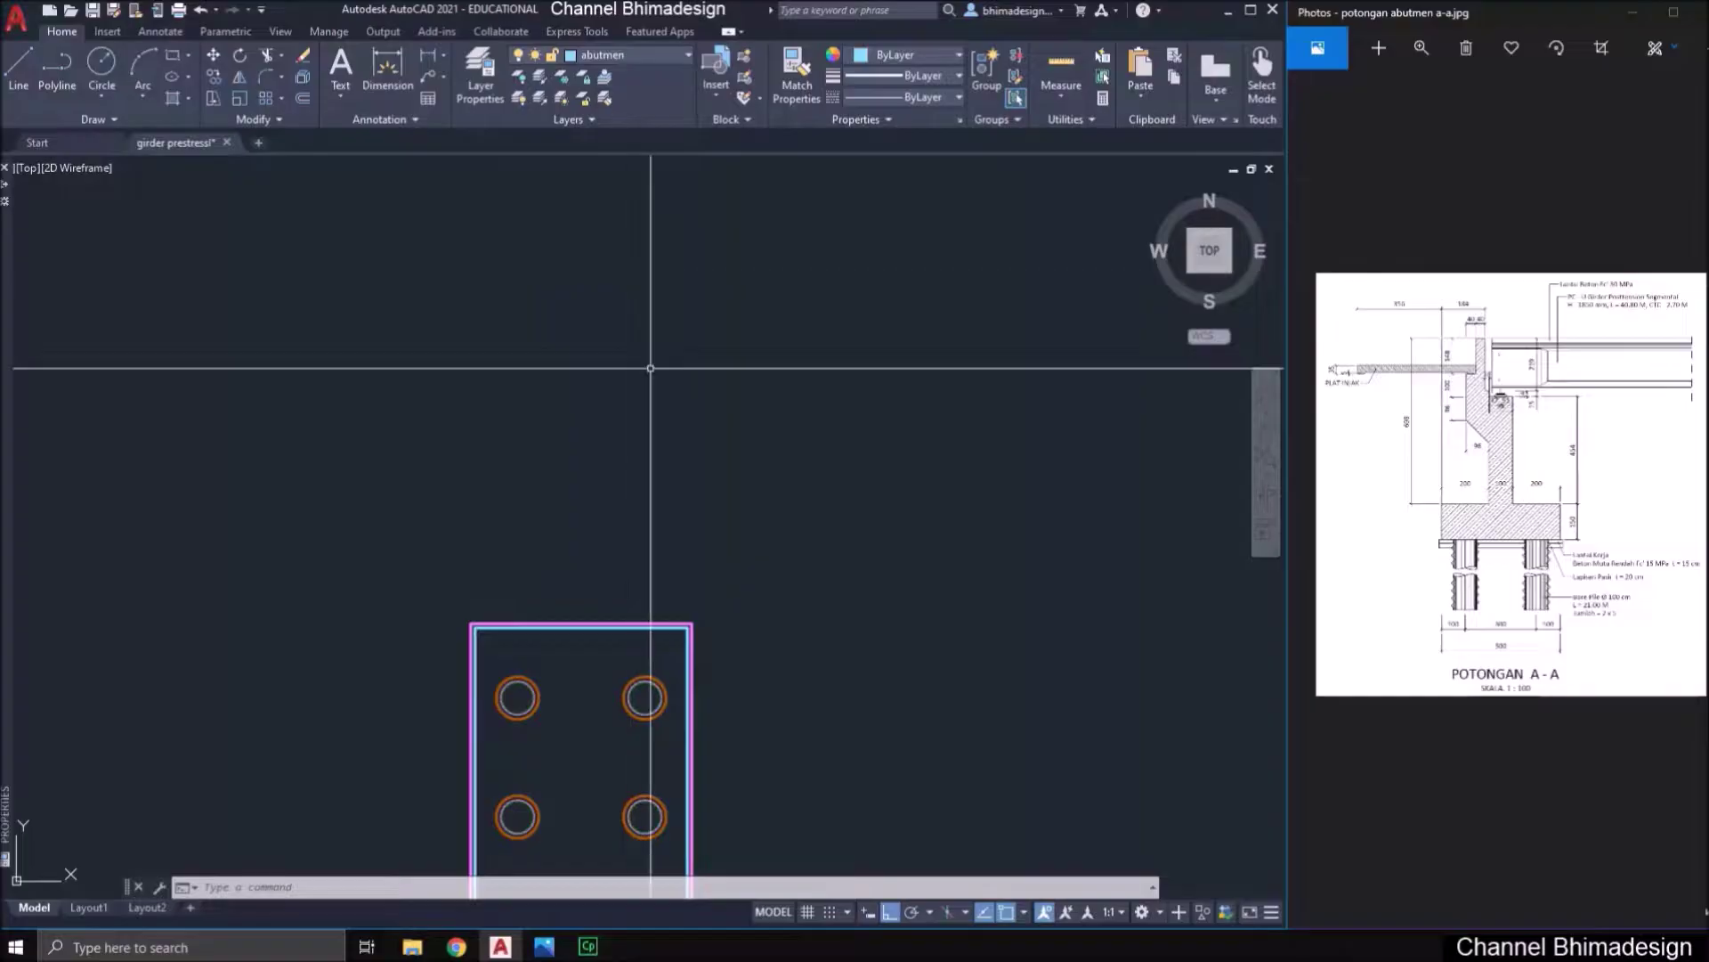
# - Draw two vertical rays upward from the upper corners of the inner footing outline on the rotated plan
pyautogui.scroll(2, 610, 498)
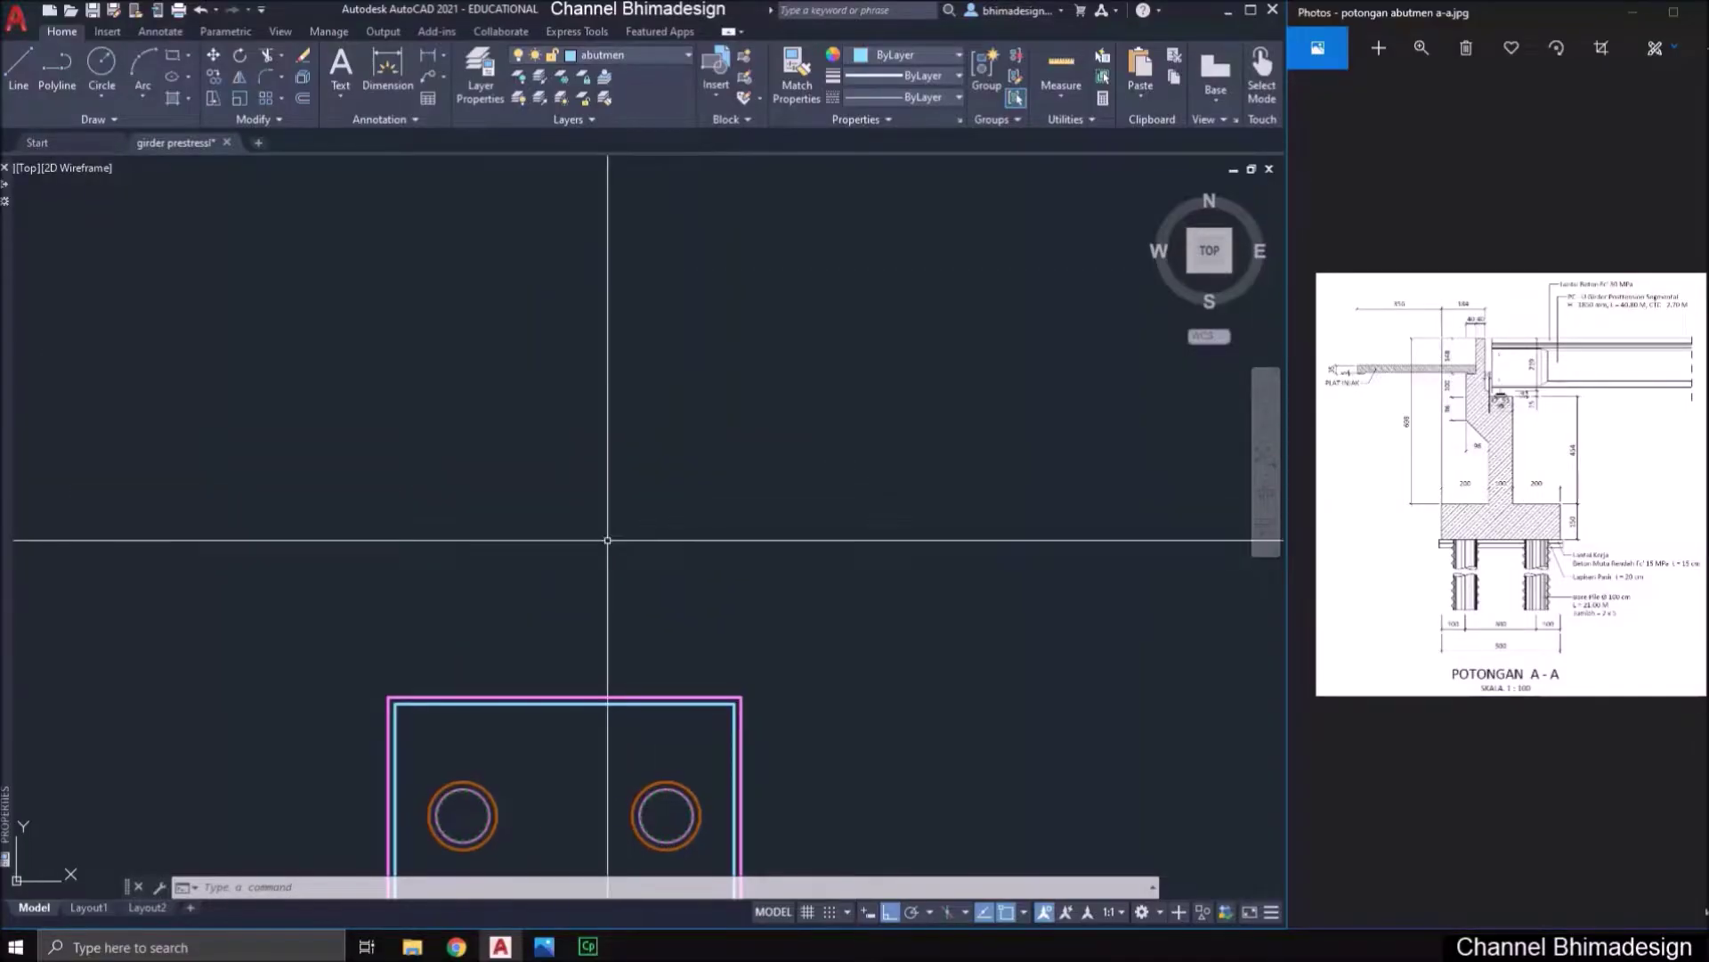
pyautogui.press('Return')
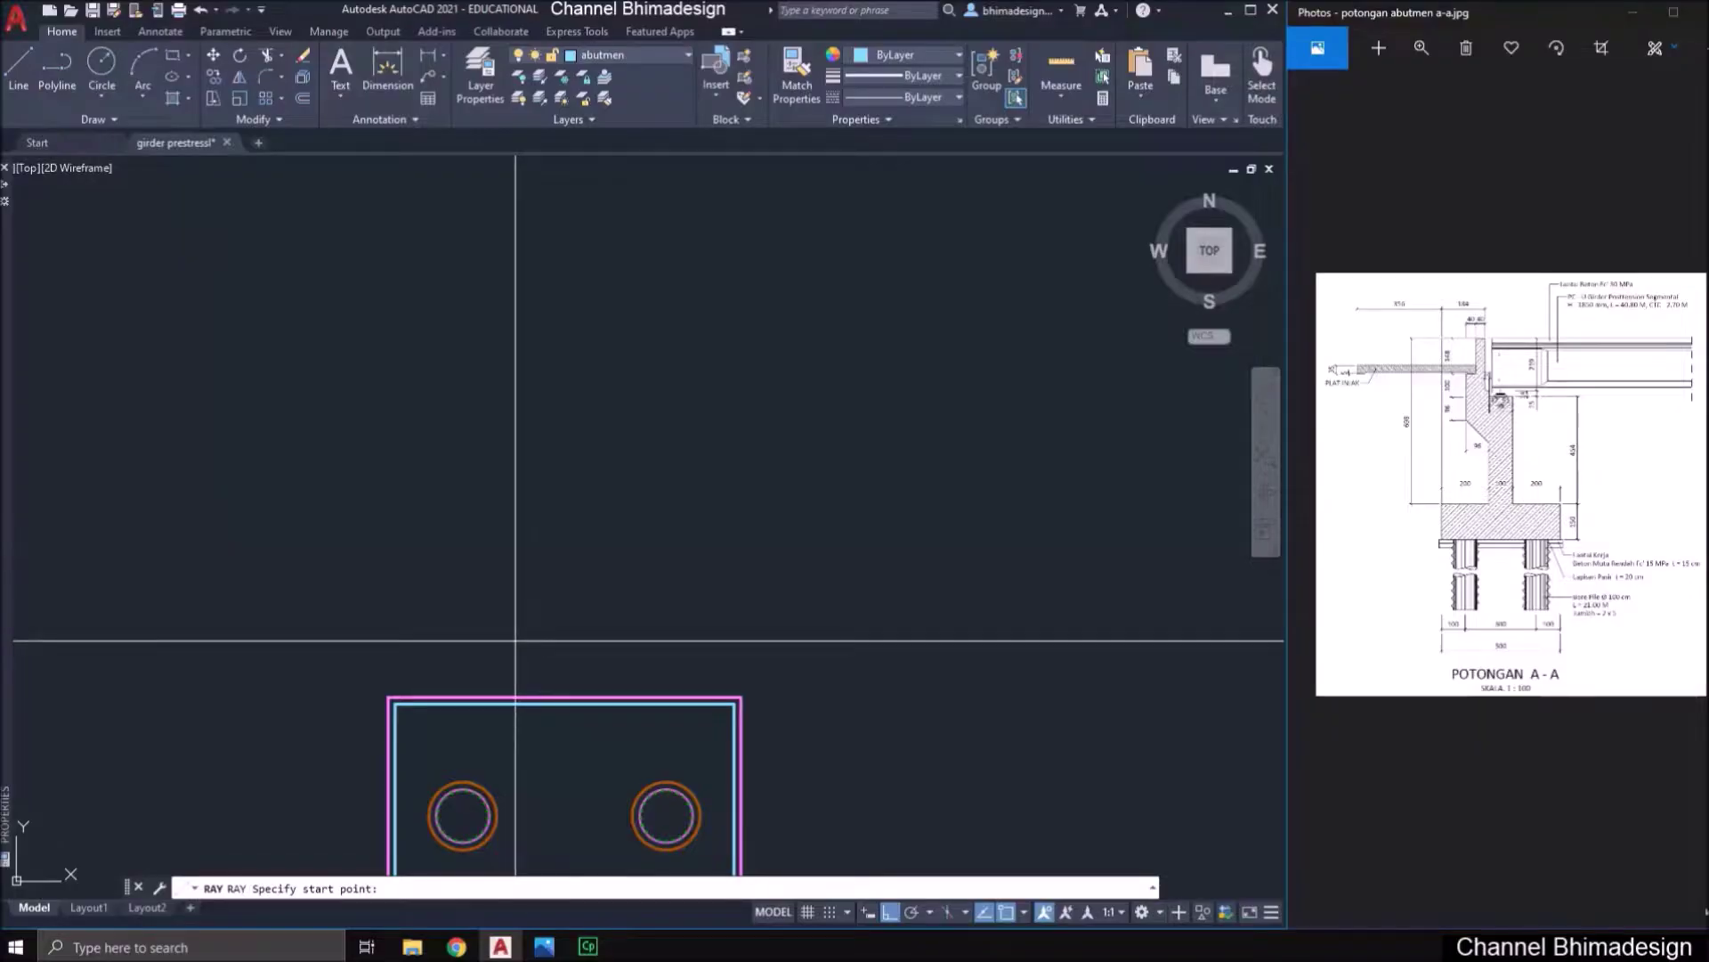
pyautogui.click(397, 702)
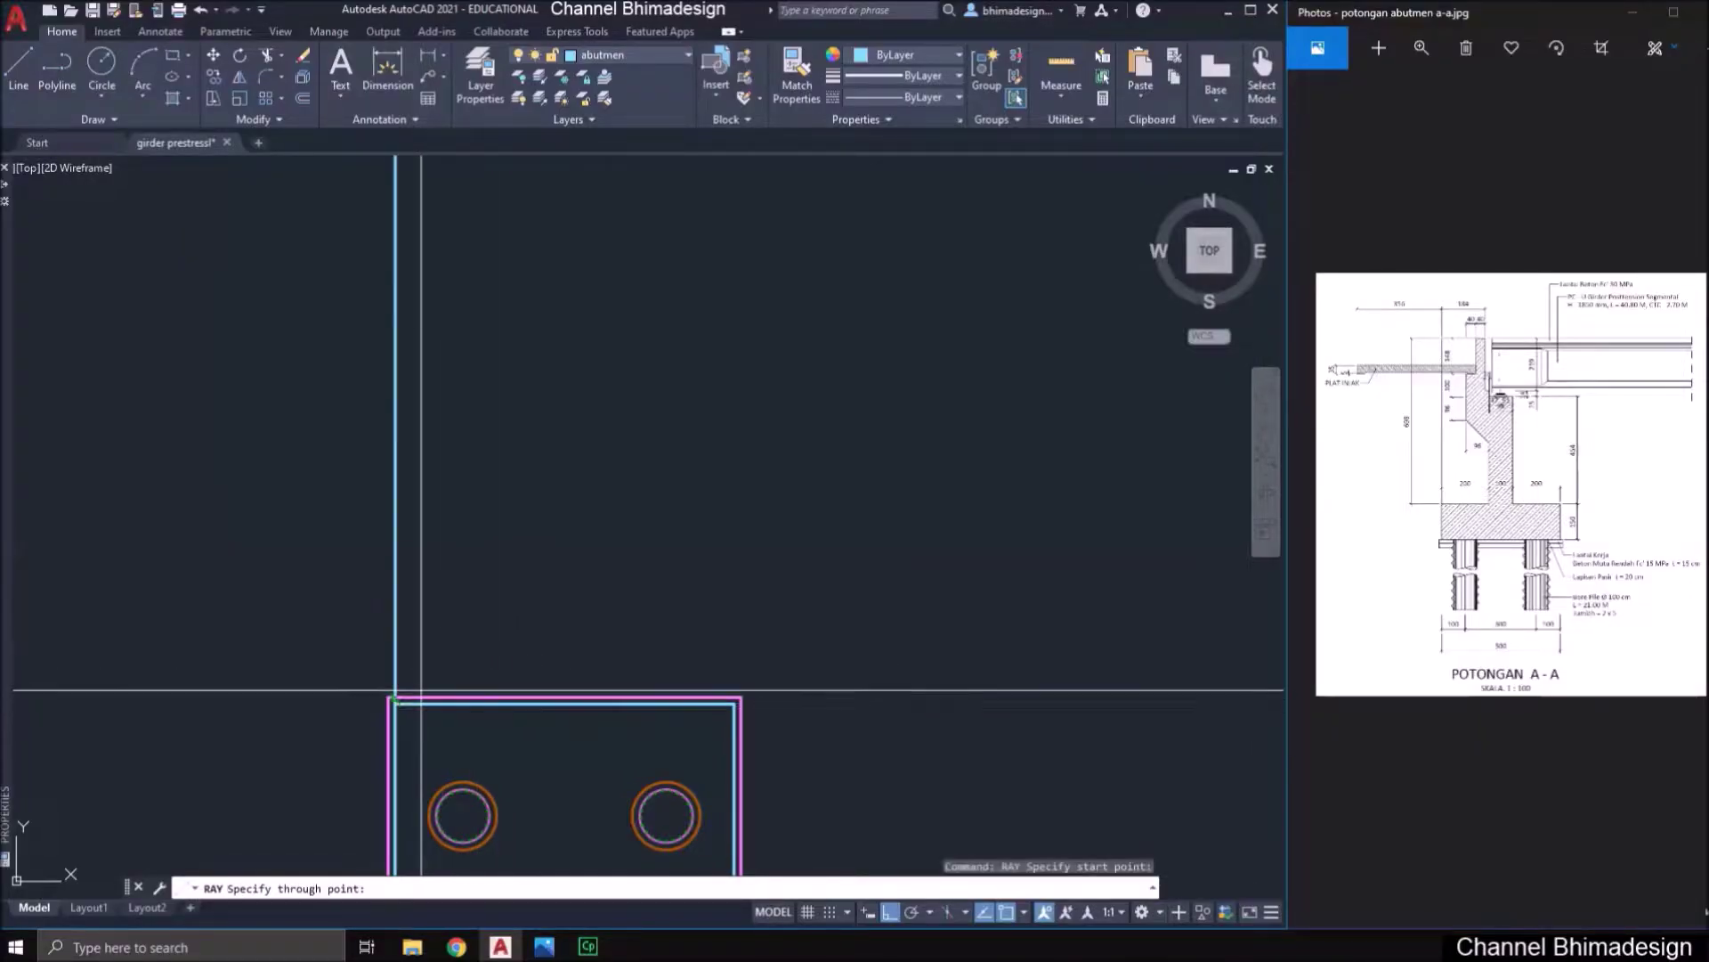
pyautogui.click(393, 561)
pyautogui.press('Return')
pyautogui.press('Return')
pyautogui.click(733, 704)
pyautogui.click(713, 555)
pyautogui.press('Return')
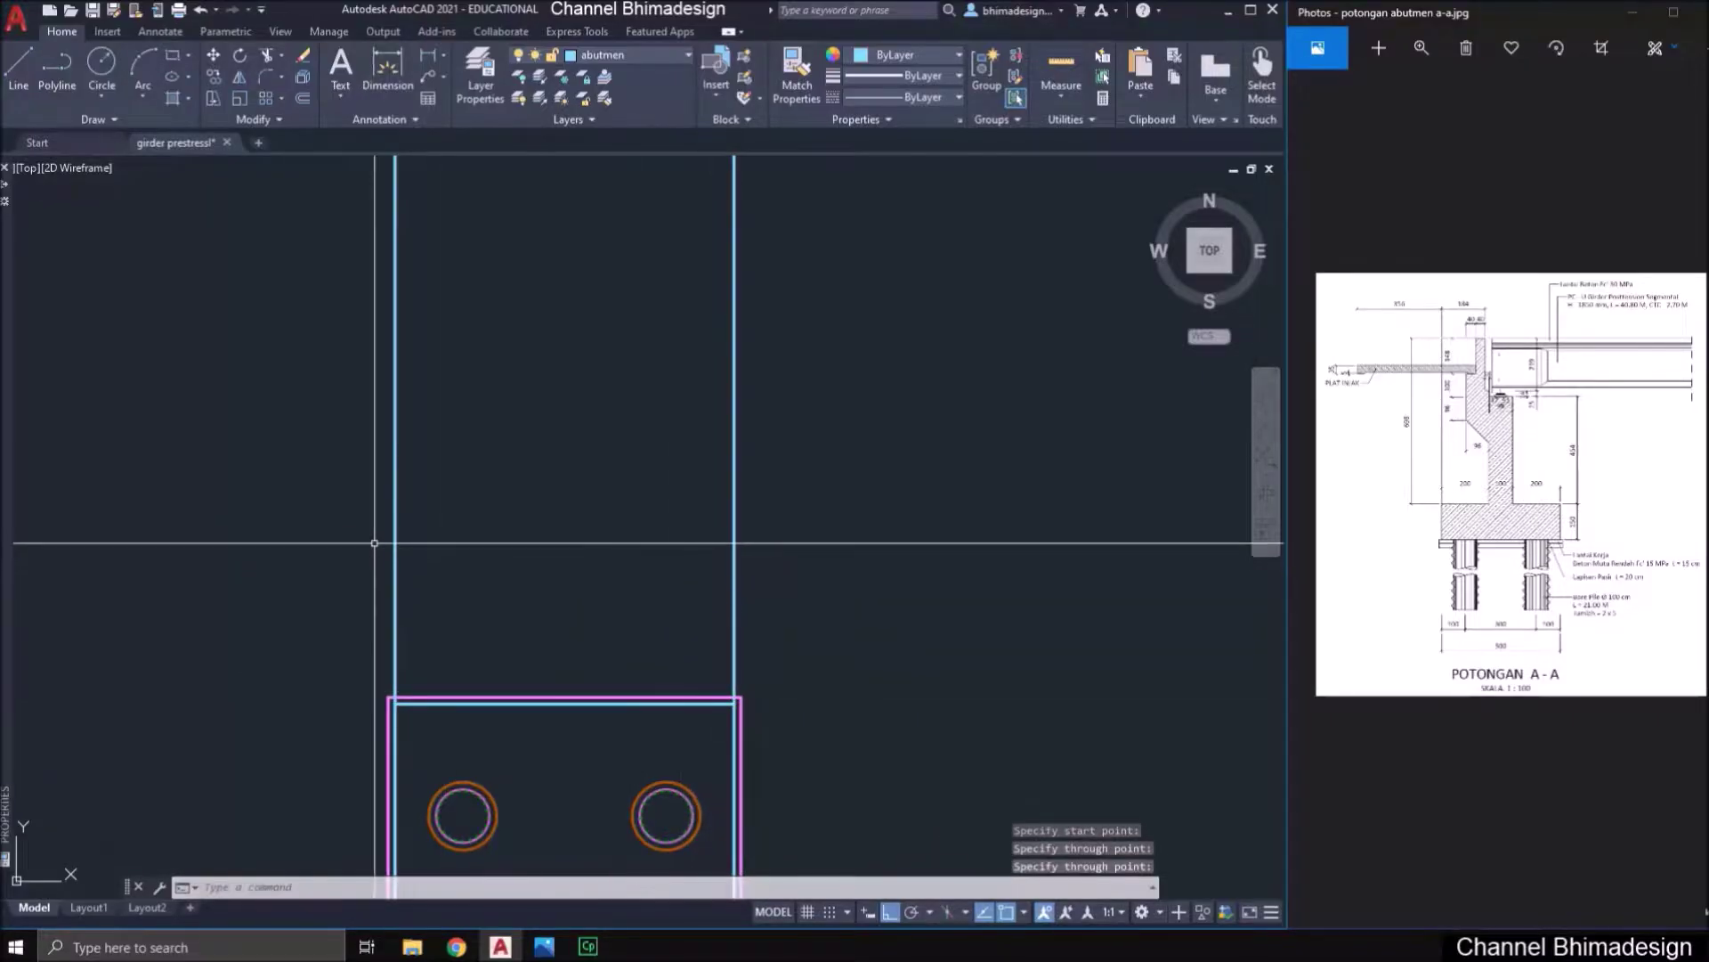
# - Draw a horizontal polyline about 5.77 long across both vertical rays above the footing plan
pyautogui.moveTo(366, 500); pyautogui.dragTo(368, 615, button='middle')
pyautogui.write('pl')
pyautogui.press('Return')
pyautogui.click(385, 528)
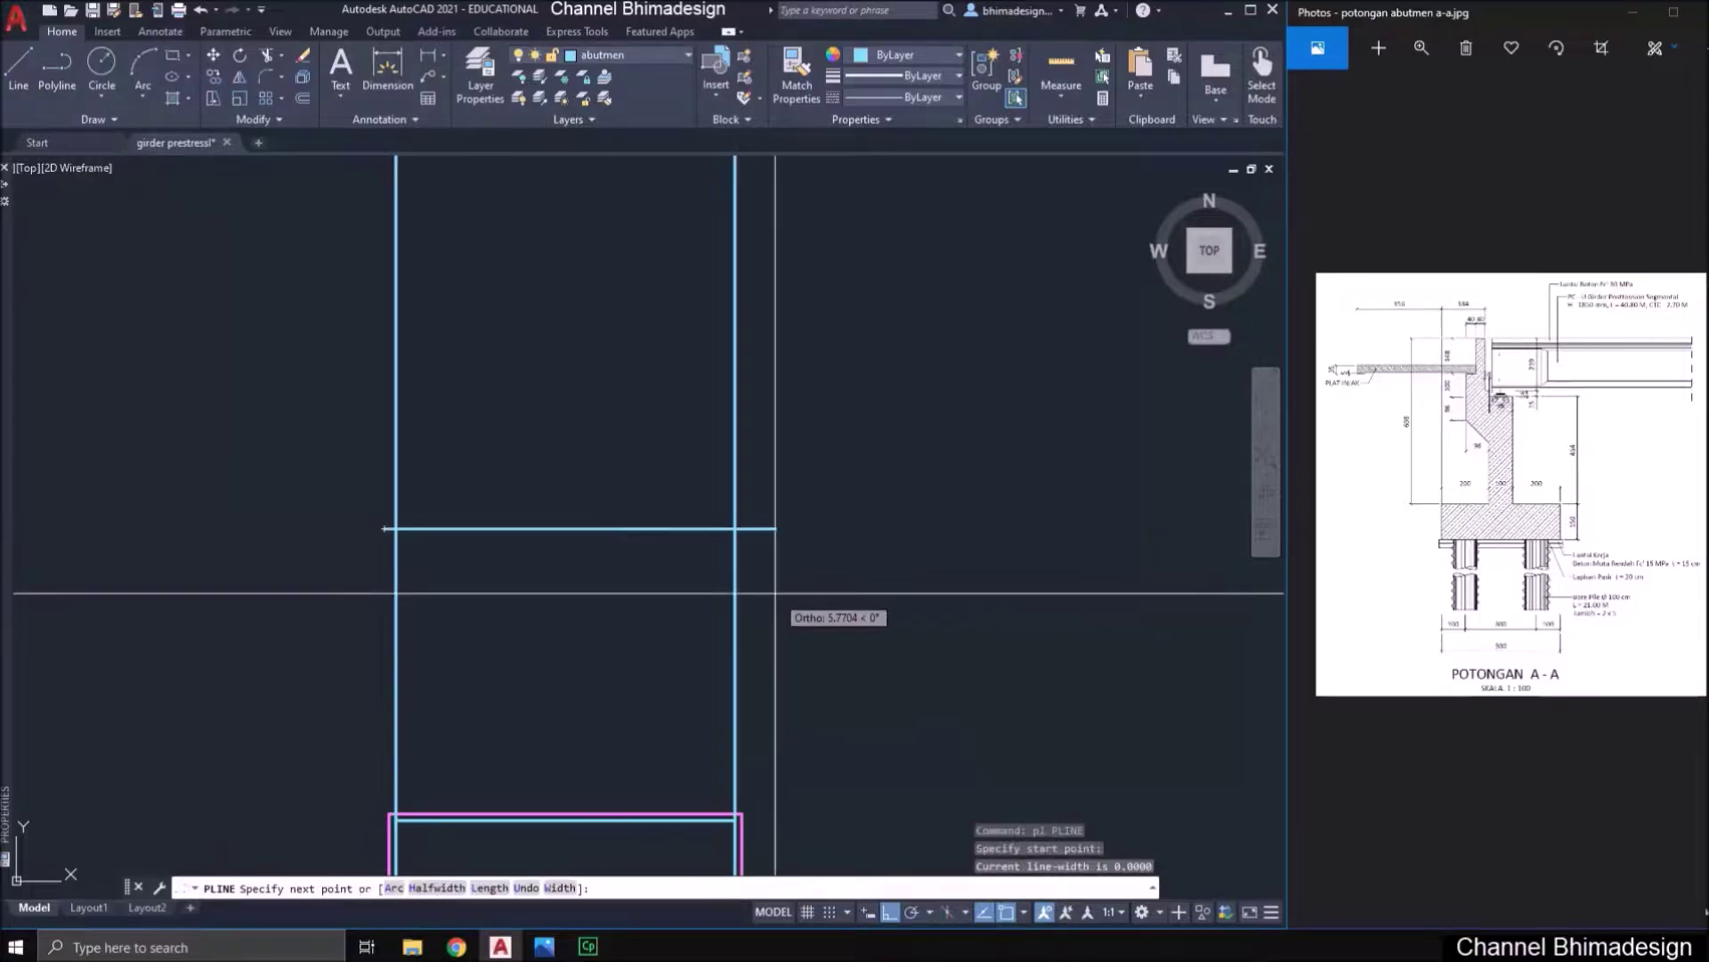
pyautogui.click(776, 592)
# - Trim the horizontal line's ends that extend beyond the two vertical rays
pyautogui.write('tr')
pyautogui.press('Return')
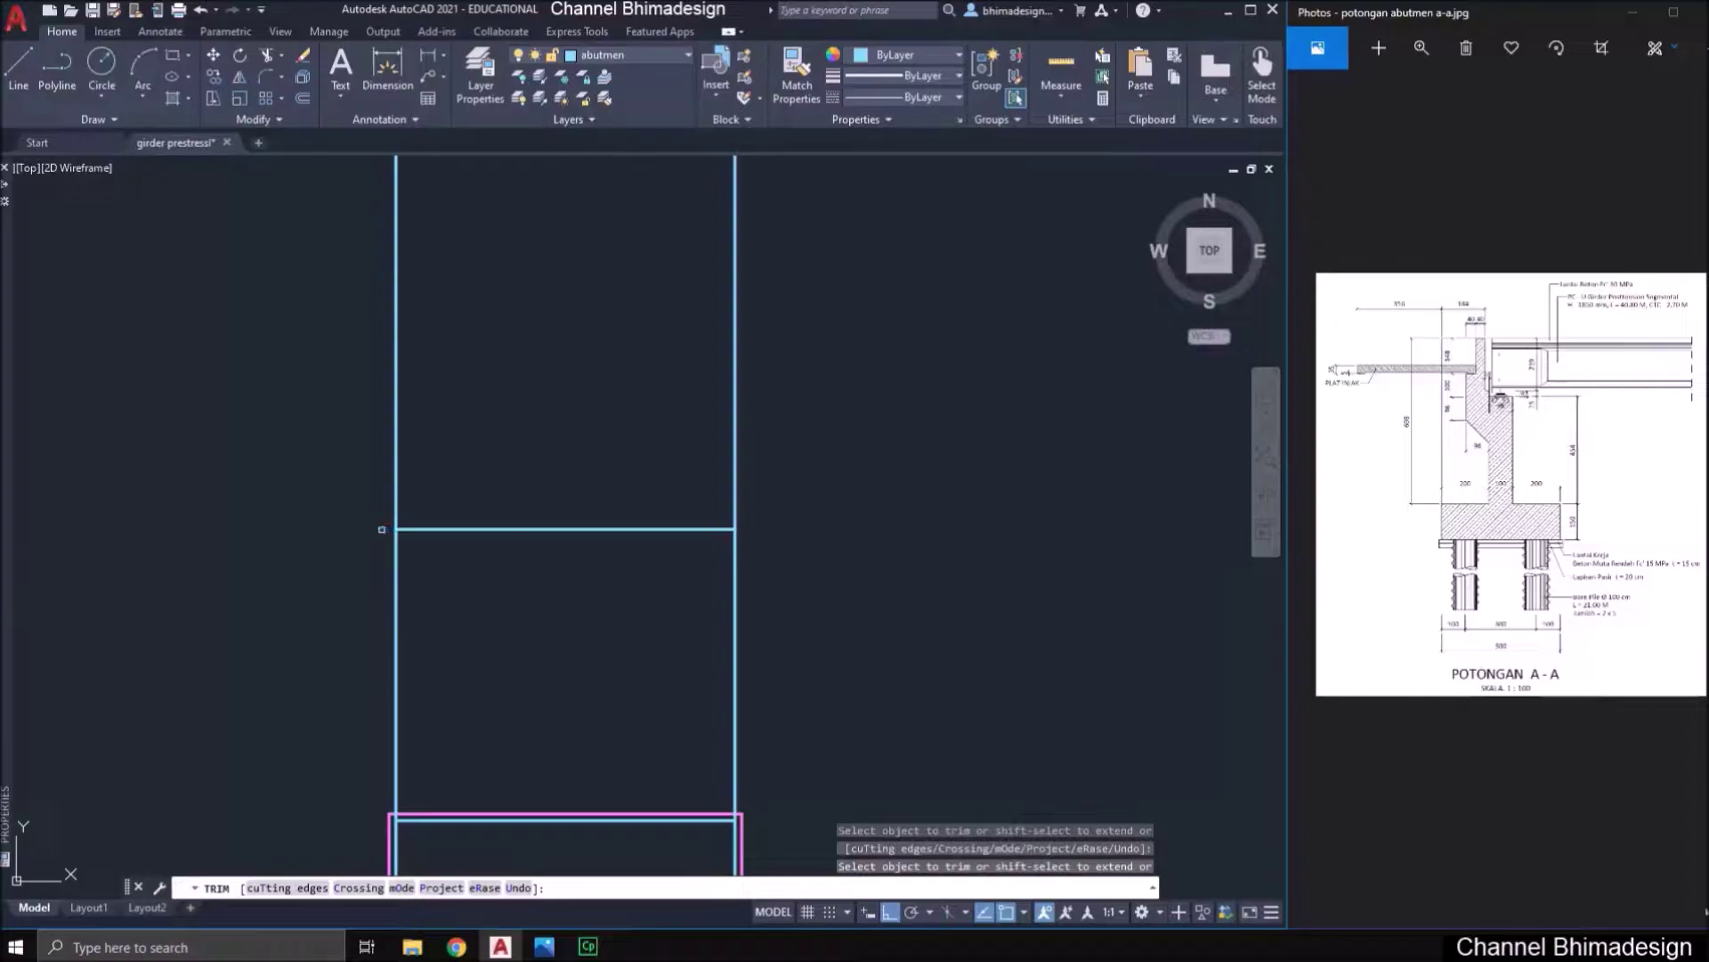
pyautogui.click(386, 528)
pyautogui.press('Return')
pyautogui.moveTo(523, 473); pyautogui.dragTo(492, 507, button='middle')
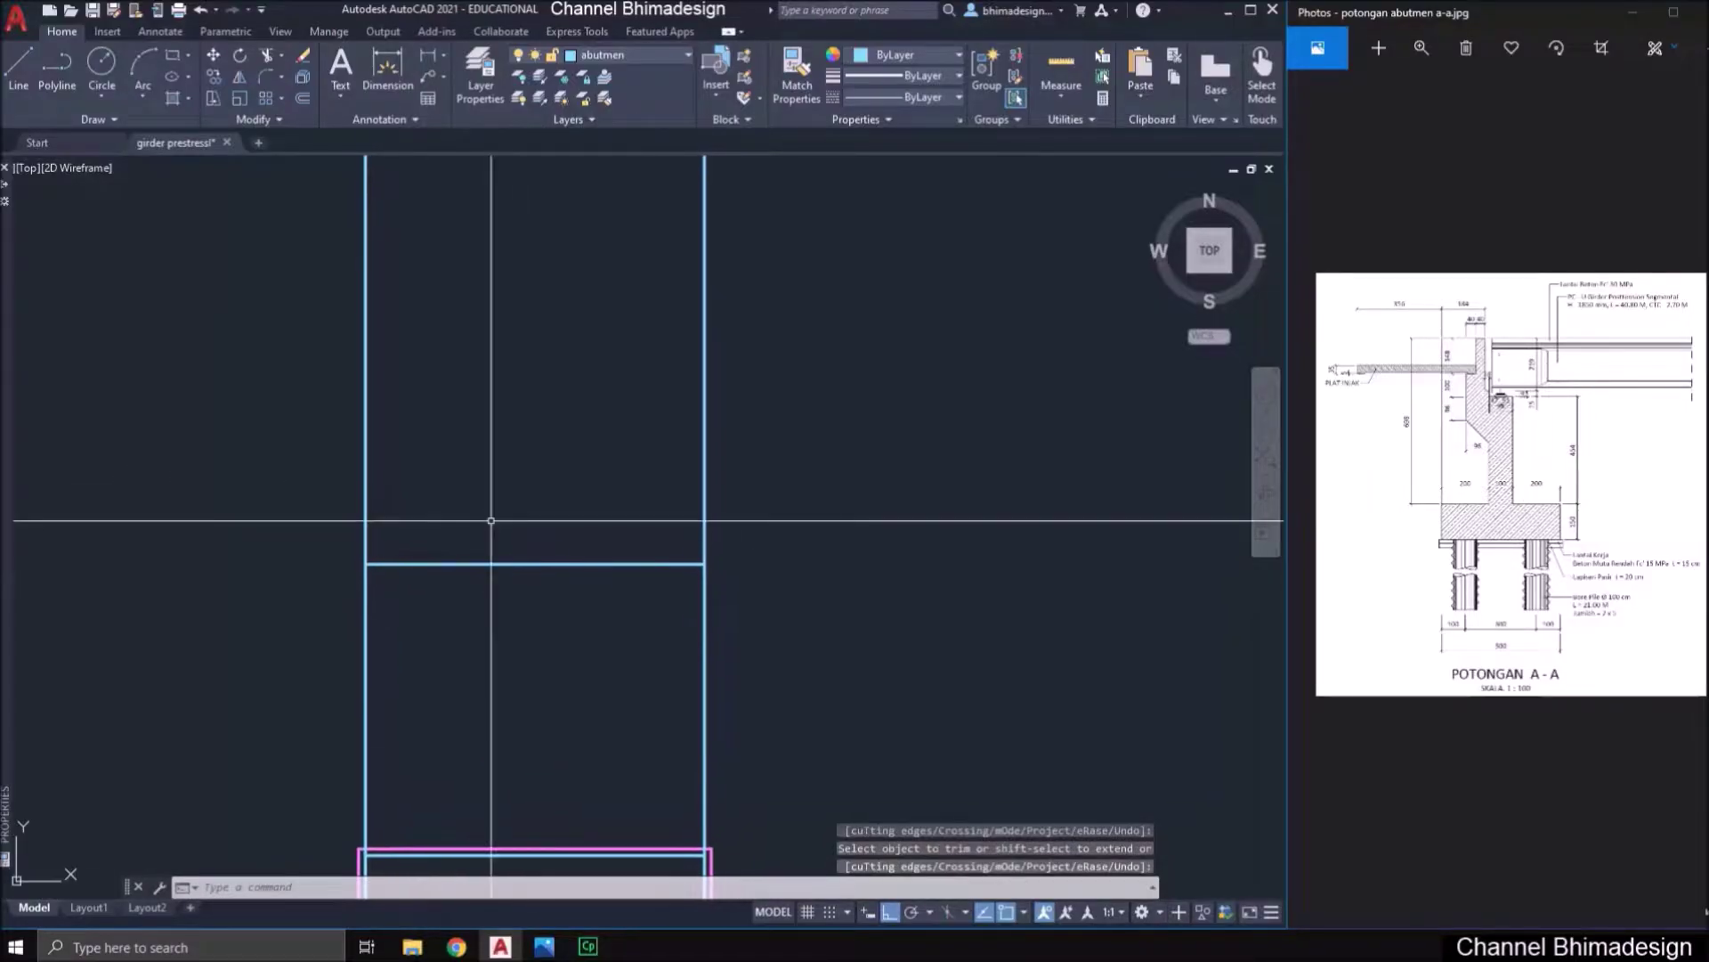
# - Switch to Photos and enlarge the POTONGAN A-A abutment image to read the footing dimensions
pyautogui.click(1507, 532)
pyautogui.click(1417, 53)
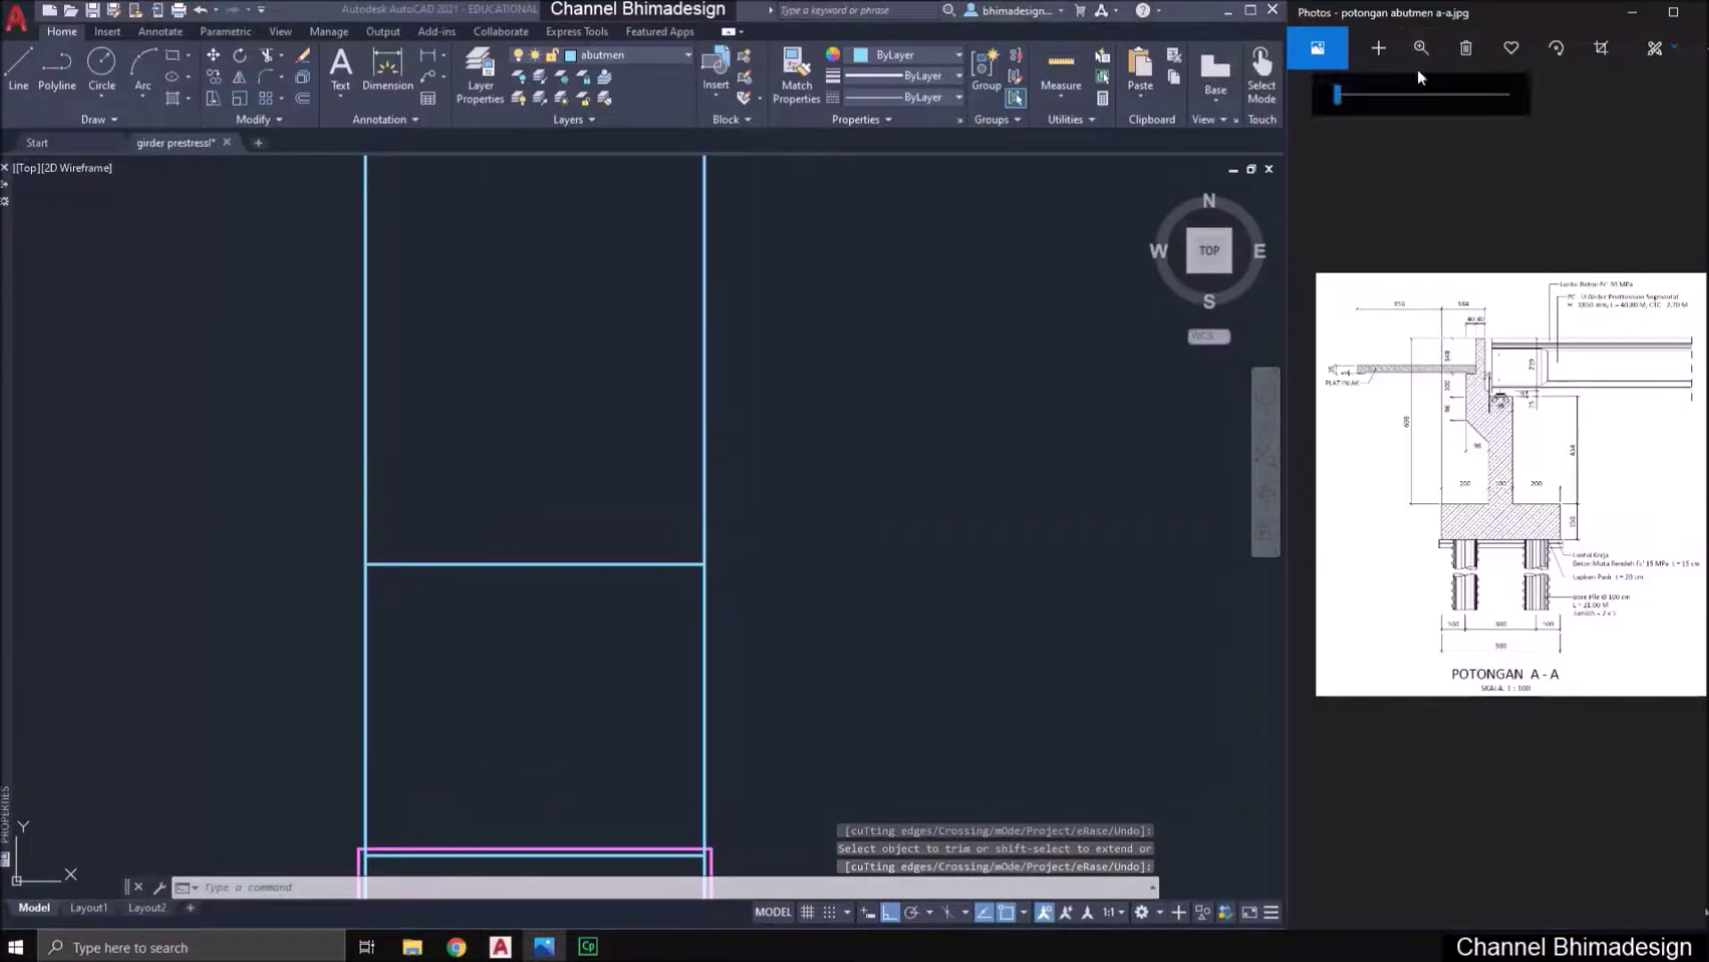
pyautogui.click(1360, 98)
pyautogui.moveTo(1336, 100); pyautogui.dragTo(1369, 102)
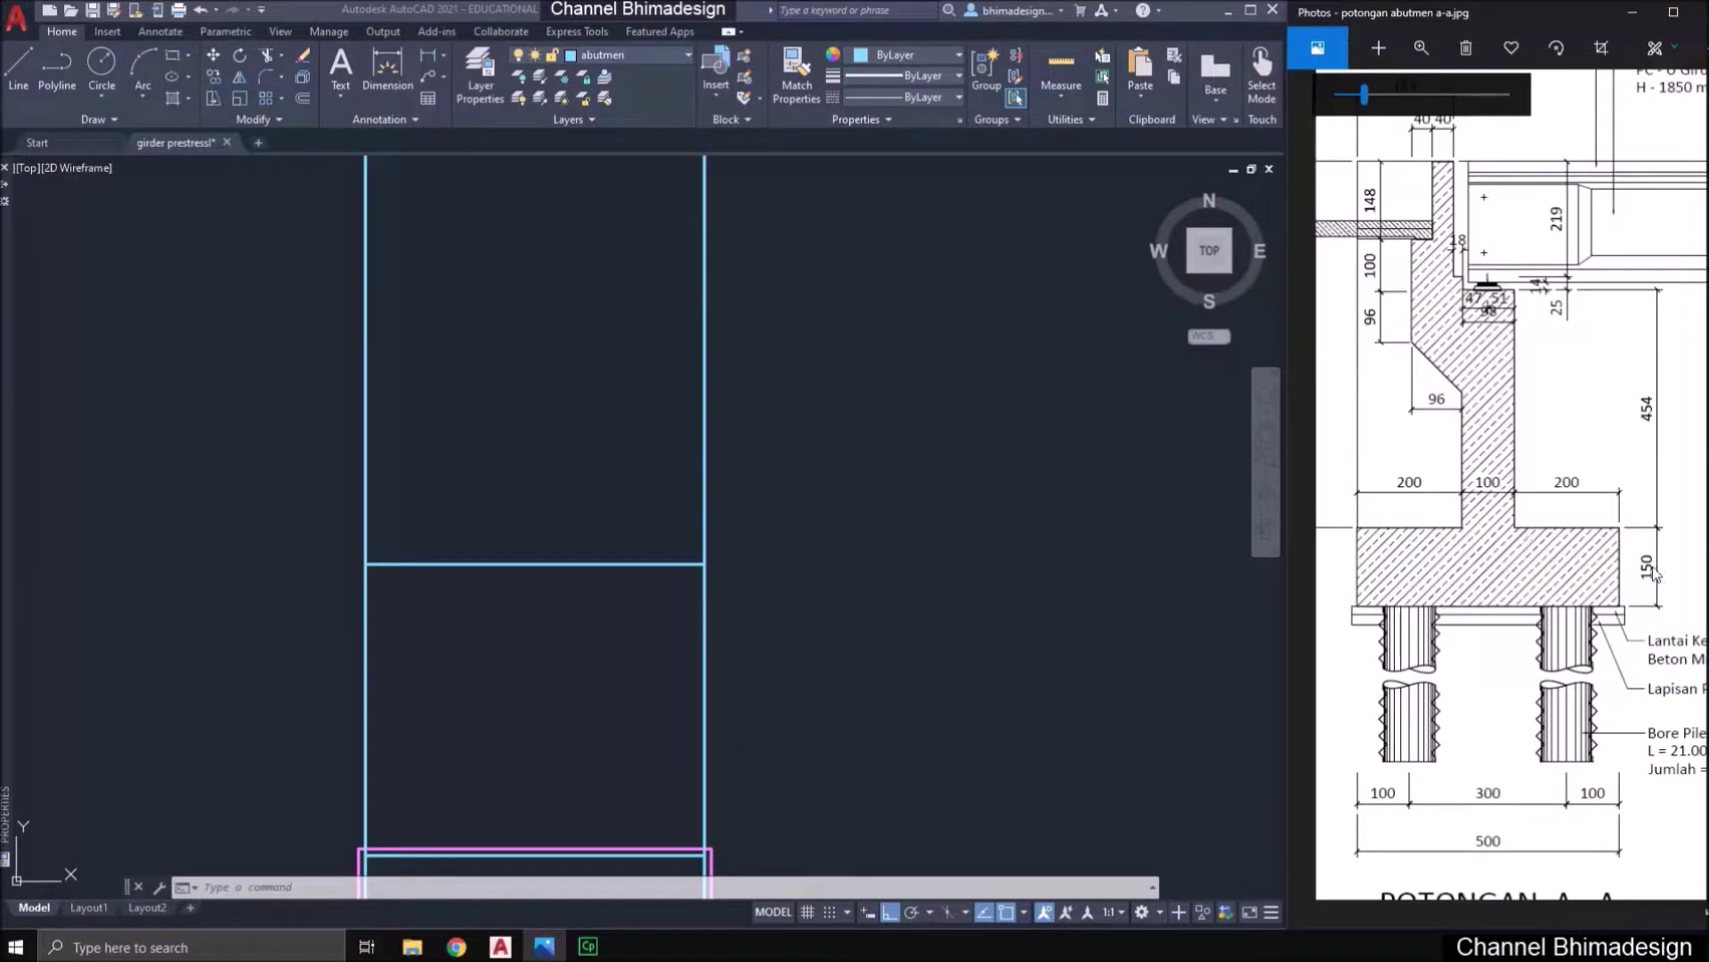
# - Switch back to AutoCAD and offset the horizontal base line 1.5 upward to form the footing's upper edge
pyautogui.moveTo(611, 466); pyautogui.dragTo(611, 599, button='middle')
pyautogui.write('o')
pyautogui.press('Return')
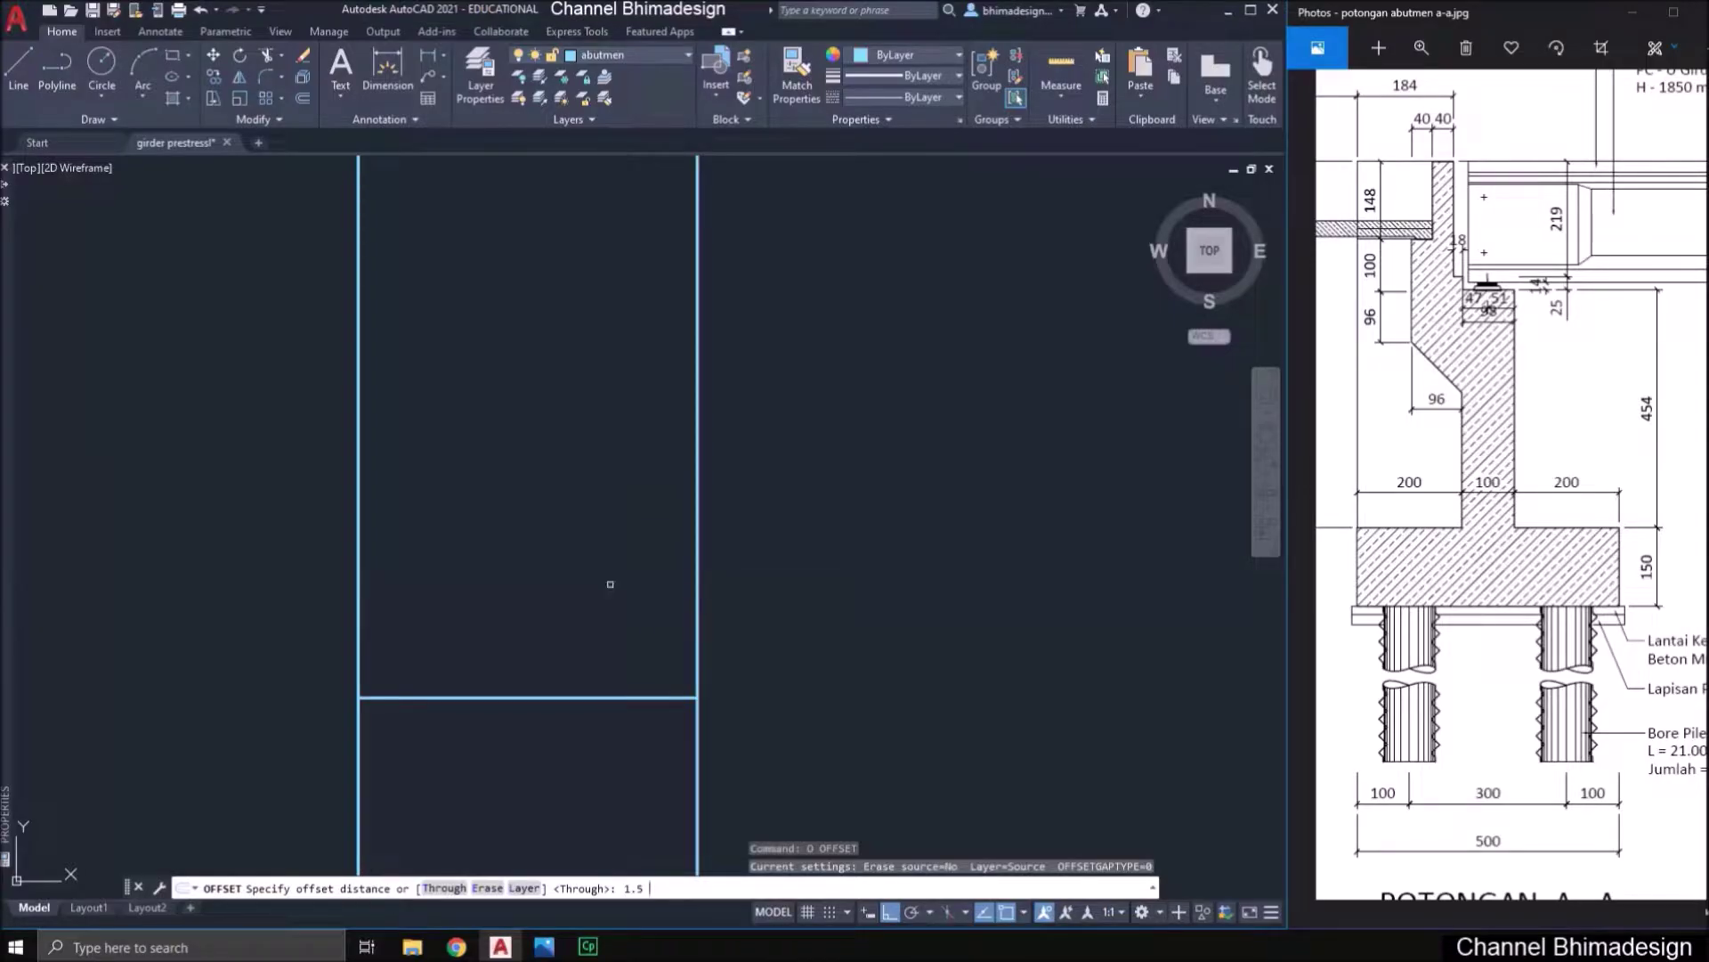
pyautogui.press('Return')
pyautogui.click(594, 697)
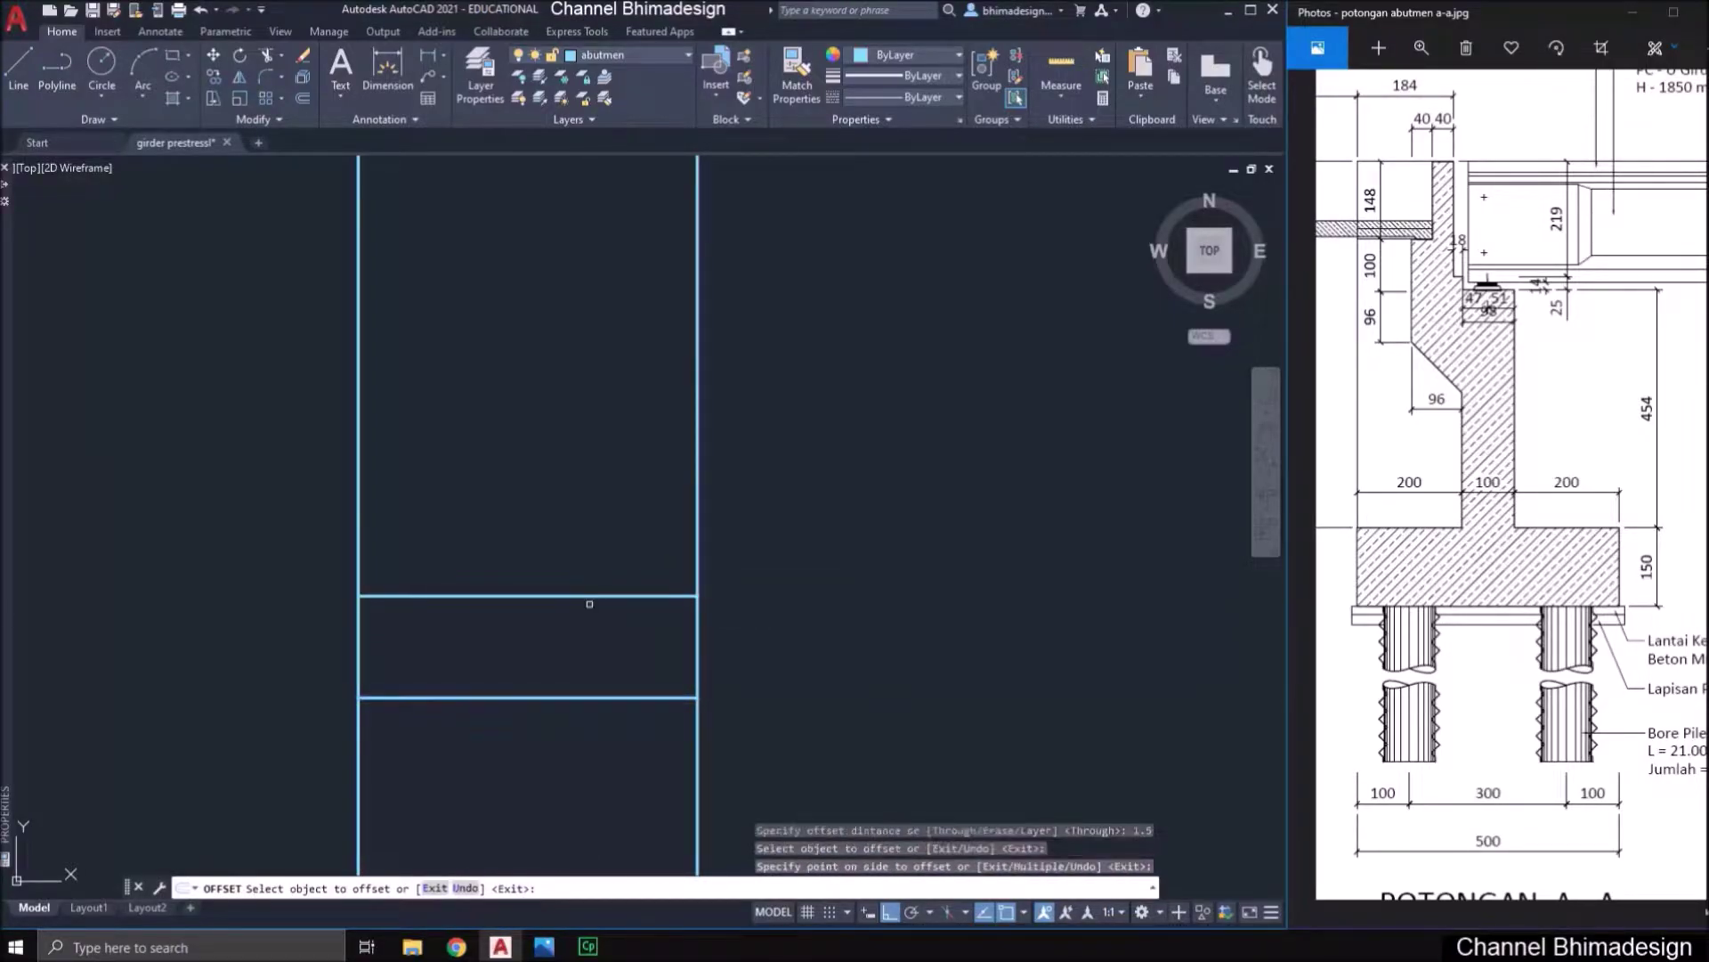
# - Offset the footing's upper edge 4.54 upward to mark the top of the abutment wall
pyautogui.moveTo(599, 496); pyautogui.dragTo(572, 641, button='middle')
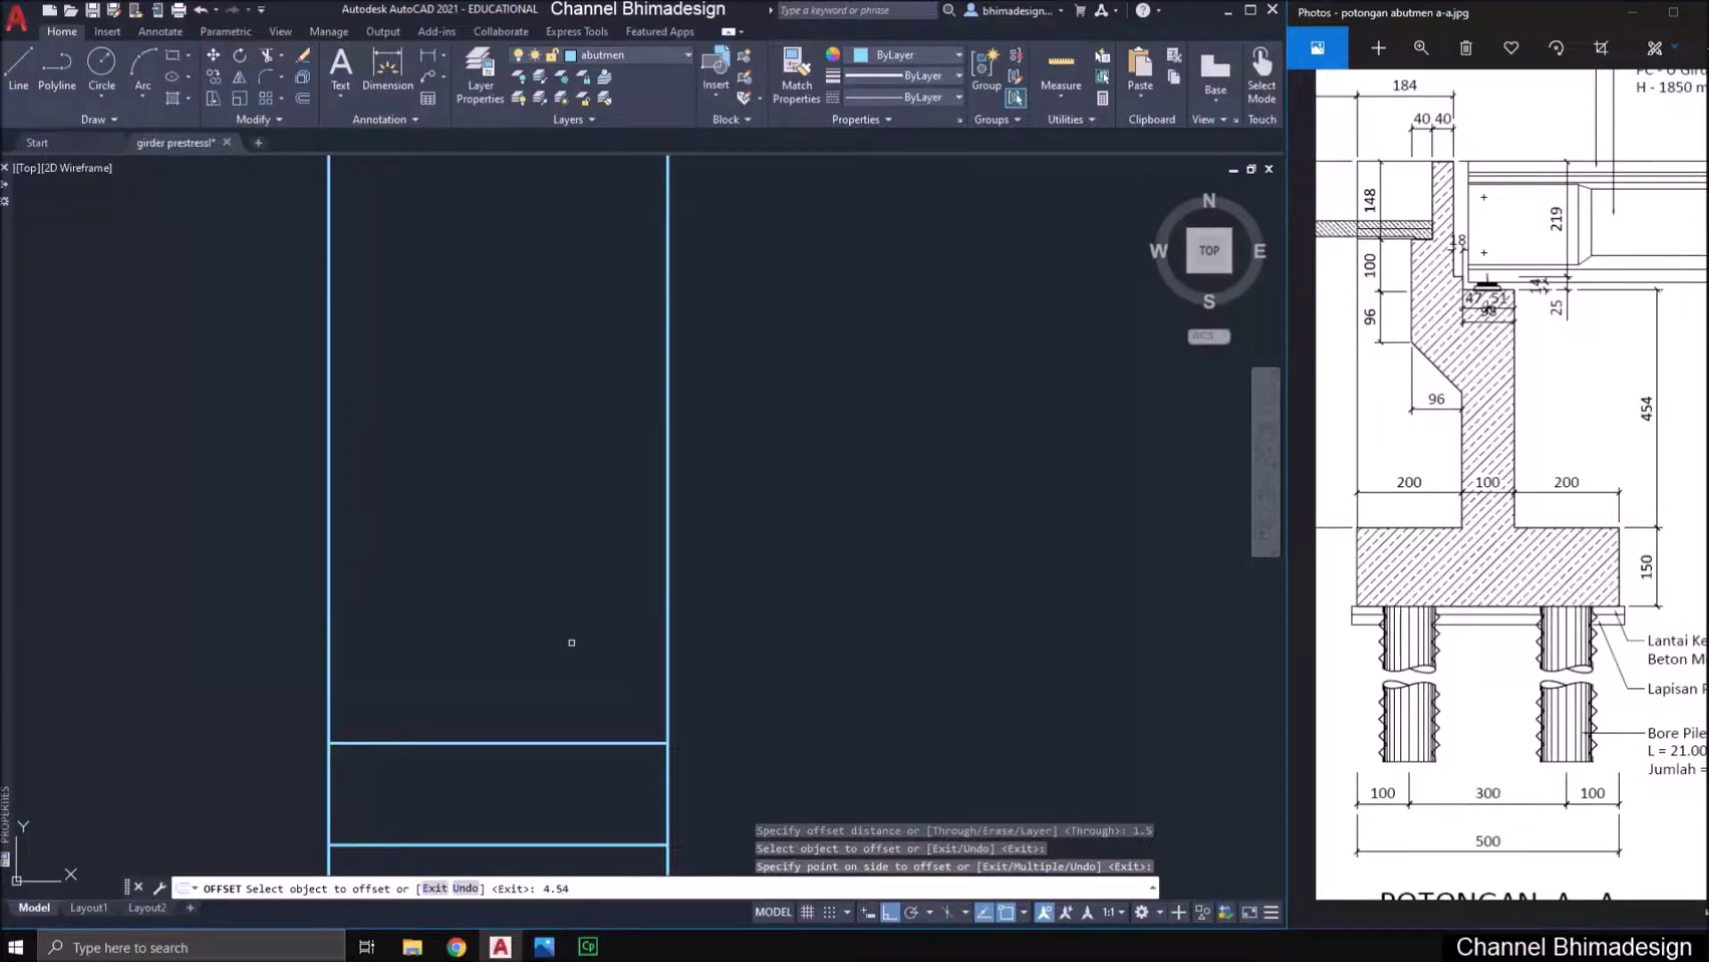
pyautogui.press('Escape')
pyautogui.press('Return')
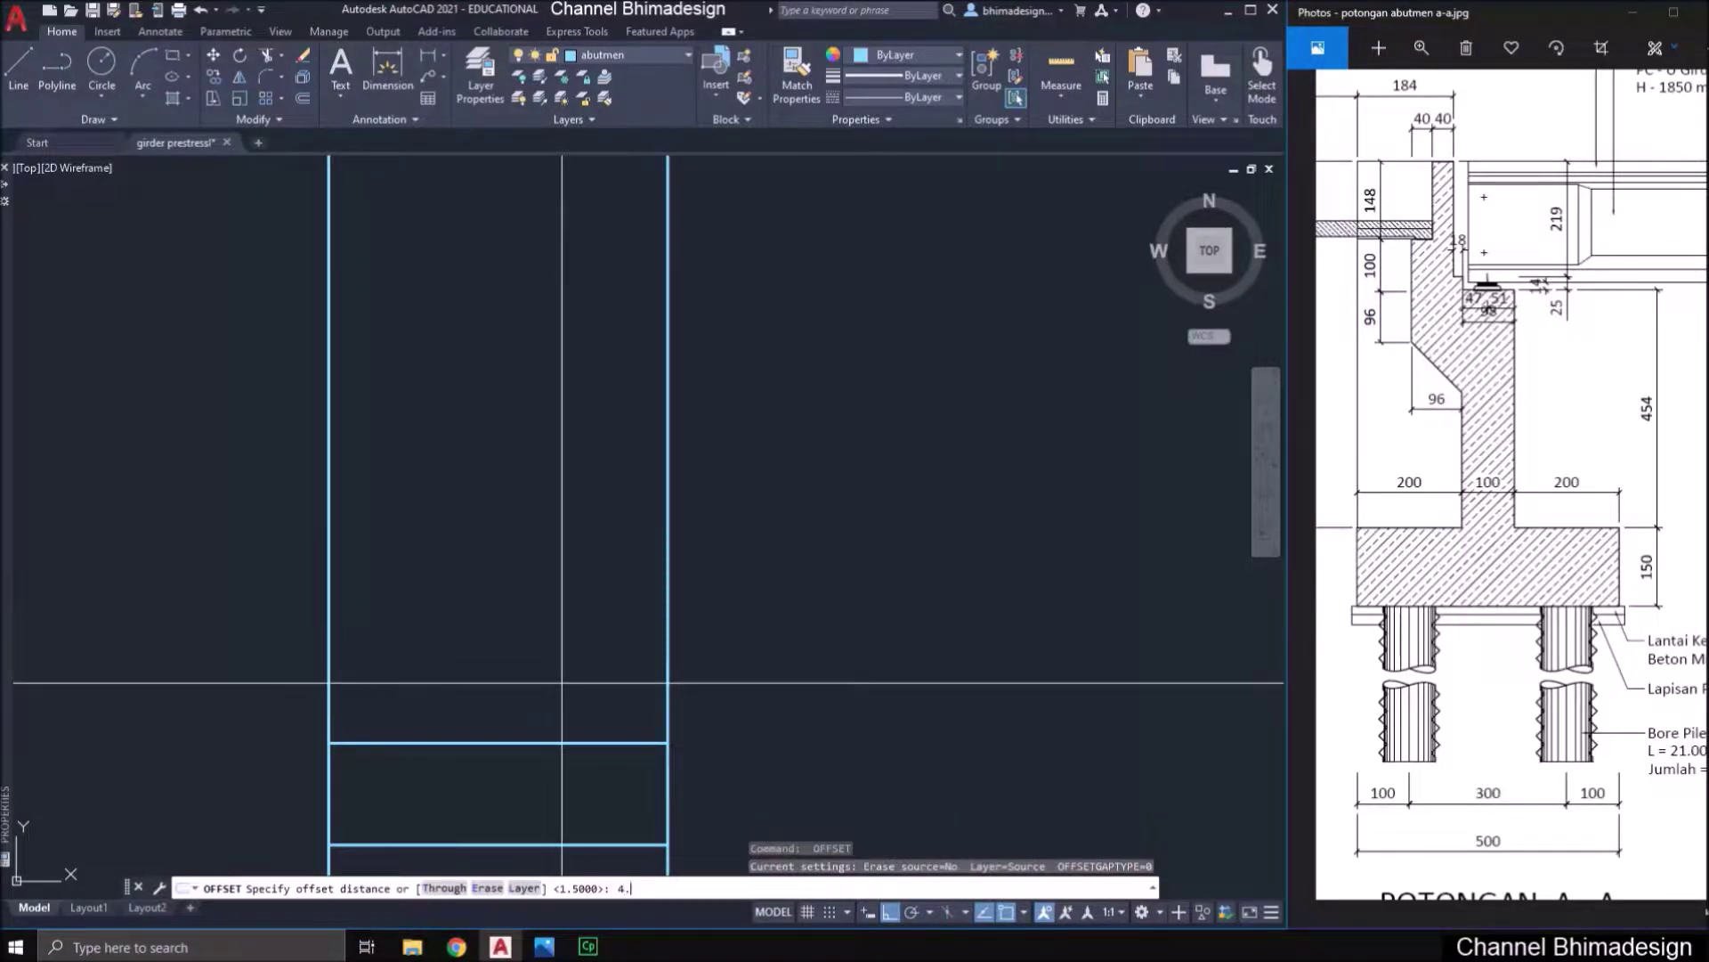
pyautogui.press('Return')
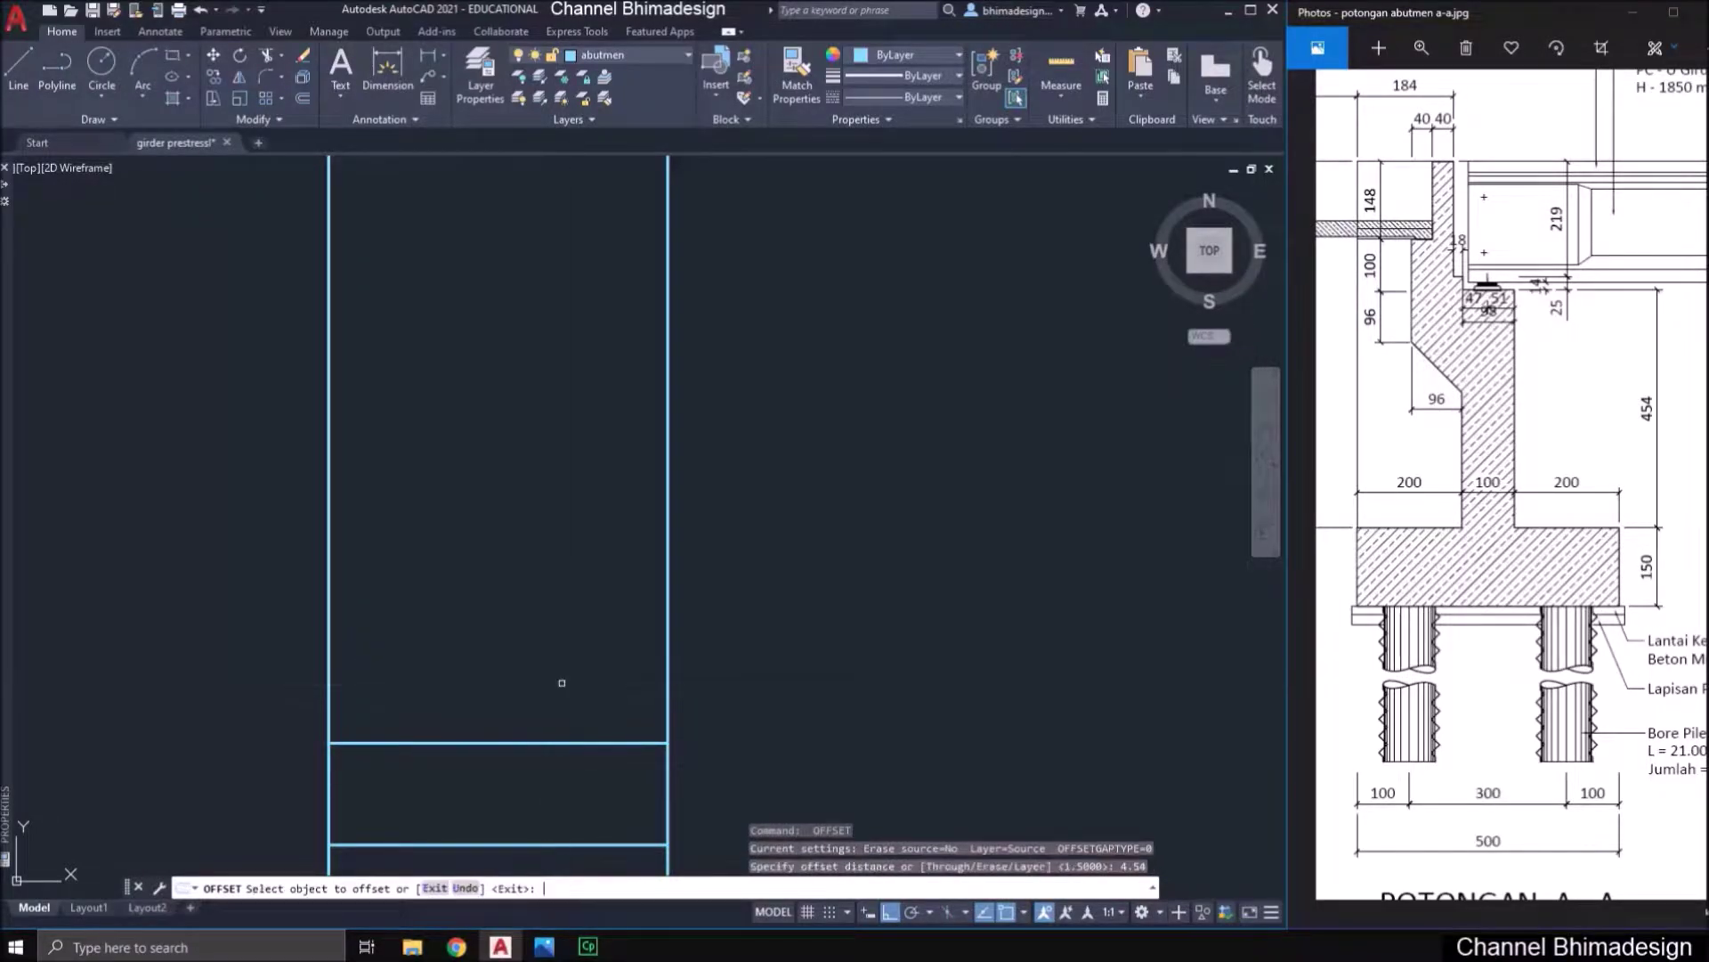
pyautogui.click(552, 741)
pyautogui.click(561, 703)
pyautogui.moveTo(552, 402); pyautogui.dragTo(539, 588, button='middle')
pyautogui.press('Escape')
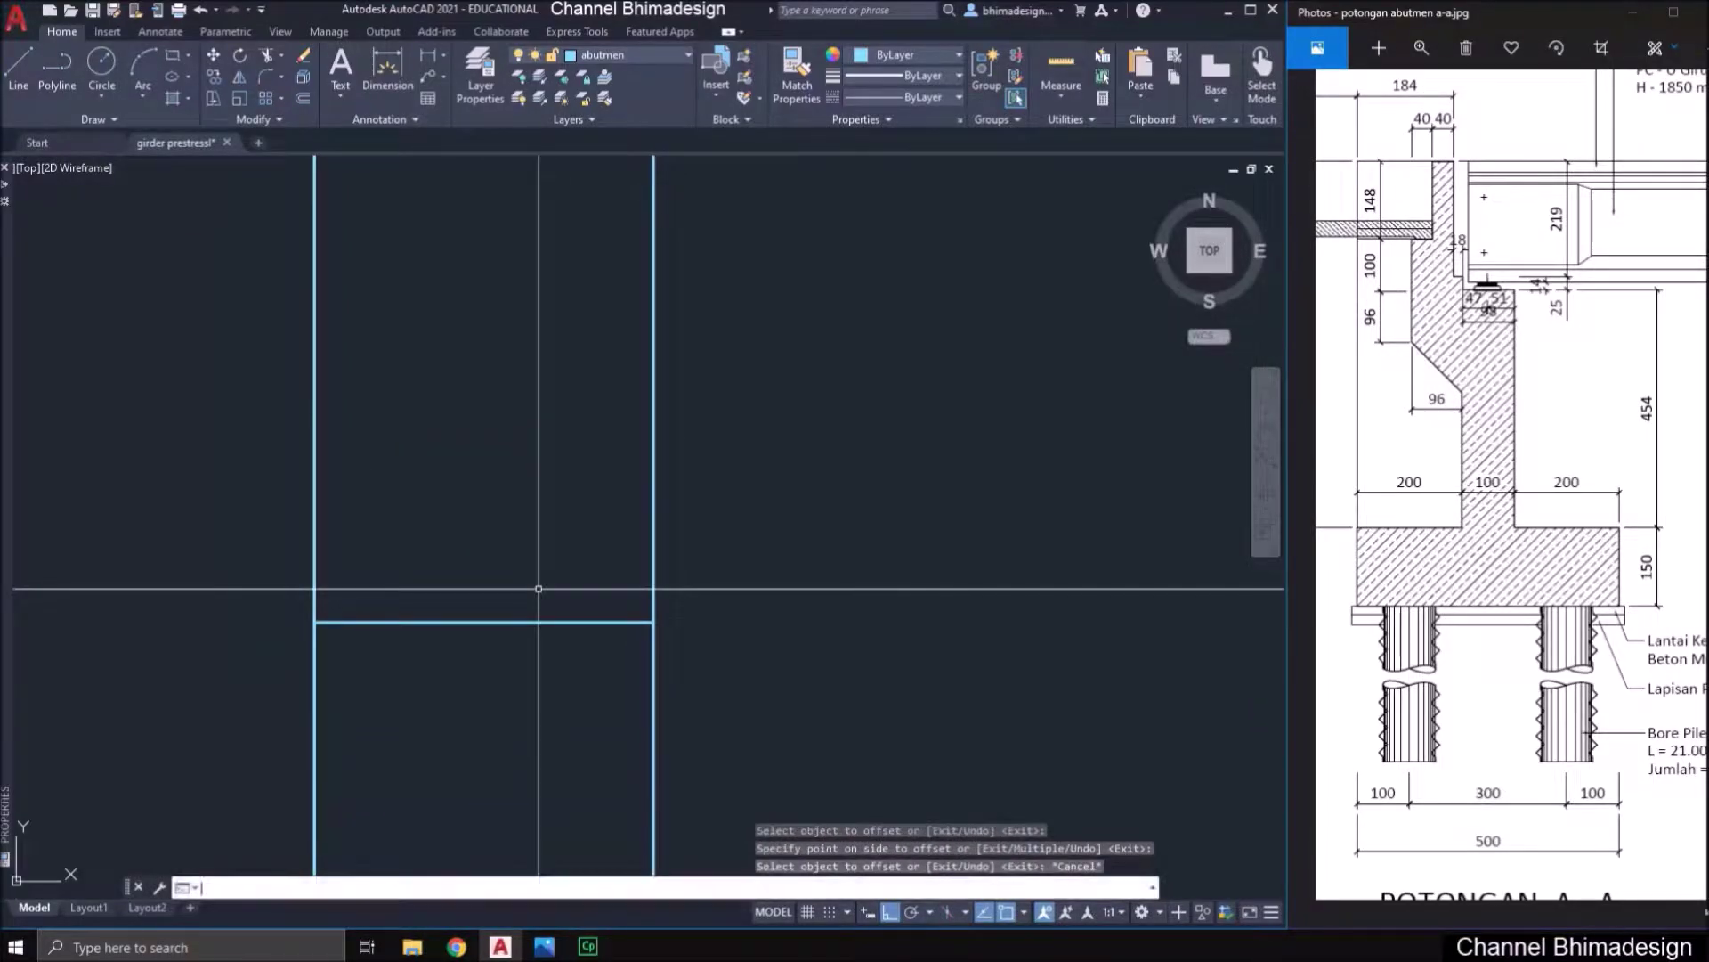
# - Set the offset distance to 0.25, then switch to Photos and enlarge the girder seat area of the reference image
pyautogui.press('Return')
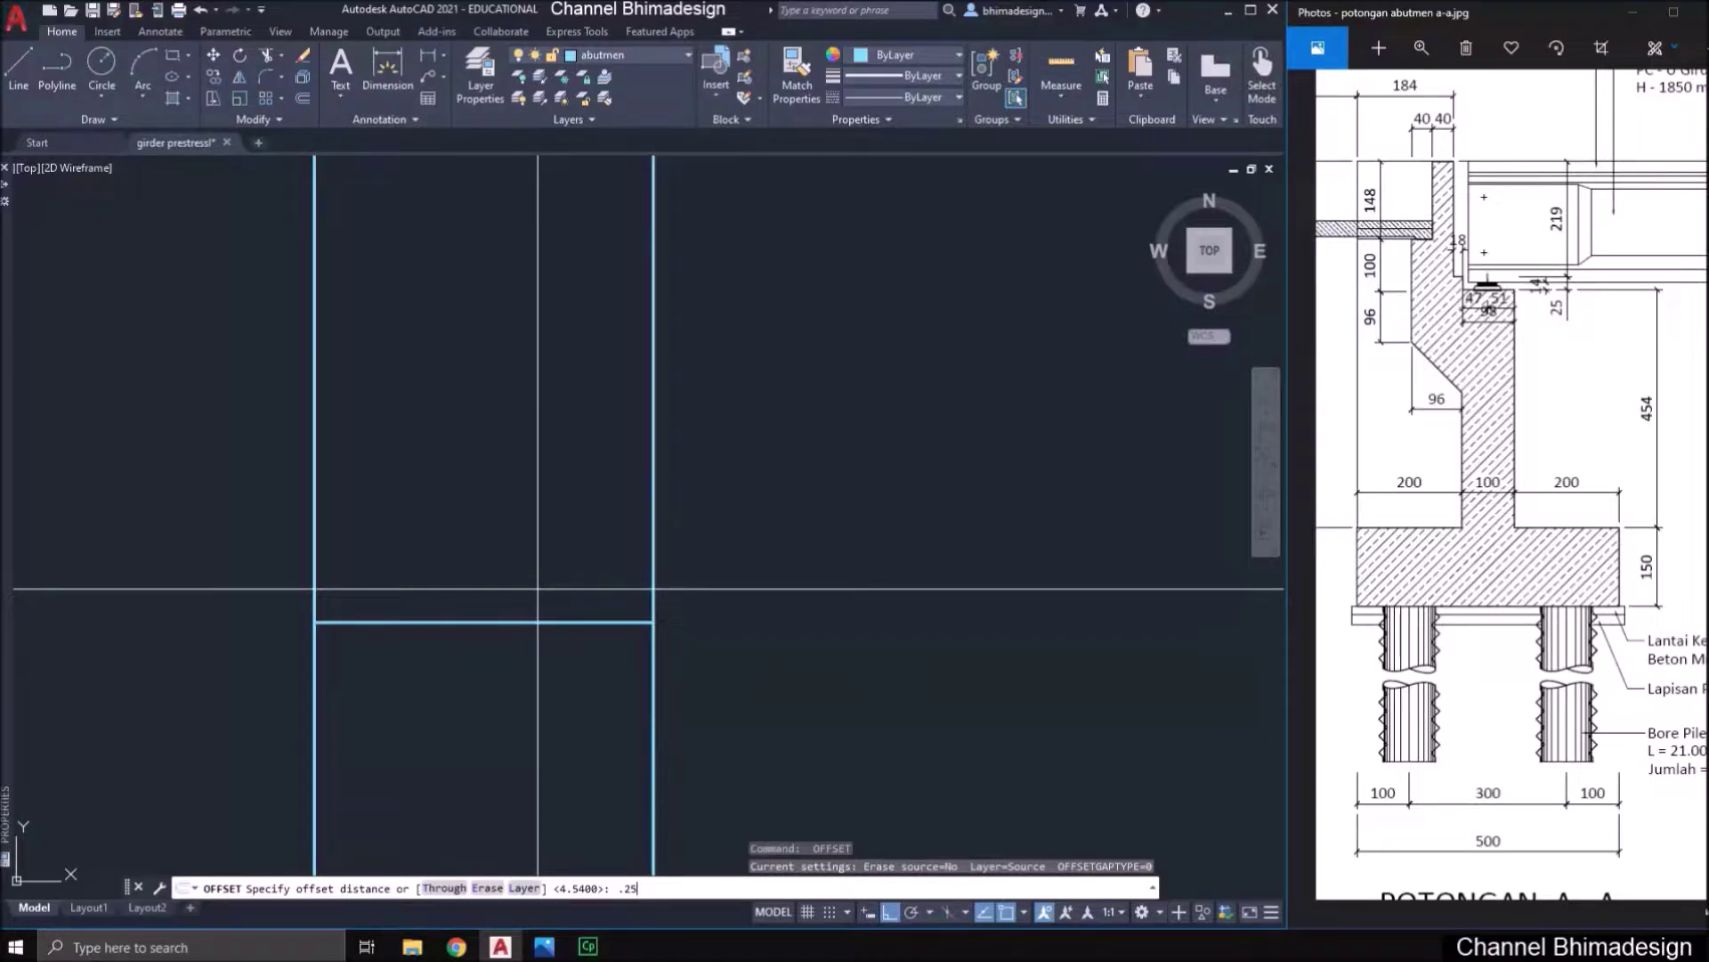
pyautogui.write('.25')
pyautogui.click(1421, 47)
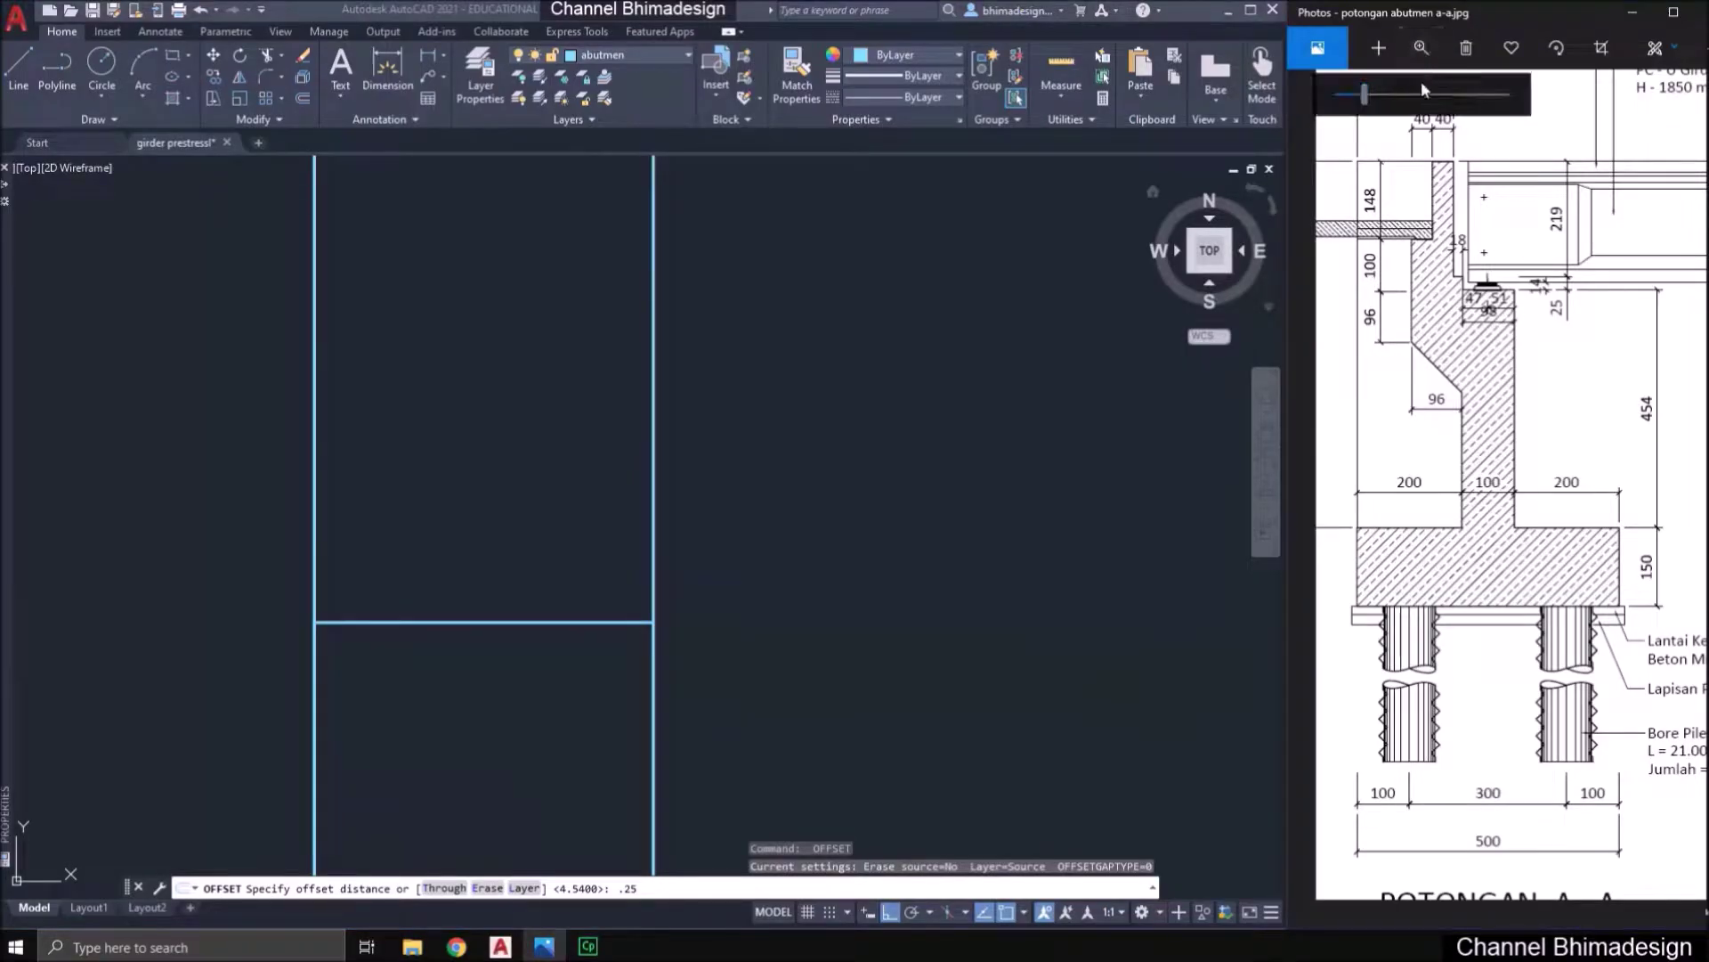
pyautogui.moveTo(1368, 87); pyautogui.dragTo(1387, 95)
pyautogui.moveTo(1440, 372); pyautogui.dragTo(1444, 539)
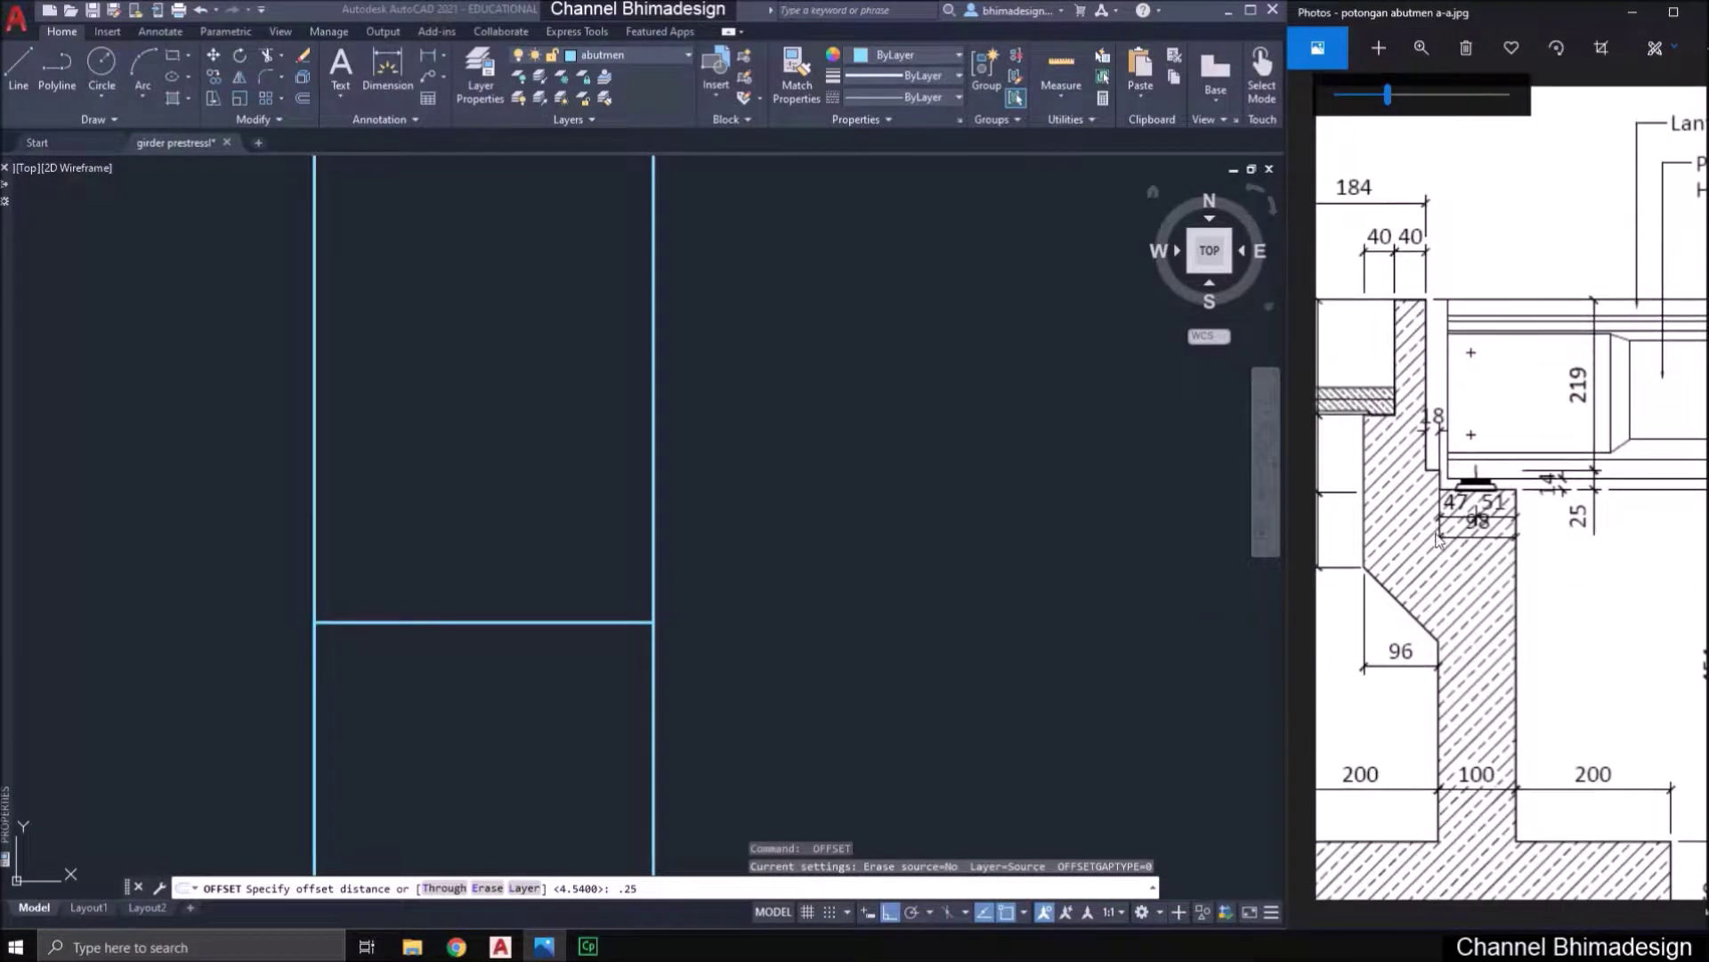
pyautogui.click(1422, 48)
pyautogui.moveTo(1391, 89); pyautogui.dragTo(1417, 93)
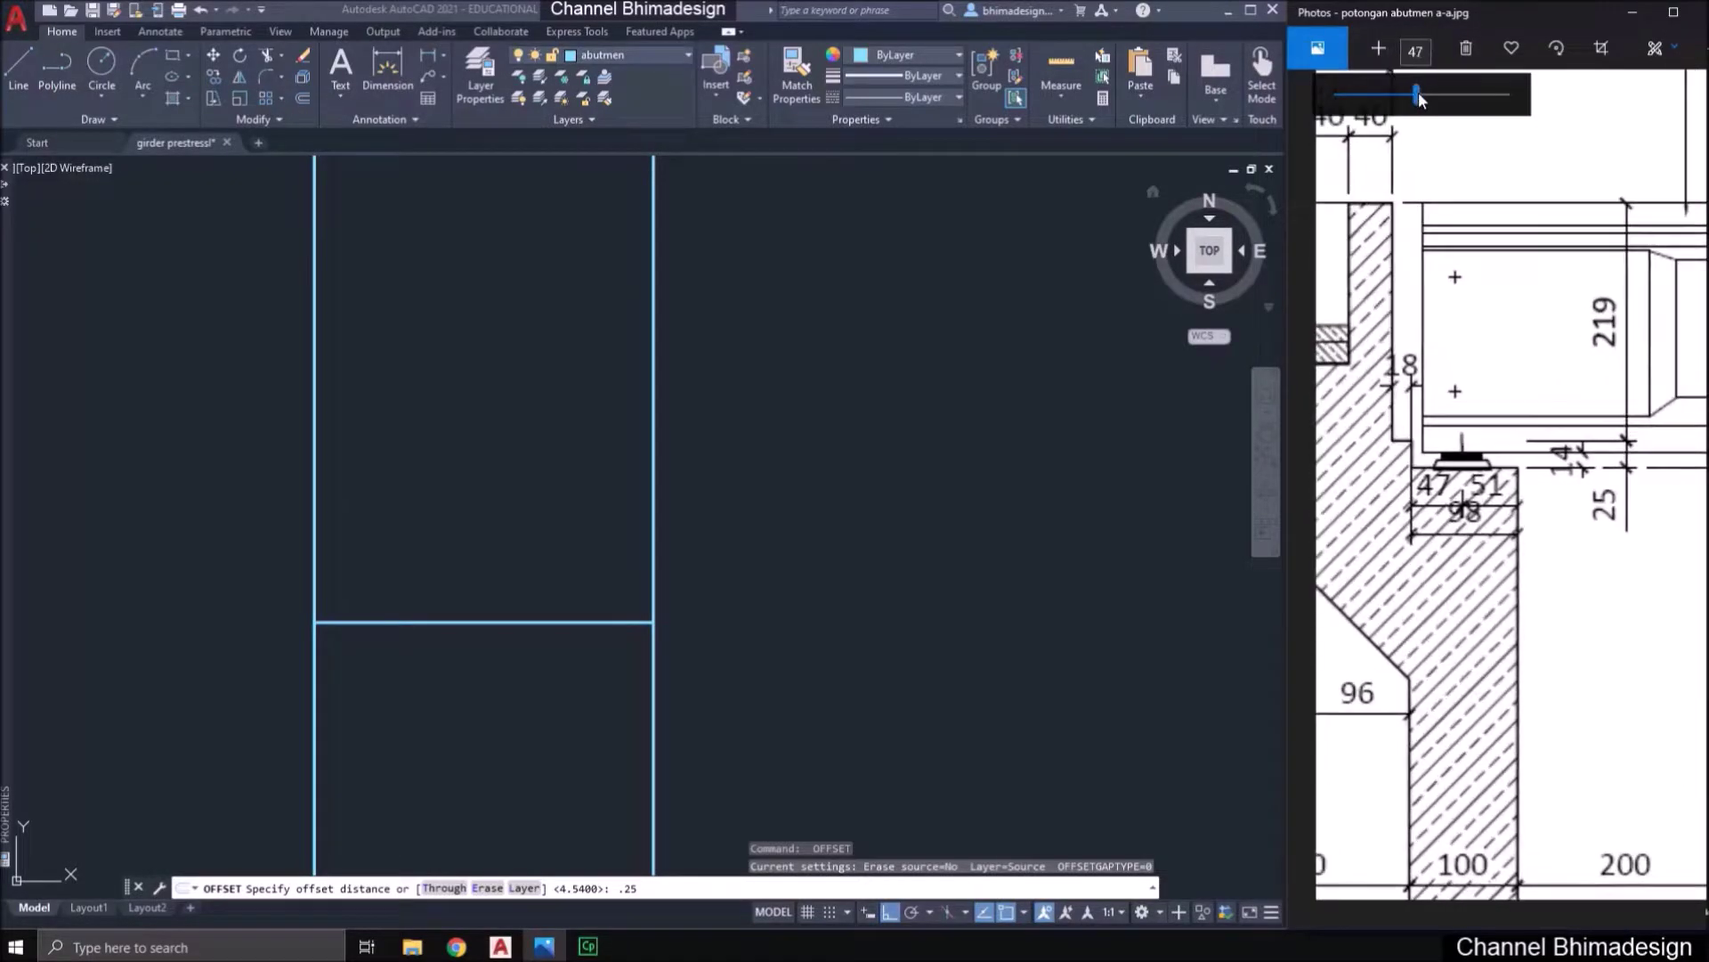
pyautogui.moveTo(1447, 247); pyautogui.dragTo(1431, 304)
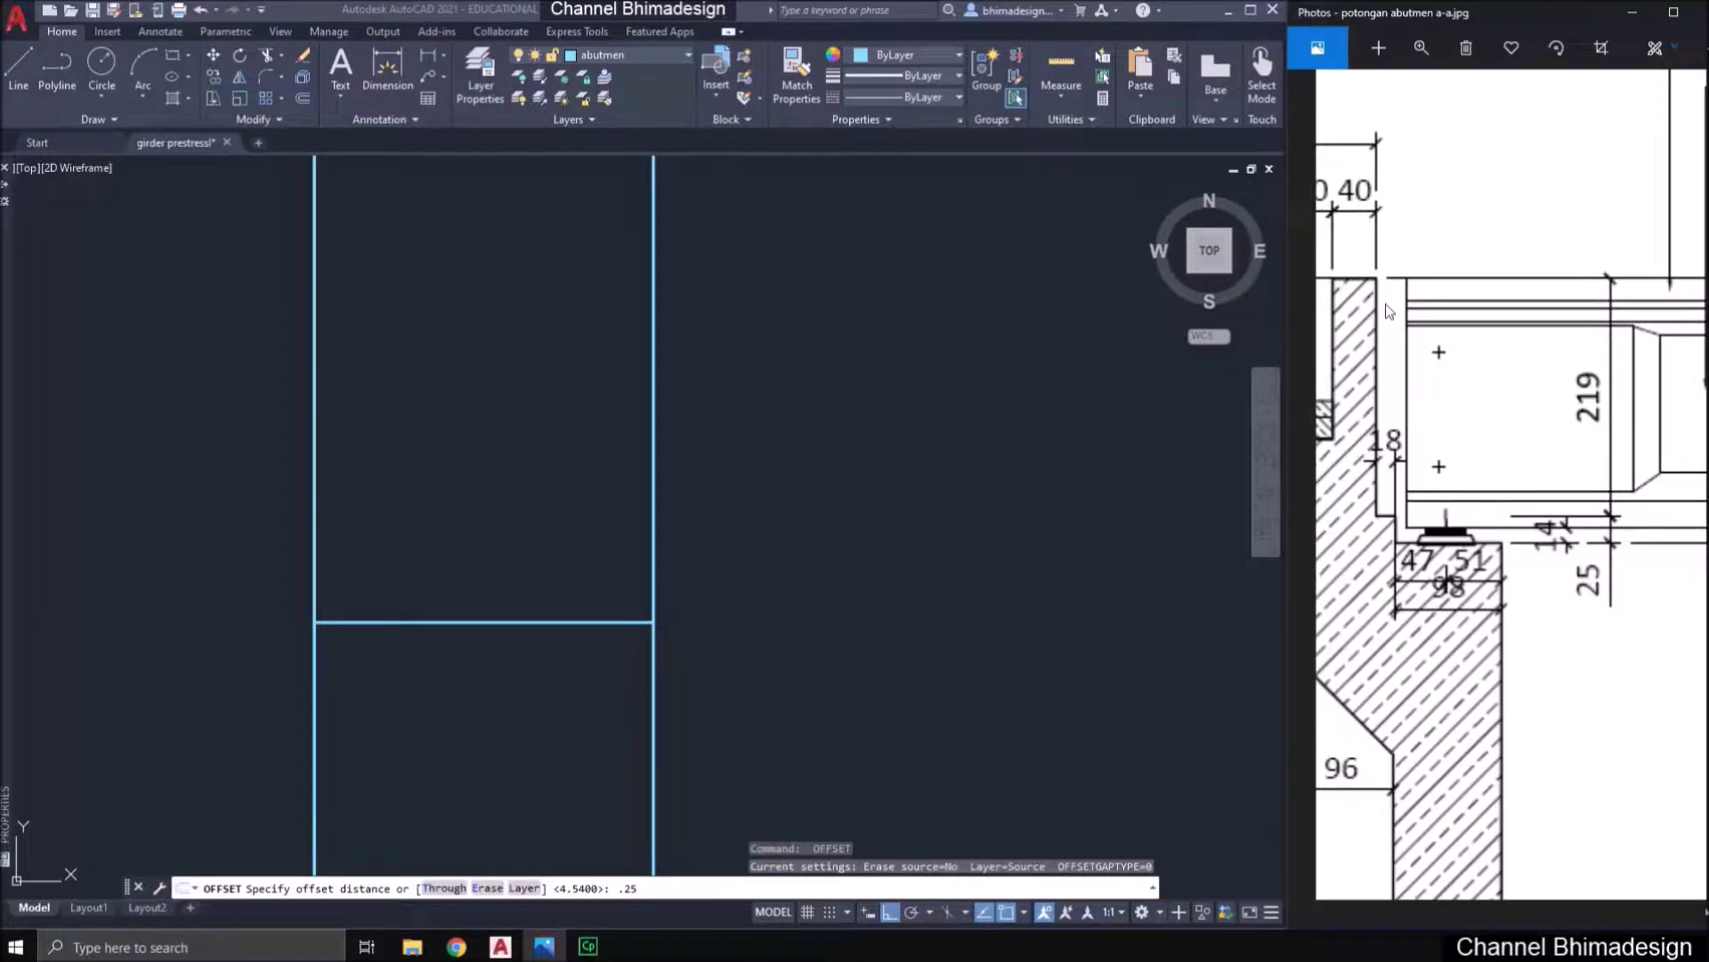
# - Switch back to AutoCAD and offset the wall's top line 0.25 upward
pyautogui.click(929, 438)
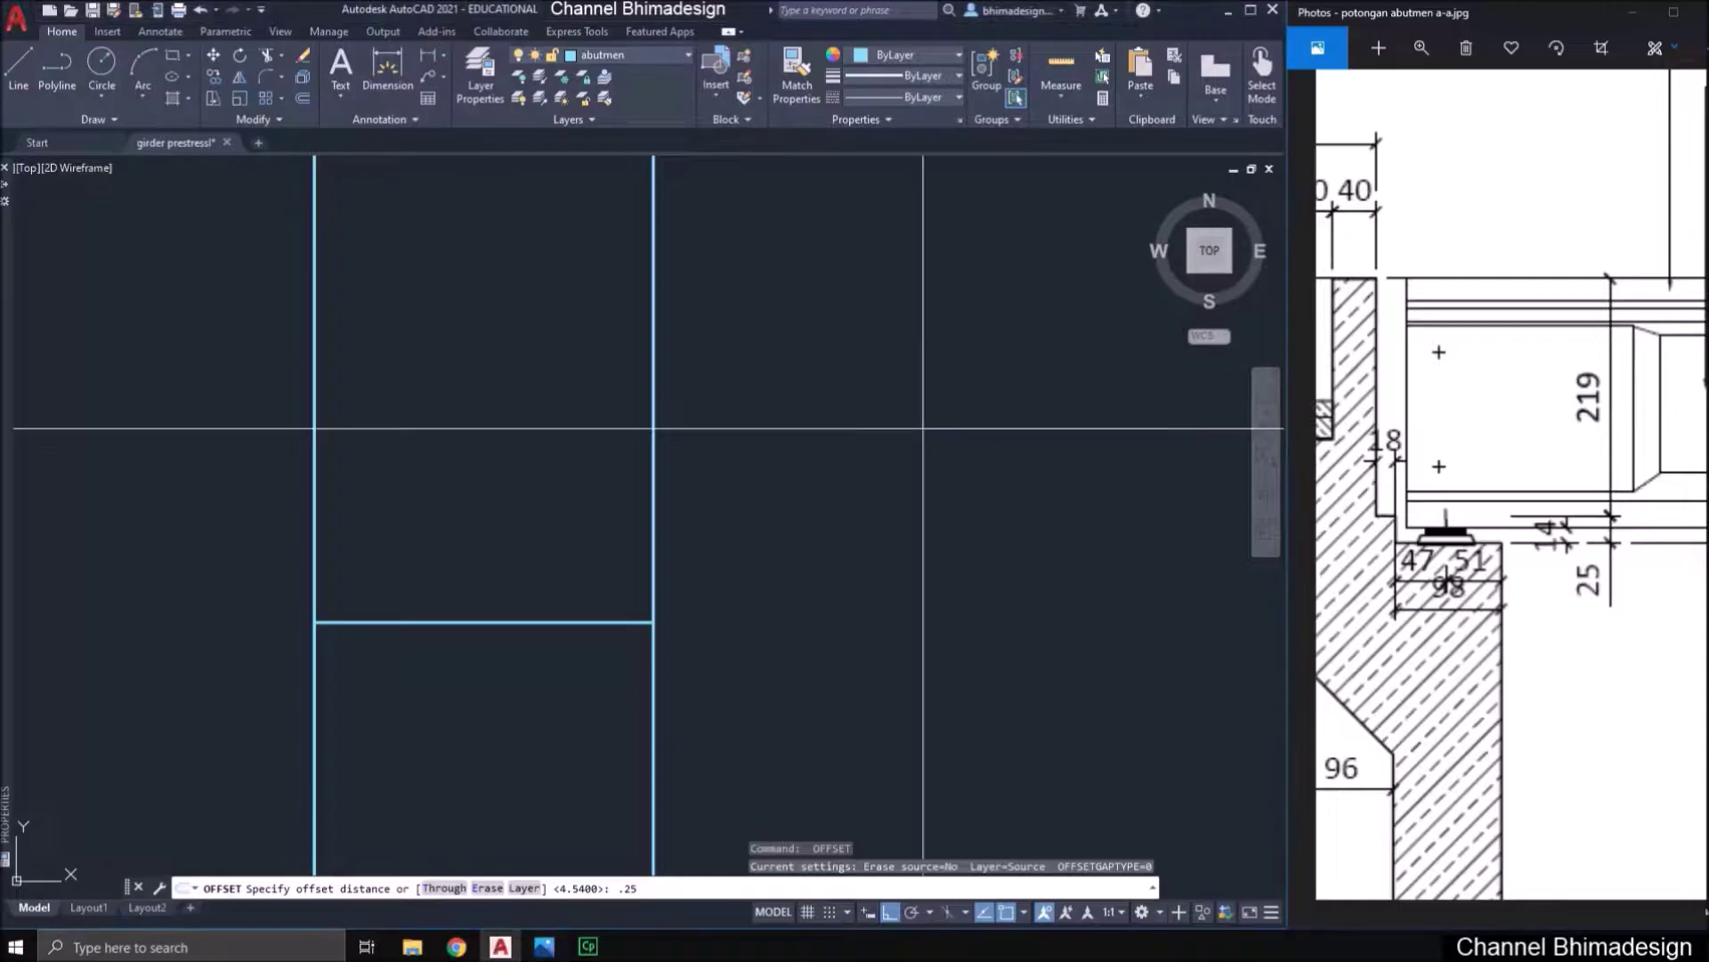
pyautogui.press('Return')
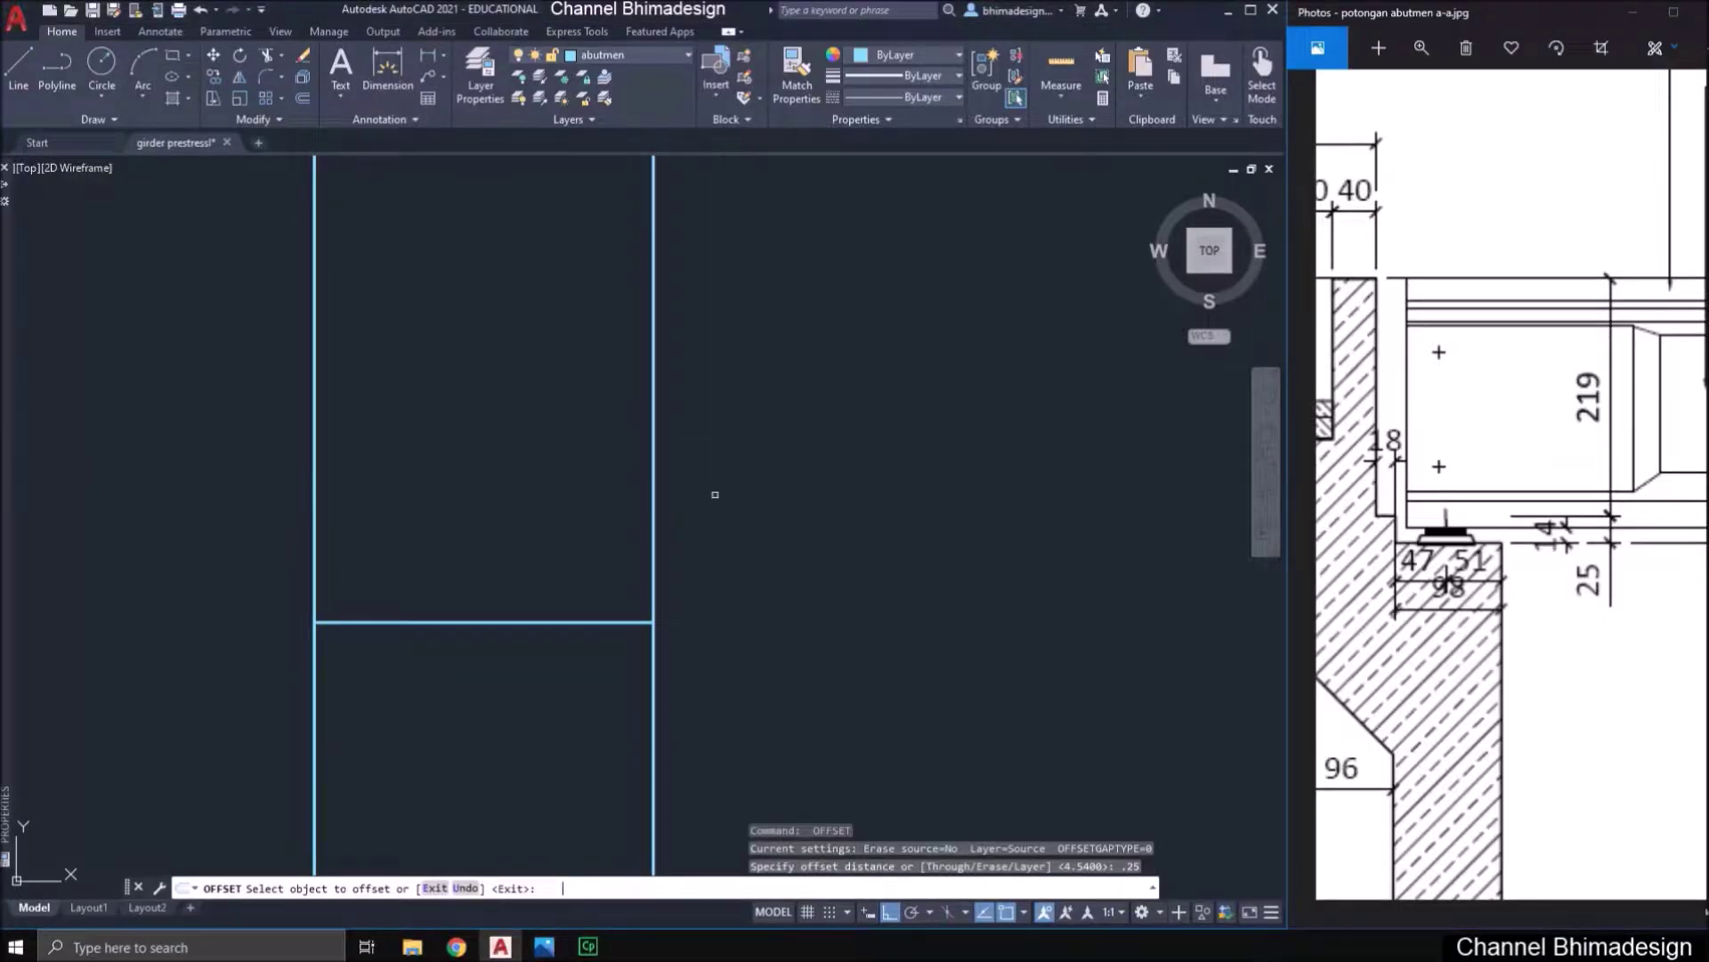
pyautogui.click(613, 622)
pyautogui.click(599, 507)
pyautogui.press('Return')
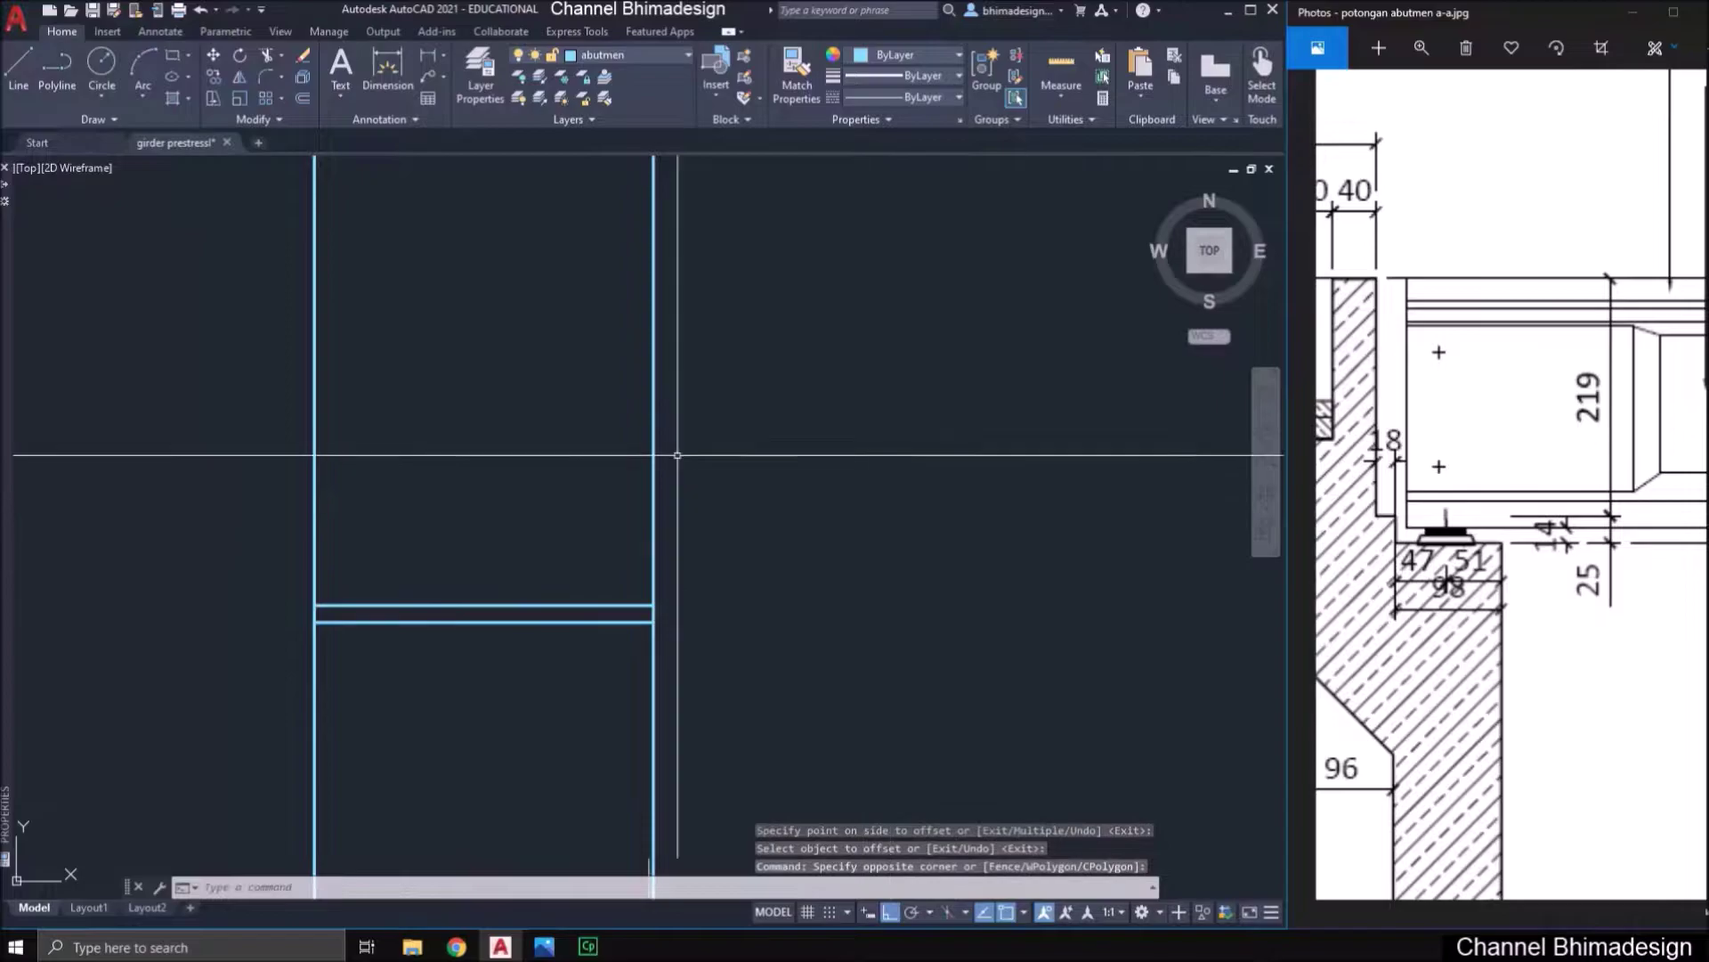
# - Examine the girder's height dimension in the prestressed girder side view, and return to the abutment section
pyautogui.scroll(-8, 570, 454)
pyautogui.click(1115, 844)
pyautogui.scroll(10, 756, 581)
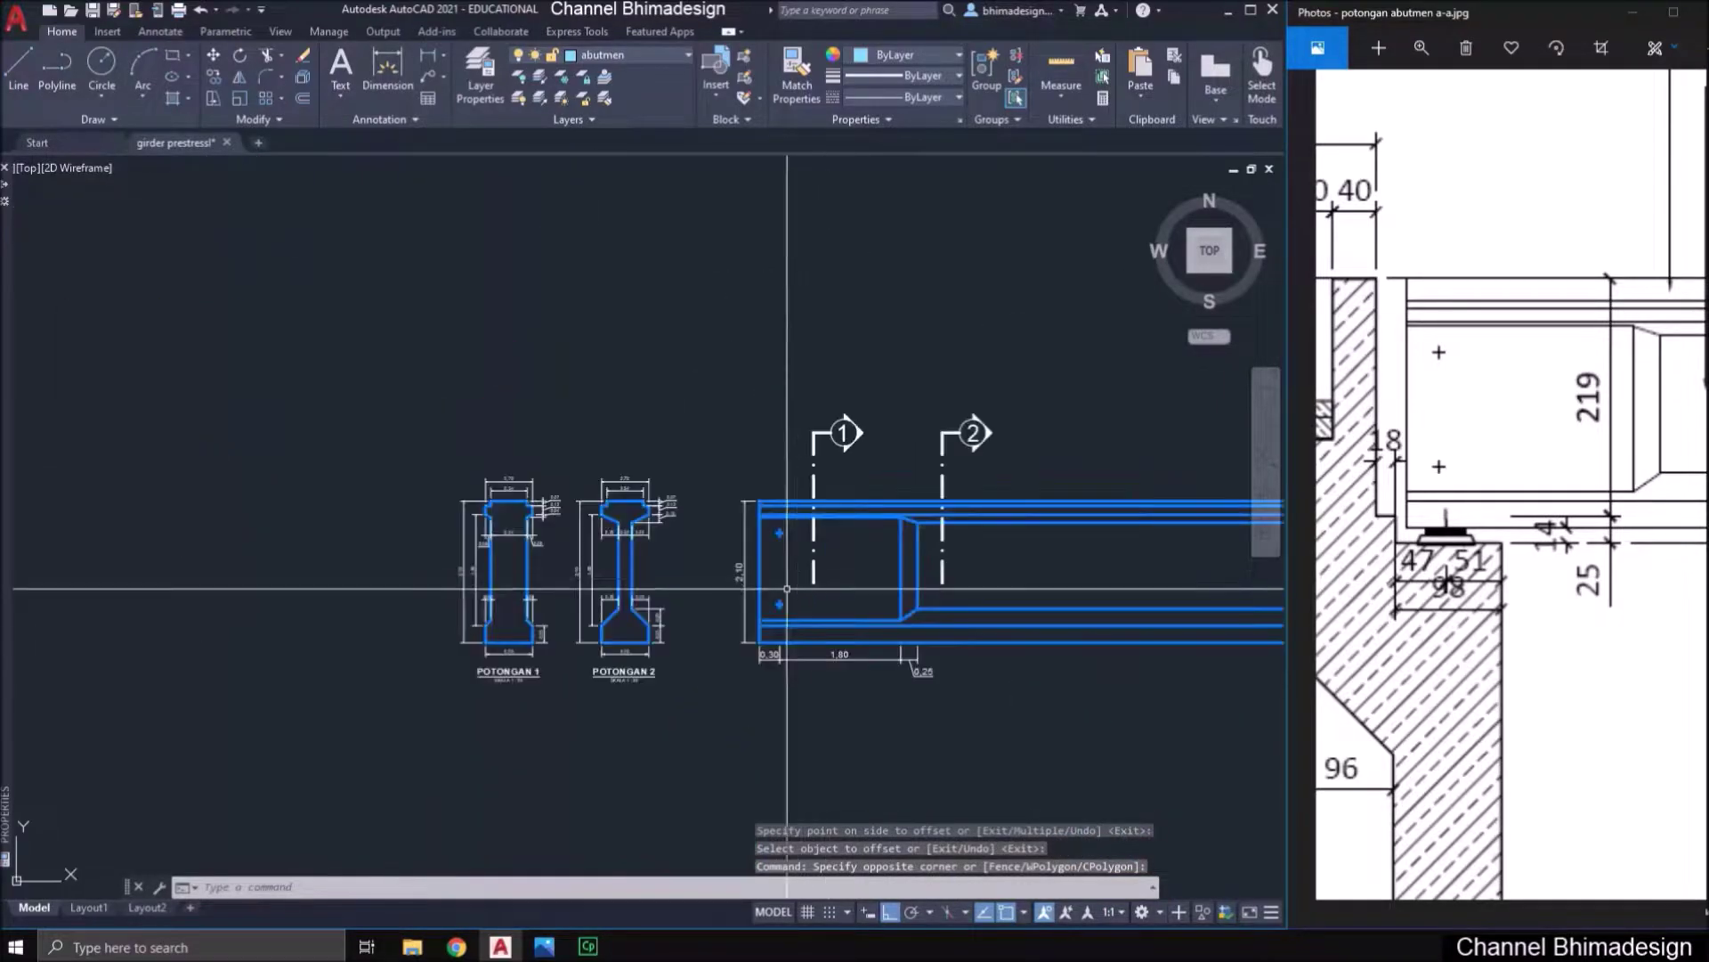
pyautogui.scroll(-2, 714, 583)
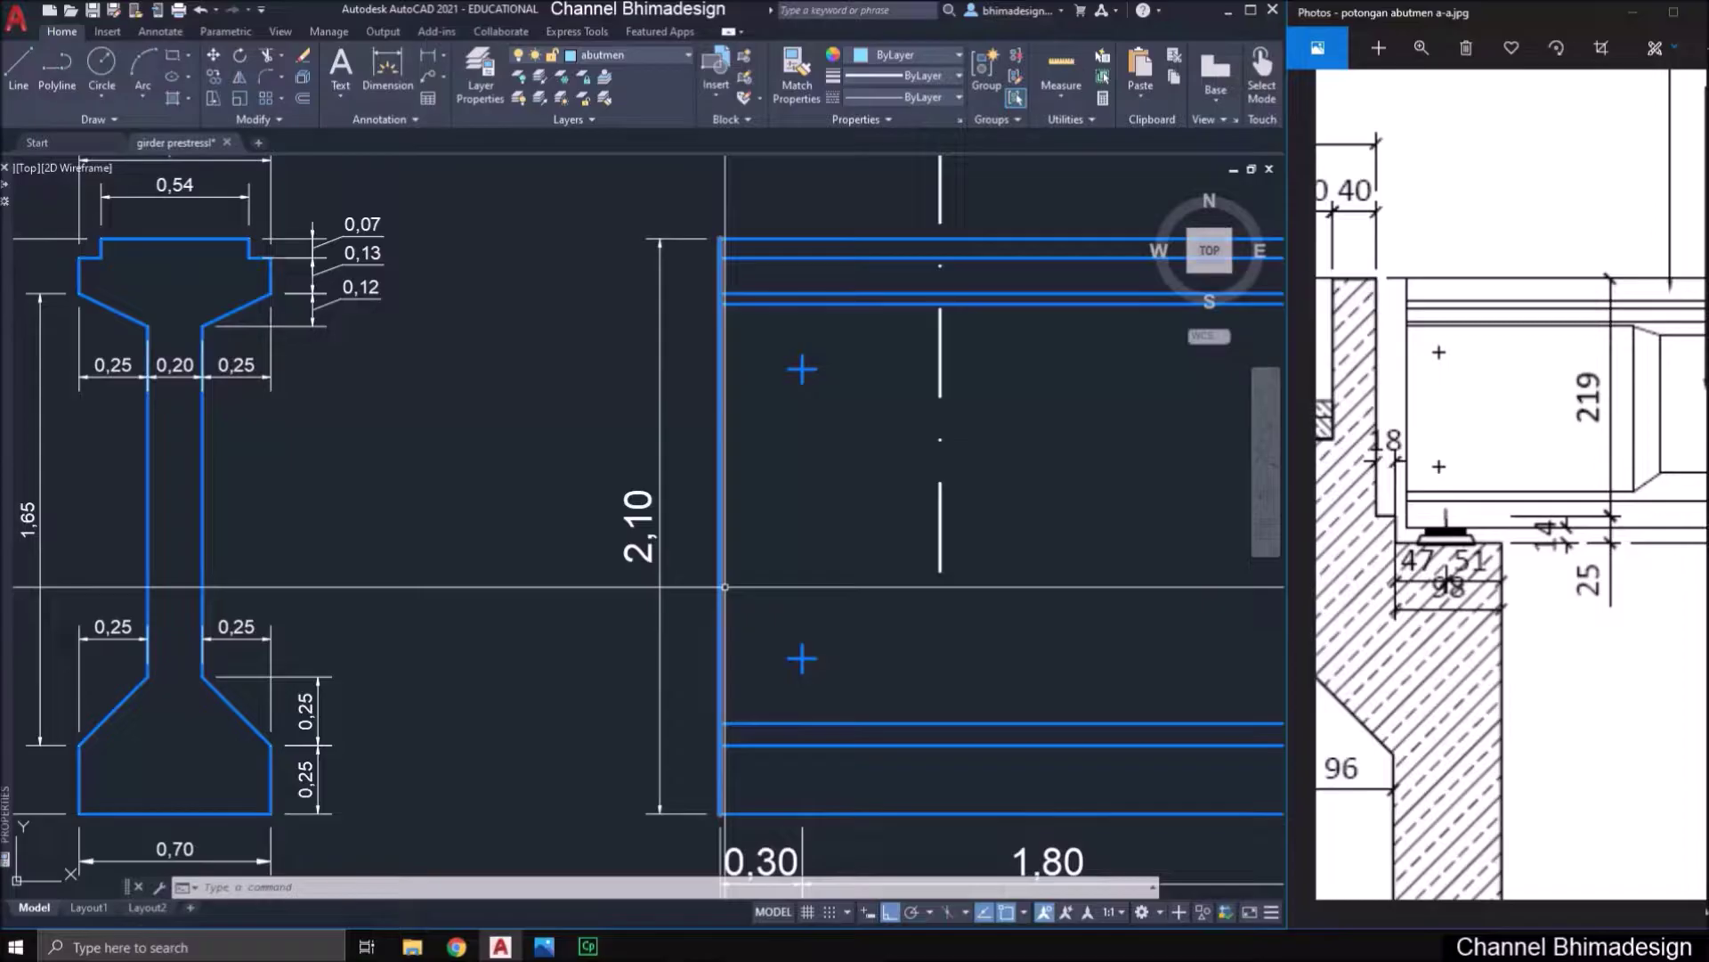
pyautogui.scroll(-12, 724, 586)
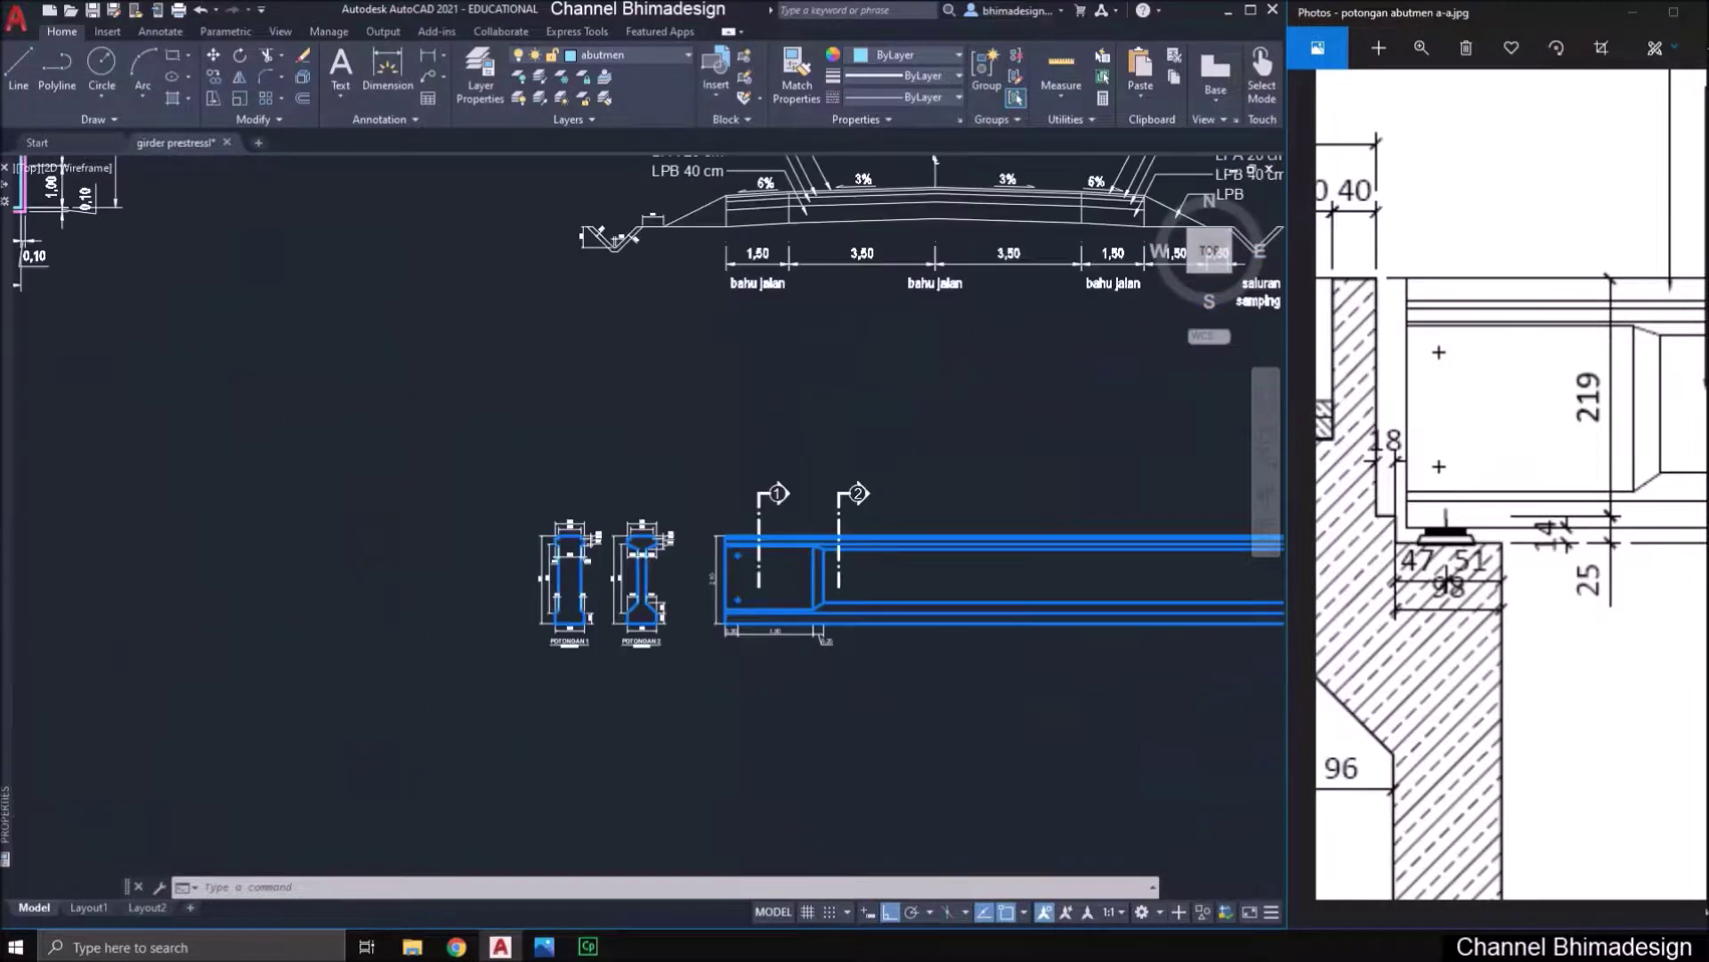
pyautogui.moveTo(298, 376); pyautogui.dragTo(657, 662, button='middle')
pyautogui.scroll(8, 487, 392)
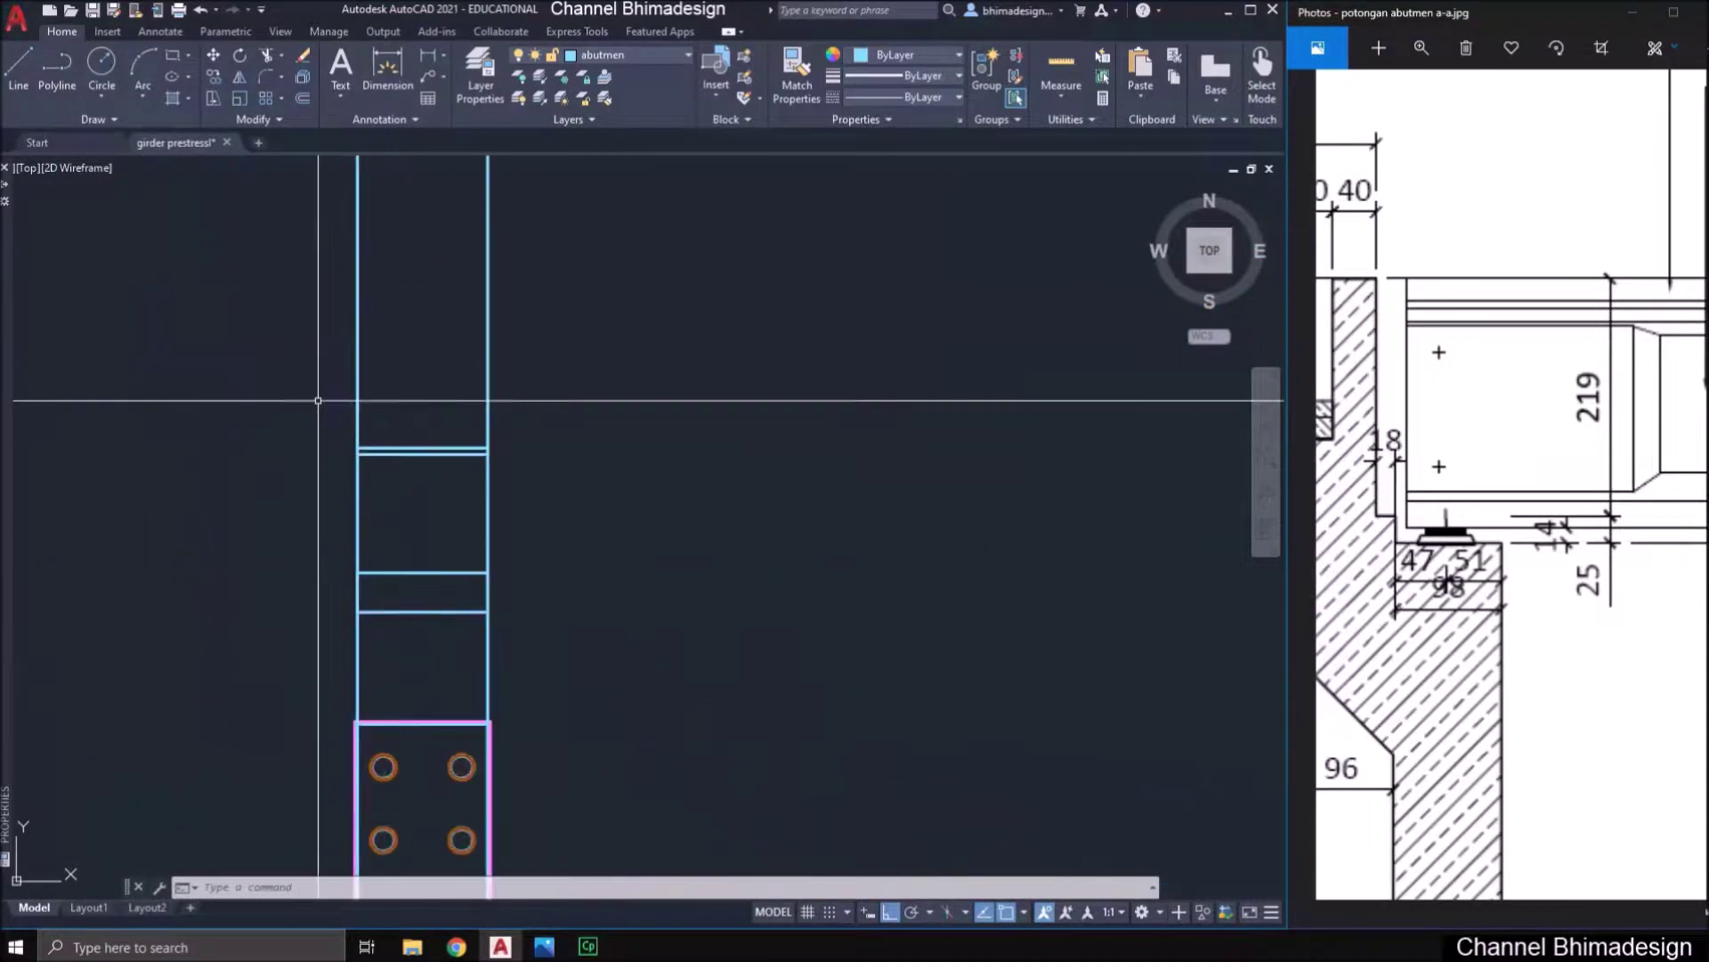
# - Offset the upper line of the closely spaced pair 2.19 upward to mark the top of the abutment
pyautogui.moveTo(443, 435); pyautogui.dragTo(462, 511, button='middle')
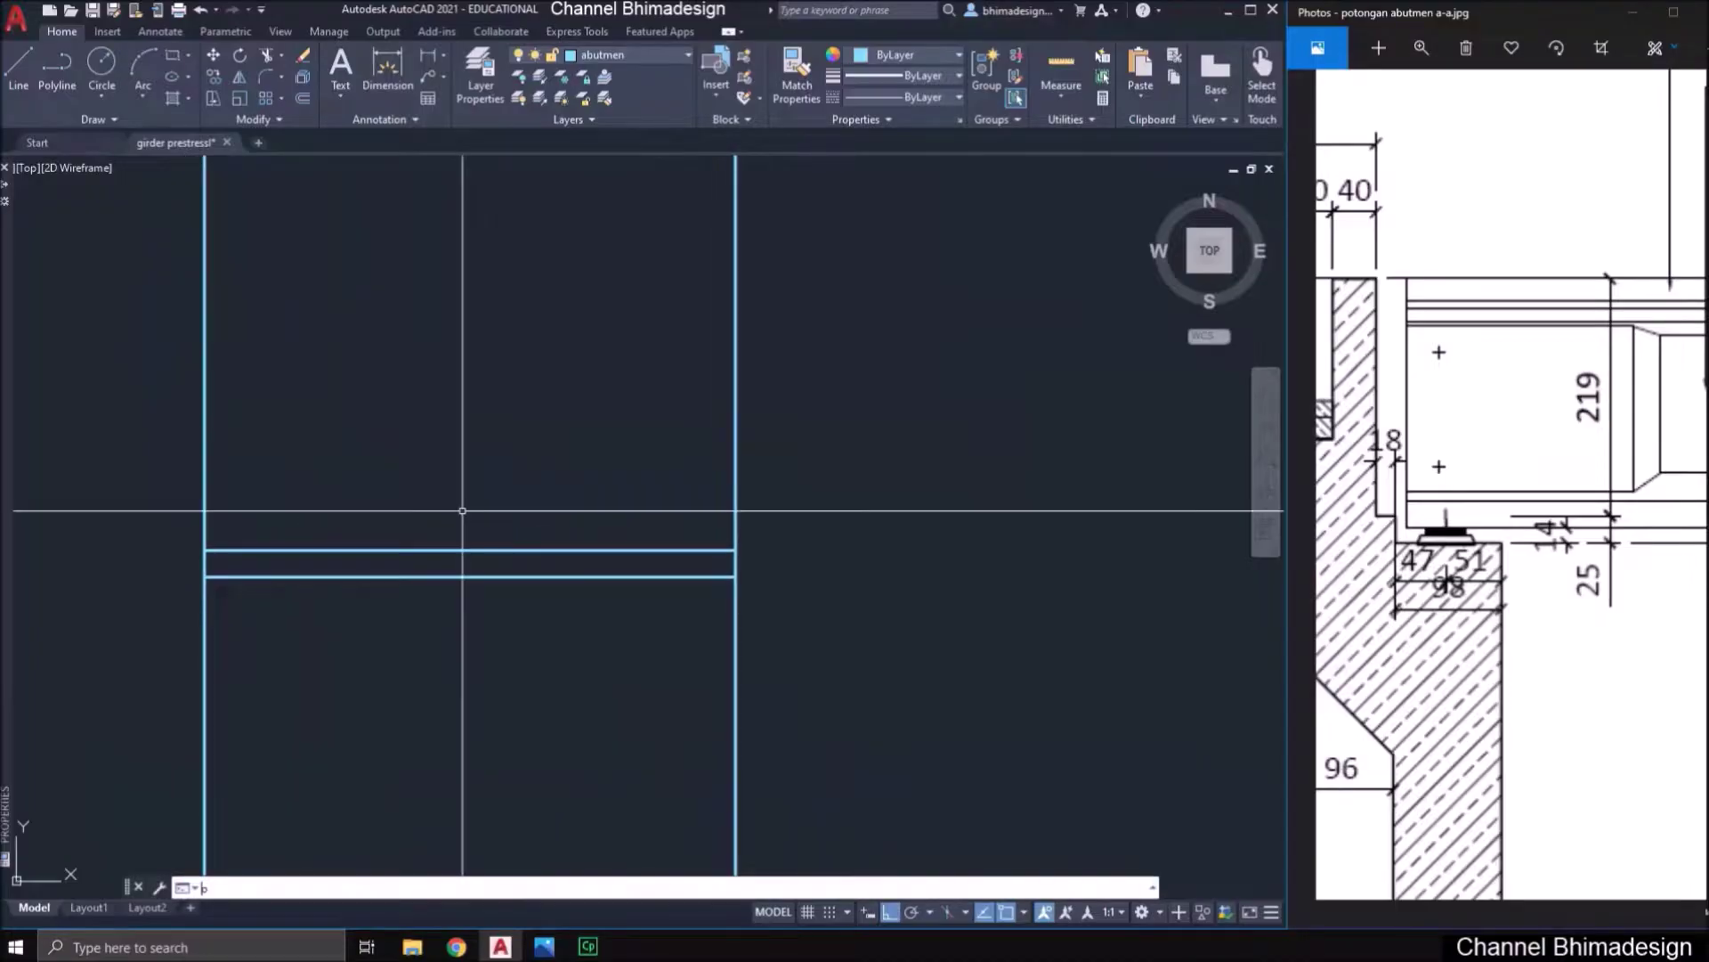
pyautogui.write('o')
pyautogui.press('Return')
pyautogui.write('2.1')
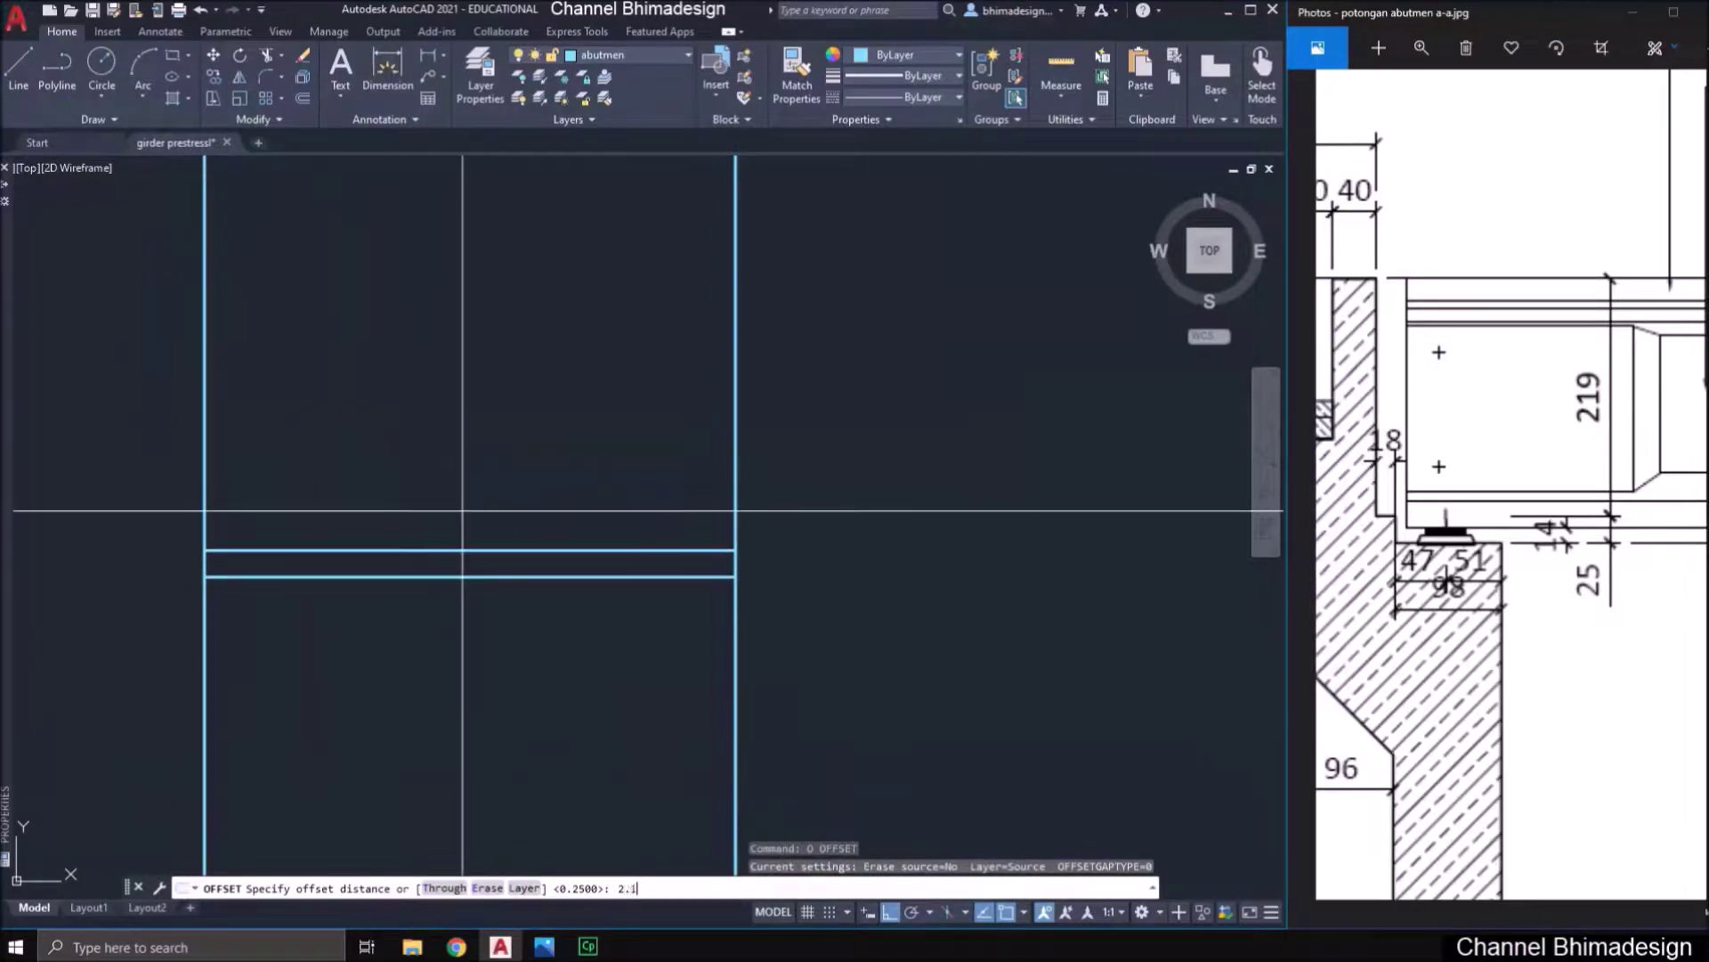
pyautogui.write('9')
pyautogui.press('Return')
pyautogui.click(471, 552)
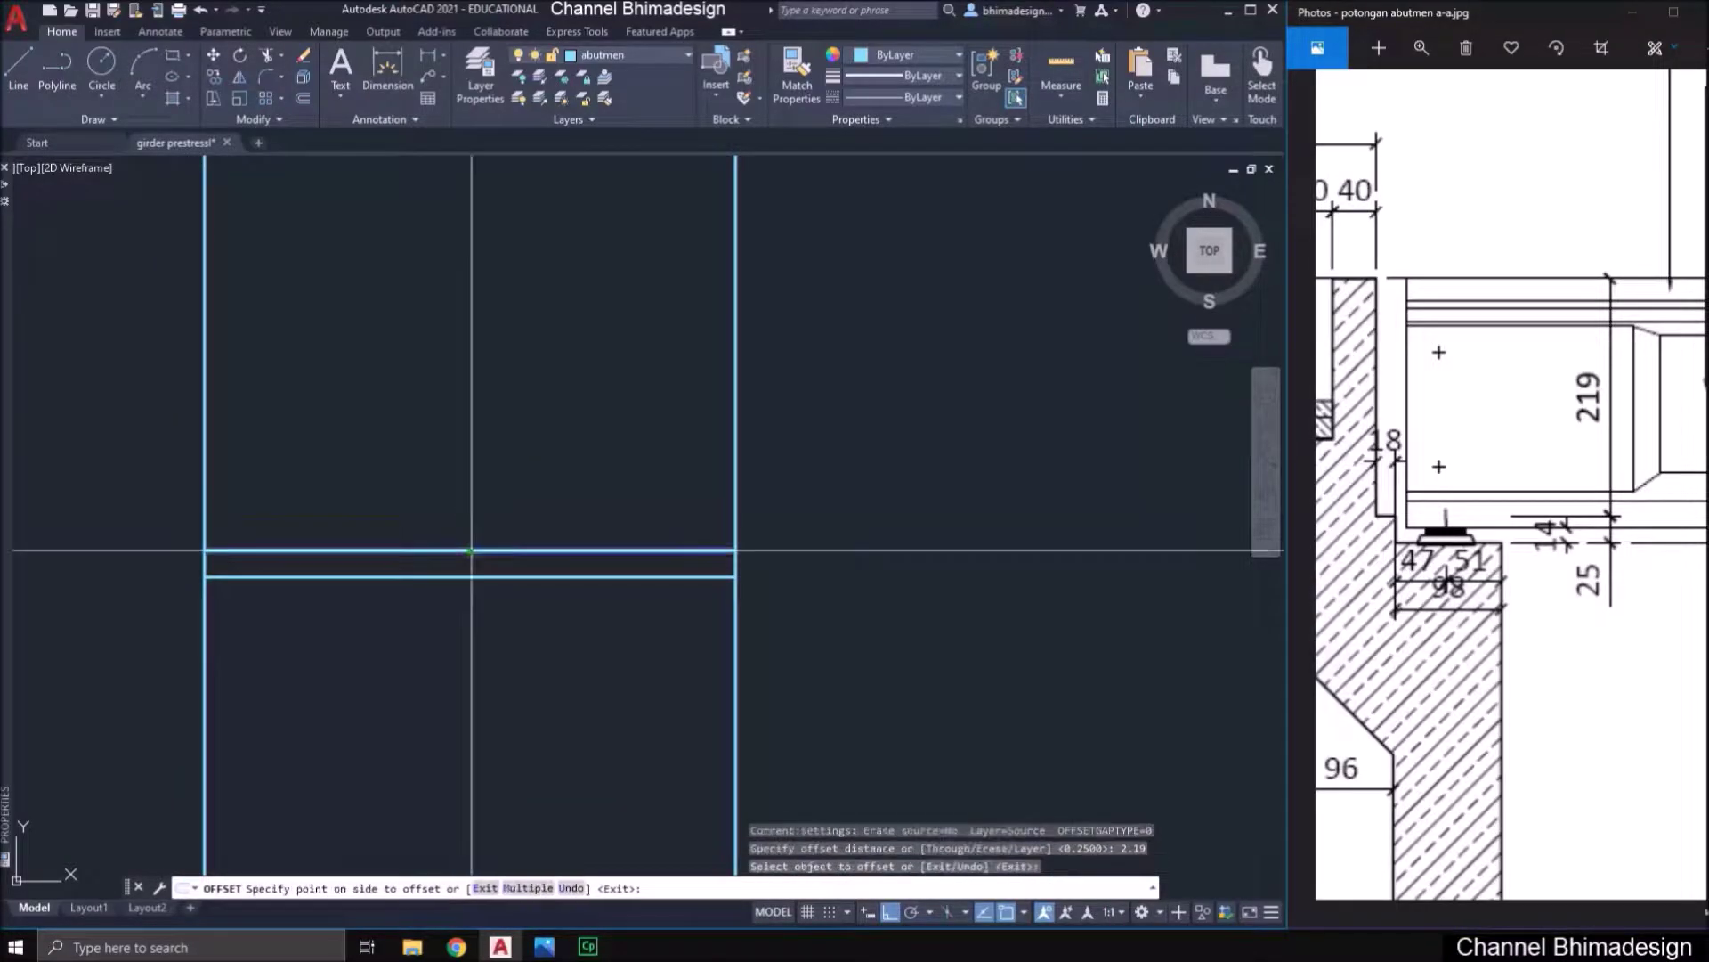
pyautogui.click(471, 461)
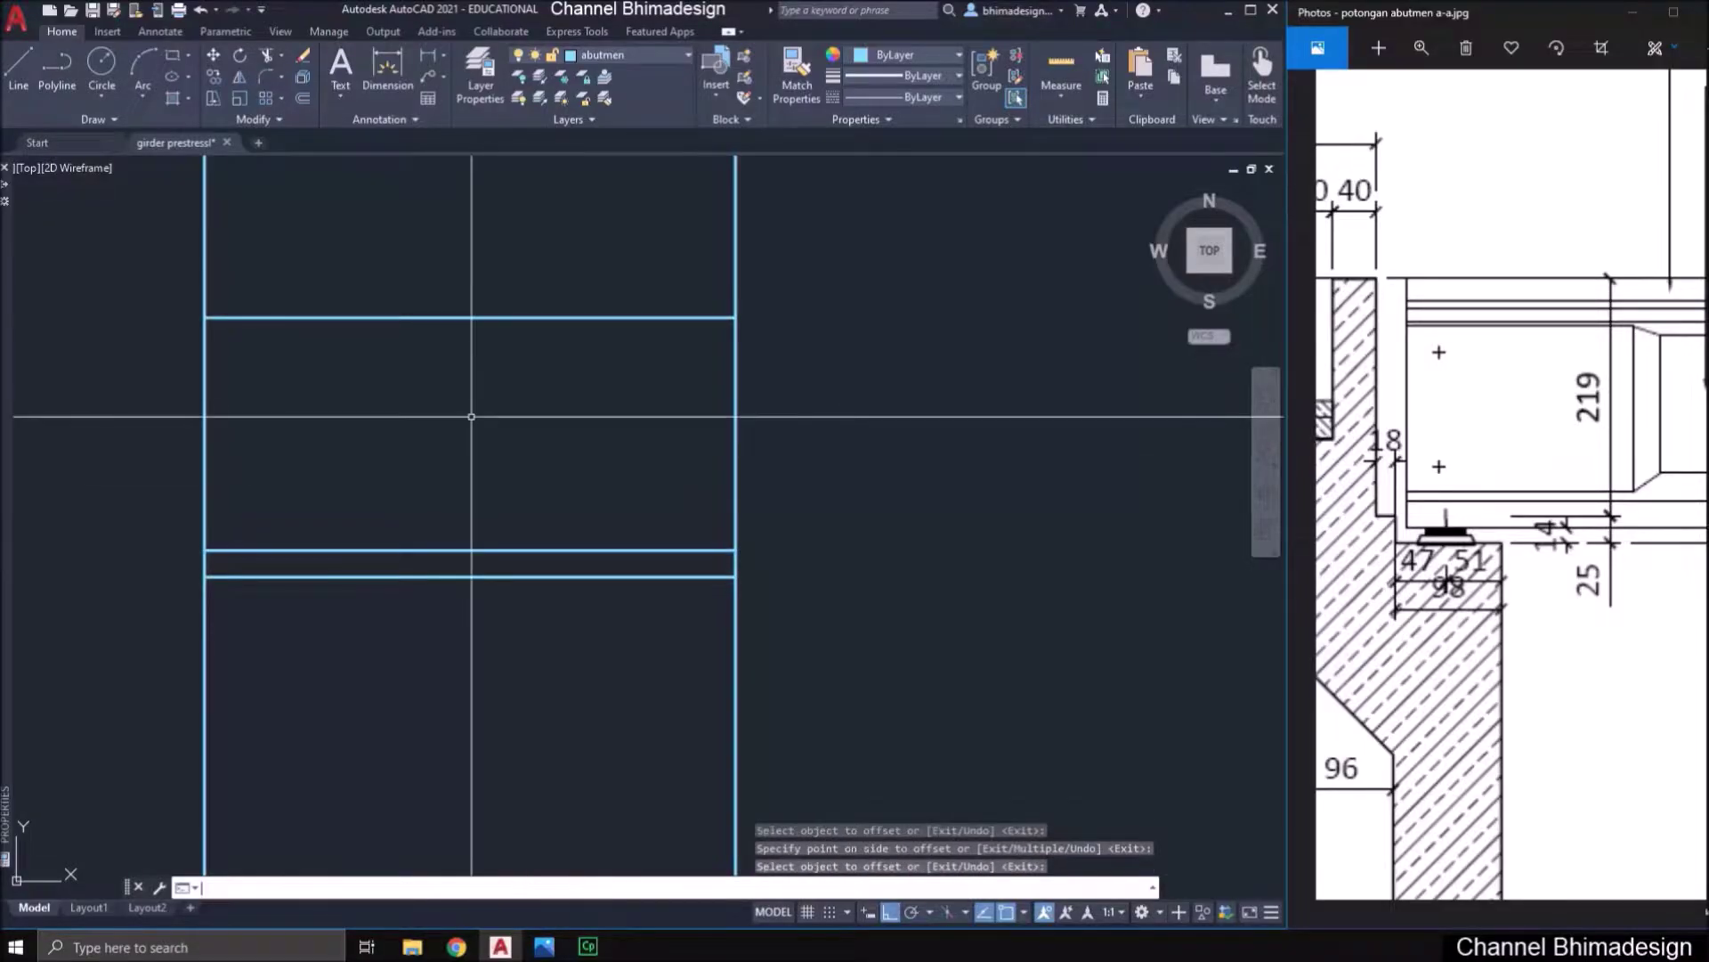
# - Examine the backwall, corbel and wall width dimensions in the Photos reference image, showing the section down to the footing
pyautogui.moveTo(1383, 408); pyautogui.dragTo(1600, 408)
pyautogui.click(698, 407)
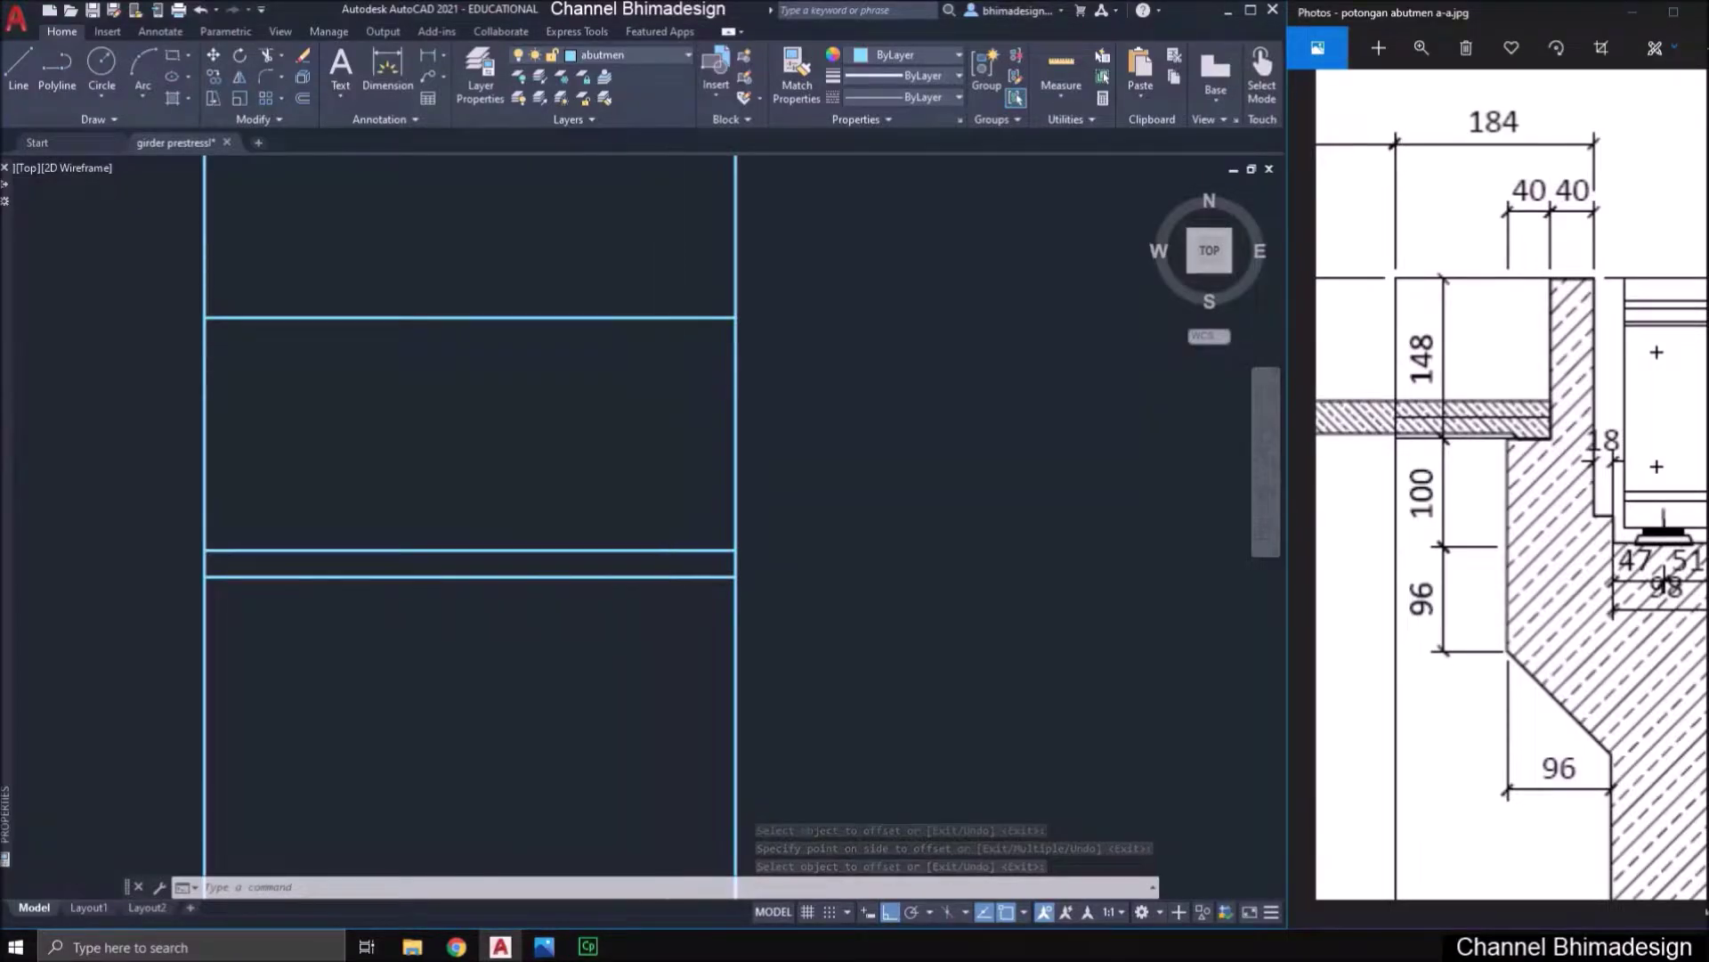
pyautogui.scroll(-4, 669, 365)
pyautogui.click(1502, 547)
pyautogui.moveTo(1502, 547); pyautogui.dragTo(1355, 286)
pyautogui.click(764, 559)
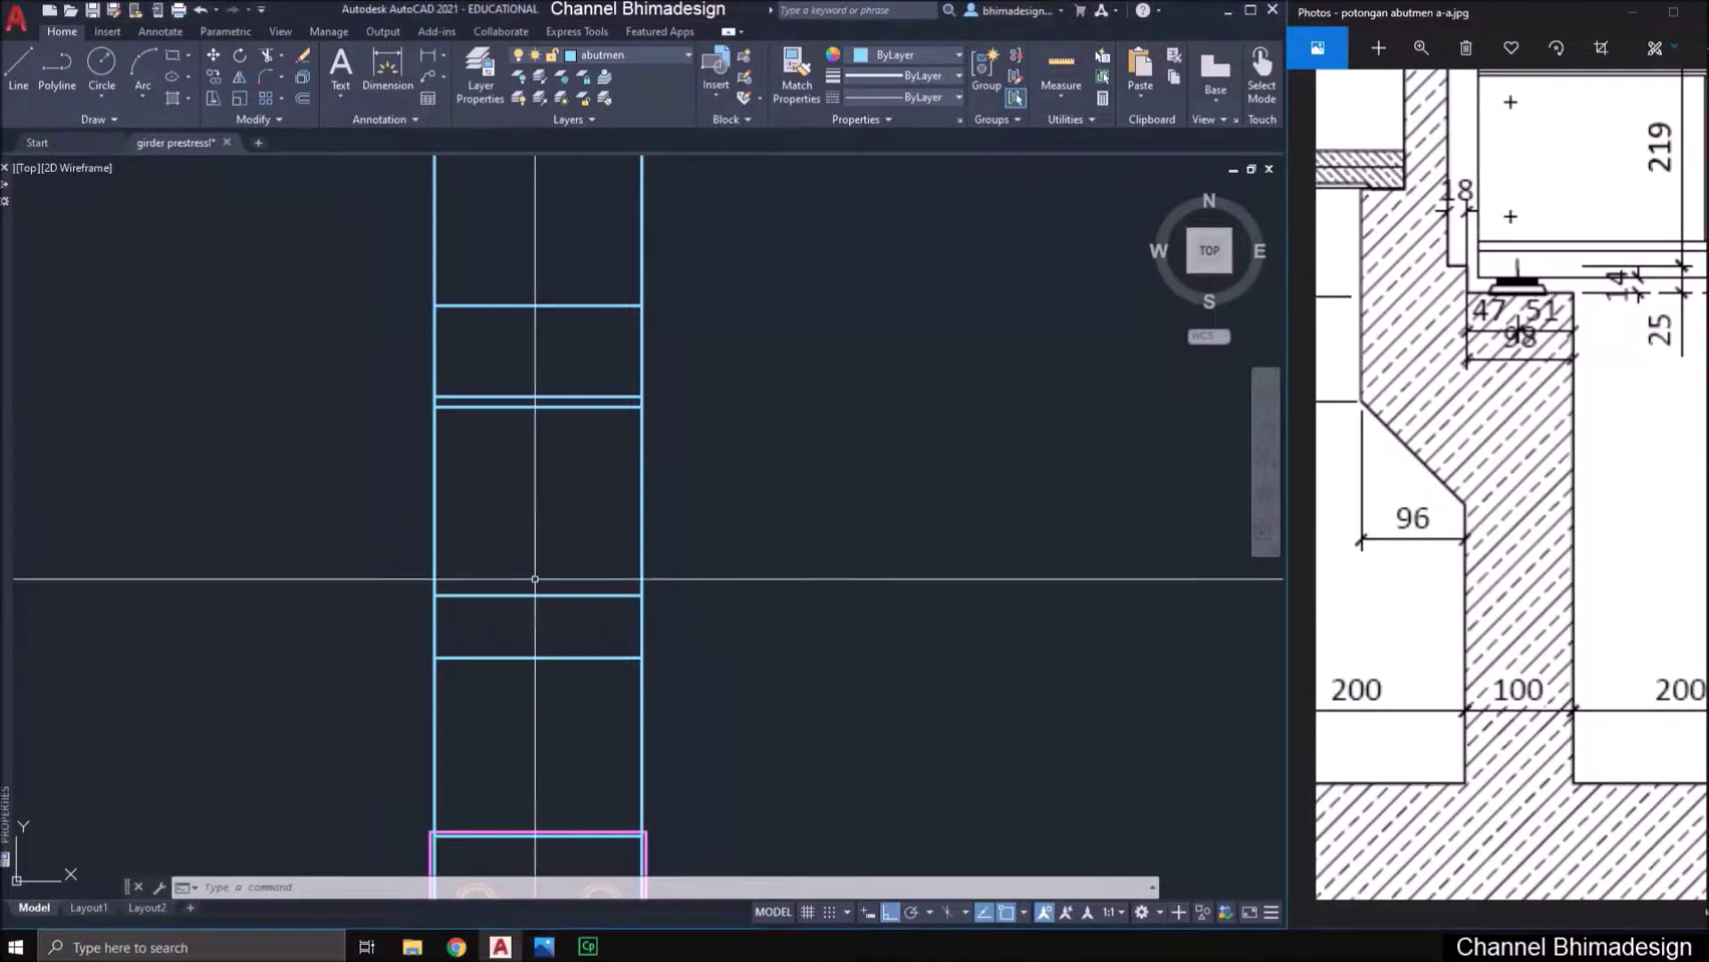
pyautogui.scroll(2, 531, 580)
pyautogui.click(1647, 727)
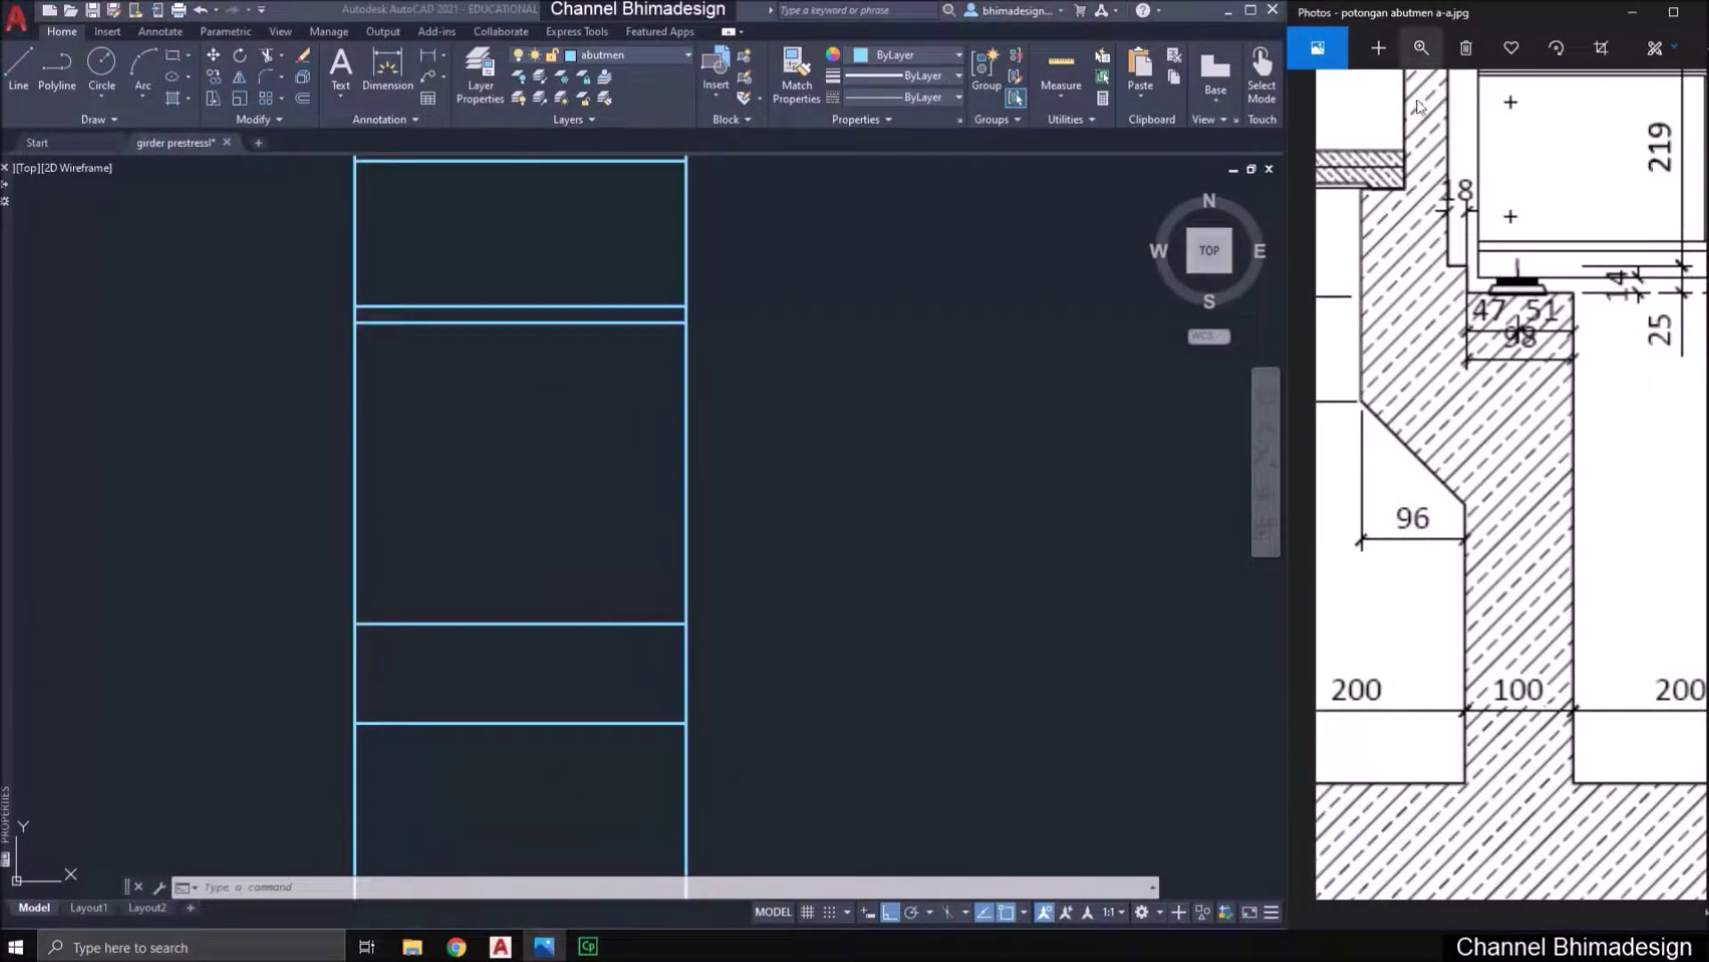
pyautogui.click(1421, 47)
pyautogui.moveTo(1419, 93); pyautogui.dragTo(1400, 96)
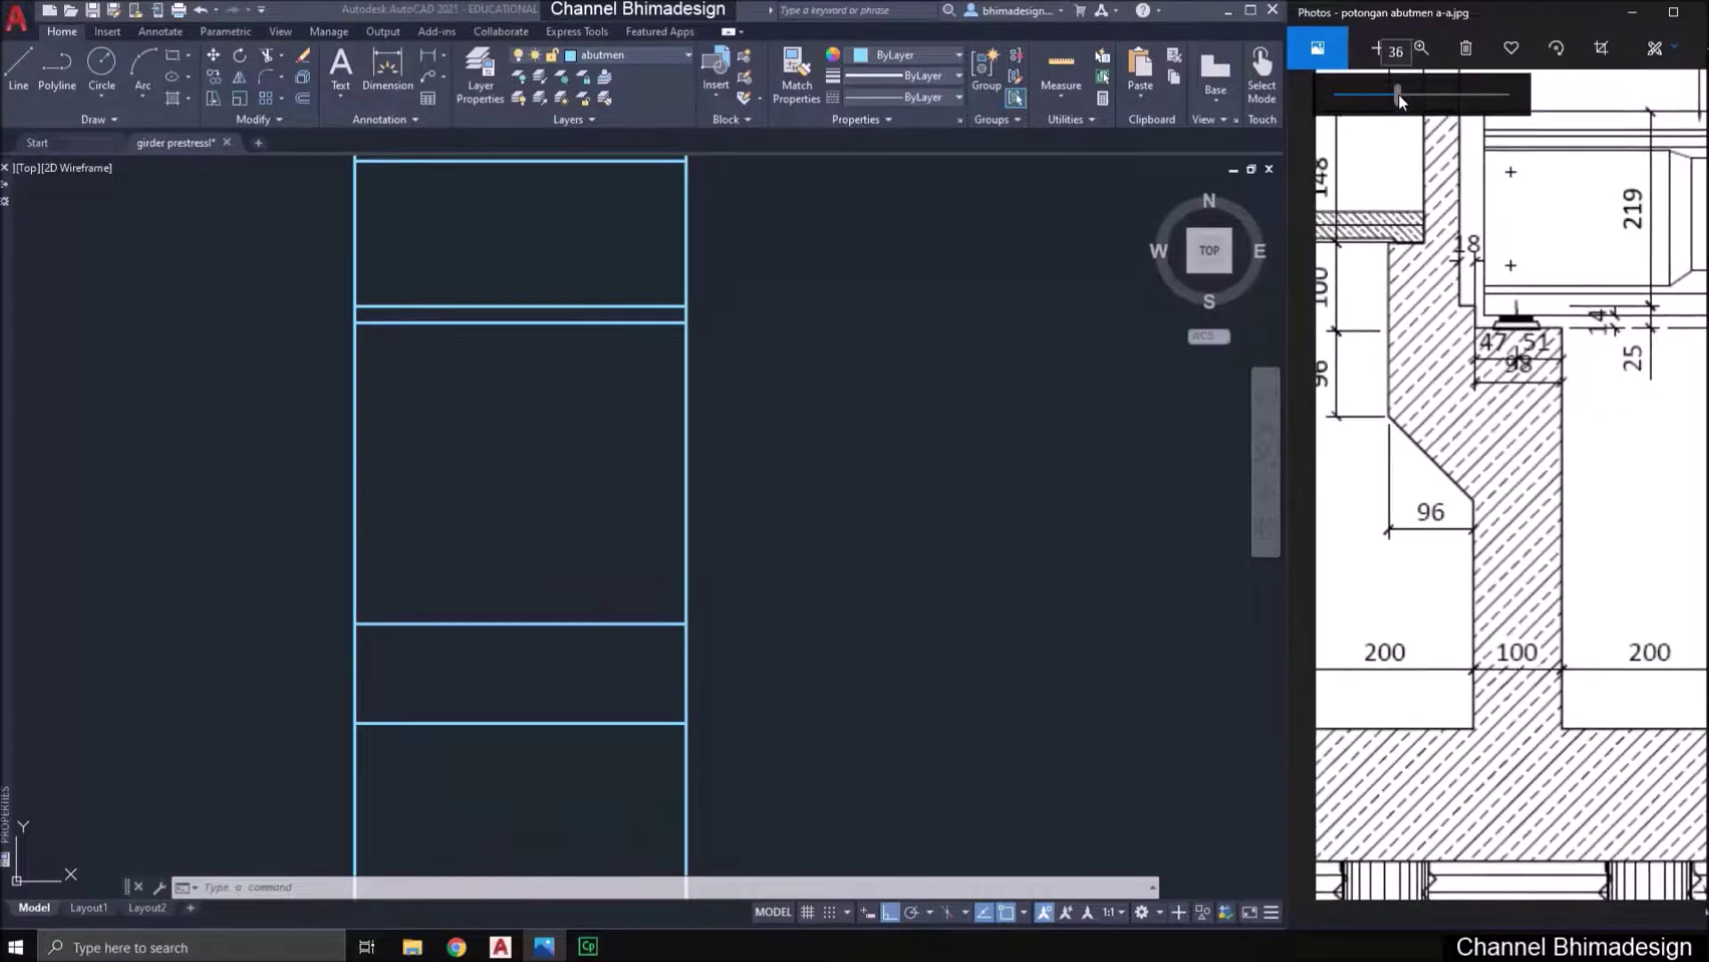
# - Switch back to AutoCAD and offset both outer vertical rays 2 inward to form the wall faces
pyautogui.click(843, 555)
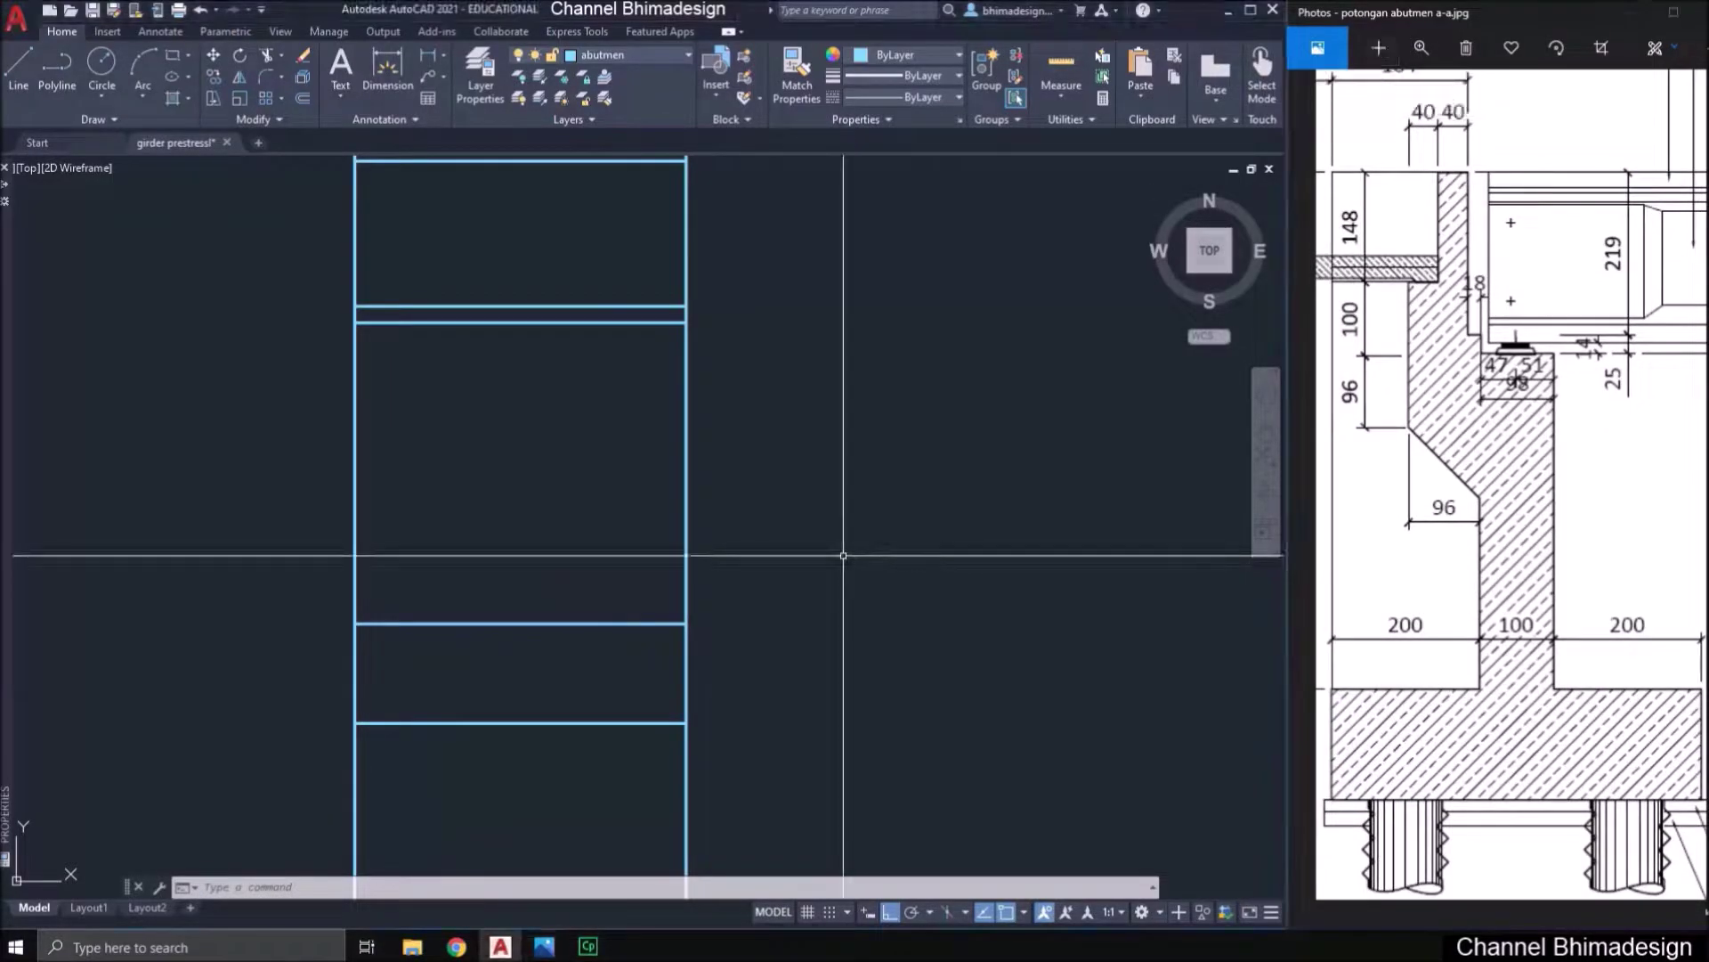
pyautogui.scroll(2, 569, 555)
pyautogui.write('o')
pyautogui.press('Return')
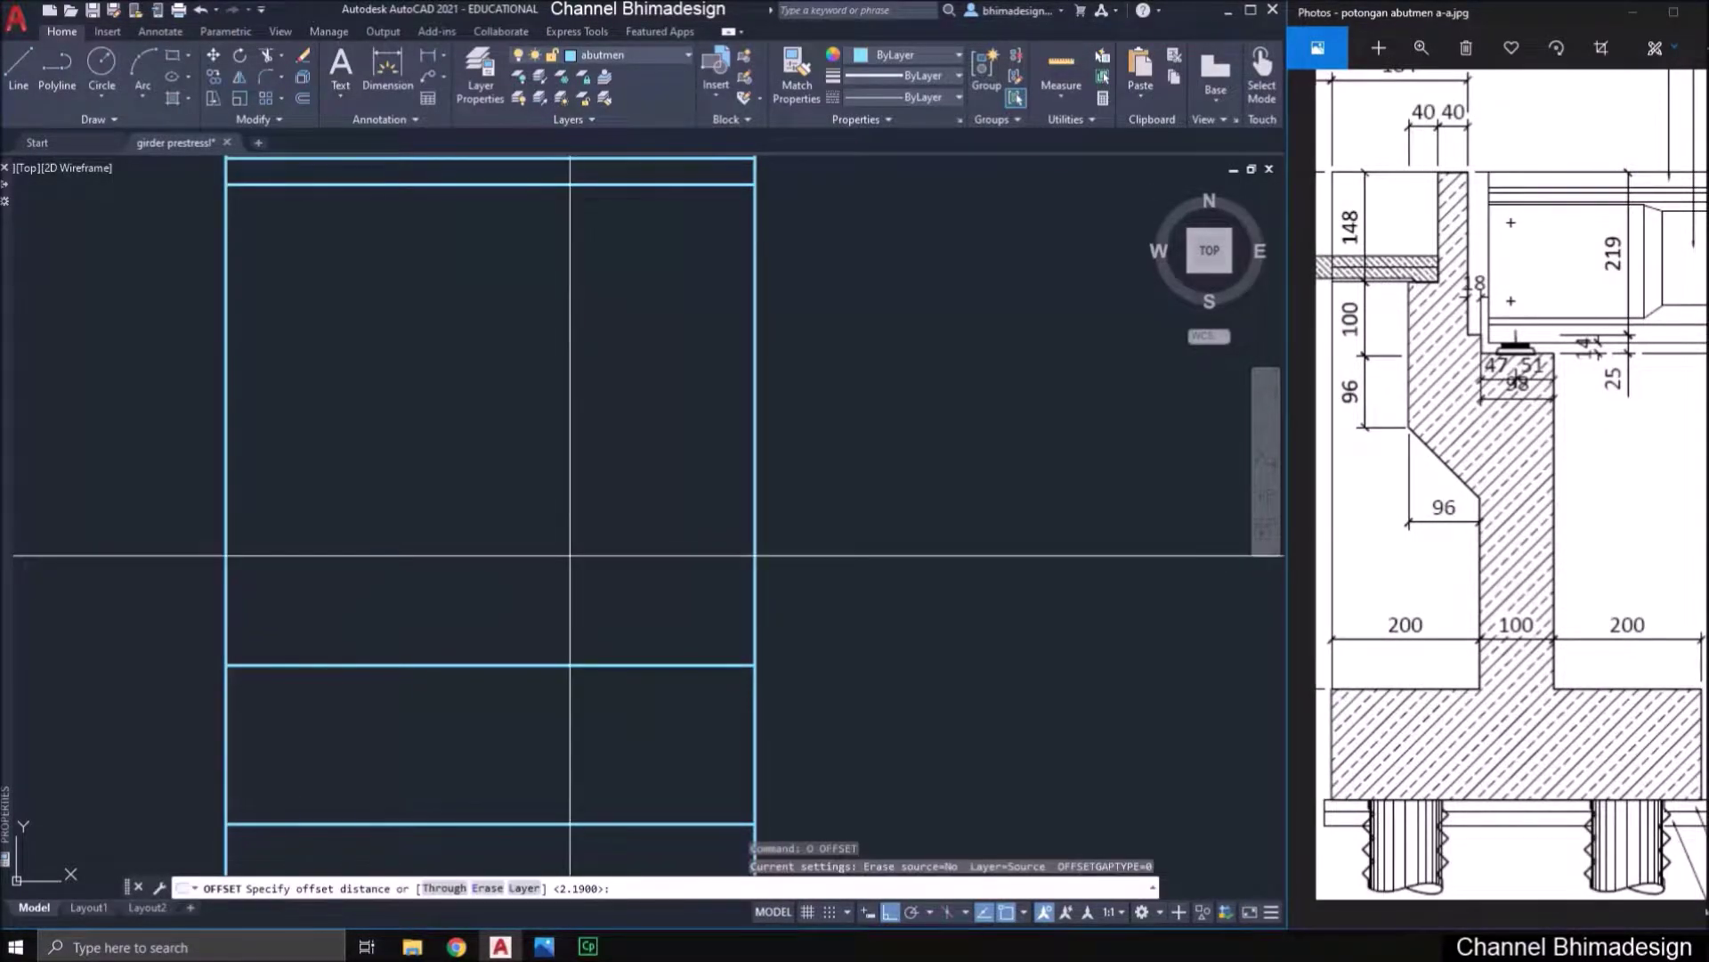
pyautogui.write('2')
pyautogui.press('Return')
pyautogui.click(759, 600)
pyautogui.click(671, 600)
pyautogui.click(221, 605)
pyautogui.click(294, 605)
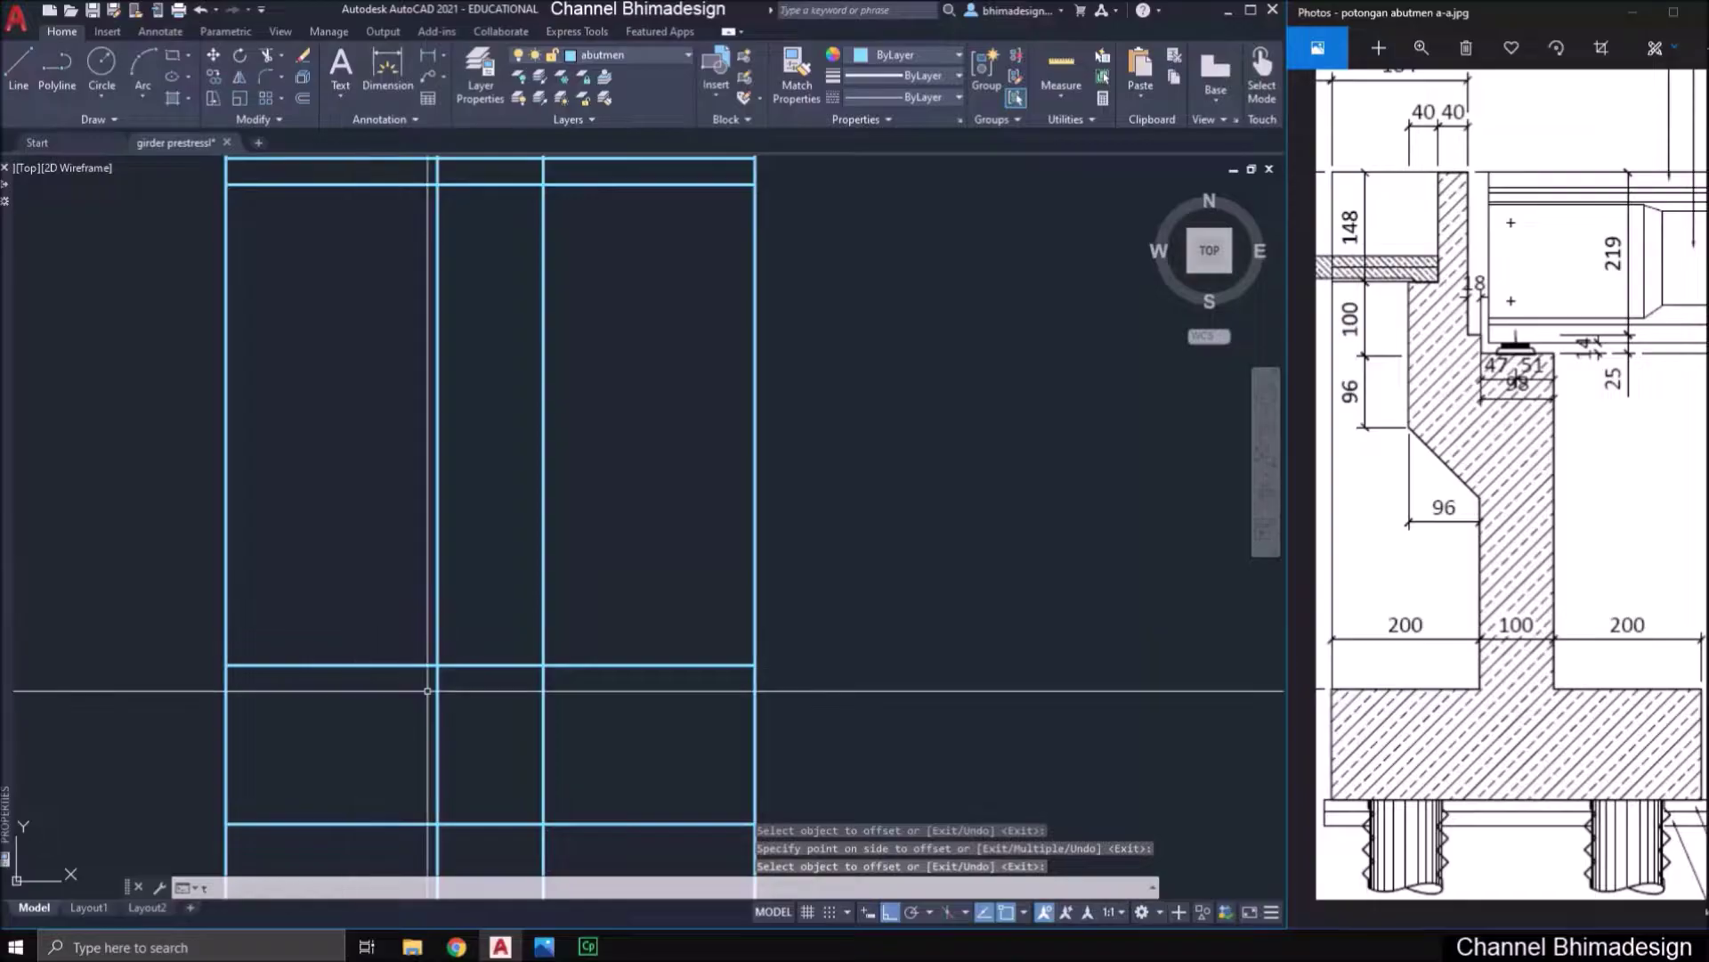
pyautogui.press('Escape')
# - Trim the two inner vertical rays below the footing's base line, using that line as the cutting edge
pyautogui.write('tr')
pyautogui.press('space')
pyautogui.moveTo(570, 827); pyautogui.dragTo(582, 686, button='middle')
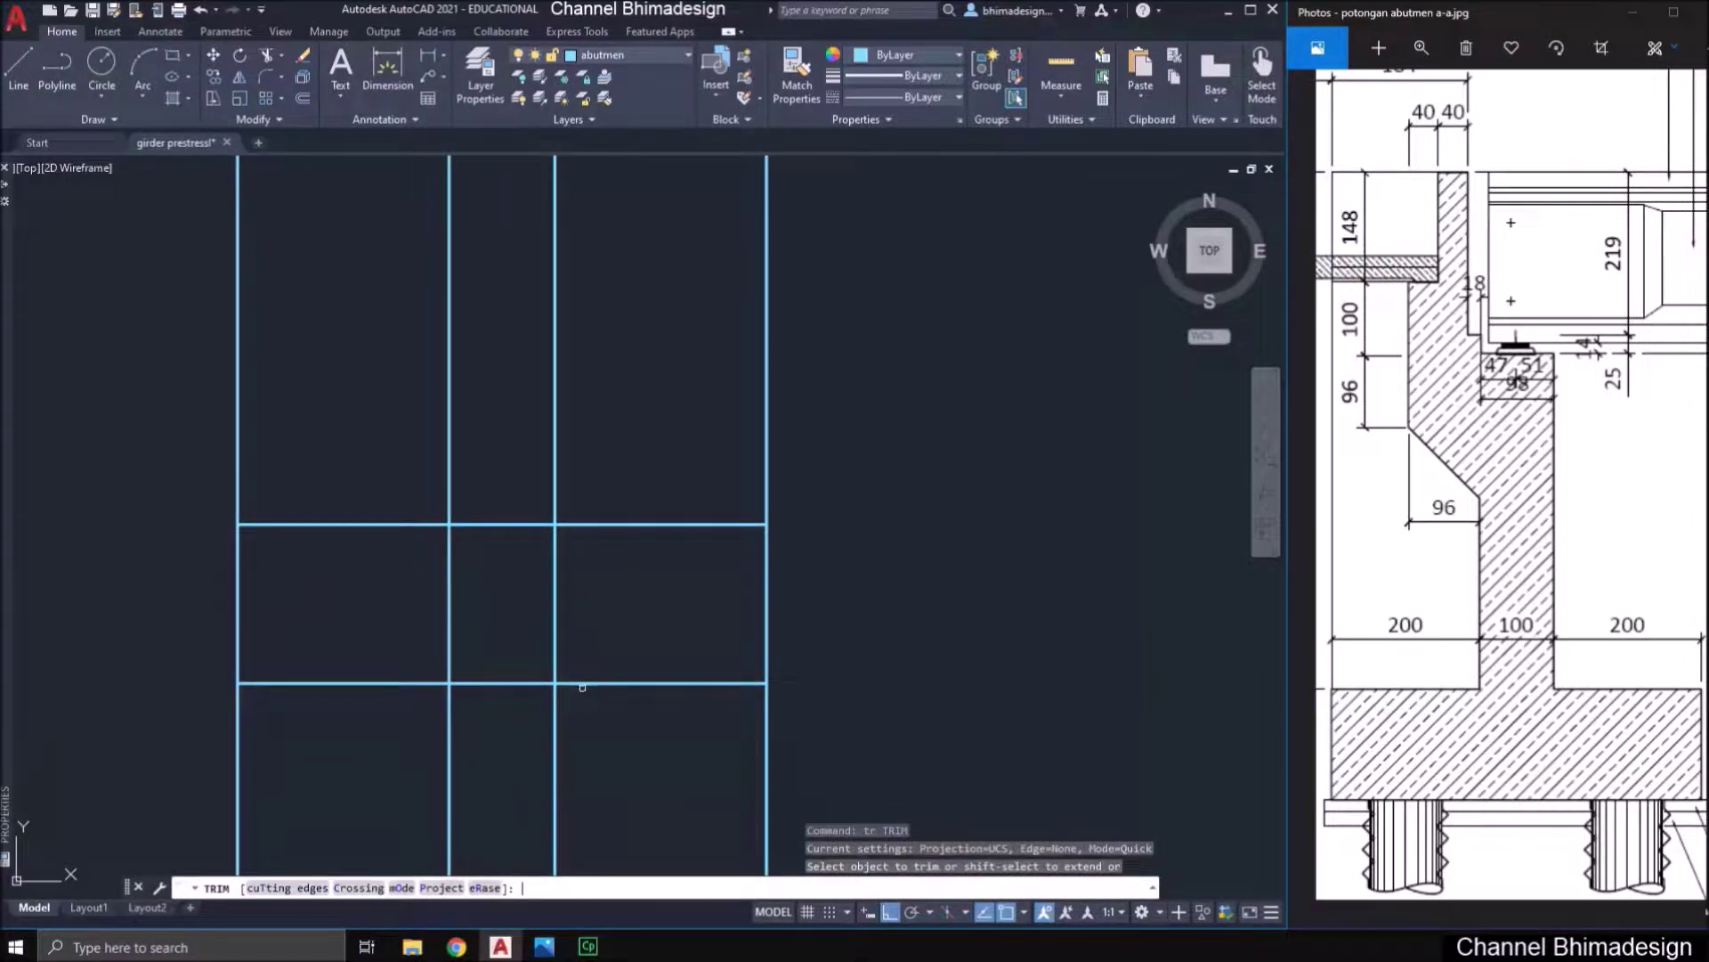
pyautogui.write('t')
pyautogui.press('Return')
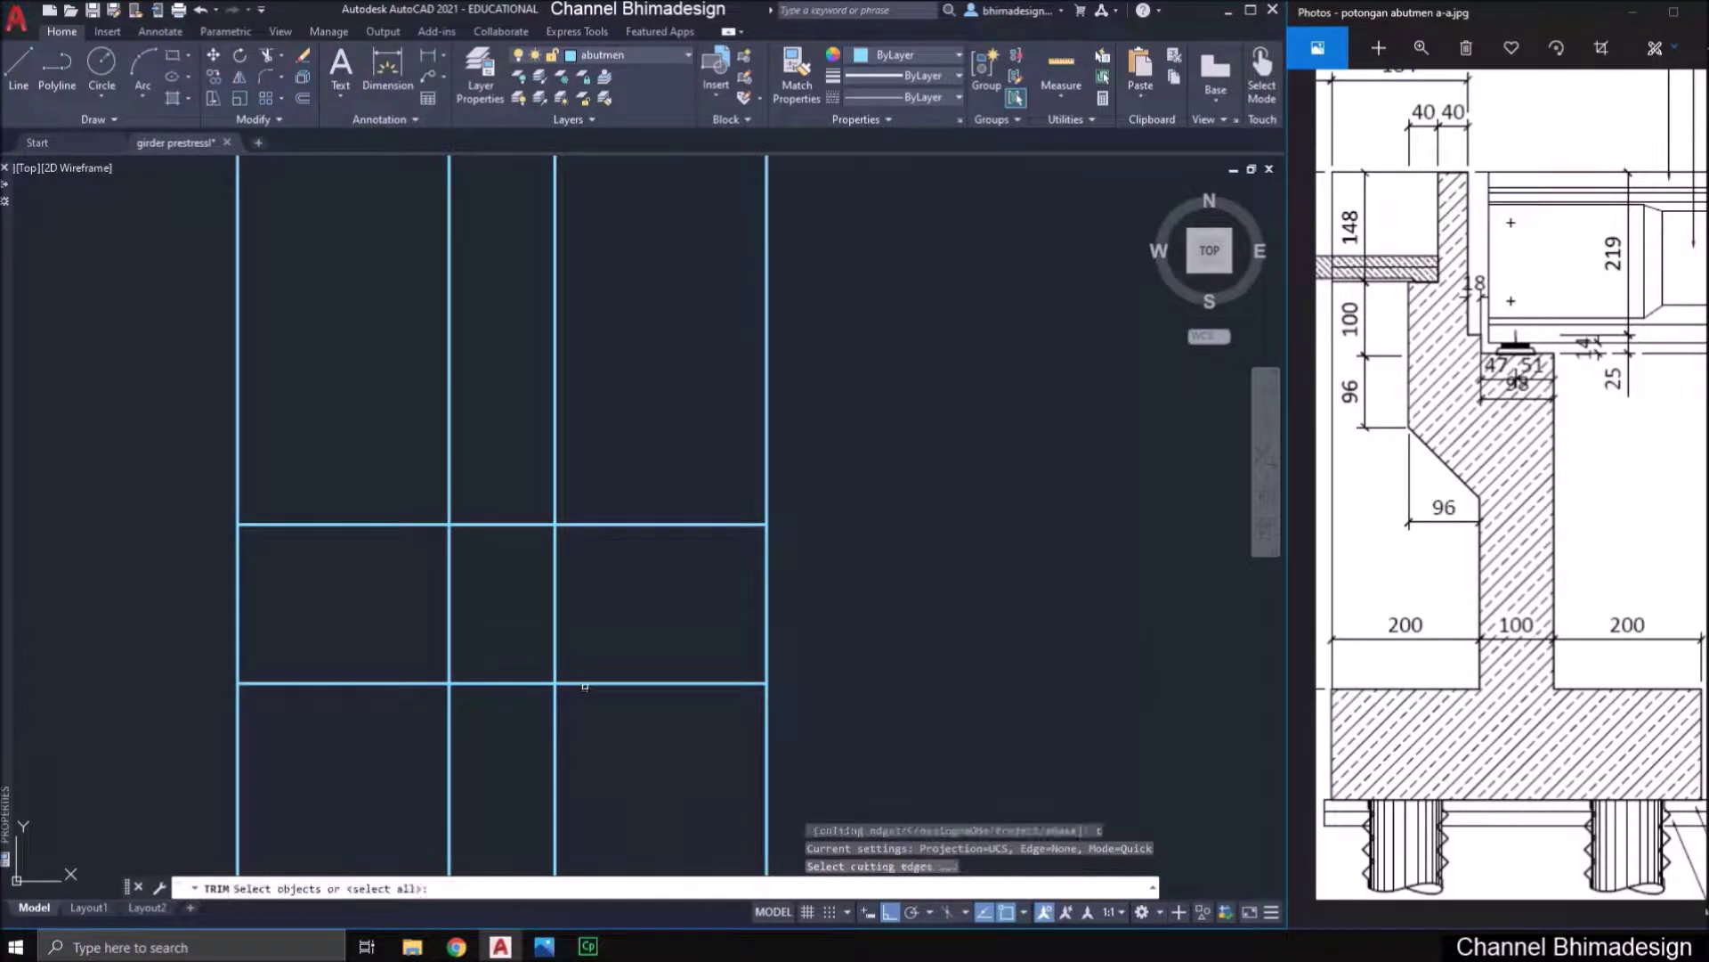
pyautogui.click(585, 685)
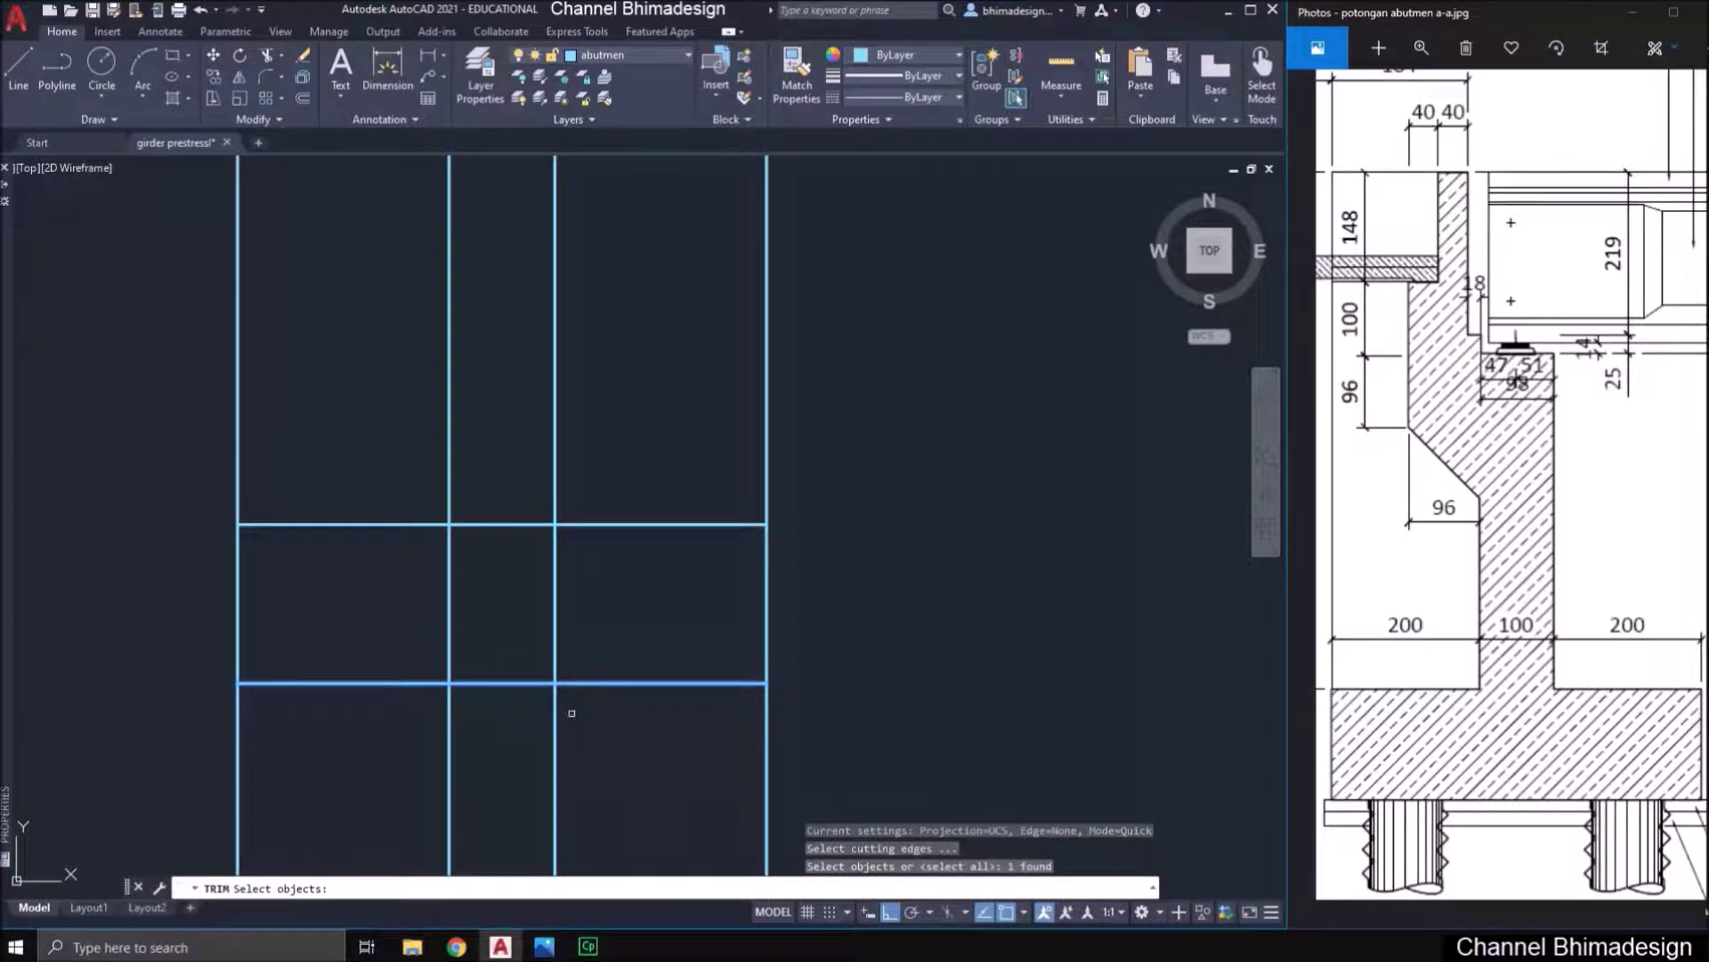
pyautogui.press('Return')
pyautogui.click(571, 715)
pyautogui.click(393, 724)
pyautogui.scroll(-2, 448, 720)
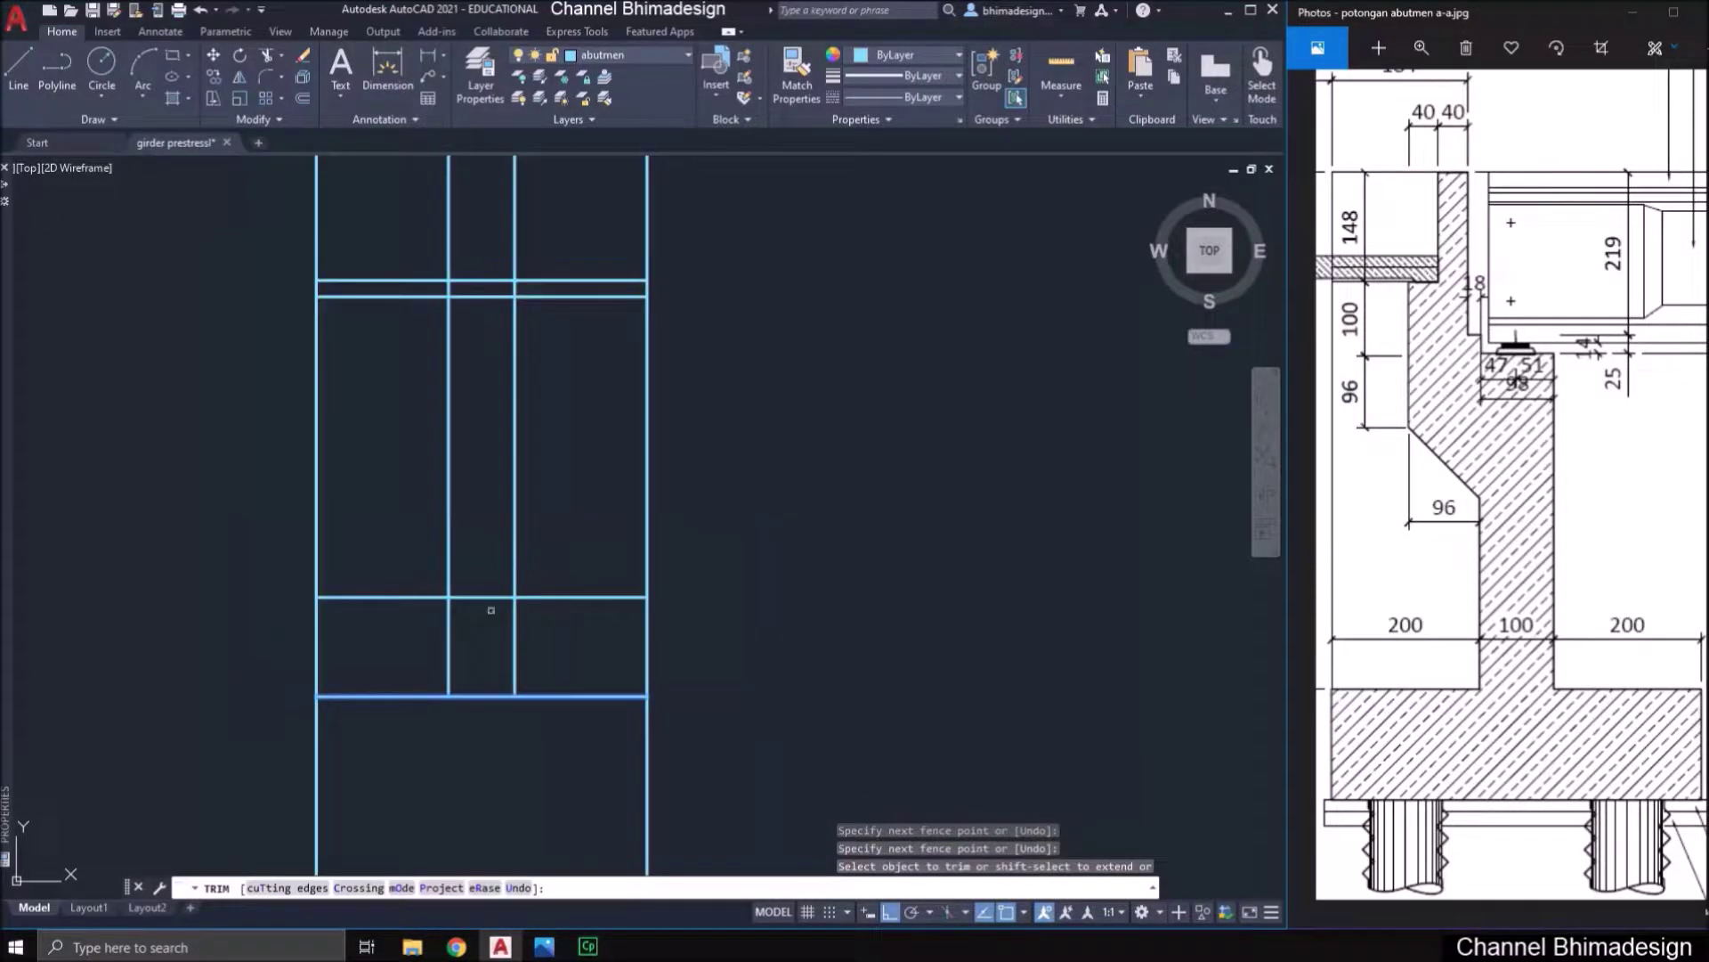
pyautogui.scroll(2, 490, 610)
pyautogui.press('Escape')
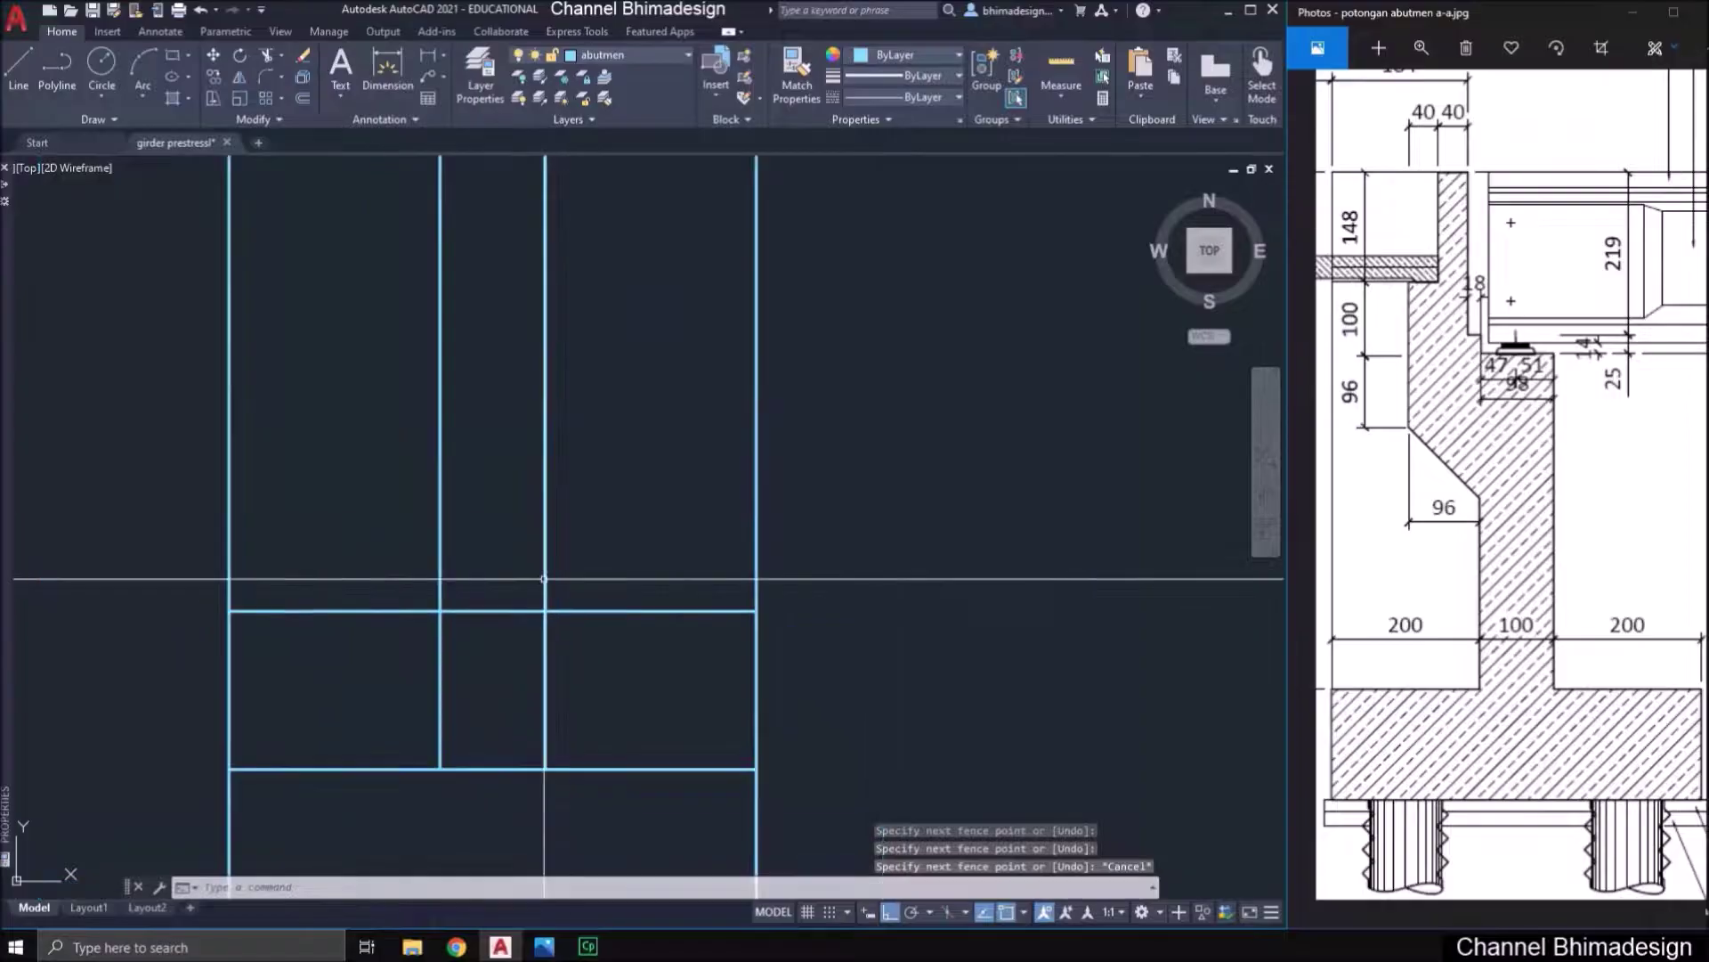
# - Trim the two inner vertical lines inside the footing so that they end at its upper edge
pyautogui.press('Return')
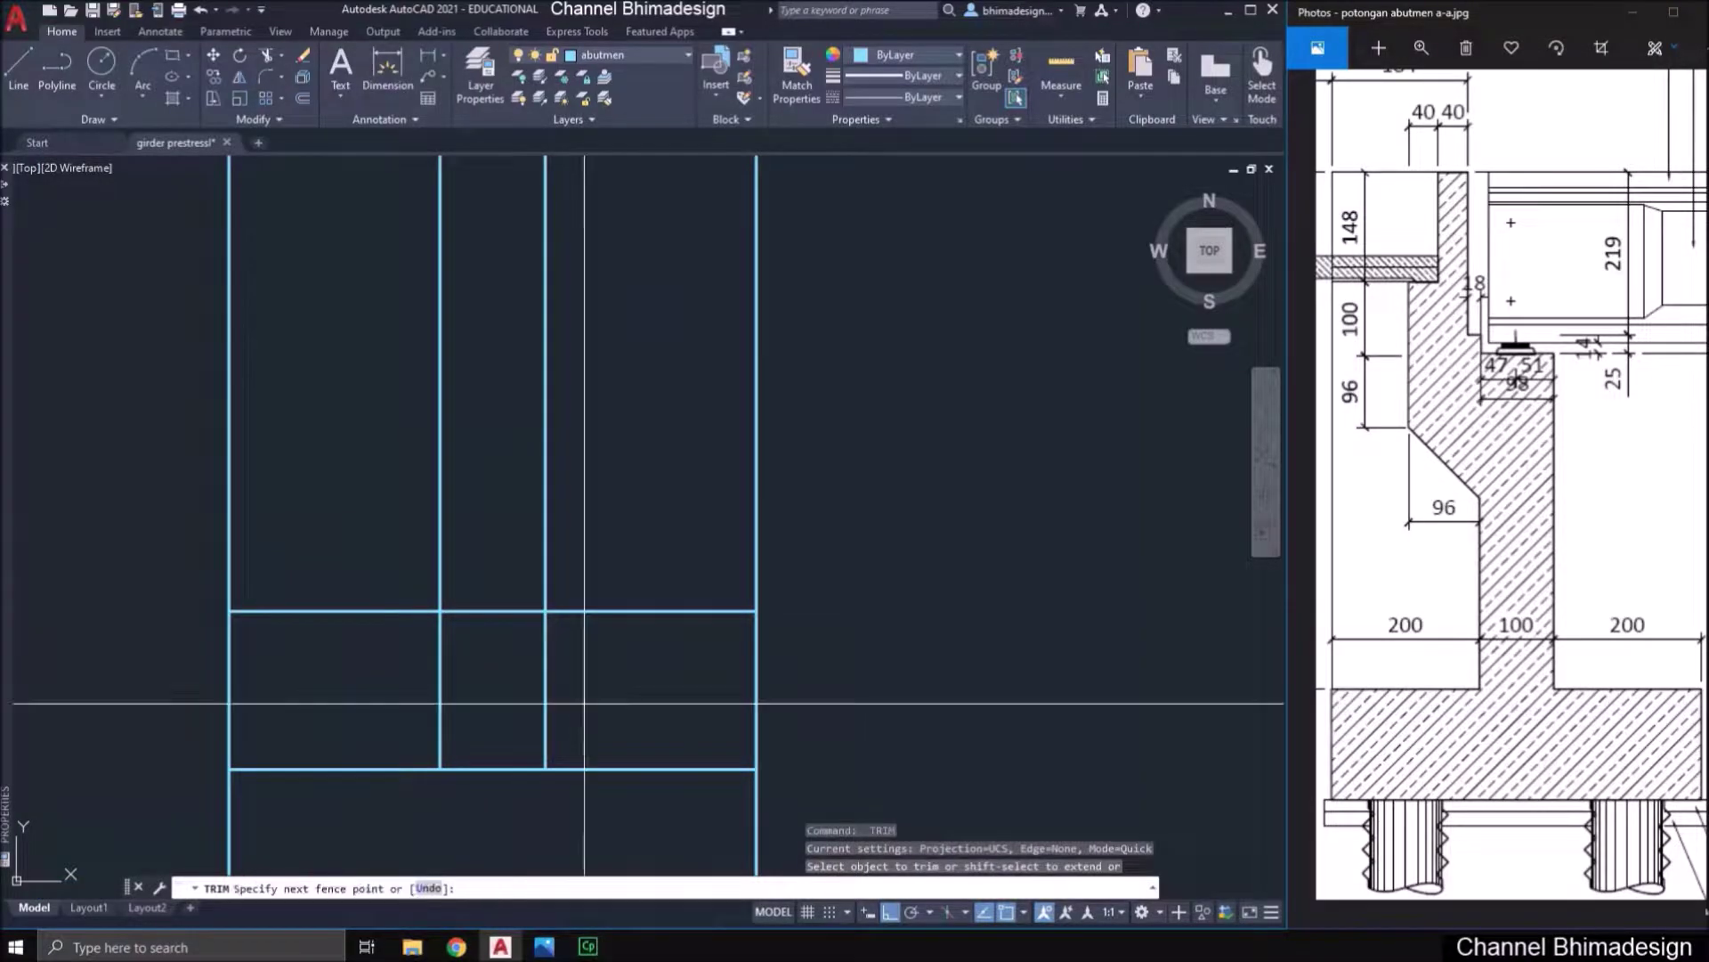
pyautogui.click(577, 699)
pyautogui.click(412, 675)
pyautogui.moveTo(508, 540); pyautogui.dragTo(466, 753, button='middle')
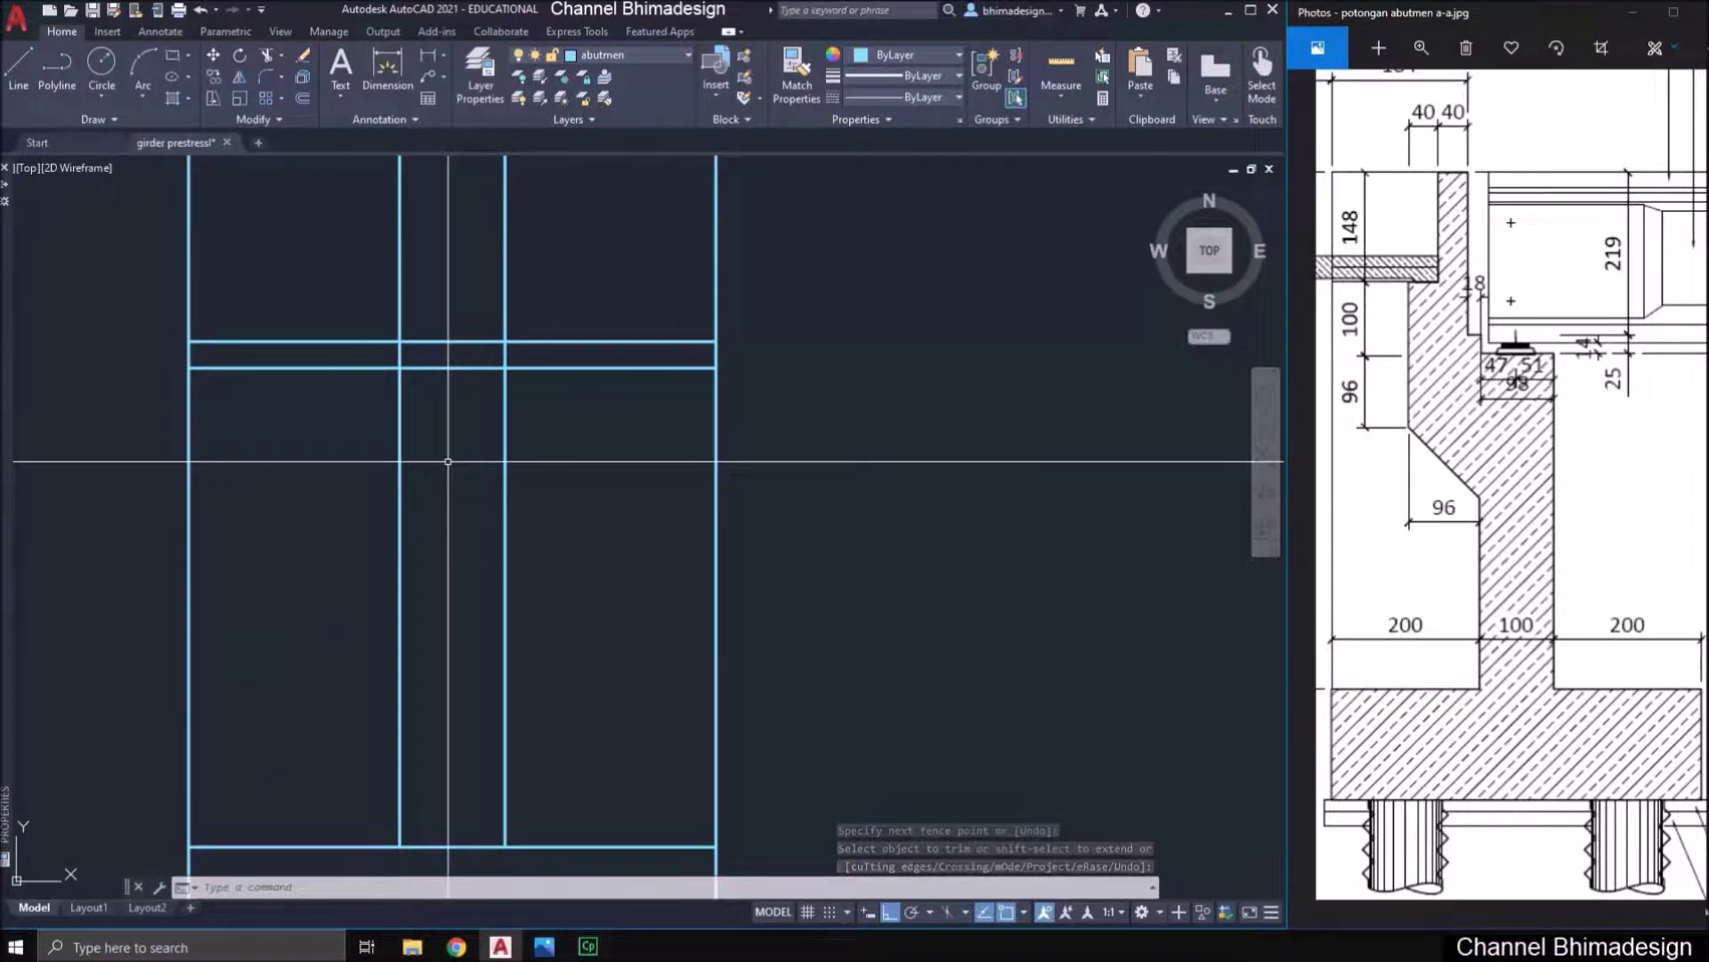
pyautogui.moveTo(477, 359); pyautogui.dragTo(491, 476, button='middle')
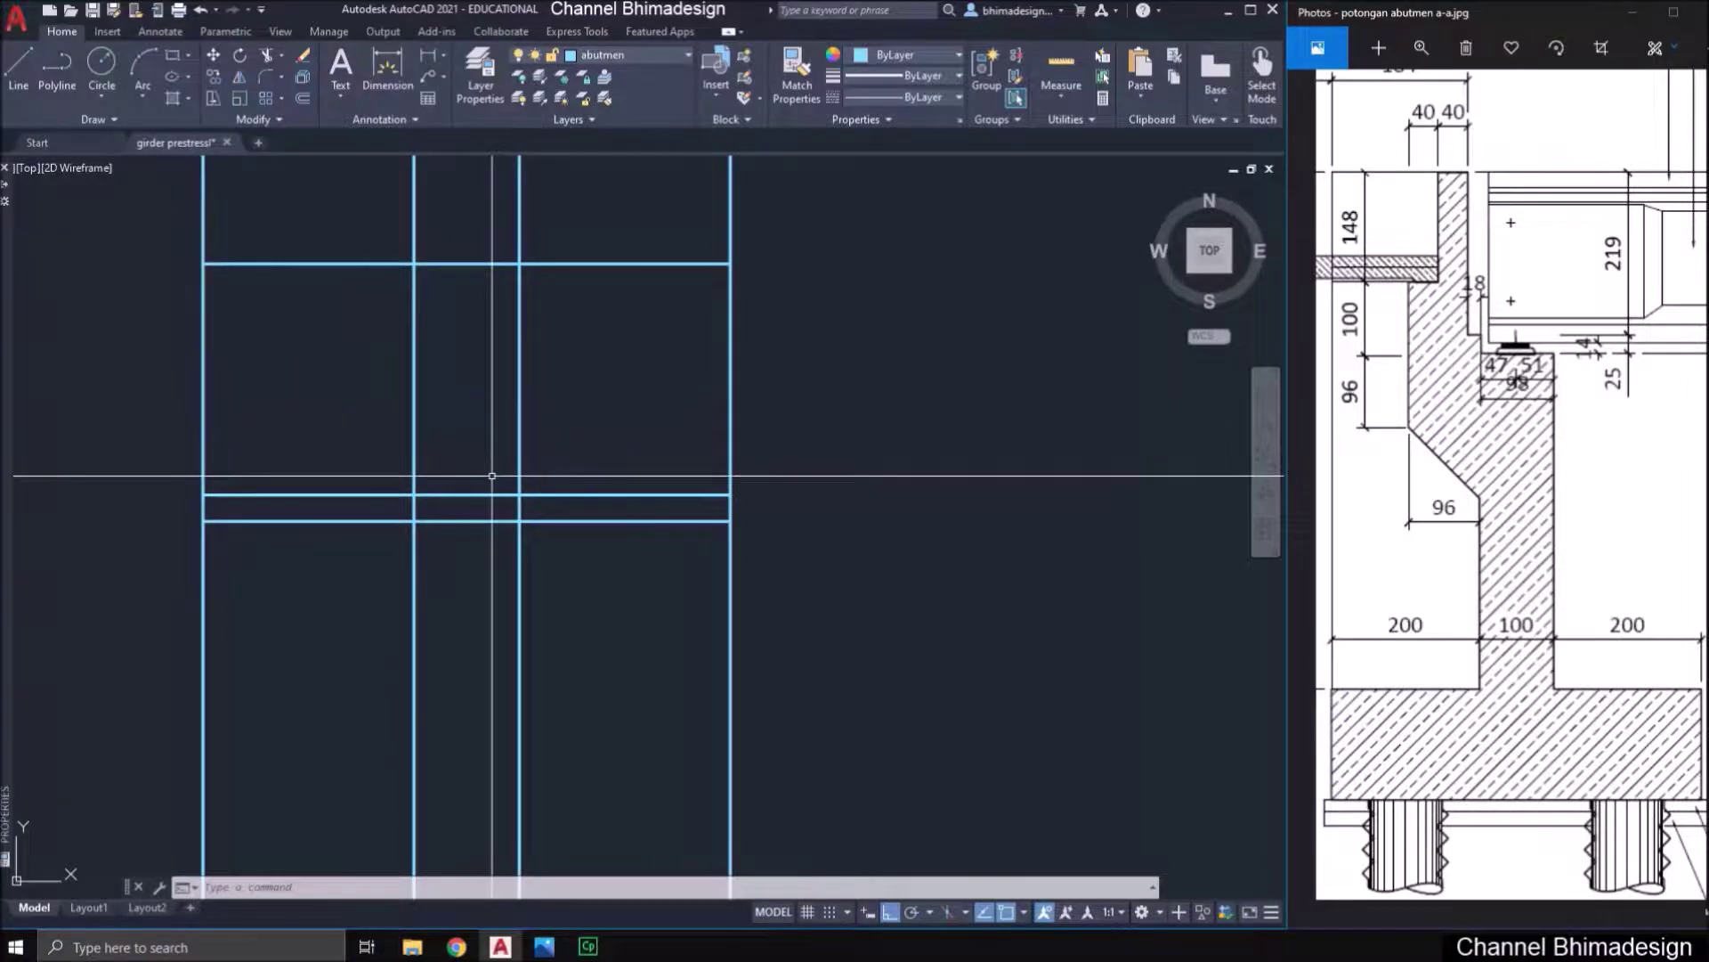
# - Trim the lower seat line outside the wall's right face, that face between the seat lines, and the upper seat line between both faces
pyautogui.scroll(2, 492, 489)
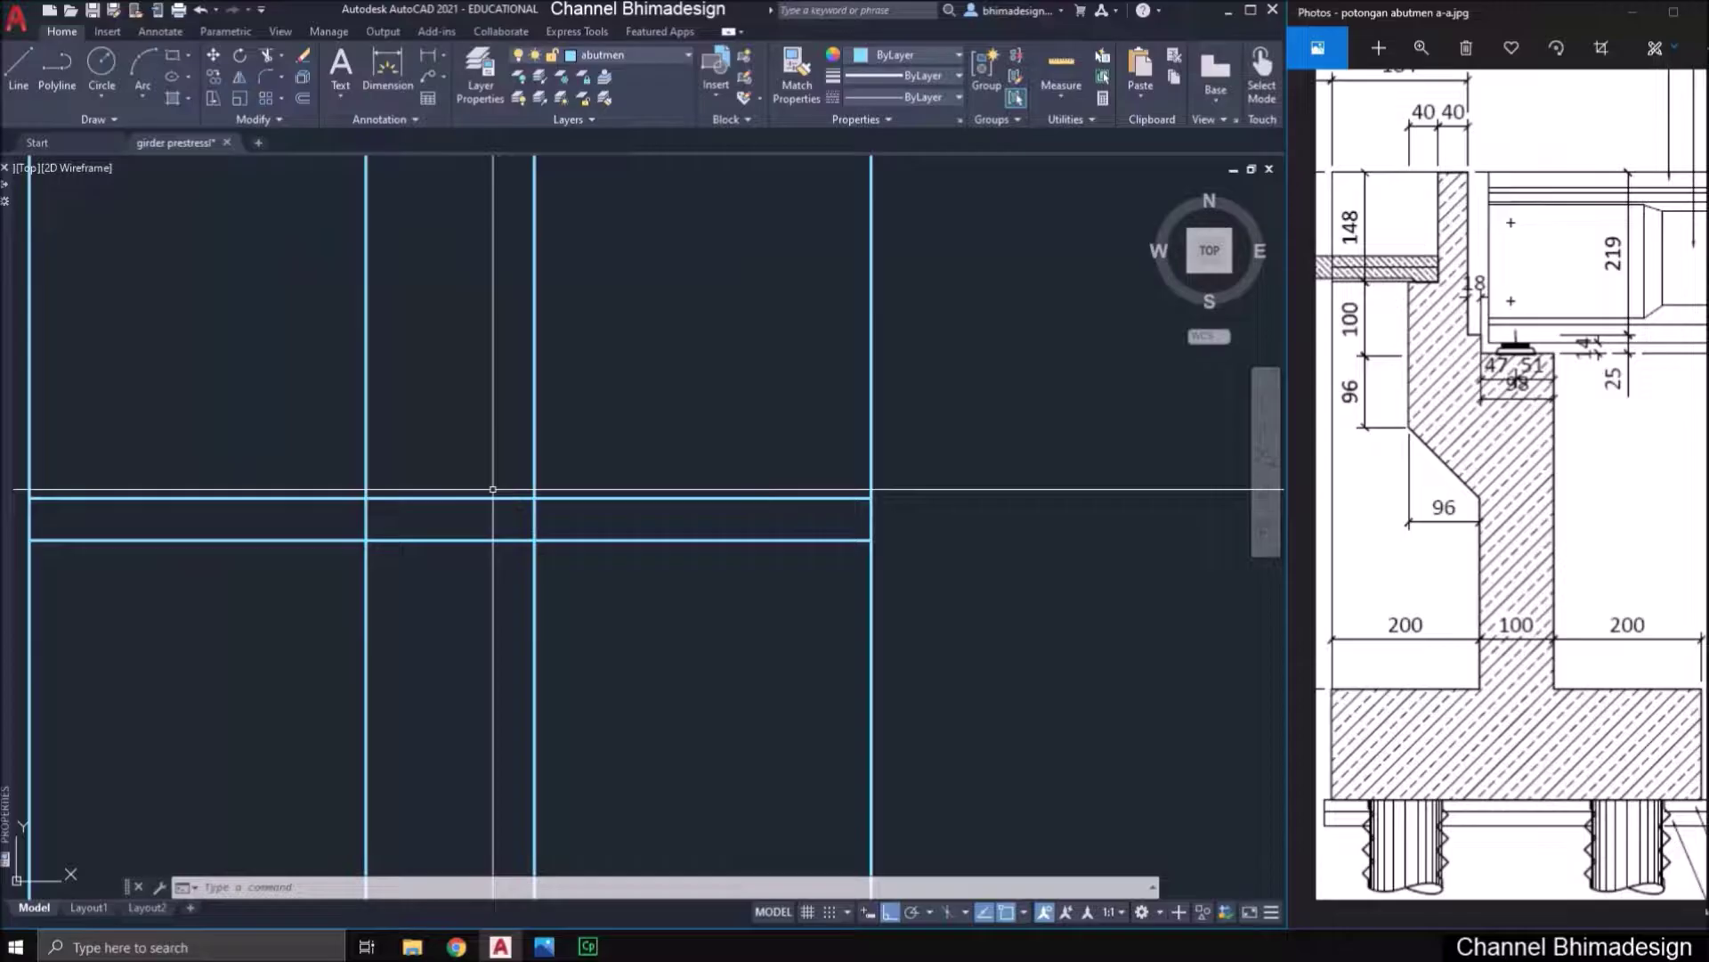
pyautogui.scroll(2, 493, 489)
pyautogui.write('t')
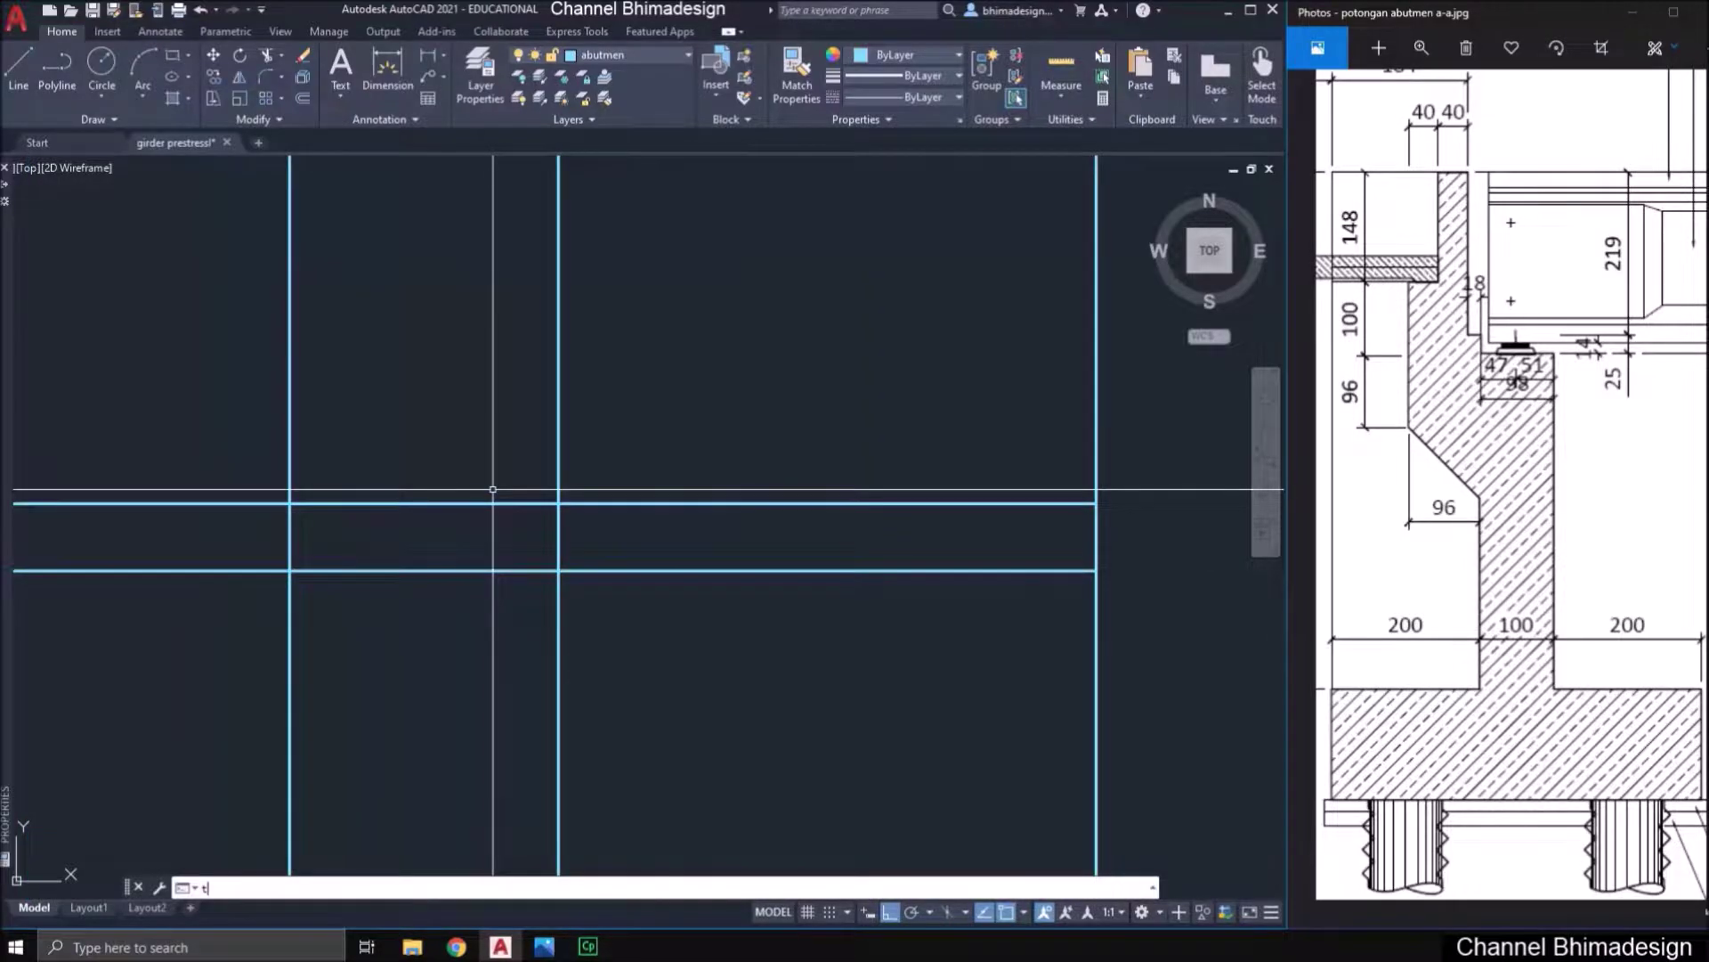
pyautogui.write(' or')
pyautogui.press('space')
pyautogui.click(644, 584)
pyautogui.press('Return')
pyautogui.click(591, 542)
pyautogui.press('Return')
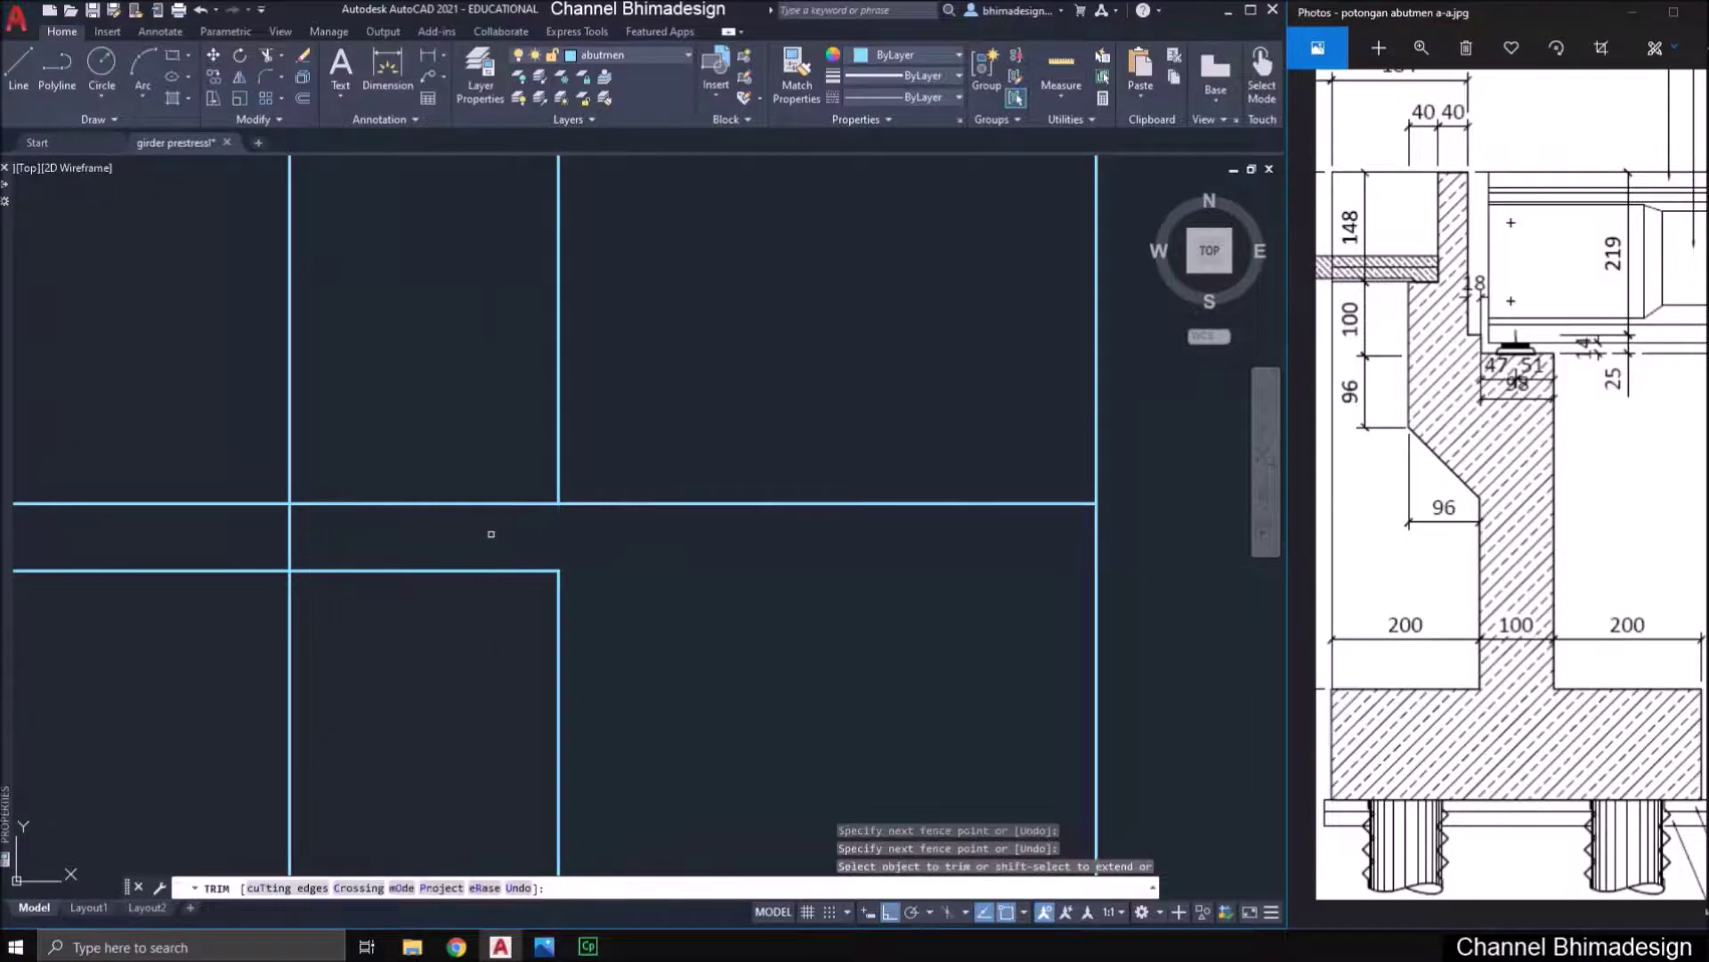
pyautogui.click(472, 503)
pyautogui.press('Escape')
# - Offset the wall's left vertical face 0.18 to the left to mark the backwall face
pyautogui.moveTo(409, 441); pyautogui.dragTo(623, 526, button='middle')
pyautogui.scroll(-2, 624, 544)
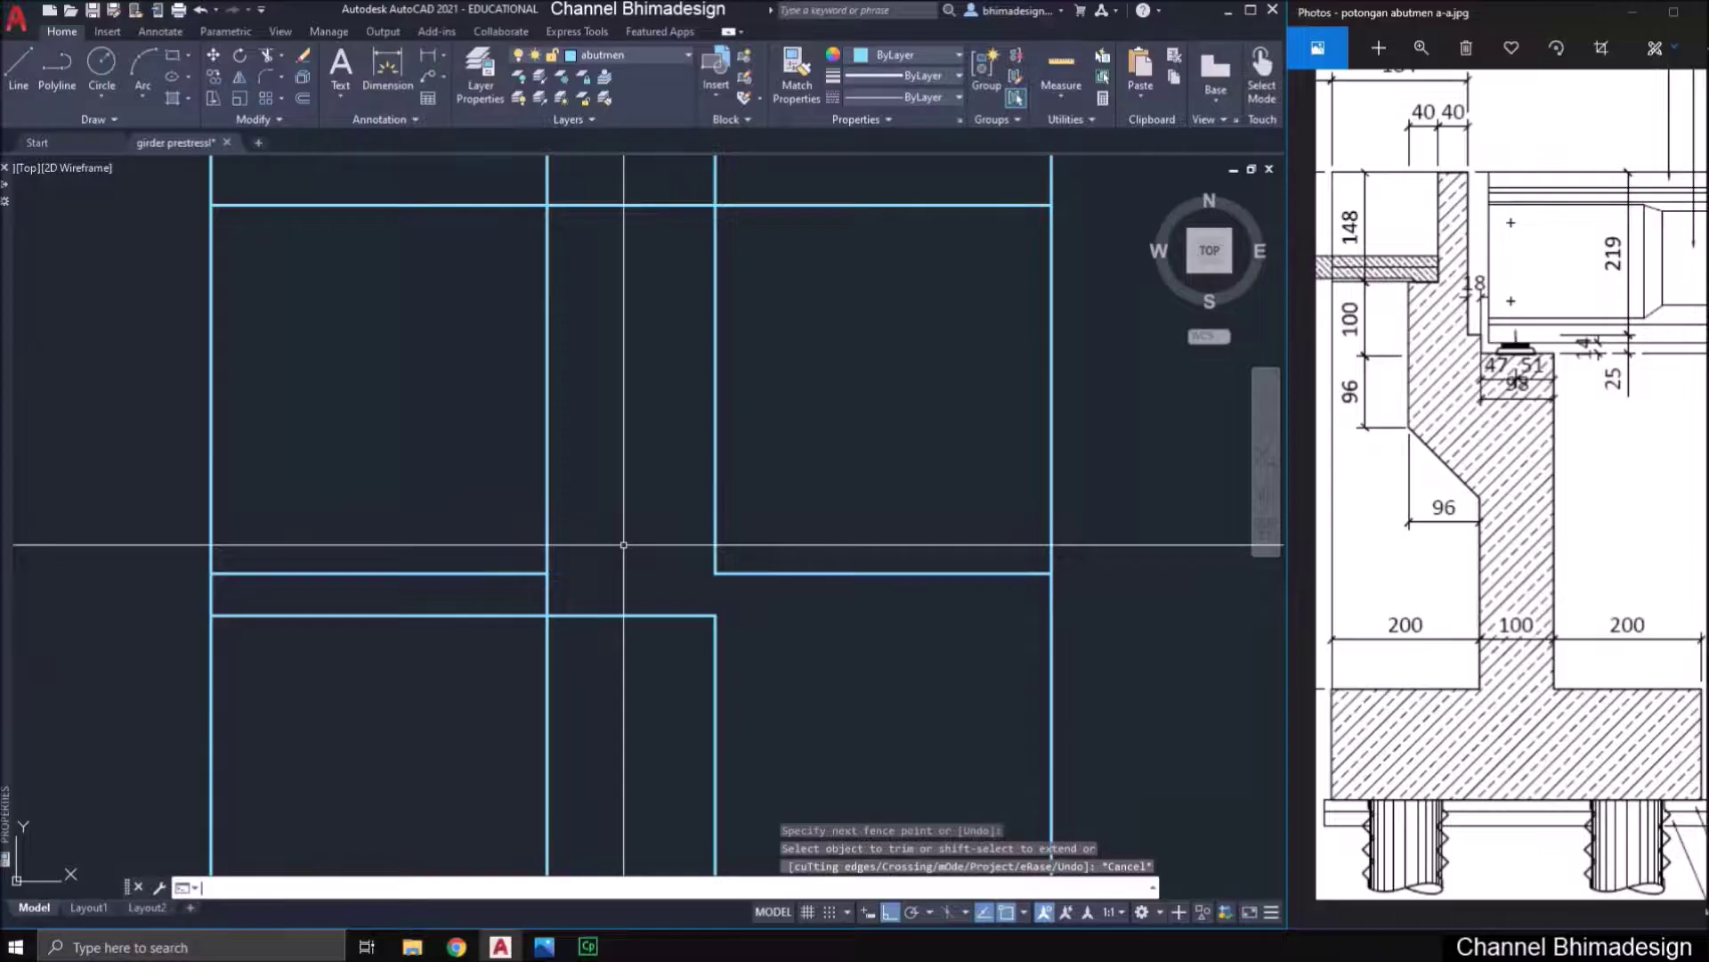
pyautogui.write('o')
pyautogui.press('Return')
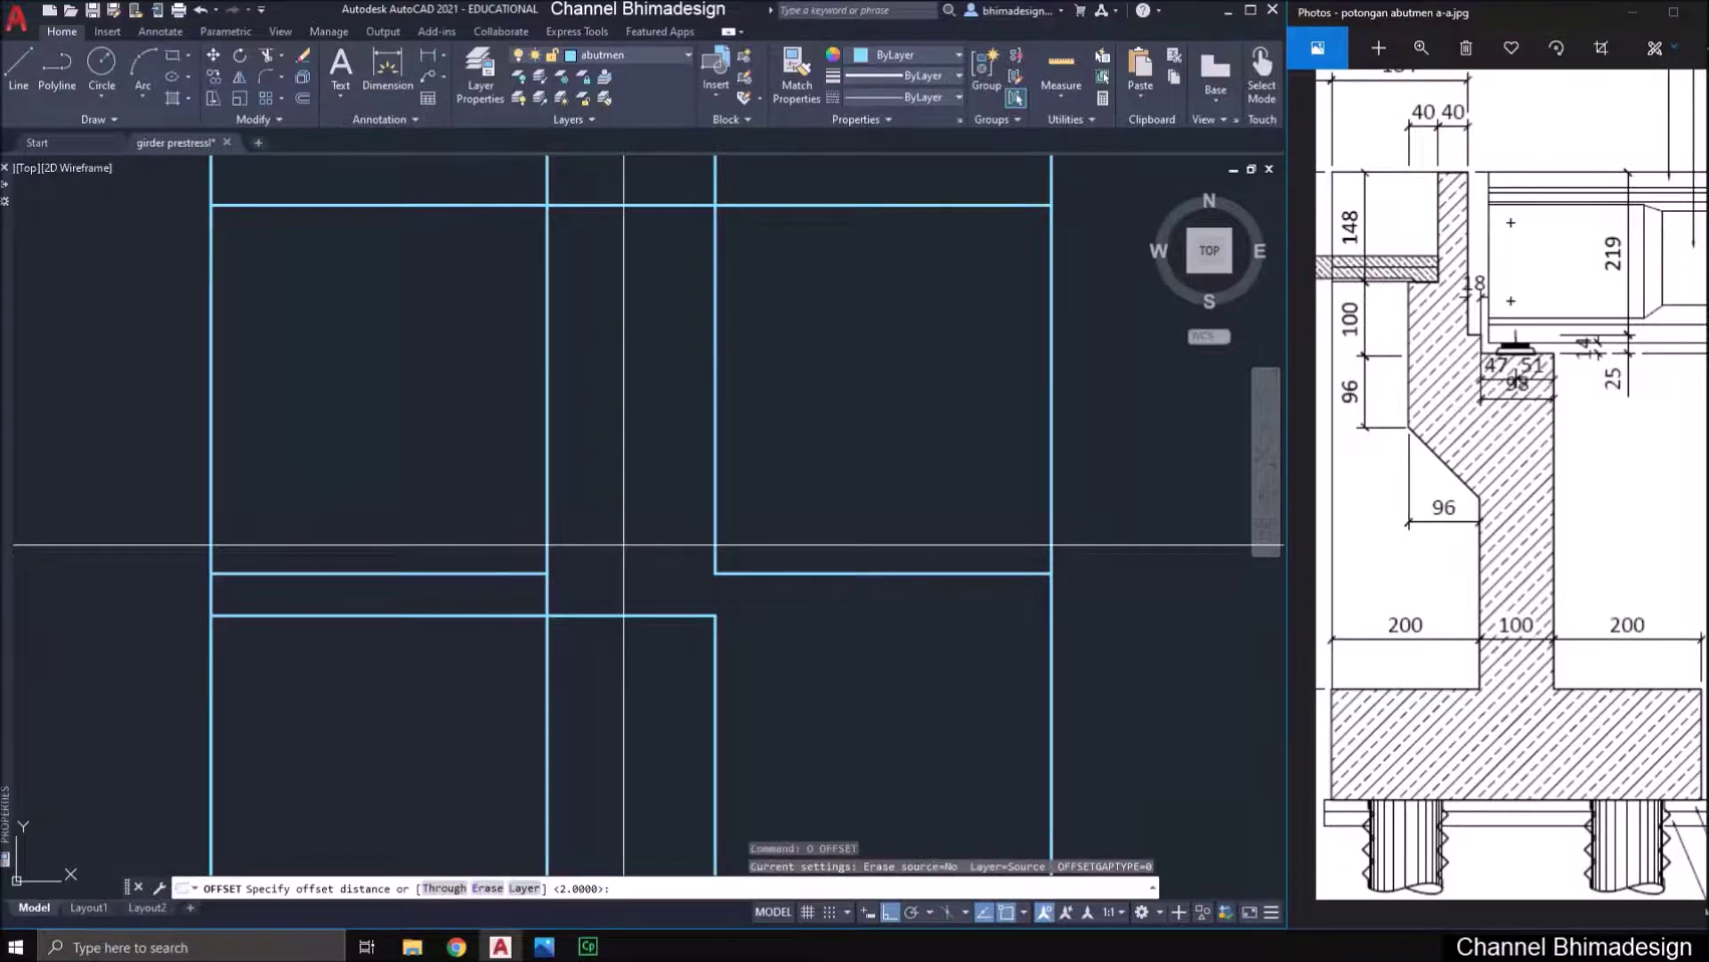
pyautogui.write('.18')
pyautogui.press('Return')
pyautogui.click(548, 532)
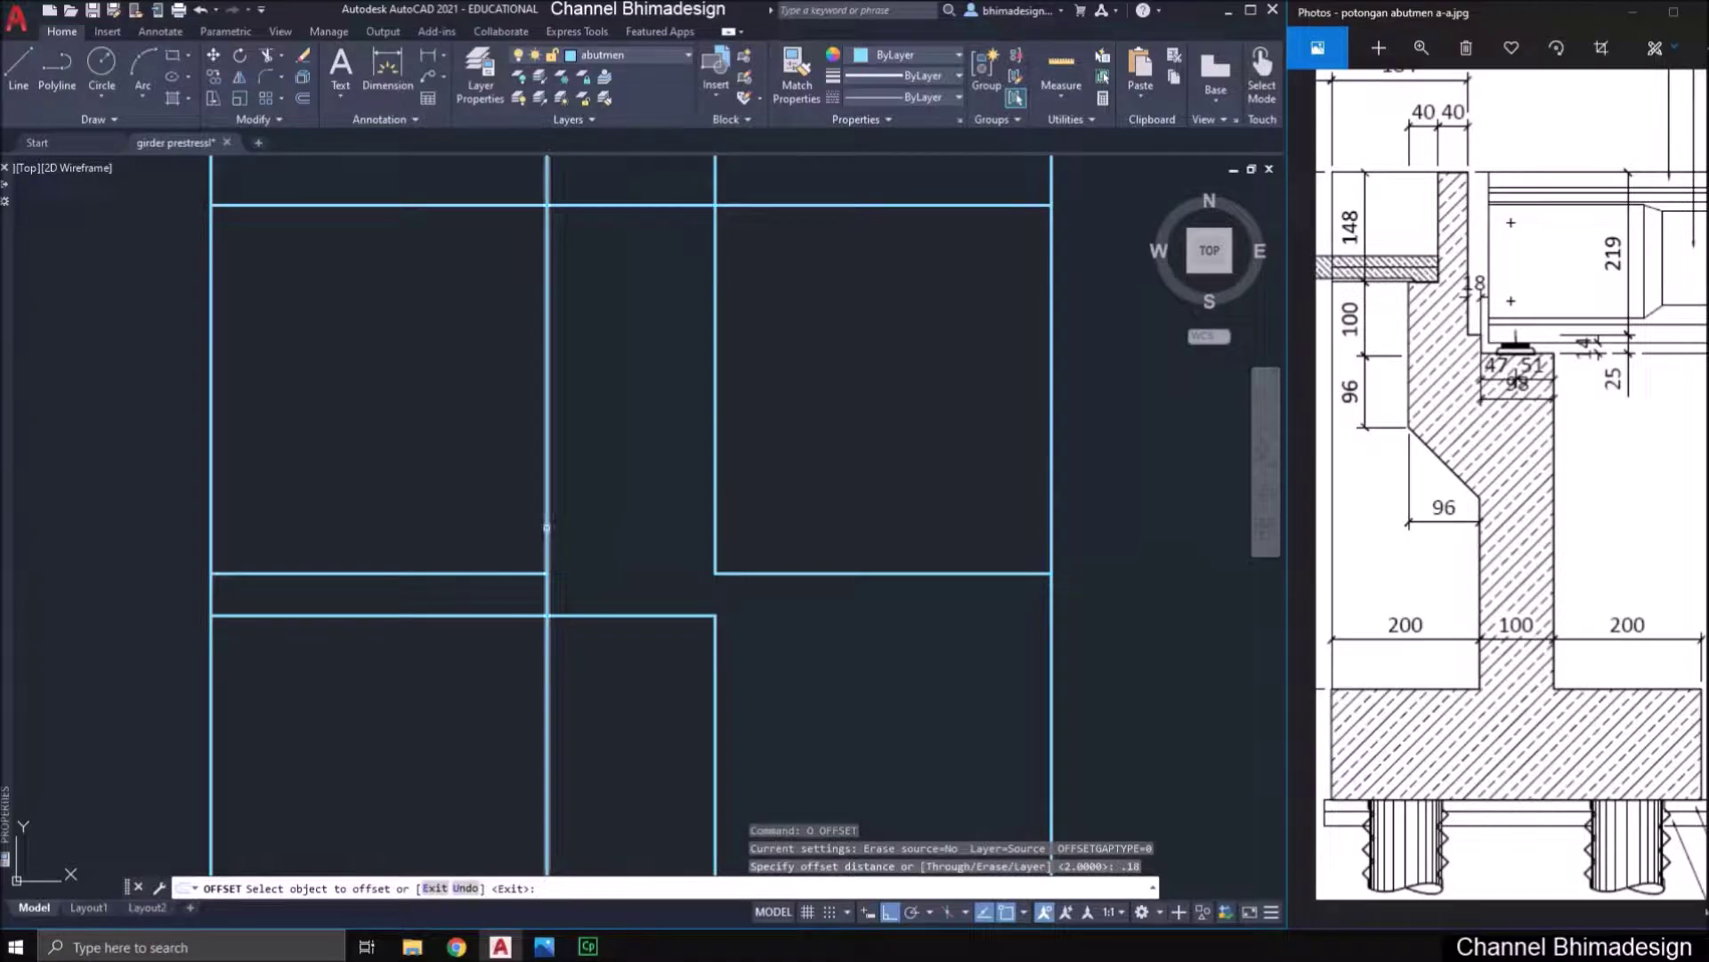
pyautogui.click(520, 532)
pyautogui.press('Return')
# - Trim both original wall faces above the seat down from the backwall's top line, and remove the upper seat line's right-hand remainder
pyautogui.write('tr')
pyautogui.press('Return')
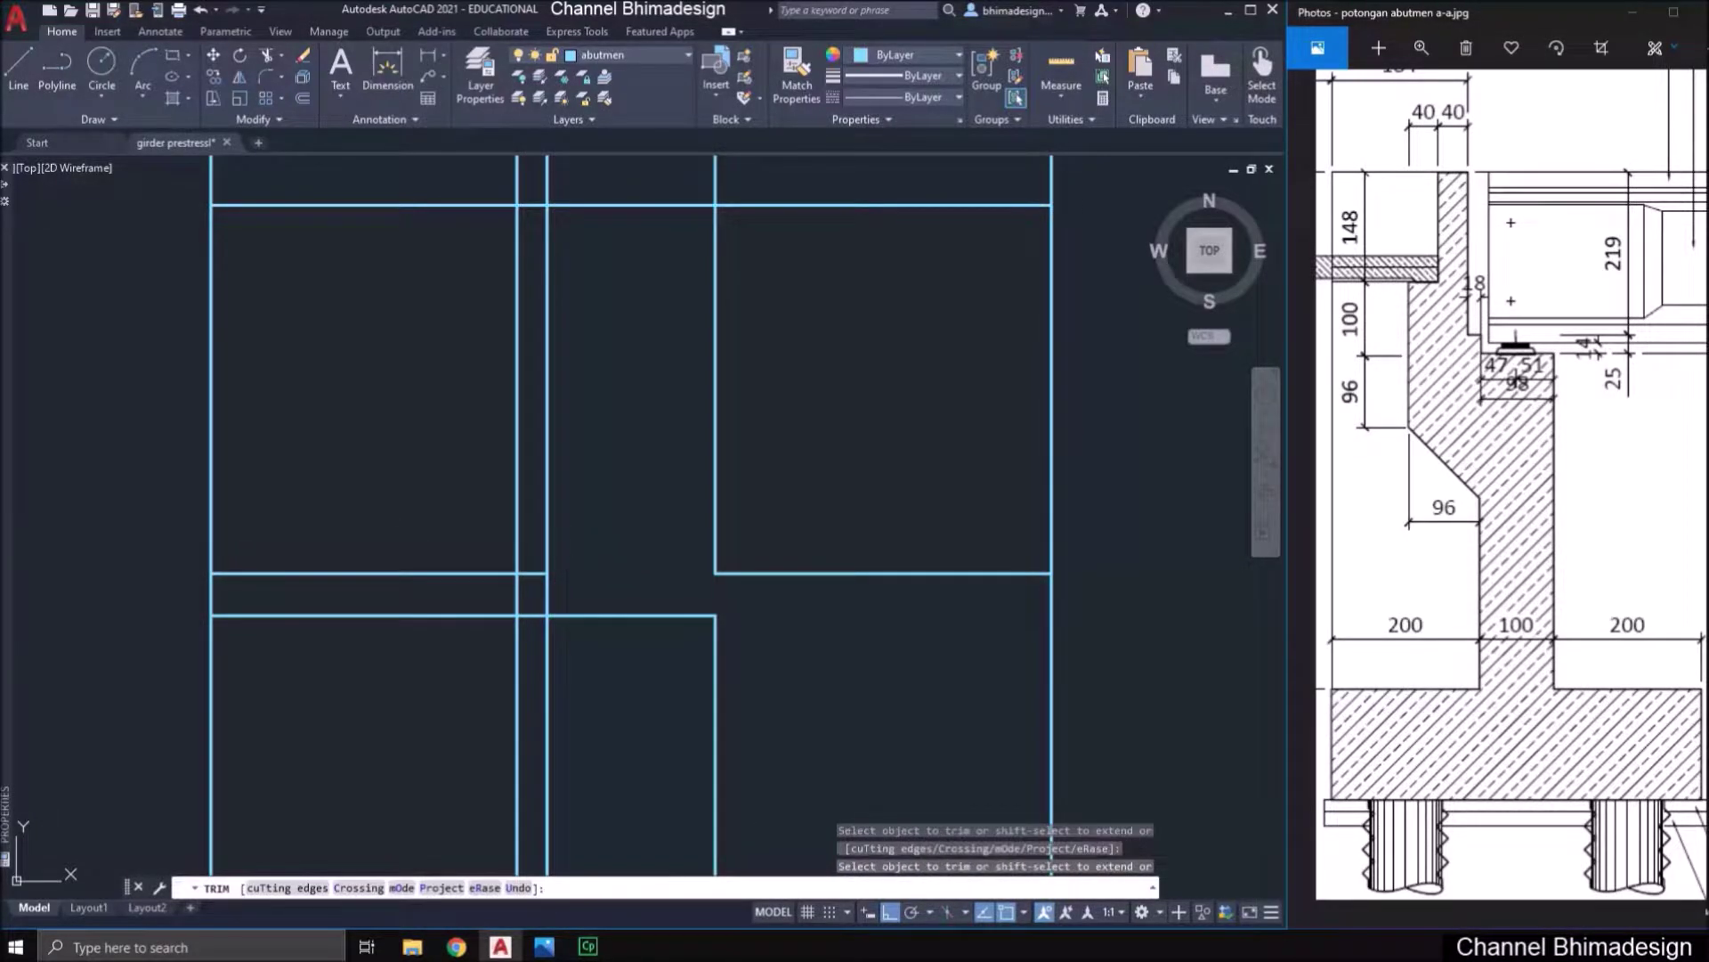
pyautogui.click(567, 543)
pyautogui.click(537, 549)
pyautogui.click(773, 595)
pyautogui.click(674, 477)
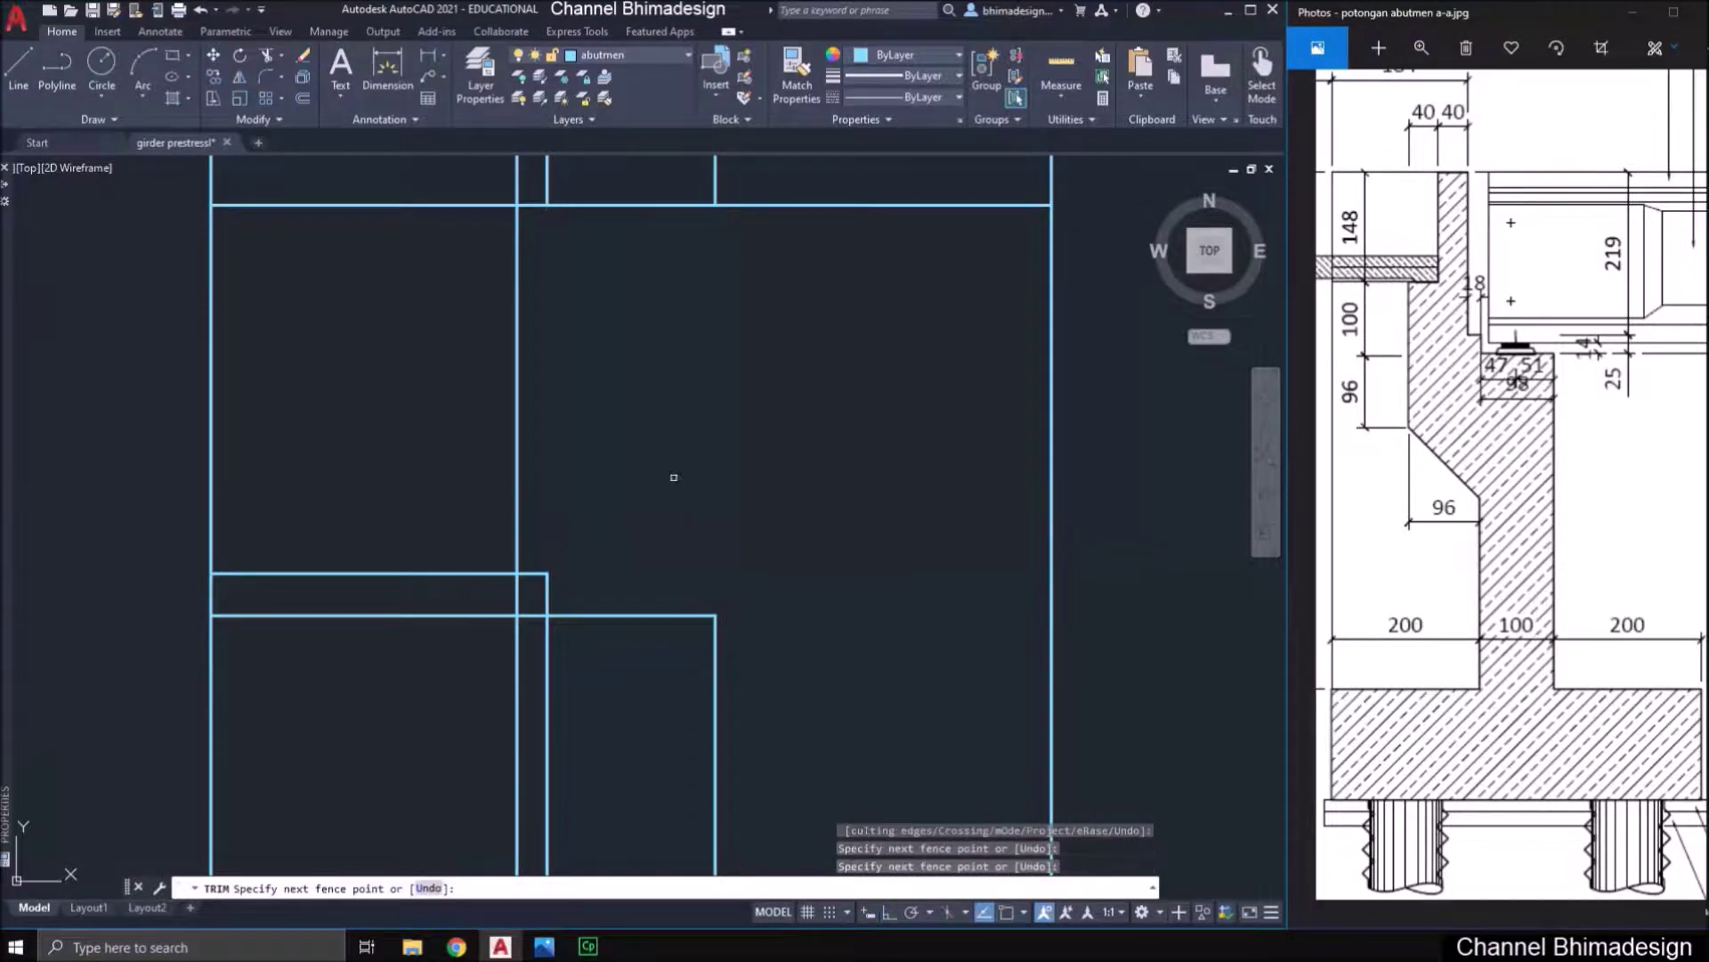
# - Trim the backwall's top line to the right of the backwall face, along with the wall face remnants above it
pyautogui.click(833, 252)
pyautogui.click(694, 180)
pyautogui.click(657, 223)
pyautogui.click(595, 200)
pyautogui.click(575, 185)
pyautogui.click(534, 212)
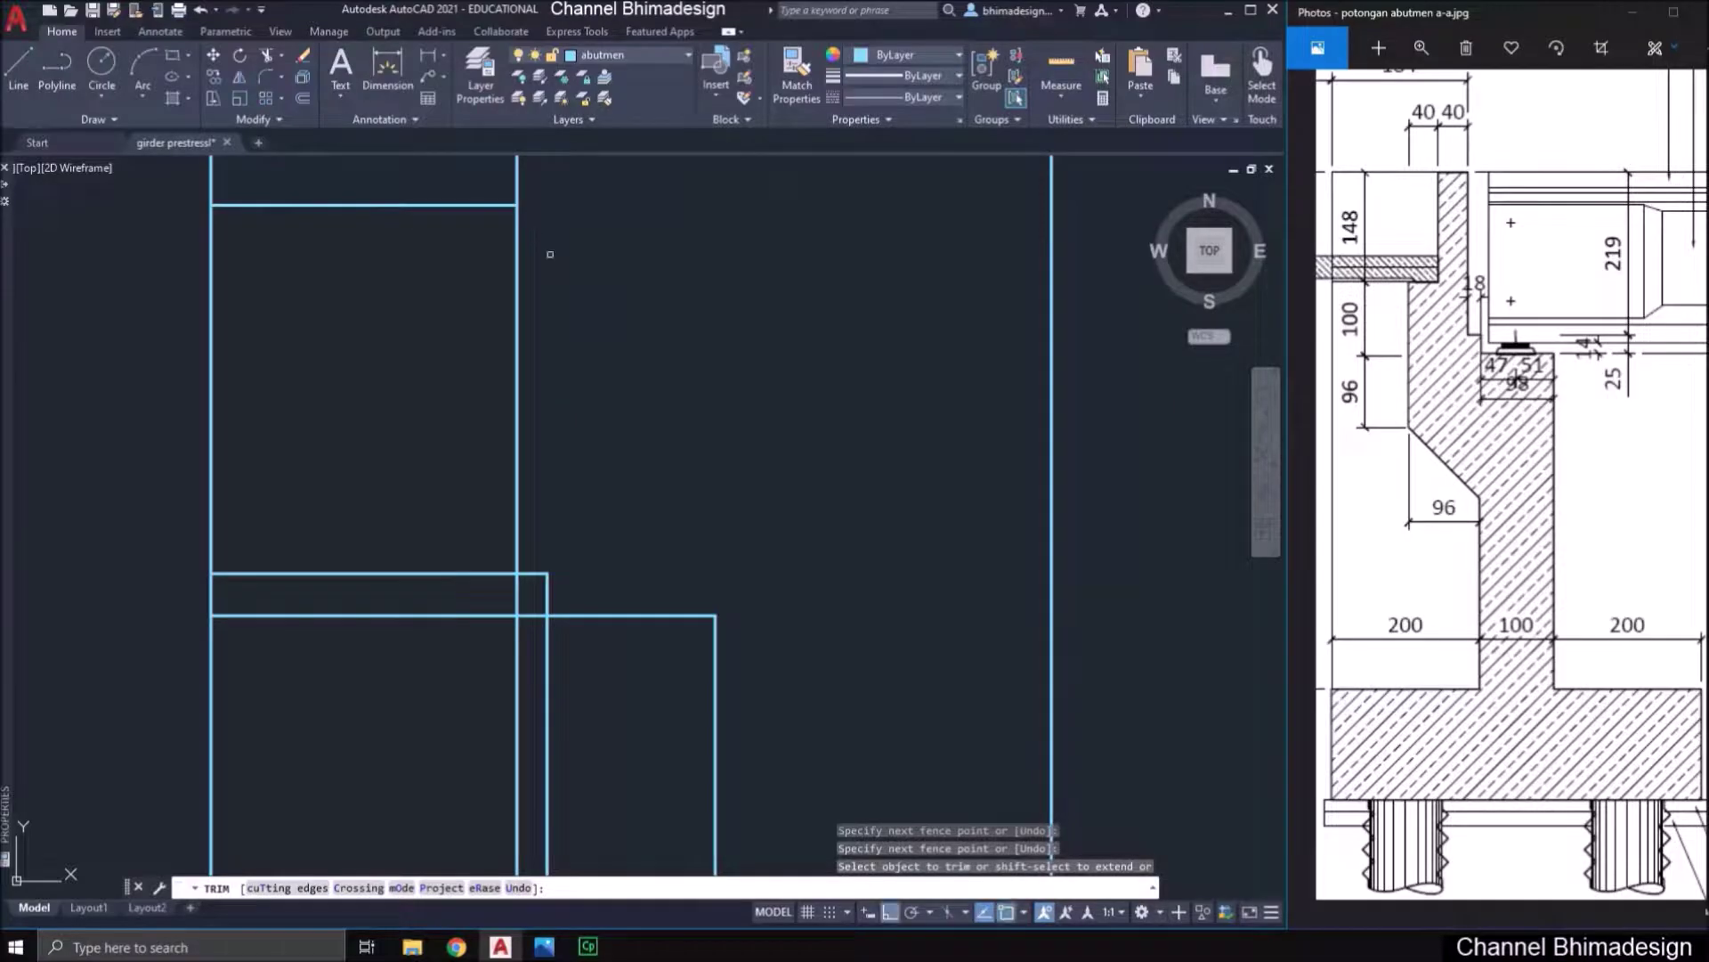
pyautogui.press('Escape')
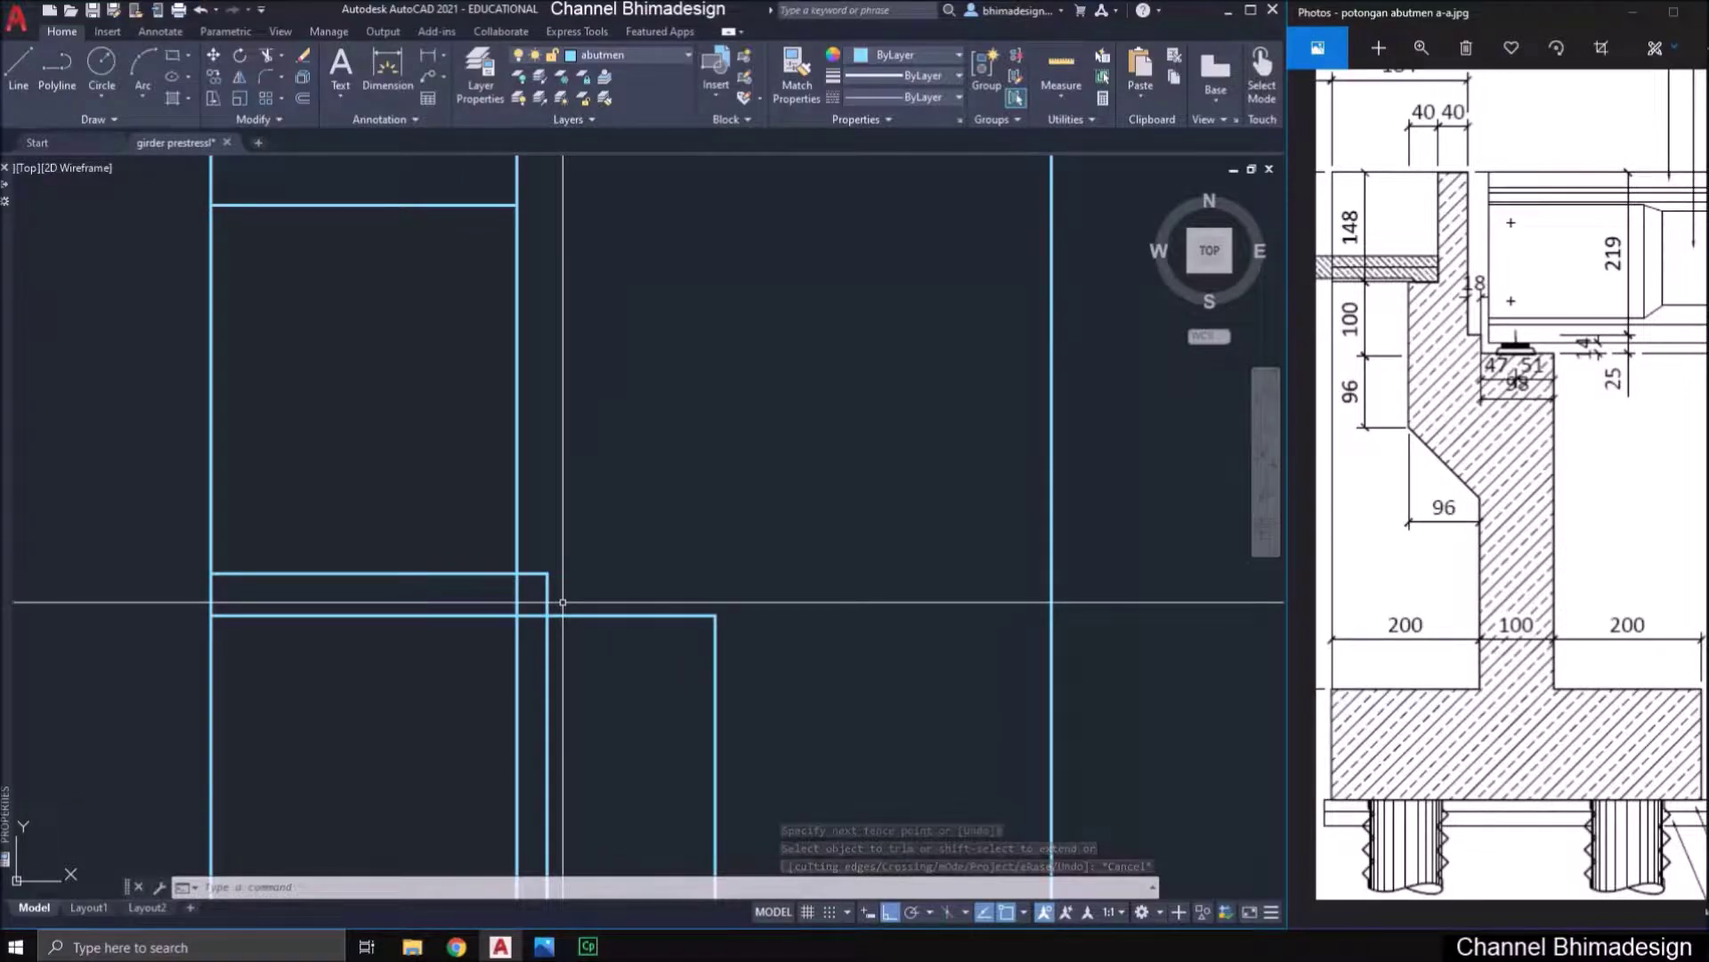
# - Start an offset with a distance of 0.98 for the bearing seat width
pyautogui.write('o')
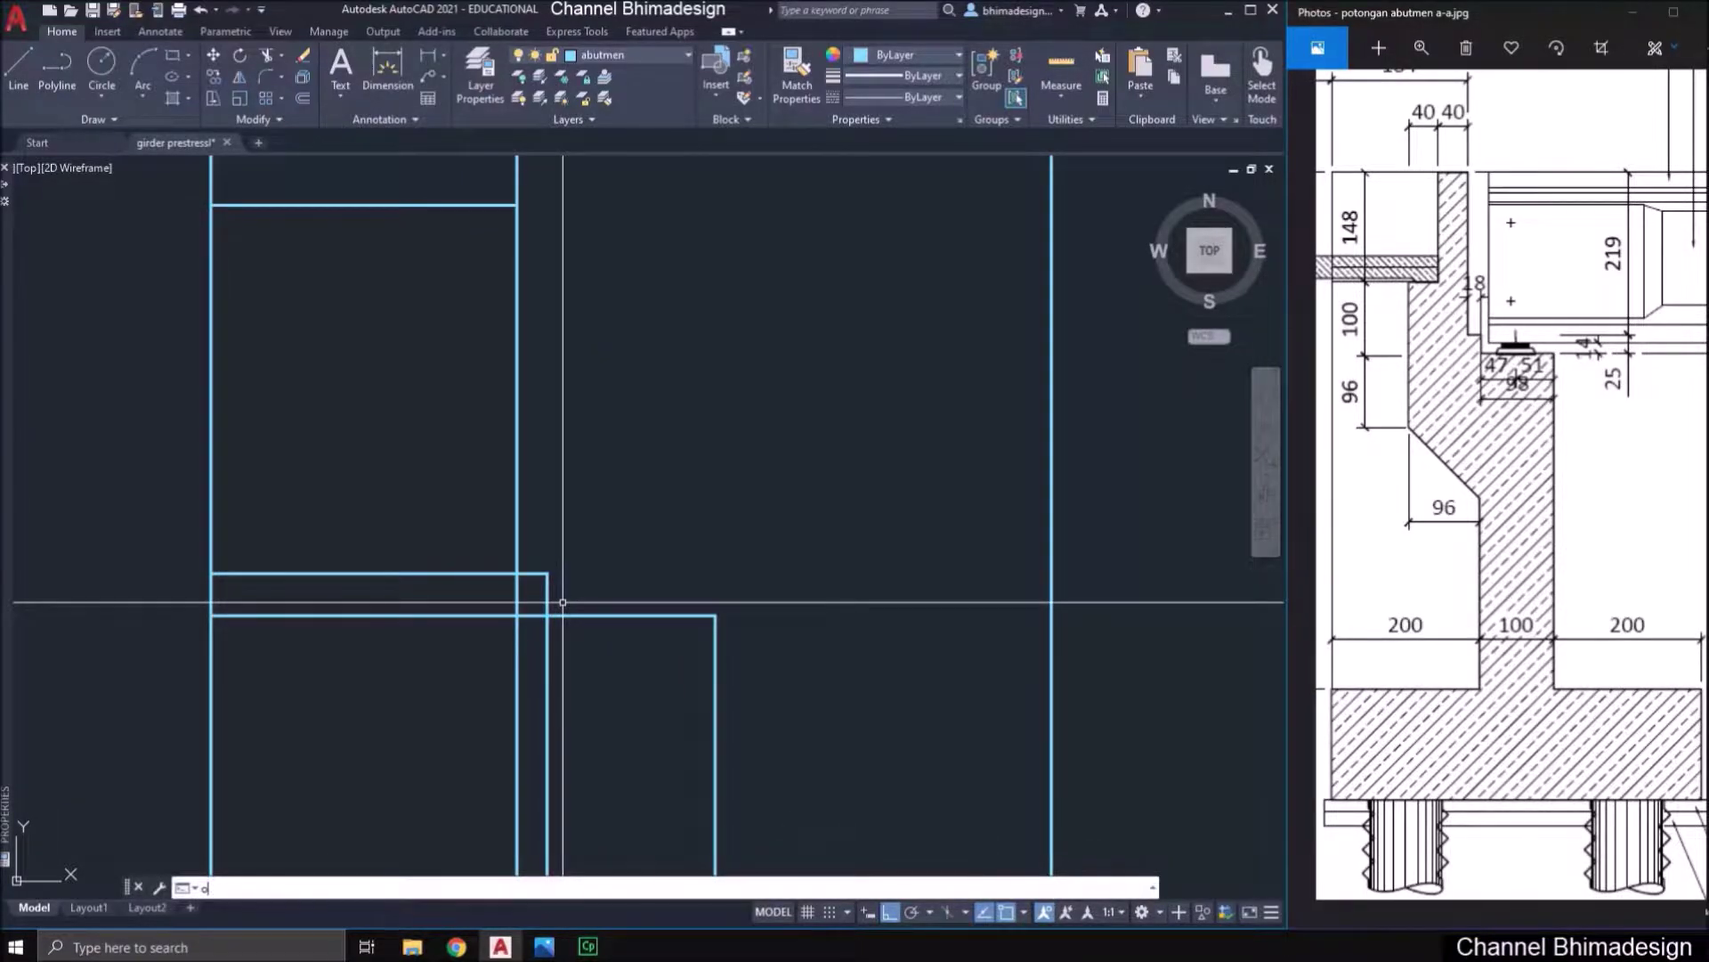
pyautogui.press('Return')
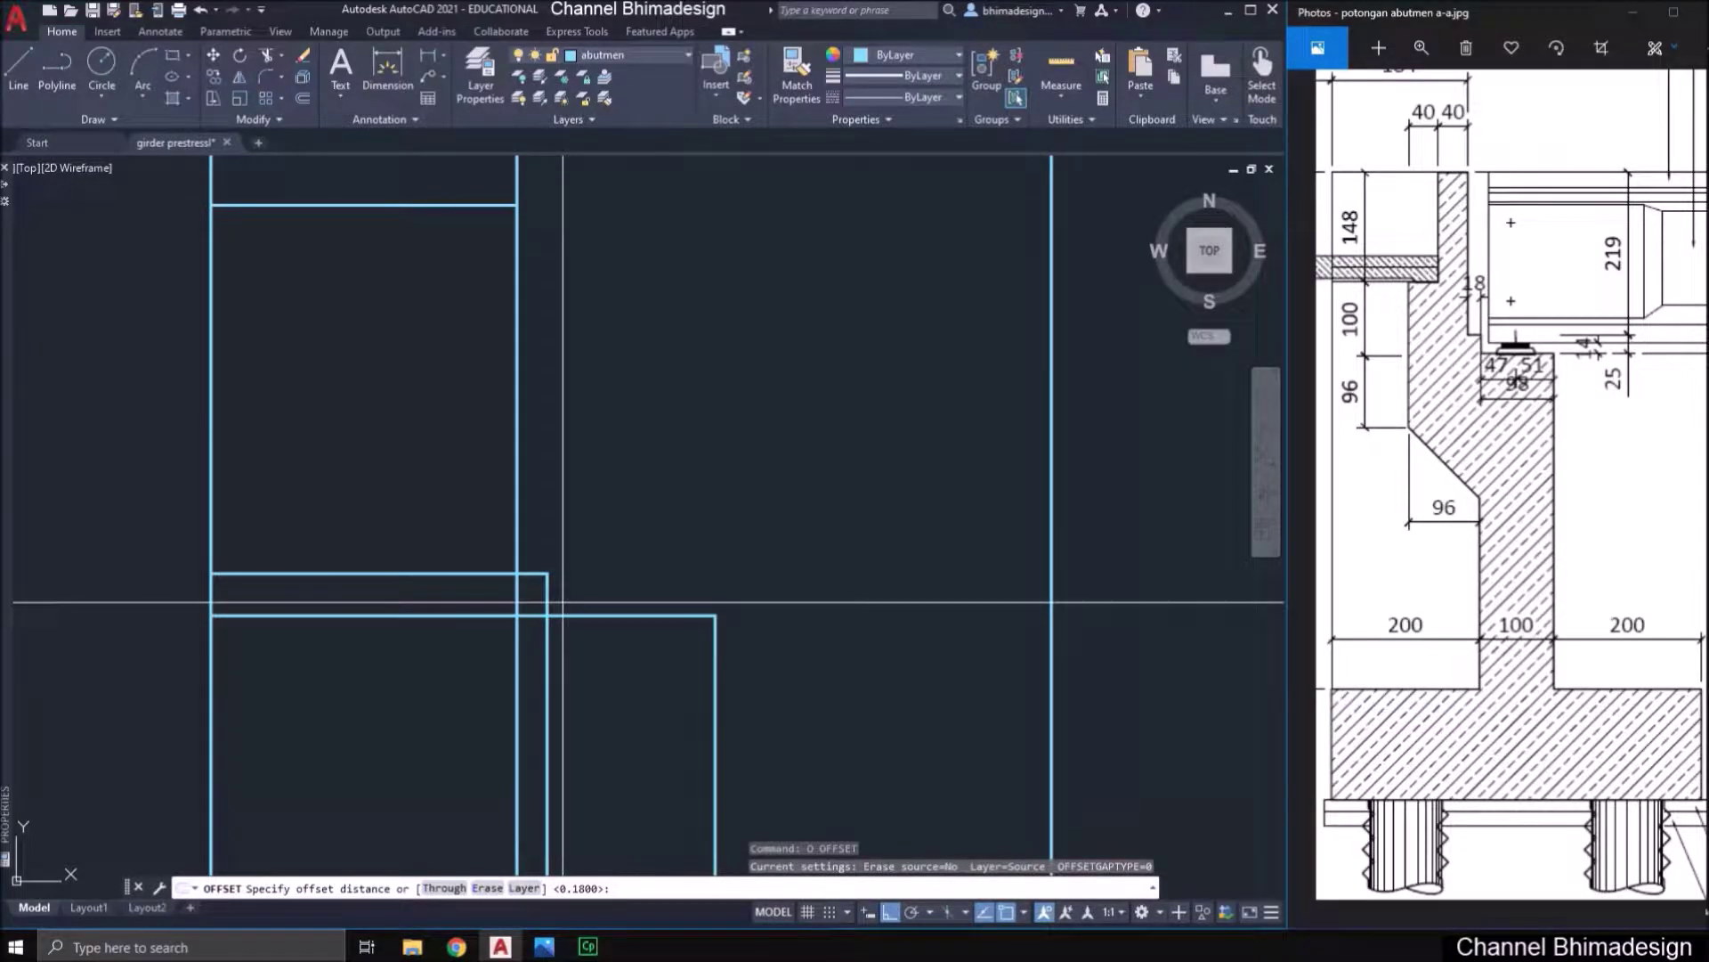
pyautogui.write('.98')
pyautogui.press('Return')
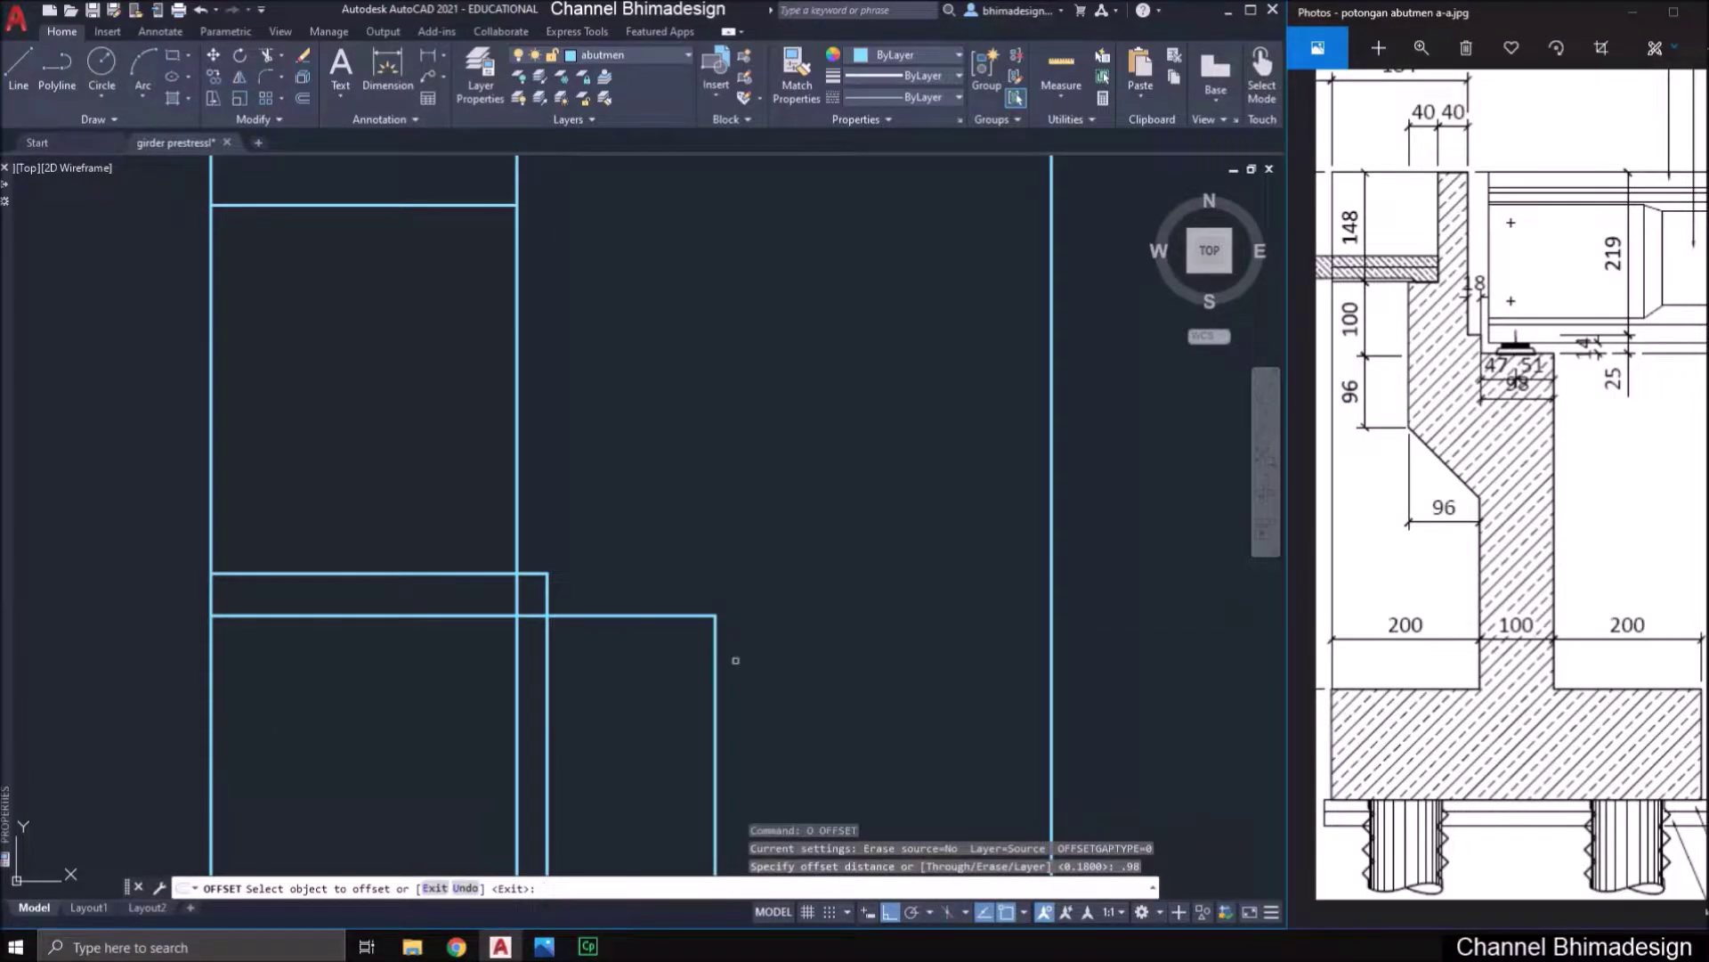
# - Switch to the Photos reference image and enlarge it around the backwall and bearing seat dimensions
pyautogui.click(1344, 446)
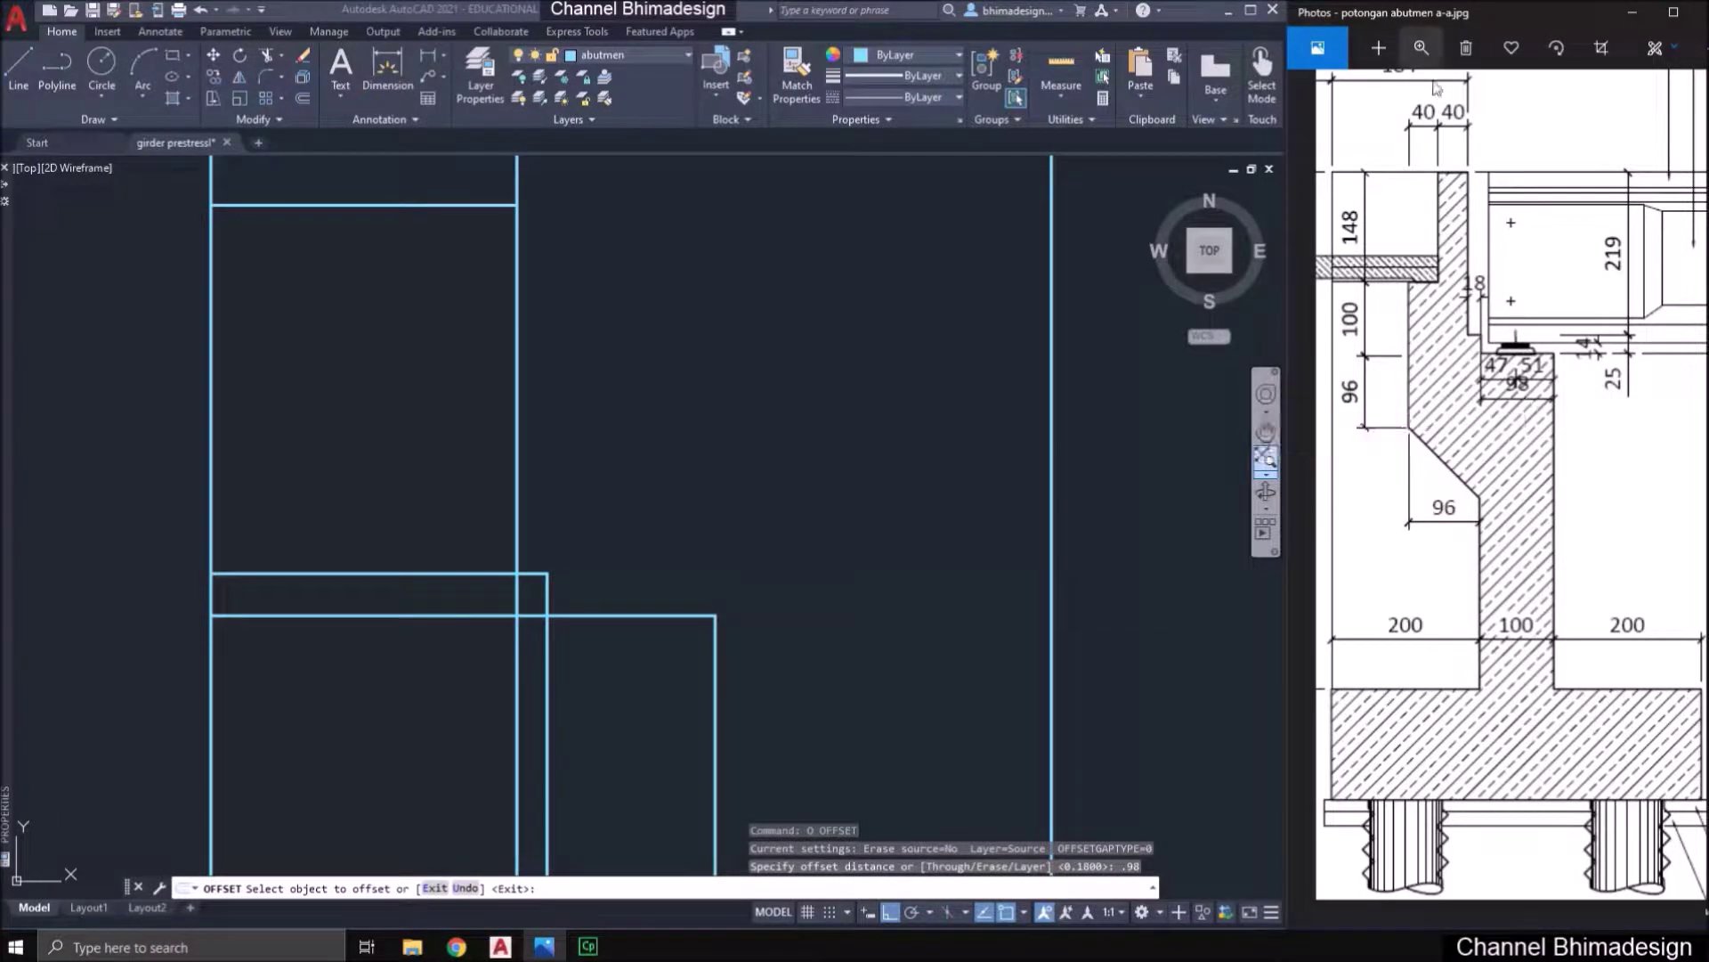
pyautogui.click(1422, 49)
pyautogui.moveTo(1387, 93); pyautogui.dragTo(1407, 95)
pyautogui.moveTo(1433, 227); pyautogui.dragTo(1433, 353)
# - Switch back to AutoCAD and offset the wall's right face 0.98 to the left to mark the bearing seat's inner edge
pyautogui.click(723, 538)
pyautogui.click(714, 618)
pyautogui.press('Escape')
pyautogui.press('Return')
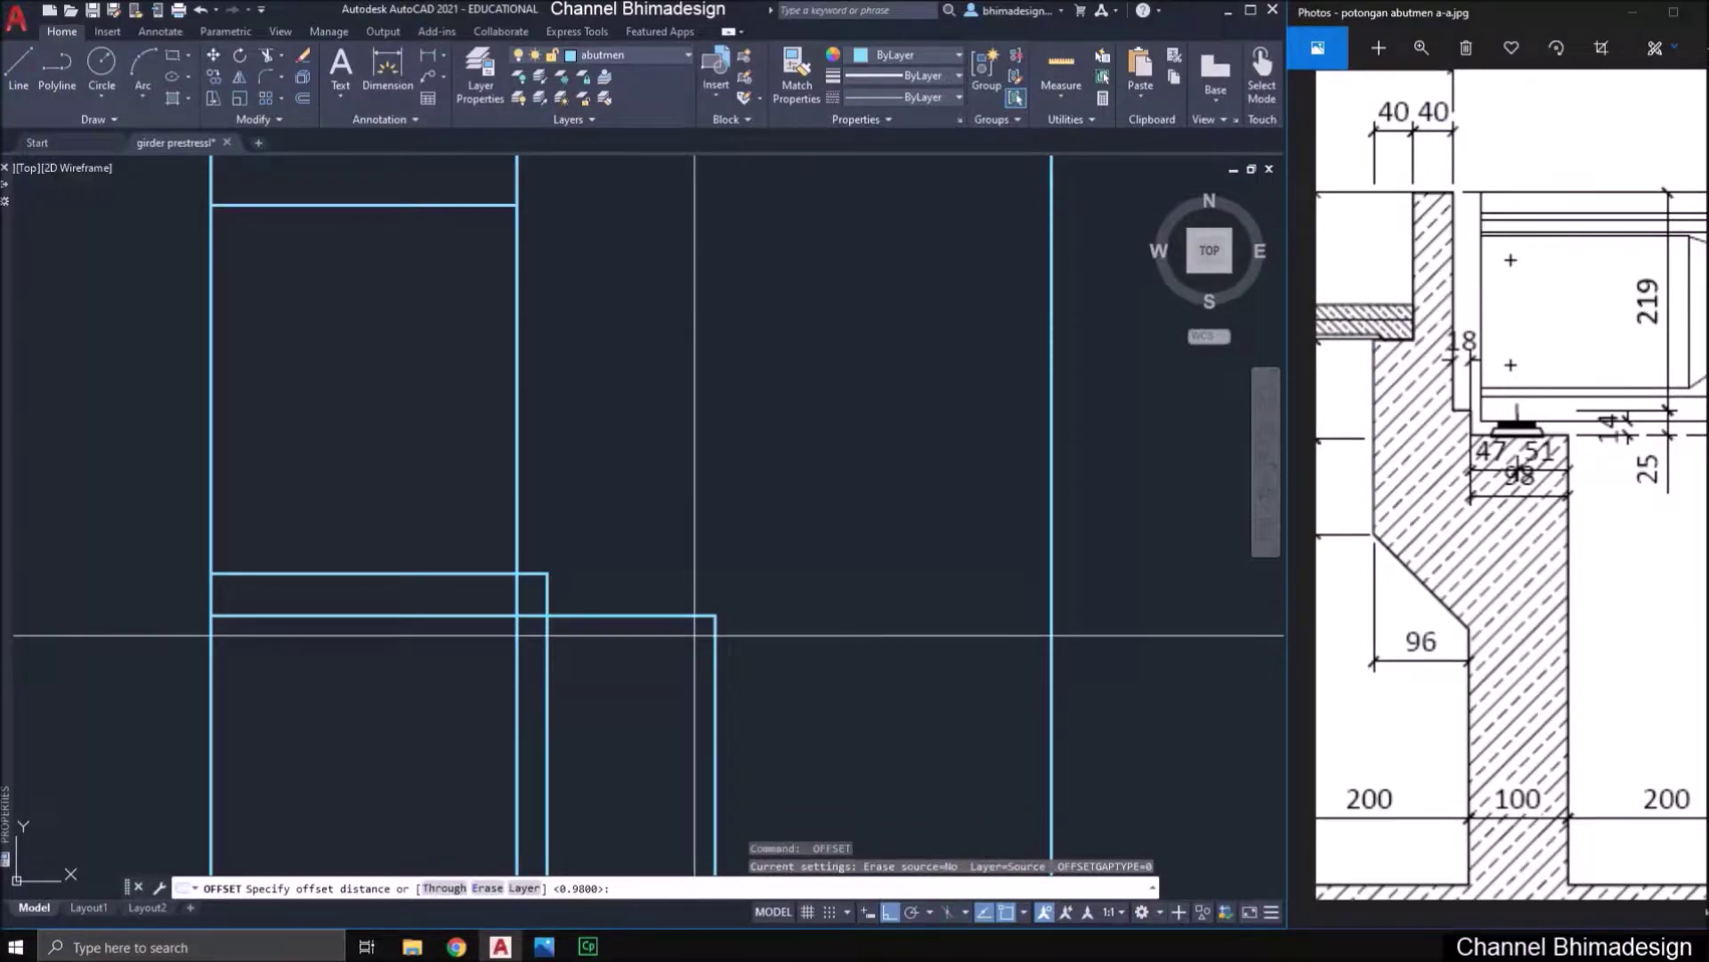
pyautogui.press('Return')
pyautogui.click(715, 639)
pyautogui.click(652, 655)
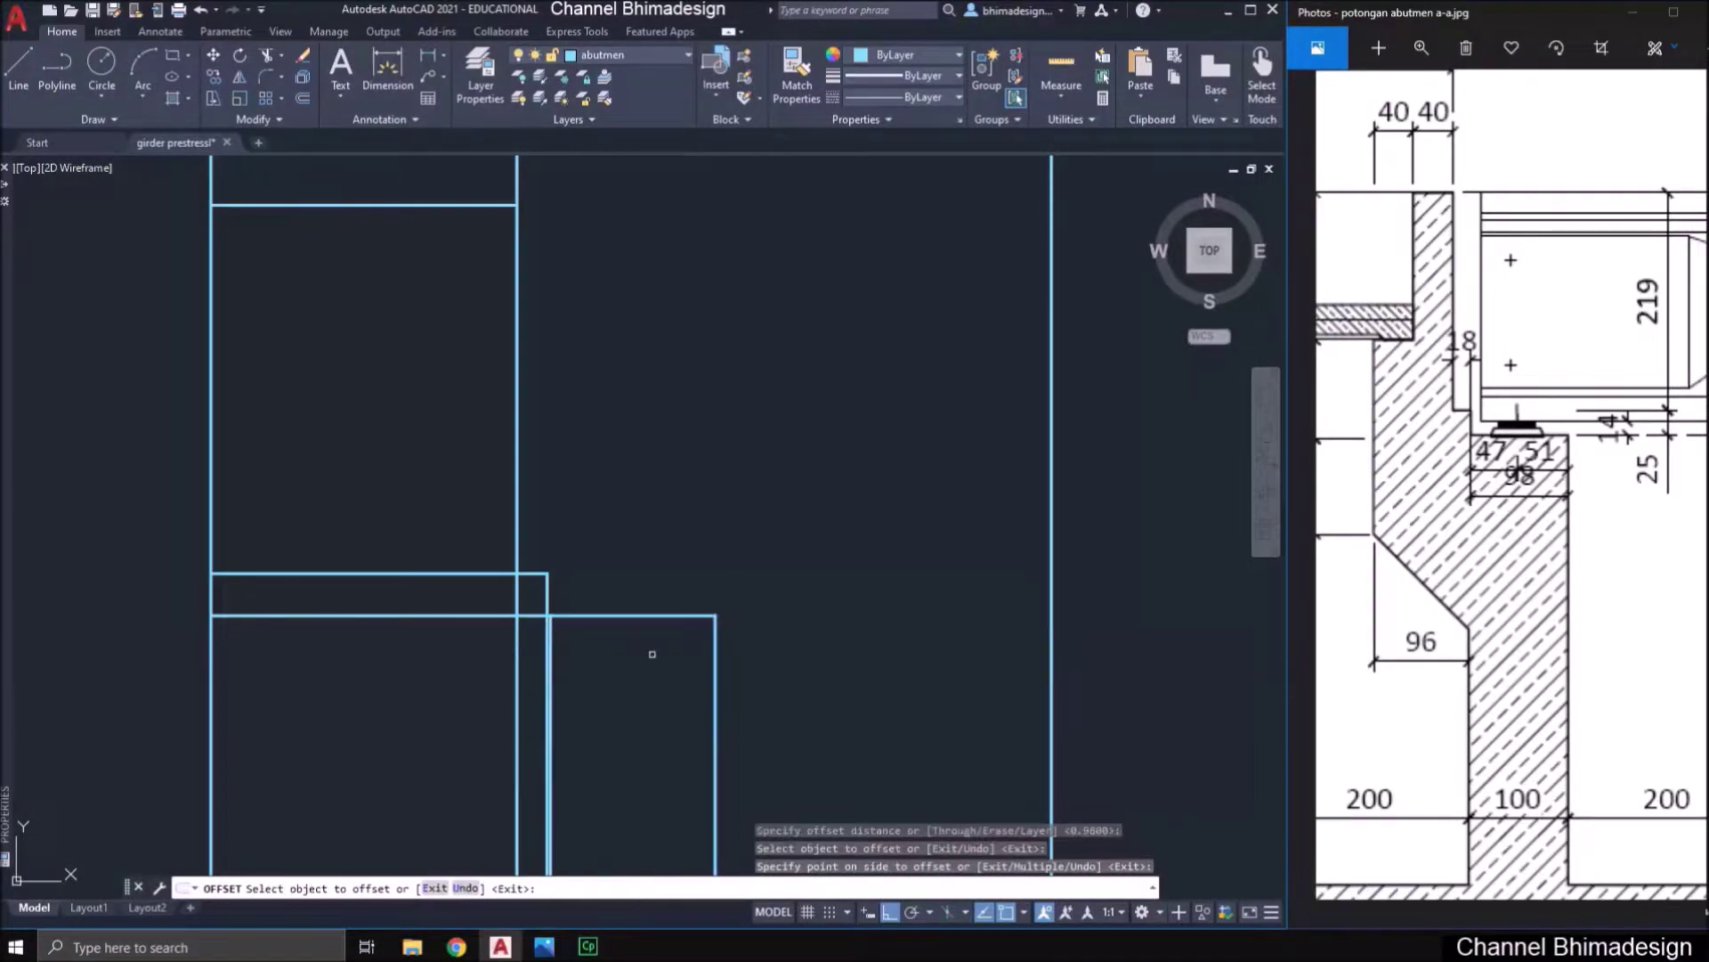
pyautogui.press('Return')
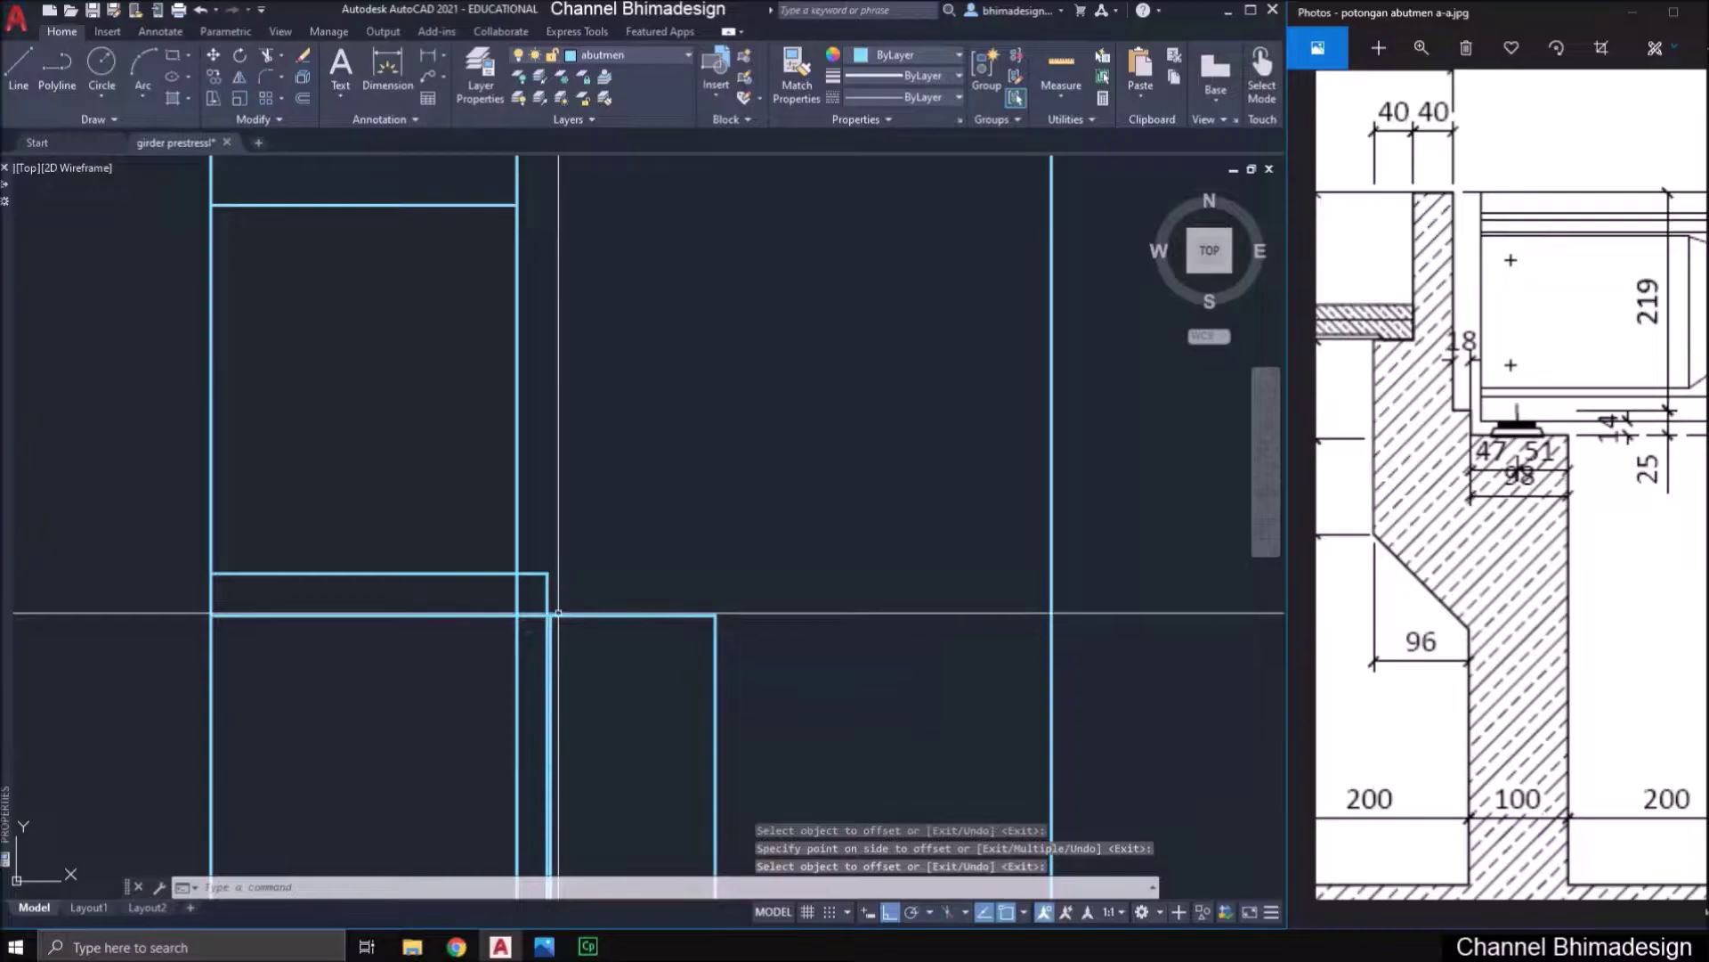
pyautogui.scroll(2, 554, 596)
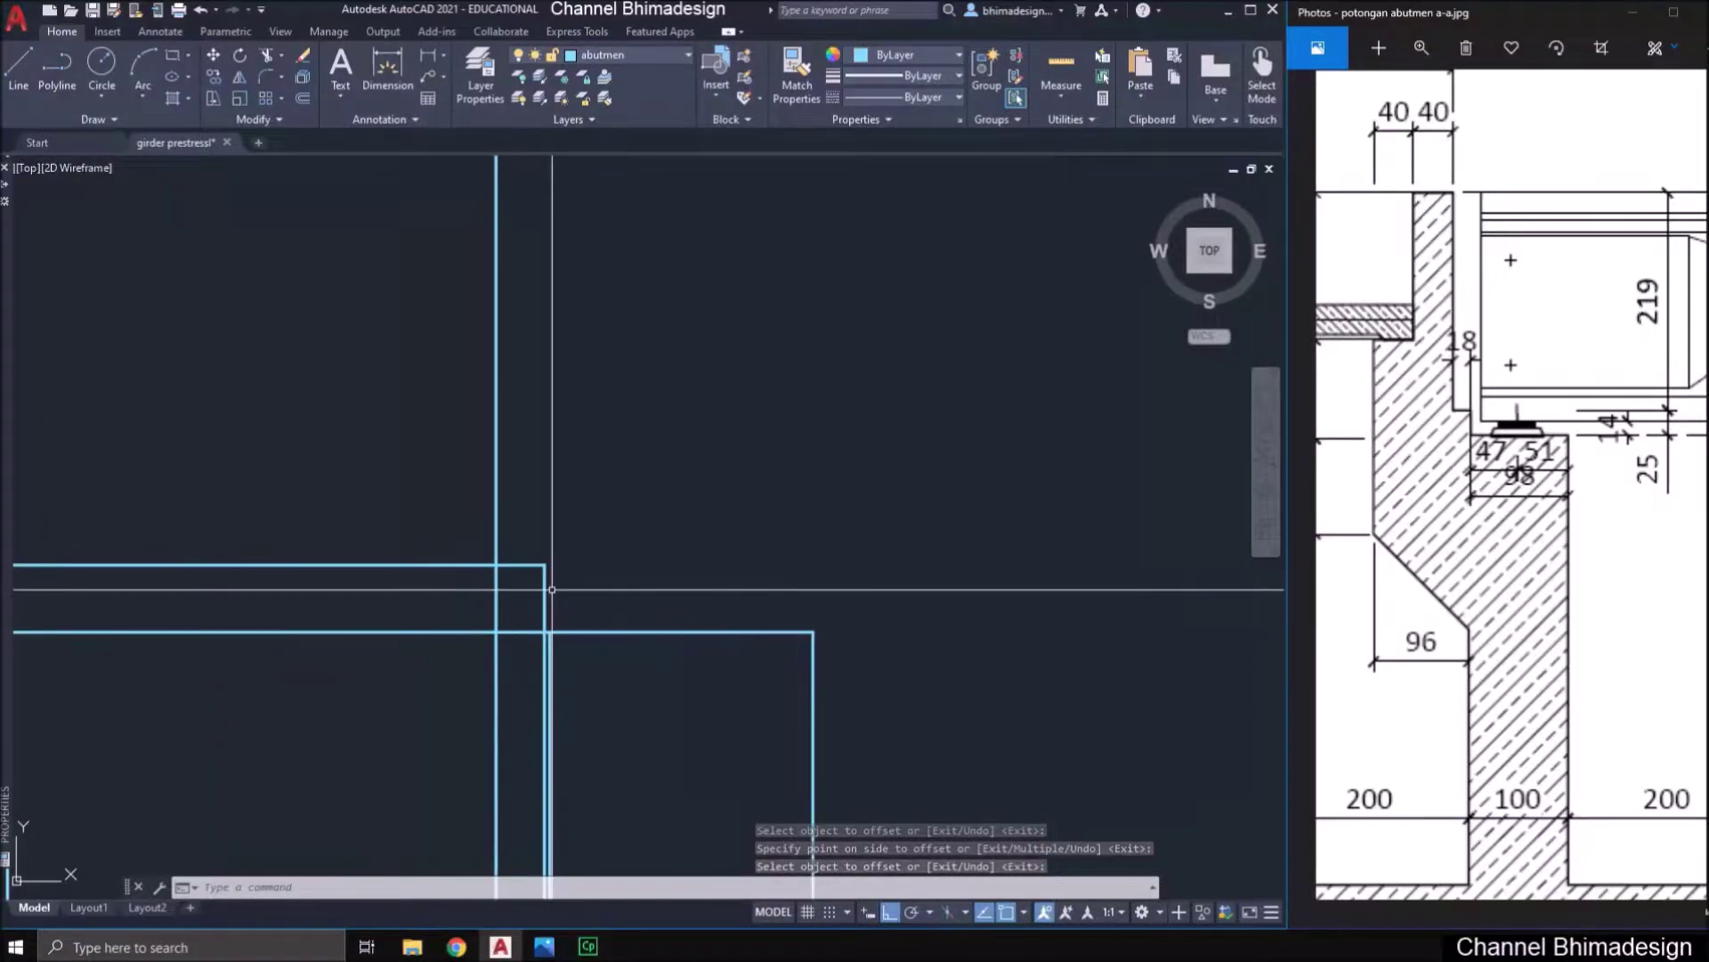
pyautogui.write('m')
pyautogui.press('Return')
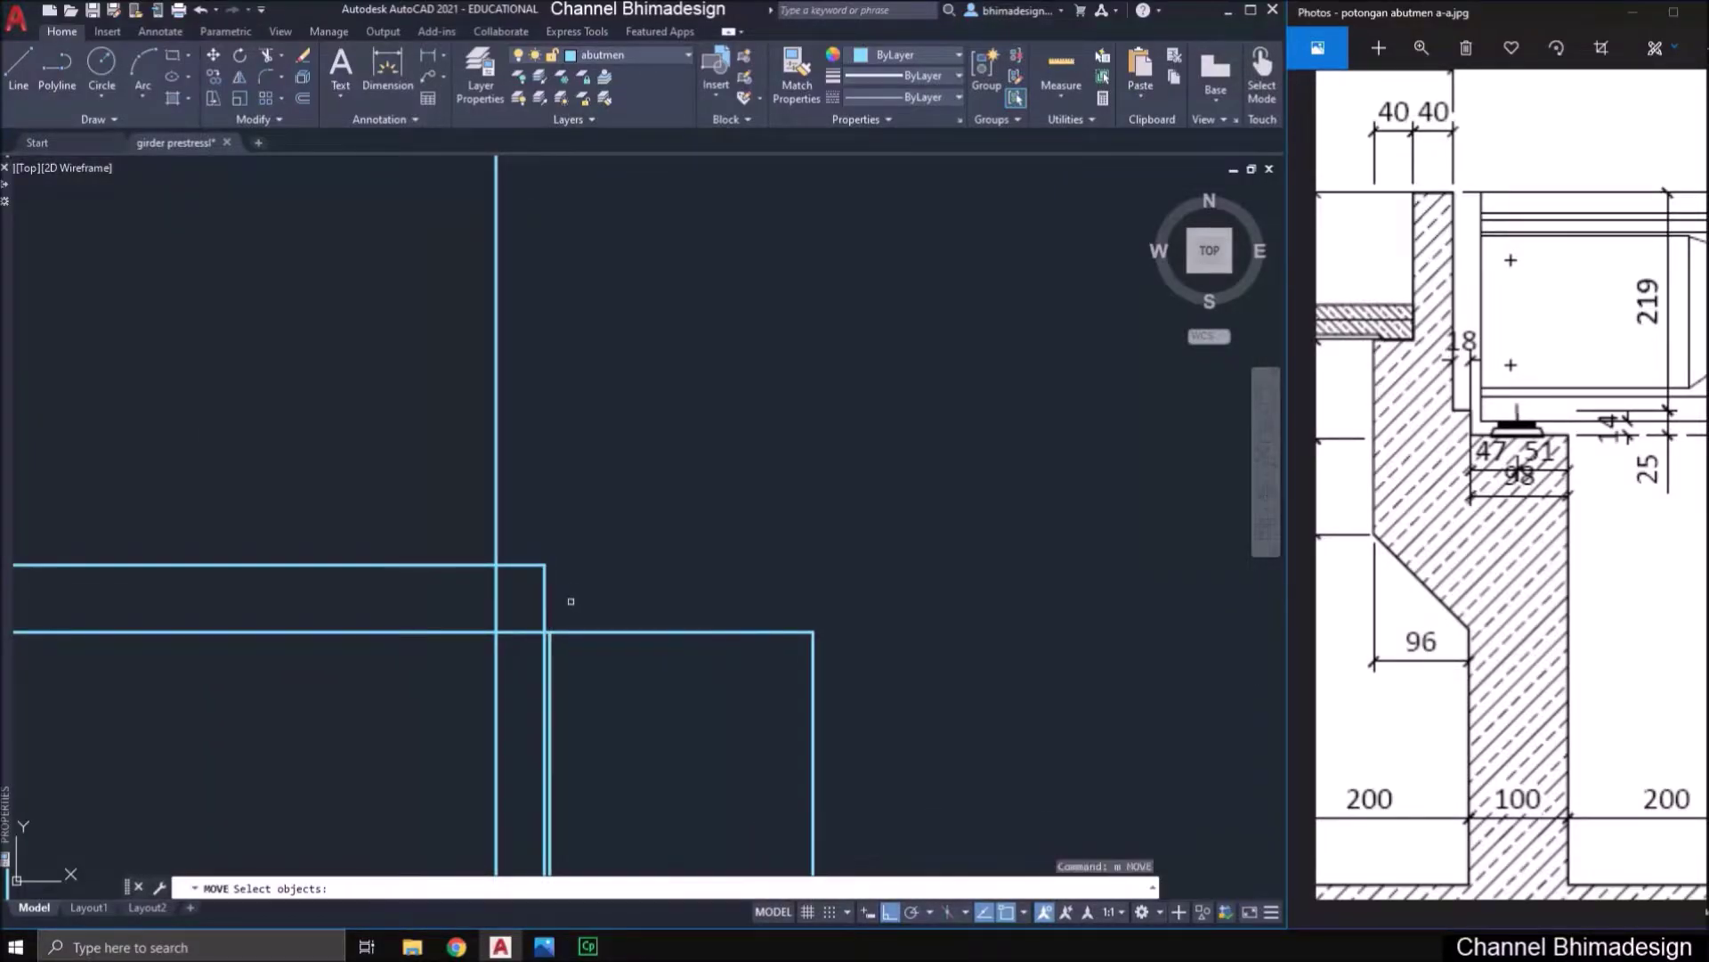
pyautogui.click(570, 601)
pyautogui.press('Escape')
pyautogui.press('Escape')
# - Fillet the upper ledge line and the new seat edge line into a zero-radius corner, and explode the joined object
pyautogui.write('f')
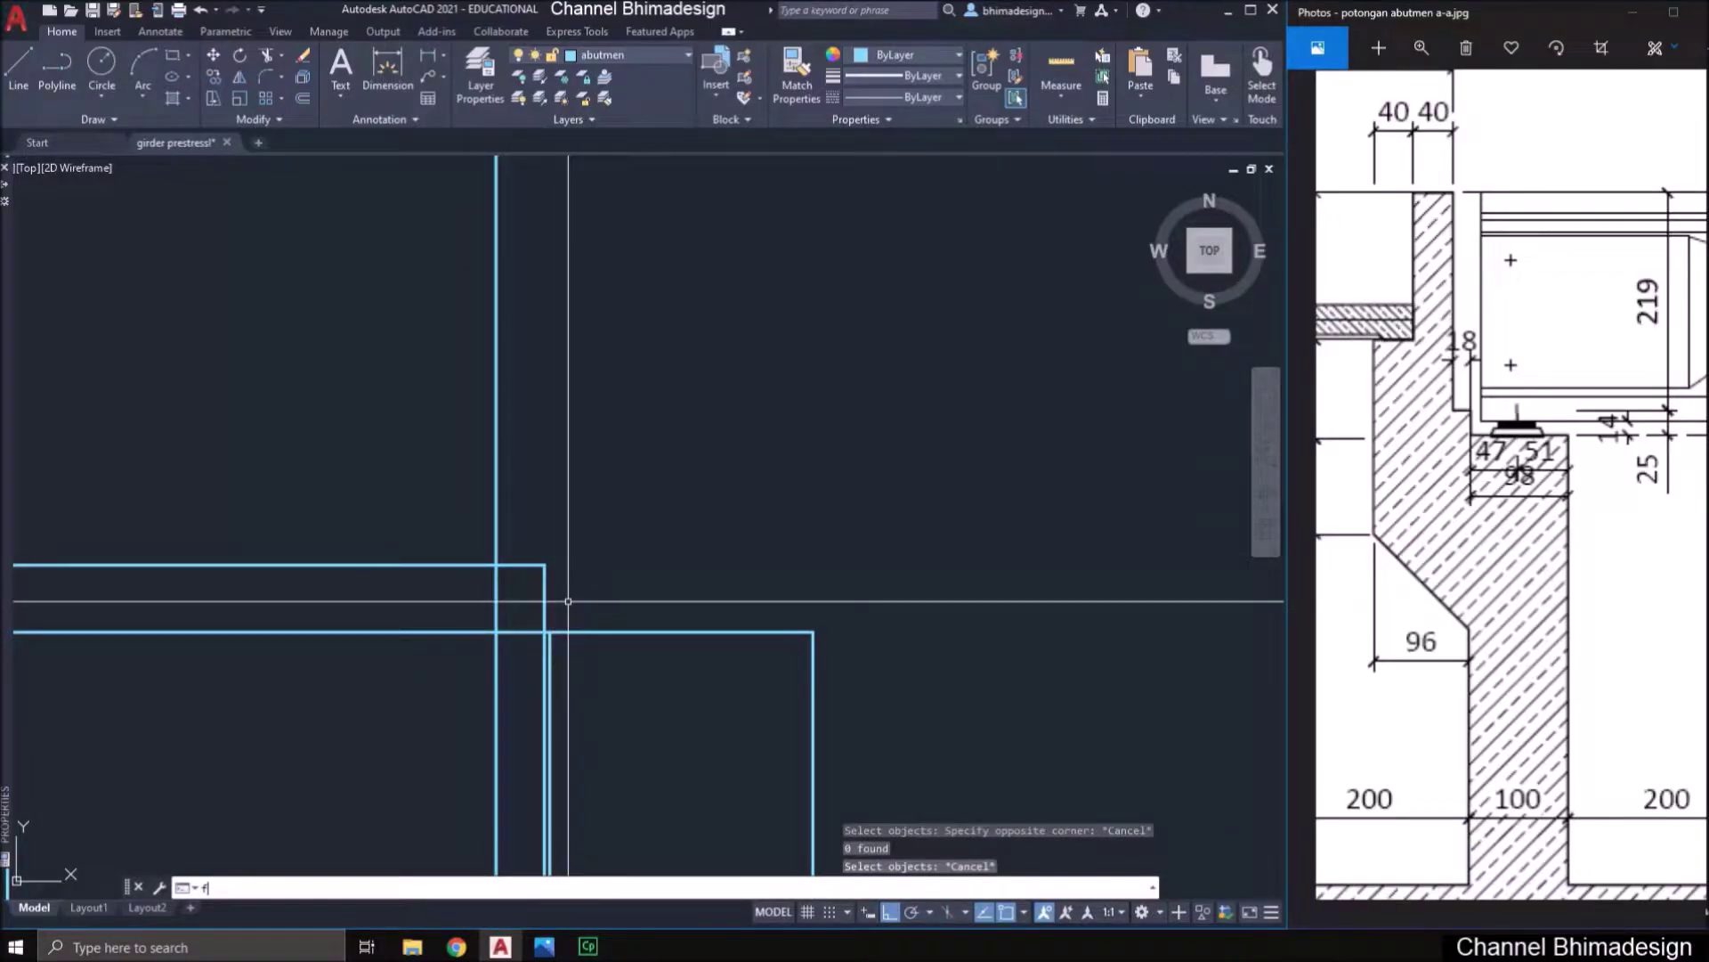
pyautogui.press('Return')
pyautogui.click(523, 565)
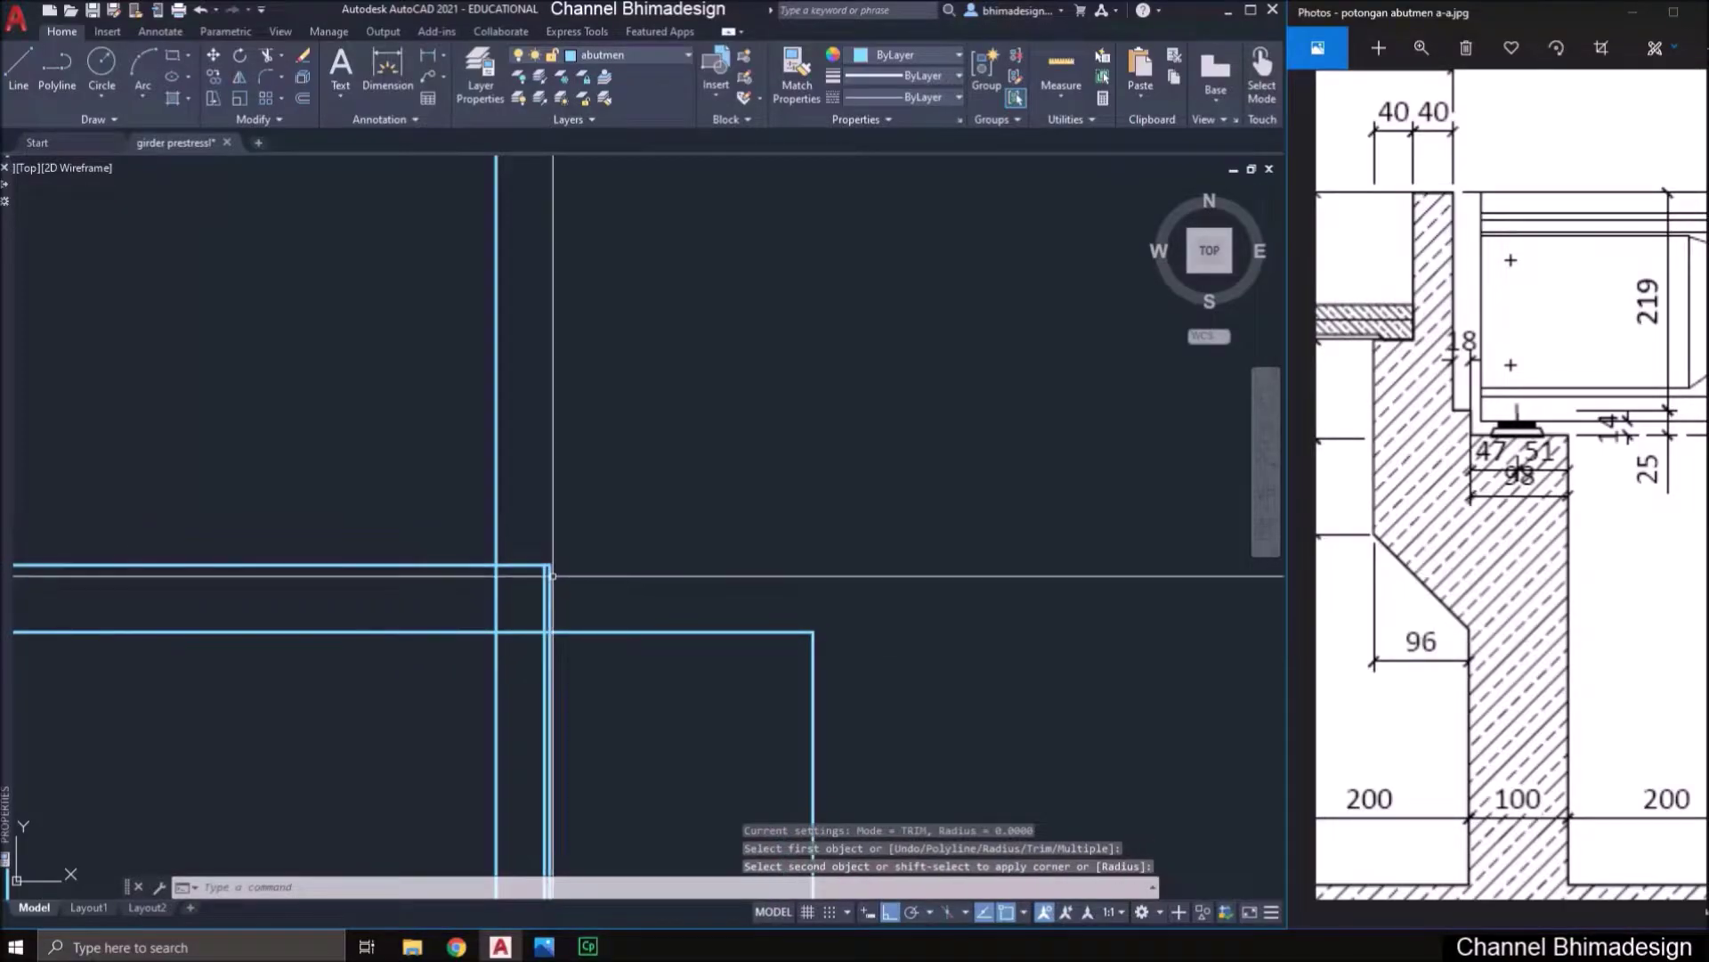
pyautogui.press('Escape')
pyautogui.write('x')
pyautogui.press('Return')
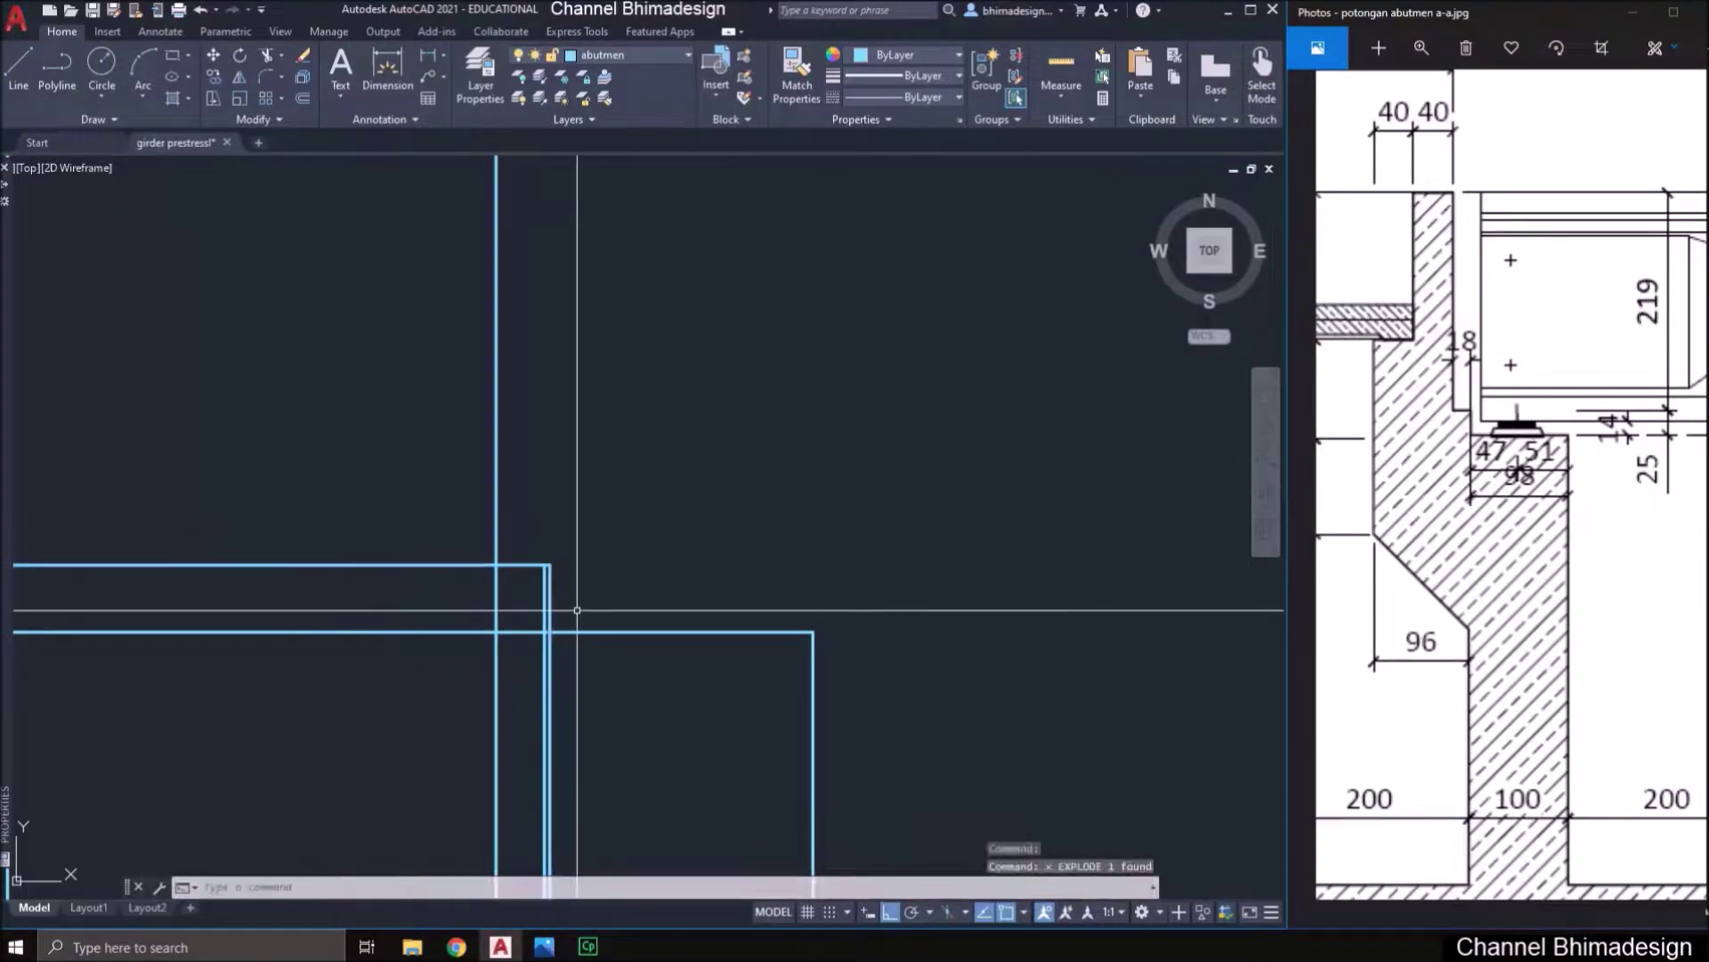
# - Trim the old wall face segment between the upper ledge line and the bearing seat line
pyautogui.write('tr')
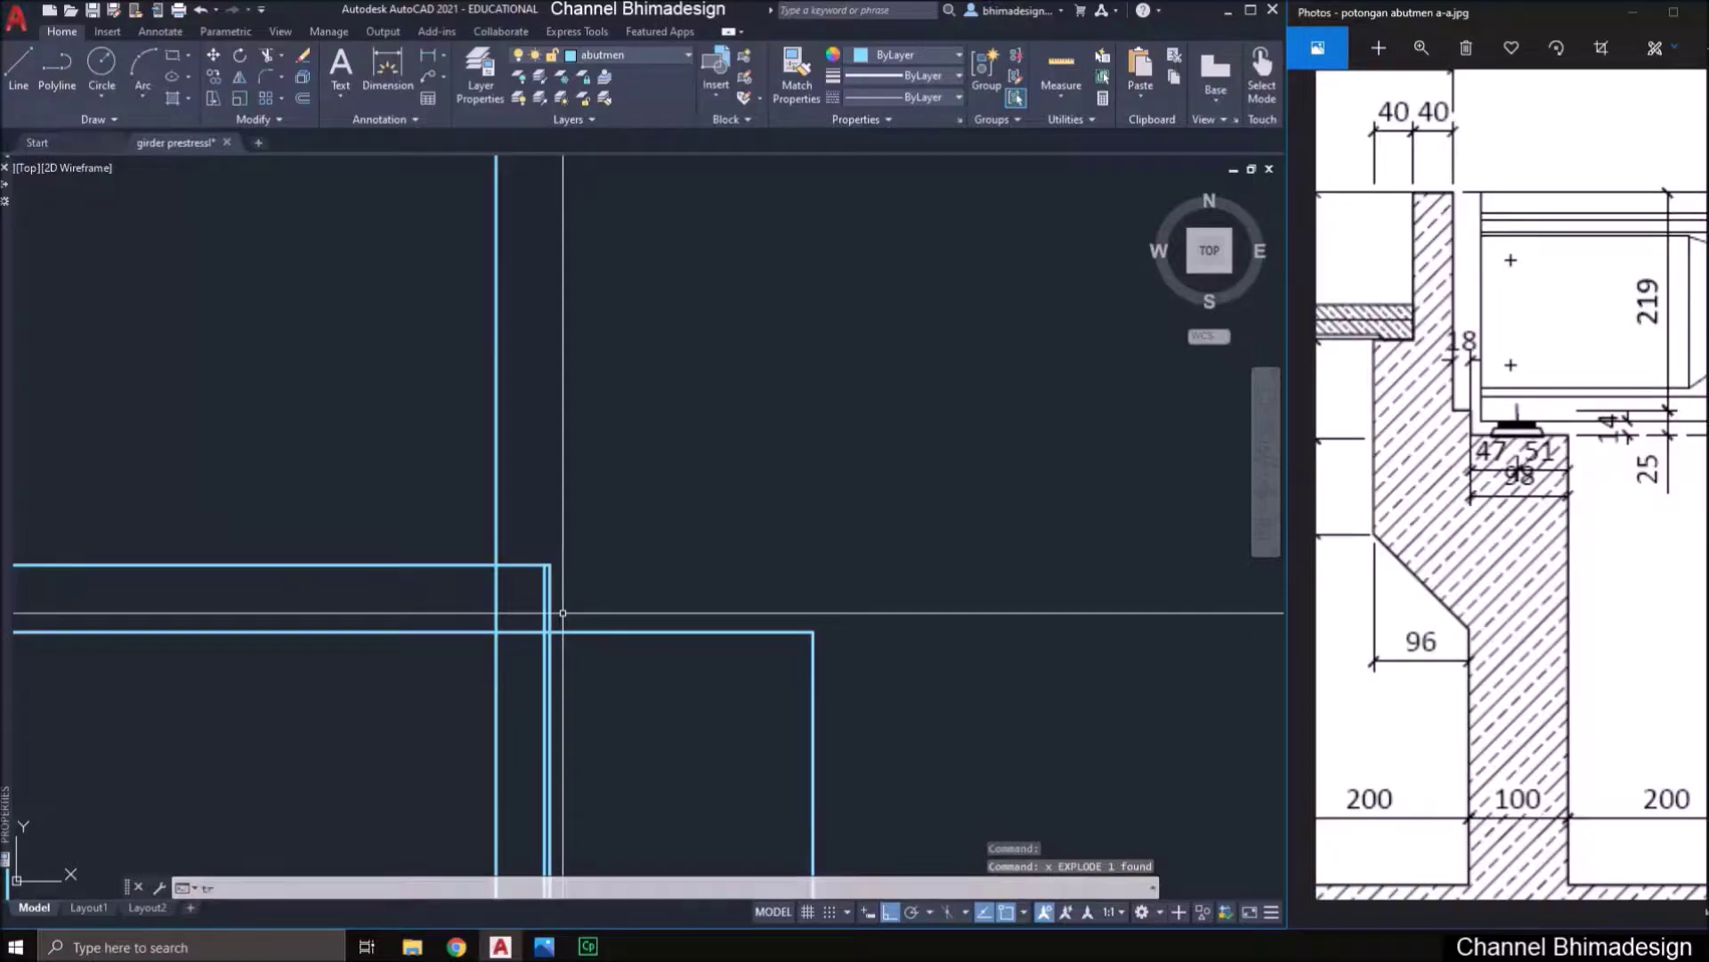
pyautogui.press('Return')
pyautogui.press('Escape')
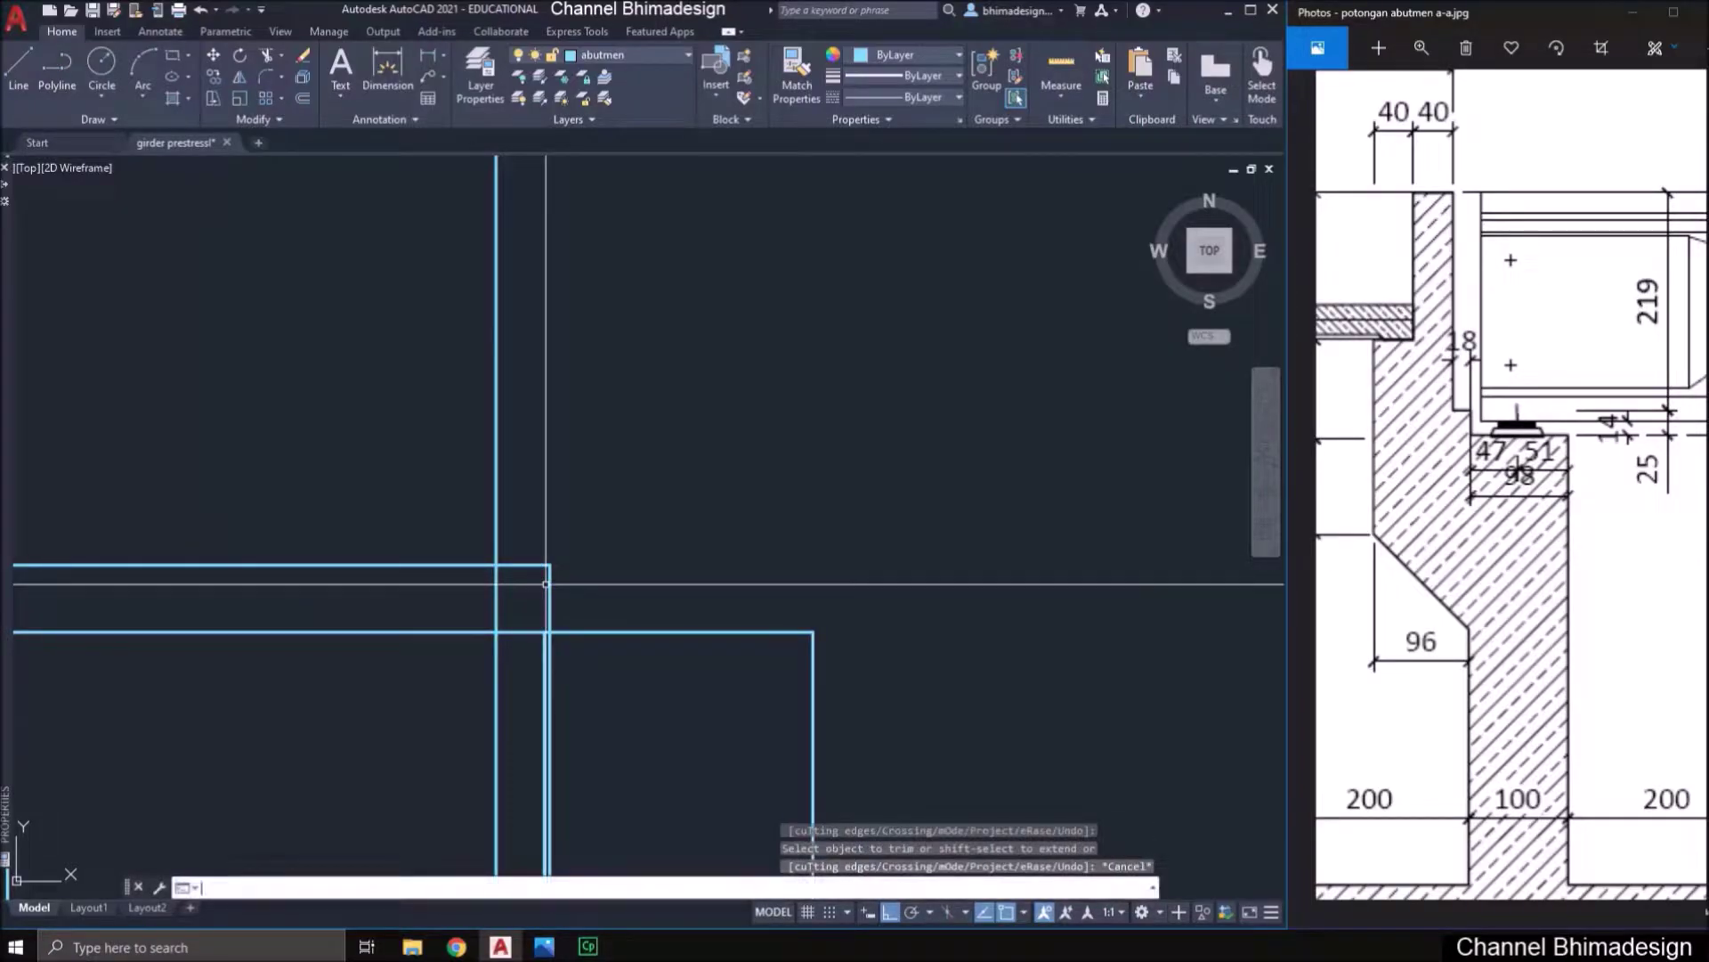
# - Offset the new seat edge line 0.18 to the left to place the corrected backwall face
pyautogui.write('o')
pyautogui.press('Return')
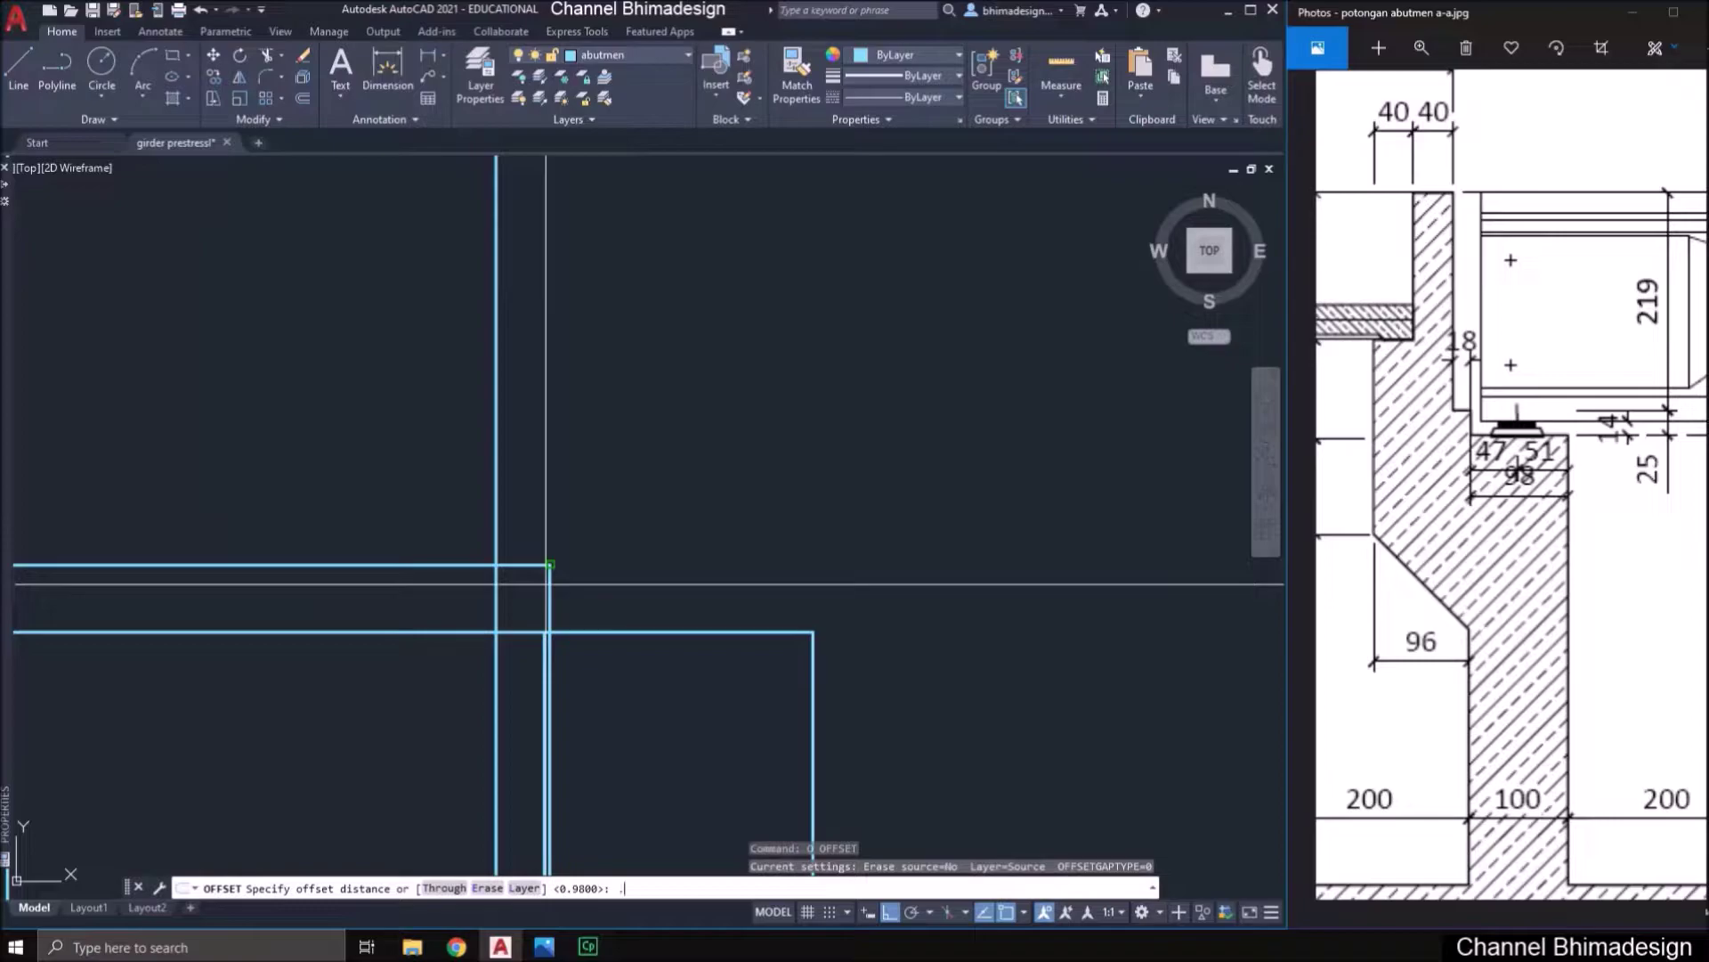
pyautogui.write('.18')
pyautogui.press('Return')
pyautogui.click(549, 574)
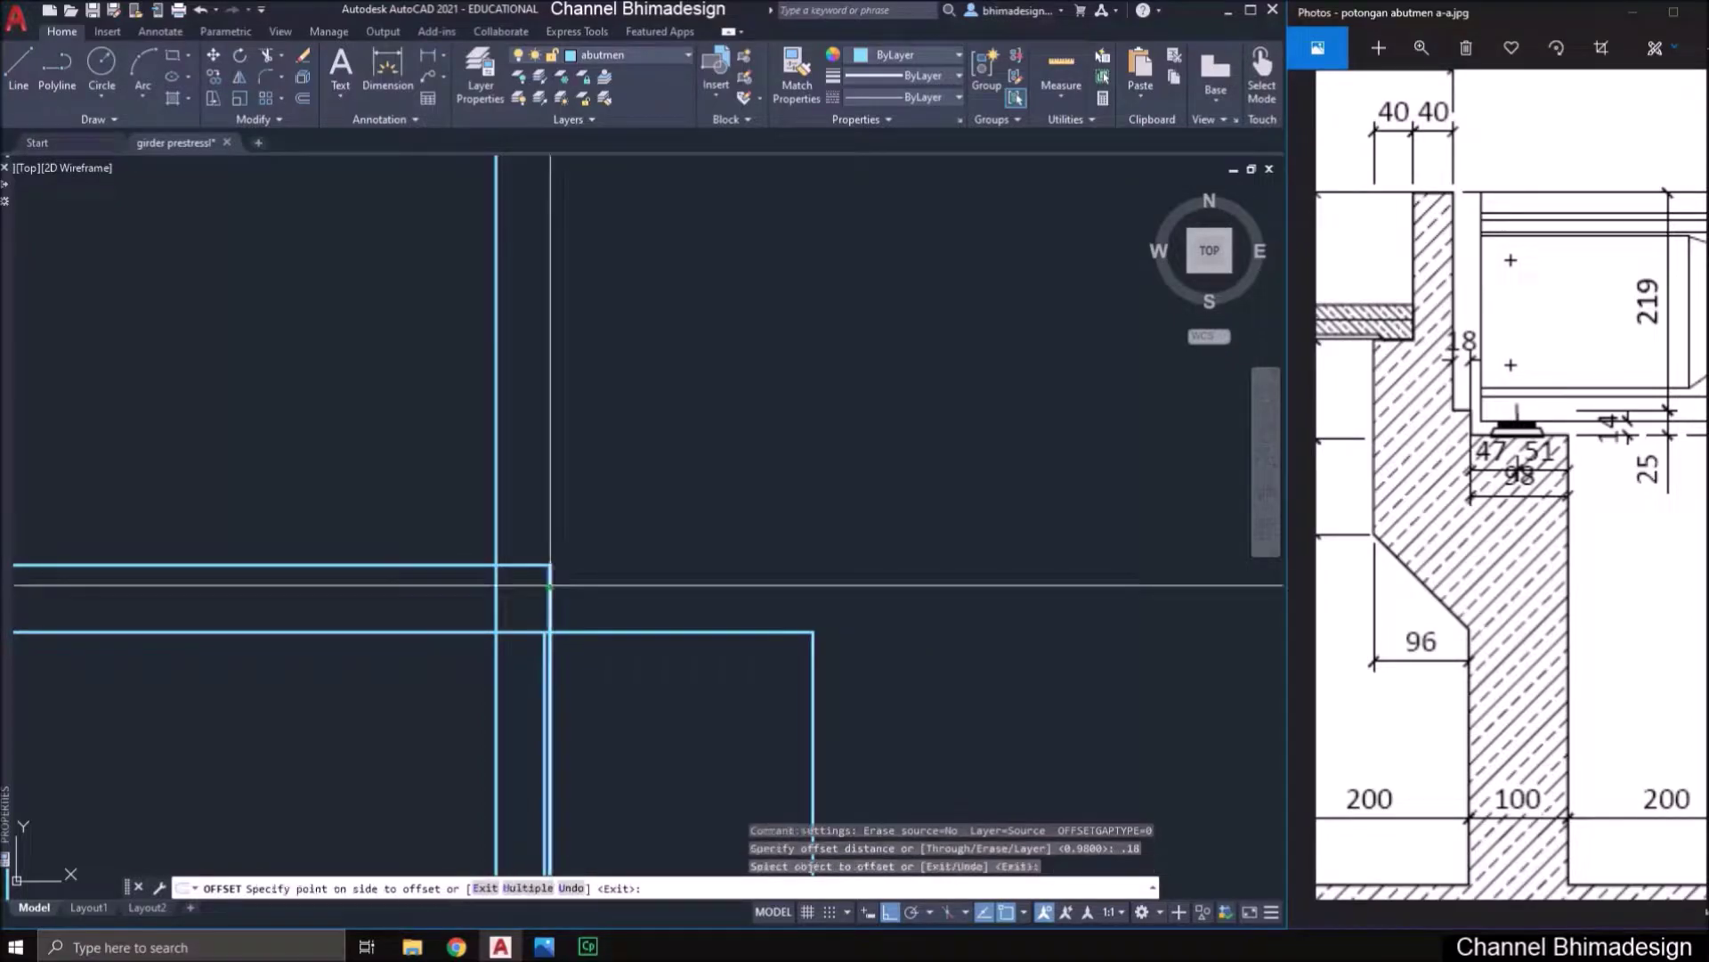
pyautogui.click(529, 593)
pyautogui.press('Escape')
# - Erase the earlier backwall face line that was offset from the old wall face
pyautogui.click(519, 541)
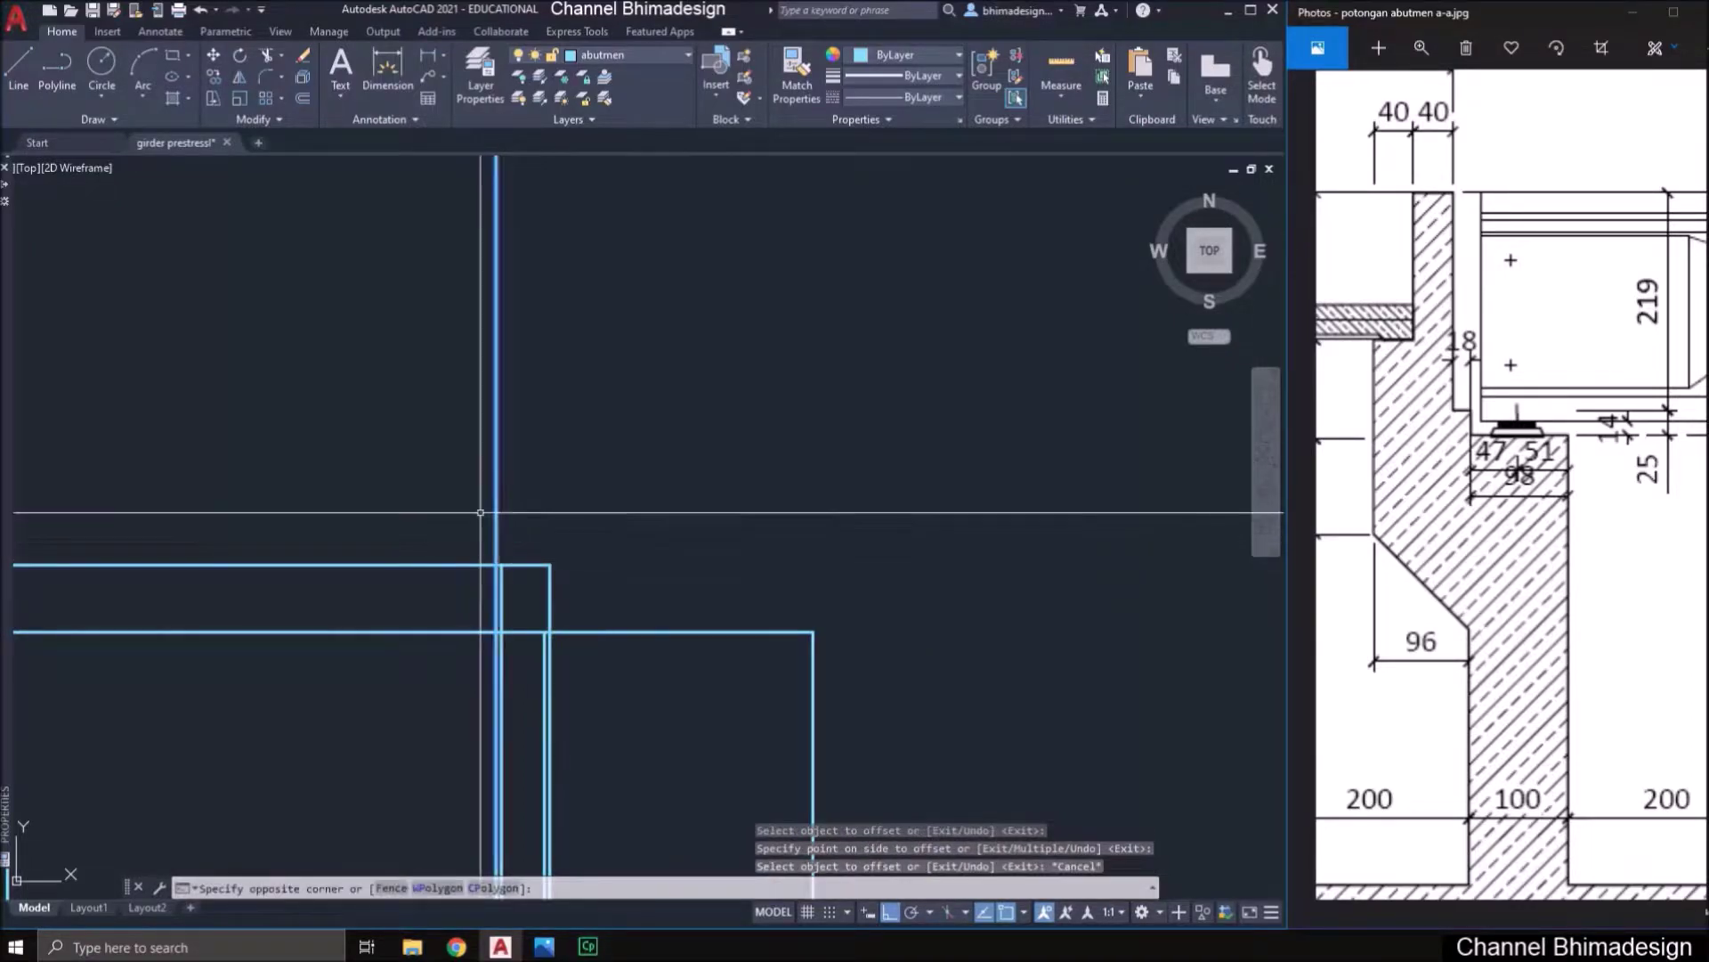
pyautogui.click(480, 512)
pyautogui.write('e')
pyautogui.press('Return')
# - Fillet the backwall's top line with the corrected backwall face into a zero-radius corner, and explode the joined object
pyautogui.scroll(-2, 516, 596)
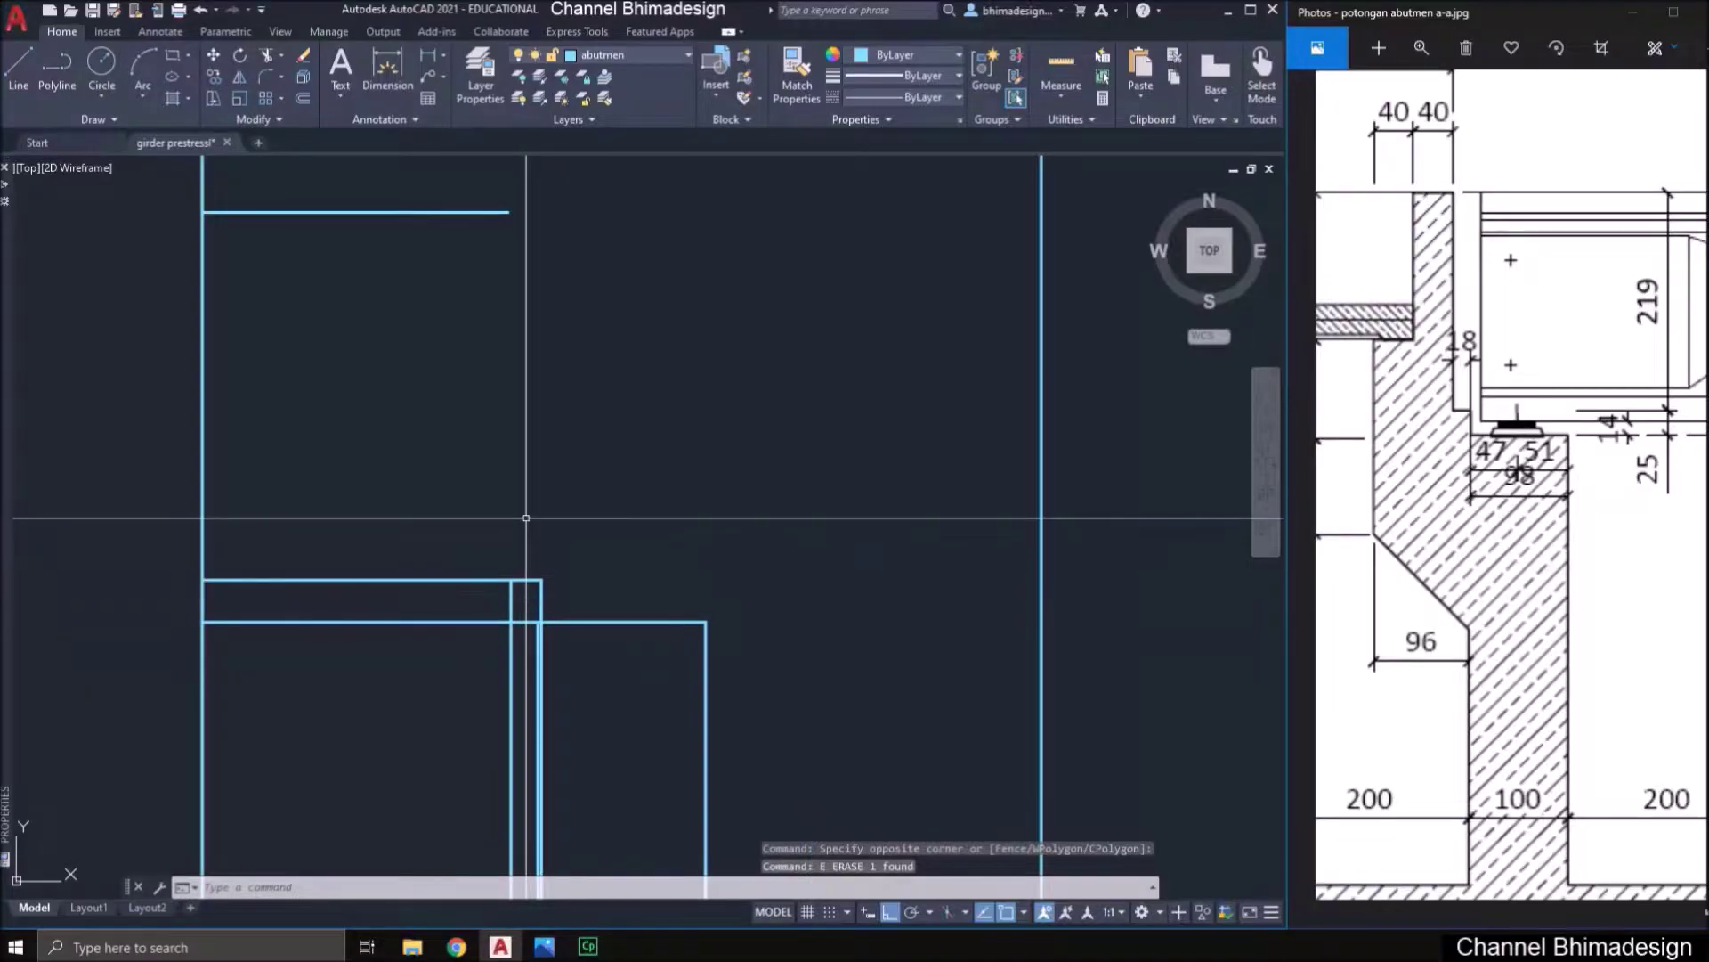
pyautogui.moveTo(525, 523); pyautogui.dragTo(528, 574, button='middle')
pyautogui.write('f')
pyautogui.press('Return')
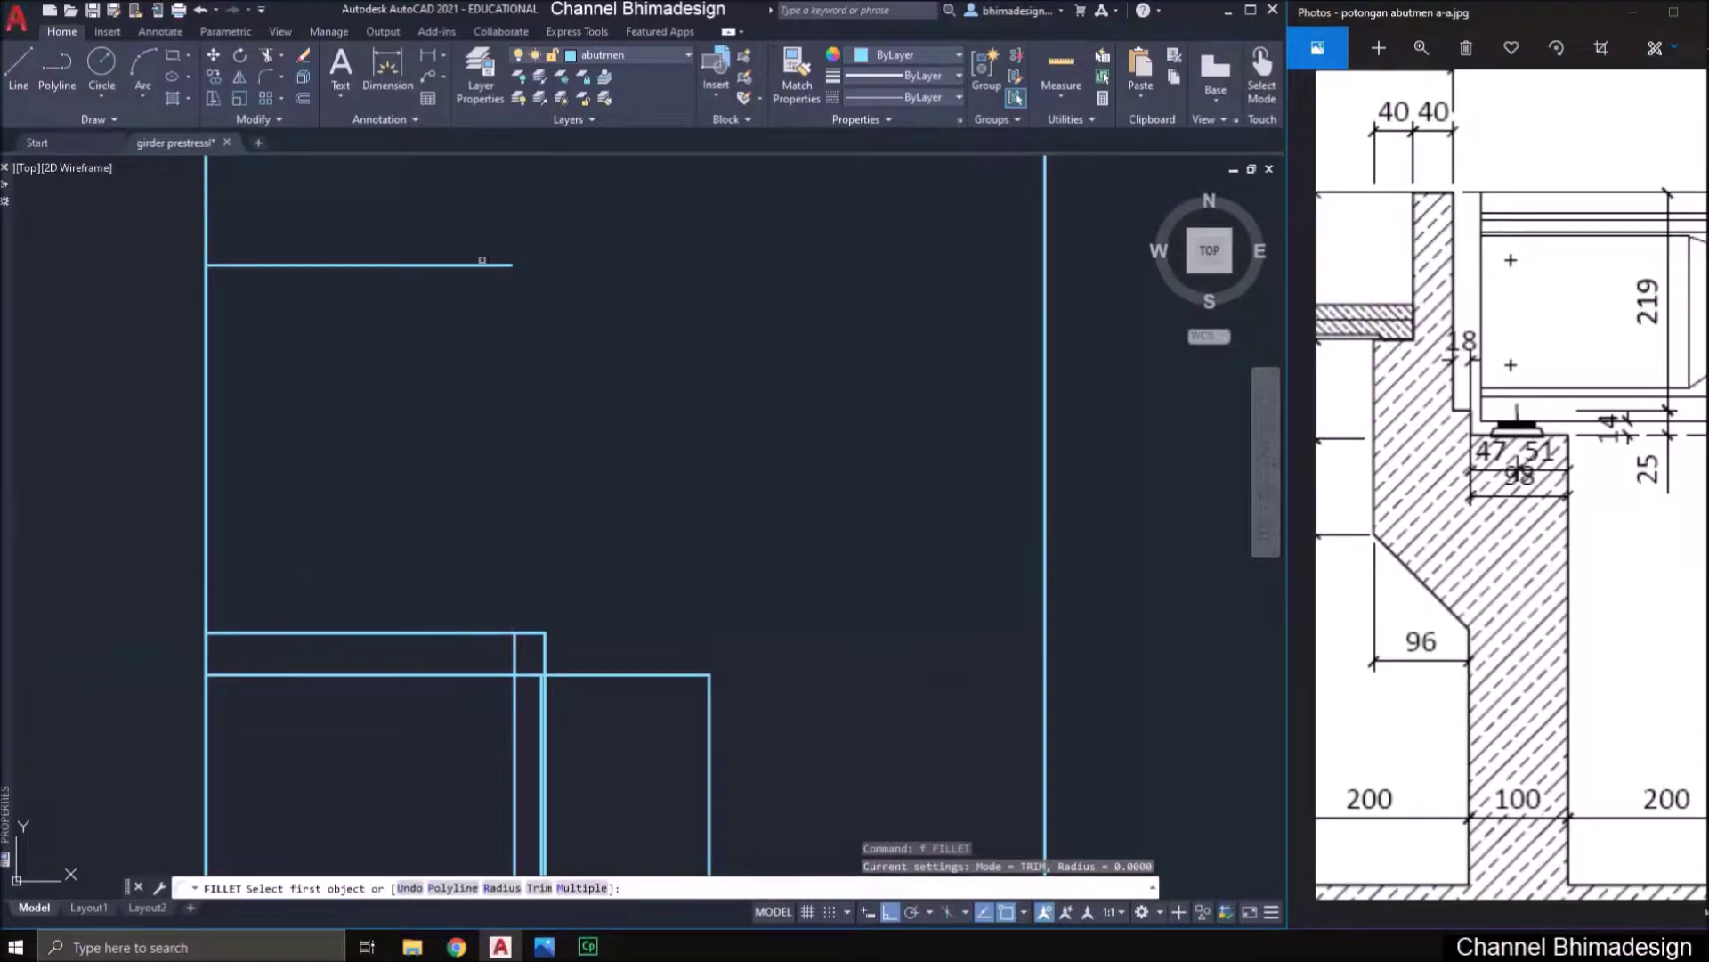
pyautogui.click(482, 261)
pyautogui.click(518, 622)
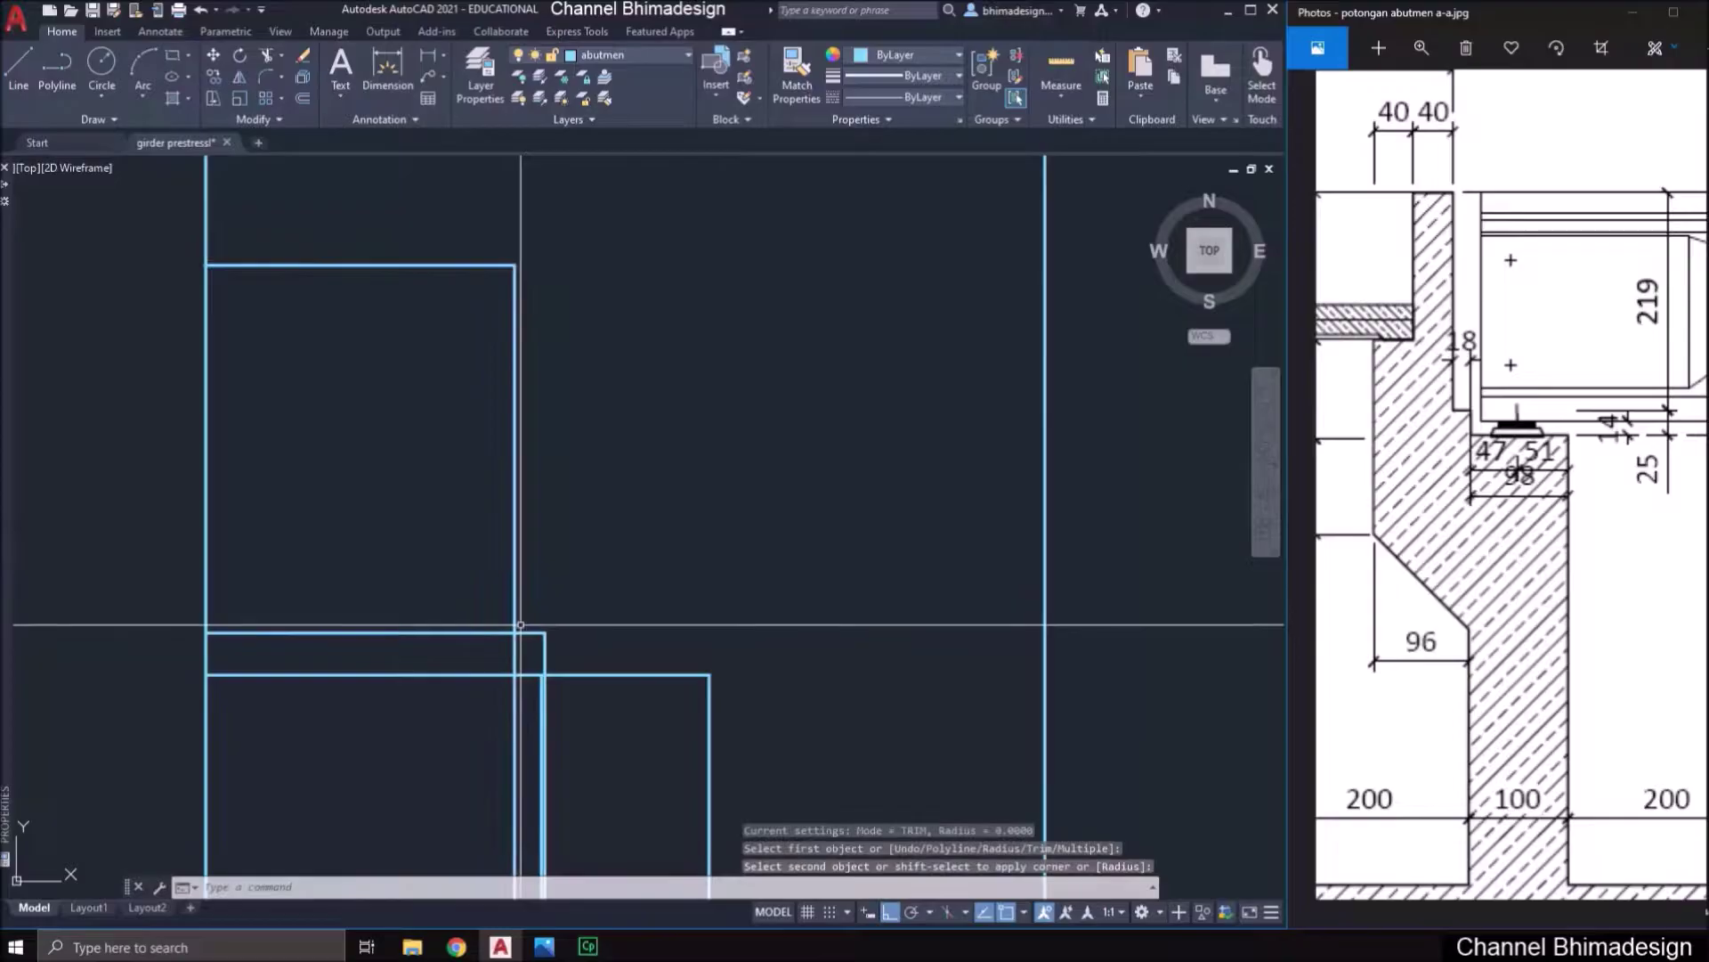
pyautogui.press('Escape')
pyautogui.press('Escape')
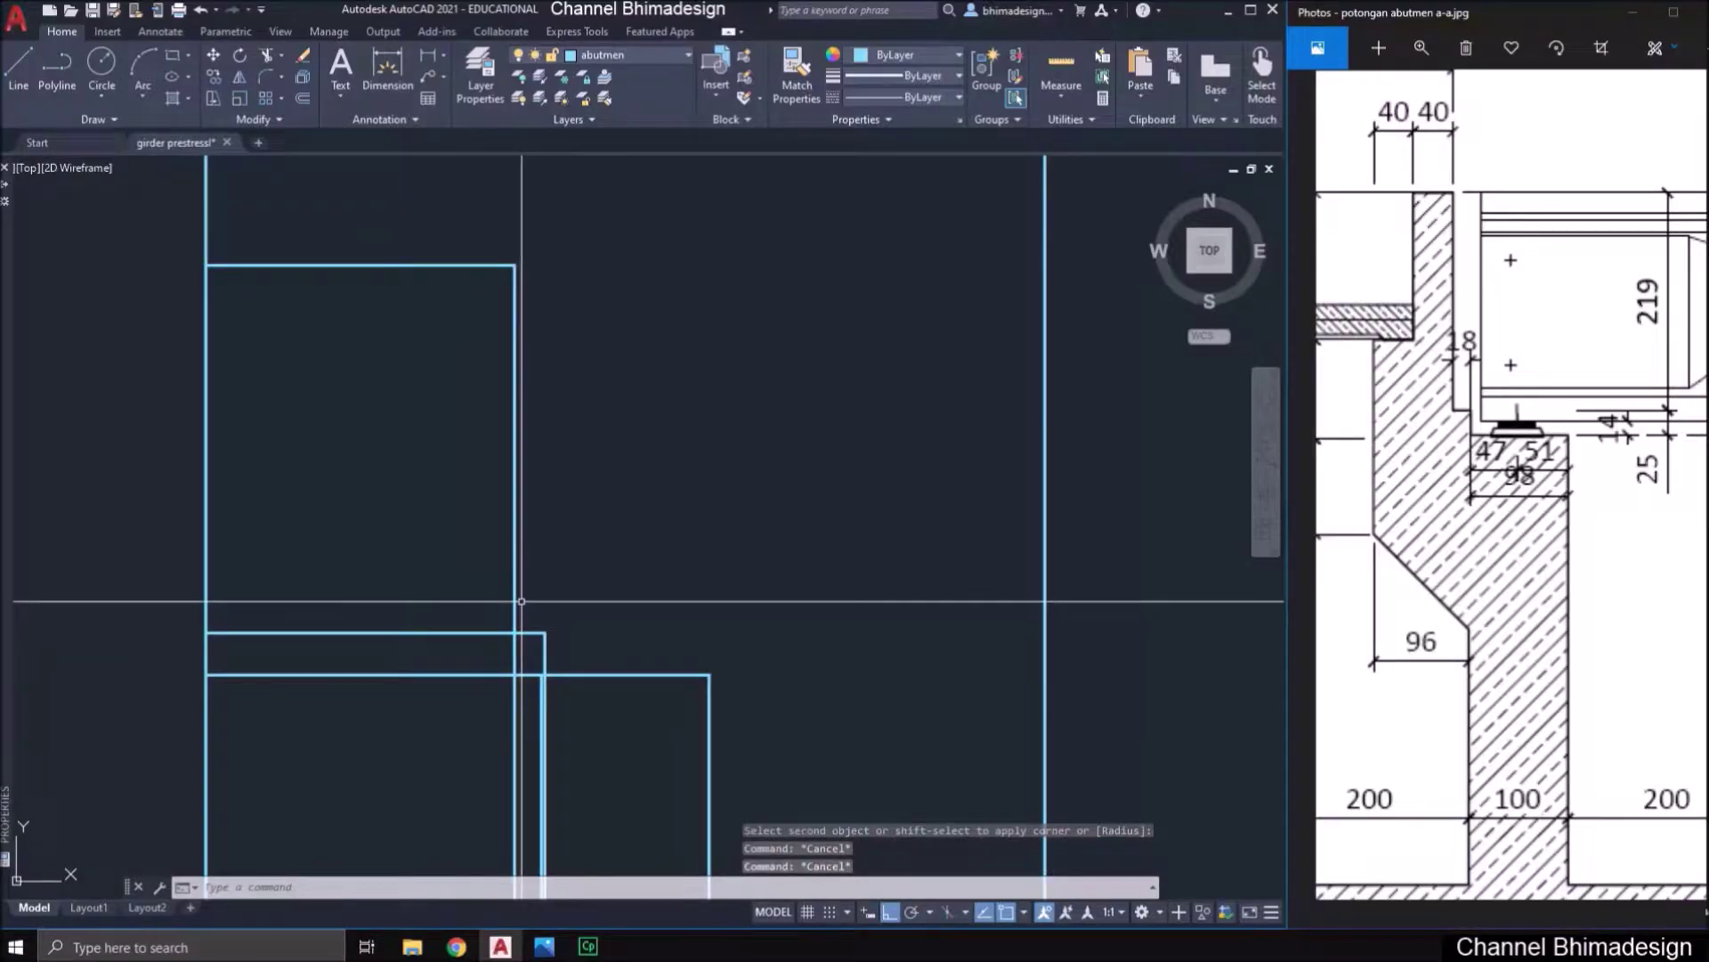
pyautogui.click(515, 599)
pyautogui.write('x')
pyautogui.press('Return')
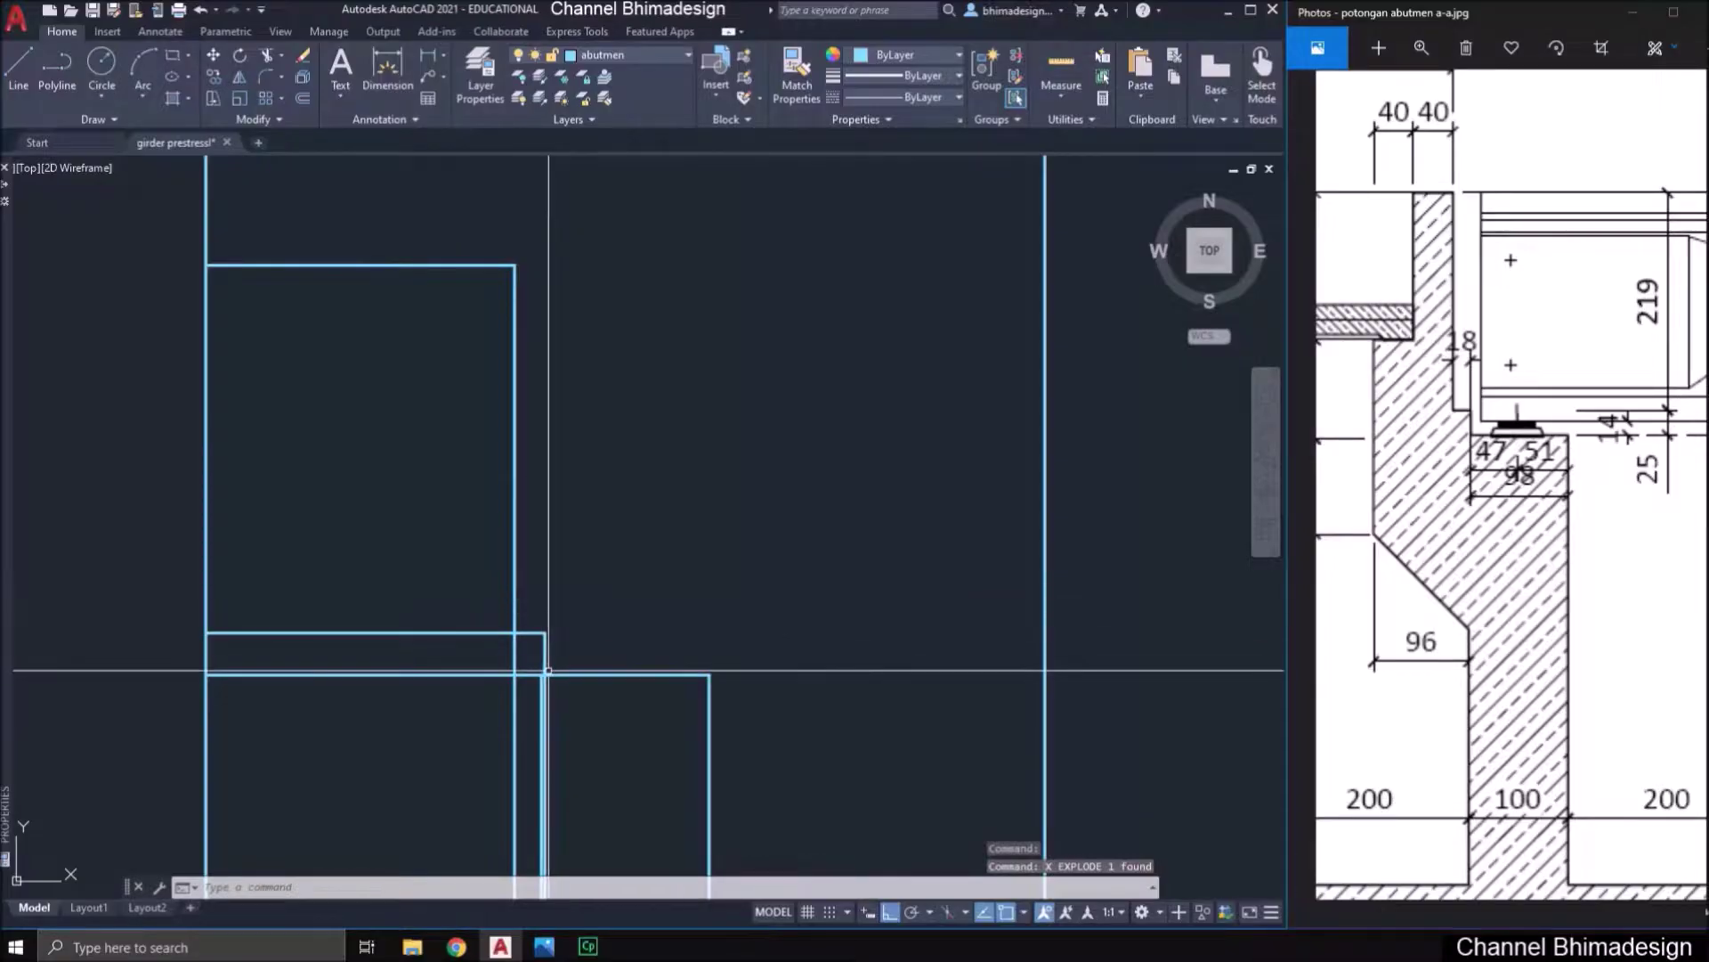
# - Trim the corrected backwall face line below the upper ledge line
pyautogui.write('tr')
pyautogui.press('Return')
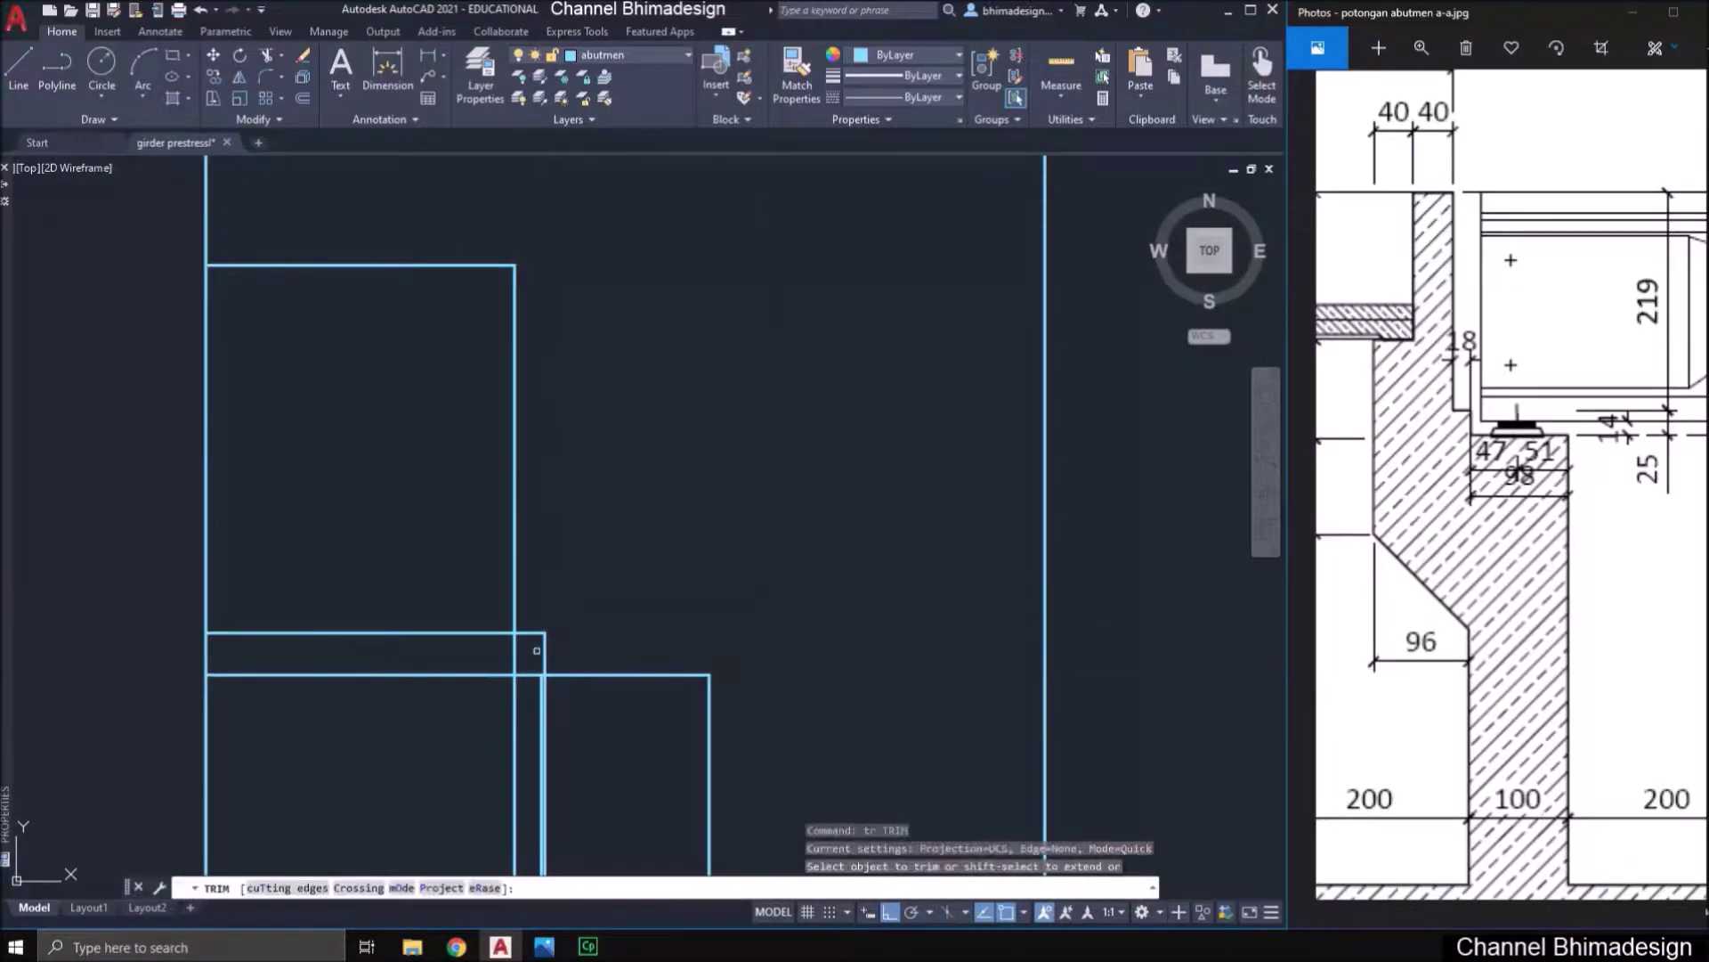
pyautogui.click(522, 648)
pyautogui.click(504, 651)
pyautogui.click(501, 702)
pyautogui.click(525, 685)
# - Trim the closely spaced vertical lines just beneath the bearing seat line
pyautogui.scroll(4, 526, 686)
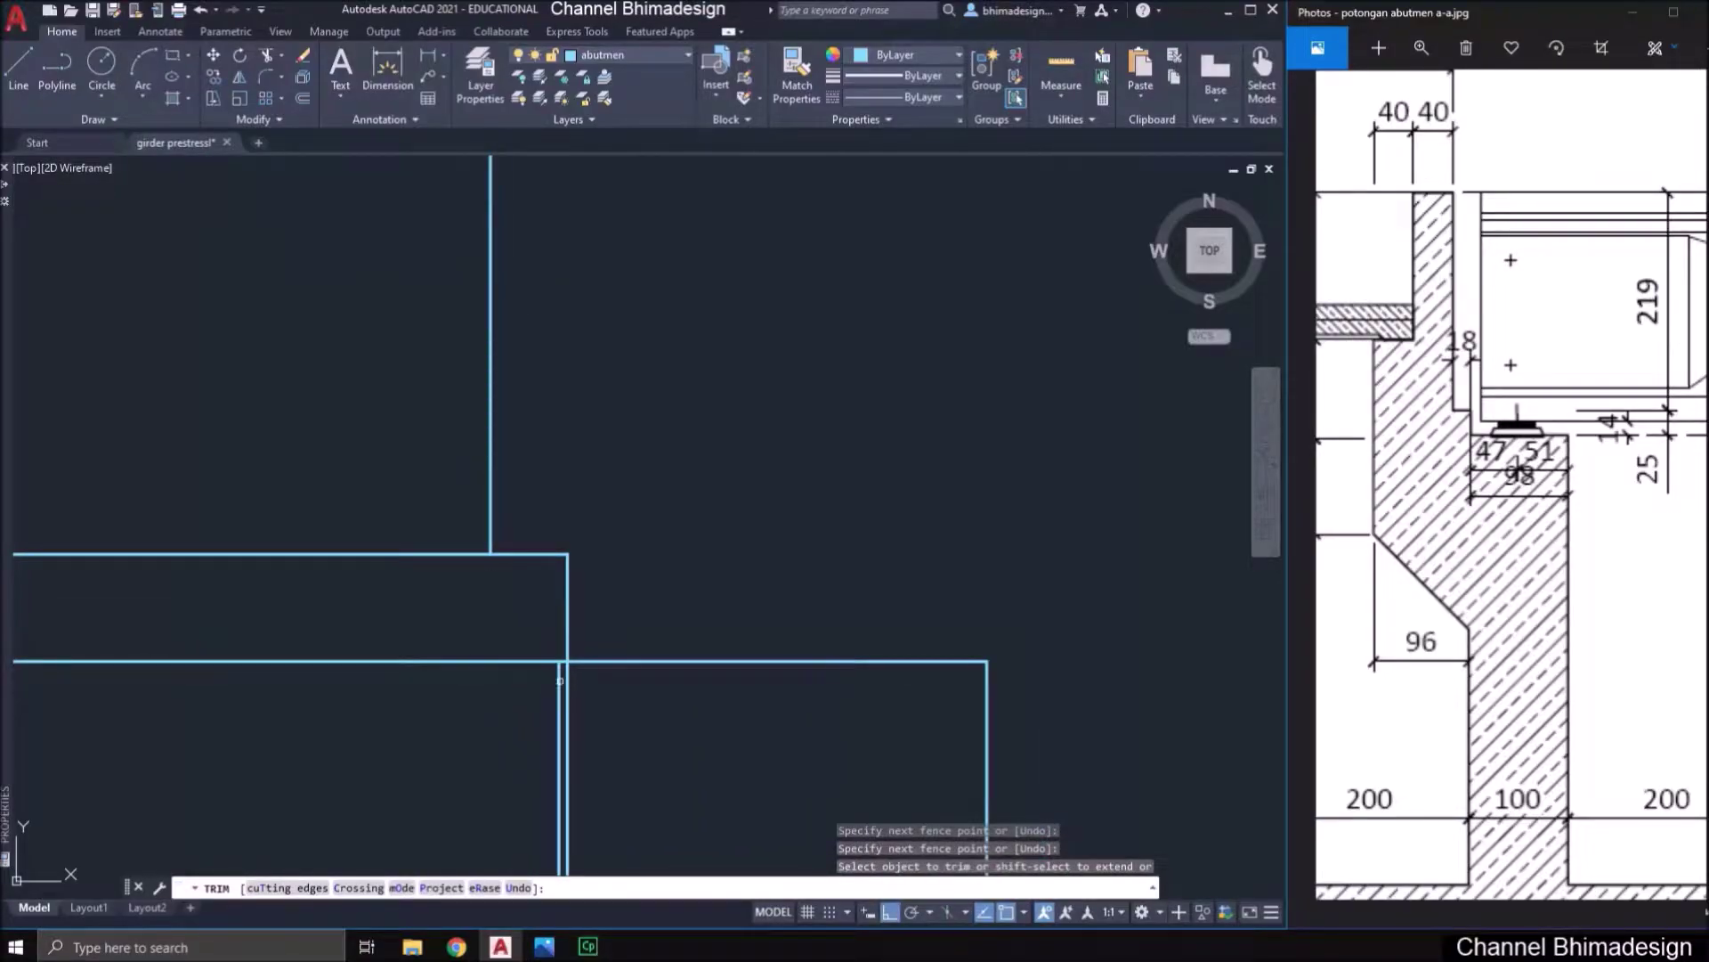
pyautogui.click(563, 680)
pyautogui.scroll(-2, 568, 708)
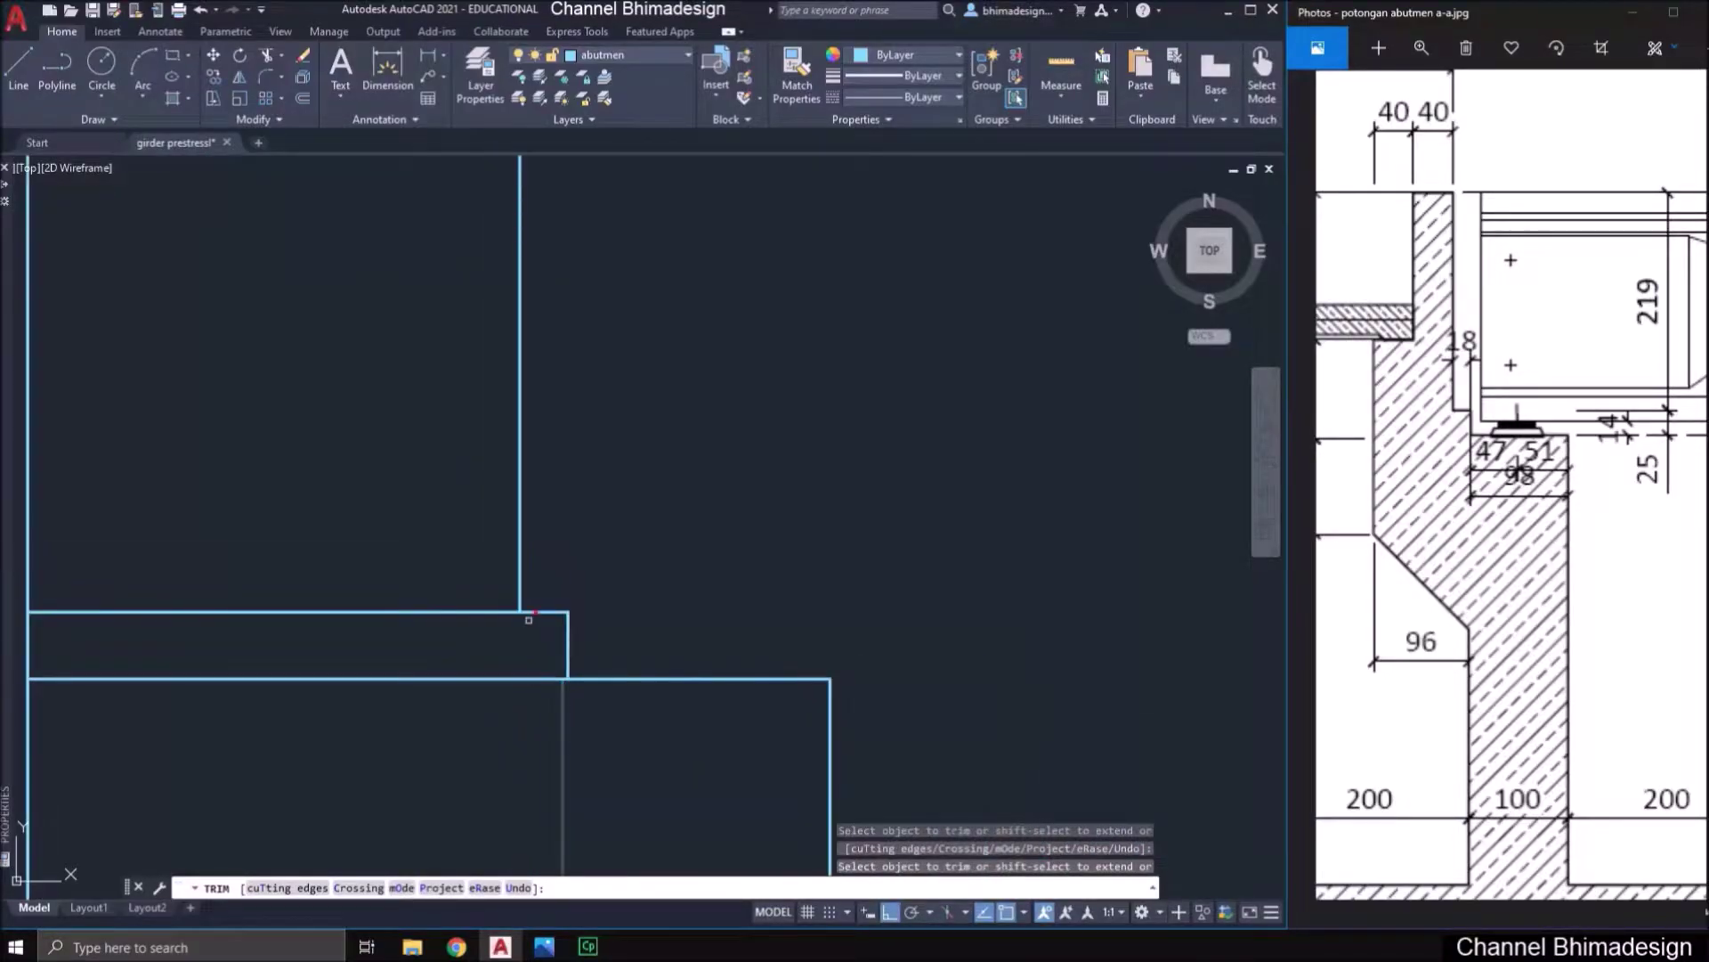
# - Offset the backwall's front face line 0.4 towards the rear to form its back face
pyautogui.press('Return')
pyautogui.press('Escape')
pyautogui.moveTo(450, 462); pyautogui.dragTo(488, 658, button='middle')
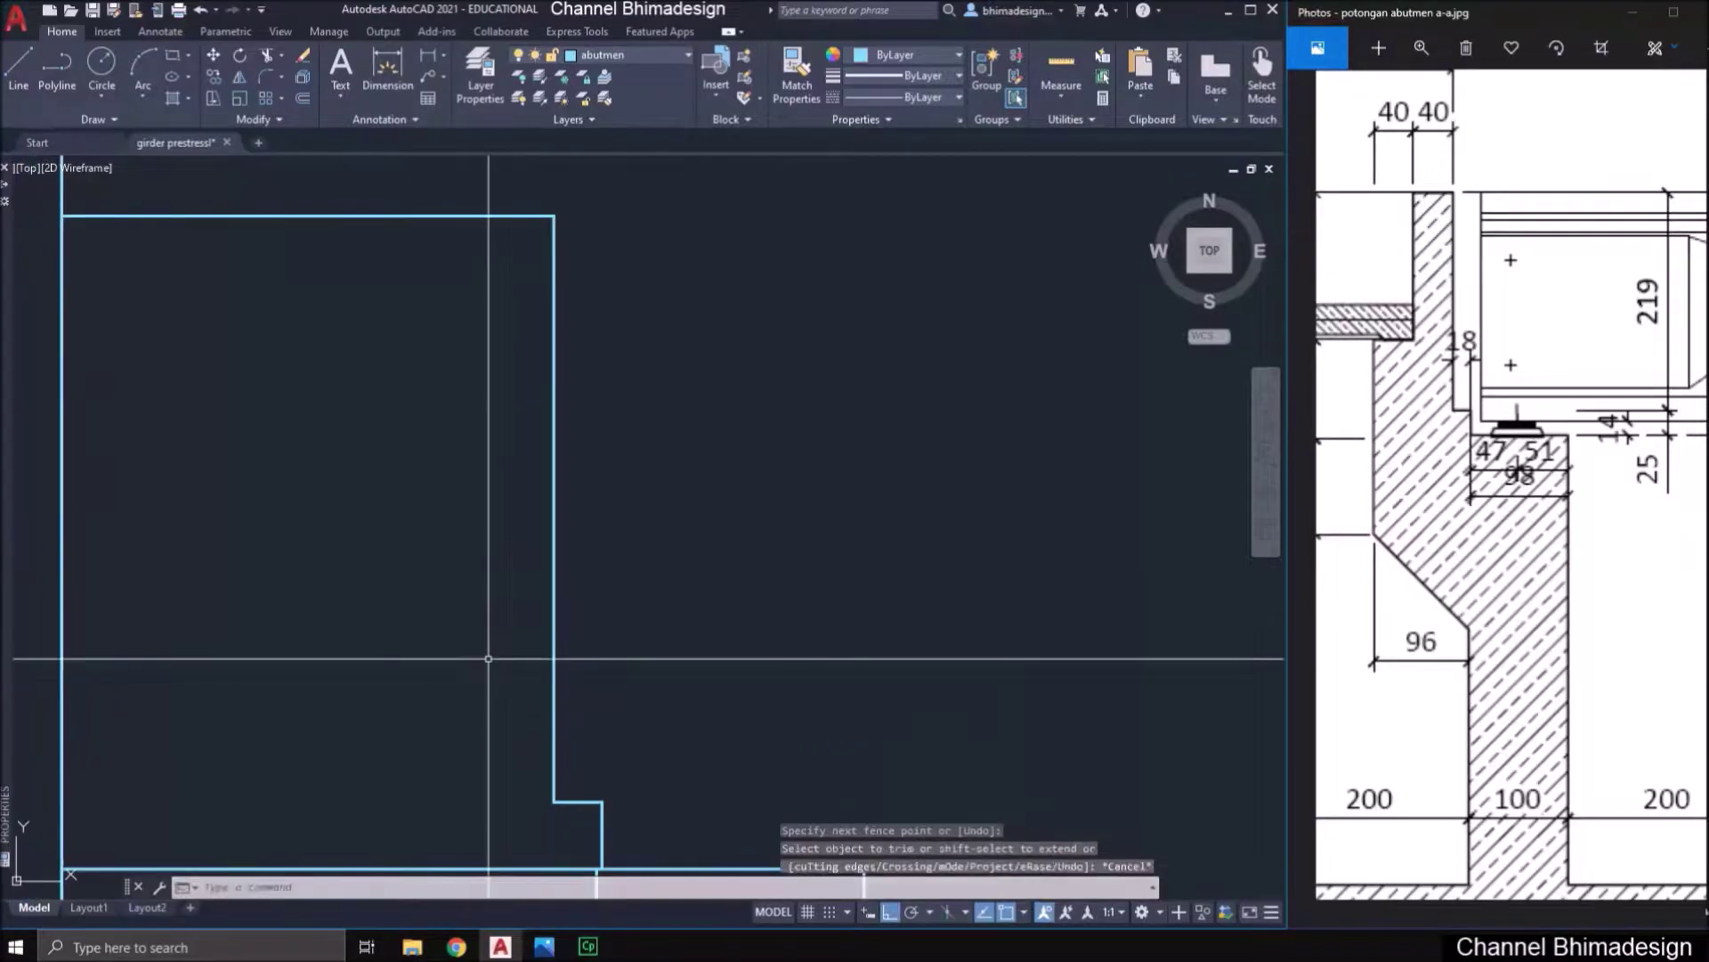
pyautogui.write('o')
pyautogui.press('Return')
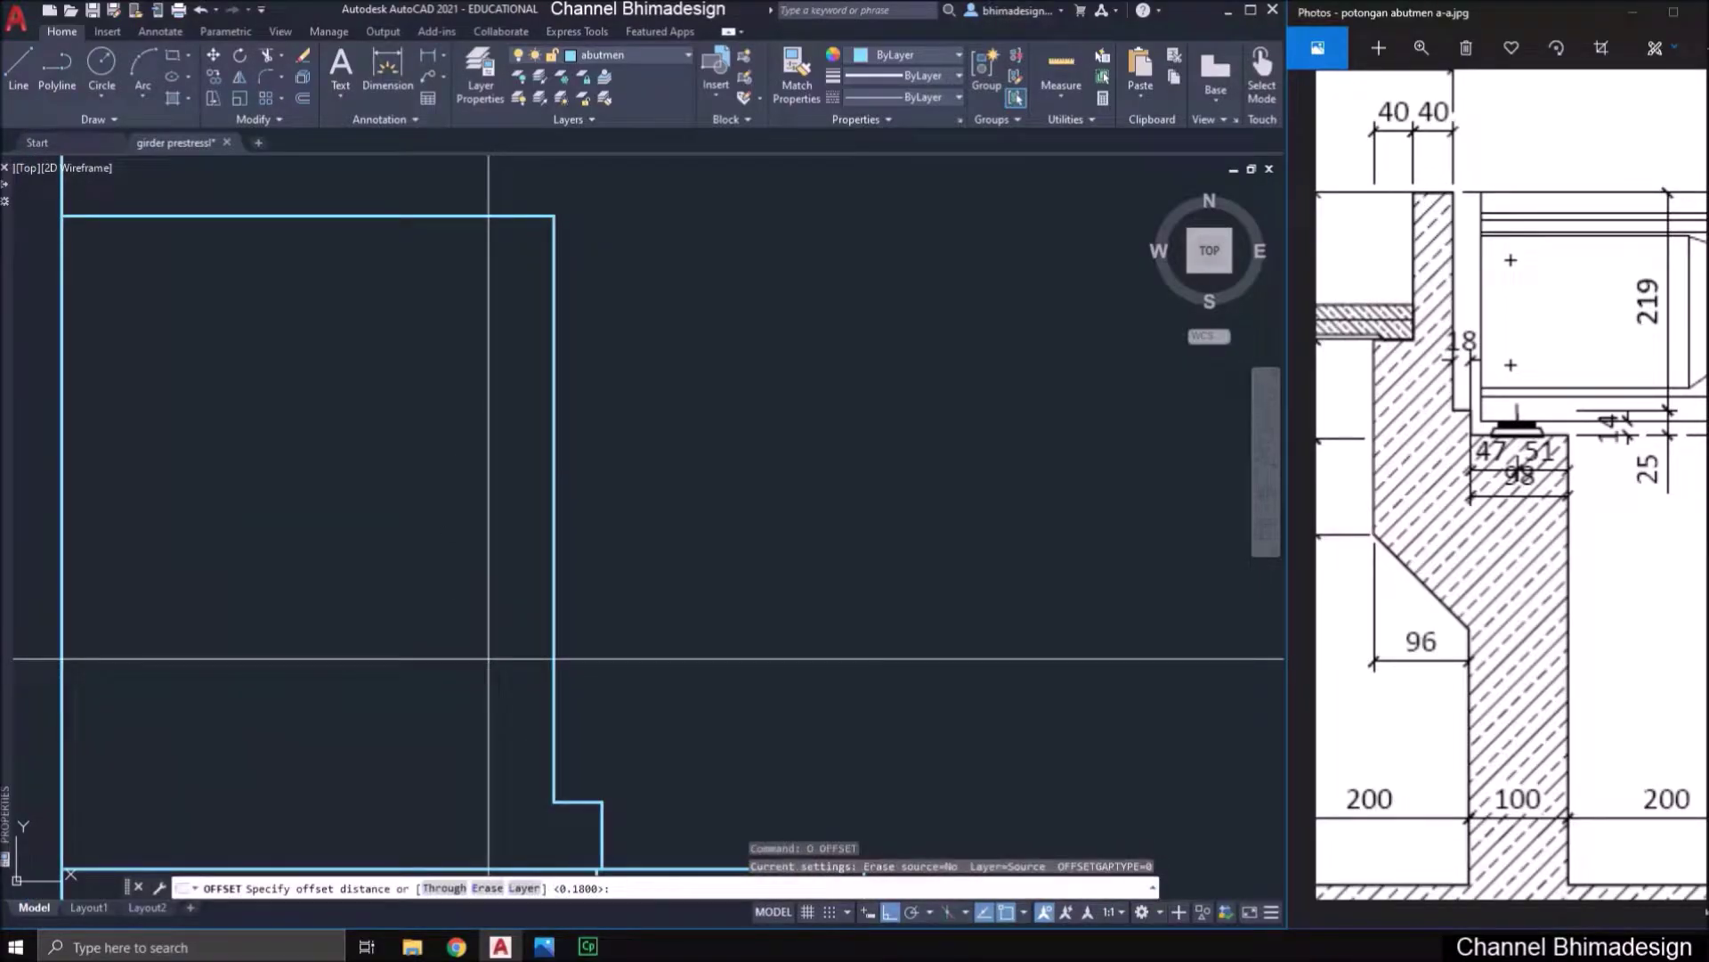
pyautogui.press('Return')
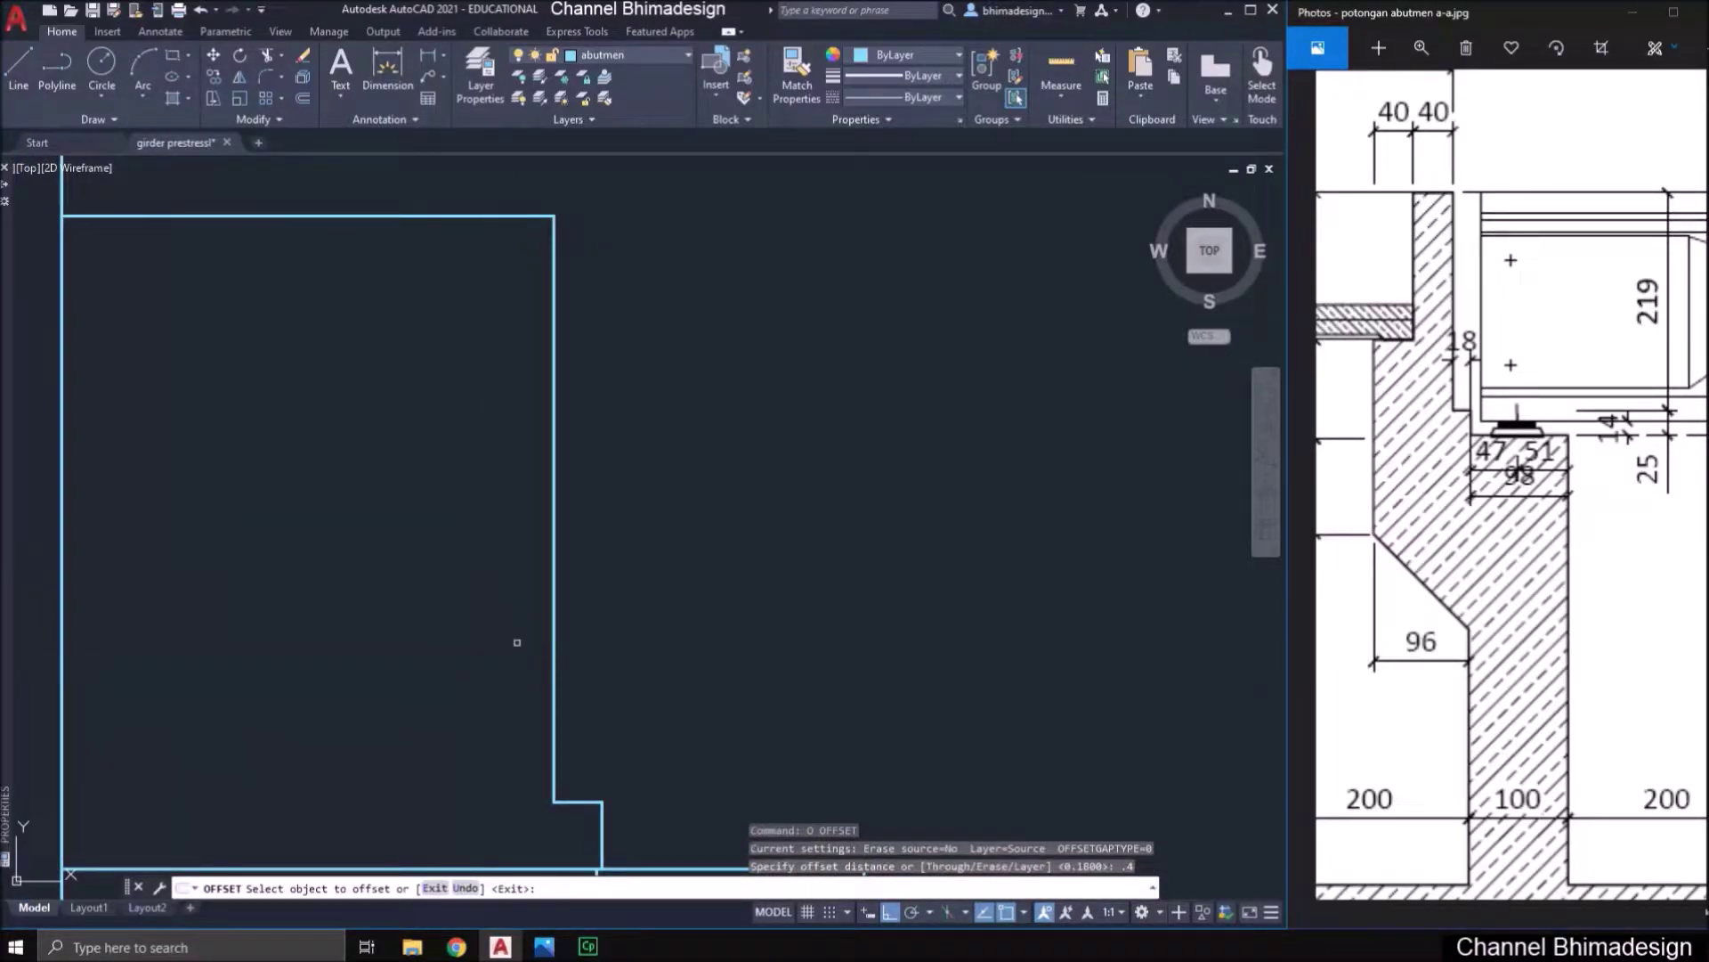
pyautogui.click(557, 603)
pyautogui.click(522, 609)
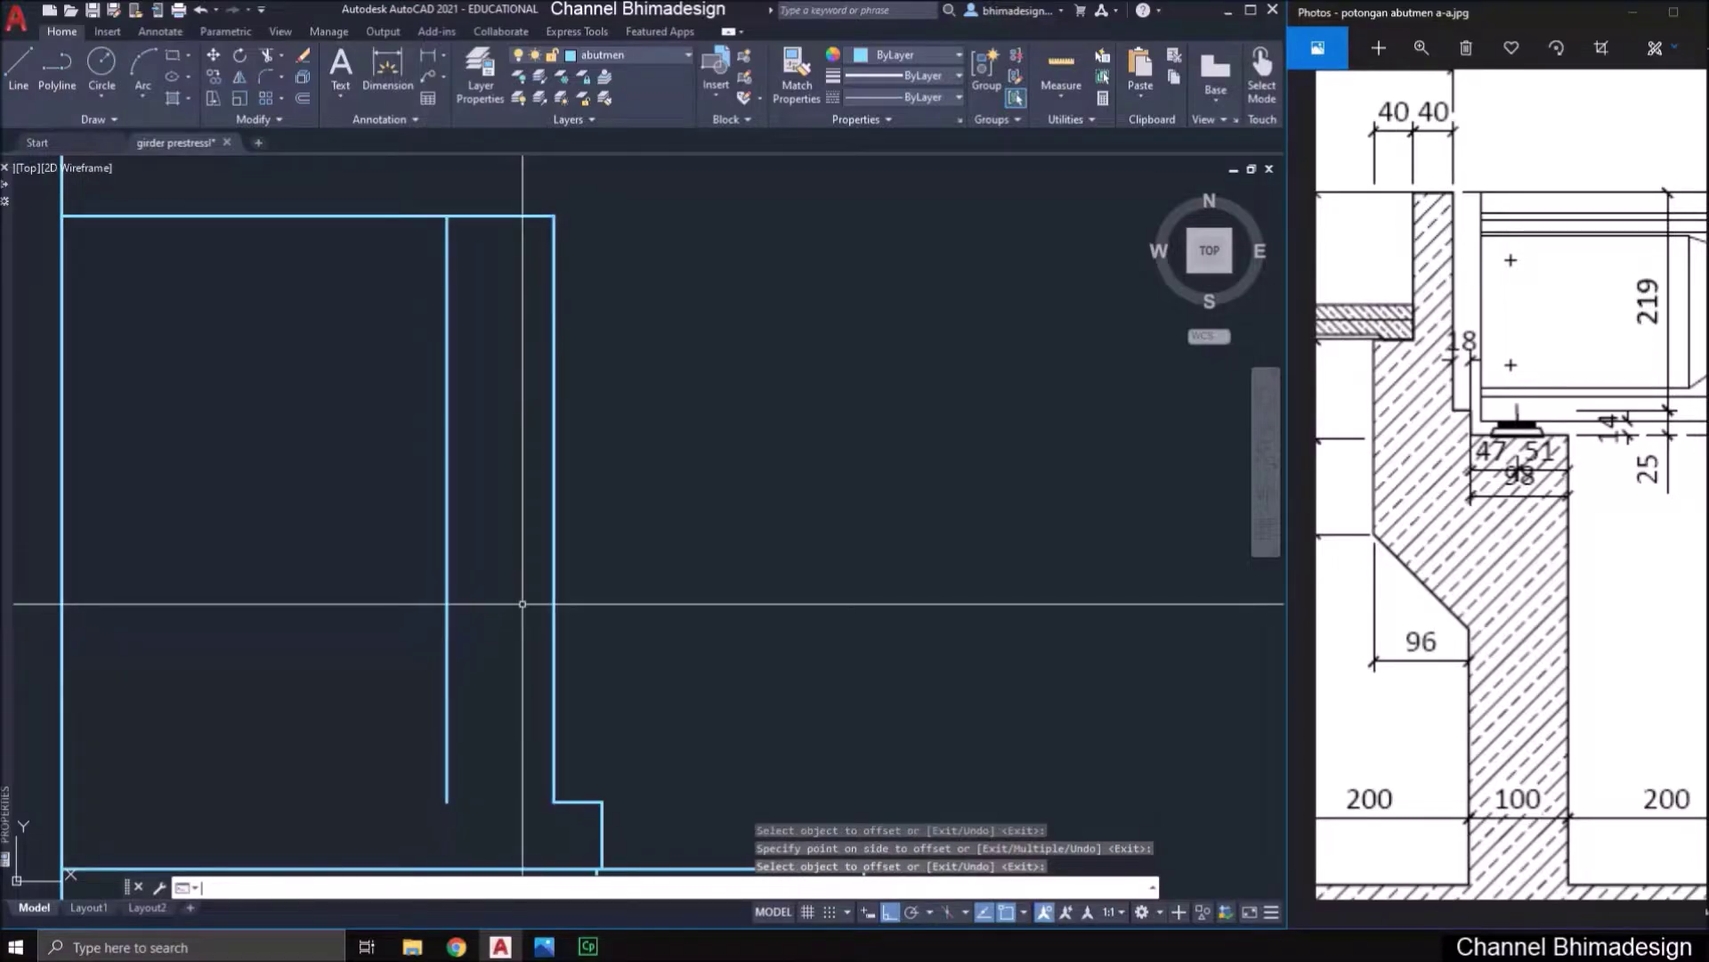
# - Trim the backwall's top line behind the new back face line, and view the rear-side dimensions in the reference drawing
pyautogui.scroll(-2, 427, 446)
pyautogui.press('Escape')
pyautogui.write('tr')
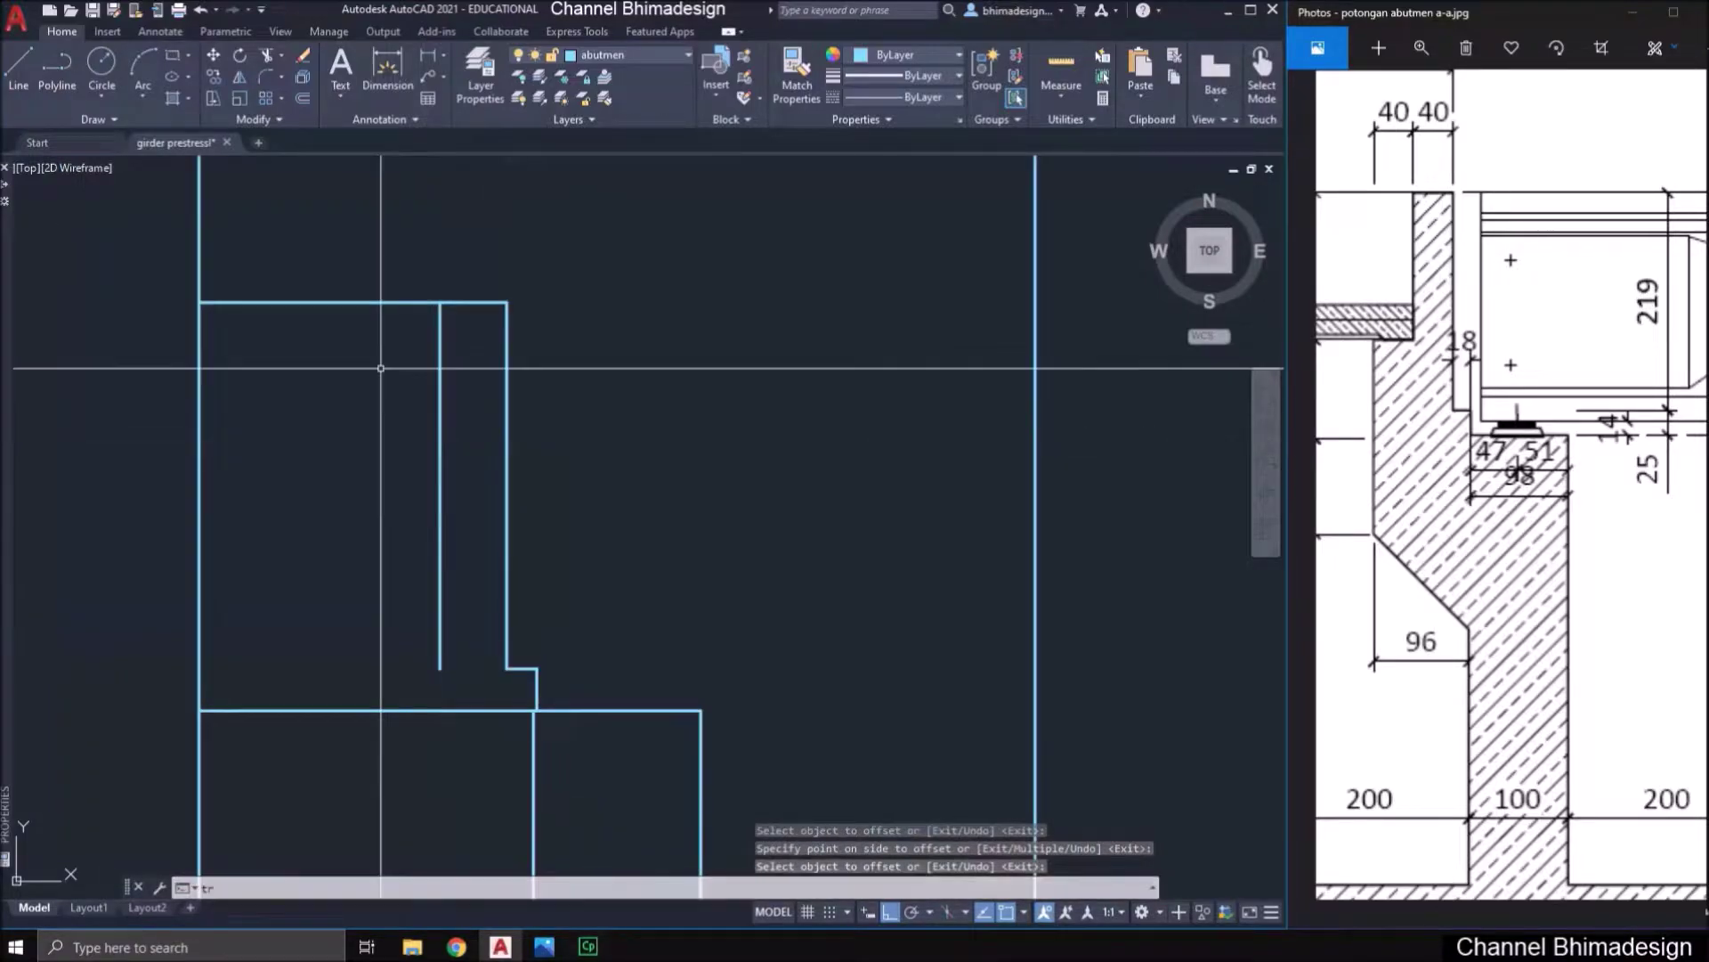
pyautogui.press('Return')
pyautogui.moveTo(364, 329)
pyautogui.mouseDown()
pyautogui.moveTo(305, 302)
pyautogui.moveTo(329, 359)
pyautogui.mouseUp()
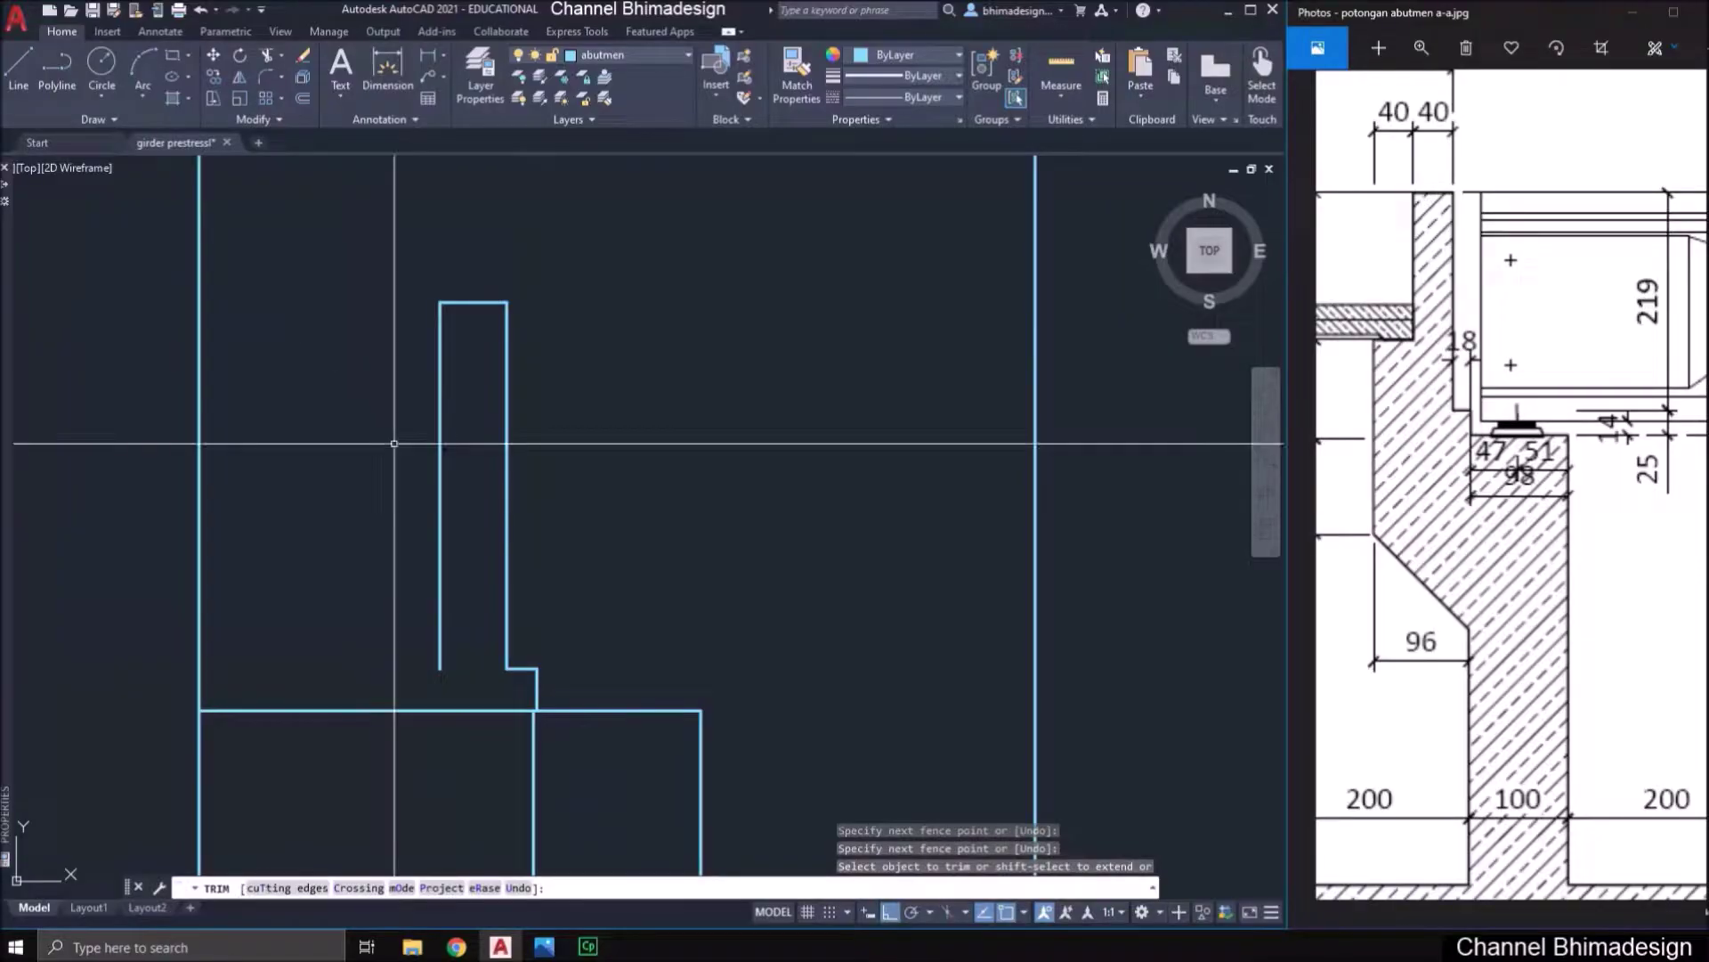
pyautogui.moveTo(1373, 367); pyautogui.dragTo(1469, 374)
pyautogui.click(724, 489)
pyautogui.press('Escape')
# - Offset the backwall's top line 1.48 downward to mark the rear step
pyautogui.write('o')
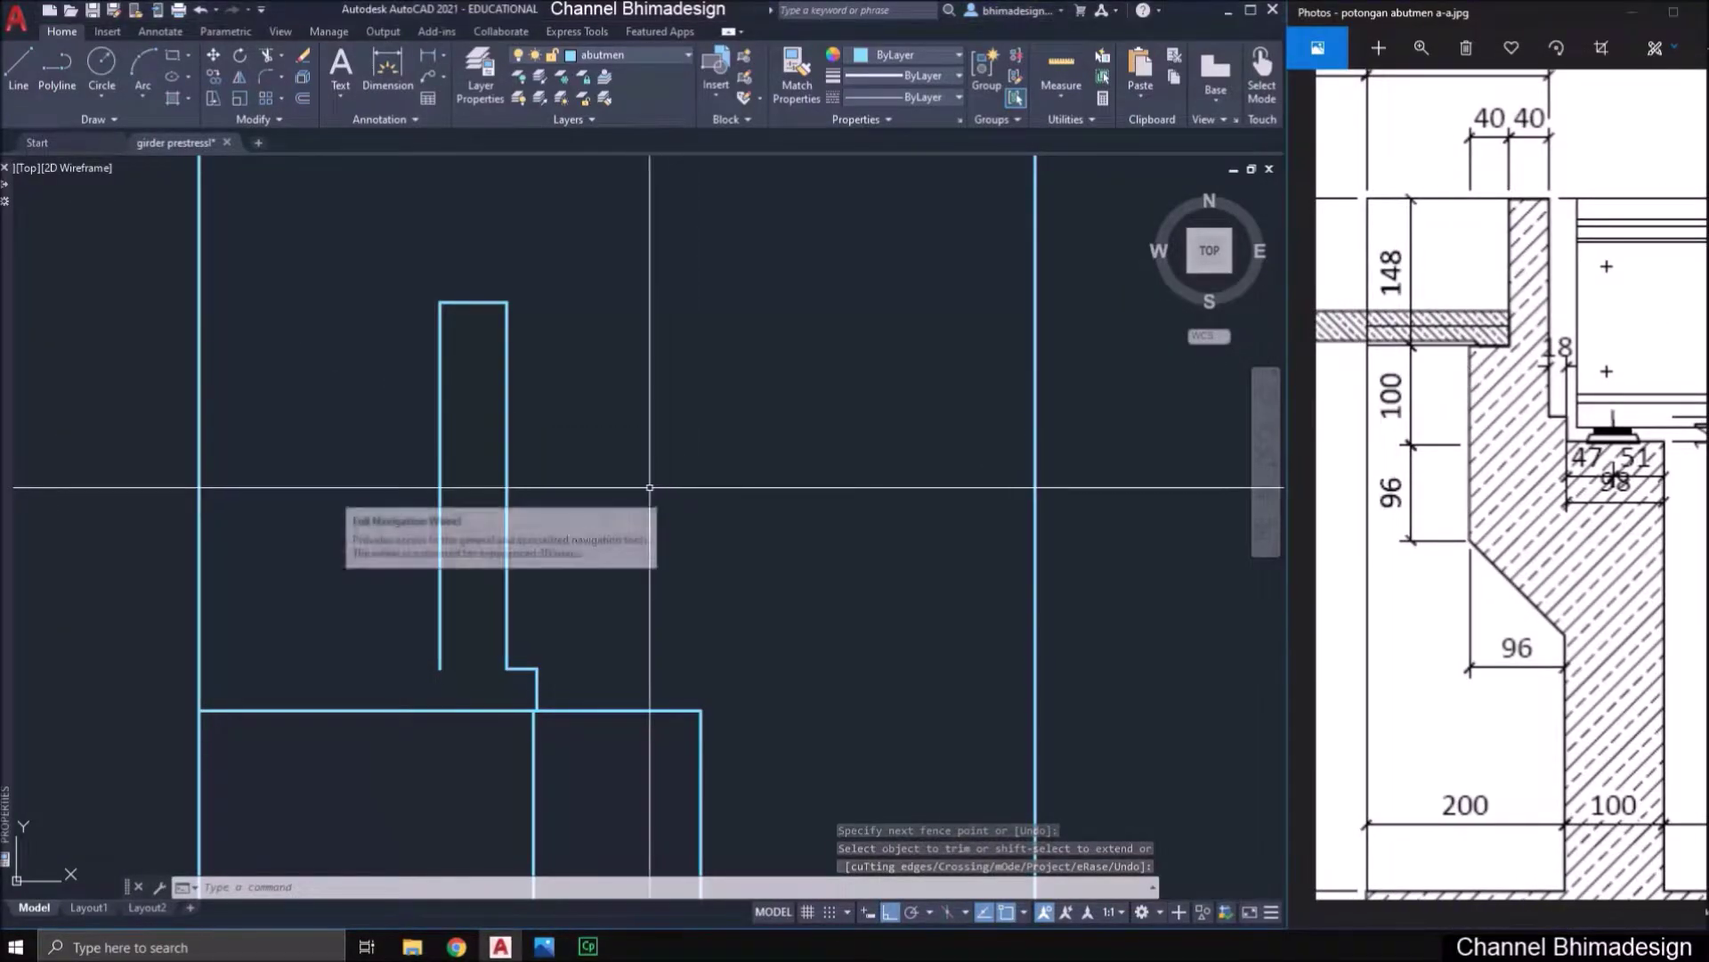
pyautogui.press('Return')
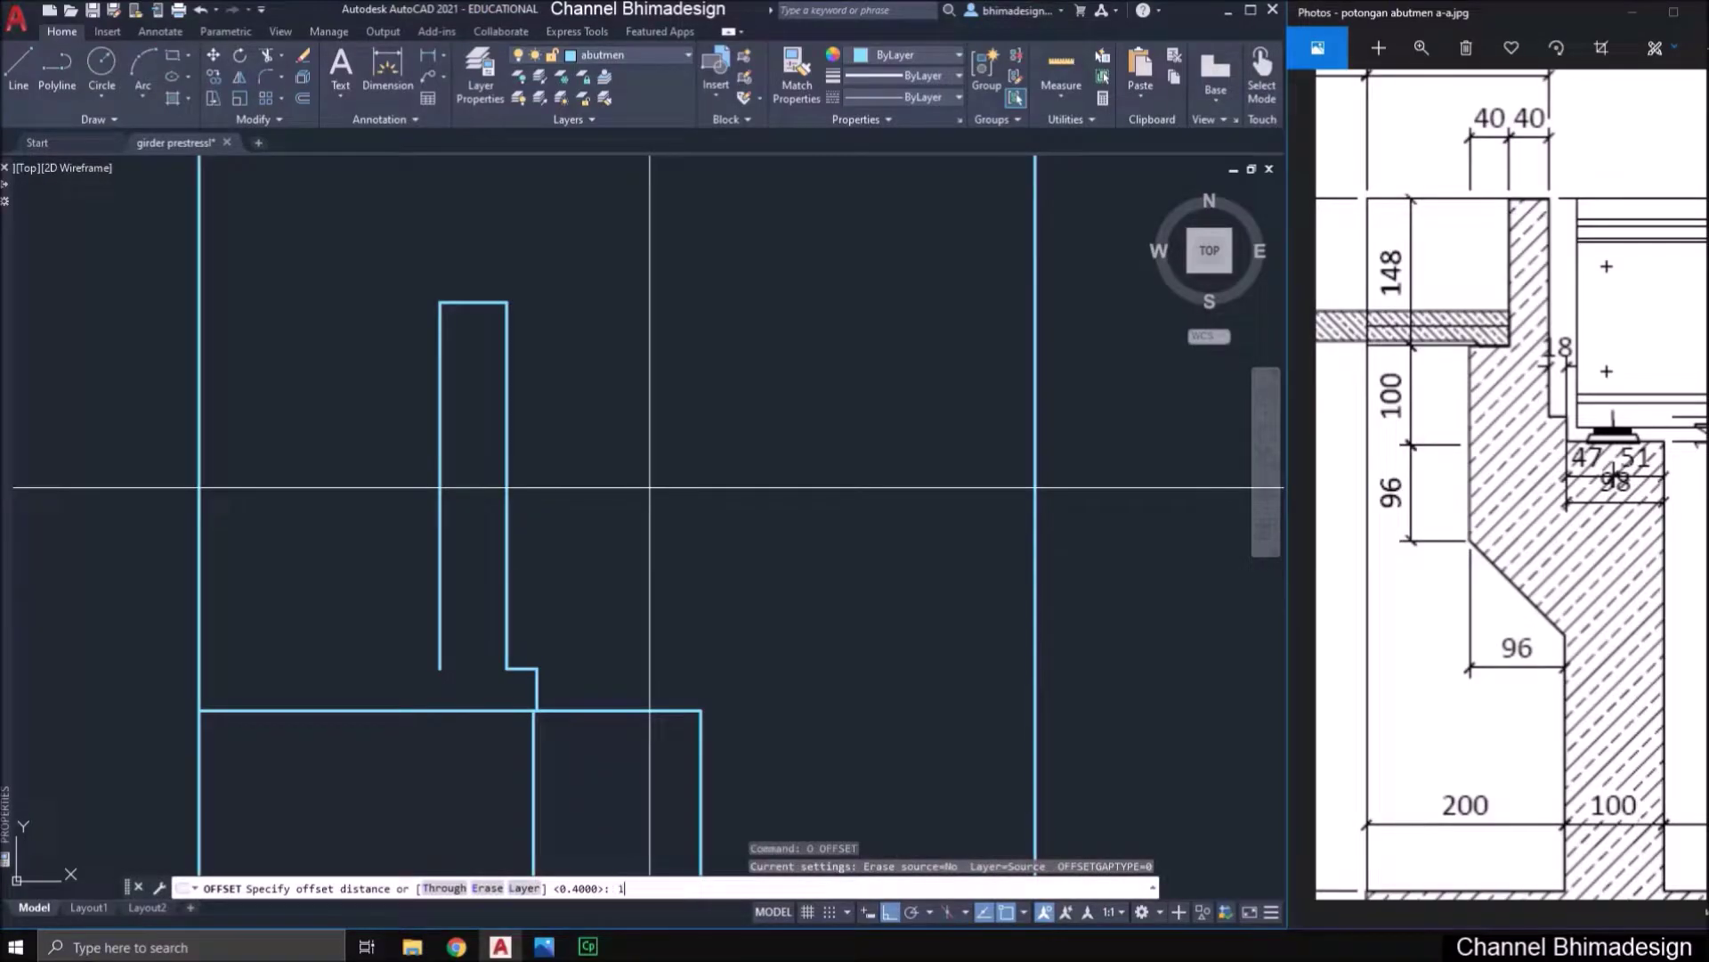
pyautogui.write('1.48')
pyautogui.press('Return')
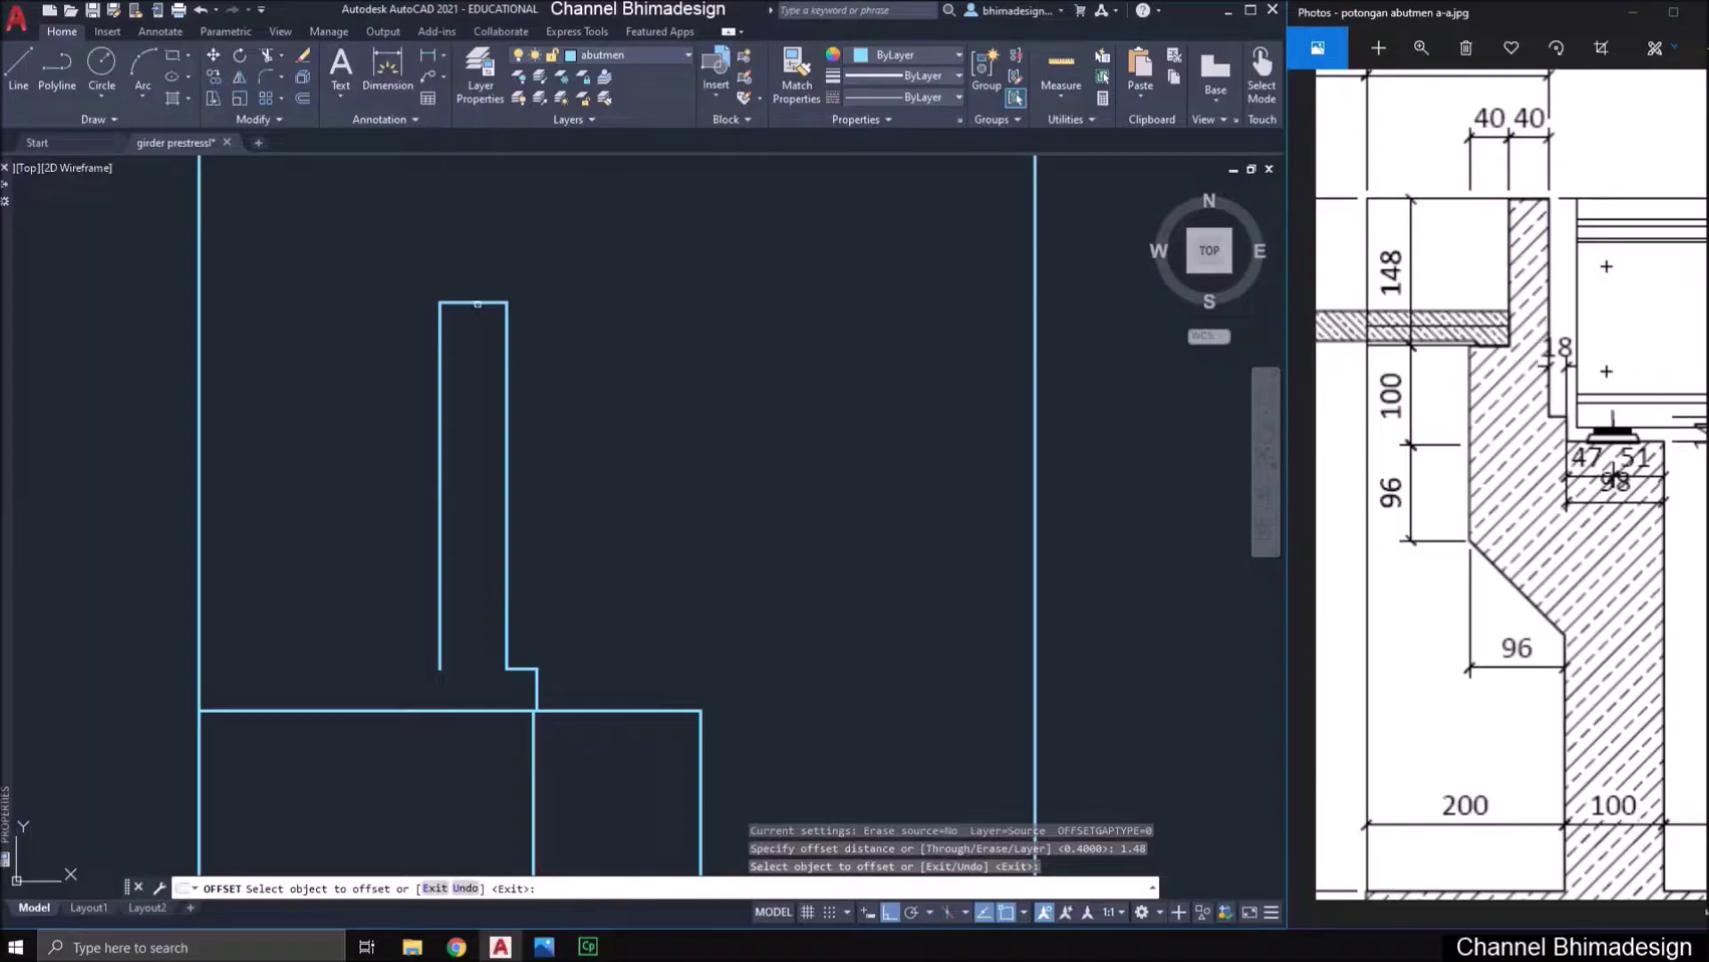
pyautogui.click(478, 304)
pyautogui.click(482, 450)
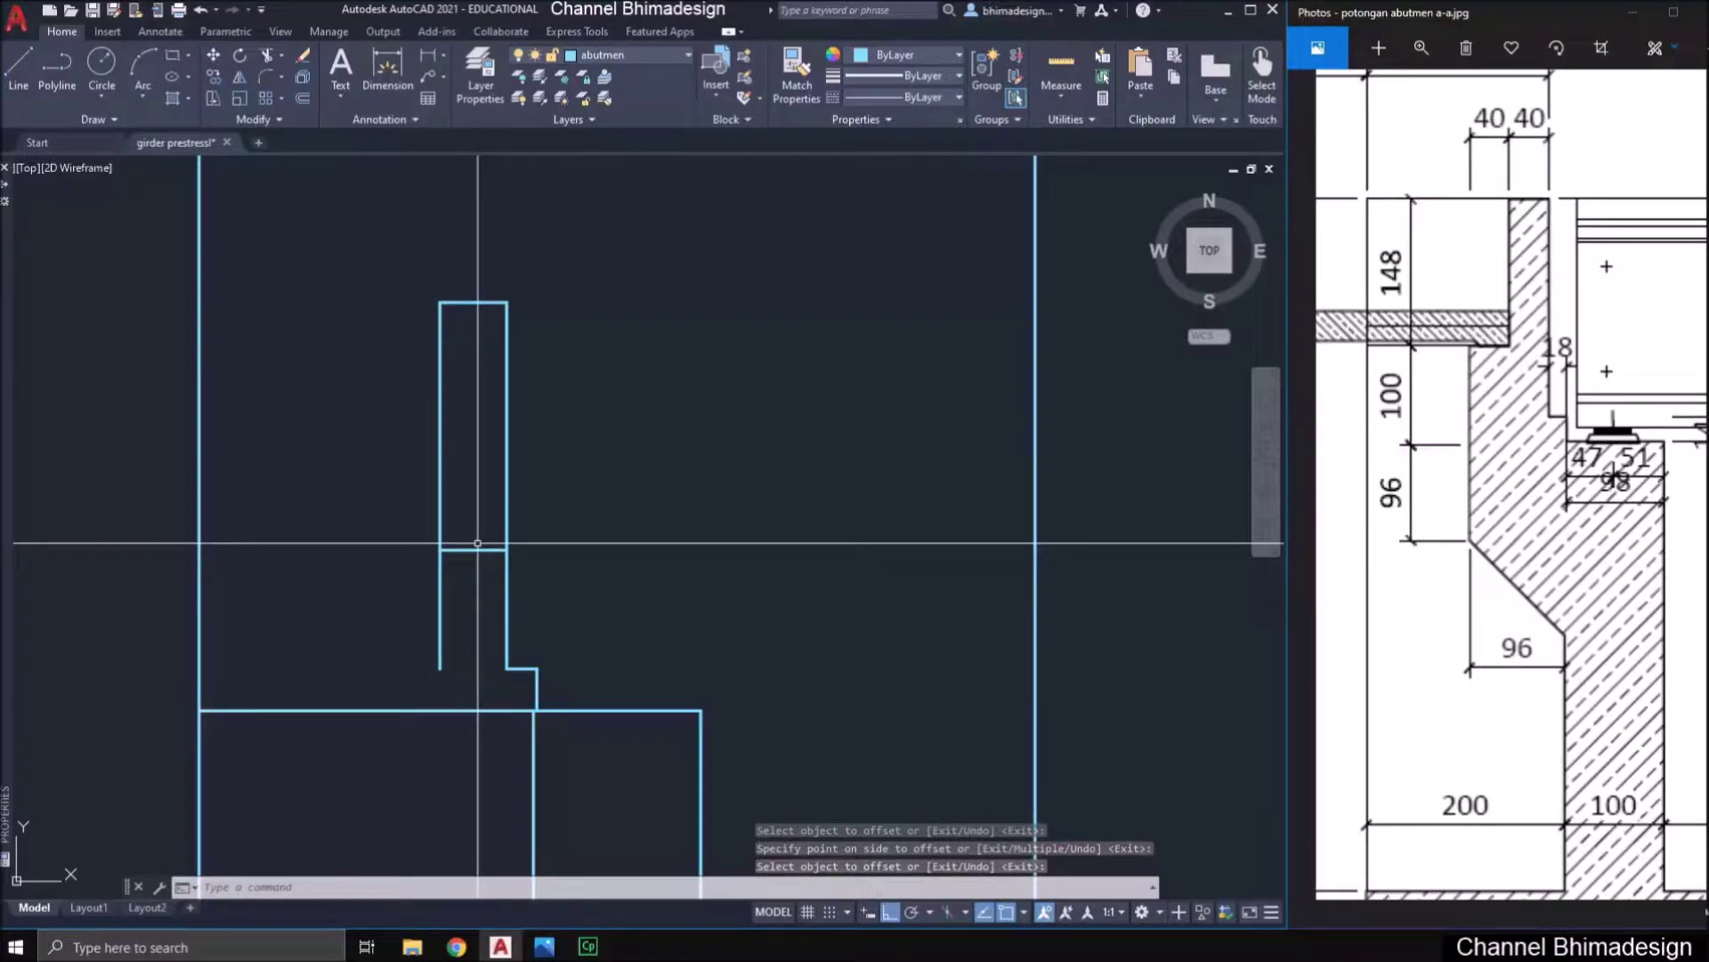
# - Offset the stem's rear line 0.96 outward to mark the rear face of the projection
pyautogui.moveTo(487, 586); pyautogui.dragTo(490, 379, button='middle')
pyautogui.write('o')
pyautogui.press('Return')
pyautogui.write('.96')
pyautogui.press('Return')
pyautogui.click(536, 534)
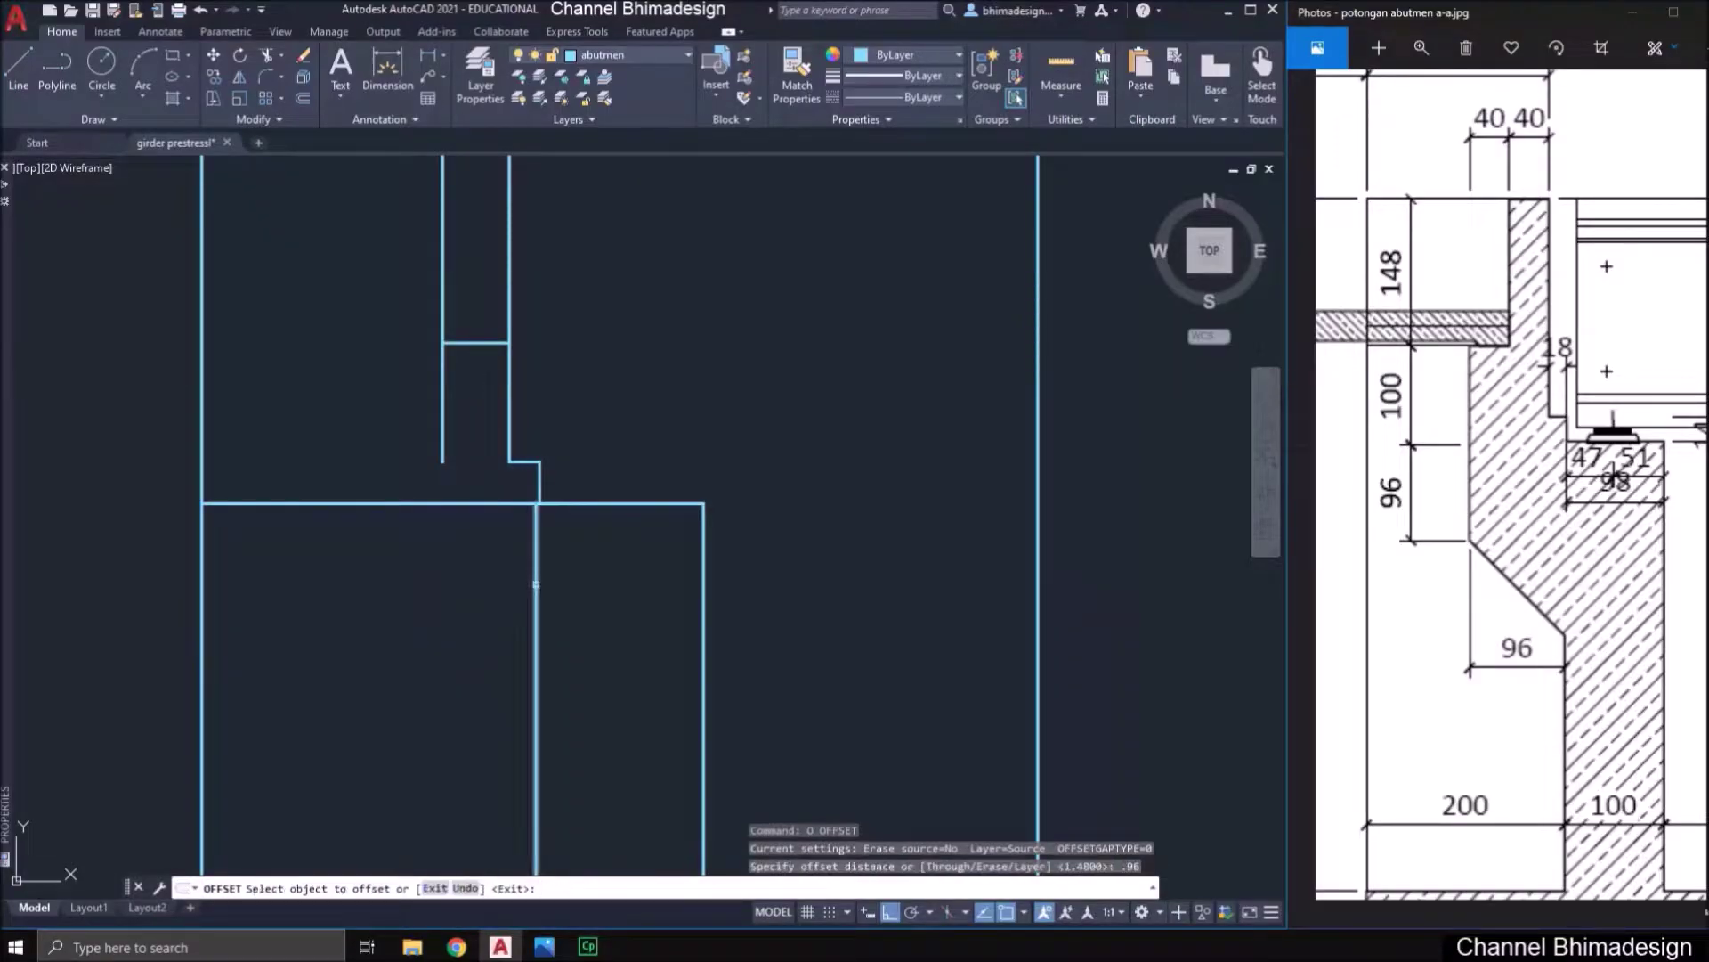
pyautogui.click(439, 585)
pyautogui.press('Return')
# - Try to extend the new projection face line upward beyond the bearing seat line
pyautogui.moveTo(420, 441); pyautogui.dragTo(430, 563, button='middle')
pyautogui.write('ex')
pyautogui.press('Return')
pyautogui.click(372, 682)
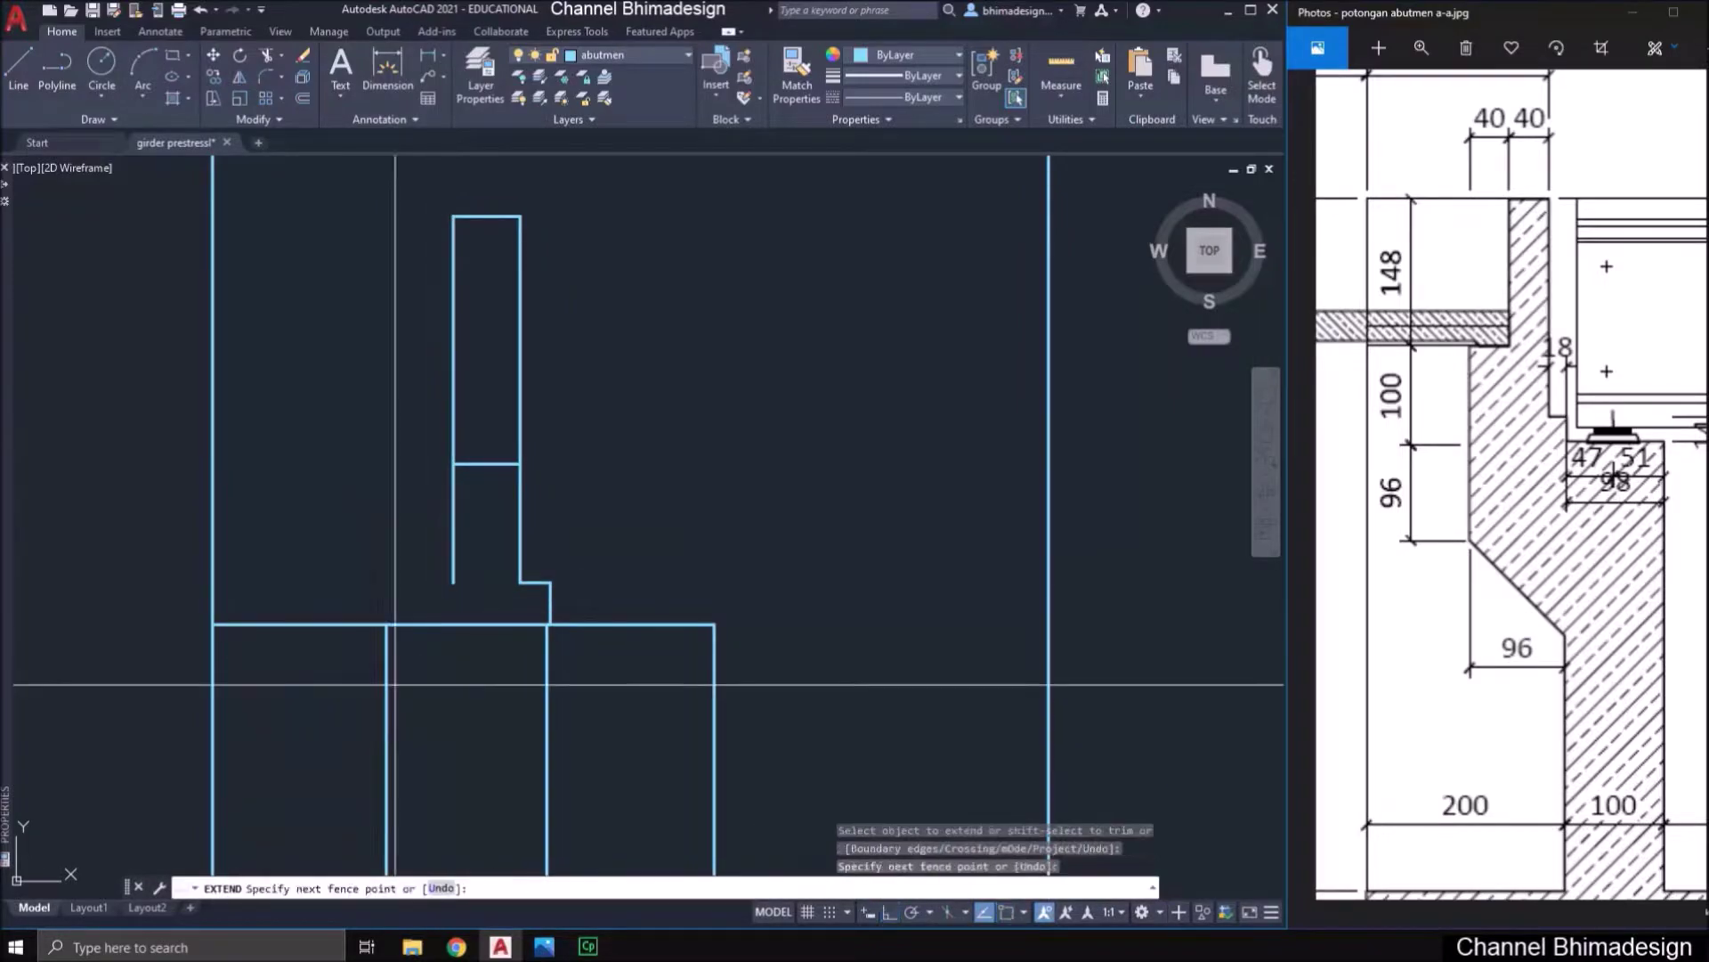
pyautogui.click(372, 678)
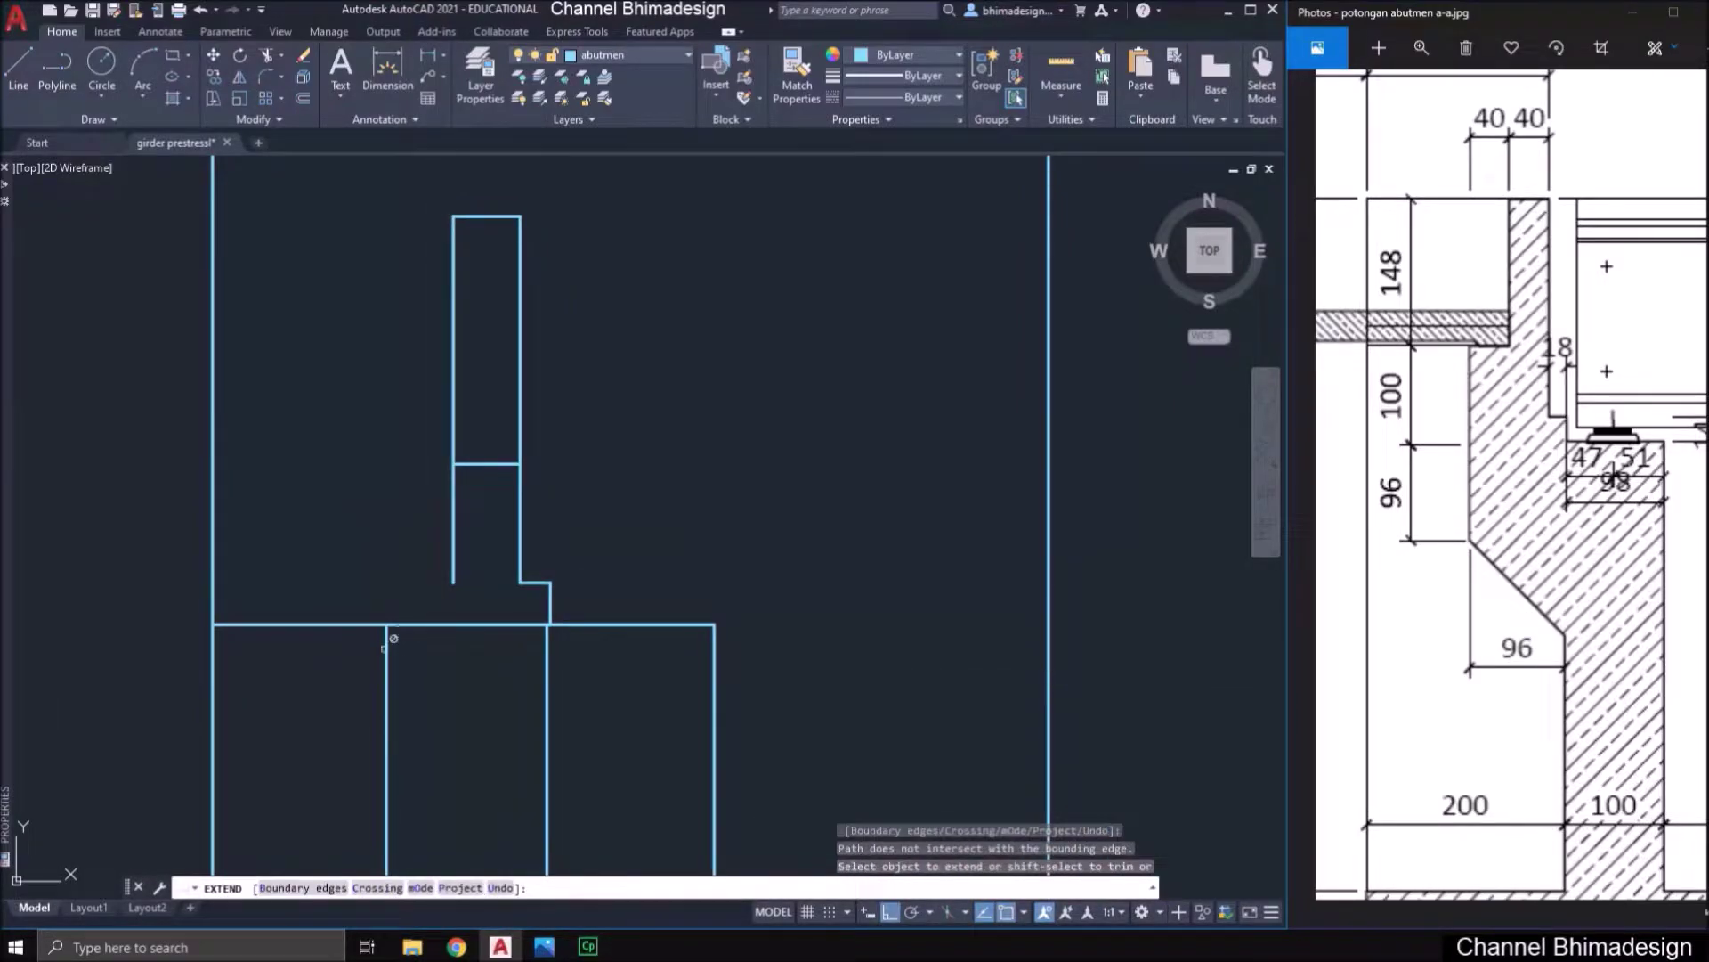
pyautogui.scroll(-4, 385, 650)
pyautogui.moveTo(386, 625); pyautogui.dragTo(385, 650, button='middle')
pyautogui.scroll(2, 388, 645)
pyautogui.press('Escape')
# - Stretch the projection face line's upper end vertically to a point above the rear step line
pyautogui.click(397, 709)
pyautogui.click(362, 706)
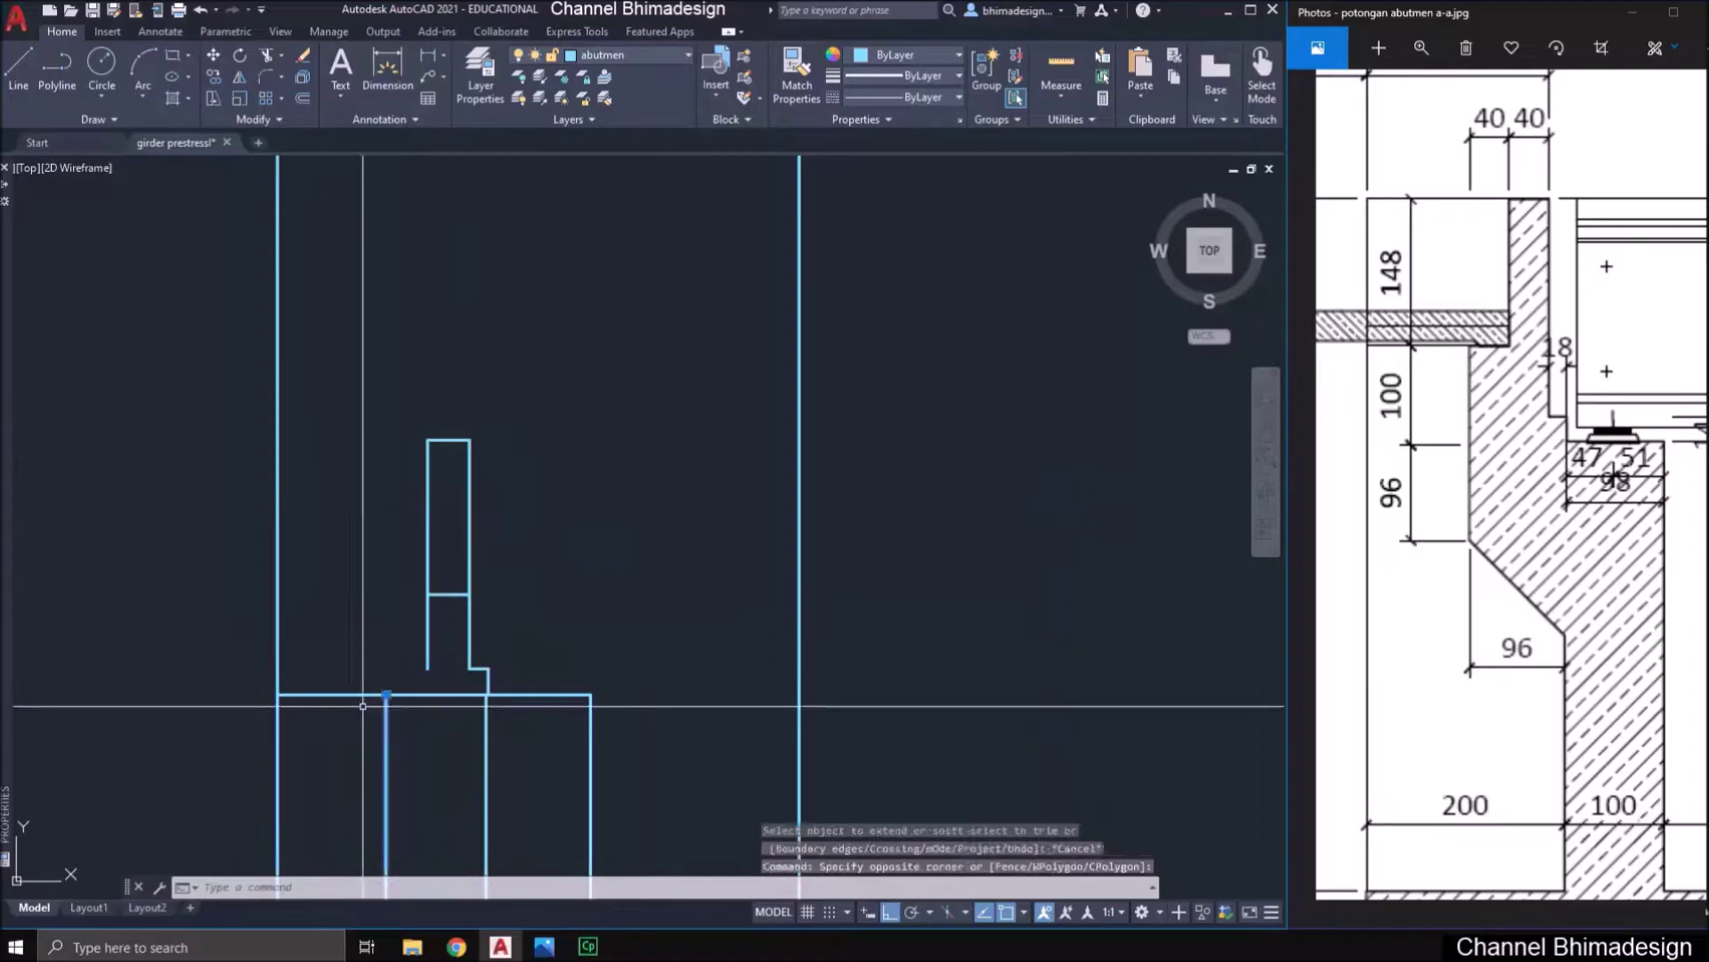
pyautogui.click(387, 694)
pyautogui.click(369, 526)
pyautogui.press('Escape')
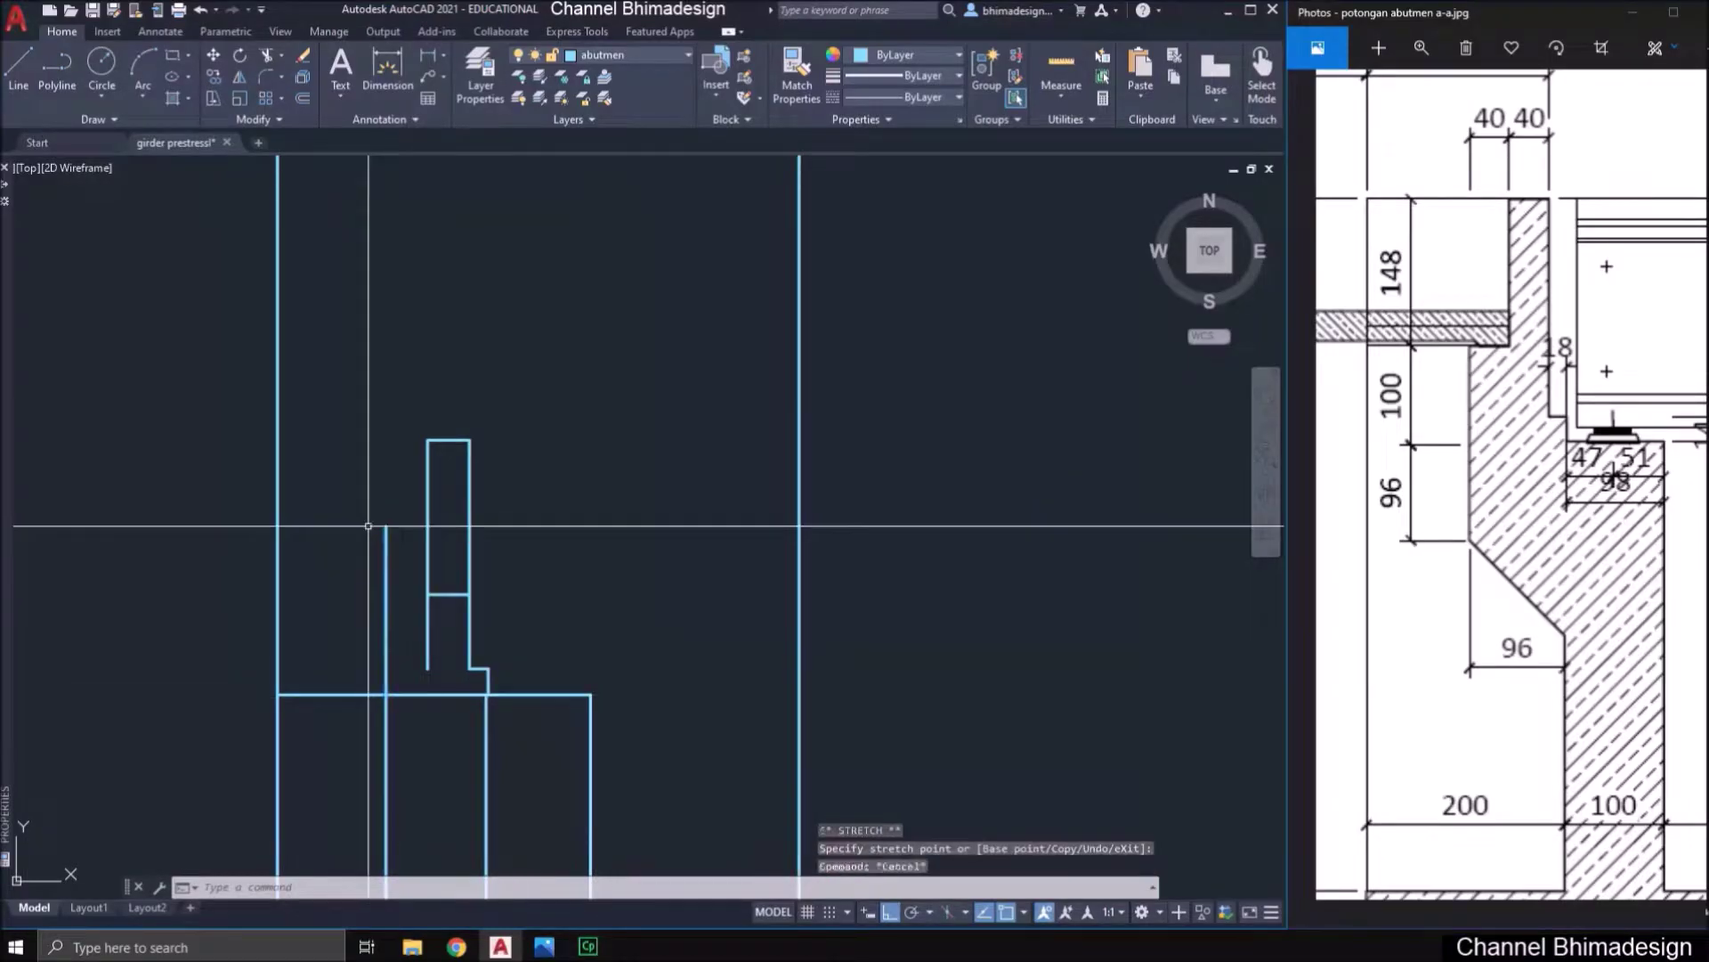
# - Extend the rear step line to the projection face line, and trim the excess vertical ends to form a clean step
pyautogui.scroll(2, 386, 592)
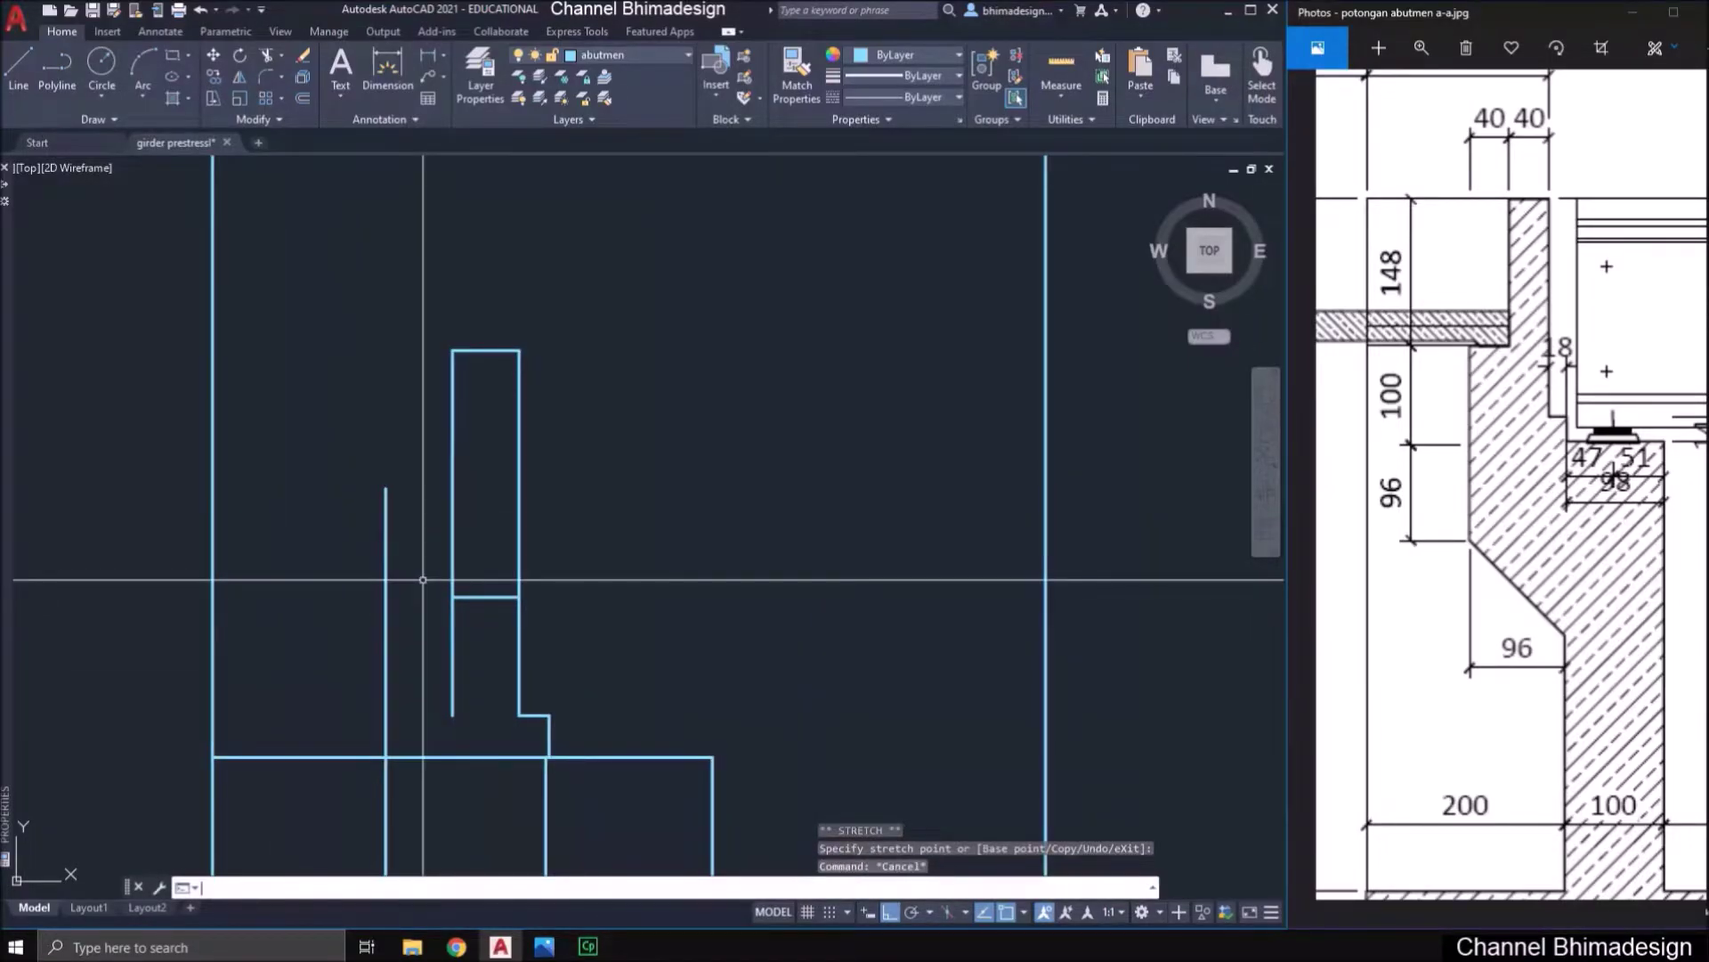
pyautogui.press('Return')
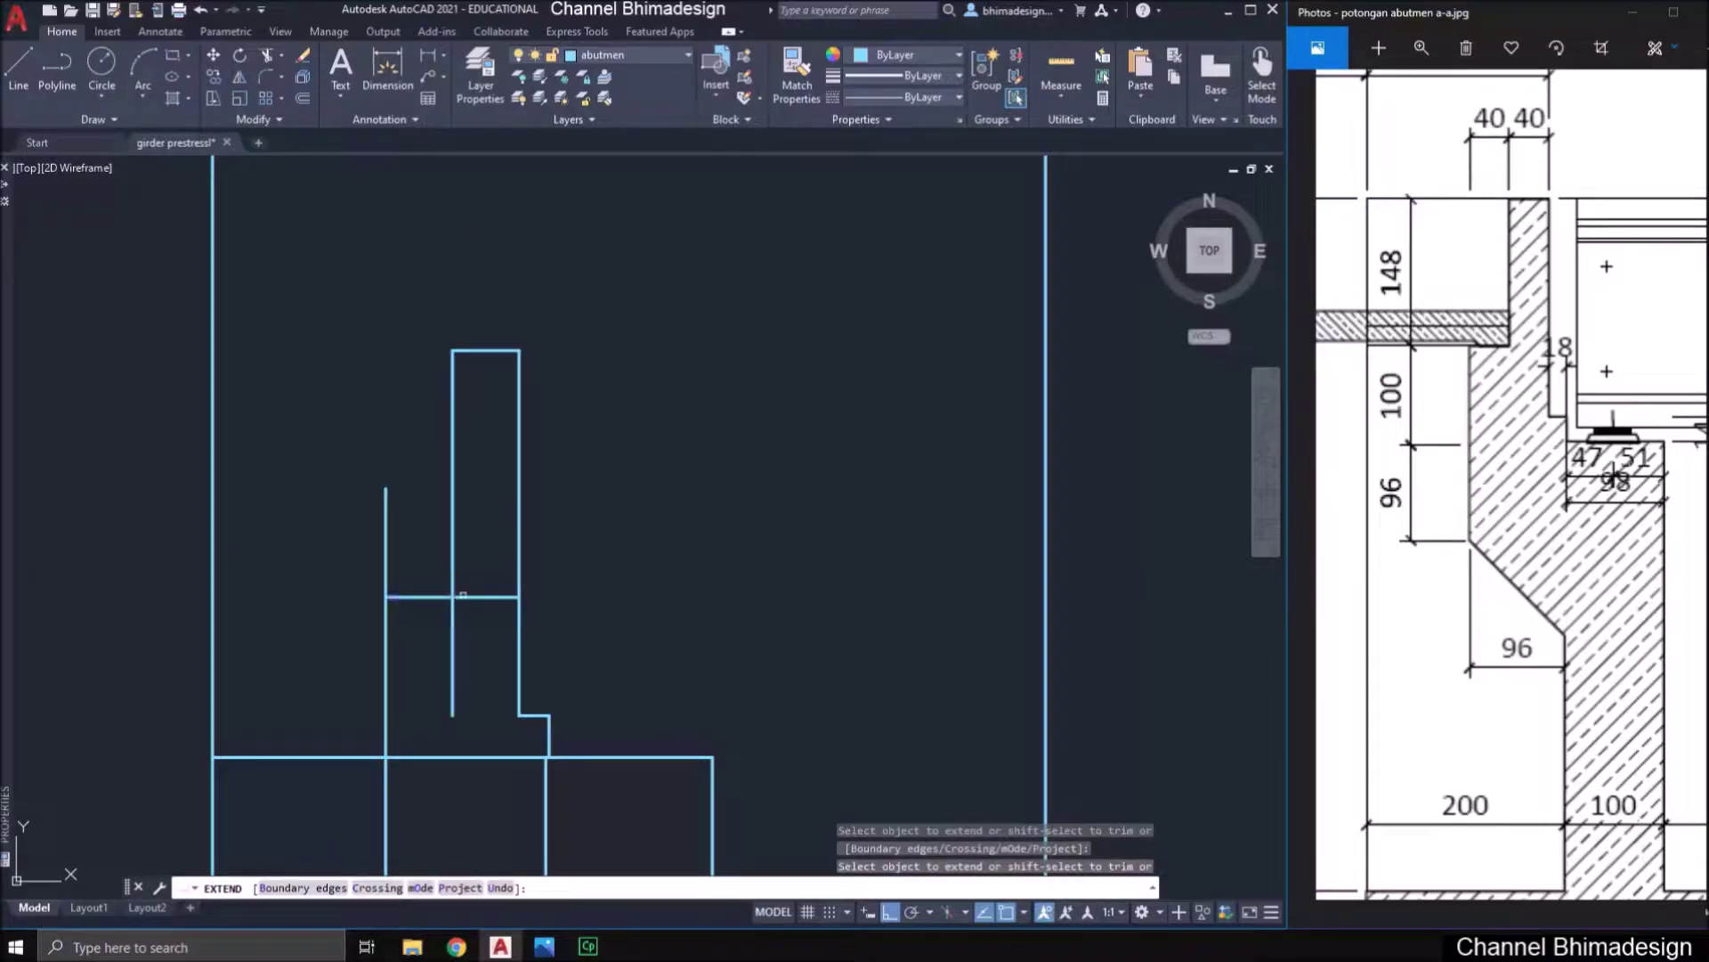
pyautogui.write('t')
pyautogui.press('Return')
pyautogui.click(435, 623)
pyautogui.moveTo(470, 691); pyautogui.dragTo(462, 573, button='middle')
pyautogui.press('Escape')
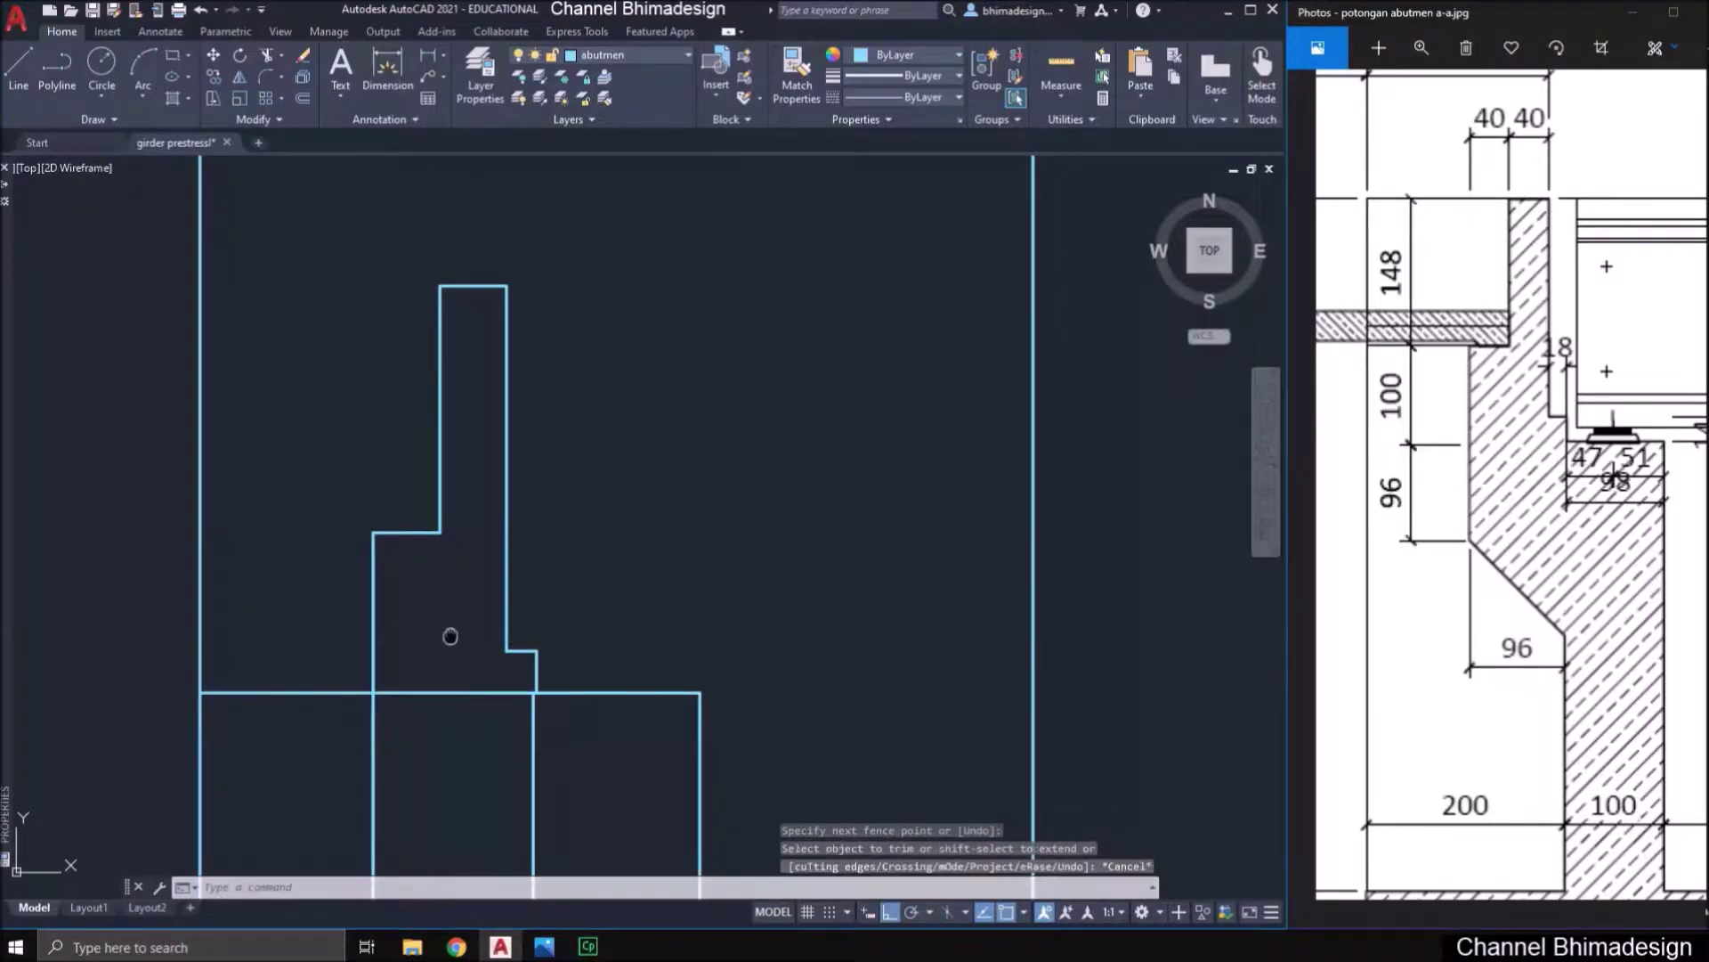
# - Offset the rear step line 1 downward as a height guide
pyautogui.moveTo(451, 637); pyautogui.dragTo(454, 560, button='middle')
pyautogui.write('o')
pyautogui.press('Return')
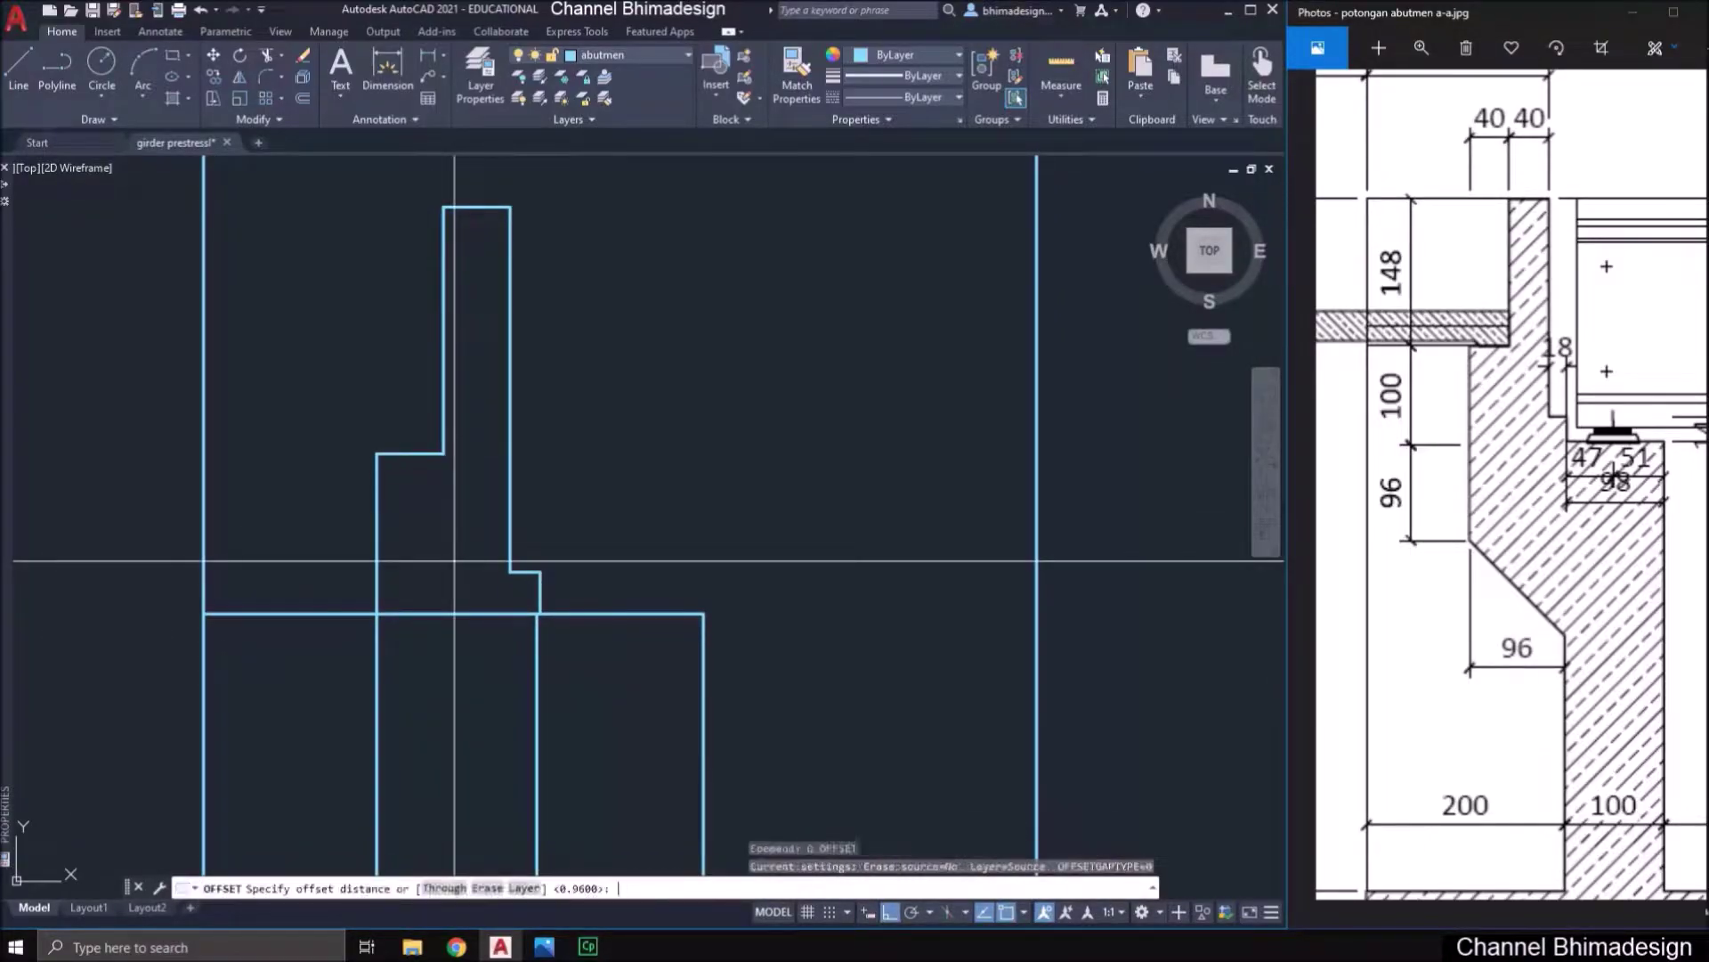
pyautogui.write('1')
pyautogui.press('Return')
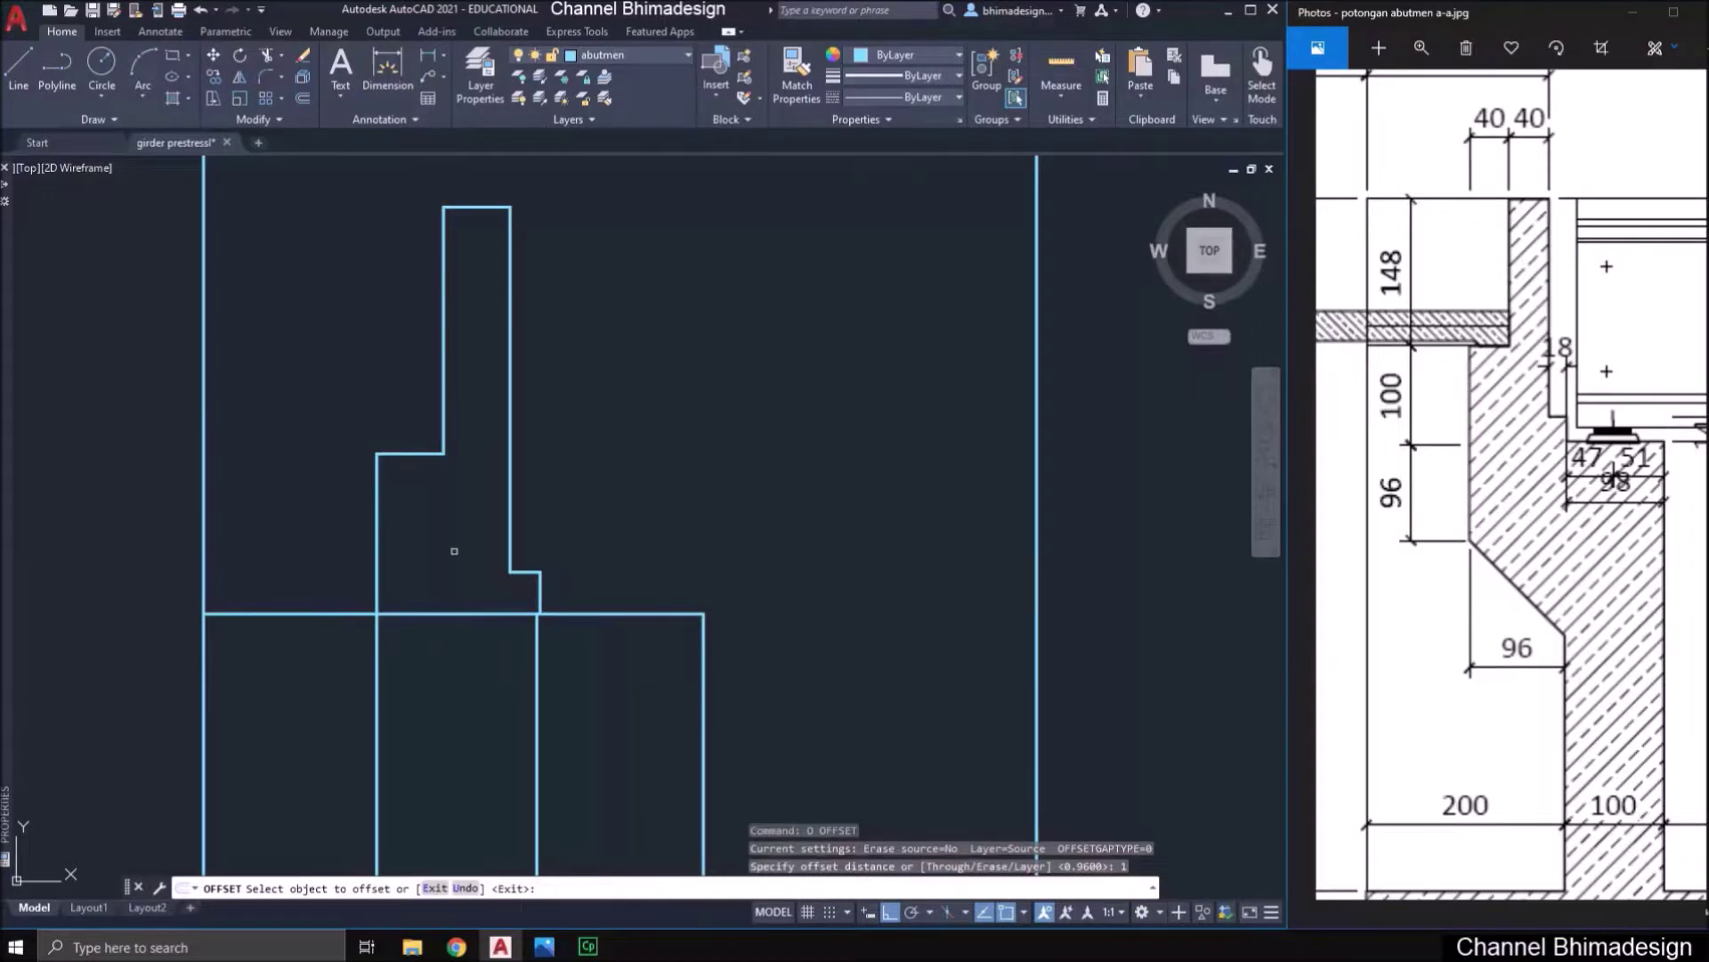
pyautogui.click(421, 451)
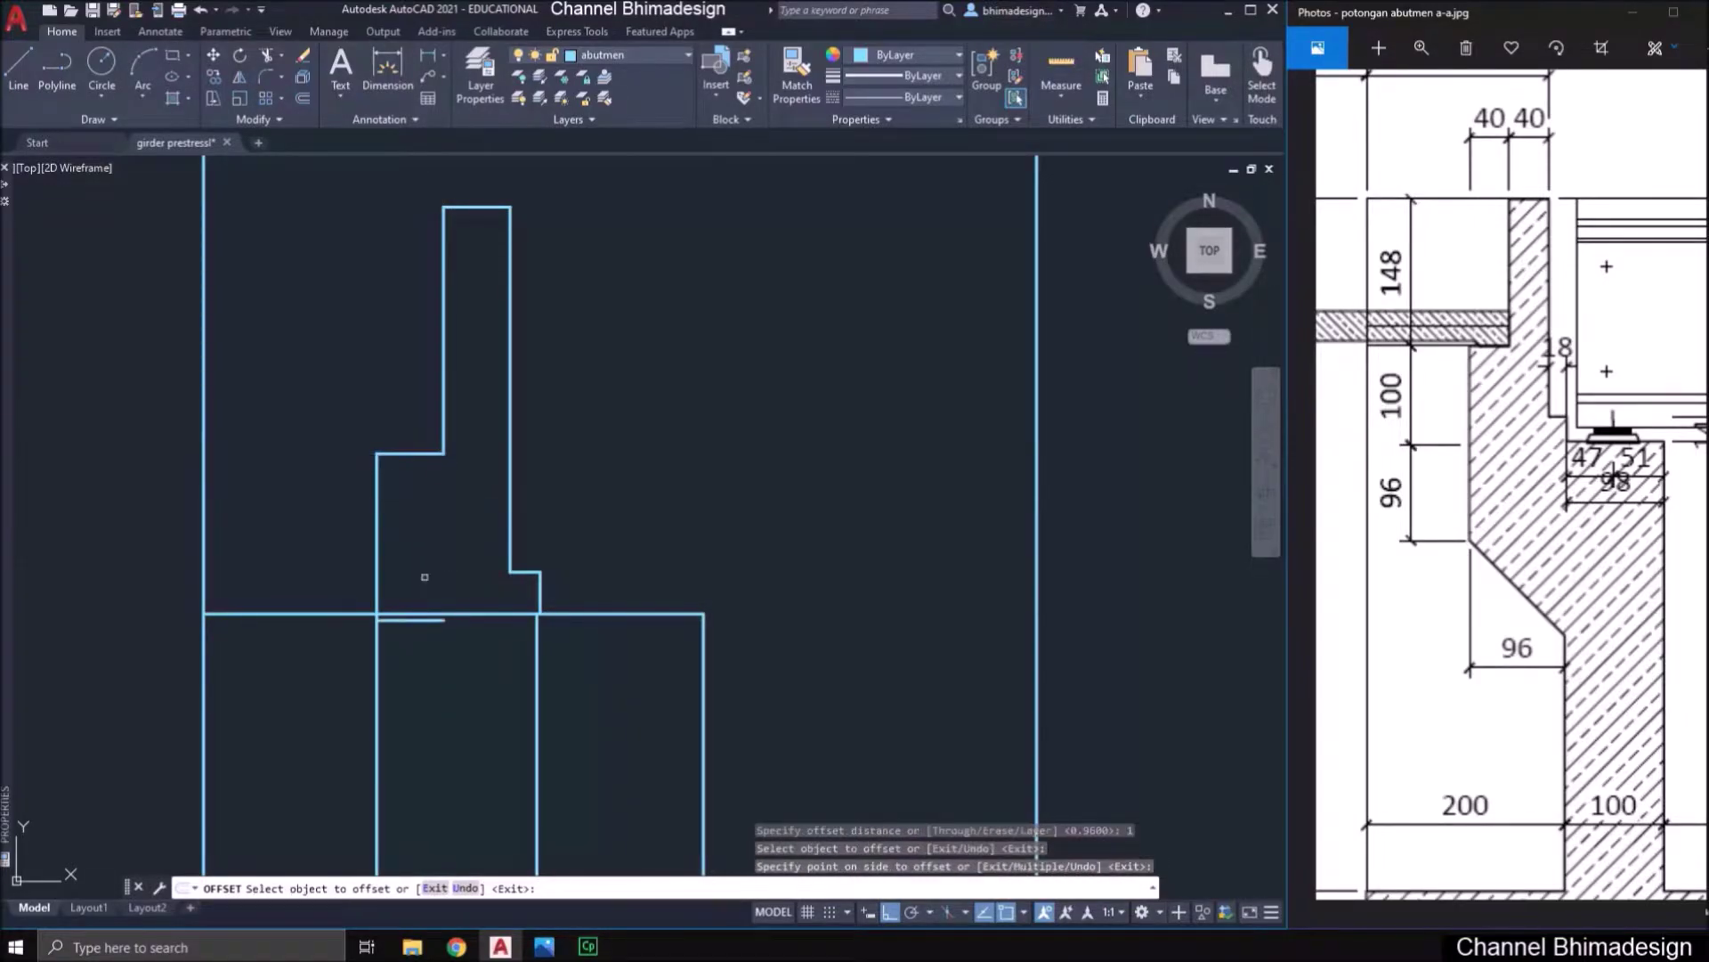
pyautogui.click(457, 739)
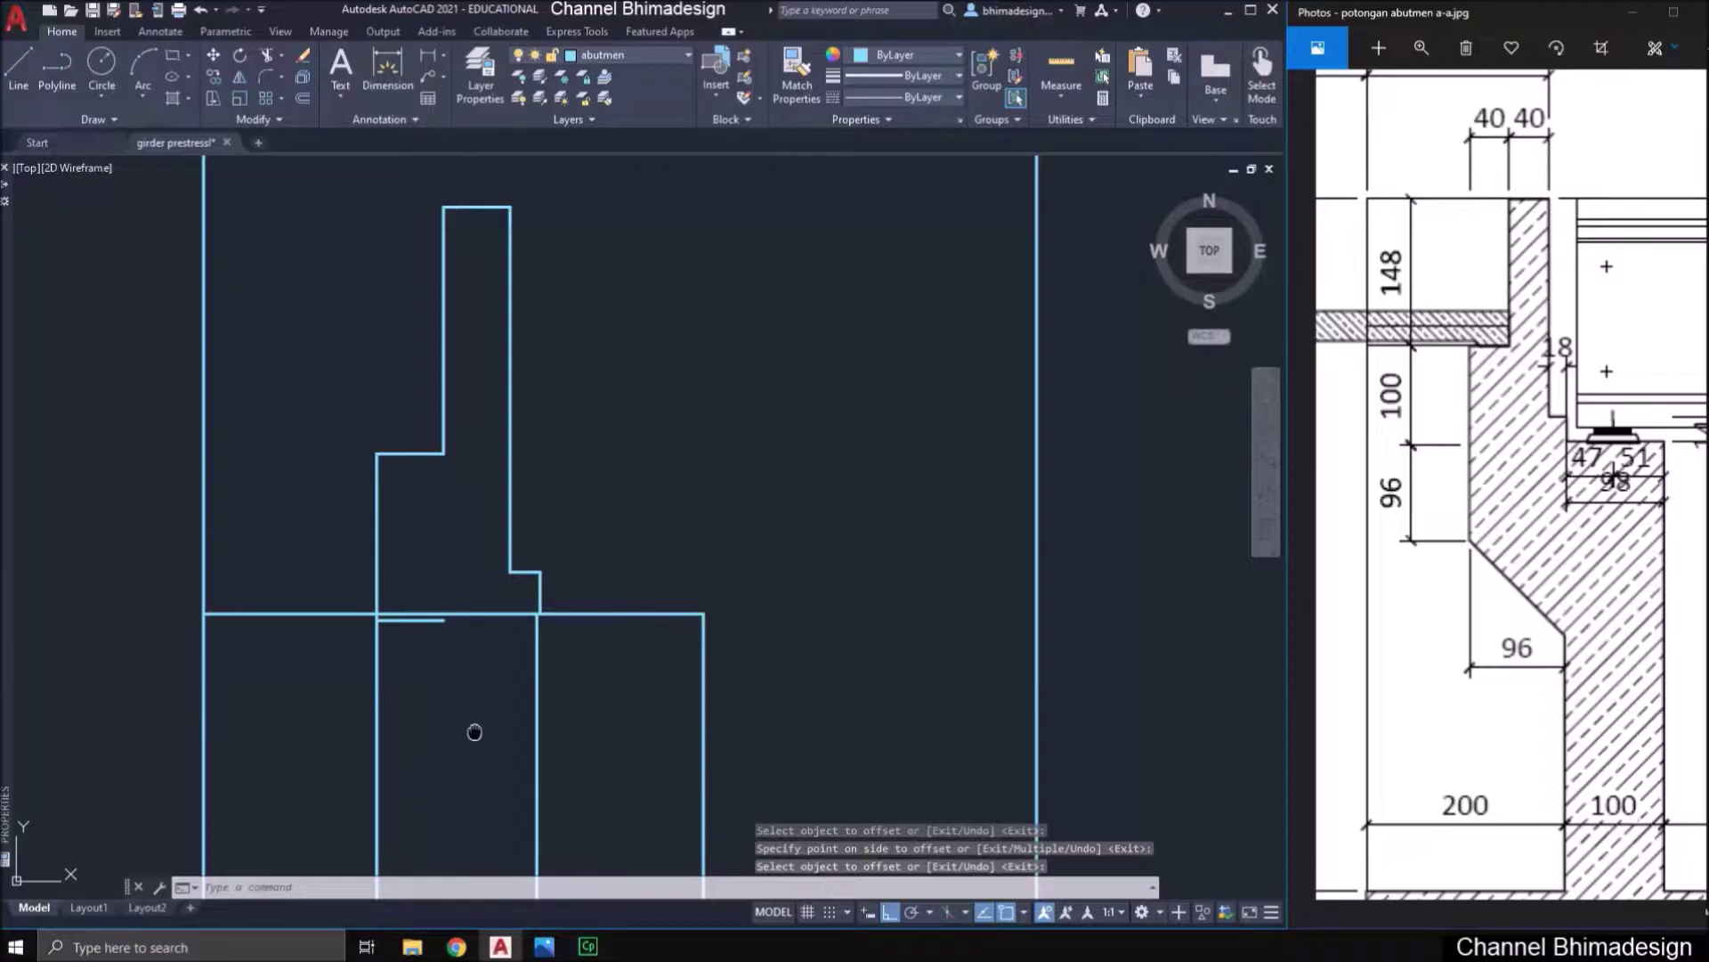
# - Offset the height guide line 0.96 downward to mark the projection's lower corner
pyautogui.moveTo(472, 725); pyautogui.dragTo(476, 623, button='middle')
pyautogui.press('Return')
pyautogui.press('Return')
pyautogui.write('.9')
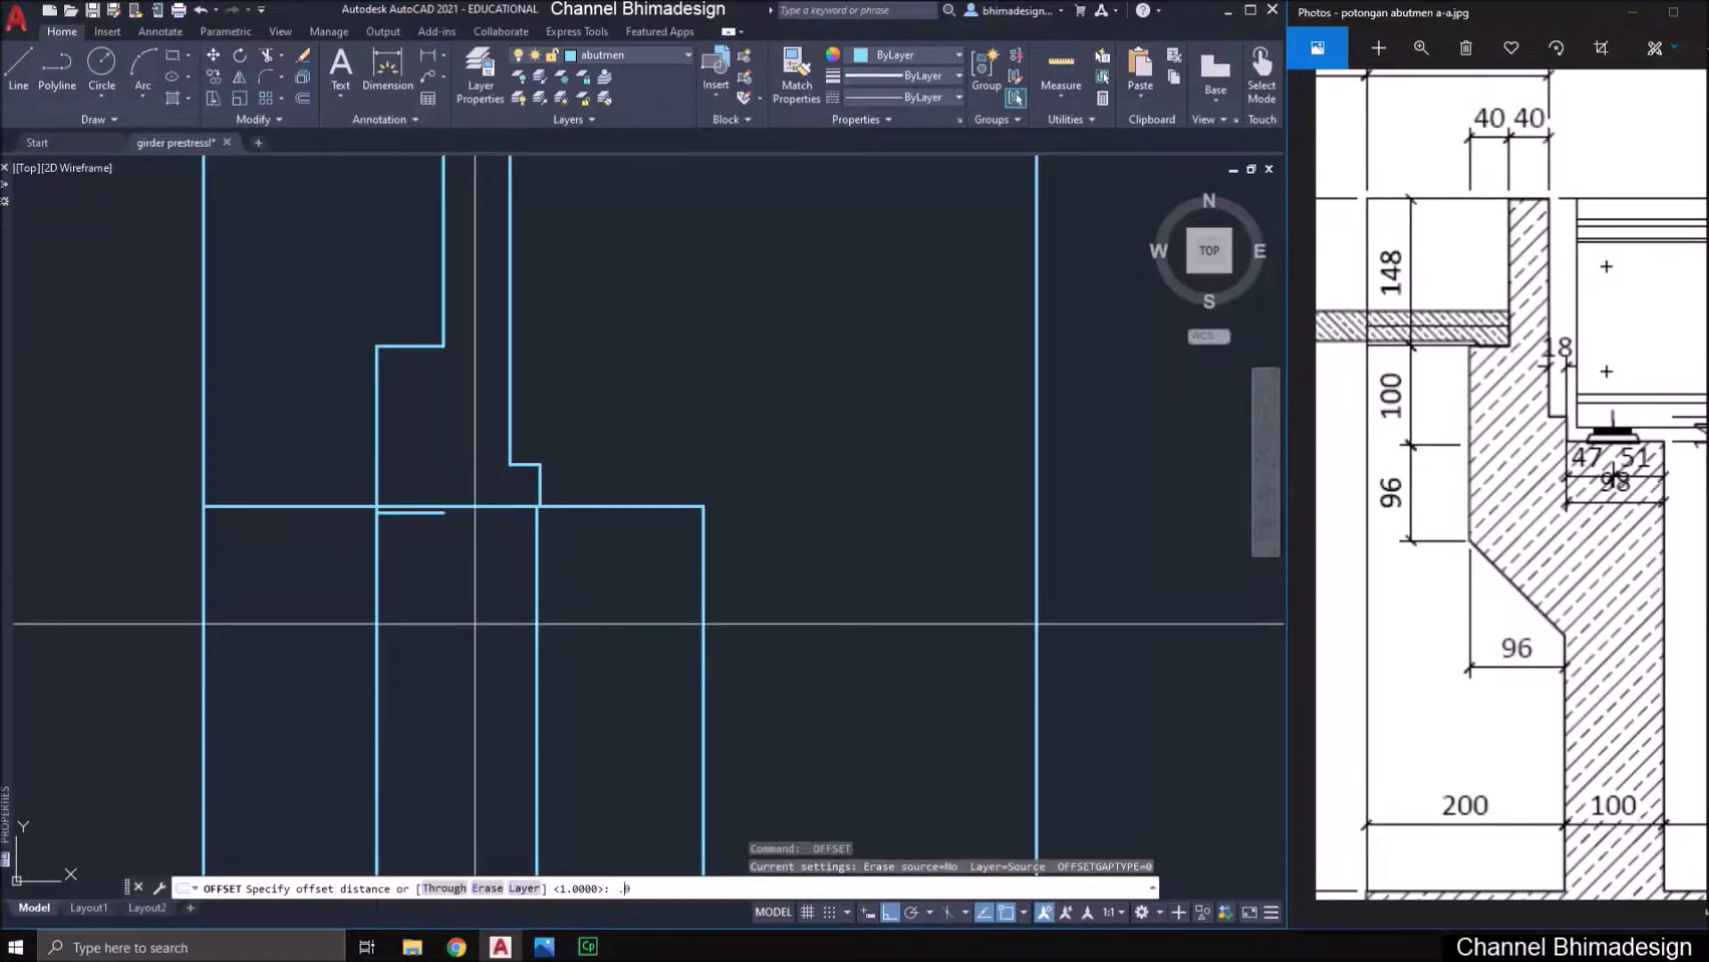
pyautogui.write('6')
pyautogui.press('Return')
pyautogui.click(436, 511)
pyautogui.click(436, 570)
pyautogui.press('Return')
# - Trim the projection face line below the lower guide line
pyautogui.write('tr')
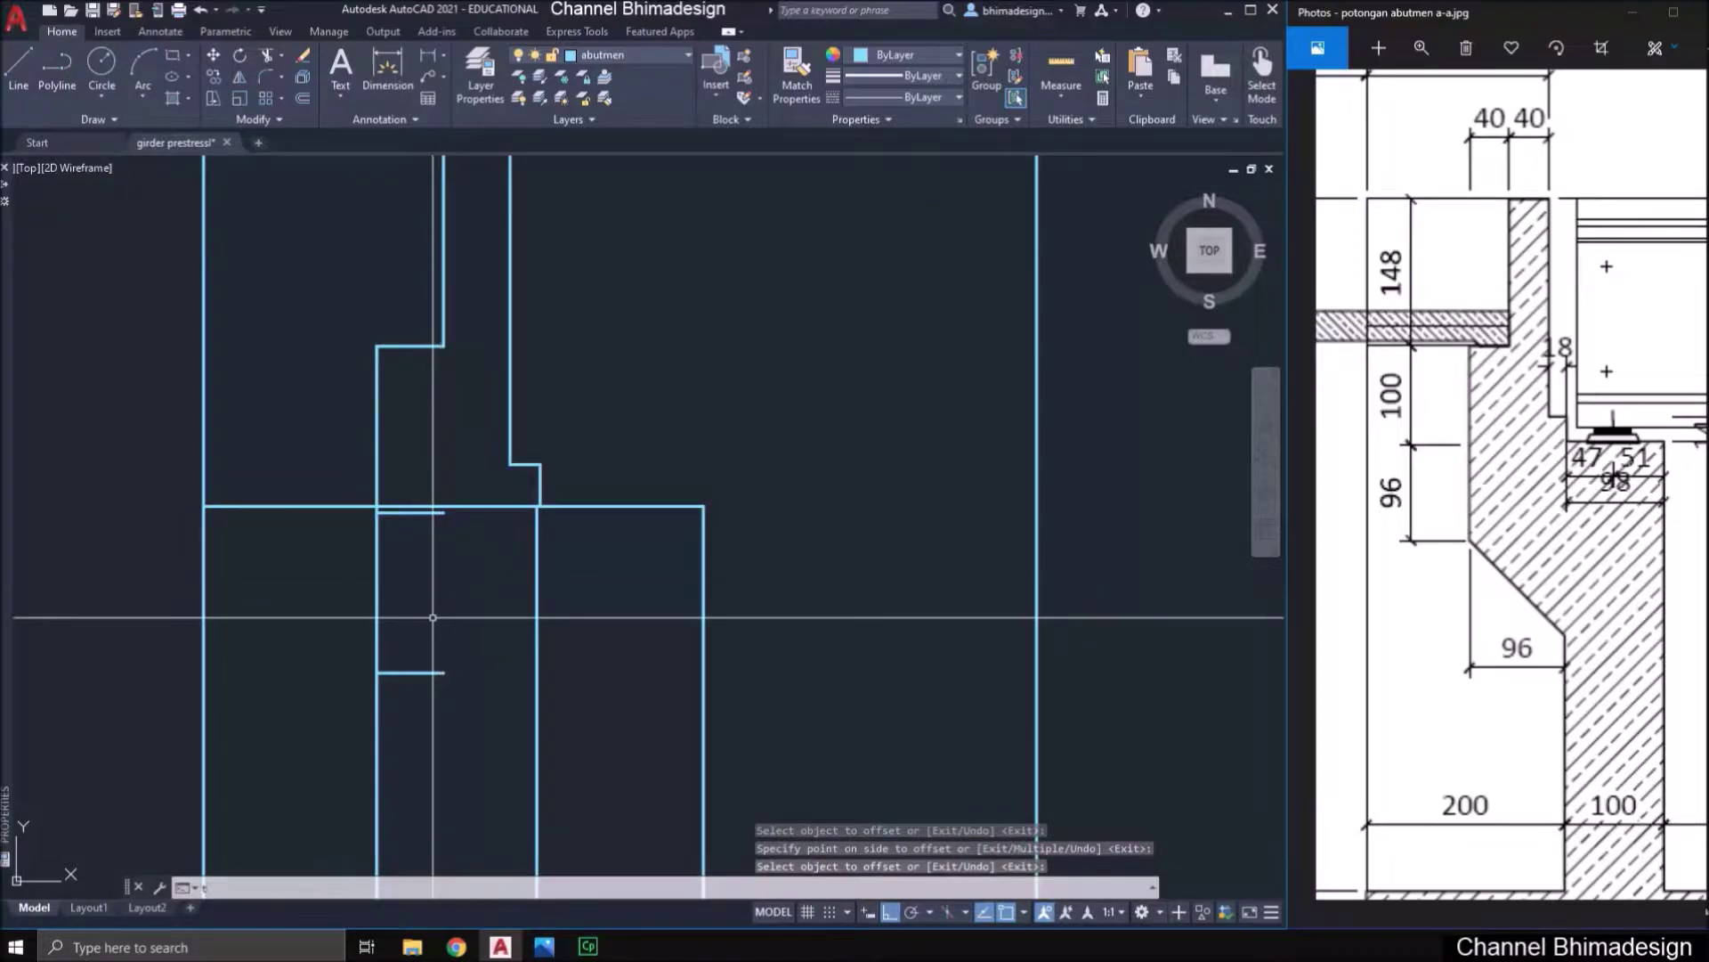
pyautogui.press('Return')
pyautogui.press('Escape')
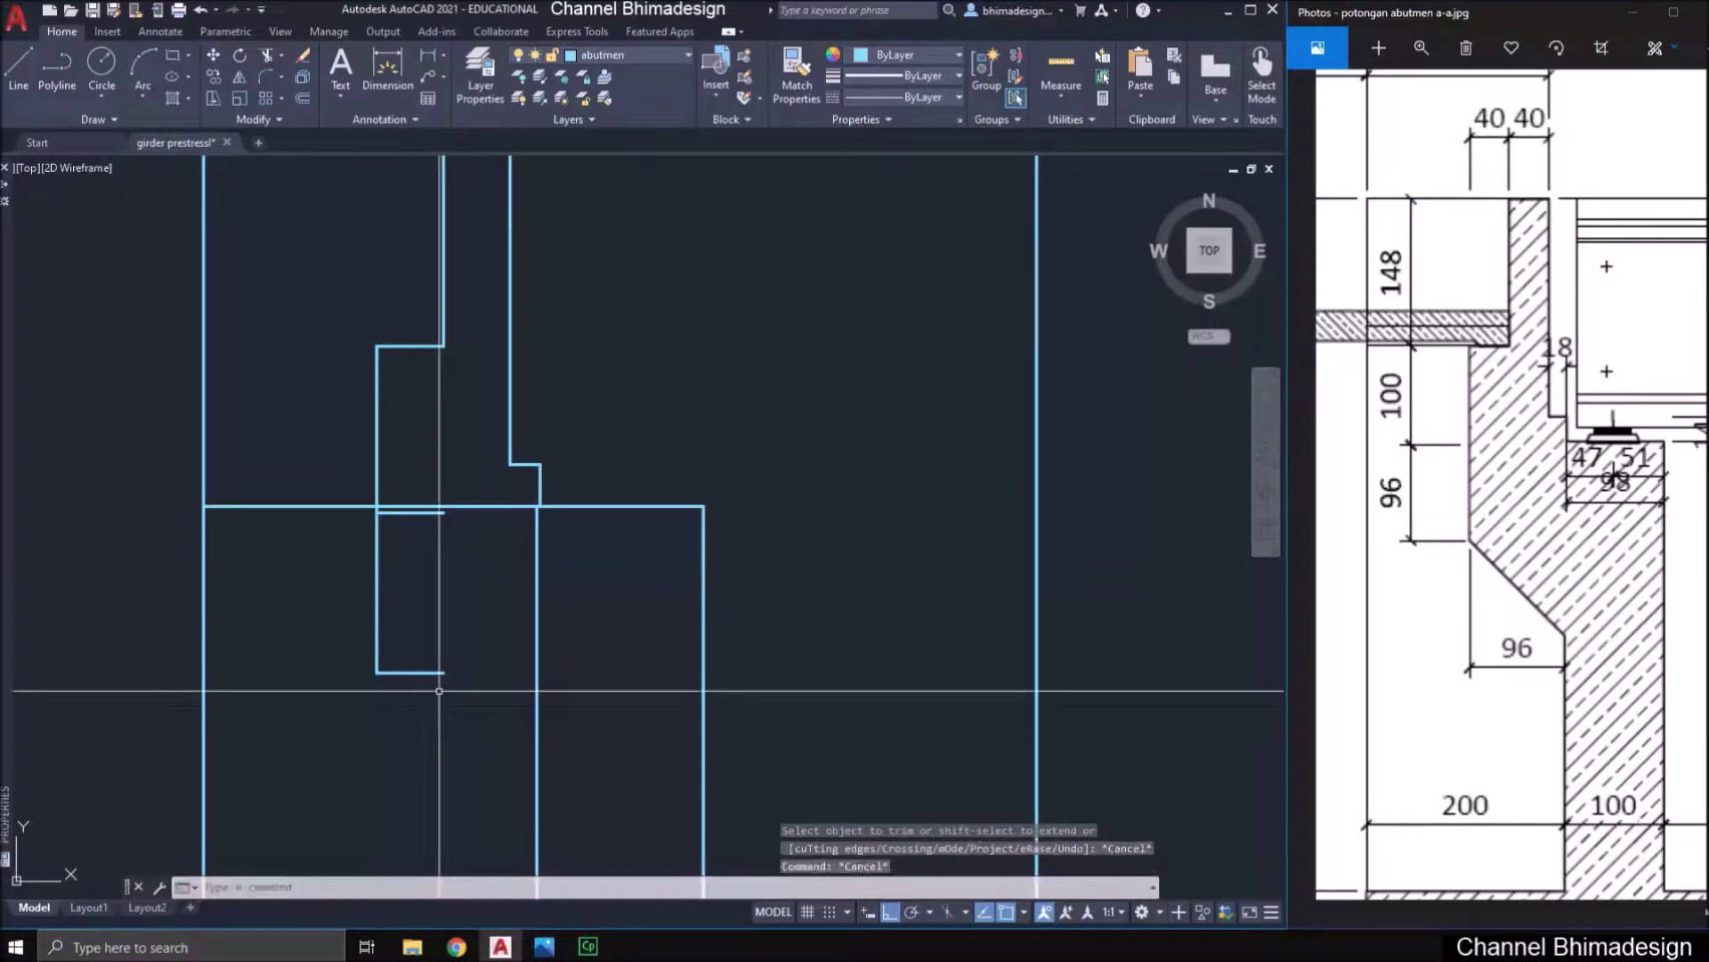
# - Extend the lower guide line to the stem's rear line
pyautogui.moveTo(439, 680)
pyautogui.mouseDown(button='middle')
pyautogui.moveTo(448, 552)
pyautogui.moveTo(451, 590)
pyautogui.mouseUp(button='middle')
pyautogui.write('ex')
pyautogui.press('Return')
pyautogui.click(445, 575)
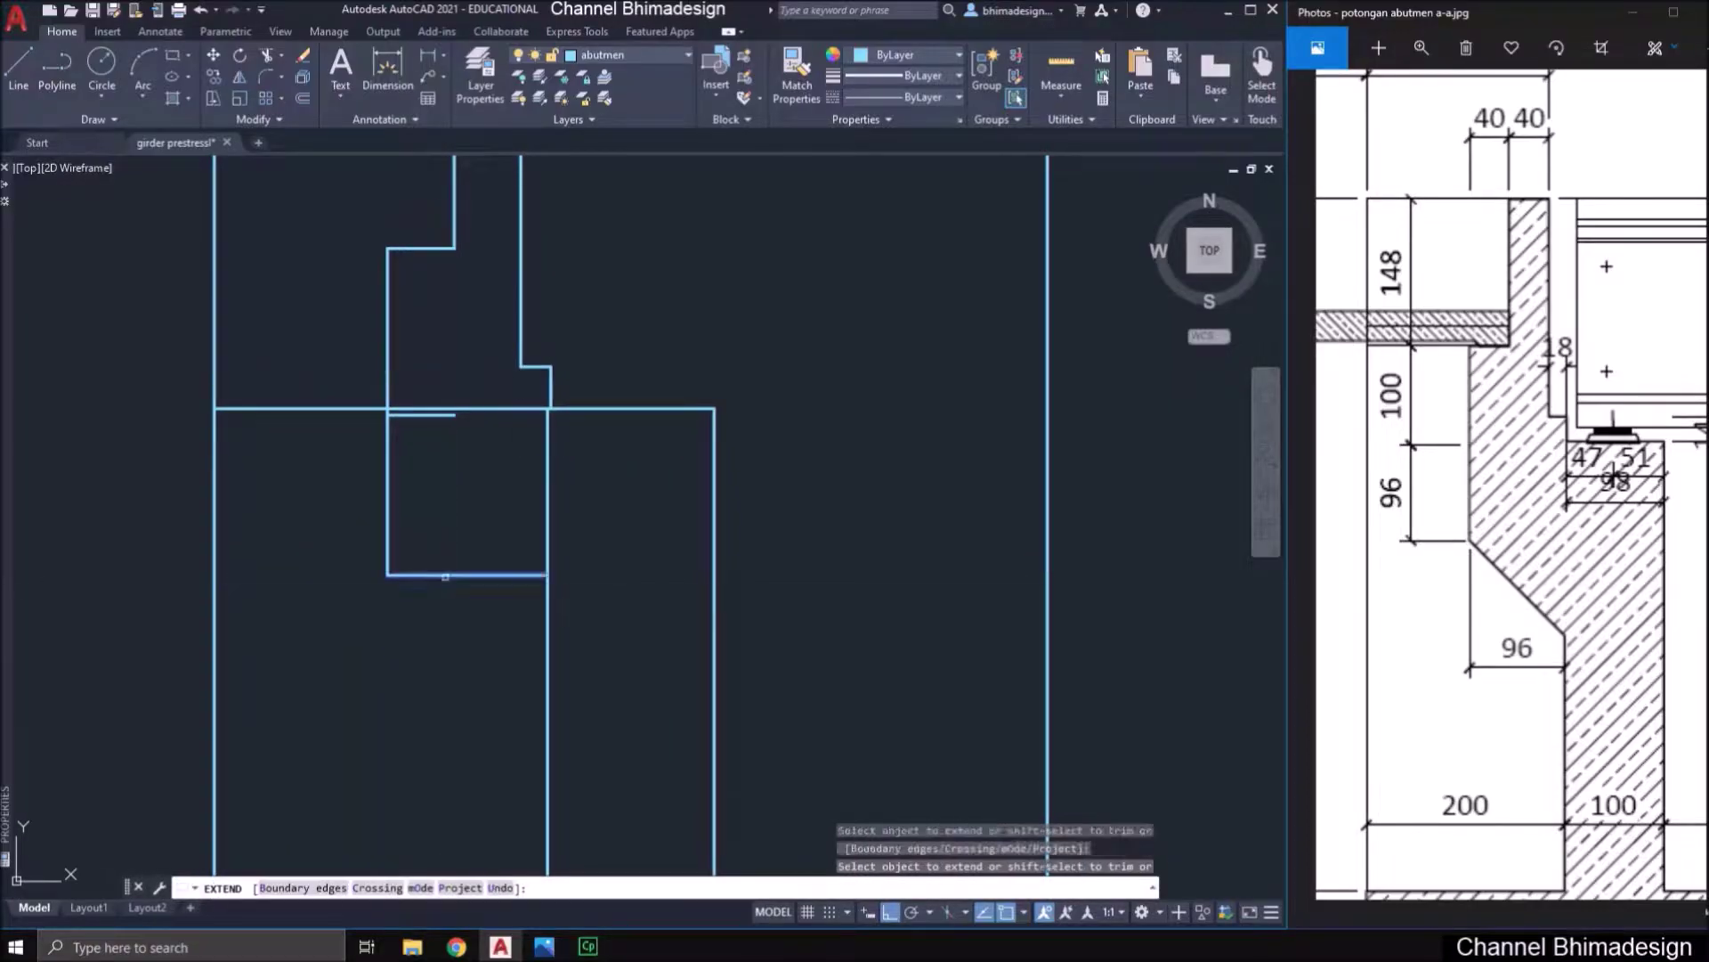
pyautogui.press('Escape')
# - Draw a 45-degree polyline from the projection's lower corner down past the stem's rear line
pyautogui.write('p')
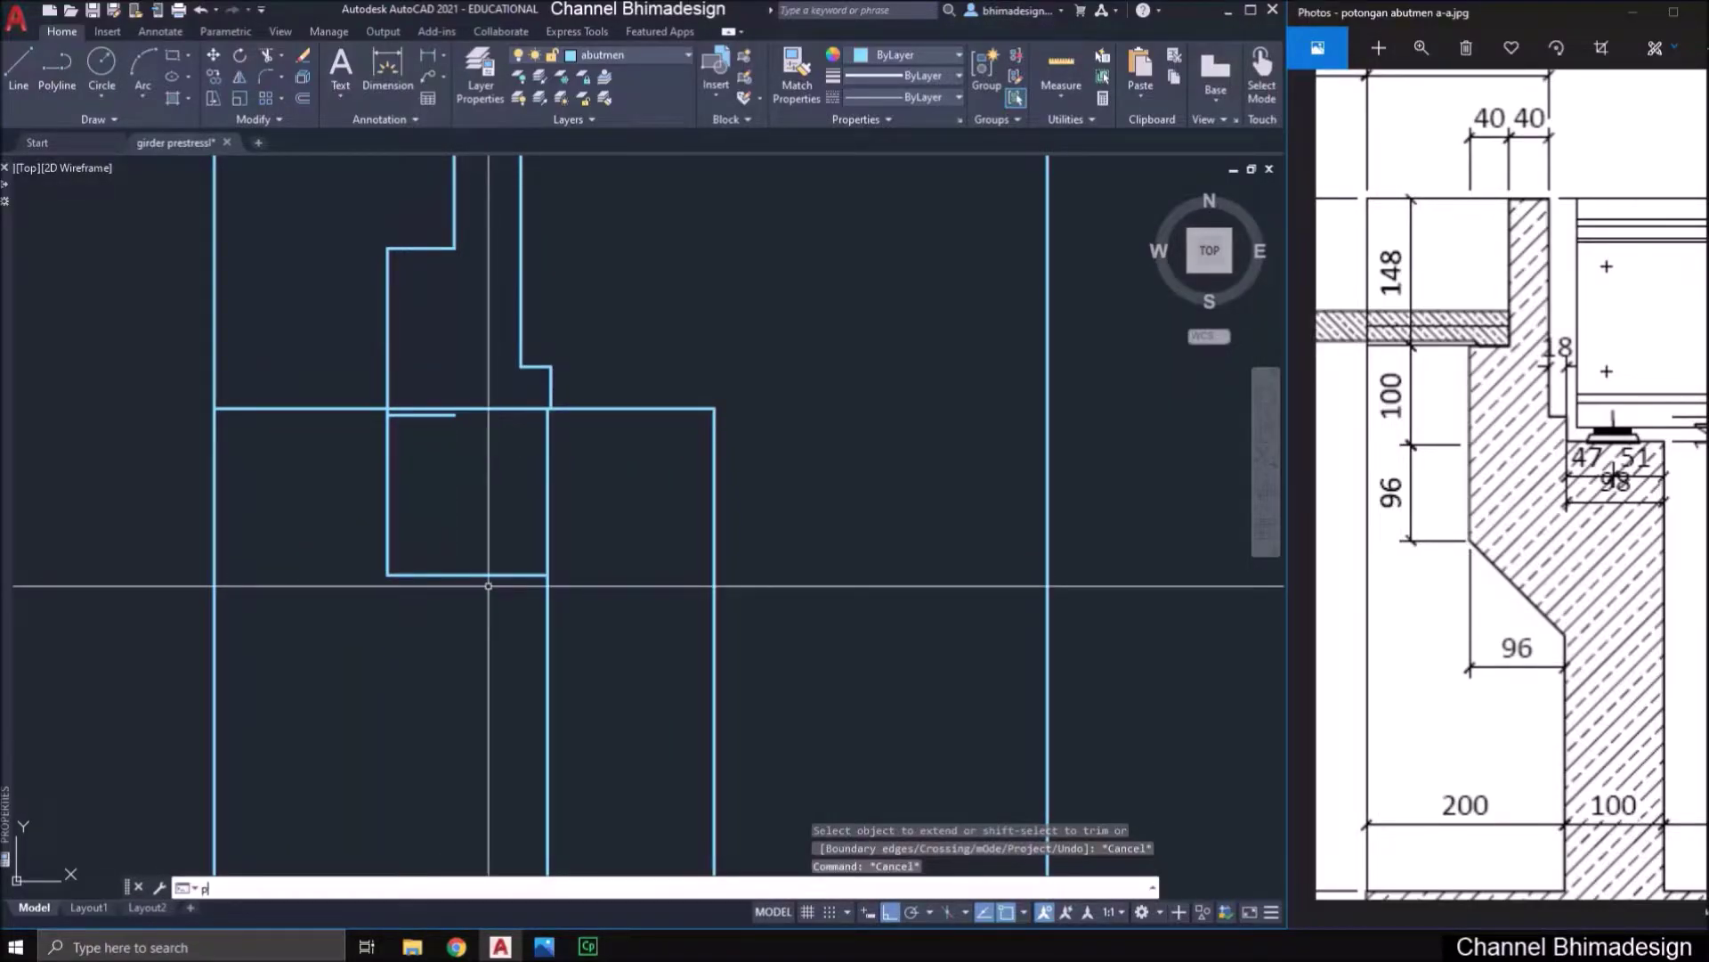
pyautogui.write('l')
pyautogui.press('Return')
pyautogui.click(388, 576)
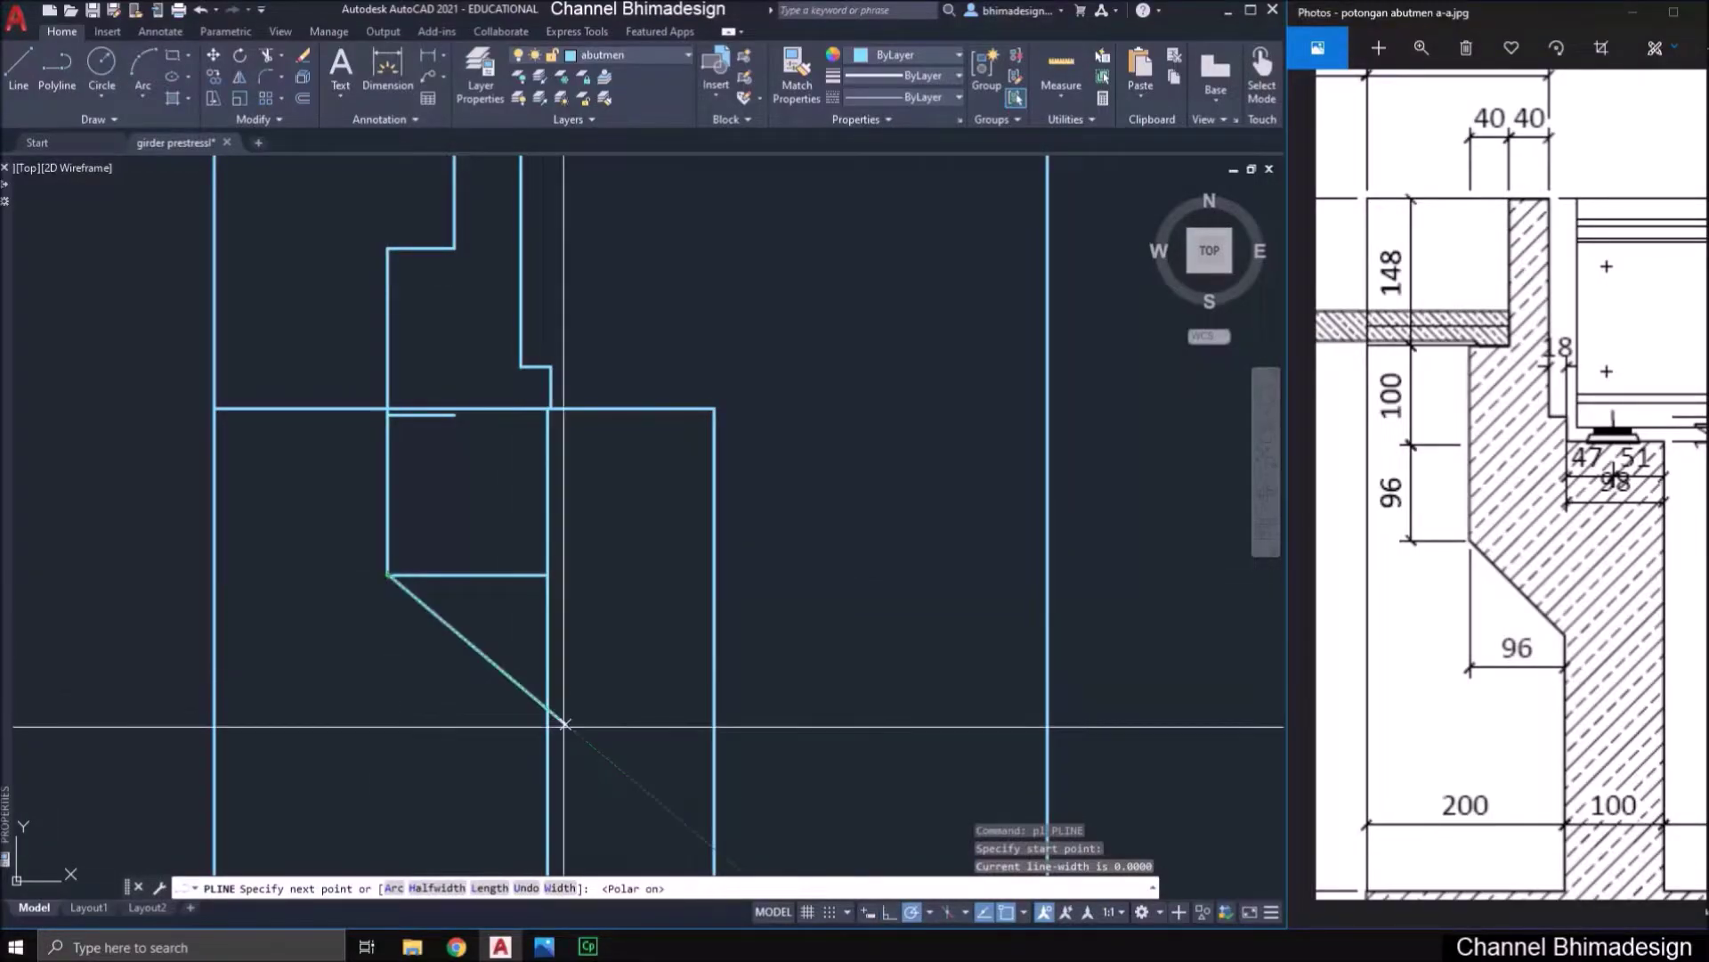
pyautogui.click(576, 767)
pyautogui.press('Return')
# - Trim the diagonal's overhang past the stem's rear line, and remove the two horizontal guide lines inside the projection
pyautogui.write('tr')
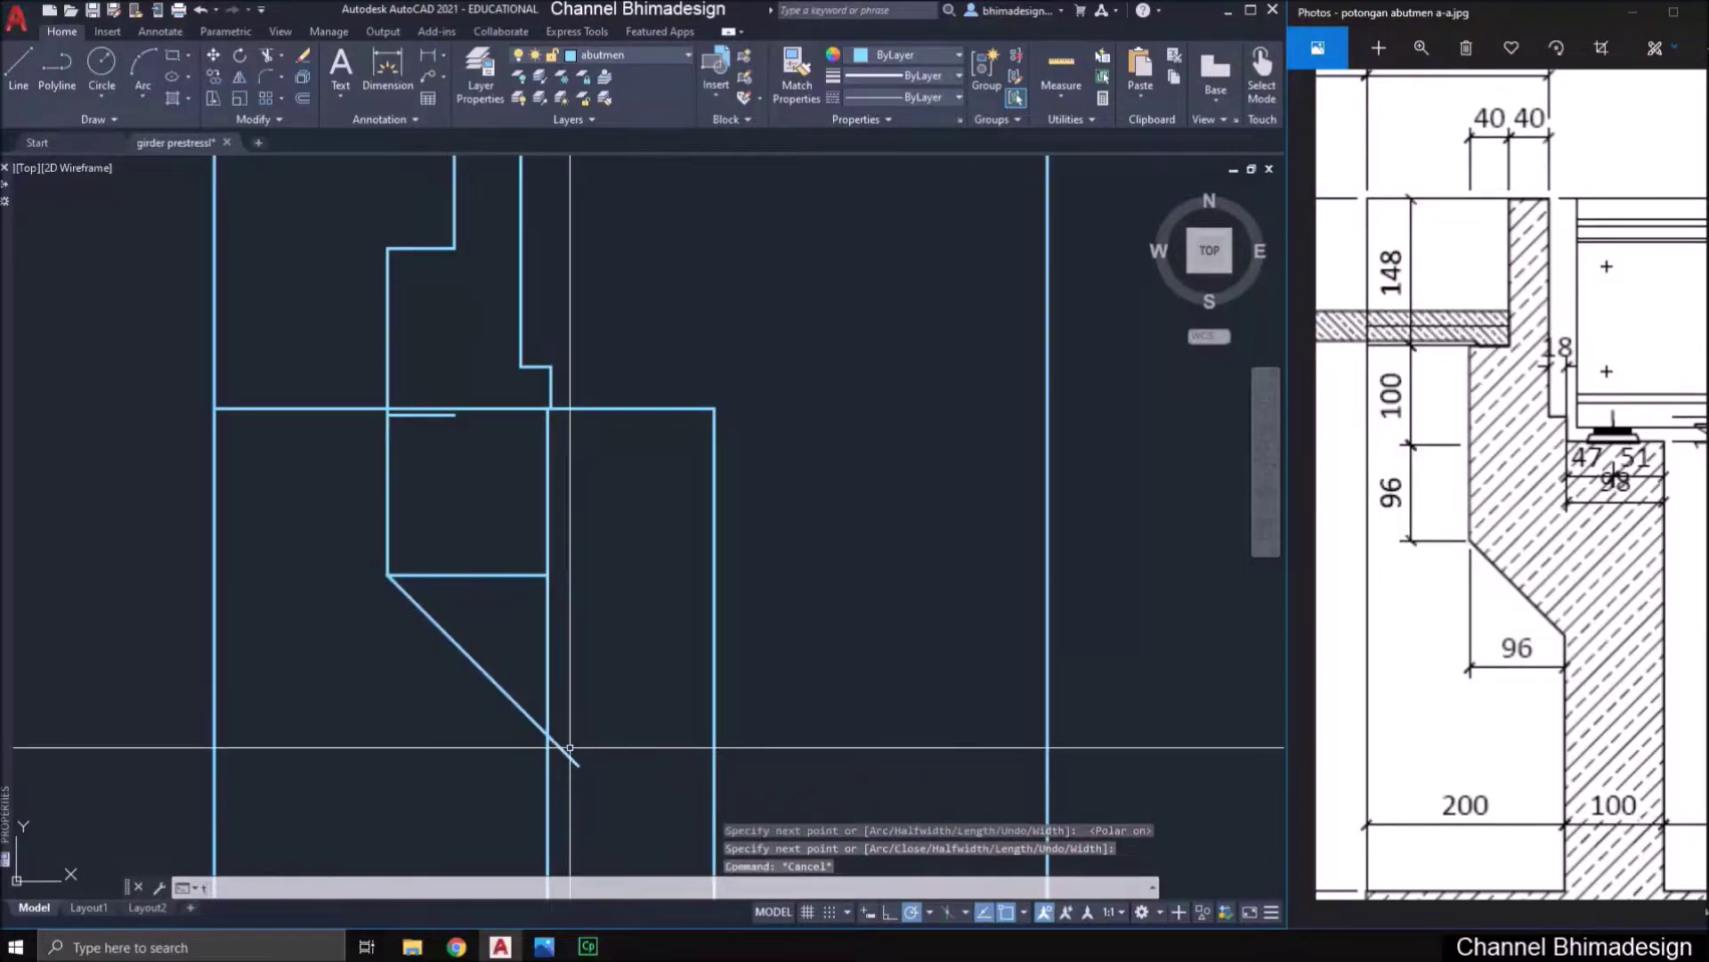
pyautogui.press('Return')
pyautogui.click(565, 750)
pyautogui.click(523, 604)
pyautogui.click(490, 518)
pyautogui.moveTo(464, 428); pyautogui.dragTo(452, 530, button='middle')
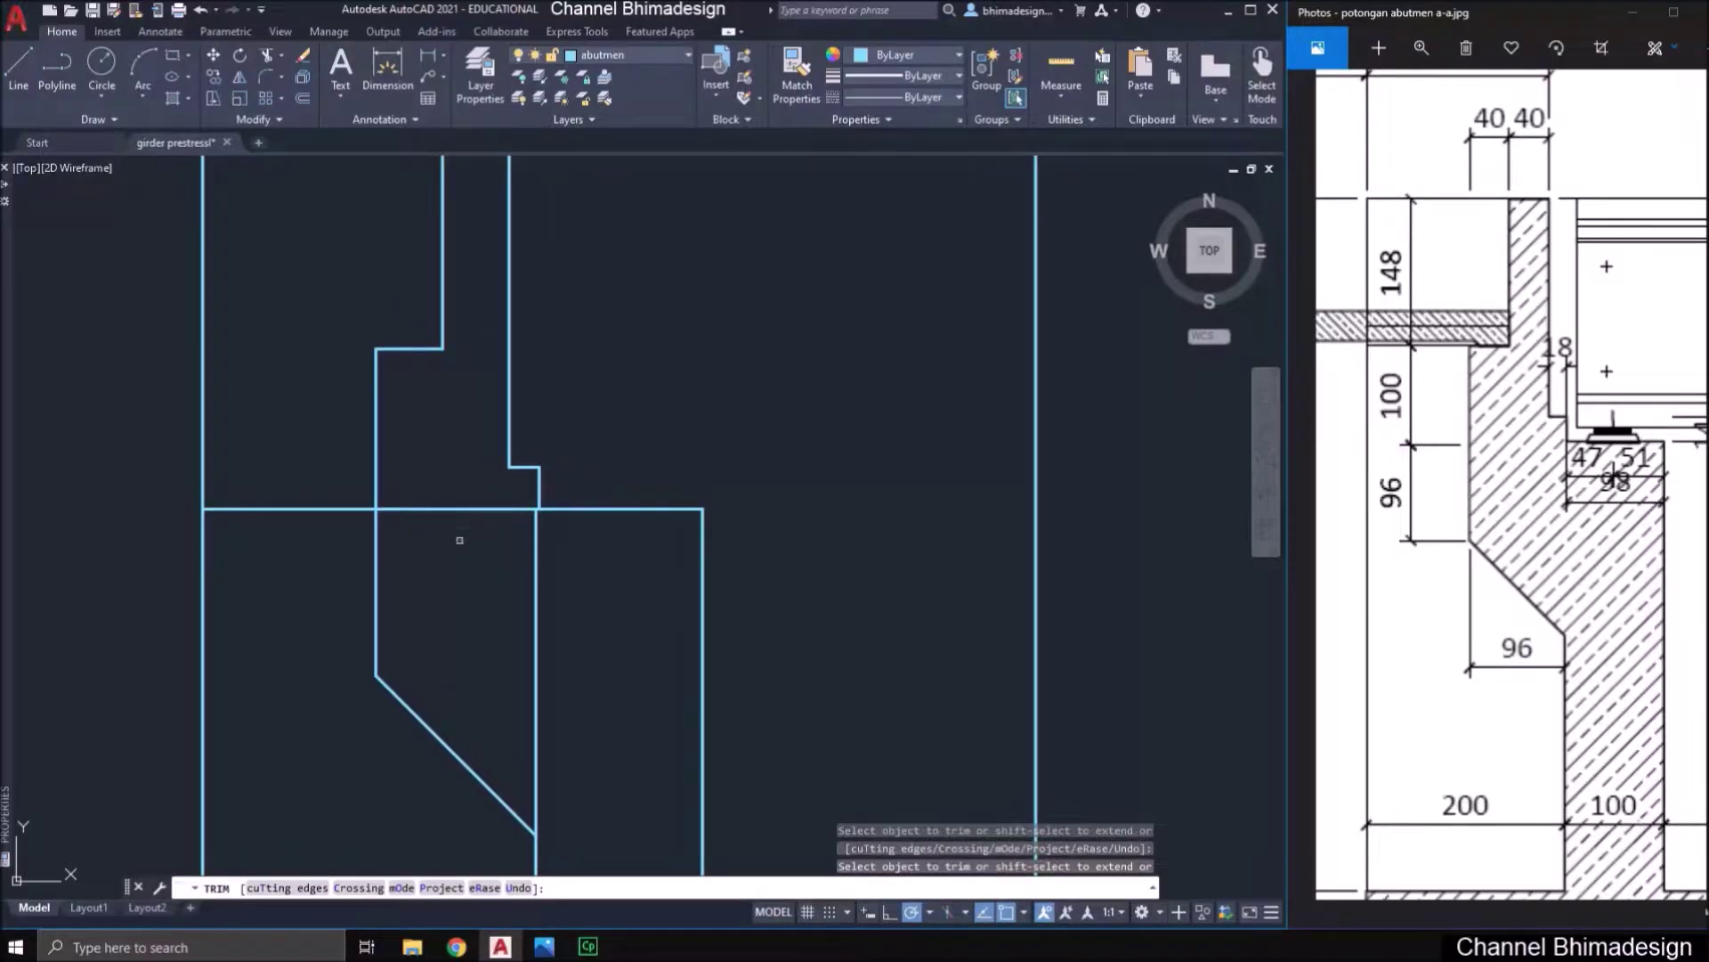
pyautogui.press('Escape')
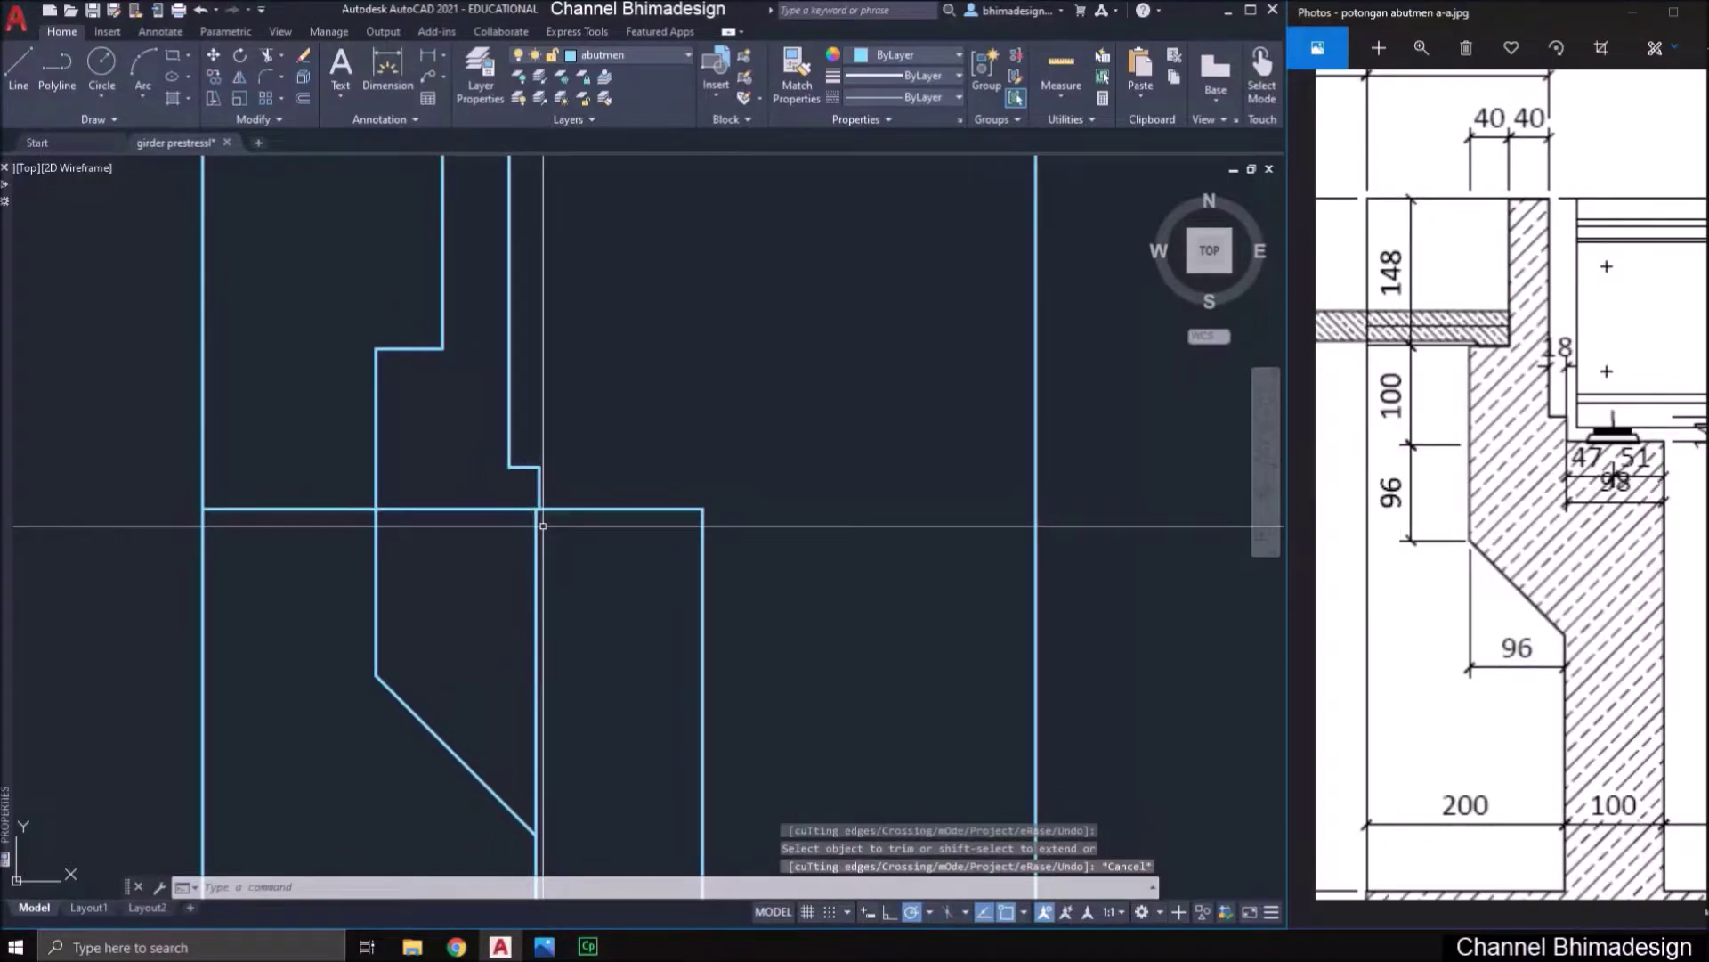
# - Trim the stem and bearing seat lines inside the abutment outline, and erase the leftover seat line behind the projection
pyautogui.press('Return')
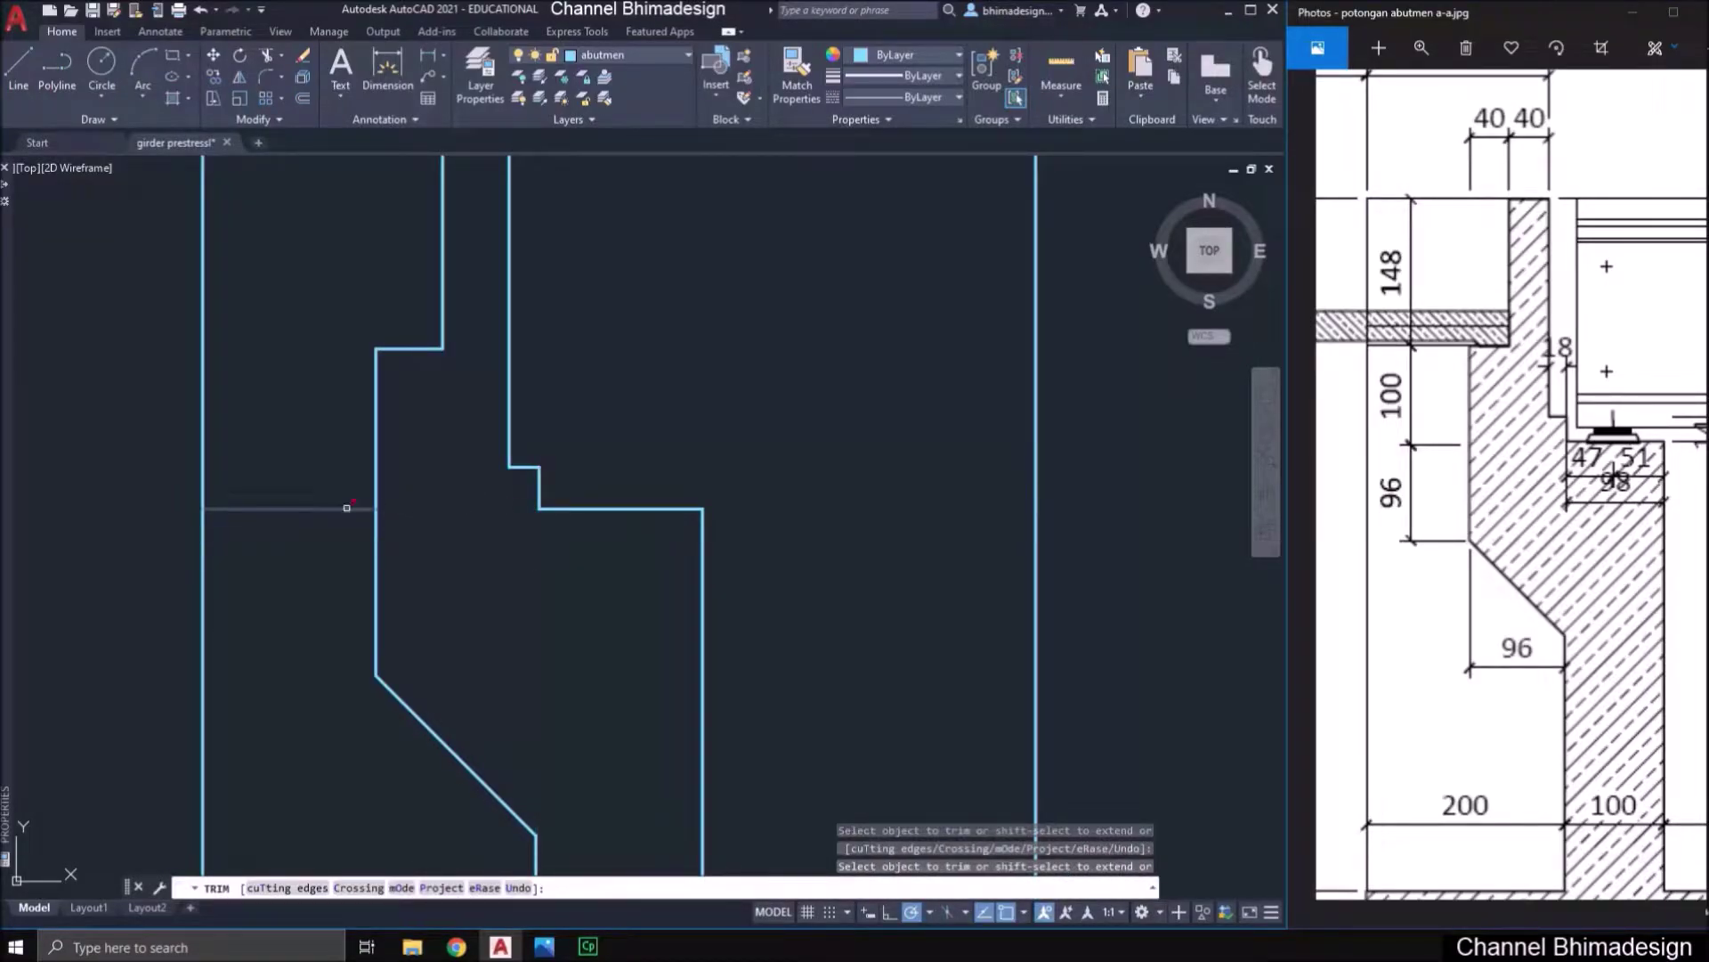
pyautogui.press('Escape')
pyautogui.click(346, 508)
pyautogui.write('e')
pyautogui.press('Return')
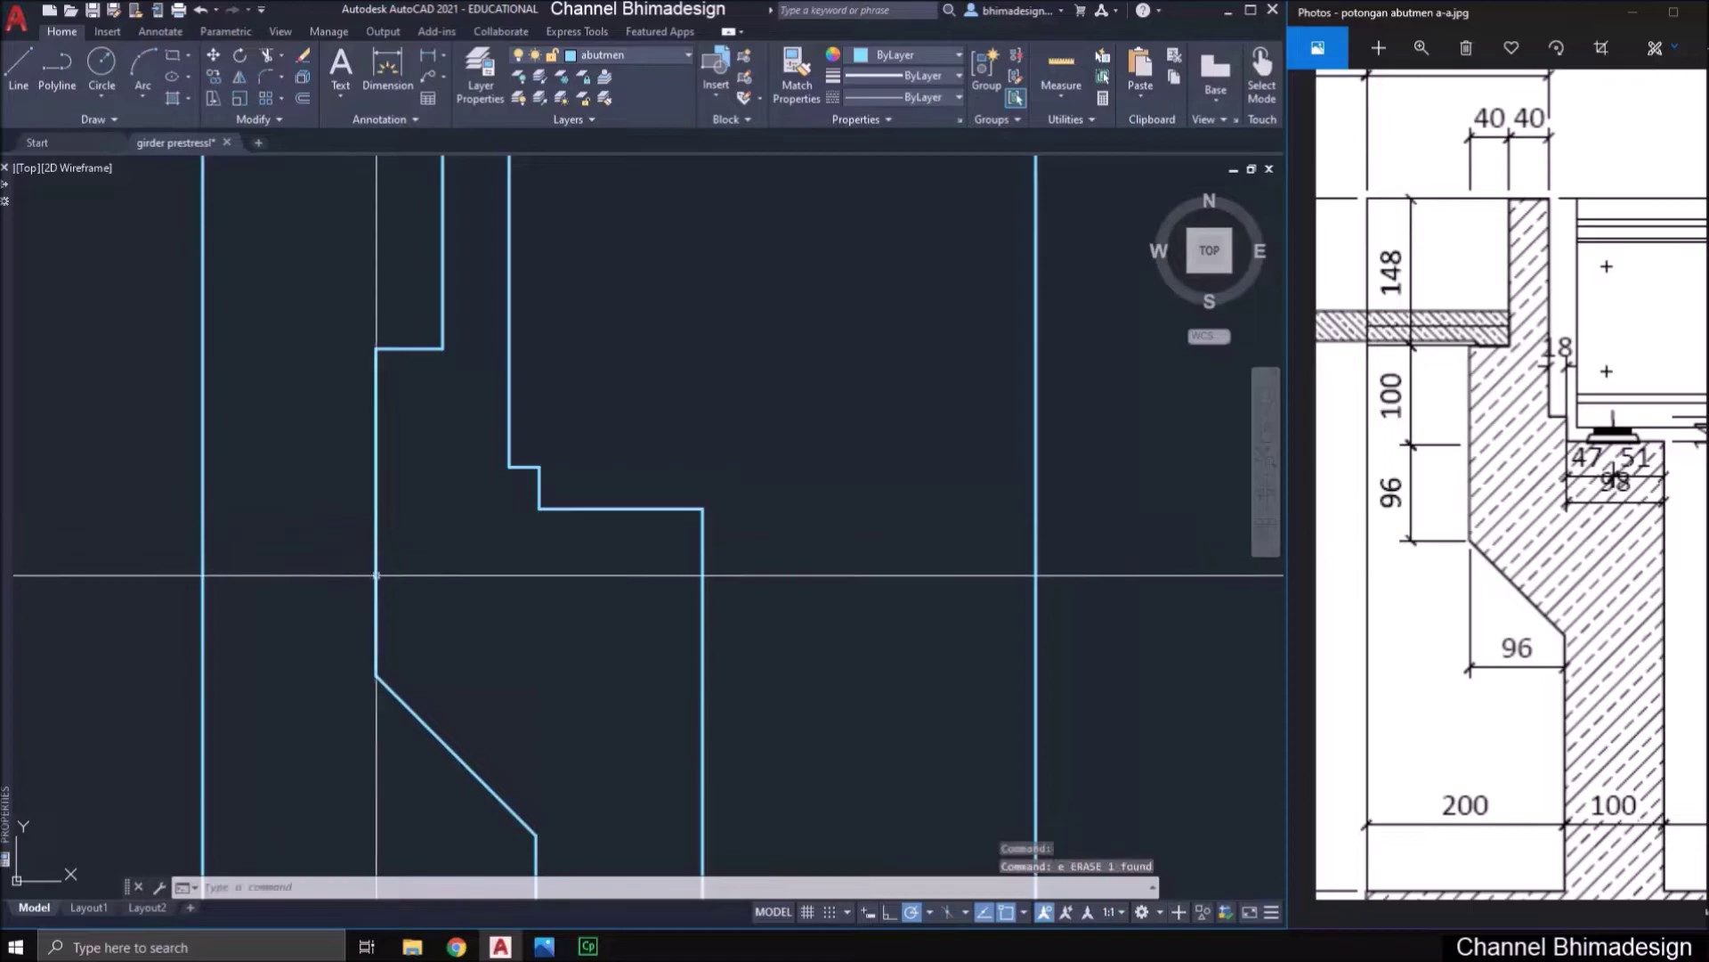
# - Trim the two outer vertical lines above the footing on both sides of the stem
pyautogui.scroll(-2, 376, 575)
pyautogui.moveTo(449, 582); pyautogui.dragTo(468, 596, button='middle')
pyautogui.scroll(-2, 365, 404)
pyautogui.scroll(-2, 365, 404)
pyautogui.moveTo(432, 535); pyautogui.dragTo(470, 583, button='middle')
pyautogui.write('tr')
pyautogui.press('Return')
pyautogui.click(609, 613)
pyautogui.click(539, 584)
pyautogui.click(397, 611)
pyautogui.click(324, 576)
pyautogui.press('Escape')
# - Trim the footing's top line between the stem's two faces
pyautogui.press('Return')
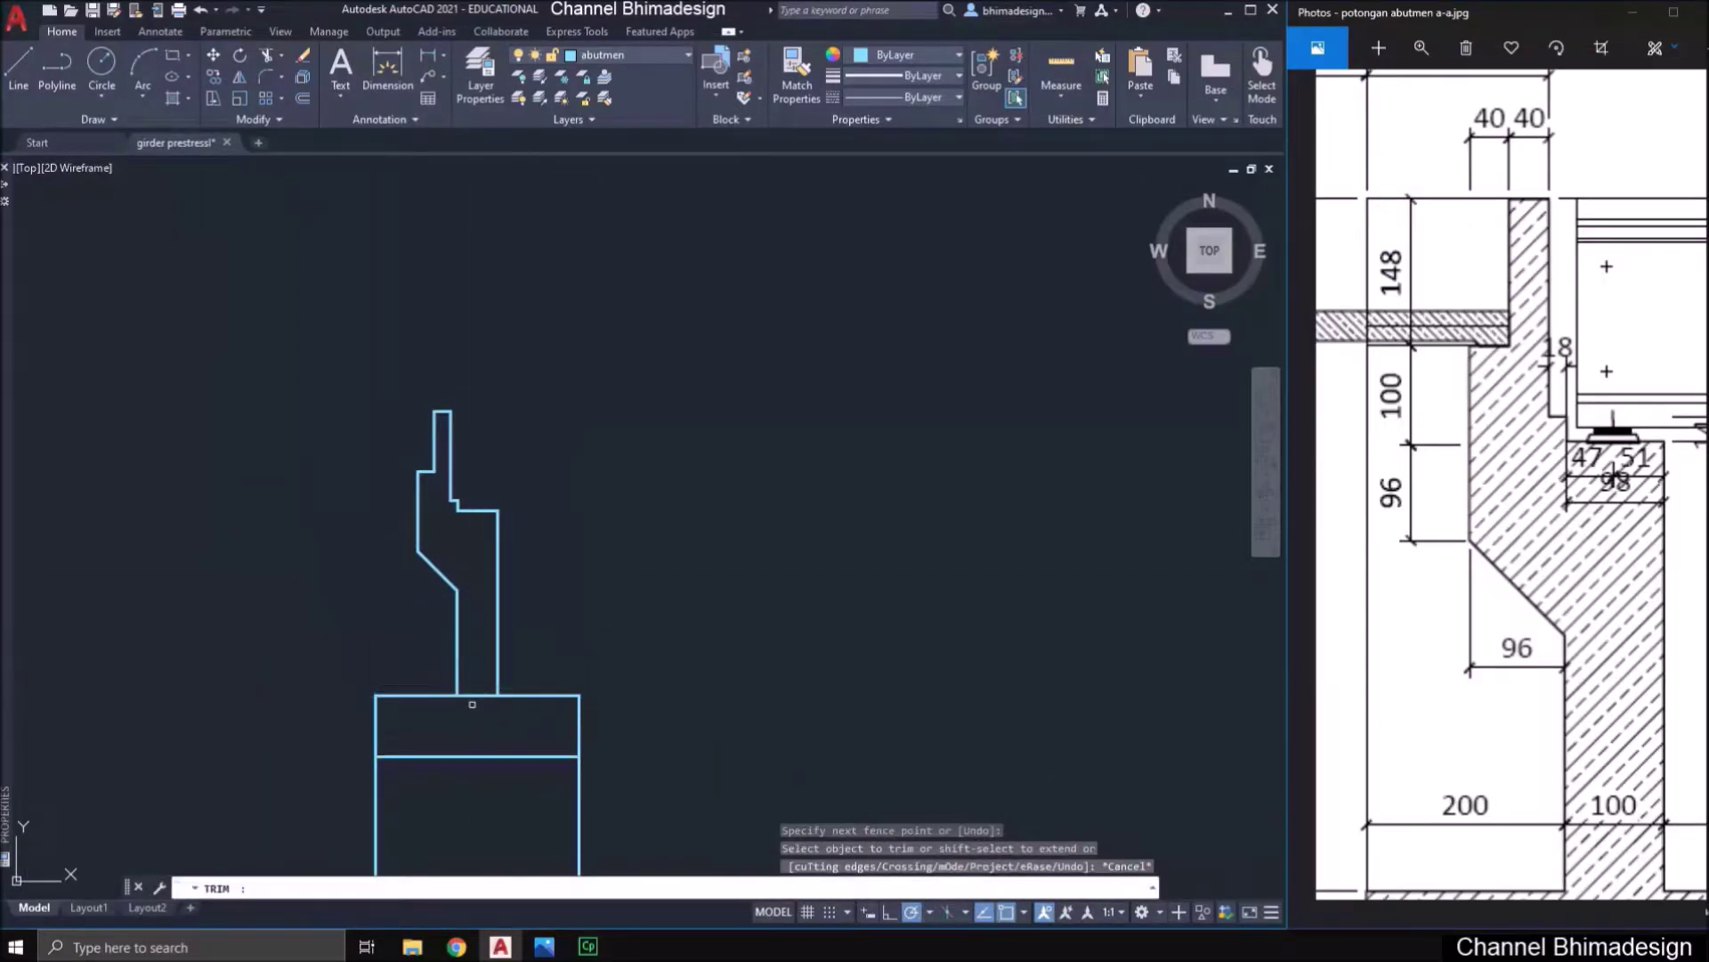
pyautogui.click(473, 707)
pyautogui.click(471, 680)
pyautogui.scroll(4, 409, 497)
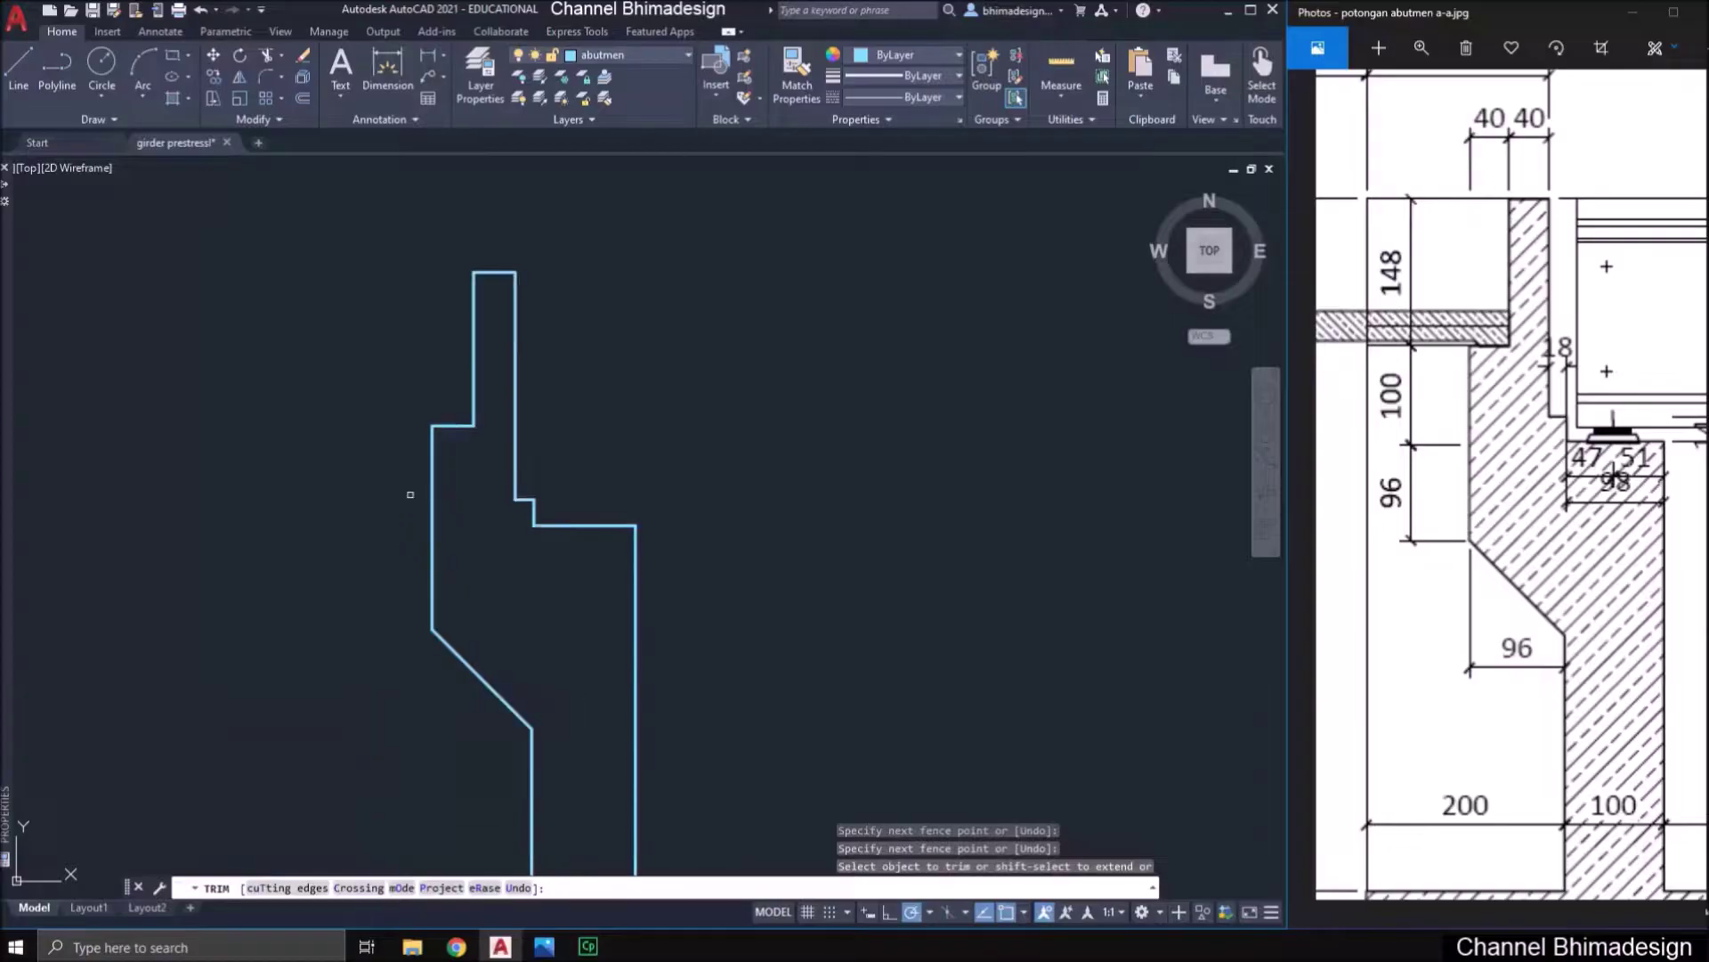
# - Offset the backwall's front vertical line 1.84 toward the rear, following the 184 dimension in the reference section
pyautogui.press('Escape')
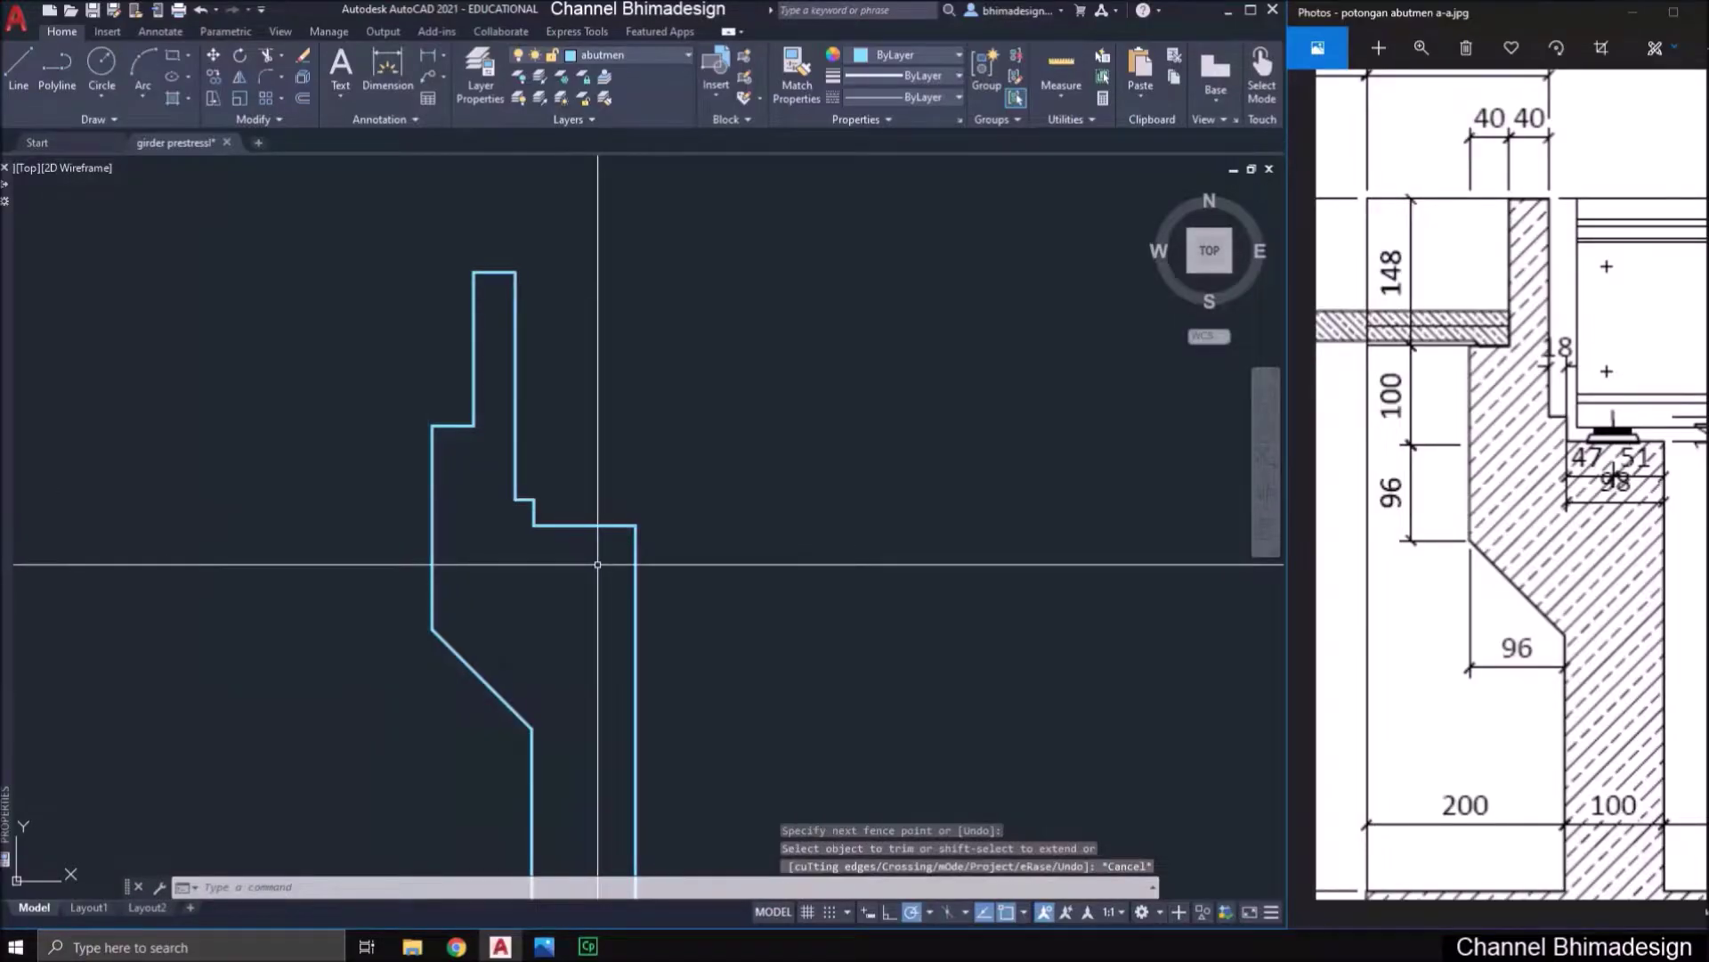
pyautogui.moveTo(1430, 566); pyautogui.dragTo(1494, 575)
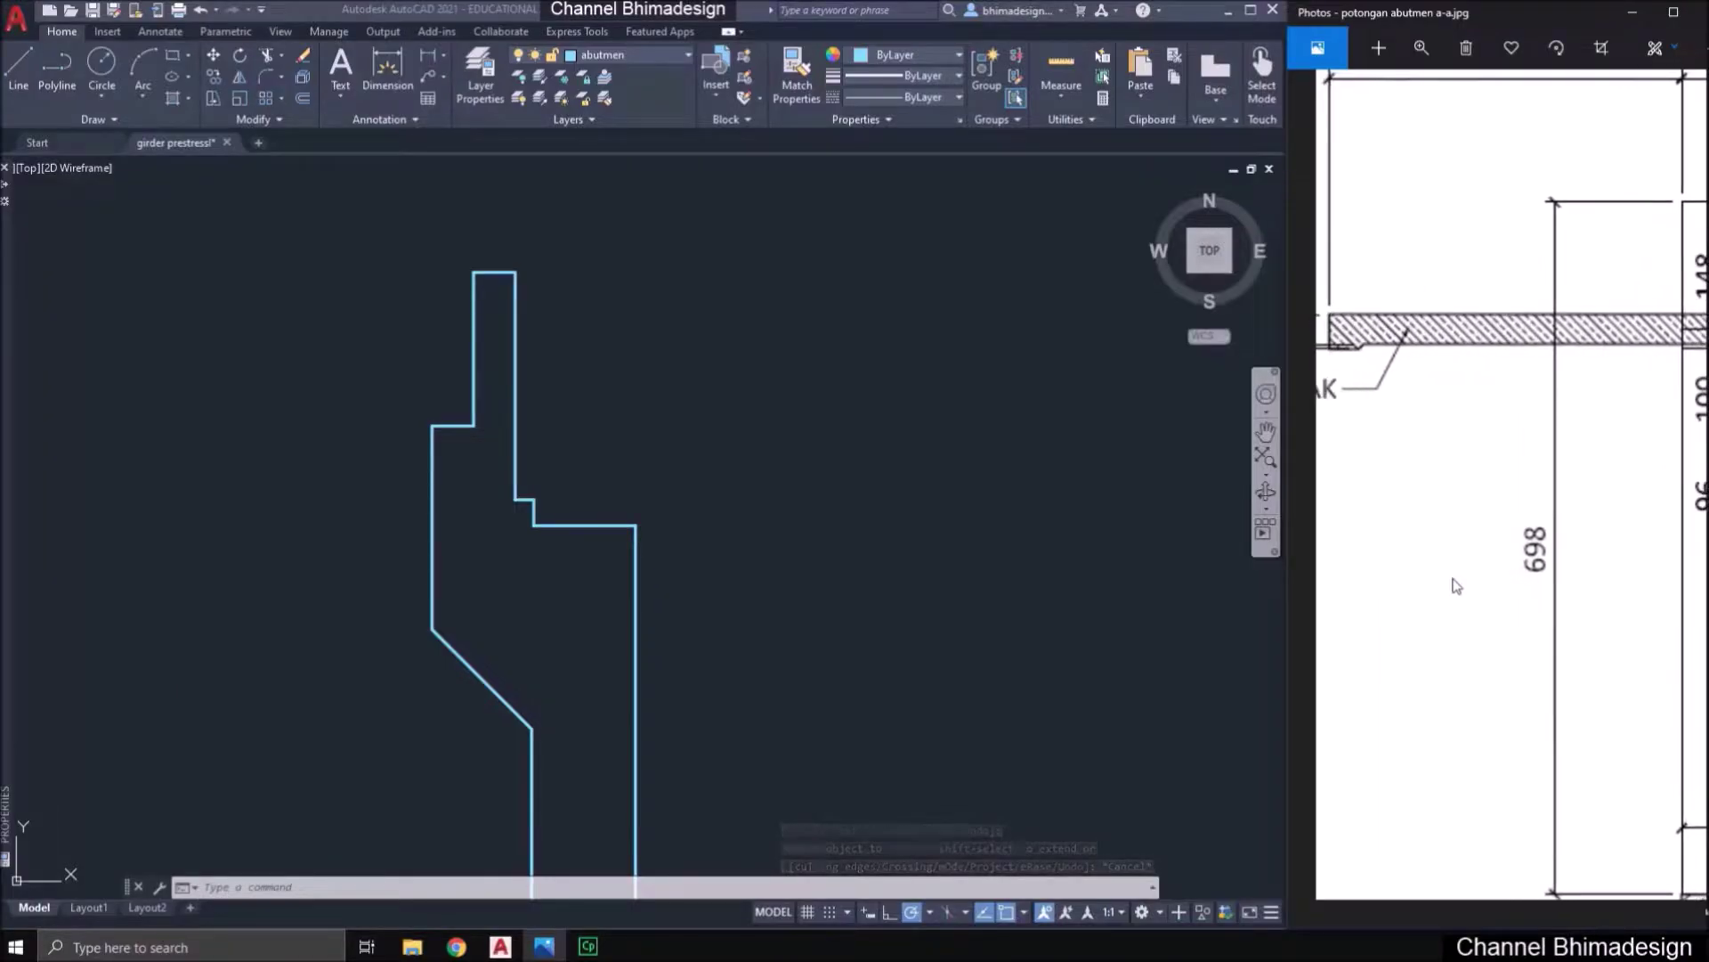
pyautogui.moveTo(1421, 91); pyautogui.dragTo(1385, 103)
pyautogui.moveTo(1514, 344)
pyautogui.mouseDown()
pyautogui.moveTo(1387, 349)
pyautogui.moveTo(1410, 359)
pyautogui.moveTo(1391, 330)
pyautogui.mouseUp()
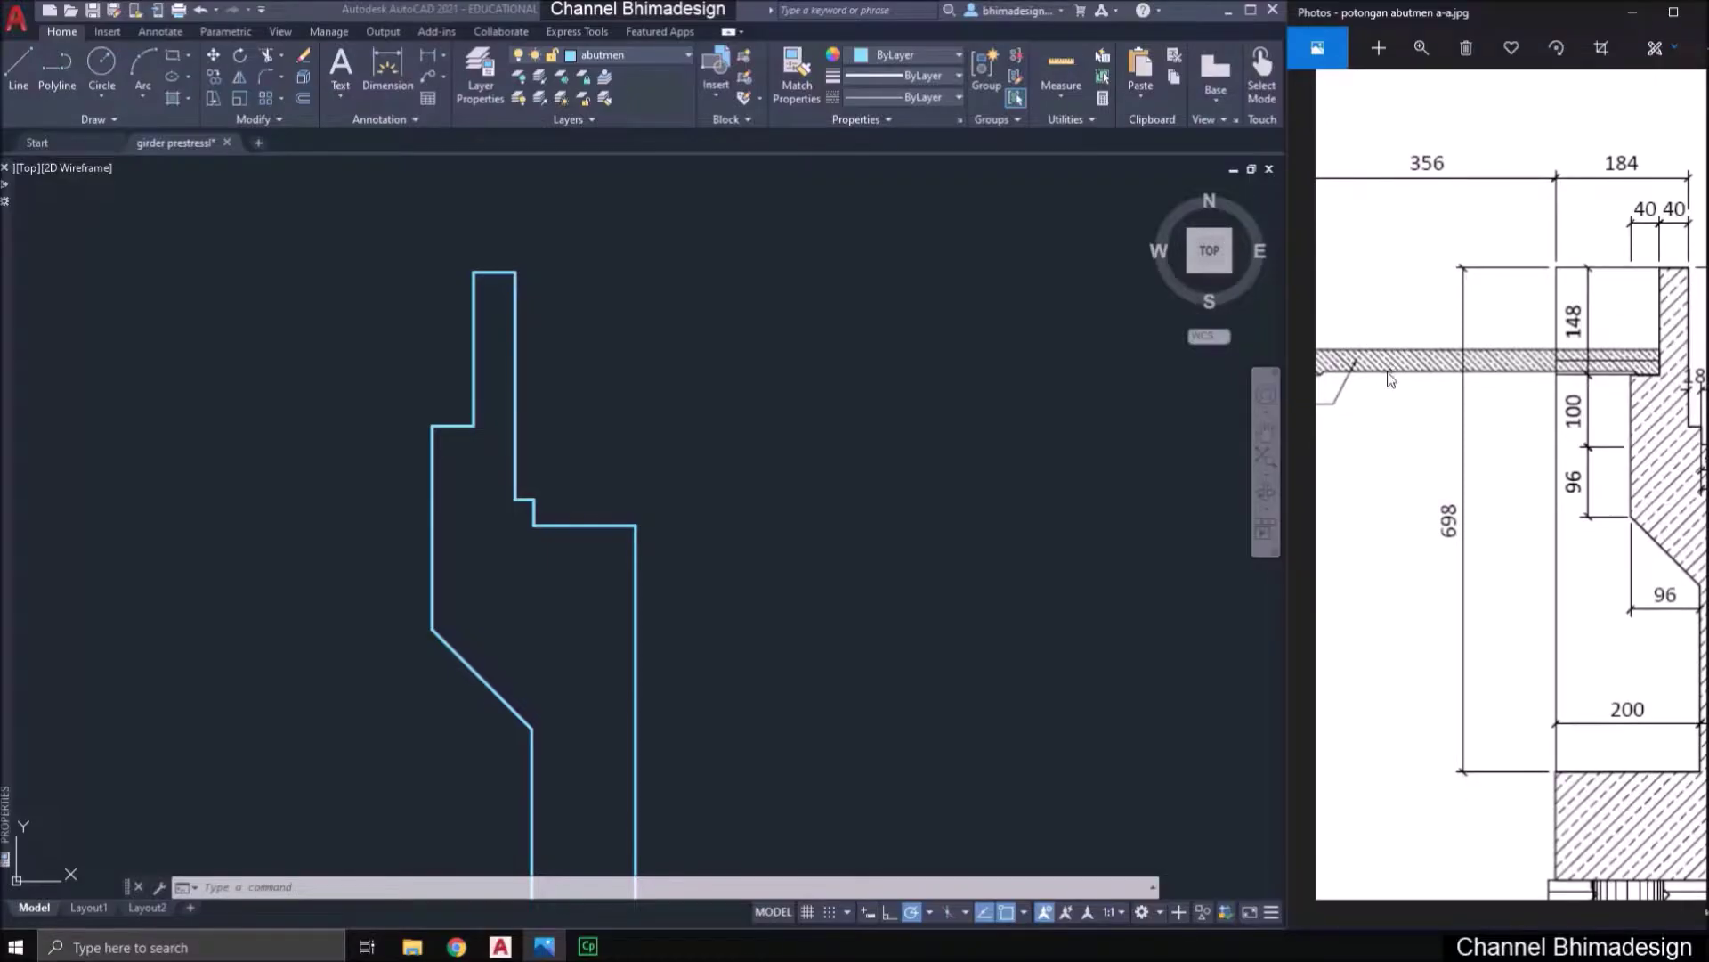
pyautogui.click(1145, 399)
pyautogui.write('o')
pyautogui.press('Return')
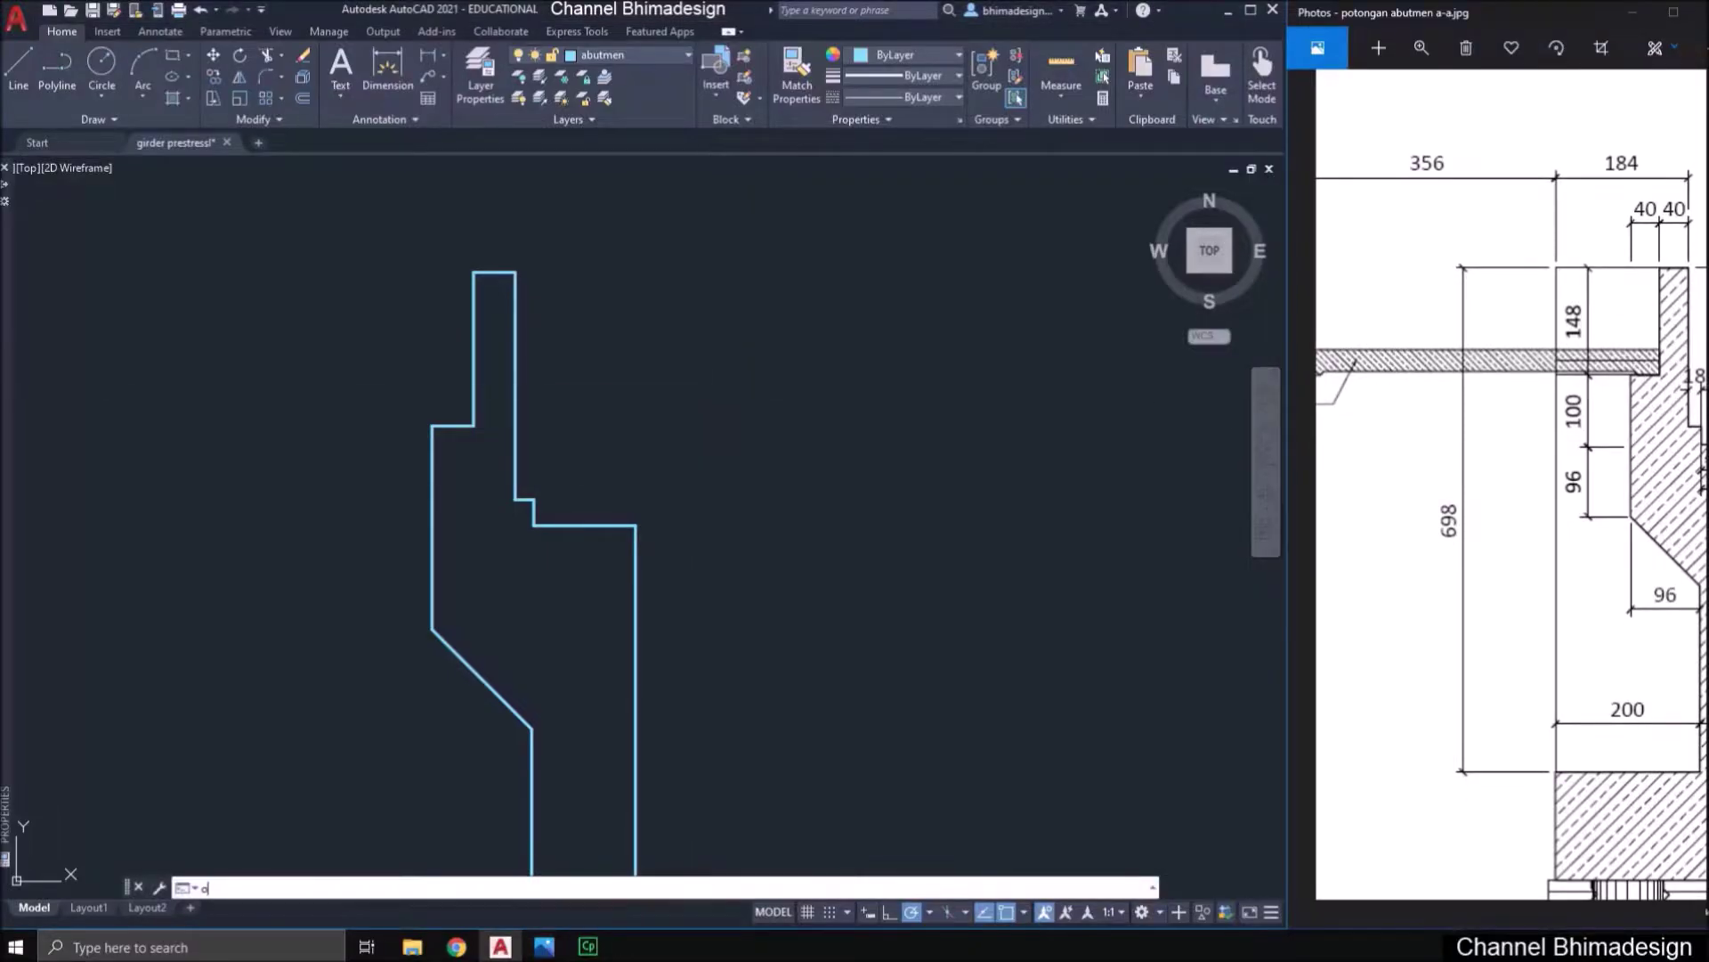
pyautogui.write('1.84')
pyautogui.press('Return')
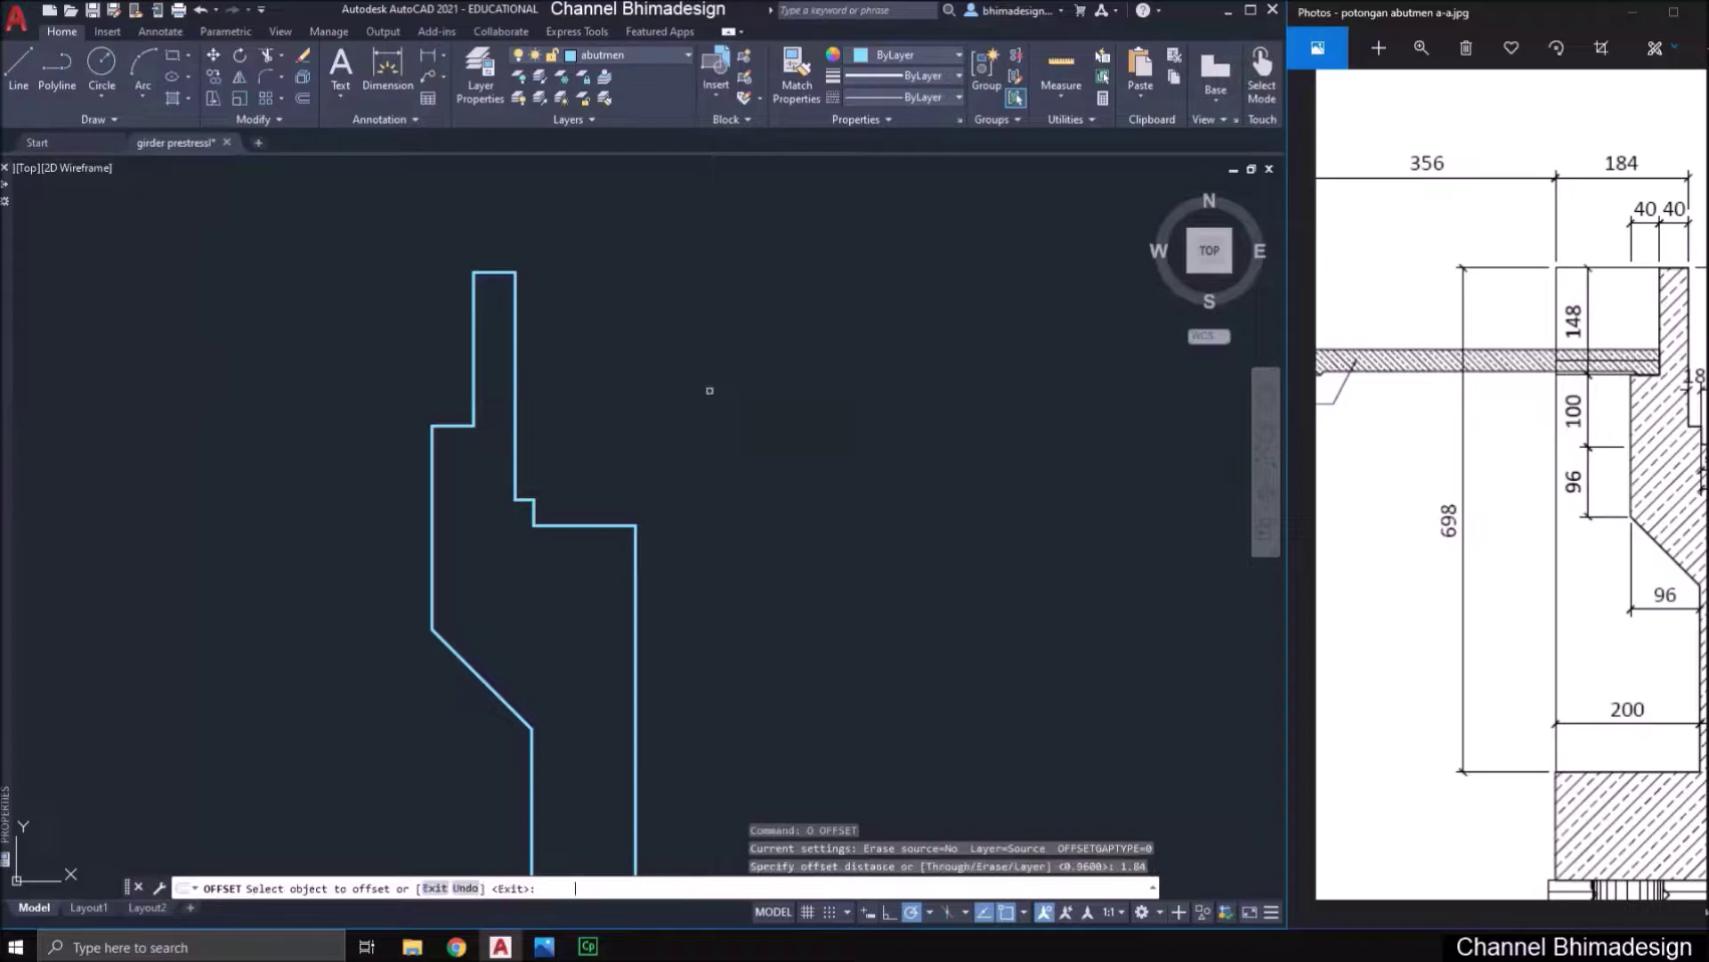
pyautogui.click(516, 351)
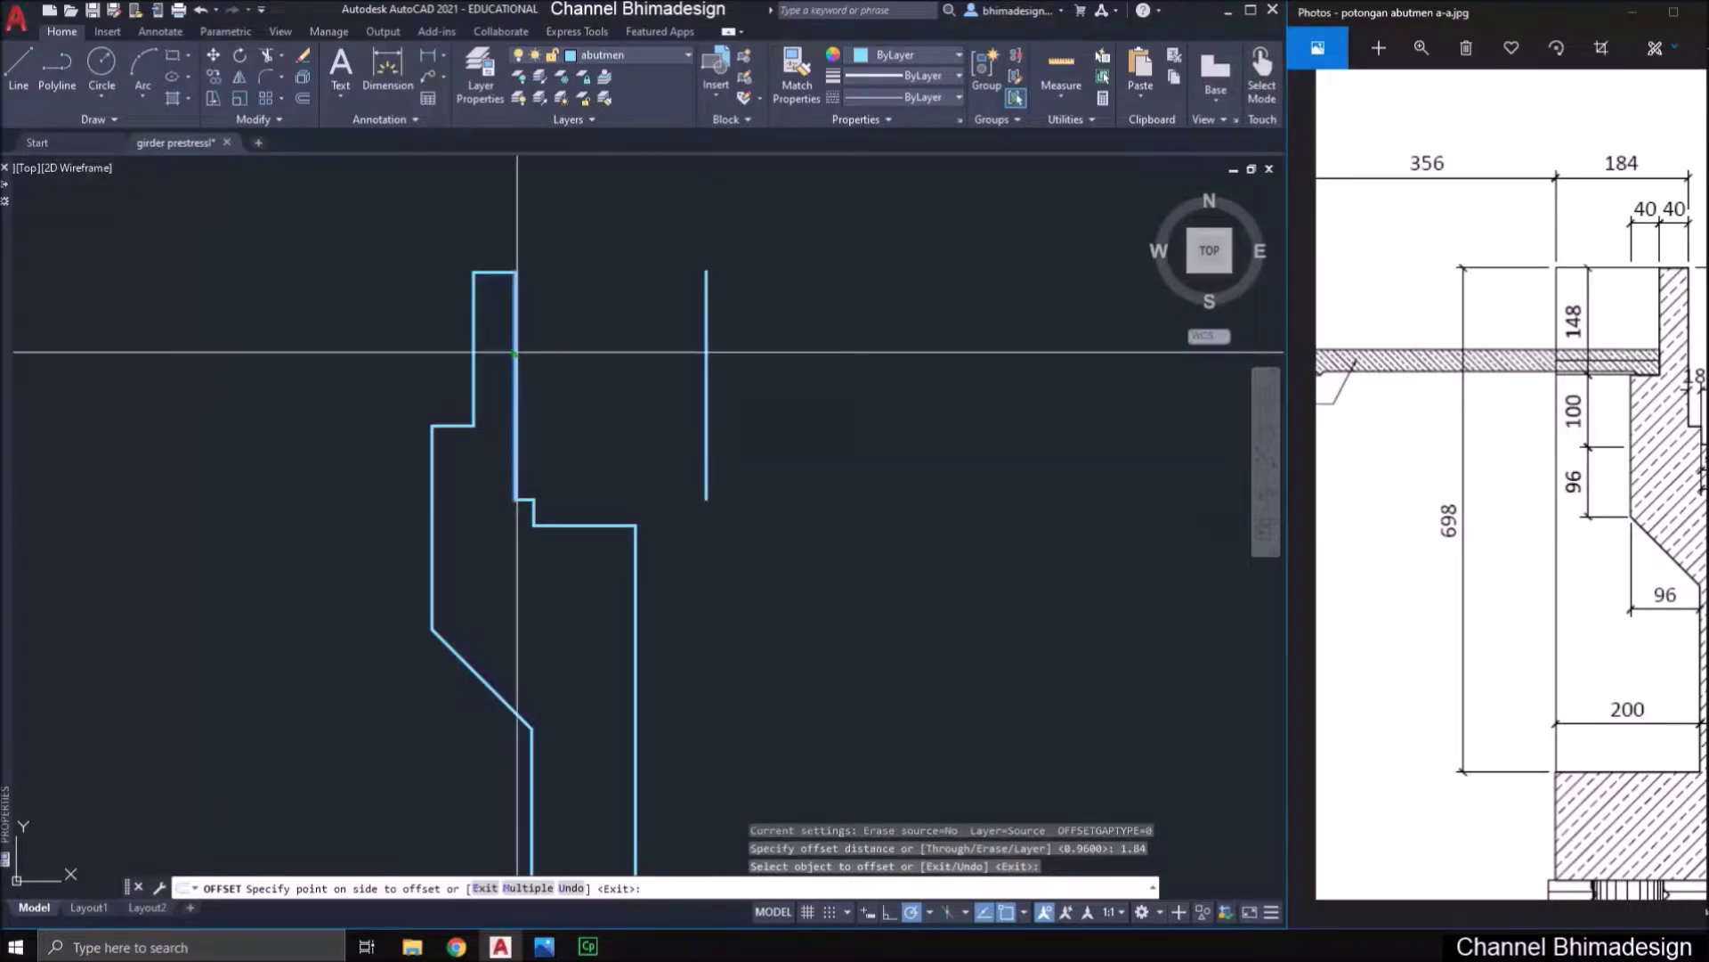
pyautogui.click(509, 355)
# - Offset the vertical guide behind the backwall a further 3.56 rearward to mark the far end of the approach slab
pyautogui.moveTo(1342, 386); pyautogui.dragTo(1426, 388)
pyautogui.click(435, 366)
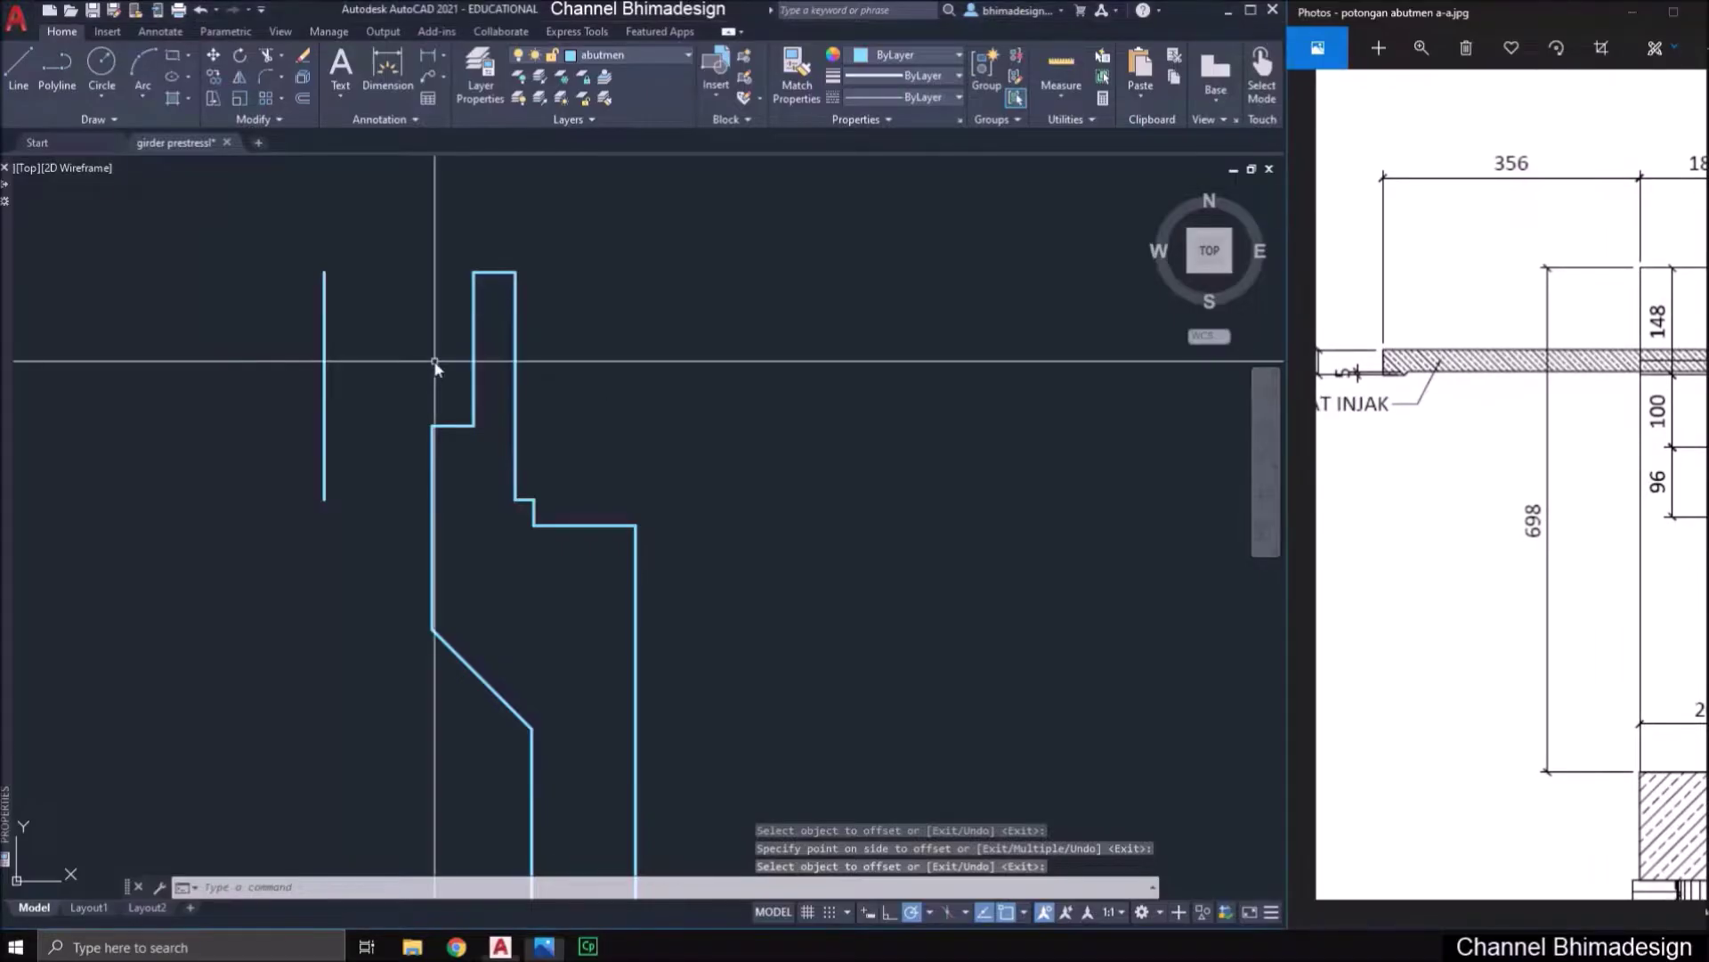
pyautogui.press('Return')
pyautogui.press('Return')
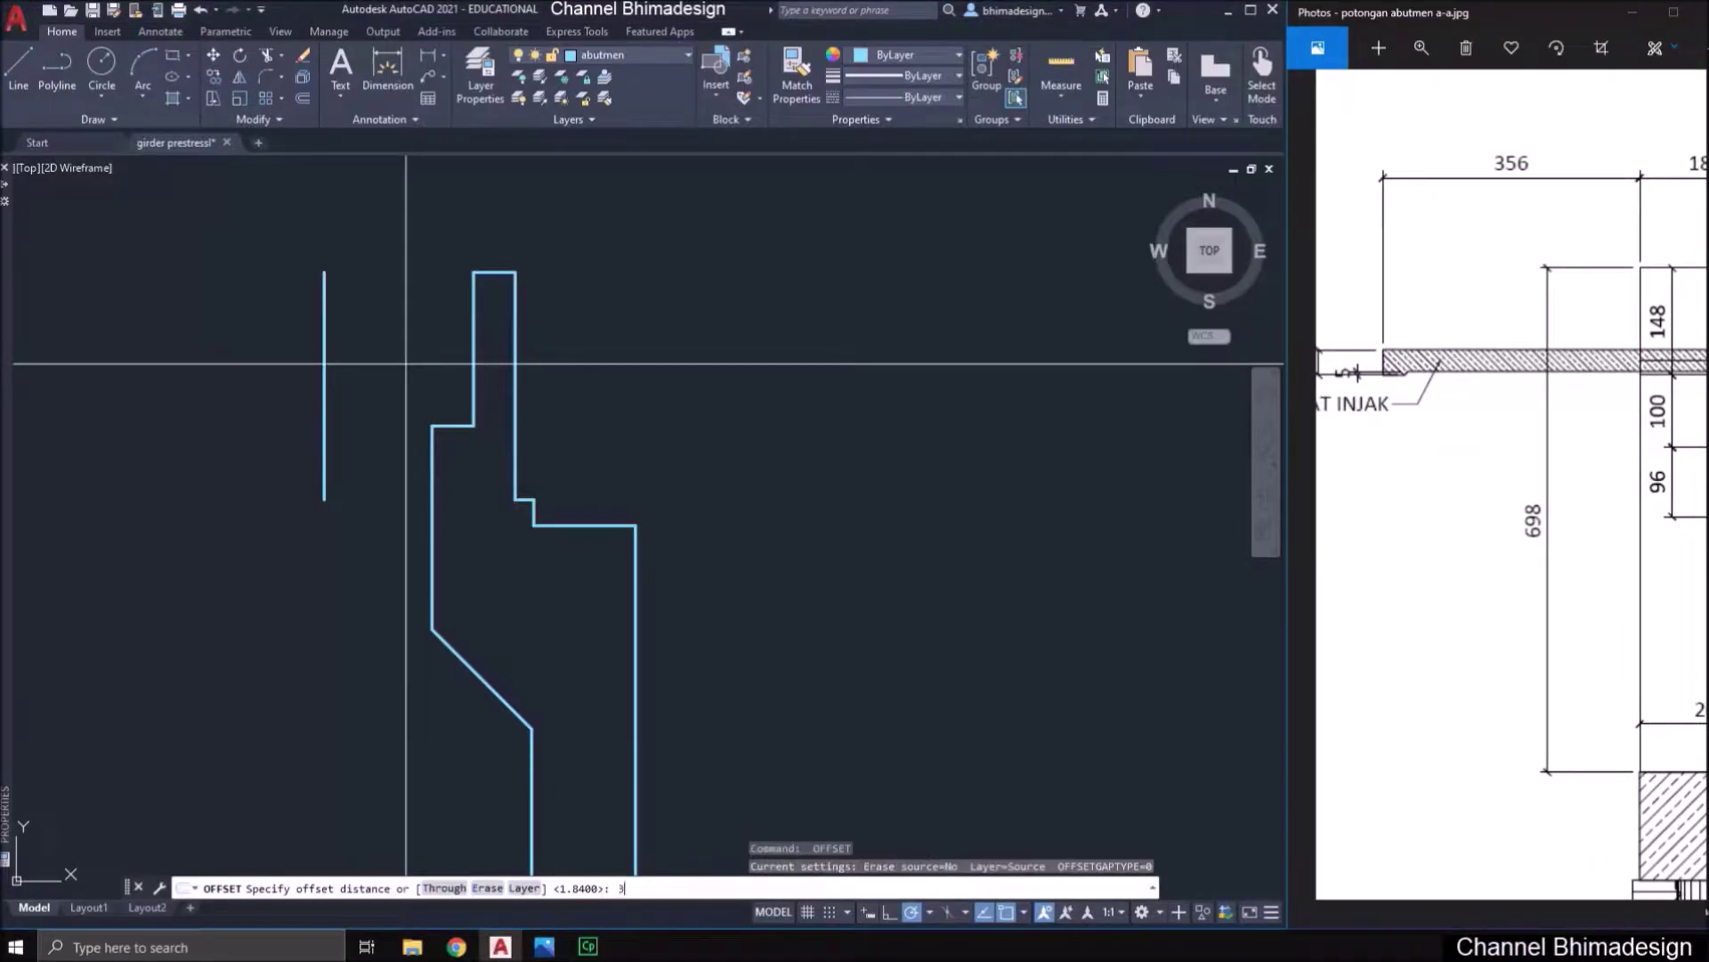
pyautogui.press('Return')
pyautogui.click(323, 359)
pyautogui.click(263, 354)
pyautogui.scroll(-2, 372, 392)
pyautogui.moveTo(291, 371); pyautogui.dragTo(412, 415, button='middle')
pyautogui.press('Escape')
pyautogui.press('Escape')
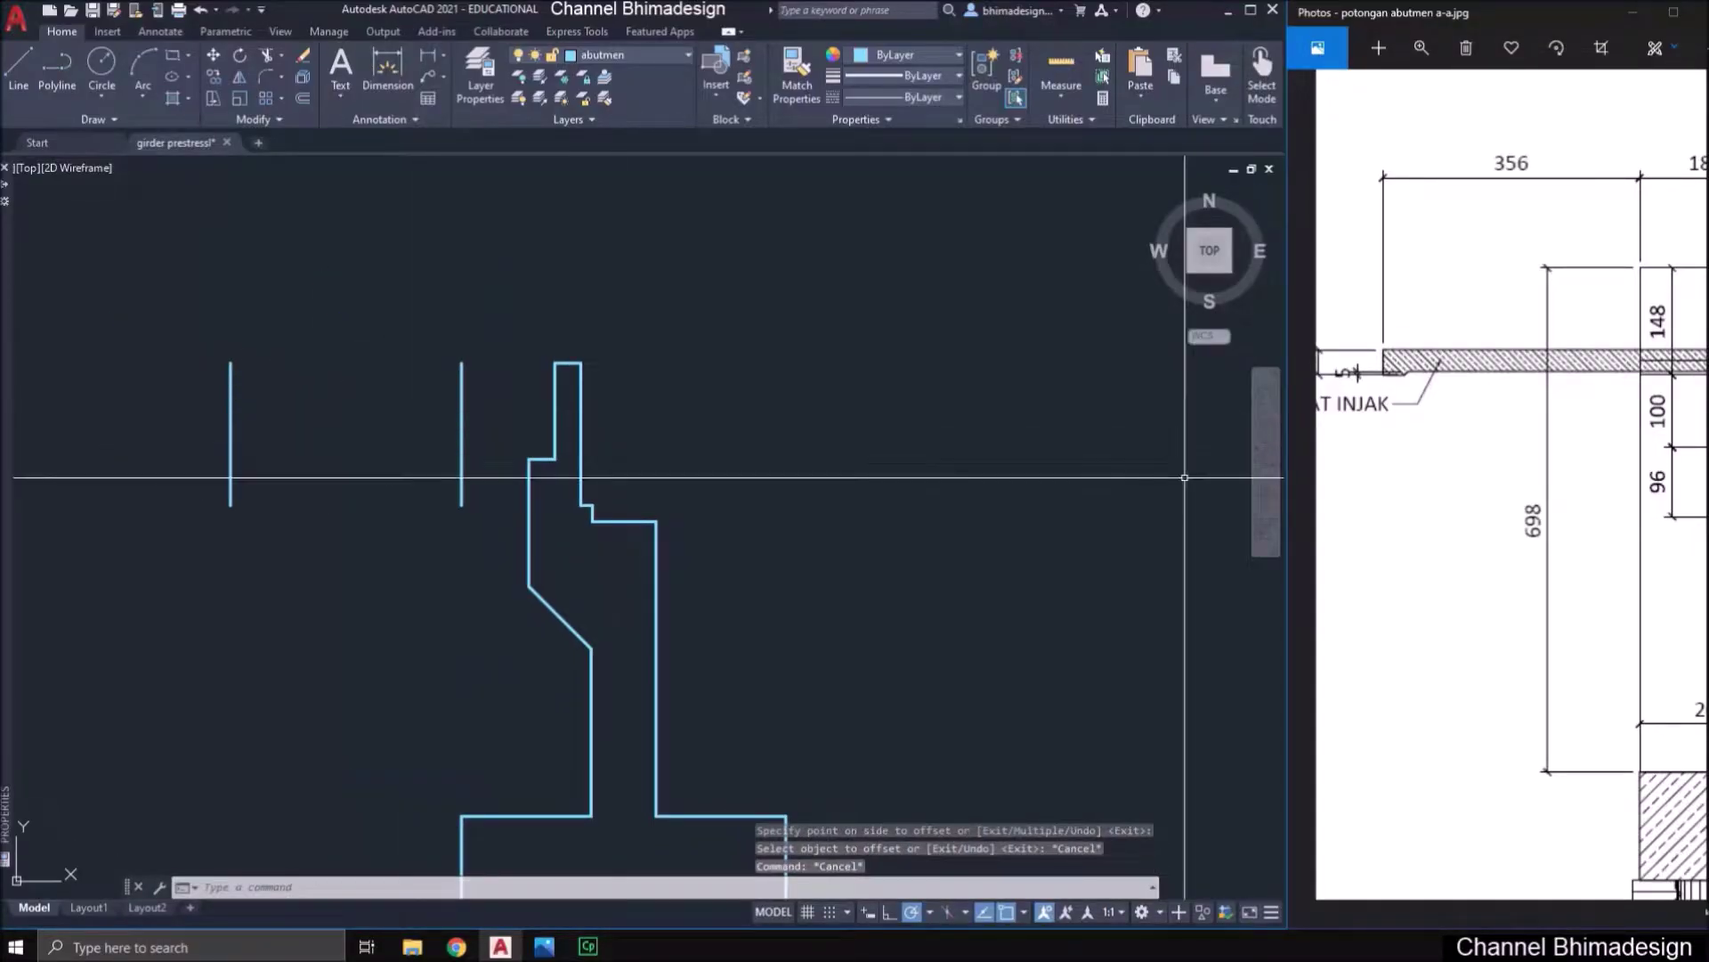
# - Offset the top line of the abutment's rear projection 0.35 upward to mark the approach slab's top
pyautogui.moveTo(1451, 485)
pyautogui.mouseDown()
pyautogui.moveTo(1393, 485)
pyautogui.moveTo(1555, 496)
pyautogui.mouseUp()
pyautogui.click(651, 421)
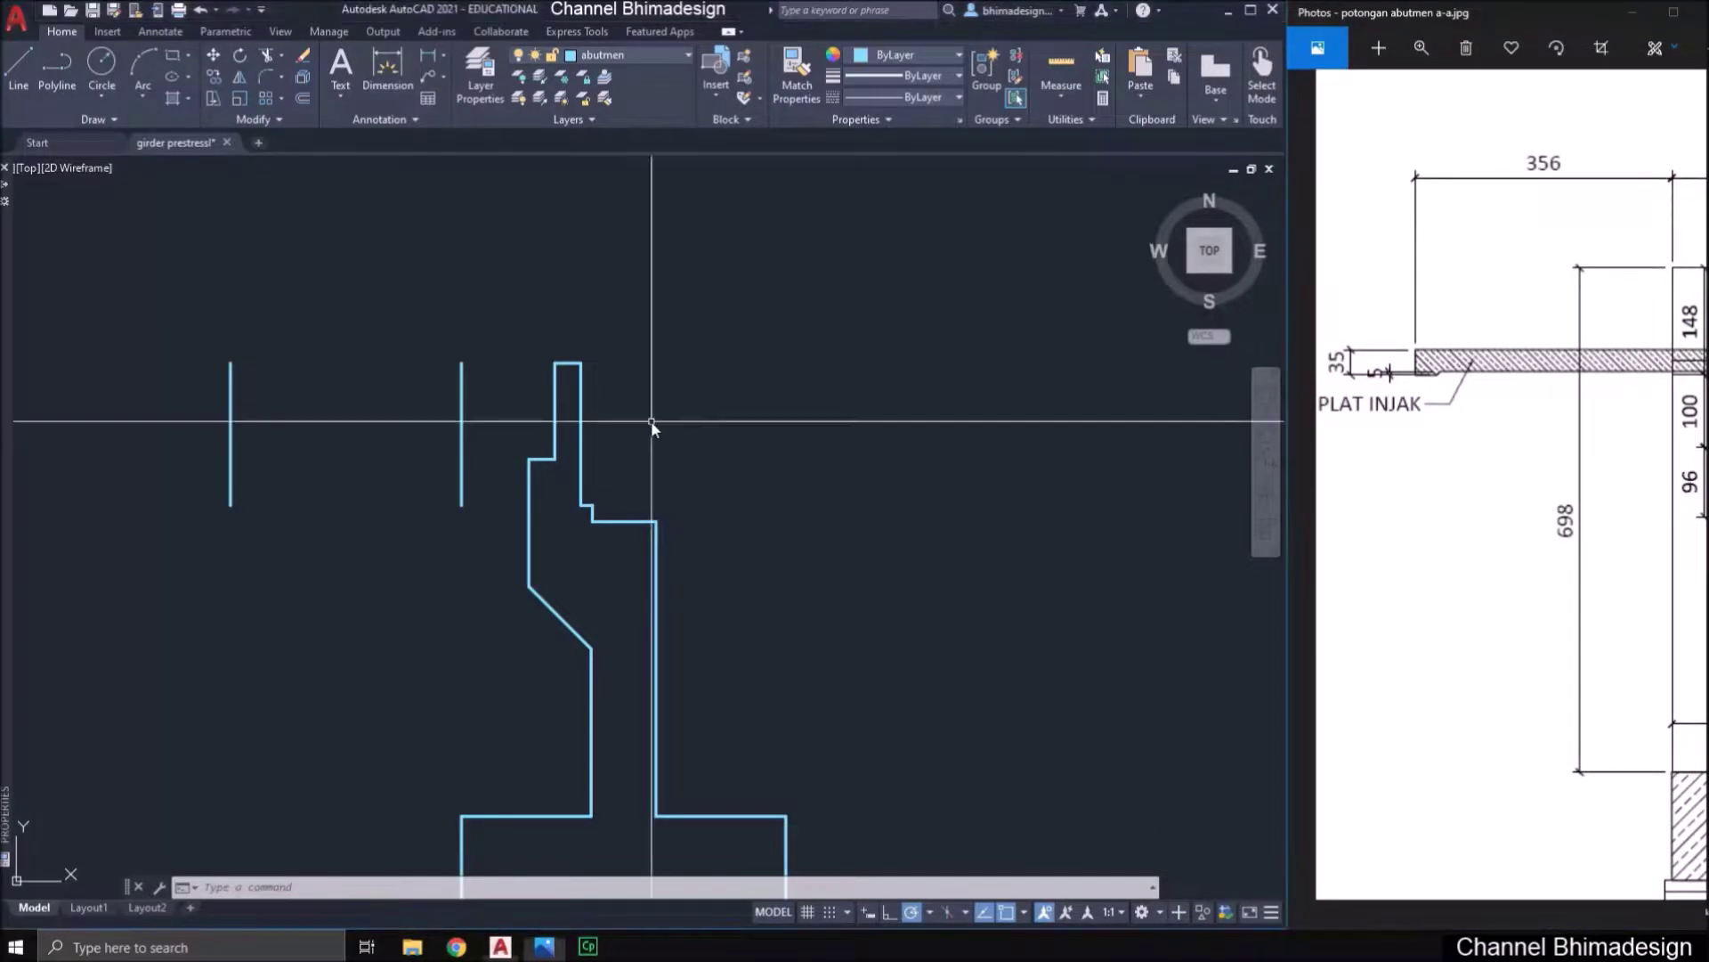
pyautogui.scroll(4, 512, 435)
pyautogui.write('o')
pyautogui.press('Return')
pyautogui.write('.35')
pyautogui.press('Return')
pyautogui.click(570, 501)
pyautogui.click(567, 443)
pyautogui.press('Return')
pyautogui.press('Return')
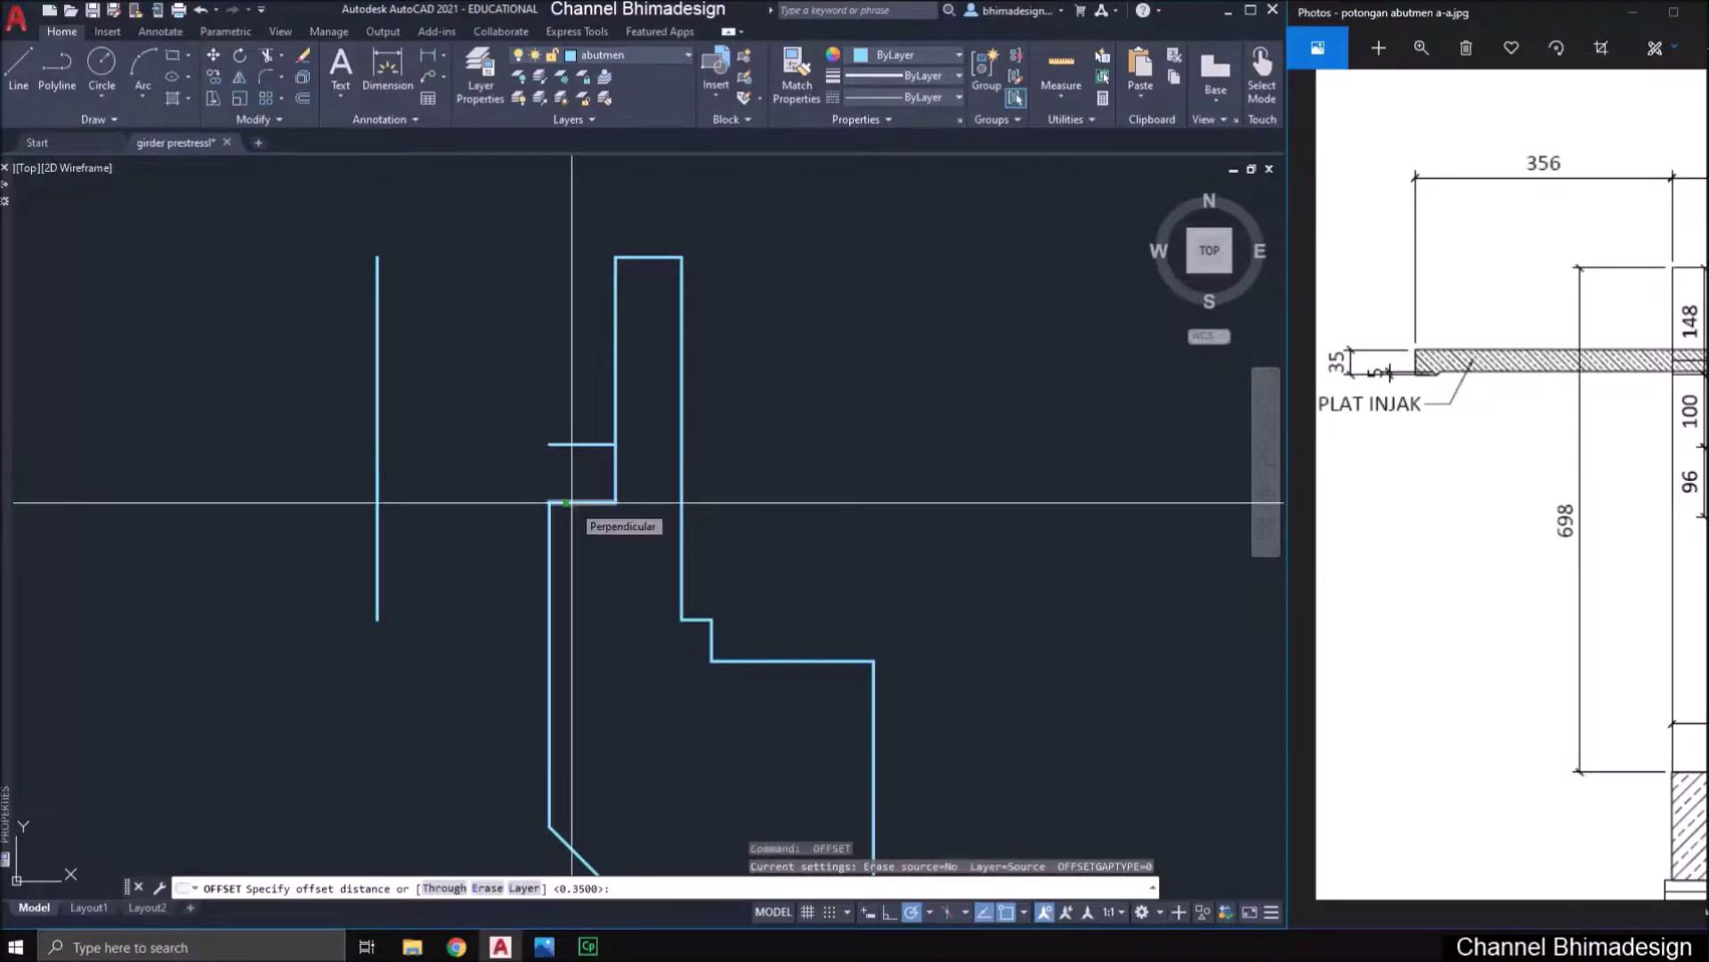
pyautogui.scroll(-2, 571, 503)
pyautogui.press('Escape')
# - Extend the short slab top line from the backwall to the farthest rear vertical line
pyautogui.write('ex')
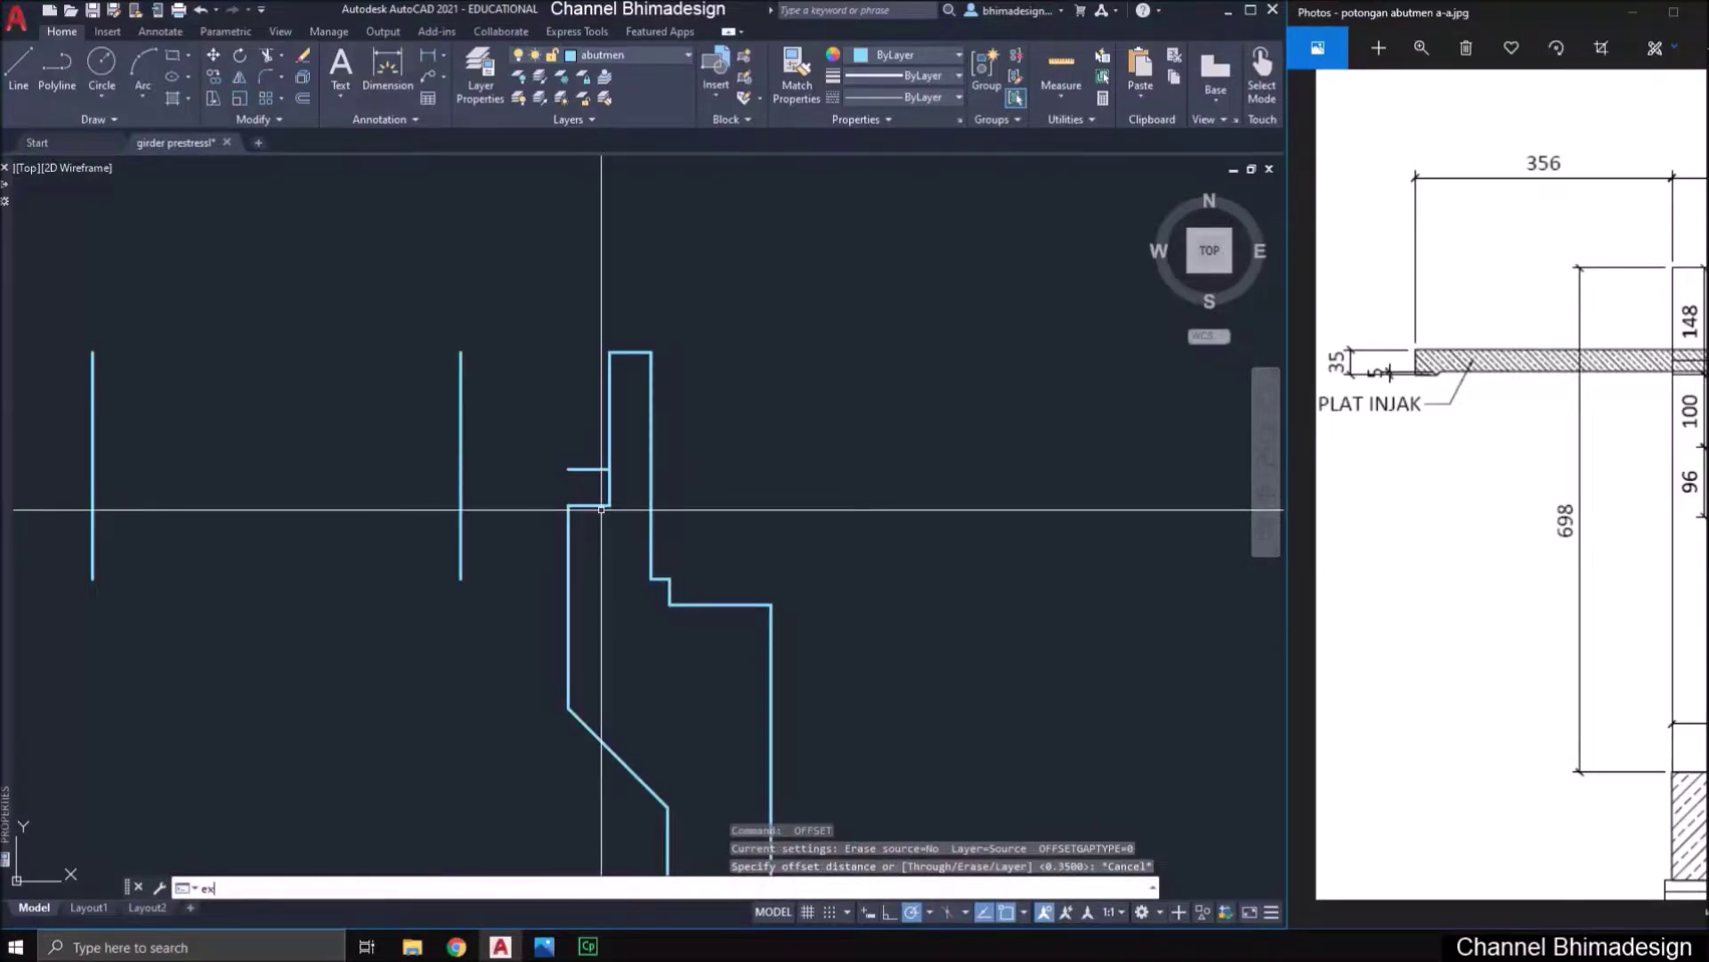
pyautogui.press('Return')
pyautogui.click(143, 444)
pyautogui.click(130, 439)
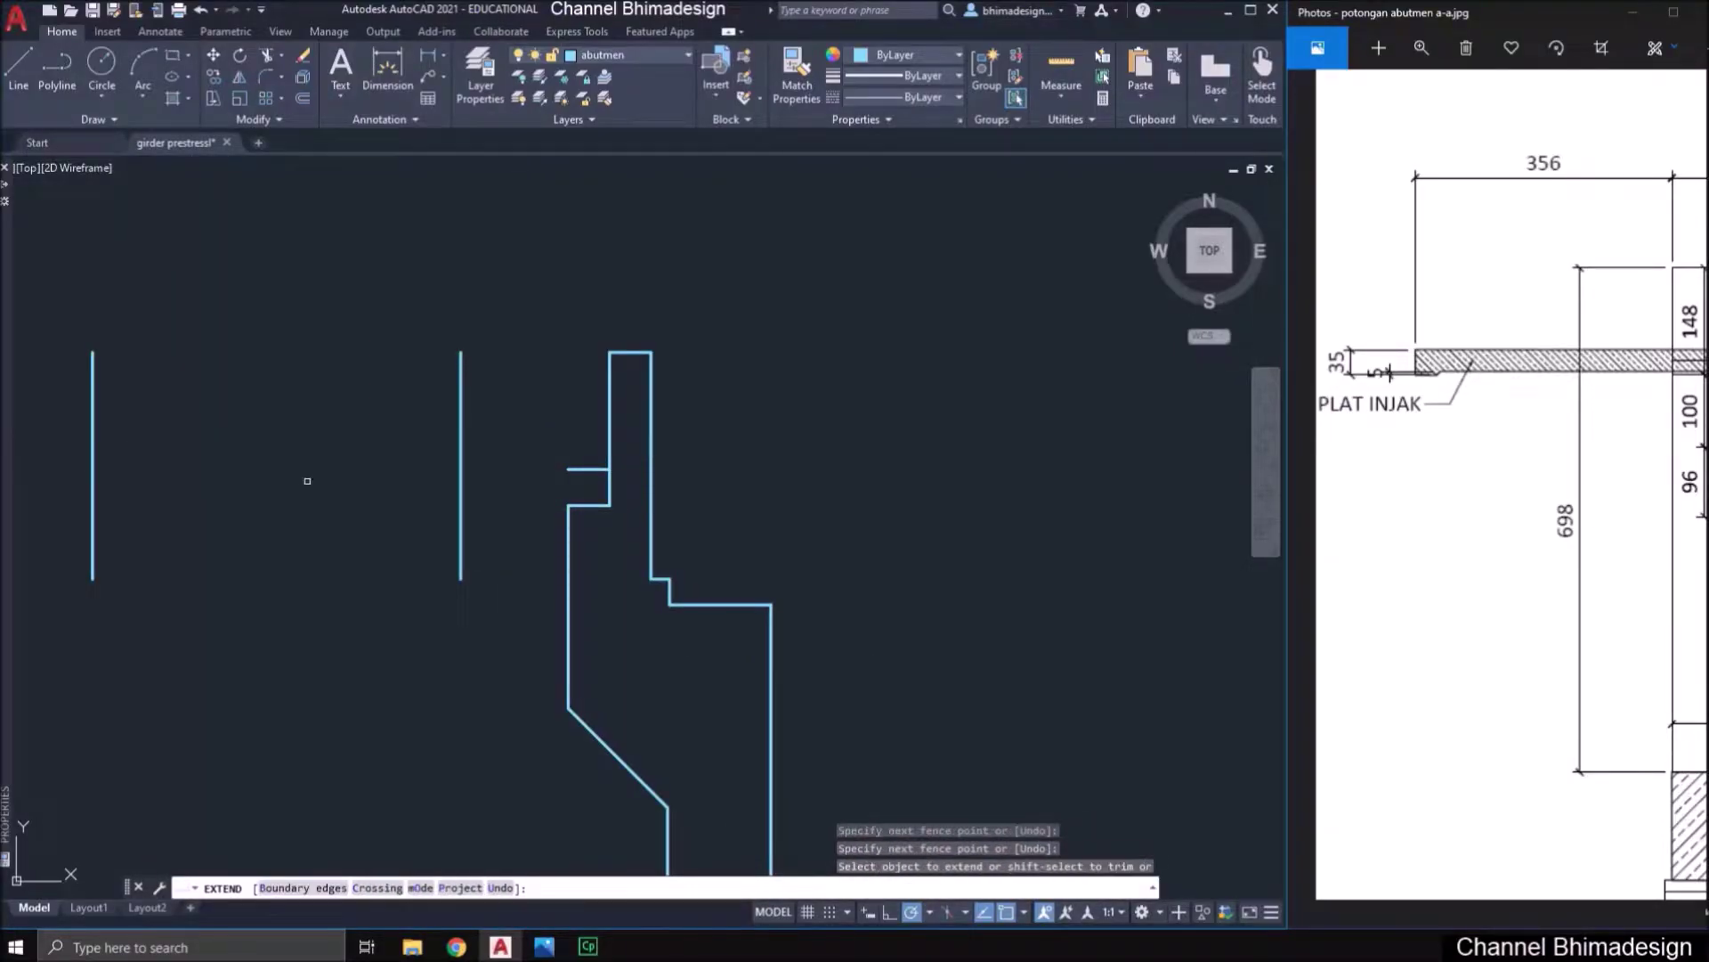
pyautogui.click(549, 485)
pyautogui.click(571, 484)
pyautogui.click(578, 468)
pyautogui.click(580, 473)
pyautogui.click(481, 471)
pyautogui.press('Escape')
pyautogui.press('Escape')
# - Offset the approach slab's top line 0.3 downward to form the slab's underside
pyautogui.write('o')
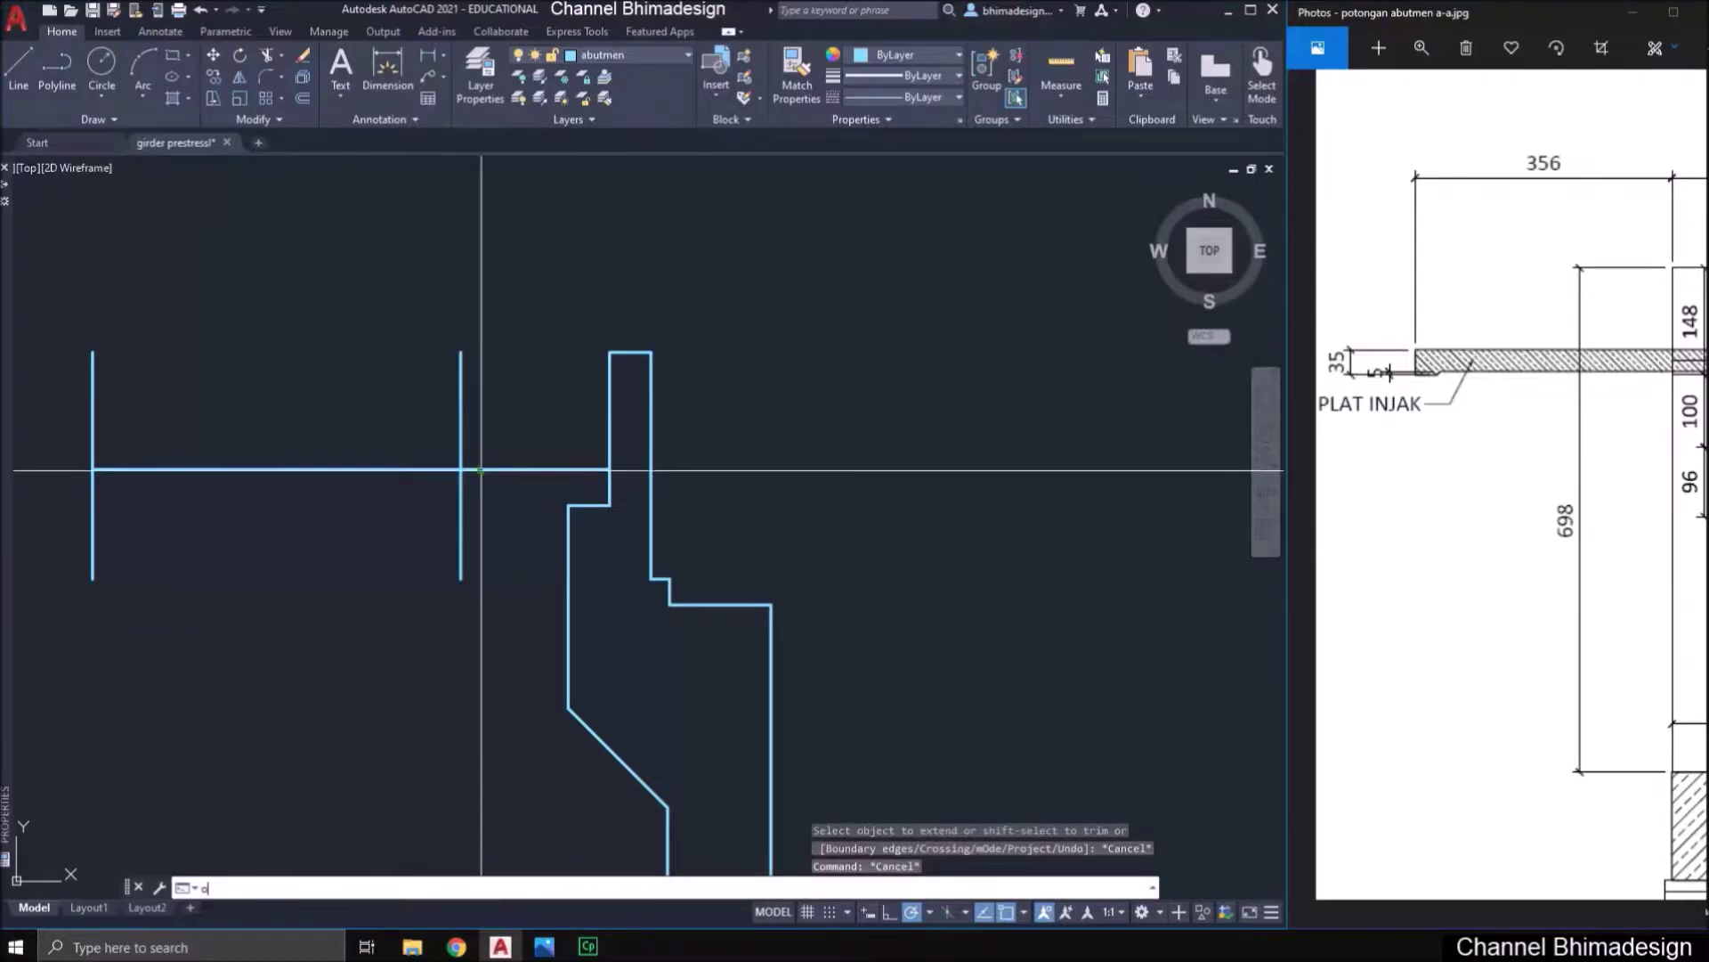
pyautogui.press('Return')
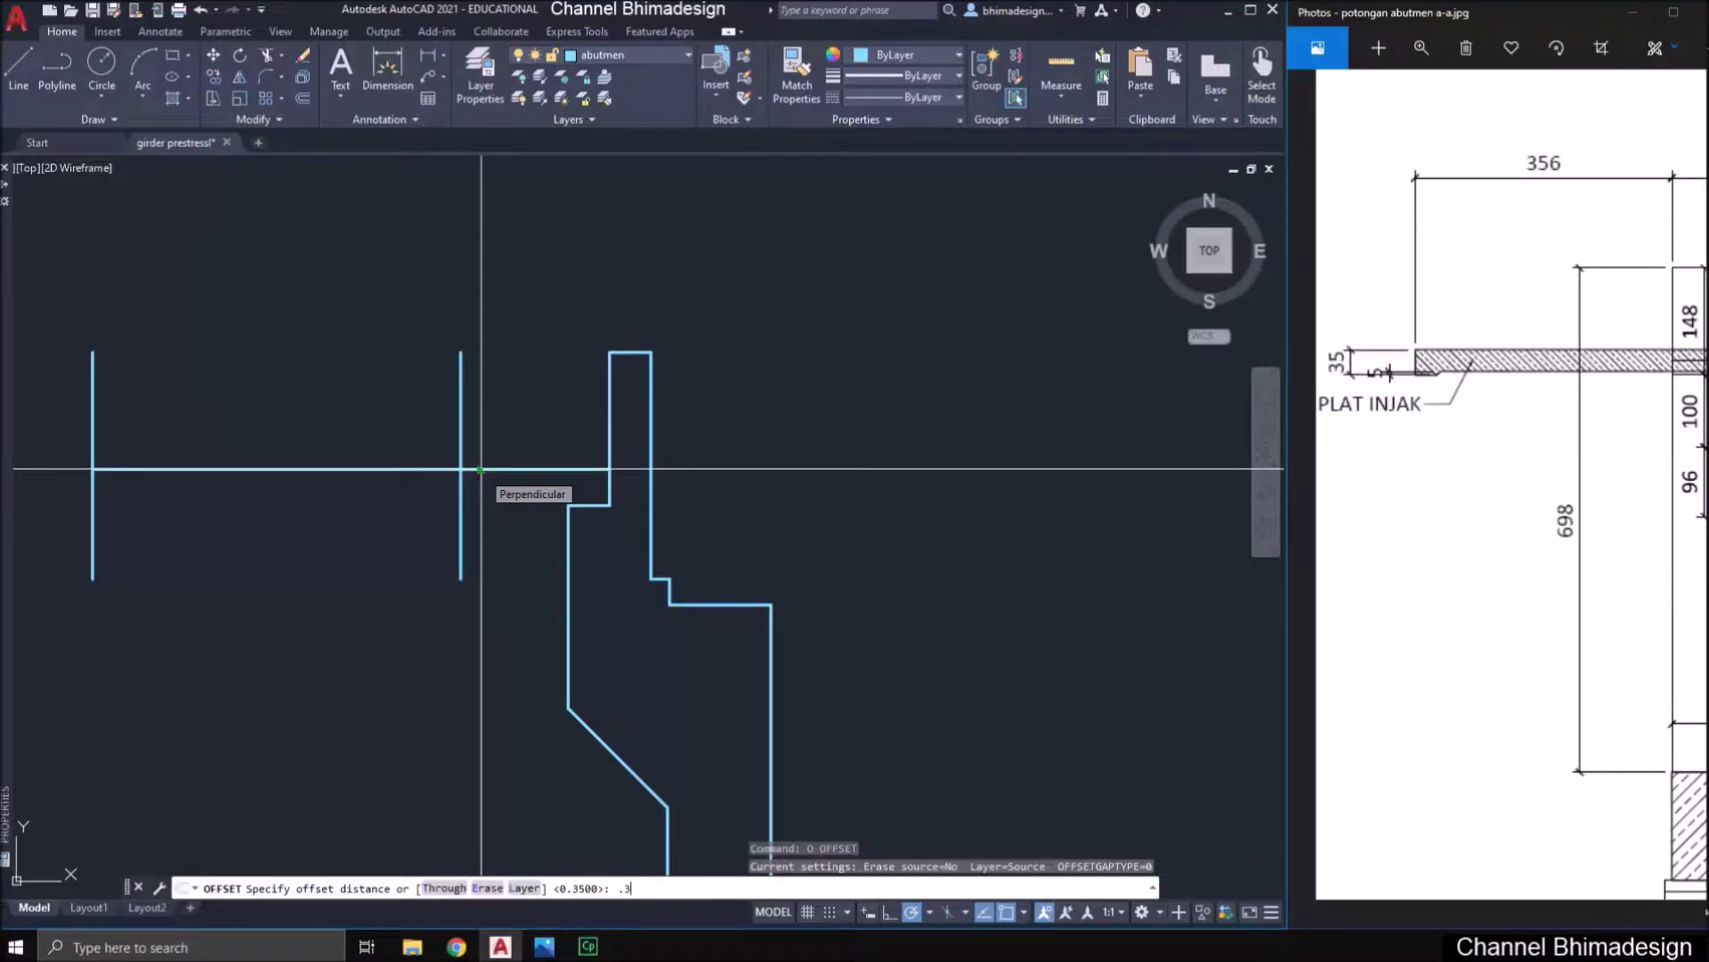
pyautogui.press('Return')
pyautogui.click(481, 469)
pyautogui.click(485, 509)
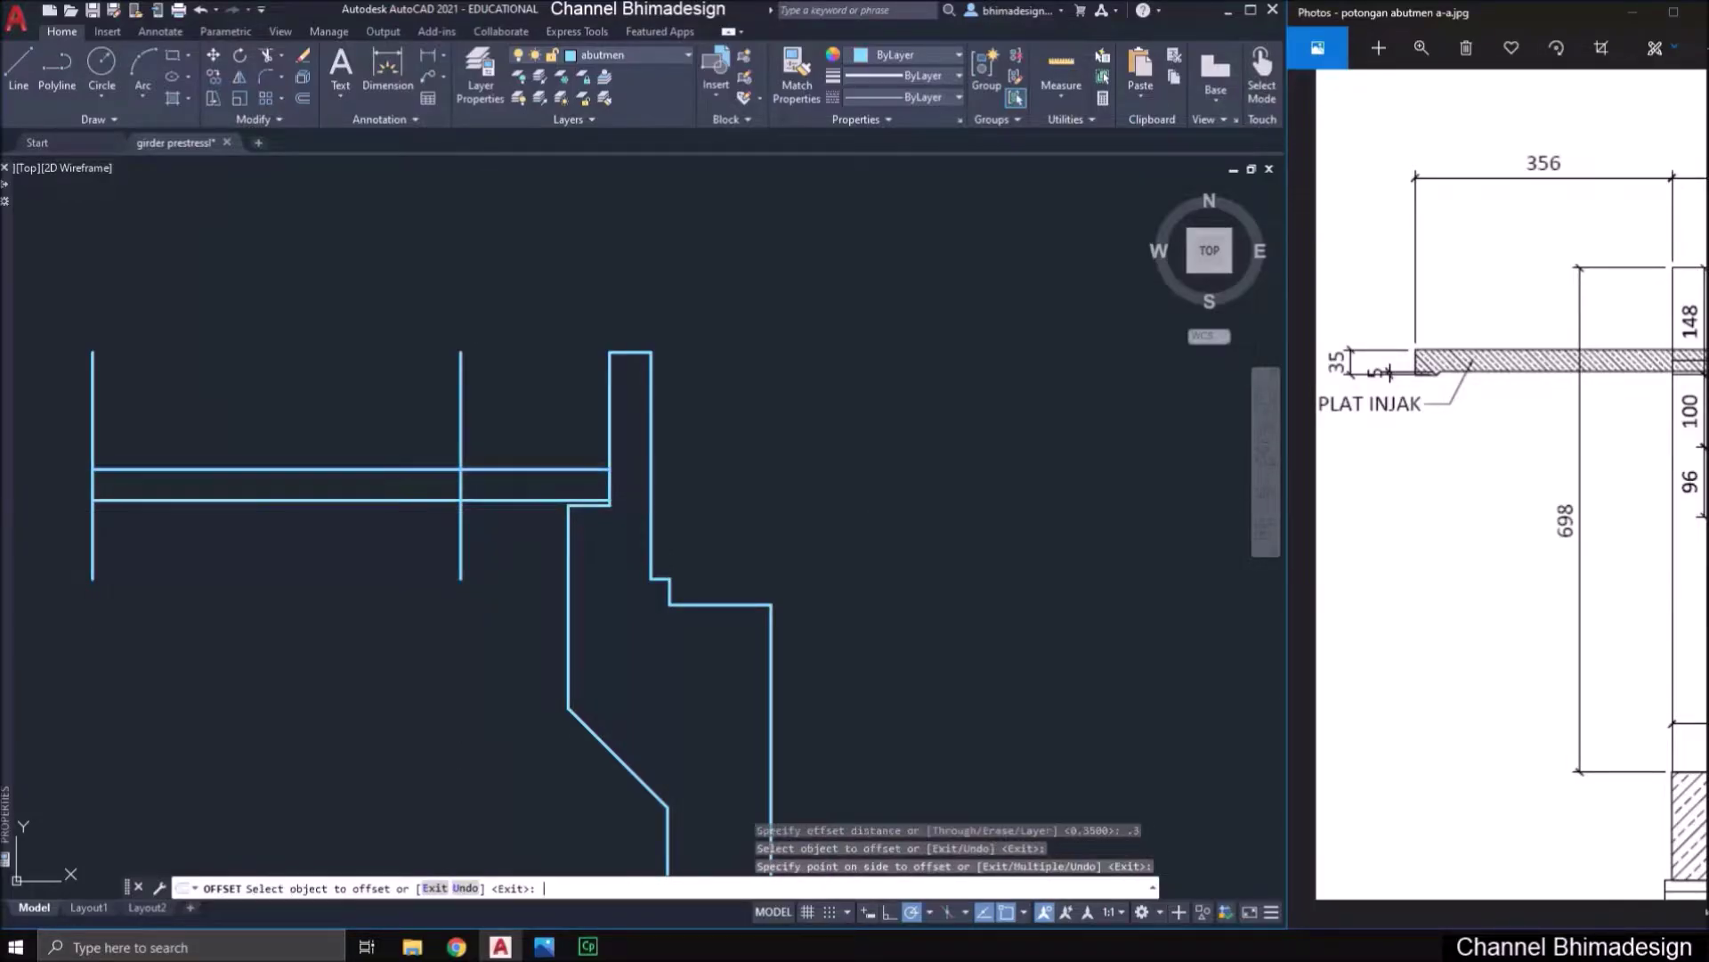
pyautogui.press('Return')
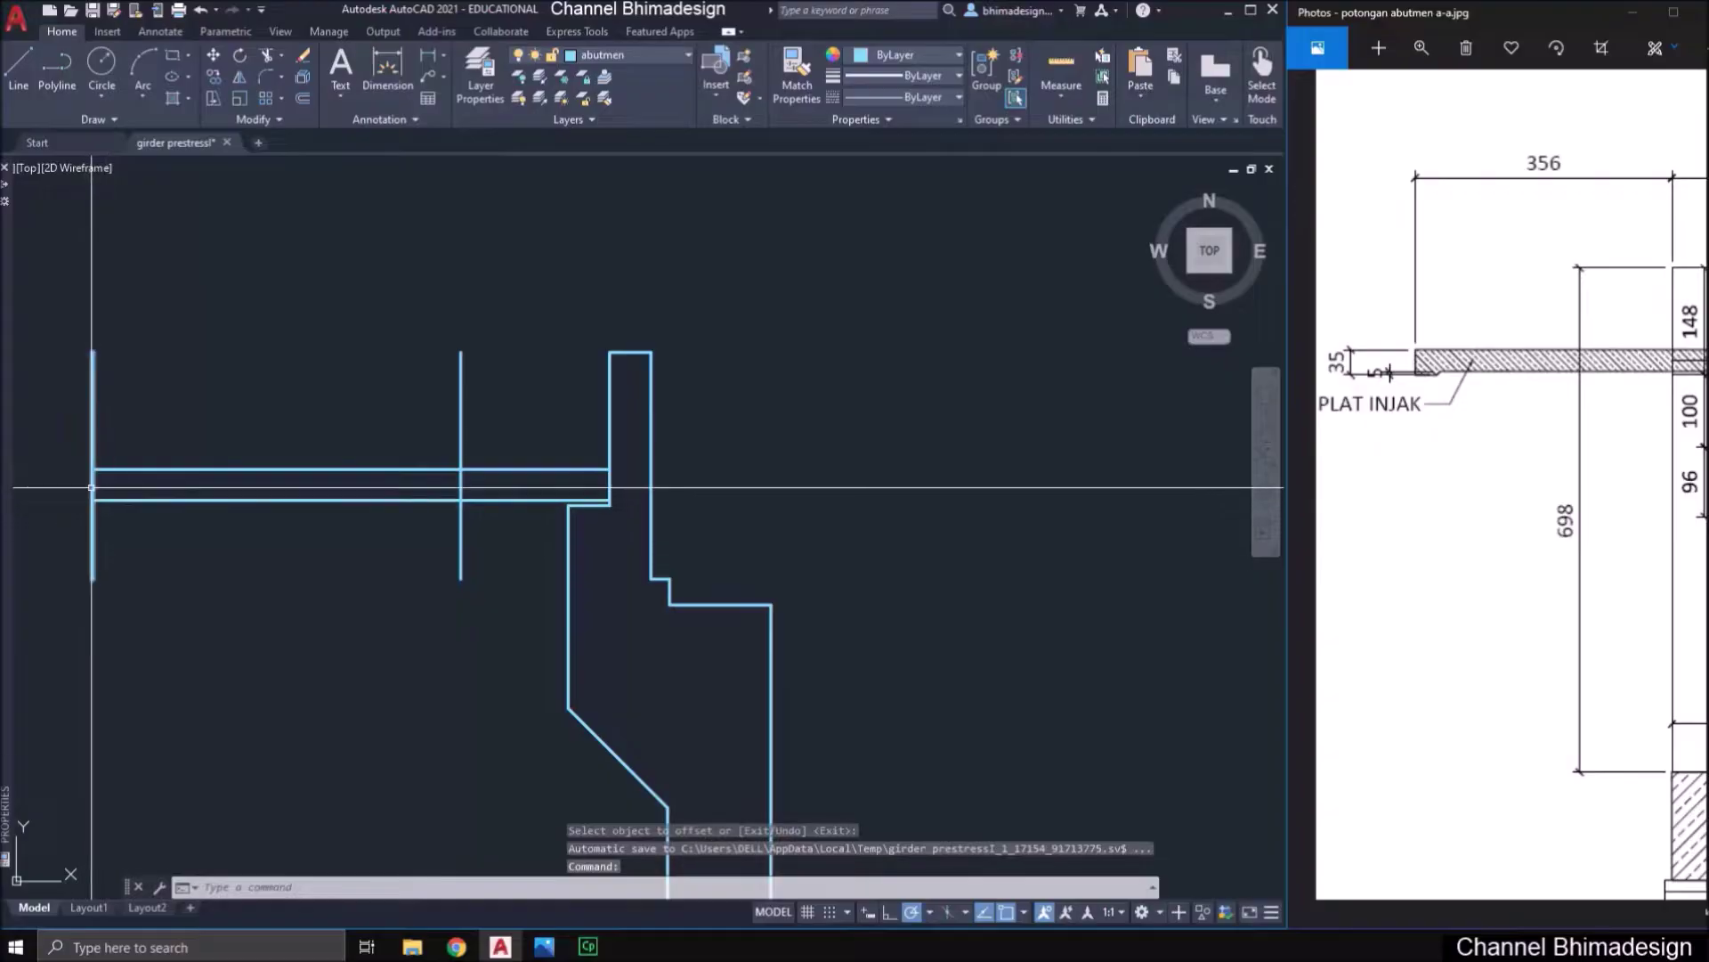
# - Offset the slab's underside line 0.05 downward for the thickened end
pyautogui.scroll(2, 94, 484)
pyautogui.press('Return')
pyautogui.write('.0')
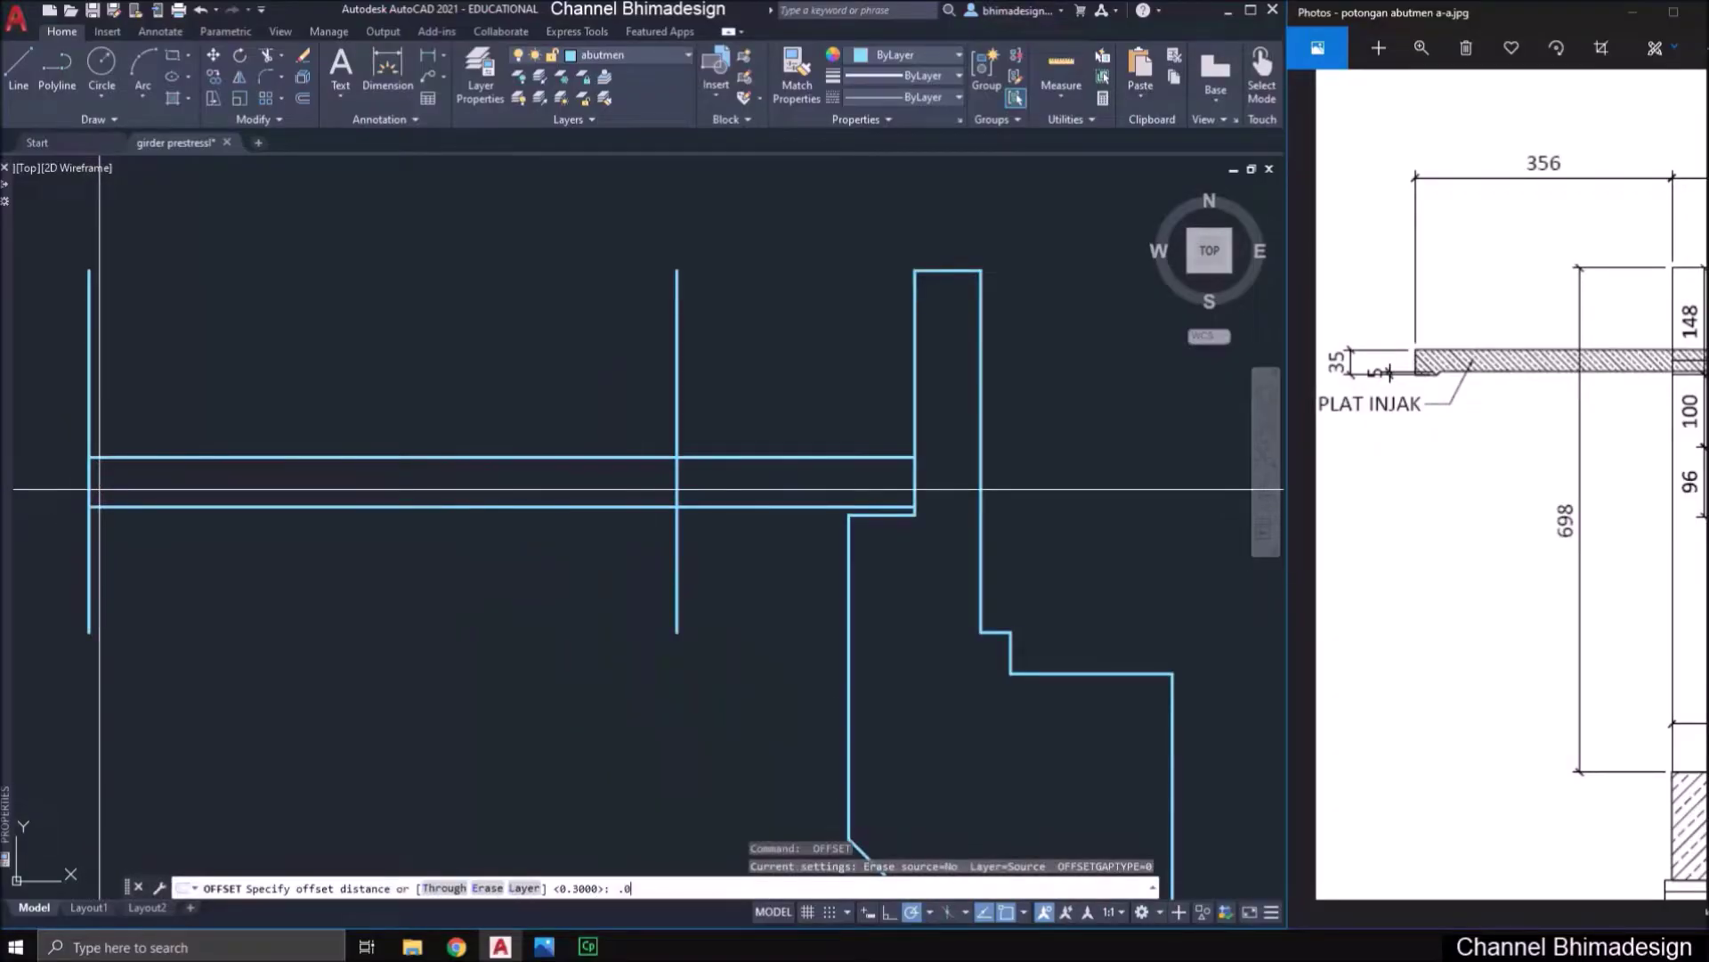
pyautogui.write('5')
pyautogui.press('Return')
pyautogui.click(120, 508)
pyautogui.click(125, 536)
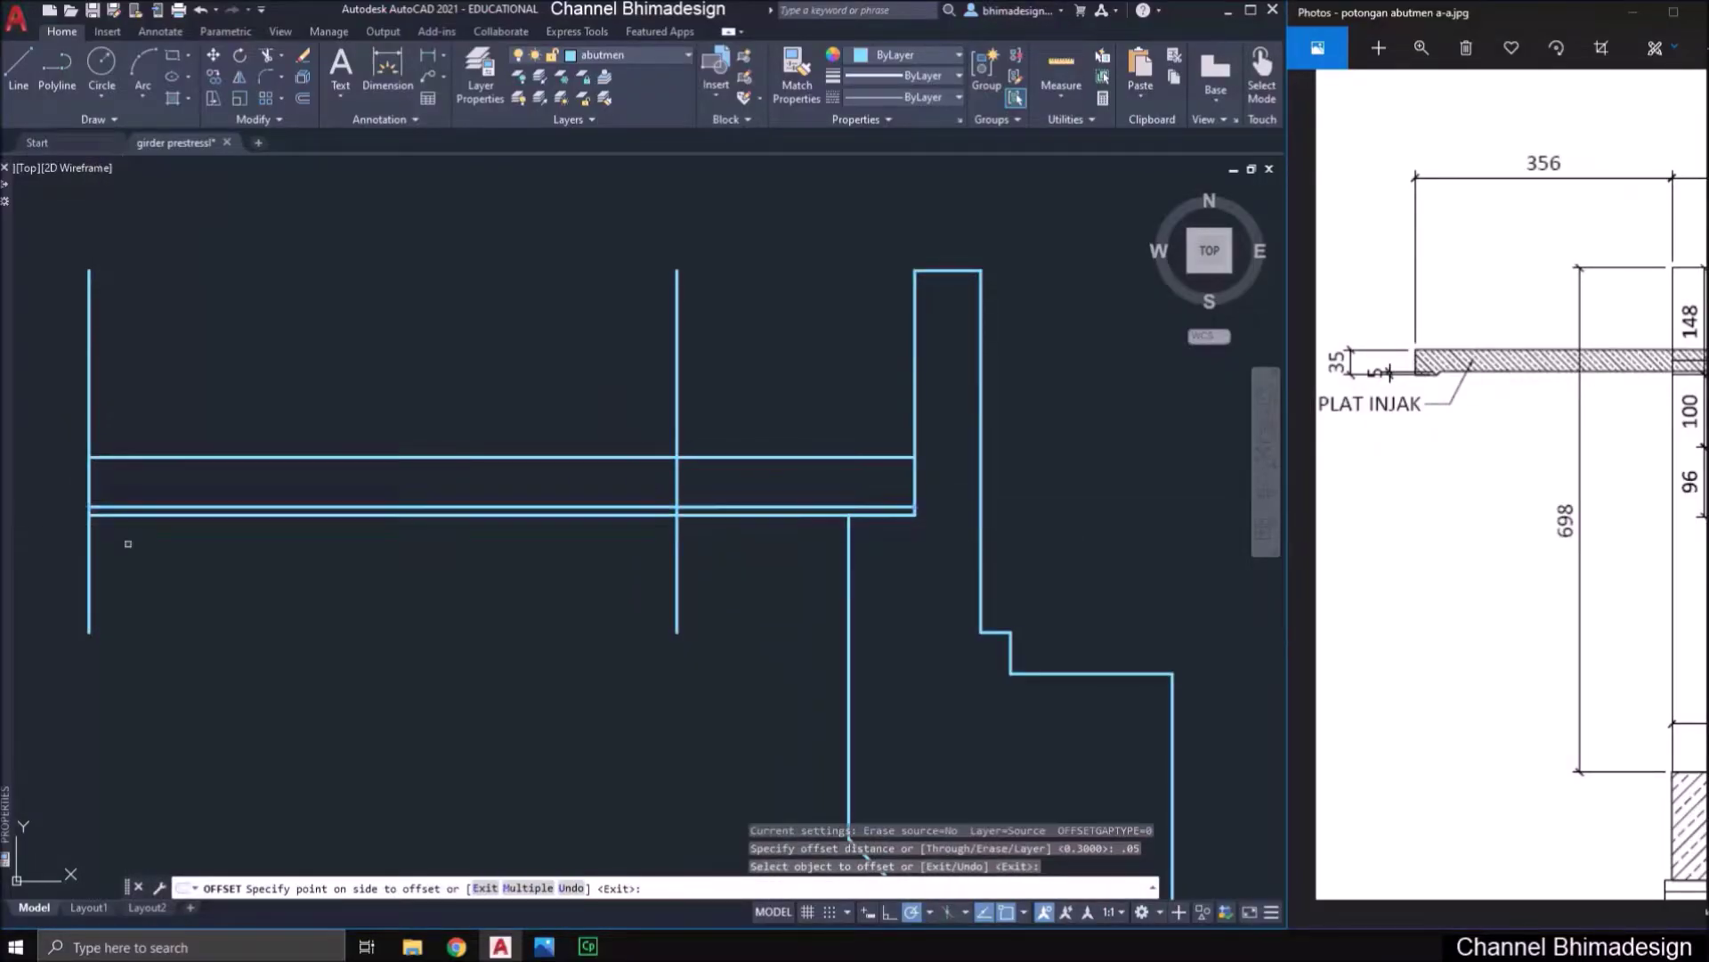
# - Check the slab's end detail in the reference image and offset the slab's rear end line 0.3 toward the backwall
pyautogui.click(1499, 431)
pyautogui.scroll(-3, 1423, 446)
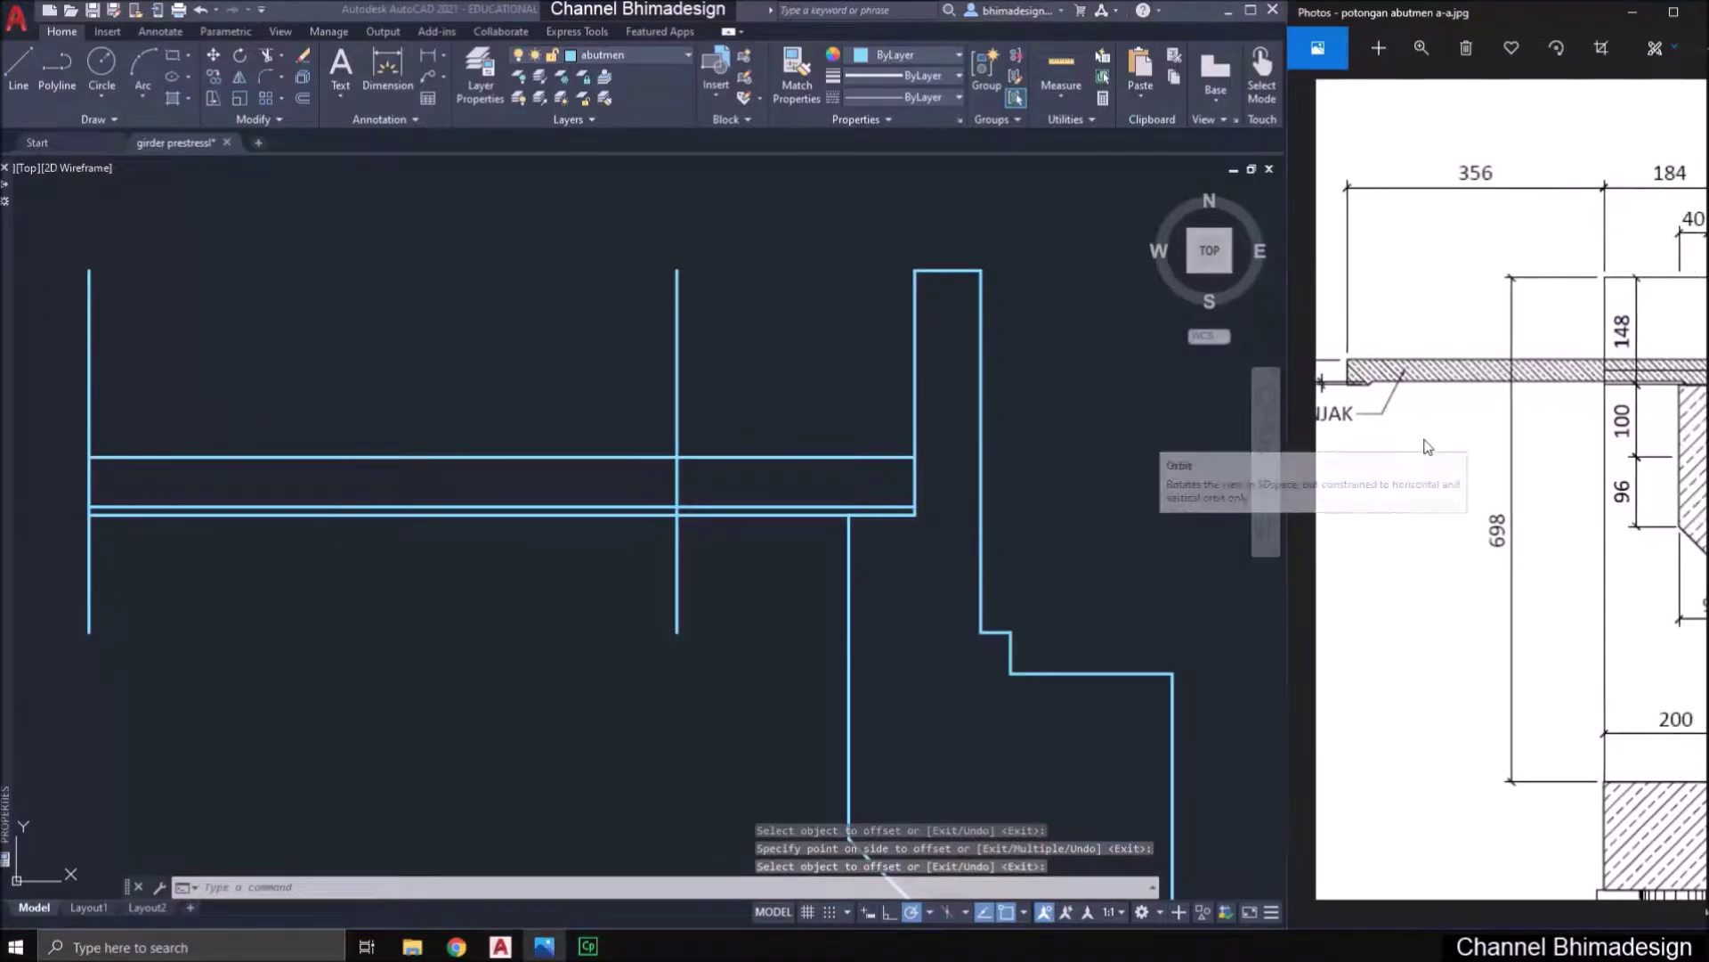
pyautogui.scroll(3, 1448, 455)
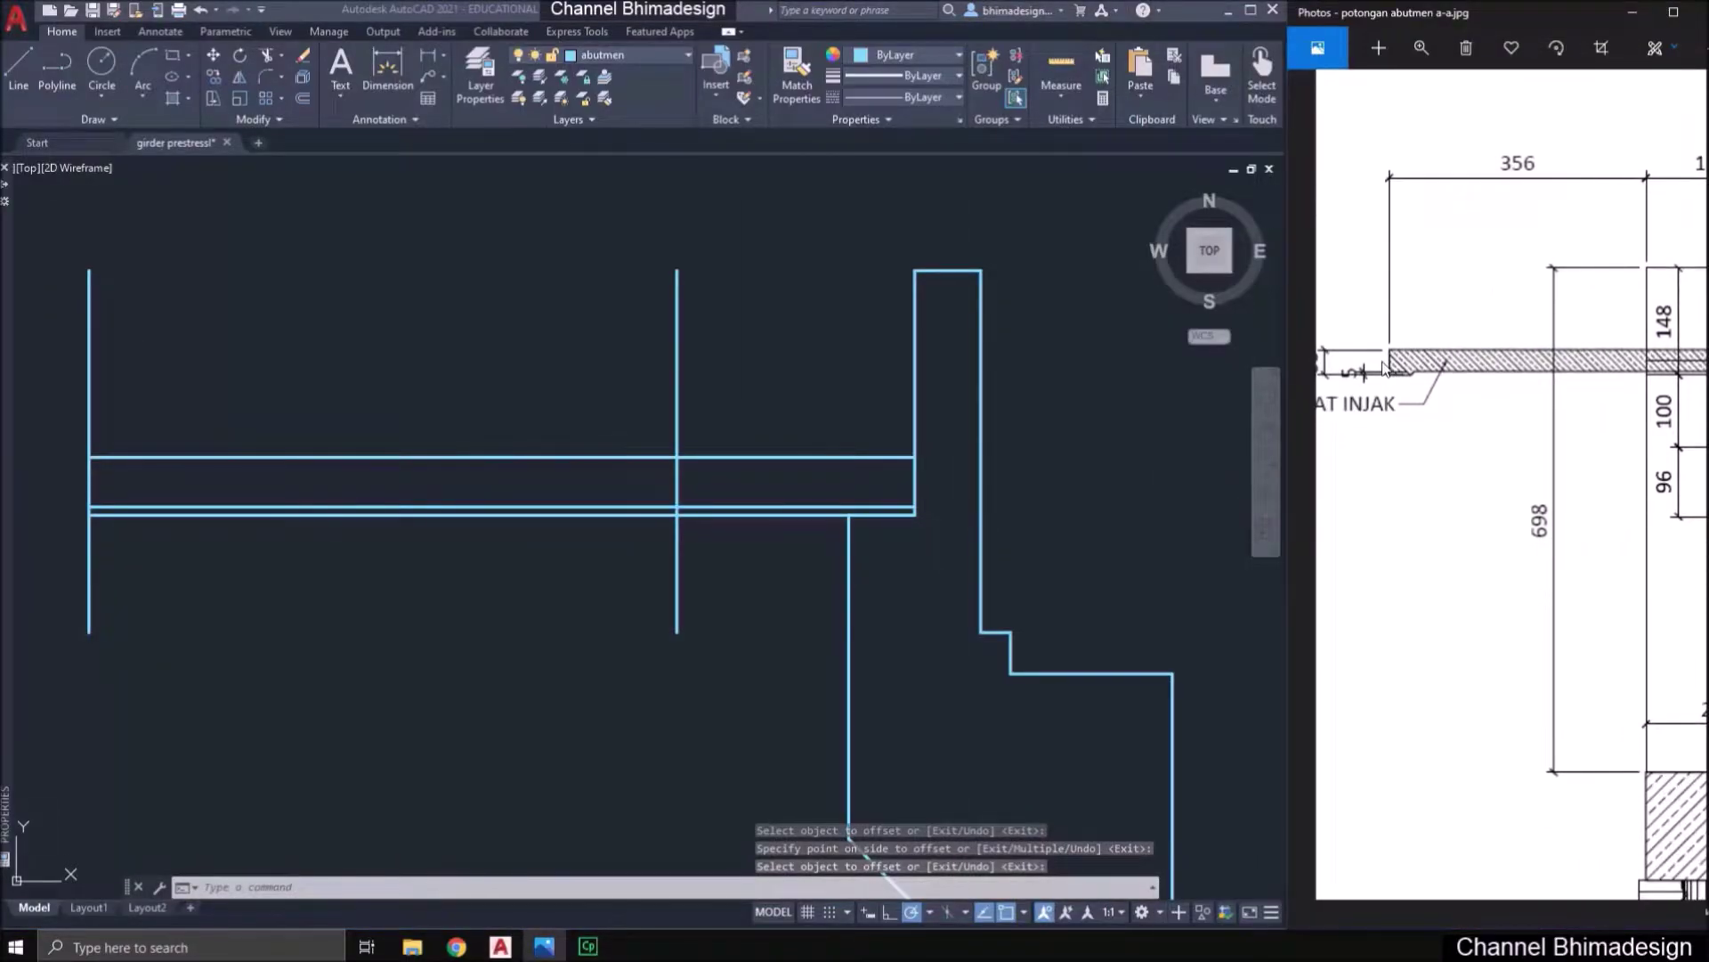
pyautogui.click(1420, 52)
pyautogui.moveTo(1383, 95); pyautogui.dragTo(1400, 104)
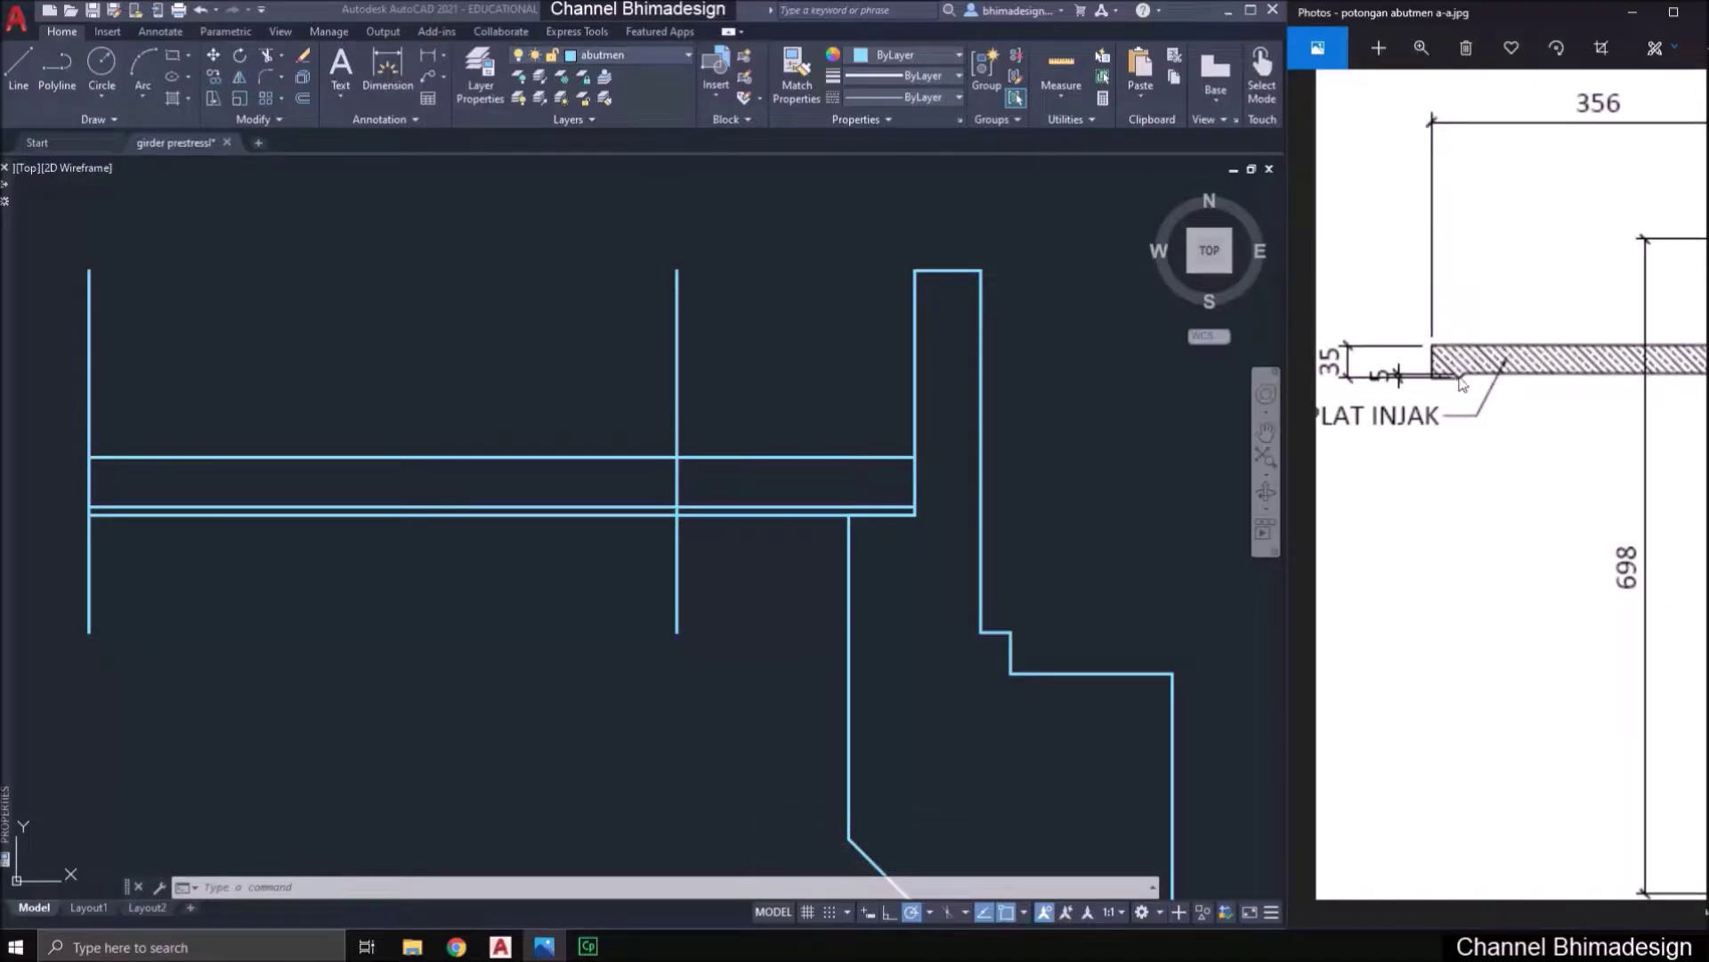
pyautogui.scroll(2, 92, 538)
pyautogui.moveTo(100, 512); pyautogui.dragTo(161, 571, button='middle')
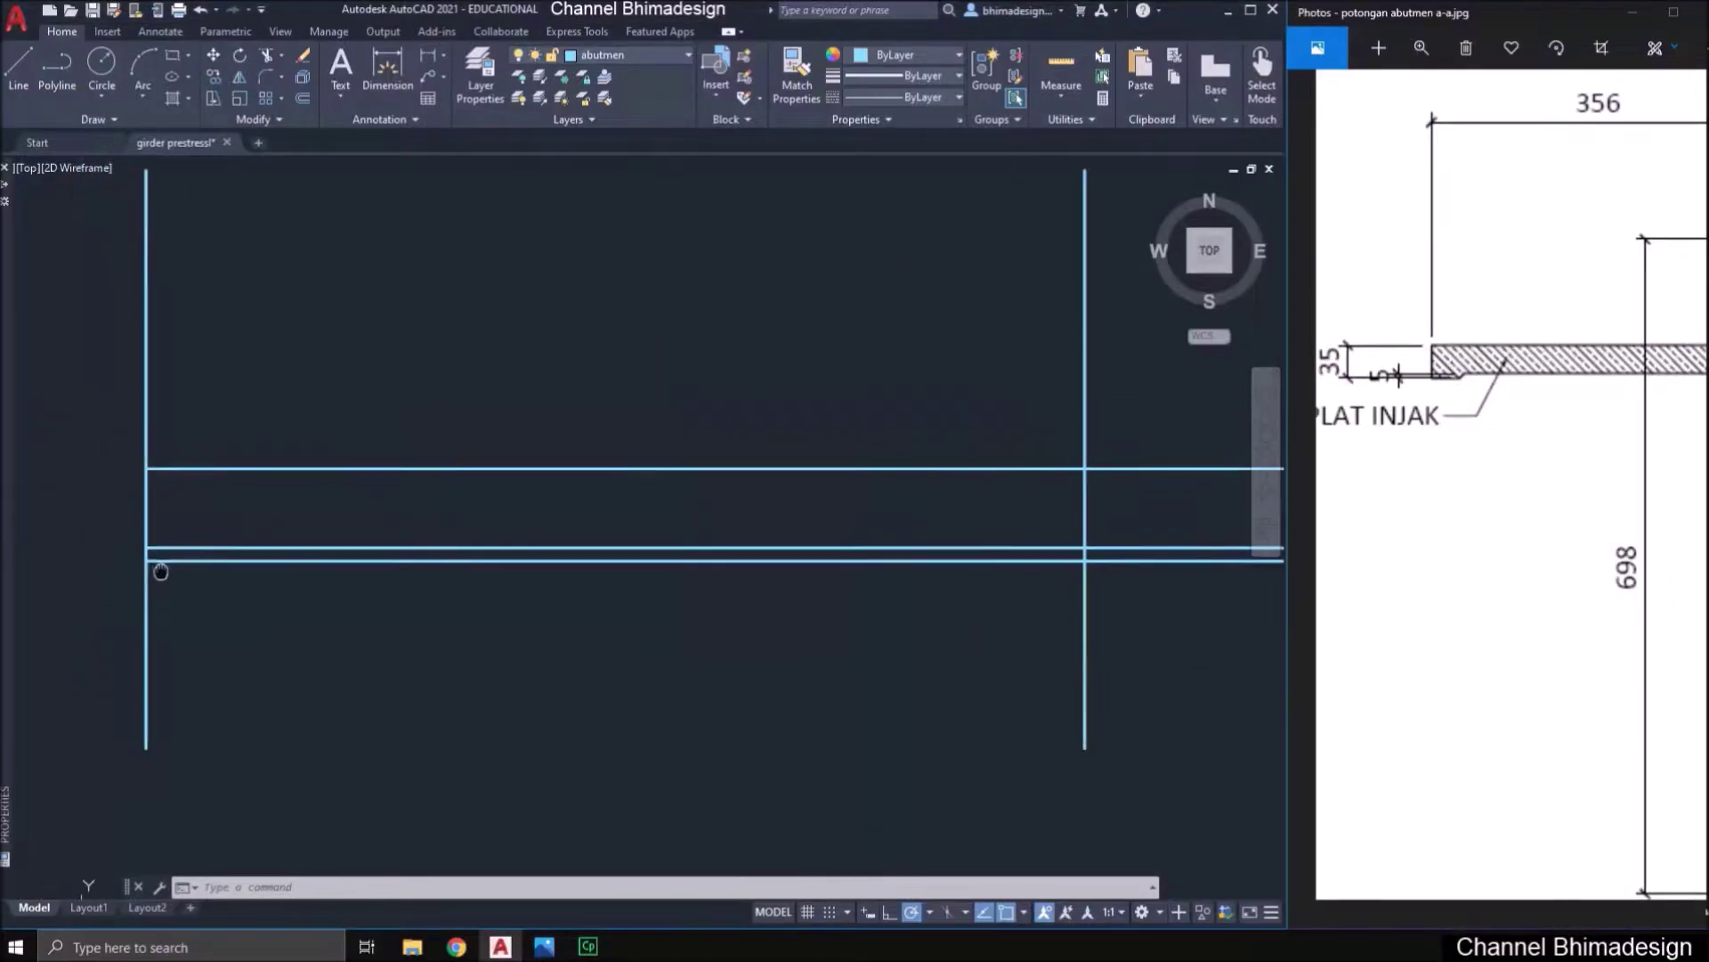
pyautogui.write('o')
pyautogui.press('Return')
pyautogui.write('.')
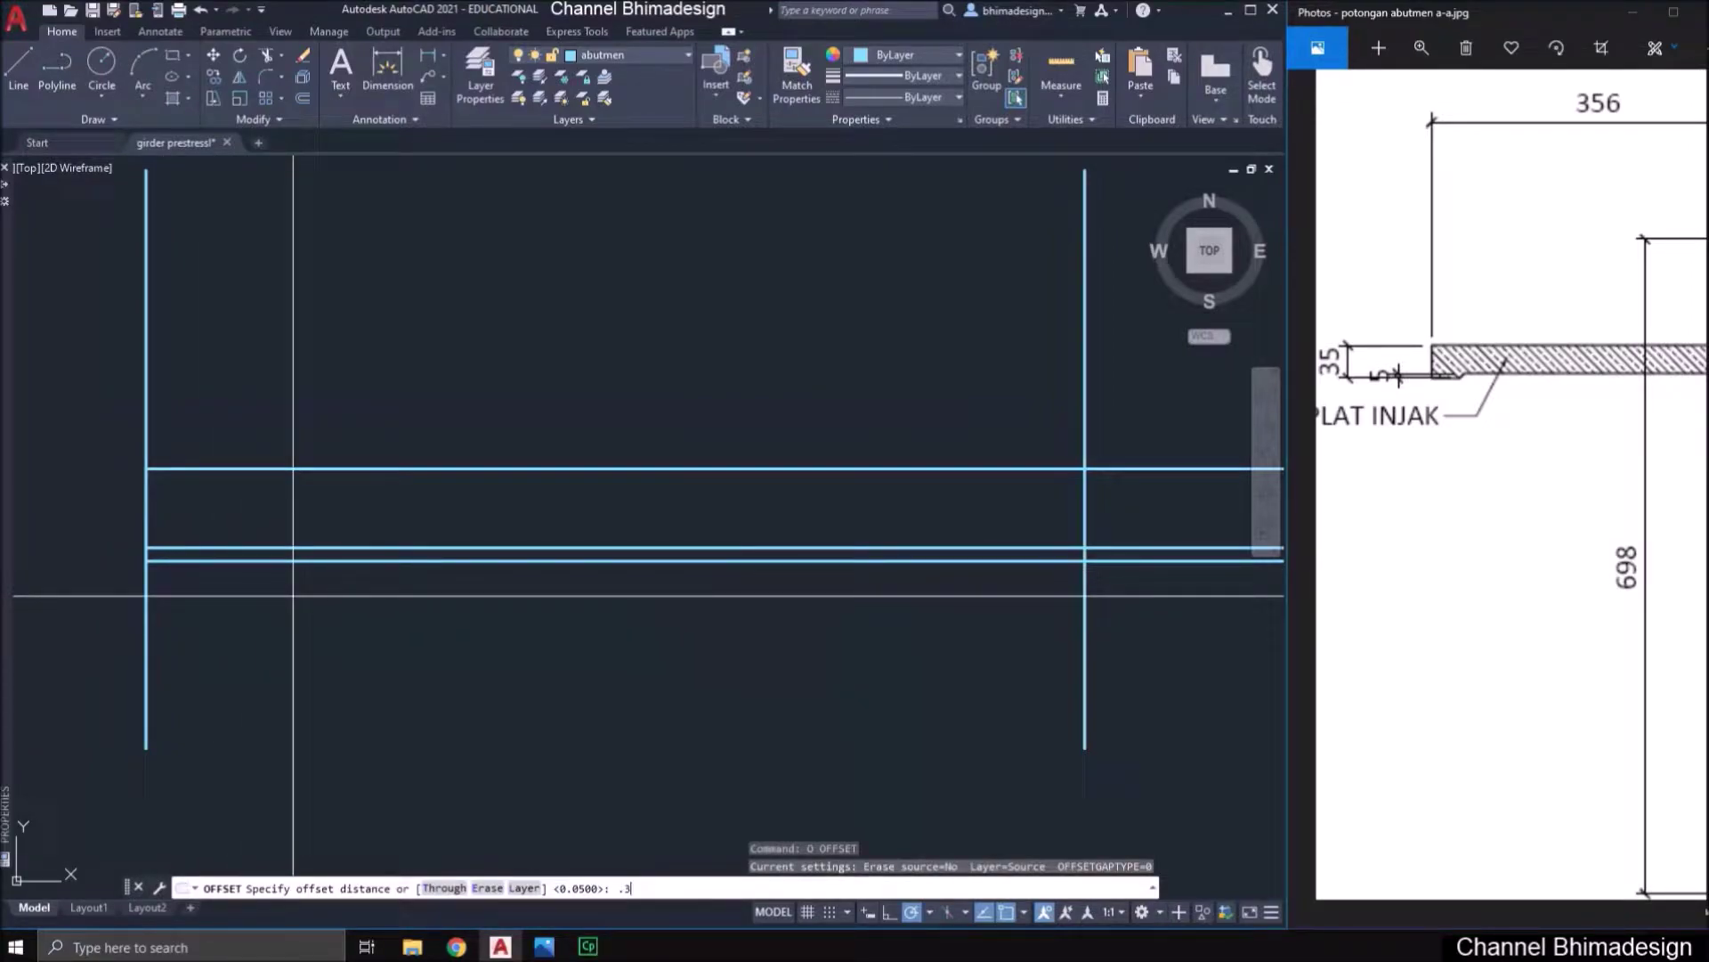
pyautogui.write('3')
pyautogui.press('Return')
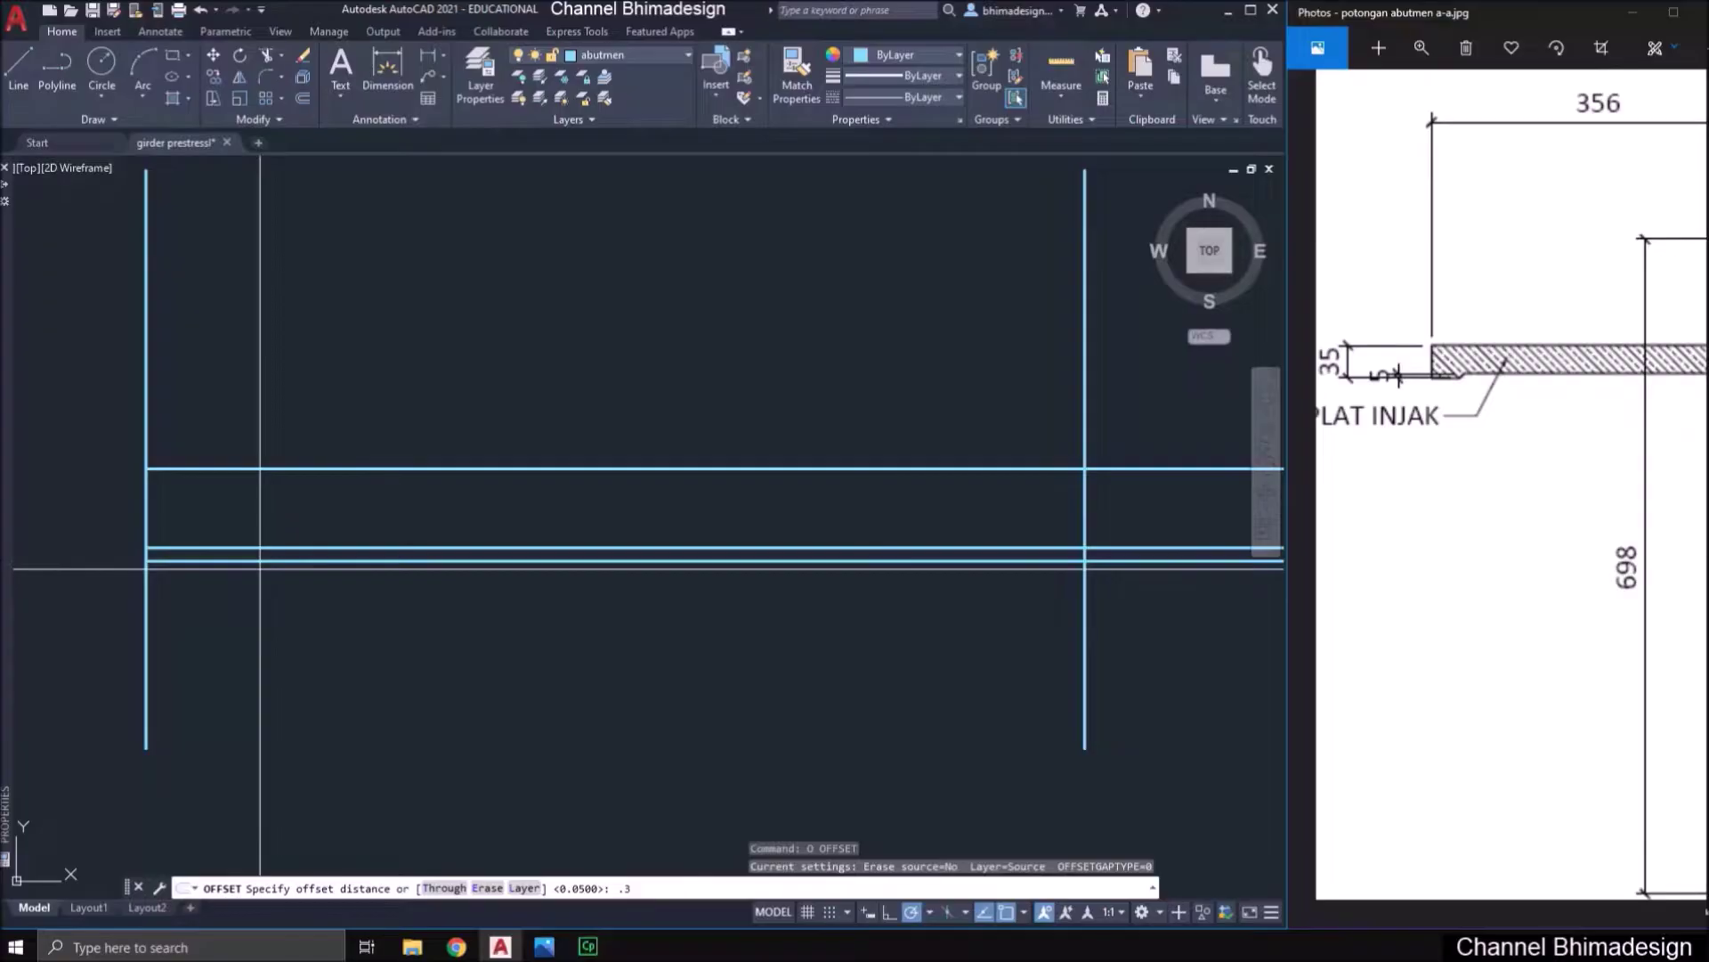
pyautogui.click(146, 505)
pyautogui.click(277, 508)
pyautogui.press('Return')
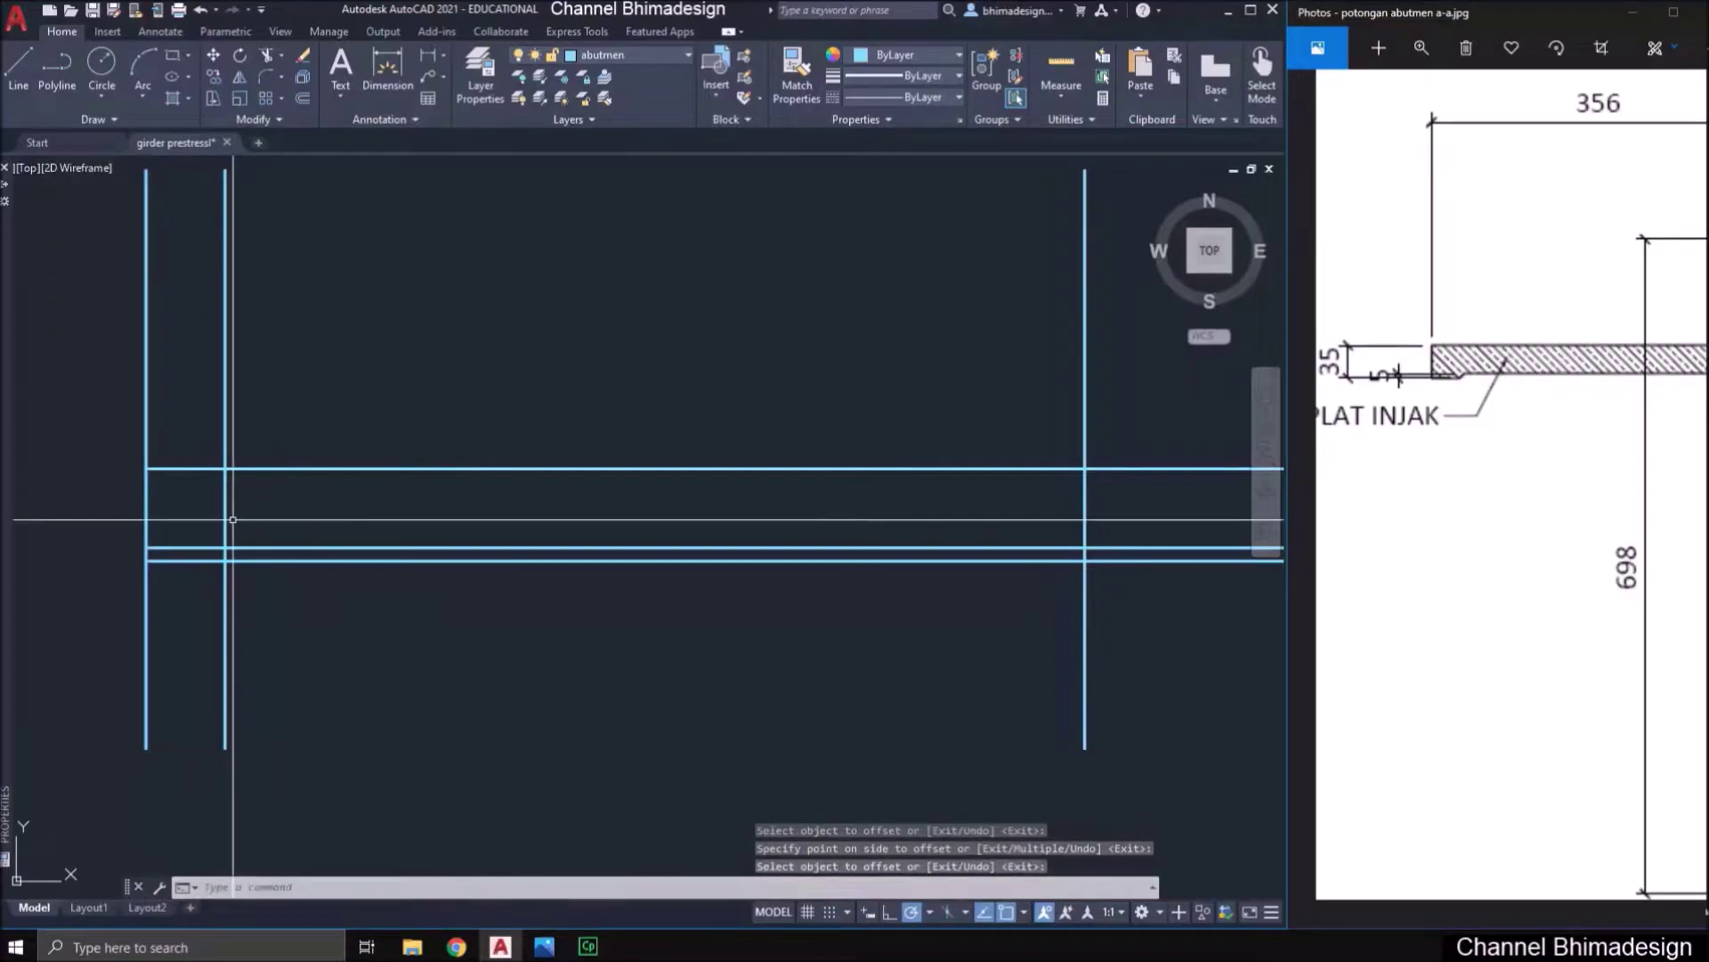
# - Draw a 45° chamfer polyline from the 0.3 guide's intersection with the lowest slab line up to the underside line
pyautogui.scroll(4, 214, 565)
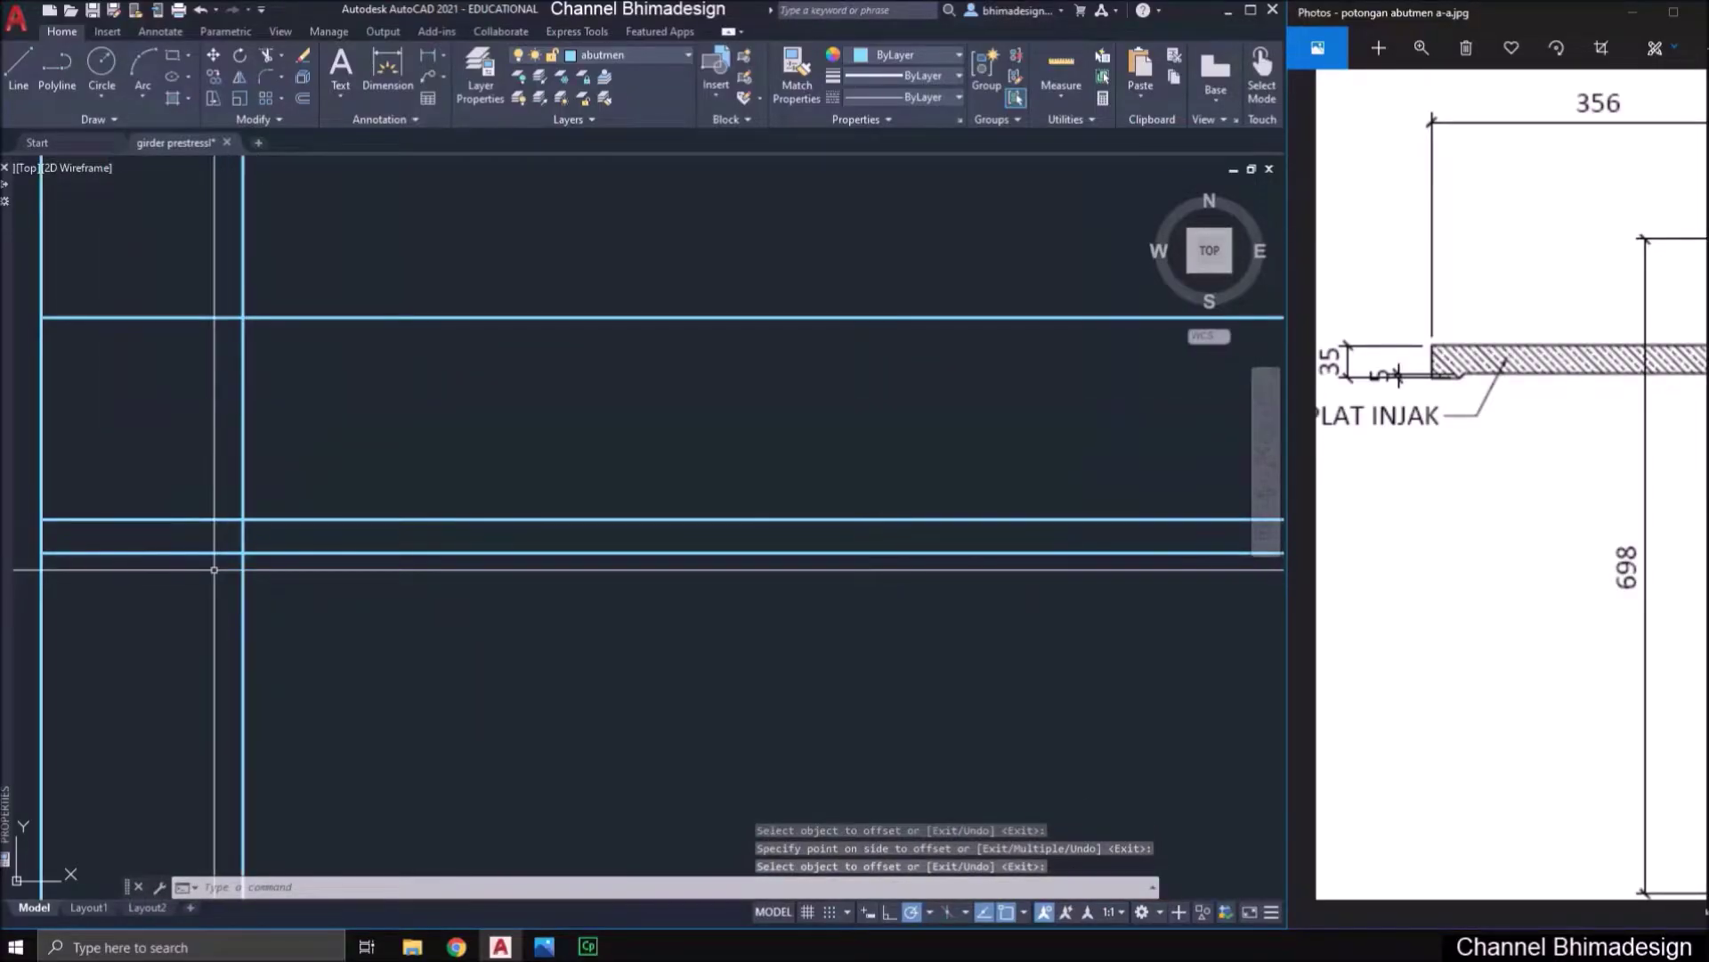
pyautogui.write('pl')
pyautogui.press('Return')
pyautogui.click(242, 552)
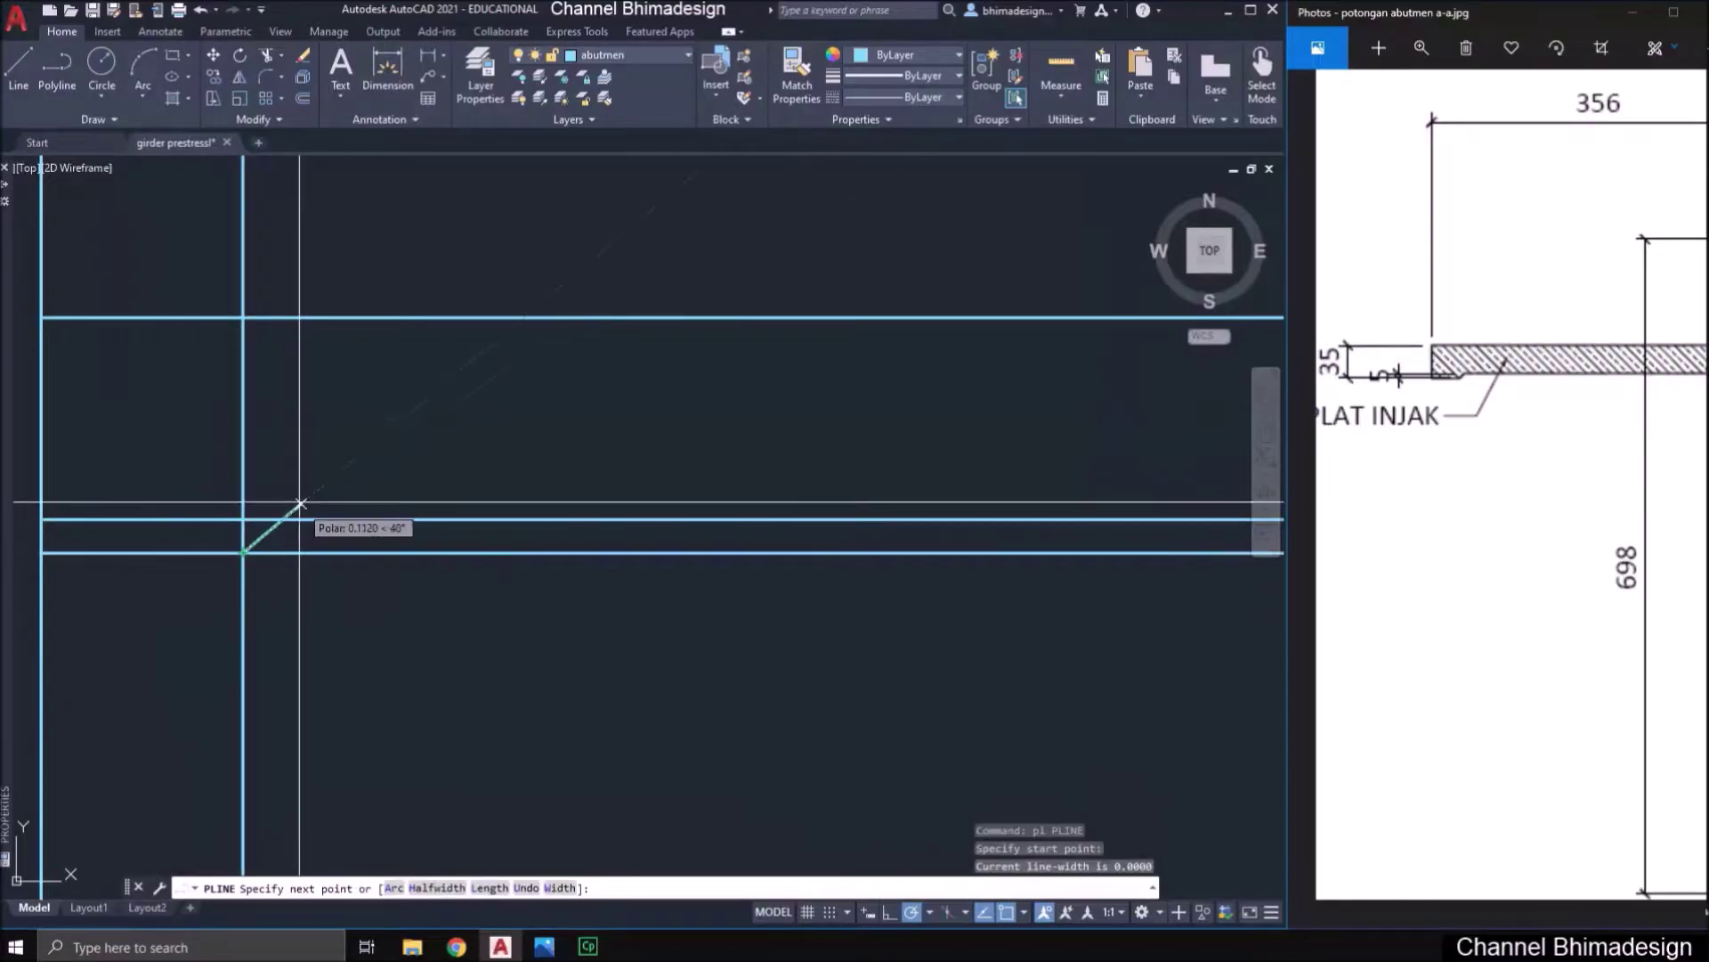
pyautogui.click(276, 518)
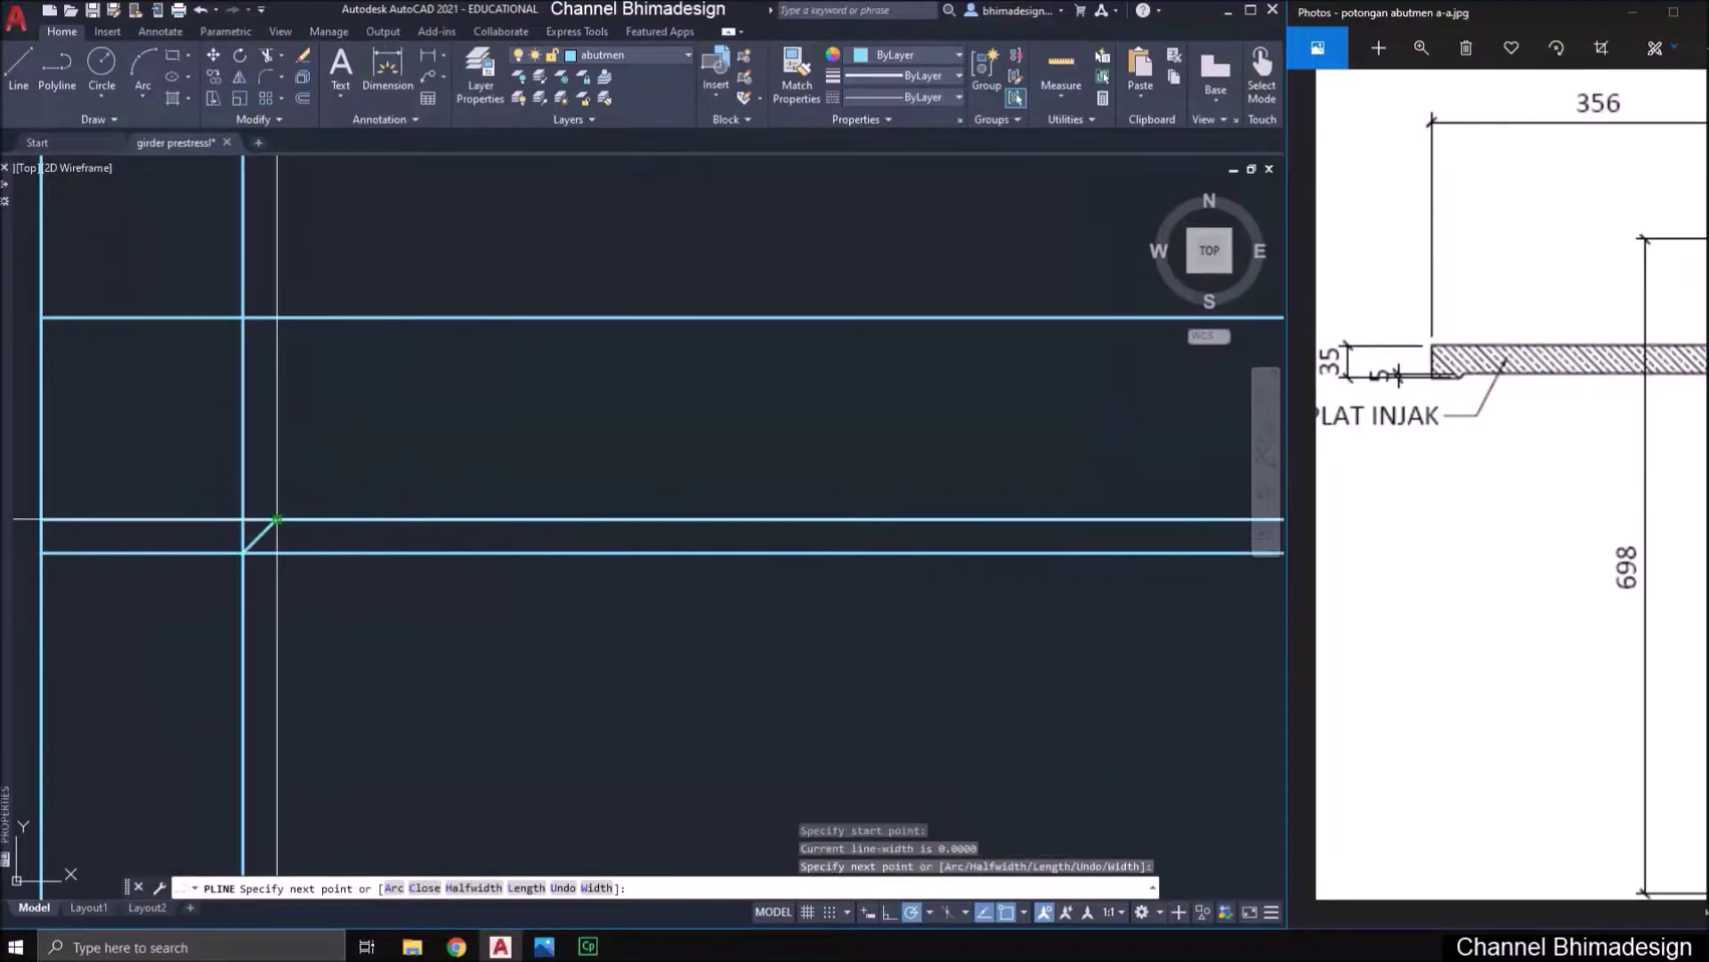
pyautogui.press('Return')
# - Trim the 0.3 guide, the underside line inside the thickened end, and the rear end line's overhangs above and below the slab
pyautogui.write('t or')
pyautogui.press('Return')
pyautogui.click(253, 537)
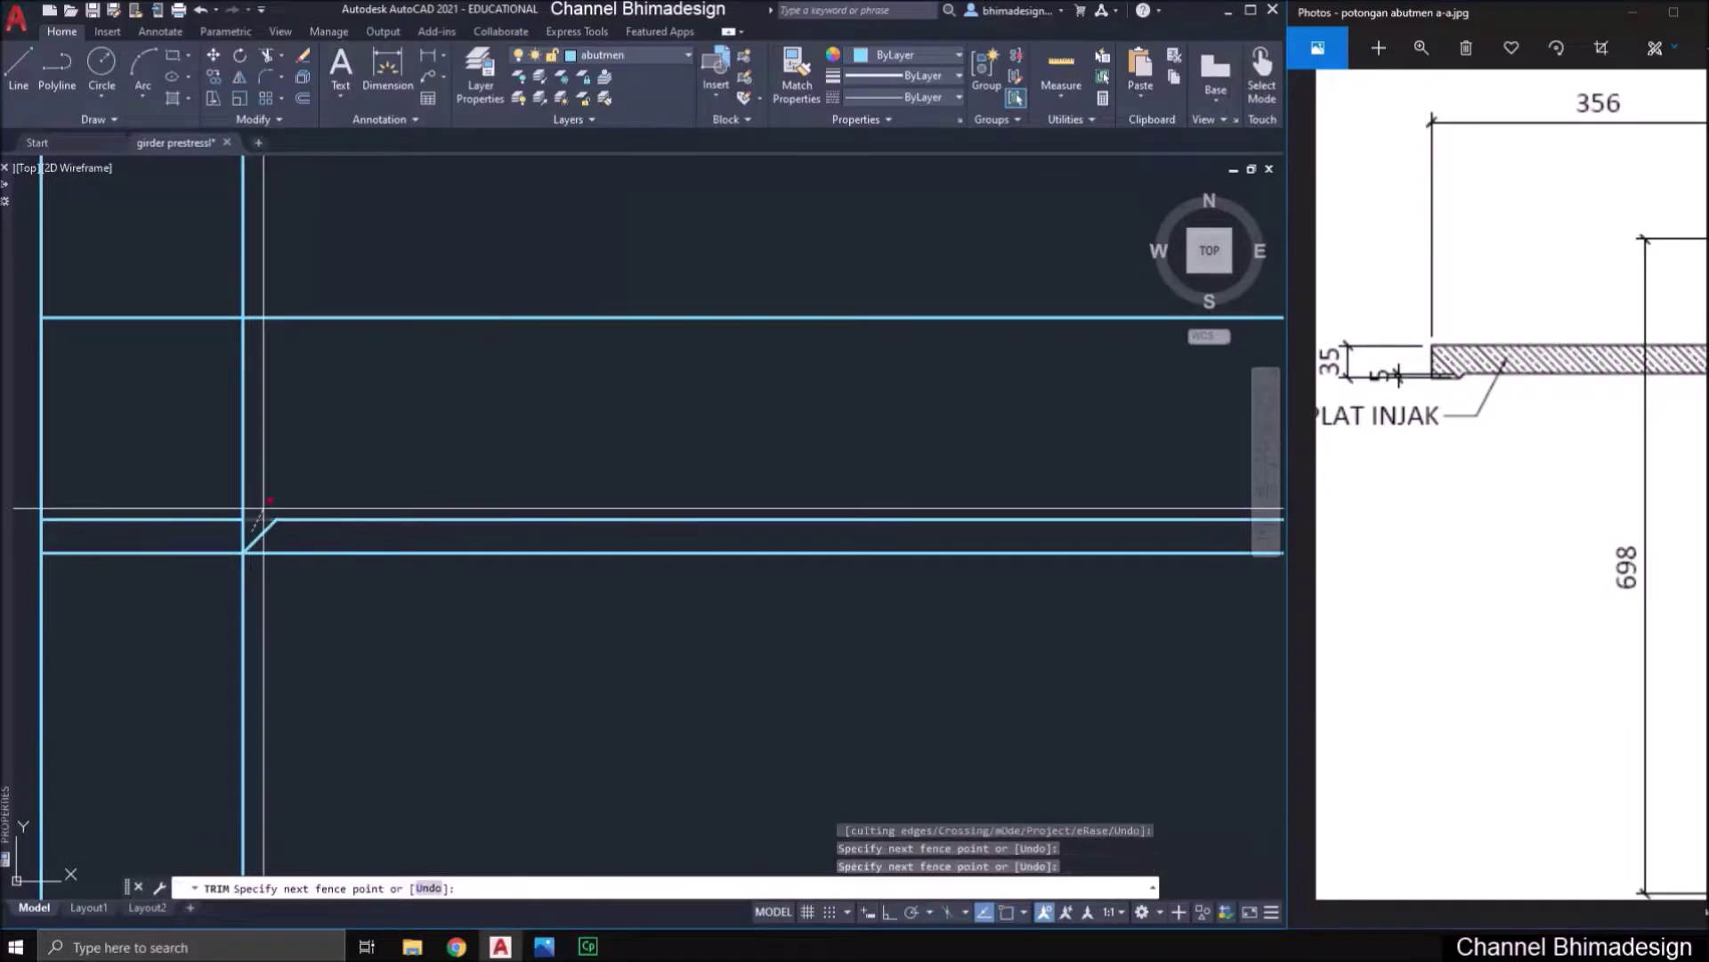
pyautogui.moveTo(256, 495)
pyautogui.mouseDown()
pyautogui.moveTo(237, 475)
pyautogui.moveTo(214, 530)
pyautogui.moveTo(230, 536)
pyautogui.moveTo(223, 583)
pyautogui.moveTo(31, 592)
pyautogui.mouseUp()
pyautogui.scroll(-4, 286, 641)
pyautogui.click(331, 473)
pyautogui.moveTo(331, 472); pyautogui.dragTo(185, 456)
# - Trim the lowest slab line between the end chamfer and the abutment's rear projection
pyautogui.moveTo(664, 706); pyautogui.dragTo(551, 661, button='middle')
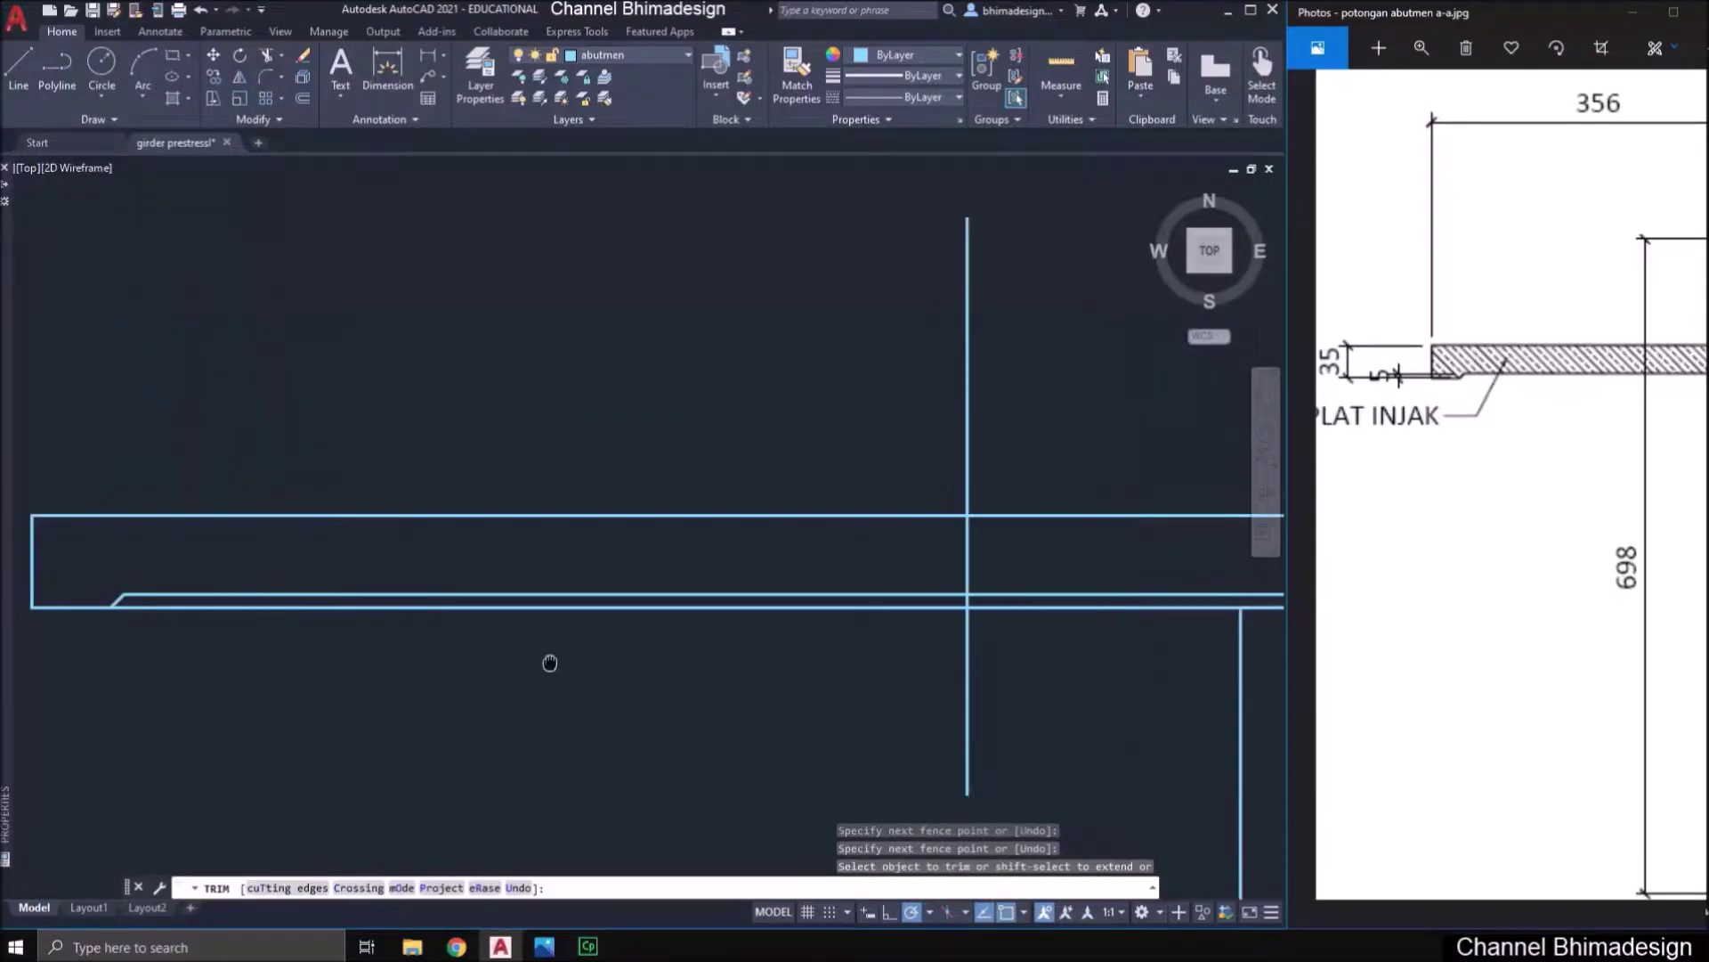
pyautogui.scroll(-2, 496, 640)
pyautogui.click(548, 621)
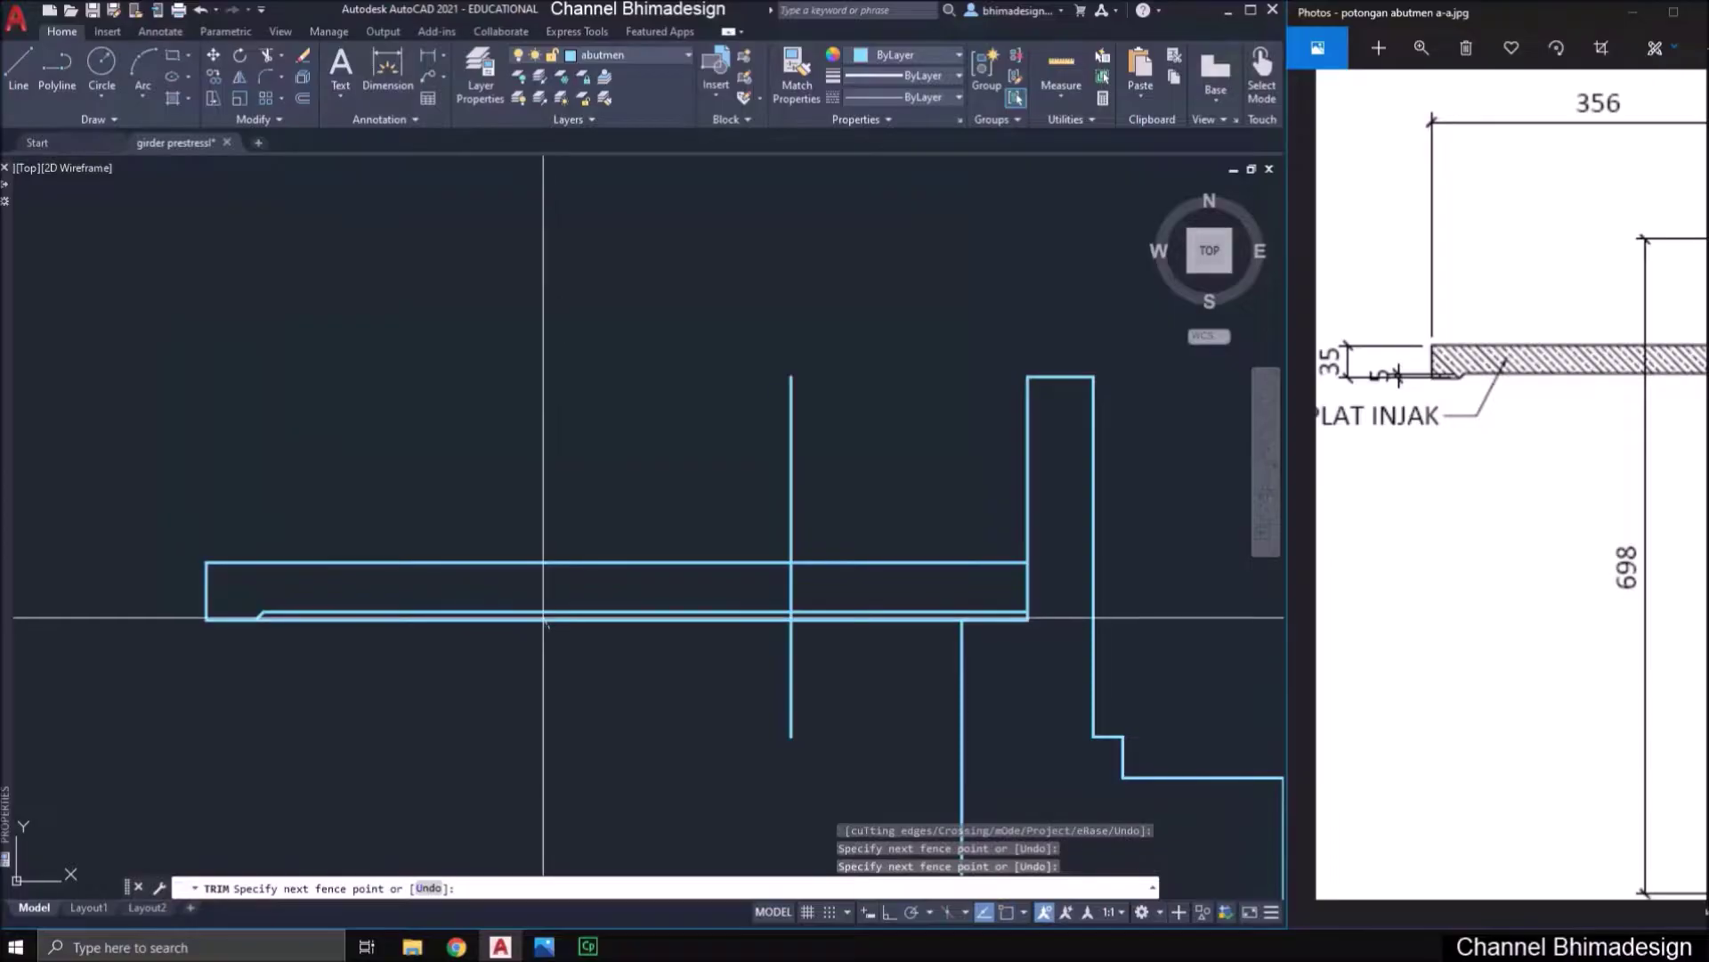
pyautogui.click(864, 618)
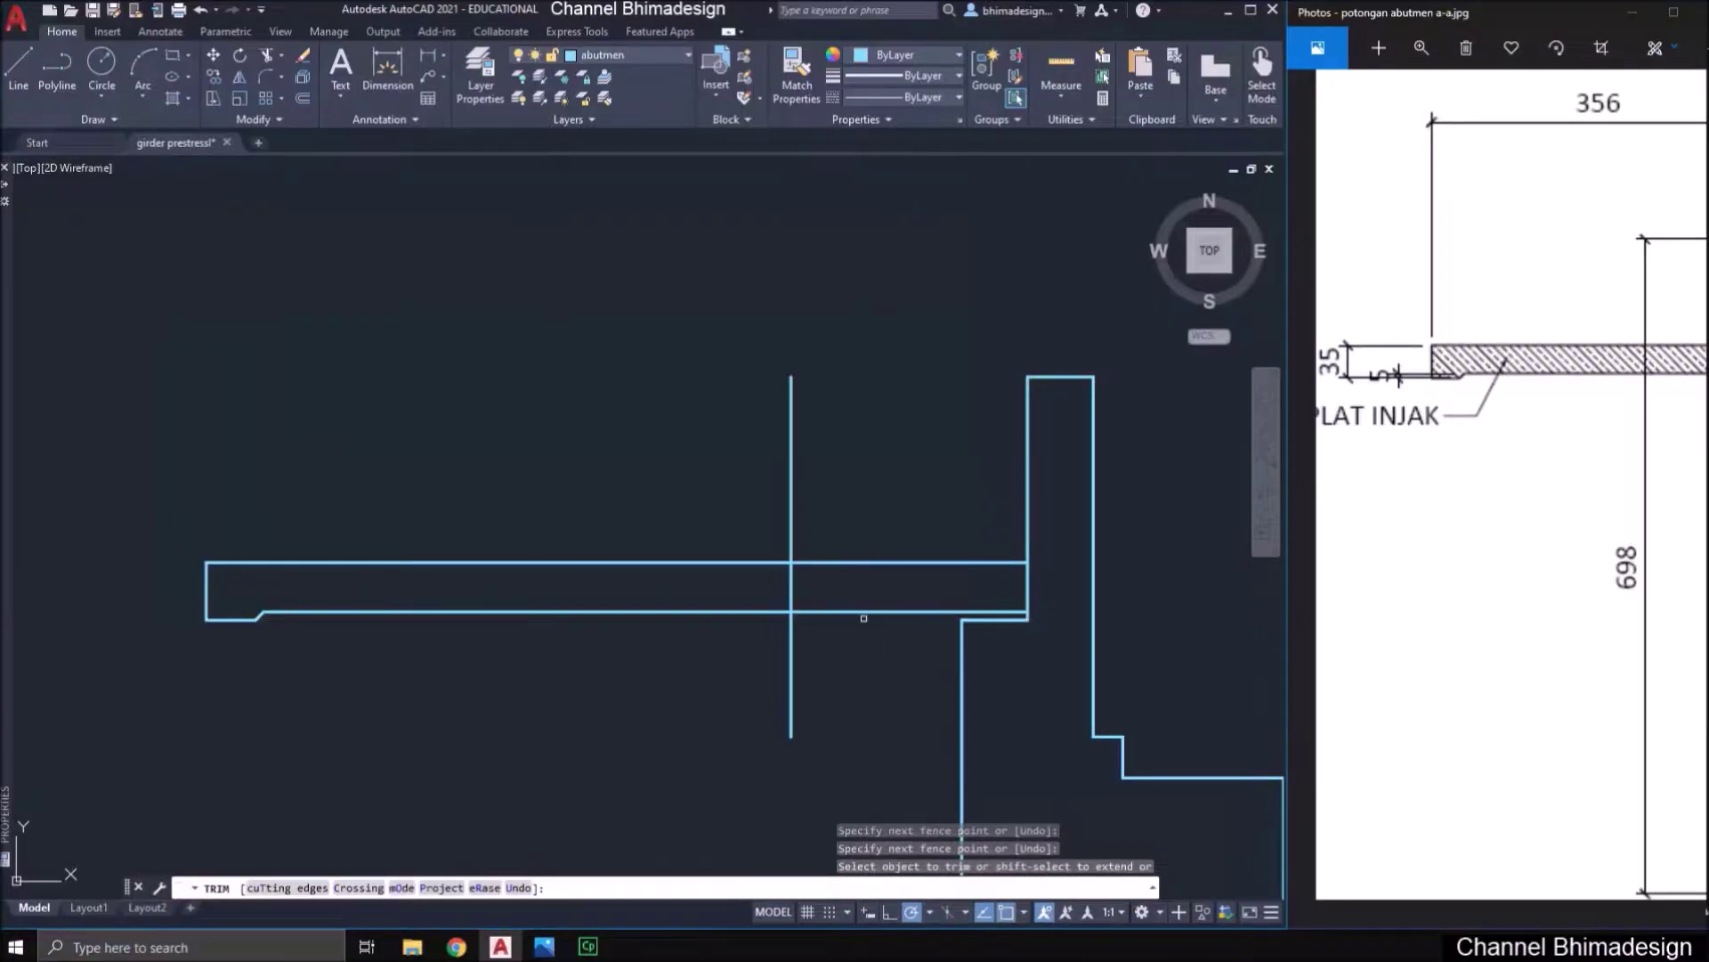
pyautogui.press('Escape')
# - Mirror the slab's thickened-end bottom line and chamfer about the vertical axis through the slab's midpoint, keeping the originals
pyautogui.write('mi')
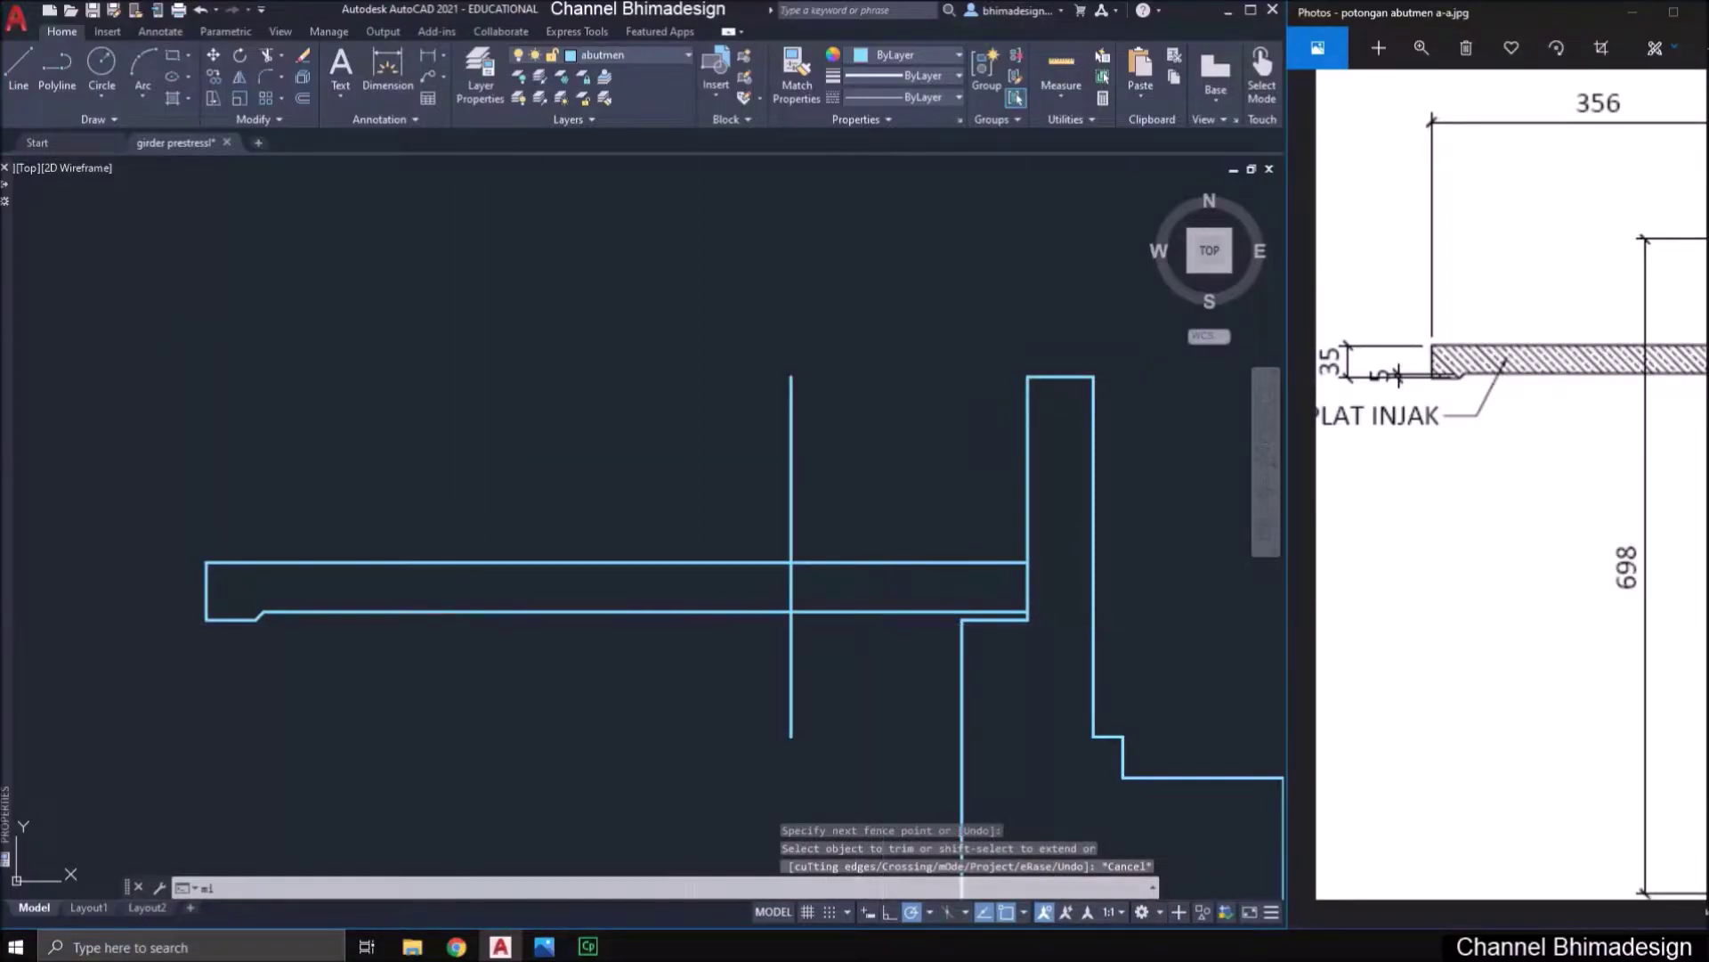
pyautogui.press('Return')
pyautogui.click(183, 582)
pyautogui.click(344, 656)
pyautogui.press('Return')
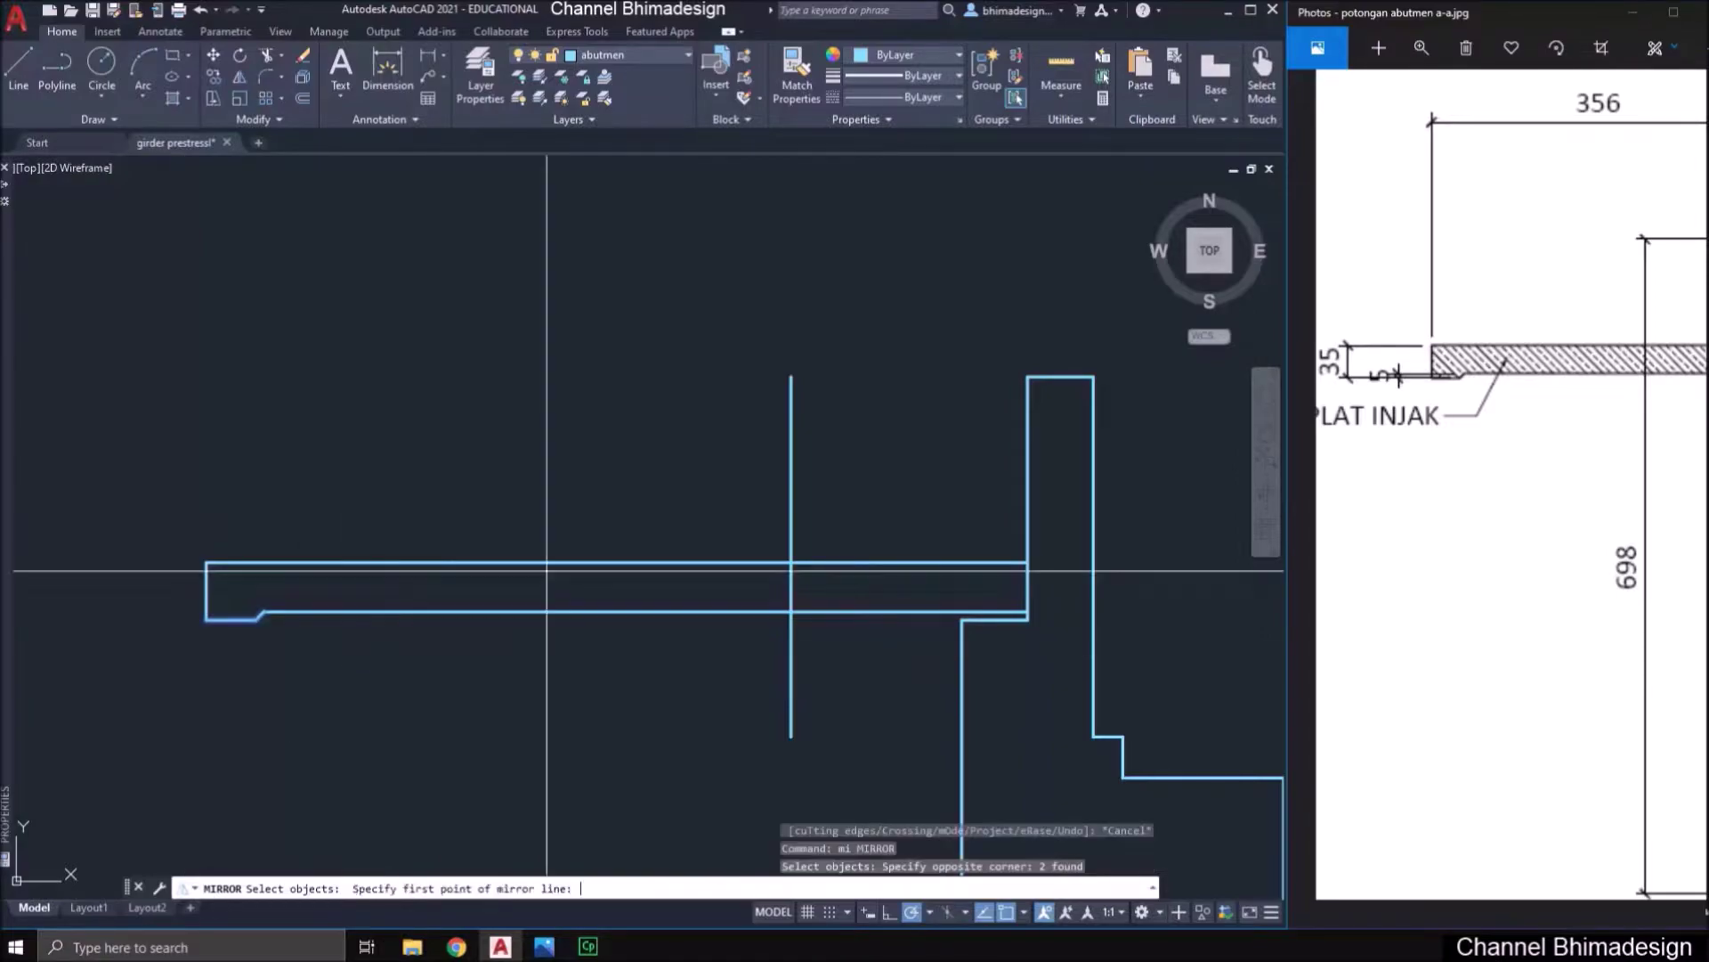
pyautogui.click(574, 564)
pyautogui.press('F8')
pyautogui.click(617, 655)
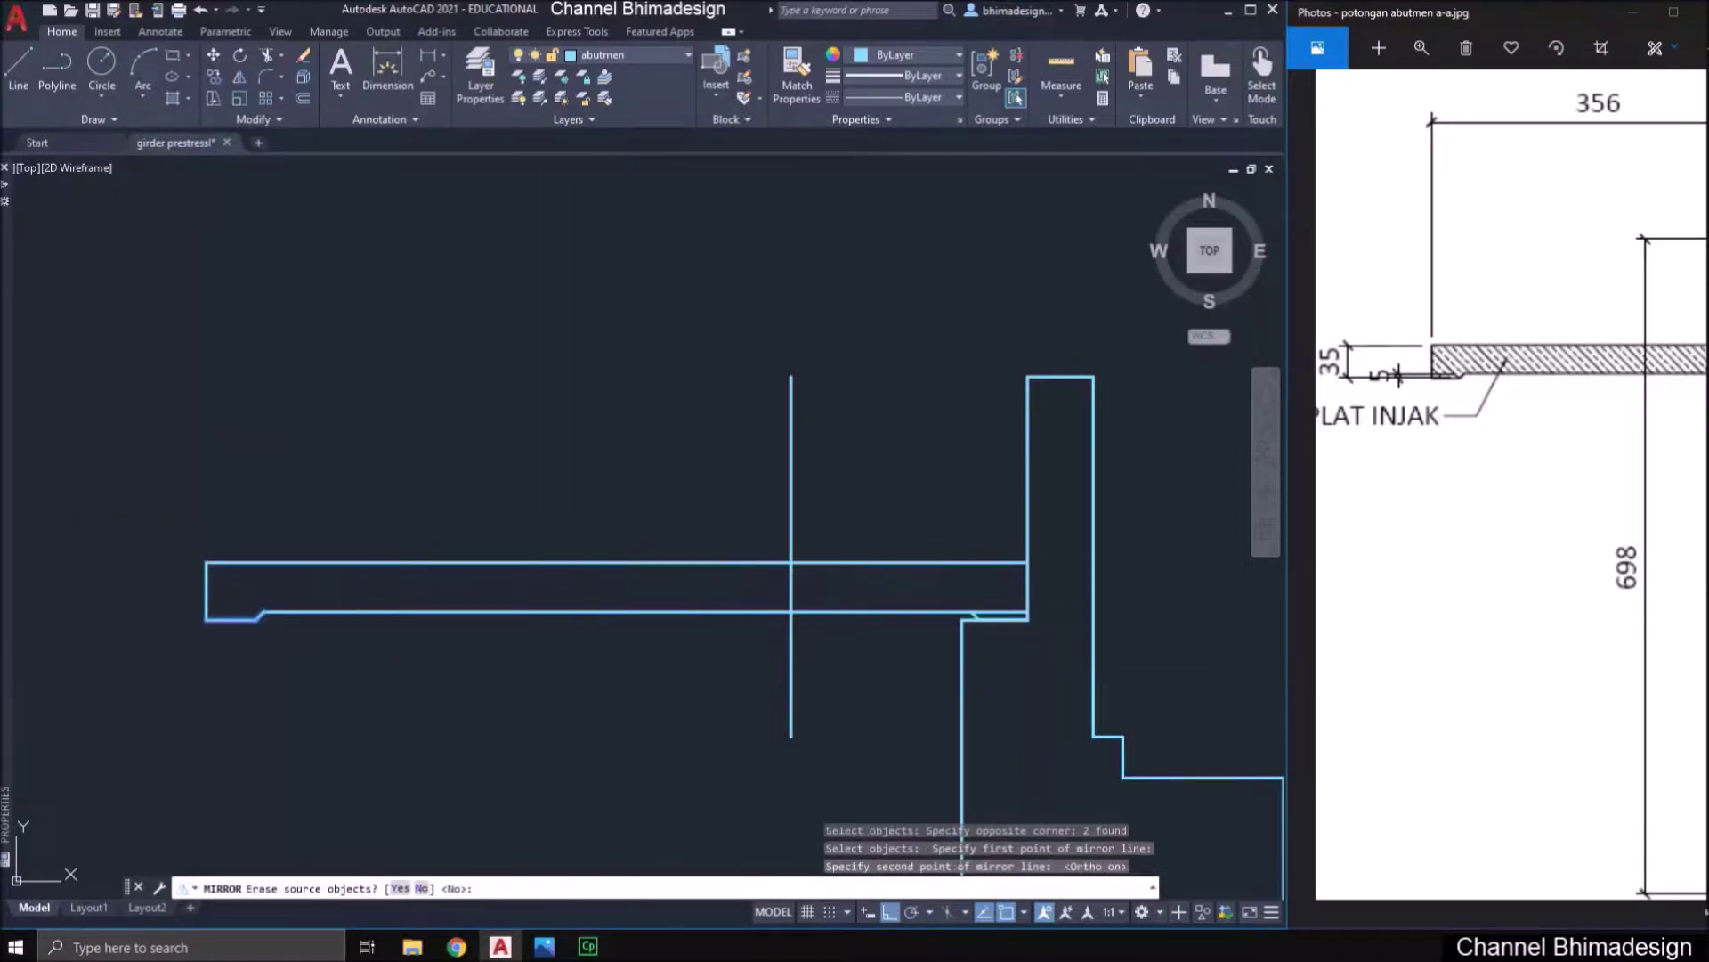
pyautogui.press('Return')
# - Trim the slab's underside line between the mirrored chamfer and the backwall
pyautogui.scroll(2, 993, 606)
pyautogui.scroll(4, 993, 606)
pyautogui.write('tr')
pyautogui.press('Return')
pyautogui.click(871, 625)
pyautogui.click(870, 668)
pyautogui.press('Return')
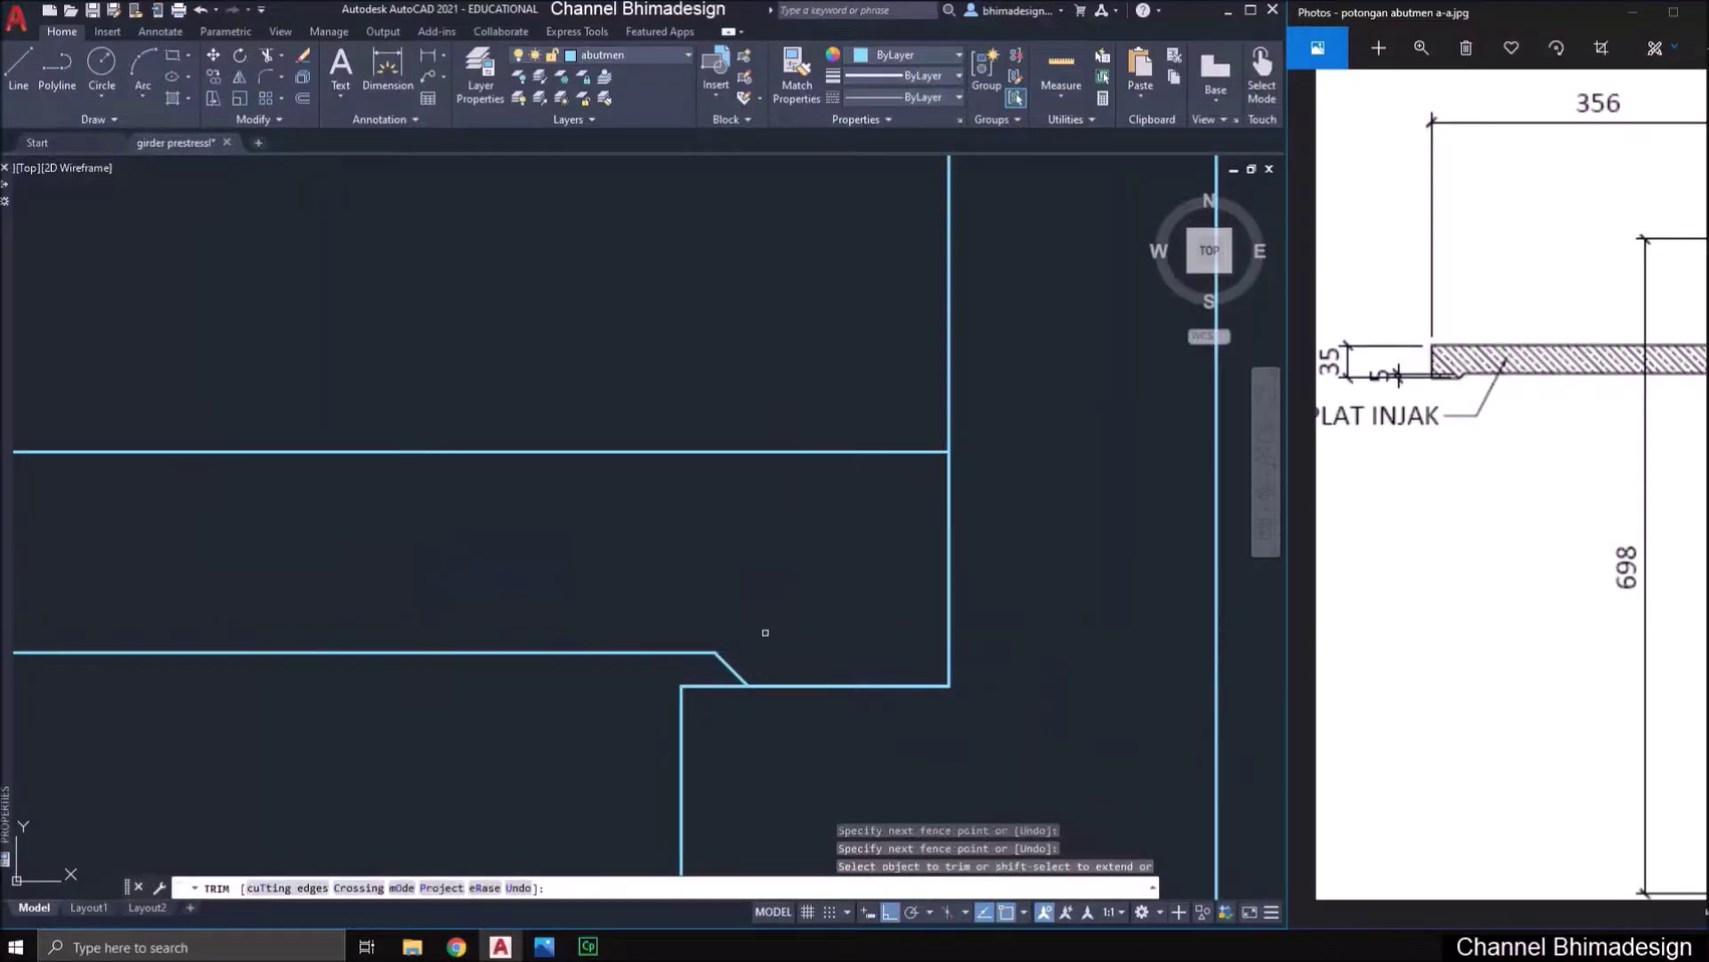
# - Erase the leftover vertical guide line crossing the approach slab
pyautogui.scroll(-4, 765, 631)
pyautogui.click(532, 704)
pyautogui.click(429, 698)
pyautogui.scroll(-6, 429, 698)
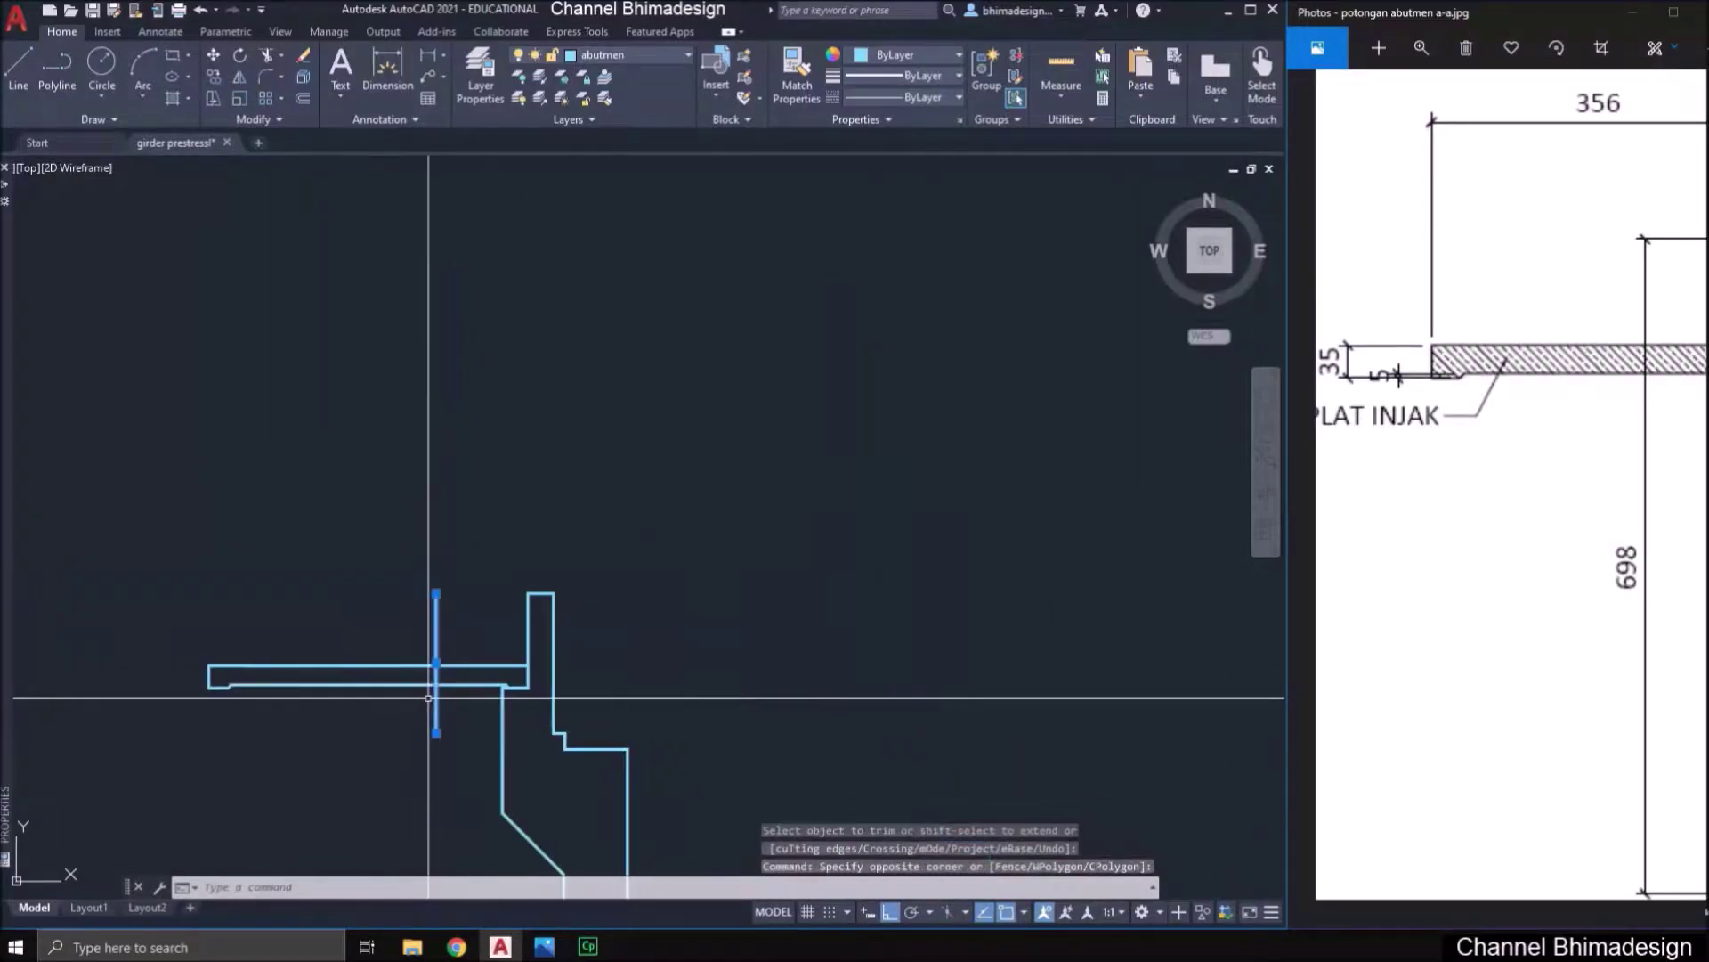
pyautogui.write('e')
pyautogui.press('Return')
# - Examine the whole abutment with its footing and bore piles in the reference image and compare it with the drawn section
pyautogui.click(1328, 623)
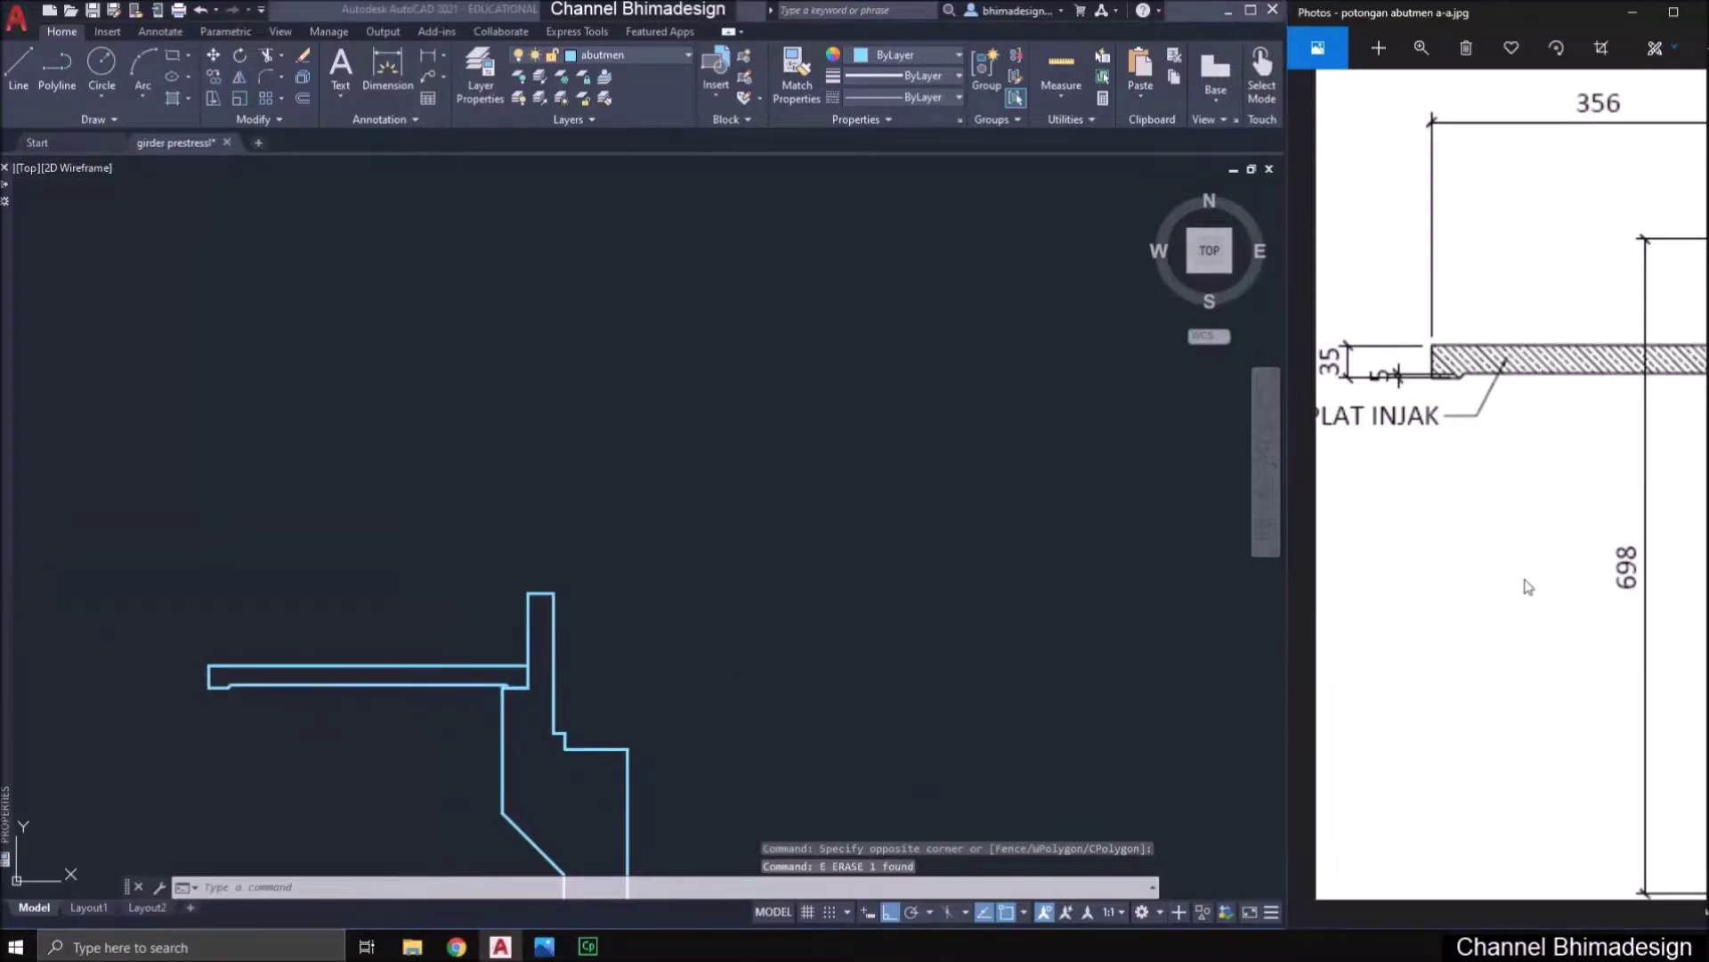
pyautogui.click(1422, 49)
pyautogui.moveTo(1404, 92); pyautogui.dragTo(1369, 114)
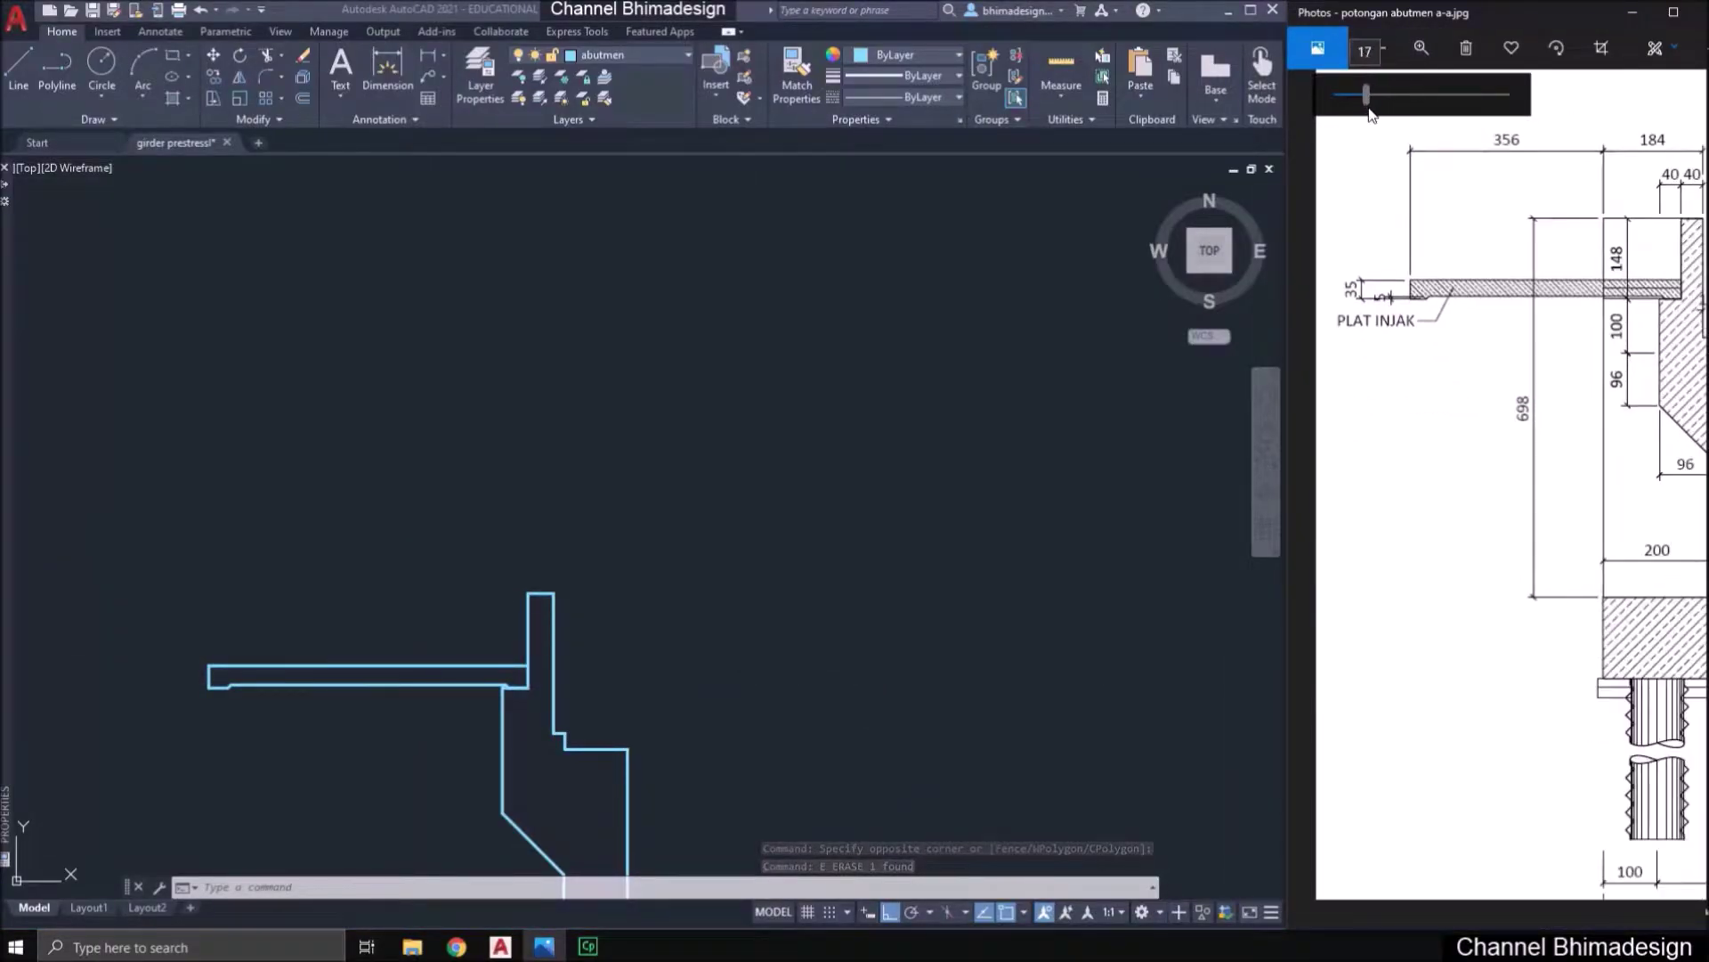
pyautogui.moveTo(1544, 281); pyautogui.dragTo(1349, 263)
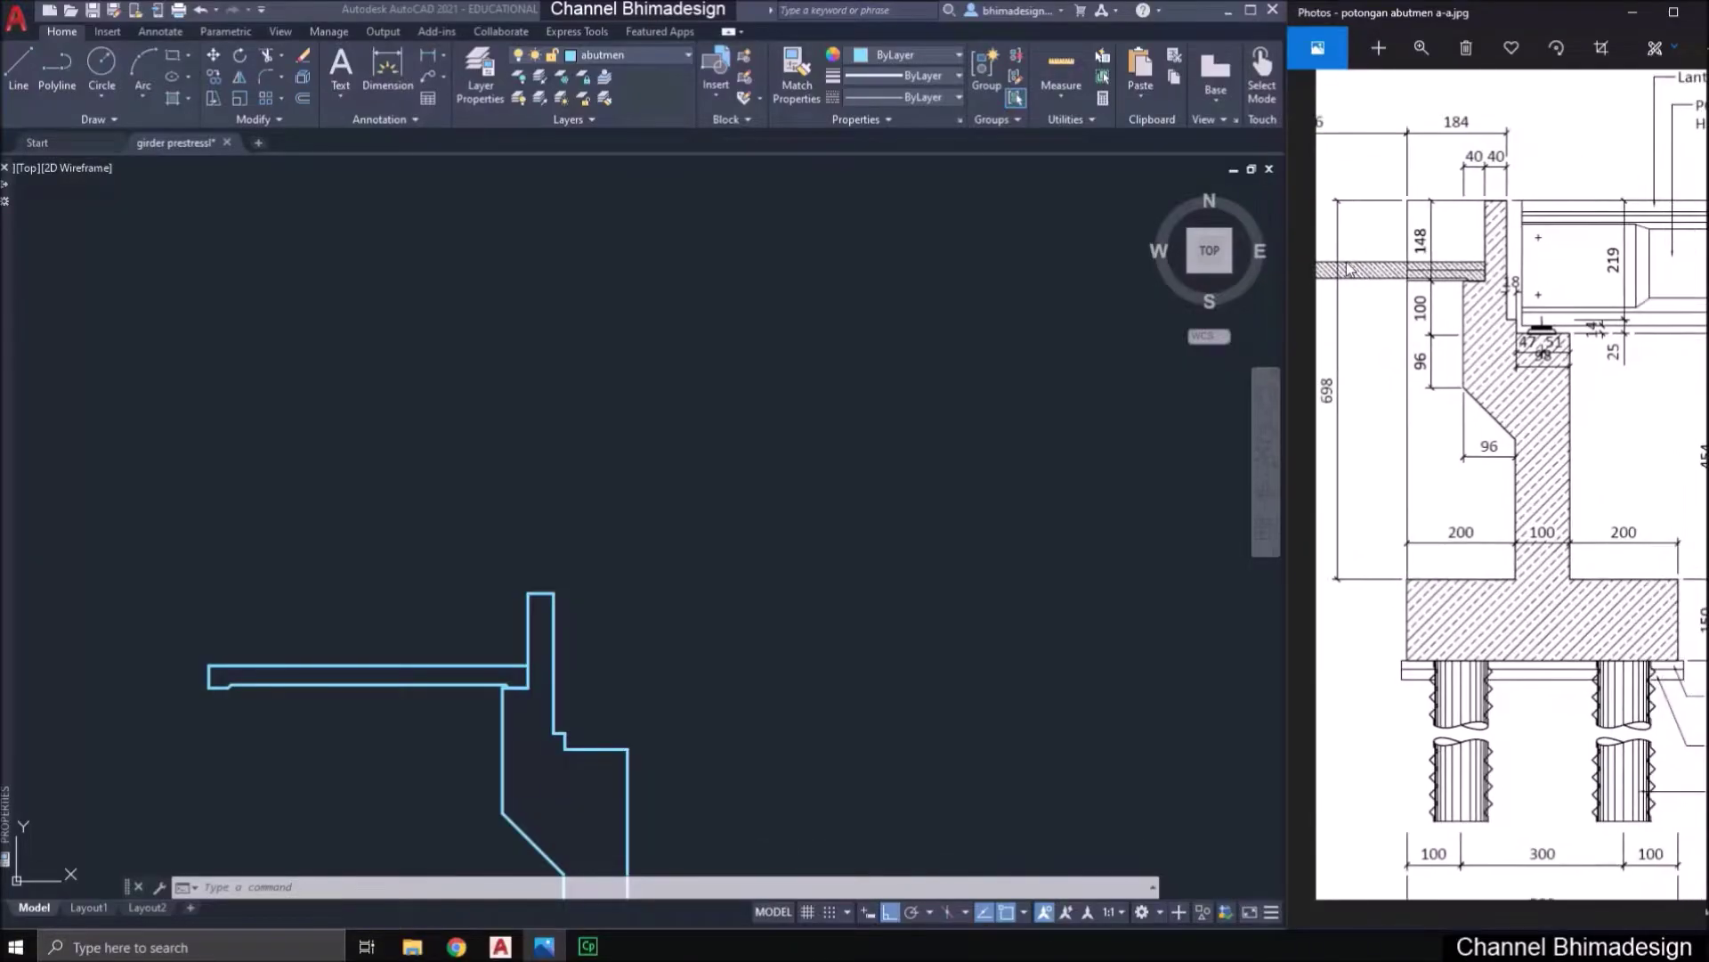
pyautogui.click(947, 595)
pyautogui.moveTo(775, 772); pyautogui.dragTo(680, 401, button='middle')
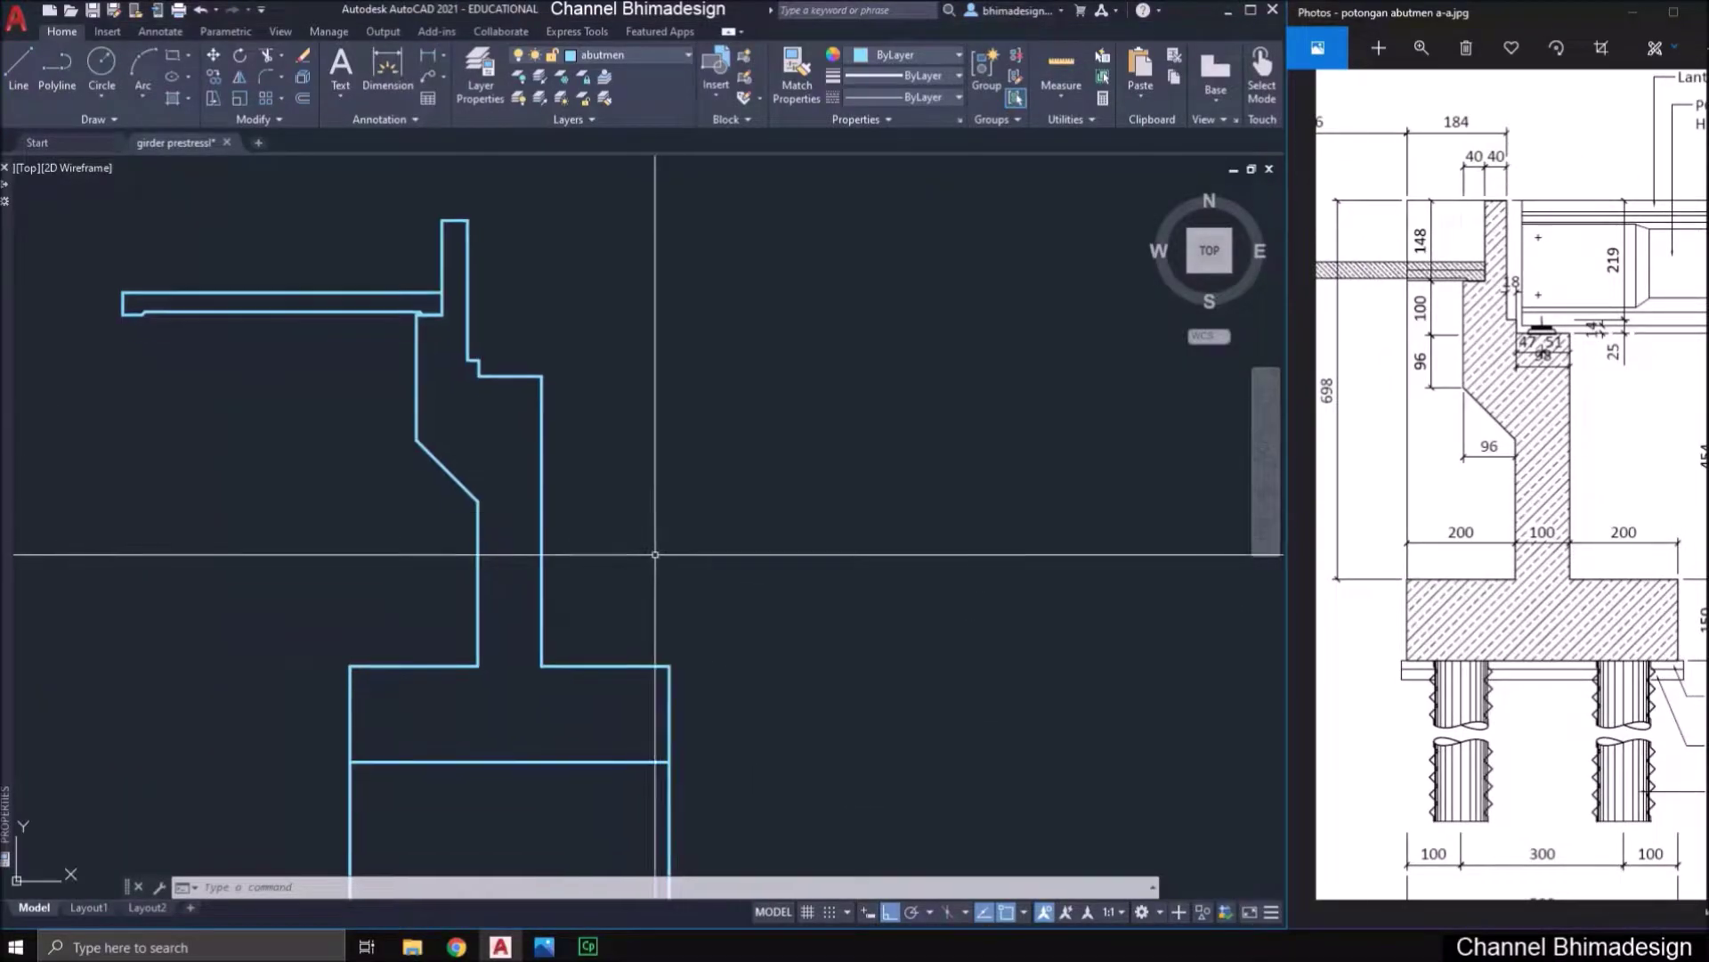
pyautogui.scroll(-2, 739, 618)
pyautogui.moveTo(740, 691); pyautogui.dragTo(740, 603, button='middle')
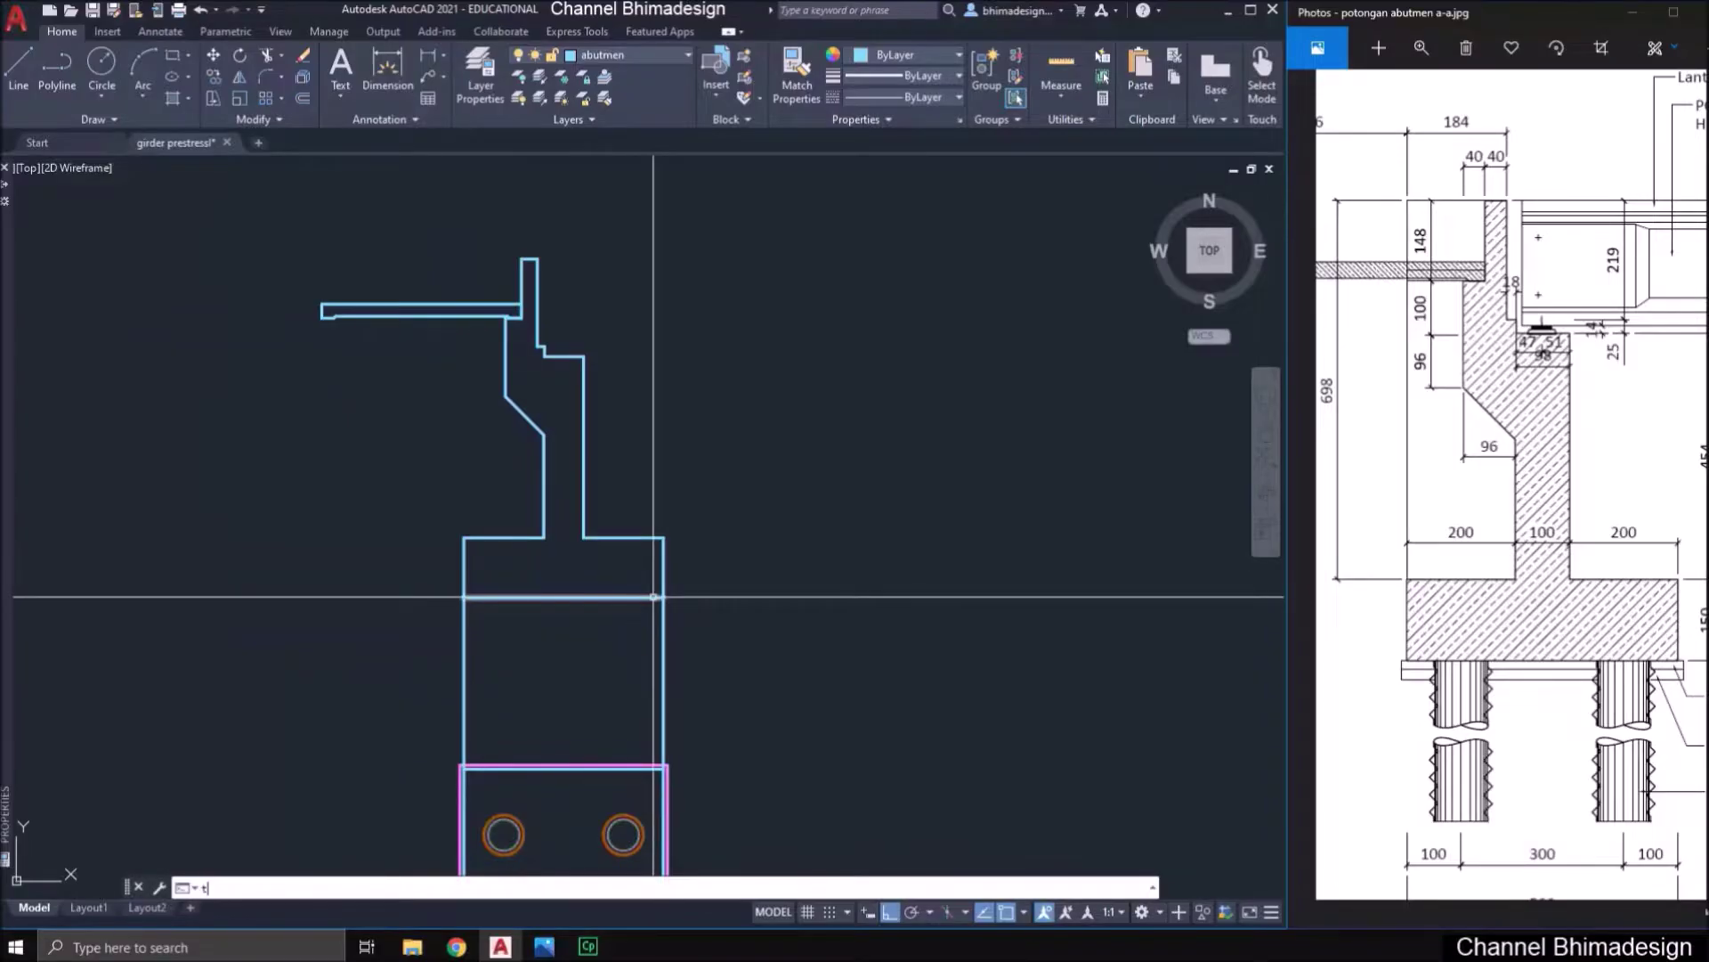
# - Trim both vertical side lines below the footing, using the footing's bottom line as the cutting edge
pyautogui.write('r')
pyautogui.press('Return')
pyautogui.scroll(2, 653, 596)
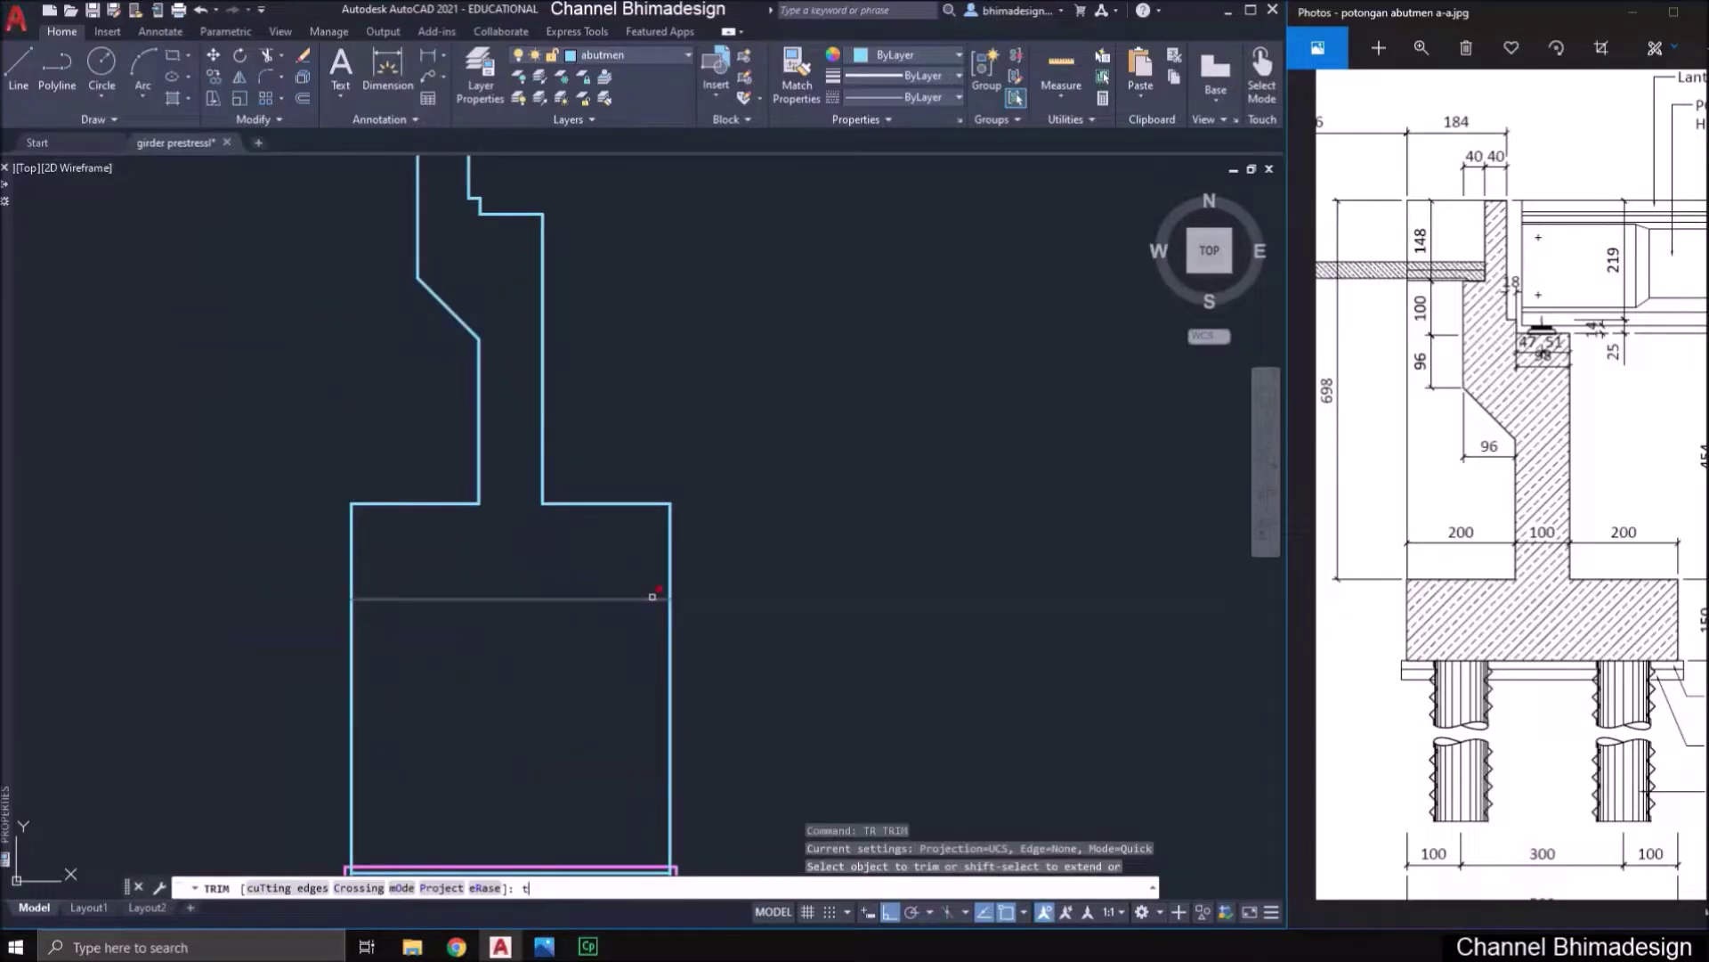
pyautogui.write('t')
pyautogui.press('Return')
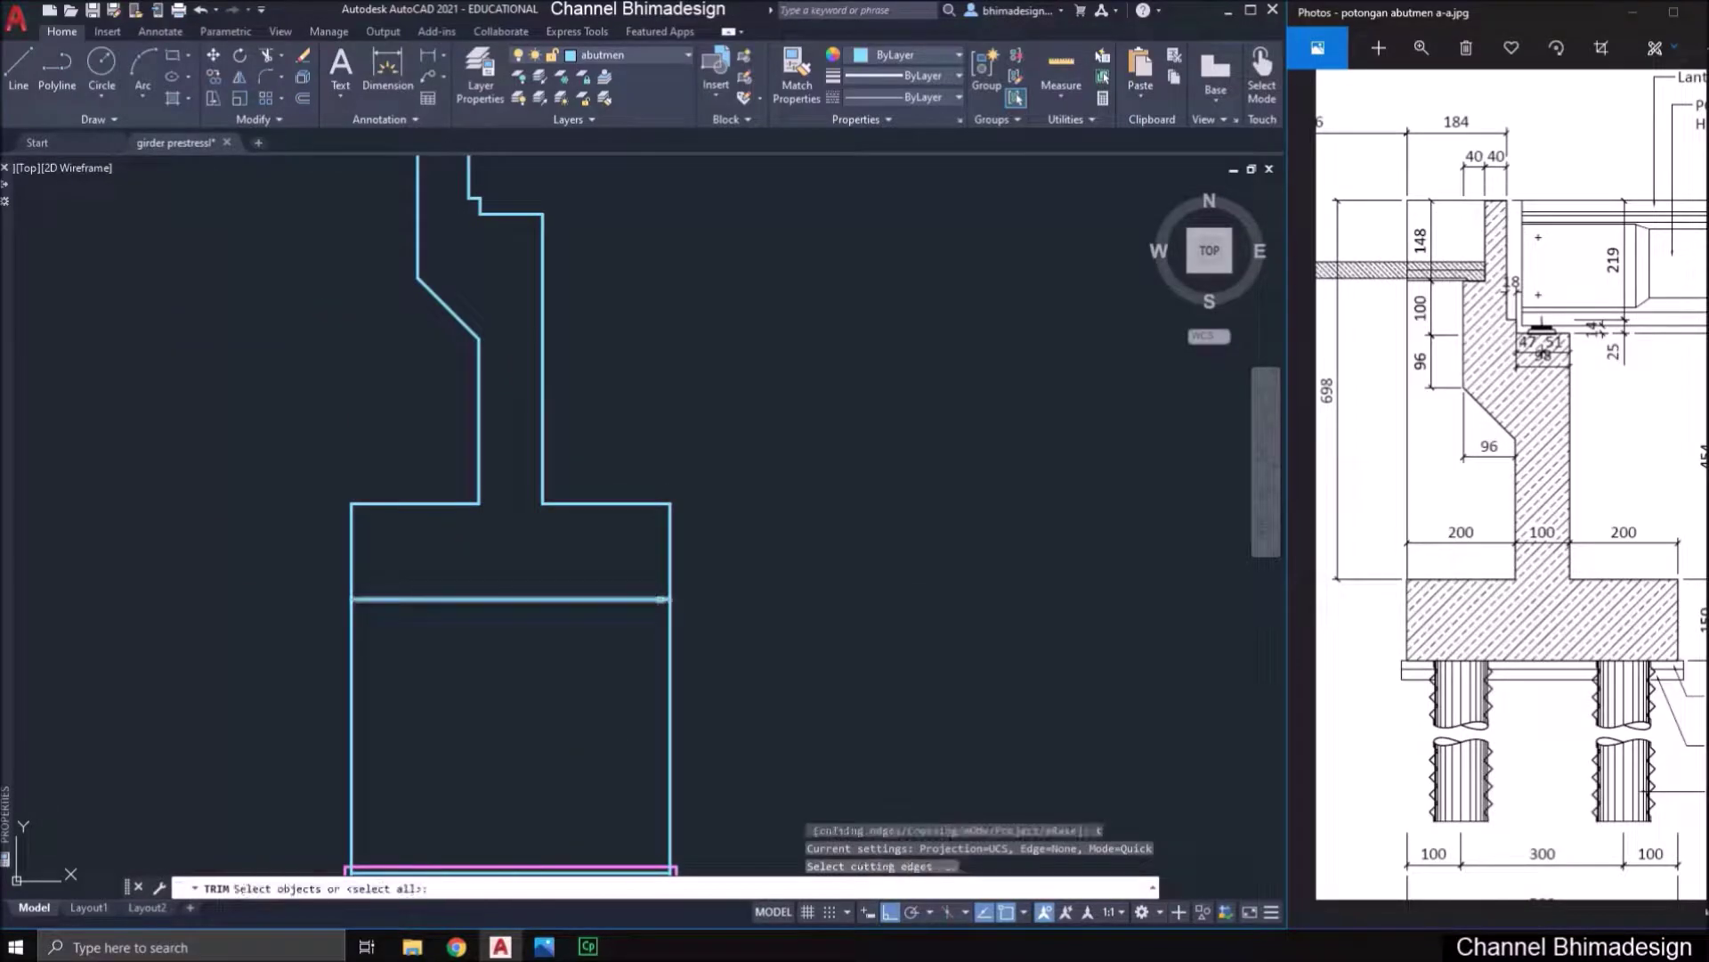
pyautogui.click(663, 599)
pyautogui.press('Return')
pyautogui.moveTo(679, 633); pyautogui.dragTo(241, 698)
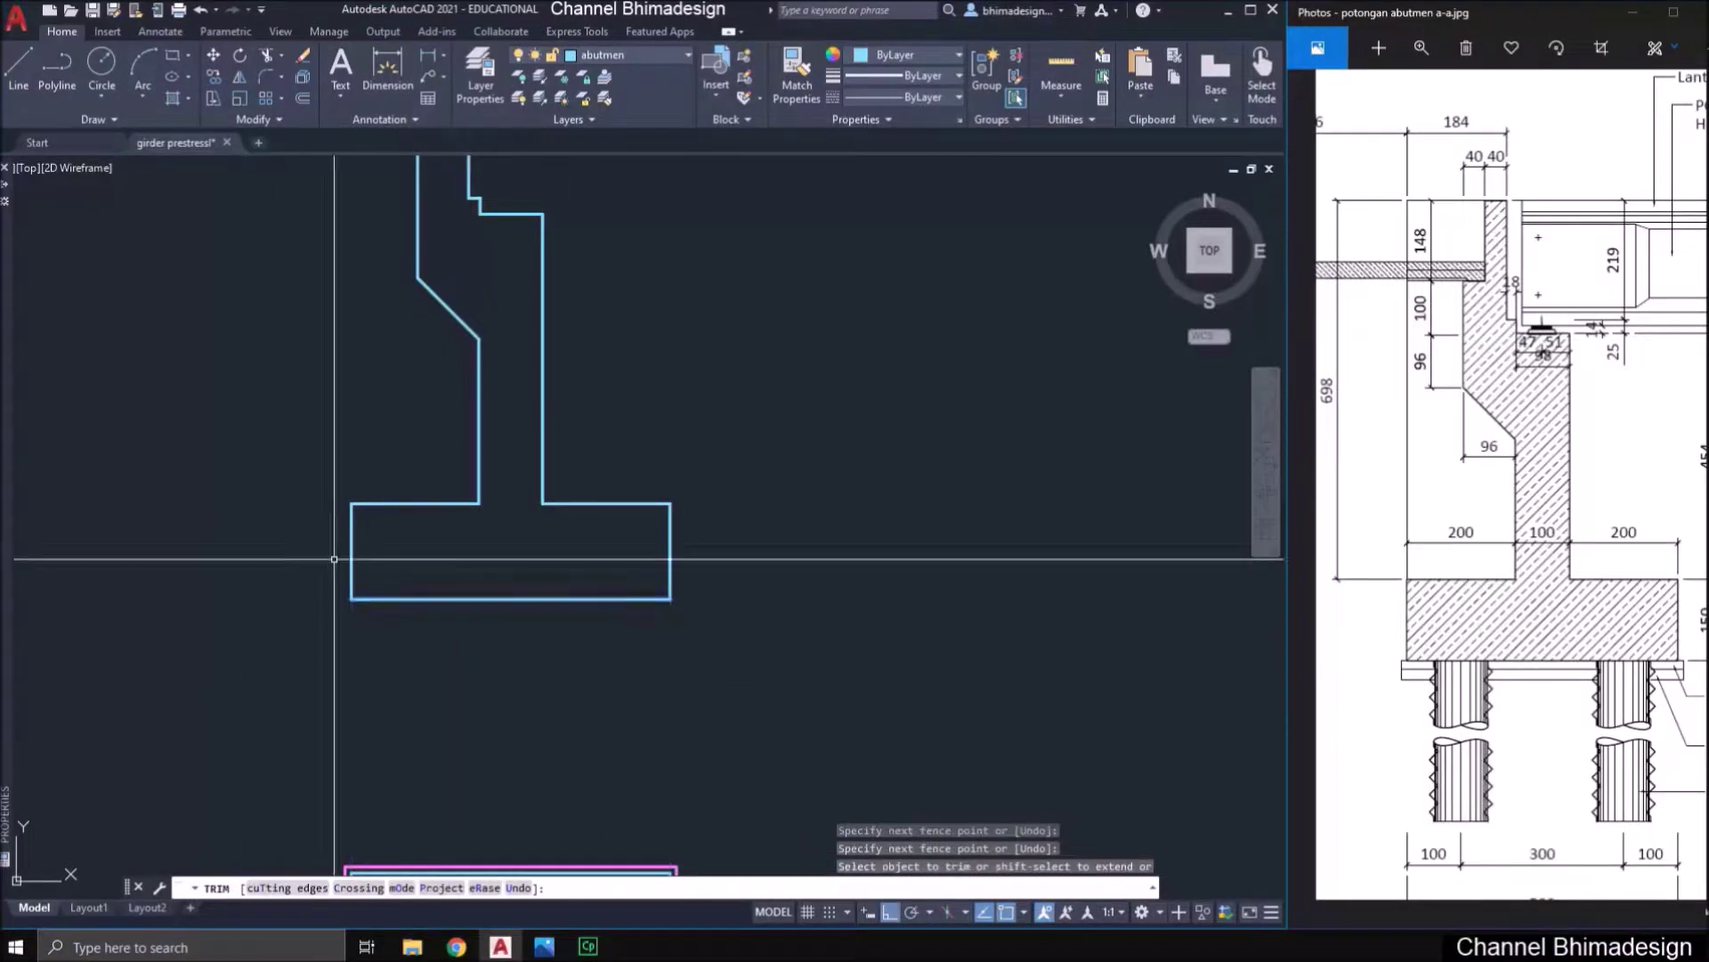
pyautogui.press('Escape')
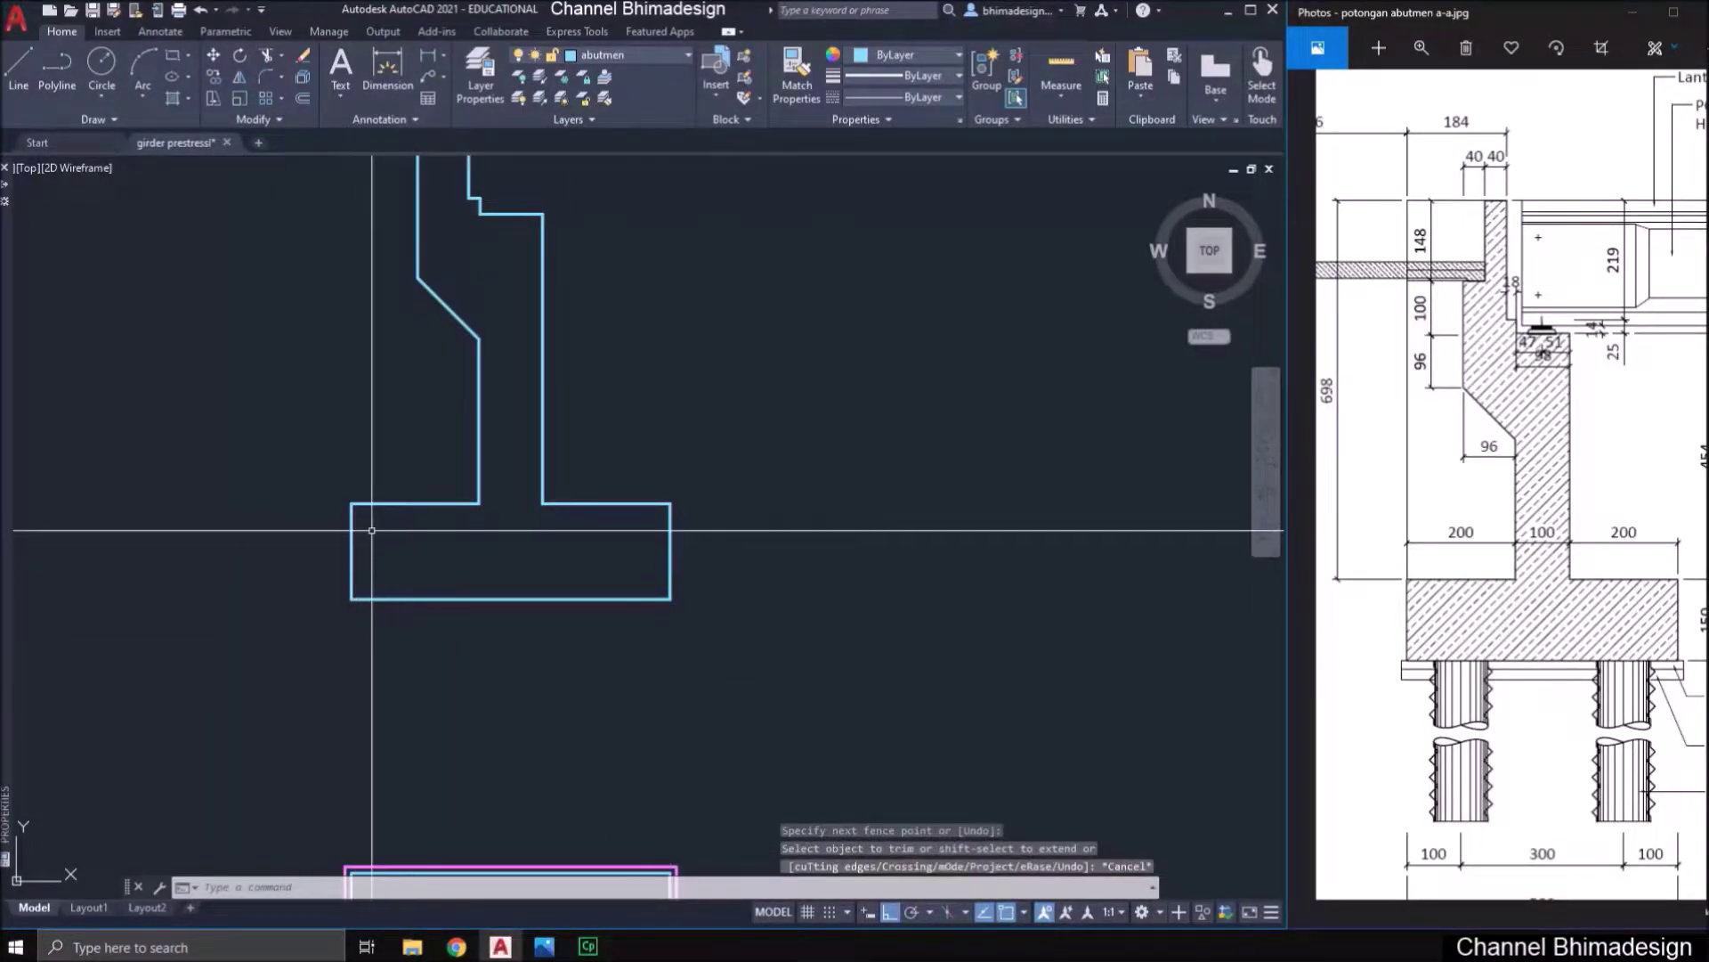
# - Draw a vertical ray from the center of the plan's top-left bore pile up through the footing section
pyautogui.scroll(-2, 396, 548)
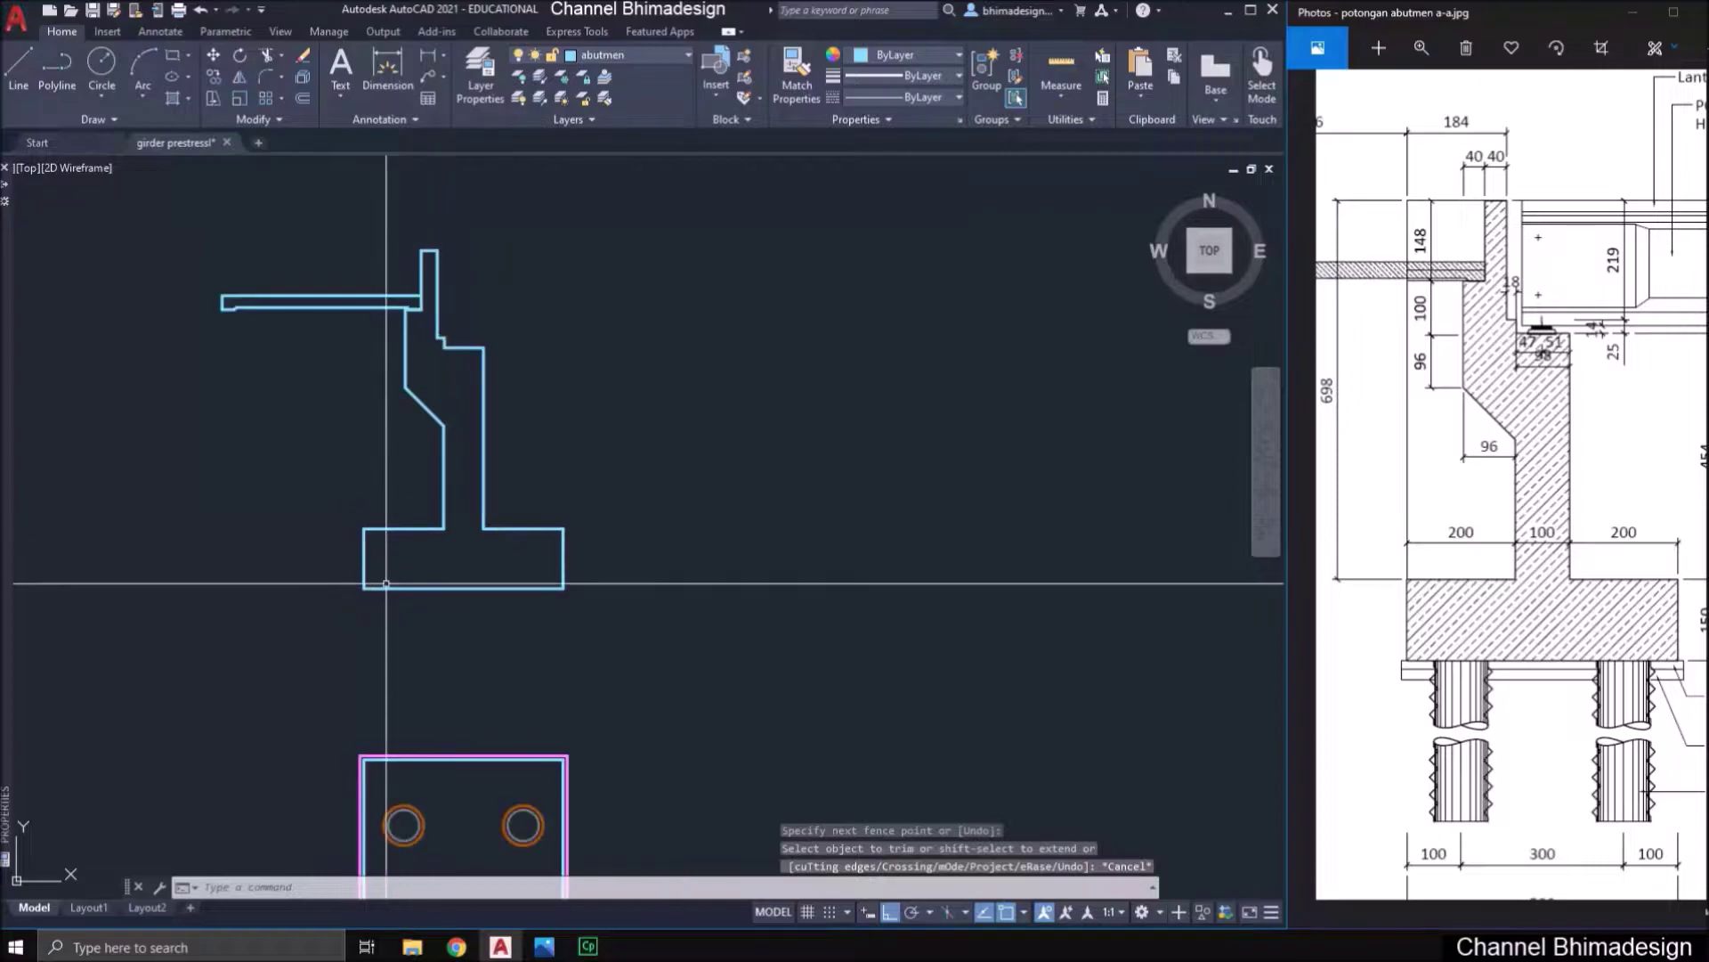
pyautogui.moveTo(408, 619); pyautogui.dragTo(358, 564, button='middle')
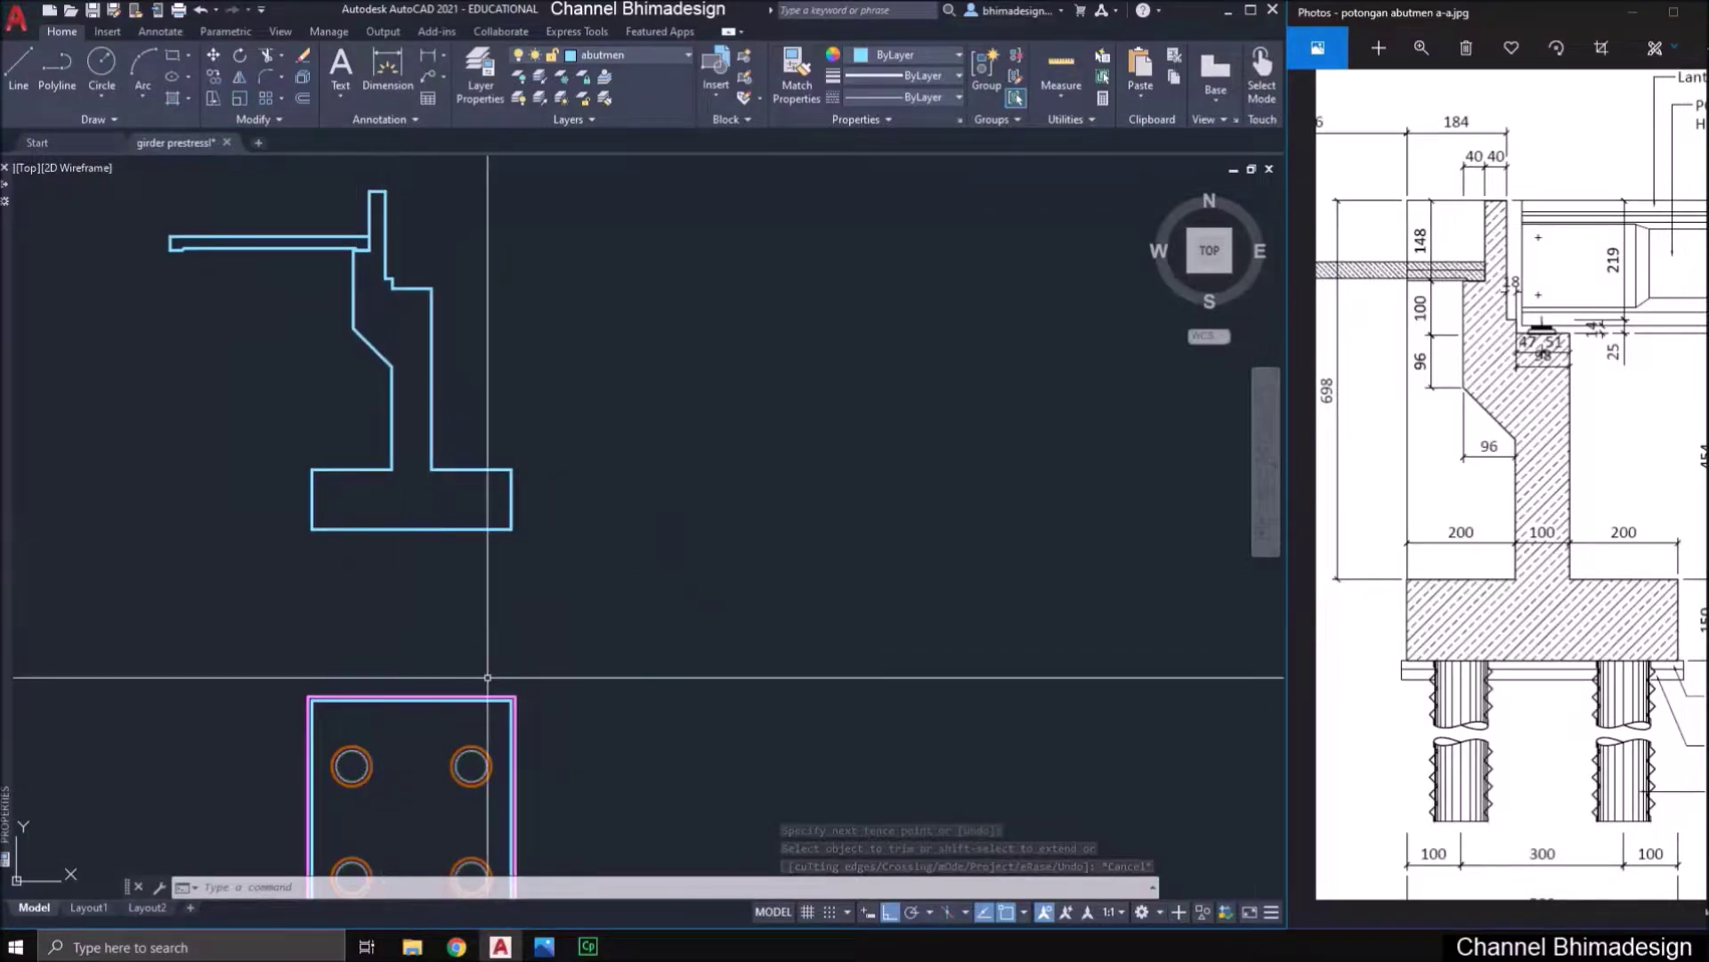
pyautogui.moveTo(496, 679); pyautogui.dragTo(382, 619, button='middle')
pyautogui.scroll(2, 276, 454)
pyautogui.scroll(2, 272, 455)
pyautogui.scroll(-2, 275, 458)
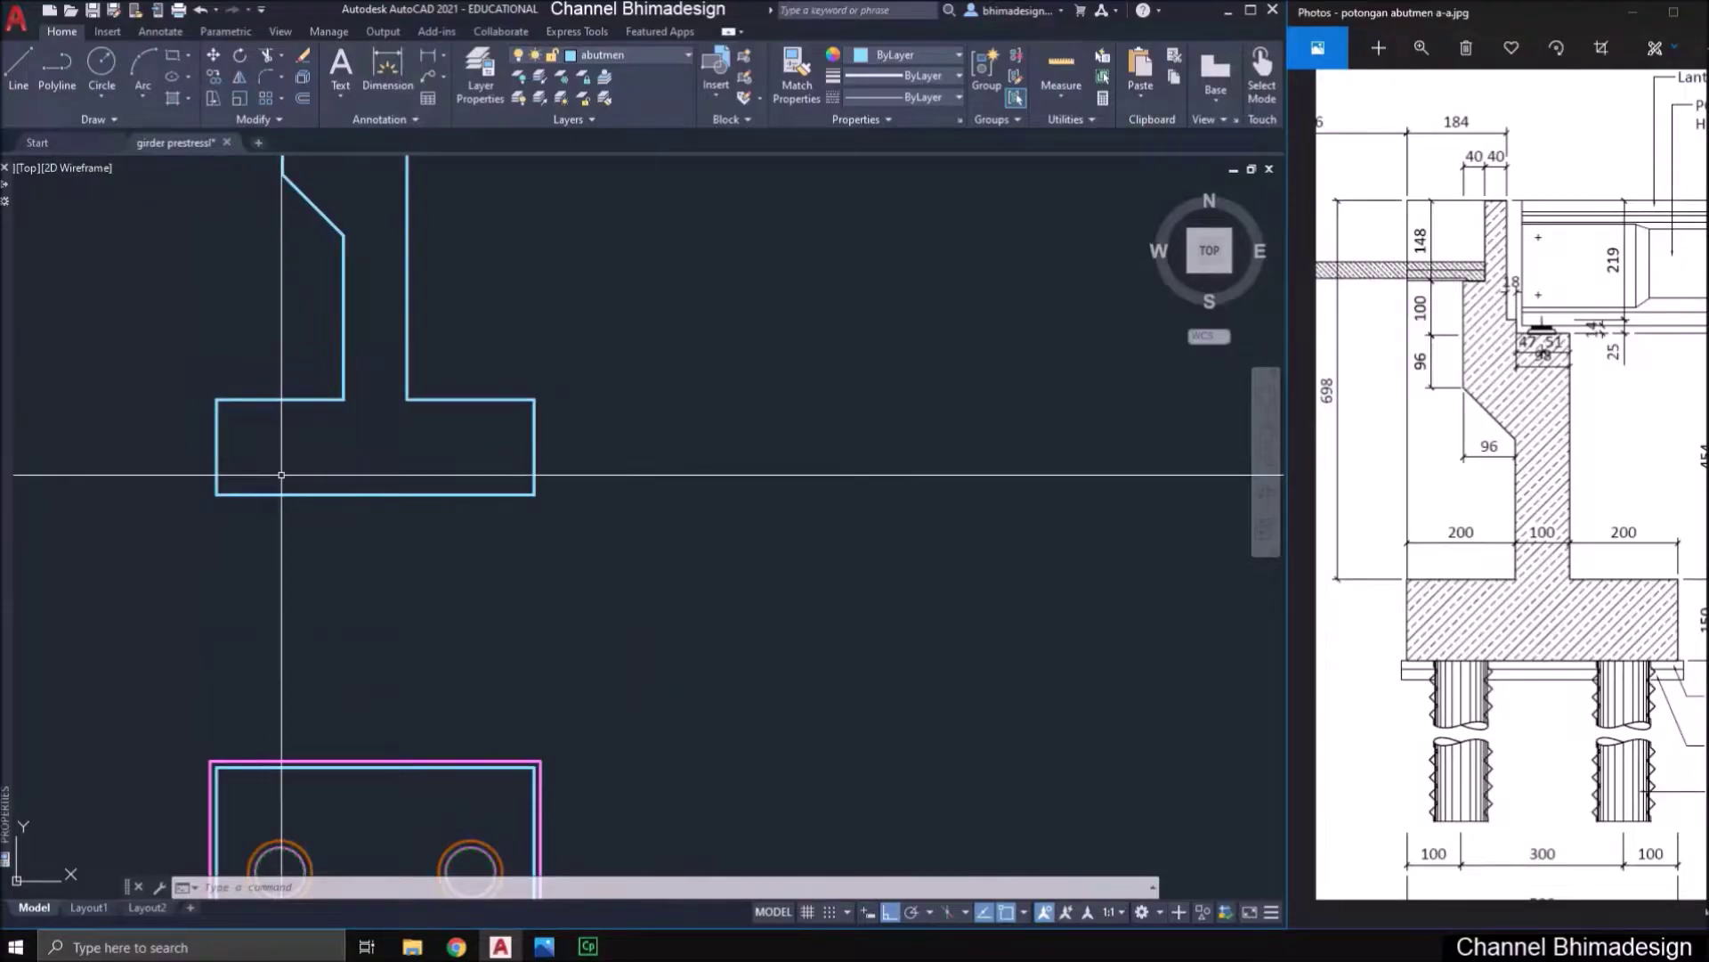
pyautogui.moveTo(432, 695); pyautogui.dragTo(451, 656, button='middle')
pyautogui.write('ray')
pyautogui.press('Return')
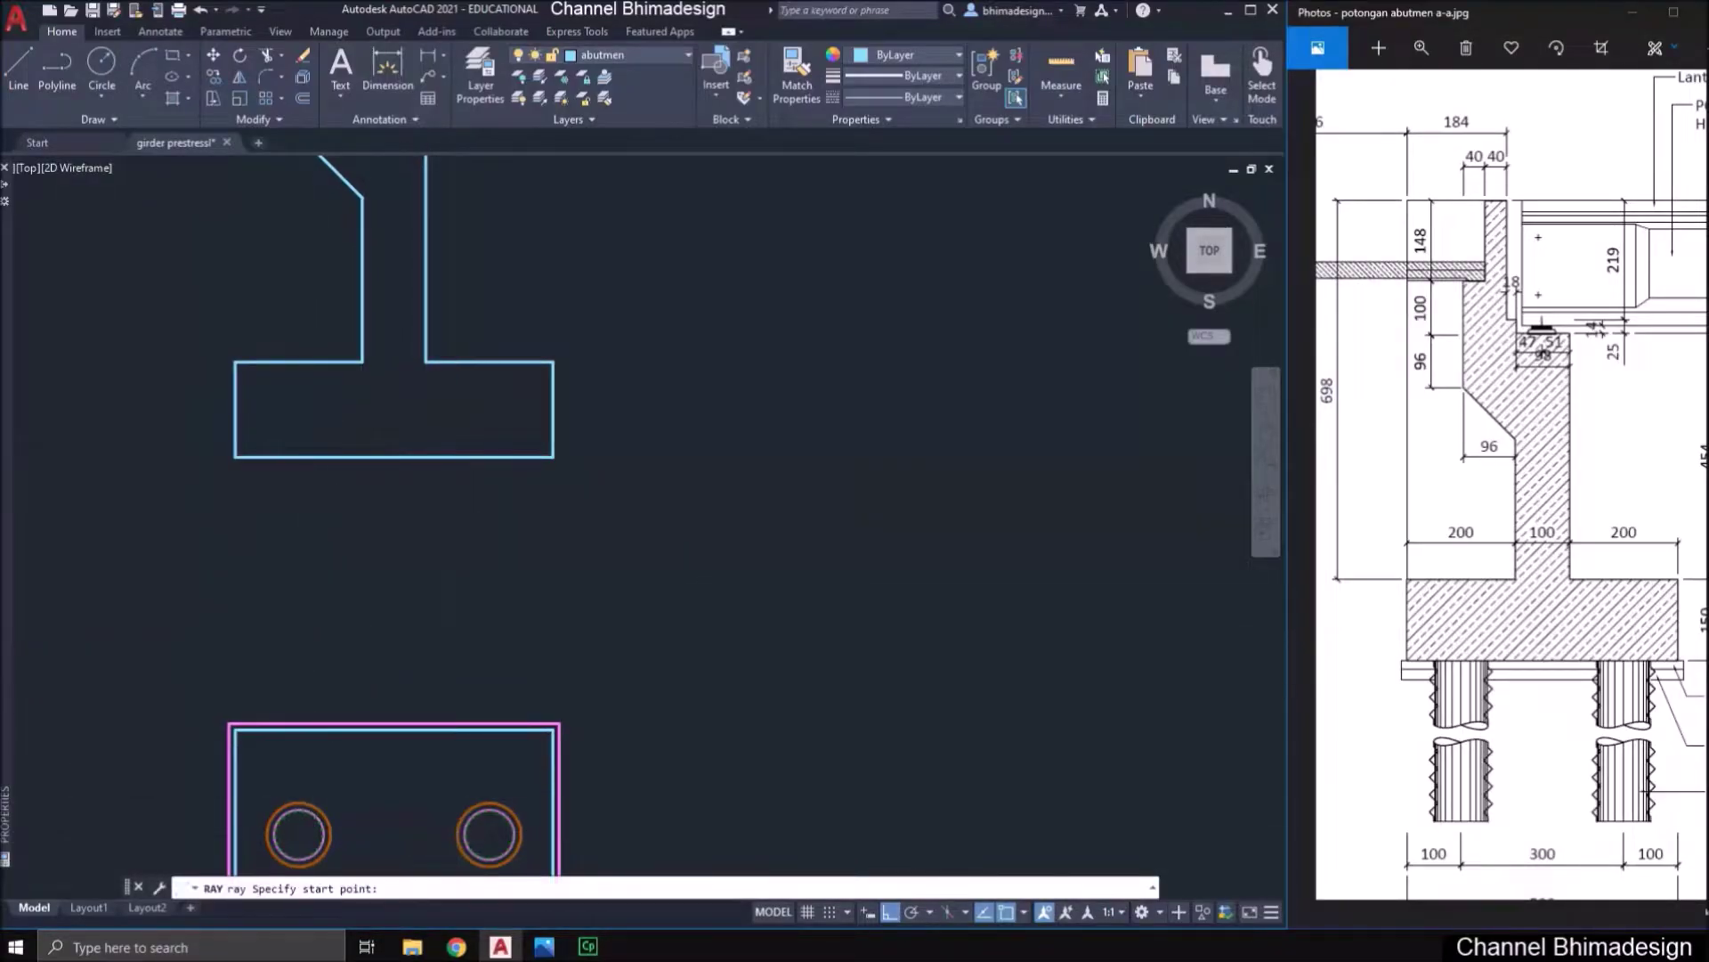
pyautogui.scroll(2, 309, 839)
pyautogui.click(292, 828)
pyautogui.click(357, 517)
pyautogui.press('Return')
# - Draw a second vertical ray upward from the center of the top-right bore pile in the plan
pyautogui.press('Return')
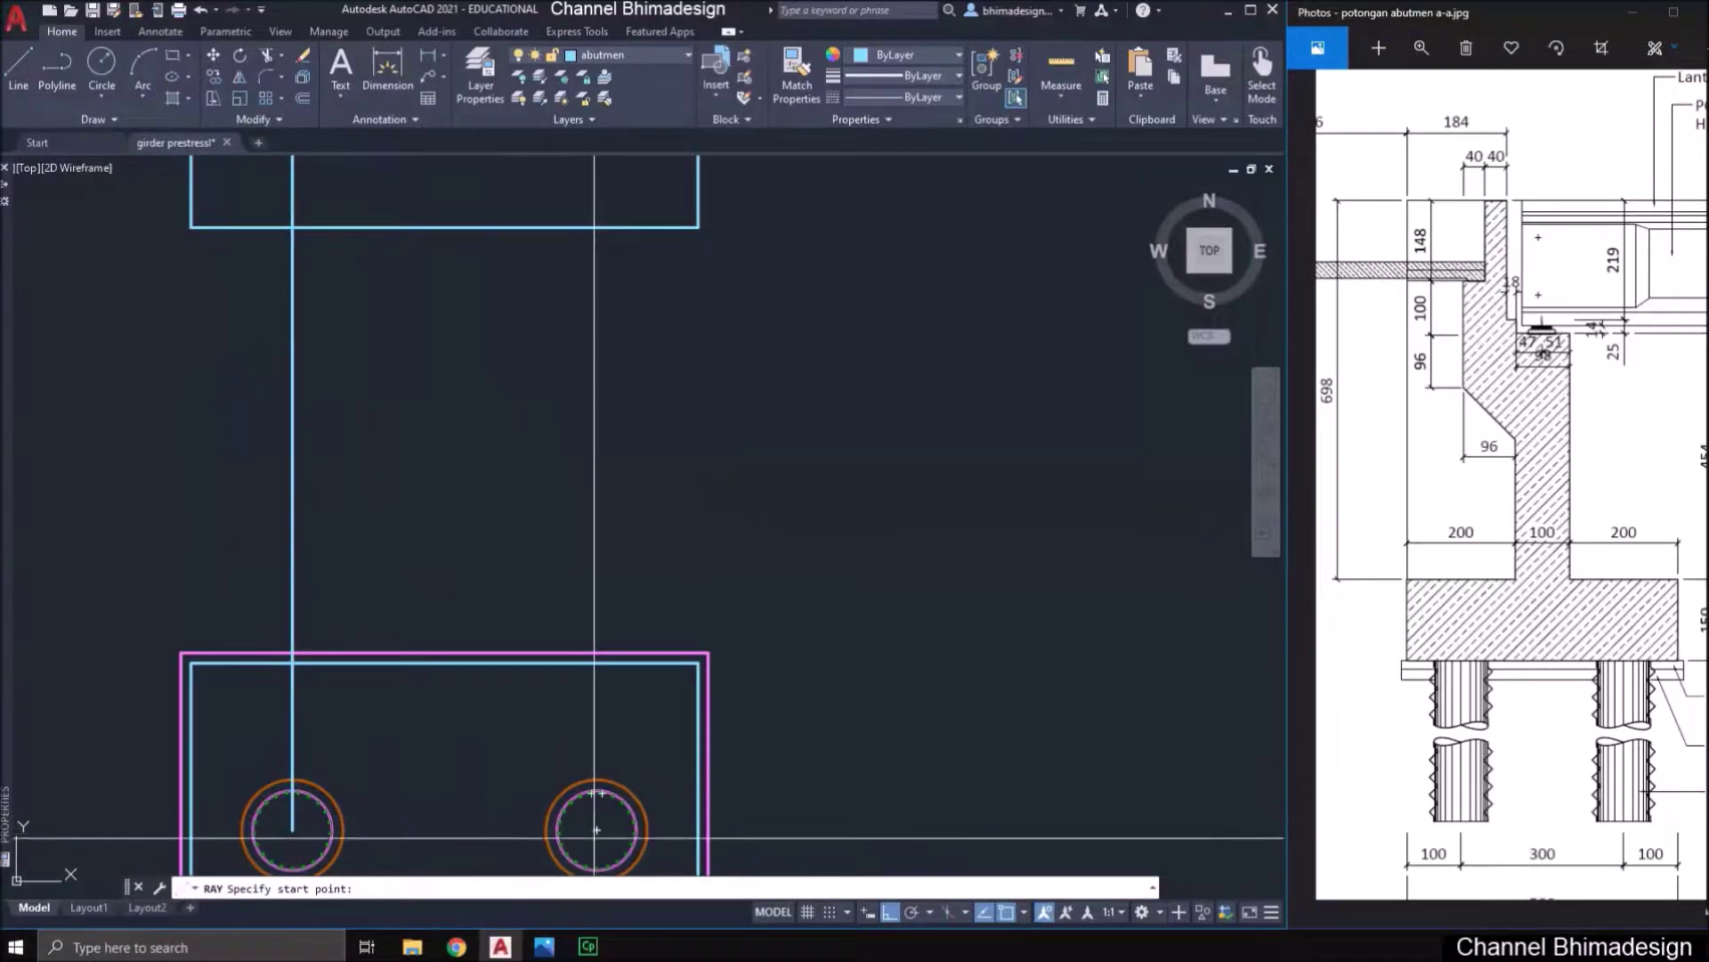
pyautogui.click(597, 830)
pyautogui.click(594, 566)
pyautogui.scroll(-6, 412, 514)
pyautogui.press('Return')
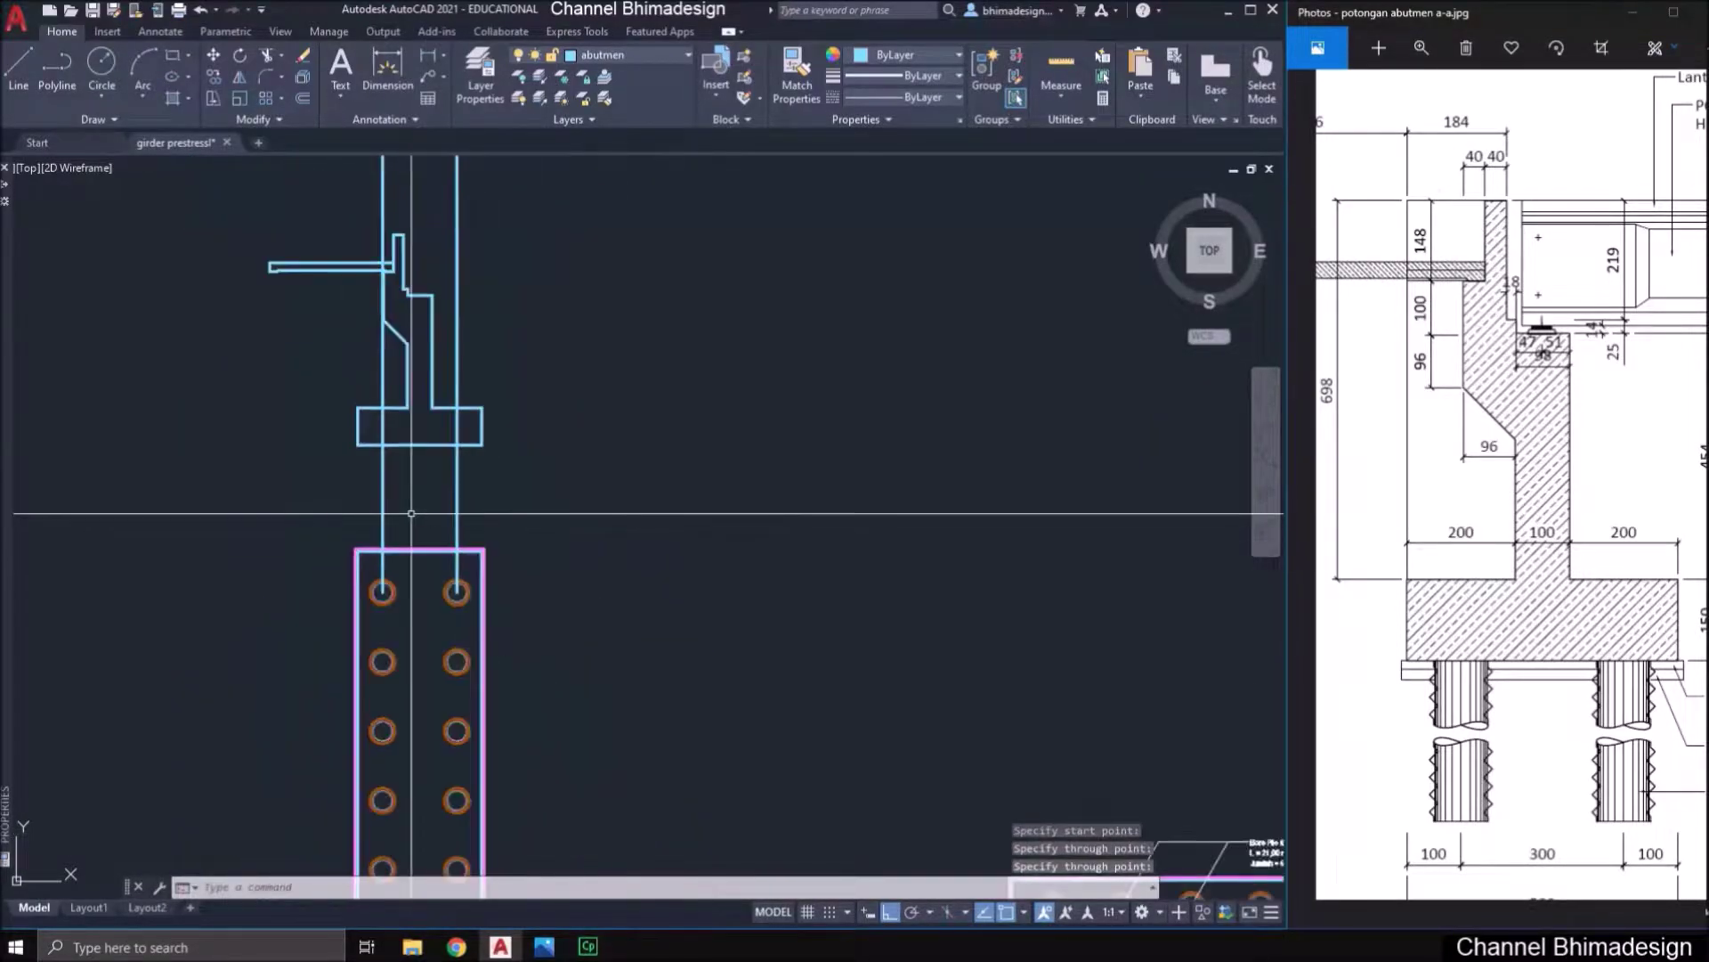
# - Copy the bore pile elevation above its break line from its top center to the left ray's intersection with the footing's bottom line
pyautogui.moveTo(841, 626)
pyautogui.mouseDown(button='middle')
pyautogui.moveTo(610, 472)
pyautogui.moveTo(516, 473)
pyautogui.mouseUp(button='middle')
pyautogui.moveTo(847, 764); pyautogui.dragTo(854, 531, button='middle')
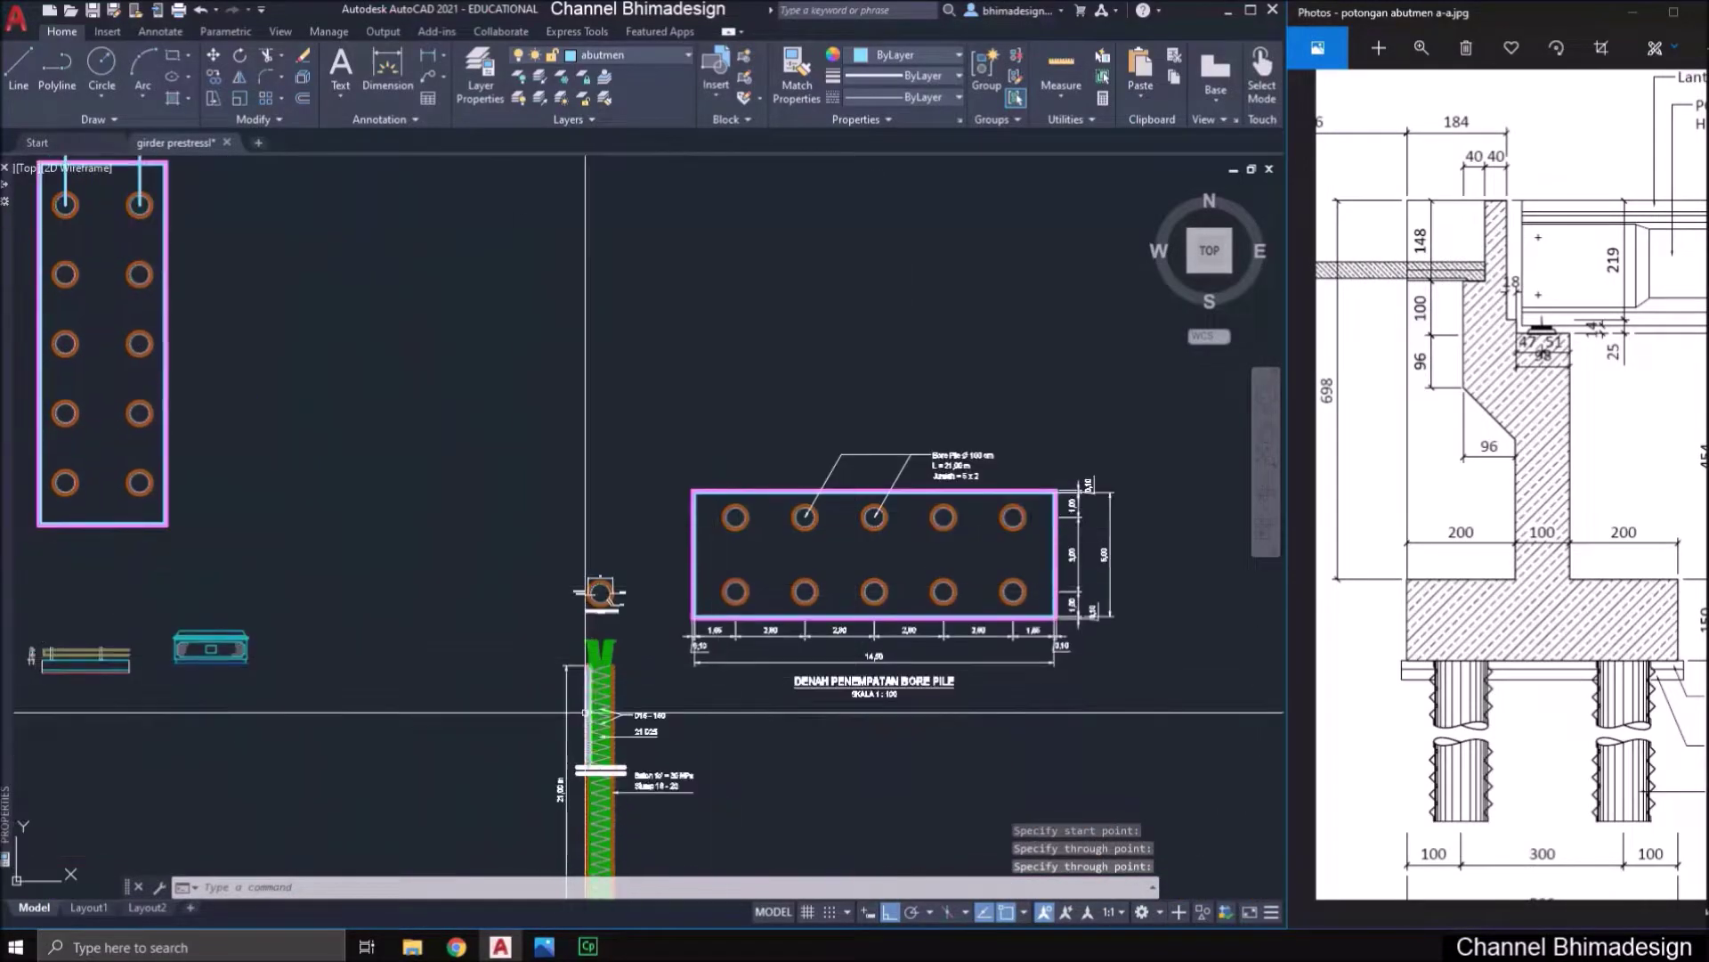
pyautogui.scroll(4, 585, 712)
pyautogui.write('co')
pyautogui.press('Return')
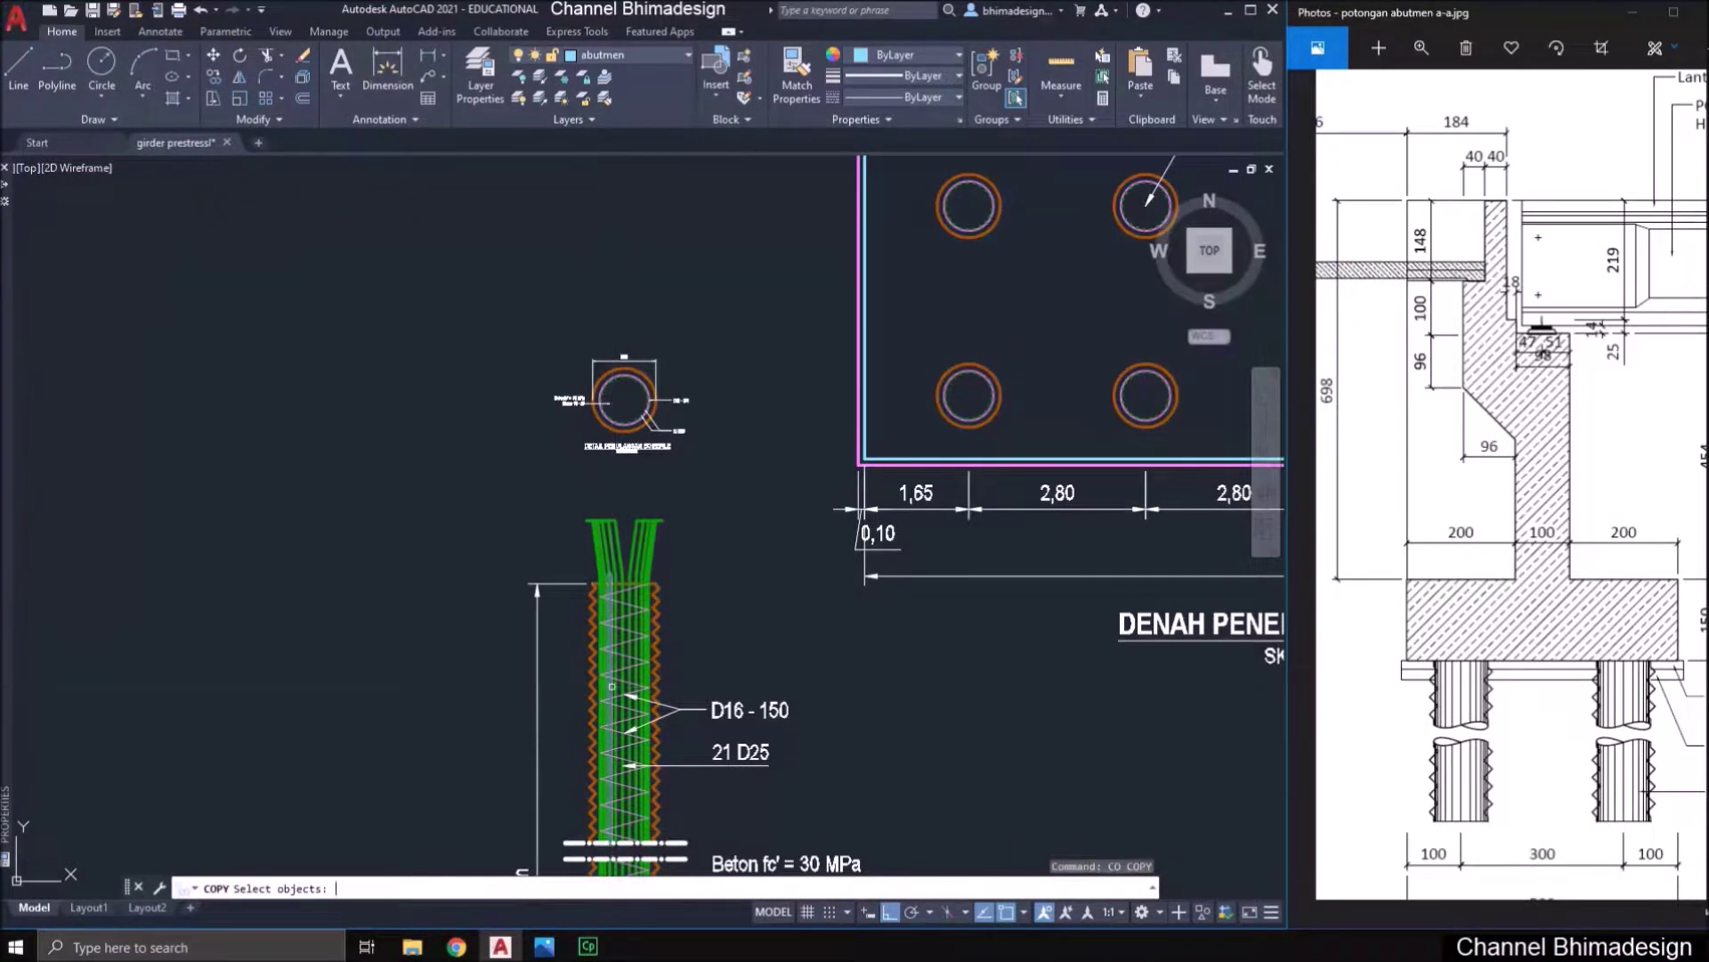
pyautogui.moveTo(640, 728); pyautogui.dragTo(596, 647, button='middle')
pyautogui.click(527, 415)
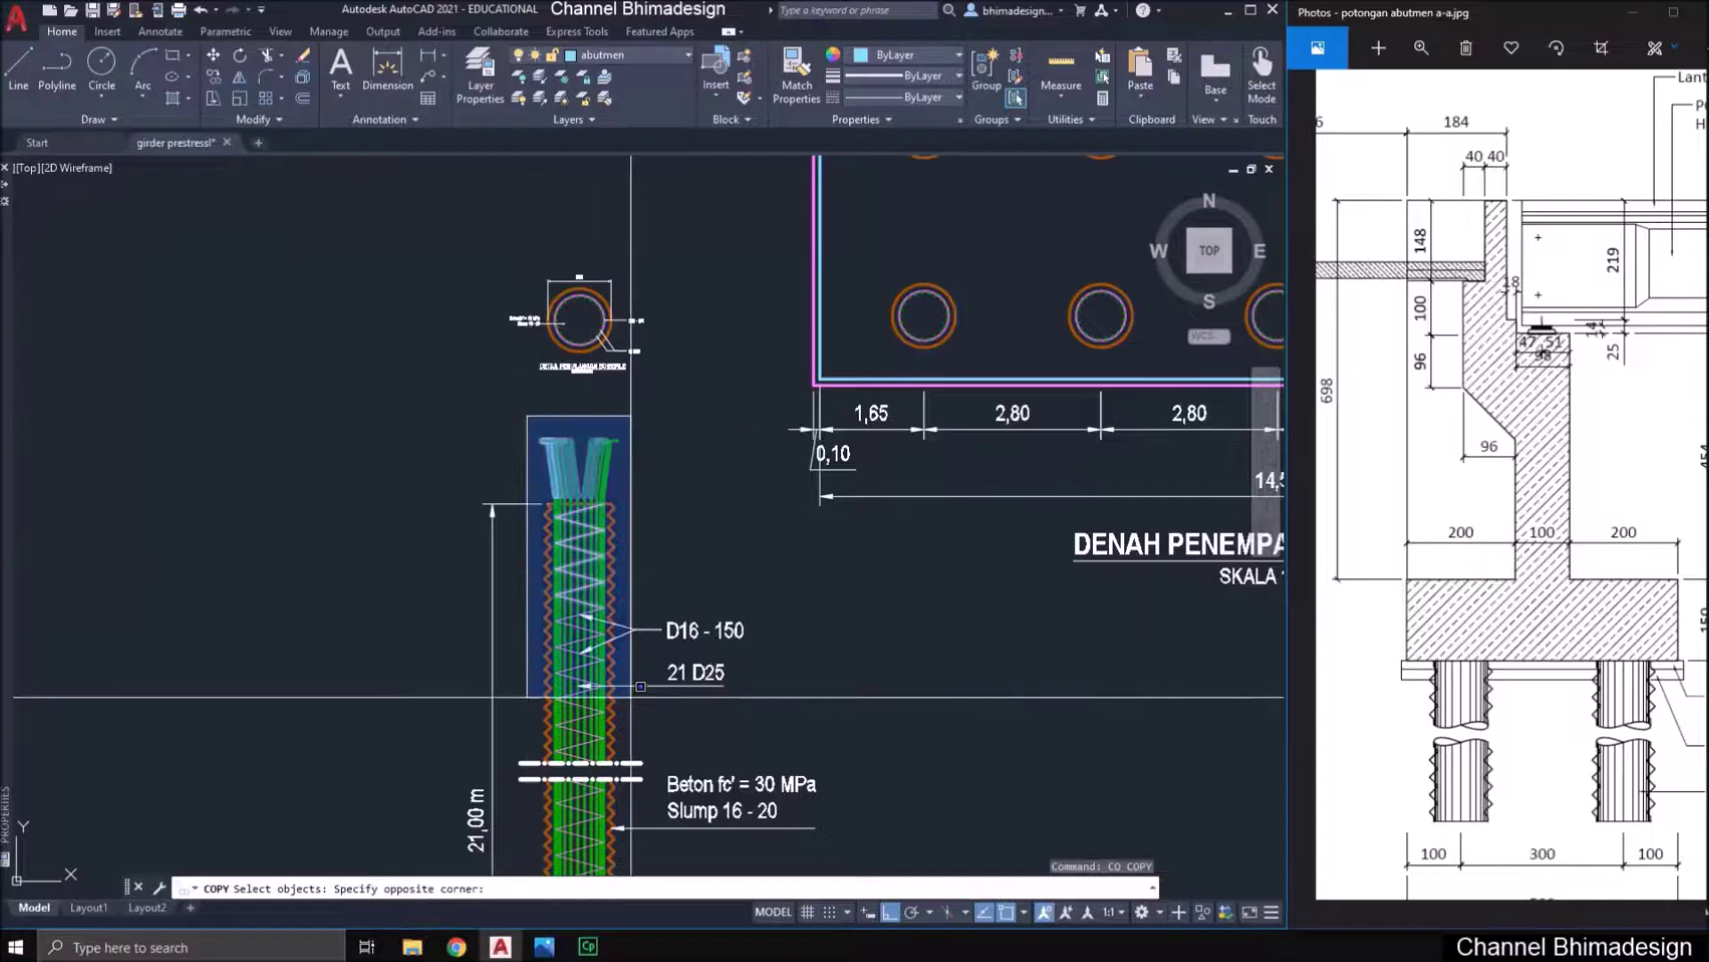
pyautogui.click(634, 773)
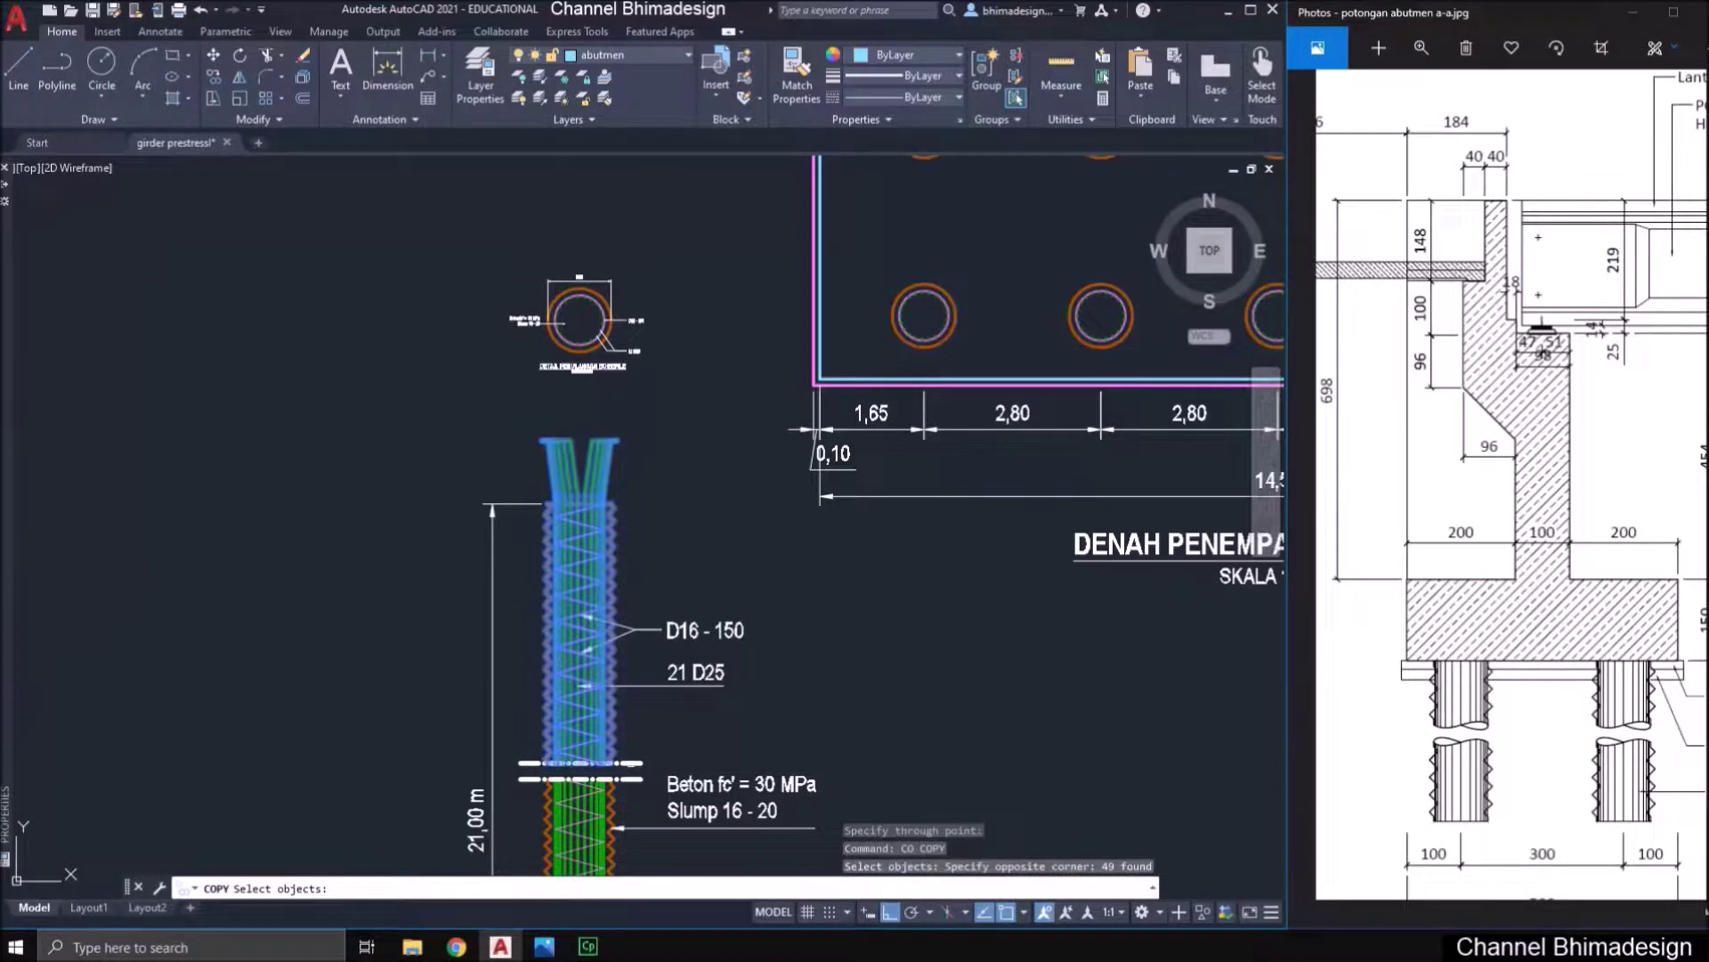
pyautogui.press('Return')
pyautogui.scroll(8, 597, 484)
pyautogui.click(580, 503)
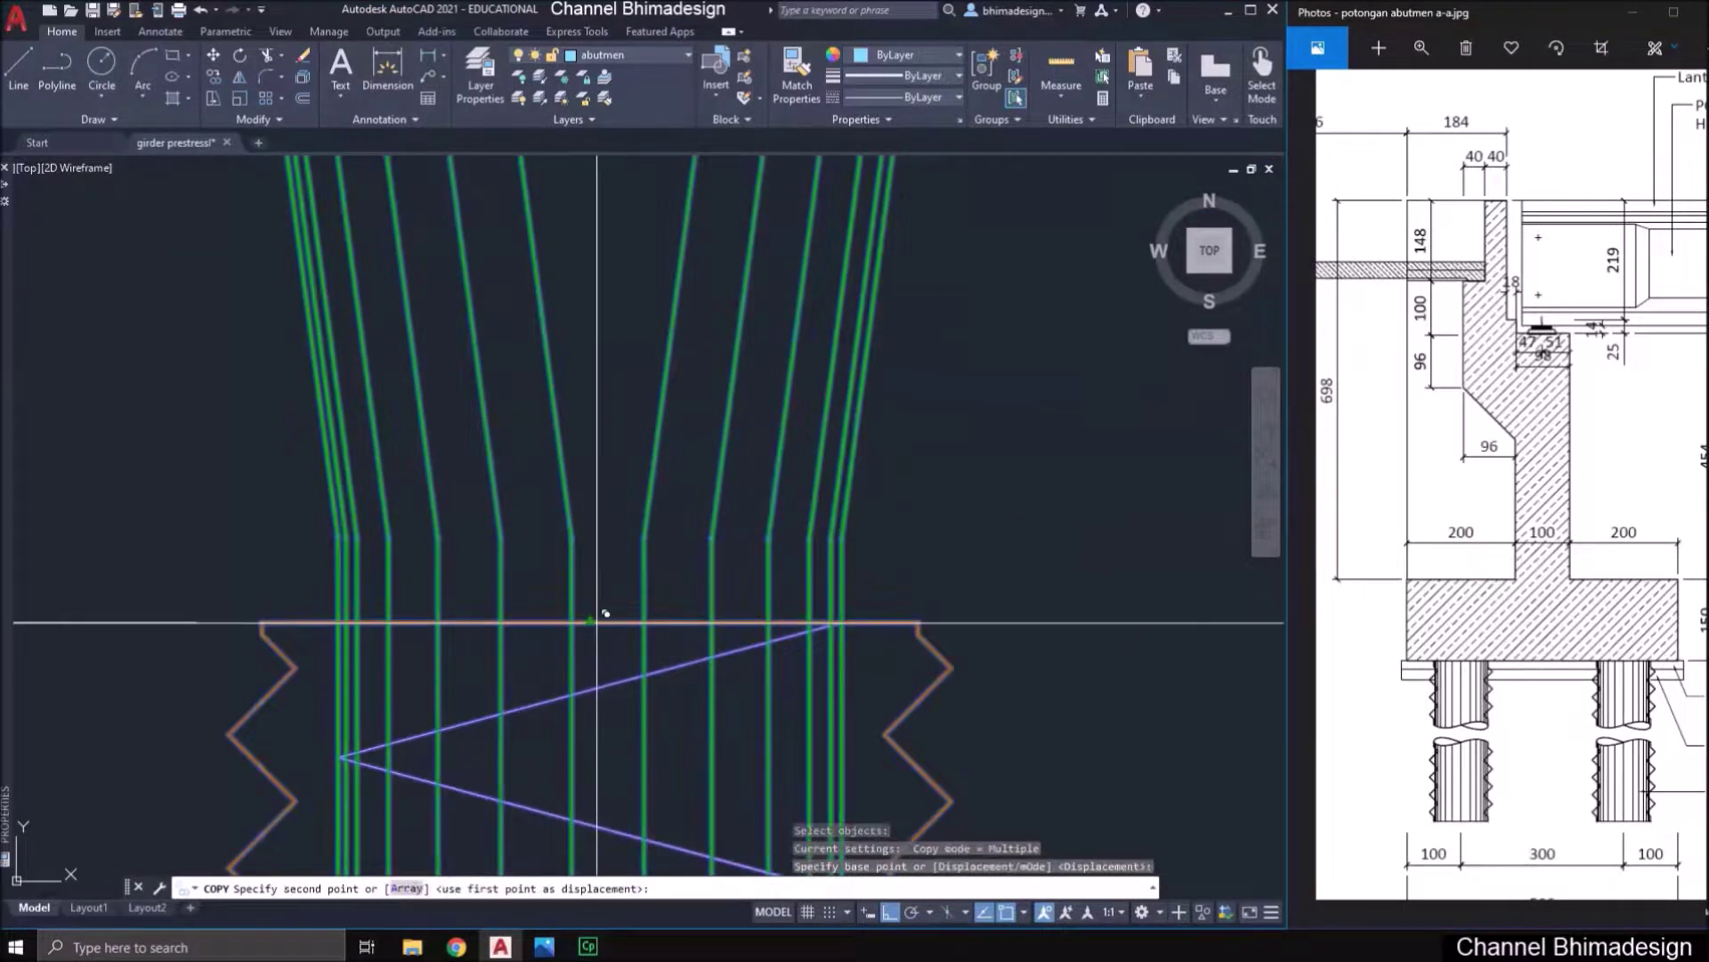
pyautogui.scroll(-10, 606, 615)
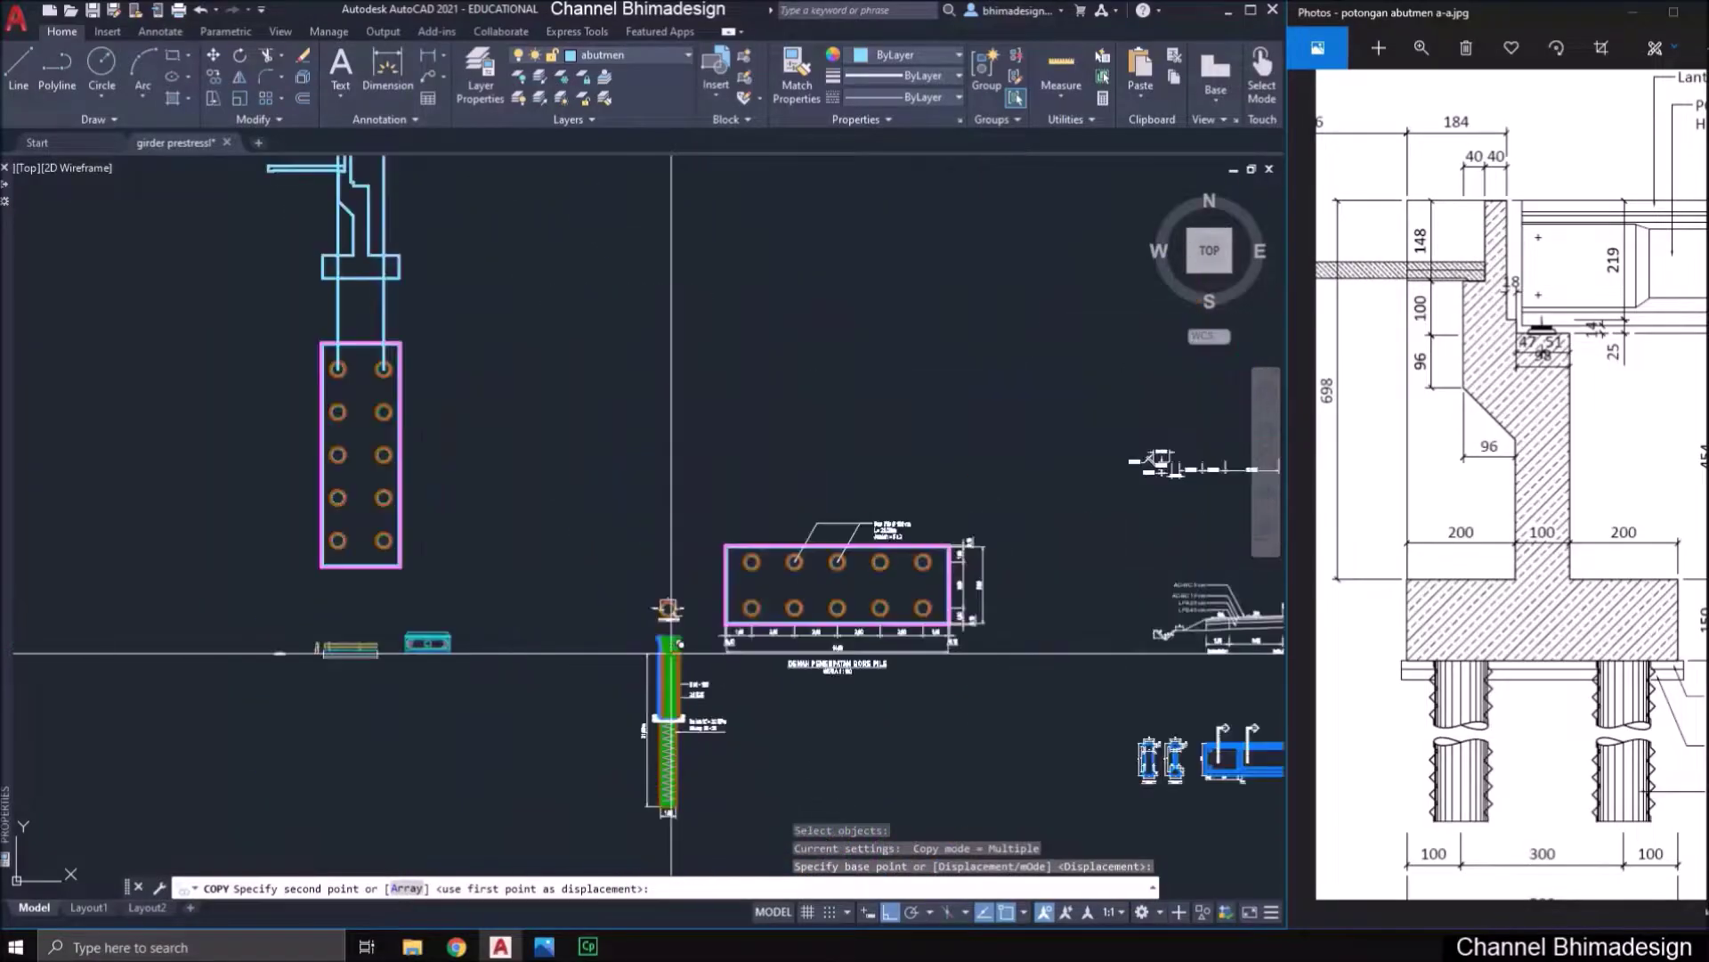
pyautogui.scroll(10, 463, 418)
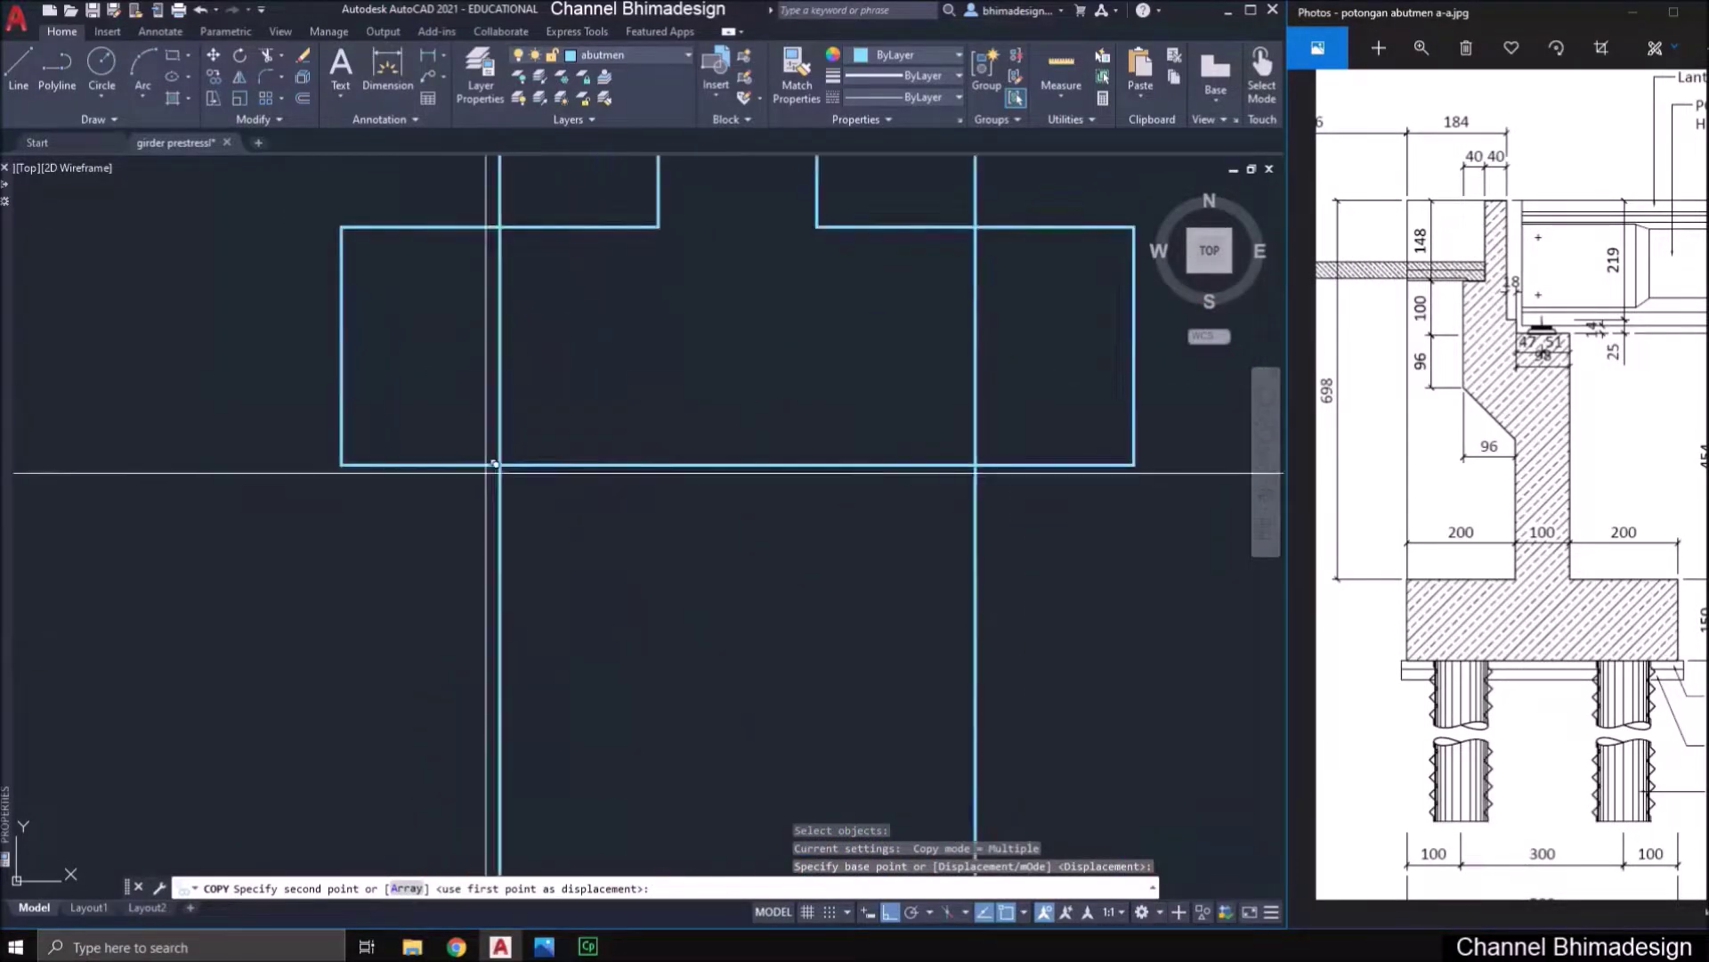
pyautogui.click(508, 457)
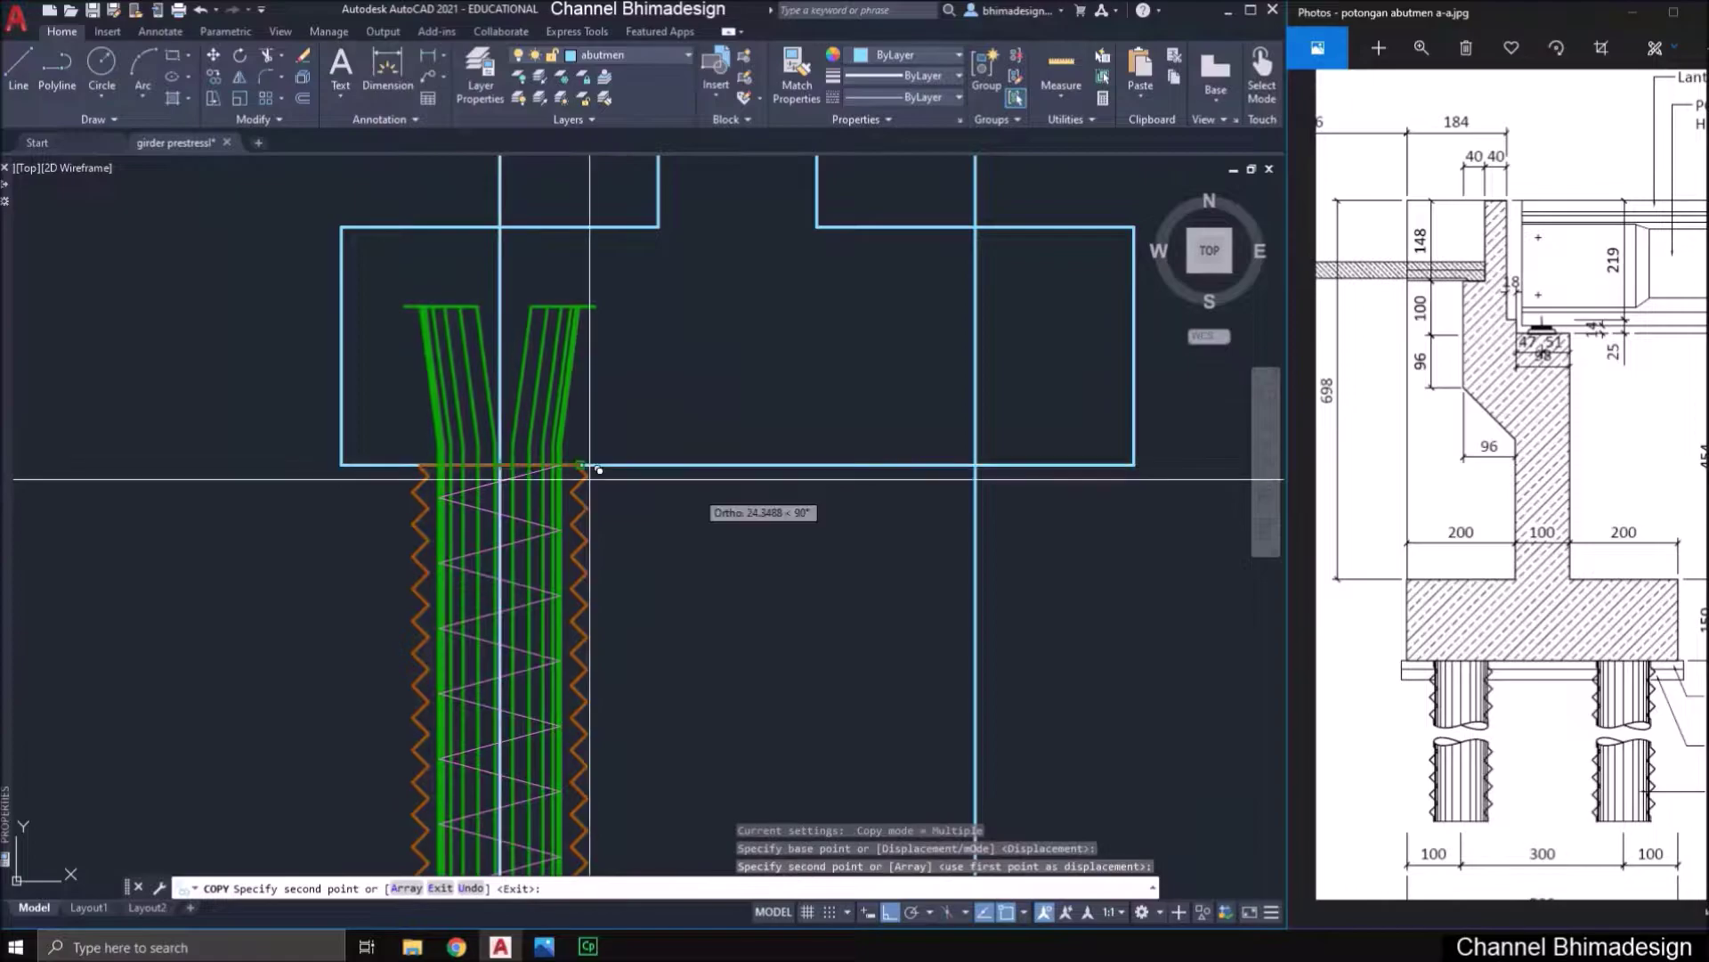
# - Place another bore pile copy where the right ray meets the footing's bottom line
pyautogui.scroll(8, 1000, 455)
pyautogui.scroll(-6, 954, 457)
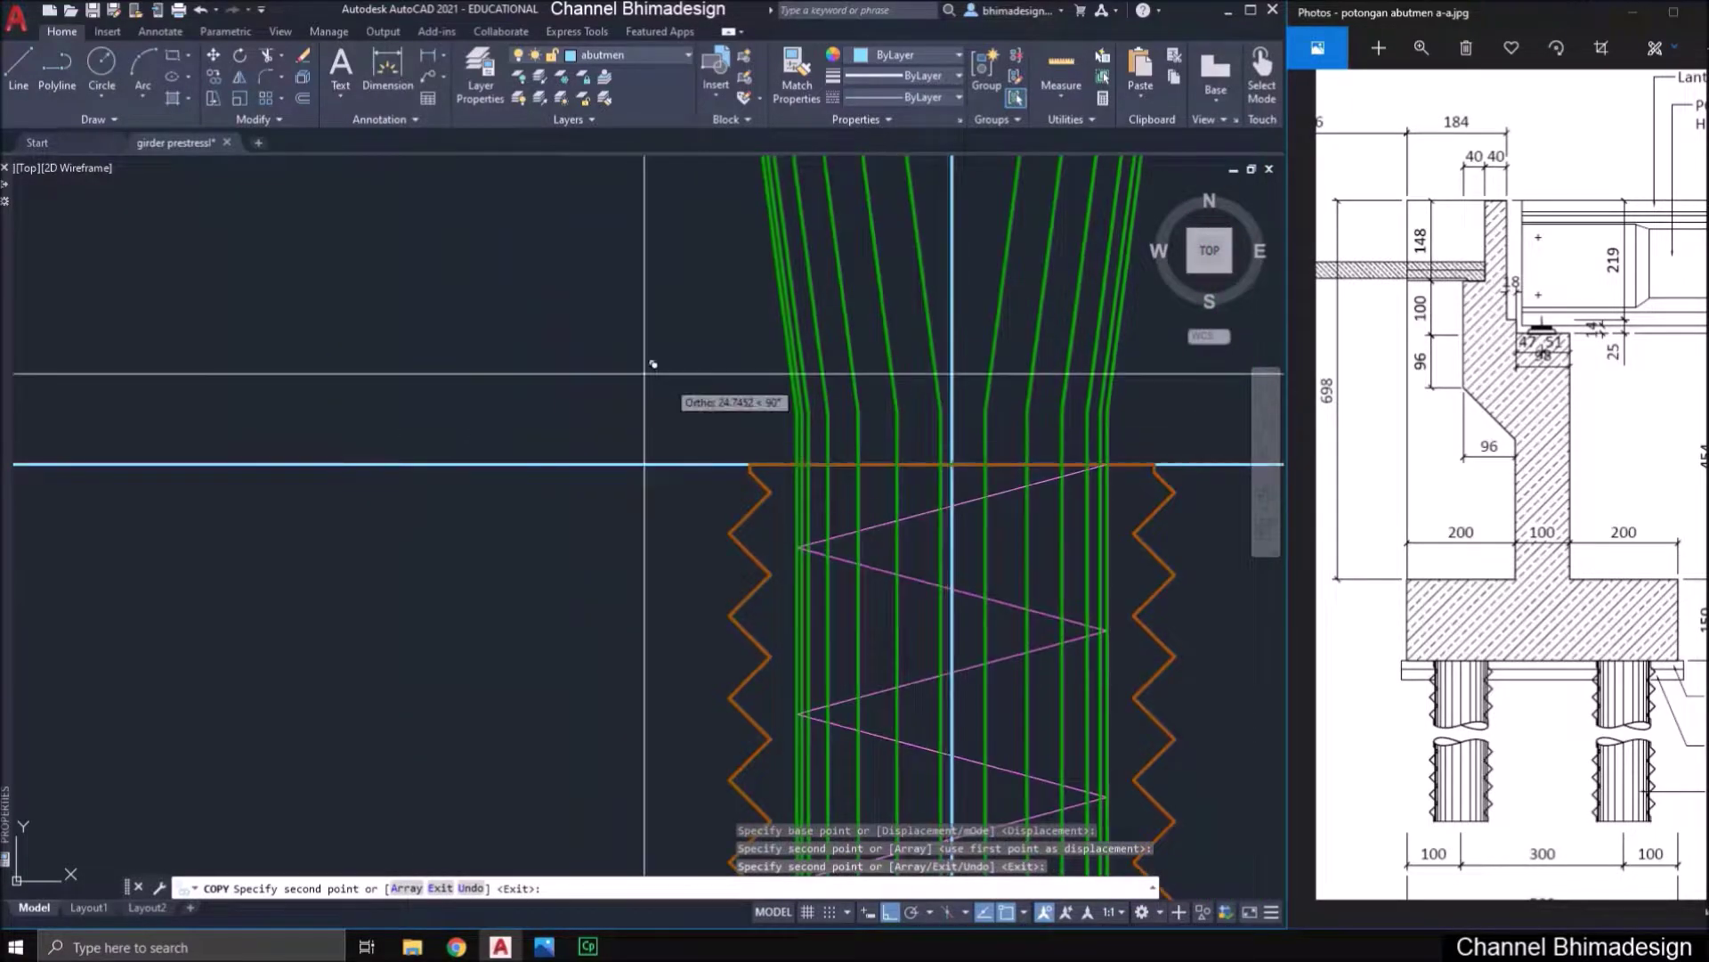
pyautogui.scroll(-5, 634, 411)
pyautogui.press('Escape')
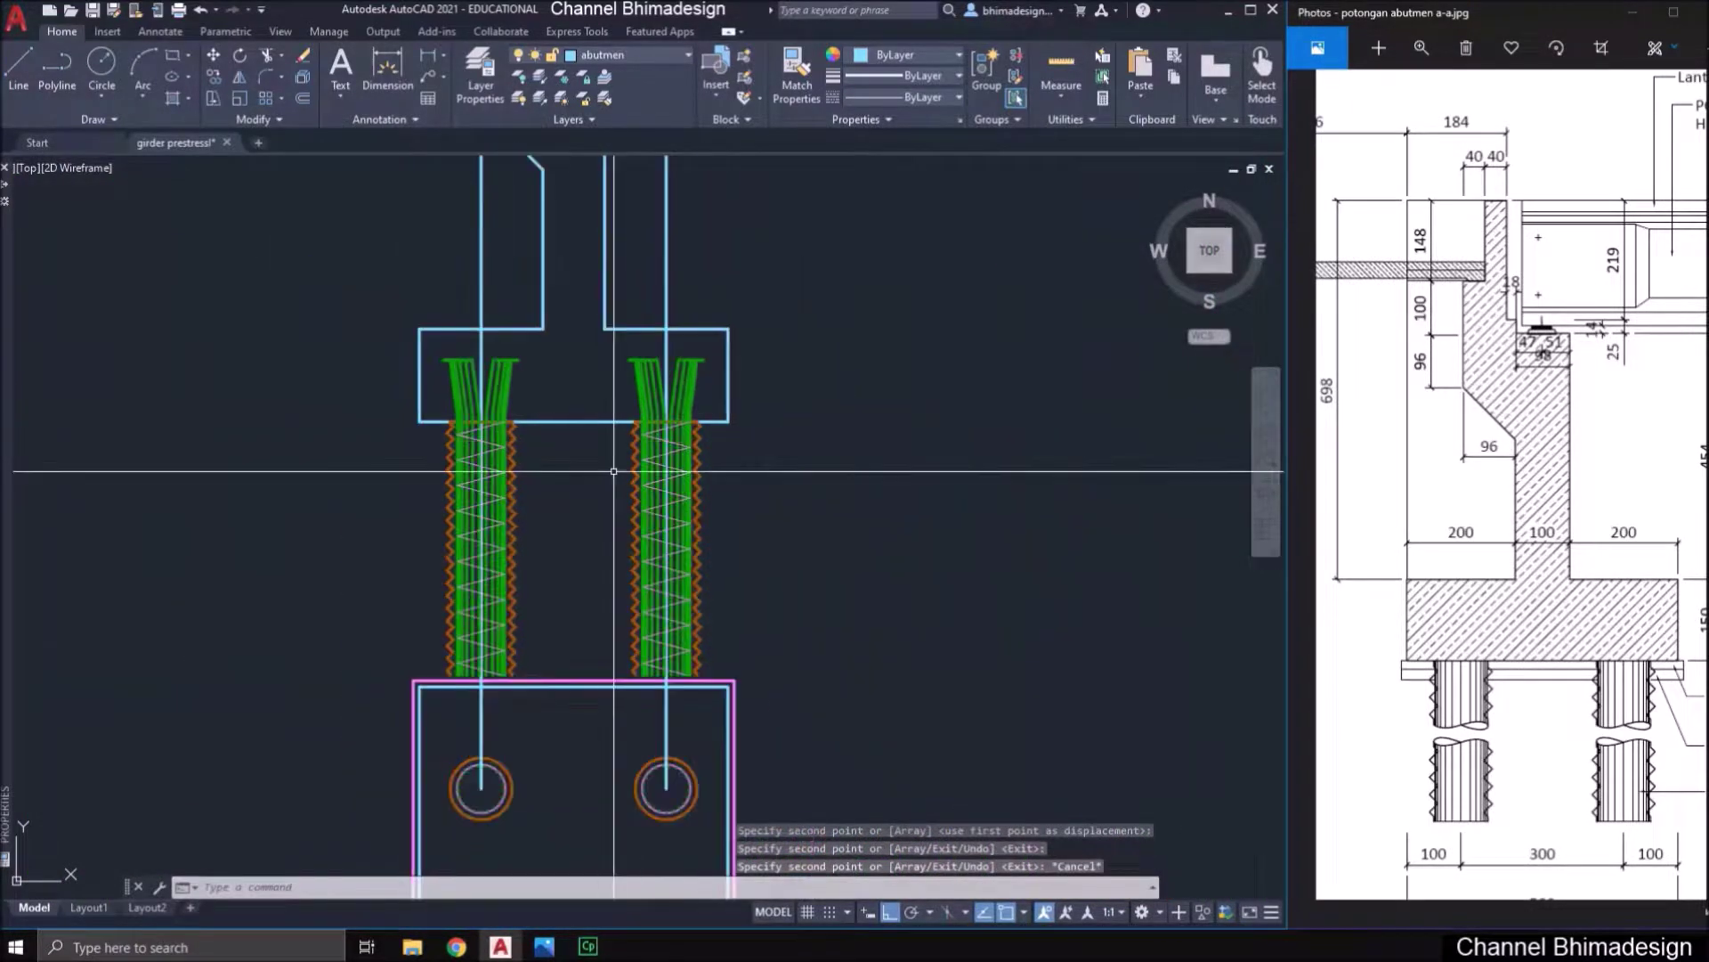
# - Erase the two vertical rays used to locate the bore piles
pyautogui.moveTo(631, 462); pyautogui.dragTo(628, 552, button='middle')
pyautogui.click(687, 373)
pyautogui.click(633, 346)
pyautogui.write('e')
pyautogui.press('Return')
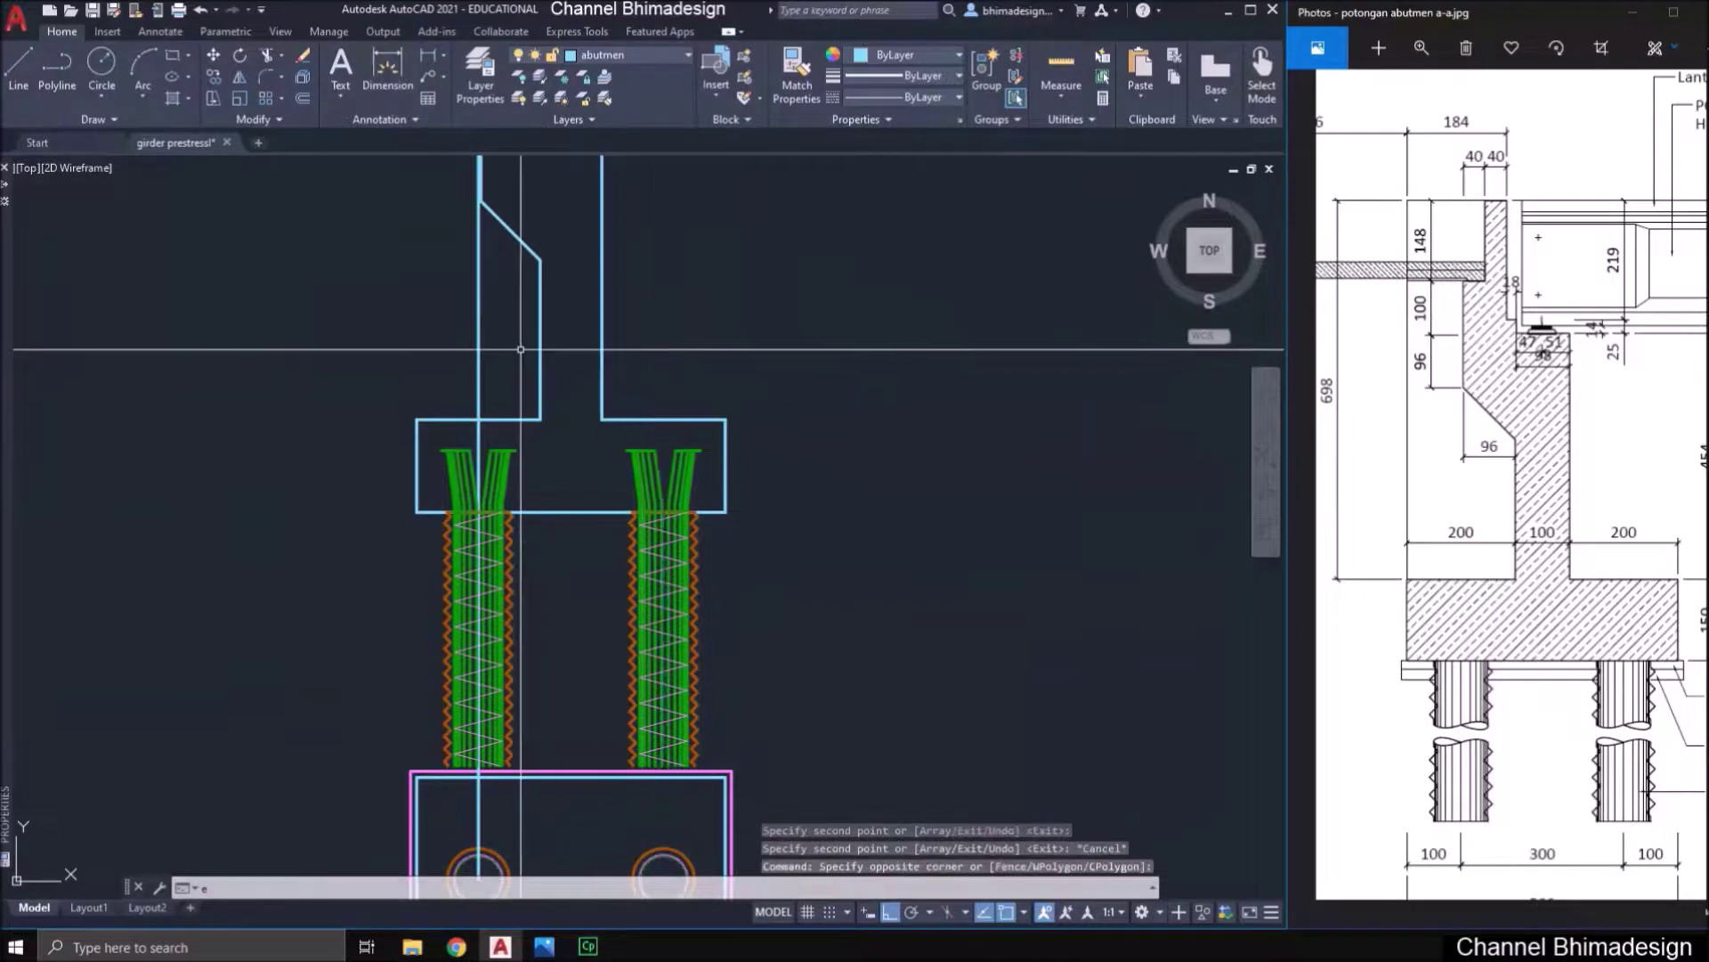
pyautogui.click(523, 348)
pyautogui.click(439, 318)
pyautogui.write('e')
pyautogui.press('Return')
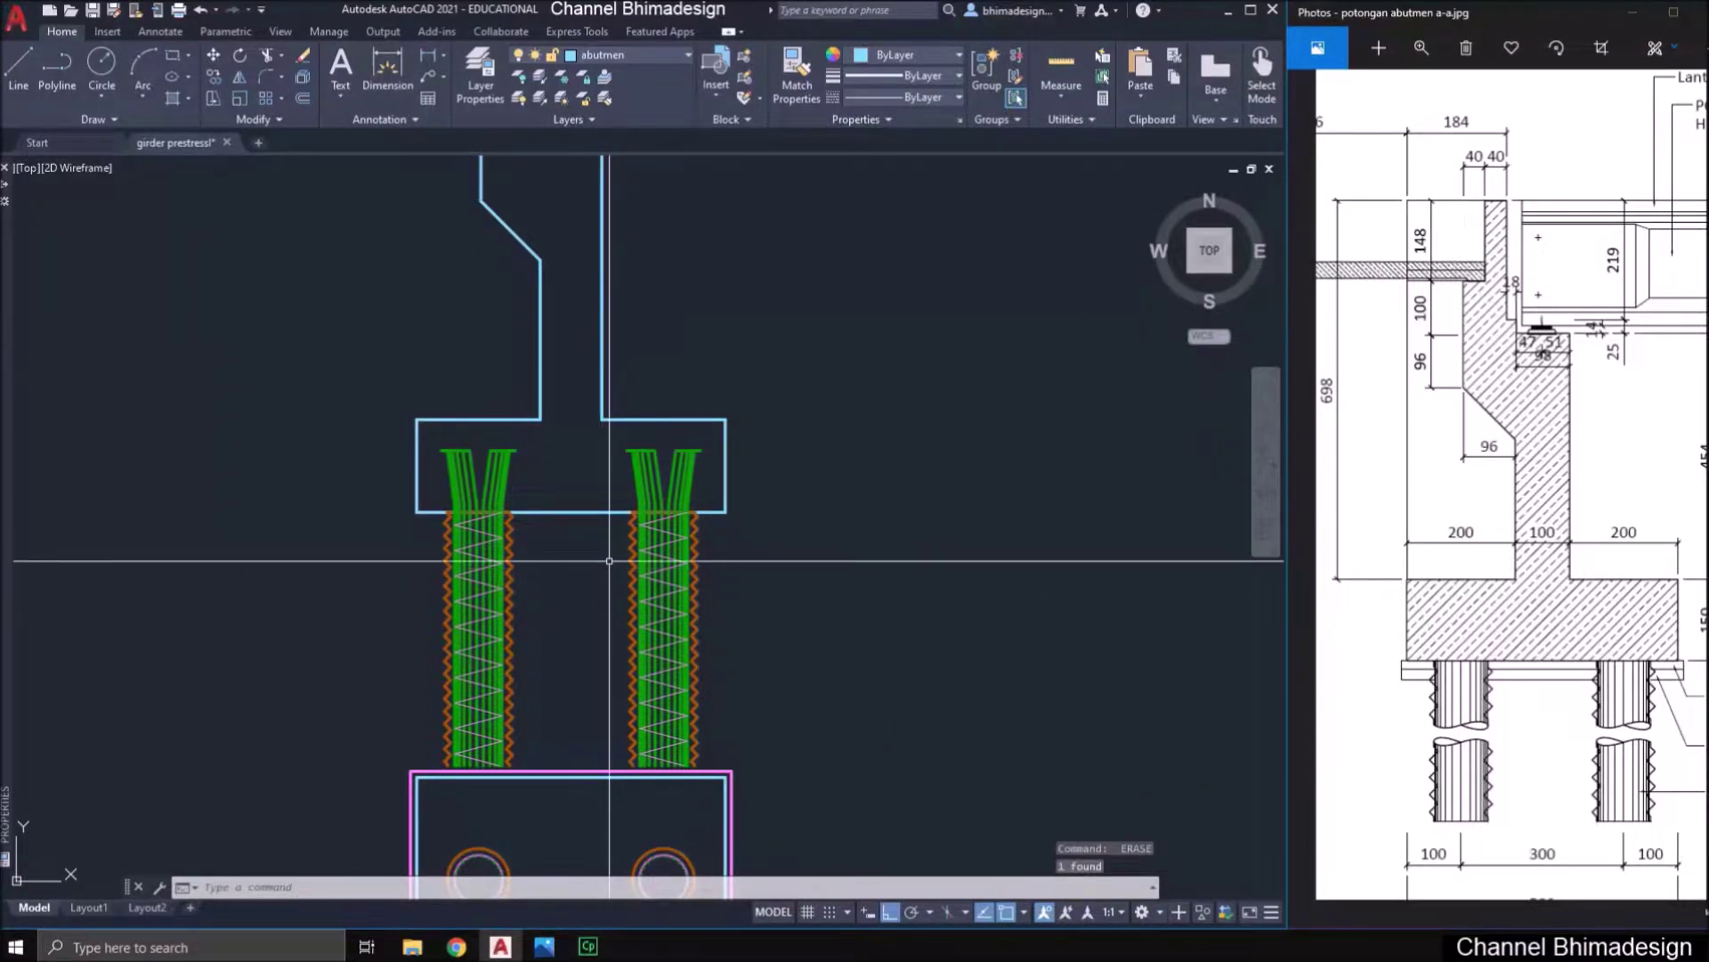
# - Check the working floor and sand layer thicknesses in the reference image's notes and inspect the drawn footing's underside
pyautogui.moveTo(609, 561); pyautogui.dragTo(602, 587, button='middle')
pyautogui.moveTo(602, 687); pyautogui.dragTo(605, 746, button='middle')
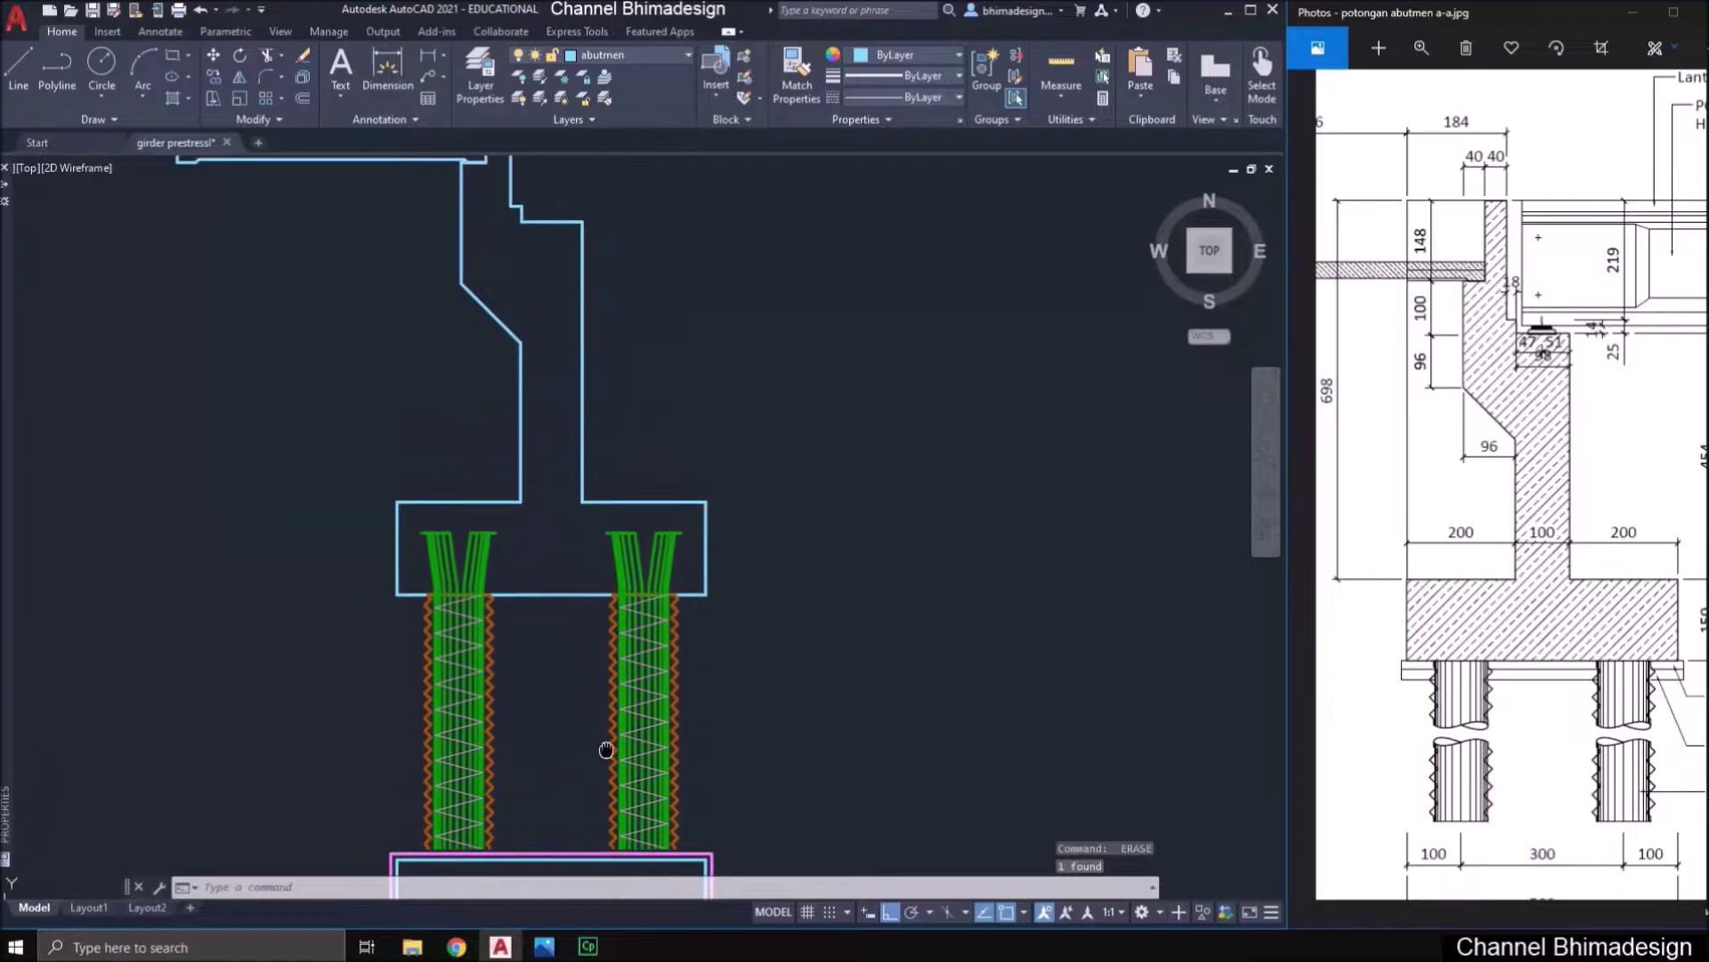
pyautogui.moveTo(1540, 684); pyautogui.dragTo(1413, 661)
pyautogui.click(658, 570)
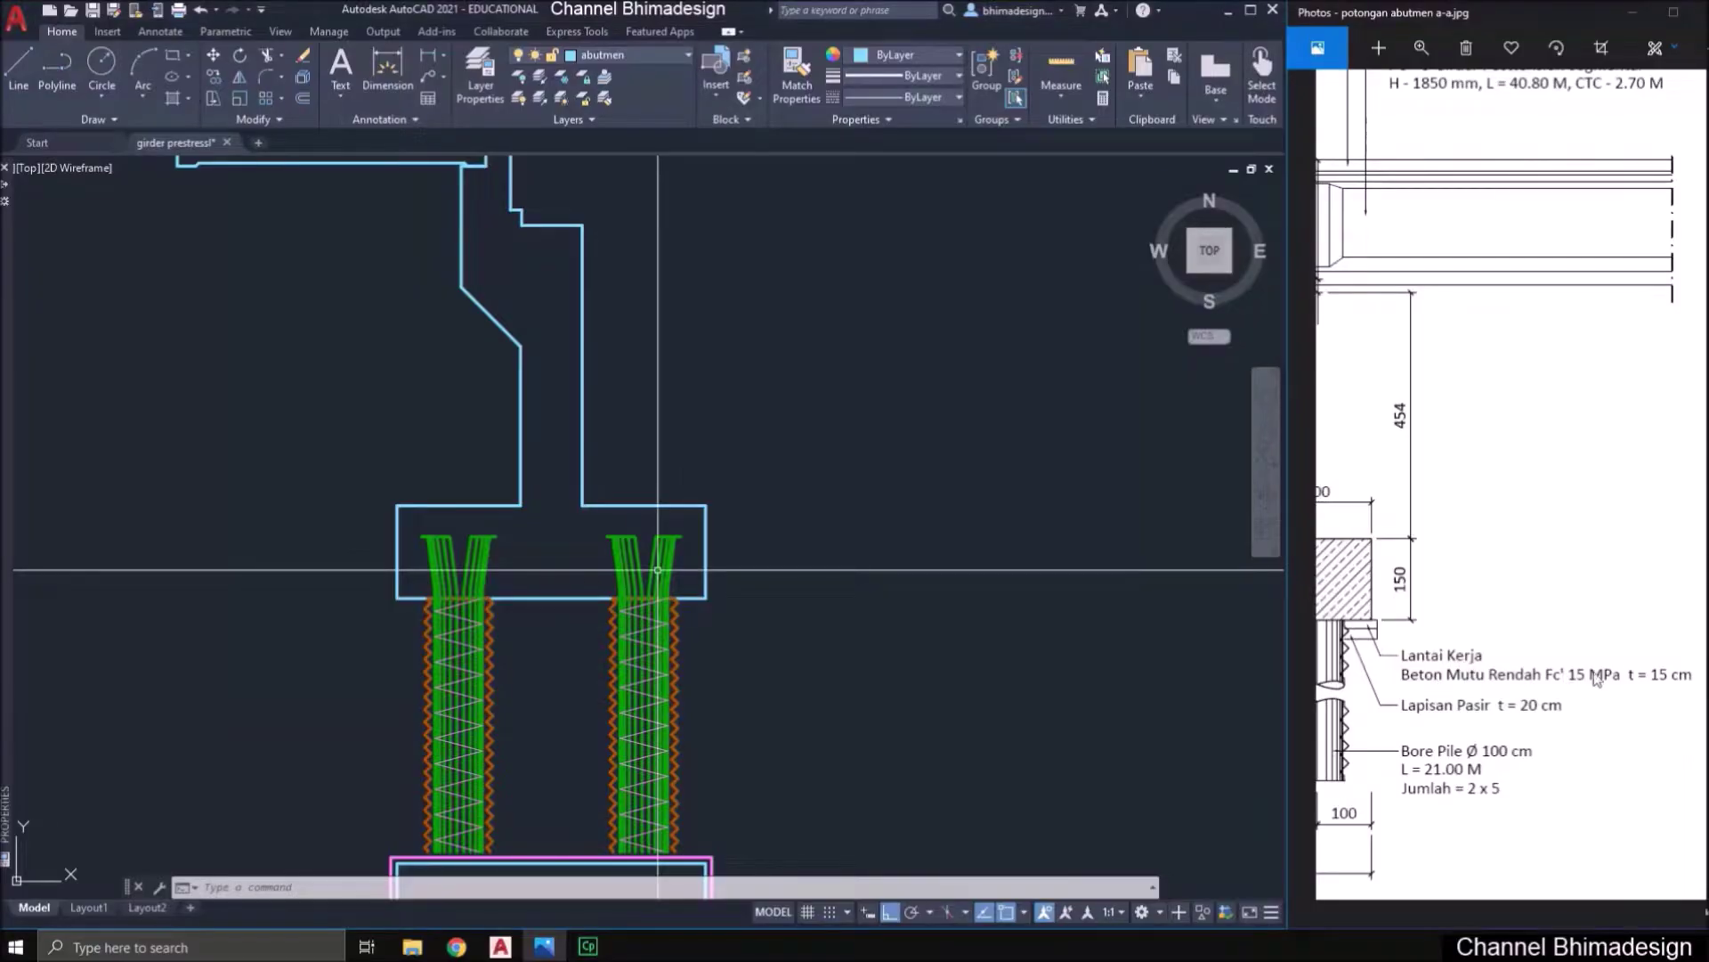
pyautogui.scroll(4, 592, 580)
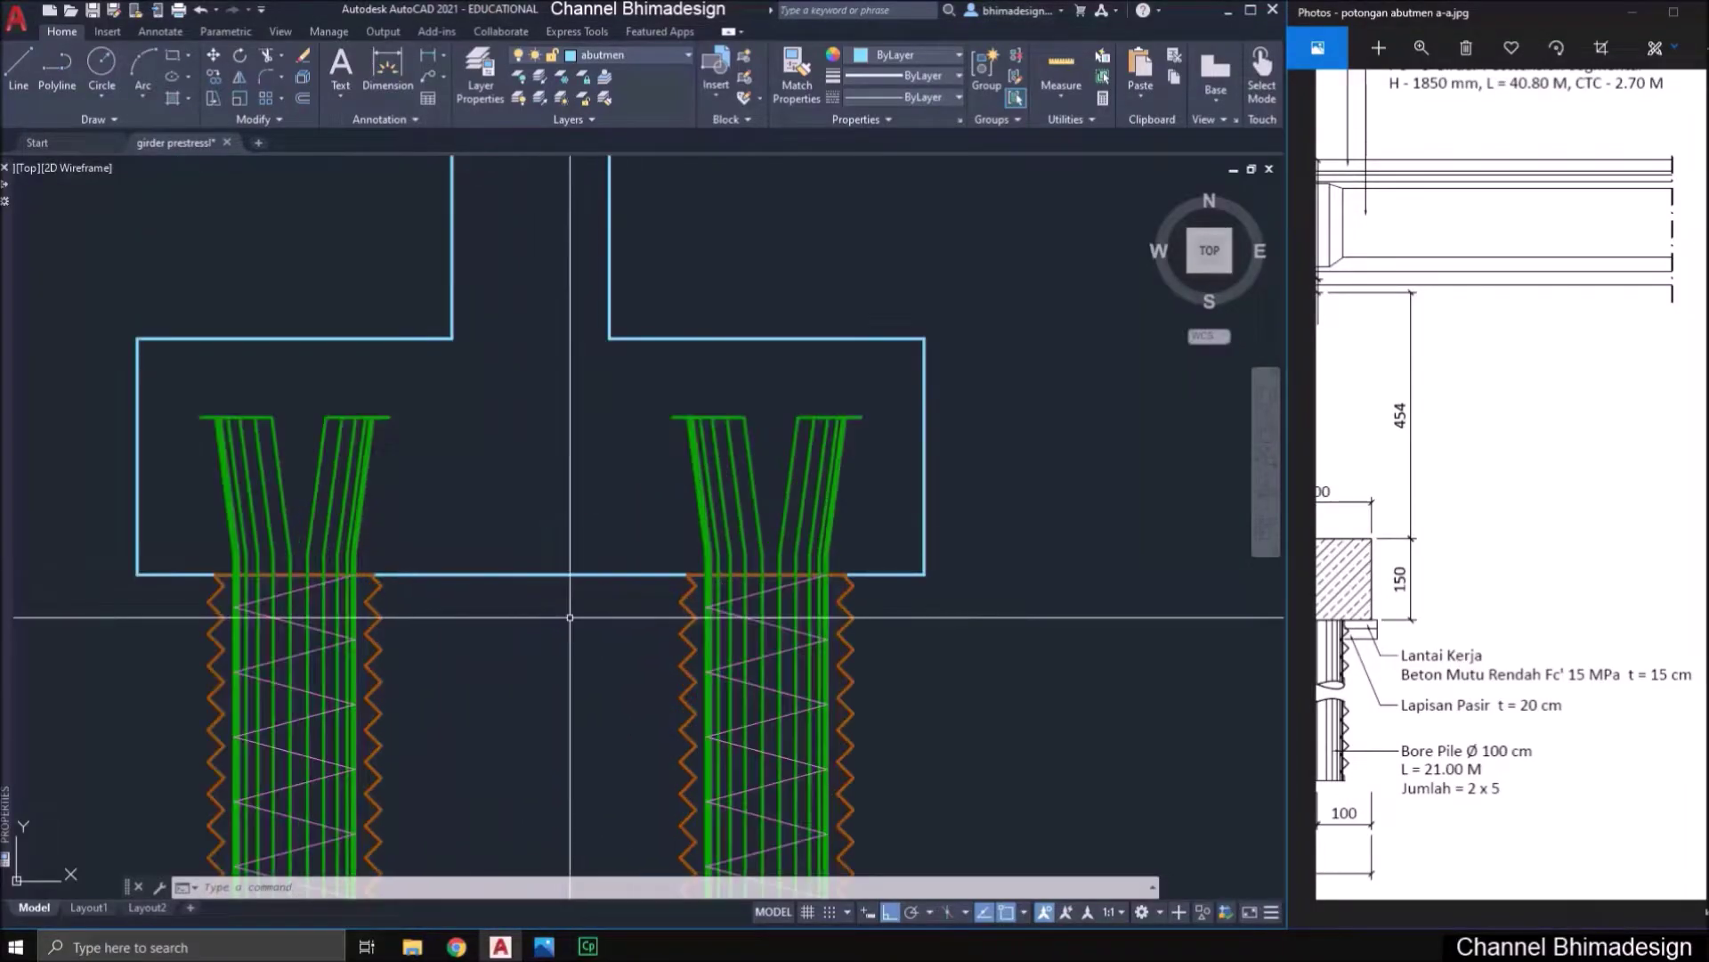
pyautogui.write('p')
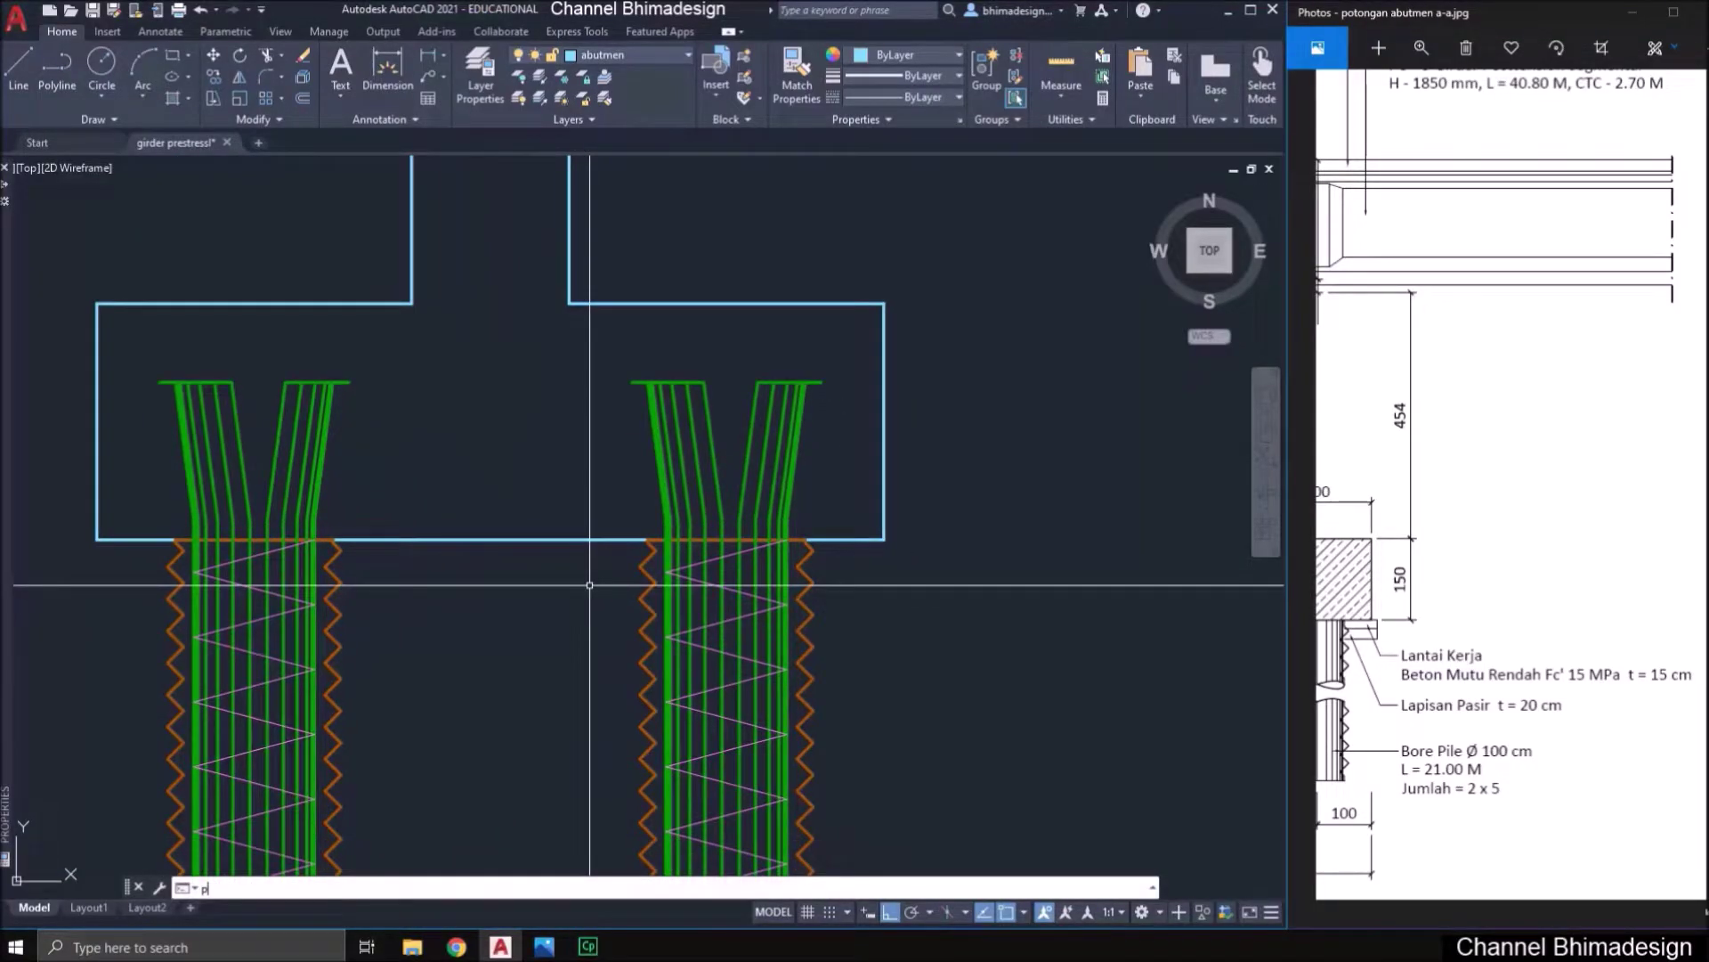
pyautogui.write('l')
pyautogui.press('Return')
pyautogui.press('Escape')
pyautogui.click(136, 539)
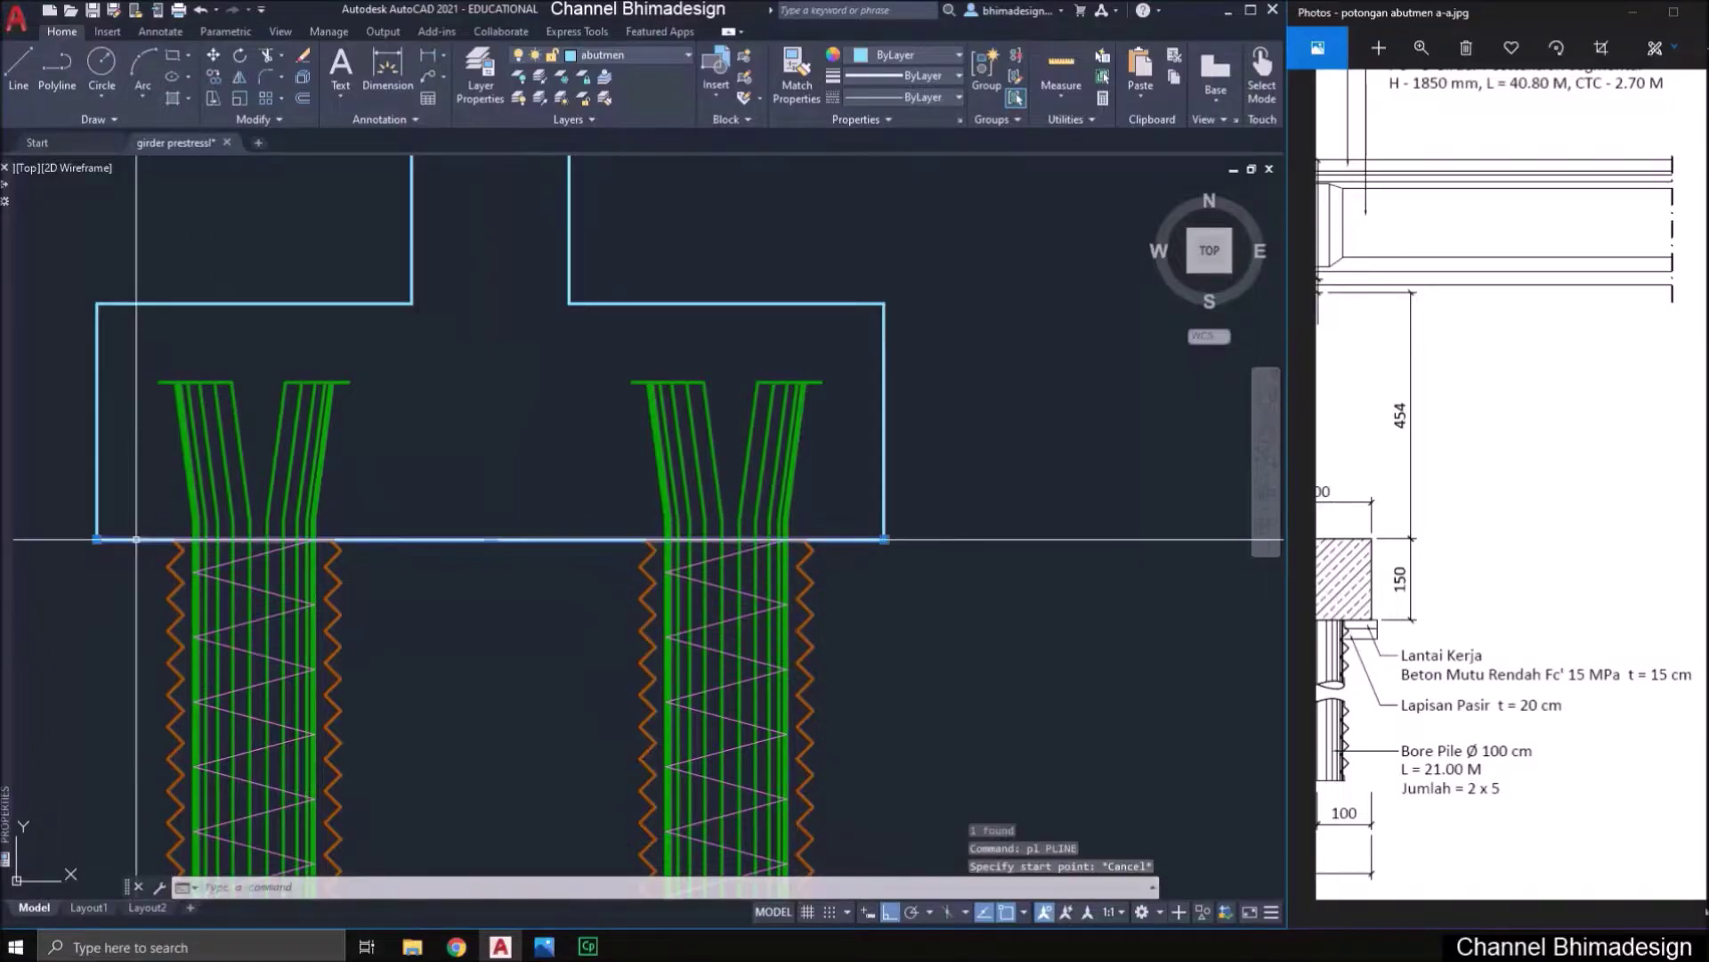
pyautogui.press('Escape')
# - Offset the footing's bottom line 0.15 m downward for the underside of the working floor
pyautogui.write('o')
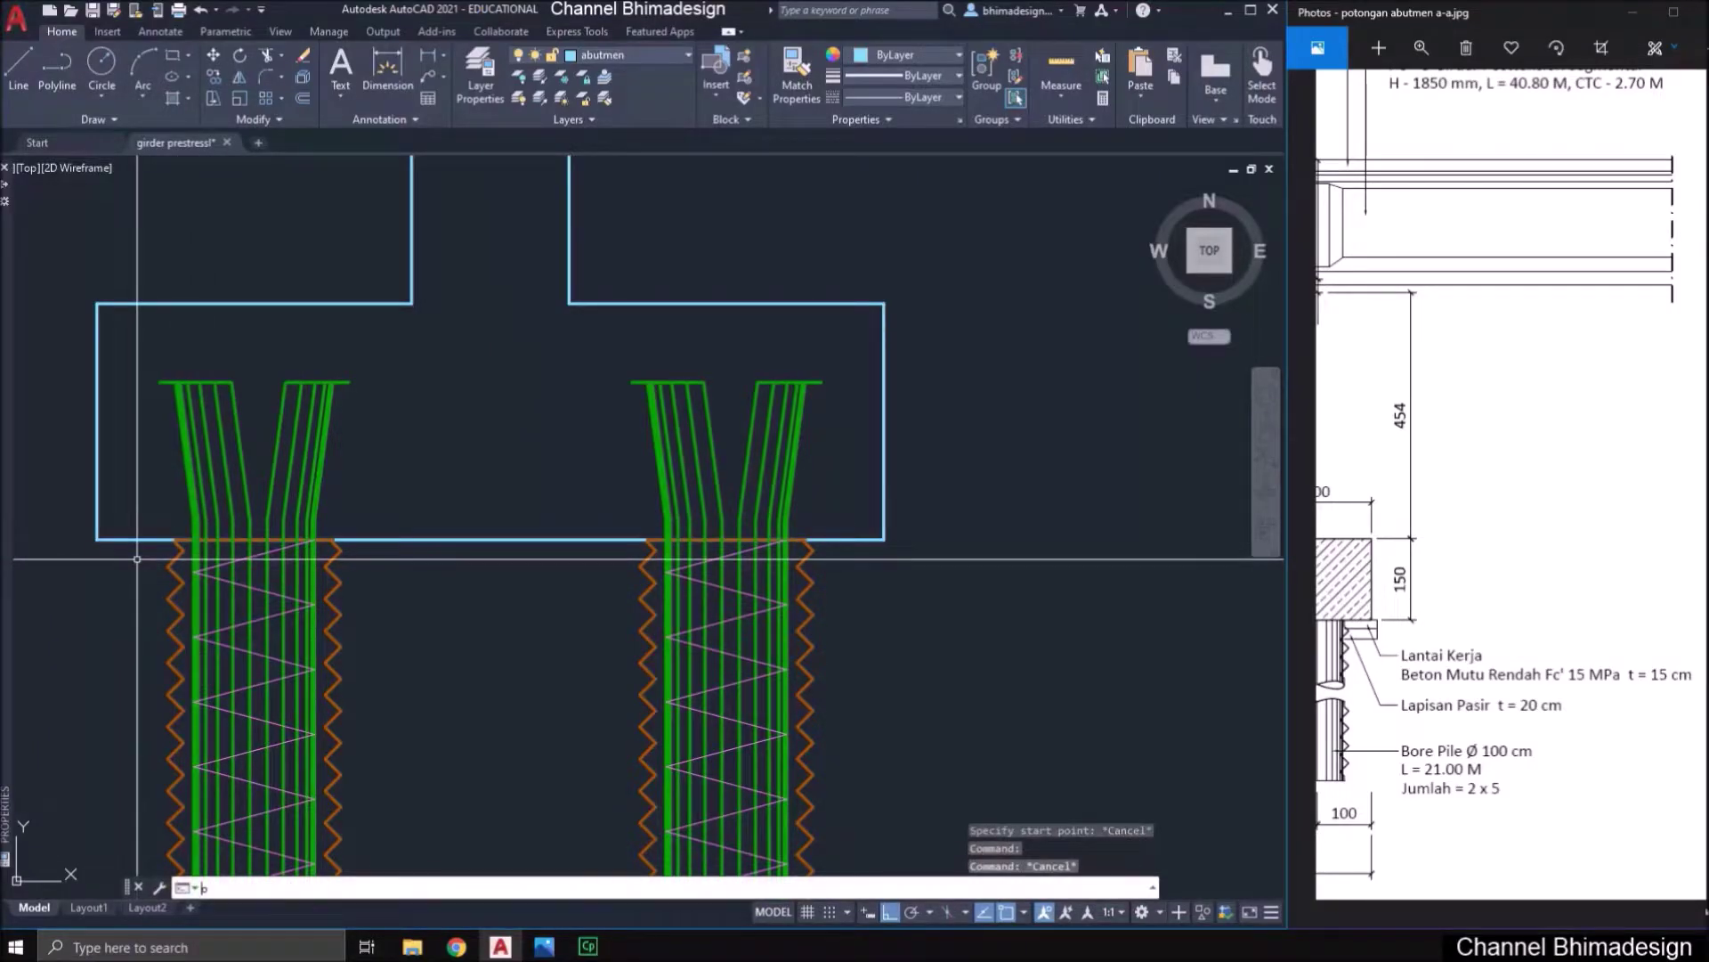
pyautogui.press('Return')
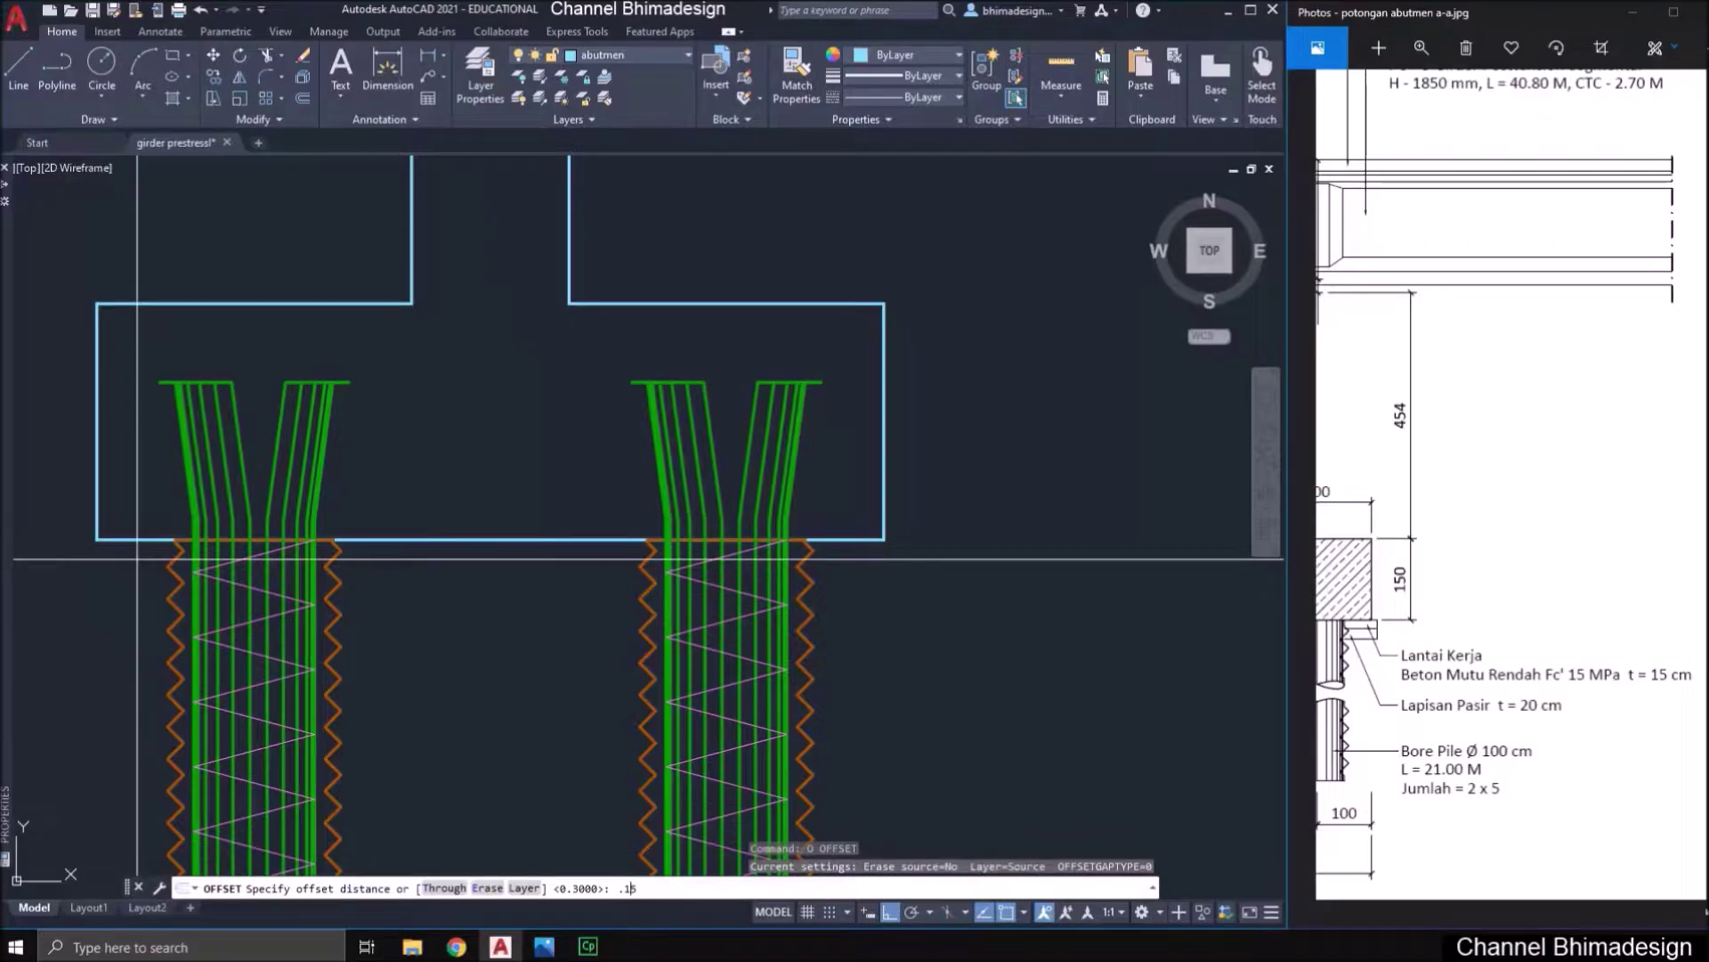
pyautogui.press('Return')
pyautogui.click(390, 534)
pyautogui.click(396, 577)
pyautogui.press('Return')
# - Offset the working floor's bottom line 0.2 m downward for the underside of the sand layer
pyautogui.press('Return')
pyautogui.write('.')
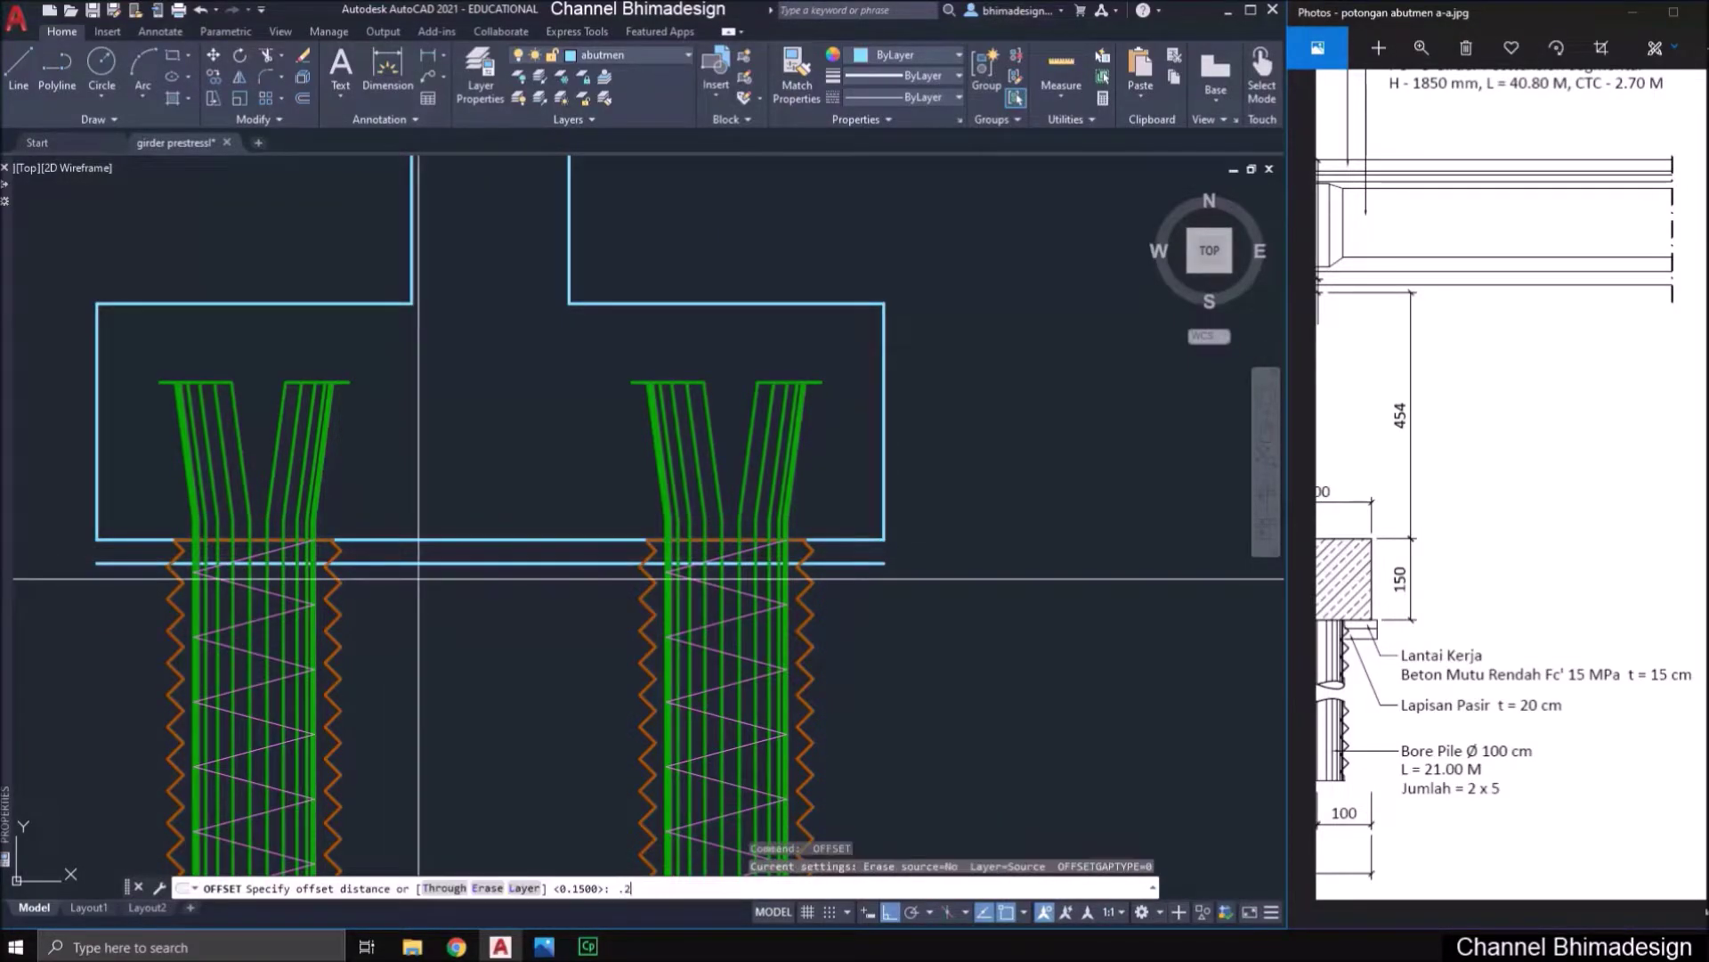
pyautogui.write('2')
pyautogui.press('Return')
pyautogui.click(422, 563)
pyautogui.click(422, 607)
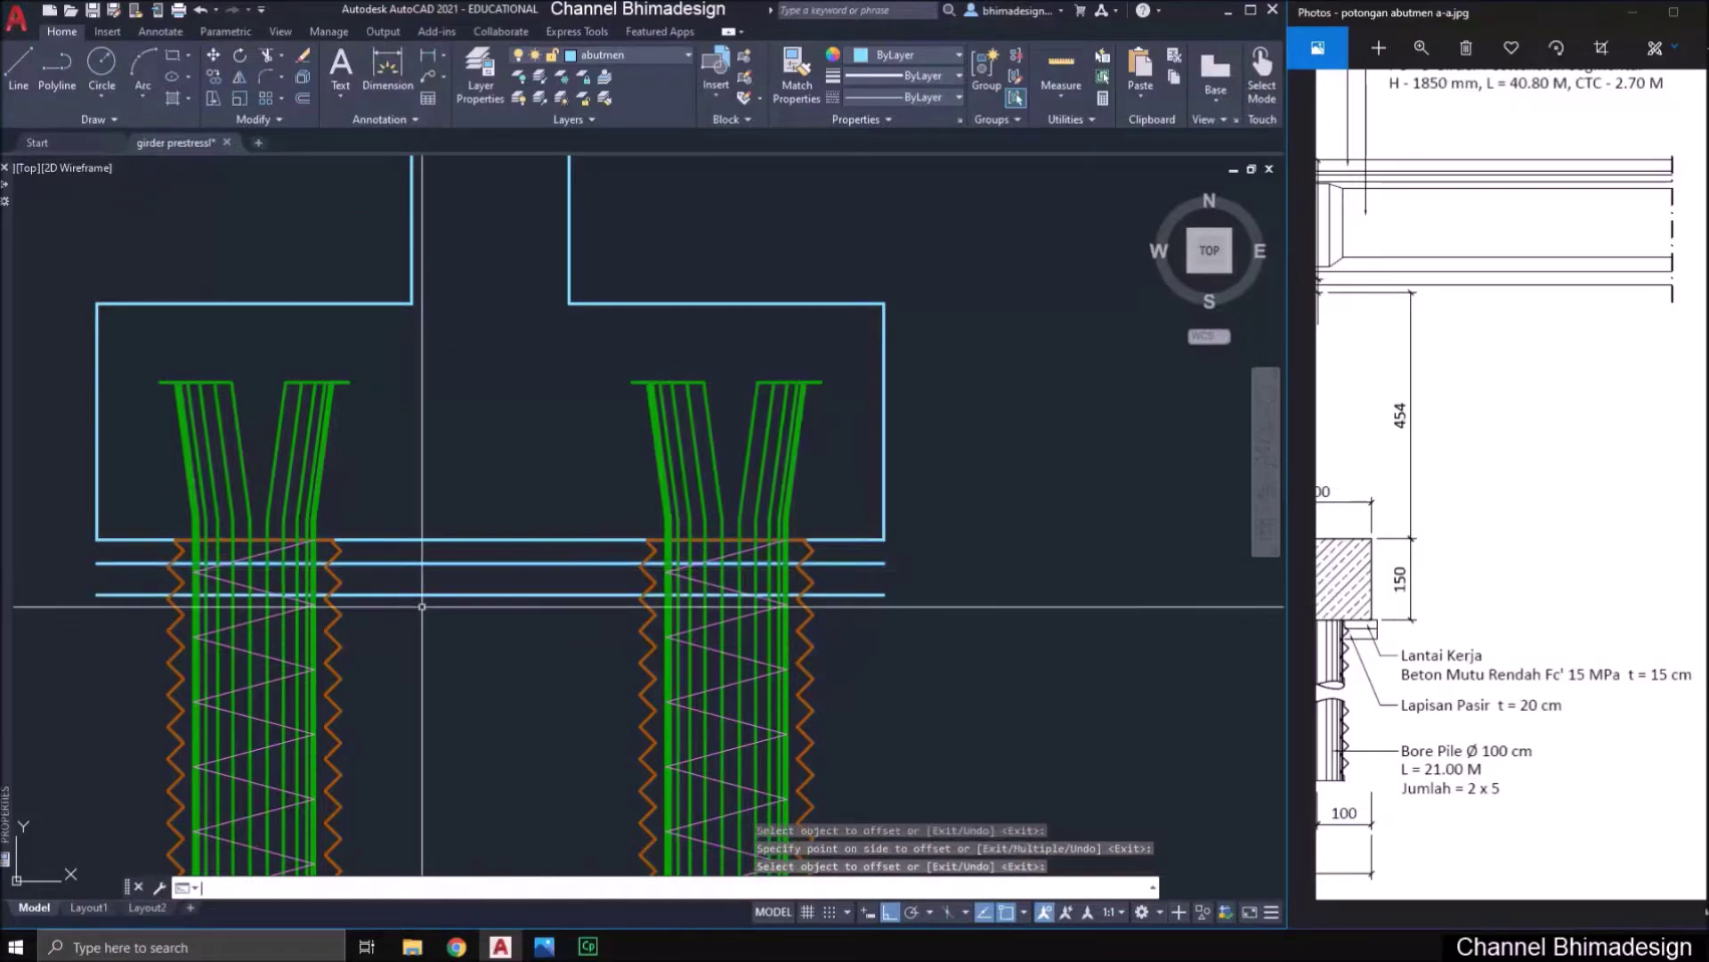
pyautogui.press('Return')
# - Draw a polyline from the footing's bottom right corner, 0.1 m outward and 0.35 m down, as the base layers' right edge
pyautogui.write('pl')
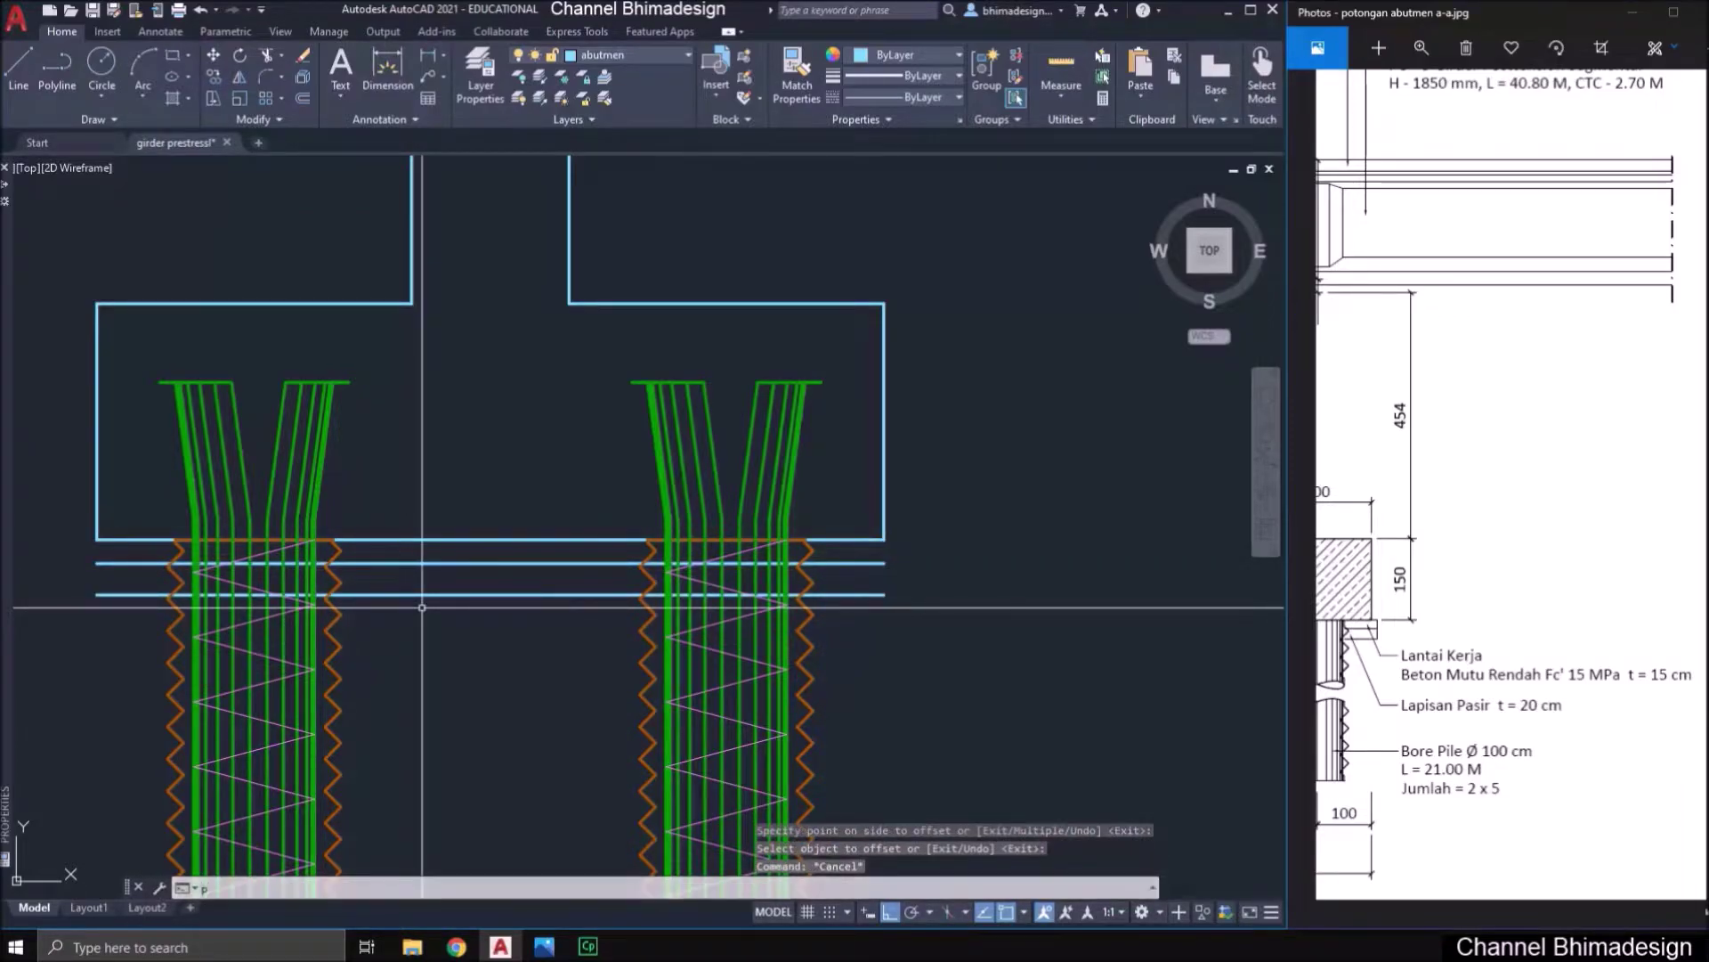
pyautogui.press('Return')
pyautogui.click(884, 538)
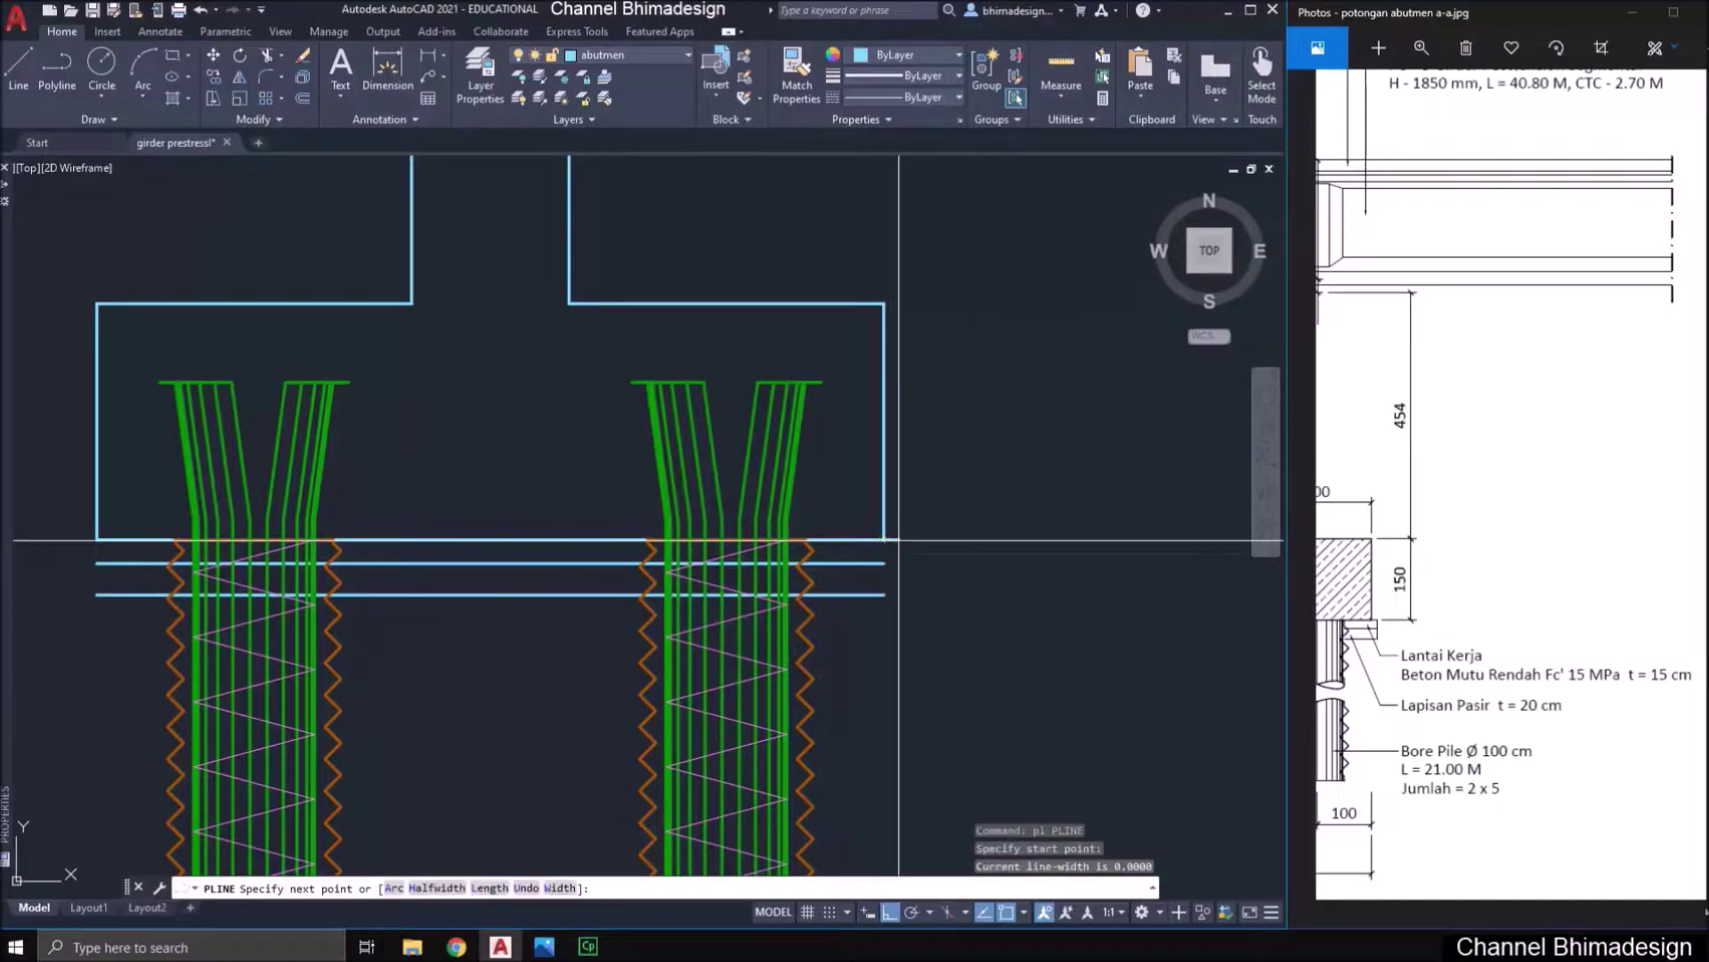
pyautogui.write('.1')
pyautogui.press('Return')
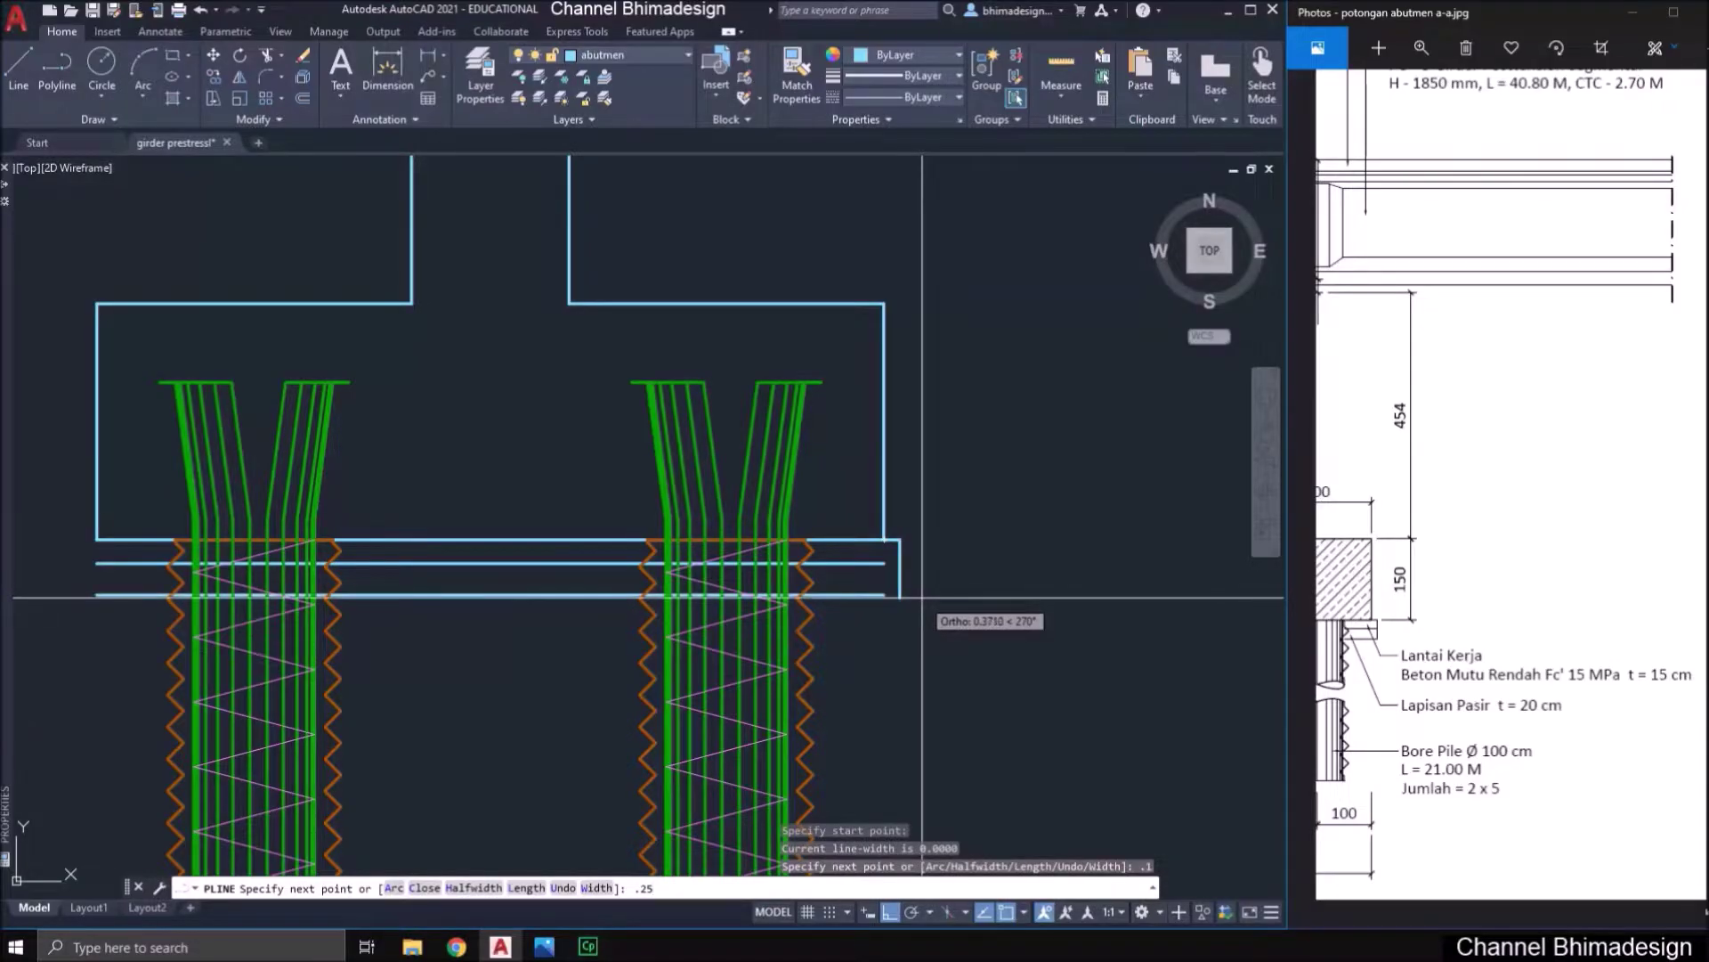
pyautogui.hotkey('ctrl', 'z')
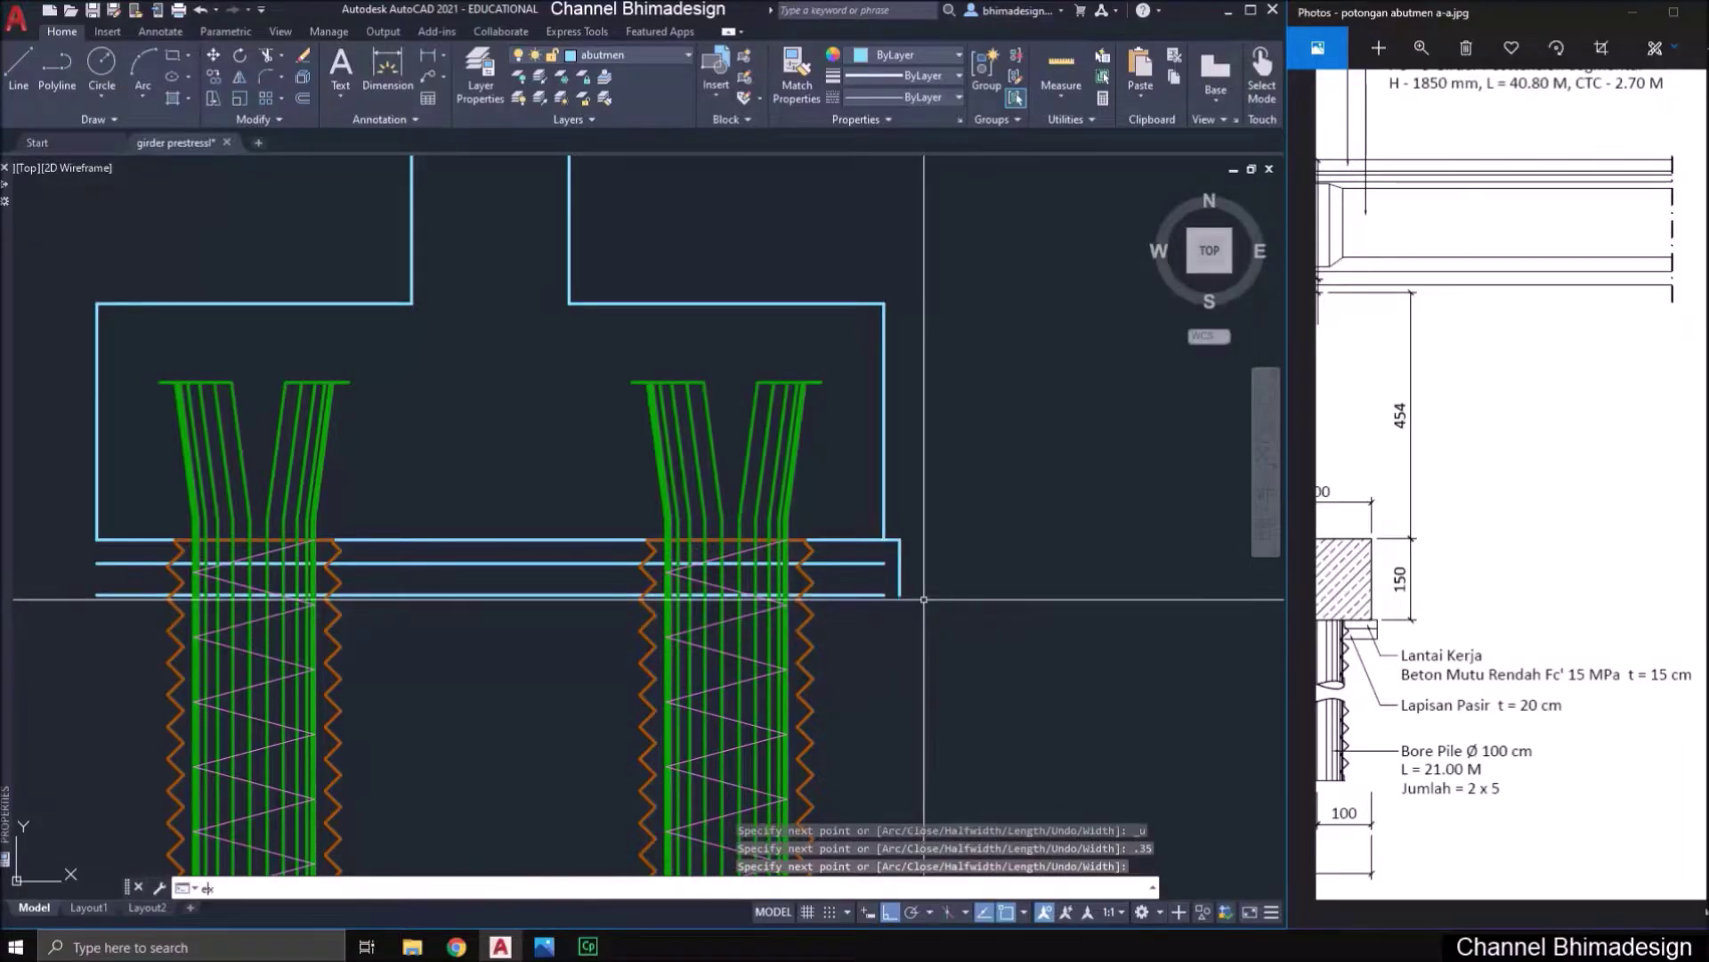
# - Extend the right ends of both base layer lines to the new edge polyline
pyautogui.press('Return')
pyautogui.click(866, 611)
pyautogui.click(864, 559)
pyautogui.press('Return')
# - Mirror the base layers' right edge polyline about the vertical line through the midpoint of the footing's bottom, keeping the original
pyautogui.write('mi')
pyautogui.press('Return')
pyautogui.click(901, 549)
pyautogui.press('Return')
pyautogui.click(534, 532)
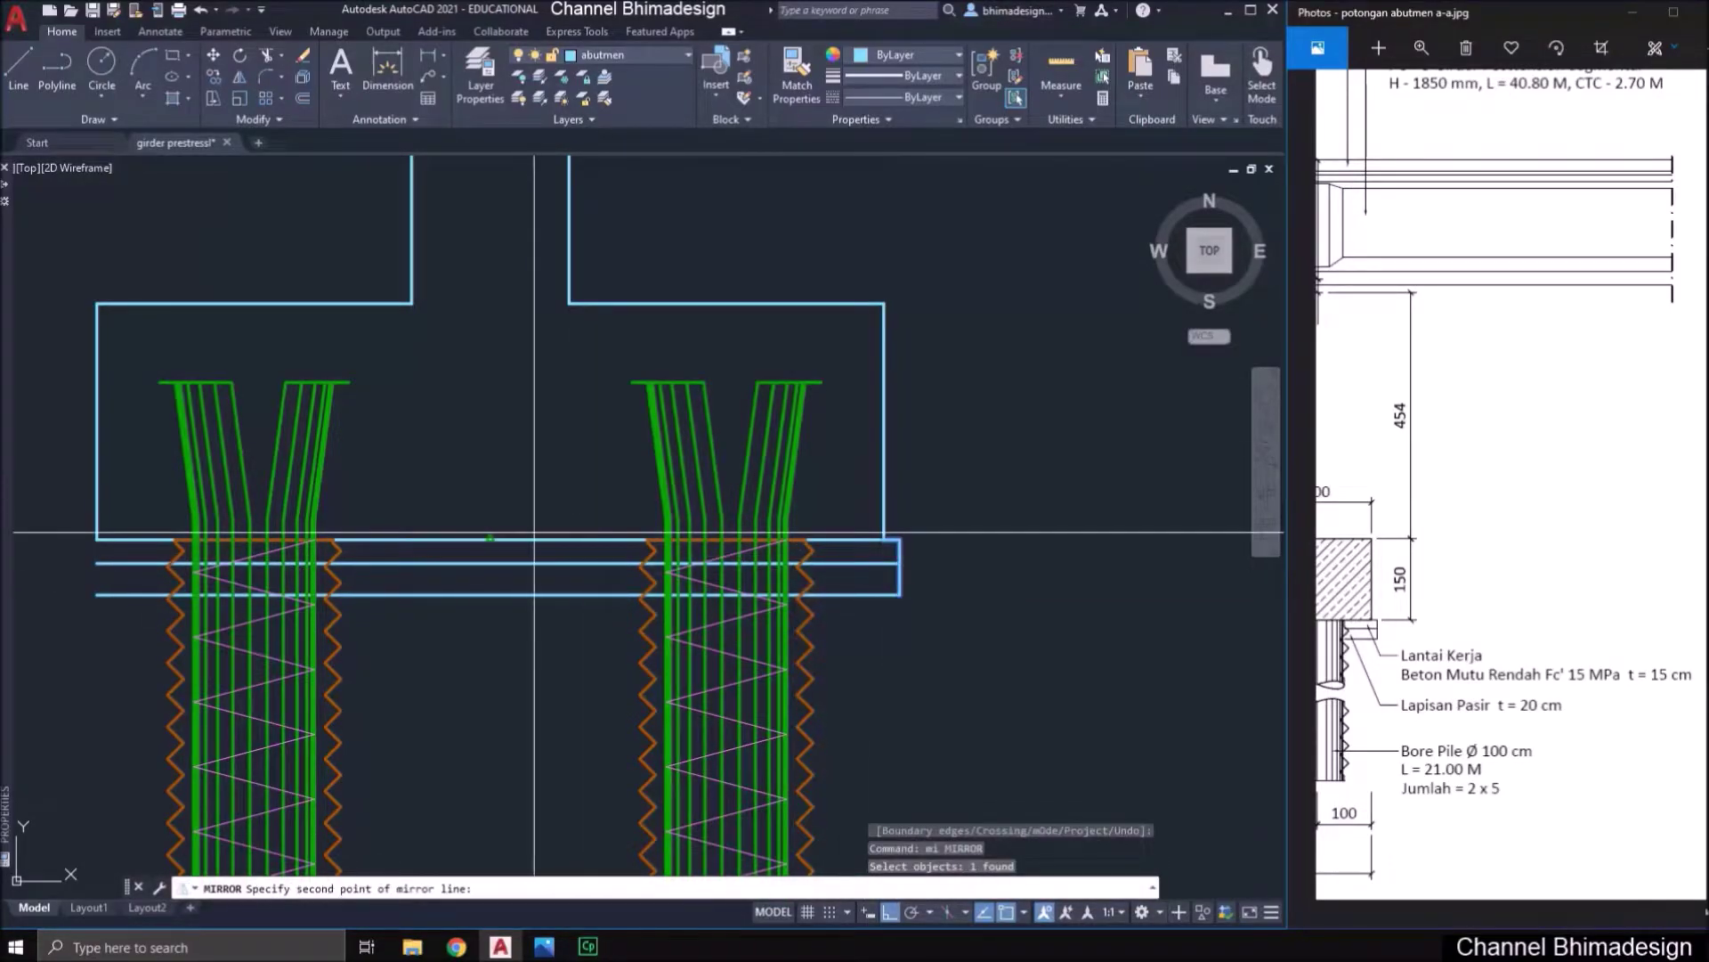
pyautogui.click(521, 467)
pyautogui.press('Return')
# - Extend the left ends of both base layer lines to the mirrored edge polyline
pyautogui.write('ex')
pyautogui.press('Return')
pyautogui.click(114, 618)
pyautogui.click(107, 558)
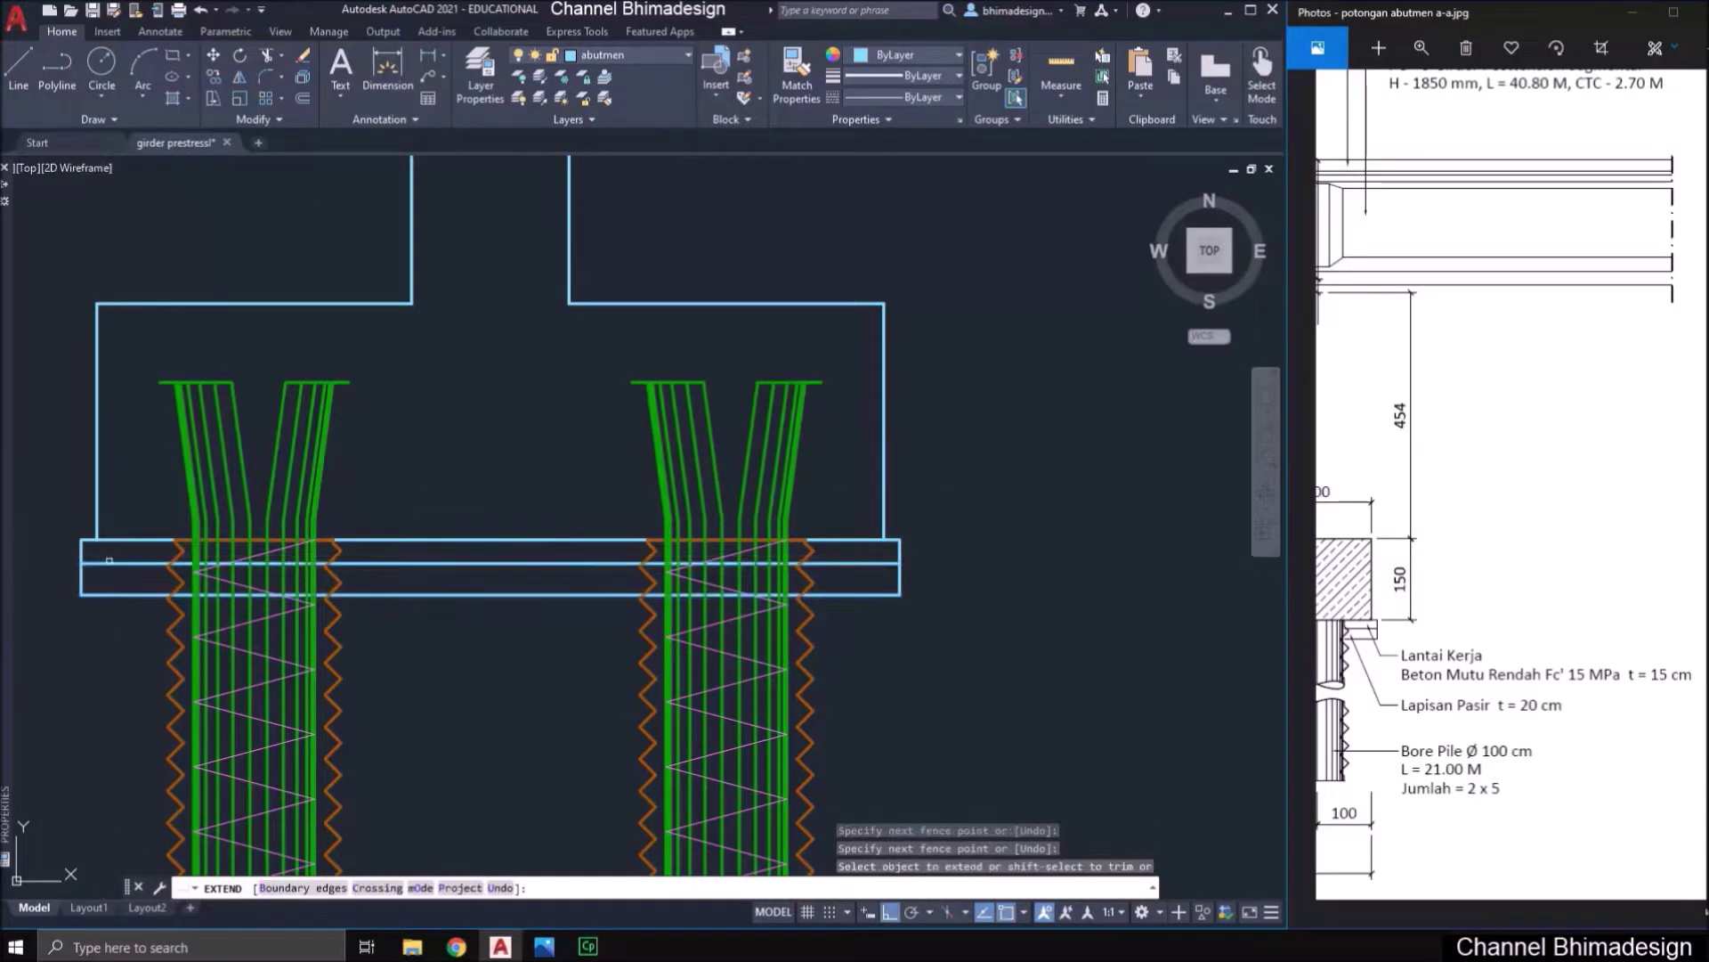
pyautogui.press('Return')
# - Examine the backwall top, bearing seat dimensions and girder end position in the reference image
pyautogui.moveTo(1501, 602)
pyautogui.mouseDown()
pyautogui.moveTo(1599, 616)
pyautogui.moveTo(1604, 661)
pyautogui.mouseUp()
pyautogui.moveTo(1446, 583); pyautogui.dragTo(1612, 681)
pyautogui.scroll(-2, 1590, 522)
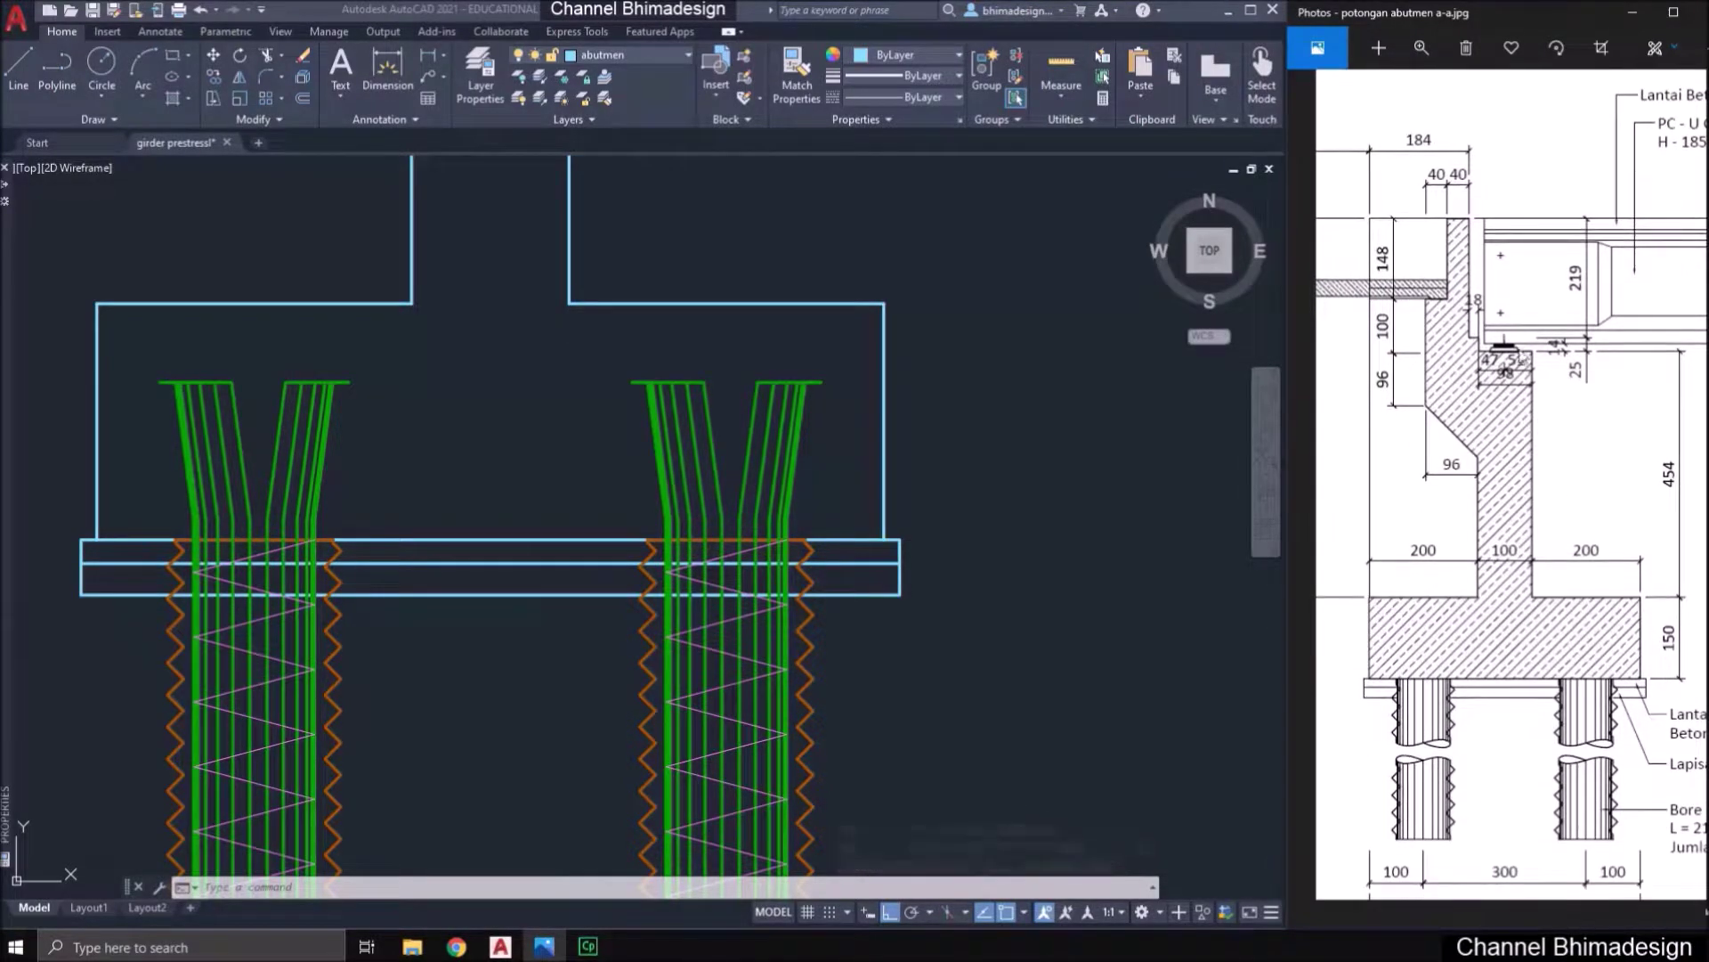
pyautogui.click(1424, 61)
pyautogui.moveTo(1369, 95); pyautogui.dragTo(1422, 95)
pyautogui.moveTo(1421, 433); pyautogui.dragTo(1422, 458)
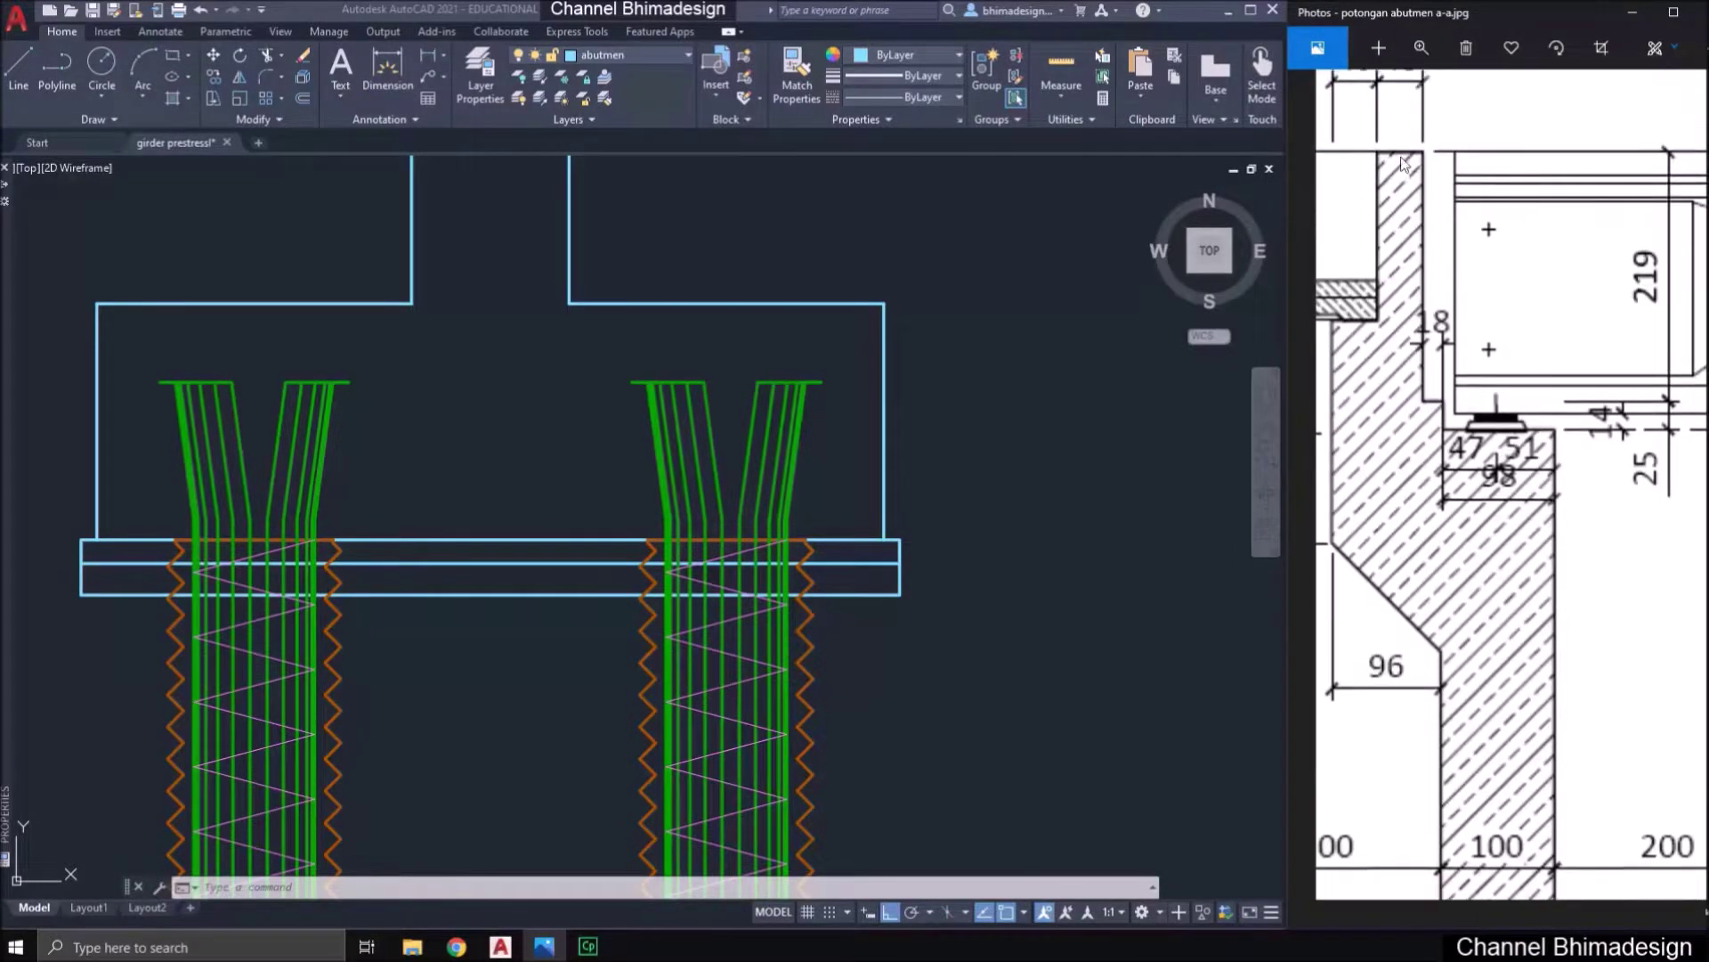
pyautogui.moveTo(1421, 92); pyautogui.dragTo(1483, 93)
pyautogui.moveTo(1468, 268); pyautogui.dragTo(1469, 463)
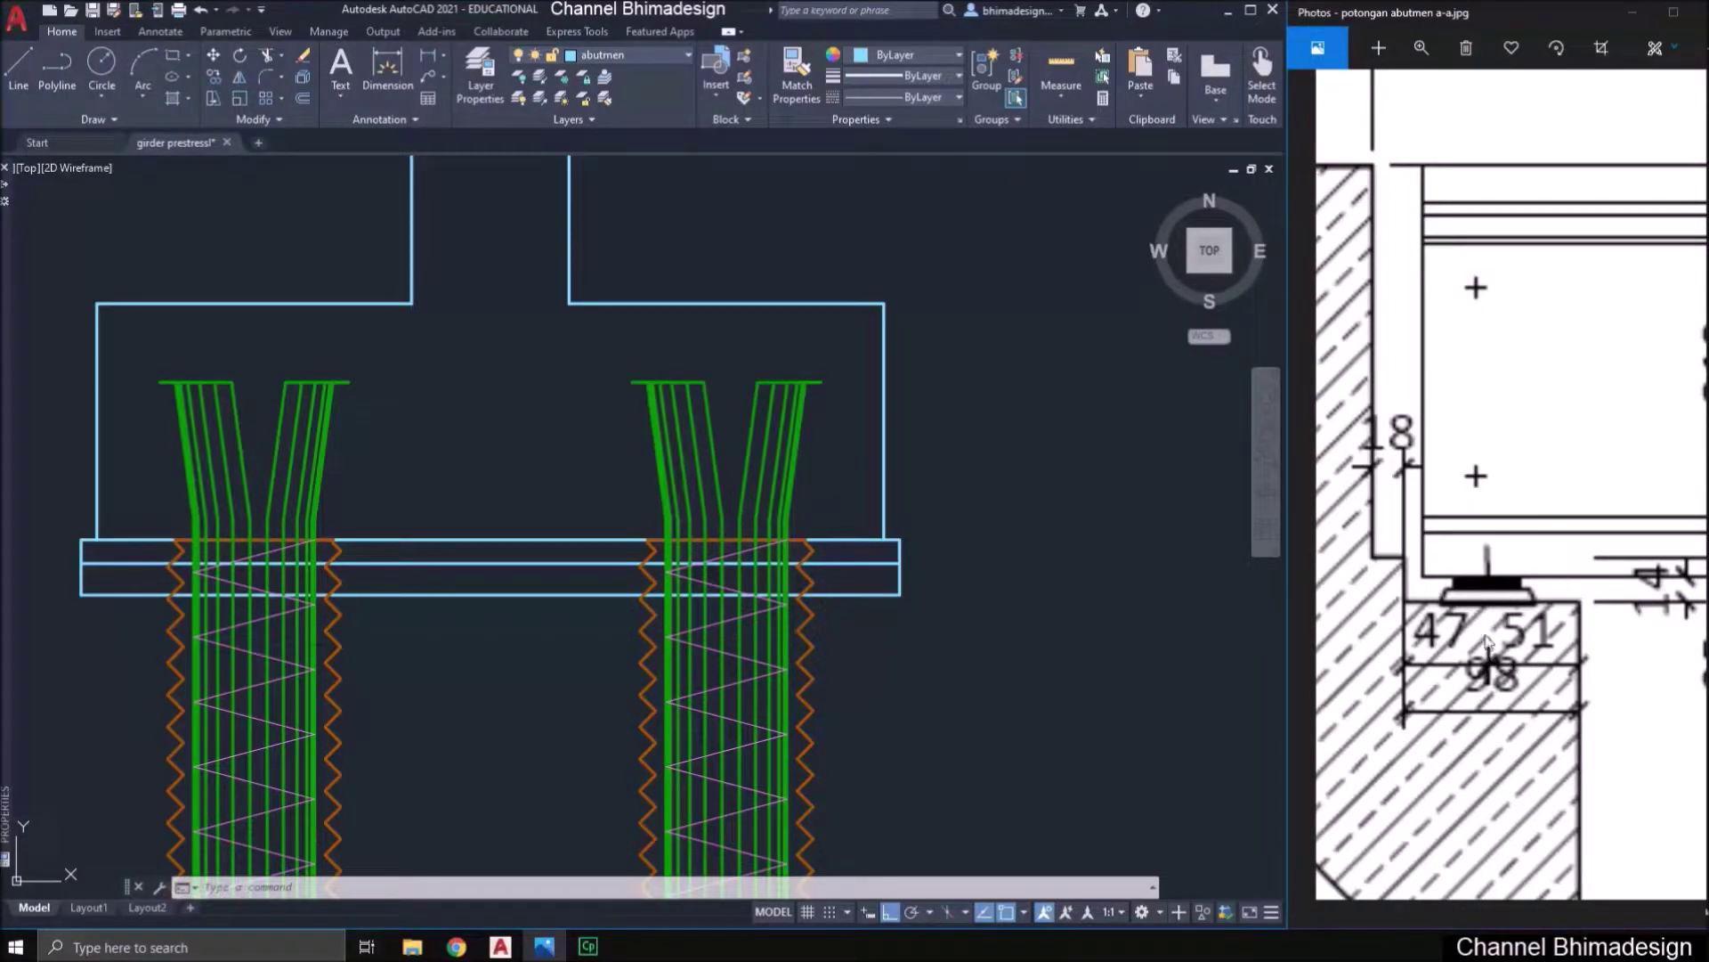
pyautogui.click(894, 633)
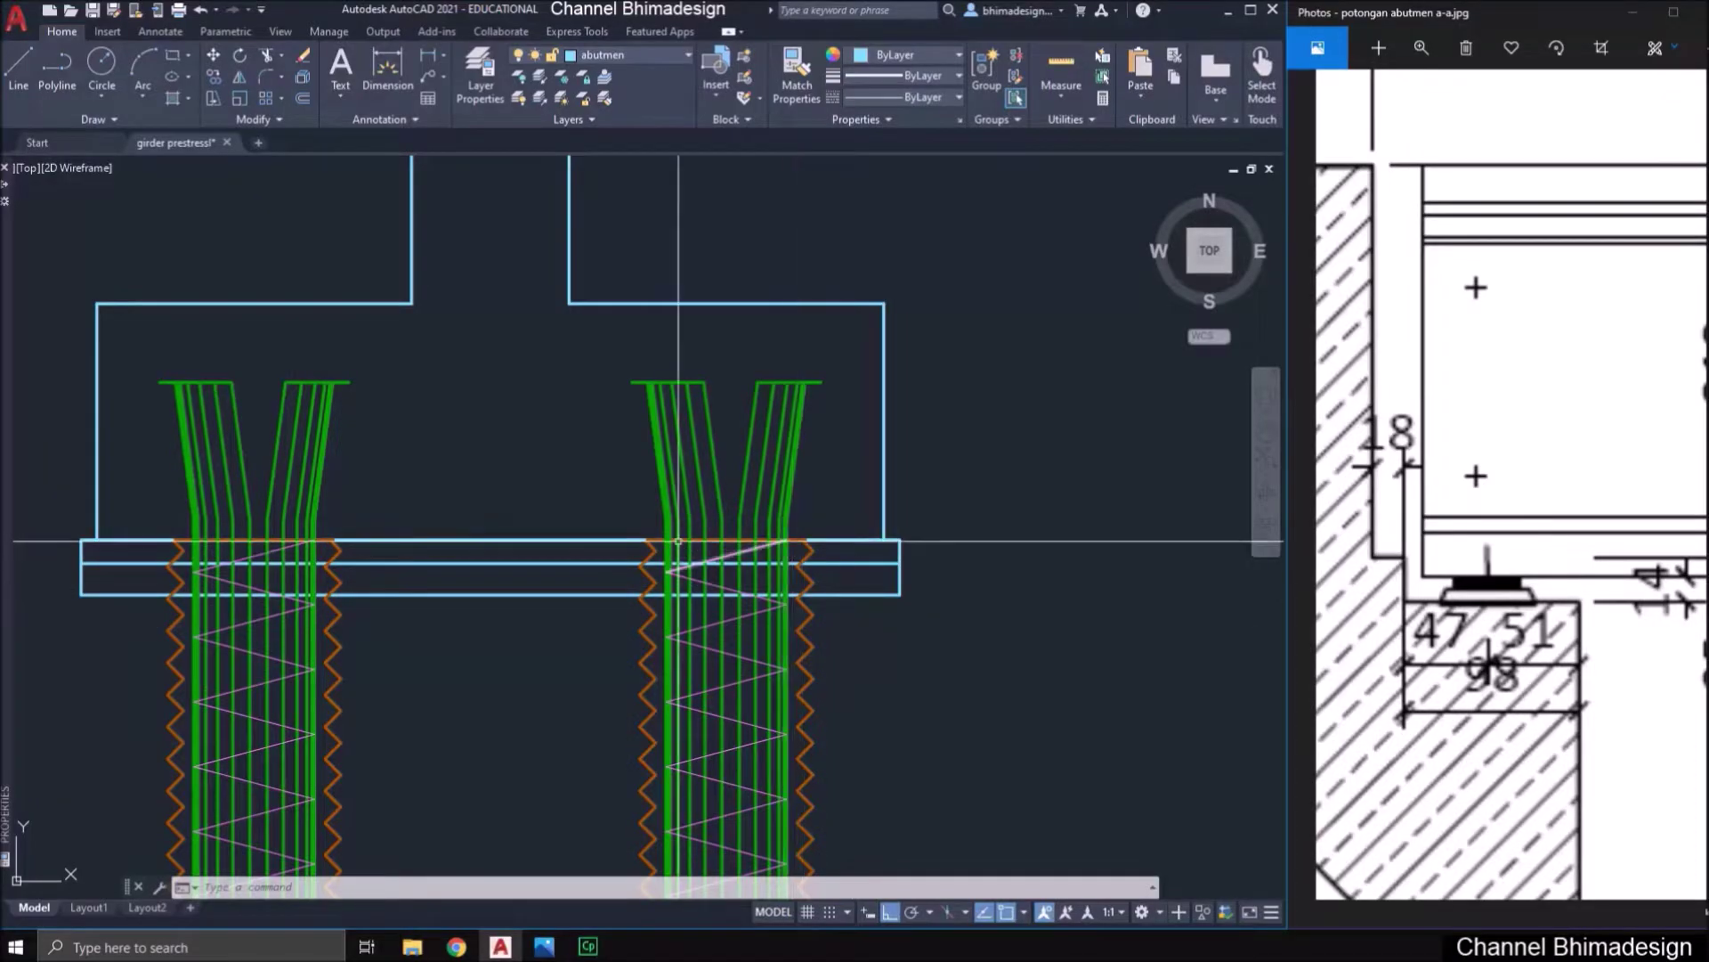
# - Copy the bearing pad and its trapezoidal pedestal from the pedestal's bottom midpoint to the midpoint of the abutment's bearing seat
pyautogui.scroll(-6, 679, 540)
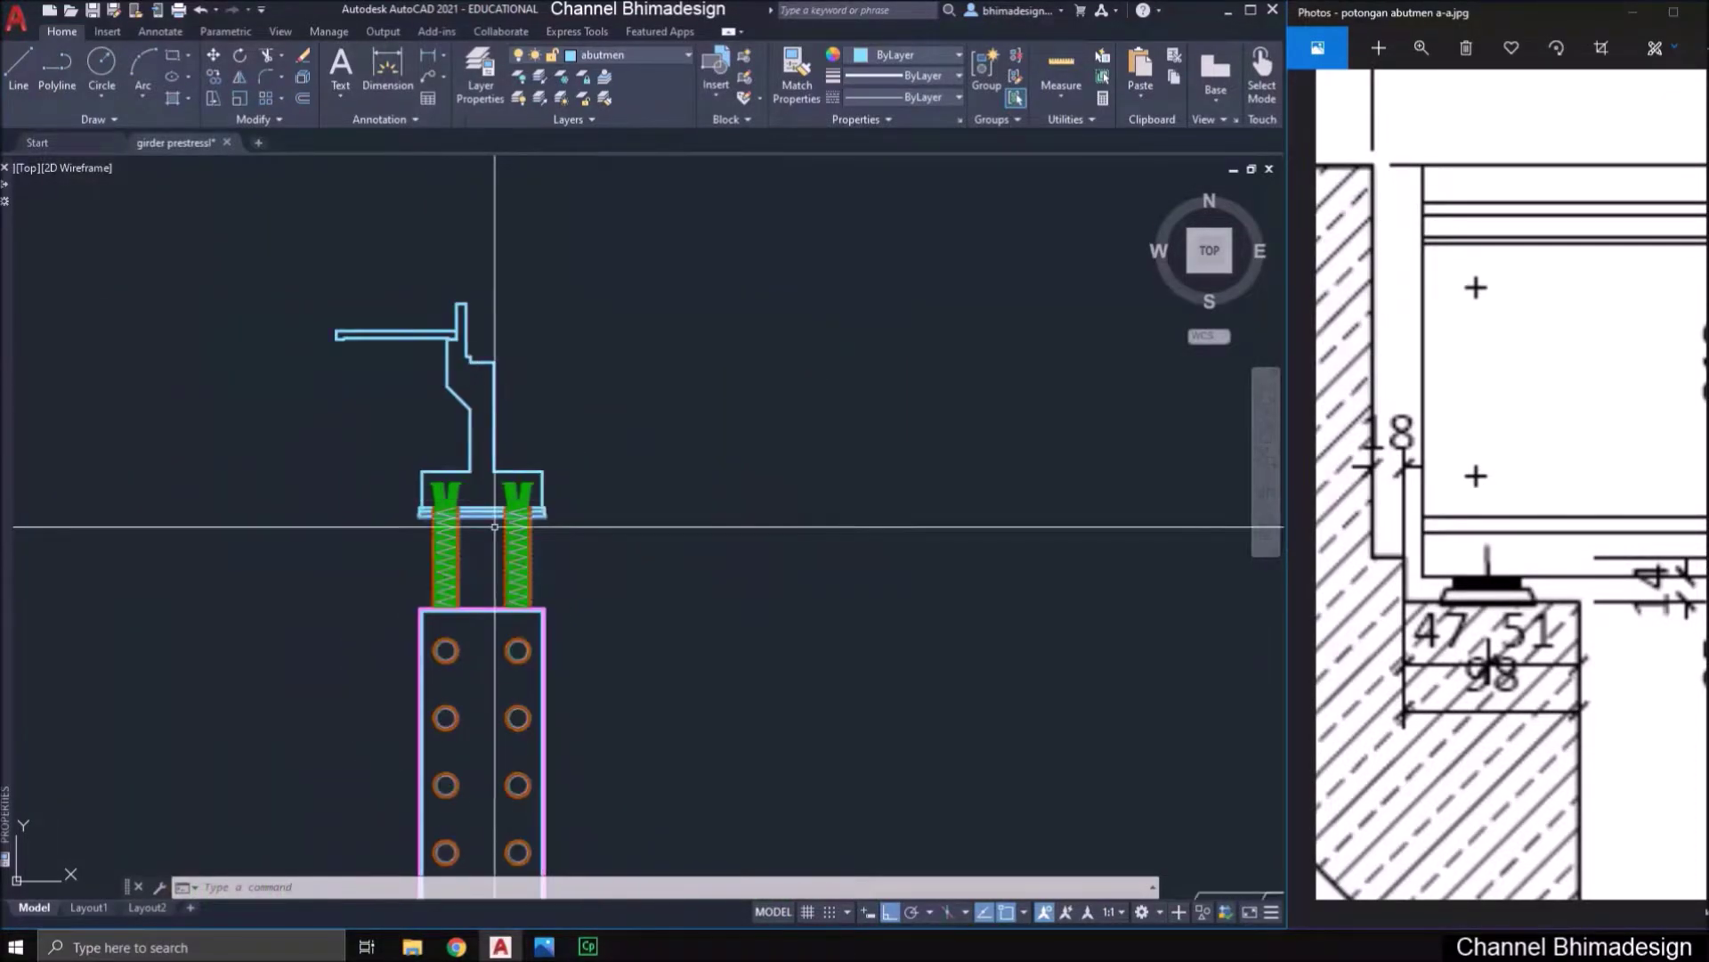
pyautogui.scroll(8, 289, 601)
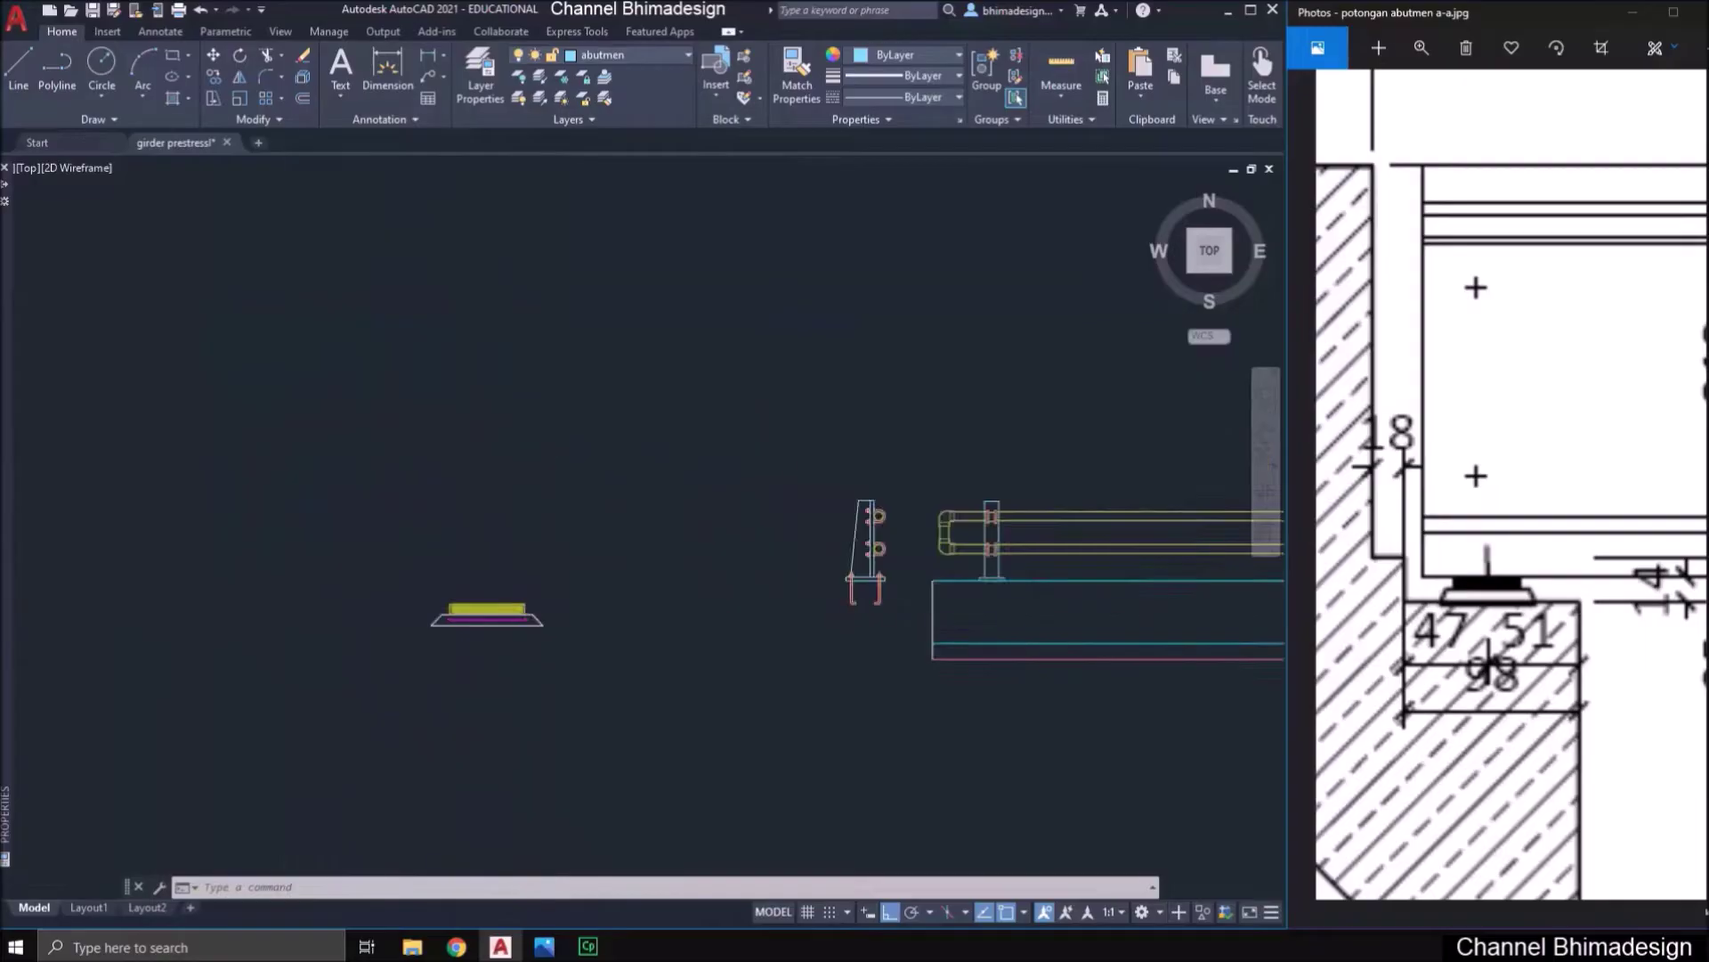
pyautogui.write('co')
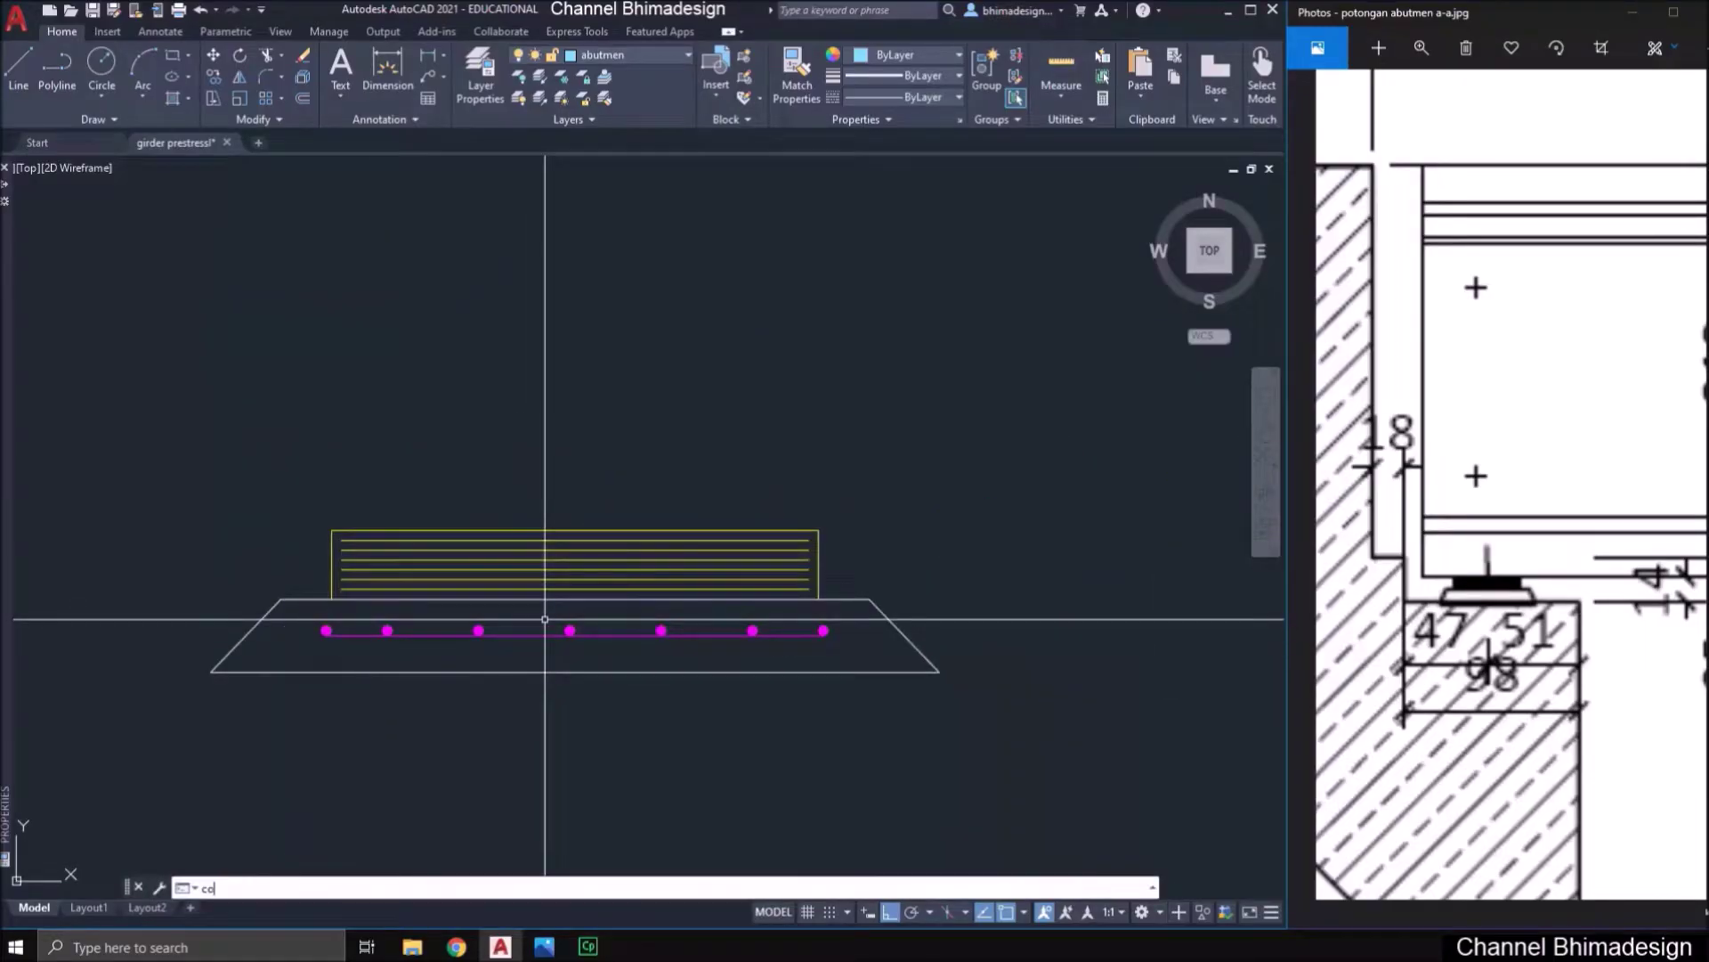
pyautogui.click(1020, 709)
pyautogui.click(185, 414)
pyautogui.press('Return')
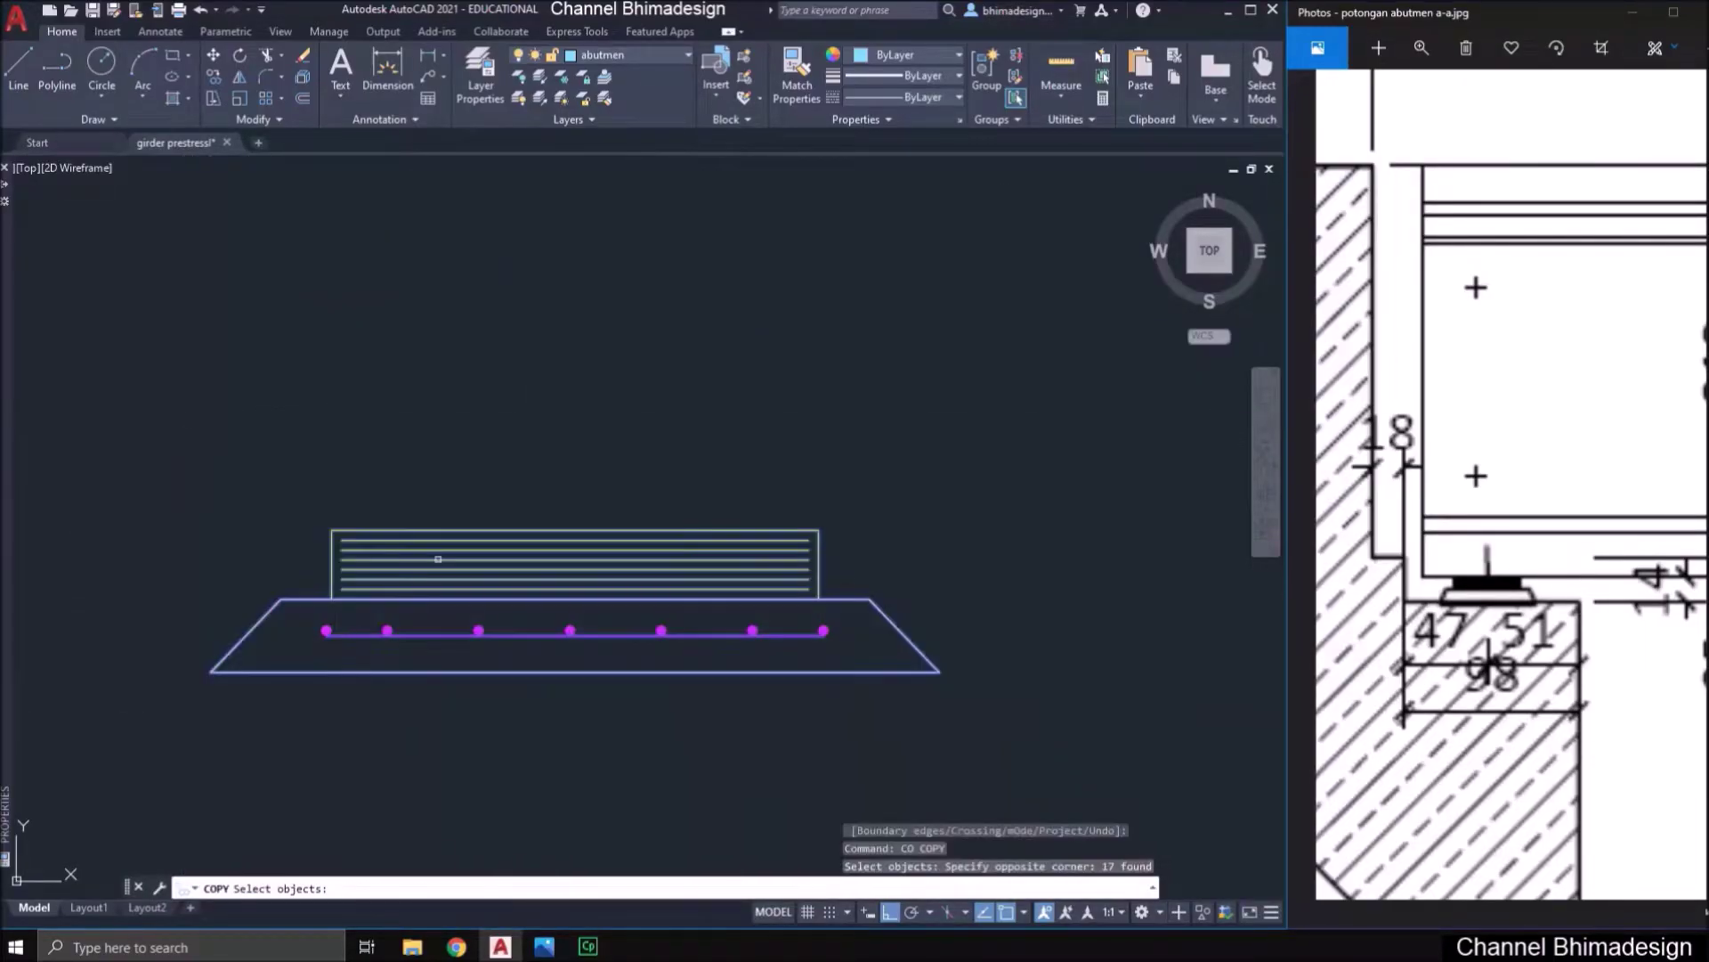
pyautogui.click(507, 653)
pyautogui.scroll(-8, 498, 695)
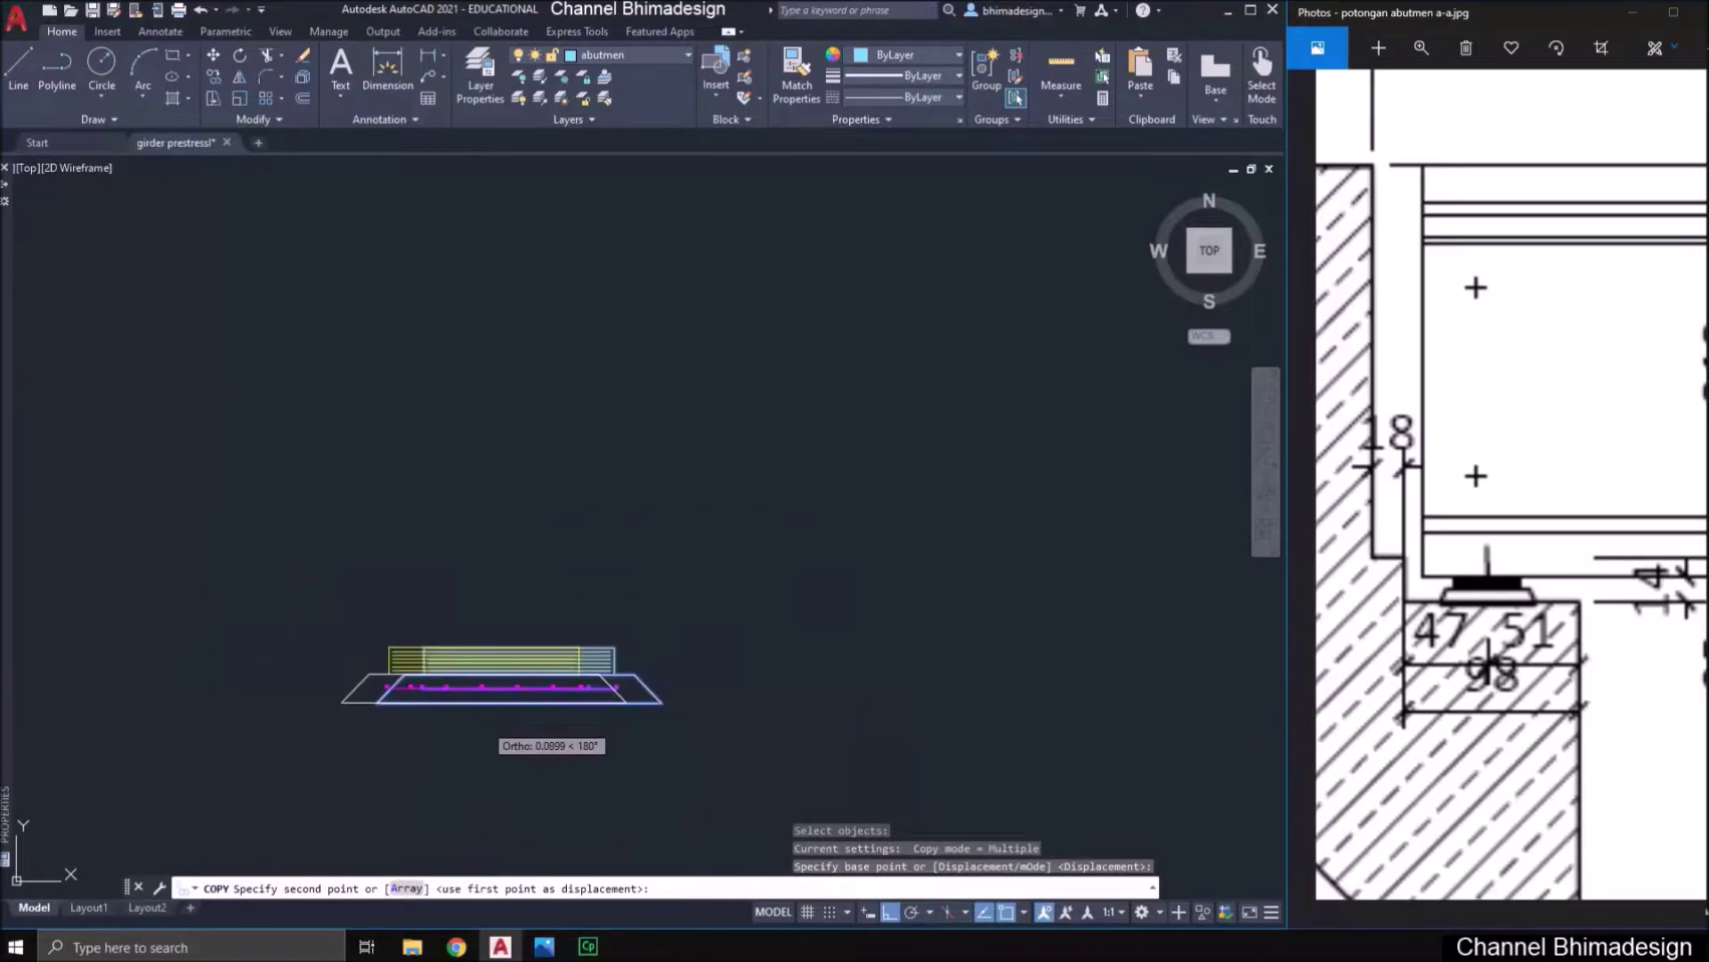
pyautogui.scroll(-2, 484, 723)
pyautogui.moveTo(587, 423); pyautogui.dragTo(492, 713, button='middle')
pyautogui.moveTo(698, 379); pyautogui.dragTo(504, 726, button='middle')
pyautogui.moveTo(681, 298)
pyautogui.mouseDown(button='middle')
pyautogui.moveTo(601, 648)
pyautogui.moveTo(595, 804)
pyautogui.mouseUp(button='middle')
pyautogui.moveTo(418, 169); pyautogui.dragTo(405, 329, button='middle')
pyautogui.scroll(4, 412, 444)
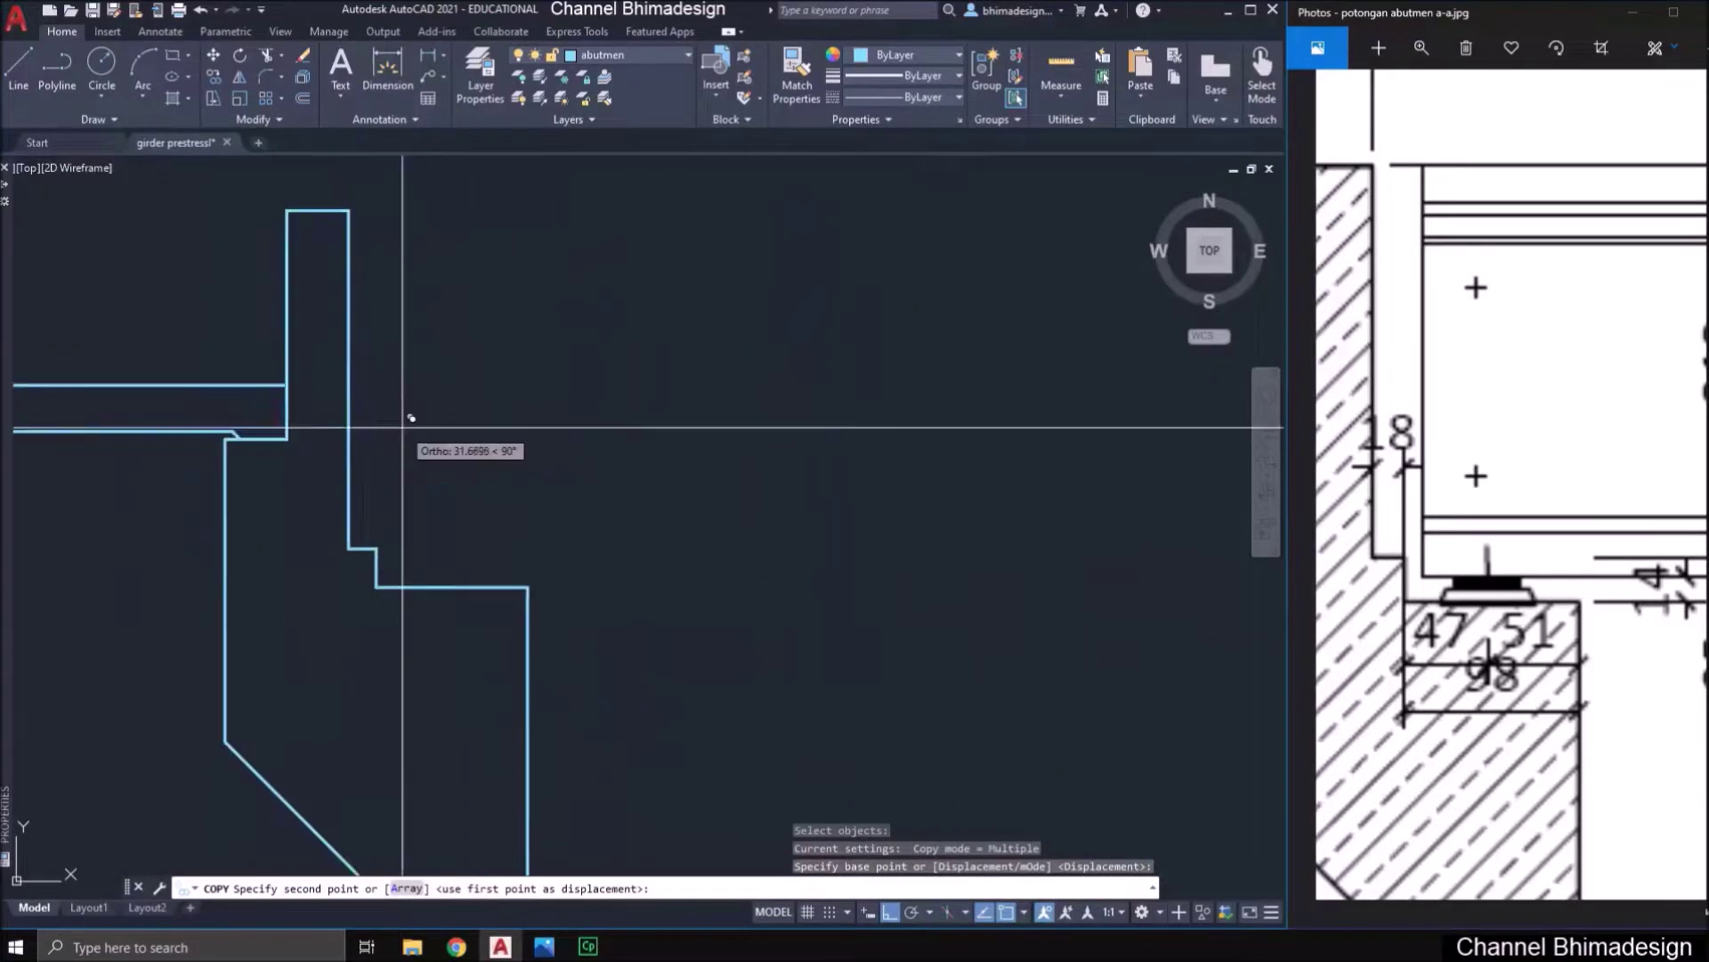
pyautogui.scroll(2, 467, 584)
pyautogui.click(437, 602)
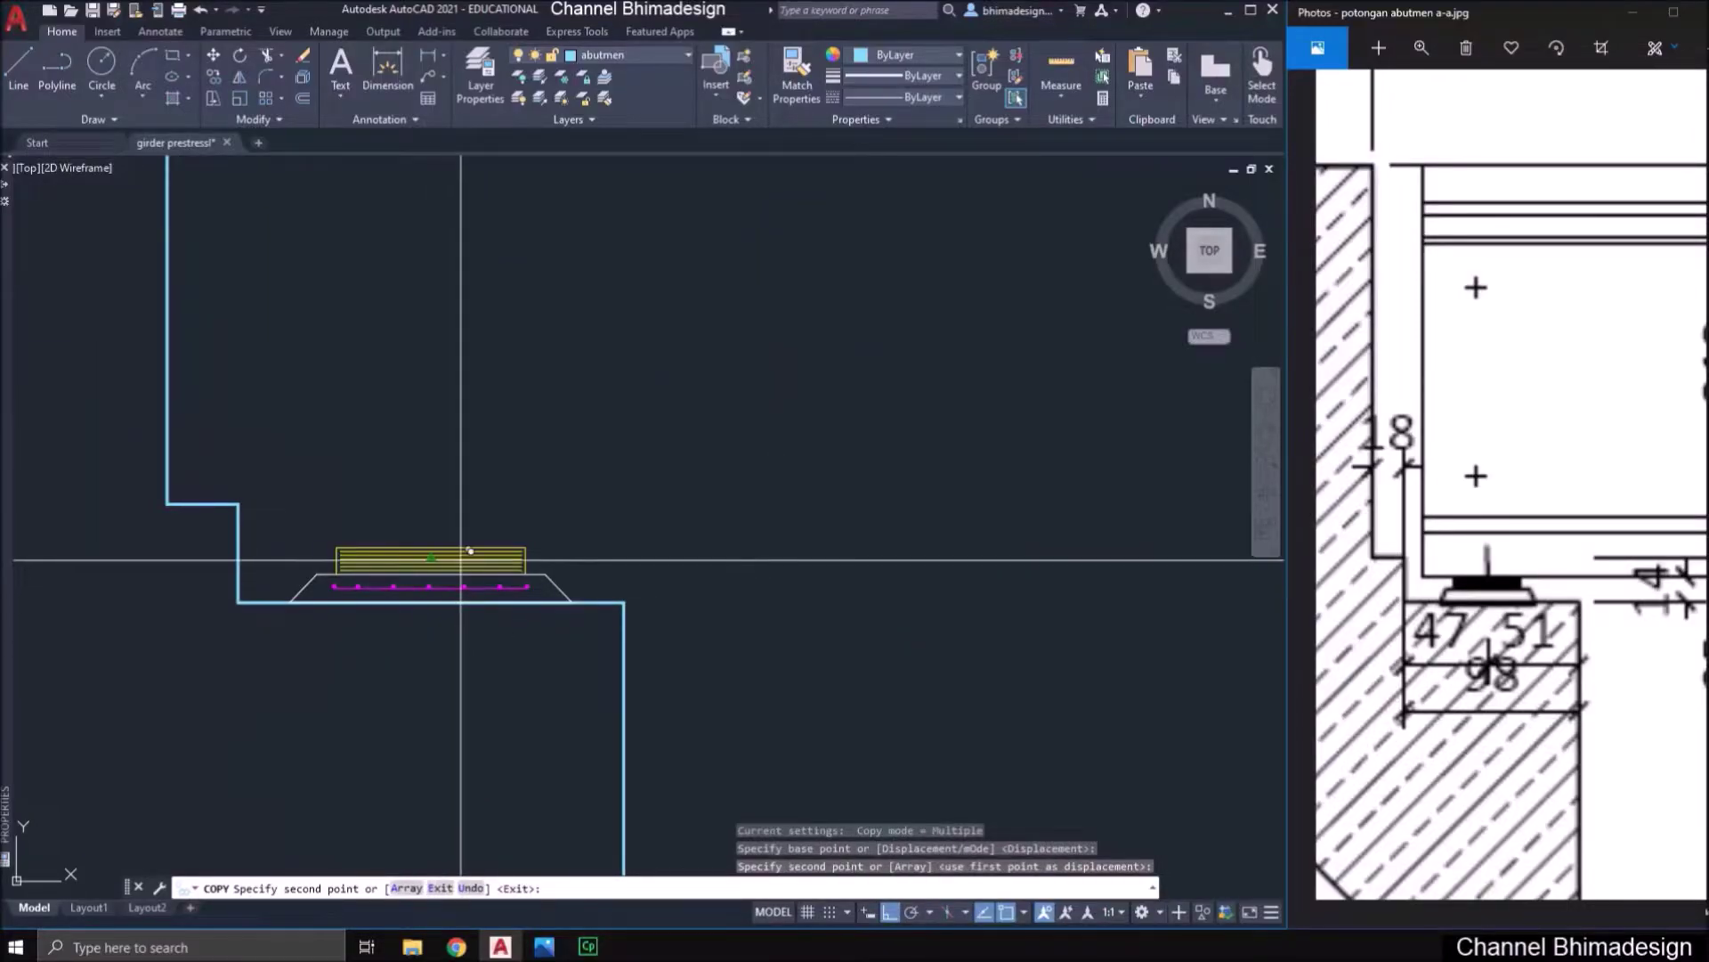
pyautogui.press('Escape')
# - Copy the girder elevation from its bottom point 0.30 m from the left end to the midpoint of the bearing pad's top
pyautogui.scroll(-2, 465, 556)
pyautogui.scroll(-2, 465, 557)
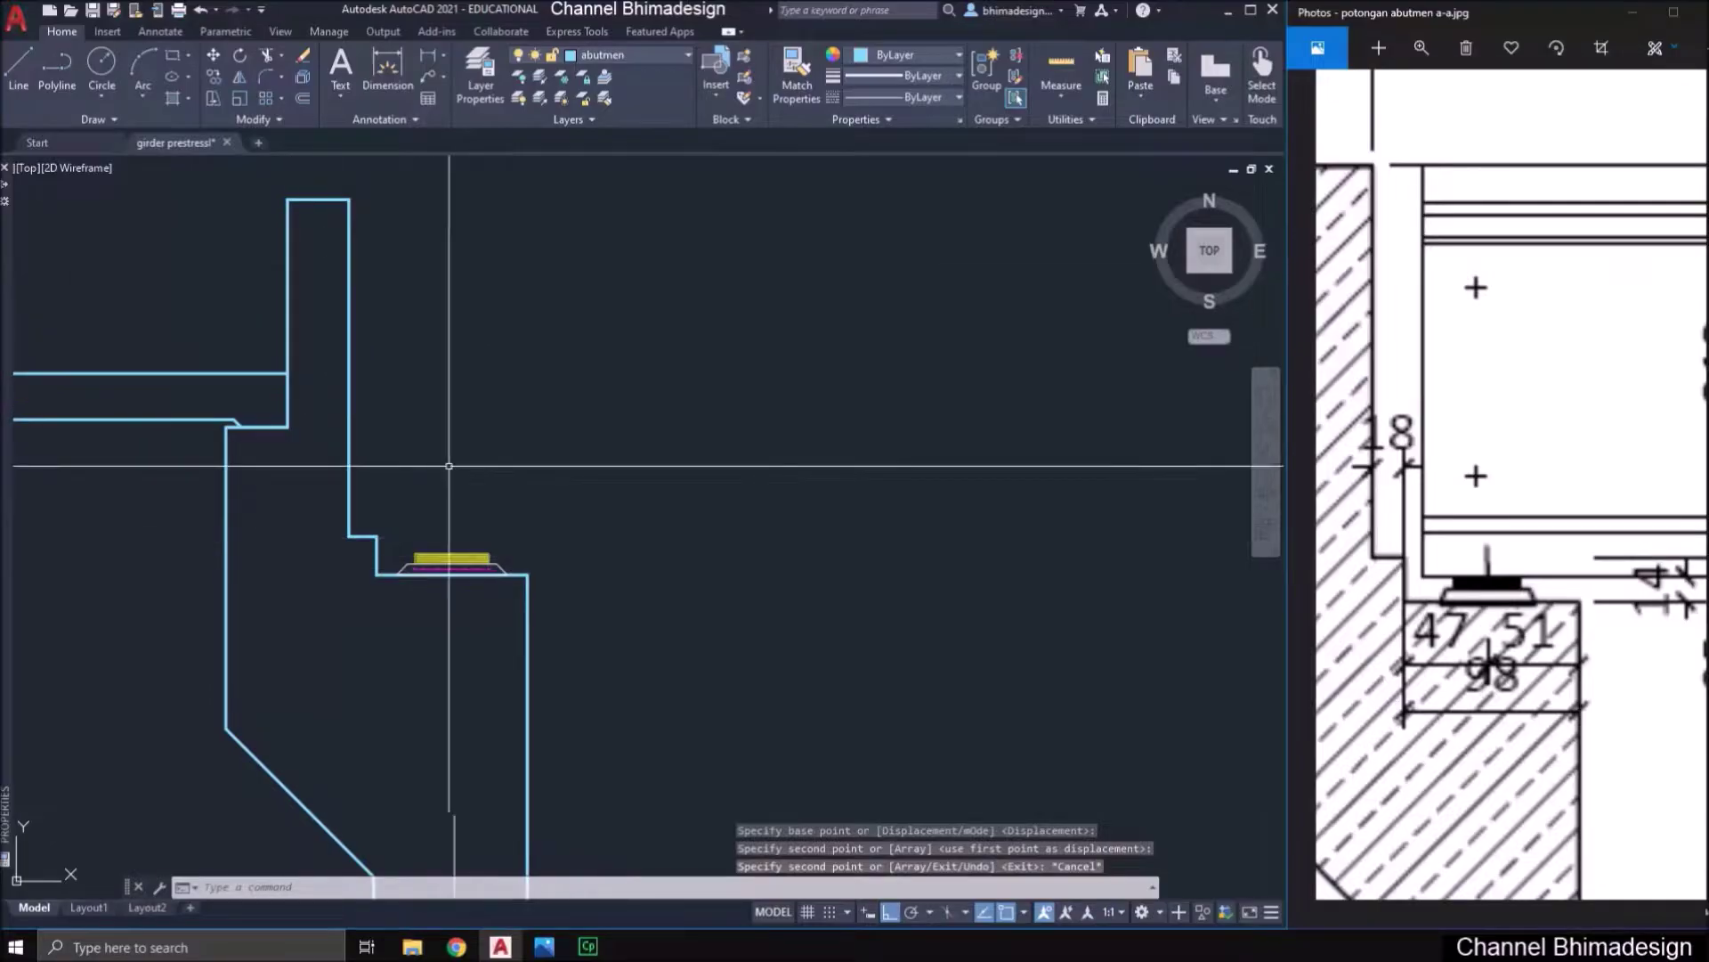
pyautogui.scroll(-8, 437, 429)
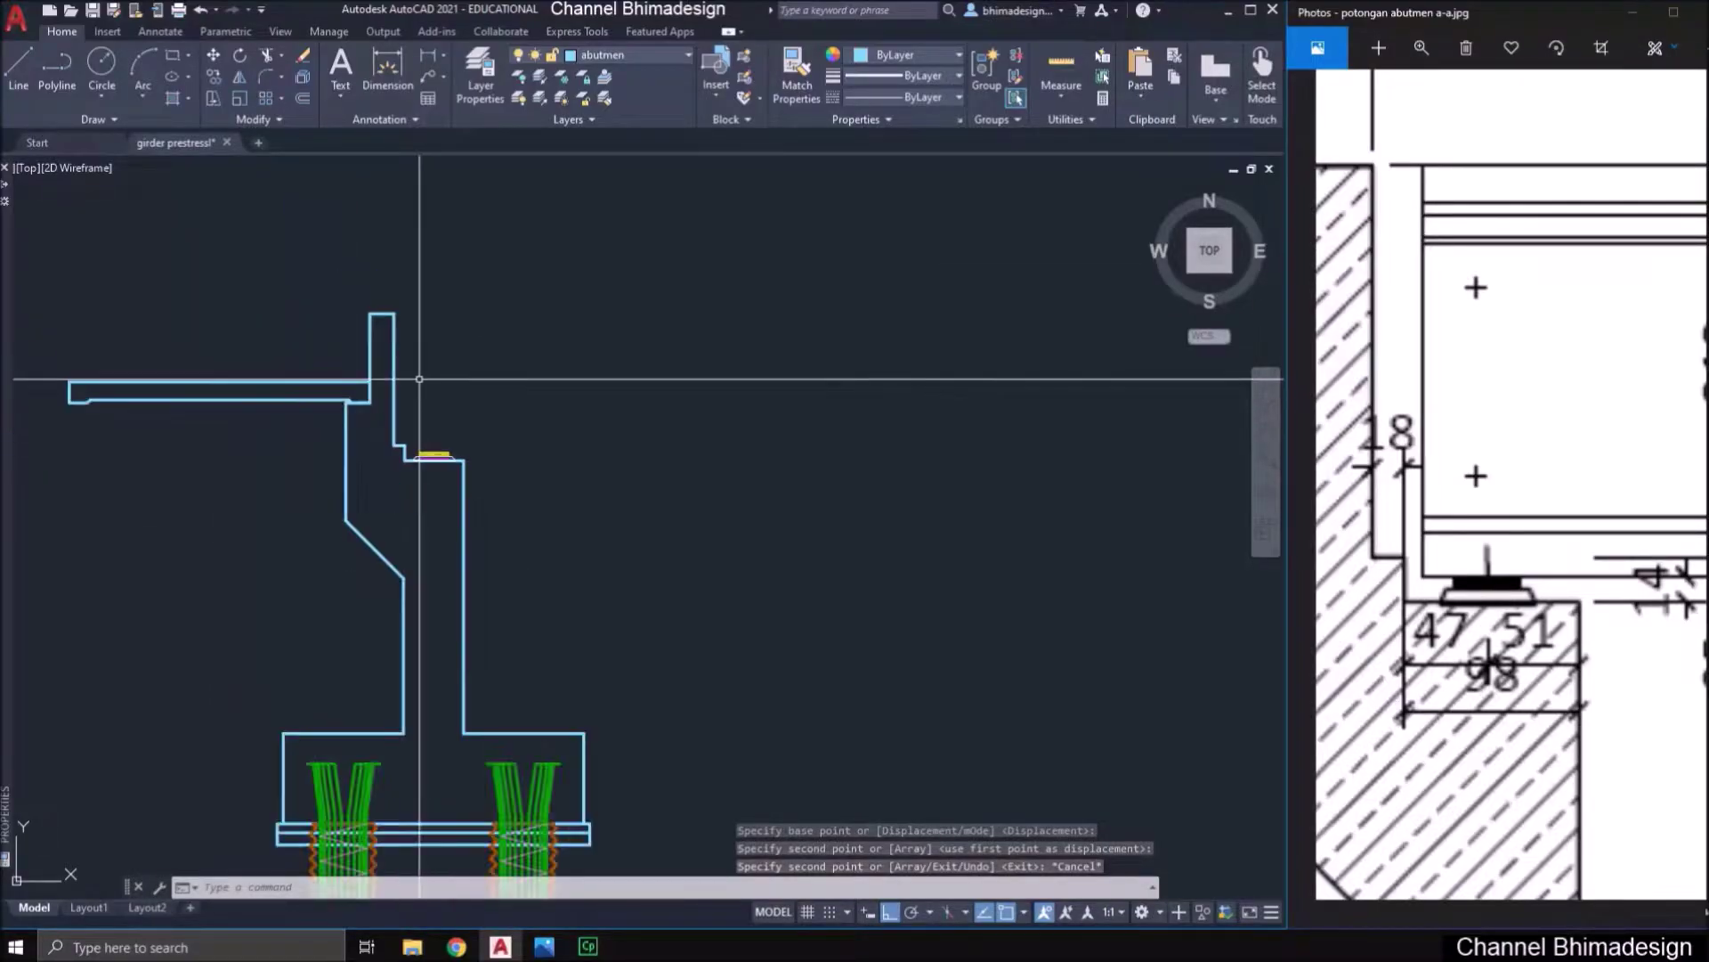
pyautogui.moveTo(700, 687); pyautogui.dragTo(542, 368, button='middle')
pyautogui.scroll(8, 1145, 667)
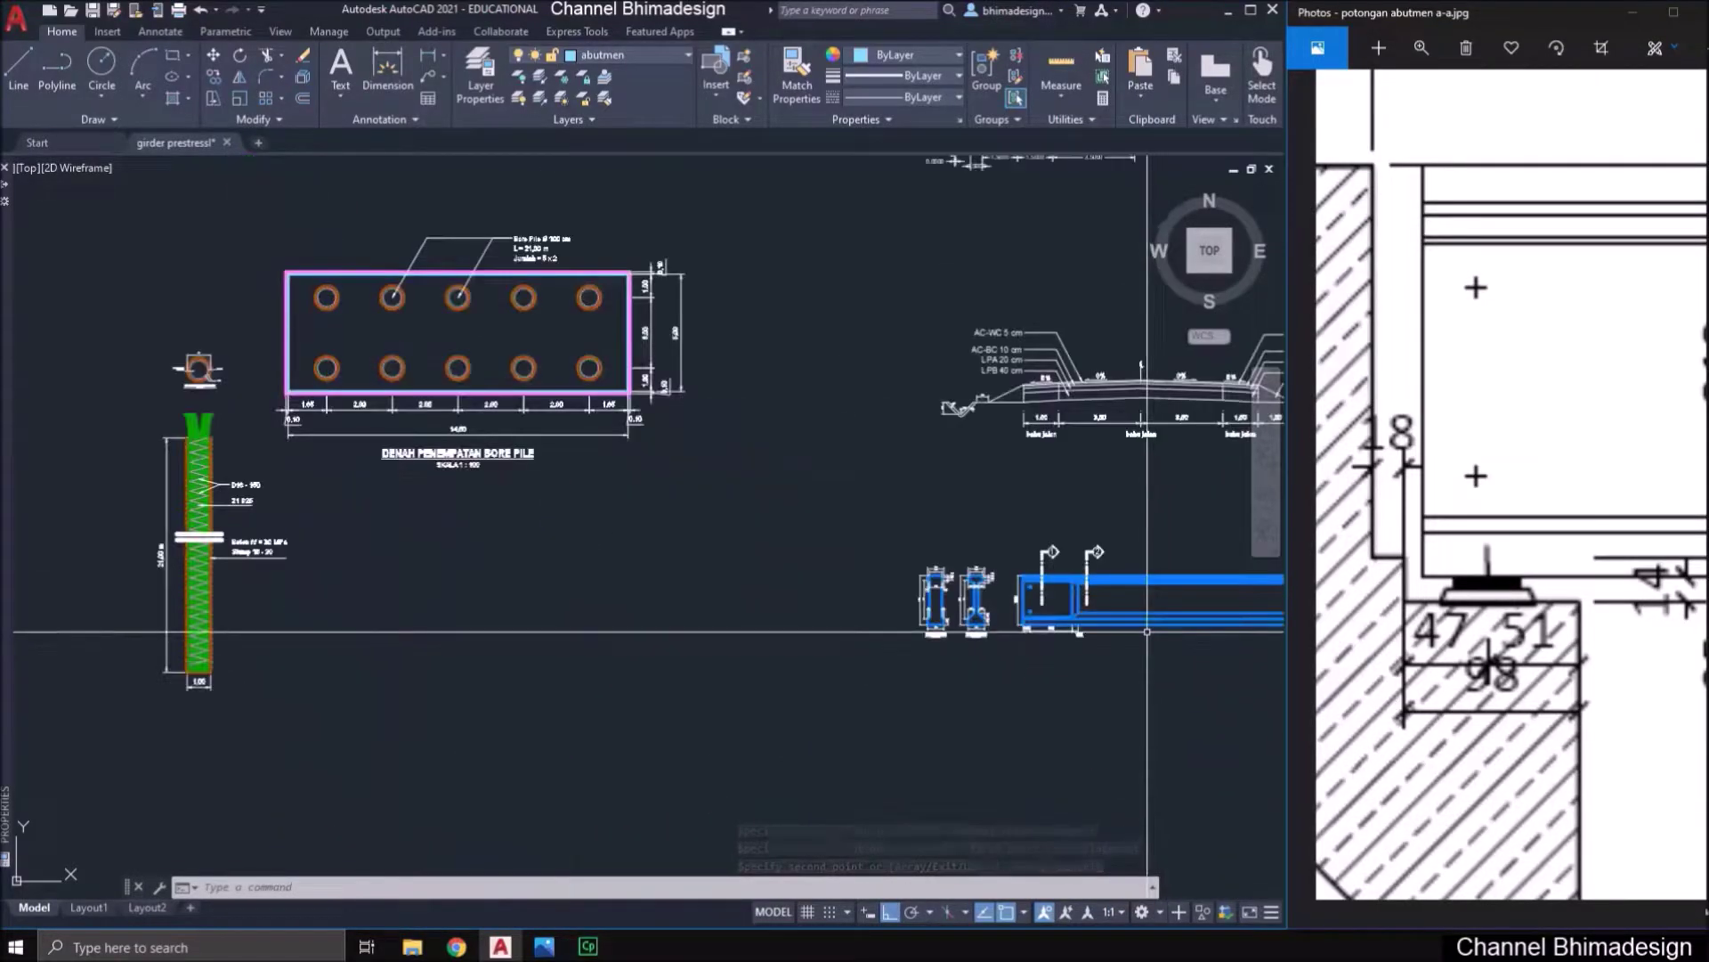
pyautogui.moveTo(1102, 606); pyautogui.dragTo(1057, 606, button='middle')
pyautogui.scroll(4, 889, 704)
pyautogui.moveTo(748, 656); pyautogui.dragTo(628, 677, button='middle')
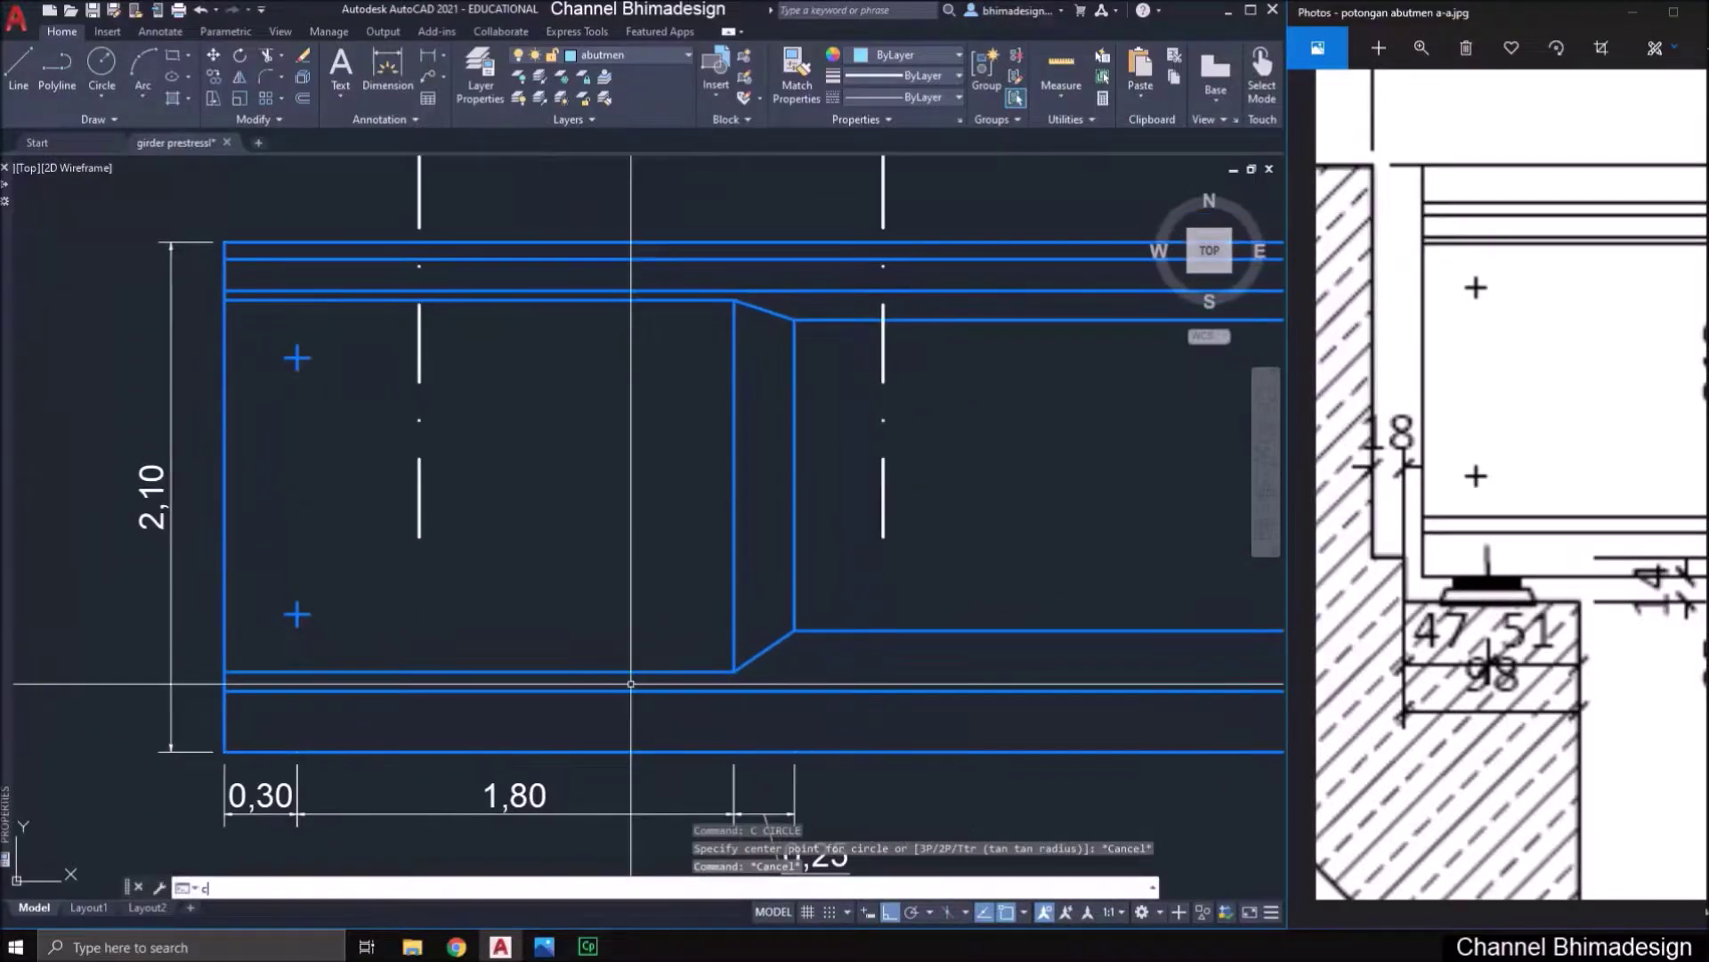
pyautogui.write('co')
pyautogui.click(210, 227)
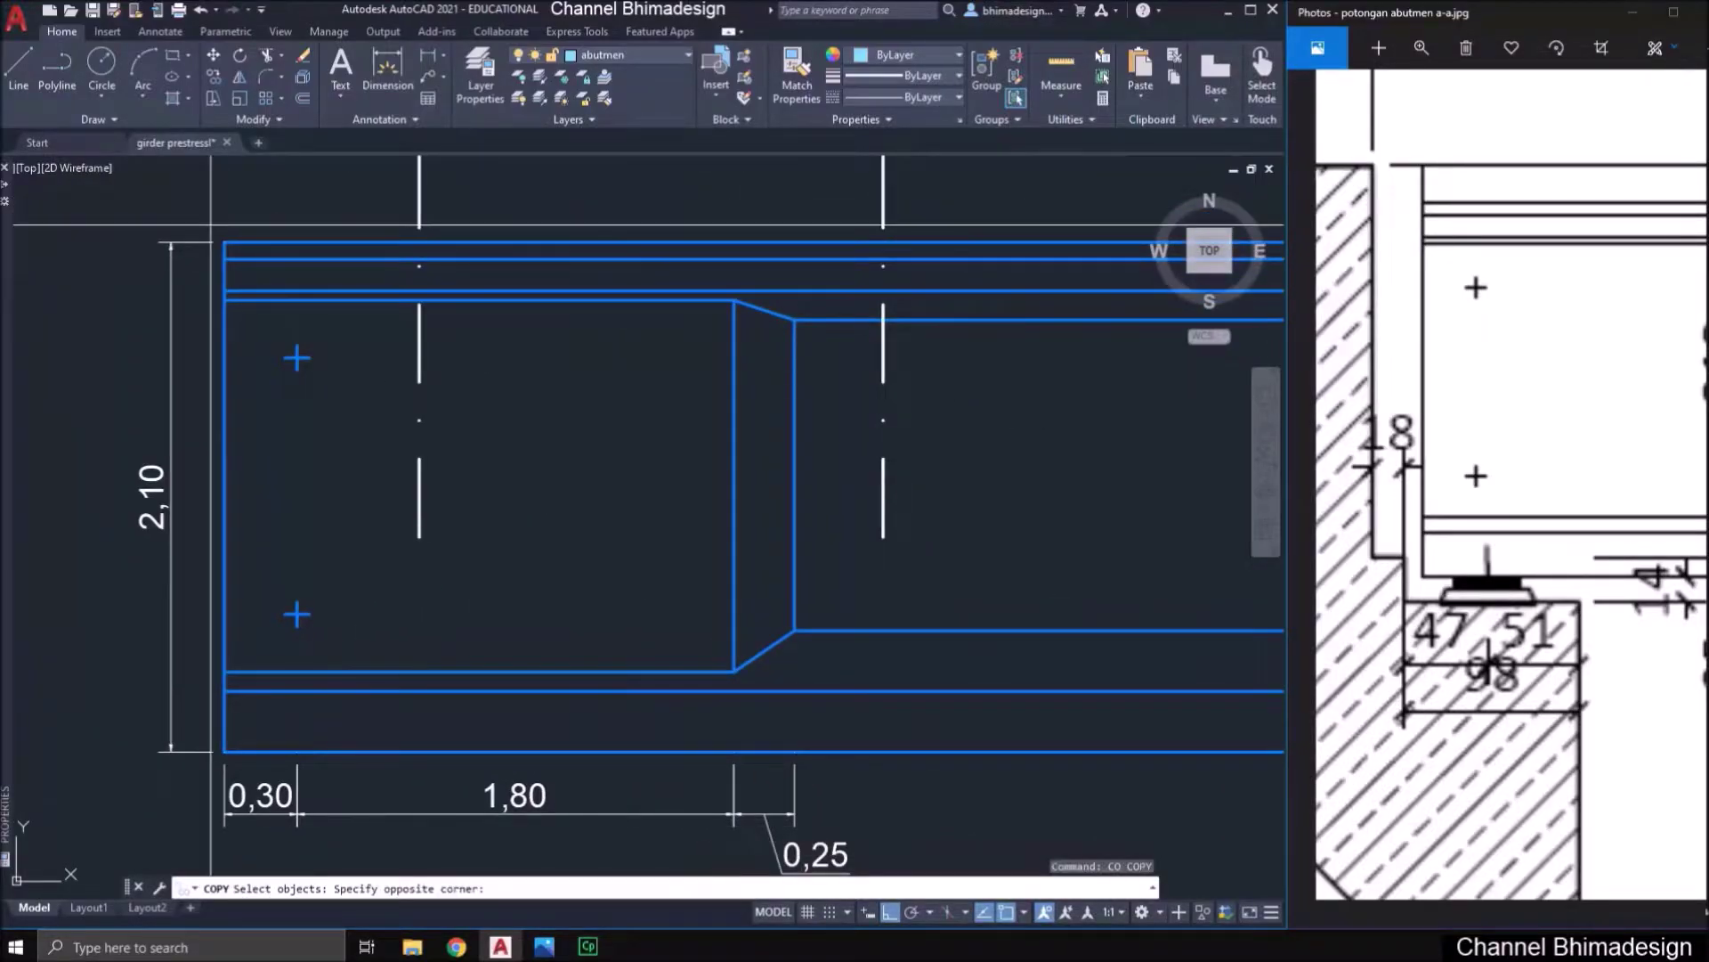
pyautogui.click(1107, 746)
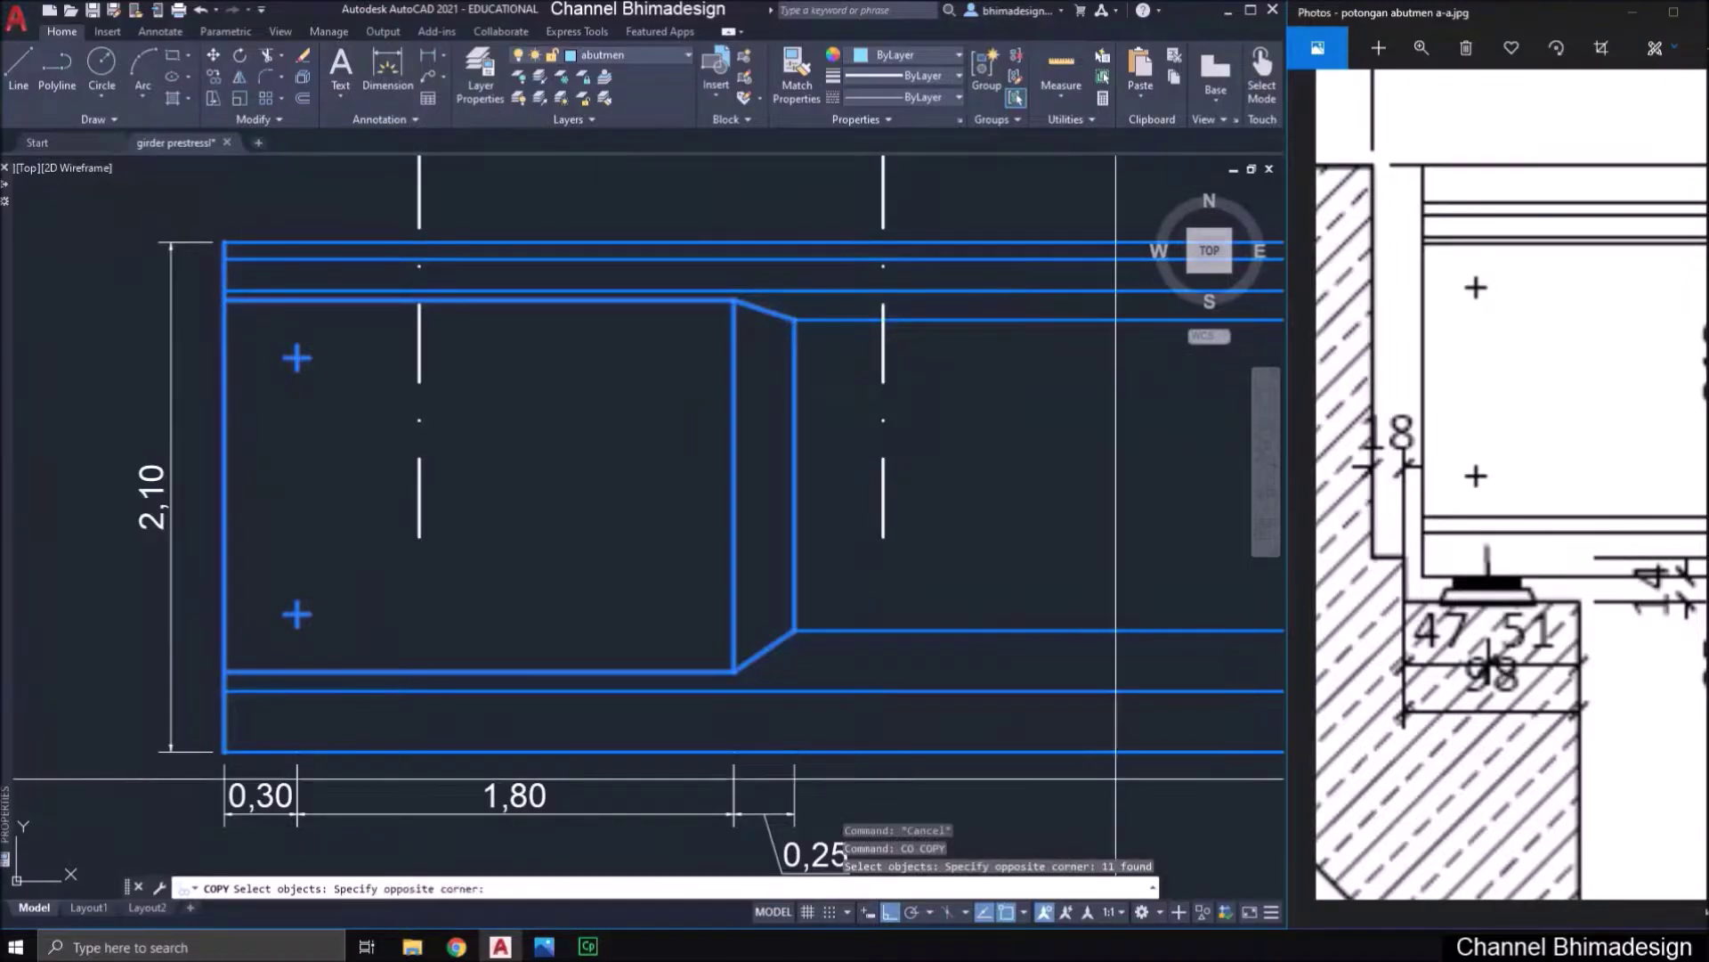
pyautogui.click(960, 233)
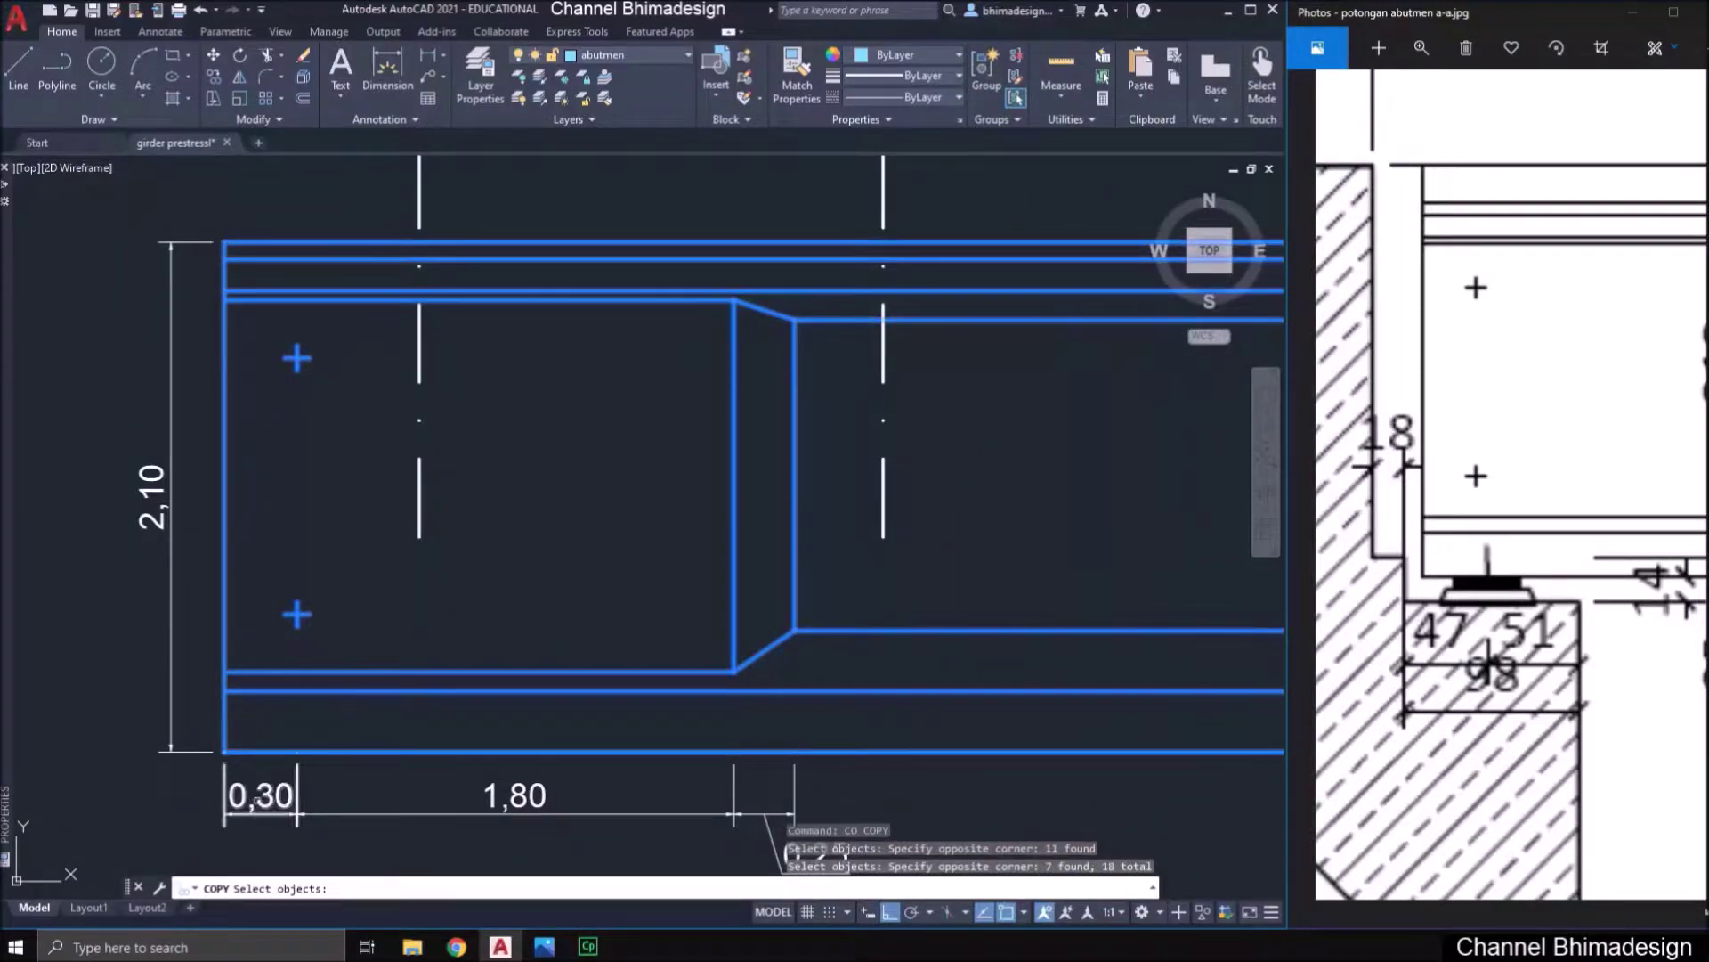
pyautogui.press('Return')
pyautogui.scroll(2, 285, 743)
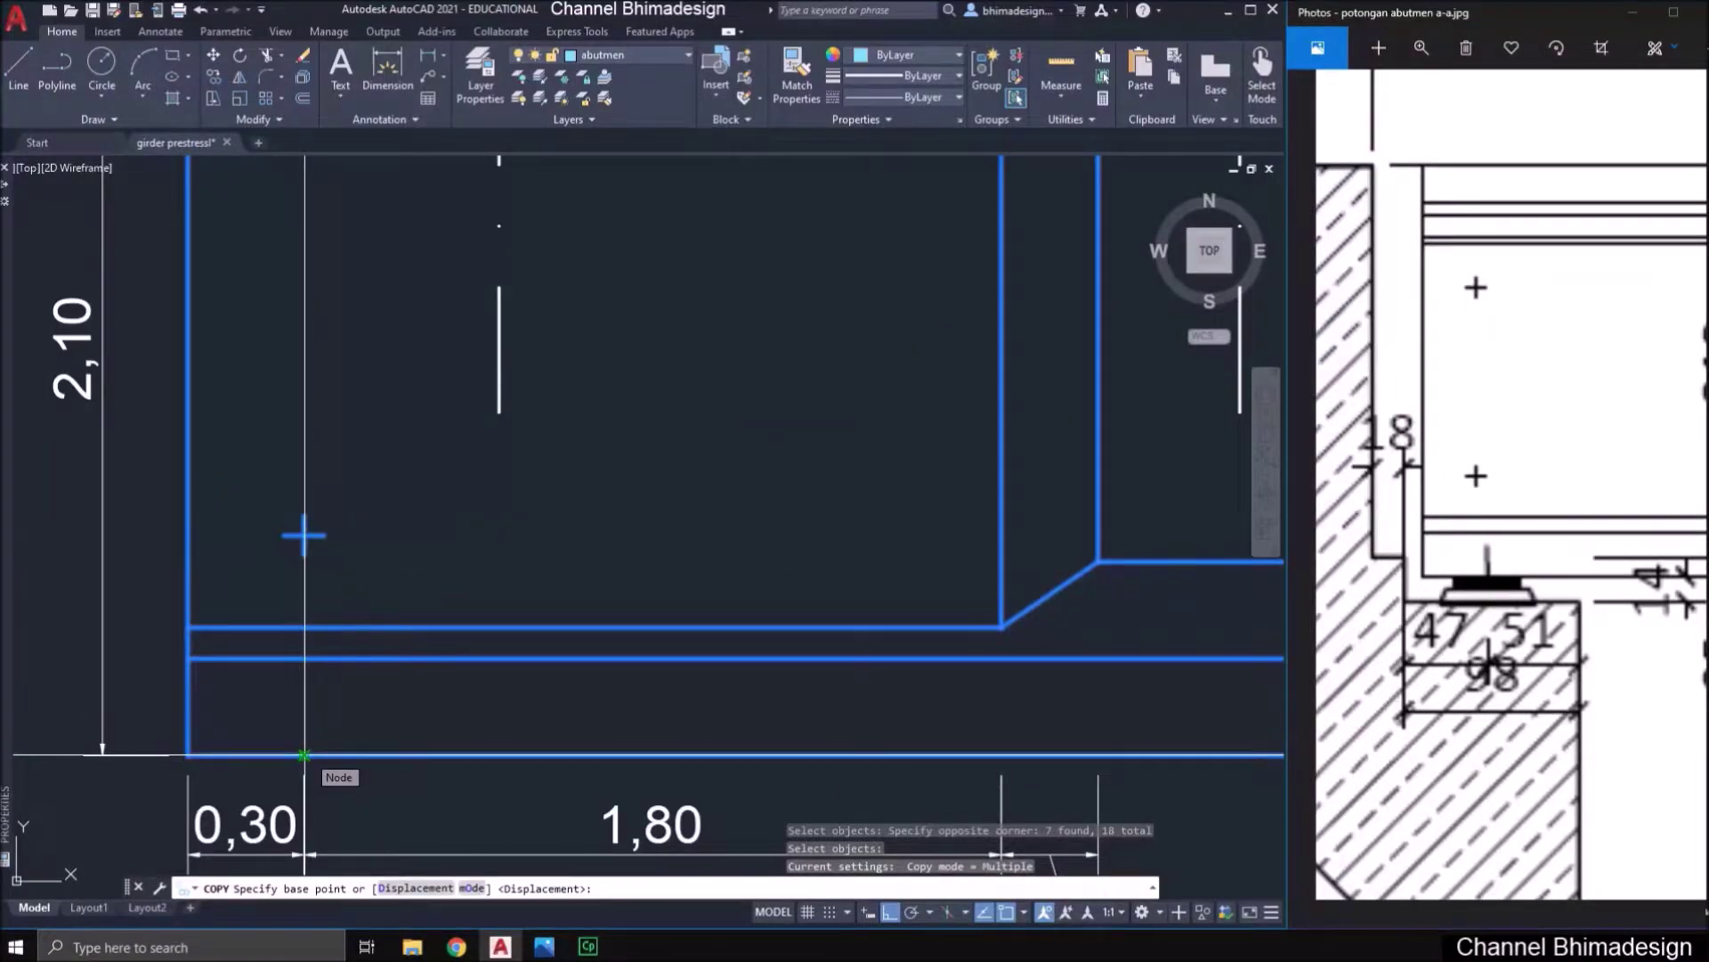
pyautogui.click(303, 755)
pyautogui.scroll(-6, 722, 685)
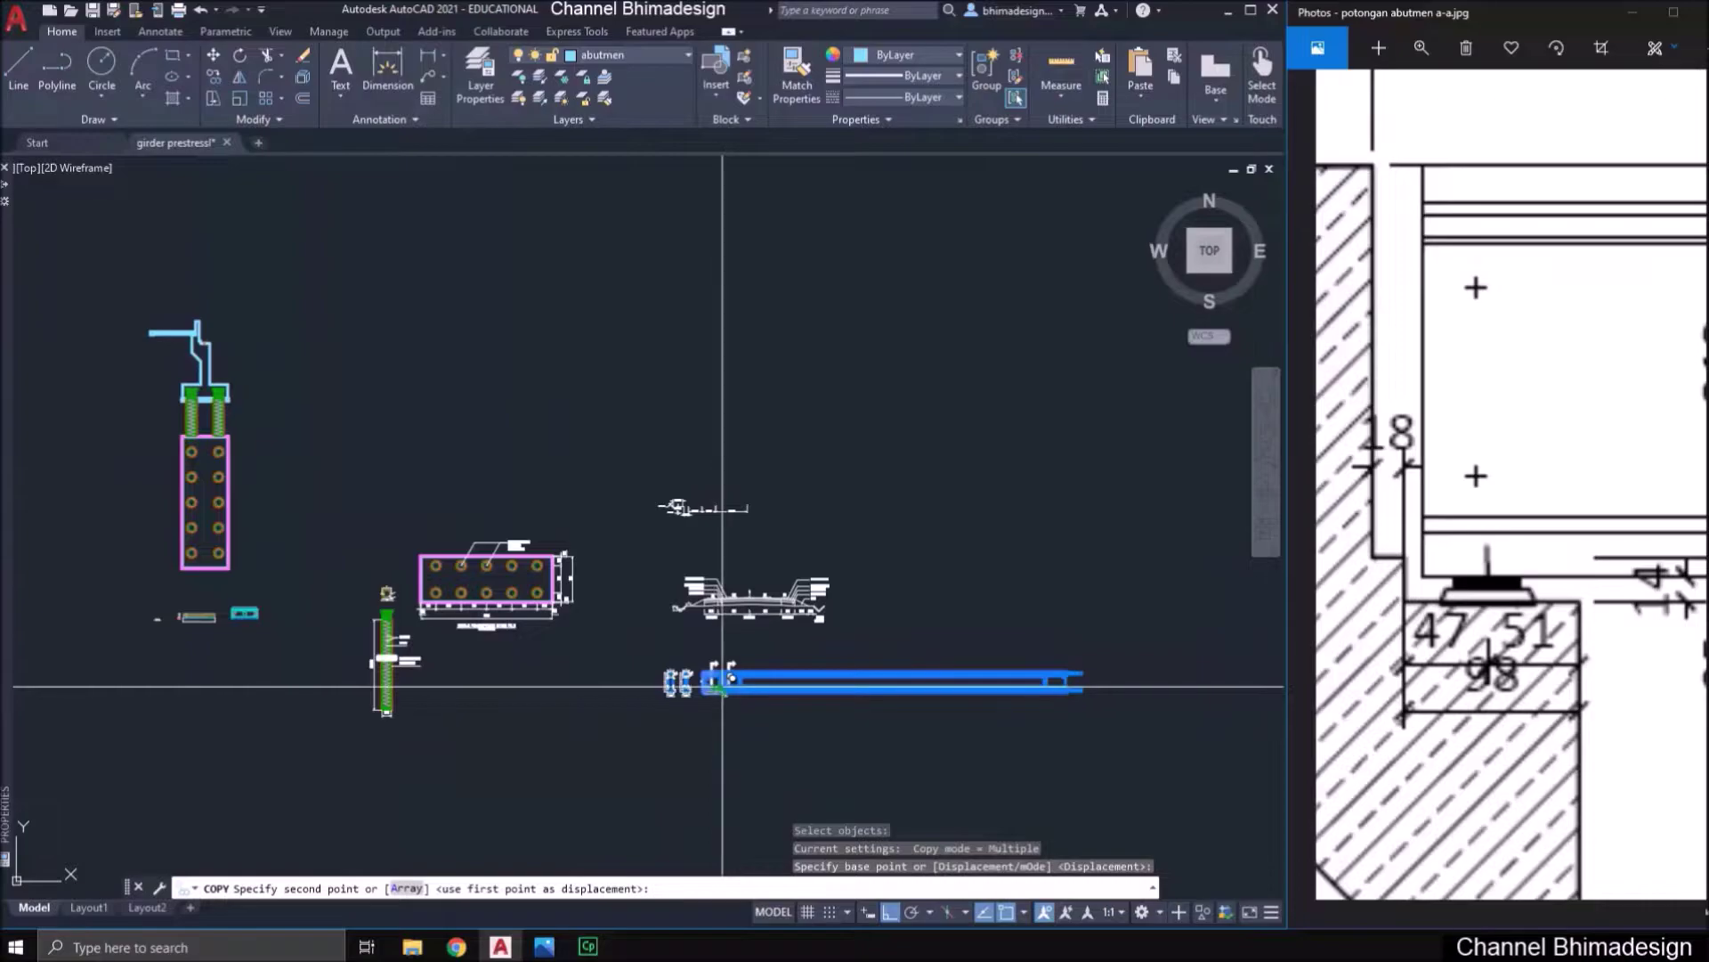
pyautogui.scroll(12, 211, 328)
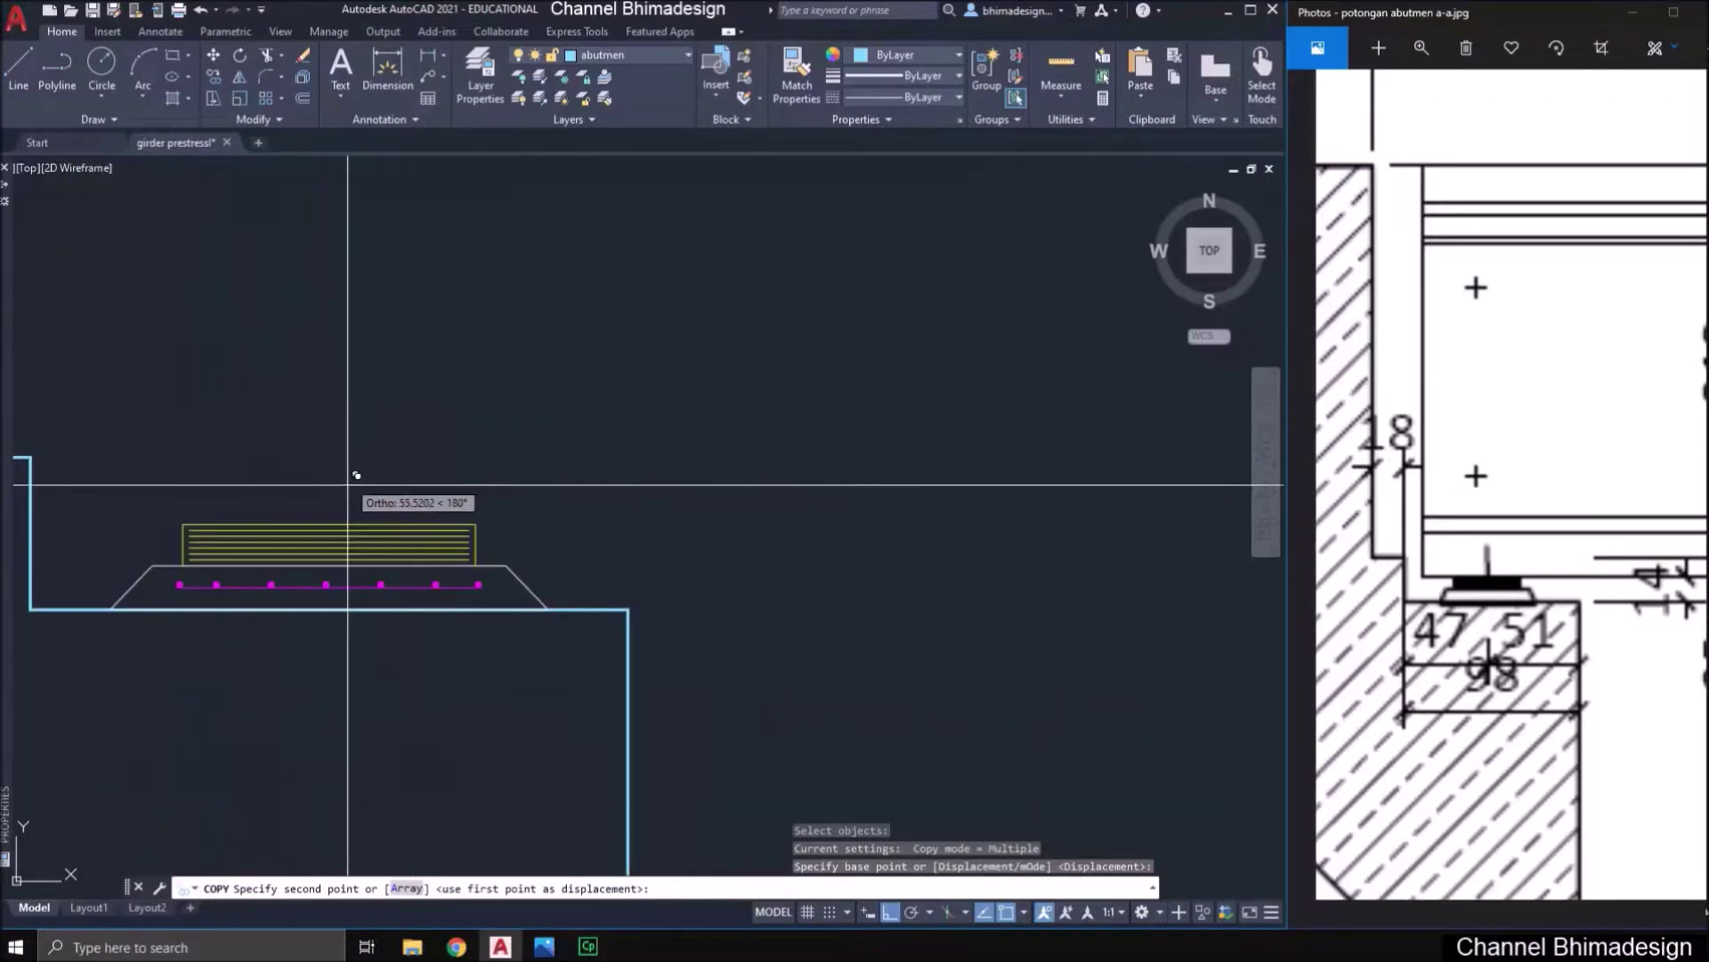
pyautogui.click(331, 523)
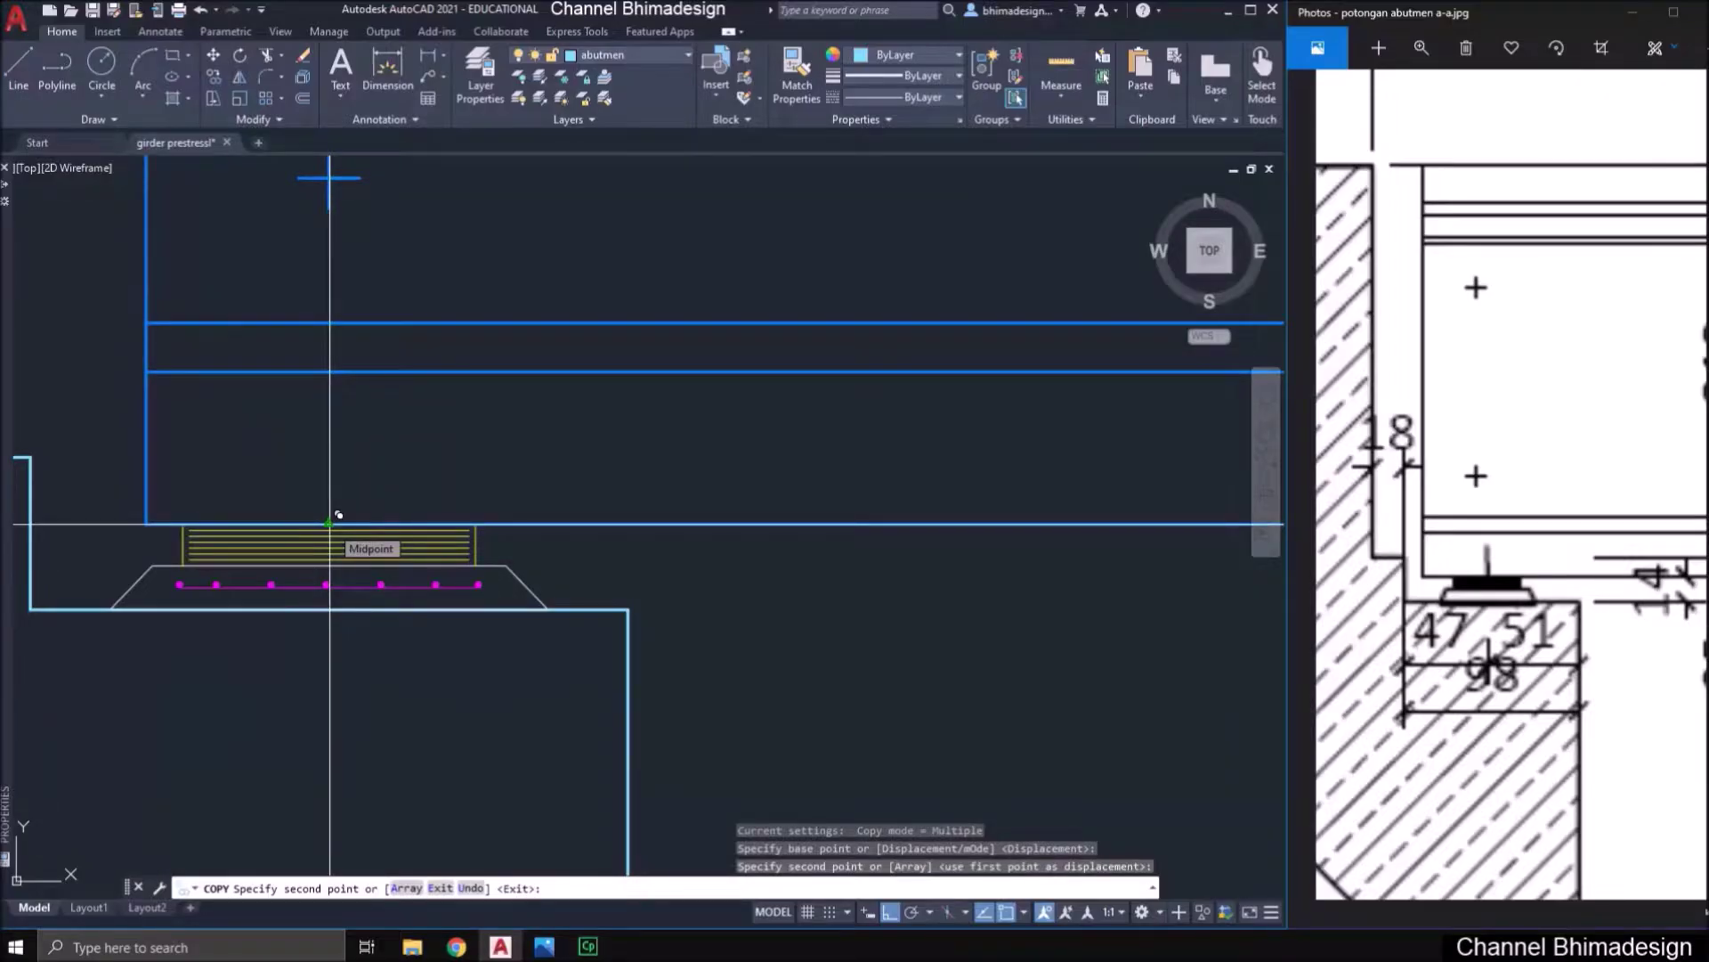
pyautogui.press('Escape')
# - Inspect the copied girder's left end against the abutment backwall and bearing seat
pyautogui.scroll(-4, 334, 530)
pyautogui.scroll(-4, 353, 563)
pyautogui.moveTo(383, 490)
pyautogui.mouseDown(button='middle')
pyautogui.moveTo(421, 298)
pyautogui.moveTo(392, 305)
pyautogui.mouseUp(button='middle')
pyautogui.scroll(5, 412, 396)
pyautogui.moveTo(476, 478)
pyautogui.mouseDown(button='middle')
pyautogui.moveTo(452, 385)
pyautogui.moveTo(367, 225)
pyautogui.mouseUp(button='middle')
pyautogui.scroll(-2, 367, 321)
pyautogui.moveTo(367, 325); pyautogui.dragTo(358, 334, button='middle')
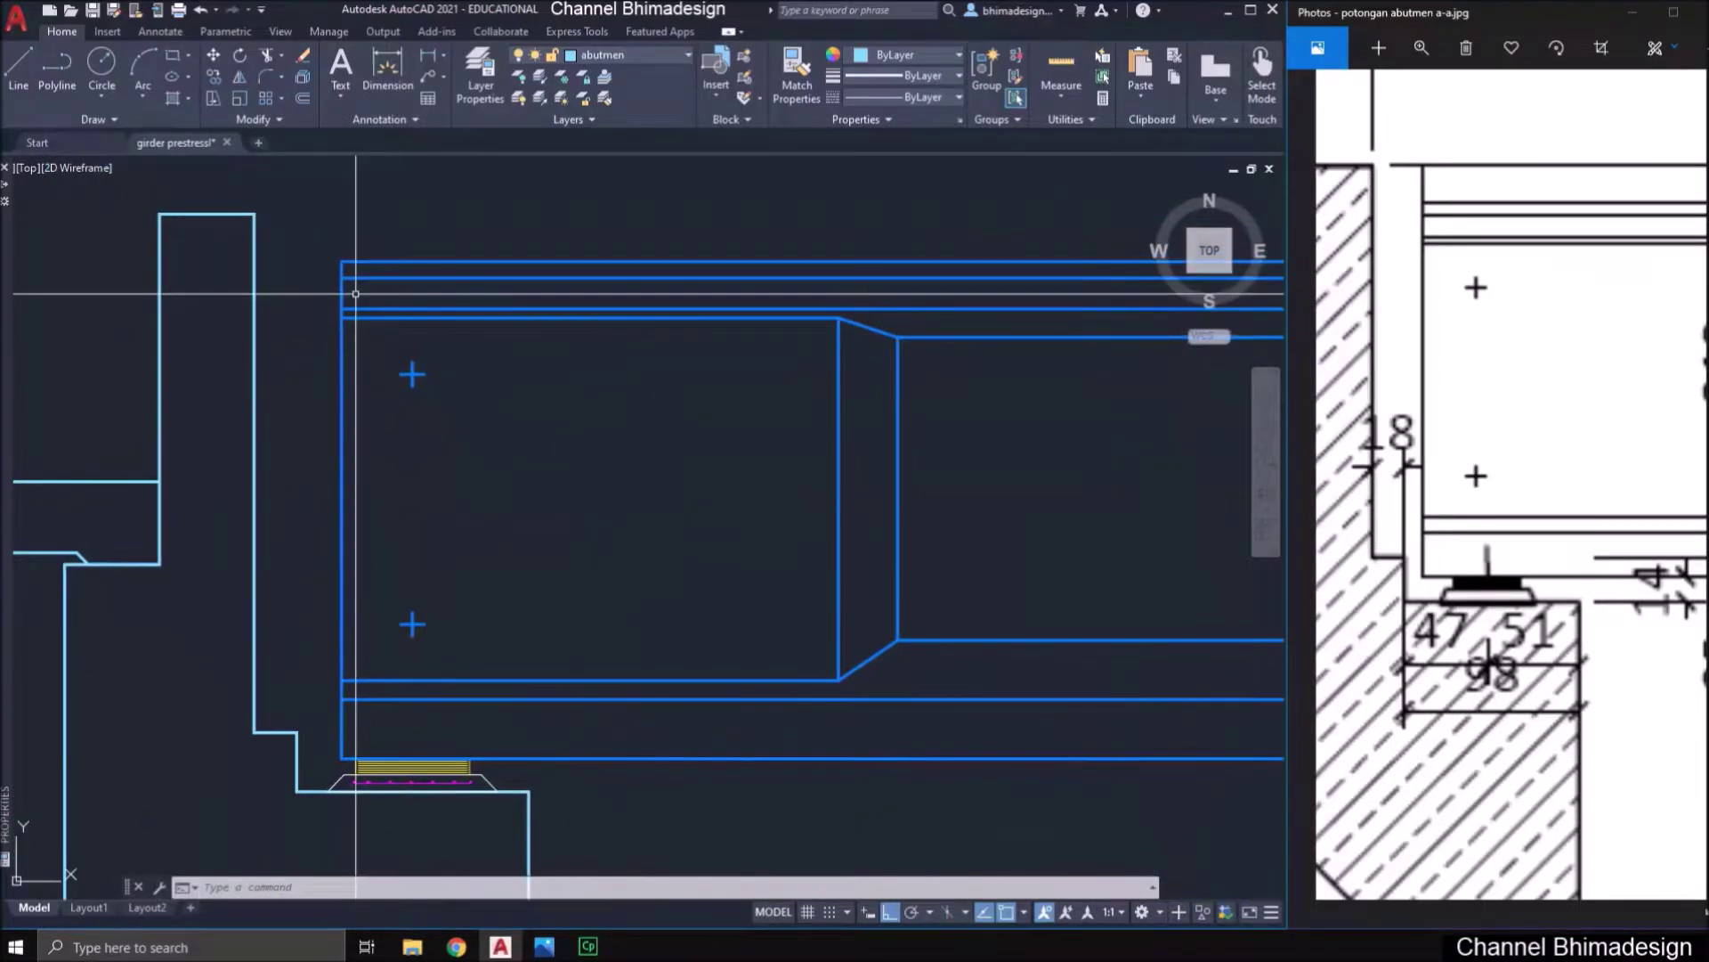
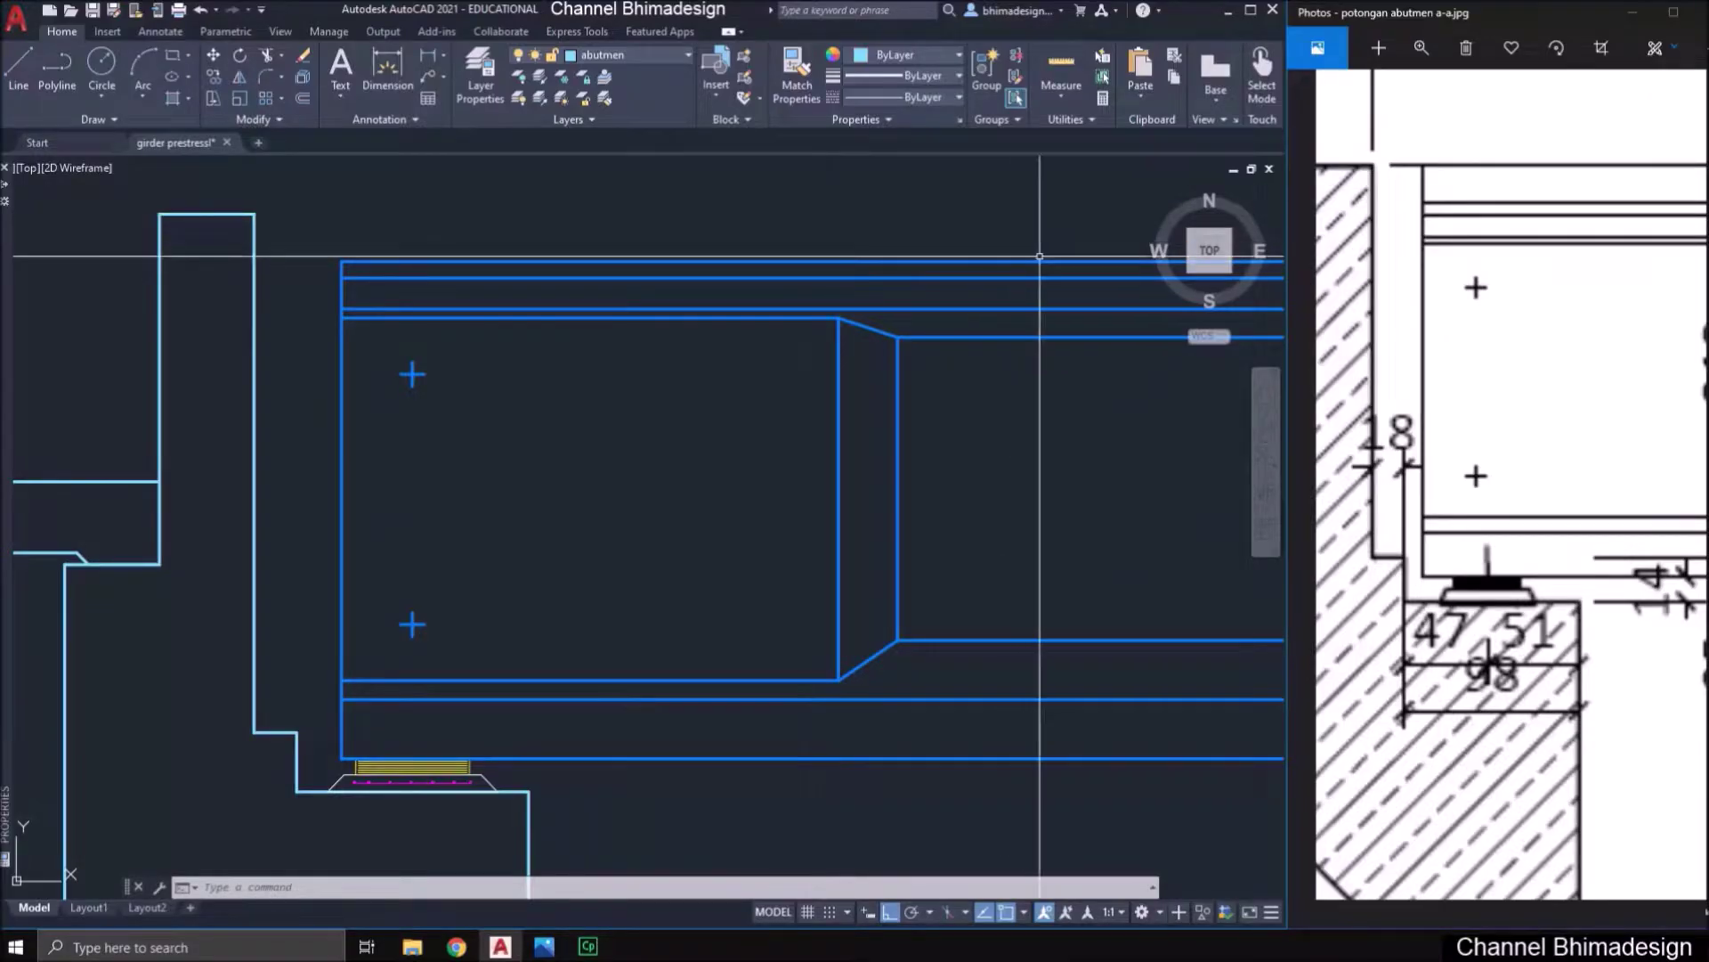
# - Offset the girder's top edge line 0.20 upward to form the top line of the bridge deck
pyautogui.write('o')
pyautogui.press('Return')
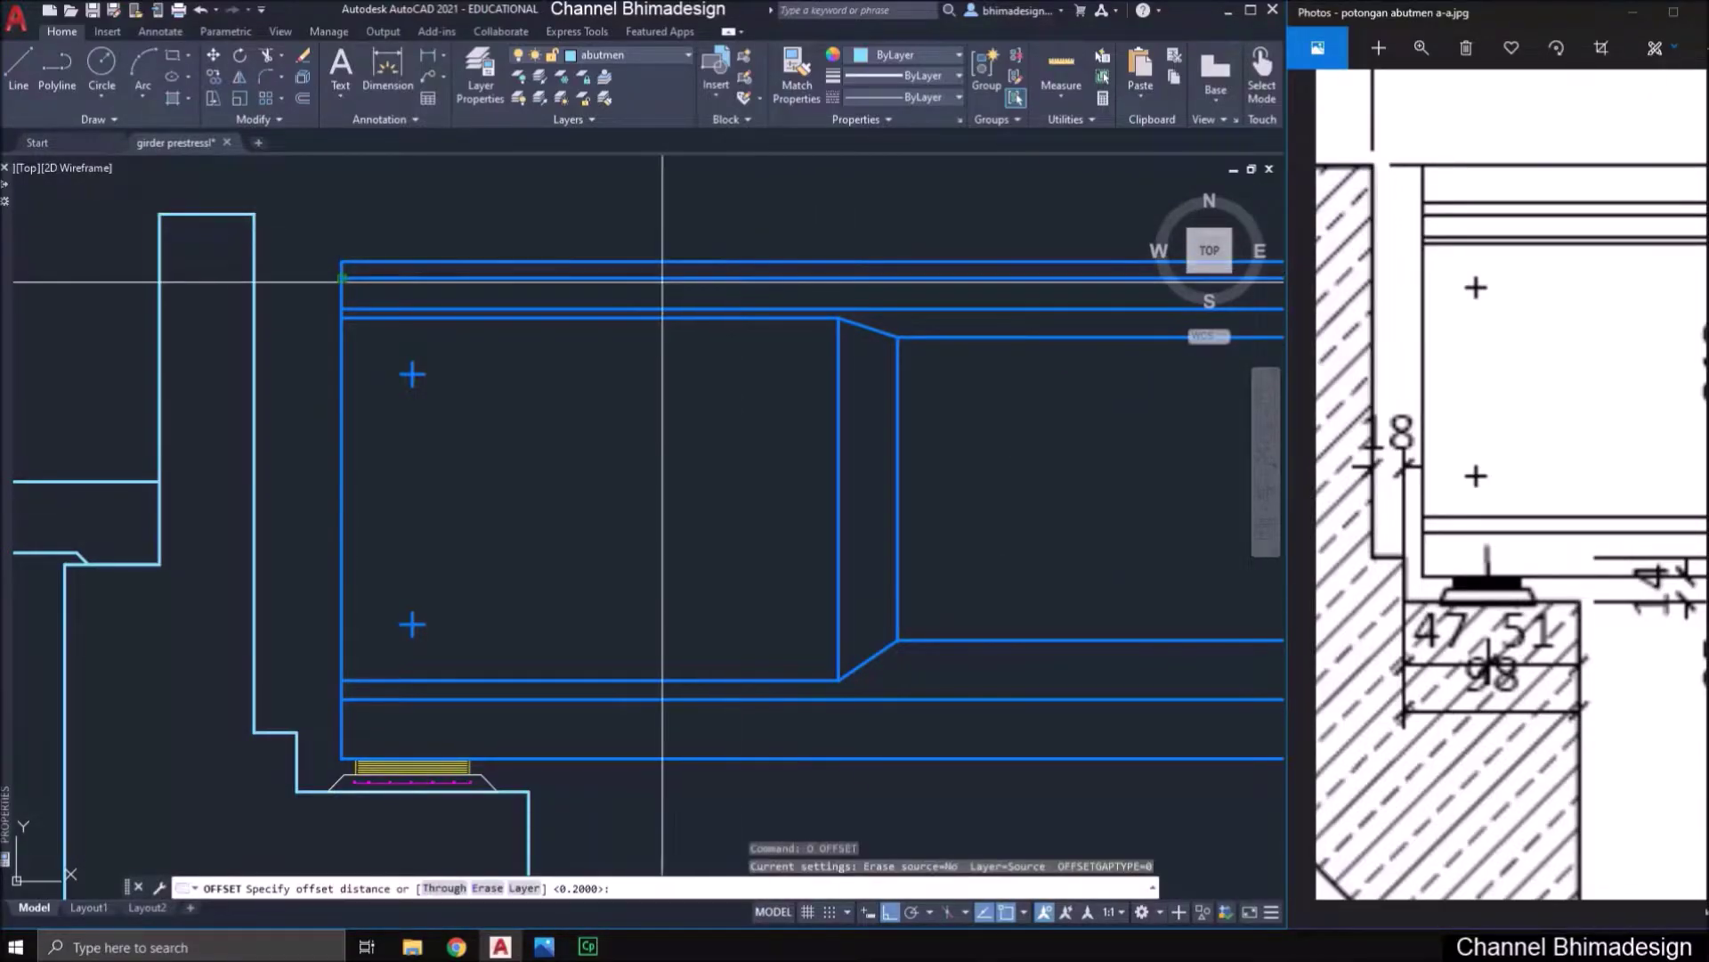
pyautogui.press('Return')
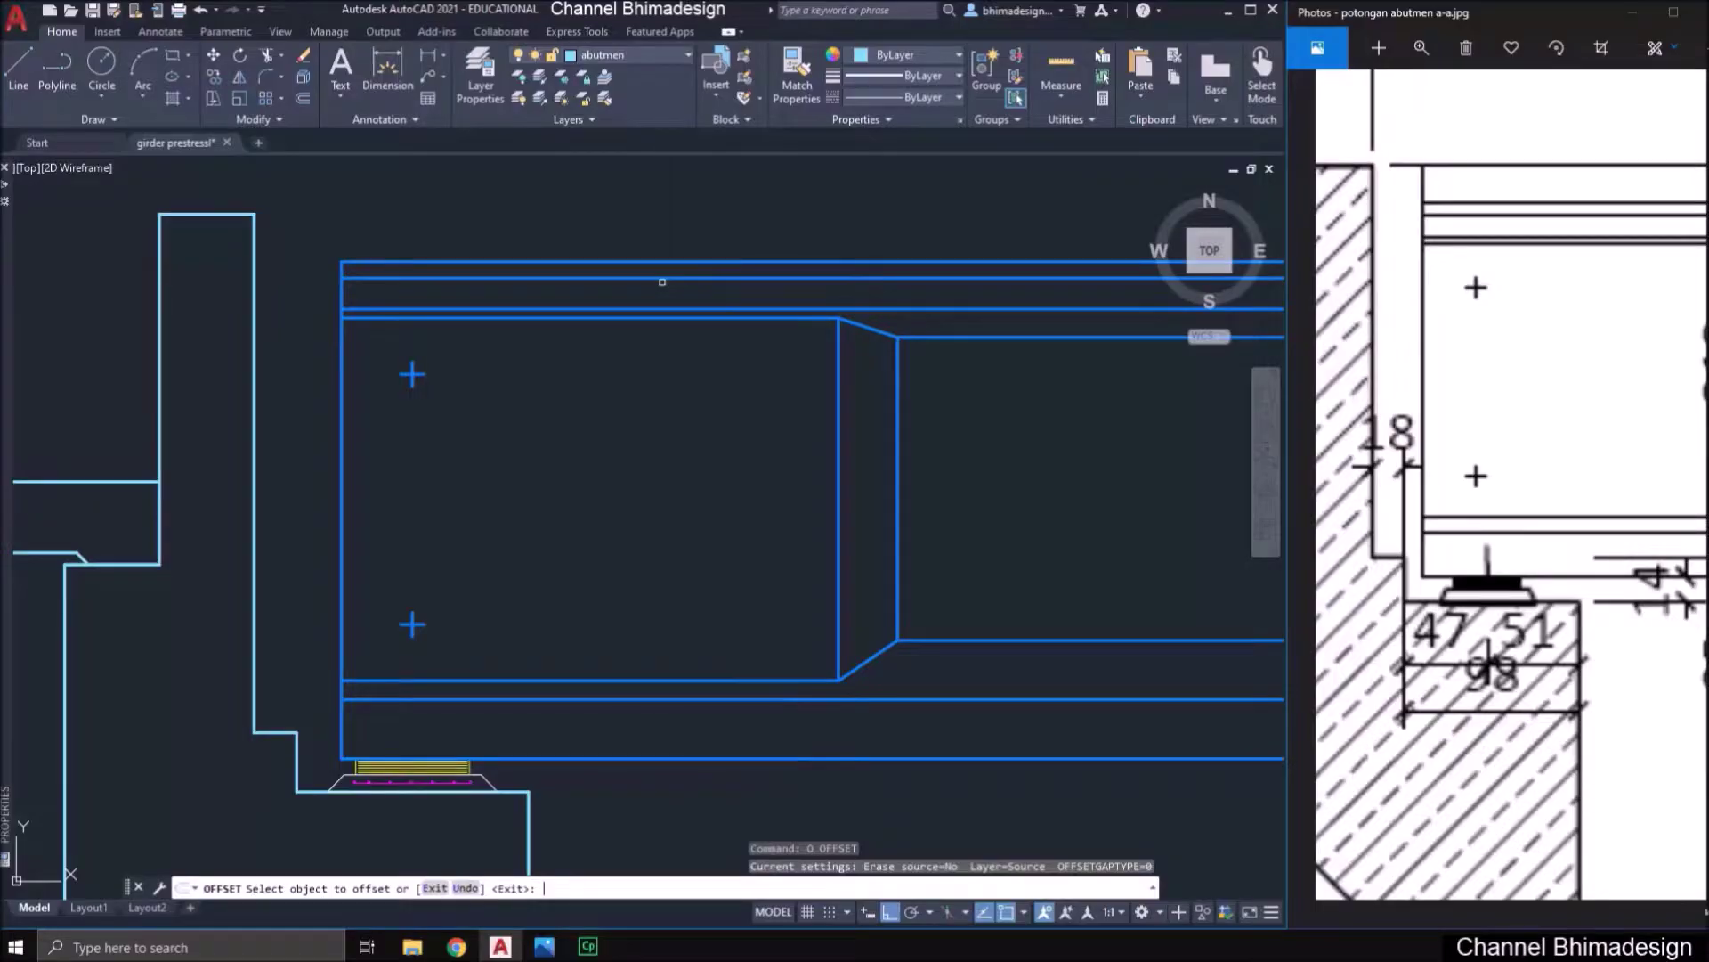
pyautogui.click(558, 260)
pyautogui.click(548, 224)
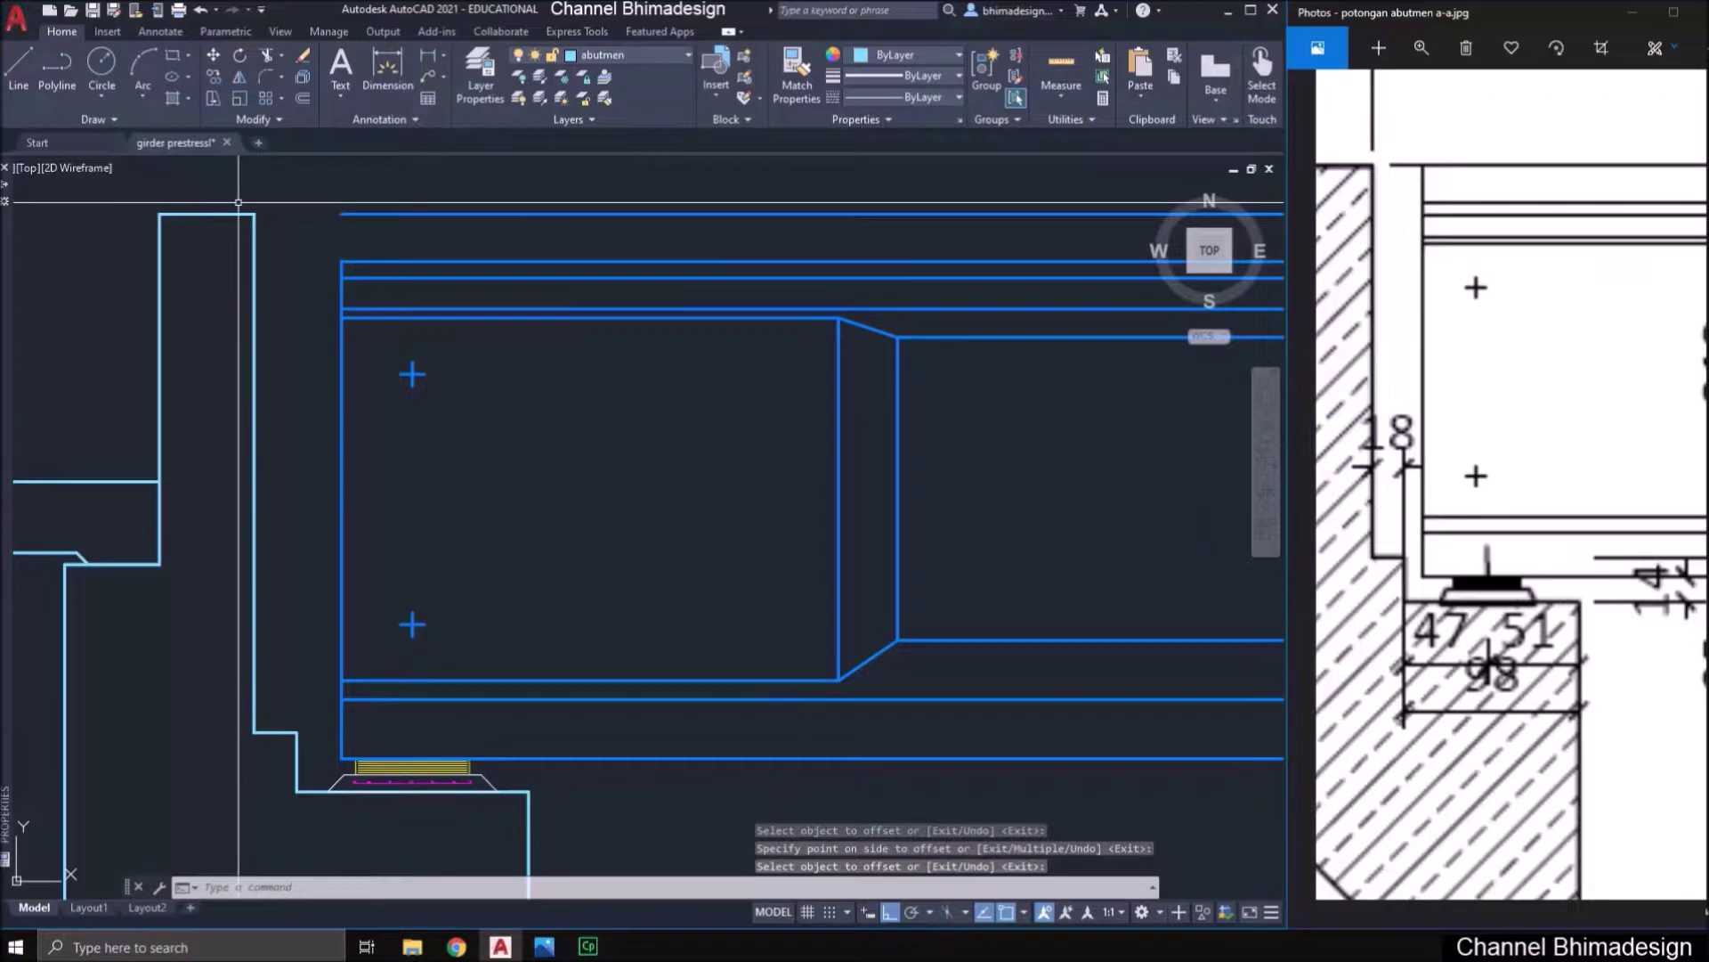
# - Offset the abutment backwall's girder-side face by 0.03 toward the girder to mark the joint gap
pyautogui.scroll(2, 241, 203)
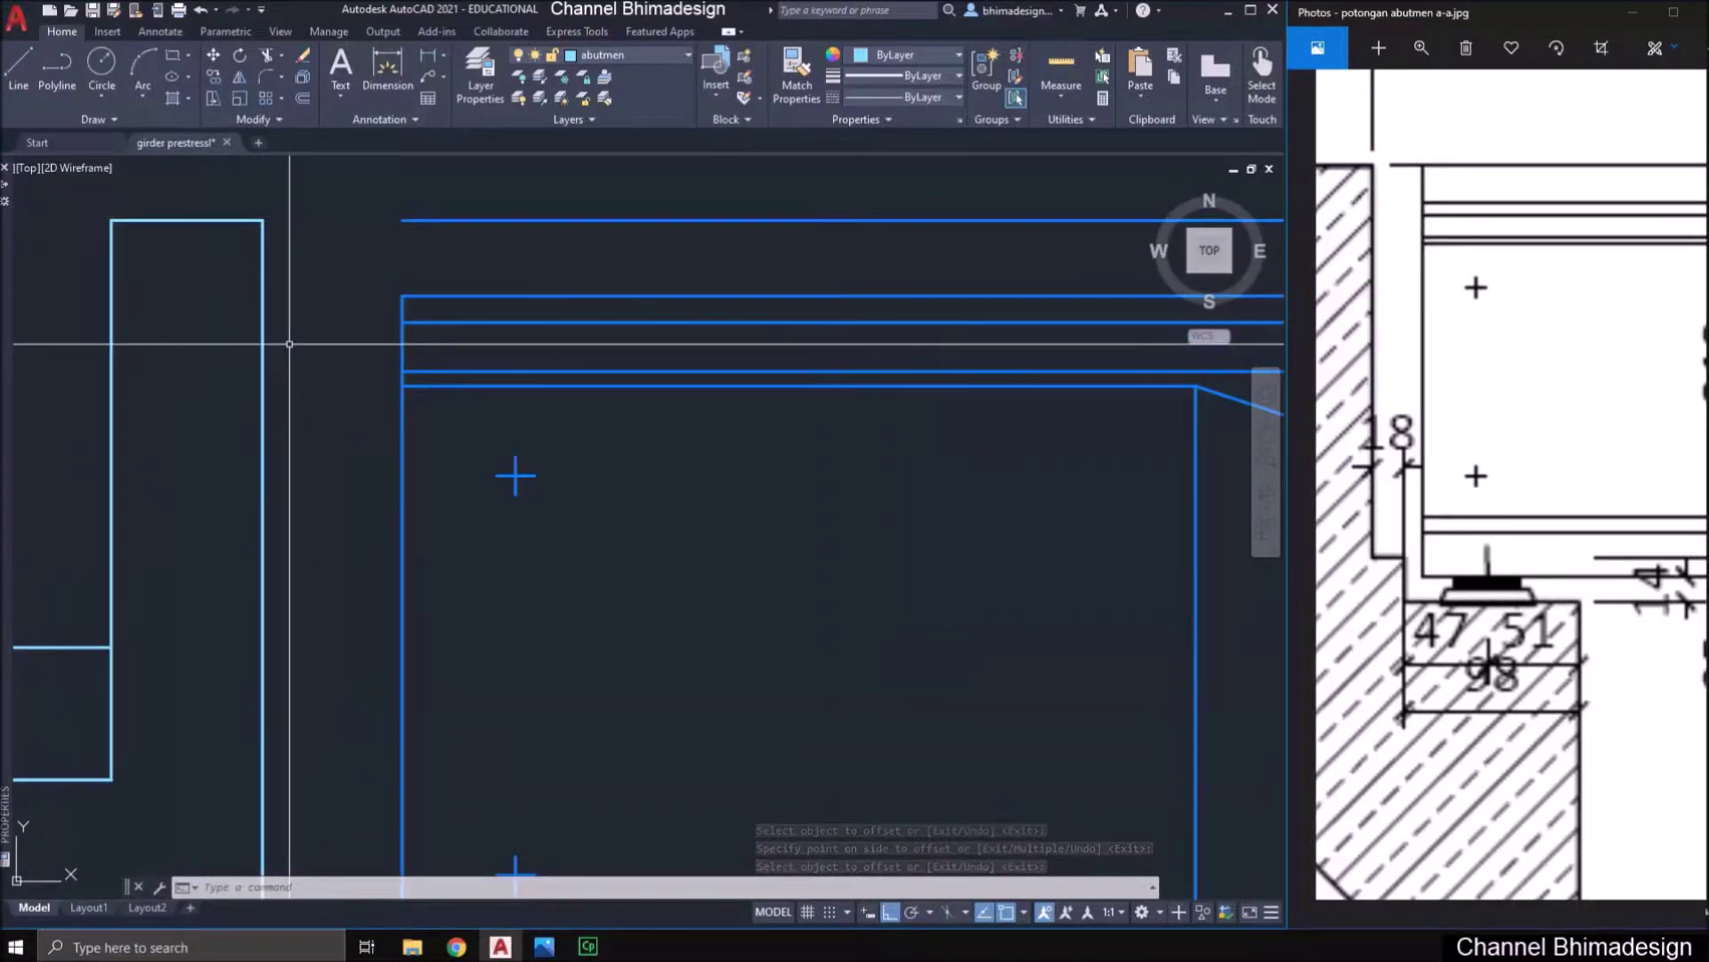
pyautogui.write('o')
pyautogui.press('Return')
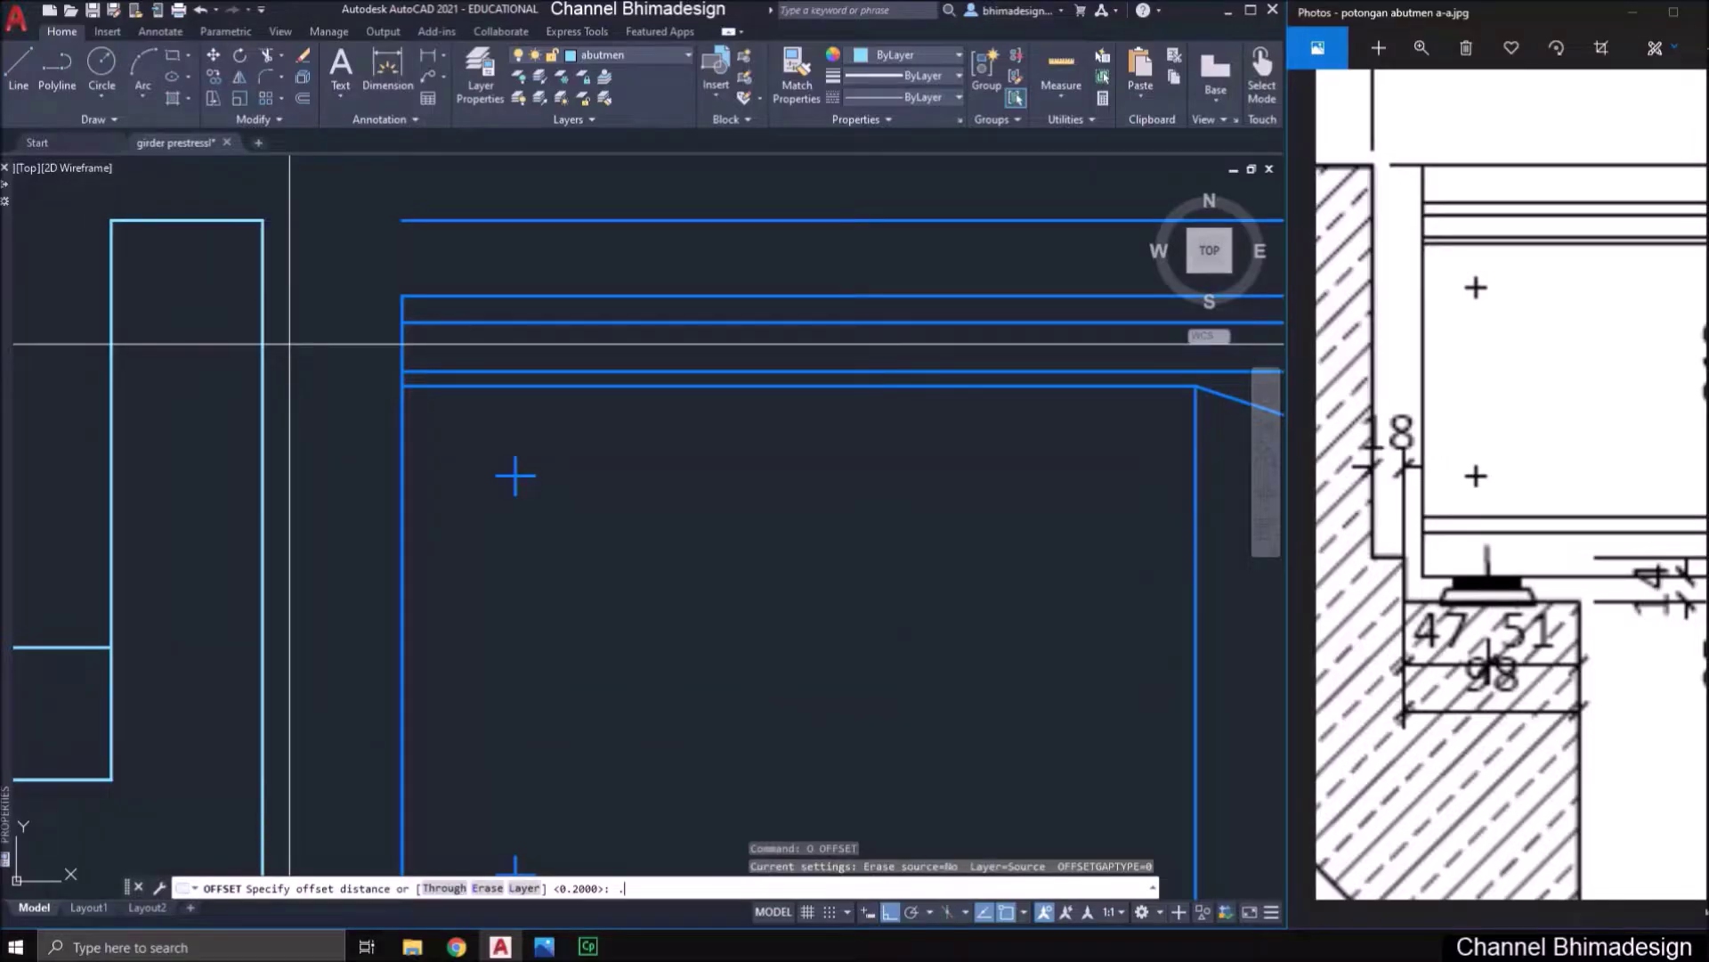
pyautogui.press('Return')
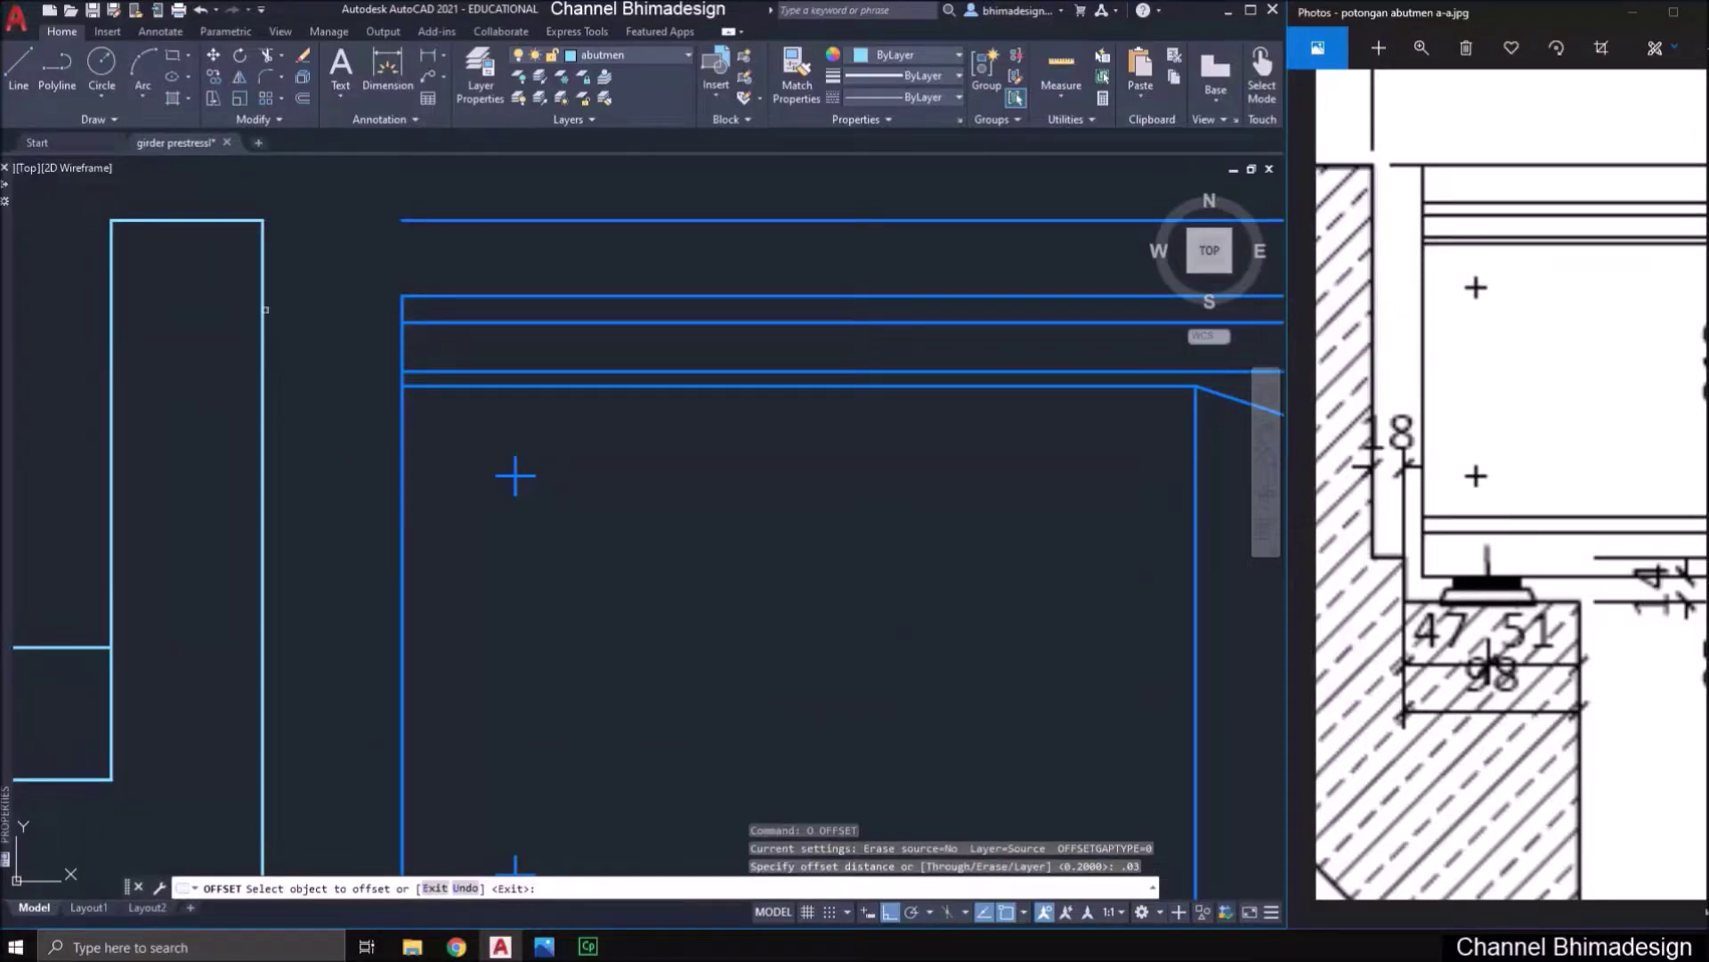
pyautogui.click(263, 309)
pyautogui.click(314, 314)
# - Extend the deck's top line to the offset line beside the backwall
pyautogui.write('ex')
pyautogui.press('Return')
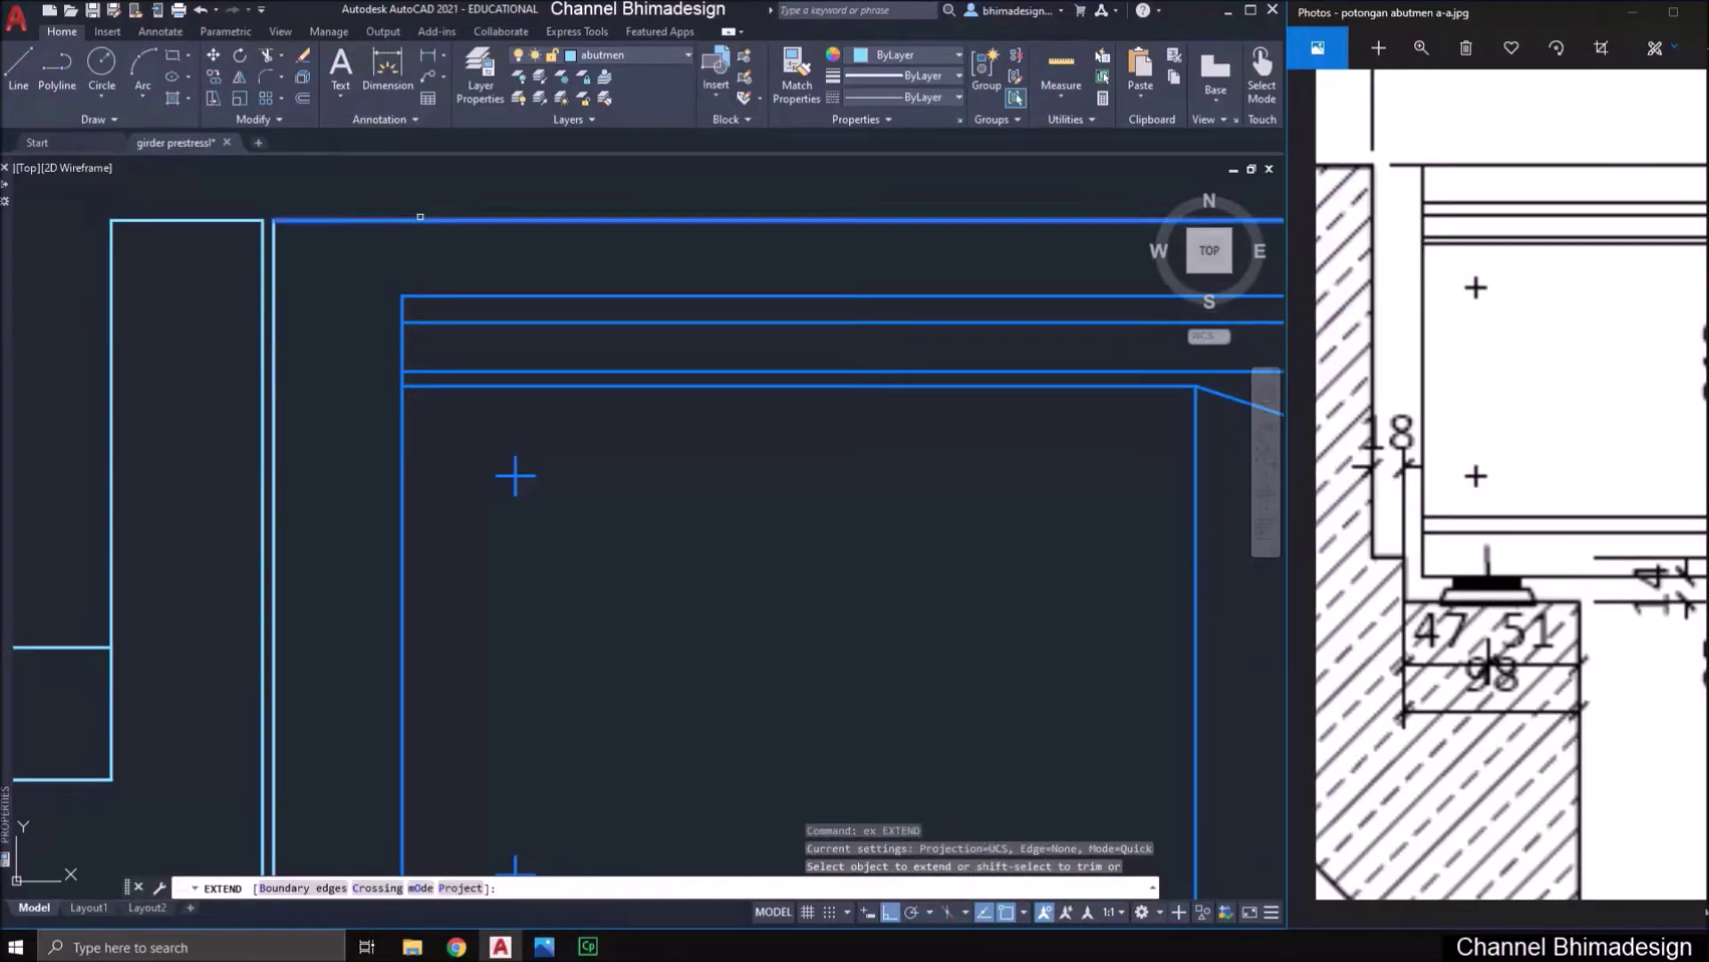
pyautogui.click(420, 218)
pyautogui.press('Escape')
pyautogui.write('o')
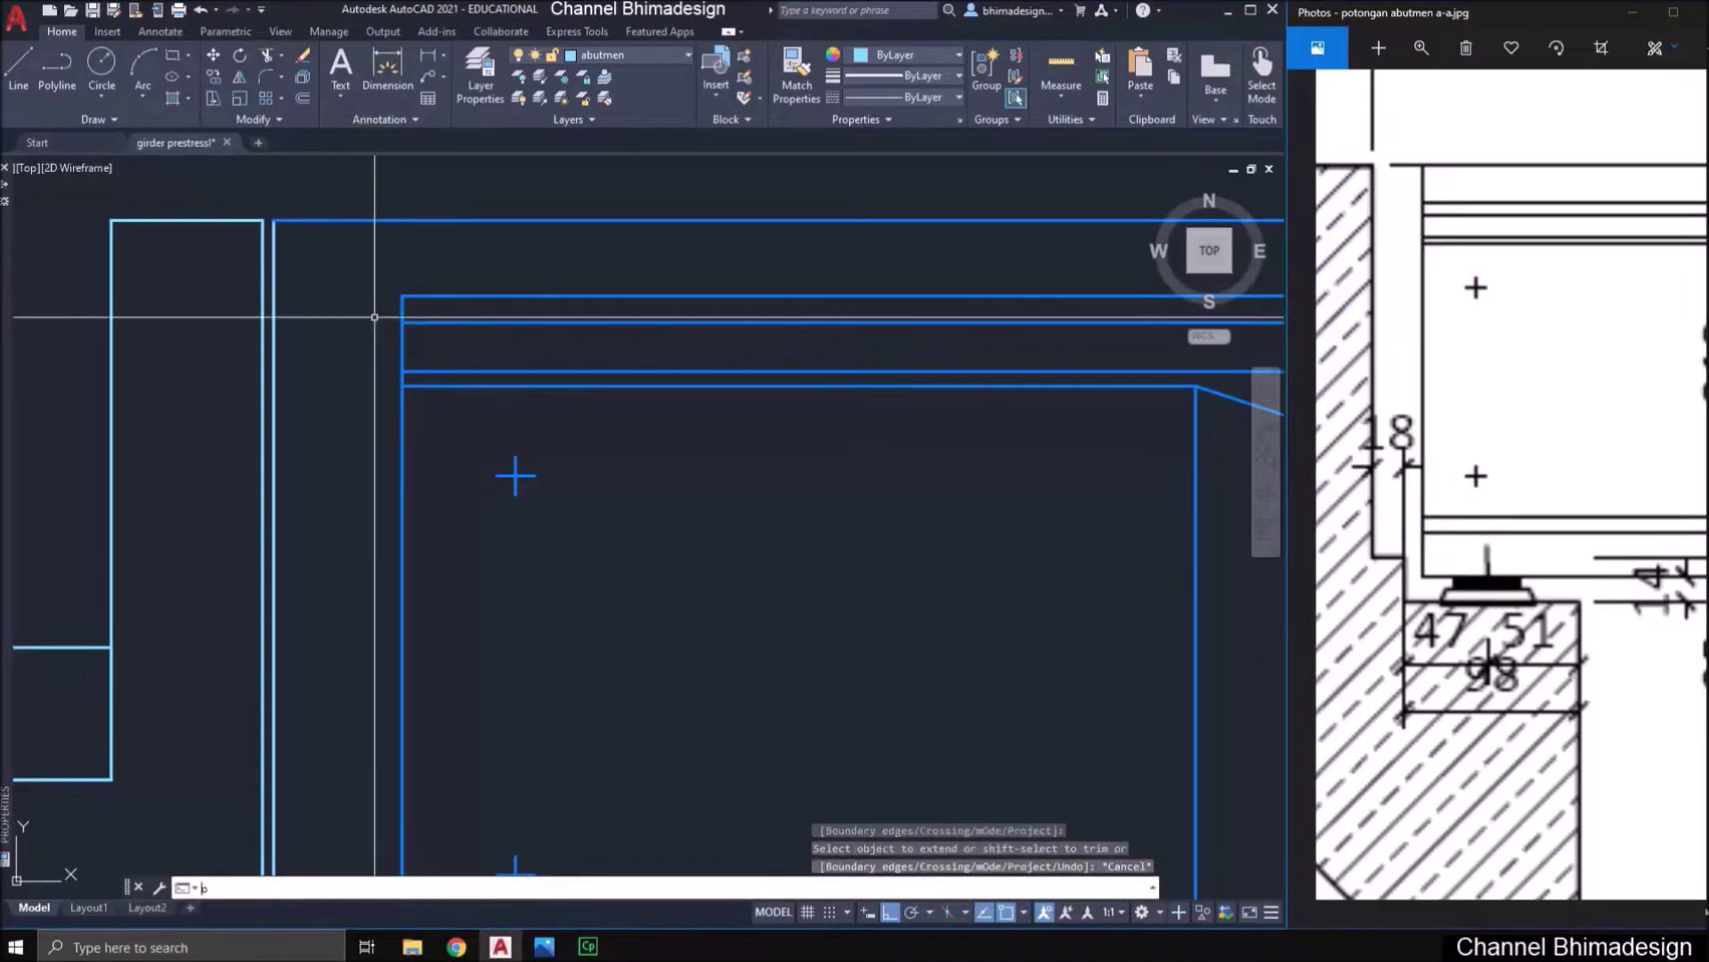
pyautogui.press('BackSpace')
# - Draw a horizontal polyline from the girder's top-left corner to the offset line beside the backwall
pyautogui.write('pl')
pyautogui.press('Return')
pyautogui.click(403, 296)
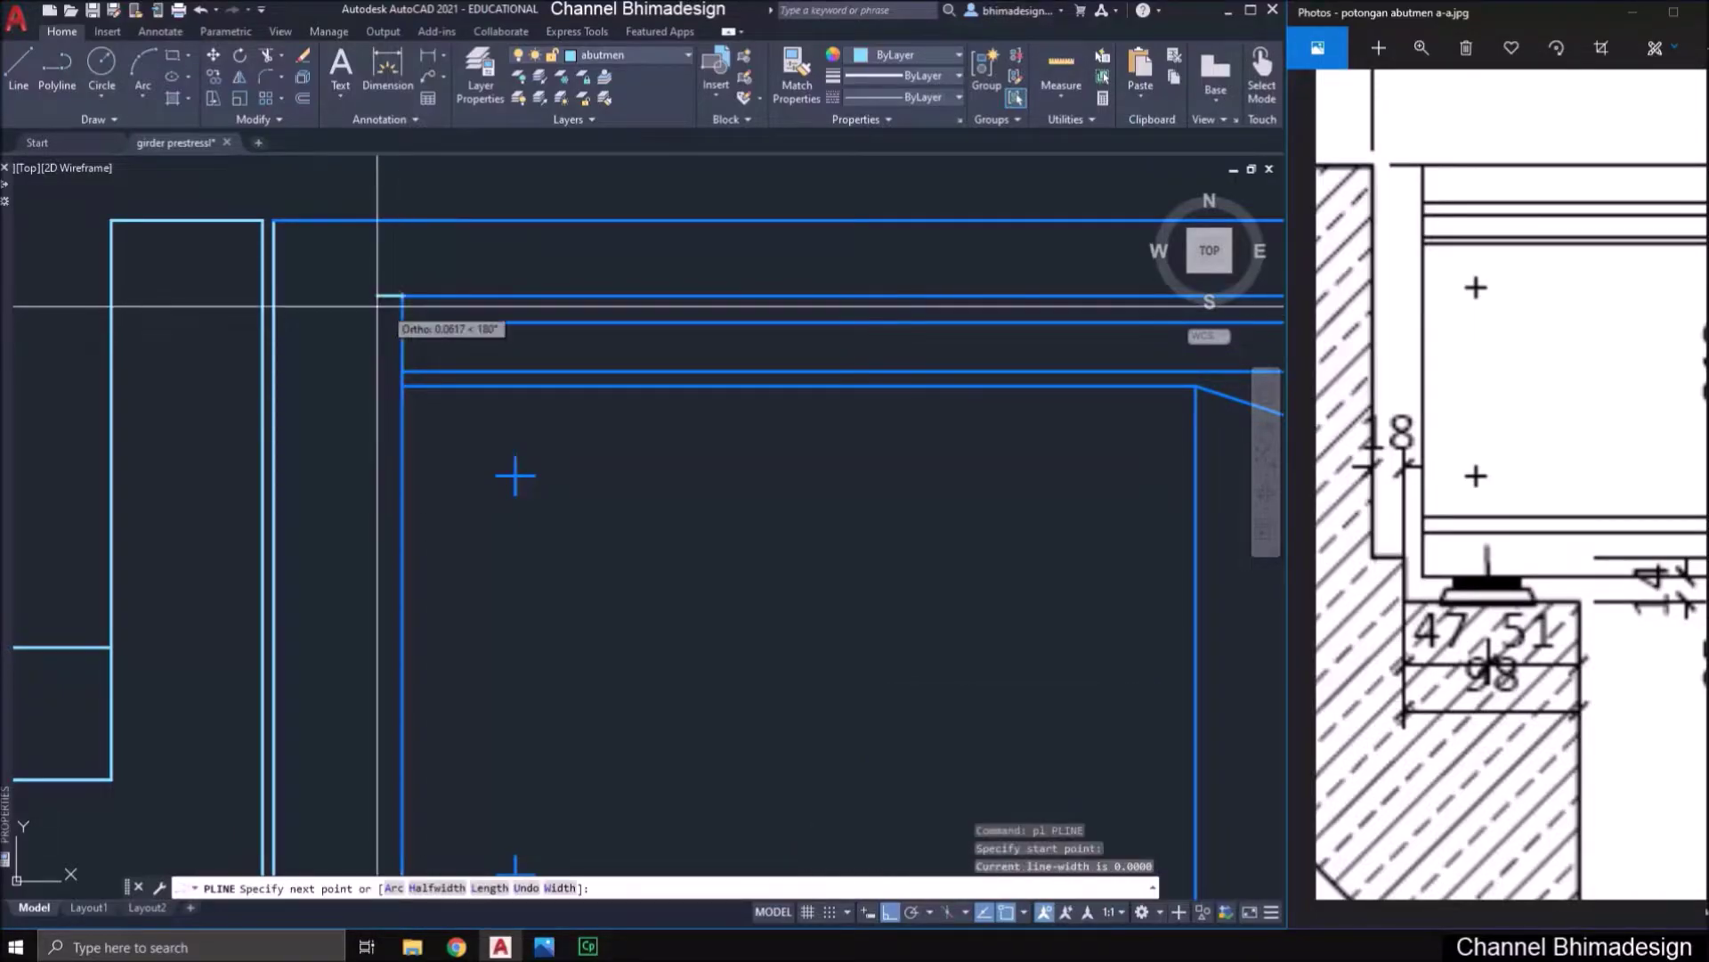
# - Move the short horizontal line between the offset line and the girder end 0.2 downward
pyautogui.write('m')
pyautogui.press('Return')
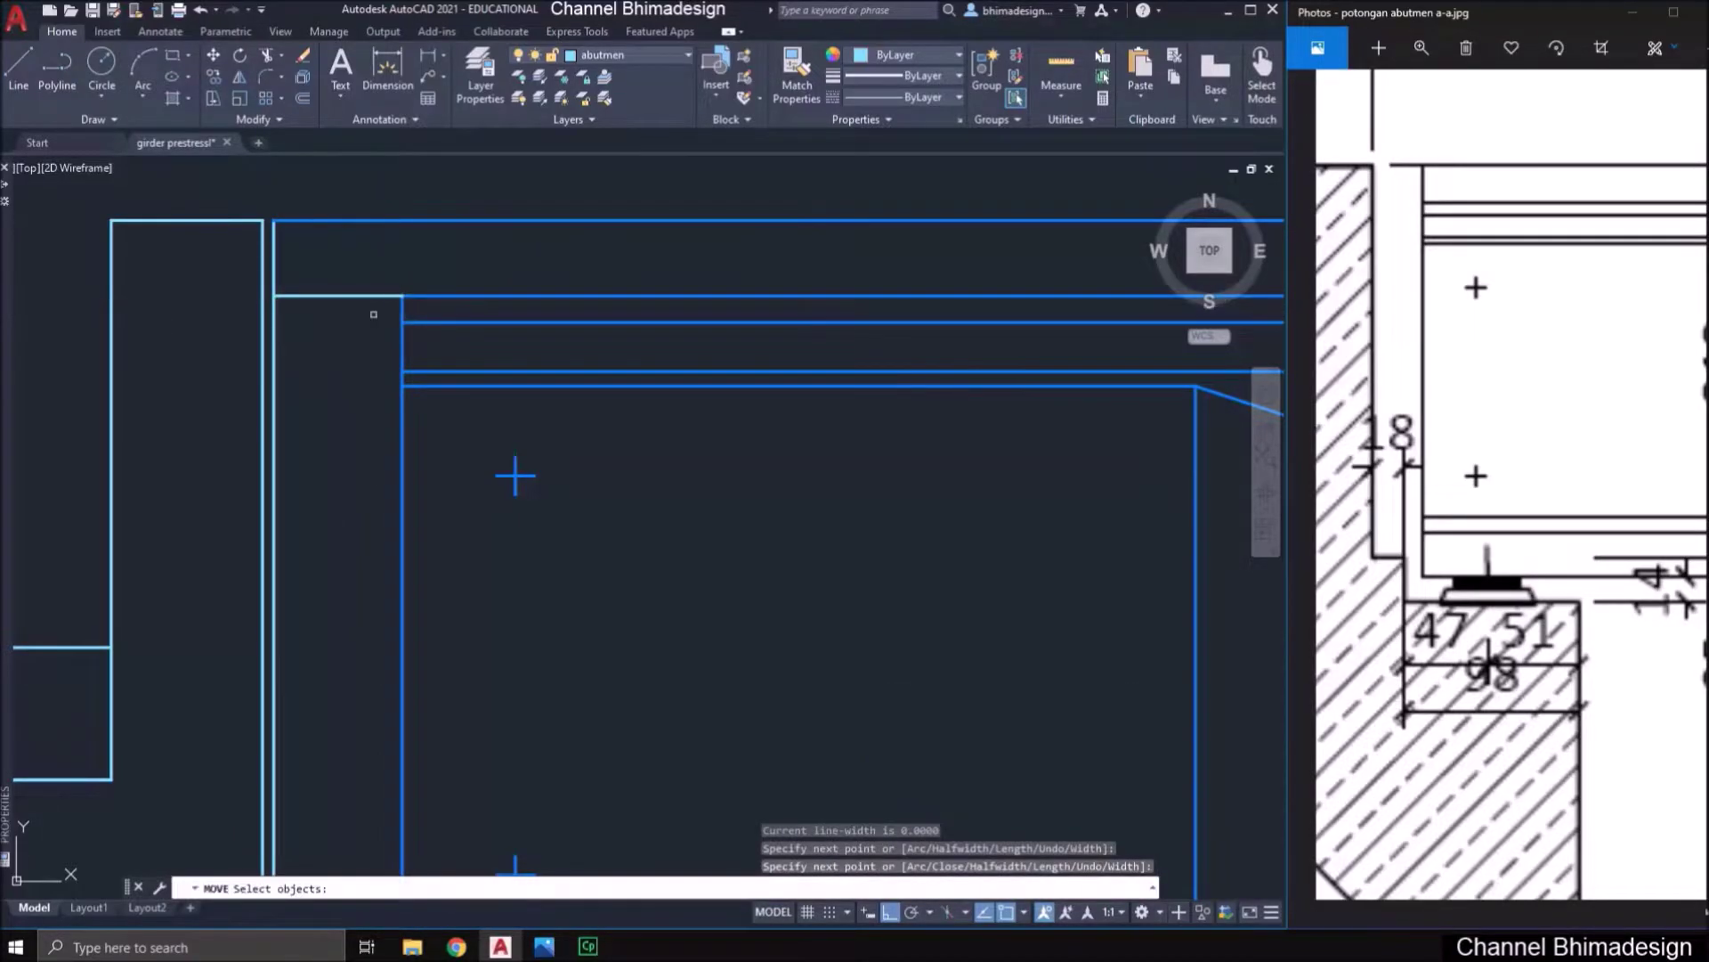
pyautogui.click(374, 313)
pyautogui.click(343, 283)
pyautogui.press('Return')
pyautogui.click(335, 341)
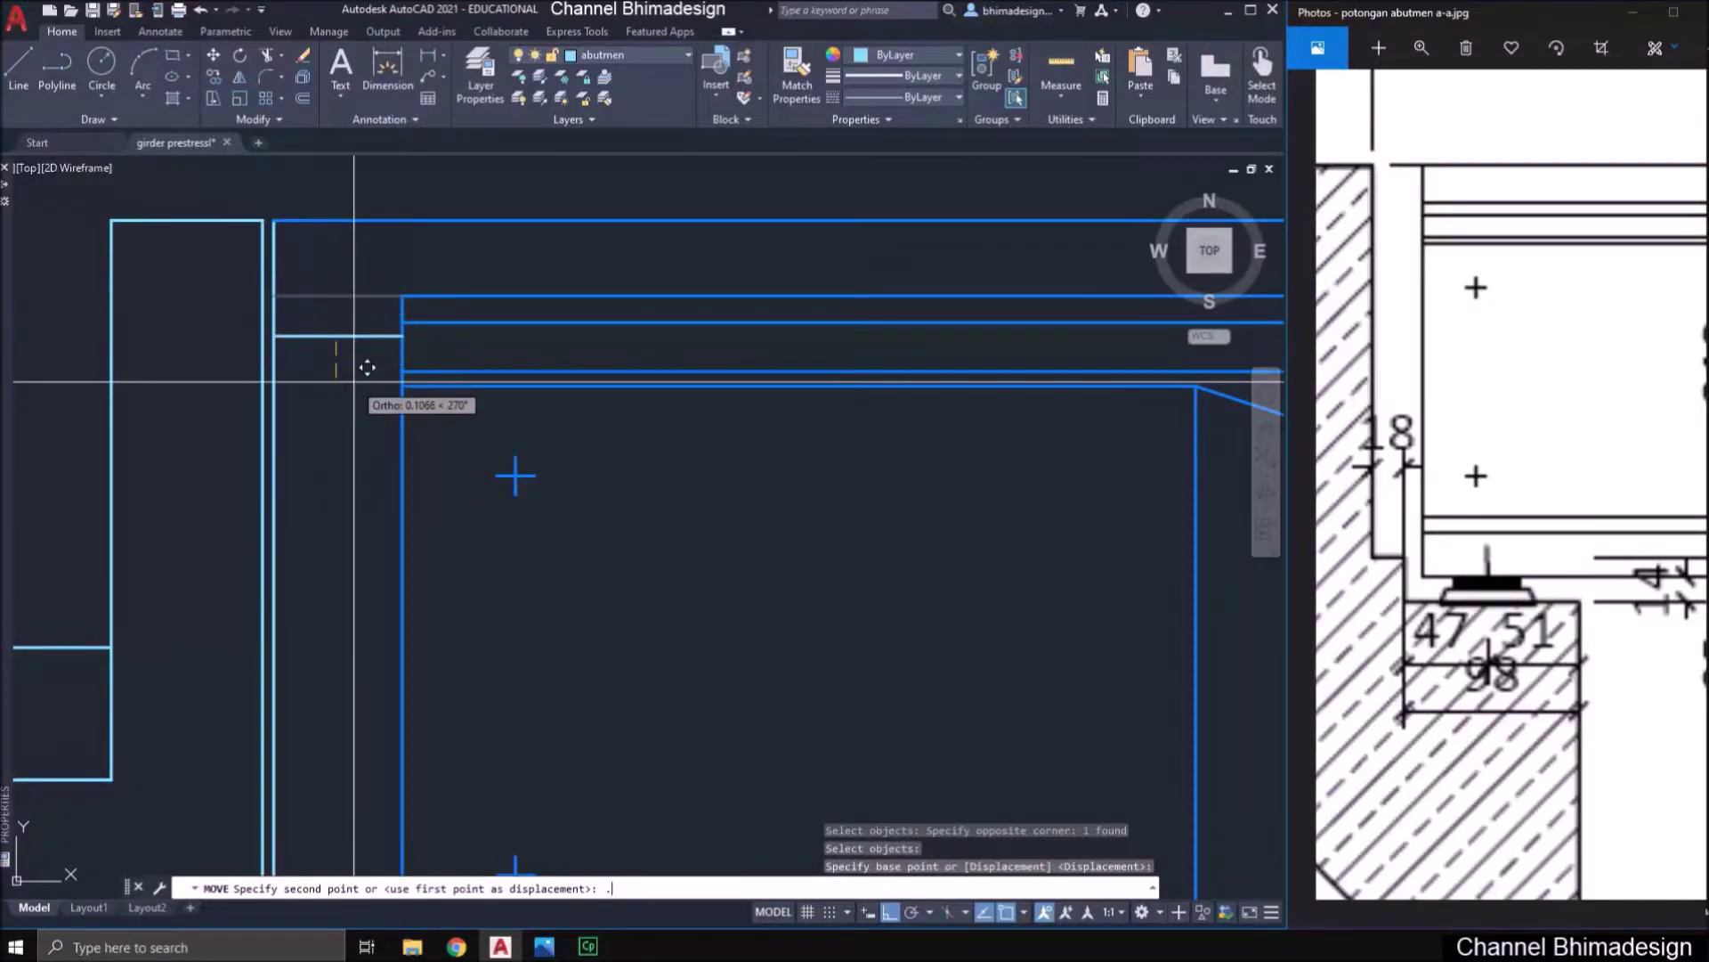
pyautogui.press('Return')
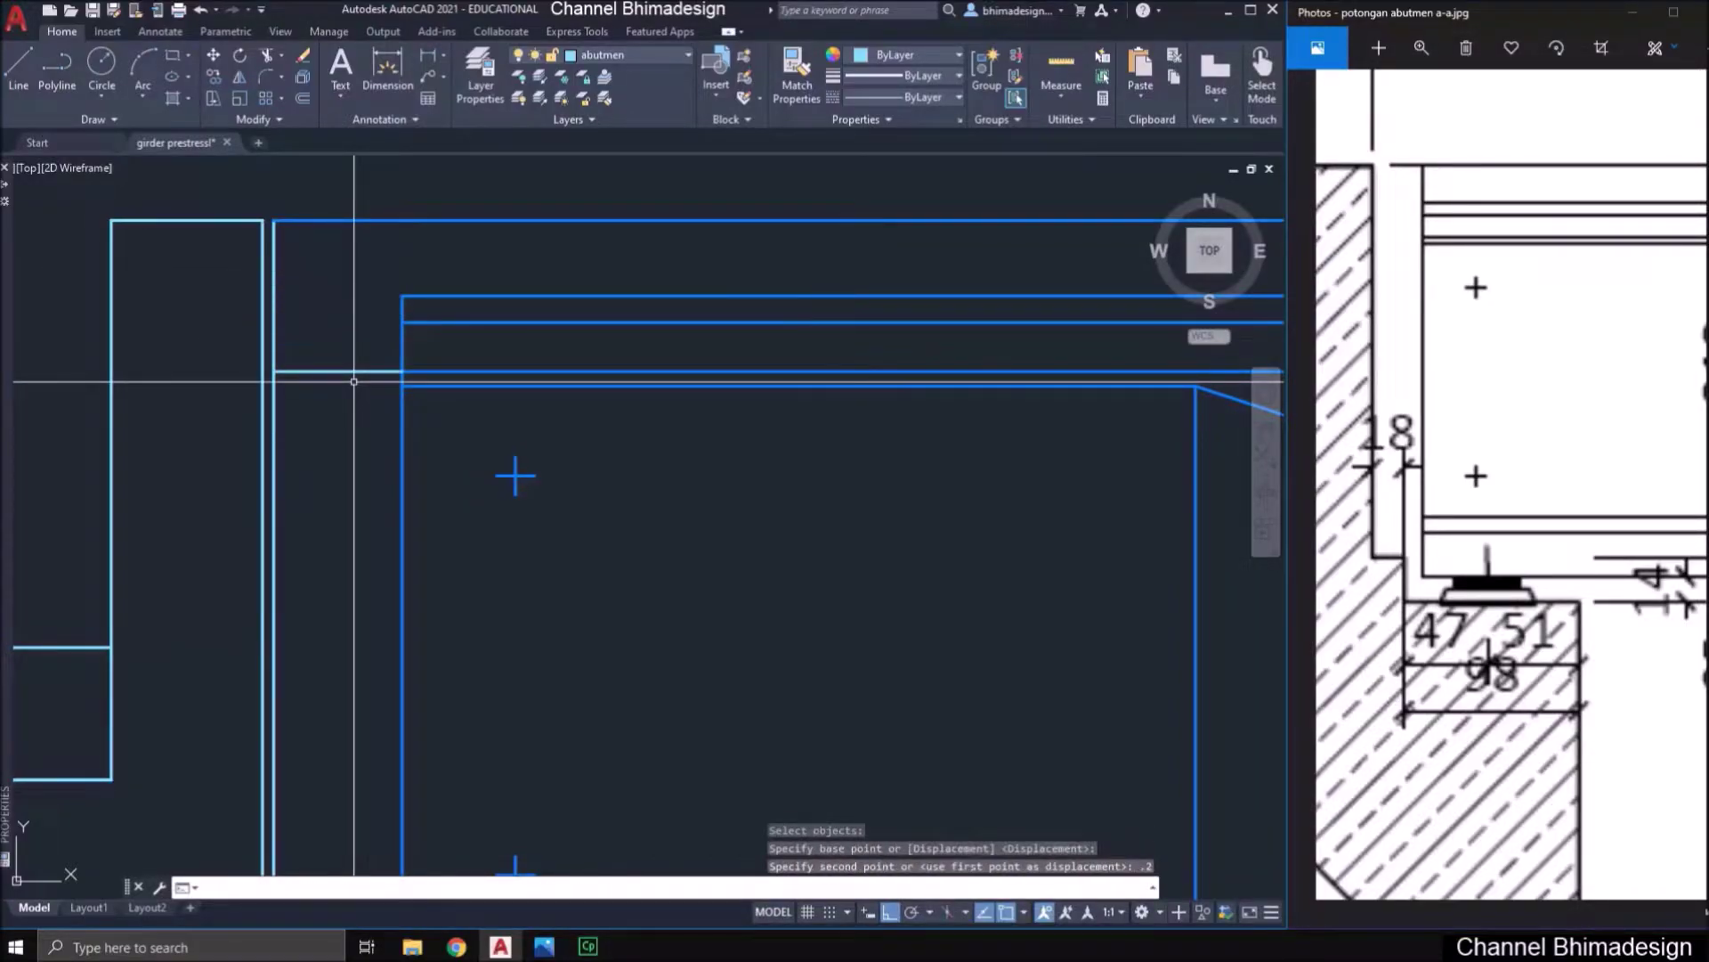
pyautogui.press('Escape')
# - Trim the vertical offset line below the short horizontal line, using that horizontal line as the cutting edge
pyautogui.write('tr')
pyautogui.press('Return')
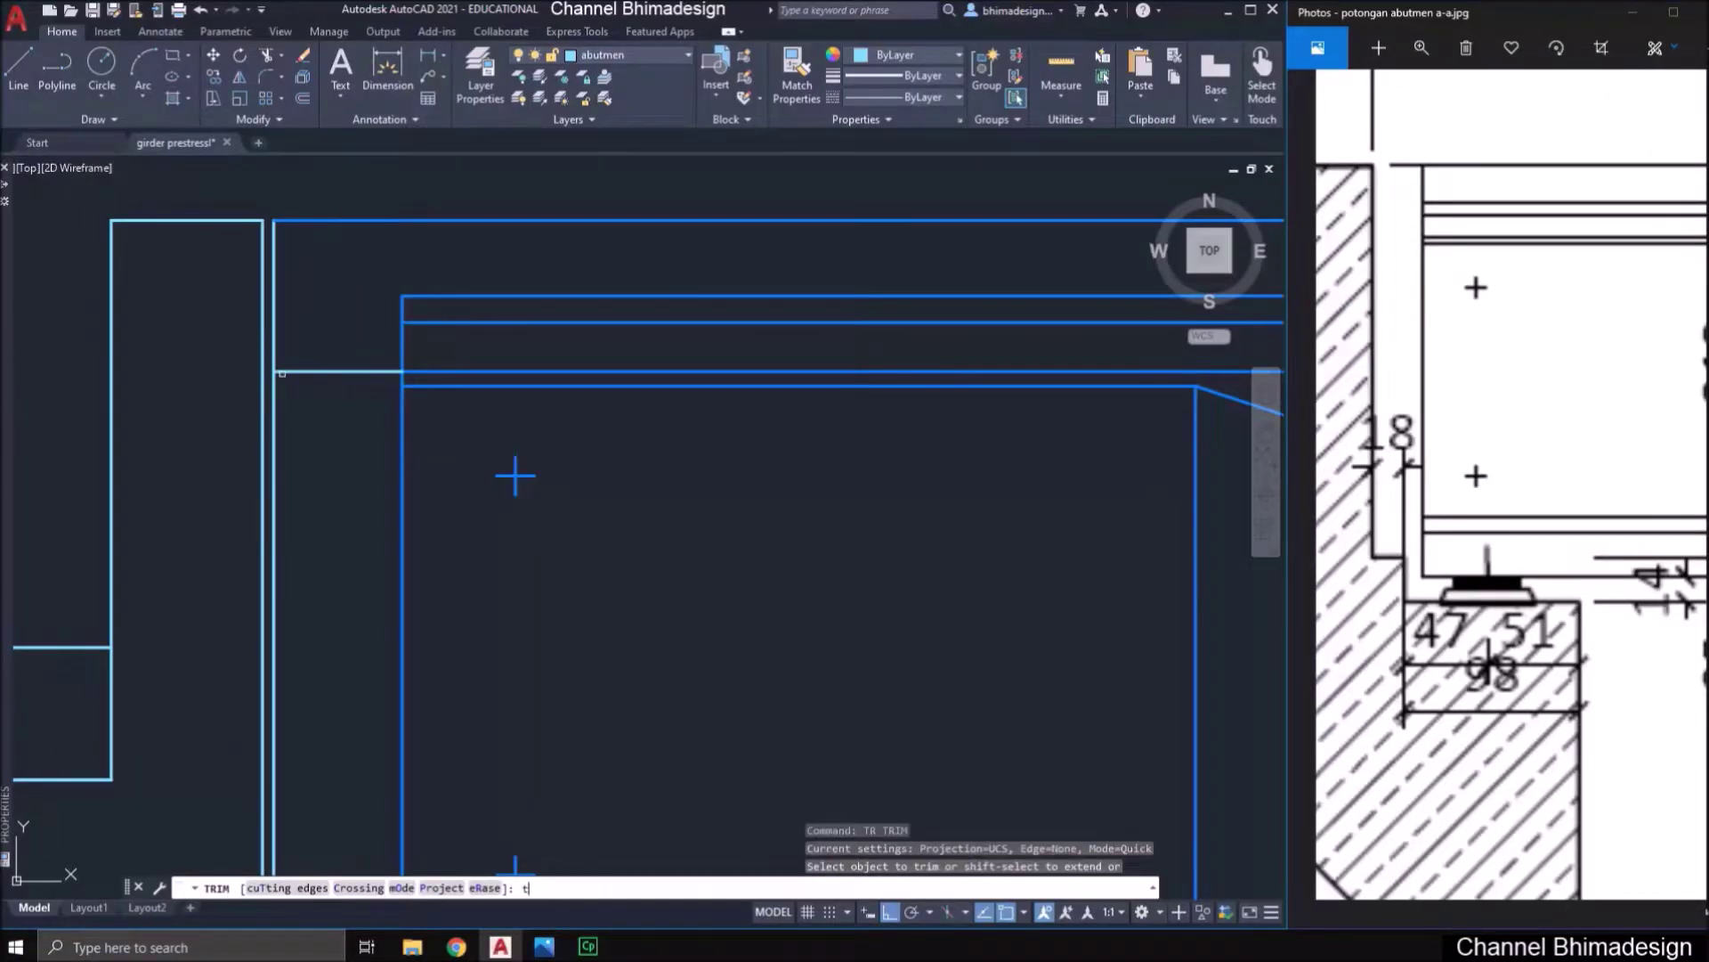
pyautogui.press('Return')
pyautogui.click(300, 371)
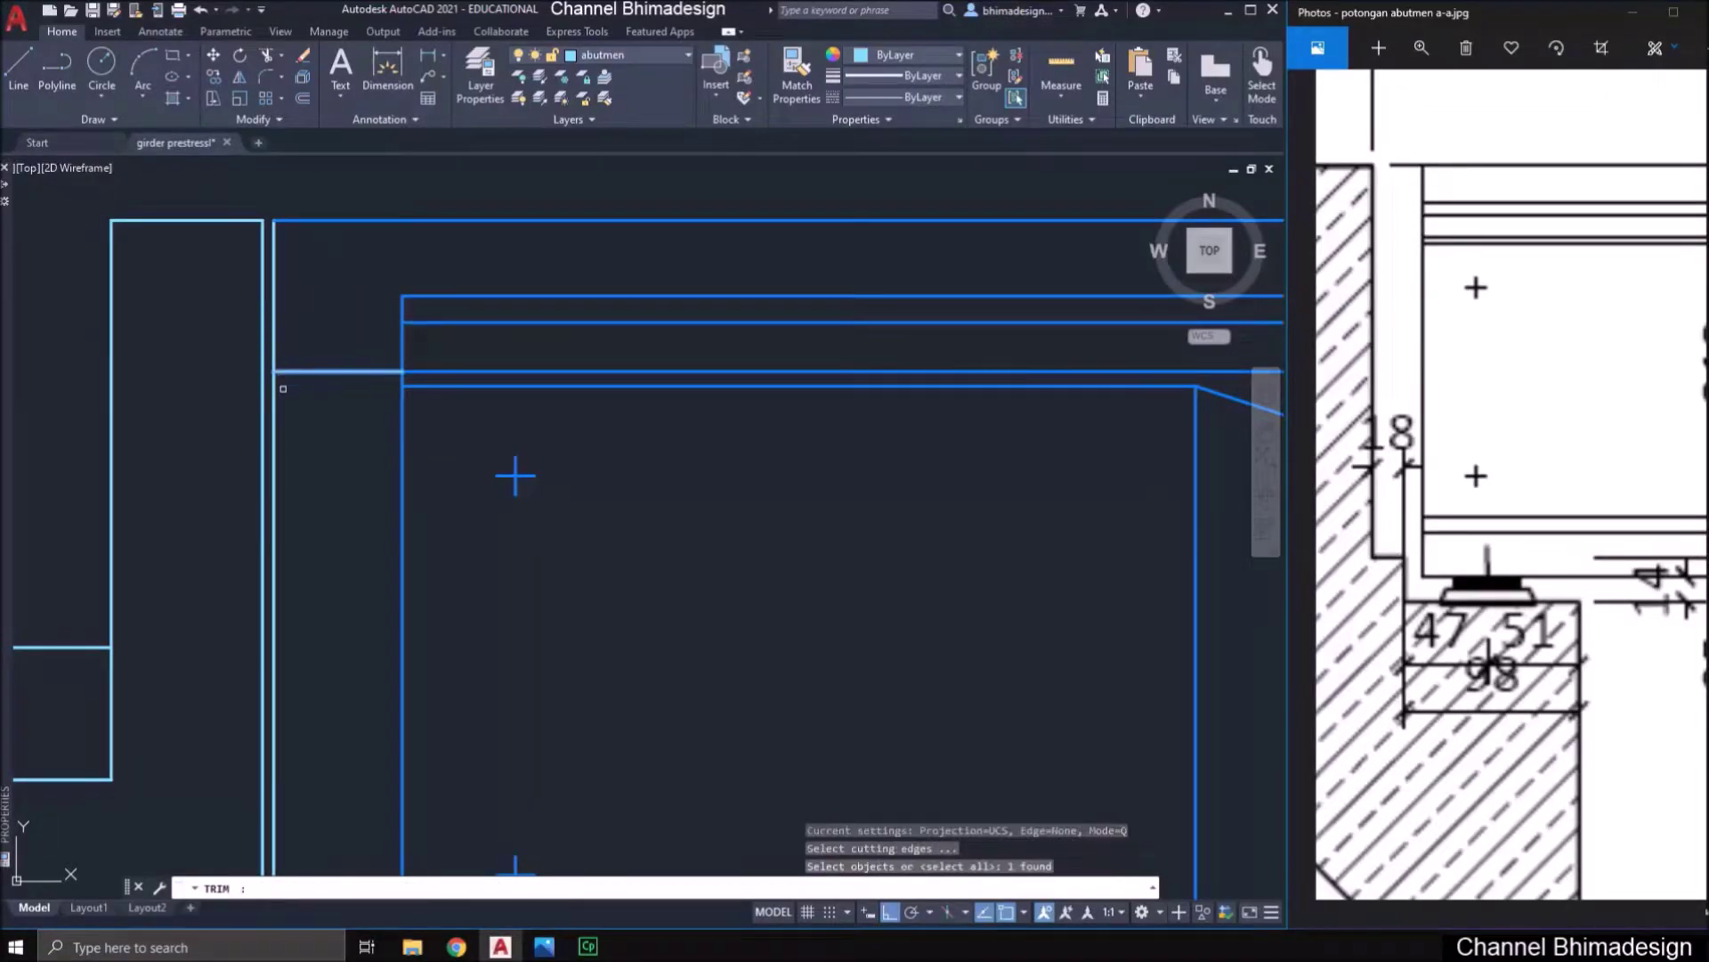
pyautogui.press('Return')
pyautogui.scroll(-2, 301, 365)
pyautogui.press('Escape')
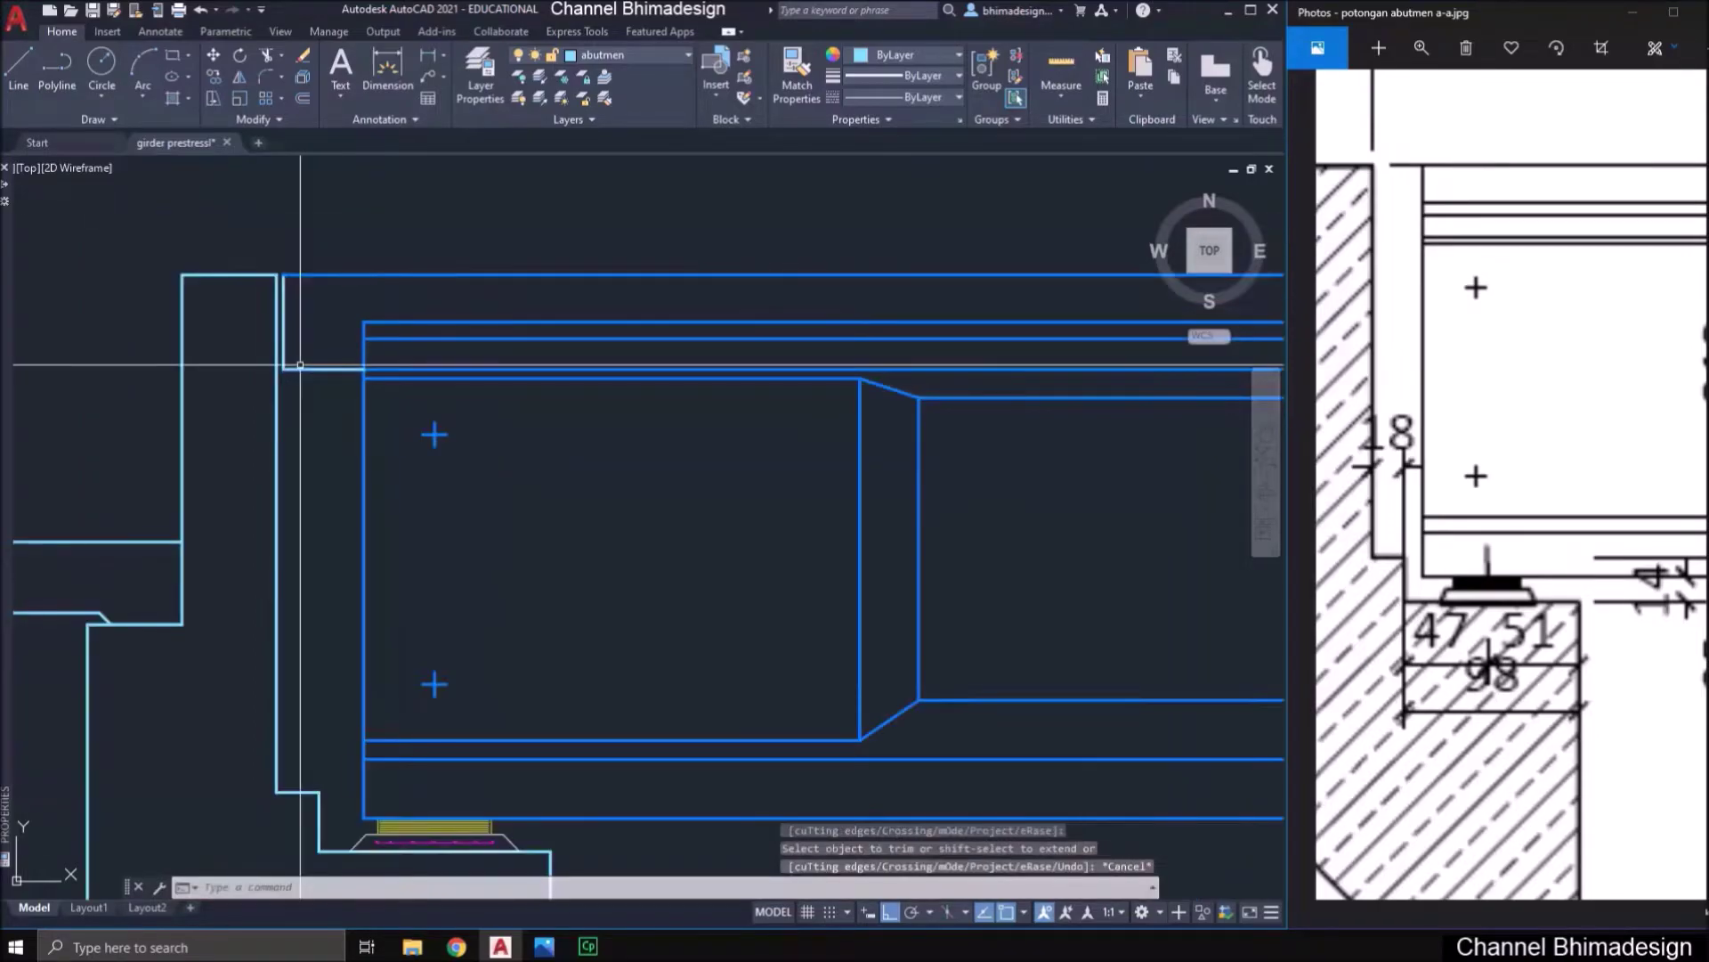
pyautogui.scroll(-2, 352, 421)
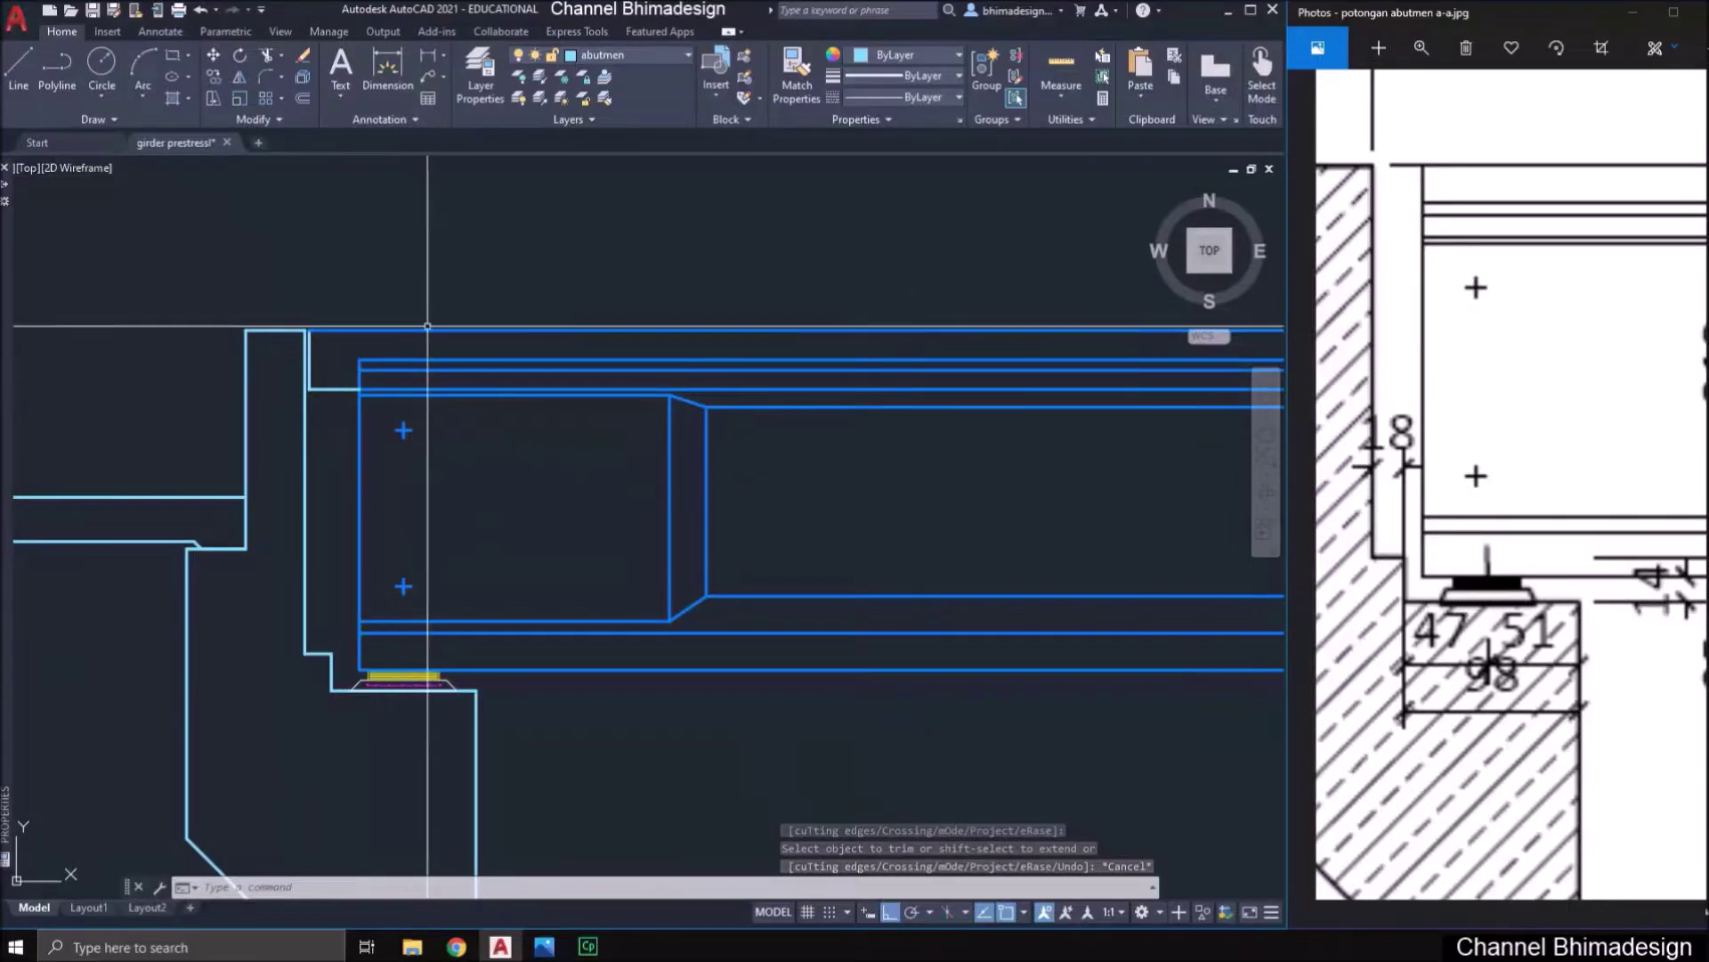
pyautogui.scroll(2, 272, 319)
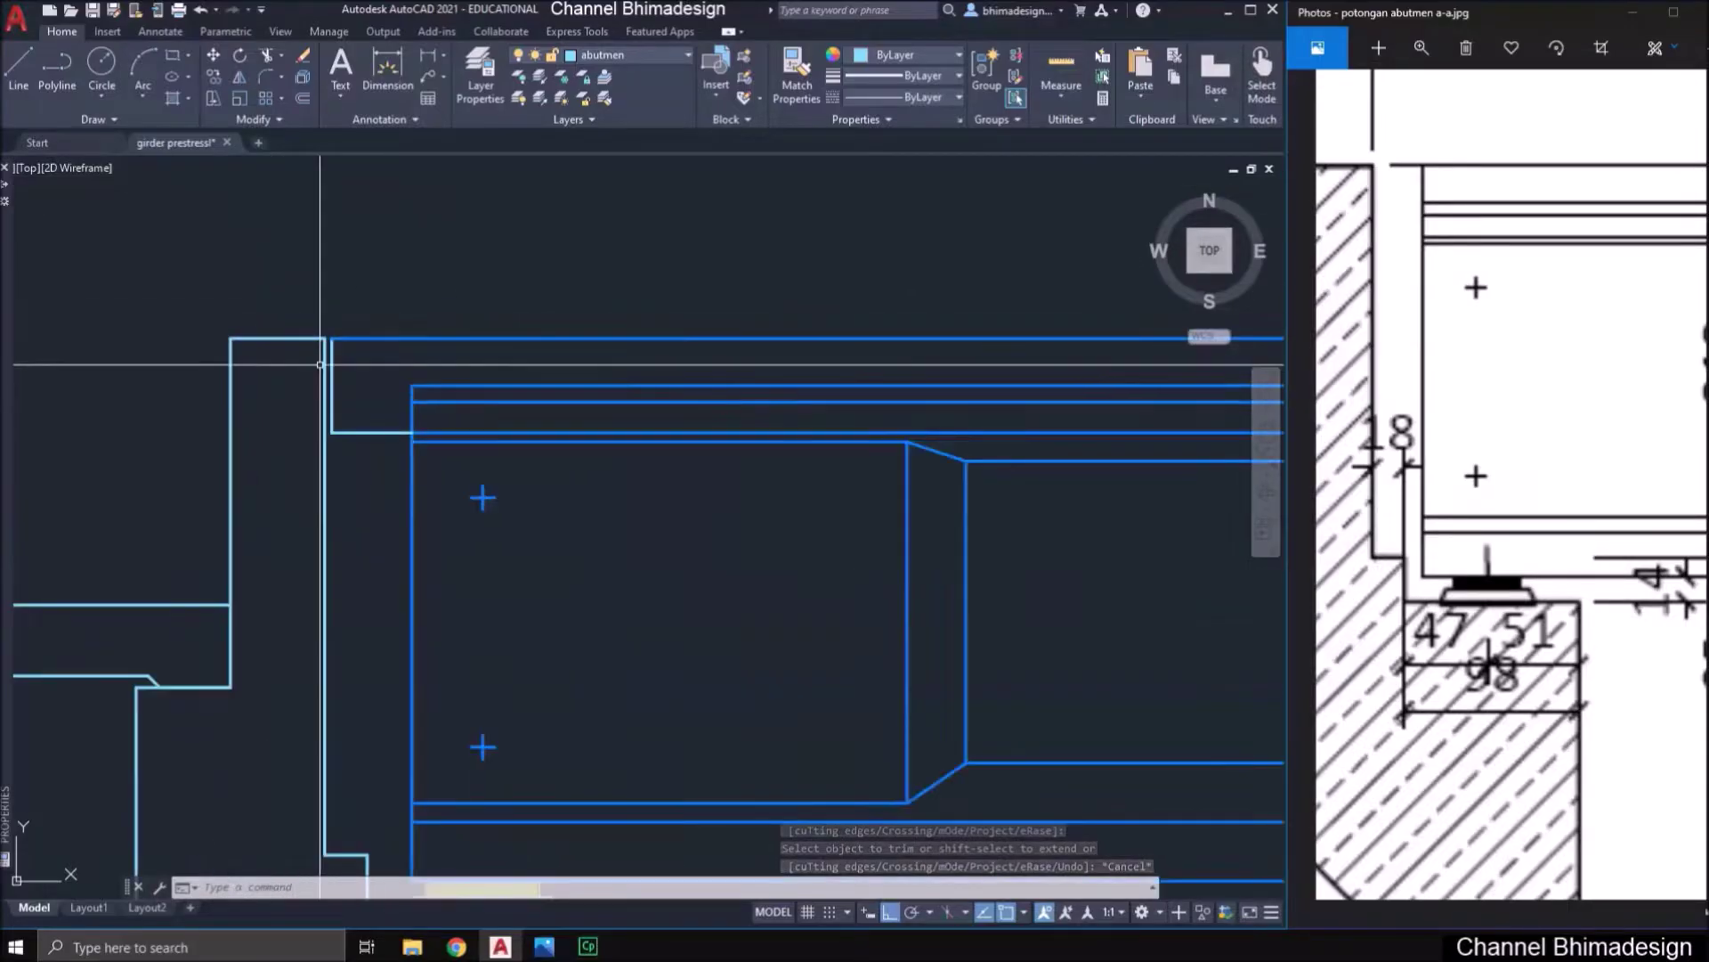
# - Create a layer named "lantai jembatan" with colour 253 and a 0.25 mm lineweight
pyautogui.click(478, 64)
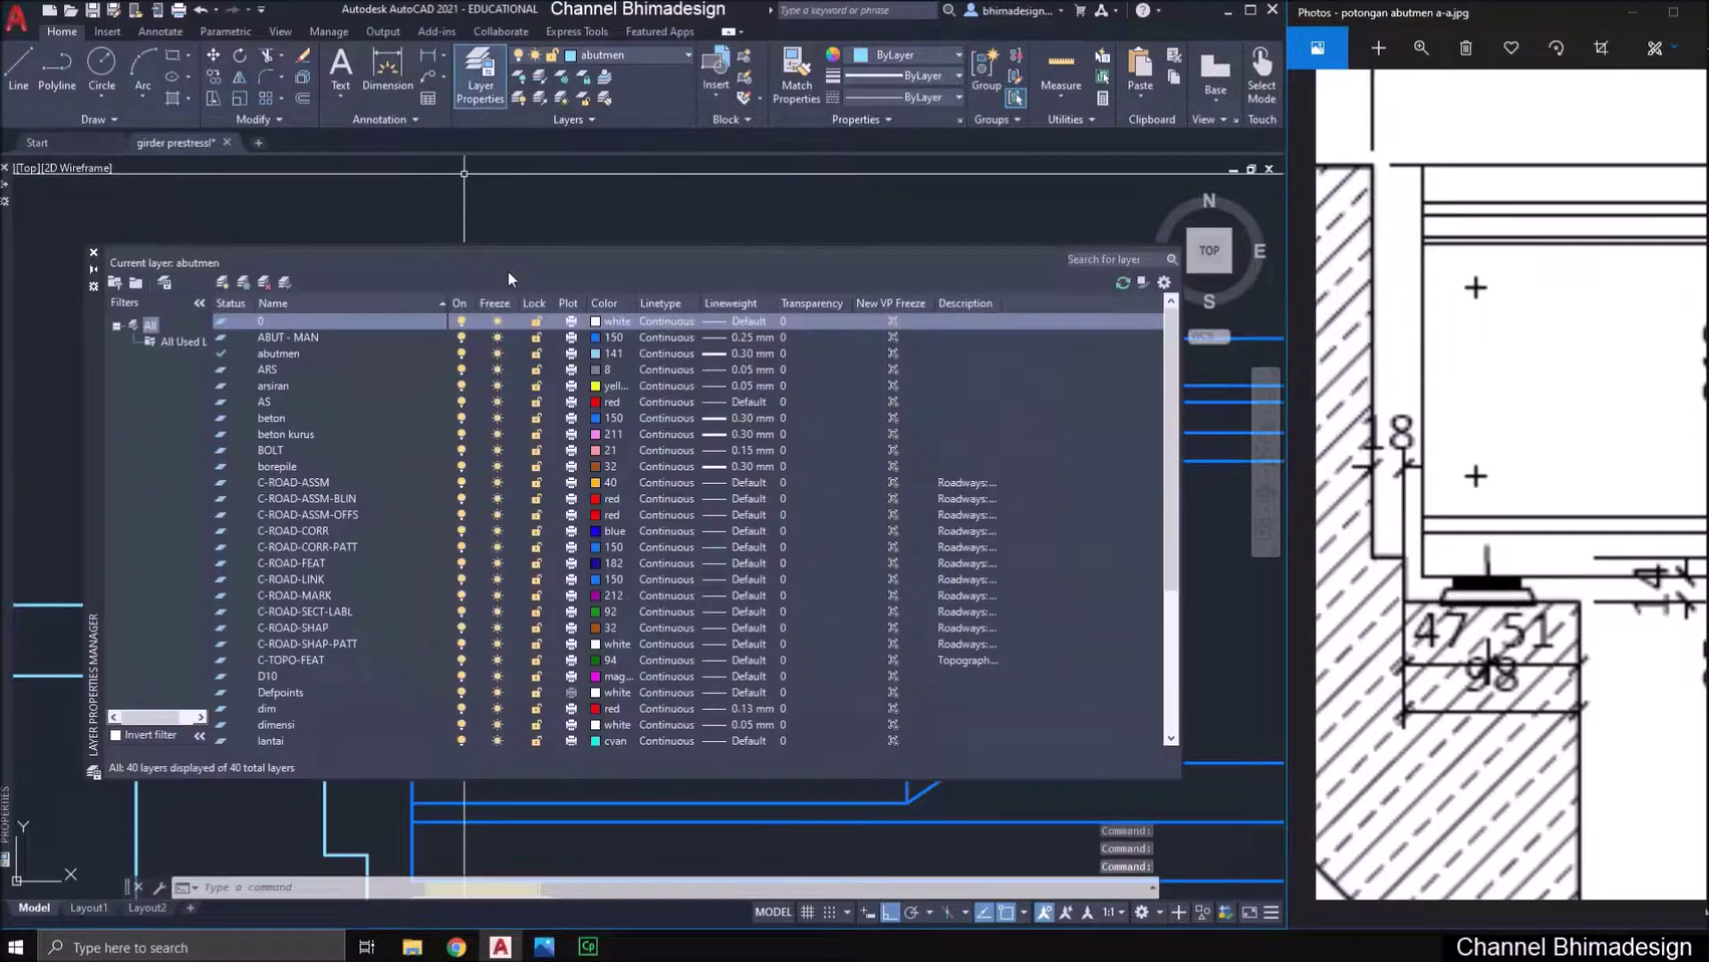
pyautogui.click(226, 283)
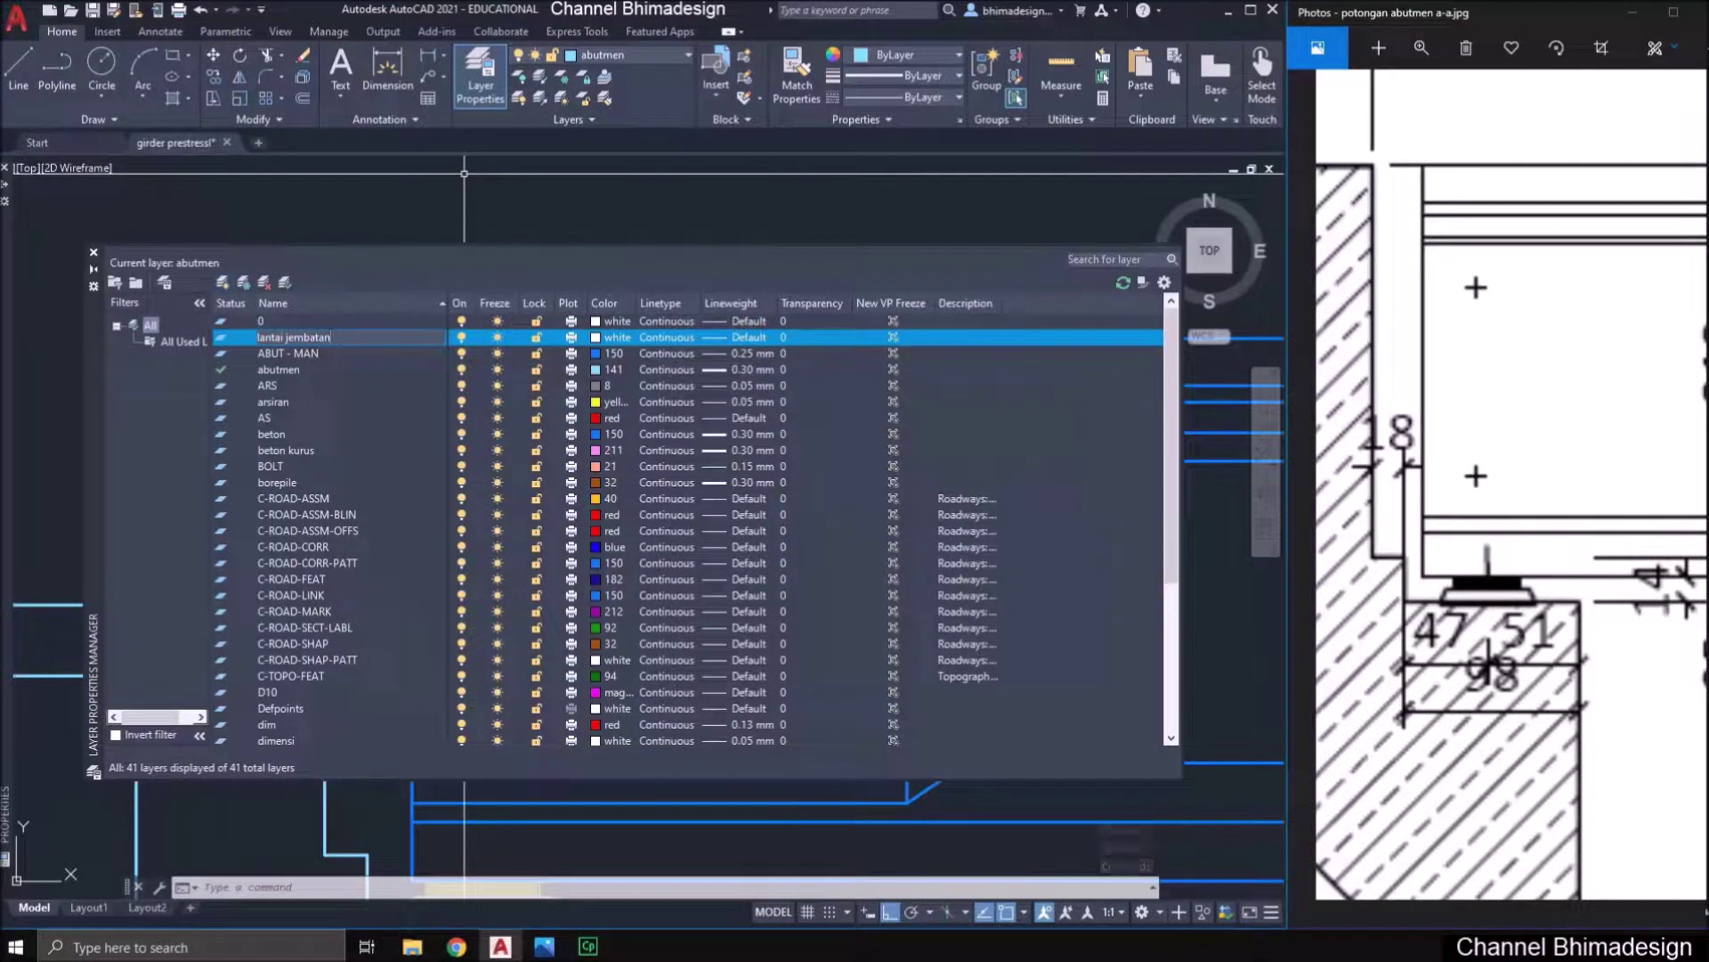
pyautogui.click(596, 340)
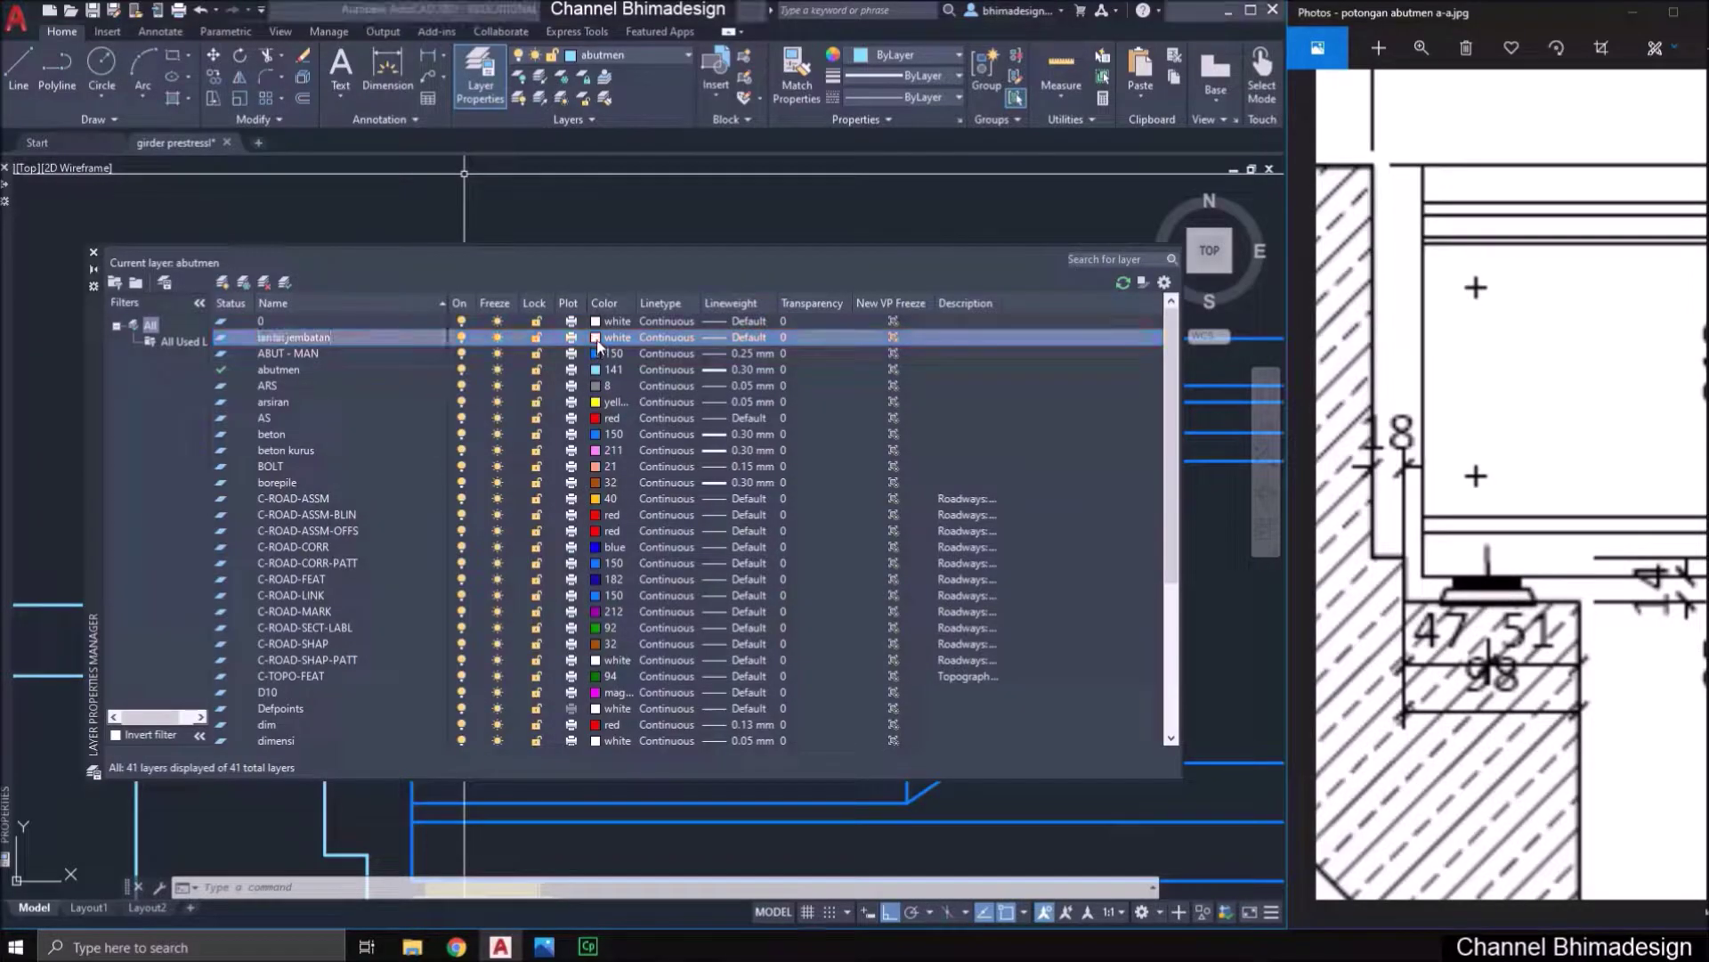
pyautogui.click(488, 381)
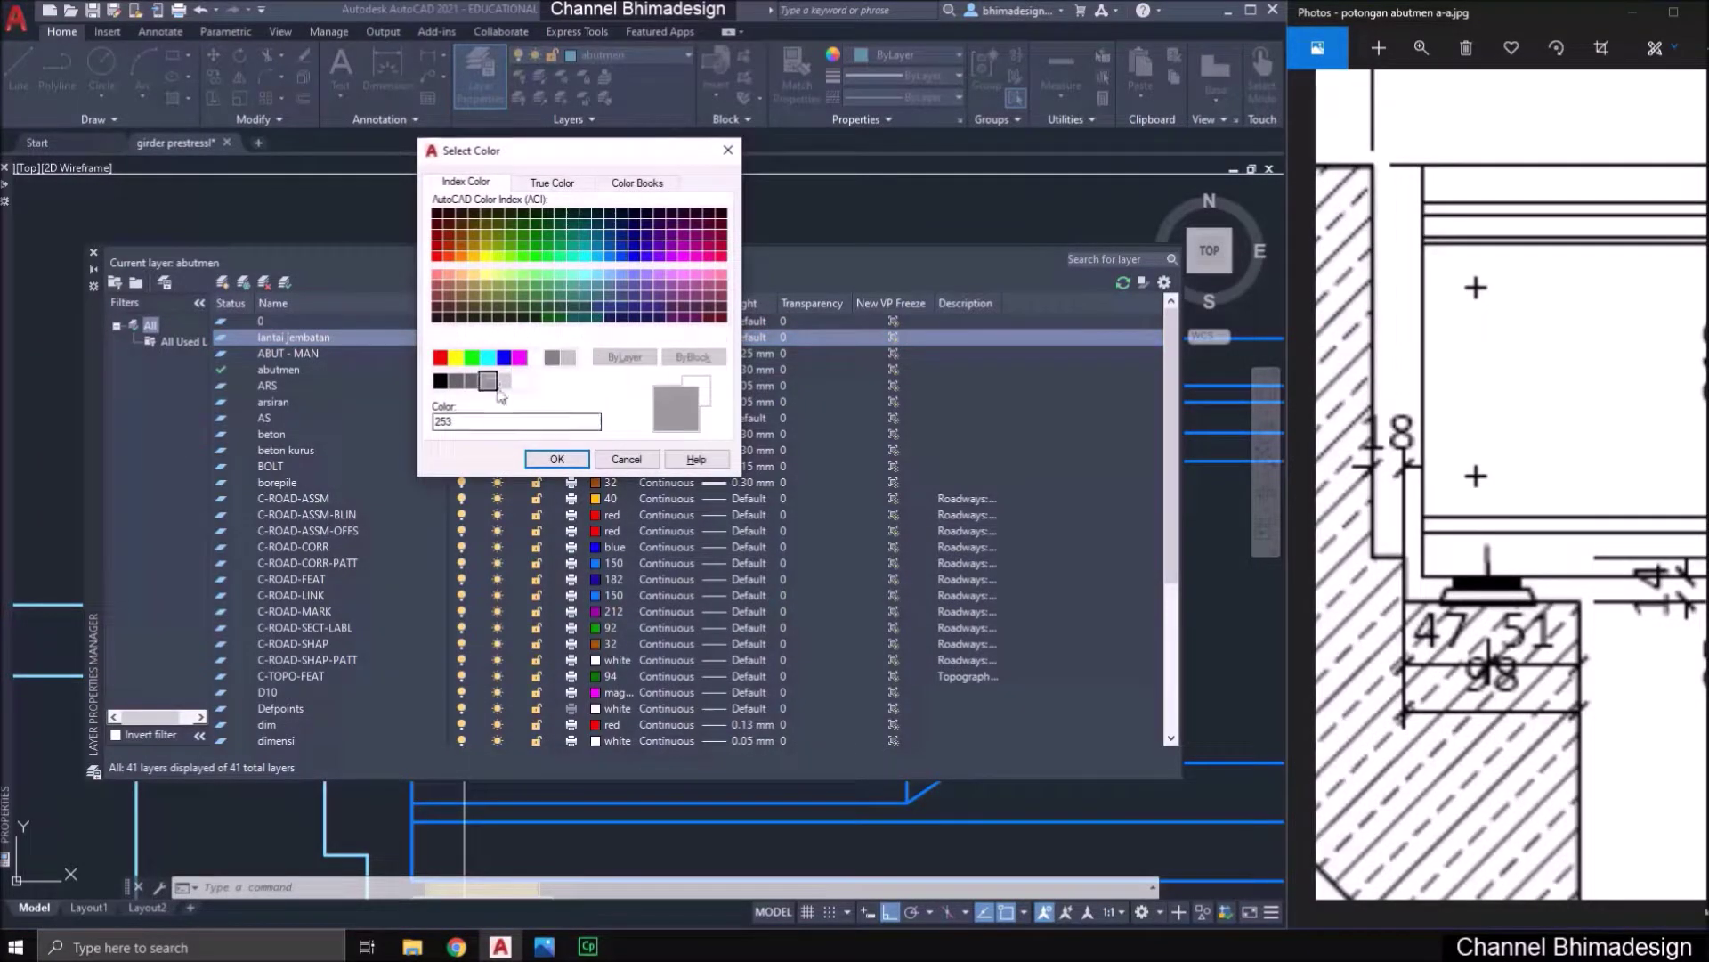
pyautogui.click(556, 460)
pyautogui.click(740, 346)
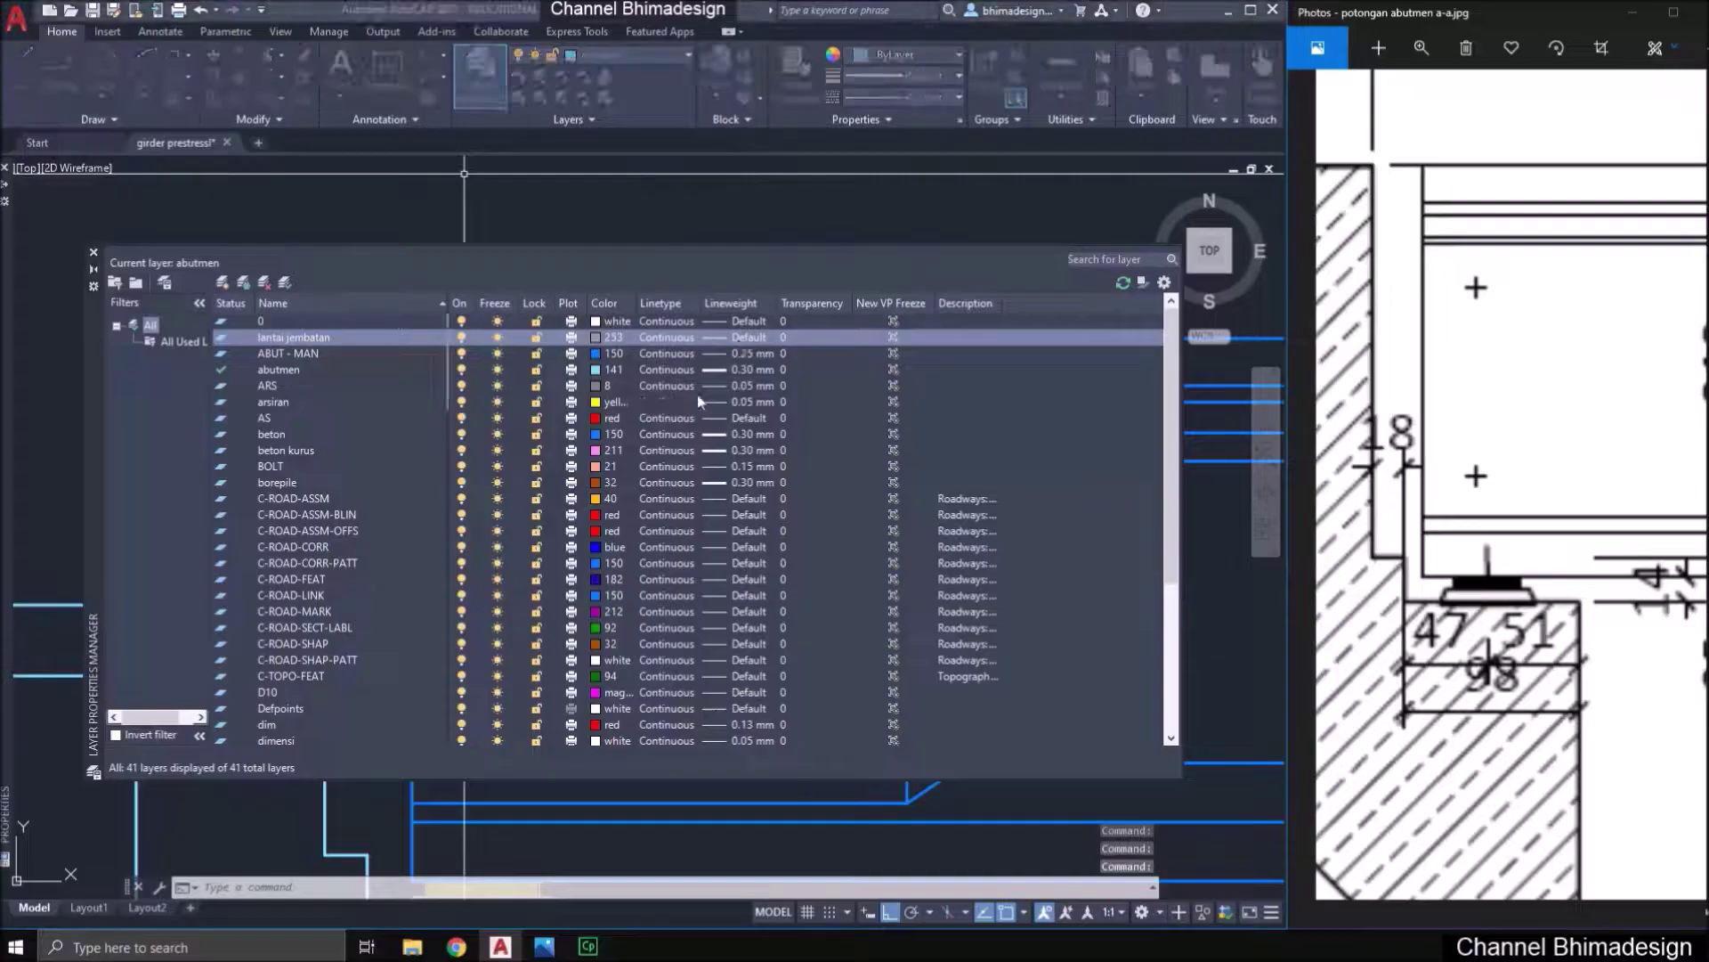
pyautogui.click(558, 327)
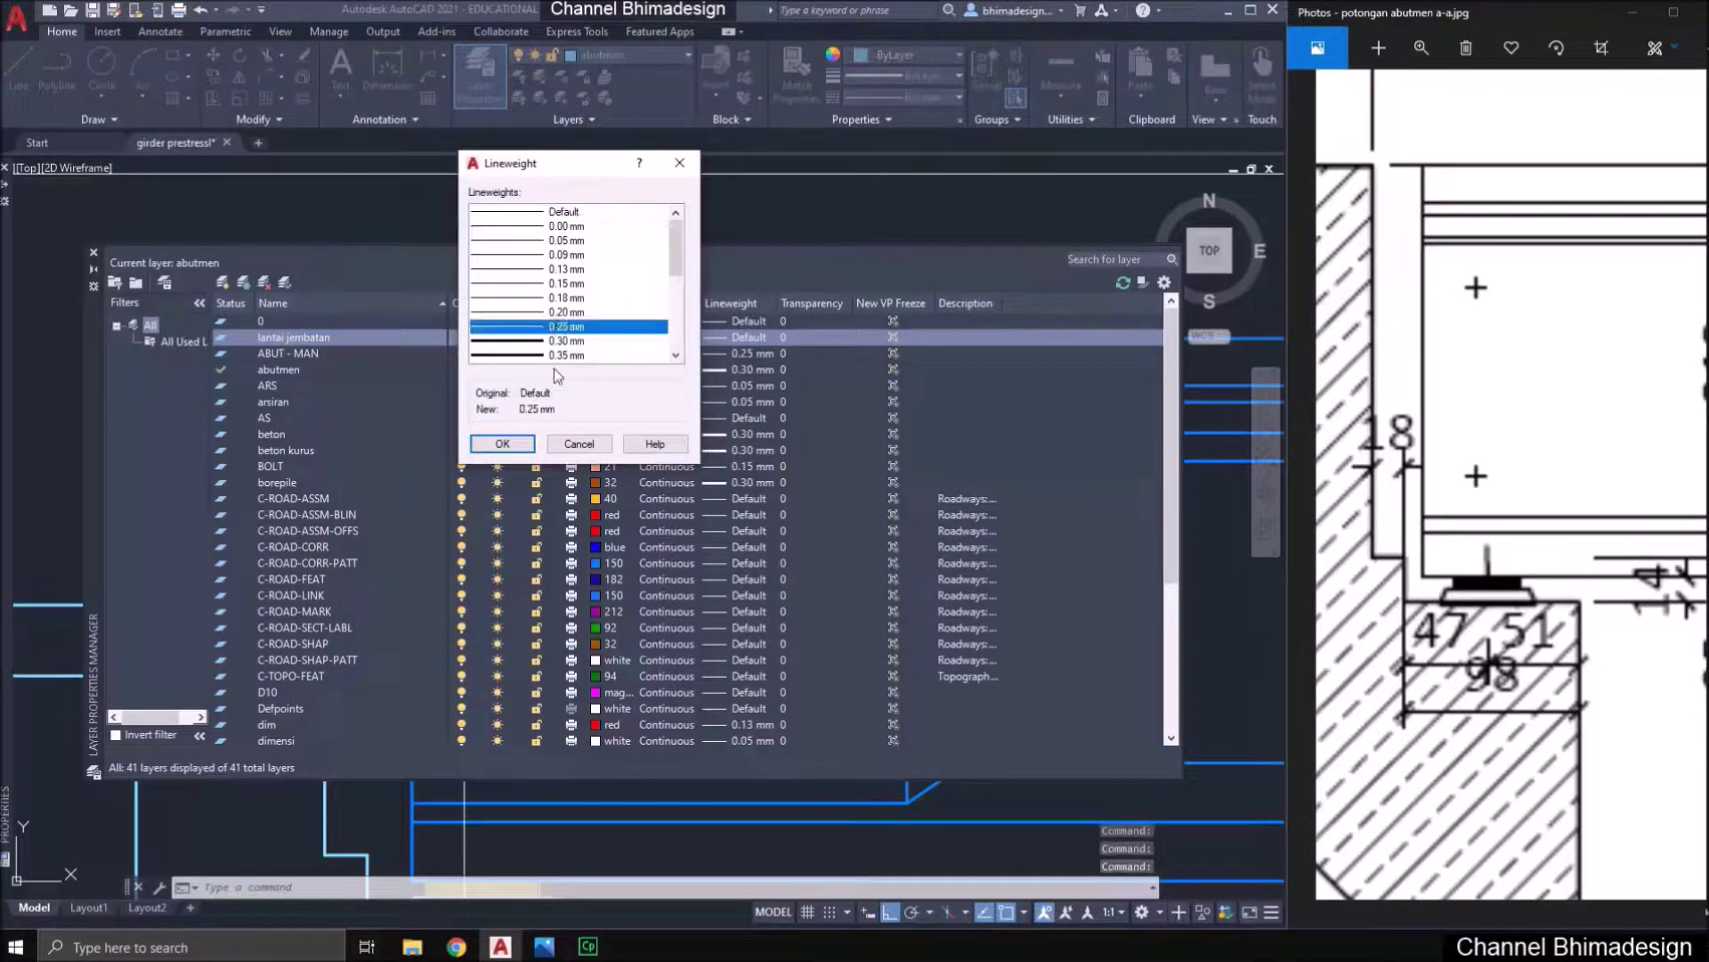
pyautogui.click(502, 444)
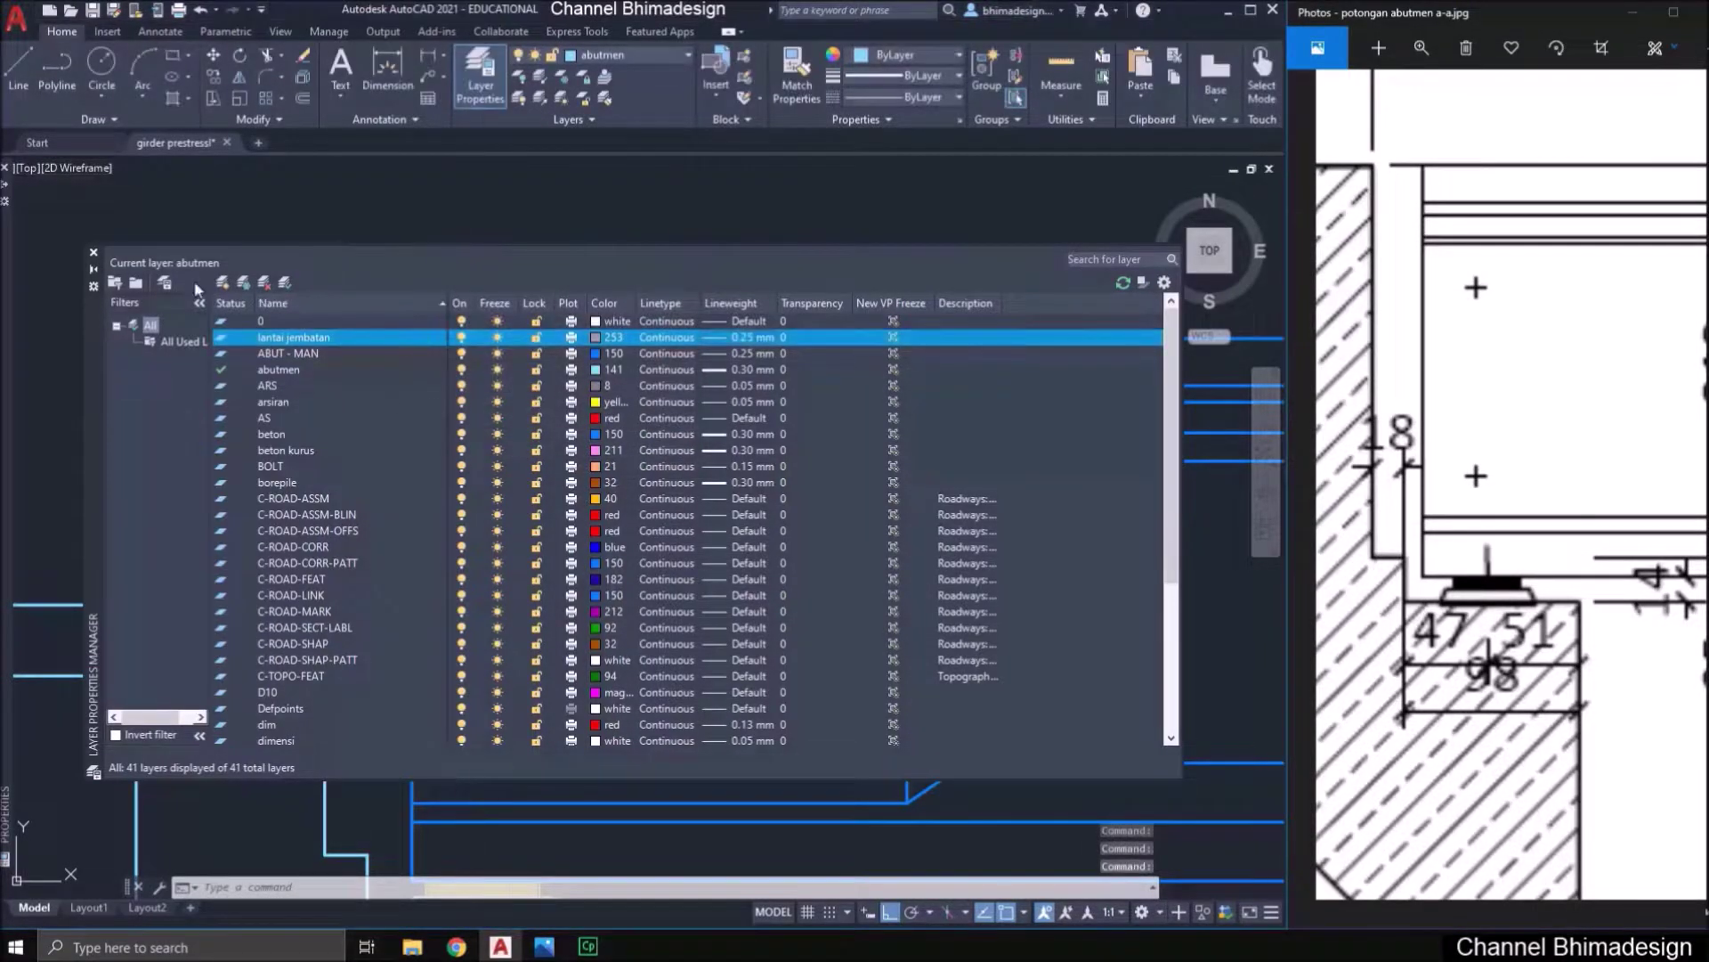
# - Create a layer named "plat injak" as labelled in the reference image, set its colour to 40, and close the layer manager
pyautogui.click(223, 283)
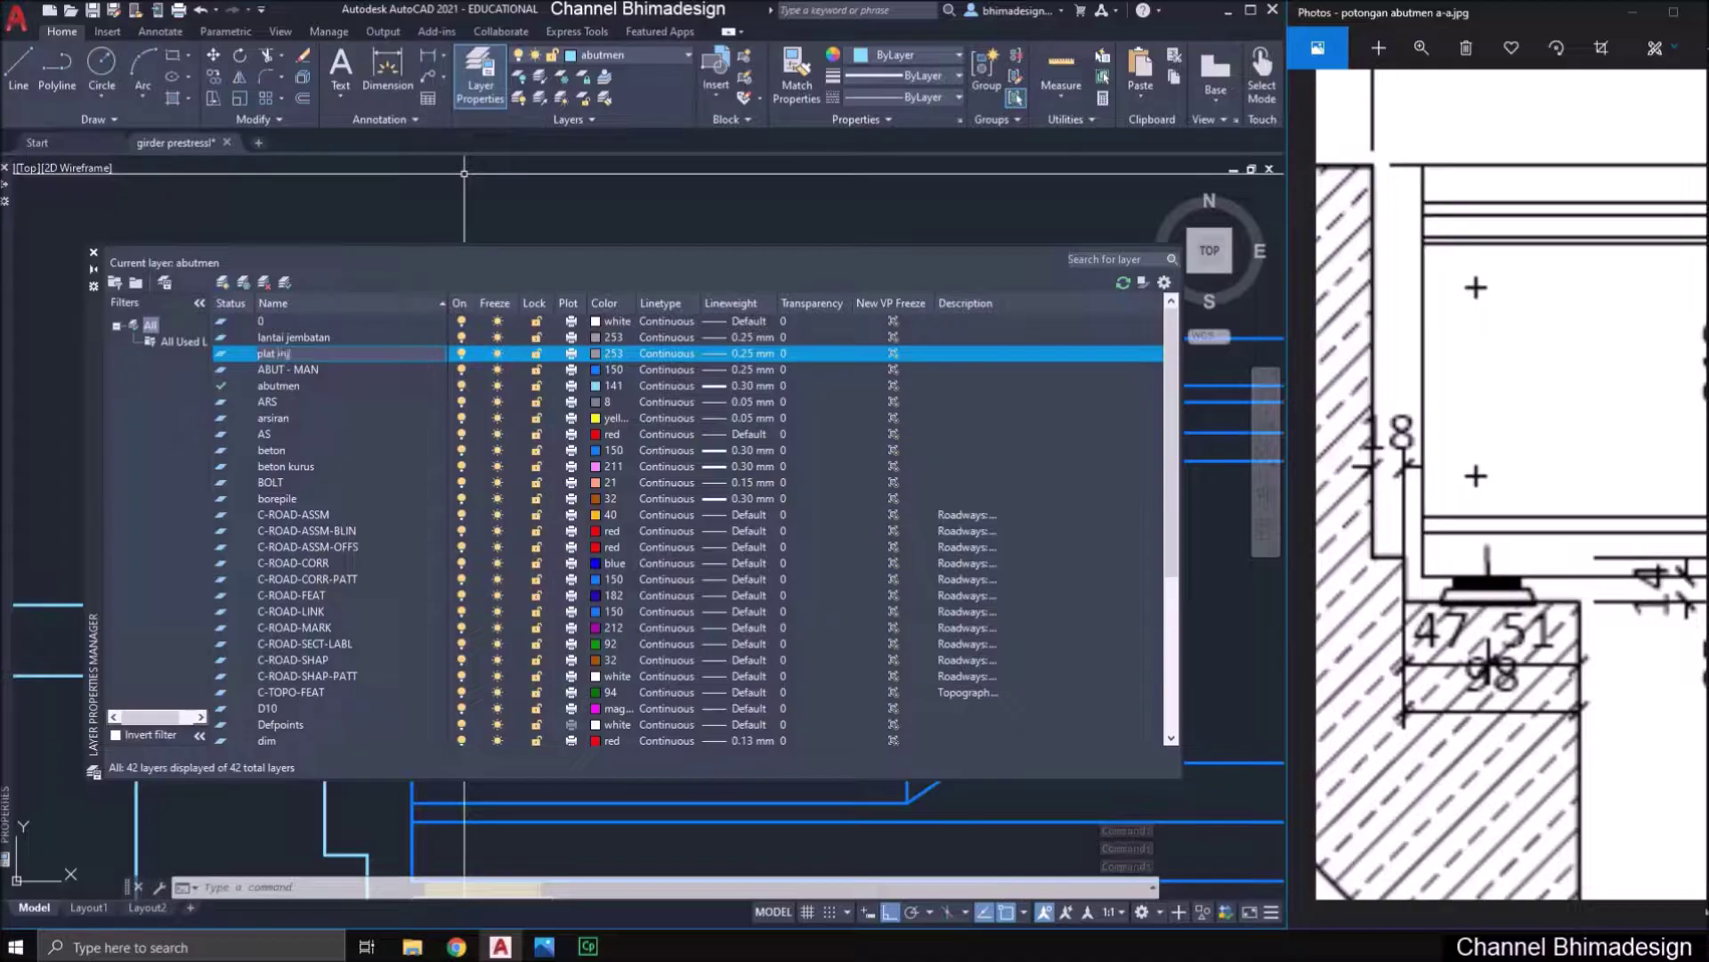
pyautogui.moveTo(1349, 235); pyautogui.dragTo(1683, 258)
pyautogui.moveTo(1349, 352); pyautogui.dragTo(1660, 356)
pyautogui.moveTo(1460, 337); pyautogui.dragTo(1557, 336)
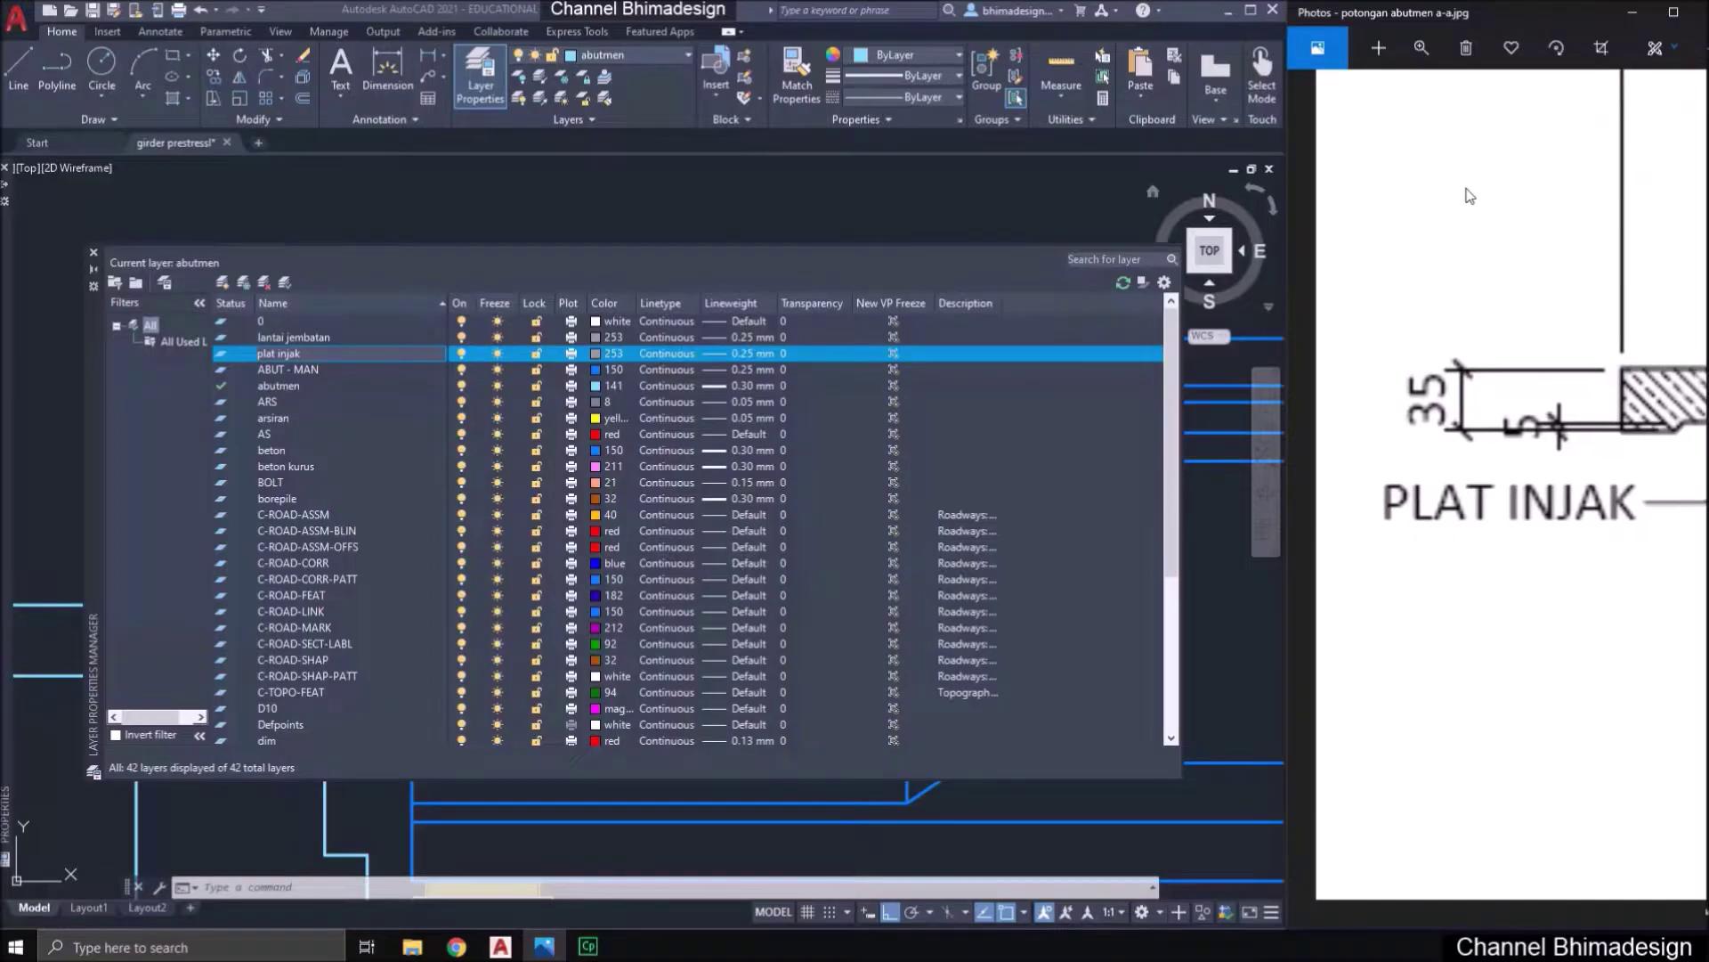
pyautogui.moveTo(1467, 196); pyautogui.dragTo(1401, 211)
pyautogui.click(437, 368)
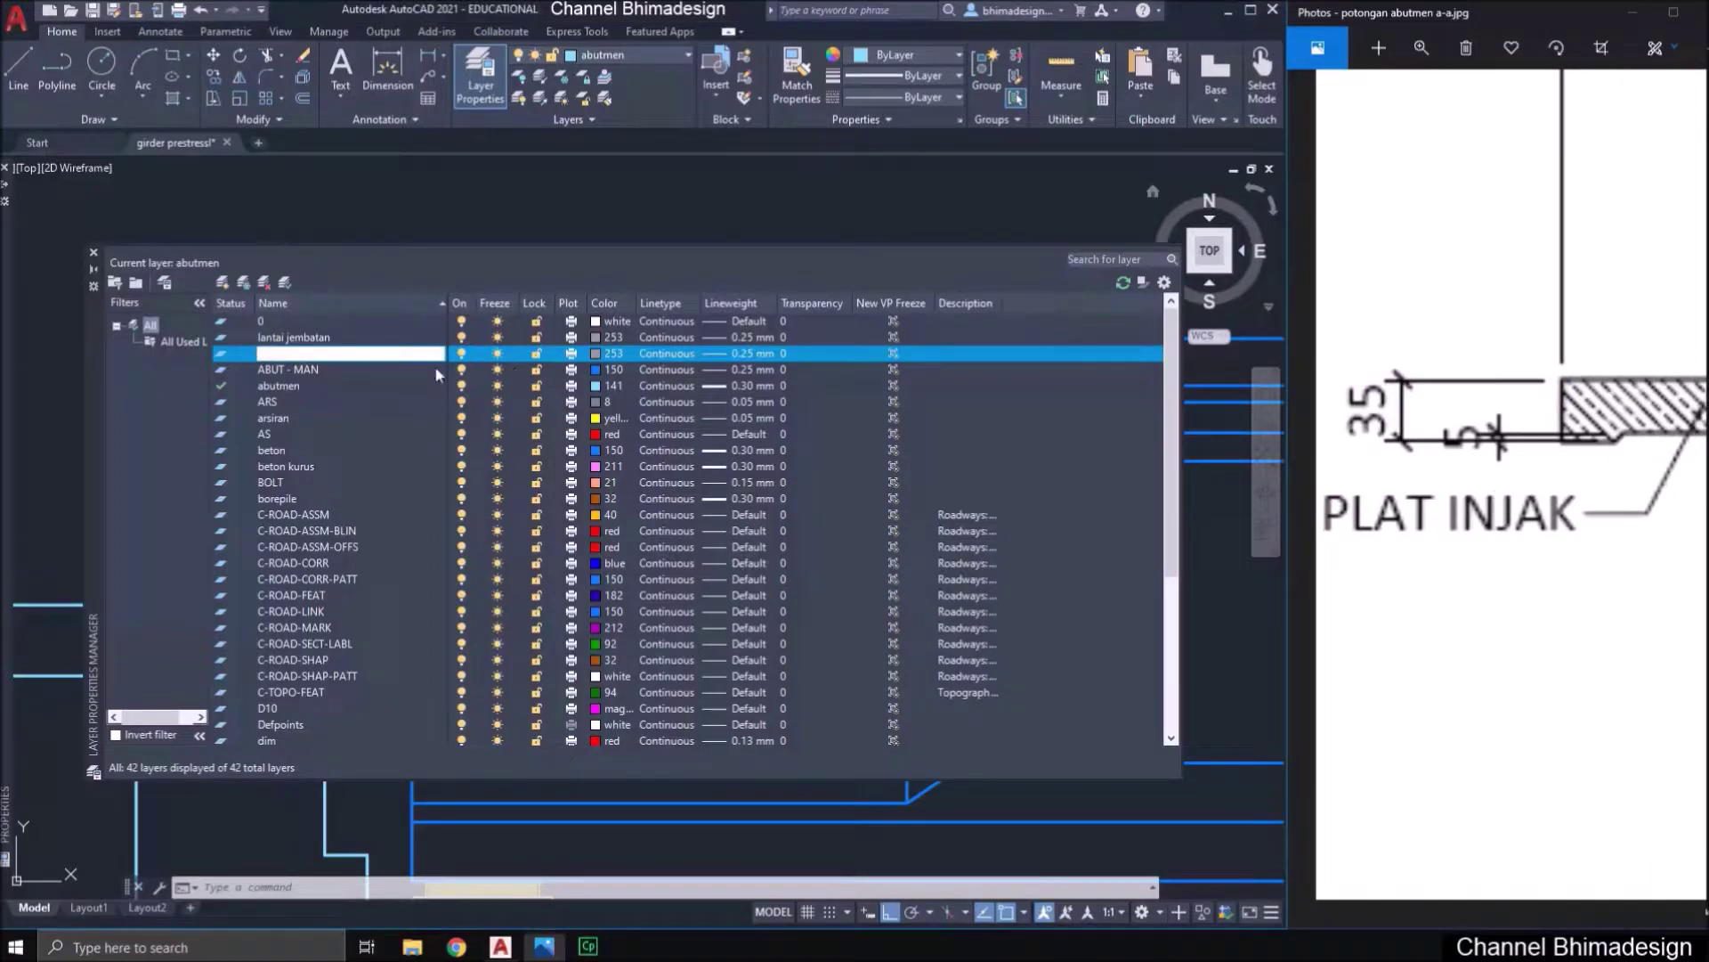
pyautogui.click(602, 355)
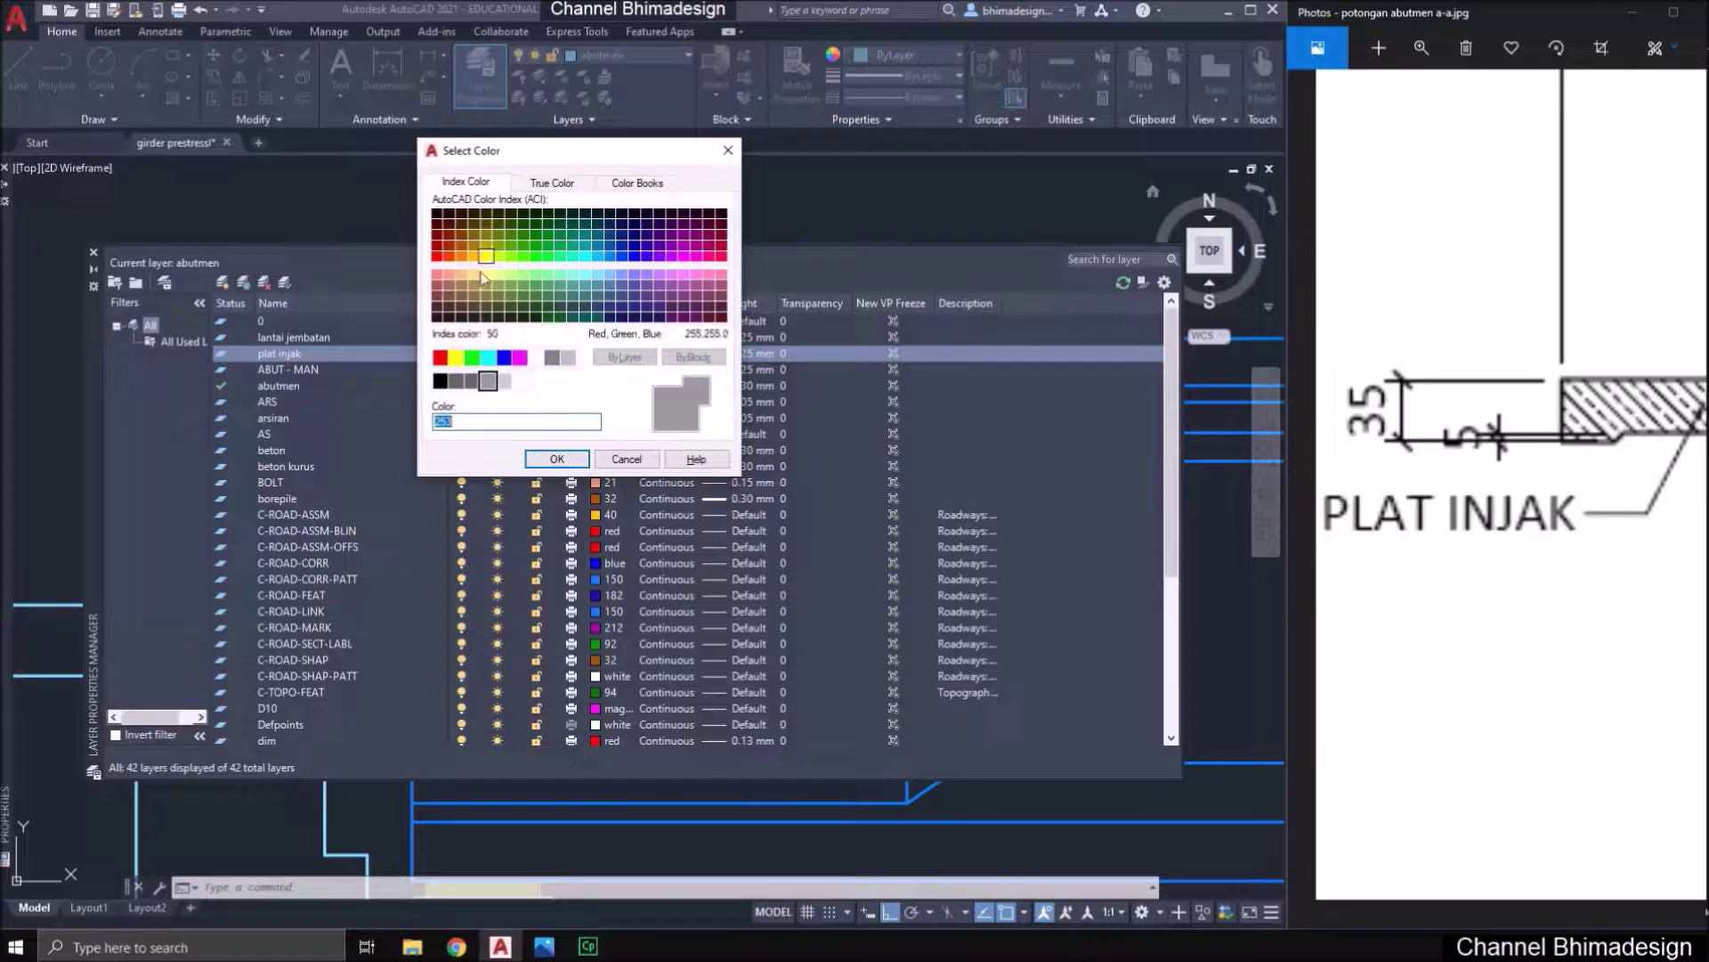
pyautogui.click(544, 453)
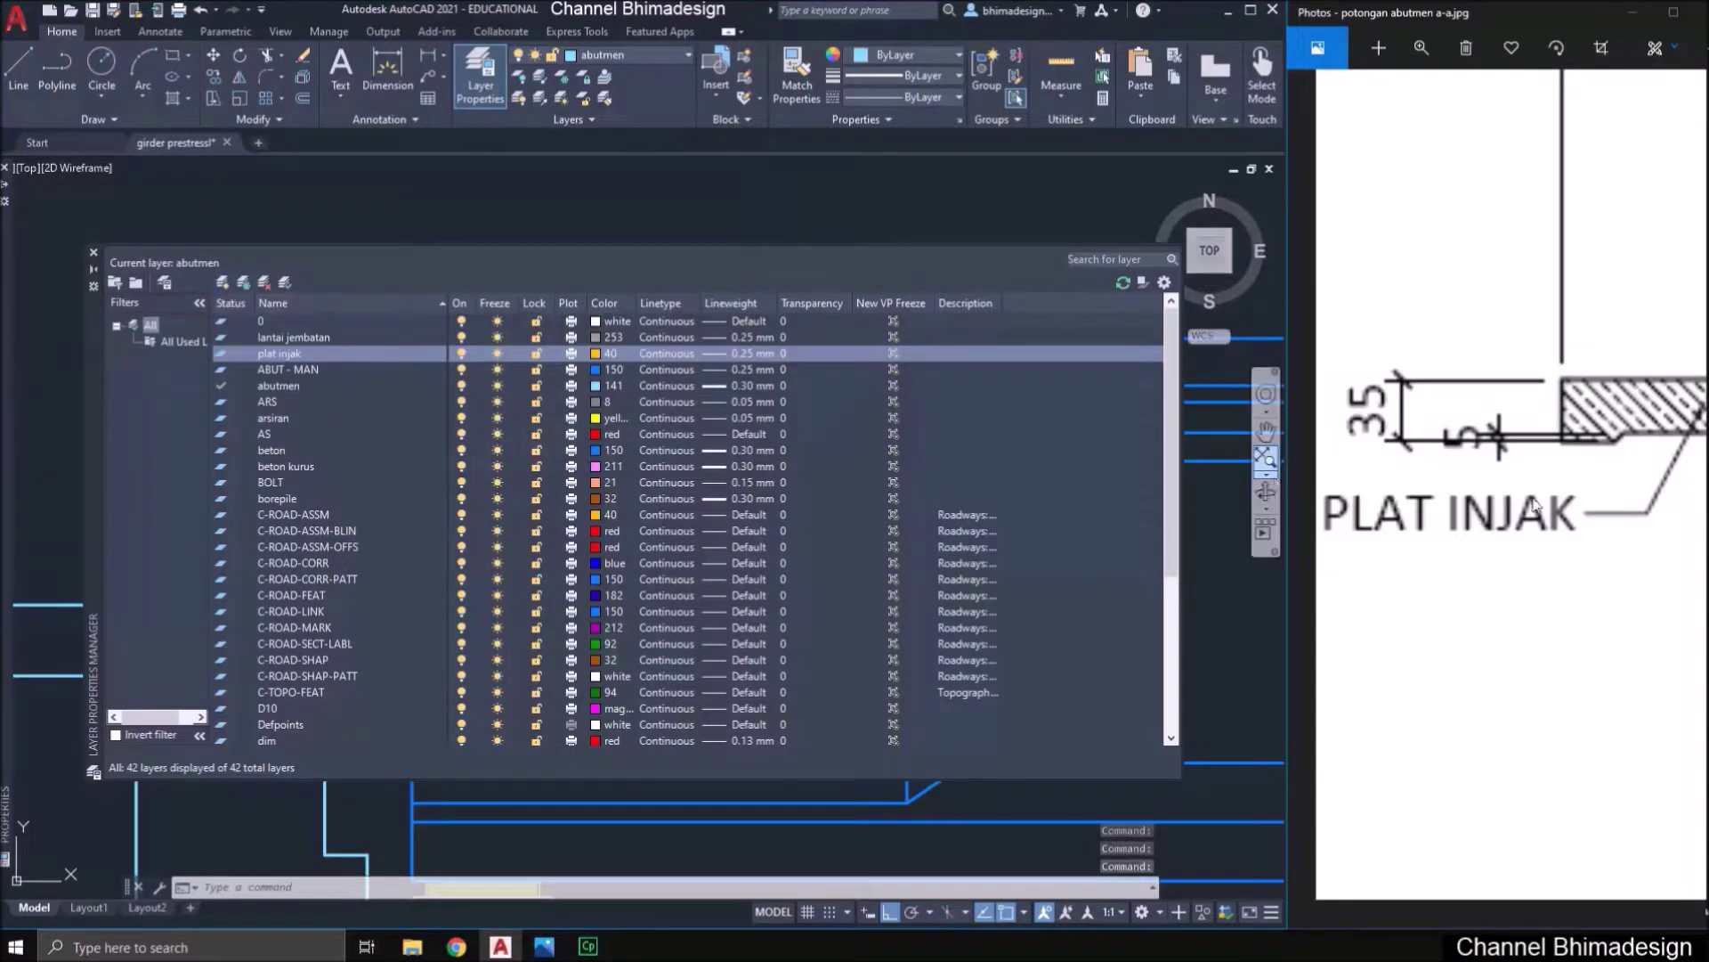
pyautogui.moveTo(1697, 497); pyautogui.dragTo(1394, 511)
pyautogui.moveTo(1666, 462); pyautogui.dragTo(1390, 372)
pyautogui.moveTo(1472, 577)
pyautogui.mouseDown()
pyautogui.moveTo(1353, 376)
pyautogui.moveTo(1359, 252)
pyautogui.mouseUp()
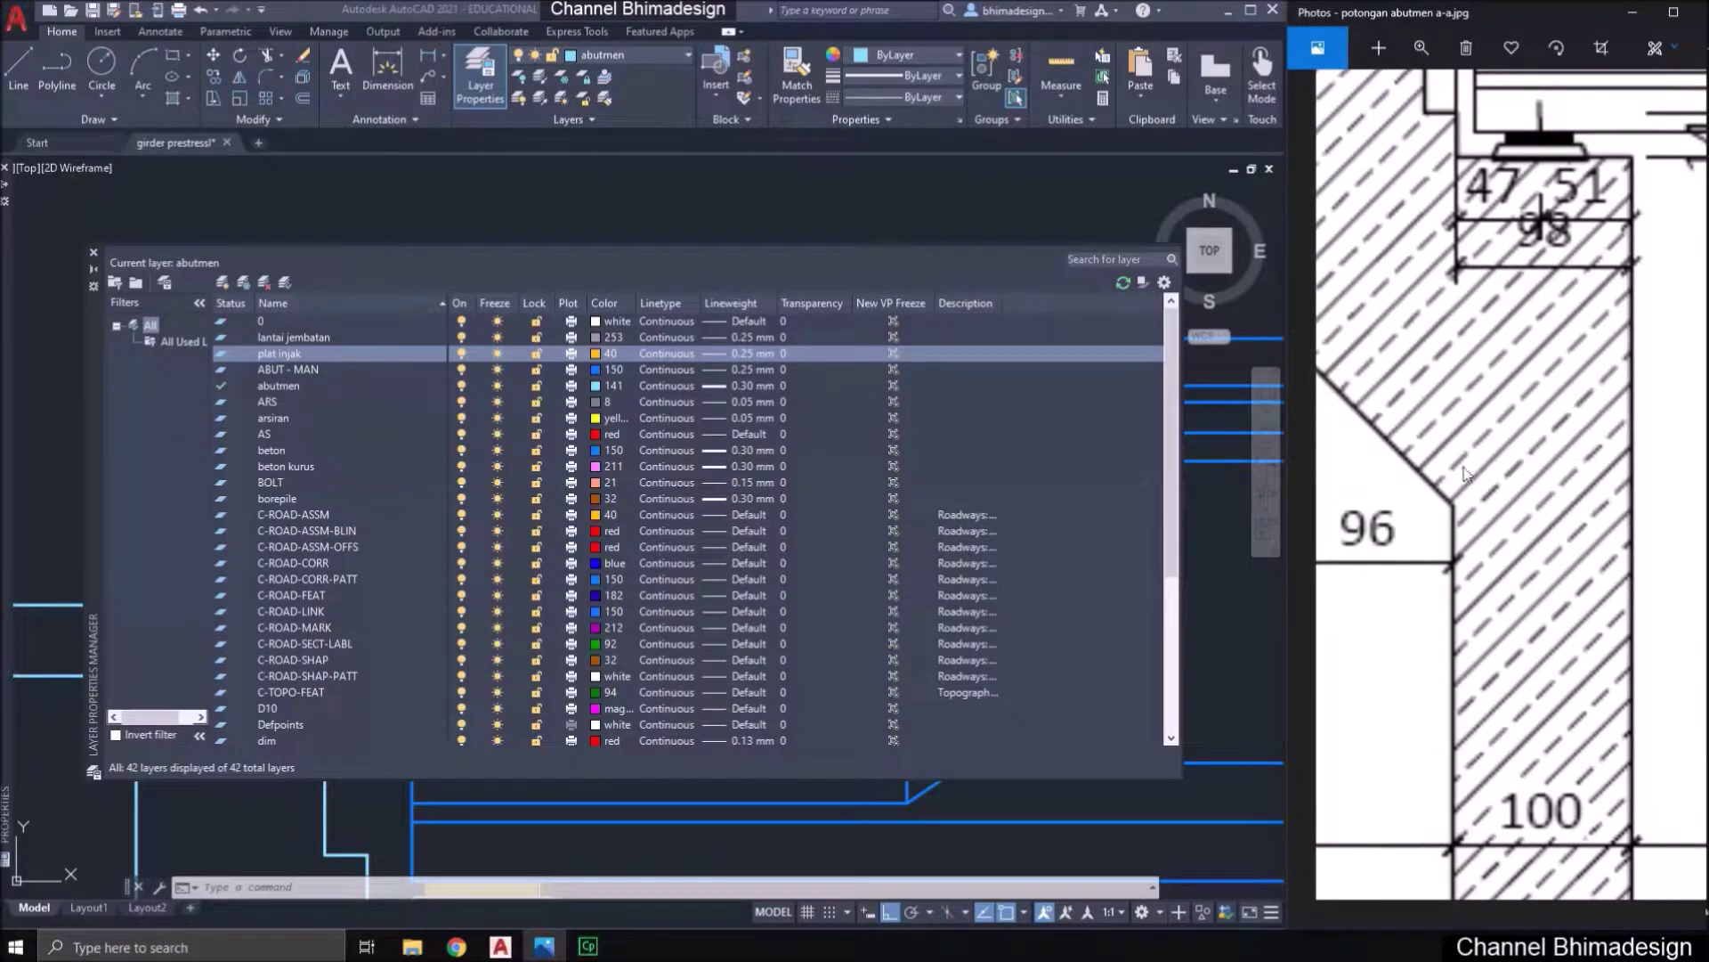
pyautogui.click(973, 262)
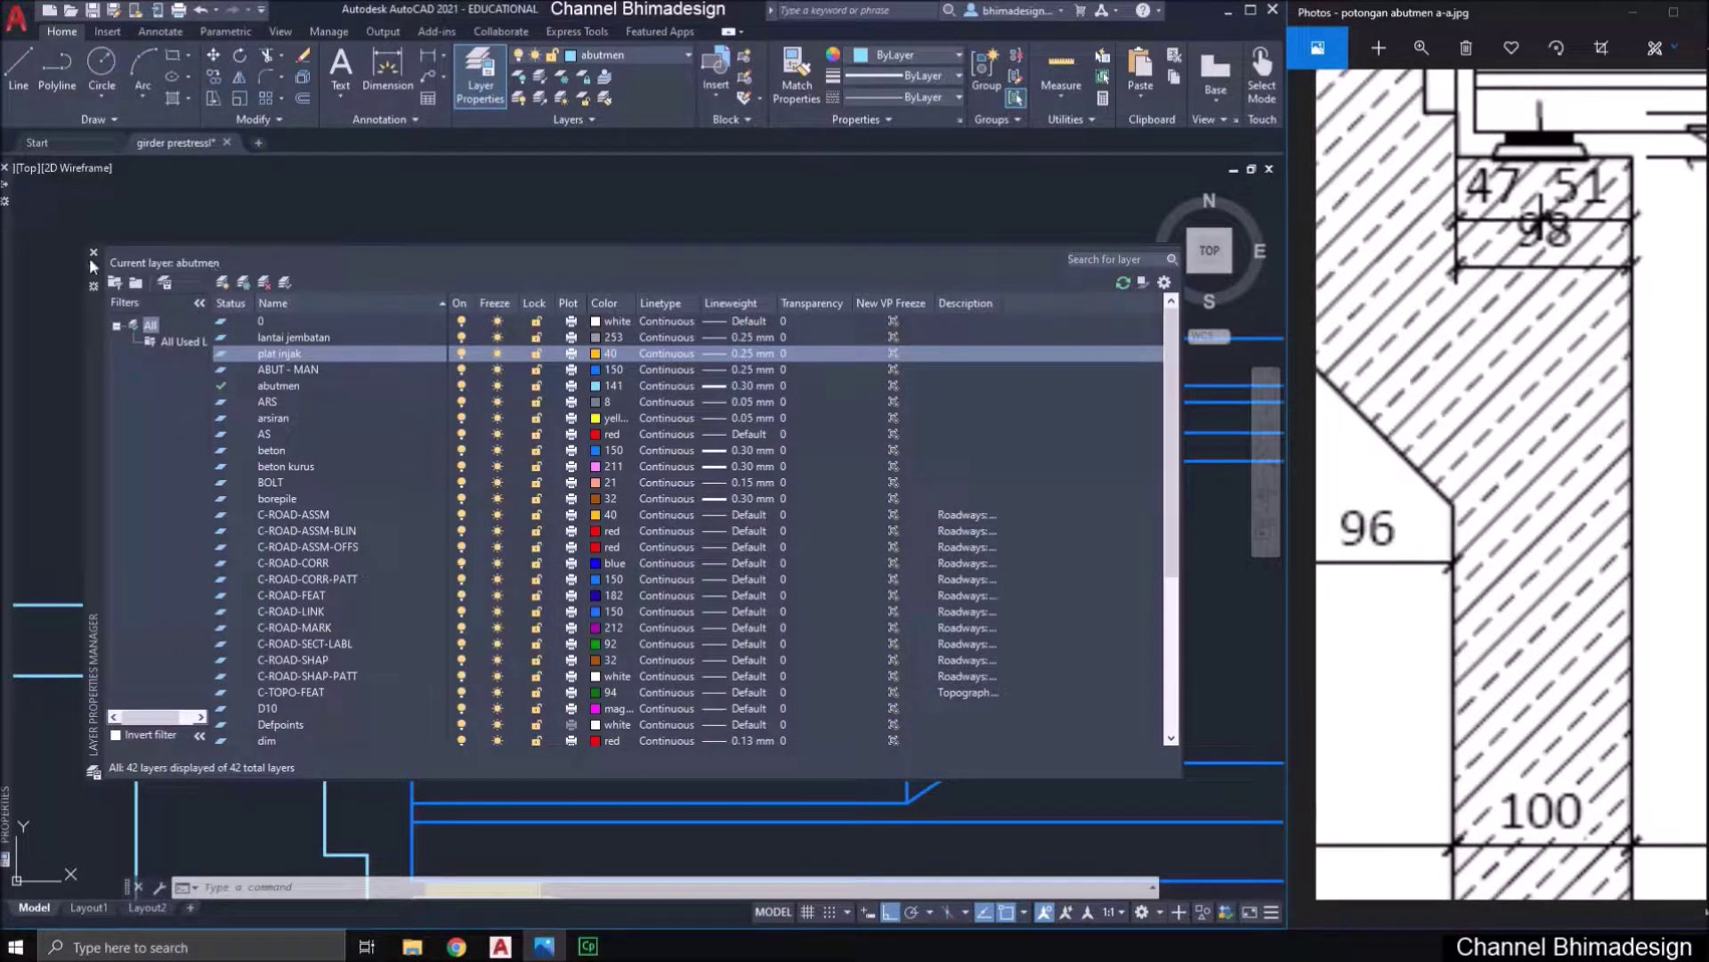
pyautogui.click(93, 254)
# - Assign the approach slab's top line, underside line and chamfer beside the abutment back wall to the "plat injak" layer
pyautogui.scroll(-2, 634, 428)
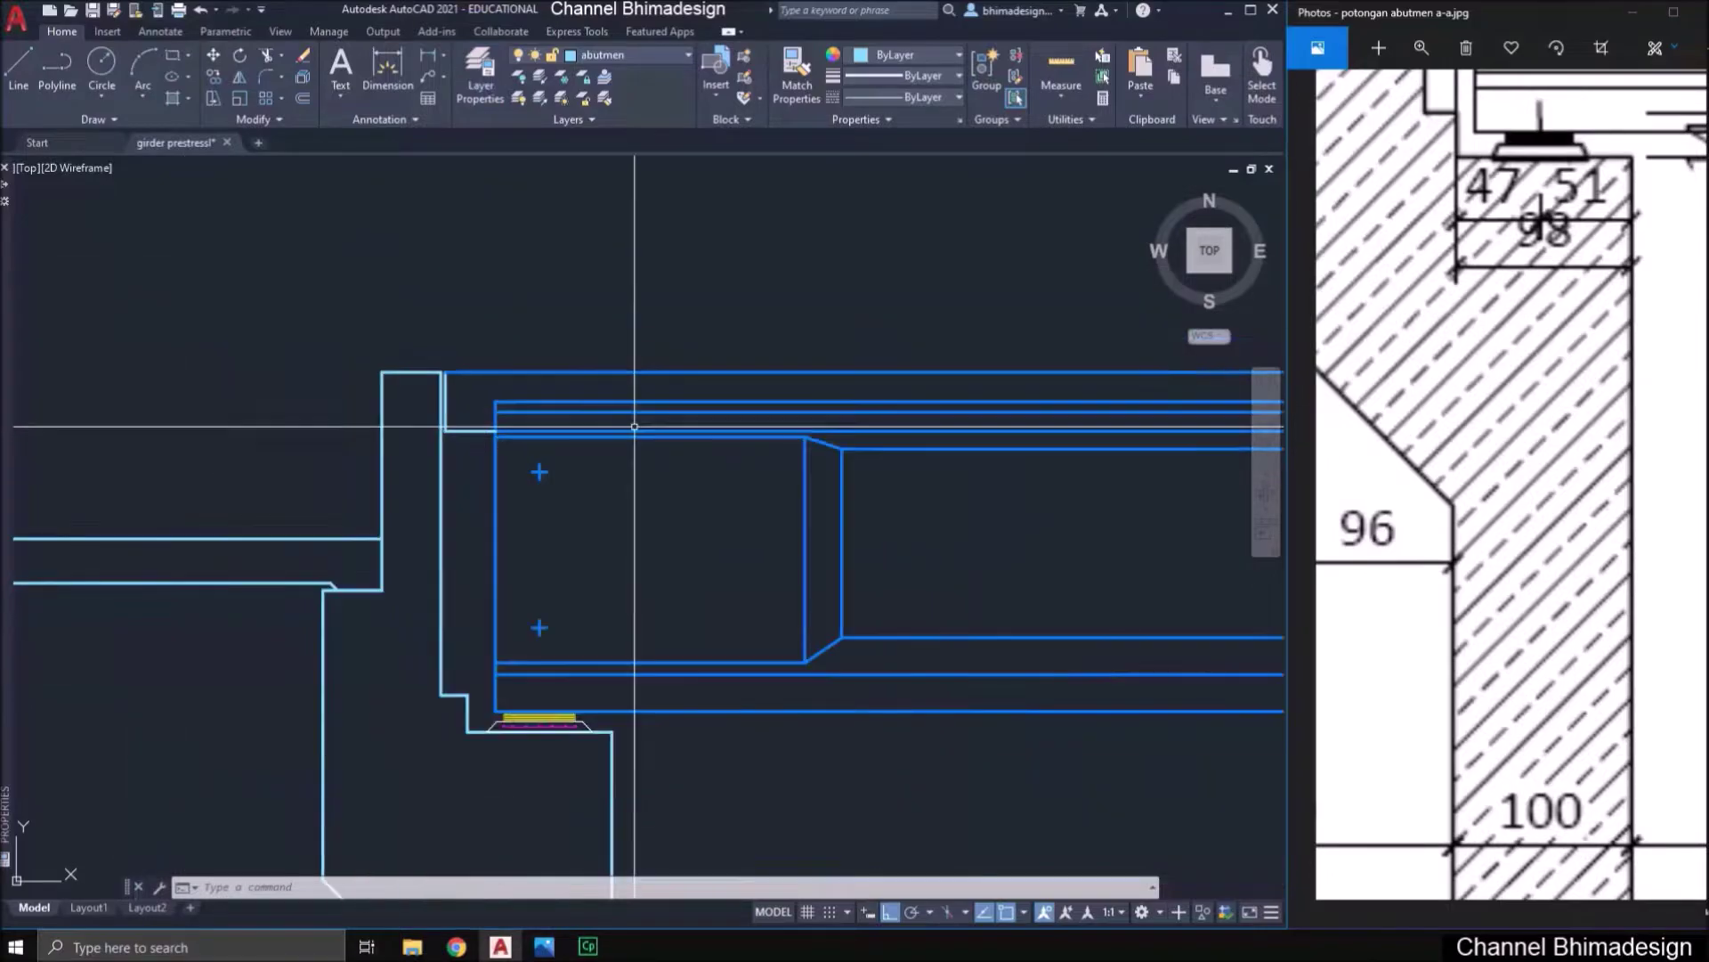
pyautogui.moveTo(297, 499); pyautogui.dragTo(776, 500, button='middle')
pyautogui.click(81, 507)
pyautogui.click(784, 613)
pyautogui.click(665, 612)
pyautogui.click(553, 466)
pyautogui.scroll(4, 856, 578)
pyautogui.click(780, 593)
pyautogui.click(708, 604)
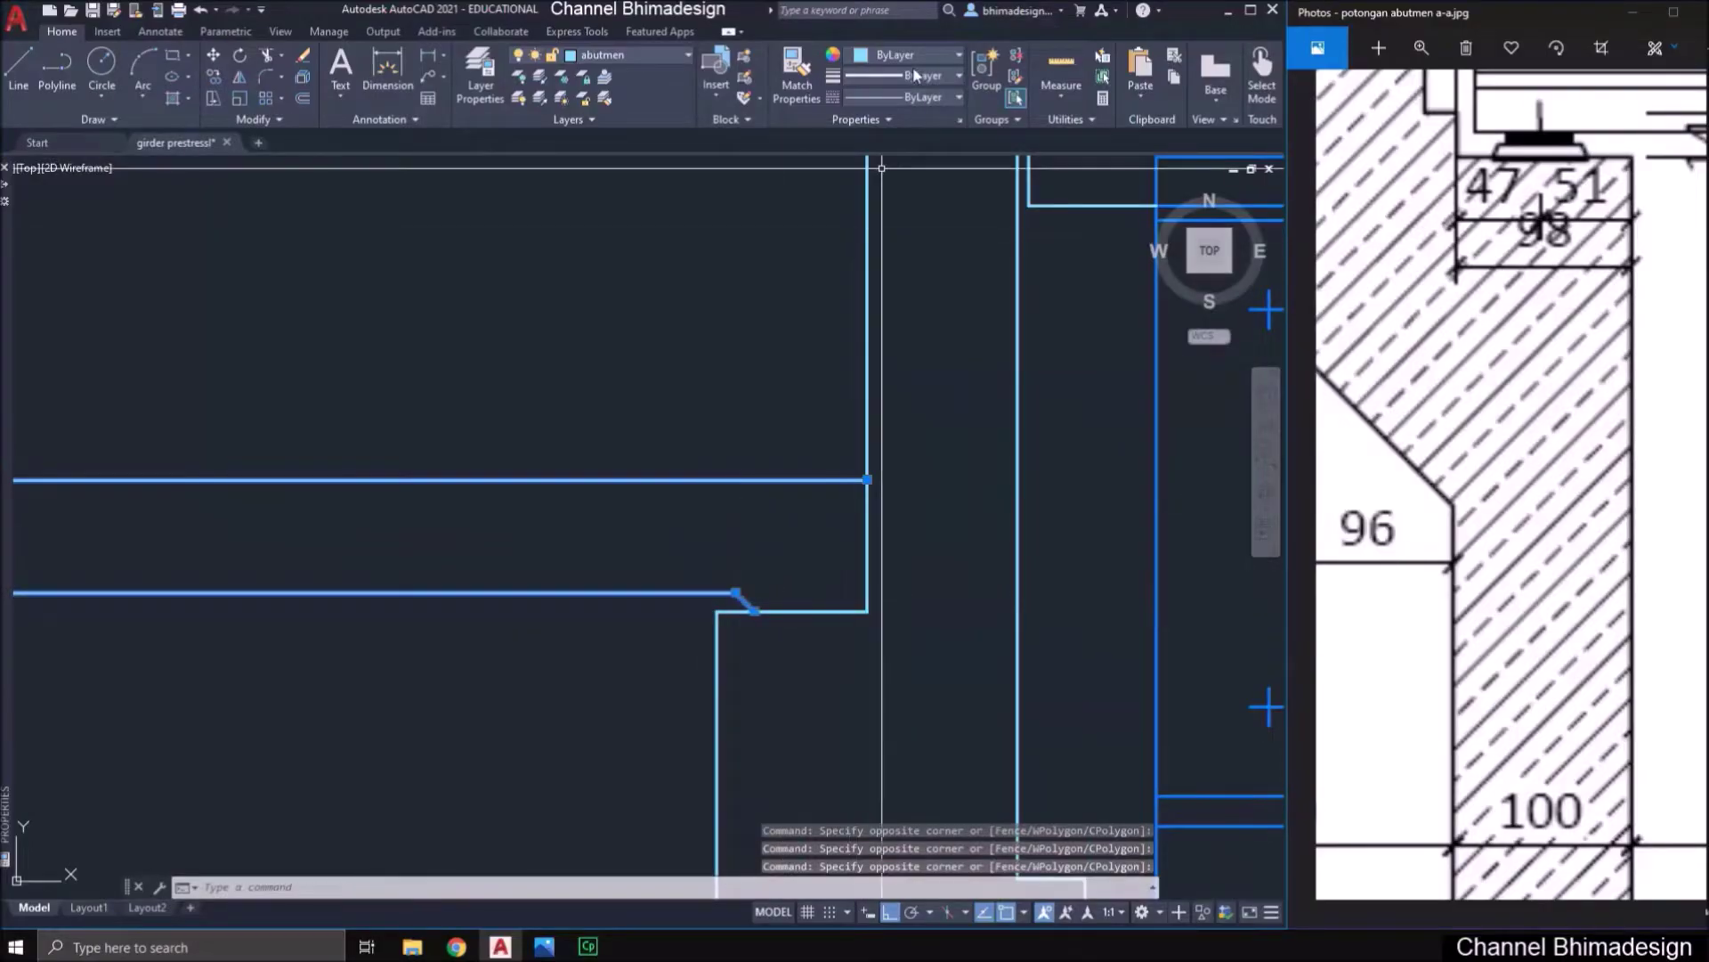
pyautogui.click(664, 55)
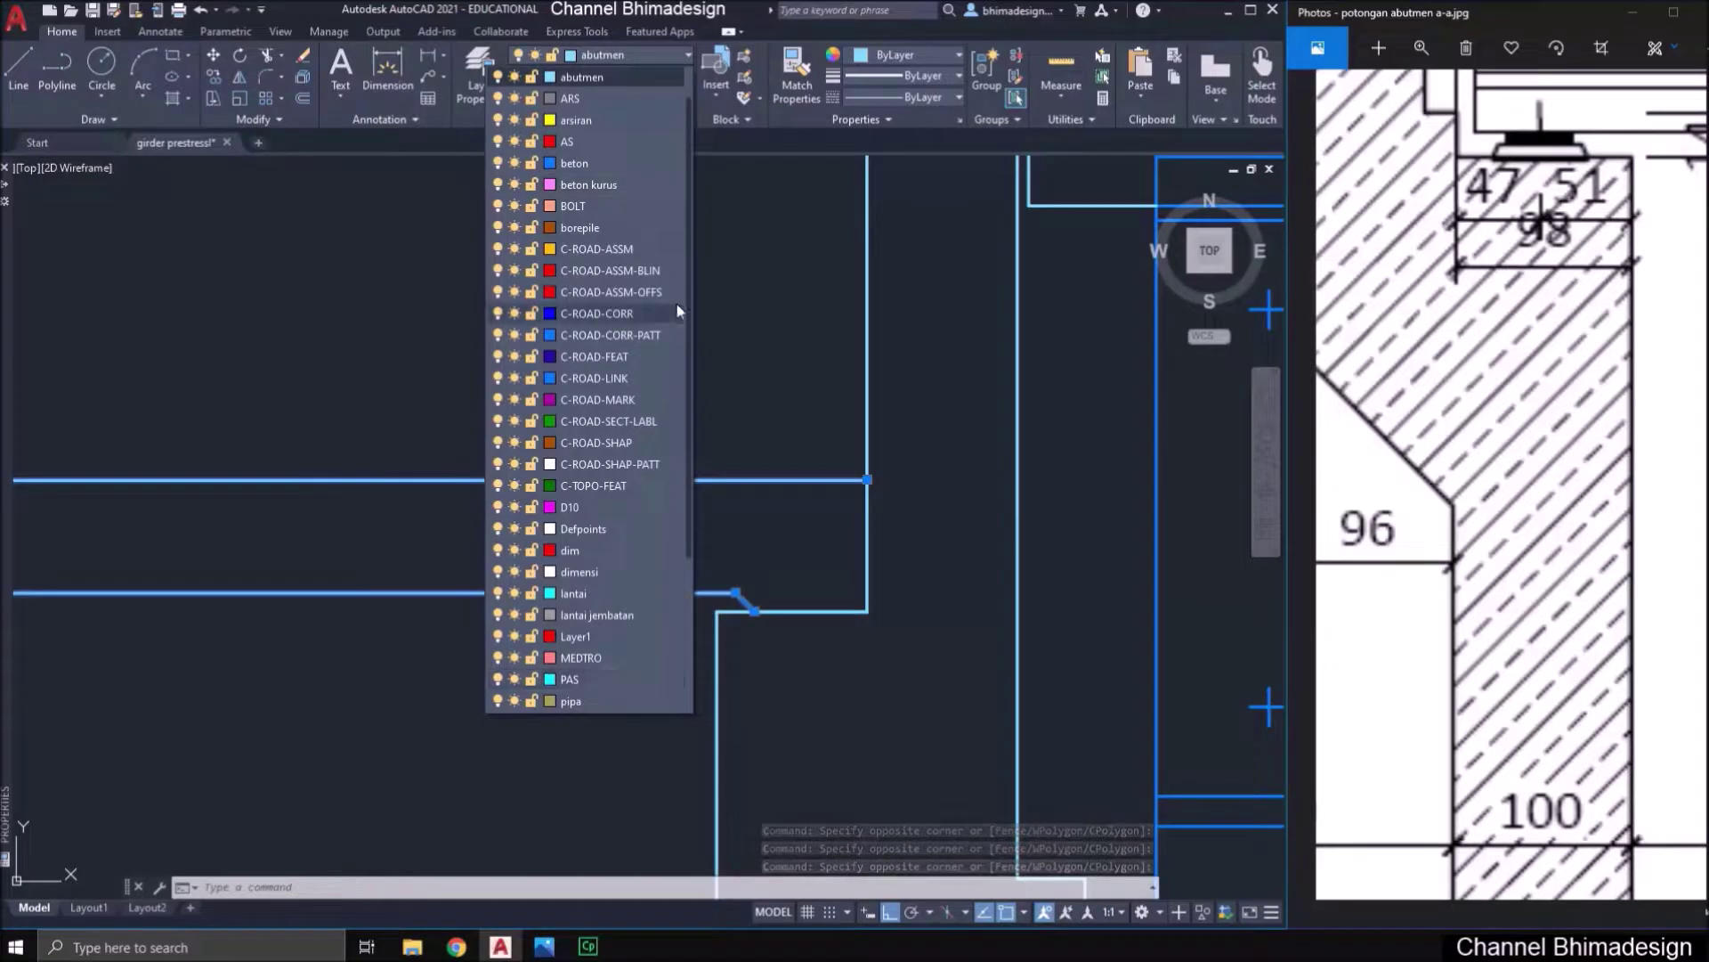
pyautogui.scroll(-1, 585, 677)
pyautogui.click(586, 675)
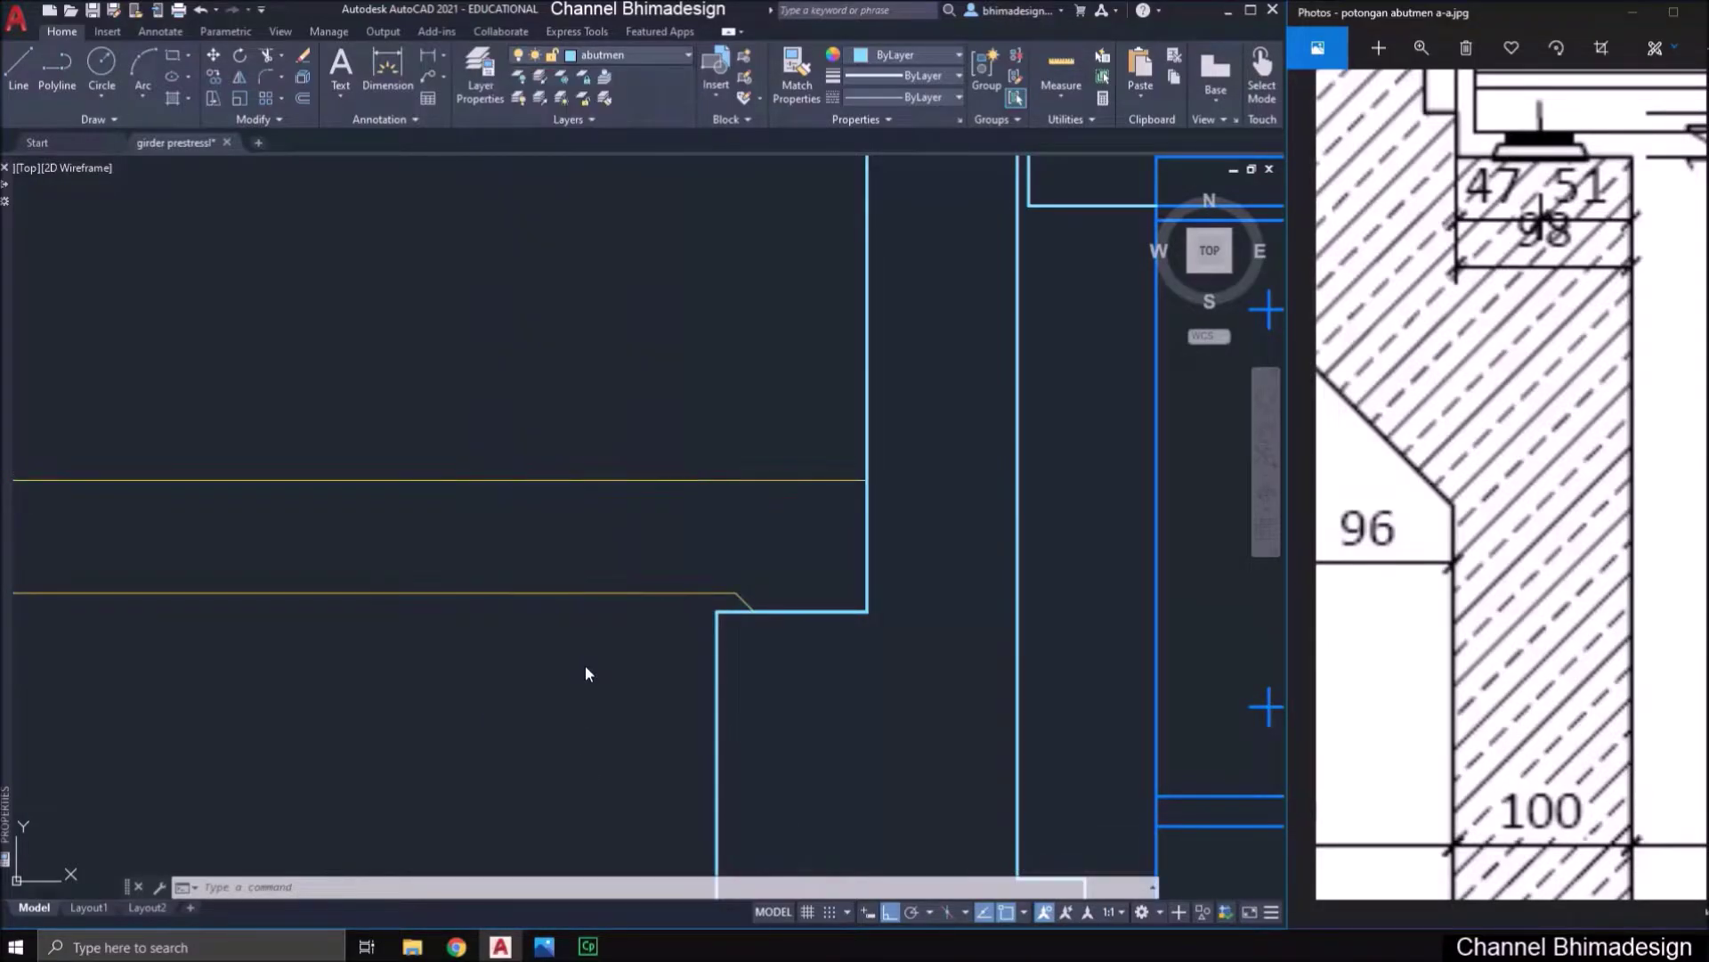
pyautogui.scroll(-4, 587, 577)
pyautogui.press('Escape')
# - Assign the deck slab's top line, vertical end line and short bottom line above the girder end to the "lantai jembatan" layer
pyautogui.moveTo(785, 449); pyautogui.dragTo(582, 432, button='middle')
pyautogui.scroll(4, 597, 431)
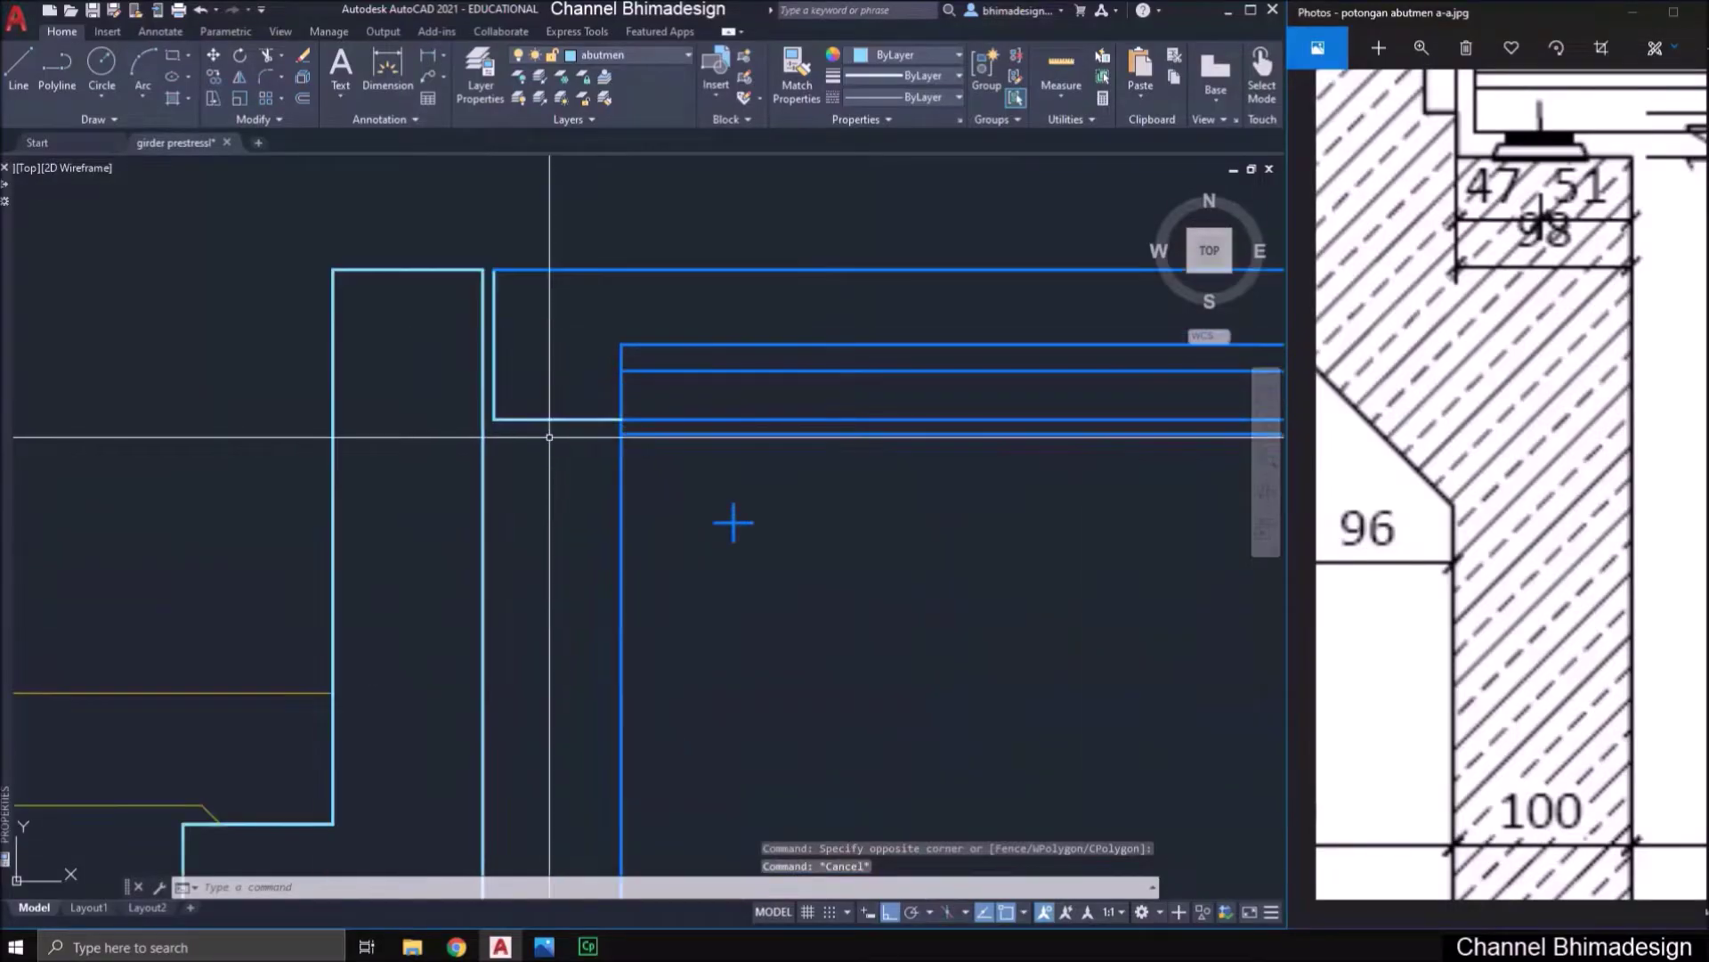
pyautogui.click(554, 431)
pyautogui.click(490, 261)
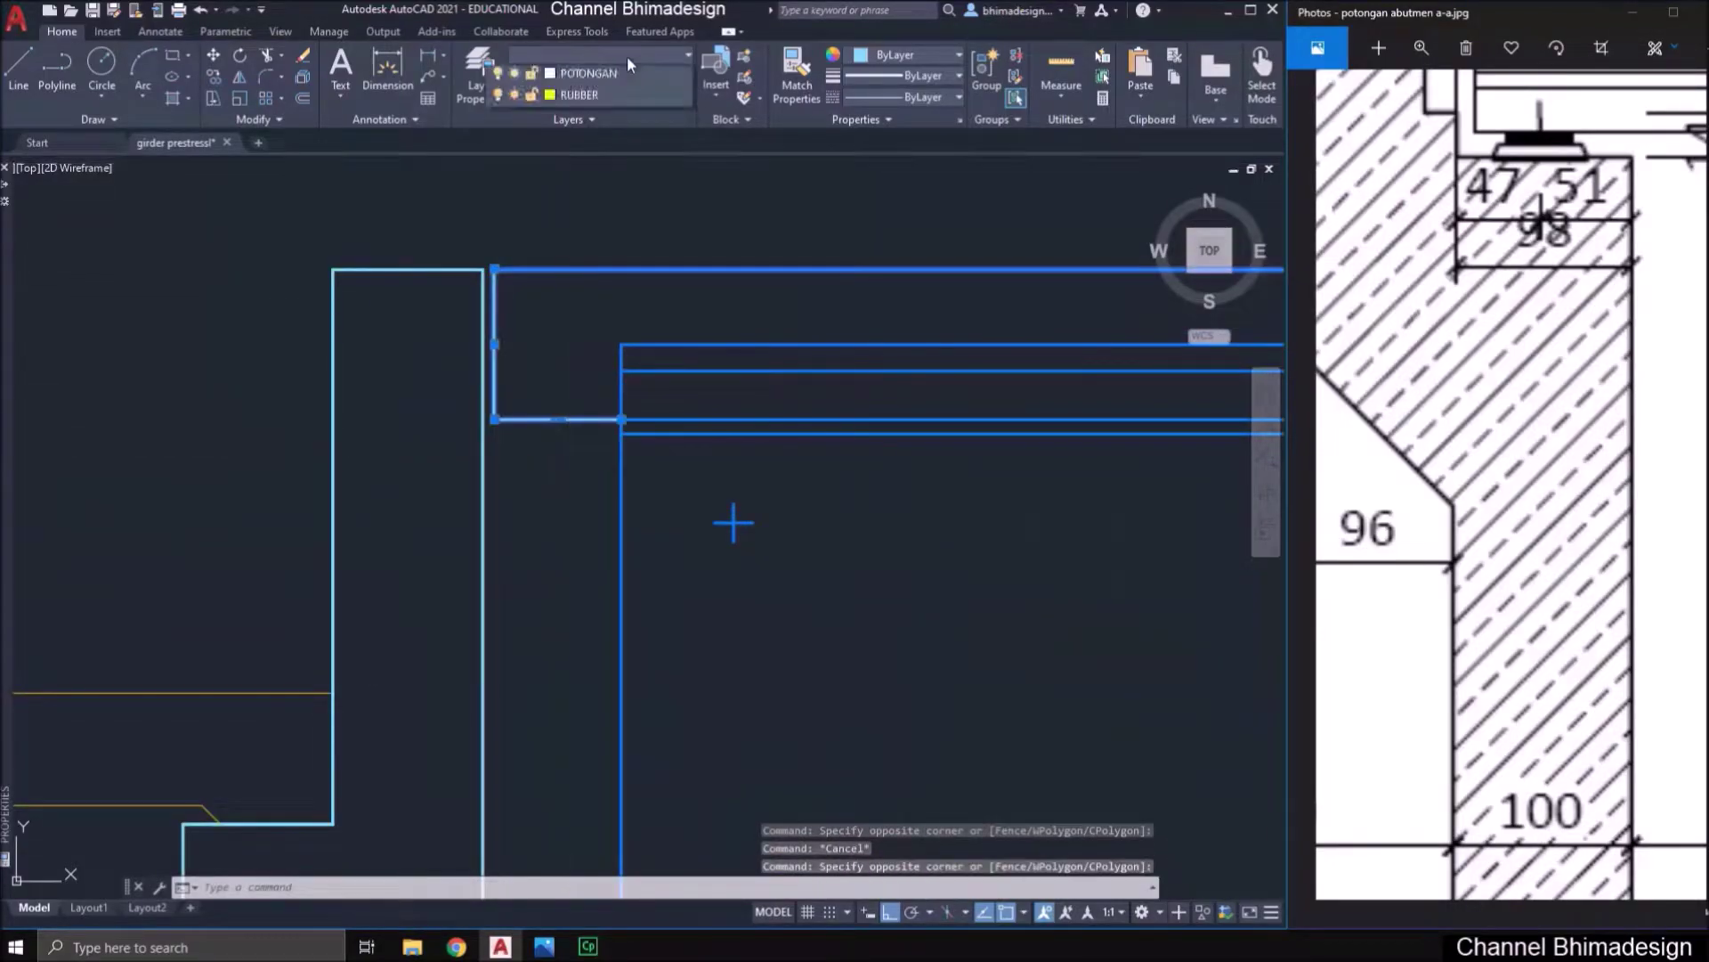
pyautogui.click(627, 56)
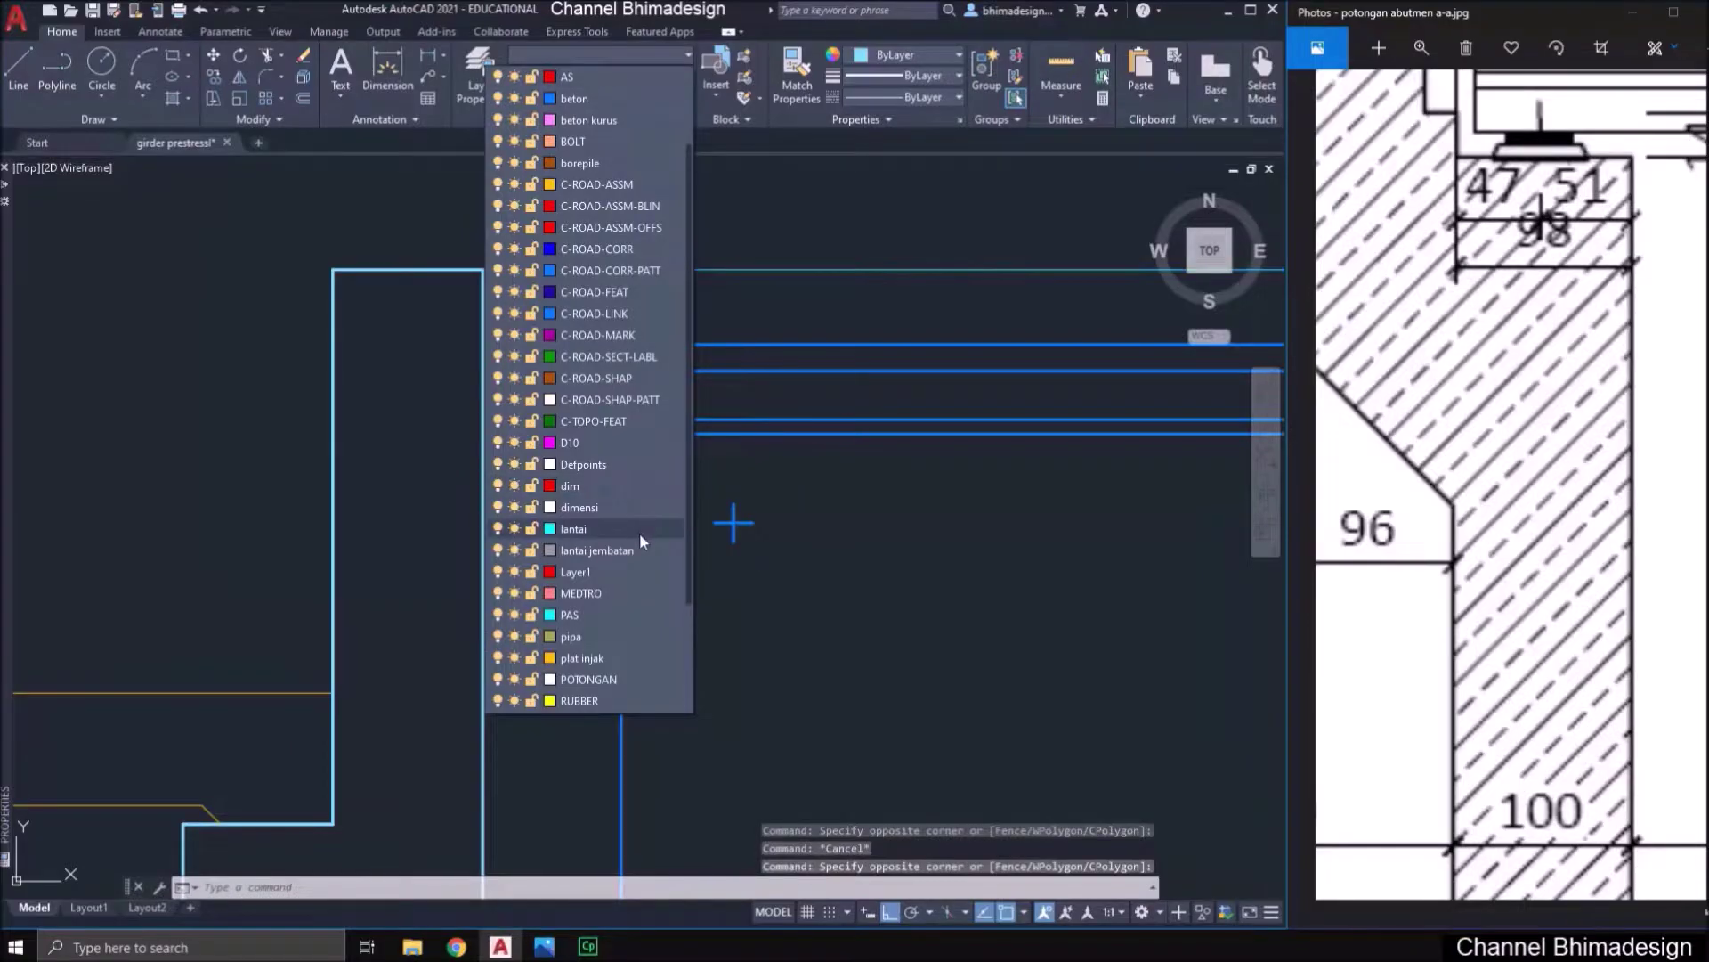
pyautogui.scroll(-1, 626, 656)
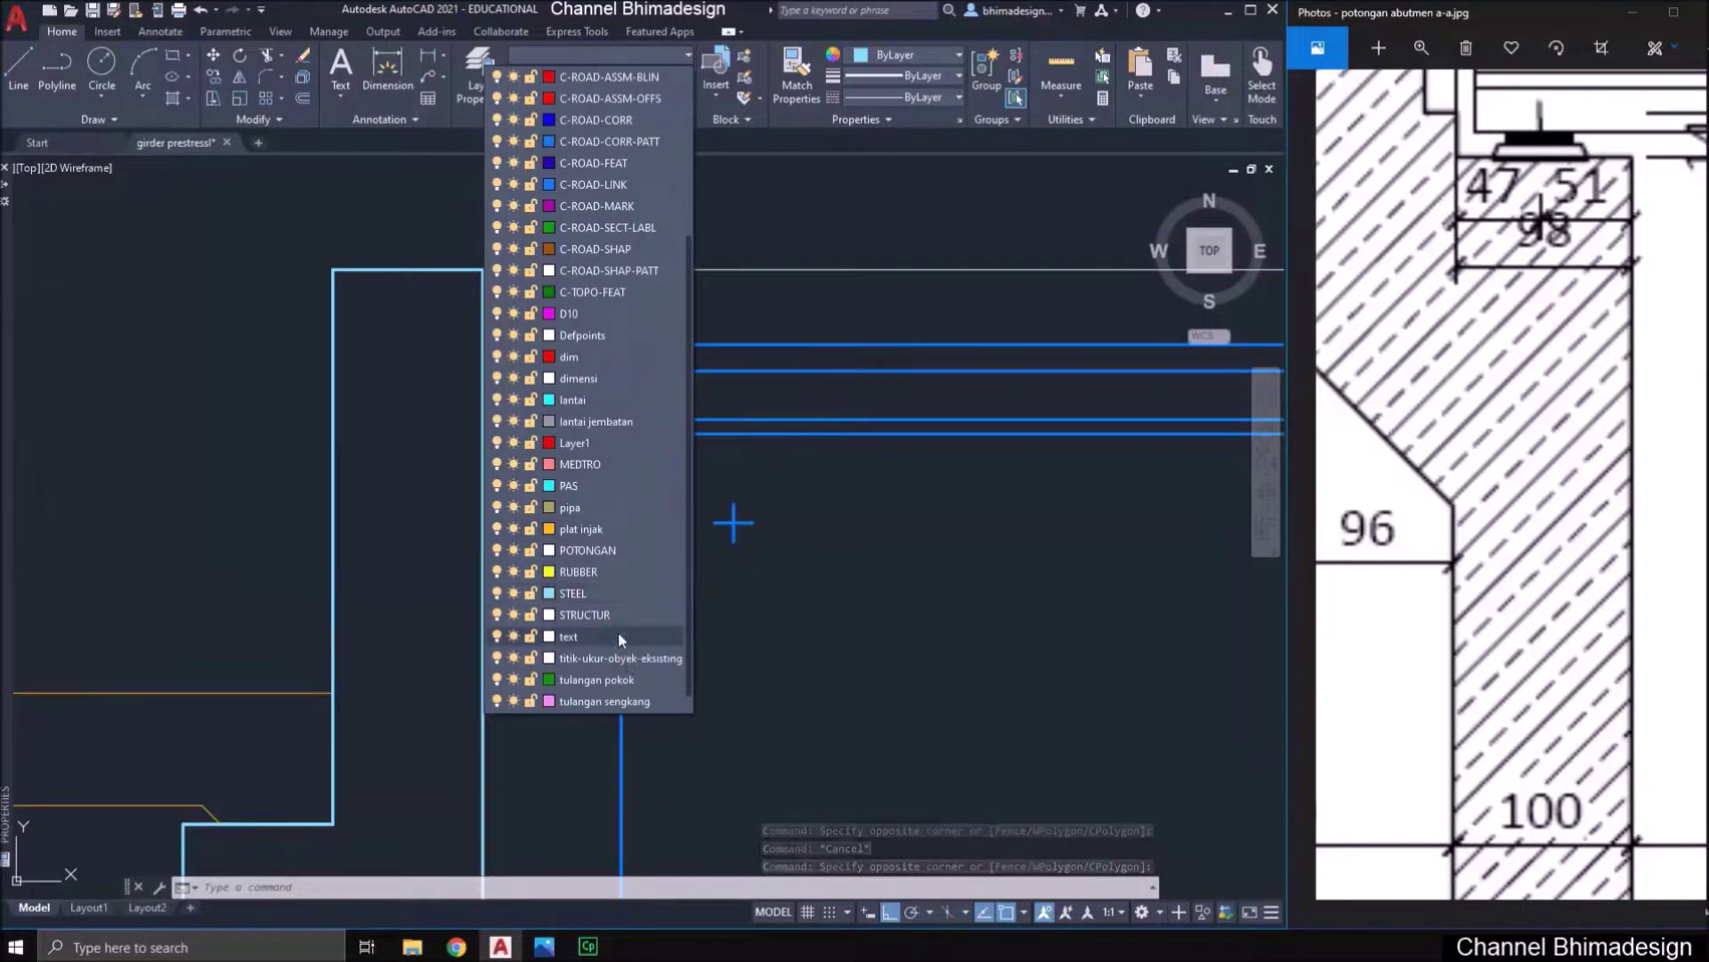
pyautogui.scroll(2, 618, 623)
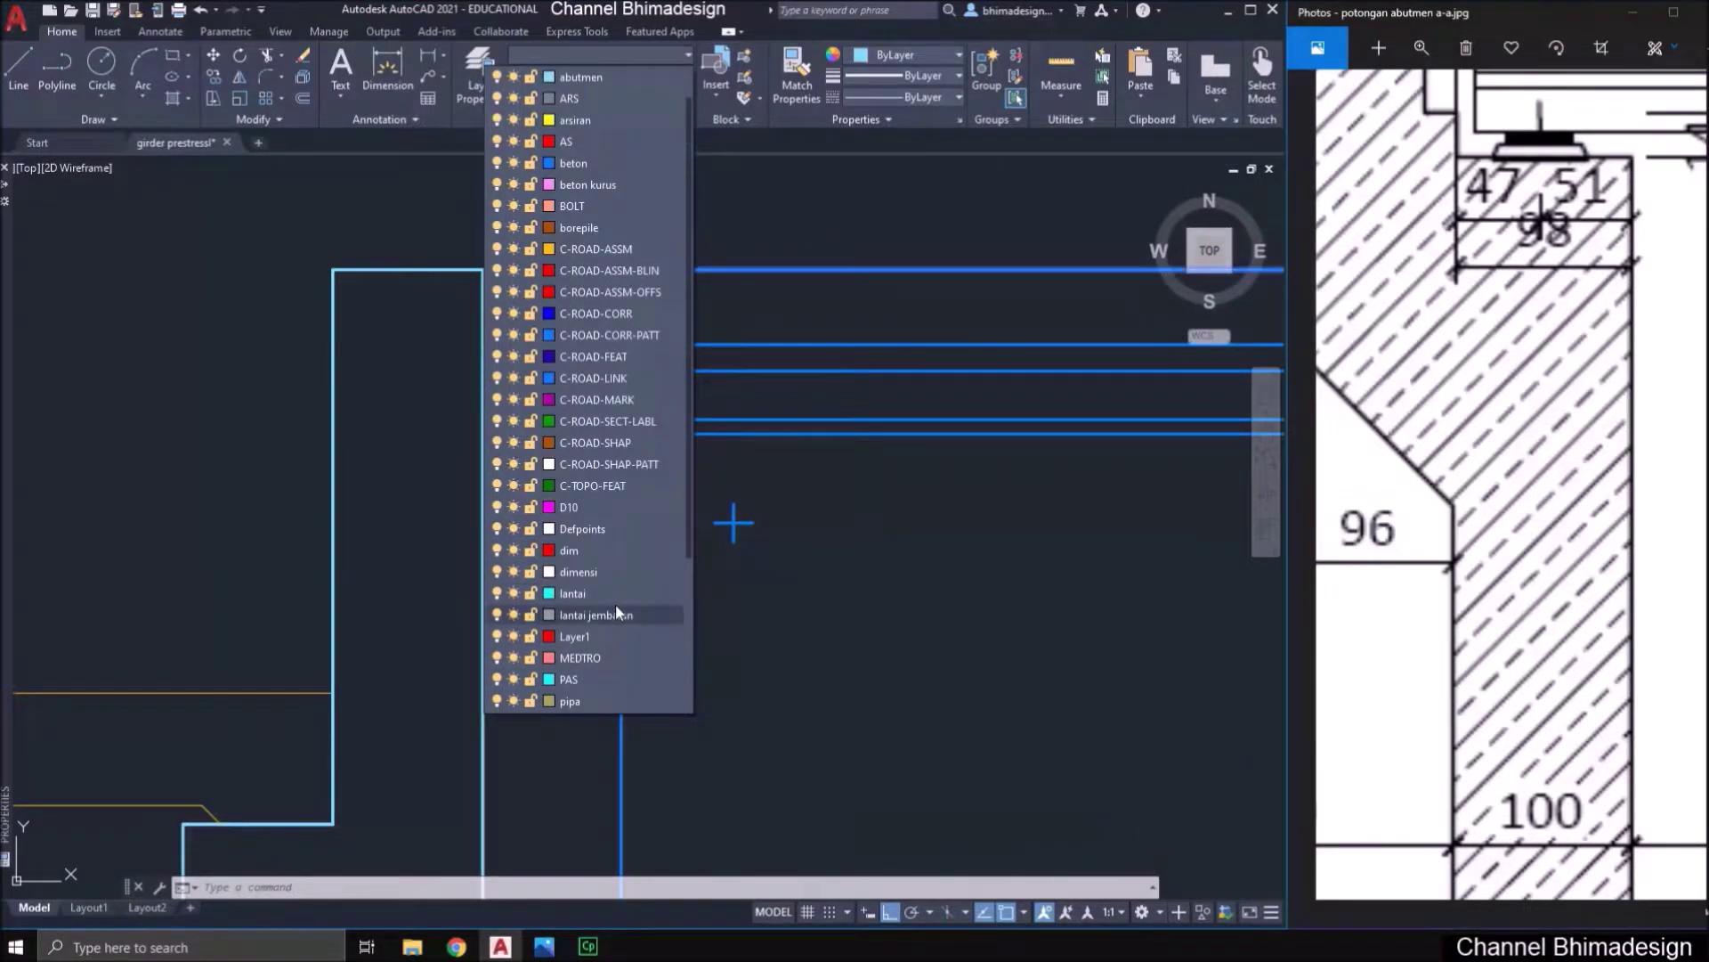
pyautogui.click(616, 608)
pyautogui.press('Escape')
# - Examine the whole drawn section and compare it with the upper abutment area of the reference image
pyautogui.scroll(-5, 455, 380)
pyautogui.scroll(-4, 411, 537)
pyautogui.scroll(6, 412, 538)
pyautogui.scroll(-5, 393, 508)
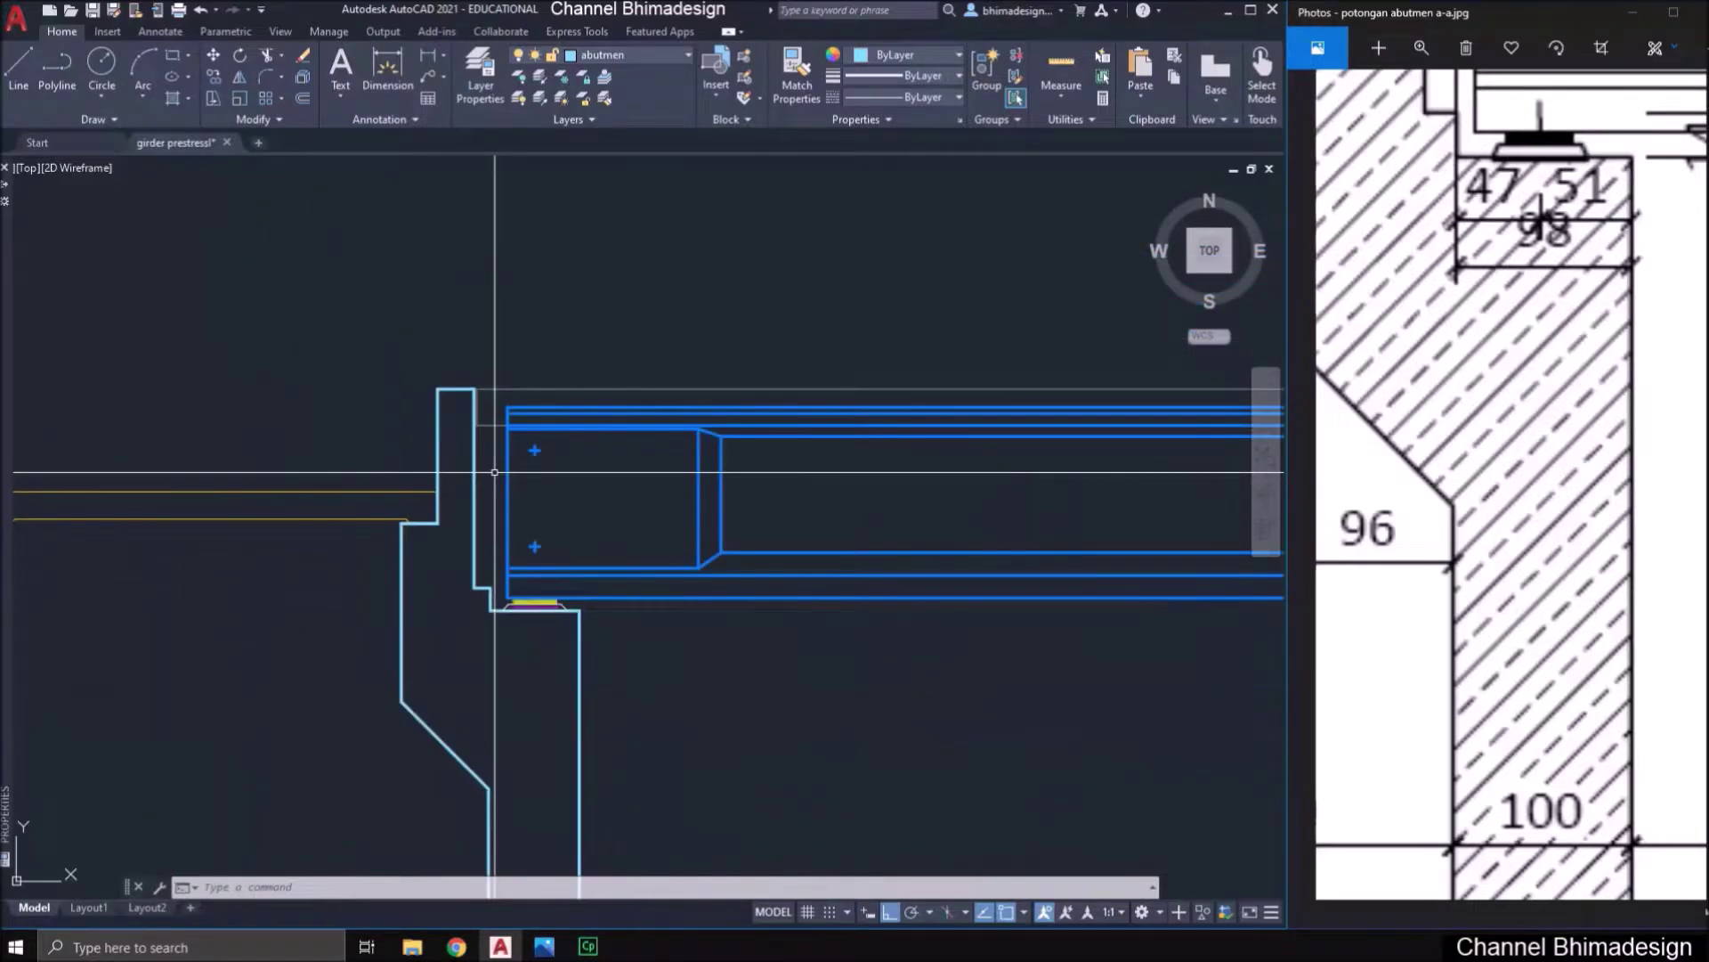
pyautogui.scroll(-4, 494, 472)
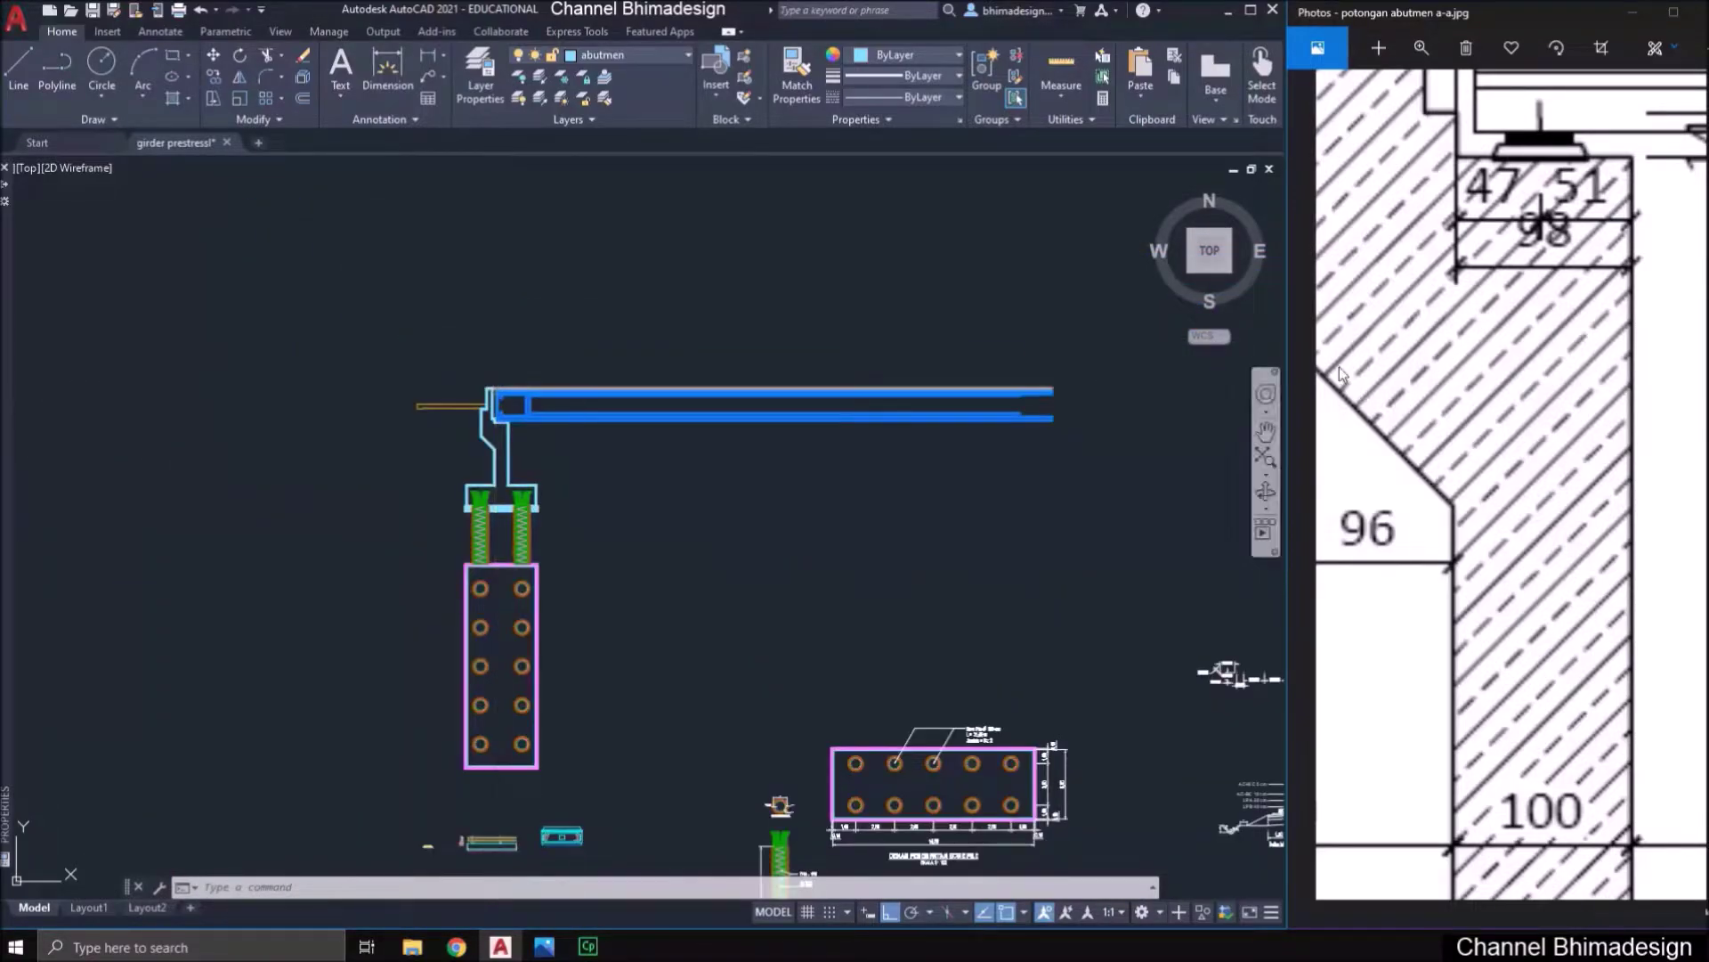
pyautogui.moveTo(1398, 293); pyautogui.dragTo(1502, 442)
pyautogui.scroll(-3, 1502, 443)
pyautogui.click(1421, 47)
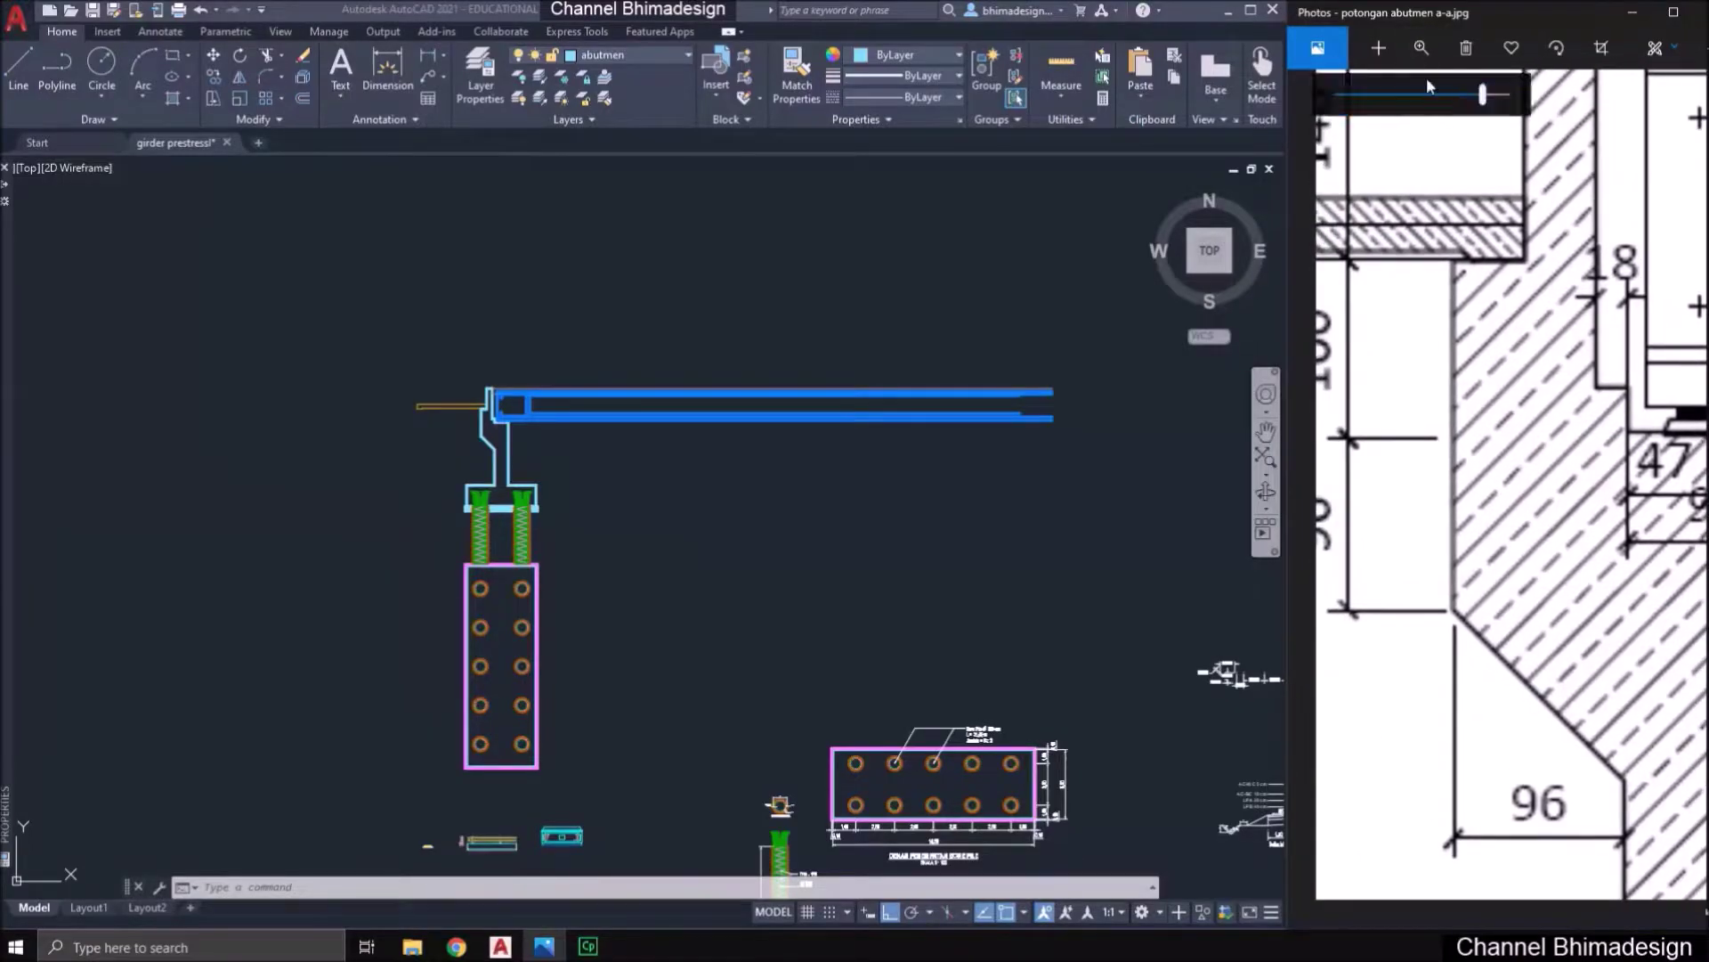
pyautogui.scroll(-1, 1433, 102)
pyautogui.scroll(-3, 1433, 103)
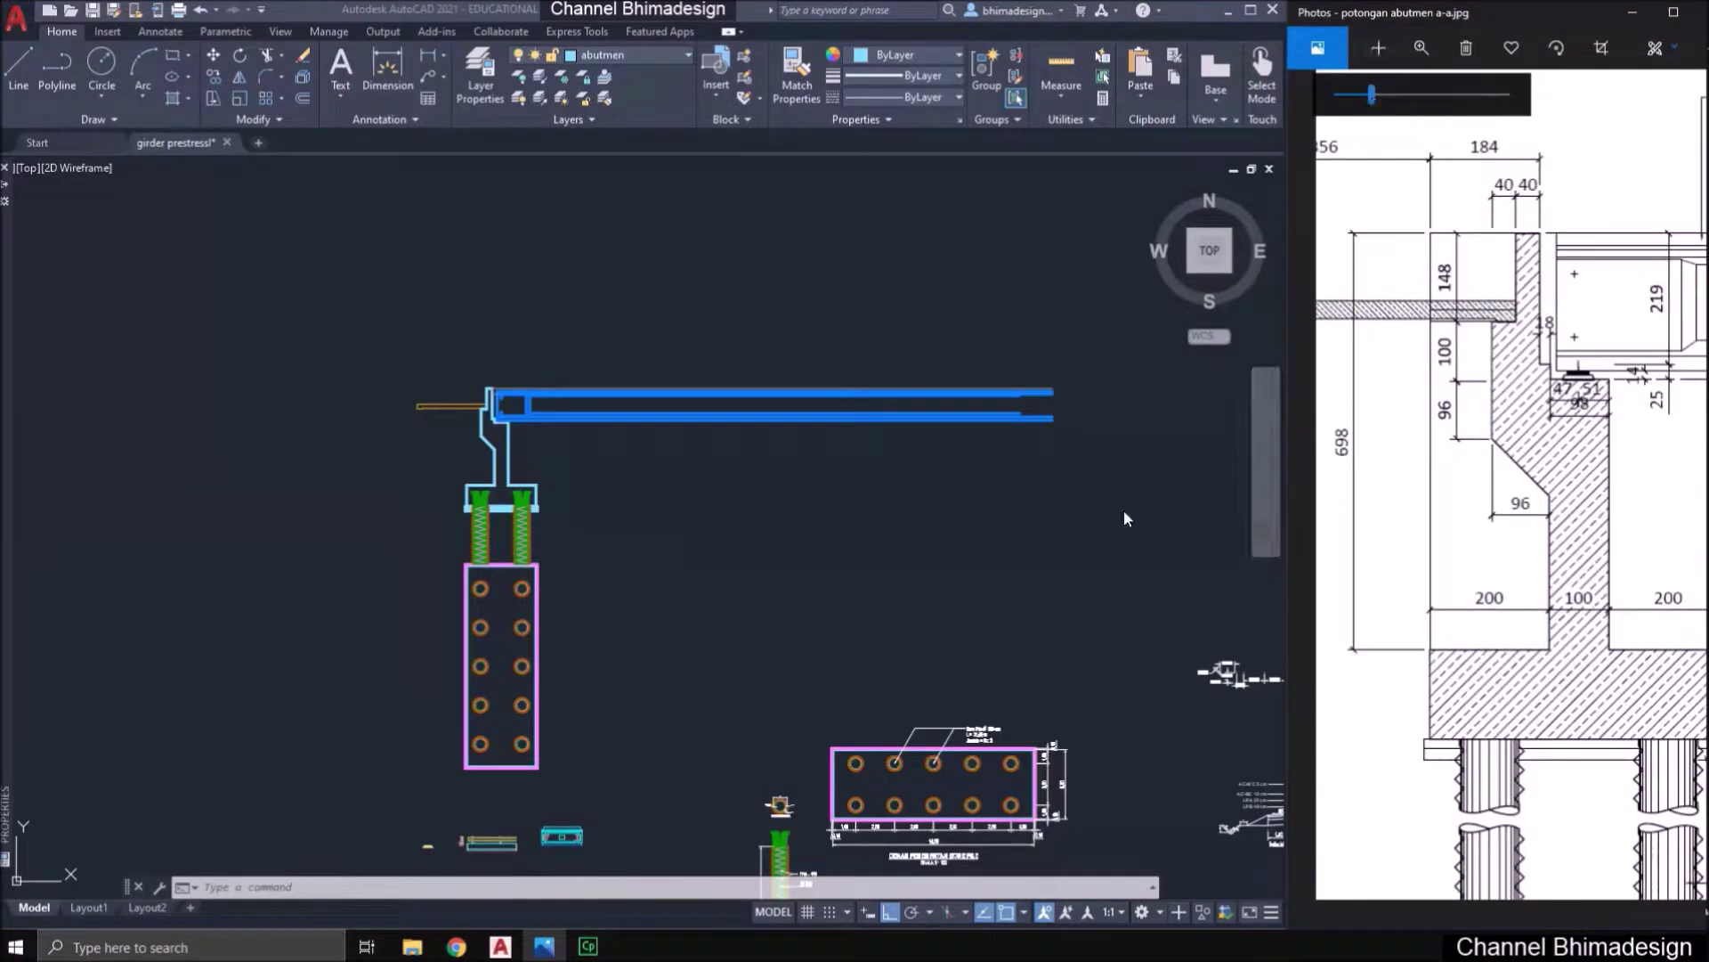
# - Copy the parapet pedestal block from its lower-right base end onto the top corner of the abutment back wall, on the girder side
pyautogui.click(608, 863)
pyautogui.scroll(8, 608, 864)
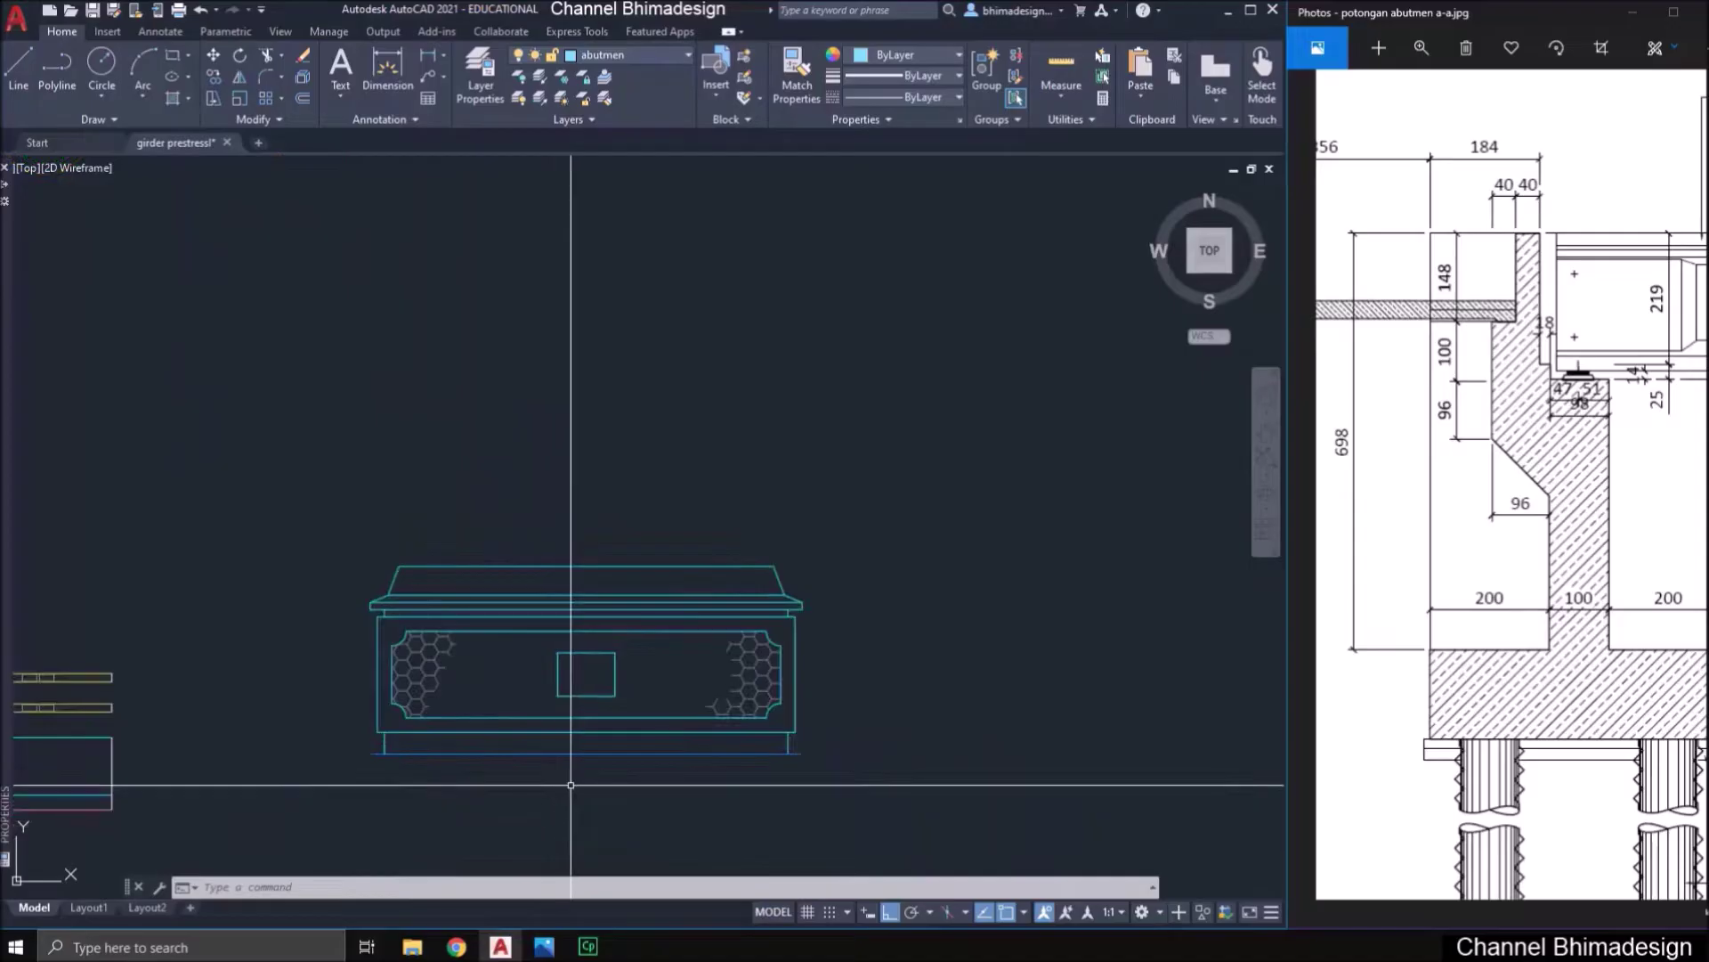
pyautogui.click(598, 755)
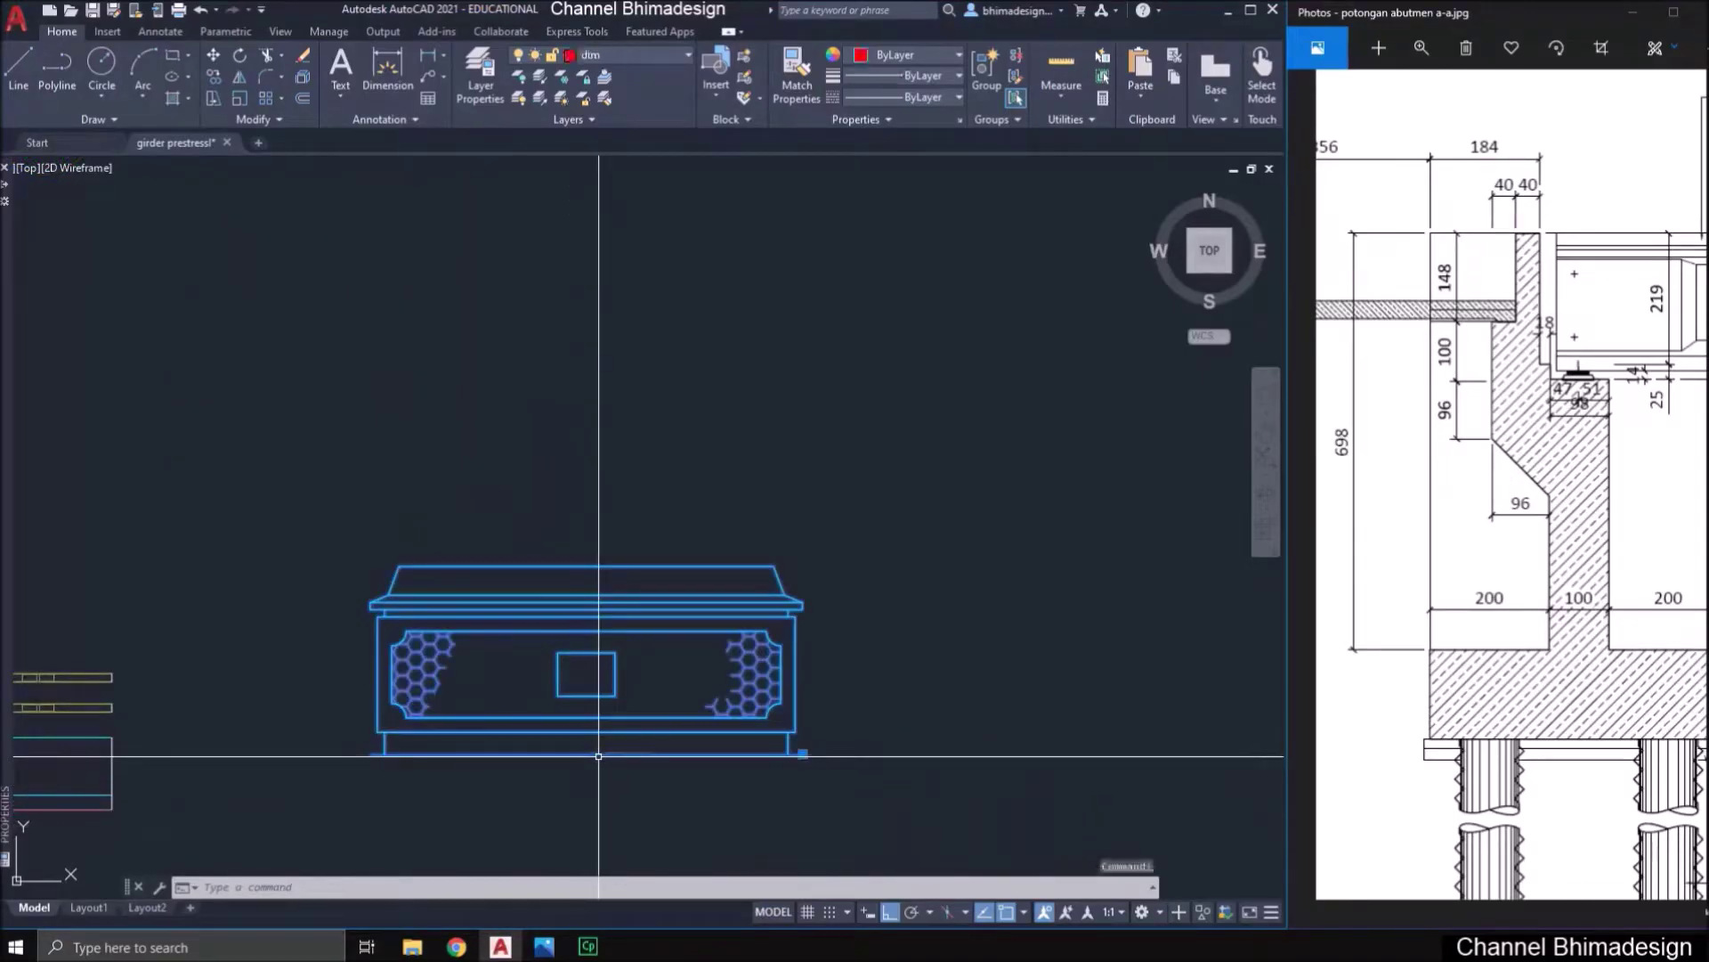
pyautogui.write('co')
pyautogui.press('Return')
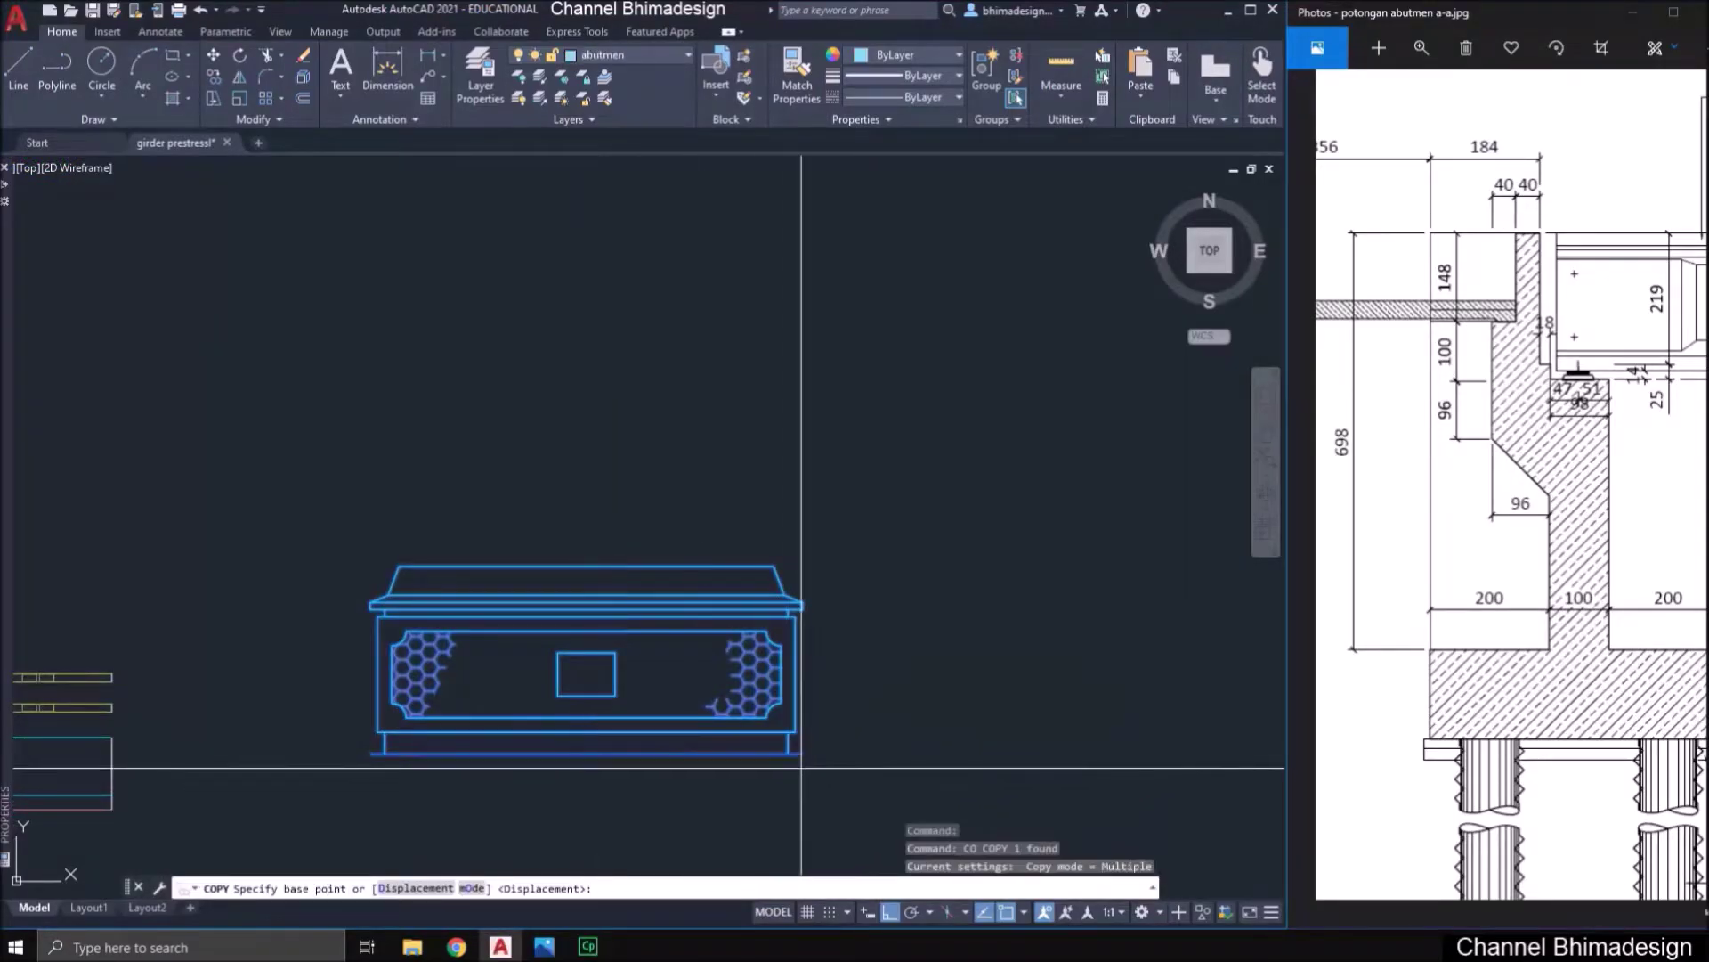
pyautogui.scroll(7, 793, 743)
pyautogui.click(789, 717)
pyautogui.scroll(-8, 798, 714)
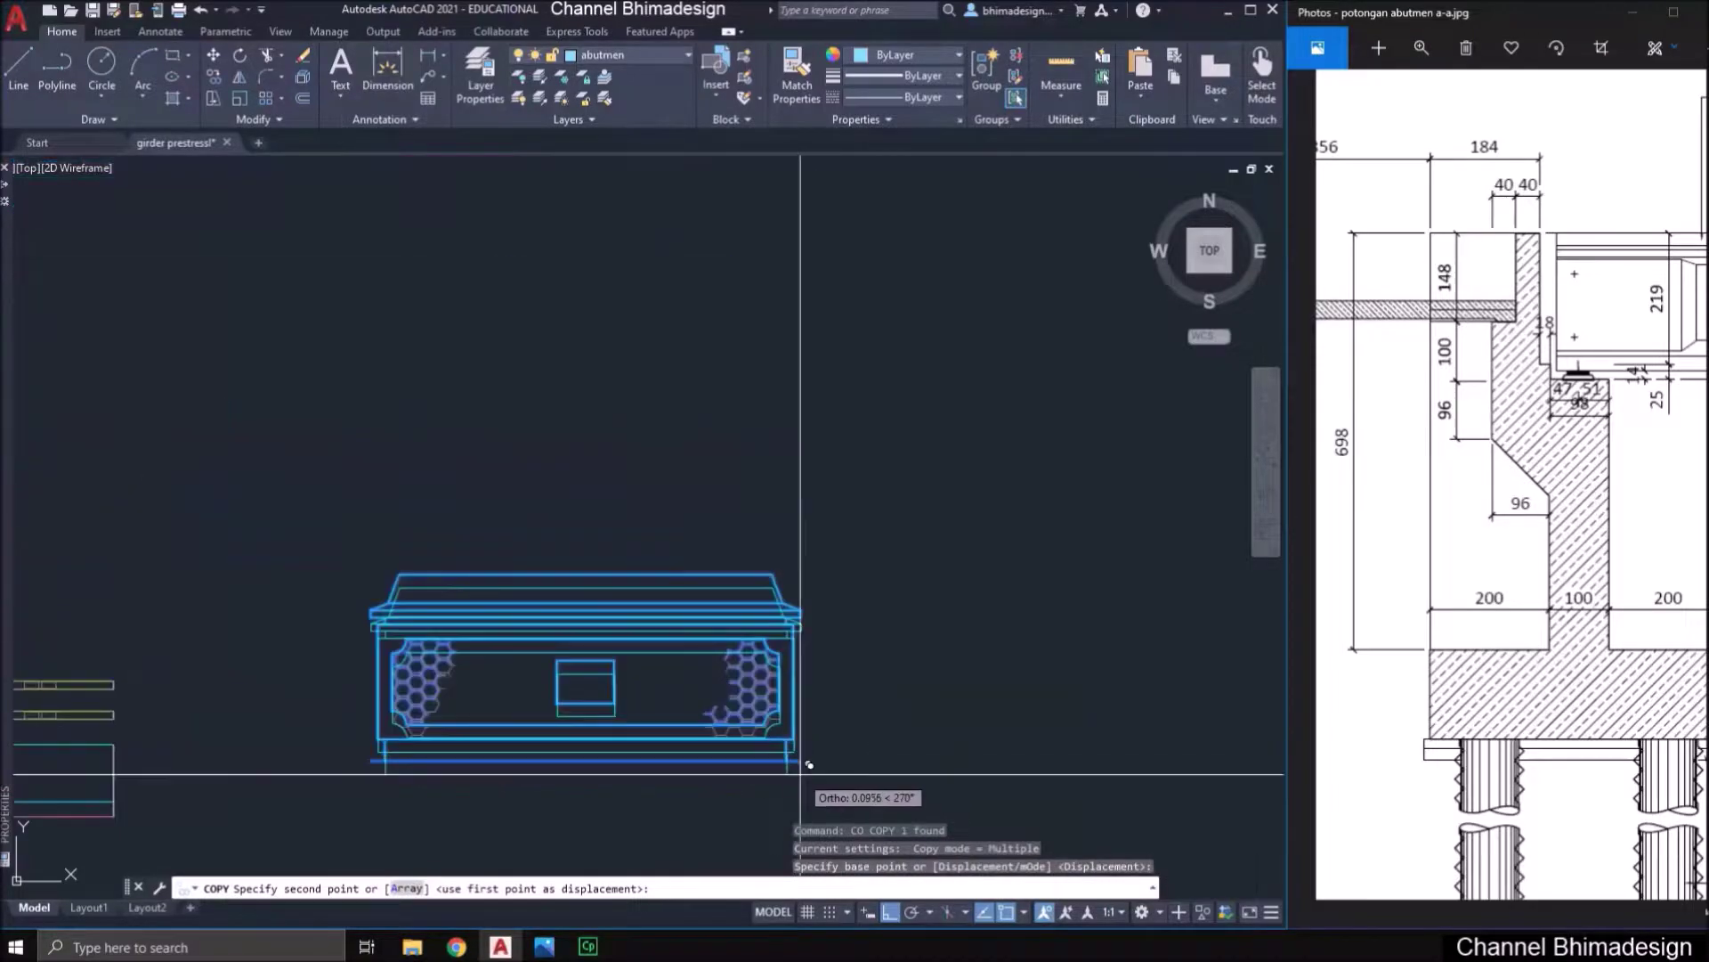
pyautogui.scroll(-7, 806, 779)
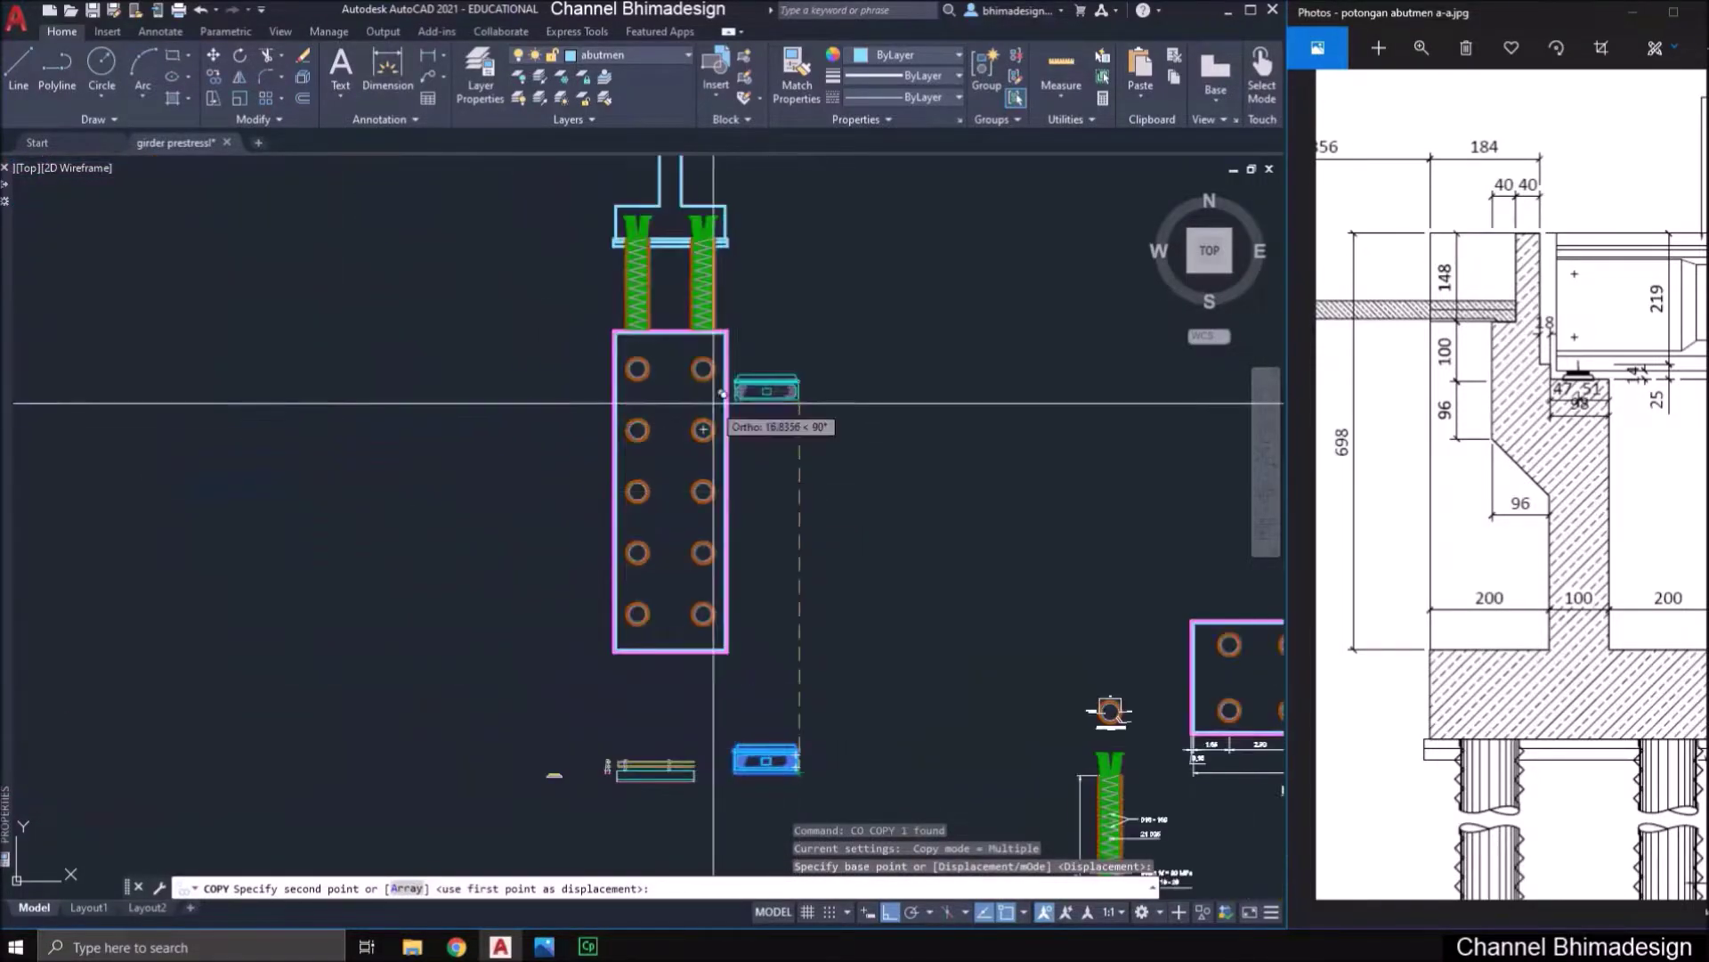
pyautogui.moveTo(737, 401); pyautogui.dragTo(688, 450, button='middle')
pyautogui.scroll(3, 656, 449)
pyautogui.scroll(5, 663, 442)
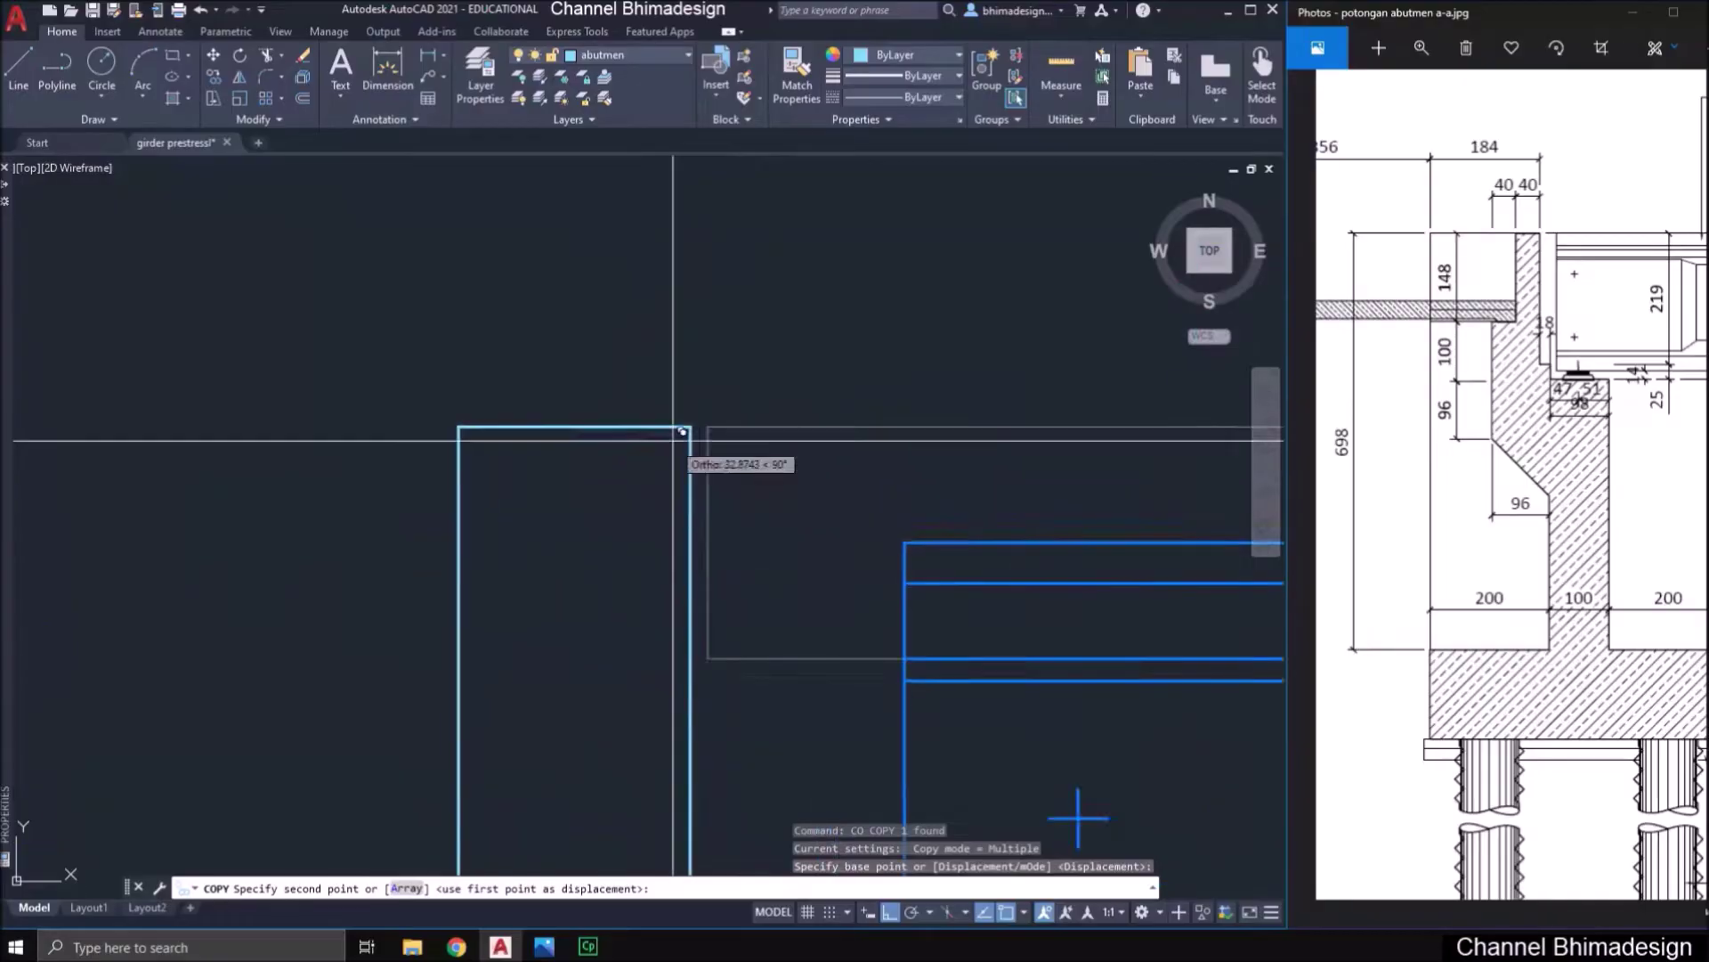
pyautogui.click(686, 420)
pyautogui.scroll(-4, 687, 420)
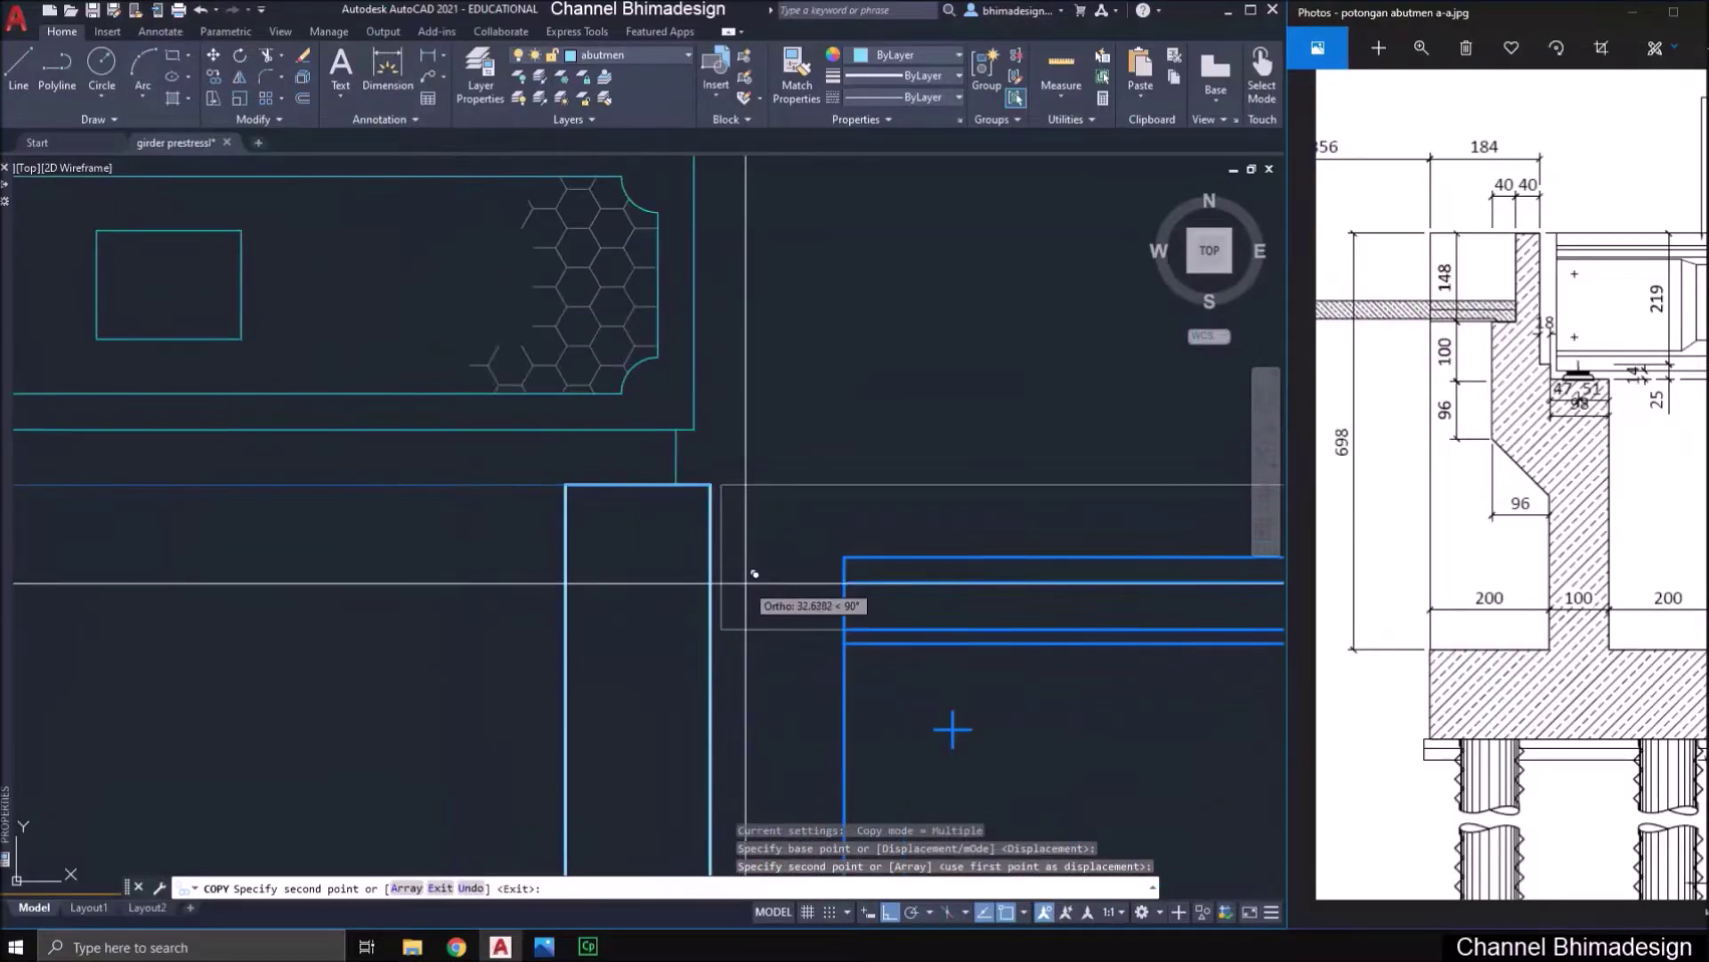
pyautogui.scroll(-2, 757, 588)
pyautogui.scroll(3, 586, 449)
pyautogui.press('Escape')
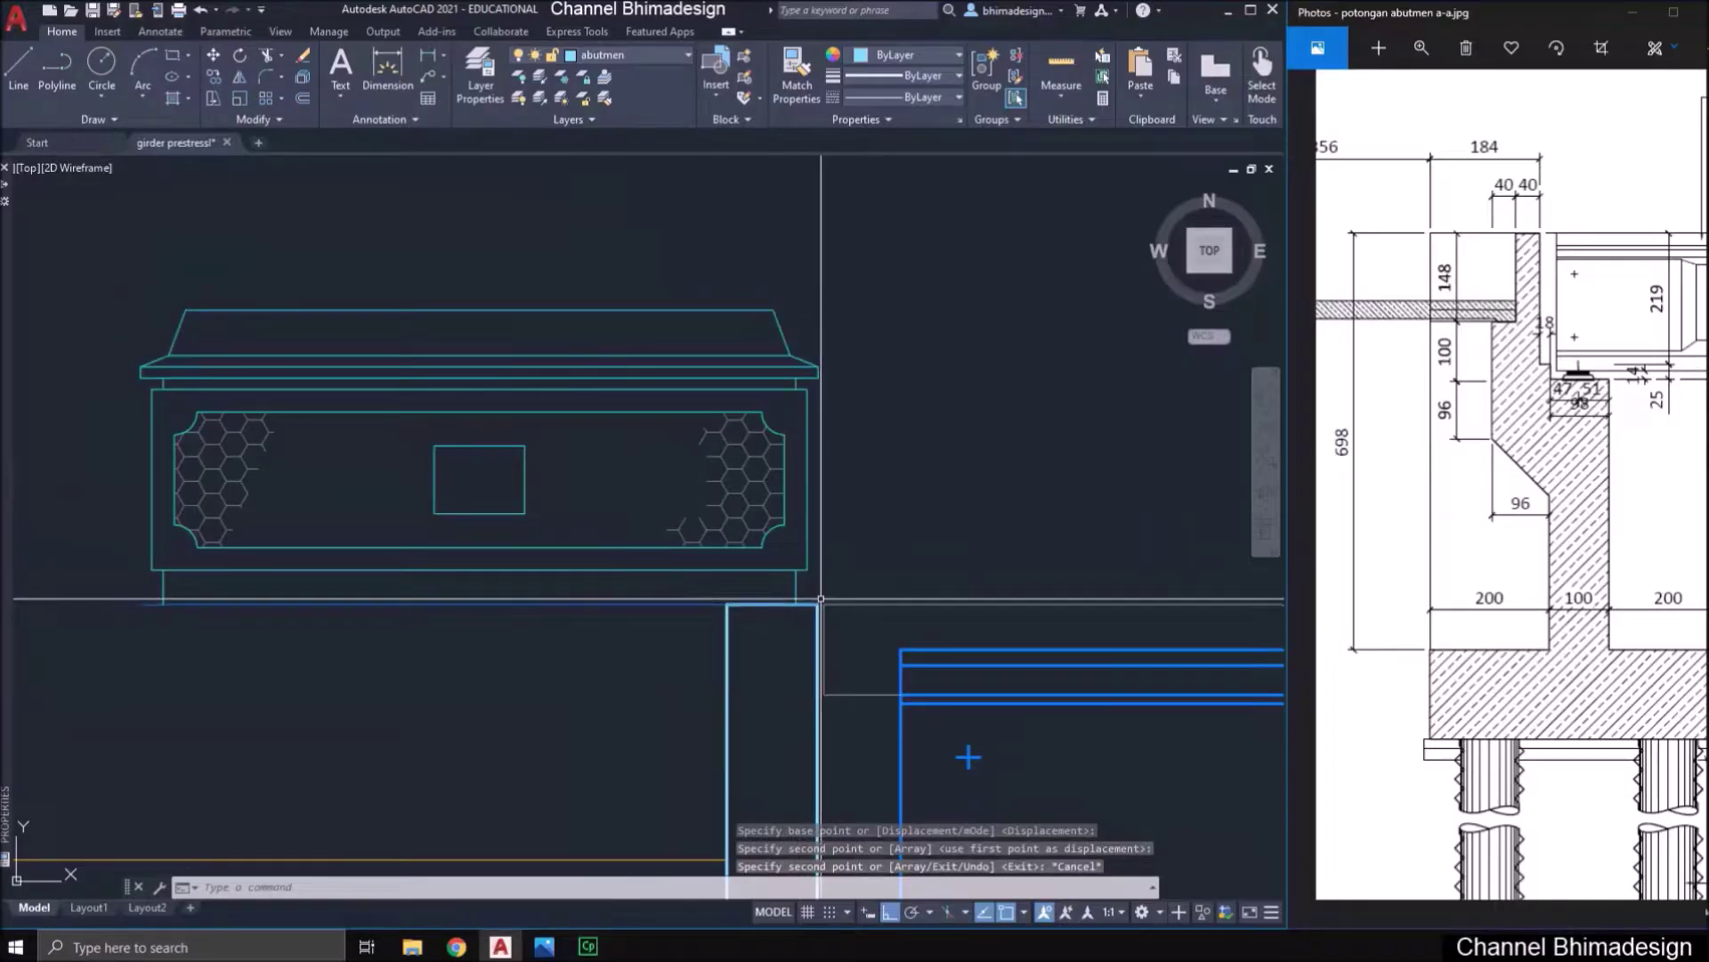
# - Draw a horizontal polyline for the road surface from the back wall's outer top corner, extending past the approach slab's far end
pyautogui.scroll(3, 796, 618)
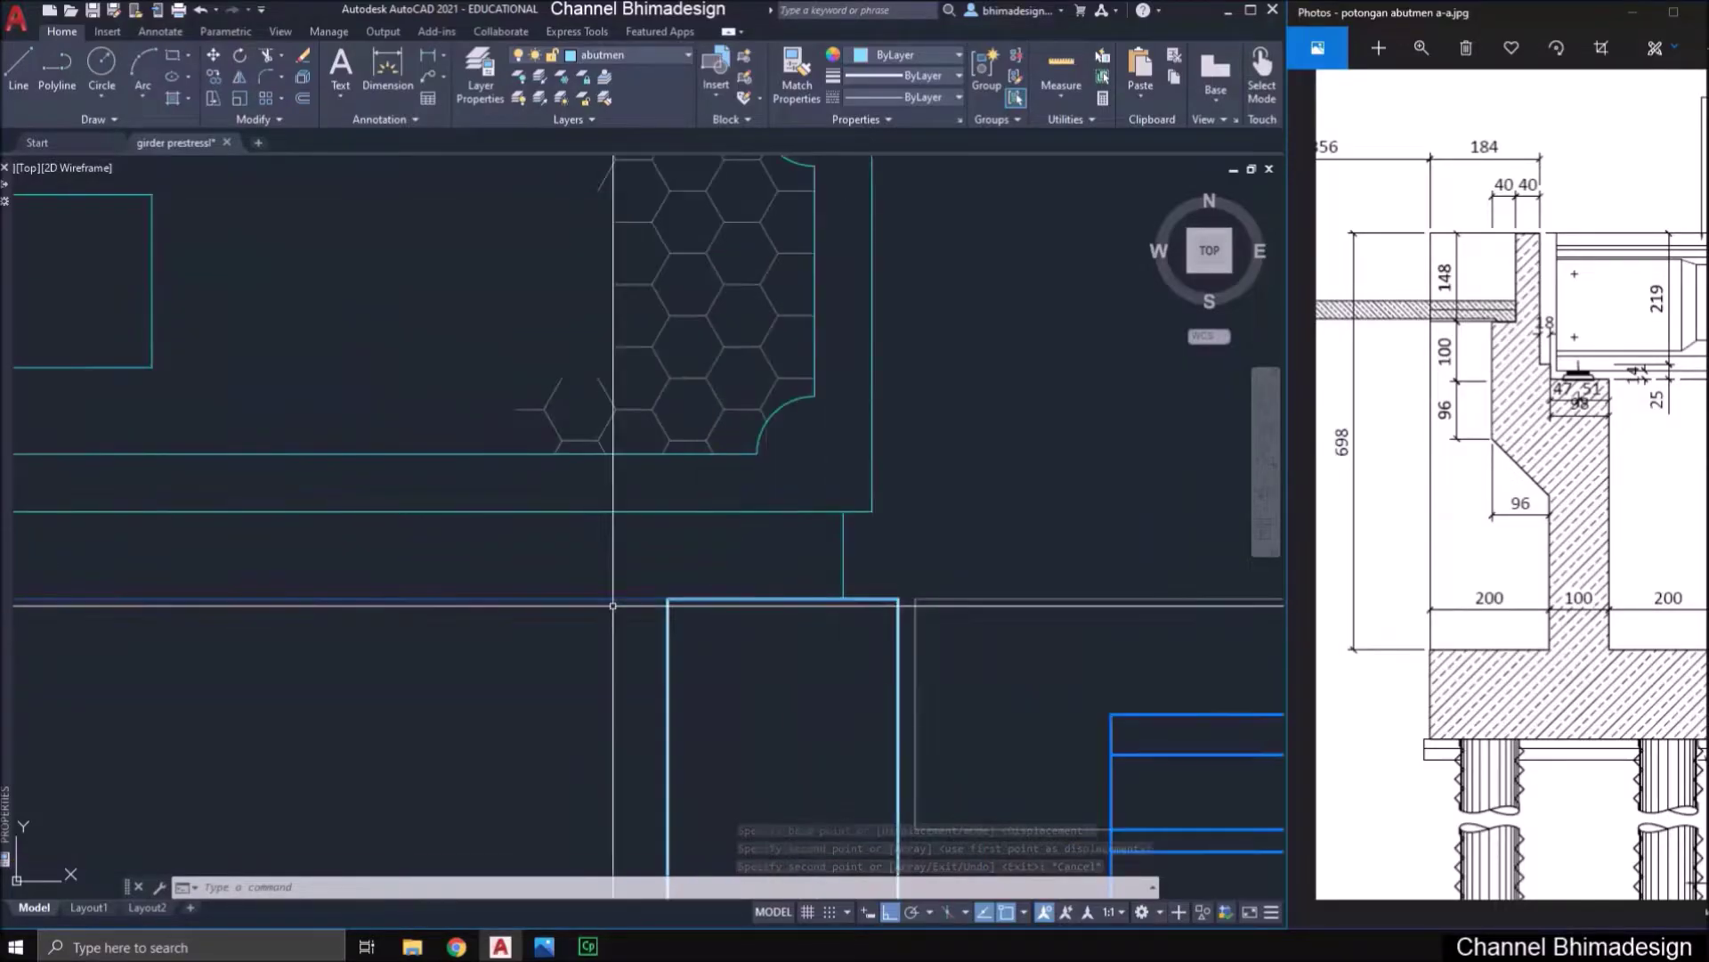
pyautogui.scroll(-5, 808, 579)
pyautogui.write('p')
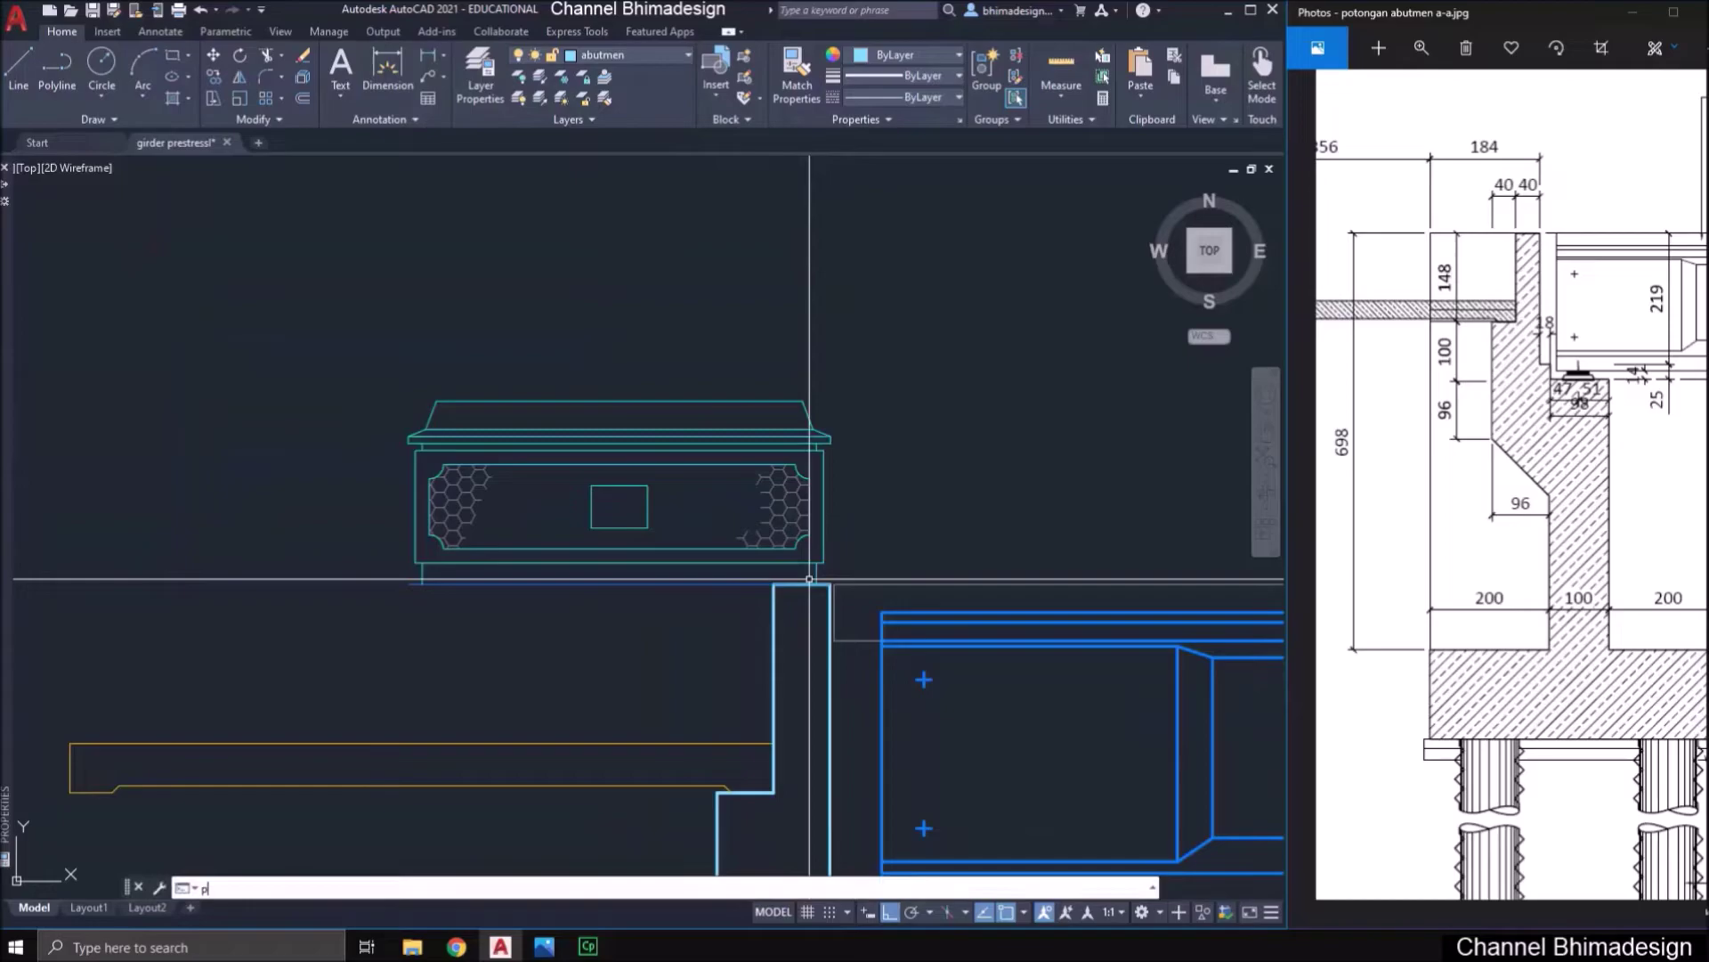
pyautogui.write('l')
pyautogui.press('Return')
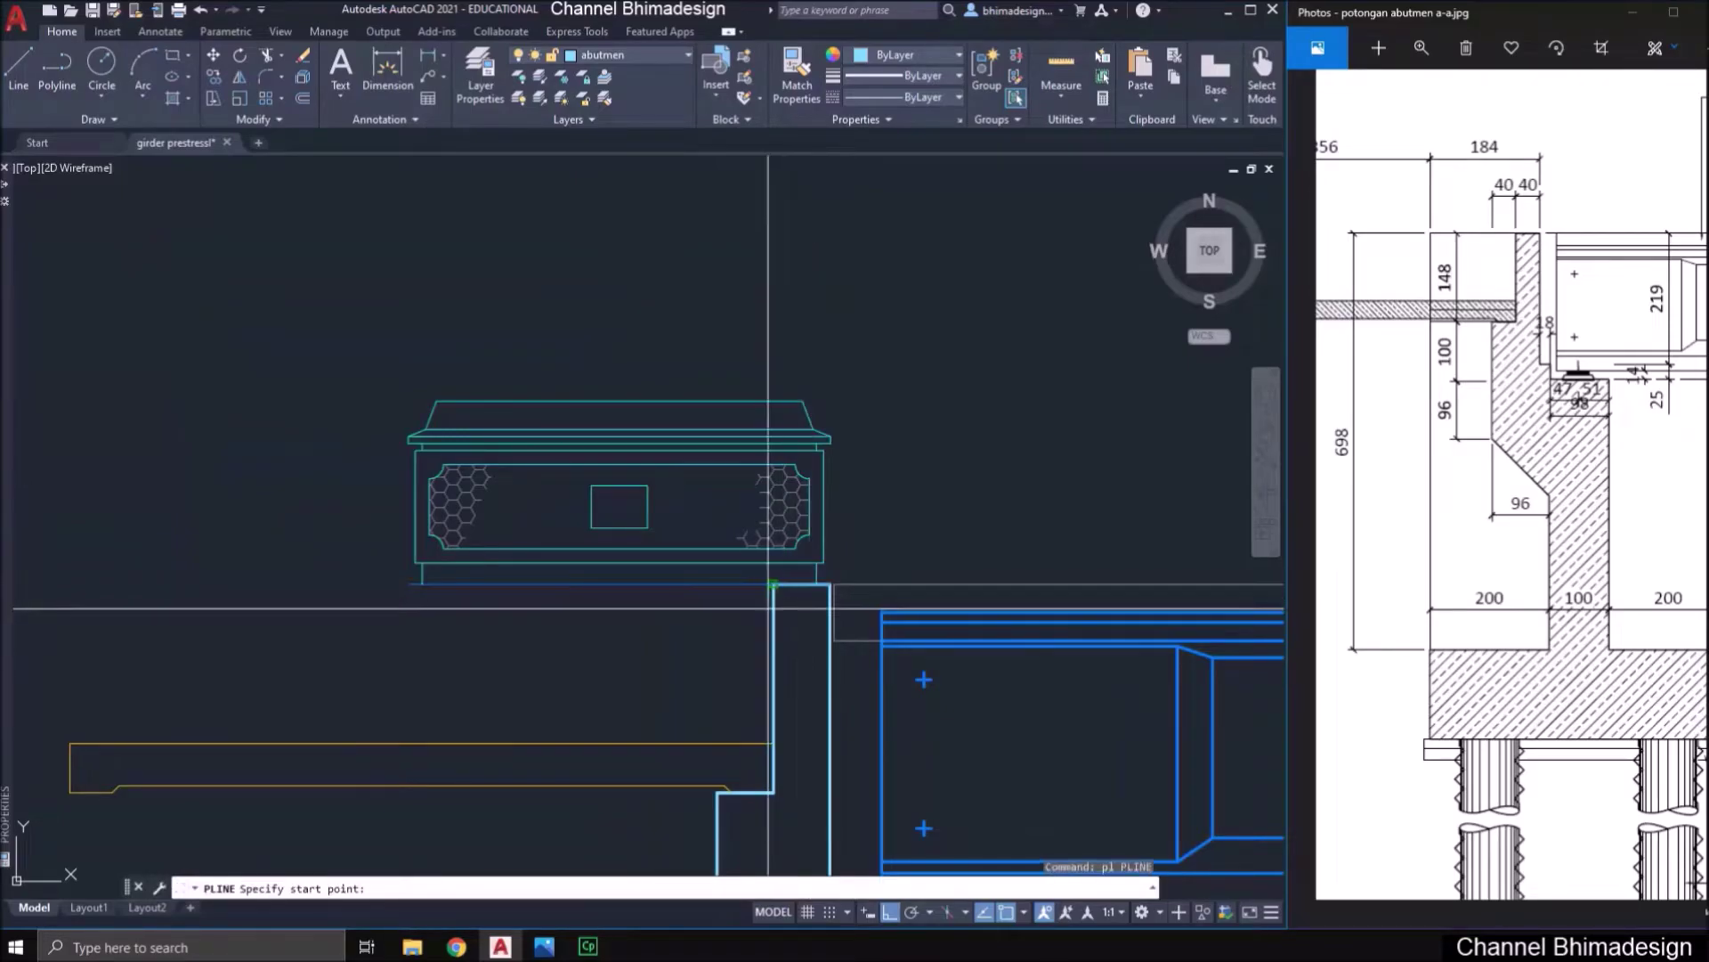
pyautogui.click(773, 585)
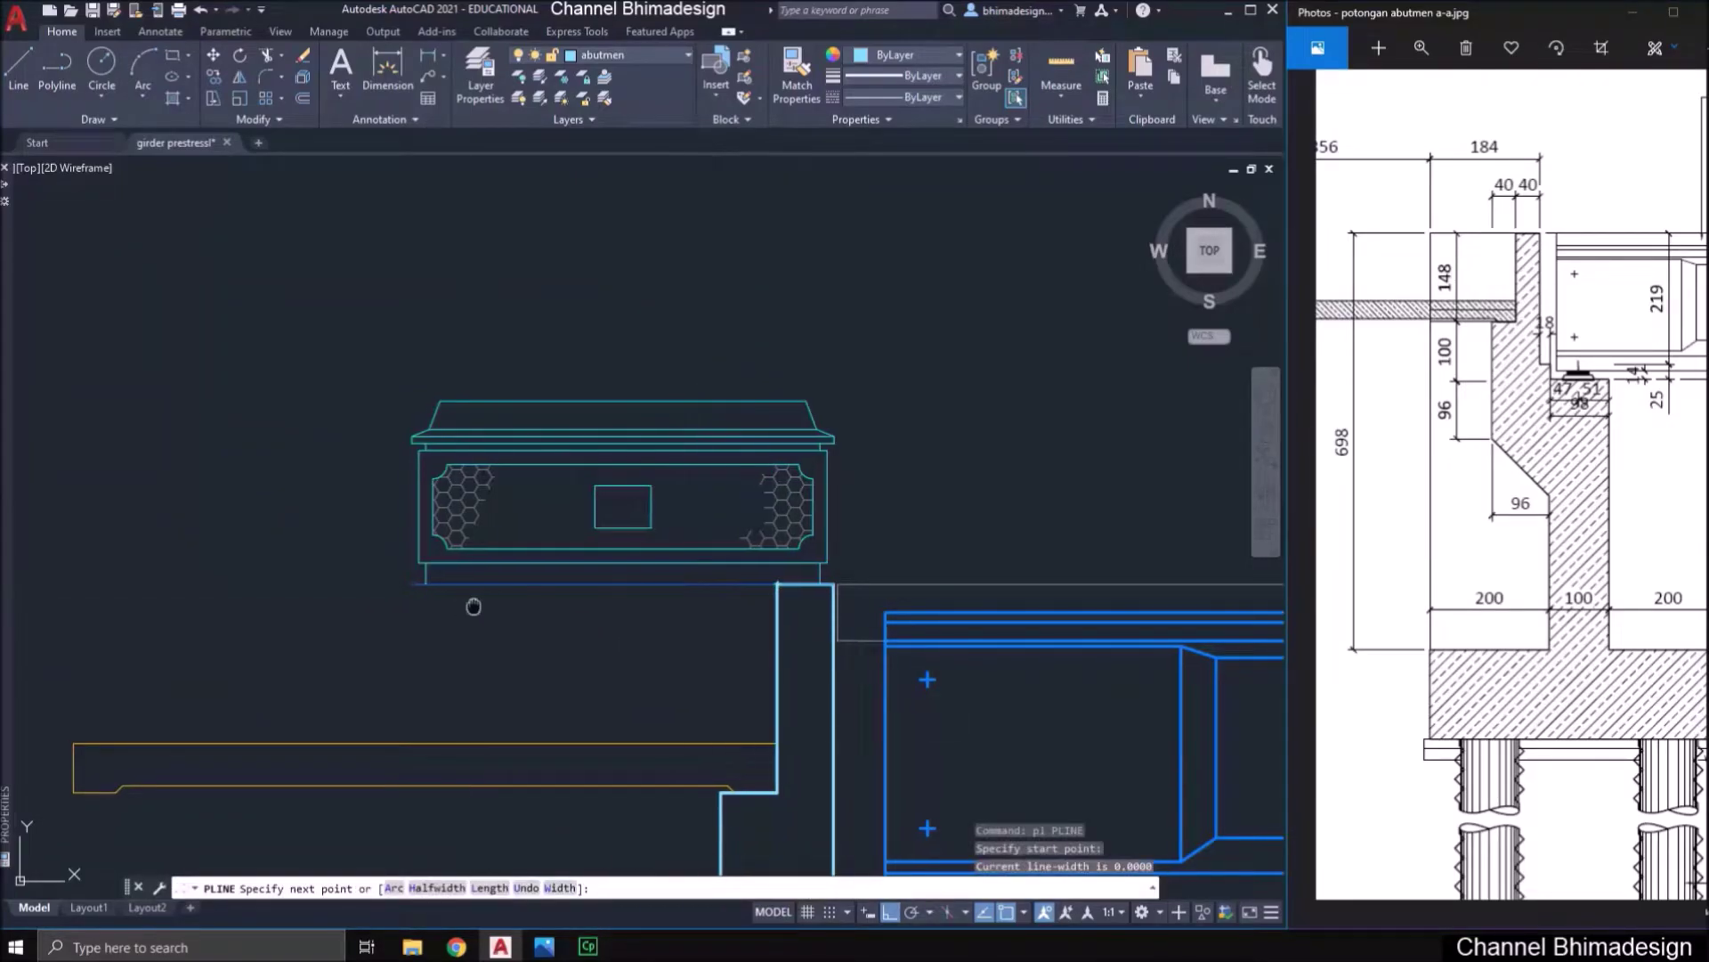
pyautogui.moveTo(473, 599); pyautogui.dragTo(710, 603, button='middle')
pyautogui.scroll(-2, 710, 602)
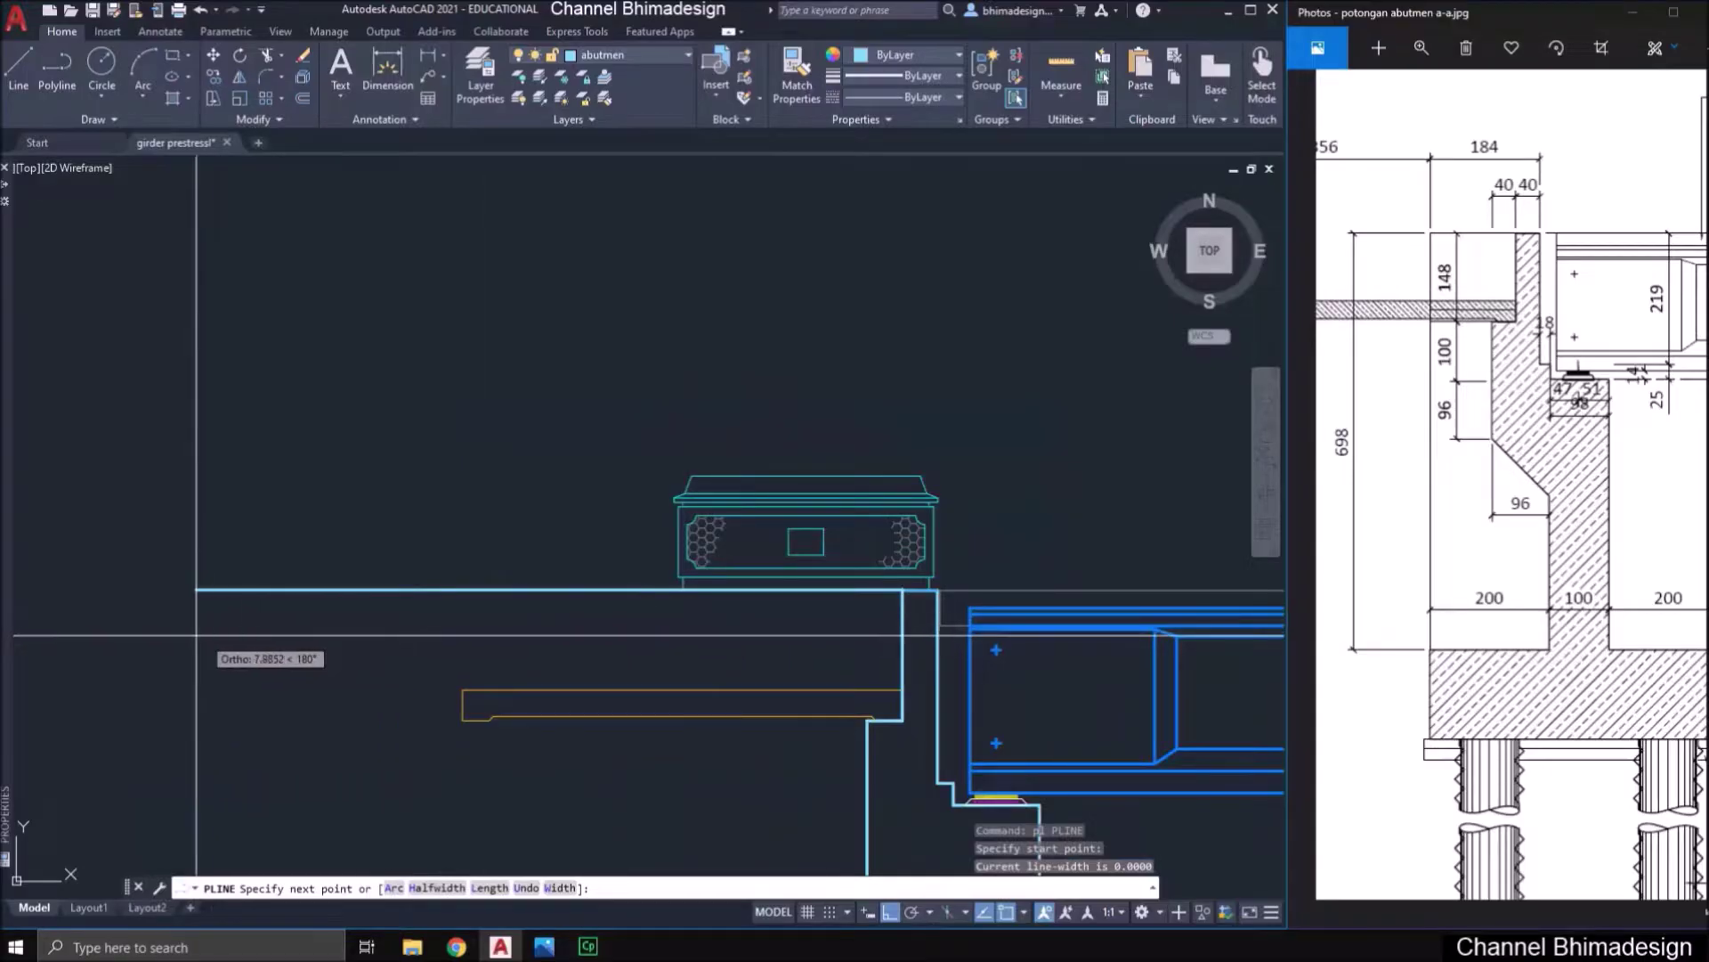
pyautogui.click(125, 633)
pyautogui.press('Escape')
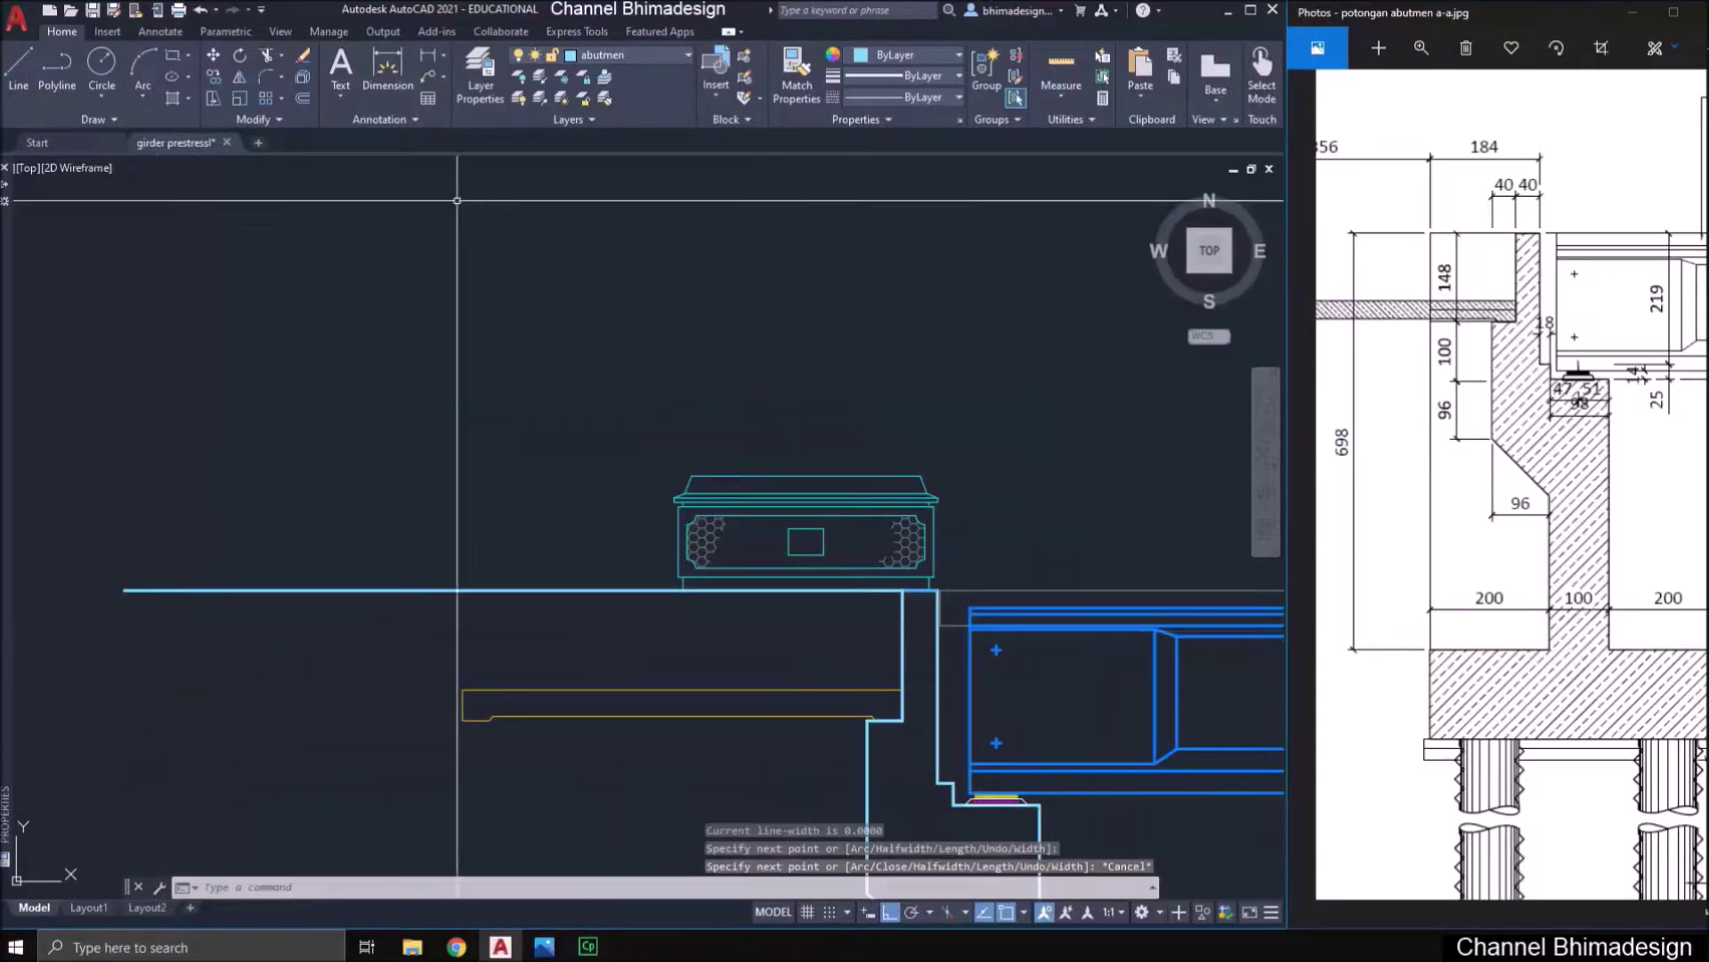
# - Create a layer named "permukaan jalan" with colour 242 and close the layer manager
pyautogui.click(481, 69)
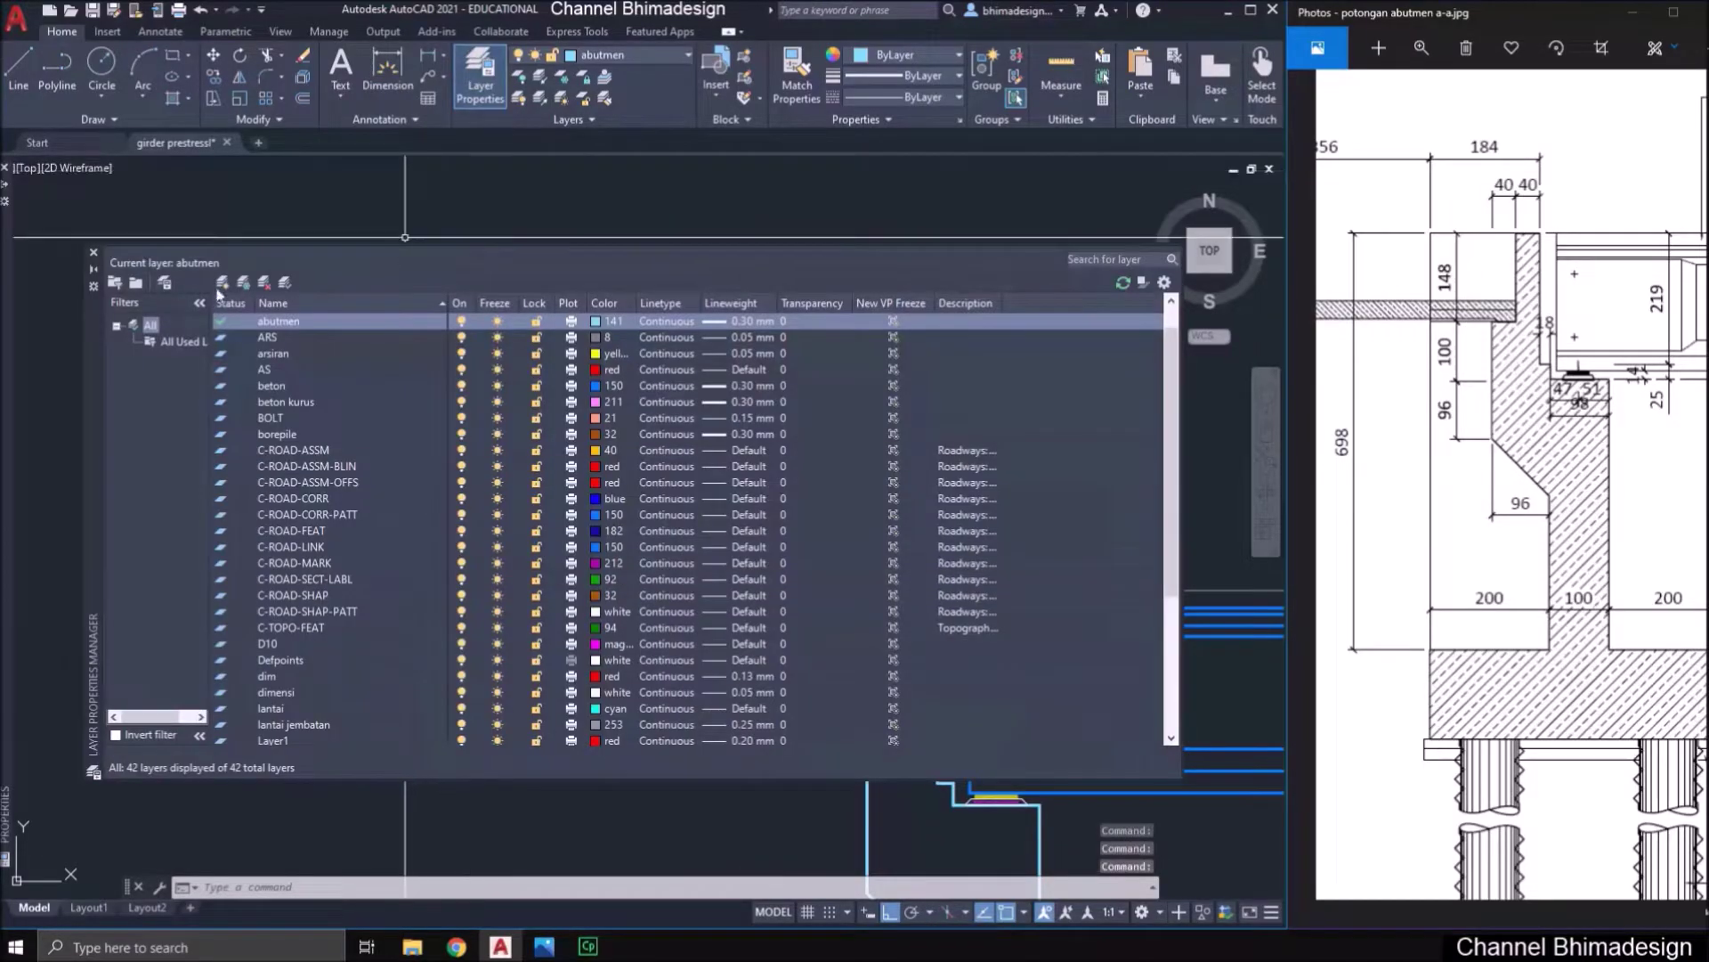
pyautogui.click(222, 285)
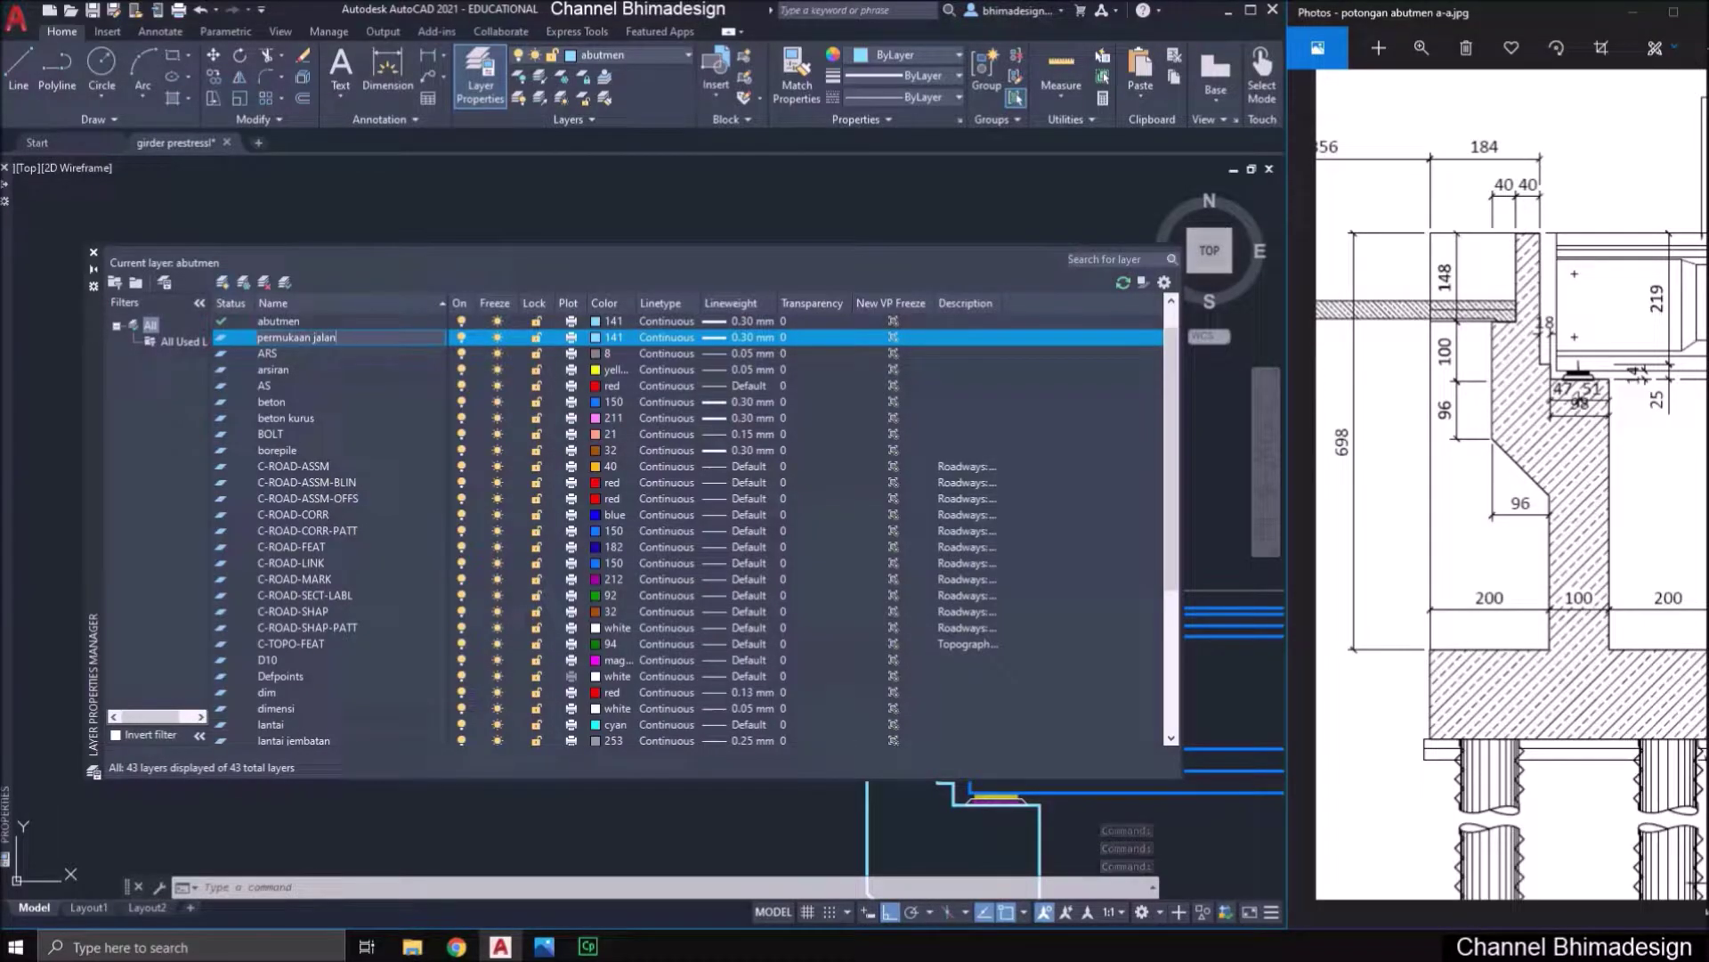
pyautogui.click(597, 339)
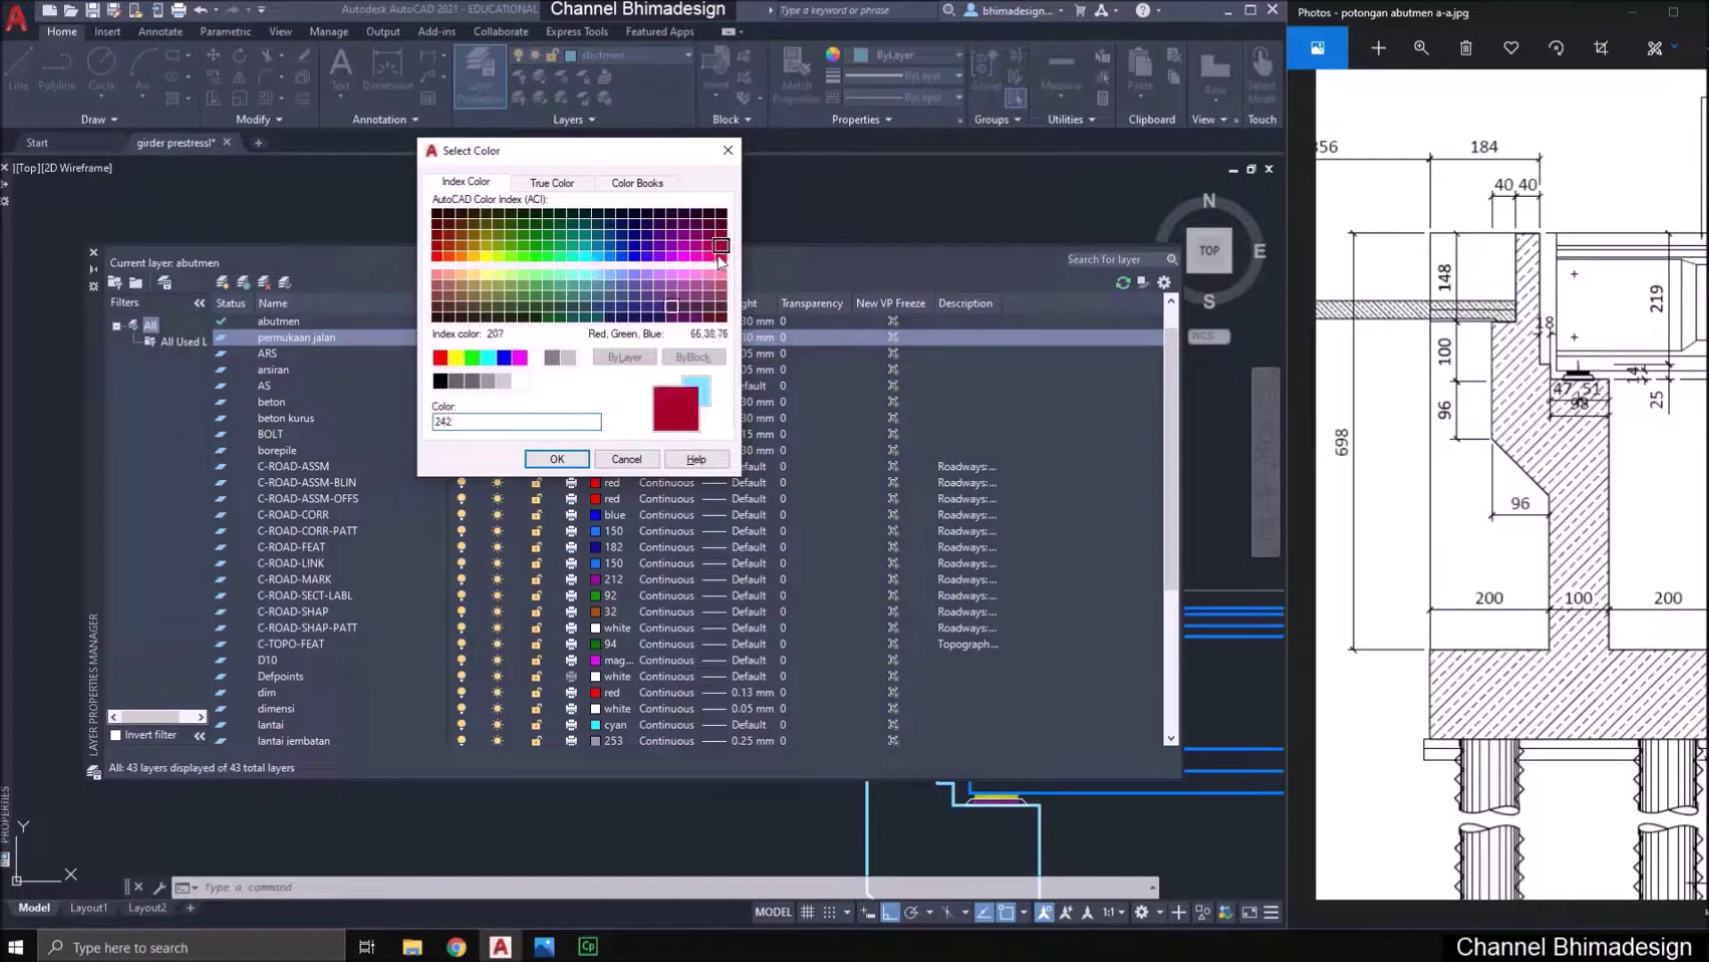
pyautogui.click(557, 459)
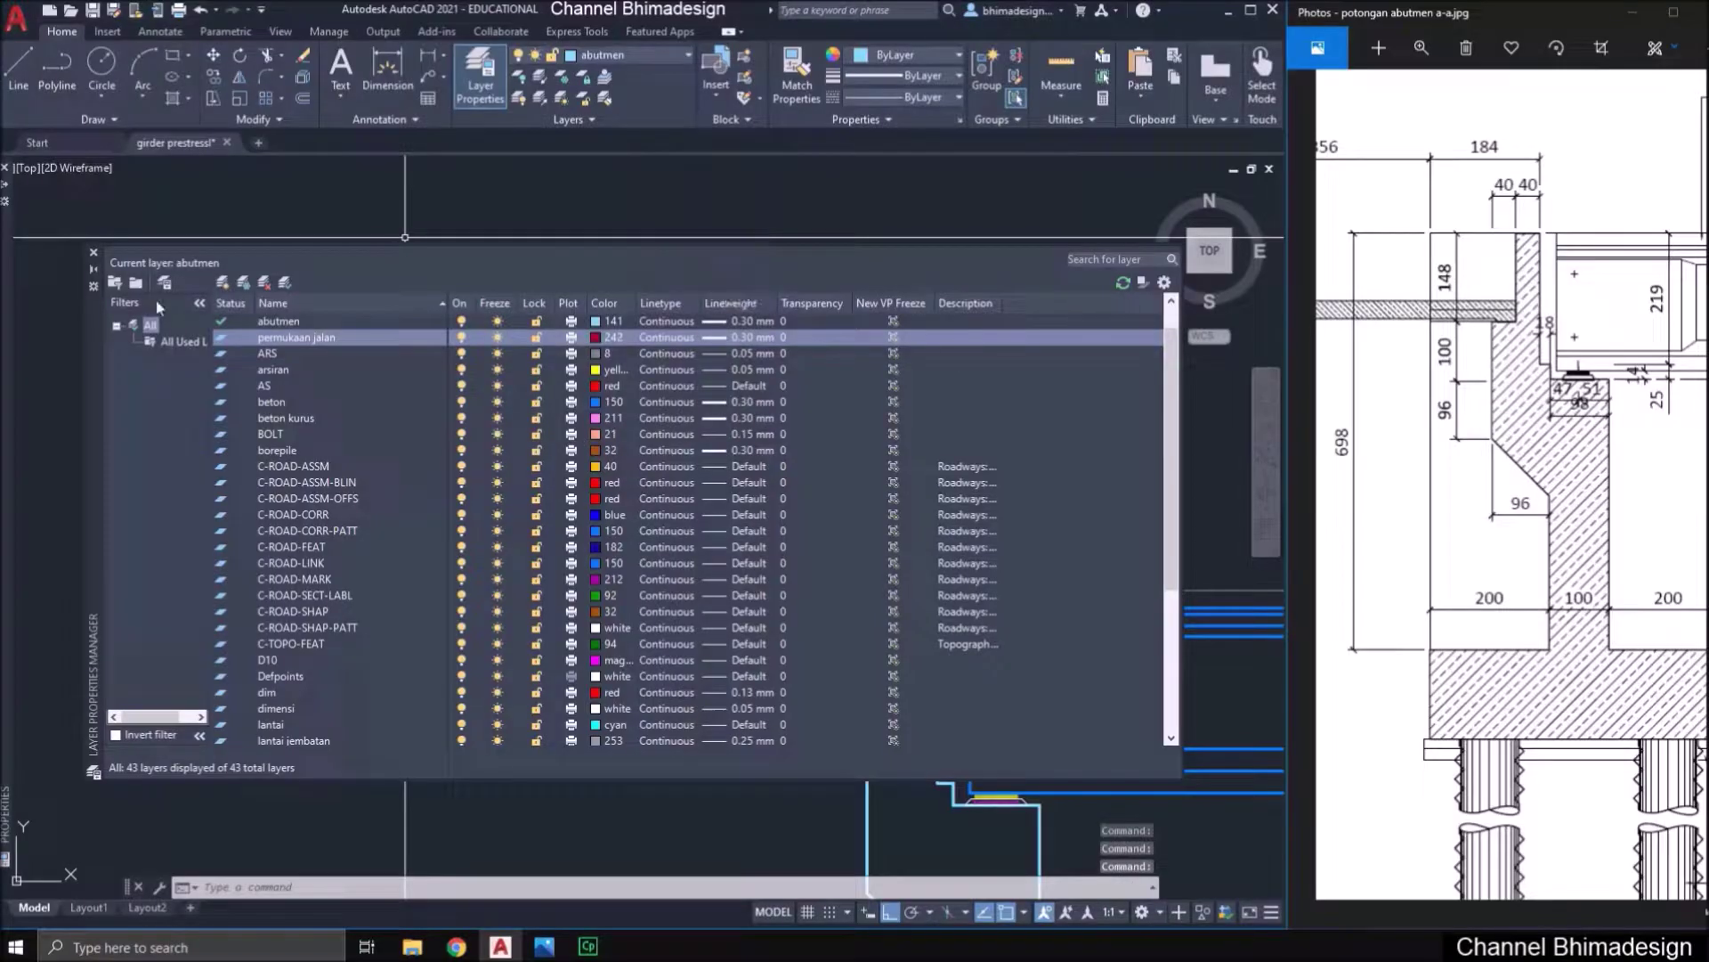
pyautogui.click(93, 255)
# - Assign the horizontal road surface line behind the abutment to the "permukaan jalan" layer
pyautogui.click(462, 615)
pyautogui.click(381, 459)
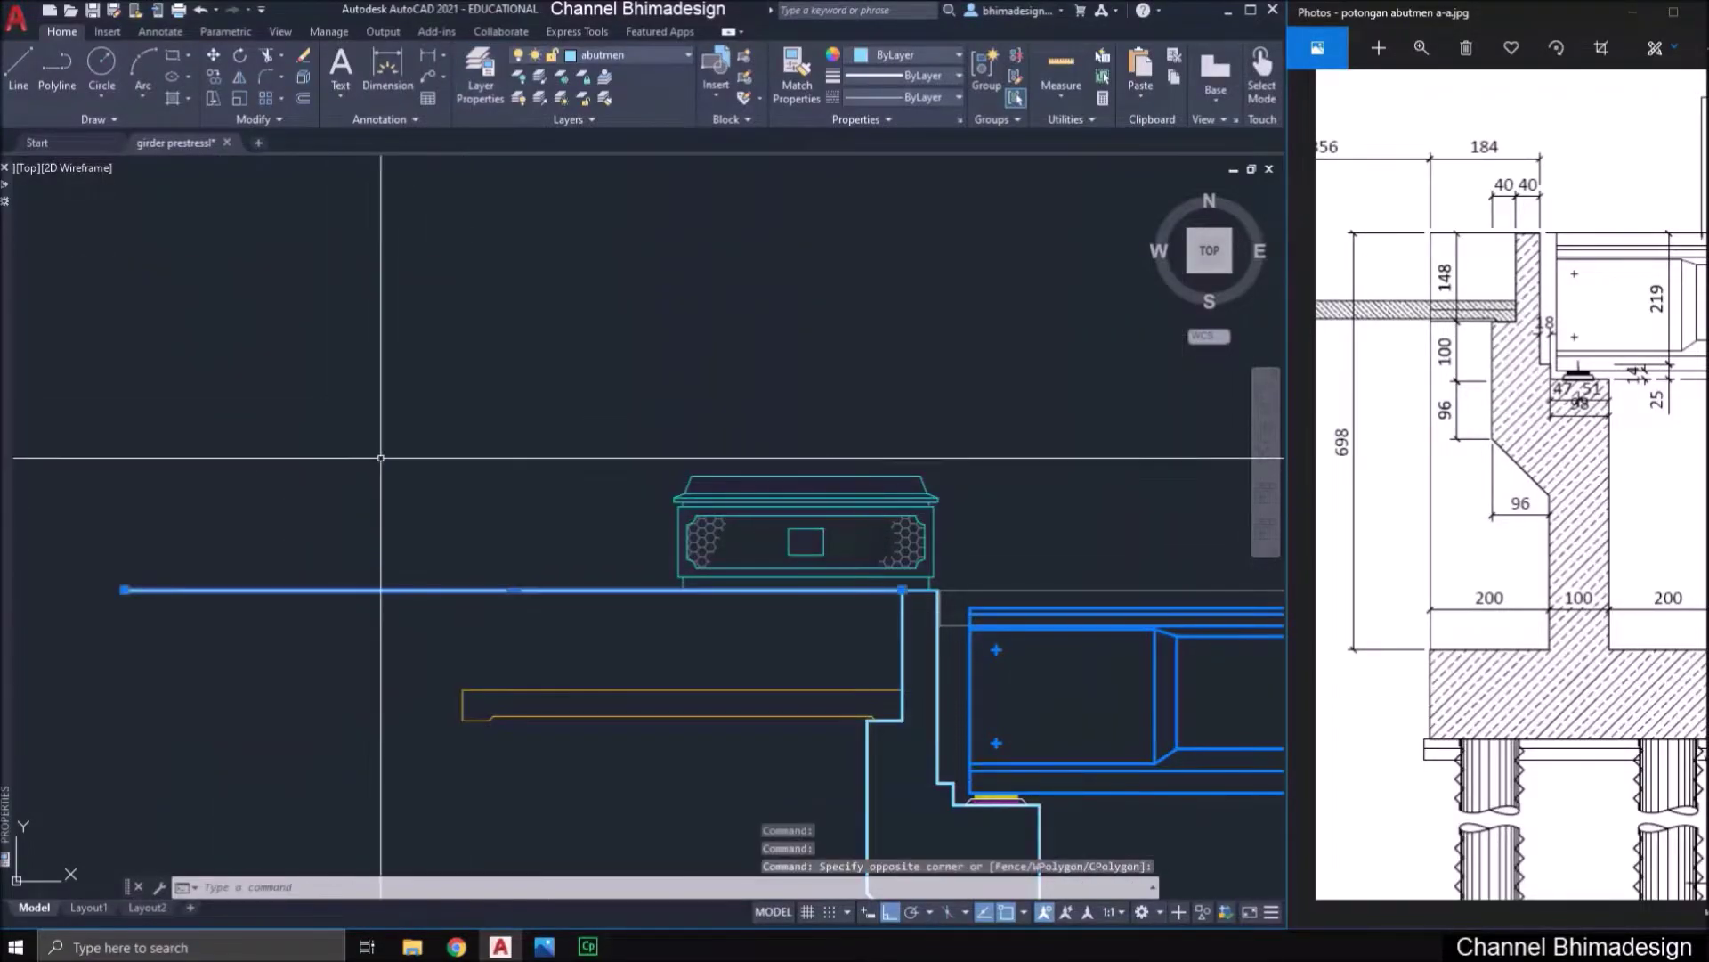
pyautogui.click(641, 57)
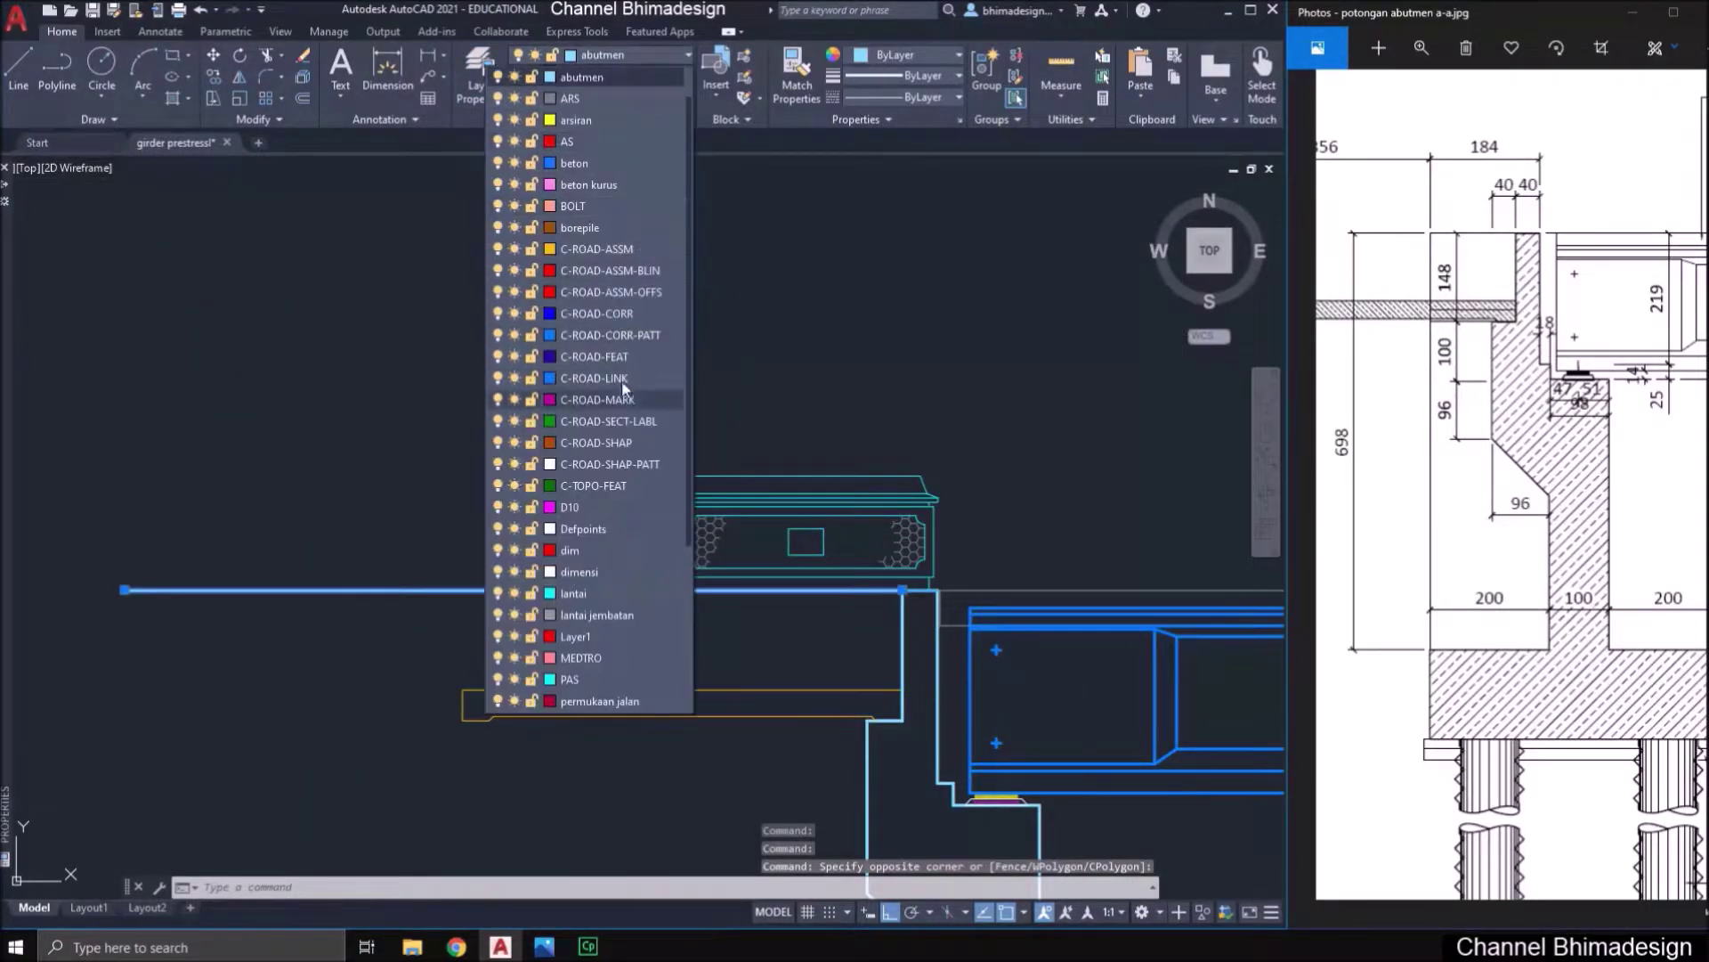
pyautogui.click(613, 700)
pyautogui.press('Escape')
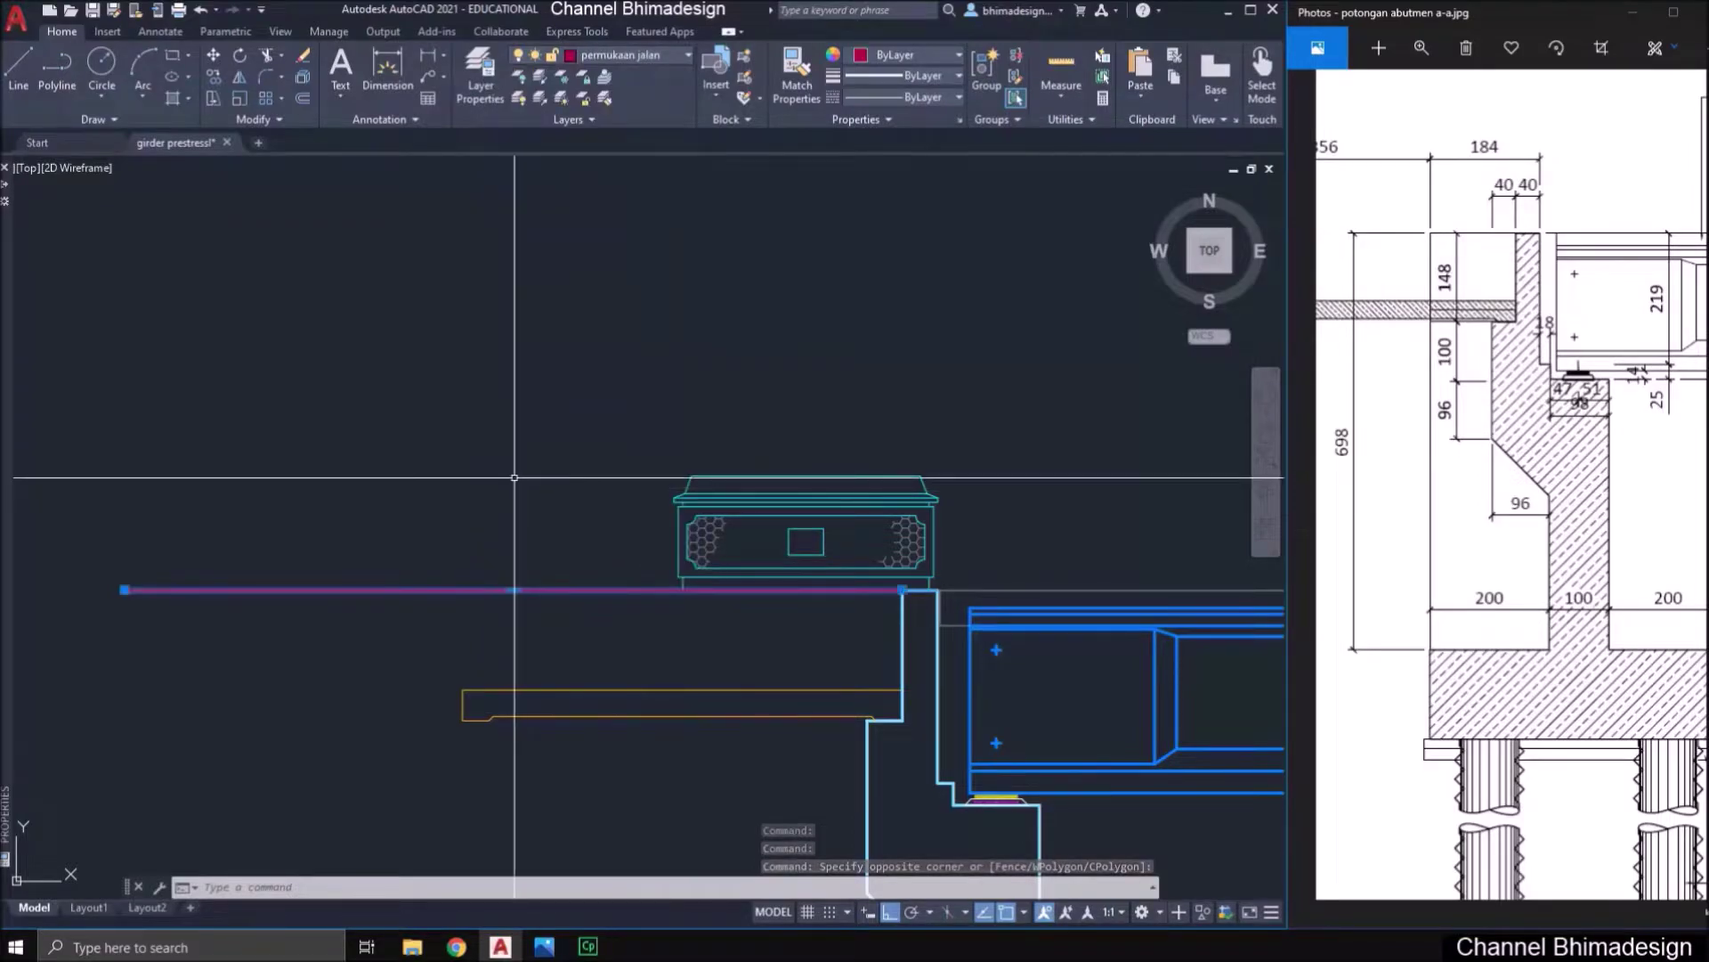
pyautogui.scroll(-2, 514, 469)
pyautogui.moveTo(577, 492); pyautogui.dragTo(431, 508, button='middle')
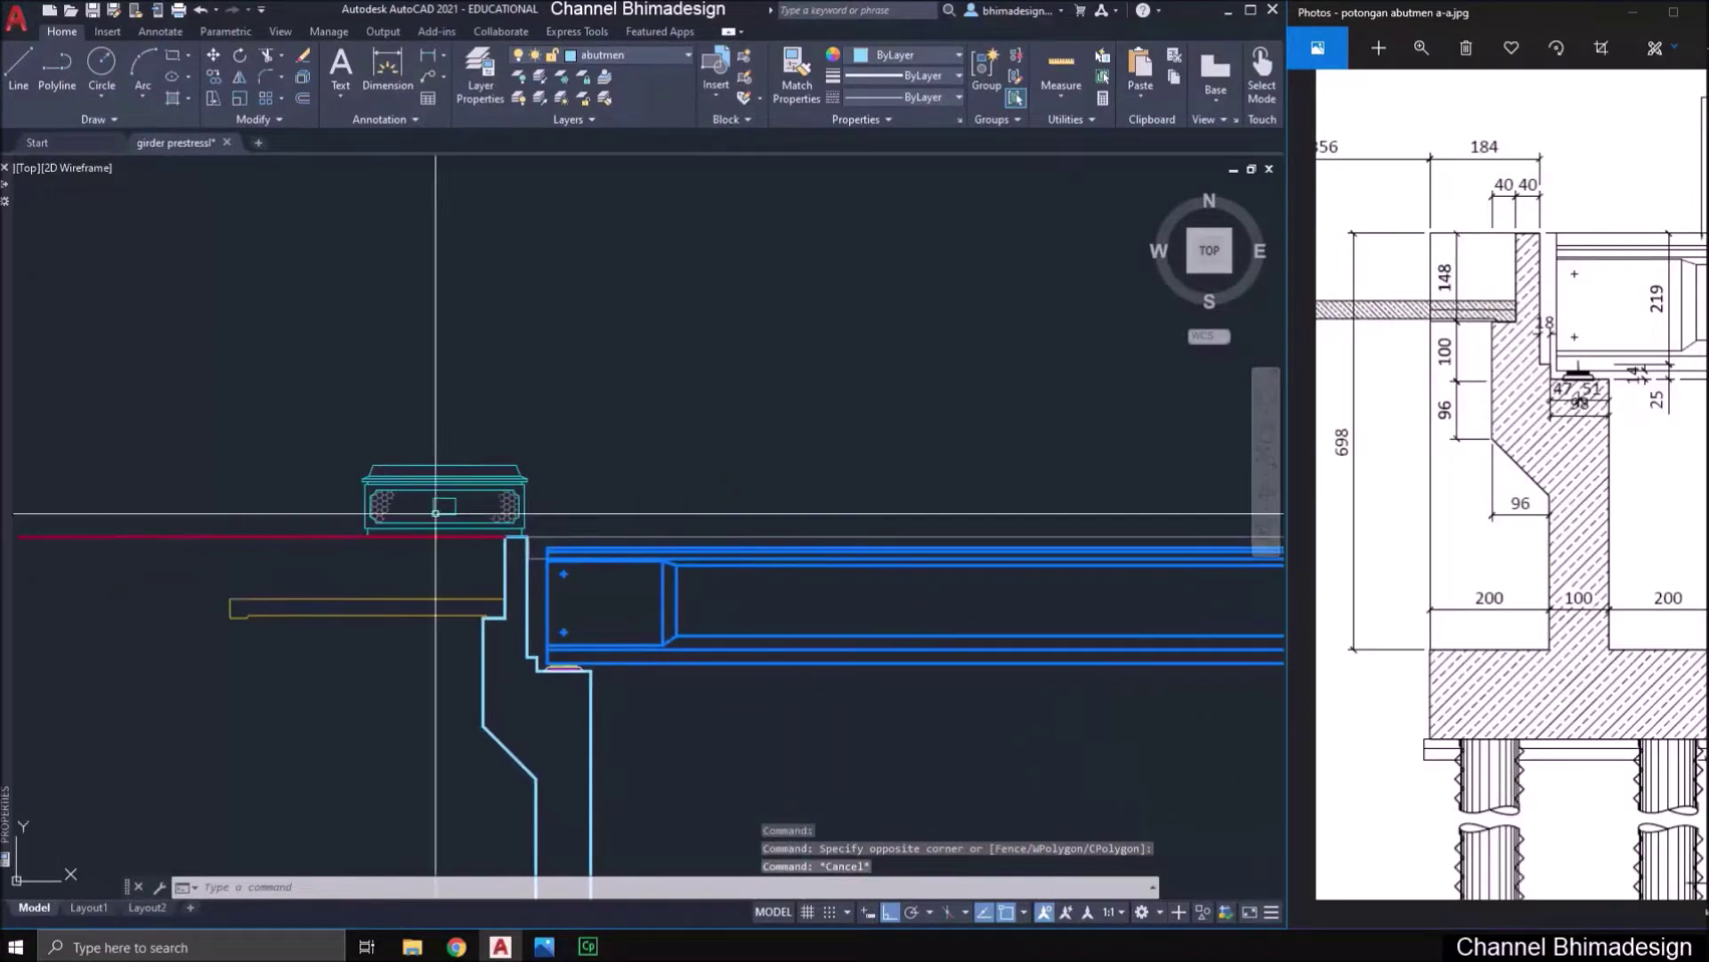
# - Match the concrete barrier's pedestal-end edge below the railing to the properties of its top line
pyautogui.scroll(3, 562, 578)
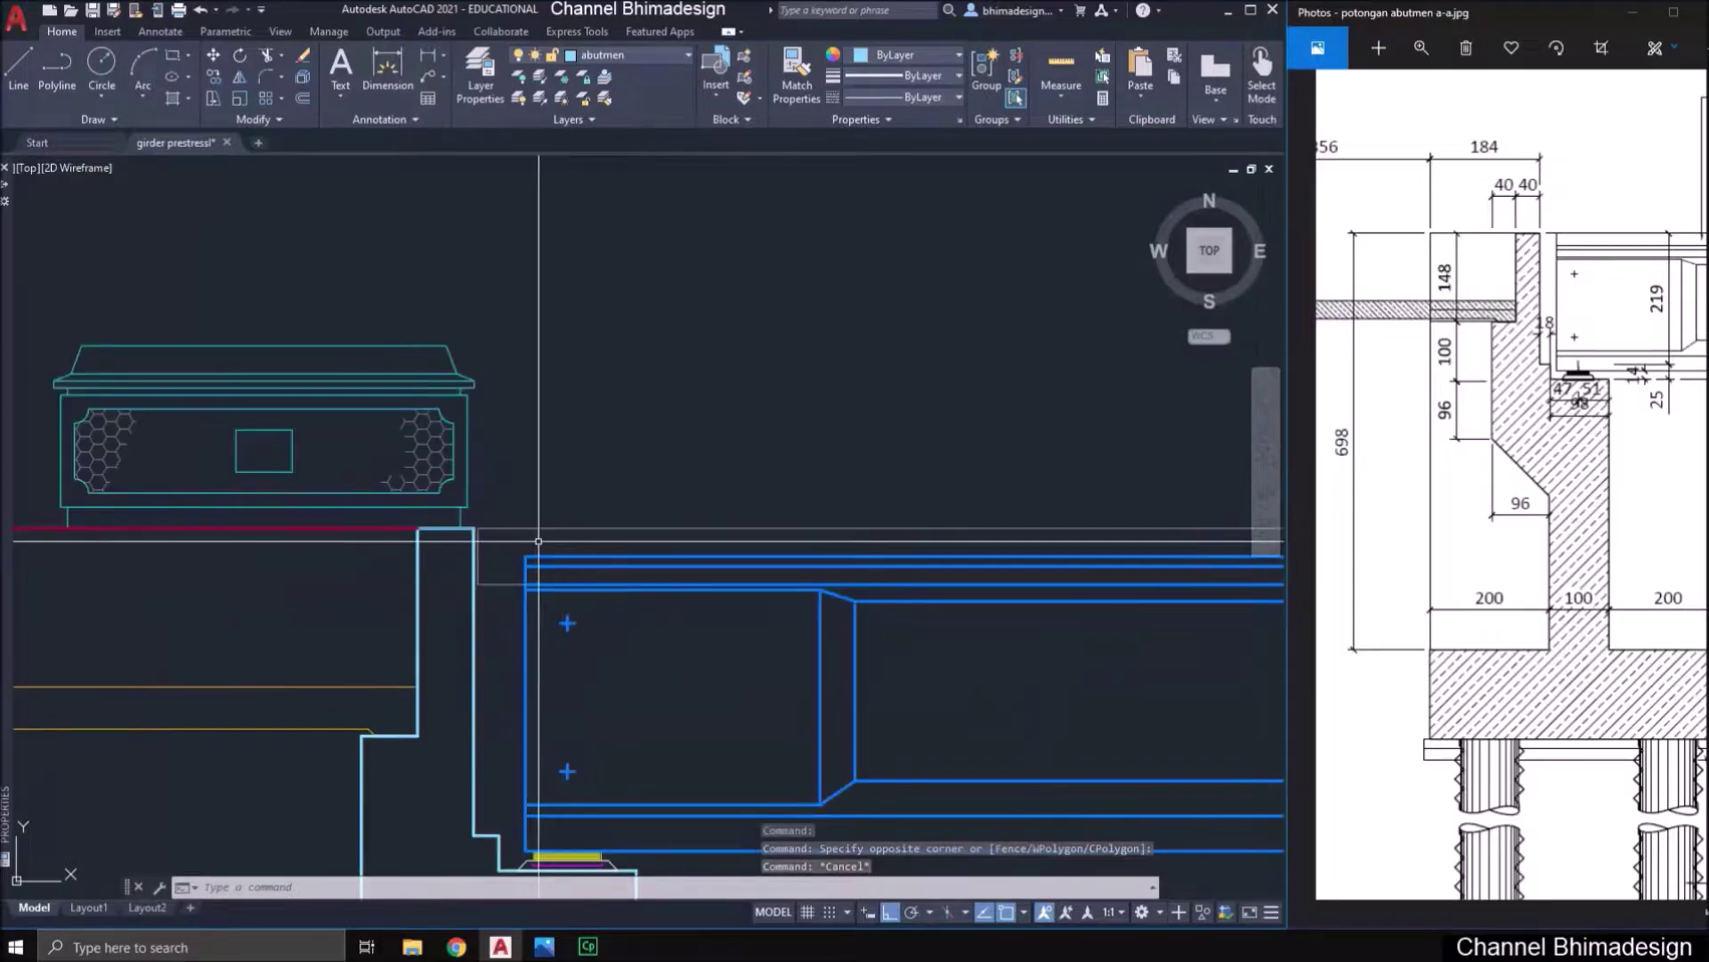
pyautogui.scroll(-3, 491, 449)
pyautogui.scroll(-7, 491, 450)
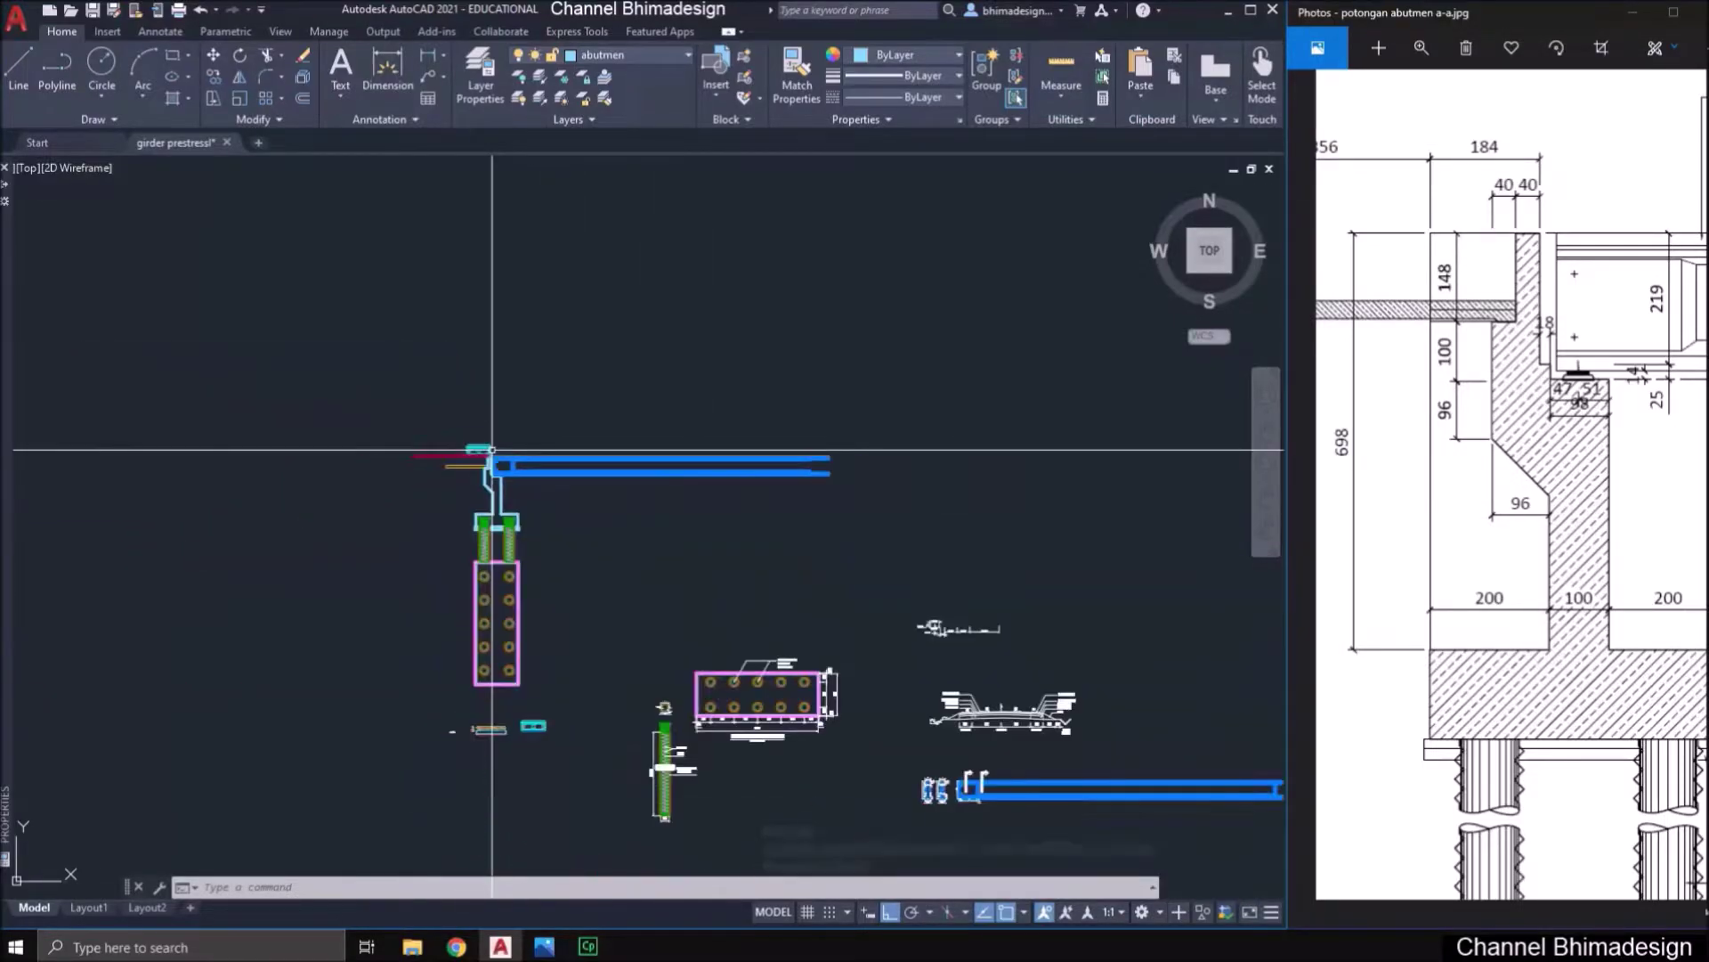
pyautogui.scroll(12, 495, 708)
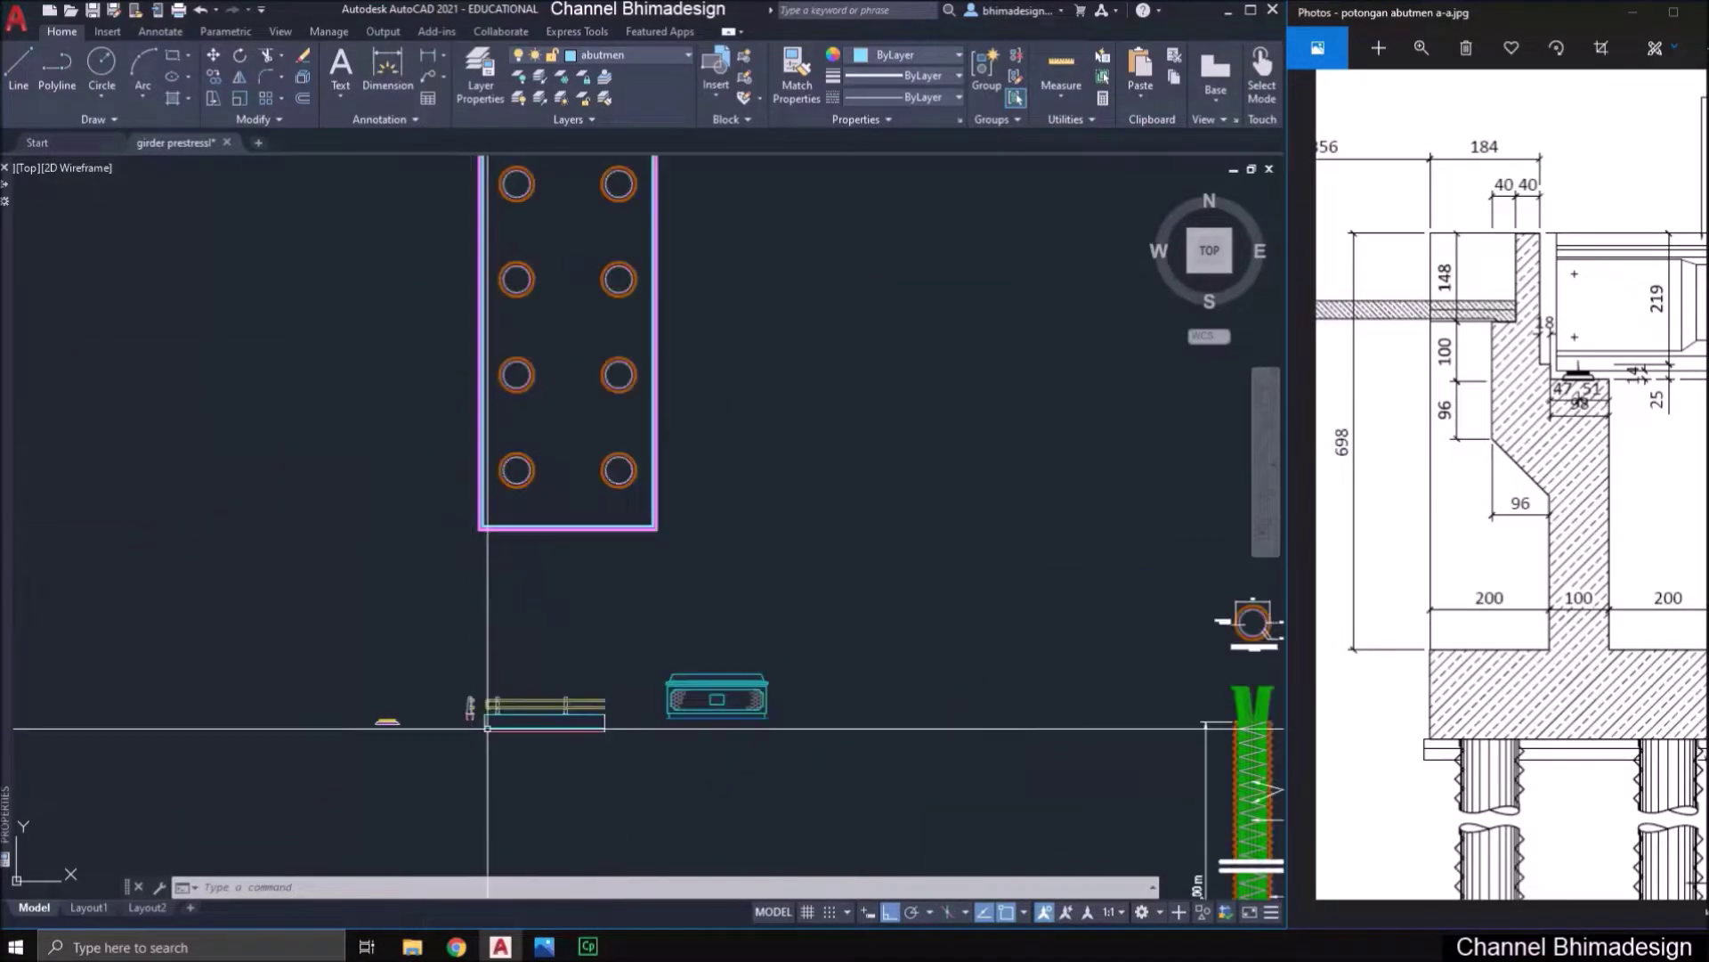
pyautogui.moveTo(496, 709); pyautogui.dragTo(448, 641, button='middle')
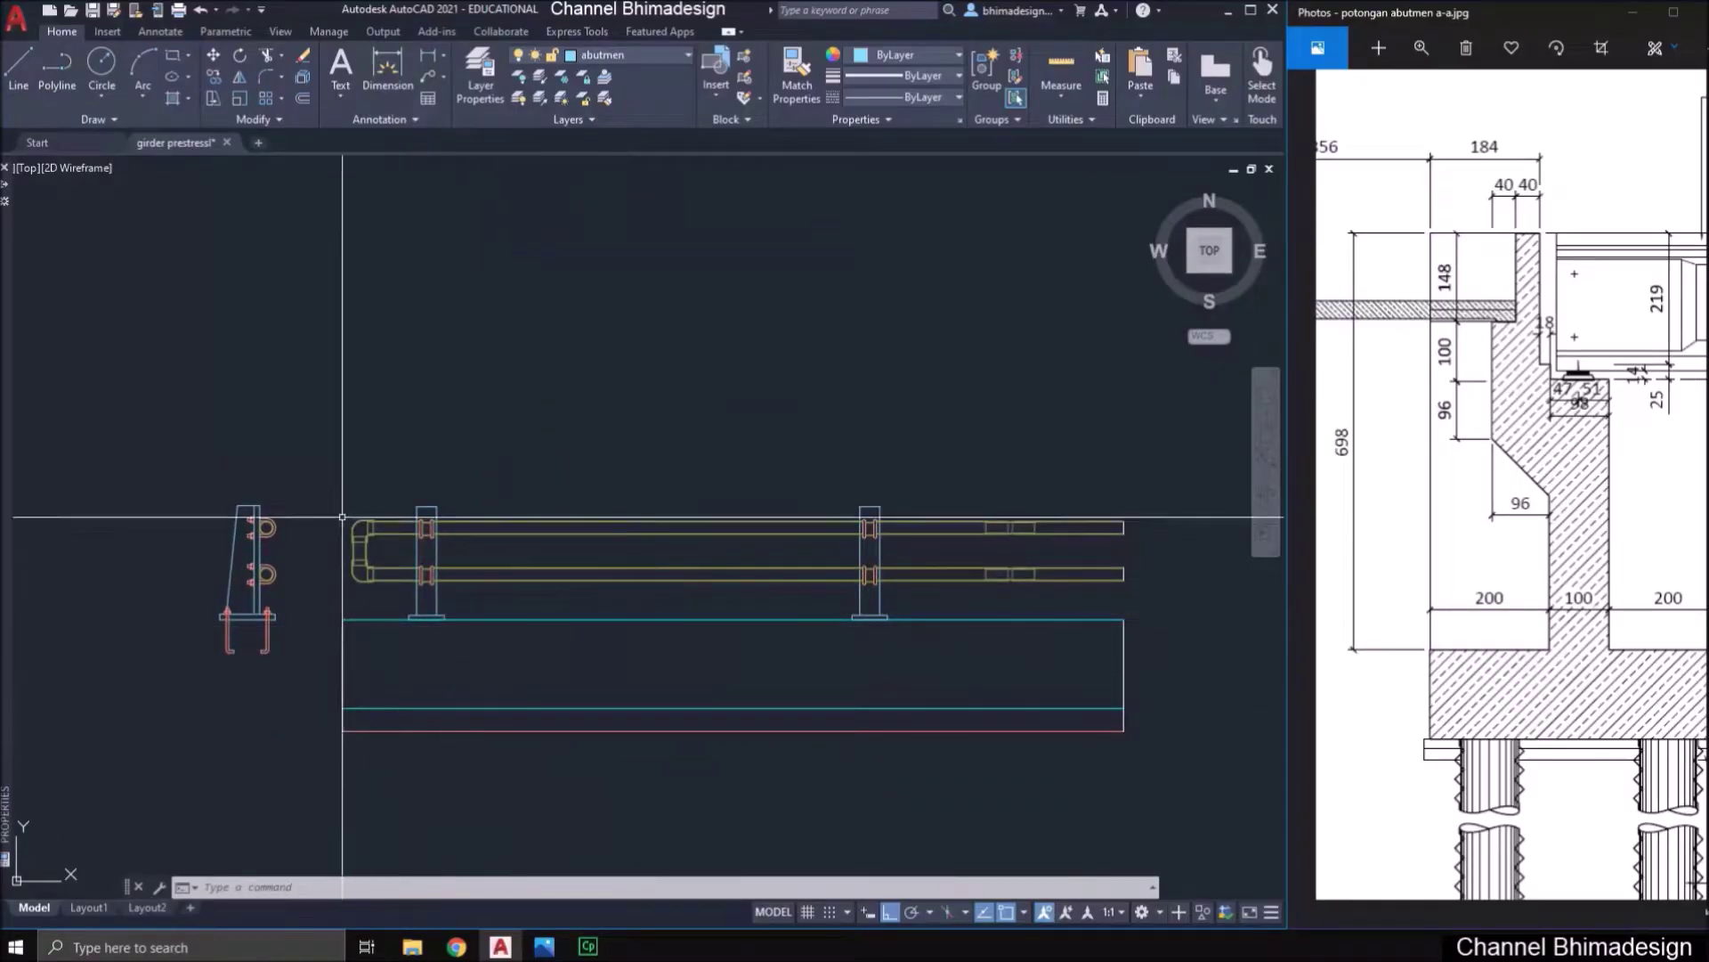
pyautogui.click(360, 621)
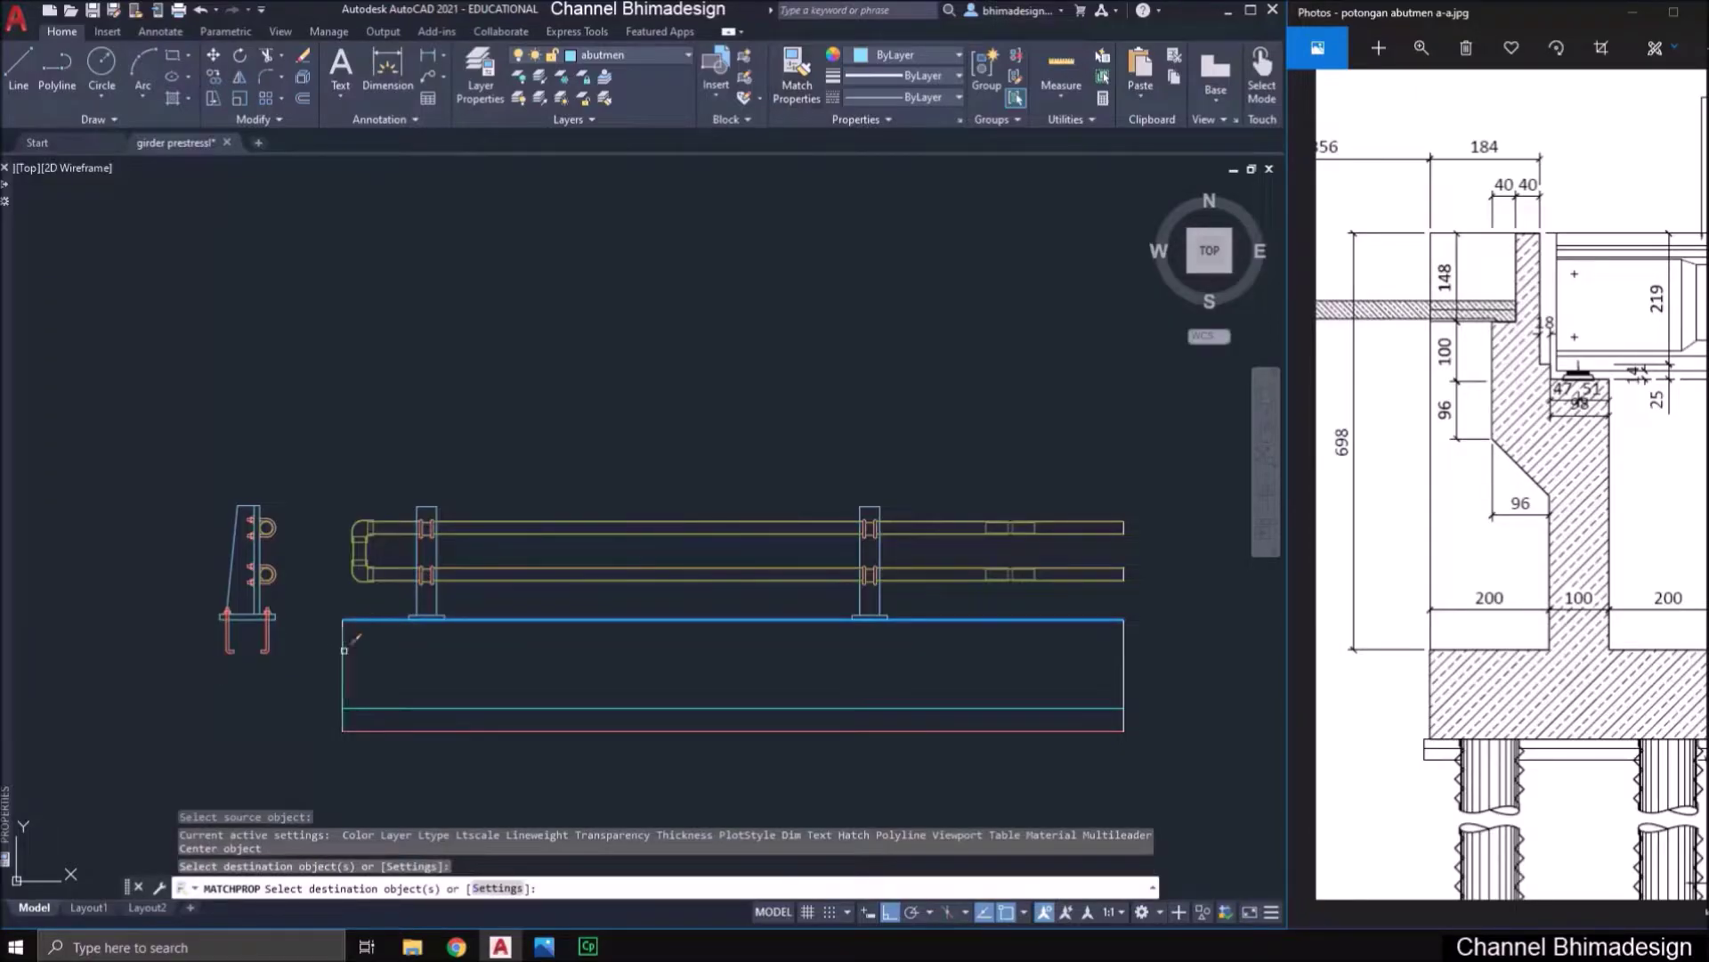
pyautogui.press('Escape')
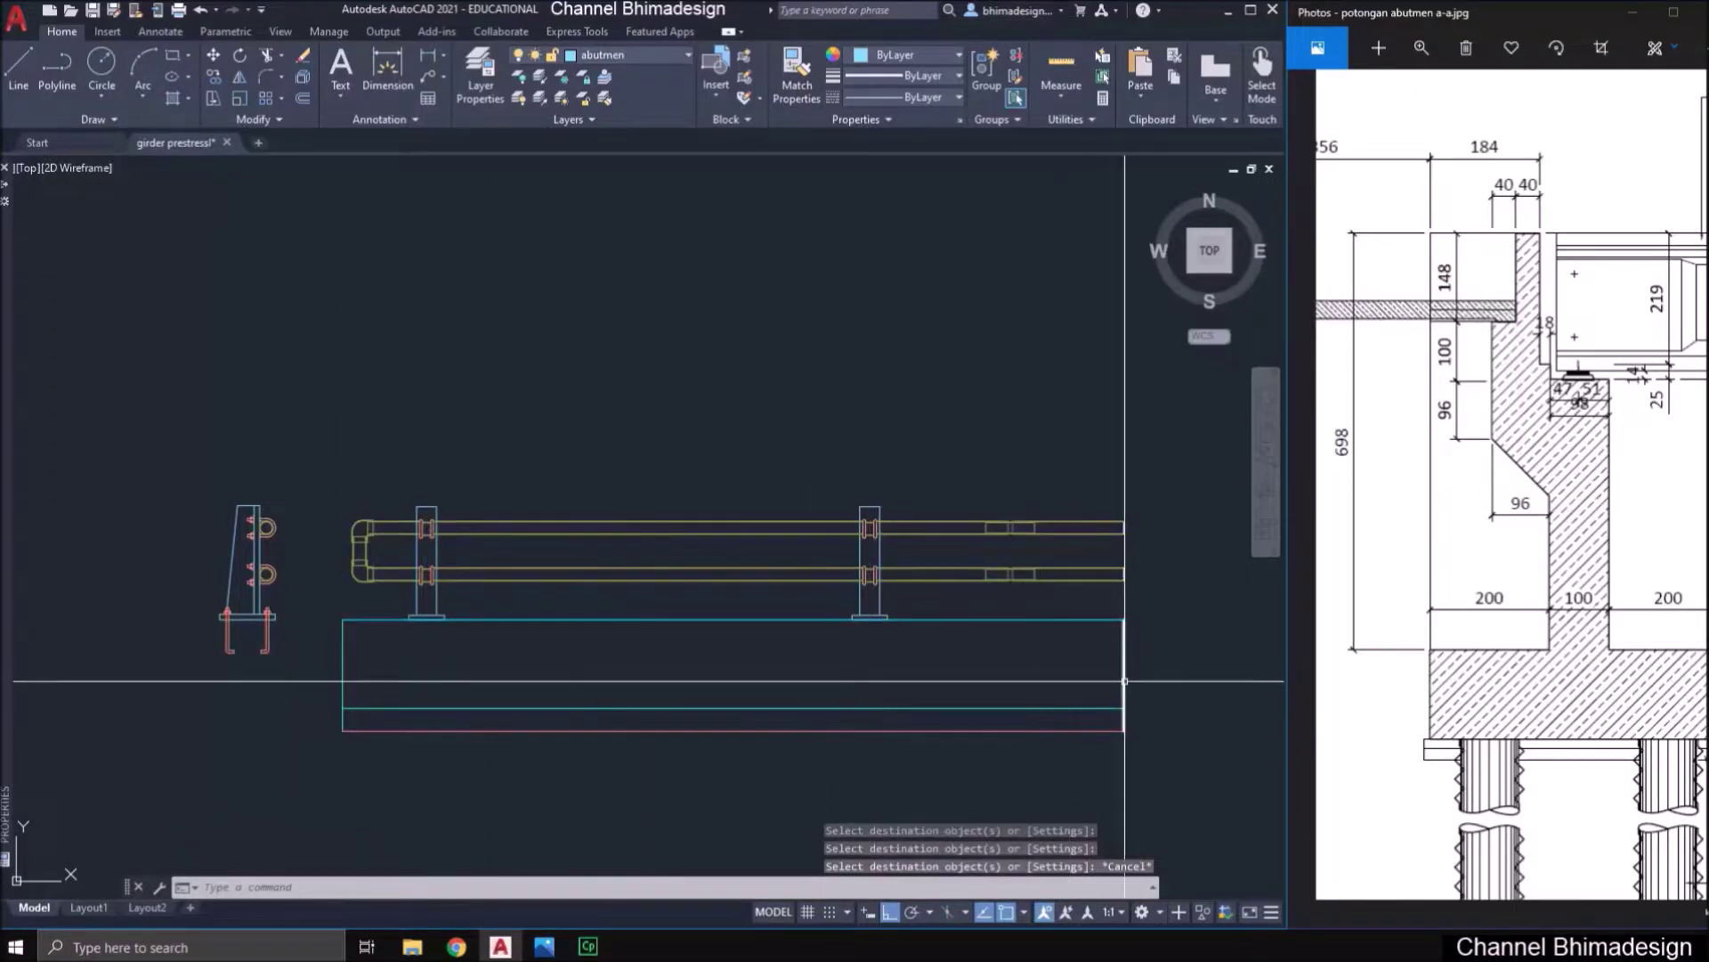
# - Try to erase the vertical closing line at the barrier's open end, and undo the erasure
pyautogui.click(1137, 679)
pyautogui.click(1110, 671)
pyautogui.write('e')
pyautogui.press('space')
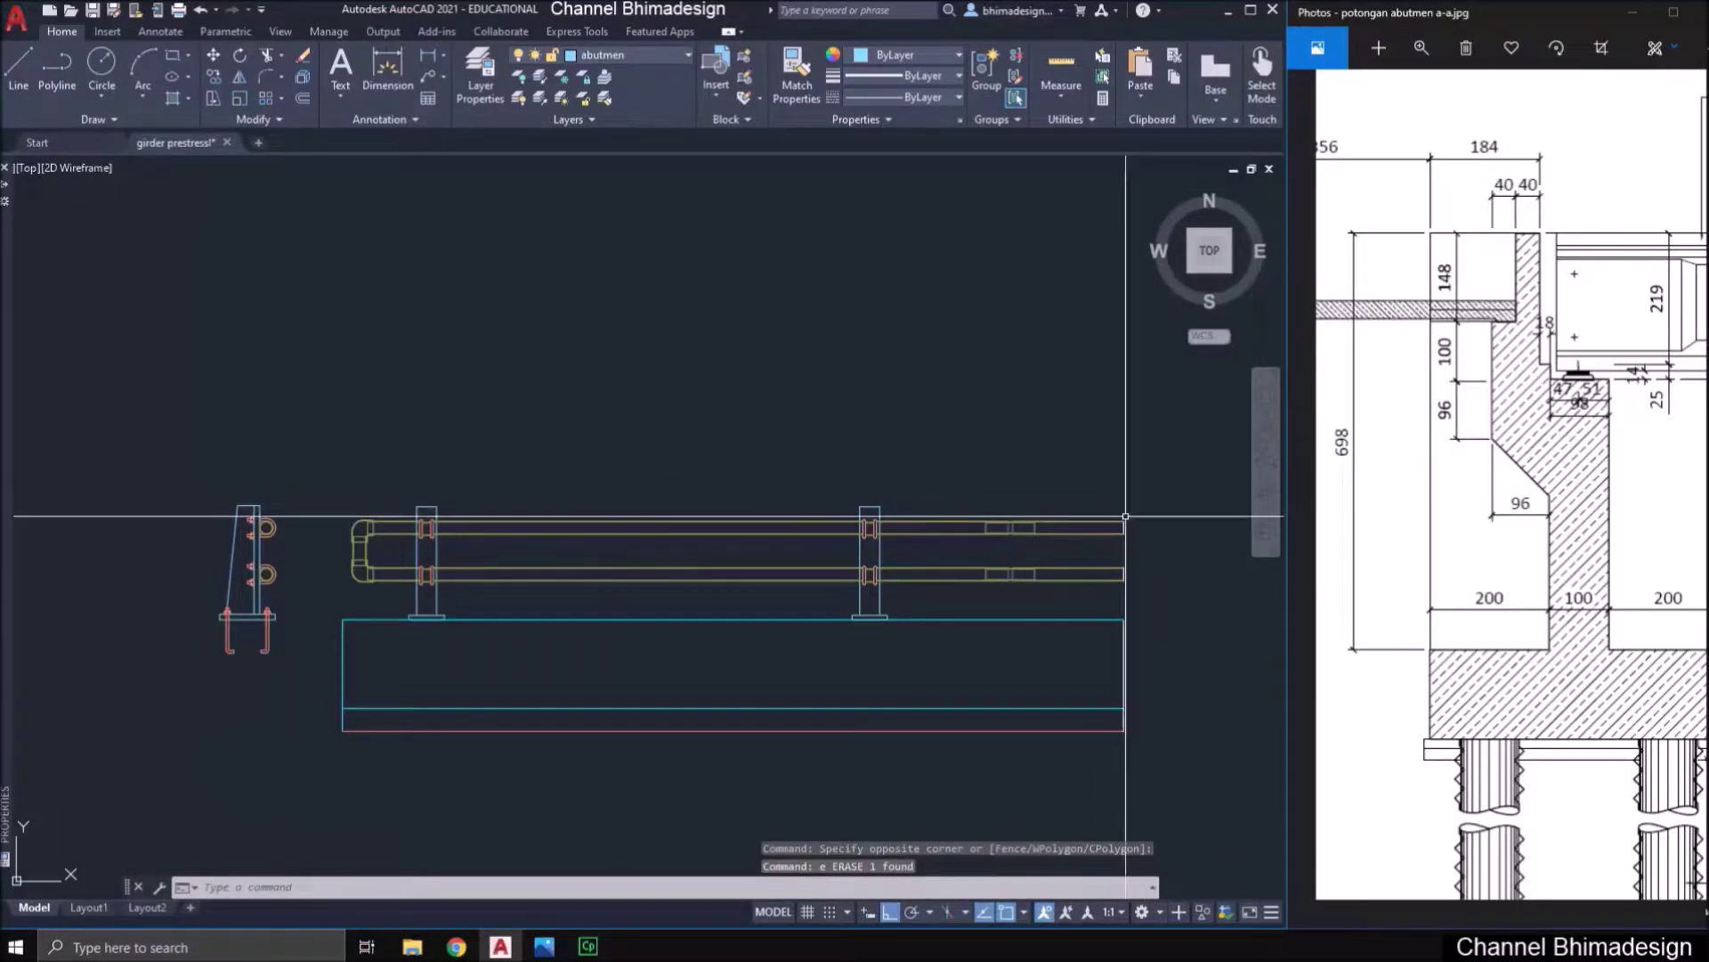
pyautogui.hotkey('ctrl', 'z')
# - Copy the railing and barrier elevation from its lower pedestal-end corner onto the deck's top corner beside the abutment back wall
pyautogui.write('co')
pyautogui.press('Return')
pyautogui.click(295, 451)
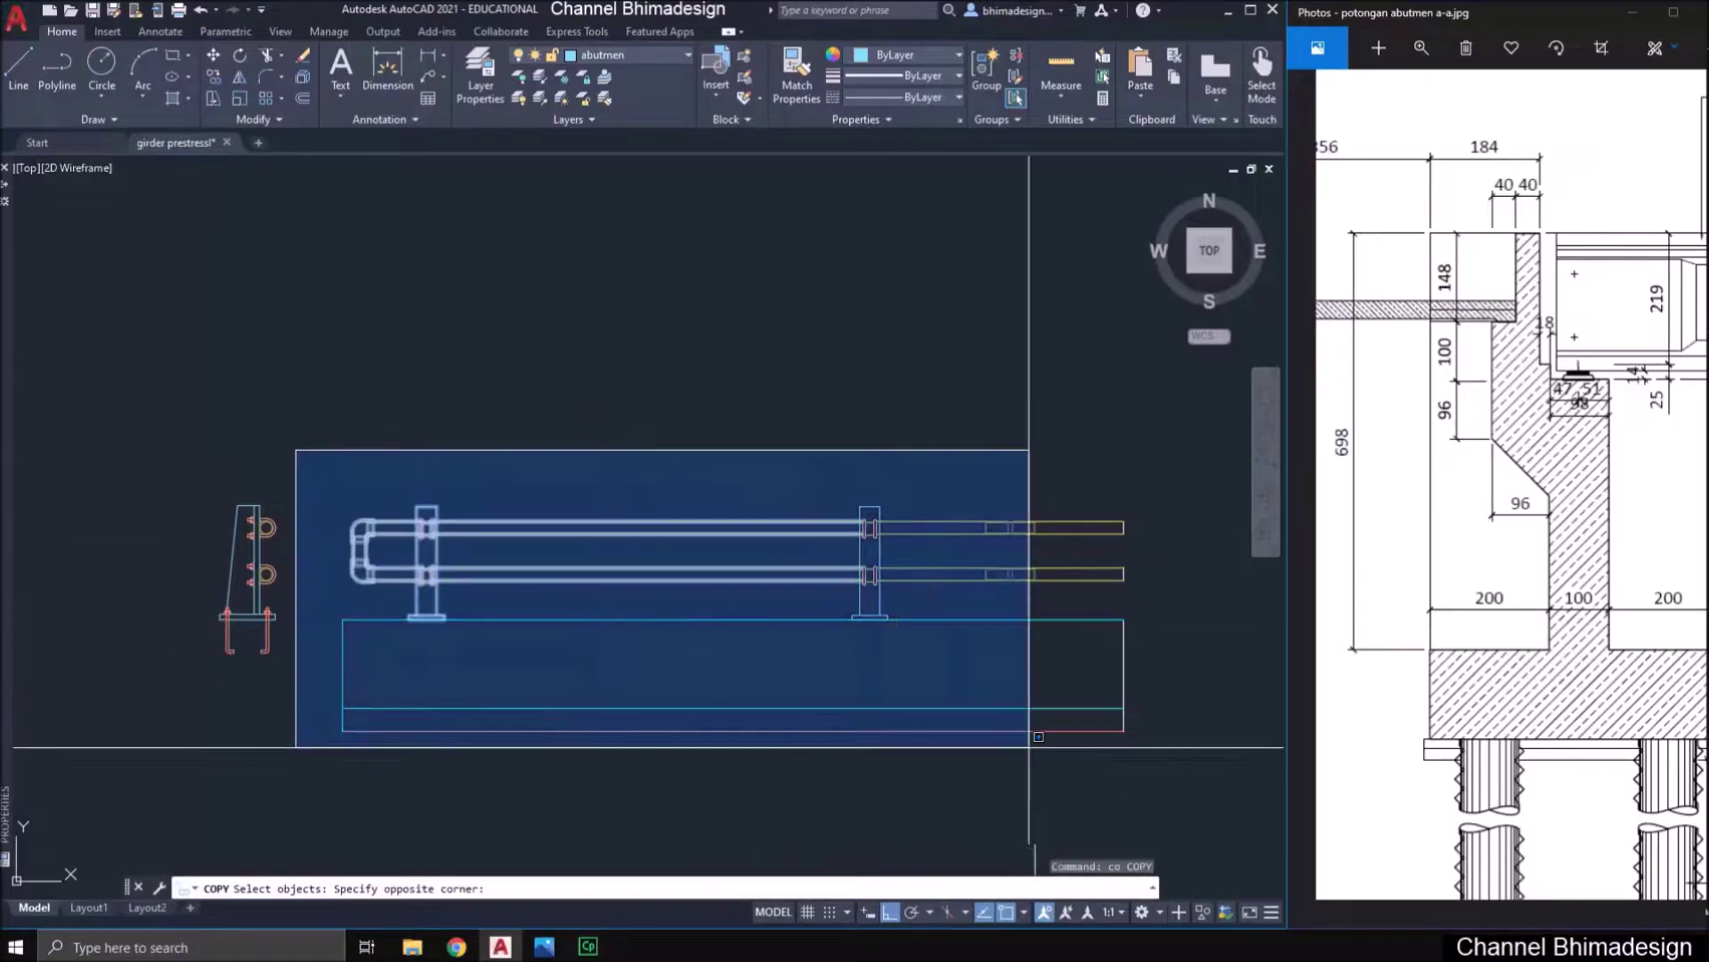
pyautogui.click(1144, 747)
pyautogui.press('Return')
pyautogui.scroll(4, 330, 734)
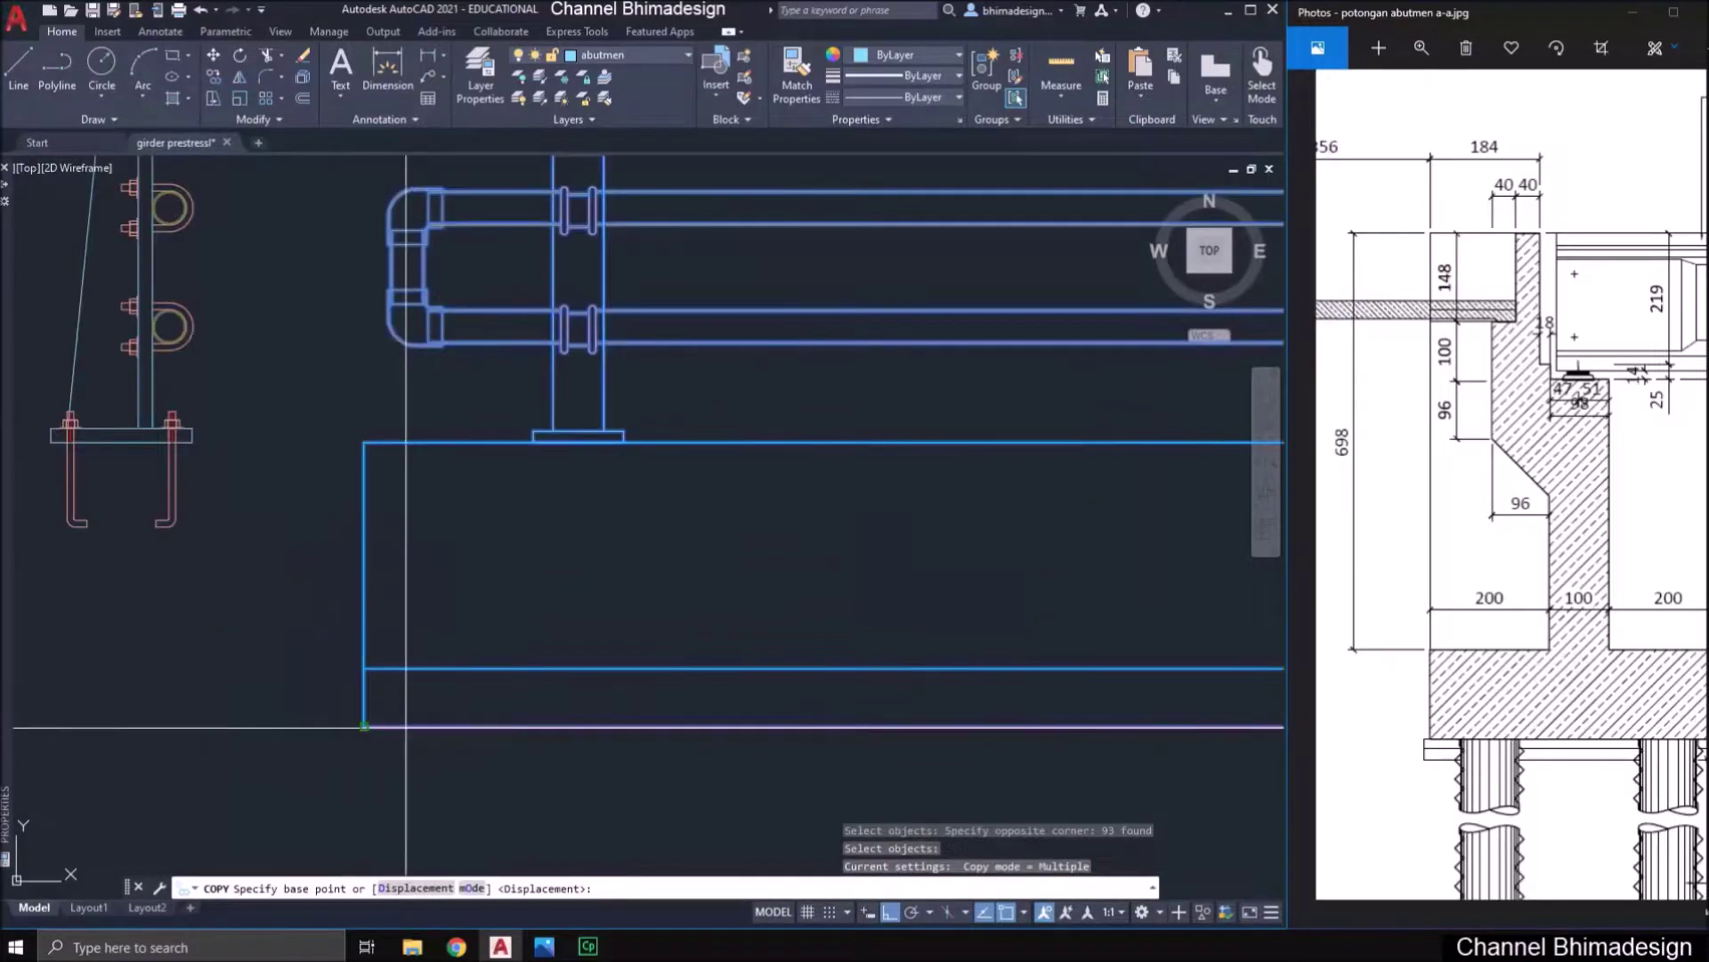
pyautogui.click(365, 725)
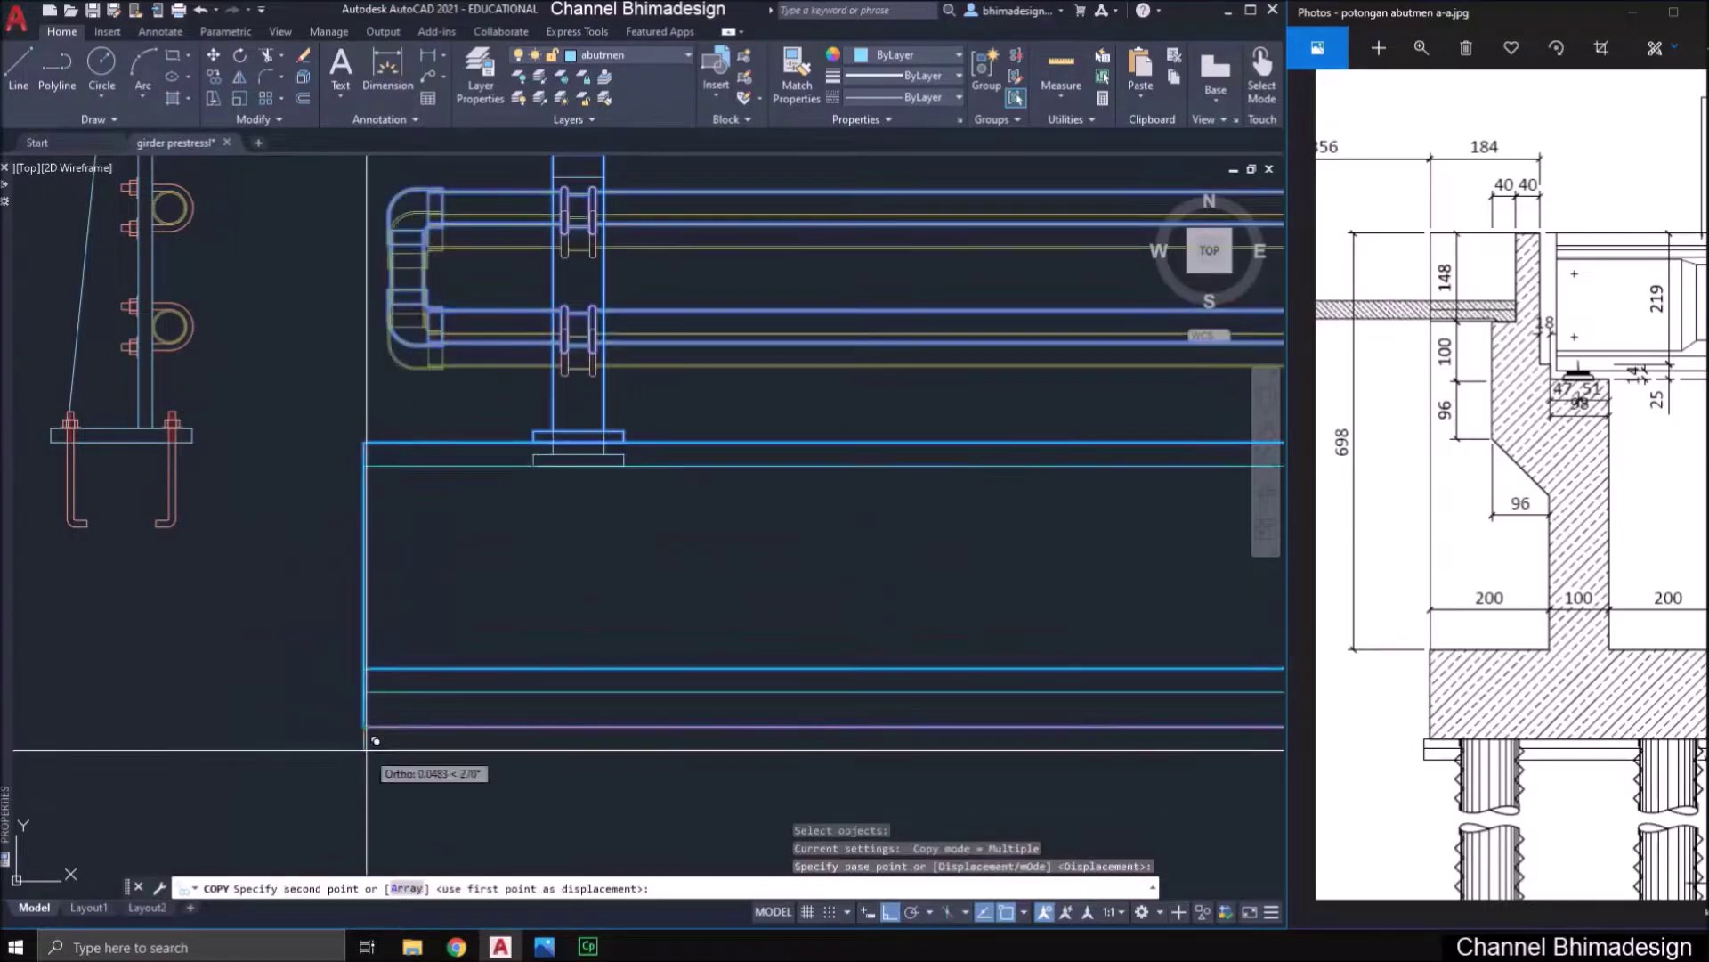
pyautogui.scroll(-6, 374, 732)
pyautogui.scroll(8, 392, 737)
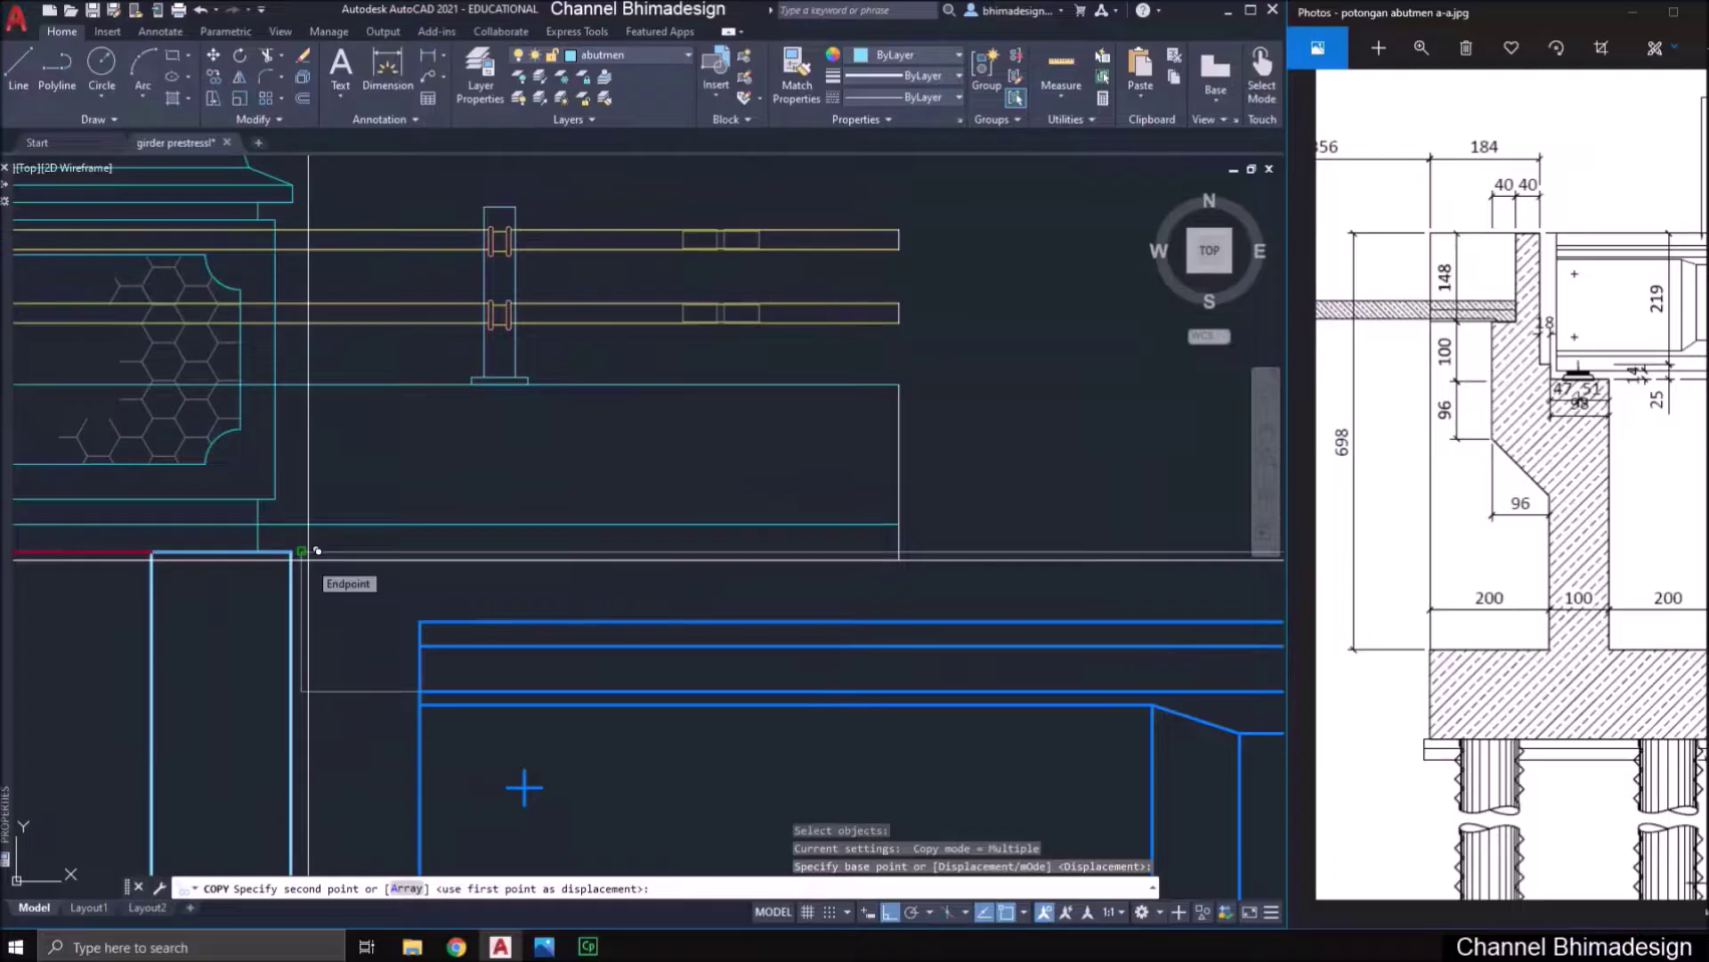
pyautogui.click(317, 551)
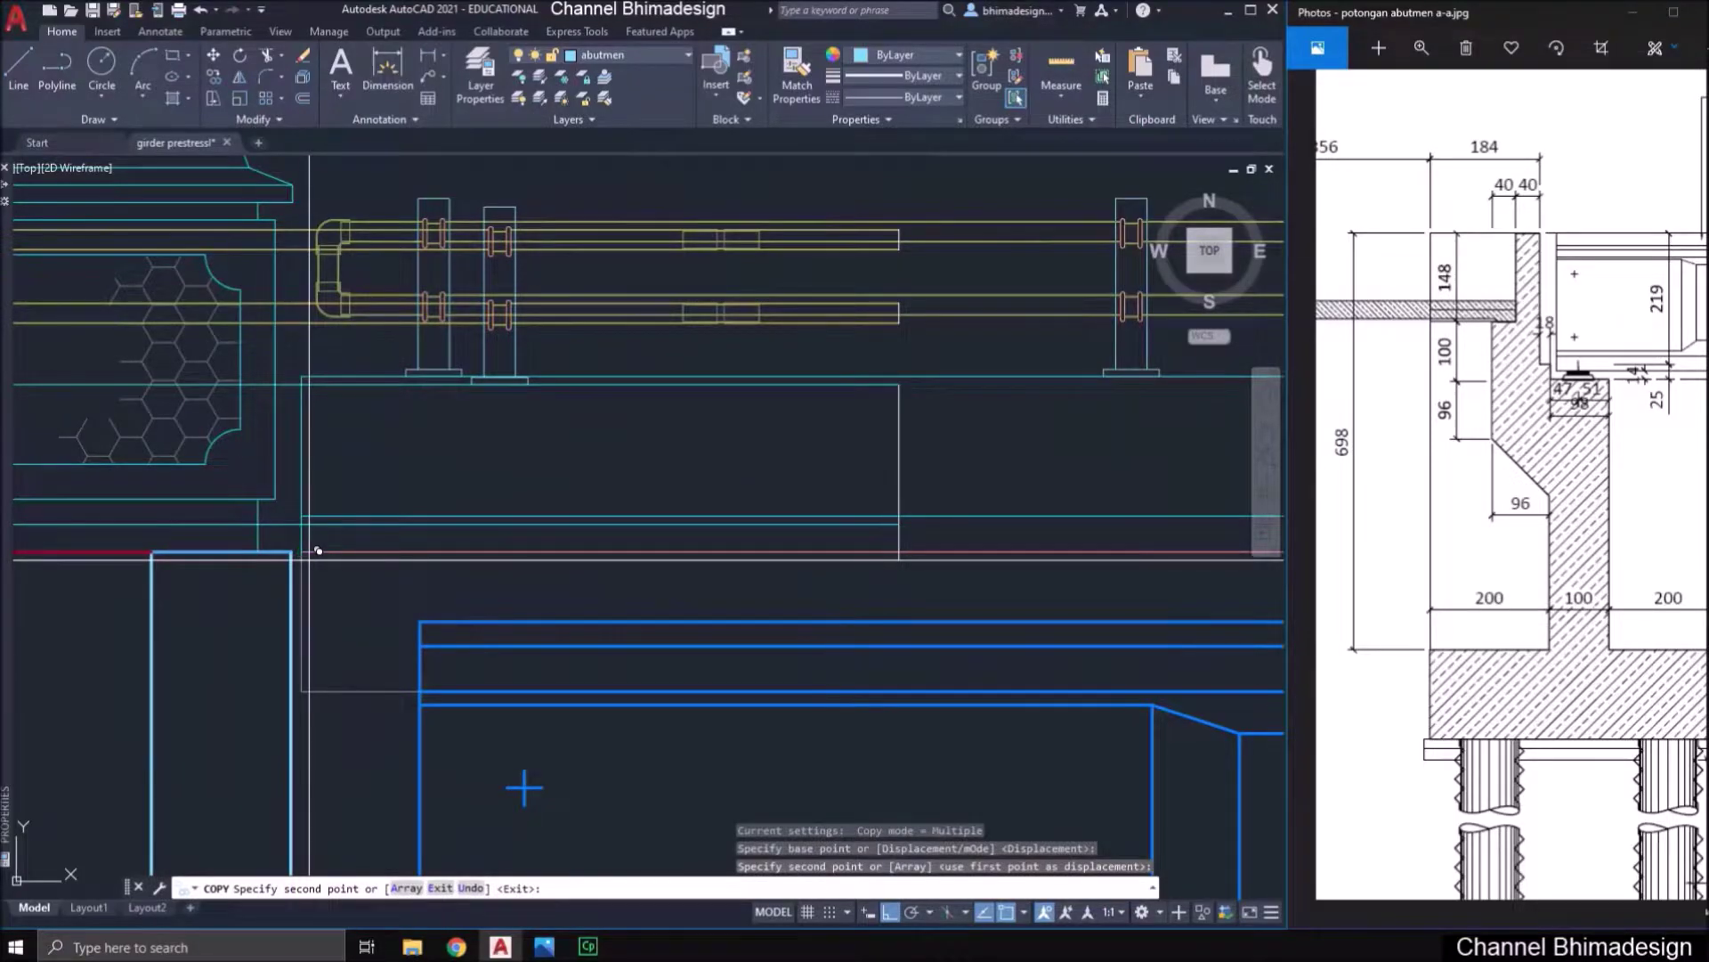
pyautogui.scroll(-2, 310, 552)
pyautogui.press('Escape')
# - Erase the leftover pile cap plan with its pile circles beneath the abutment's piles
pyautogui.scroll(-3, 454, 543)
pyautogui.scroll(-3, 543, 552)
pyautogui.moveTo(545, 550); pyautogui.dragTo(545, 430, button='middle')
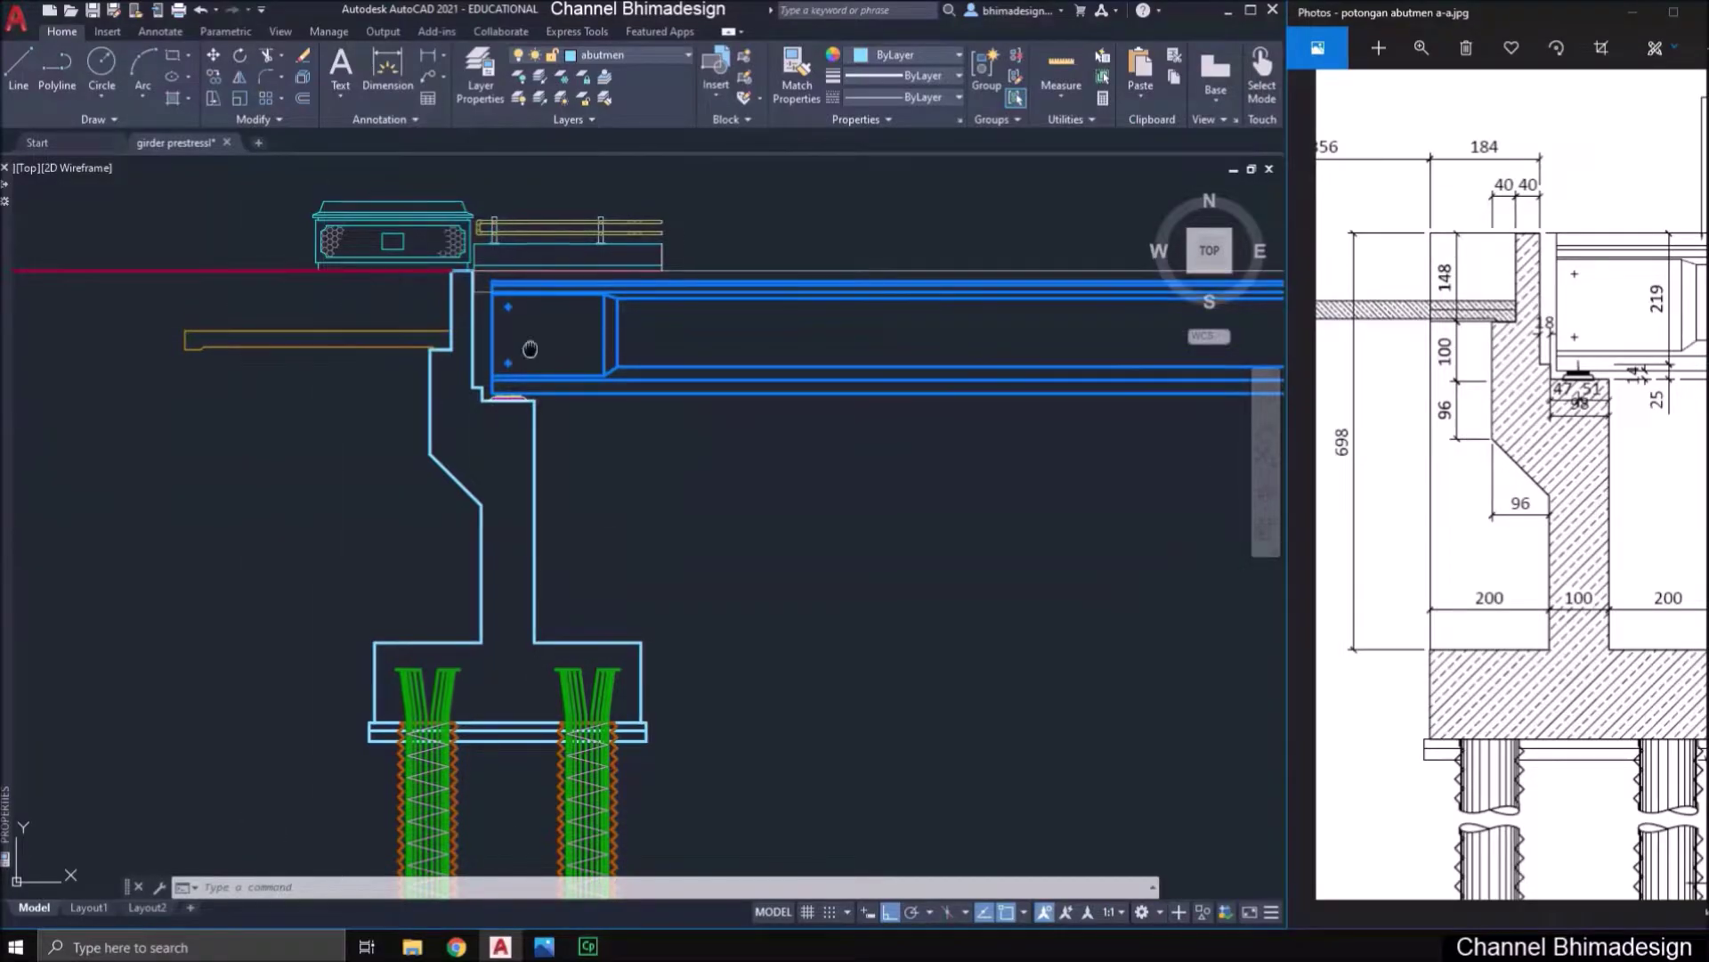
pyautogui.scroll(-5, 272, 458)
pyautogui.scroll(-2, 273, 461)
pyautogui.scroll(2, 638, 469)
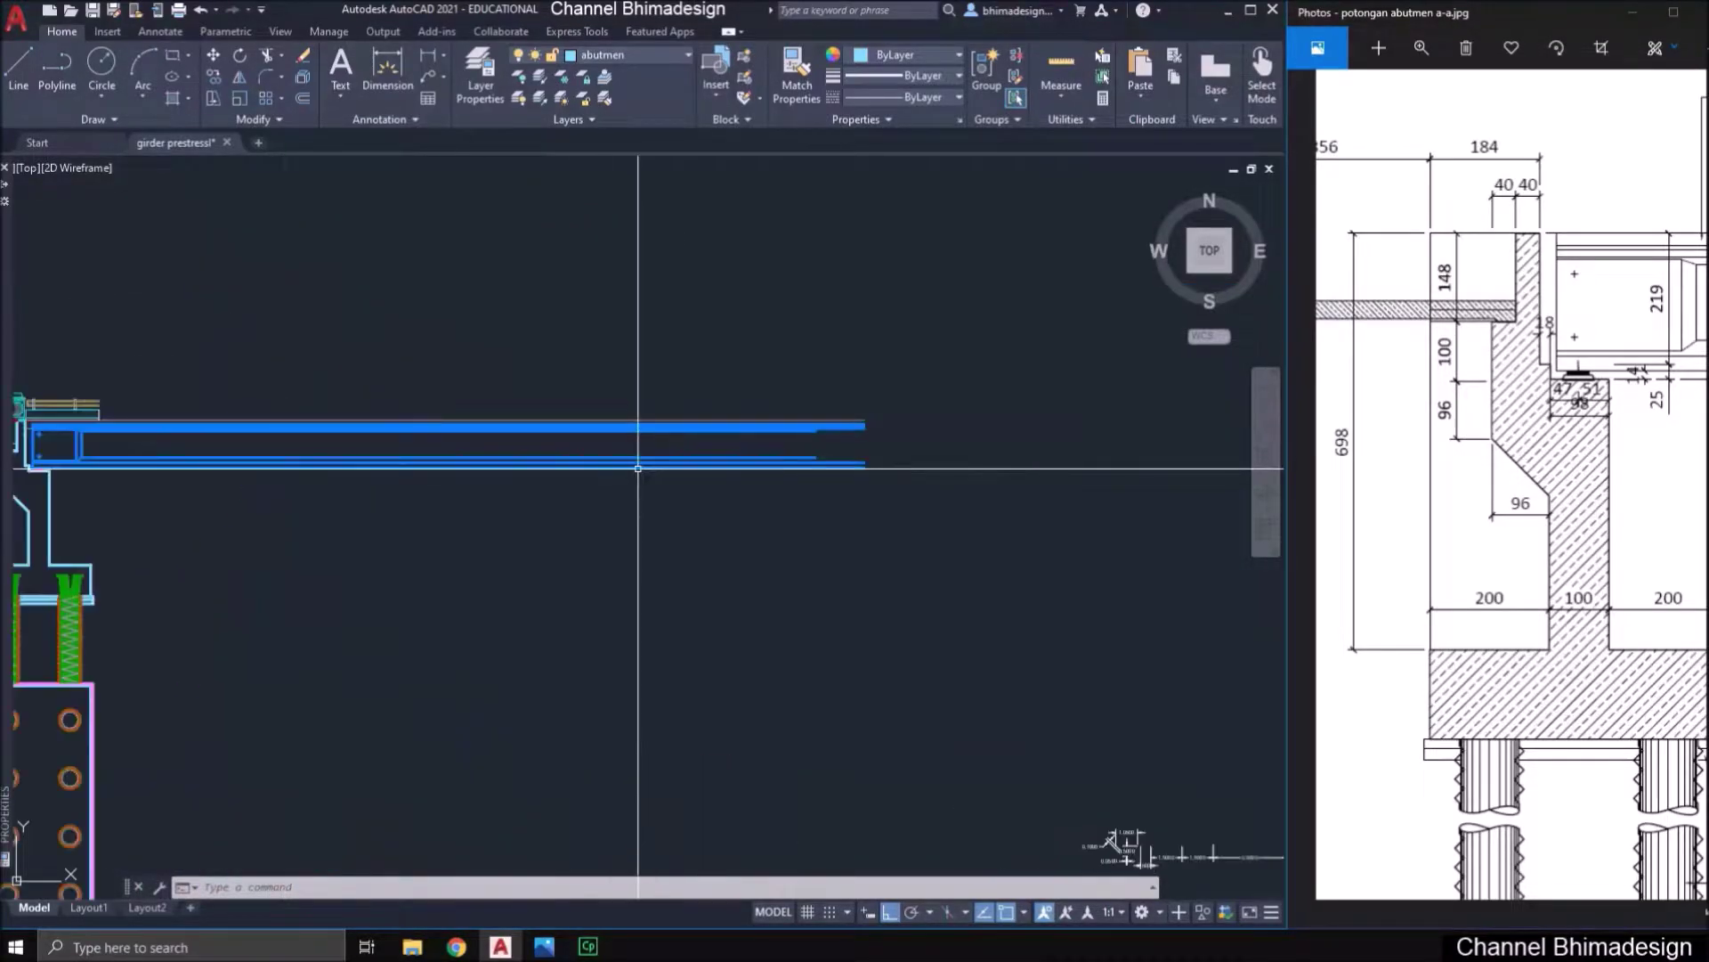
pyautogui.moveTo(457, 481); pyautogui.dragTo(632, 494, button='middle')
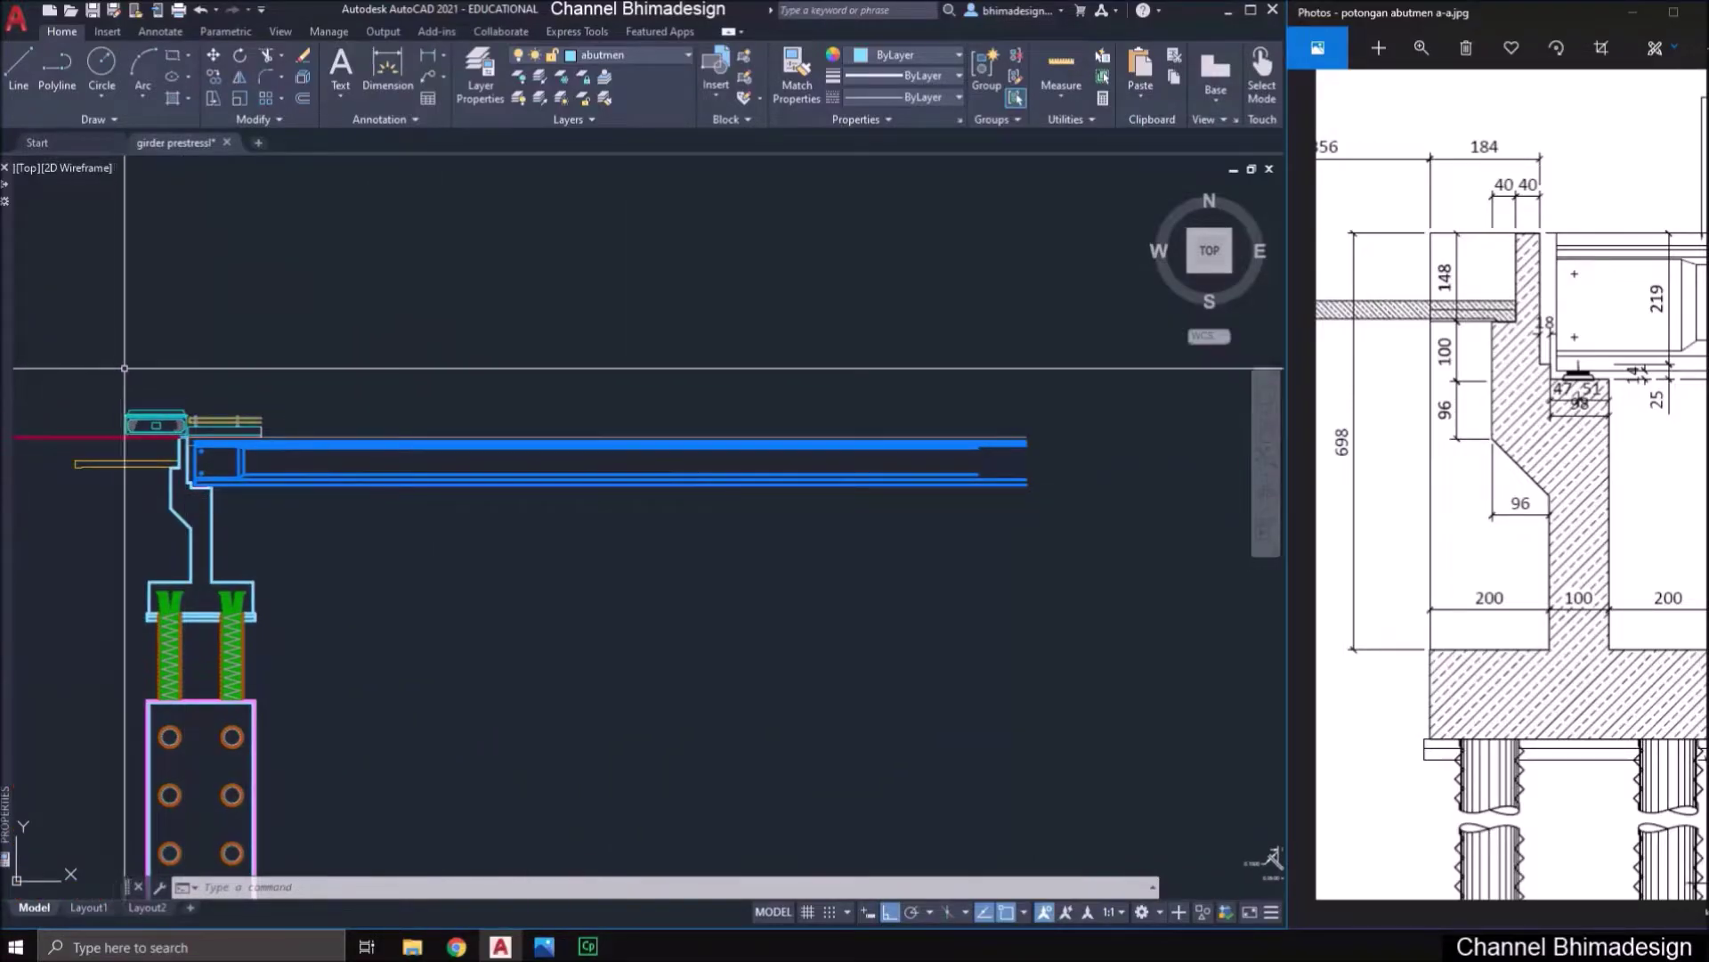
pyautogui.moveTo(223, 685); pyautogui.dragTo(296, 567, button='middle')
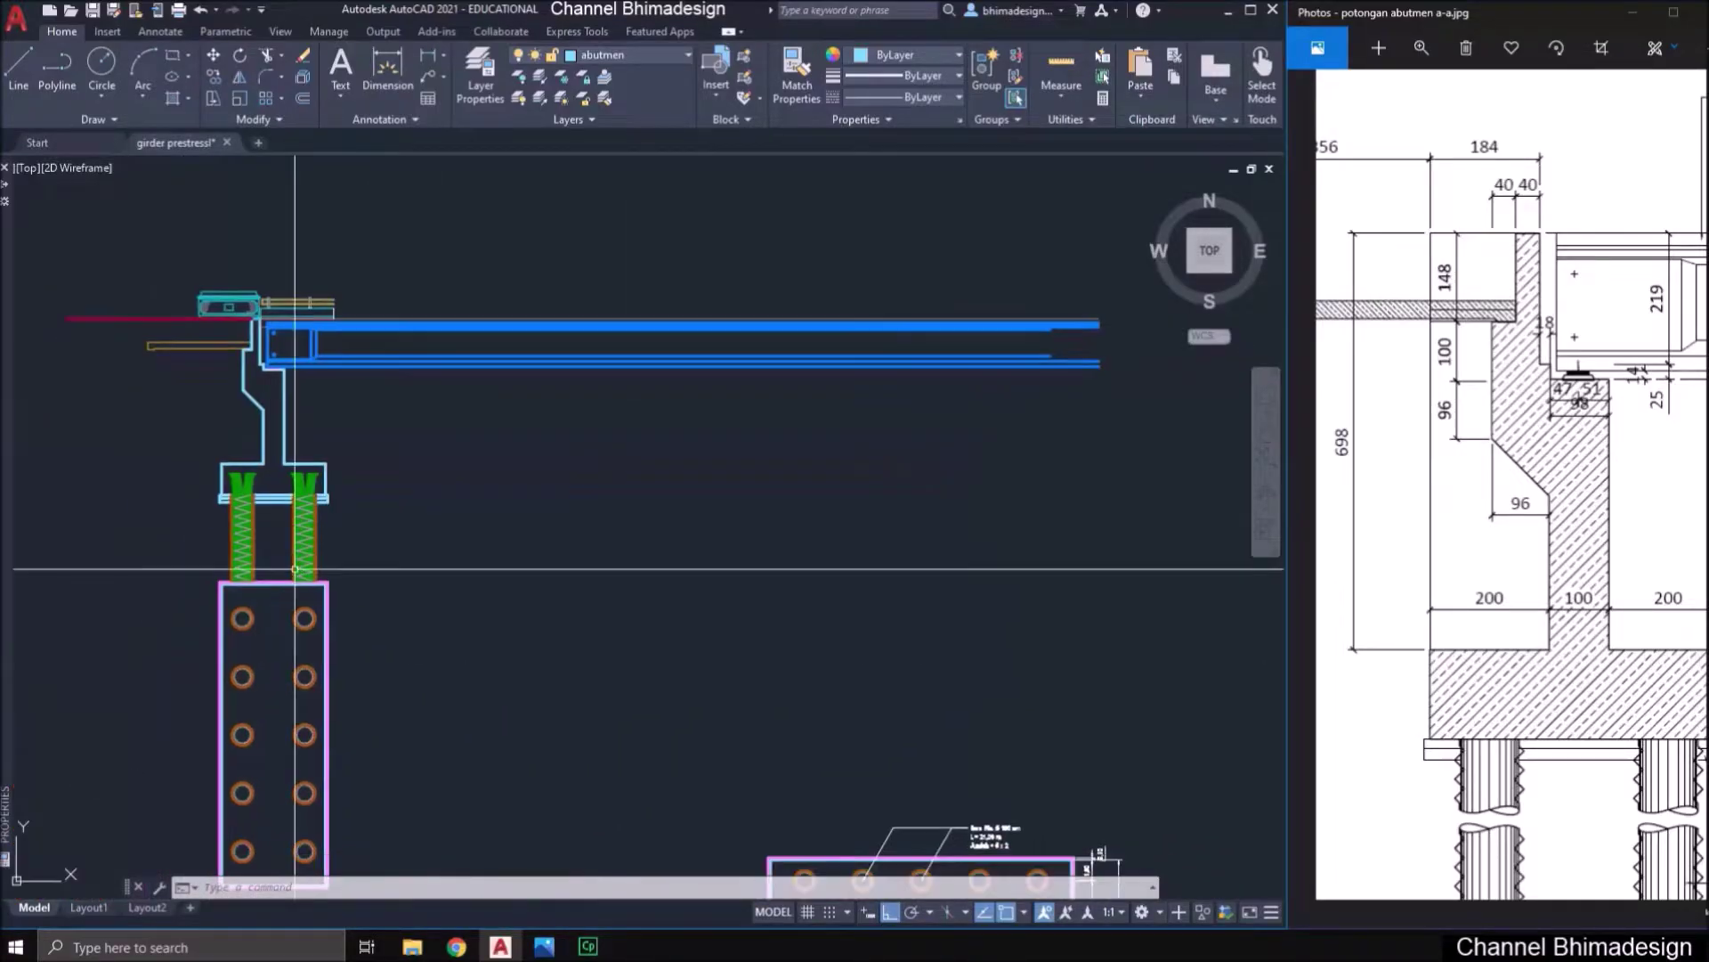
pyautogui.click(359, 688)
pyautogui.write('e')
pyautogui.press('Return')
pyautogui.moveTo(383, 492); pyautogui.dragTo(356, 587, button='middle')
pyautogui.write('ai')
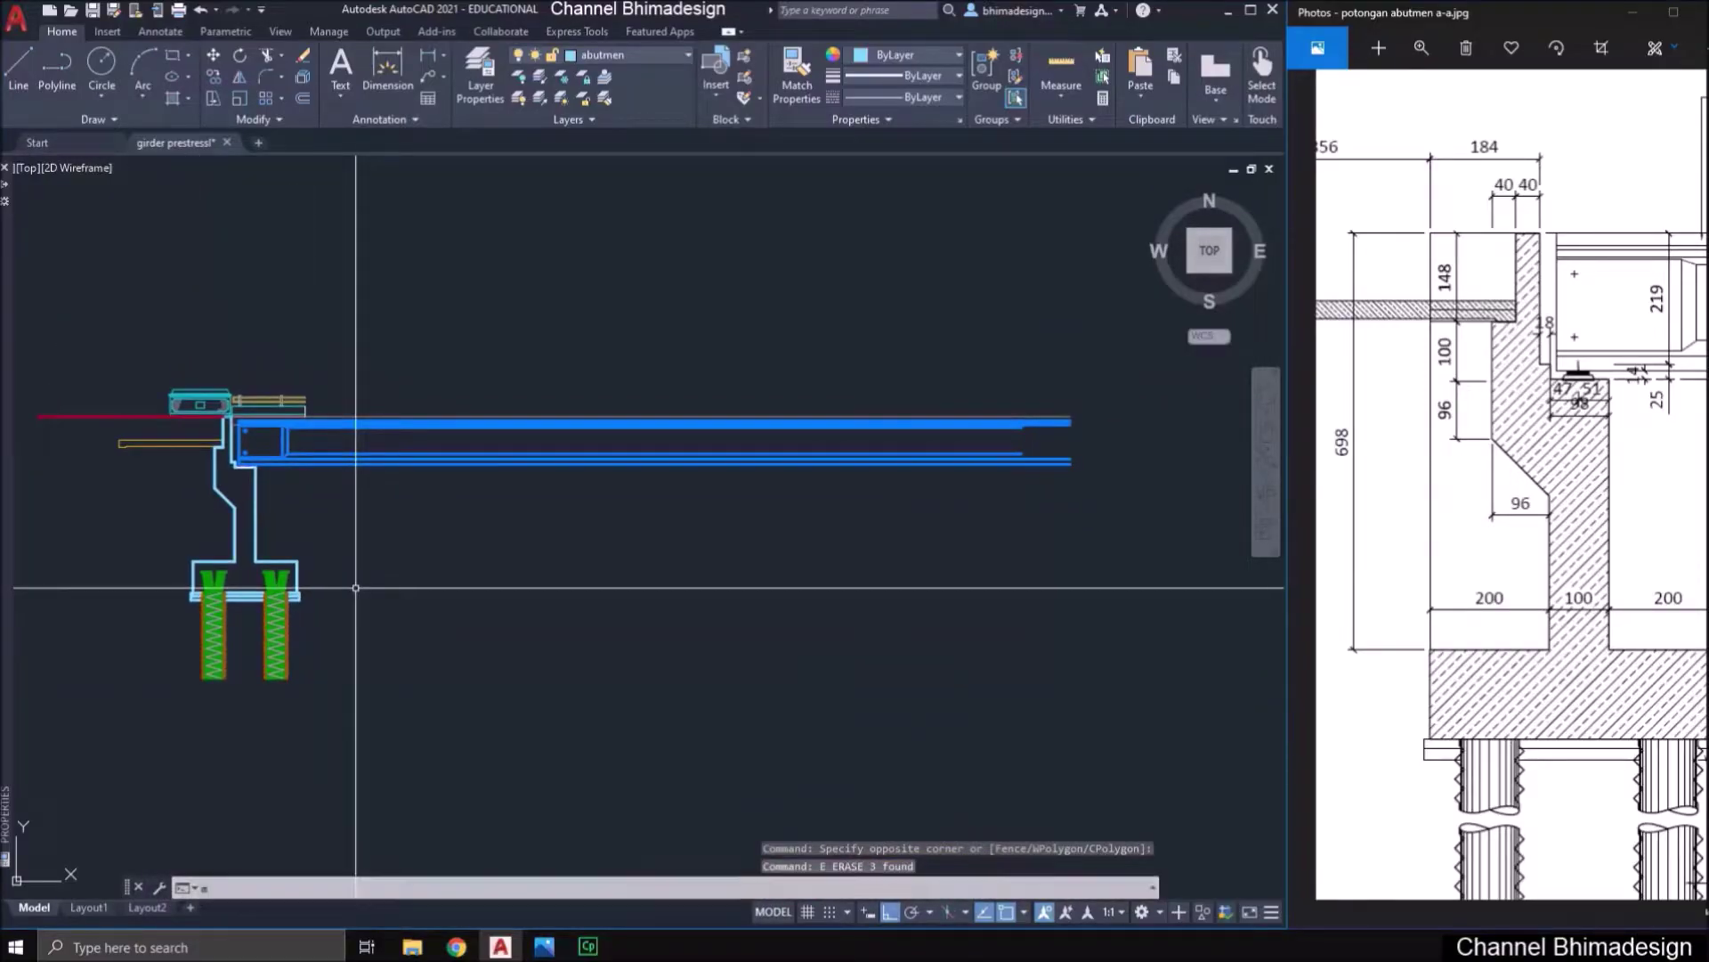
pyautogui.press('Return')
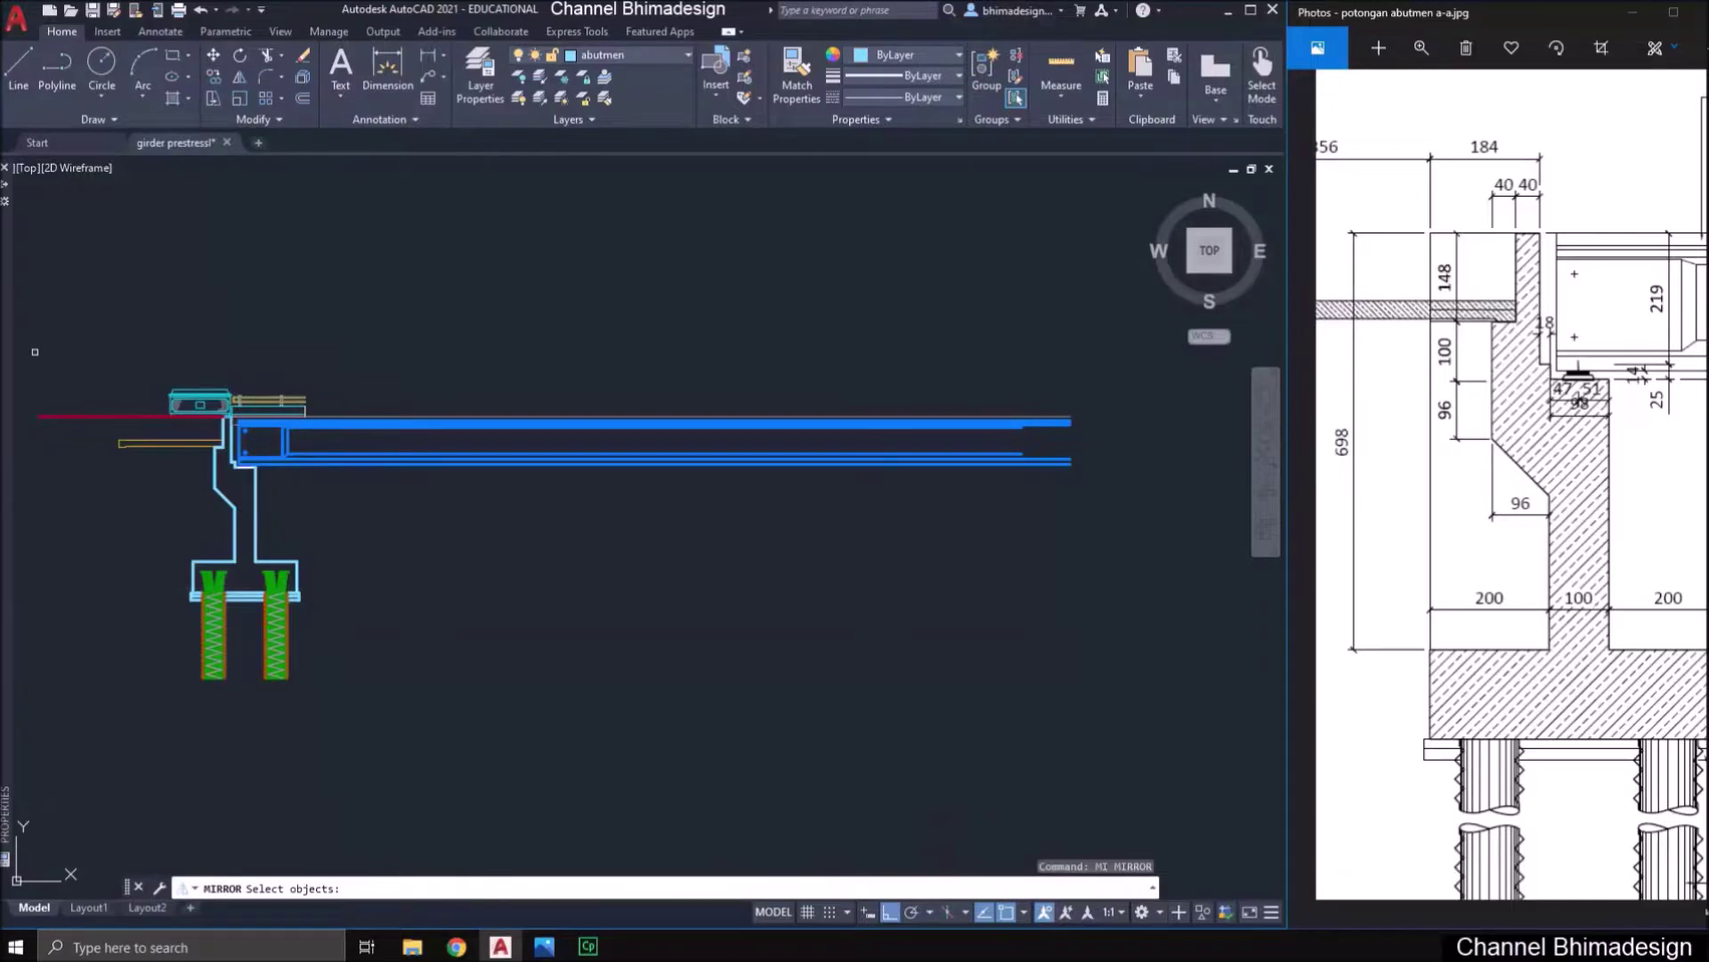
pyautogui.press('Escape')
# - Mirror the abutment with its piles, approach slab, pedestal, railing, road surface and girder end about the vertical line at girder midspan
pyautogui.scroll(2, 146, 448)
pyautogui.moveTo(146, 447); pyautogui.dragTo(281, 445, button='middle')
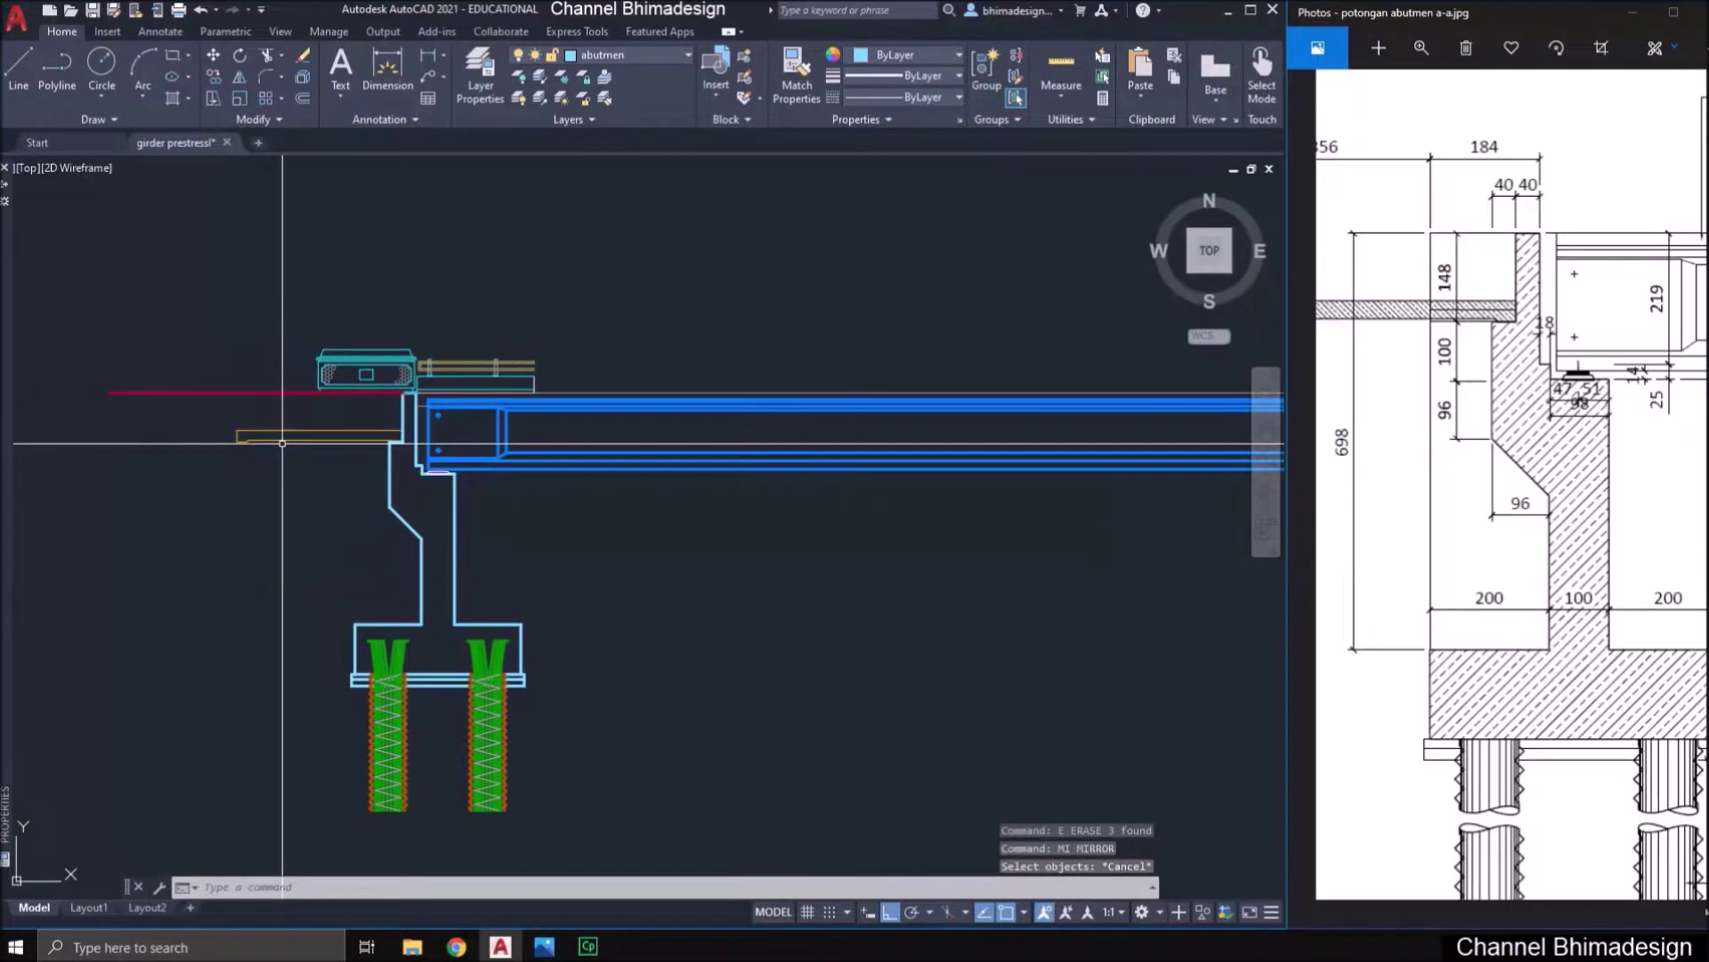
pyautogui.scroll(-2, 282, 442)
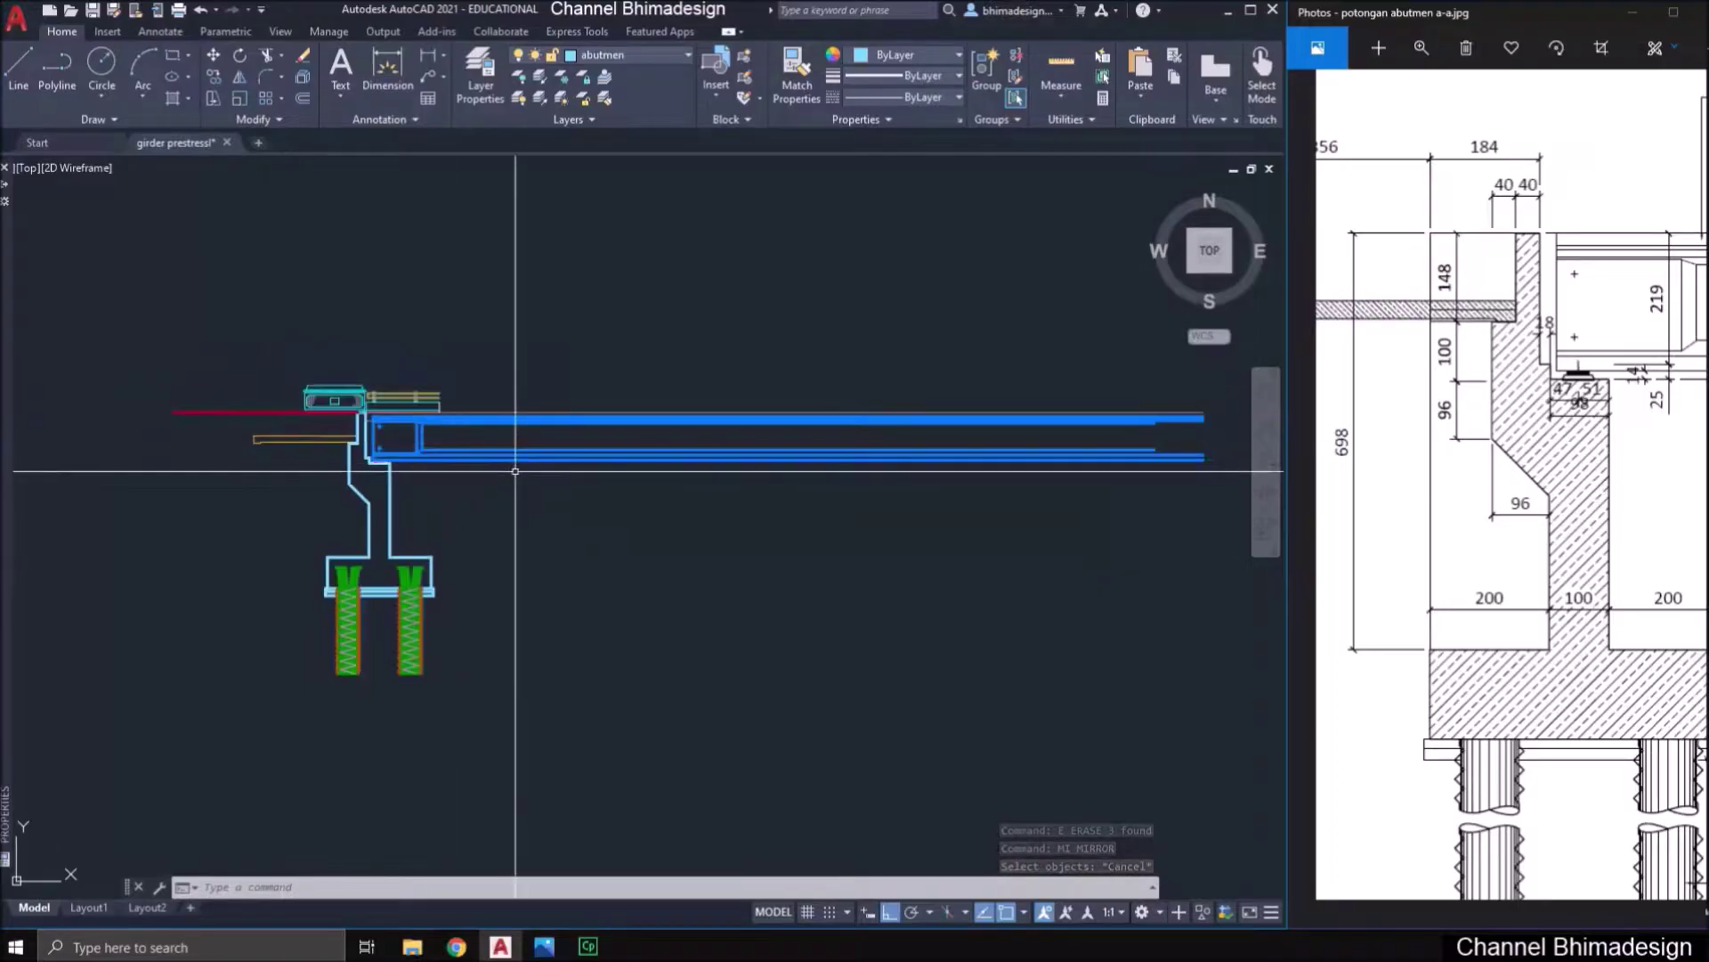
pyautogui.moveTo(515, 470); pyautogui.dragTo(420, 477, button='middle')
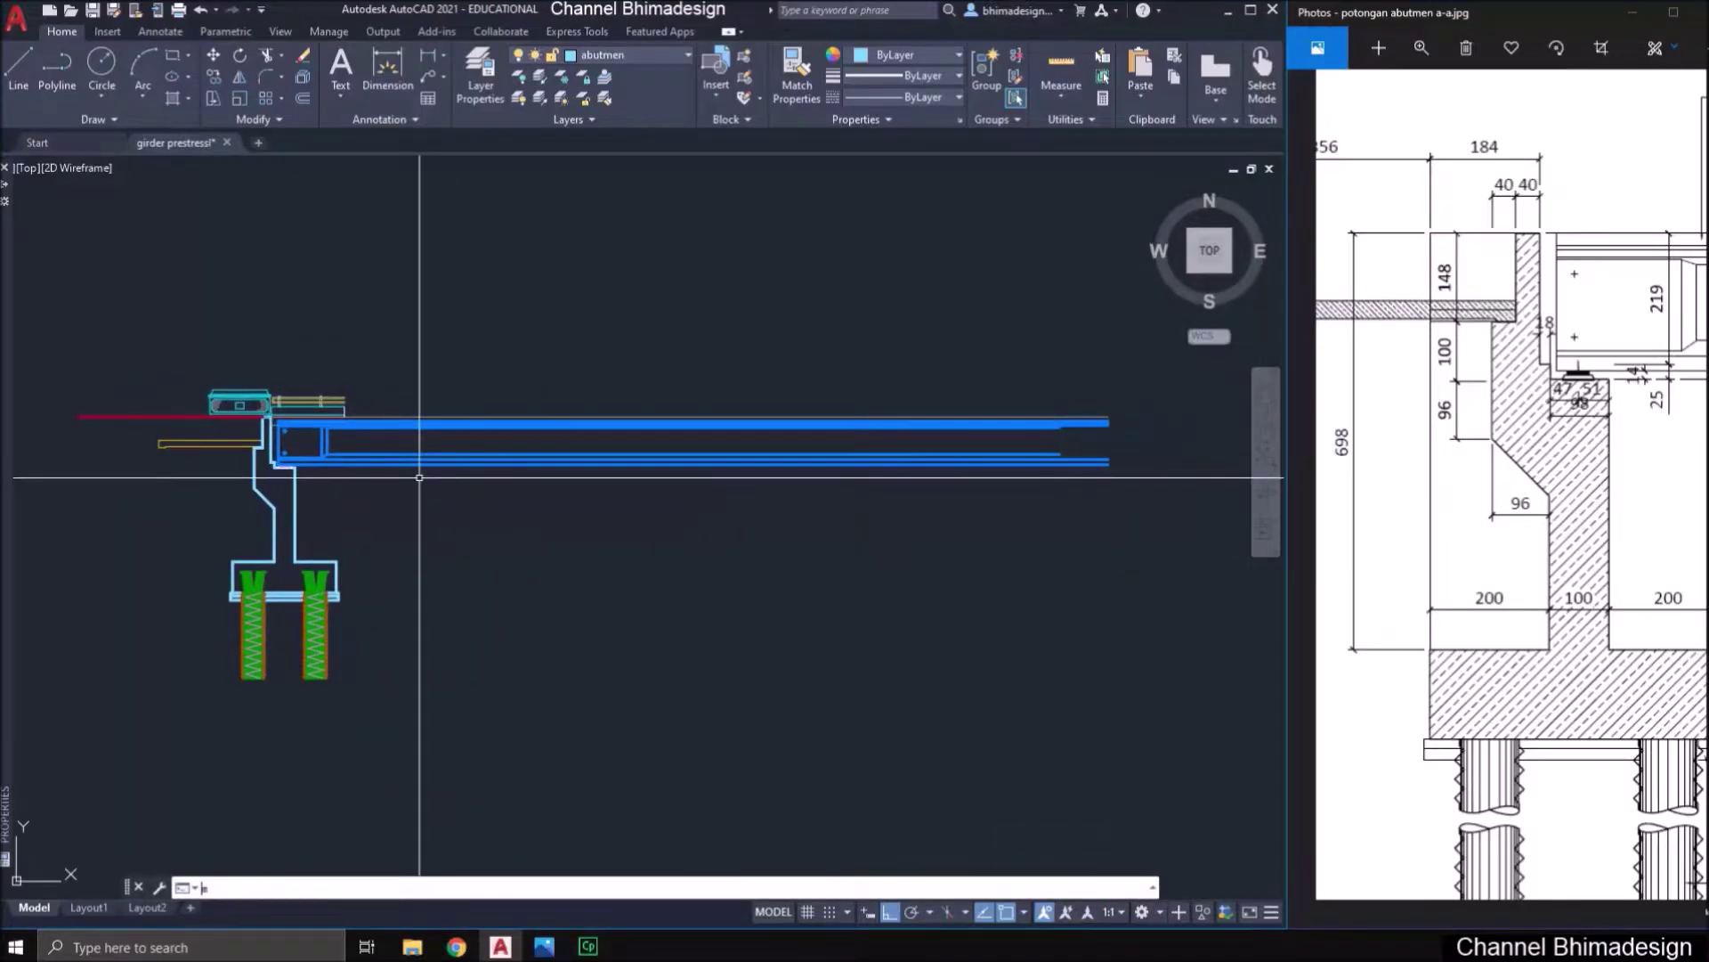
pyautogui.write('mi')
pyautogui.press('Return')
pyautogui.click(62, 349)
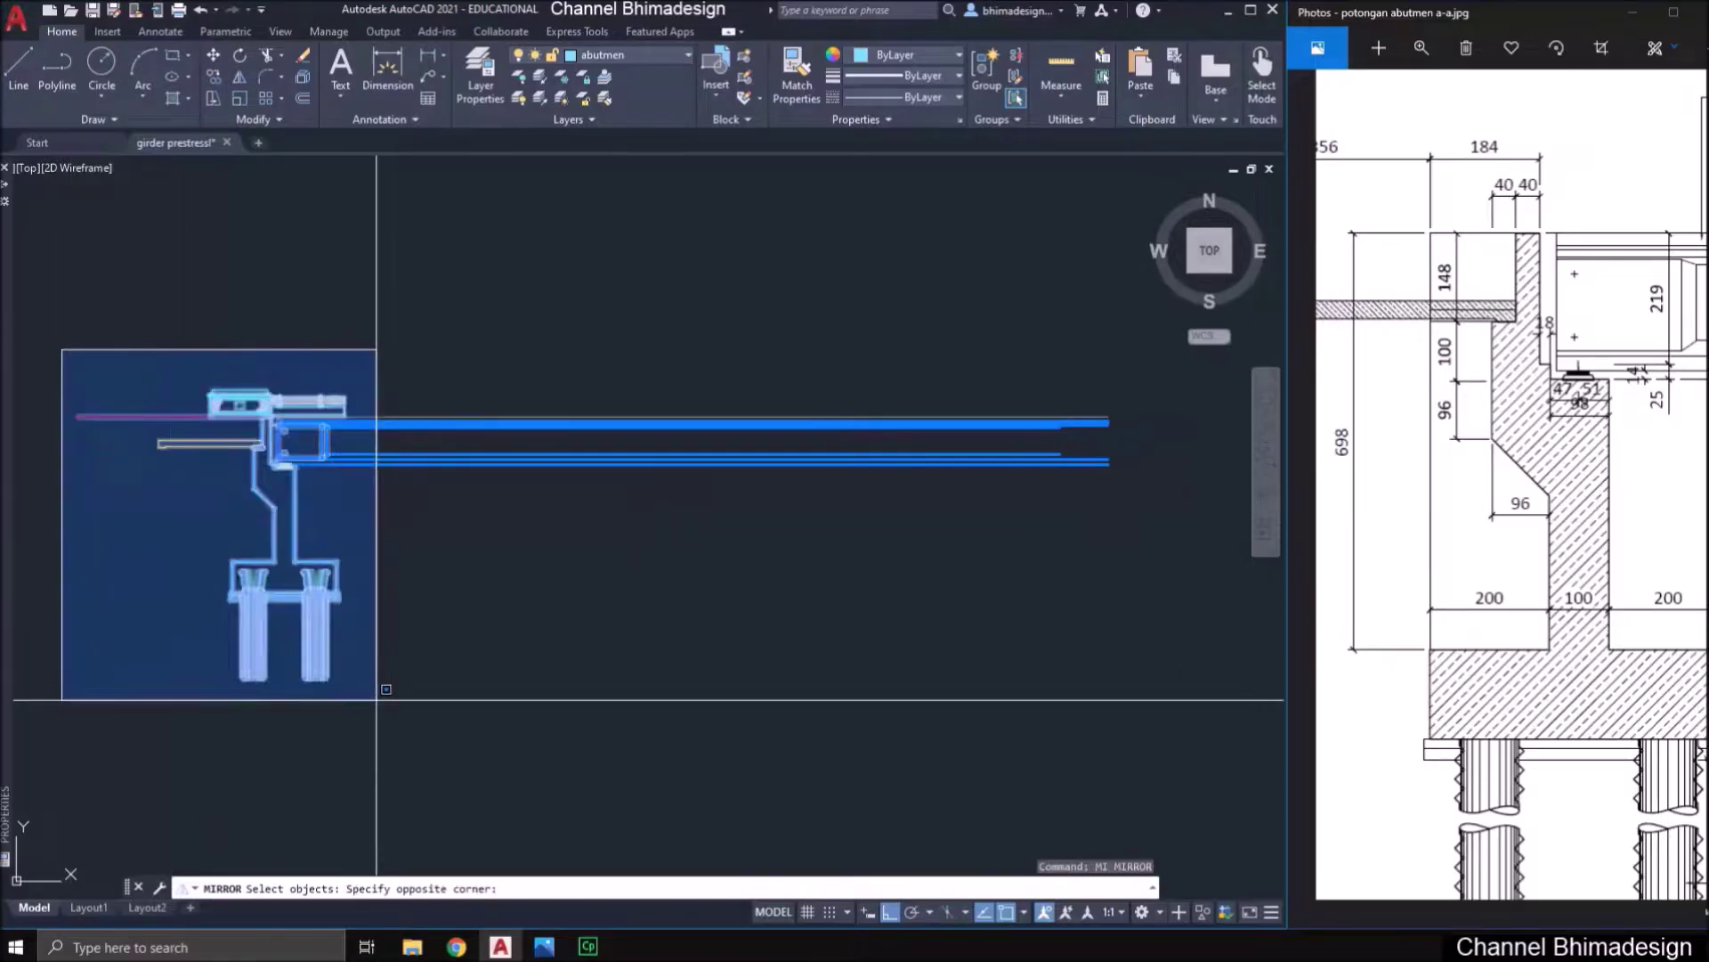
pyautogui.click(399, 706)
pyautogui.press('Return')
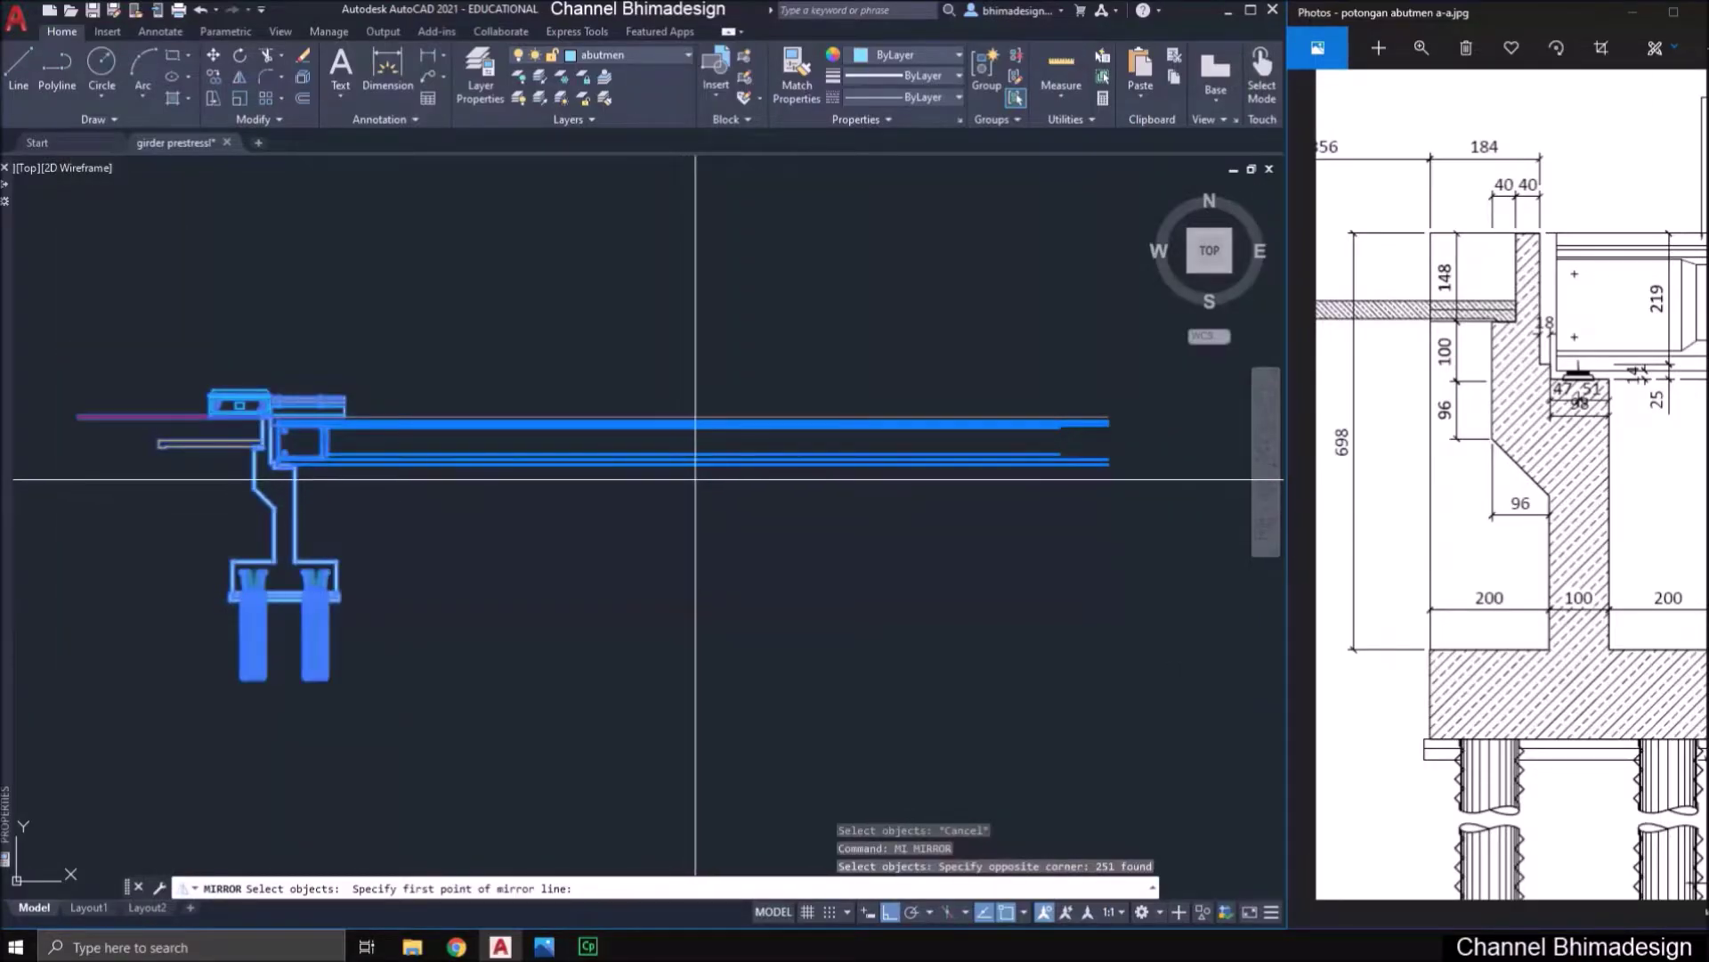
pyautogui.click(694, 464)
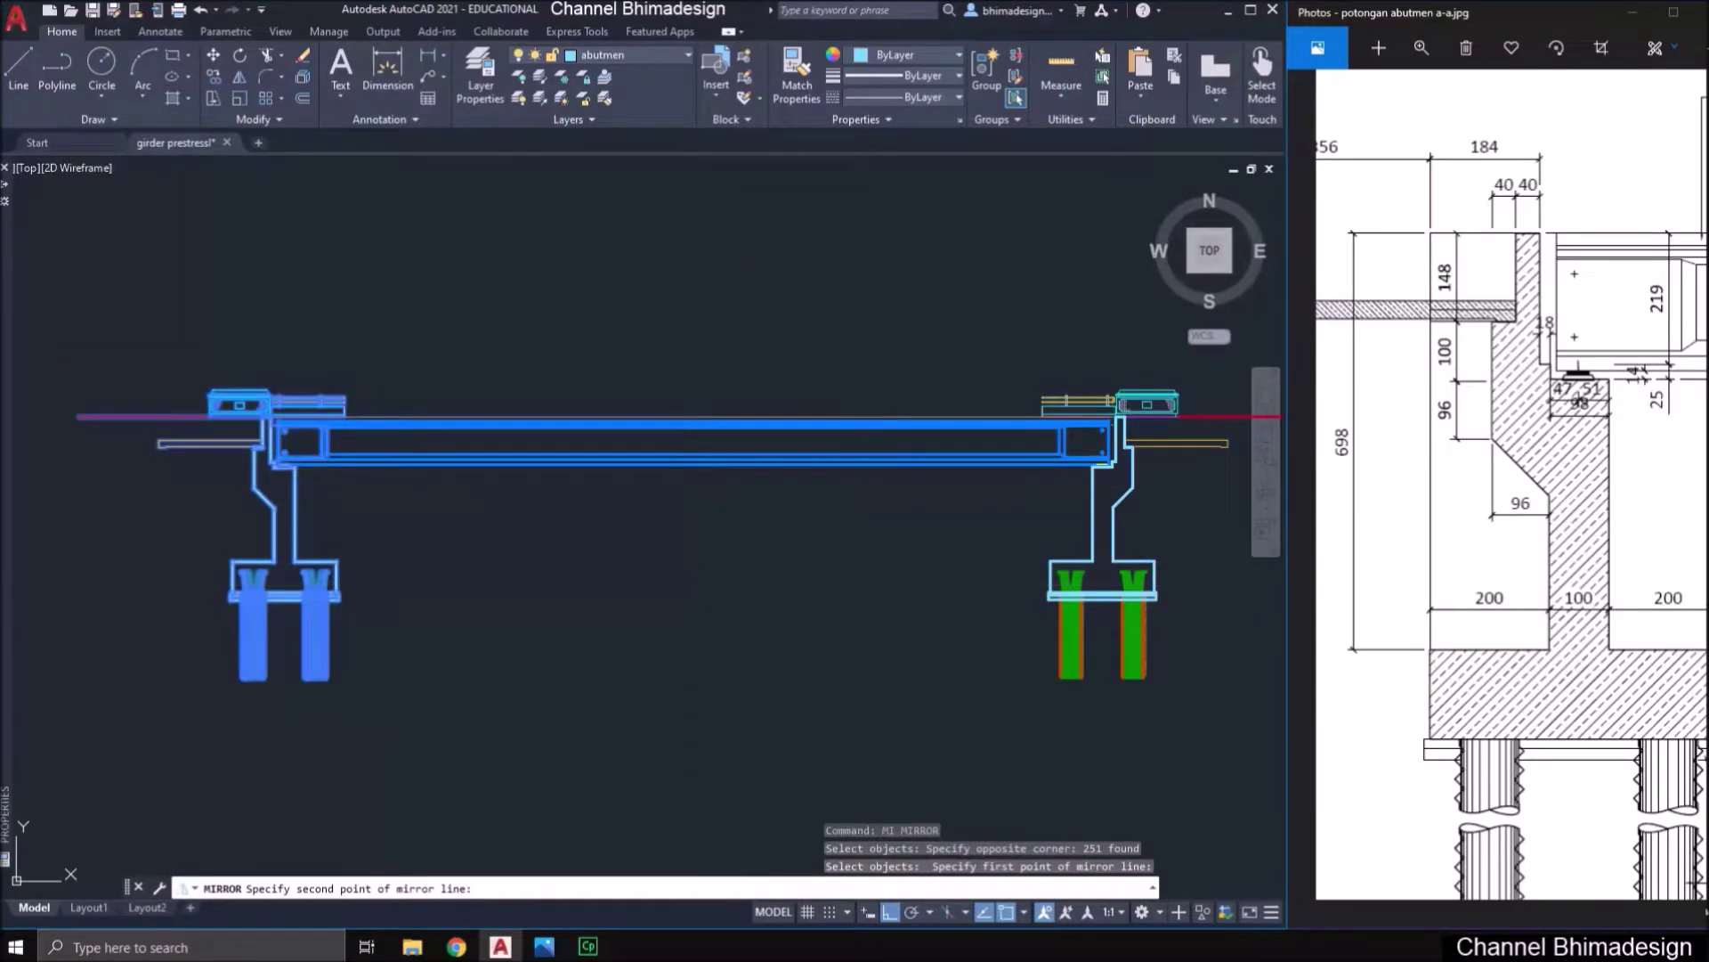
pyautogui.click(692, 588)
# - Erase the vertical closing lines at the open ends of the original abutment's barrier and two handrails
pyautogui.moveTo(926, 562); pyautogui.dragTo(799, 564, button='middle')
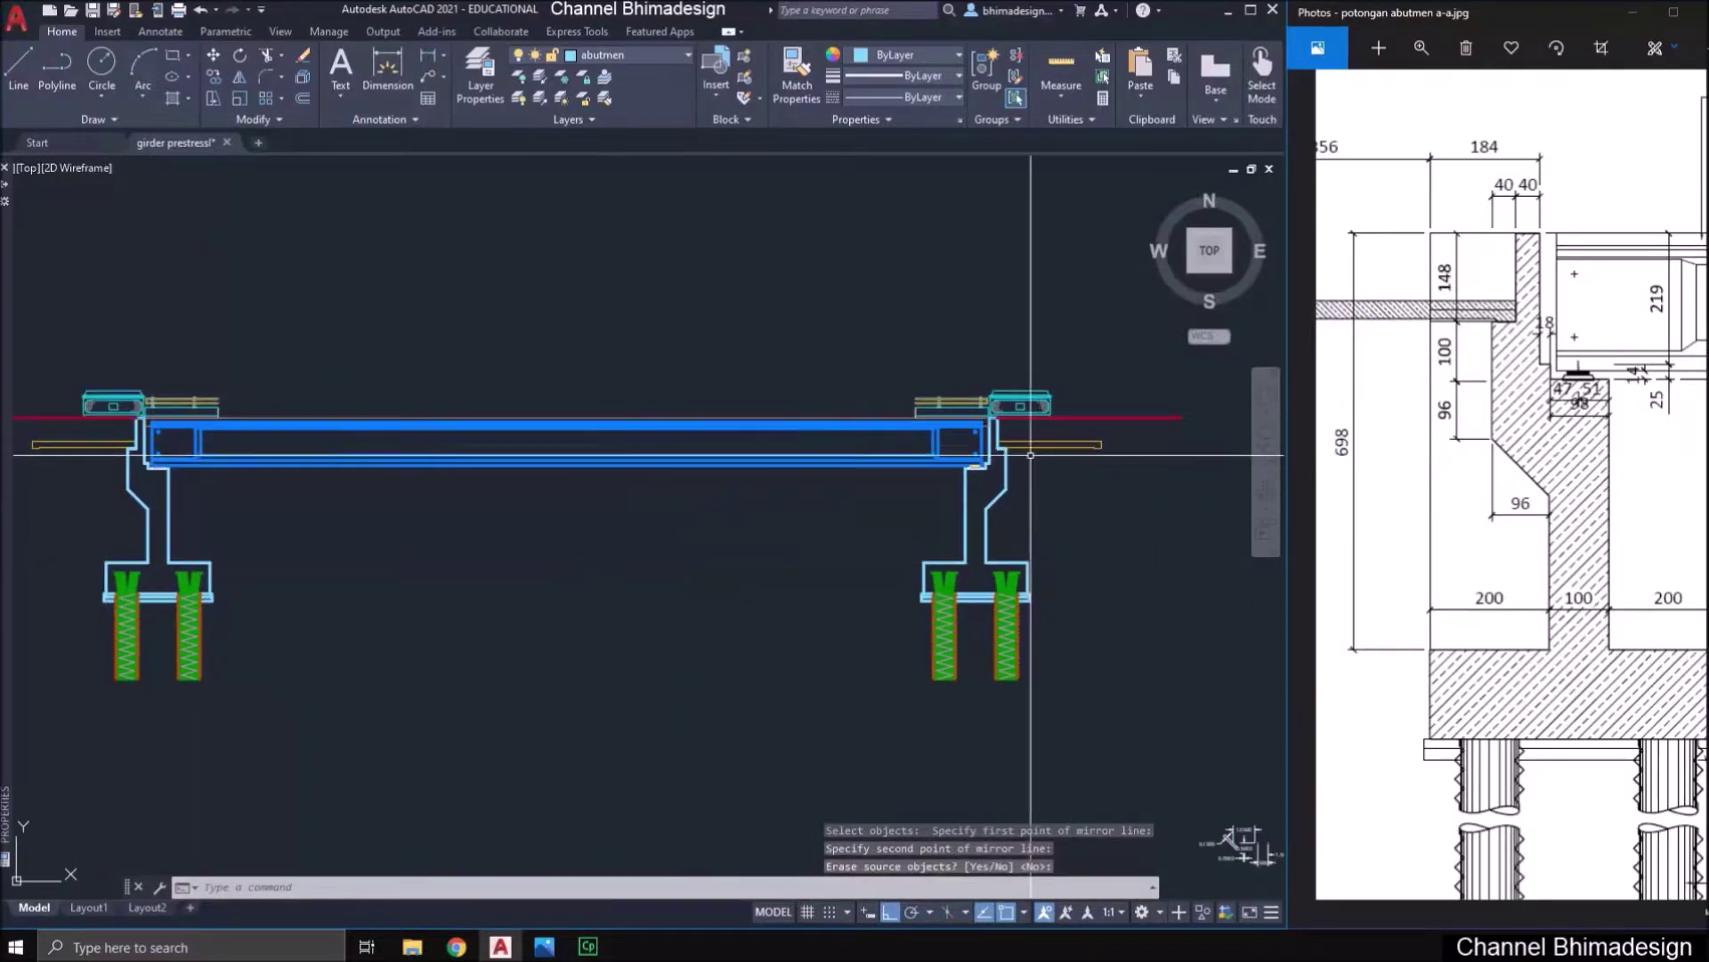
pyautogui.scroll(6, 738, 361)
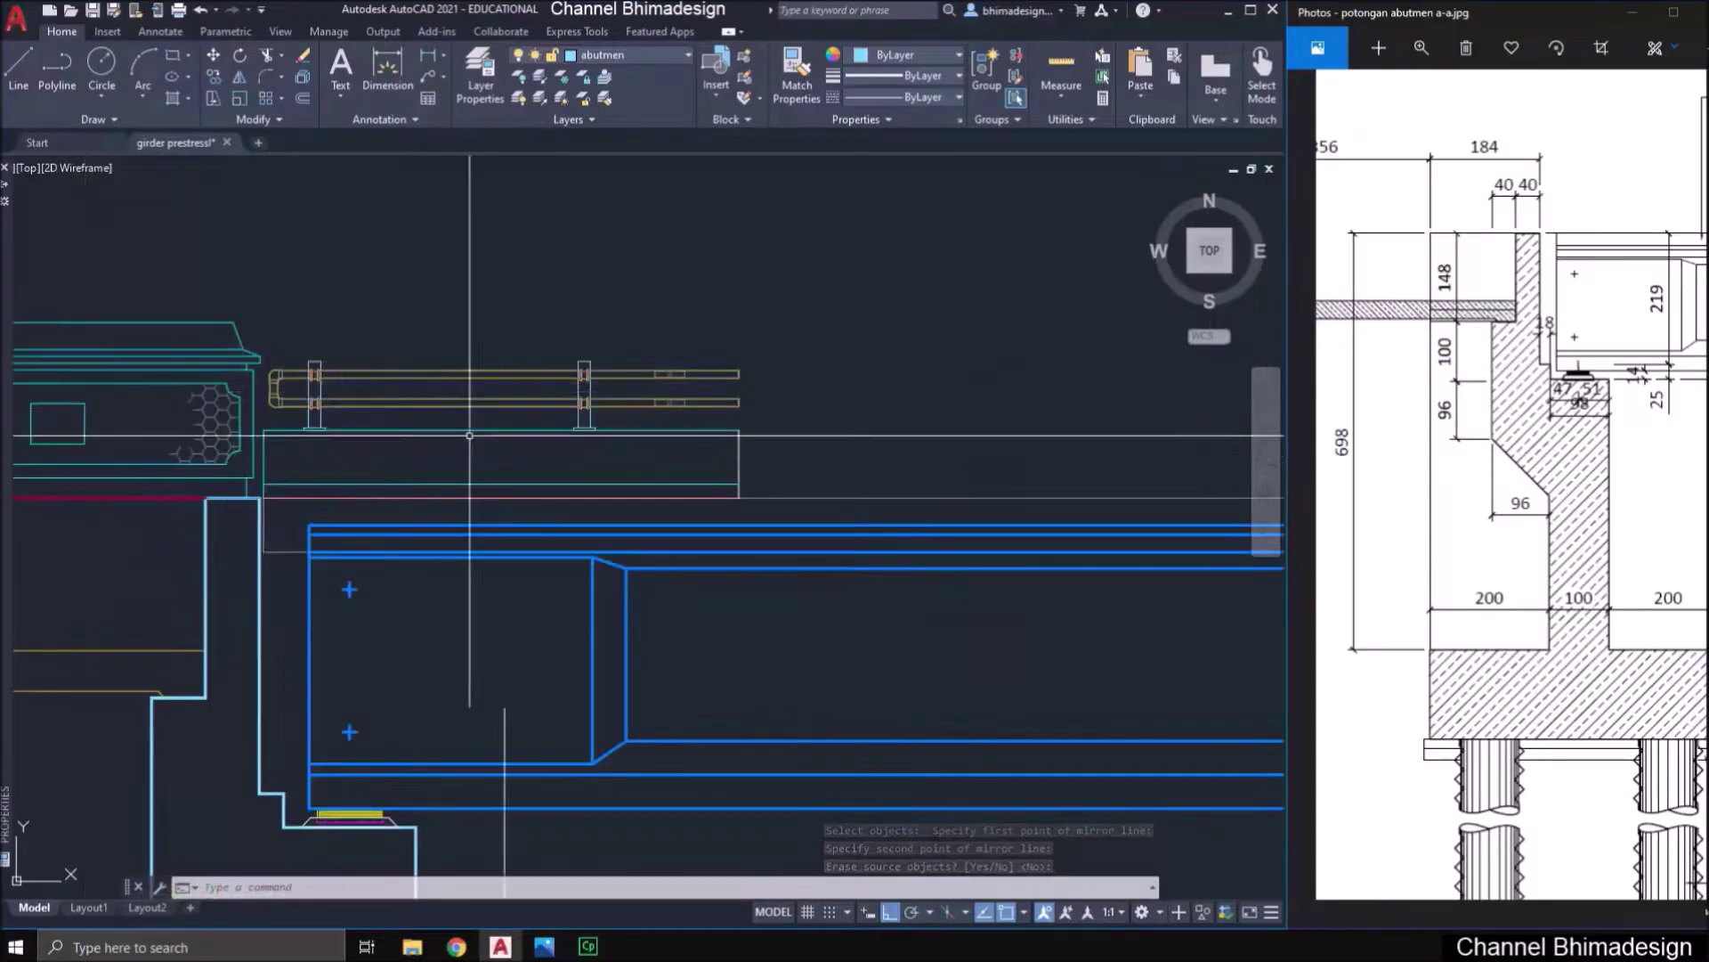
pyautogui.scroll(-2, 506, 587)
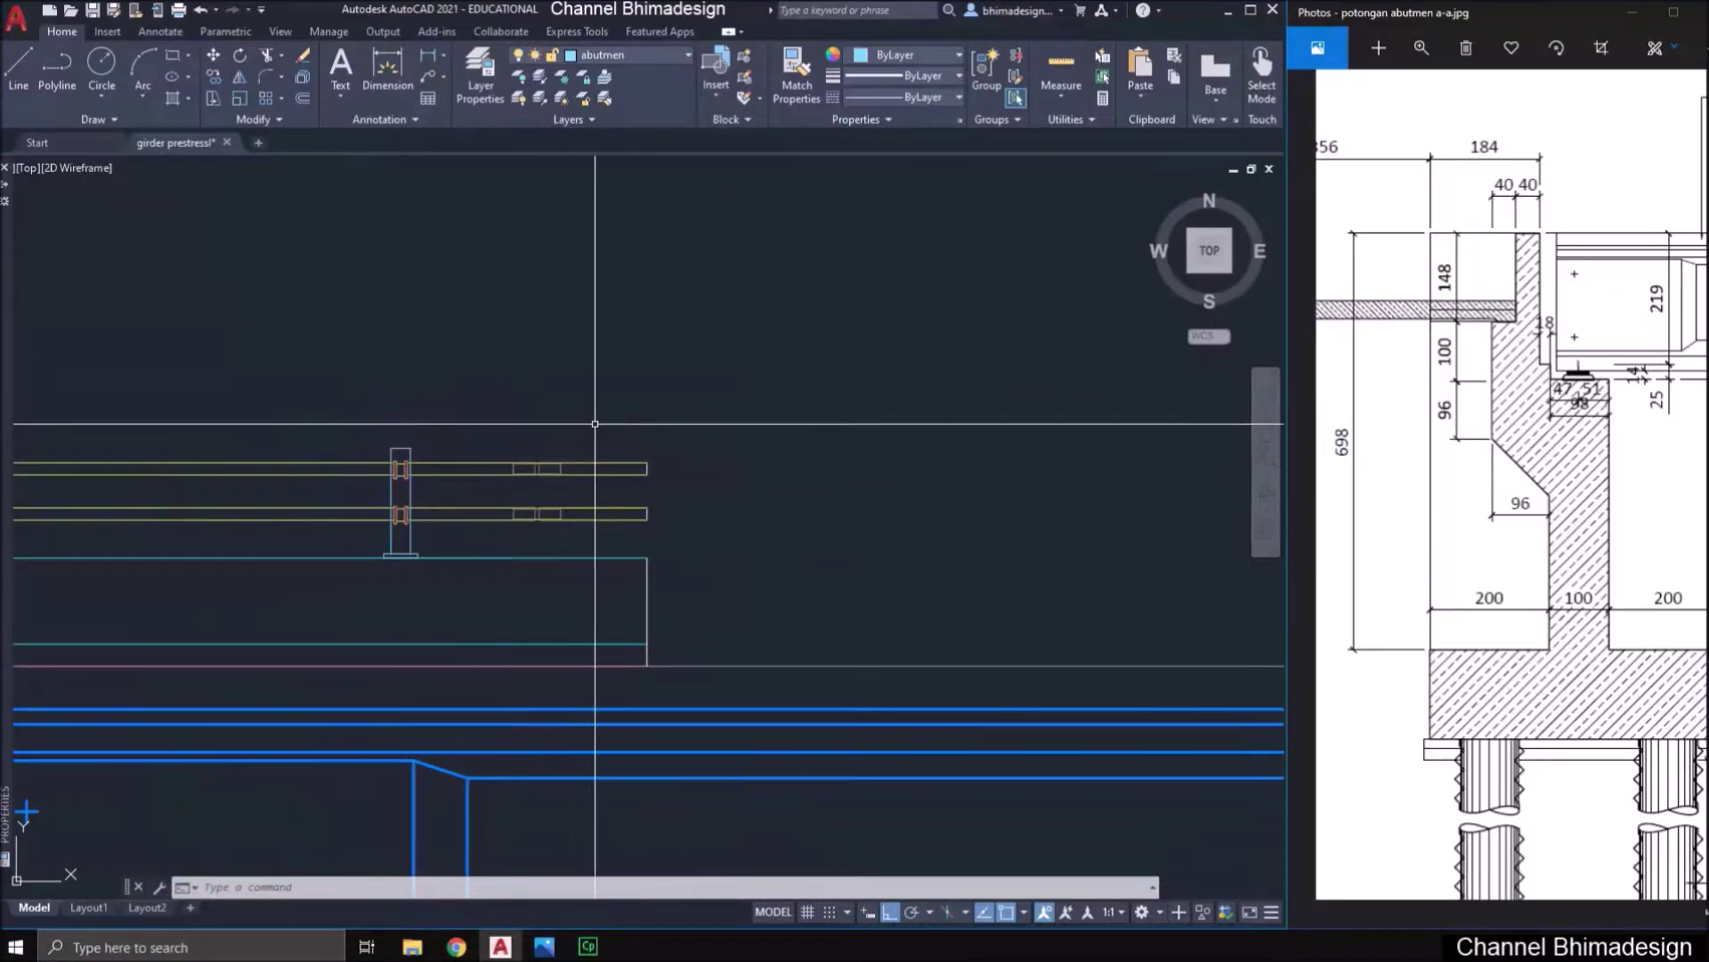
pyautogui.click(595, 425)
pyautogui.click(699, 678)
pyautogui.write('e')
pyautogui.press('Return')
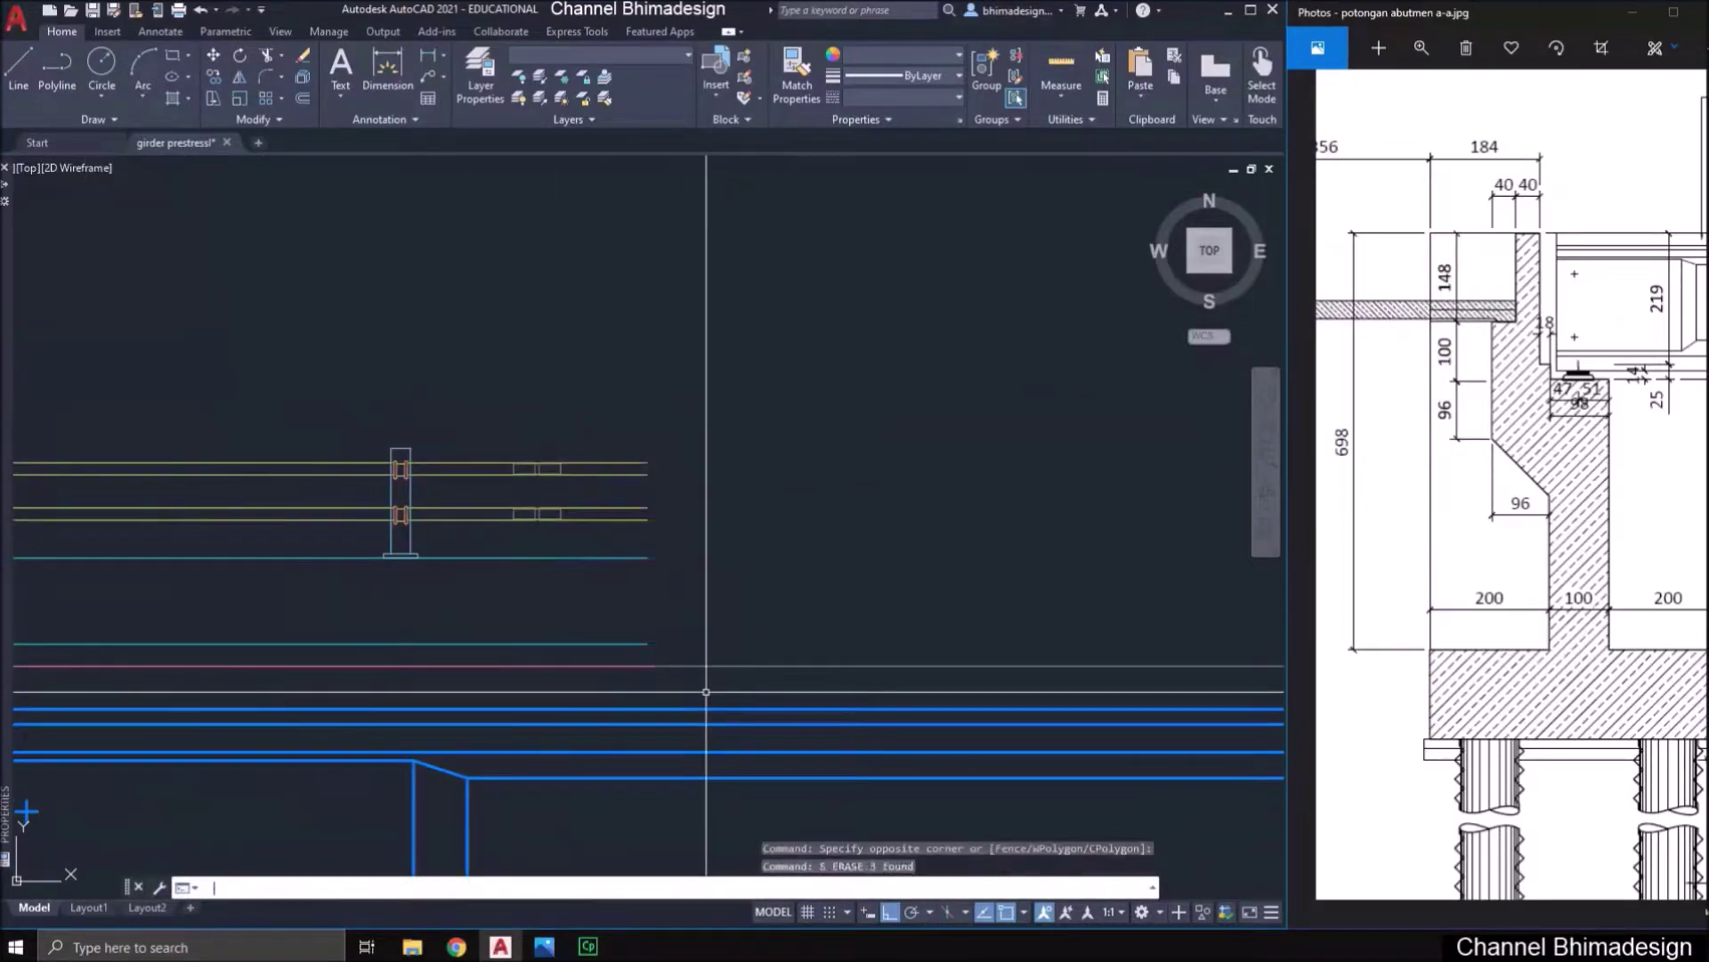
# - Erase the vertical closing lines at the open ends of the mirrored barrier and two handrails
pyautogui.scroll(-2, 501, 594)
pyautogui.scroll(-2, 501, 593)
pyautogui.moveTo(1081, 641); pyautogui.dragTo(381, 654, button='middle')
pyautogui.scroll(-2, 1007, 676)
pyautogui.scroll(2, 447, 570)
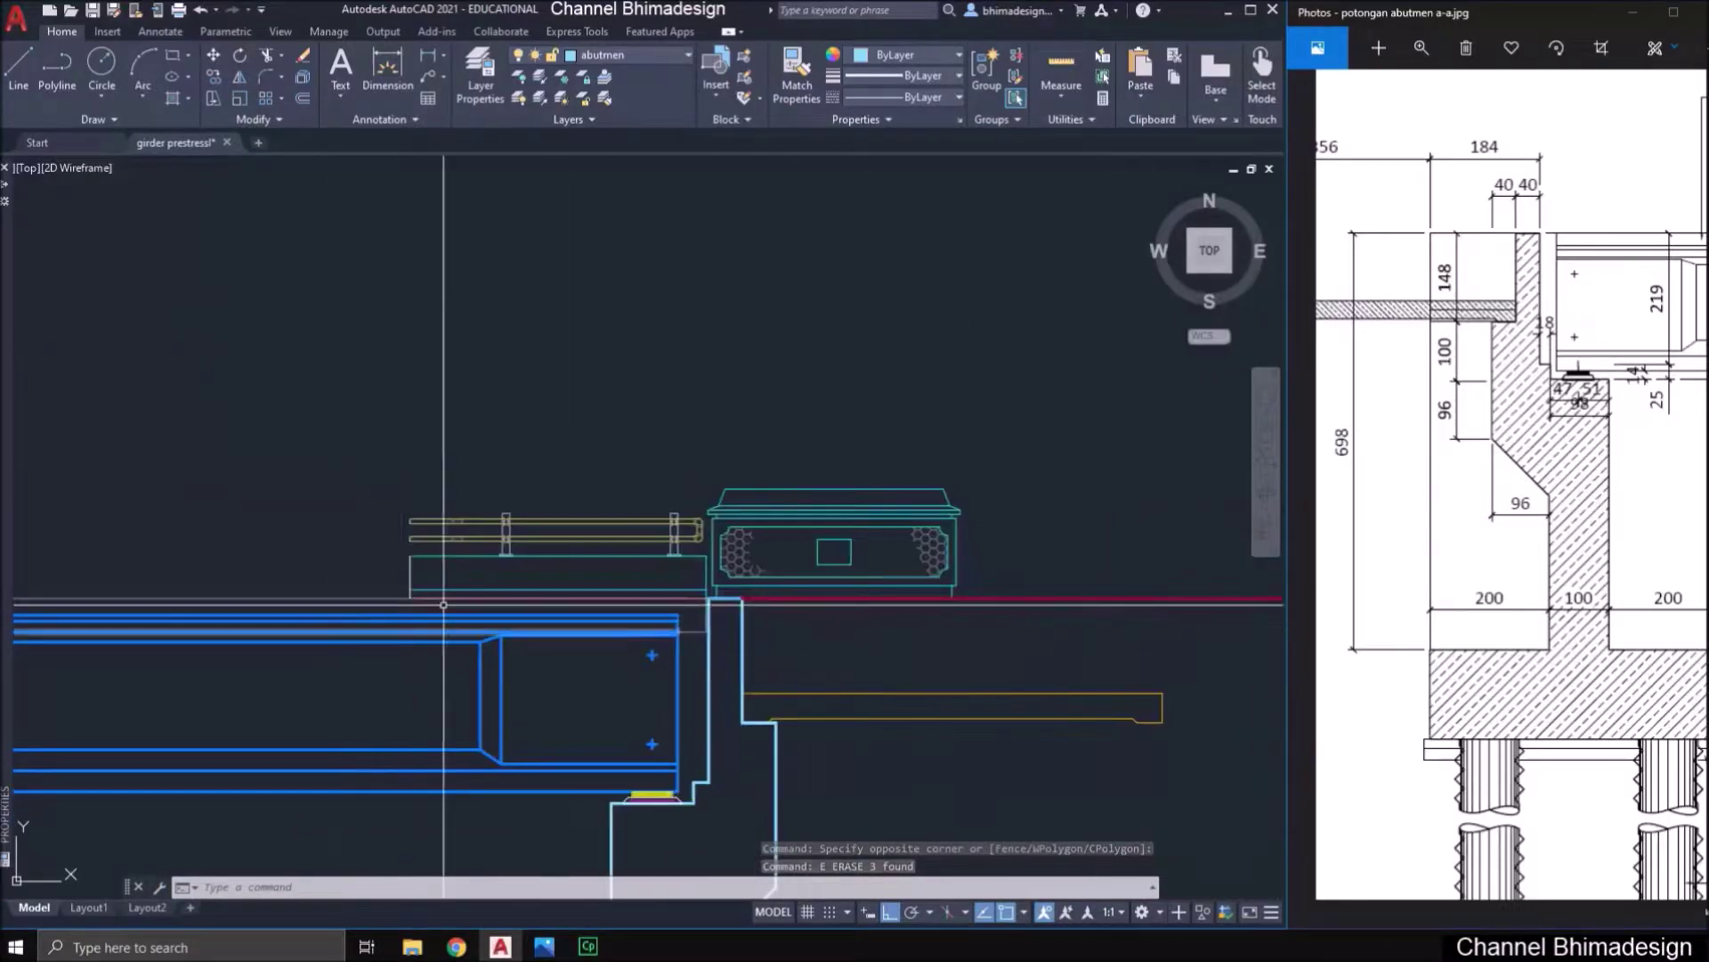
pyautogui.scroll(2, 457, 524)
pyautogui.click(396, 413)
pyautogui.click(478, 686)
pyautogui.write('e')
pyautogui.press('Return')
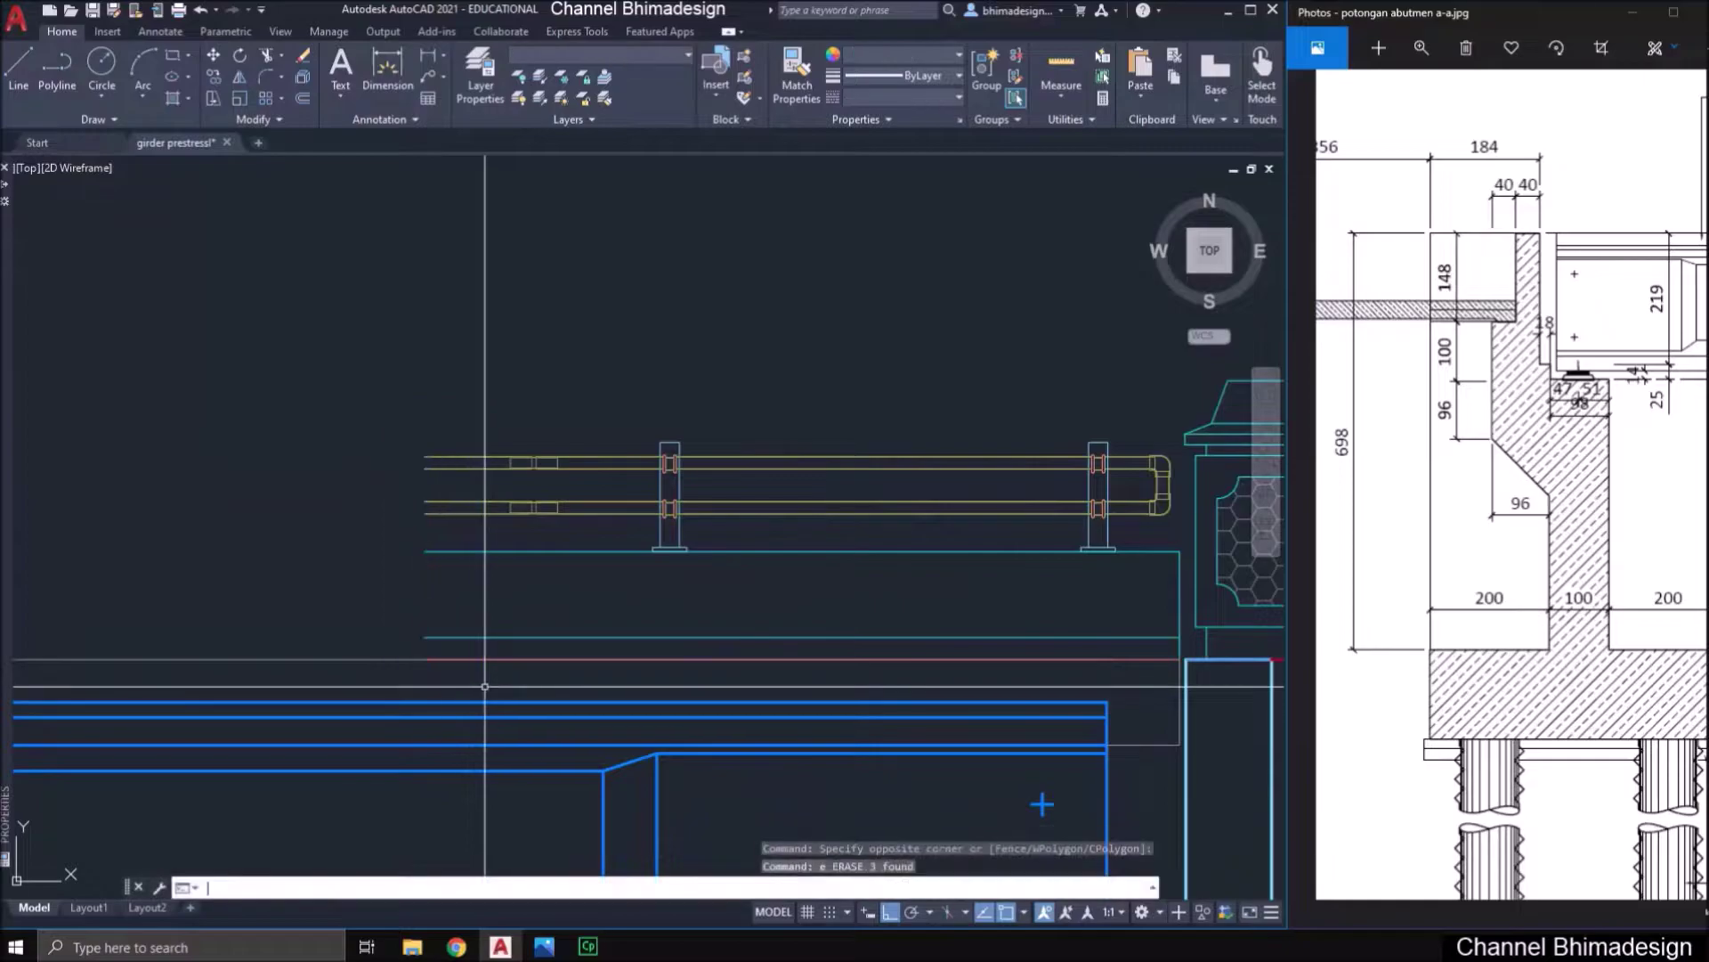
# - Erase the mirrored handrail segments and pipe couplings extending past the inner railing post toward midspan
pyautogui.click(641, 521)
pyautogui.click(593, 385)
pyautogui.click(420, 409)
pyautogui.click(599, 508)
pyautogui.write('e')
pyautogui.press('Return')
# - Erase the mirrored barrier's two horizontal lines below the railing
pyautogui.click(592, 652)
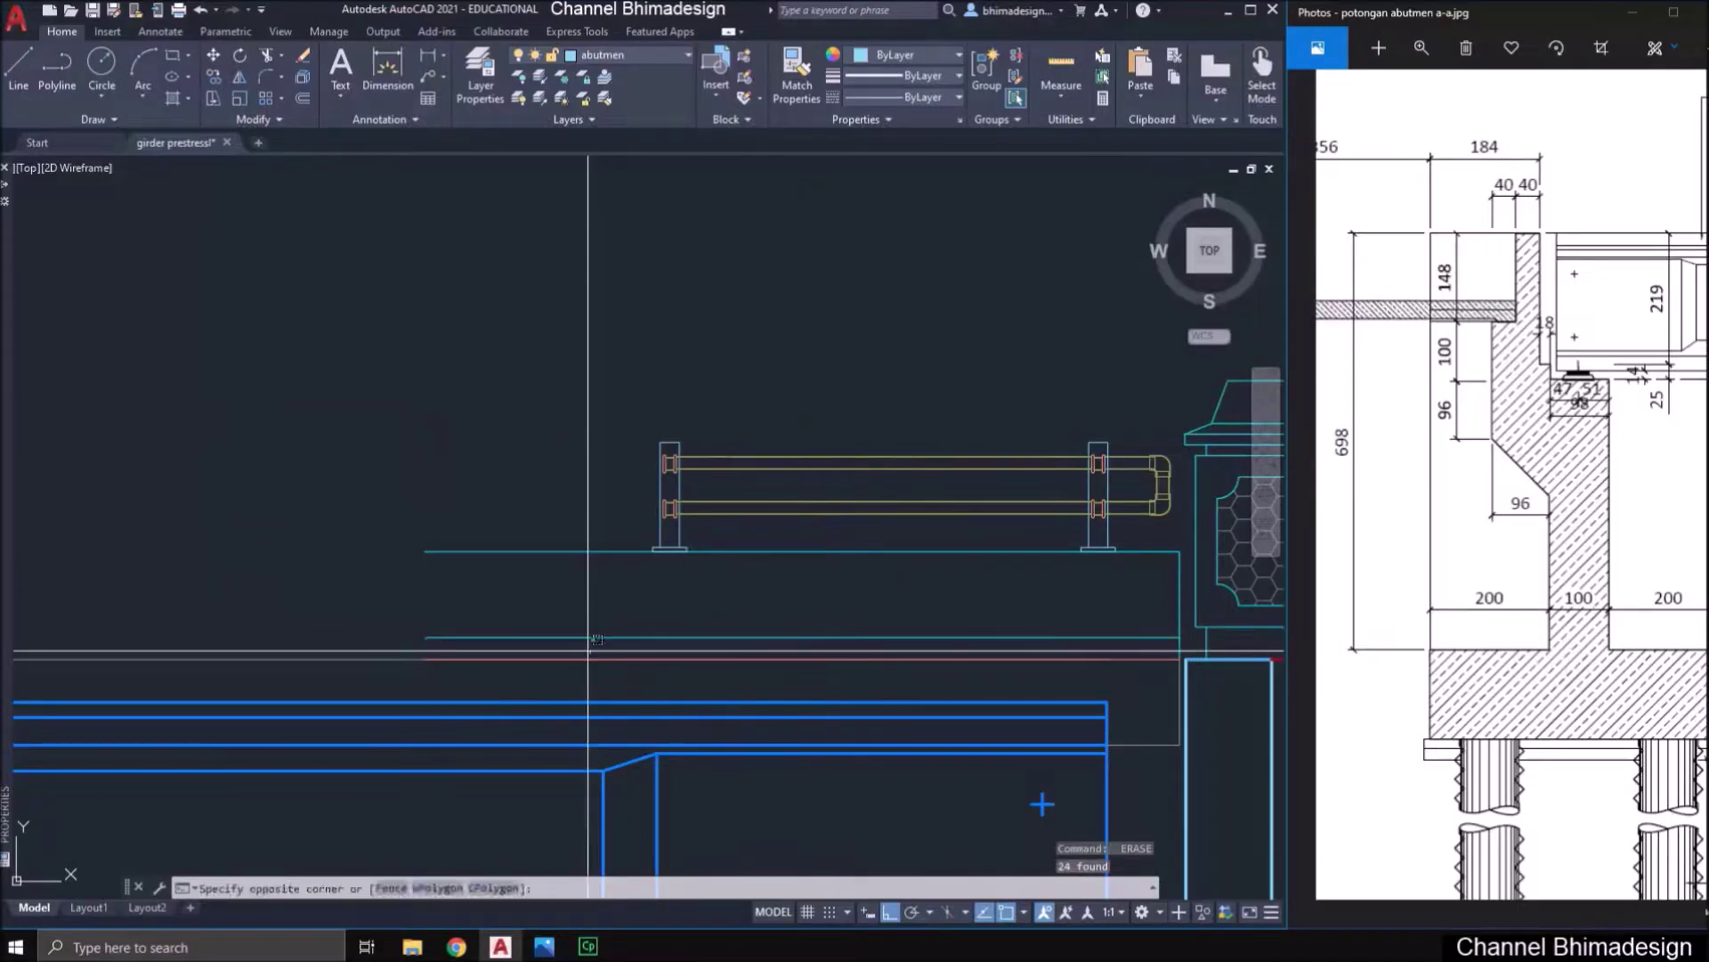
pyautogui.click(545, 496)
pyautogui.write('e')
pyautogui.press('Return')
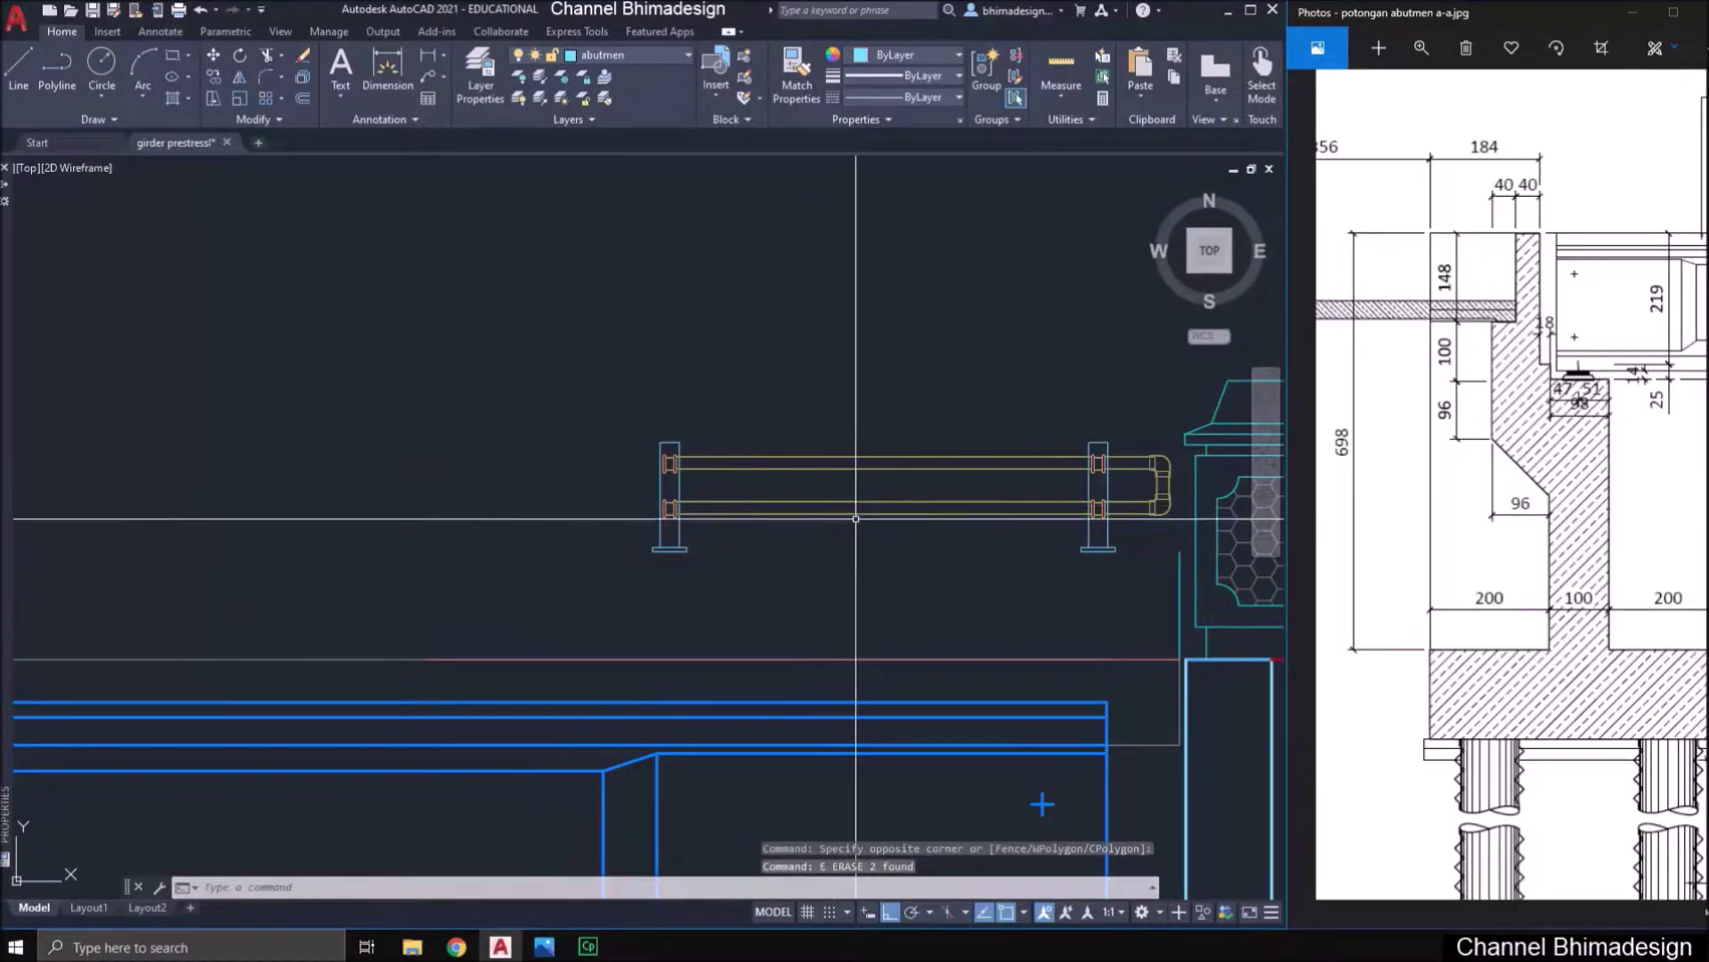
# - Extend the original barrier's two horizontal lines across the span to the vertical end line of the mirrored barrier
pyautogui.scroll(-8, 883, 564)
pyautogui.write('ex')
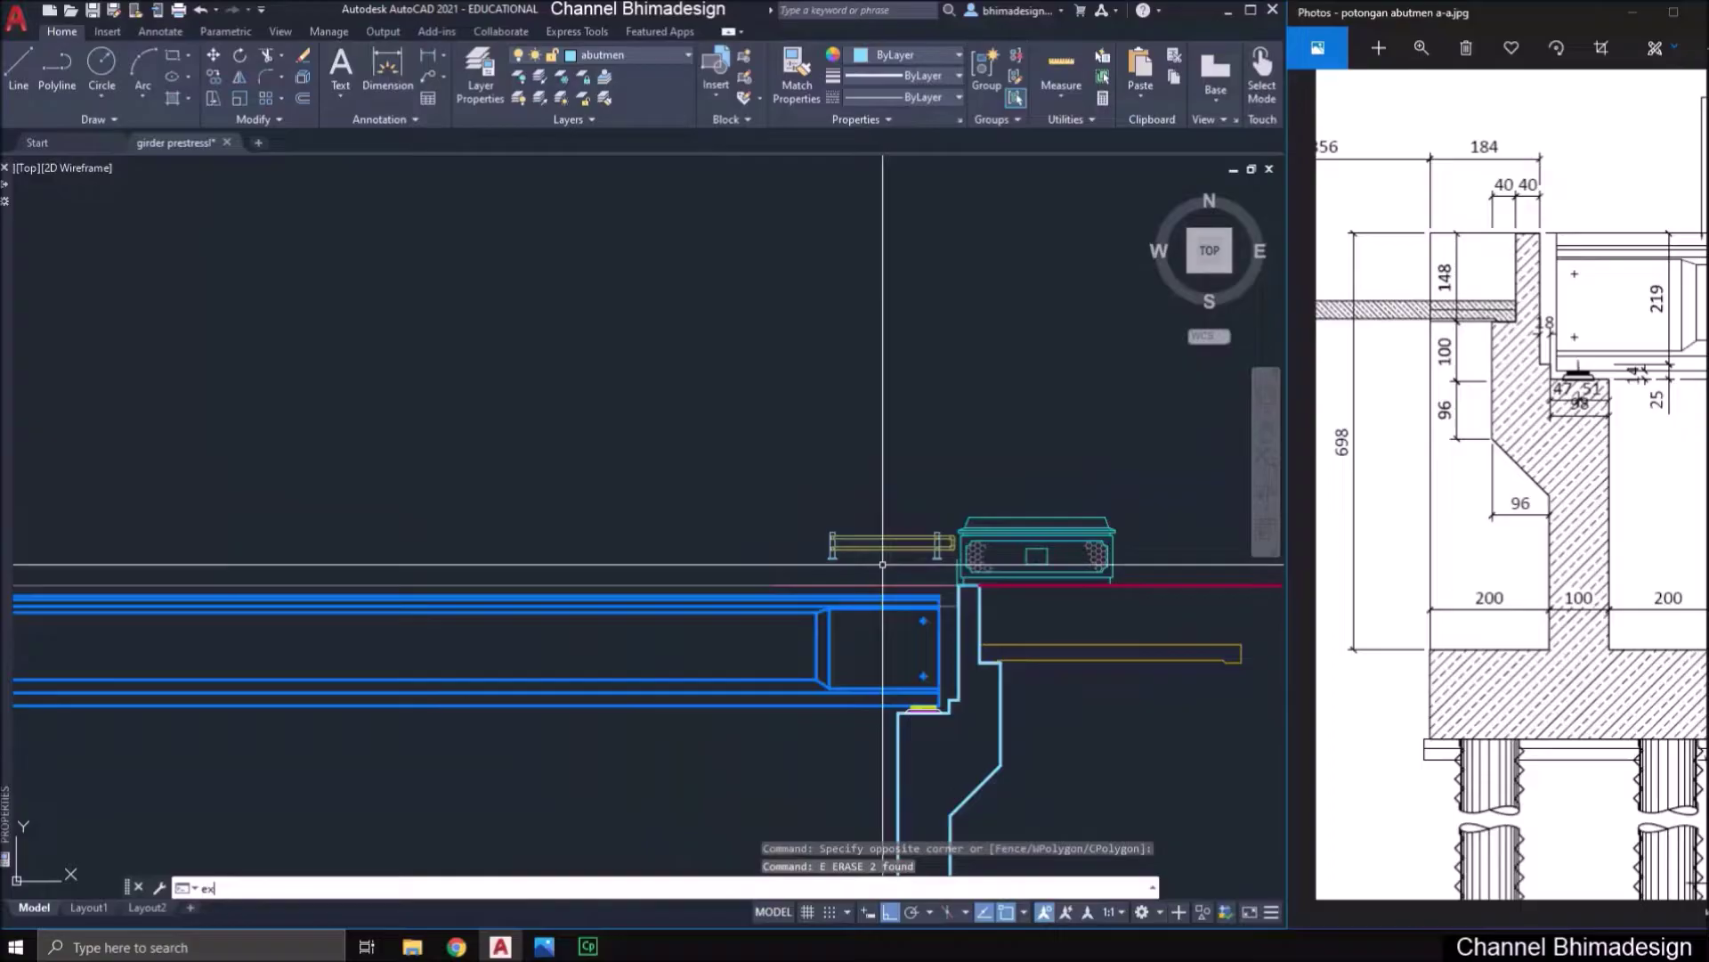
pyautogui.press('Return')
pyautogui.scroll(4, 883, 564)
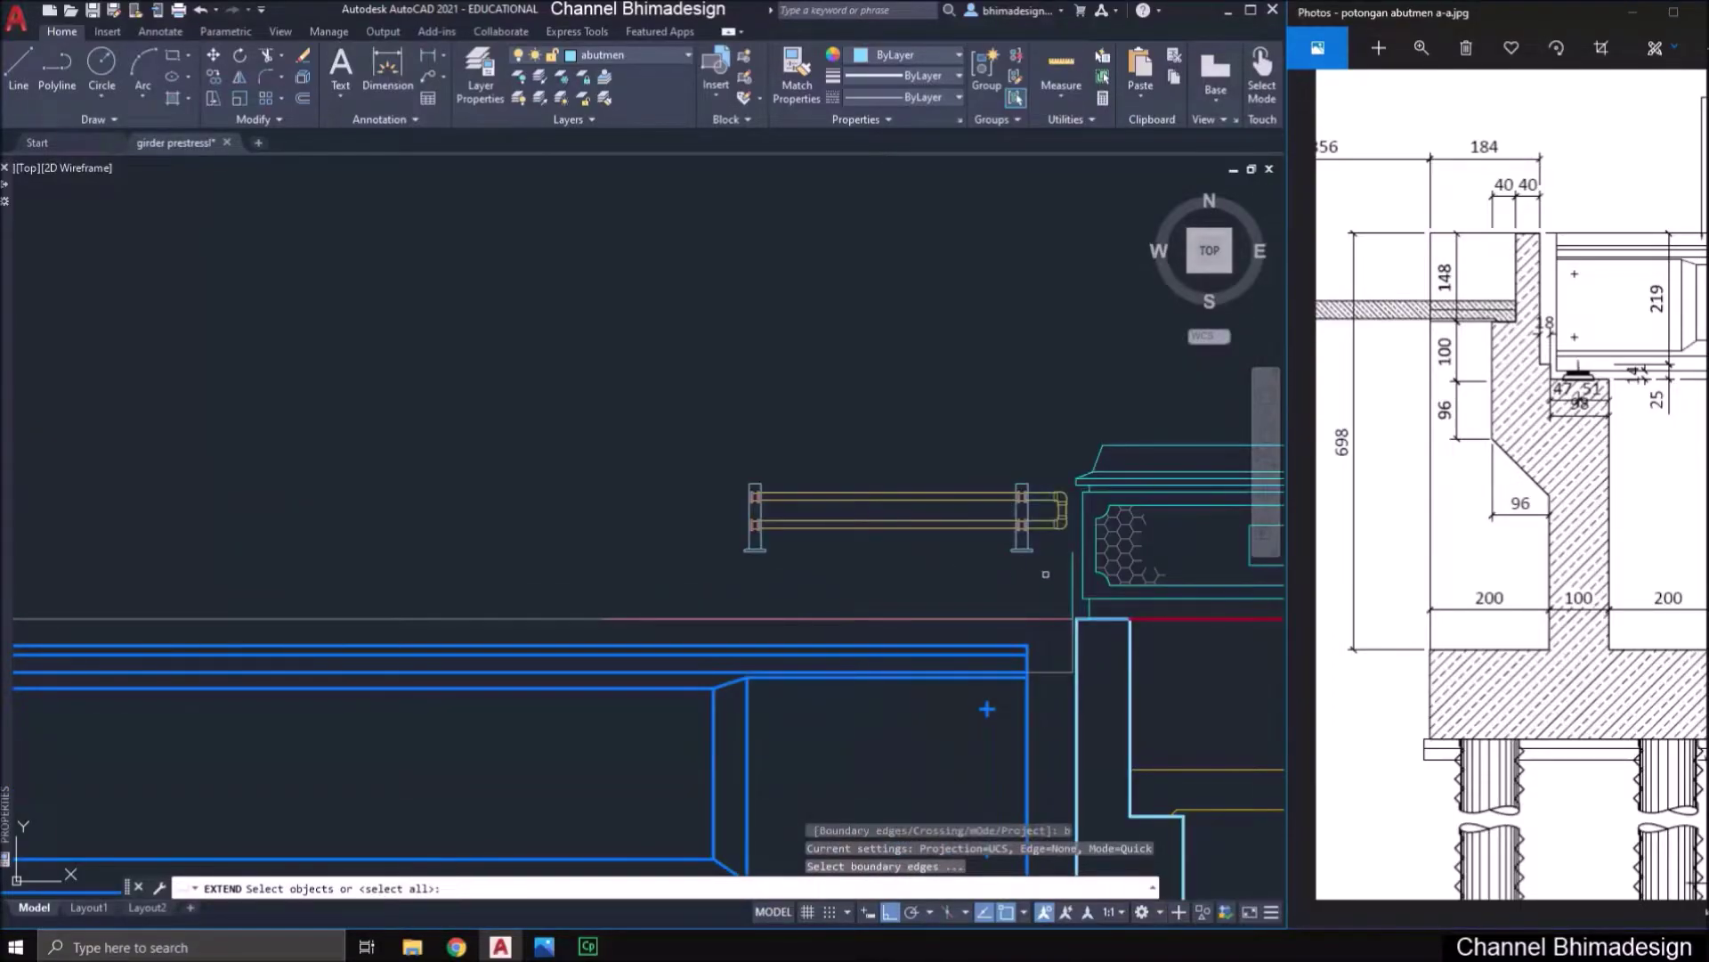
pyautogui.scroll(4, 1047, 573)
pyautogui.scroll(-3, 1024, 668)
pyautogui.scroll(6, 793, 557)
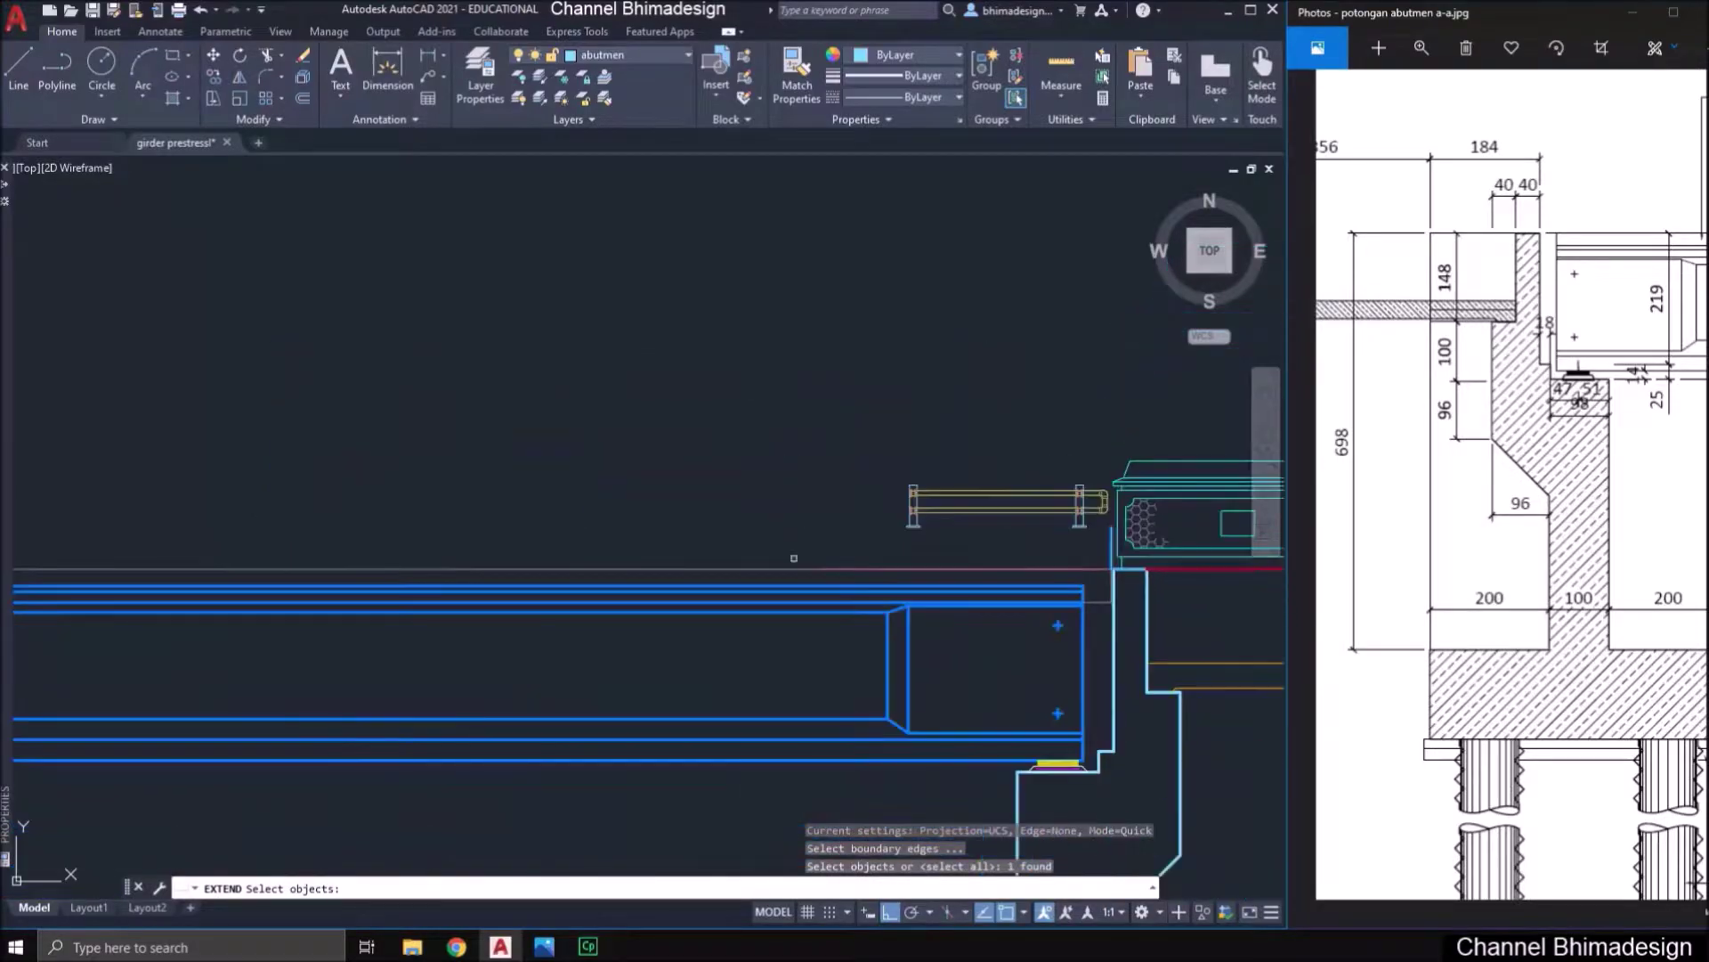
pyautogui.scroll(-5, 1107, 600)
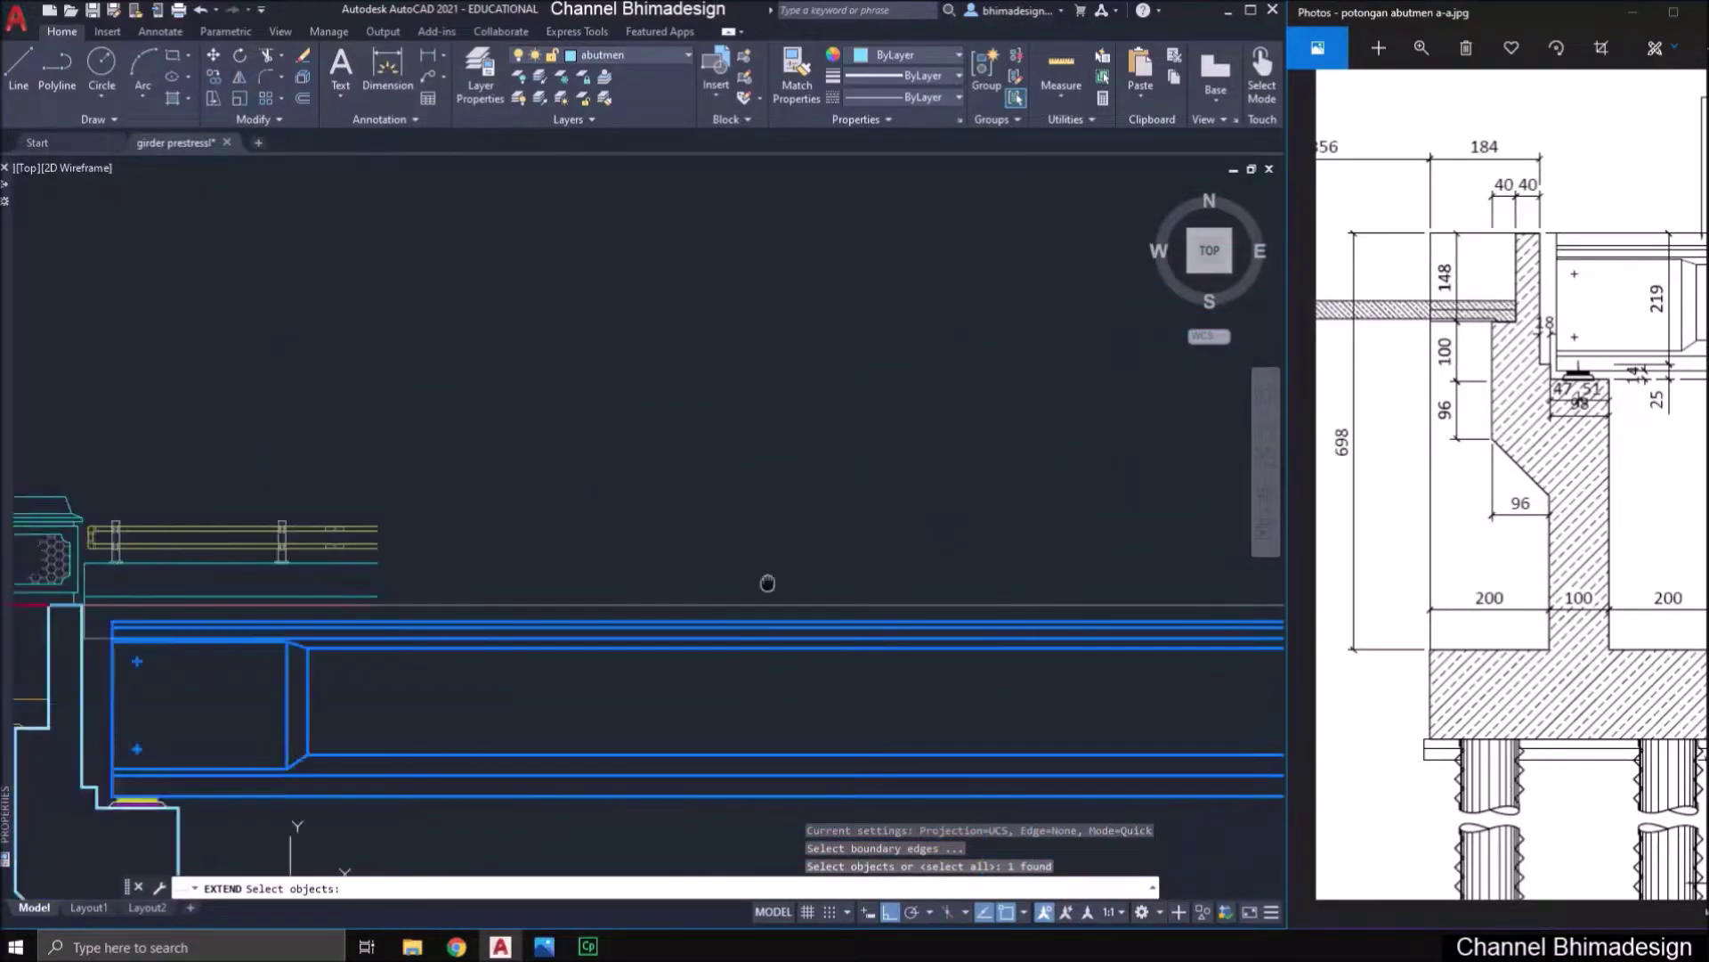
pyautogui.click(731, 620)
pyautogui.click(670, 518)
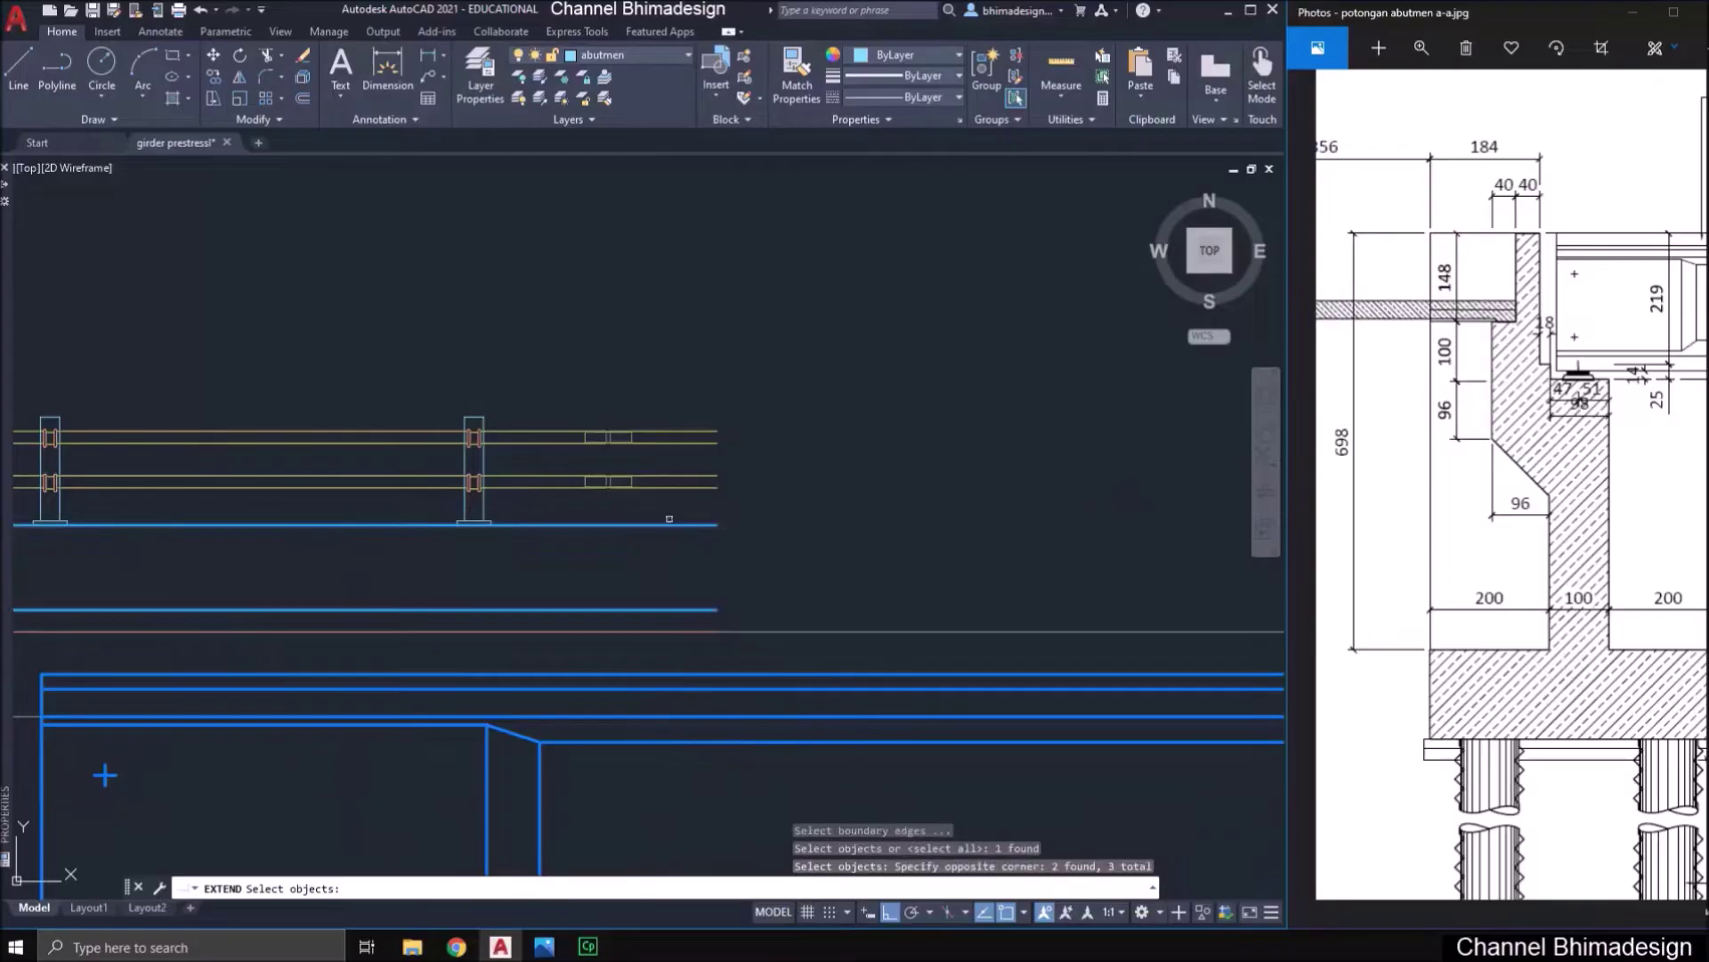
pyautogui.scroll(-4, 614, 541)
pyautogui.press('Return')
pyautogui.click(639, 535)
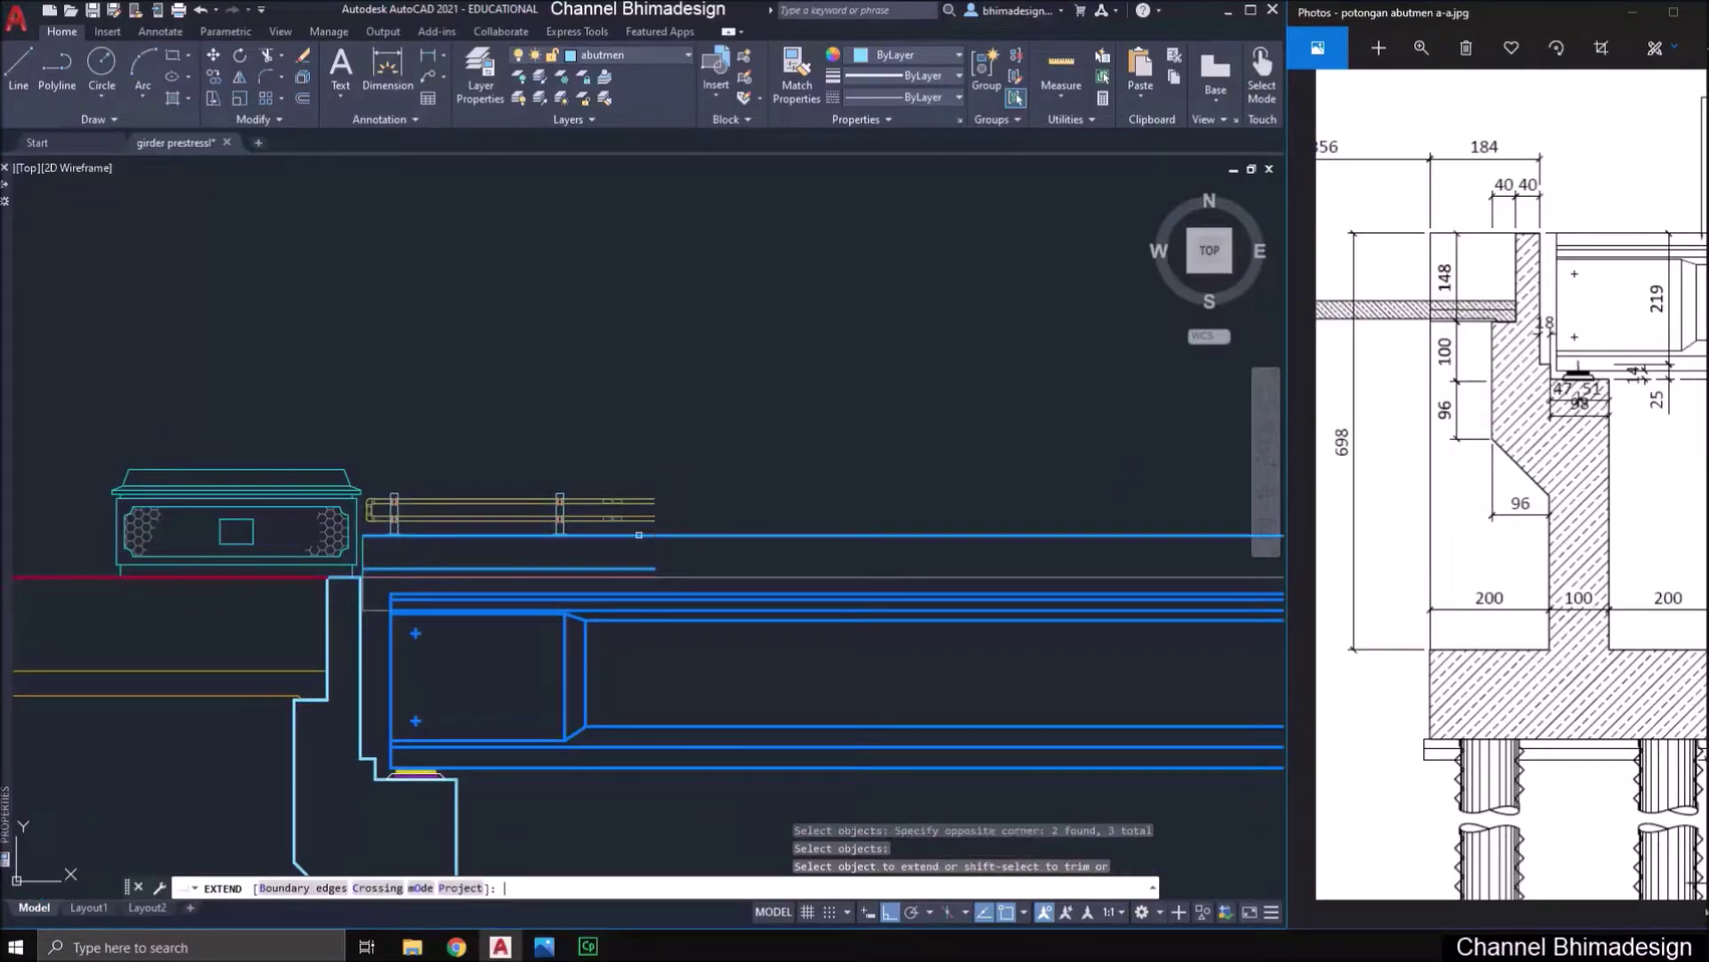
pyautogui.click(640, 567)
pyautogui.click(639, 536)
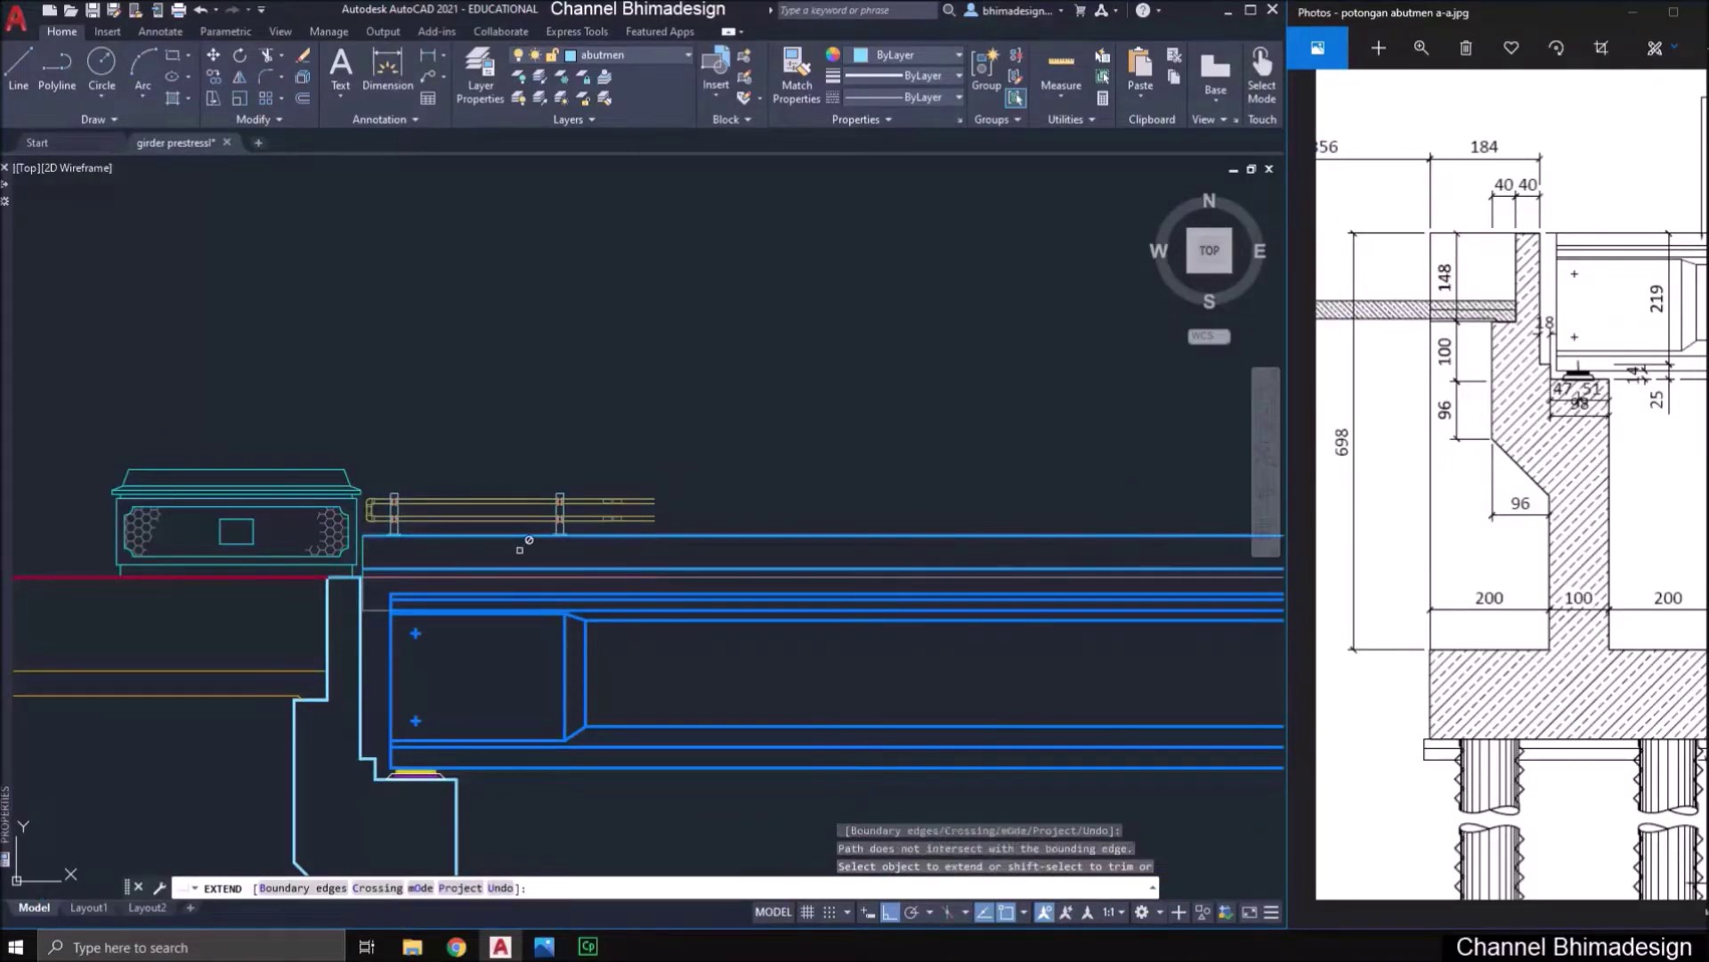
pyautogui.press('Return')
# - Extend the four horizontal handrail lines from the original abutment across the span to the near edge of the mirrored inner railing post
pyautogui.scroll(-5, 441, 547)
pyautogui.moveTo(992, 558); pyautogui.dragTo(205, 588, button='middle')
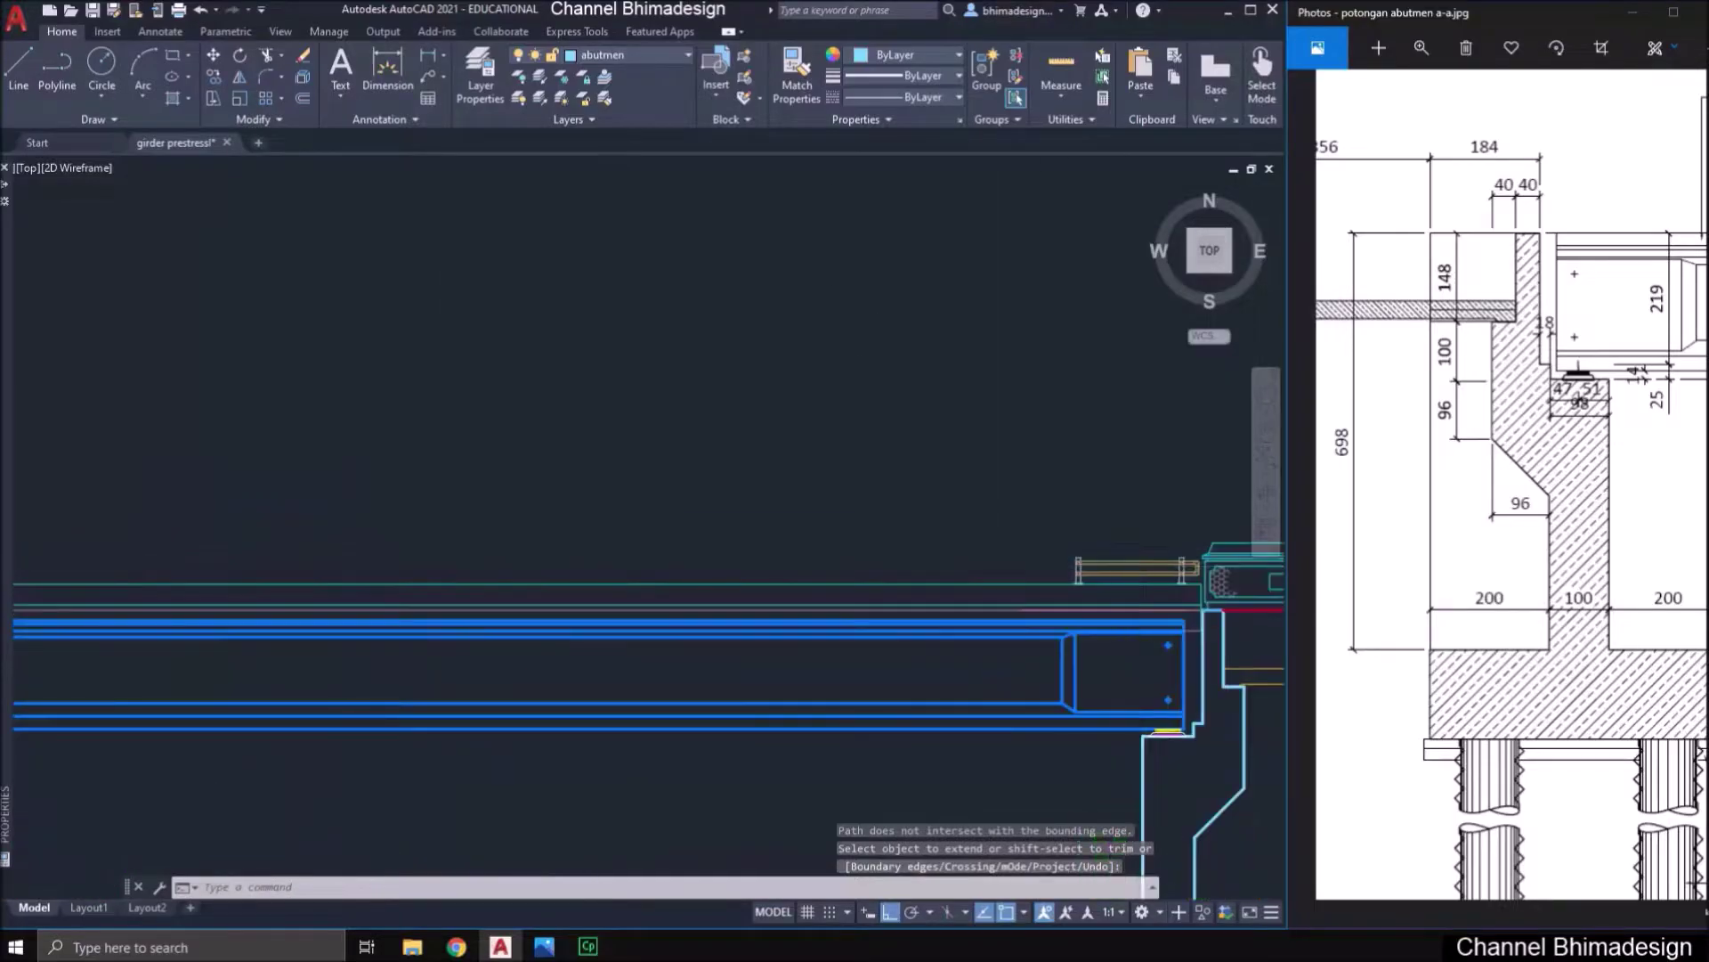
pyautogui.scroll(3, 1113, 570)
pyautogui.click(1113, 556)
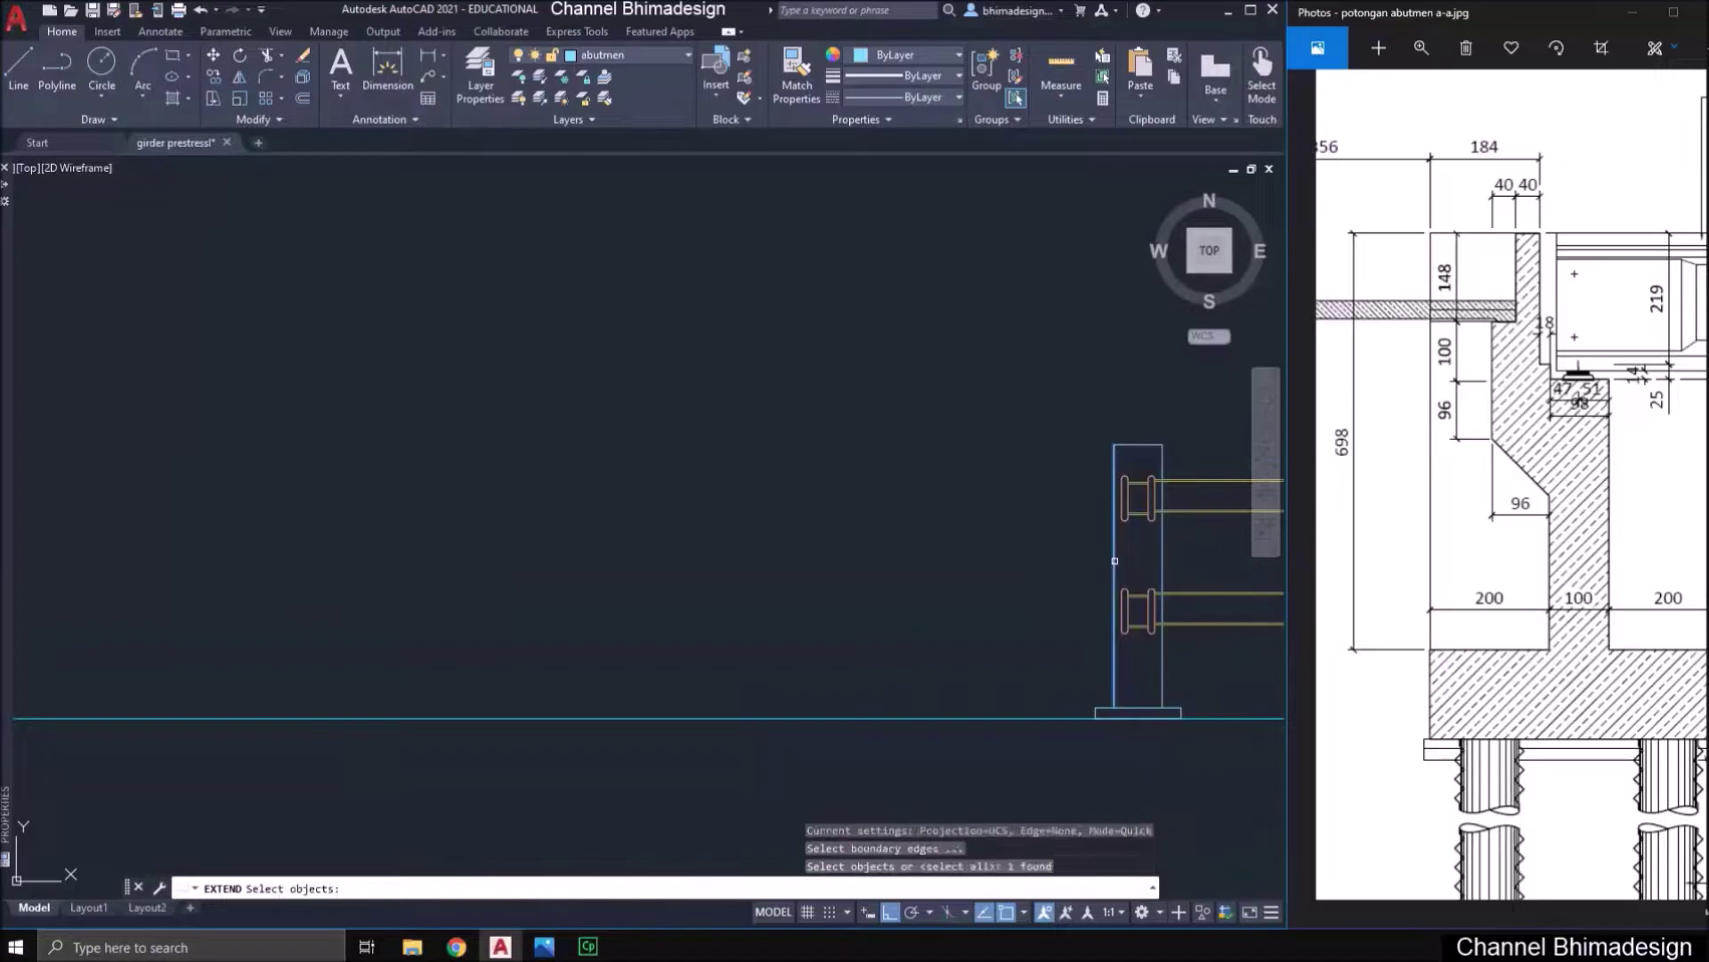
pyautogui.press('Return')
pyautogui.click(1115, 547)
pyautogui.scroll(-6, 1118, 546)
pyautogui.moveTo(115, 559); pyautogui.dragTo(773, 571, button='middle')
pyautogui.scroll(3, 200, 623)
pyautogui.click(583, 623)
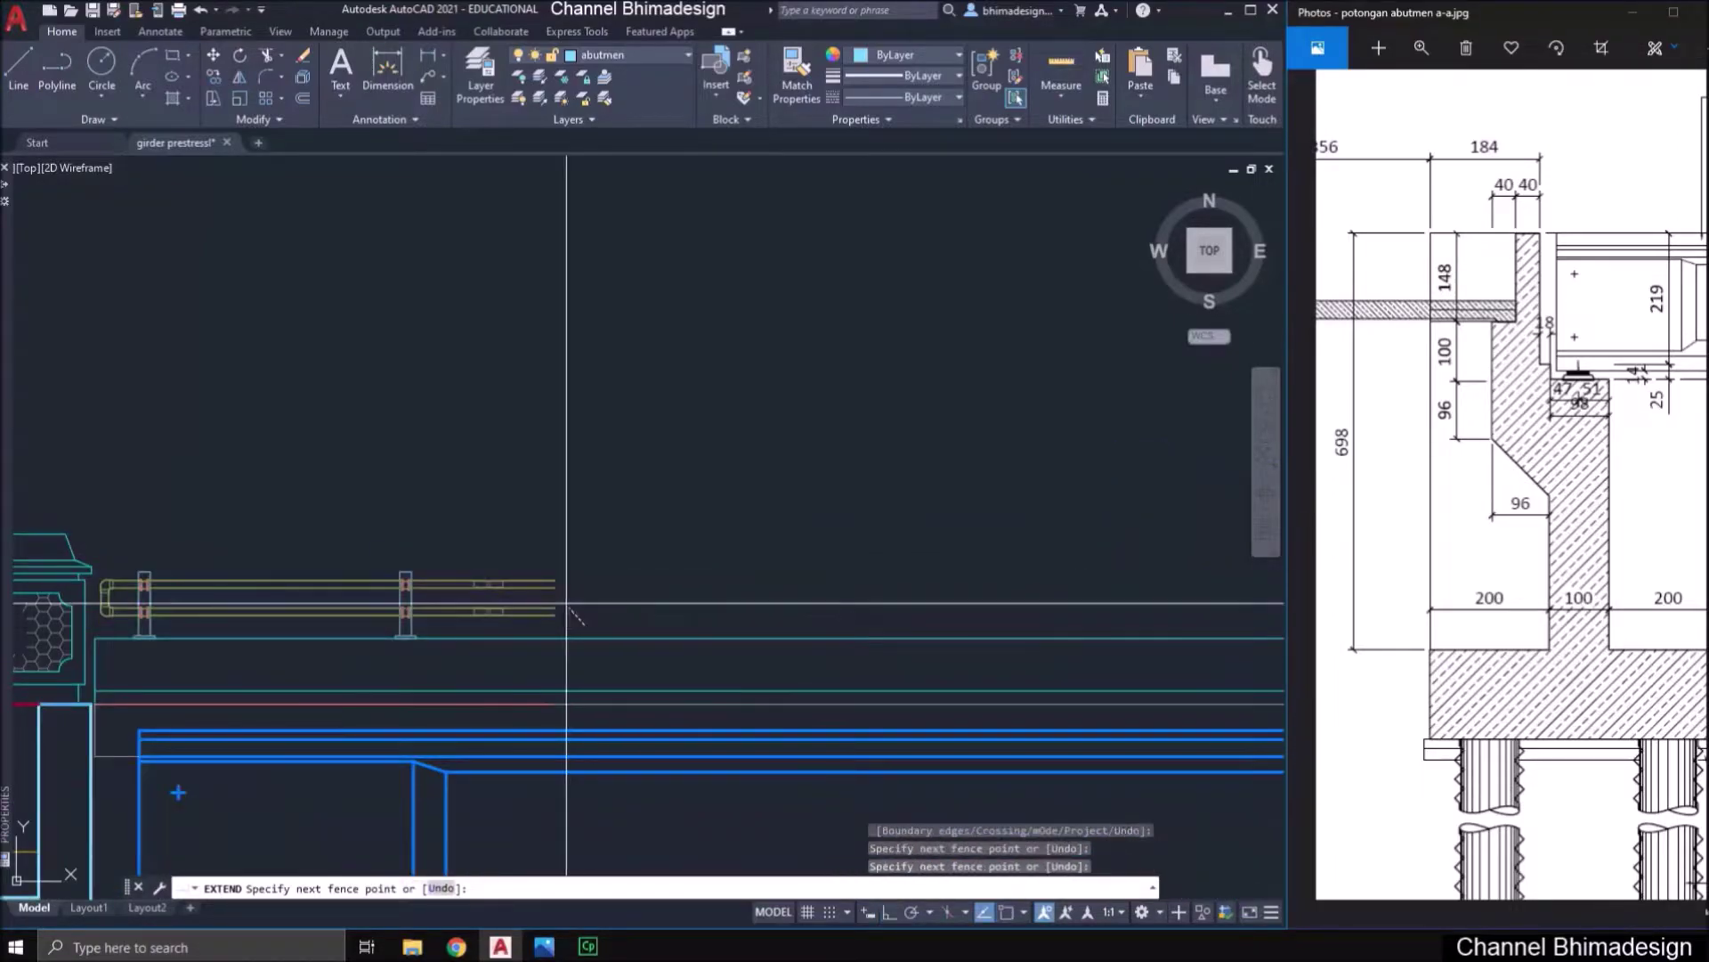
pyautogui.click(541, 558)
pyautogui.press('Return')
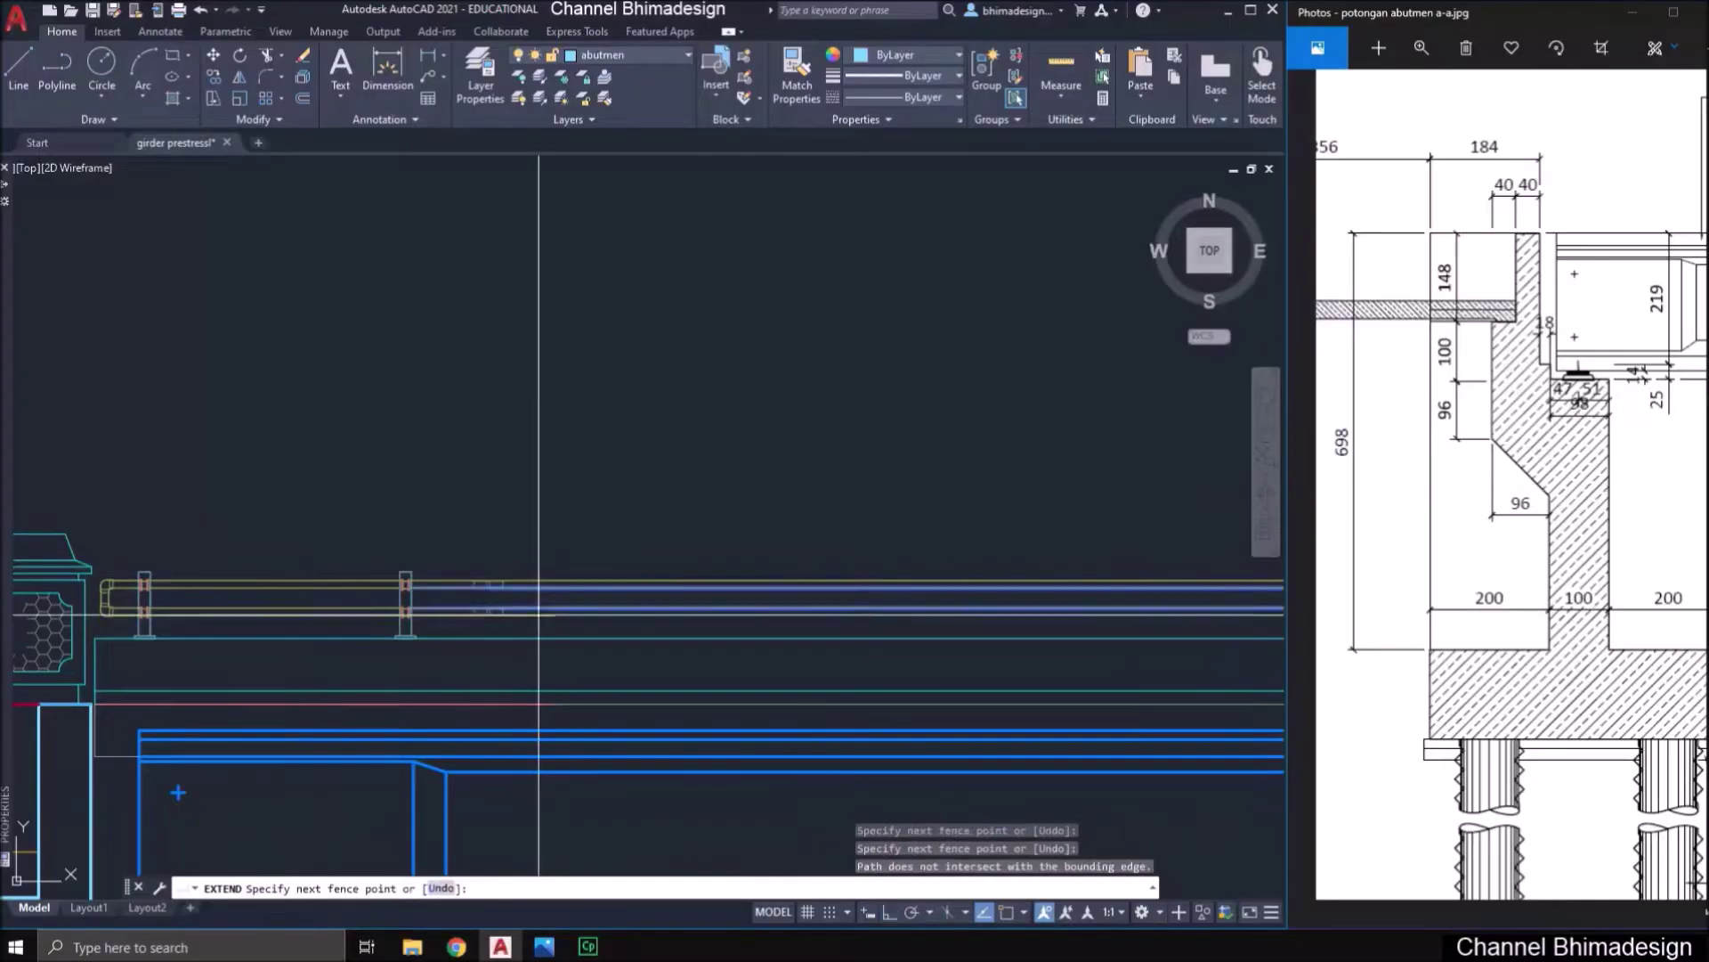
pyautogui.press('Return')
# - Measure the spacing between the two railing posts at the original abutment
pyautogui.moveTo(459, 623); pyautogui.dragTo(870, 588, button='middle')
pyautogui.scroll(-3, 953, 624)
pyautogui.scroll(3, 927, 570)
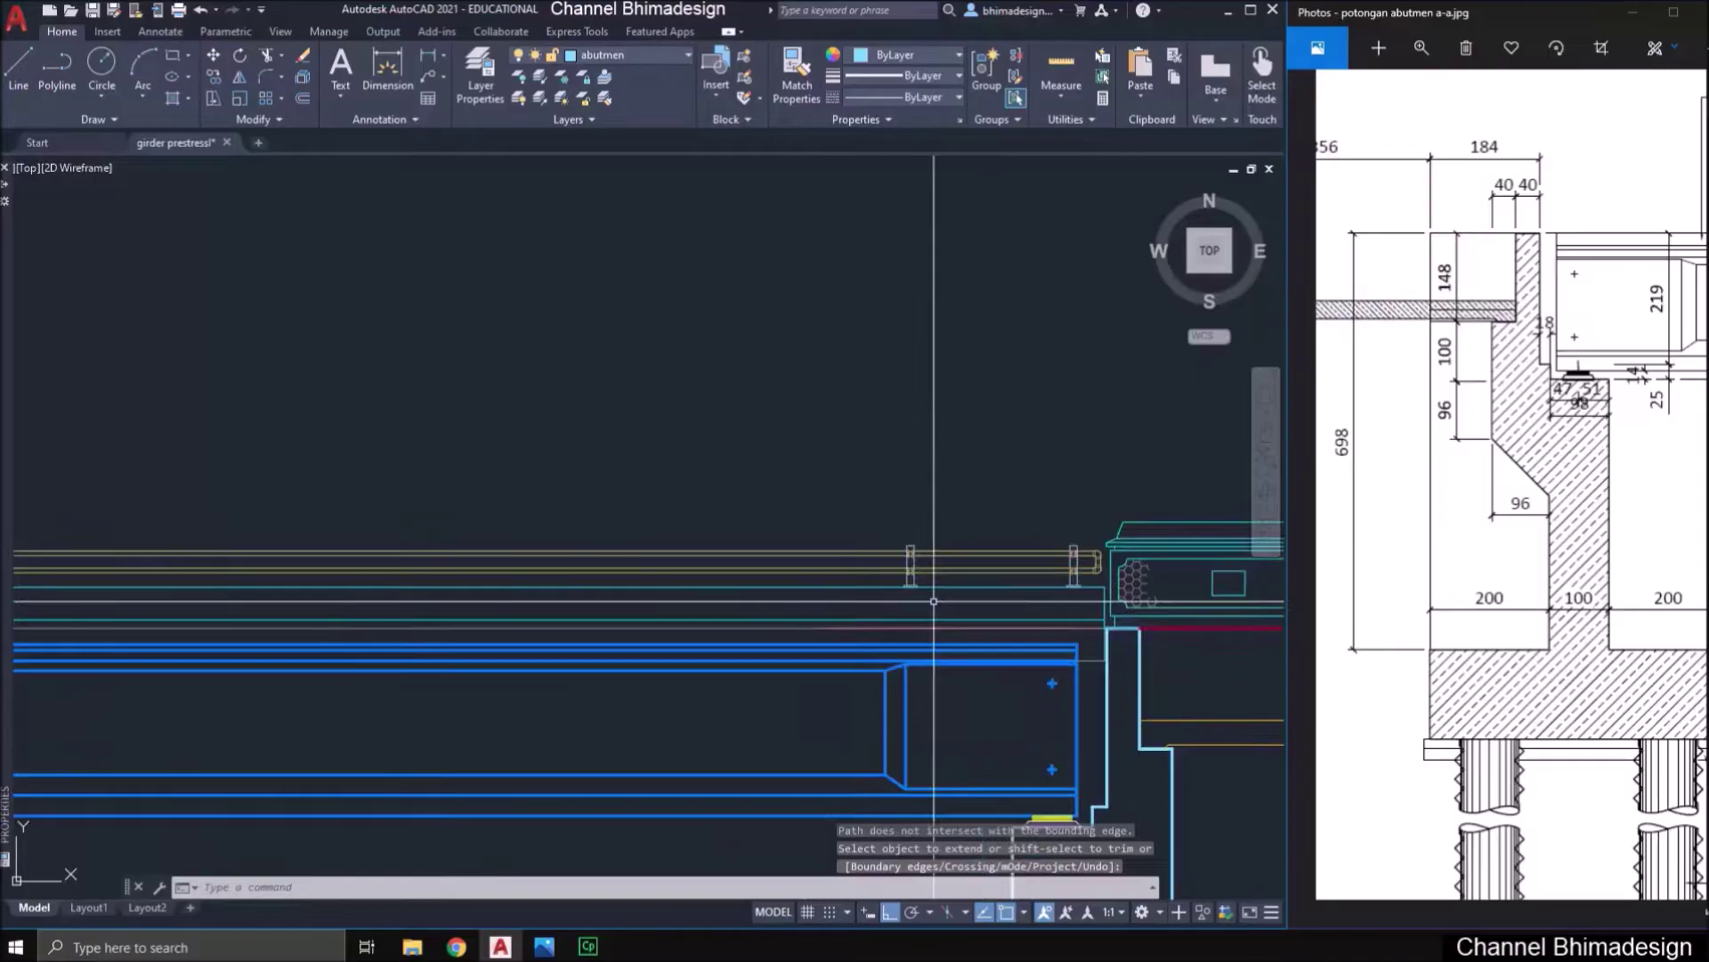
pyautogui.scroll(-5, 940, 565)
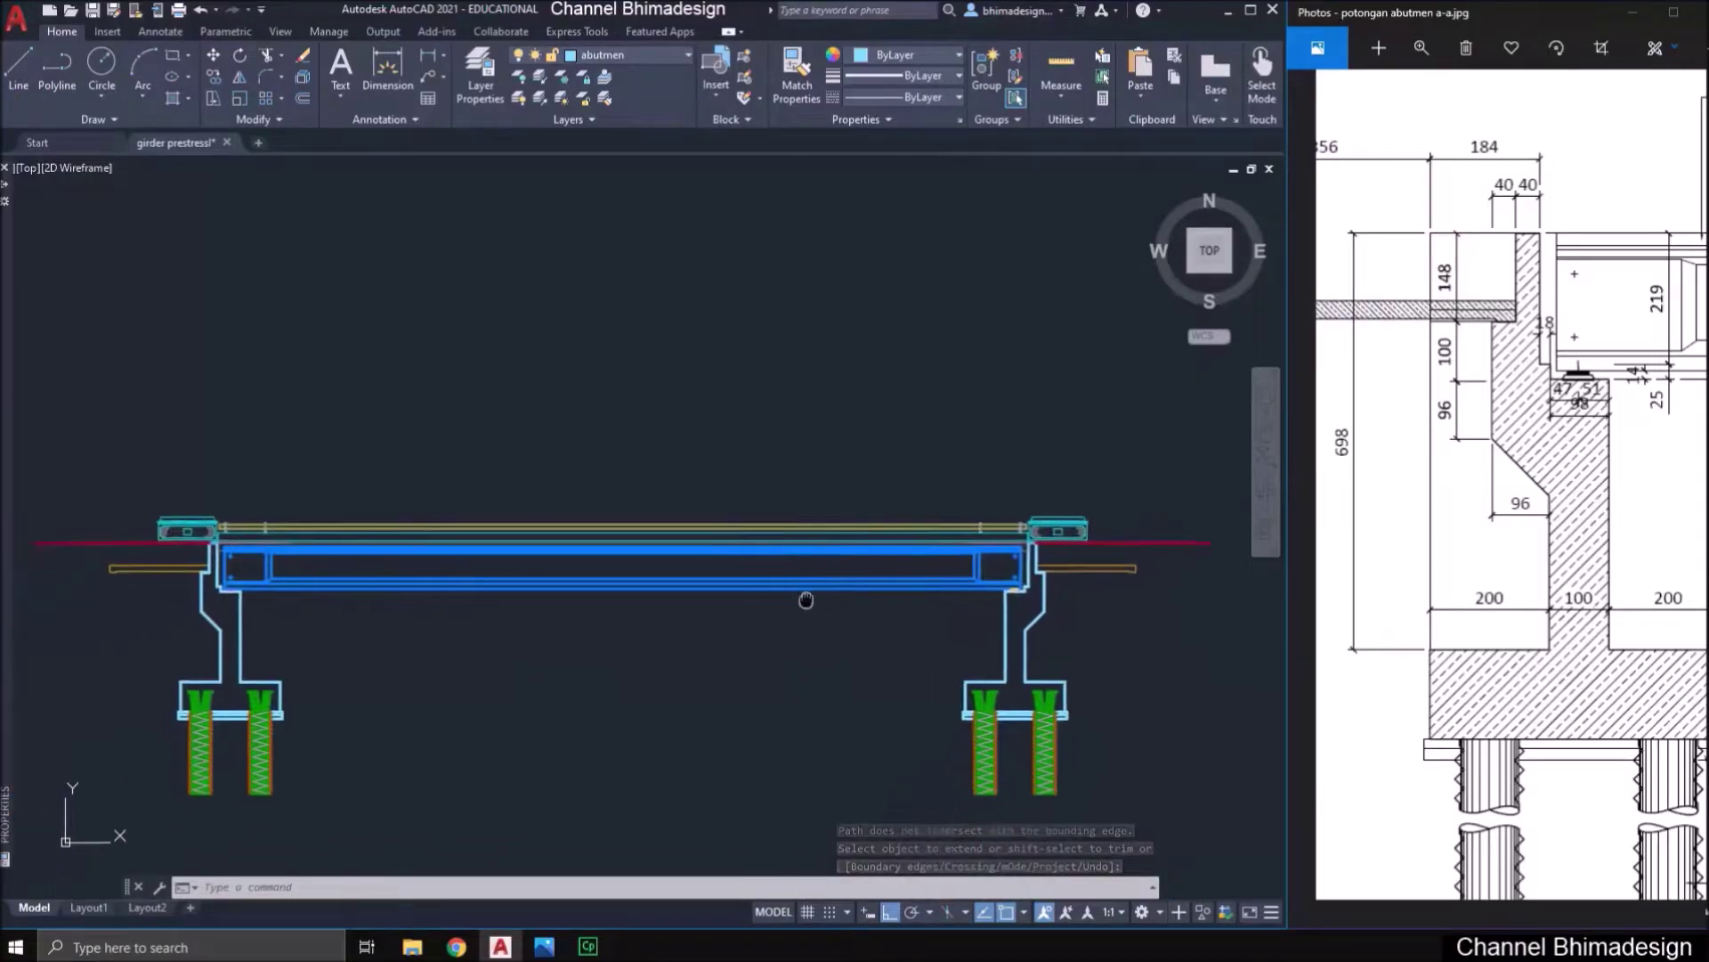
pyautogui.scroll(5, 214, 534)
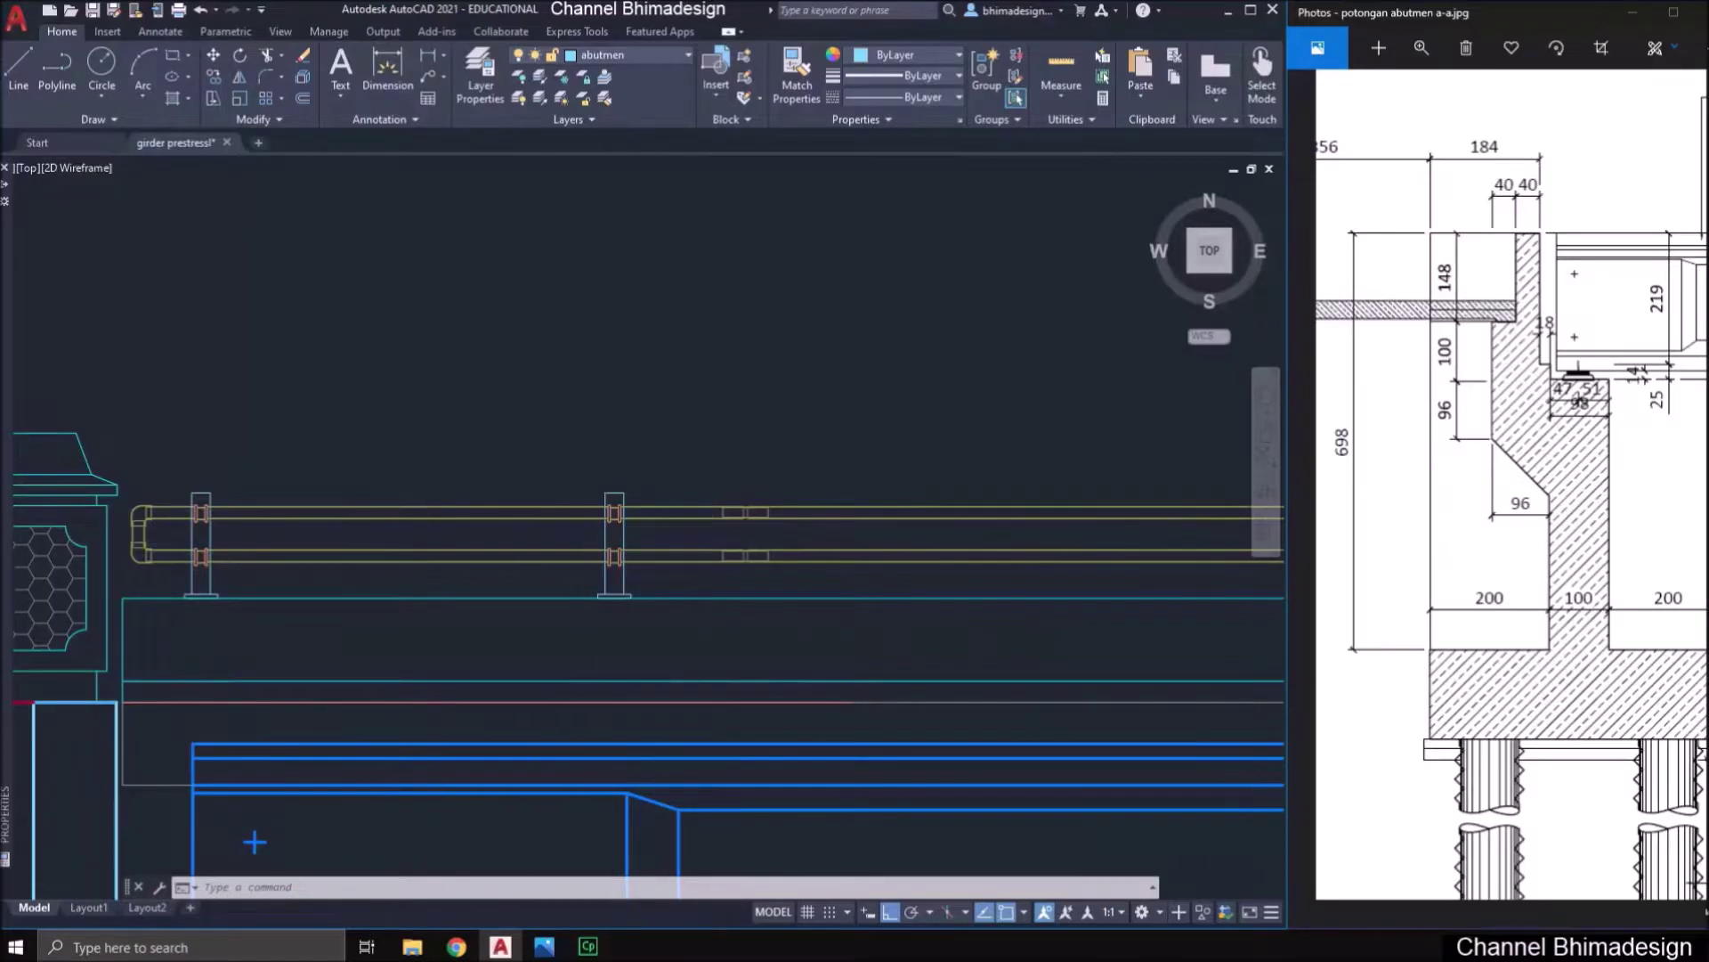
pyautogui.scroll(-2, 433, 544)
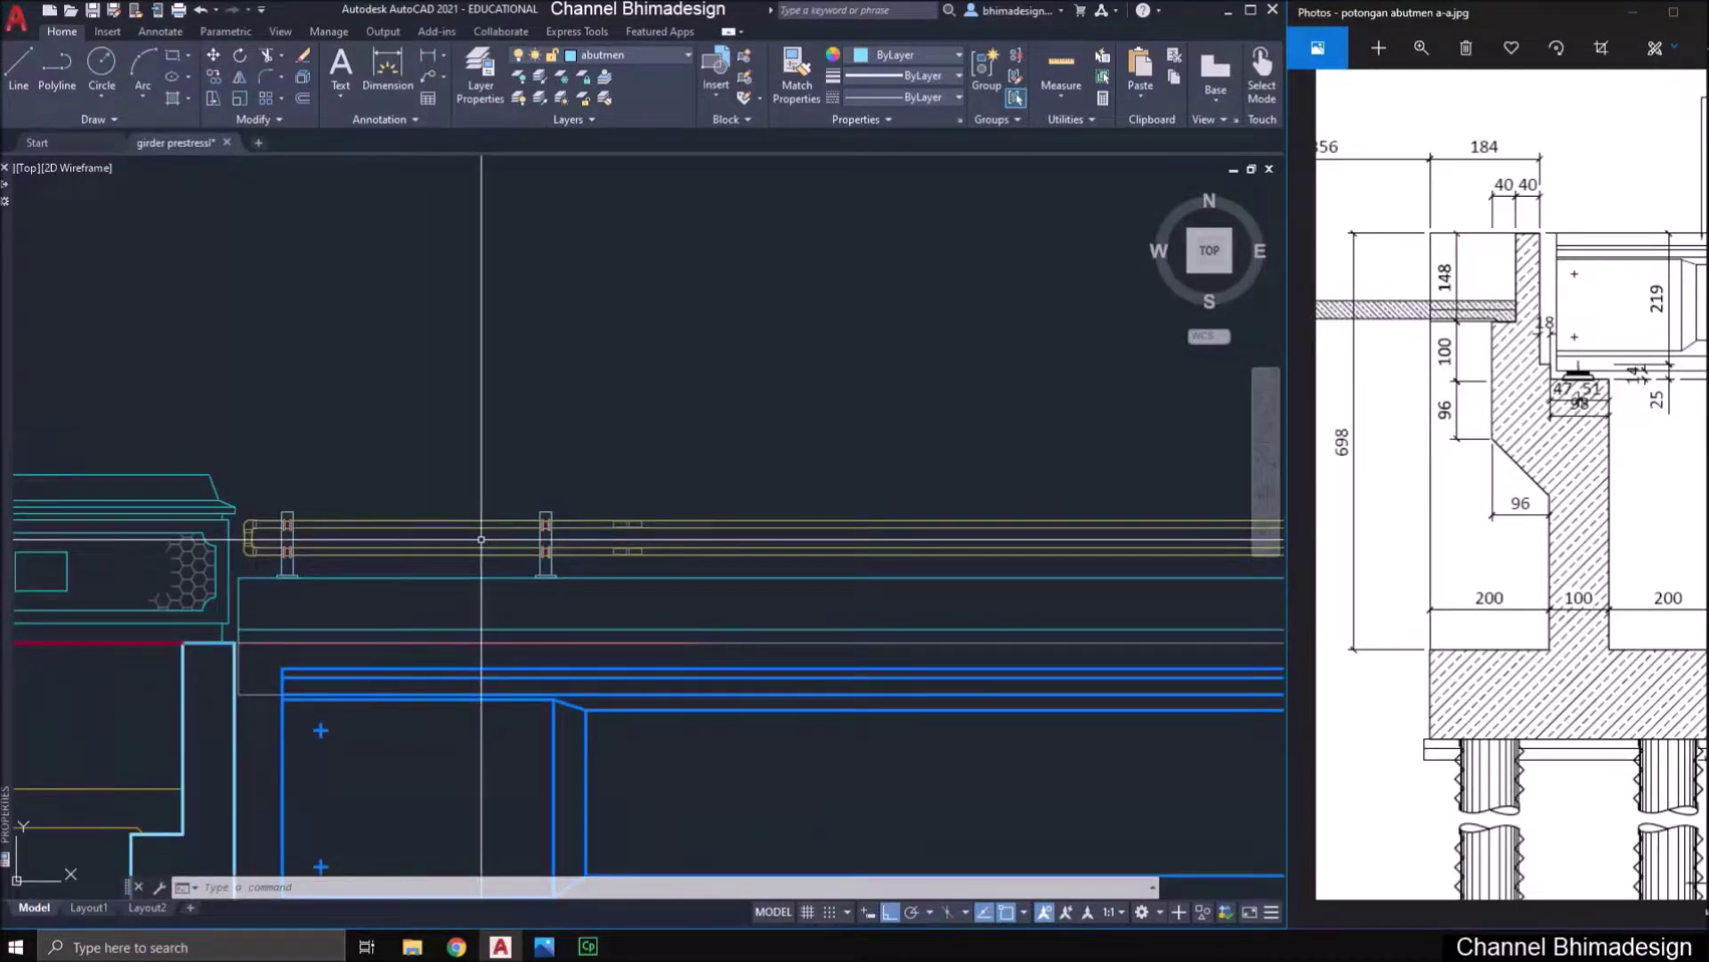
pyautogui.moveTo(469, 541); pyautogui.dragTo(326, 548, button='middle')
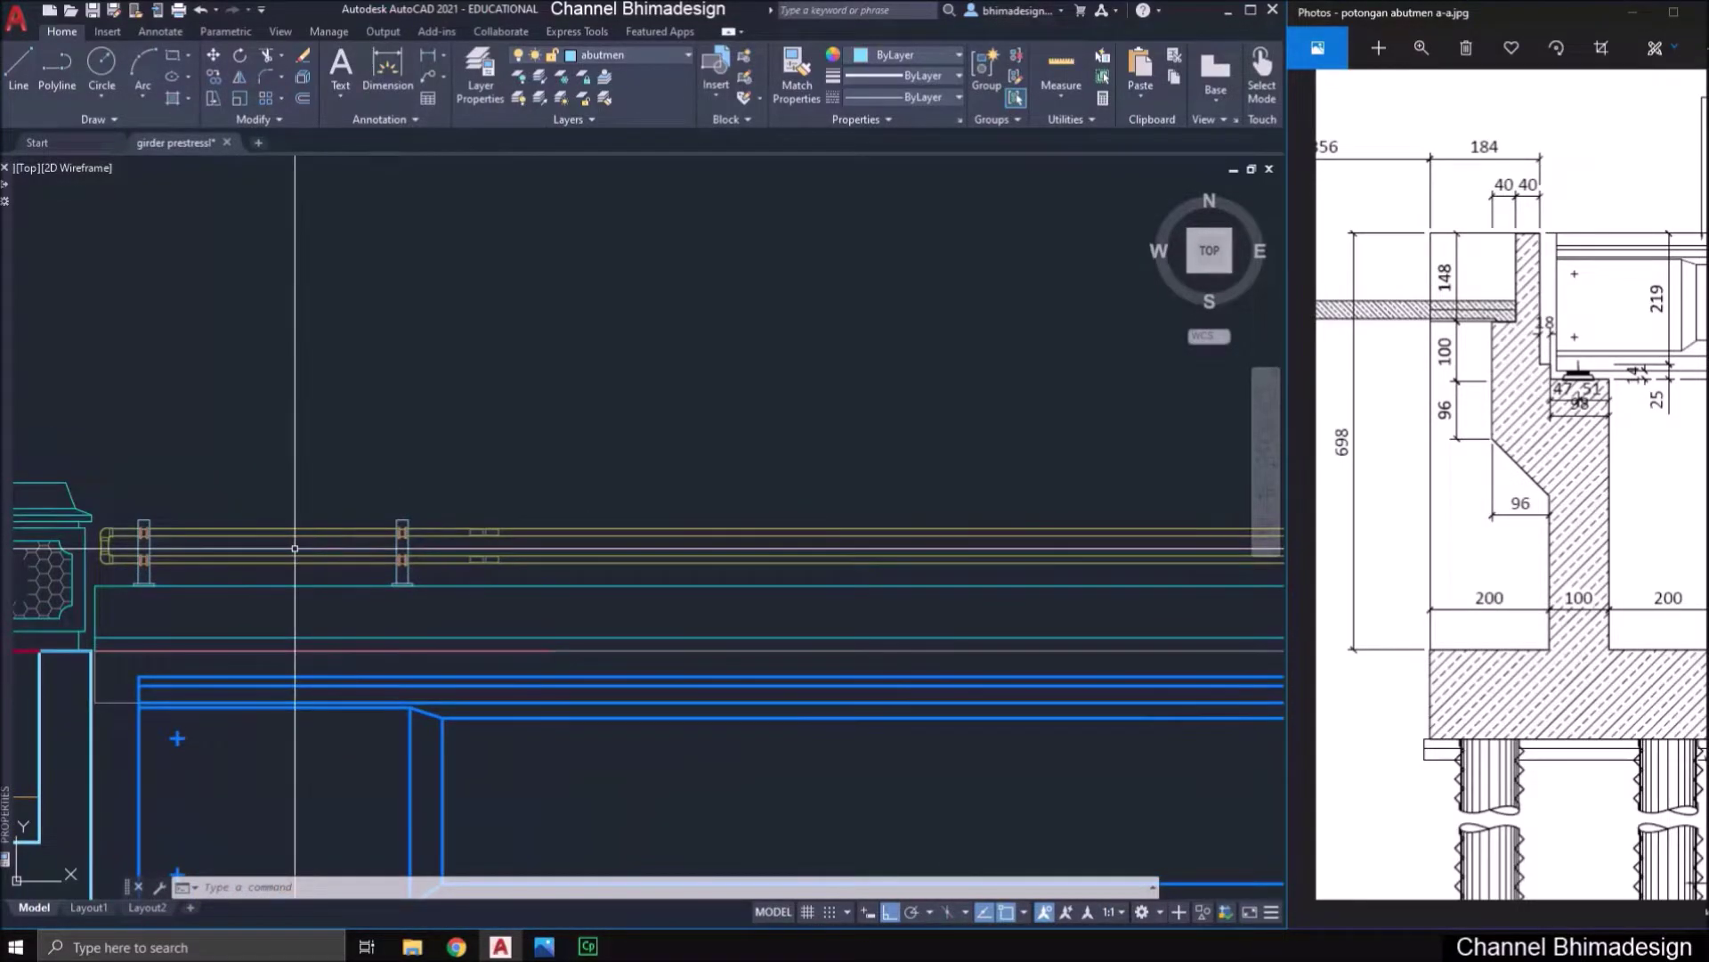
pyautogui.write('lti')
pyautogui.press('Return')
pyautogui.scroll(4, 145, 521)
pyautogui.click(138, 514)
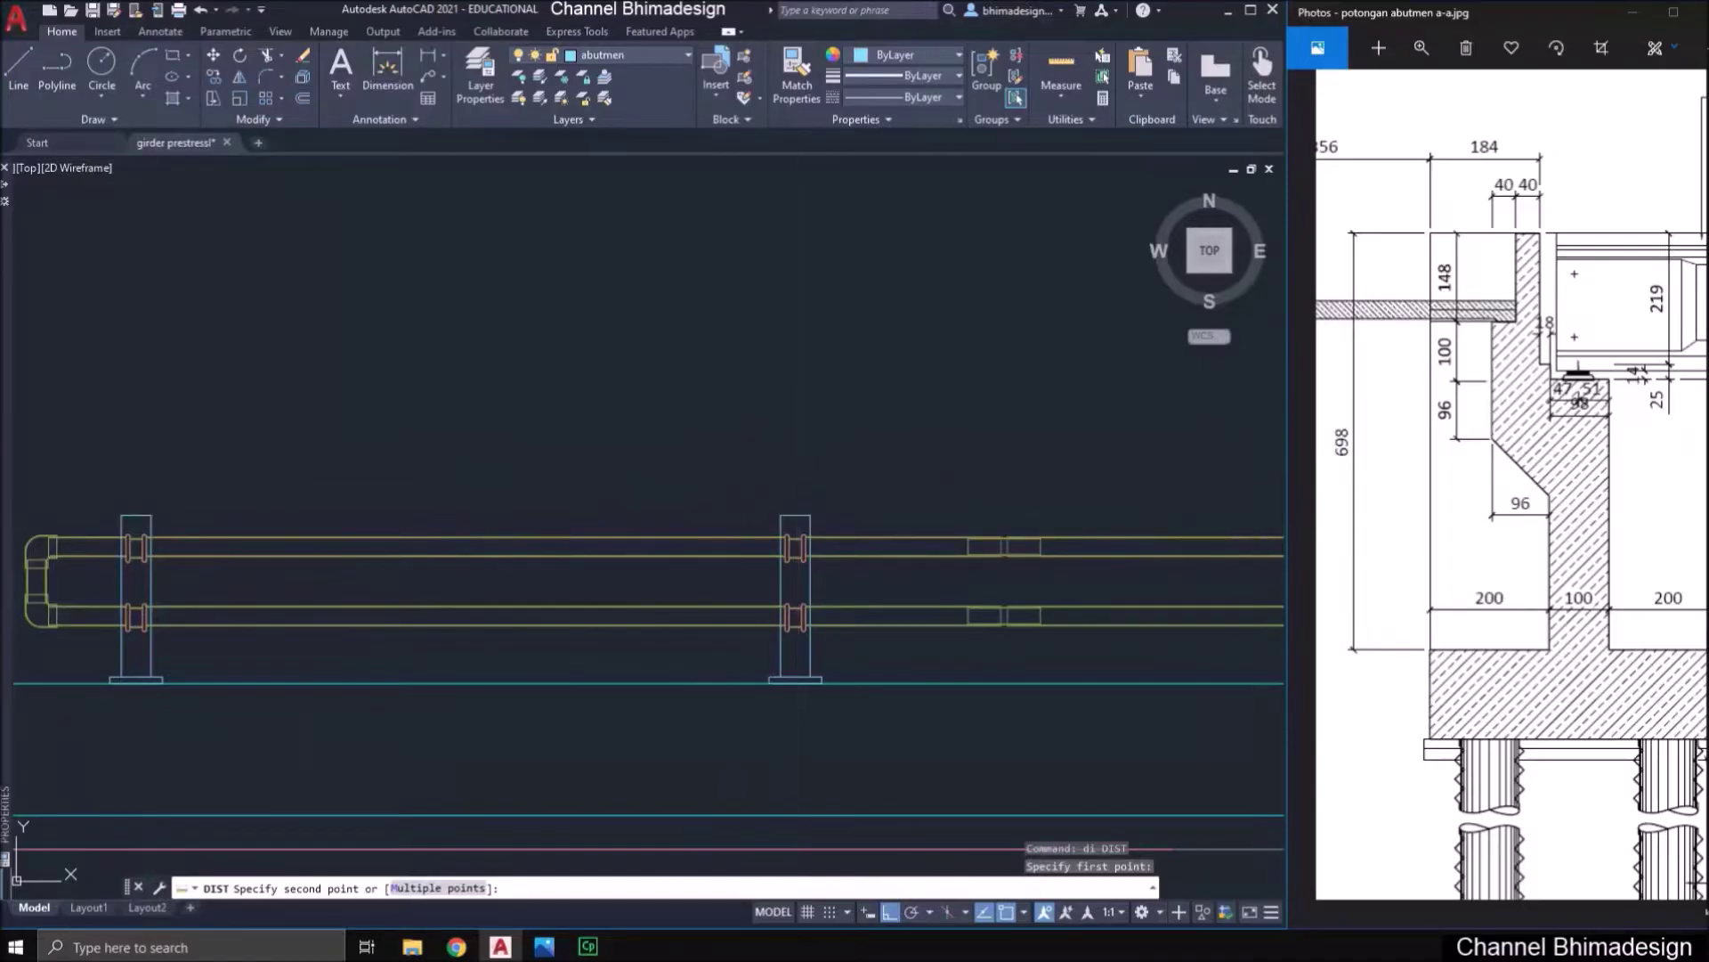
pyautogui.click(799, 514)
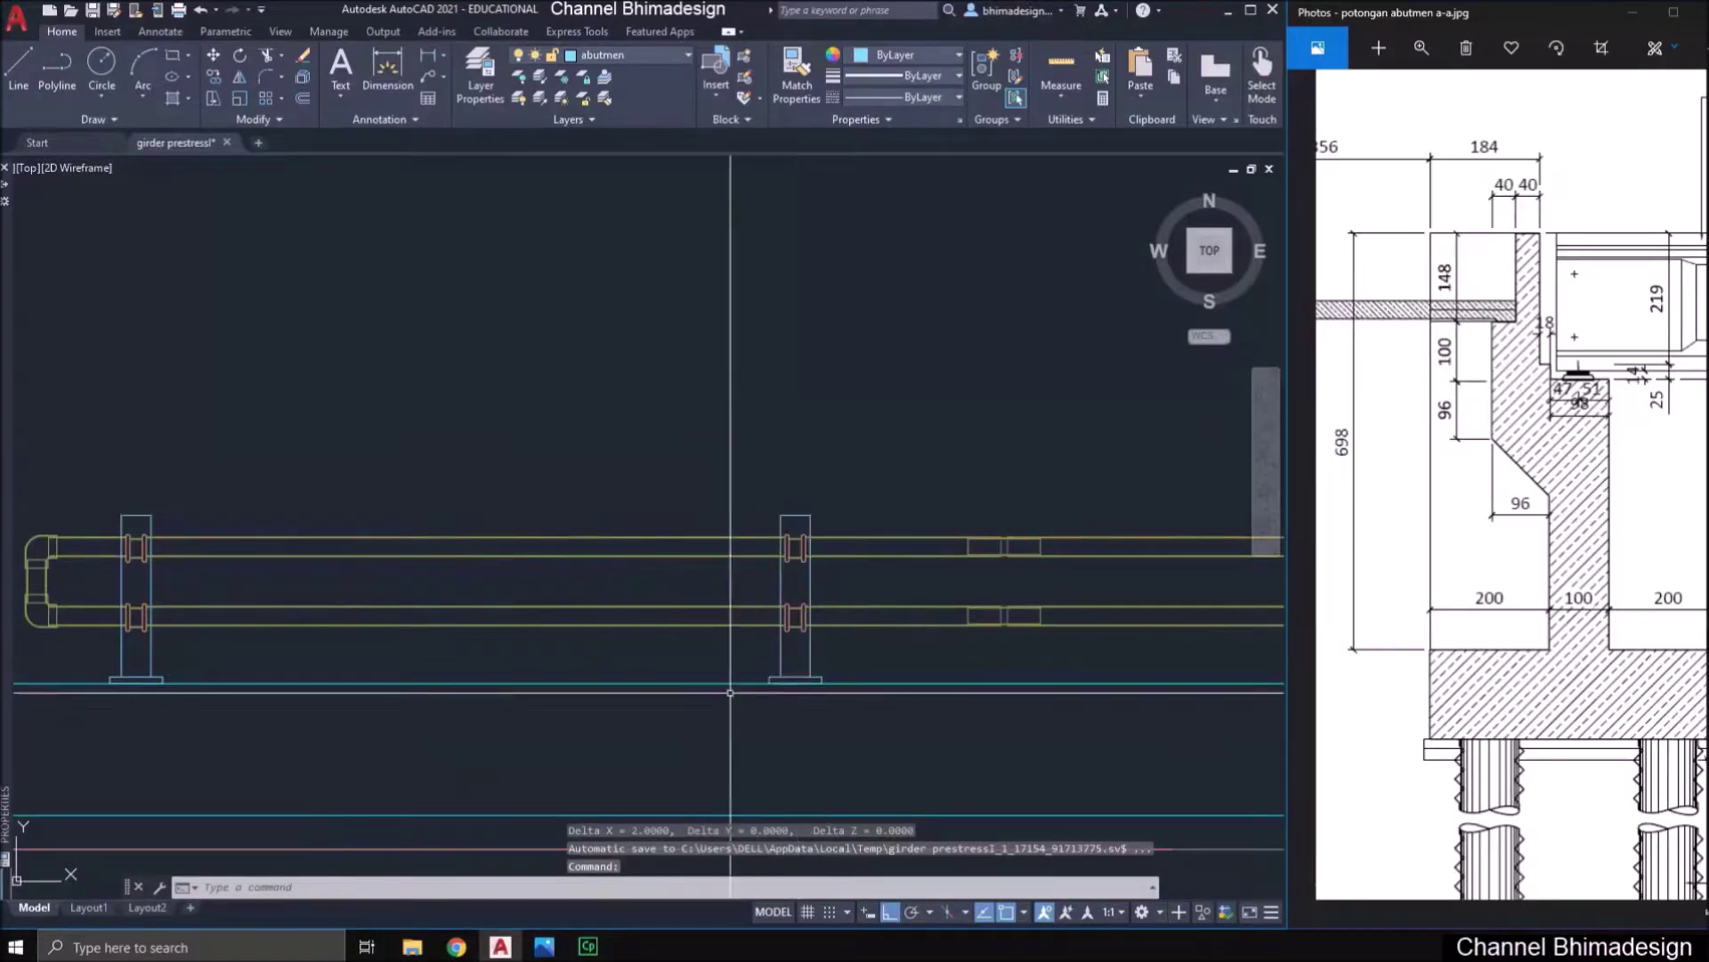
# - Start a rectangular array of the original abutment's inner railing post and set it to 1 row
pyautogui.write('ar')
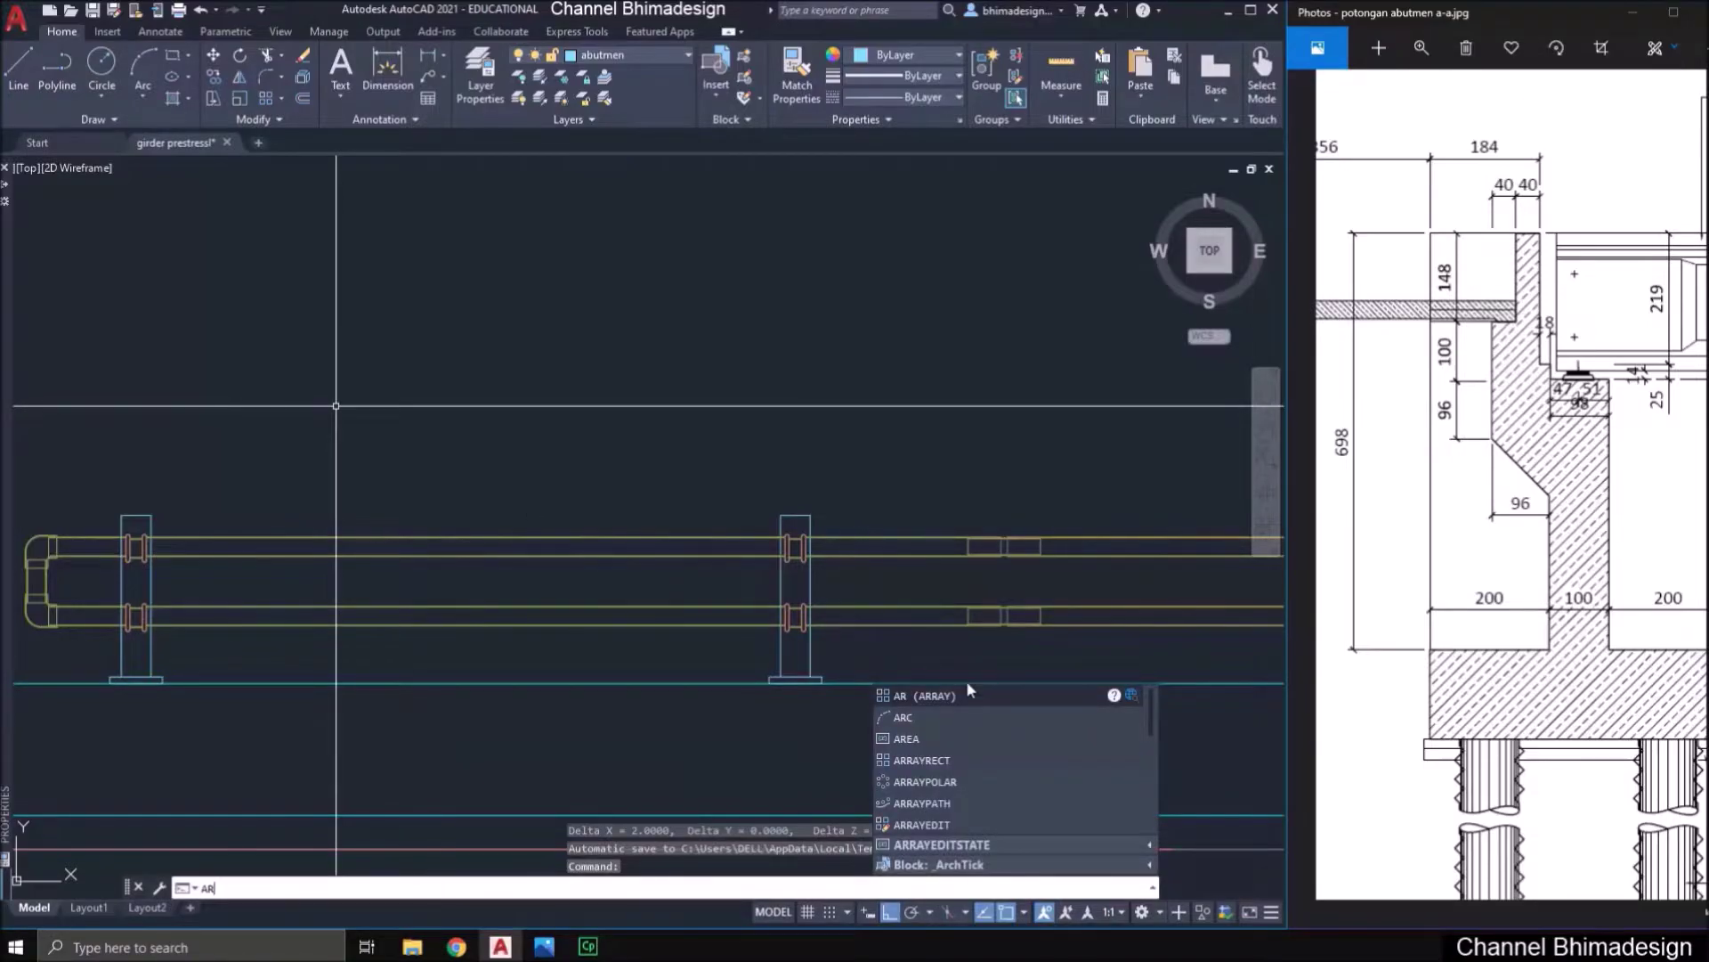
pyautogui.press('Return')
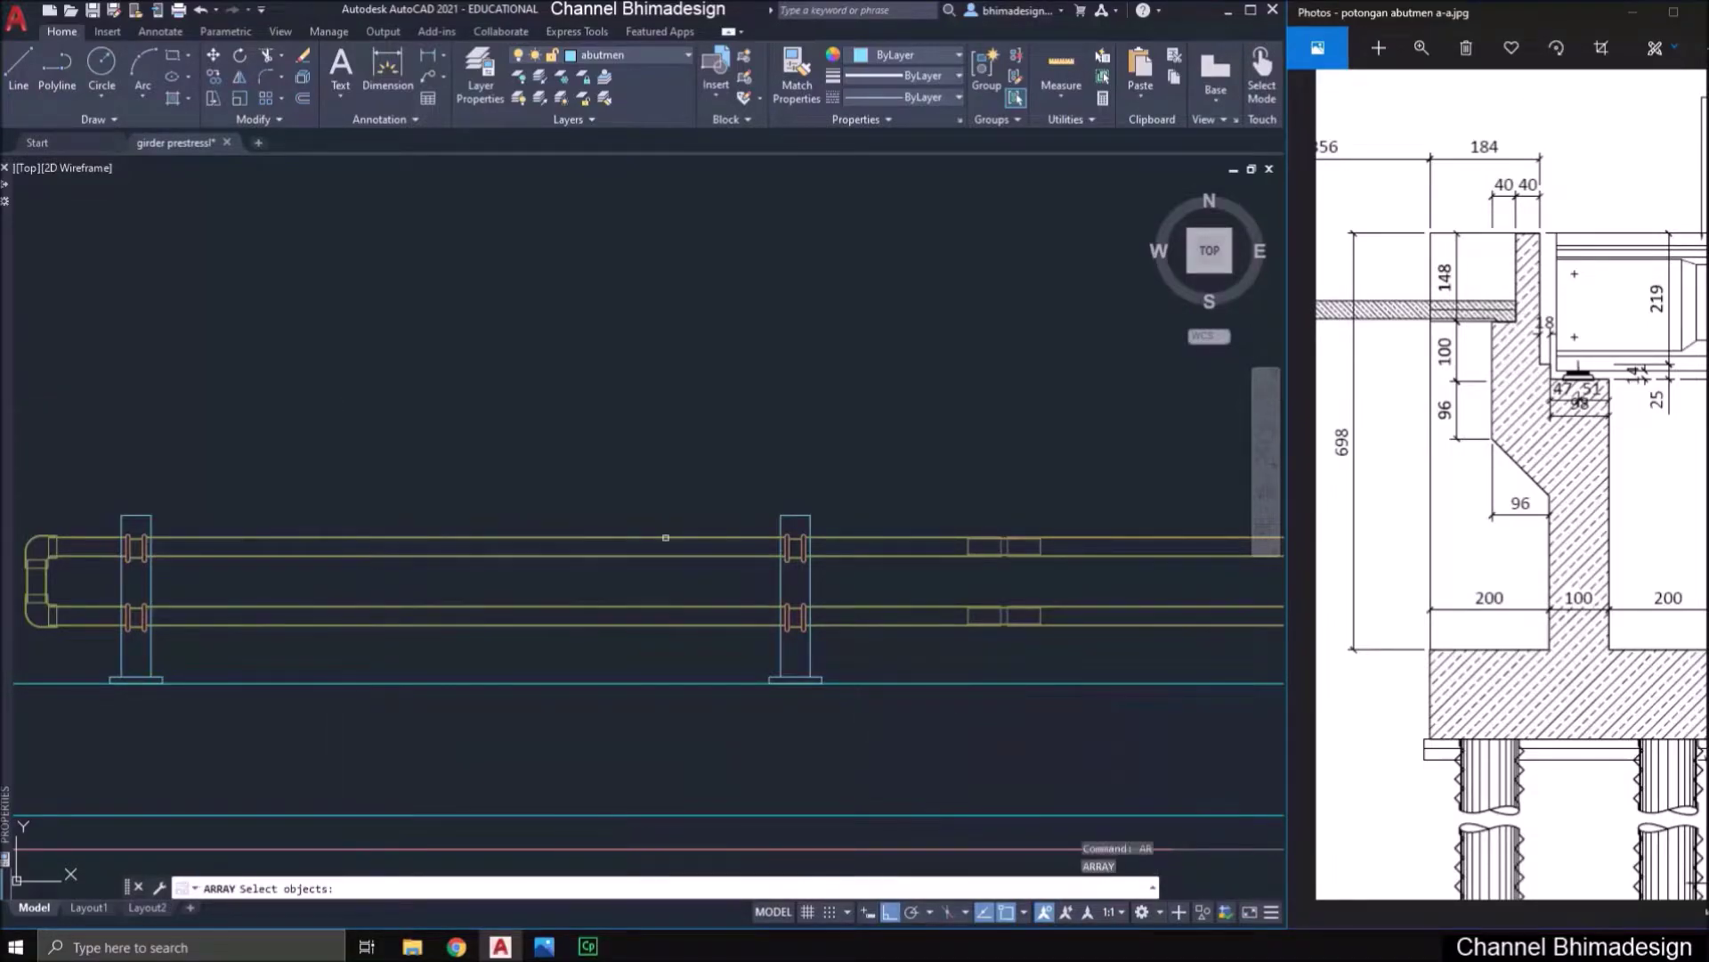
pyautogui.scroll(-4, 395, 548)
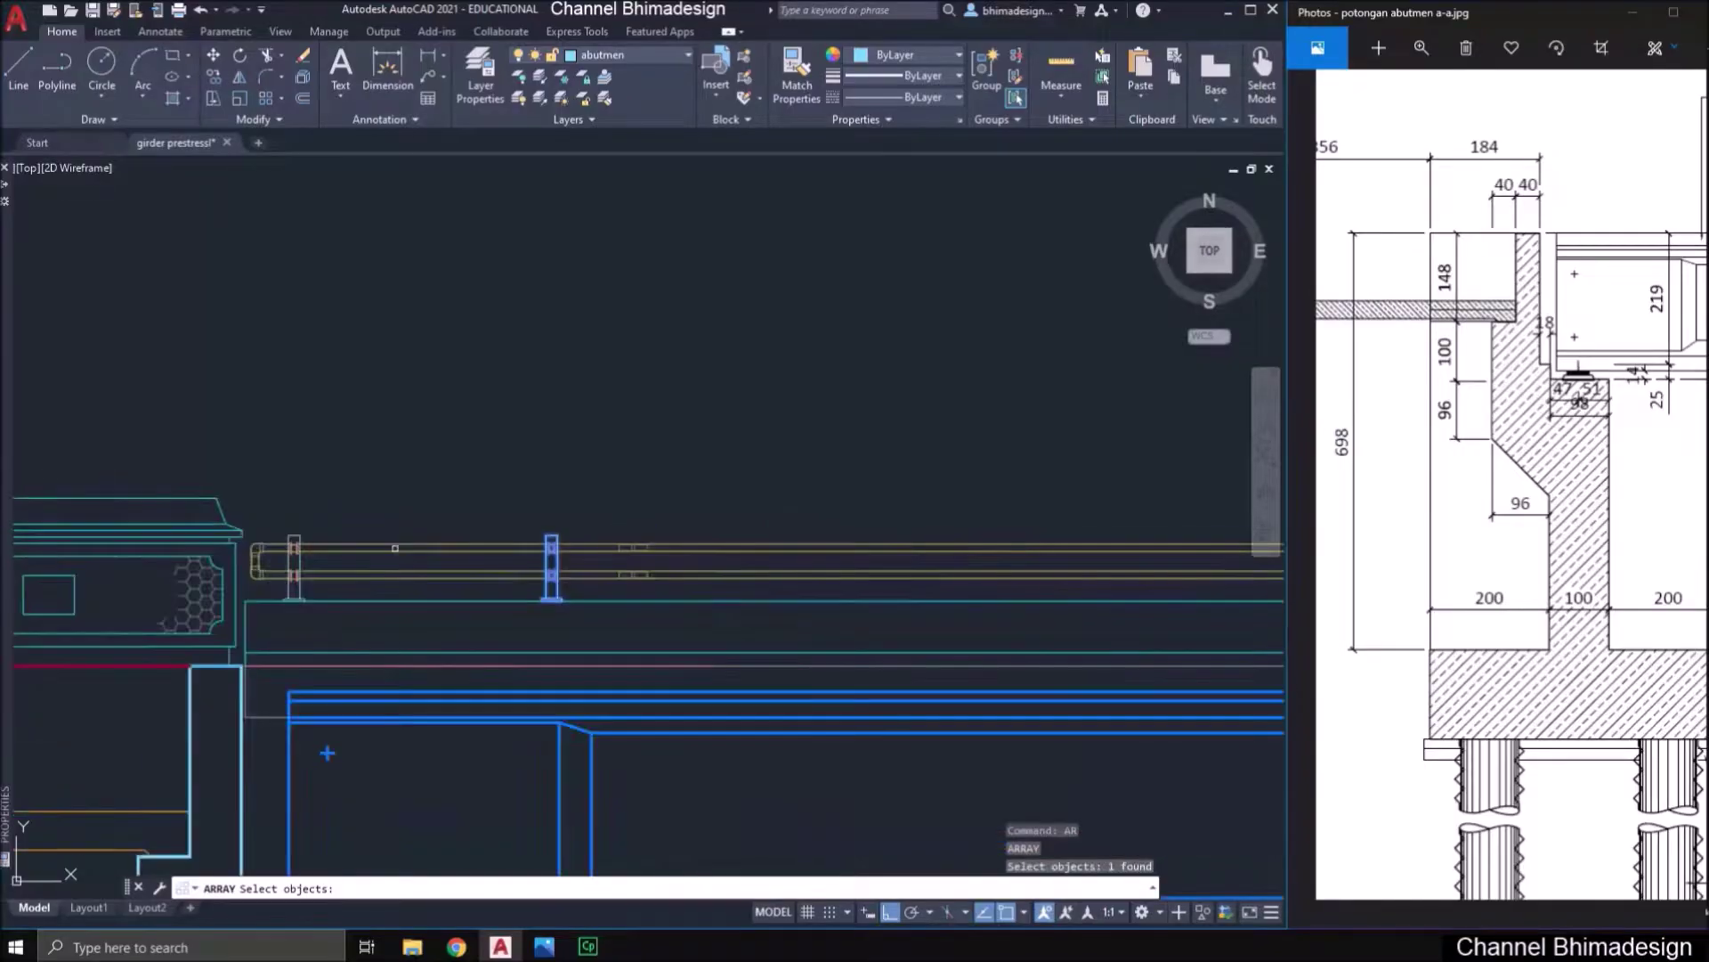
pyautogui.press('Return')
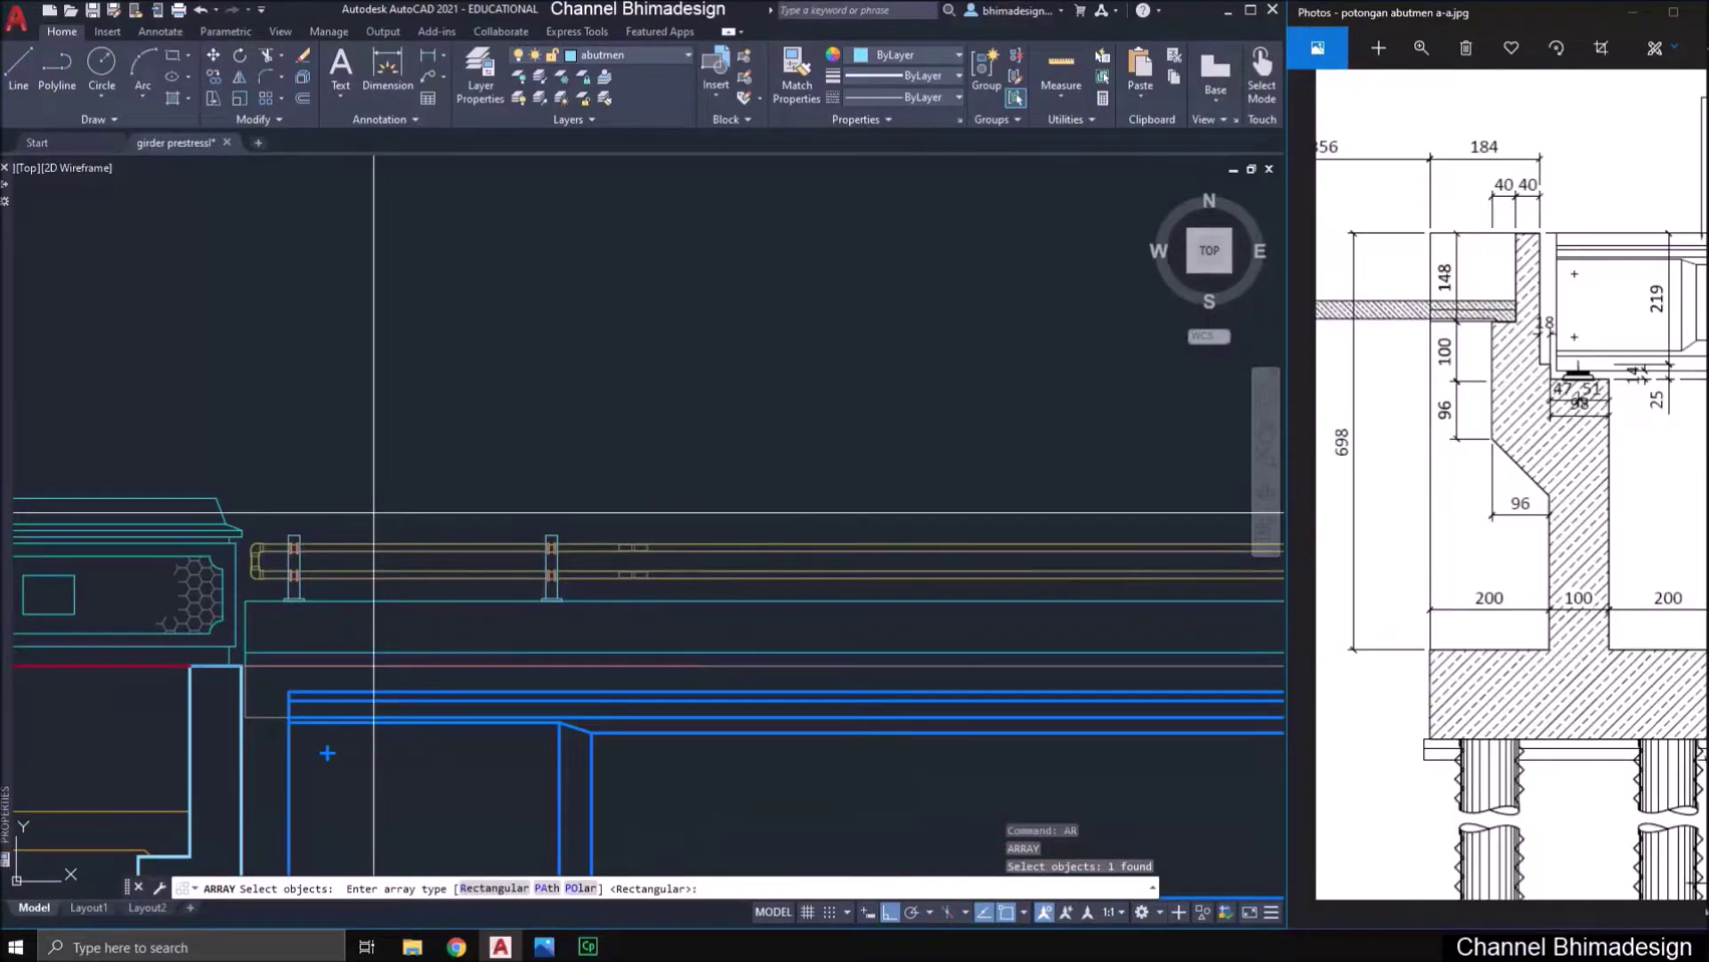
pyautogui.click(495, 889)
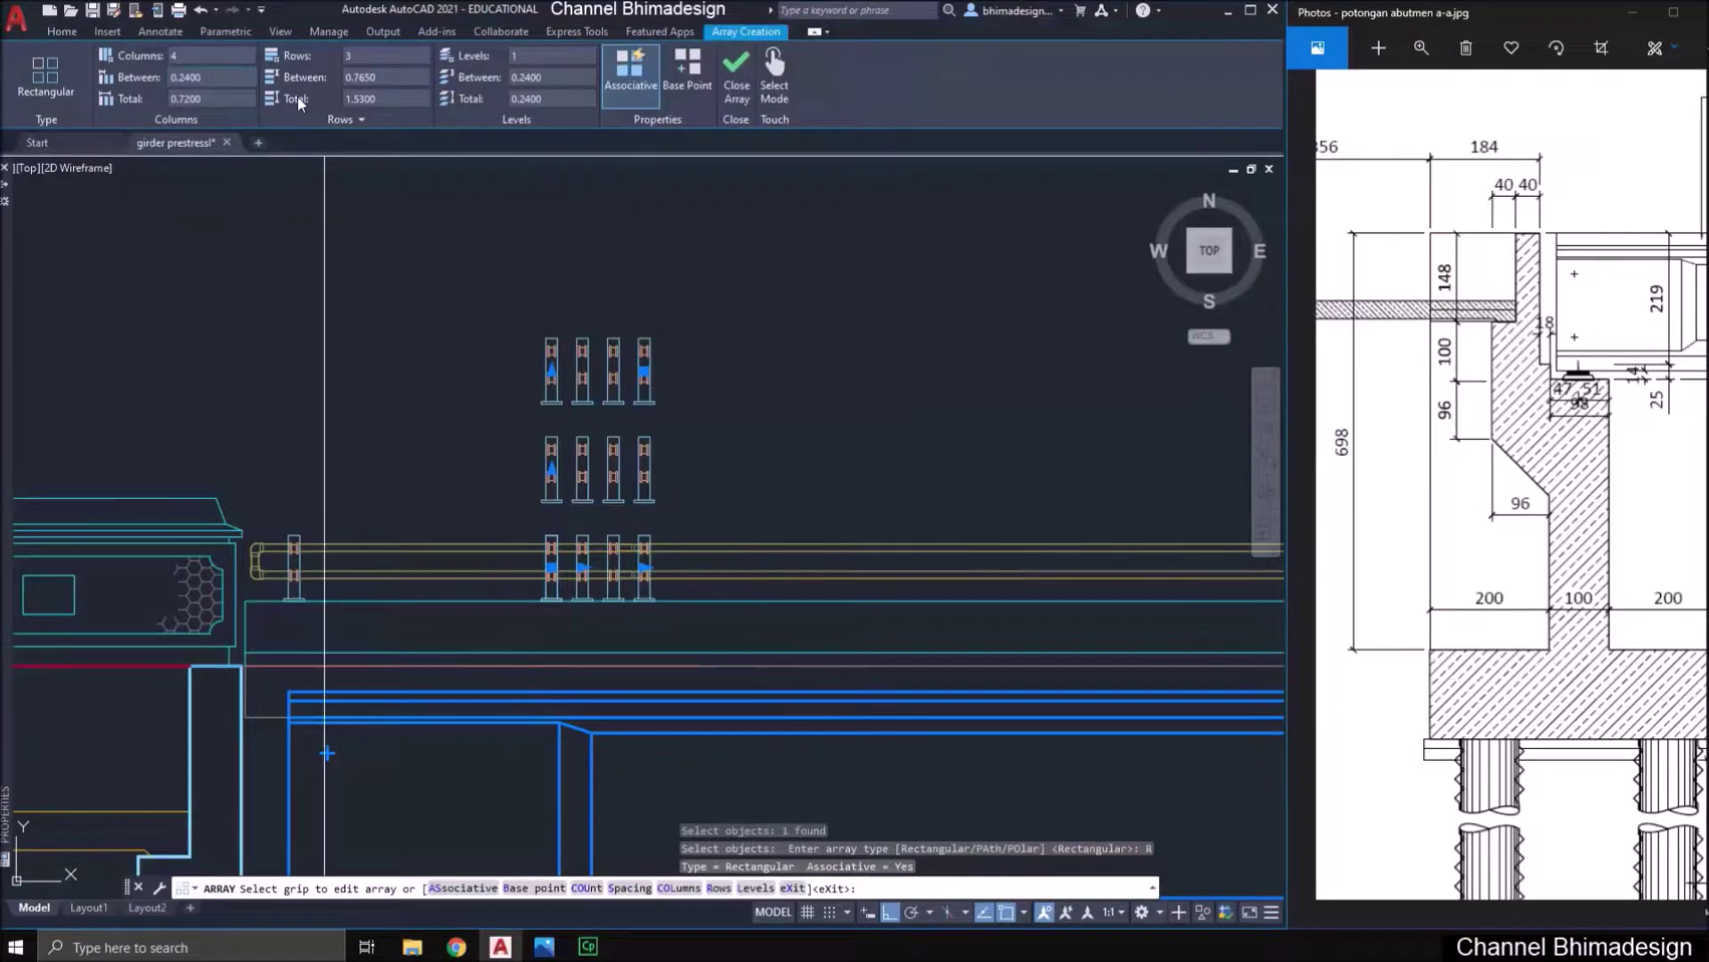
pyautogui.click(383, 55)
pyautogui.write('1')
pyautogui.press('Return')
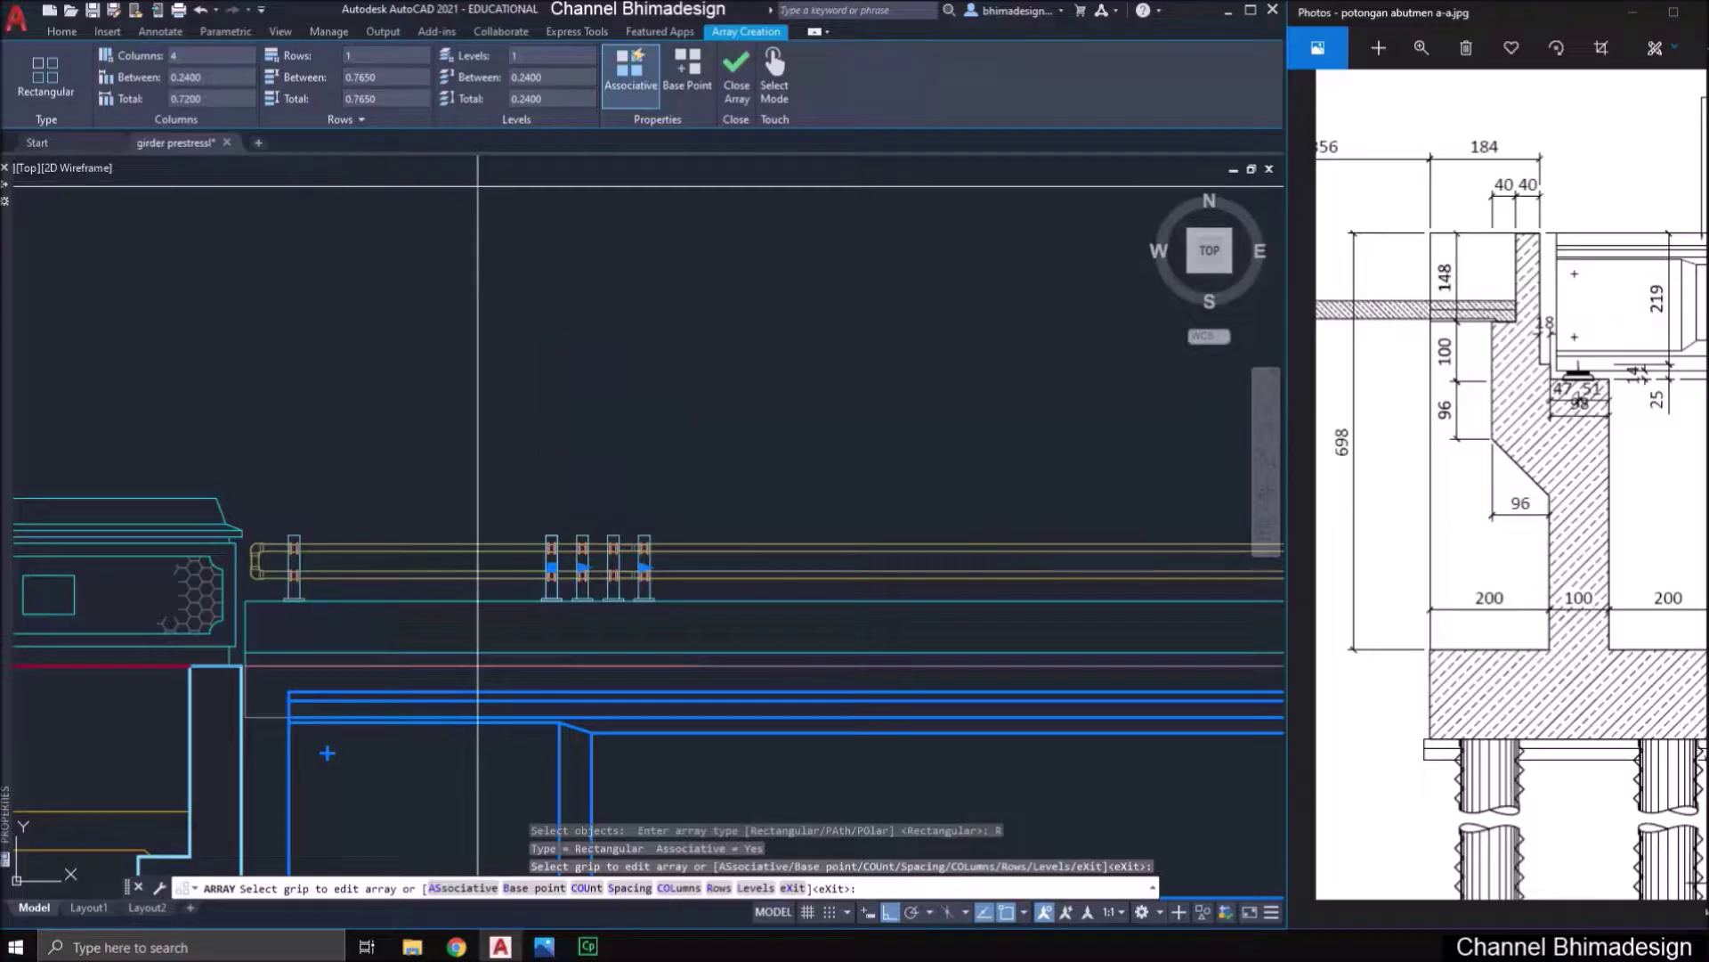
# - Set the railing post array to 20 columns spaced 2 apart and finish the array
pyautogui.scroll(-3, 409, 534)
pyautogui.moveTo(923, 514)
pyautogui.mouseDown(button='middle')
pyautogui.moveTo(439, 534)
pyautogui.moveTo(458, 545)
pyautogui.mouseUp(button='middle')
pyautogui.scroll(-2, 486, 528)
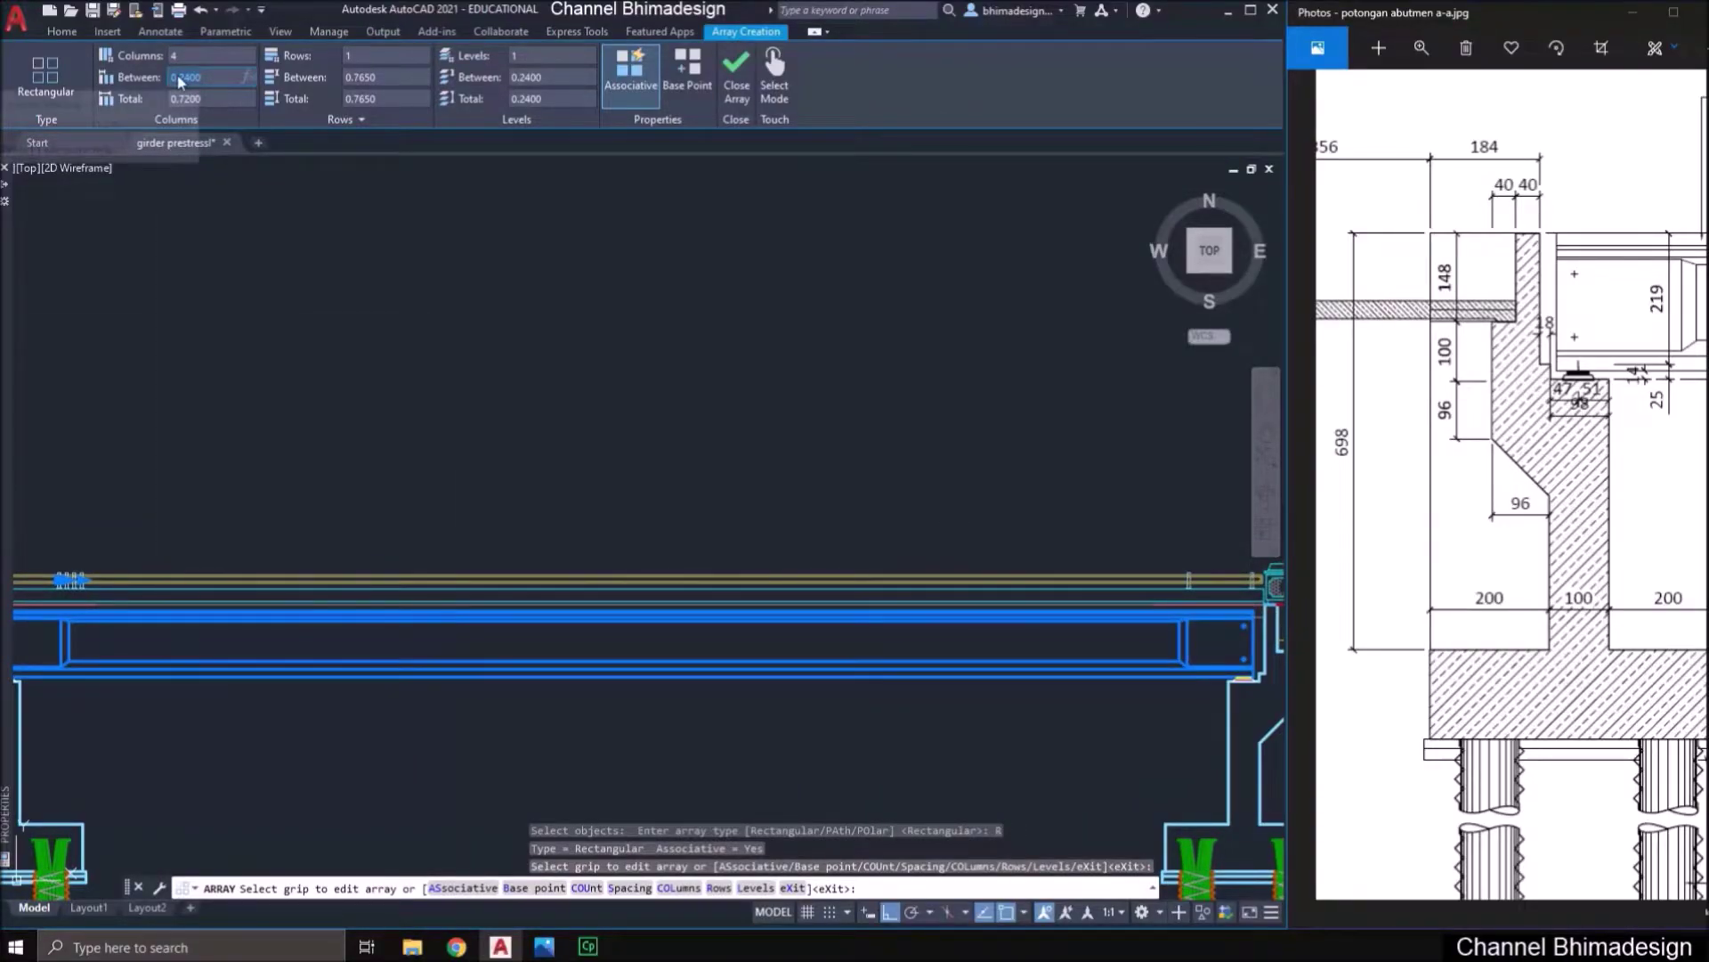
pyautogui.write('2')
pyautogui.press('Return')
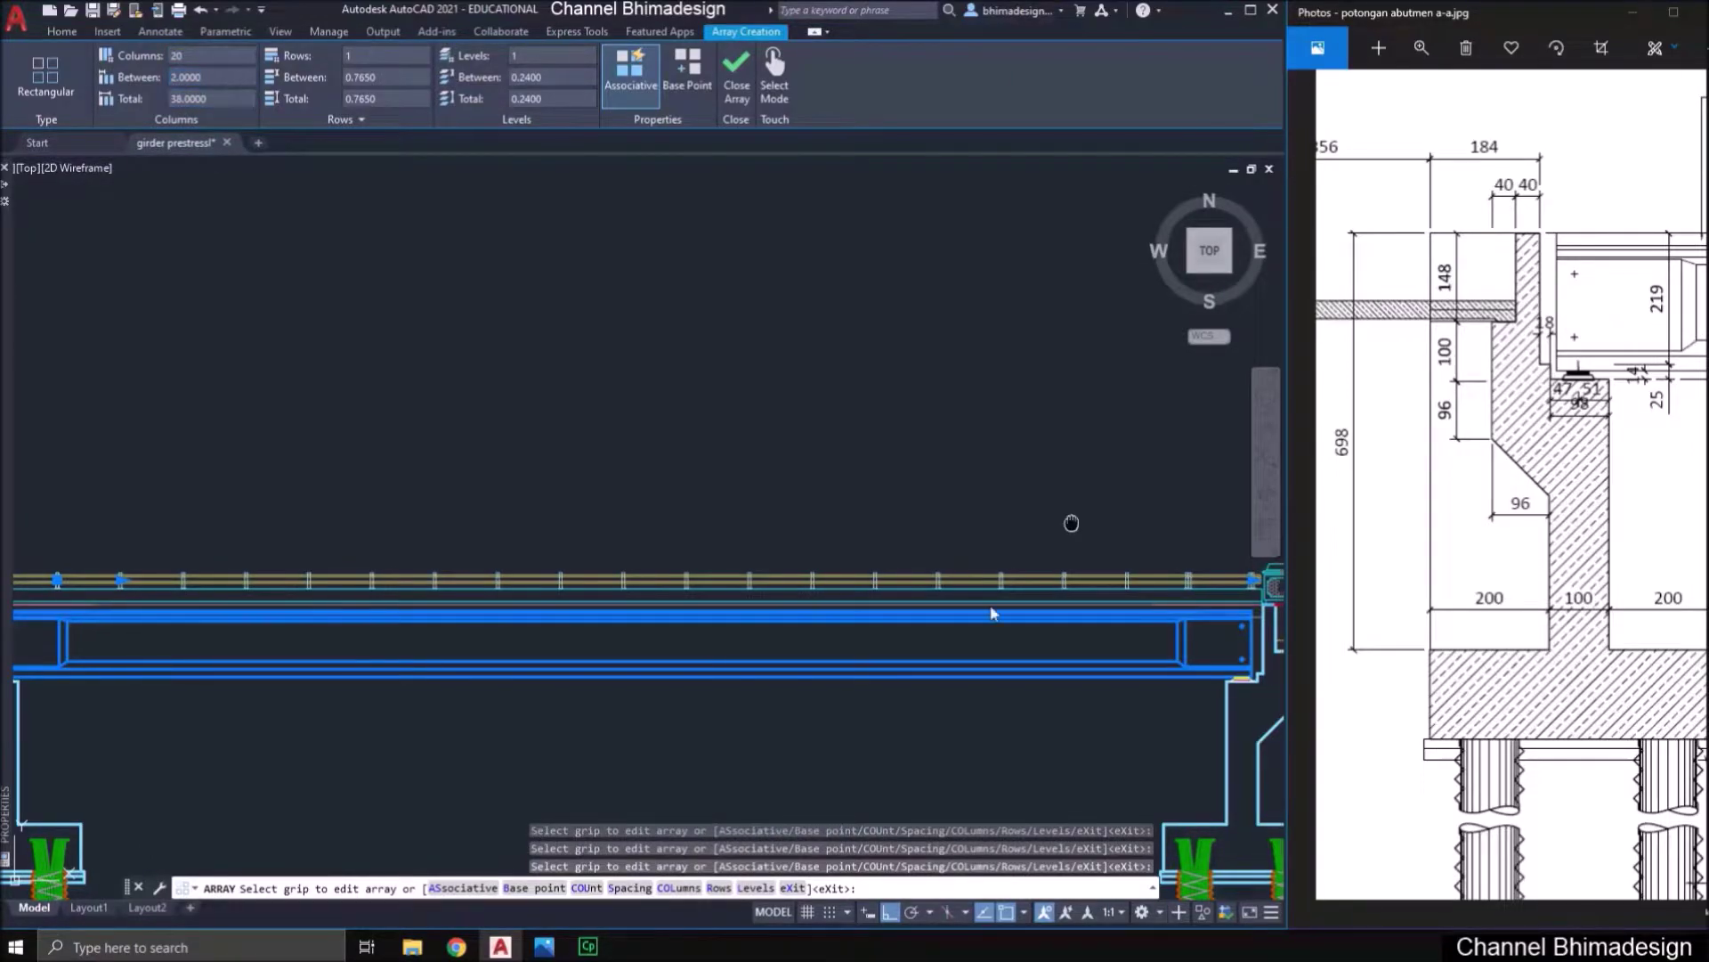
pyautogui.scroll(5, 1040, 527)
pyautogui.scroll(-5, 1040, 532)
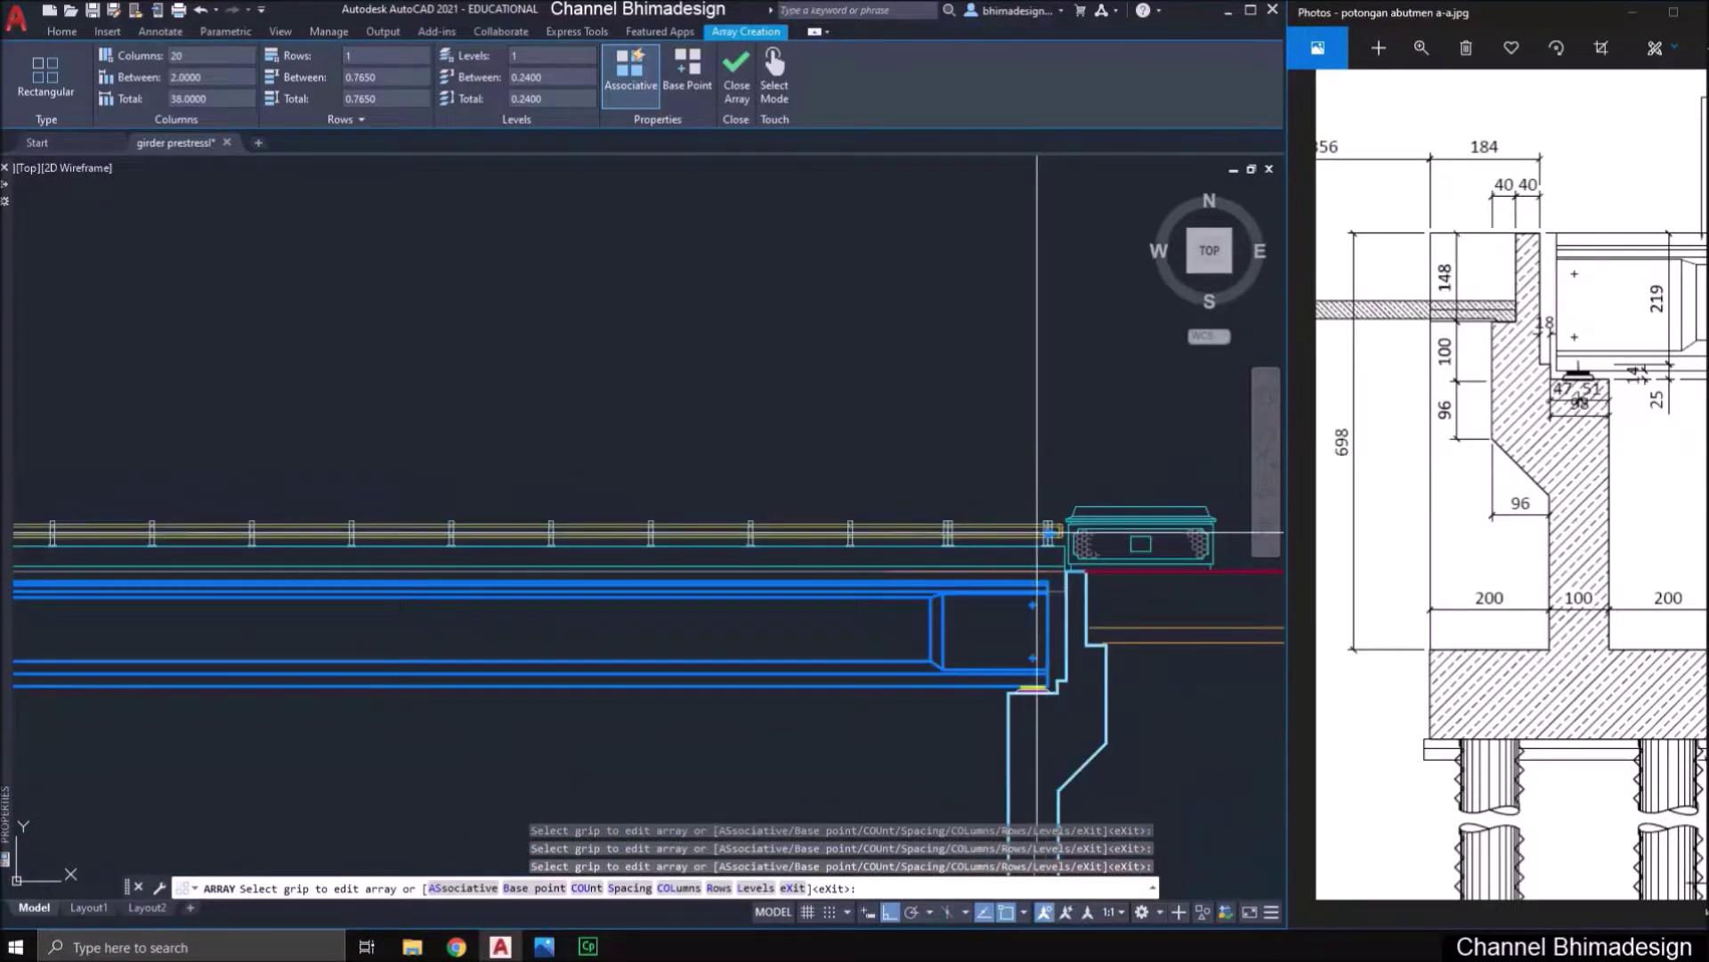
pyautogui.press('Return')
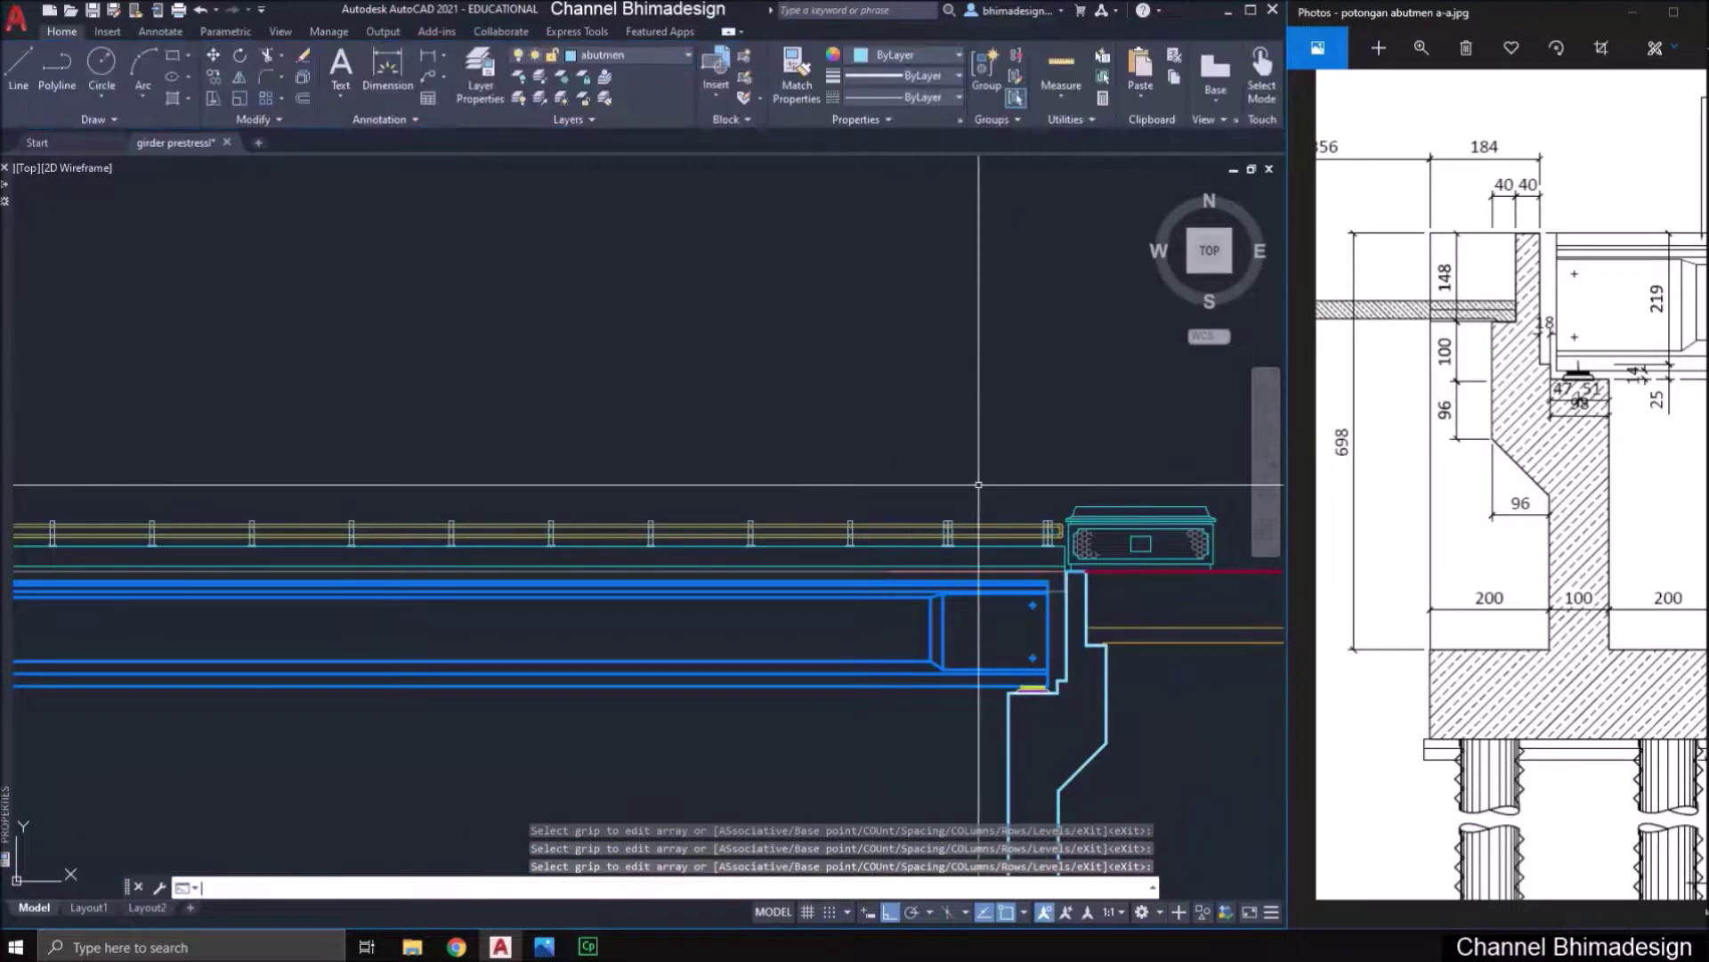
# - Erase the two mirrored railing posts that overlap the arrayed posts at the mirrored abutment
pyautogui.scroll(4, 979, 485)
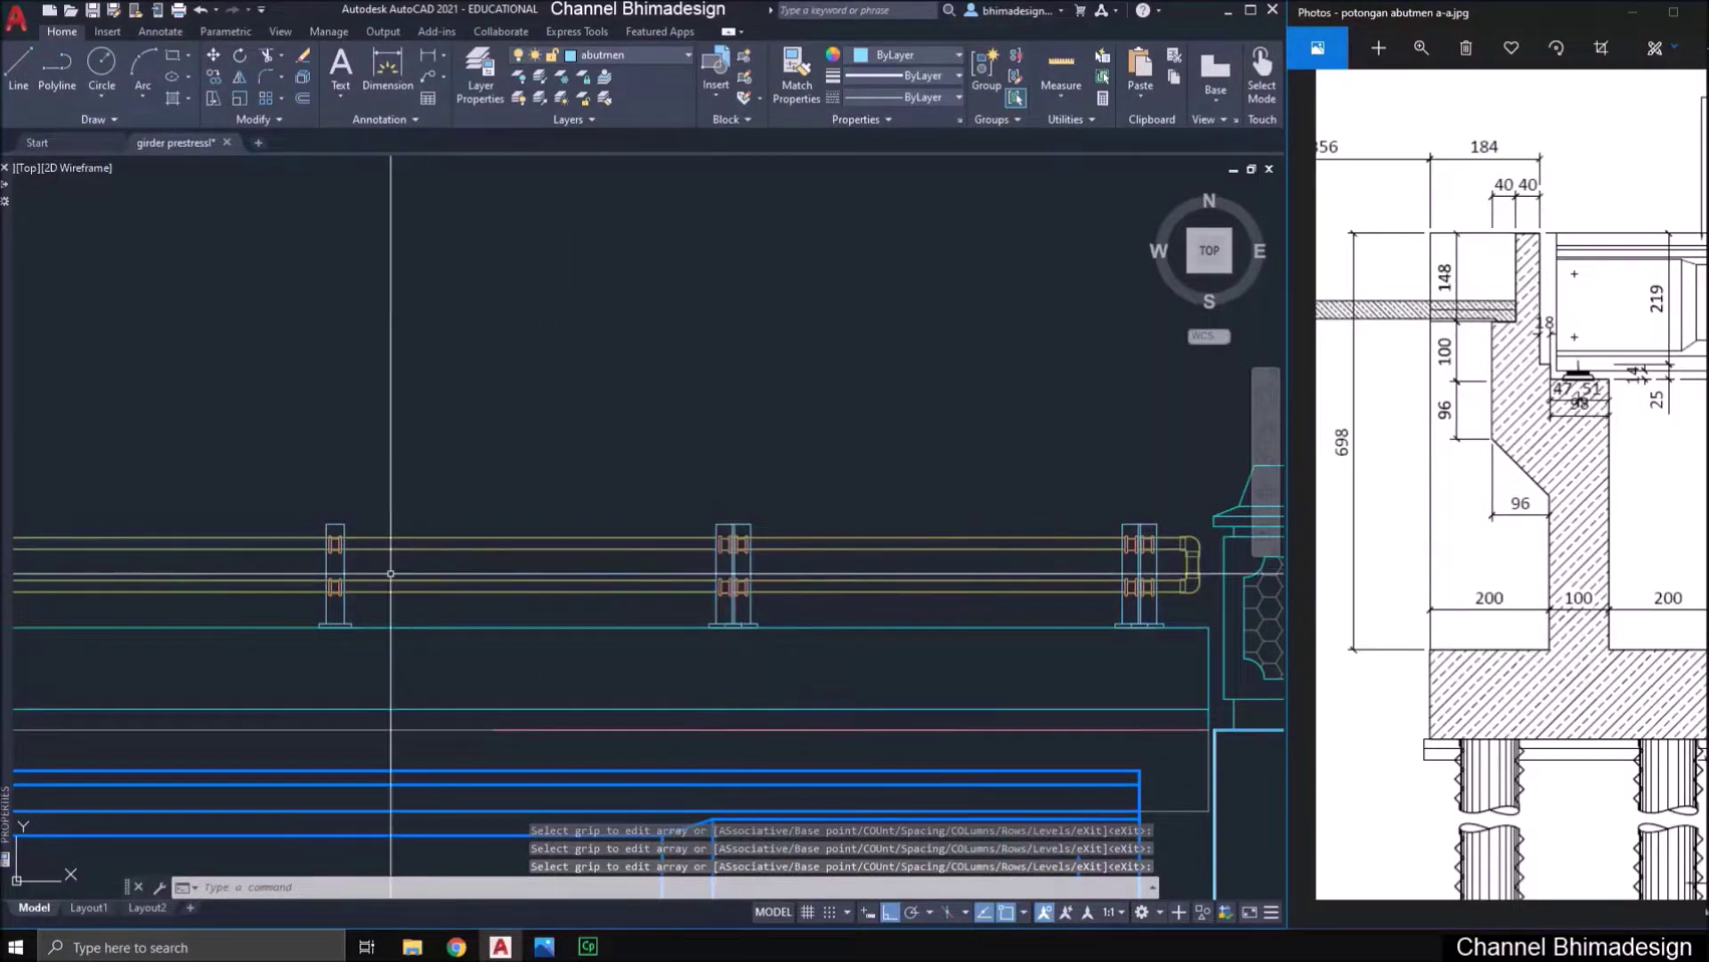
pyautogui.click(687, 507)
pyautogui.click(783, 645)
pyautogui.write('e')
pyautogui.press('Return')
pyautogui.click(1081, 503)
pyautogui.click(1161, 643)
pyautogui.write('e')
pyautogui.press('Return')
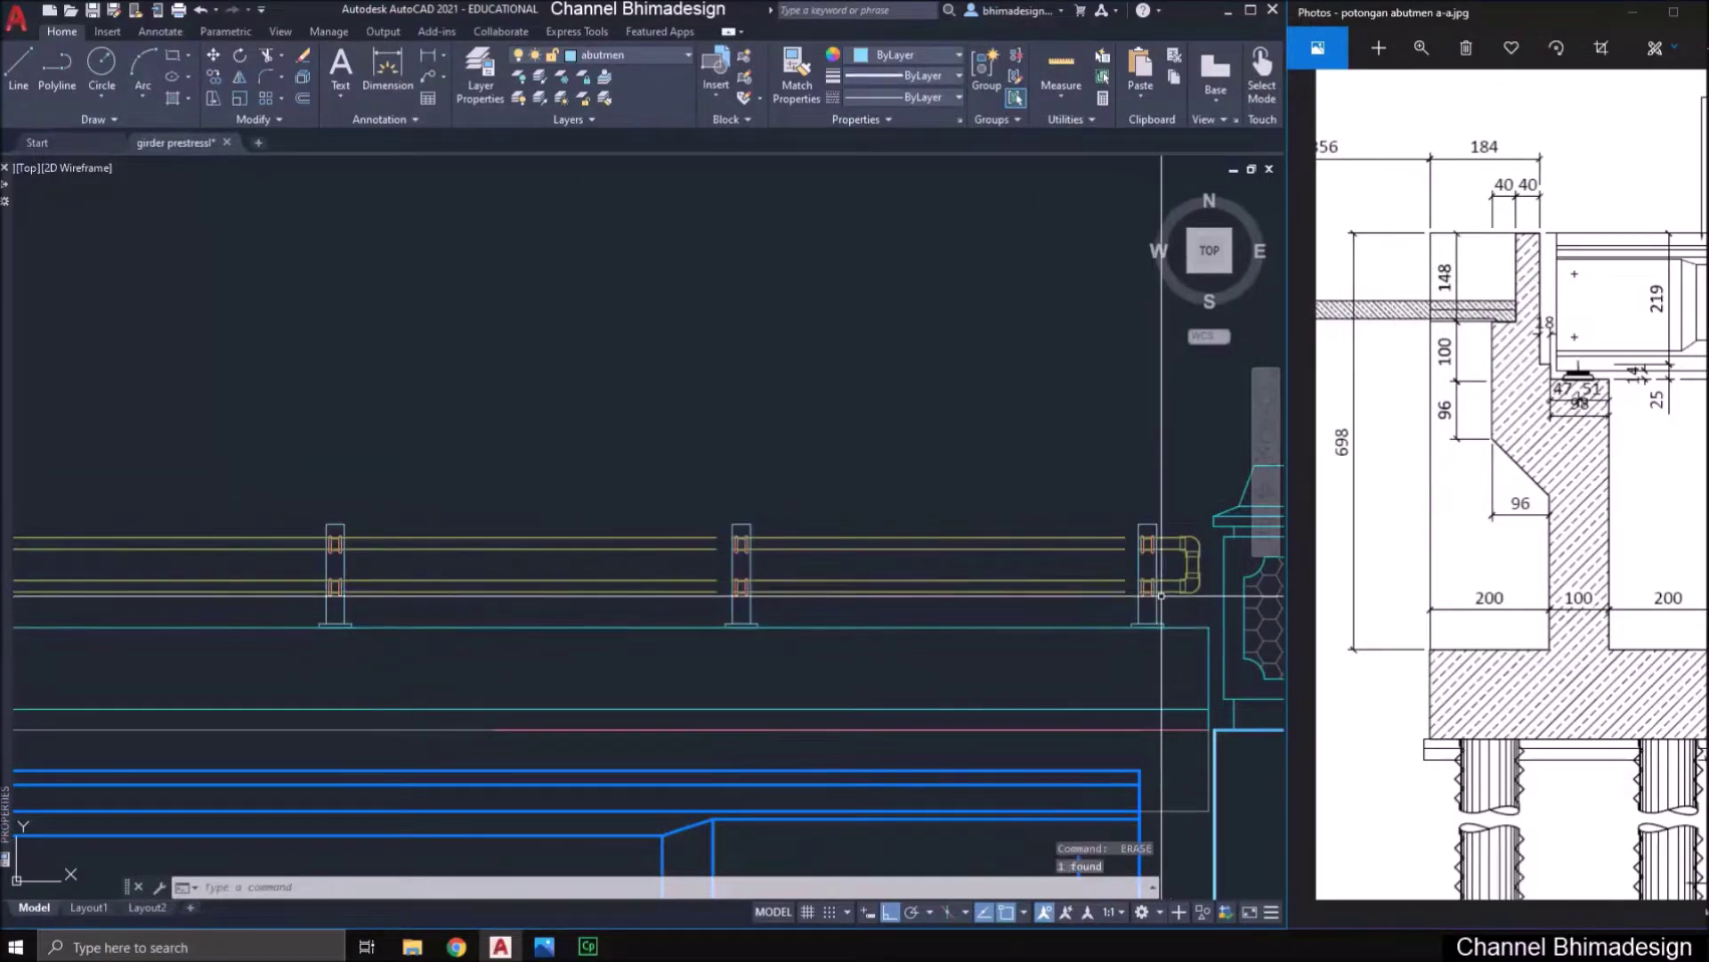
pyautogui.scroll(-6, 1161, 595)
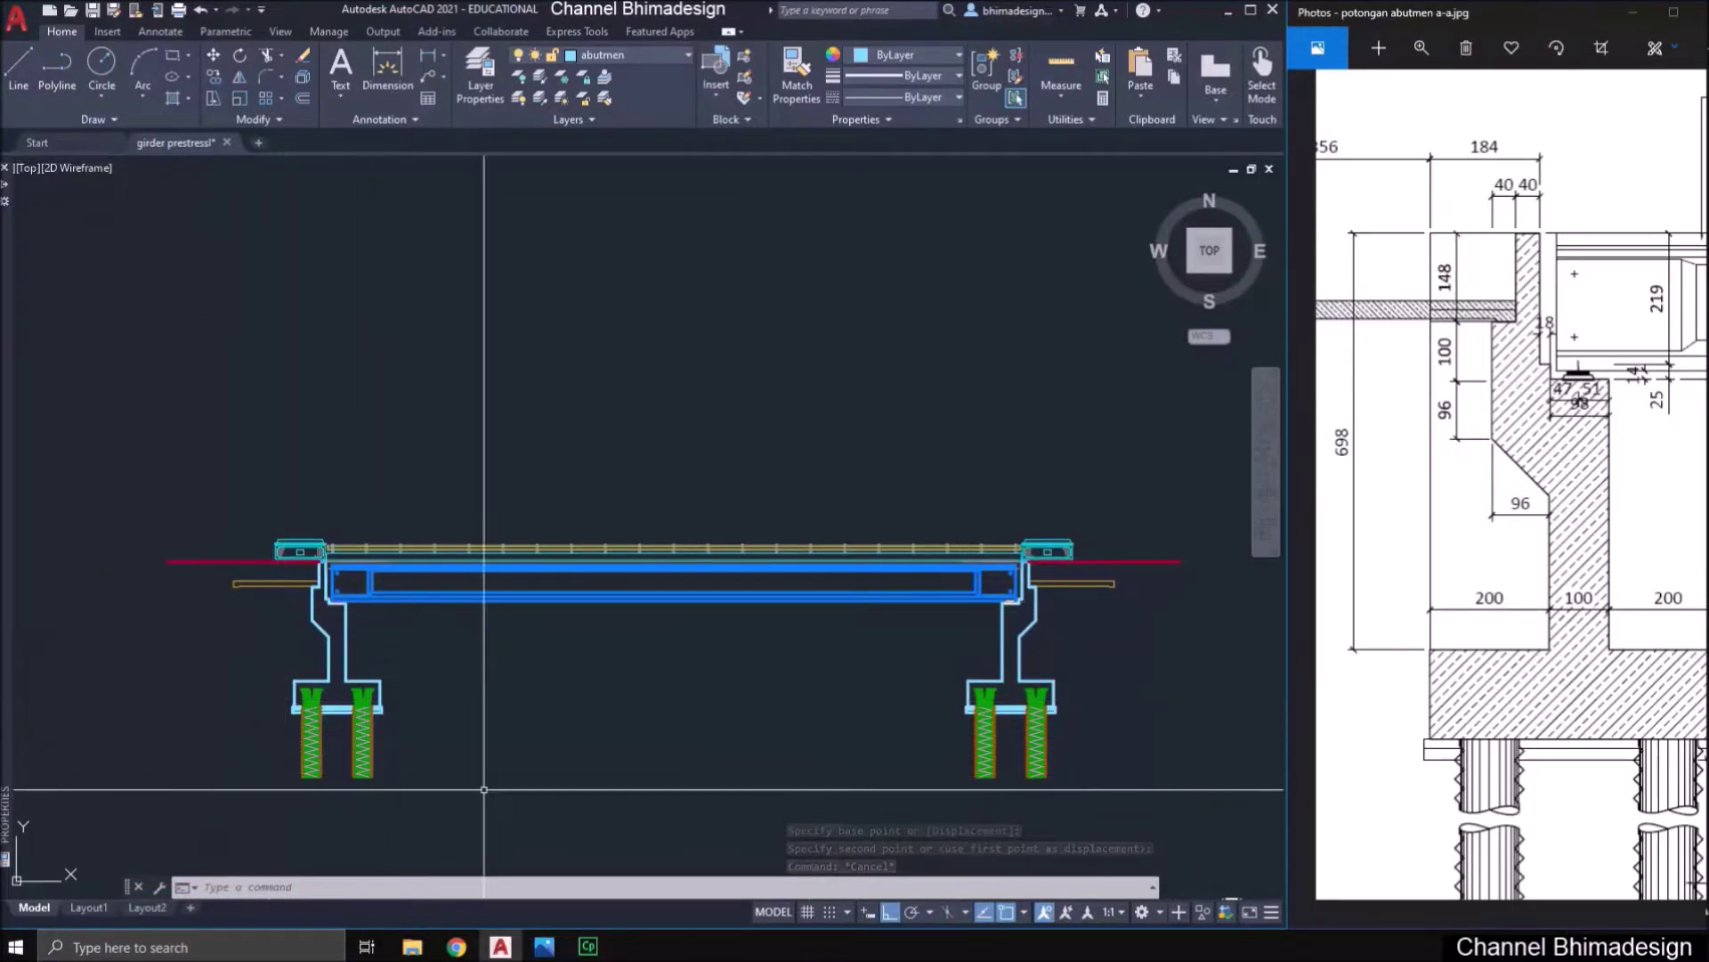
# - Make arsiran the current layer and start a hatch at the left abutment's approach slab
pyautogui.click(569, 58)
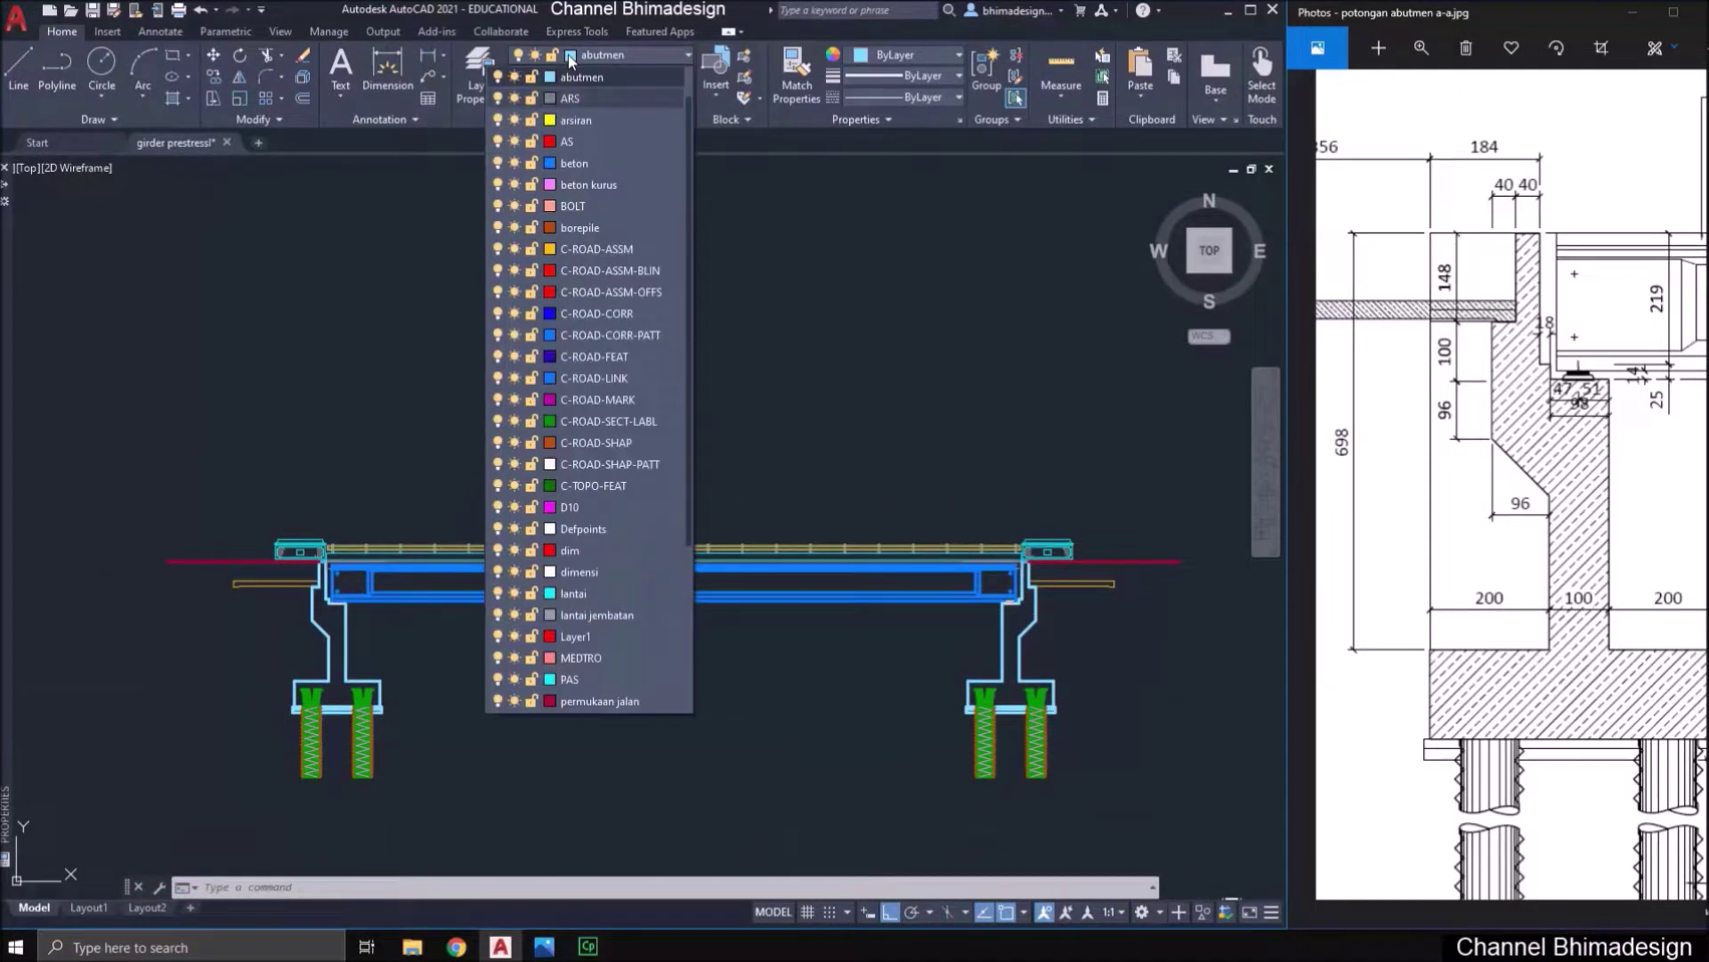
pyautogui.click(601, 118)
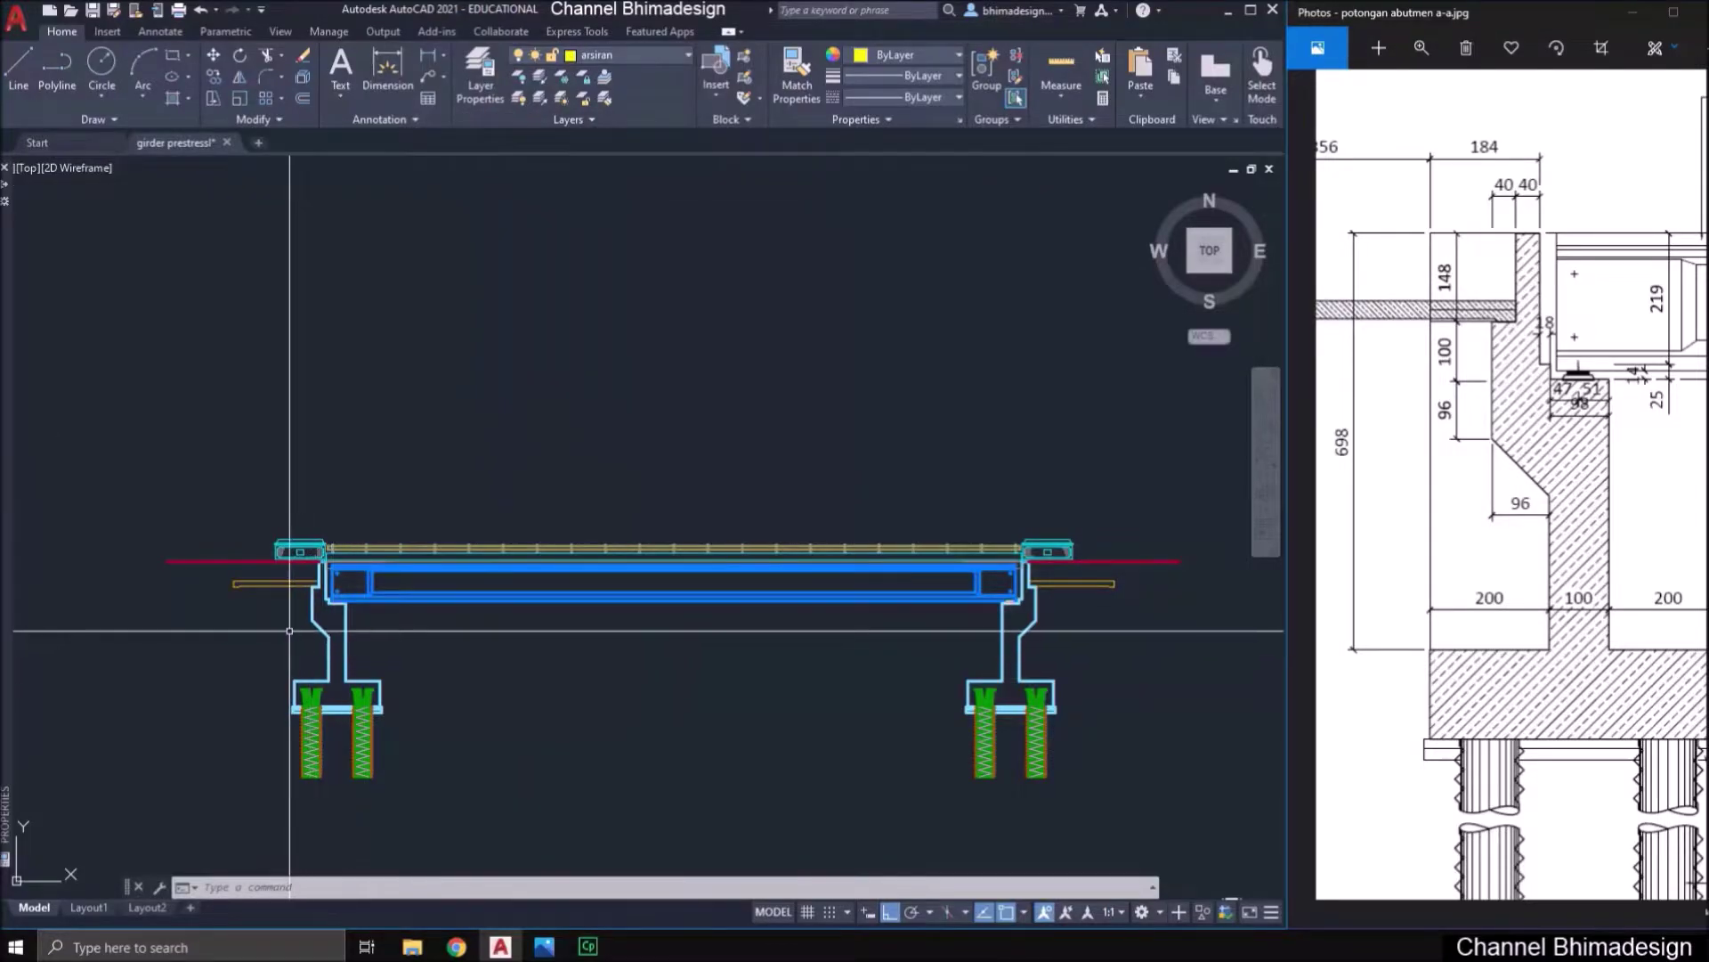
pyautogui.scroll(3, 290, 630)
pyautogui.scroll(1, 356, 677)
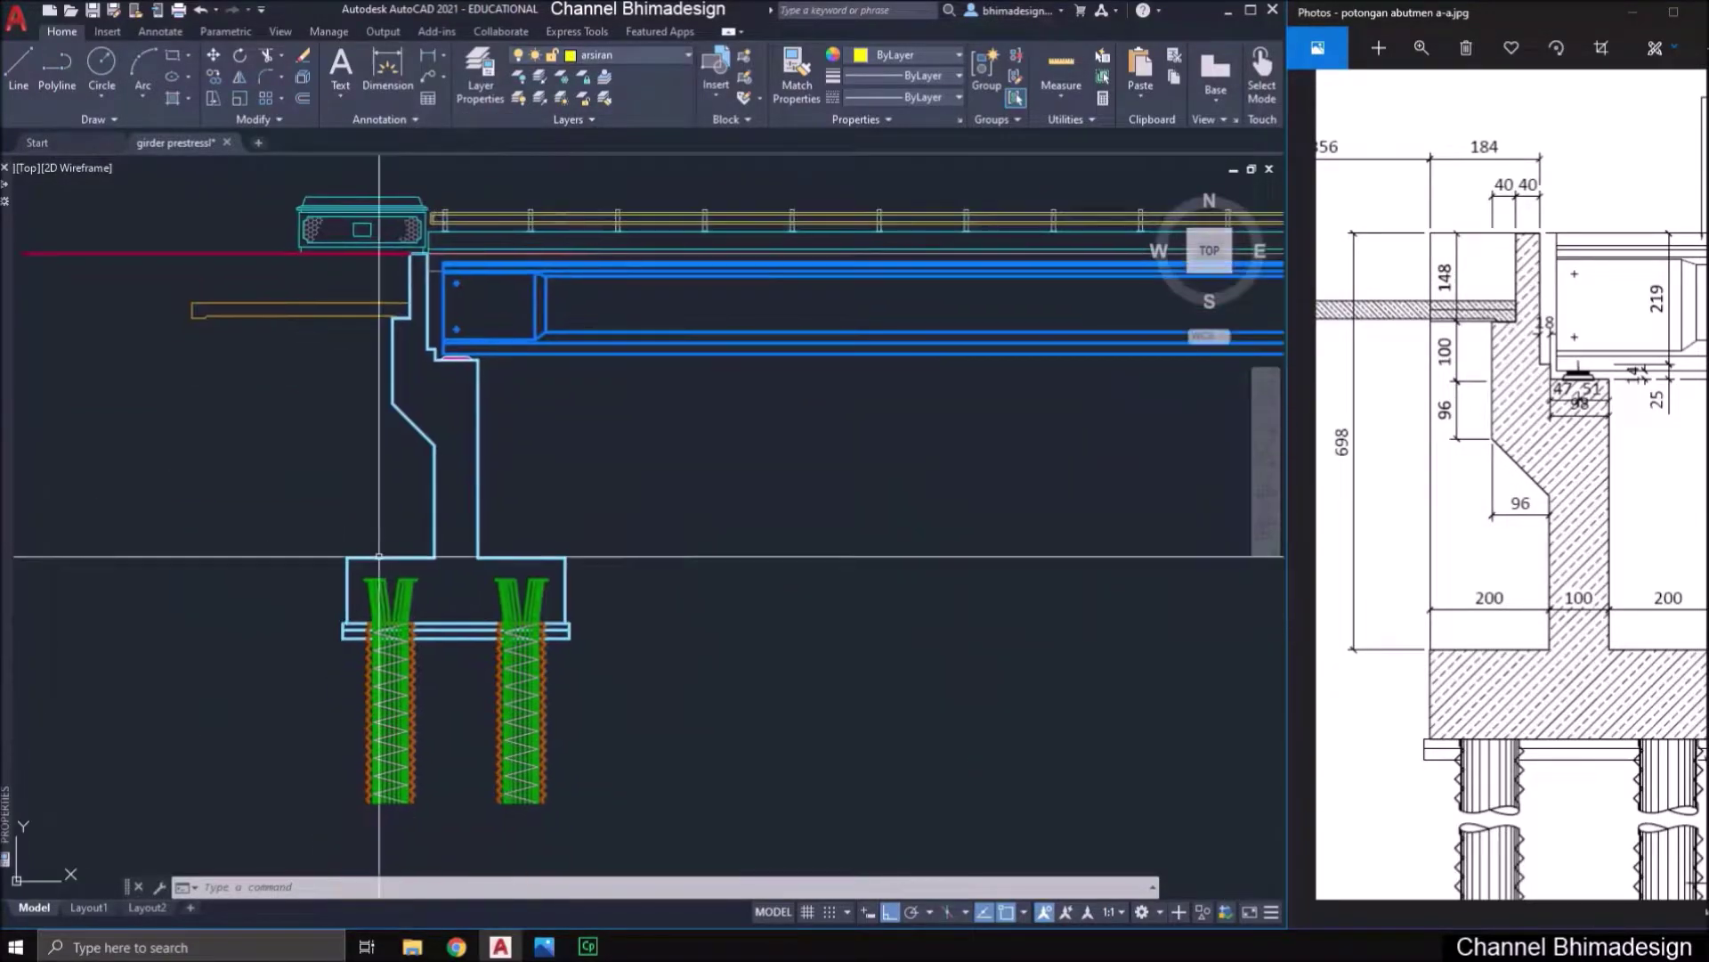
pyautogui.scroll(2, 380, 556)
pyautogui.moveTo(390, 561); pyautogui.dragTo(389, 664, button='middle')
pyautogui.moveTo(246, 357); pyautogui.dragTo(404, 510, button='middle')
pyautogui.scroll(2, 426, 387)
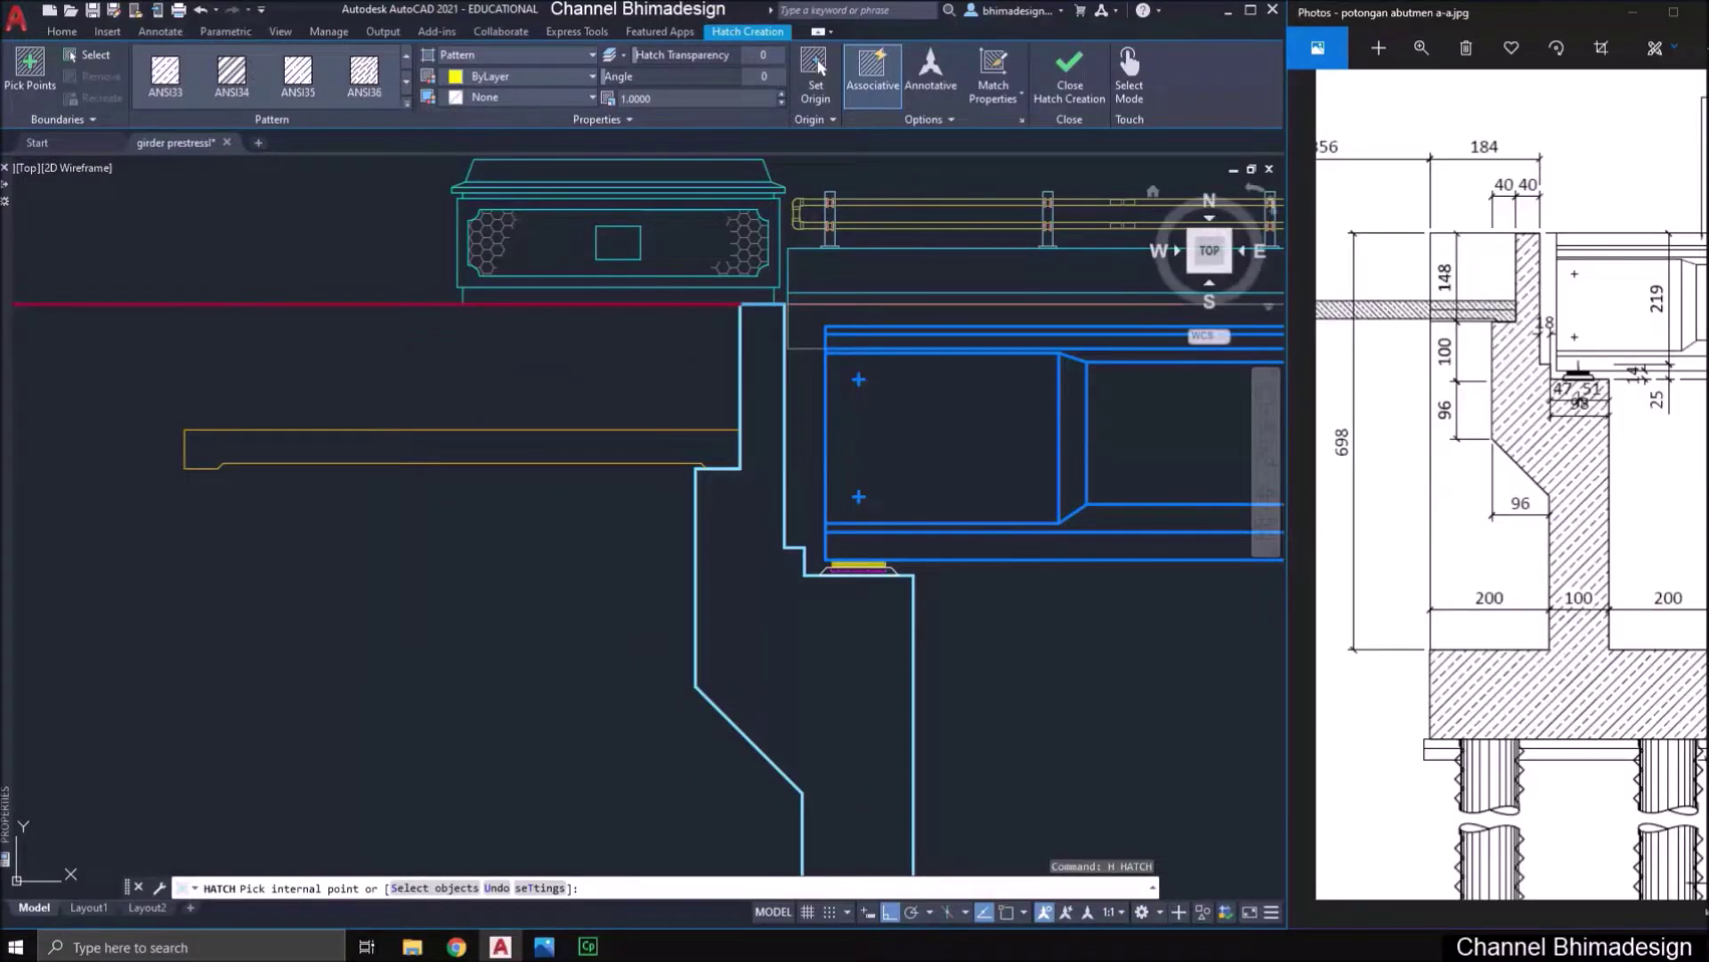
# - Enlarge the abutment reference image and set the hatch to pattern ANSI33 with a scale of 0.02
pyautogui.click(1407, 265)
pyautogui.click(1420, 47)
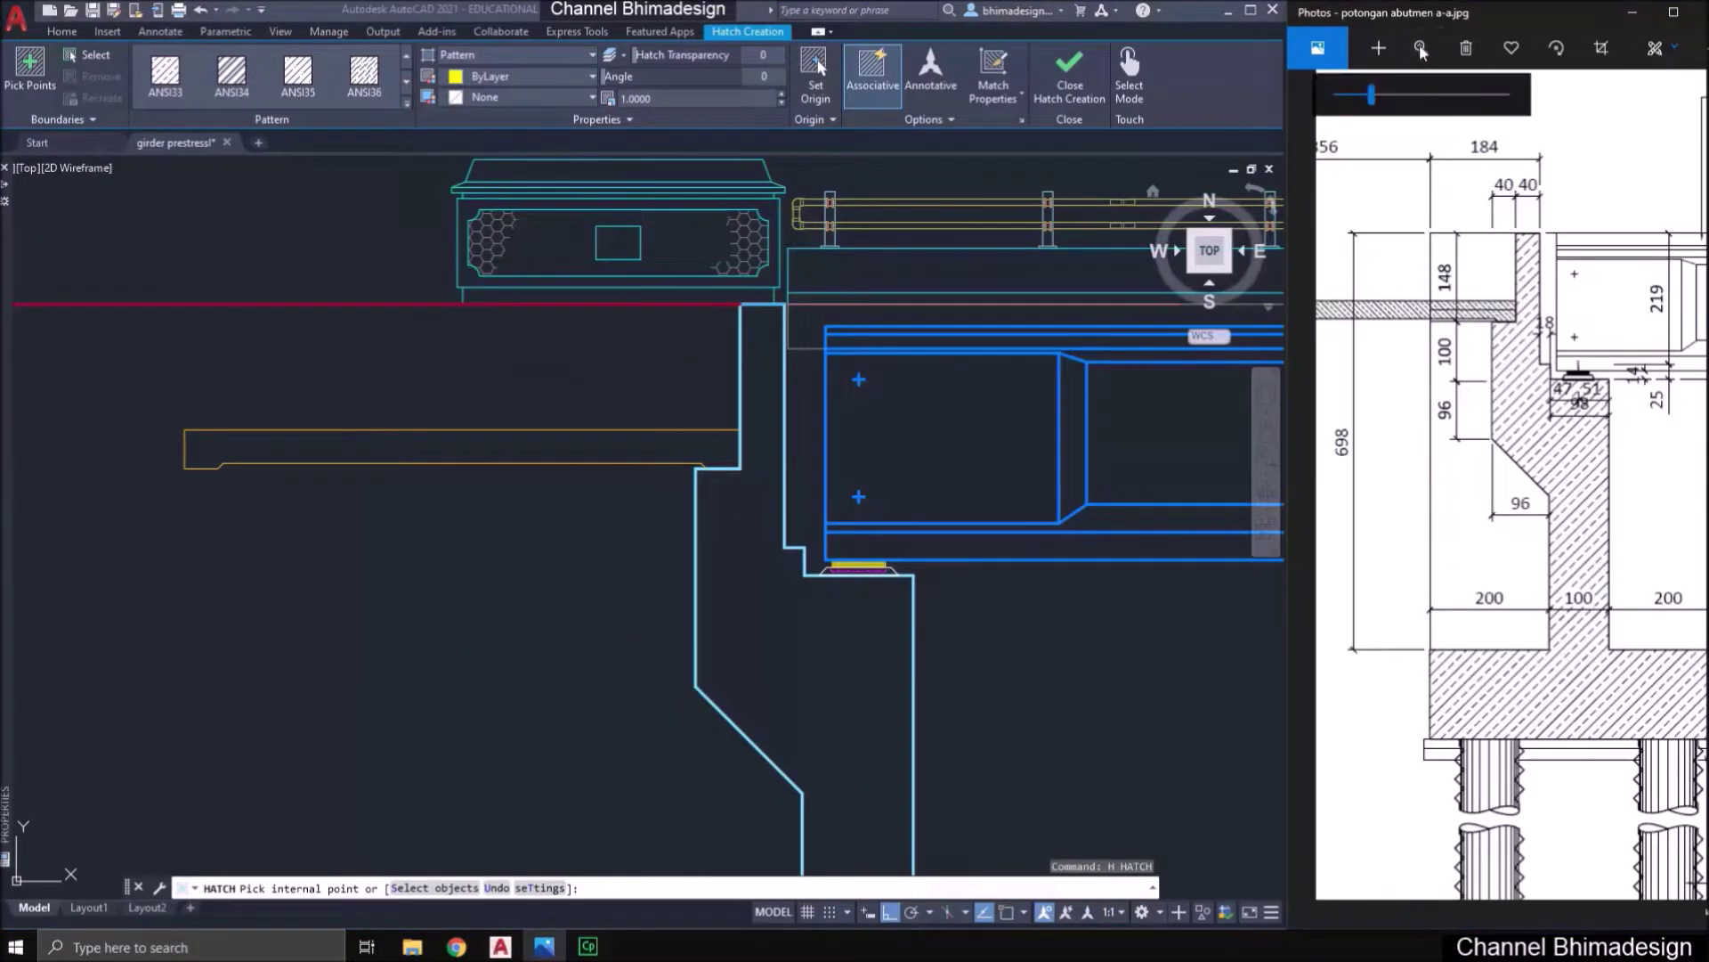
pyautogui.moveTo(1372, 98); pyautogui.dragTo(1392, 98)
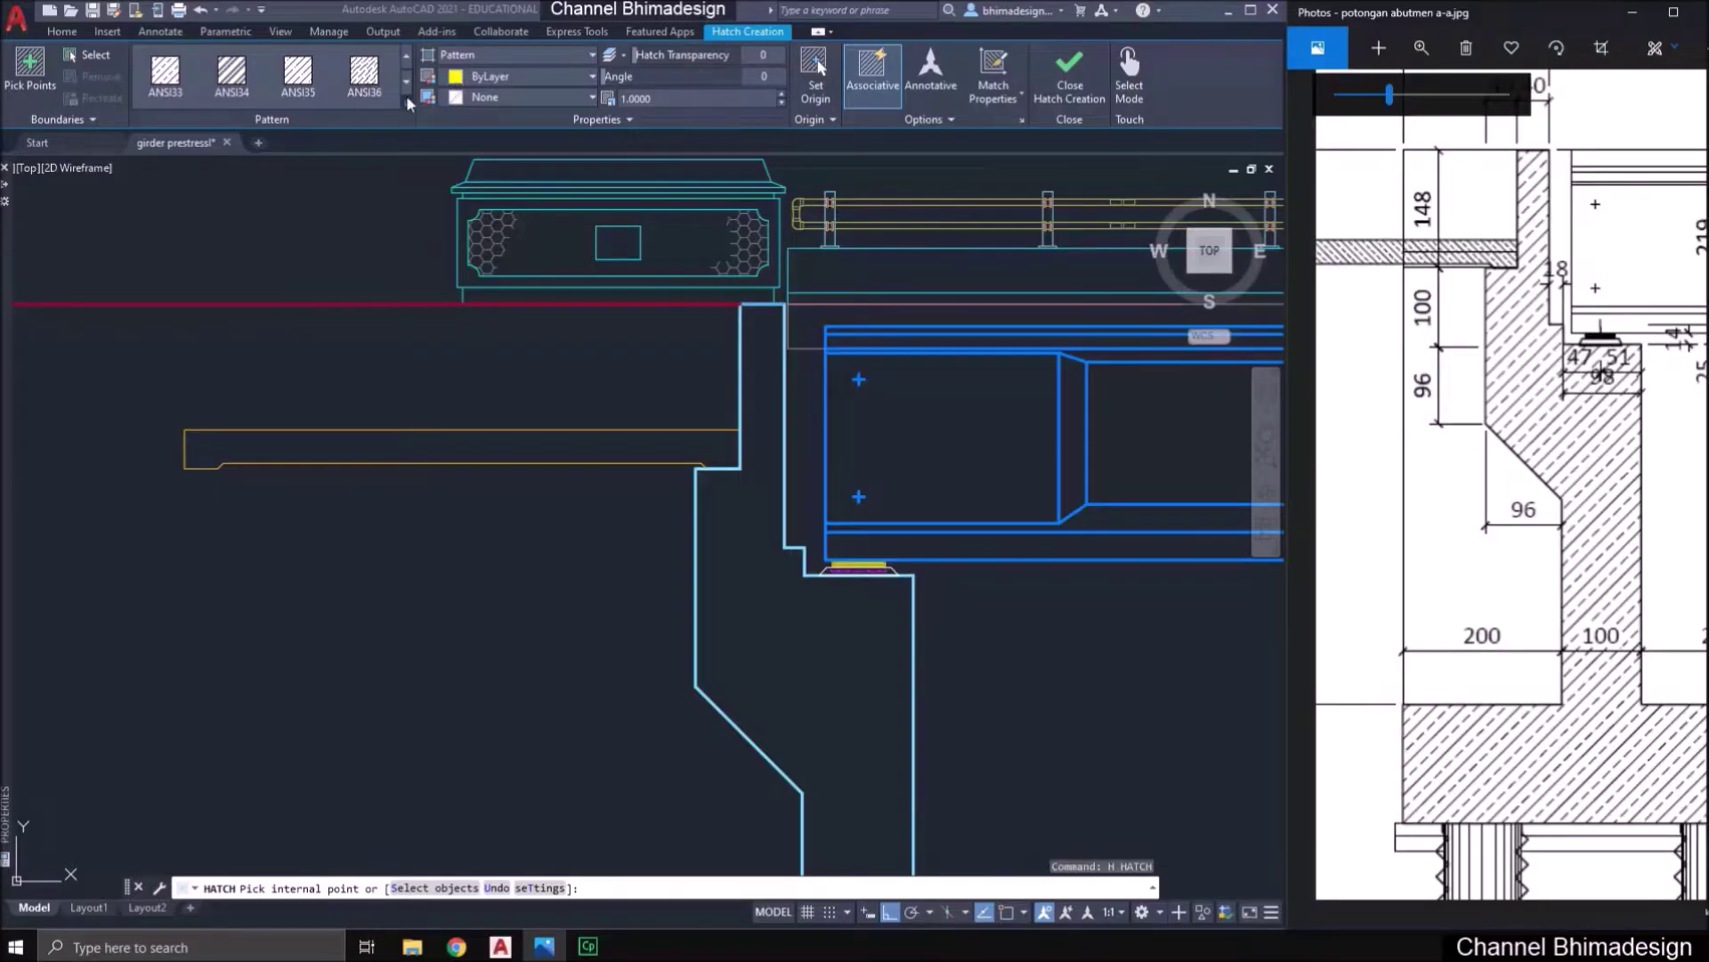
pyautogui.click(176, 71)
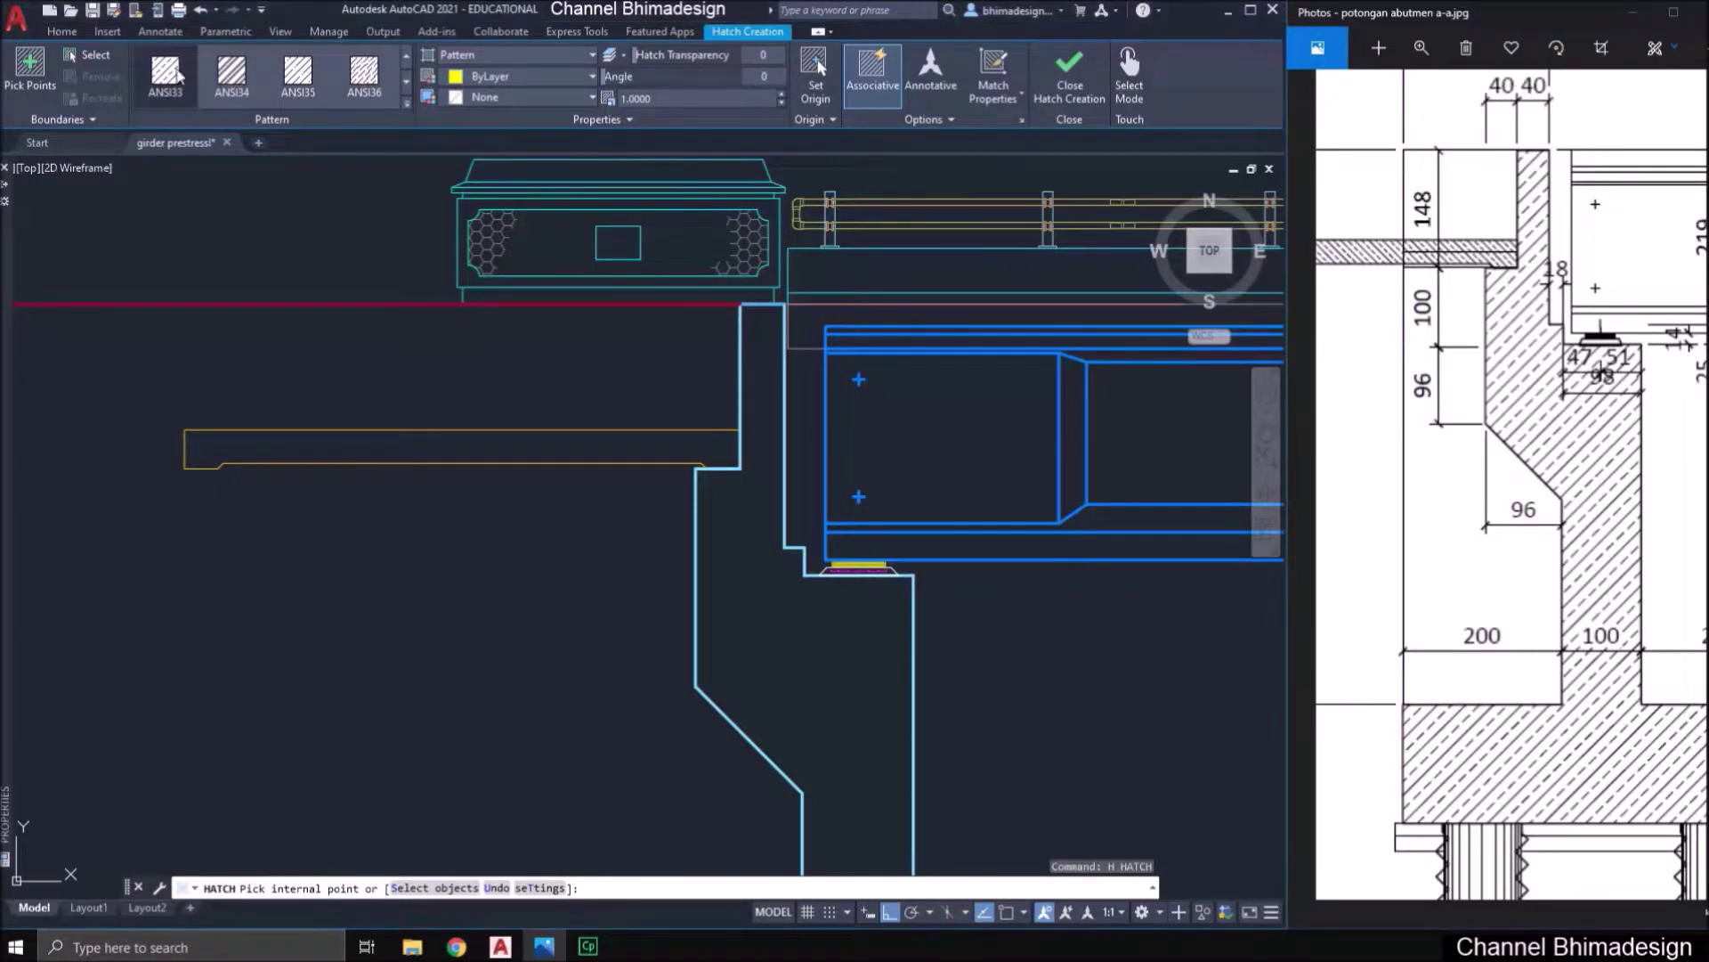
pyautogui.click(440, 441)
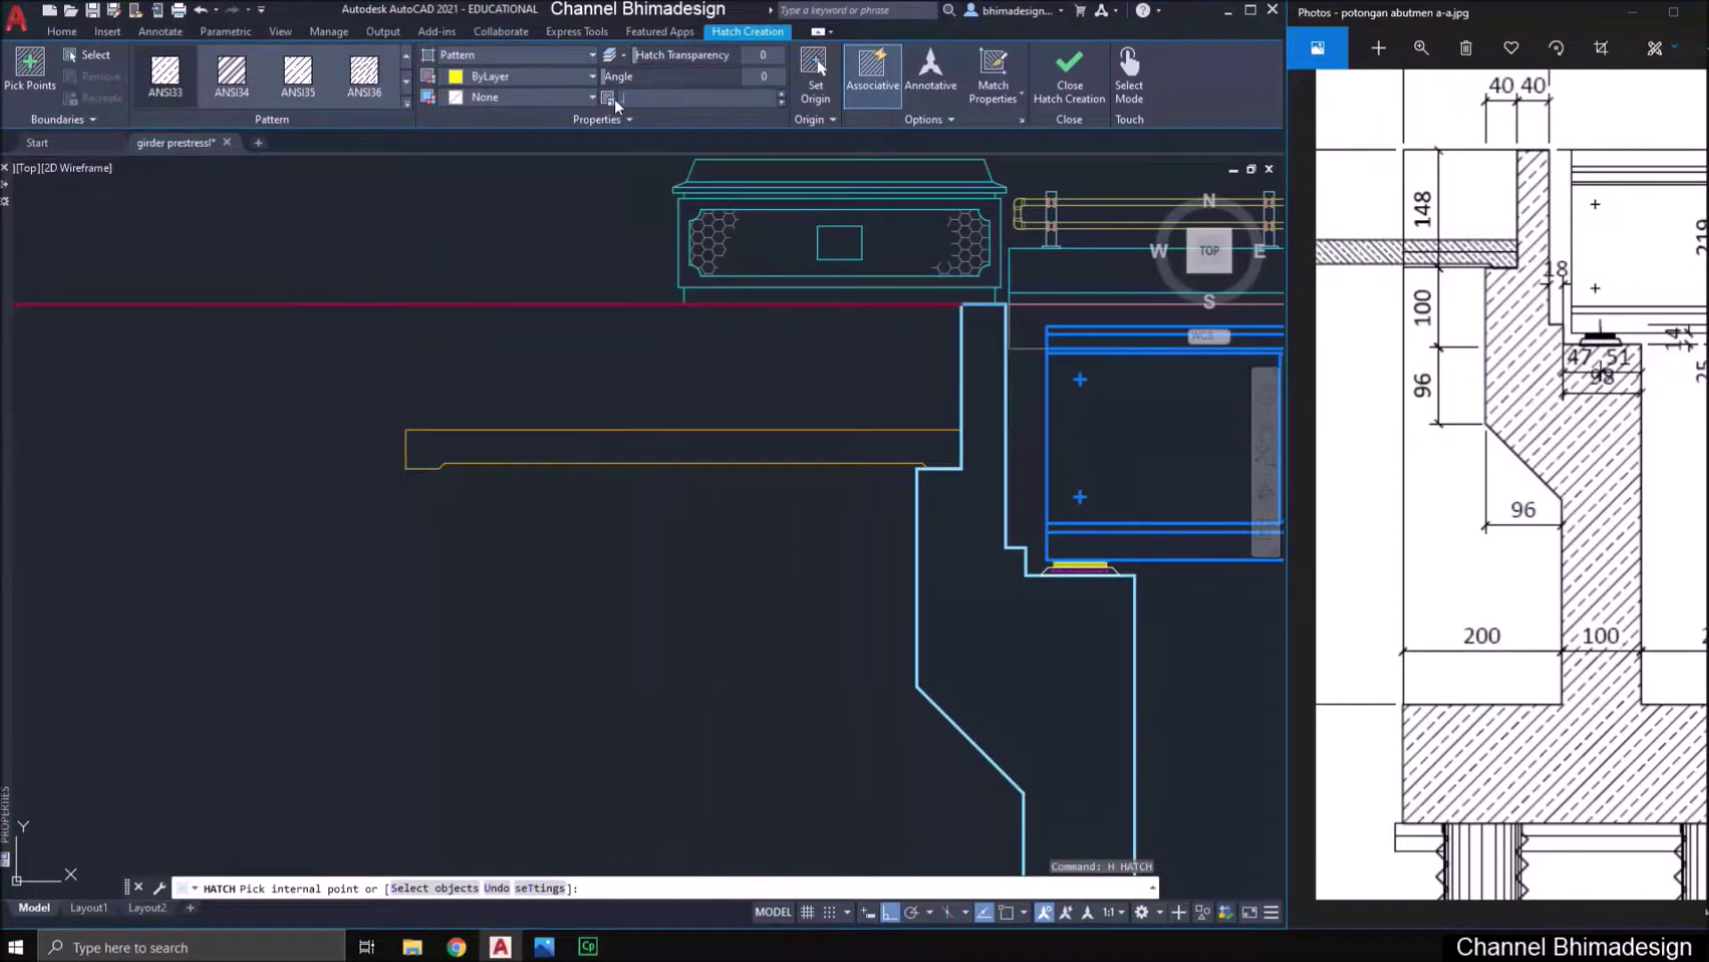
pyautogui.press('Return')
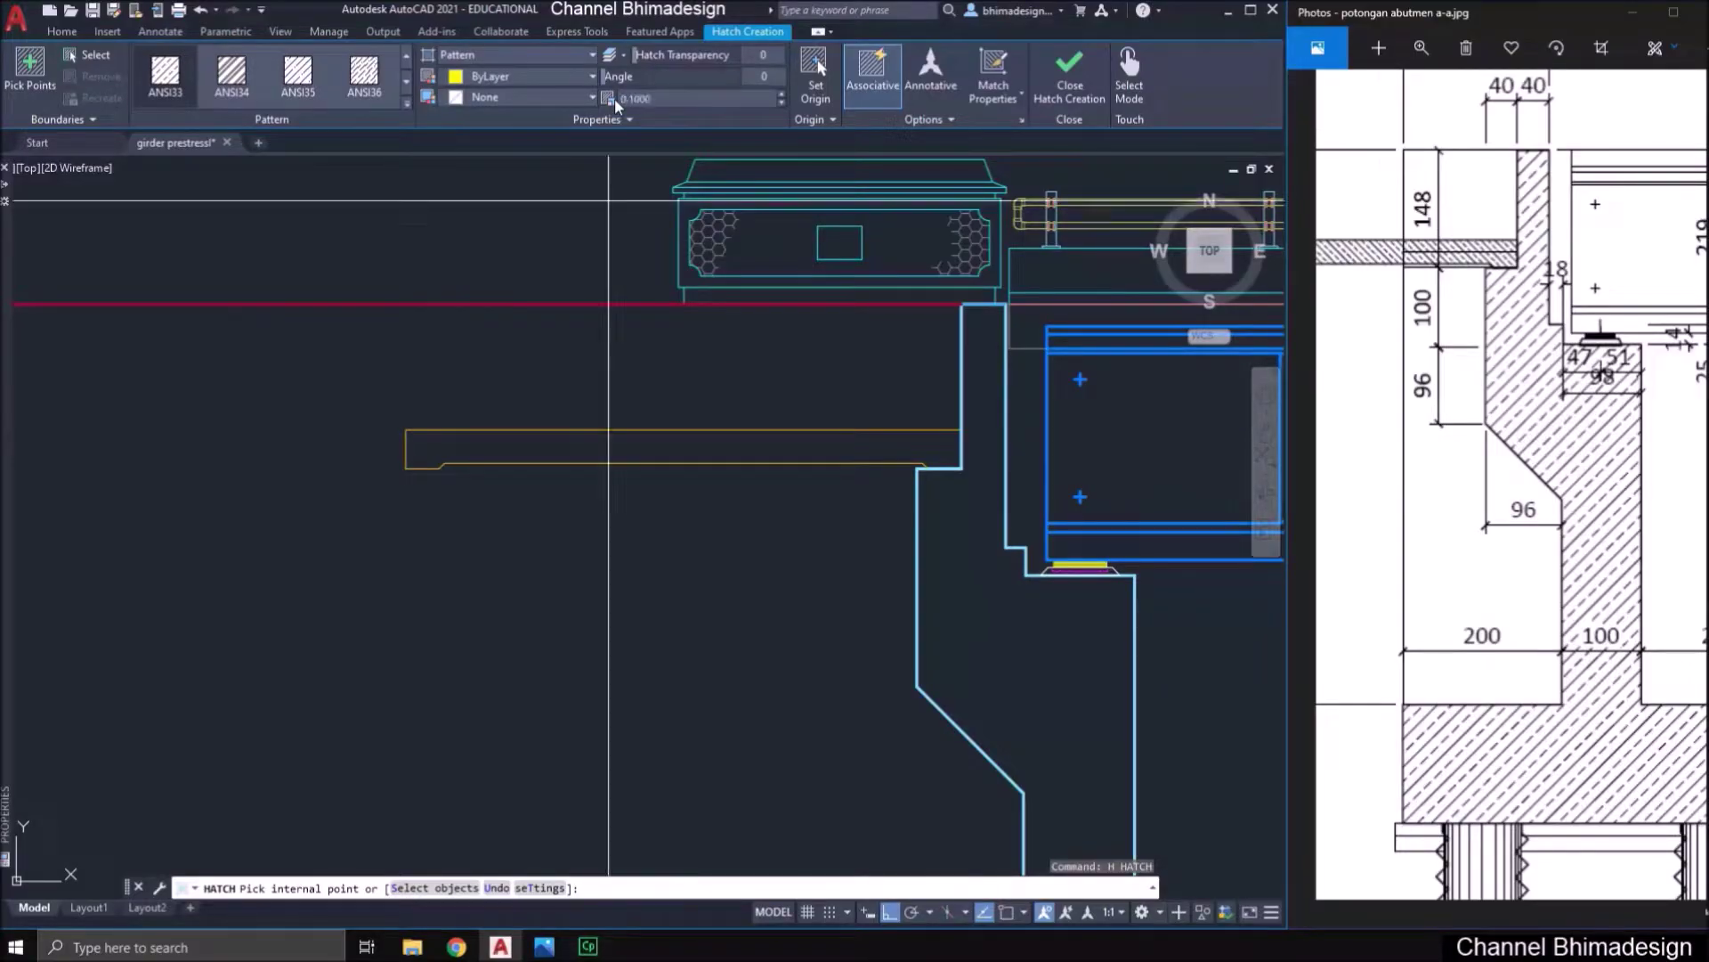
pyautogui.click(657, 99)
pyautogui.write('0.03')
pyautogui.press('Return')
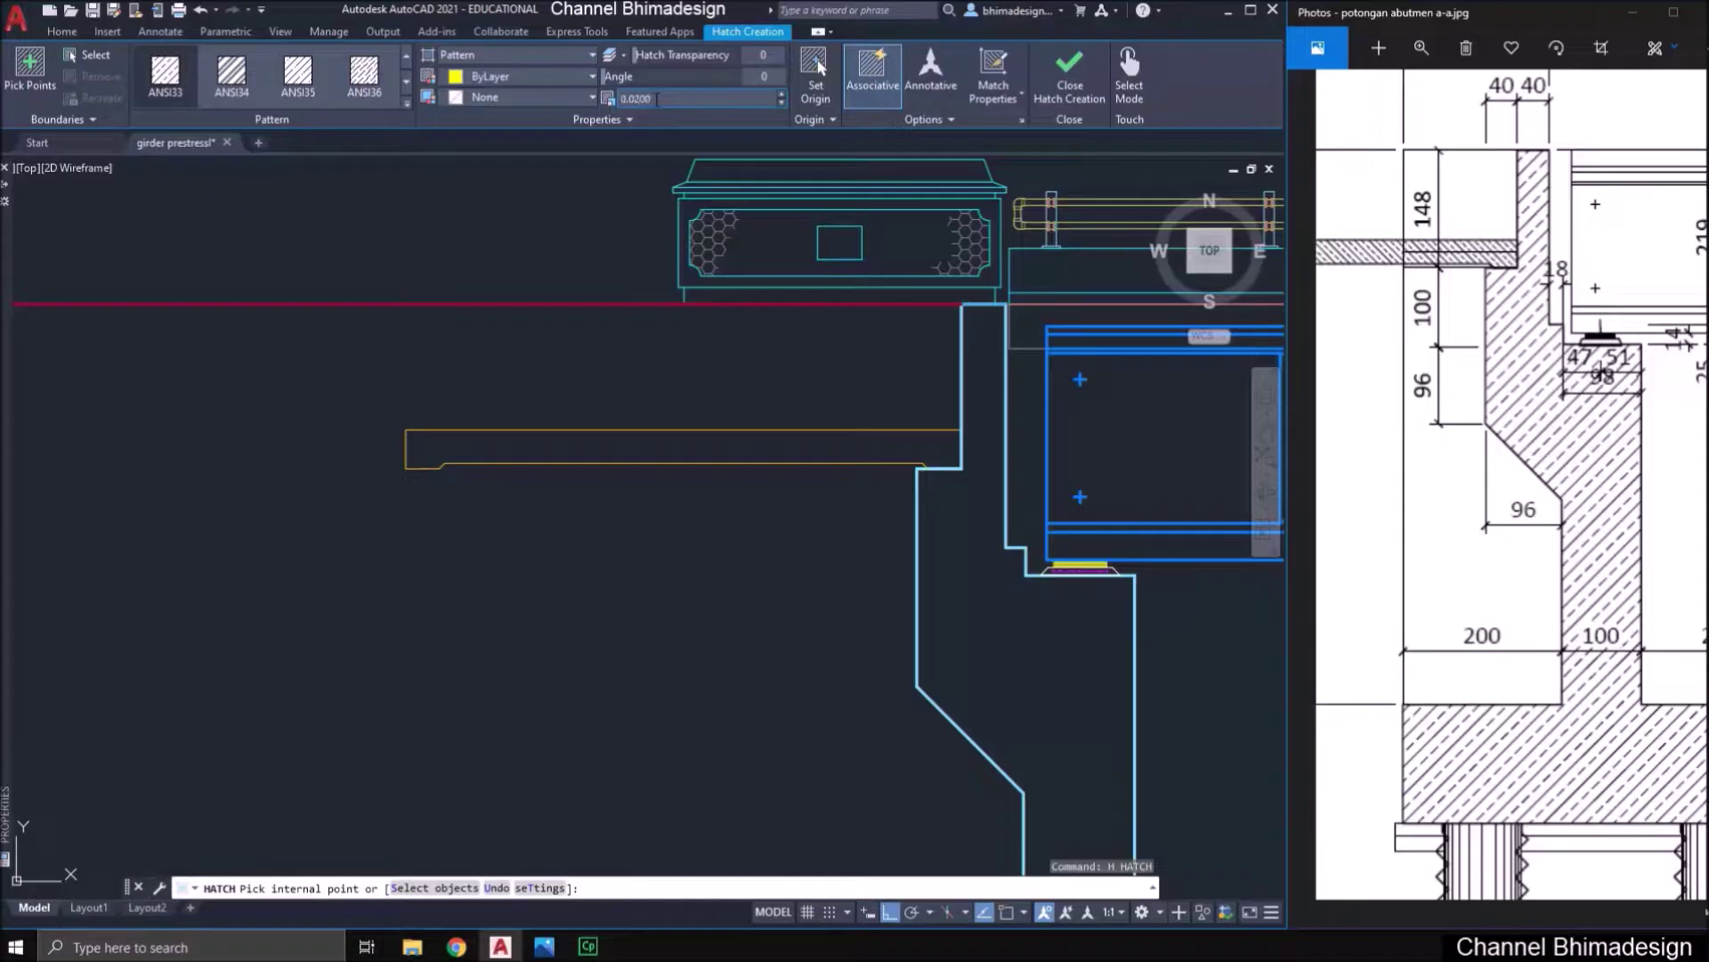
pyautogui.press('Return')
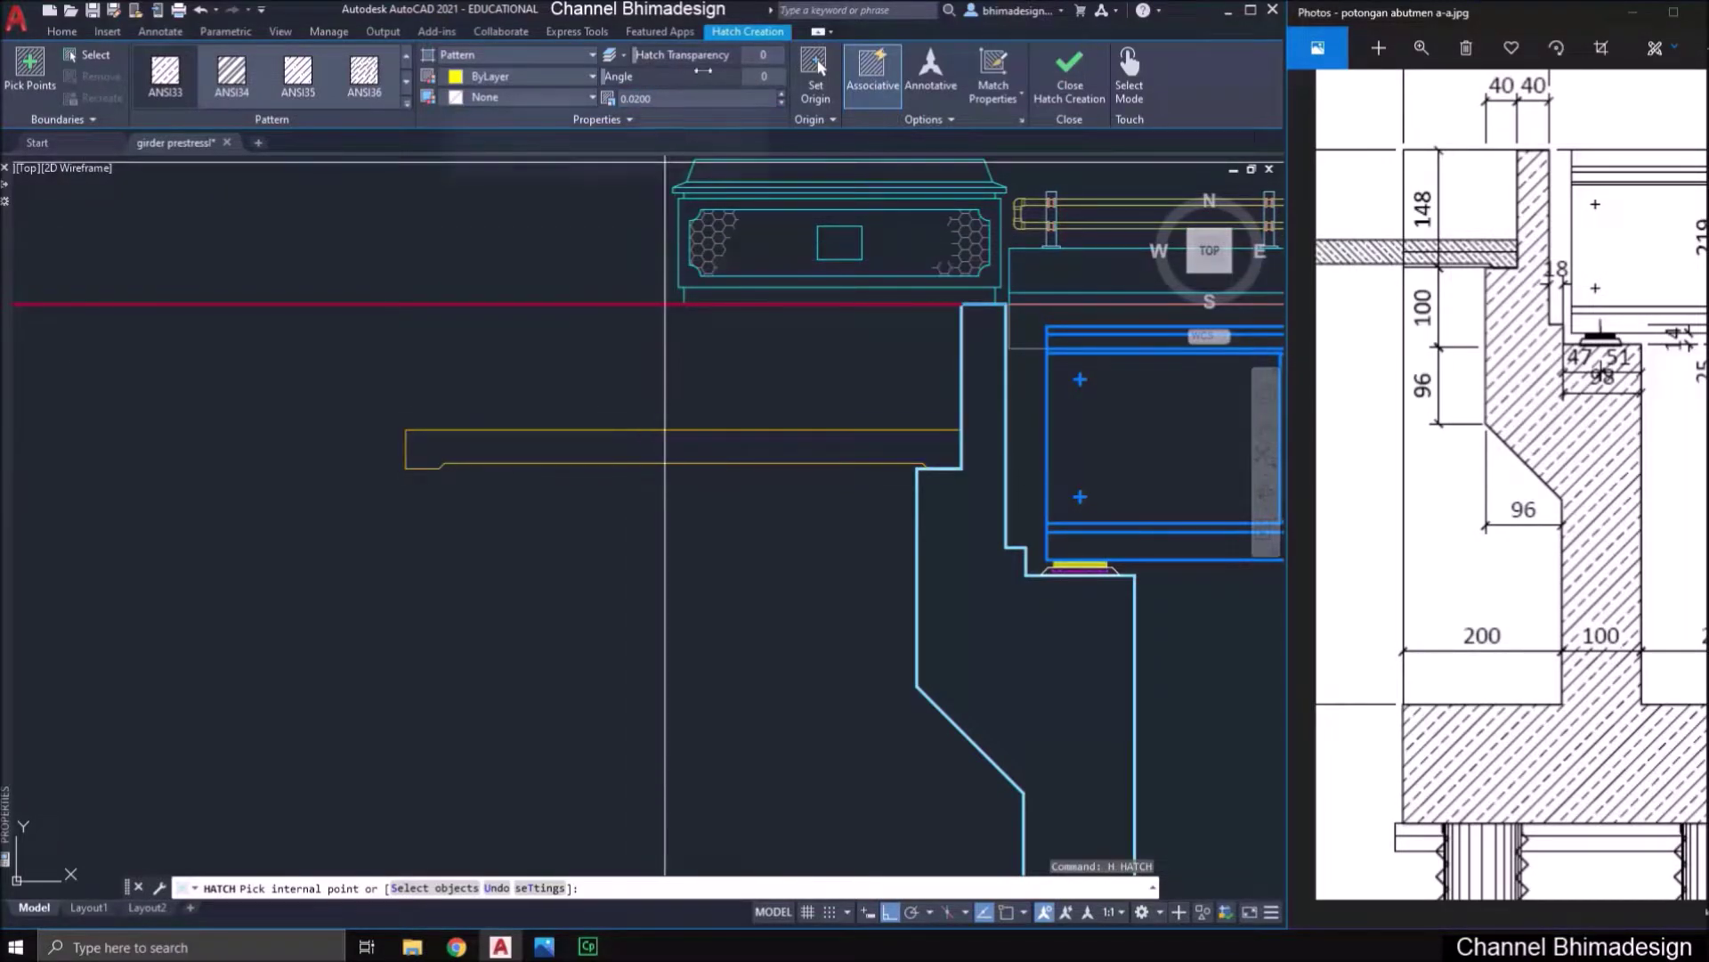
# - Set the hatch angle to 270 and fill the left approach slab with it
pyautogui.click(761, 76)
pyautogui.write('10')
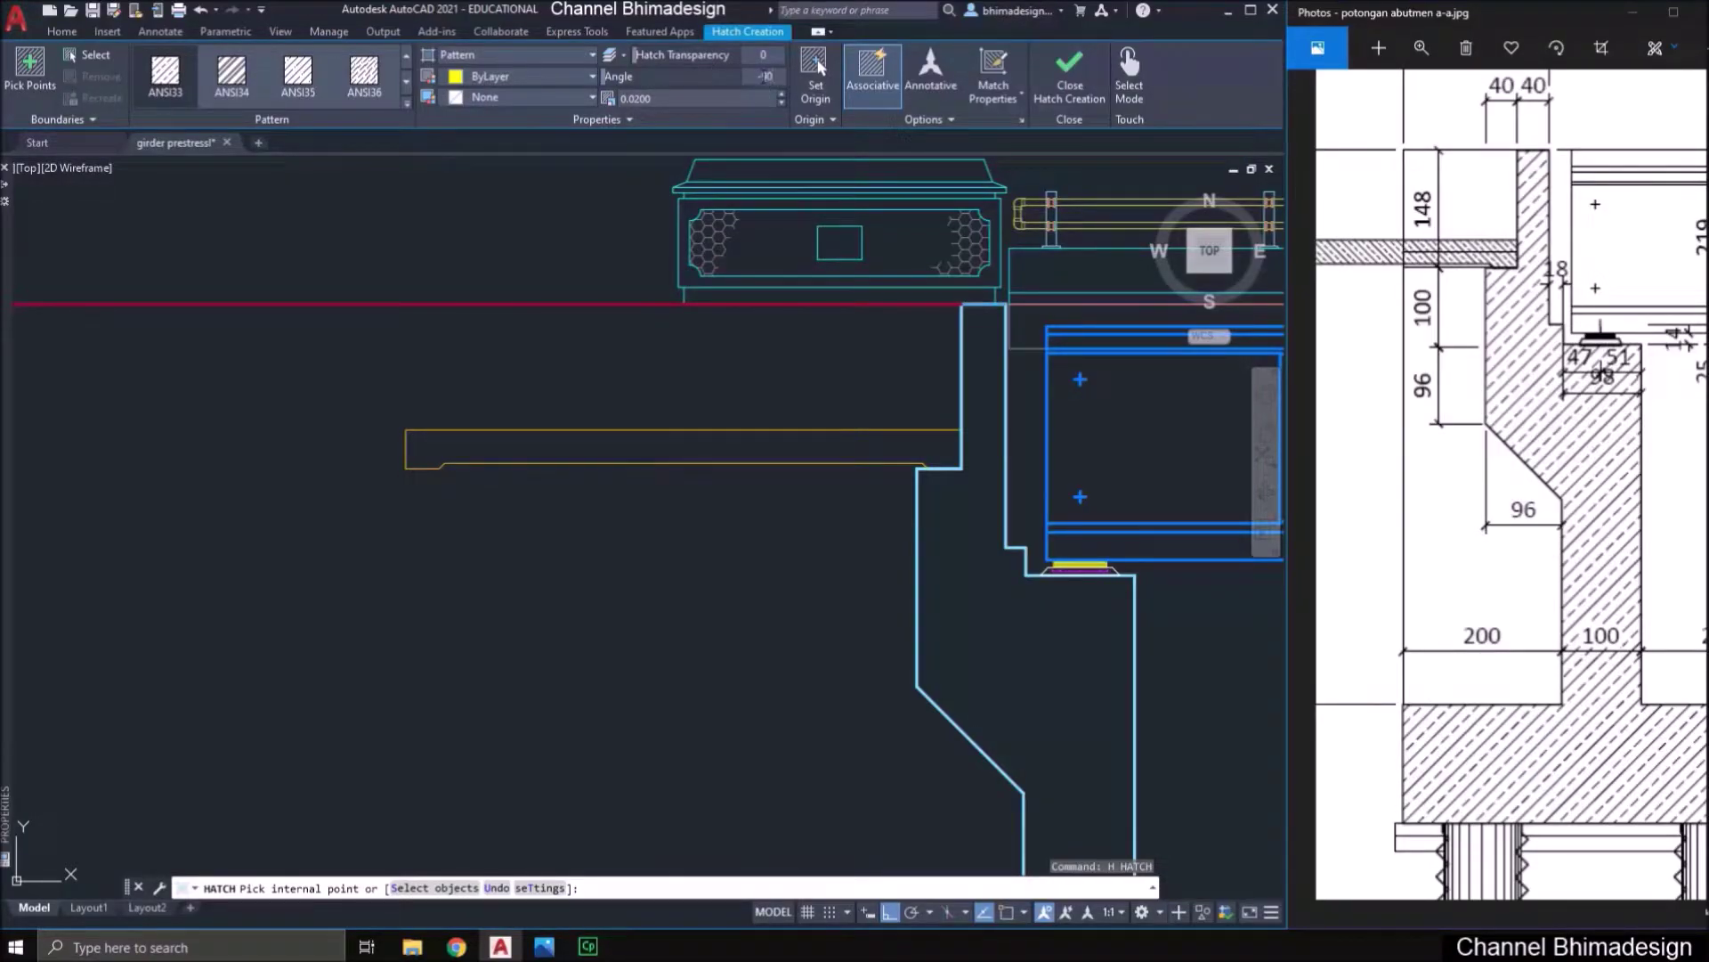
pyautogui.click(626, 454)
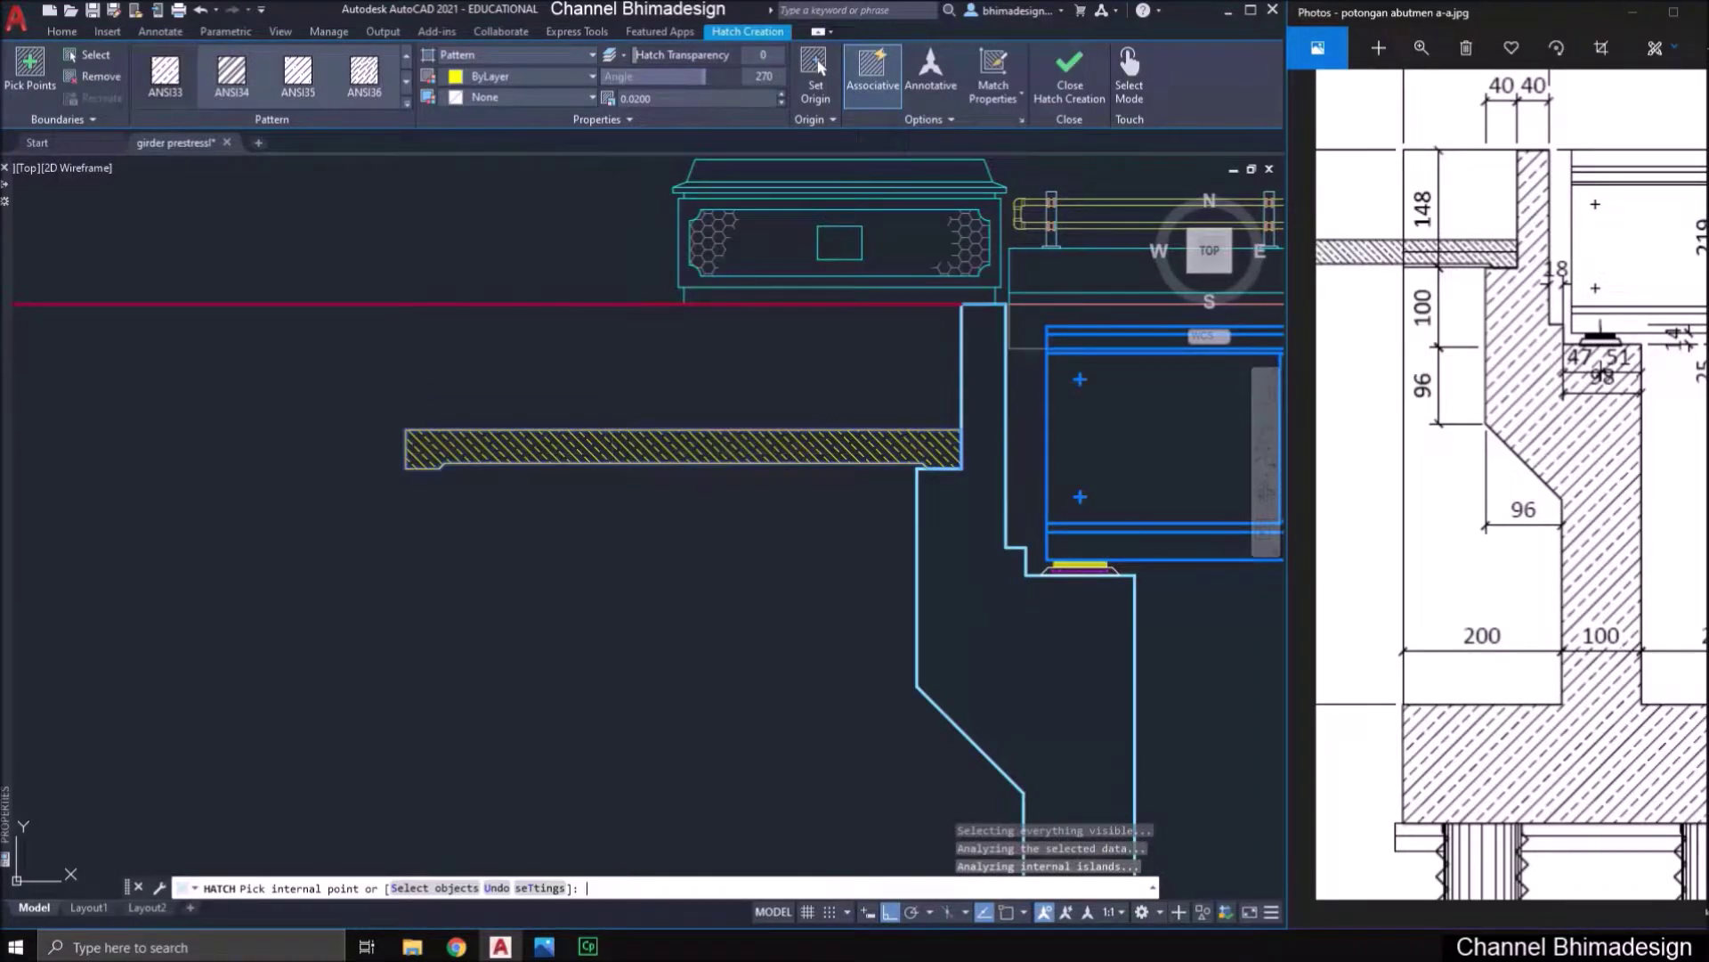
pyautogui.press('Return')
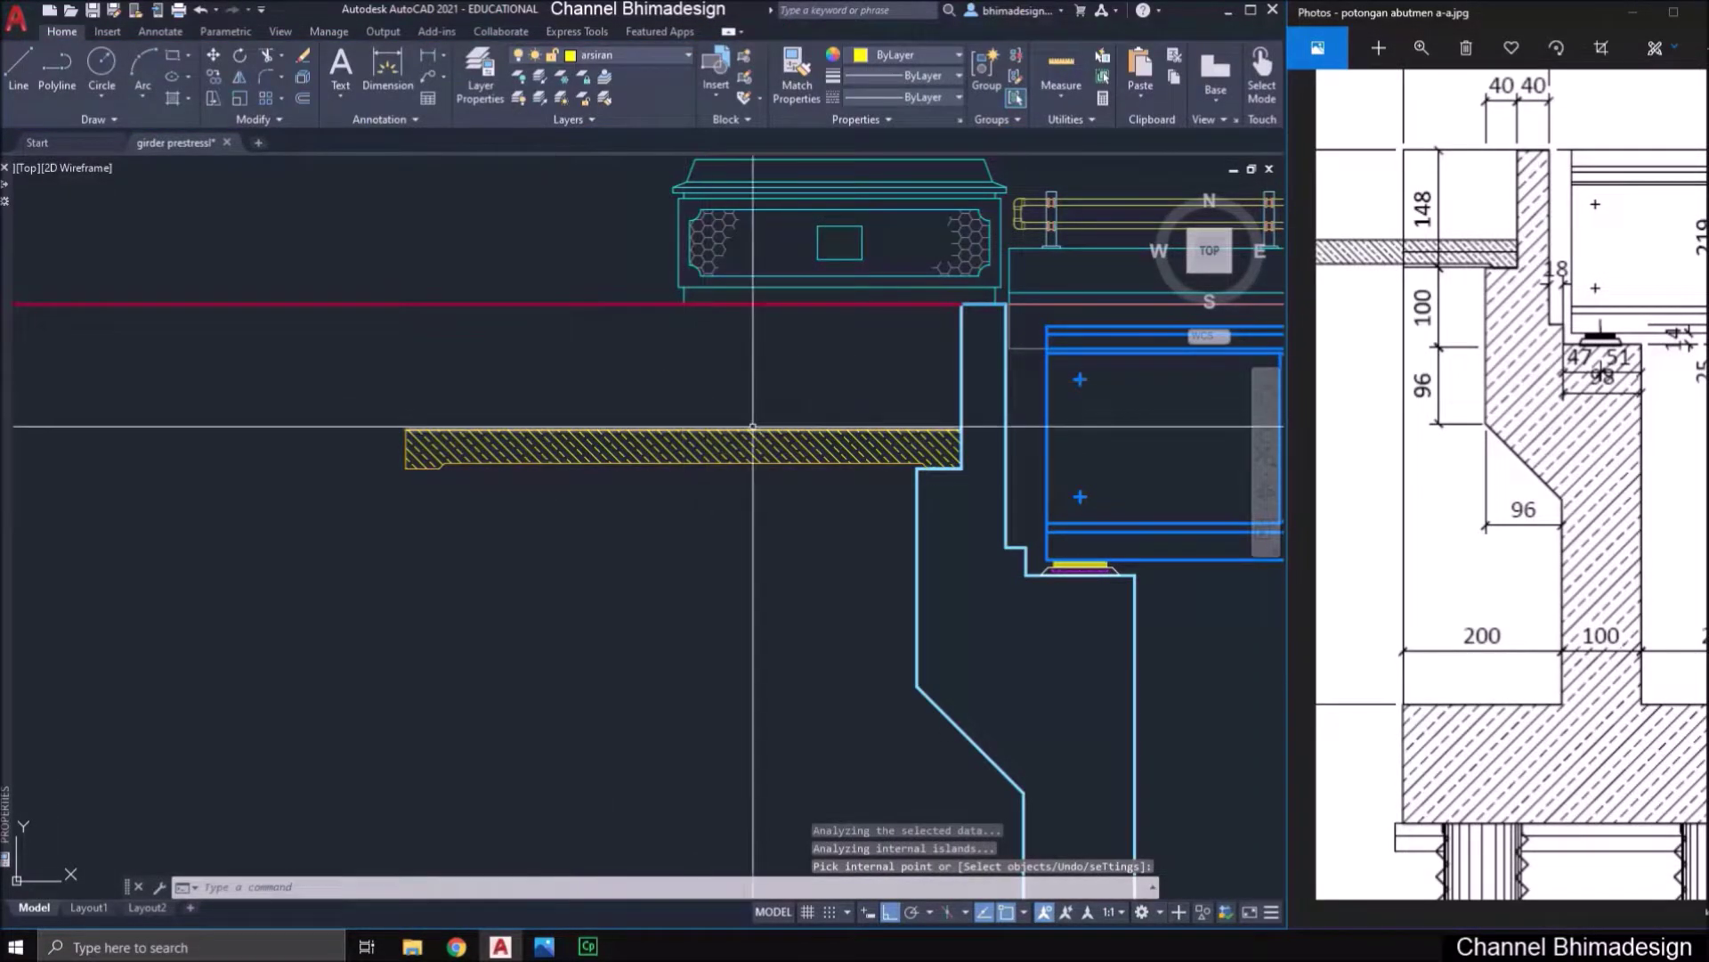
# - Hatch the right approach slab with the same ANSI33 pattern, scale and angle
pyautogui.moveTo(751, 412); pyautogui.dragTo(356, 409, button='middle')
pyautogui.scroll(-5, 235, 409)
pyautogui.scroll(8, 235, 409)
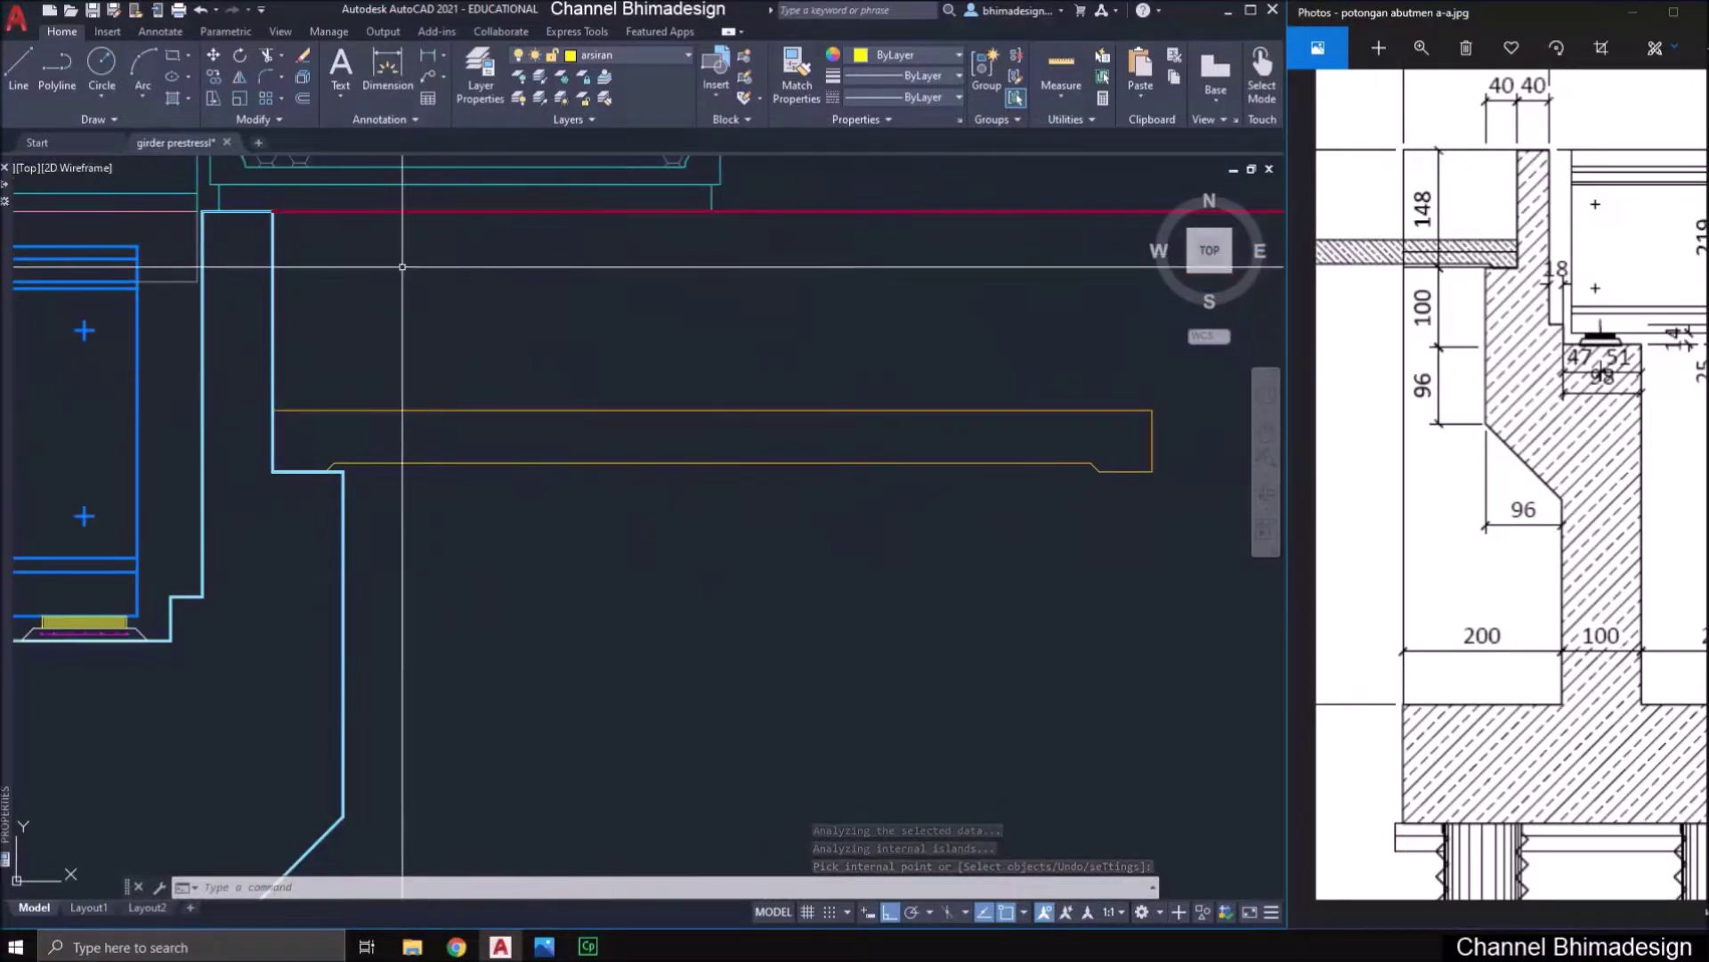
pyautogui.write('h')
pyautogui.press('Return')
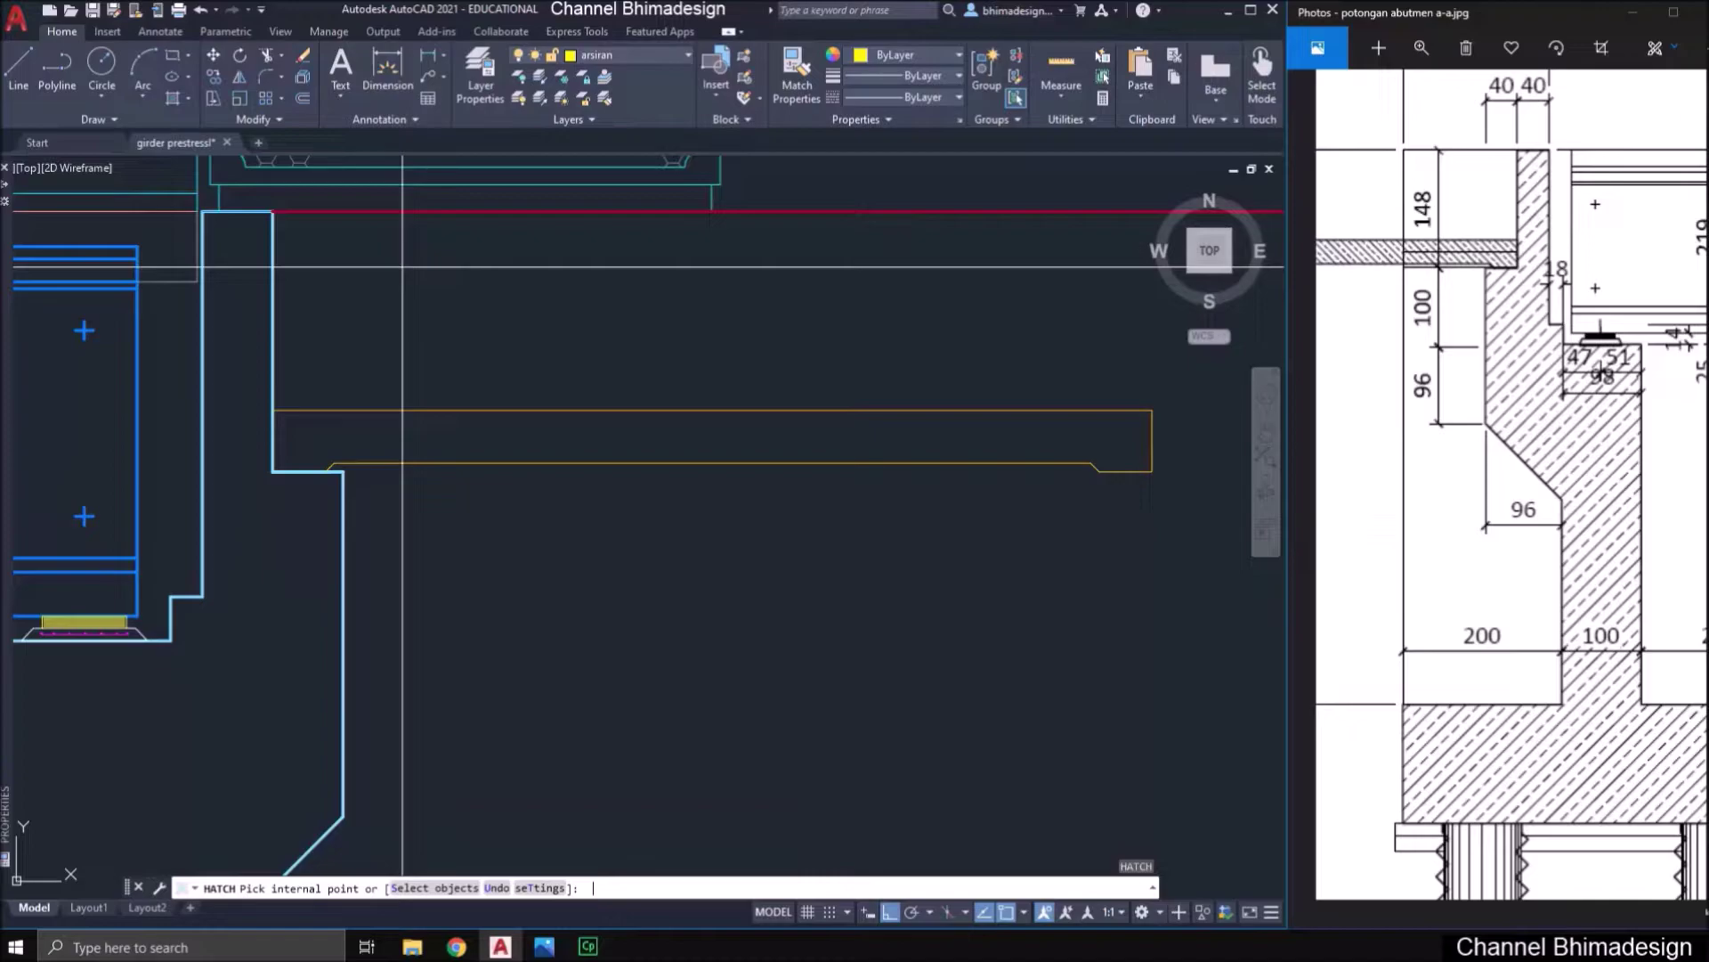
pyautogui.click(515, 428)
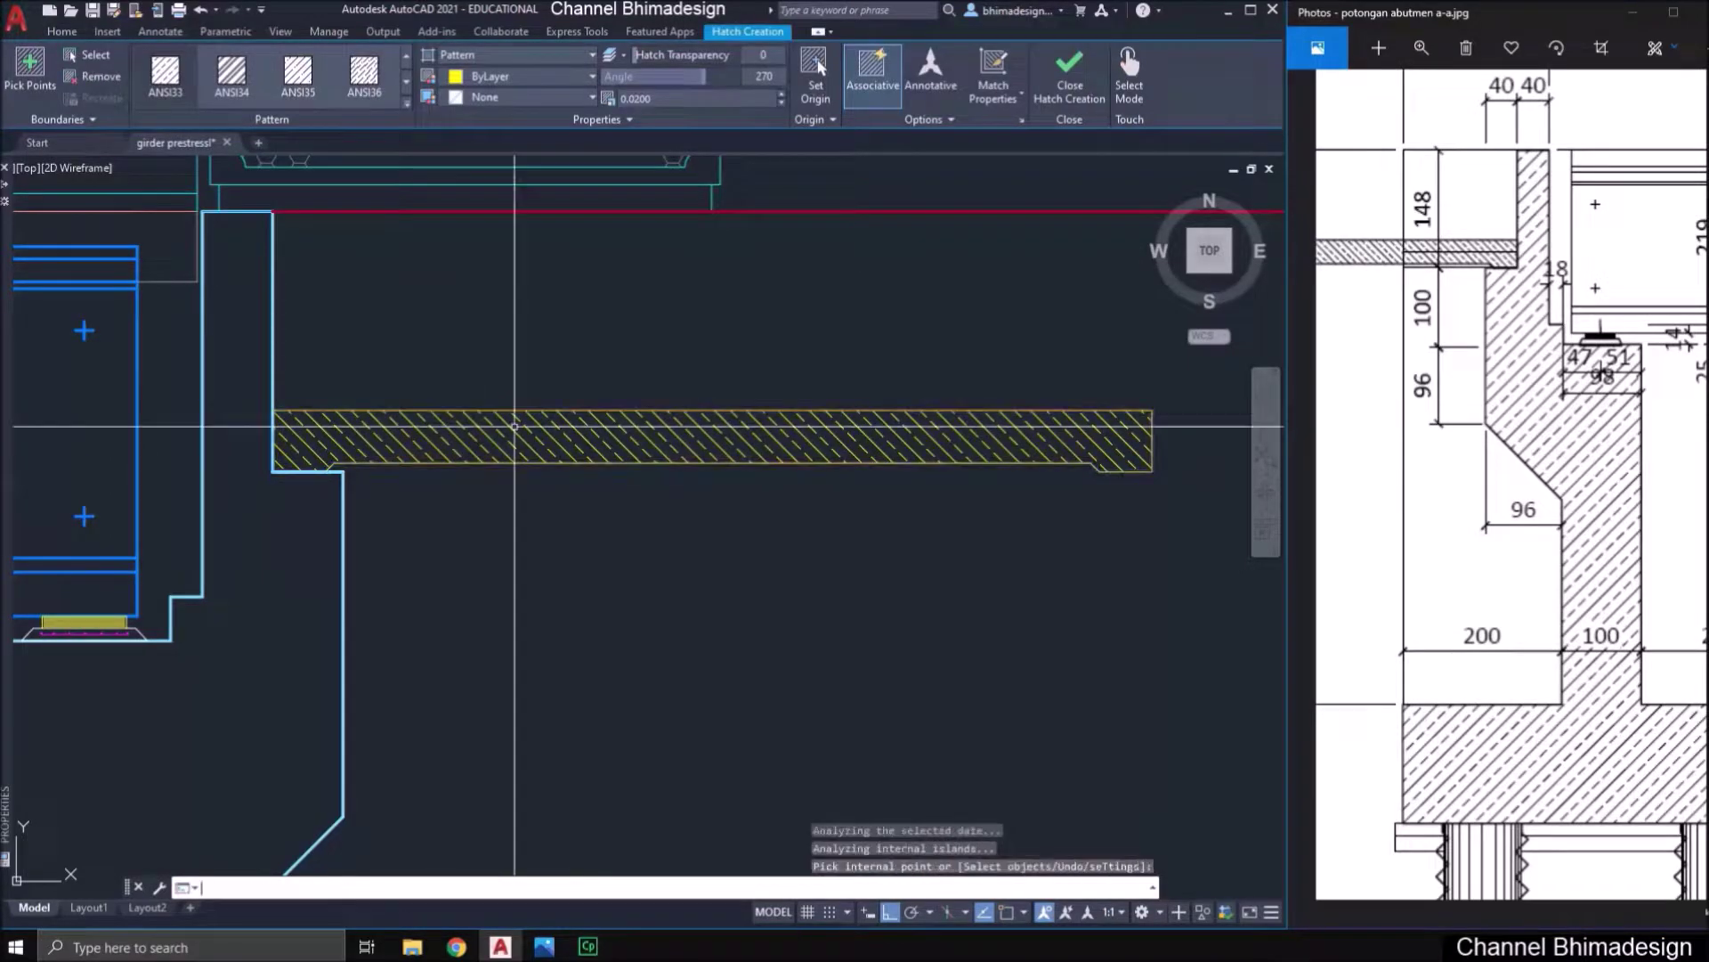
pyautogui.press('Return')
# - Move the outlines of the two thin layers beneath the right abutment's footing to the beton kurus layer
pyautogui.scroll(-4, 600, 453)
pyautogui.moveTo(584, 538)
pyautogui.mouseDown(button='middle')
pyautogui.moveTo(618, 484)
pyautogui.moveTo(600, 359)
pyautogui.mouseUp(button='middle')
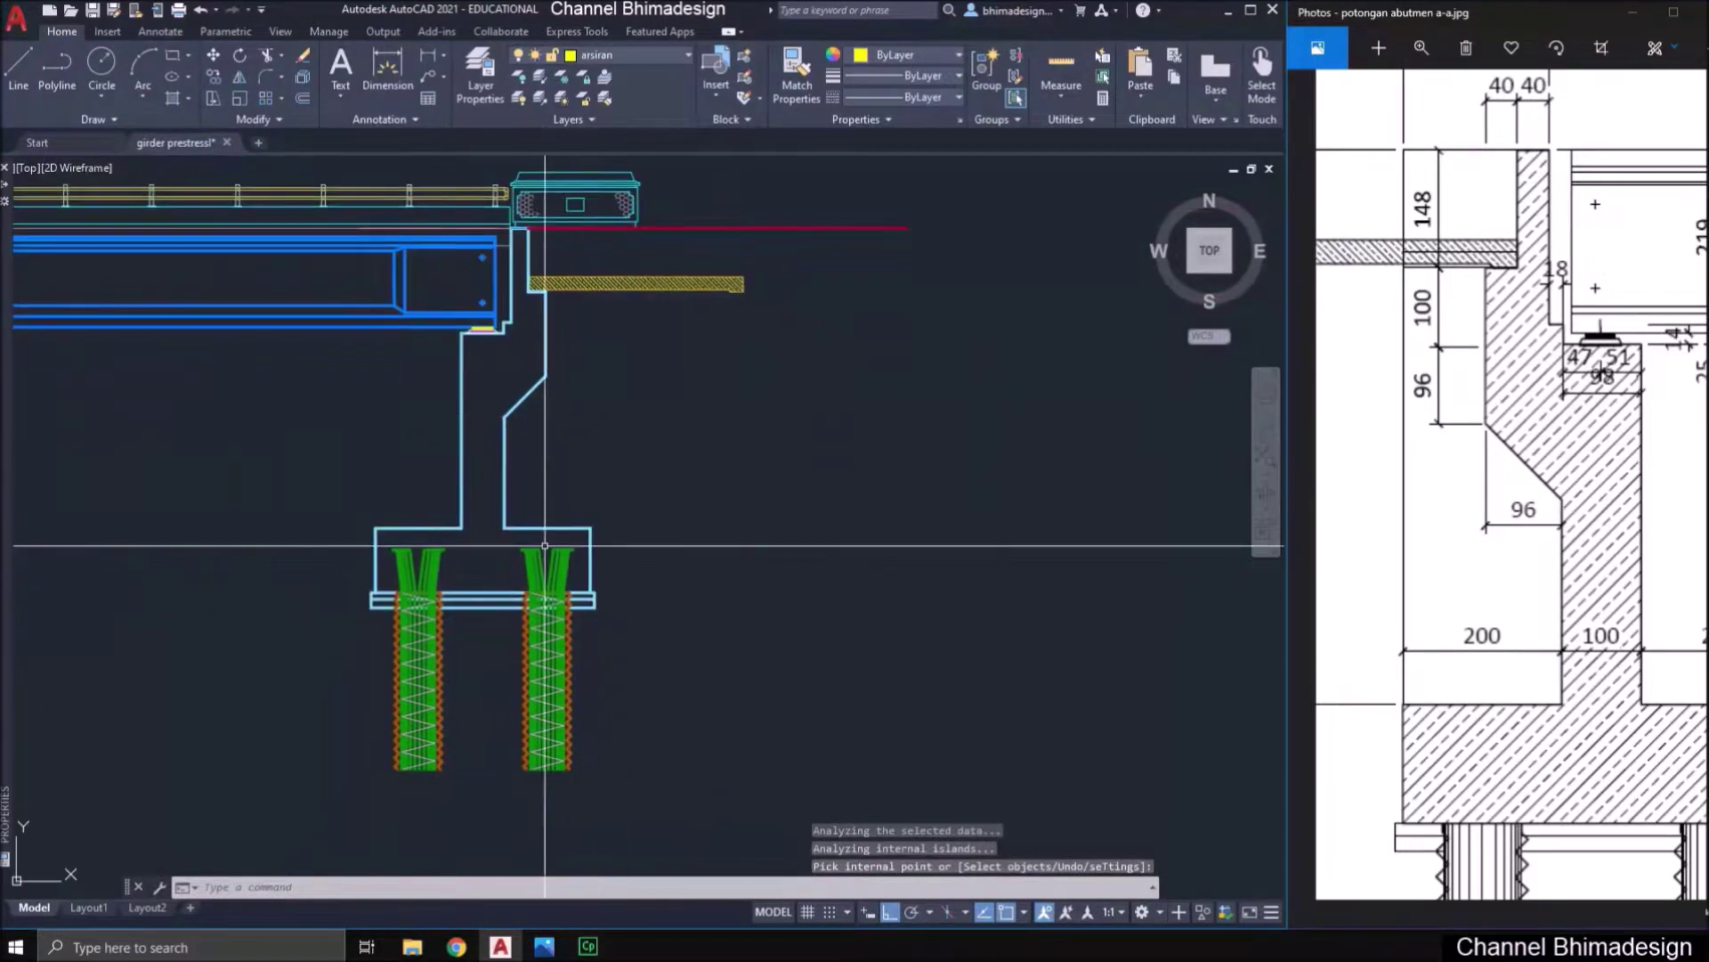
pyautogui.scroll(2, 529, 585)
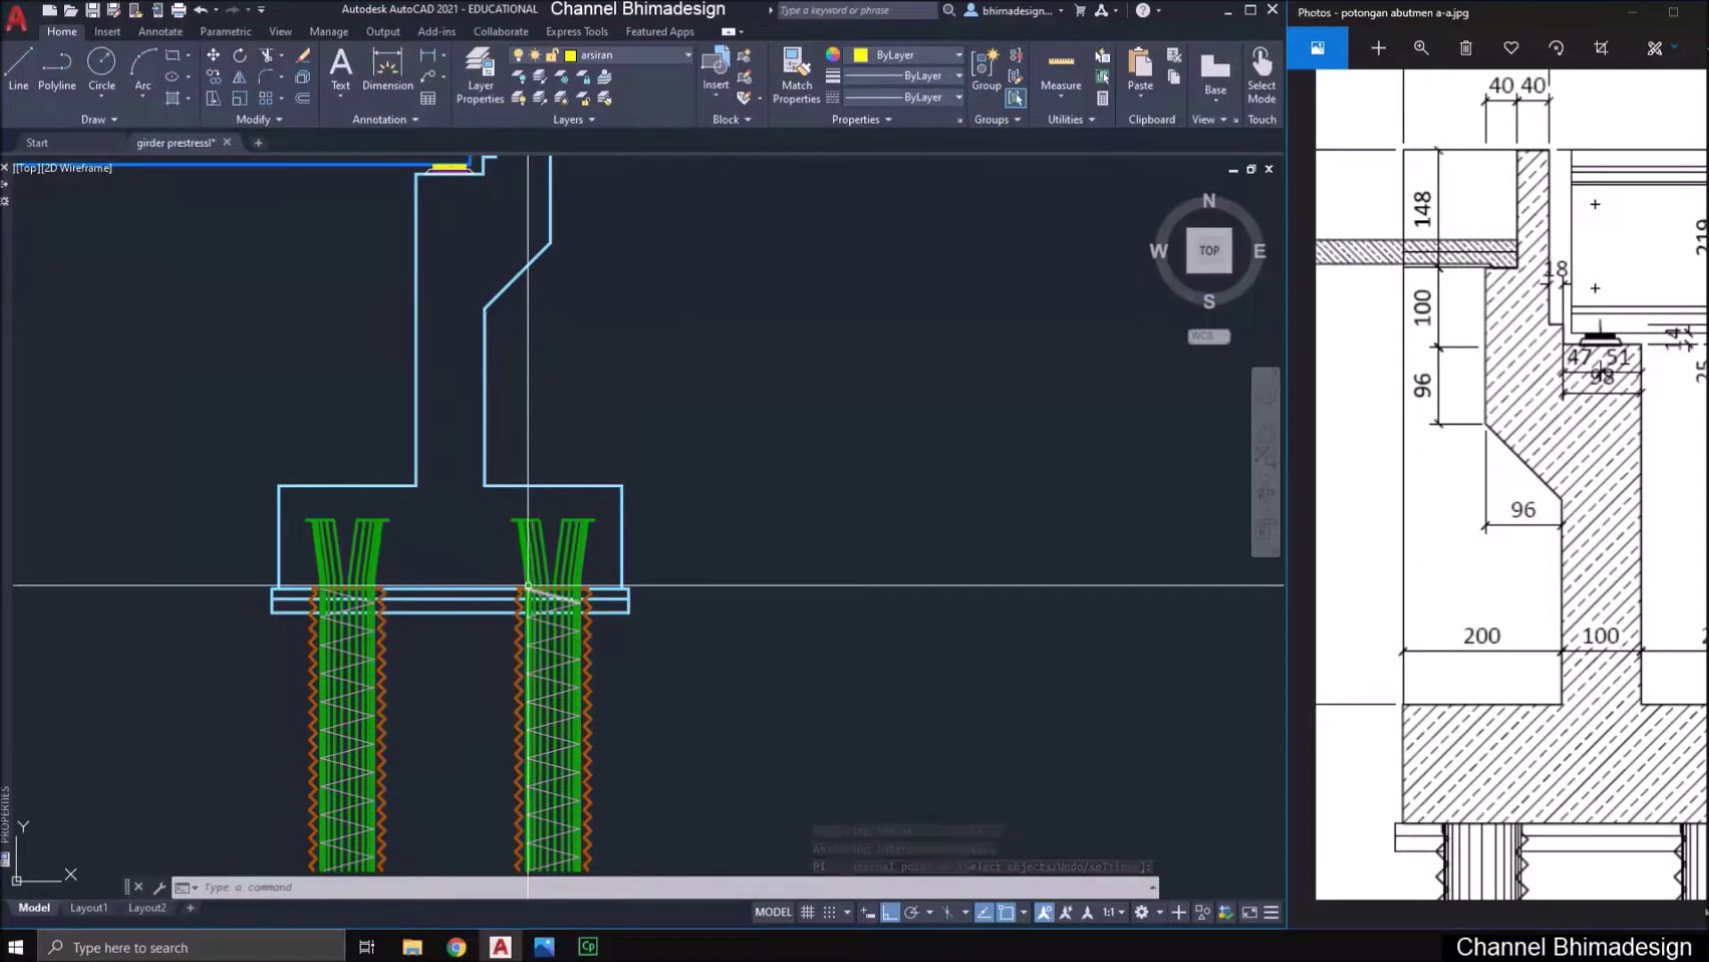
pyautogui.scroll(2, 500, 552)
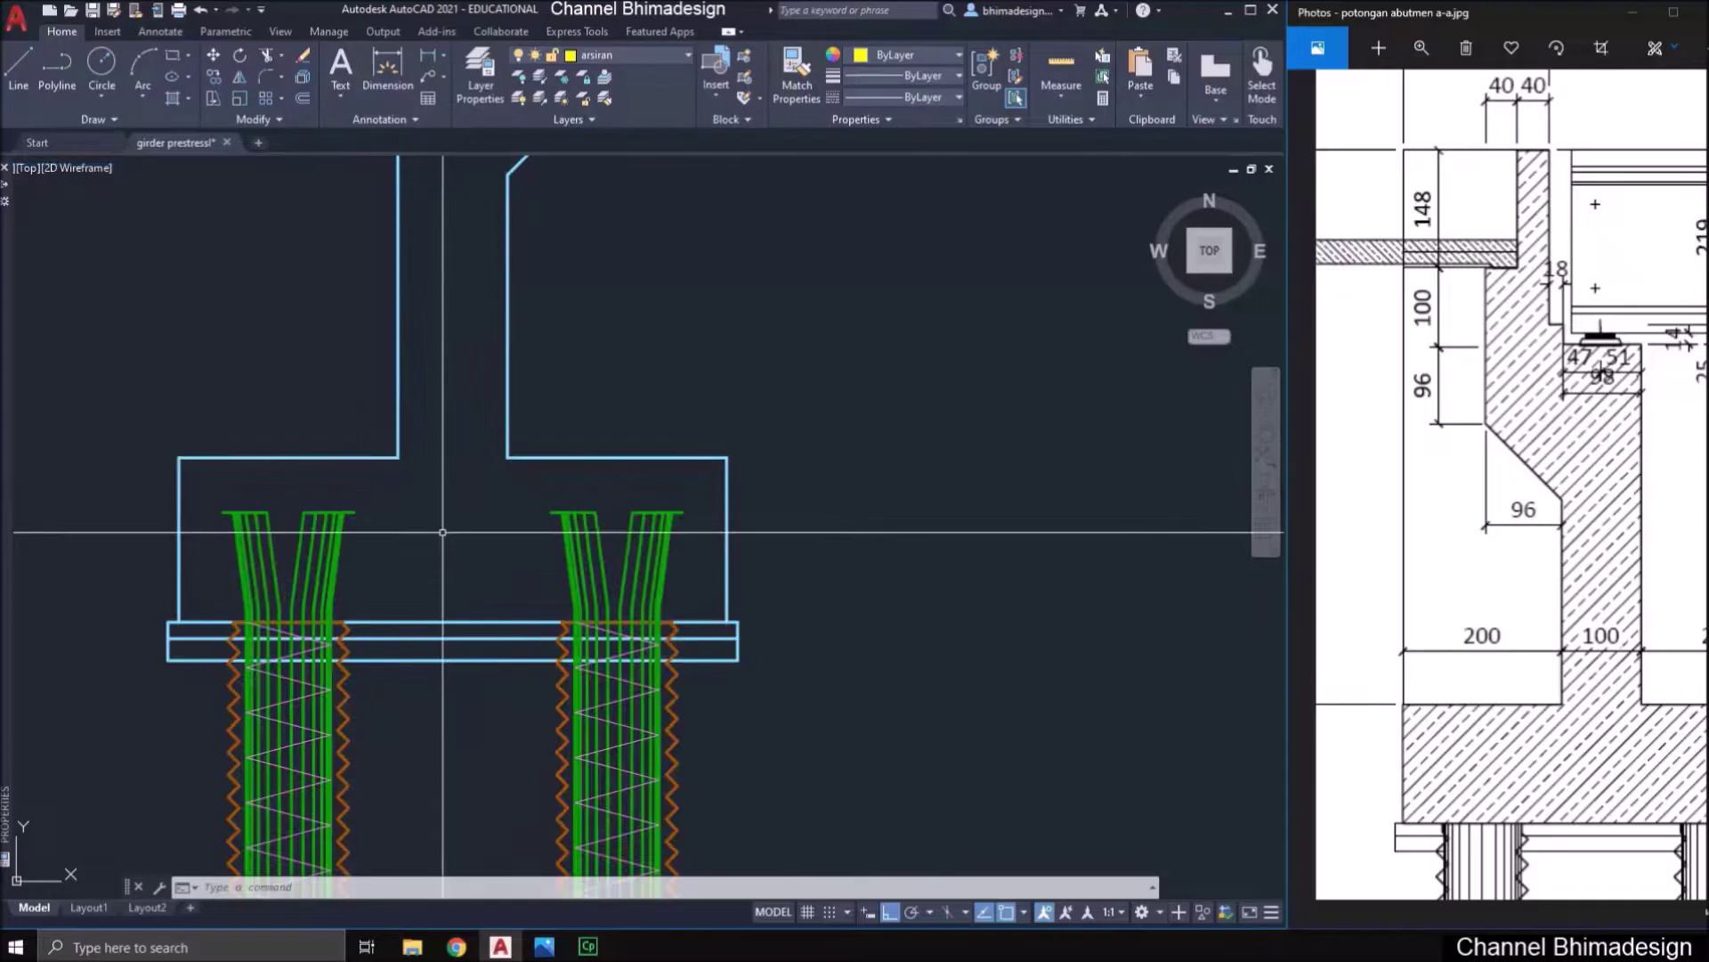
pyautogui.click(186, 684)
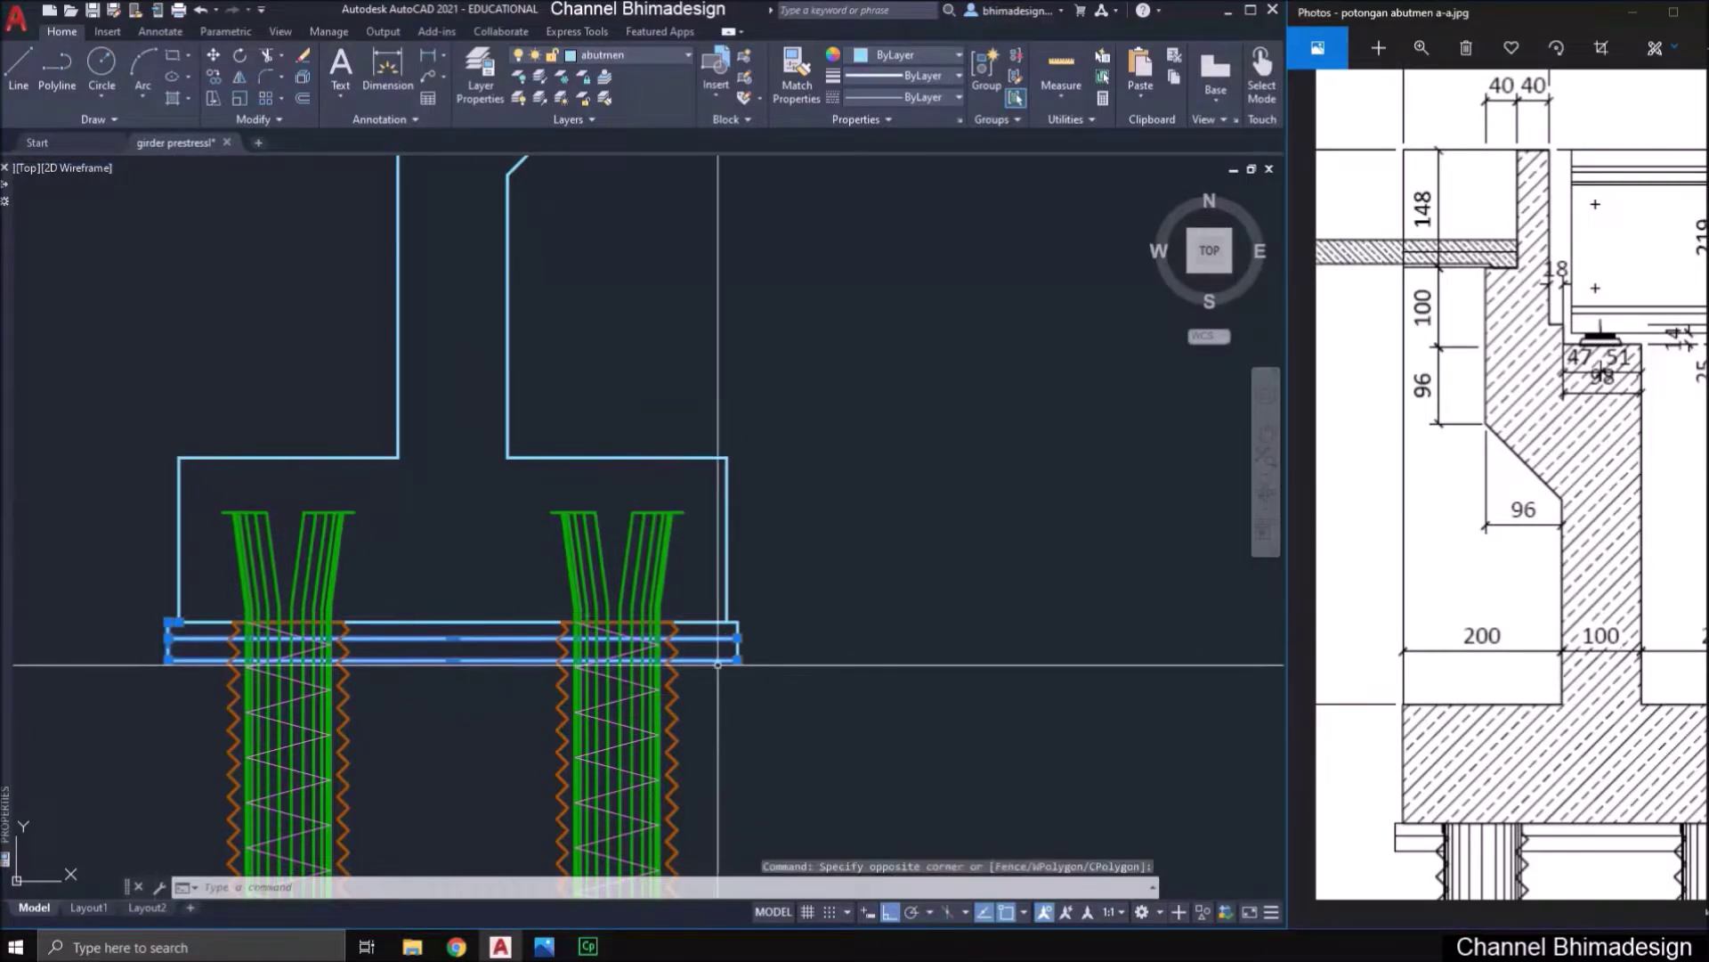
pyautogui.scroll(4, 176, 661)
pyautogui.click(751, 572)
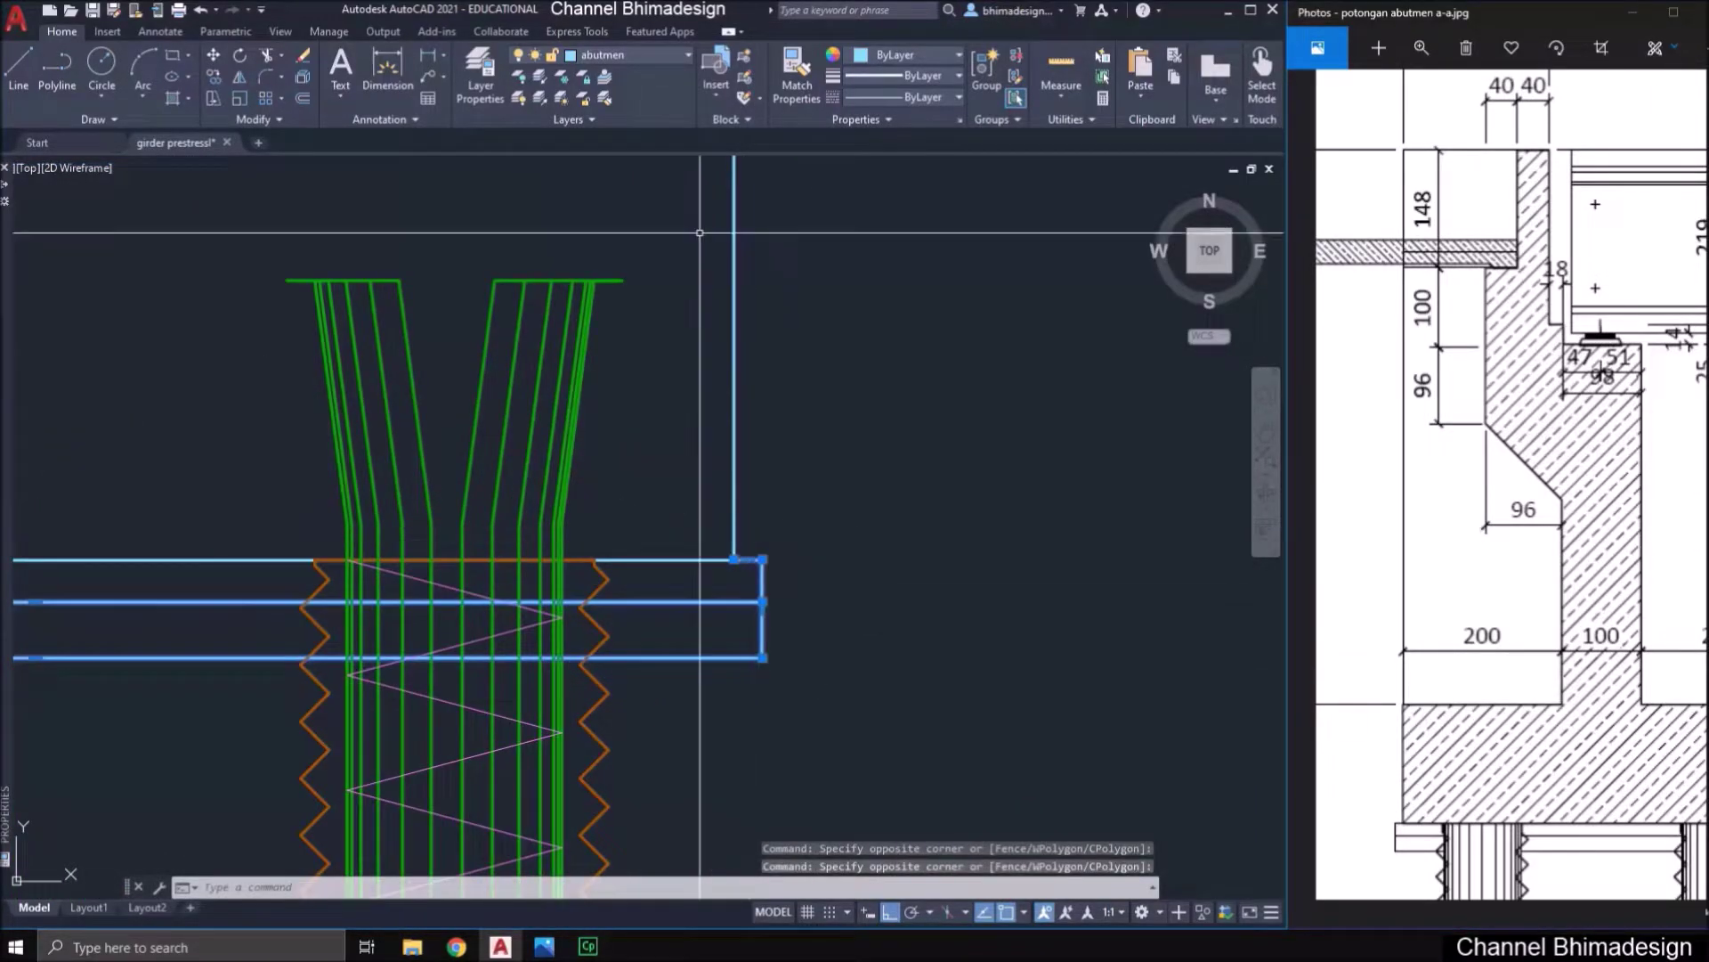
pyautogui.click(685, 55)
pyautogui.click(657, 178)
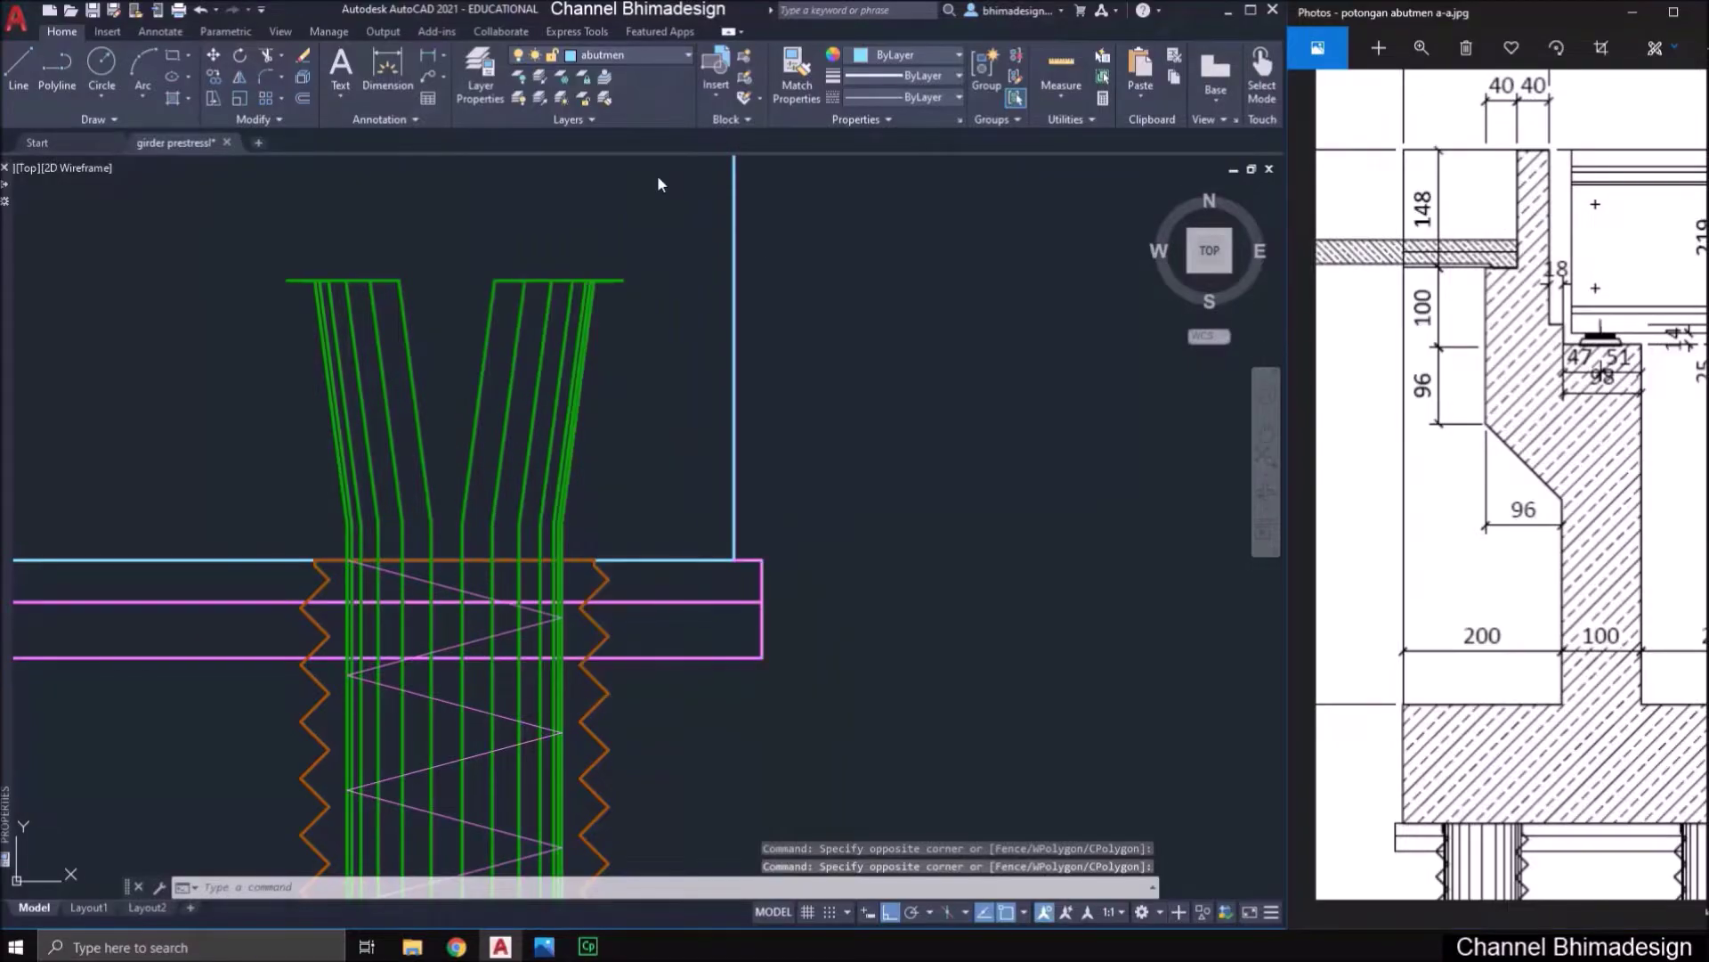
pyautogui.moveTo(1588, 605); pyautogui.dragTo(1267, 464)
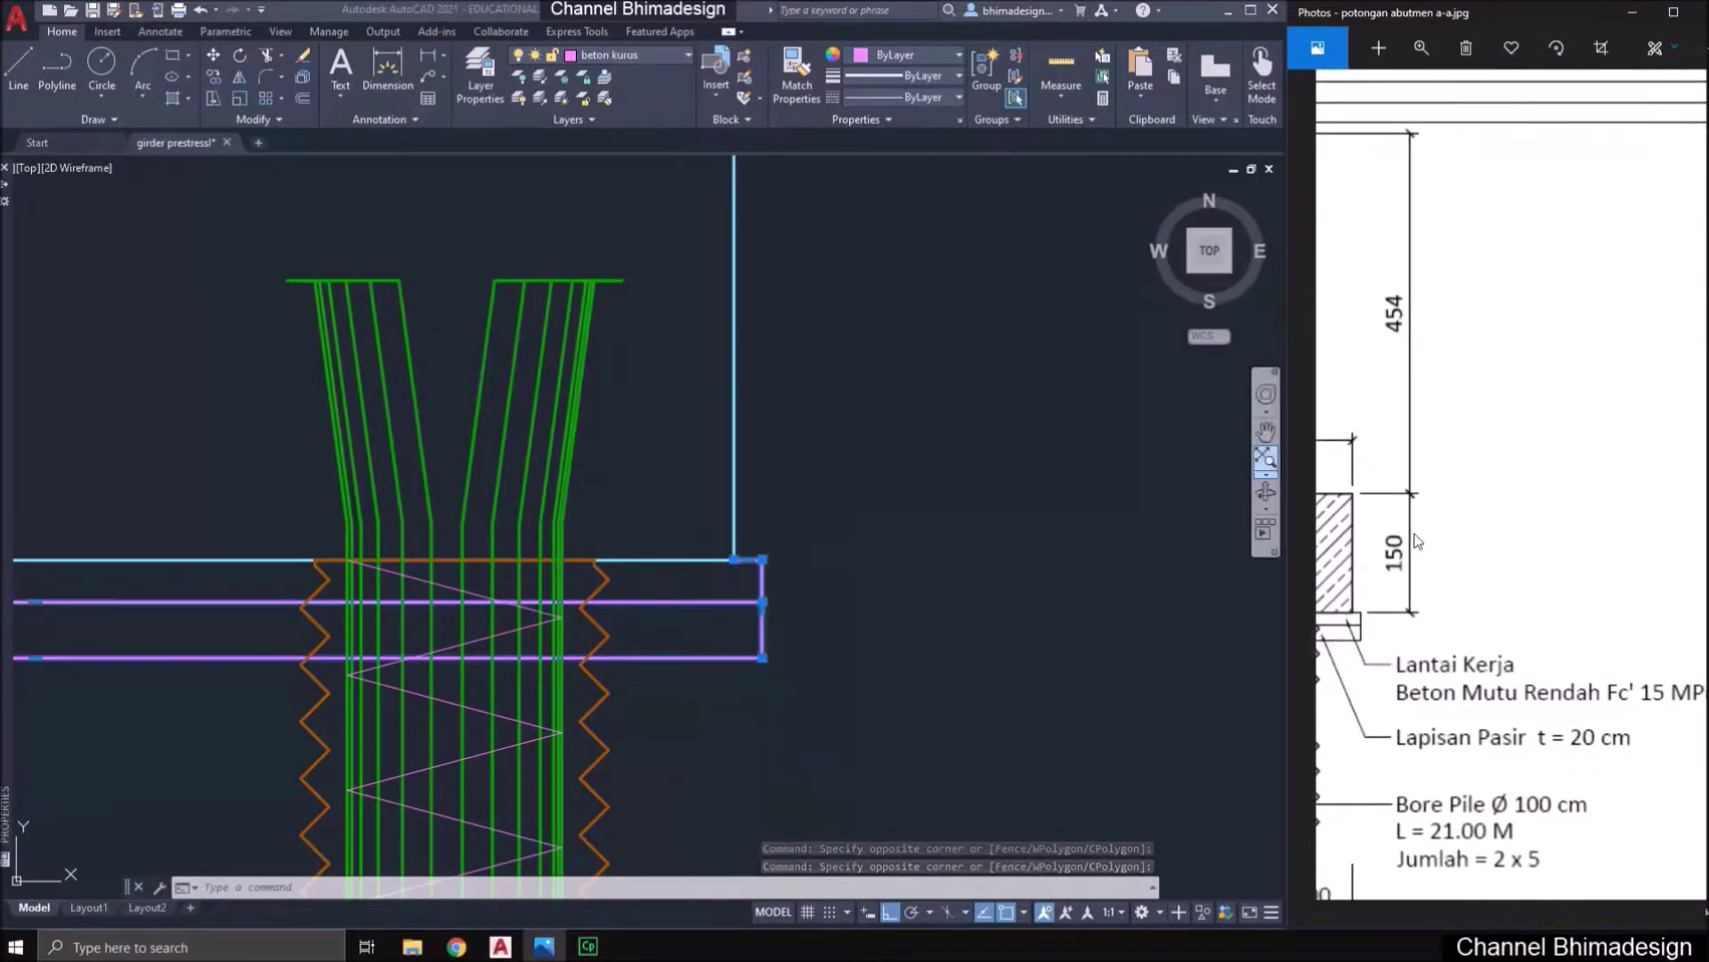
pyautogui.moveTo(1416, 532); pyautogui.dragTo(1678, 552)
pyautogui.click(736, 602)
pyautogui.press('Escape')
pyautogui.press('Escape')
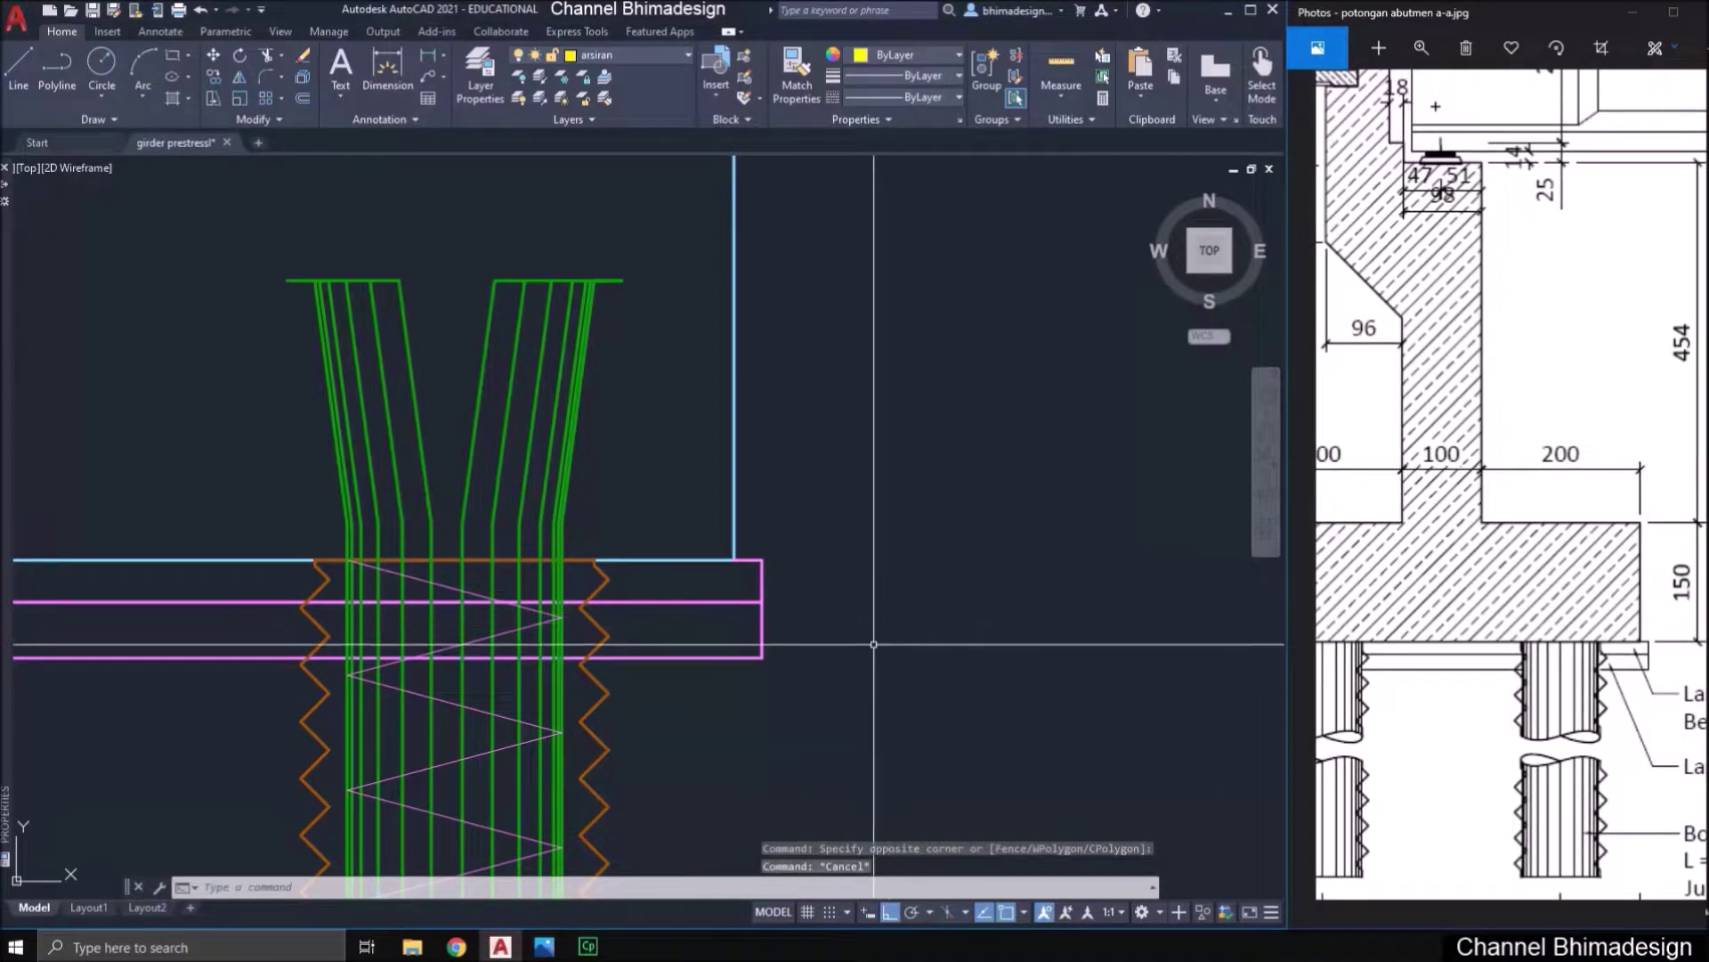
# - Set the lineweight of the beton kurus layer to 0.09 mm
pyautogui.scroll(-2, 890, 614)
pyautogui.scroll(1, 499, 579)
pyautogui.click(481, 76)
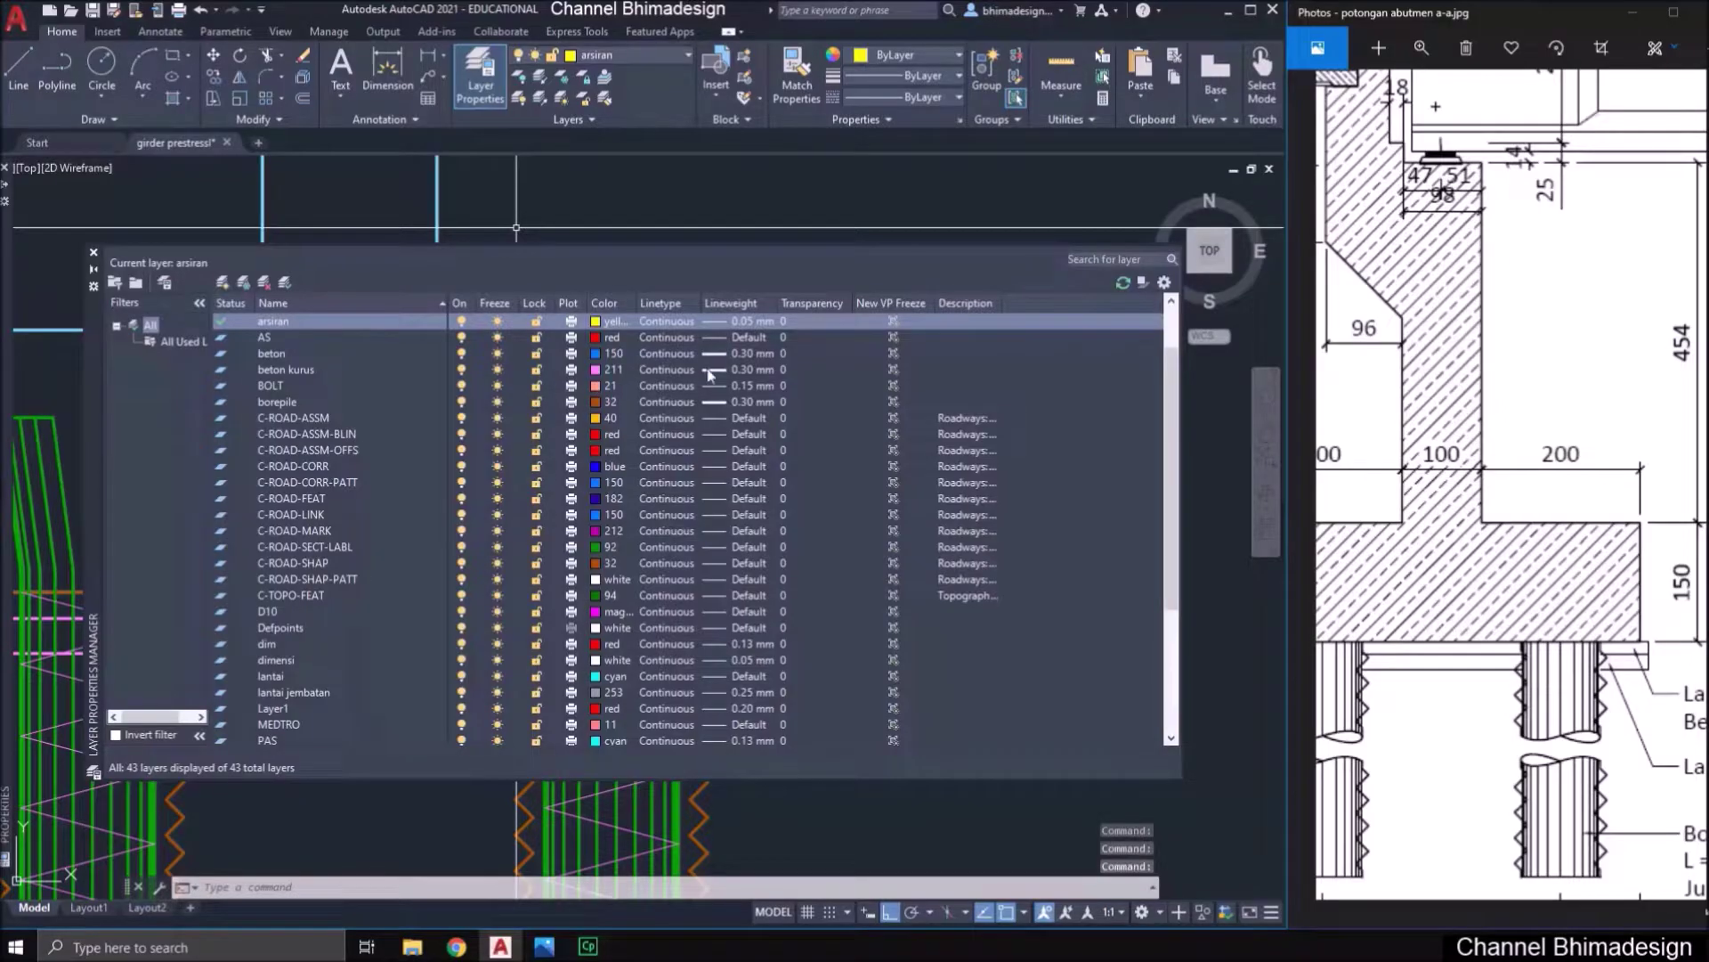
pyautogui.click(710, 371)
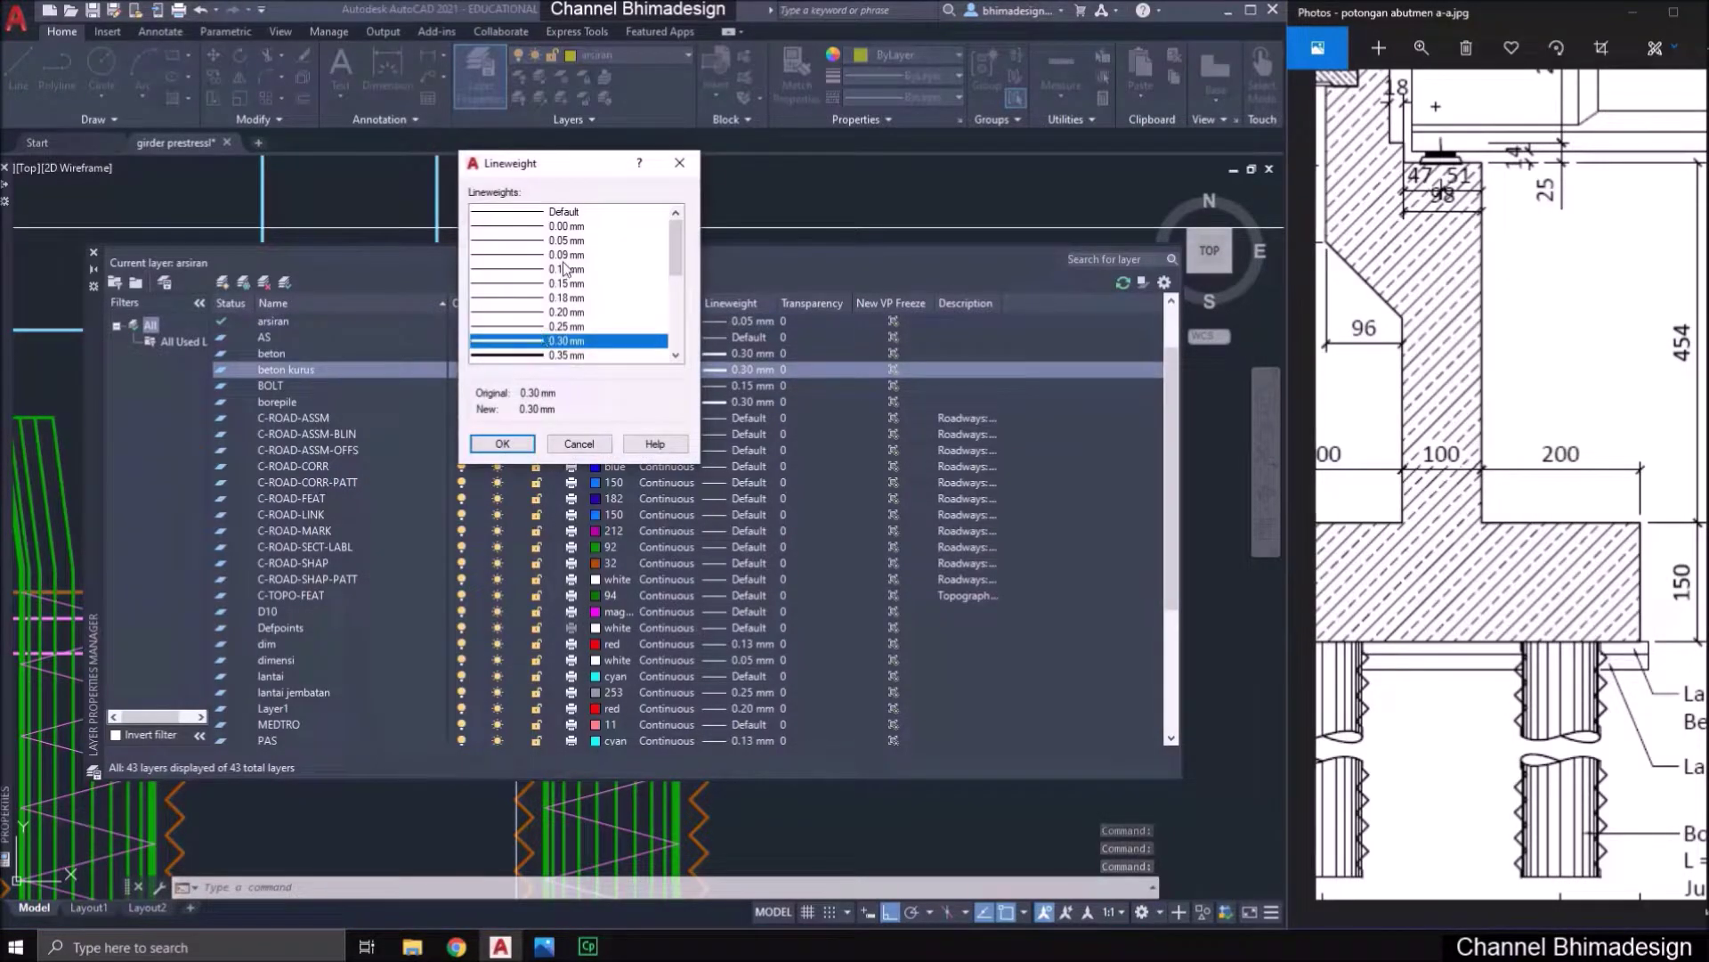
pyautogui.click(564, 256)
pyautogui.click(502, 443)
pyautogui.click(94, 252)
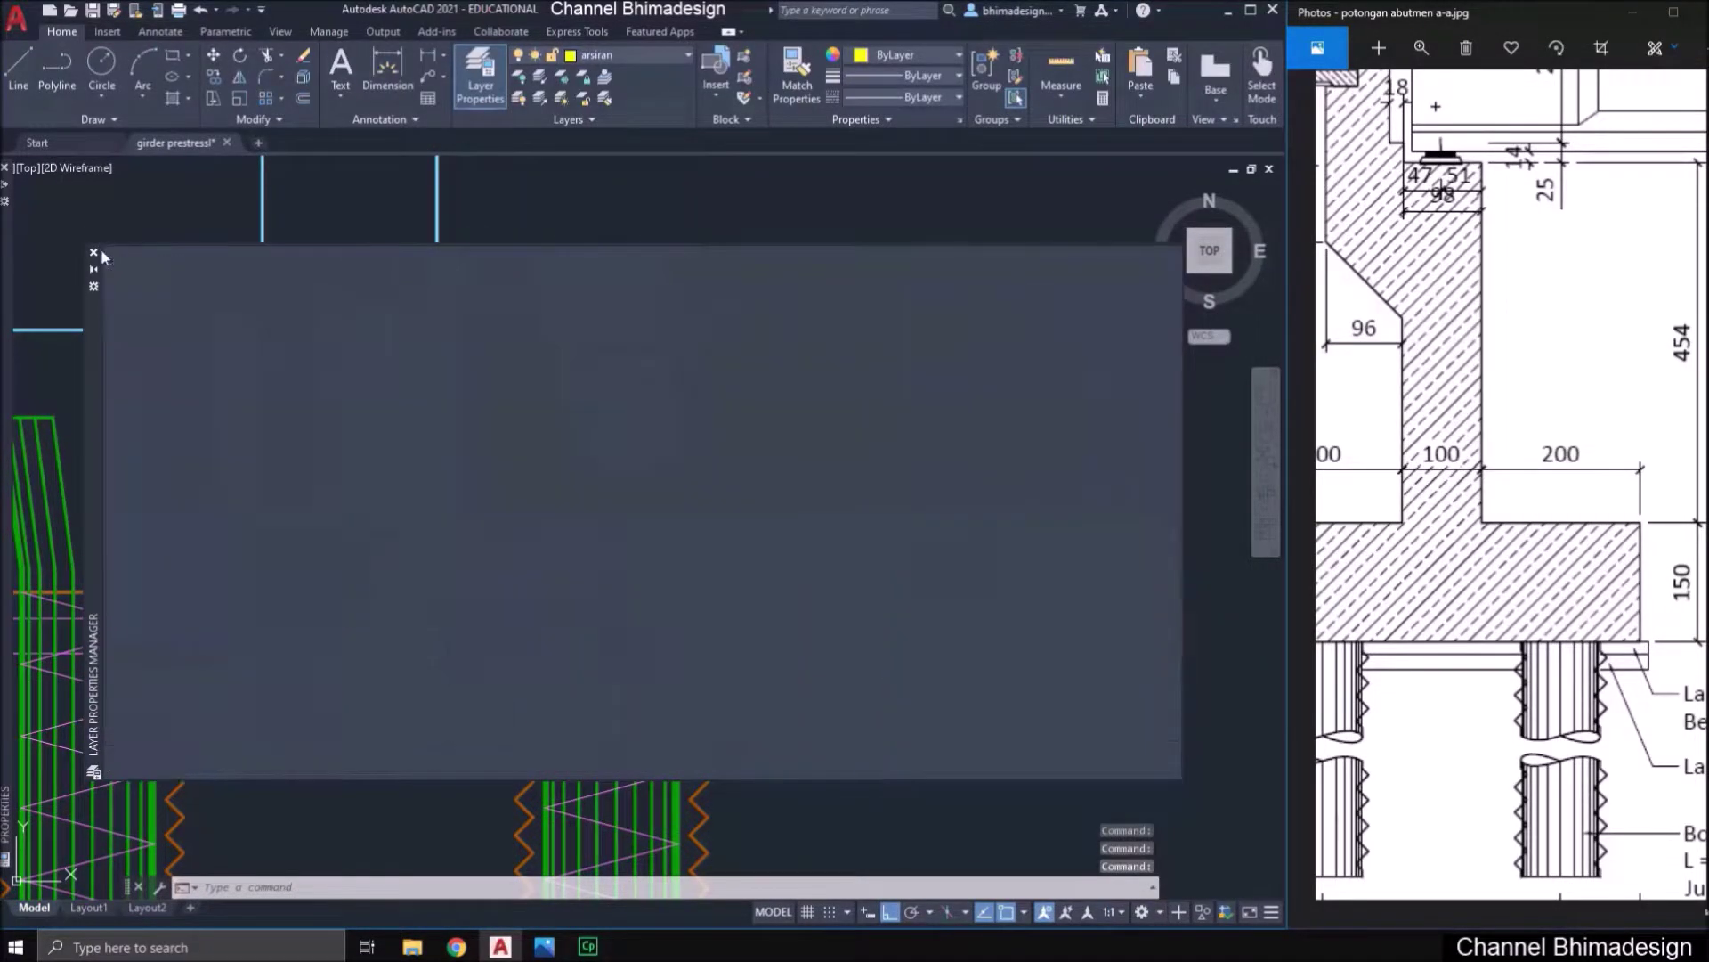
pyautogui.scroll(-1, 959, 560)
pyautogui.press('Escape')
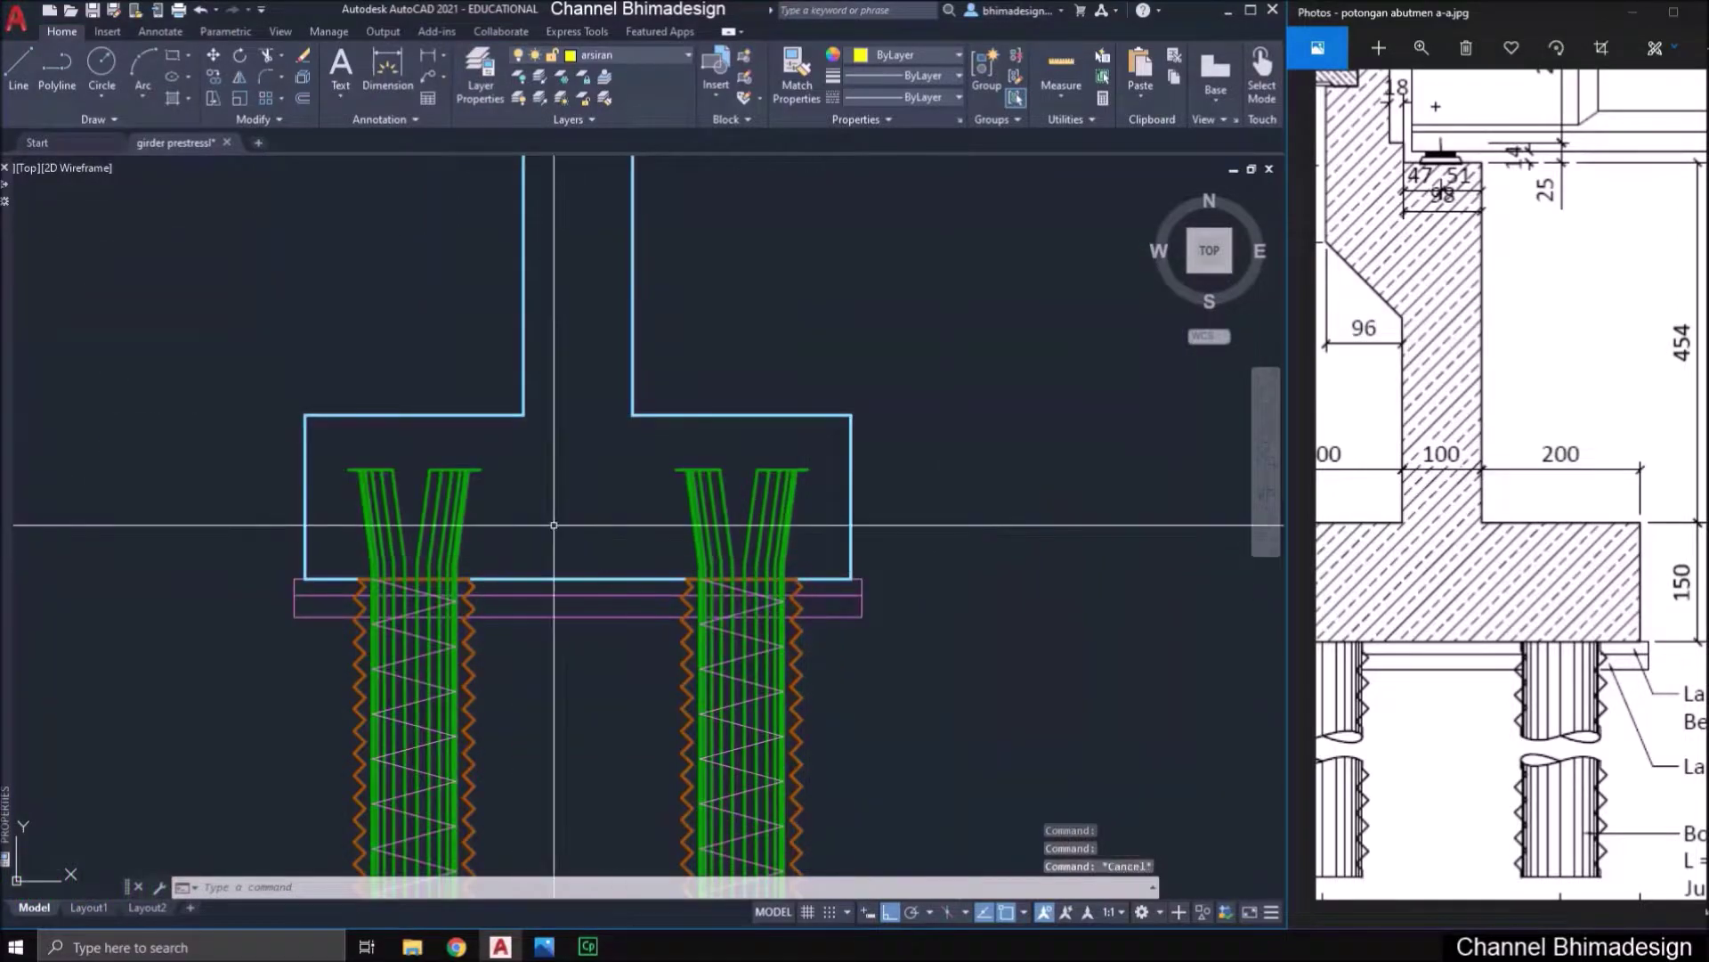
# - Hatch the right abutment's wall and footing with ANSI33 at scale 0.05
pyautogui.scroll(1, 472, 481)
pyautogui.scroll(-1, 459, 598)
pyautogui.scroll(-2, 460, 637)
pyautogui.moveTo(490, 505); pyautogui.dragTo(479, 558, button='middle')
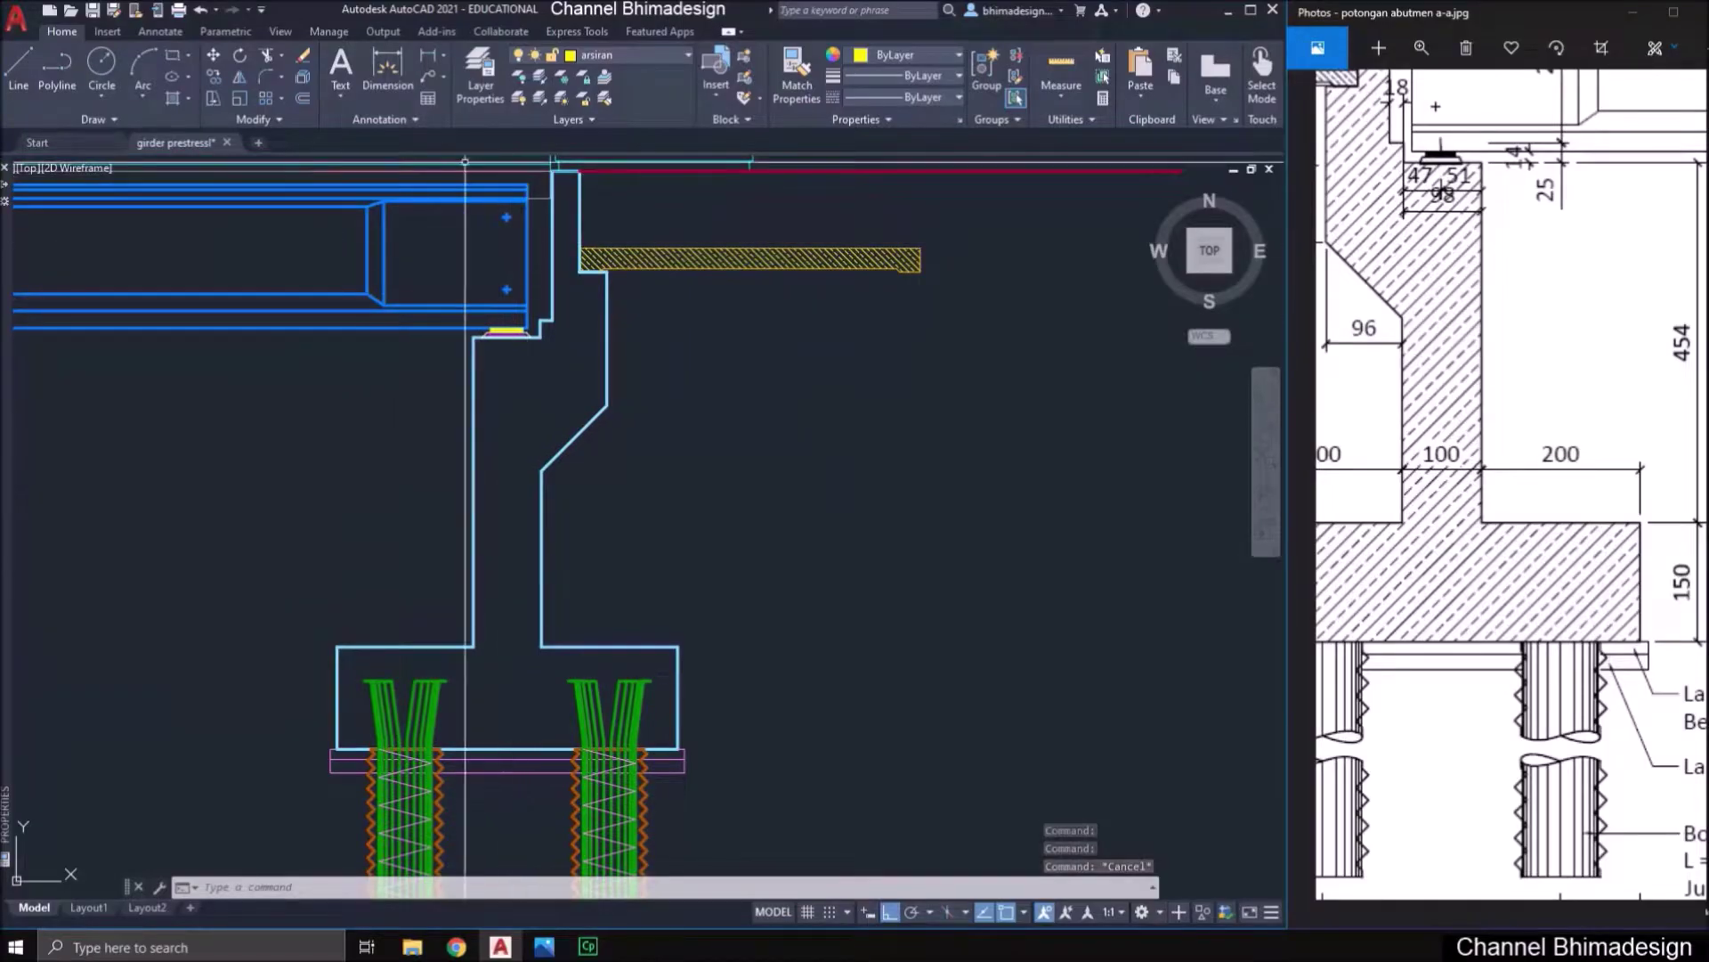
pyautogui.write('h')
pyautogui.press('Return')
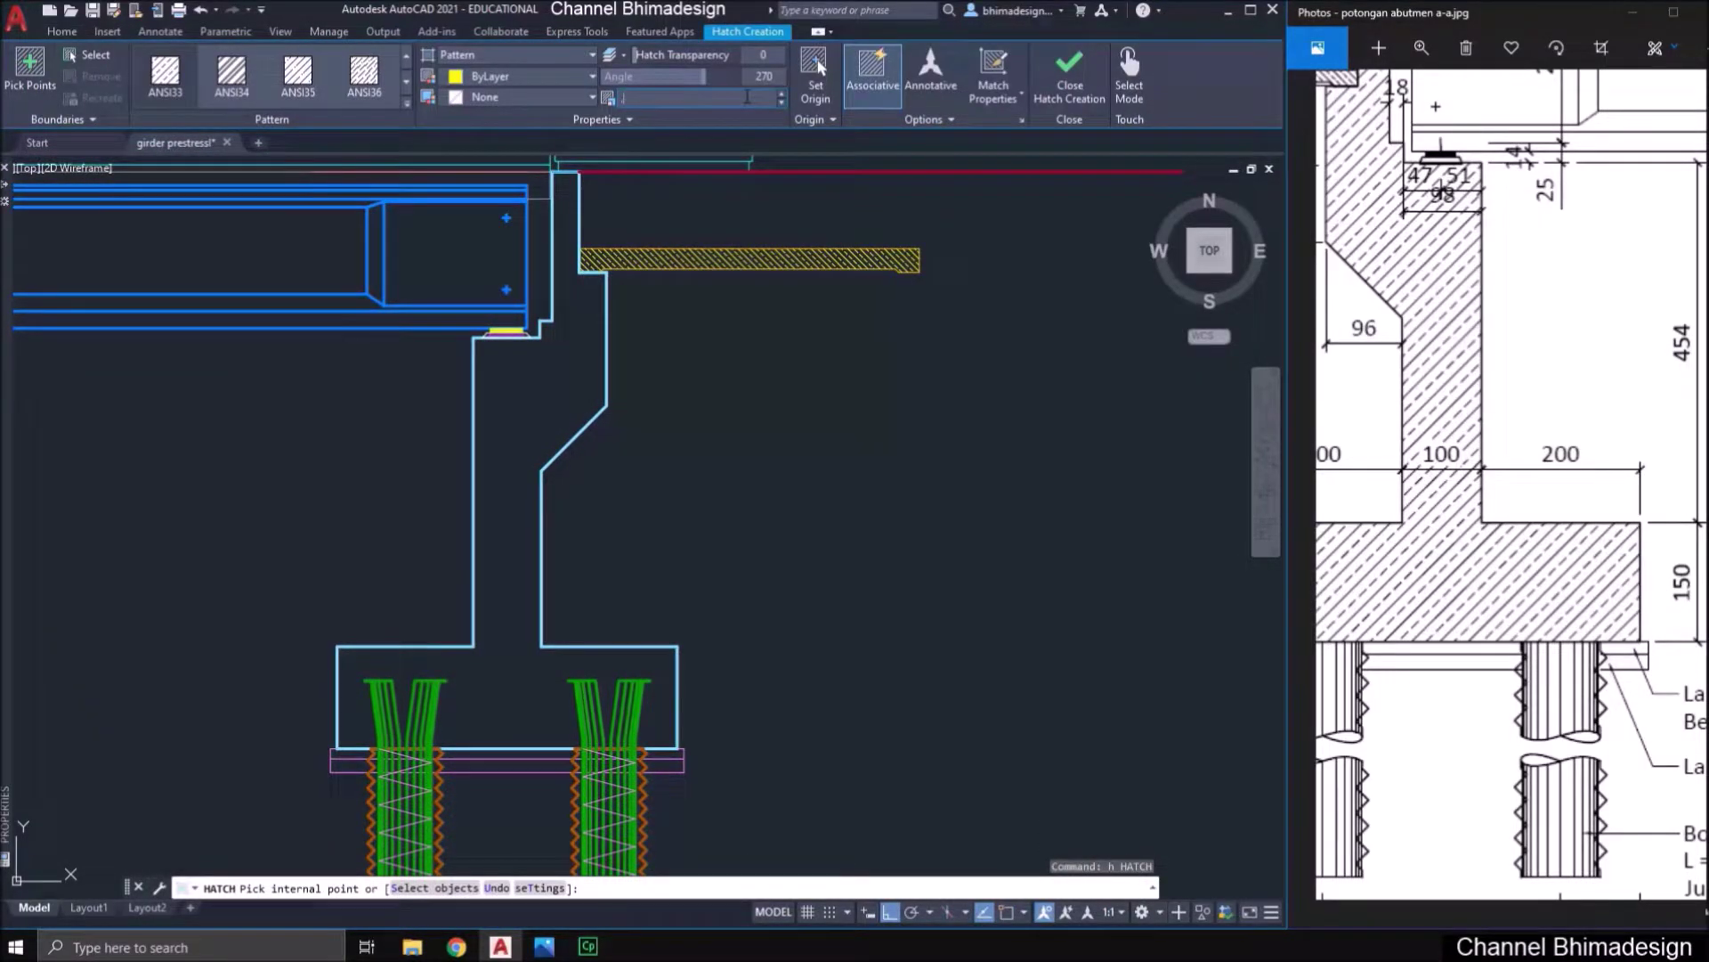
pyautogui.press('Return')
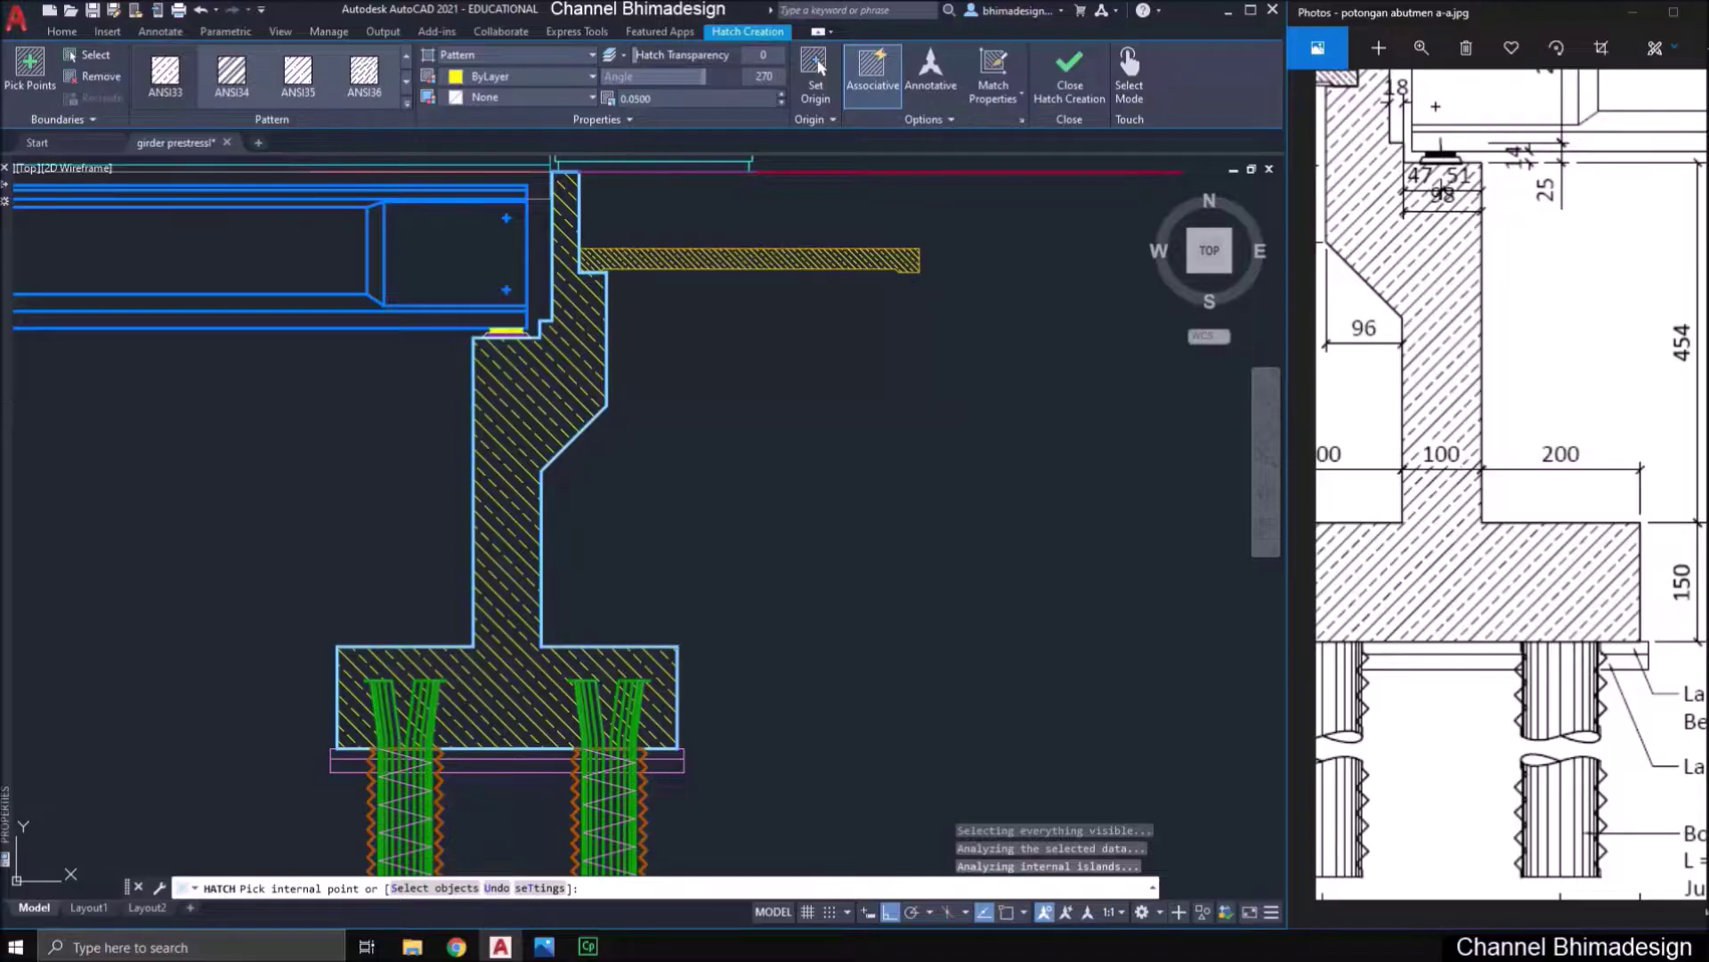
pyautogui.press('Escape')
# - Hatch the left abutment's wall and footing with the same ANSI33 pattern at scale 0.05
pyautogui.scroll(-5, 724, 330)
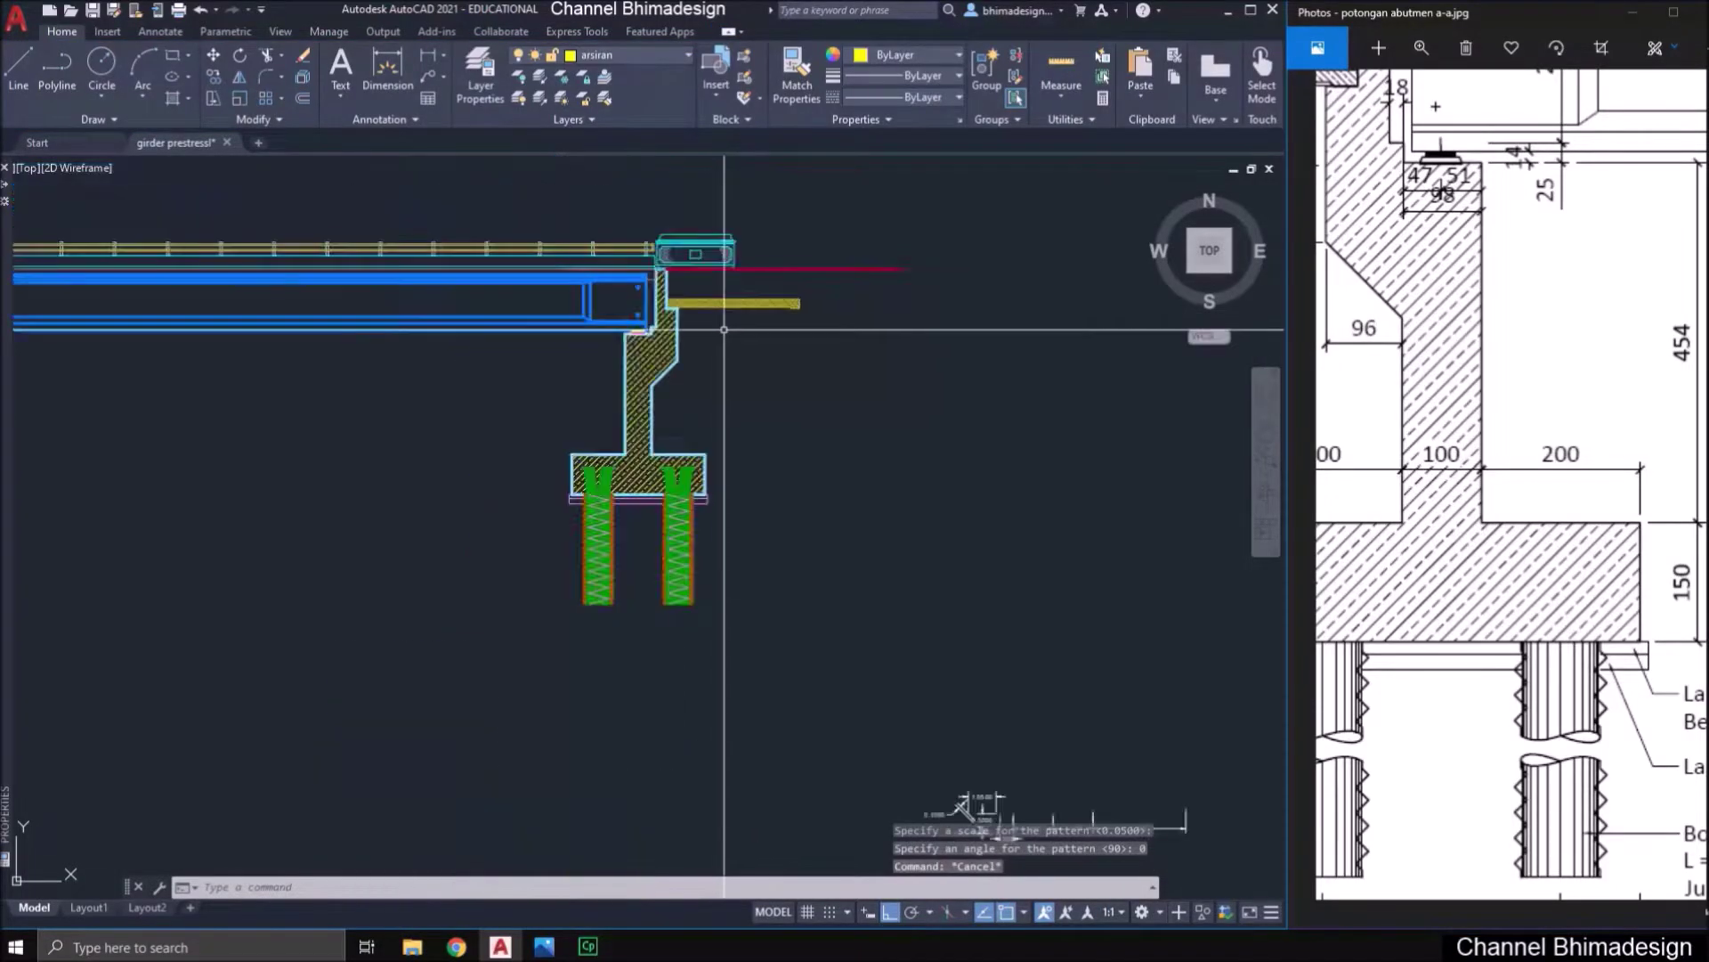
pyautogui.moveTo(365, 409); pyautogui.dragTo(667, 412, button='middle')
pyautogui.scroll(5, 357, 399)
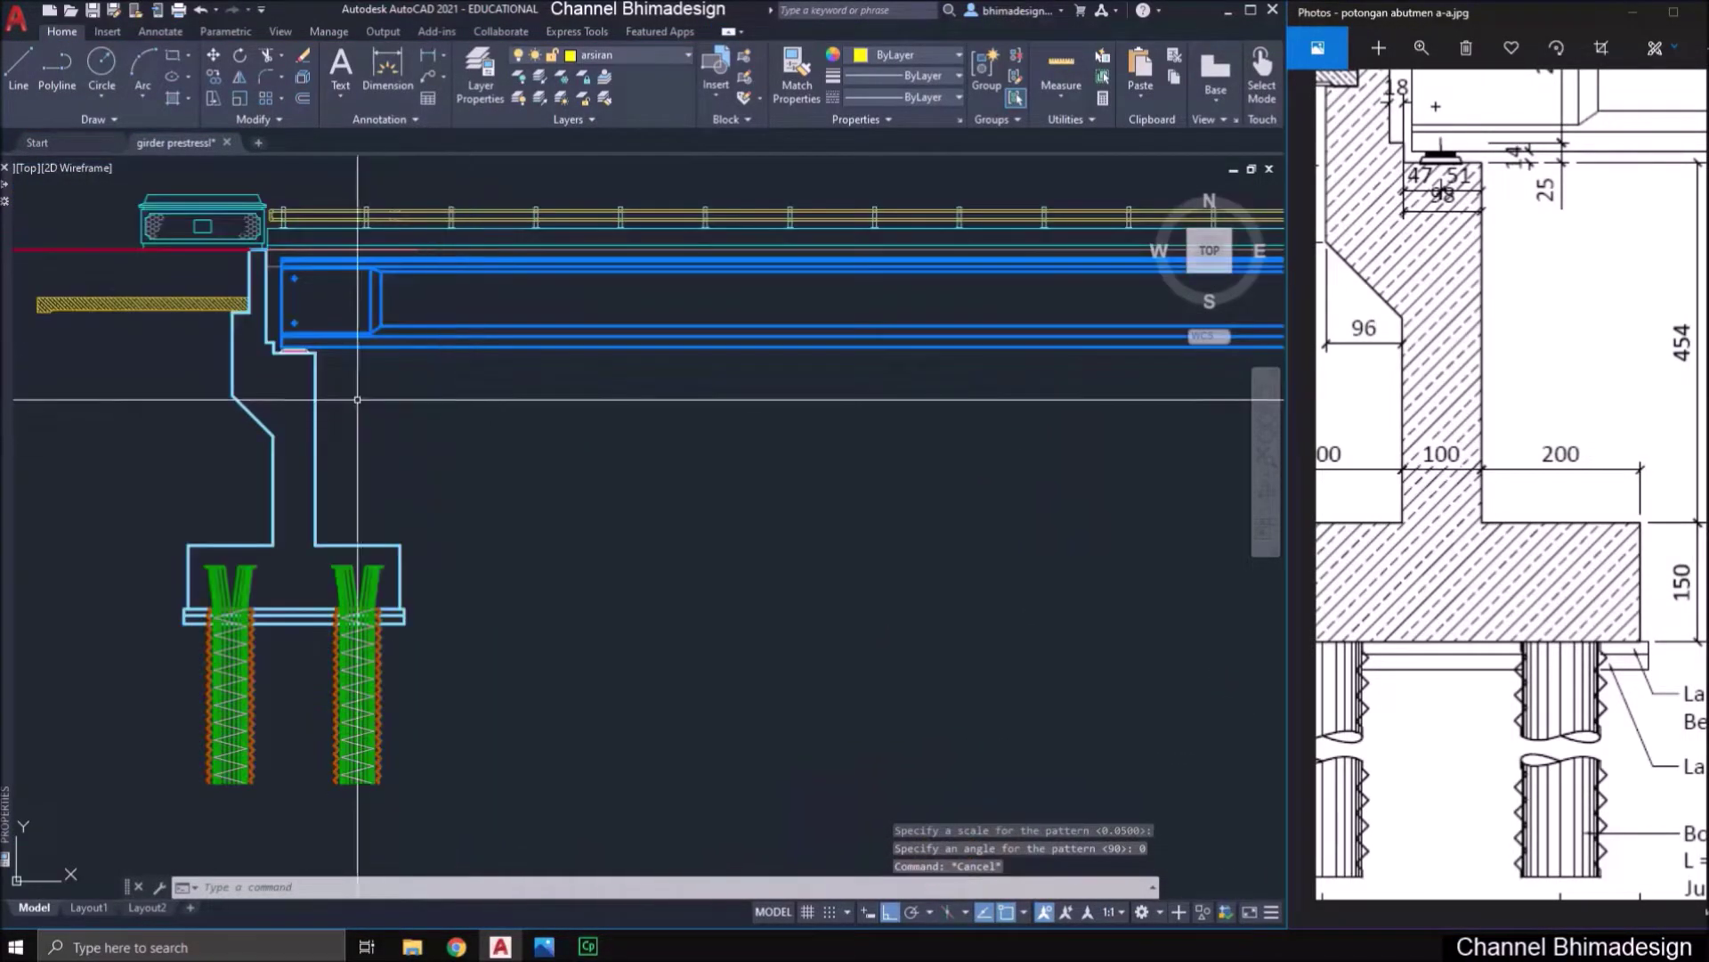
pyautogui.write('h')
pyautogui.press('Return')
pyautogui.click(274, 398)
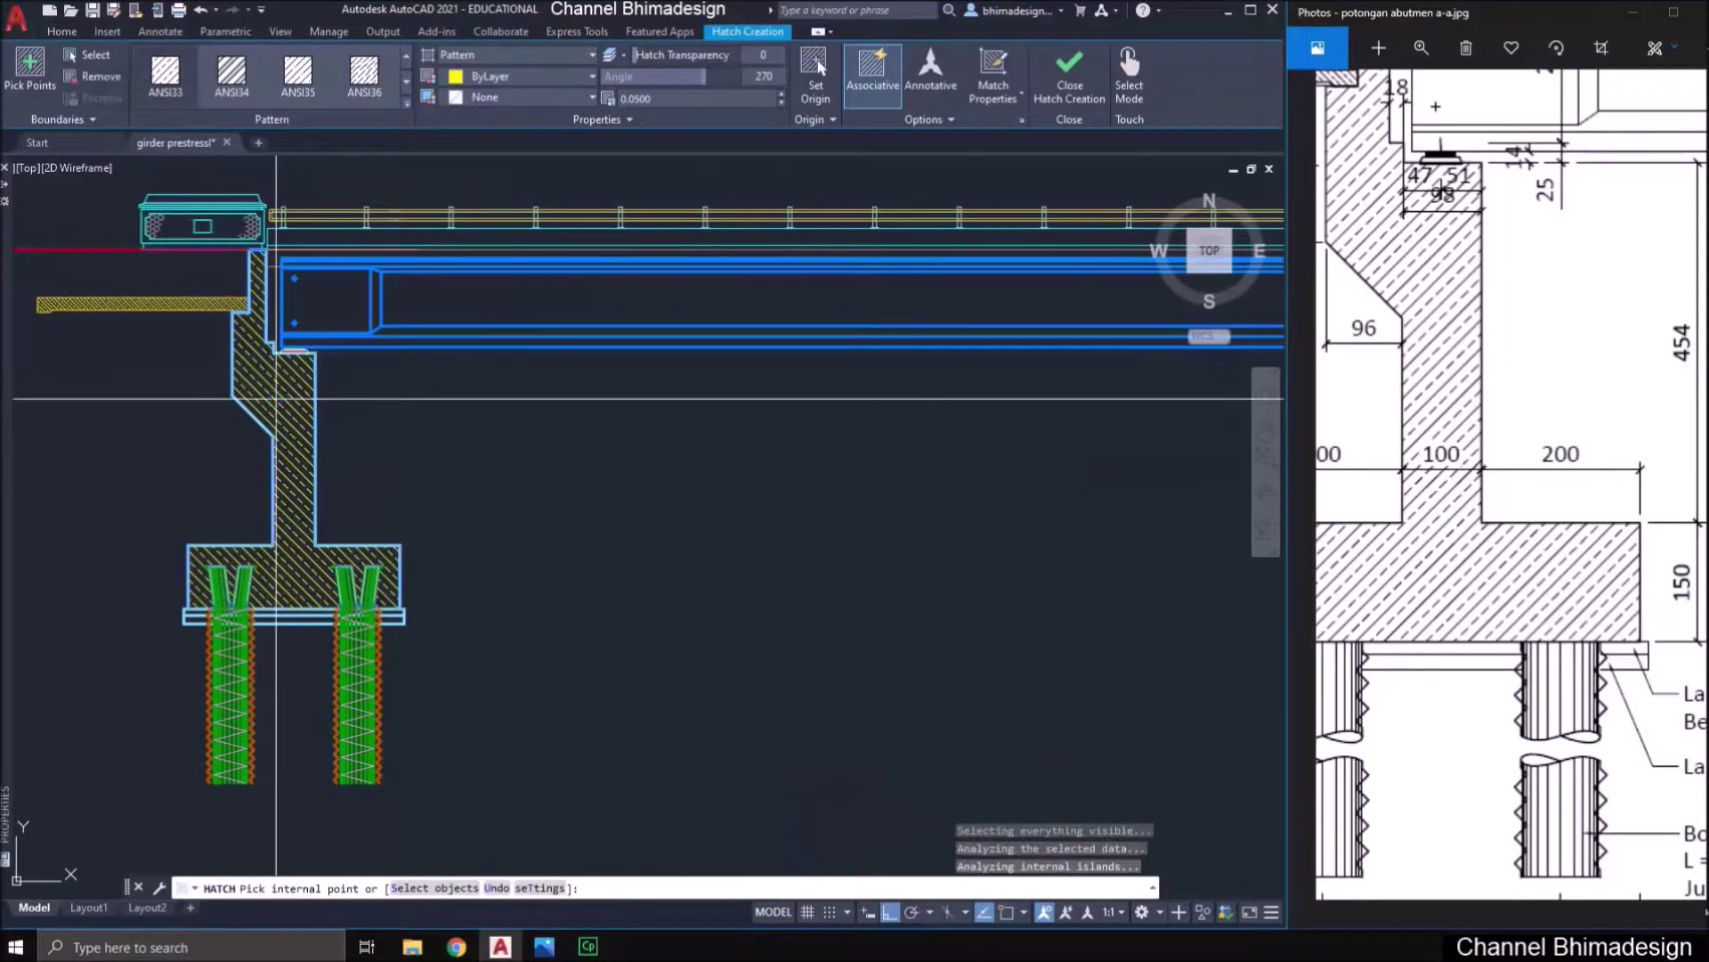
# - Accept the hatch on the left abutment's wall and footing and check both hatched abutments in the full bridge section
pyautogui.press('Return')
pyautogui.scroll(2, 350, 552)
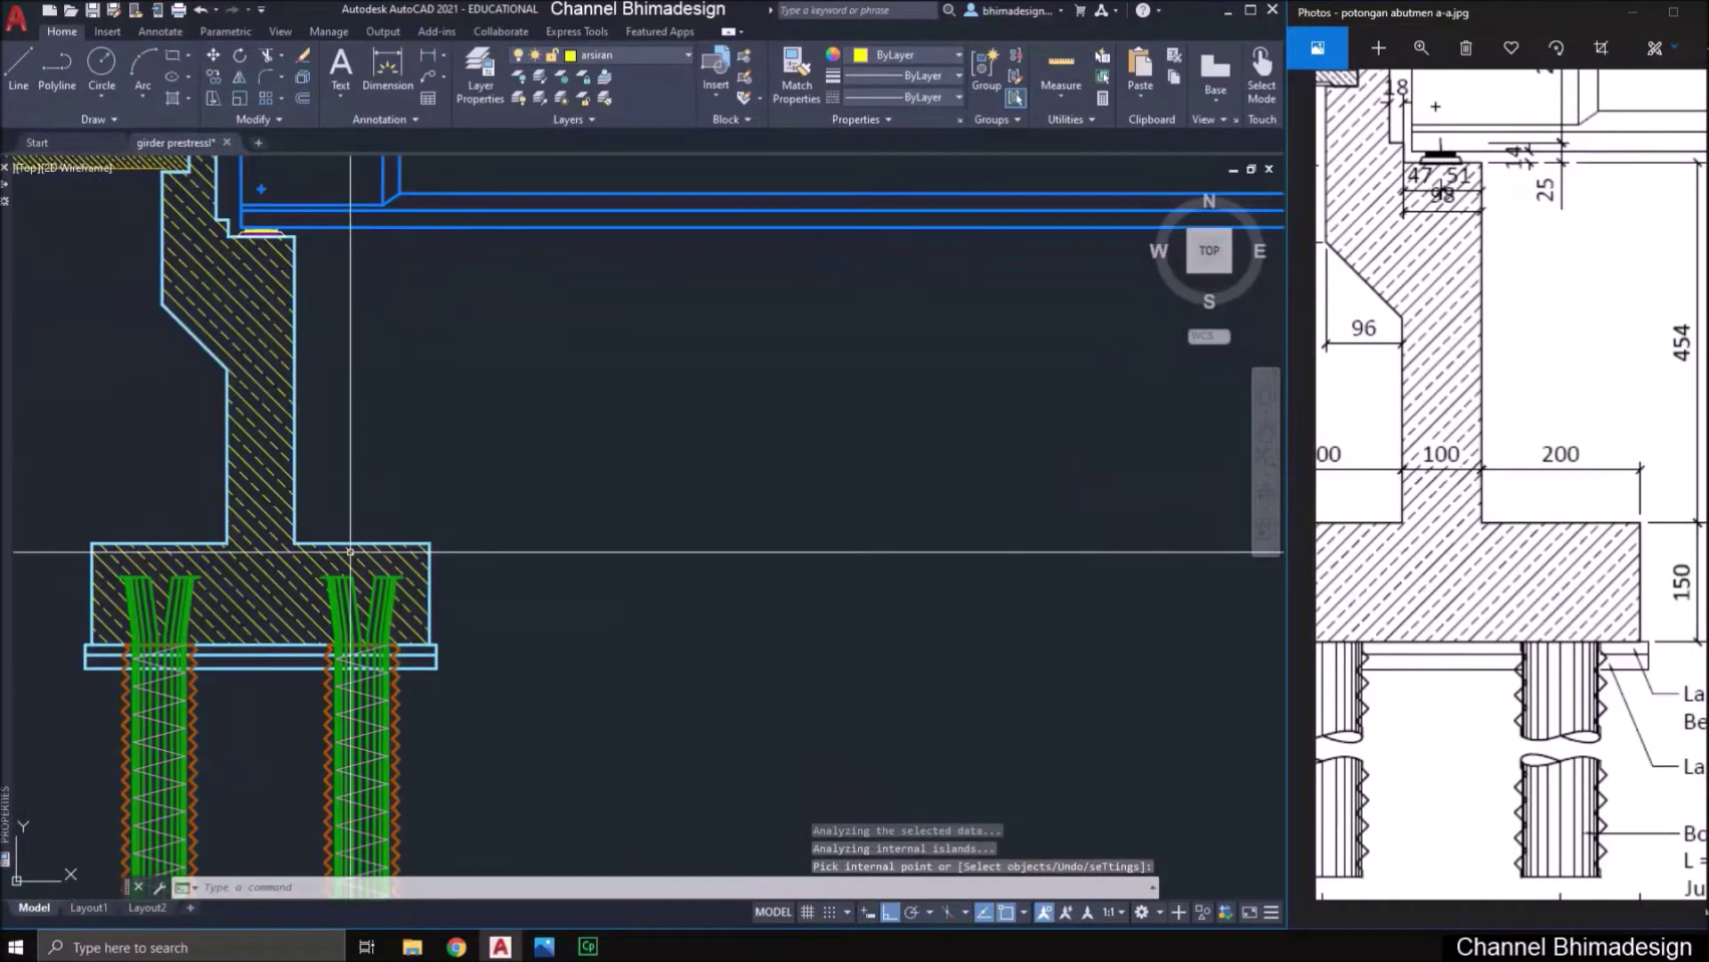
pyautogui.scroll(-2, 350, 552)
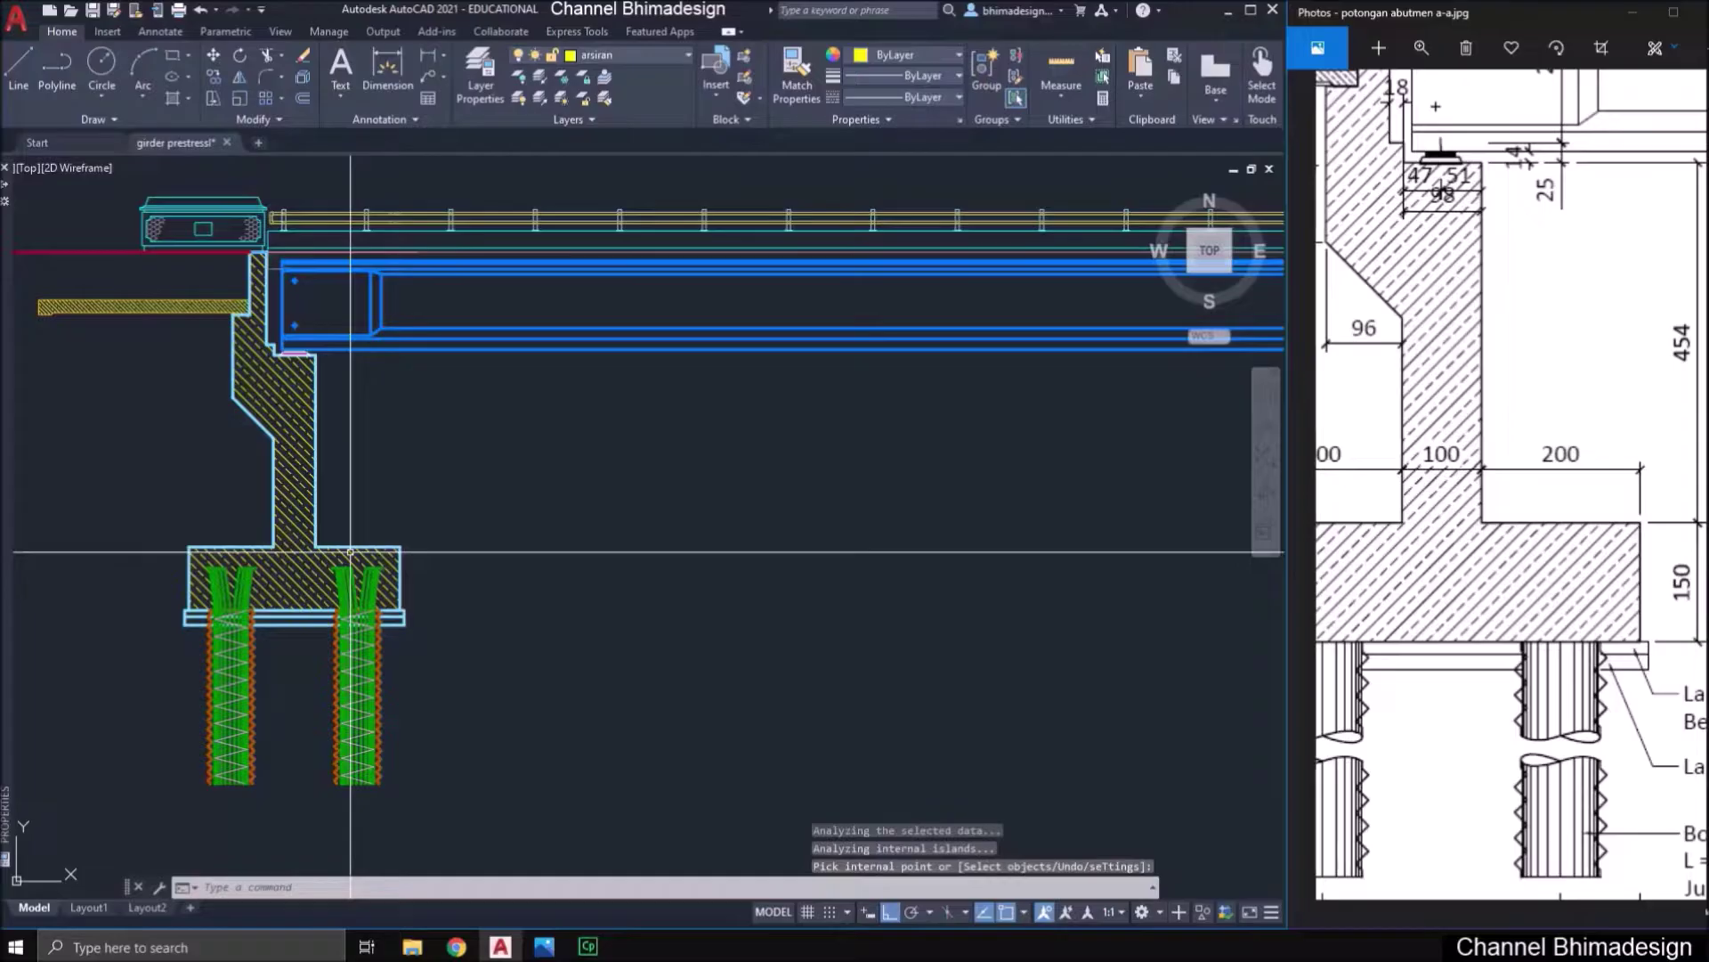
pyautogui.scroll(-2, 336, 502)
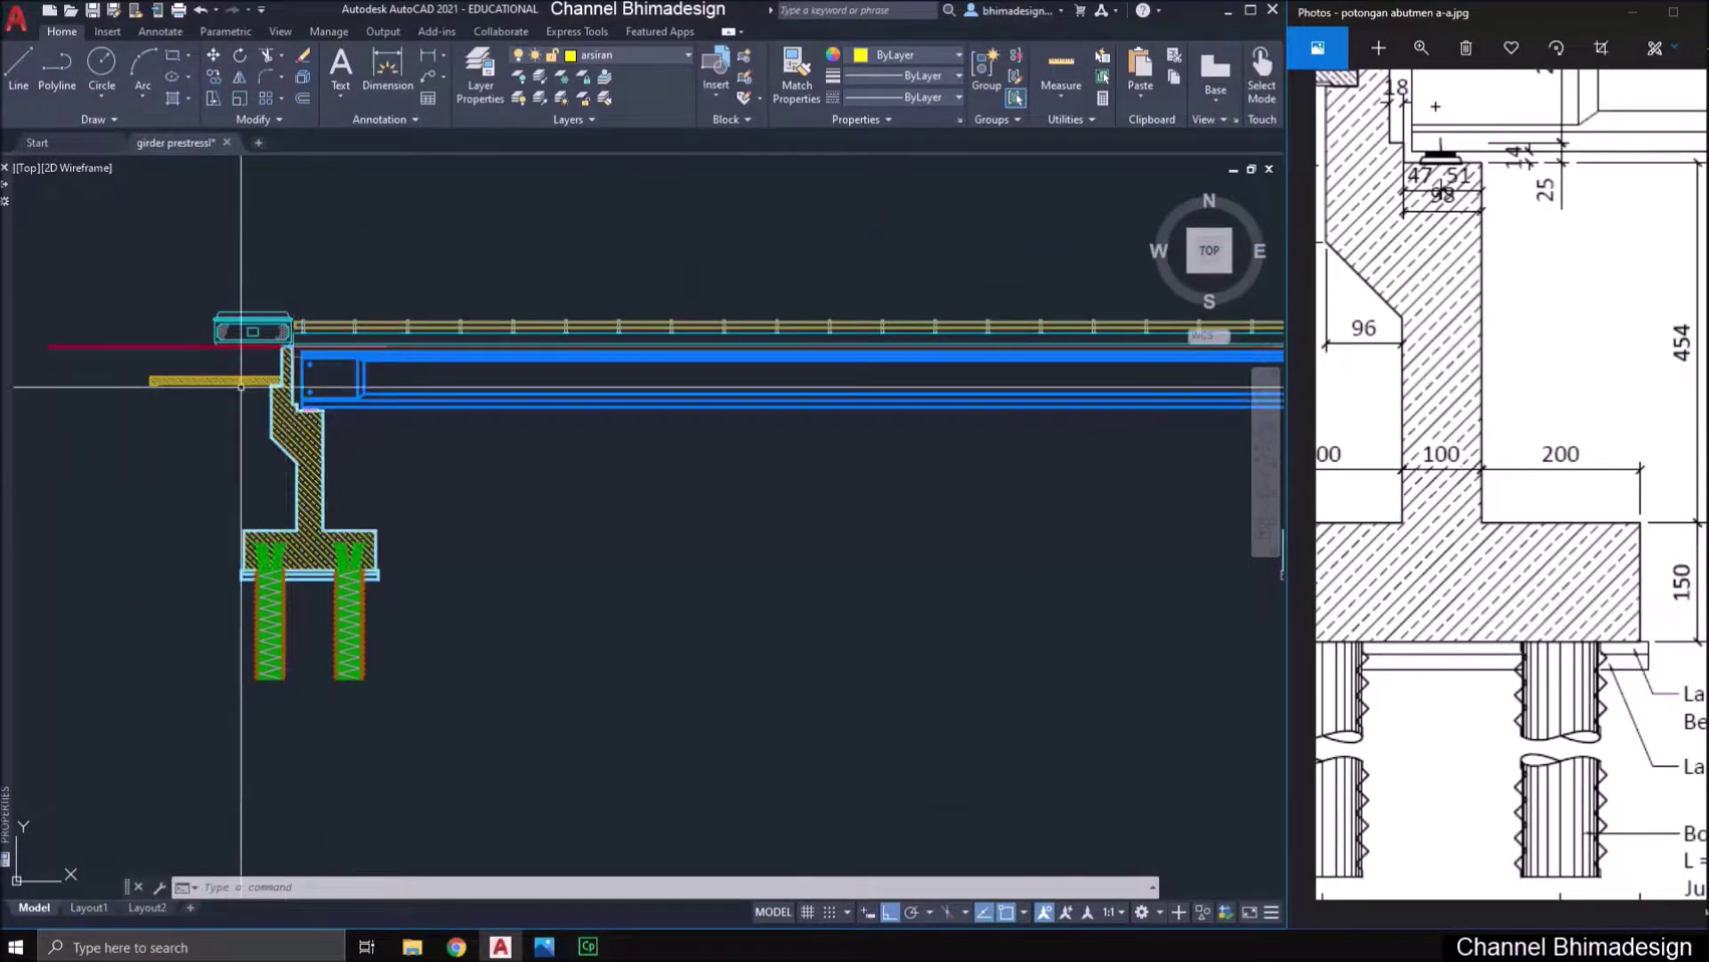
pyautogui.scroll(-2, 286, 418)
pyautogui.scroll(2, 923, 425)
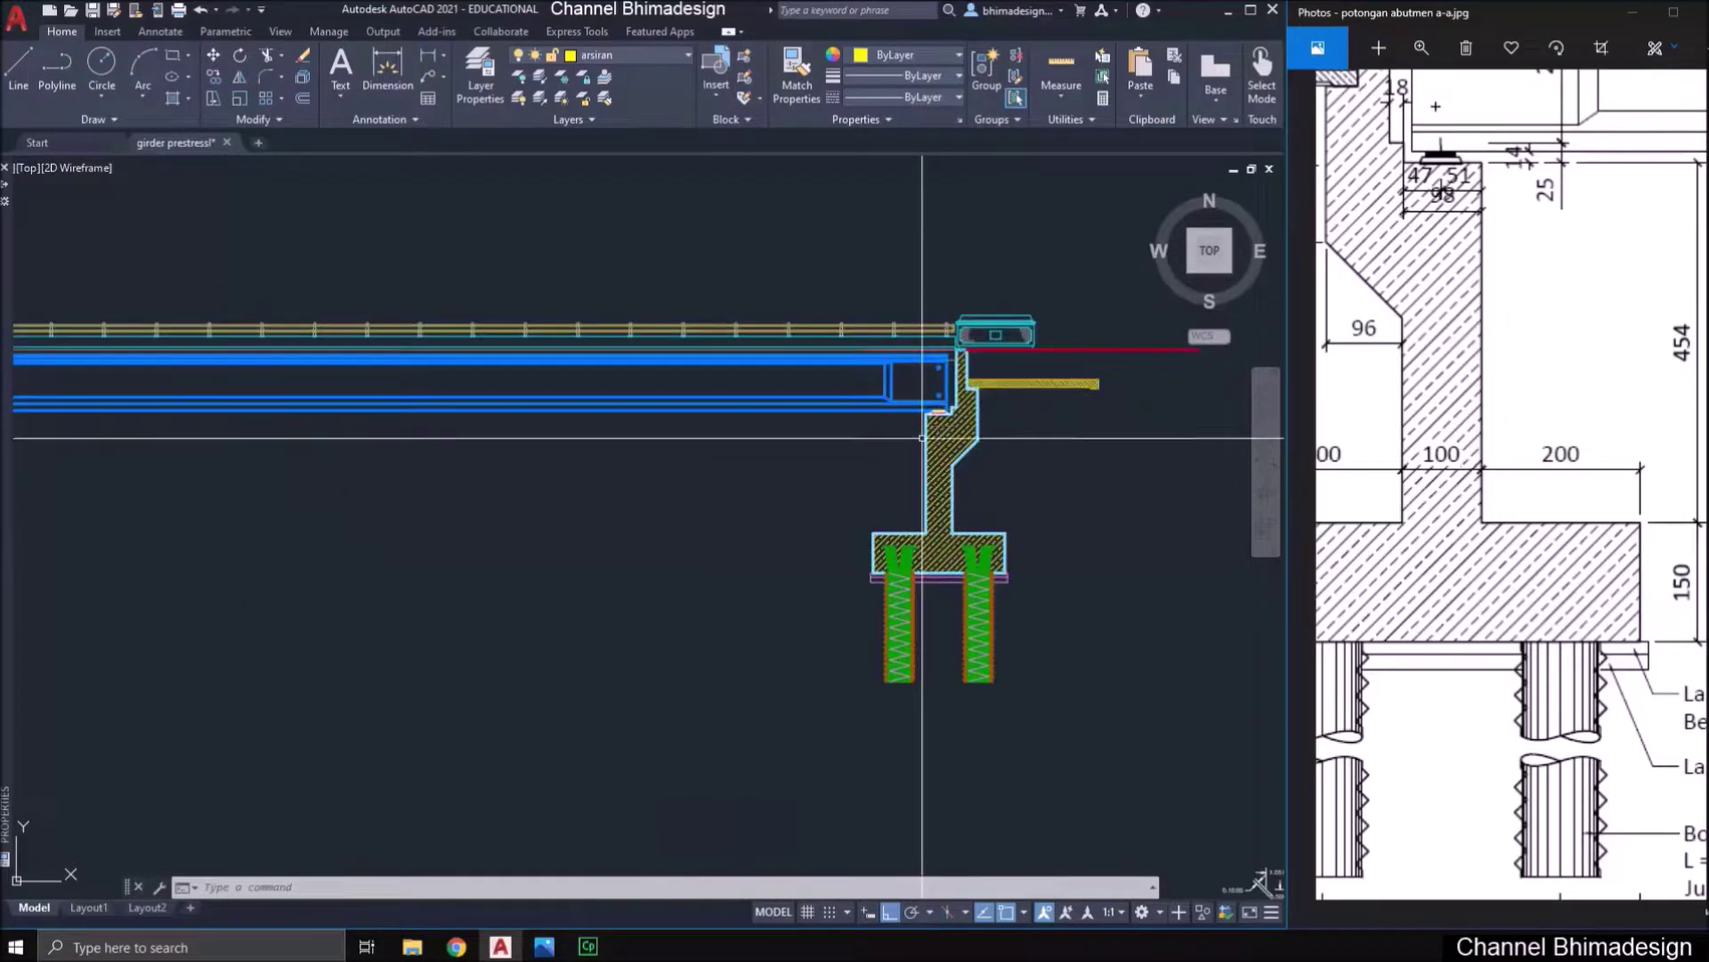
pyautogui.scroll(-2, 755, 499)
pyautogui.moveTo(794, 643); pyautogui.dragTo(790, 591, button='middle')
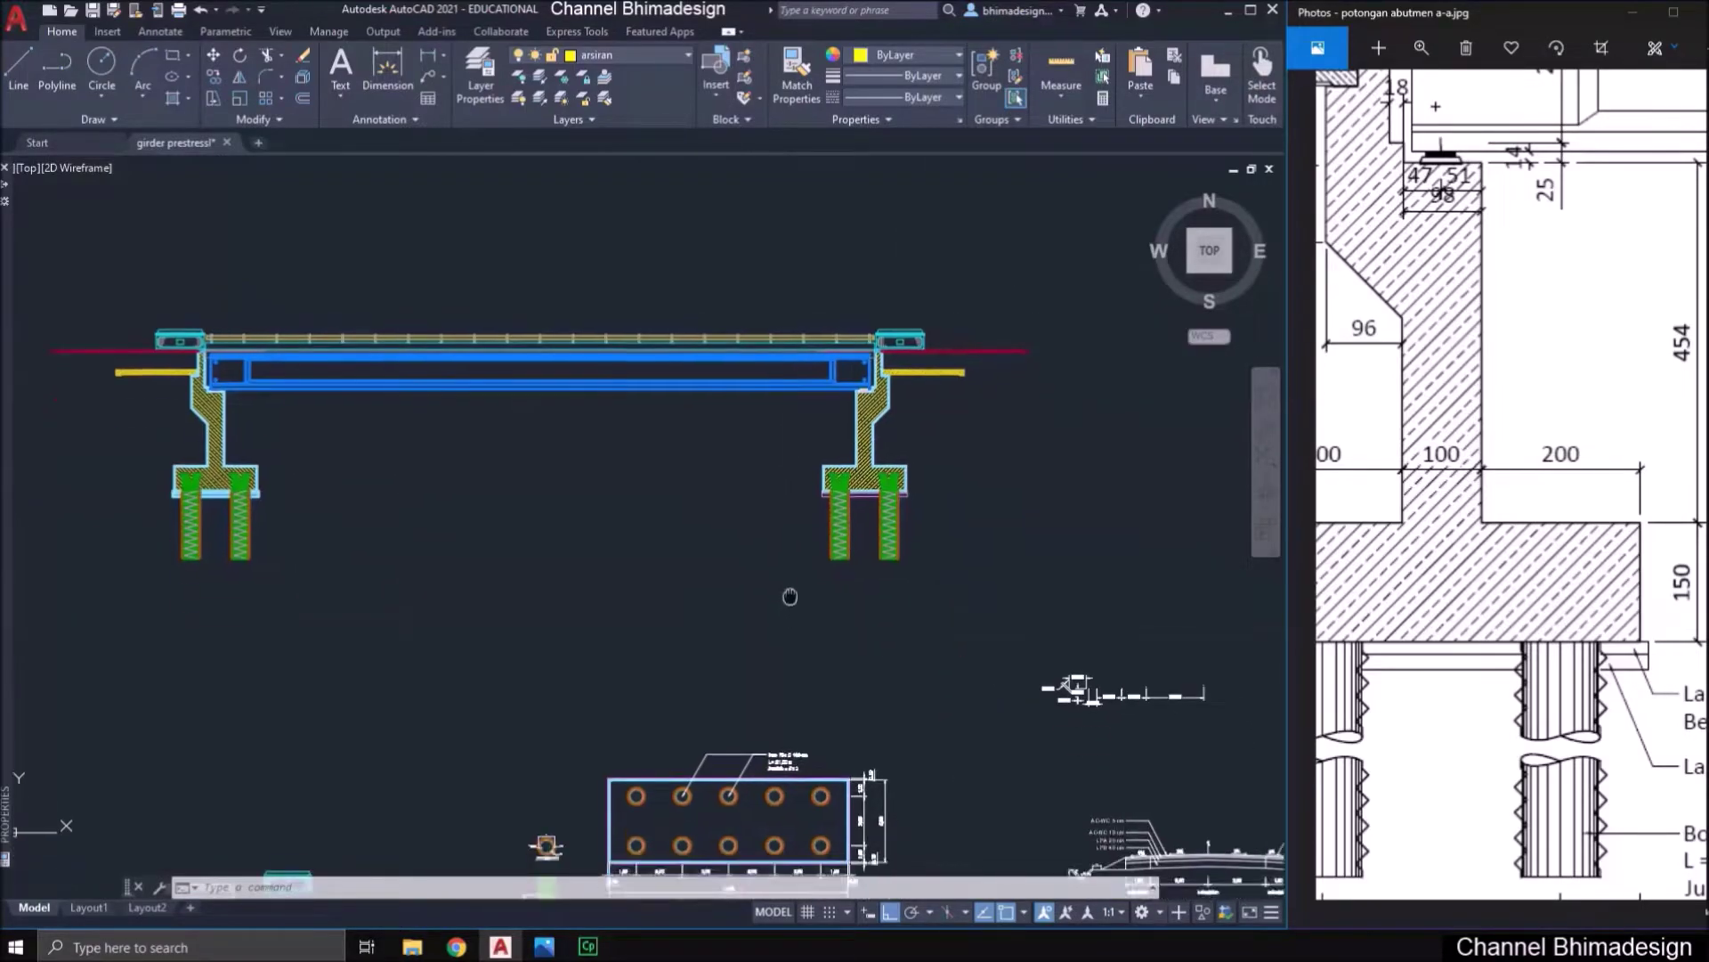
# - Copy the two dash-dot break lines from the bore pile detail onto the piles beneath the bridge abutments
pyautogui.write('co')
pyautogui.press('Return')
pyautogui.moveTo(906, 698); pyautogui.dragTo(692, 374, button='middle')
pyautogui.scroll(6, 608, 686)
pyautogui.click(599, 677)
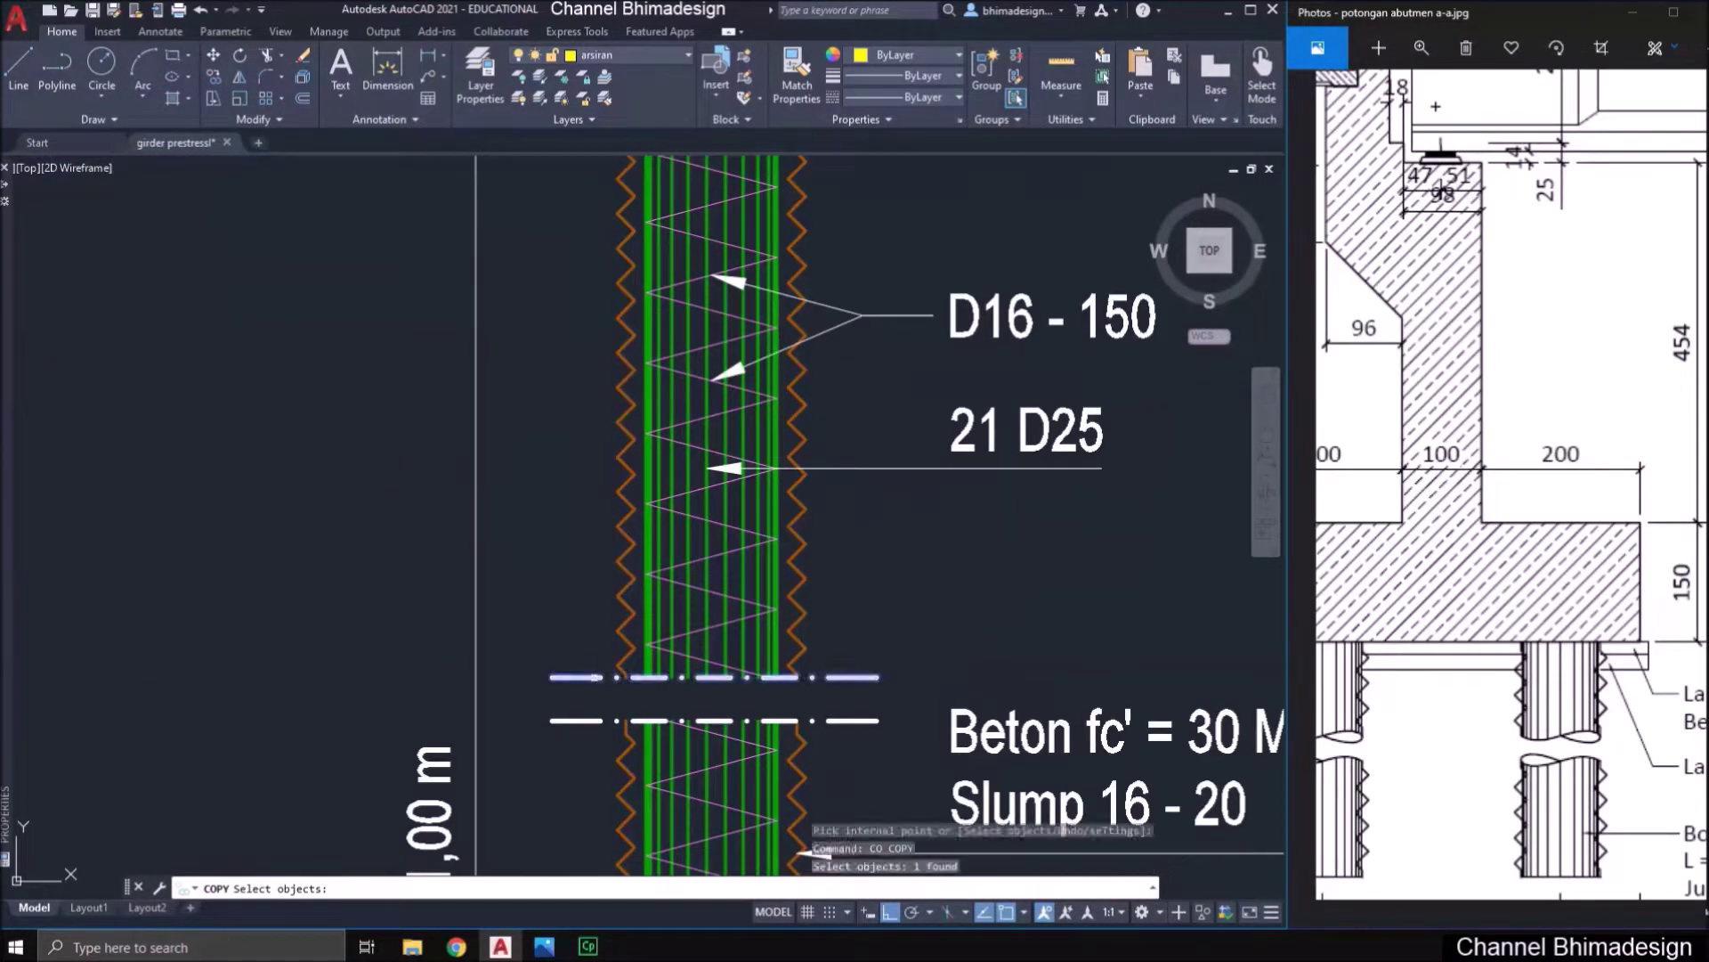
pyautogui.click(586, 729)
pyautogui.click(546, 649)
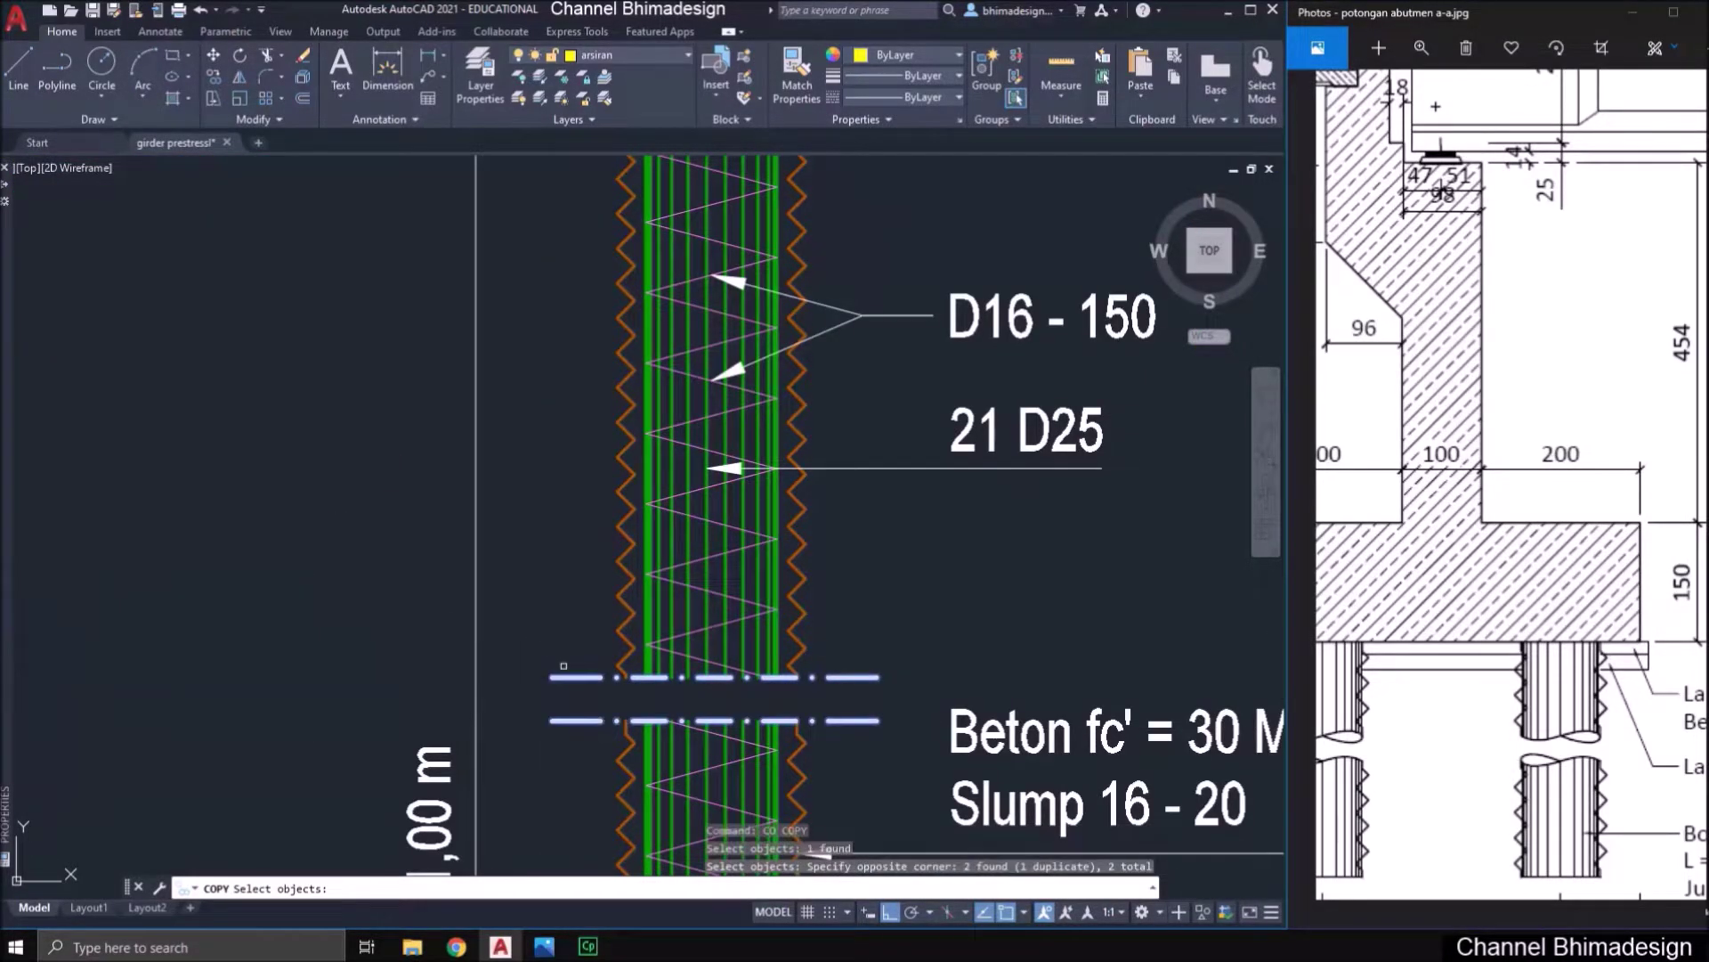
pyautogui.press('Return')
pyautogui.scroll(6, 633, 689)
pyautogui.click(592, 639)
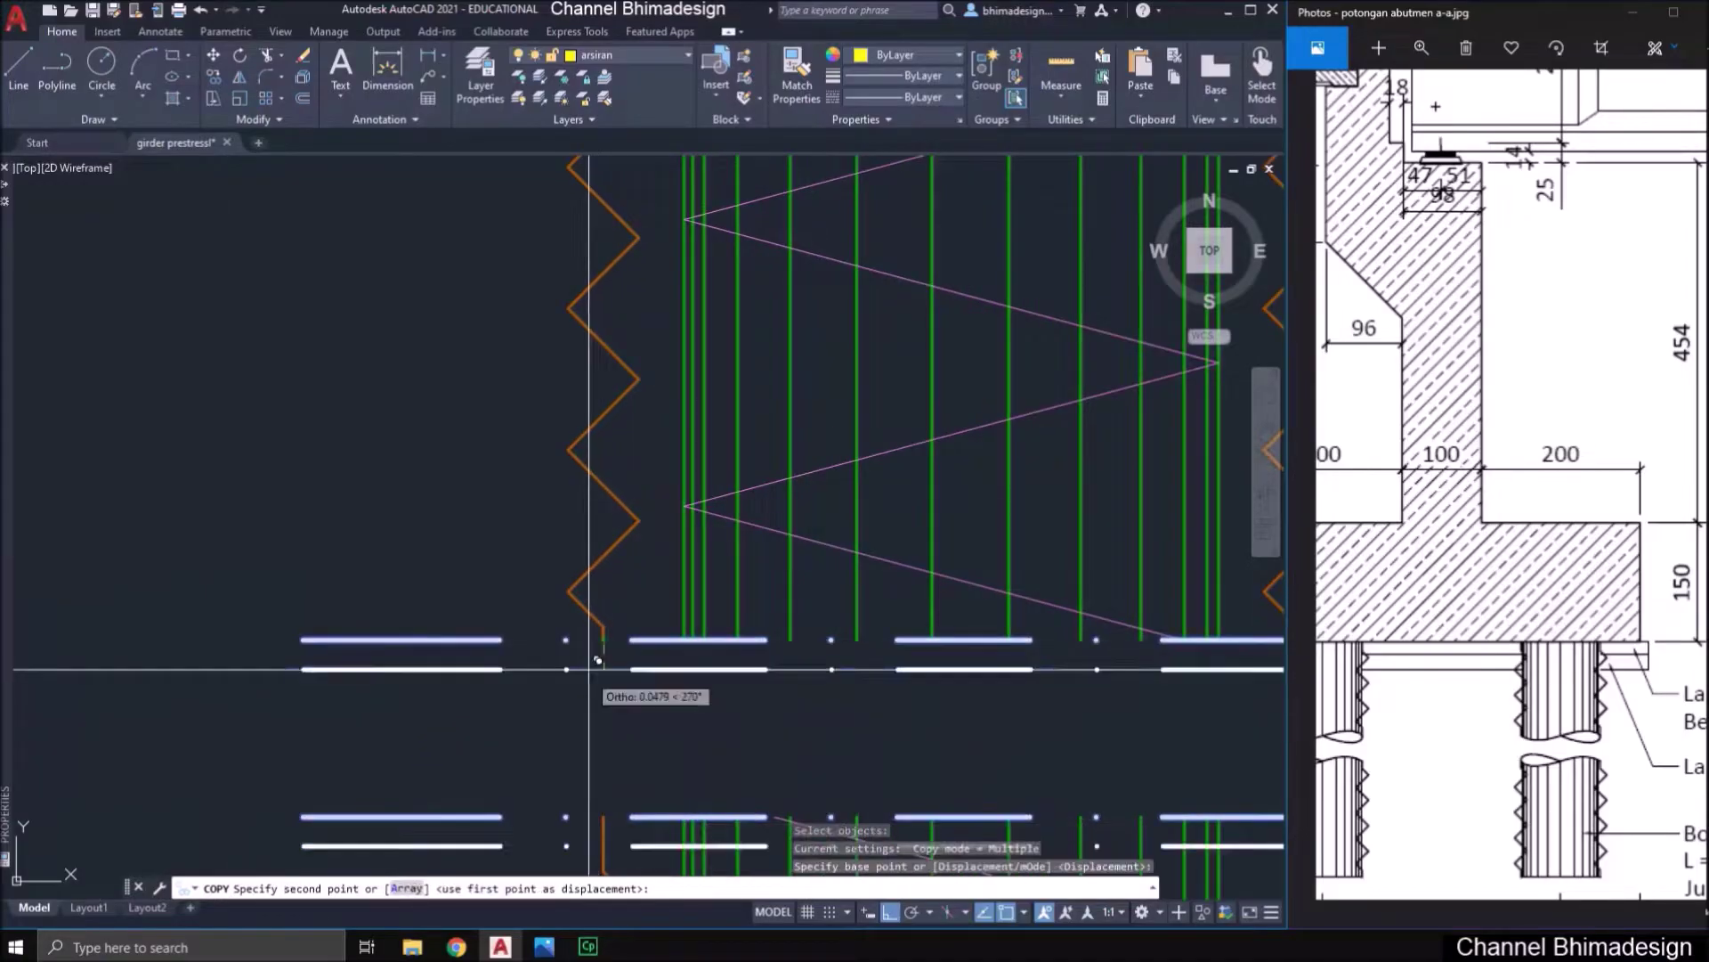
pyautogui.scroll(-6, 598, 659)
pyautogui.scroll(-2, 597, 680)
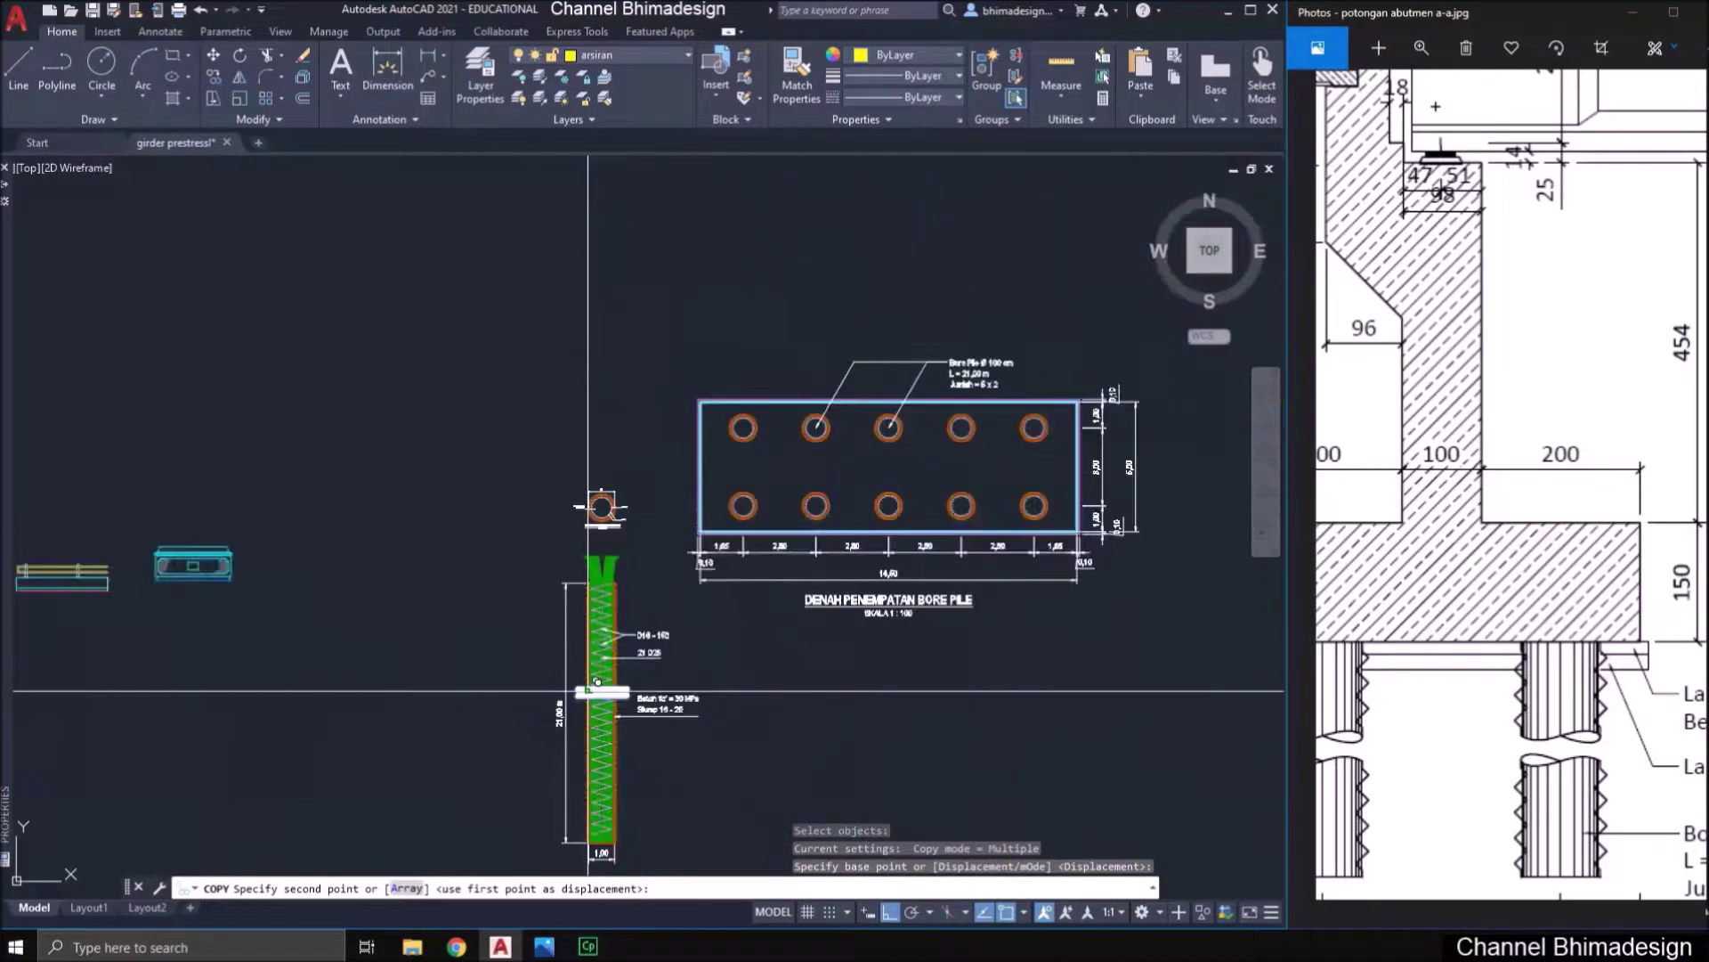
pyautogui.scroll(-6, 589, 690)
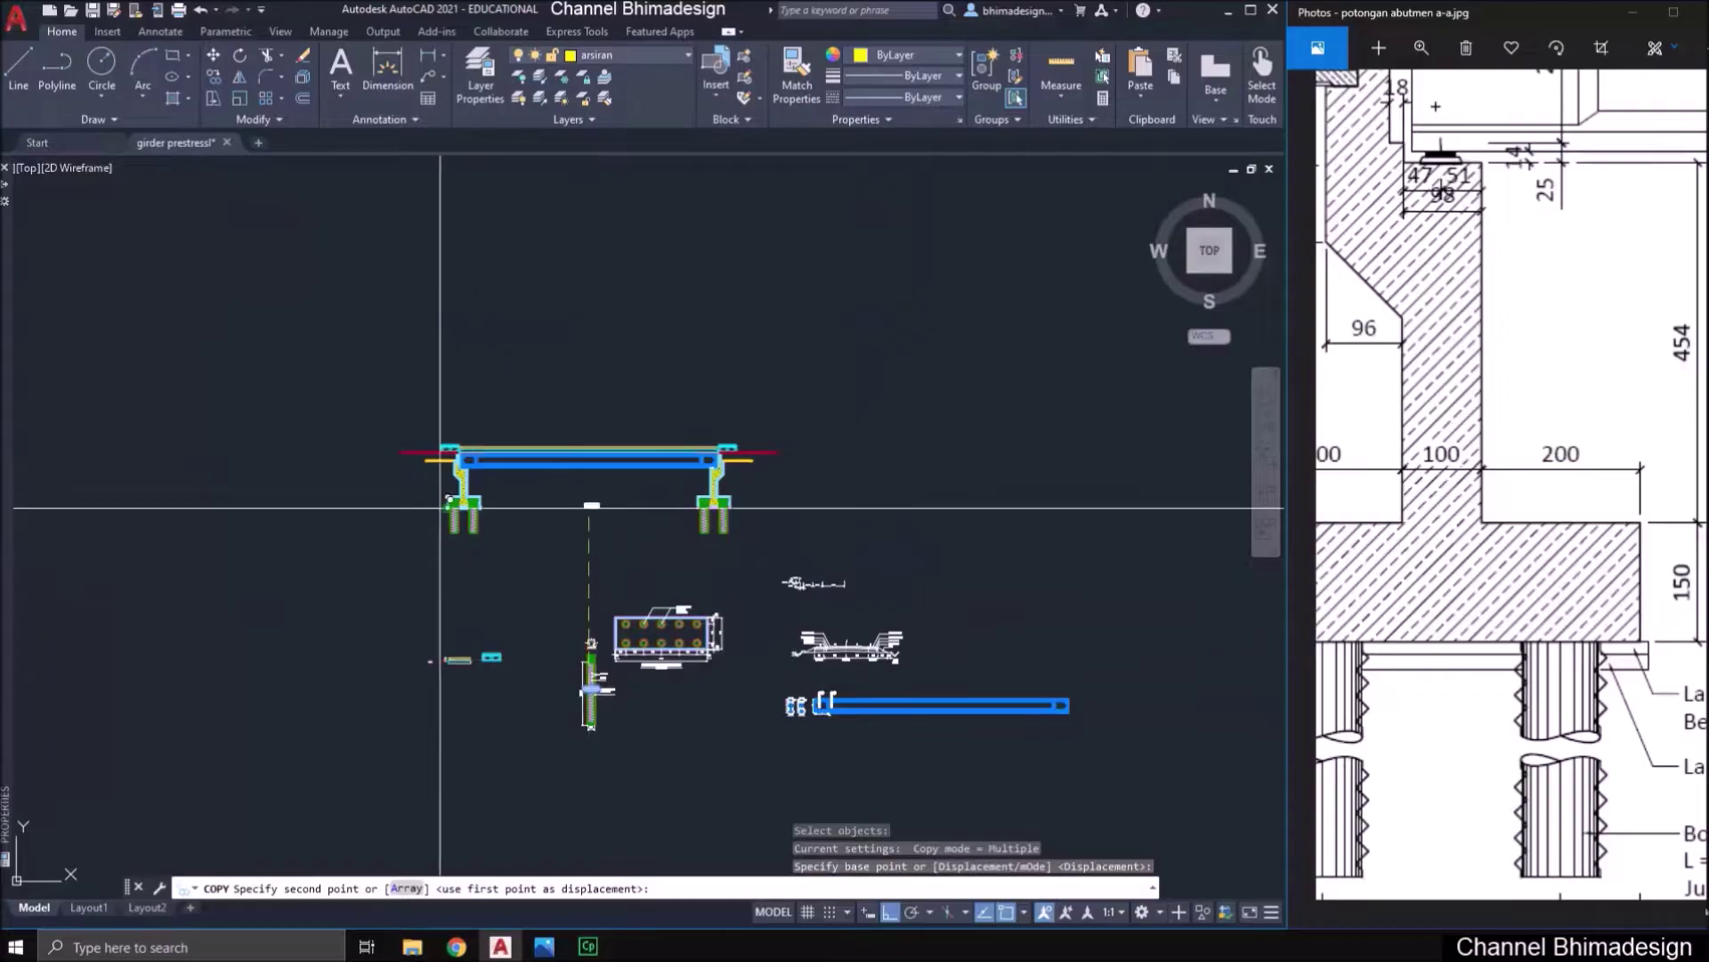
pyautogui.scroll(9, 446, 521)
pyautogui.scroll(3, 635, 285)
pyautogui.press('Escape')
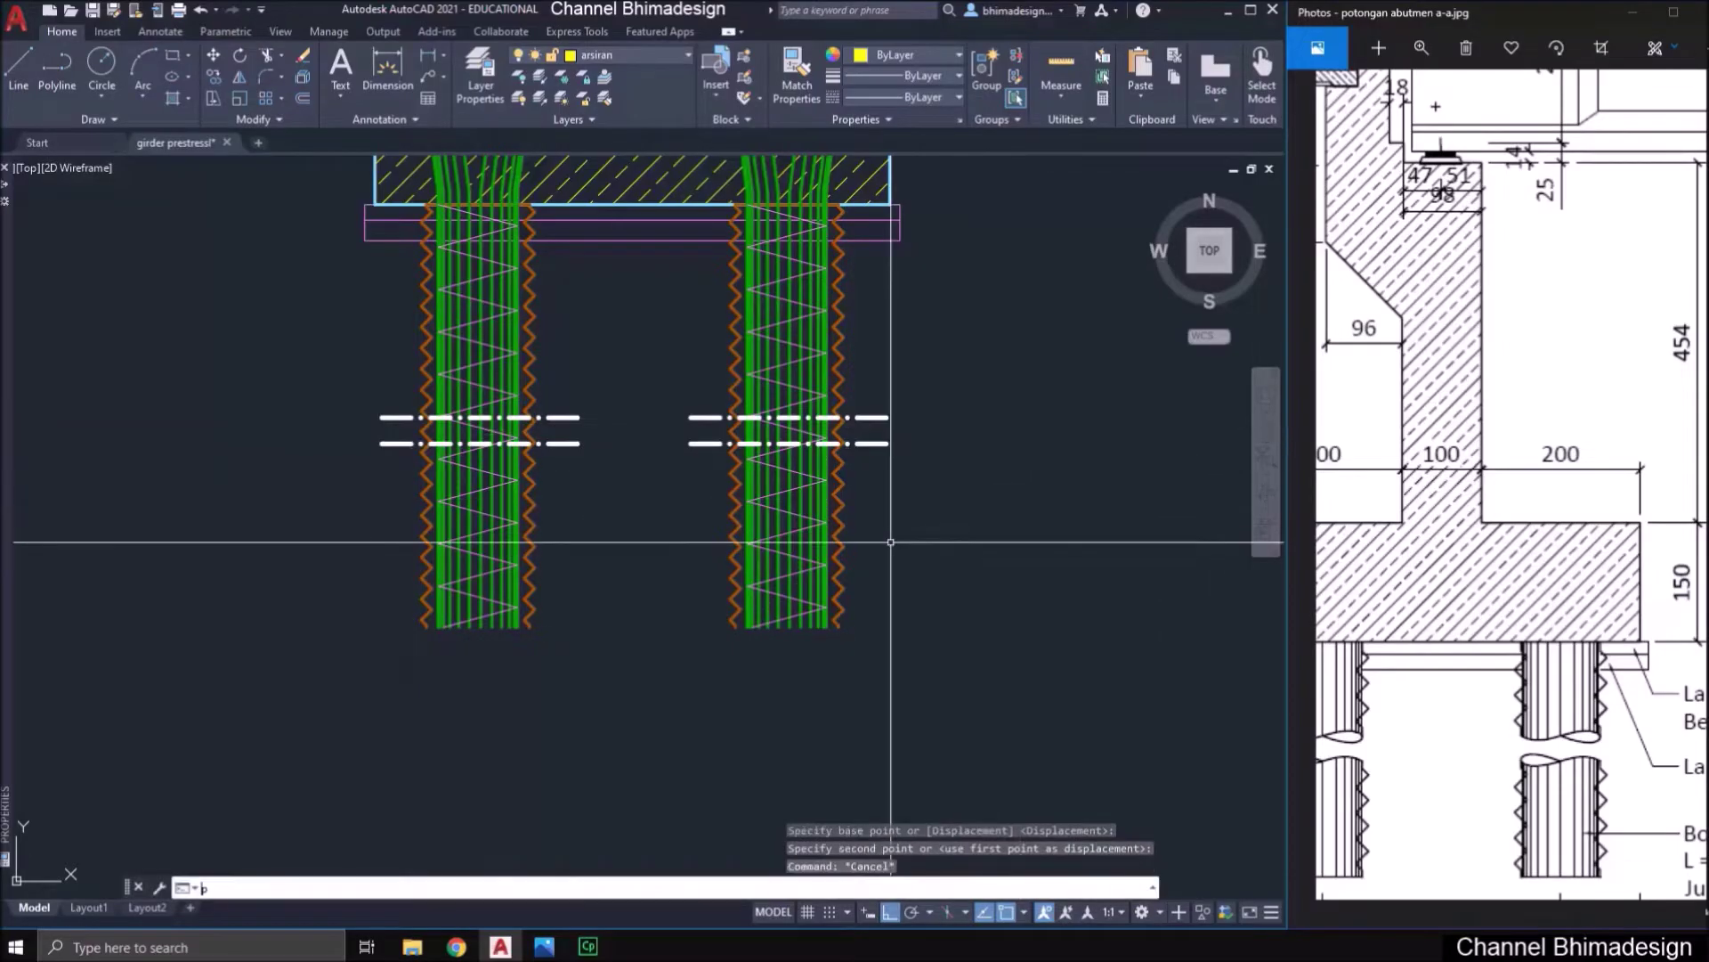
# - Draw a horizontal polyline closing the bottom end of the right pile under the right abutment
pyautogui.write('pl')
pyautogui.scroll(4, 833, 641)
pyautogui.press('Return')
pyautogui.click(601, 601)
pyautogui.click(650, 611)
pyautogui.press('Escape')
pyautogui.scroll(-4, 732, 657)
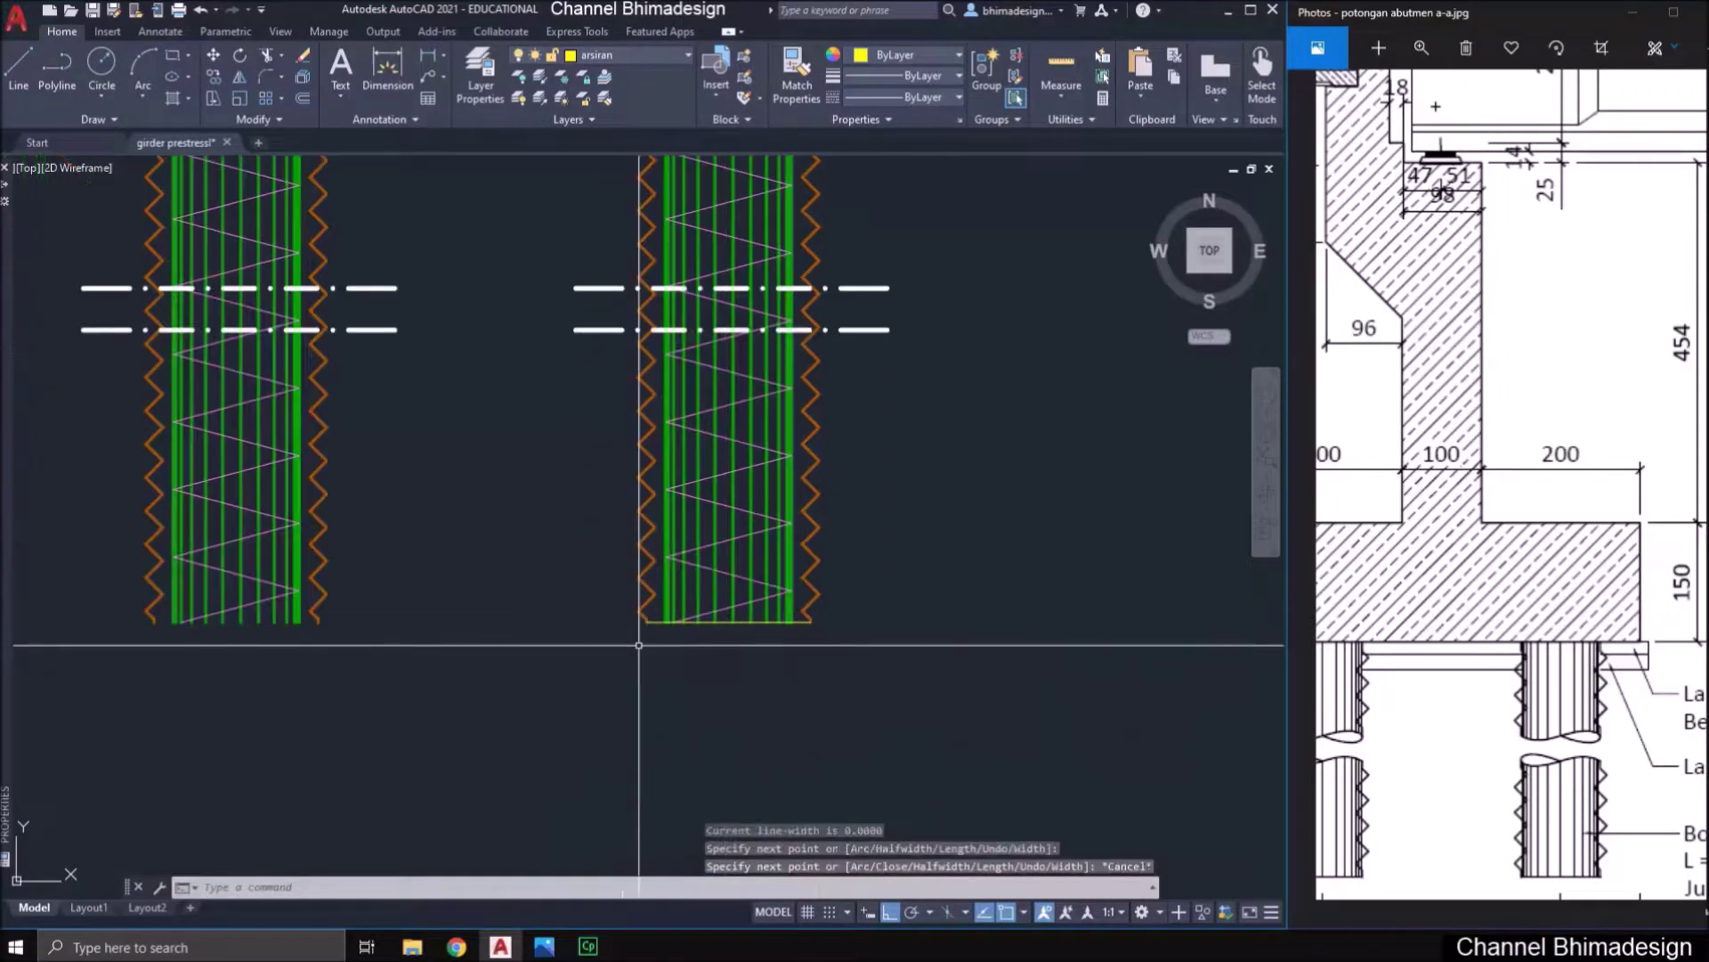
# - Draw a horizontal polyline closing the bottom end of the left pile under the right abutment
pyautogui.write('pl')
pyautogui.press('Return')
pyautogui.scroll(3, 632, 641)
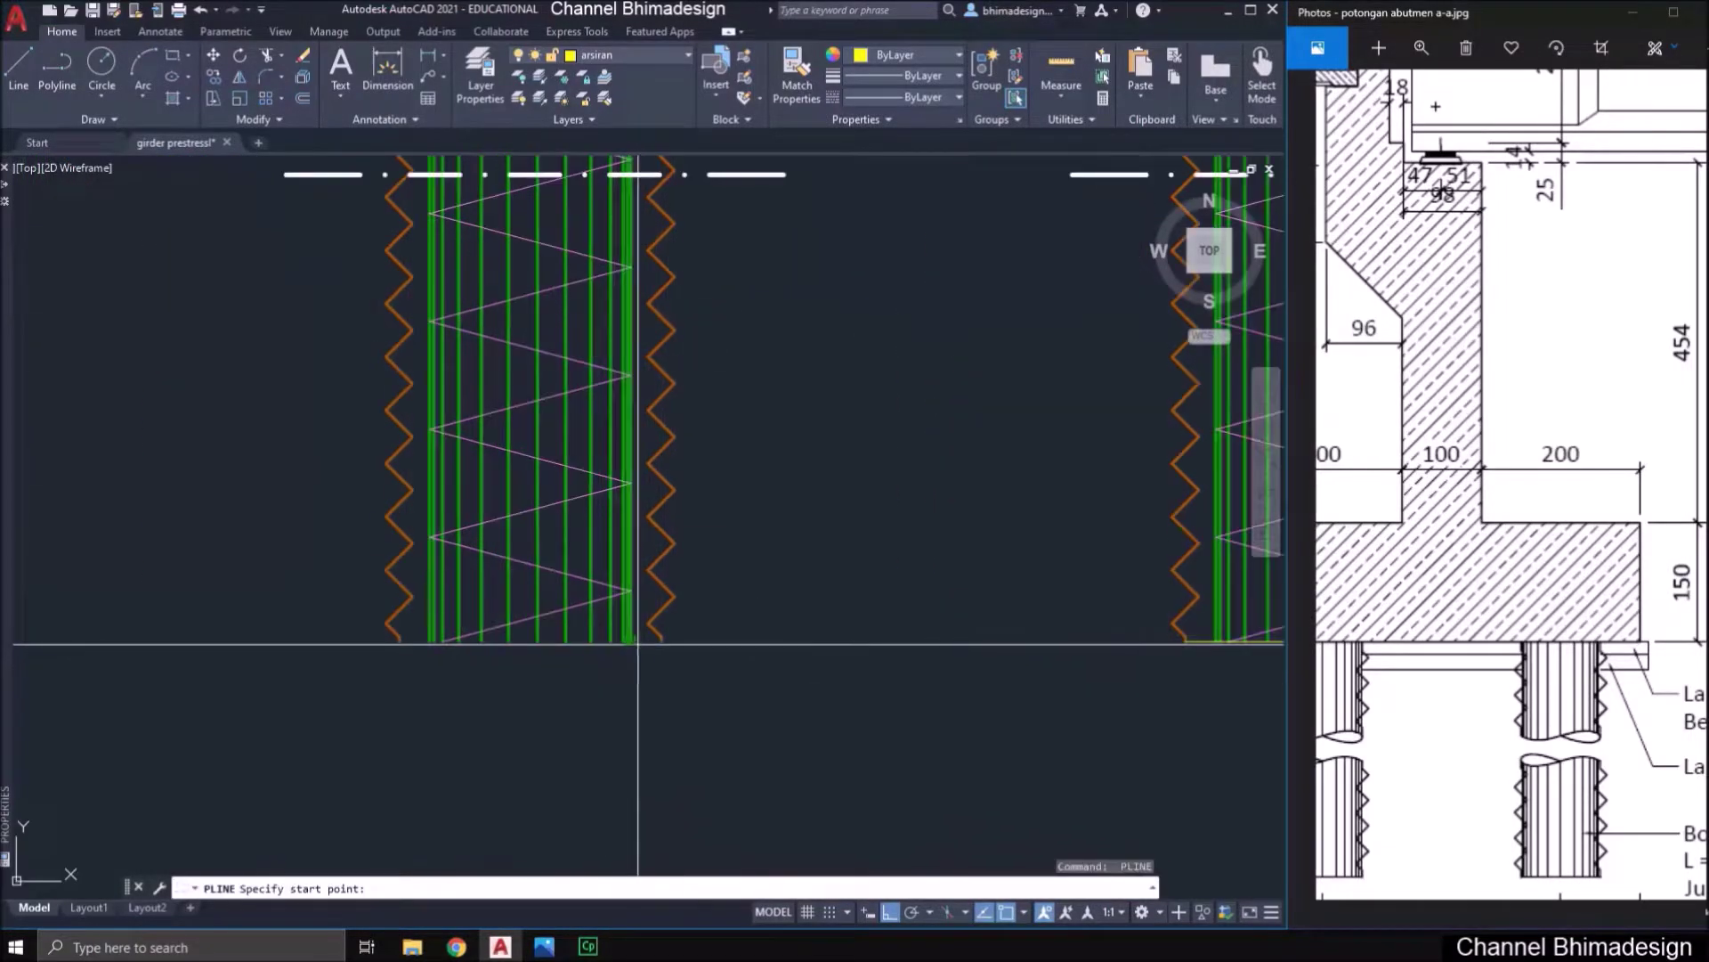
pyautogui.click(656, 647)
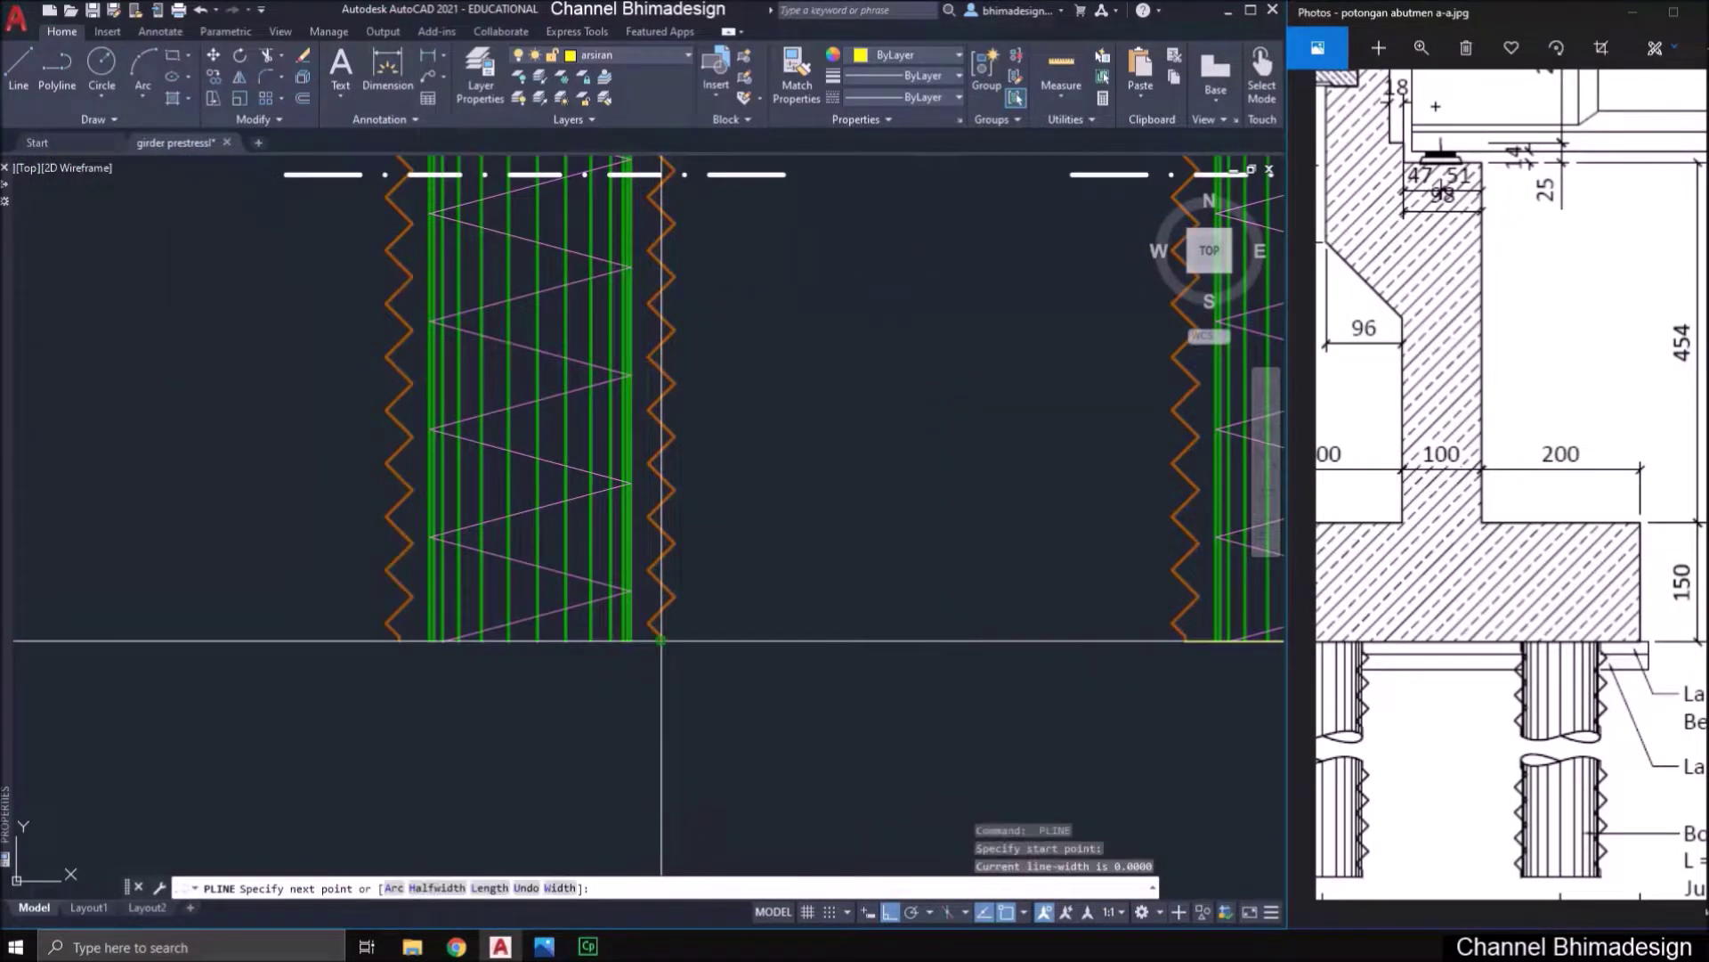
pyautogui.click(412, 651)
pyautogui.press('Escape')
# - Match the properties of the zigzag bore pile outline onto the bottom closing lines of both piles
pyautogui.click(798, 96)
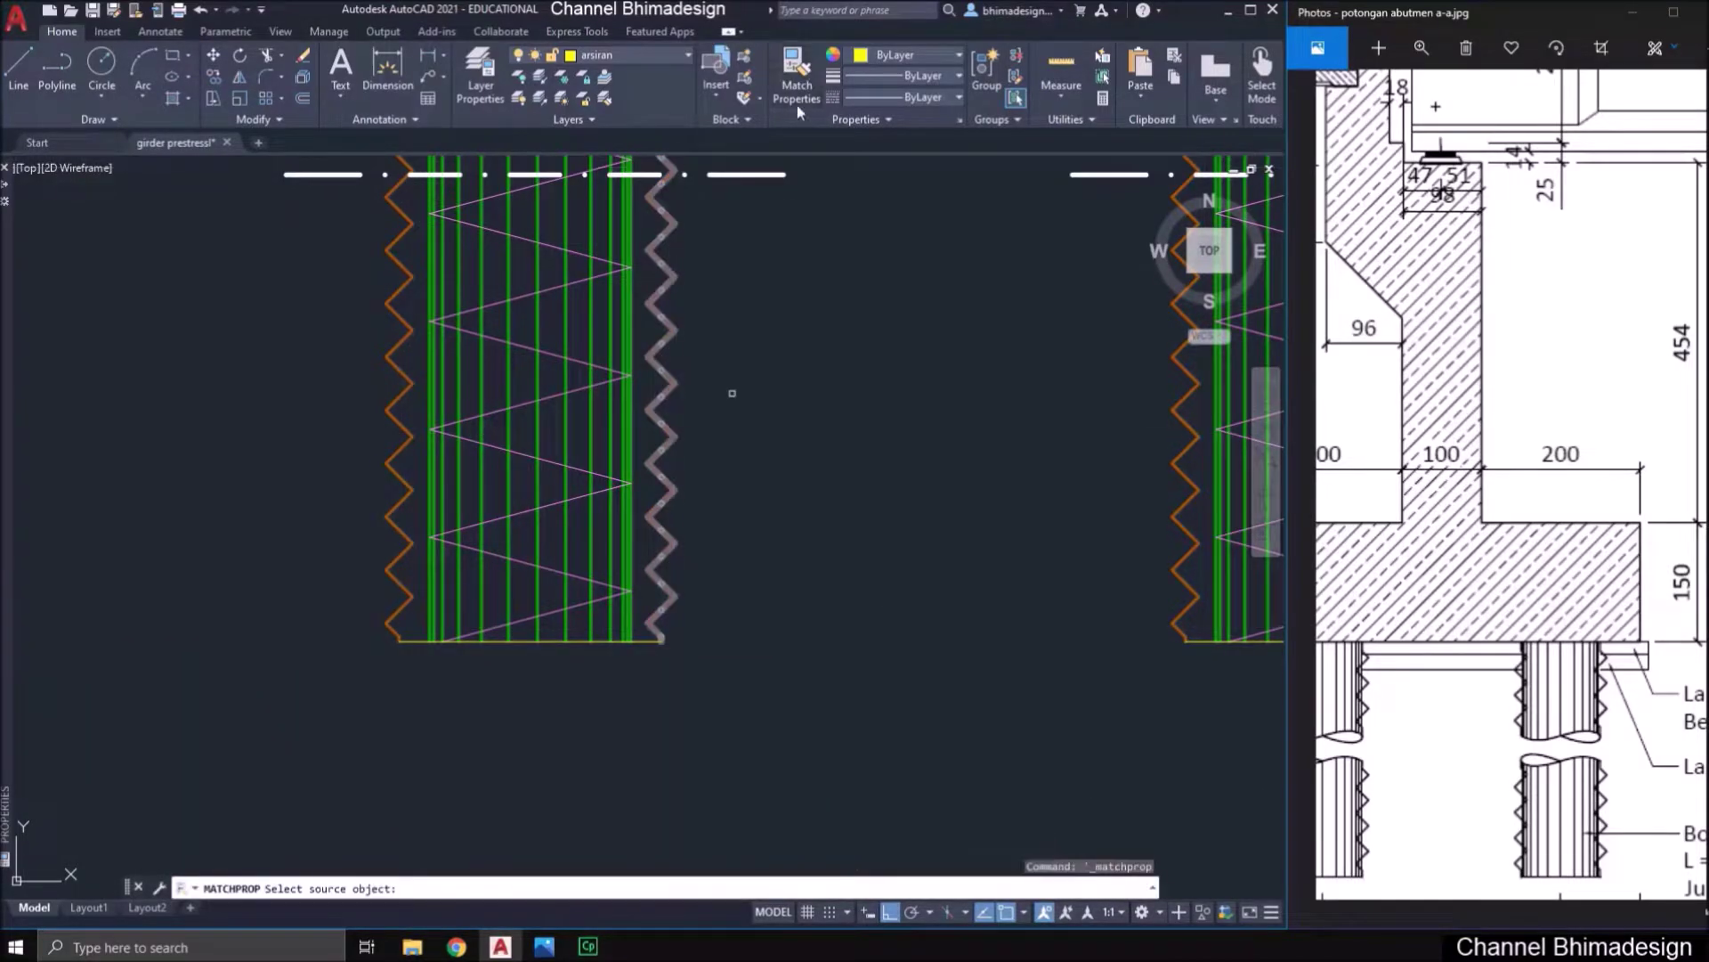
pyautogui.click(664, 606)
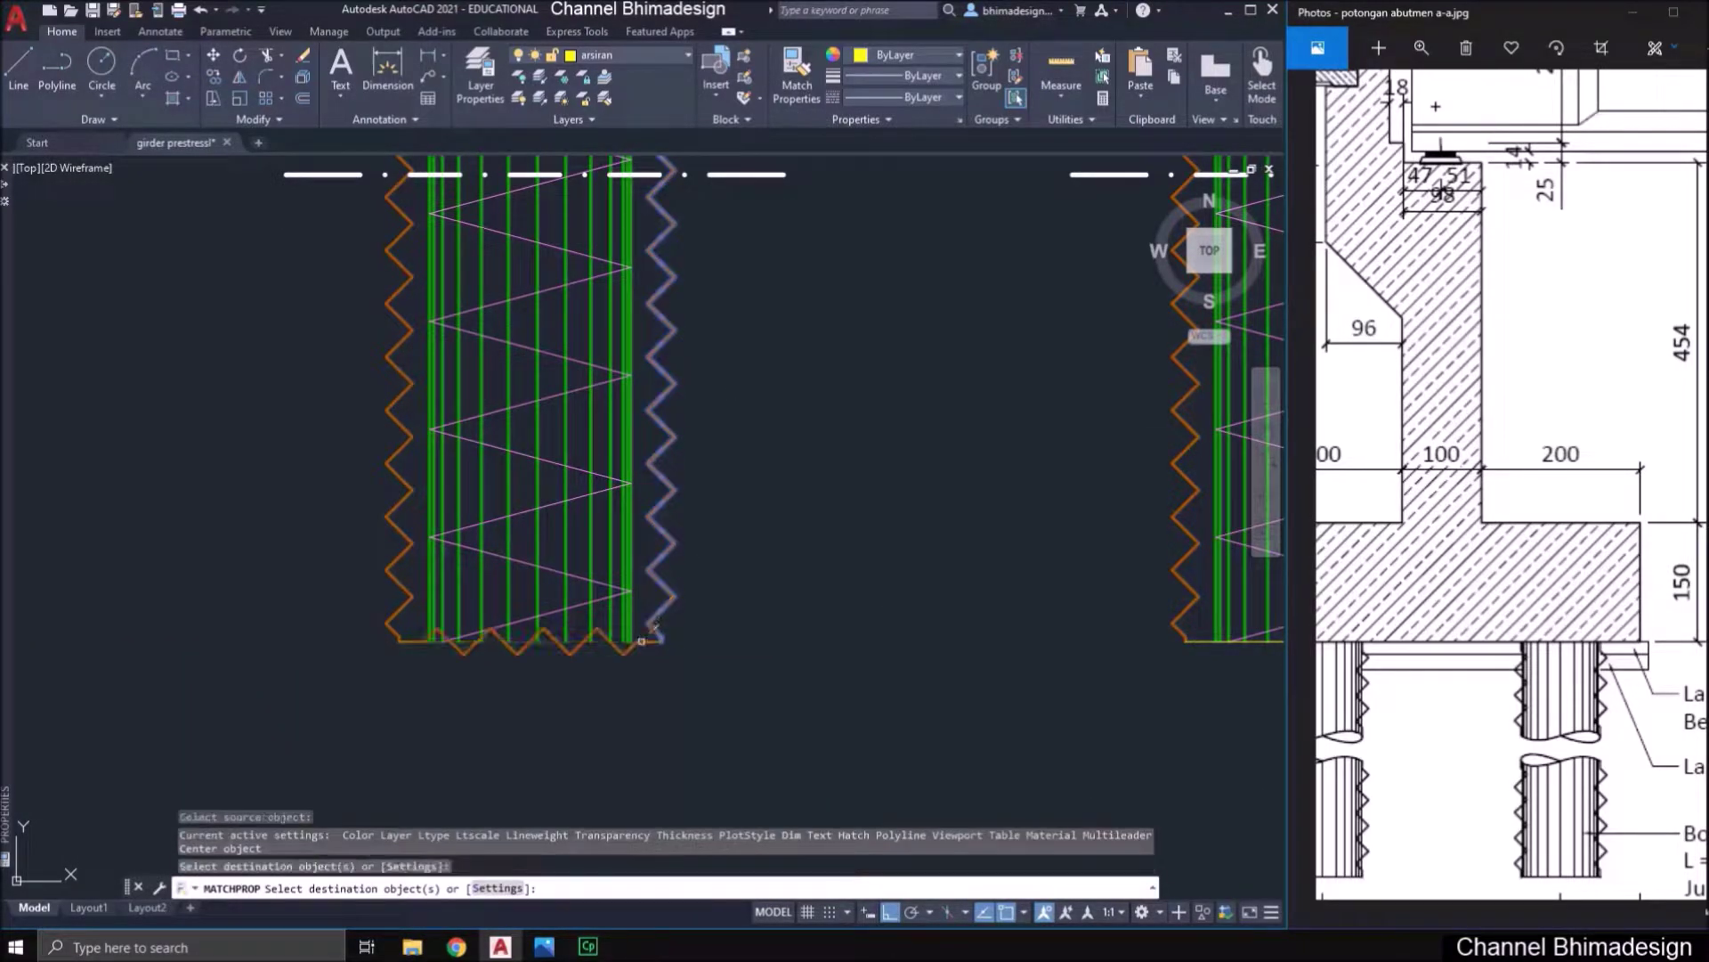
pyautogui.moveTo(979, 647); pyautogui.dragTo(632, 679, button='middle')
pyautogui.click(829, 675)
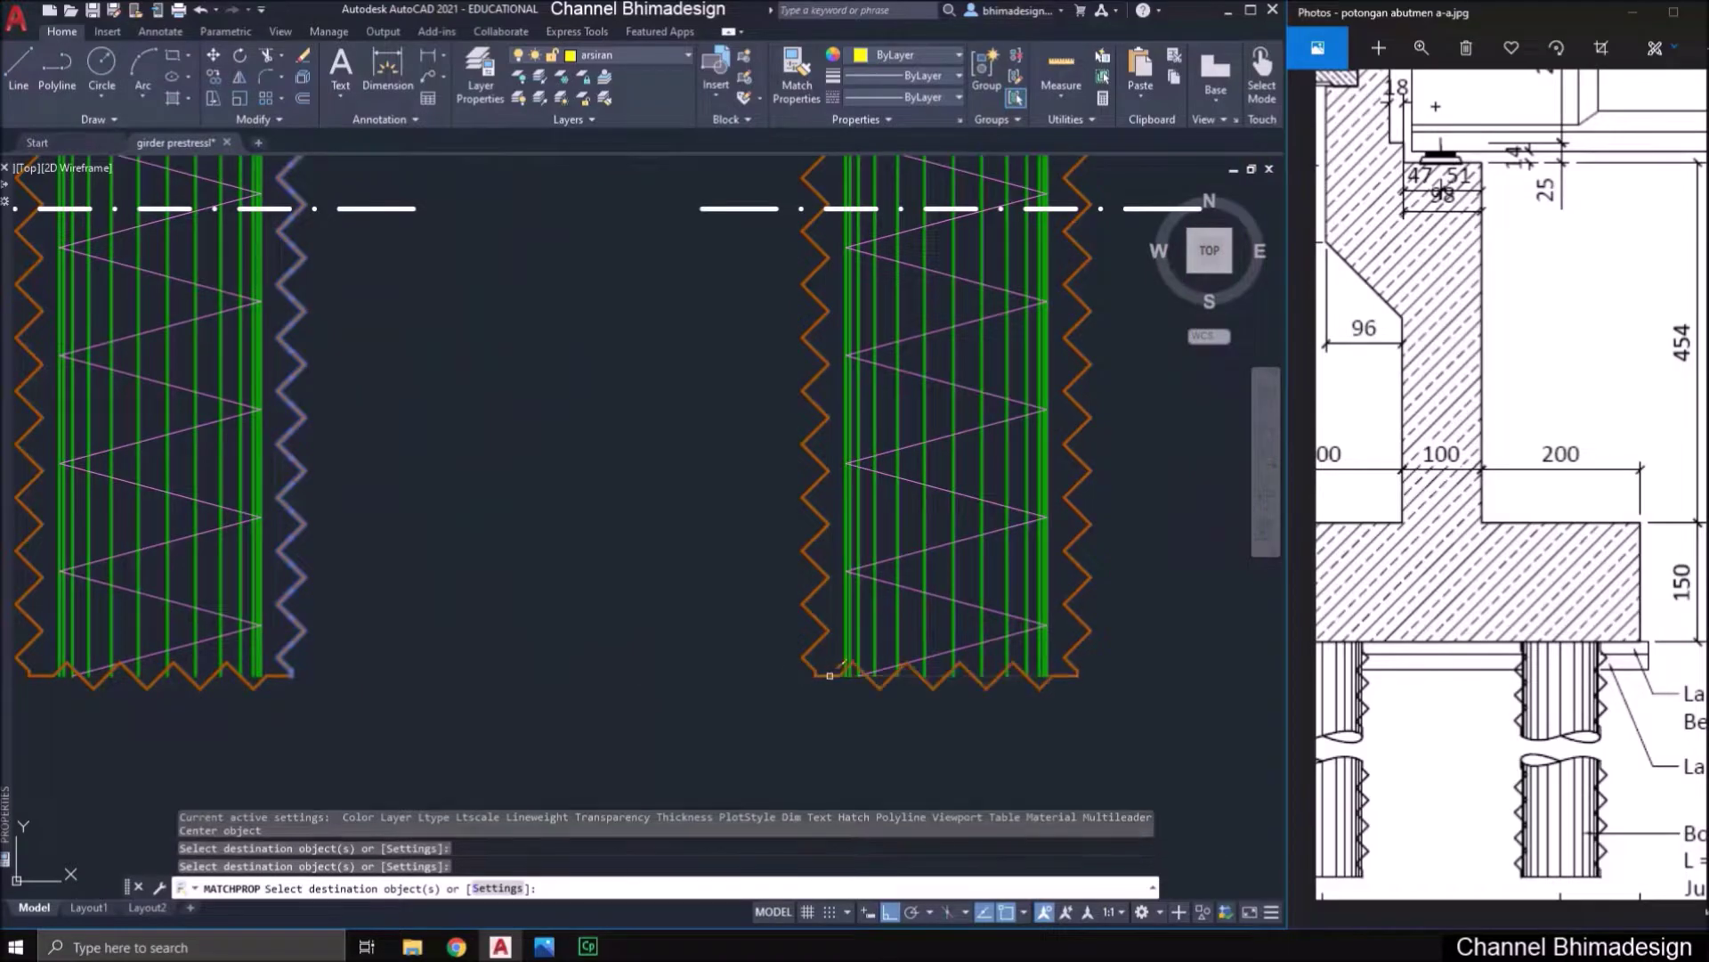
pyautogui.press('Escape')
# - Set the linetype of both piles' bottom closing lines to Continuous
pyautogui.click(824, 676)
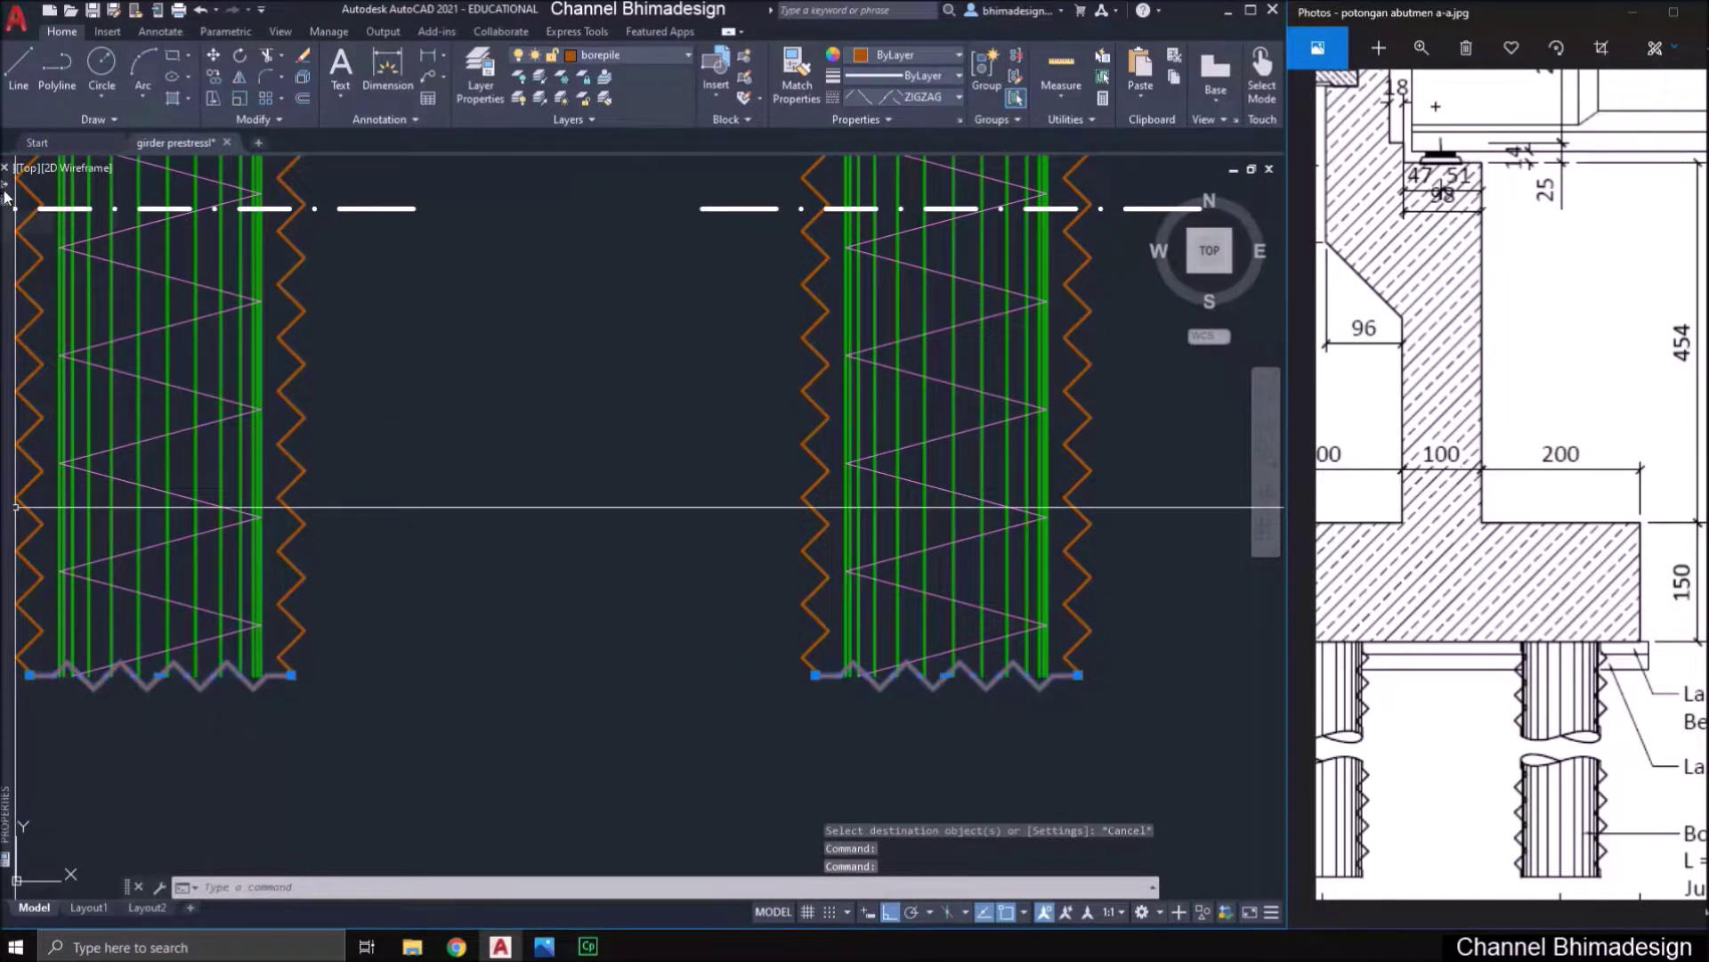
pyautogui.moveTo(5, 195)
pyautogui.click(222, 257)
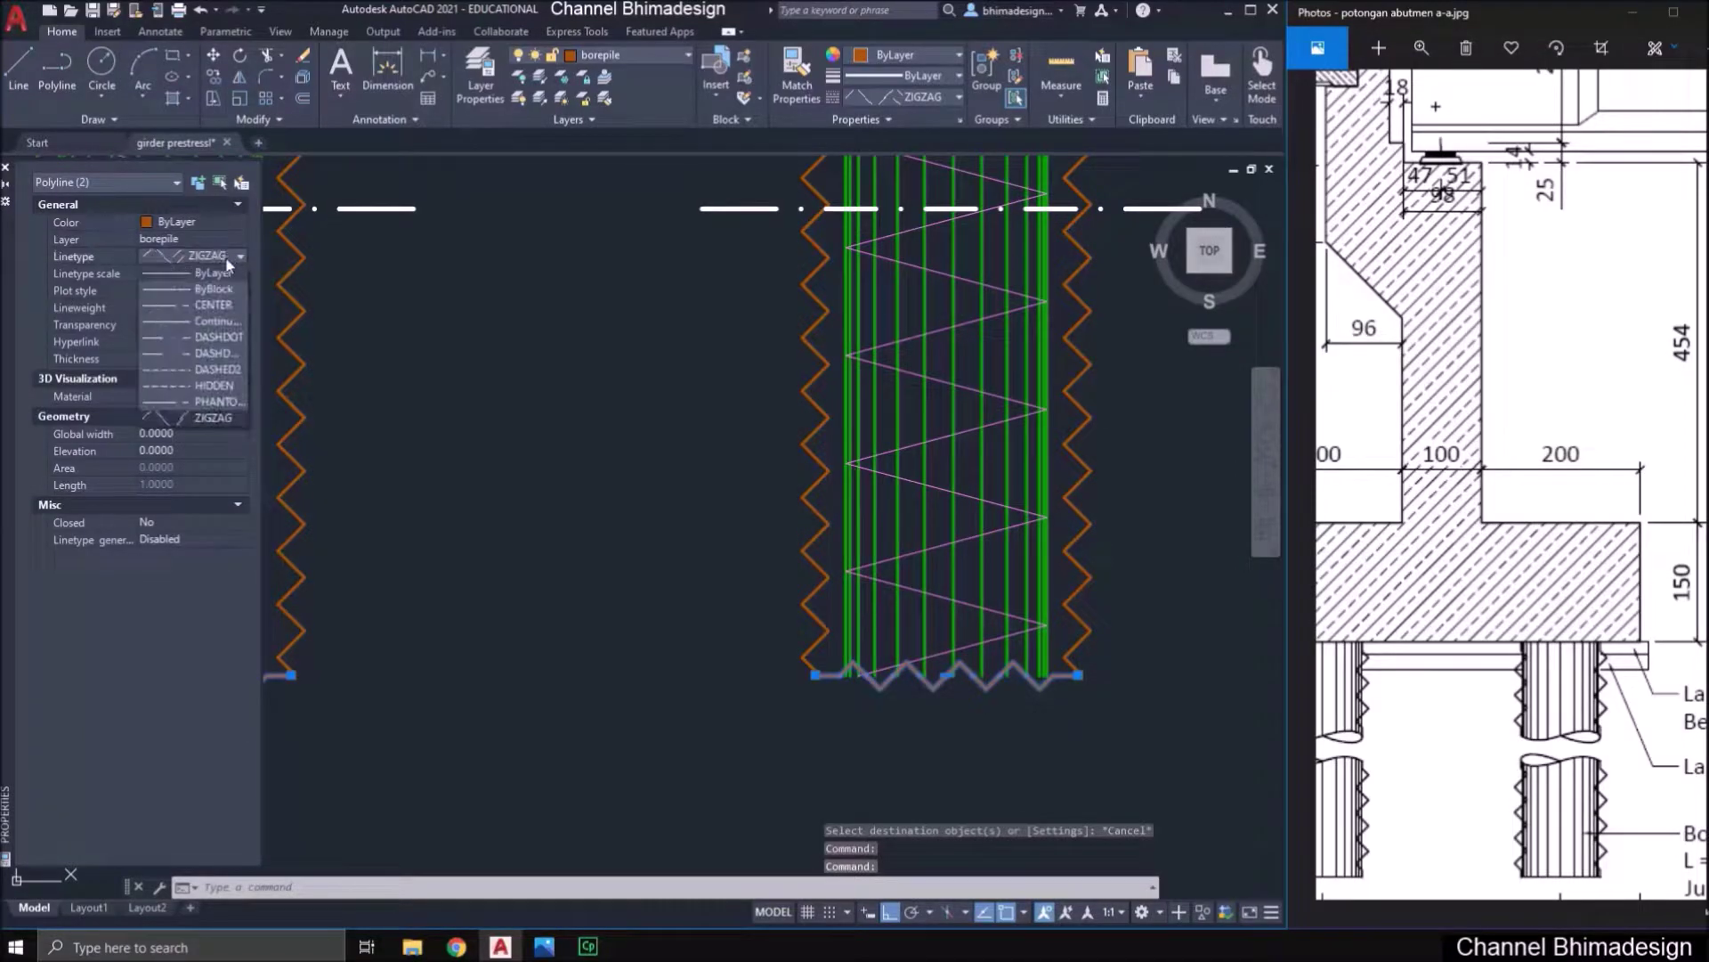
pyautogui.click(213, 326)
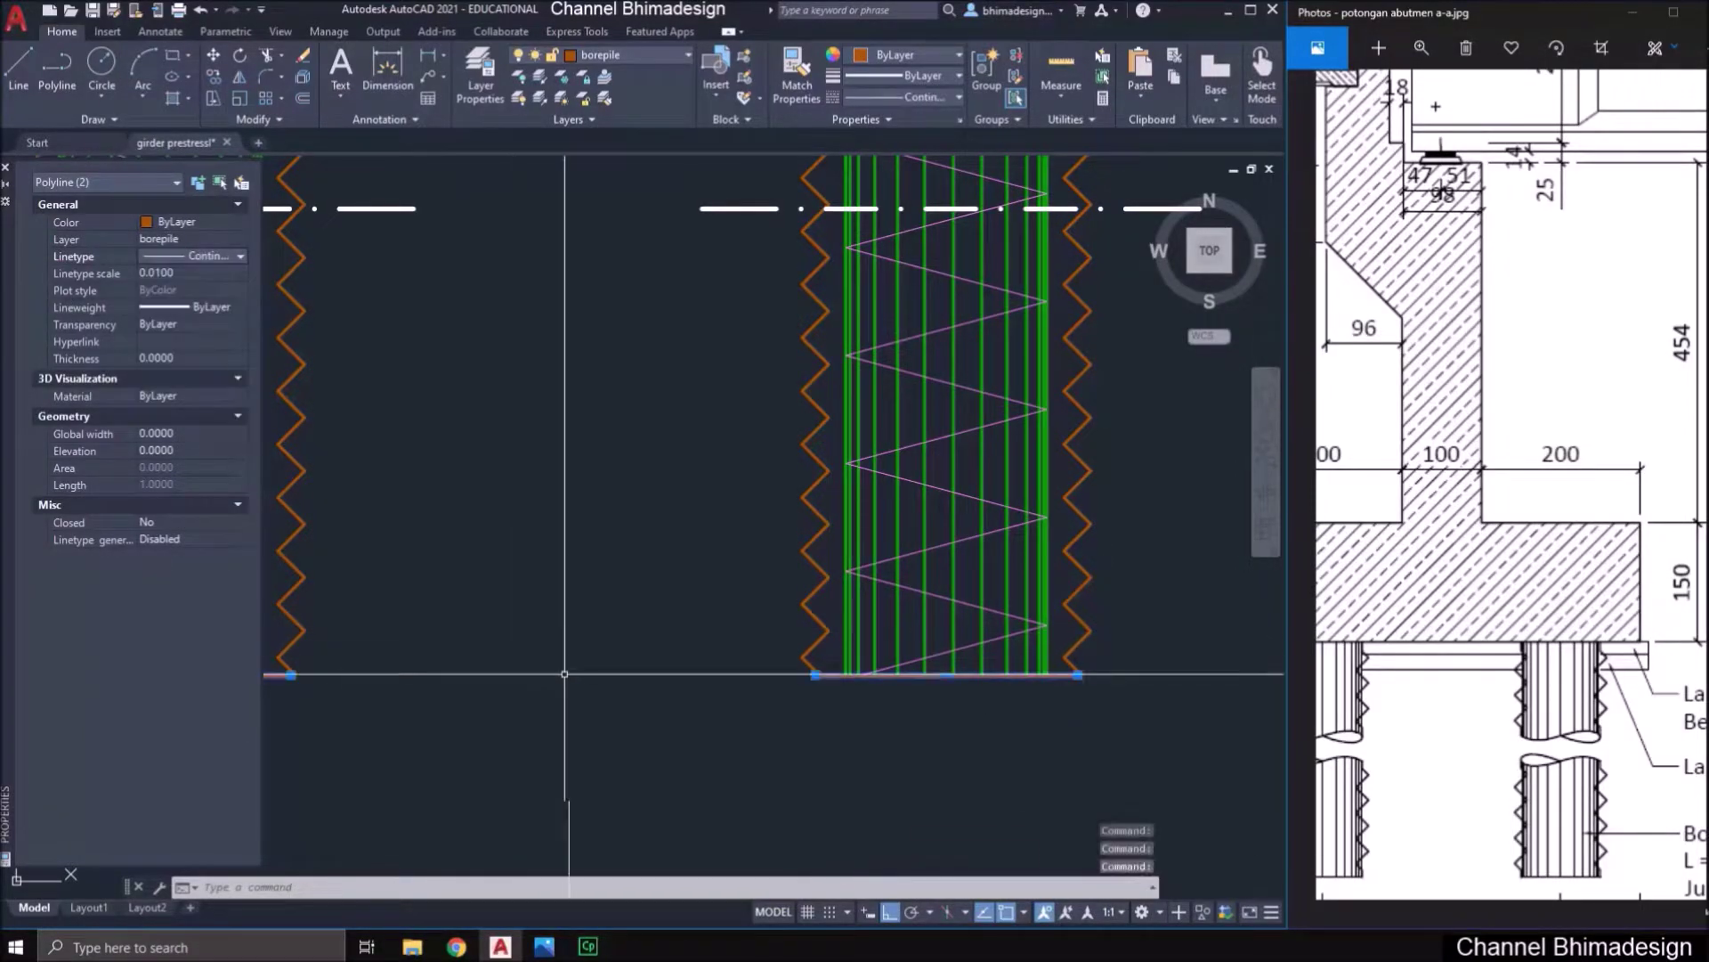
pyautogui.press('Escape')
# - Trim the outlines and reinforcement between the two break lines on the right abutment's left pile, using the break lines as cutting edges
pyautogui.scroll(-3, 565, 463)
pyautogui.moveTo(564, 463)
pyautogui.mouseDown(button='middle')
pyautogui.moveTo(477, 491)
pyautogui.moveTo(583, 586)
pyautogui.mouseUp(button='middle')
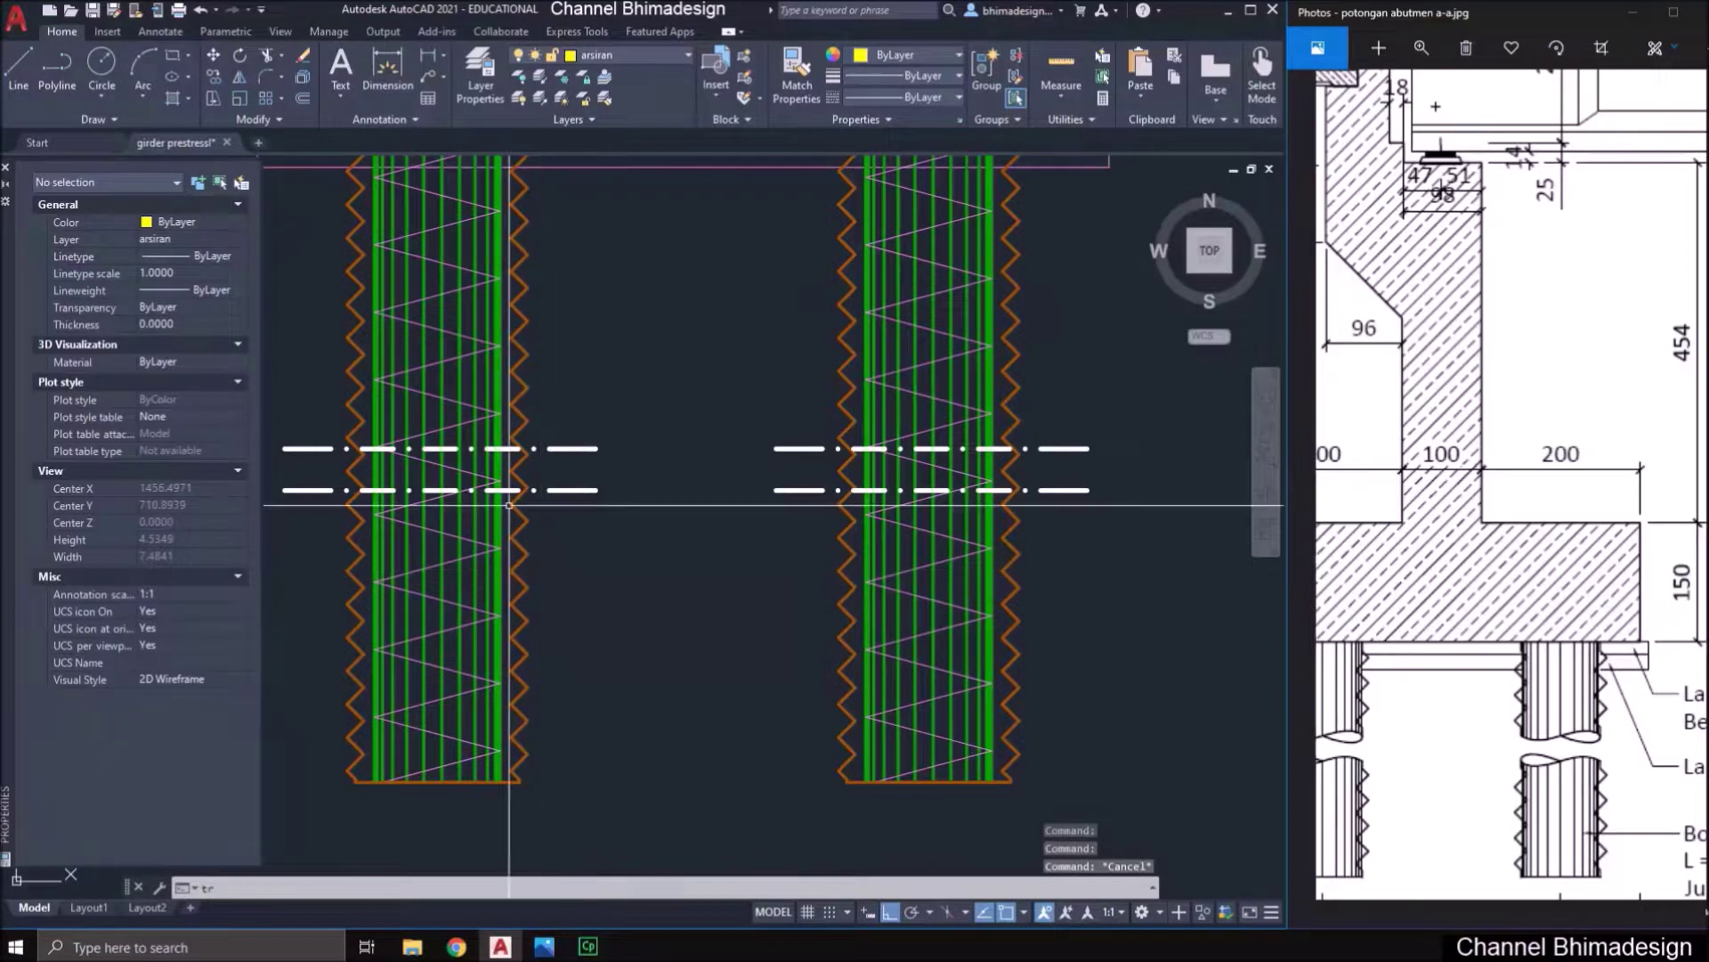
pyautogui.write('tr')
pyautogui.press('Return')
pyautogui.moveTo(422, 473); pyautogui.dragTo(724, 552, button='middle')
pyautogui.scroll(4, 724, 552)
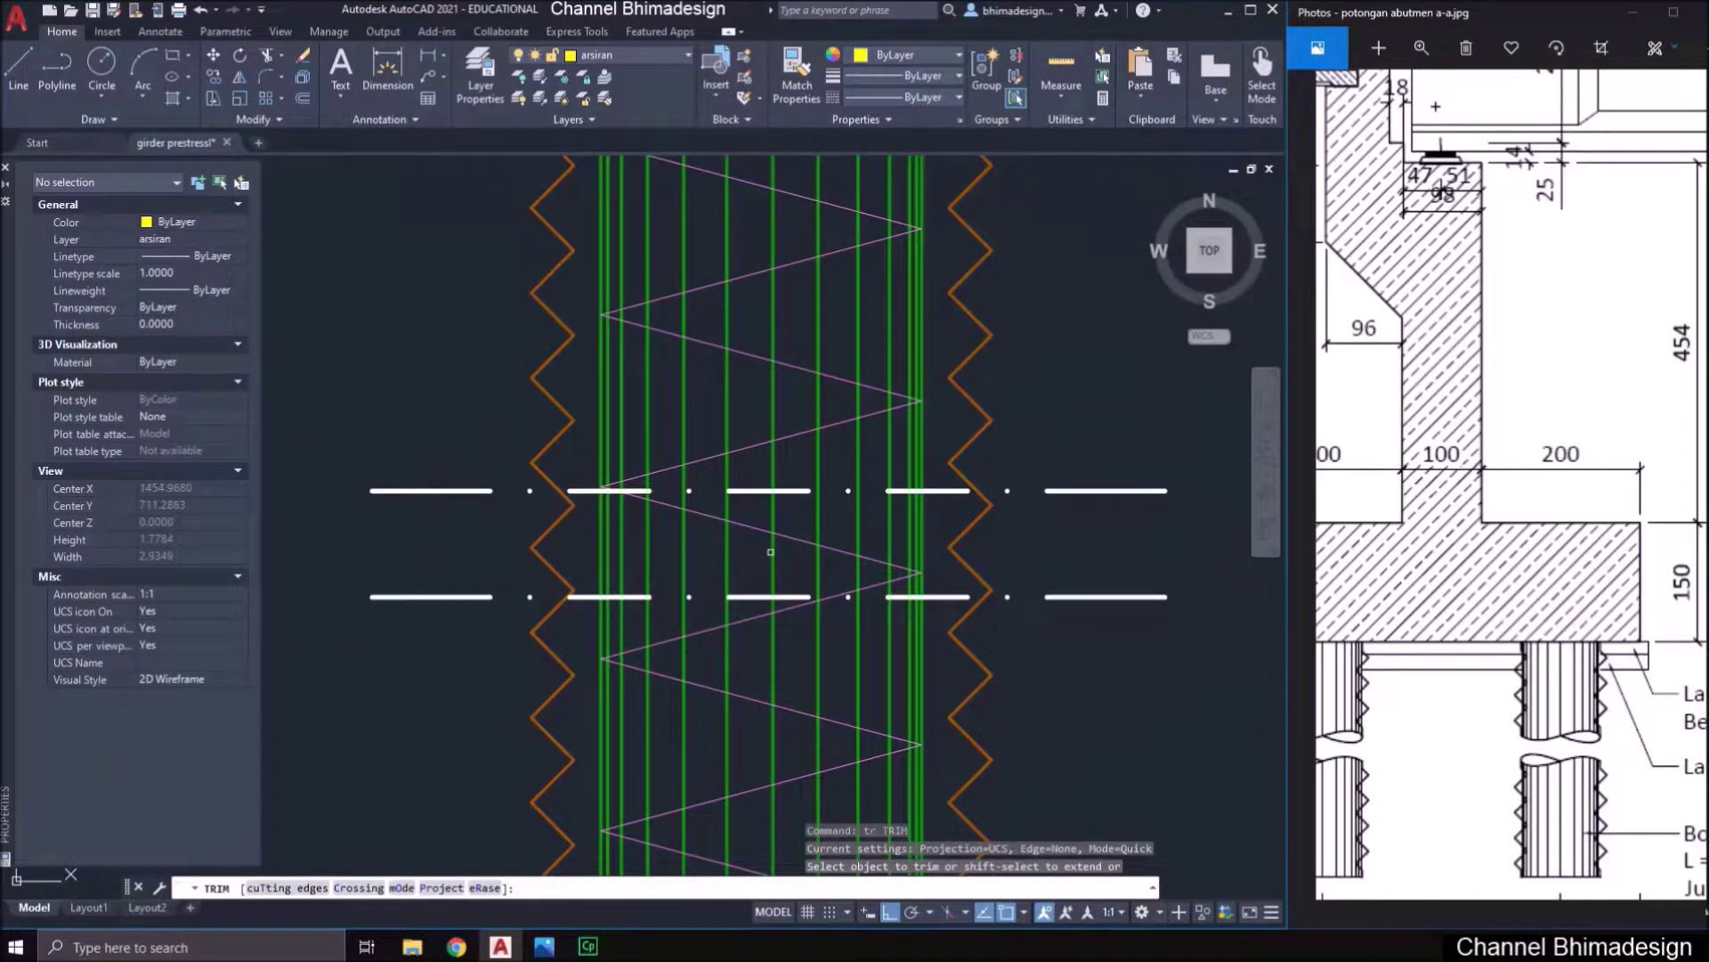
pyautogui.write('t')
pyautogui.press('Return')
pyautogui.click(1104, 614)
pyautogui.click(1010, 476)
pyautogui.press('Return')
pyautogui.click(1008, 542)
pyautogui.click(439, 526)
pyautogui.press('Return')
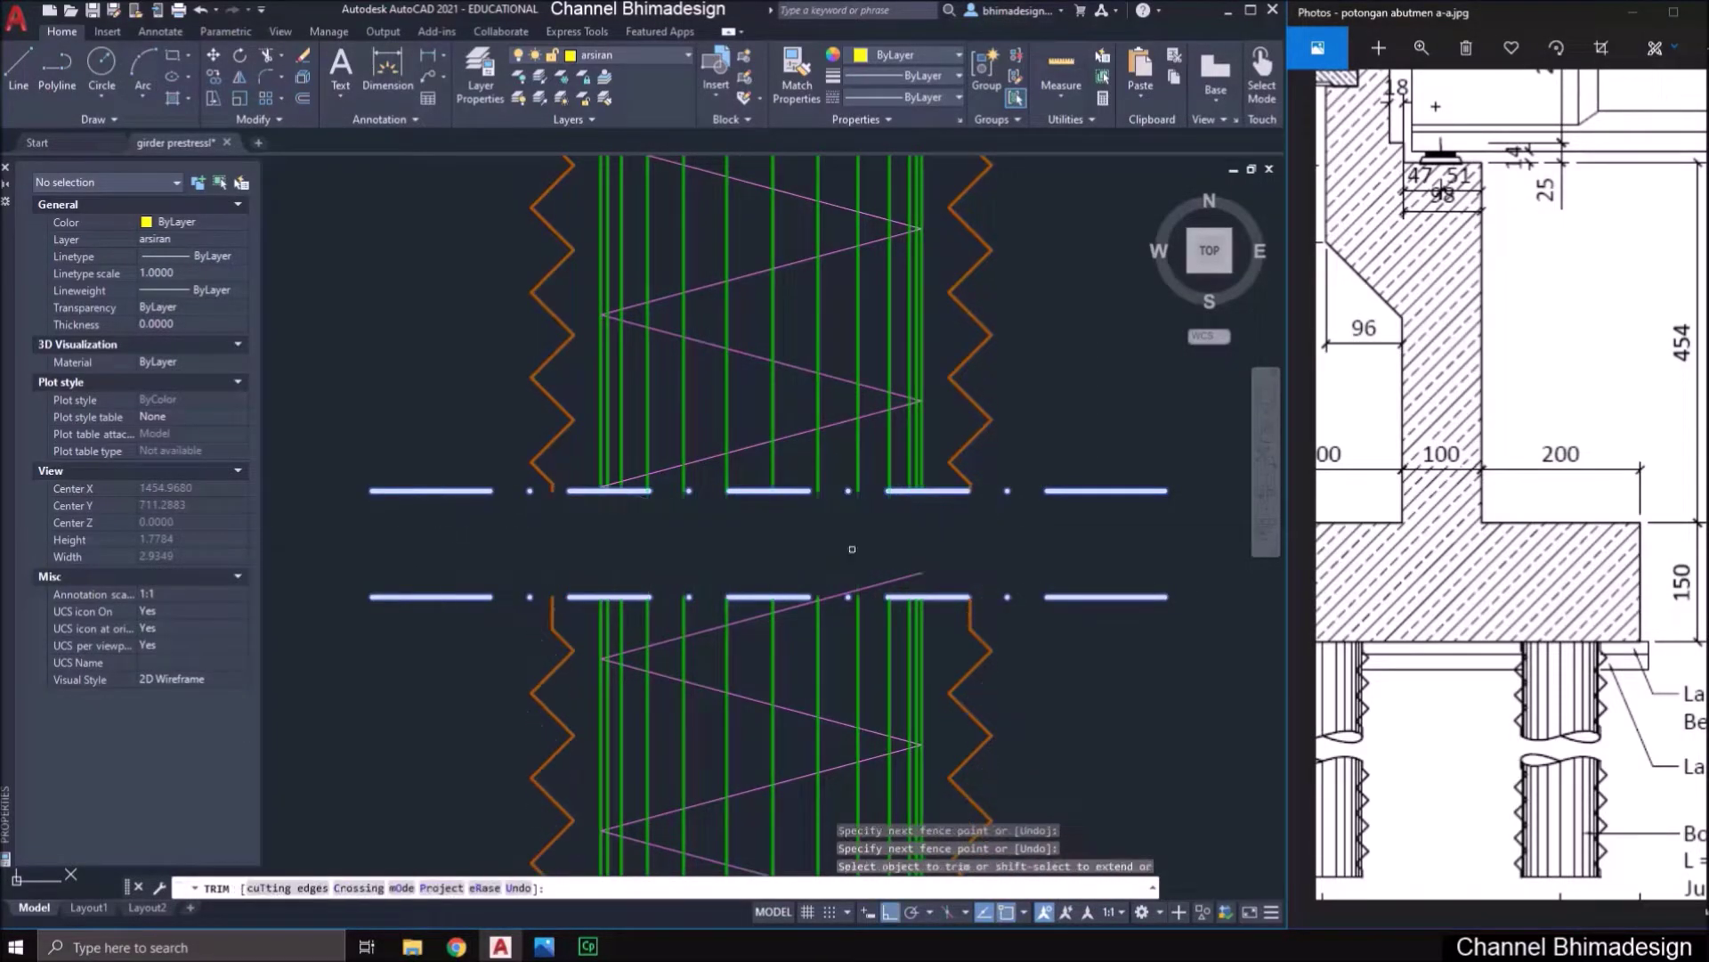
pyautogui.scroll(-3, 776, 557)
pyautogui.scroll(3, 790, 564)
pyautogui.press('Escape')
# - Trim the outlines and reinforcement between the two break lines on the right abutment's right pile, using the break lines as cutting edges
pyautogui.press('Return')
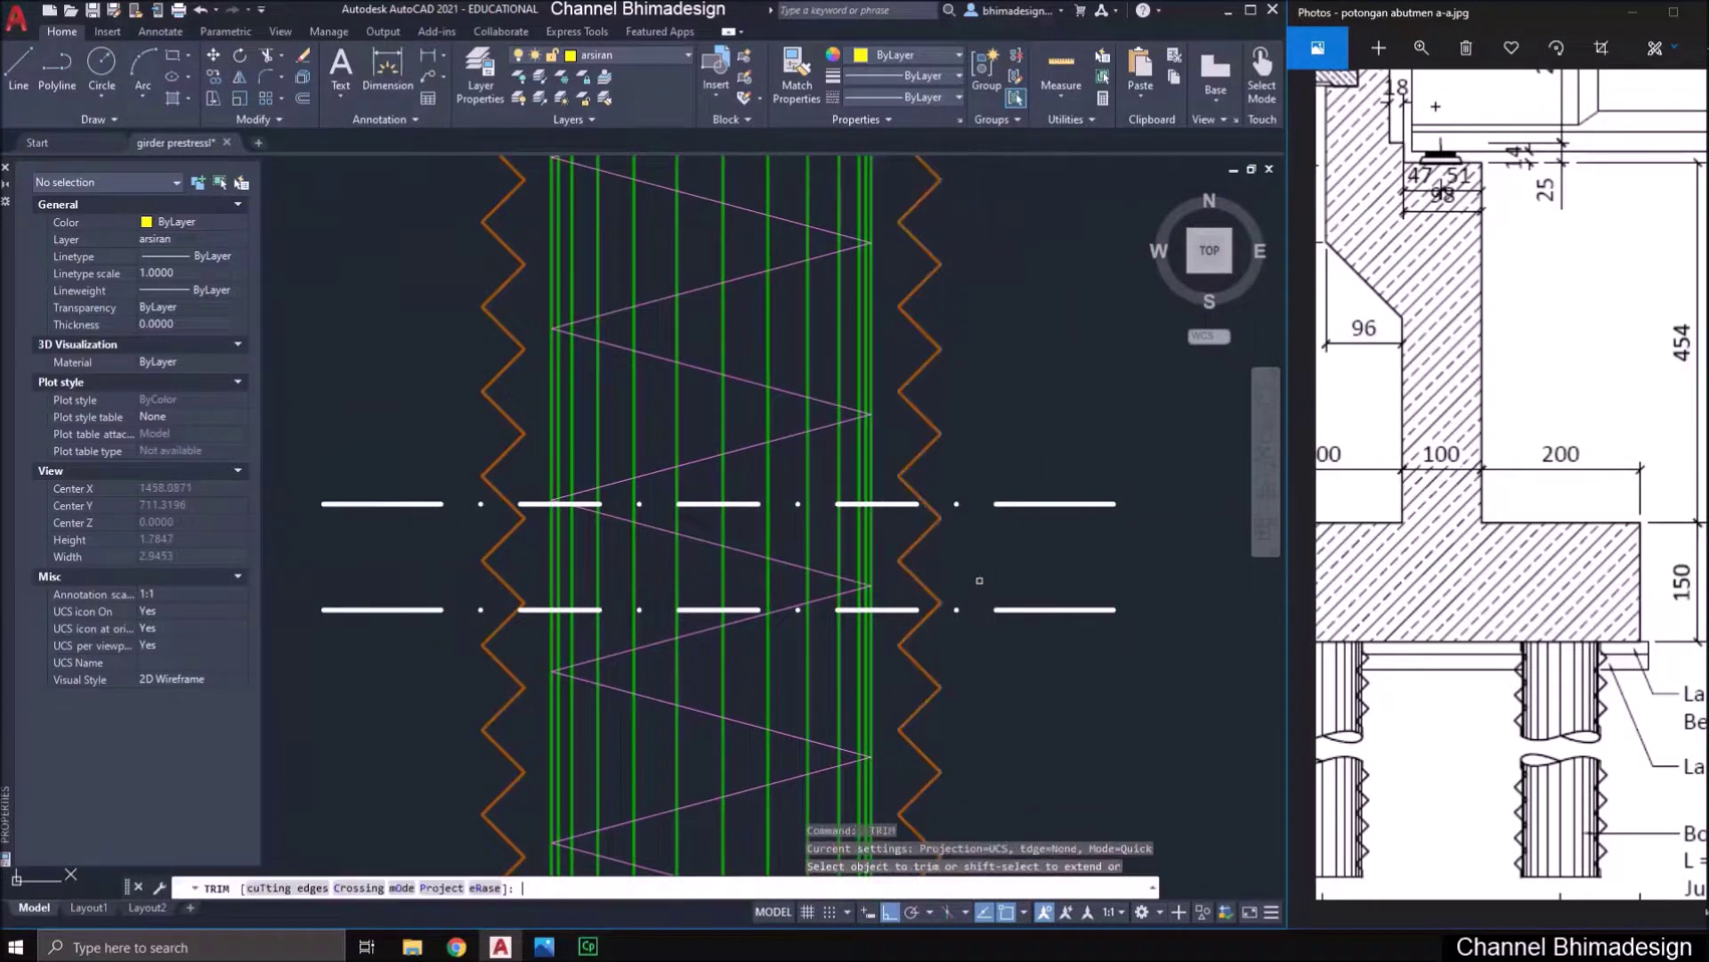
pyautogui.write('t')
pyautogui.press('Return')
pyautogui.press('Return')
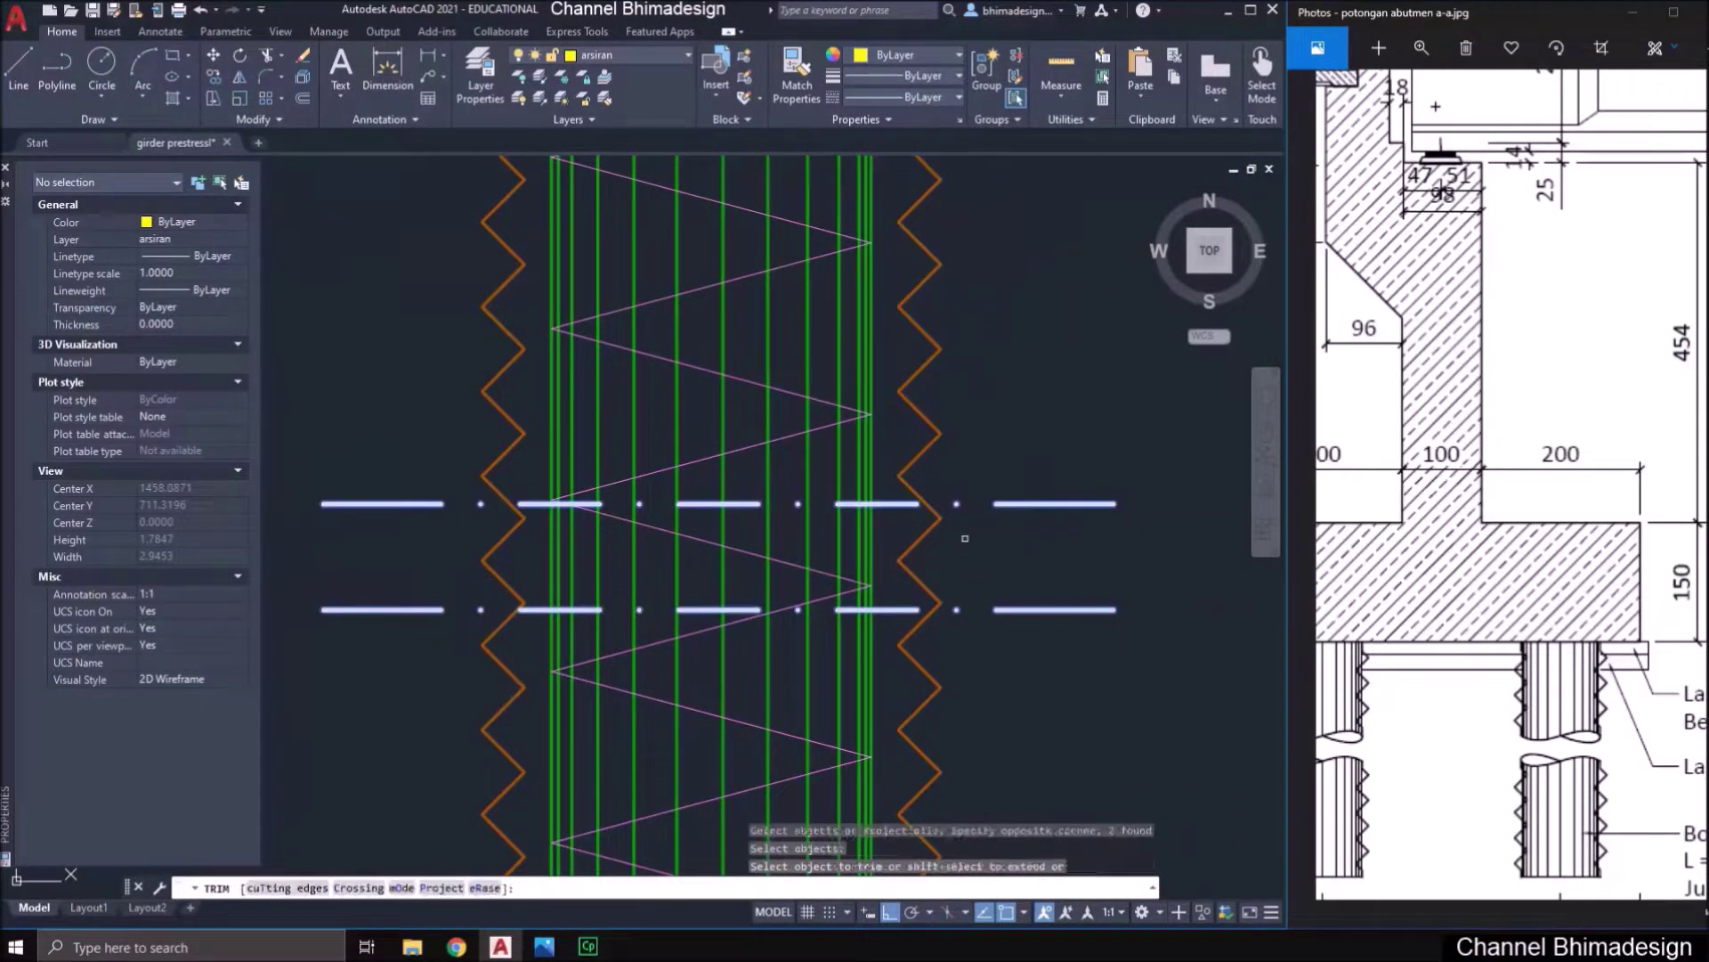
pyautogui.click(965, 541)
pyautogui.click(475, 541)
pyautogui.press('Return')
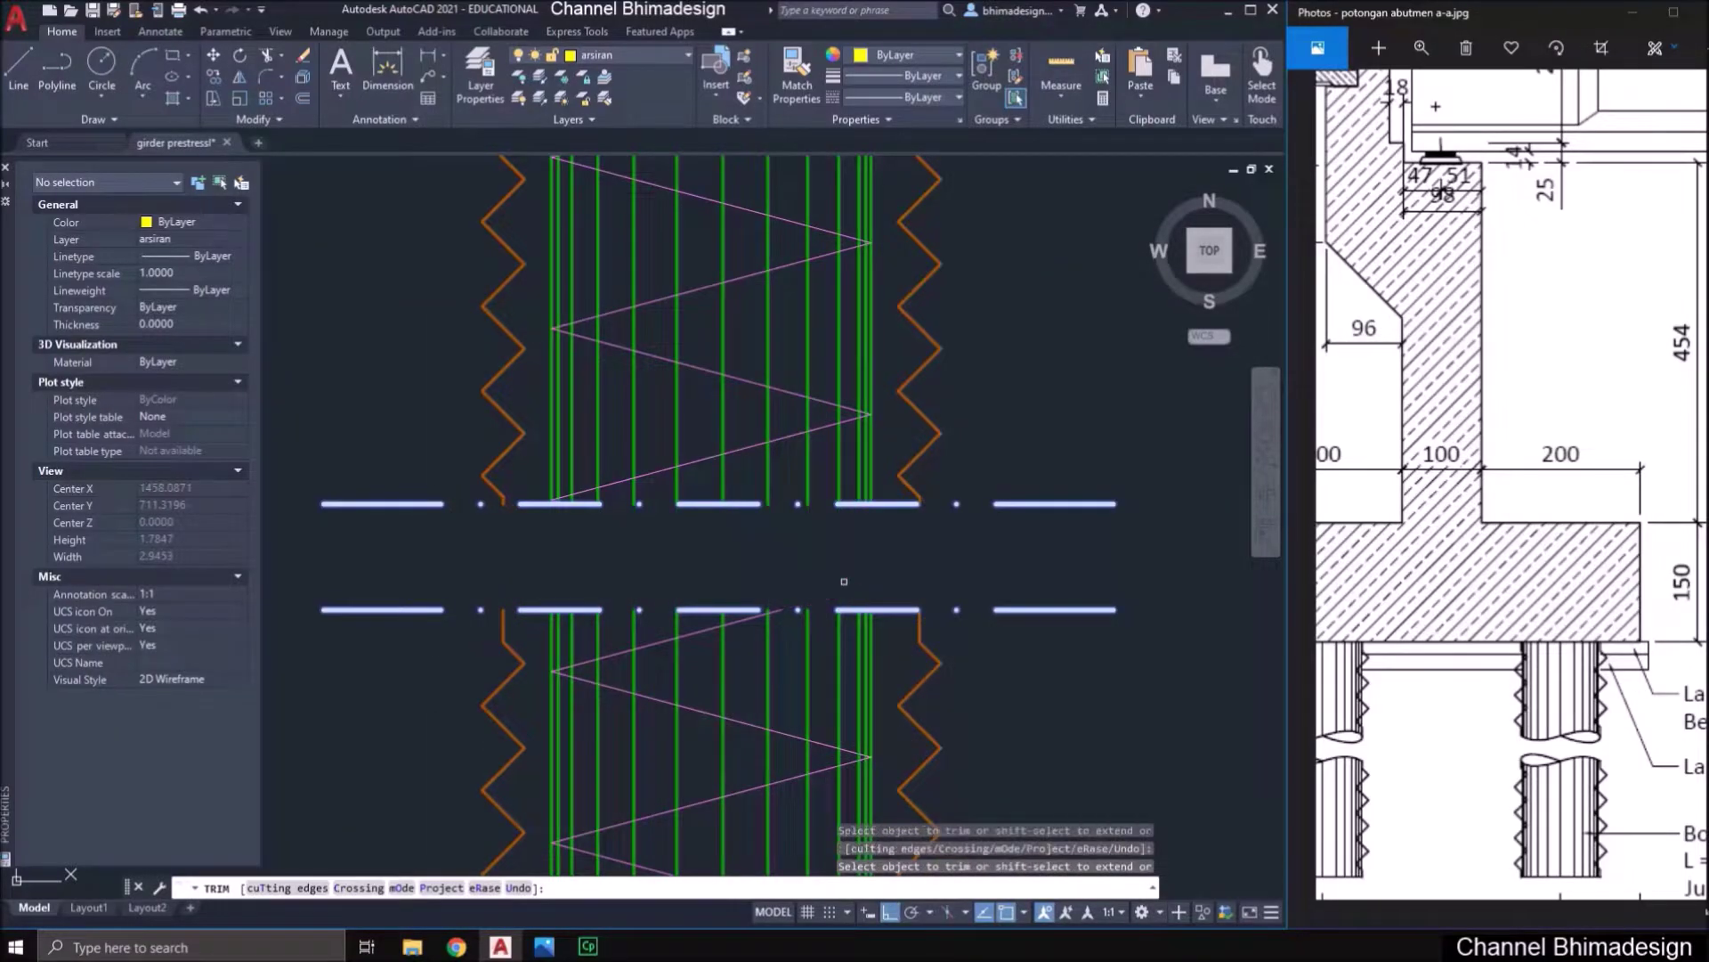
pyautogui.press('Escape')
# - Add a horizontal linear dimension of the girder's full length above the bridge deck in the TYPE200 dimension style
pyautogui.scroll(-8, 844, 582)
pyautogui.scroll(2, 829, 573)
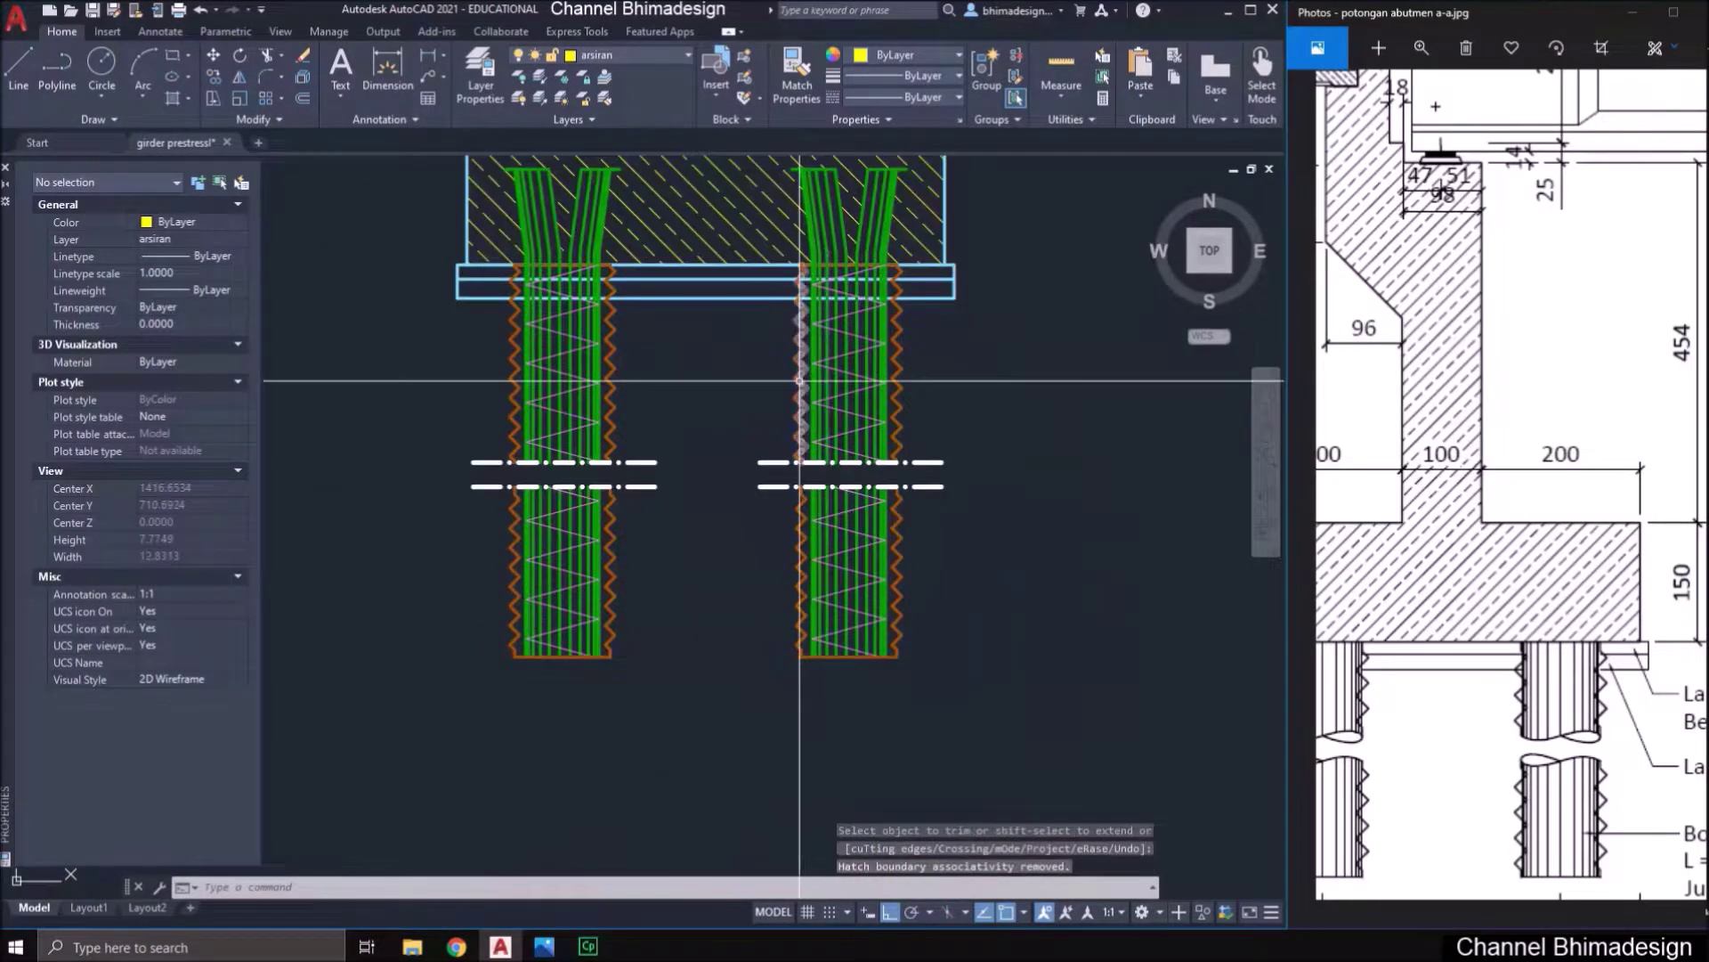
pyautogui.scroll(-4, 798, 381)
pyautogui.scroll(-5, 823, 364)
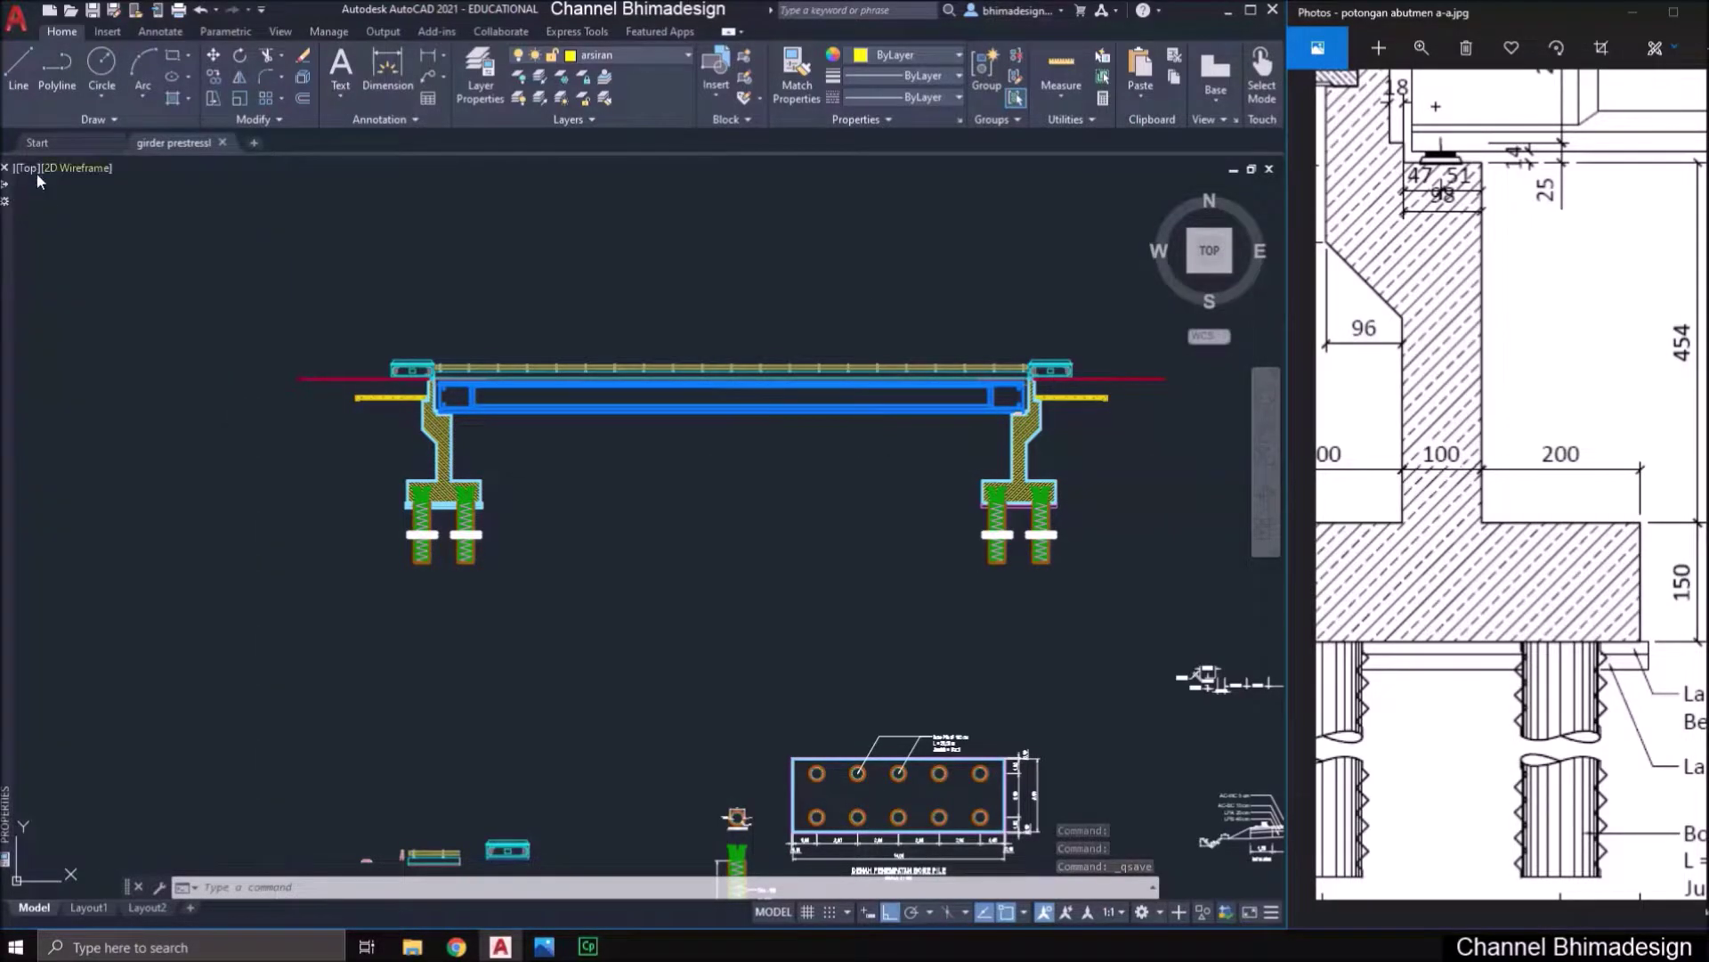
pyautogui.click(169, 34)
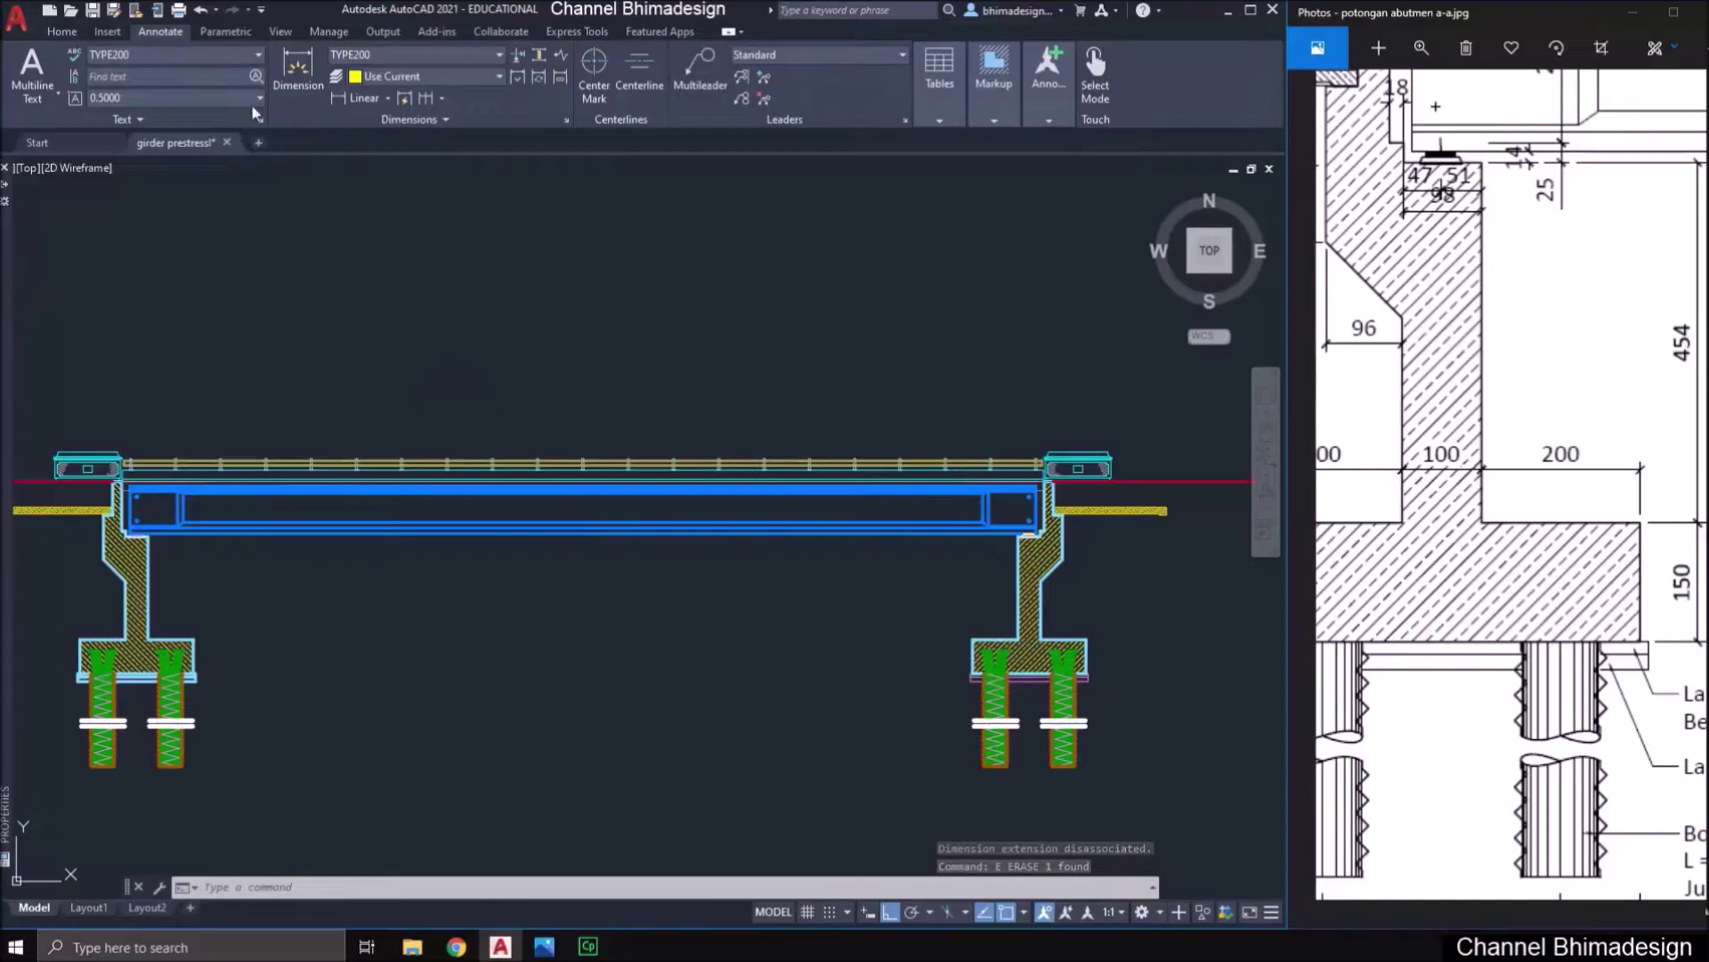
pyautogui.click(259, 55)
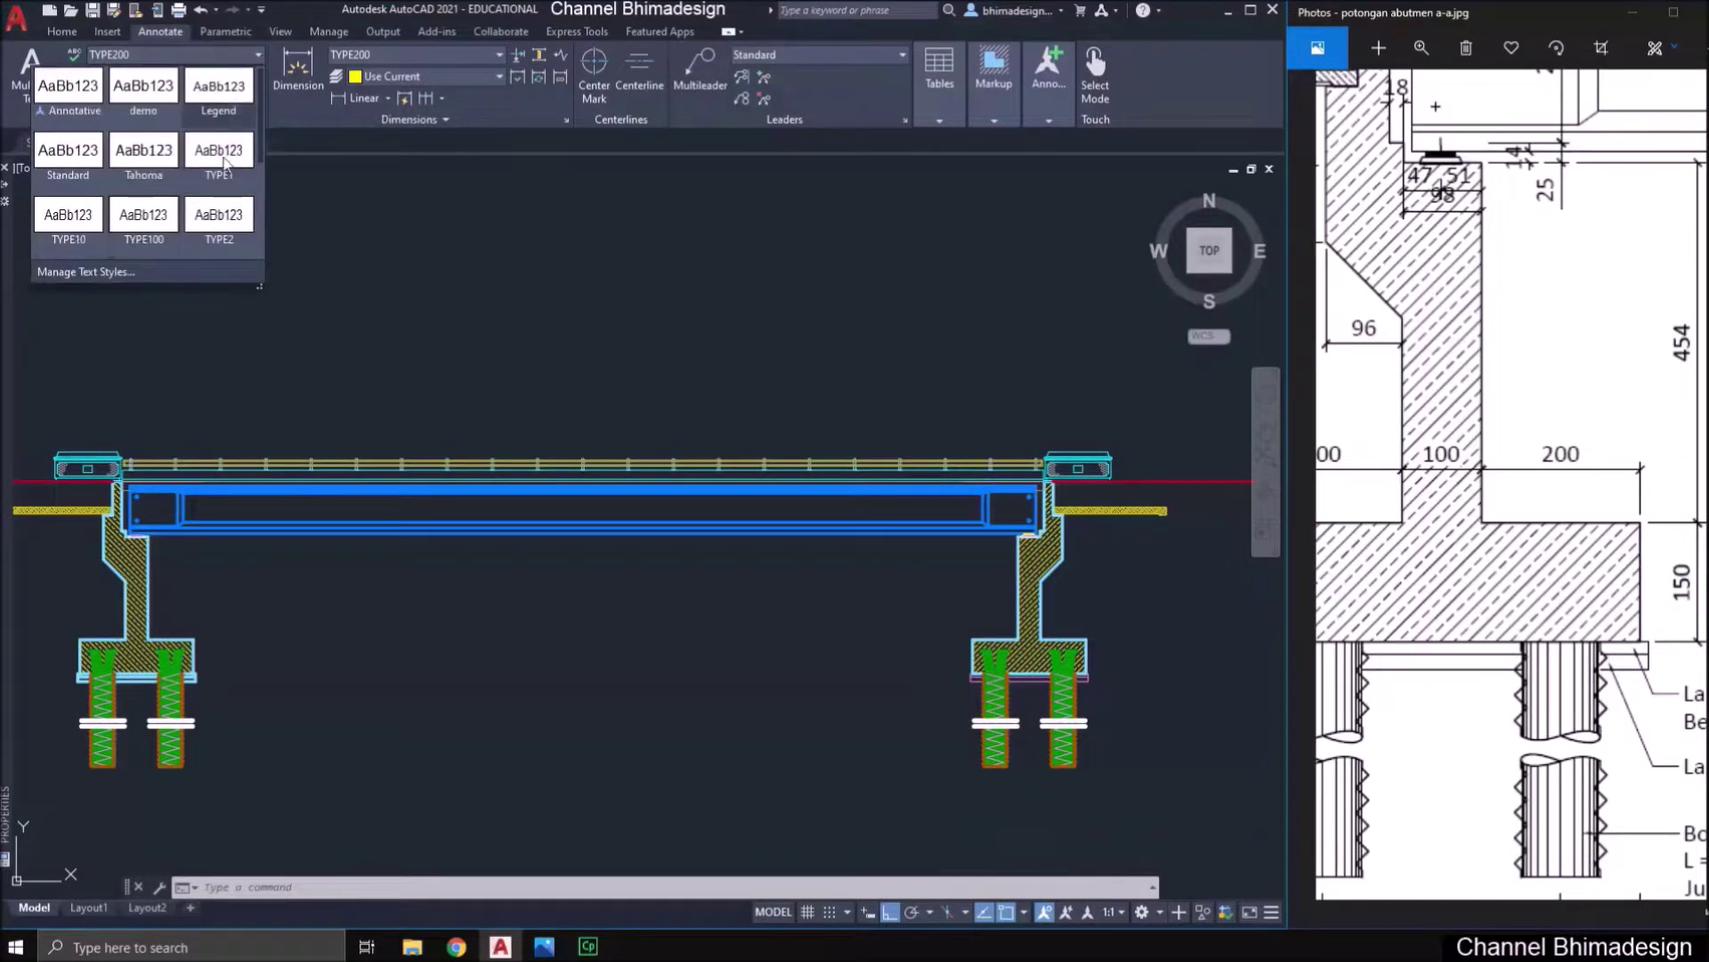
pyautogui.click(236, 57)
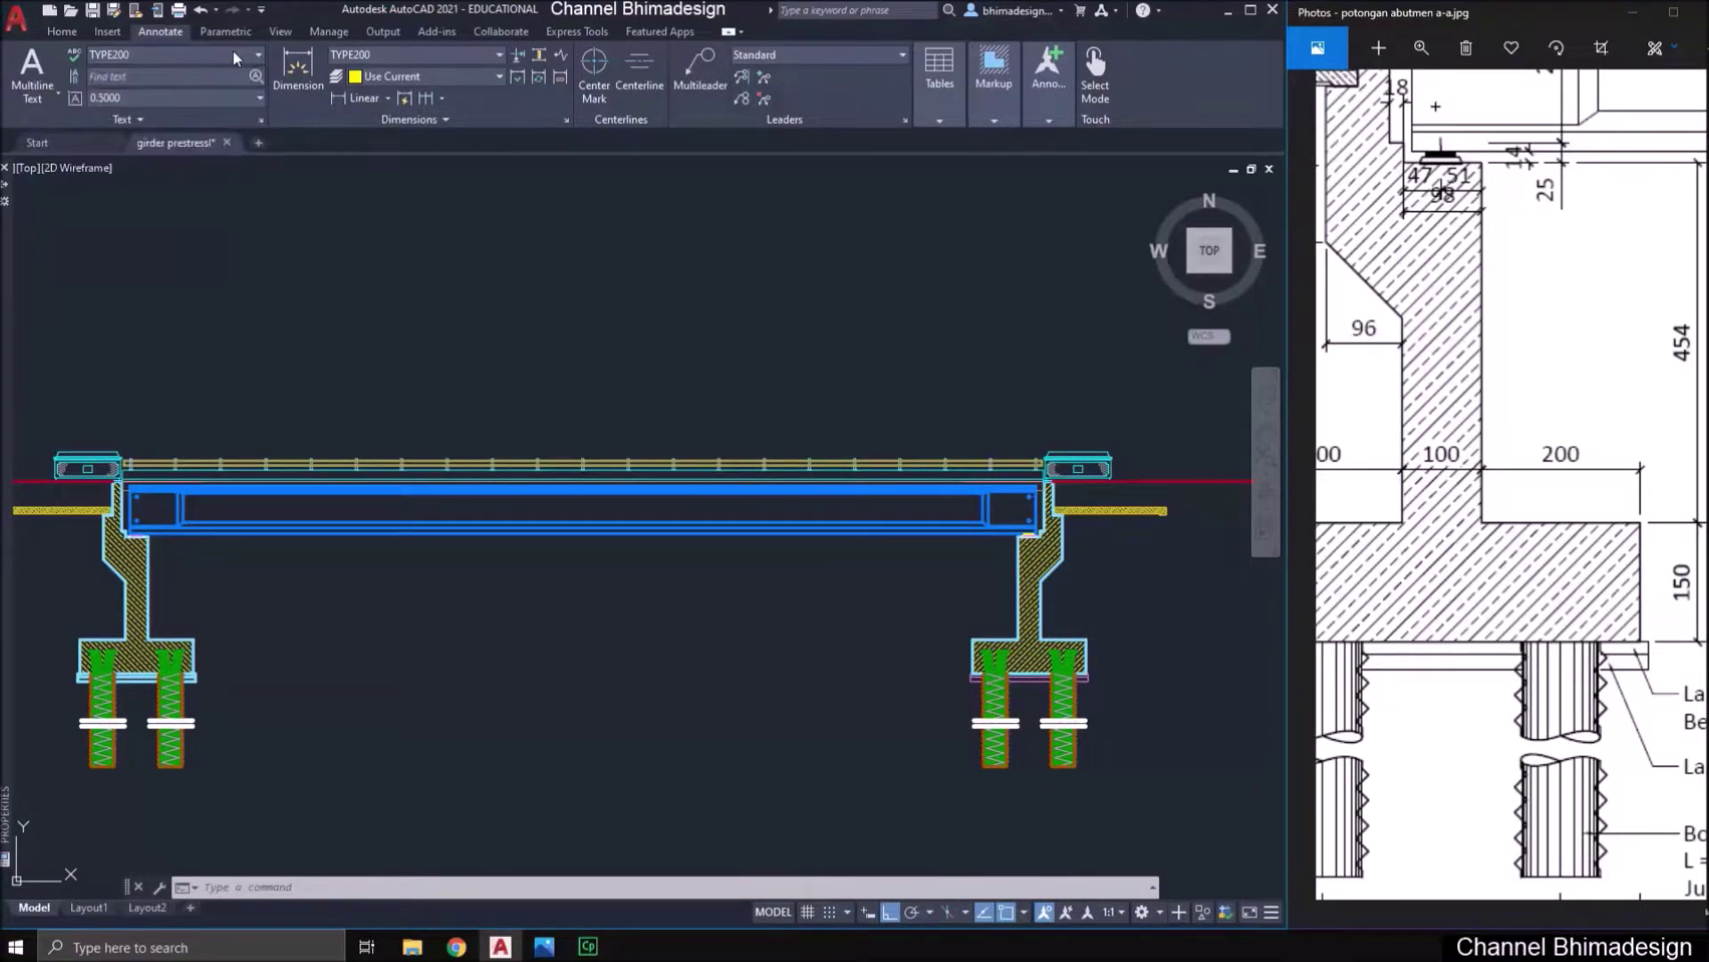
pyautogui.click(476, 59)
pyautogui.click(339, 108)
pyautogui.click(131, 510)
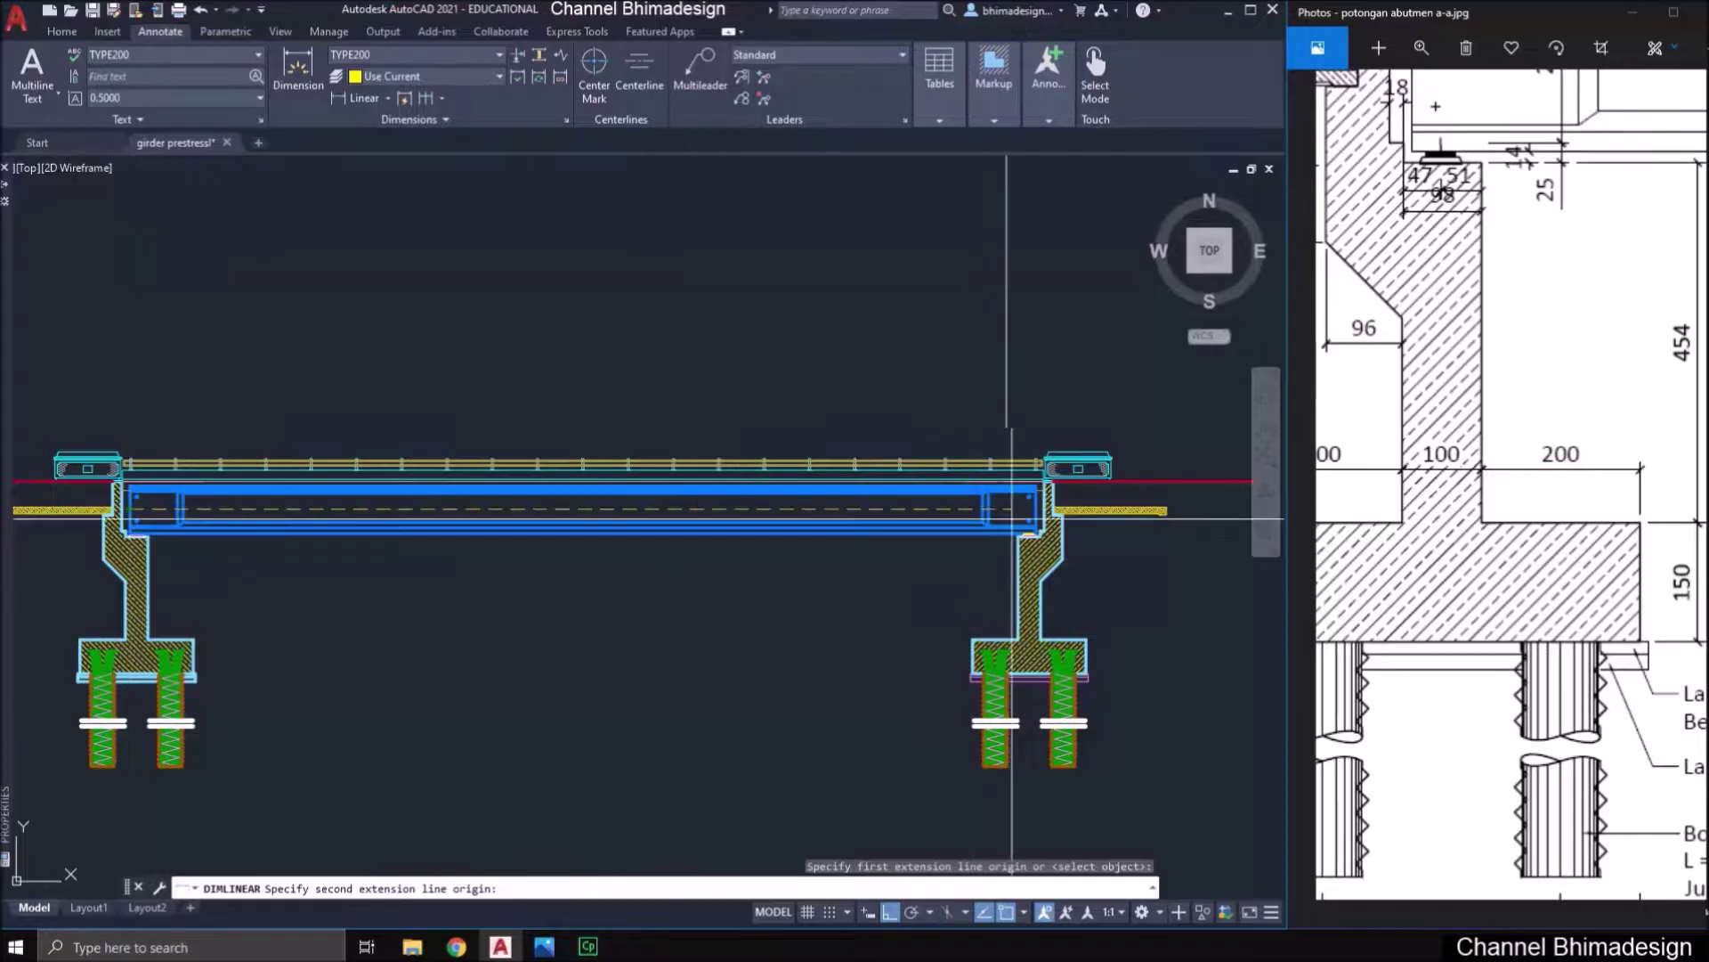
pyautogui.click(1025, 509)
pyautogui.click(1024, 421)
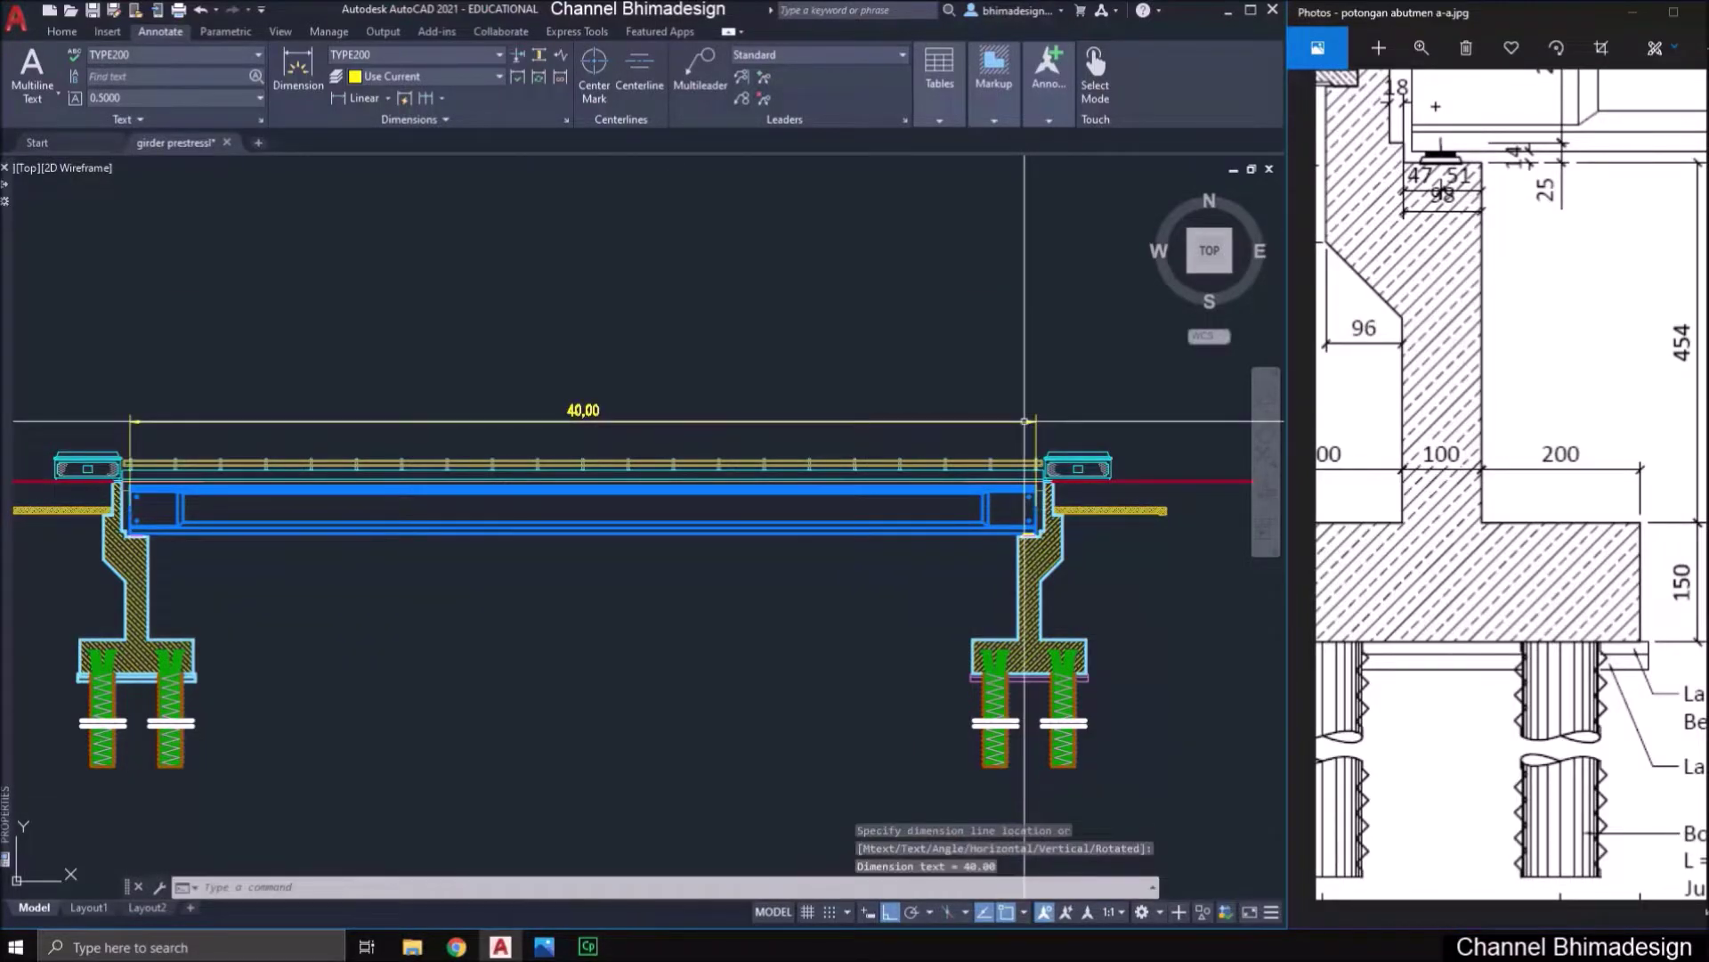
# - Move the girder length dimension above the deck to the dimensi layer
pyautogui.click(764, 421)
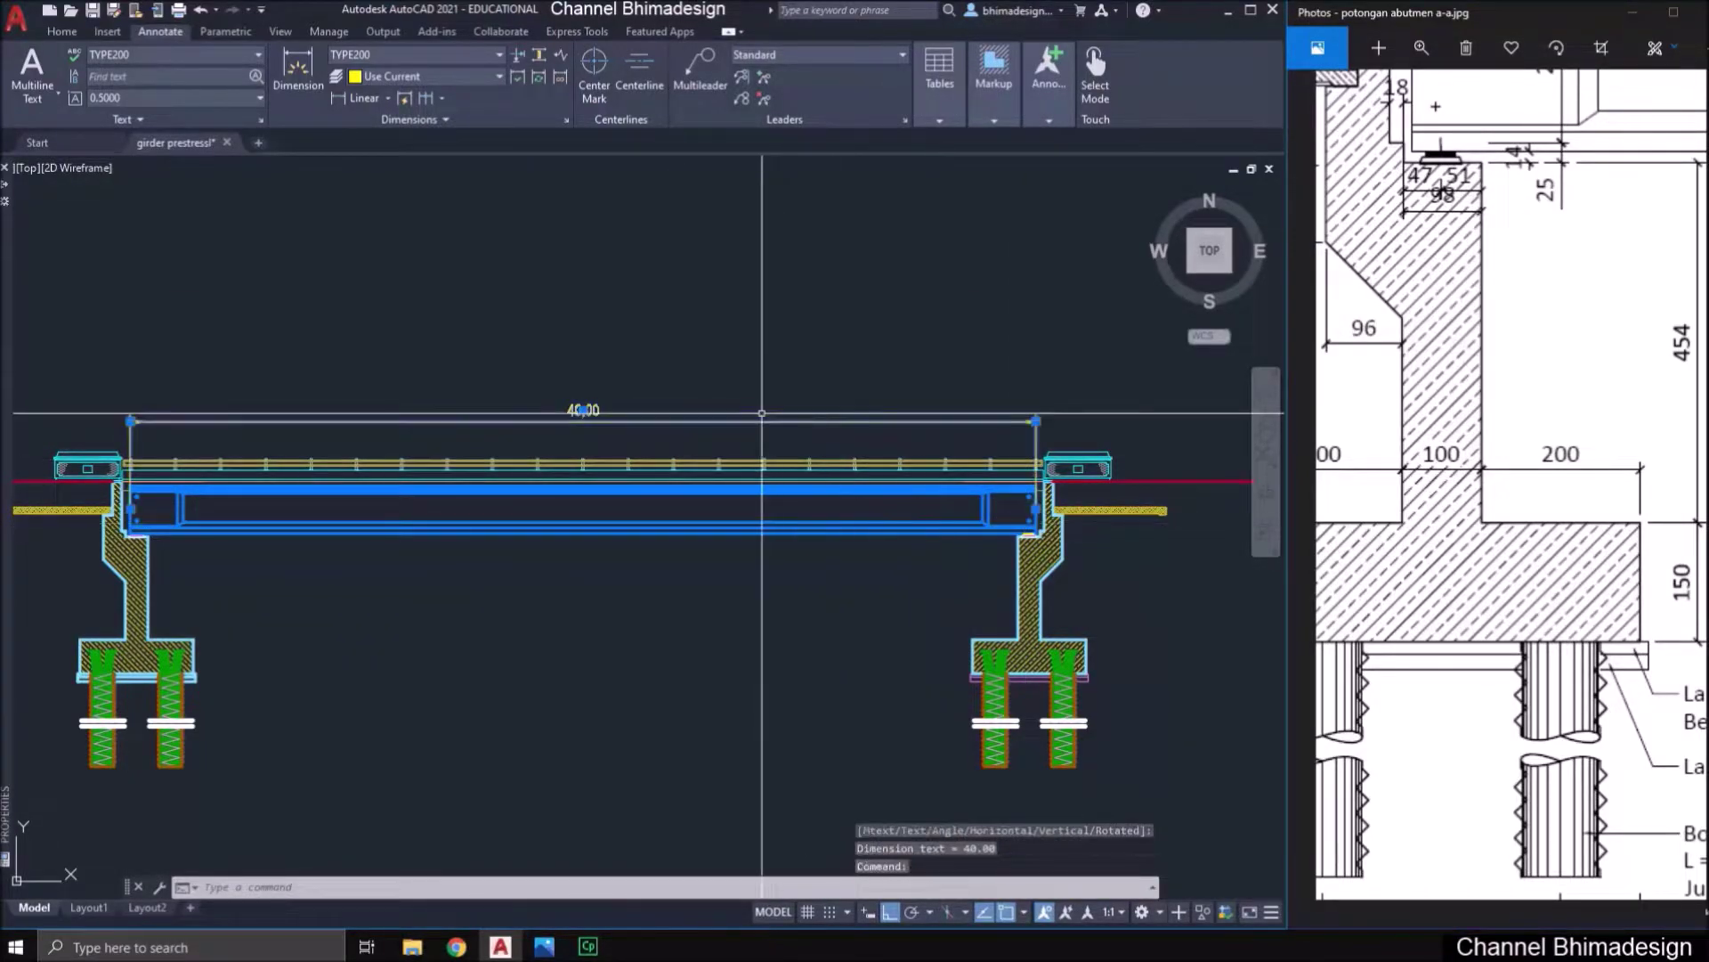
pyautogui.click(50, 34)
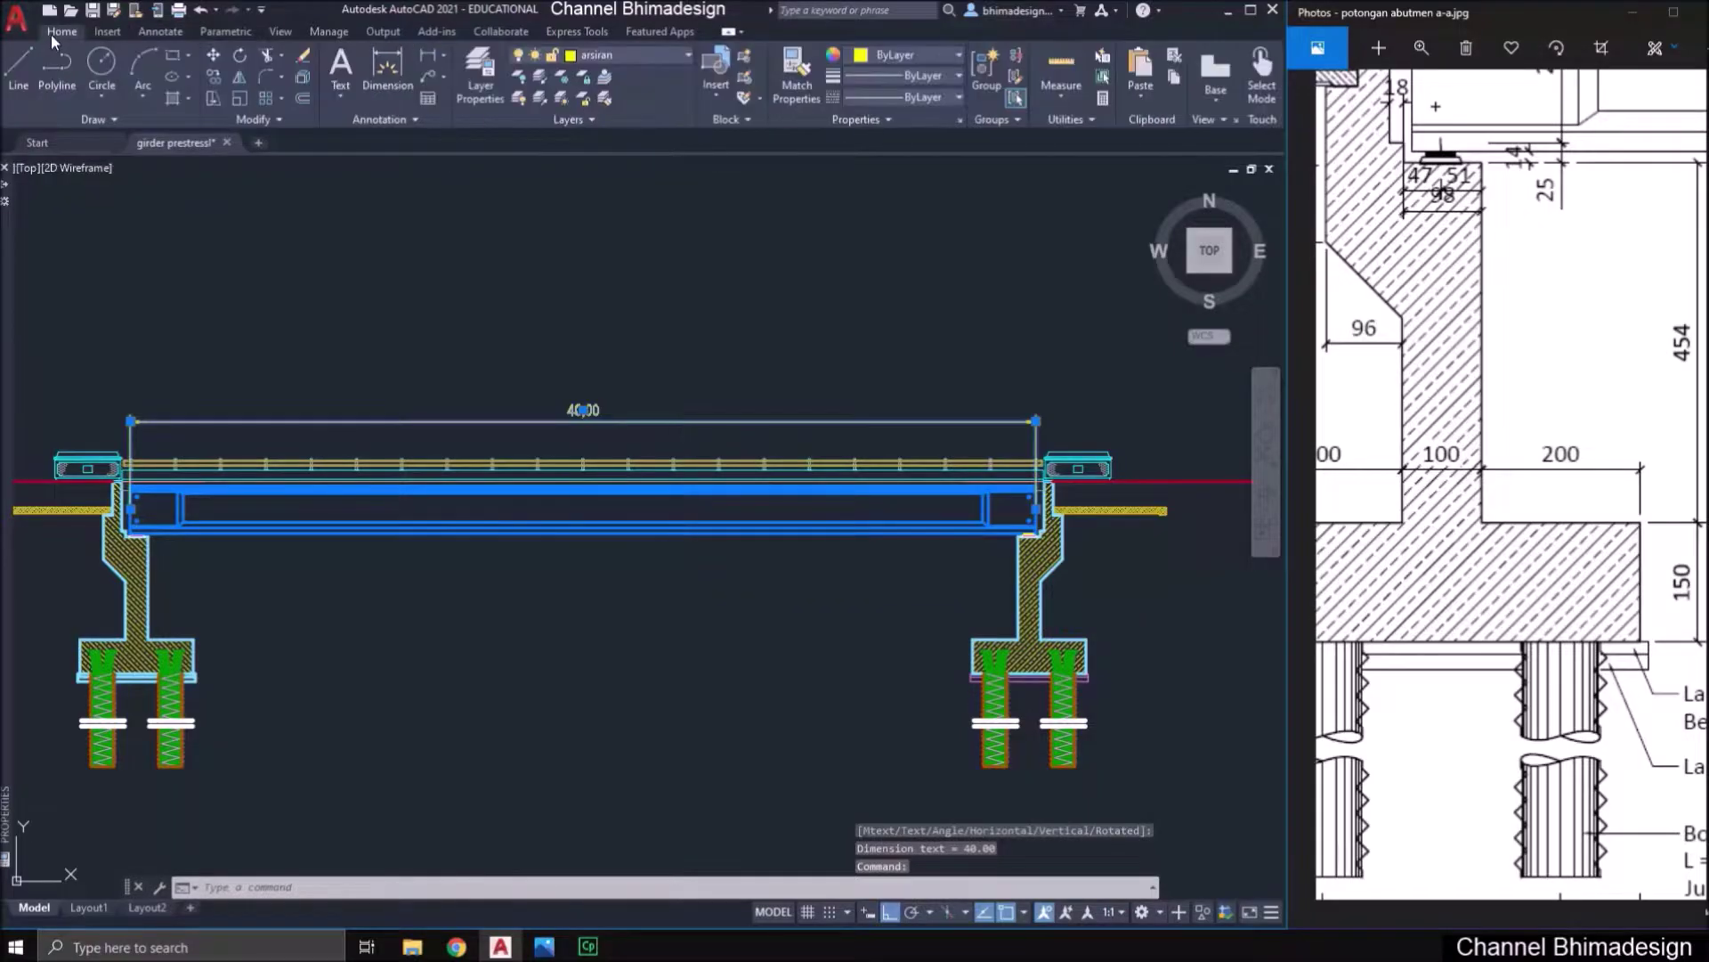
pyautogui.click(579, 56)
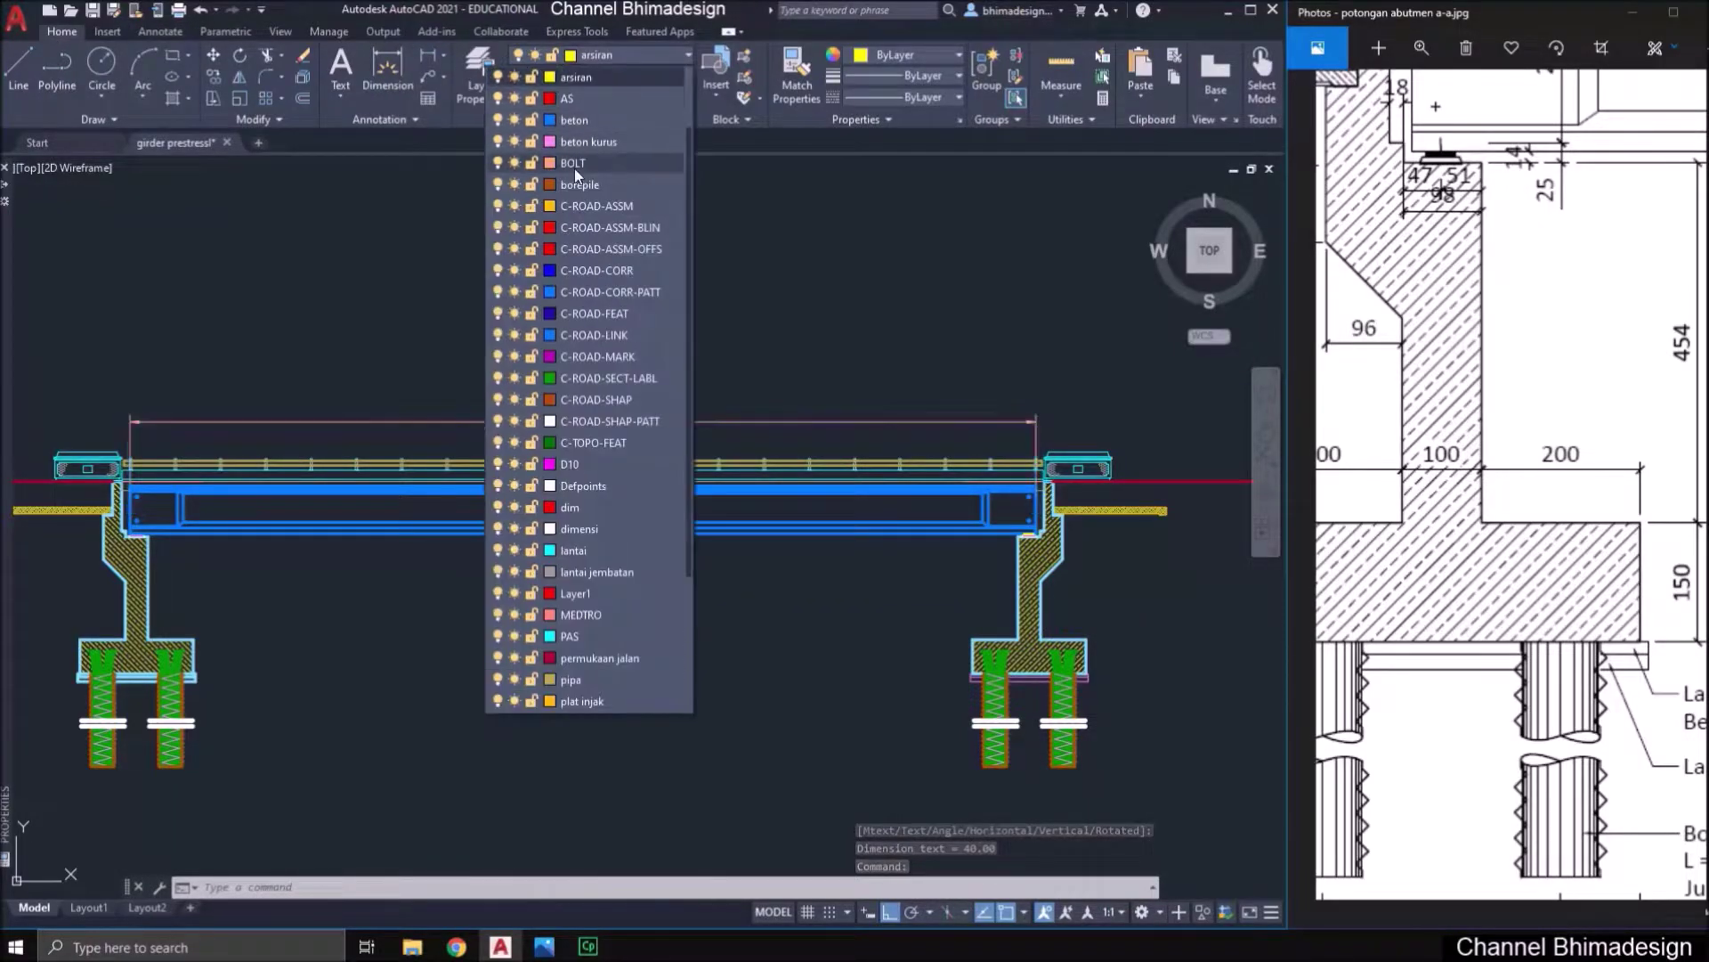
pyautogui.click(606, 527)
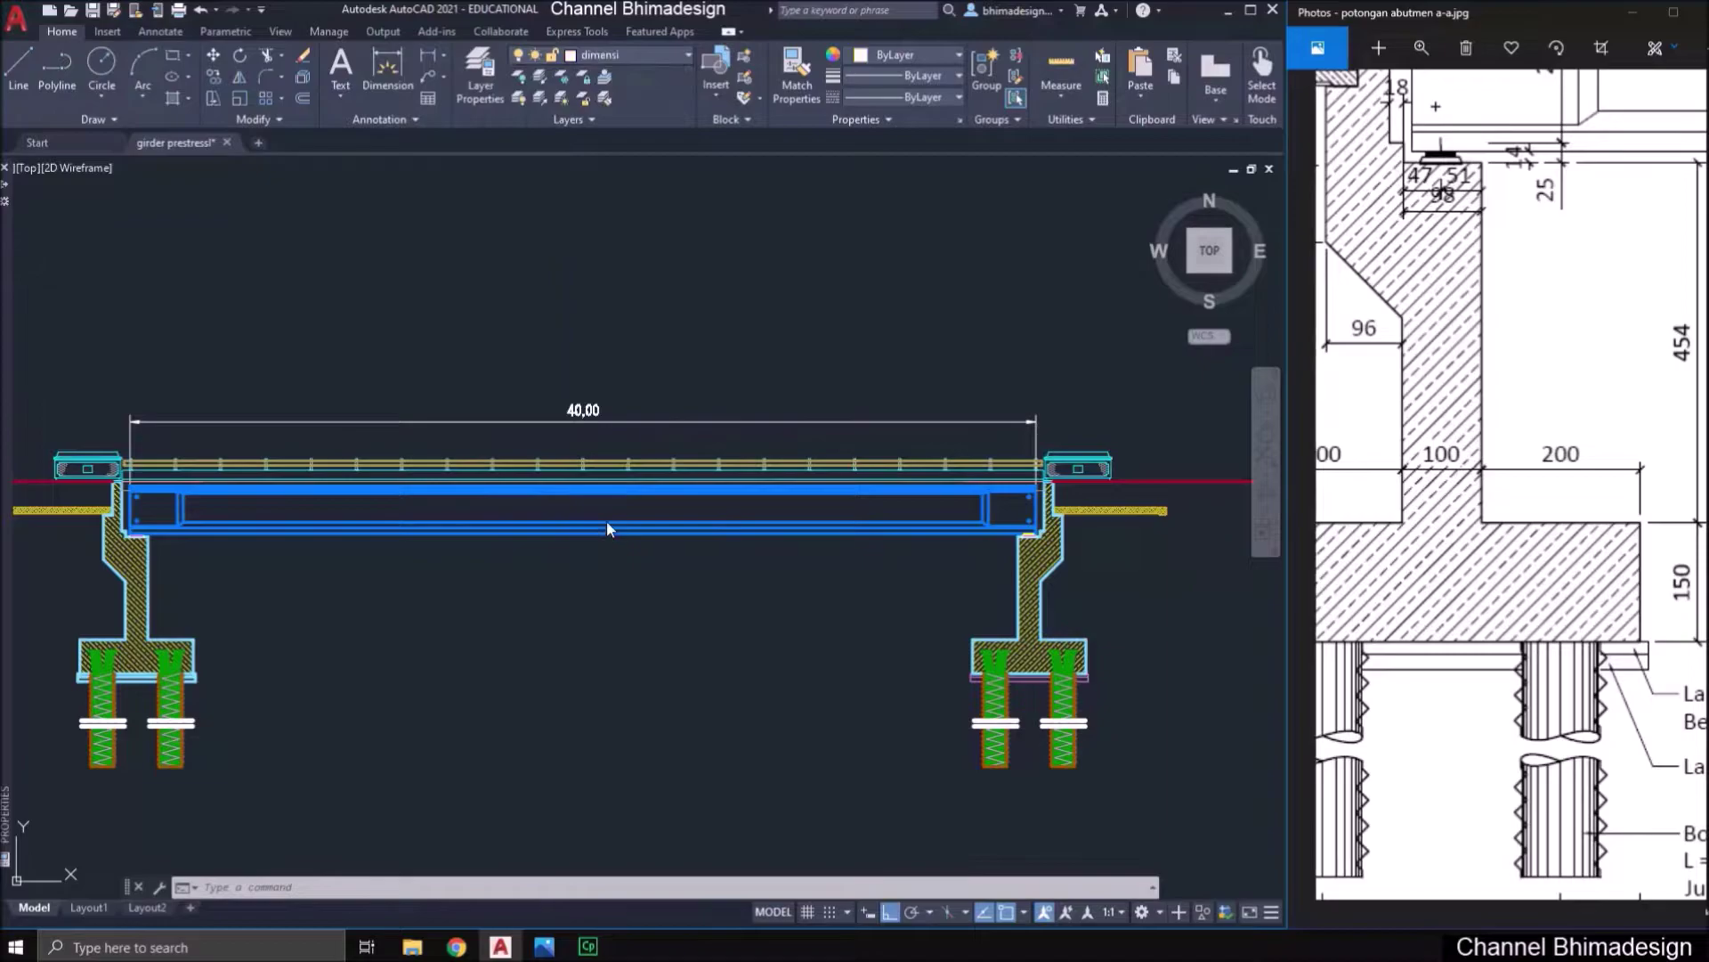
pyautogui.press('Escape')
pyautogui.moveTo(623, 339); pyautogui.dragTo(663, 309, button='middle')
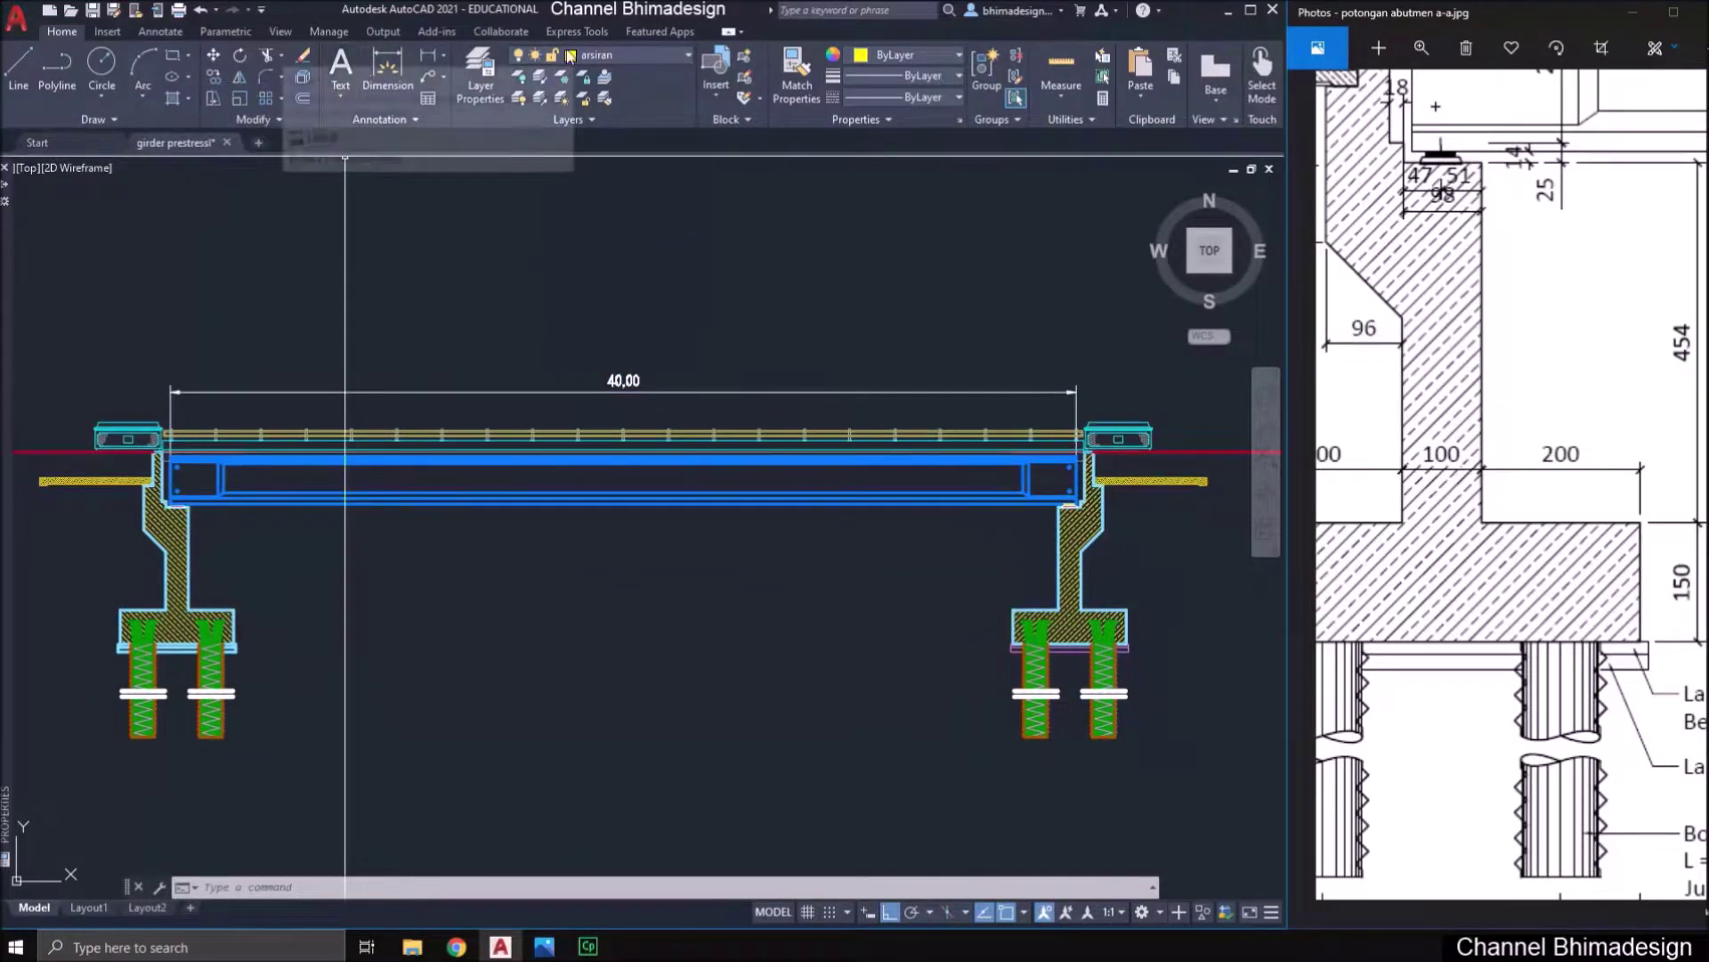
# - On the text layer, add multiline text reading "POTONGAN MEMANJANG JEMBATAN" and "SKALA 1 : 200" on two lines centrally below the bridge section
pyautogui.click(600, 56)
pyautogui.scroll(-1, 619, 661)
pyautogui.click(620, 660)
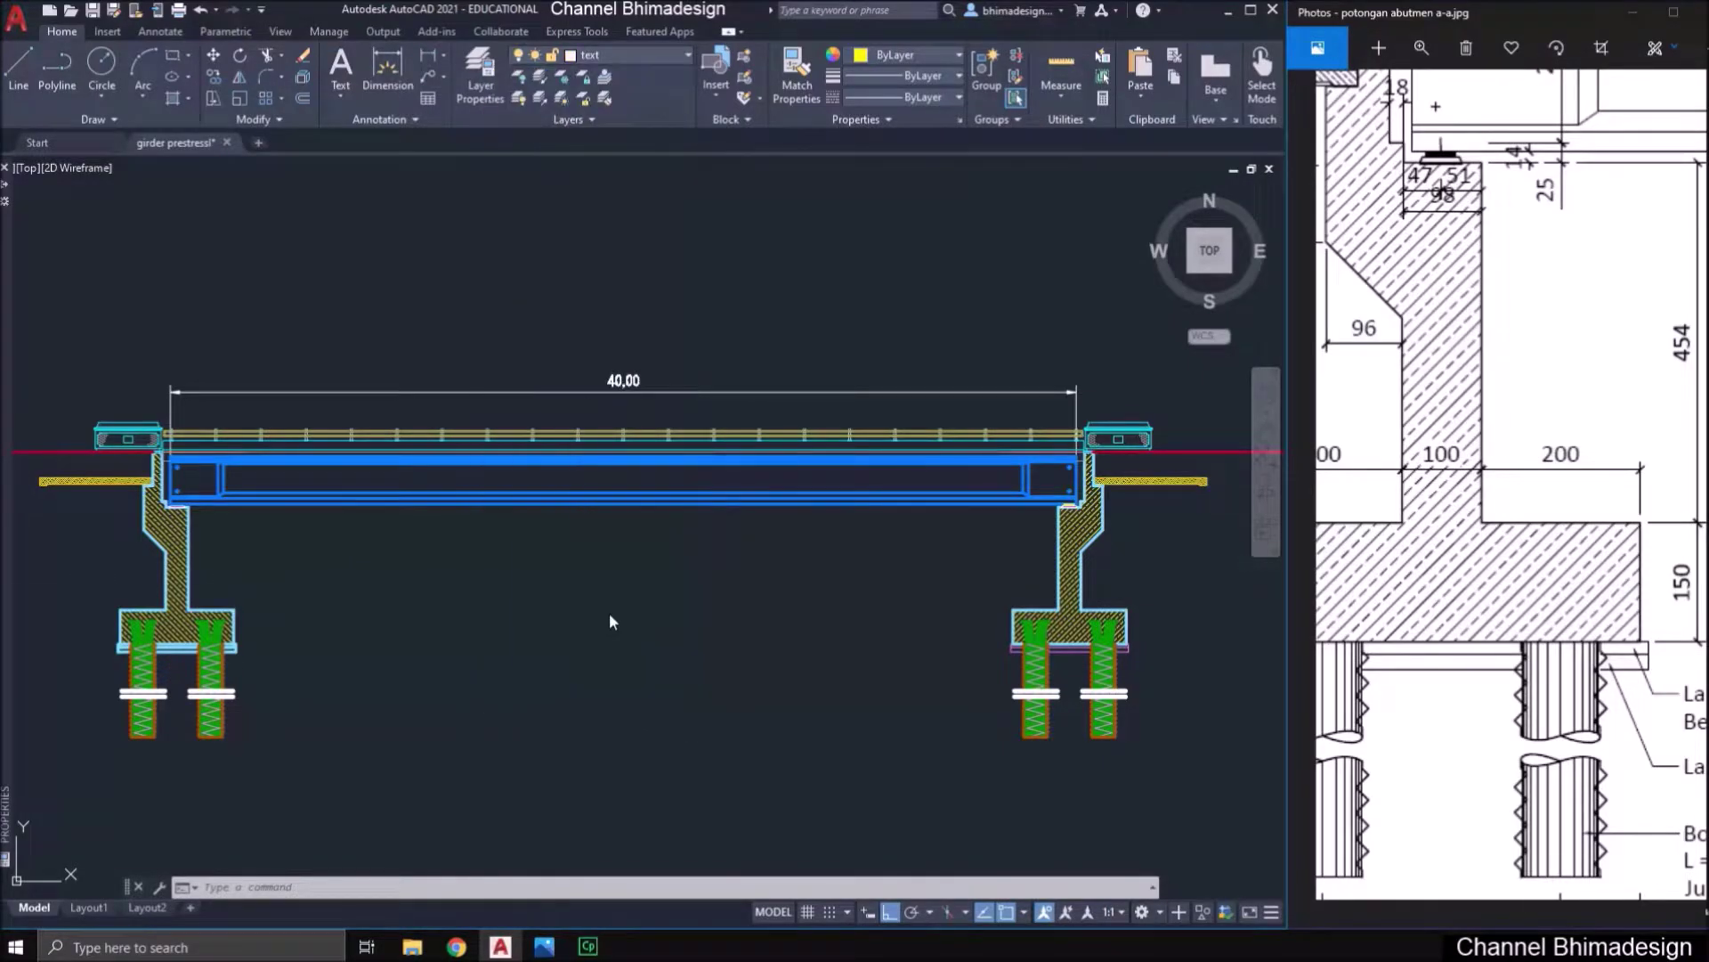
pyautogui.click(331, 68)
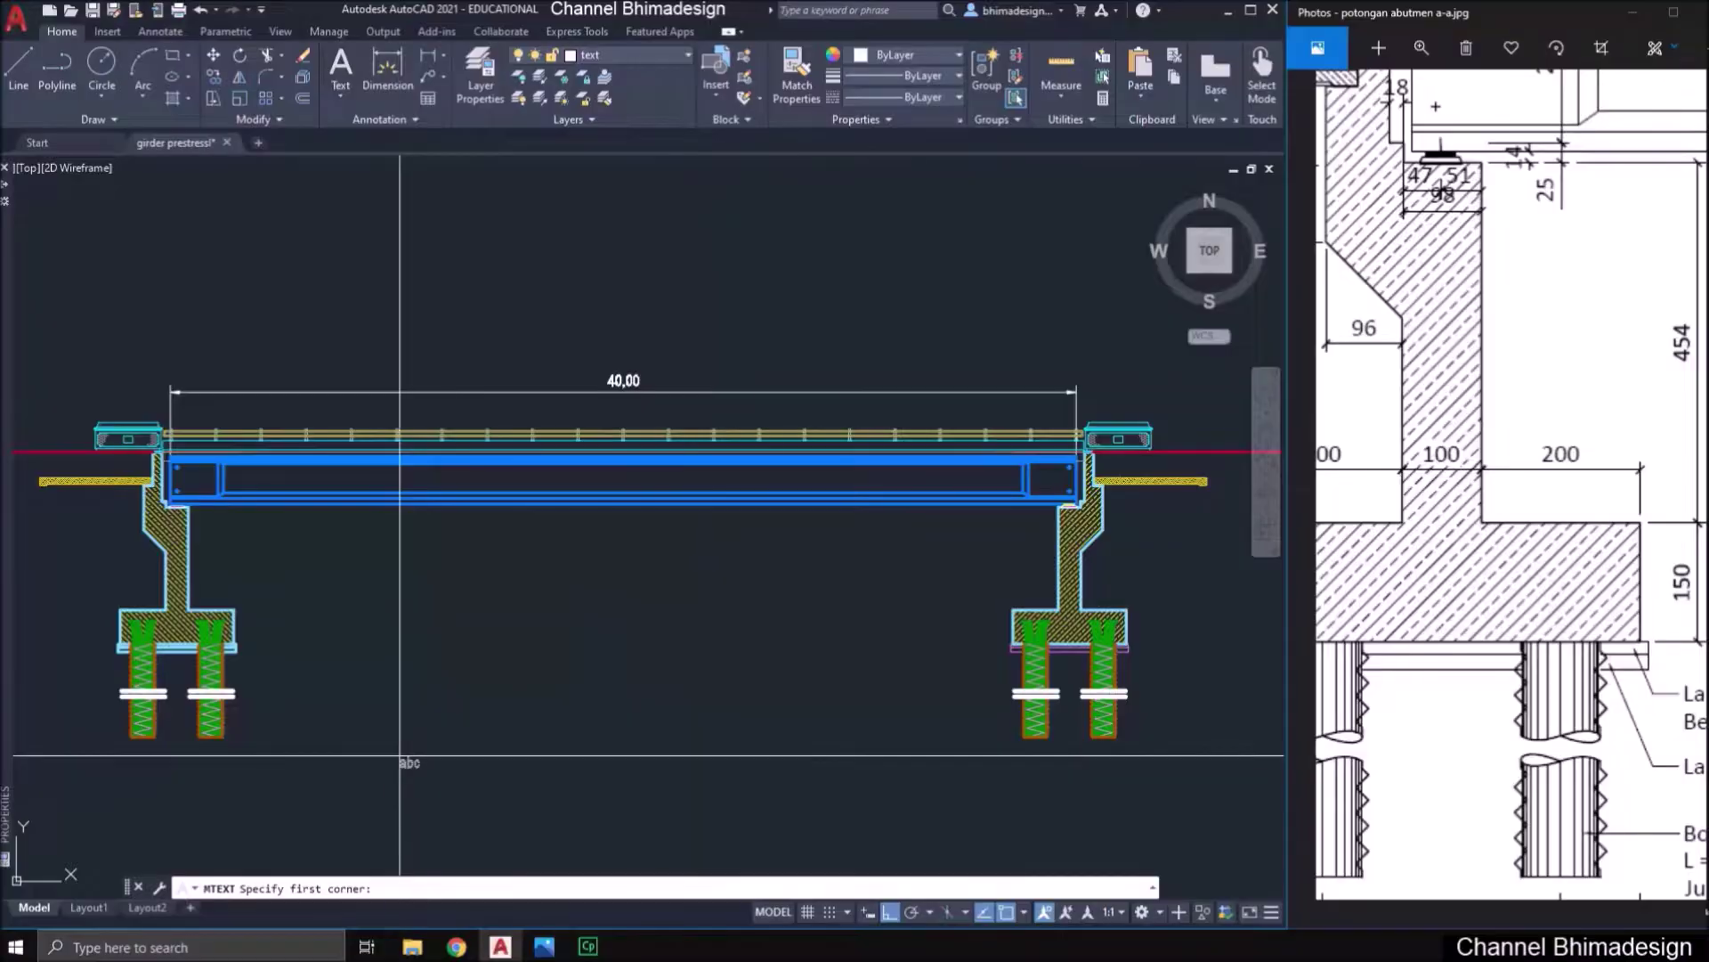
pyautogui.click(343, 755)
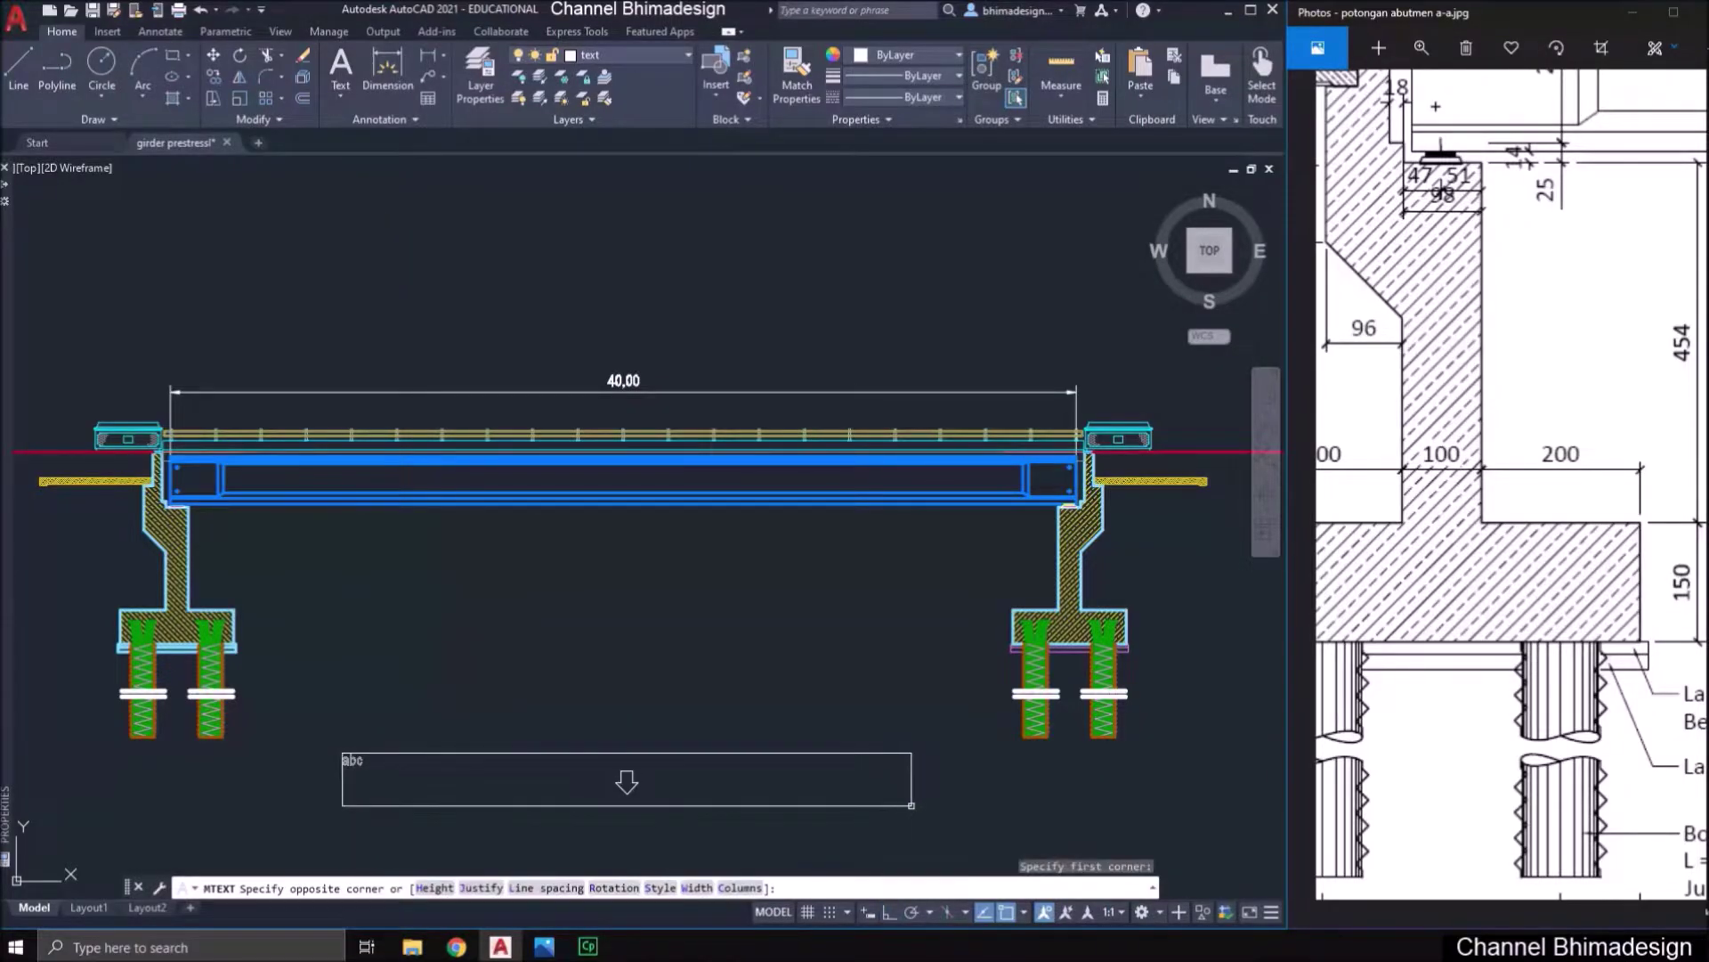
pyautogui.click(888, 806)
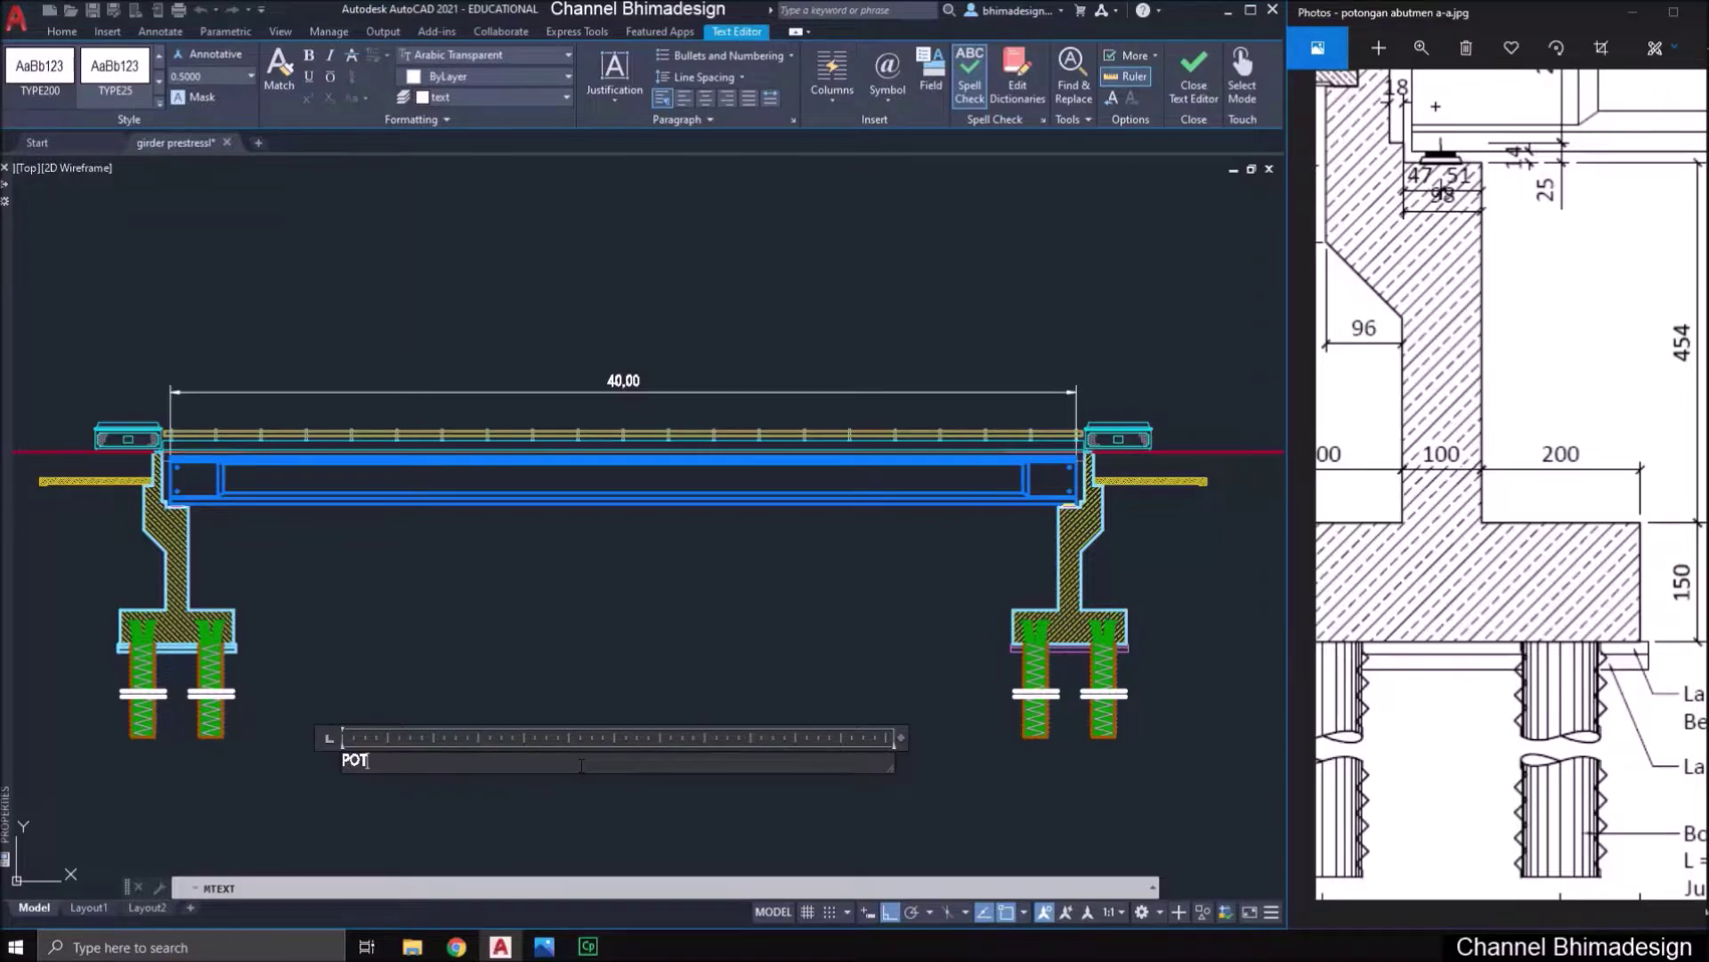
pyautogui.write('ONGAN MEMANJANG JEM')
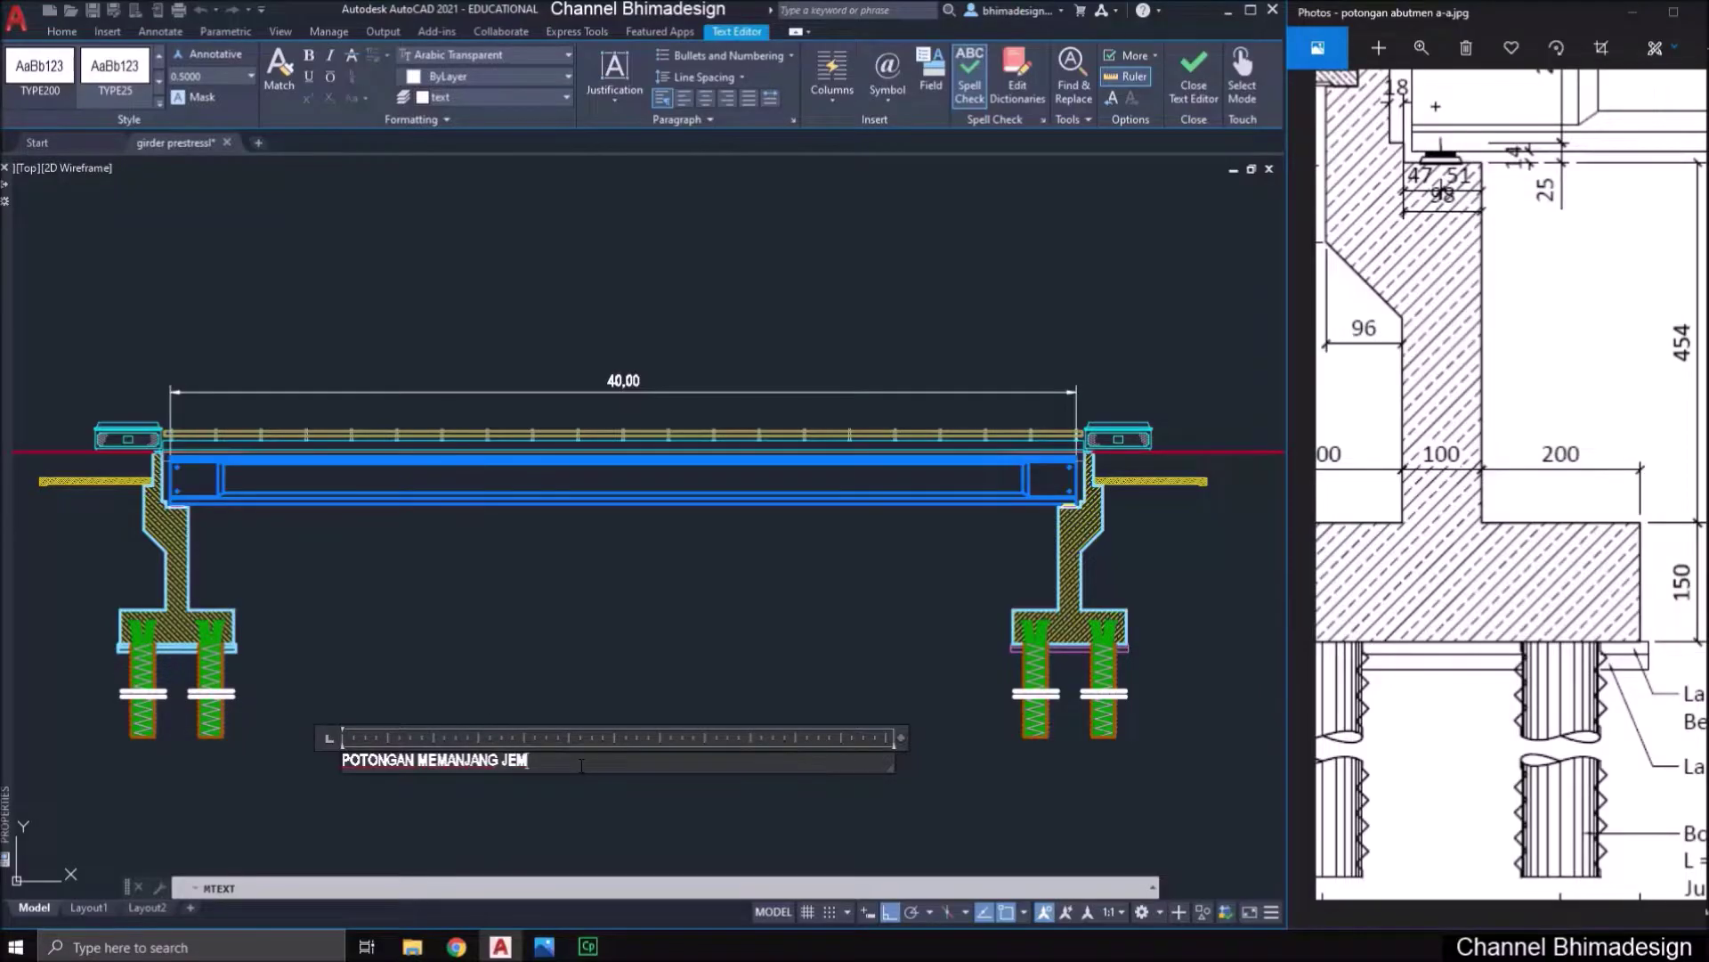
pyautogui.write('BATAN')
pyautogui.press('Return')
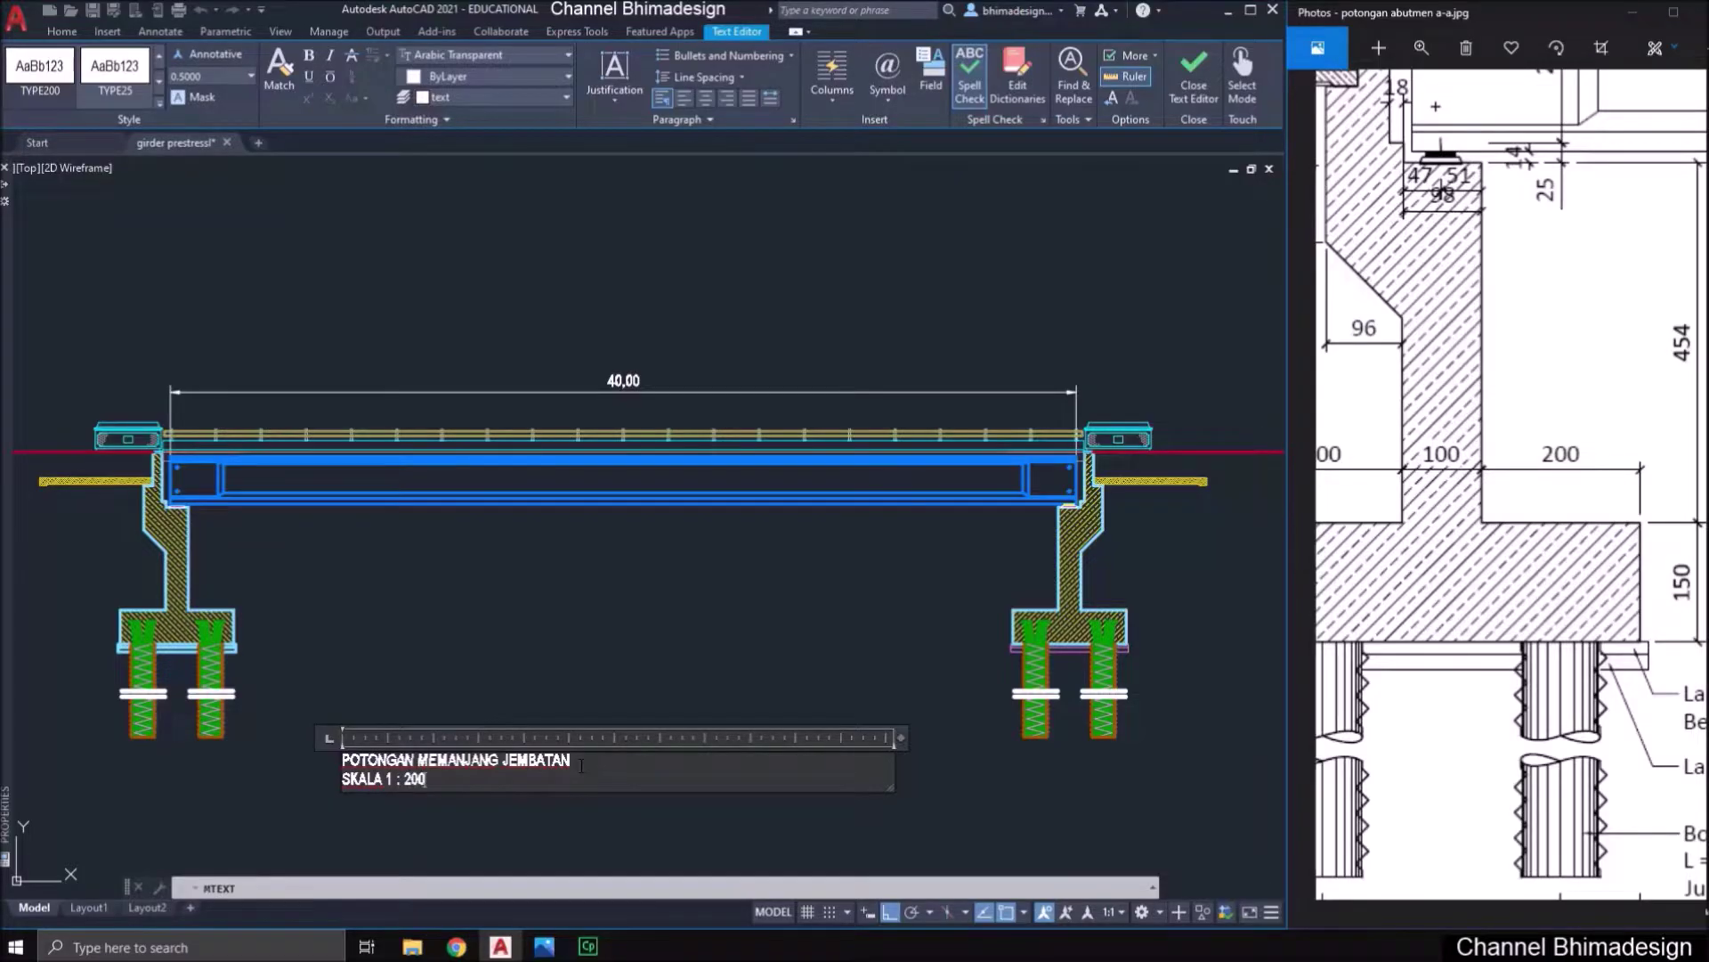
# - Underline the "POTONGAN MEMANJANG JEMBATAN" line, set its text height to 0.75 and centre the title text
pyautogui.moveTo(574, 760); pyautogui.dragTo(342, 759)
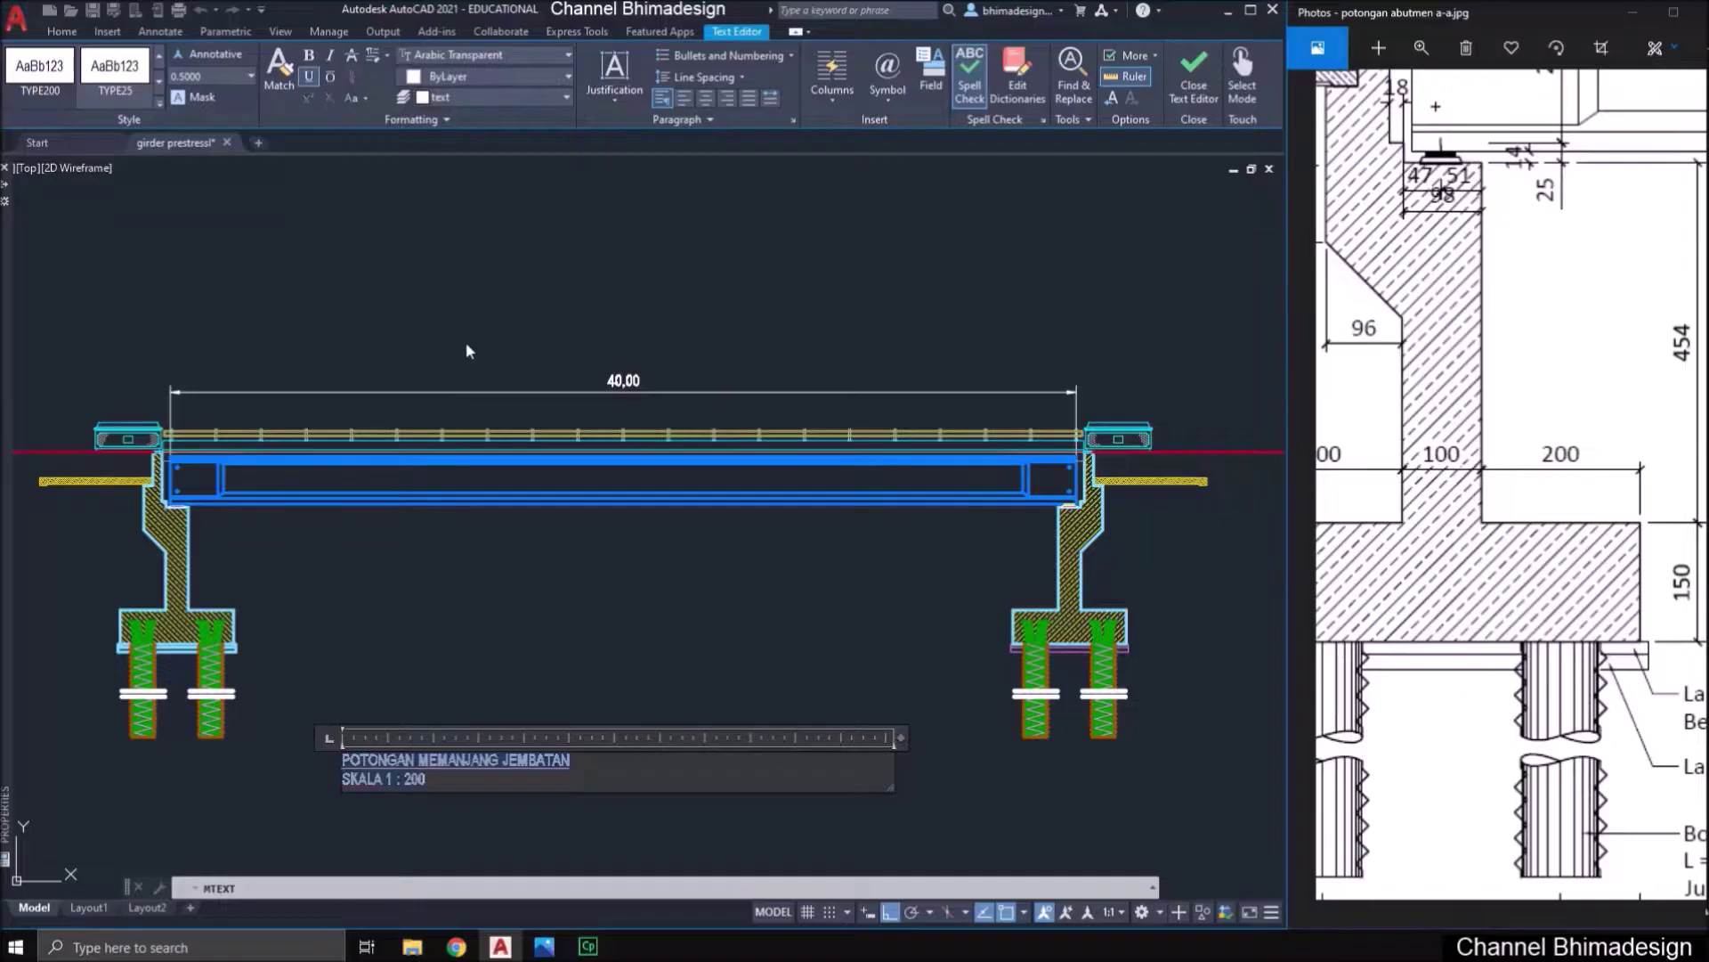
pyautogui.click(705, 98)
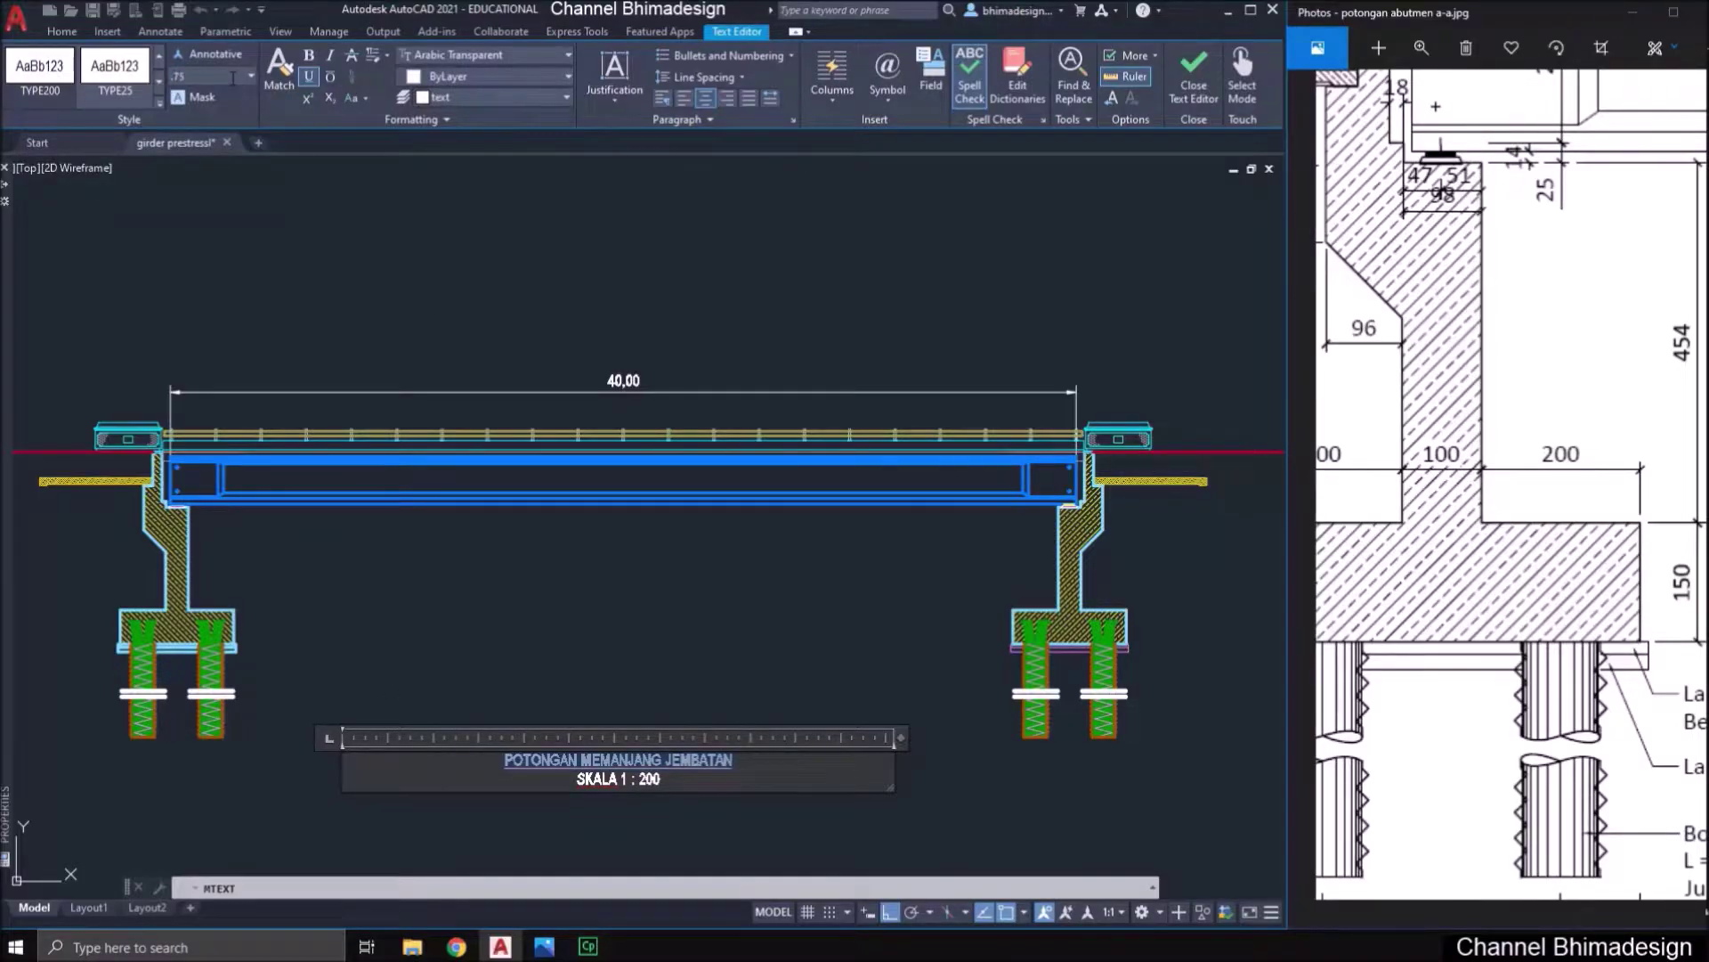
pyautogui.click(233, 79)
pyautogui.write('.75')
pyautogui.press('Return')
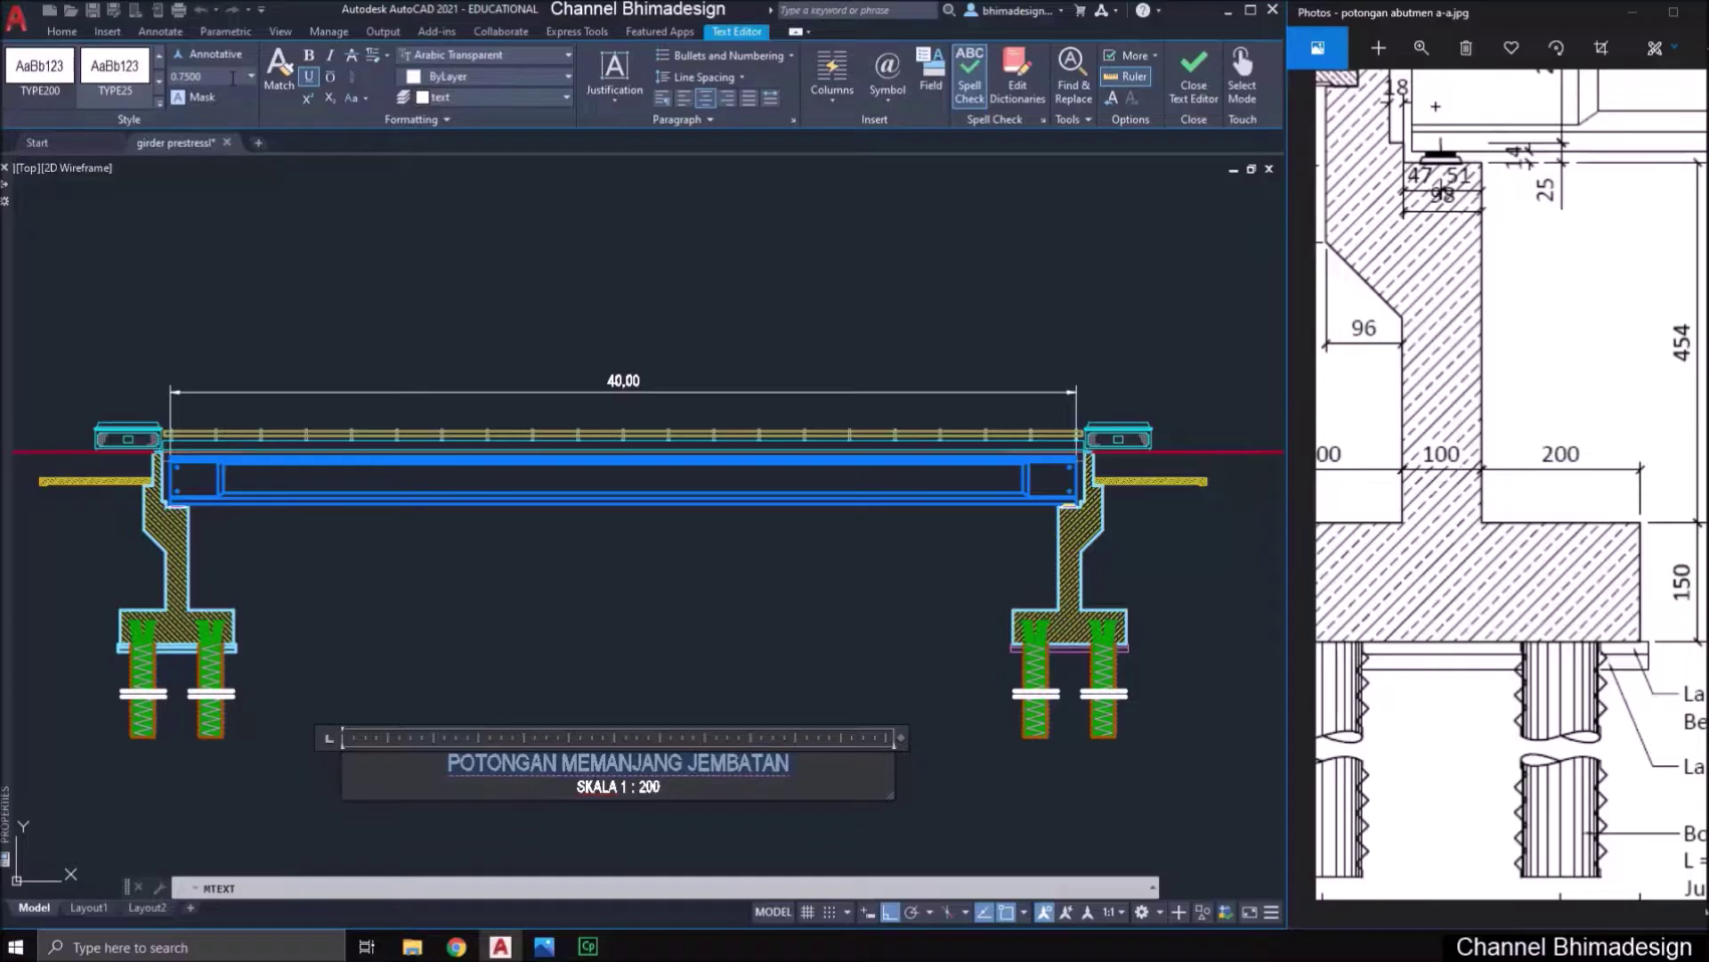
pyautogui.click(512, 509)
# - Copy the whole bridge section together with its dimension and title straight above the original
pyautogui.write('co')
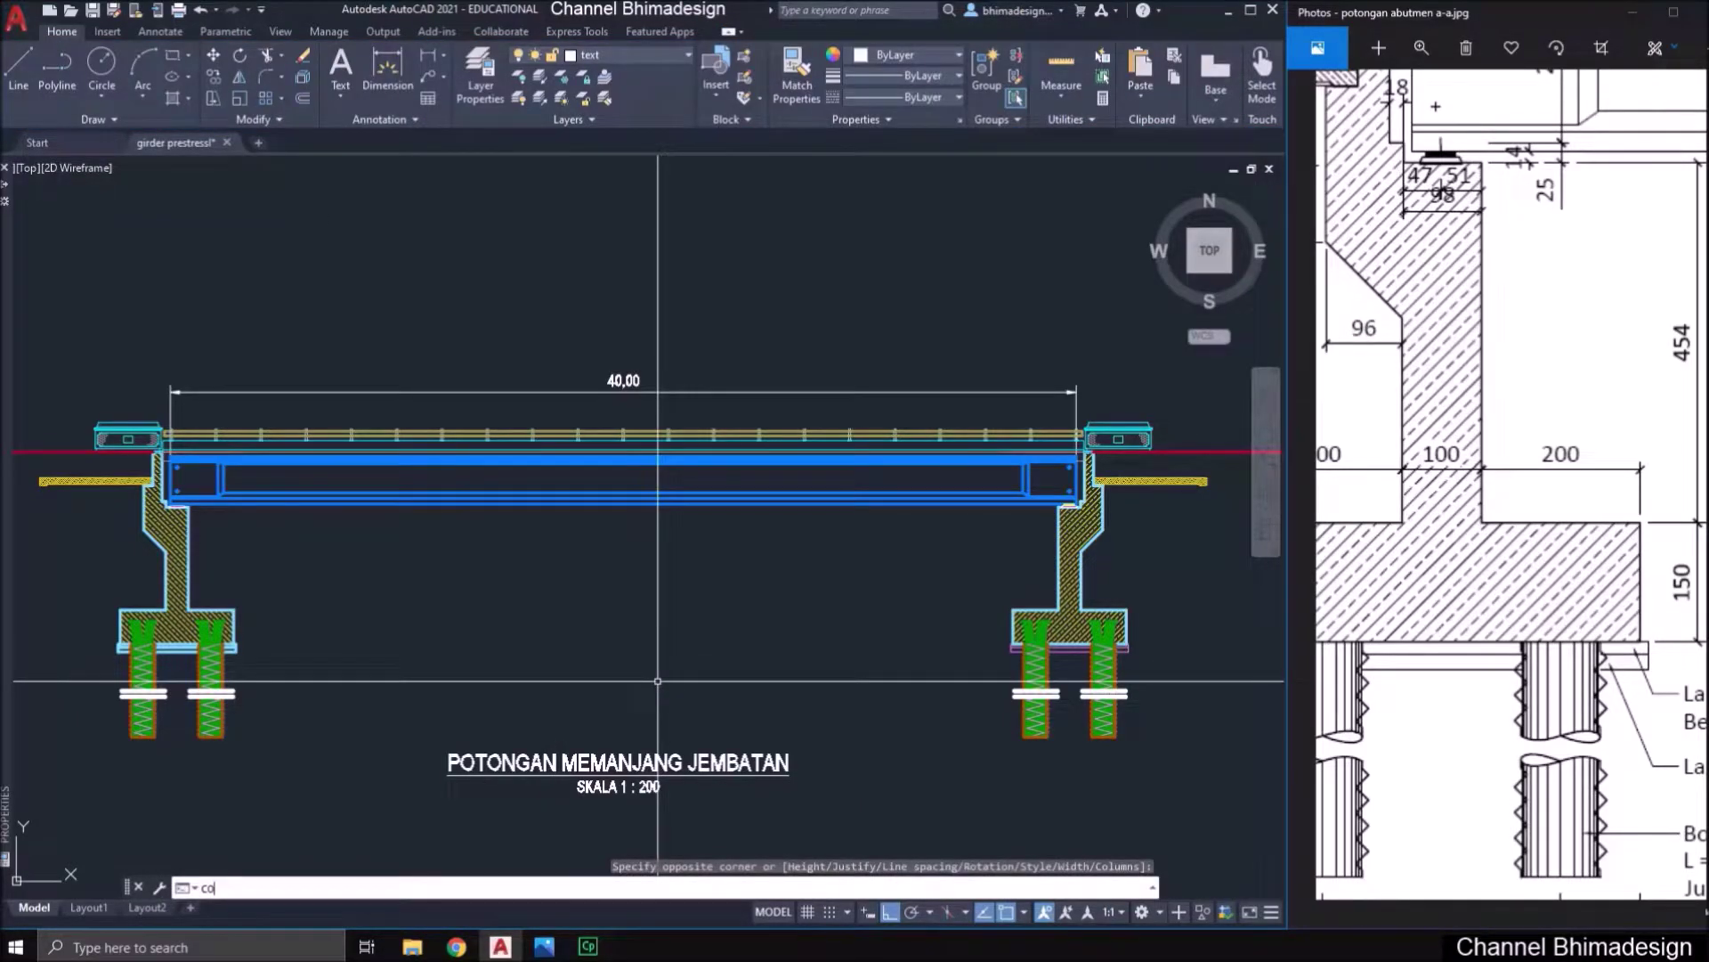
pyautogui.press('Return')
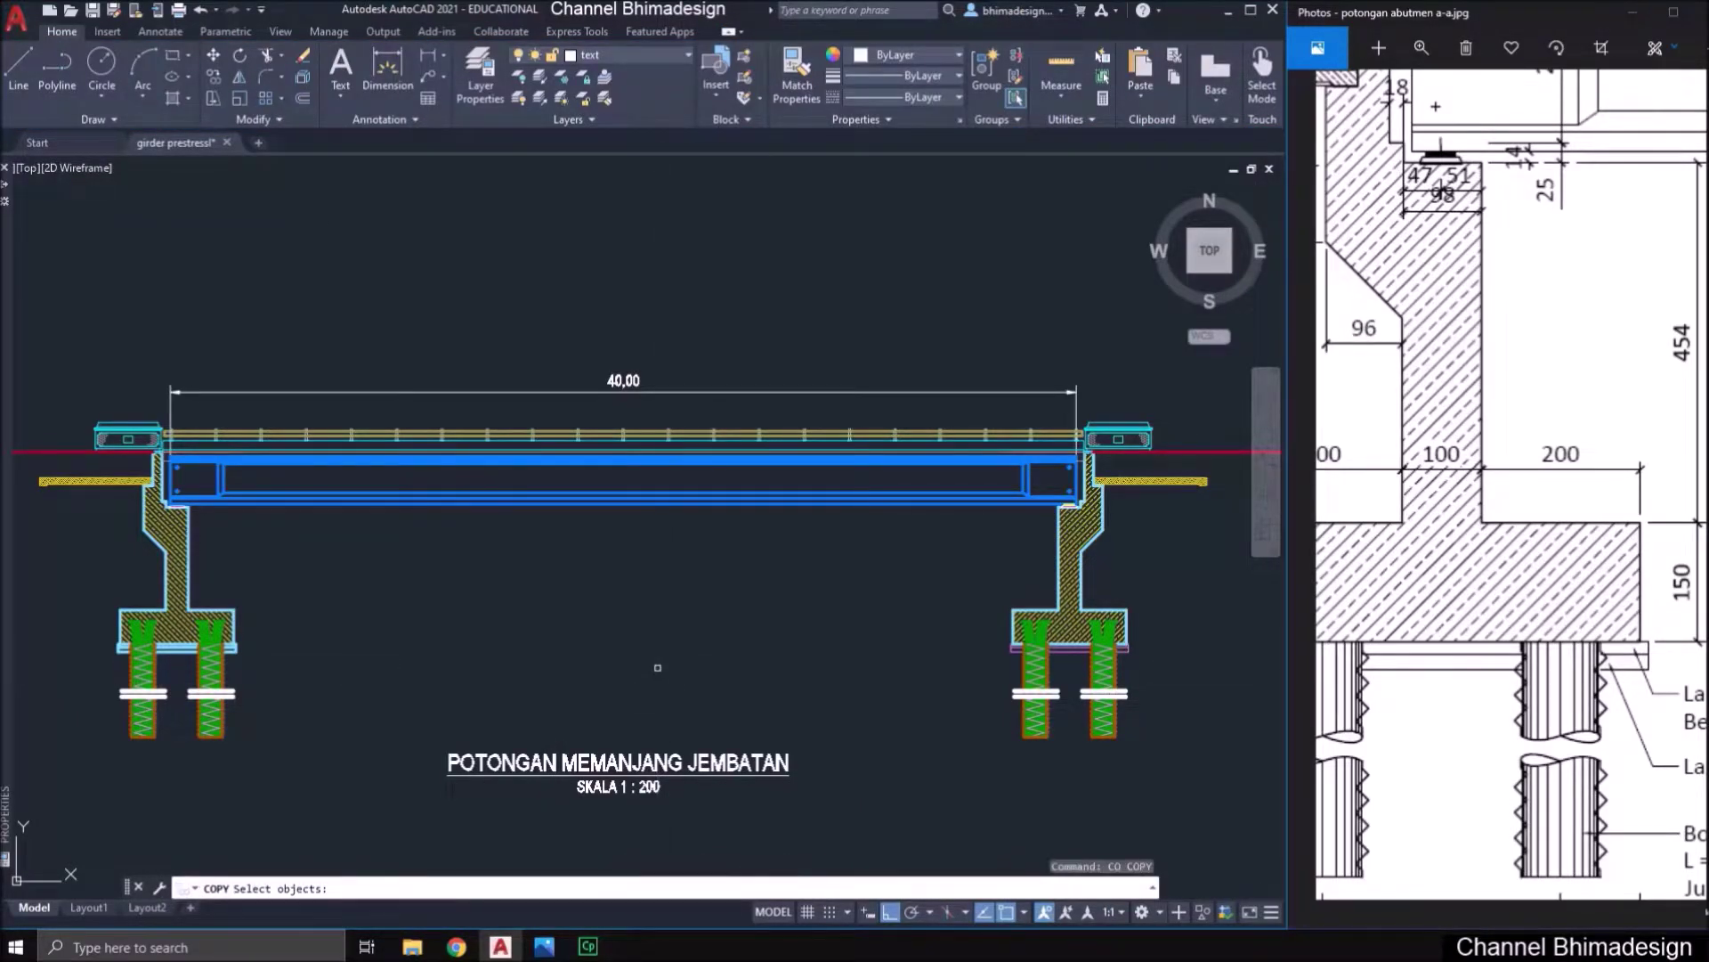
pyautogui.scroll(-2, 666, 674)
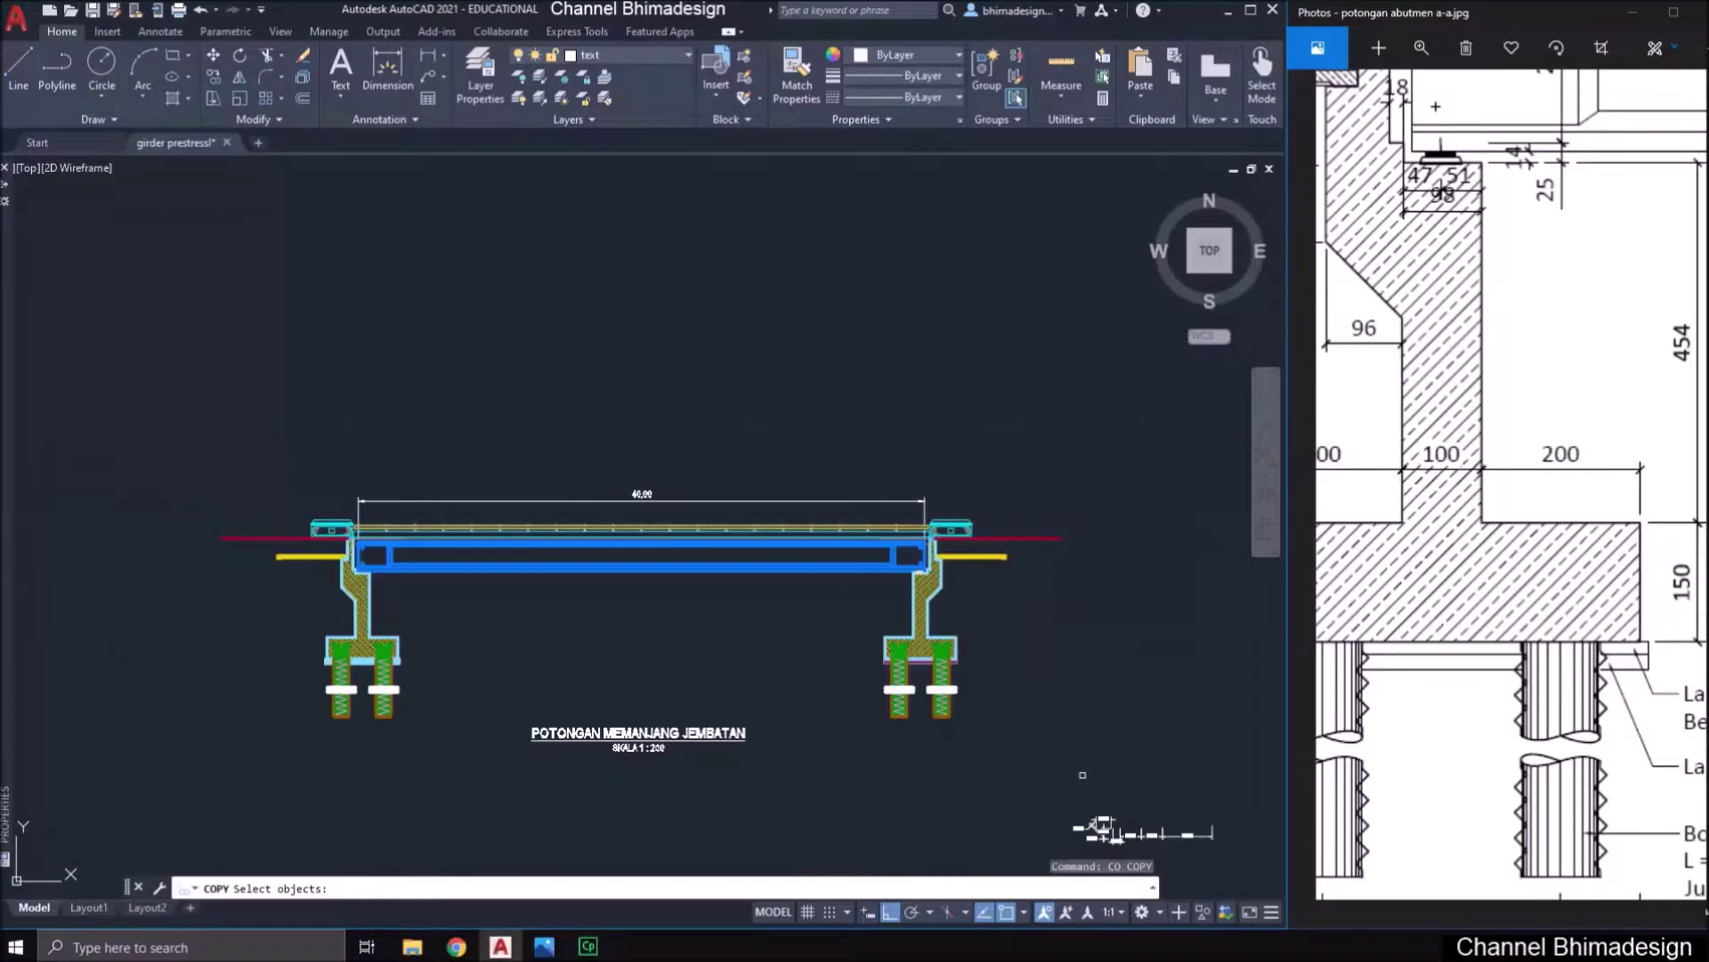
pyautogui.click(1106, 706)
pyautogui.click(210, 439)
pyautogui.press('Return')
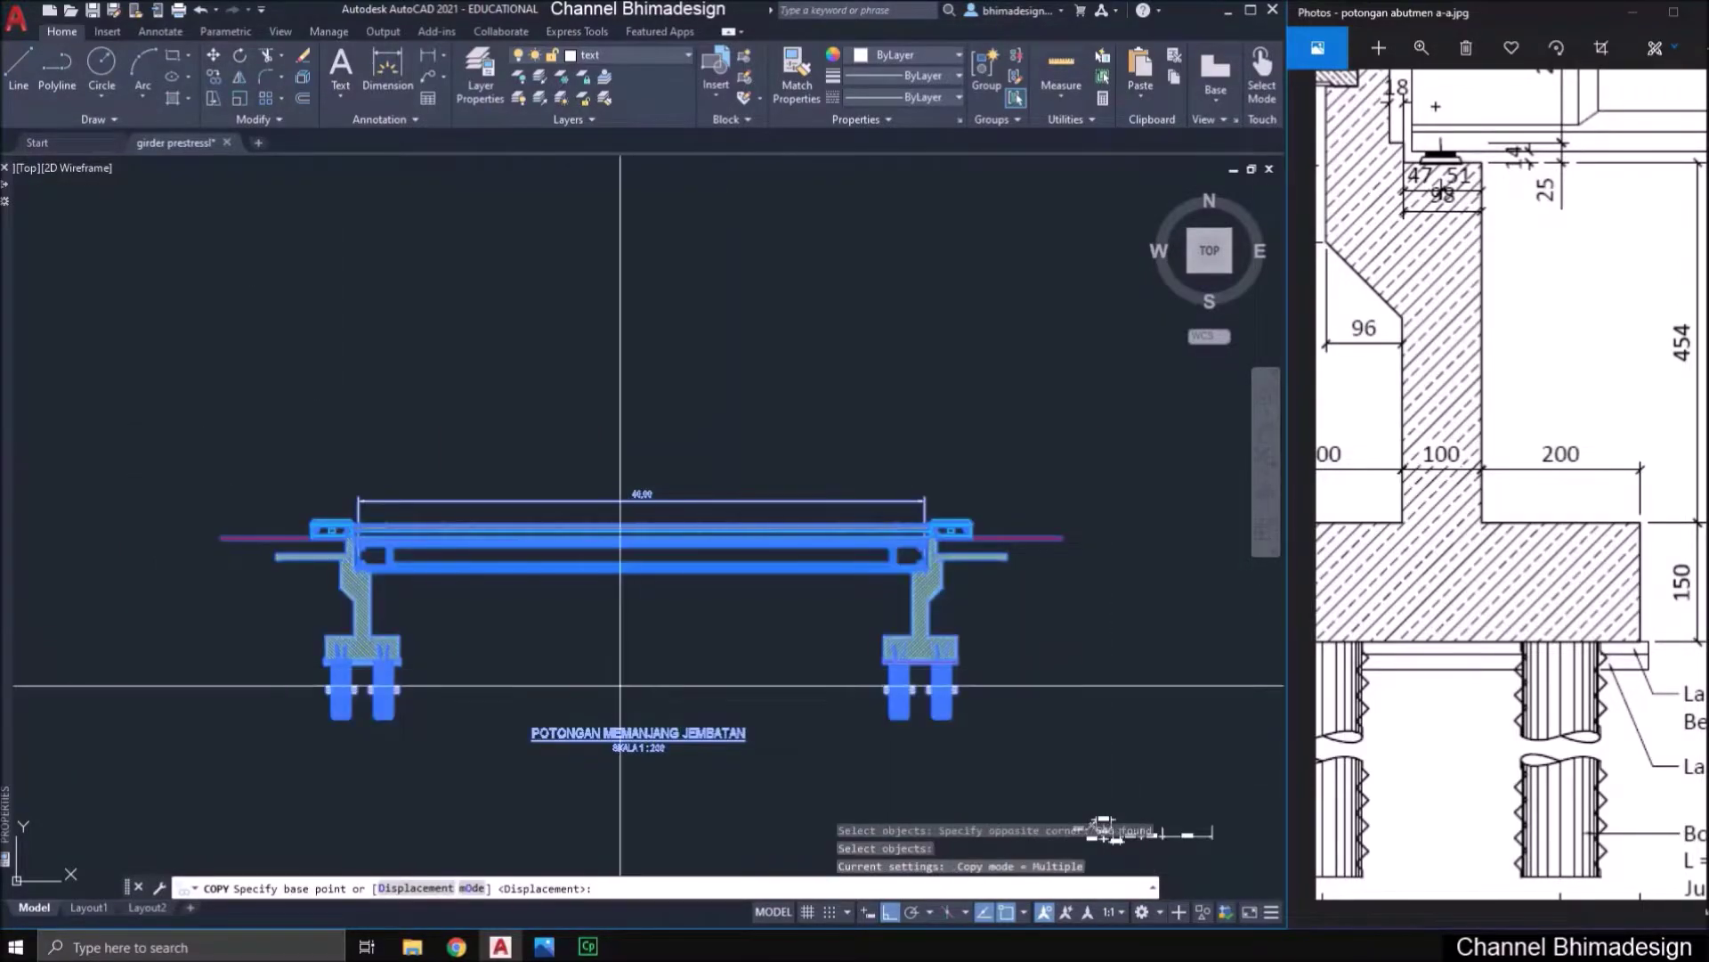
pyautogui.click(620, 685)
pyautogui.scroll(-1, 637, 382)
pyautogui.scroll(1, 641, 534)
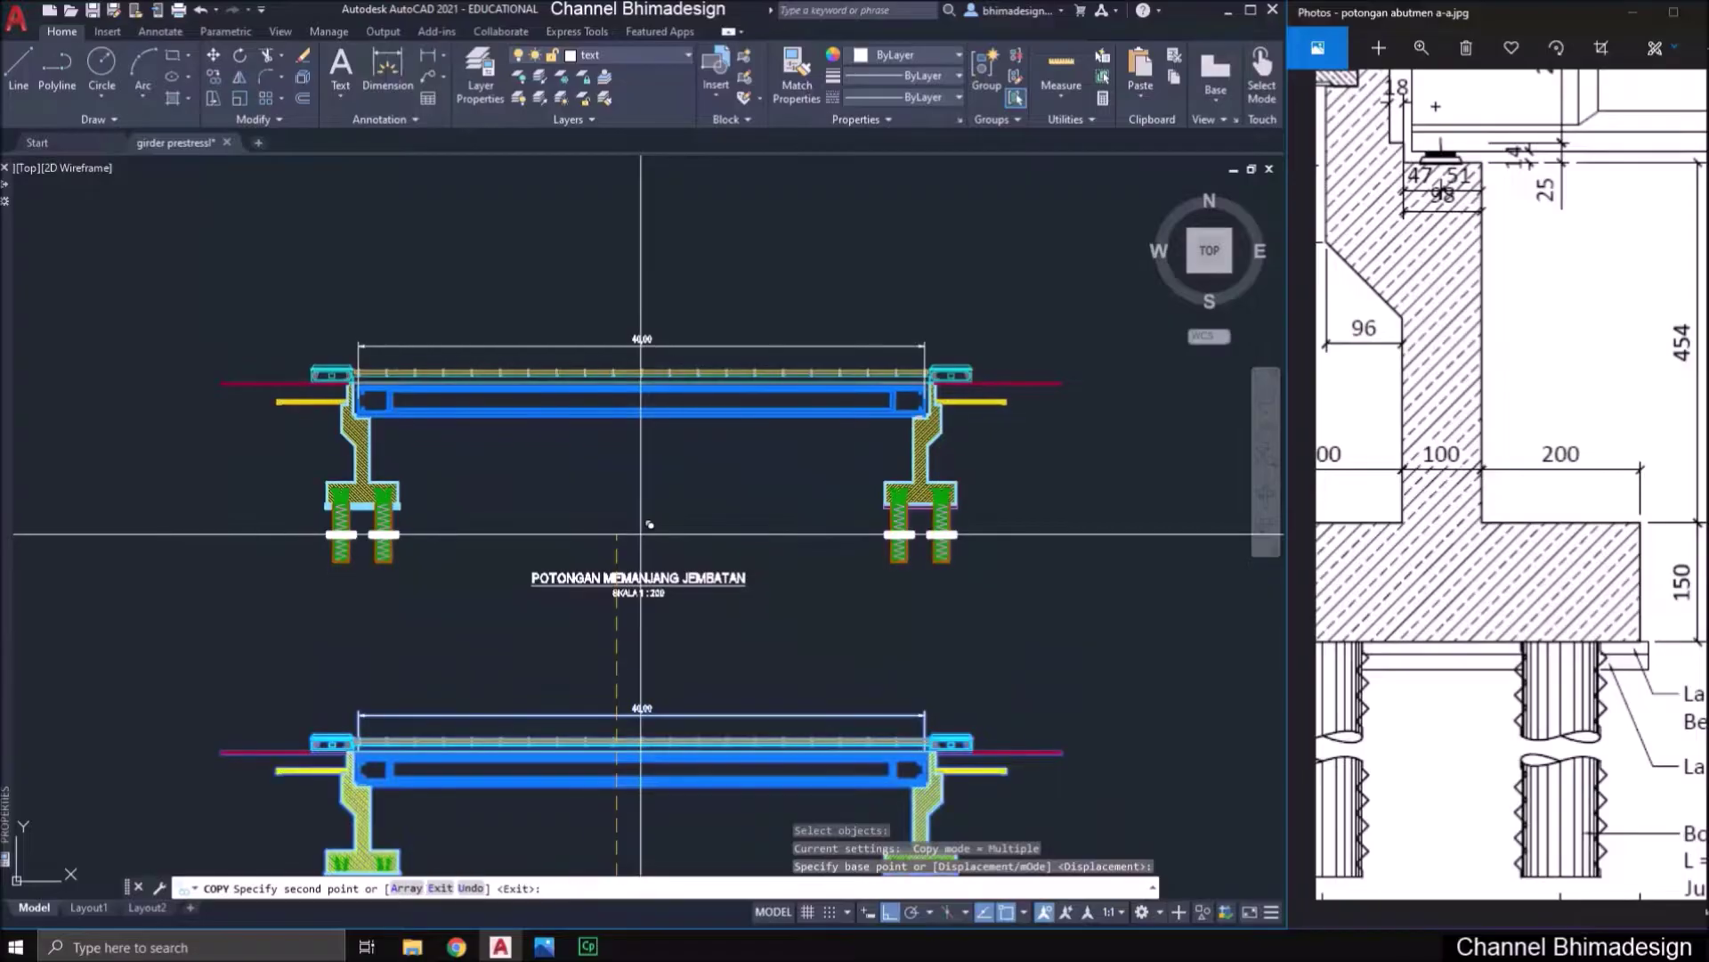
pyautogui.press('Escape')
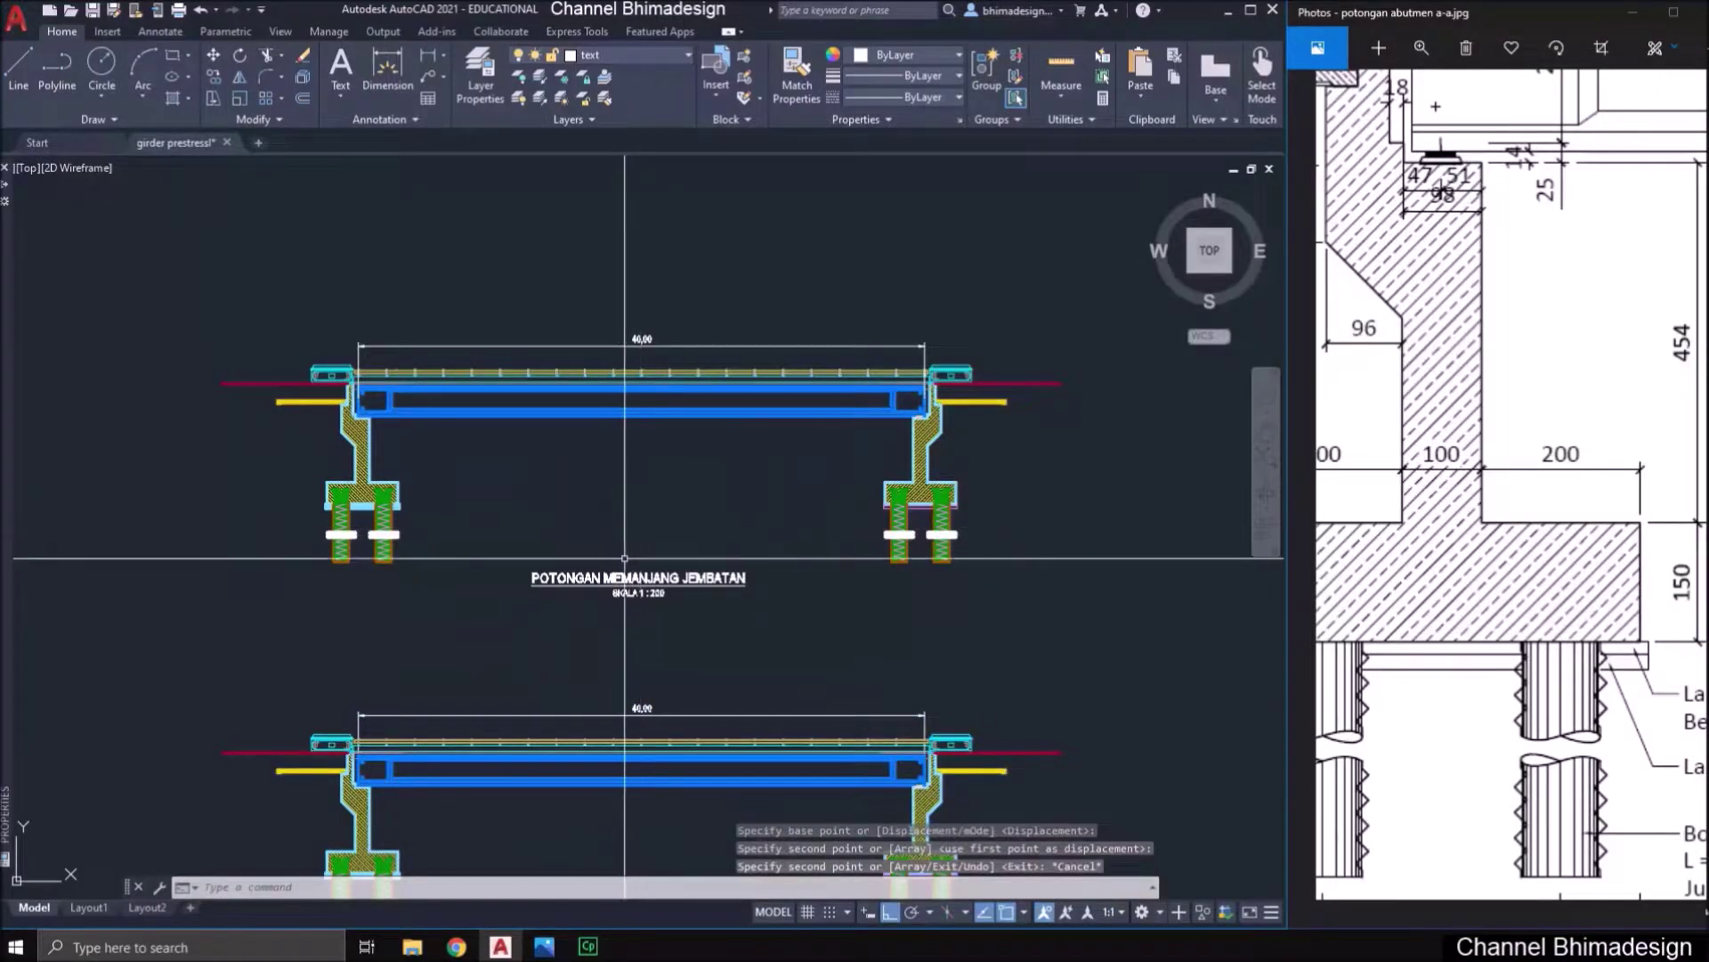
# - Change the upper copy's title to "TAMPAK JEMBATAN", keeping the scale line
pyautogui.scroll(2, 625, 558)
pyautogui.doubleClick(594, 583)
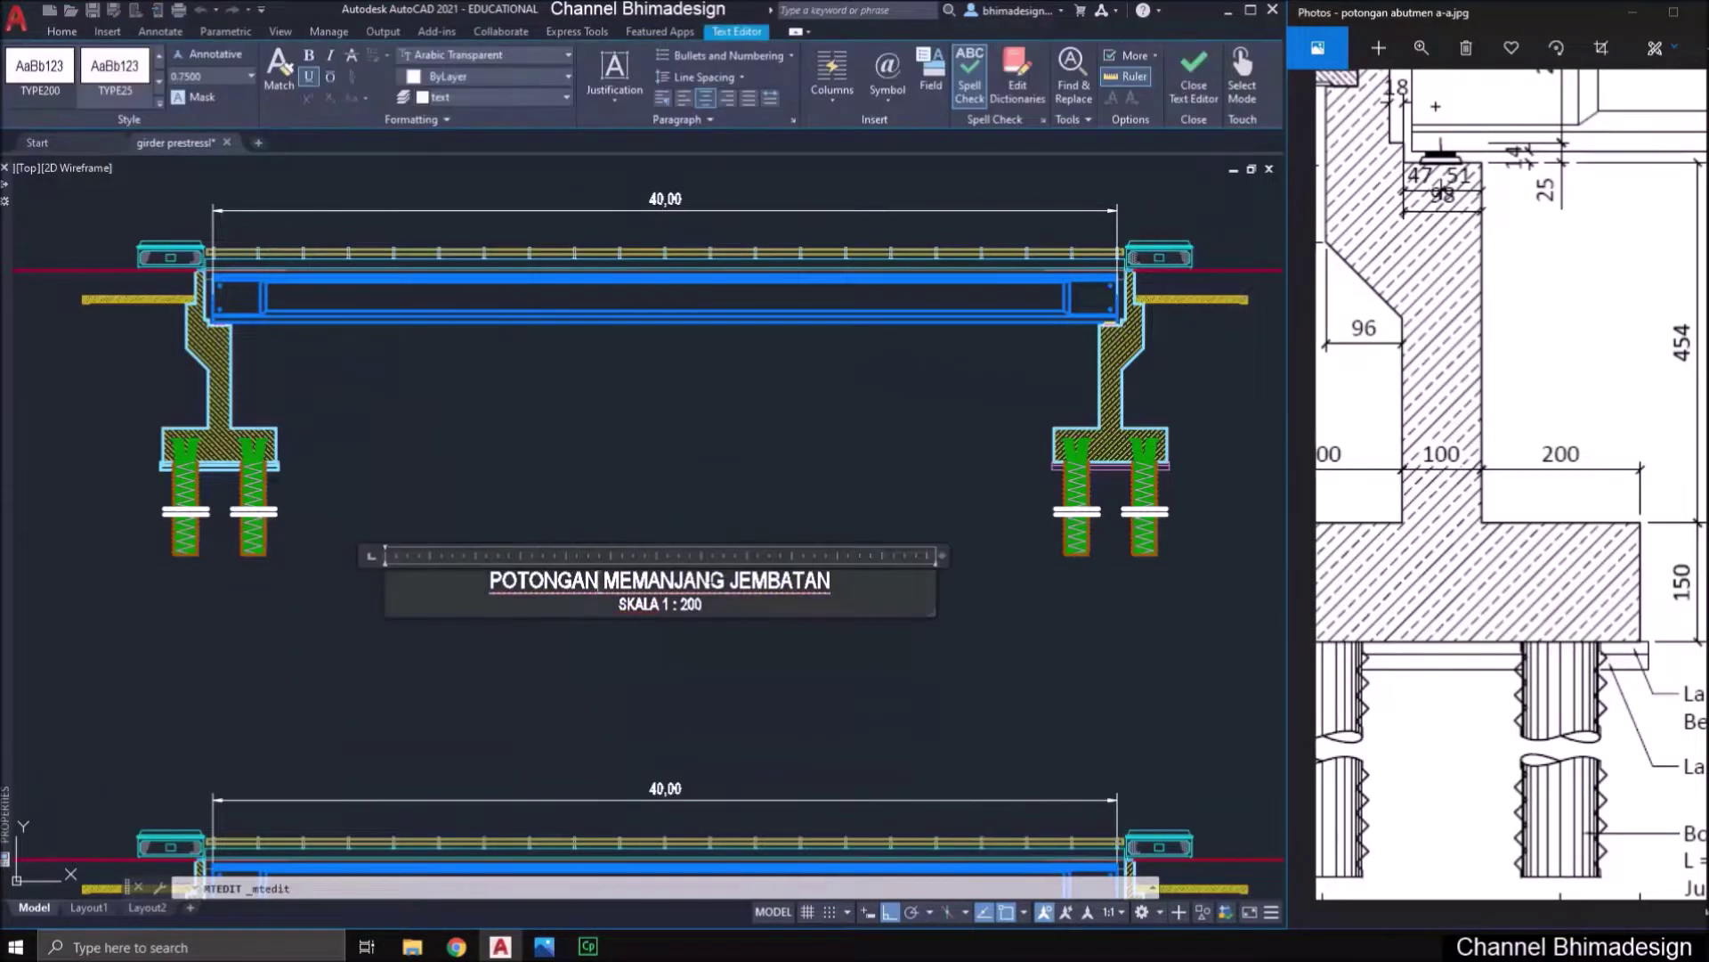
pyautogui.write('TAMPAK')
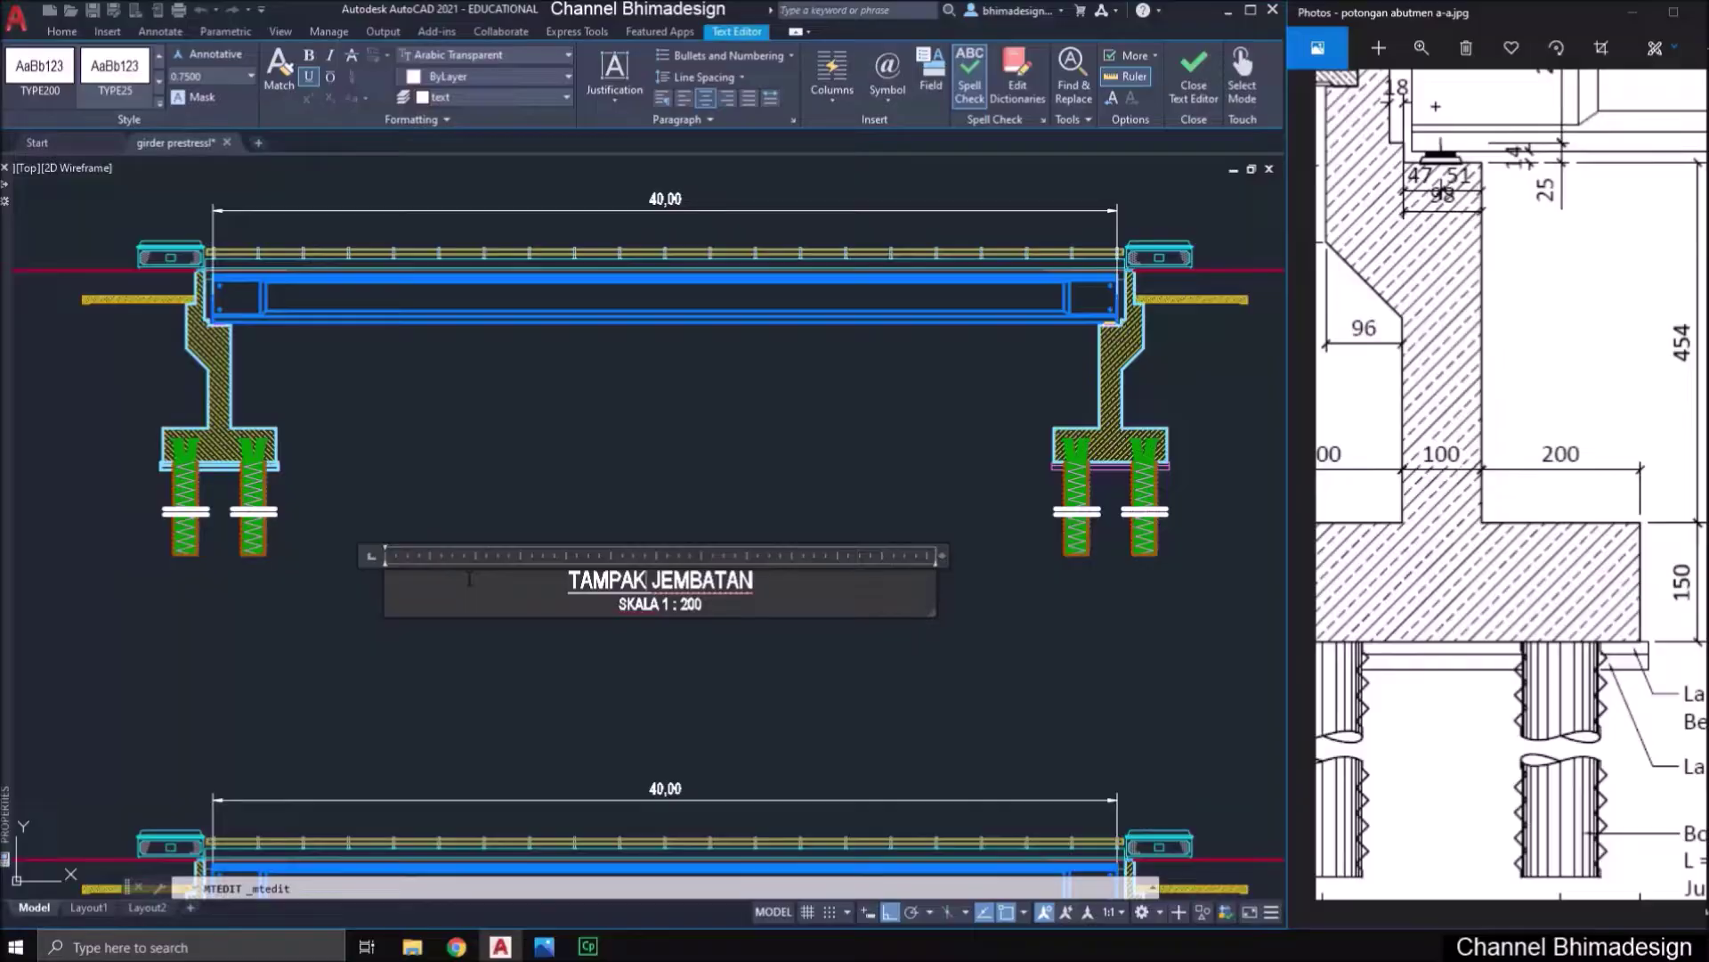
pyautogui.press('Escape')
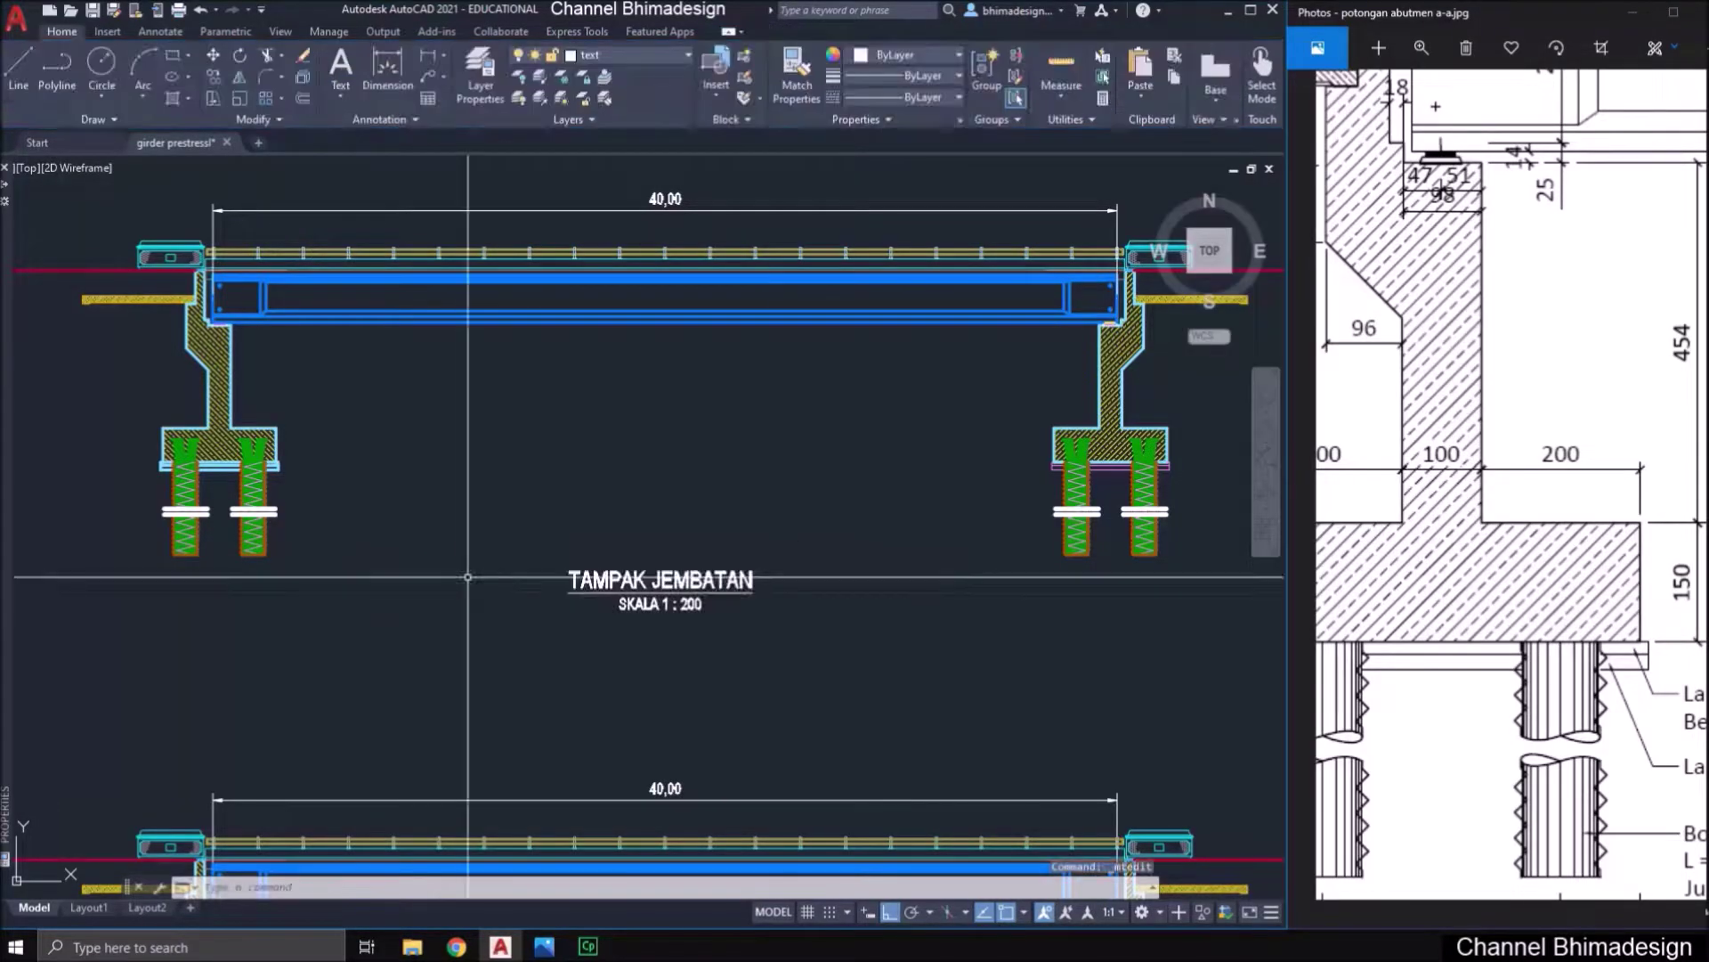
# - Erase the concrete hatch of the left abutment and the adjoining approach layer hatch in the TAMPAK JEMBATAN copy
pyautogui.click(210, 350)
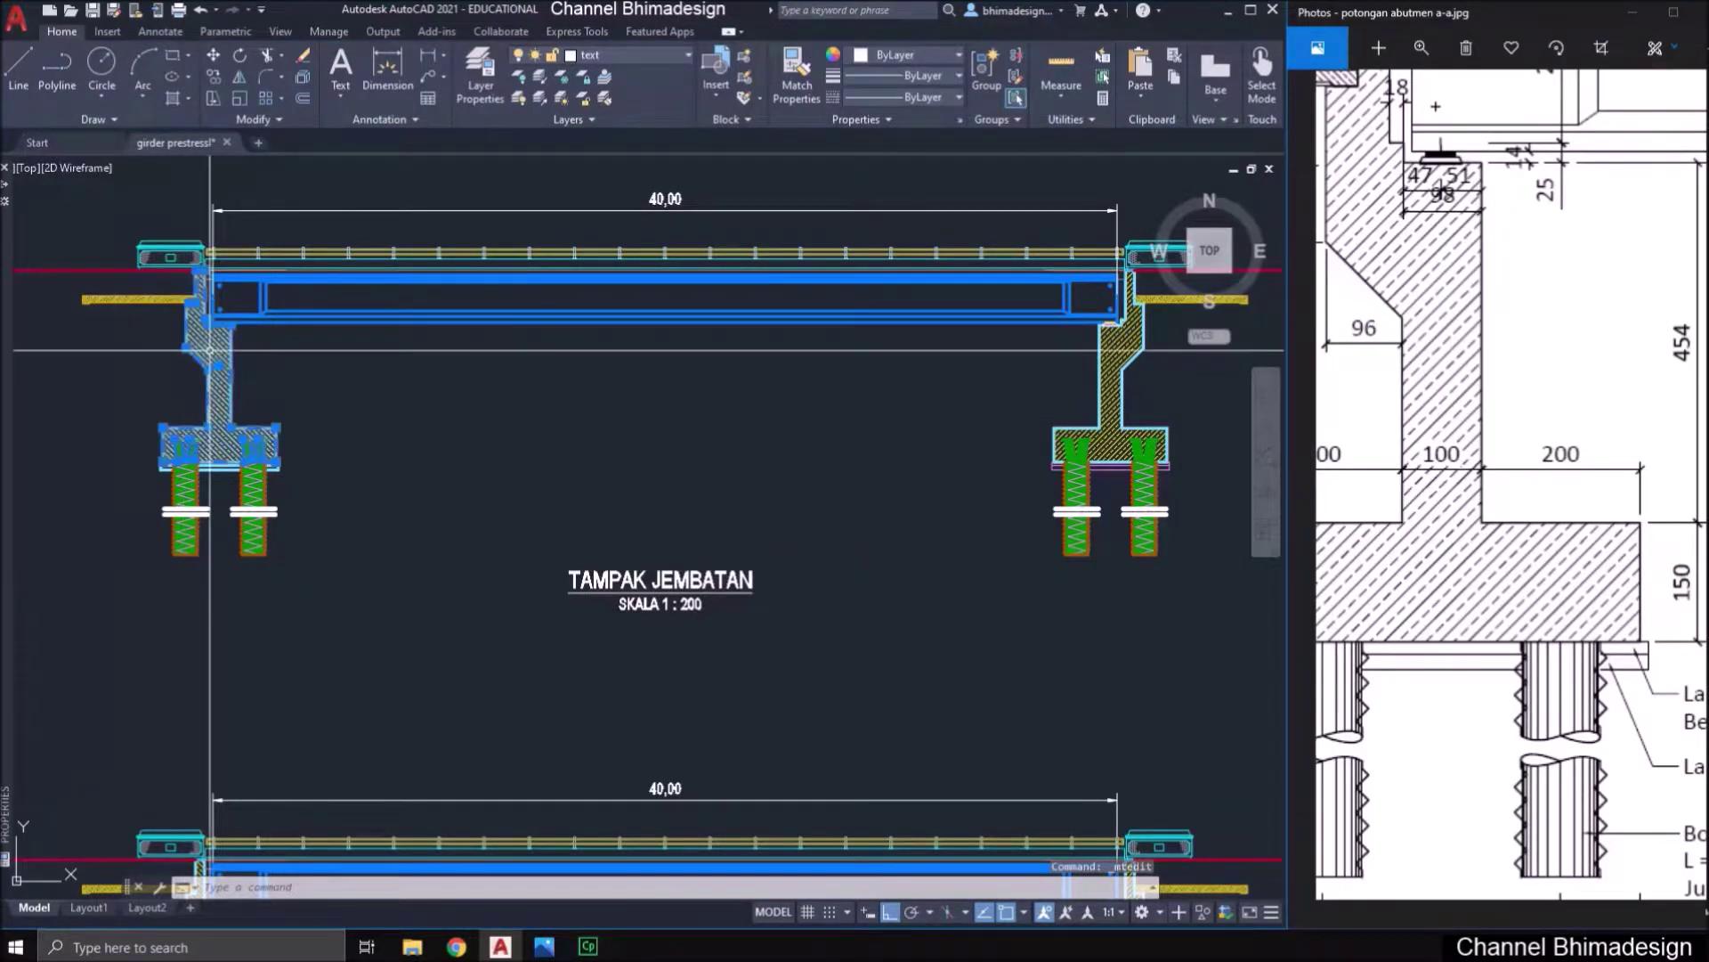
pyautogui.write('e')
pyautogui.press('Return')
pyautogui.scroll(4, 141, 299)
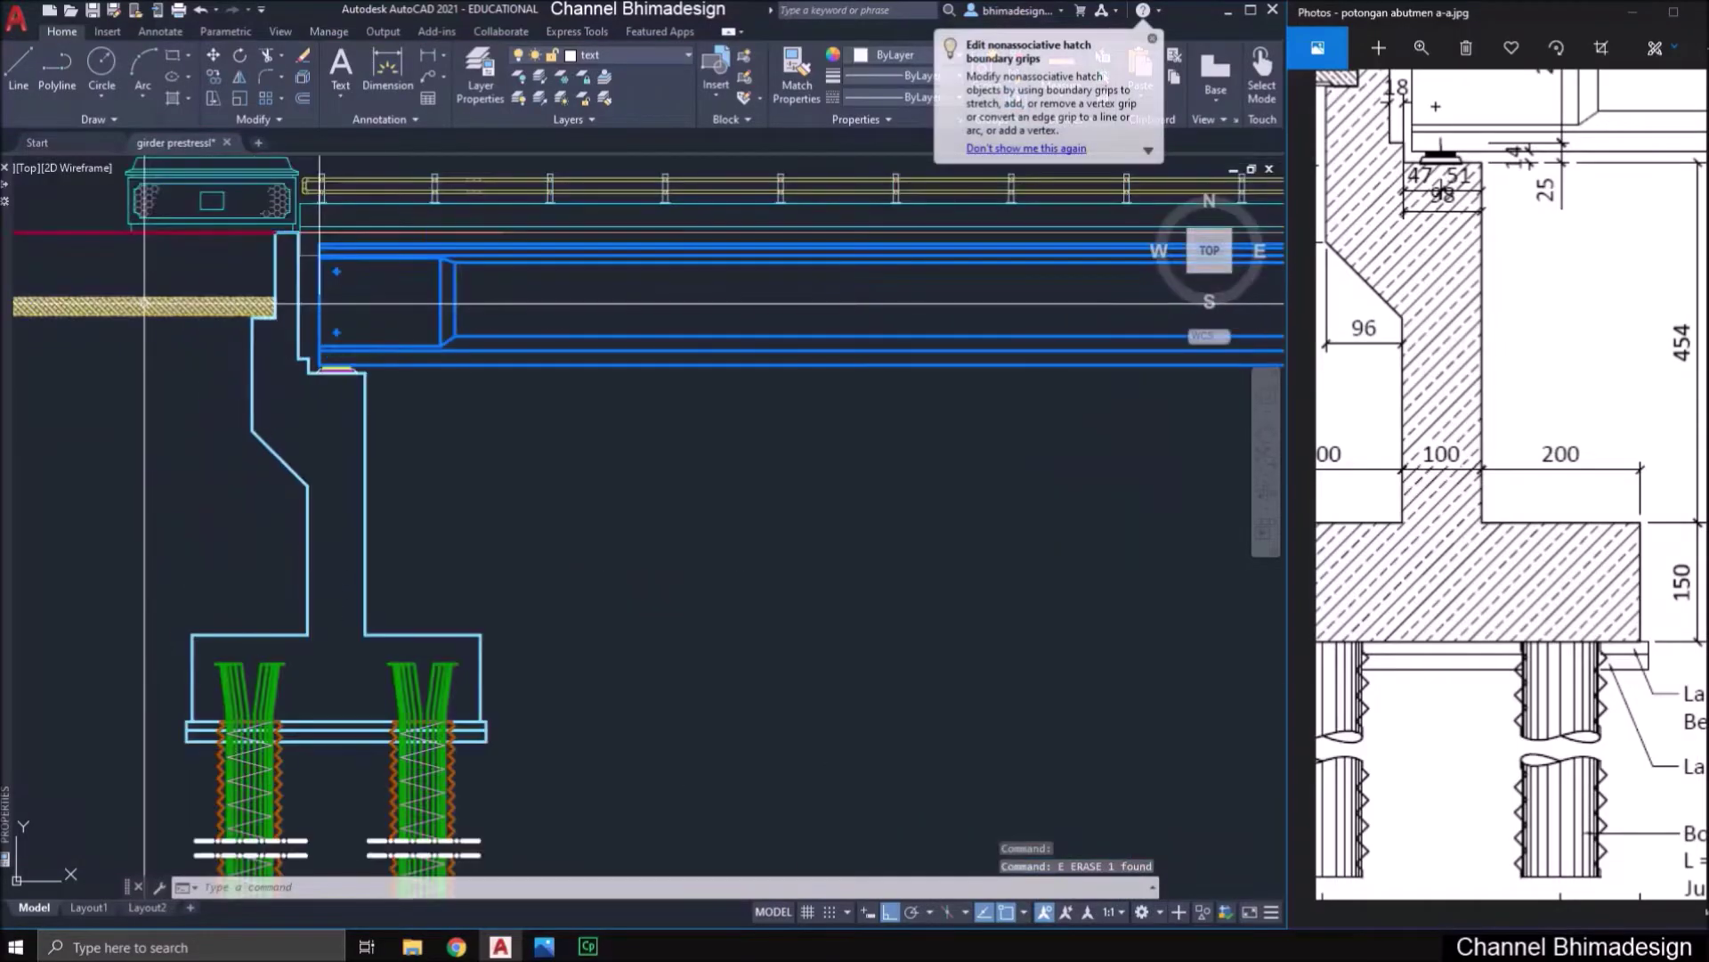
# - Erase the splayed reinforcement bars above both piles inside the left abutment's footing
pyautogui.click(305, 699)
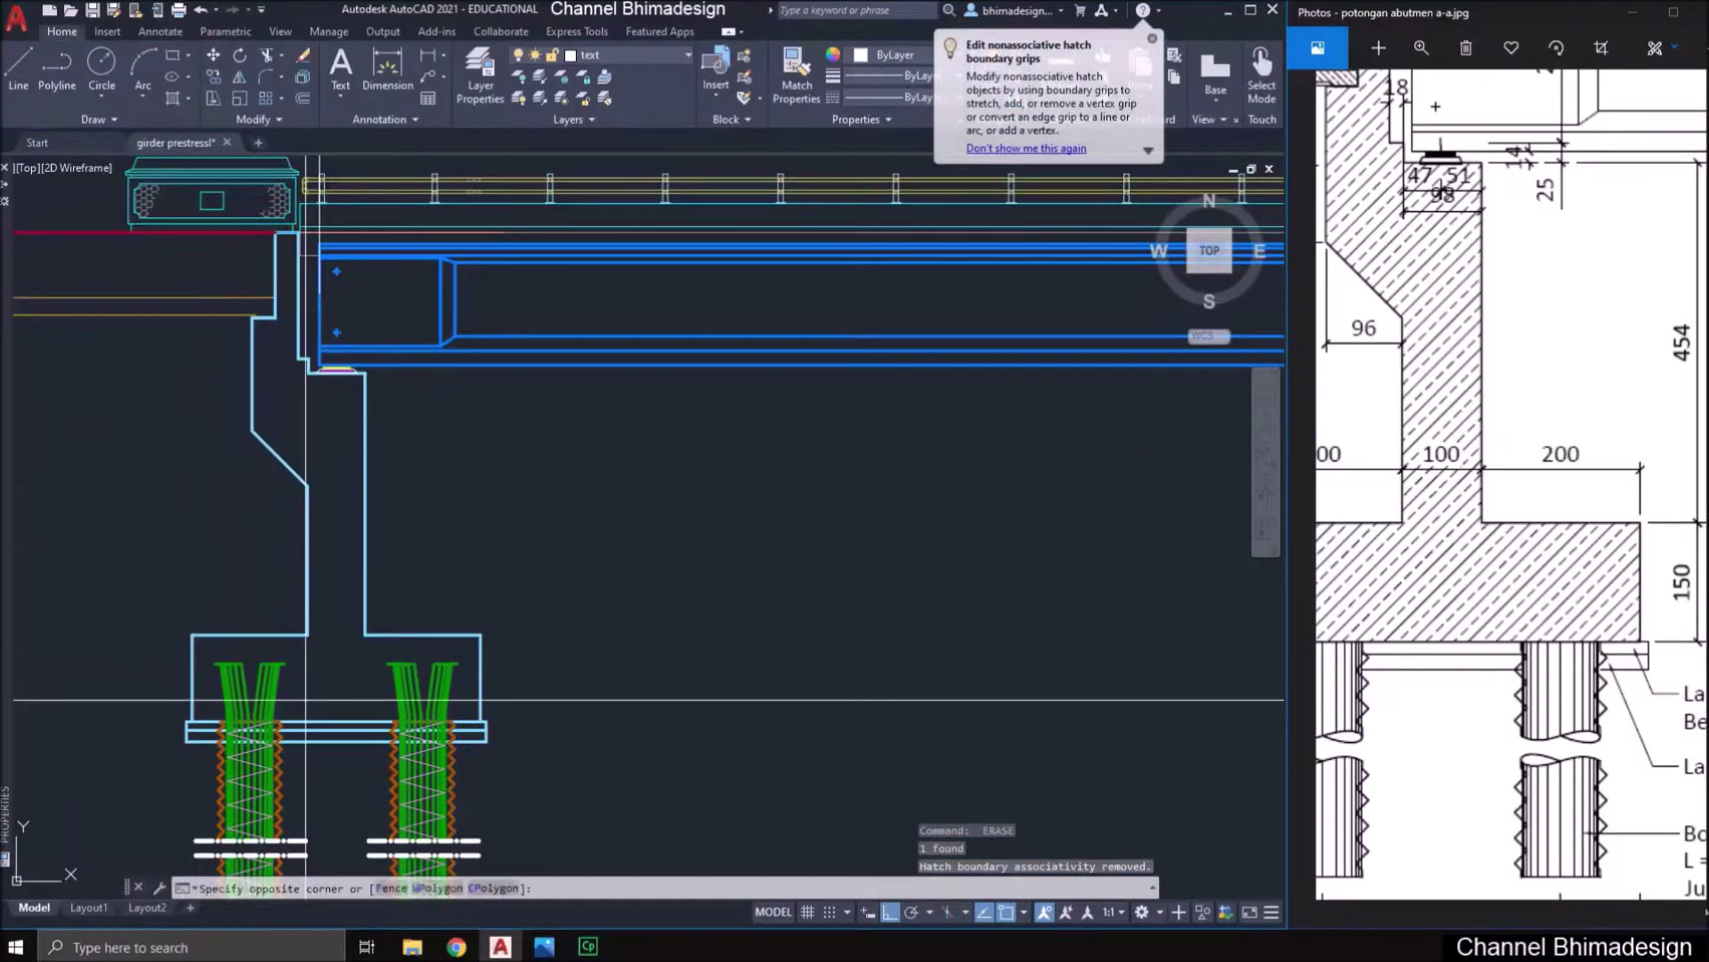
pyautogui.click(214, 658)
pyautogui.press('Return')
pyautogui.click(456, 701)
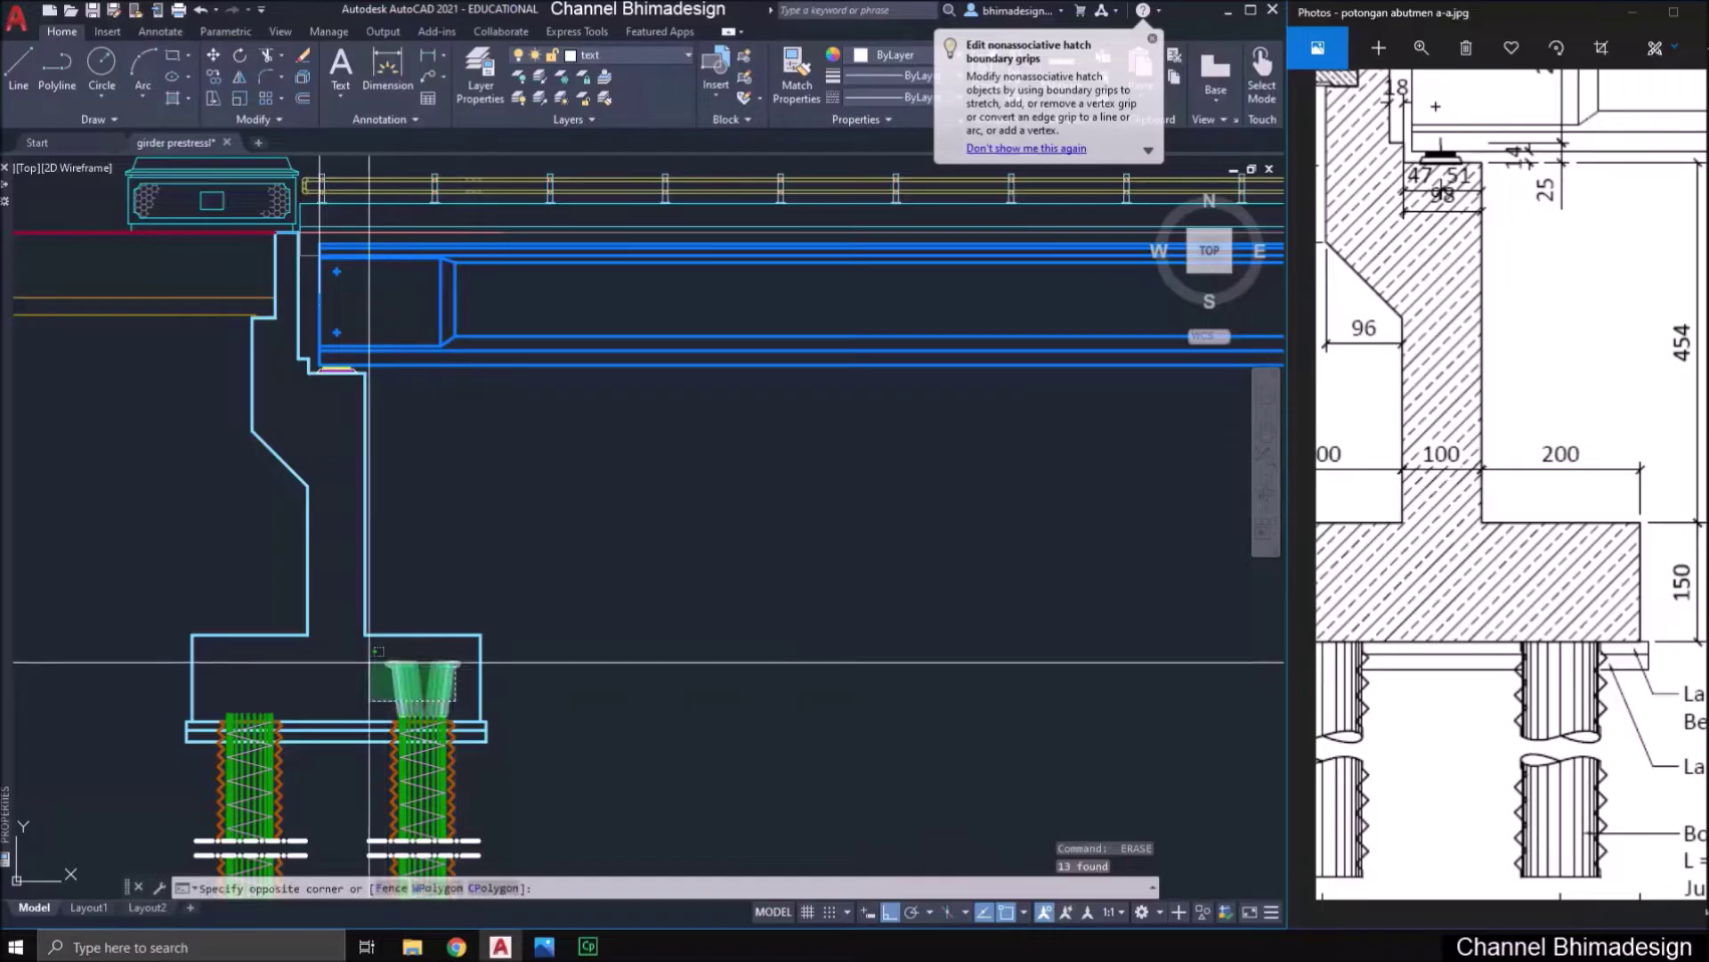
pyautogui.press('Escape')
# - Erase the longitudinal bars and spiral reinforcement of the left abutment's left pile, above and below the break lines
pyautogui.scroll(3, 303, 658)
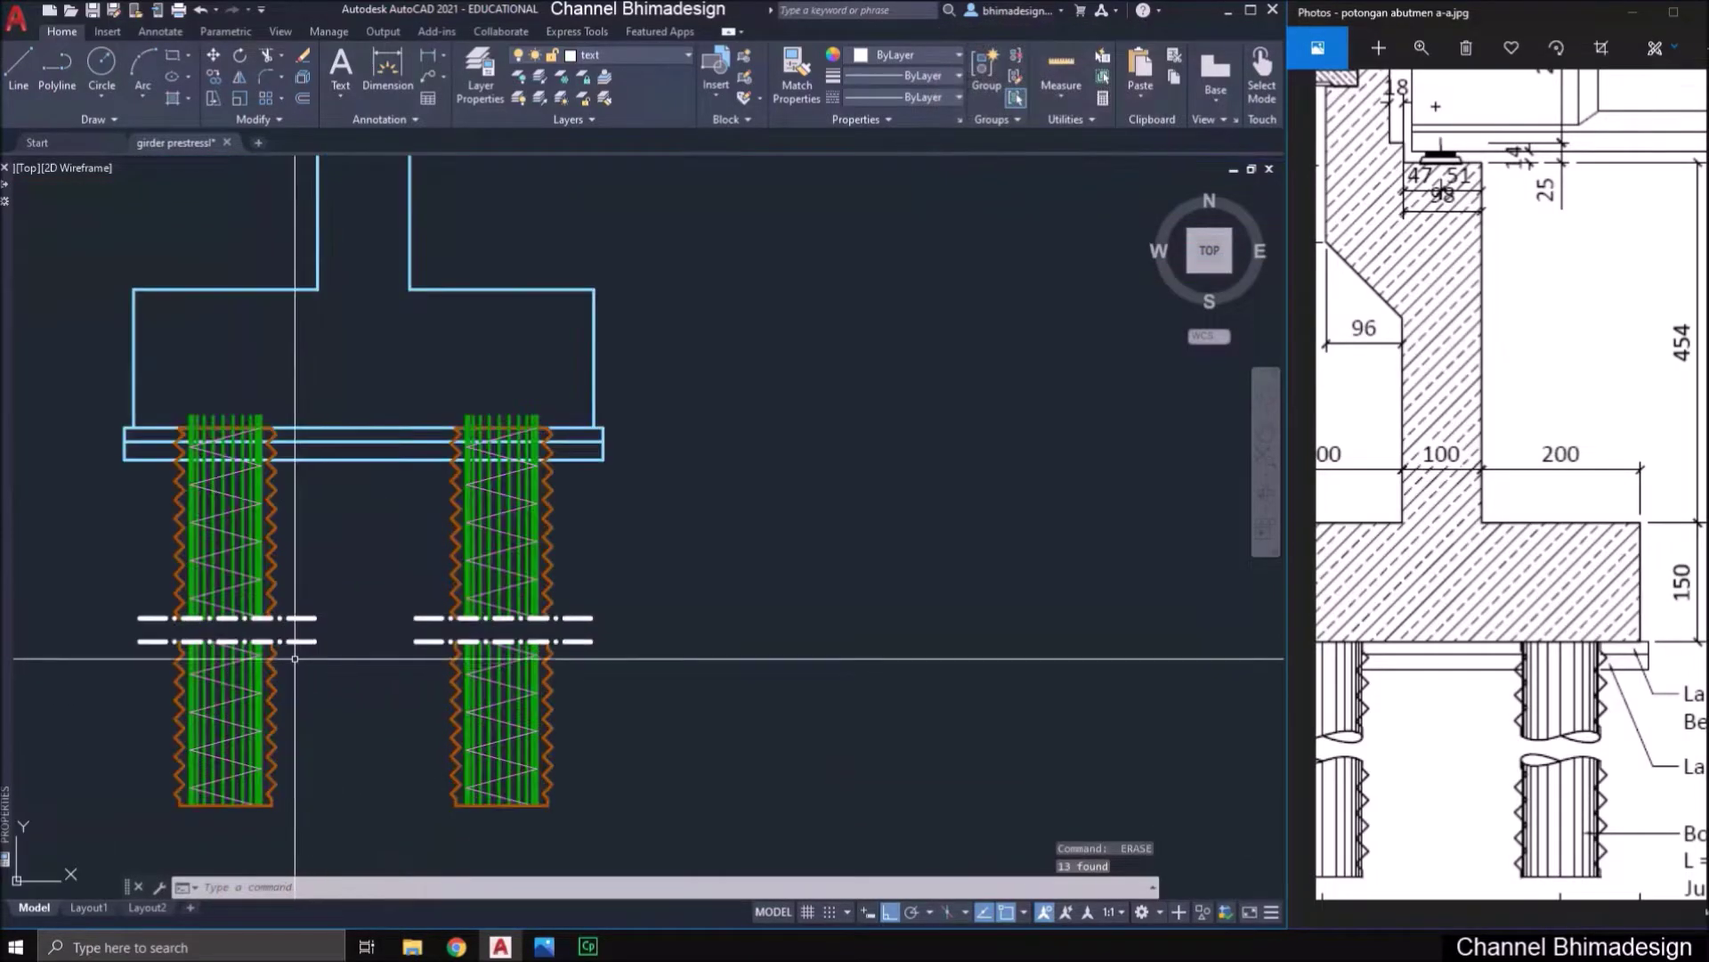
pyautogui.scroll(4, 295, 659)
pyautogui.click(312, 632)
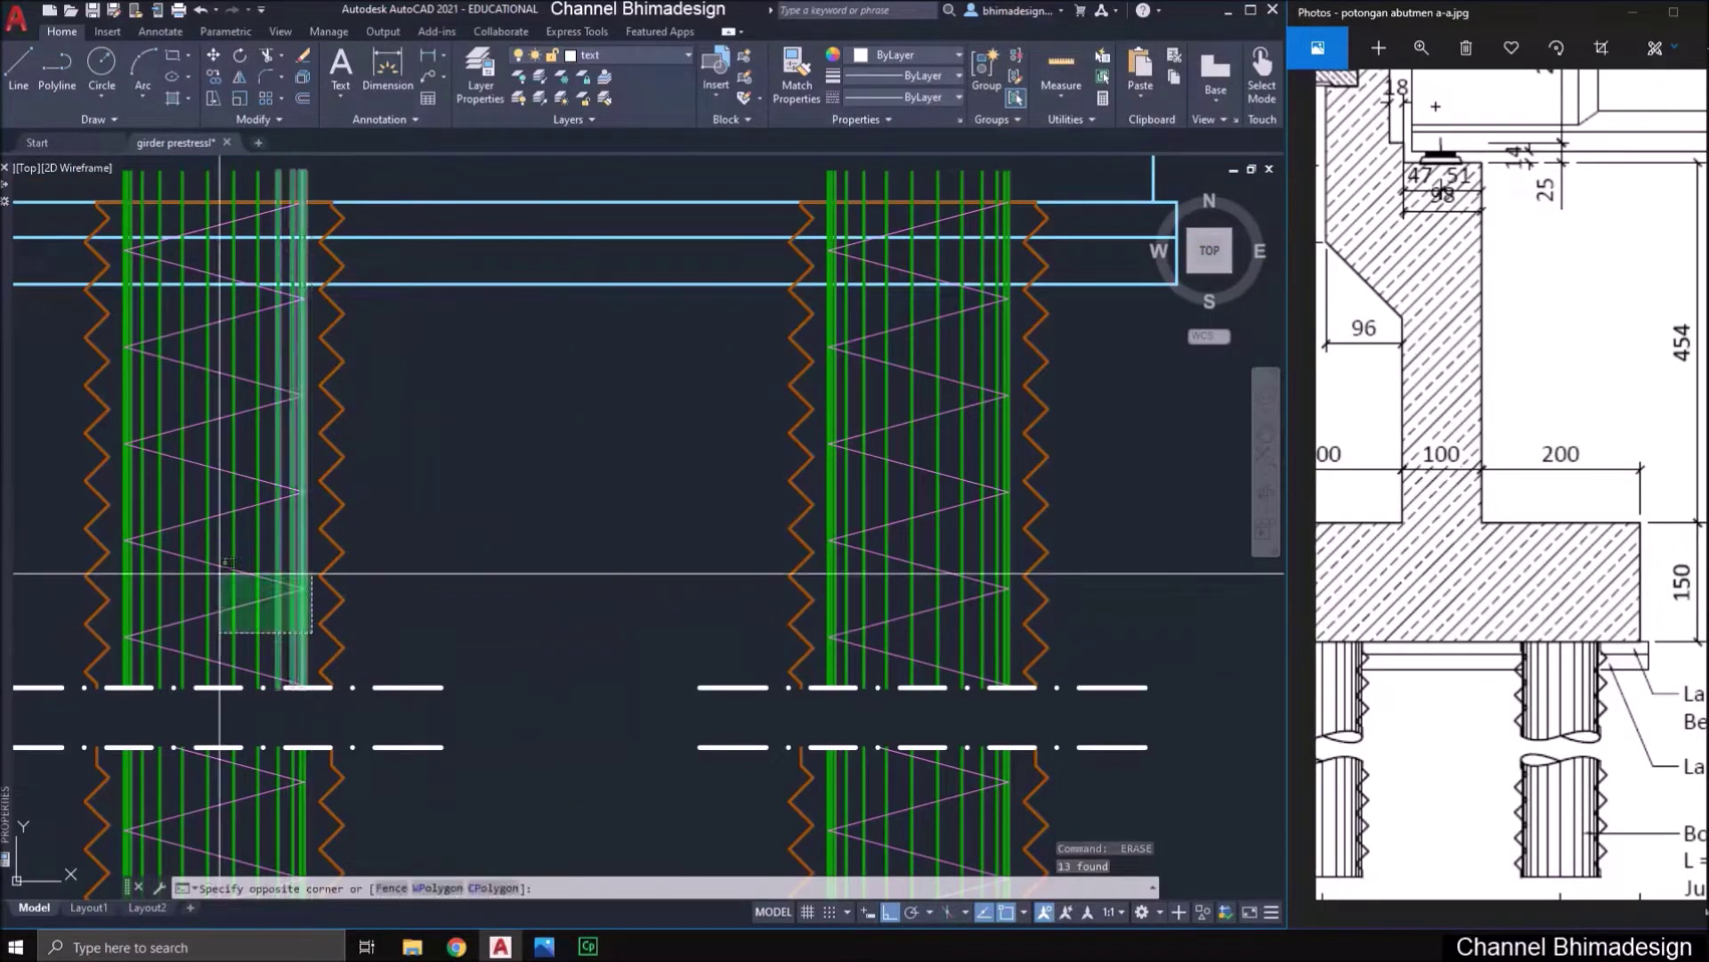
pyautogui.click(115, 169)
pyautogui.write('E')
pyautogui.press('Return')
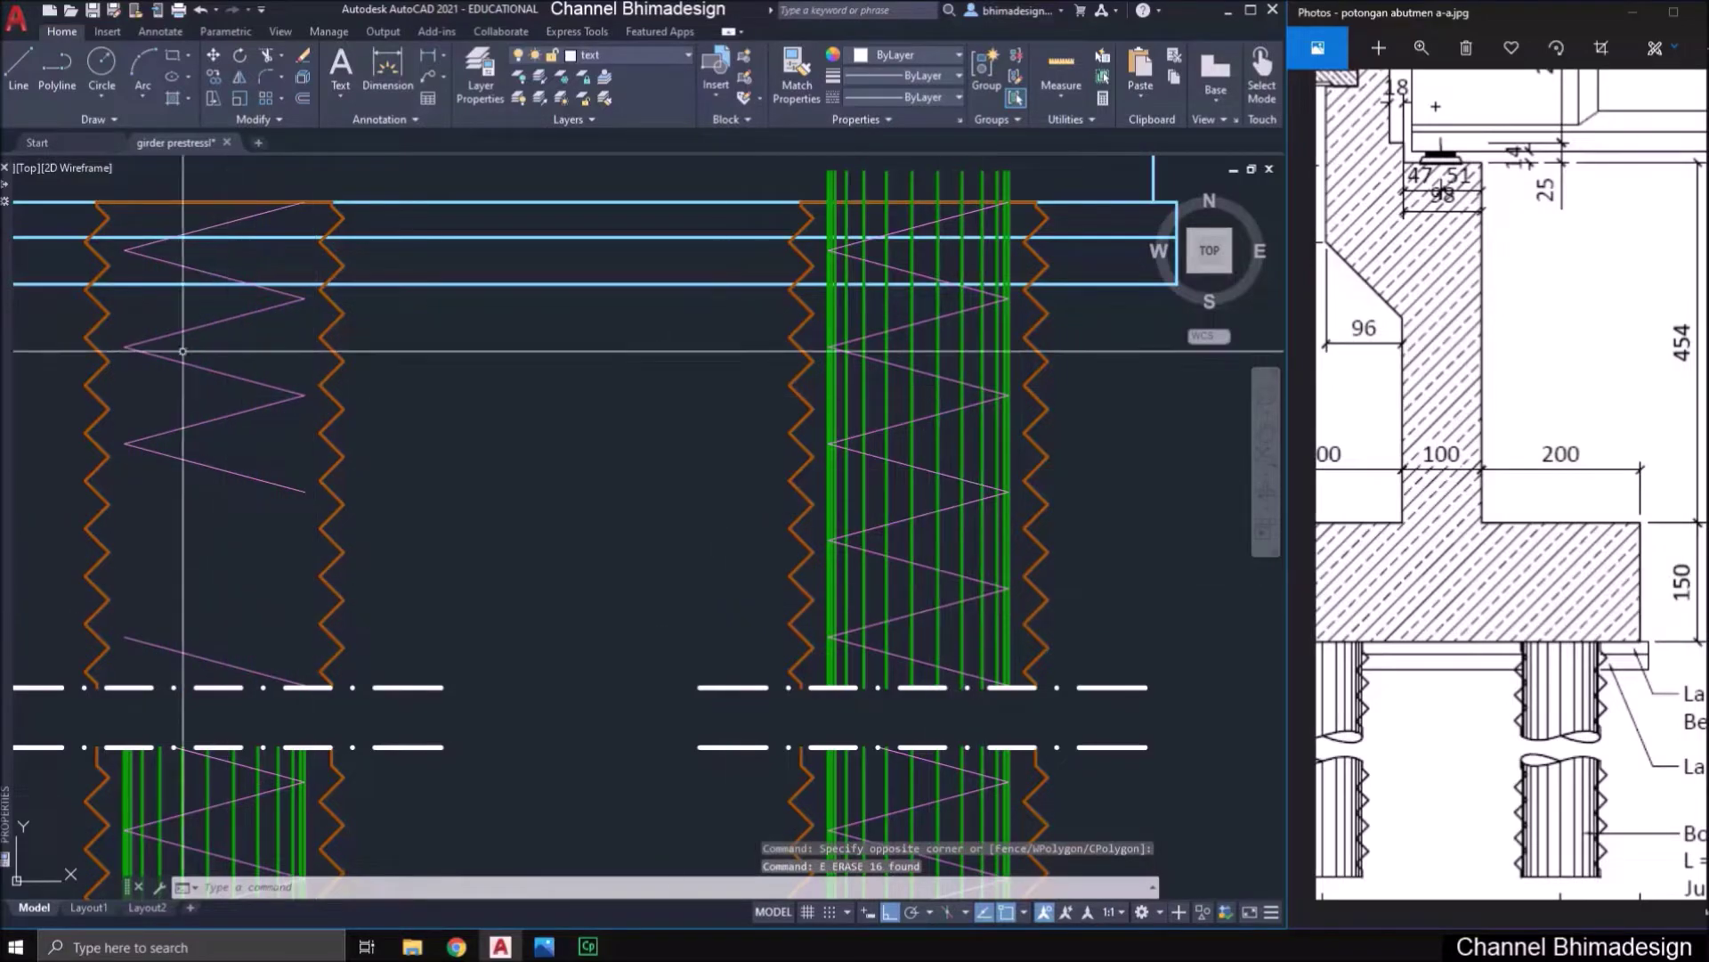
pyautogui.click(120, 188)
pyautogui.scroll(-2, 120, 188)
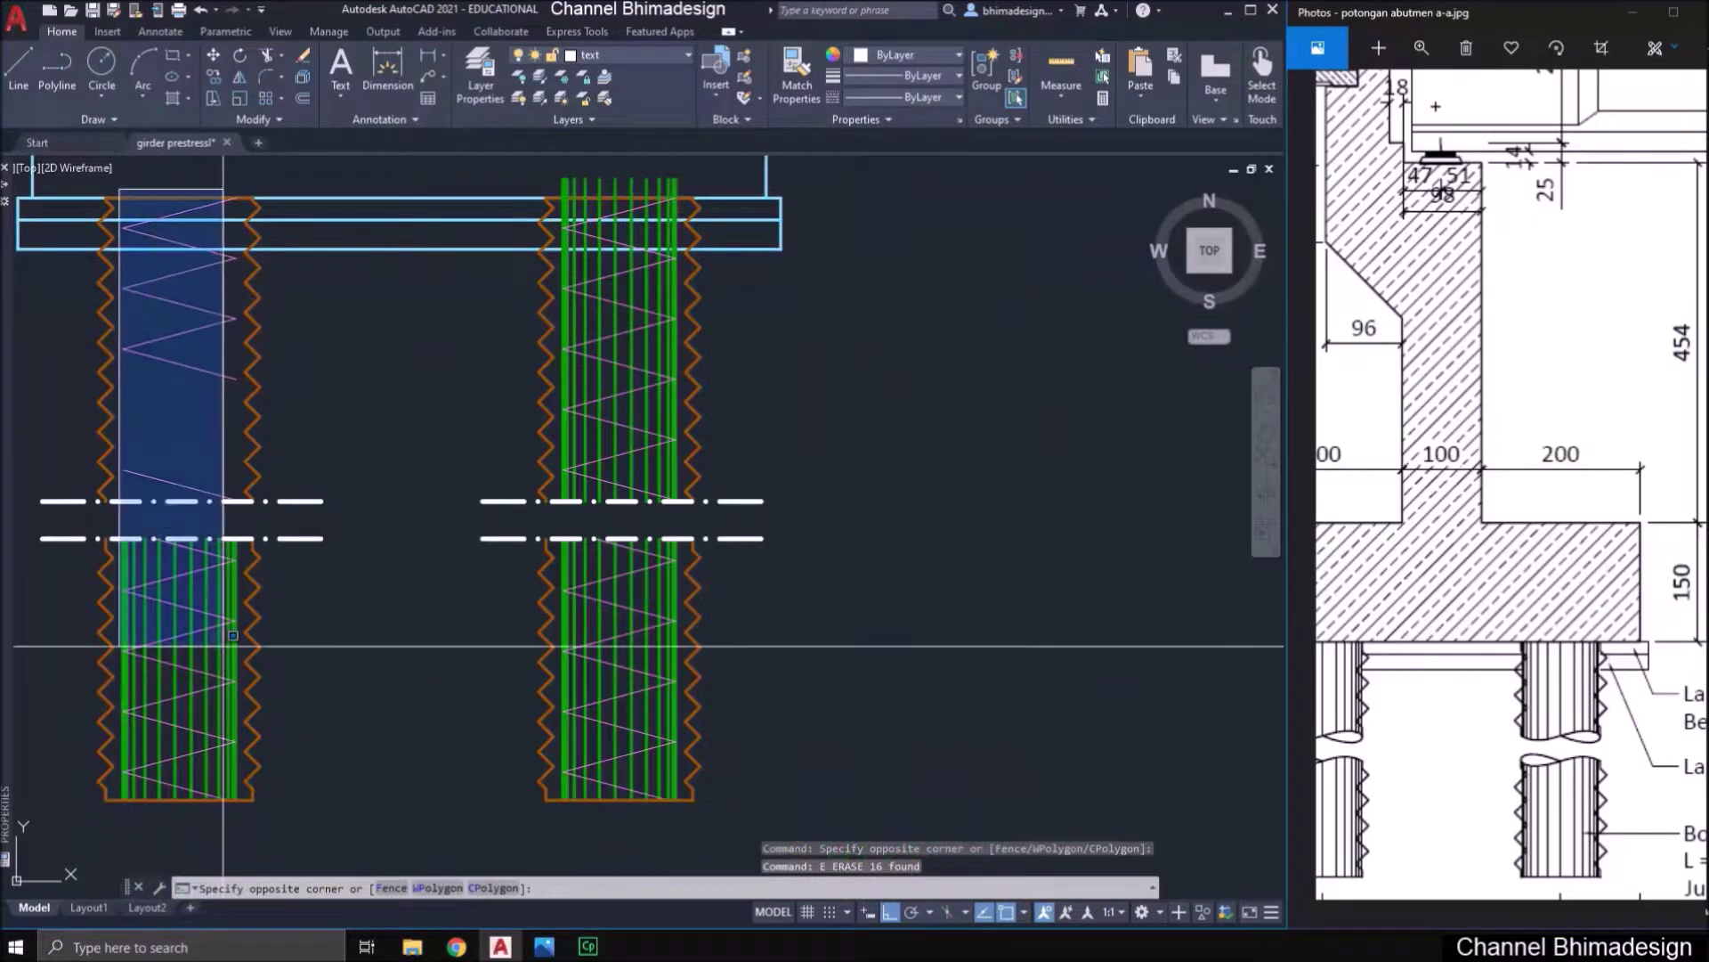
pyautogui.click(256, 806)
pyautogui.write('E')
pyautogui.press('Return')
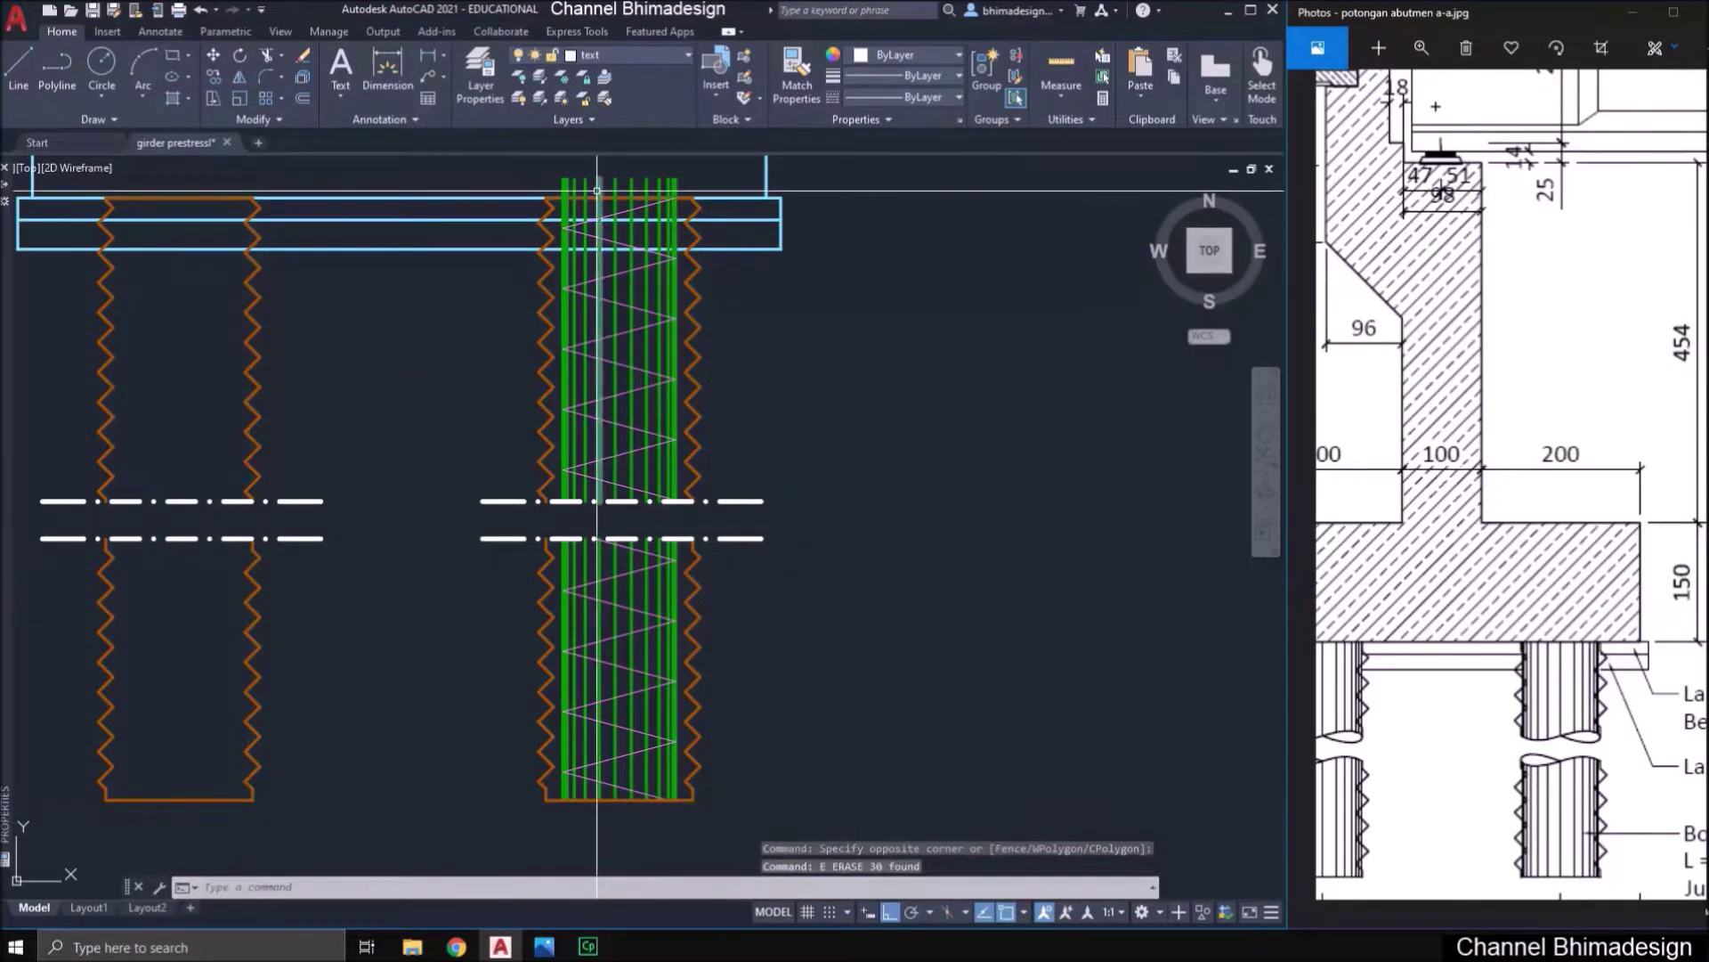
# - Erase all bars and spiral reinforcement inside the left abutment's right pile
pyautogui.click(559, 167)
pyautogui.click(681, 791)
pyautogui.write('E')
pyautogui.press('Return')
# - Trim the horizontal bedding layer lines where they cross the two piles under the left abutment's footing
pyautogui.scroll(-2, 406, 529)
pyautogui.scroll(3, 406, 529)
pyautogui.write('TR')
pyautogui.press('Return')
pyautogui.click(383, 515)
pyautogui.click(347, 443)
pyautogui.click(824, 504)
pyautogui.click(796, 447)
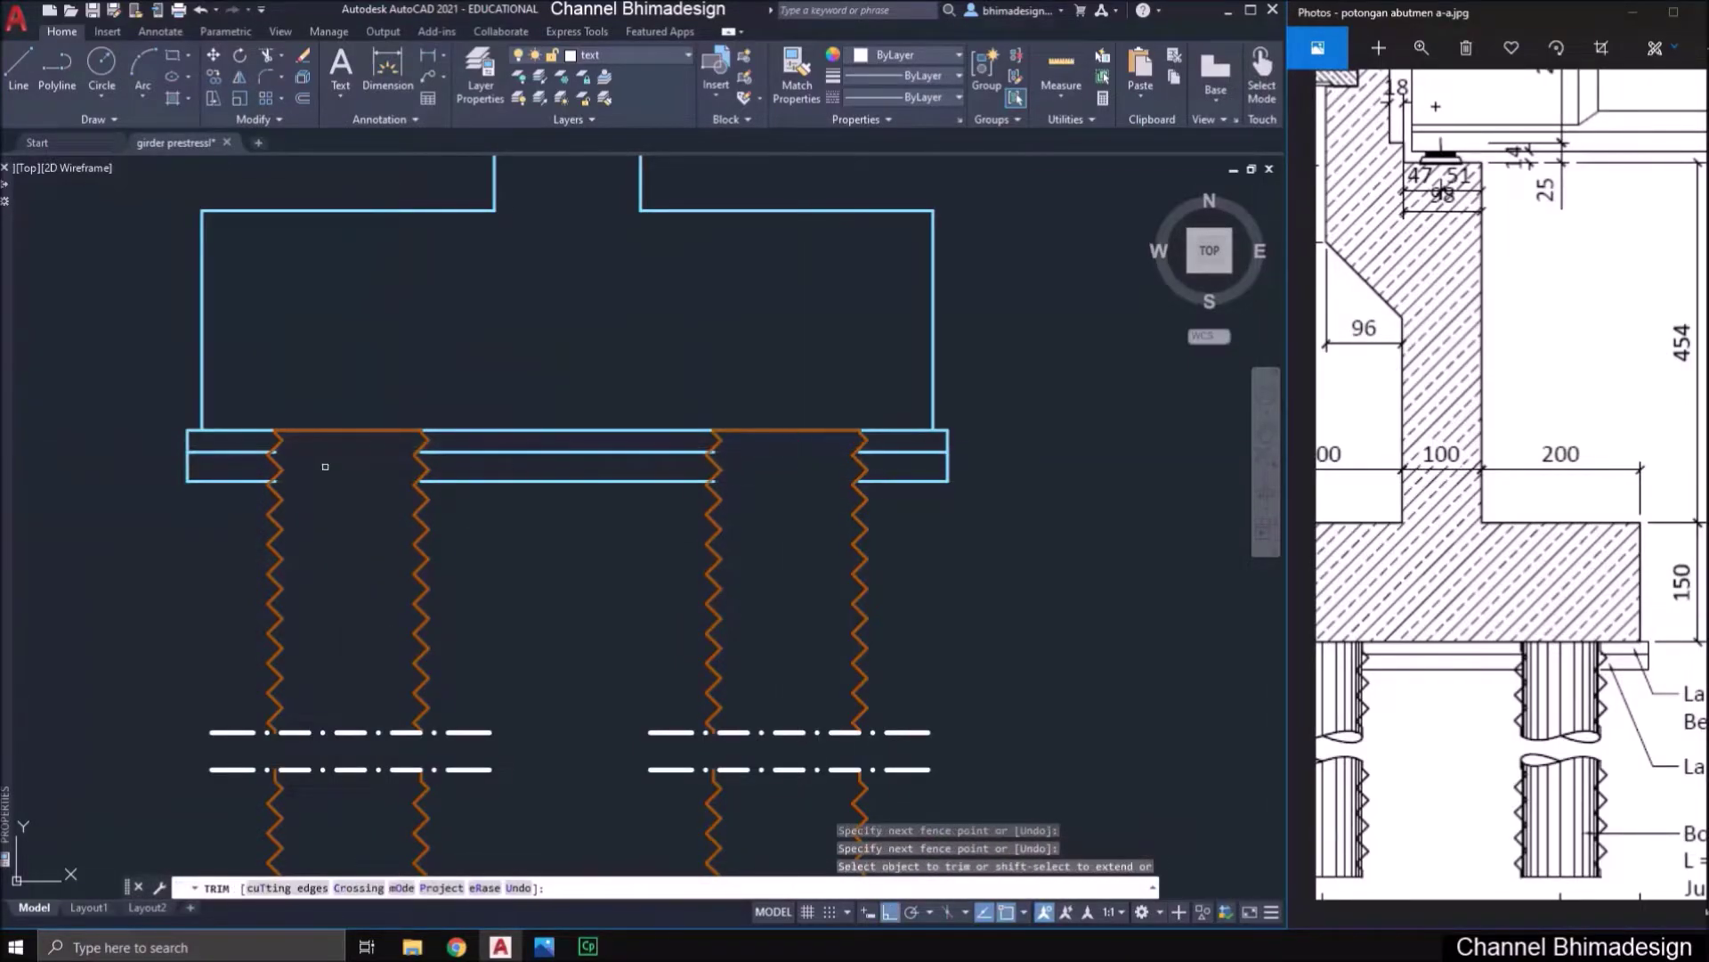
pyautogui.scroll(-6, 805, 558)
pyautogui.scroll(5, 806, 589)
pyautogui.scroll(4, 806, 588)
pyautogui.press('Escape')
# - Erase the concrete hatch of the right abutment in the TAMPAK JEMBATAN copy
pyautogui.scroll(-1, 623, 340)
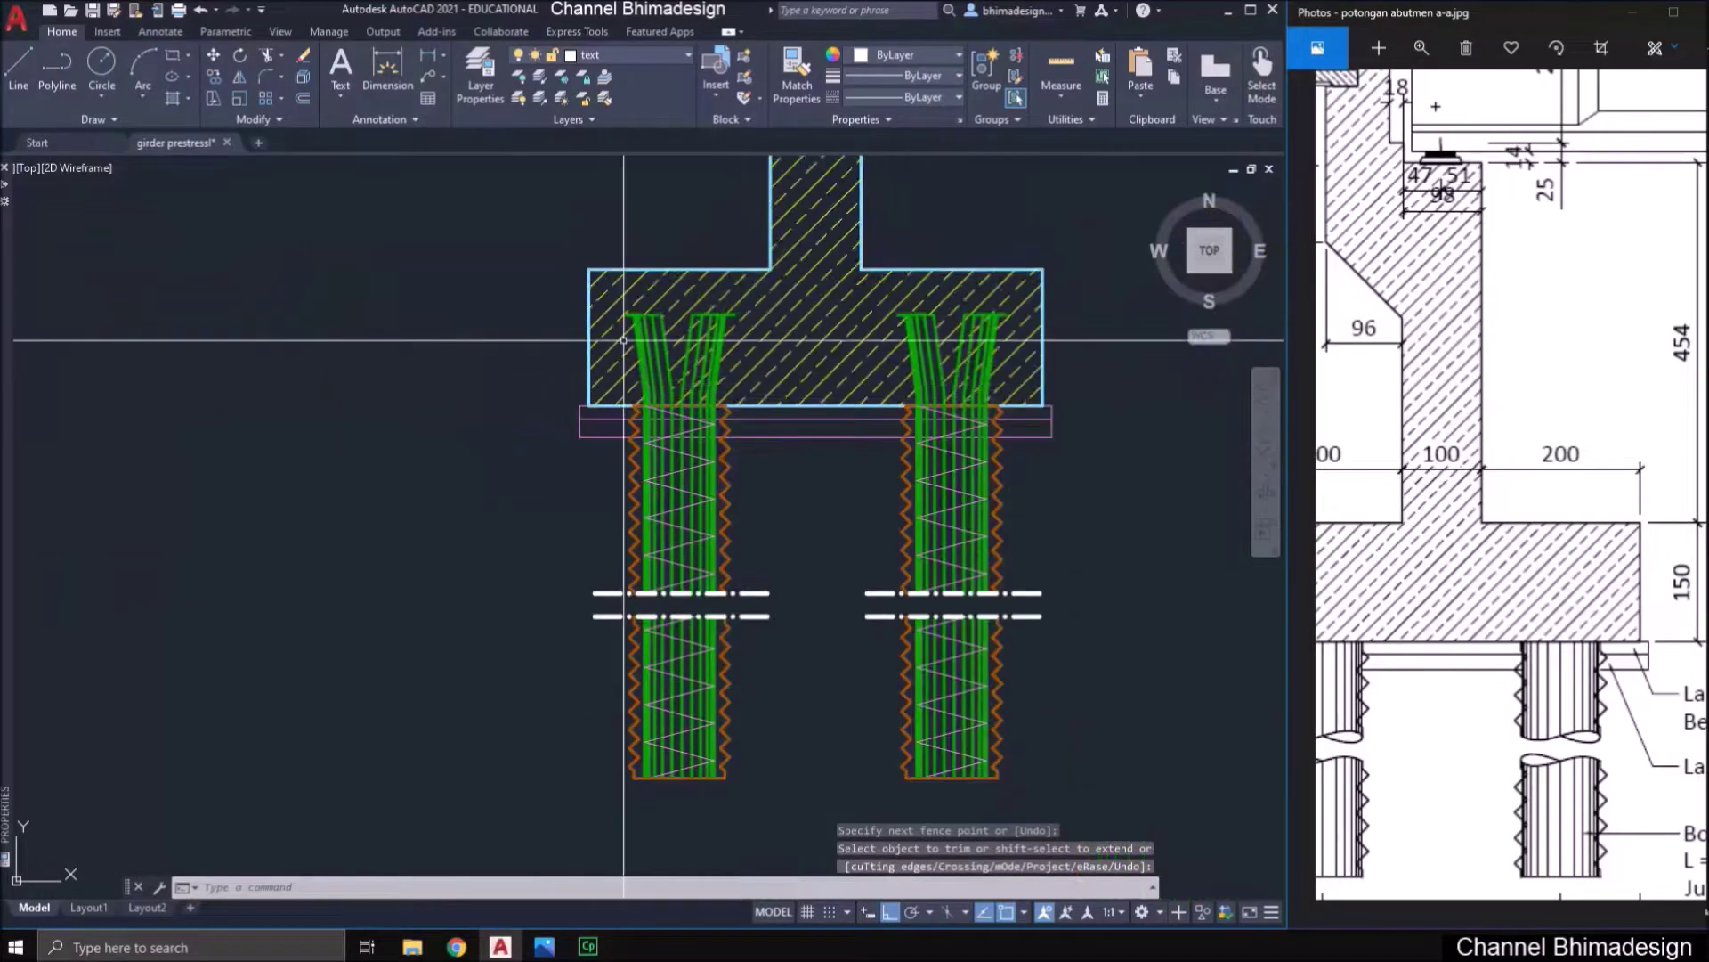
pyautogui.click(811, 347)
pyautogui.click(770, 320)
pyautogui.write('e')
pyautogui.press('space')
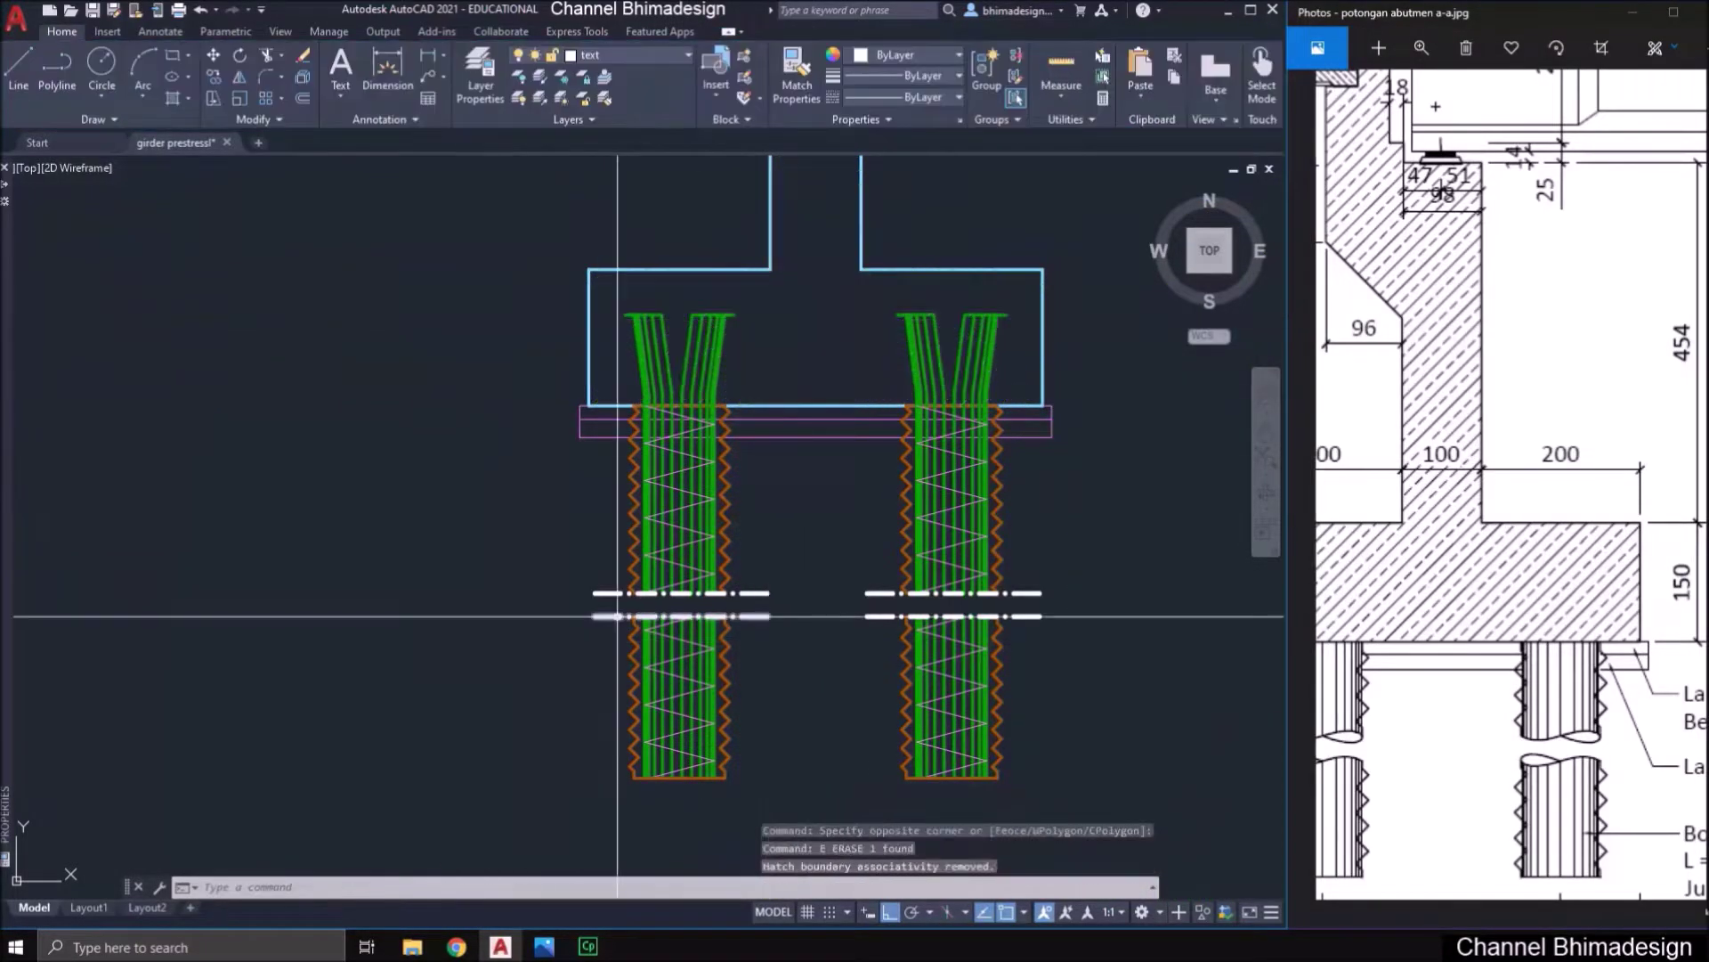
# - Erase the splayed pile bar ends inside the right abutment's footing in the TAMPAK JEMBATAN copy
pyautogui.click(1012, 401)
pyautogui.click(619, 302)
pyautogui.press('Delete')
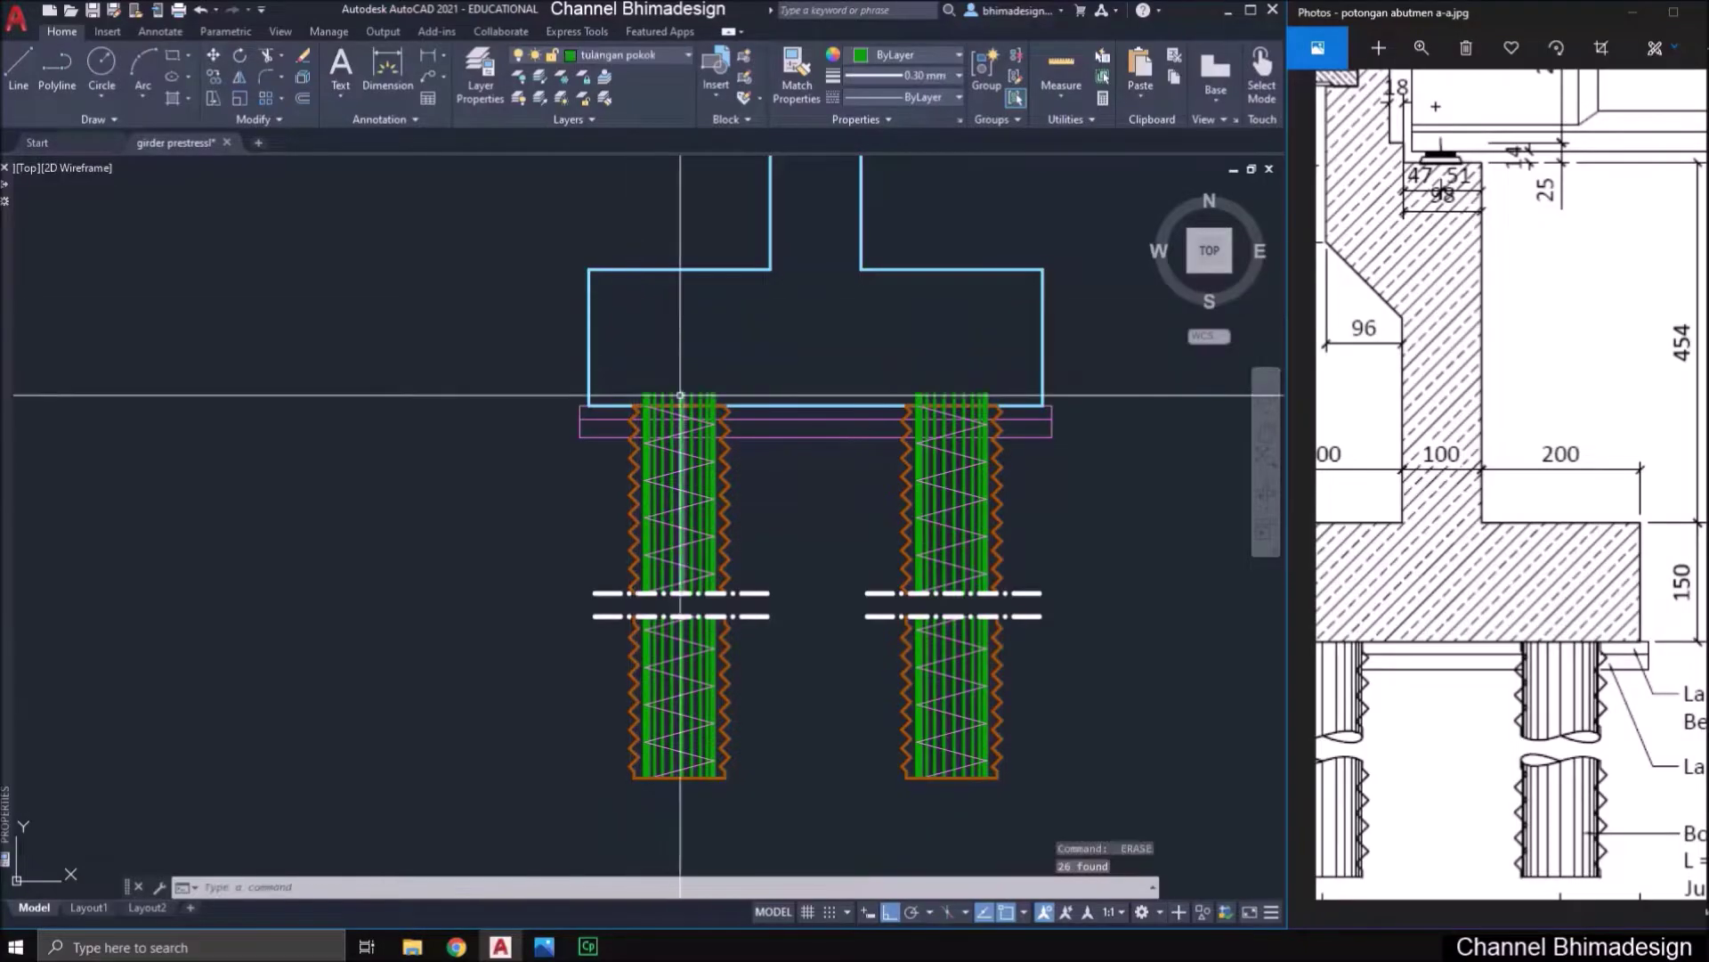
# - Erase the remaining longitudinal bars and spiral reinforcement inside both piles of the right abutment, above and below the break lines
pyautogui.moveTo(681, 394); pyautogui.dragTo(667, 388, button='middle')
pyautogui.click(626, 369)
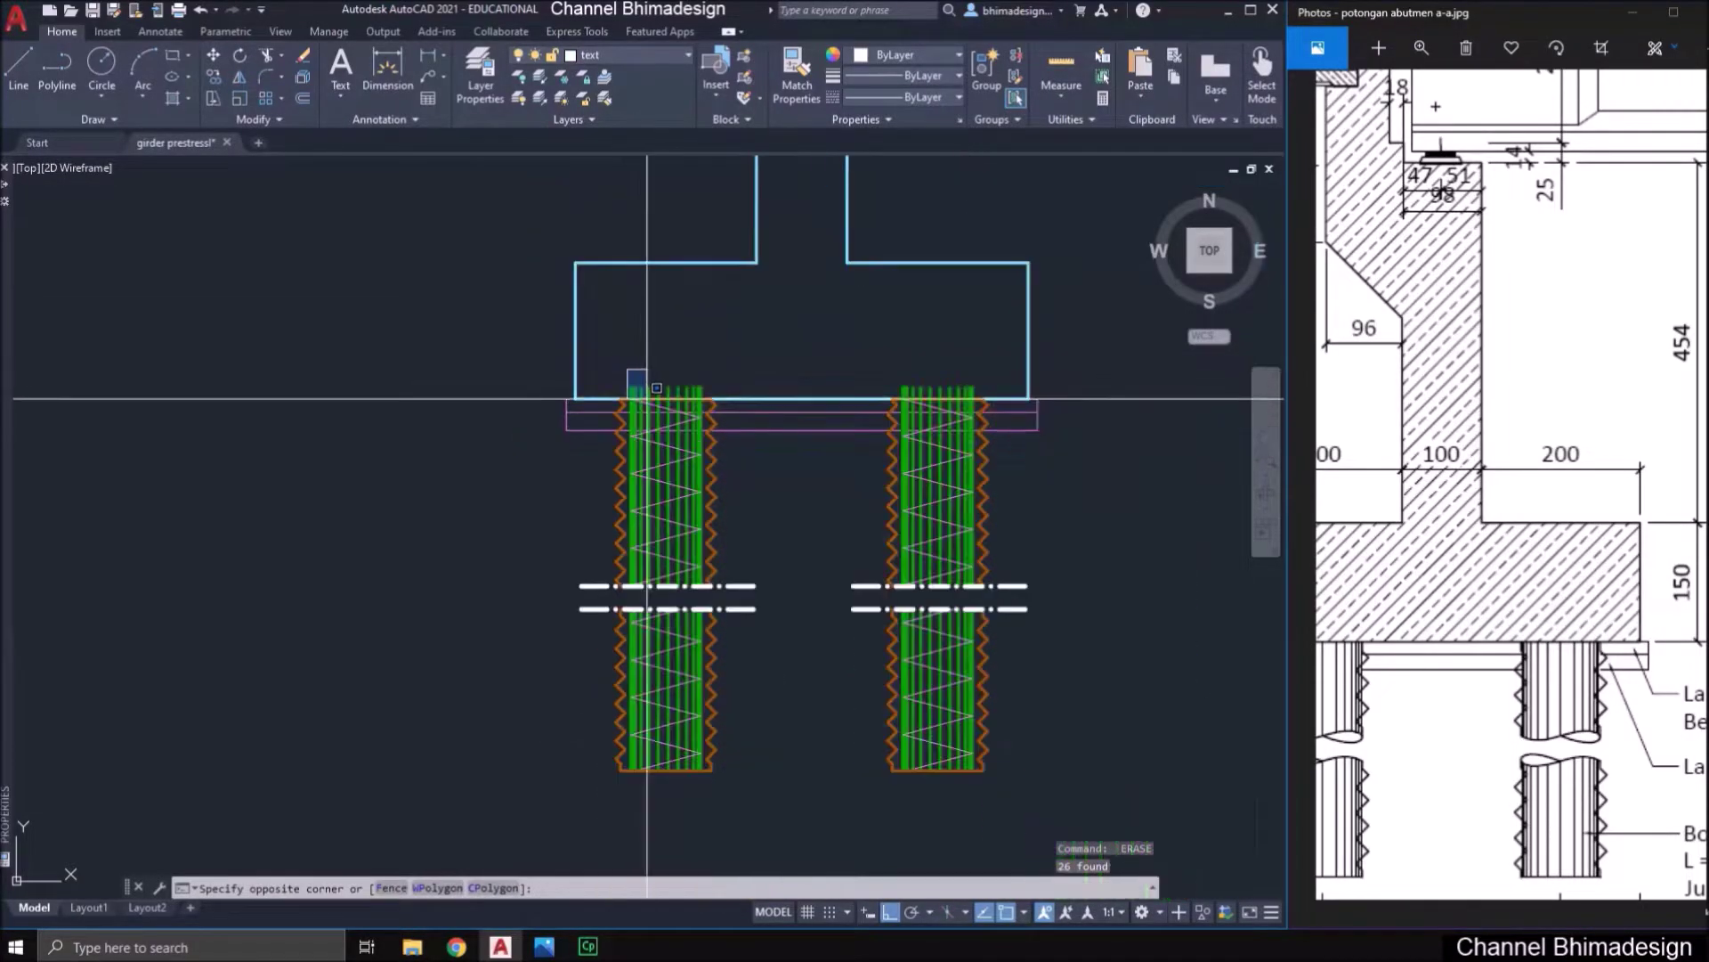
pyautogui.click(715, 784)
pyautogui.press('Delete')
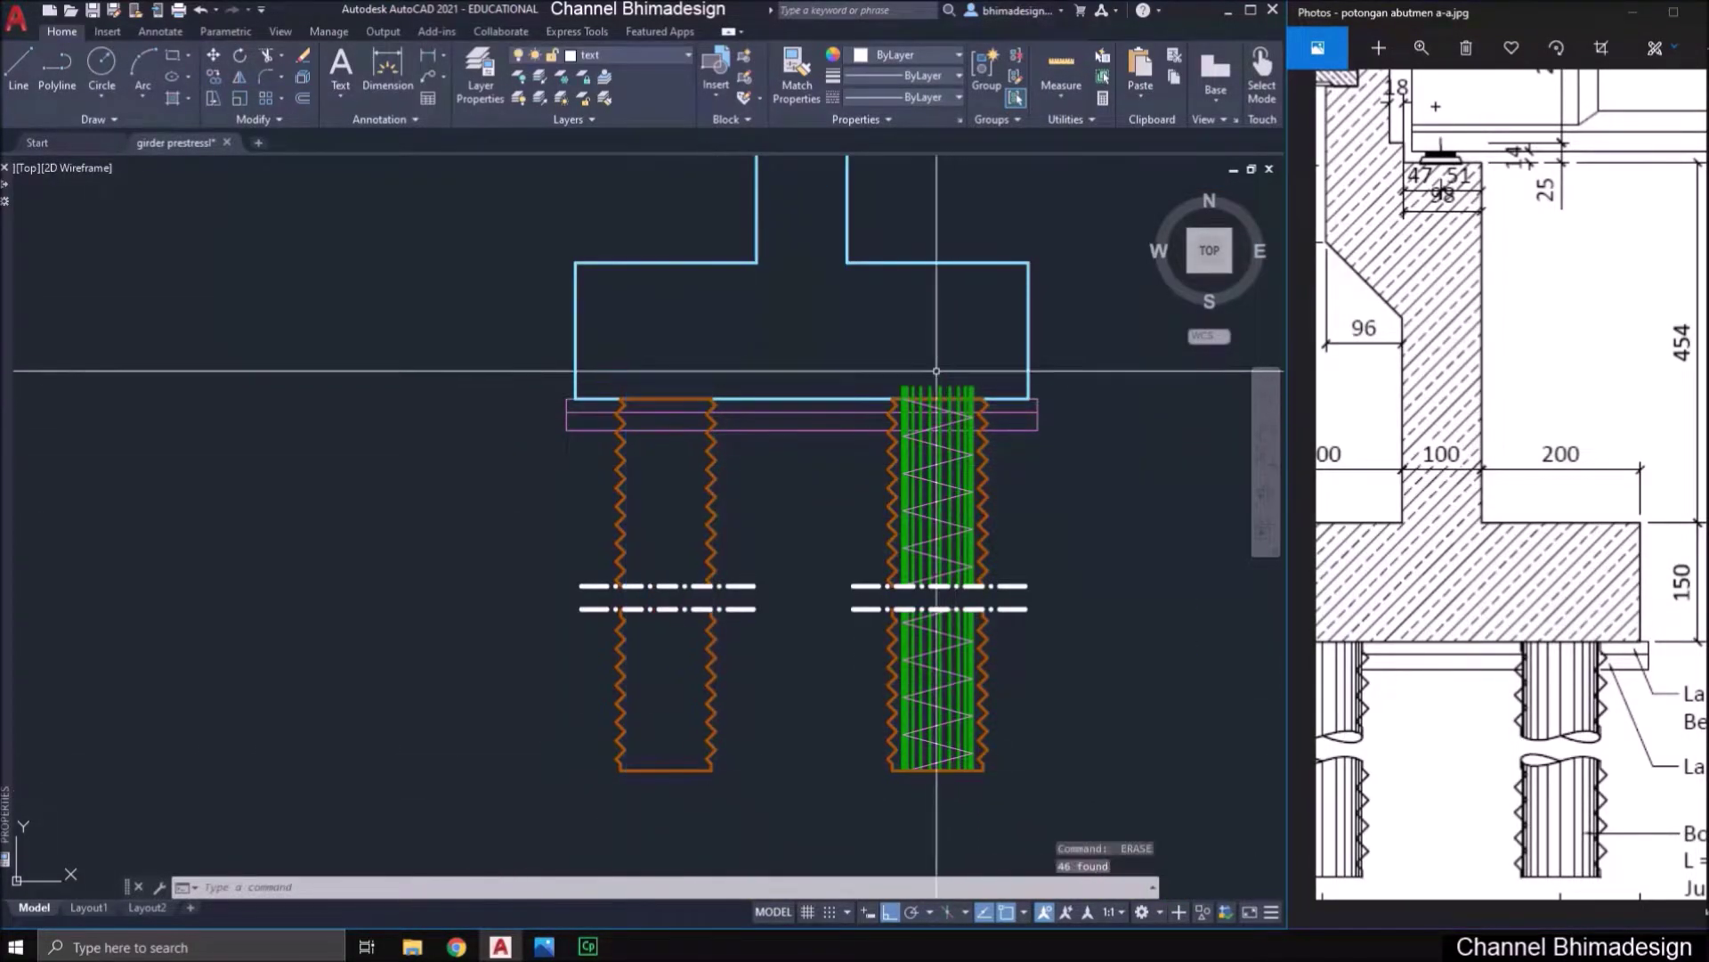
pyautogui.click(900, 357)
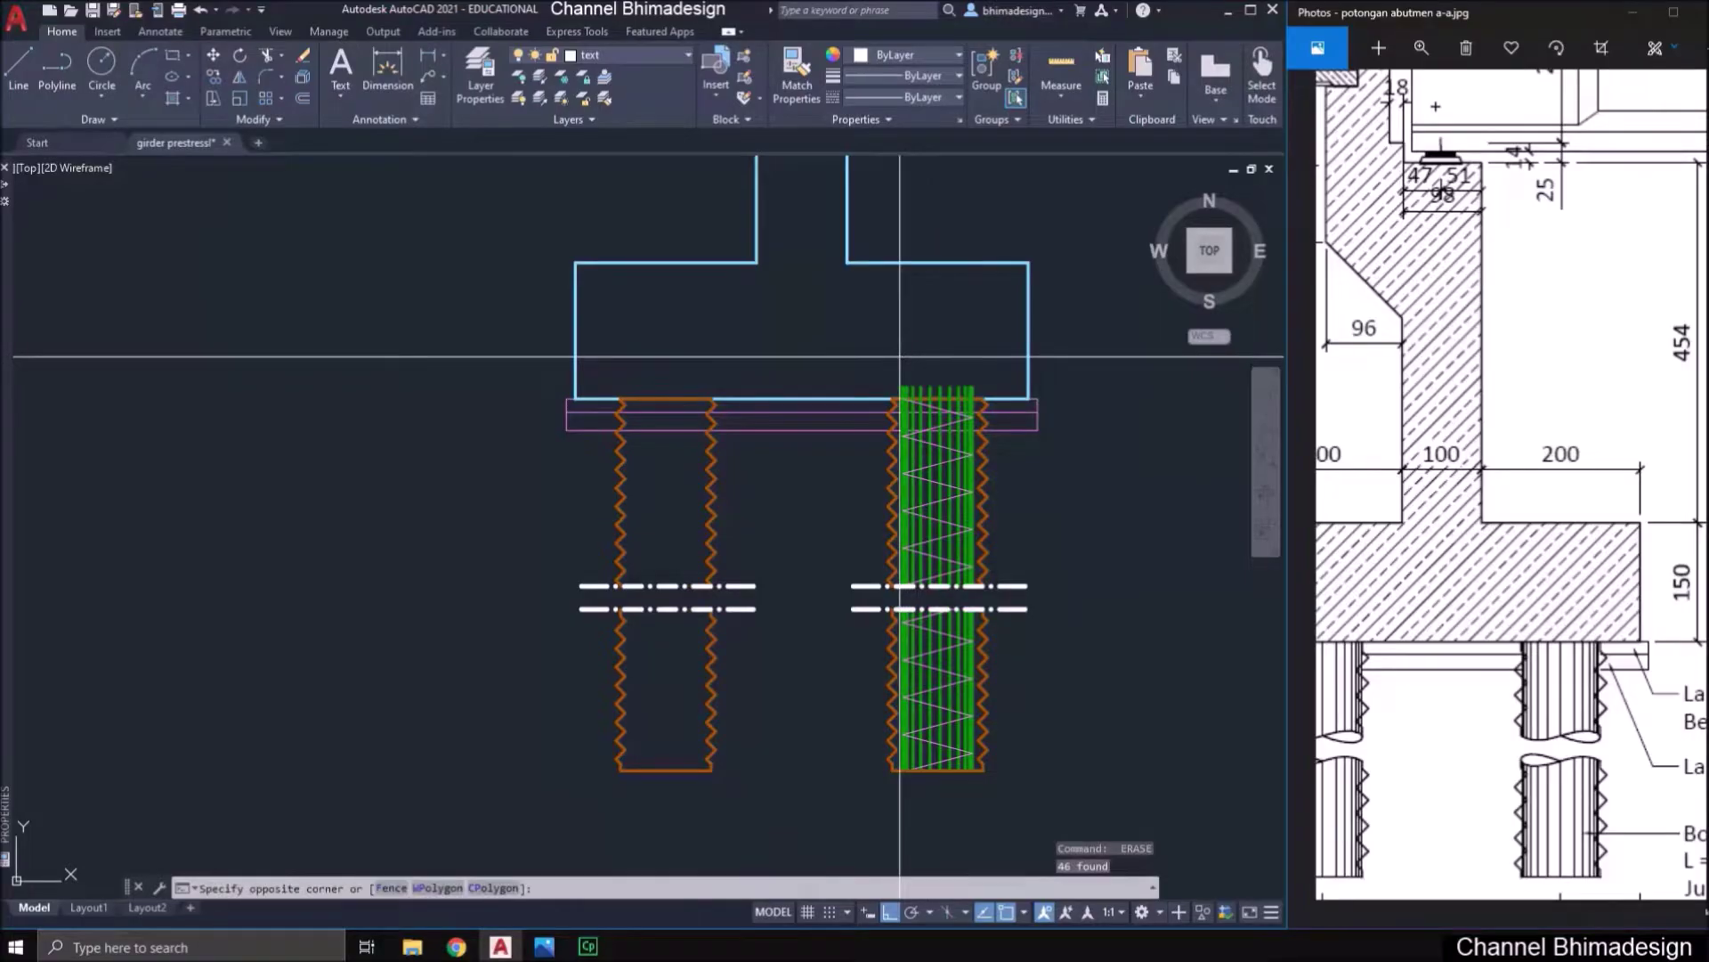
pyautogui.click(977, 761)
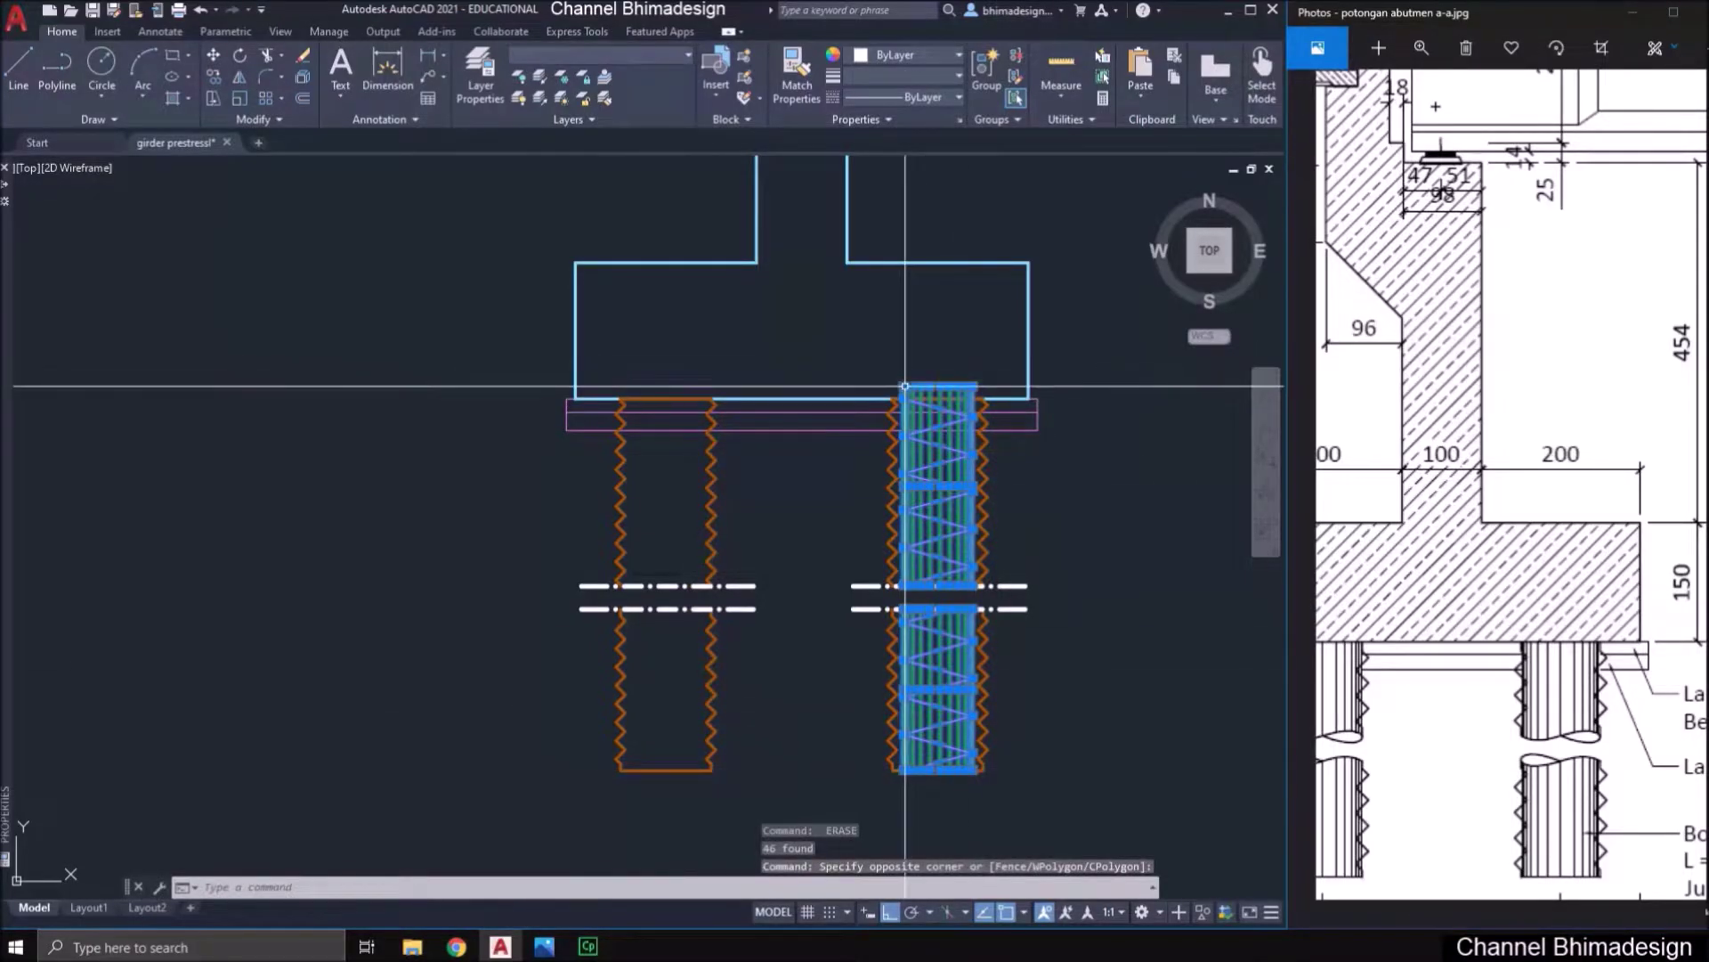
pyautogui.press('Delete')
# - Trim the bedding layer lines where they cross the two piles under the right abutment's footing
pyautogui.scroll(4, 926, 396)
pyautogui.write('tr')
pyautogui.press('Return')
pyautogui.moveTo(962, 499); pyautogui.dragTo(846, 427)
pyautogui.moveTo(279, 492); pyautogui.dragTo(245, 425)
pyautogui.scroll(-5, 481, 730)
pyautogui.press('Return')
pyautogui.moveTo(512, 326); pyautogui.dragTo(525, 587, button='middle')
pyautogui.scroll(2, 527, 588)
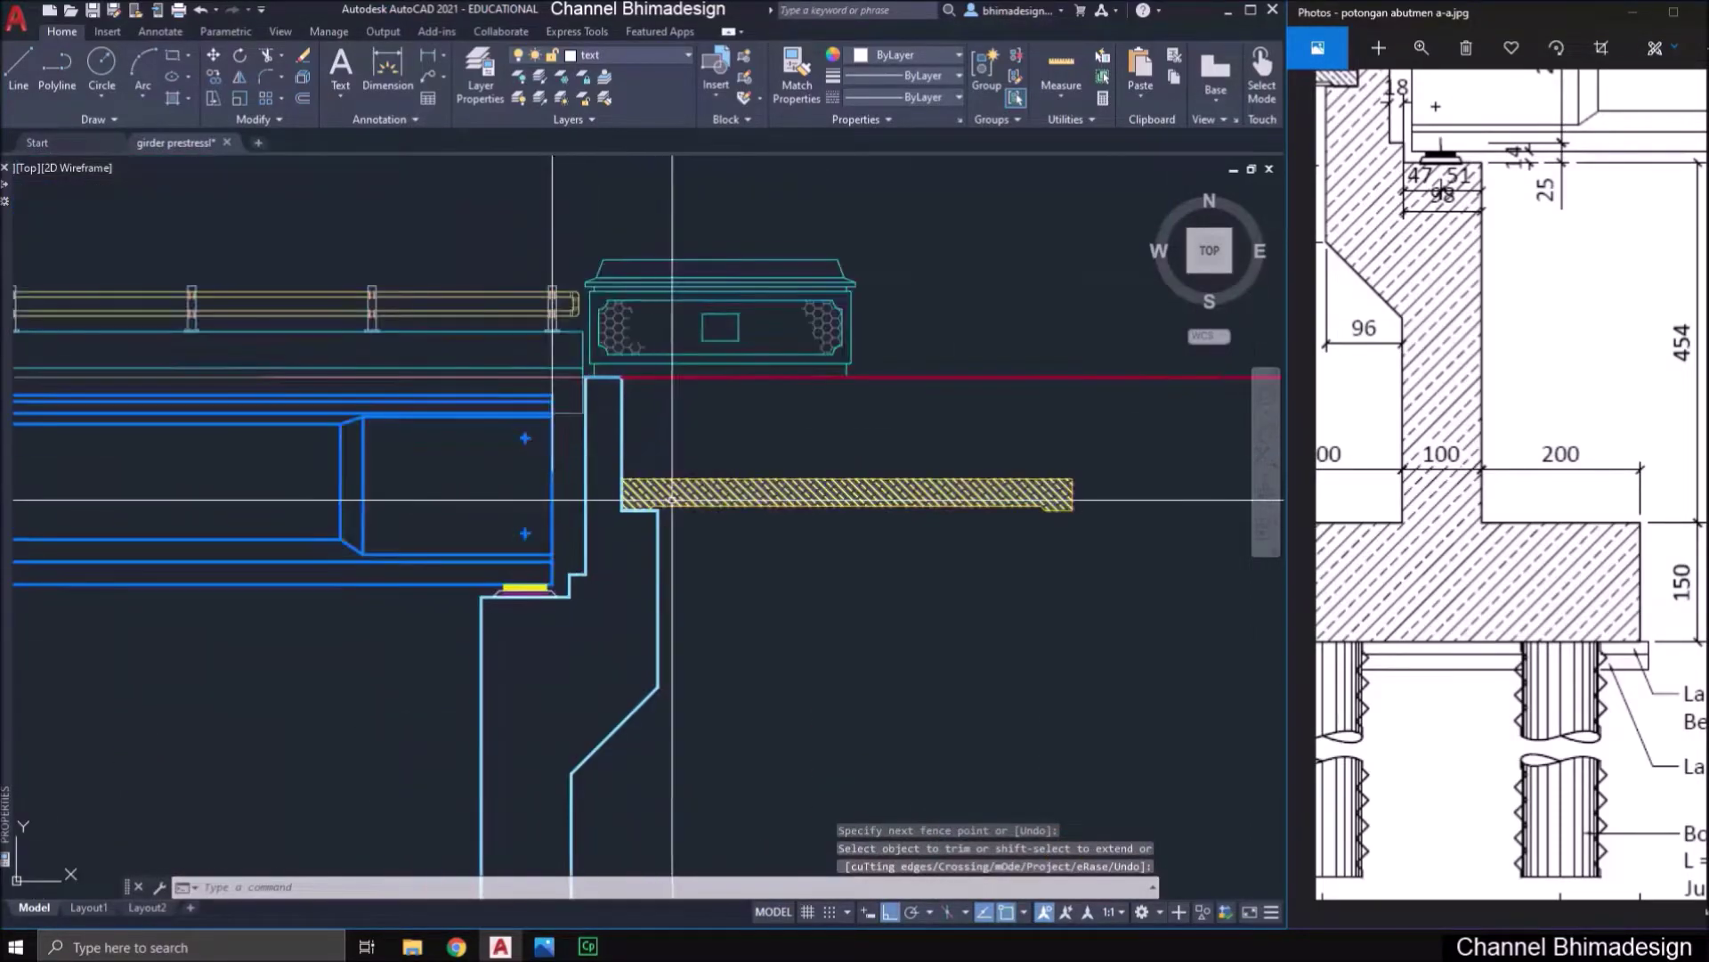
pyautogui.click(681, 493)
pyautogui.write('tr')
pyautogui.press('Return')
pyautogui.scroll(-2, 802, 500)
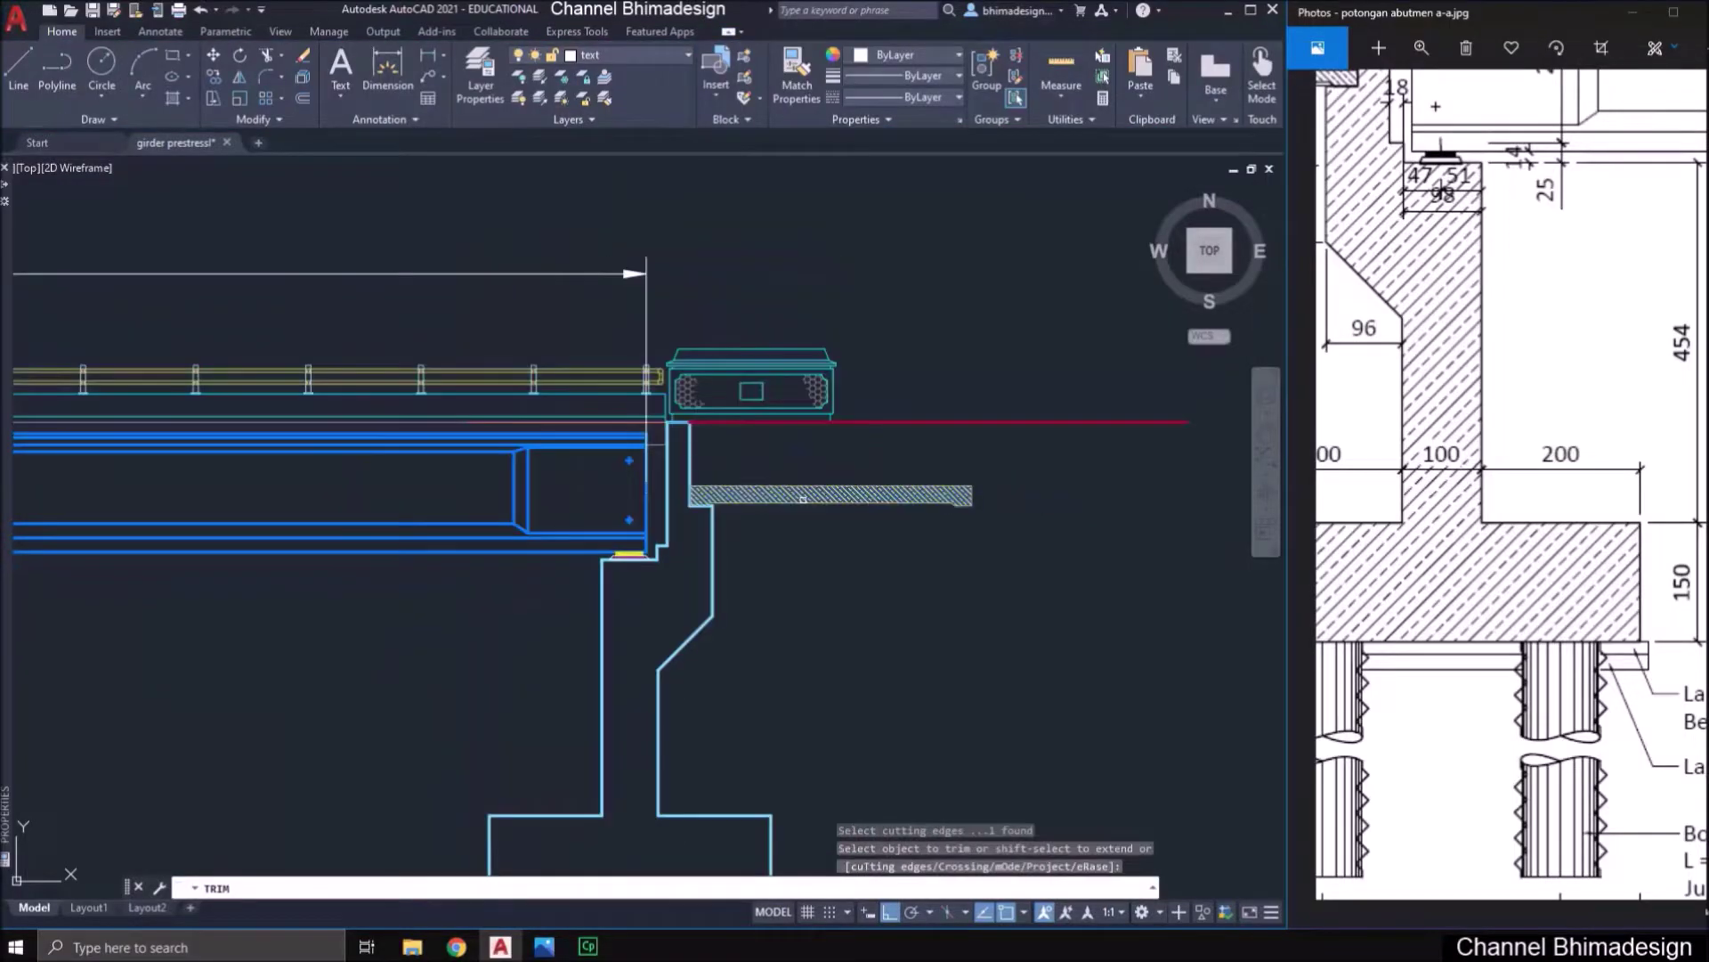
pyautogui.press('Escape')
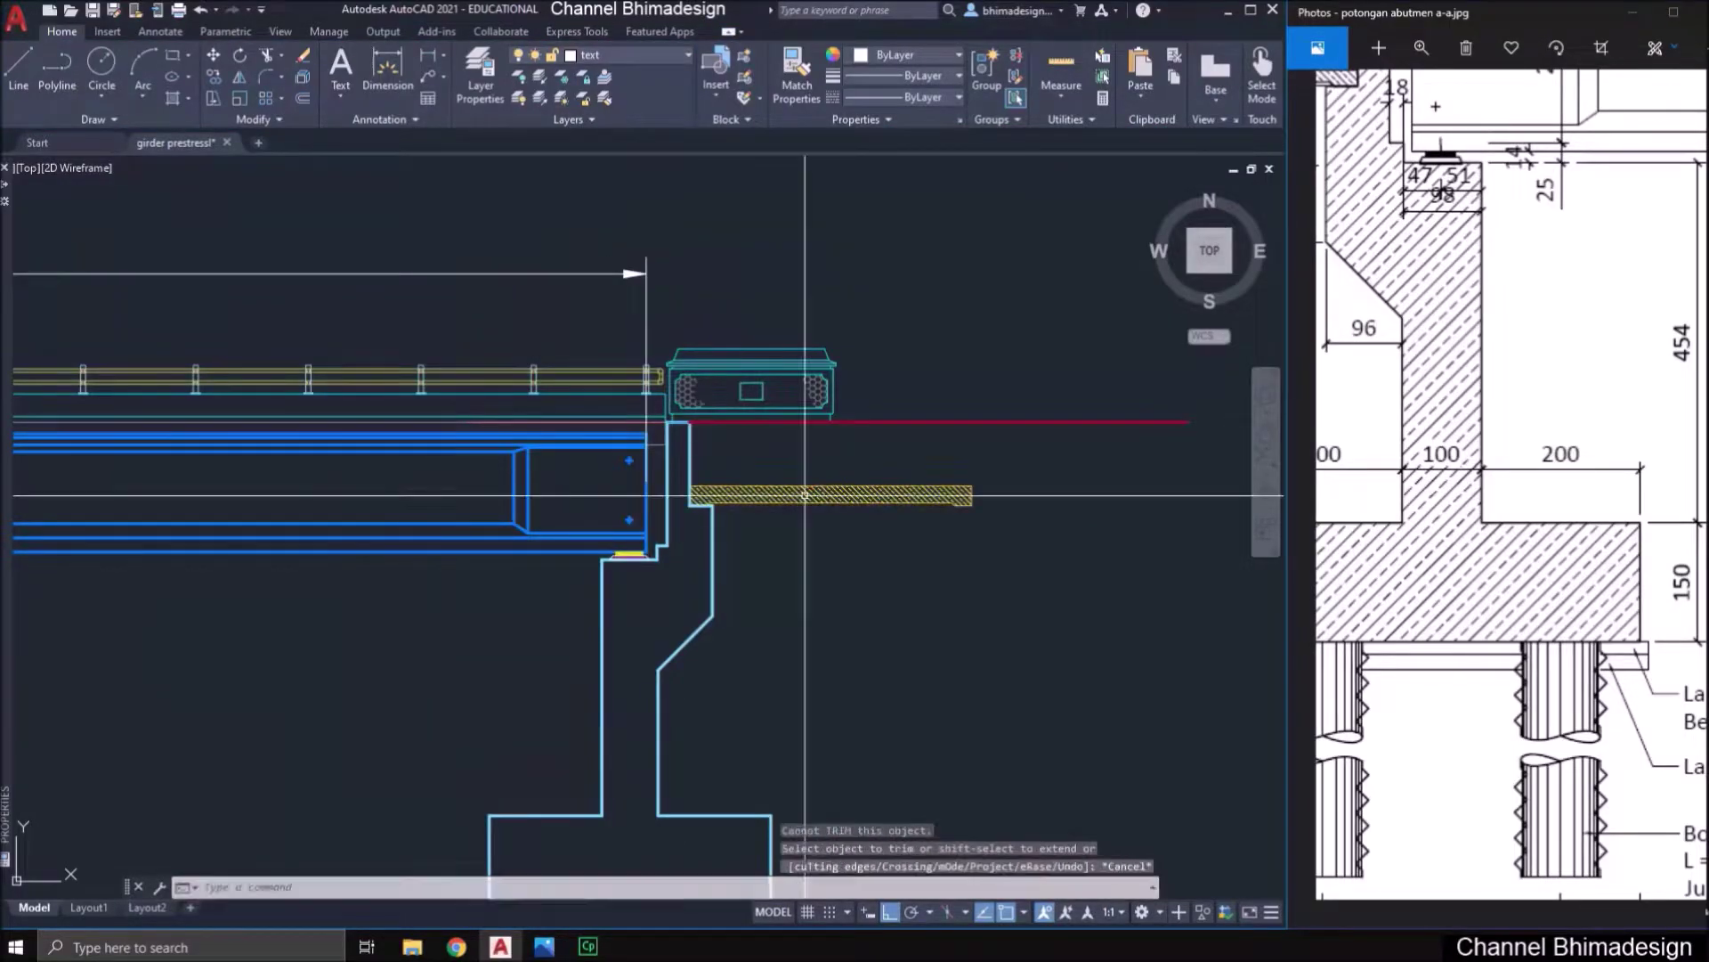
# - Erase the hatch of the approach slab behind the right abutment
pyautogui.click(805, 495)
pyautogui.scroll(-2, 805, 495)
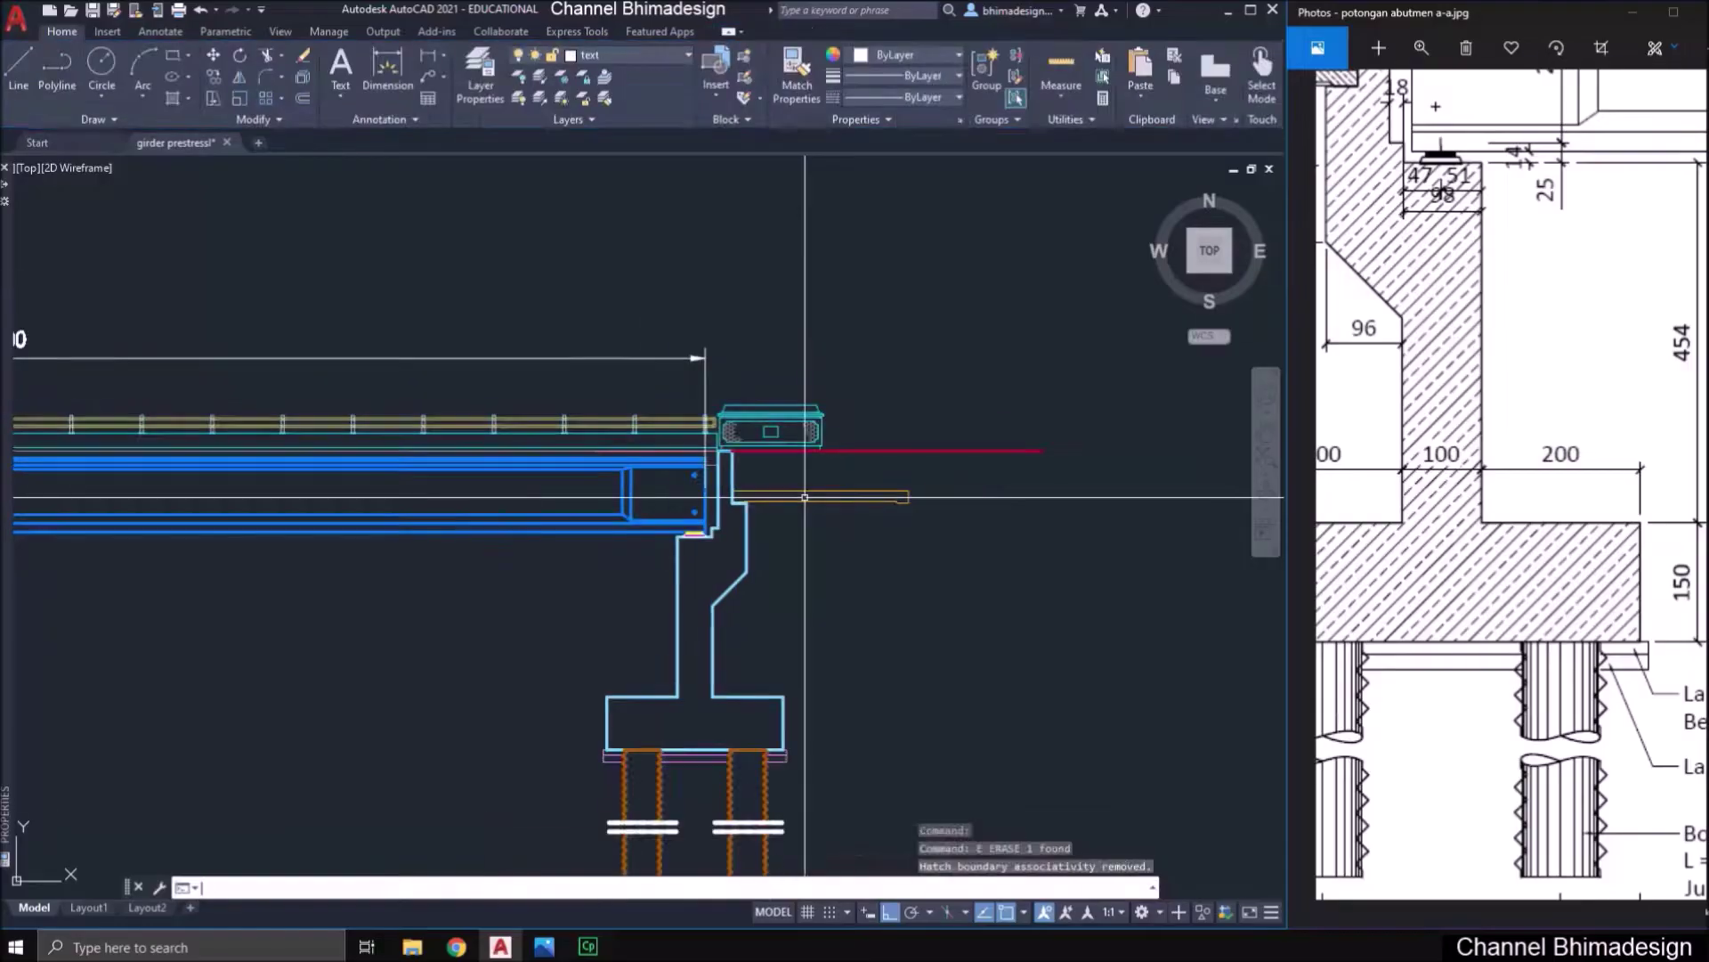
pyautogui.write('e')
pyautogui.press('Return')
pyautogui.moveTo(802, 495); pyautogui.dragTo(964, 504, button='middle')
pyautogui.scroll(-4, 741, 526)
pyautogui.moveTo(741, 525); pyautogui.dragTo(846, 526, button='middle')
pyautogui.scroll(2, 594, 535)
pyautogui.moveTo(594, 534); pyautogui.dragTo(433, 538, button='middle')
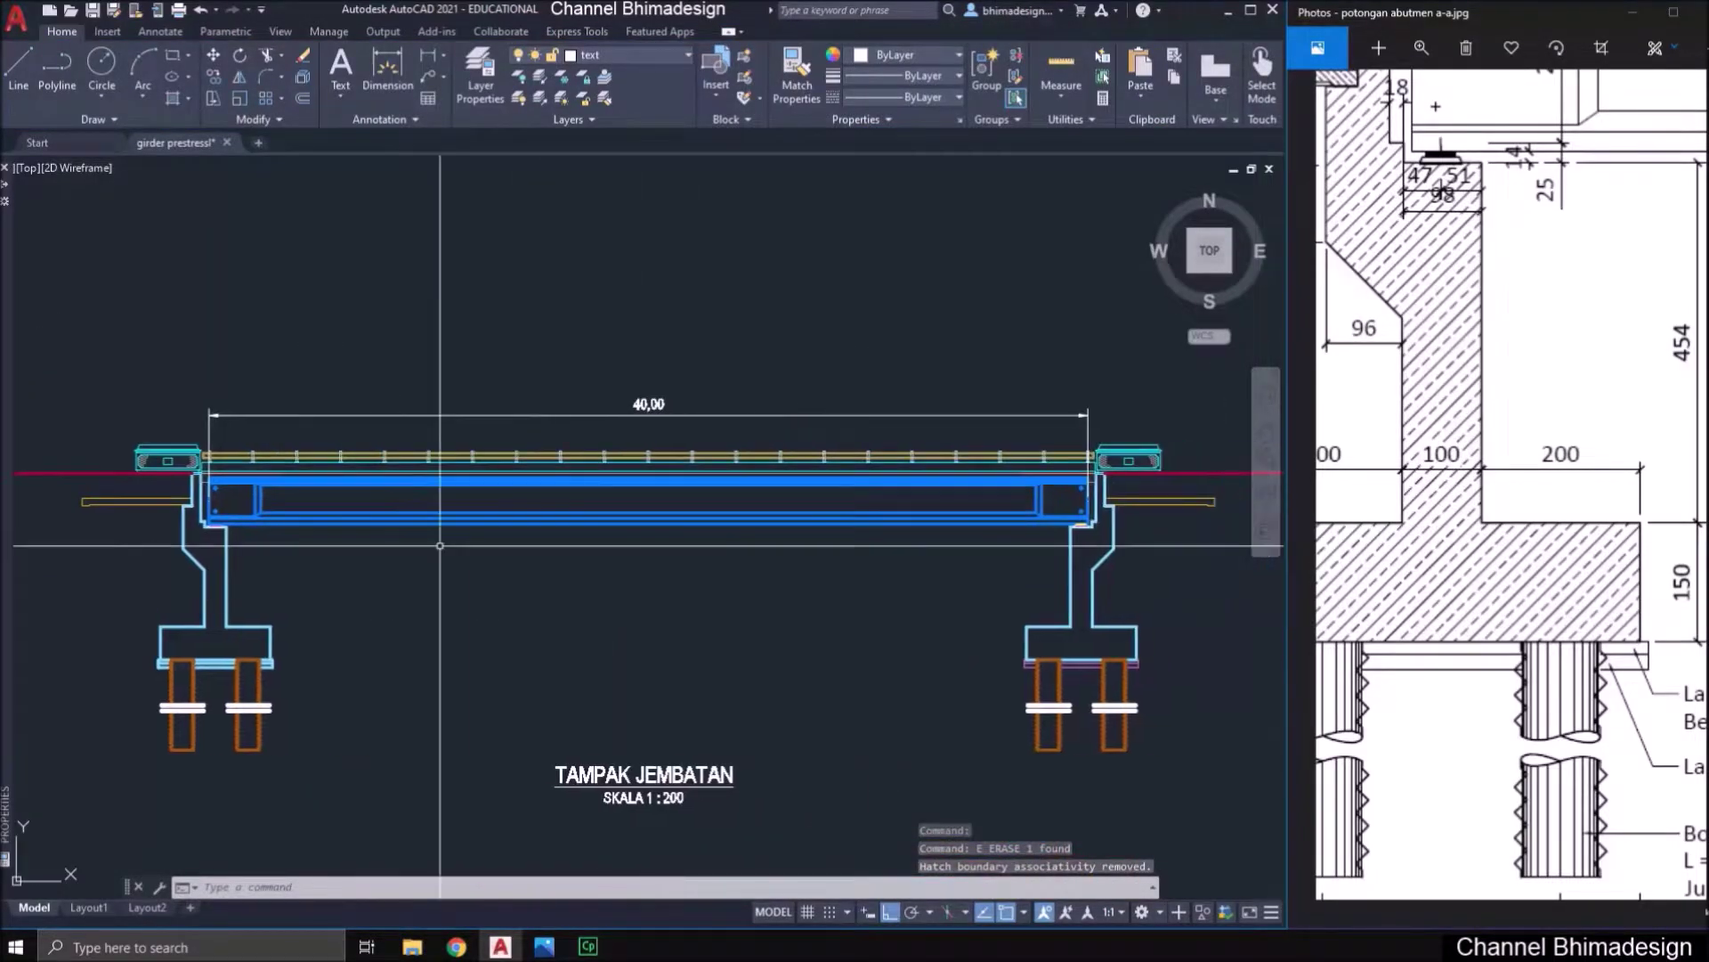
pyautogui.scroll(2, 252, 723)
pyautogui.moveTo(363, 783); pyautogui.dragTo(115, 663)
pyautogui.click(115, 664)
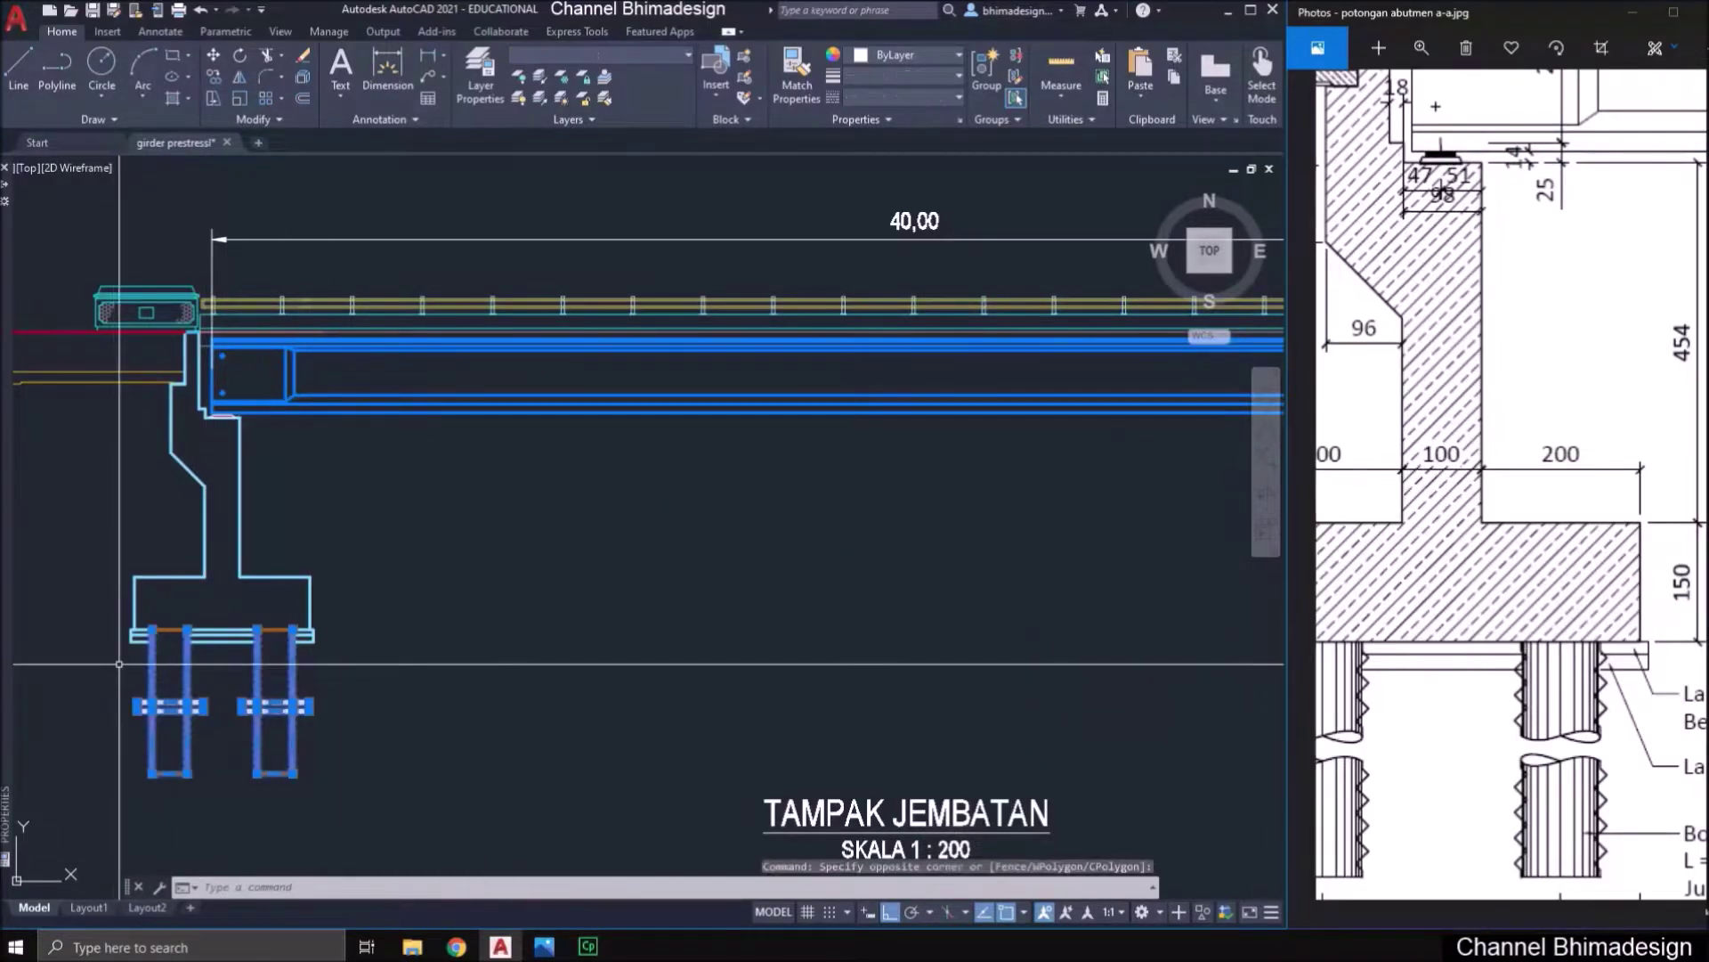
pyautogui.scroll(-2, 115, 664)
pyautogui.scroll(2, 1250, 766)
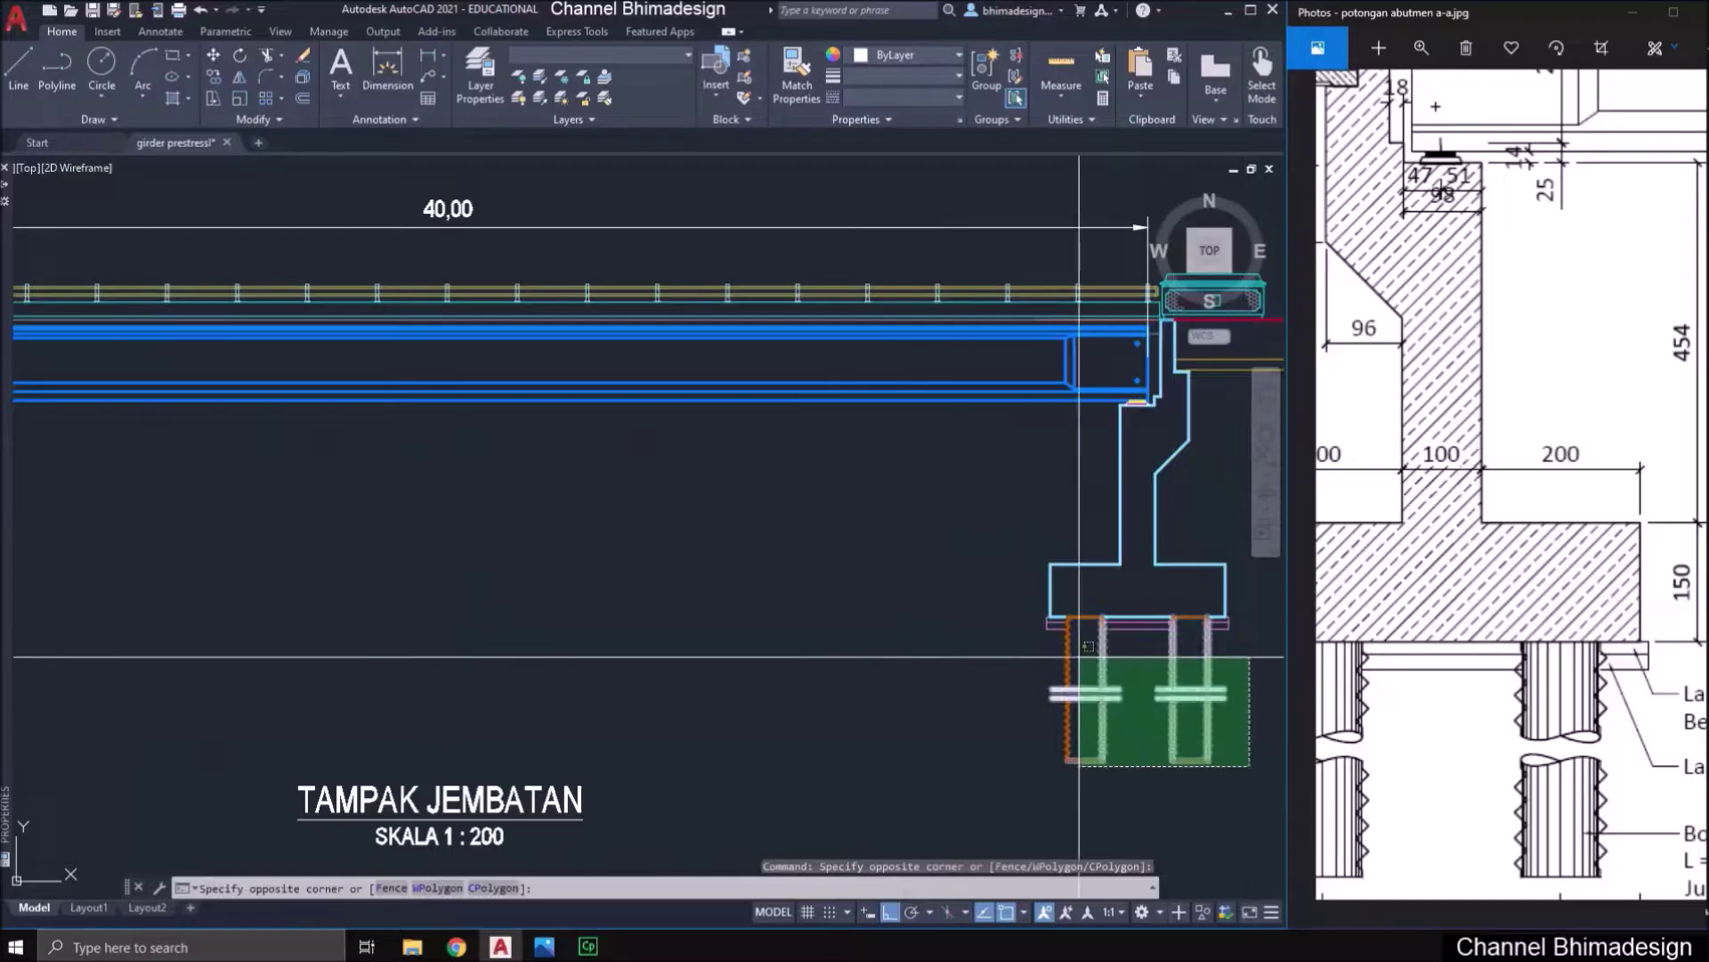
pyautogui.click(1049, 628)
pyautogui.scroll(2, 1157, 633)
pyautogui.moveTo(1210, 636); pyautogui.dragTo(1054, 636, button='middle')
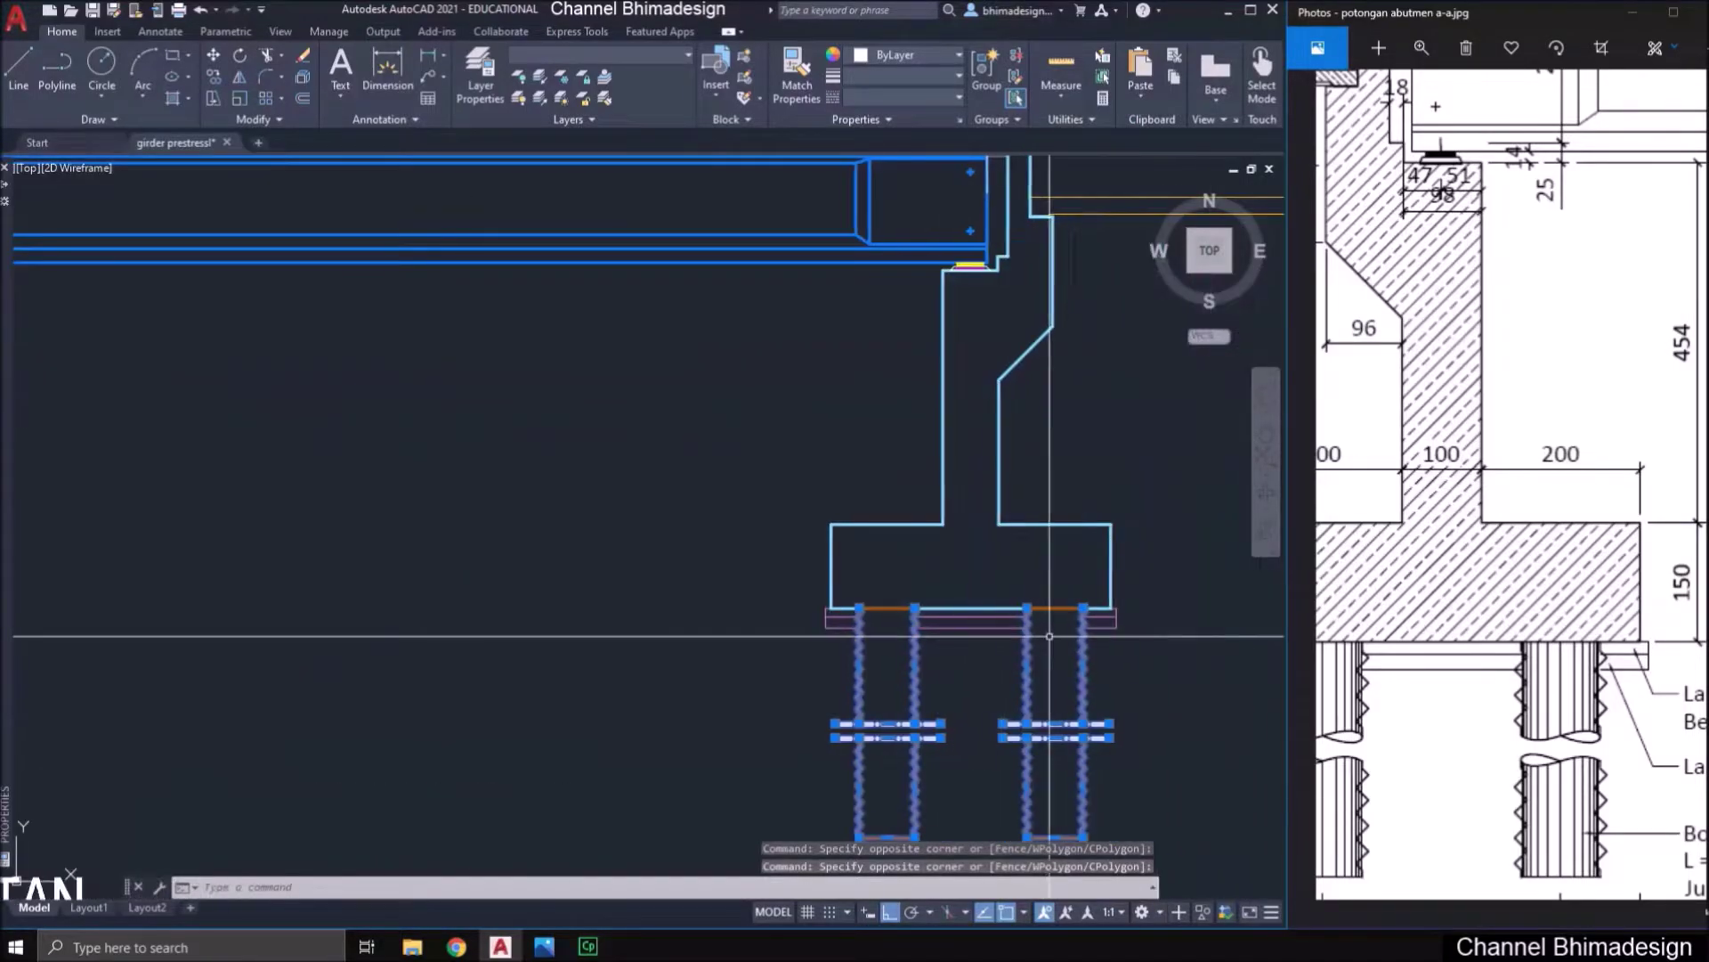
pyautogui.press('Escape')
# - Set the lineweight of all pile outlines under both abutments to 0.05 mm, leaving out the white break lines
pyautogui.click(1100, 668)
pyautogui.click(841, 679)
pyautogui.click(858, 588)
pyautogui.click(1105, 757)
pyautogui.scroll(-3, 989, 716)
pyautogui.scroll(2, 989, 716)
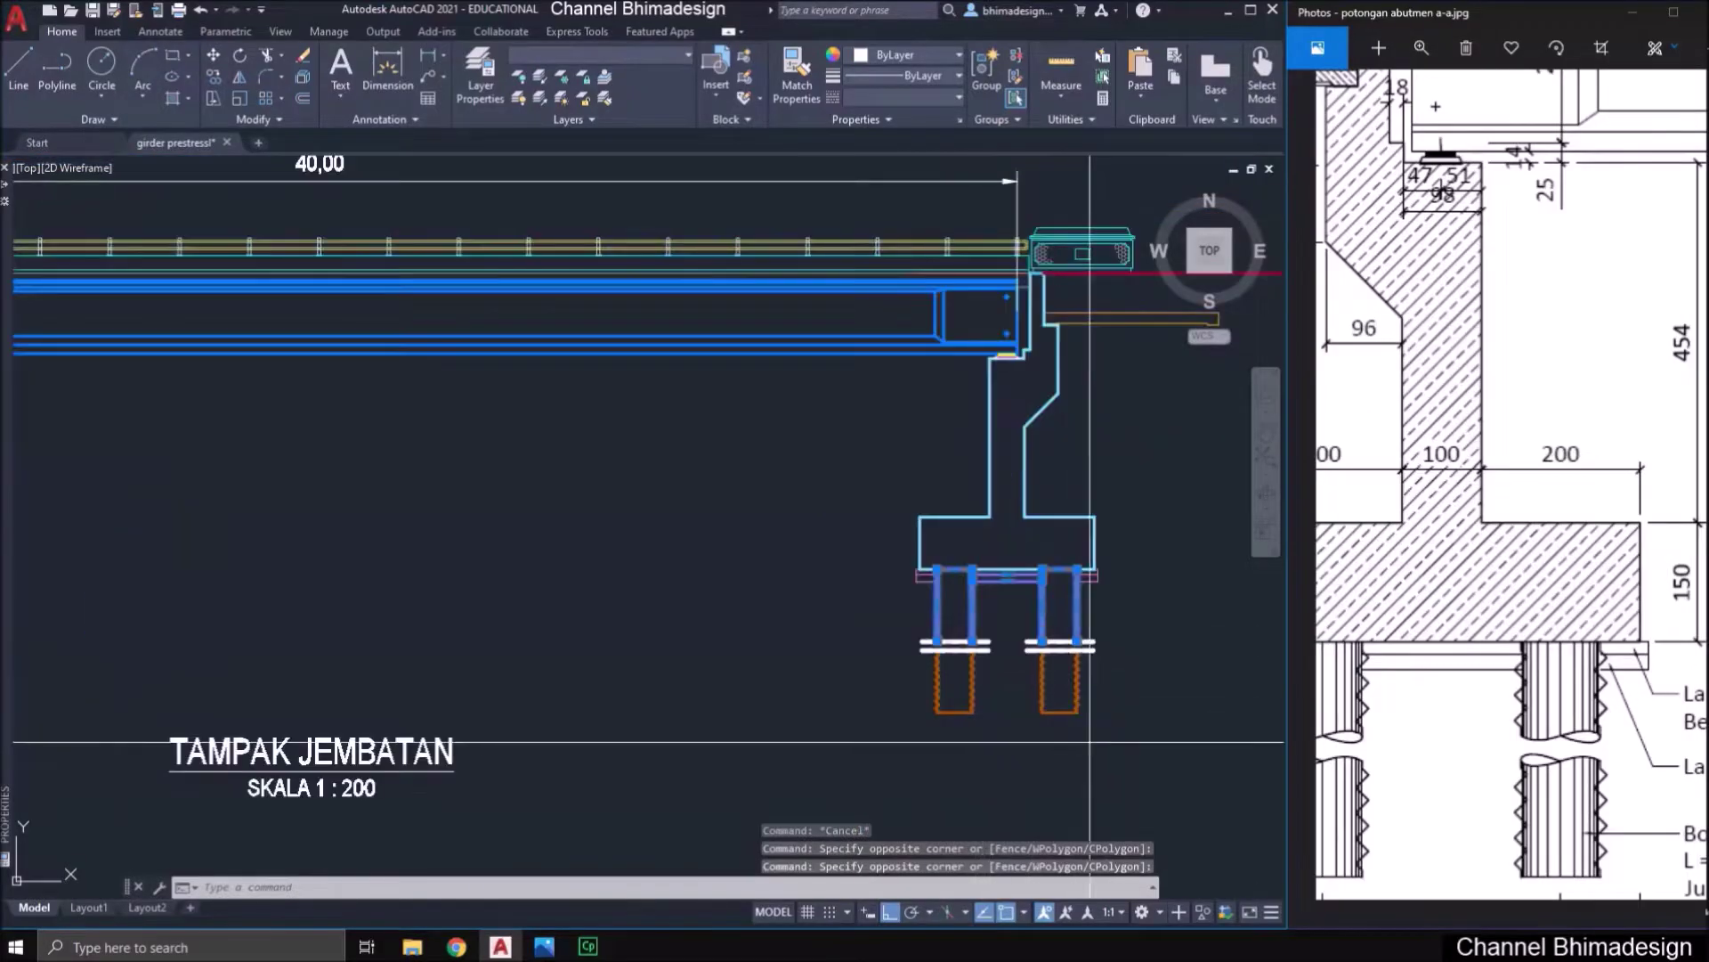
pyautogui.moveTo(240, 637); pyautogui.dragTo(648, 671, button='middle')
pyautogui.scroll(4, 648, 671)
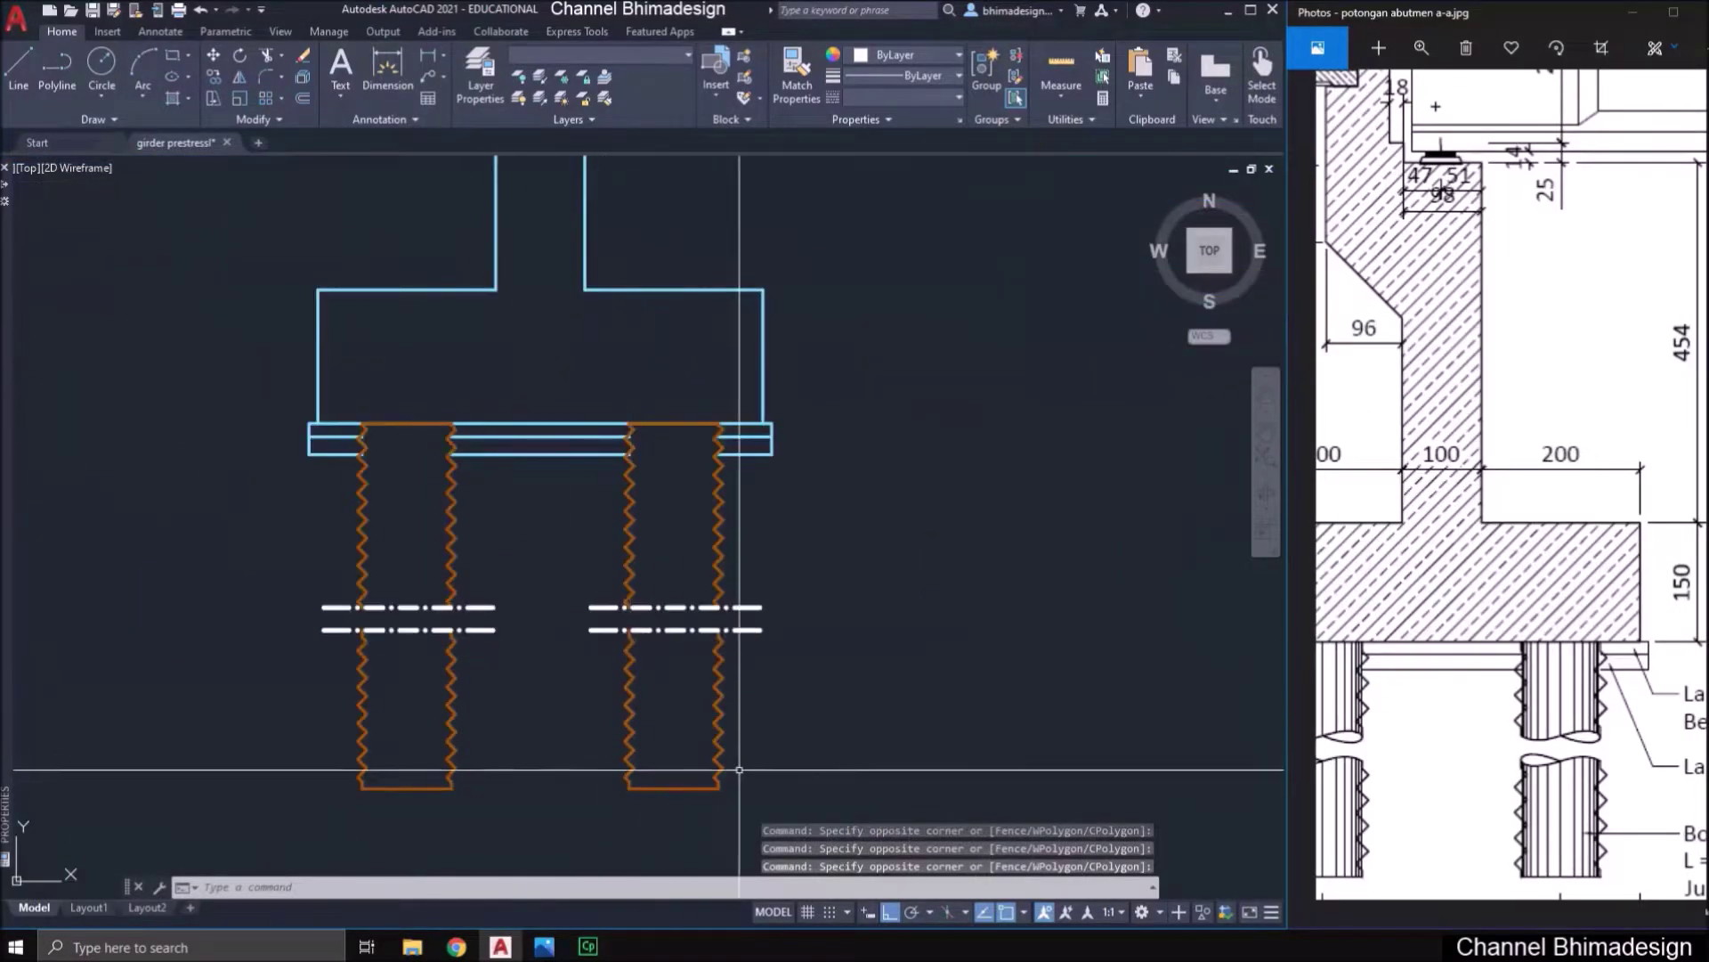
pyautogui.click(746, 791)
pyautogui.click(336, 679)
pyautogui.click(764, 523)
pyautogui.click(267, 500)
pyautogui.click(347, 408)
pyautogui.click(720, 428)
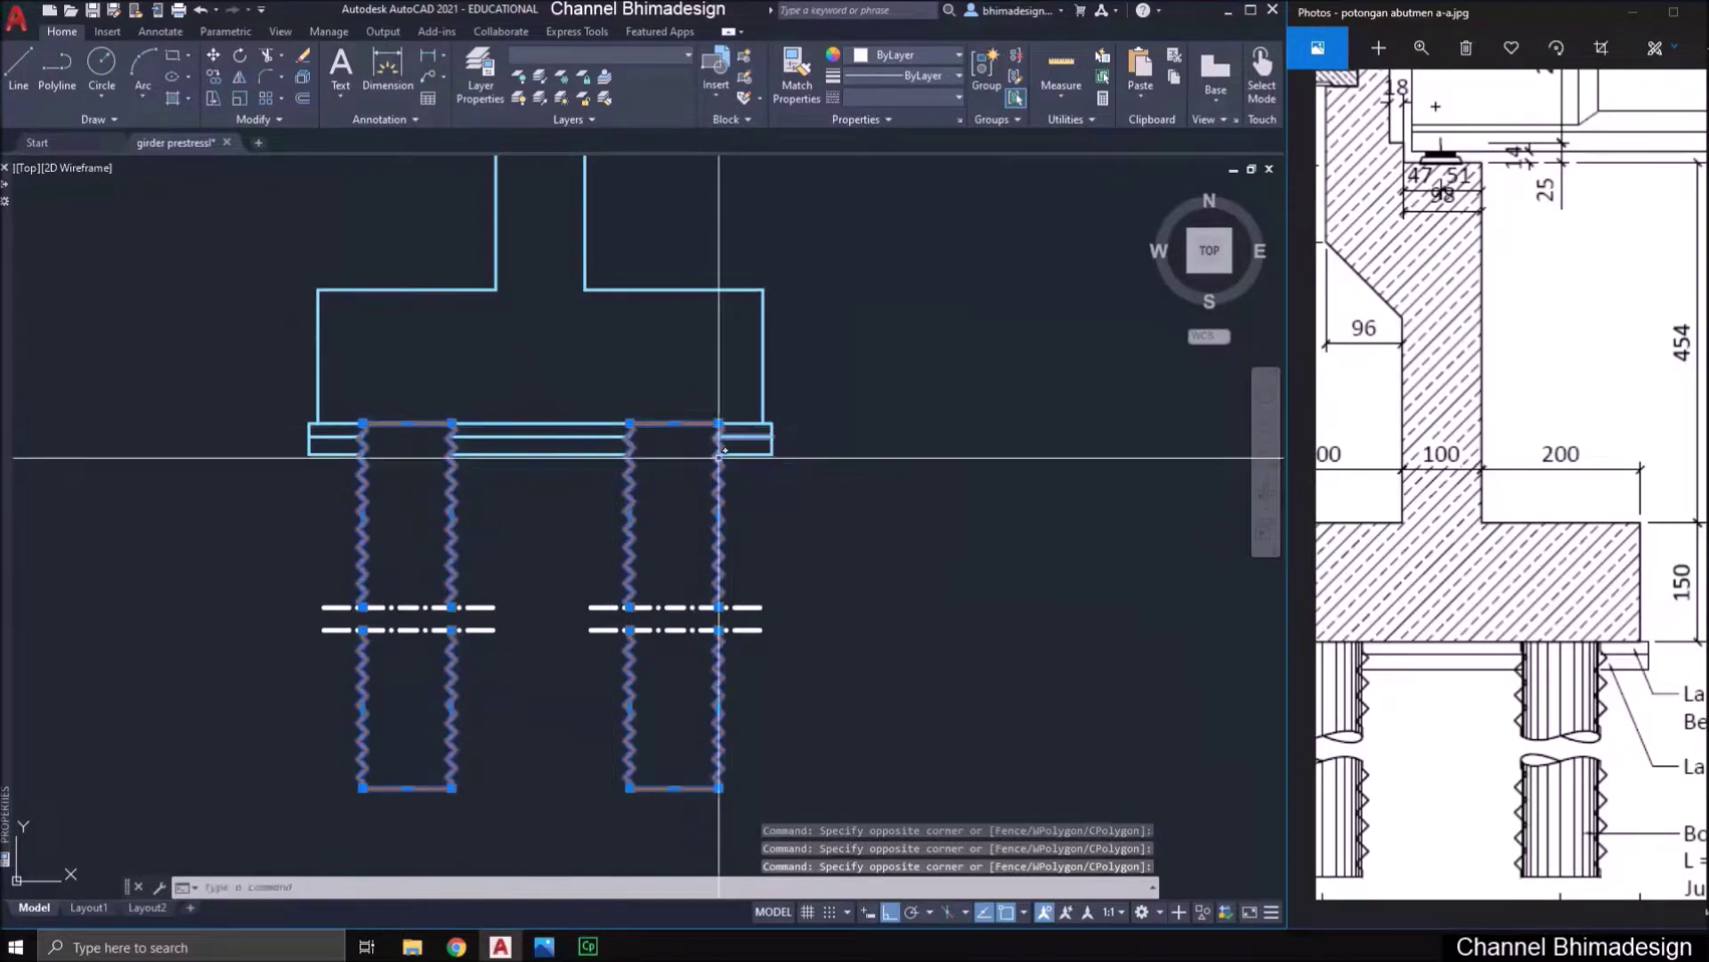
pyautogui.click(922, 94)
pyautogui.click(942, 95)
pyautogui.click(945, 77)
pyautogui.click(928, 194)
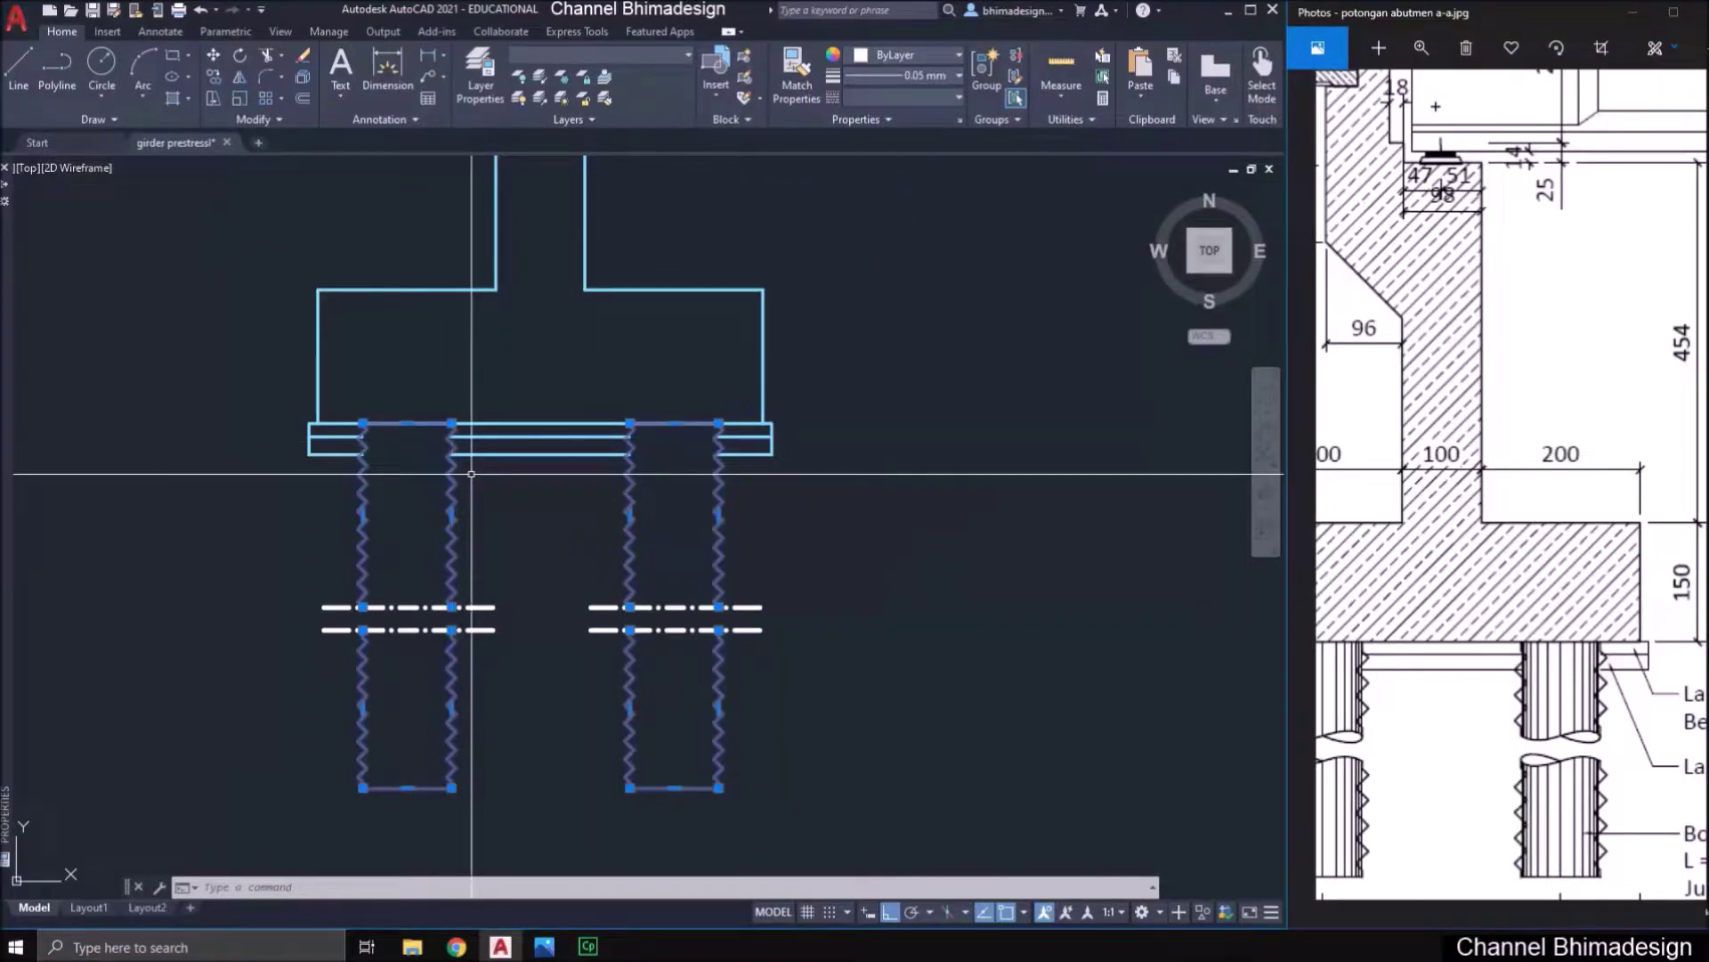
pyautogui.press('Escape')
# - Move the left abutment's bedding layer lines from the abutmen layer to the magenta layer used under the right abutment, and save the drawing
pyautogui.scroll(-6, 298, 488)
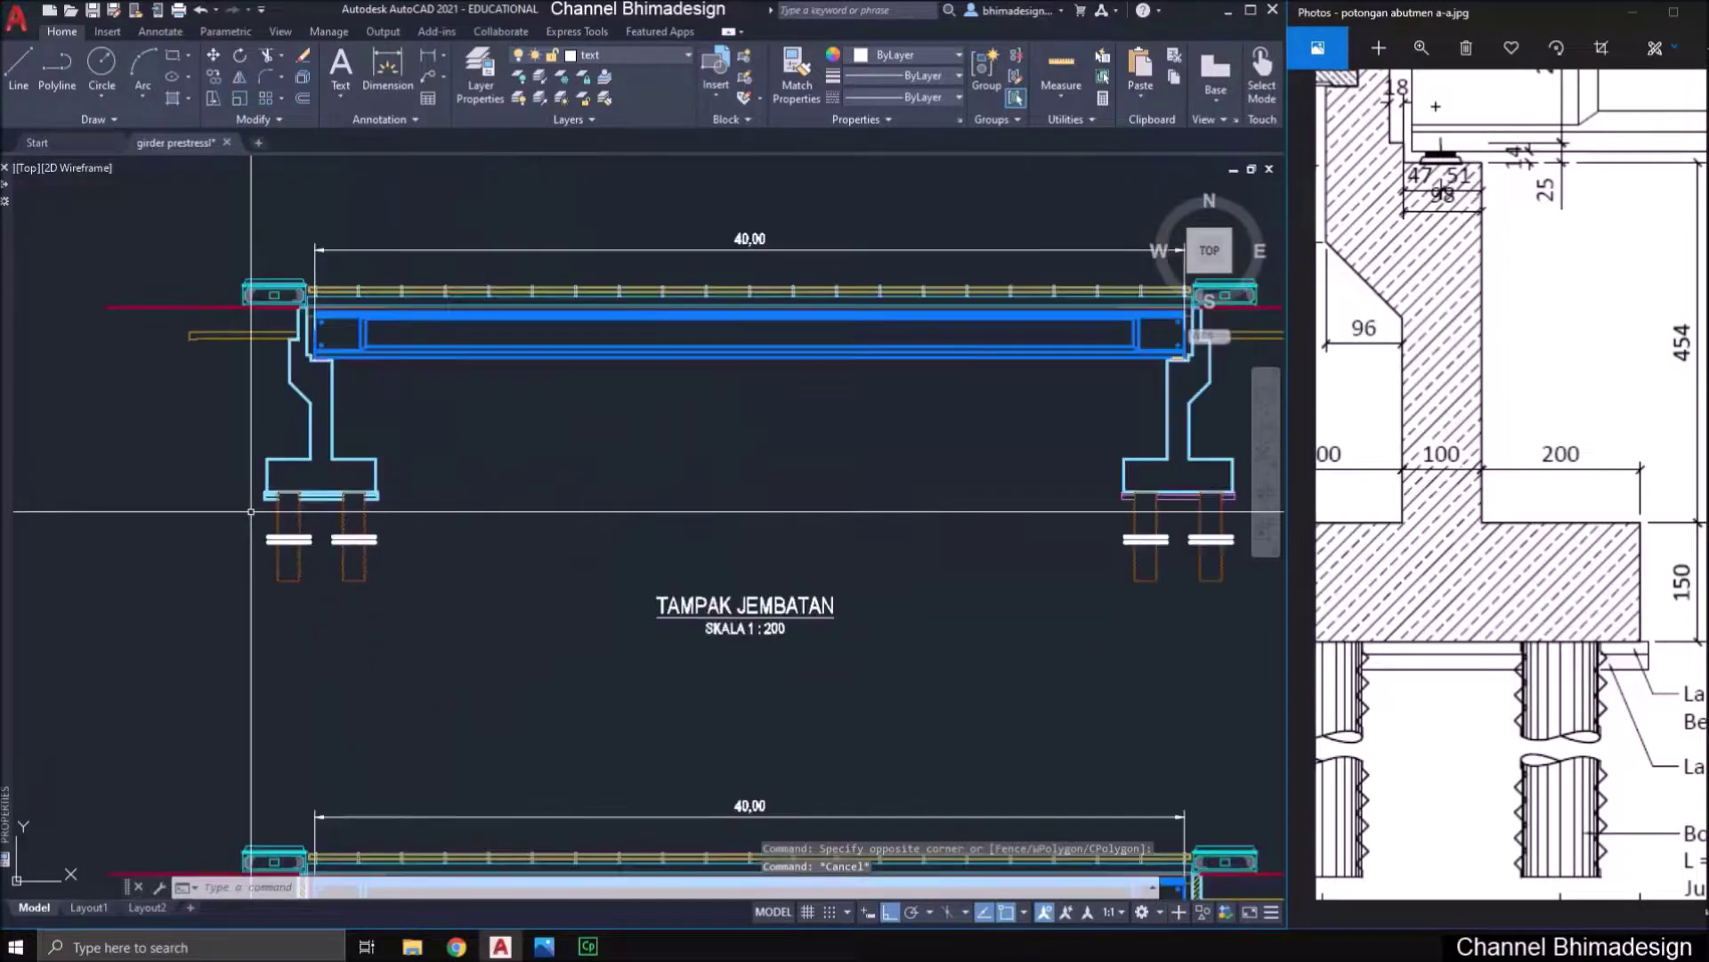
pyautogui.scroll(6, 251, 511)
pyautogui.click(220, 523)
pyautogui.click(203, 495)
pyautogui.click(465, 530)
pyautogui.click(438, 505)
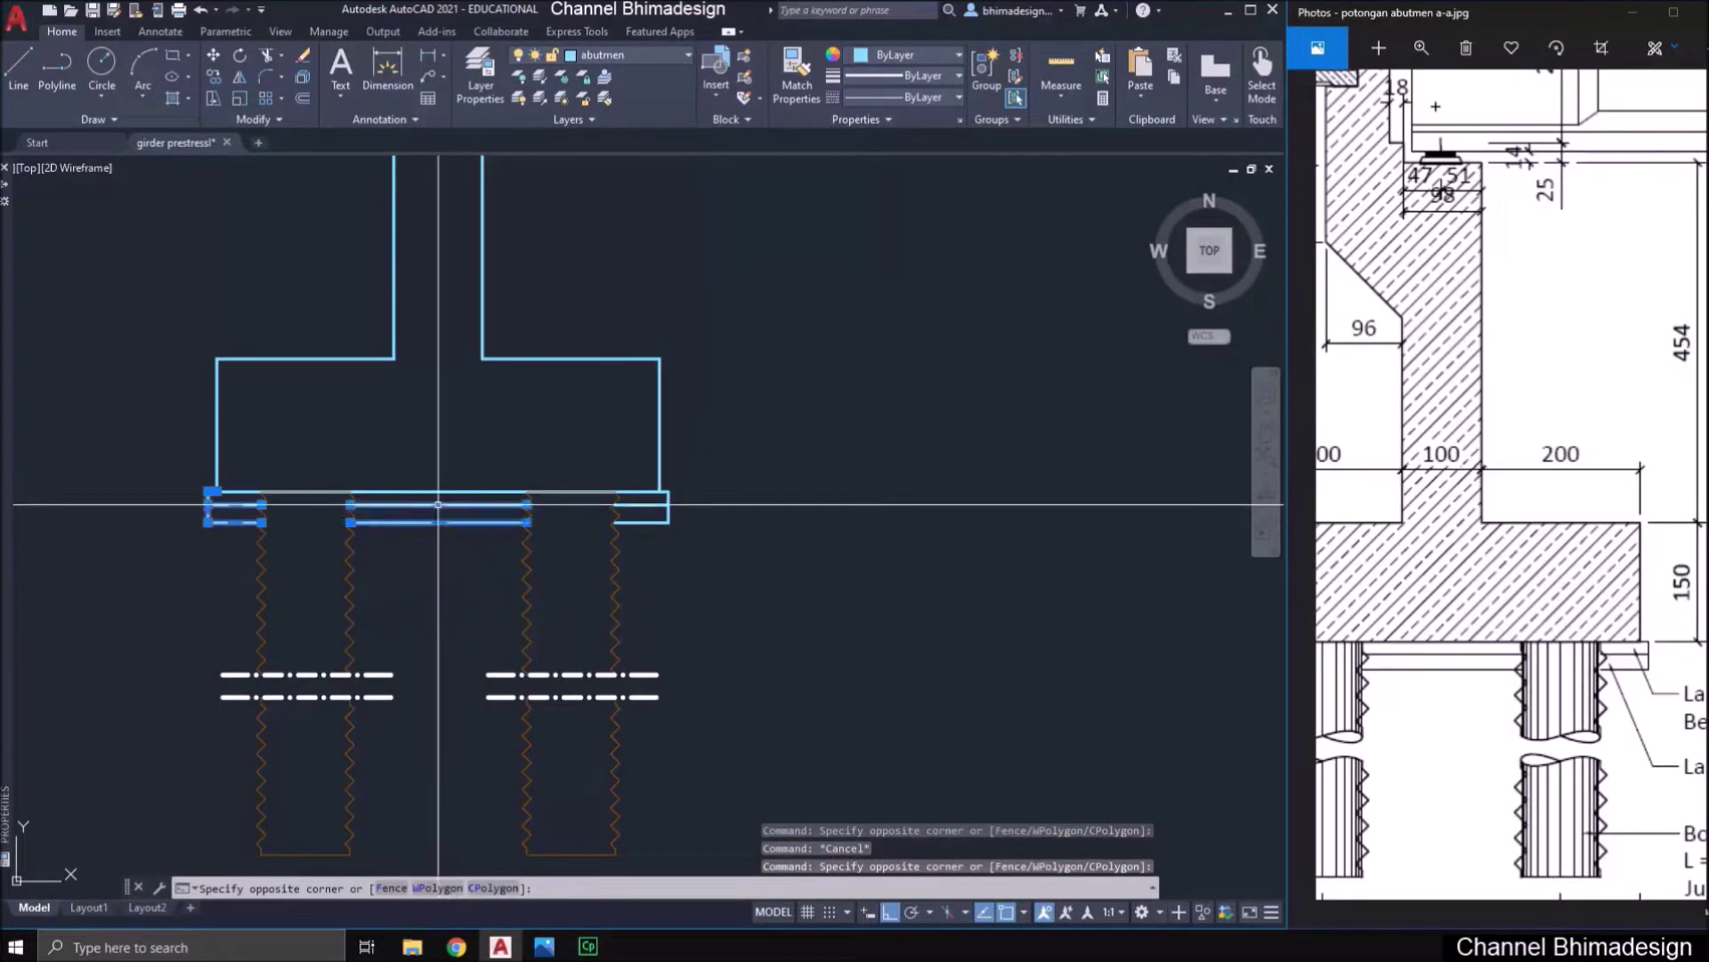
pyautogui.click(703, 536)
pyautogui.click(649, 502)
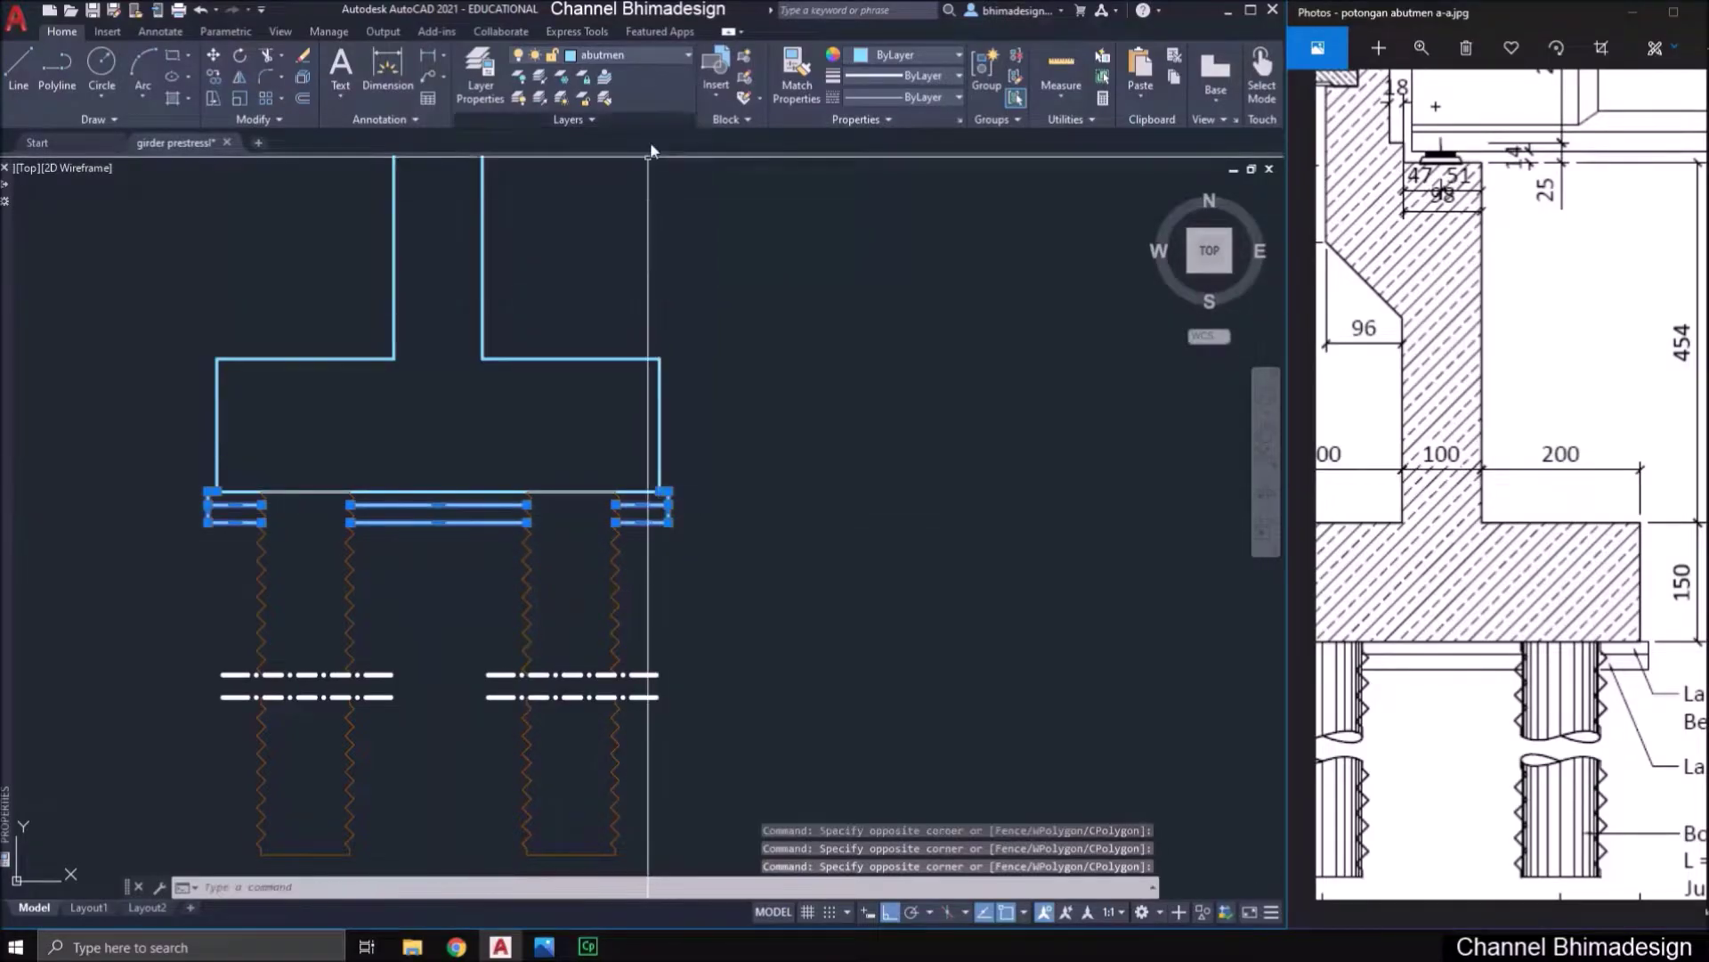
pyautogui.click(666, 55)
pyautogui.click(629, 178)
pyautogui.press('Escape')
pyautogui.scroll(-7, 480, 383)
pyautogui.hotkey('ctrl', 's')
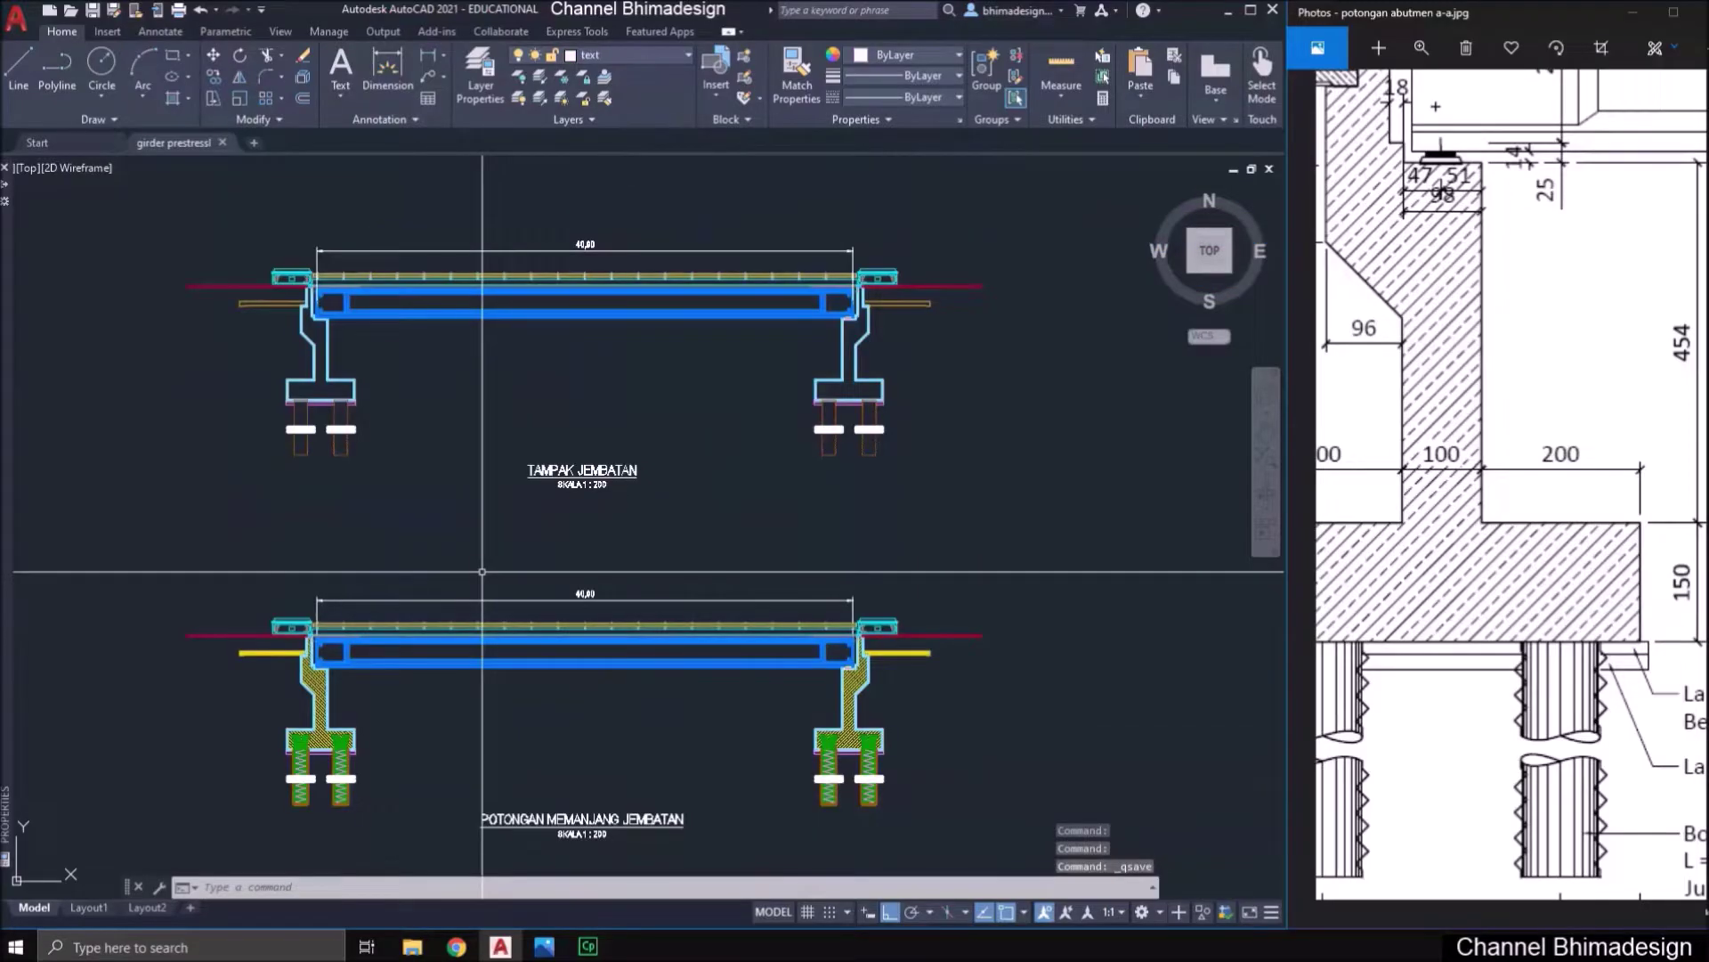
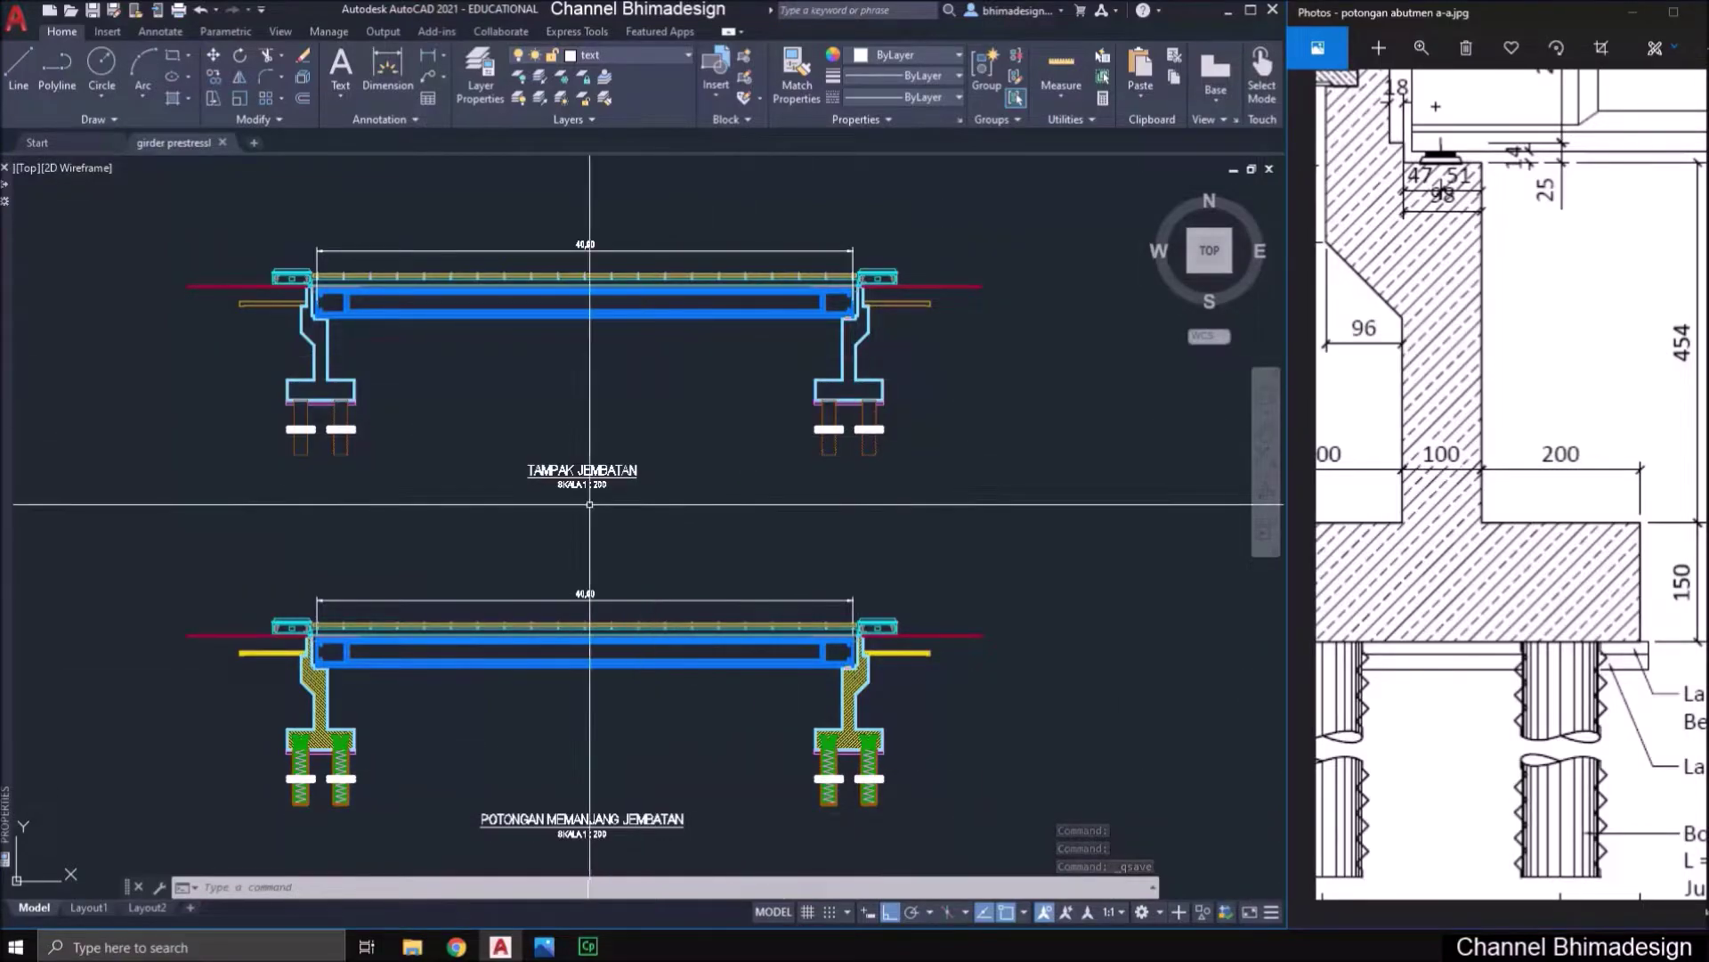
# - Switch to Photos and examine the abutment front view in tampak depan abutmen.jpg, including its pile spacing and overall widths
pyautogui.moveTo(594, 550); pyautogui.dragTo(649, 562, button='middle')
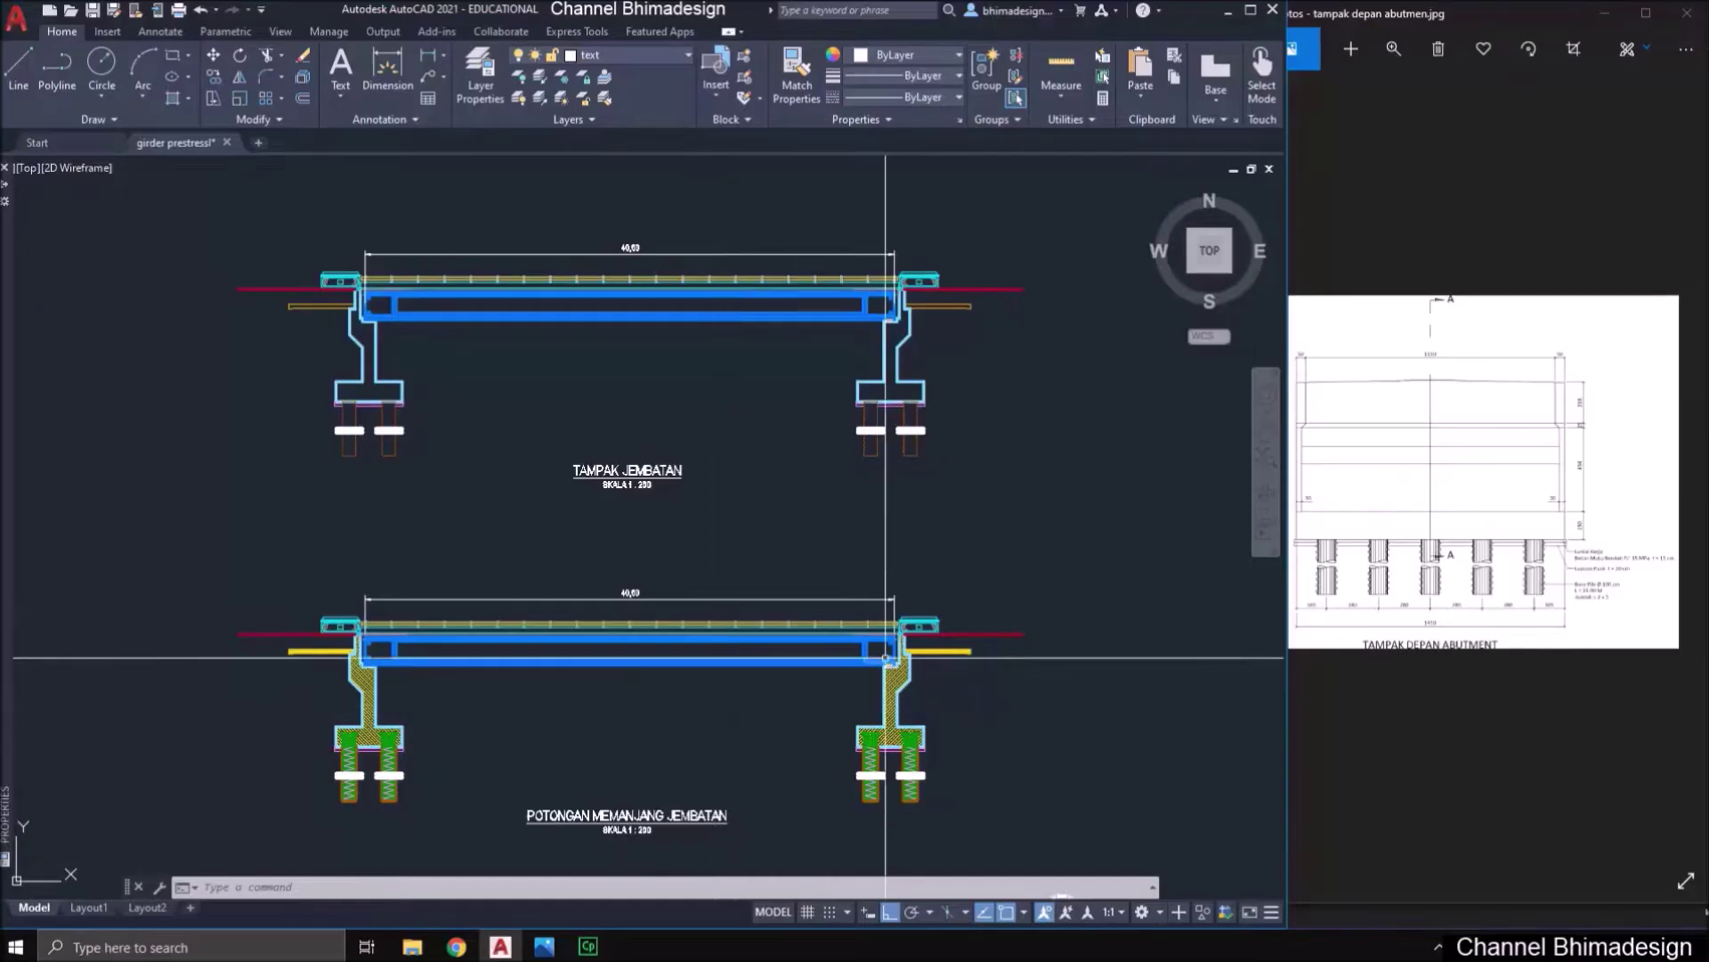
pyautogui.click(1525, 484)
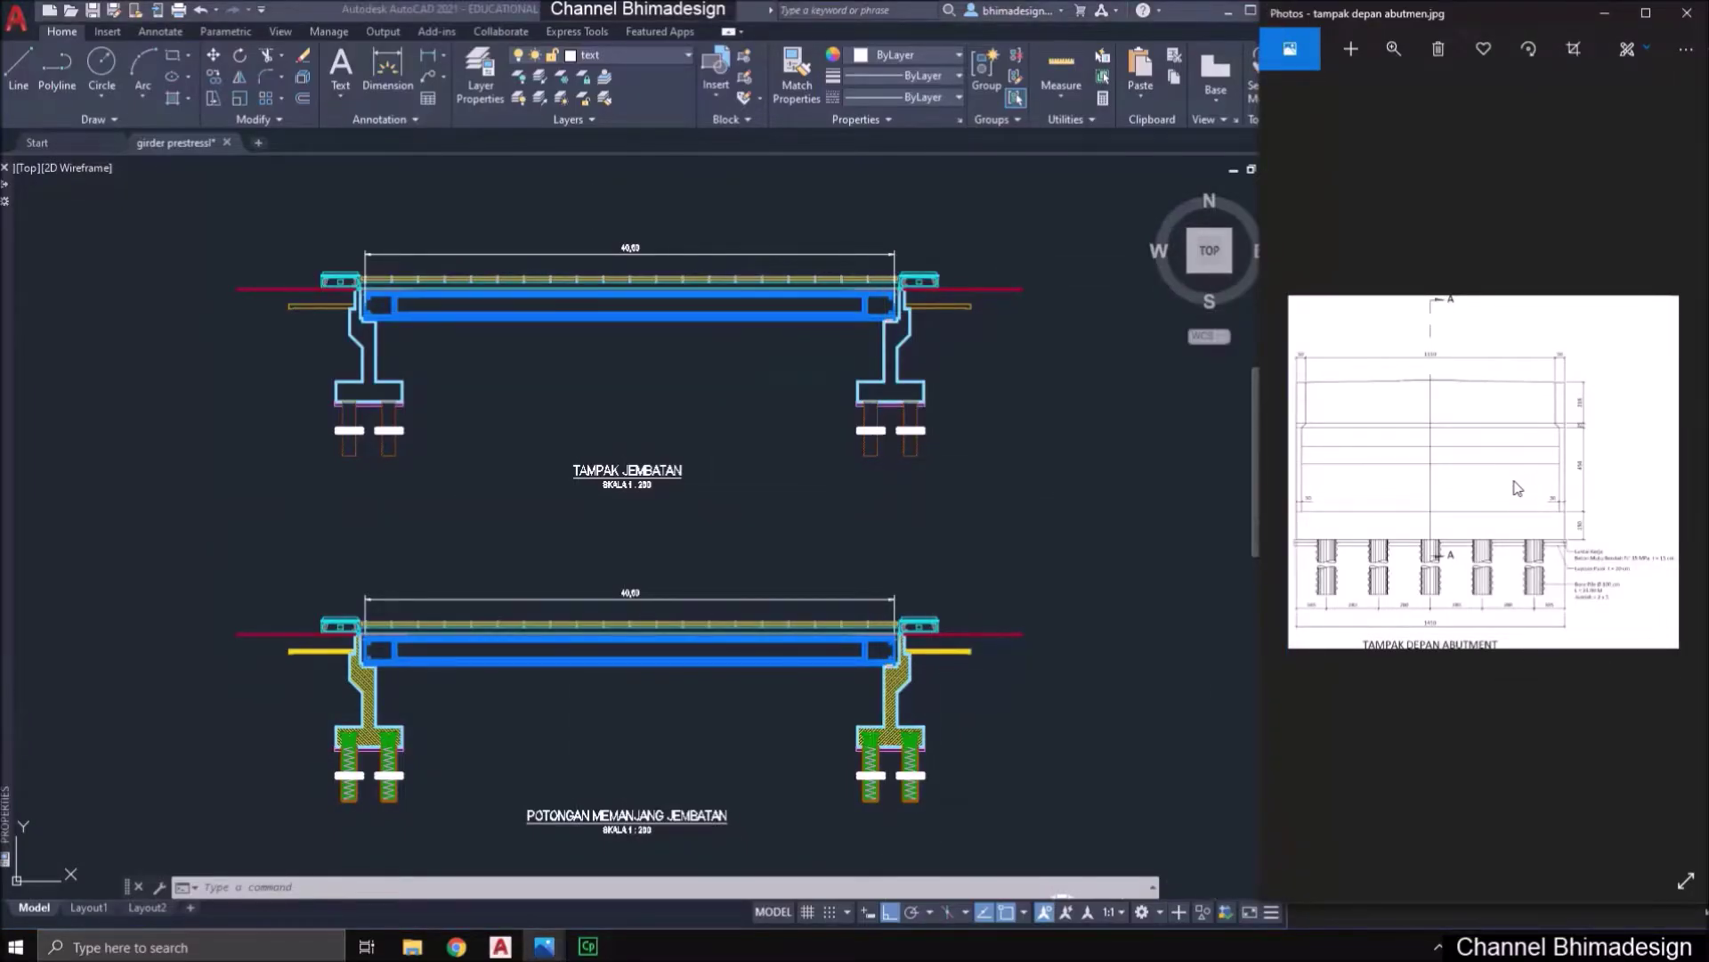
pyautogui.moveTo(1309, 98); pyautogui.dragTo(1331, 102)
pyautogui.moveTo(1347, 418); pyautogui.dragTo(1491, 388)
pyautogui.click(1393, 50)
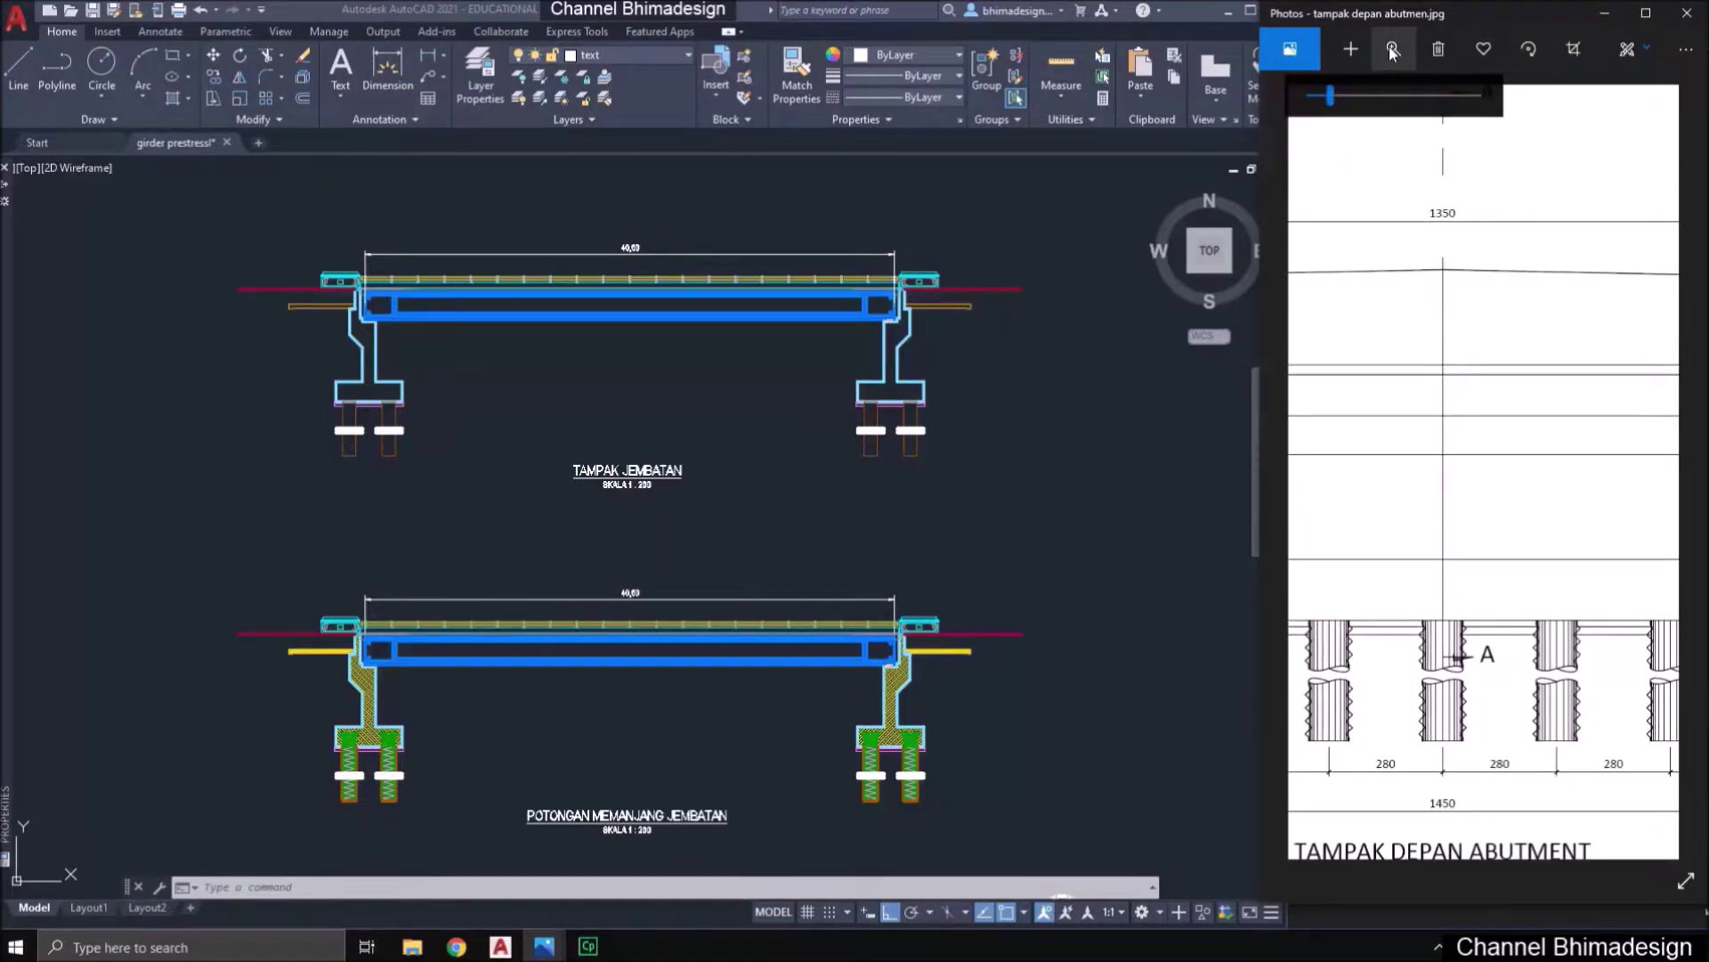
pyautogui.moveTo(1333, 101); pyautogui.dragTo(1310, 104)
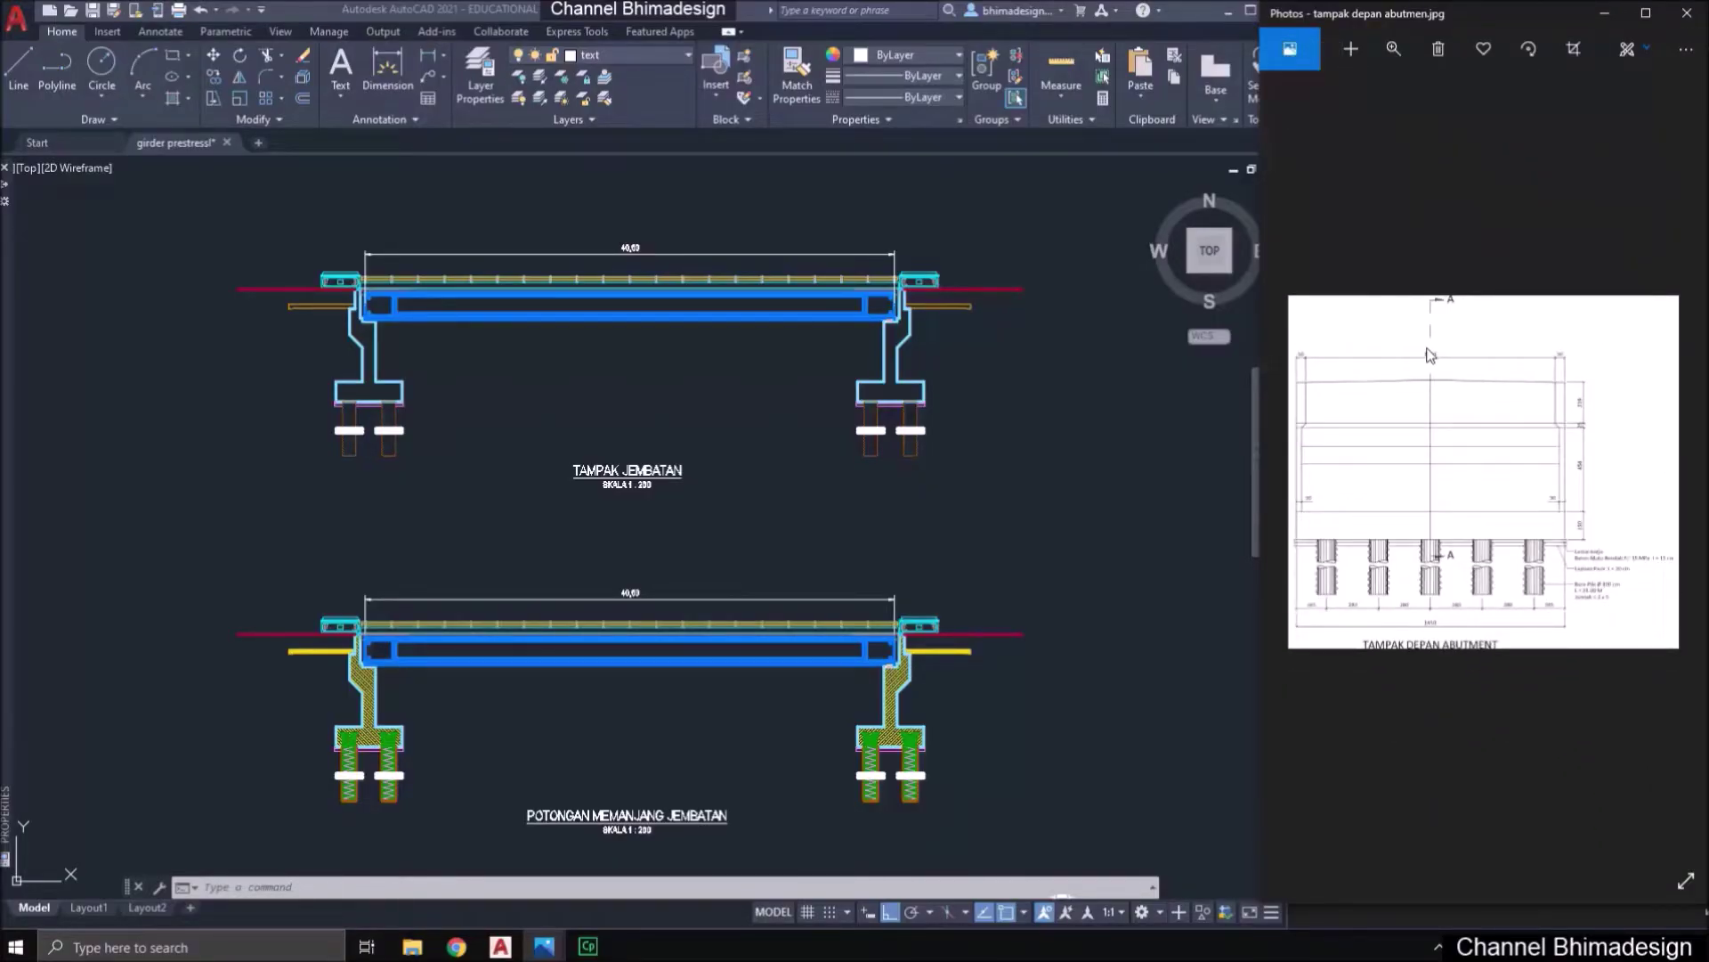
# - Switch back to AutoCAD and copy the DENAH PENEMPATAN BORE PILE outlines and pile circles, without dimensions, horizontally into the empty space to its left
pyautogui.click(1017, 628)
pyautogui.moveTo(1083, 687)
pyautogui.mouseDown(button='middle')
pyautogui.moveTo(745, 428)
pyautogui.moveTo(920, 335)
pyautogui.mouseUp(button='middle')
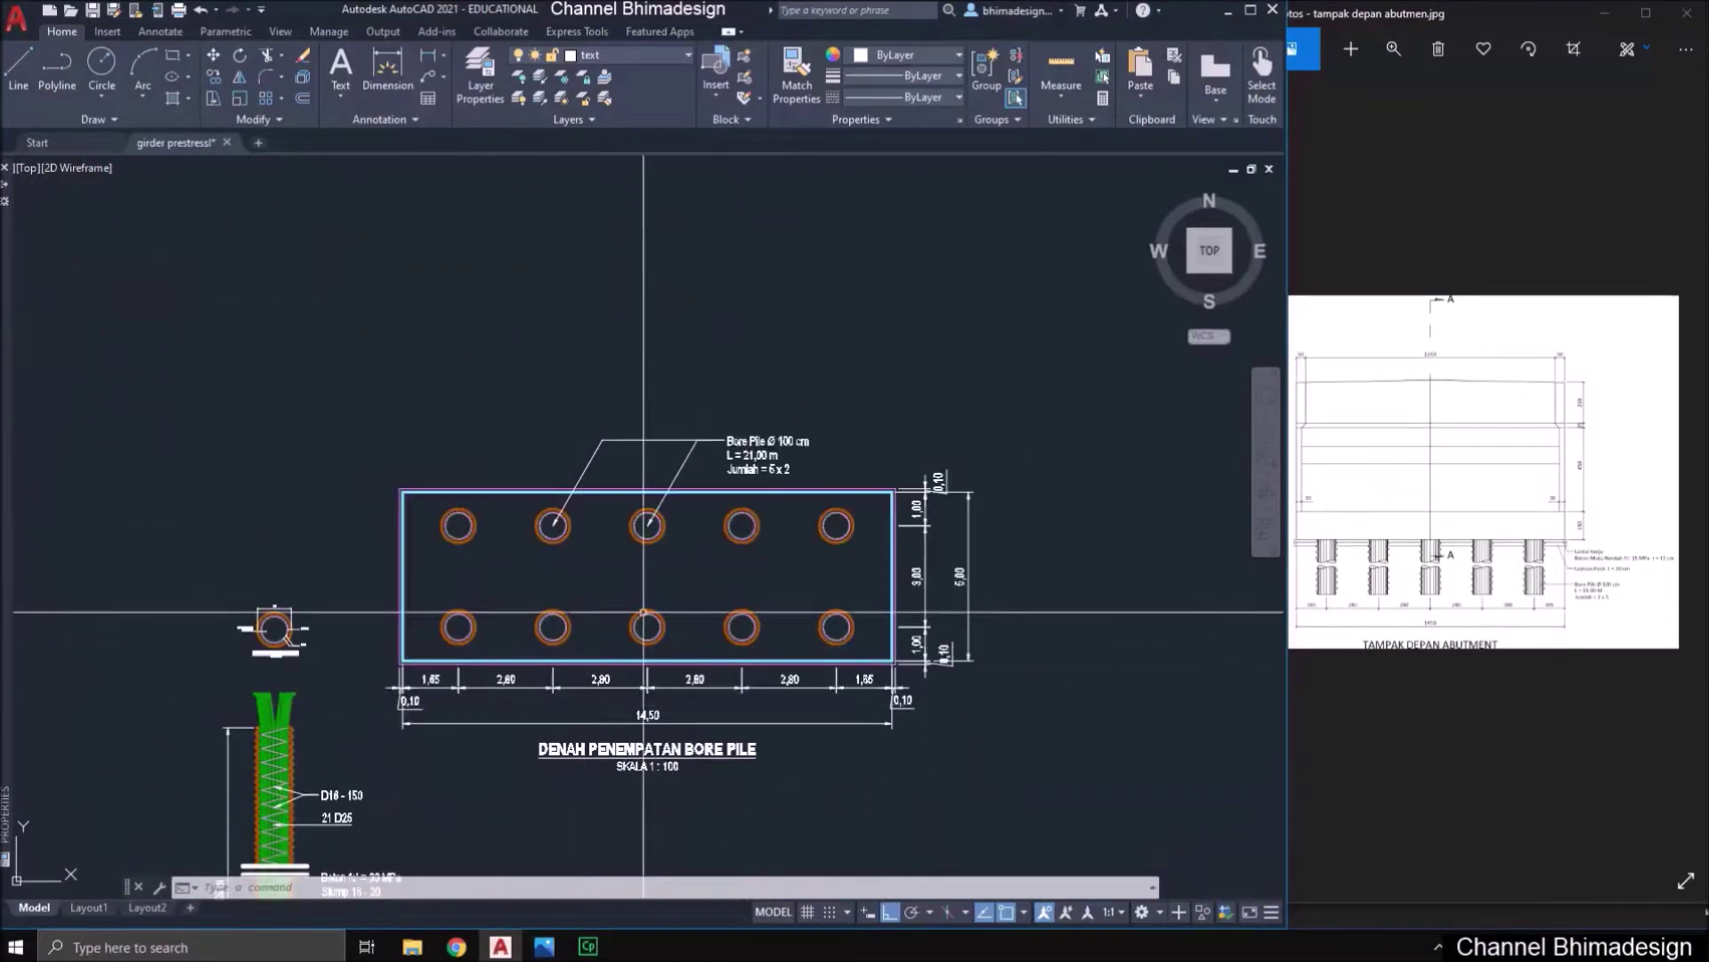
pyautogui.moveTo(736, 597); pyautogui.dragTo(766, 712, button='middle')
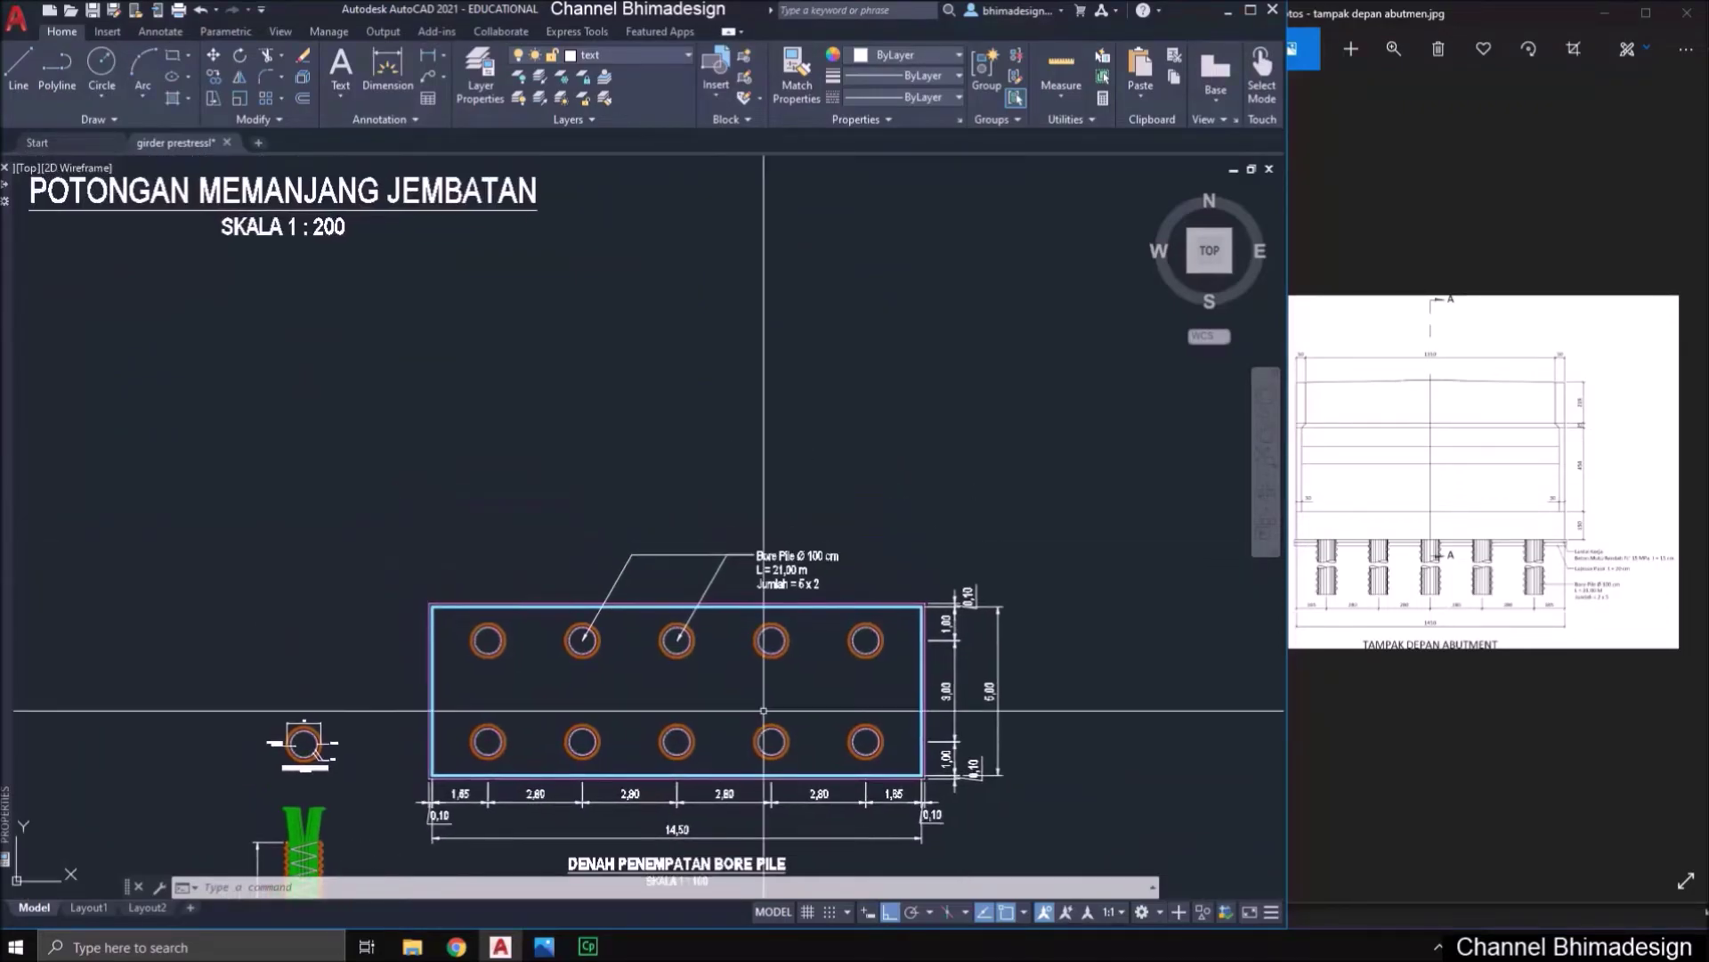
pyautogui.write('c')
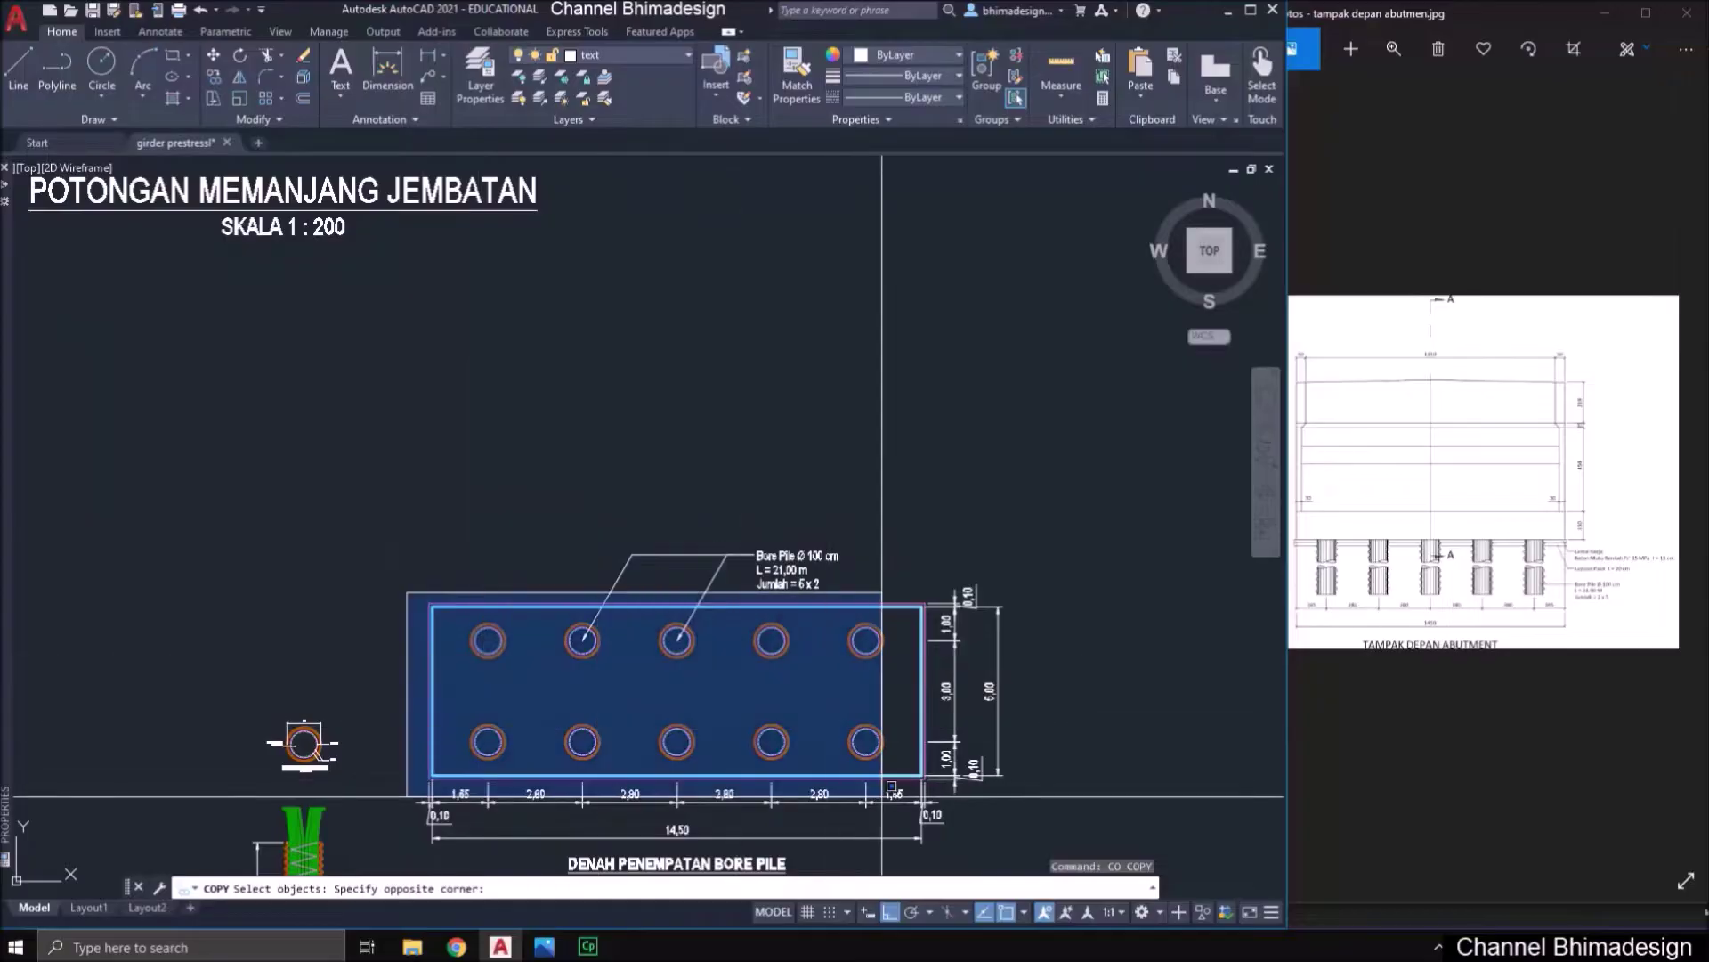
pyautogui.click(935, 793)
pyautogui.press('Return')
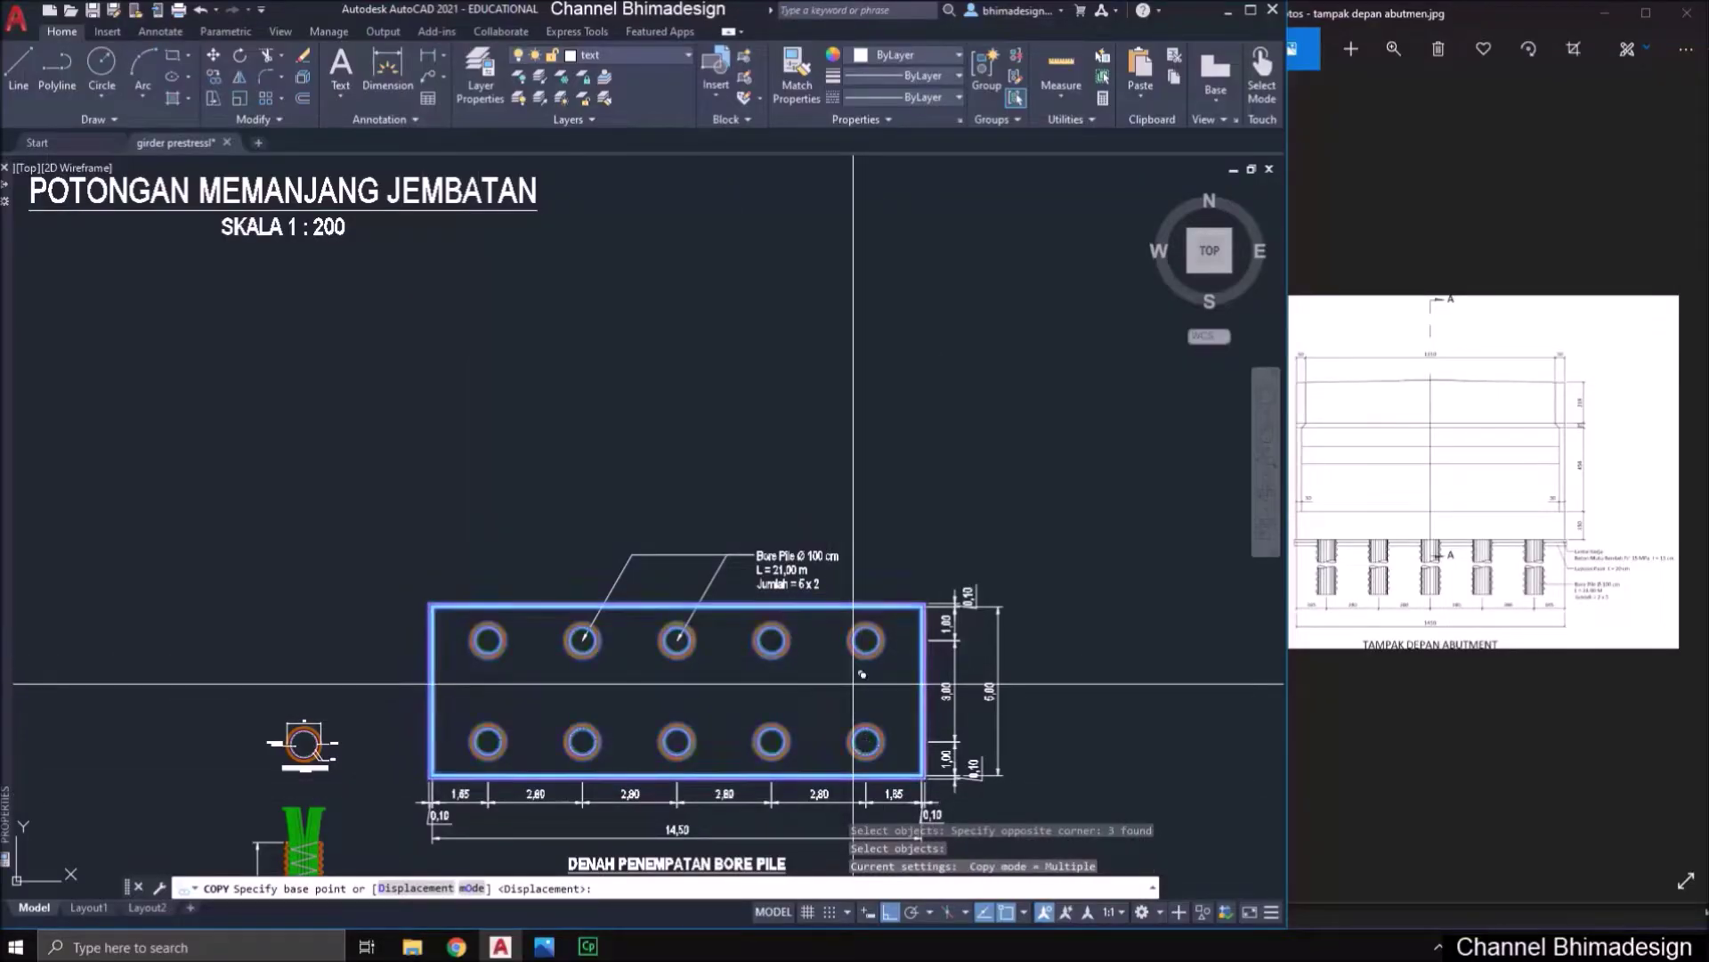
pyautogui.click(853, 683)
pyautogui.scroll(-5, 1006, 695)
pyautogui.scroll(3, 503, 630)
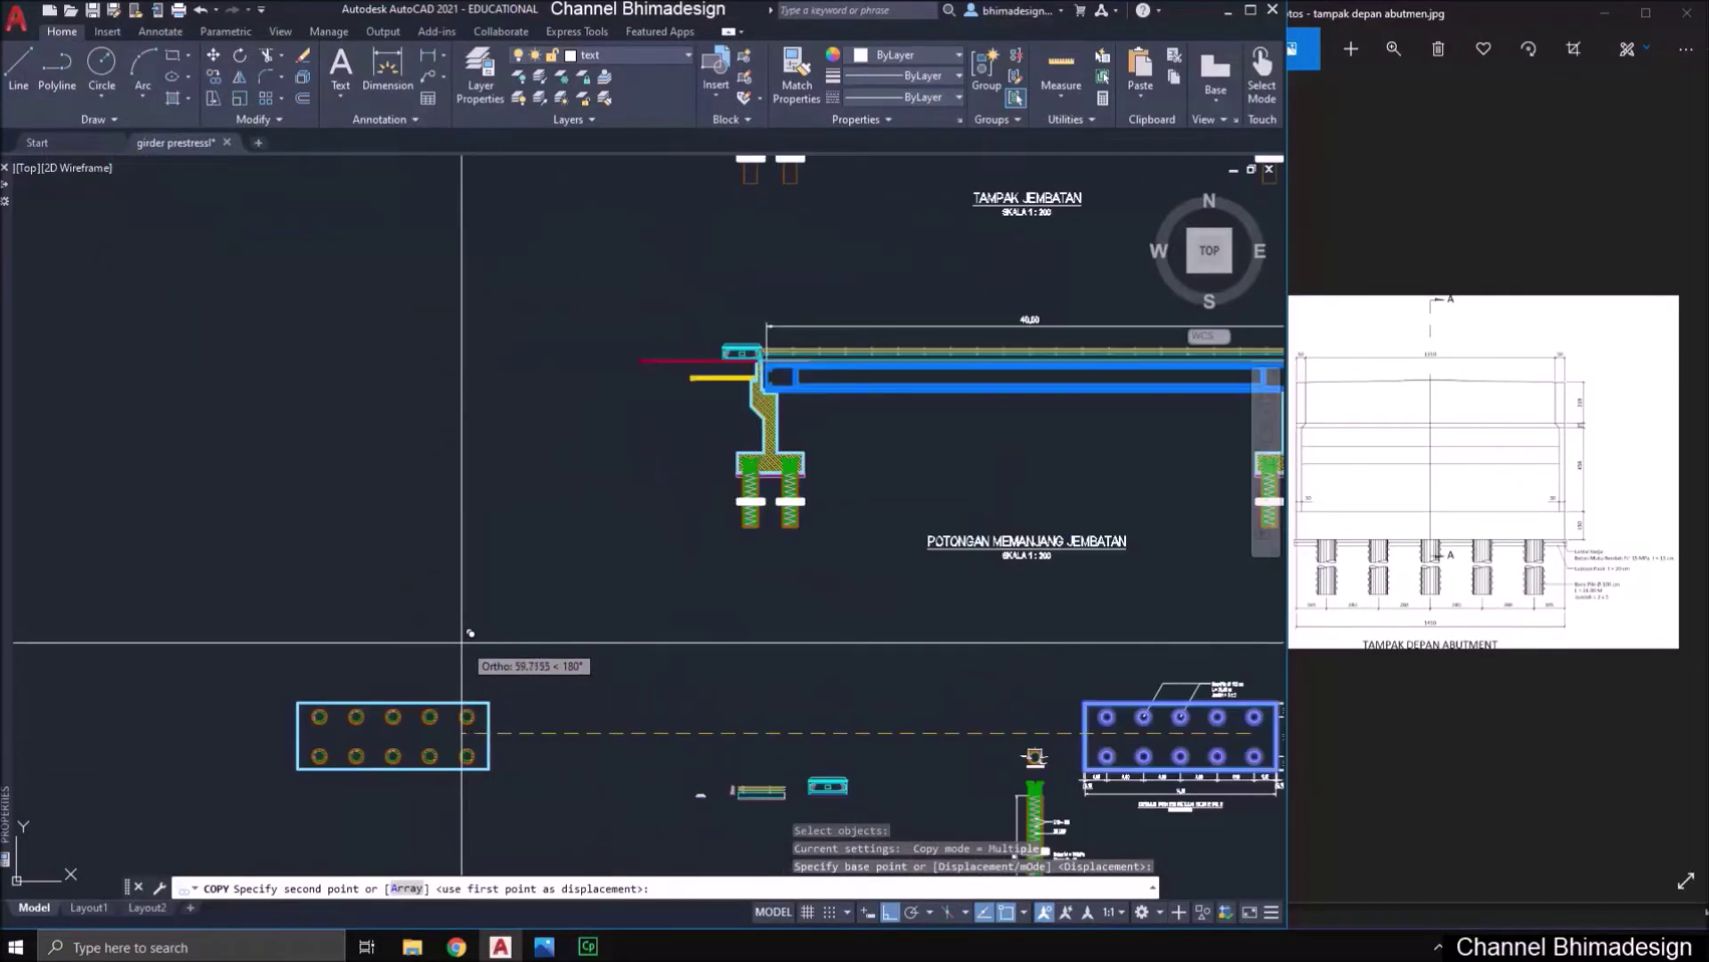
pyautogui.click(418, 639)
pyautogui.press('Escape')
# - Draw vertical rays upward from the two upper corners of the copied pile cap outline
pyautogui.moveTo(338, 777); pyautogui.dragTo(372, 715, button='middle')
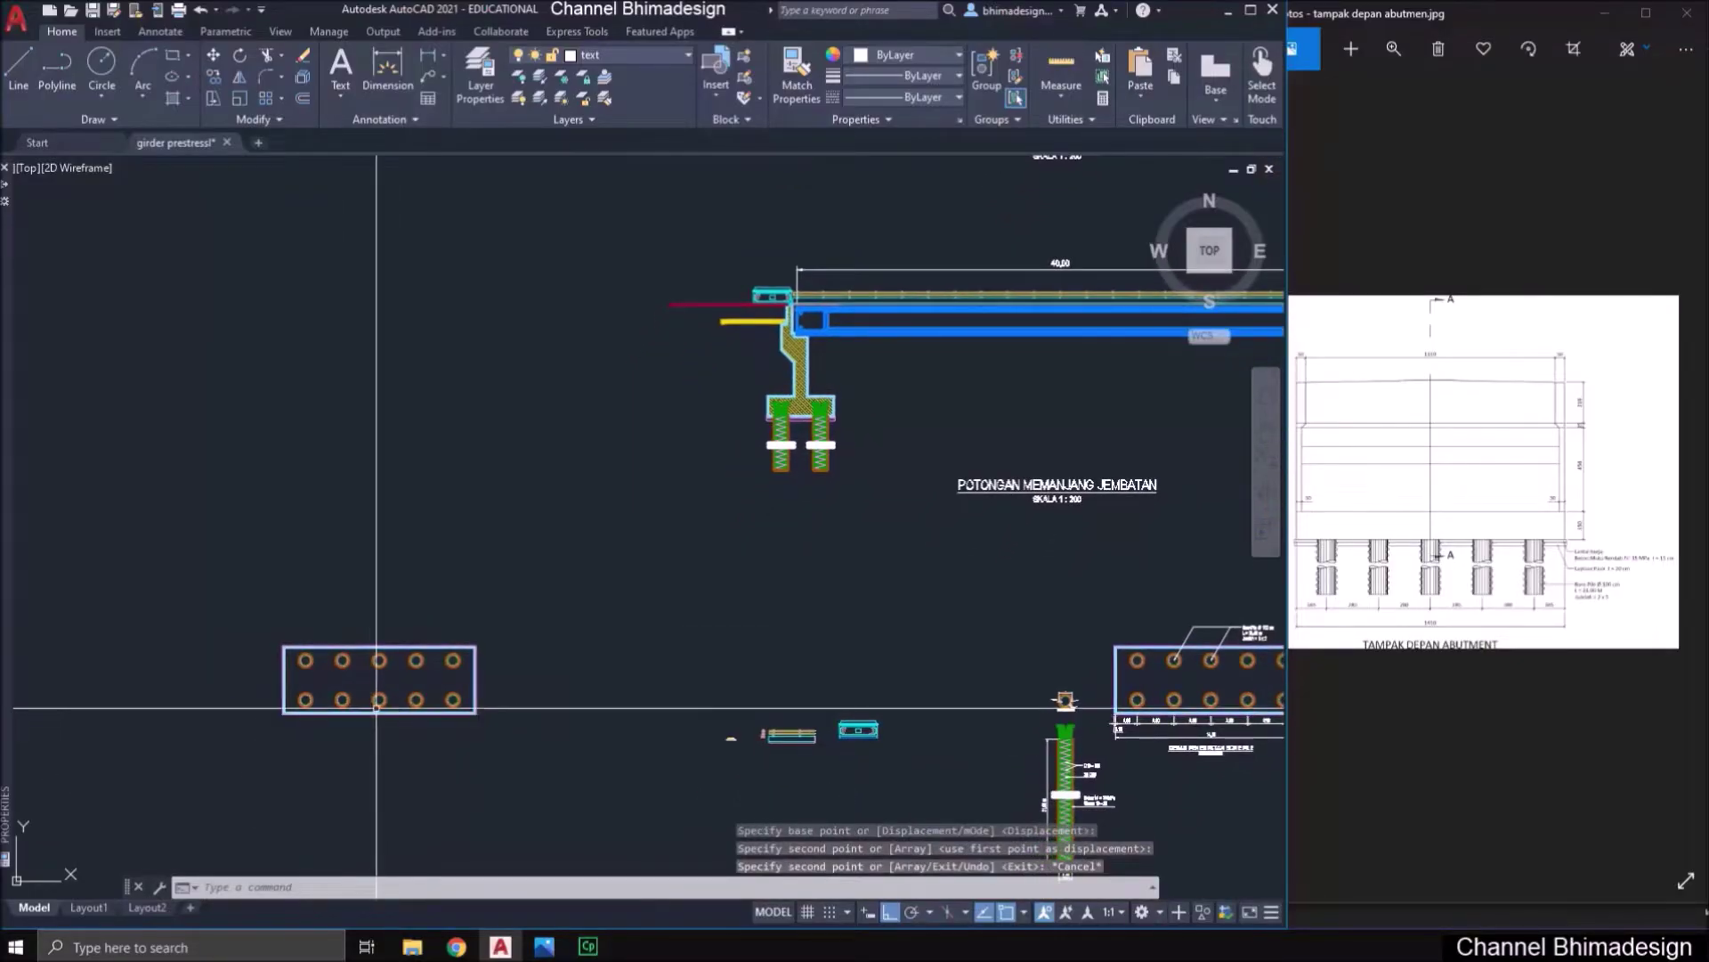
pyautogui.scroll(4, 372, 715)
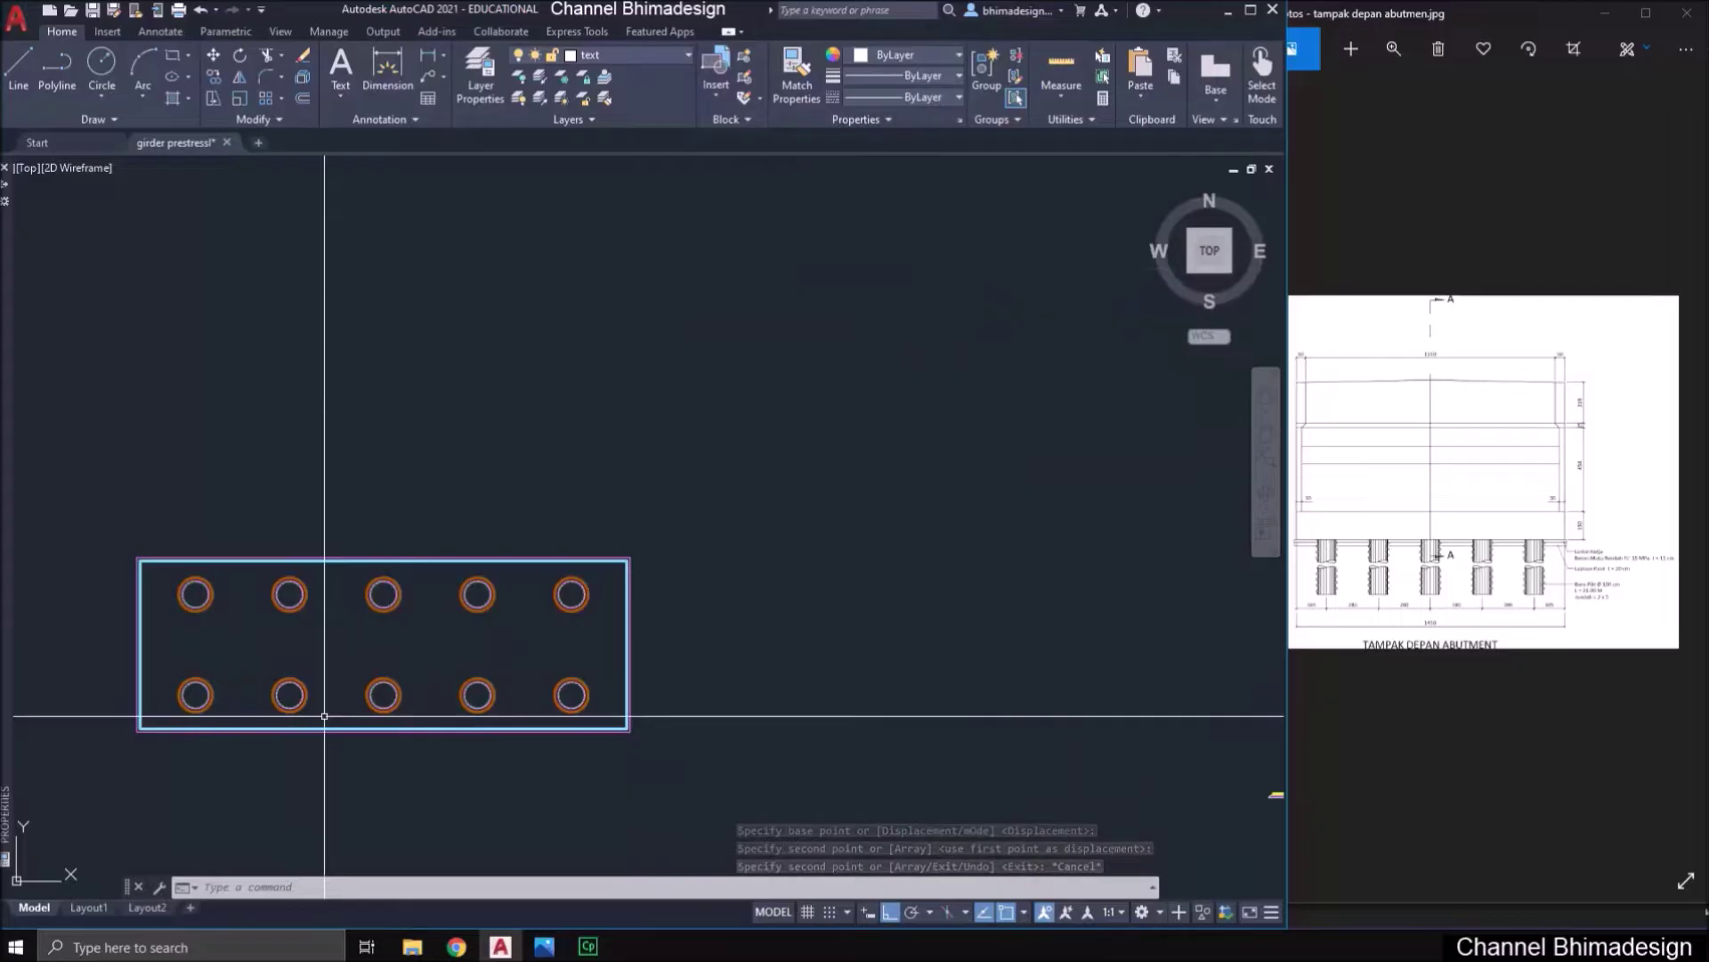
pyautogui.scroll(2, 324, 716)
pyautogui.moveTo(343, 718); pyautogui.dragTo(445, 718, button='middle')
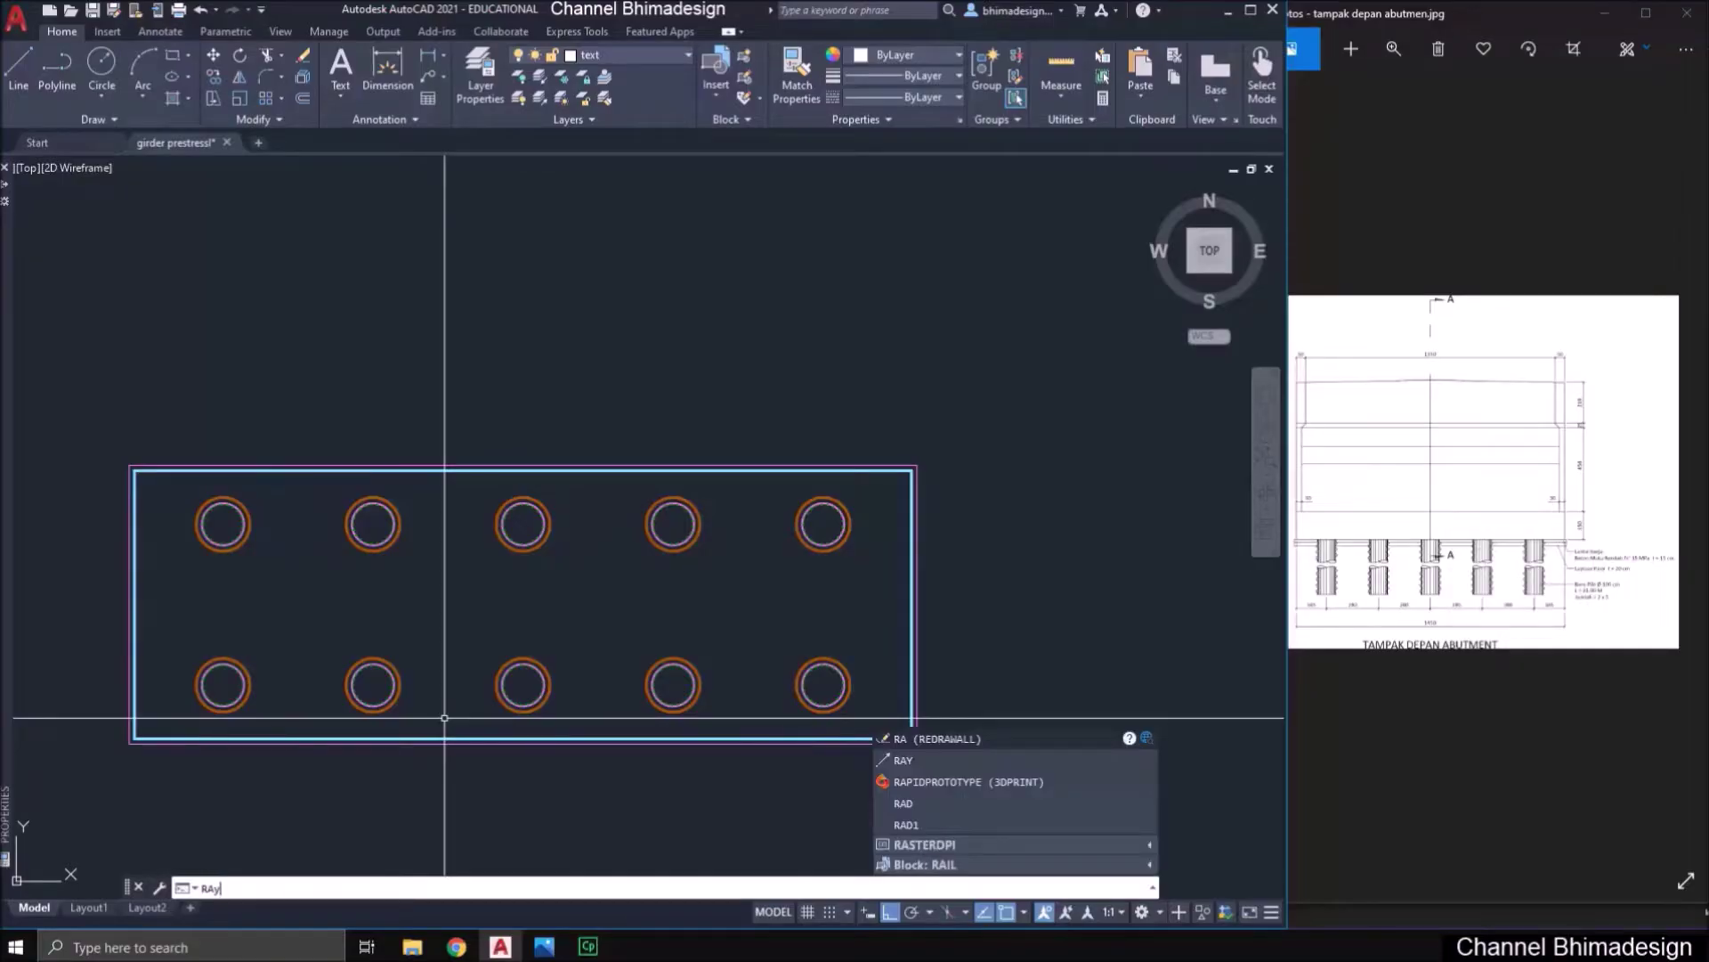
pyautogui.press('Return')
pyautogui.click(134, 470)
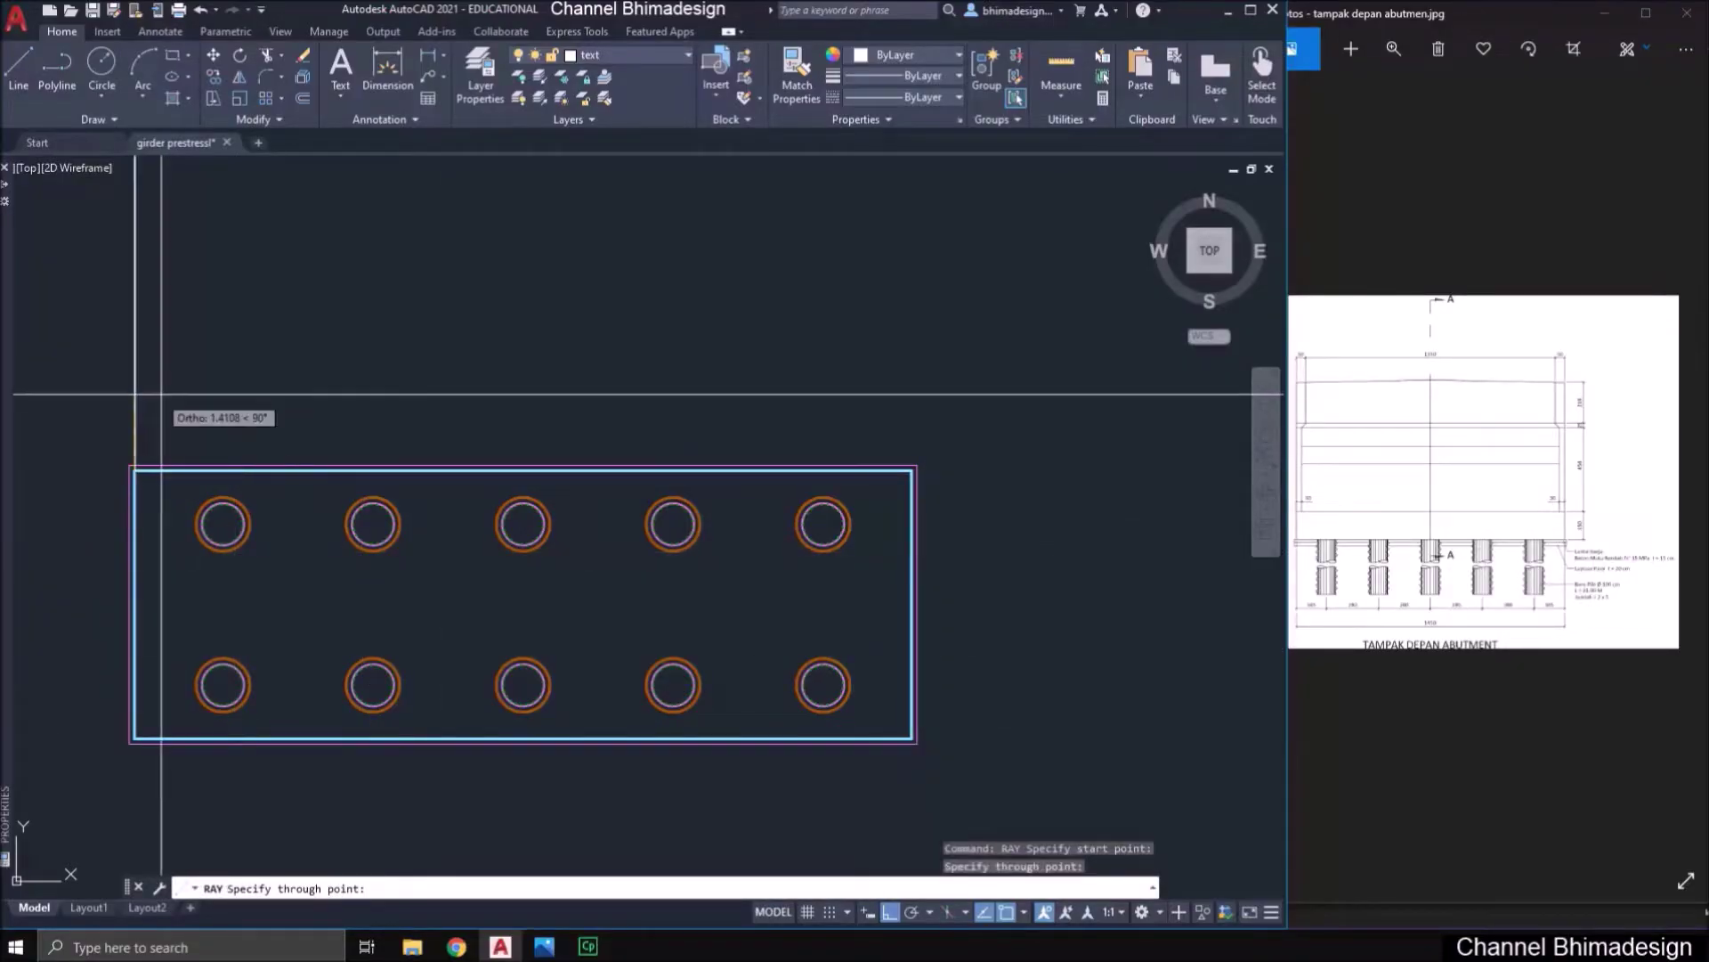
pyautogui.click(161, 394)
pyautogui.press('Return')
pyautogui.press('Return')
pyautogui.click(902, 374)
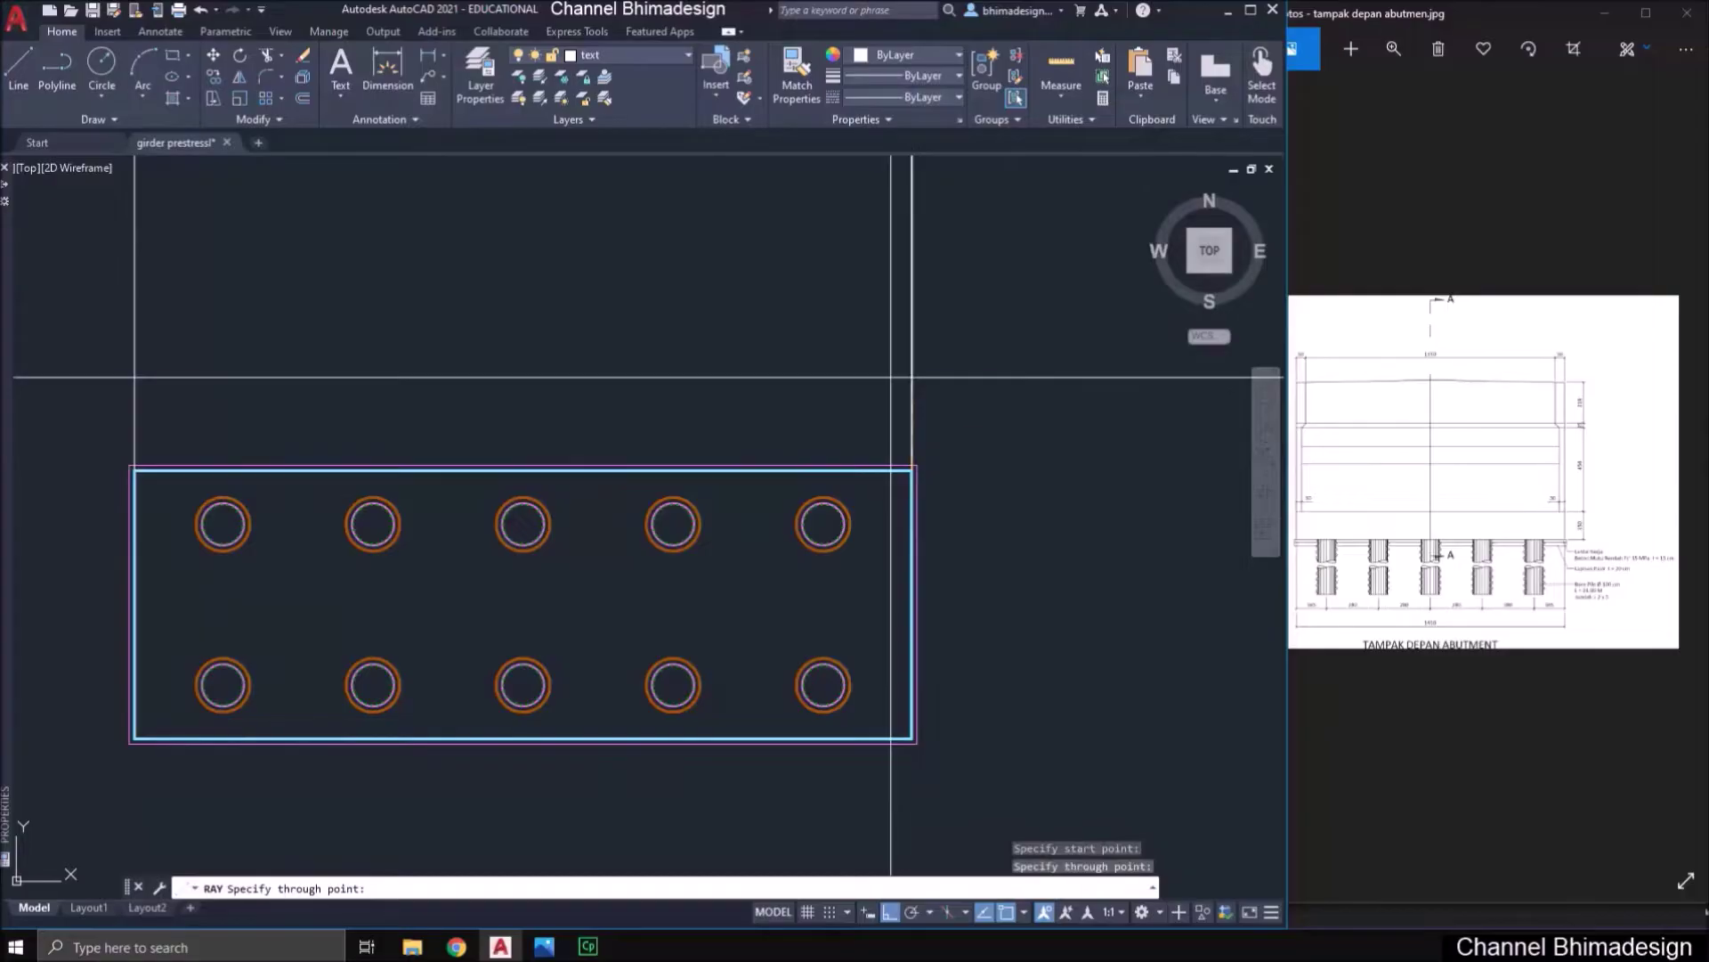
pyautogui.press('Return')
# - Draw a horizontal polyline between the two corner rays above the plan copy and trim its overhang beyond the left ray
pyautogui.write('pl')
pyautogui.press('Return')
pyautogui.moveTo(278, 289); pyautogui.dragTo(412, 409, button='middle')
pyautogui.moveTo(283, 356); pyautogui.dragTo(285, 450, button='middle')
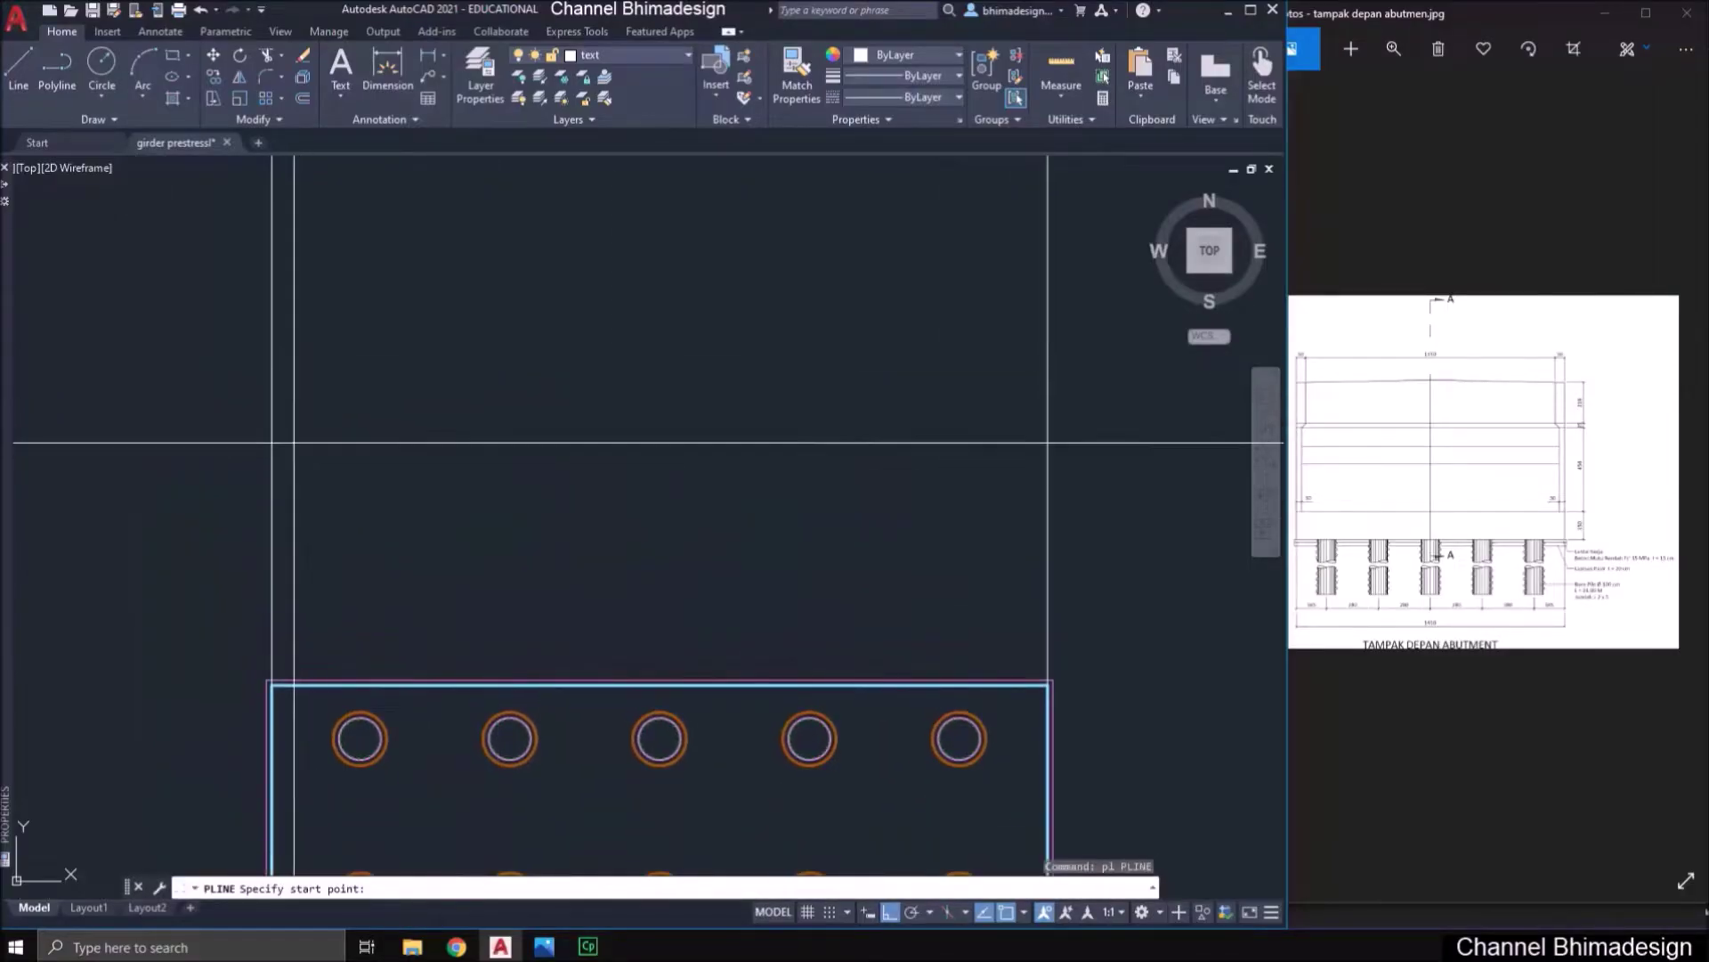
pyautogui.click(255, 417)
pyautogui.click(1048, 467)
pyautogui.press('Return')
pyautogui.write('tr')
pyautogui.press('Return')
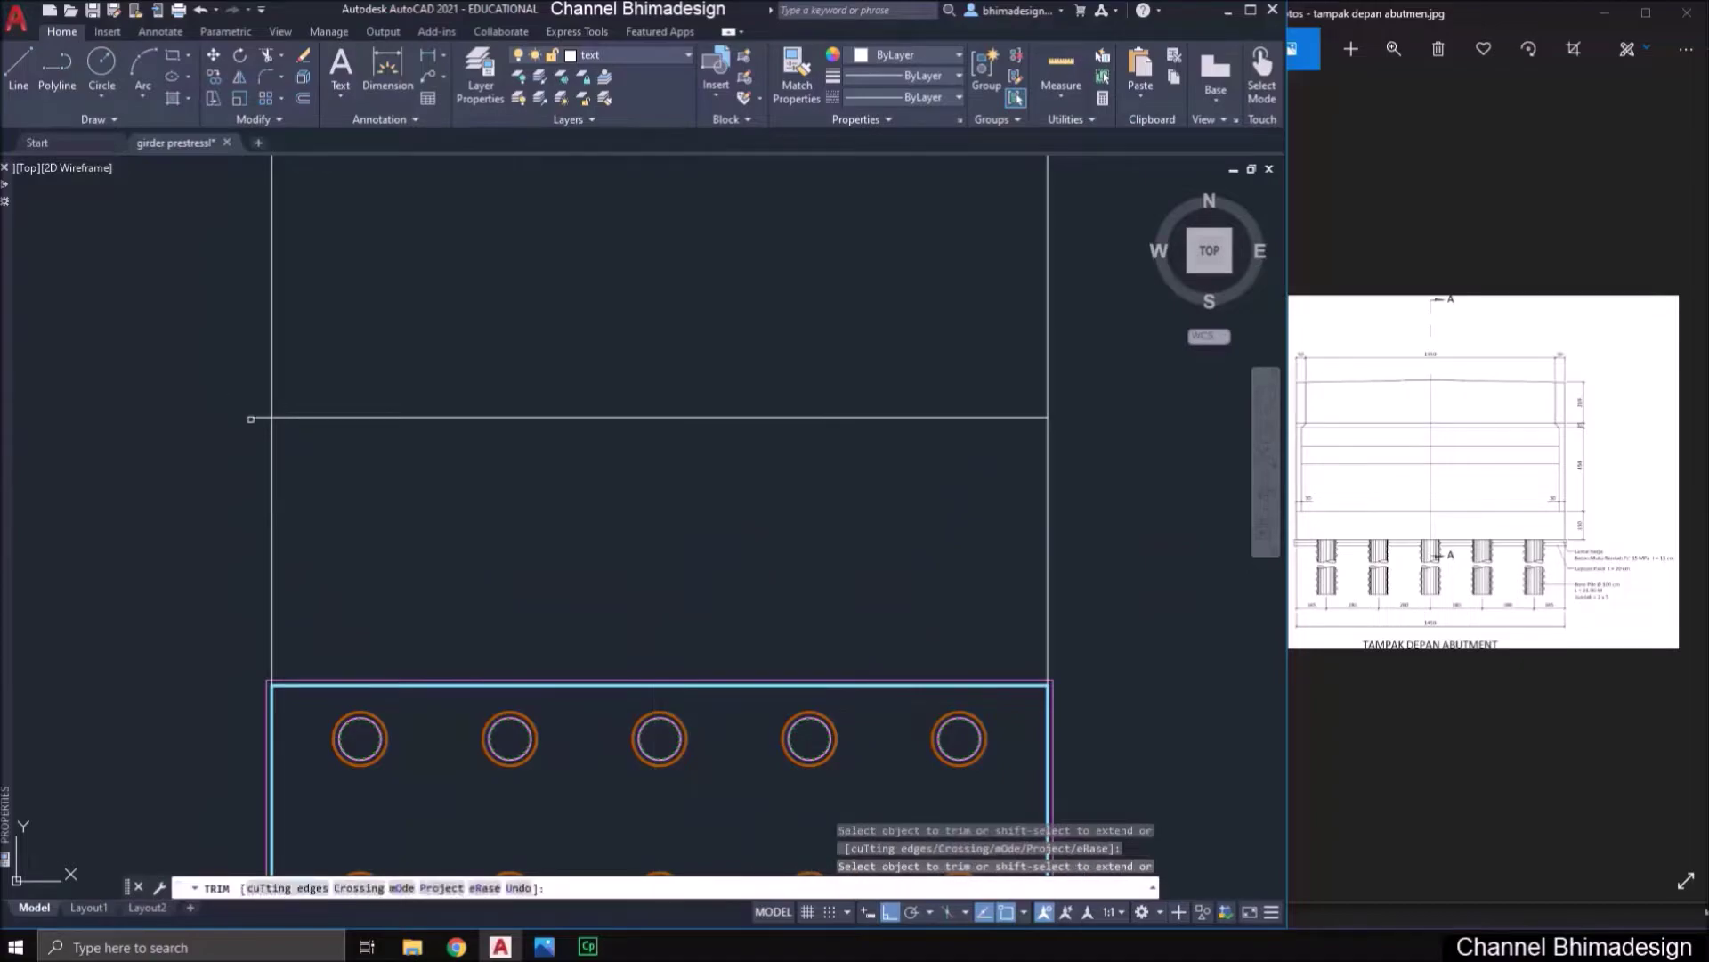
pyautogui.click(258, 416)
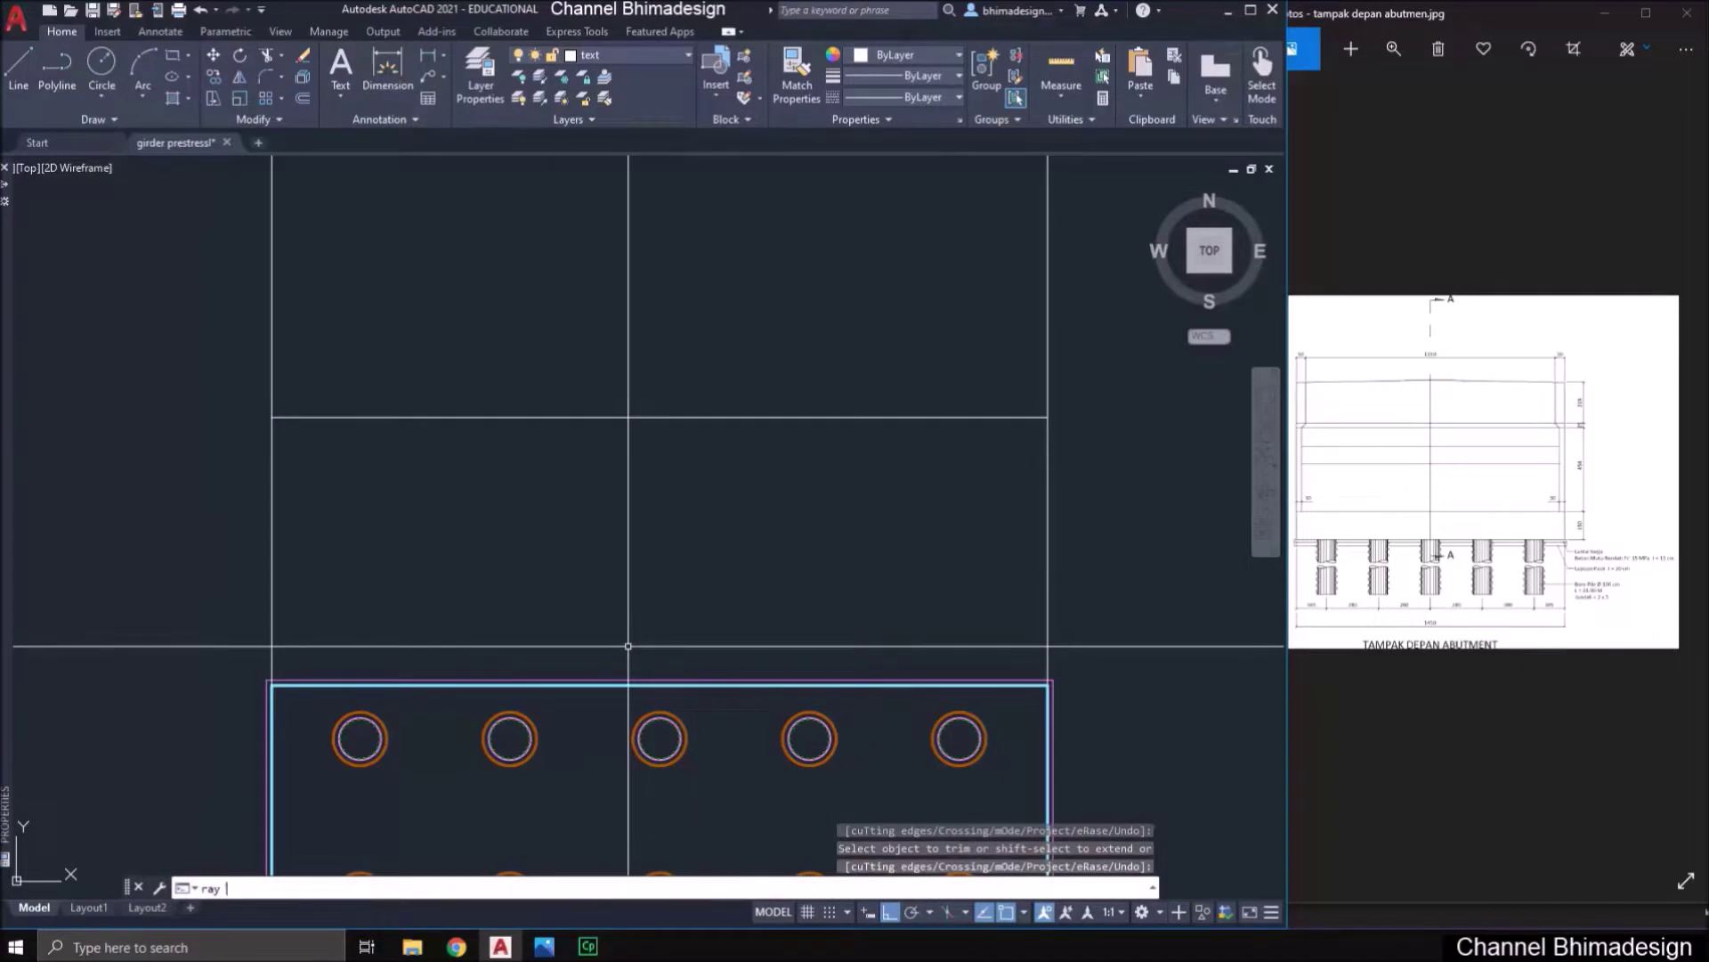
# - Draw vertical rays upward from the centres of the five piles in the upper row of the plan copy
pyautogui.write('ray')
pyautogui.press('Return')
pyautogui.click(359, 739)
pyautogui.click(360, 623)
pyautogui.press('Return')
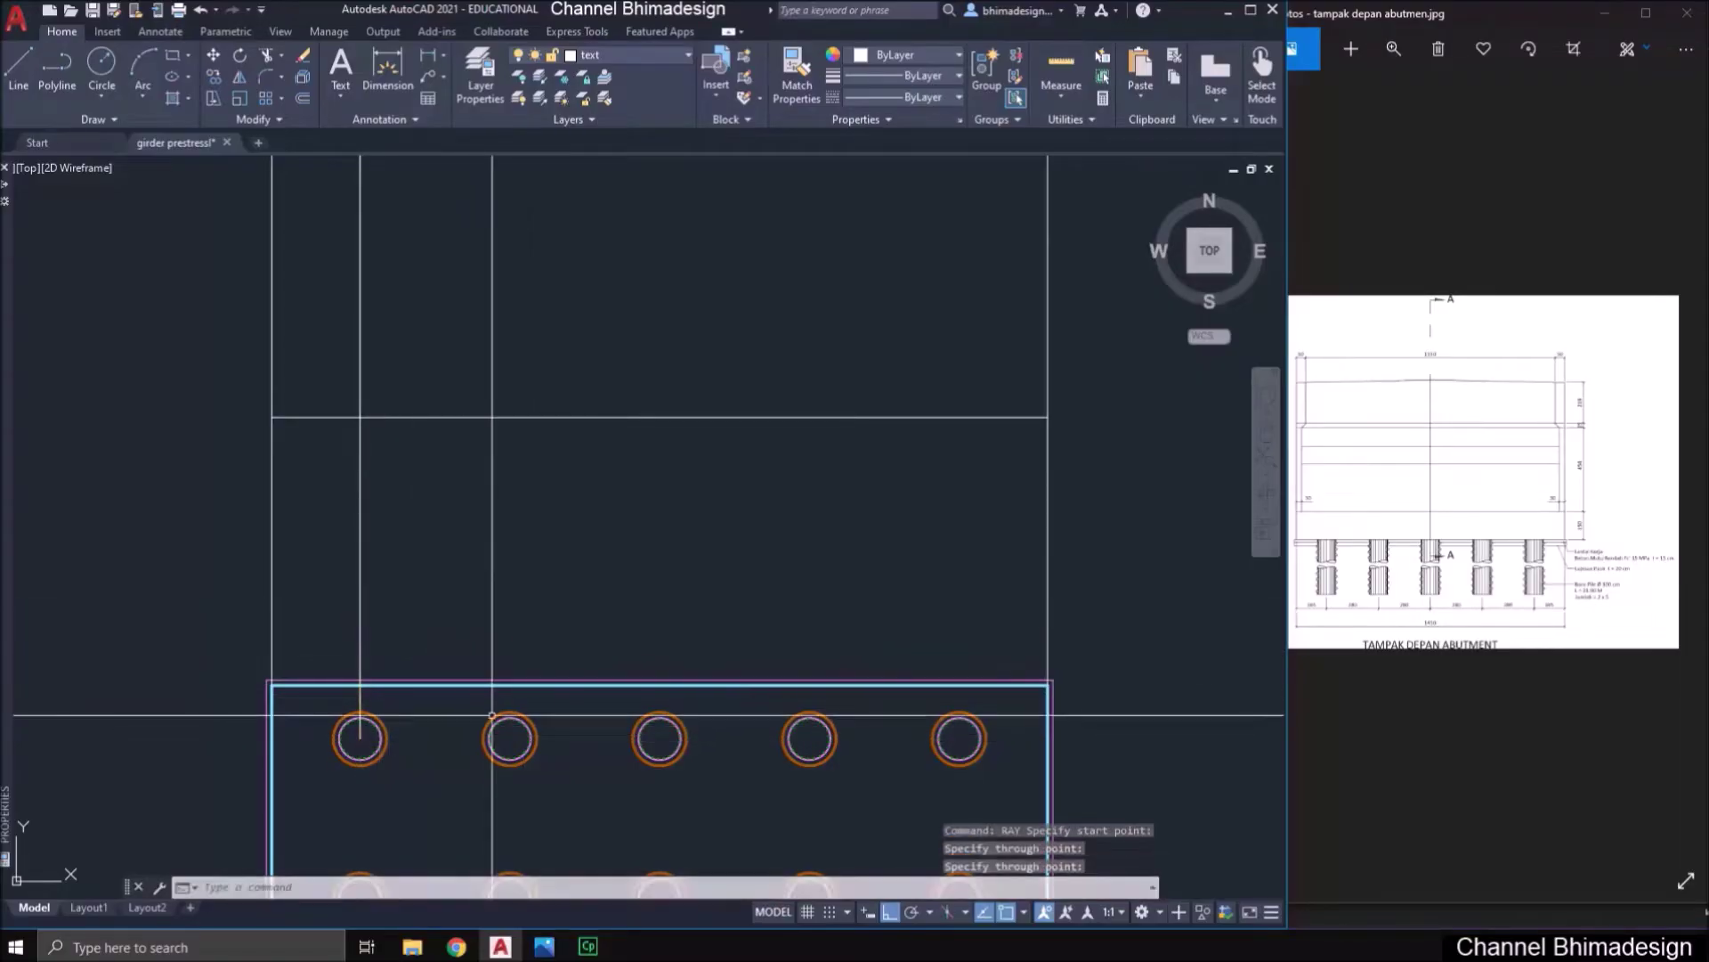
pyautogui.press('Return')
pyautogui.click(509, 739)
pyautogui.click(510, 623)
pyautogui.press('Return')
pyautogui.press('Return')
pyautogui.click(659, 739)
pyautogui.click(663, 641)
pyautogui.press('Return')
pyautogui.press('Return')
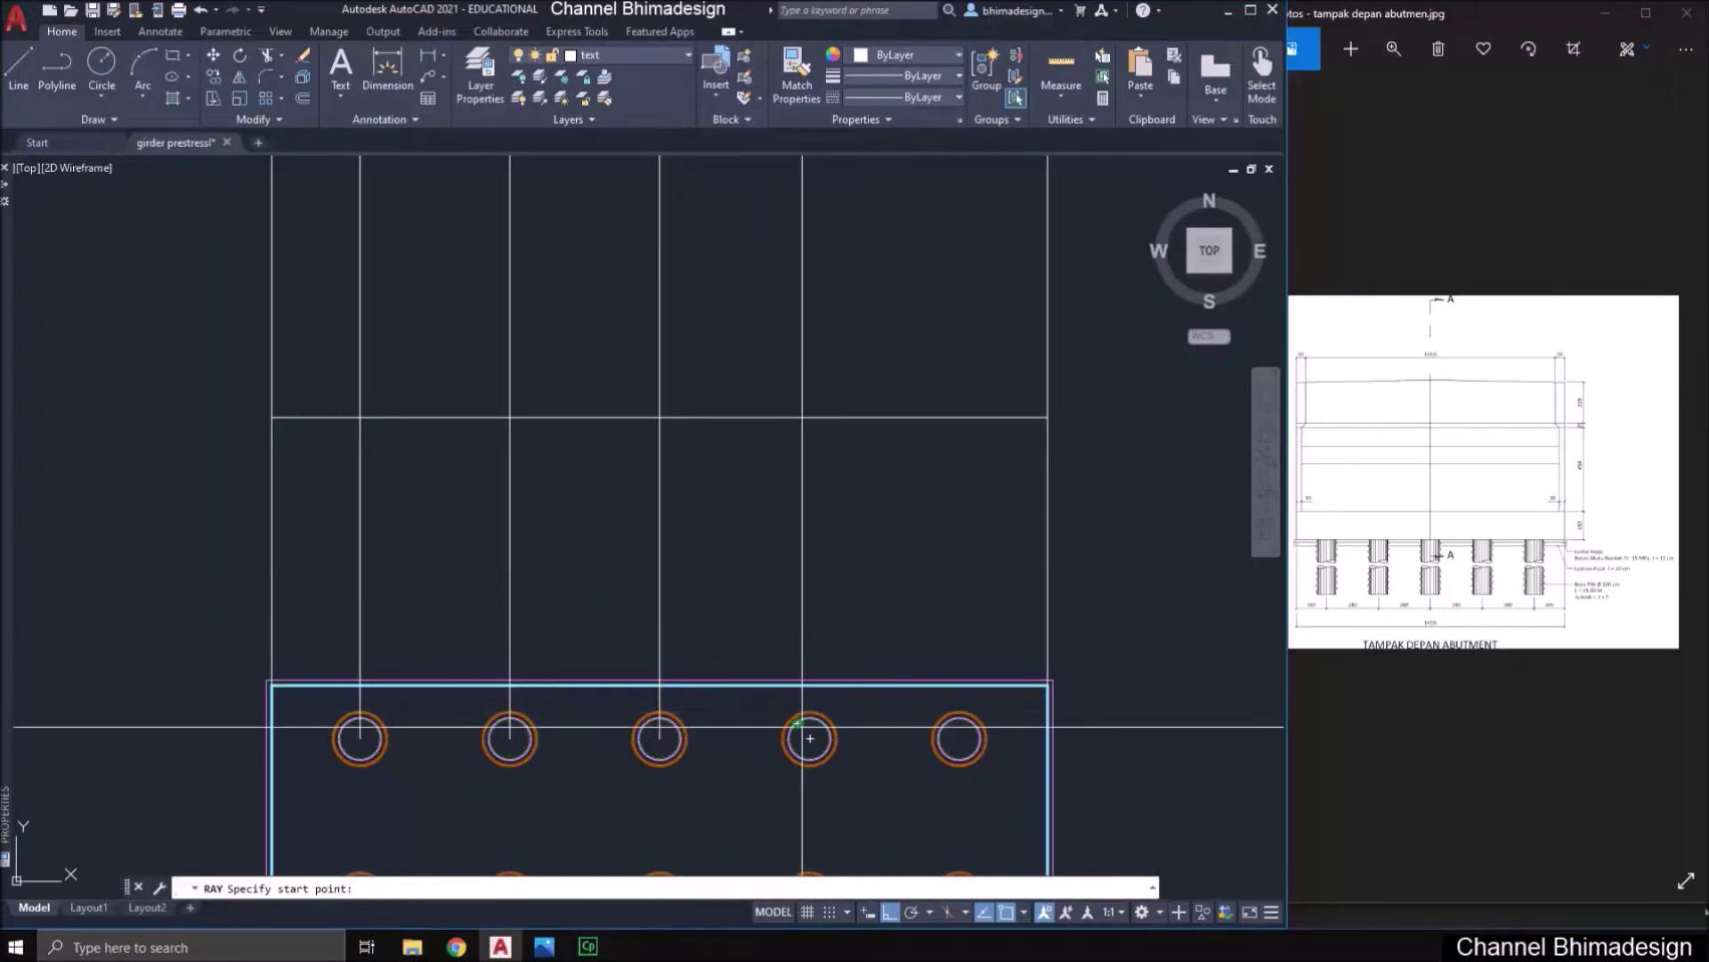
pyautogui.click(809, 578)
pyautogui.press('Return')
pyautogui.press('Return')
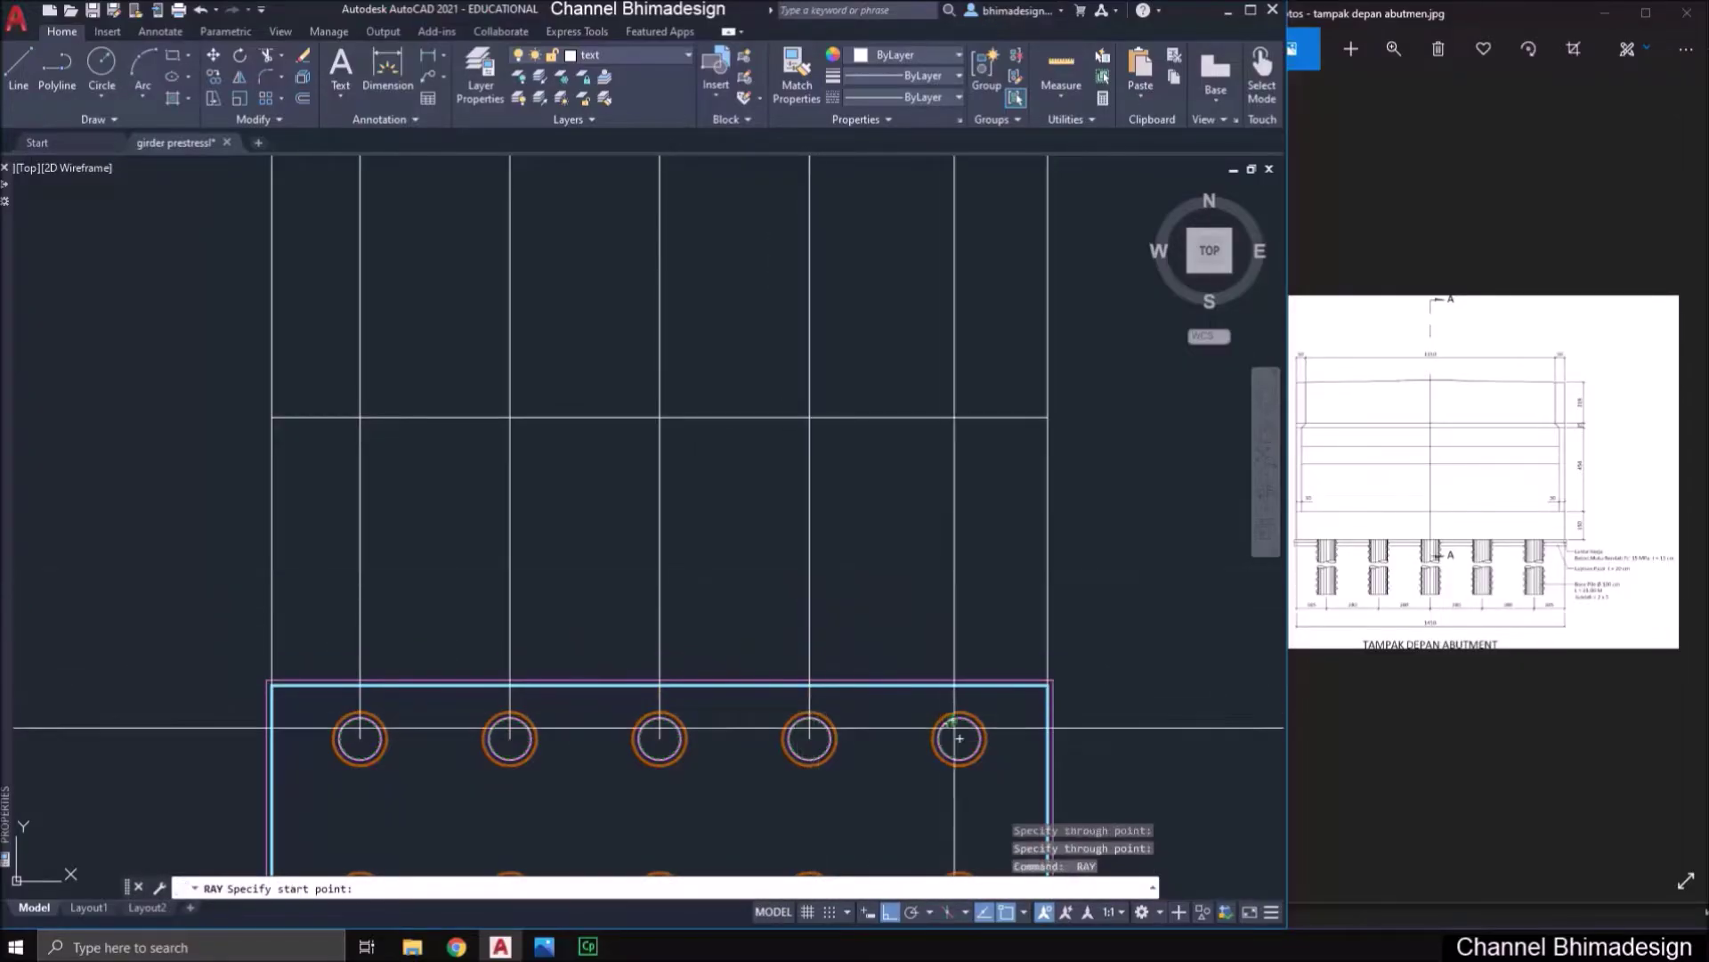
pyautogui.click(959, 739)
pyautogui.click(959, 540)
pyautogui.press('Return')
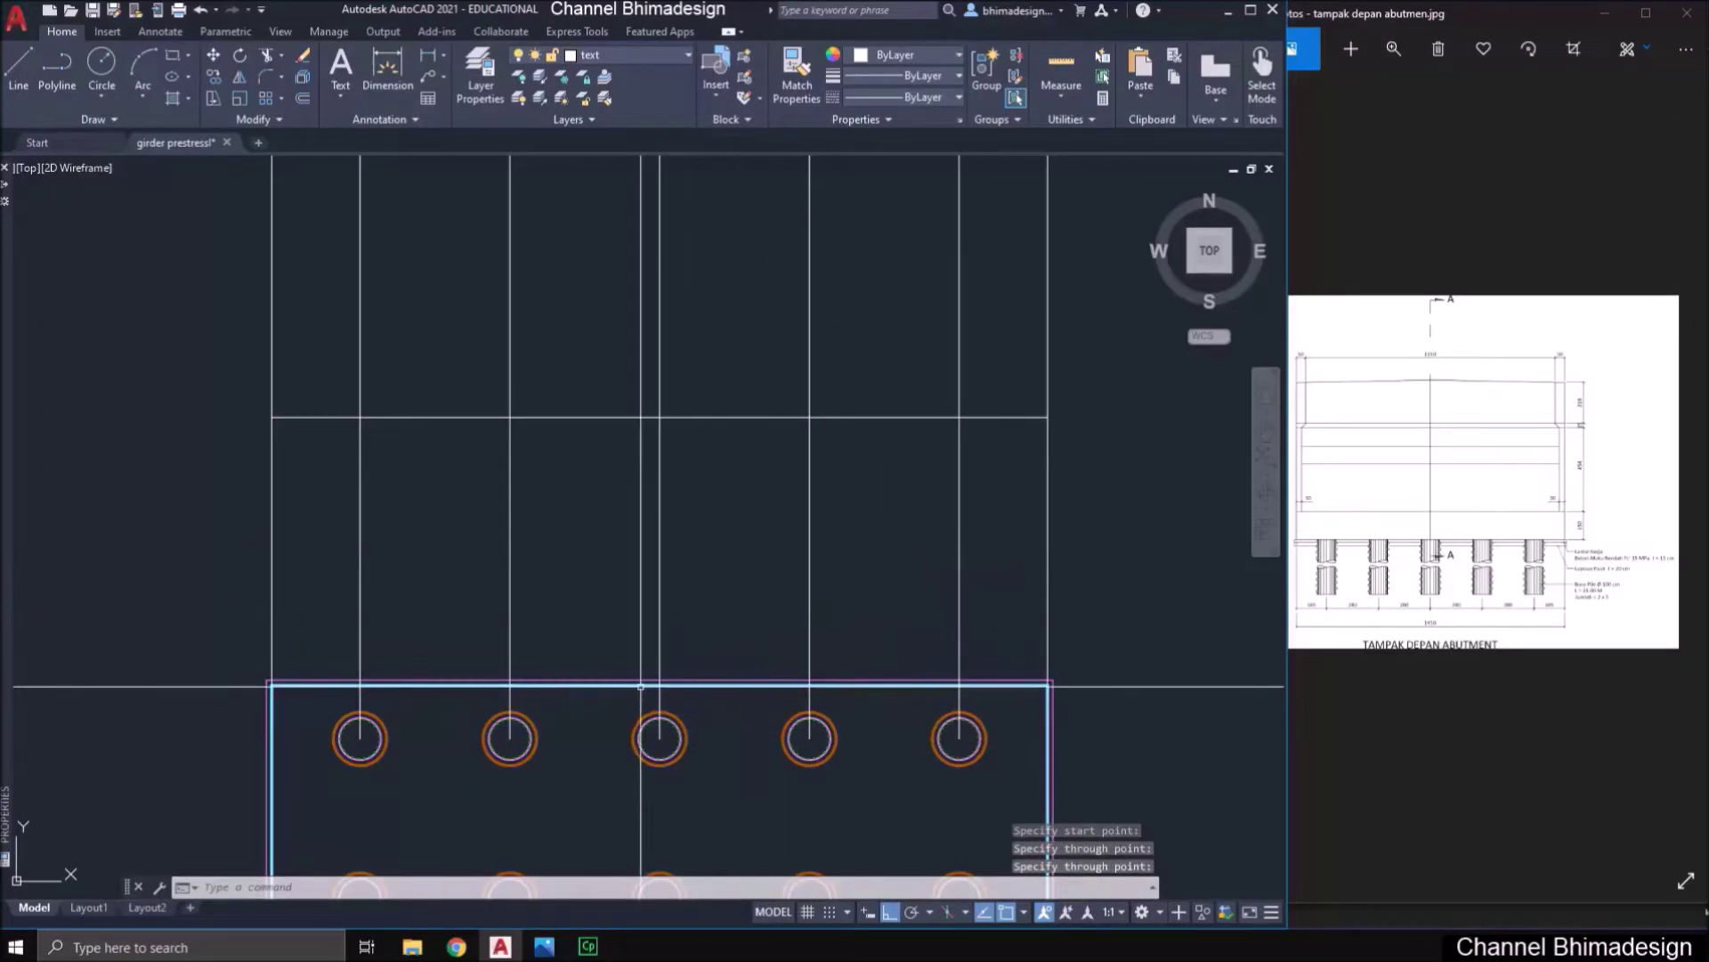
# - Copy the left abutment's left pile with its reinforcement and break lines from the section, placing its top centre where the first pile ray meets the horizontal line
pyautogui.scroll(-4, 579, 801)
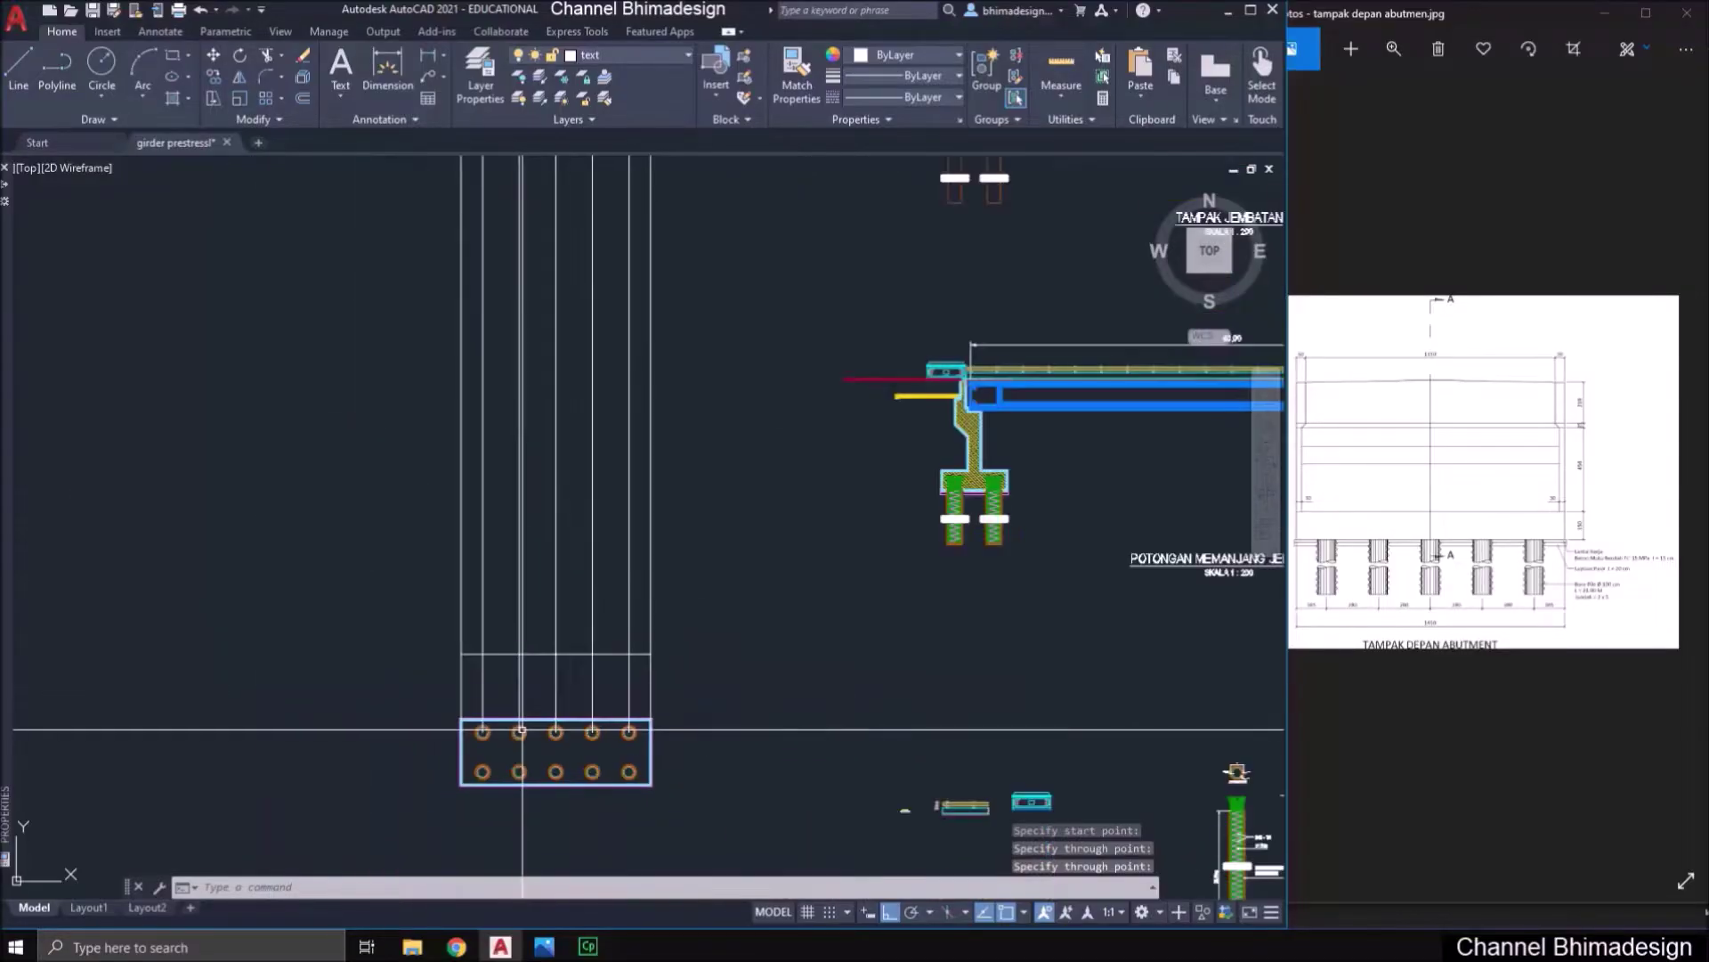
pyautogui.scroll(4, 993, 519)
pyautogui.scroll(4, 859, 520)
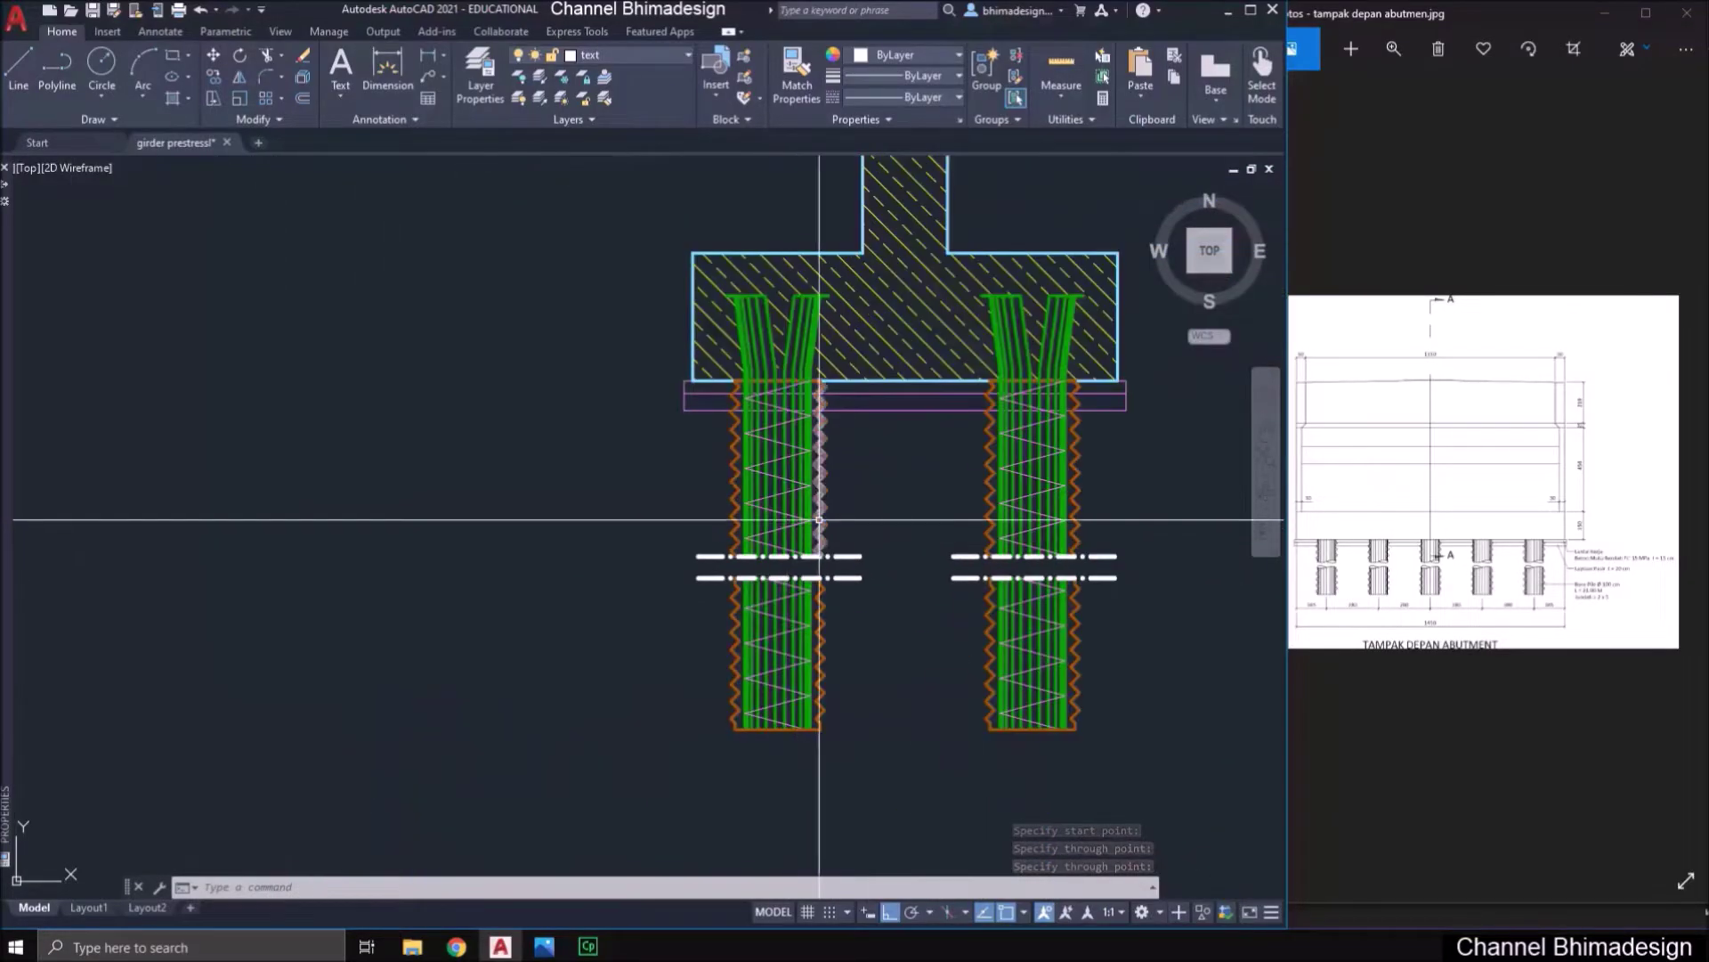
pyautogui.write('co')
pyautogui.press('Return')
pyautogui.click(875, 764)
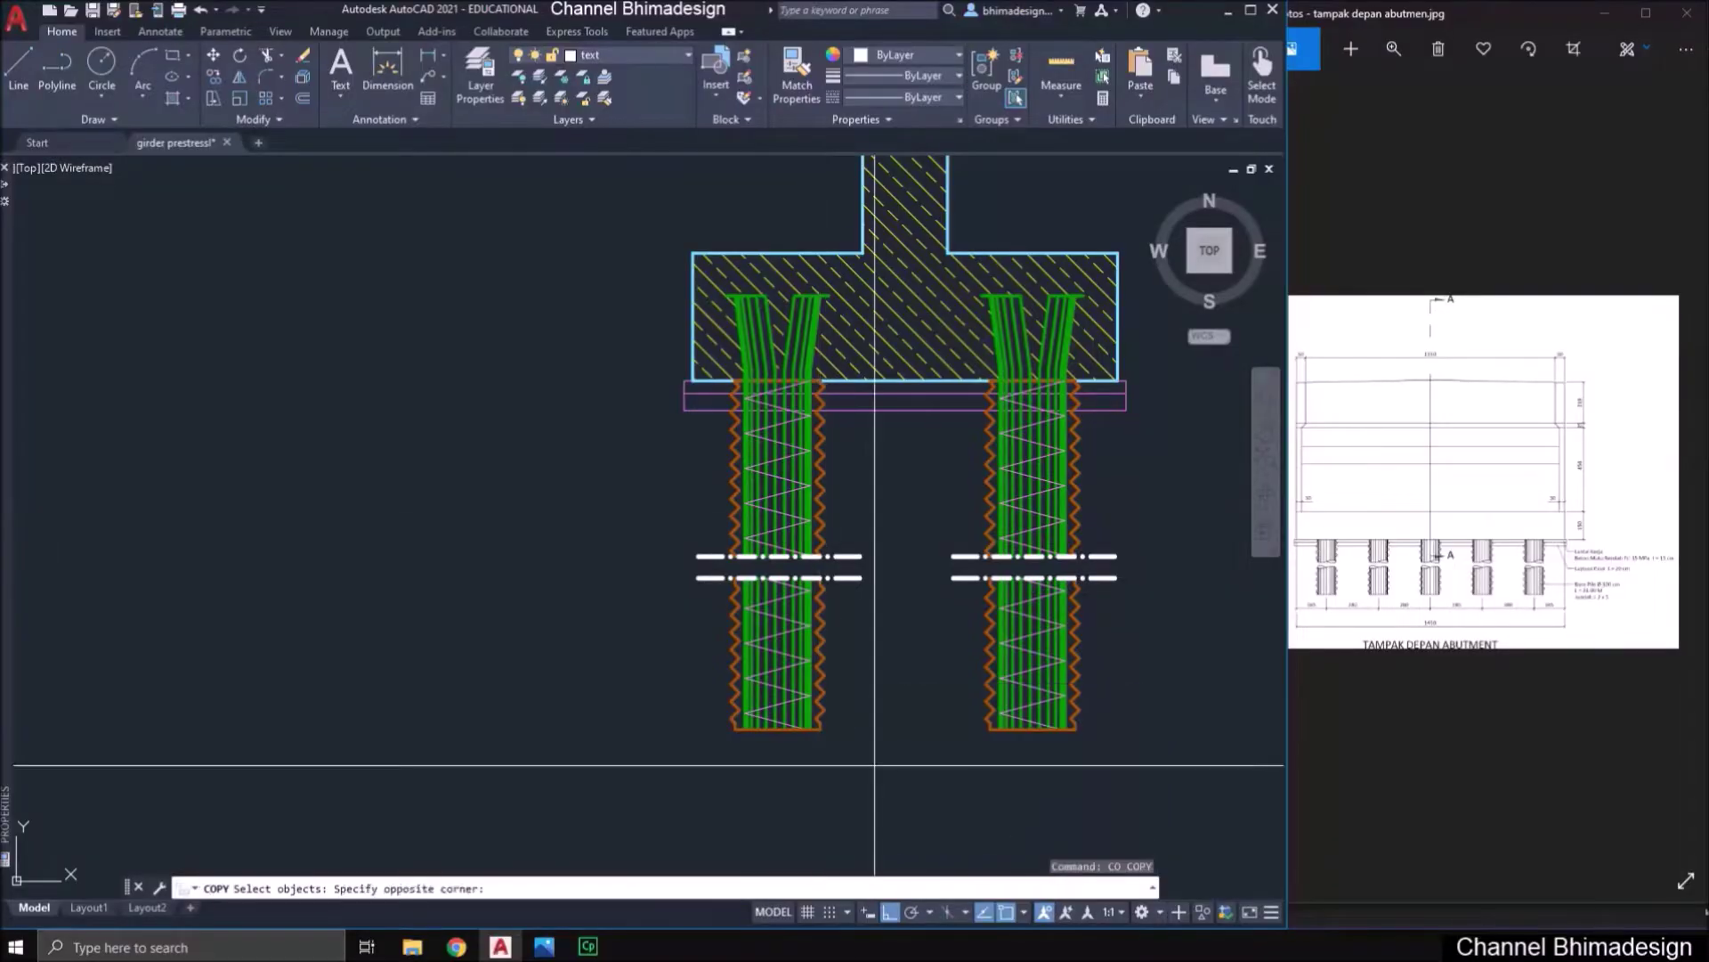
pyautogui.click(672, 490)
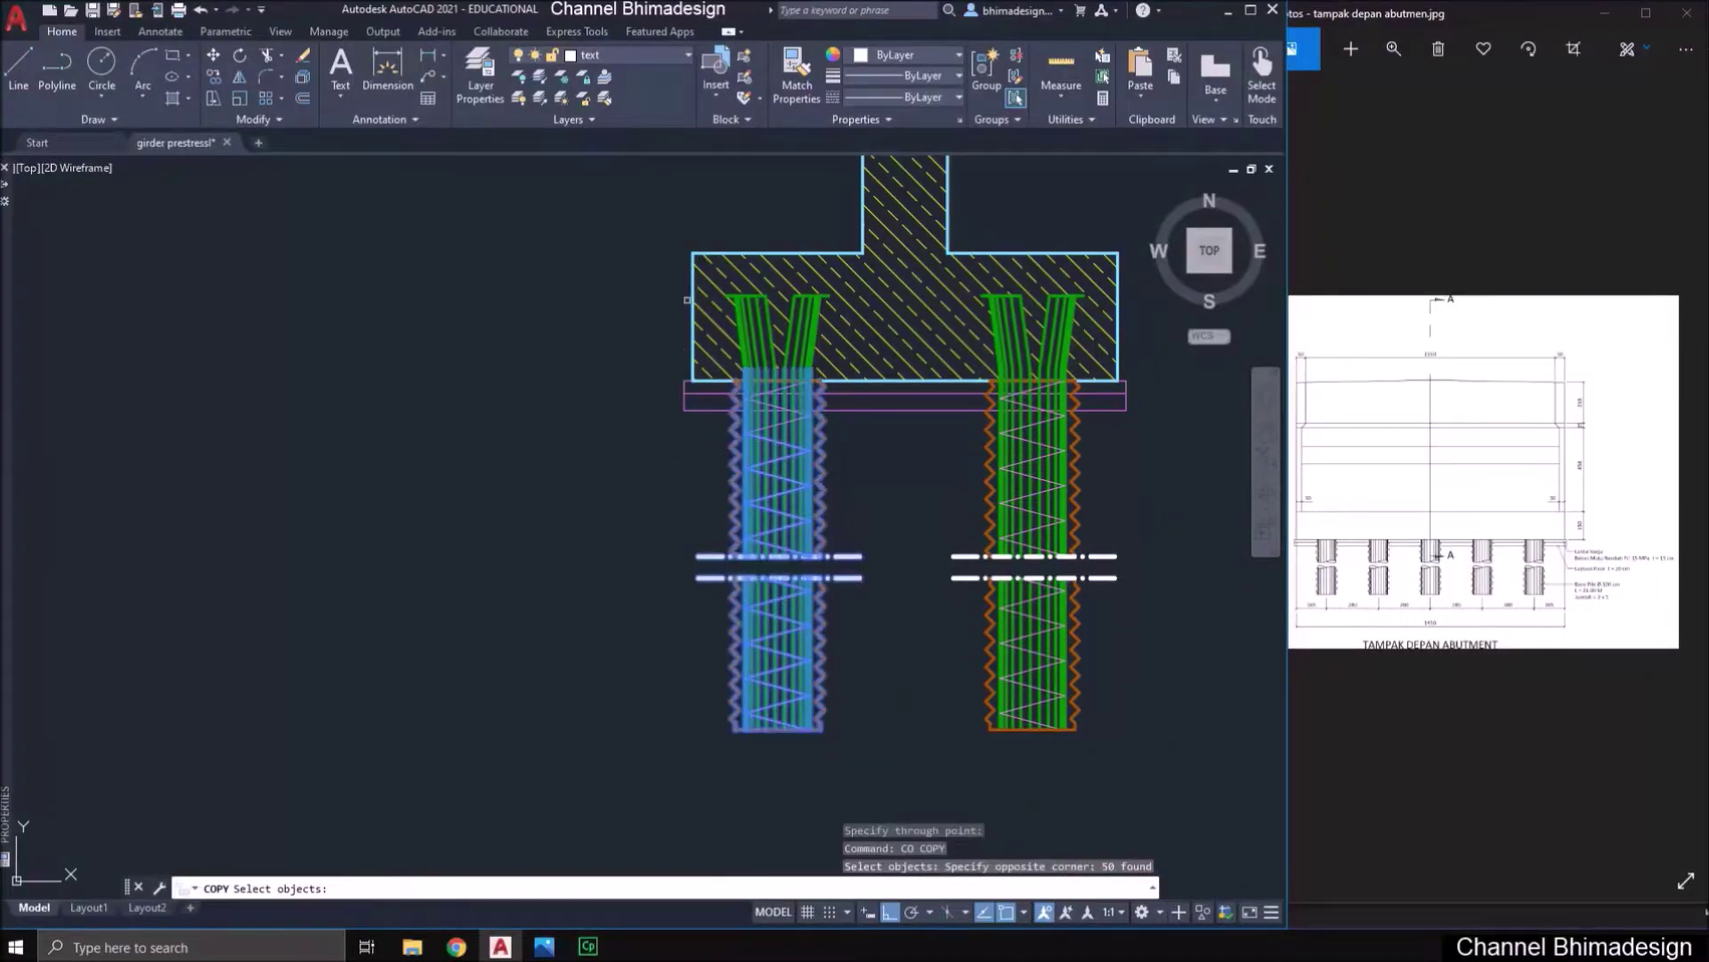
pyautogui.scroll(2, 748, 298)
pyautogui.click(712, 277)
pyautogui.click(905, 545)
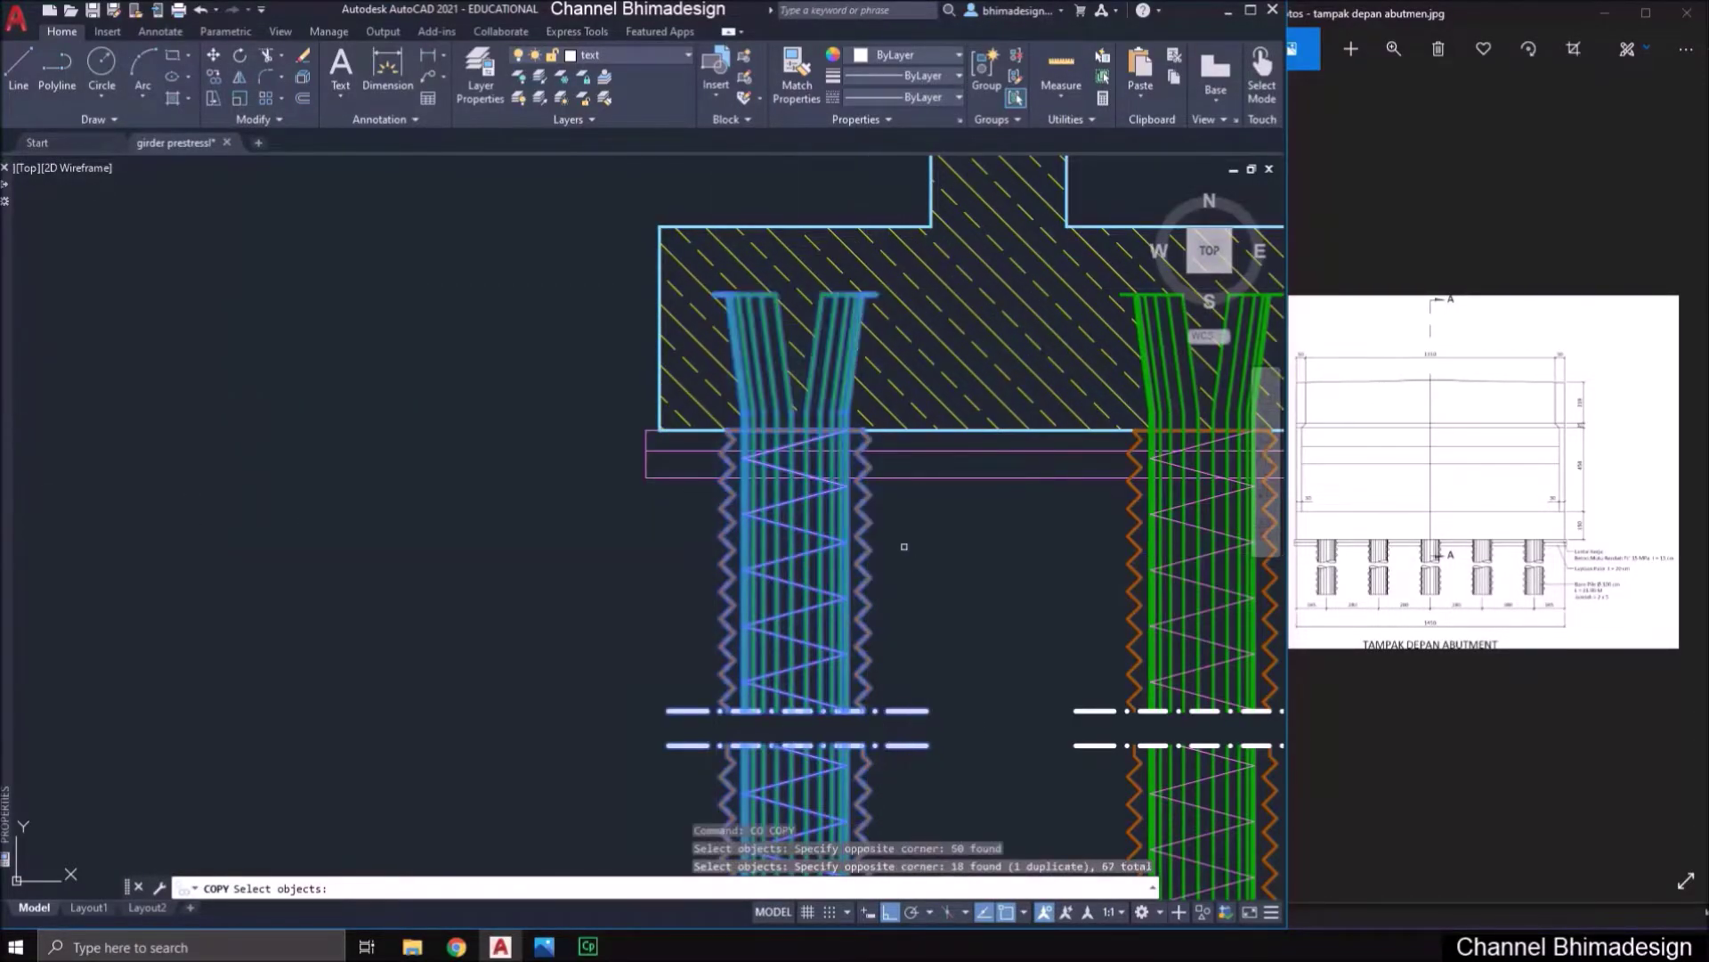
pyautogui.scroll(5, 817, 430)
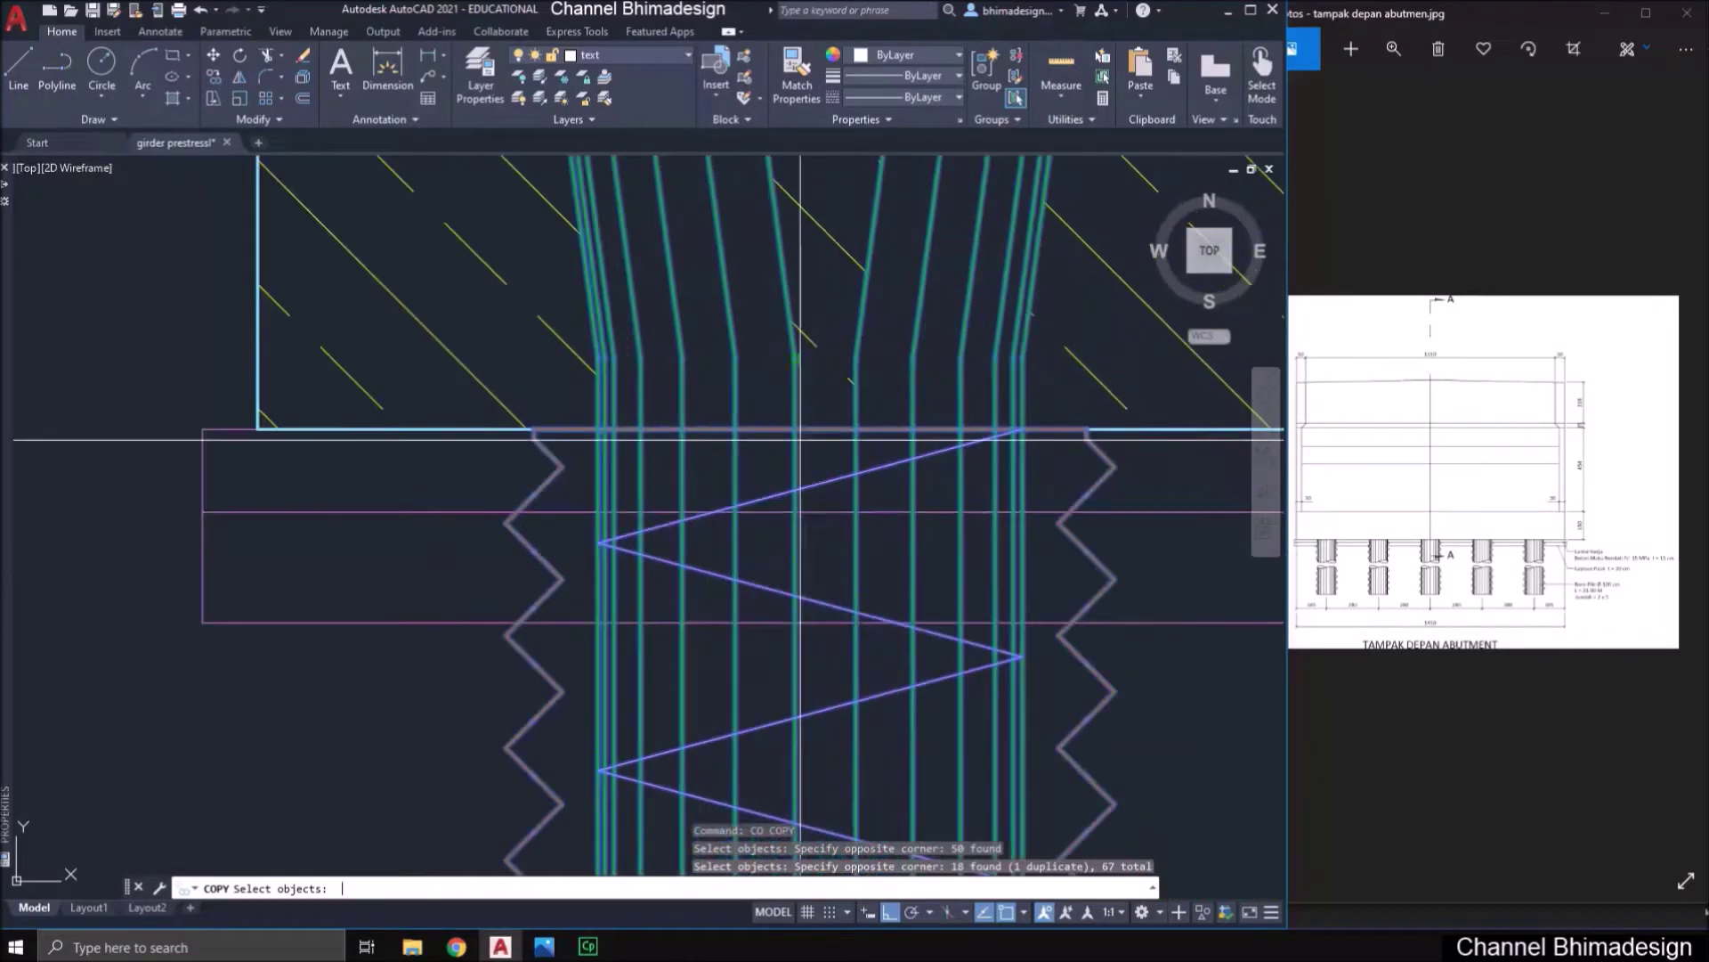
pyautogui.press('Return')
pyautogui.click(816, 430)
pyautogui.scroll(-6, 817, 430)
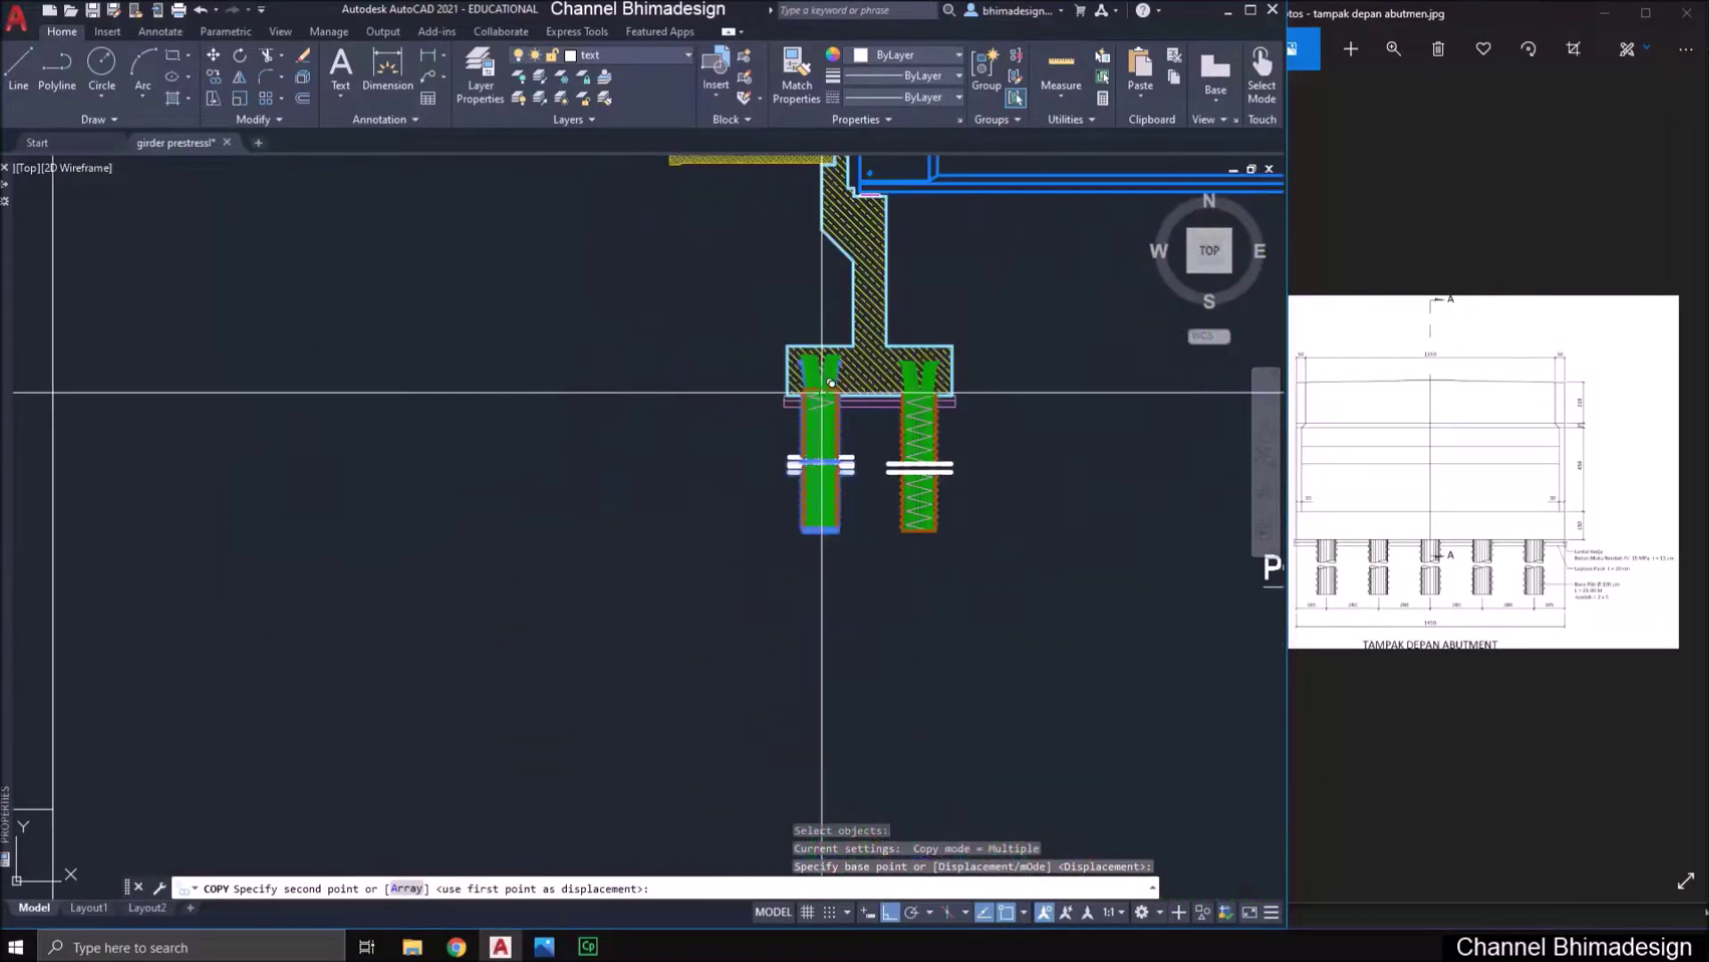
pyautogui.scroll(4, 353, 695)
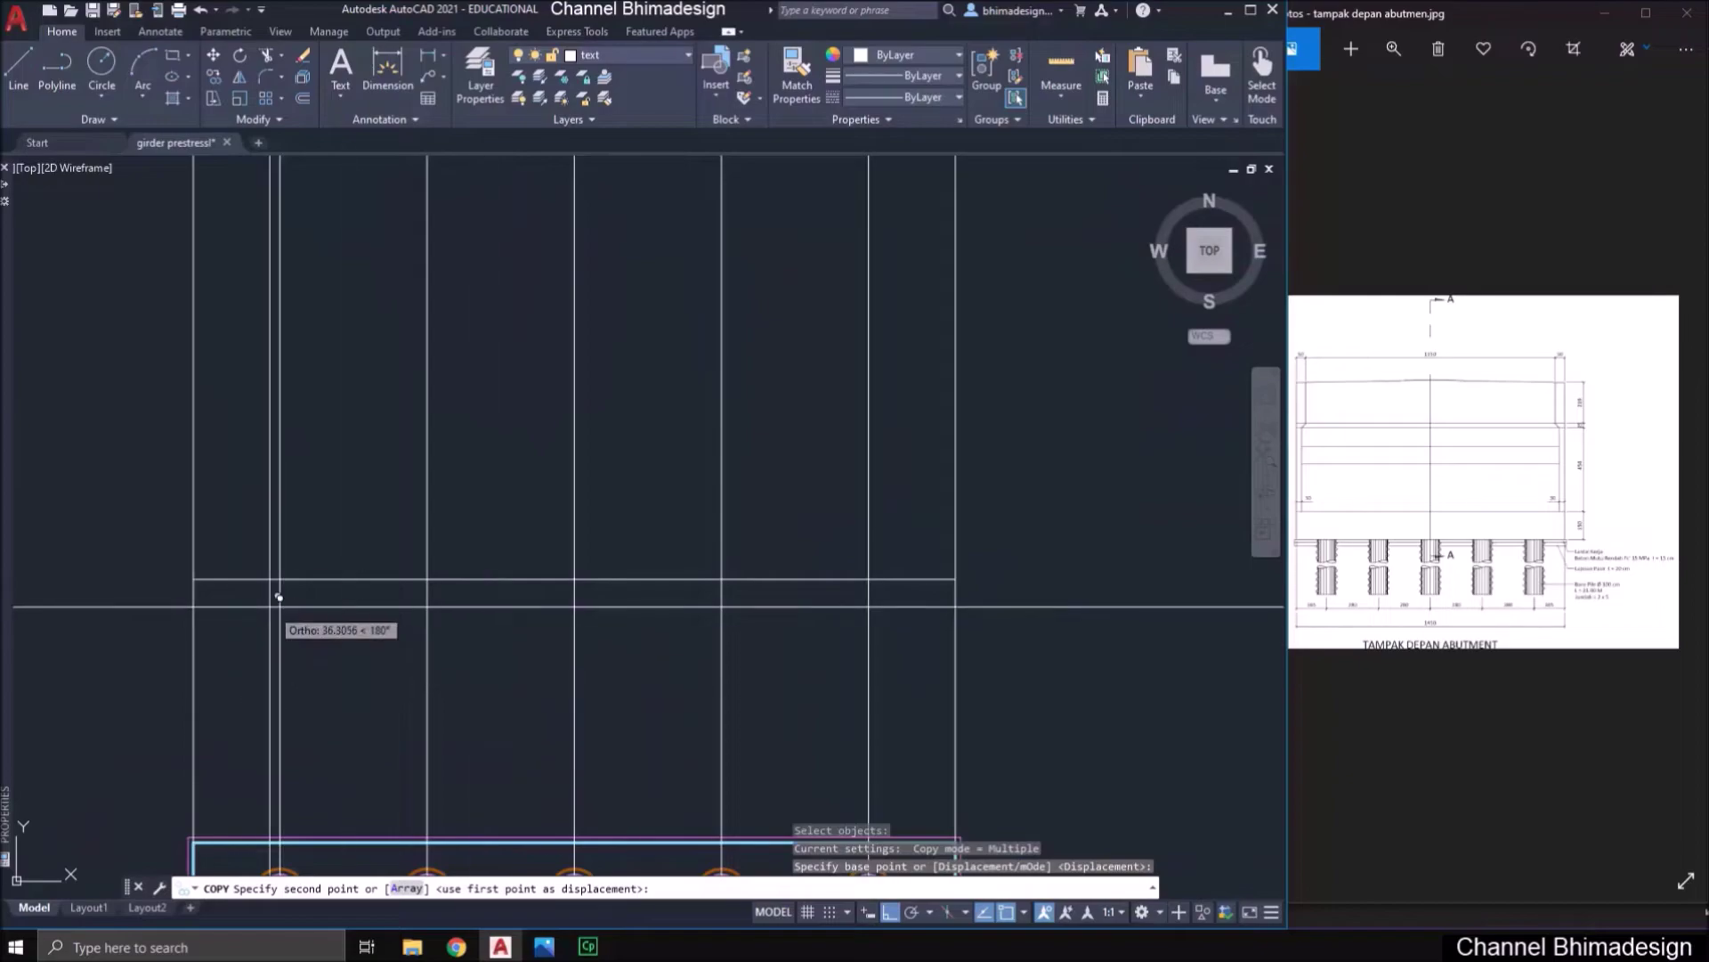
pyautogui.click(281, 578)
# - Place further copies of the pile where the other four pile rays cross the horizontal line
pyautogui.click(429, 579)
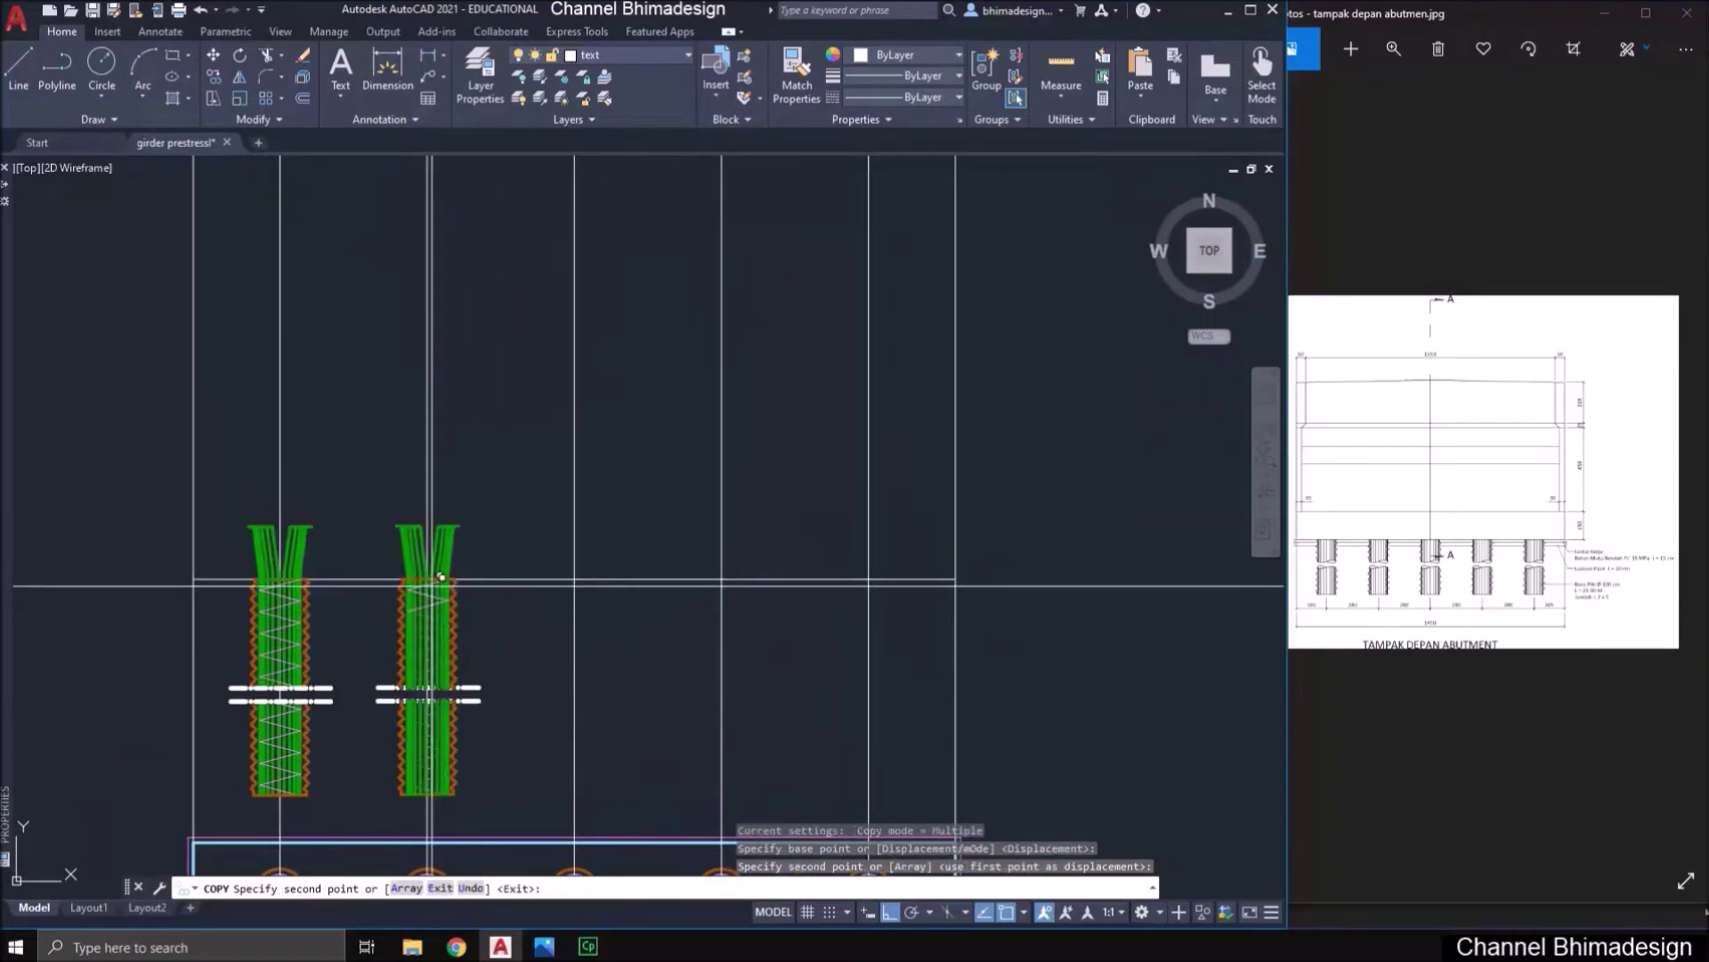
pyautogui.click(575, 578)
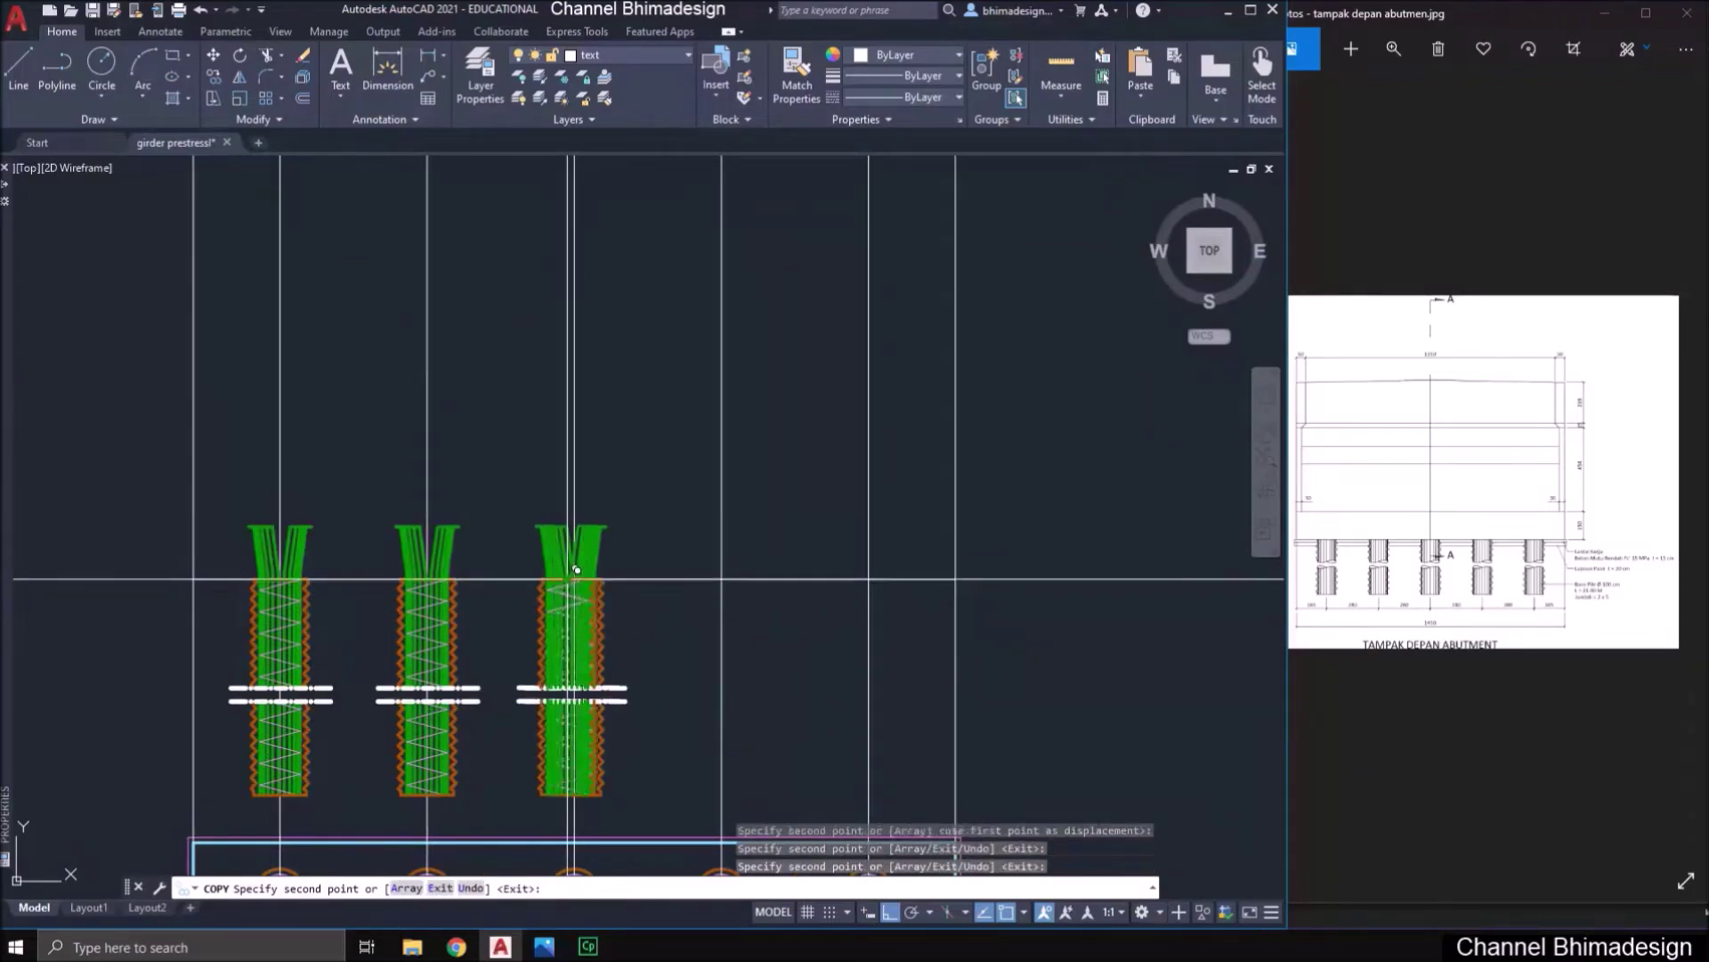
pyautogui.click(721, 580)
pyautogui.click(866, 579)
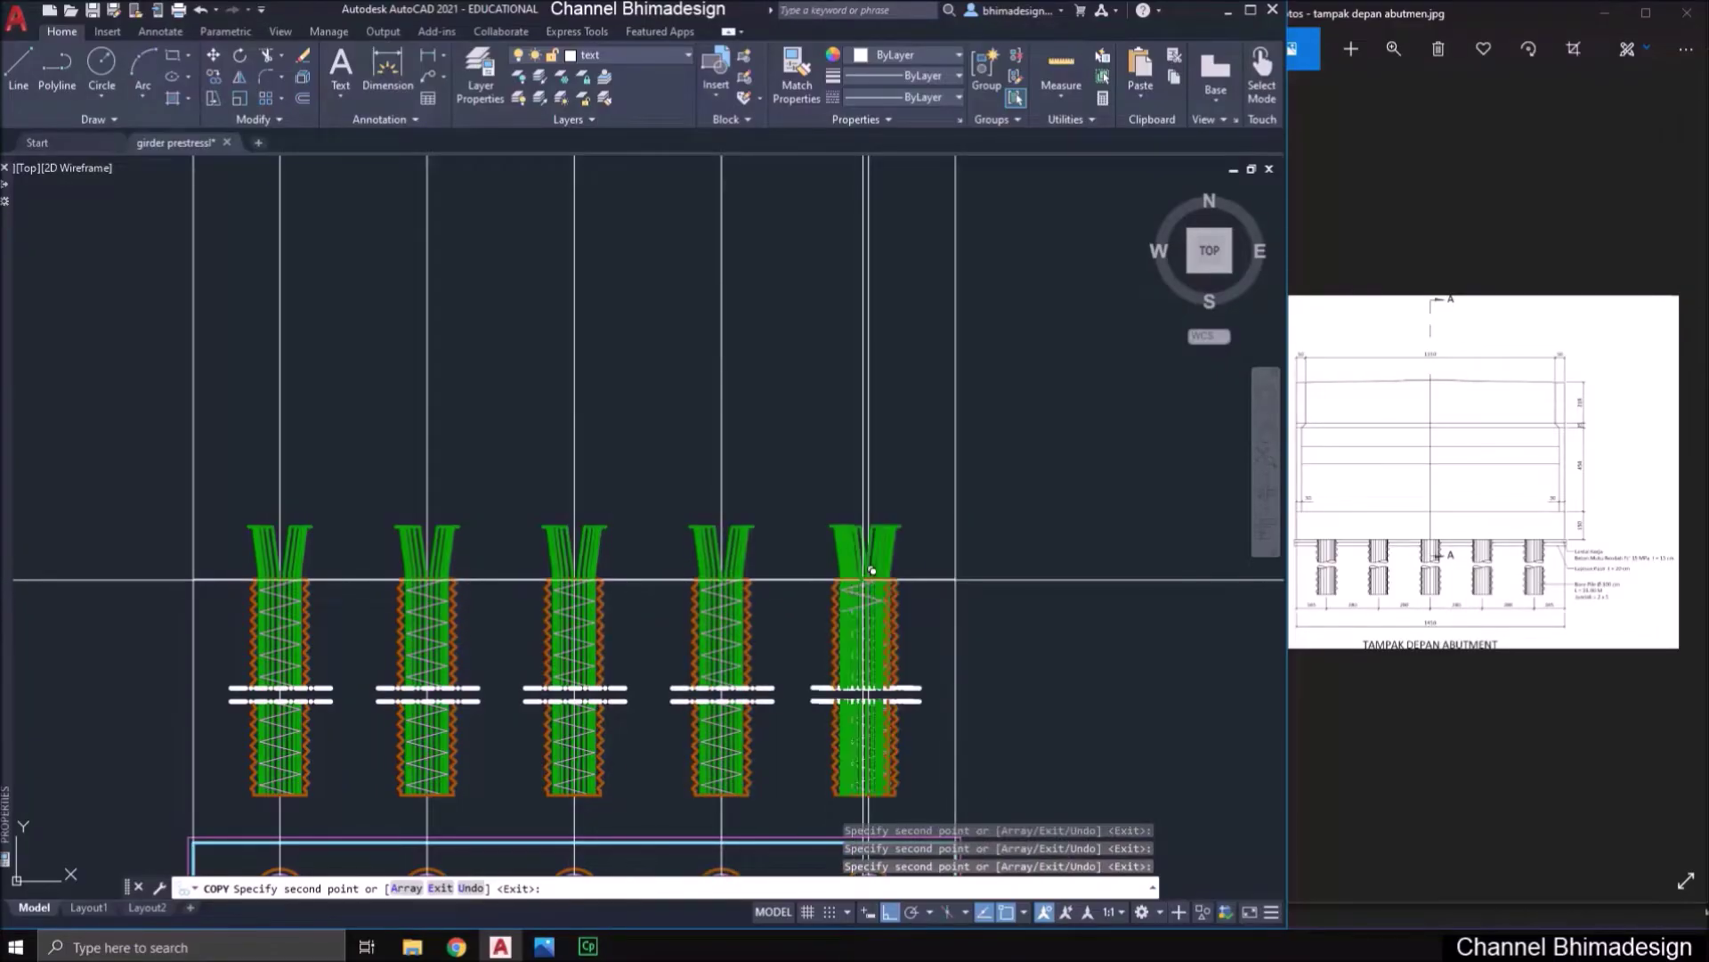
pyautogui.press('Escape')
pyautogui.scroll(-2, 526, 566)
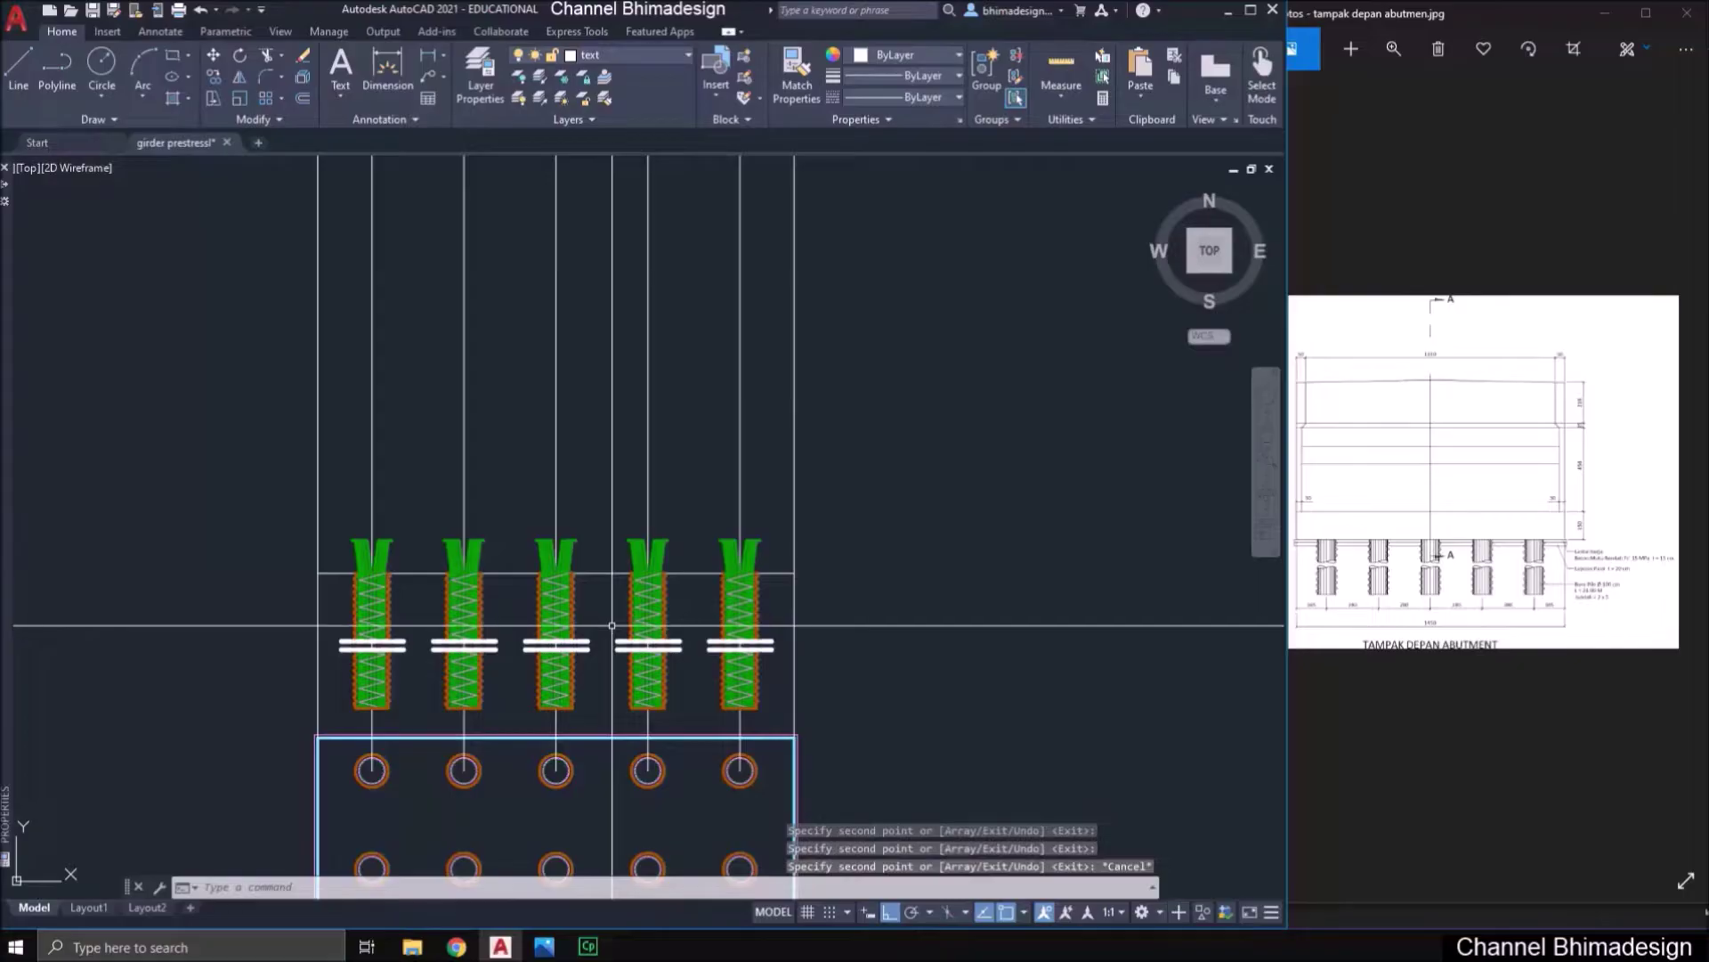
# - Check the piles in tampak depan abutmen.jpg in Photos, switch back to AutoCAD and examine the left abutment section
pyautogui.click(1521, 555)
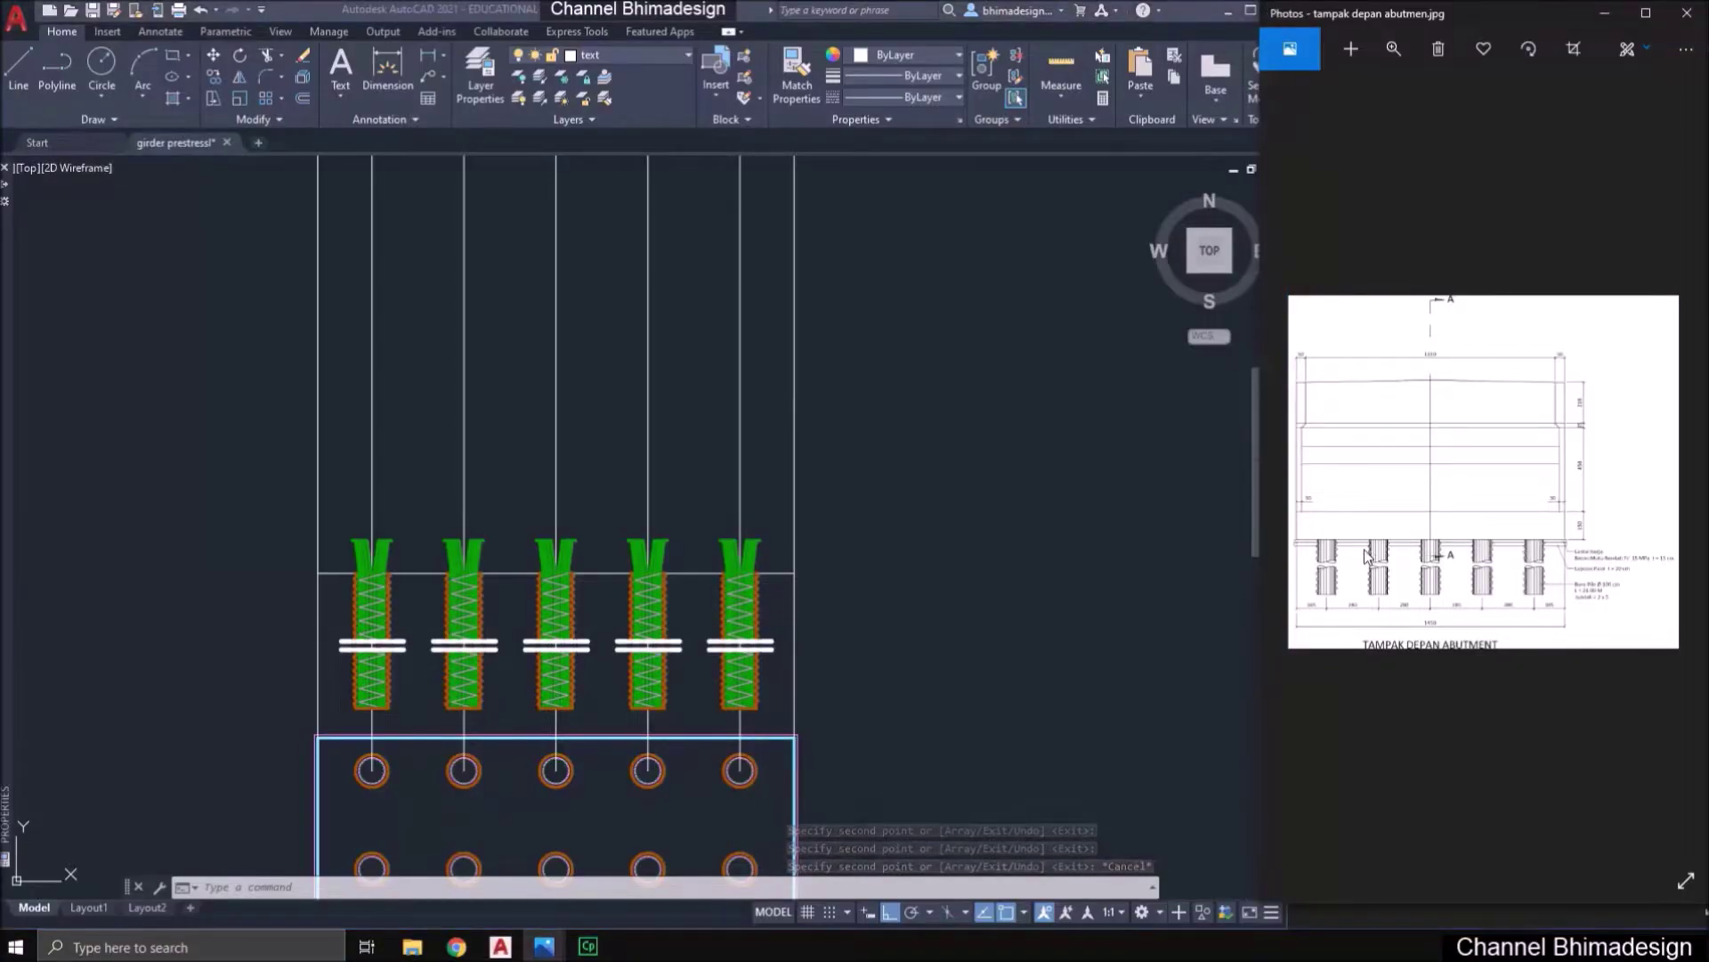
pyautogui.click(577, 537)
pyautogui.scroll(1, 534, 578)
pyautogui.scroll(-3, 450, 626)
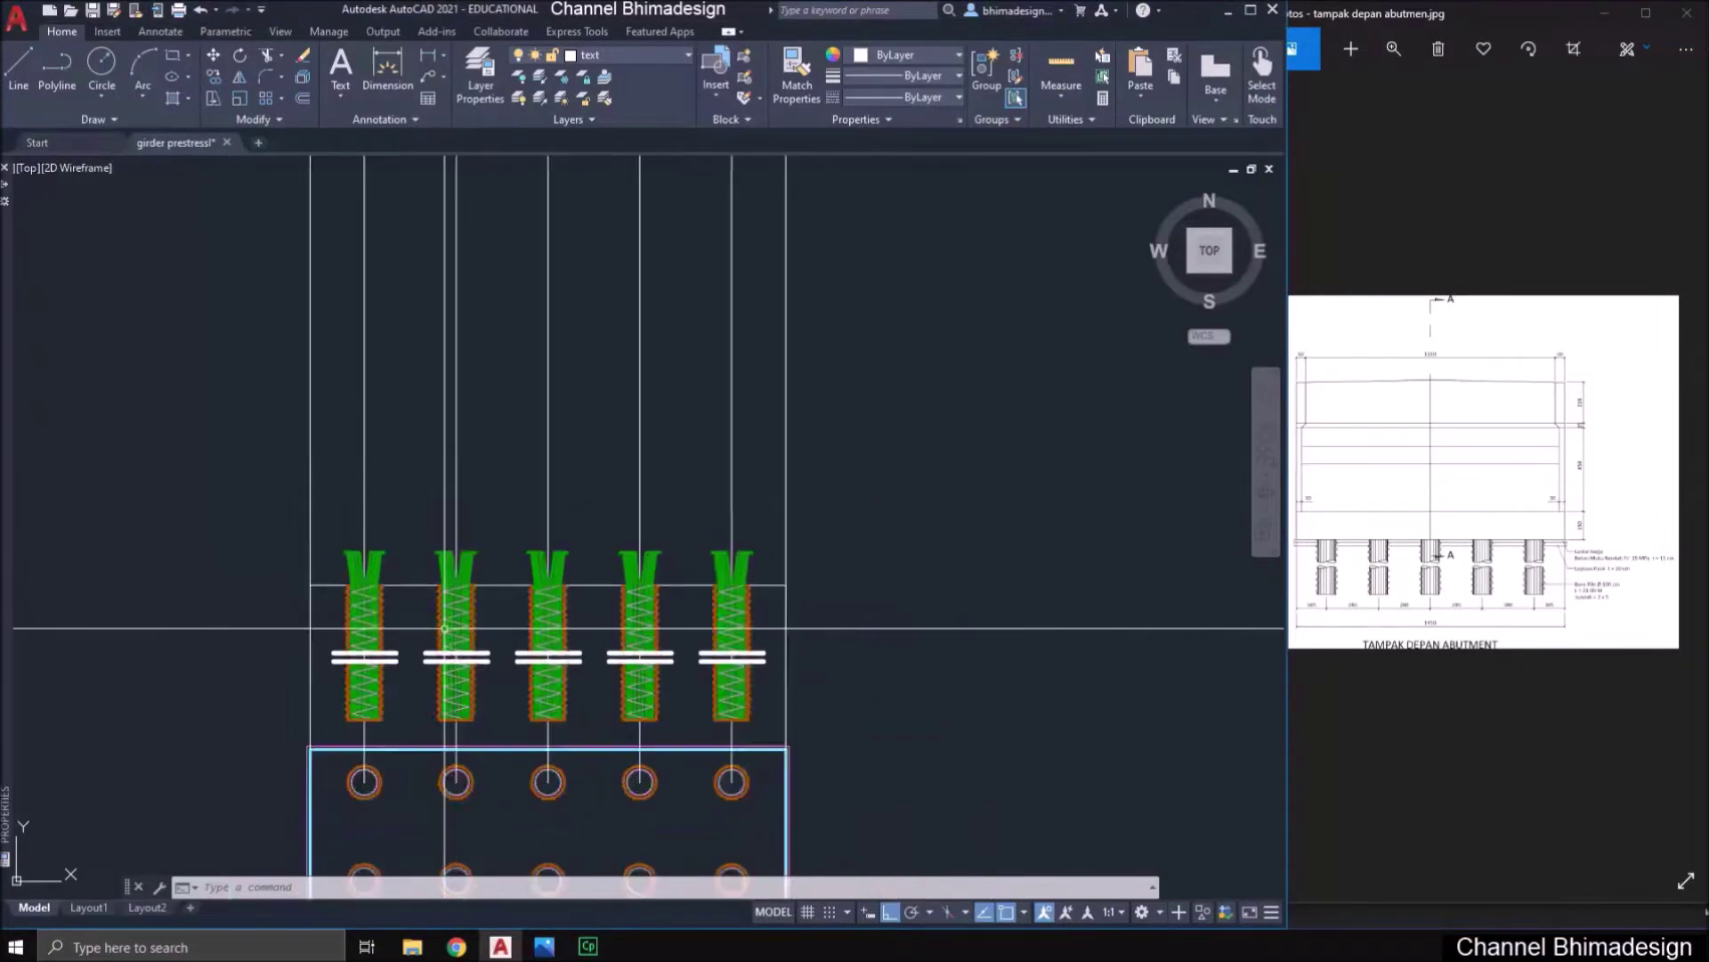
pyautogui.scroll(2, 872, 451)
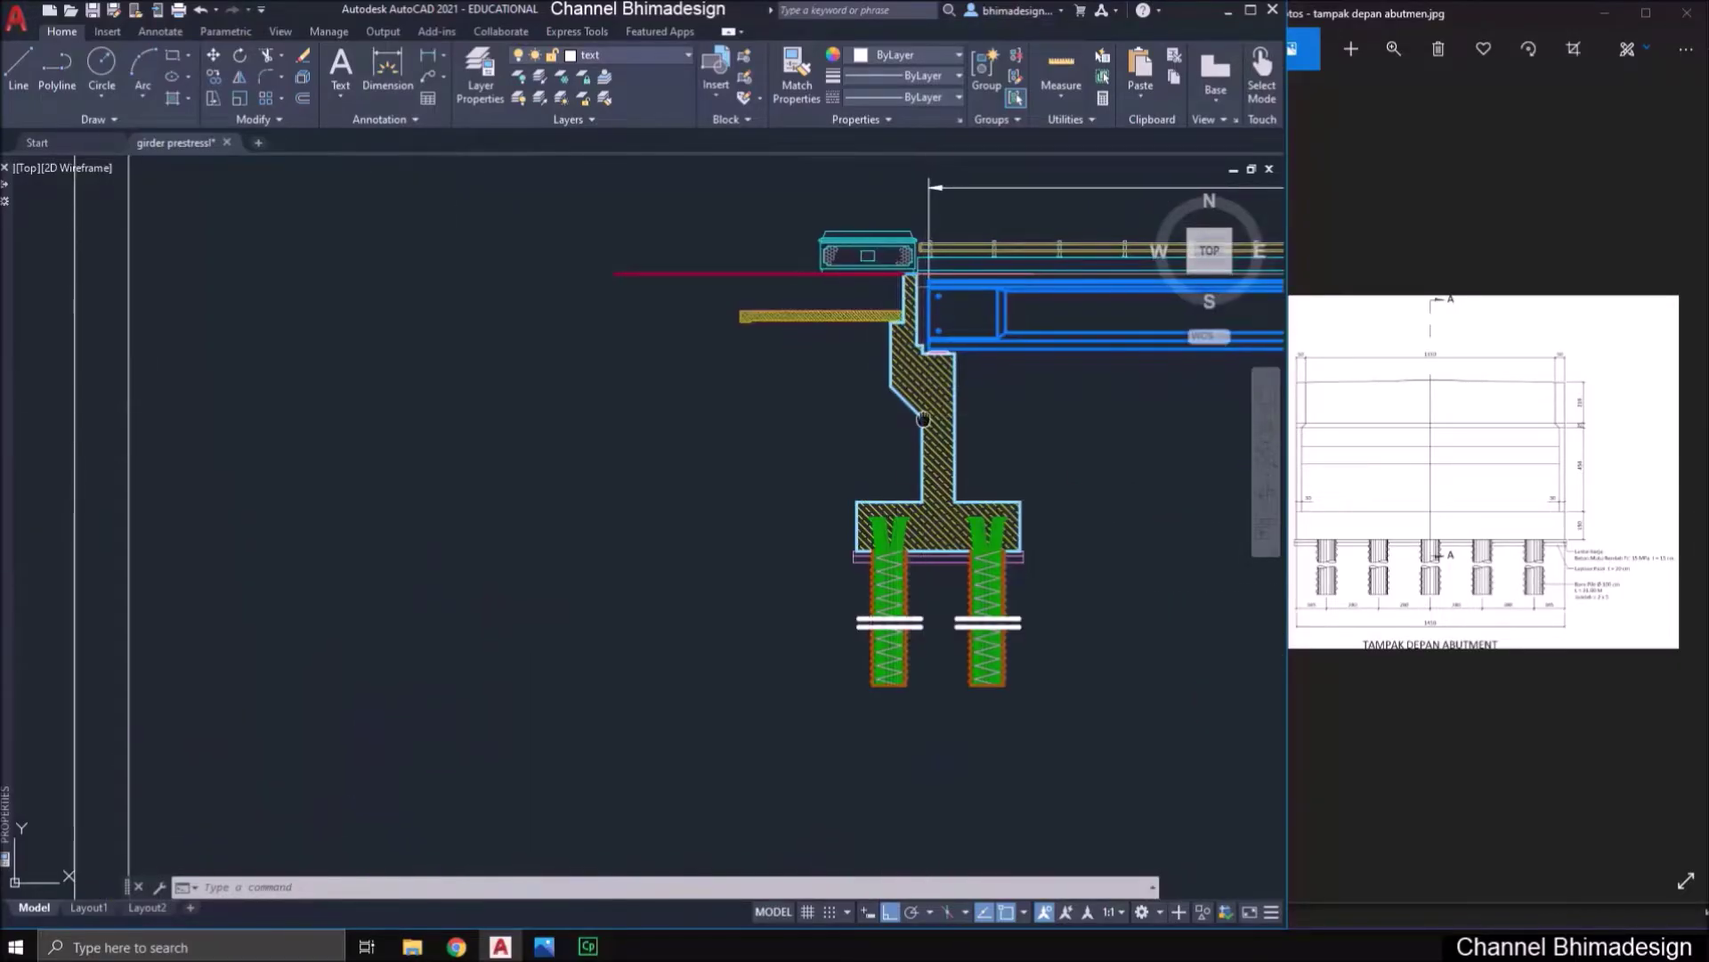
pyautogui.scroll(-2, 877, 452)
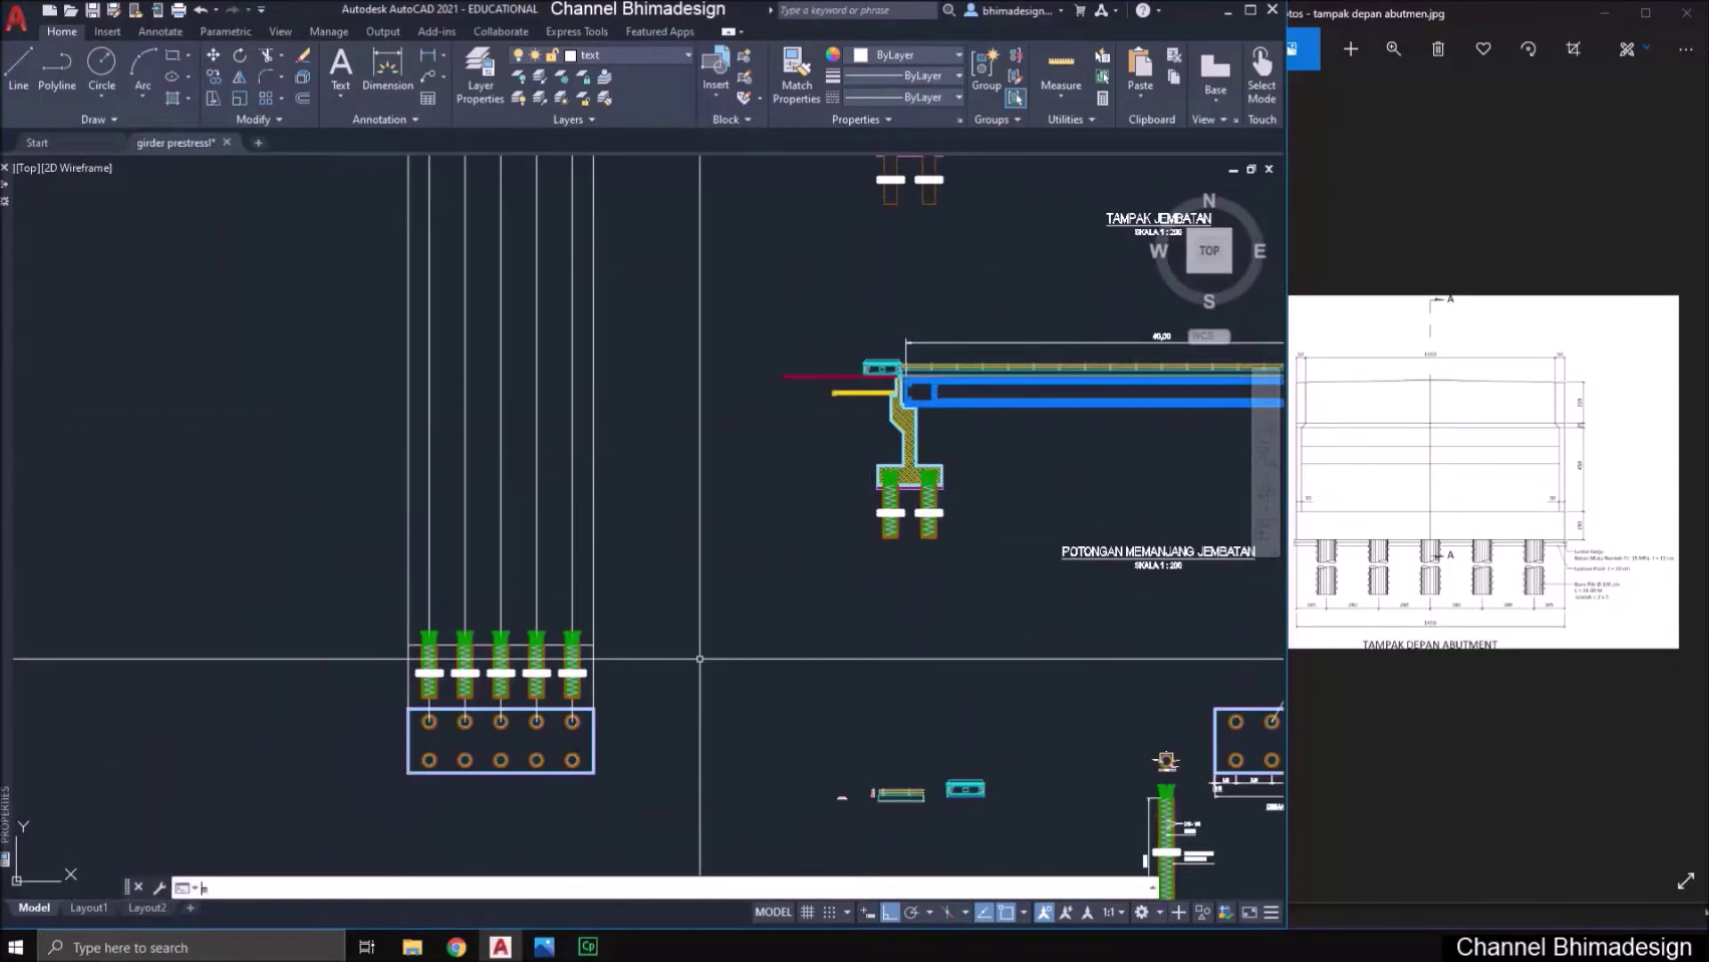
pyautogui.press('Escape')
pyautogui.press('Escape')
# - Draw a horizontal line from the upper left corner of the left abutment's footing in the section across all the projection rays
pyautogui.write('l')
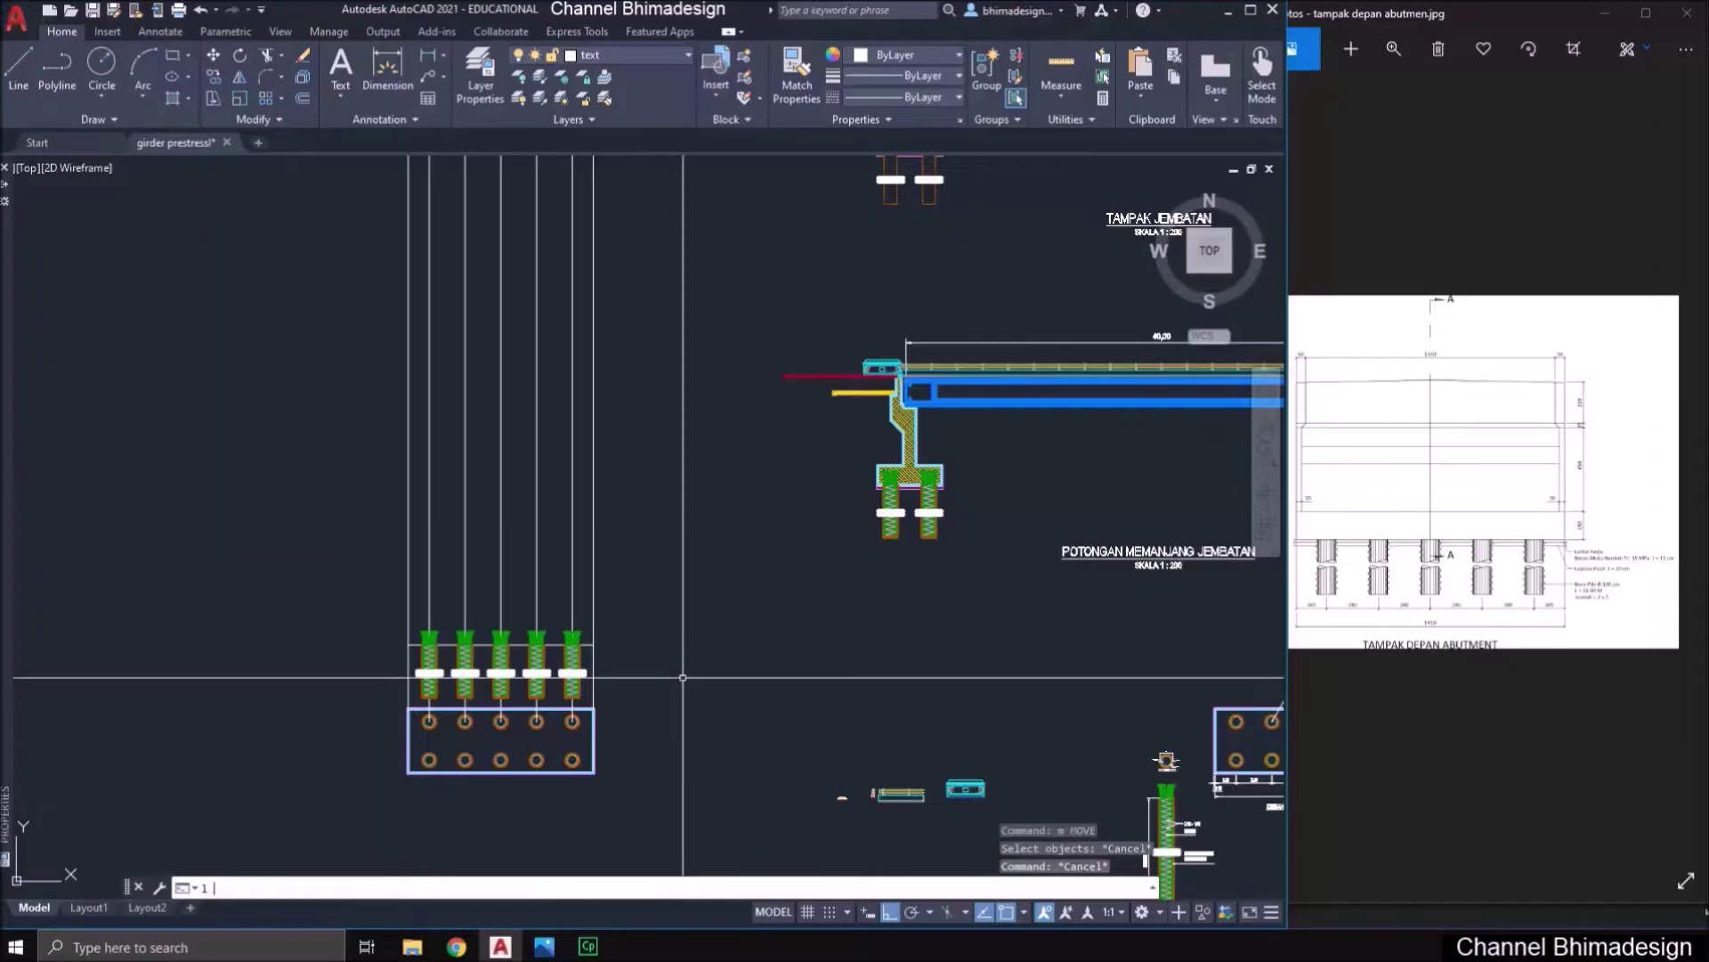
pyautogui.press('Return')
pyautogui.scroll(8, 850, 499)
pyautogui.click(850, 500)
pyautogui.scroll(-7, 851, 500)
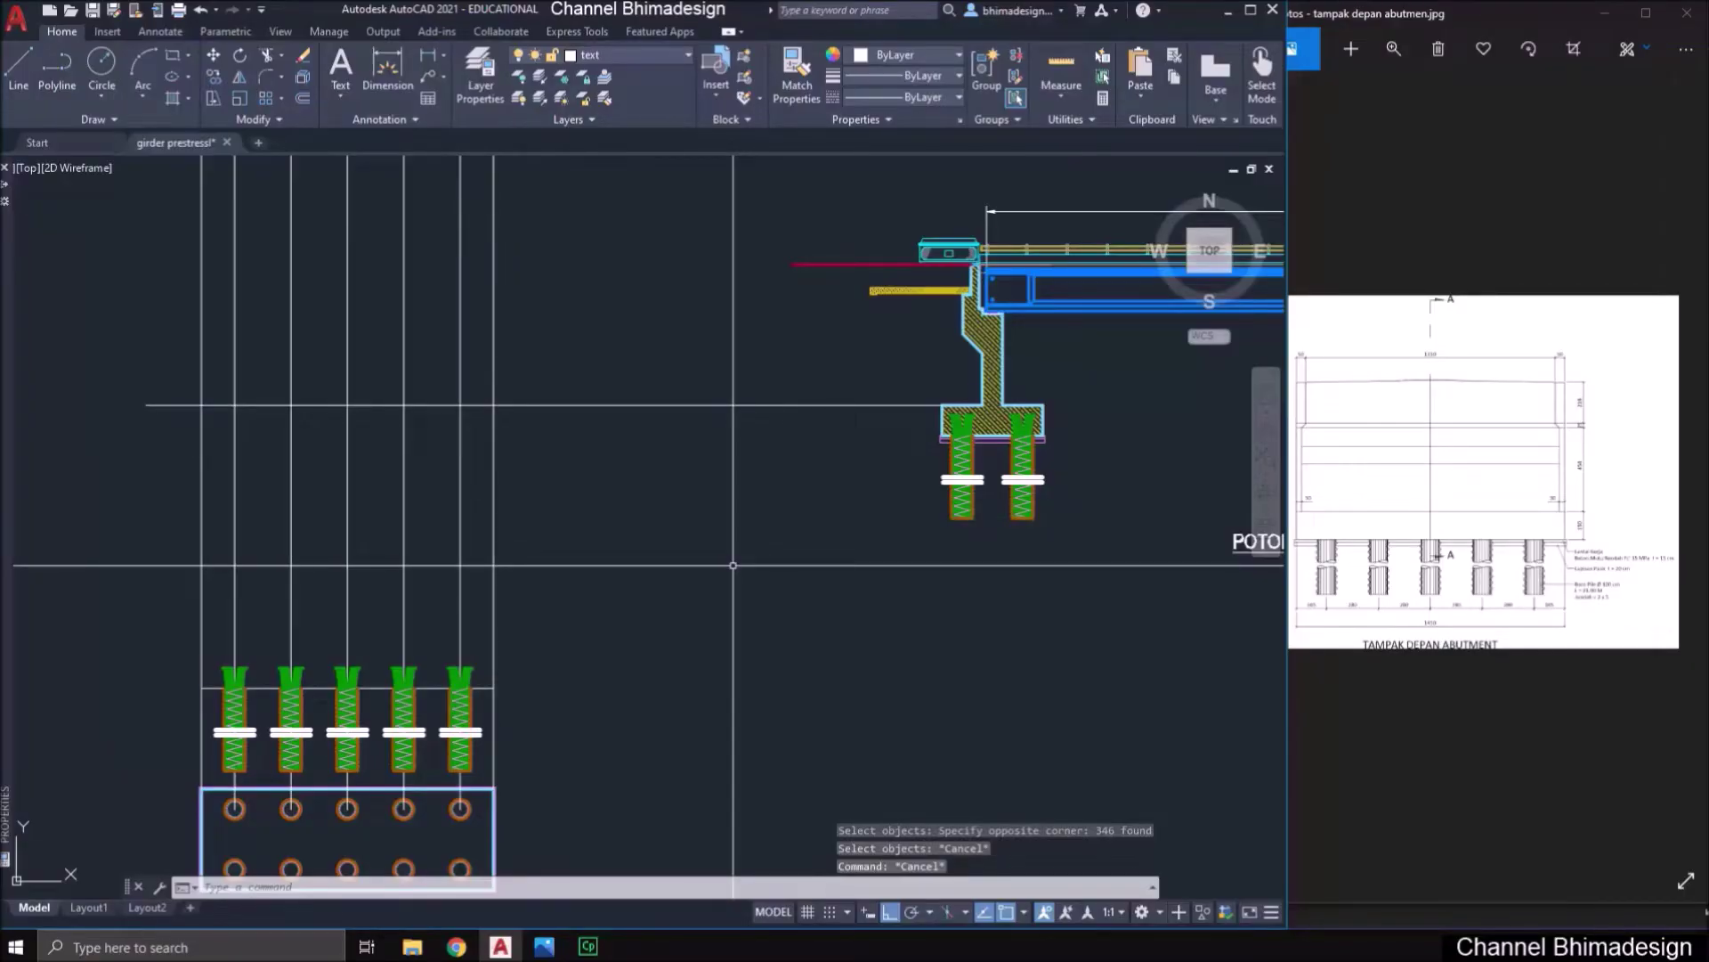
# - Offset the horizontal footing line with the Through option to the underside of the left abutment's footing
pyautogui.write('o')
pyautogui.press('Return')
pyautogui.scroll(5, 1003, 395)
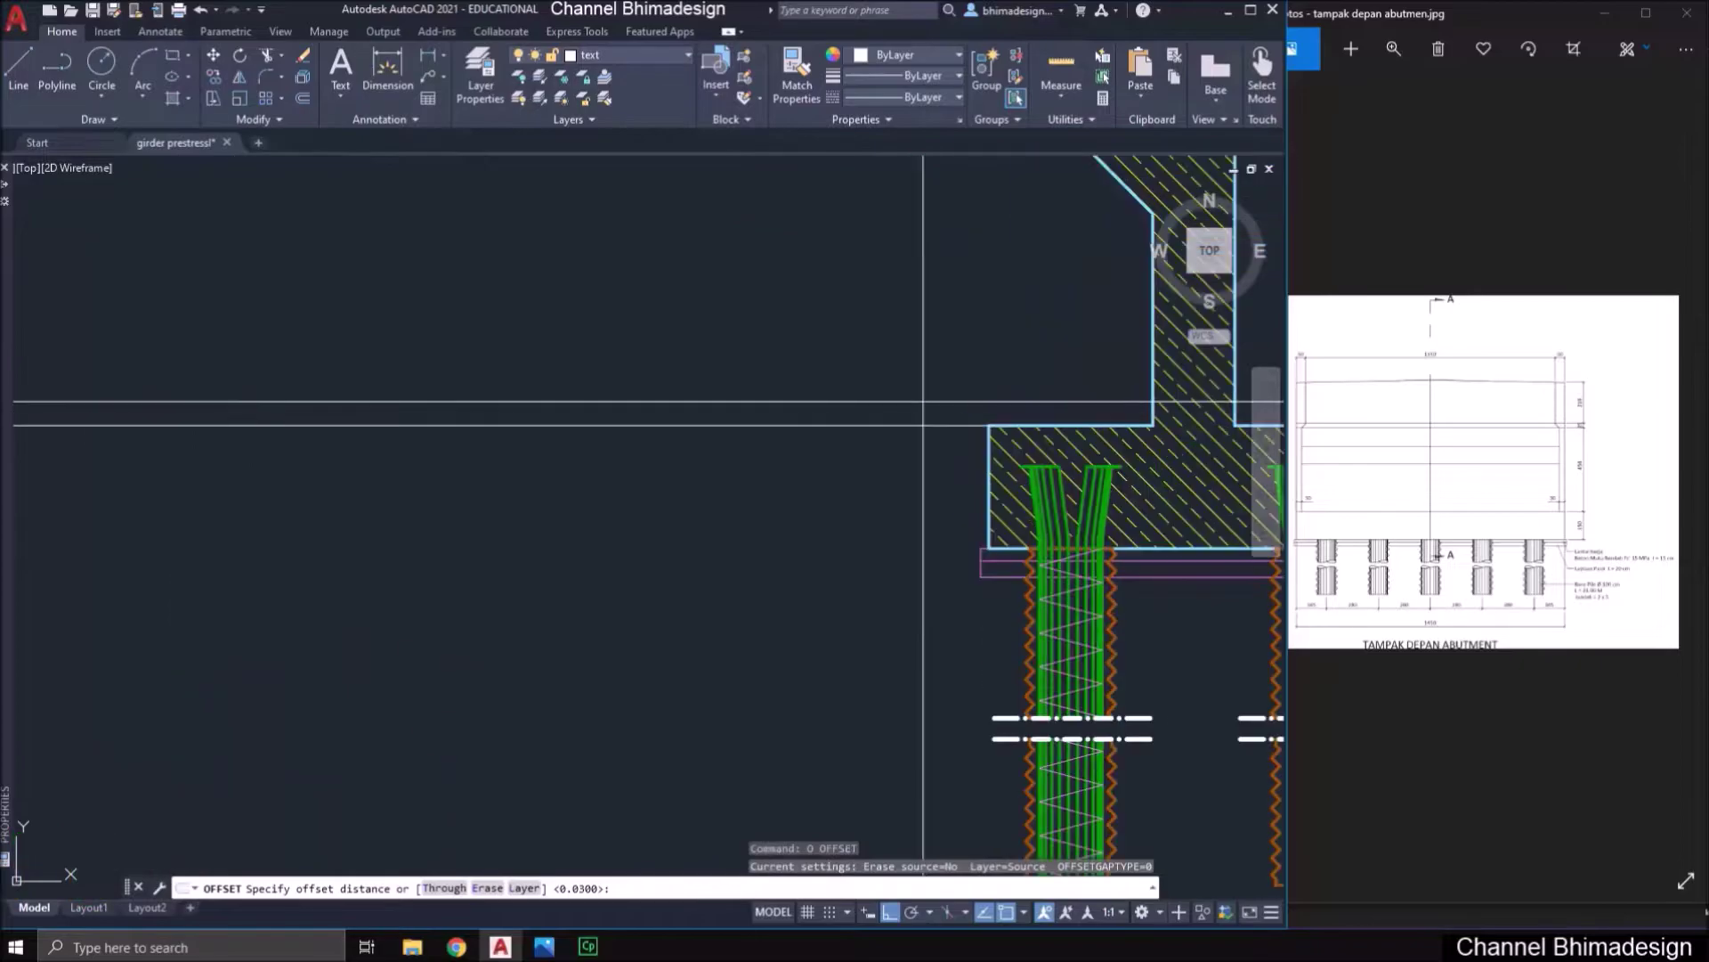
pyautogui.write('t')
pyautogui.press('Return')
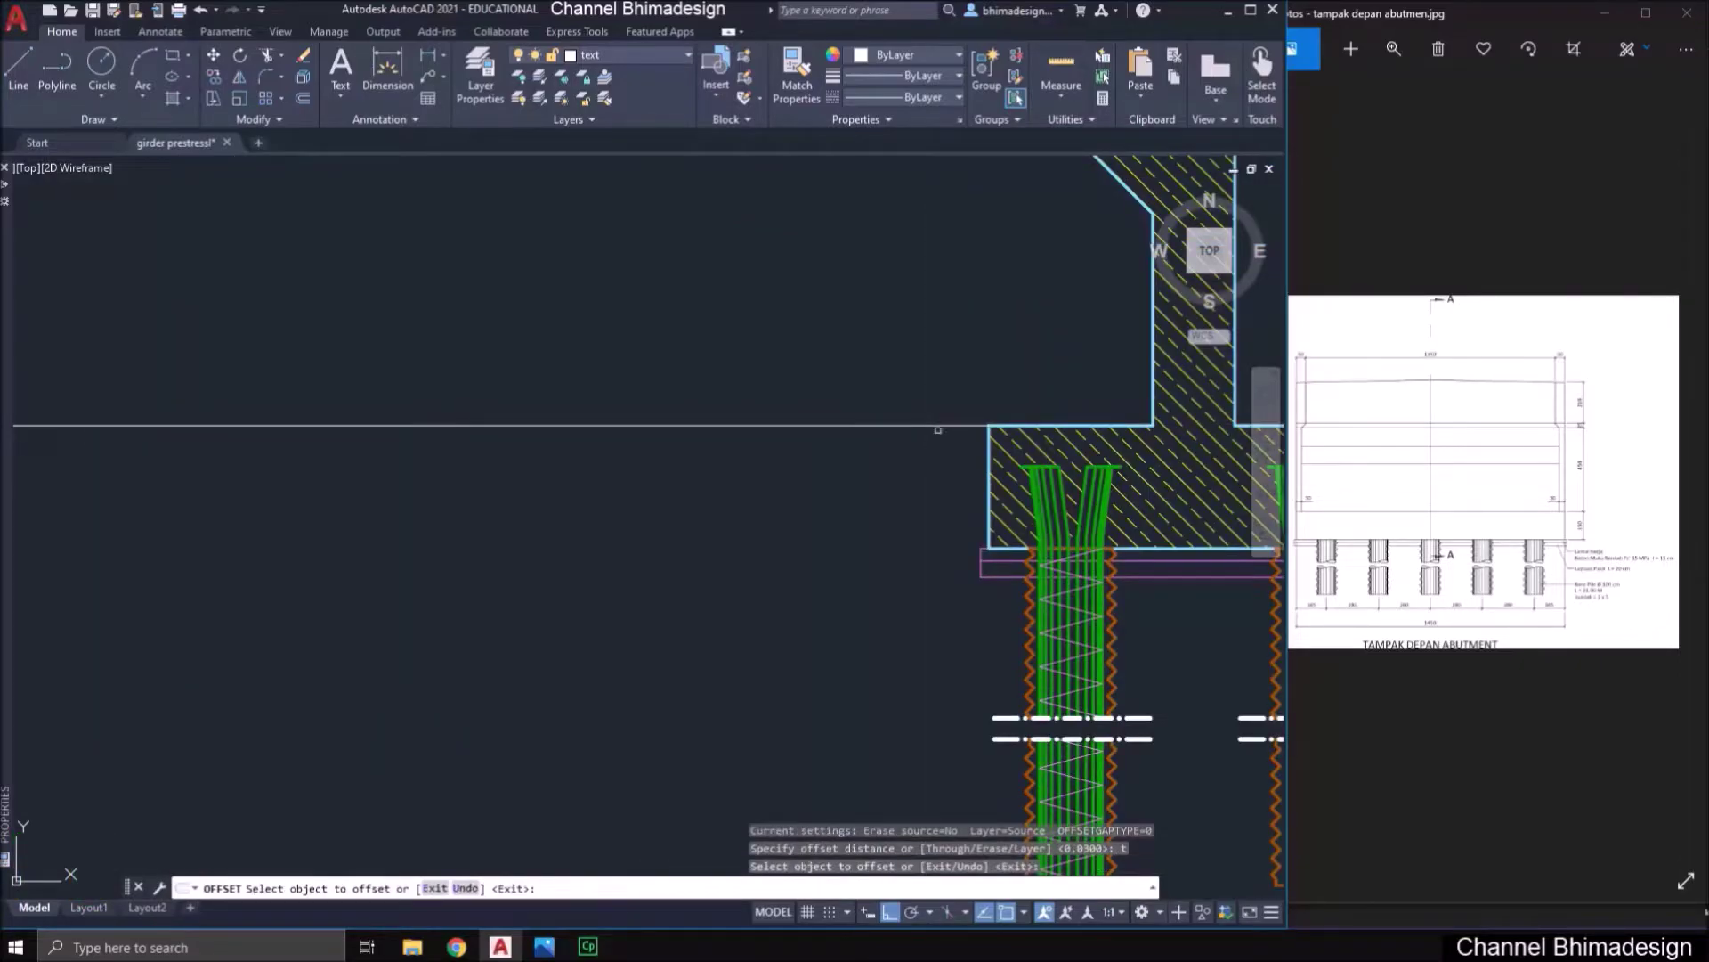
pyautogui.click(945, 426)
pyautogui.scroll(3, 947, 423)
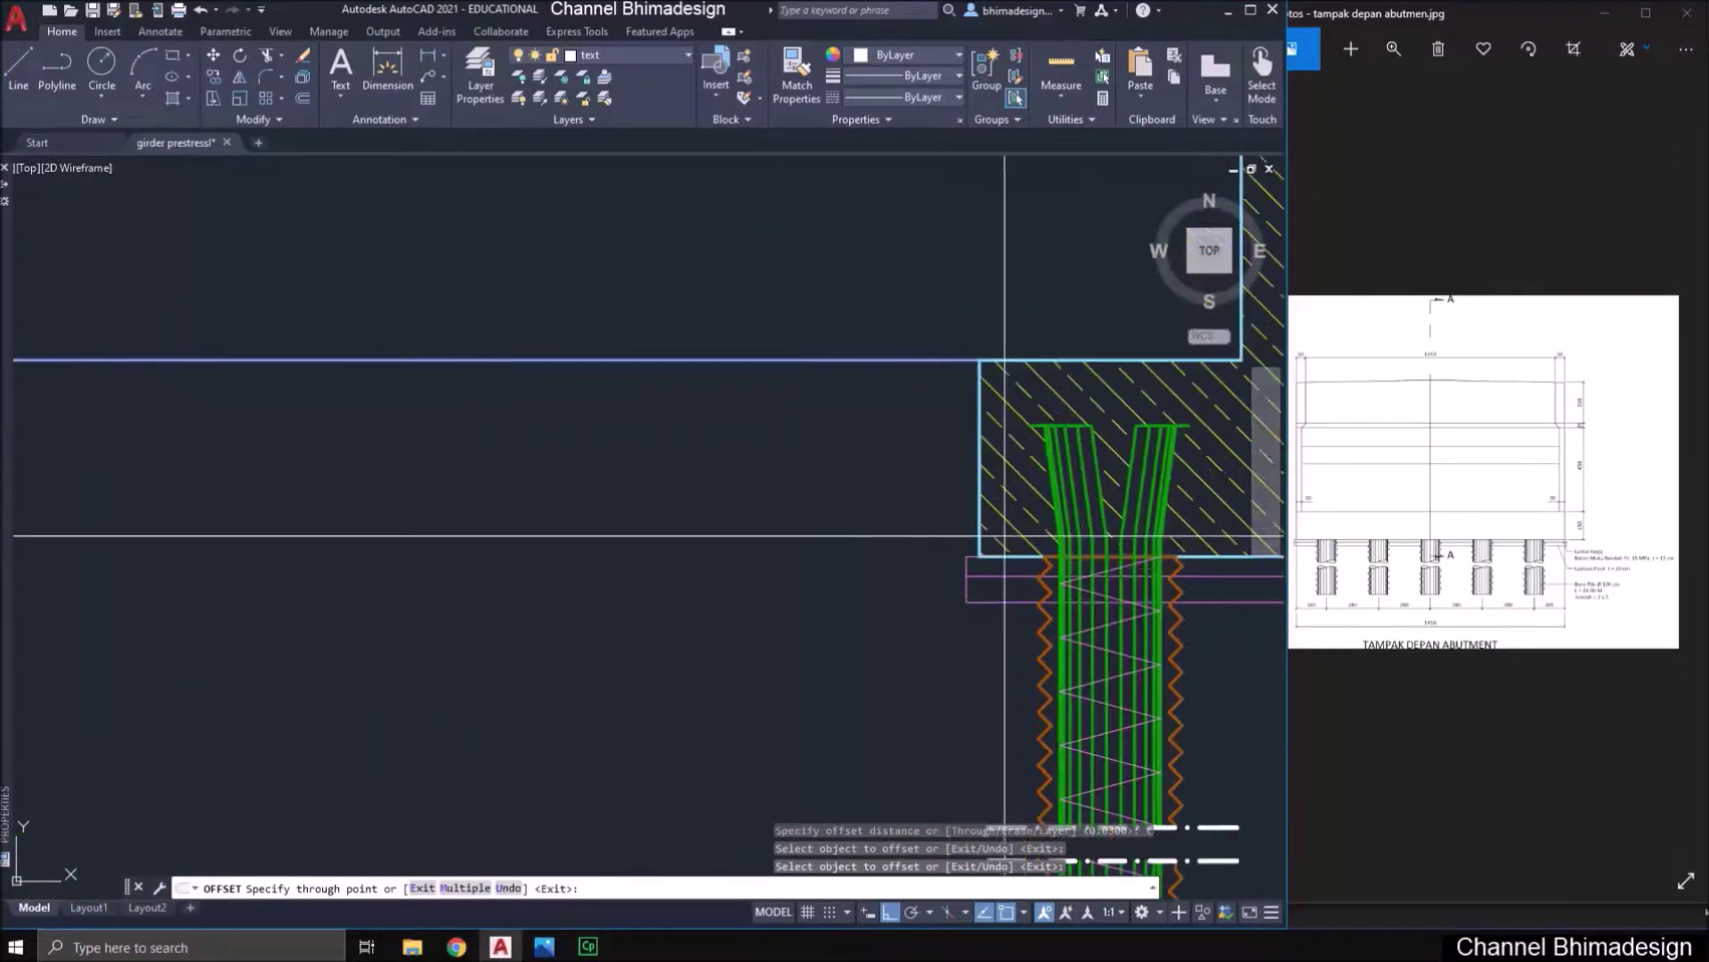
pyautogui.click(967, 574)
pyautogui.scroll(-8, 912, 489)
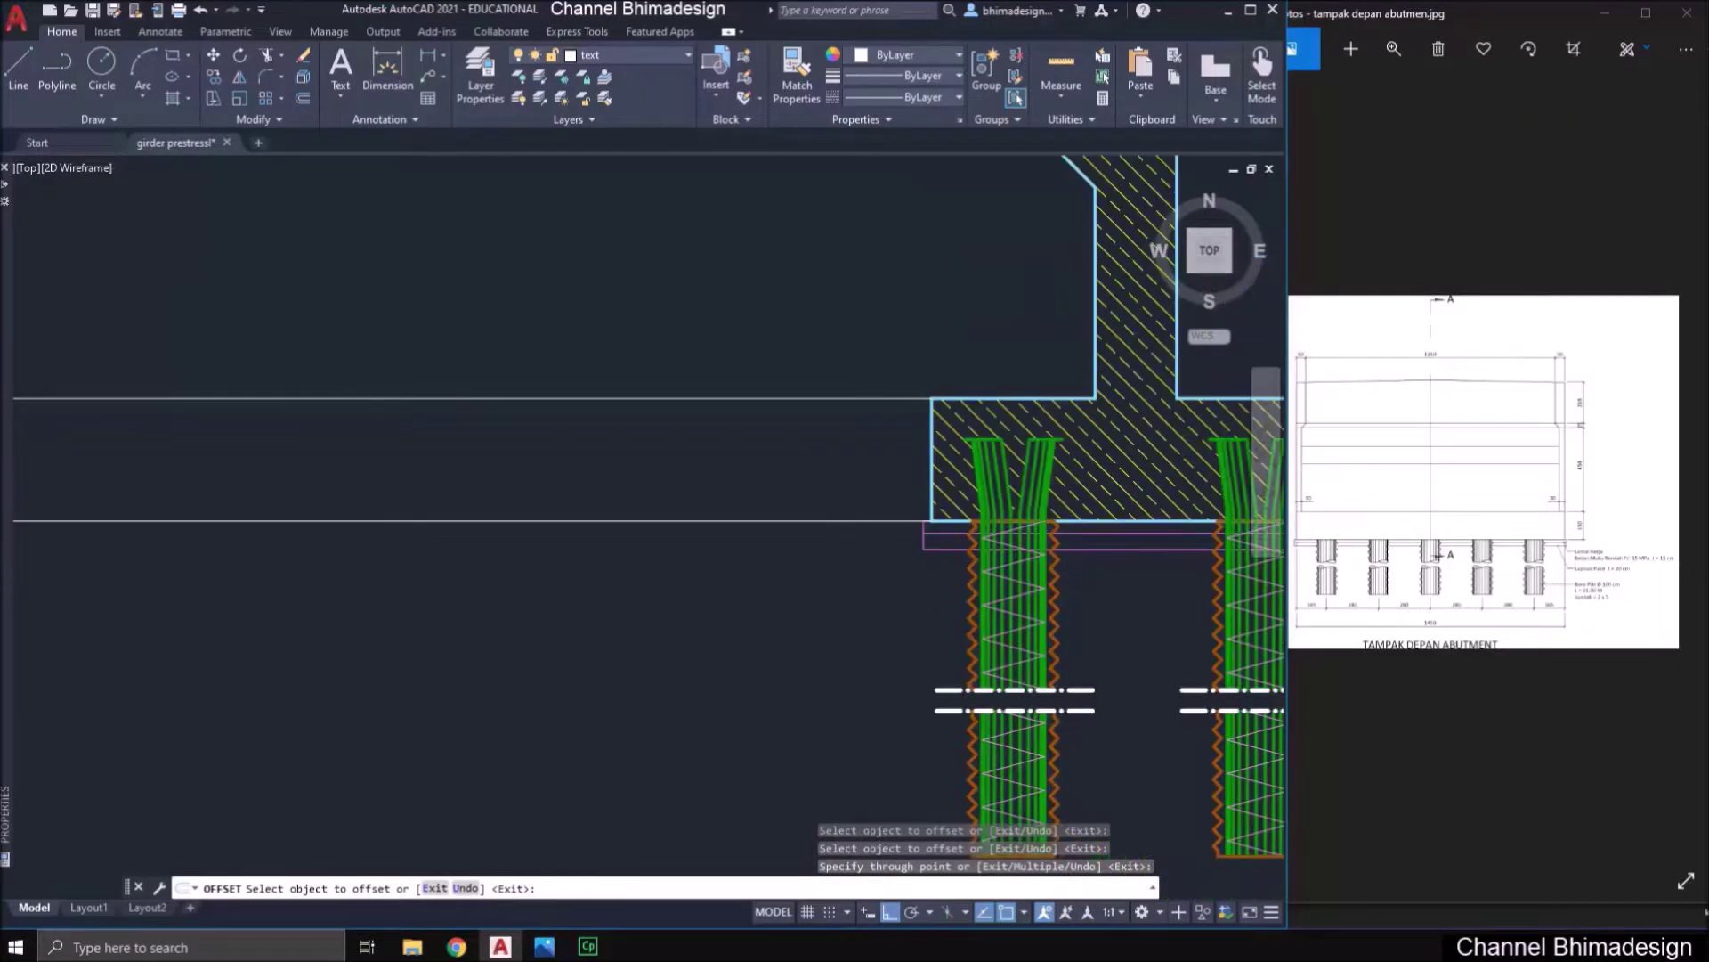
pyautogui.press('Escape')
# - Move the bore pile plan with its five piles and rays vertically so the piles match the pile level in the longitudinal section
pyautogui.scroll(-4, 799, 523)
pyautogui.write('m')
pyautogui.press('Return')
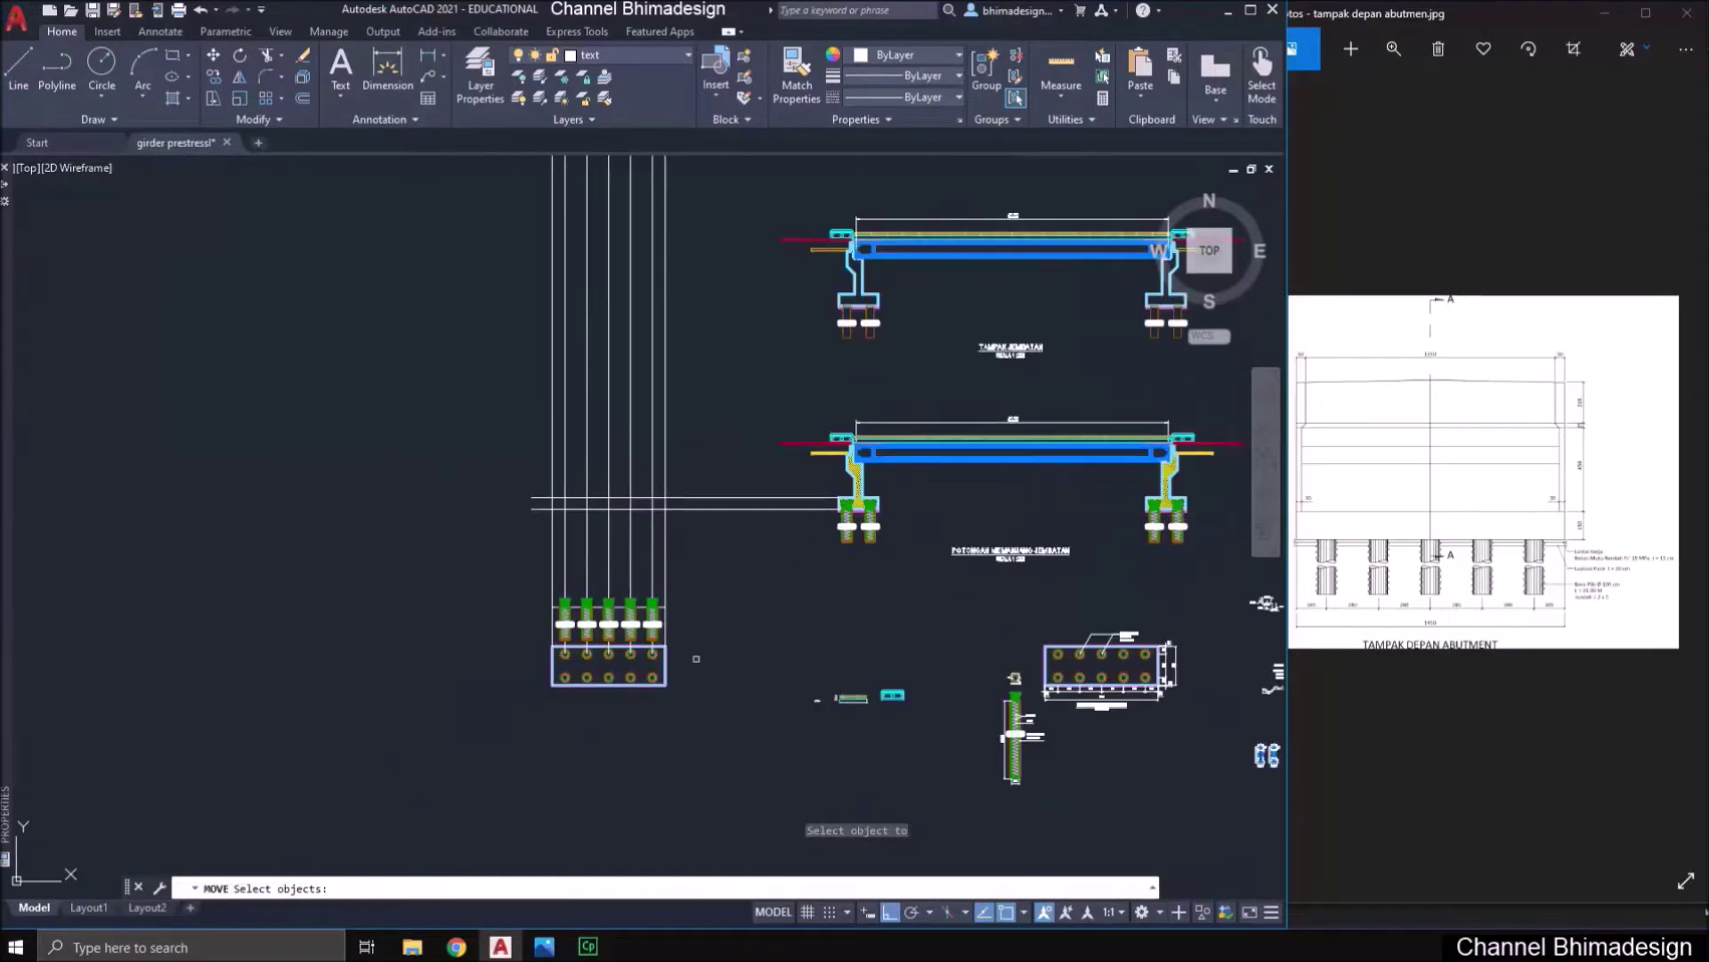
pyautogui.click(677, 709)
pyautogui.click(522, 552)
pyautogui.press('Return')
pyautogui.scroll(6, 648, 628)
pyautogui.click(632, 665)
pyautogui.scroll(-2, 645, 653)
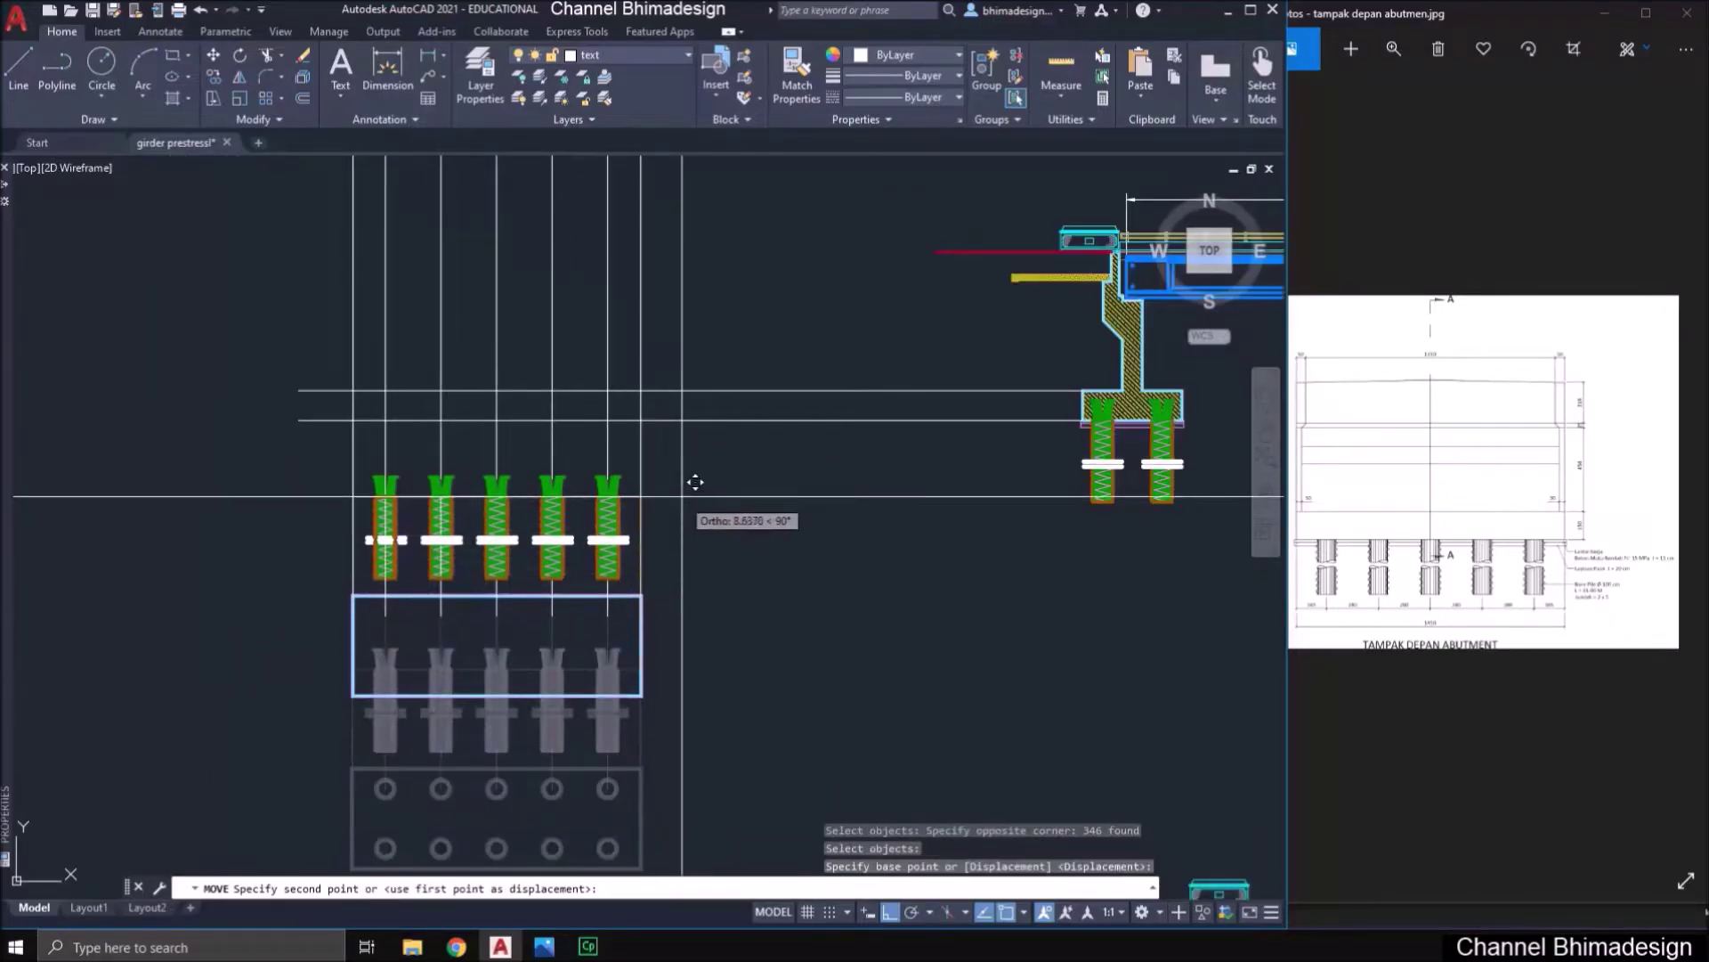
pyautogui.click(672, 415)
# - Move the same bore pile plan, piles and rays horizontally closer to the left abutment section
pyautogui.write('e')
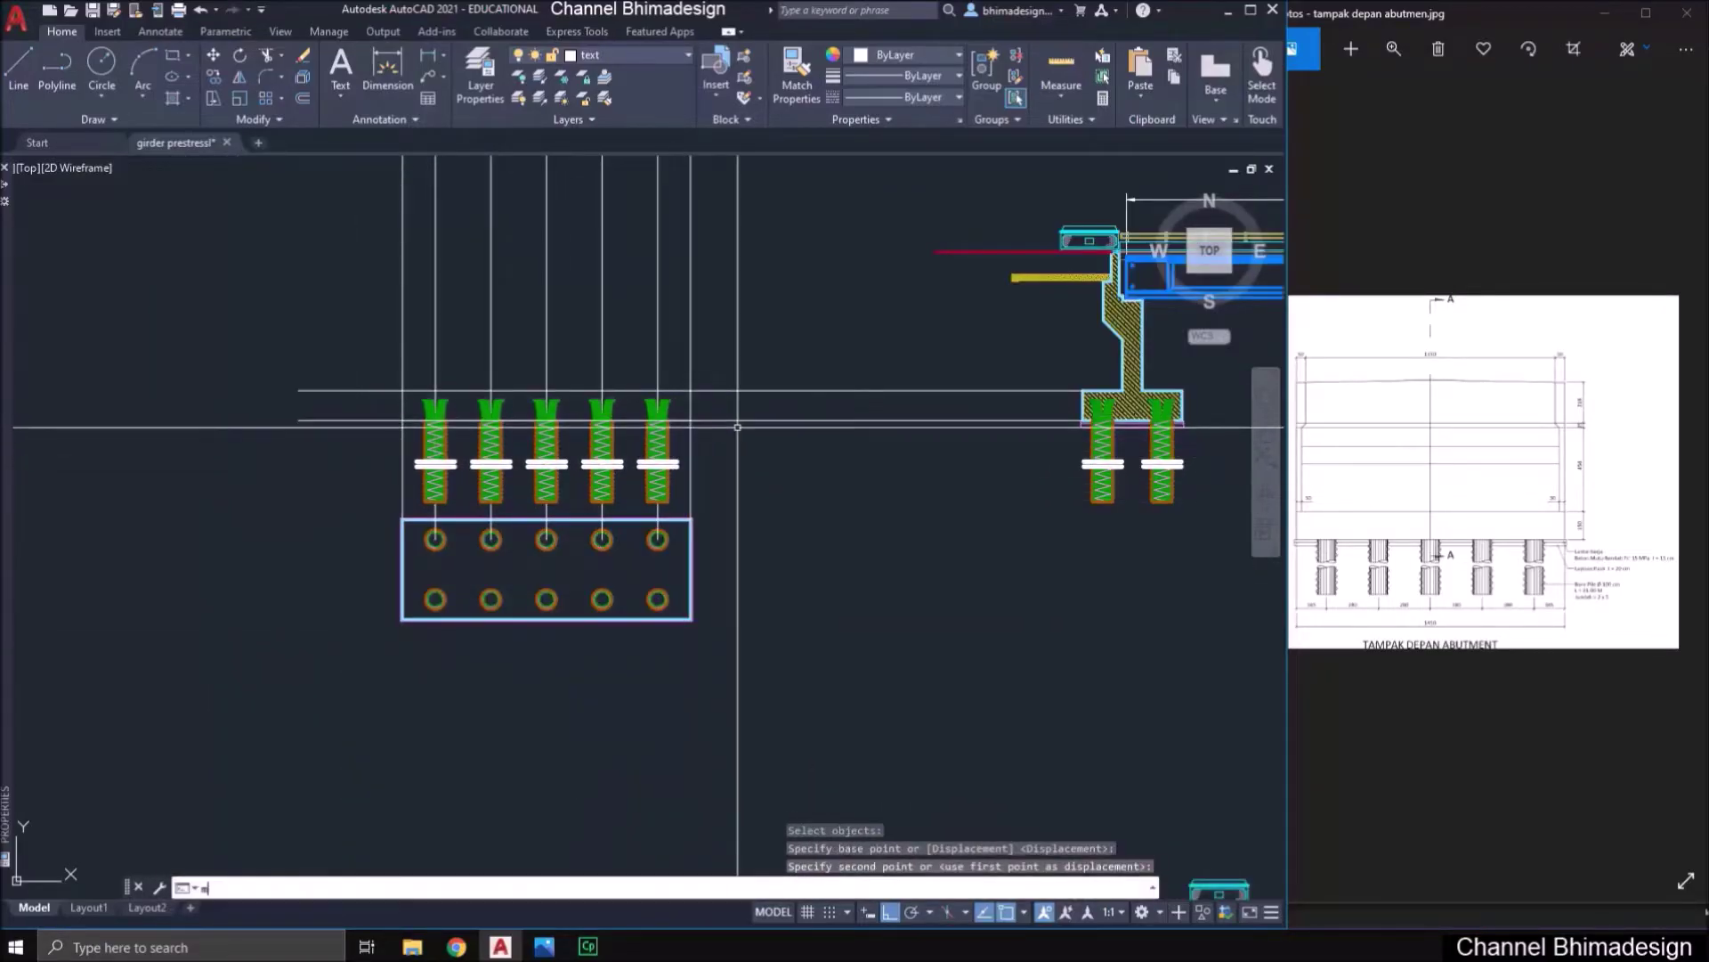
pyautogui.press('Return')
pyautogui.write('p')
pyautogui.press('Return')
pyautogui.press('Return')
pyautogui.click(748, 542)
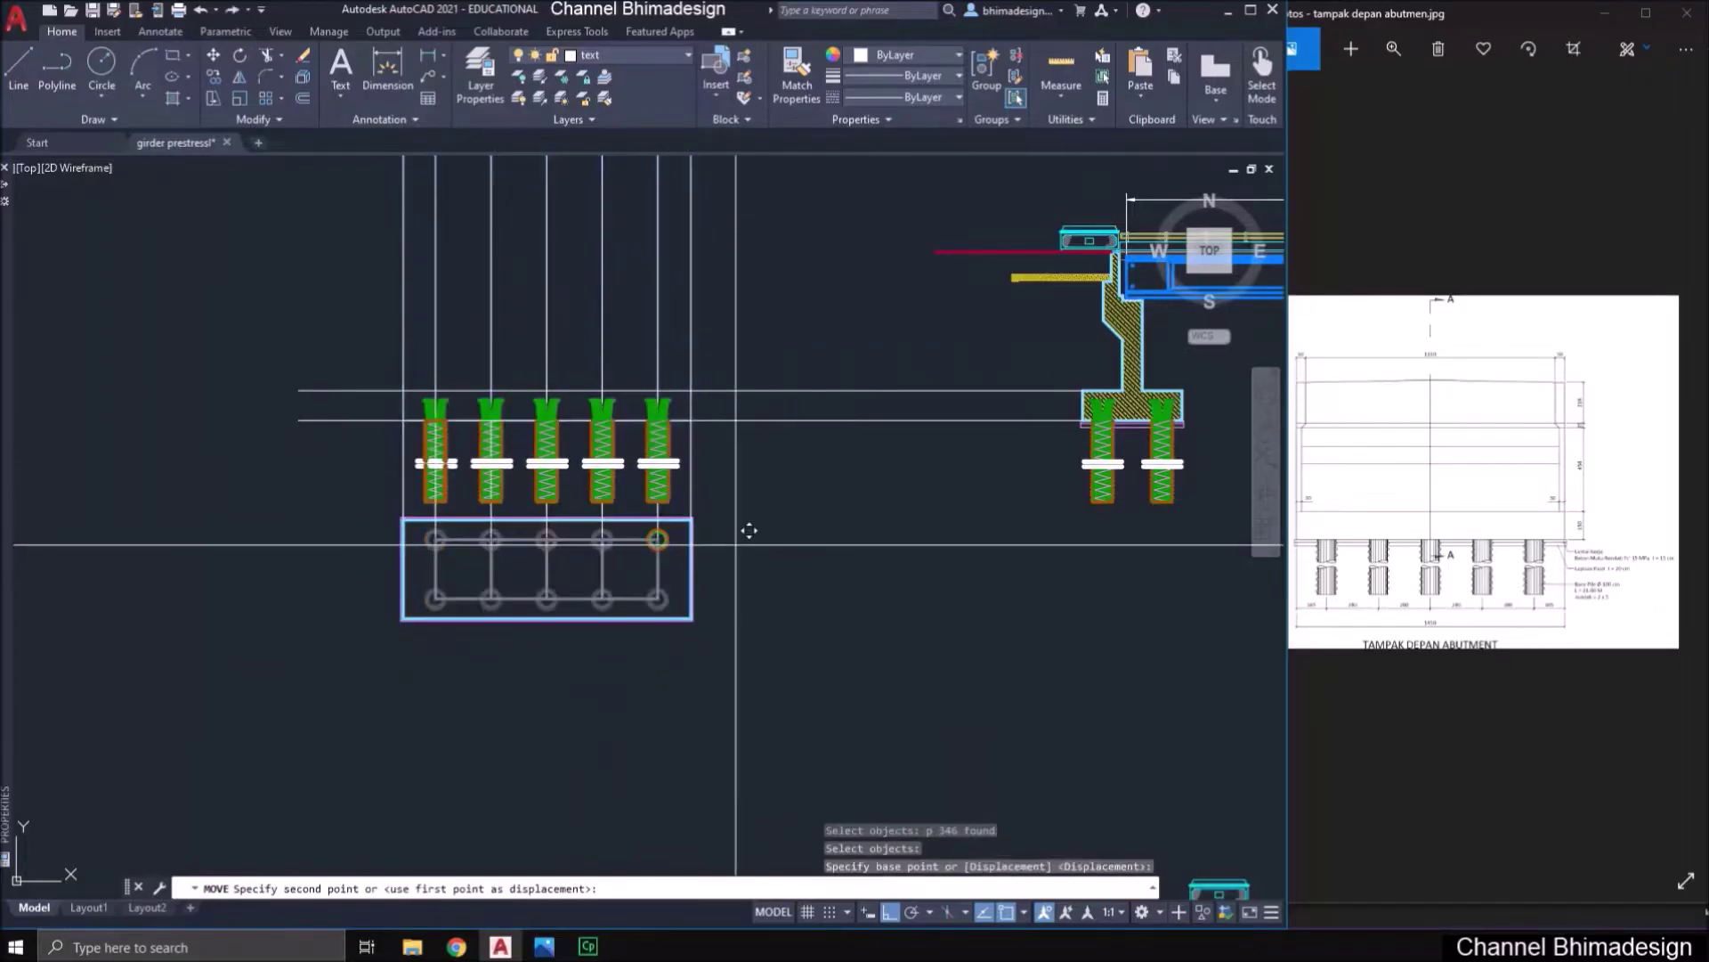
pyautogui.click(990, 546)
pyautogui.scroll(4, 1029, 411)
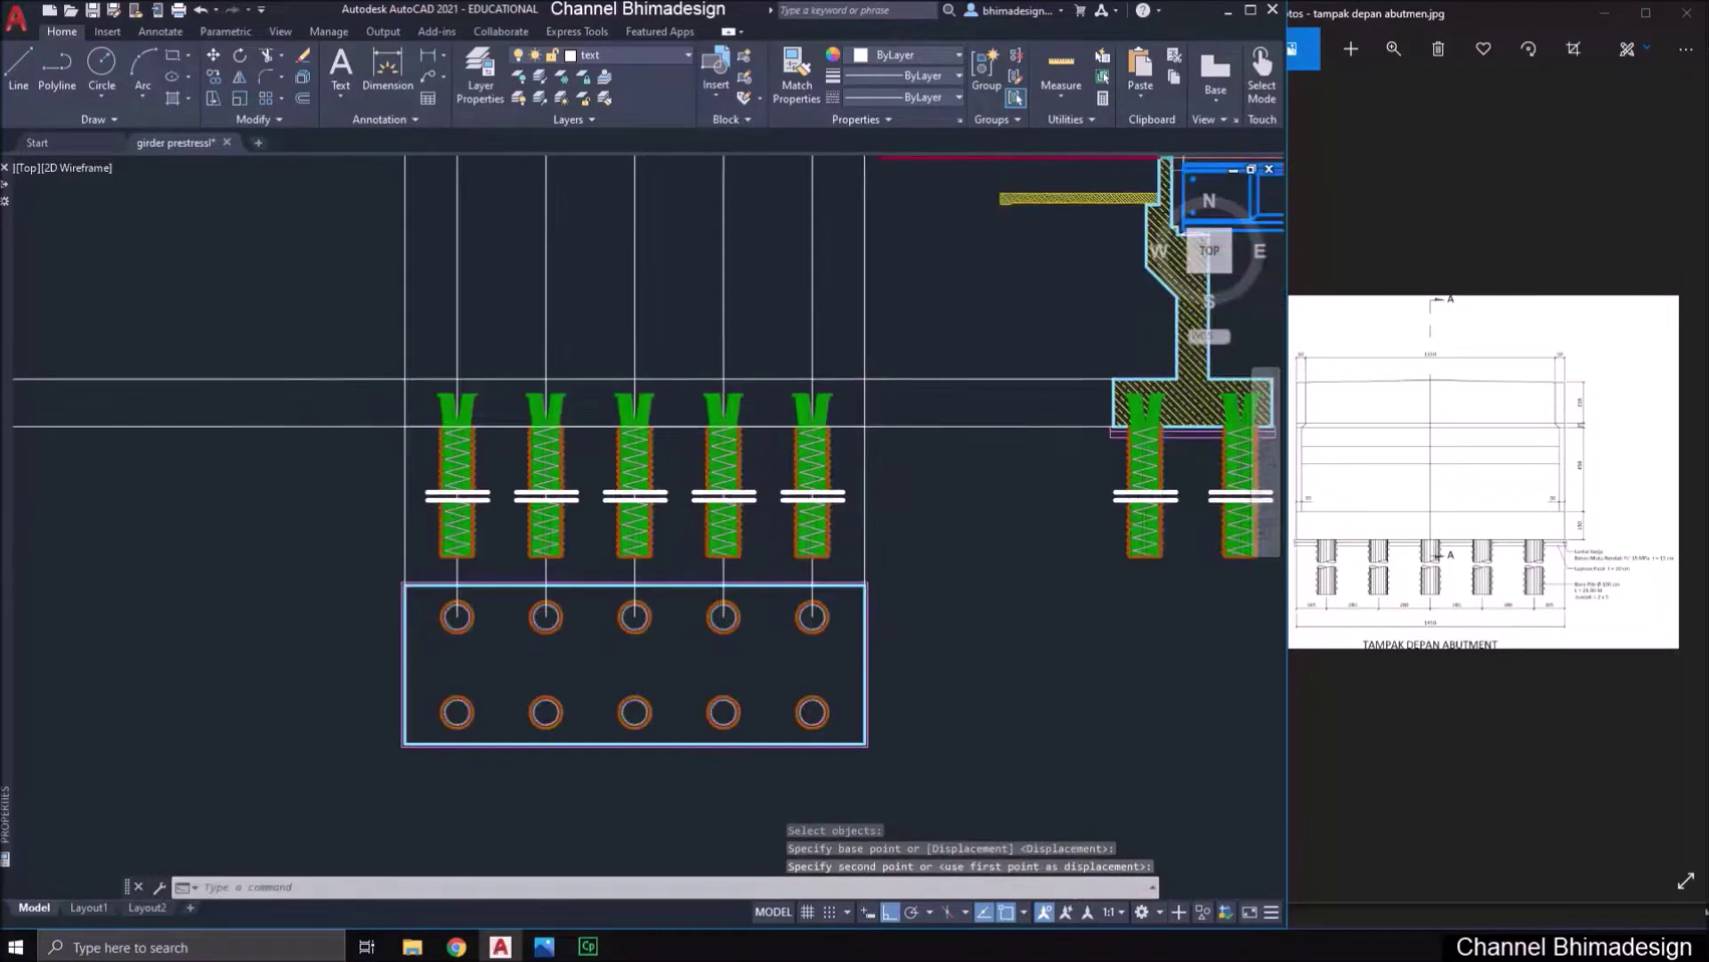
# - Examine the enlarged right half of tampak depan abutmen.jpg in Photos, including its levels and dimensions, and switch back to AutoCAD
pyautogui.moveTo(1029, 411); pyautogui.dragTo(1020, 479, button='middle')
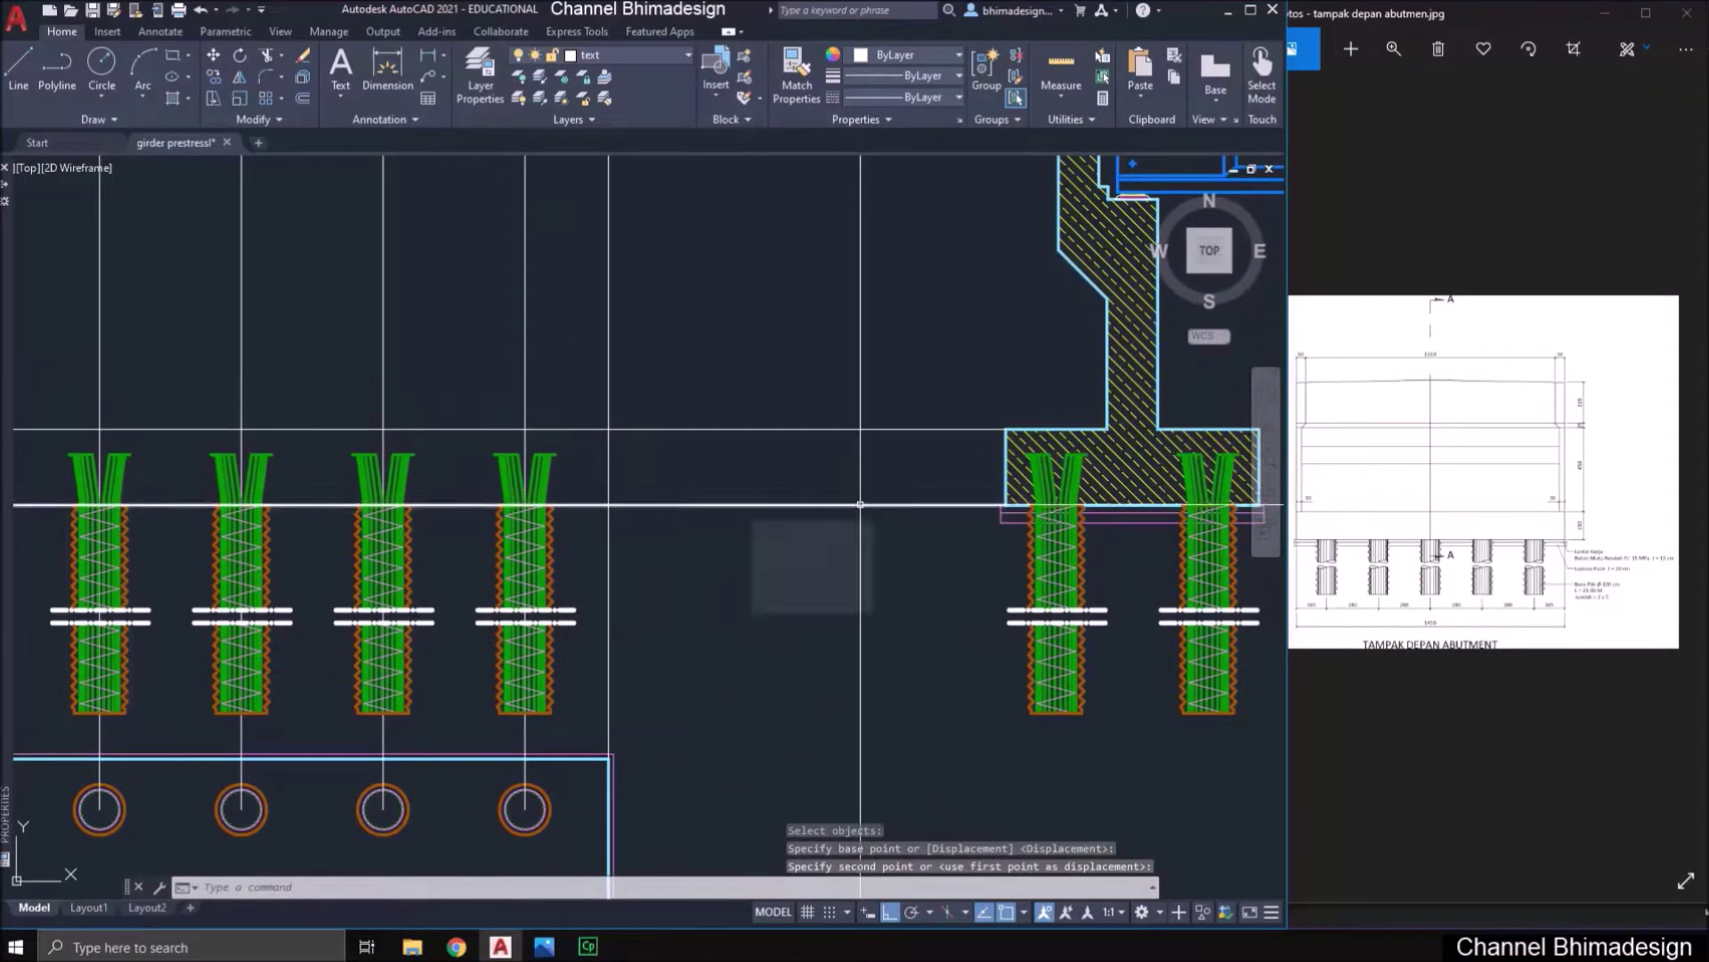
pyautogui.scroll(-2, 860, 504)
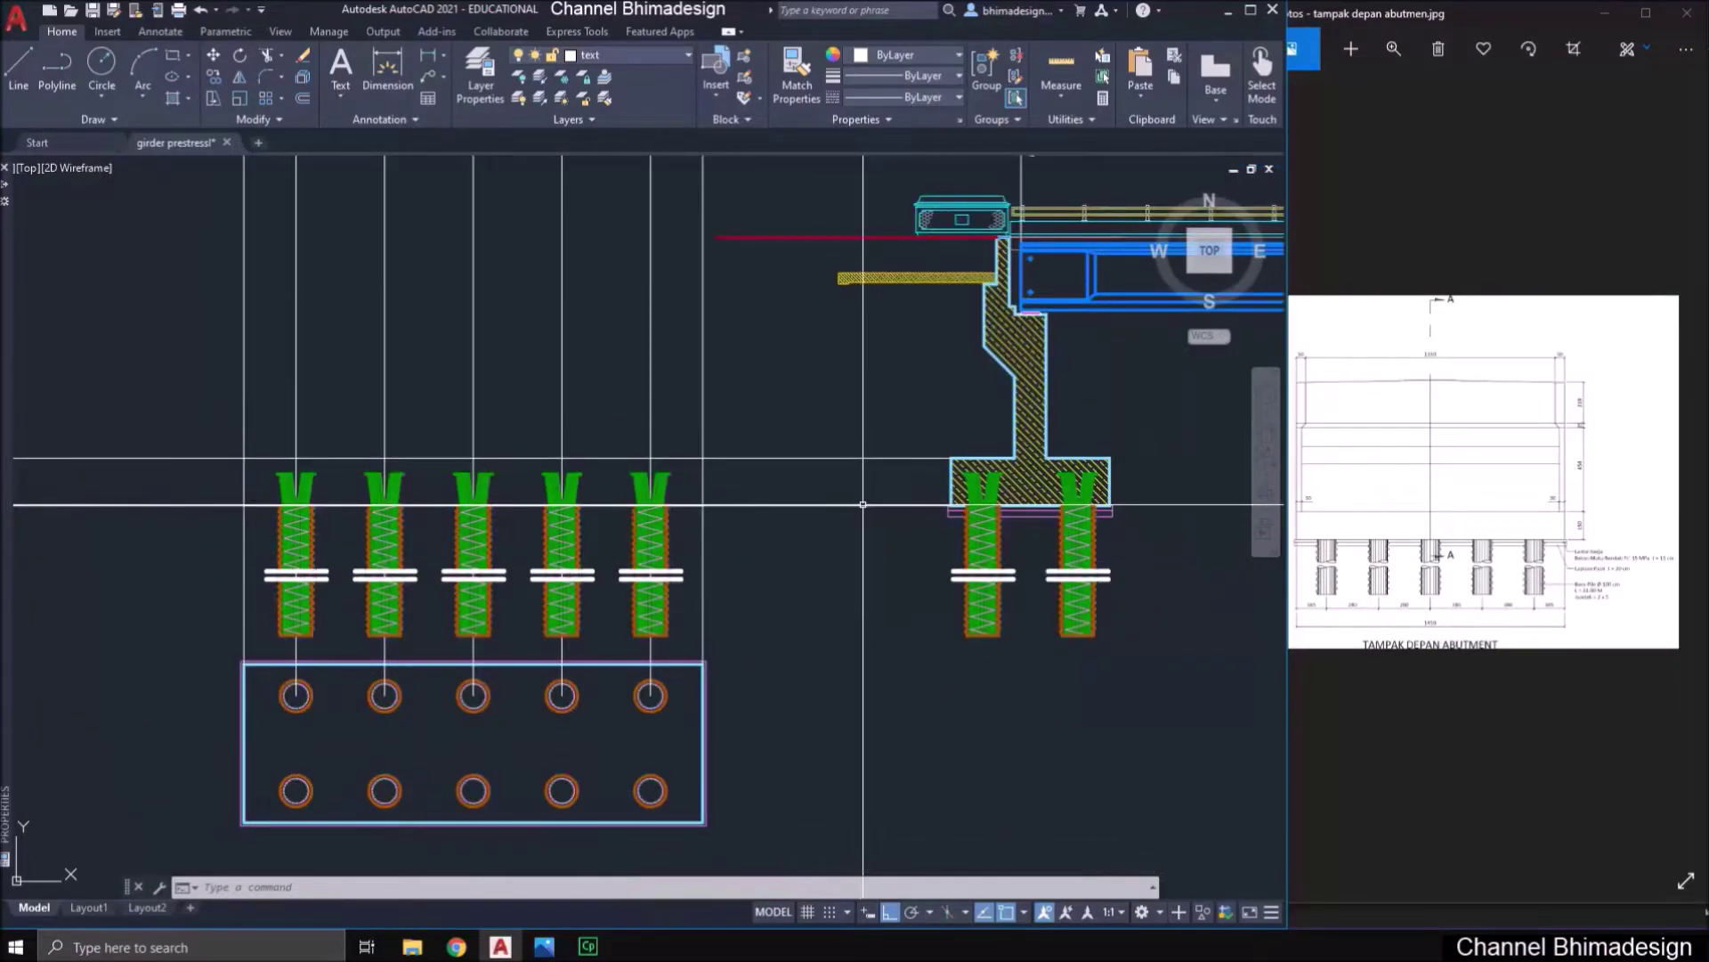
pyautogui.click(1410, 532)
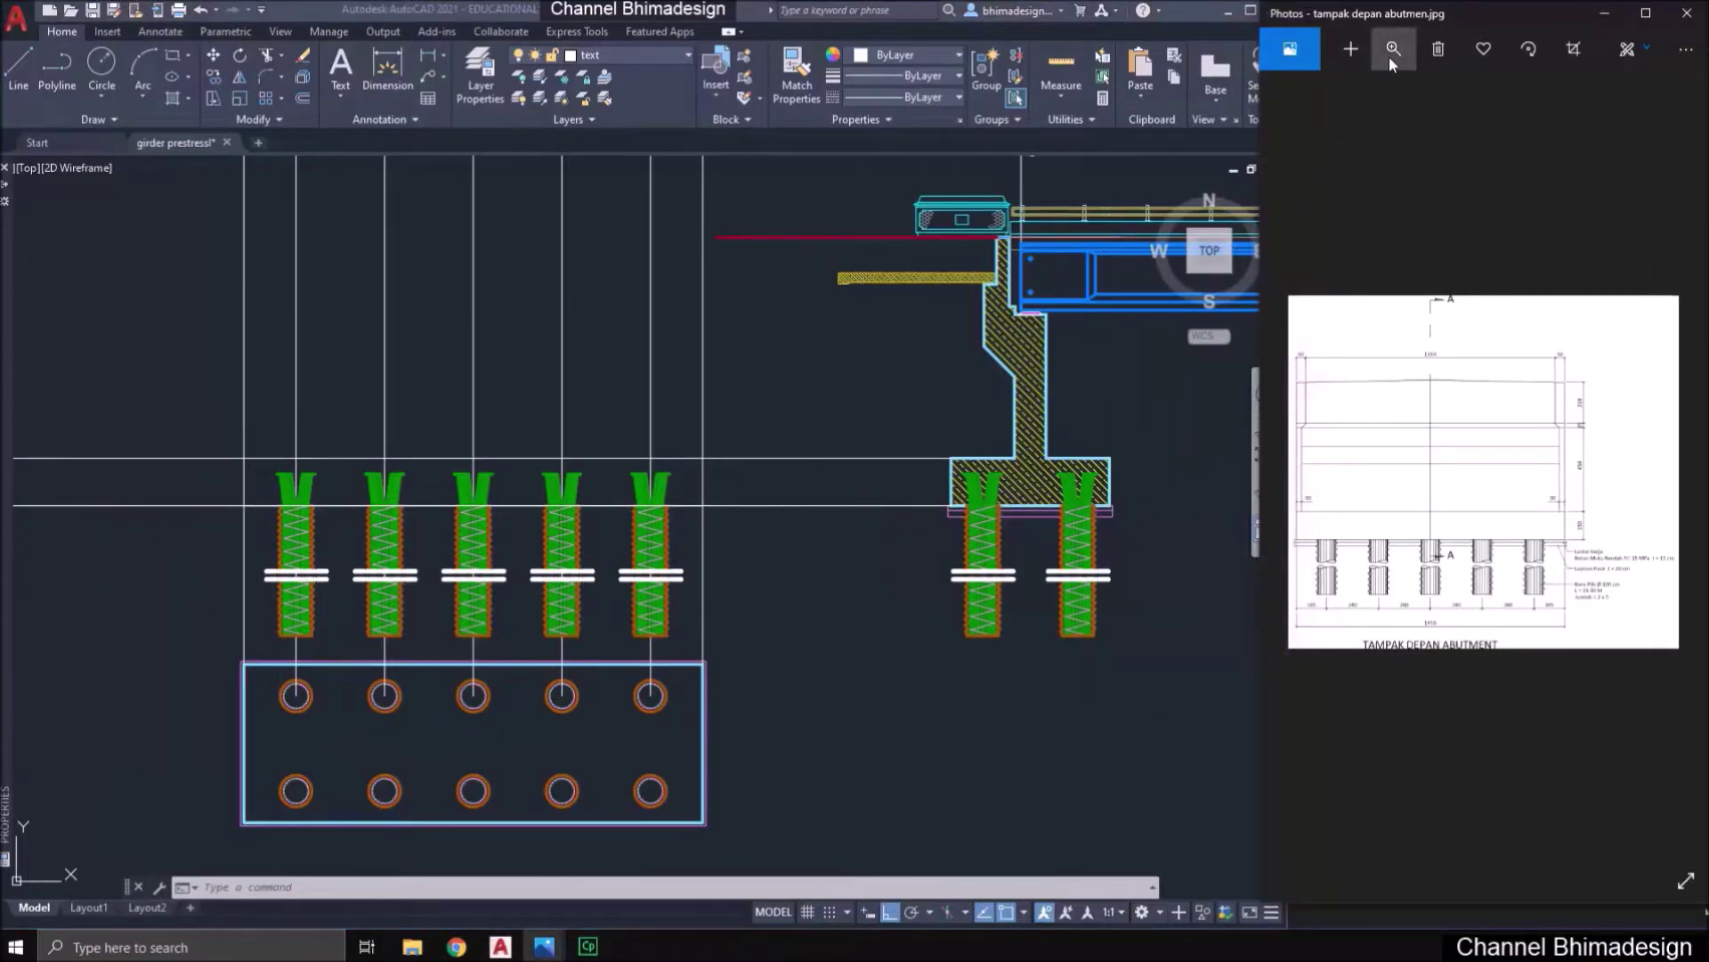
pyautogui.moveTo(1308, 99); pyautogui.dragTo(1331, 100)
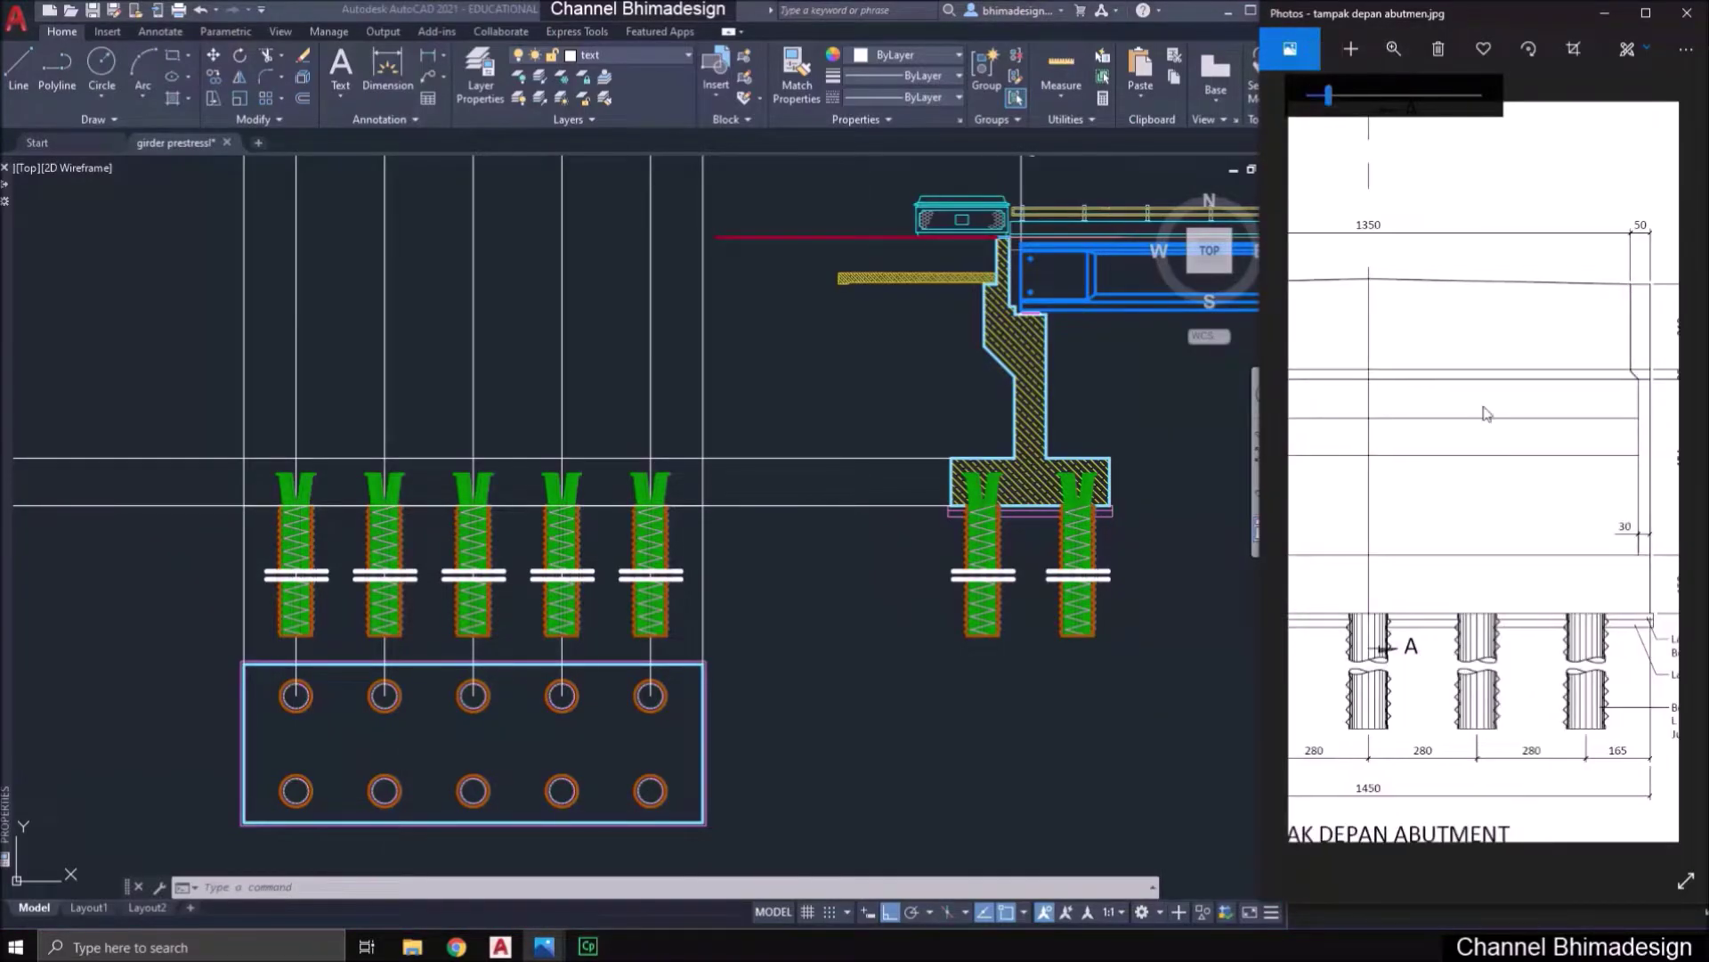
pyautogui.scroll(2, 1350, 373)
pyautogui.click(812, 427)
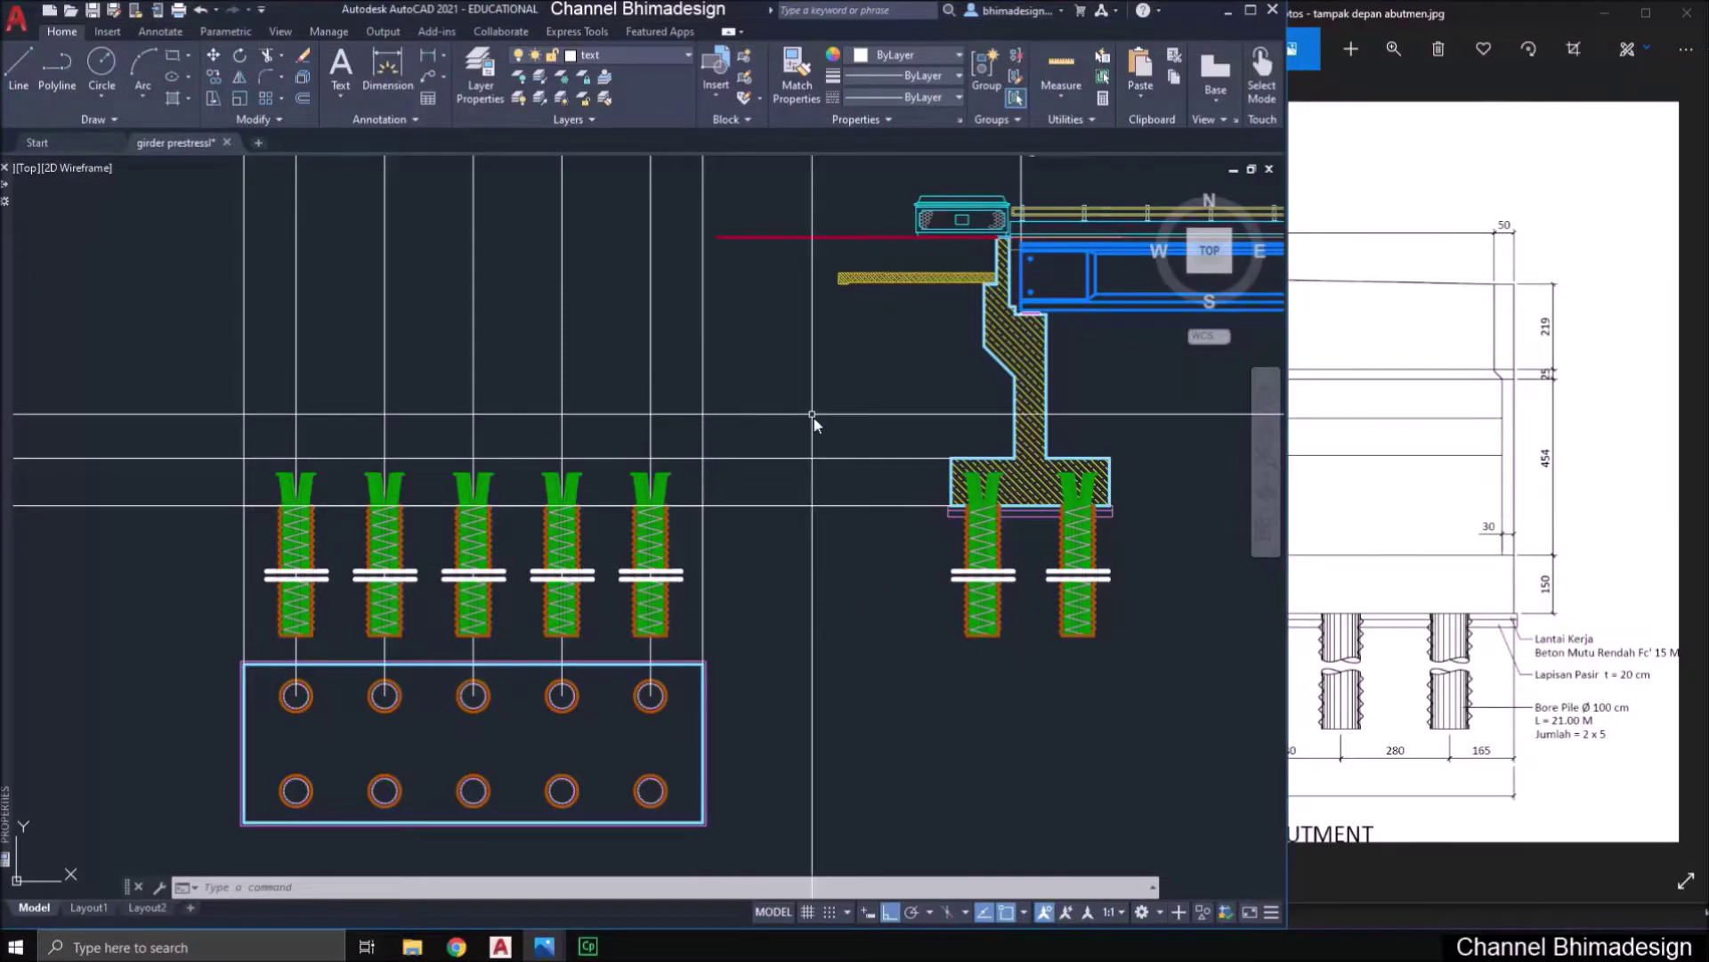
# - Draw a horizontal ray from the outer corner of the abutment's bearing seat to the left across the front view
pyautogui.moveTo(801, 381); pyautogui.dragTo(804, 491, button='middle')
pyautogui.write('rt point:')
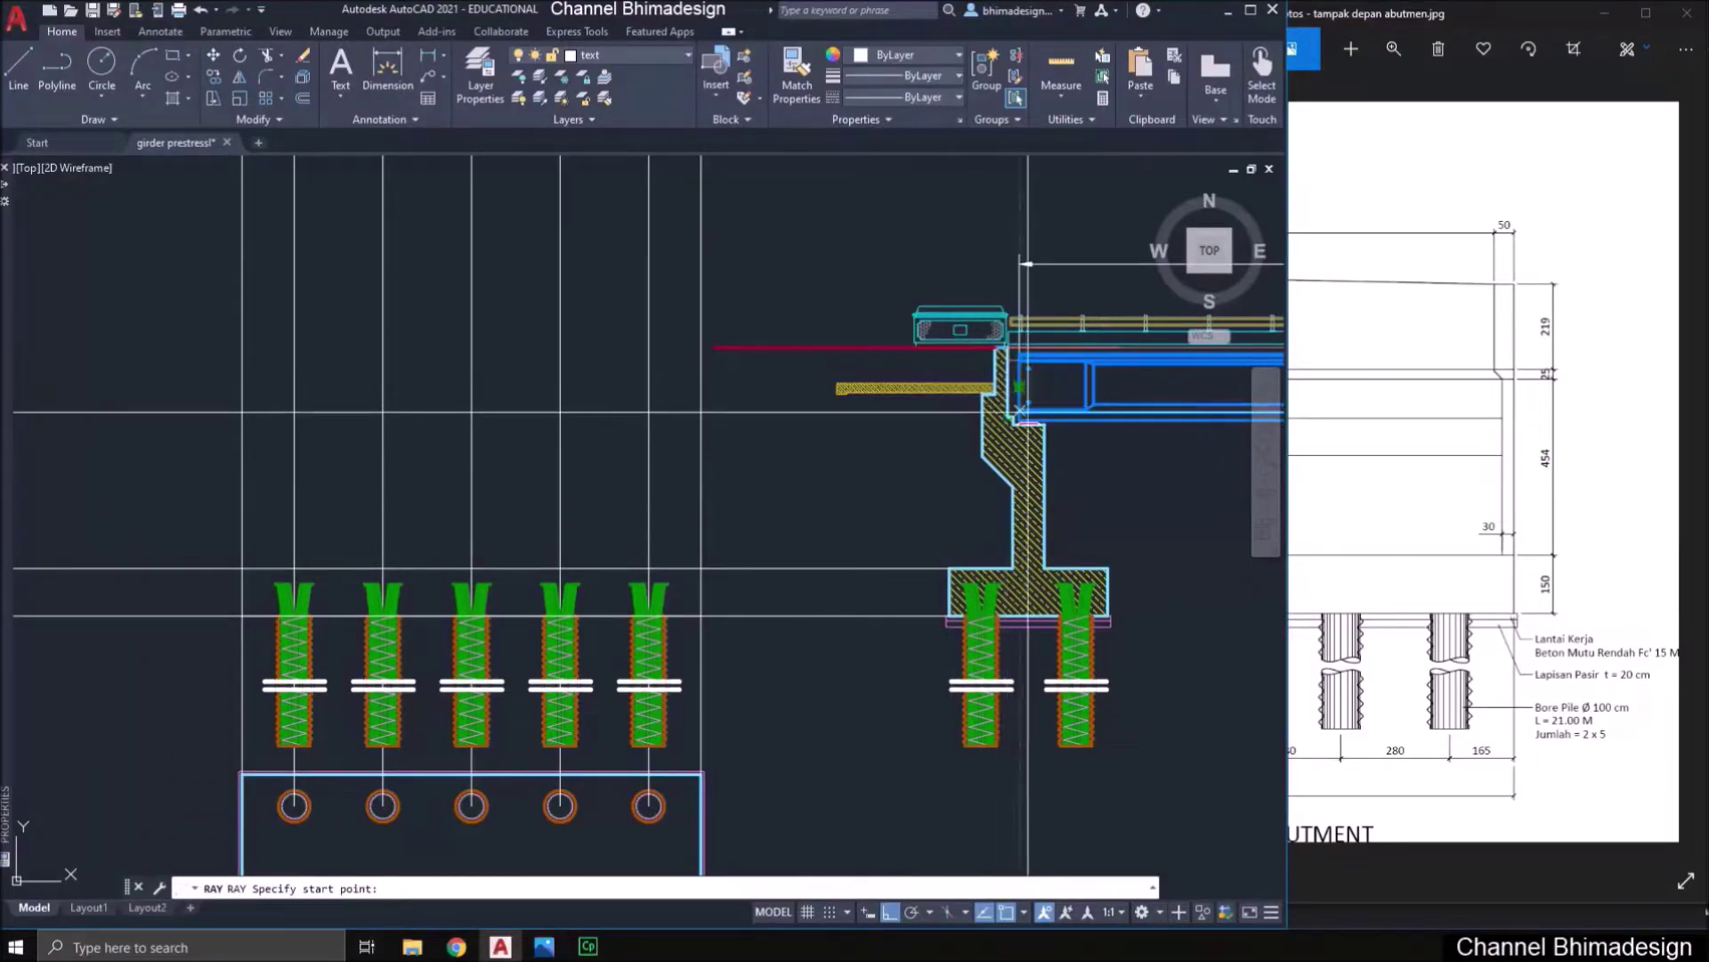
pyautogui.scroll(5, 1021, 411)
pyautogui.click(1078, 422)
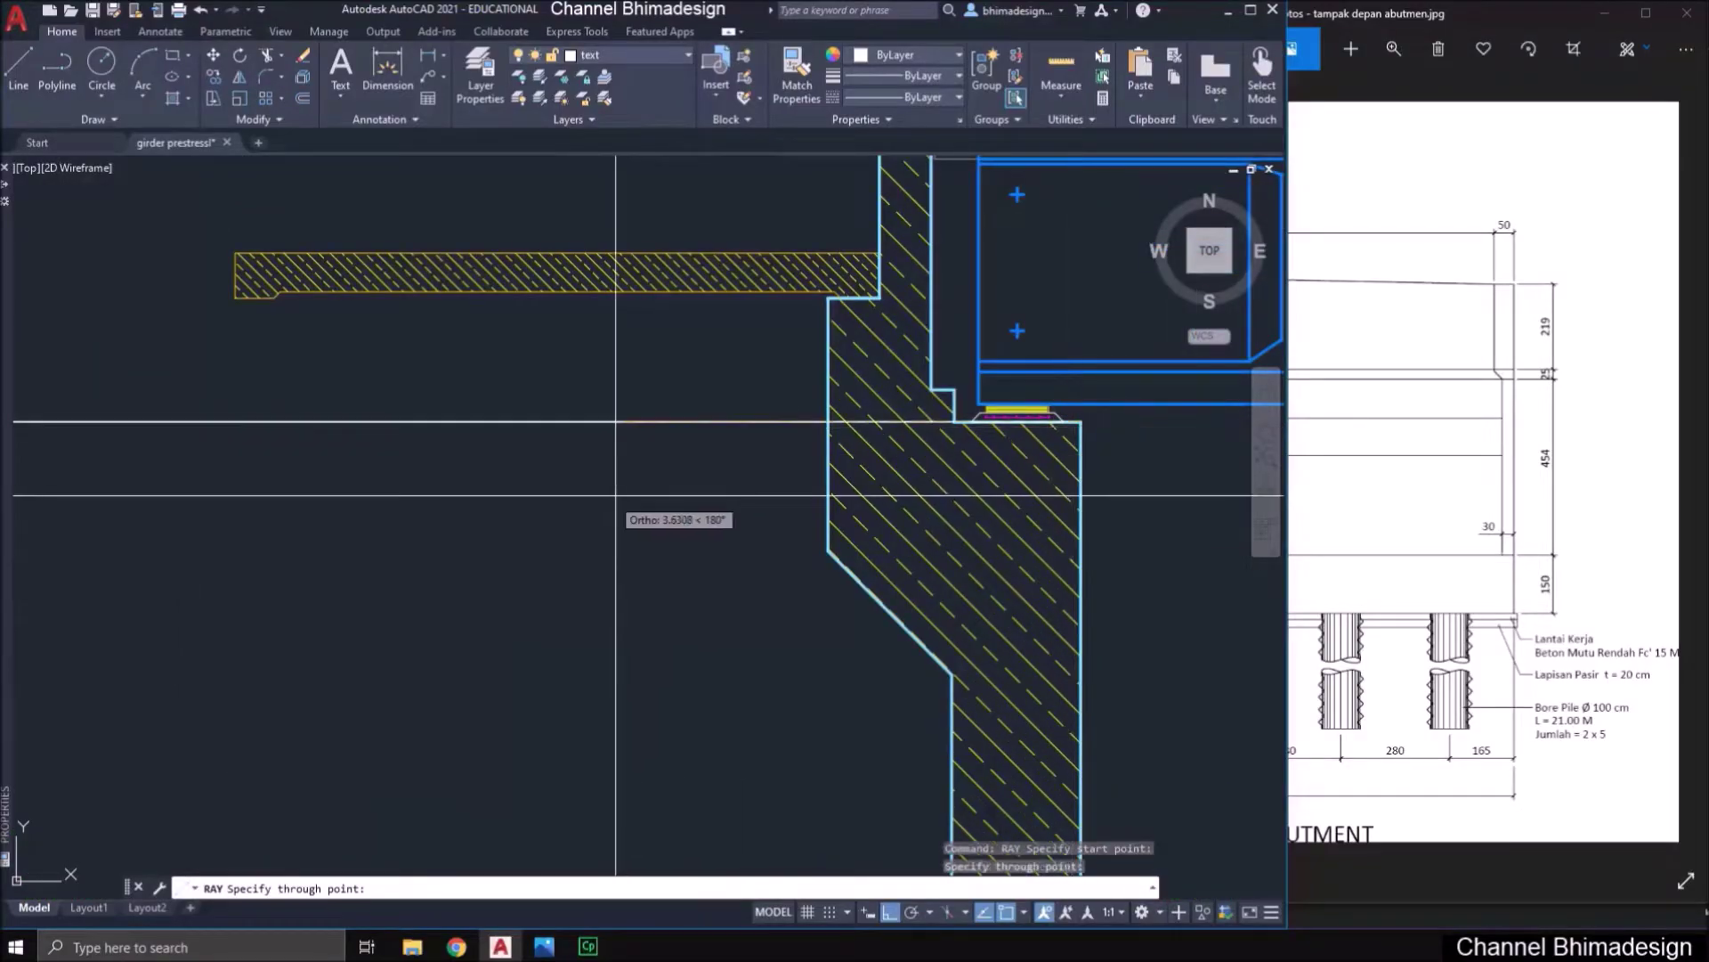
pyautogui.click(611, 499)
pyautogui.press('Return')
pyautogui.scroll(-4, 874, 461)
pyautogui.scroll(-3, 930, 444)
pyautogui.moveTo(641, 457); pyautogui.dragTo(793, 457, button='middle')
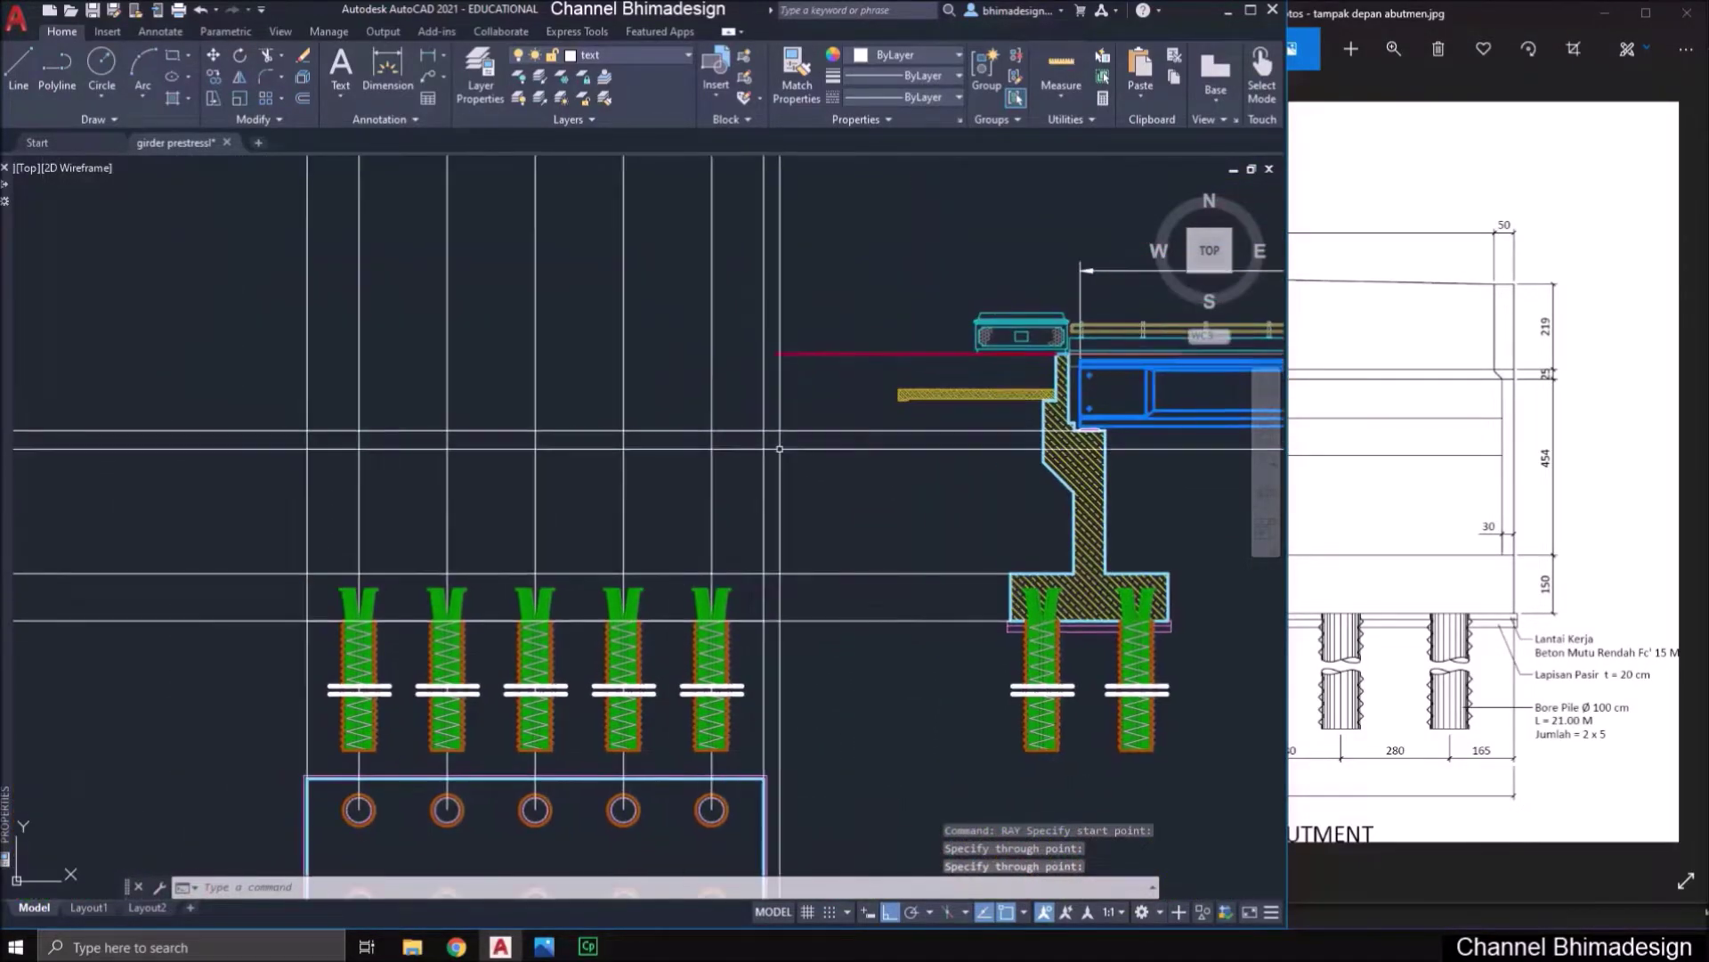
# - Erase the five vertical rays projected from the bore pile centres
pyautogui.press('Escape')
pyautogui.click(398, 495)
pyautogui.click(356, 497)
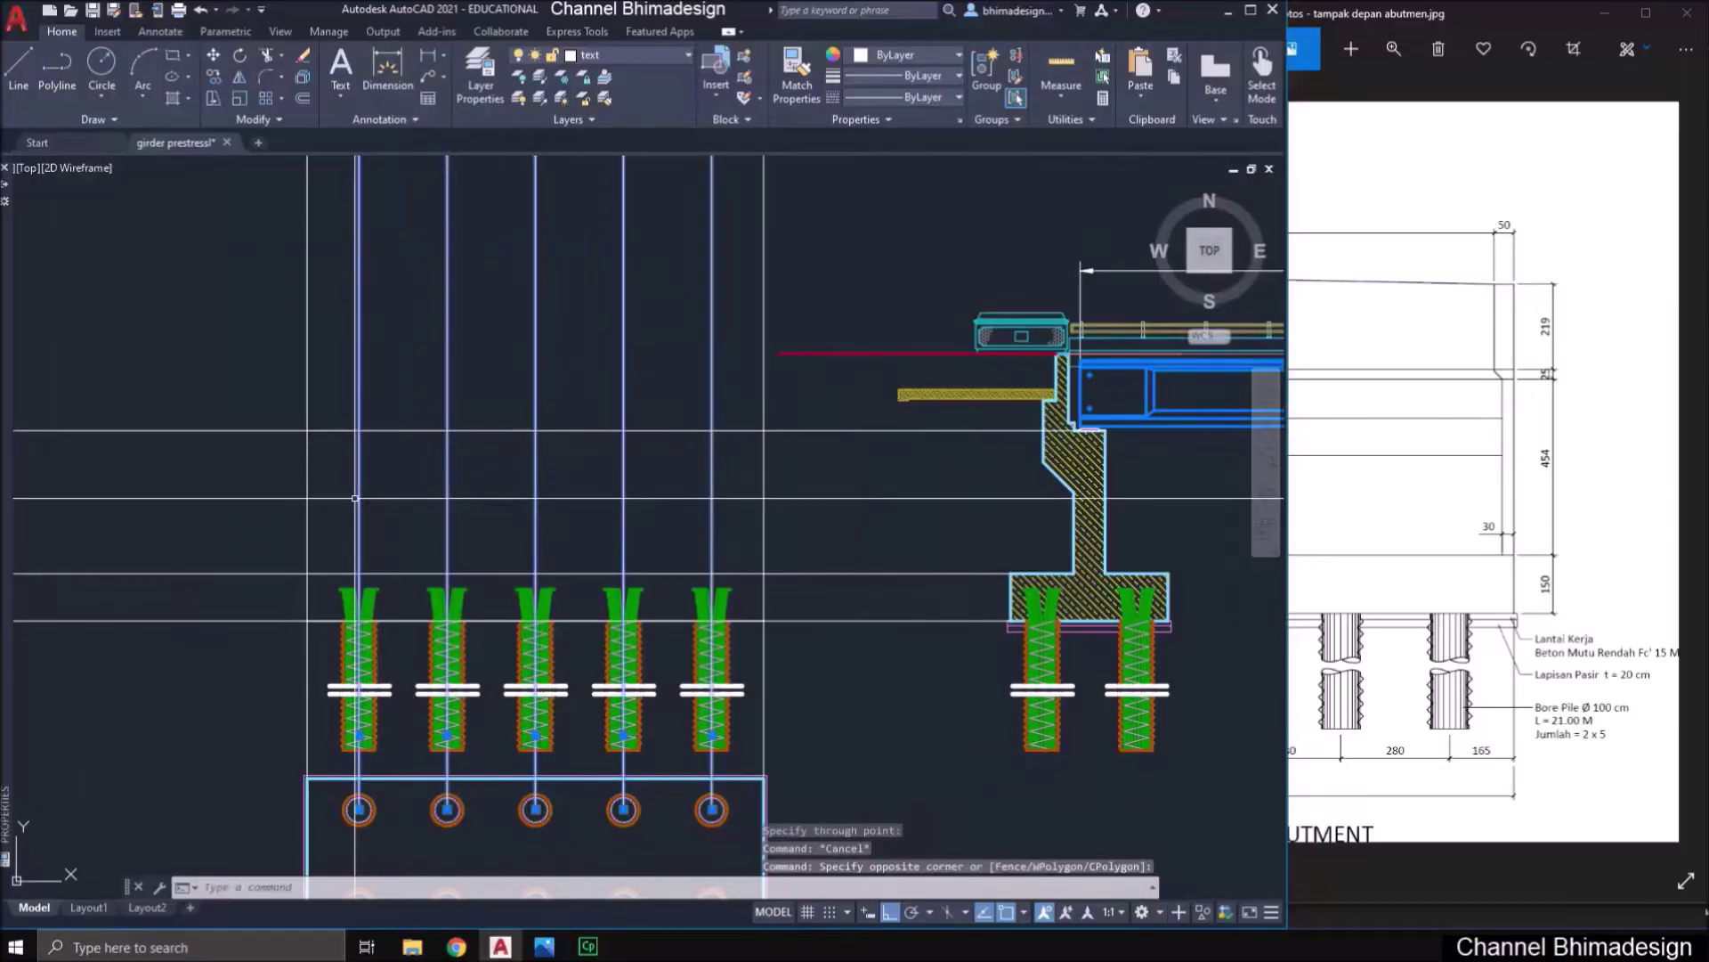
pyautogui.write('e')
pyautogui.press('Return')
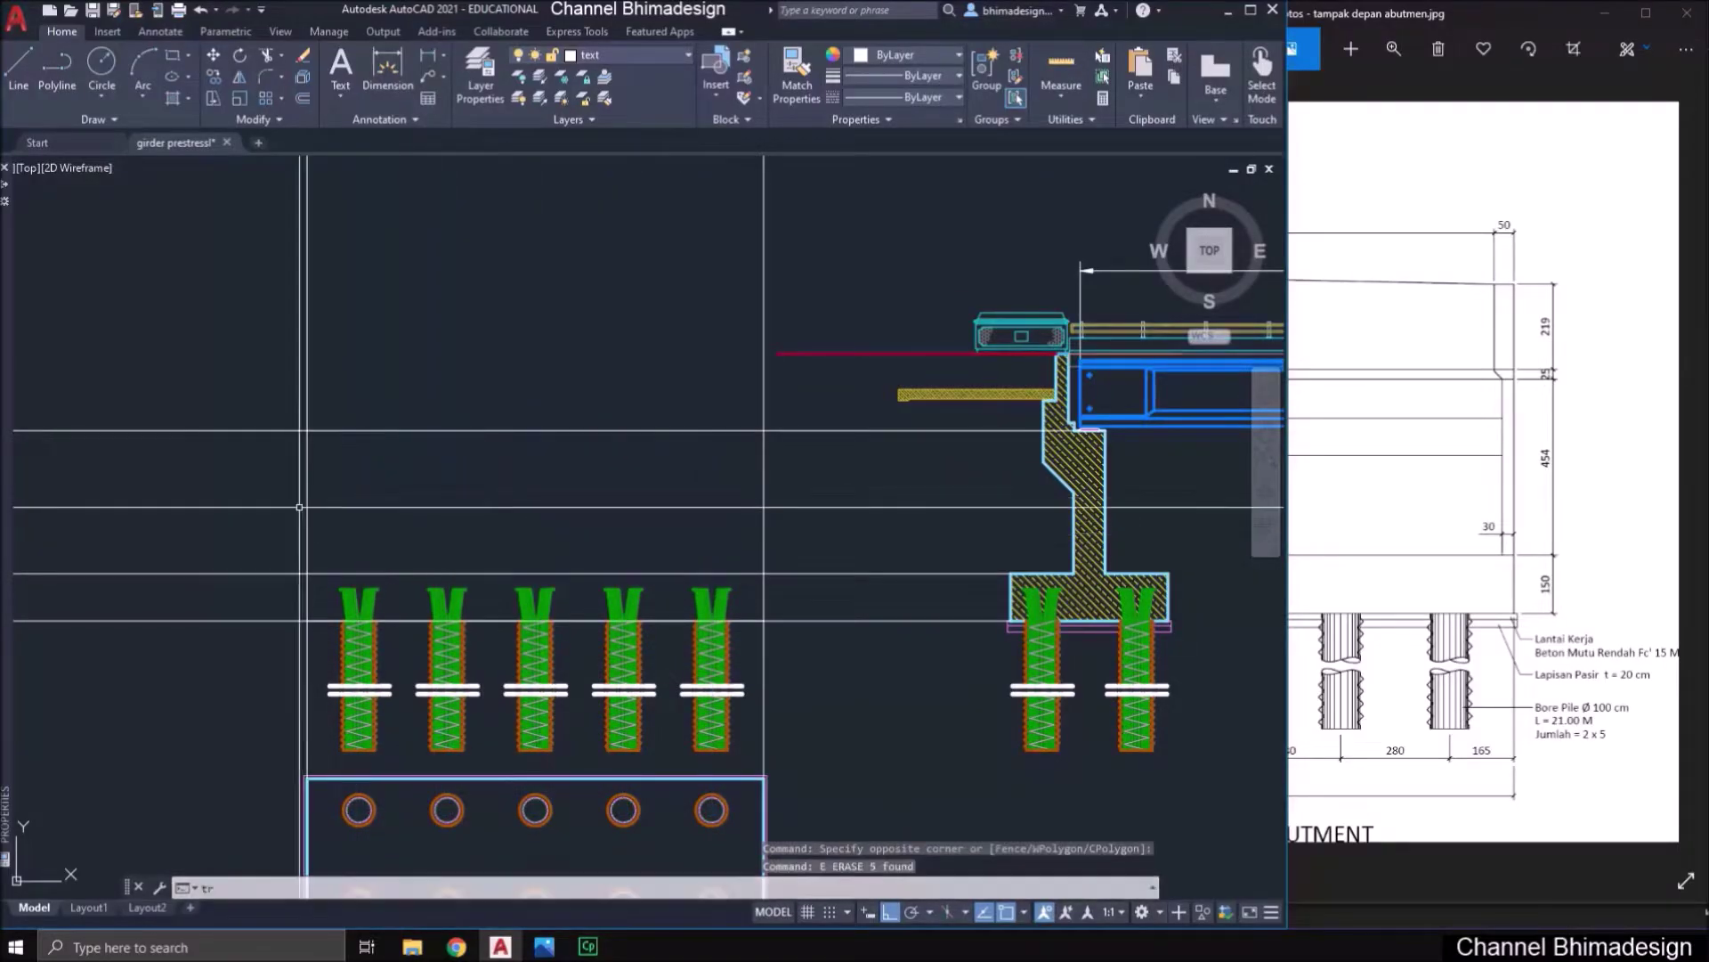
# - Trim the three horizontal level lines where they extend past the left edge of the front view
pyautogui.write('tr')
pyautogui.press('Return')
pyautogui.moveTo(169, 650); pyautogui.dragTo(170, 332)
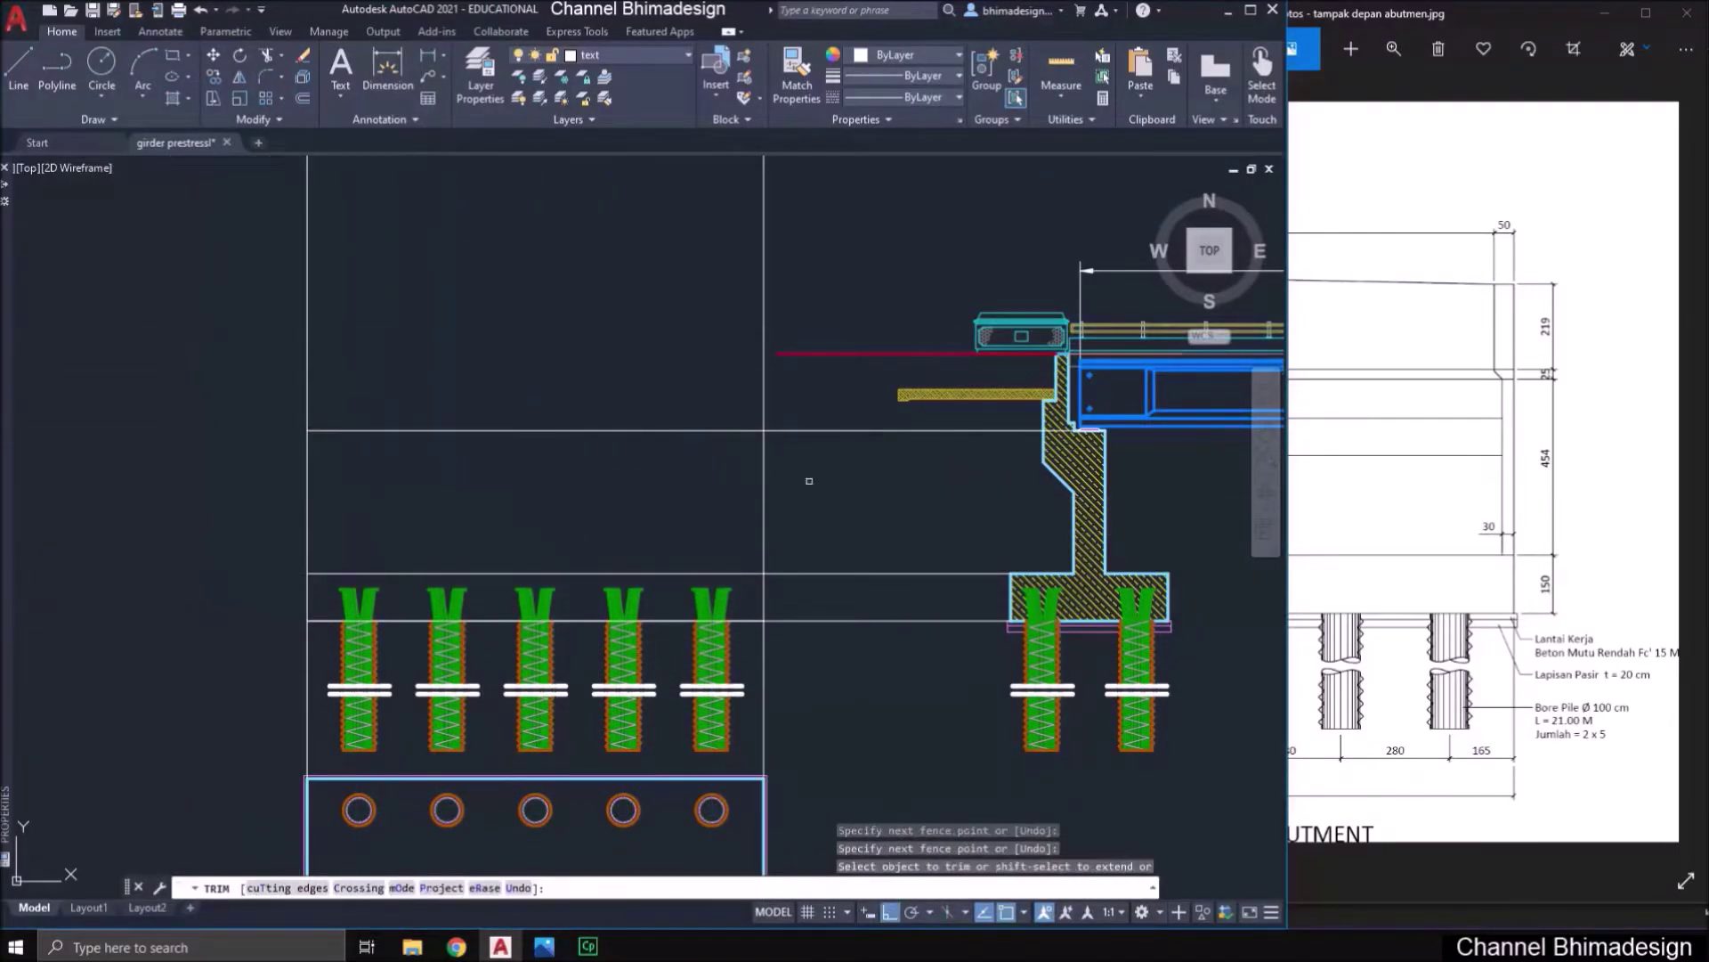
pyautogui.press('Escape')
# - Draw a horizontal ray from the top of the abutment's back wall to the left across the front view
pyautogui.write('l')
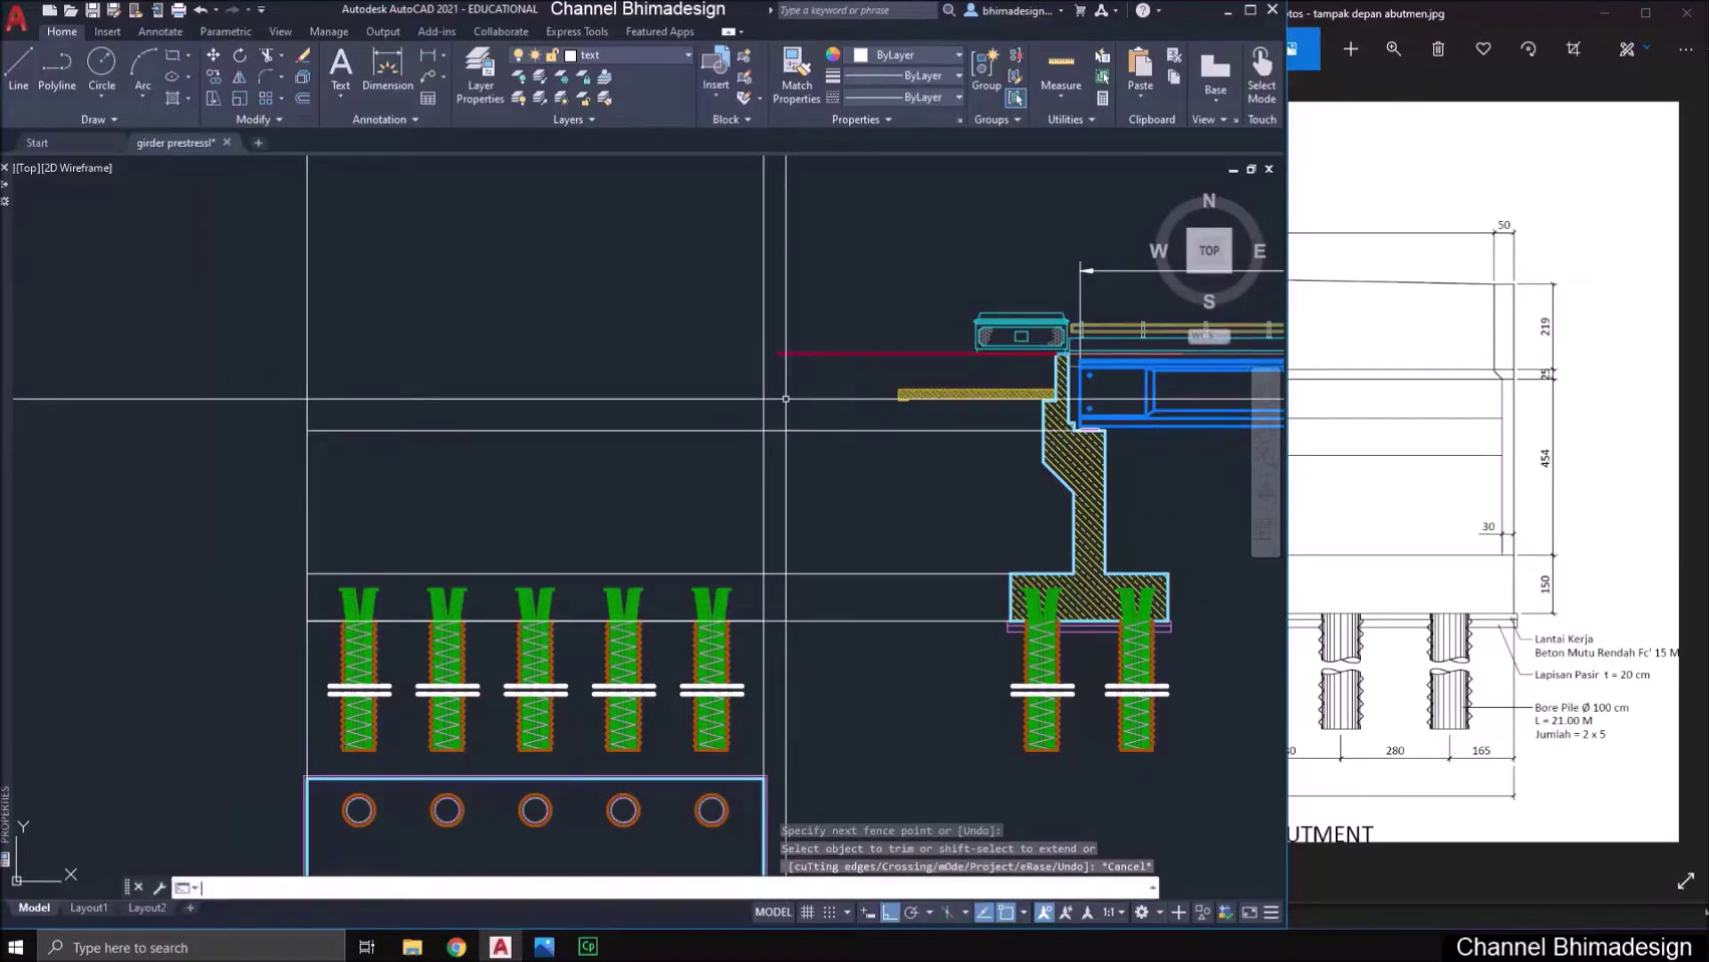
pyautogui.write('ay')
pyautogui.press('Return')
pyautogui.scroll(7, 786, 398)
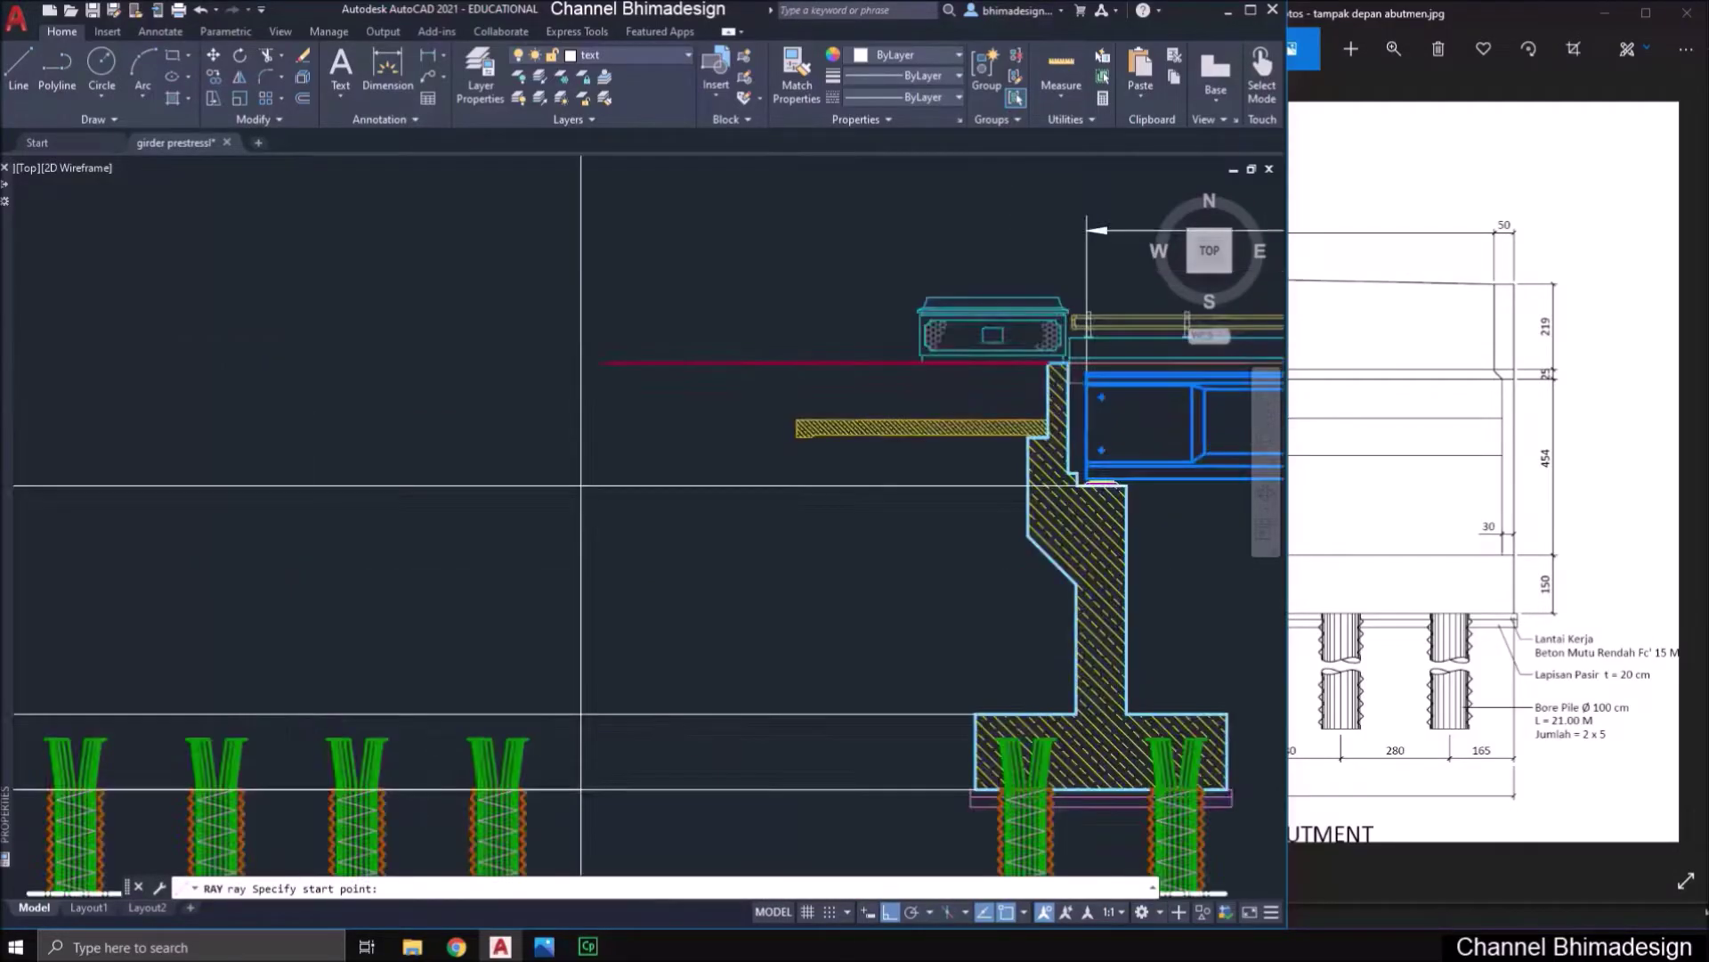
pyautogui.click(760, 481)
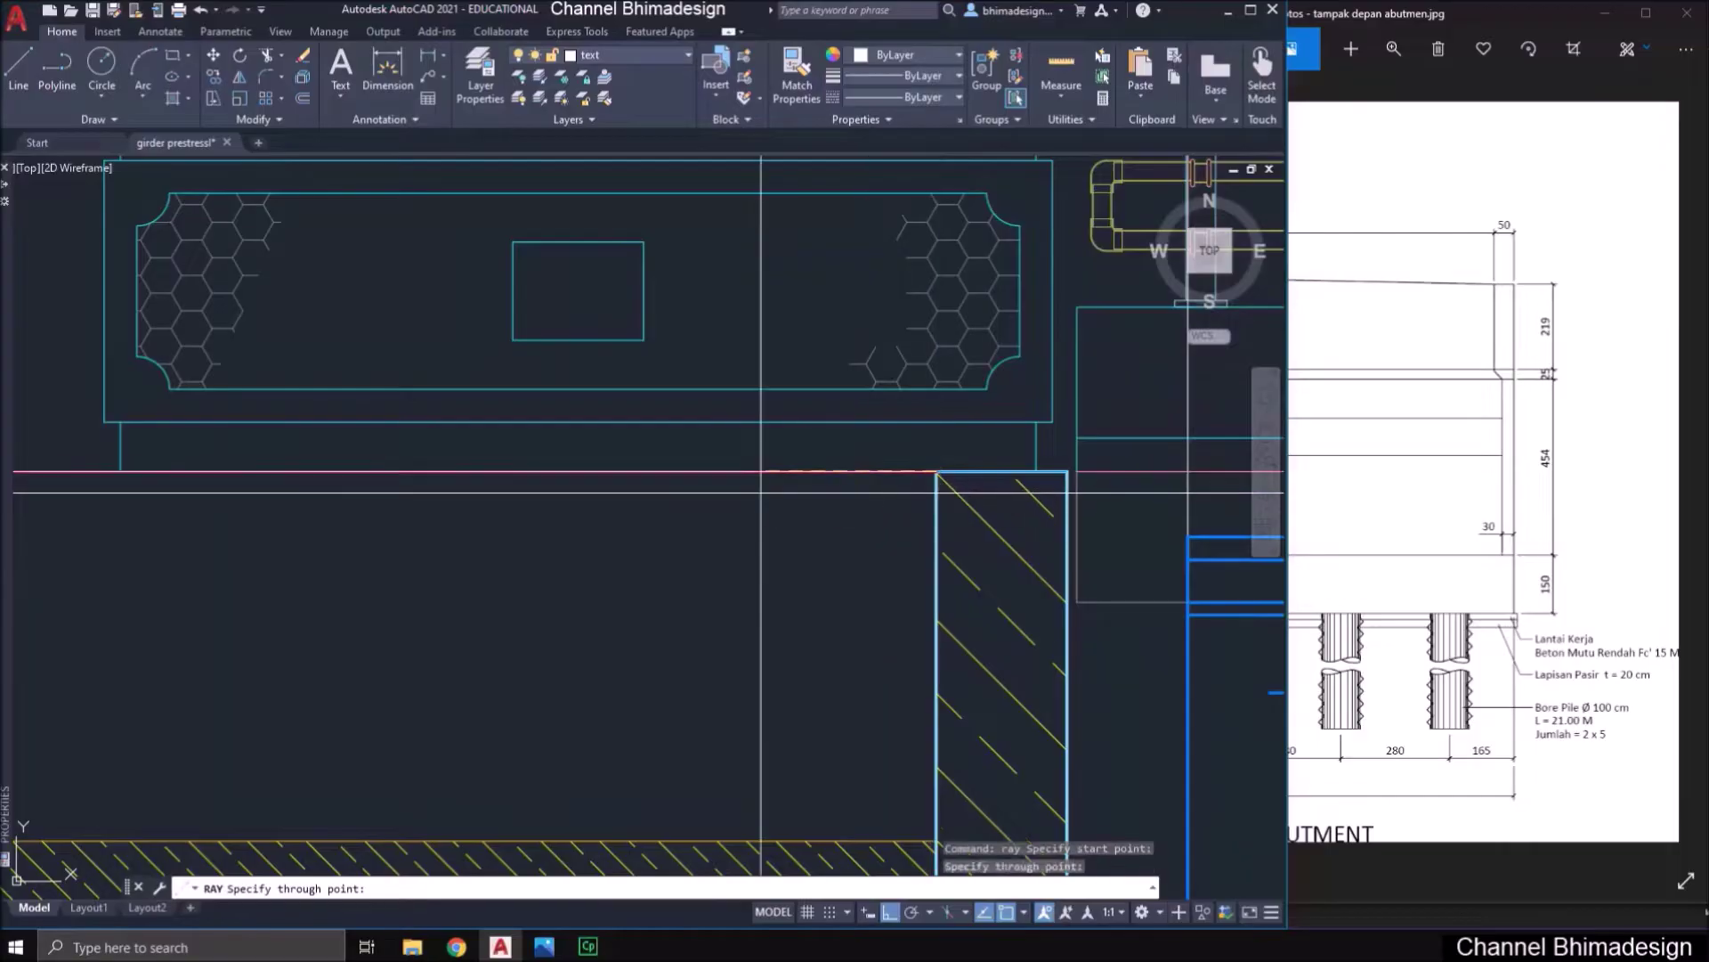
pyautogui.press('Return')
pyautogui.scroll(-5, 913, 466)
pyautogui.moveTo(512, 471); pyautogui.dragTo(610, 489, button='middle')
pyautogui.scroll(2, 611, 489)
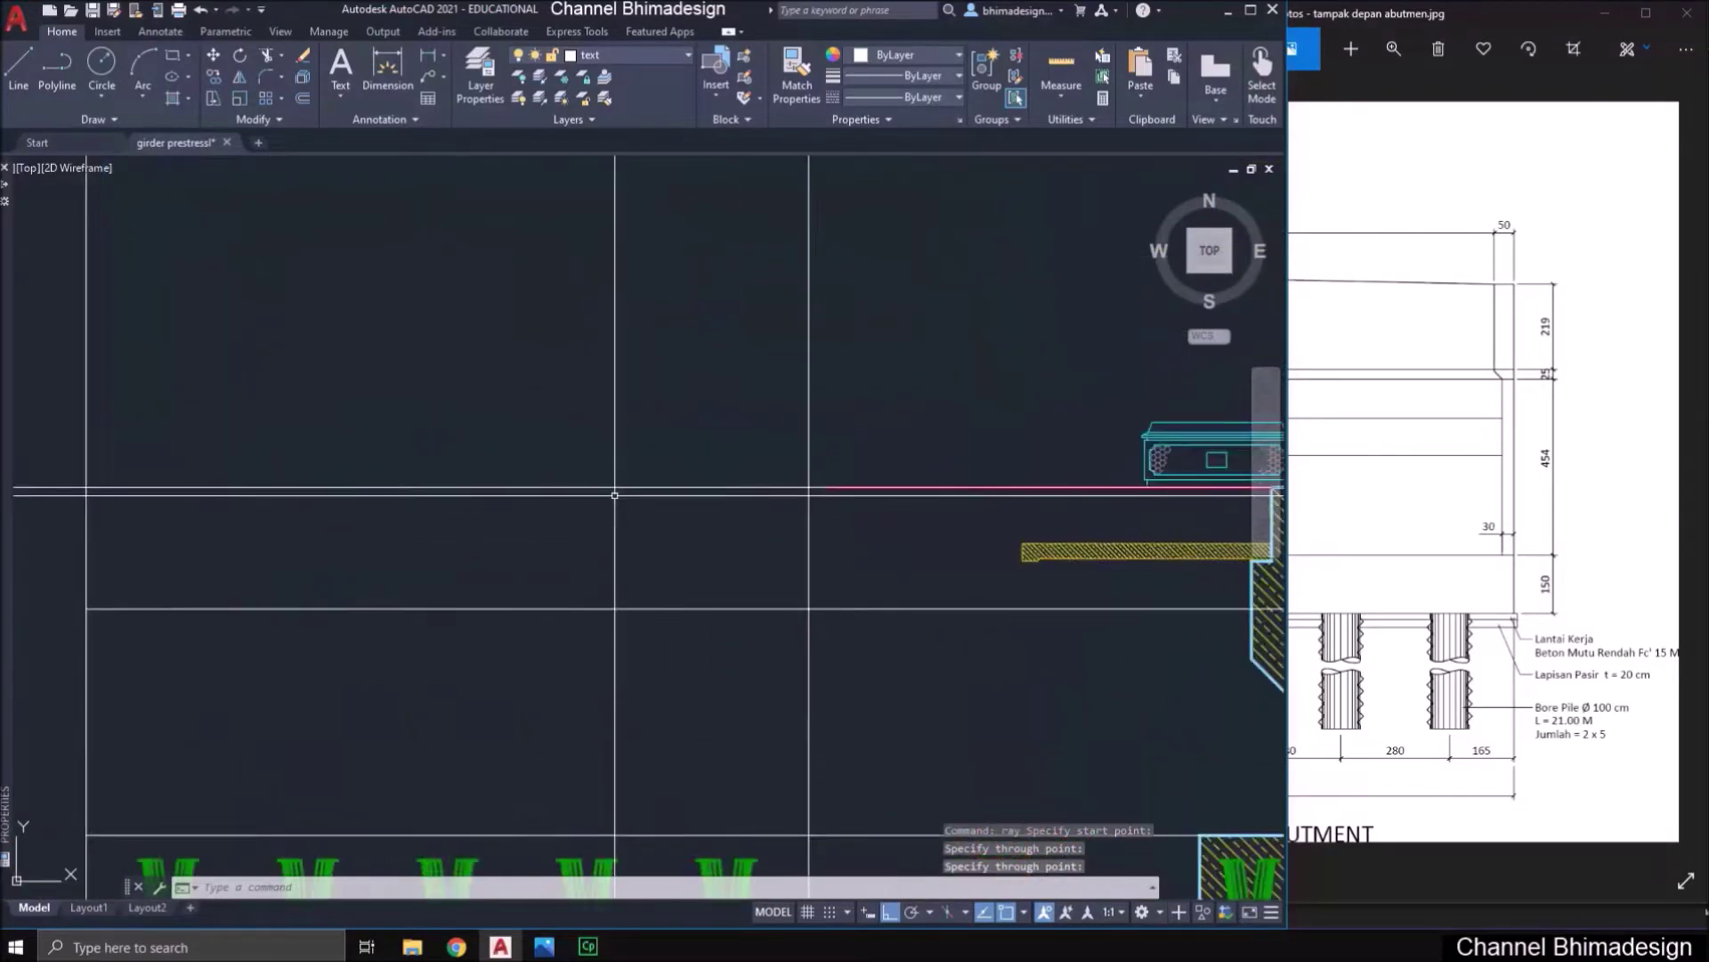
# - Trim the two vertical edge rays above the back wall line and that line's excess beyond the left edge
pyautogui.write('rr')
pyautogui.press('Return')
pyautogui.scroll(-2, 842, 441)
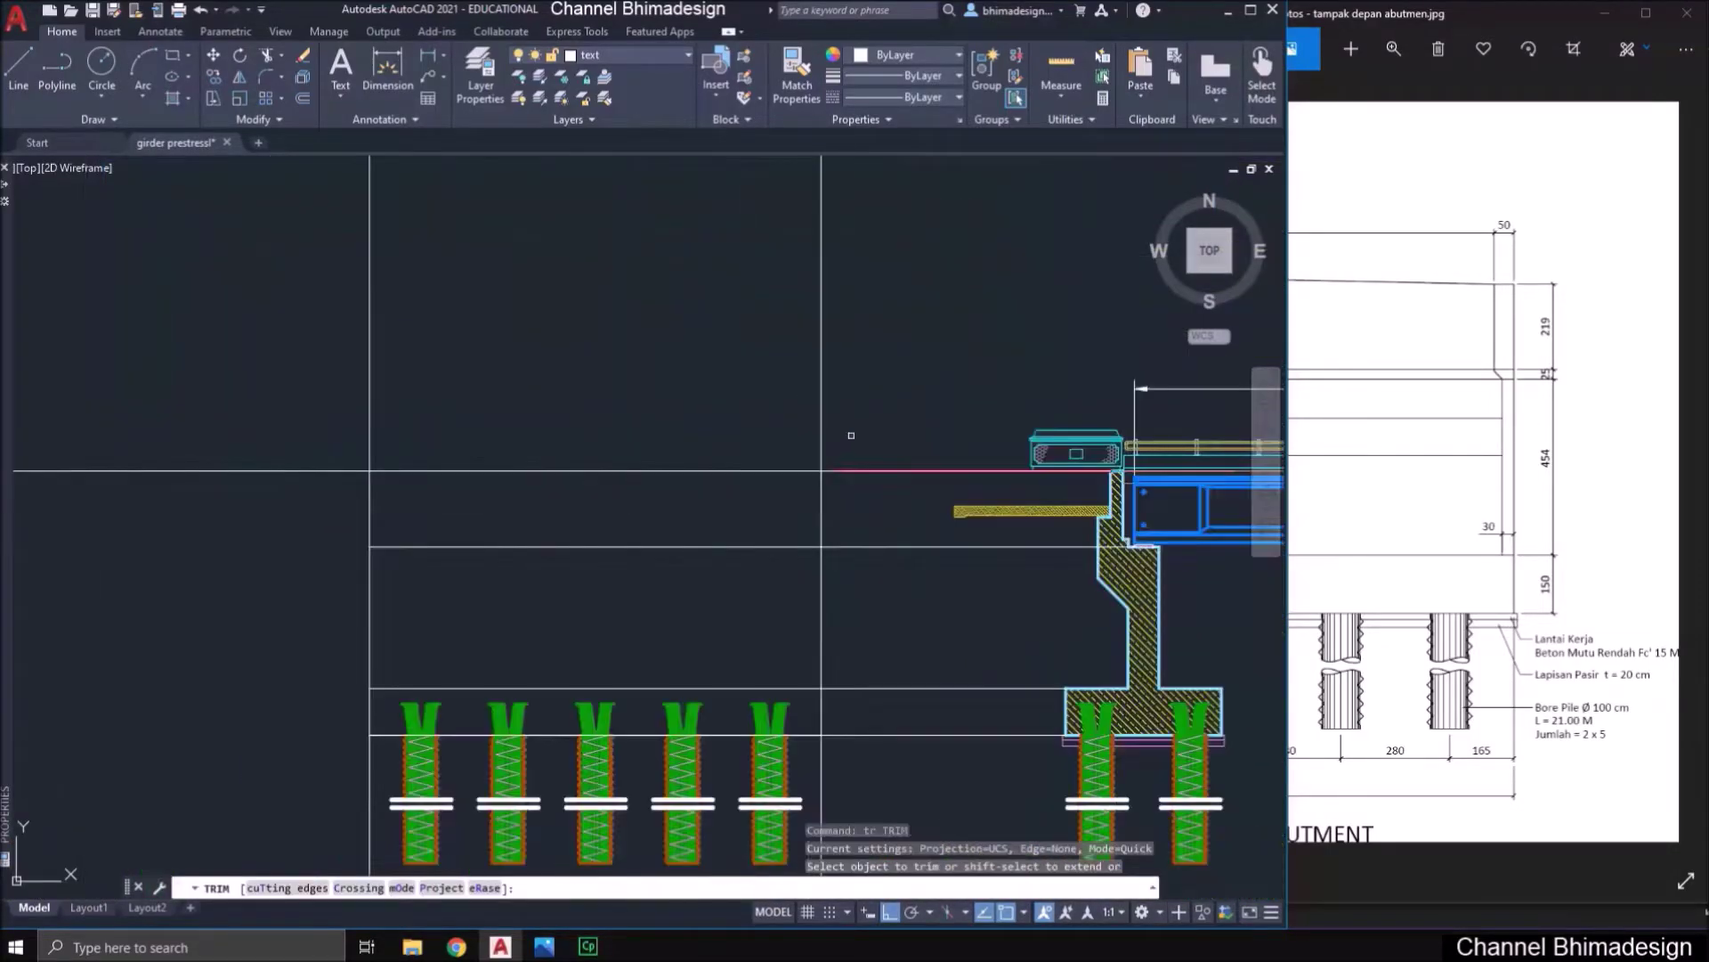
pyautogui.click(851, 427)
pyautogui.click(336, 377)
pyautogui.press('Return')
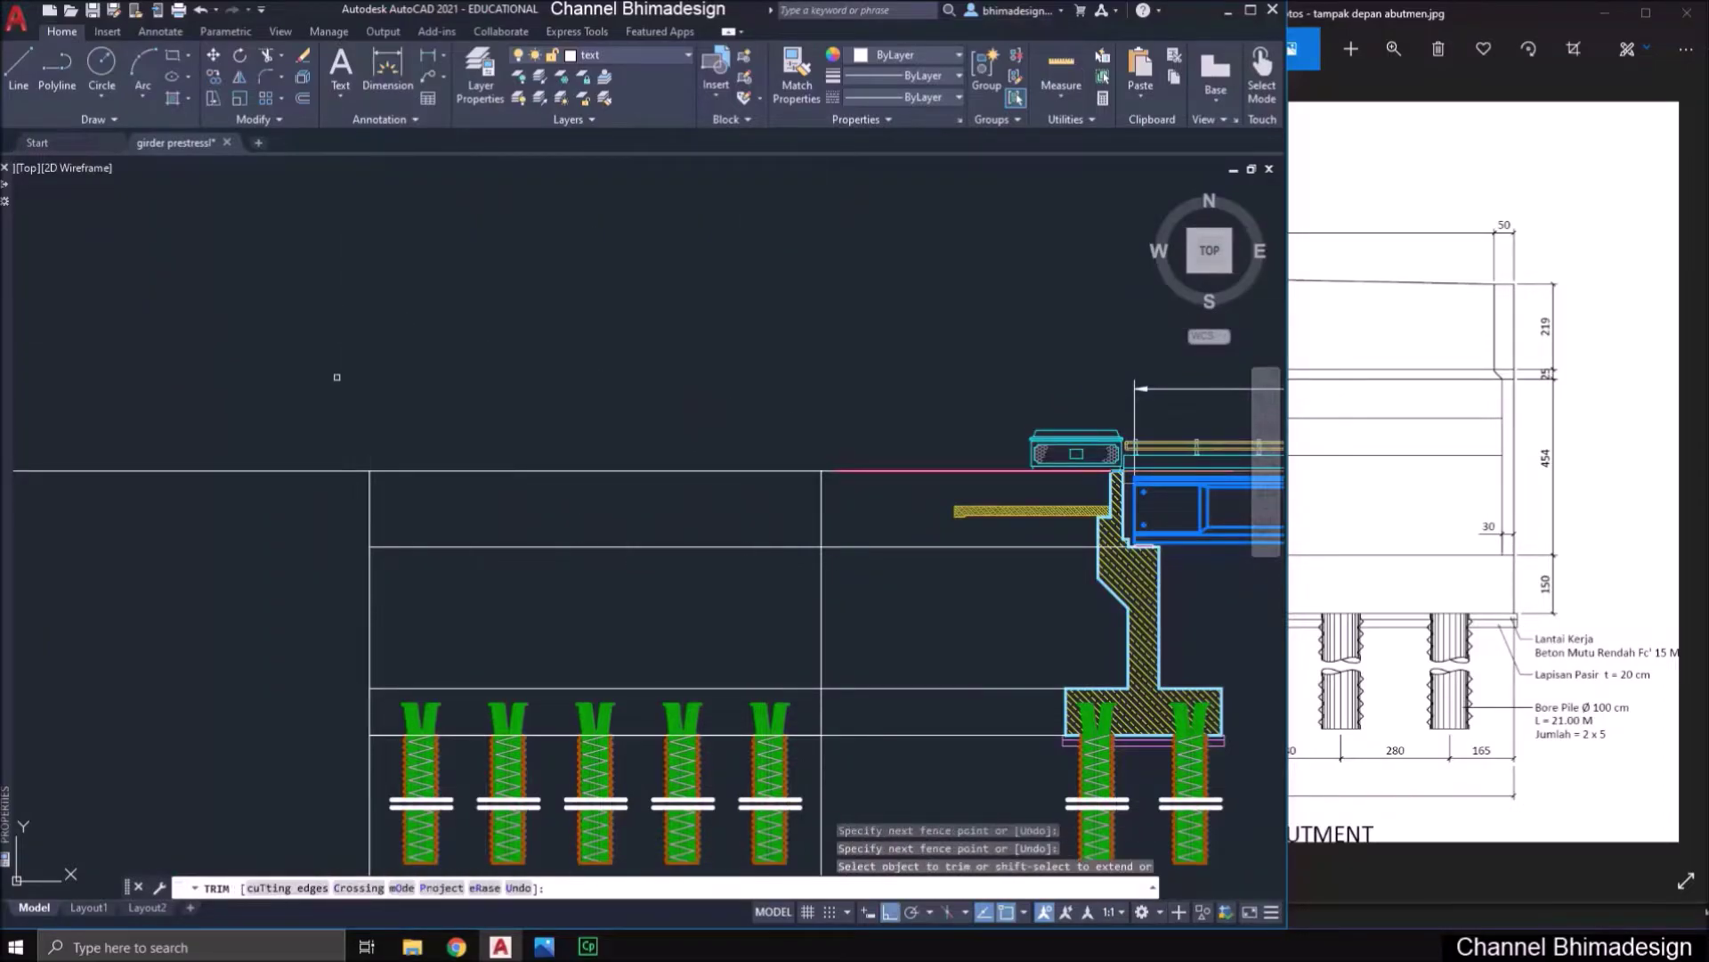
pyautogui.click(324, 472)
pyautogui.moveTo(977, 763); pyautogui.dragTo(874, 720, button='middle')
pyautogui.press('Escape')
pyautogui.press('Escape')
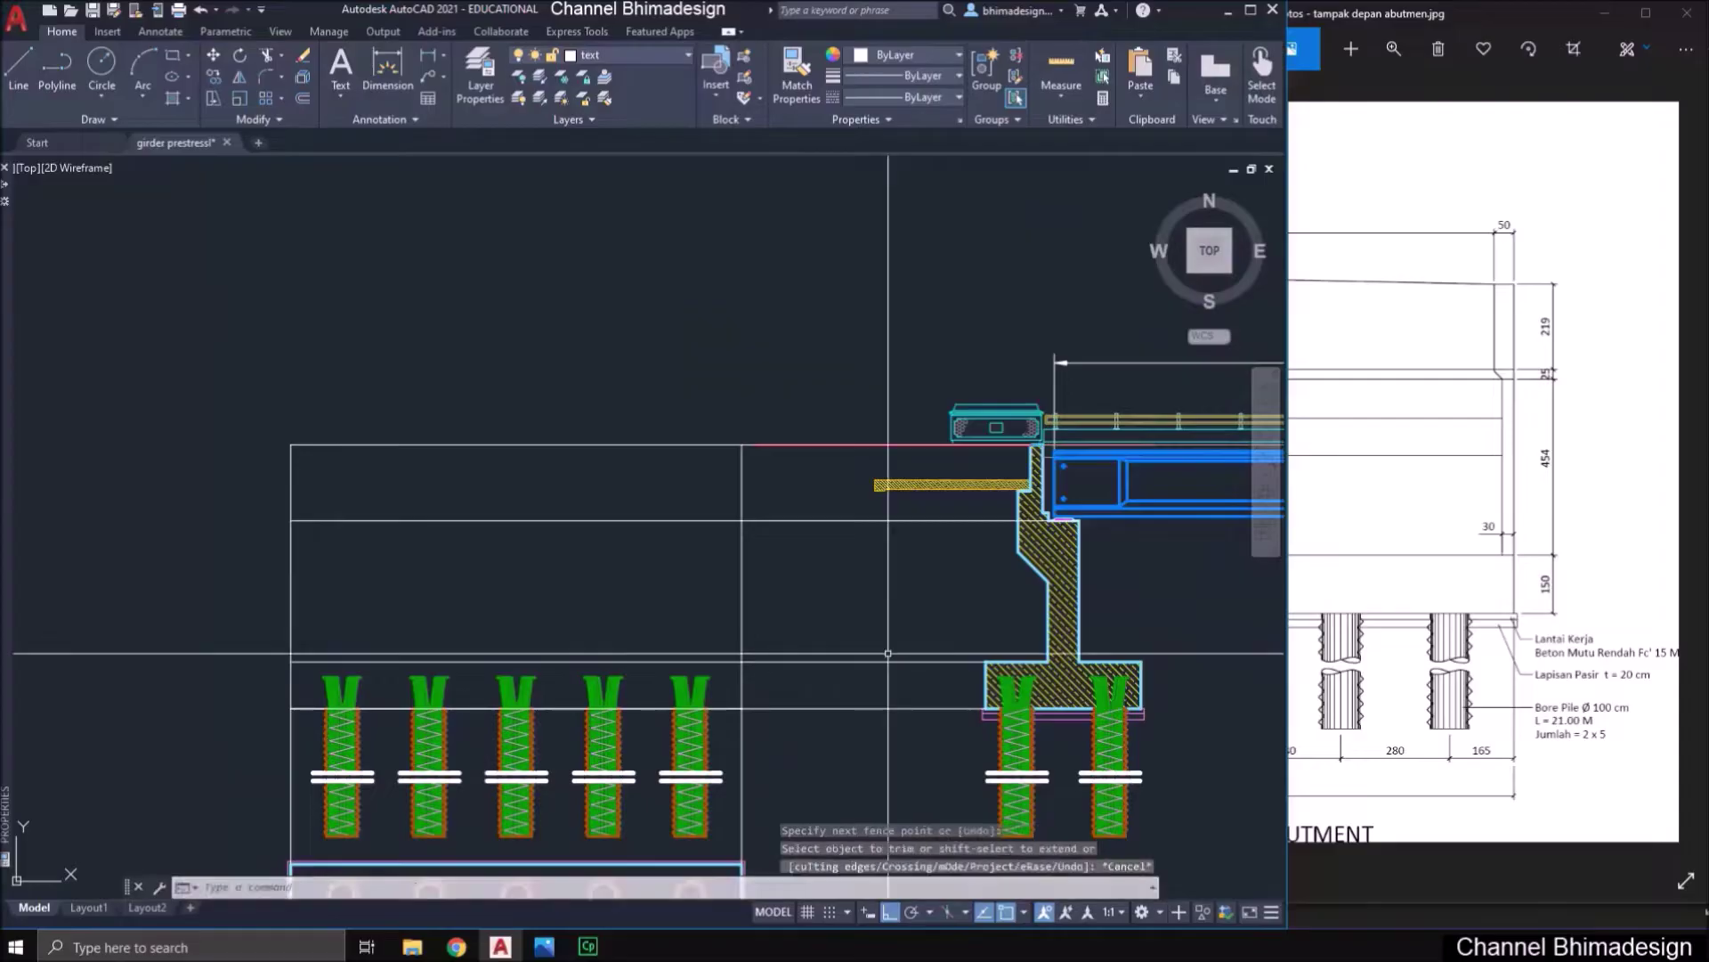
# - Offset the bearing seat line with the Through option to the upper corner of the abutment's sloped rear face
pyautogui.write('o')
pyautogui.press('Return')
pyautogui.write('t')
pyautogui.press('Return')
pyautogui.click(969, 523)
pyautogui.scroll(6, 1033, 534)
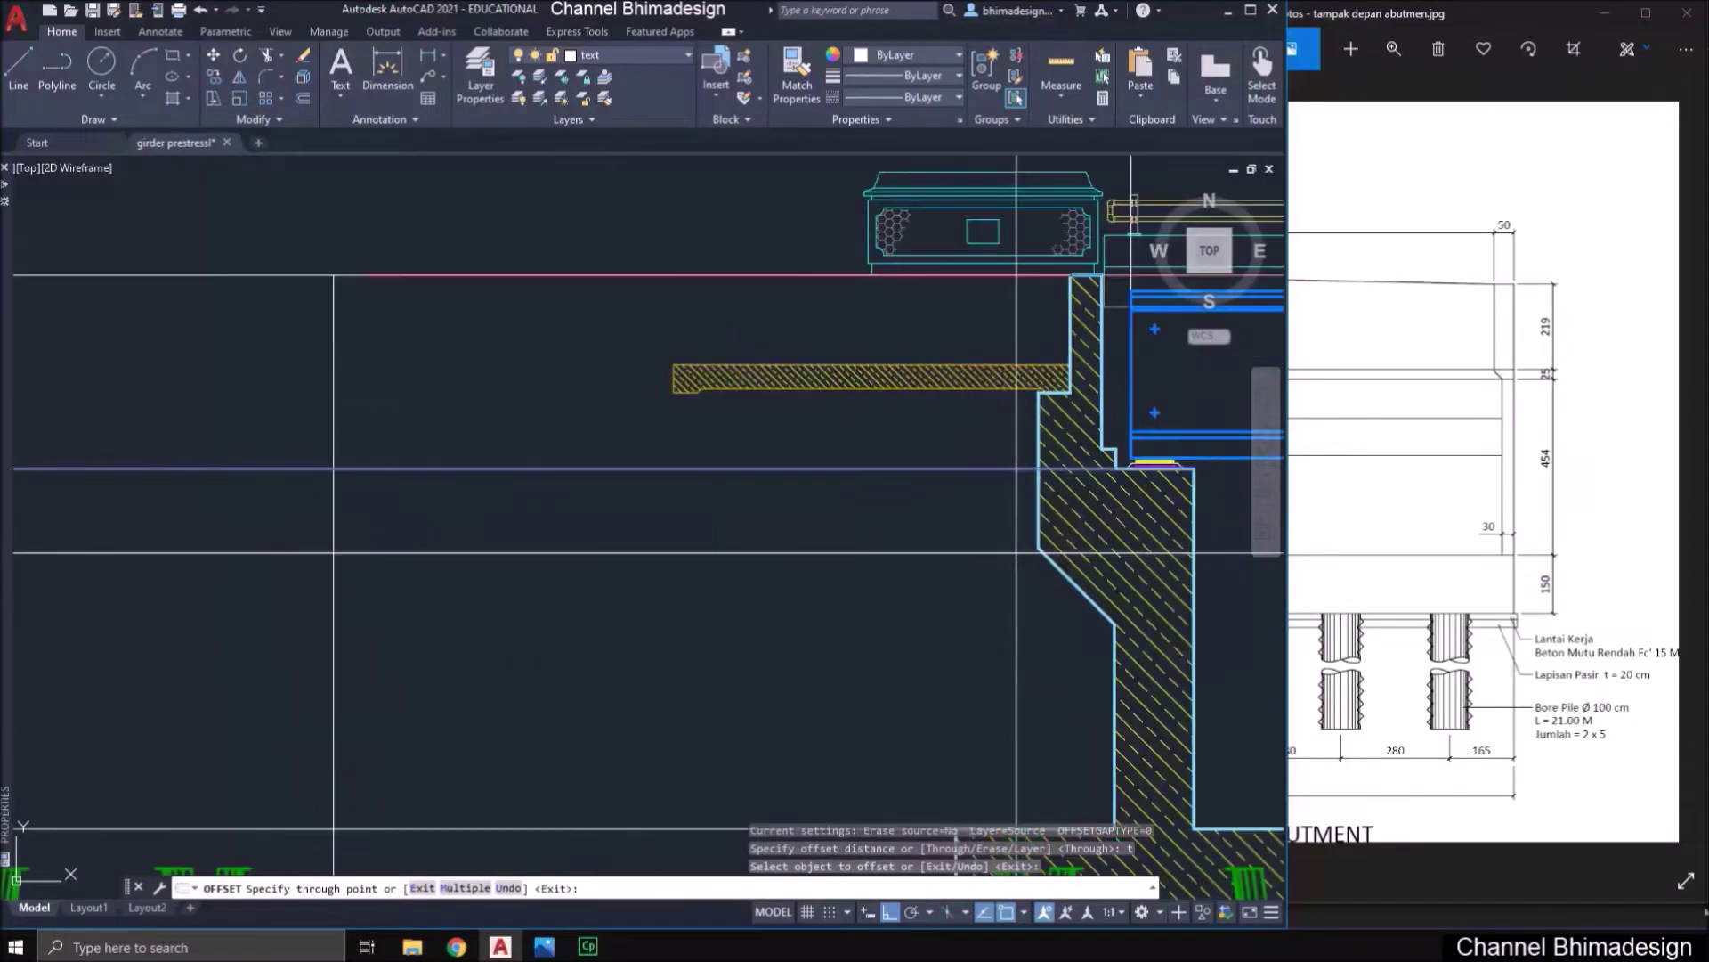
pyautogui.click(1031, 498)
pyautogui.scroll(-3, 902, 482)
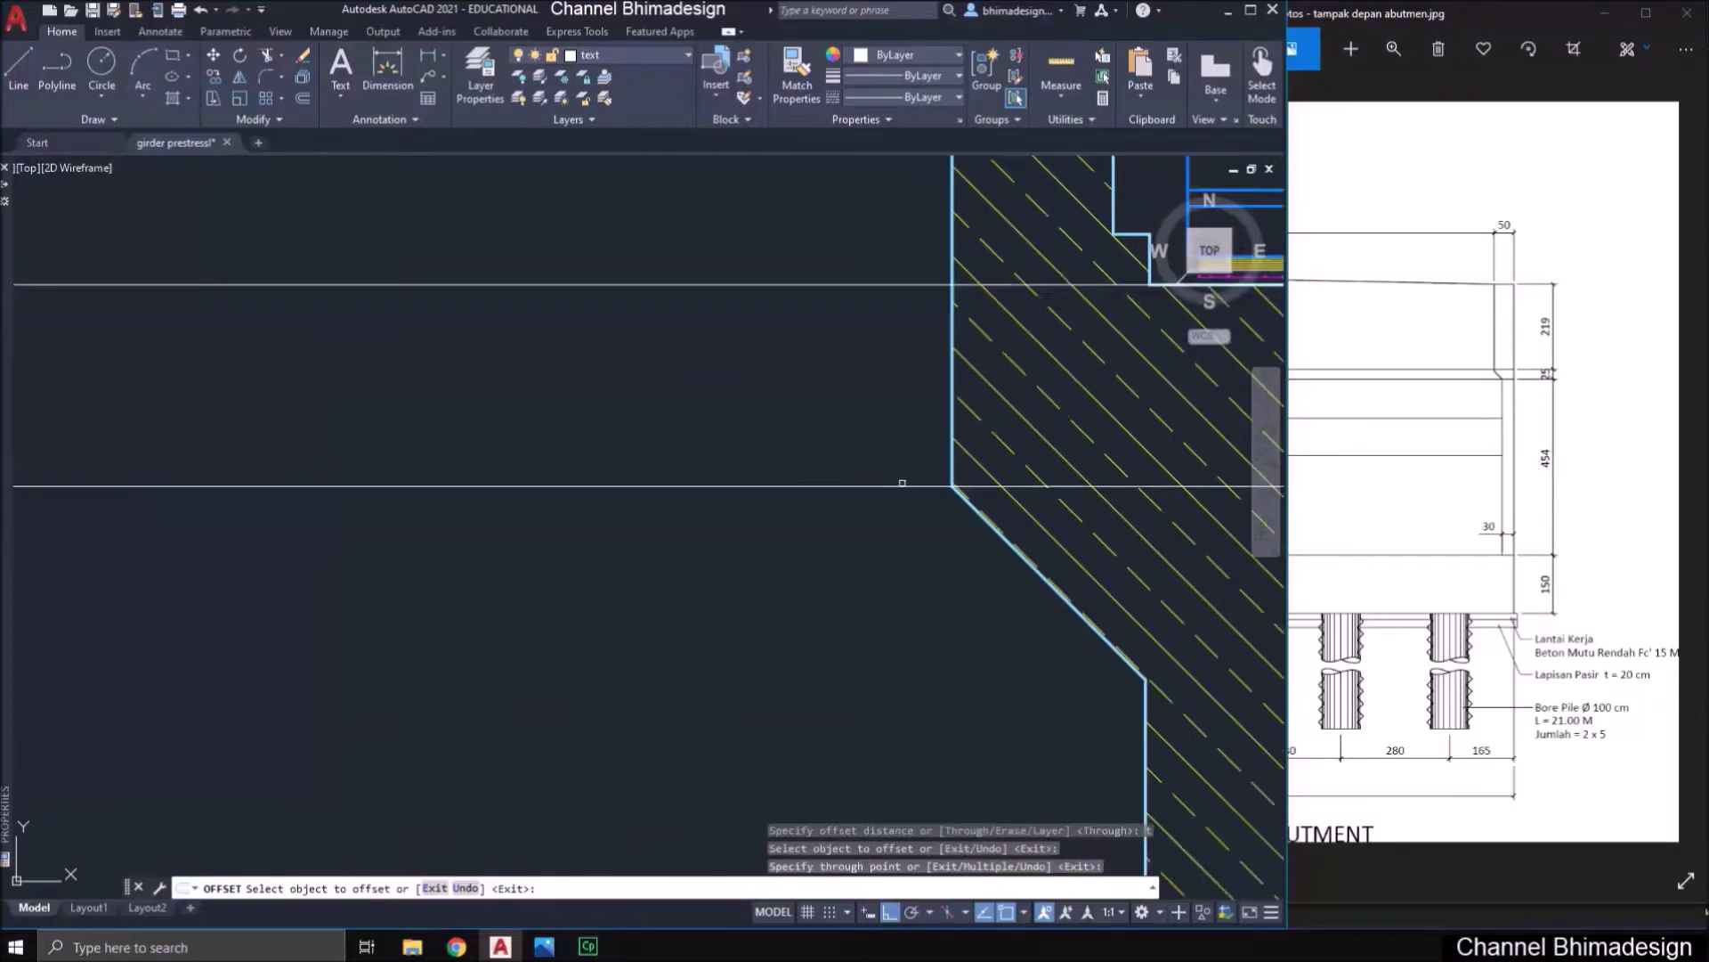
# - Offset the new line through the lower corner of the abutment's sloped rear face
pyautogui.click(899, 487)
pyautogui.scroll(2, 1140, 686)
pyautogui.click(1146, 679)
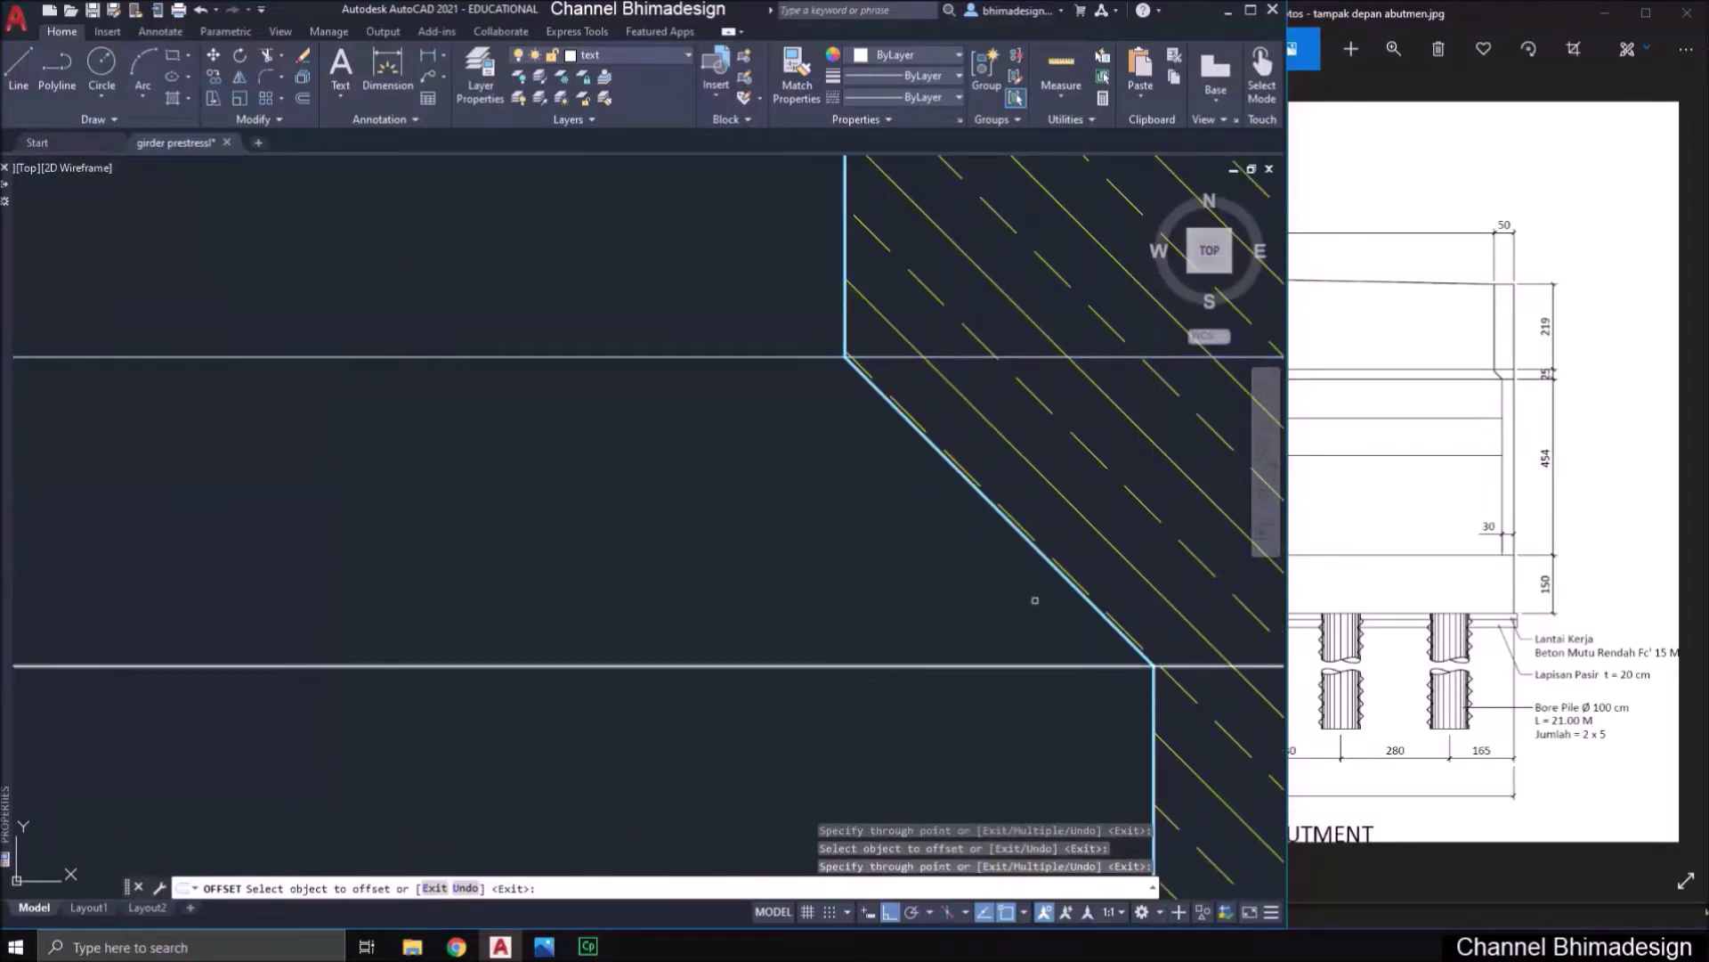
pyautogui.scroll(-4, 1034, 600)
pyautogui.press('Escape')
# - Trim the bearing seat line and the two slope level lines beyond the front view's right edge
pyautogui.write('t')
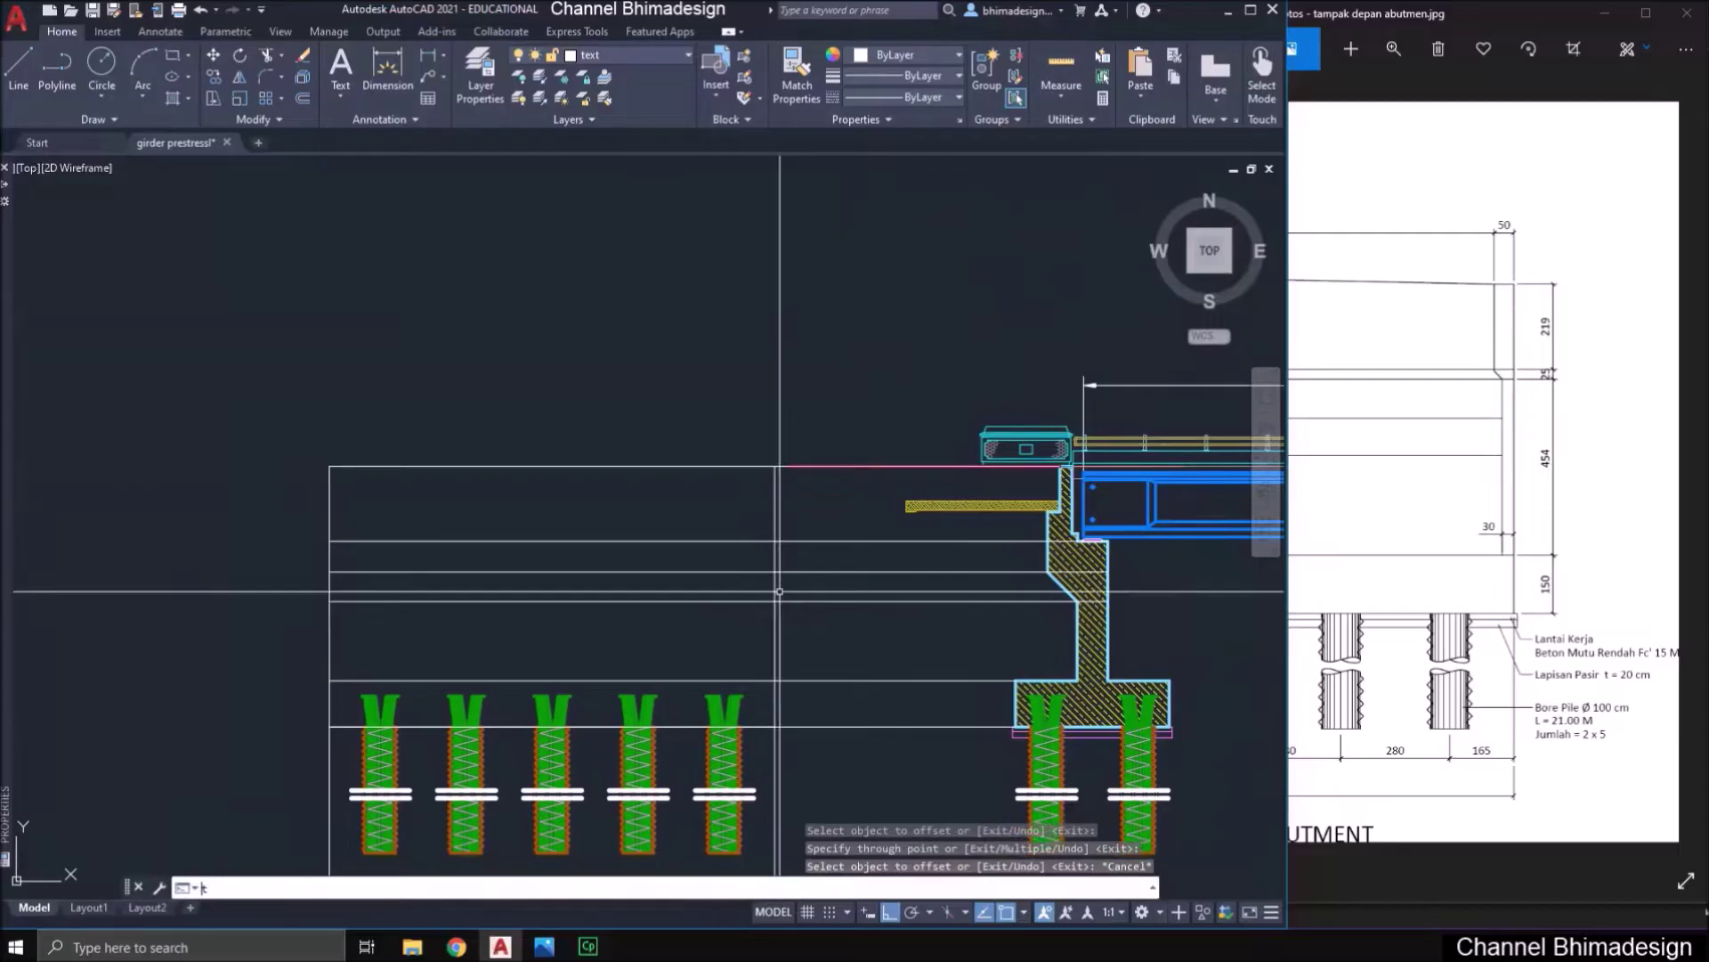
pyautogui.write('r')
pyautogui.press('Return')
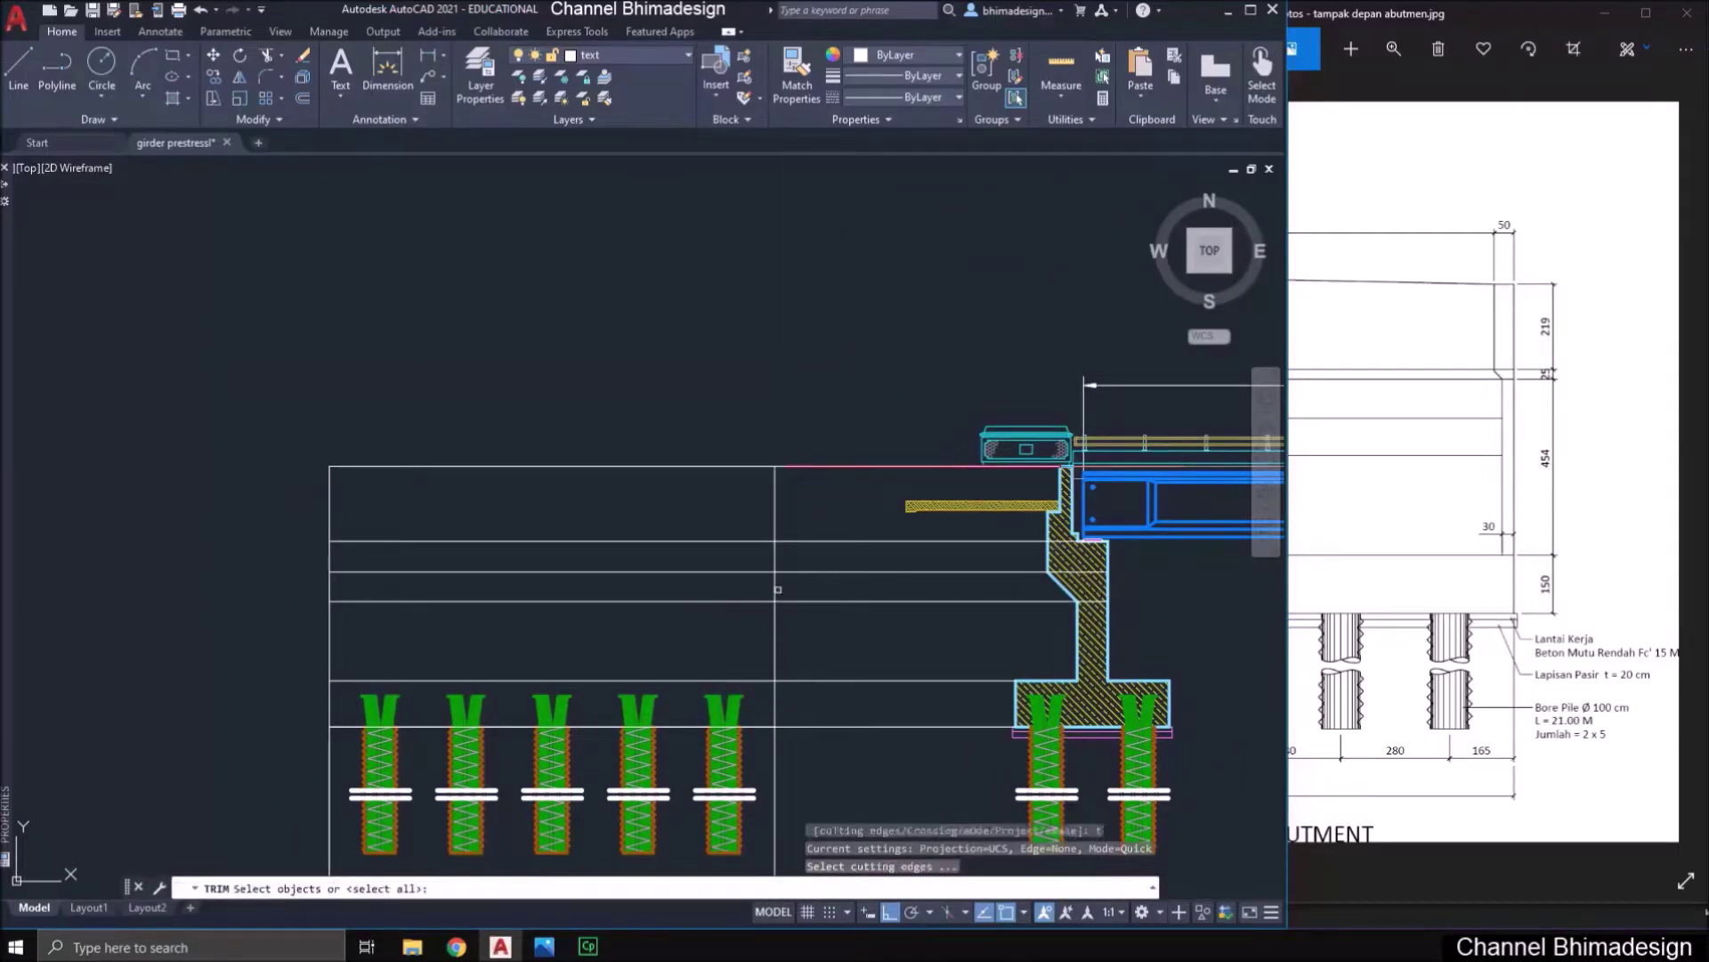
pyautogui.moveTo(811, 612); pyautogui.dragTo(795, 559)
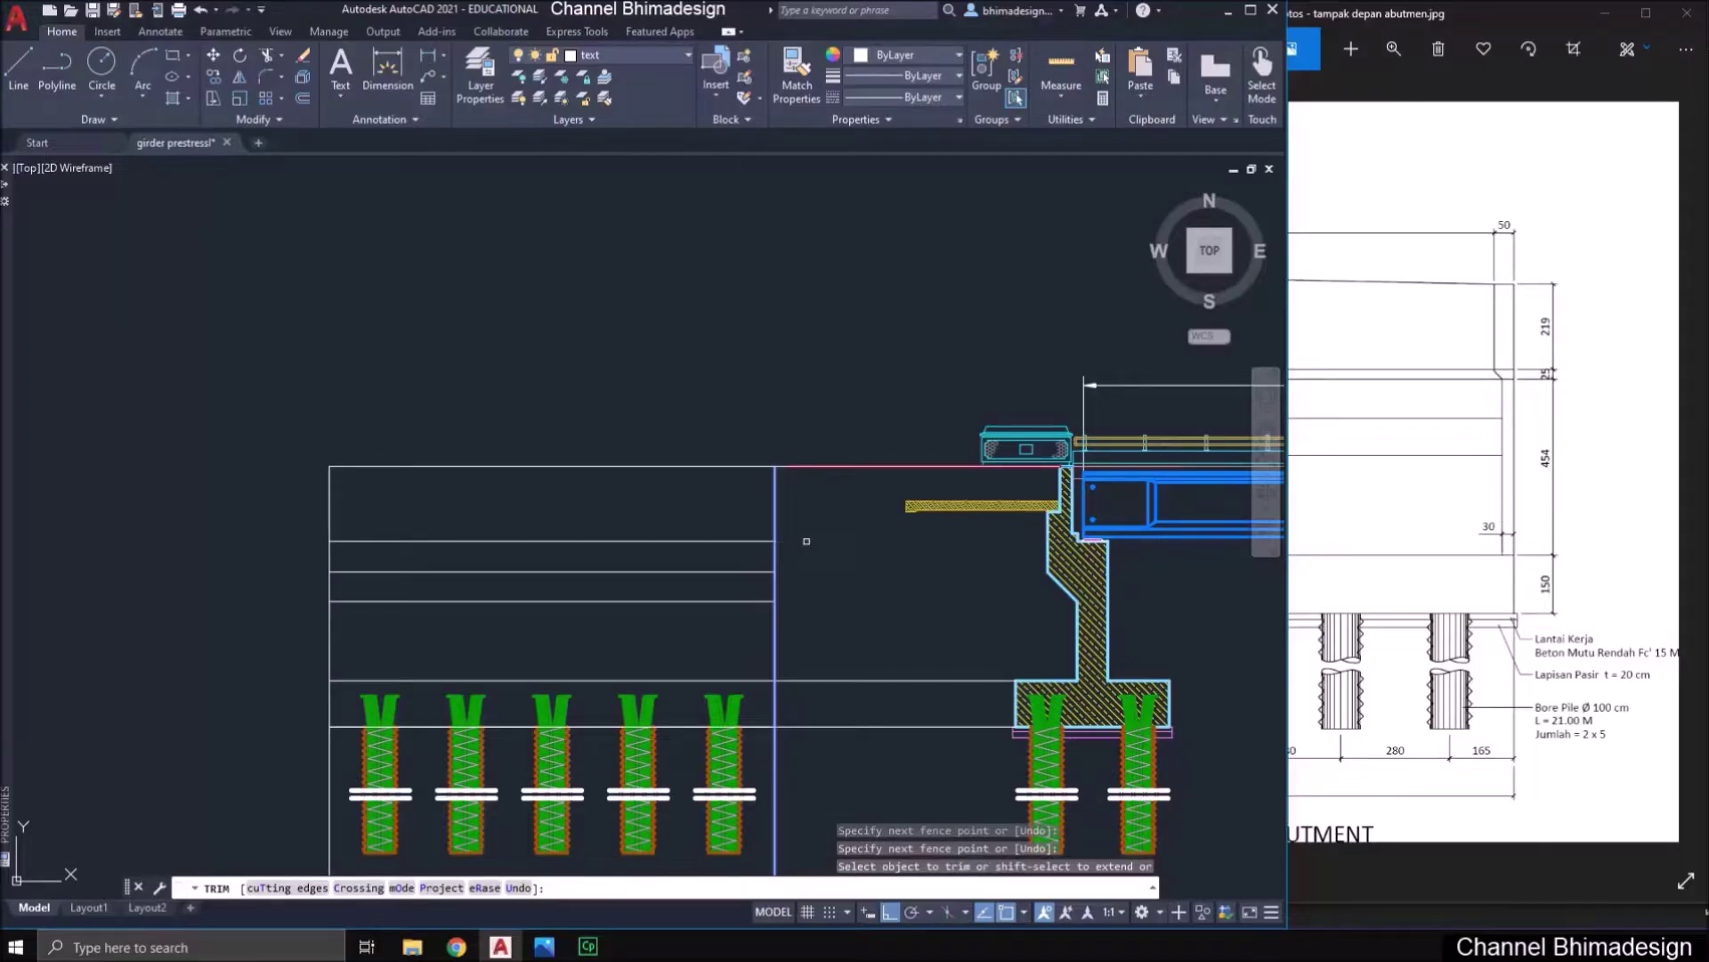
pyautogui.press('Return')
# - Change the linetype of the two slope level lines in the front view to dashed
pyautogui.click(641, 621)
pyautogui.click(616, 556)
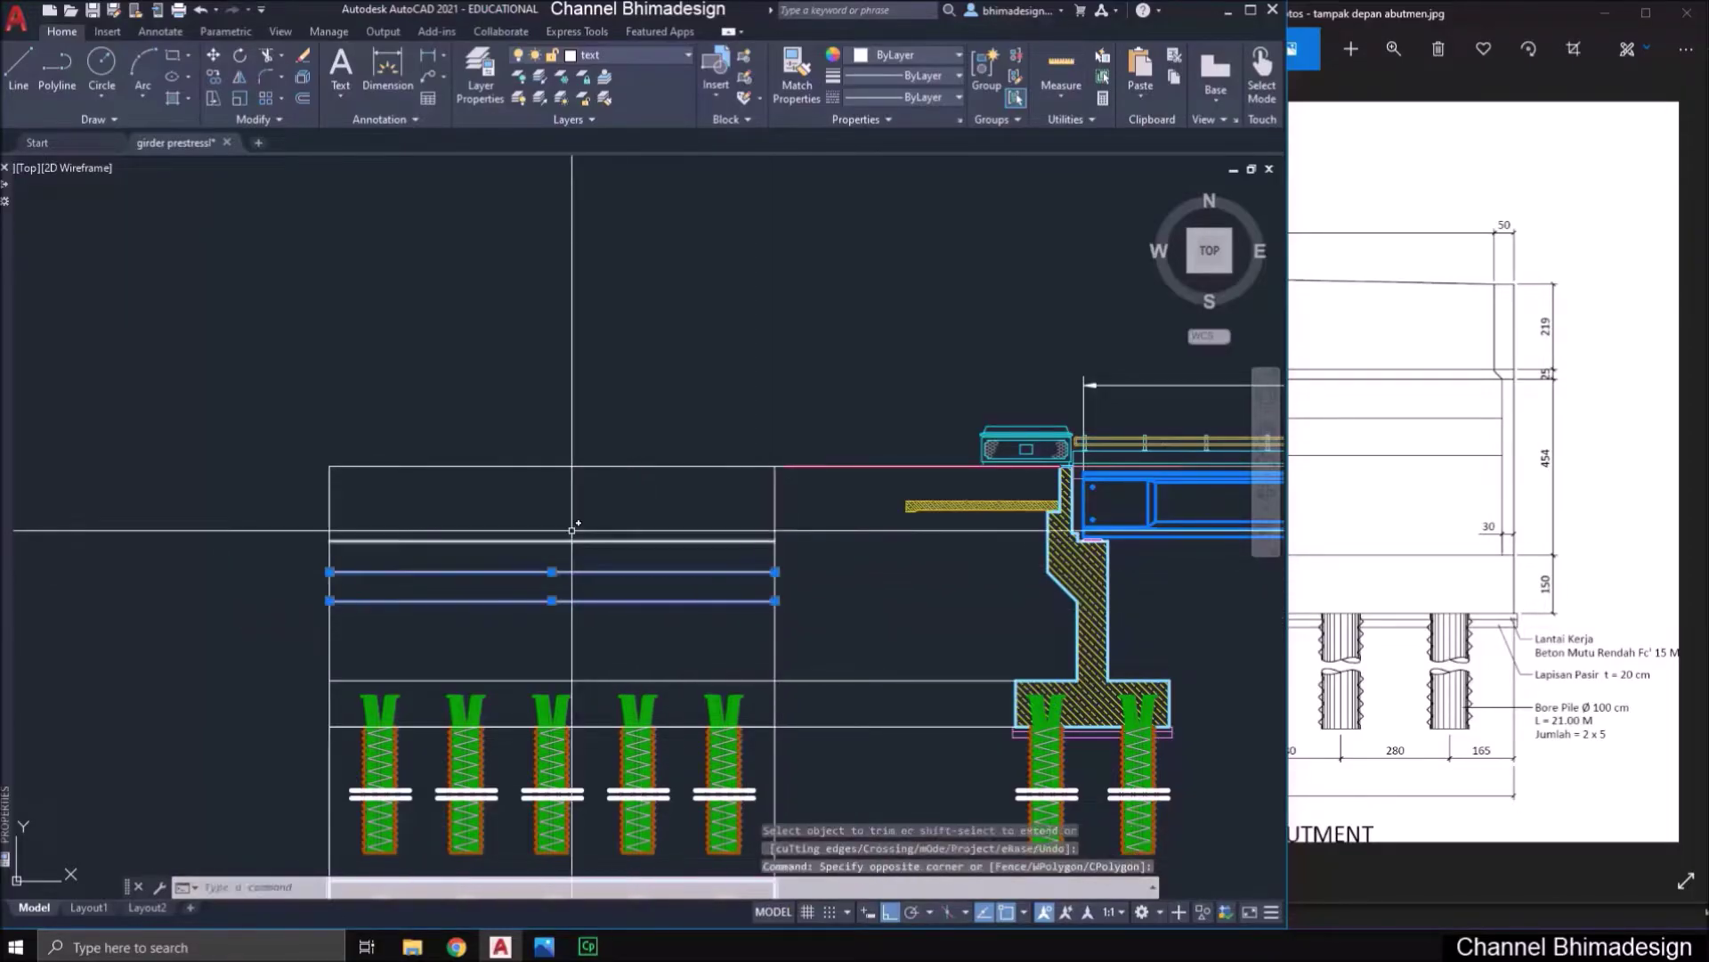
pyautogui.moveTo(5, 185)
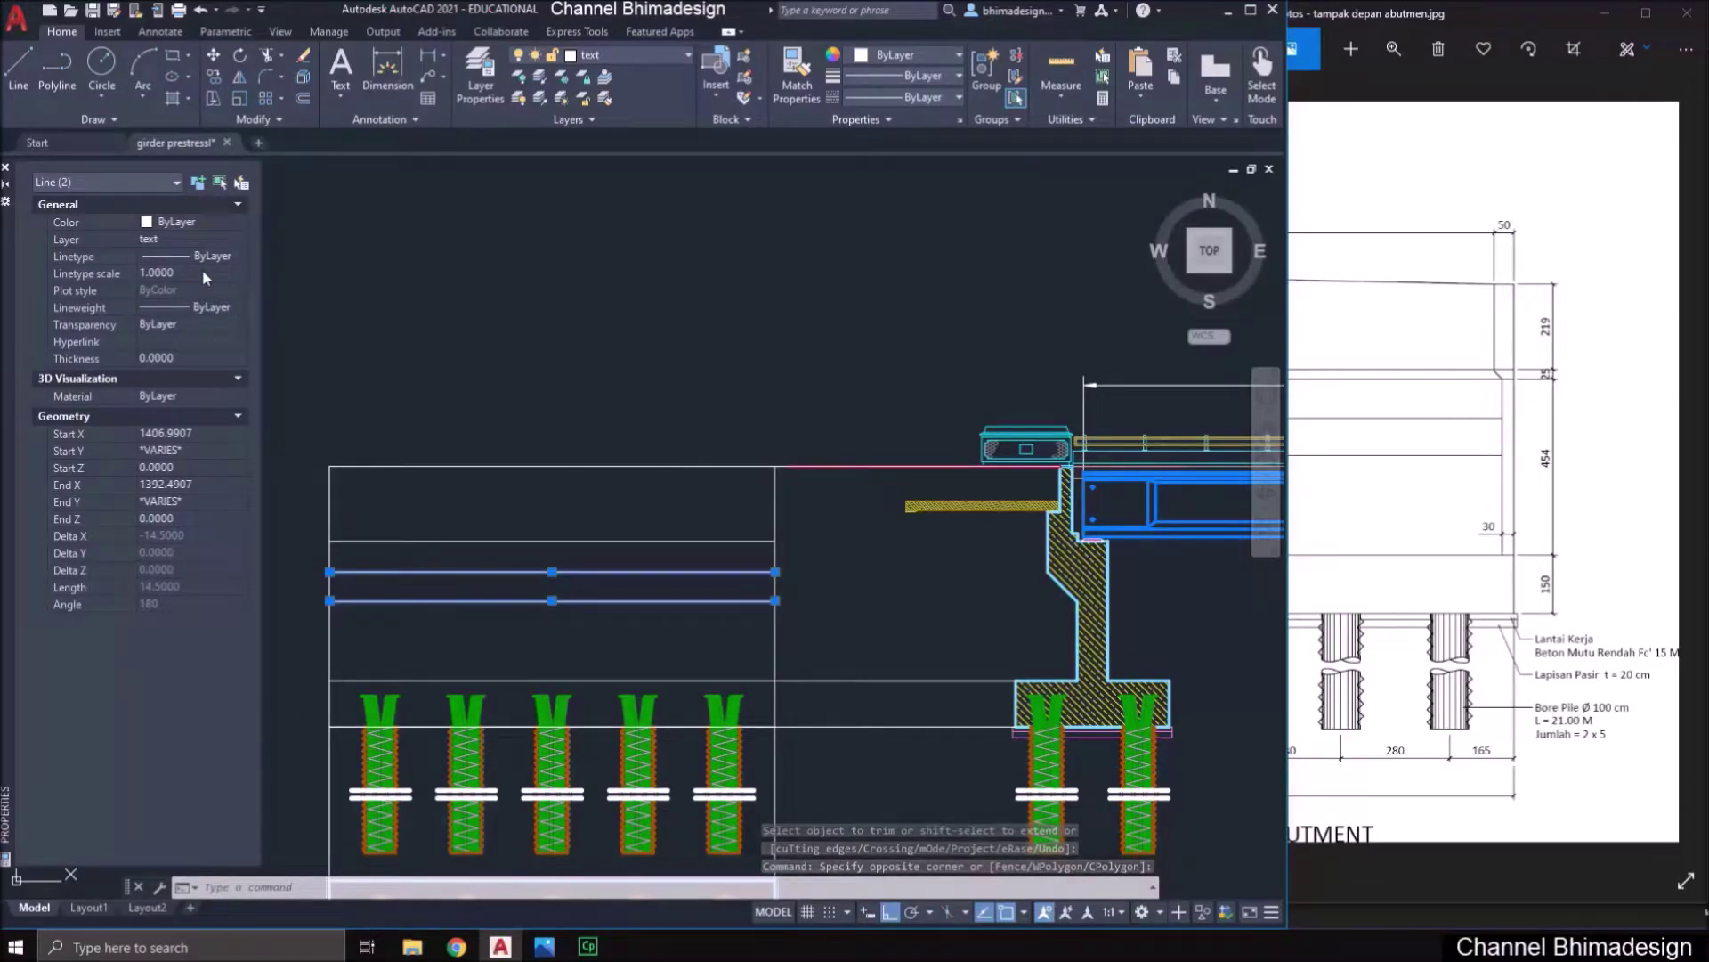
pyautogui.click(224, 306)
pyautogui.click(223, 370)
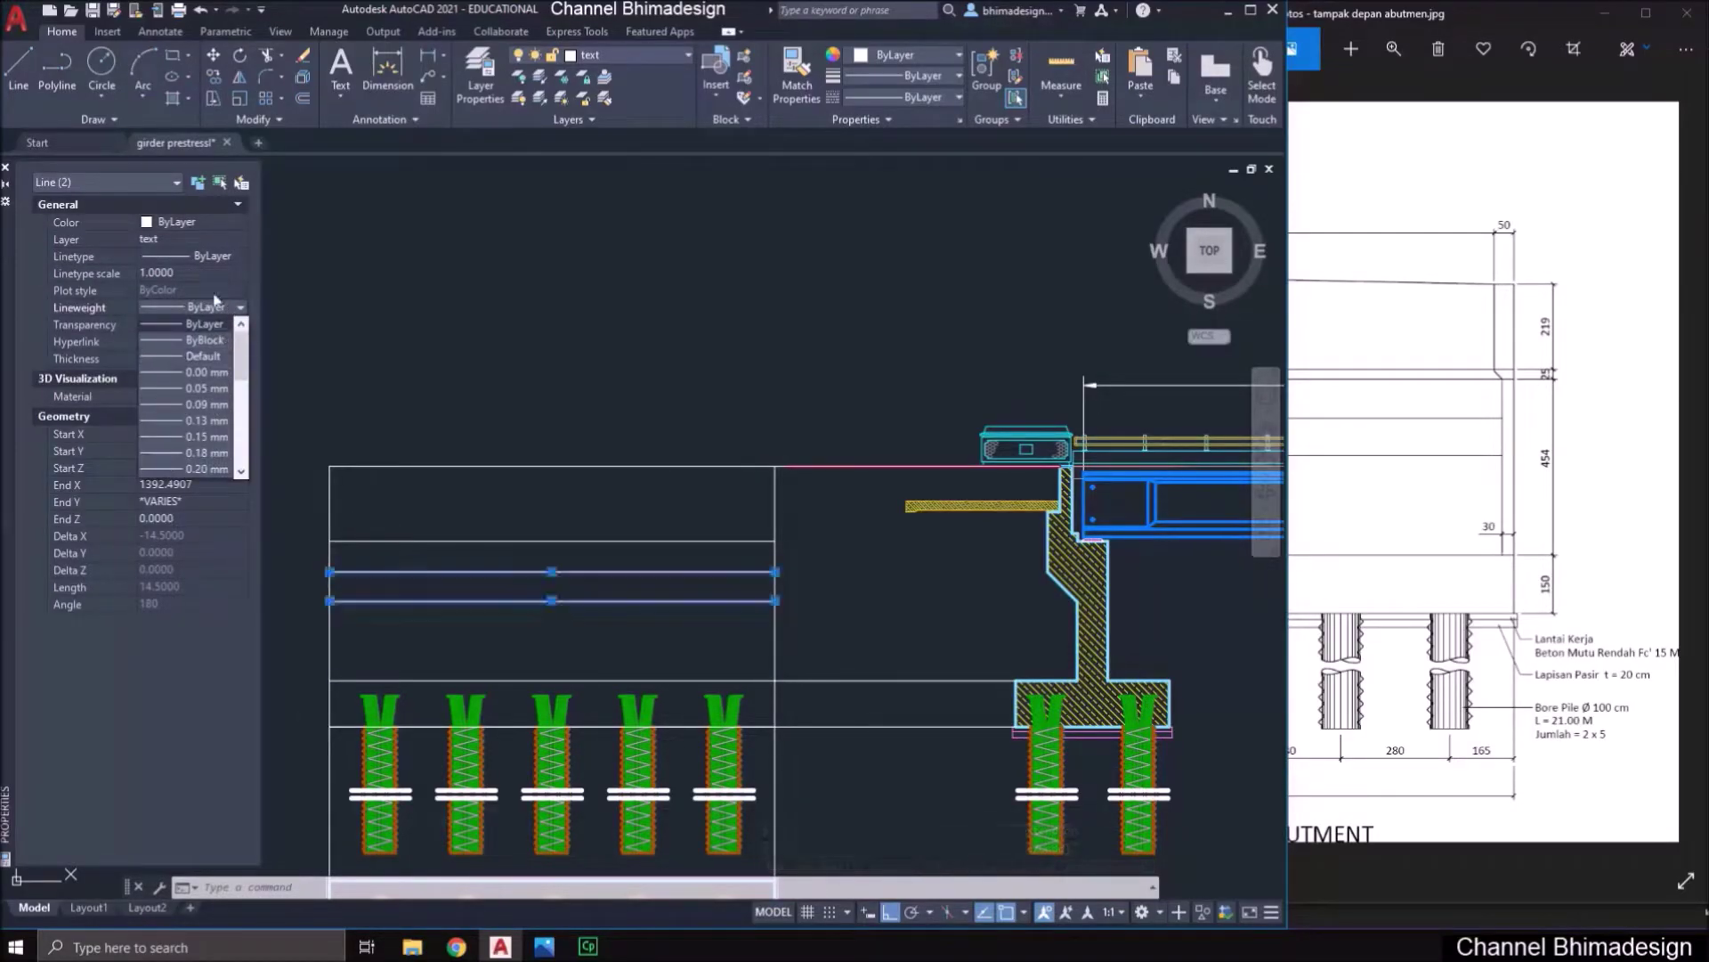
pyautogui.click(233, 258)
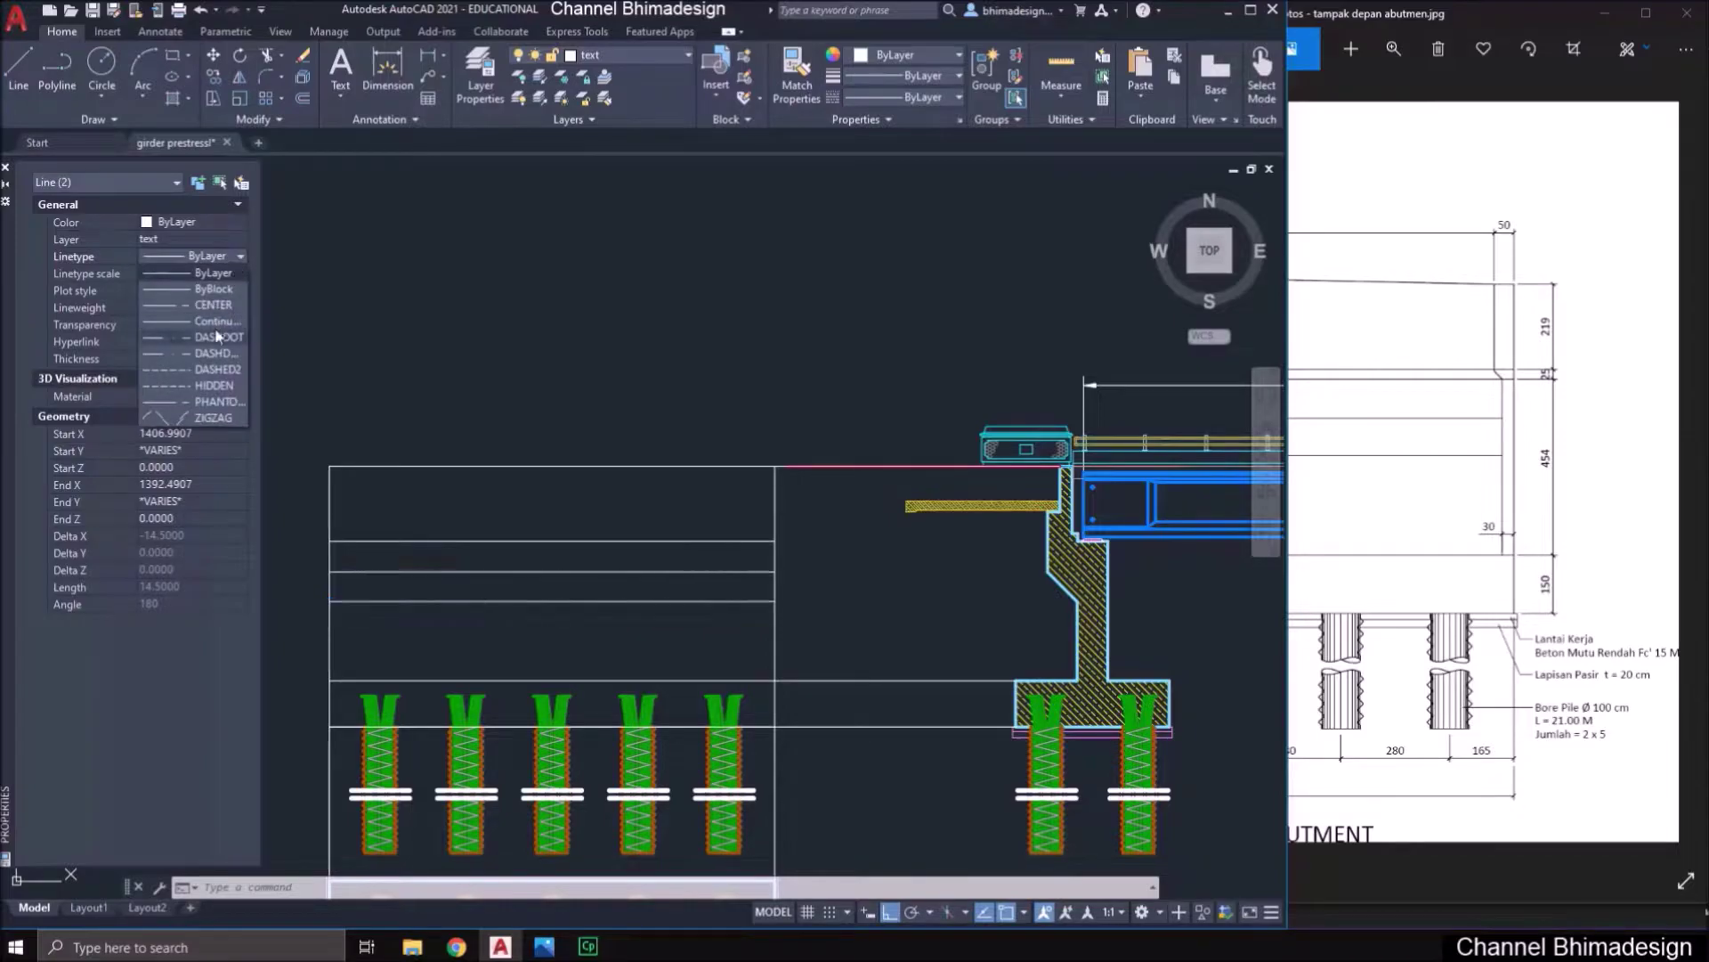
pyautogui.press('Escape')
pyautogui.hotkey('ctrl', '1')
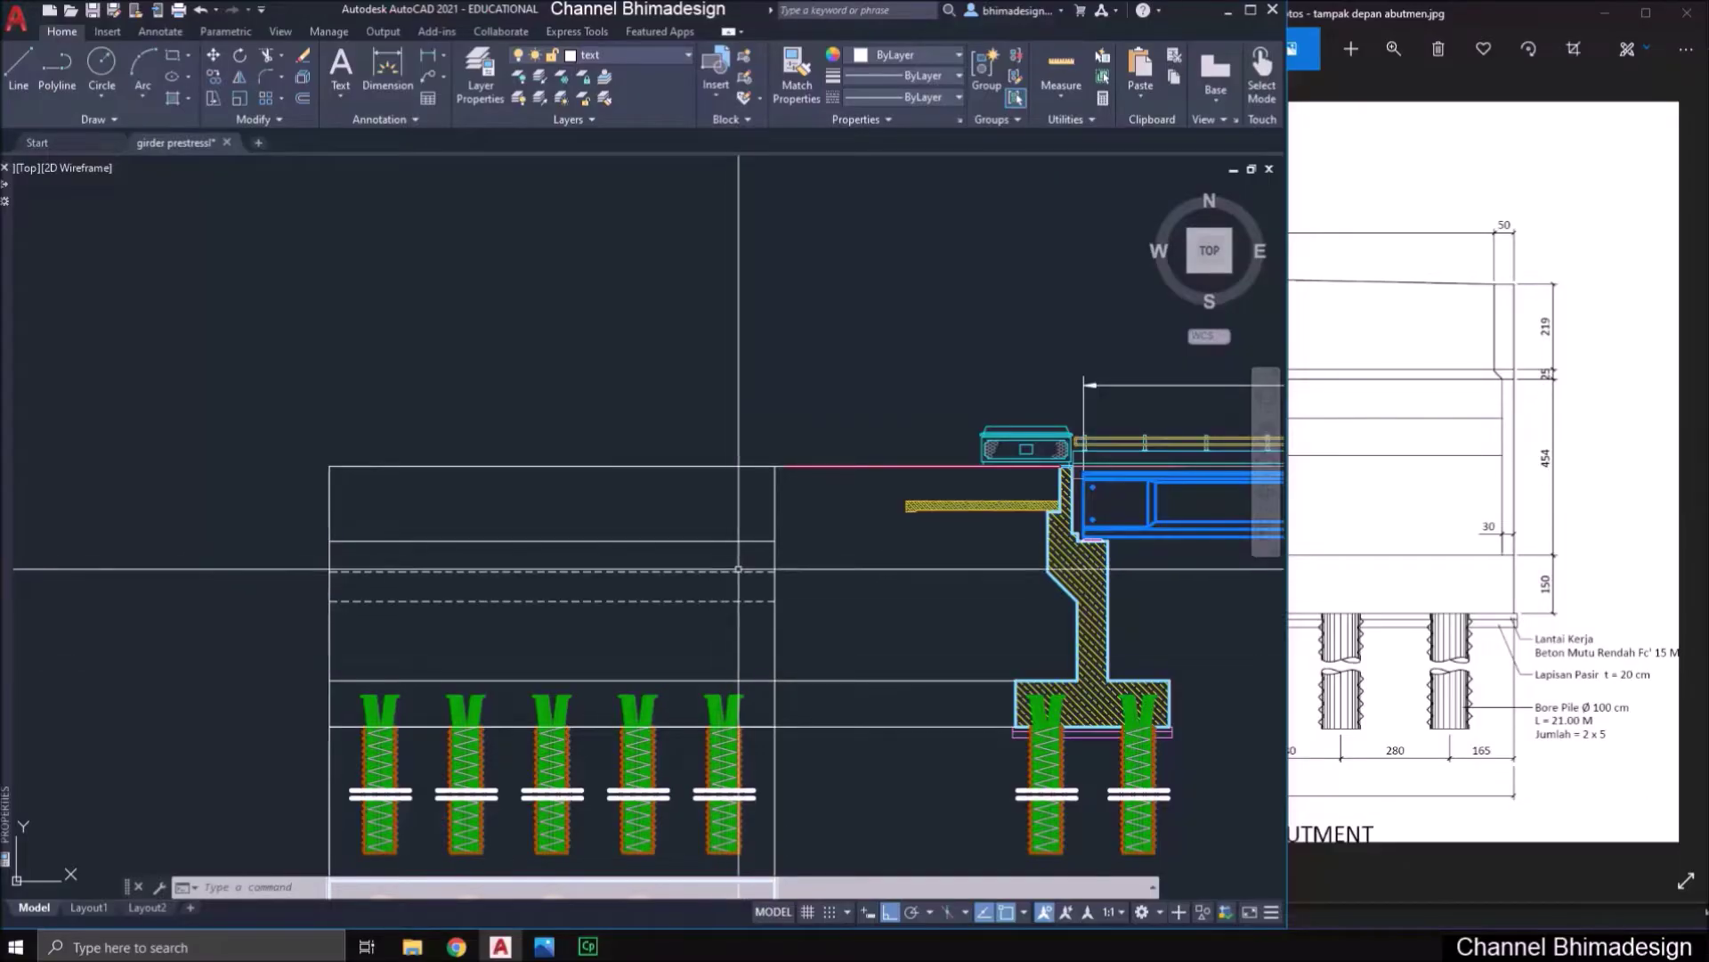
pyautogui.moveTo(857, 609); pyautogui.dragTo(795, 545, button='middle')
pyautogui.scroll(3, 981, 690)
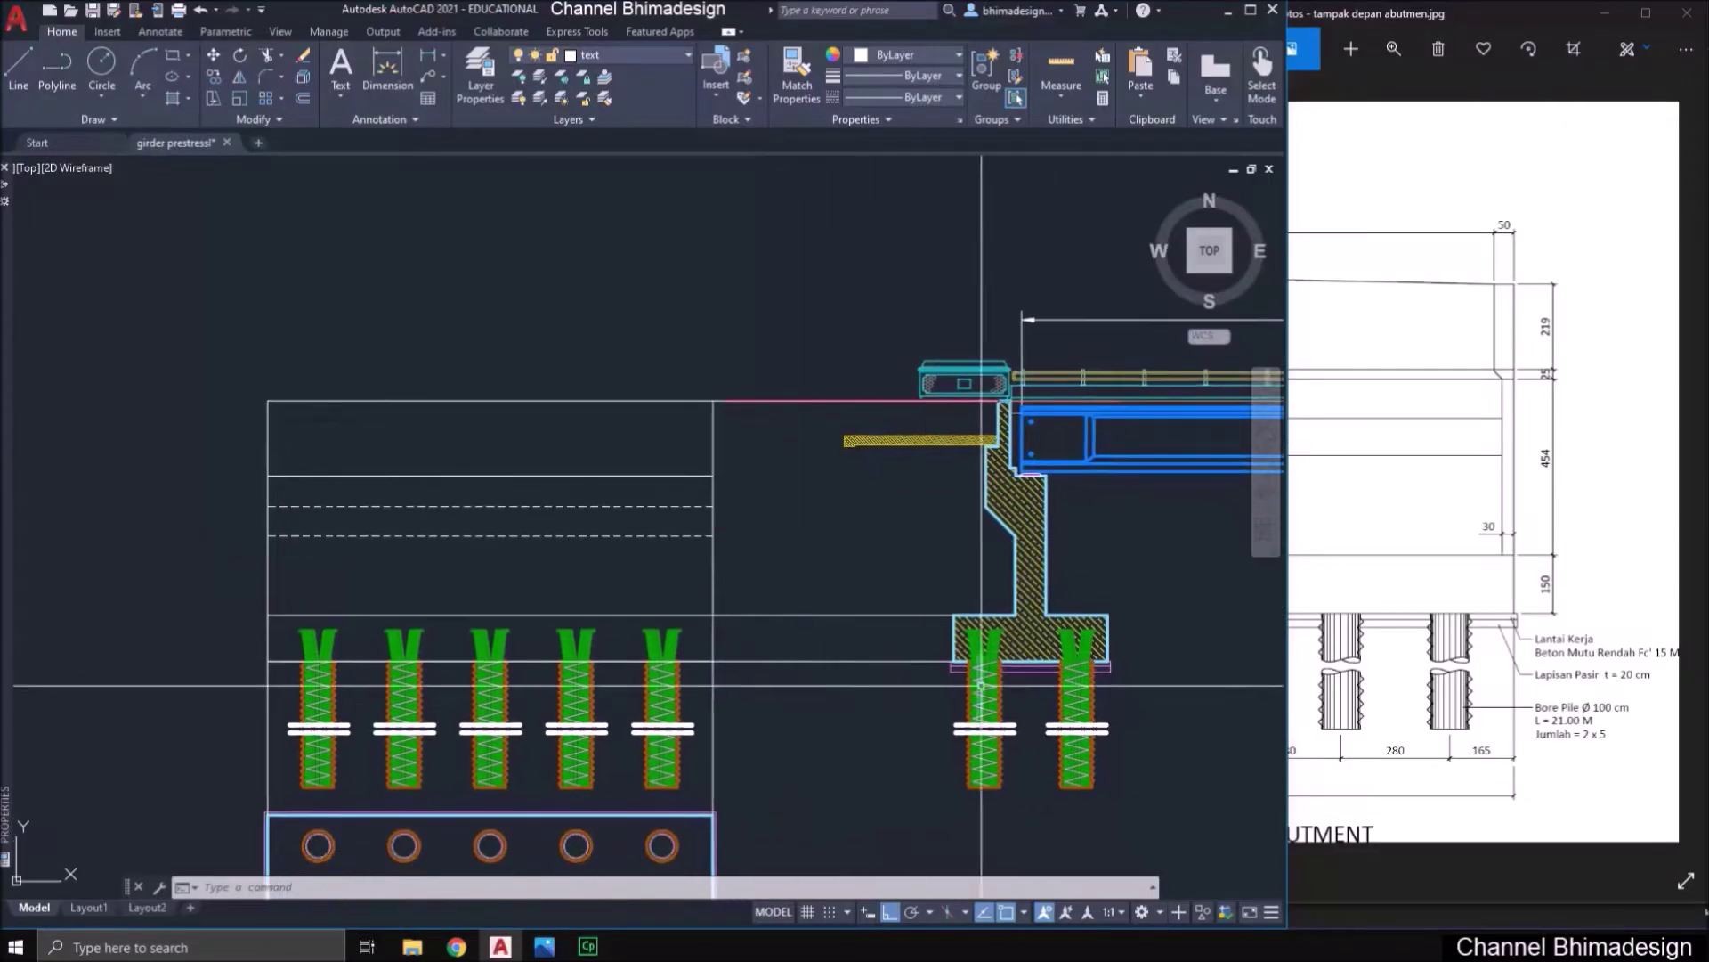
# - Copy the working floor and sand layer outline from below the section's pile cap to the lower-left corner of the front view's pile cap
pyautogui.write('Co')
pyautogui.press('Return')
pyautogui.scroll(4, 981, 690)
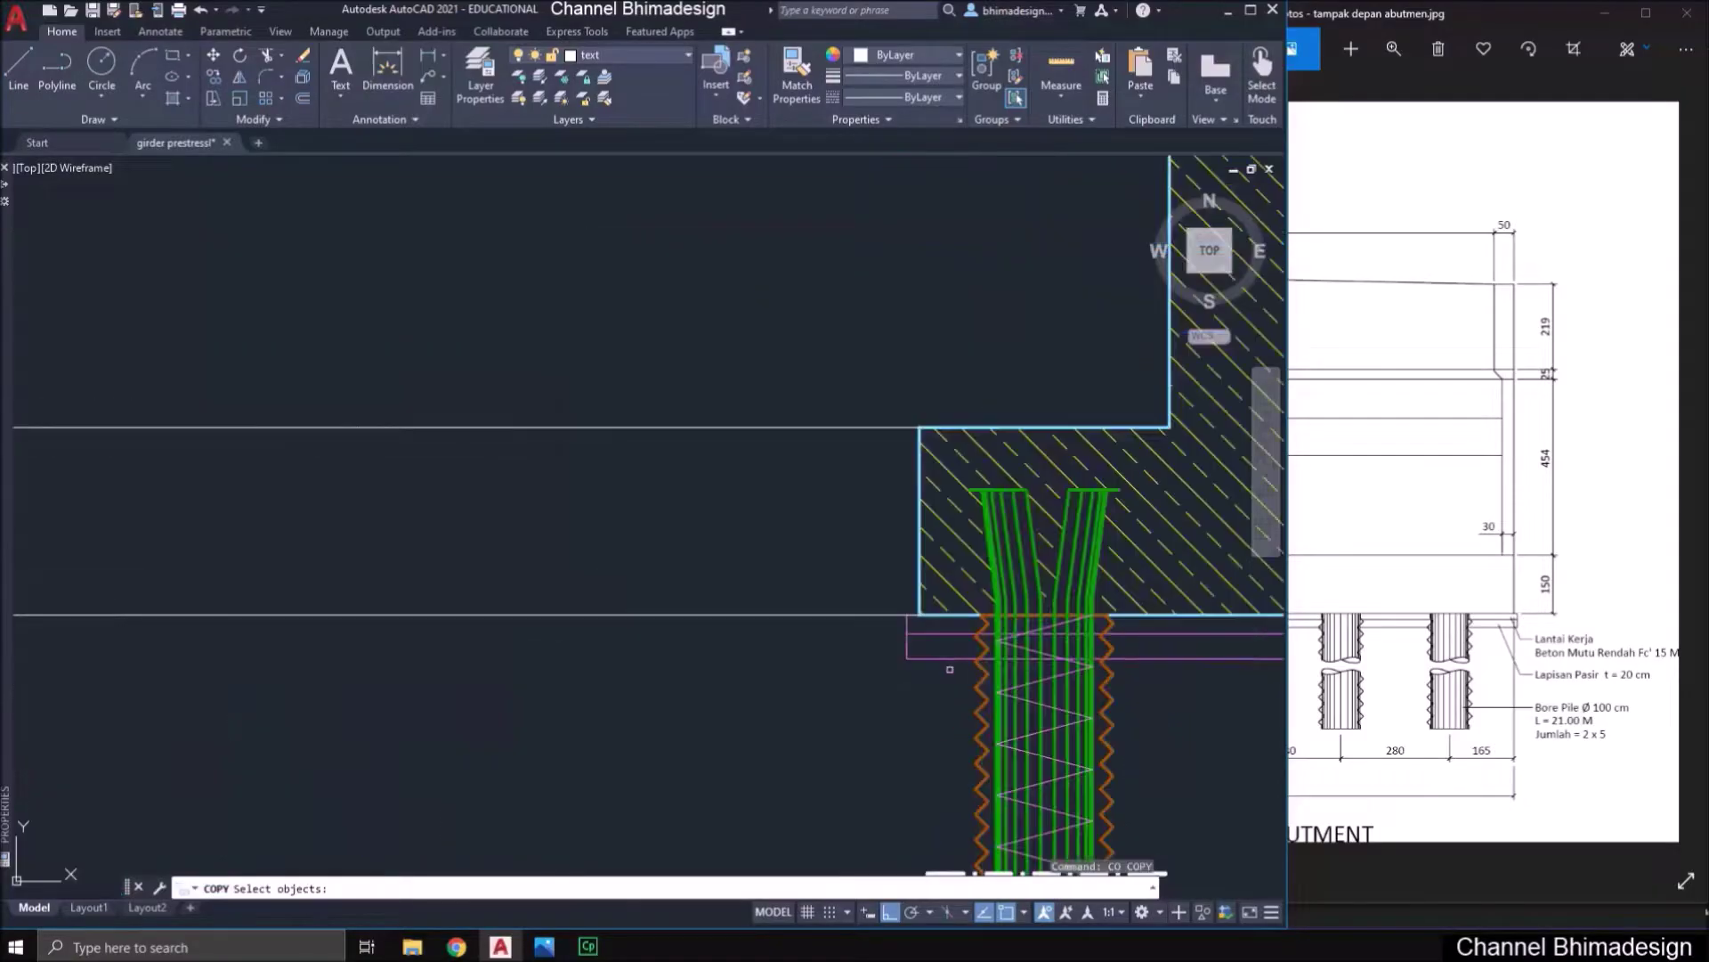
pyautogui.click(923, 643)
pyautogui.click(882, 551)
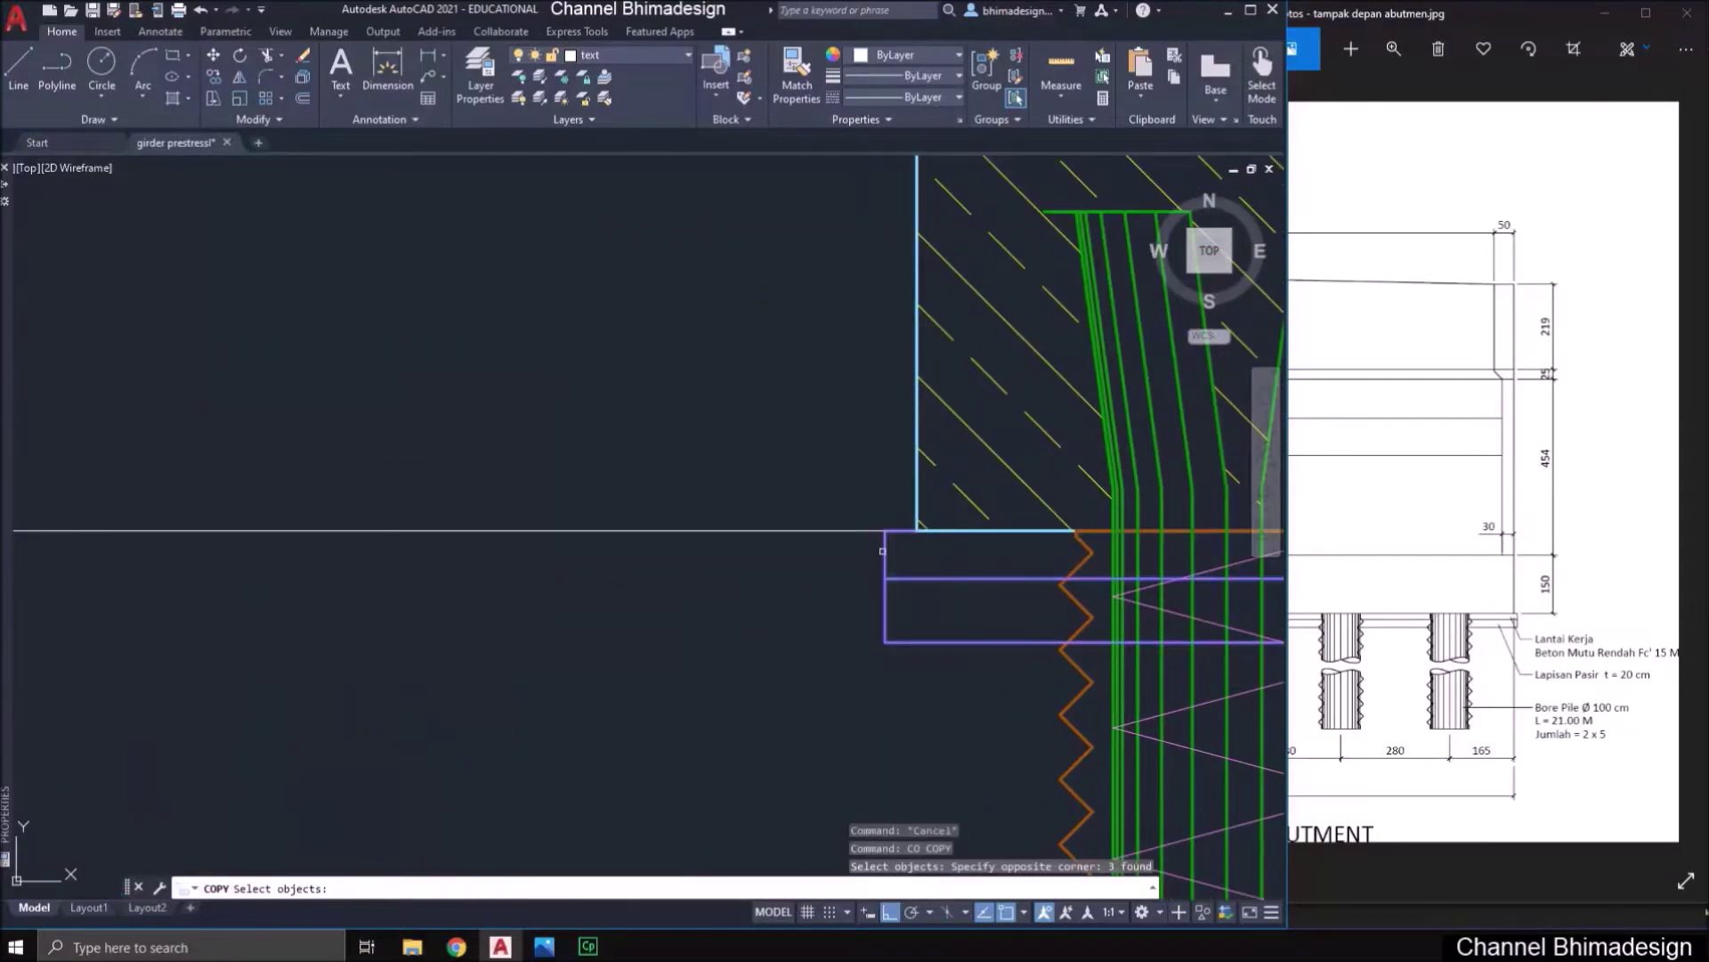
pyautogui.press('Return')
pyautogui.scroll(2, 910, 505)
pyautogui.click(918, 508)
pyautogui.scroll(-7, 1110, 529)
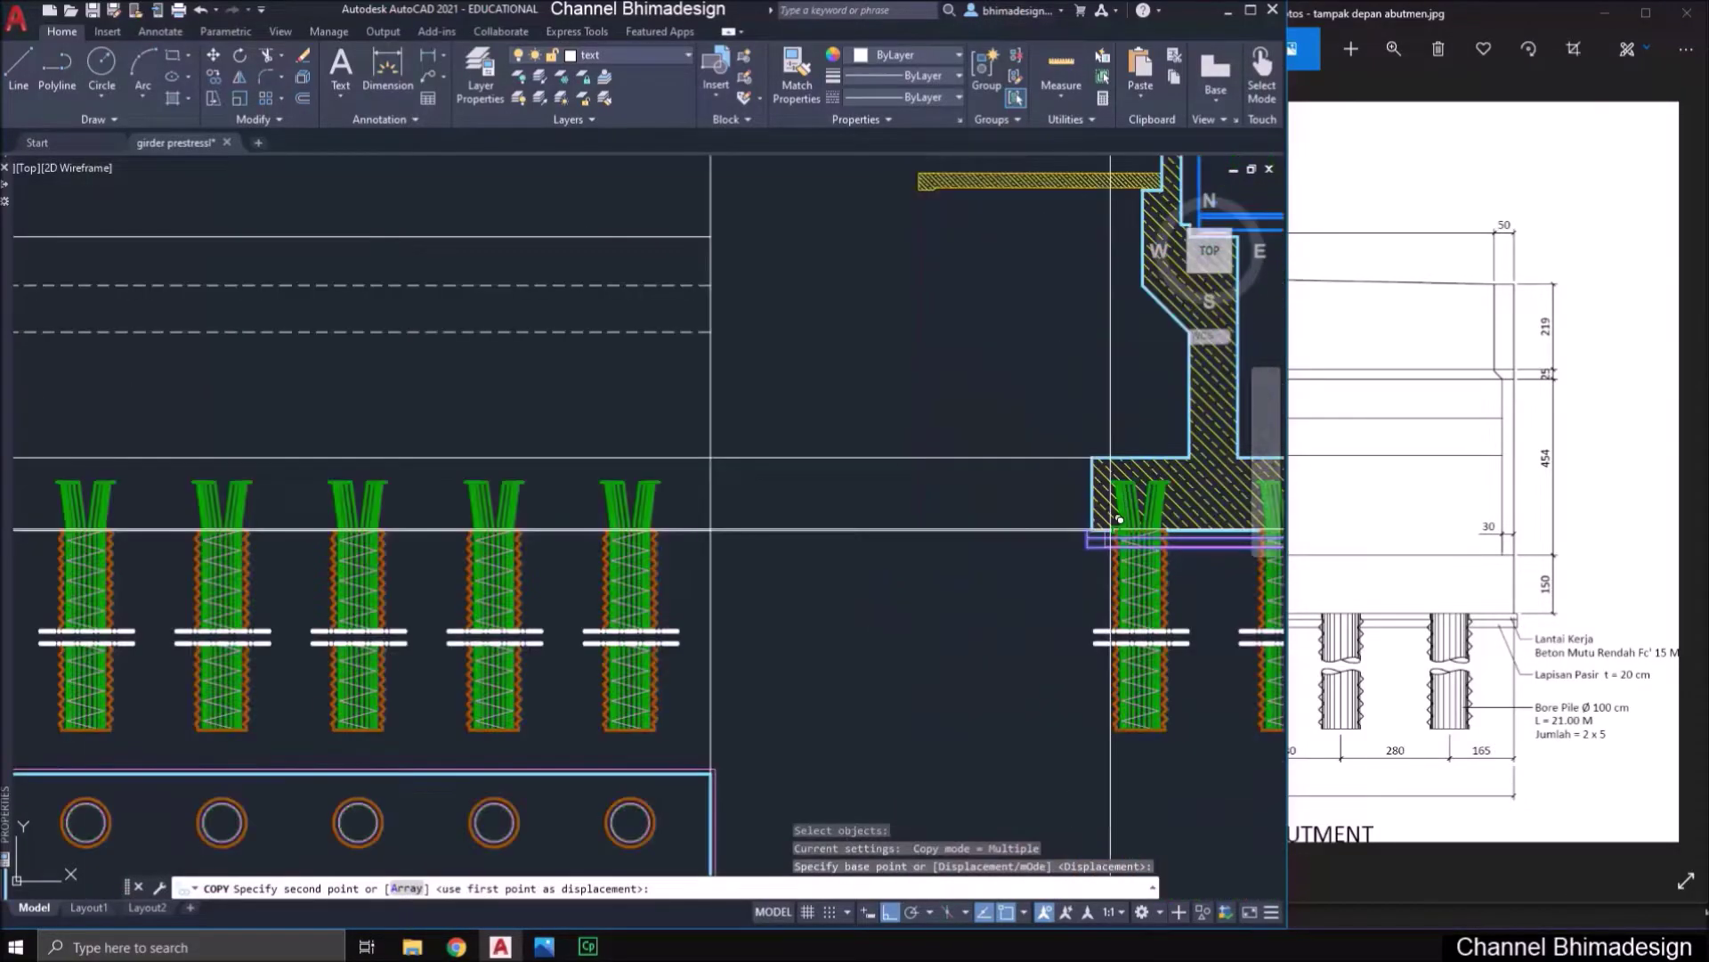
pyautogui.scroll(-2, 1119, 519)
pyautogui.scroll(7, 451, 561)
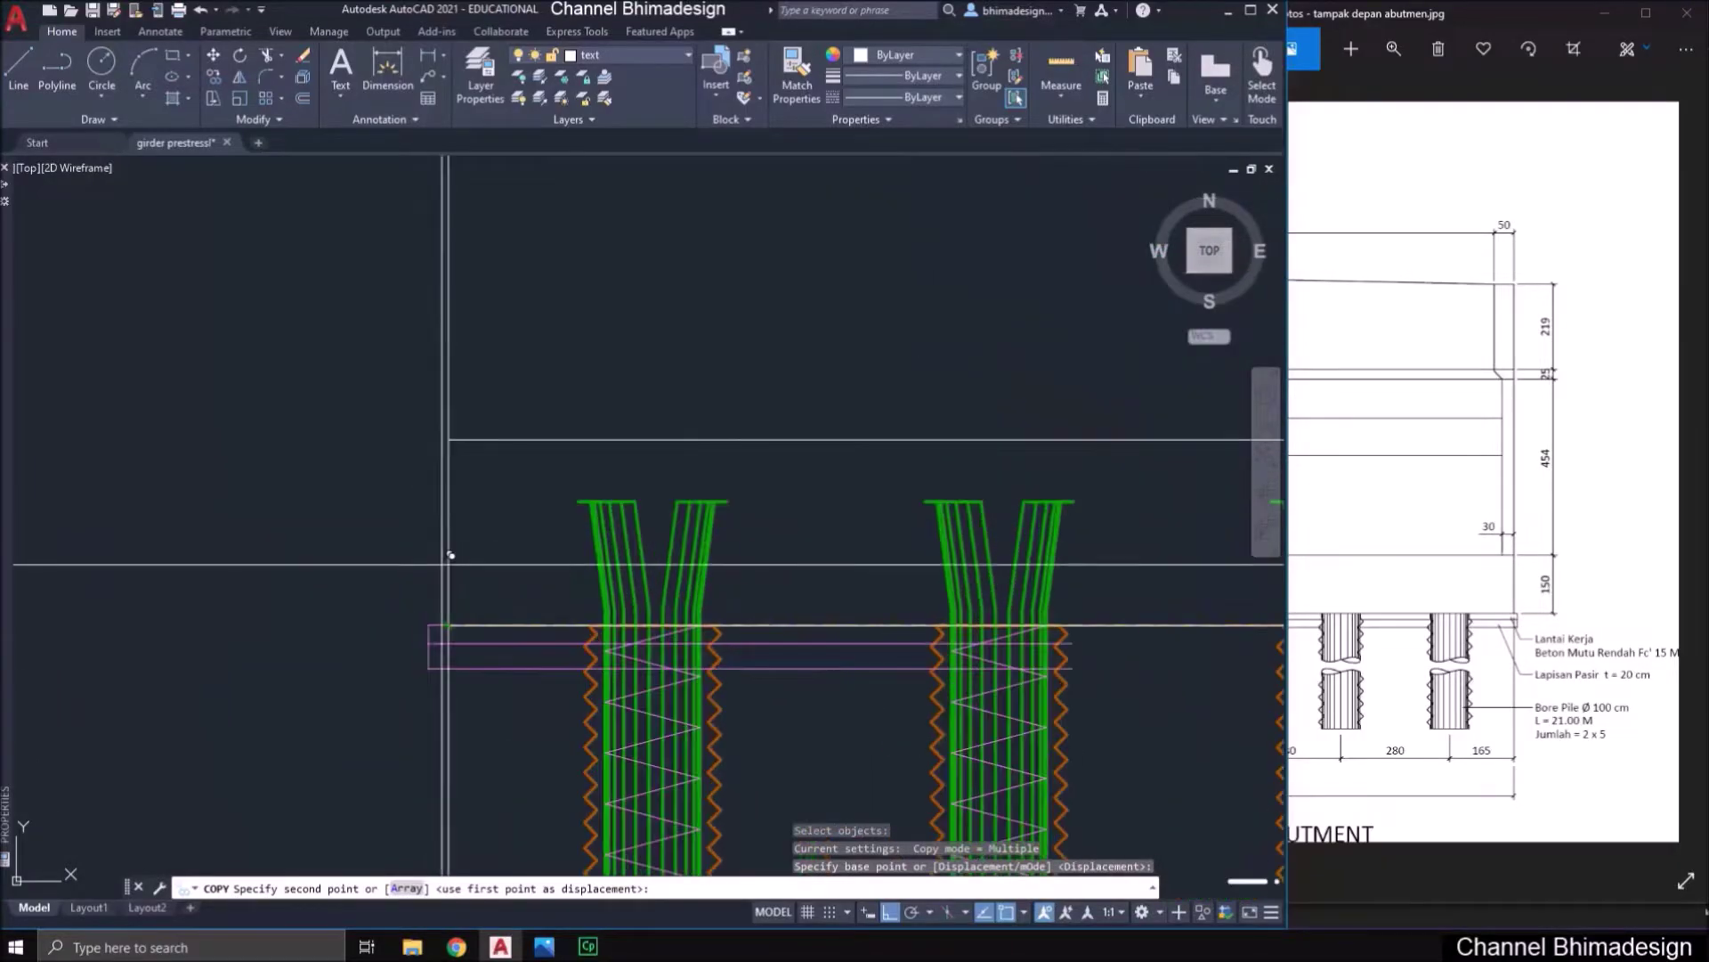
pyautogui.click(454, 615)
pyautogui.scroll(-3, 452, 613)
pyautogui.press('Escape')
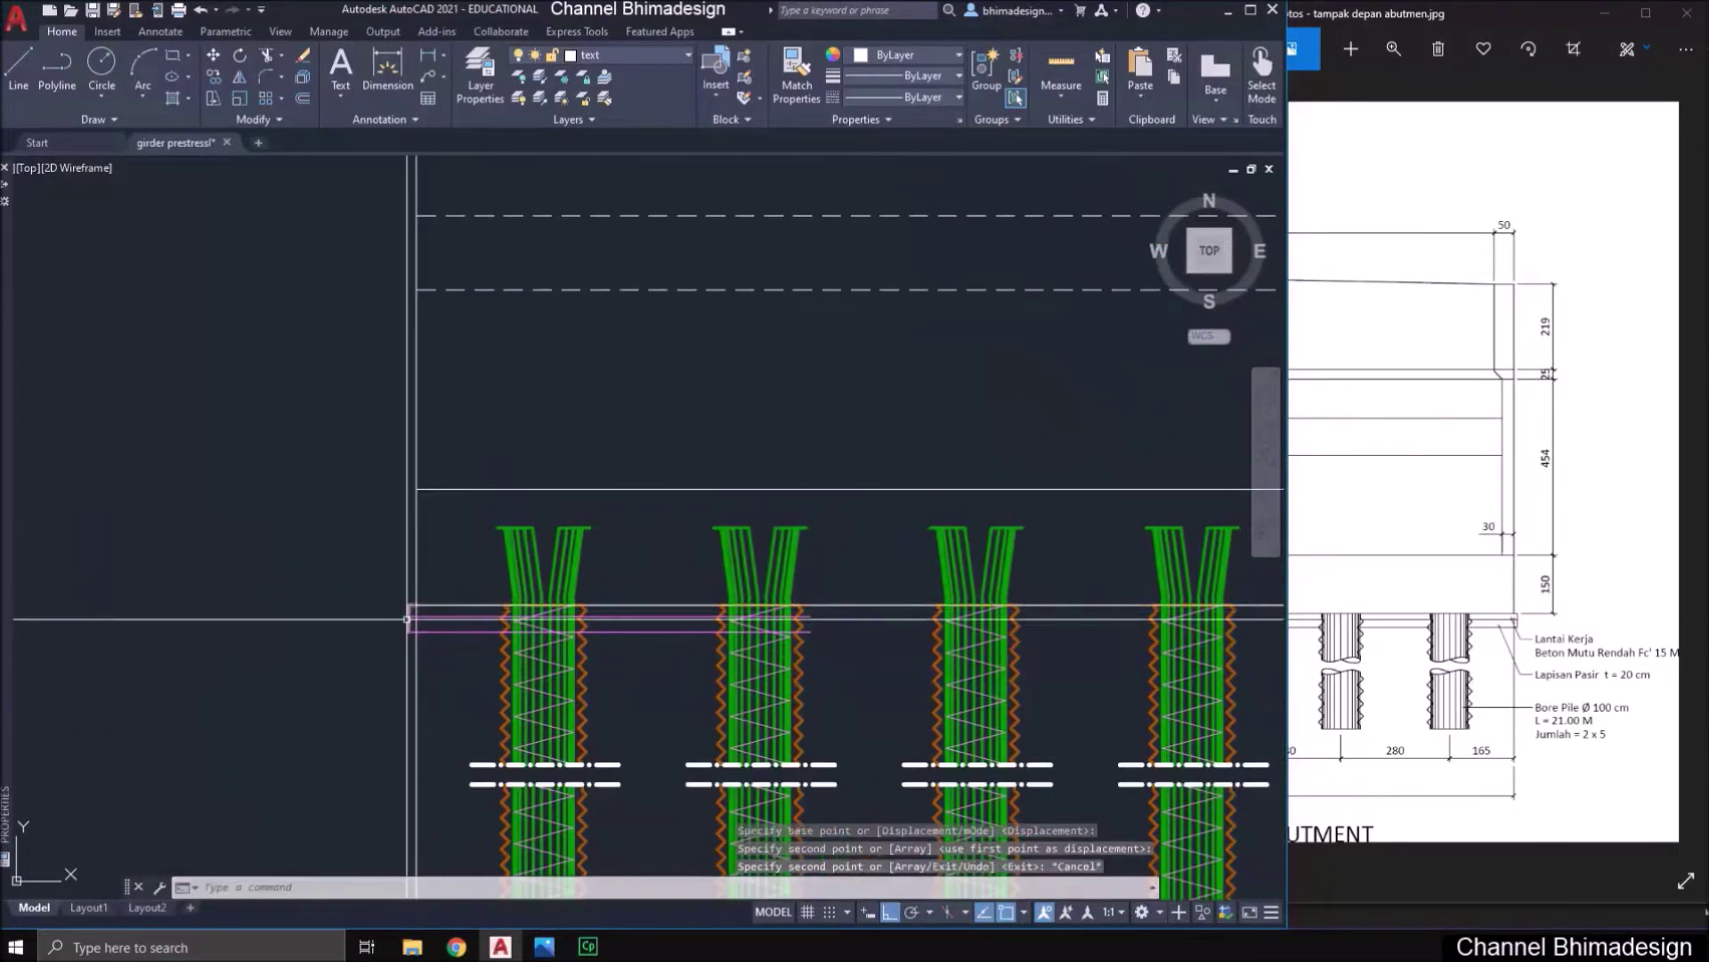
# - Mirror the left end line of the copied bedding layers about the front view's vertical centreline, keeping the original
pyautogui.write('mi')
pyautogui.press('Return')
pyautogui.scroll(4, 417, 637)
pyautogui.click(402, 602)
pyautogui.press('Return')
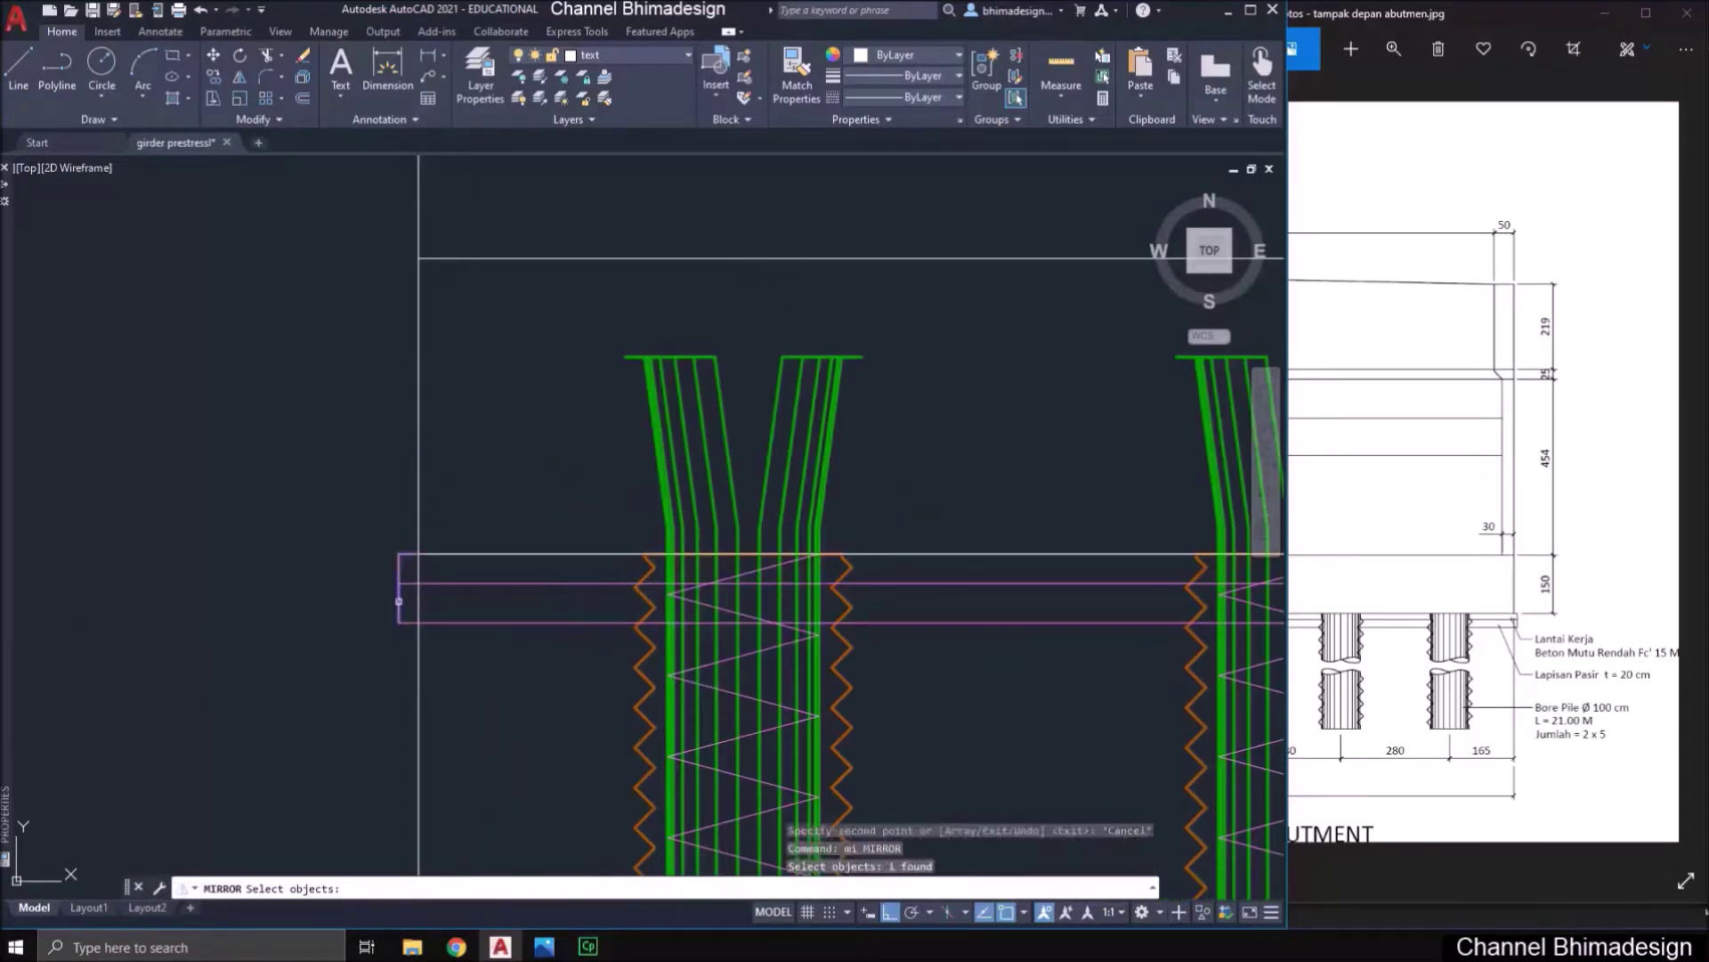
pyautogui.scroll(-4, 402, 602)
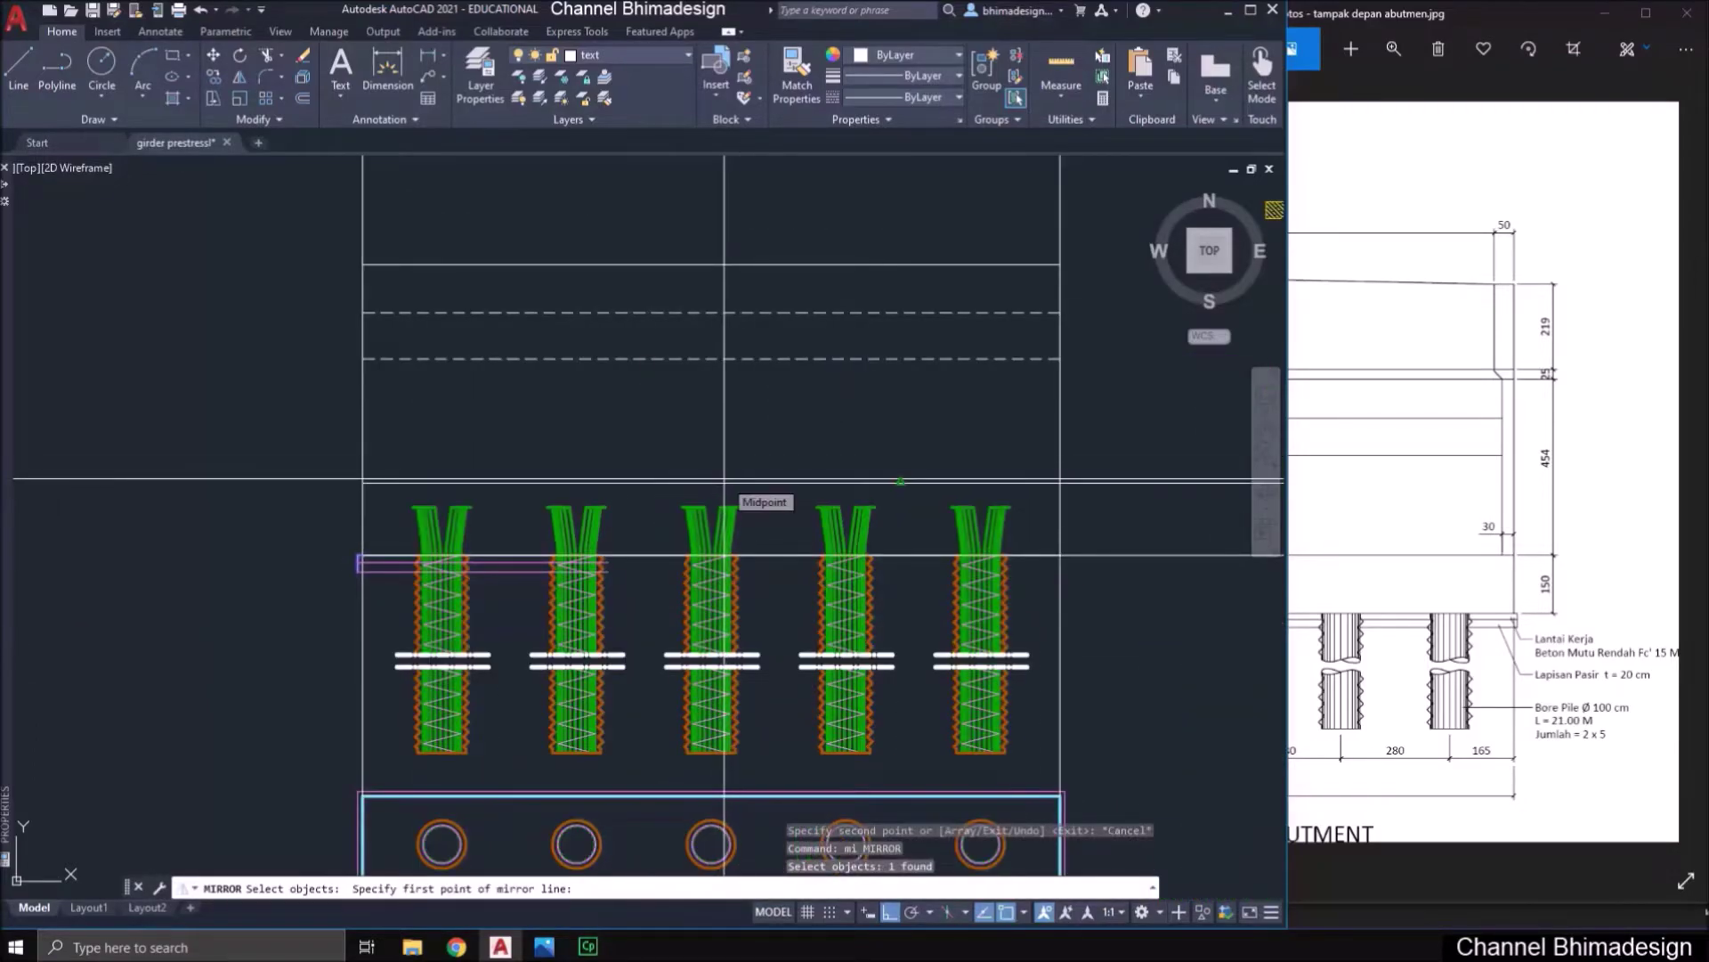
pyautogui.moveTo(717, 377); pyautogui.dragTo(630, 453, button='middle')
pyautogui.click(630, 453)
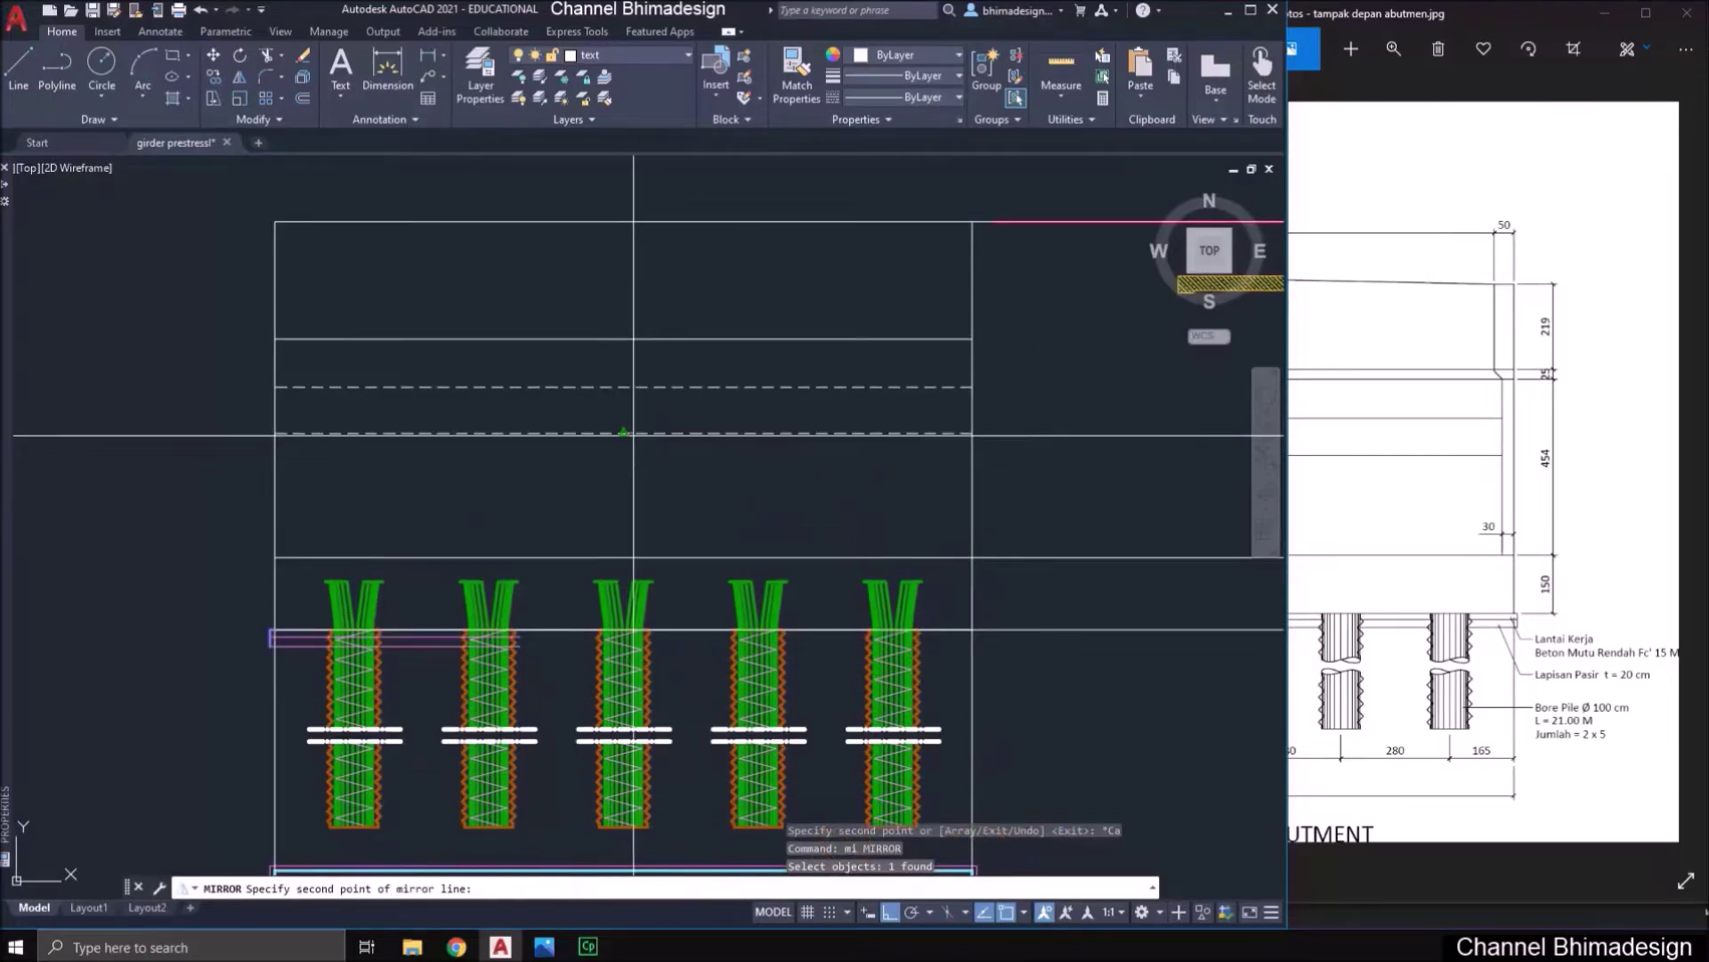
pyautogui.click(630, 634)
pyautogui.press('Return')
pyautogui.click(1075, 668)
pyautogui.click(1030, 545)
pyautogui.write('e')
pyautogui.press('Escape')
pyautogui.press('Escape')
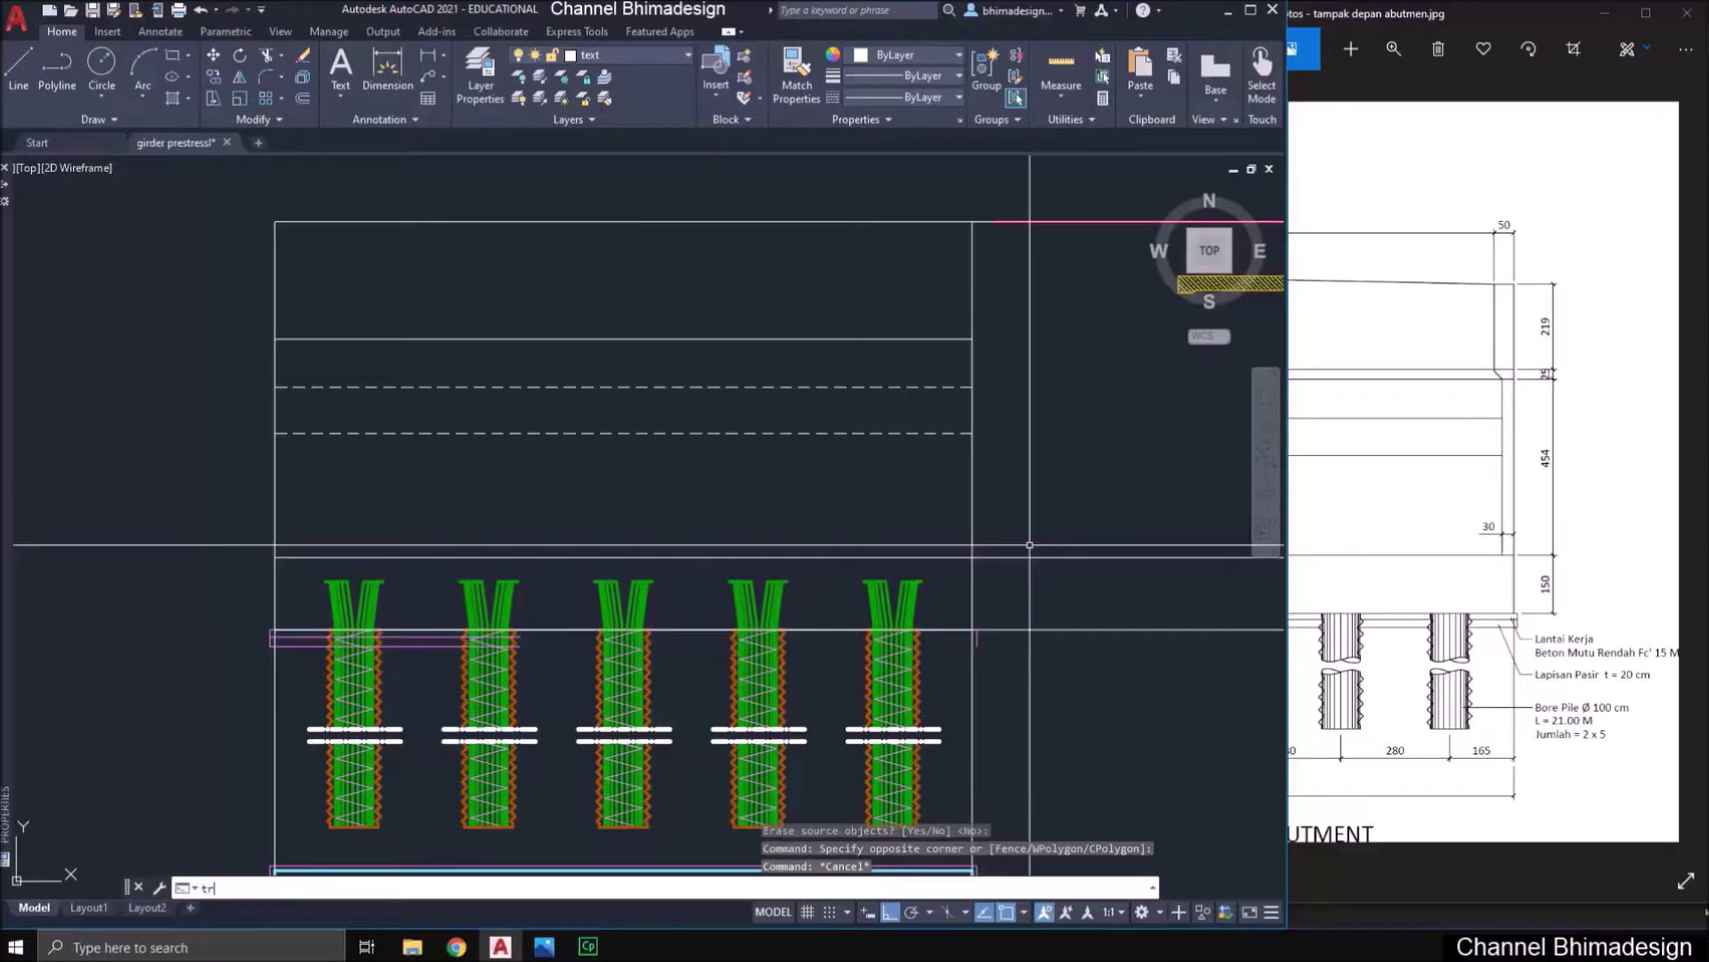
# - Trim the pile cap's top and bottom level lines beyond the front view's right edge
pyautogui.press('Return')
pyautogui.moveTo(980, 508); pyautogui.dragTo(1033, 527)
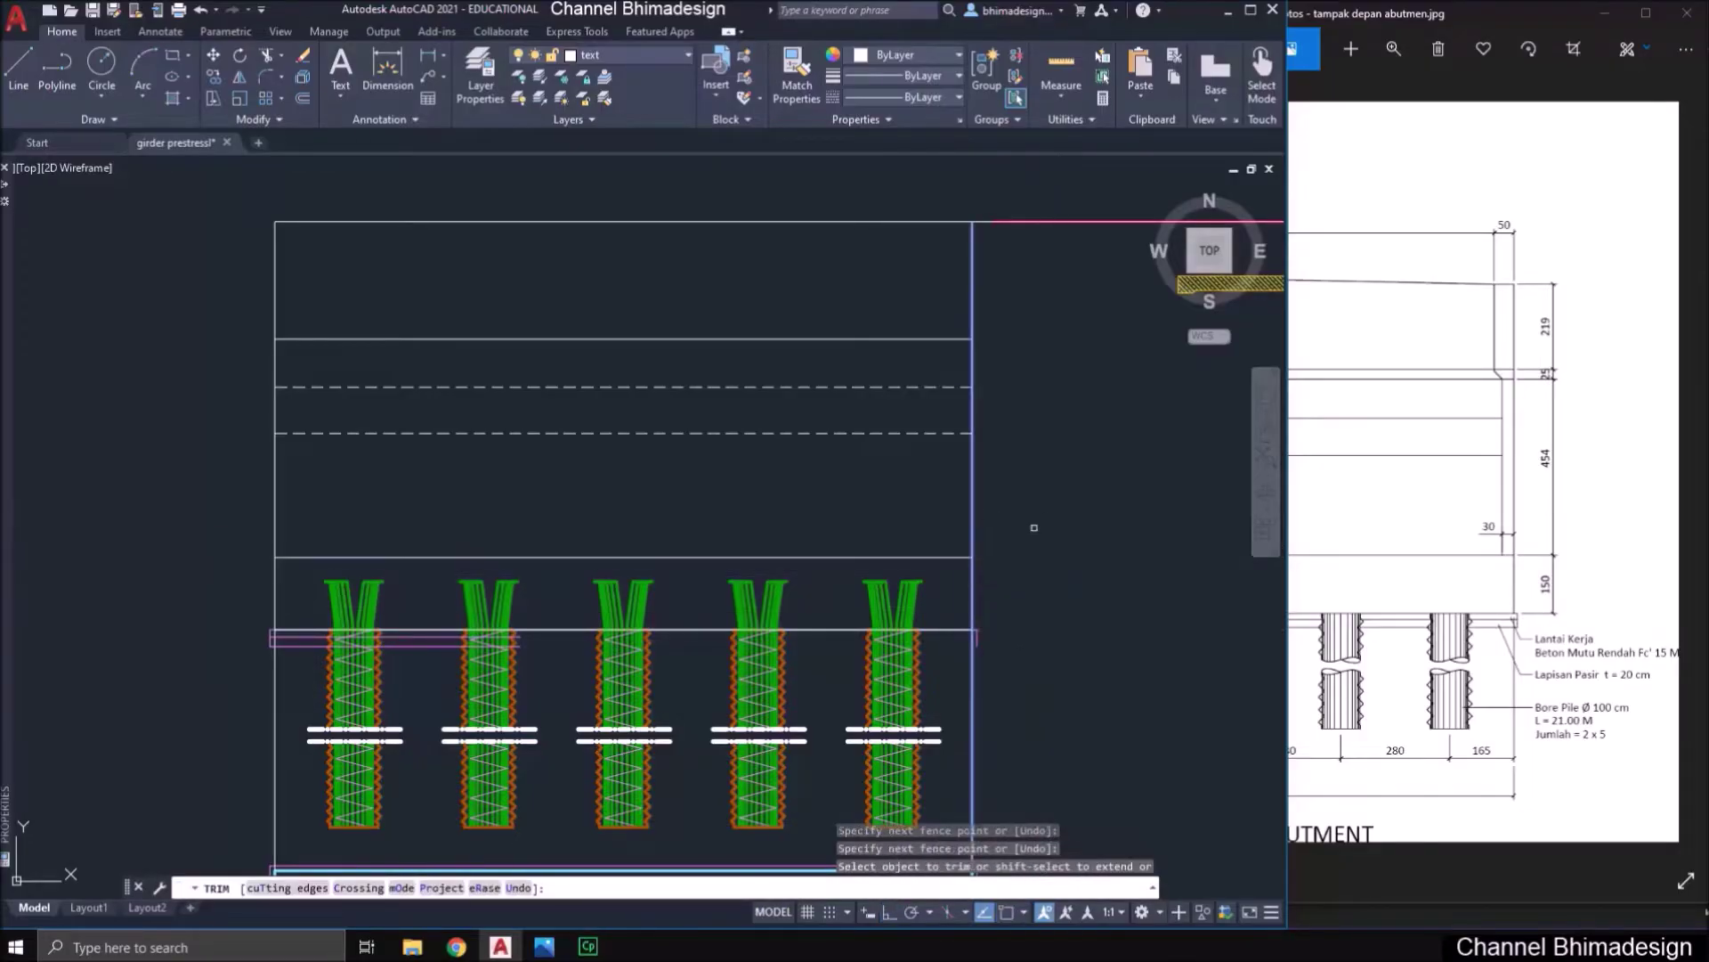
pyautogui.press('Escape')
# - Extend the two horizontal bedding layer lines to the mirrored end line, using that line as the boundary edge
pyautogui.scroll(2, 968, 659)
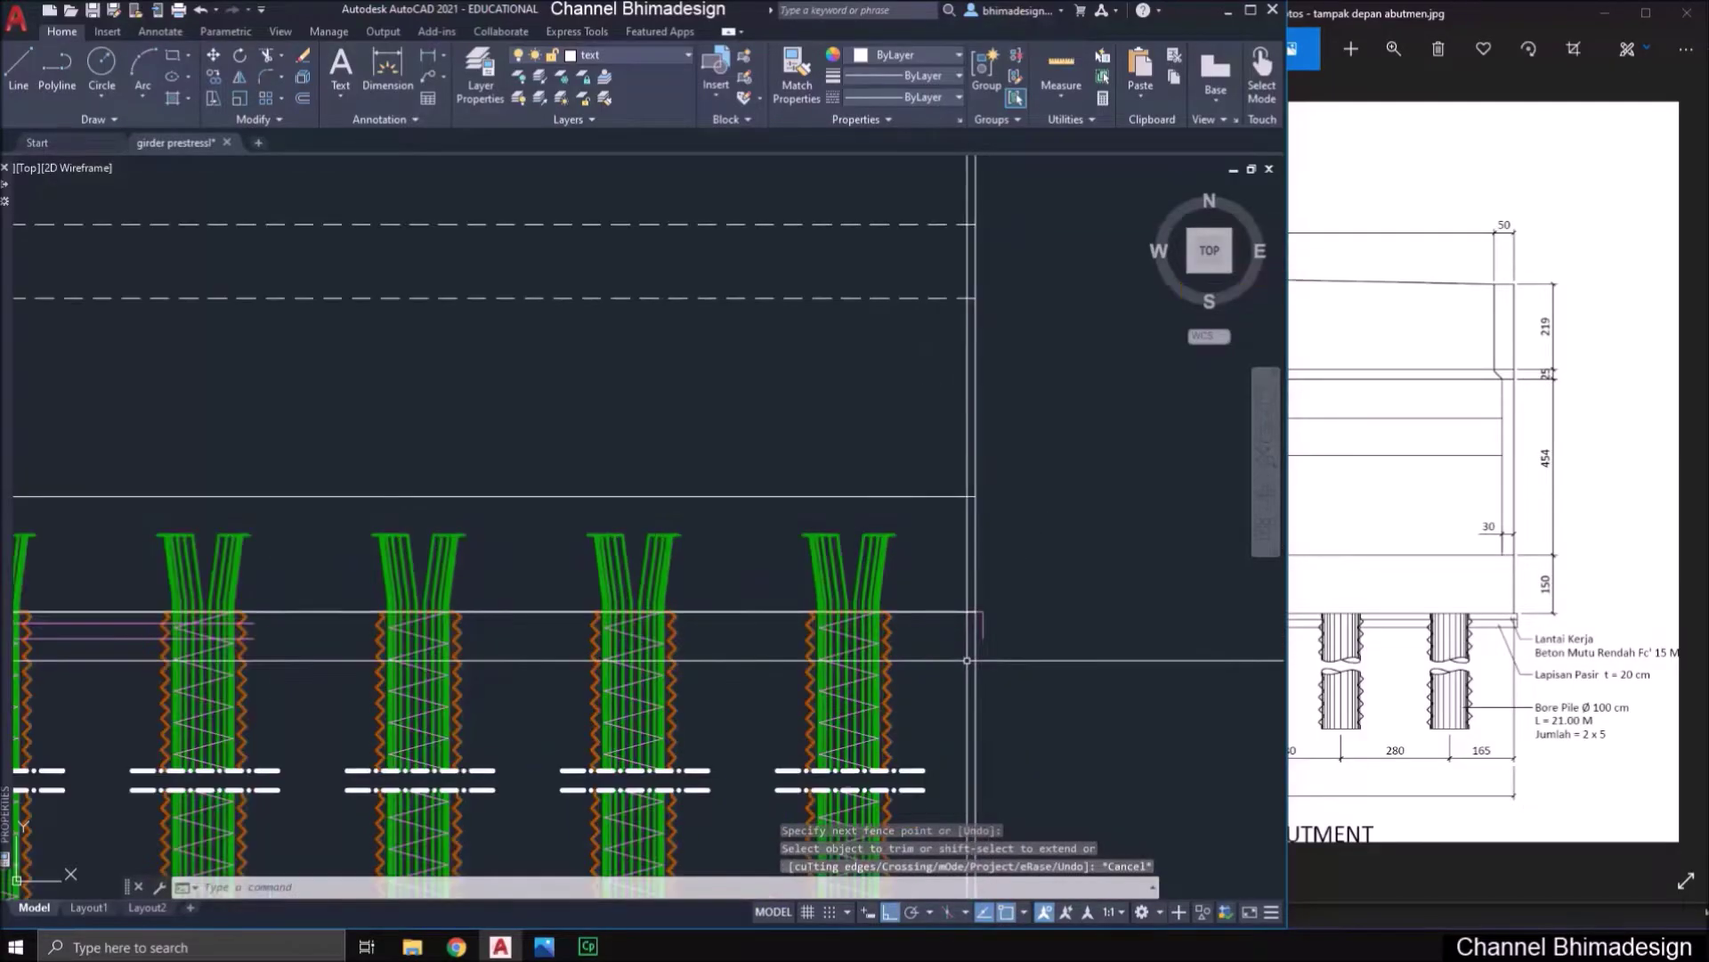
pyautogui.write('ex')
pyautogui.press('Return')
pyautogui.click(984, 627)
pyautogui.write('b')
pyautogui.press('Return')
pyautogui.click(983, 629)
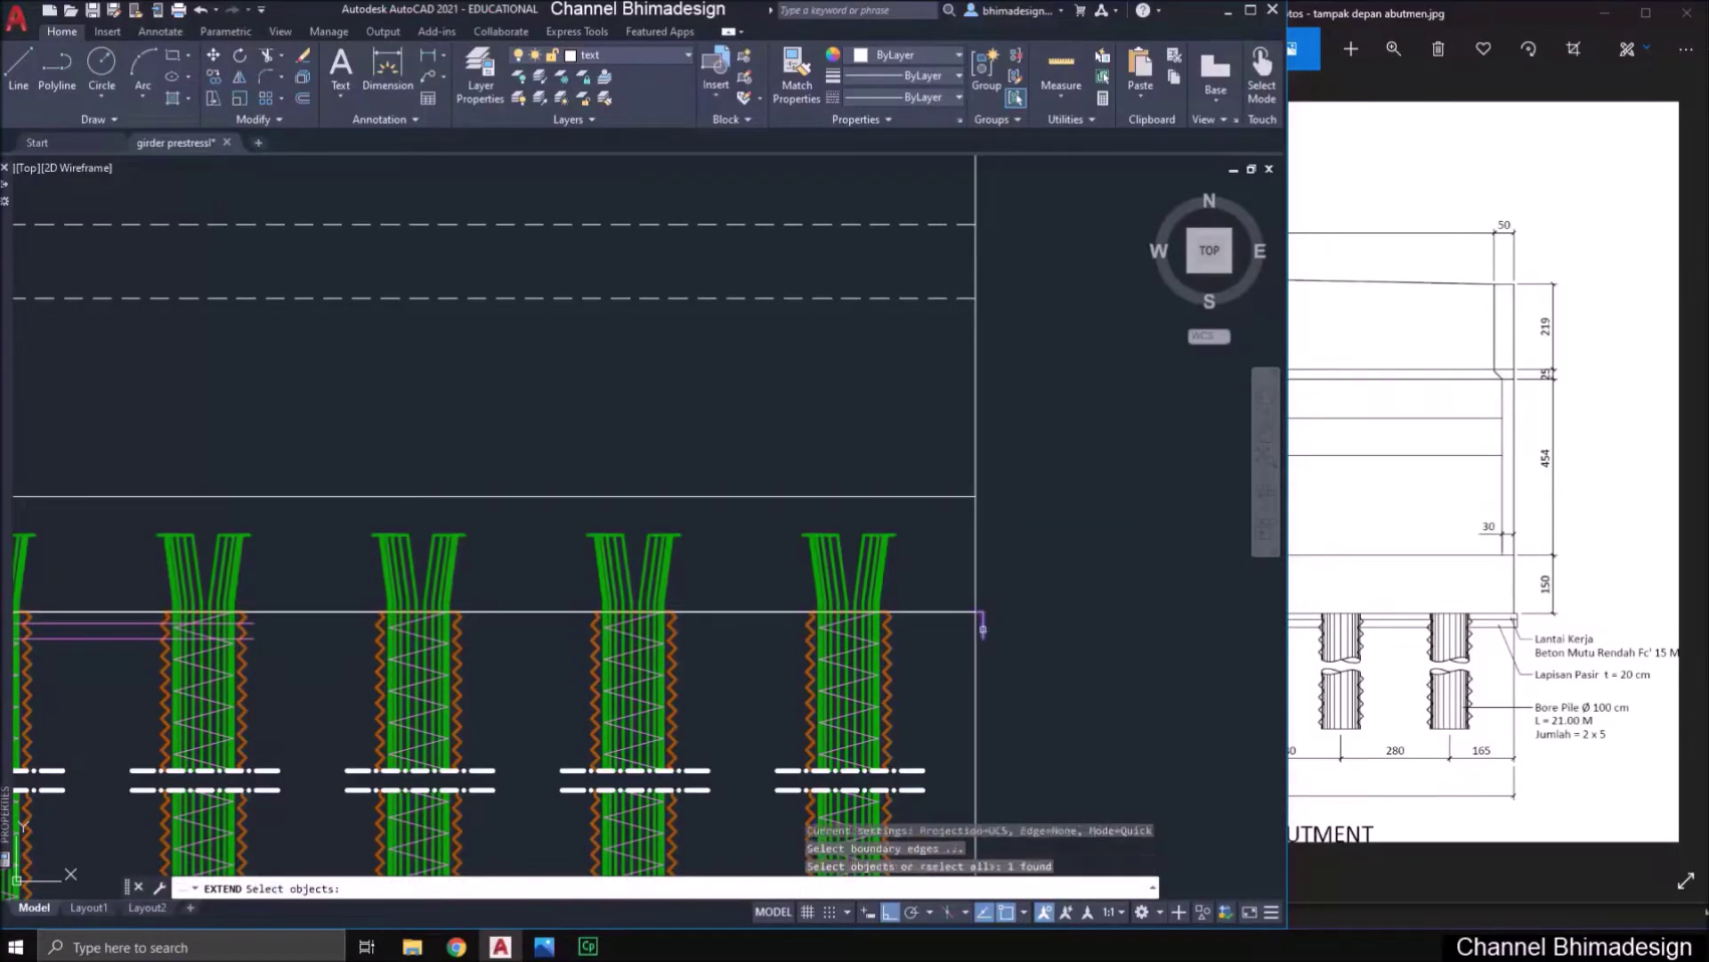
pyautogui.press('Return')
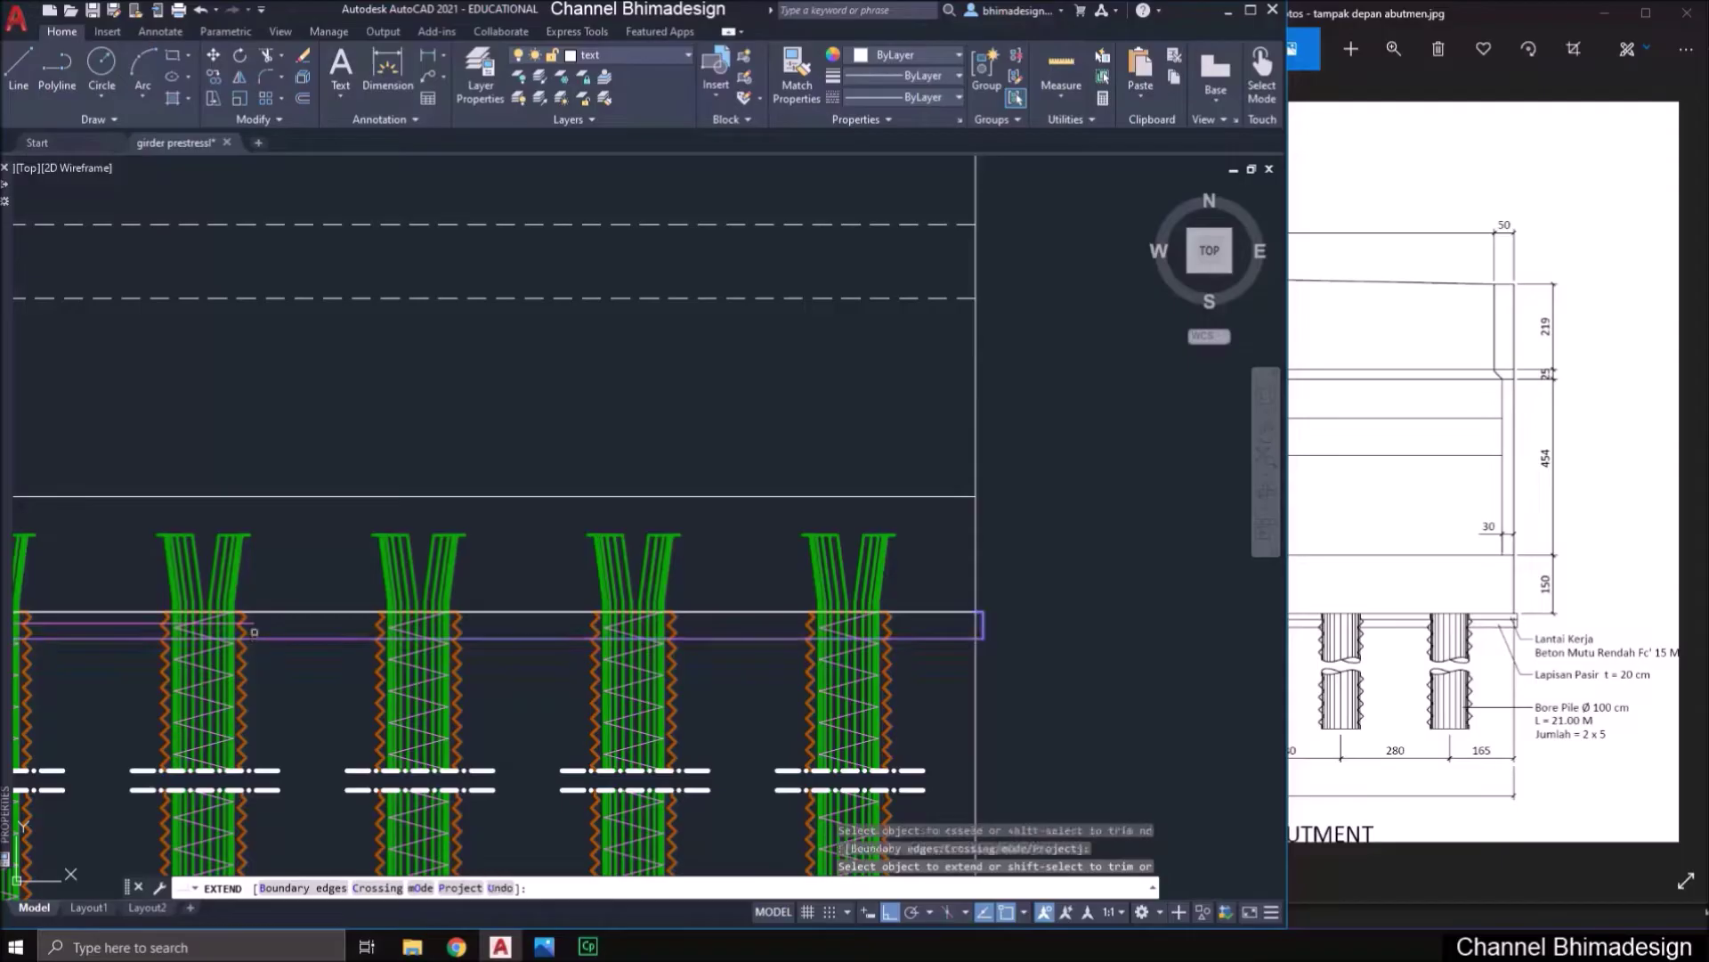
pyautogui.click(255, 622)
pyautogui.press('Escape')
# - Trim both vertical edges of the front view below the pile cap's bottom line, using that line as the cutting edge
pyautogui.scroll(-2, 739, 623)
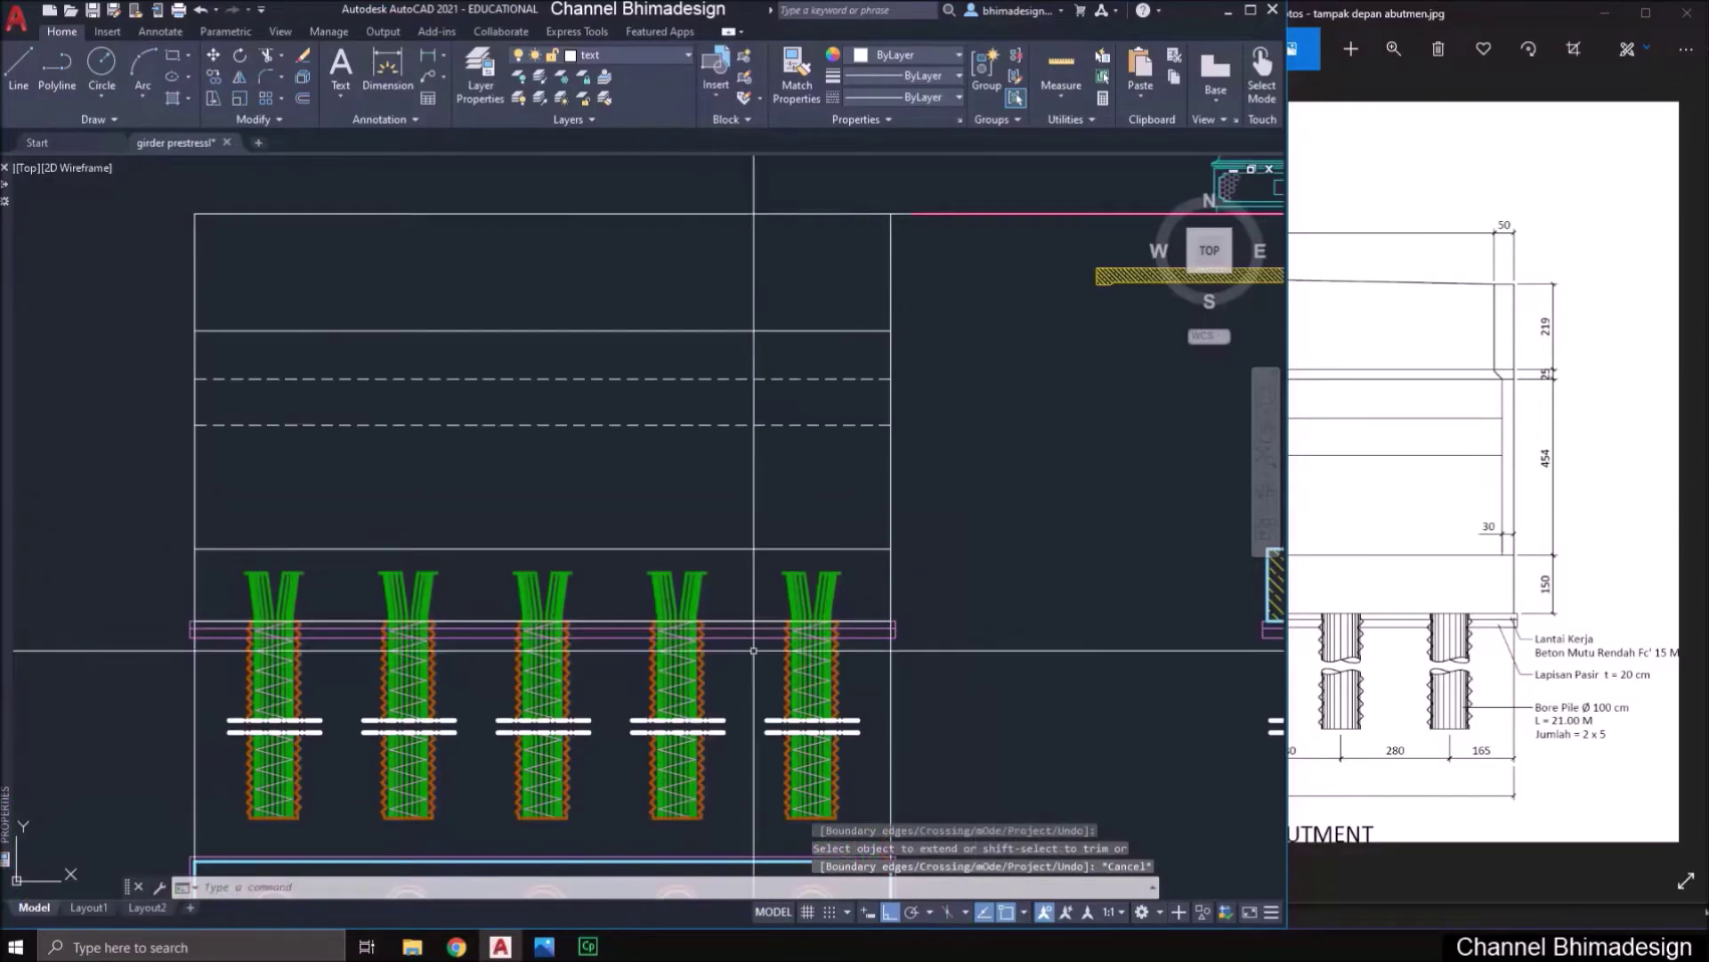
pyautogui.write('tr')
pyautogui.press('Return')
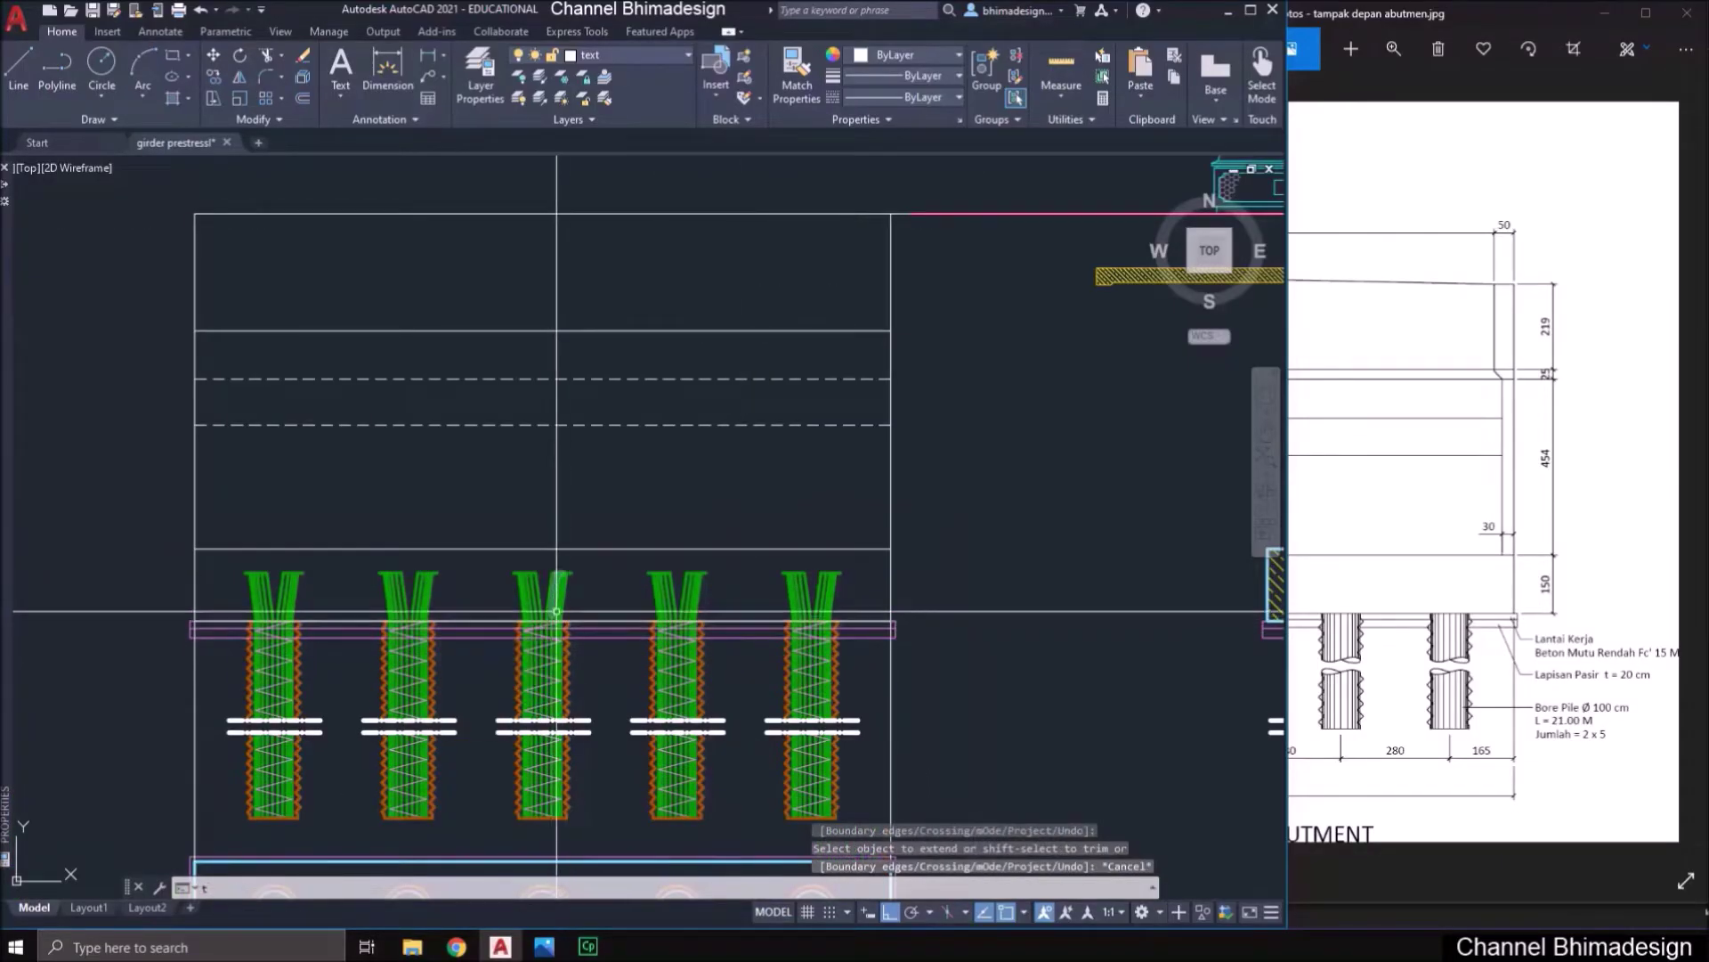
pyautogui.write('t')
pyautogui.press('Return')
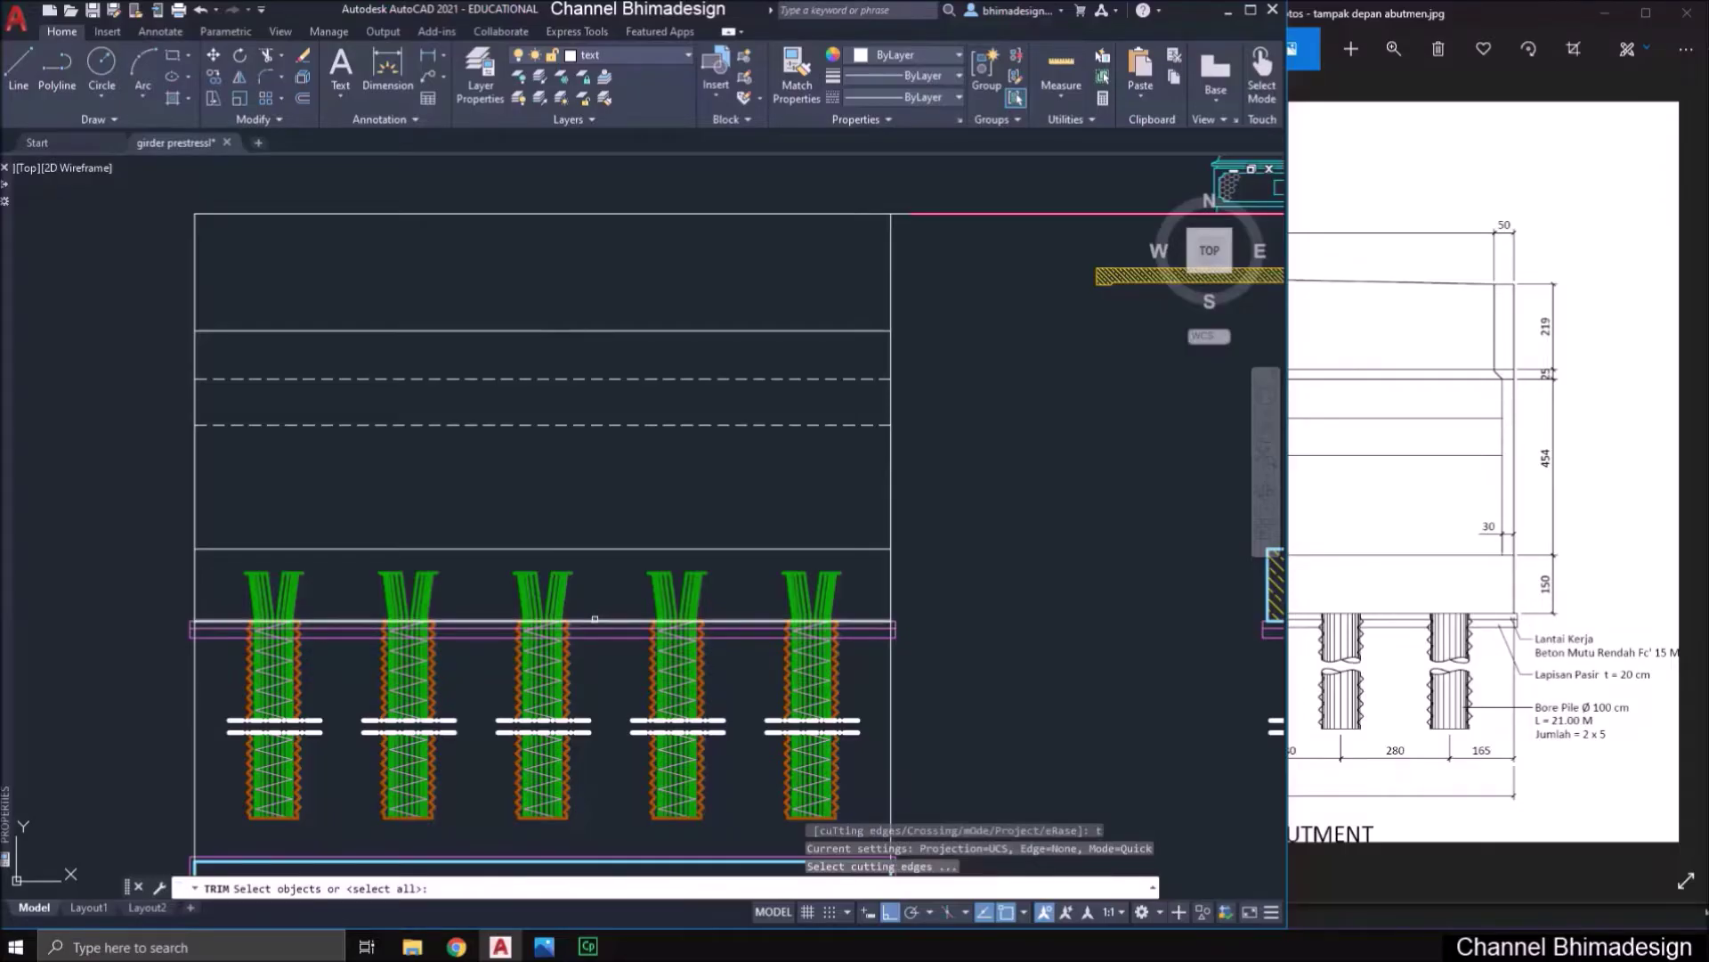
pyautogui.click(595, 620)
pyautogui.press('Return')
pyautogui.click(904, 709)
pyautogui.click(870, 695)
pyautogui.click(206, 693)
pyautogui.click(179, 667)
pyautogui.press('Return')
# - Offset the front view's bearing seat line with the Through option to the small step corner above the abutment's bearing seat
pyautogui.scroll(-2, 261, 774)
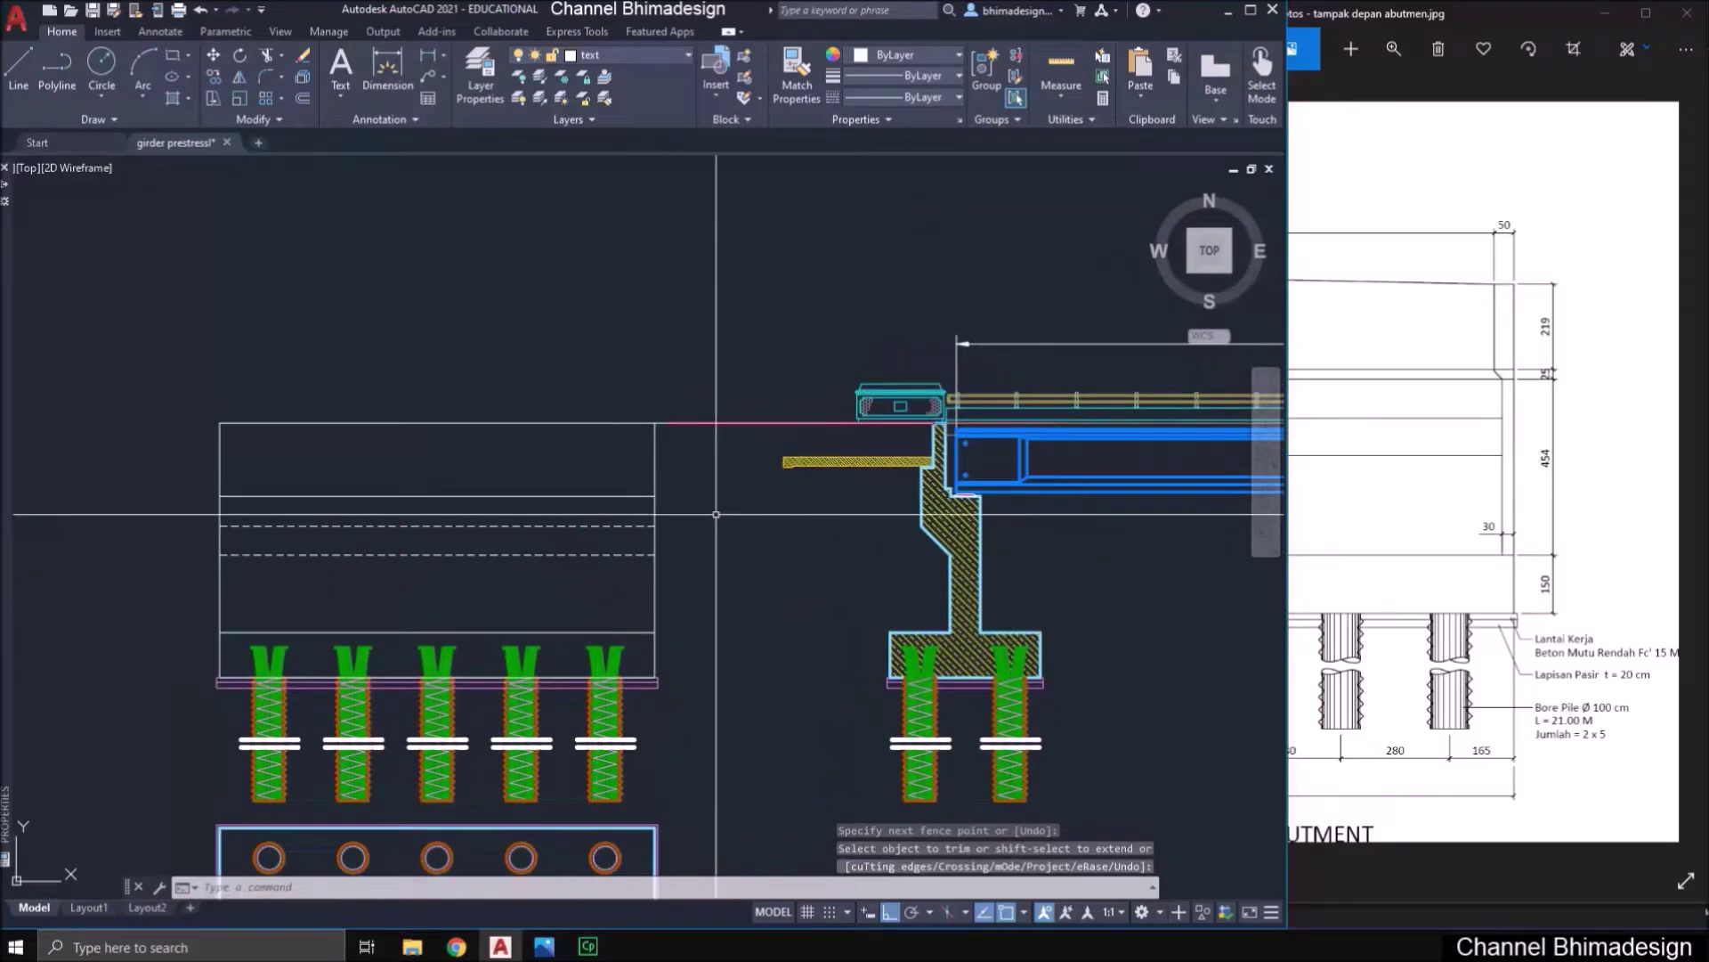
pyautogui.write('o')
pyautogui.press('Return')
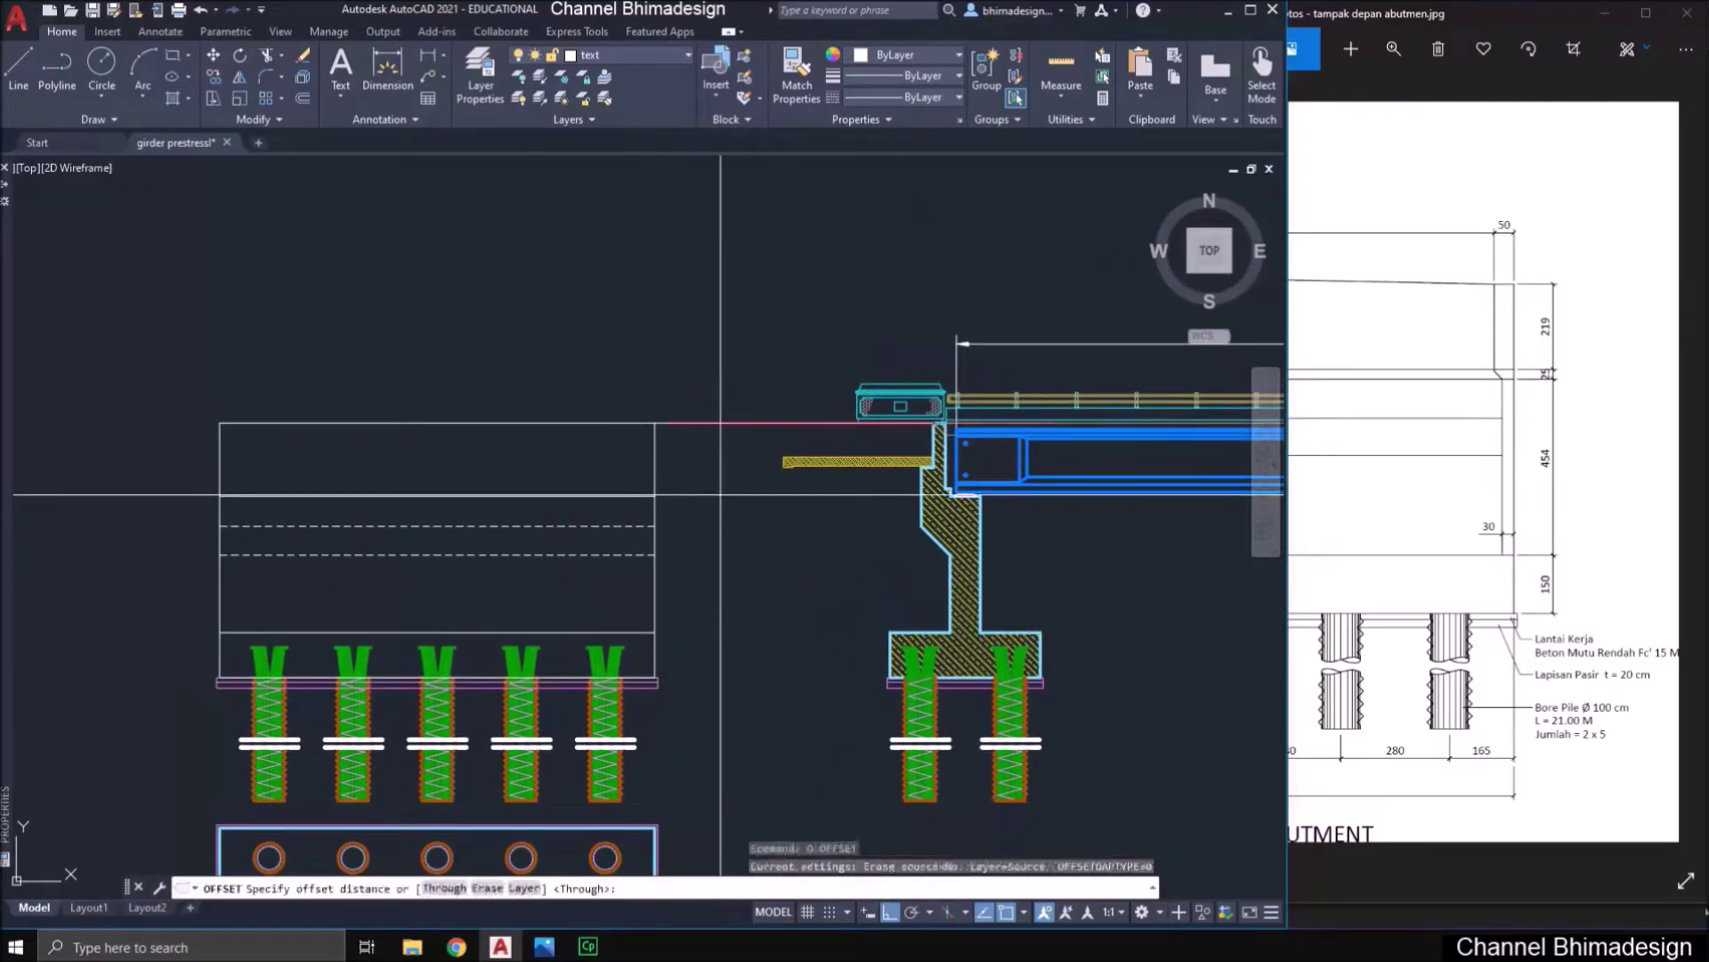
pyautogui.write('t')
pyautogui.press('Return')
pyautogui.scroll(4, 891, 466)
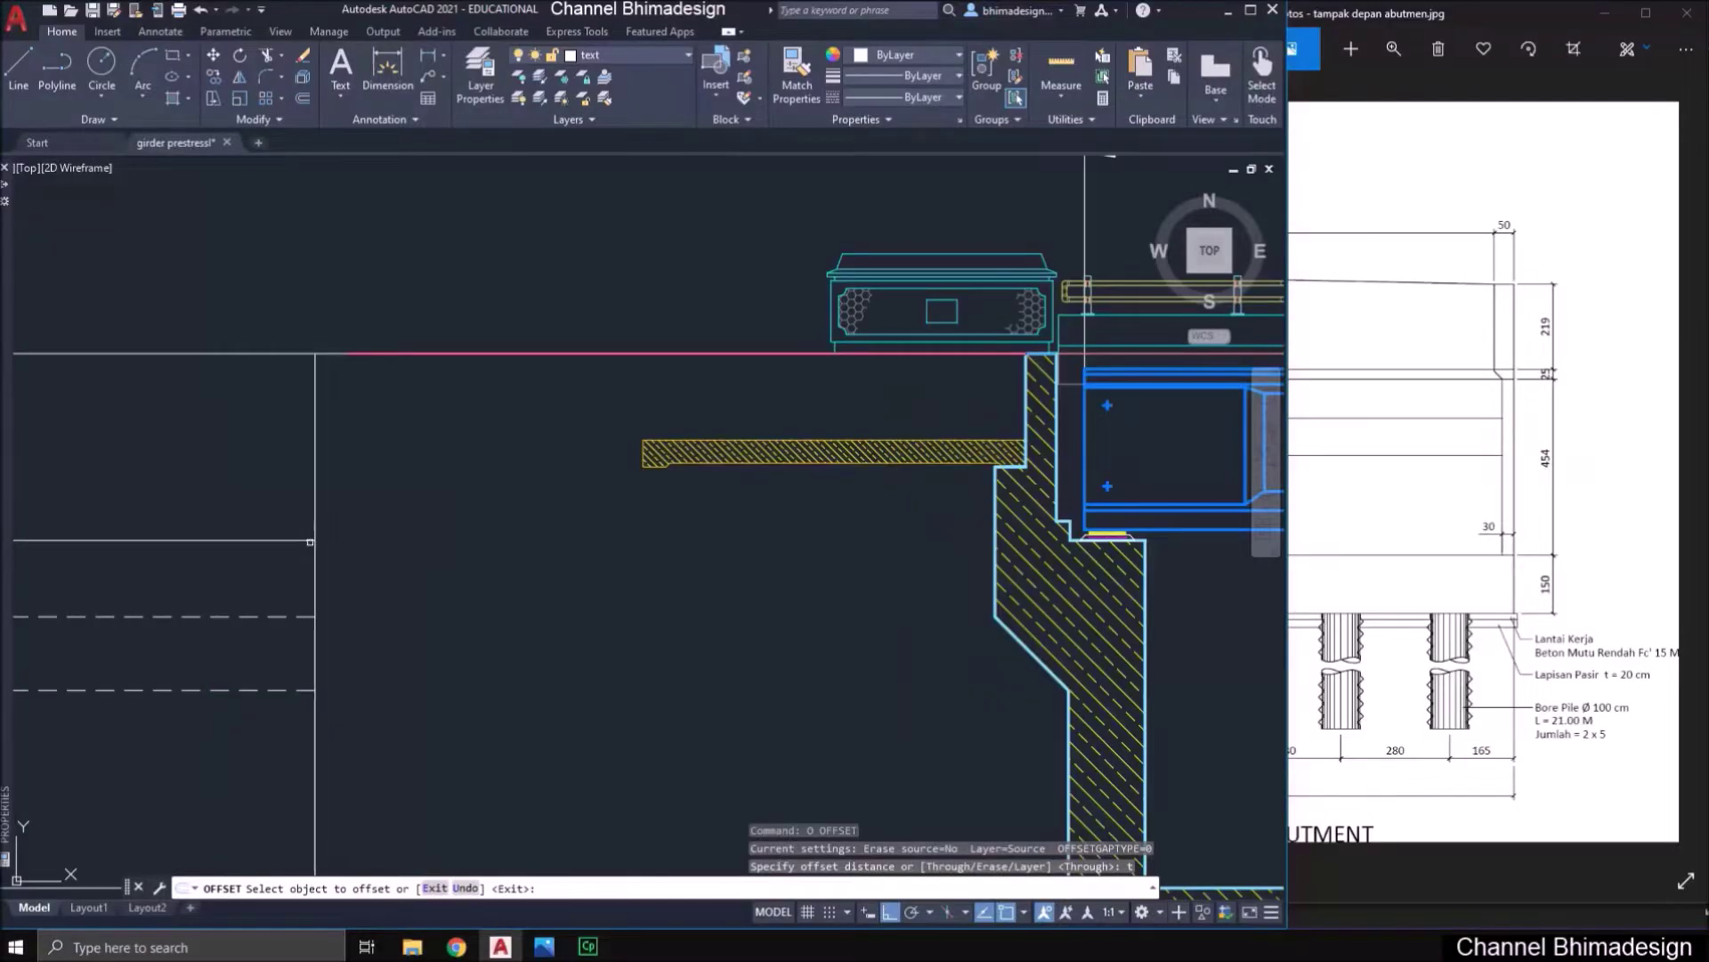
pyautogui.click(1064, 516)
pyautogui.scroll(2, 1069, 518)
pyautogui.click(1068, 517)
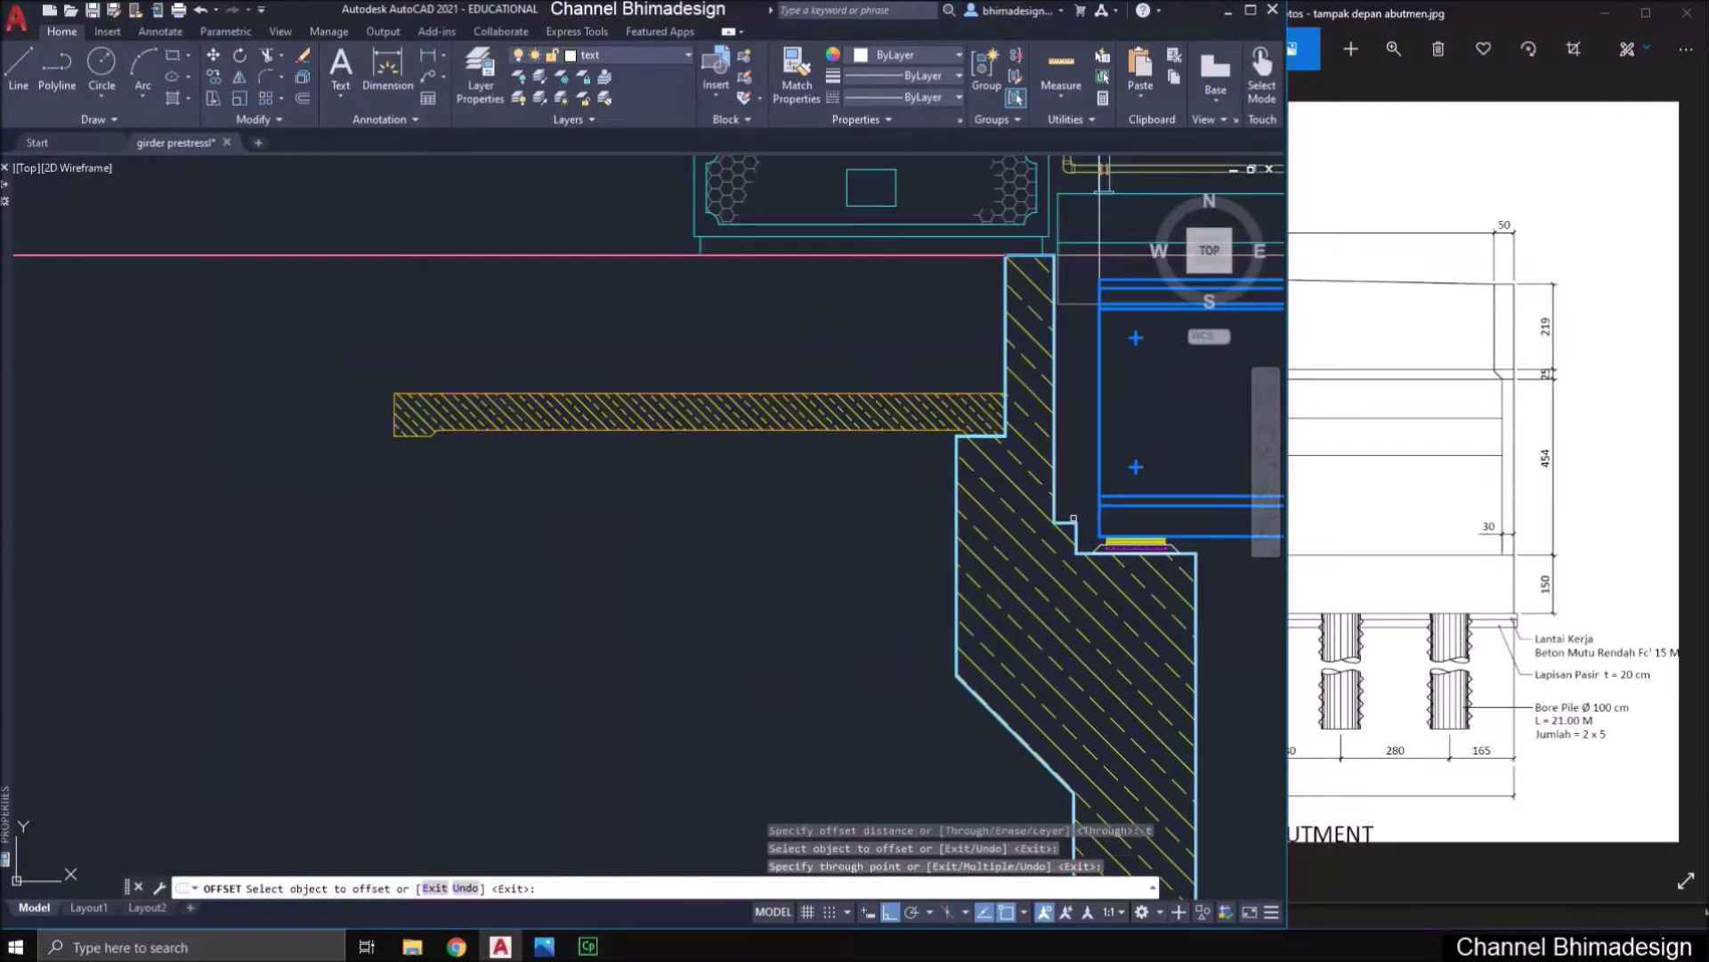
pyautogui.scroll(-2, 1073, 517)
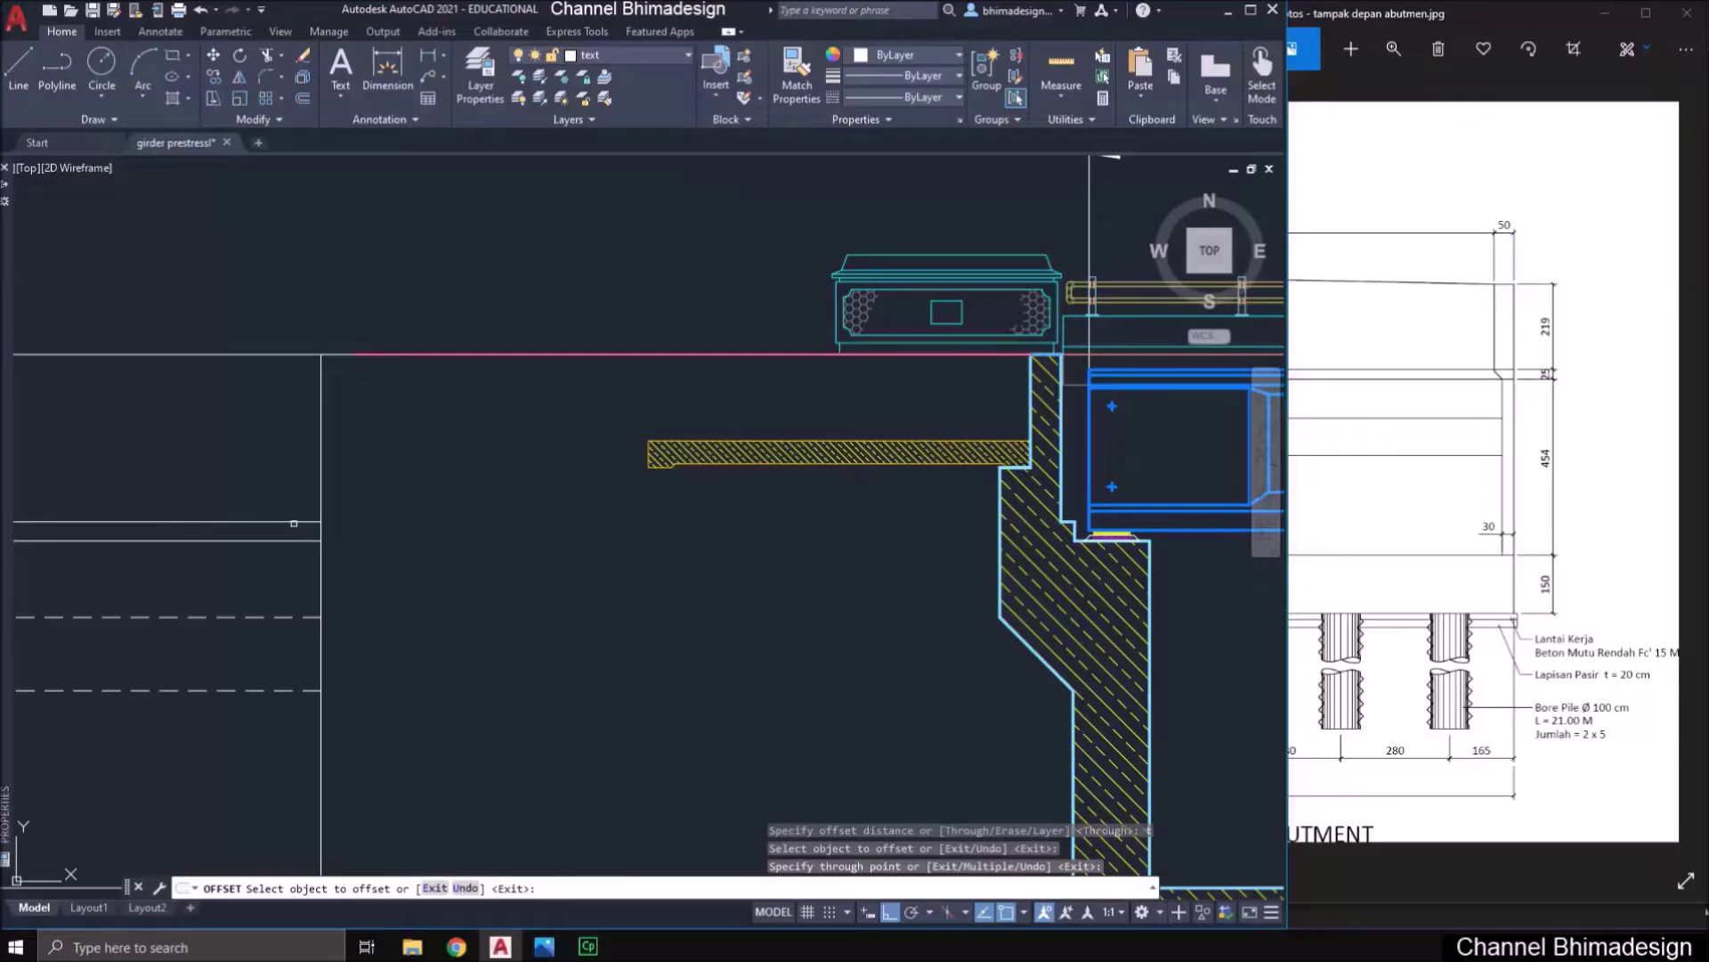
# - Offset the new line through the abutment ledge corner that supports the approach slab
pyautogui.click(293, 523)
pyautogui.scroll(4, 1002, 476)
pyautogui.click(1002, 476)
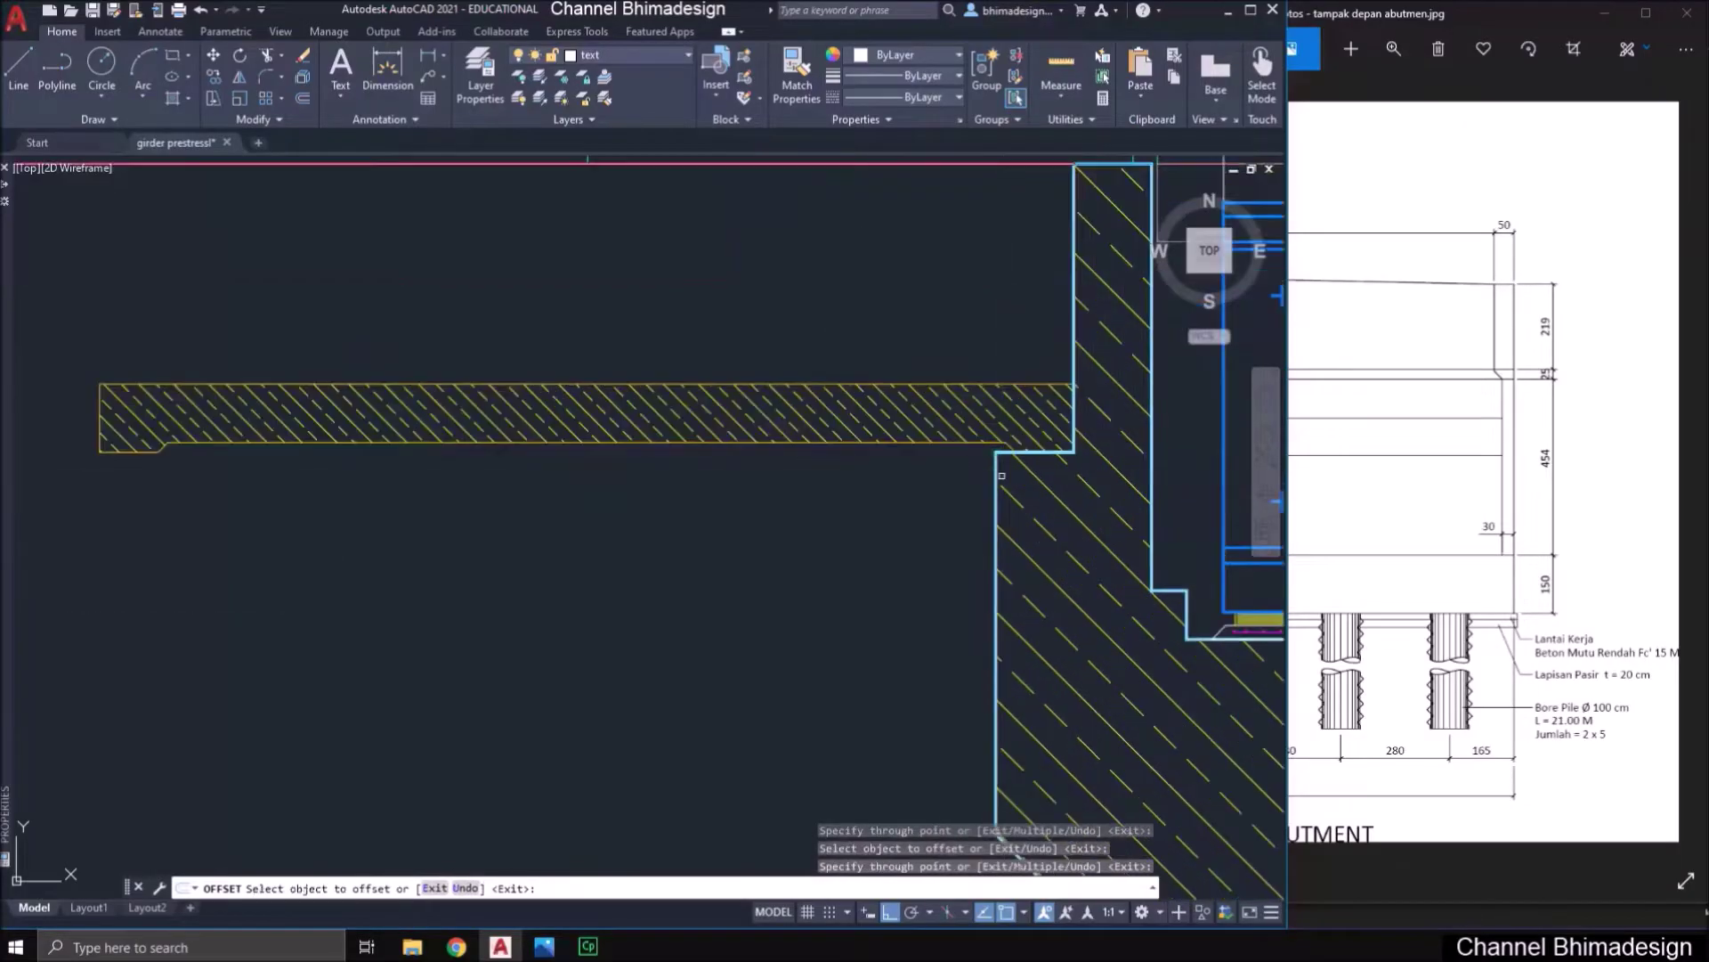
pyautogui.scroll(-4, 1002, 476)
pyautogui.press('Escape')
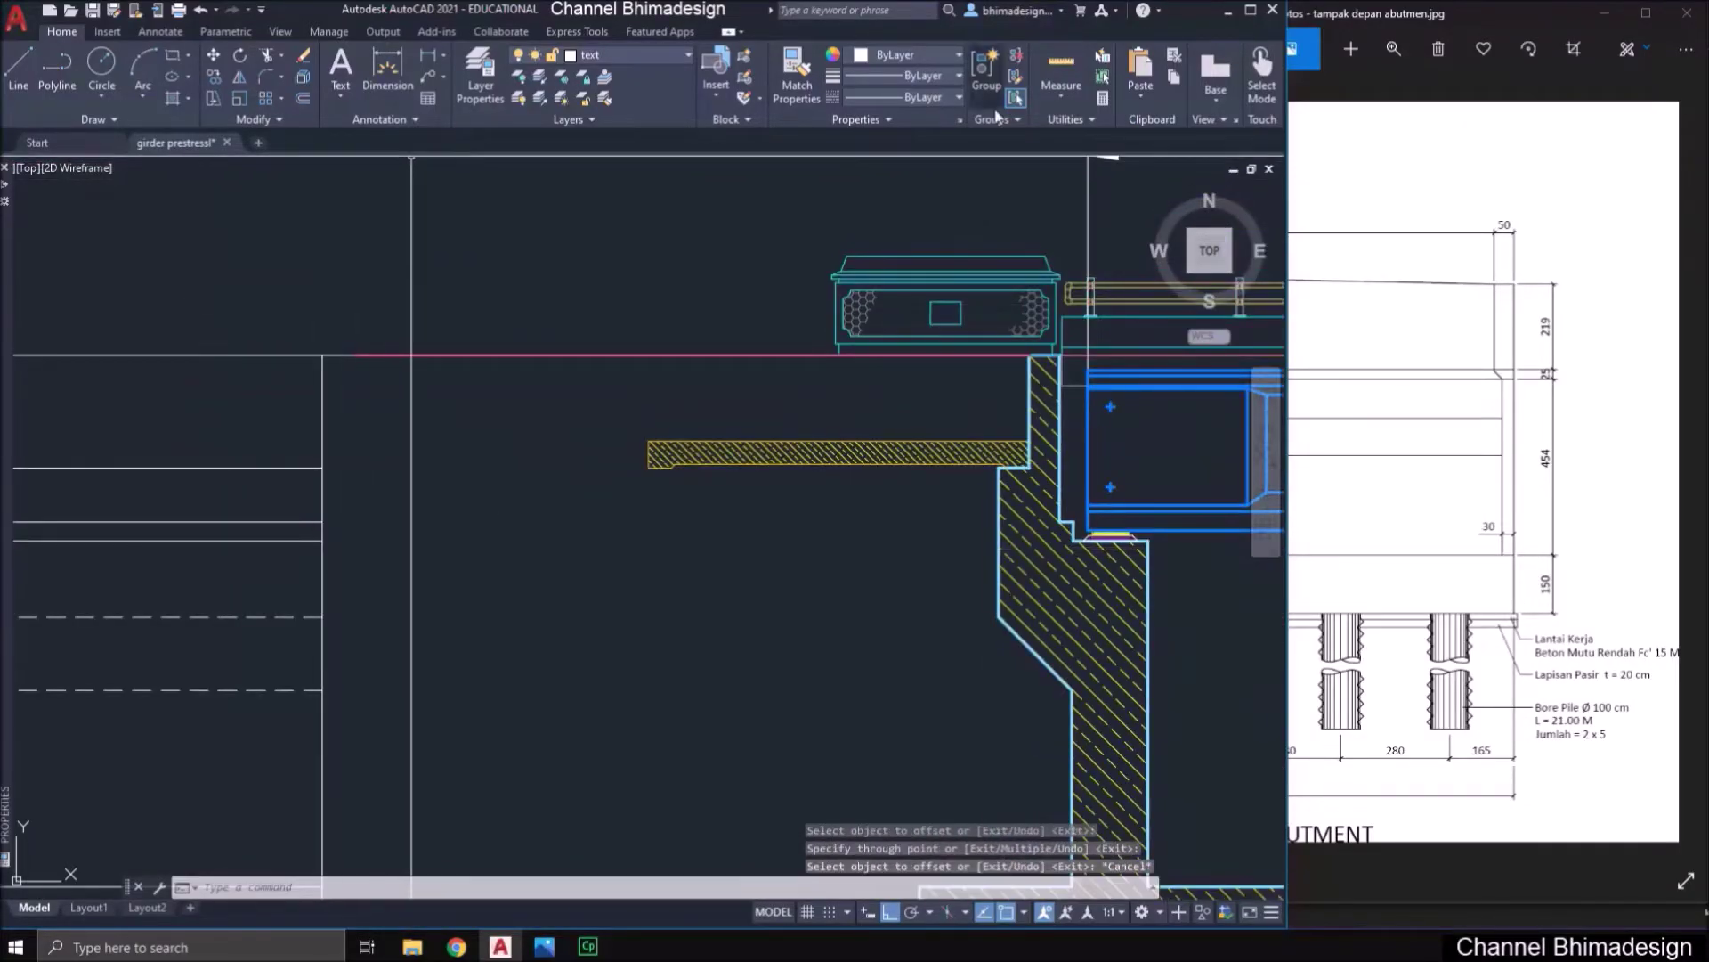
# - Match the approach slab ledge line's properties to one of the dashed level lines
pyautogui.click(795, 84)
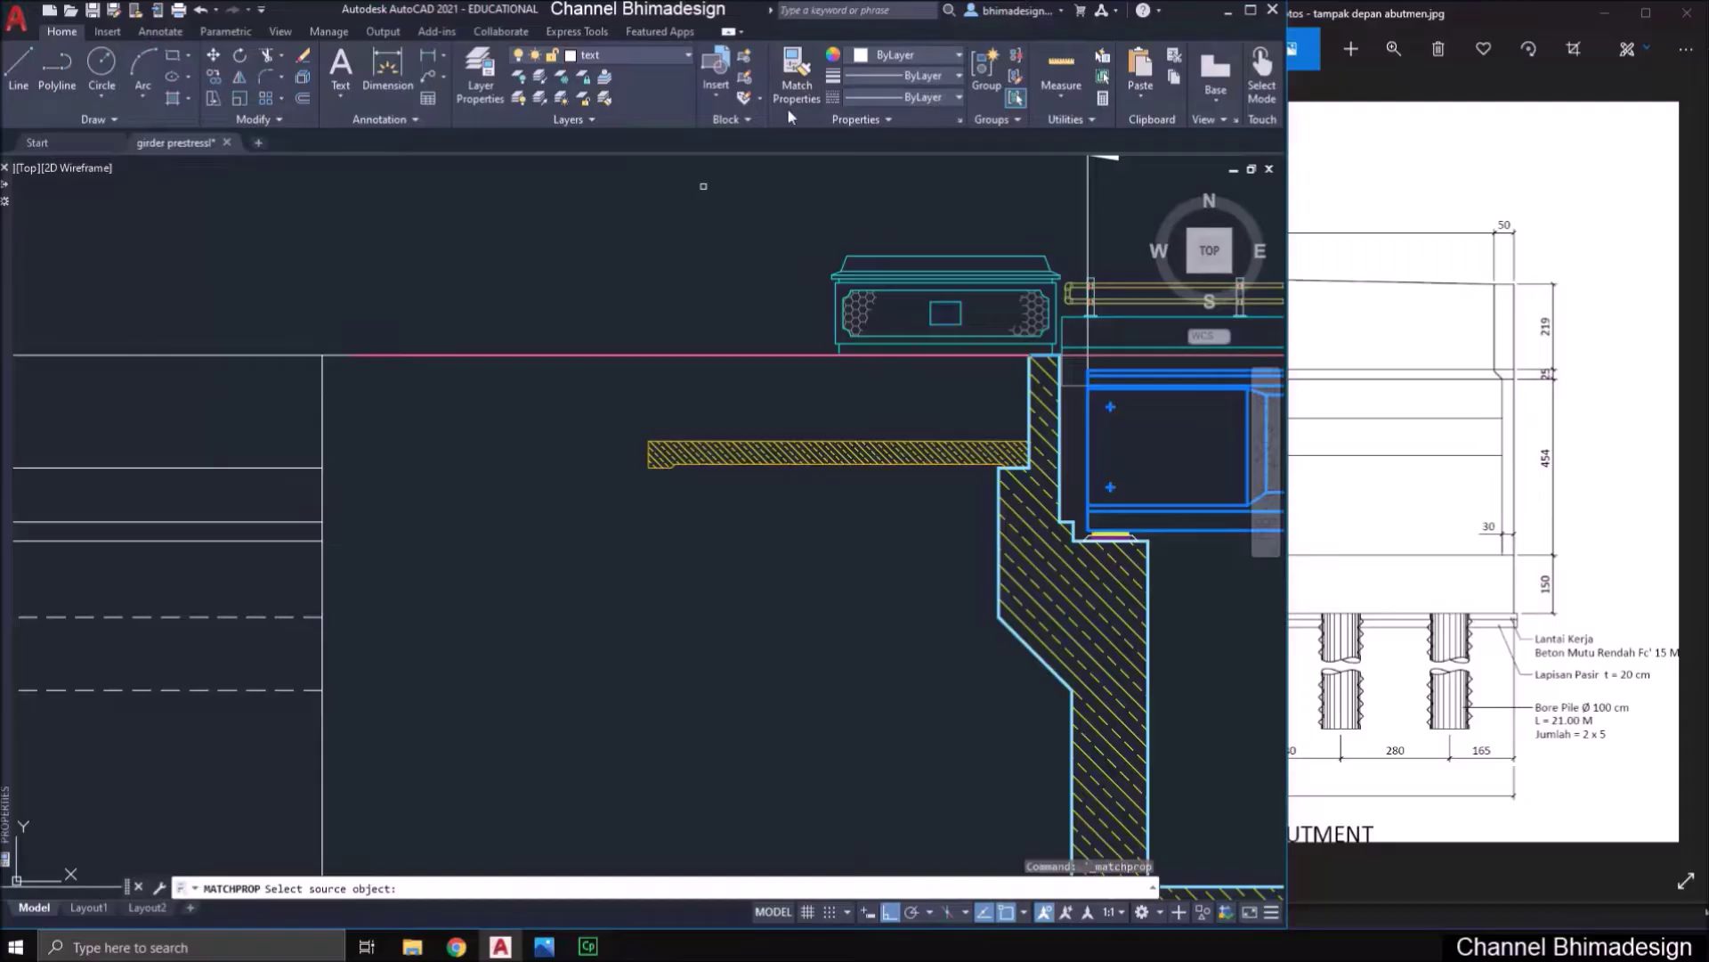
pyautogui.click(268, 616)
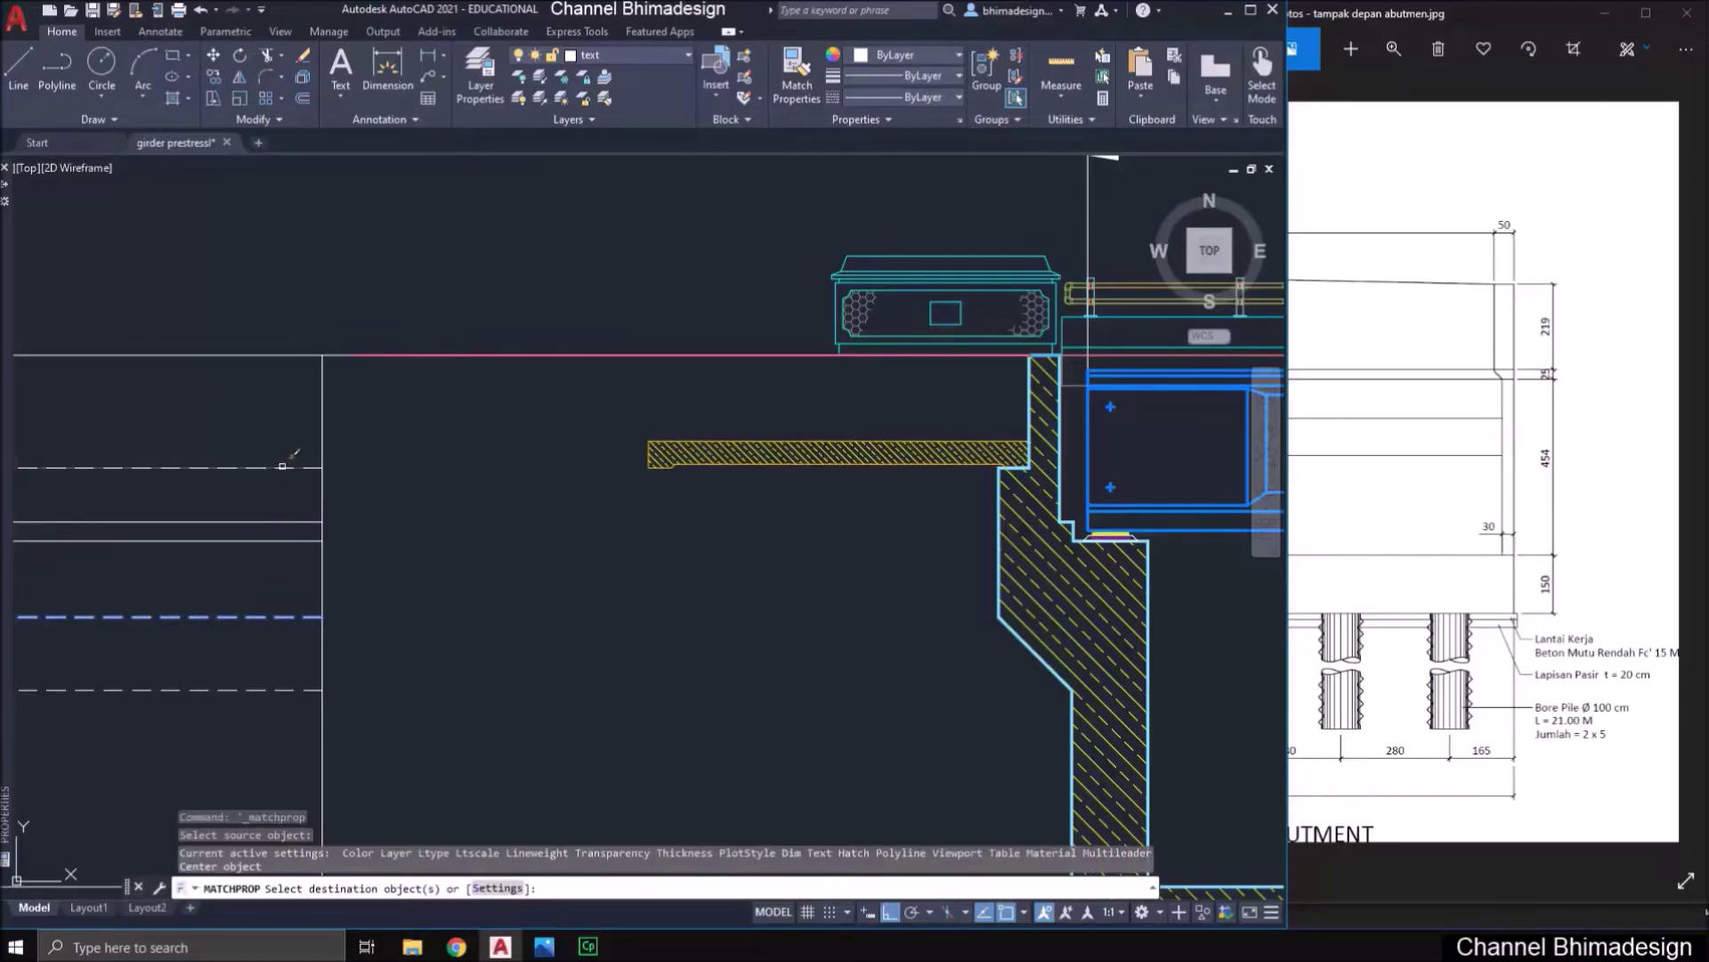
pyautogui.press('Escape')
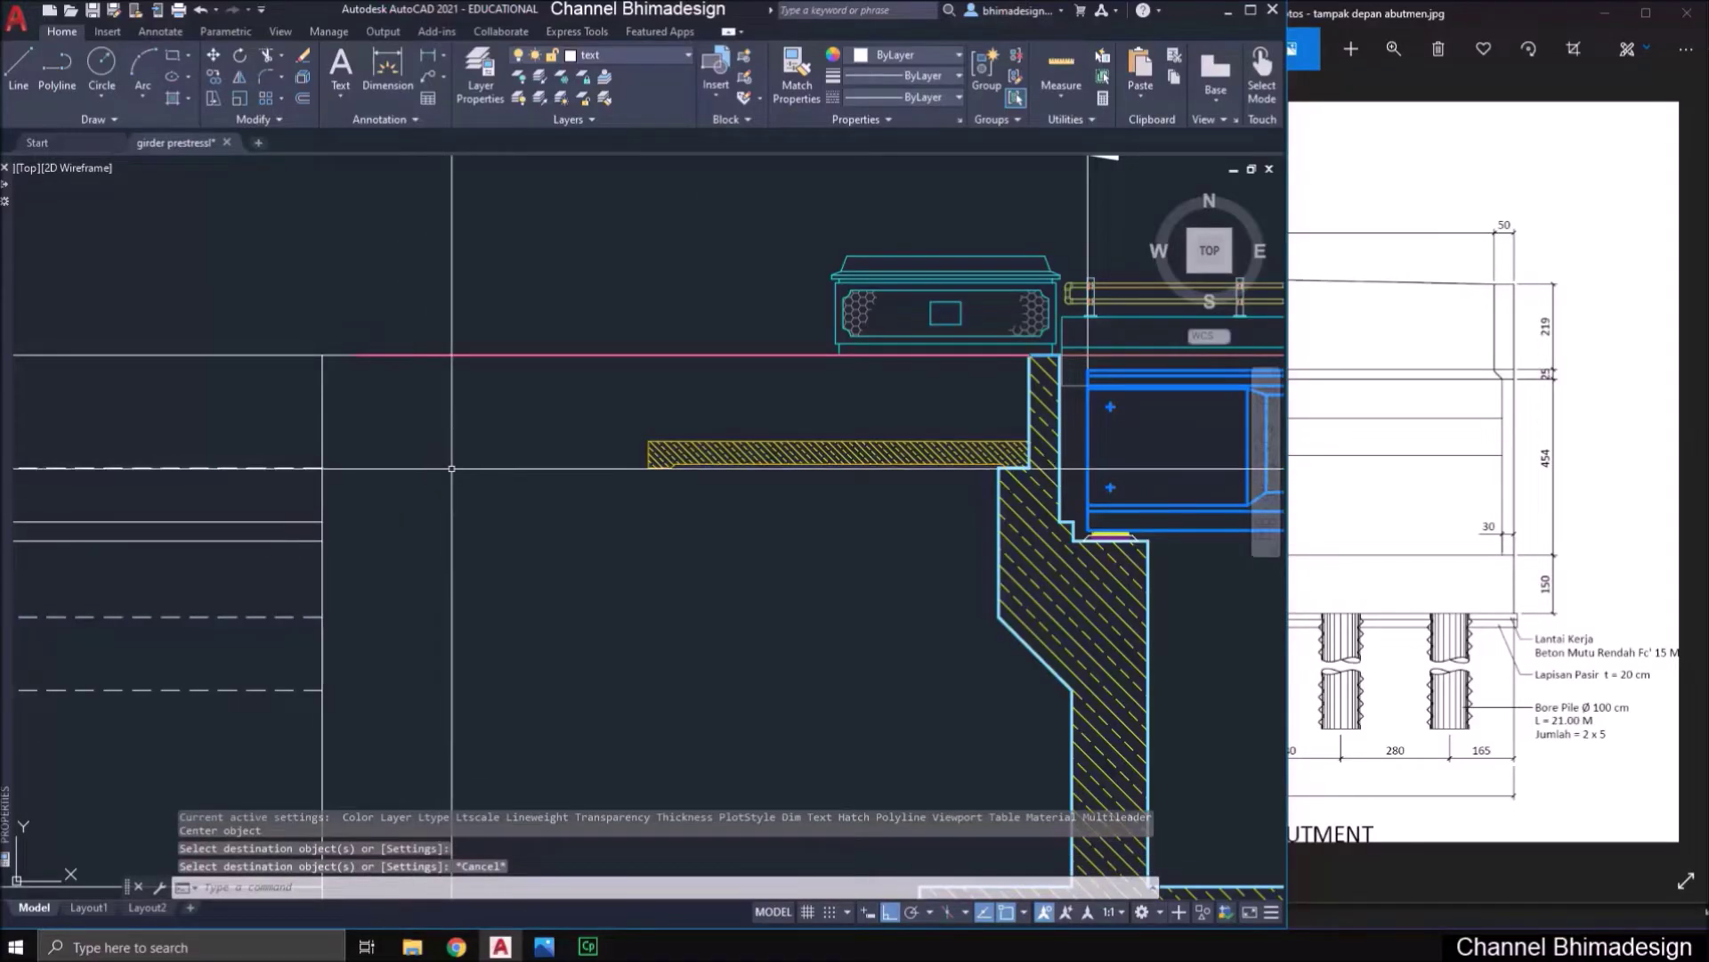
# - Trim the top line beyond the front view's right edge, using that edge as the cutting edge, and save the drawing
pyautogui.scroll(-3, 499, 440)
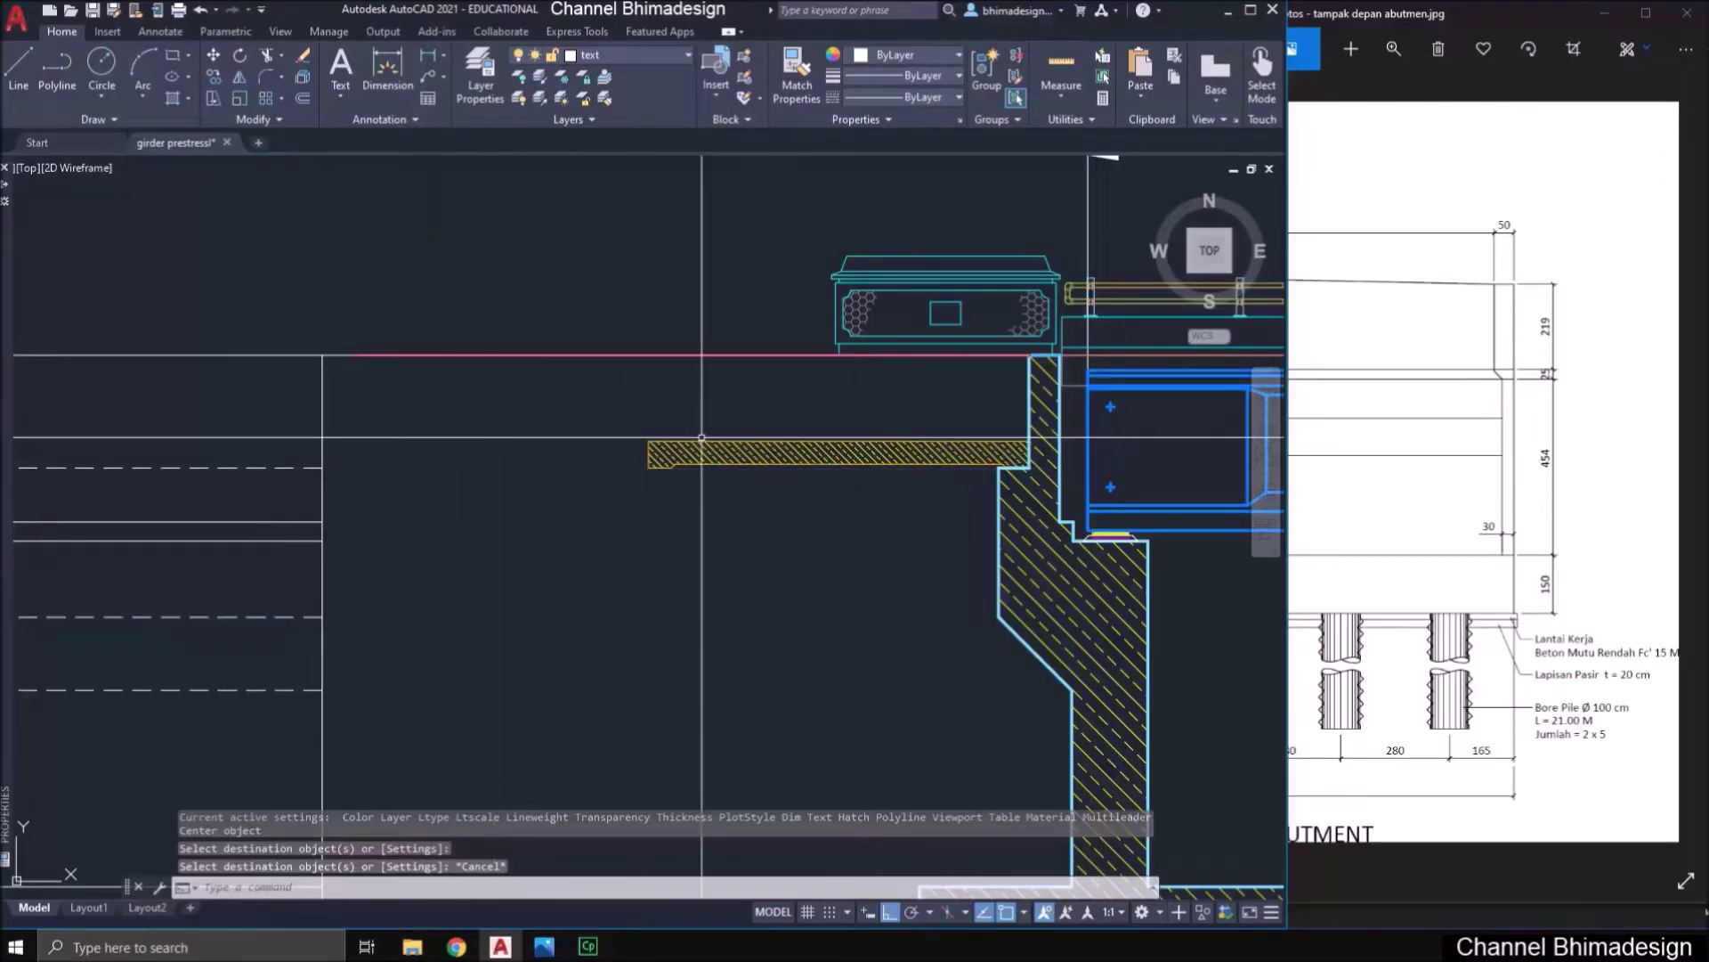
pyautogui.moveTo(416, 469)
pyautogui.mouseDown(button='middle')
pyautogui.moveTo(630, 484)
pyautogui.moveTo(590, 503)
pyautogui.mouseUp(button='middle')
pyautogui.scroll(-2, 630, 485)
pyautogui.scroll(2, 643, 437)
pyautogui.write('tr')
pyautogui.press('Return')
pyautogui.write('t')
pyautogui.press('Return')
pyautogui.click(661, 470)
pyautogui.press('Return')
pyautogui.click(670, 439)
pyautogui.press('Escape')
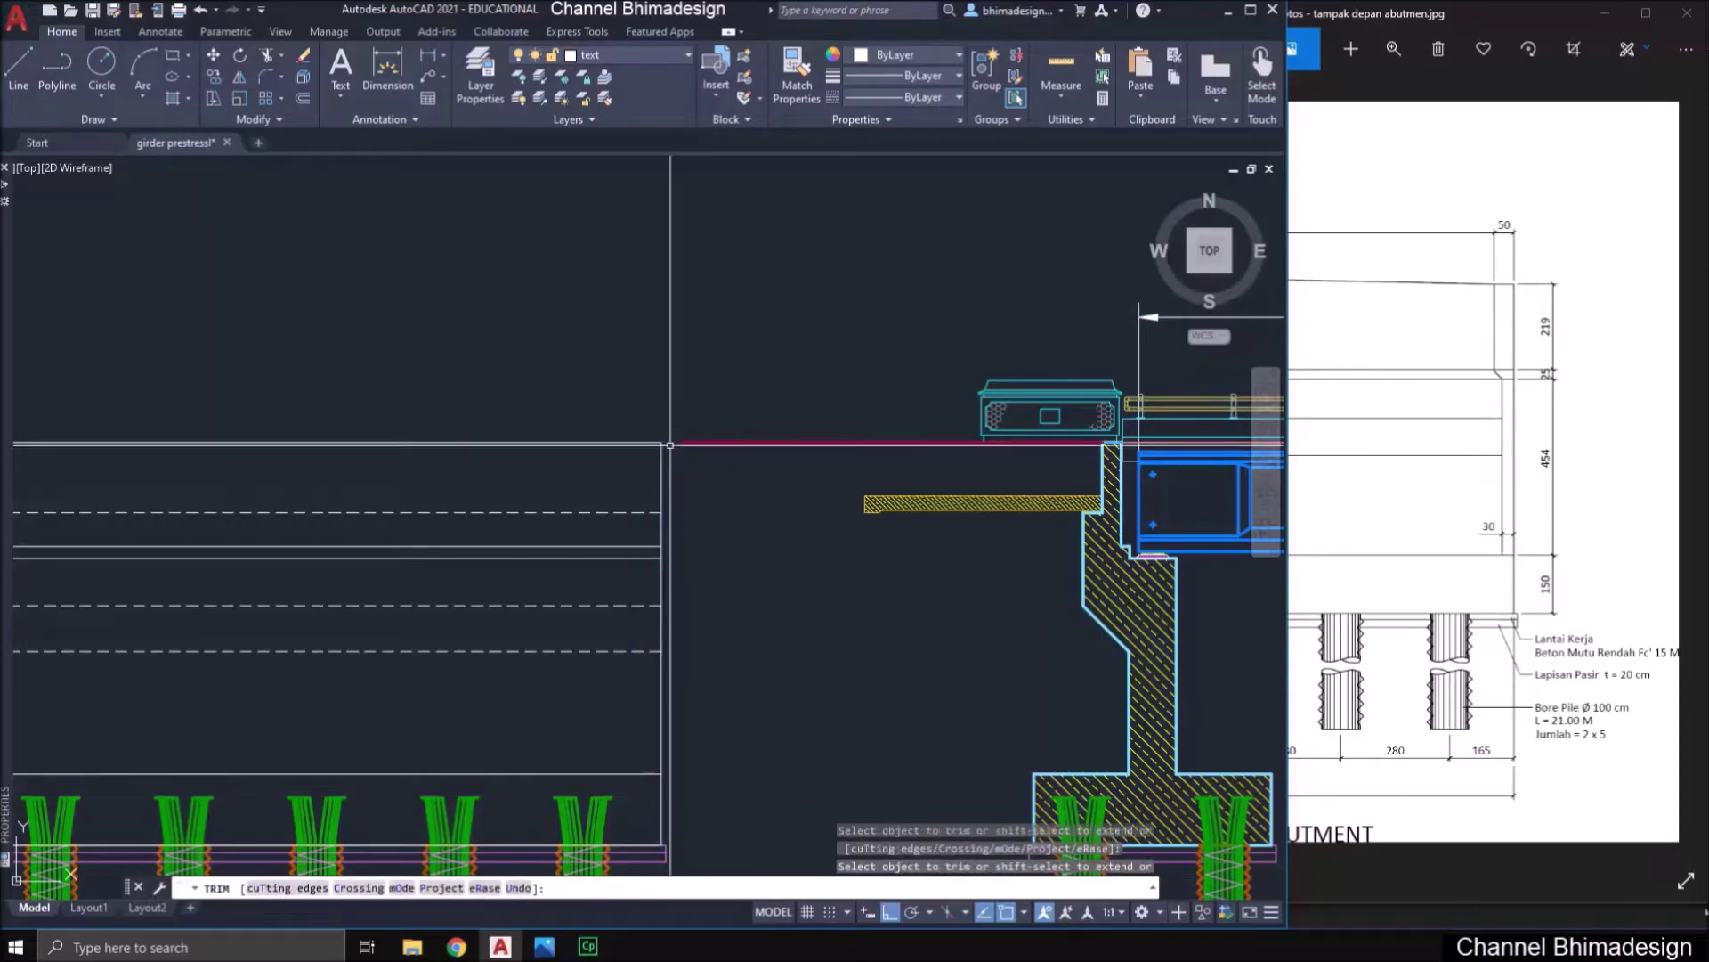
pyautogui.scroll(-2, 715, 480)
pyautogui.hotkey('ctrl', 's')
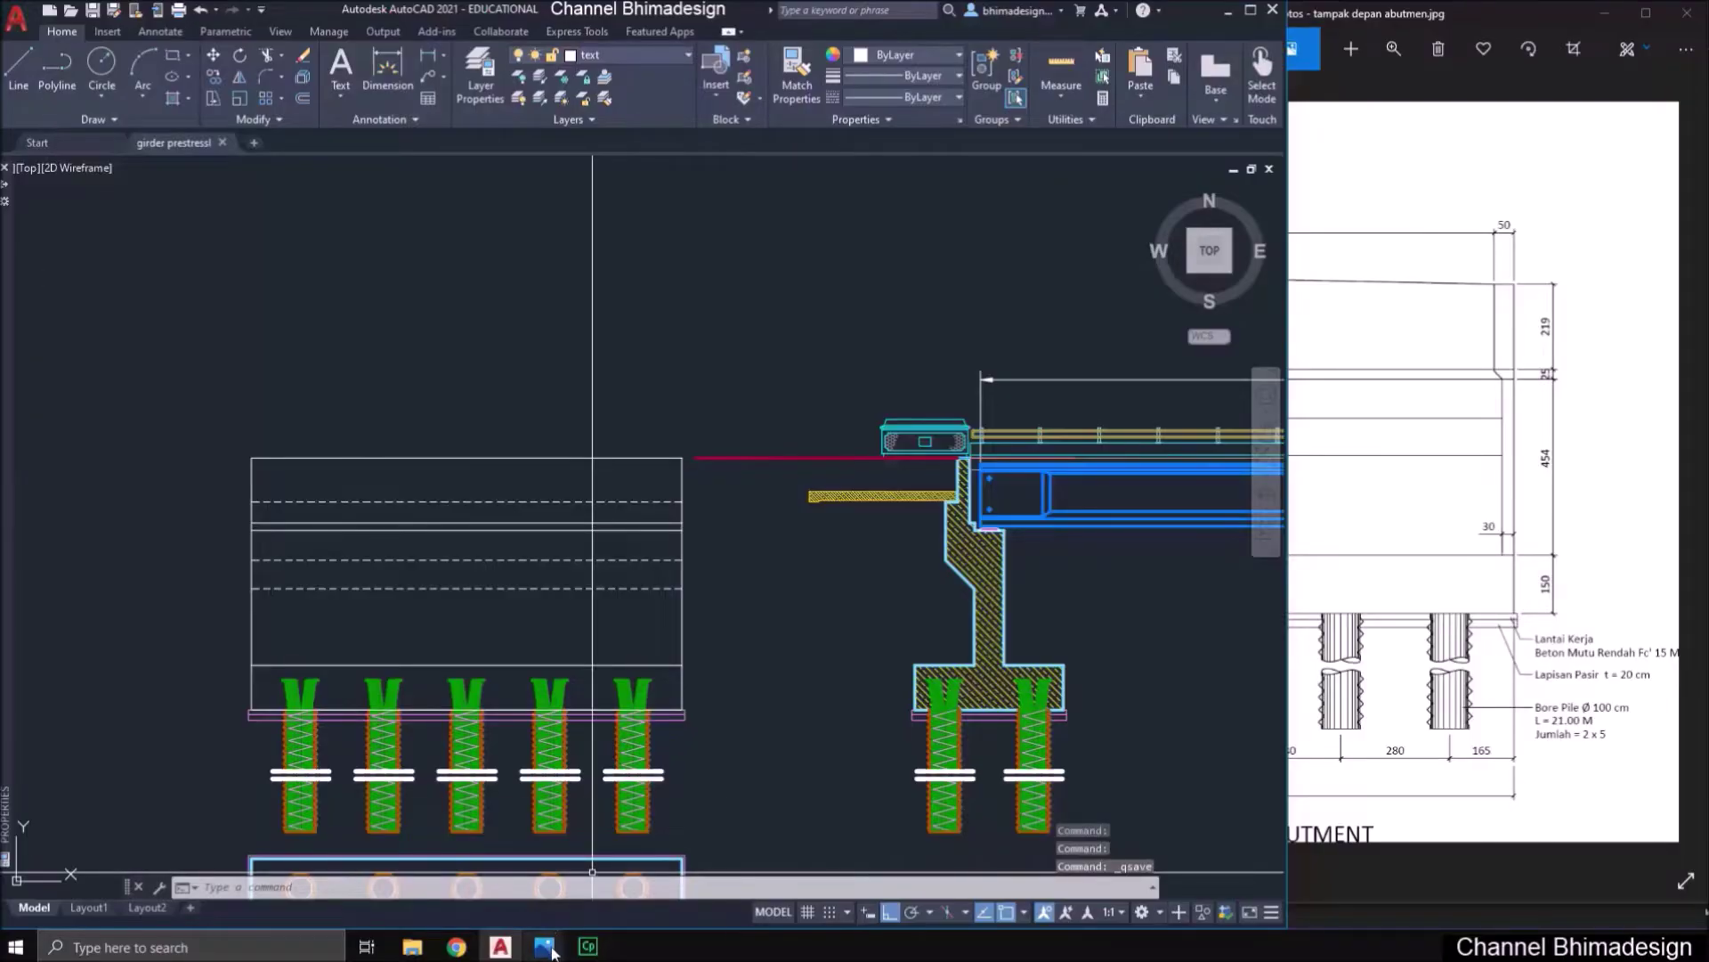
# - Enlarge the reference image in Photos and examine the right half of the abutment front view with its edge dimensions
pyautogui.moveTo(552, 951)
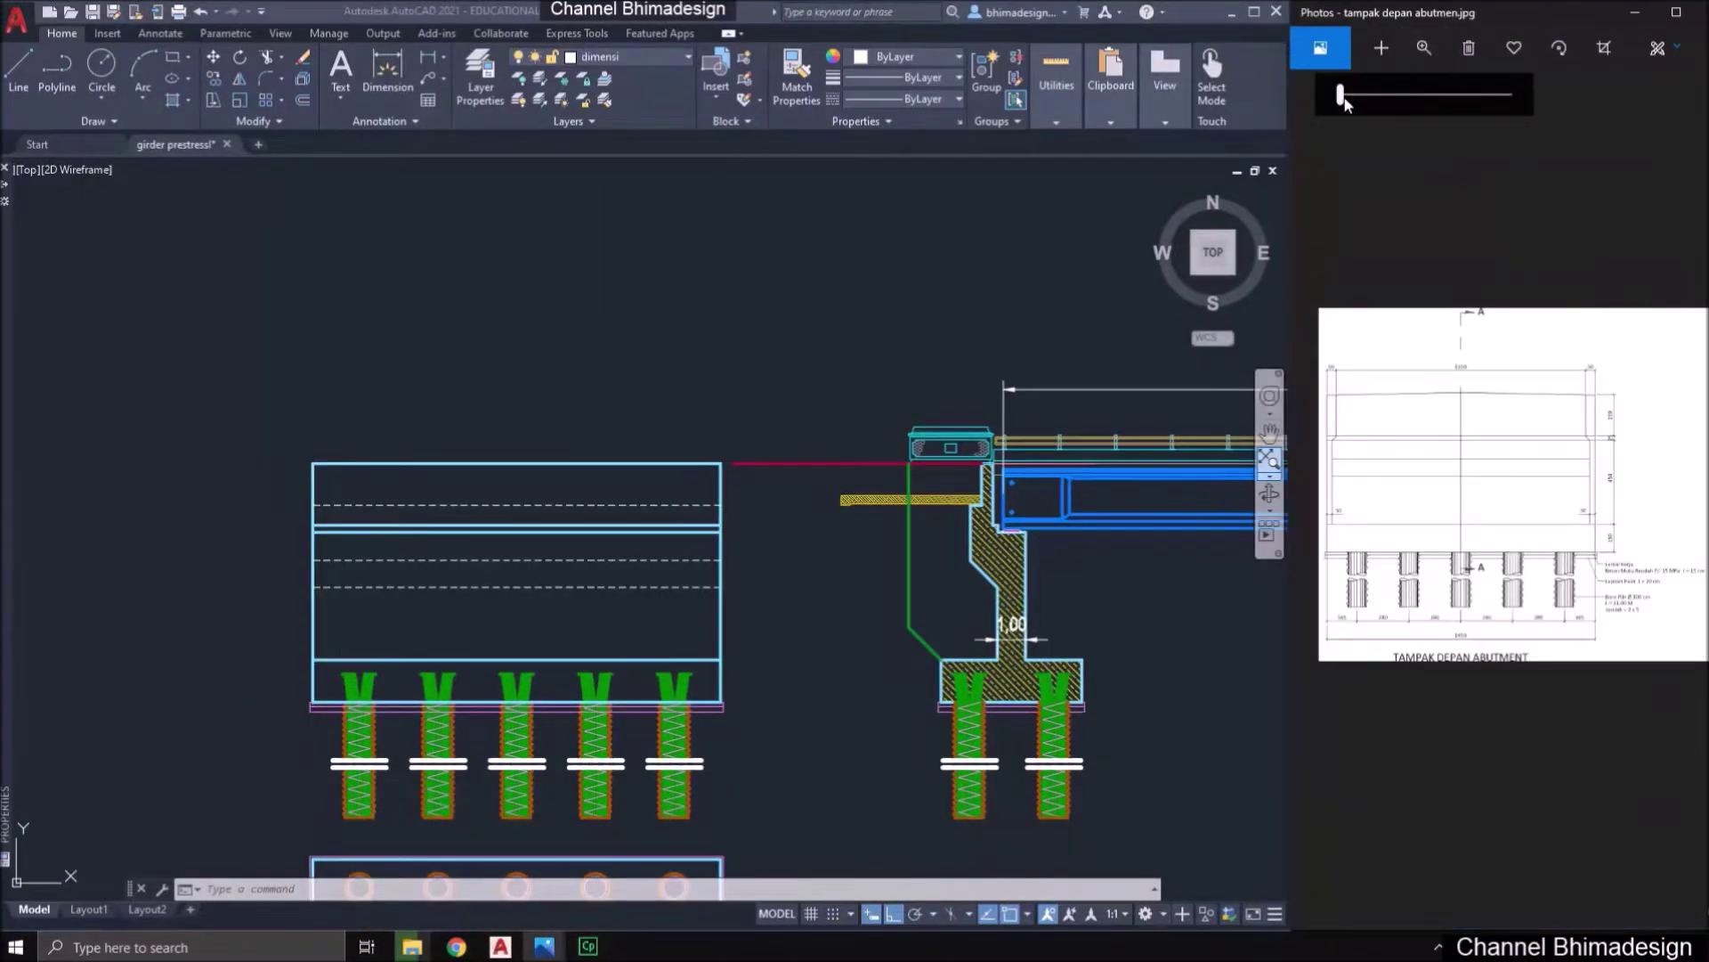
pyautogui.moveTo(1341, 95); pyautogui.dragTo(1359, 94)
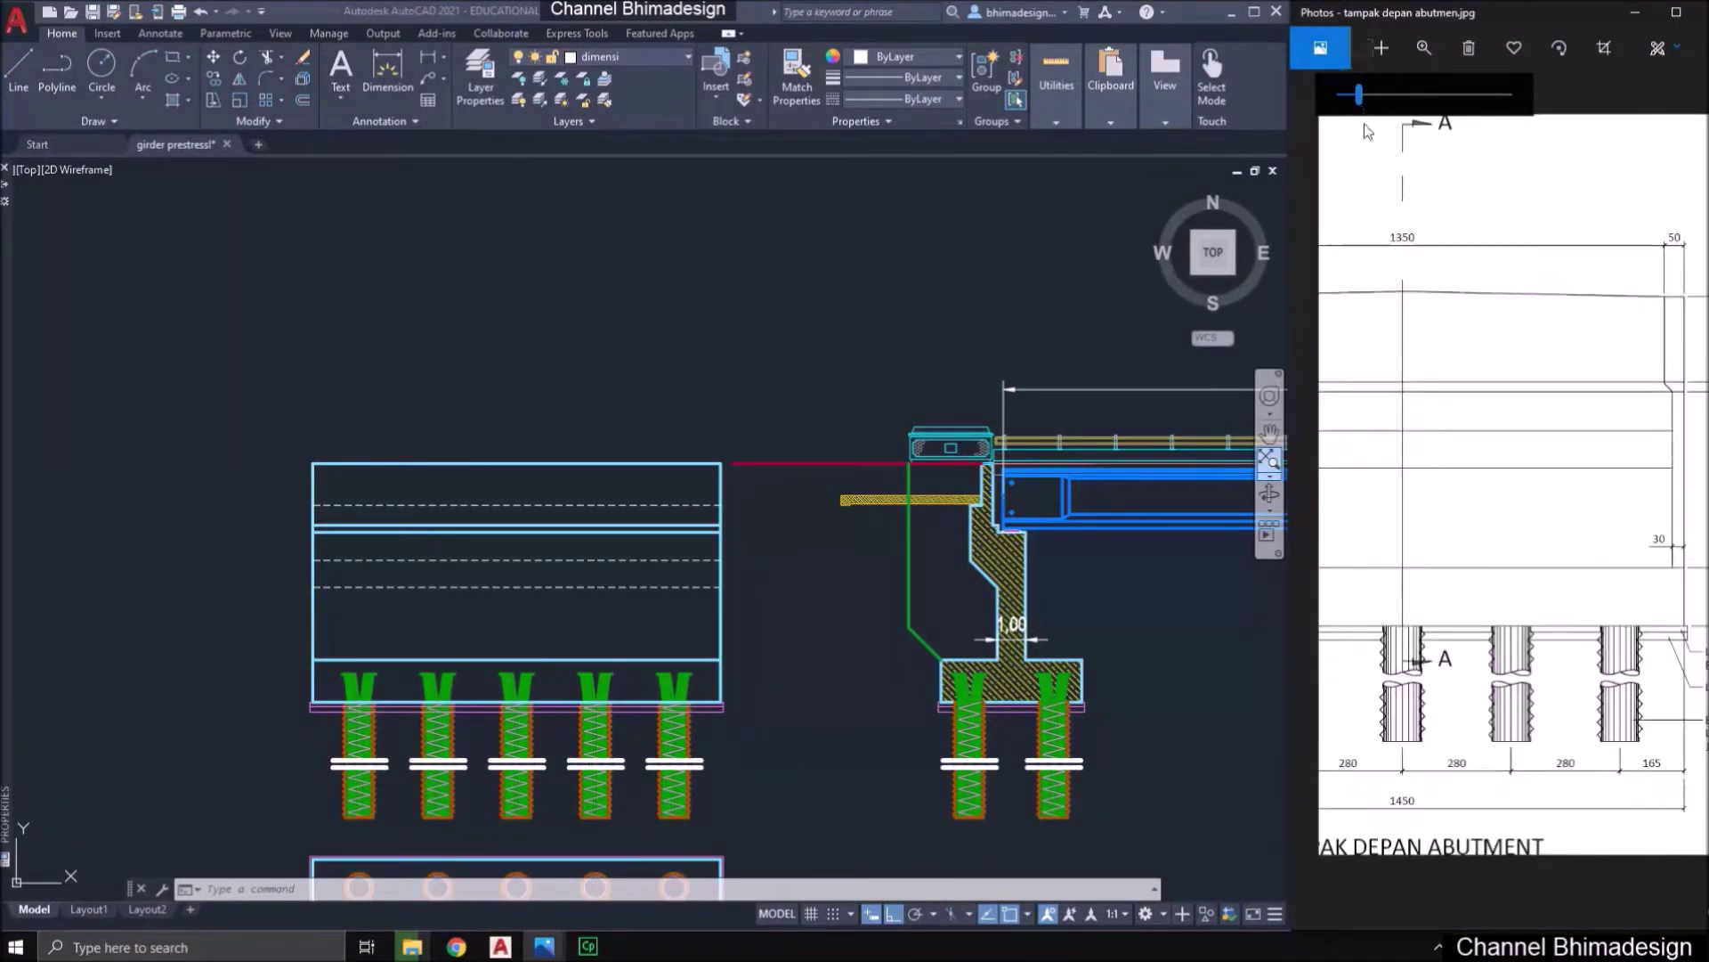
pyautogui.hscroll(3, 1381, 342)
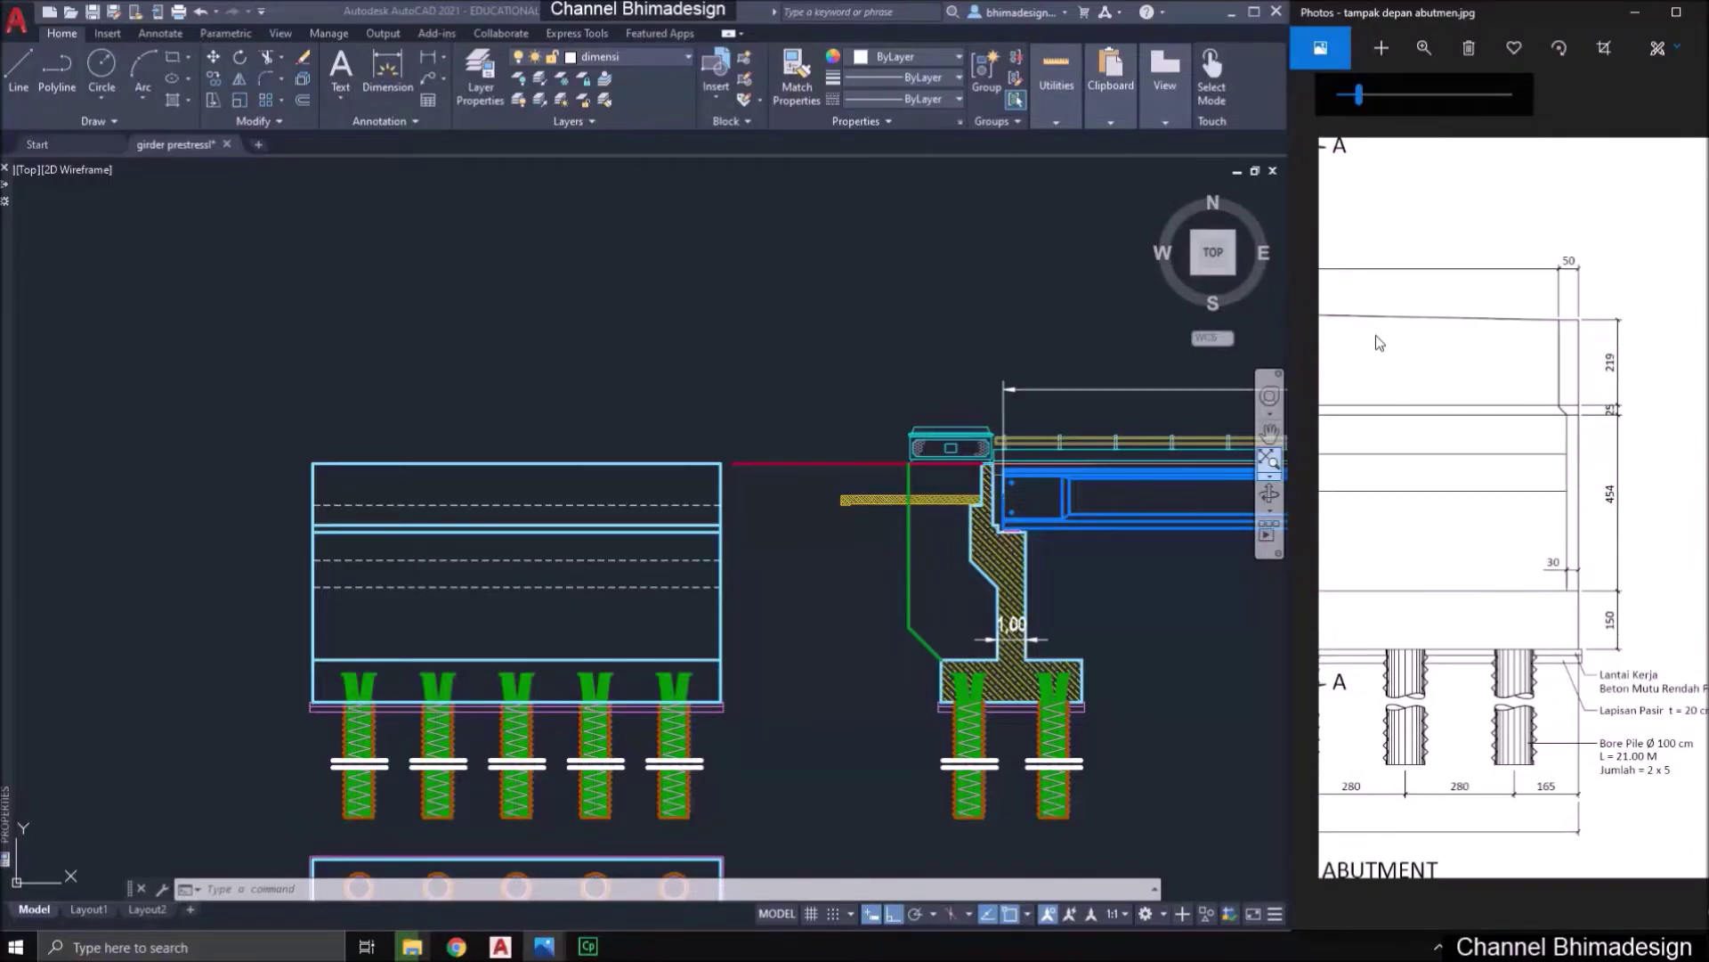
pyautogui.scroll(-1, 1375, 337)
# - Offset the front view's right edge 0.3 inward to mark the lower wall inset
pyautogui.click(614, 443)
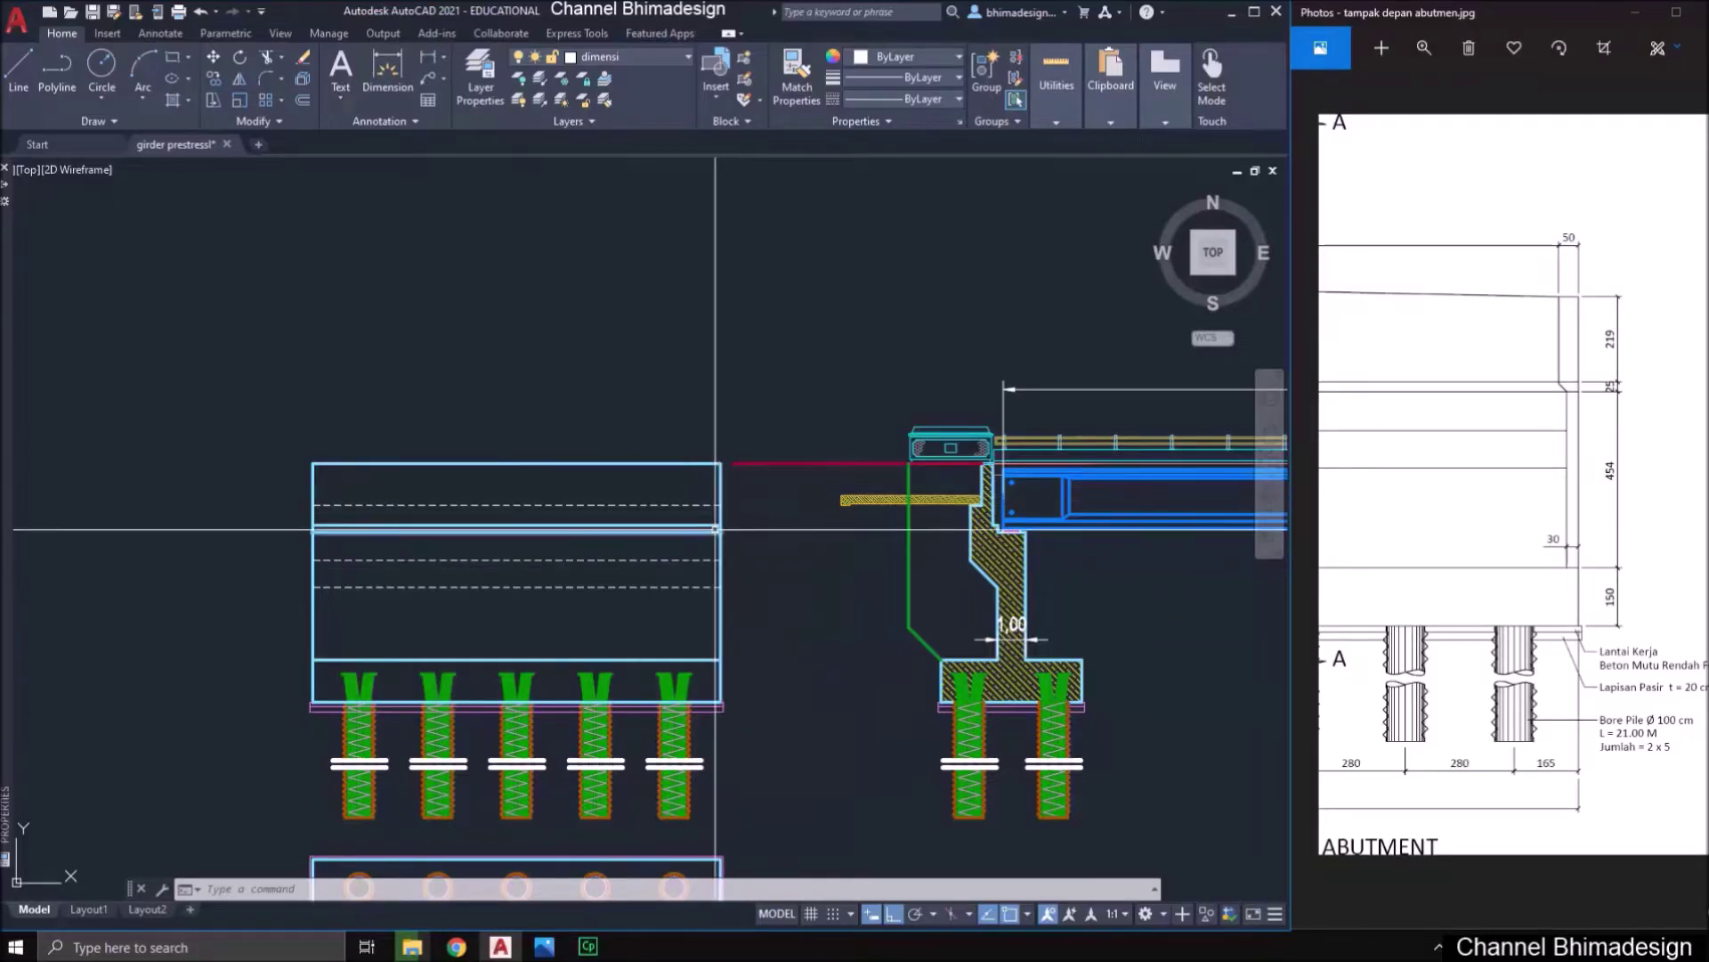
pyautogui.scroll(5, 716, 529)
pyautogui.moveTo(698, 526); pyautogui.dragTo(614, 396, button='middle')
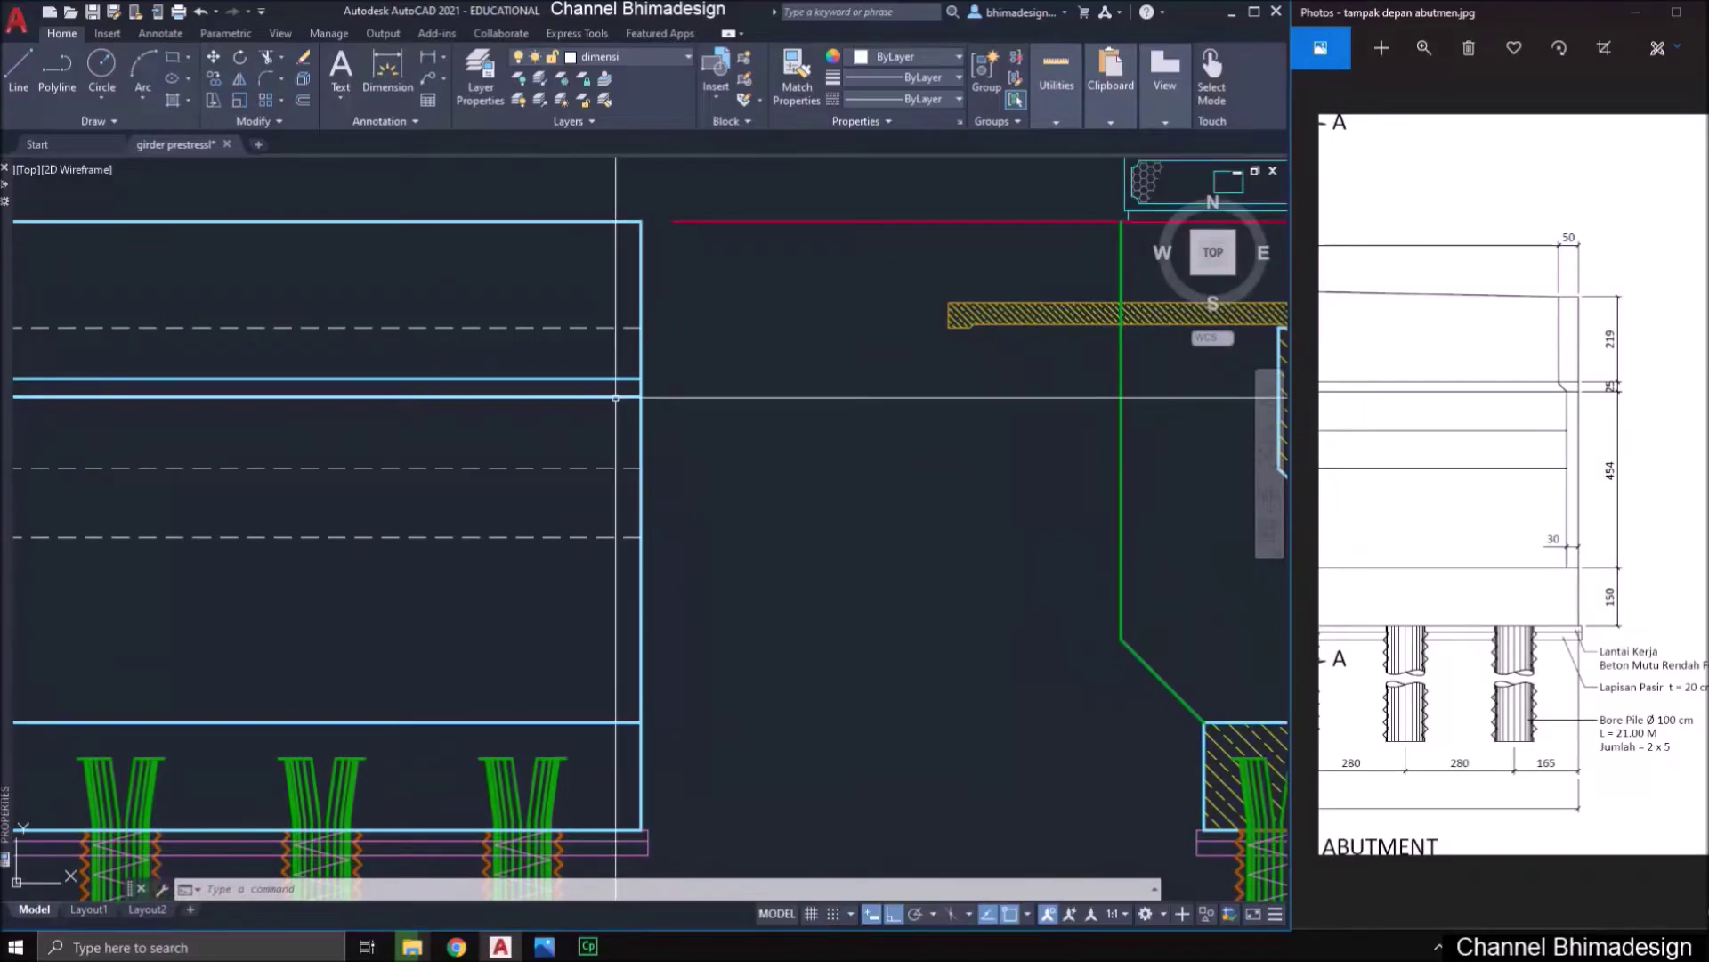
pyautogui.write('o')
pyautogui.press('Return')
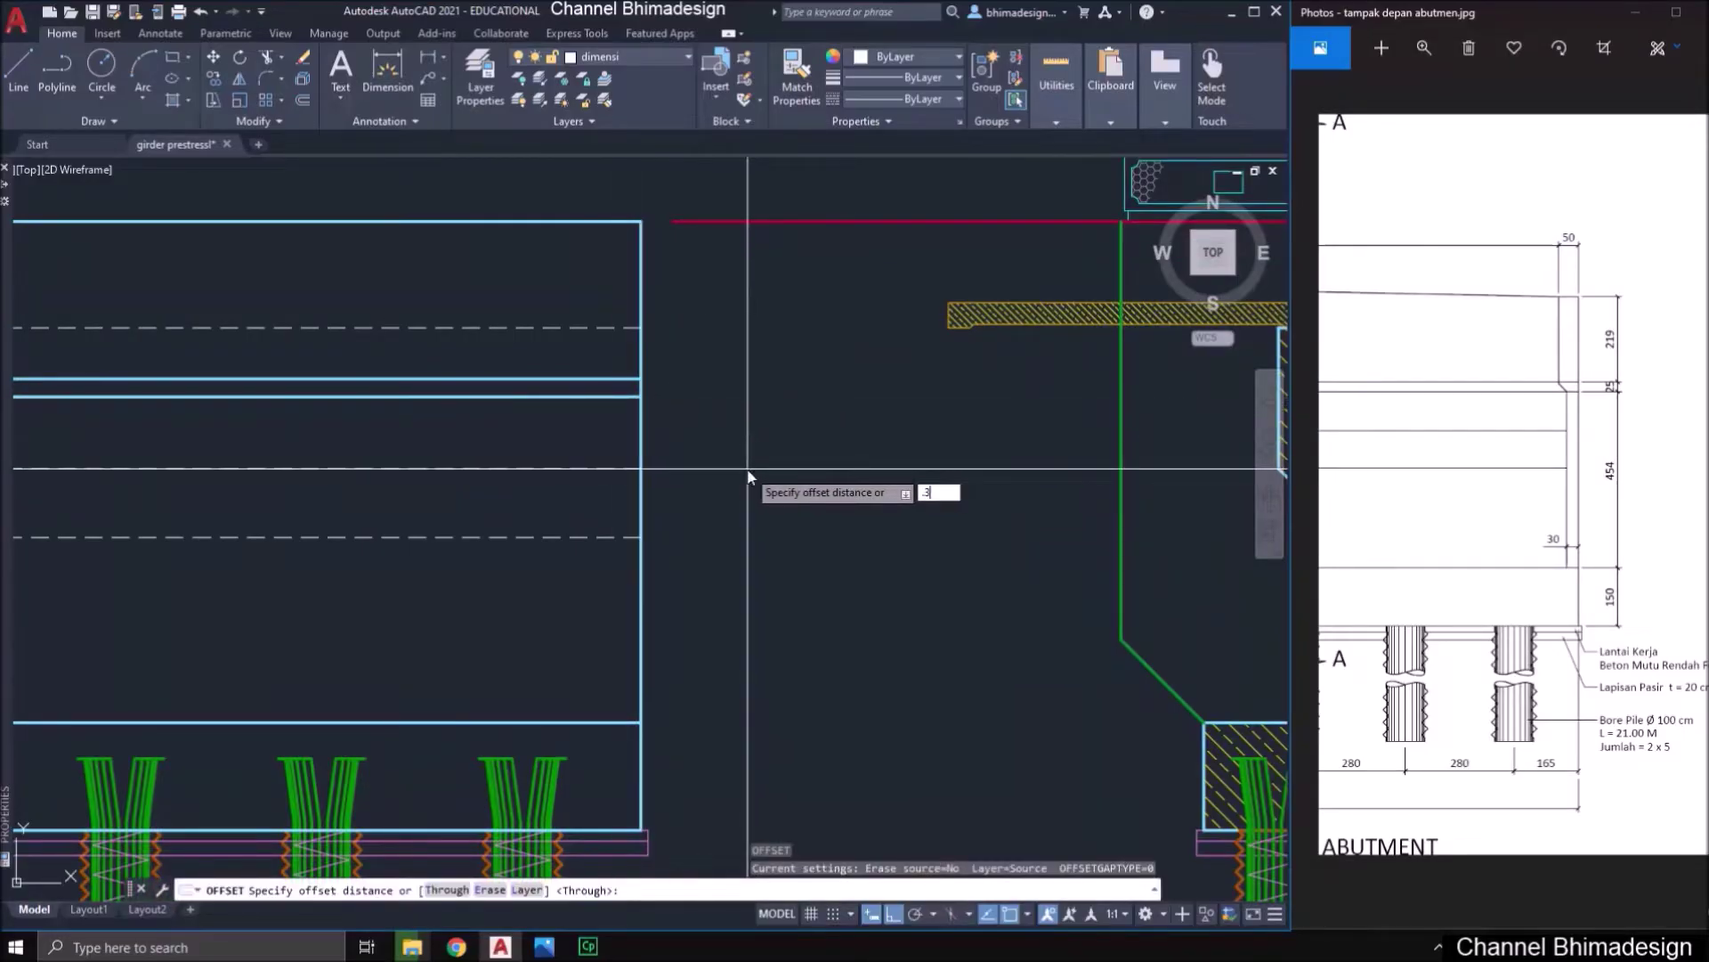
pyautogui.write('.3')
pyautogui.press('Return')
pyautogui.click(642, 613)
pyautogui.click(614, 588)
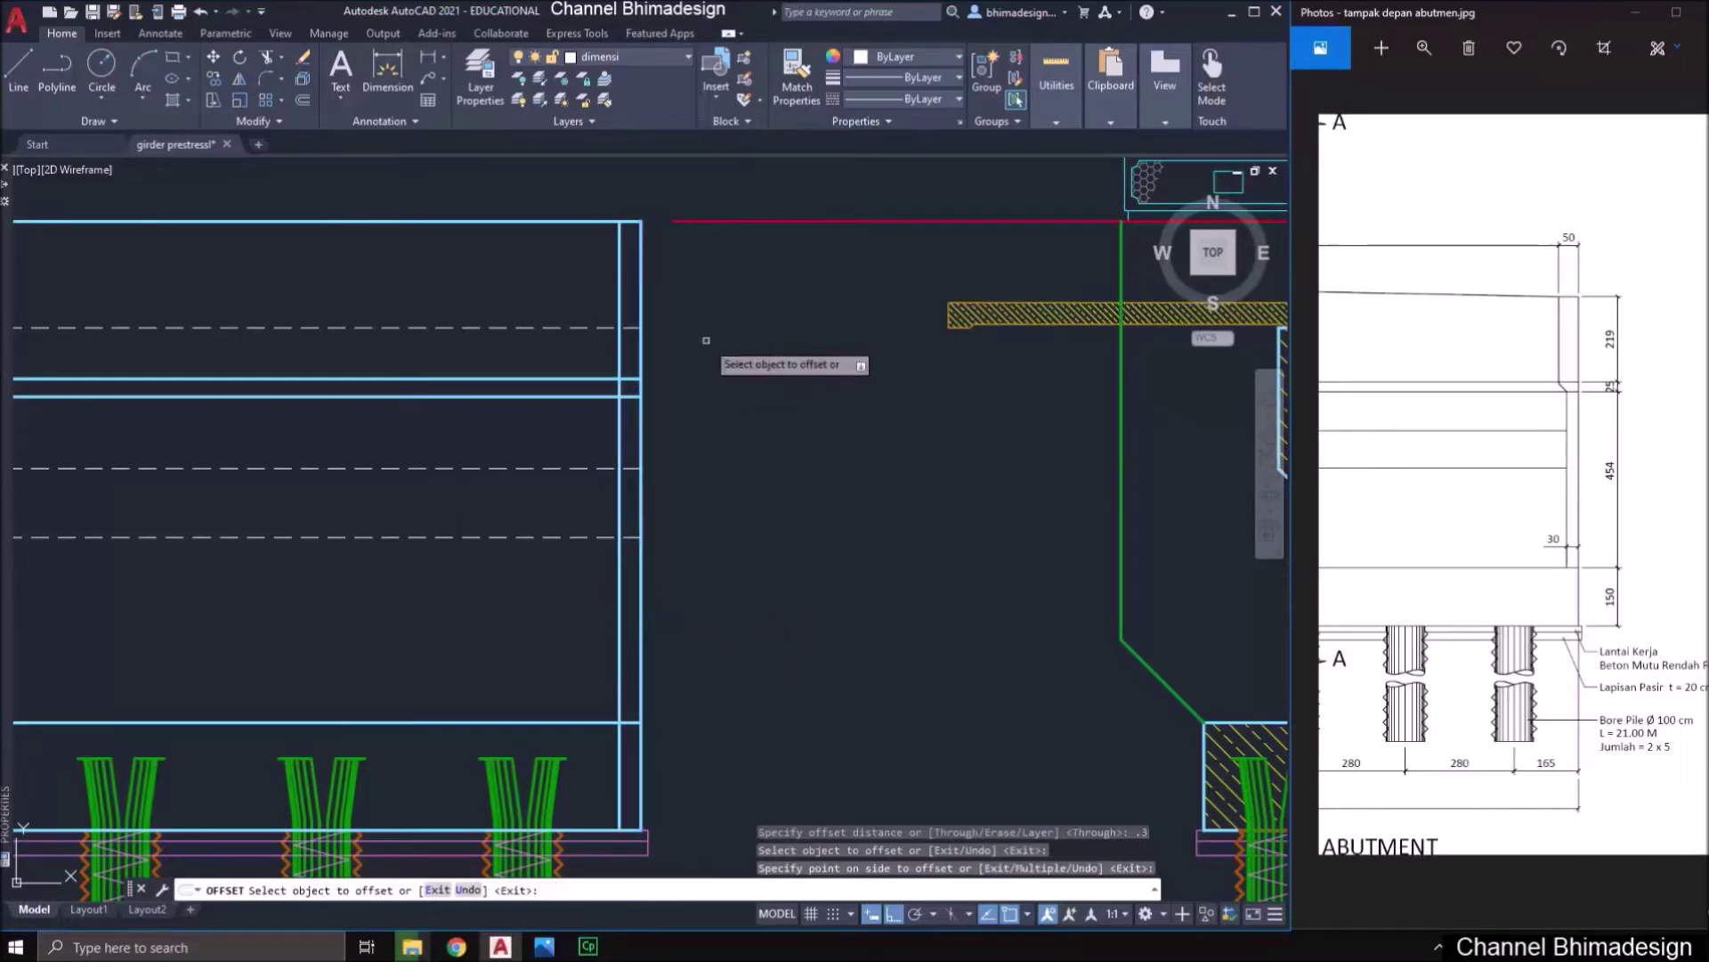
pyautogui.press('Return')
# - Offset the new inset line another 0.2 inward to mark the upper wall inset
pyautogui.press('Return')
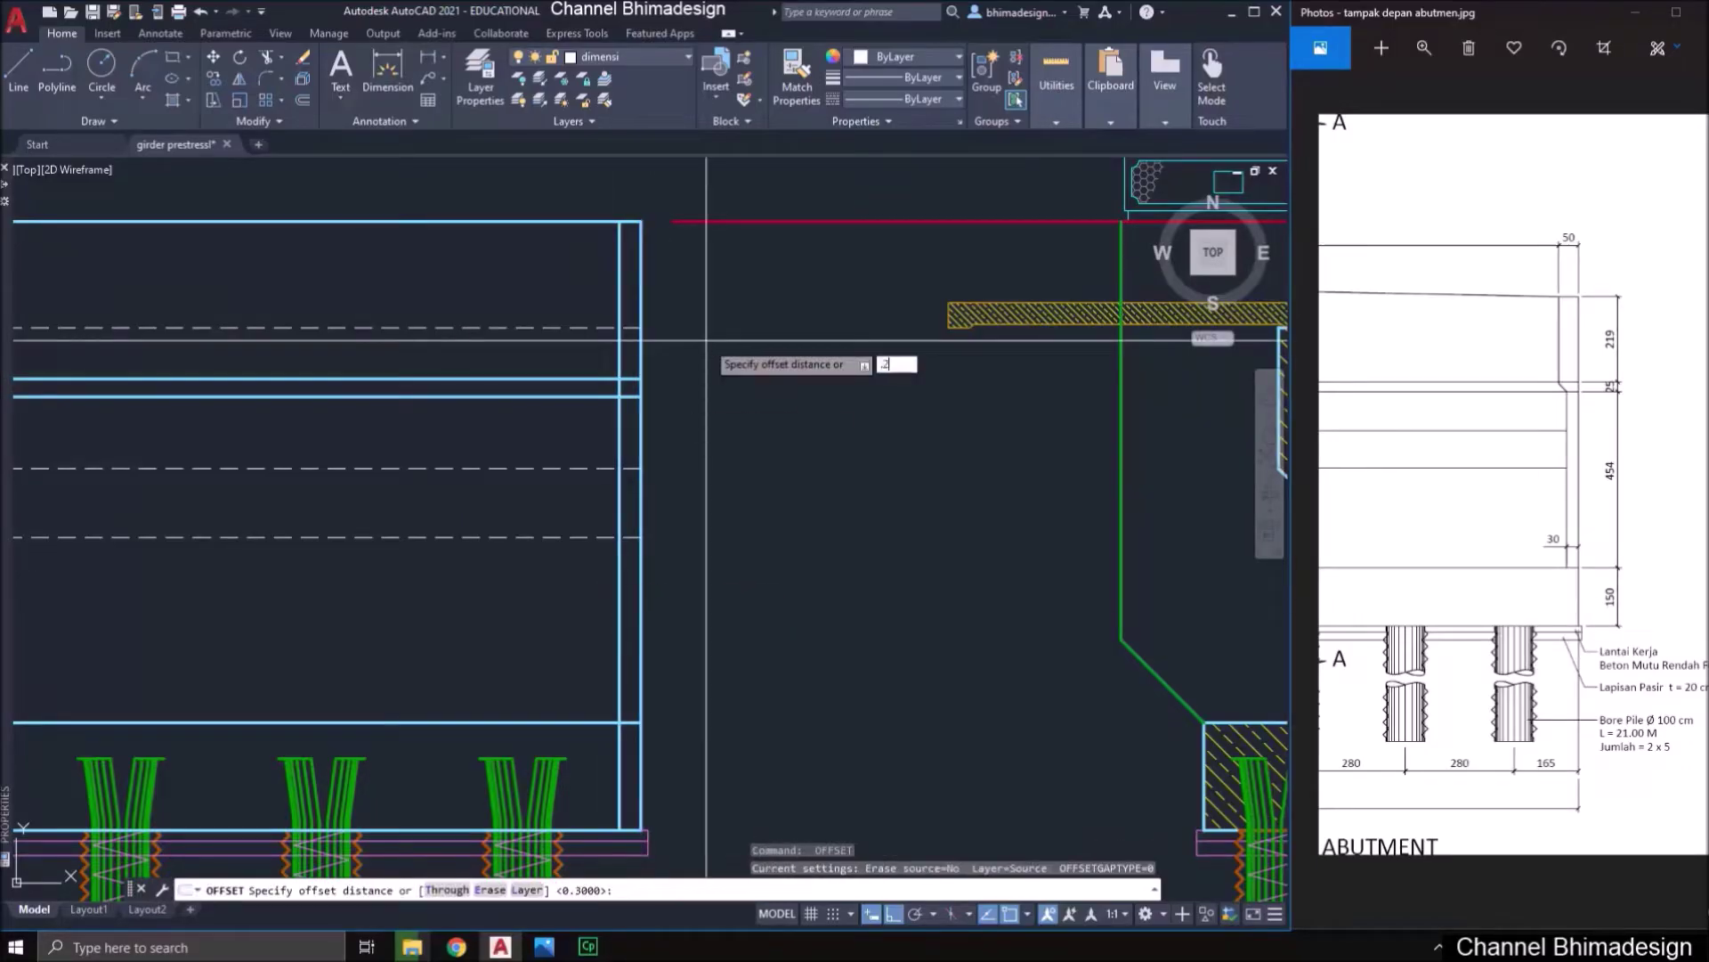
pyautogui.write('.2')
pyautogui.press('Return')
pyautogui.click(620, 307)
pyautogui.click(582, 294)
pyautogui.press('Return')
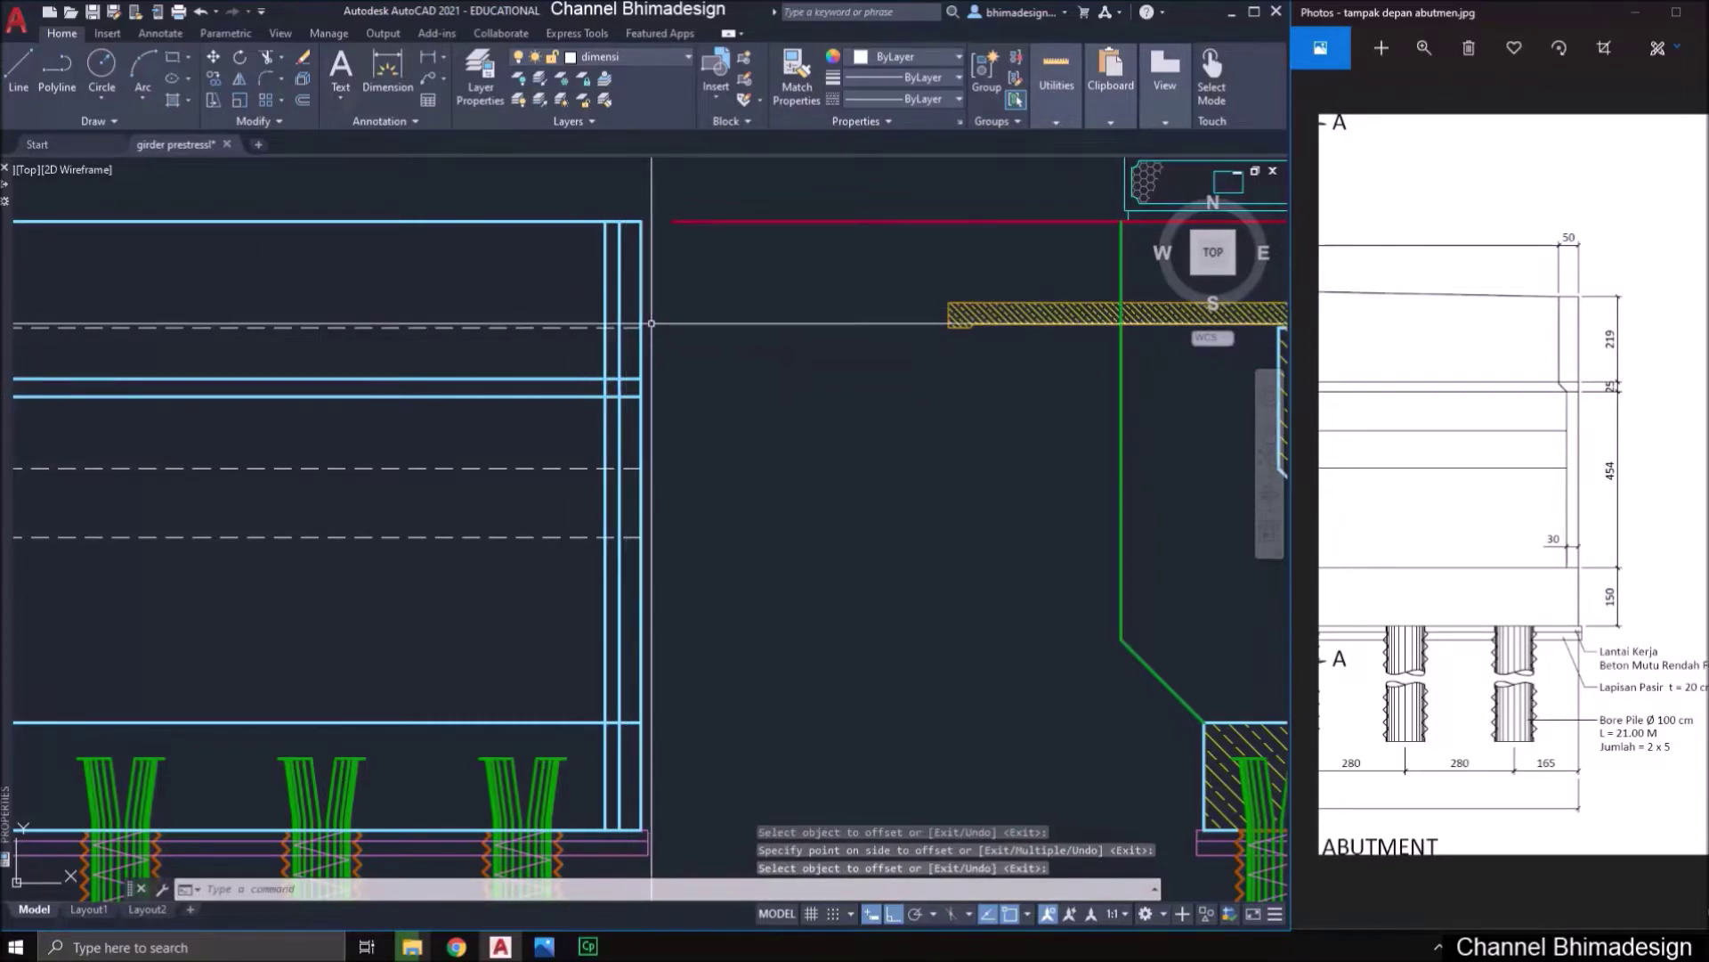
# - Draw a diagonal polyline from the upper ledge line at the inner inset to the lower ledge line at the outer inset
pyautogui.write('pl')
pyautogui.press('Return')
pyautogui.scroll(3, 580, 386)
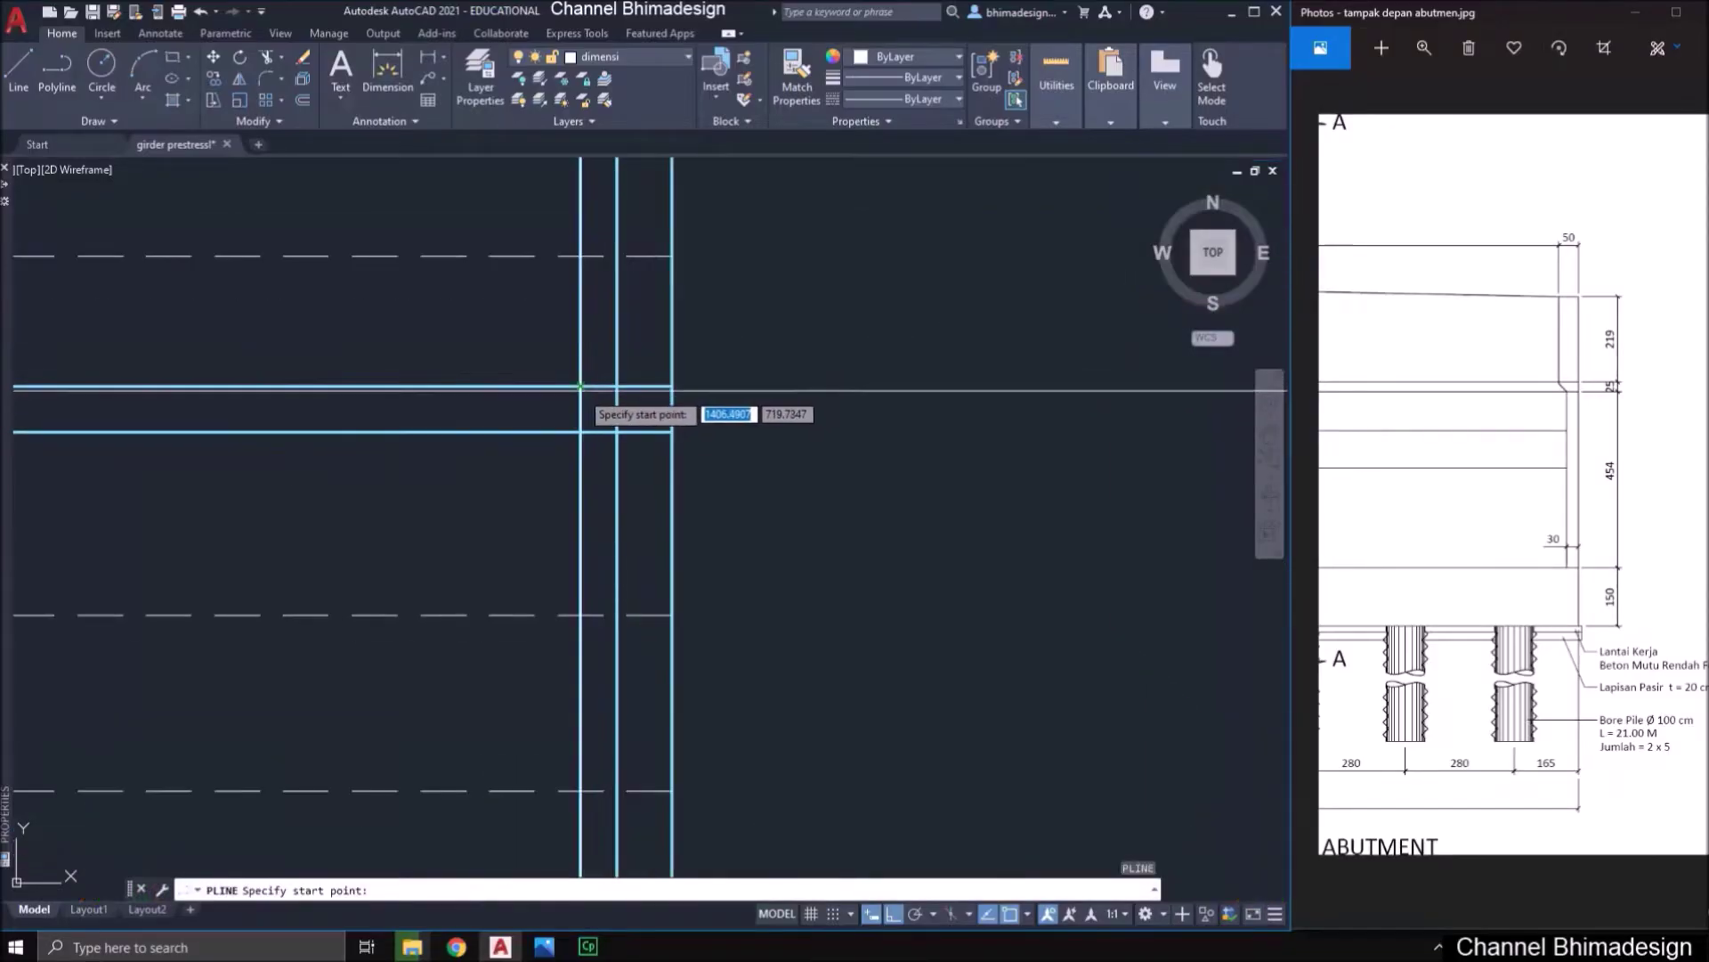
pyautogui.click(580, 387)
pyautogui.click(611, 423)
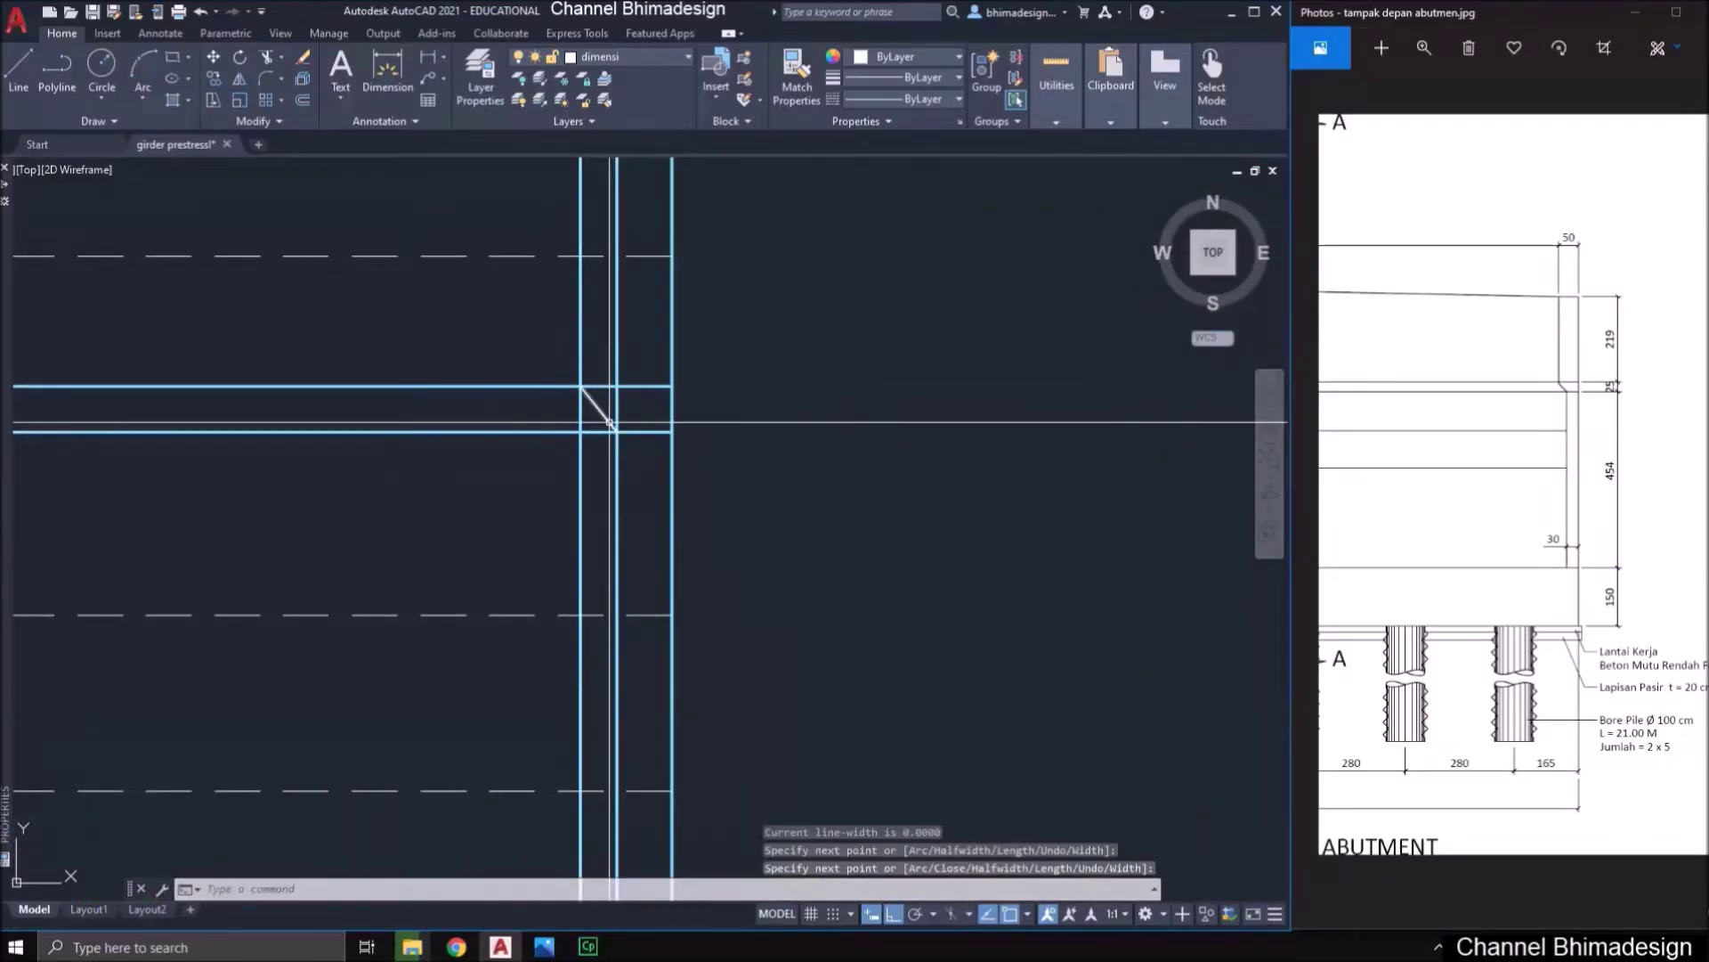
pyautogui.press('Return')
# - Assign the diagonal transition line to the abutmen layer
pyautogui.click(598, 408)
pyautogui.click(594, 59)
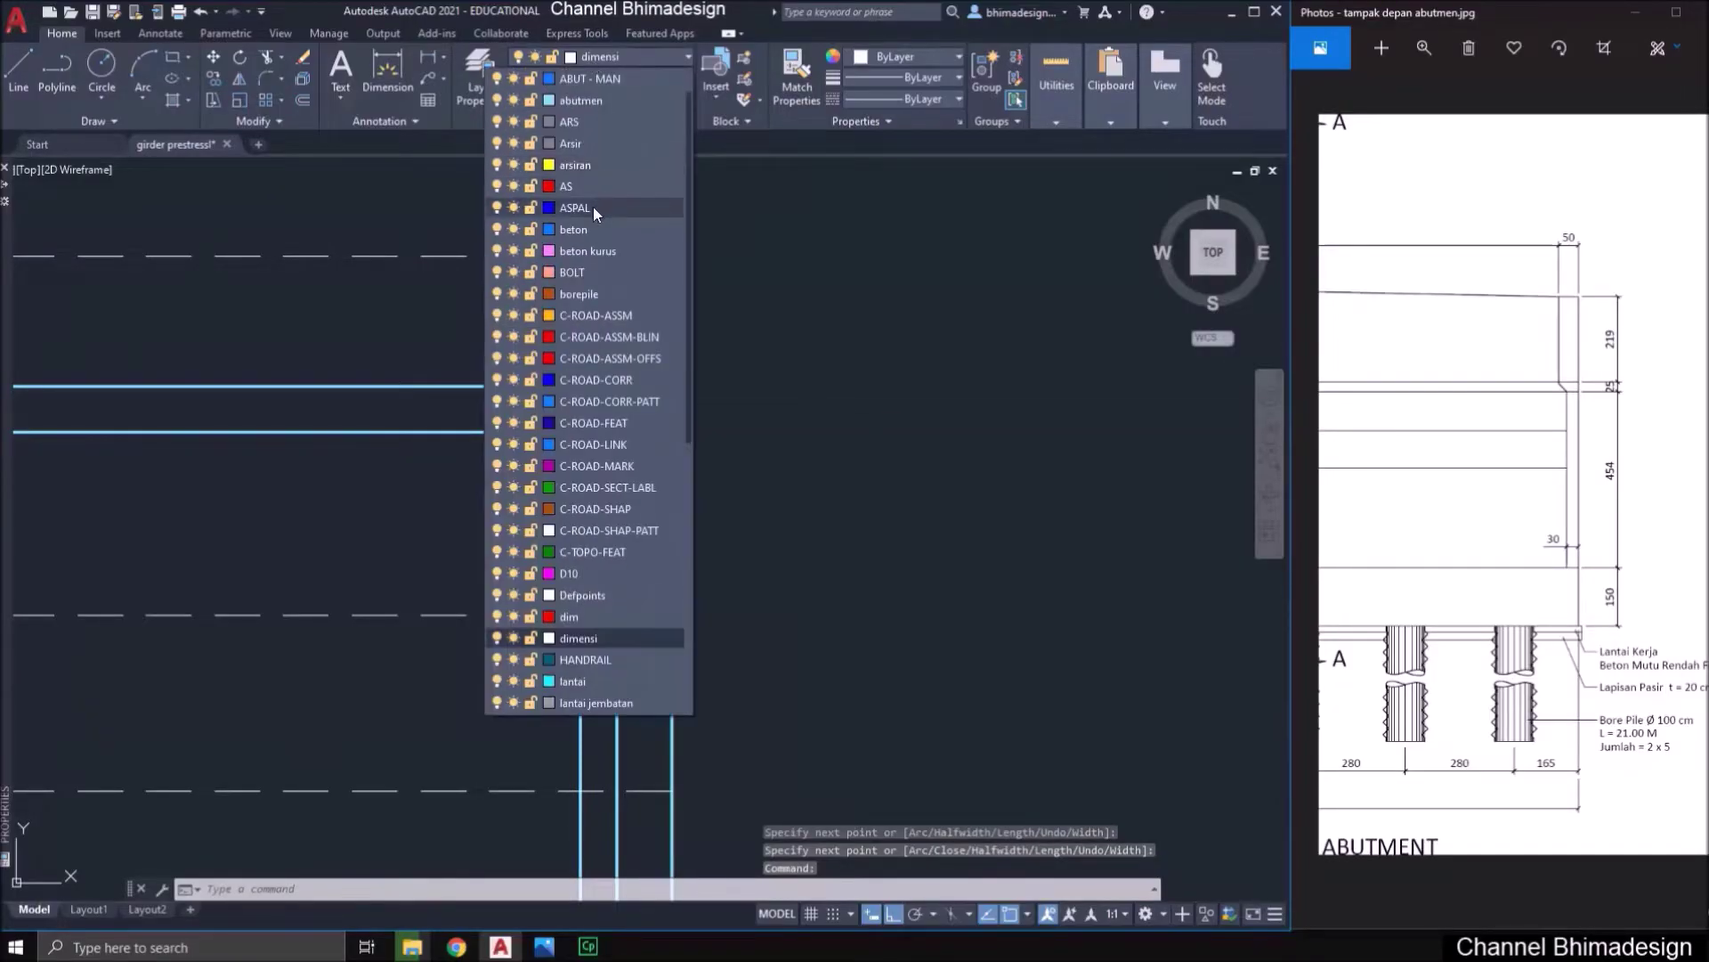
pyautogui.click(594, 101)
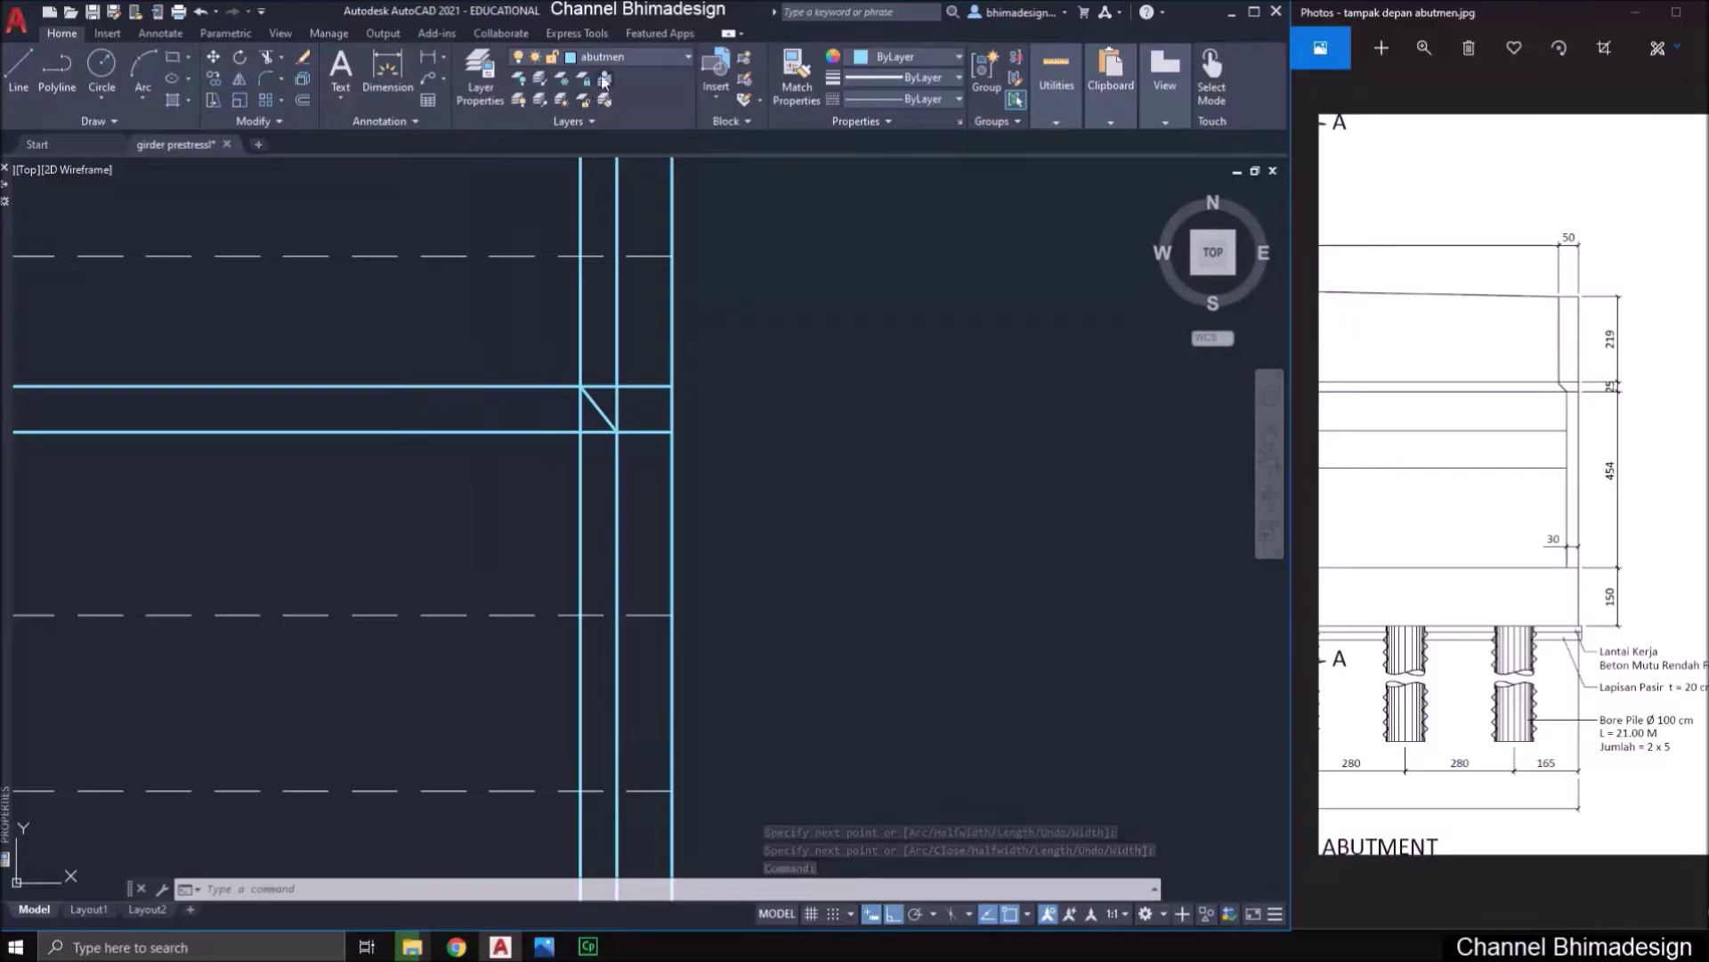
pyautogui.press('Escape')
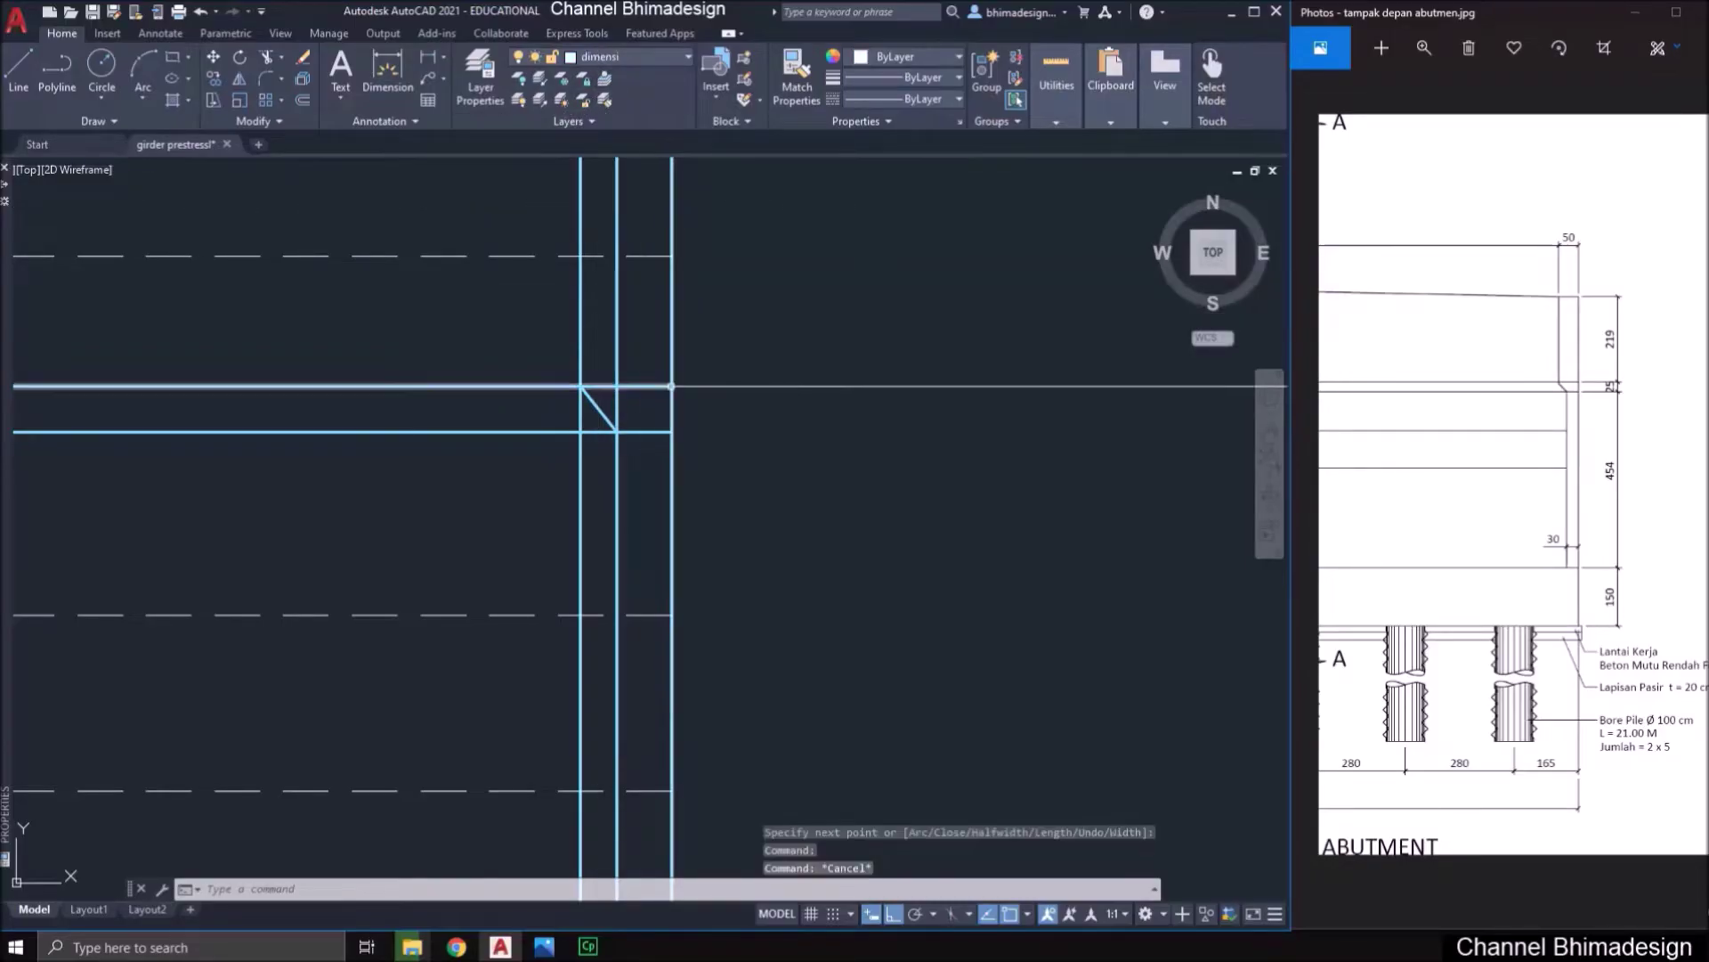
# - Trim the outer inset line above the diagonal, using the diagonal as the cutting edge
pyautogui.write('tr')
pyautogui.press('space')
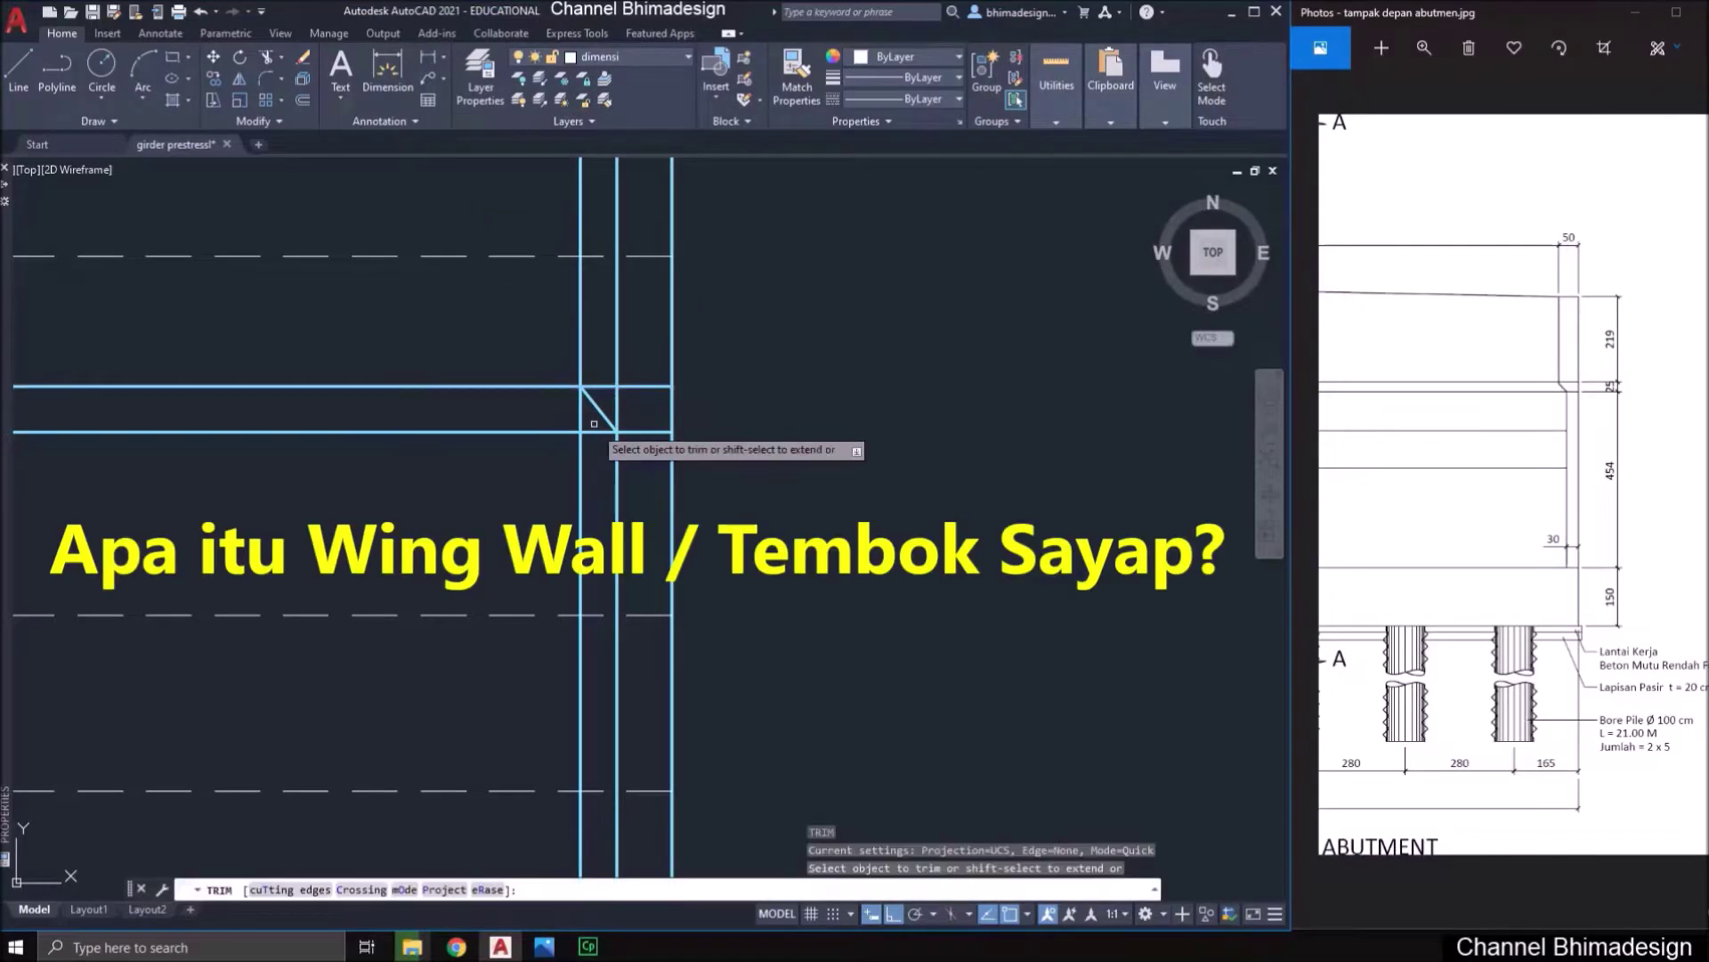
pyautogui.write('t')
pyautogui.press('space')
pyautogui.click(600, 412)
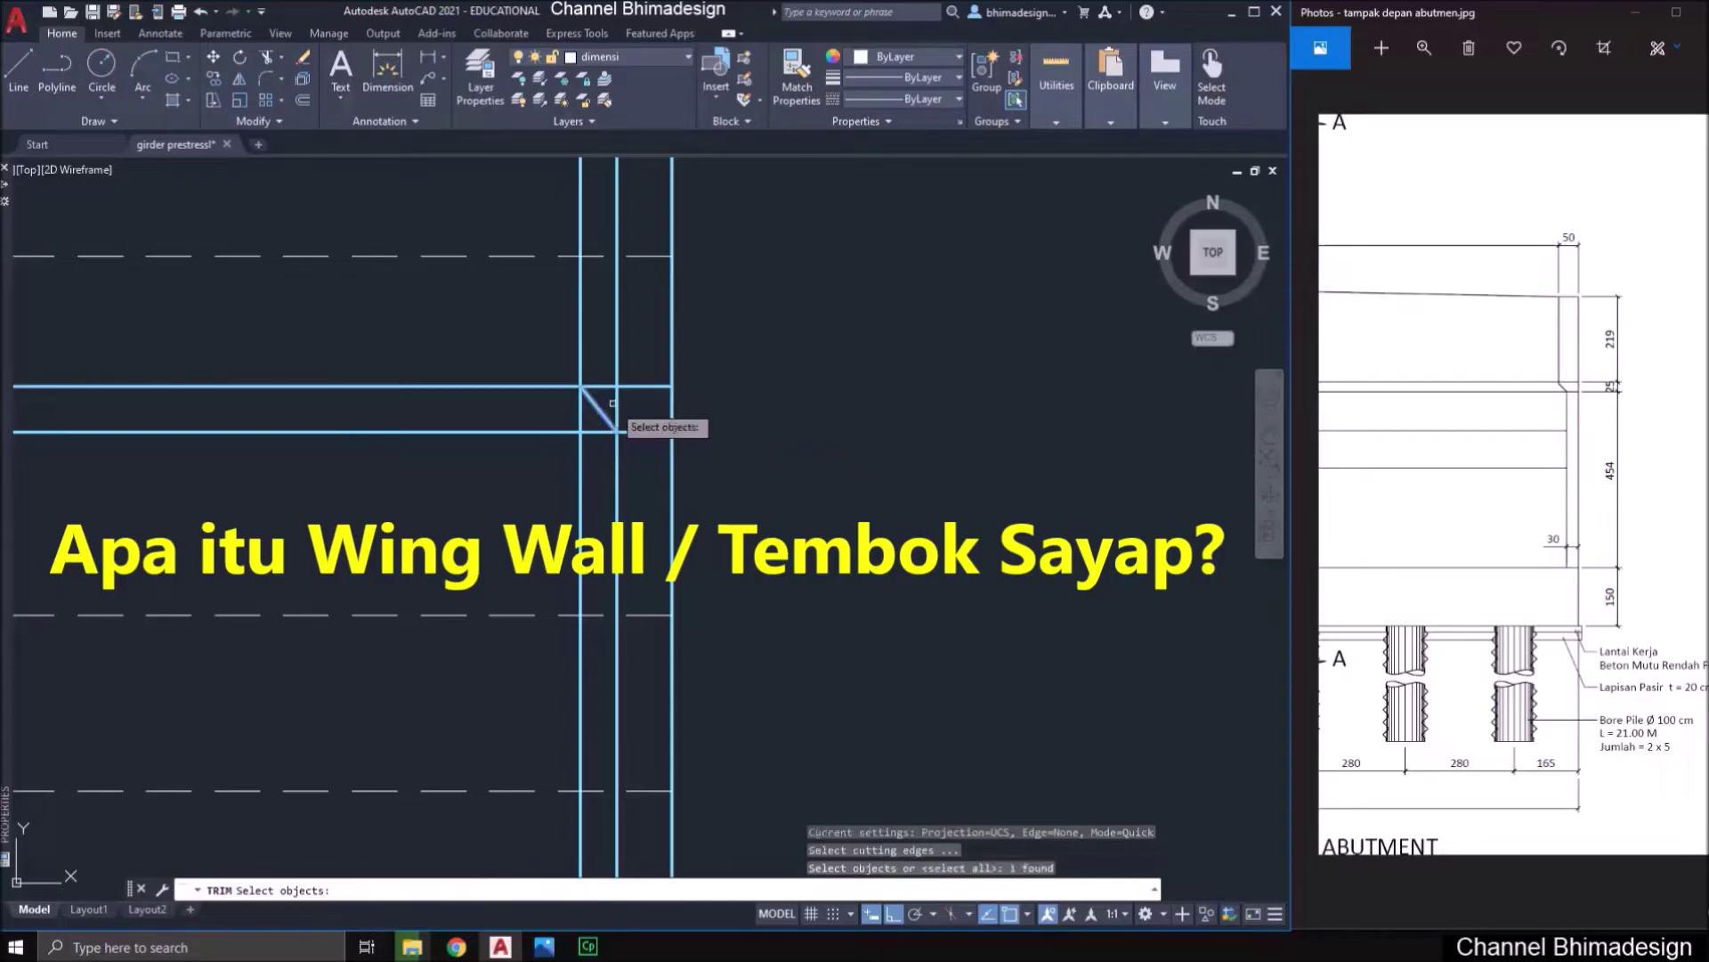
pyautogui.press('space')
pyautogui.click(618, 429)
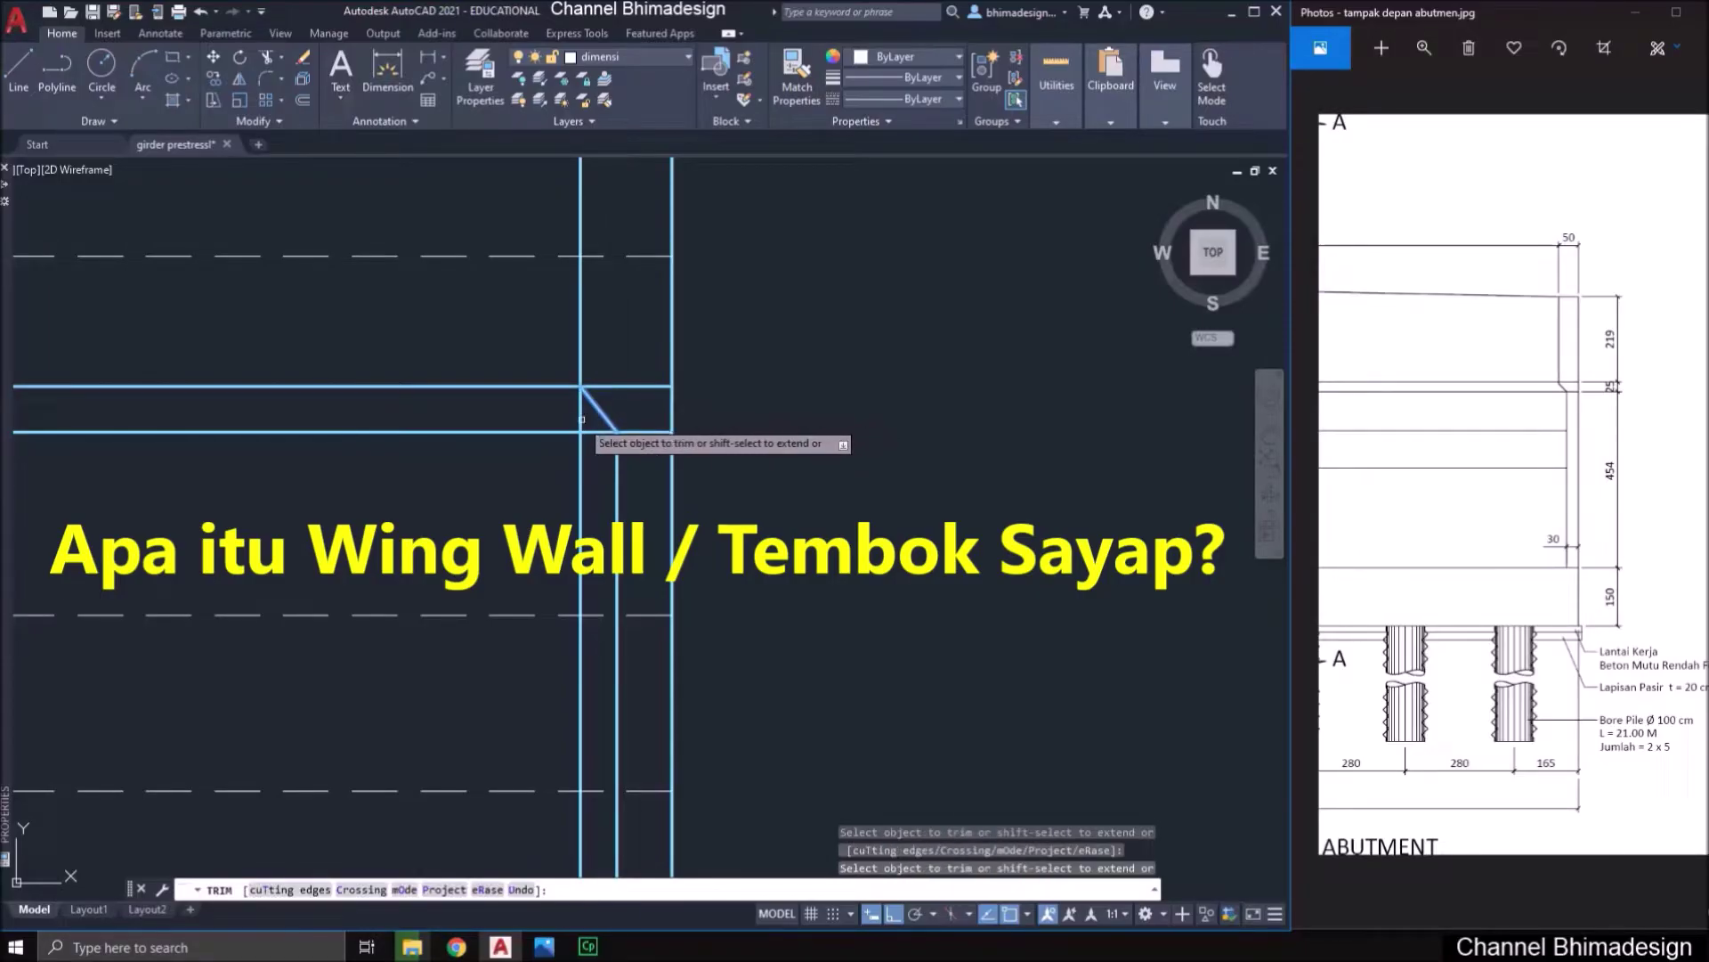
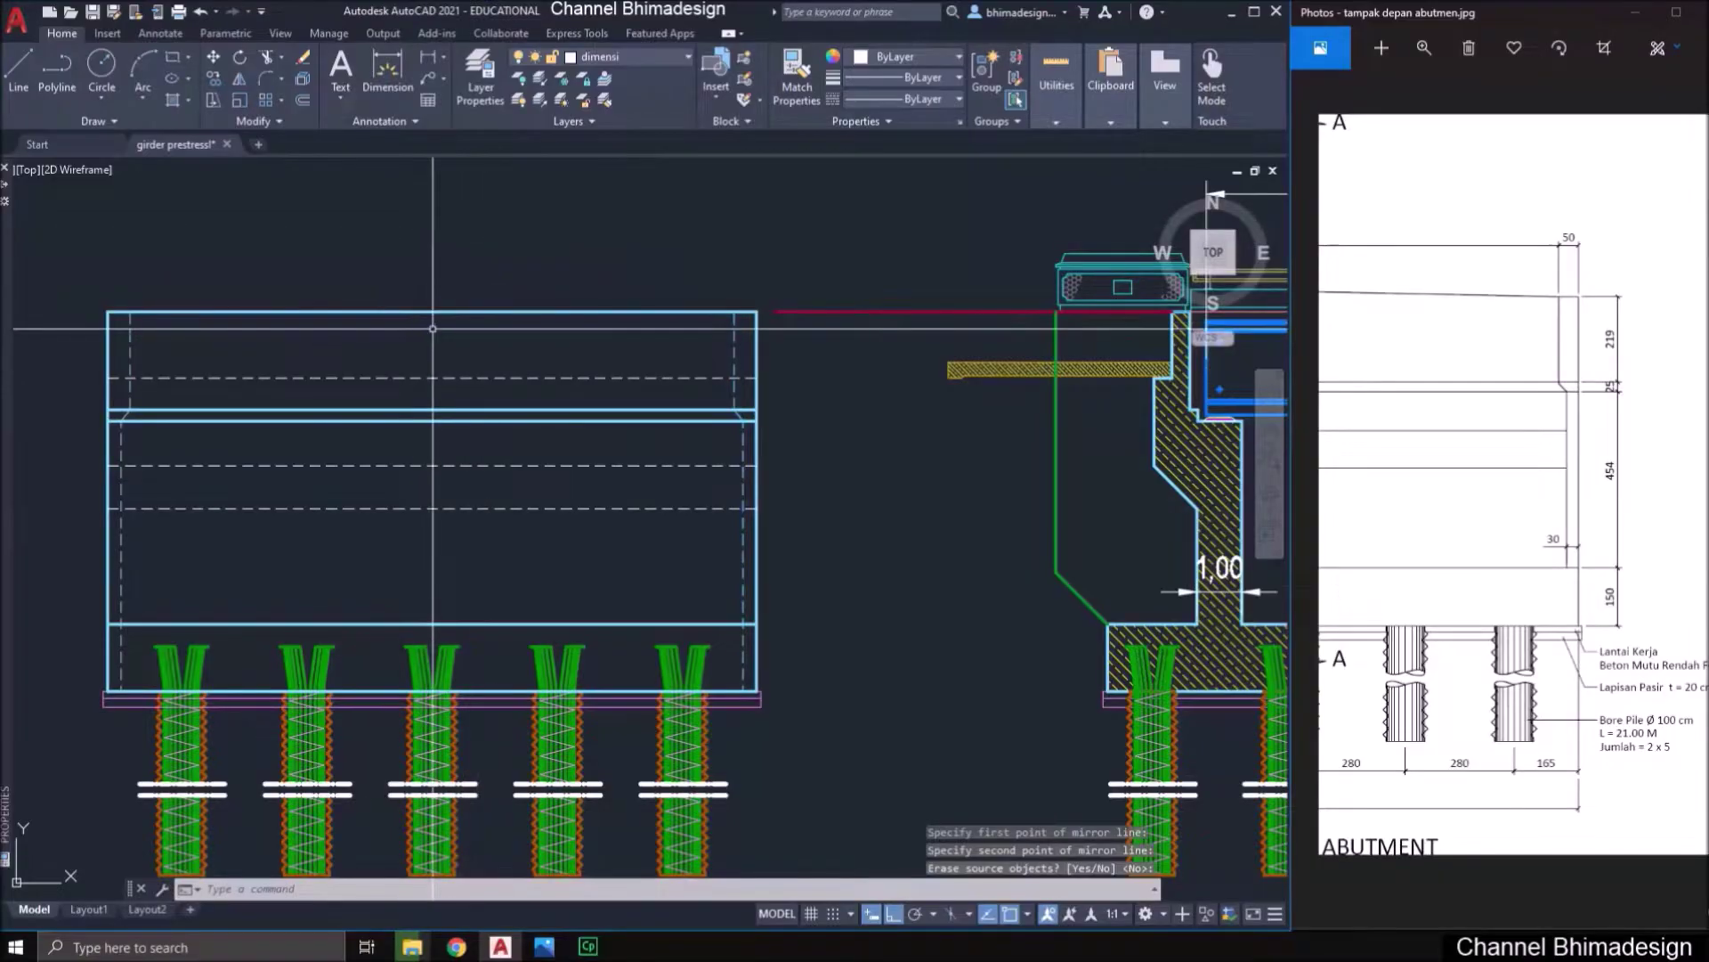
# - Save the drawing and set both the current text style and the dimension style to TYPE100
pyautogui.moveTo(431, 328)
pyautogui.mouseDown(button='middle')
pyautogui.moveTo(551, 286)
pyautogui.moveTo(575, 252)
pyautogui.mouseUp(button='middle')
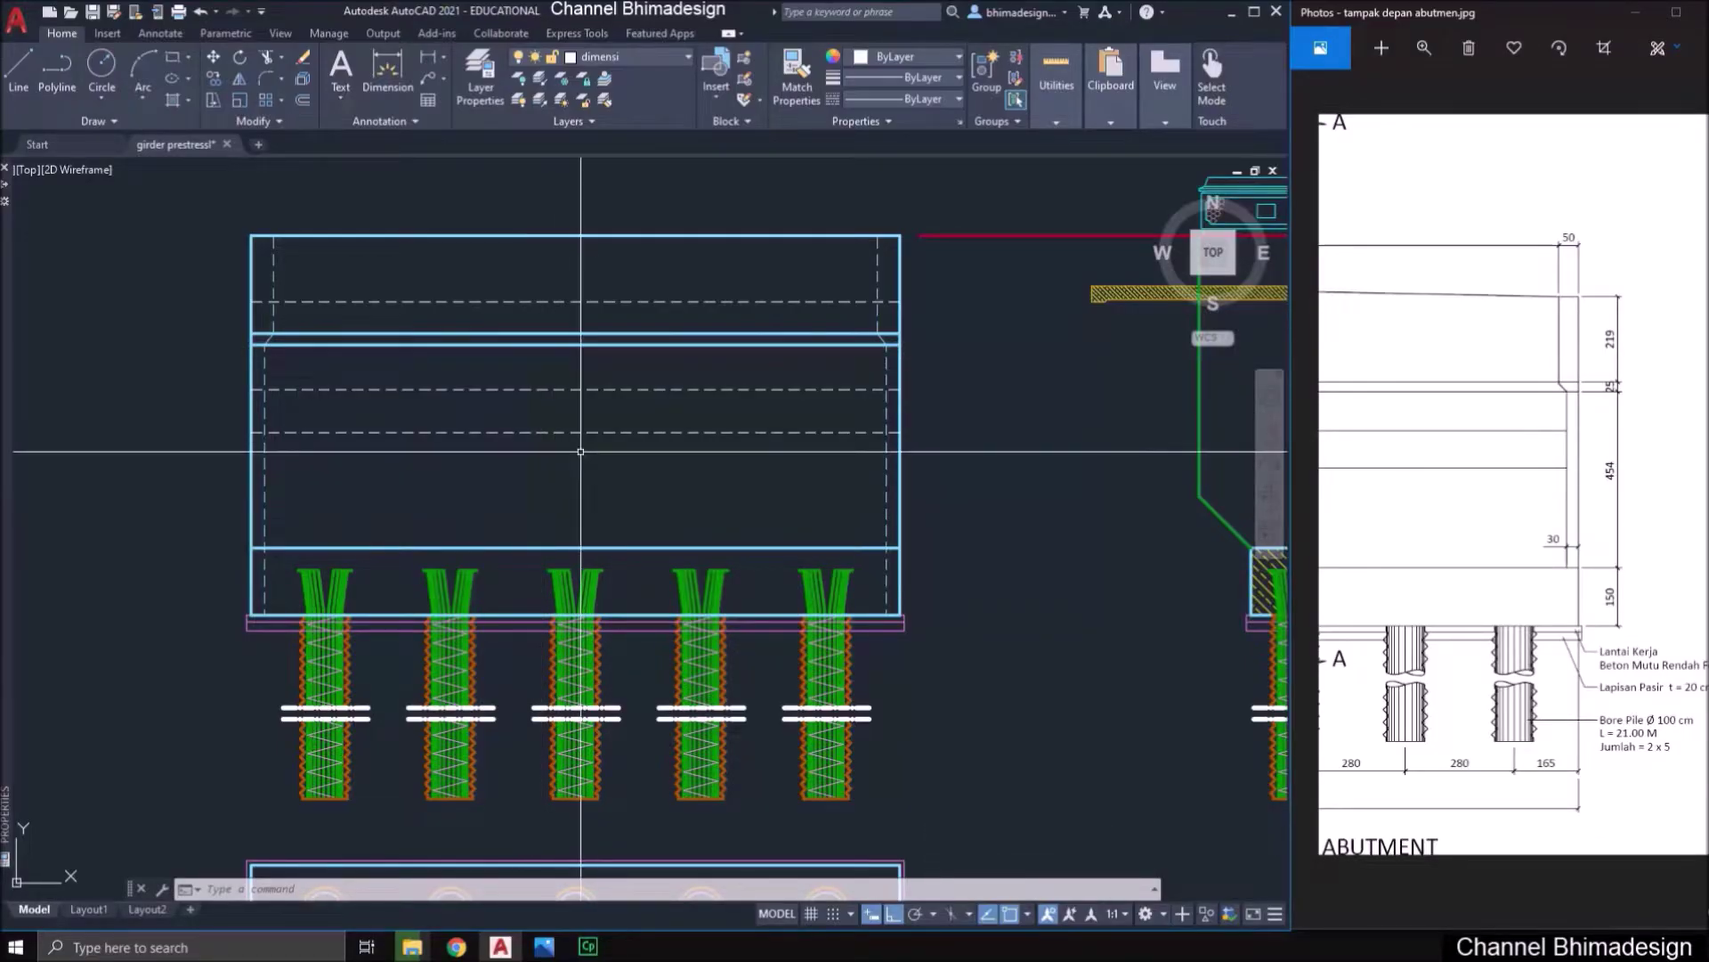
pyautogui.hotkey('ctrl', 's')
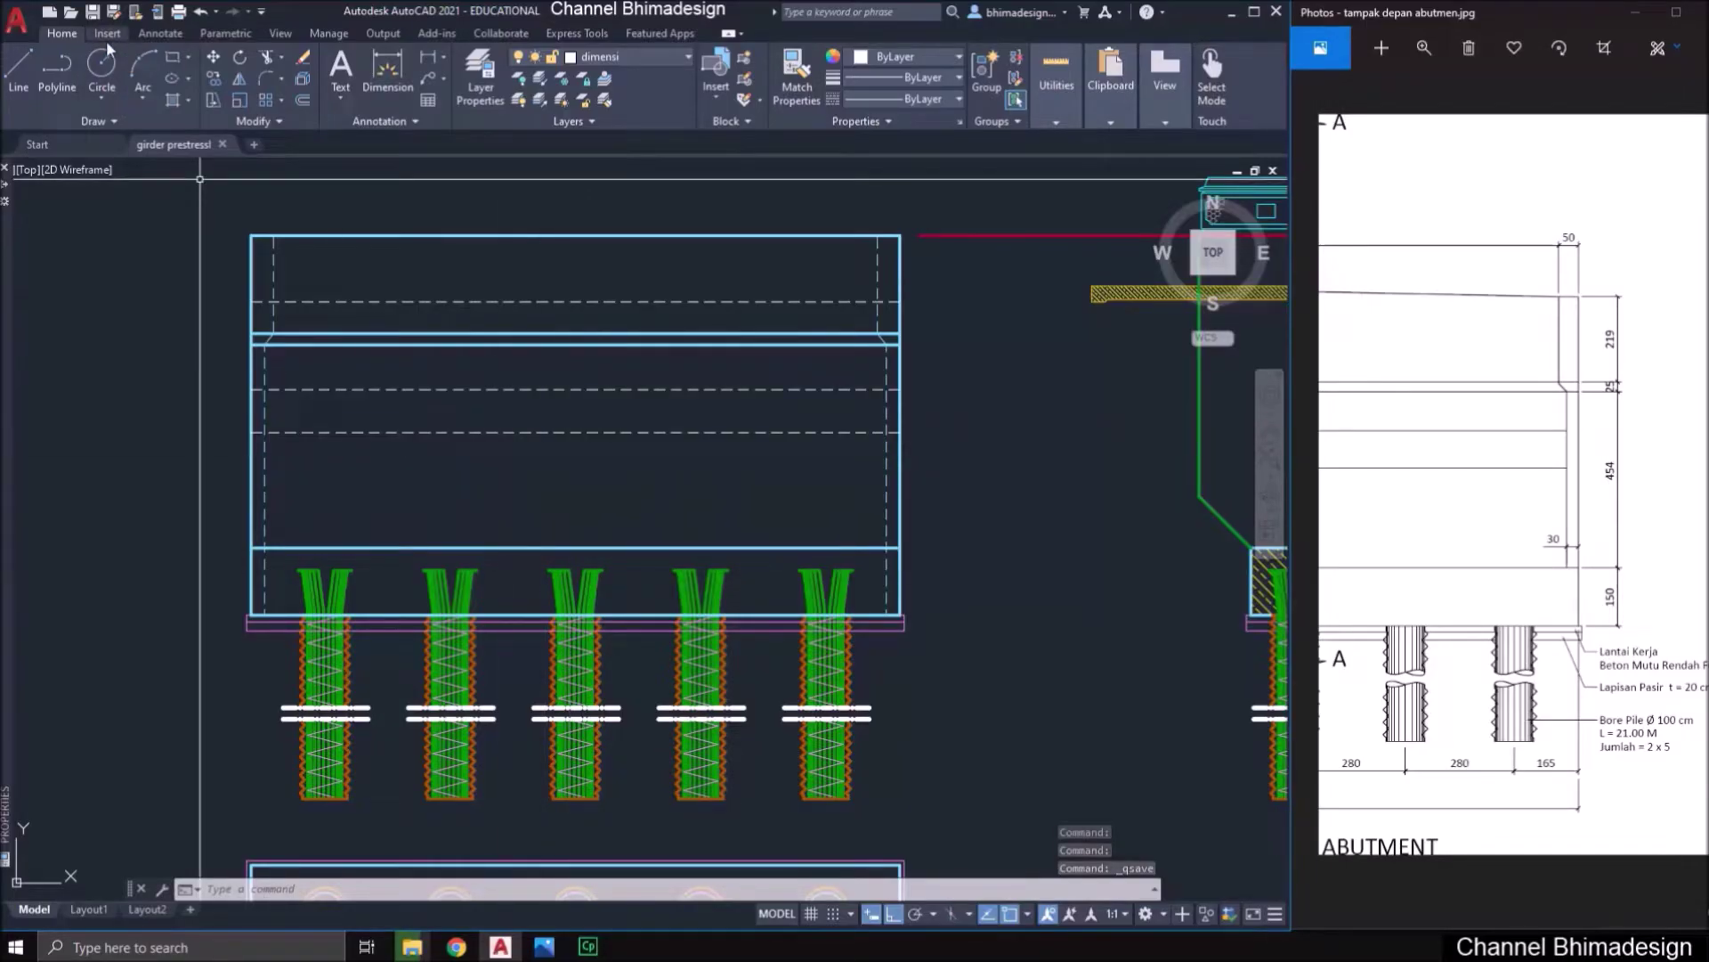
pyautogui.click(159, 34)
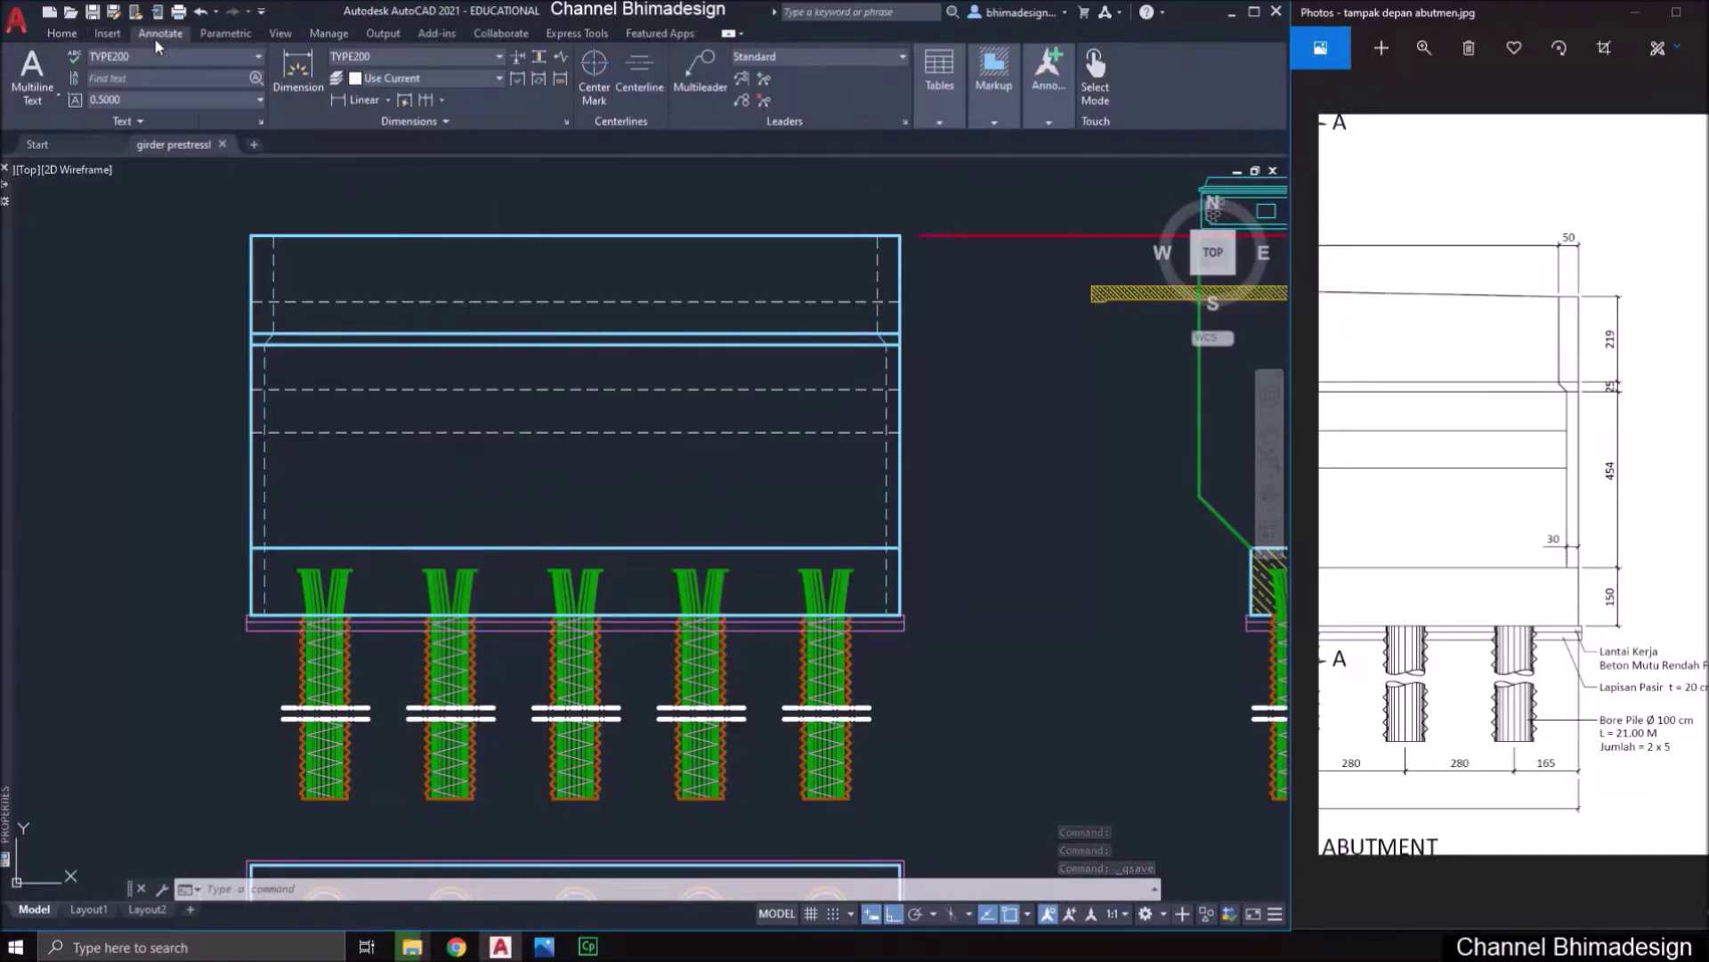
pyautogui.click(209, 59)
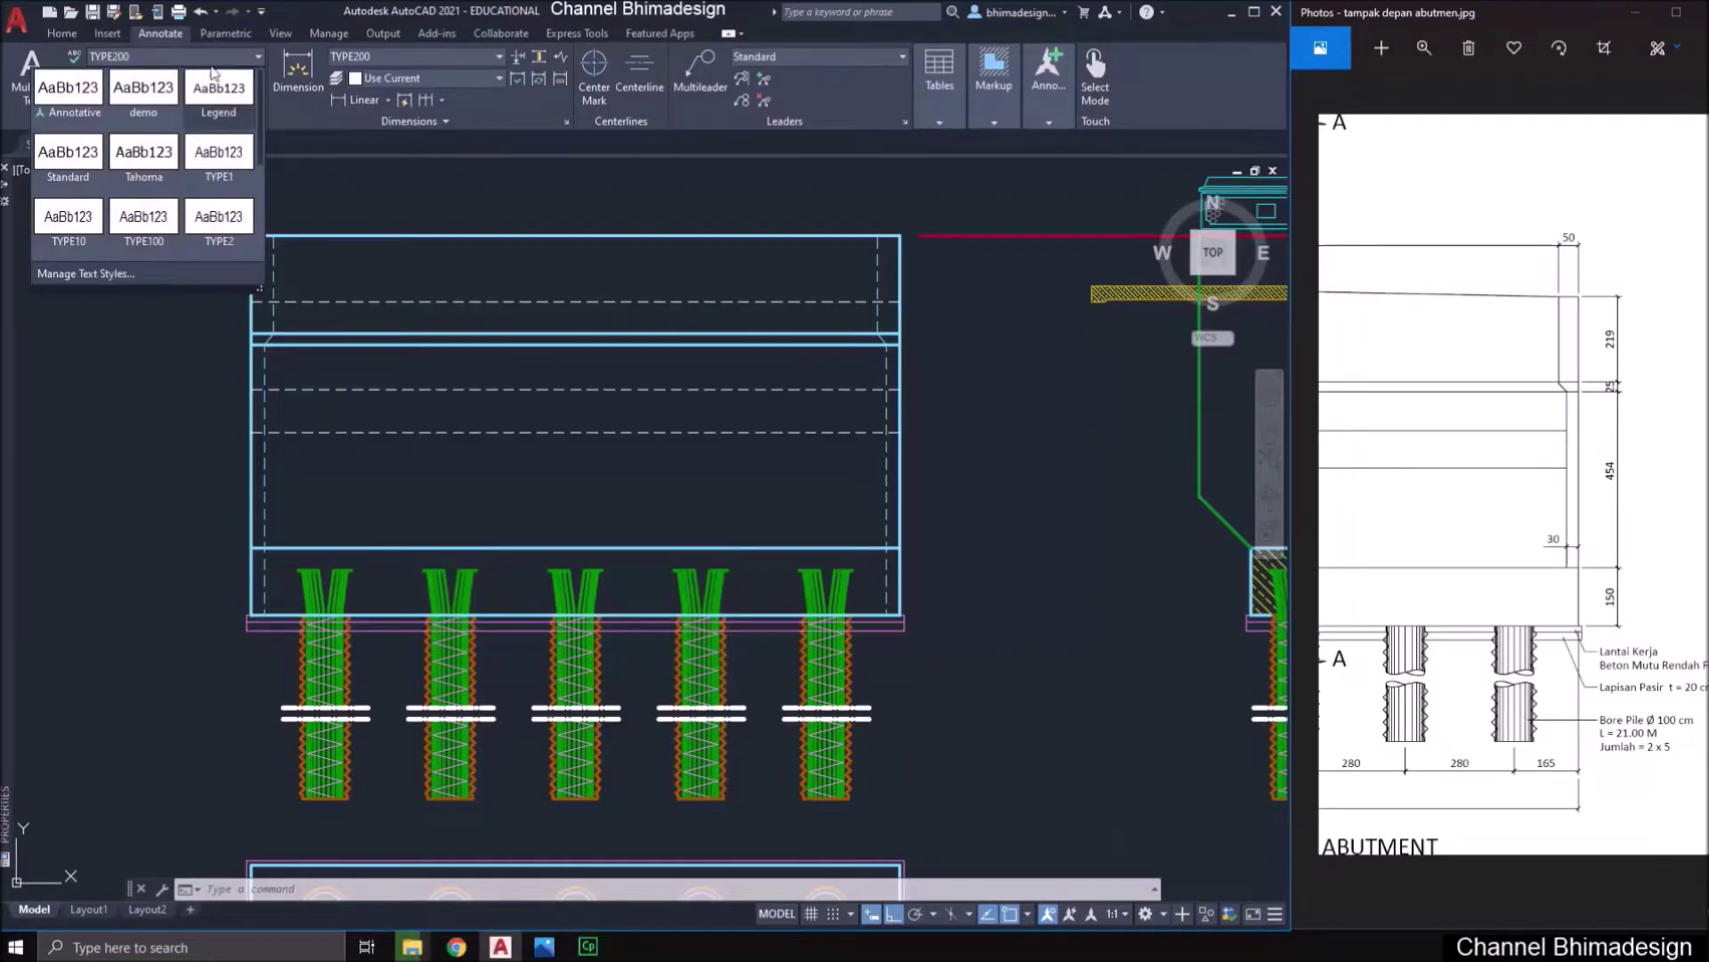
pyautogui.click(146, 233)
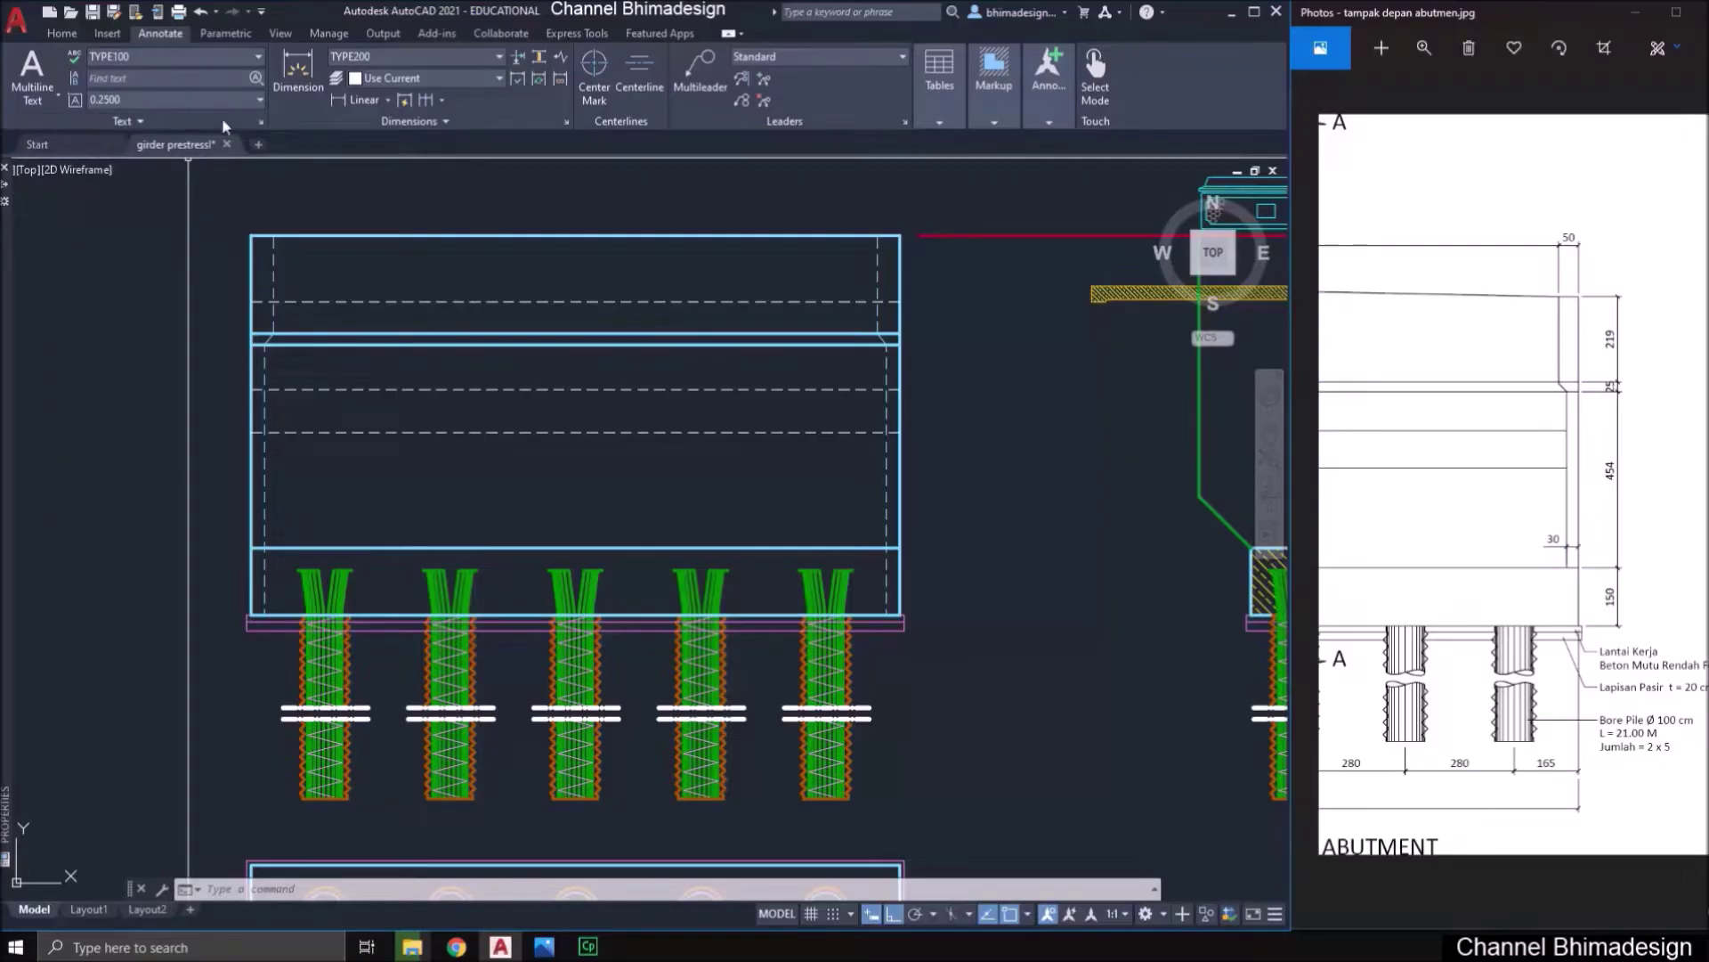
pyautogui.click(394, 53)
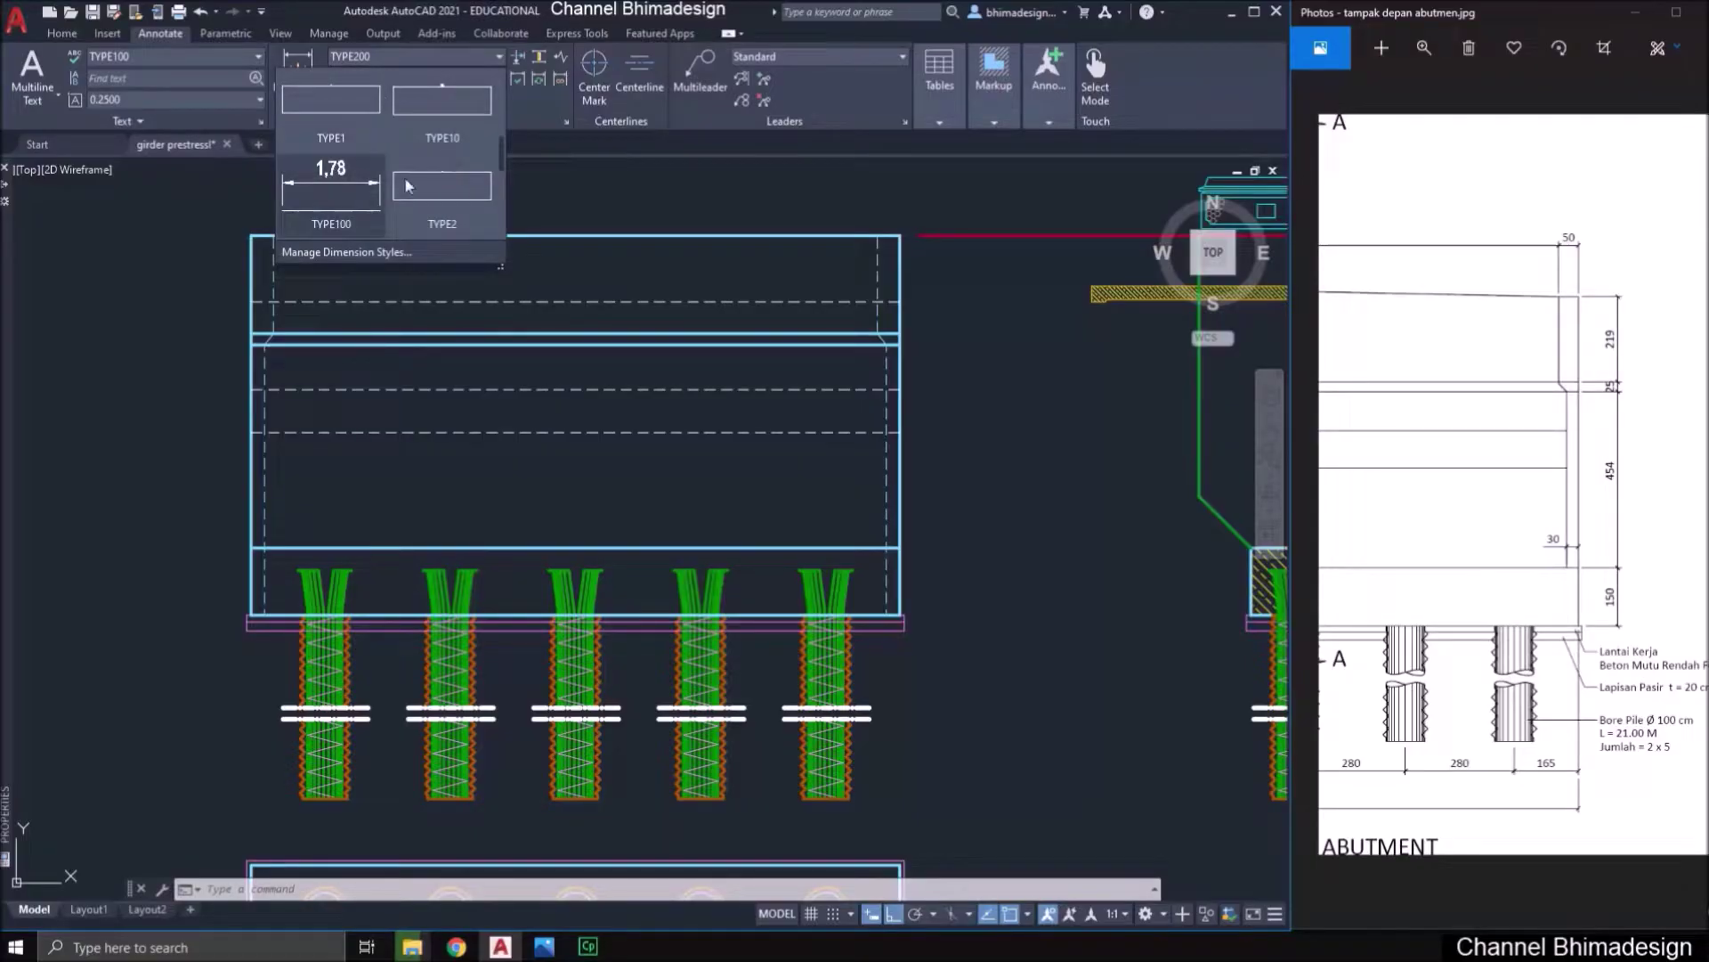
pyautogui.click(331, 187)
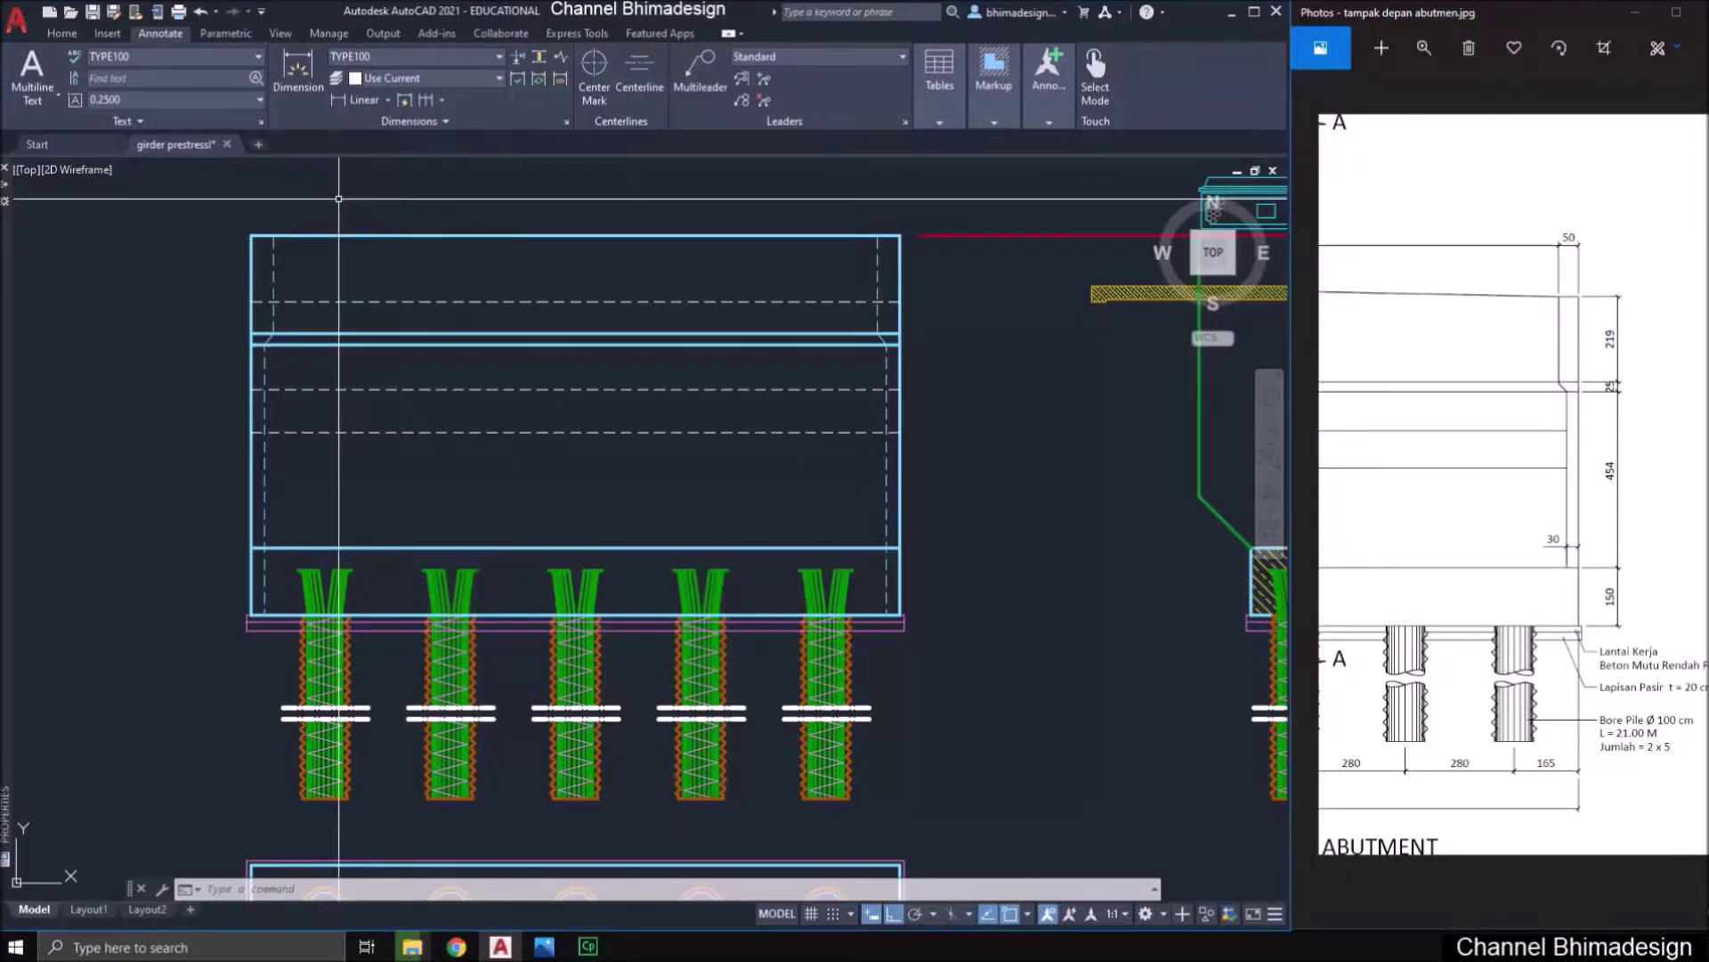
# - Add a linear dimension on the dimensi layer for the upper wall inset, above the front view's top left corner
pyautogui.click(64, 33)
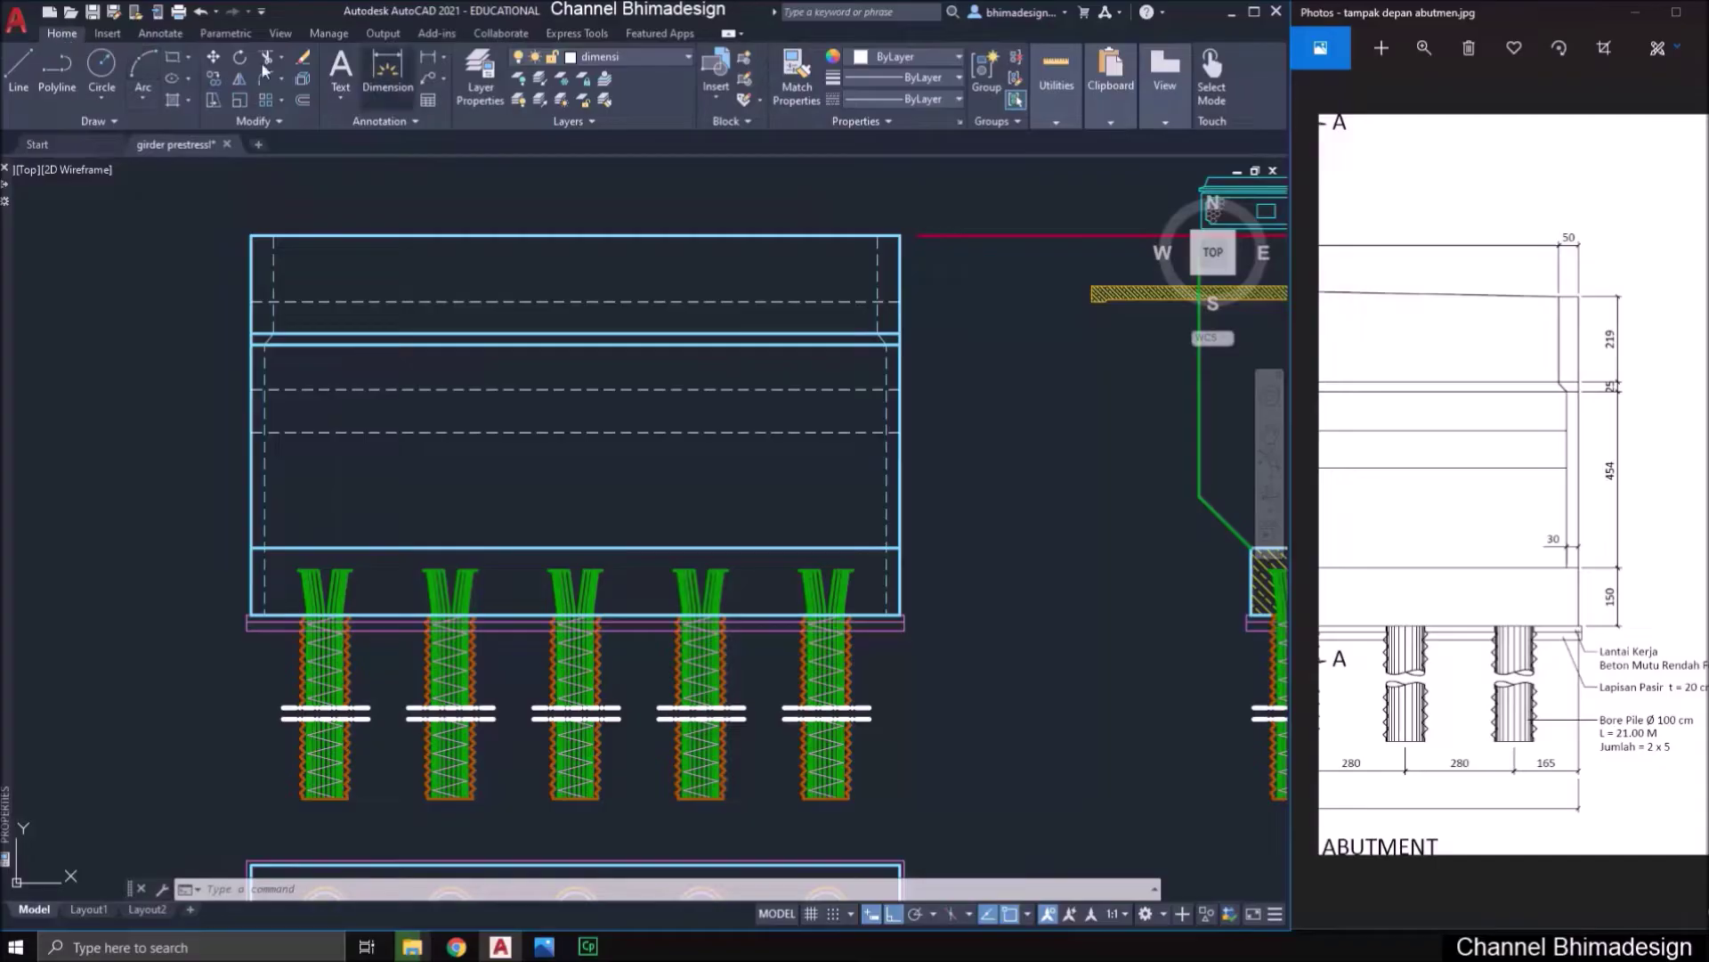
pyautogui.click(659, 56)
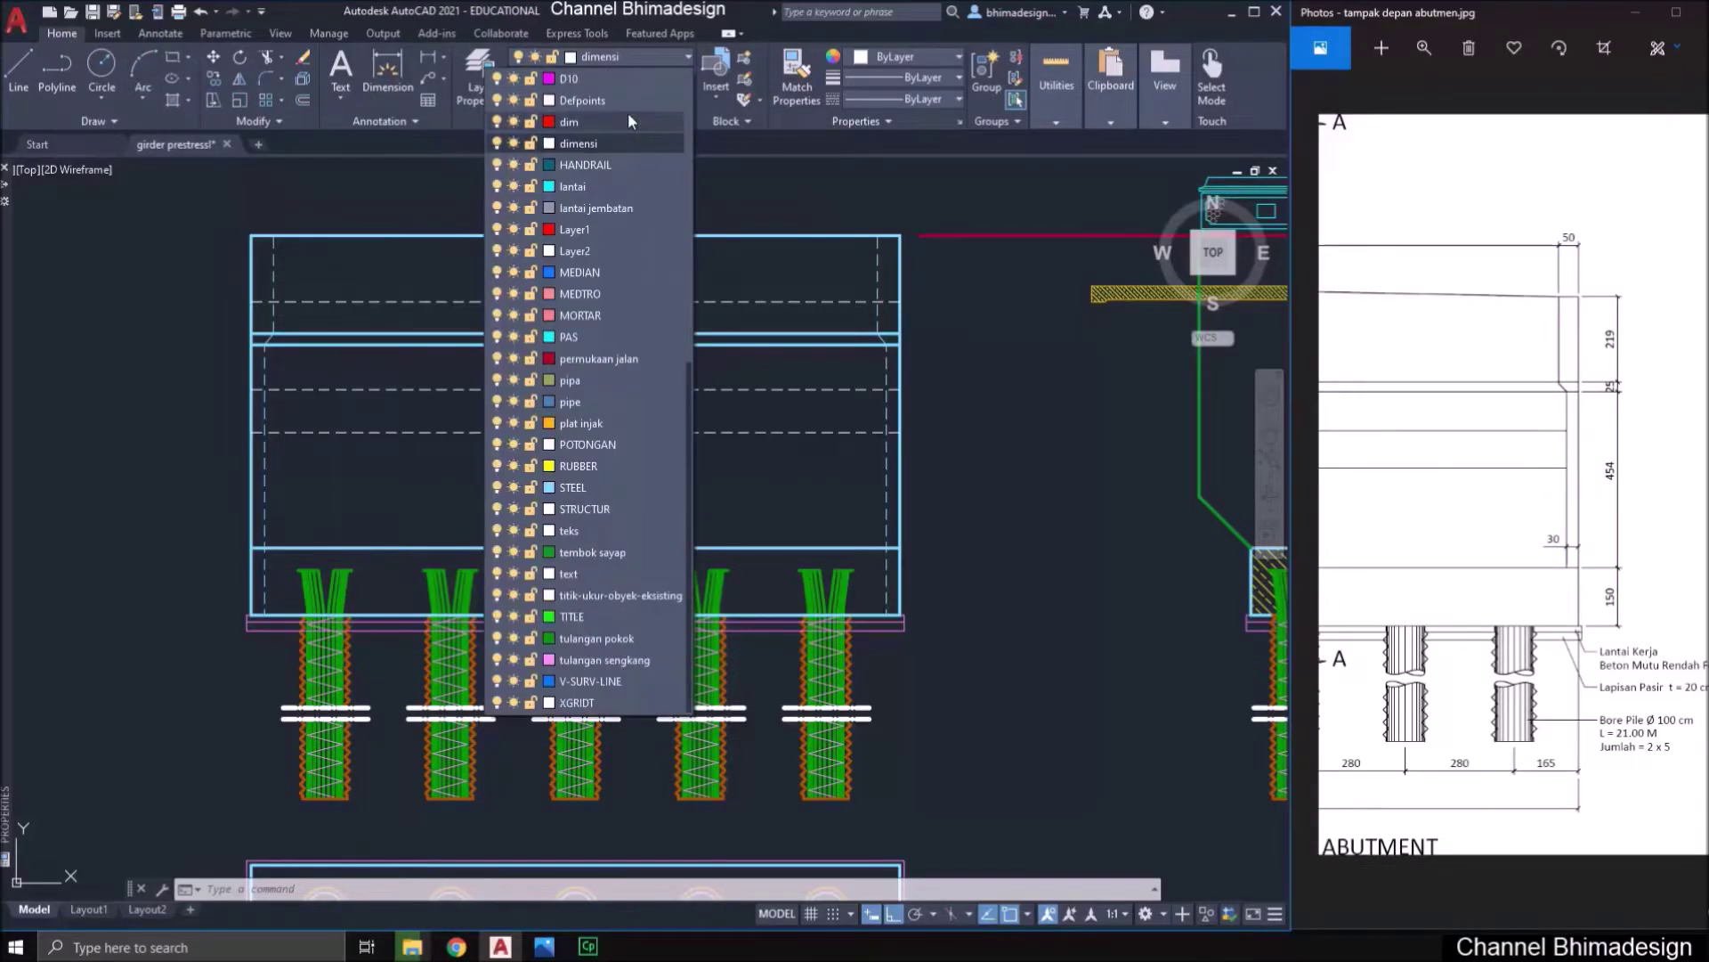
pyautogui.click(600, 141)
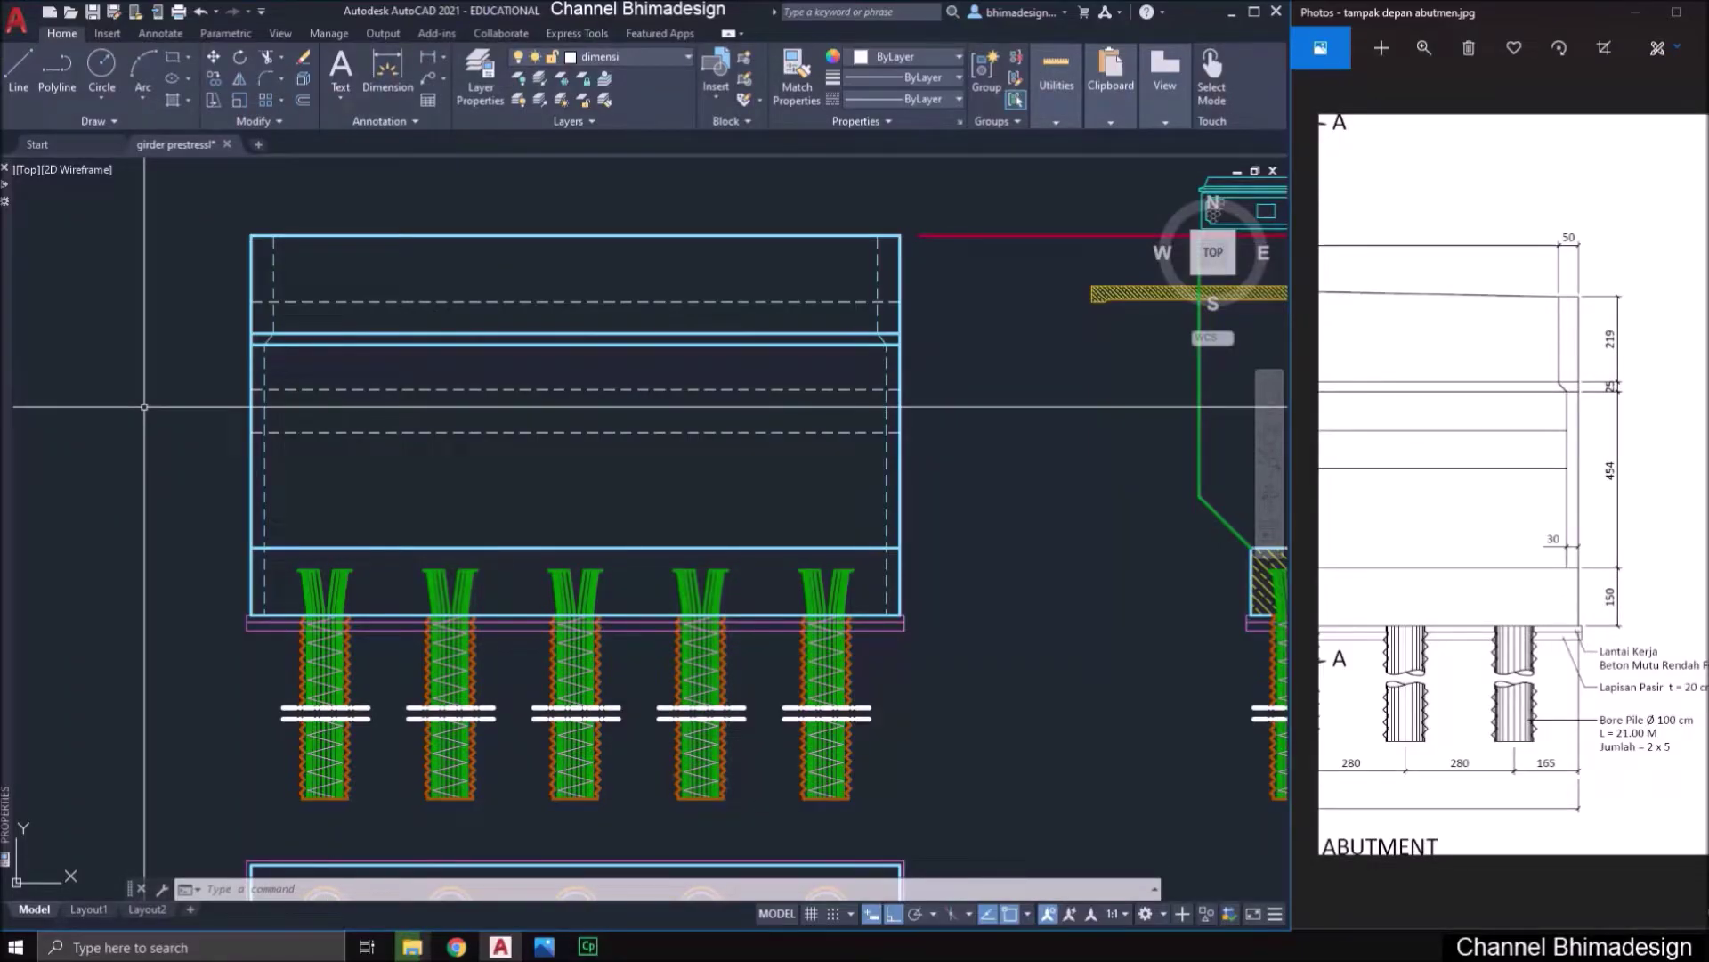
pyautogui.click(429, 64)
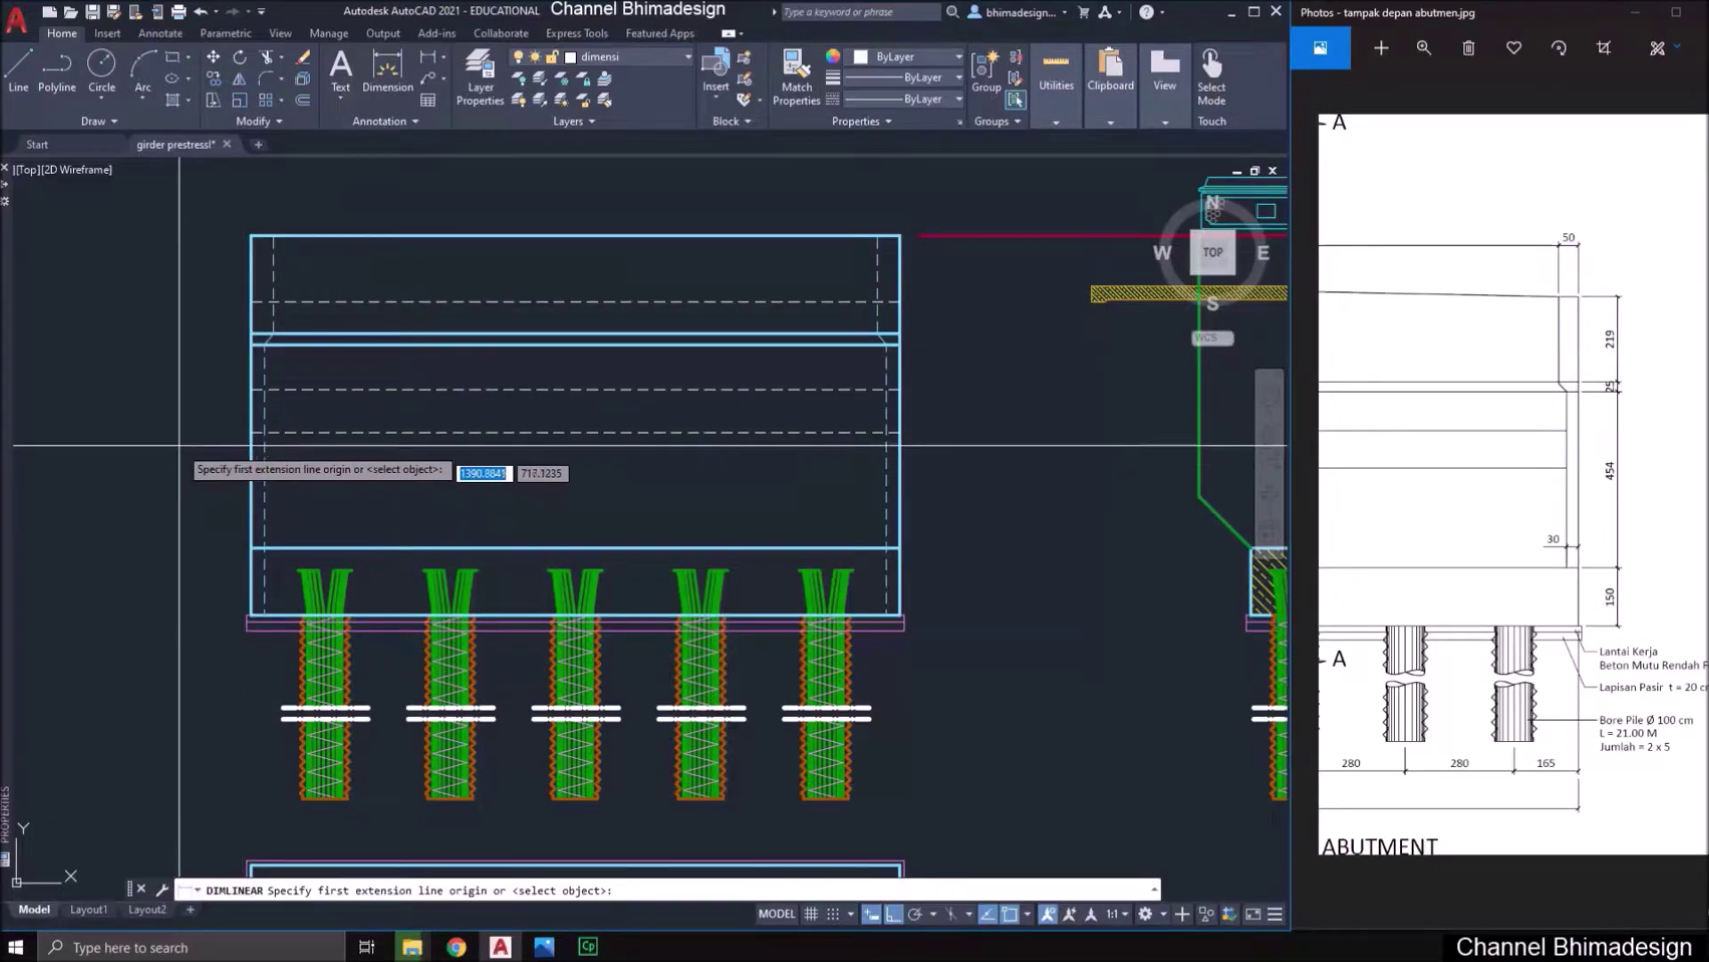
pyautogui.click(252, 236)
pyautogui.click(269, 236)
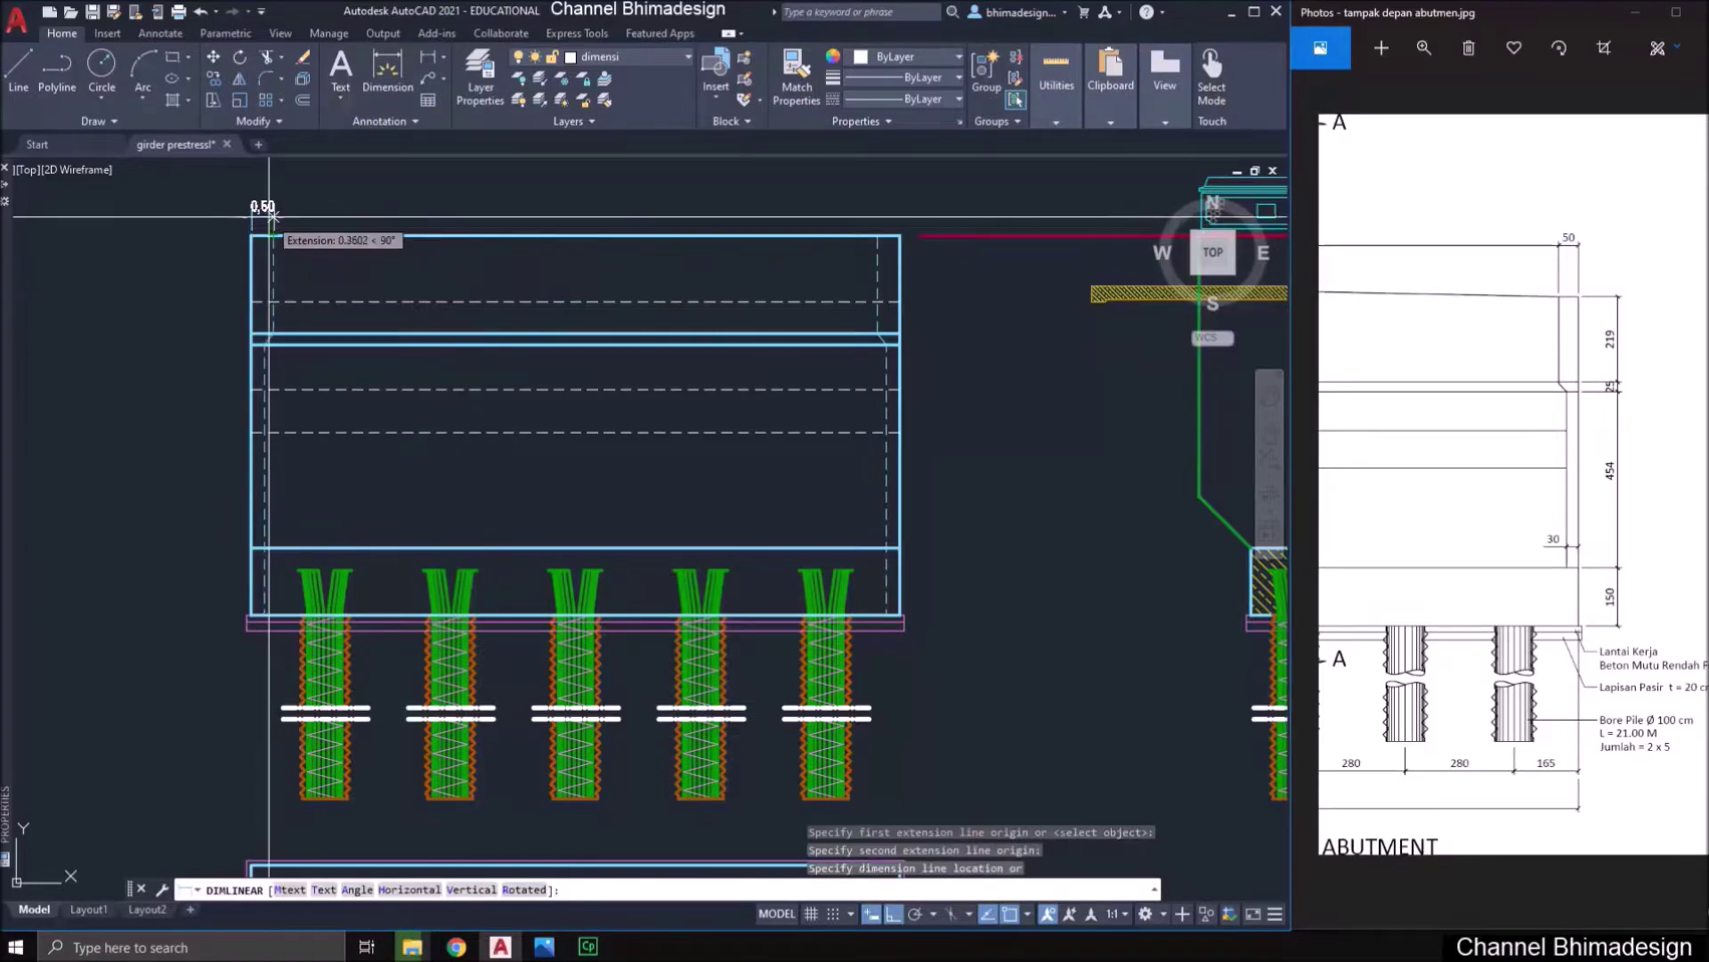
pyautogui.click(273, 205)
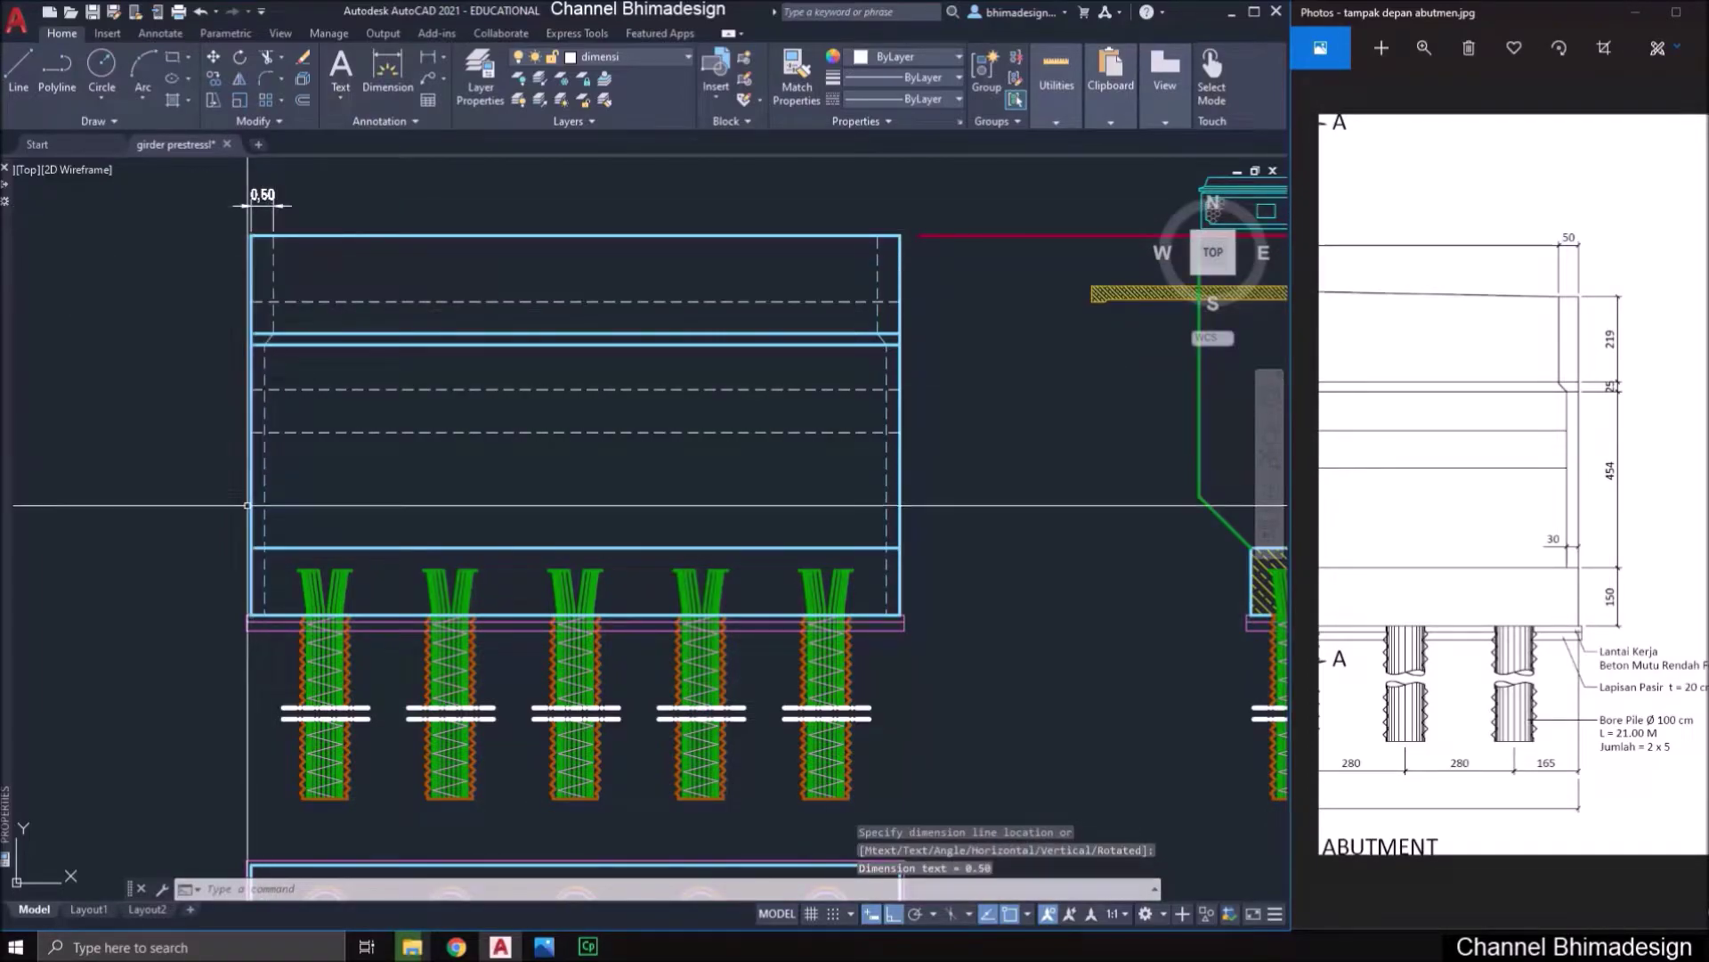
# - Add a linear dimension for the lower wall inset at the footing's left end and move its text outside the edge
pyautogui.press('space')
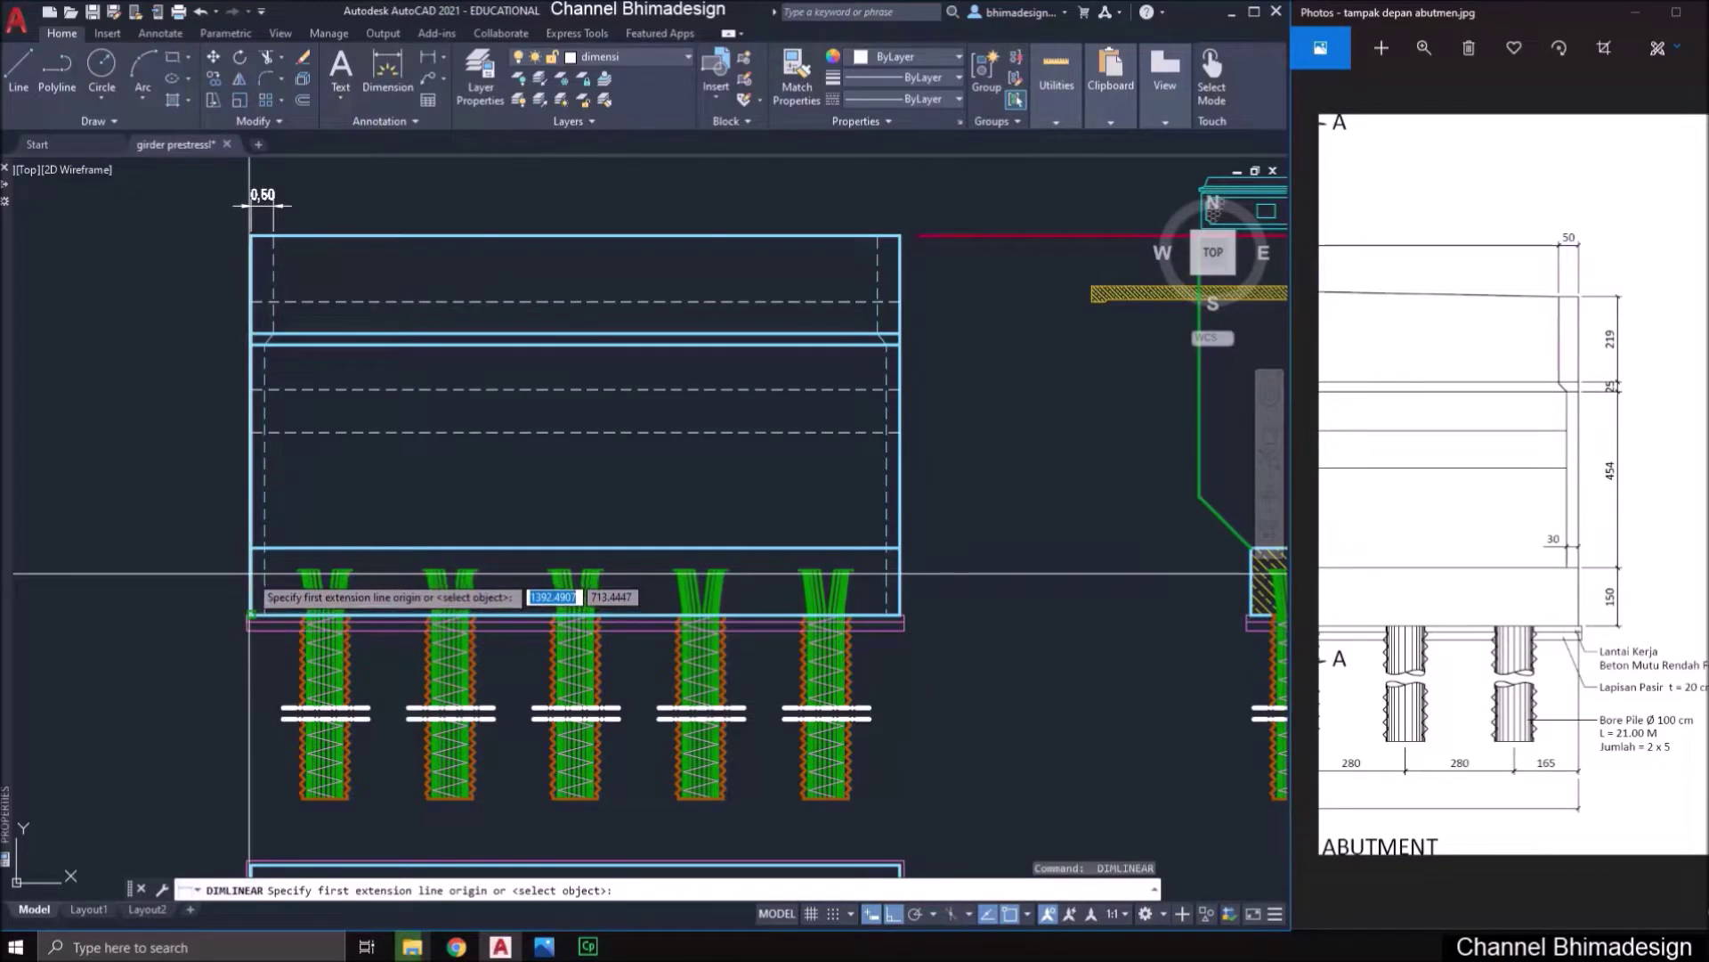
pyautogui.click(263, 612)
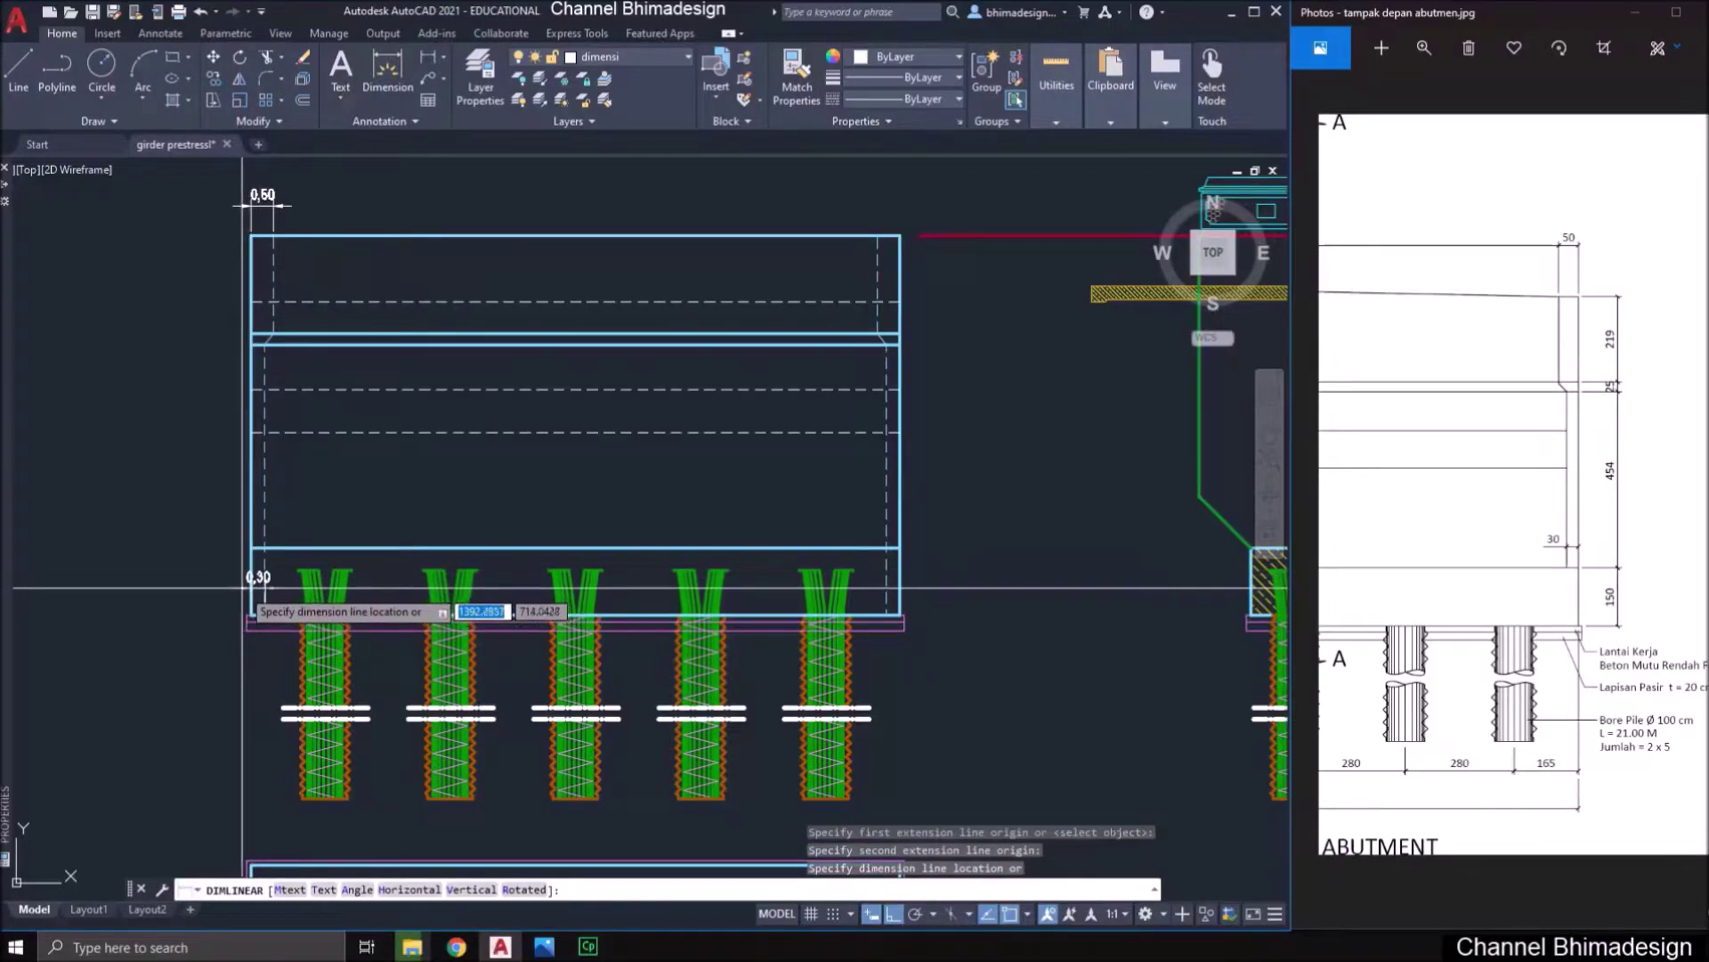
pyautogui.click(242, 588)
pyautogui.scroll(4, 242, 588)
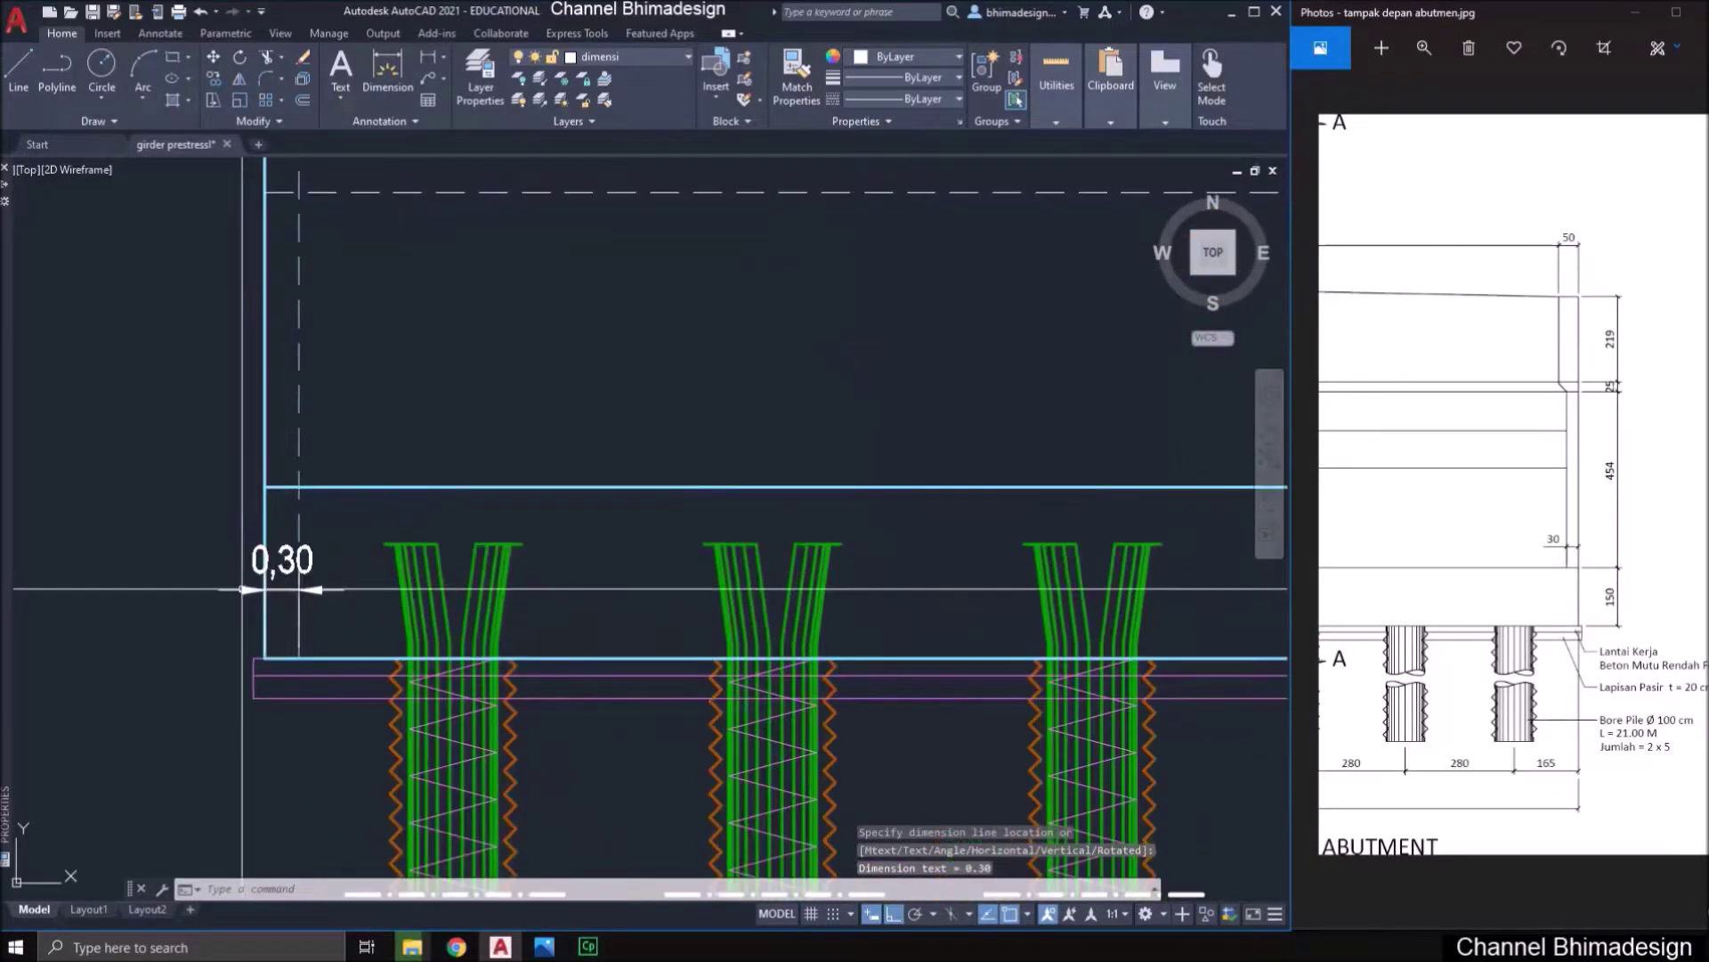
pyautogui.click(282, 560)
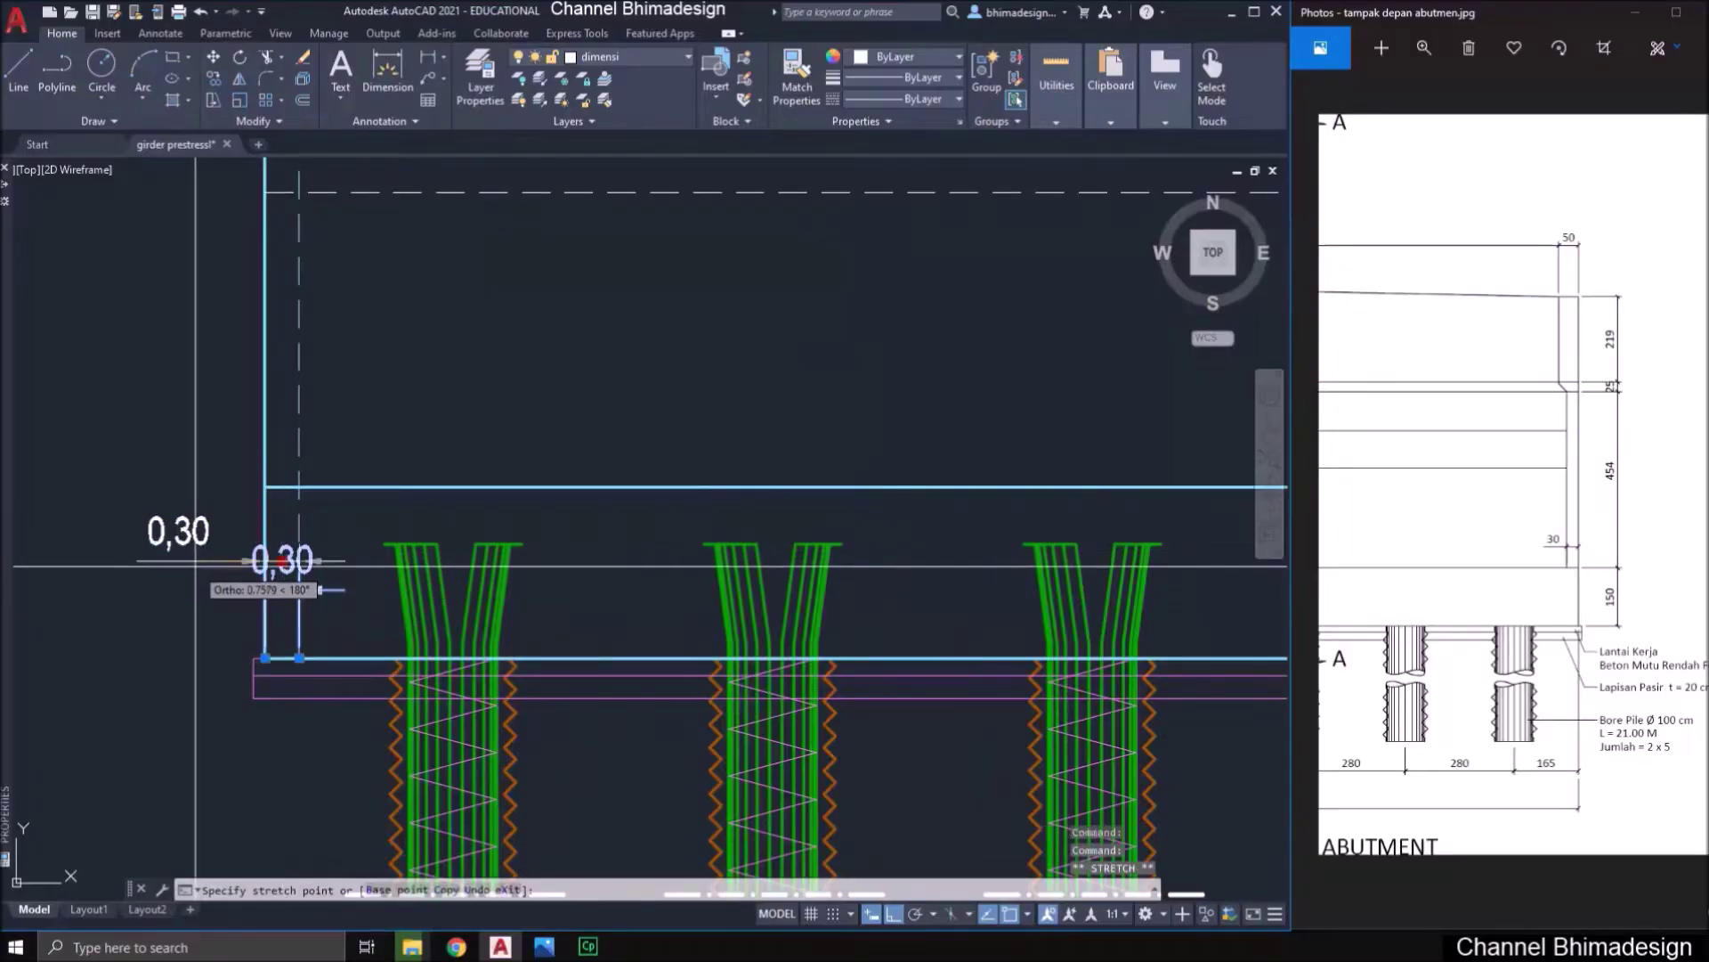
pyautogui.press('Escape')
pyautogui.scroll(-2, 281, 586)
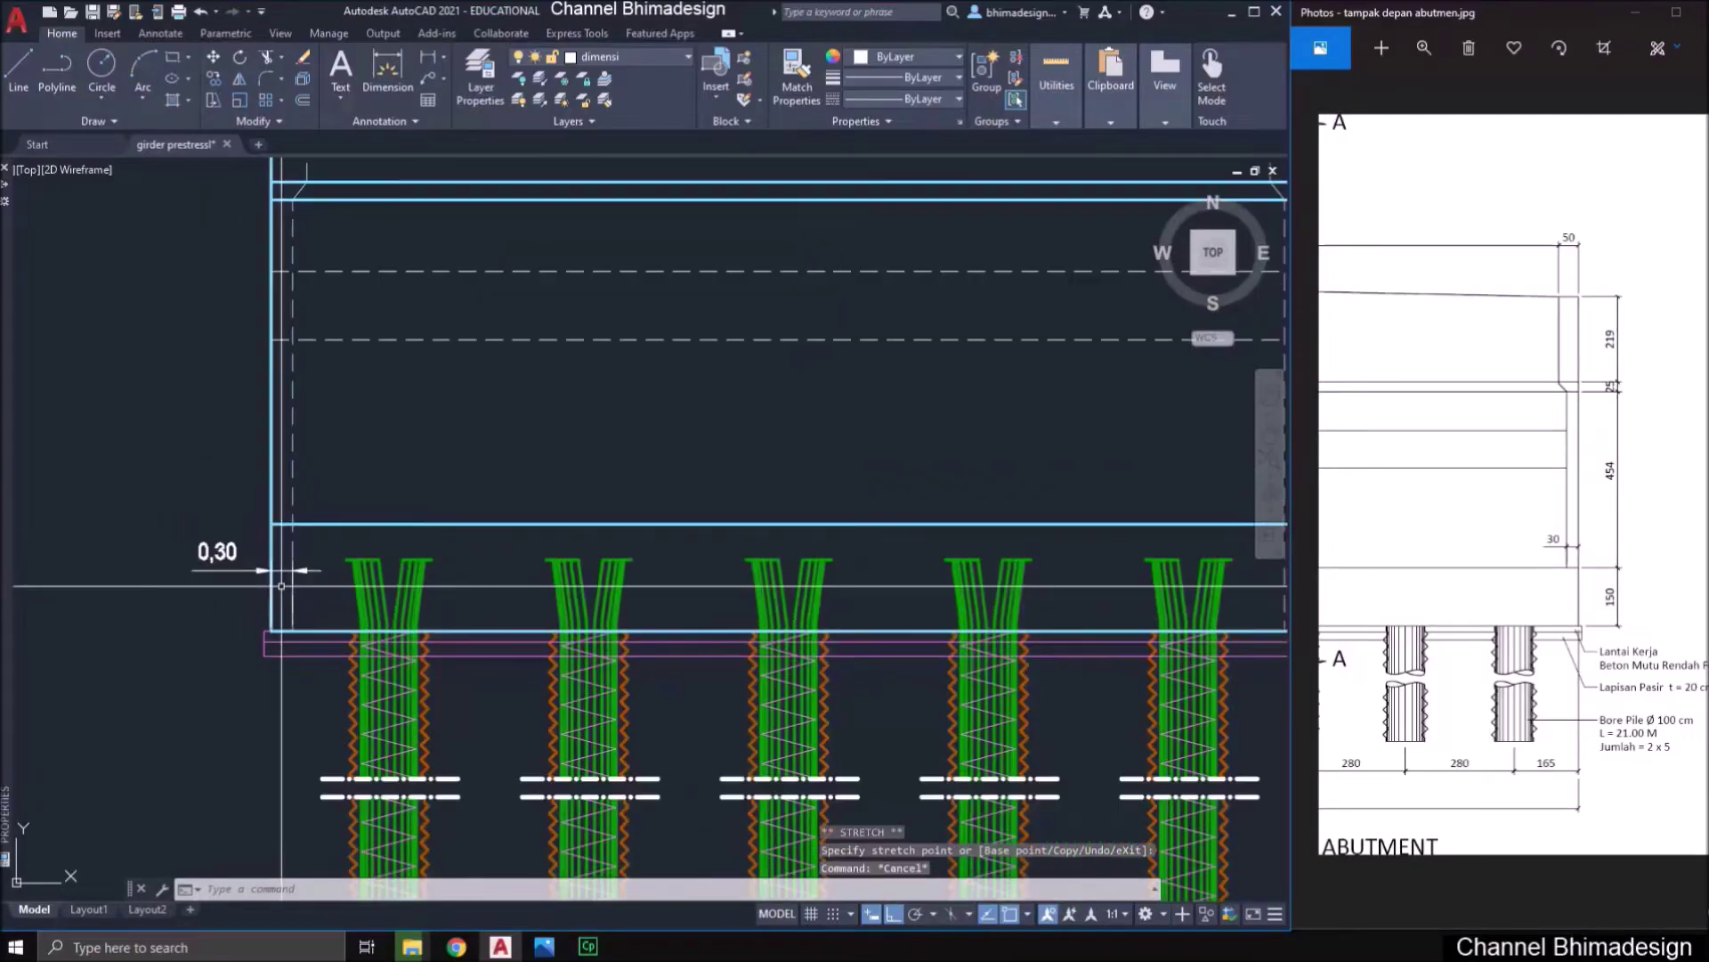
pyautogui.moveTo(345, 567)
pyautogui.mouseDown(button='middle')
pyautogui.moveTo(363, 610)
pyautogui.moveTo(277, 671)
pyautogui.mouseUp(button='middle')
pyautogui.scroll(-2, 350, 651)
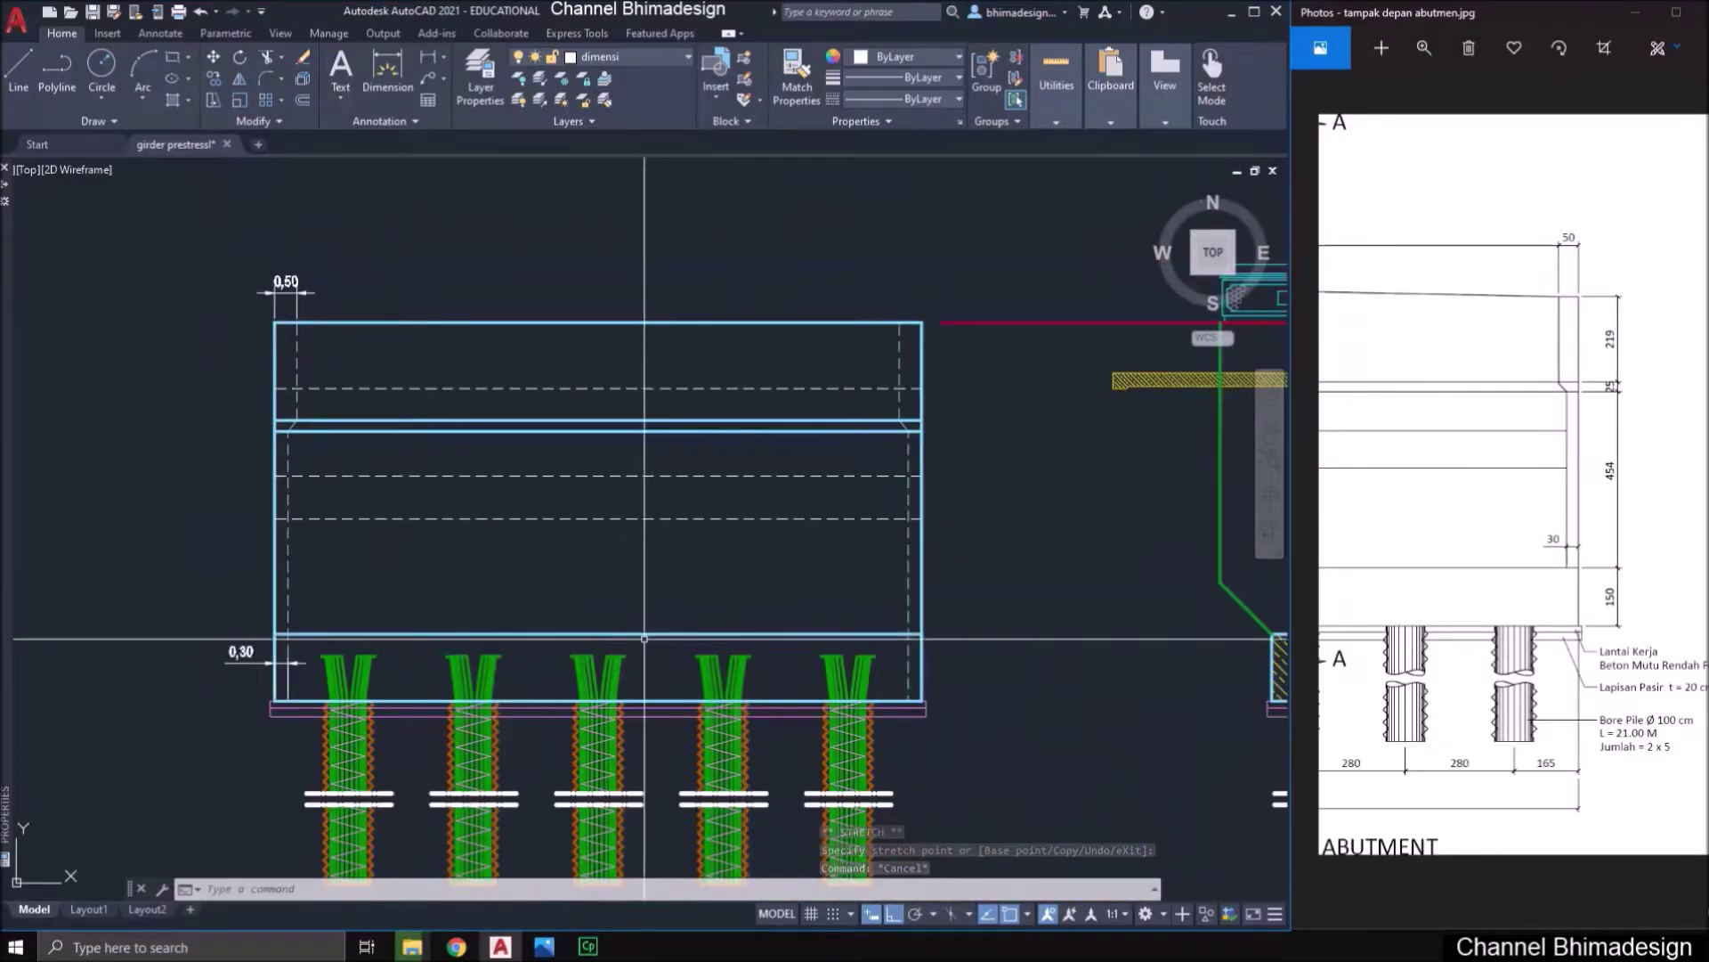
pyautogui.moveTo(944, 668); pyautogui.dragTo(731, 668, button='middle')
pyautogui.scroll(2, 731, 667)
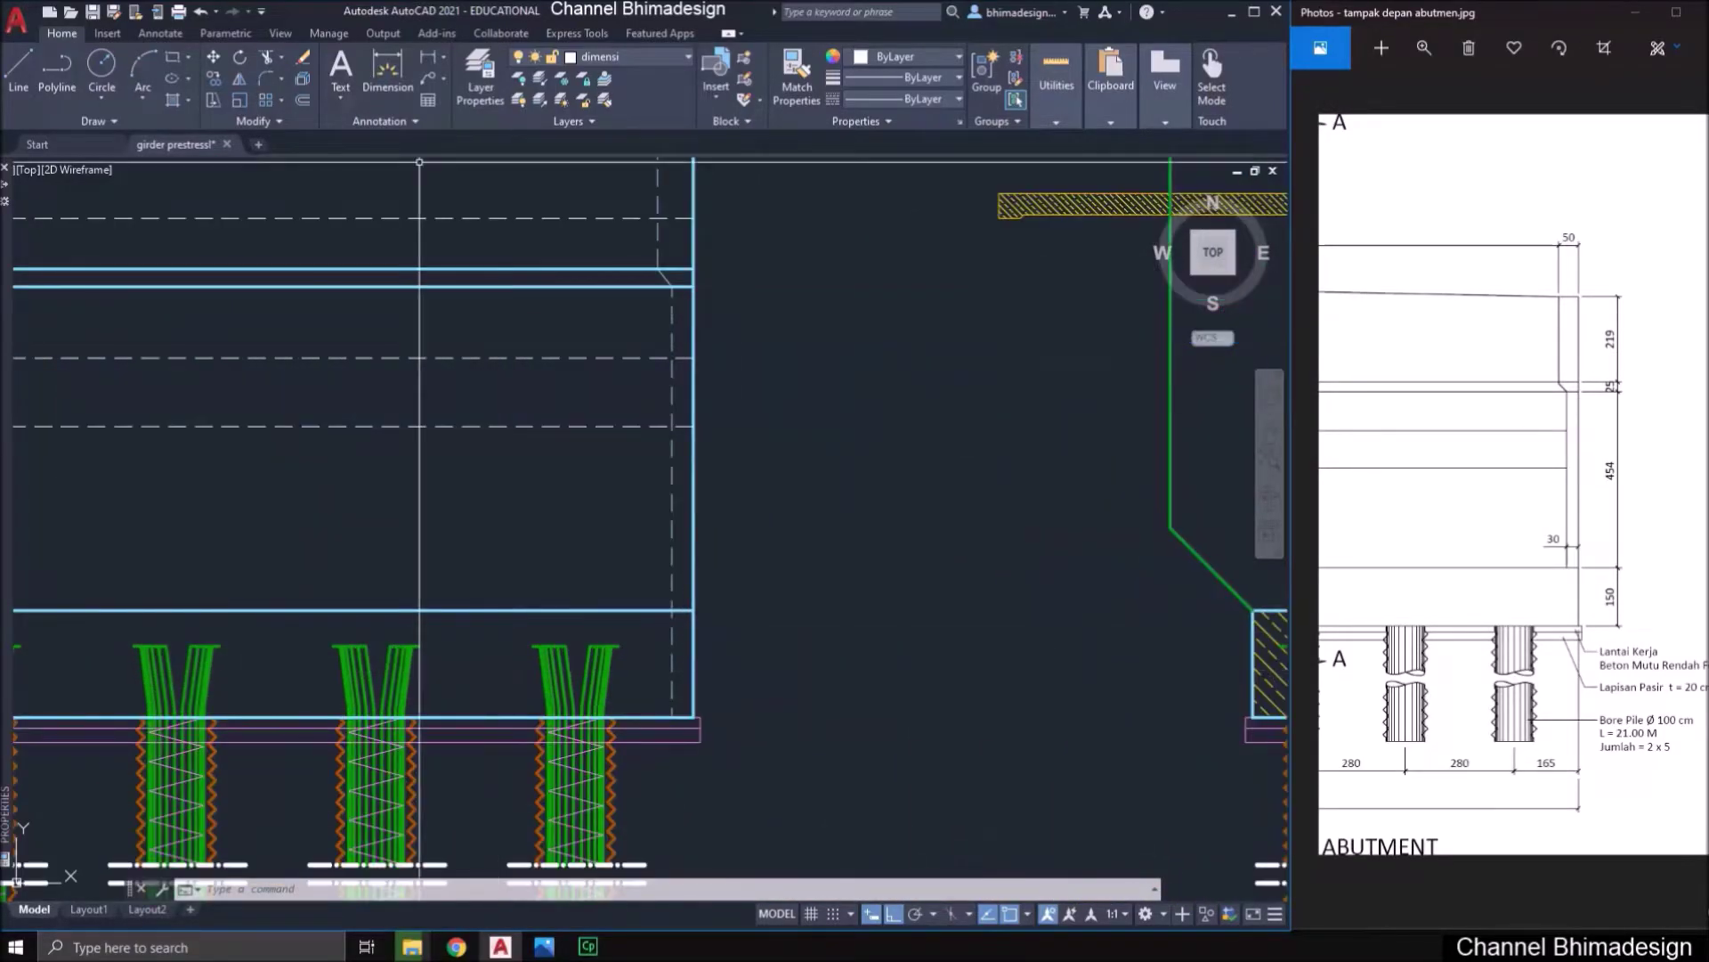
# - Add a vertical linear dimension for the footing's height beside the front view's right edge
pyautogui.click(429, 61)
pyautogui.click(694, 717)
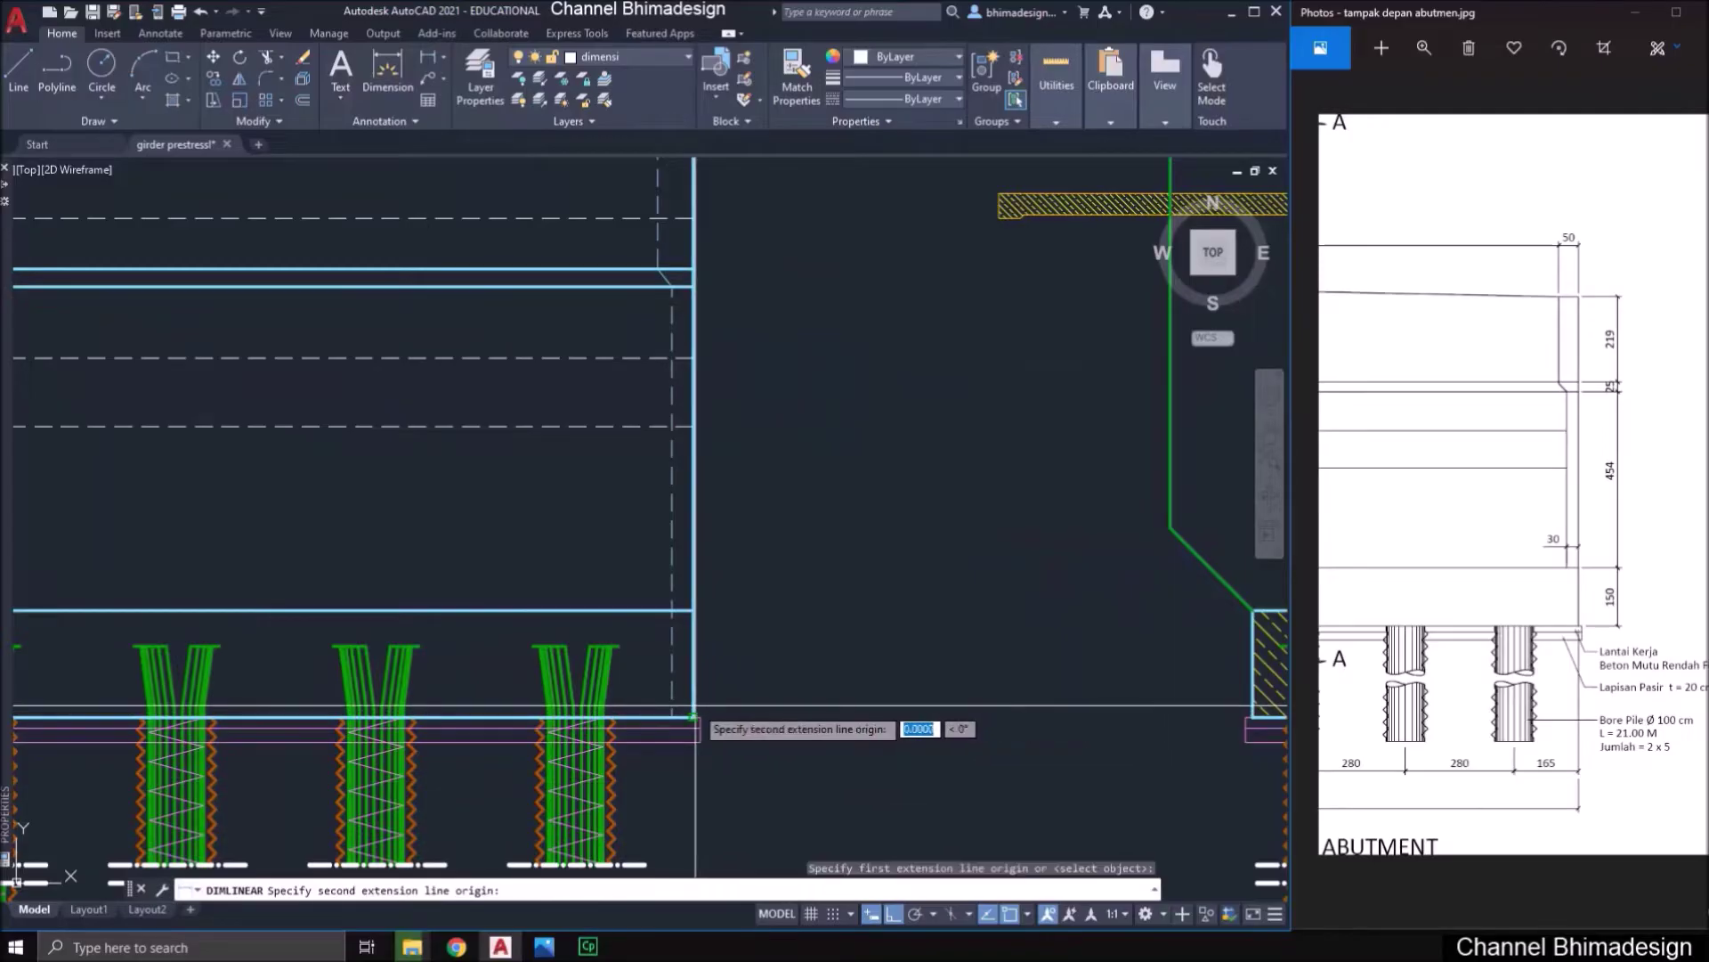
pyautogui.click(693, 610)
pyautogui.click(751, 632)
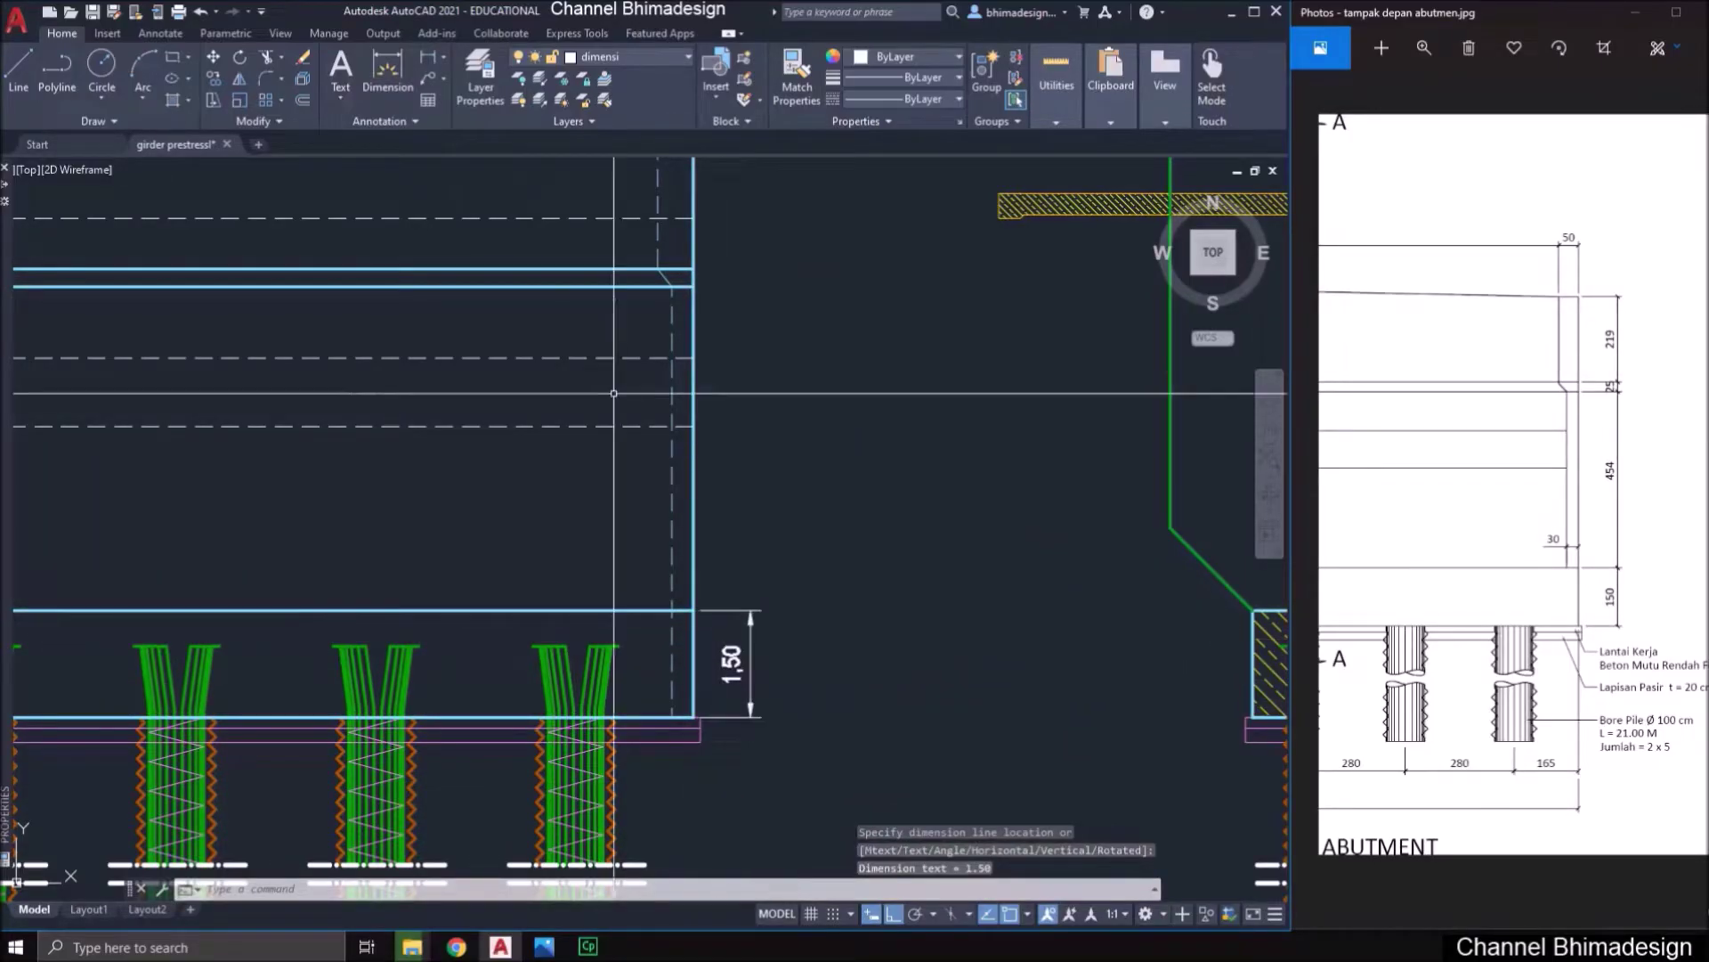
# - Continue the dimension chain from the footing height up the front view's right edge, through both ledge lines to the top corner
pyautogui.click(161, 33)
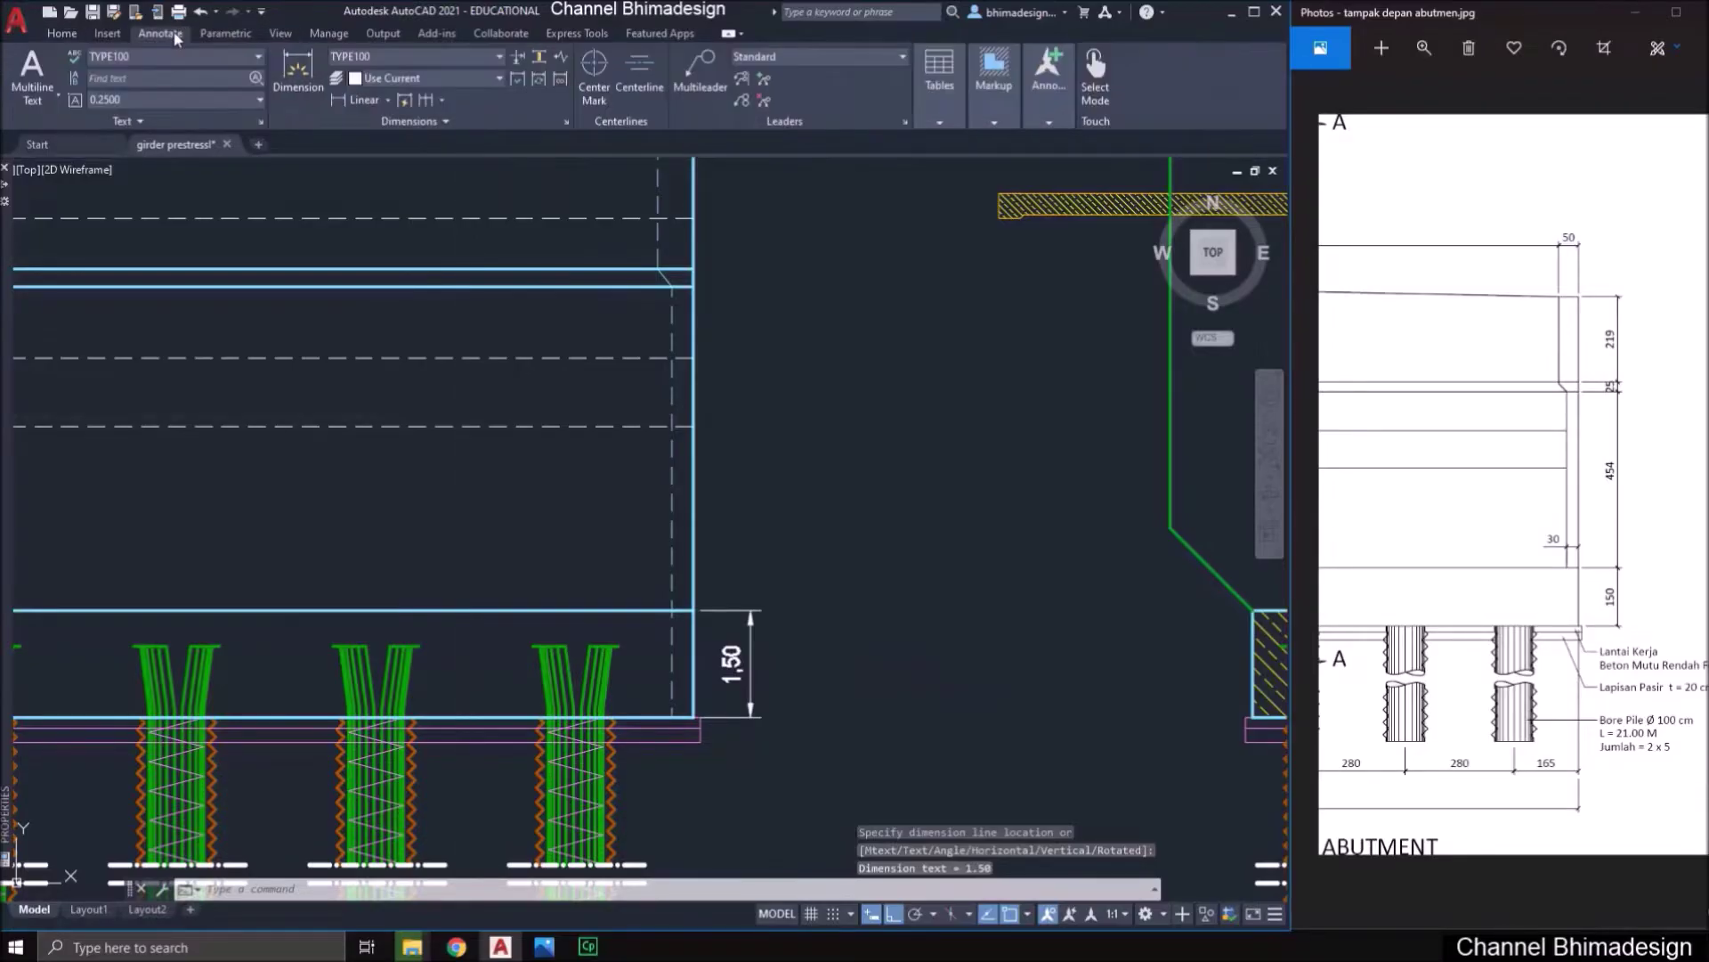
pyautogui.click(434, 97)
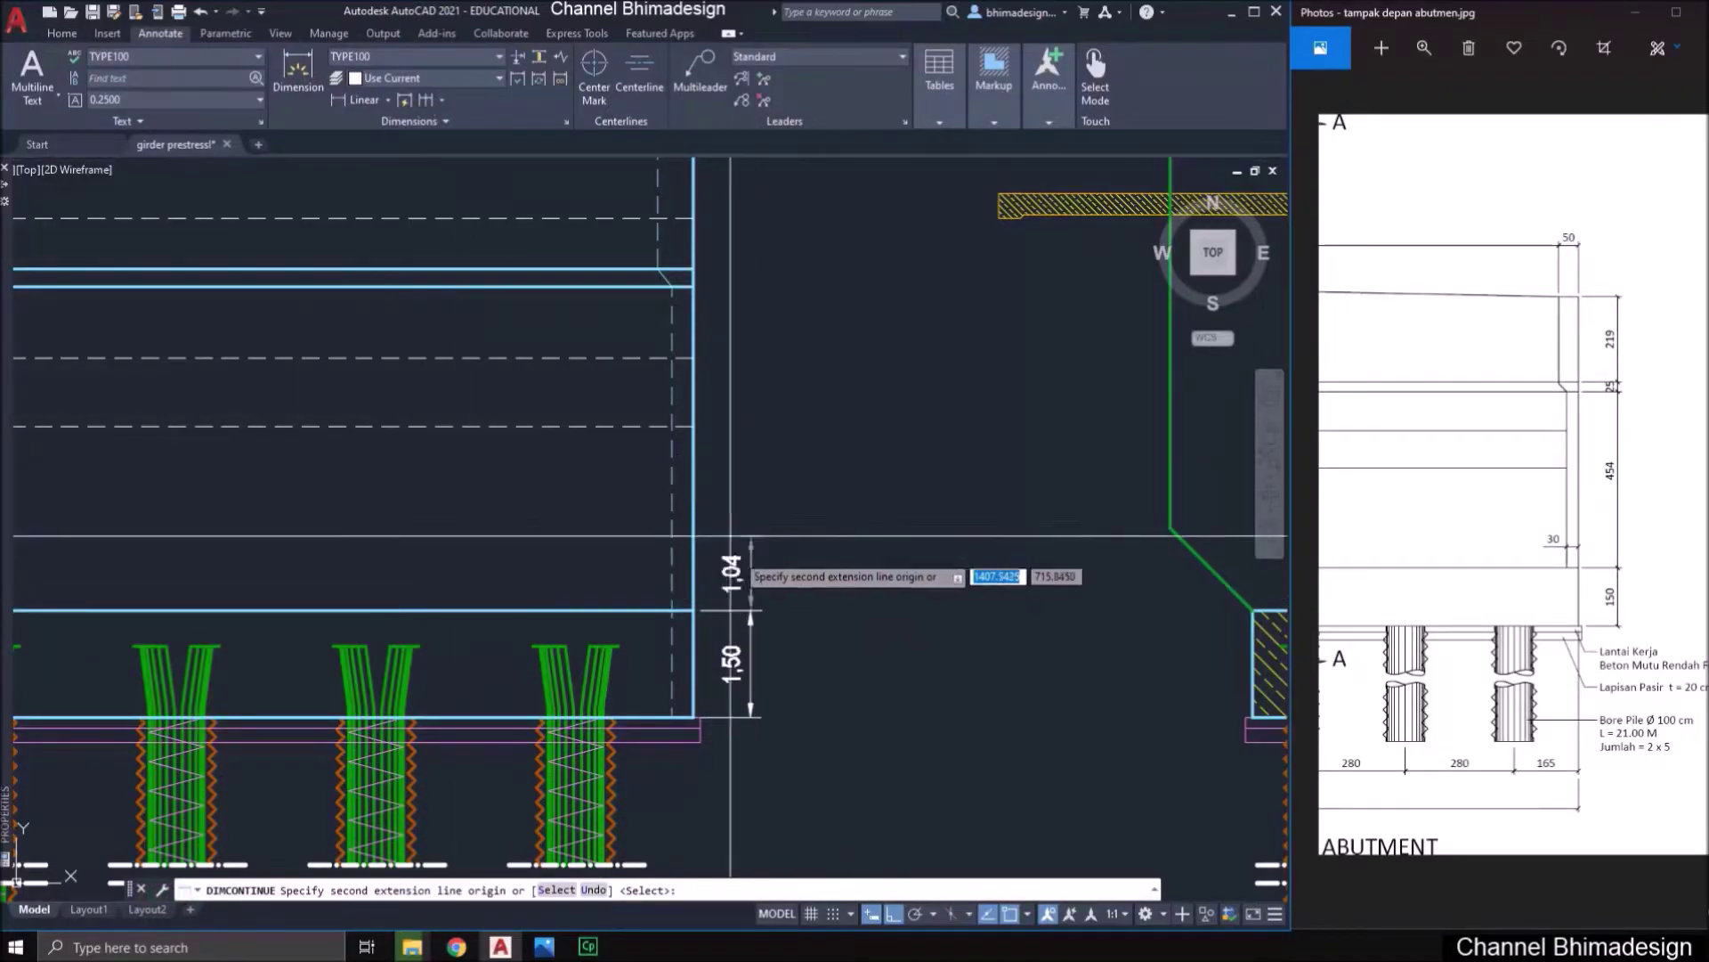
pyautogui.moveTo(687, 362); pyautogui.dragTo(635, 475, button='middle')
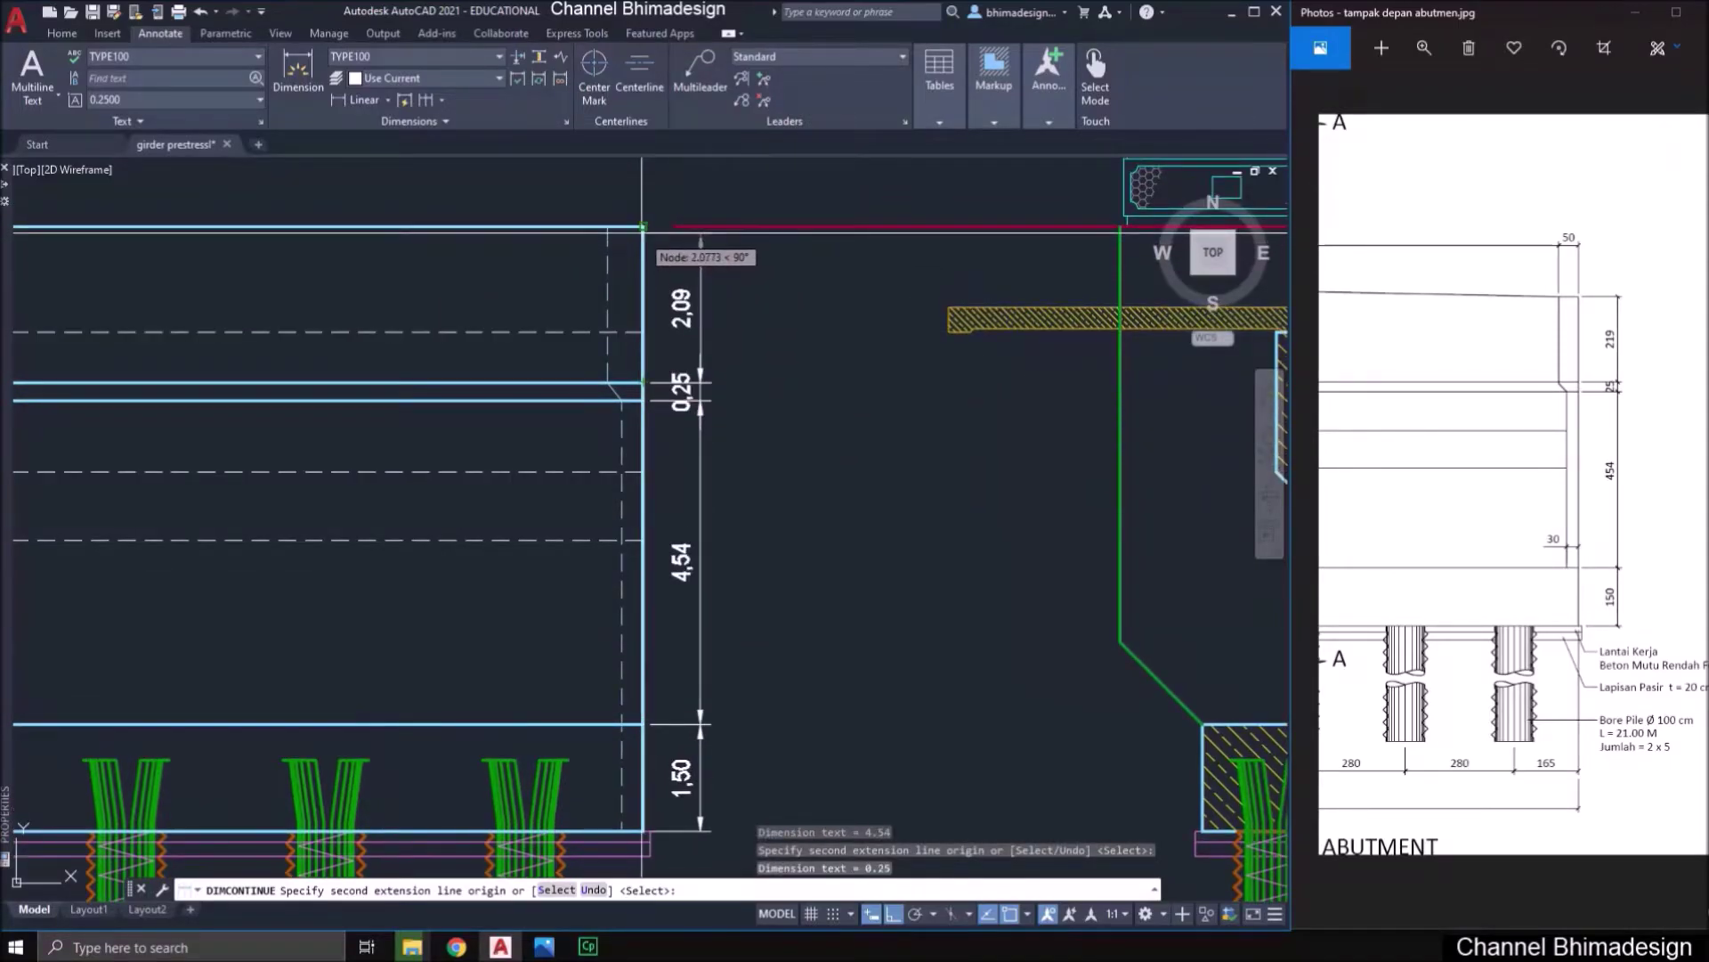
pyautogui.press('Return')
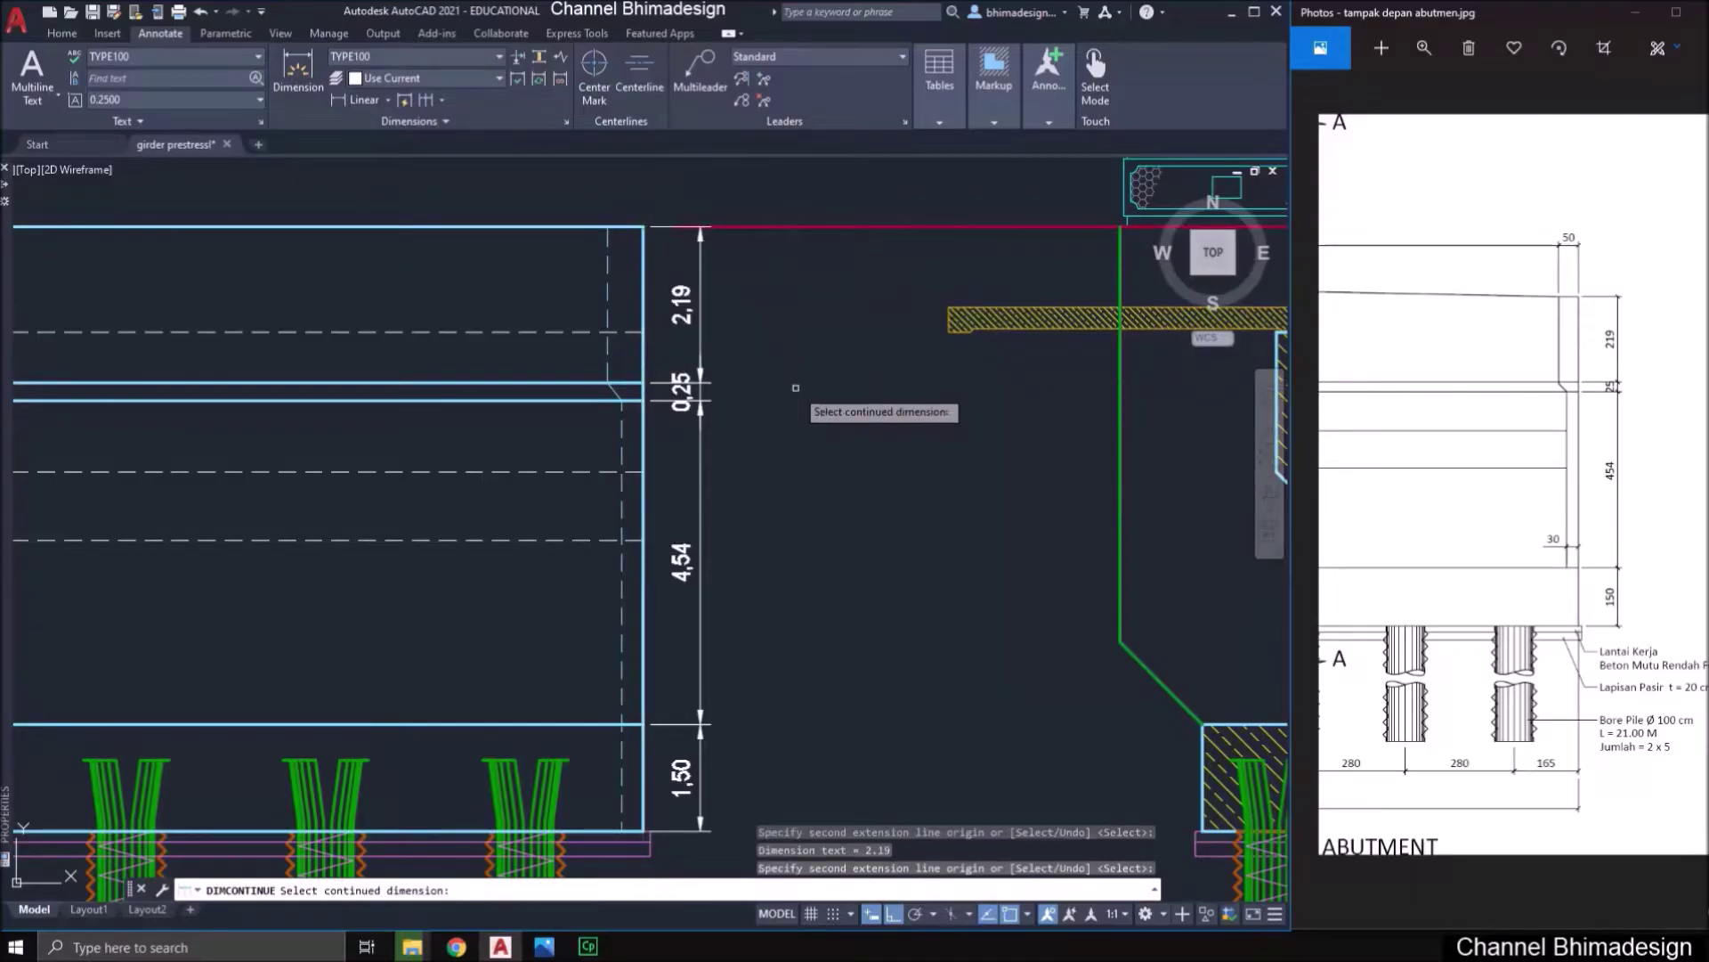
pyautogui.scroll(-4, 779, 445)
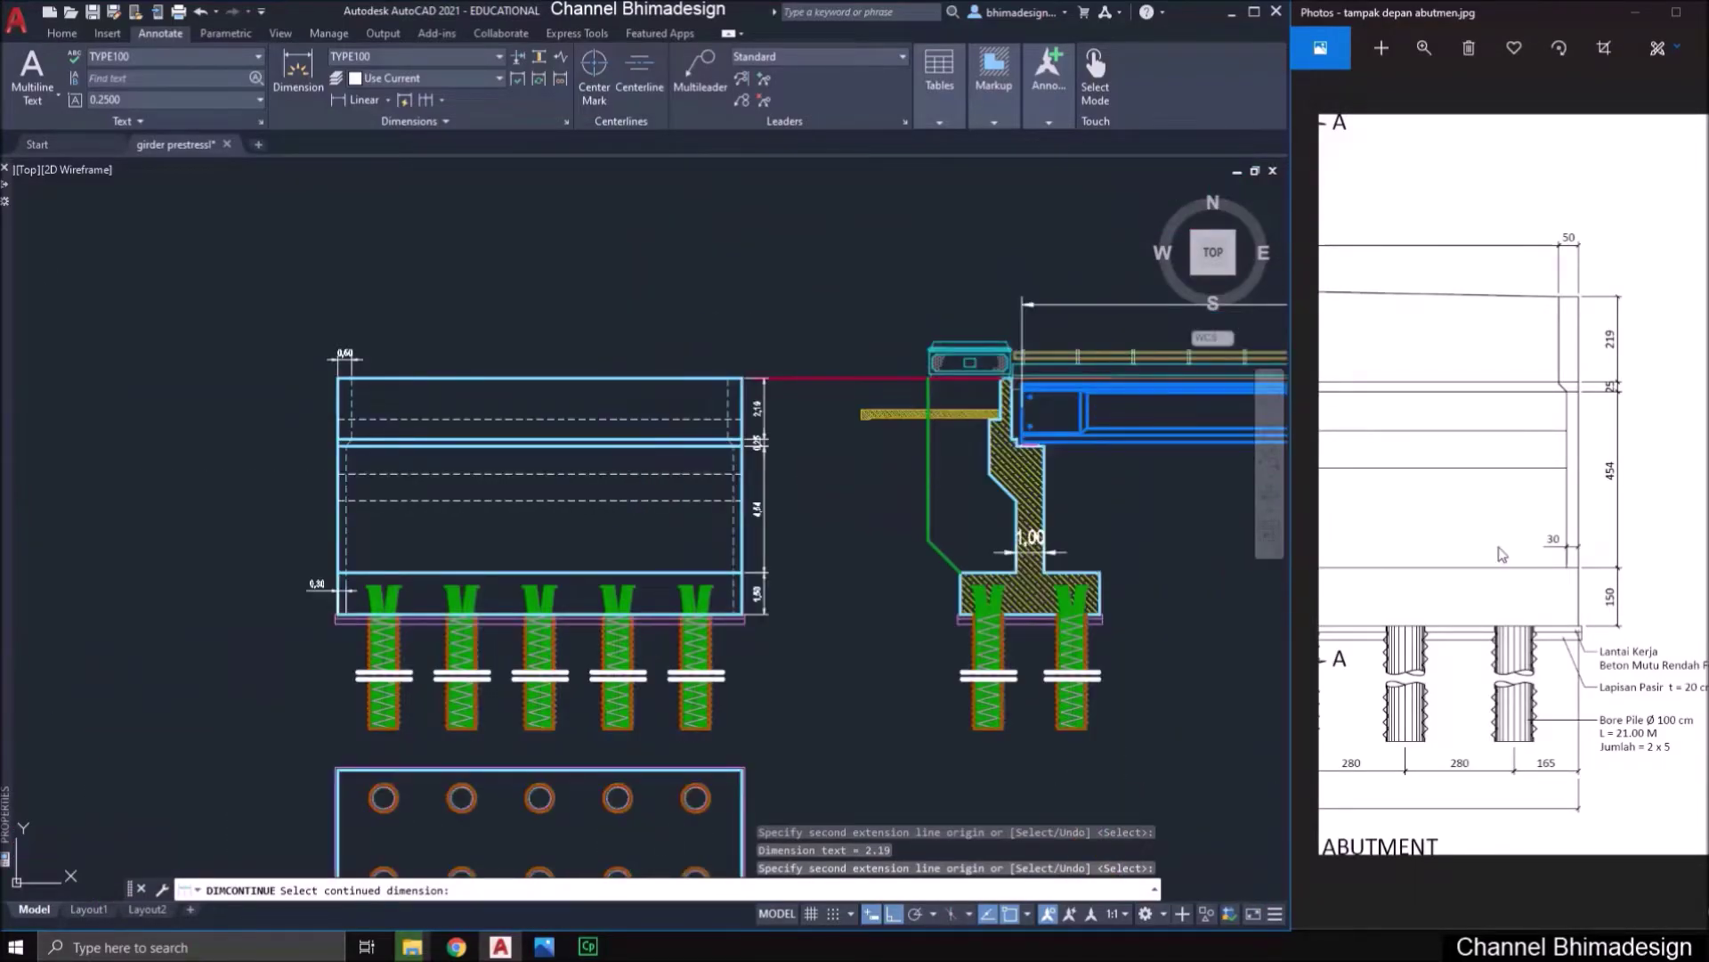
pyautogui.moveTo(1442, 534); pyautogui.dragTo(1566, 478)
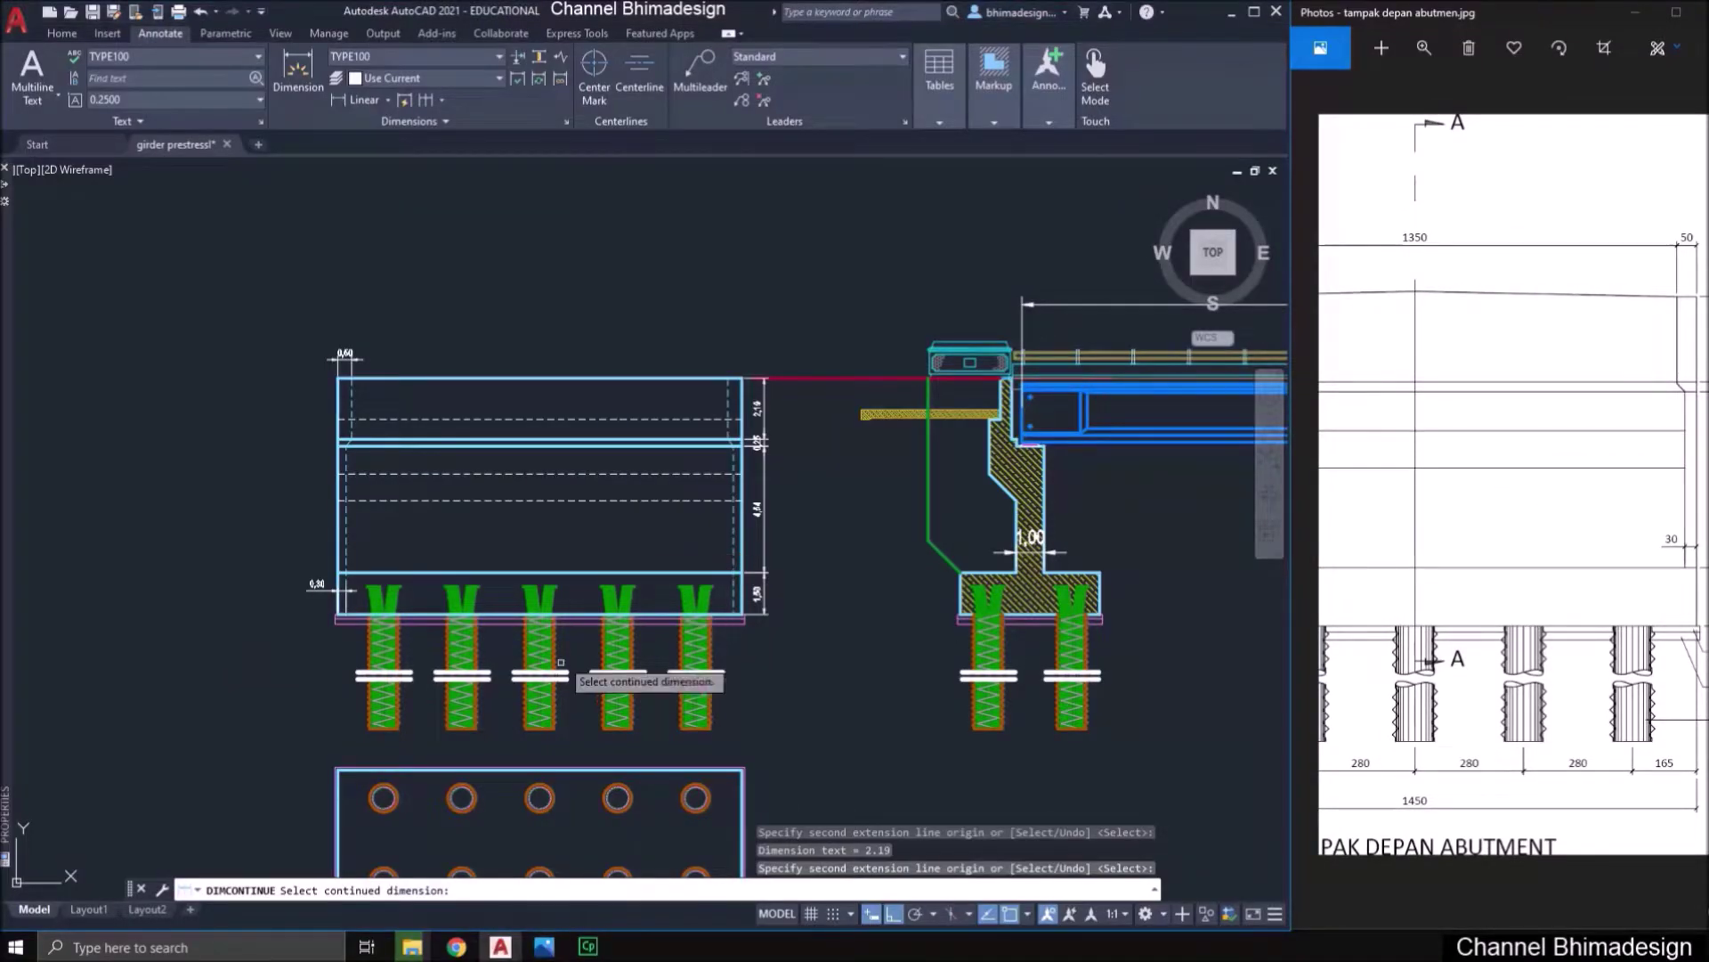
pyautogui.scroll(2, 566, 682)
pyautogui.press('Escape')
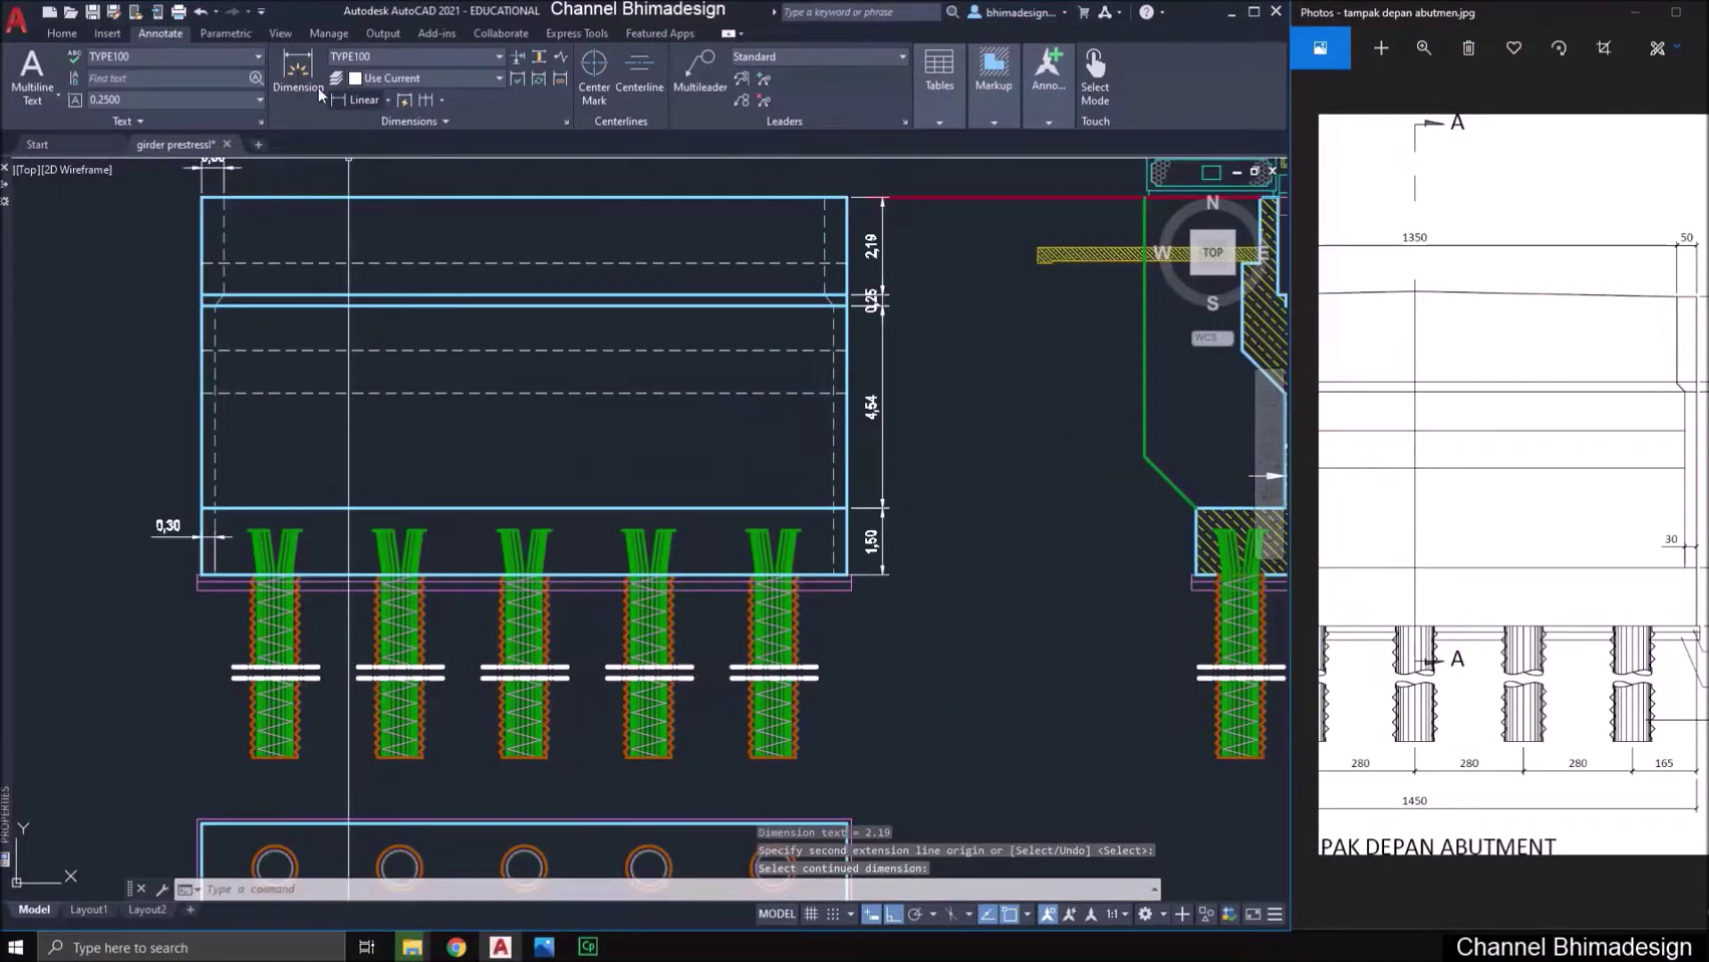
# - Add a horizontal linear dimension for the footing's overall width, placed below the bored piles
pyautogui.click(343, 101)
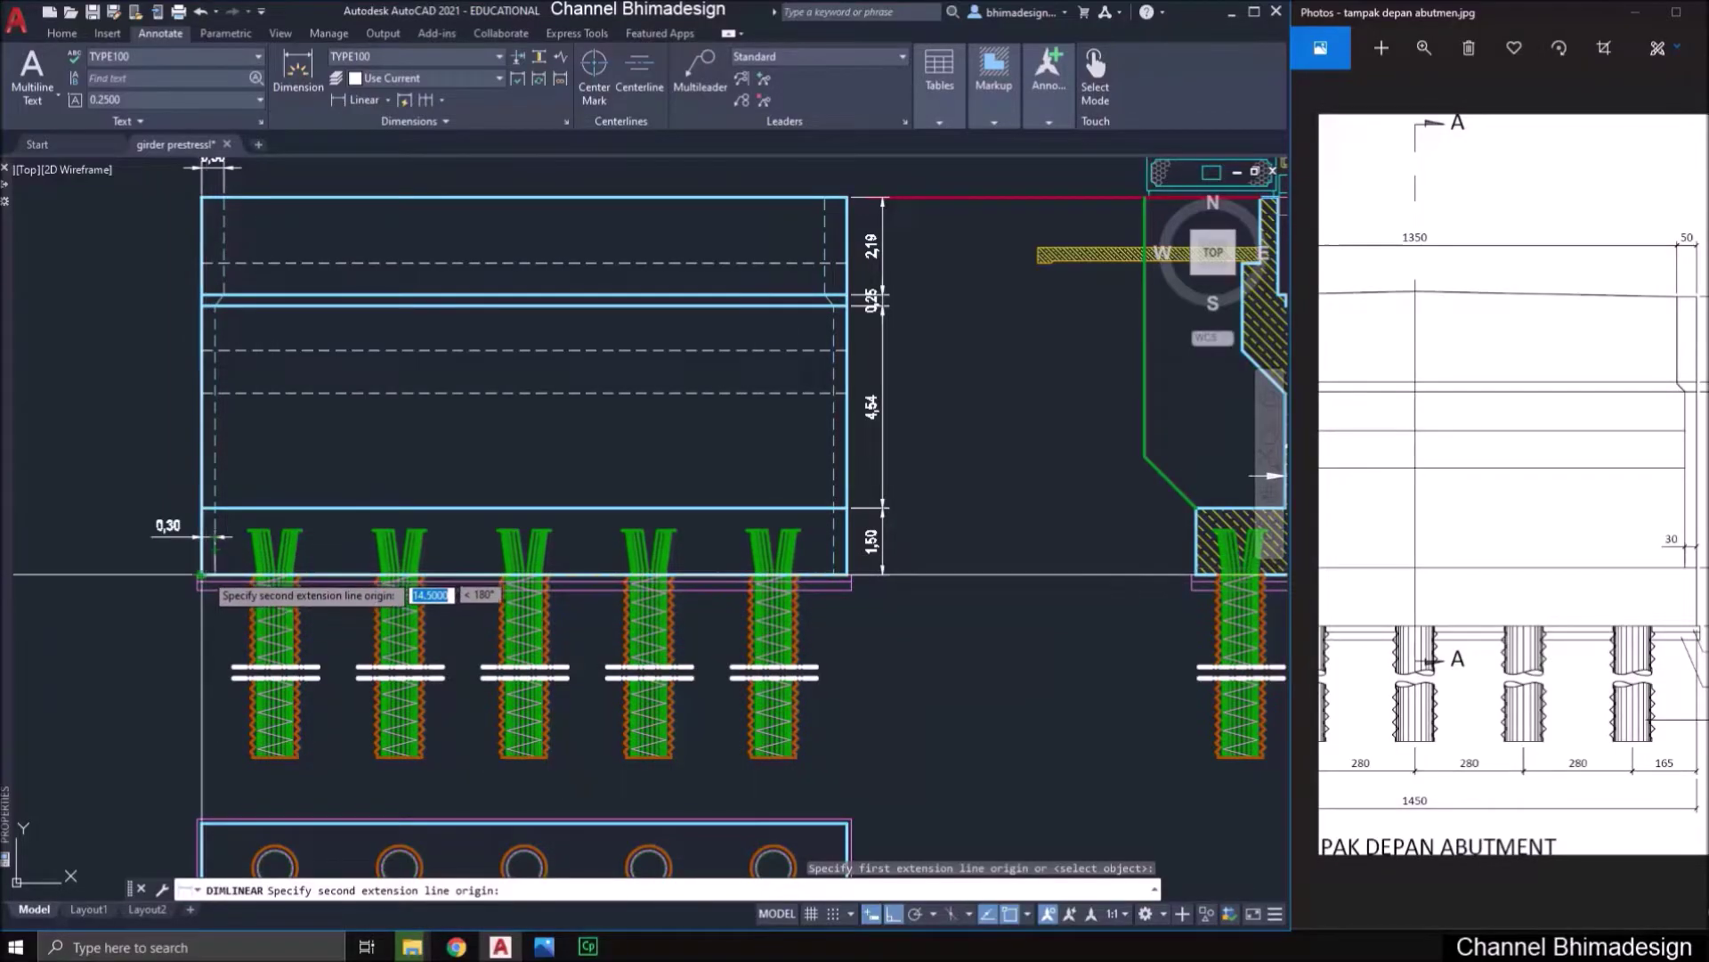
pyautogui.scroll(5, 201, 575)
pyautogui.click(201, 574)
pyautogui.scroll(-5, 205, 561)
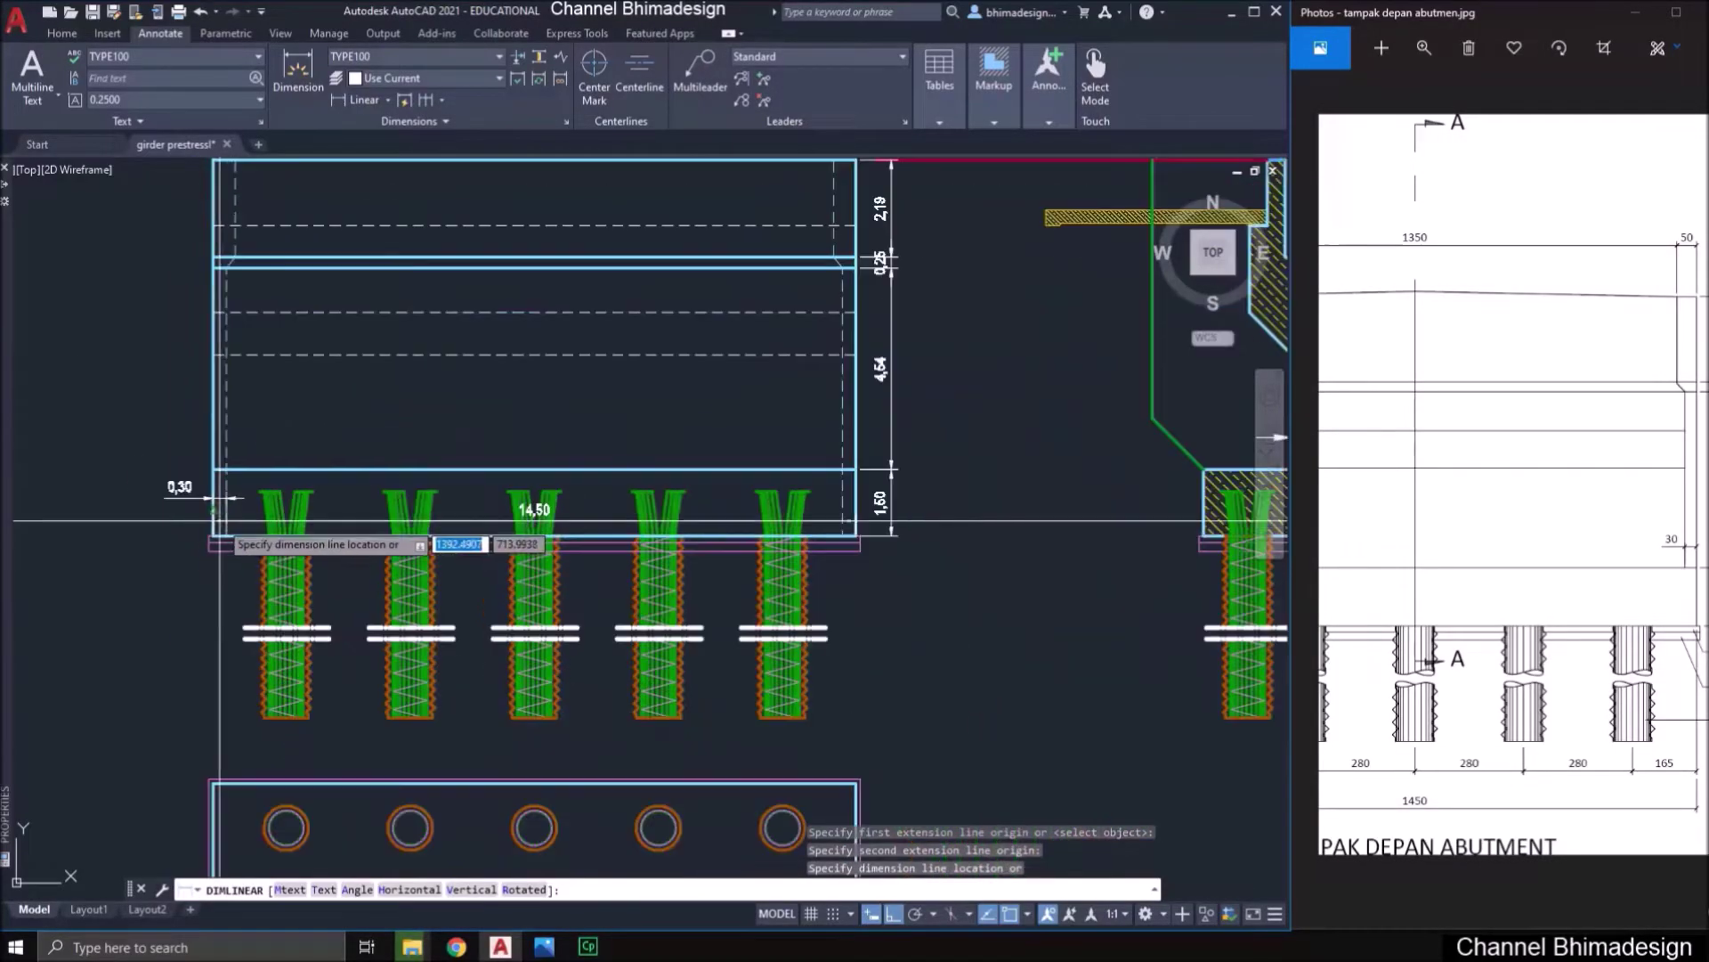
pyautogui.moveTo(373, 759); pyautogui.dragTo(381, 602, button='middle')
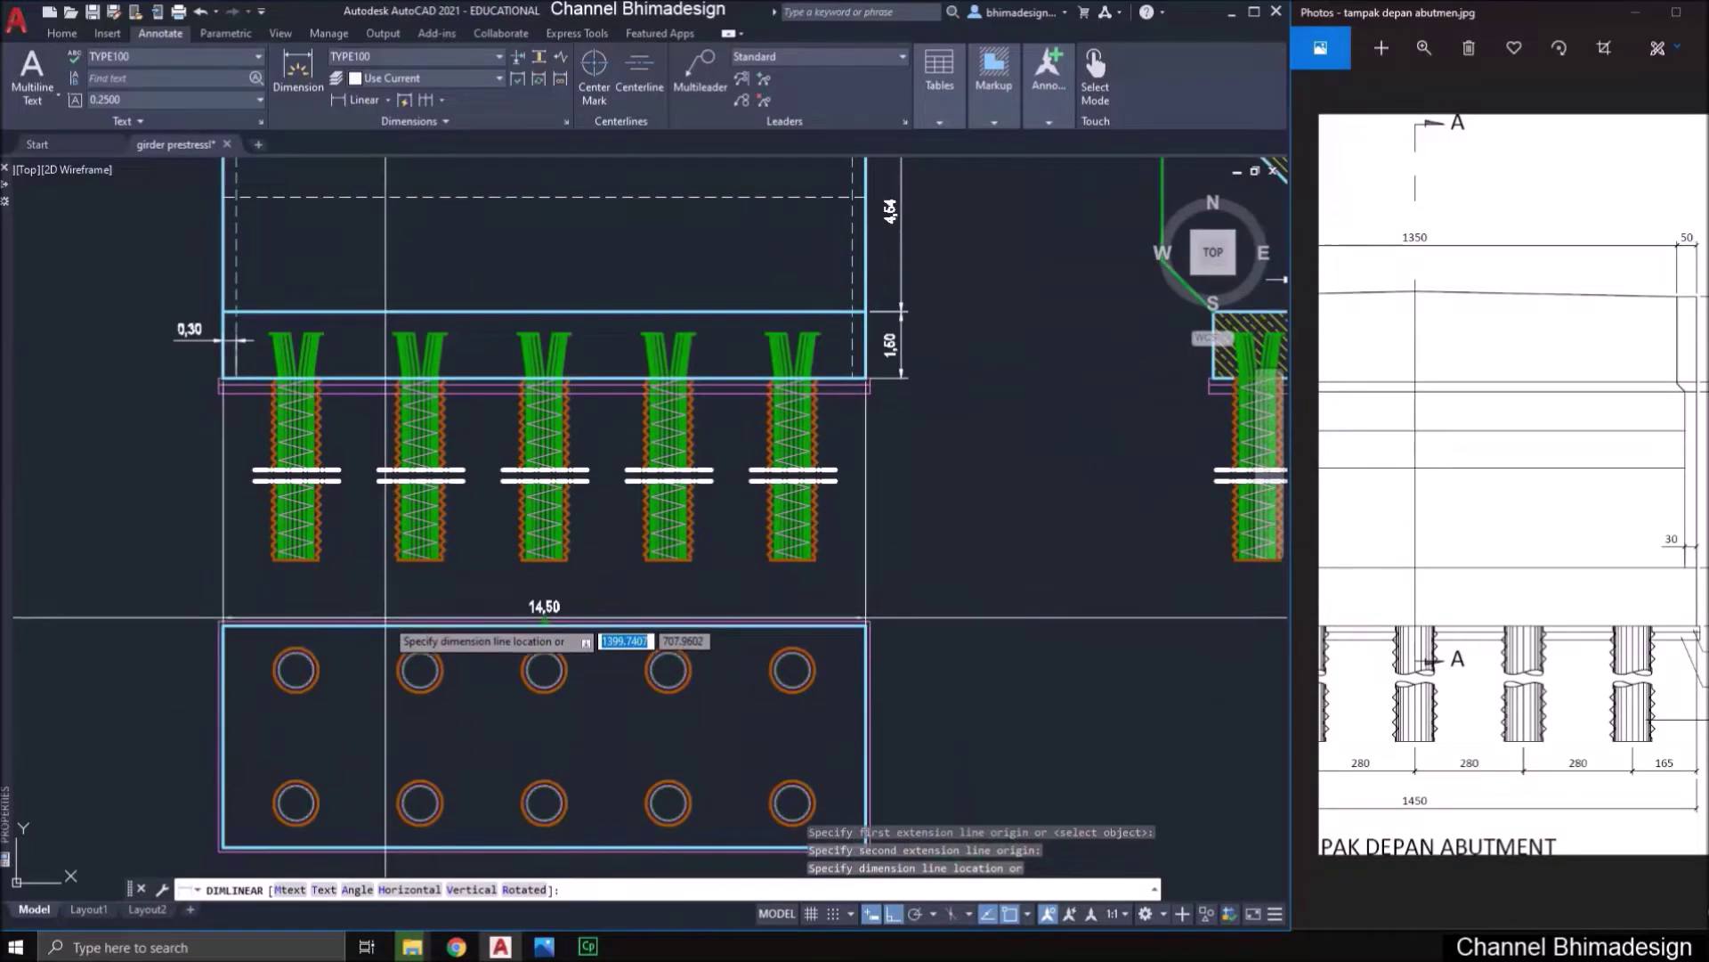
pyautogui.click(380, 637)
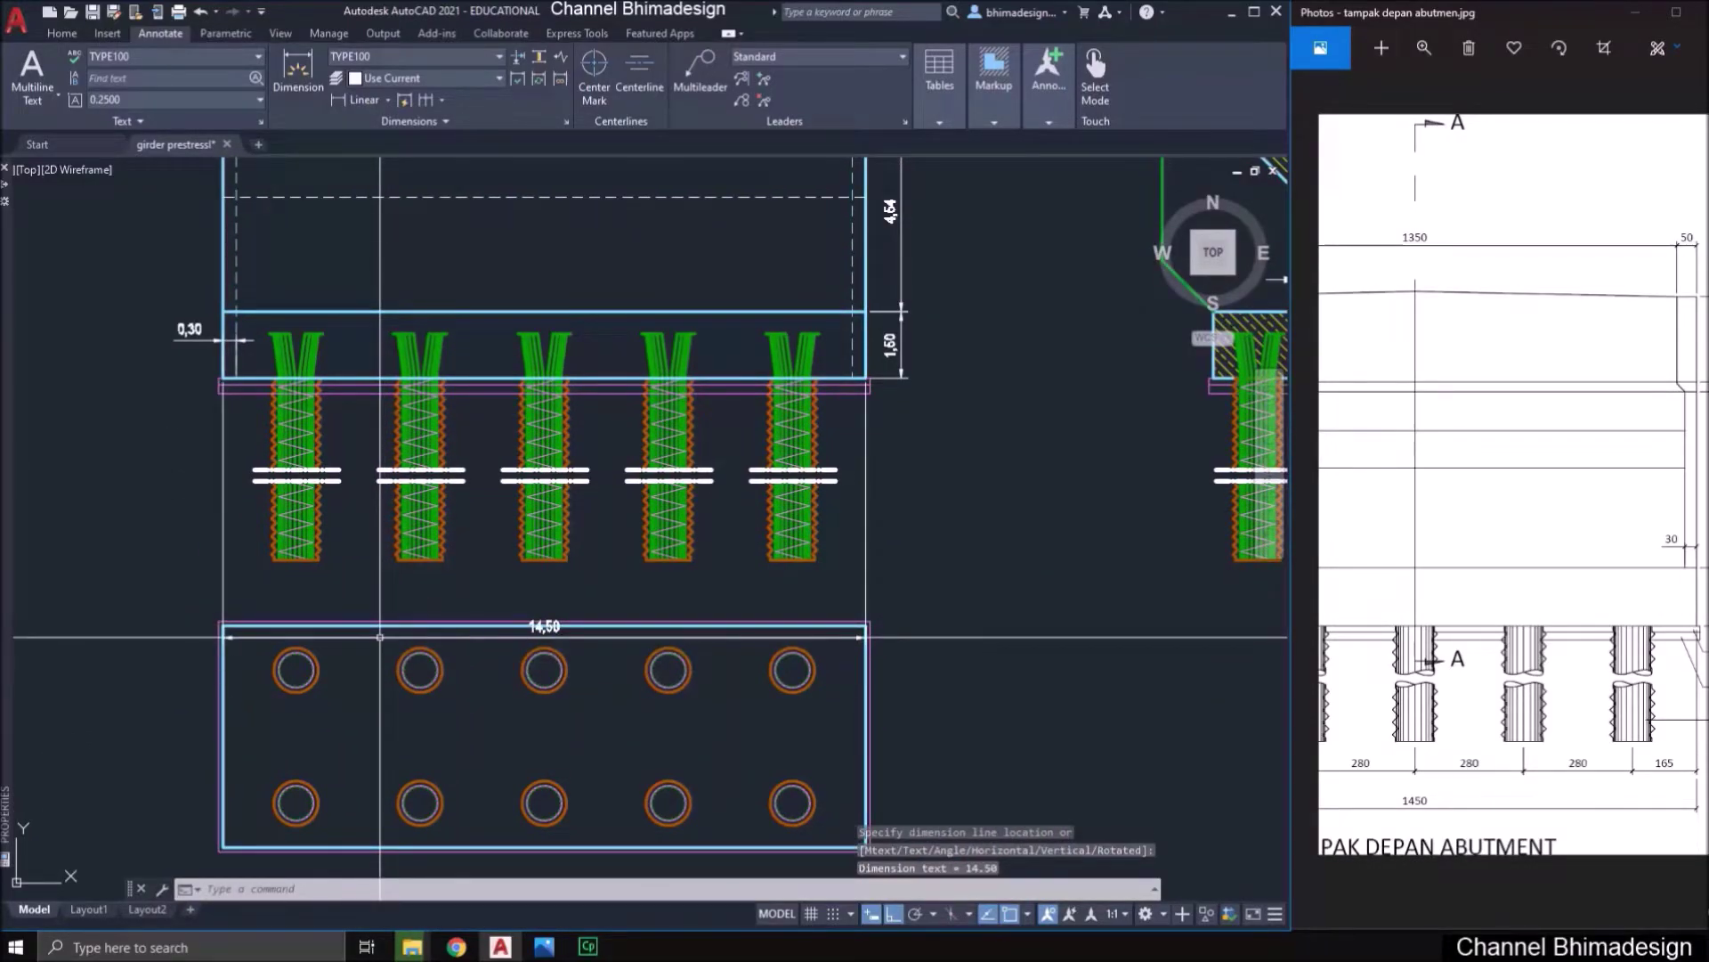
# - Delete the plan view of the footing and its ten pile circles below the front view
pyautogui.moveTo(380, 636); pyautogui.dragTo(356, 534, button='middle')
pyautogui.click(184, 507)
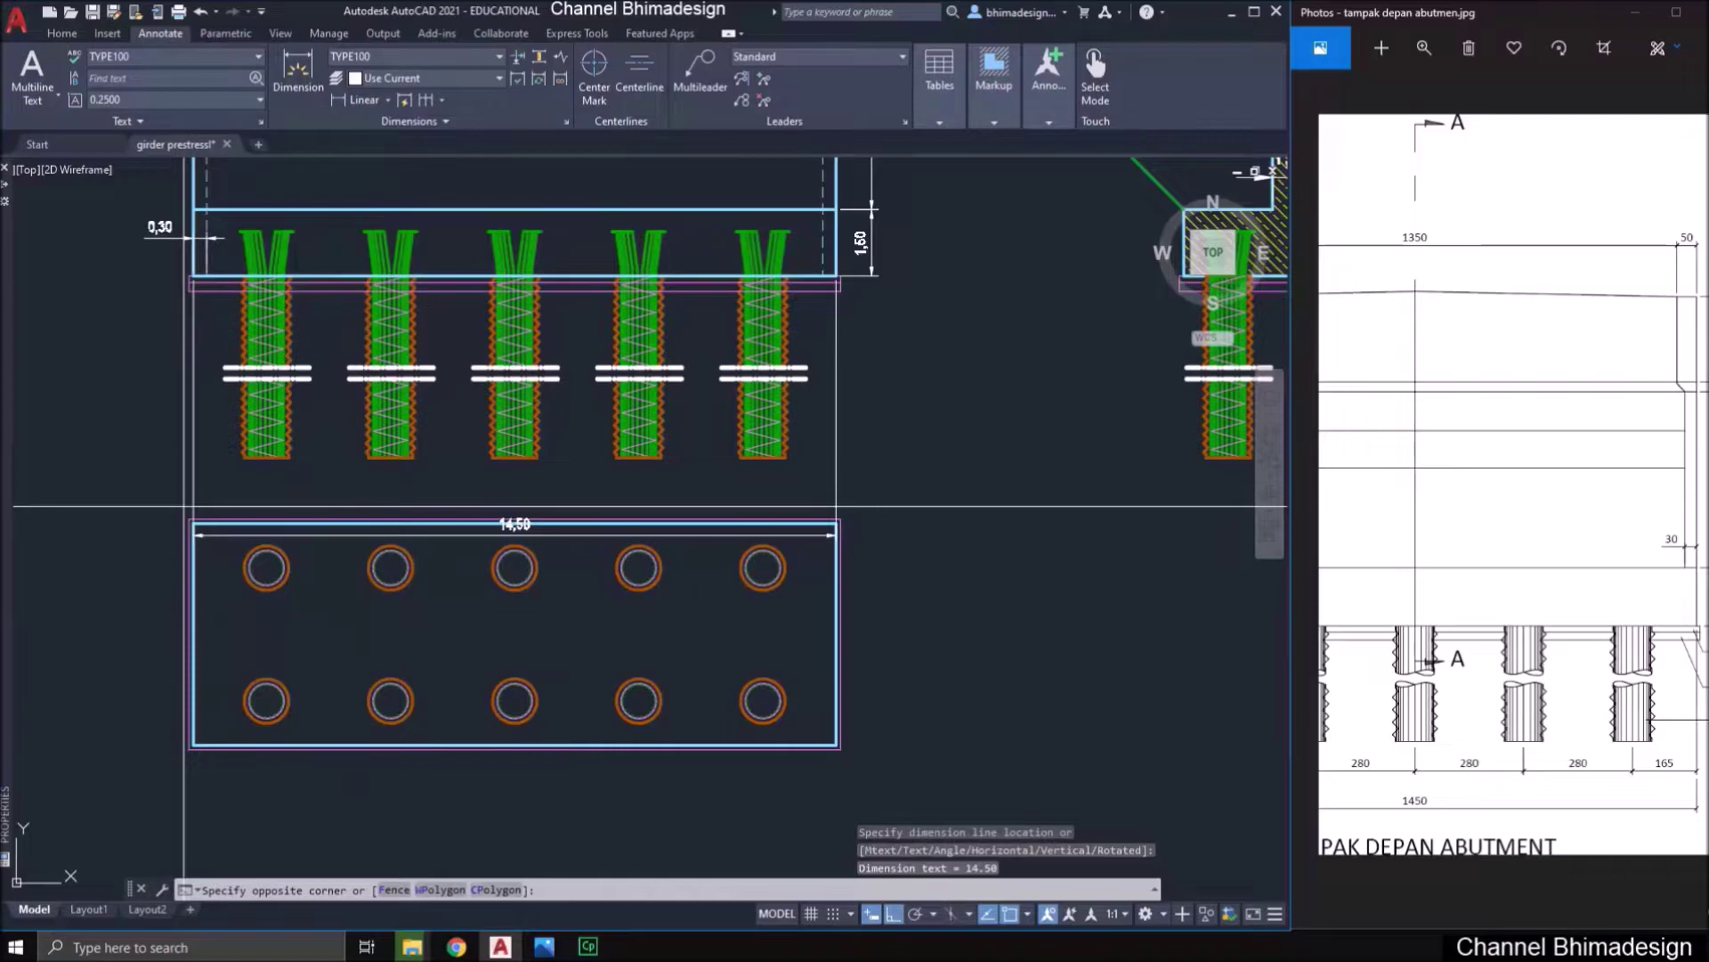
pyautogui.click(867, 790)
pyautogui.press('Delete')
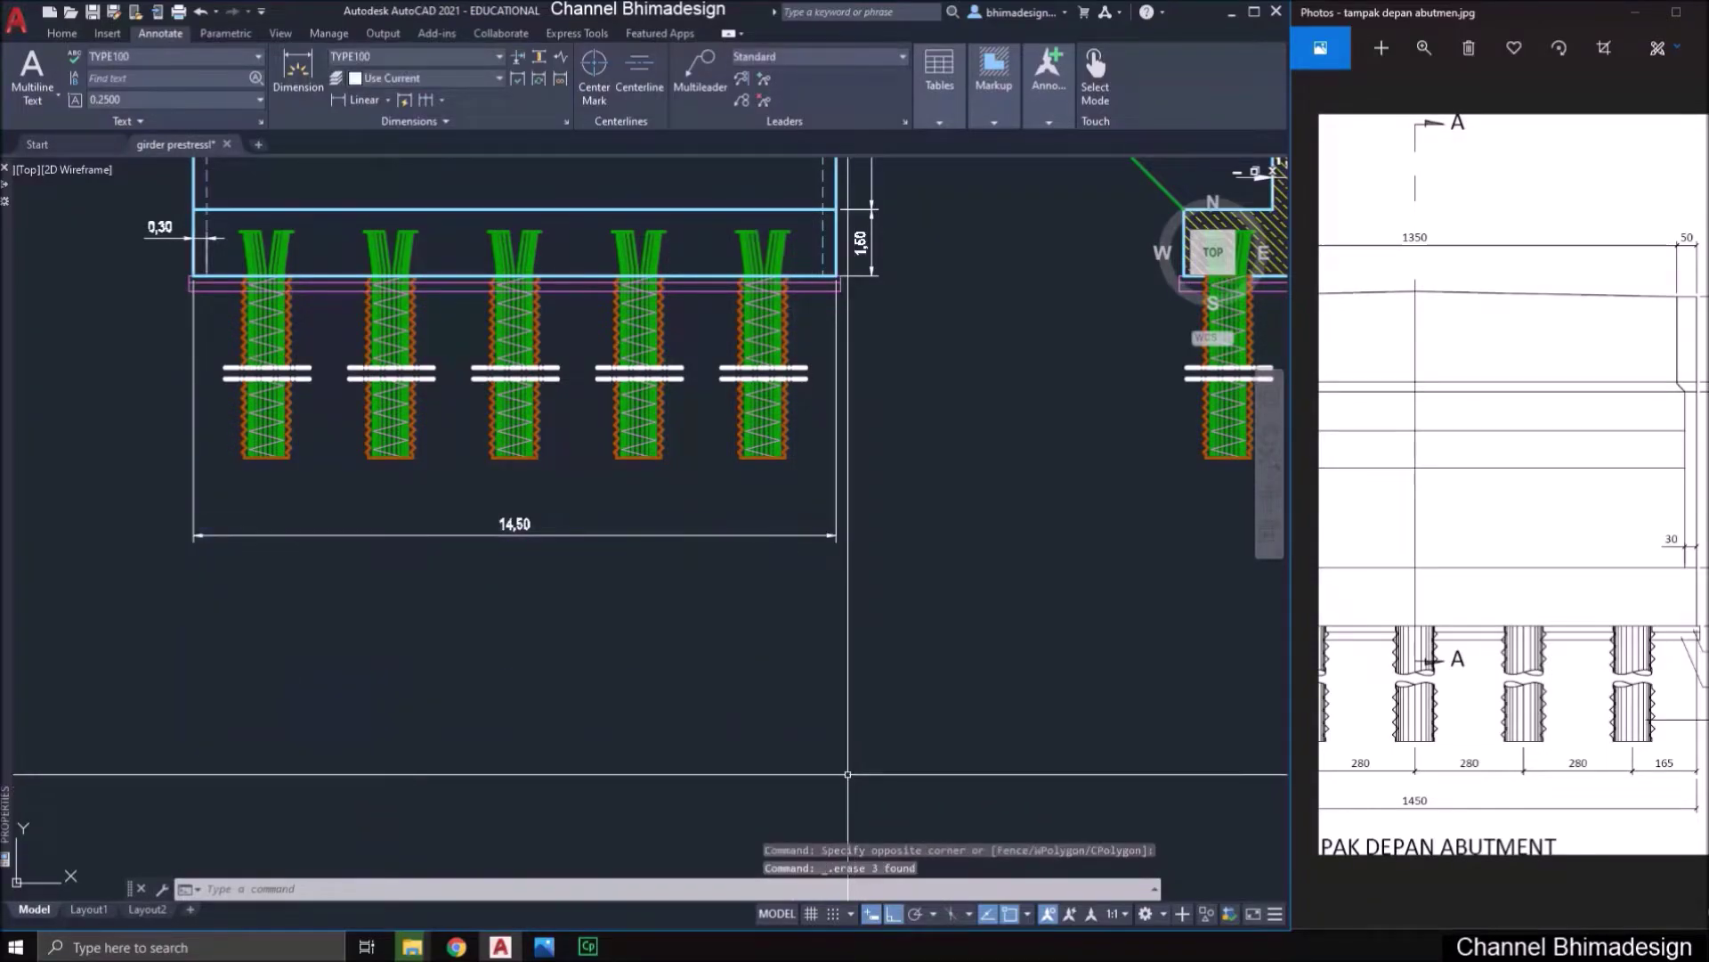
# - Add a linear dimension from the footing's right corner to the rightmost pile's center, between the pile bottoms and the overall width dimension
pyautogui.moveTo(847, 611); pyautogui.dragTo(838, 722, button='middle')
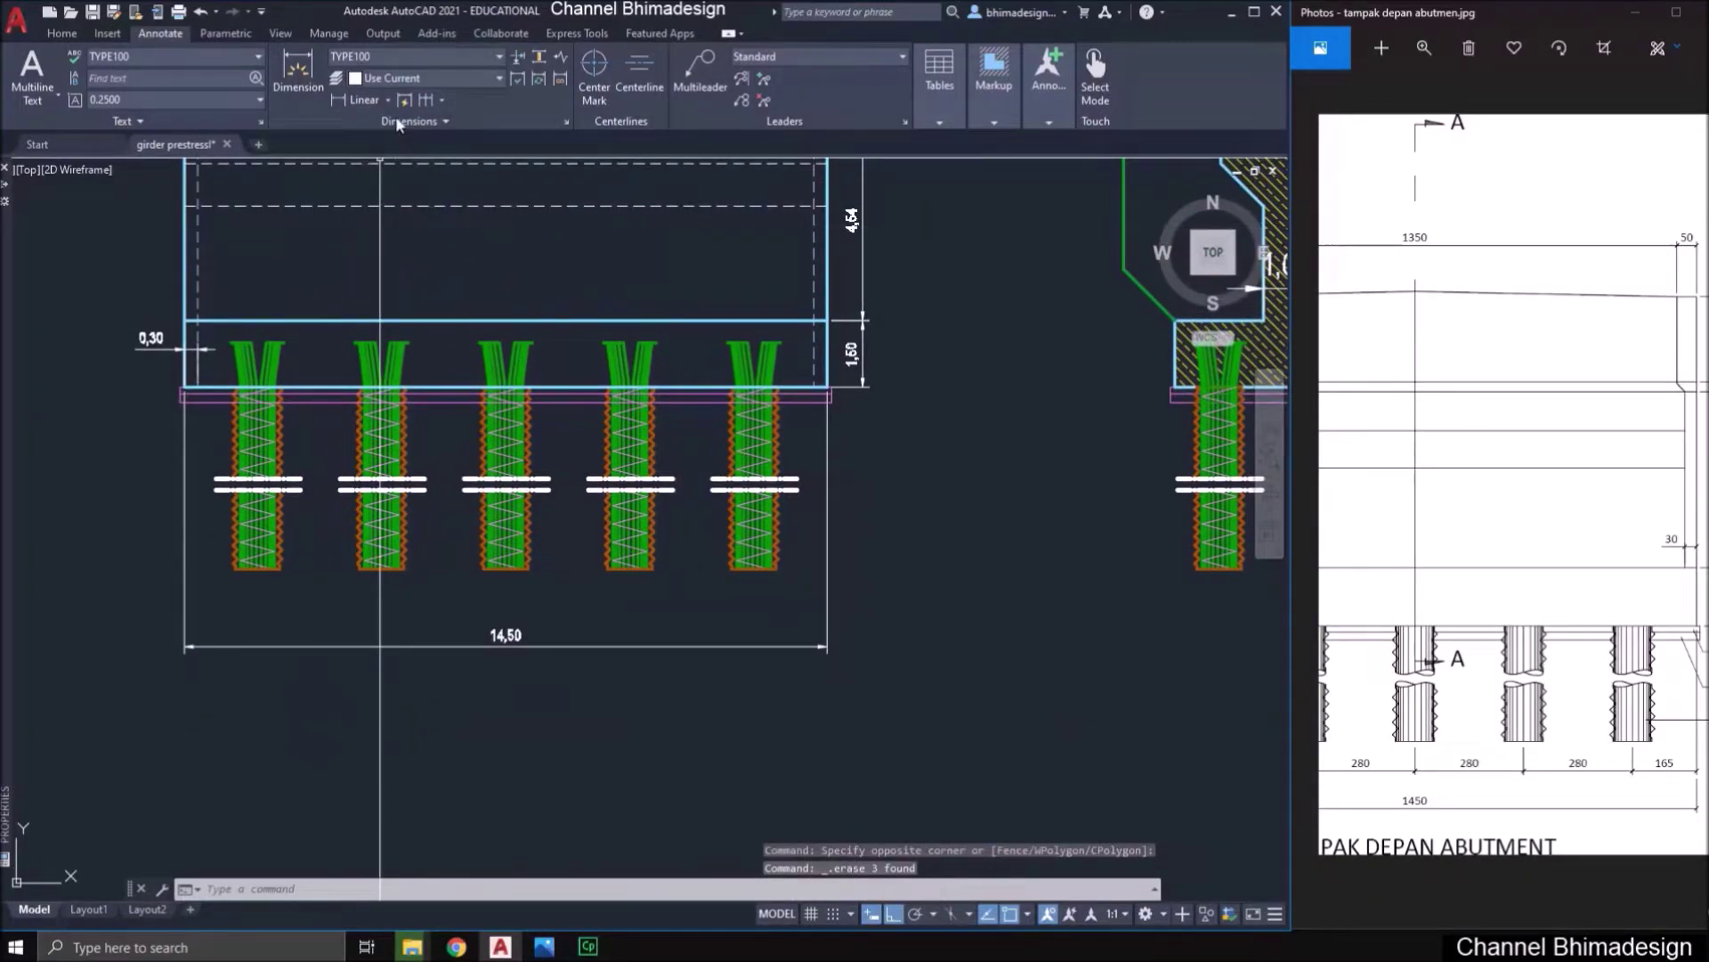
pyautogui.click(337, 103)
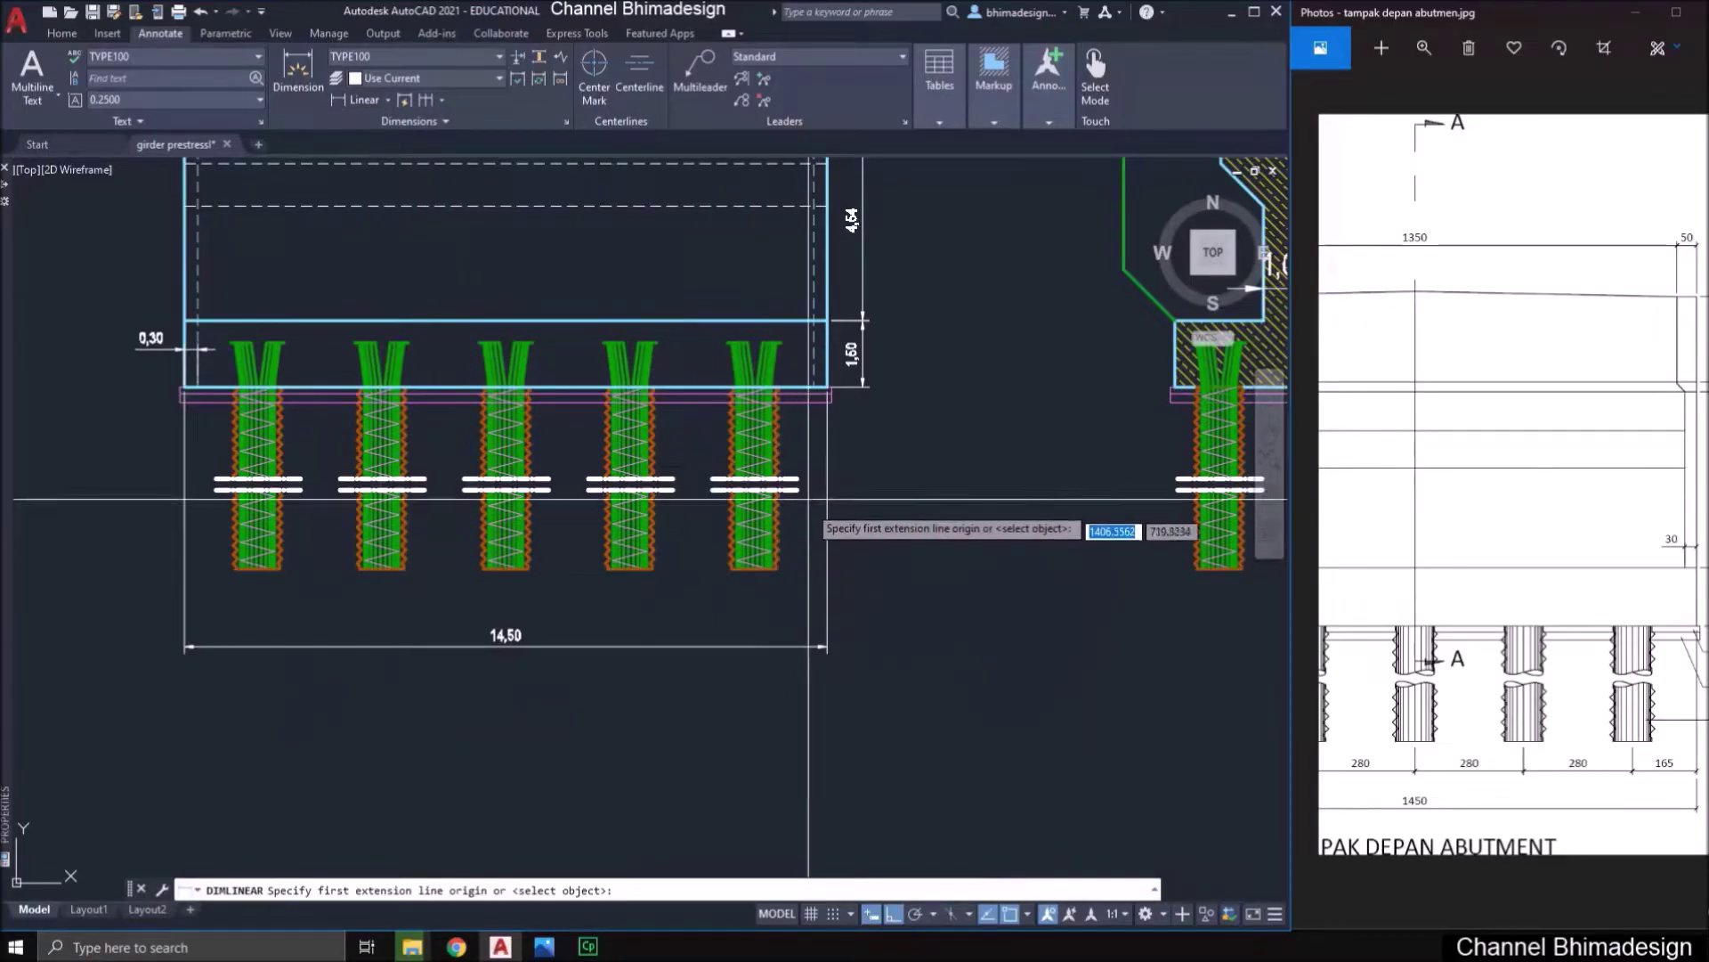
pyautogui.scroll(2, 815, 386)
pyautogui.click(827, 386)
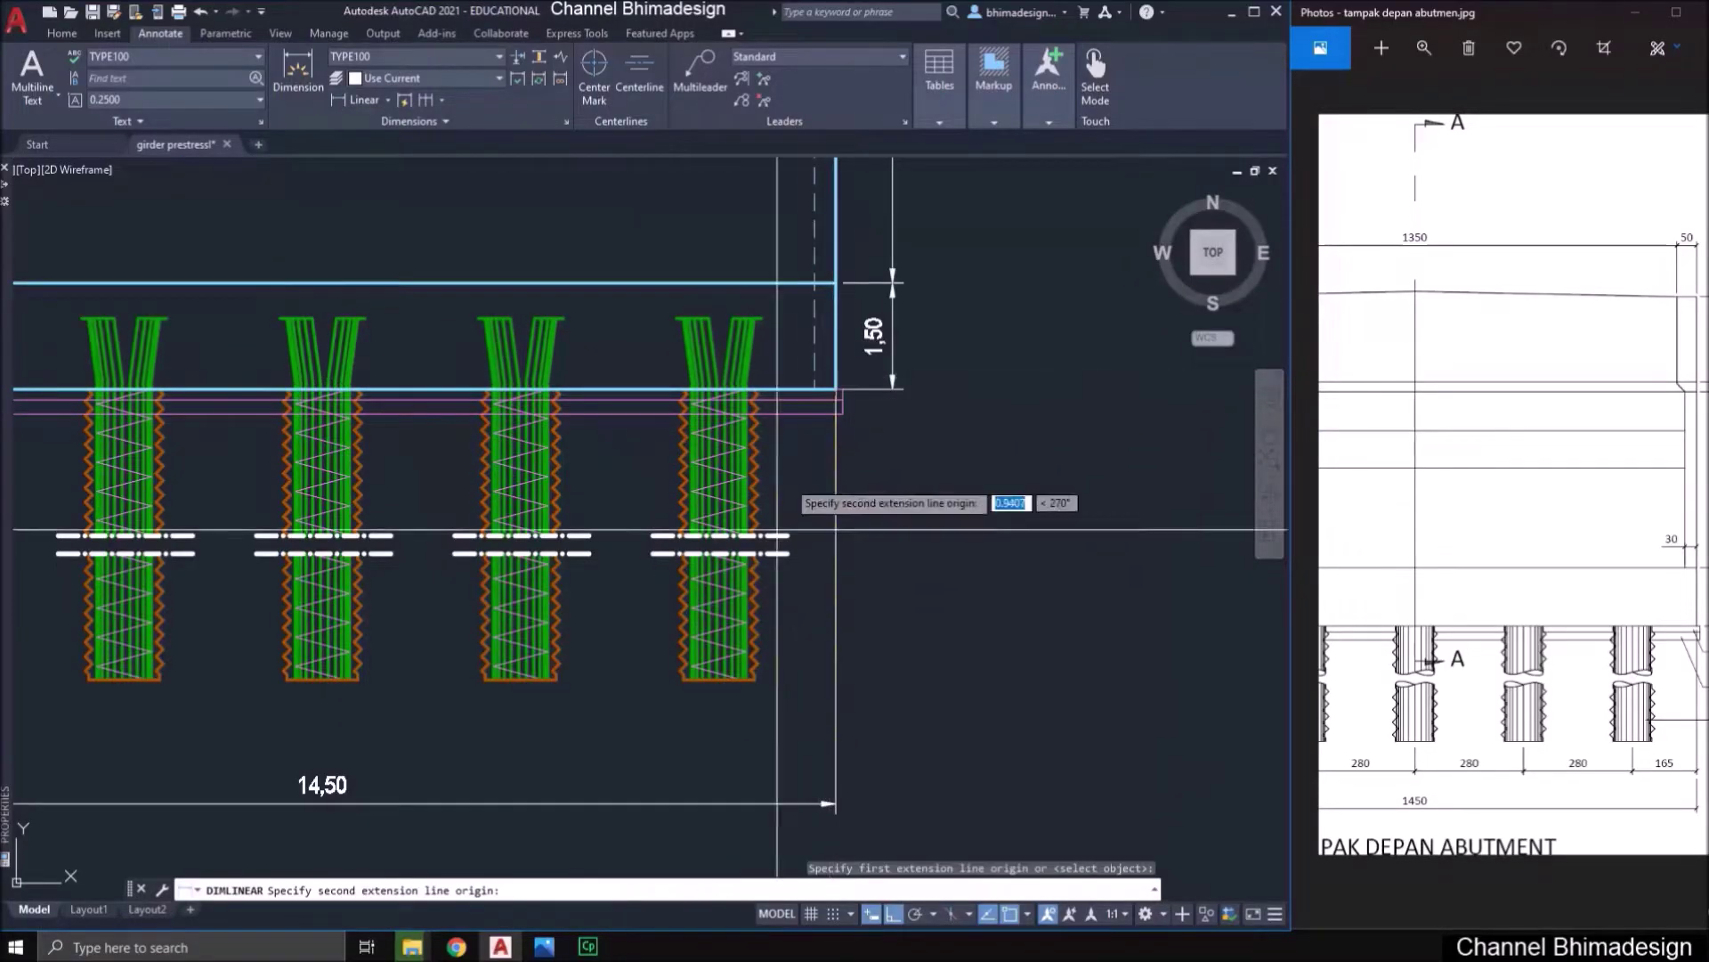
pyautogui.scroll(3, 716, 679)
pyautogui.click(717, 679)
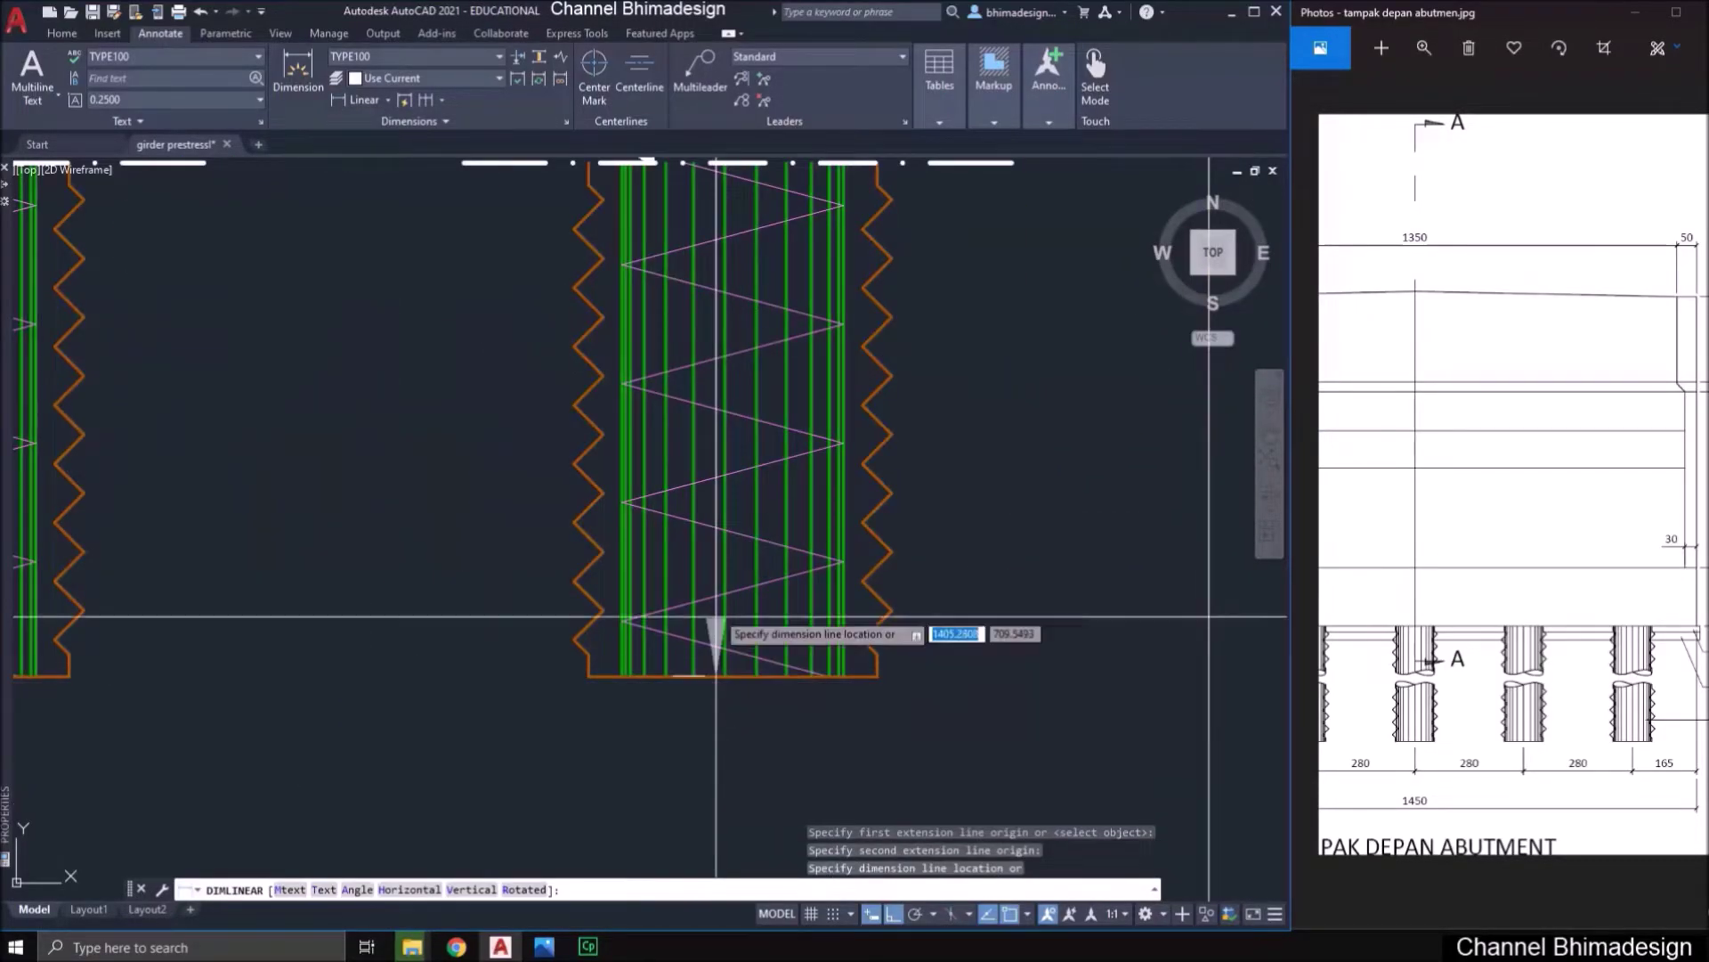
pyautogui.scroll(-3, 717, 679)
pyautogui.click(729, 668)
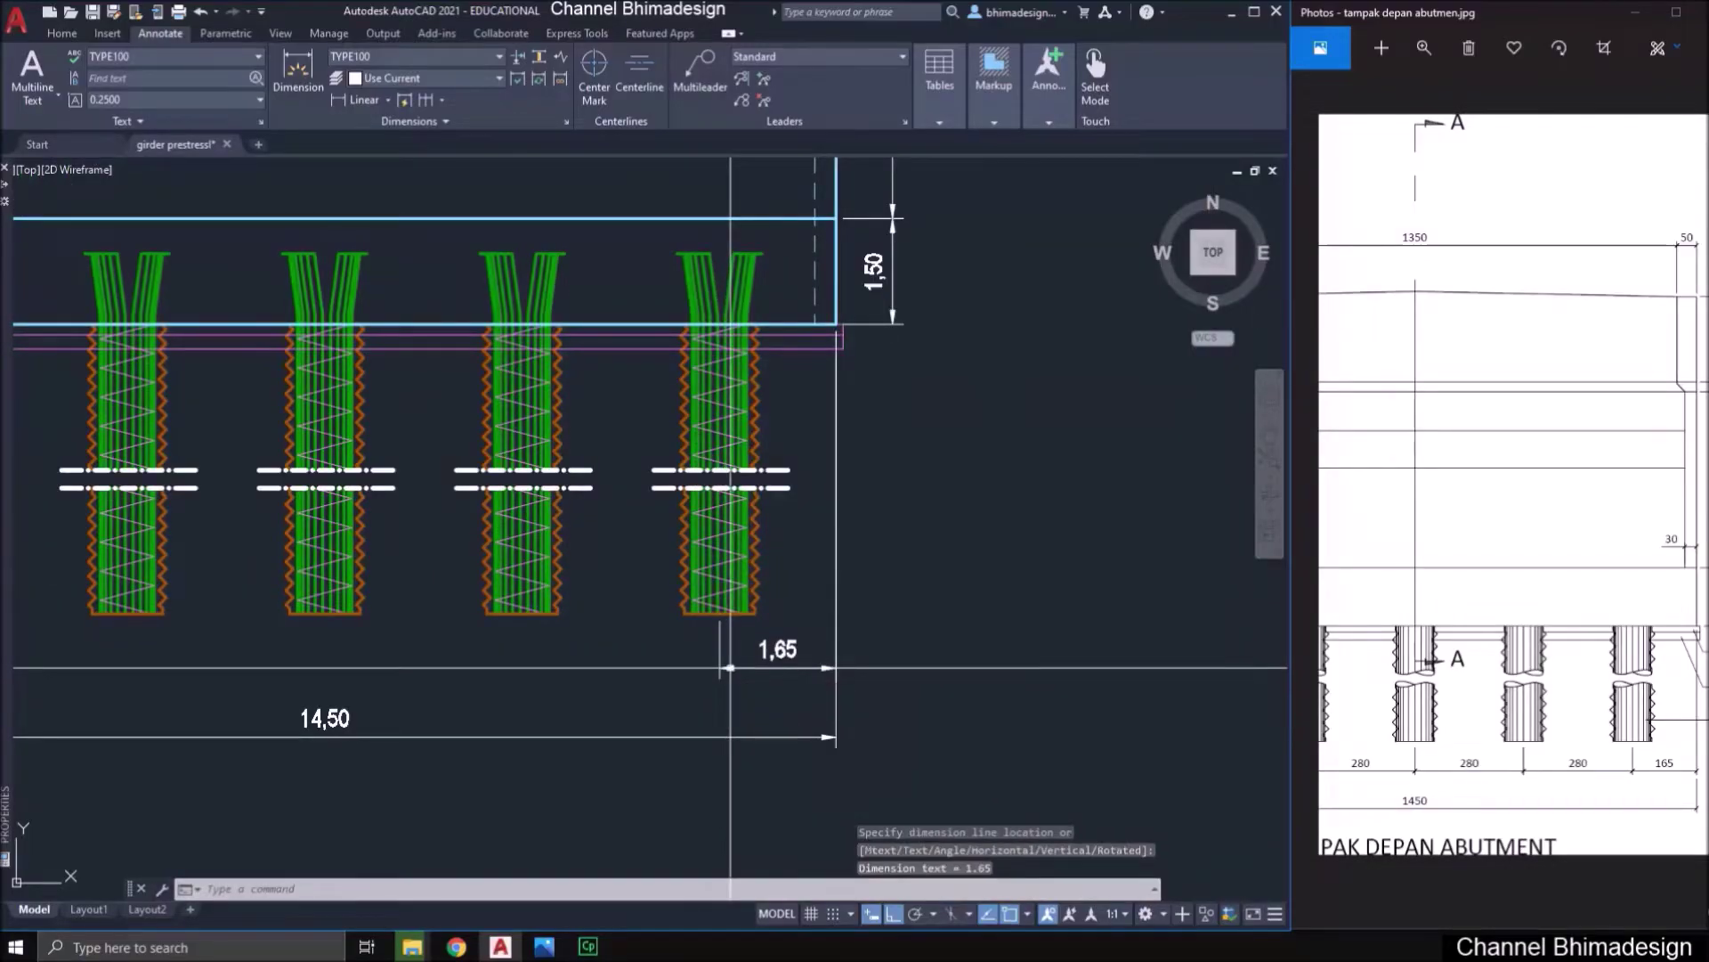
# - Continue the dimension chain leftward through each remaining pile center to the footing's left edge
pyautogui.click(428, 102)
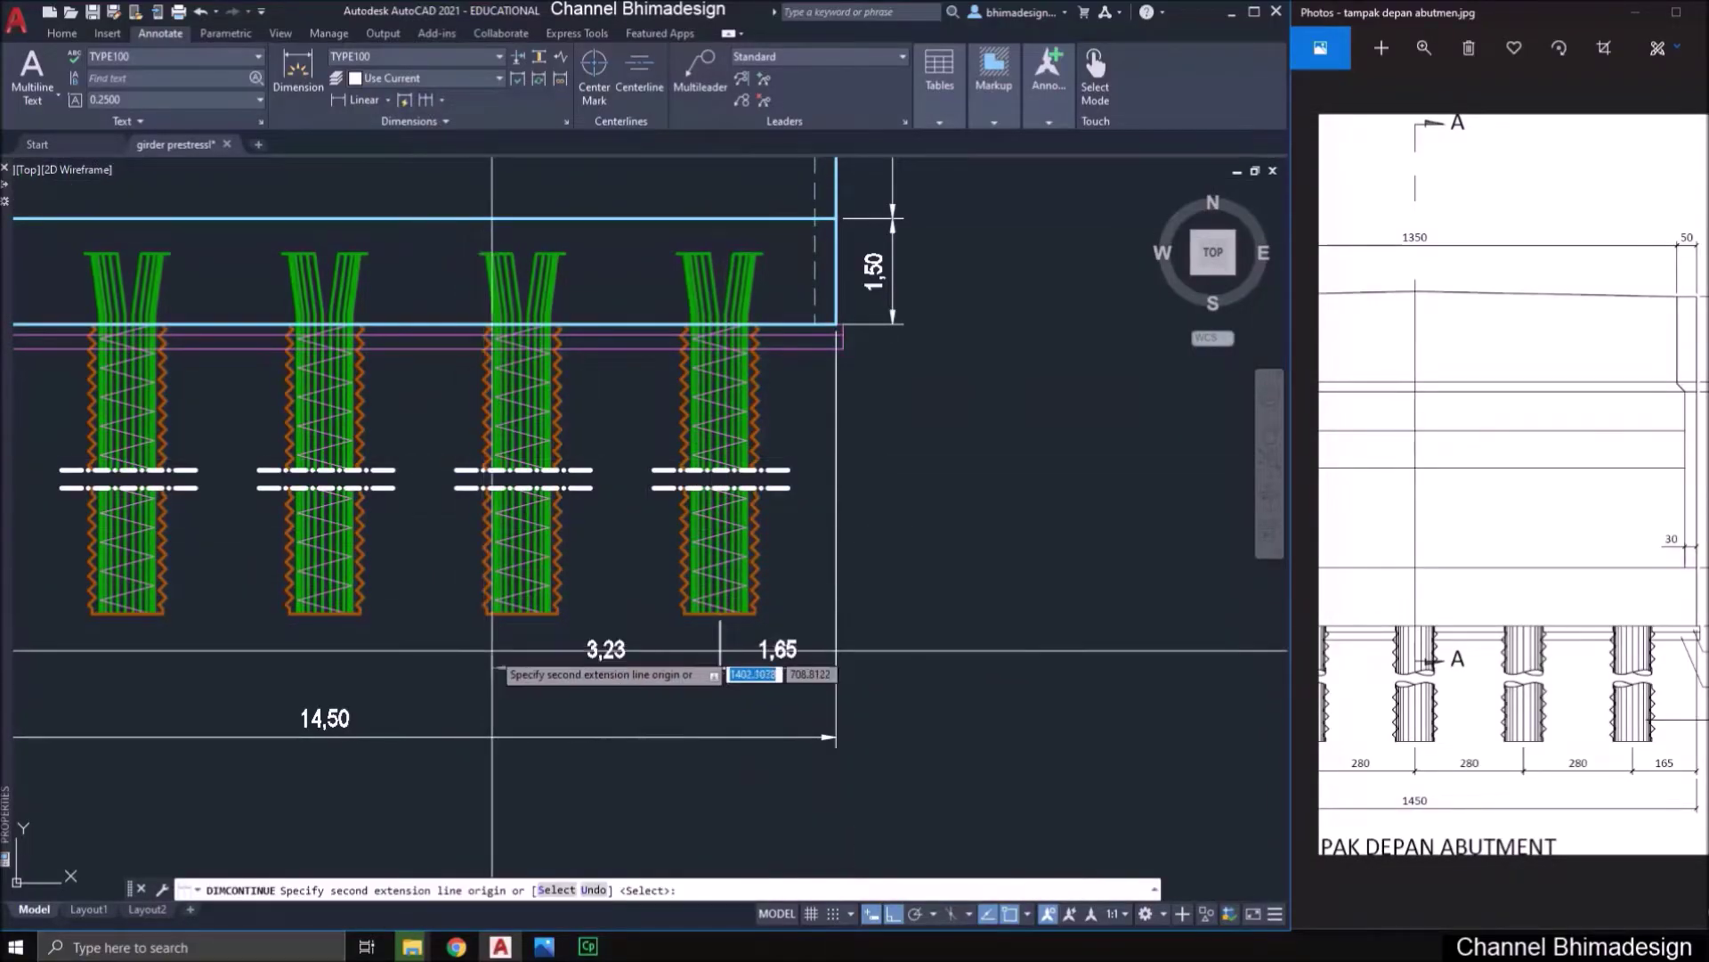
pyautogui.scroll(3, 494, 659)
pyautogui.click(591, 538)
pyautogui.scroll(-4, 570, 538)
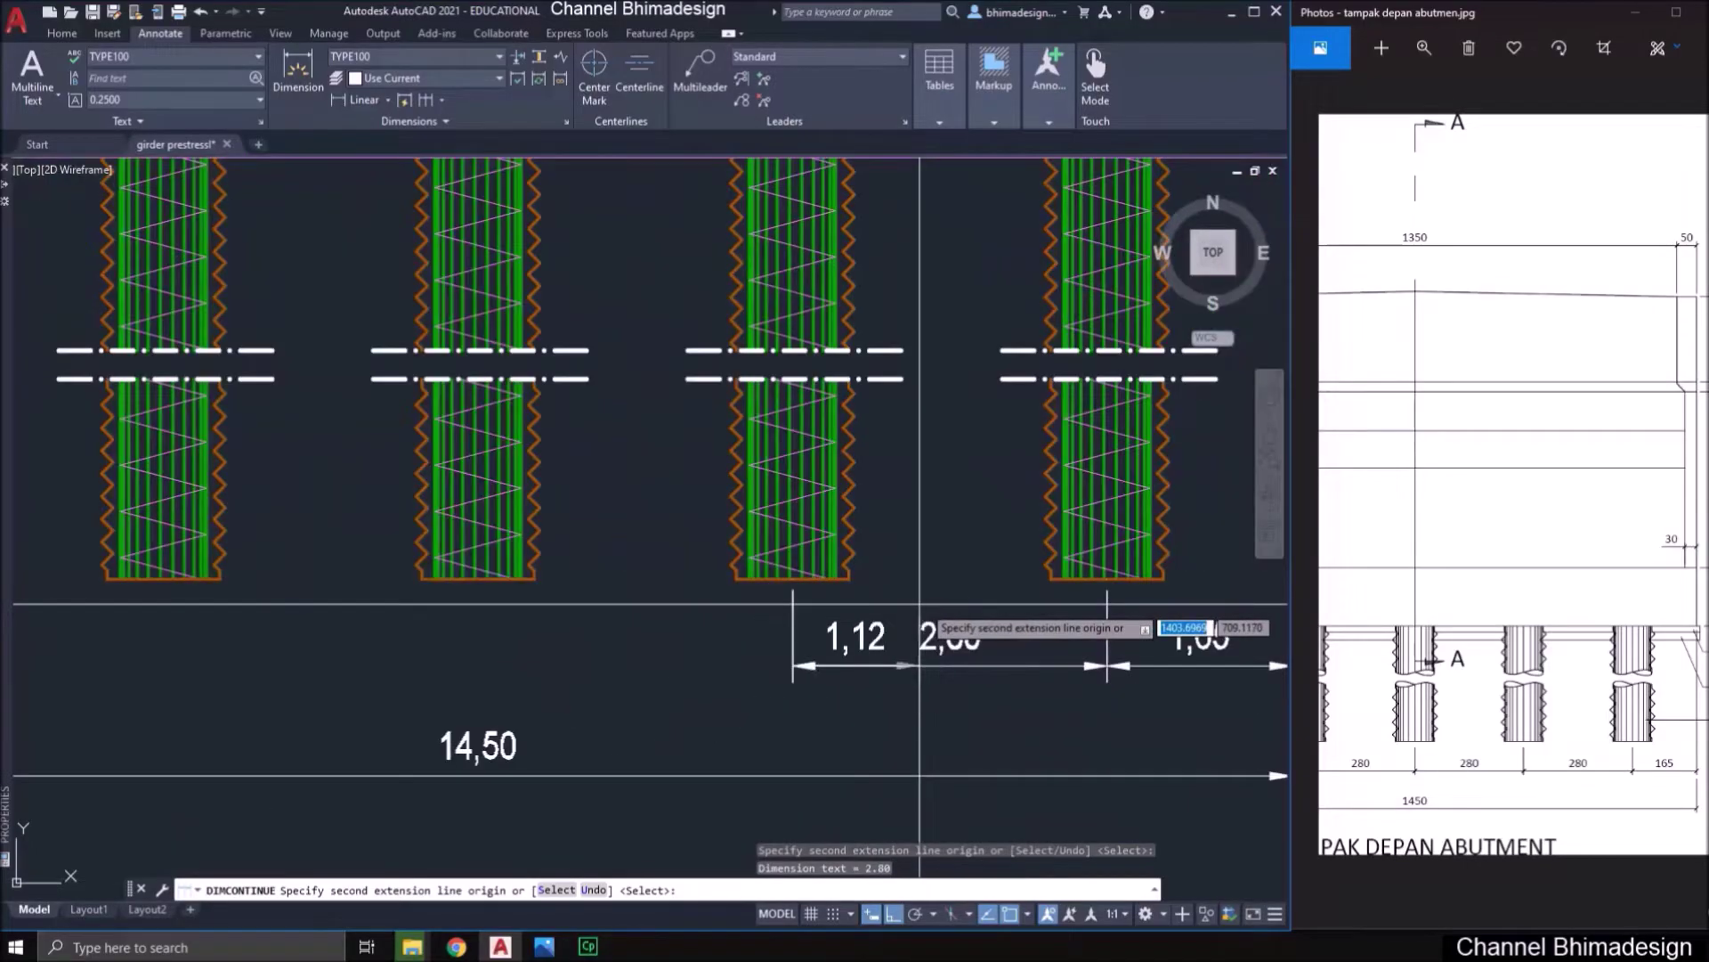
pyautogui.scroll(4, 530, 598)
pyautogui.click(399, 540)
pyautogui.scroll(-4, 405, 543)
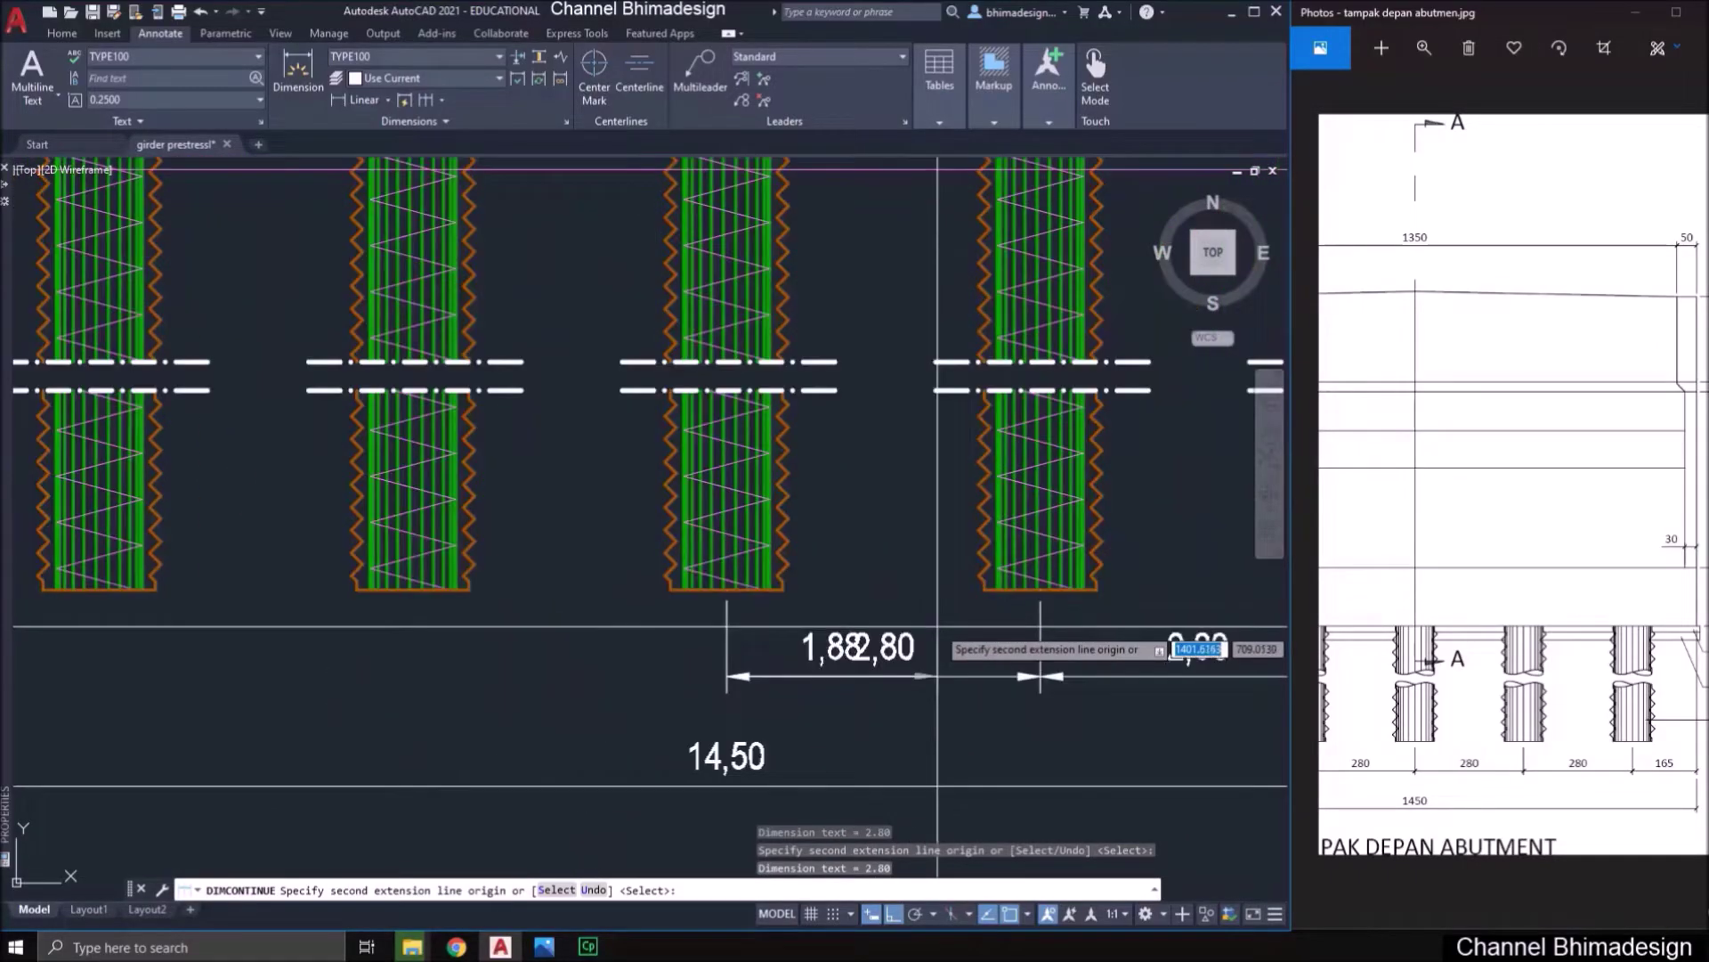
pyautogui.scroll(4, 401, 558)
pyautogui.scroll(-4, 400, 559)
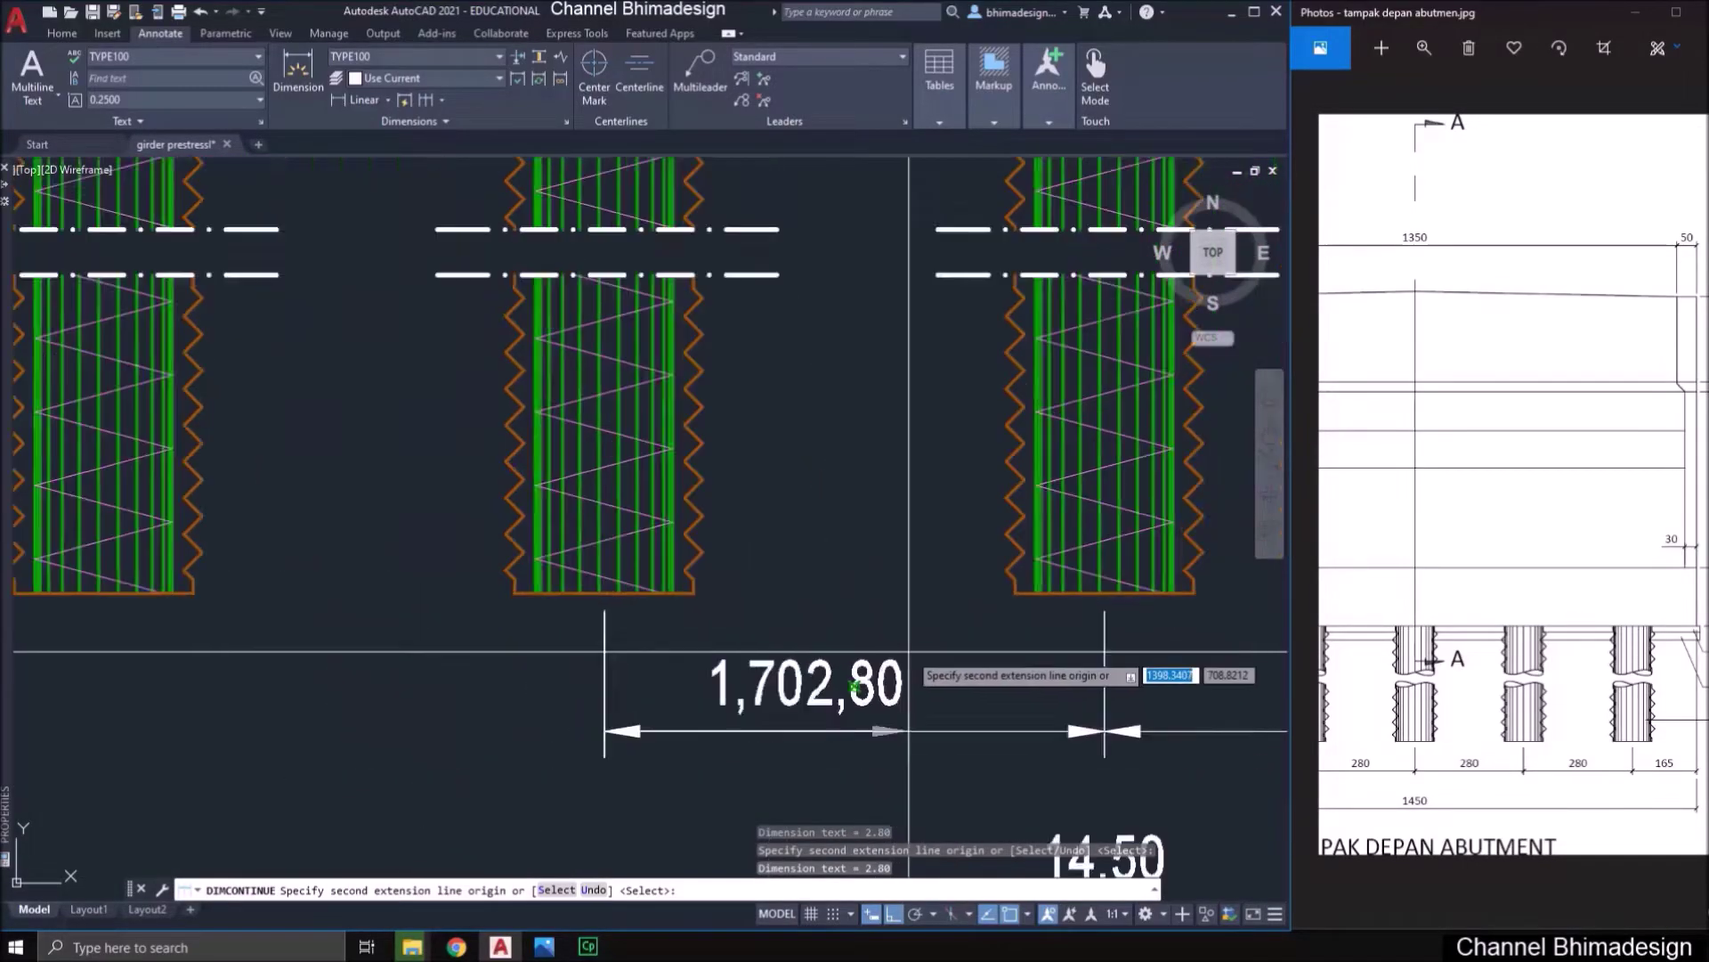
pyautogui.scroll(4, 397, 583)
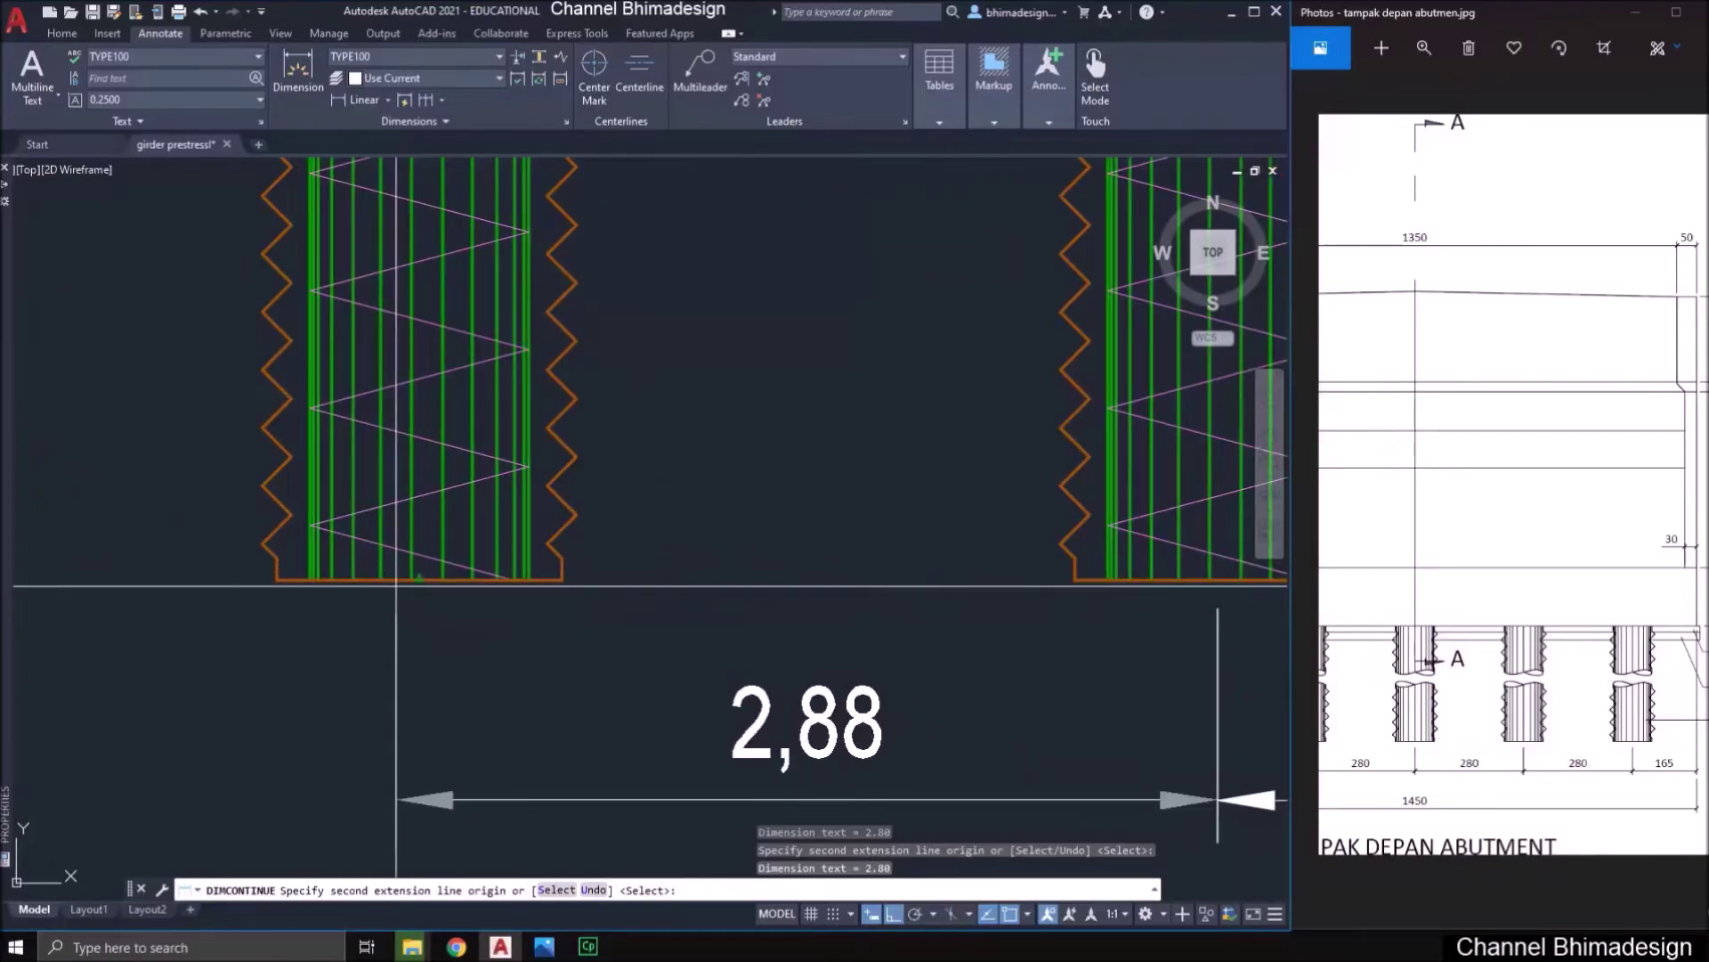
pyautogui.scroll(-3, 396, 585)
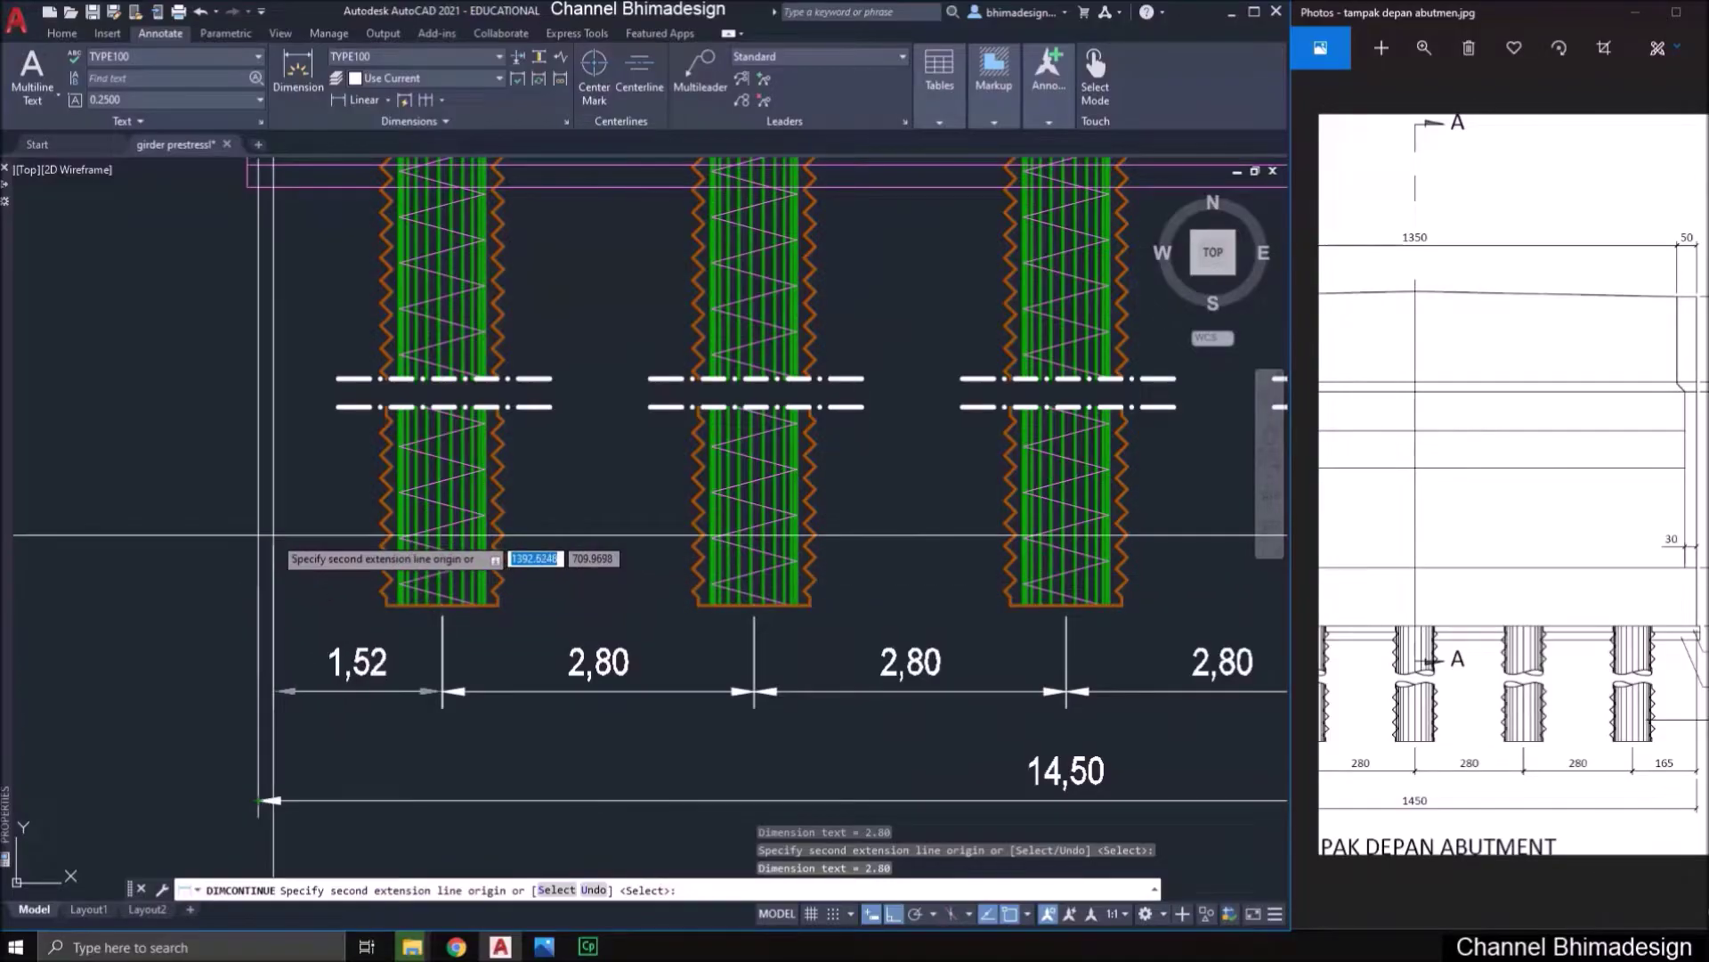
pyautogui.press('Return')
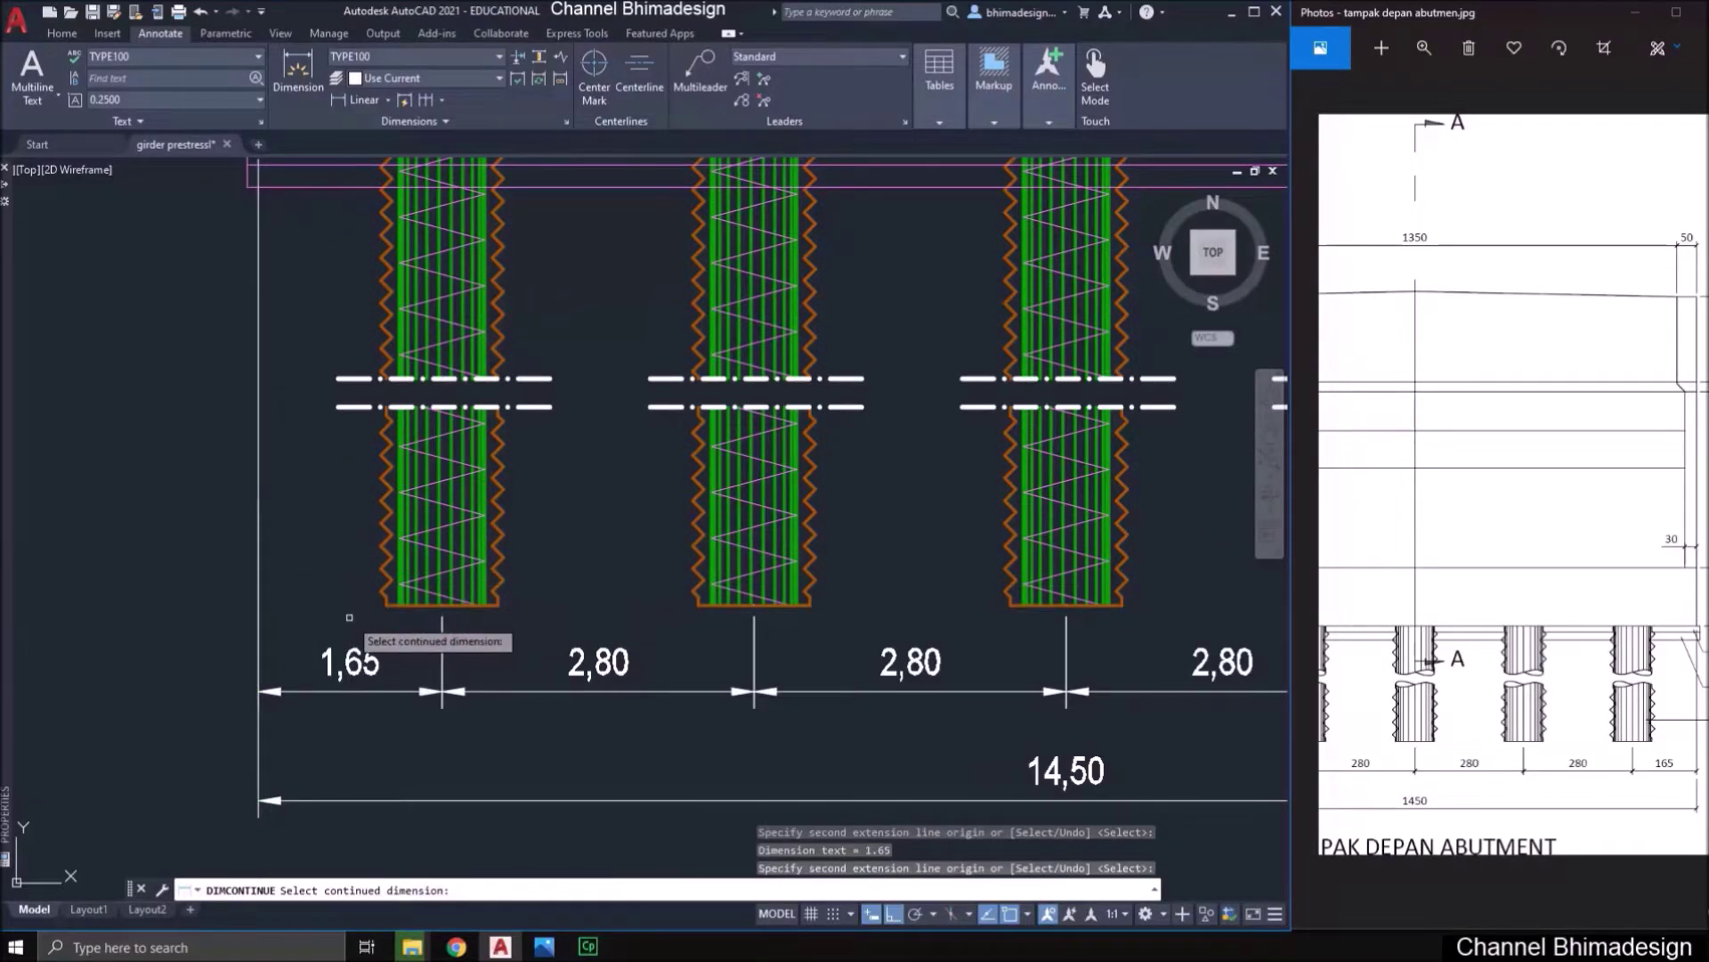
pyautogui.scroll(-2, 349, 617)
pyautogui.press('Return')
# - Move the overall width dimension line up closer to the pile spacing dimensions
pyautogui.moveTo(1088, 750); pyautogui.dragTo(894, 747, button='middle')
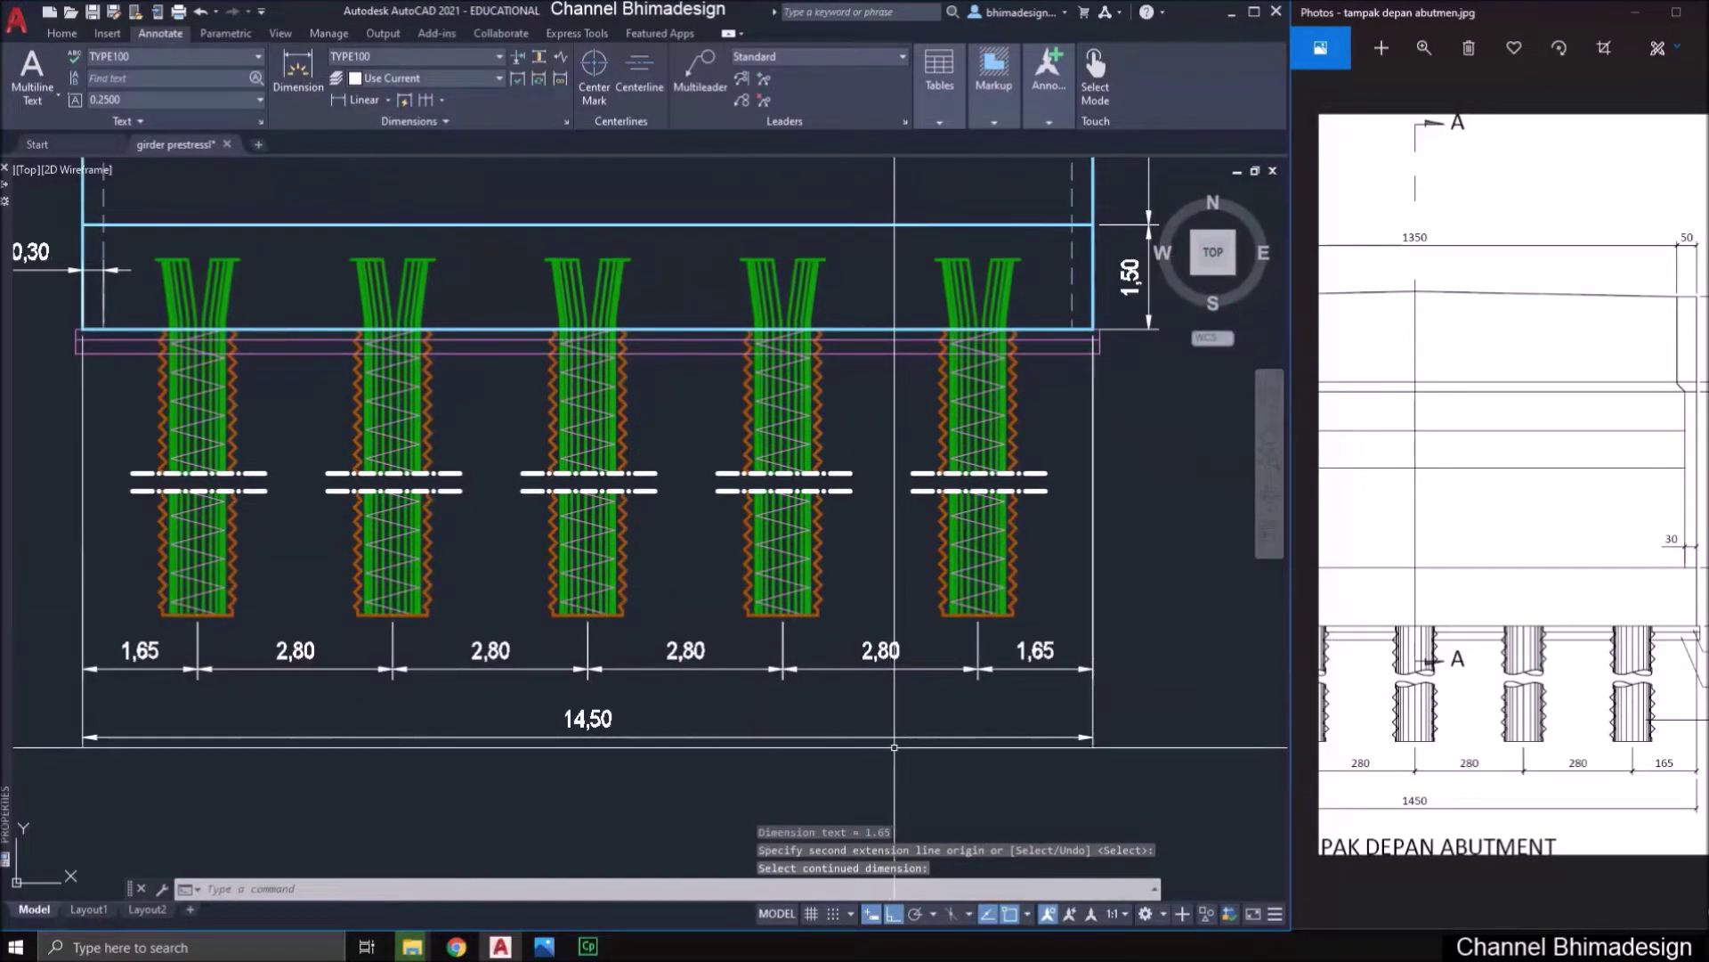
pyautogui.click(897, 738)
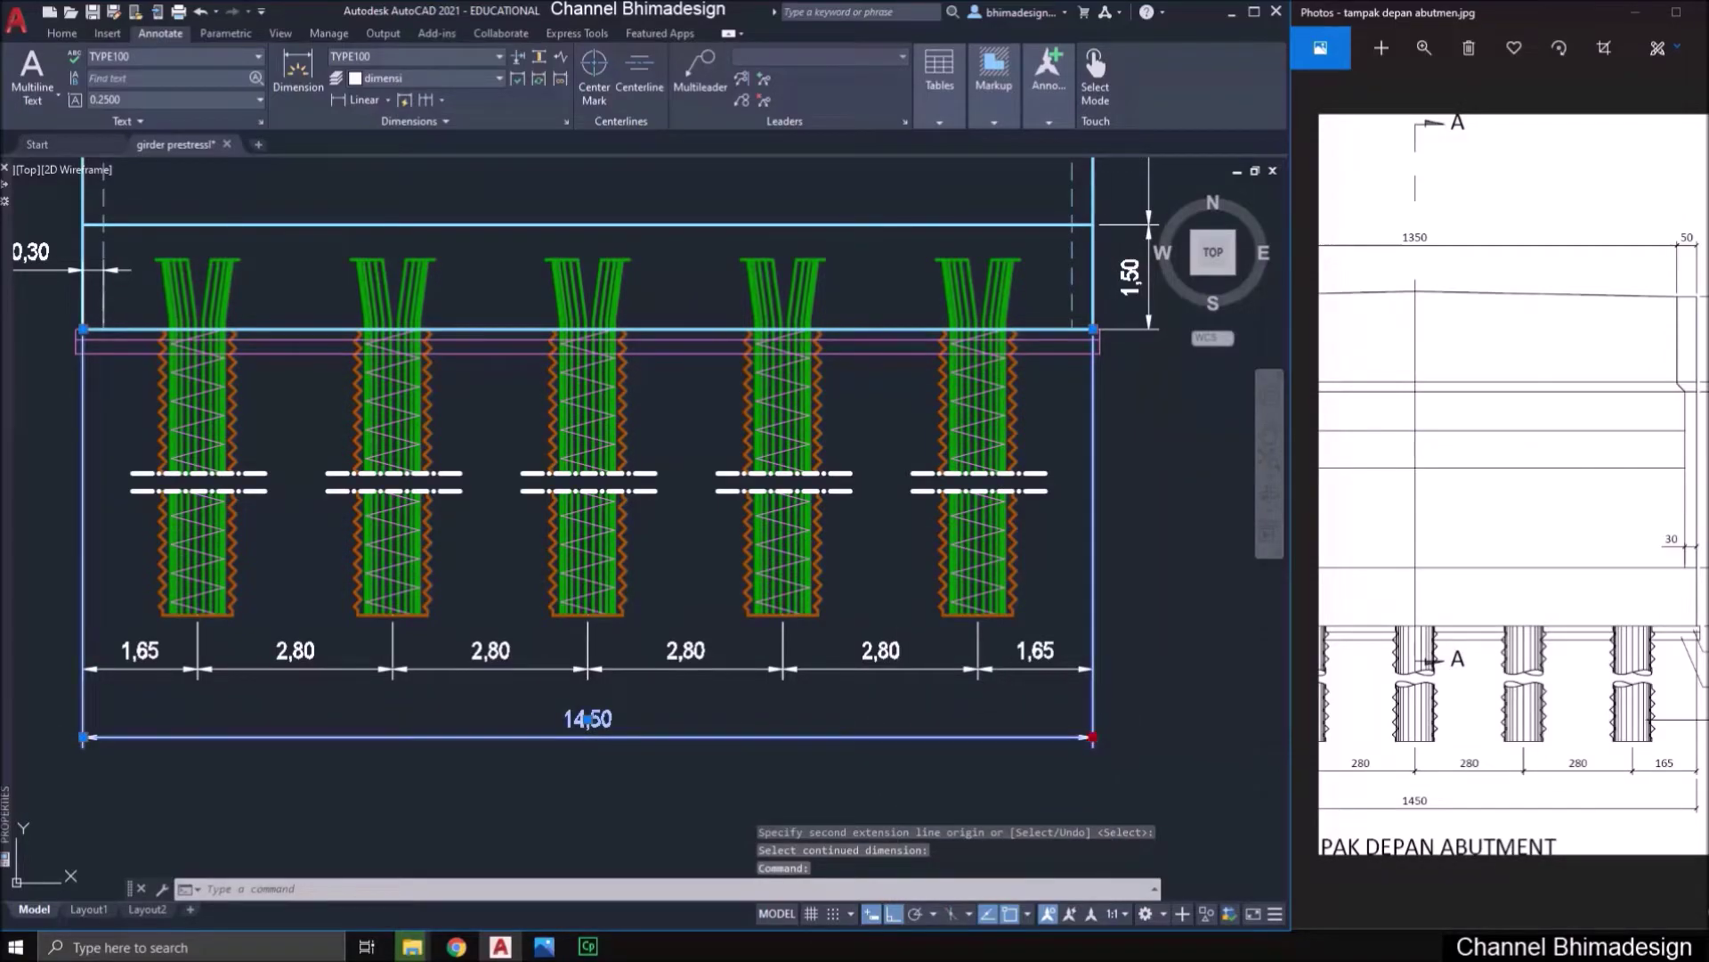
pyautogui.click(1092, 736)
pyautogui.click(1108, 713)
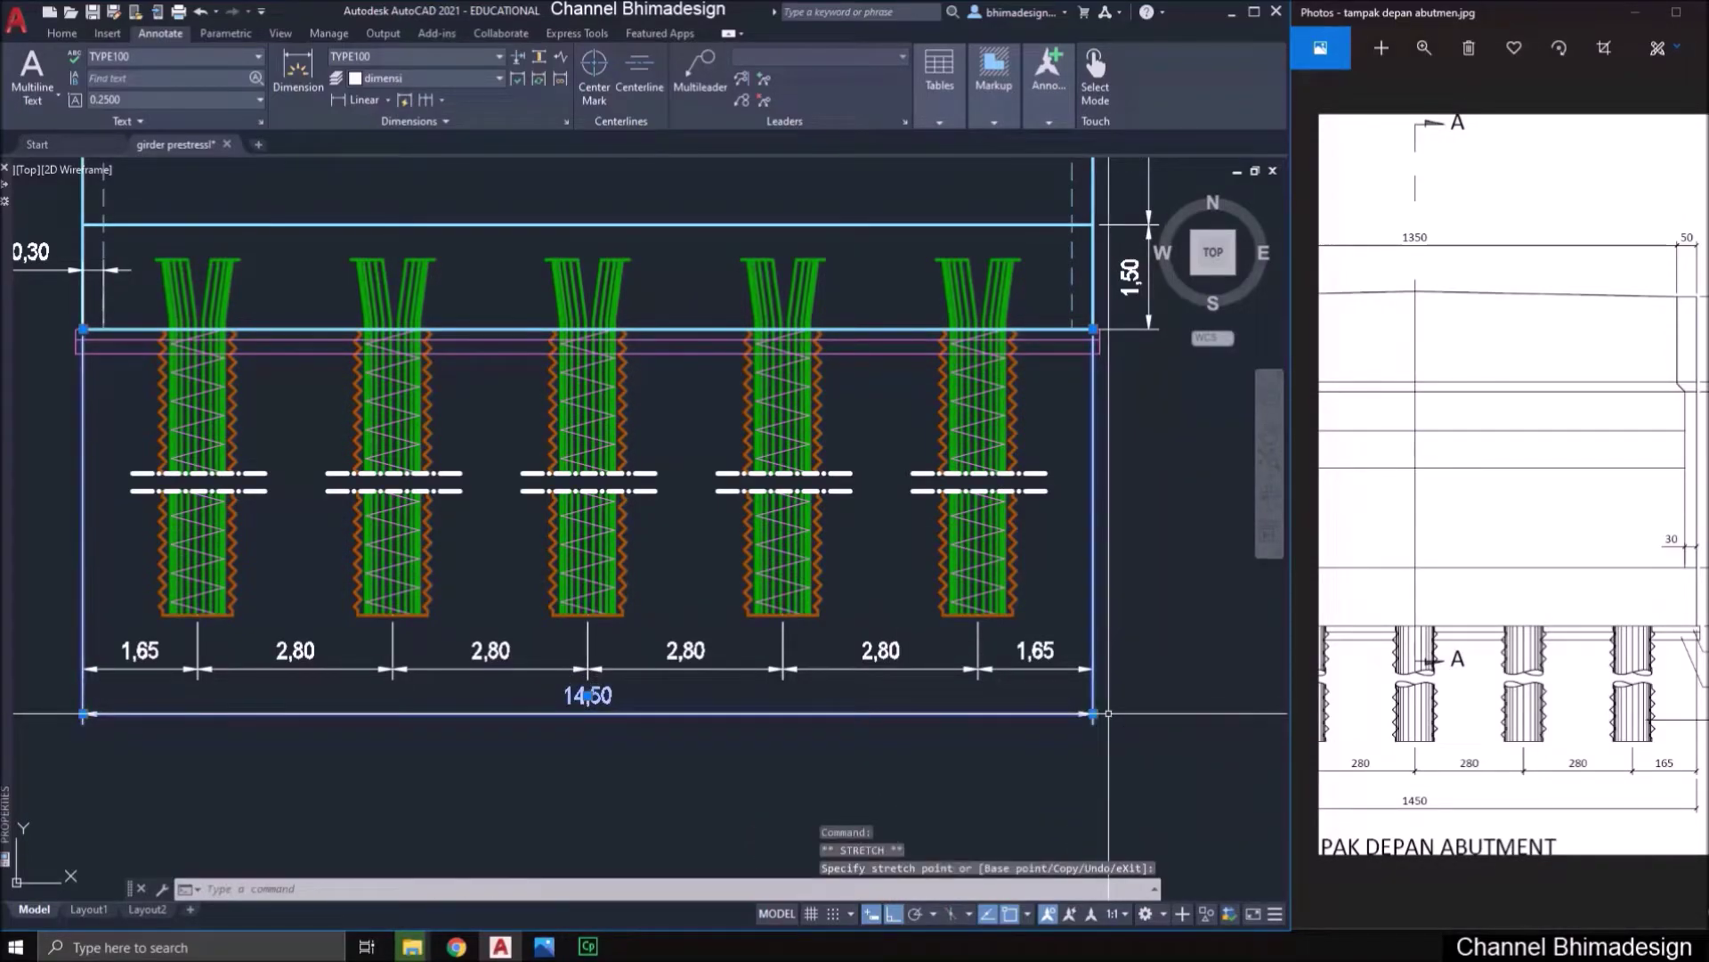
pyautogui.press('Escape')
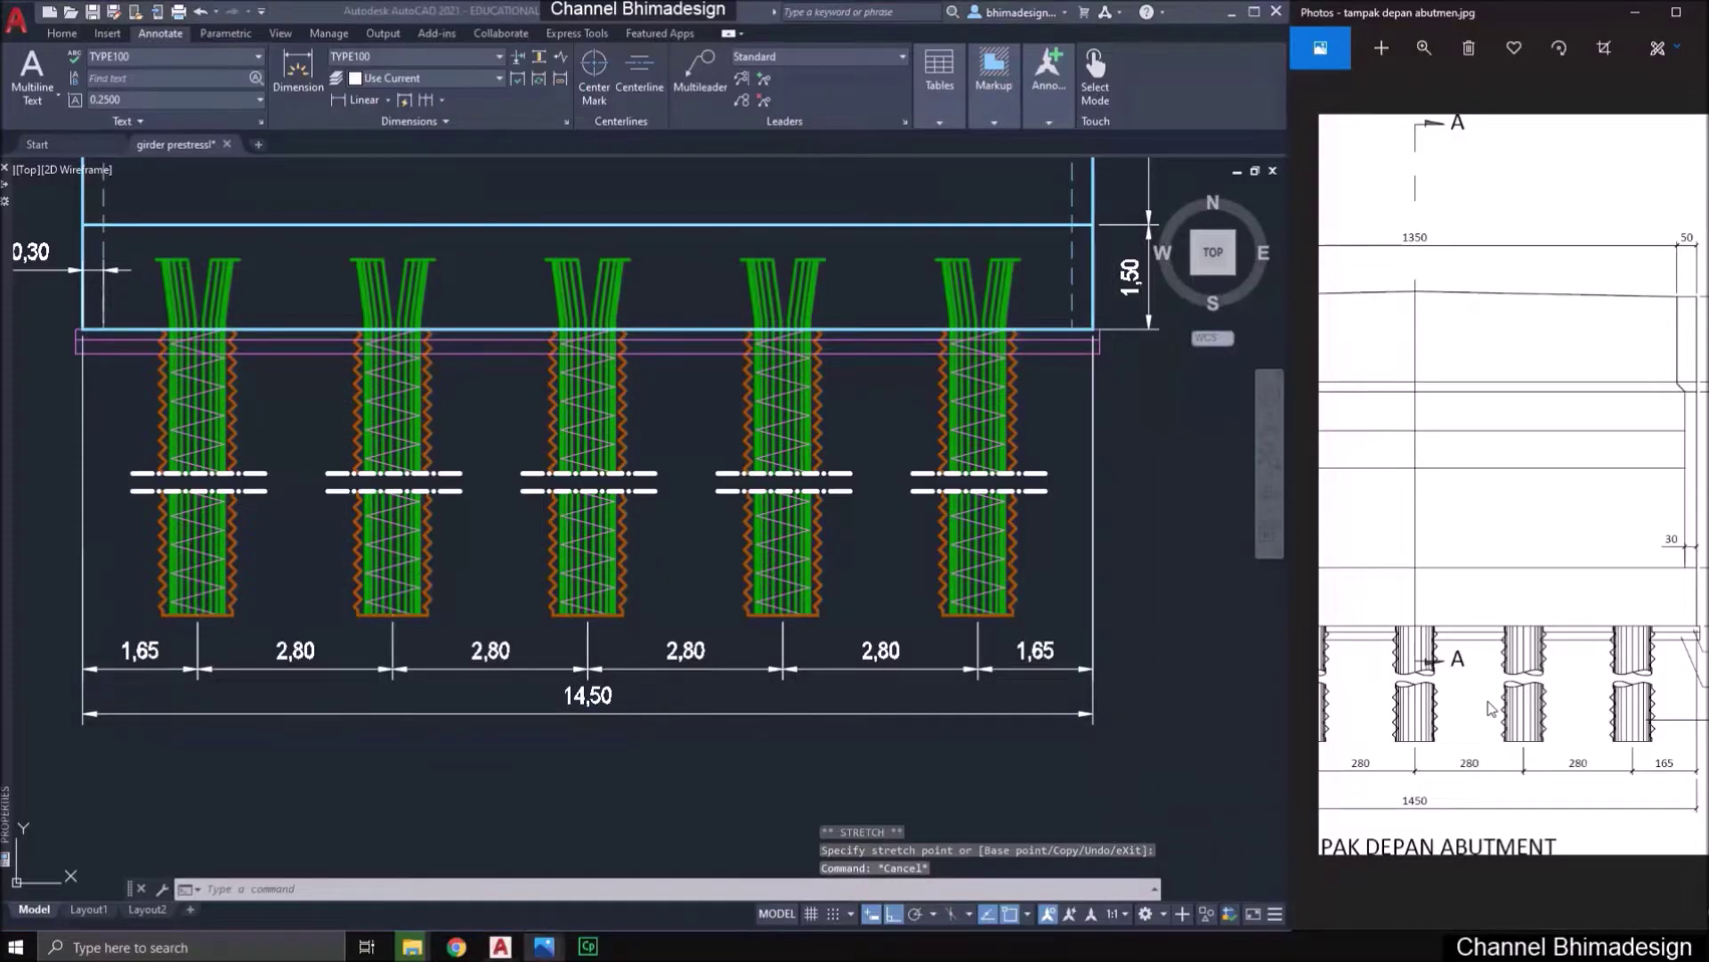
# - Examine the reference image's bottom, right and upper dimensions and compare them with the dimensioned front view
pyautogui.click(1390, 630)
pyautogui.moveTo(1391, 631)
pyautogui.mouseDown()
pyautogui.moveTo(1498, 674)
pyautogui.moveTo(1512, 719)
pyautogui.moveTo(1389, 723)
pyautogui.mouseUp()
pyautogui.moveTo(1554, 719); pyautogui.dragTo(1405, 717)
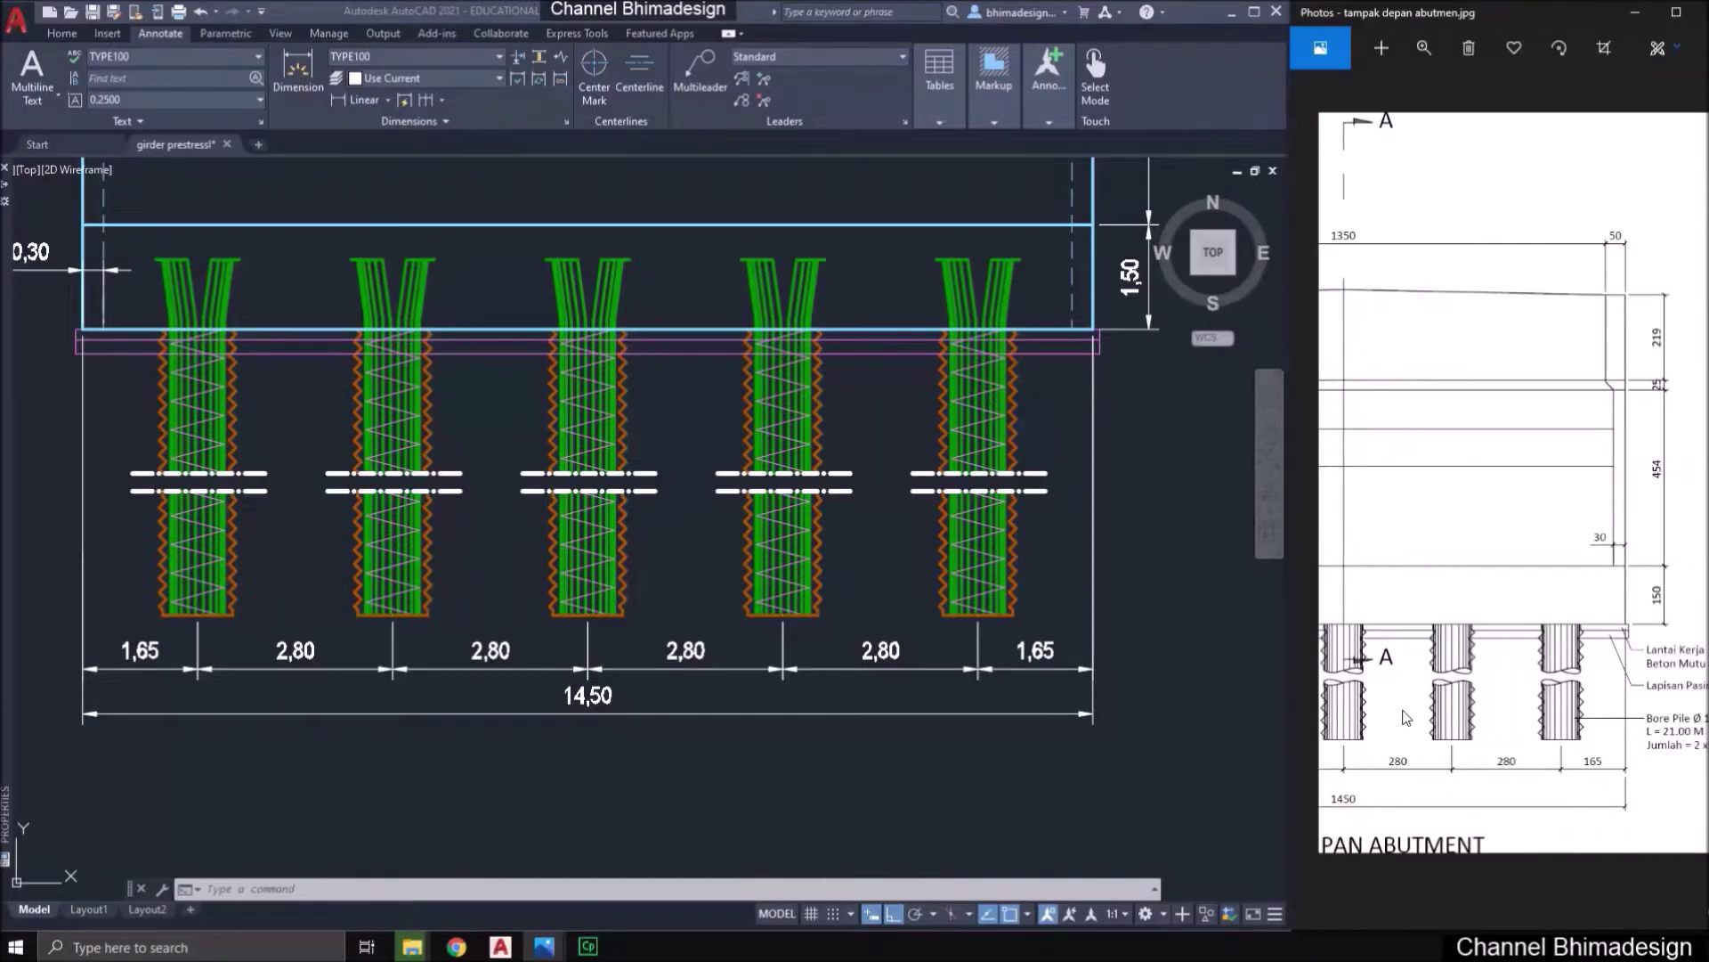
pyautogui.click(753, 718)
pyautogui.scroll(-4, 794, 749)
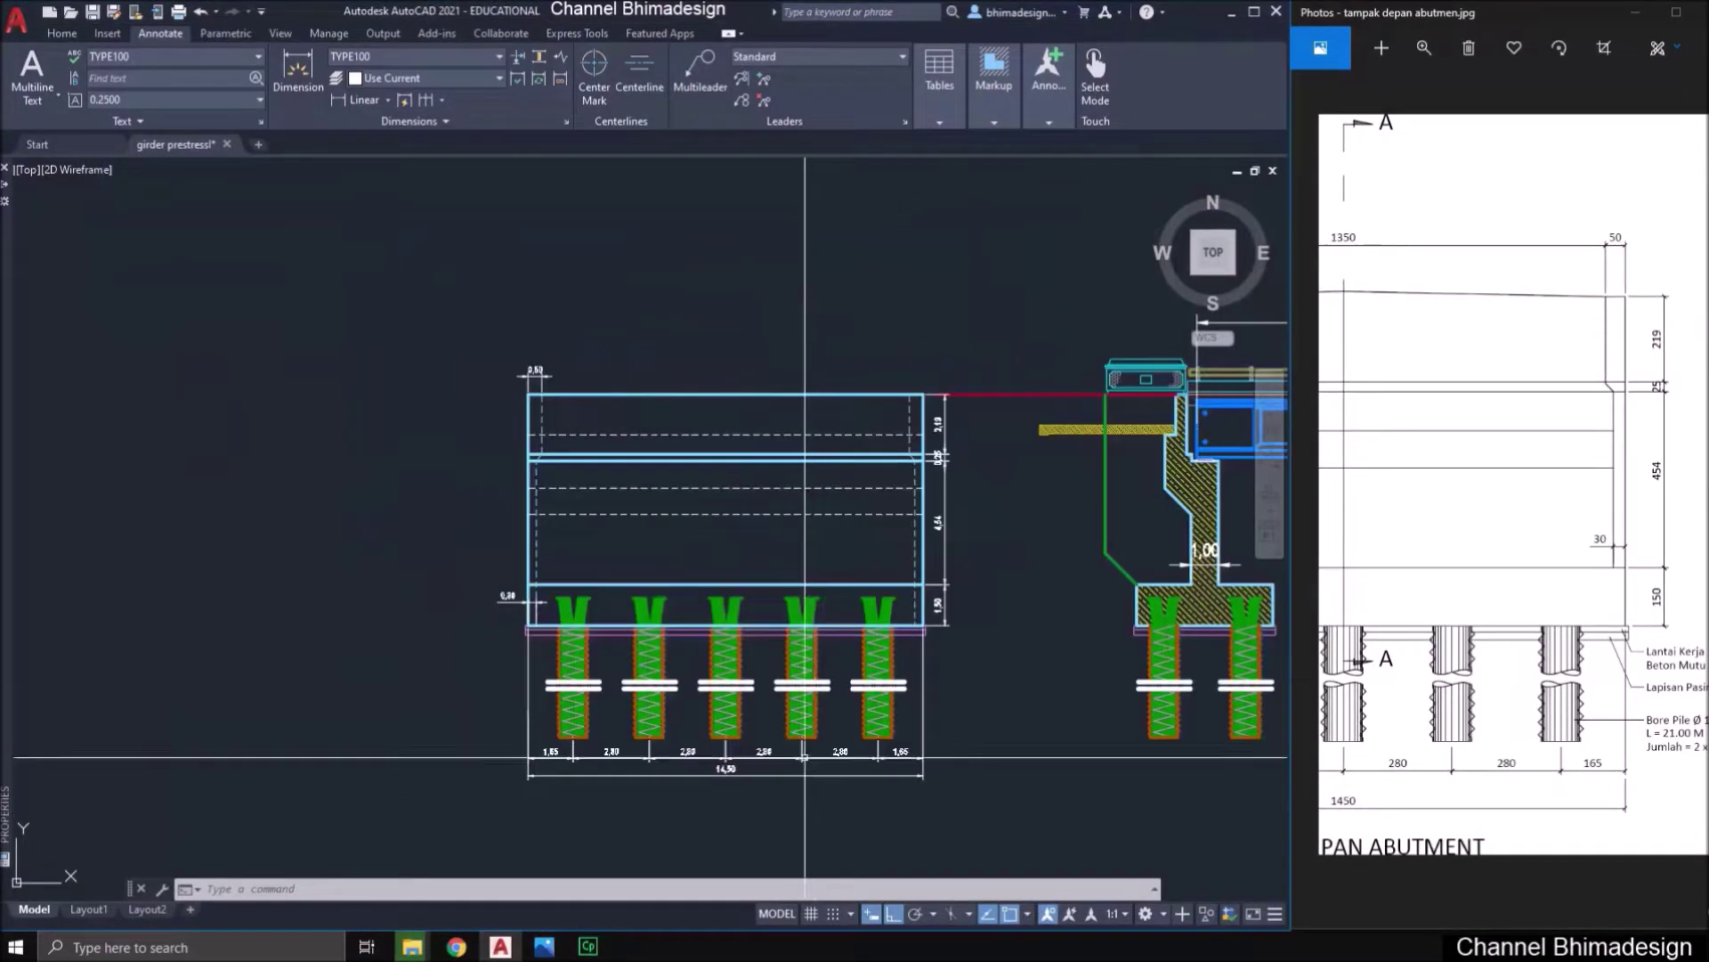
pyautogui.moveTo(761, 515); pyautogui.dragTo(705, 629, button='middle')
pyautogui.scroll(2, 708, 614)
pyautogui.click(1458, 532)
pyautogui.moveTo(1458, 531); pyautogui.dragTo(1515, 534)
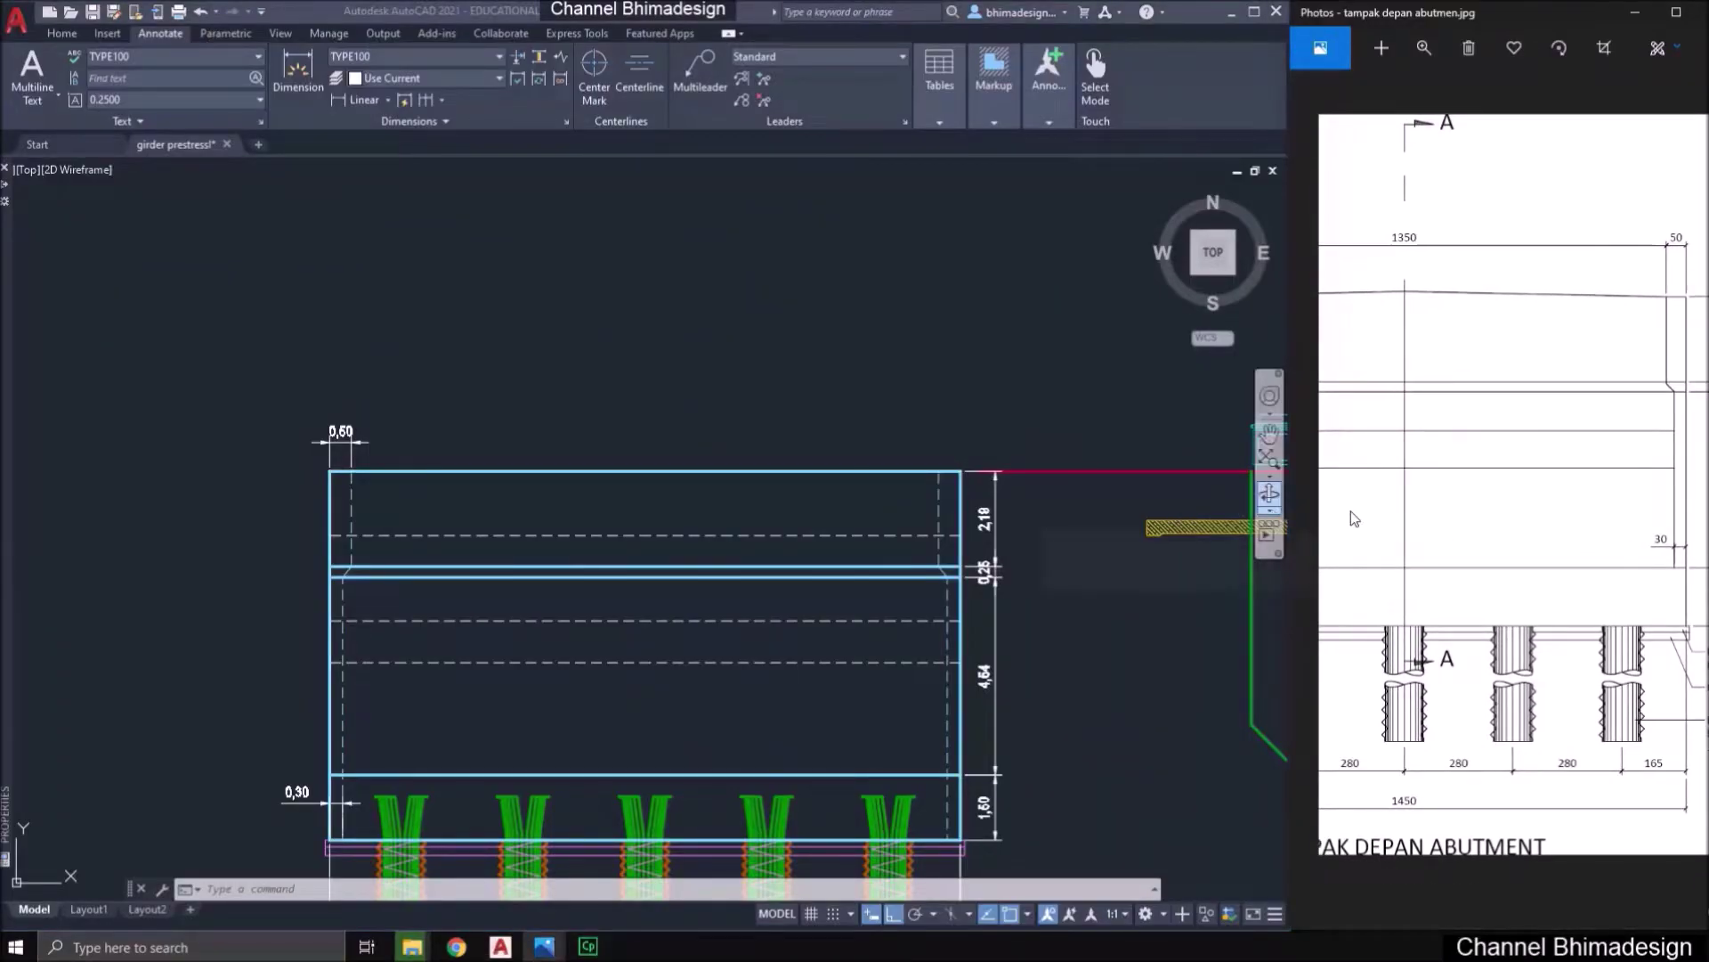
pyautogui.moveTo(1350, 519); pyautogui.dragTo(1598, 515)
pyautogui.click(633, 321)
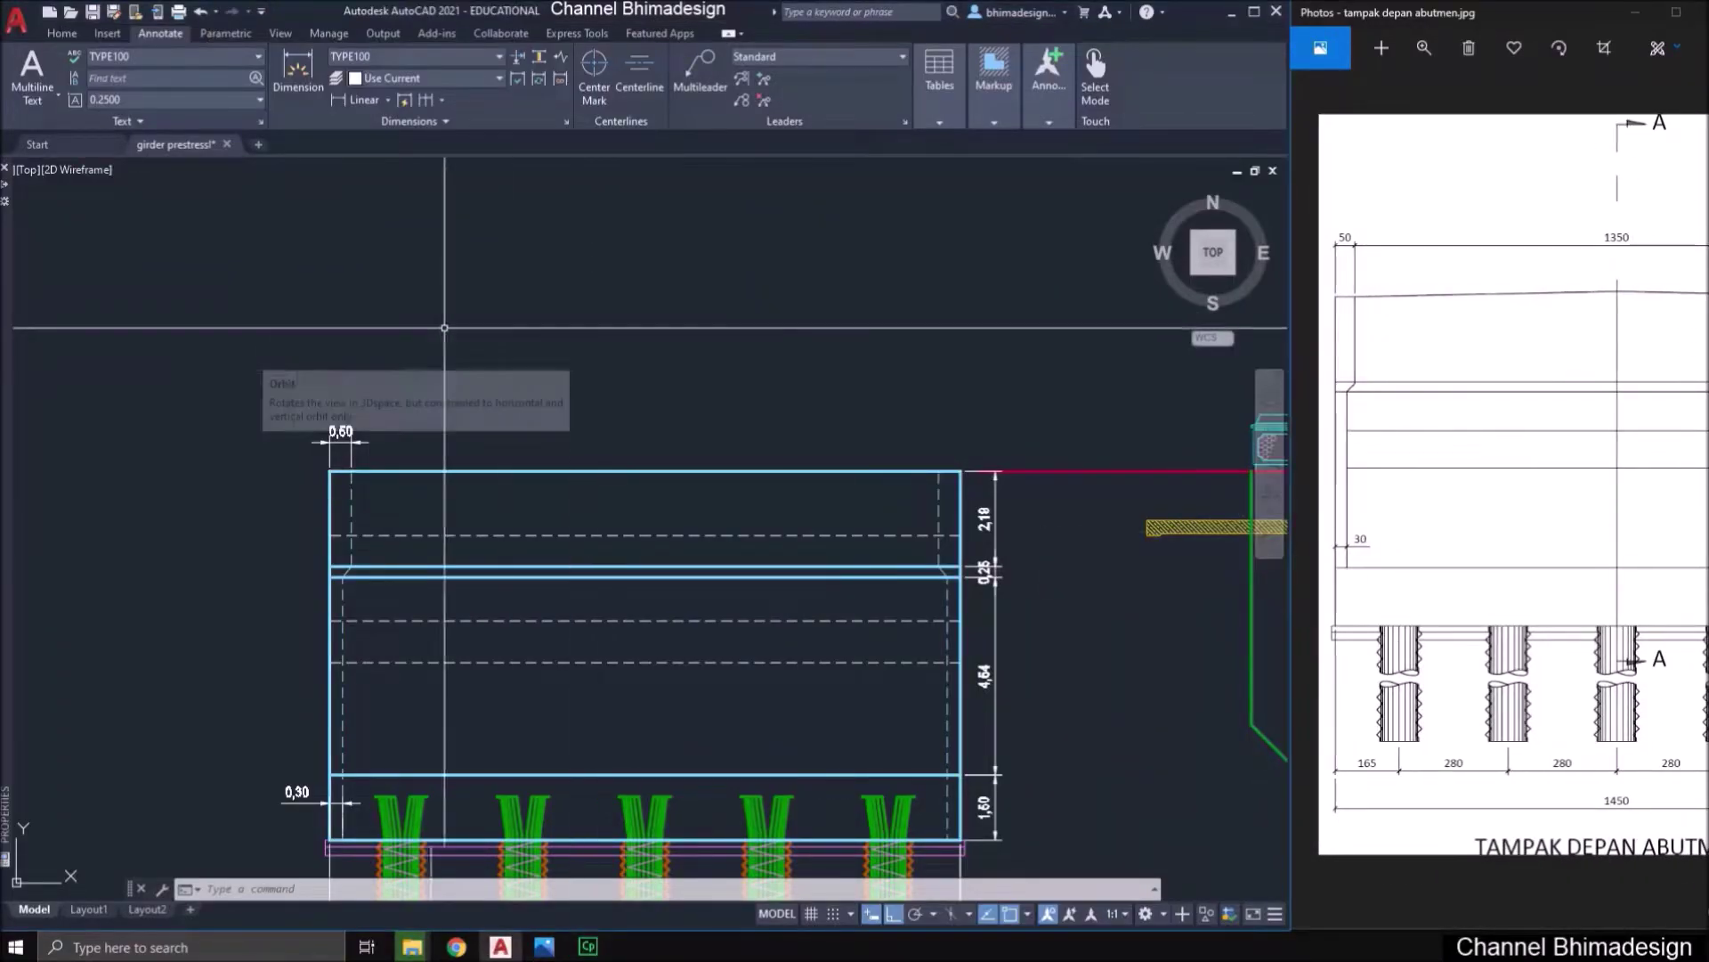
# - Continue the front view's upper left wall-inset dimension across the top to the right inset line and the wall's right edge
pyautogui.click(427, 100)
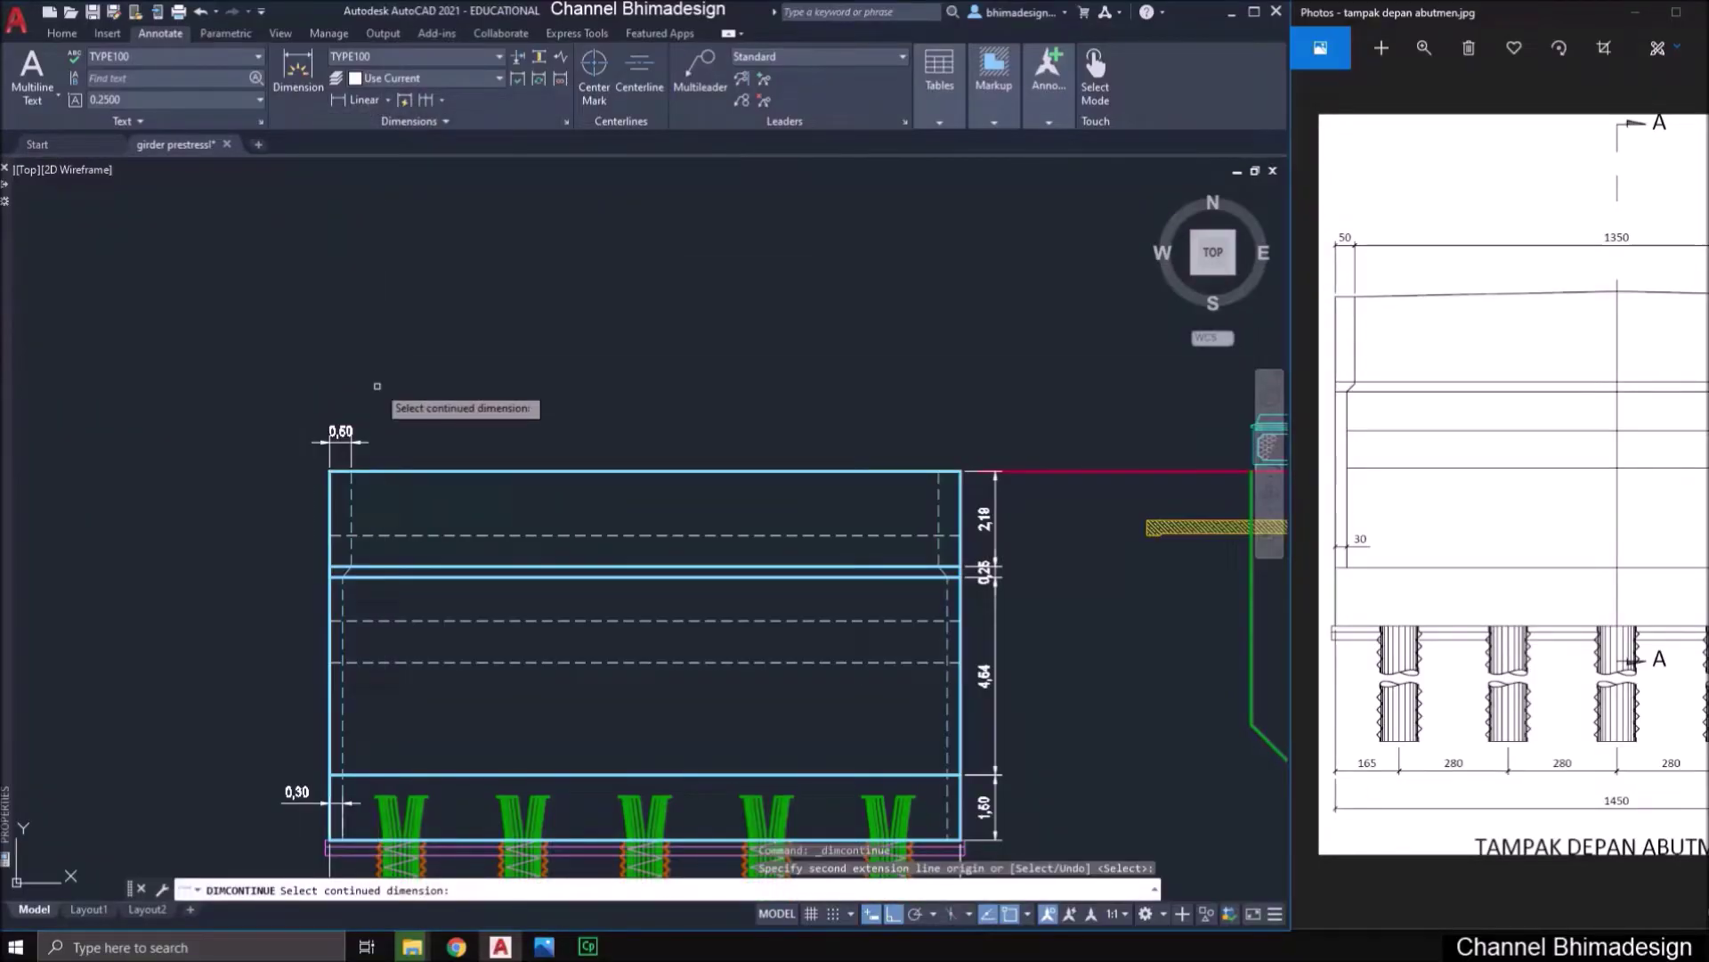
pyautogui.click(341, 442)
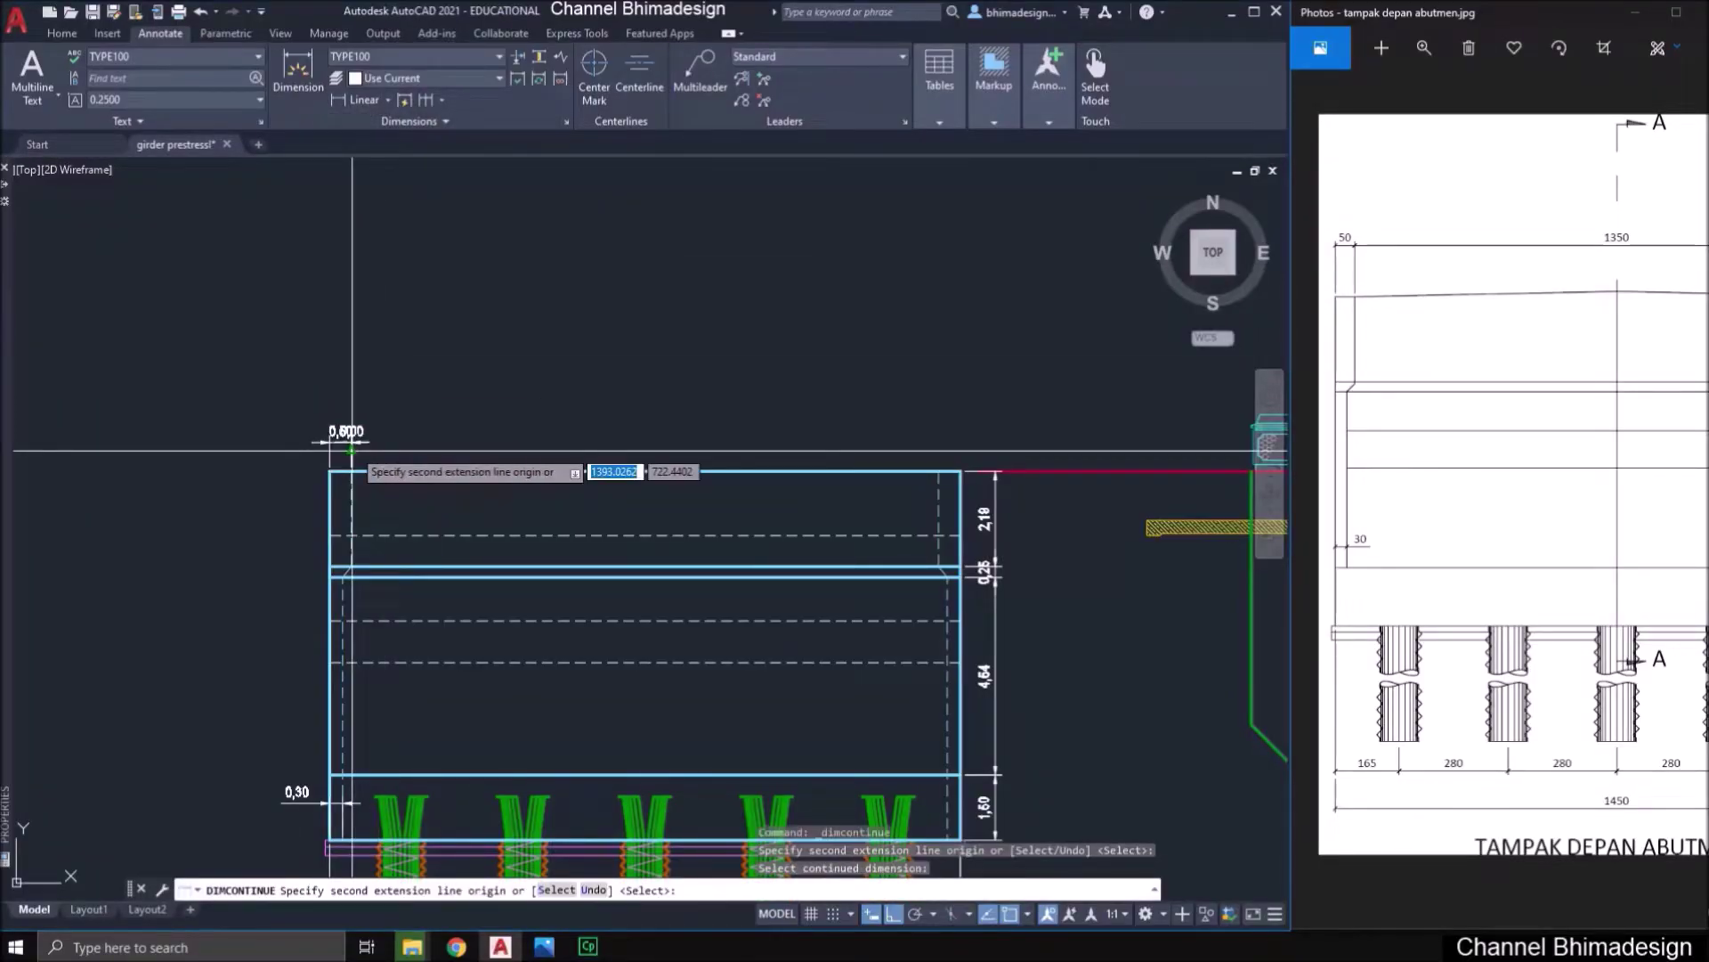
pyautogui.click(939, 470)
pyautogui.scroll(2, 939, 470)
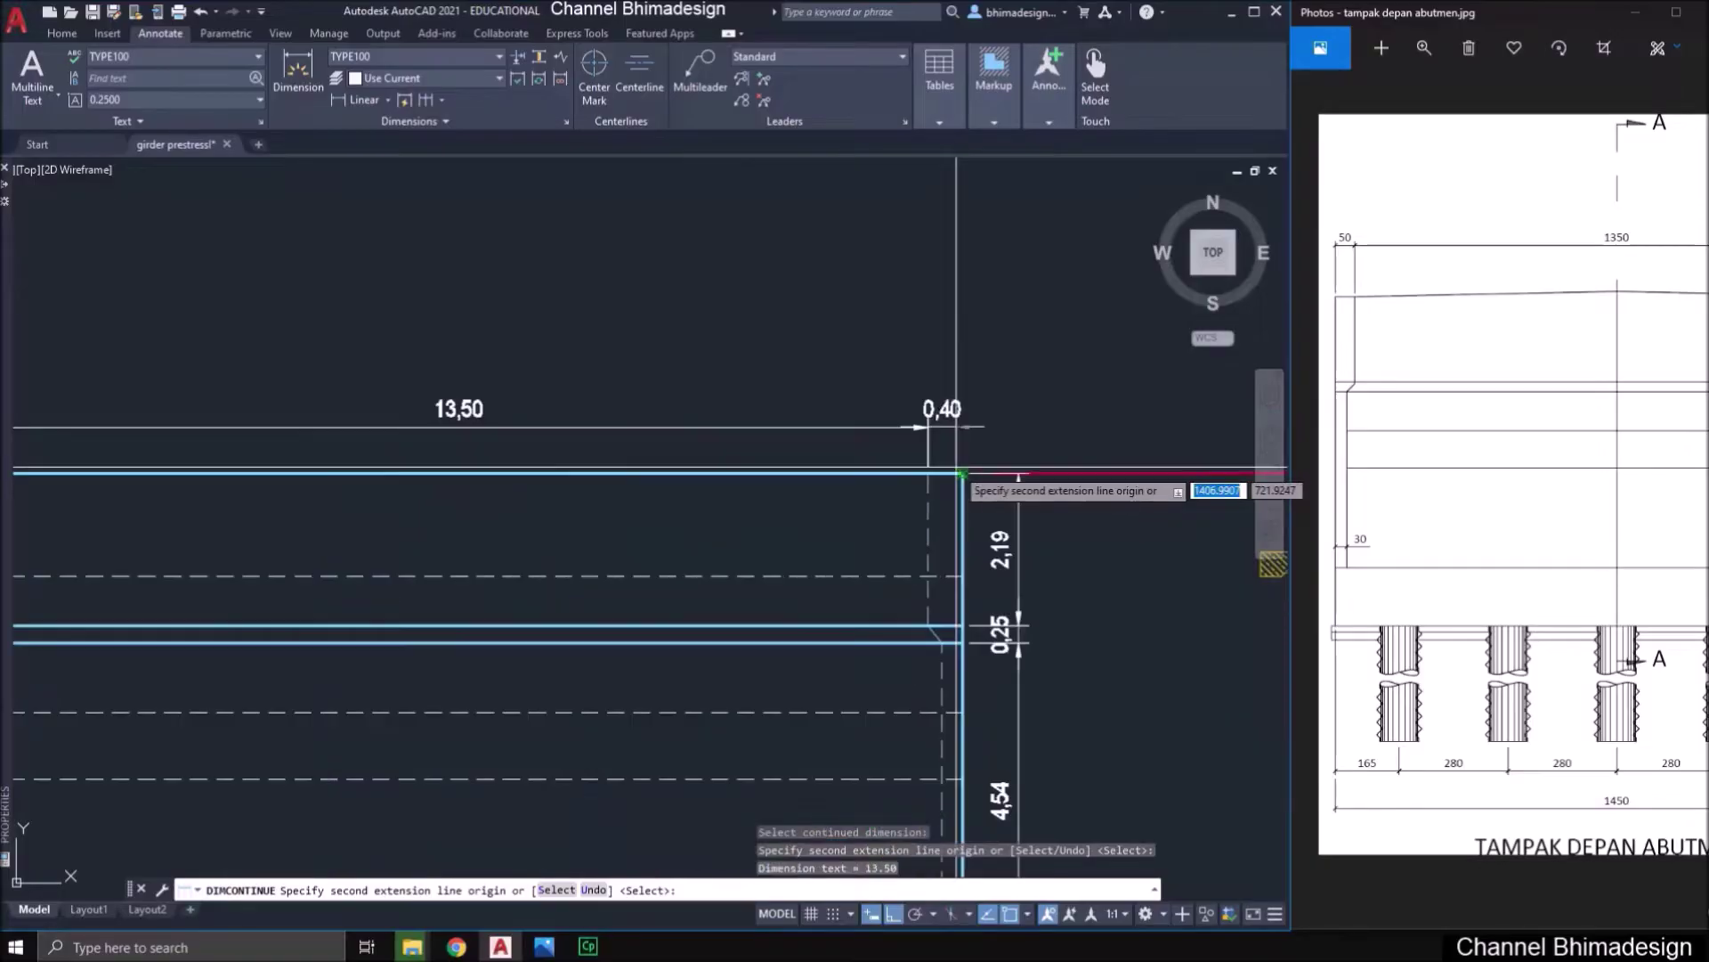
pyautogui.click(962, 473)
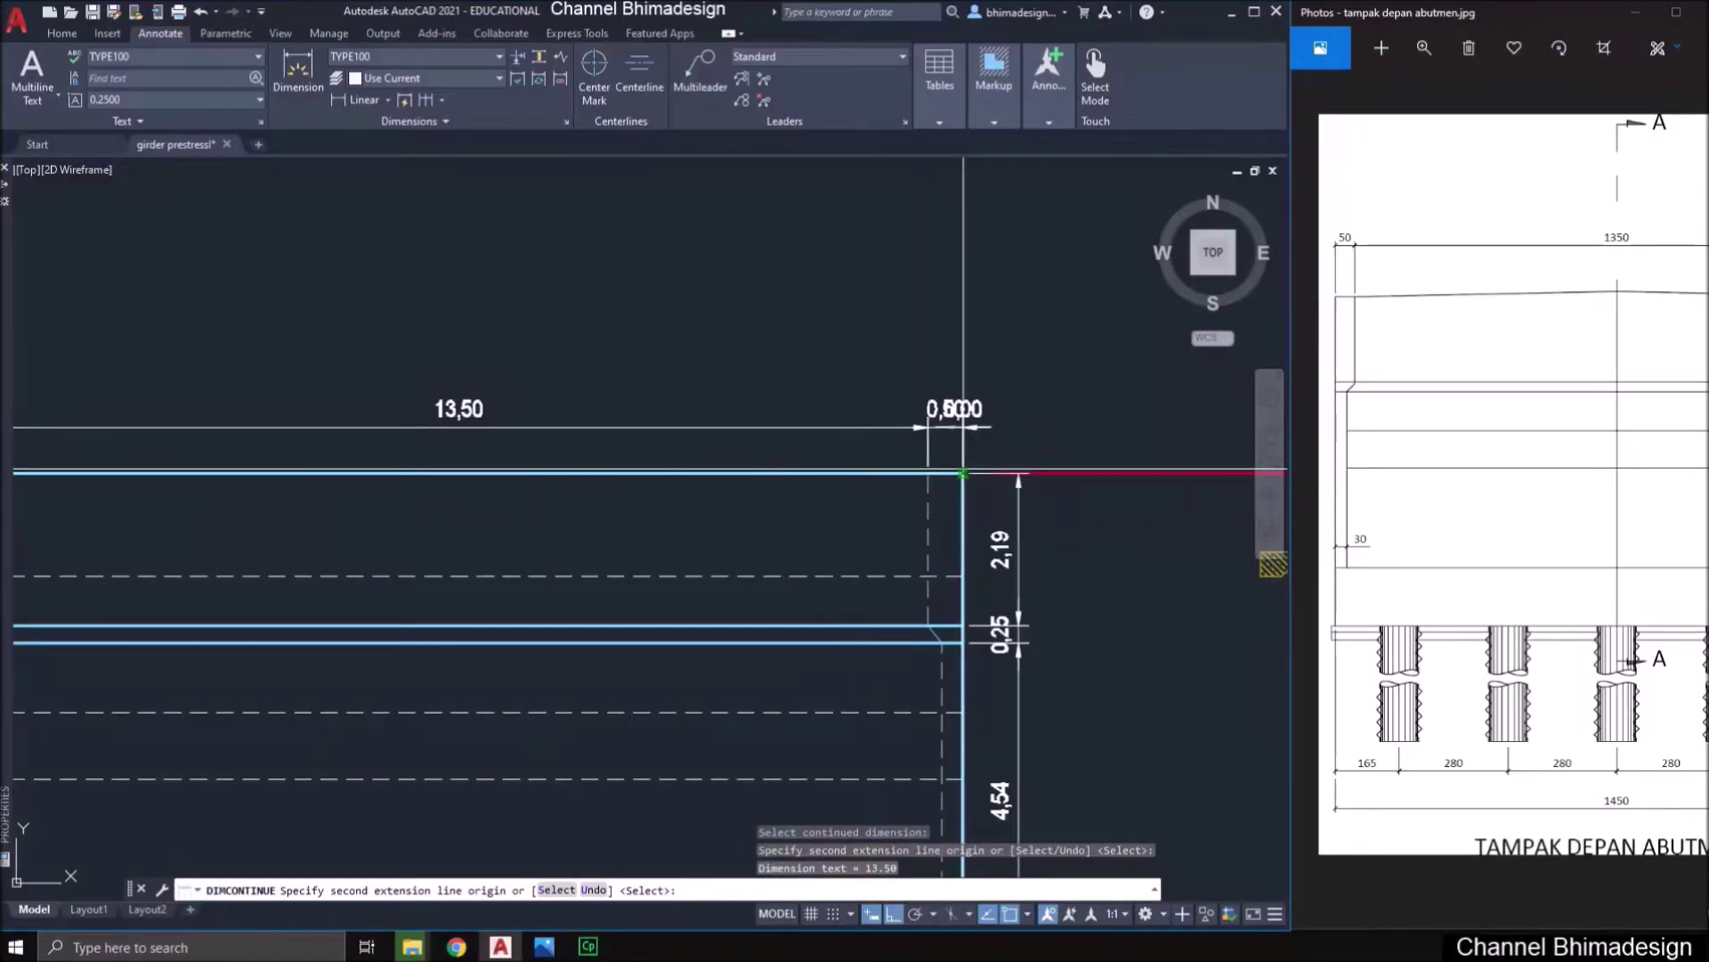
pyautogui.press('Return')
pyautogui.scroll(-3, 962, 473)
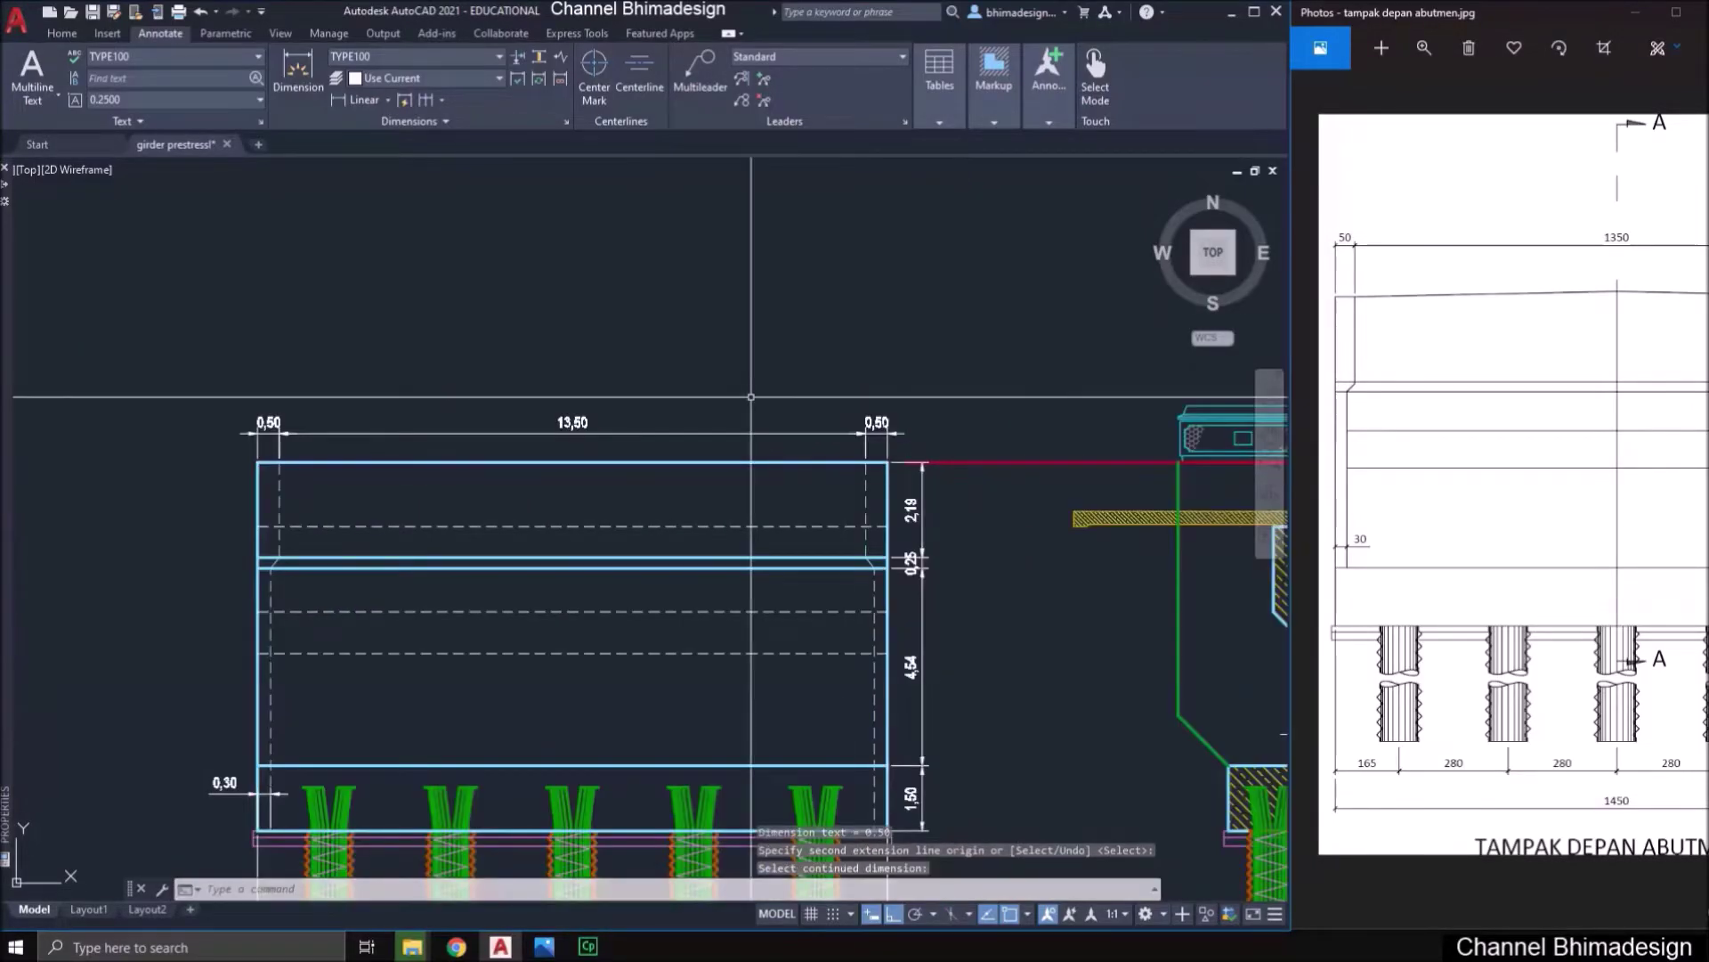
# - Delete the stem width dimension in the abutment side section and add a linear dimension of the full footing width below the piles
pyautogui.moveTo(965, 513)
pyautogui.mouseDown(button='middle')
pyautogui.moveTo(728, 416)
pyautogui.moveTo(669, 416)
pyautogui.moveTo(547, 307)
pyautogui.moveTo(490, 300)
pyautogui.mouseUp(button='middle')
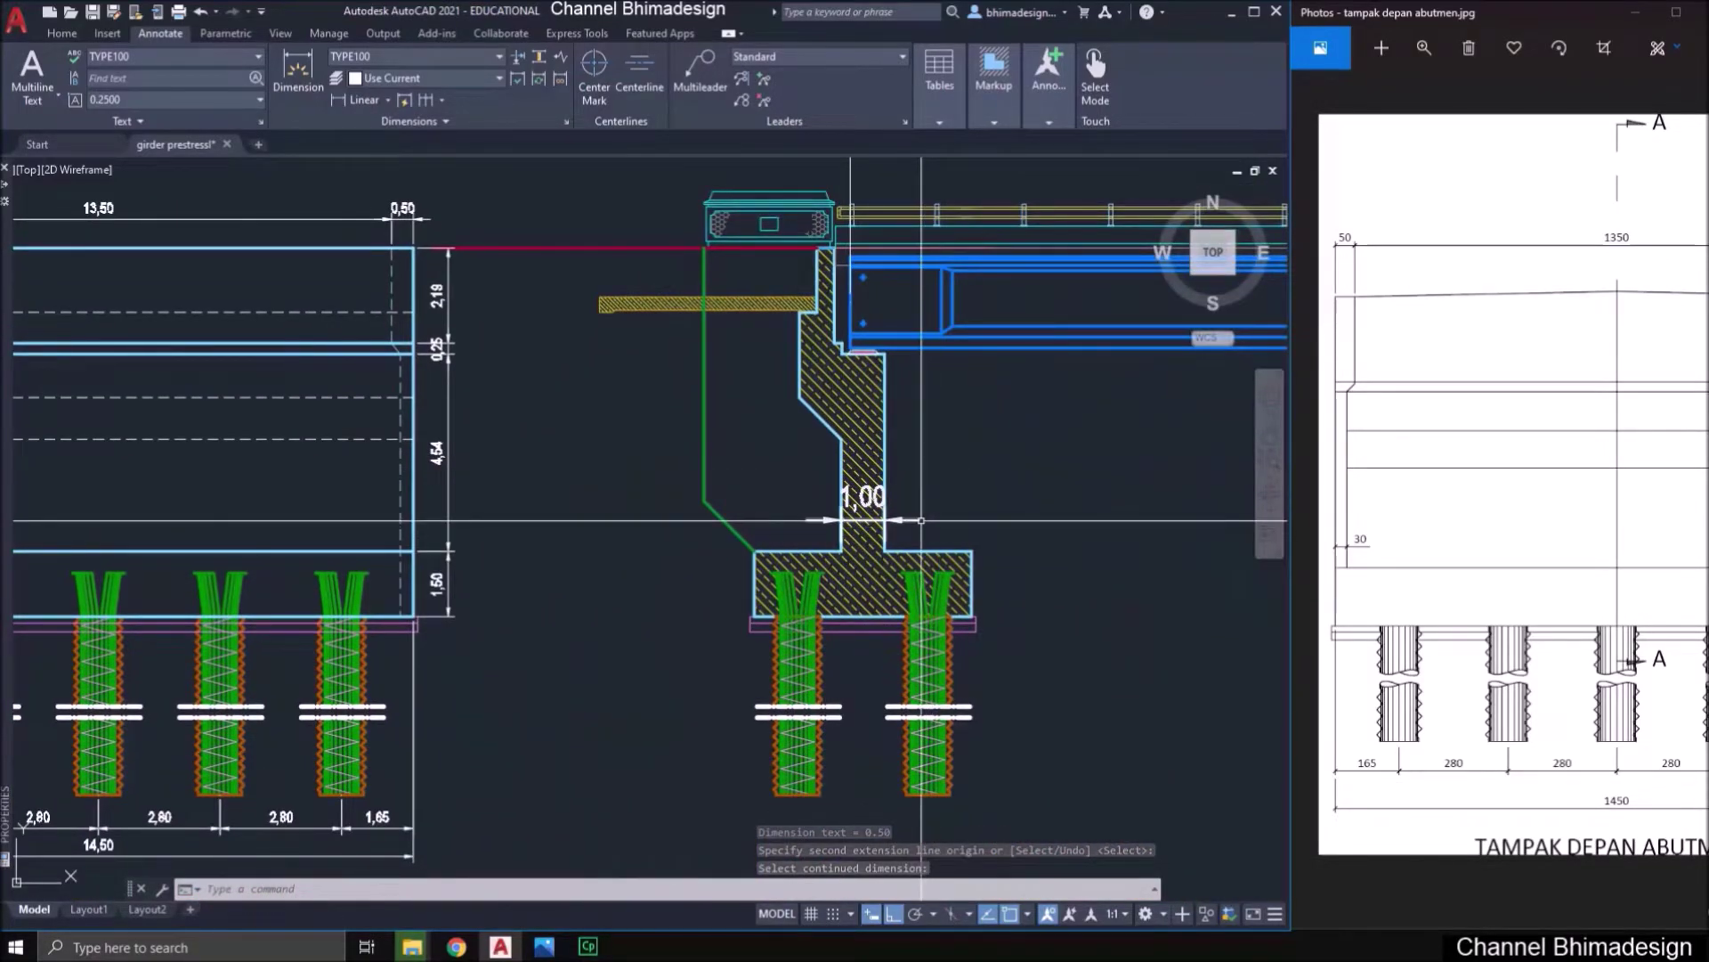
pyautogui.press('Return')
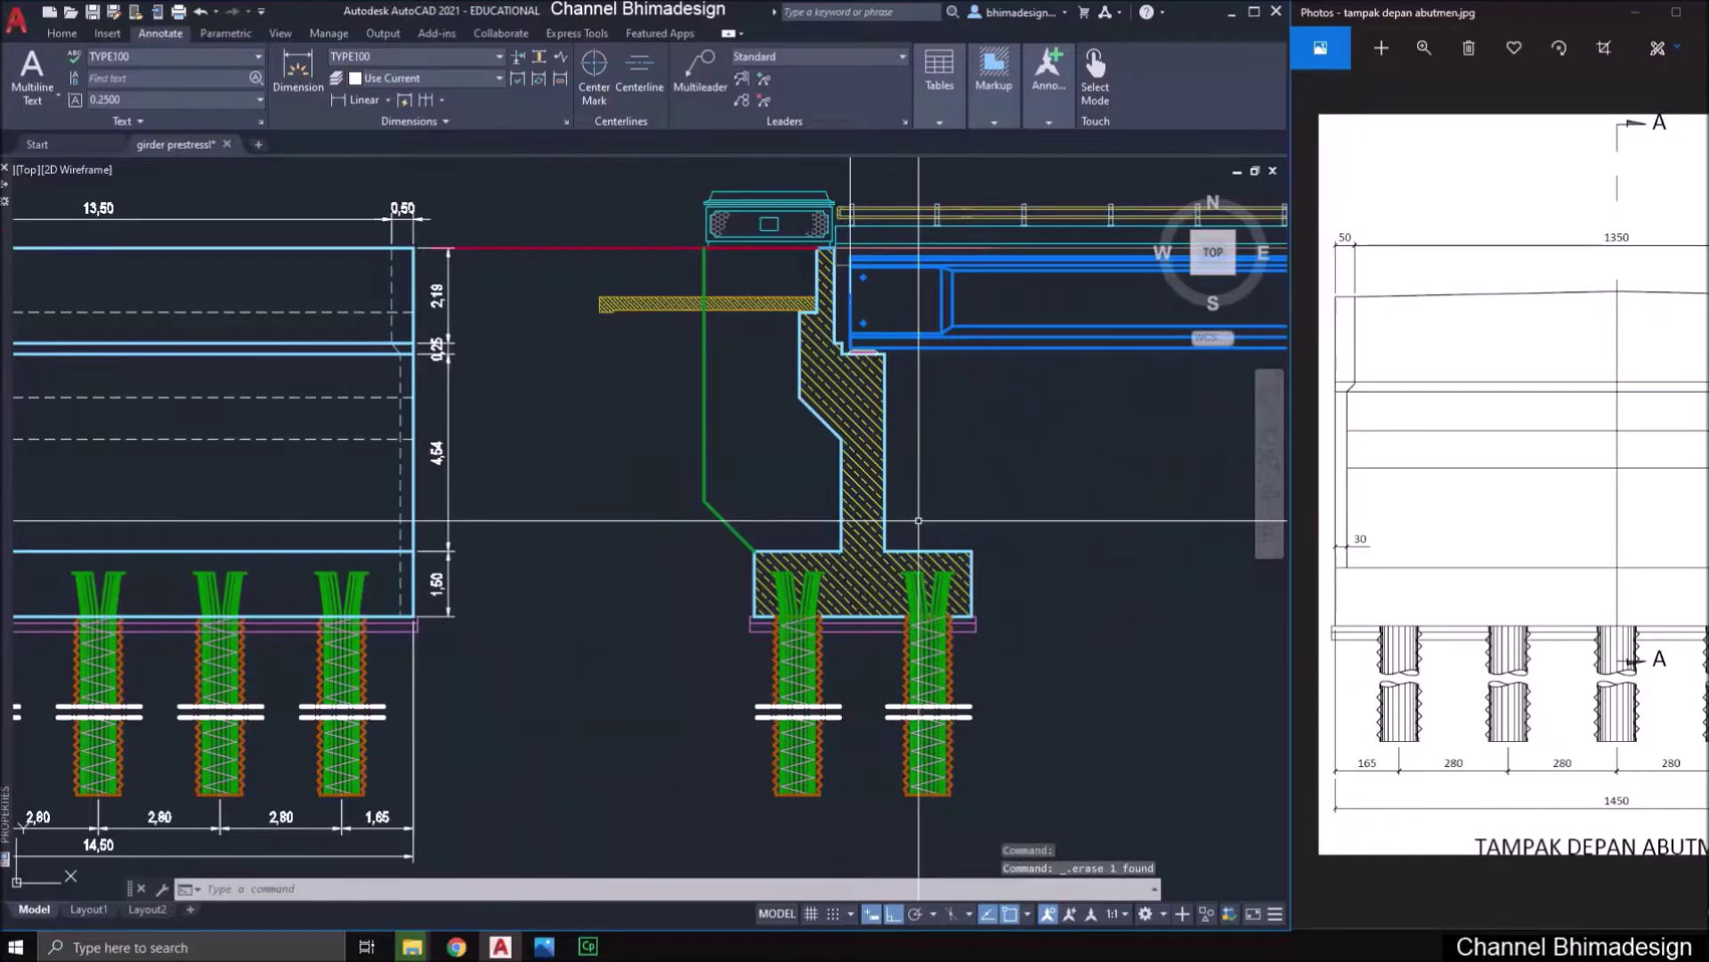
pyautogui.click(344, 99)
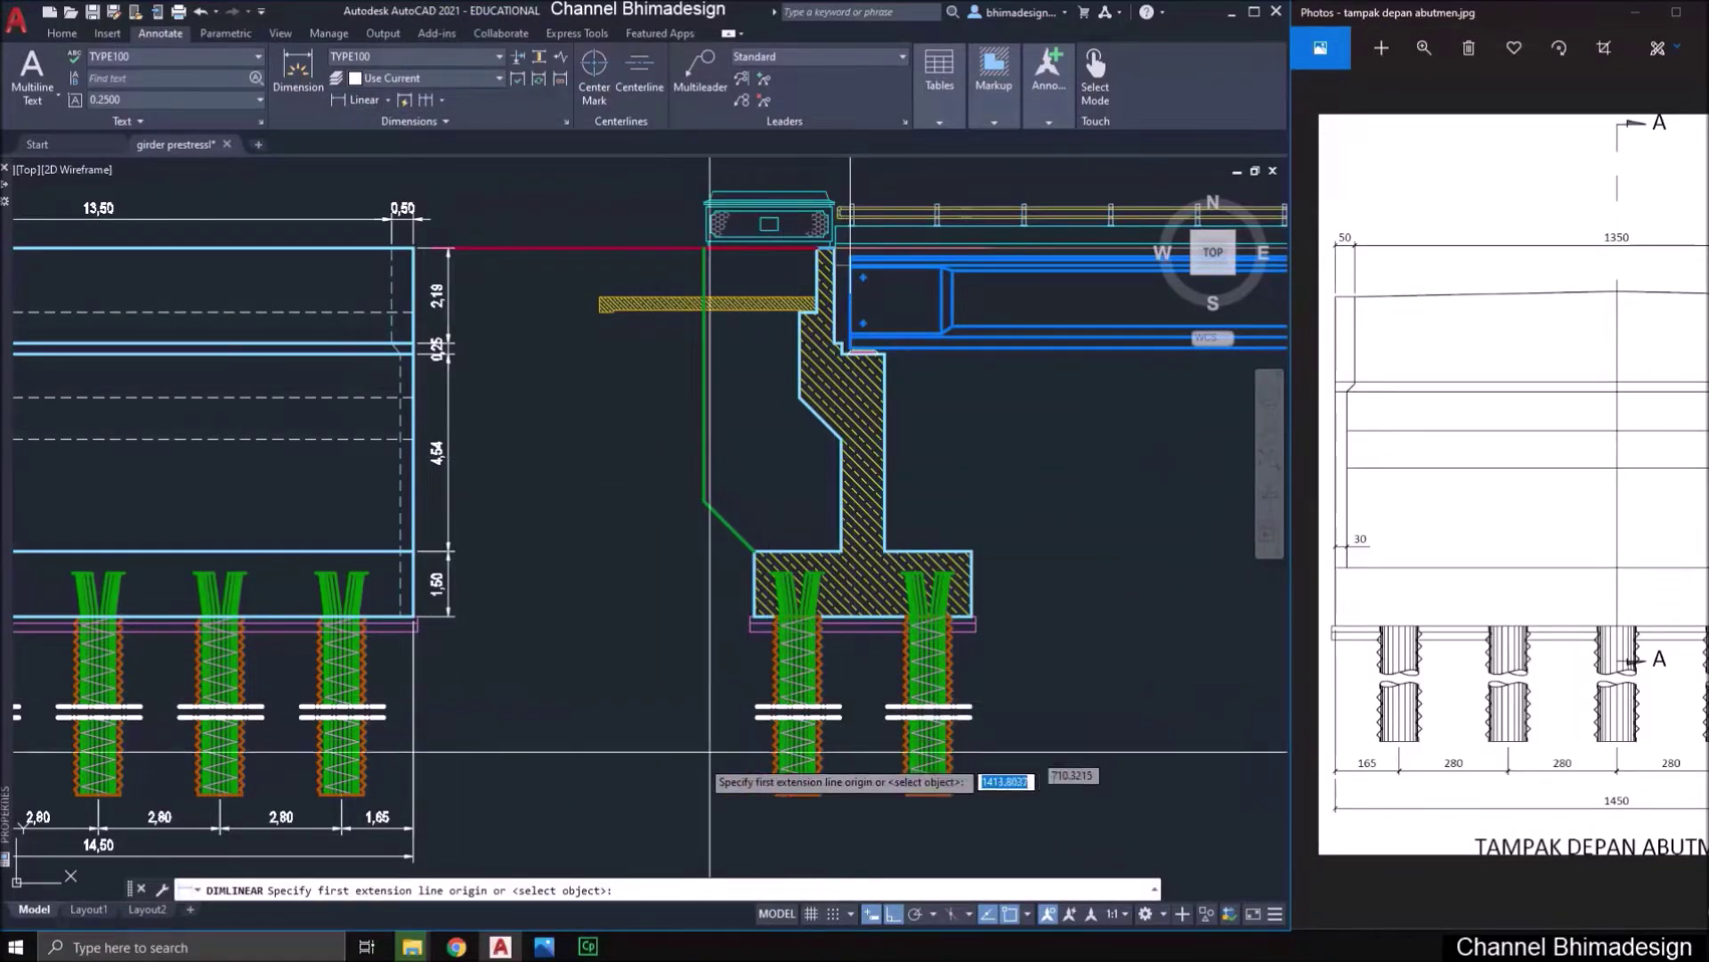
pyautogui.moveTo(546, 946)
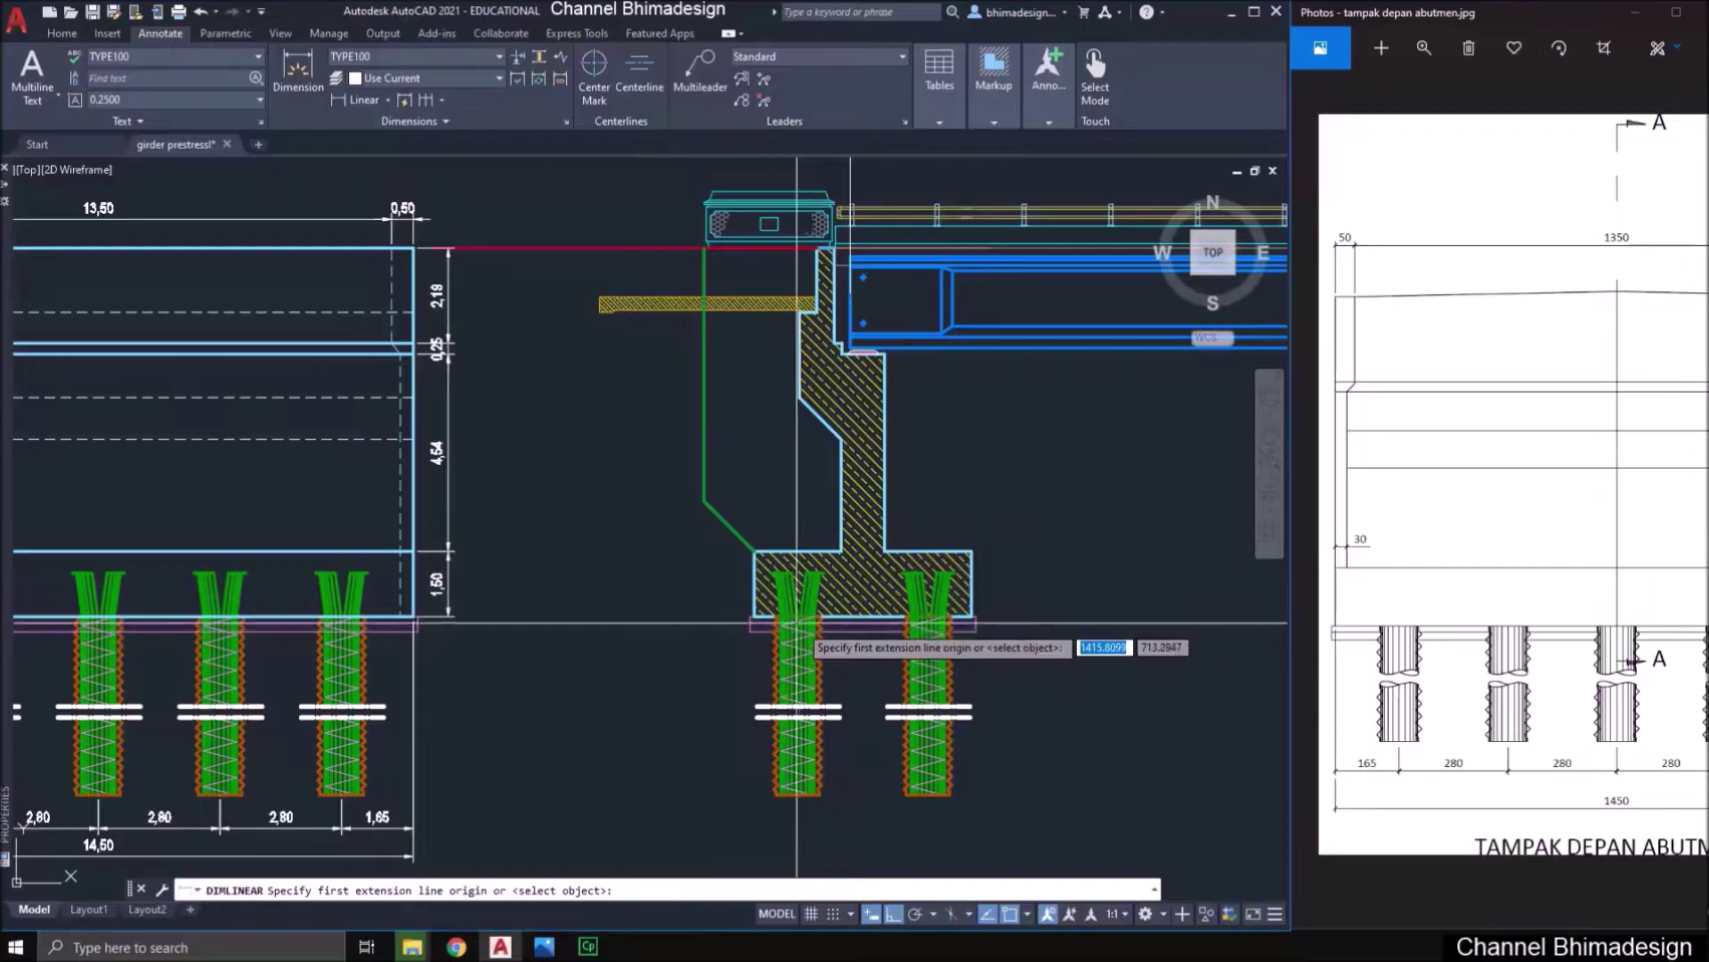
pyautogui.scroll(2, 797, 623)
pyautogui.scroll(-6, 862, 672)
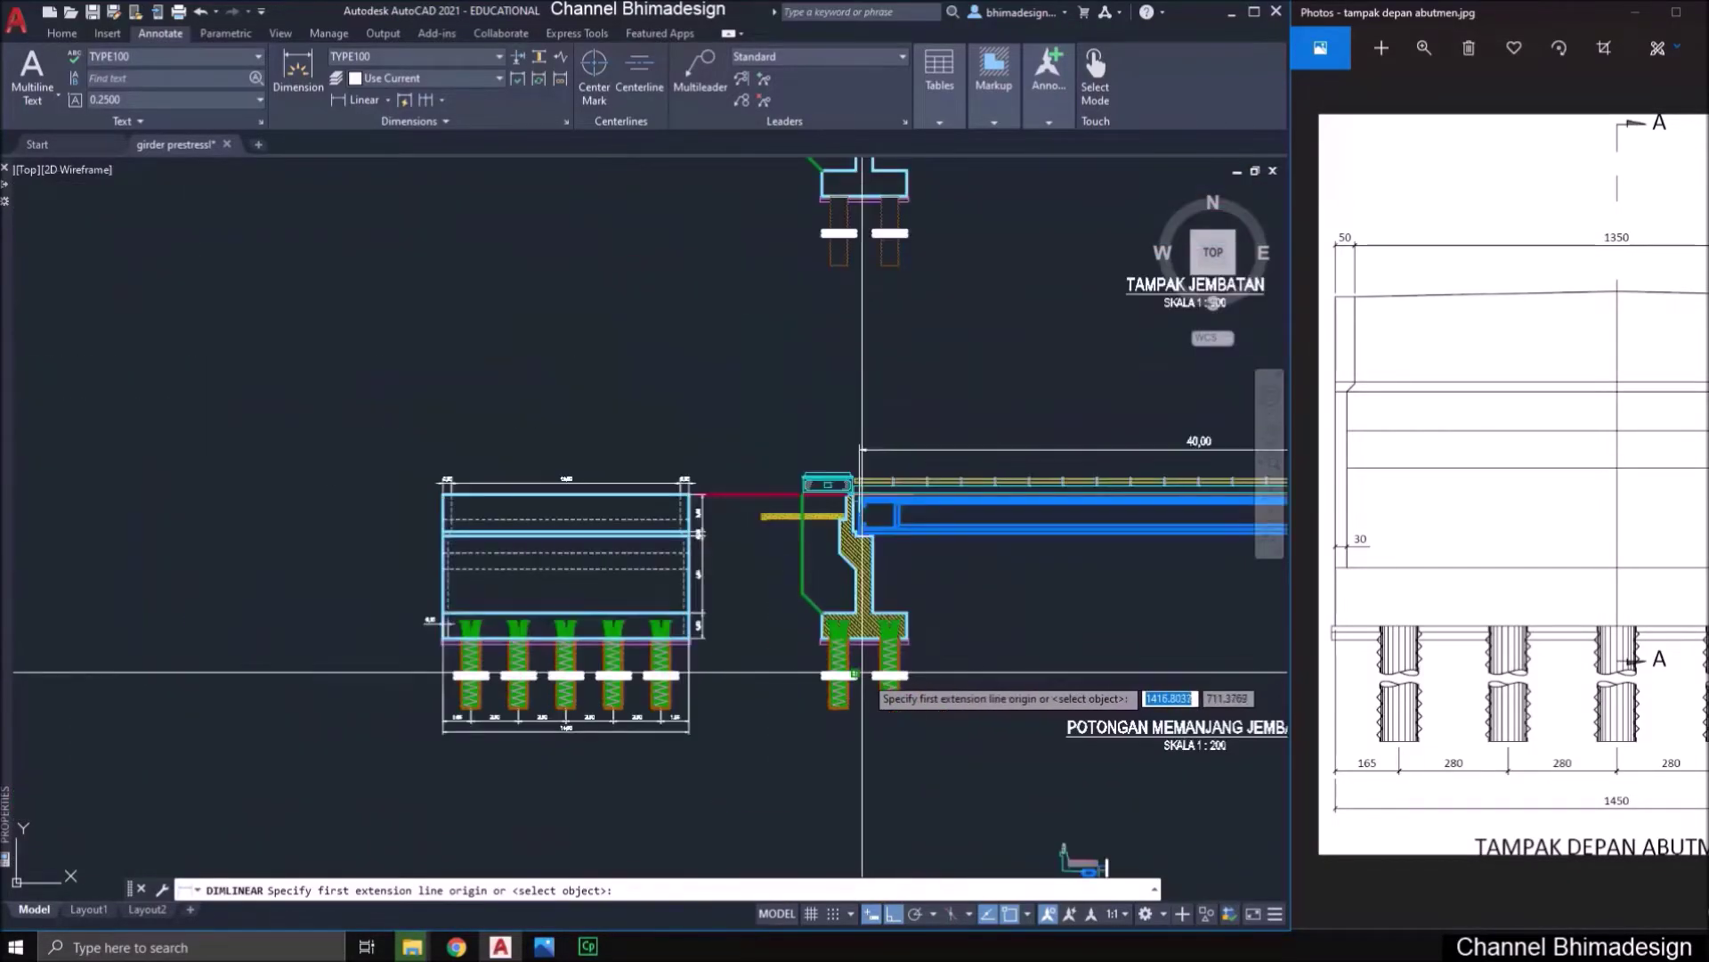
pyautogui.scroll(6, 862, 672)
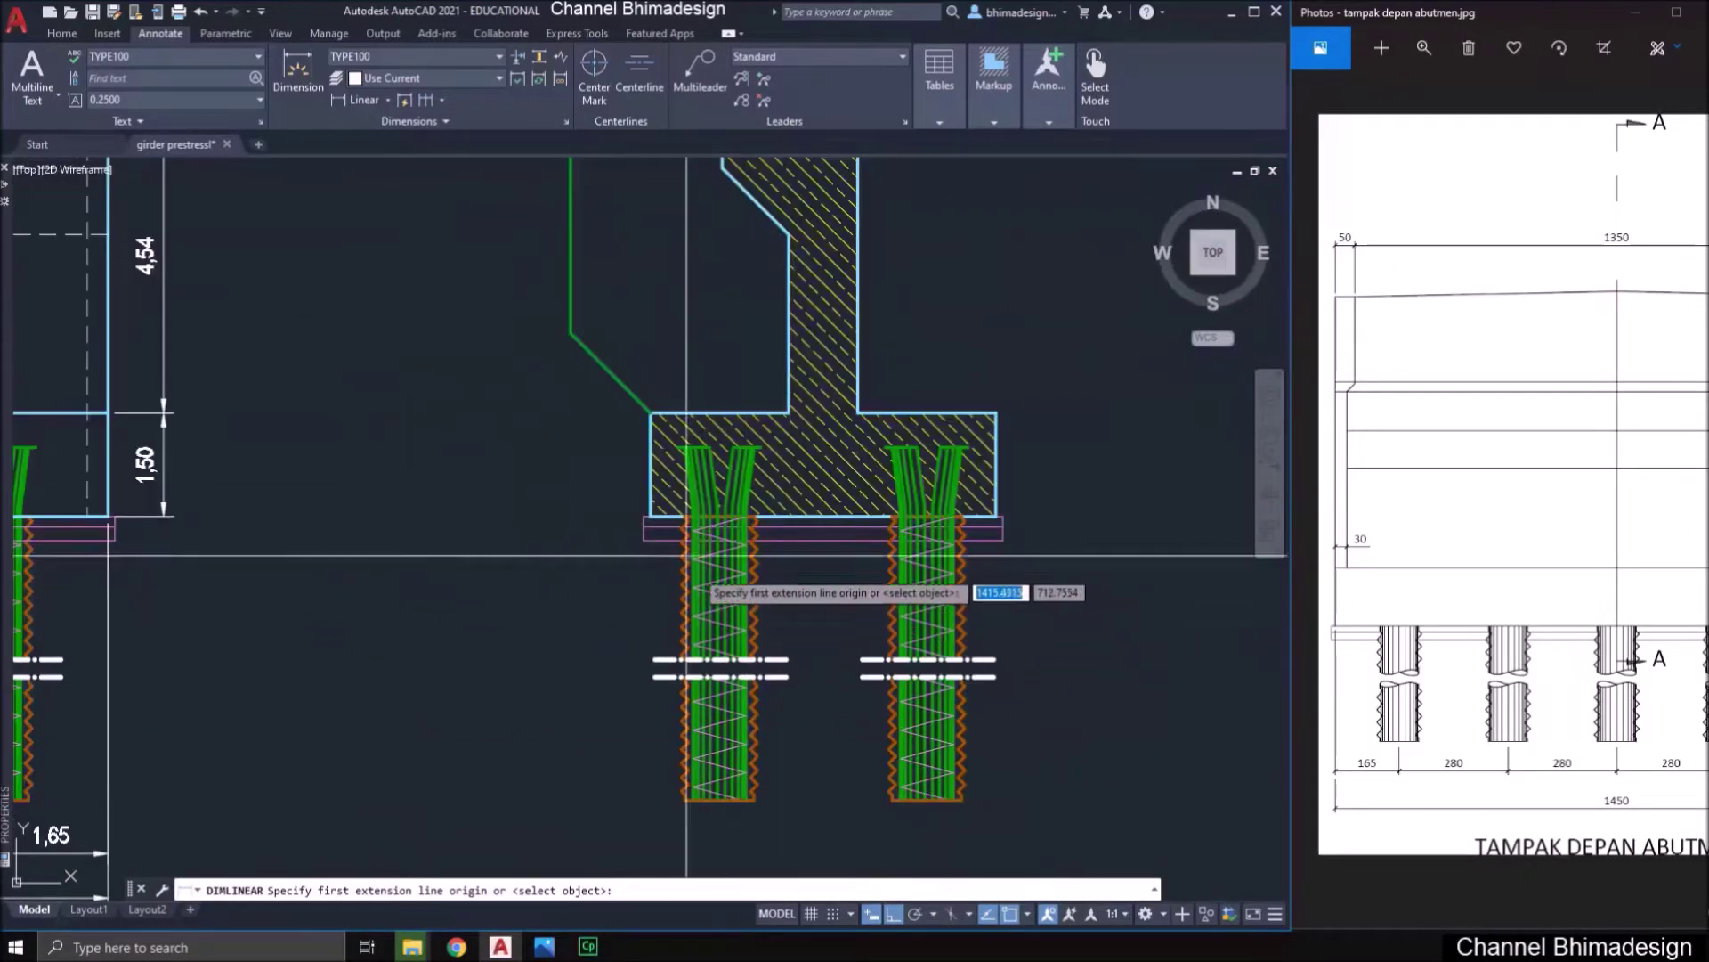
pyautogui.click(650, 516)
pyautogui.click(995, 517)
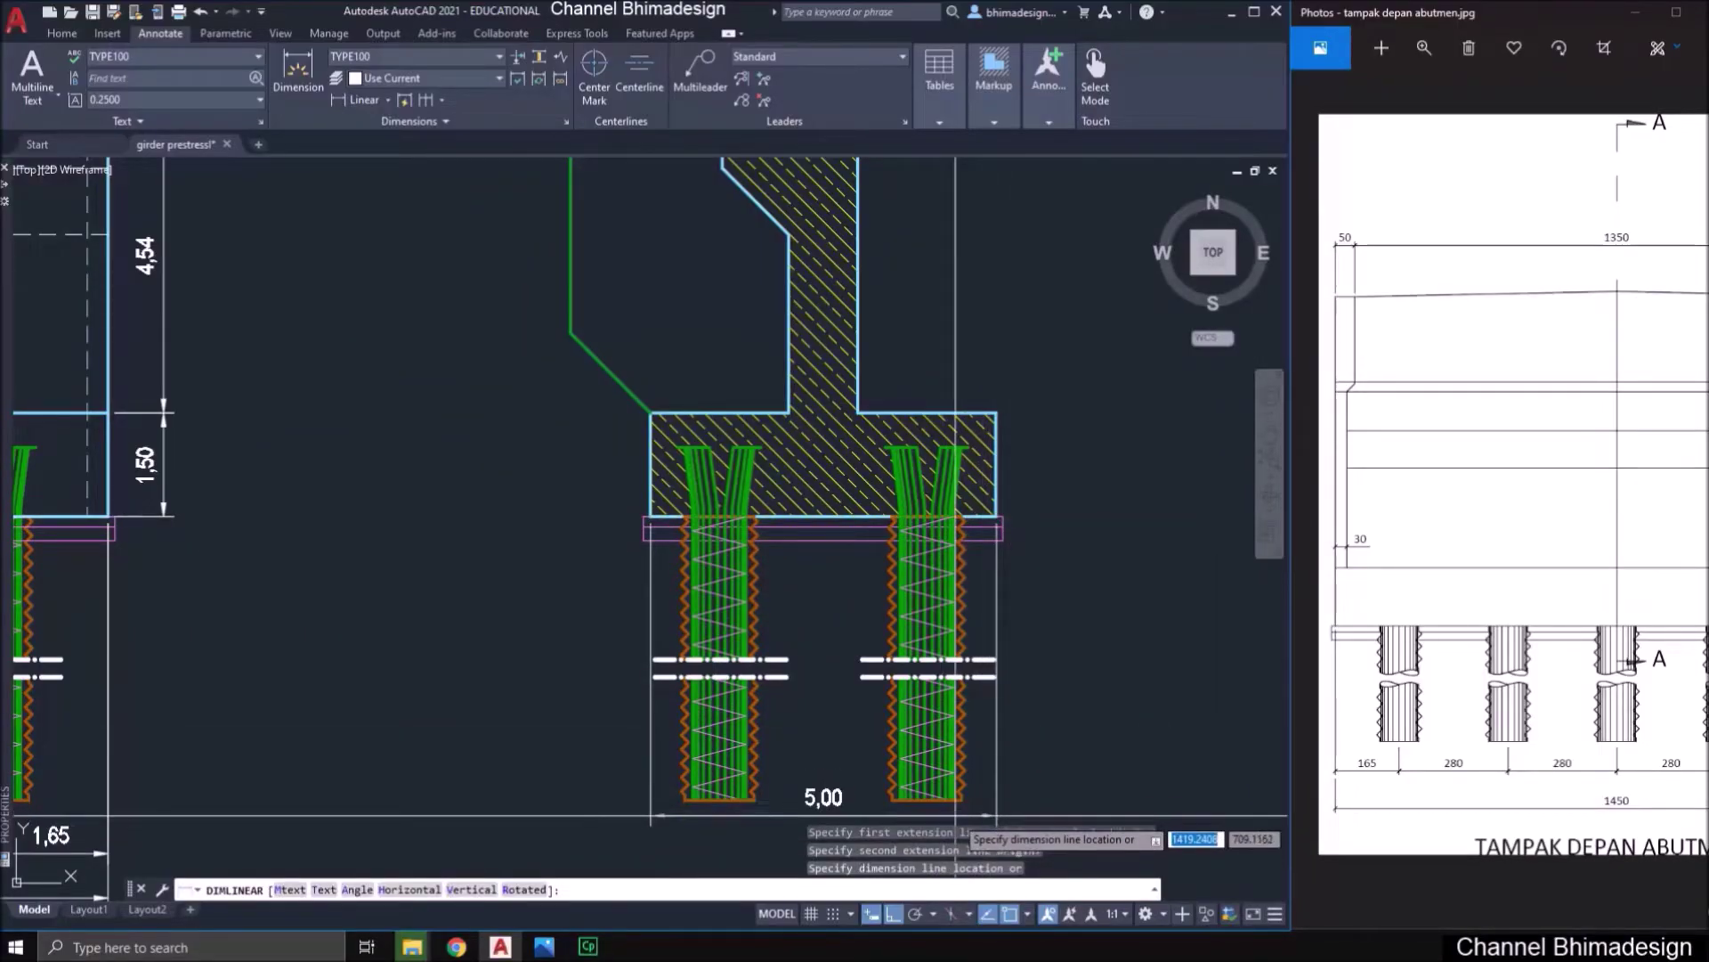
pyautogui.moveTo(960, 816); pyautogui.dragTo(928, 652, button='middle')
pyautogui.click(925, 738)
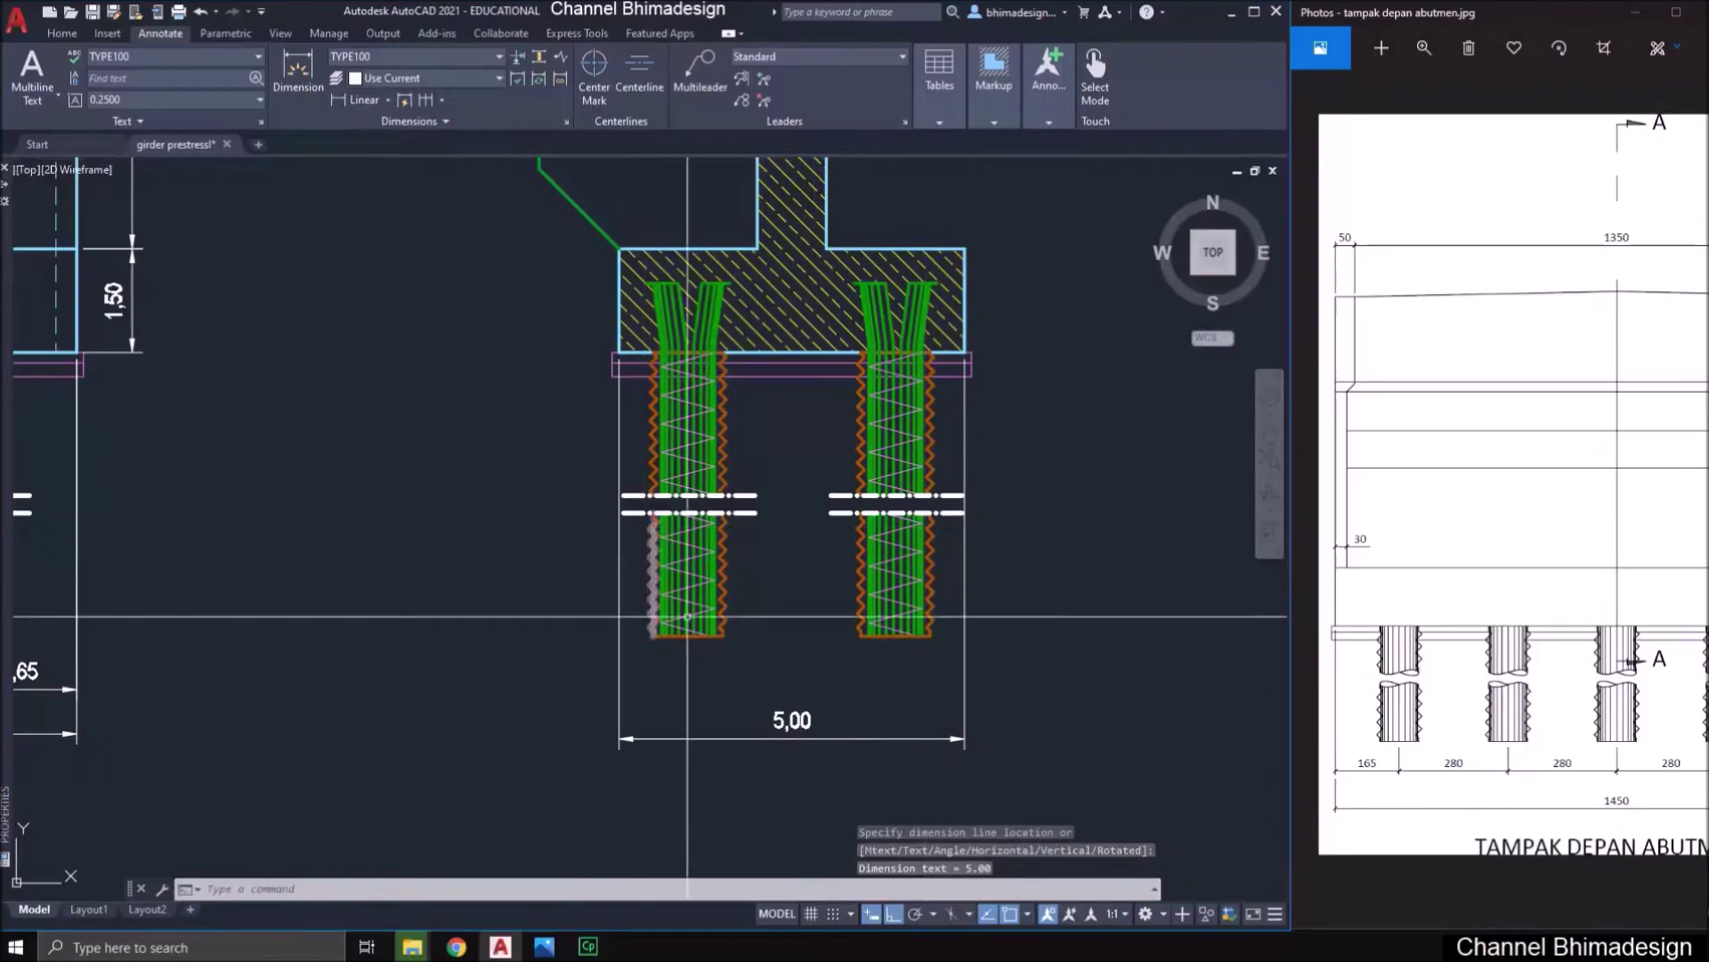
# - Dimension the spacing between the side section's two pile centers, placing it between the pile bottoms and the footing width dimension
pyautogui.press('Return')
pyautogui.scroll(2, 690, 643)
pyautogui.scroll(2, 690, 643)
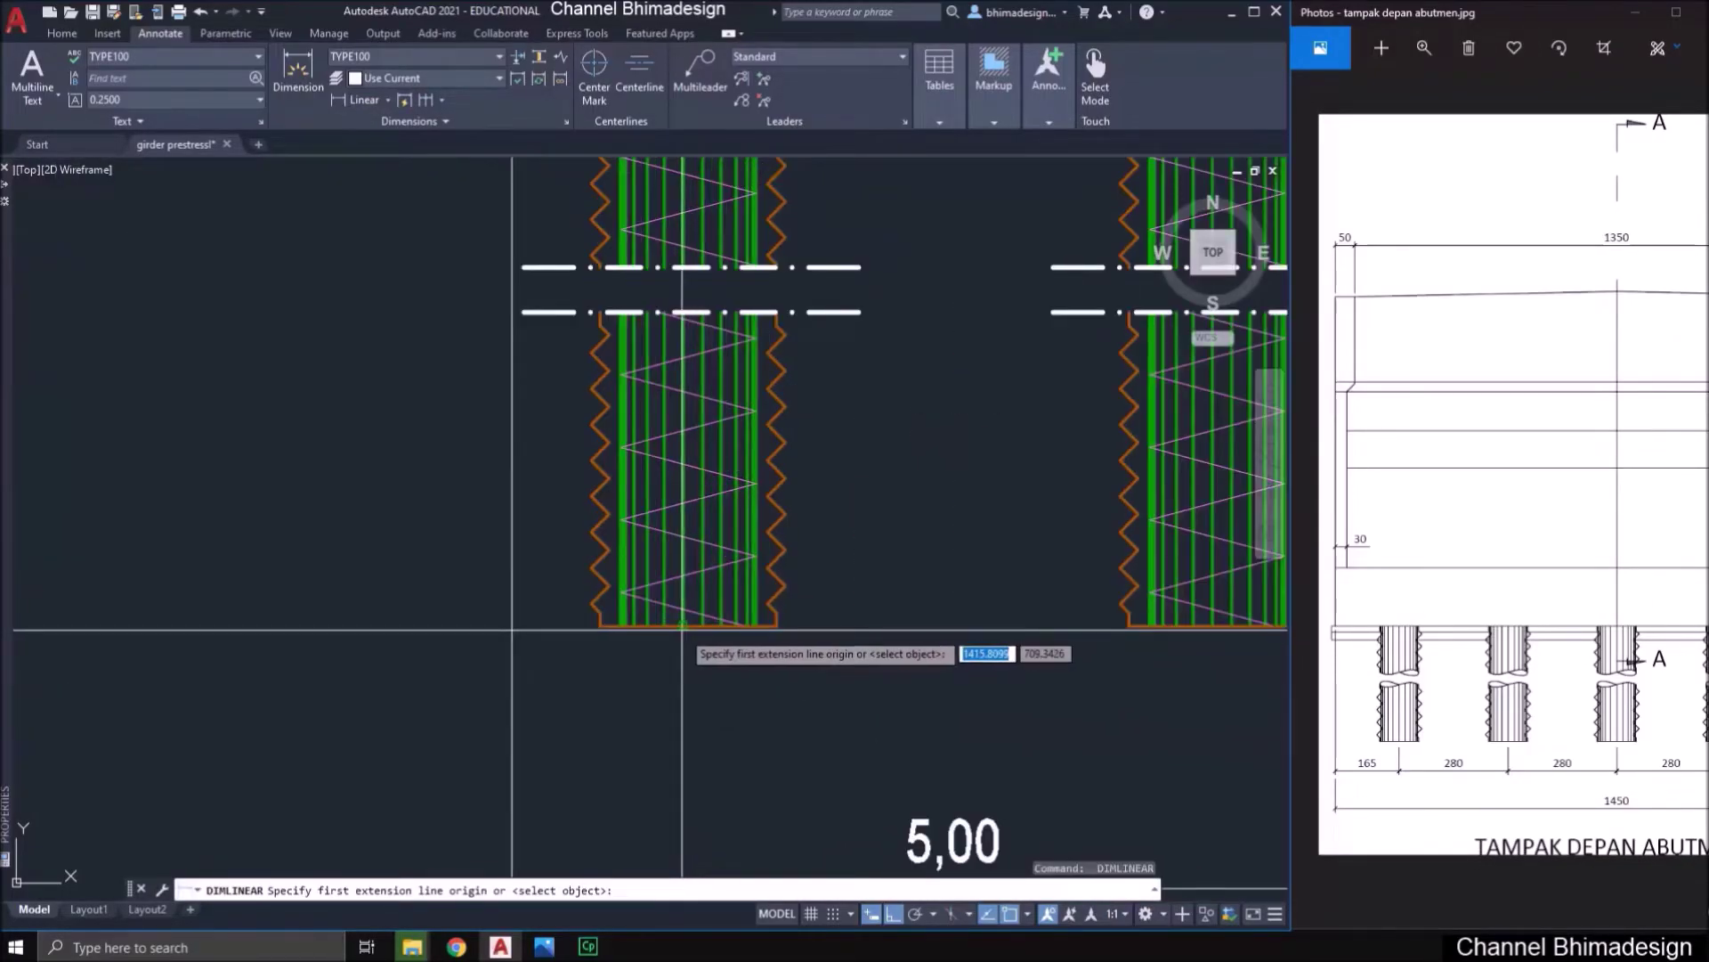
pyautogui.scroll(2, 685, 634)
pyautogui.click(680, 628)
pyautogui.scroll(-3, 680, 628)
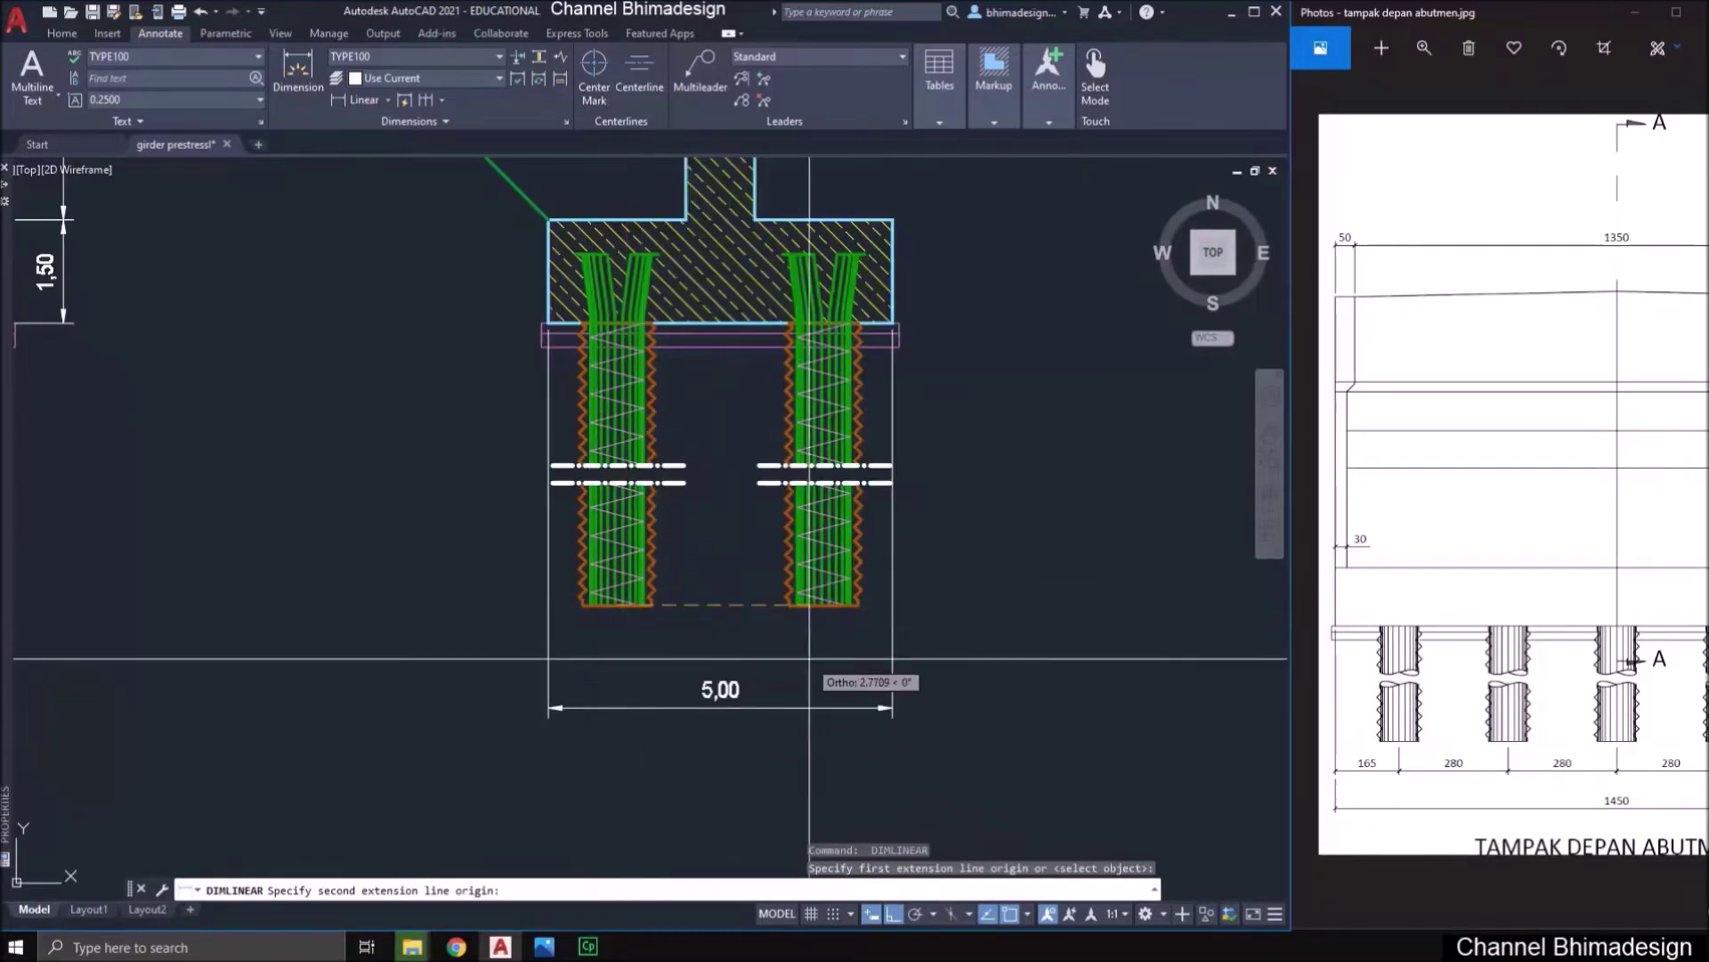
pyautogui.scroll(1, 784, 561)
pyautogui.click(777, 543)
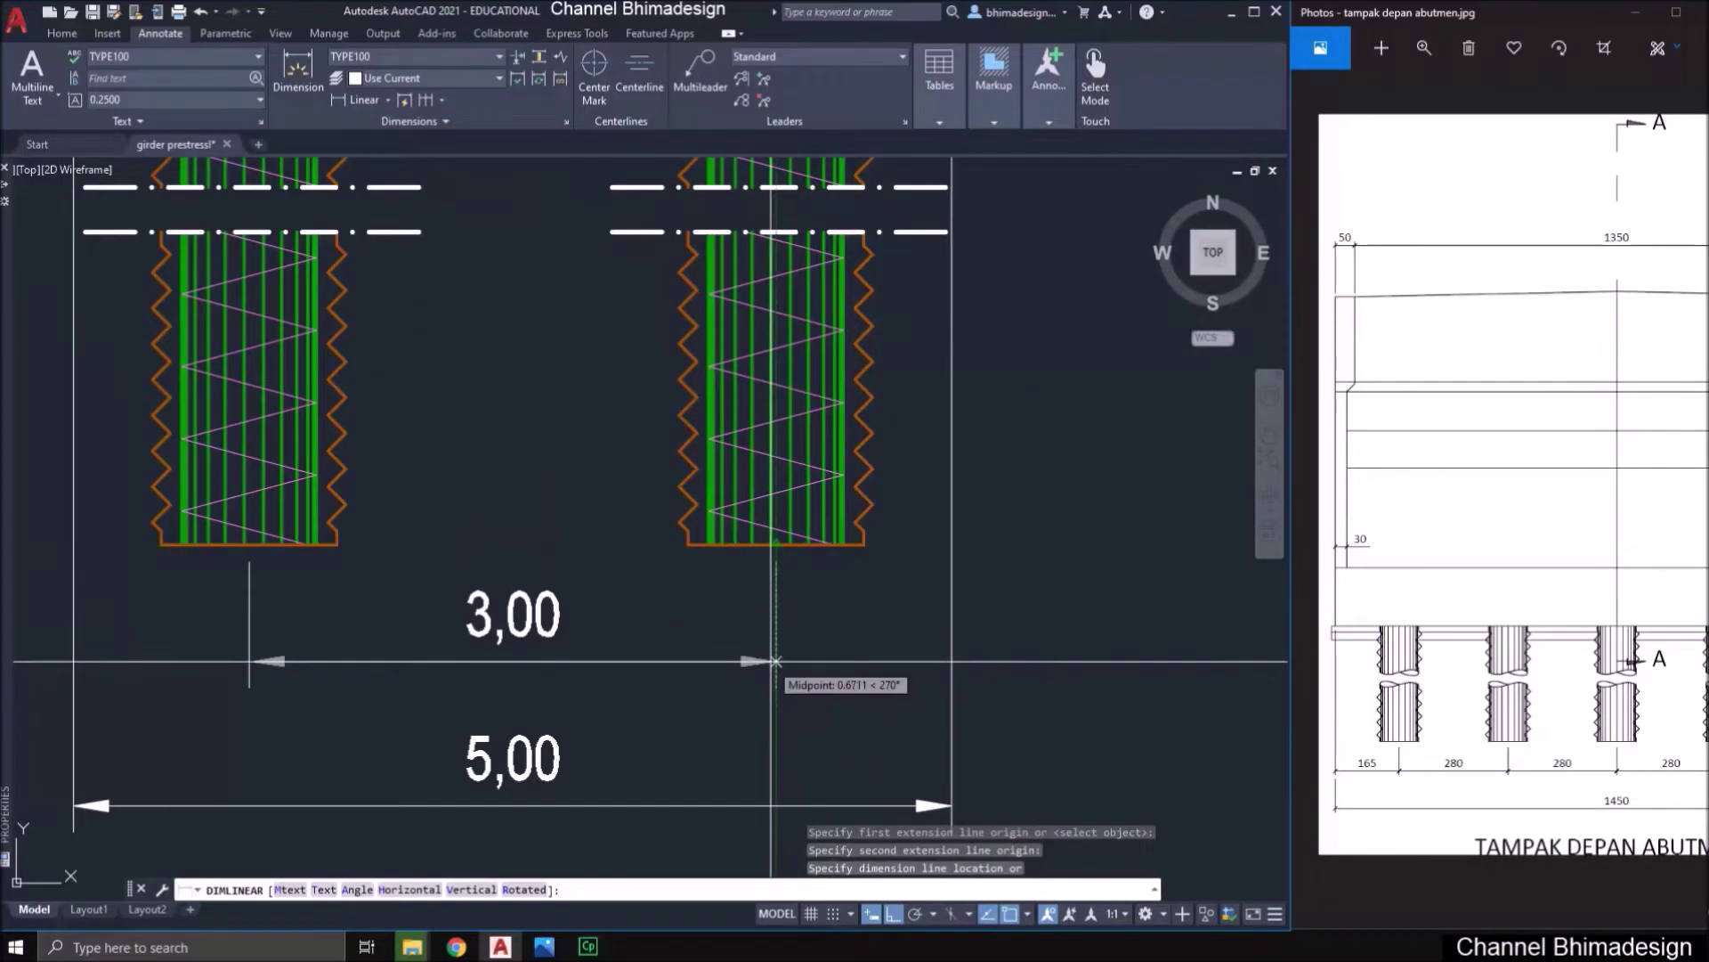
pyautogui.click(766, 672)
pyautogui.scroll(-2, 767, 677)
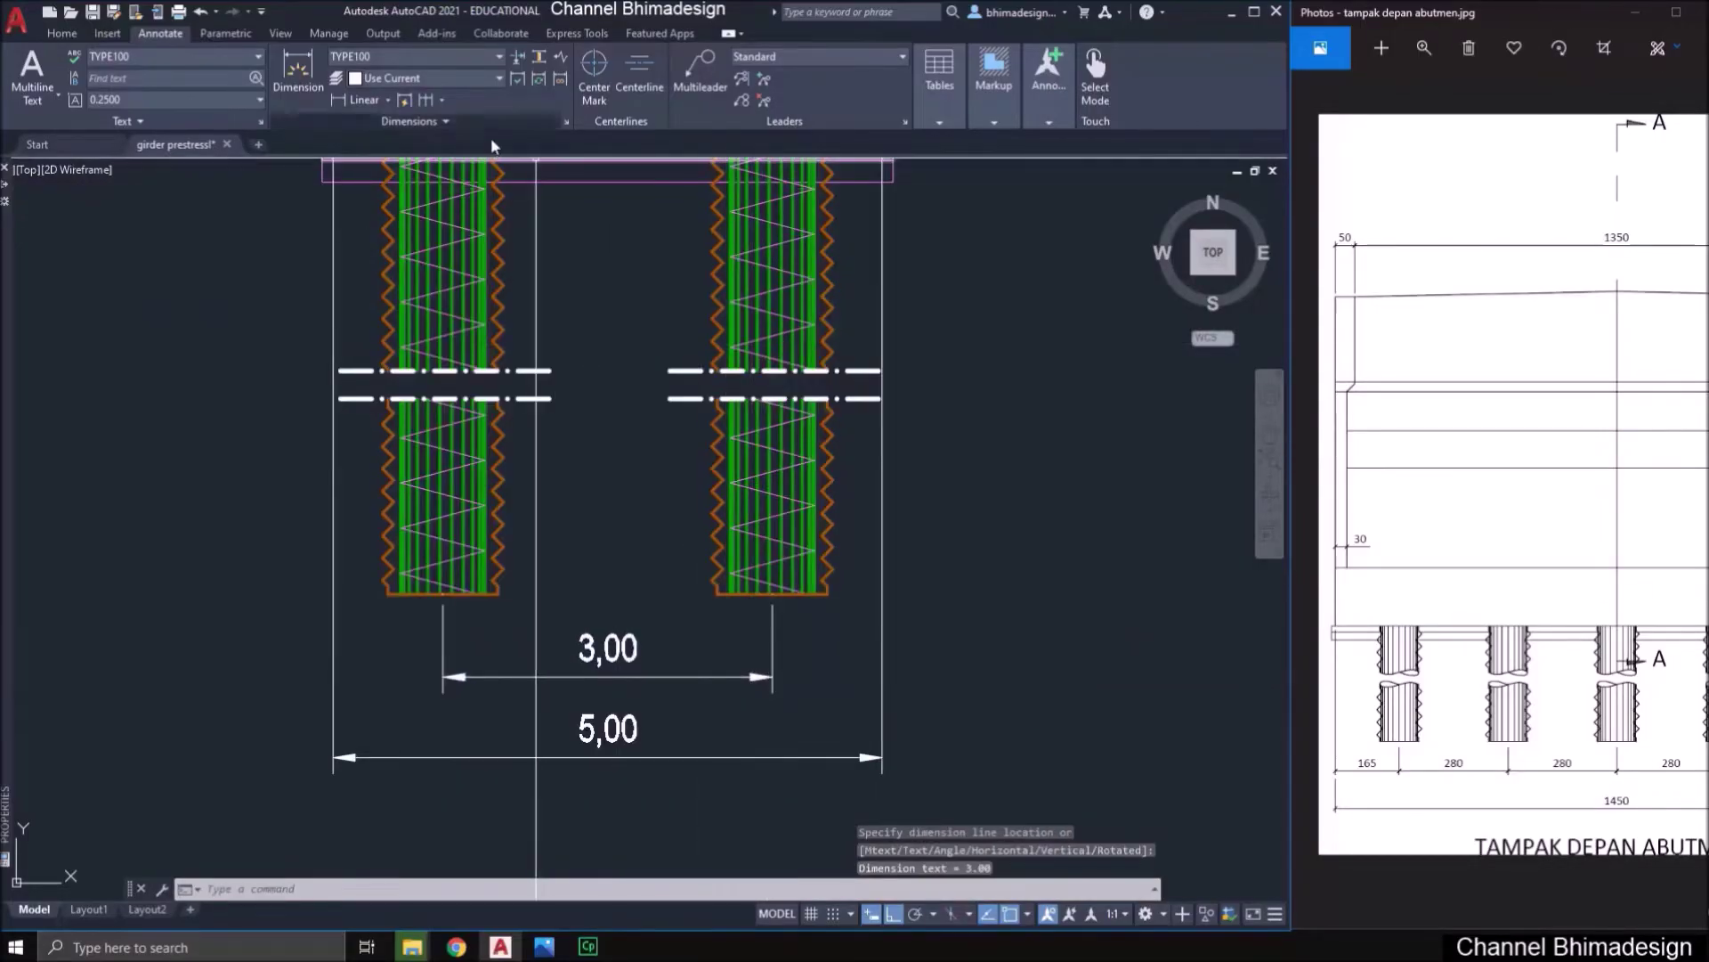
# - Continue the pile spacing dimension outward on both sides to the footing's right and left edges
pyautogui.click(425, 101)
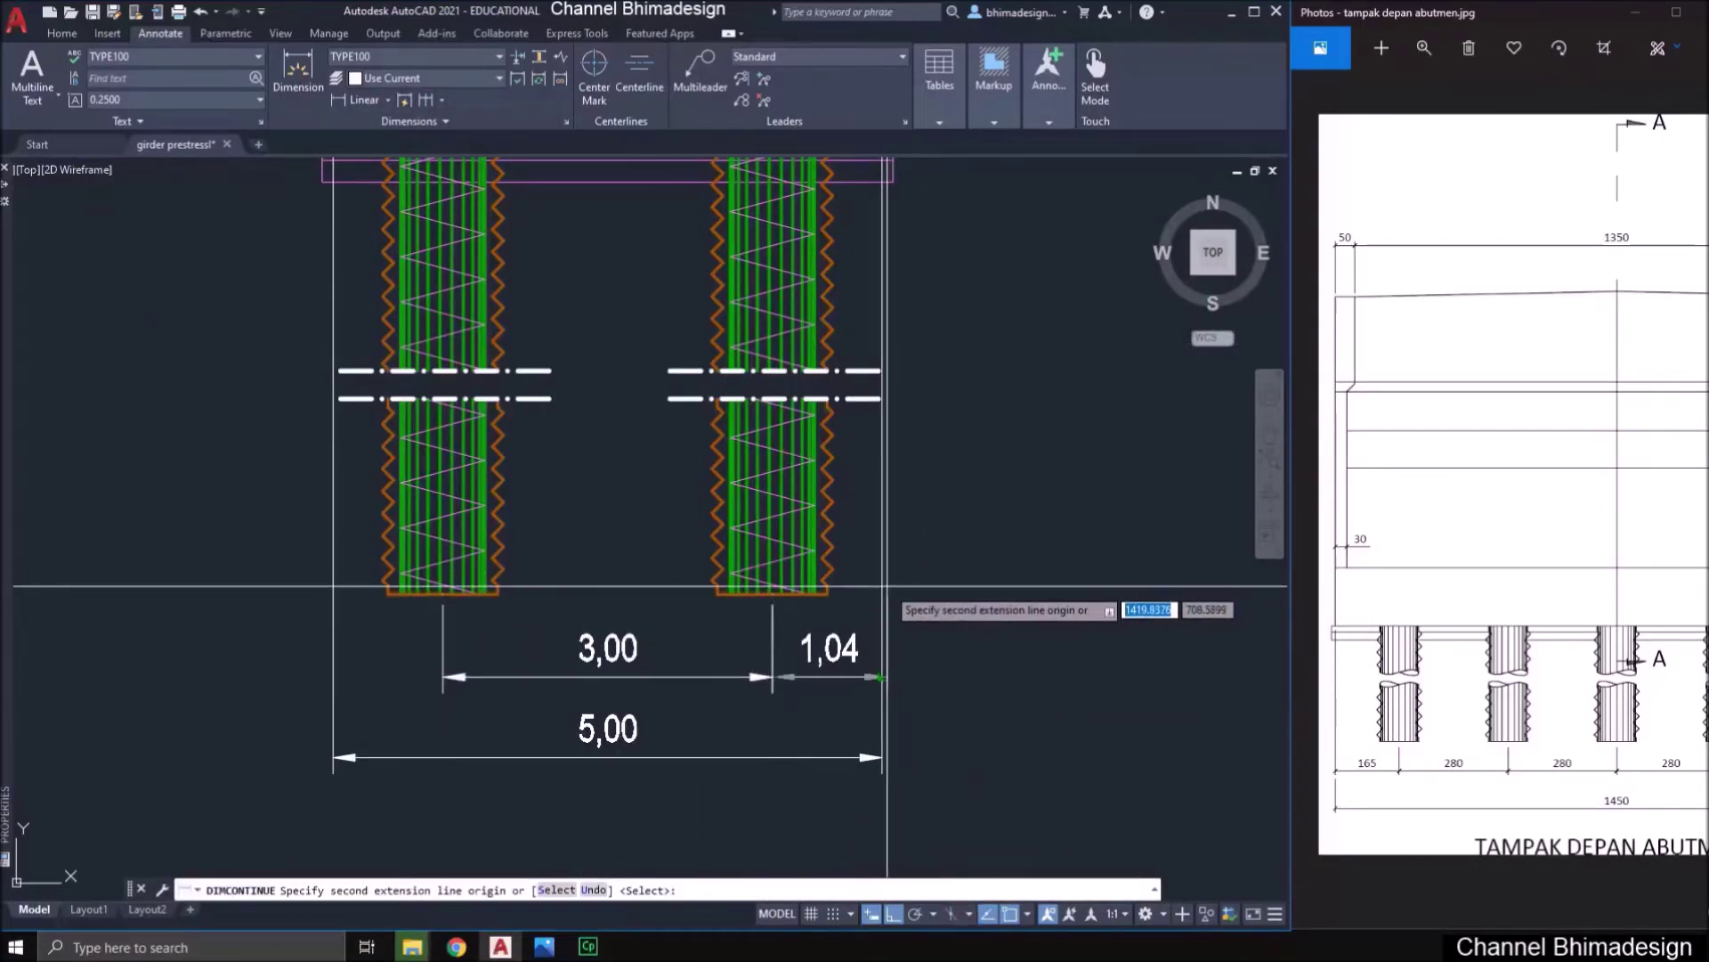
pyautogui.click(882, 498)
pyautogui.press('Return')
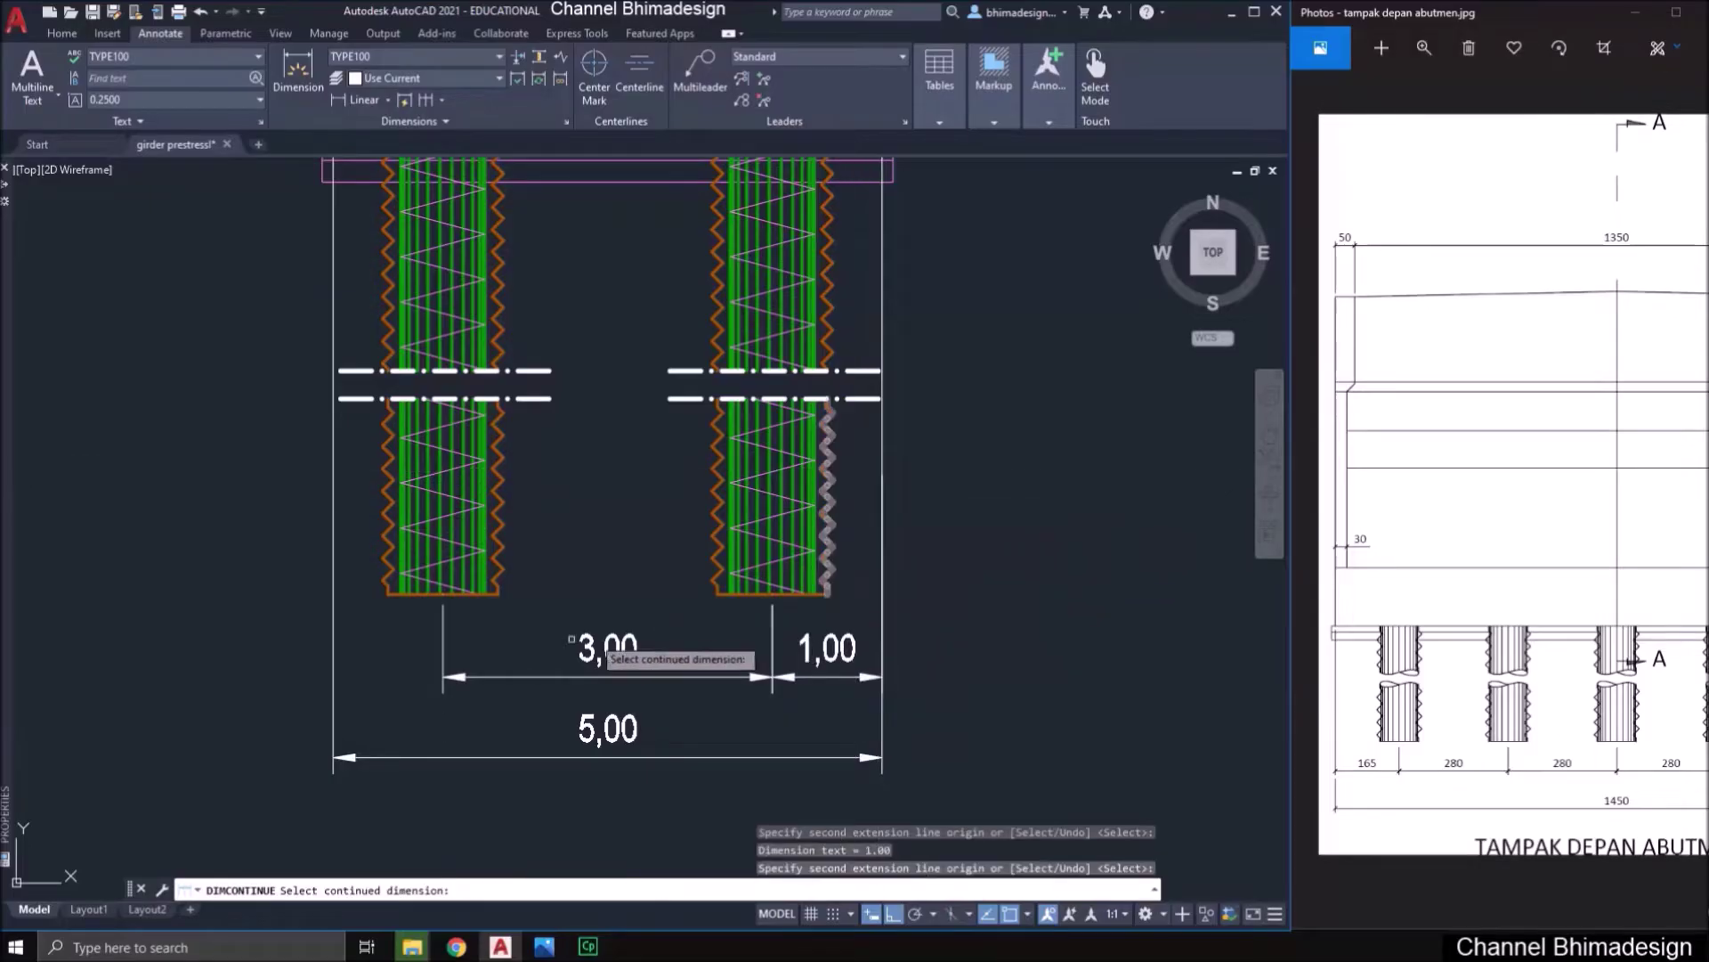
pyautogui.click(451, 641)
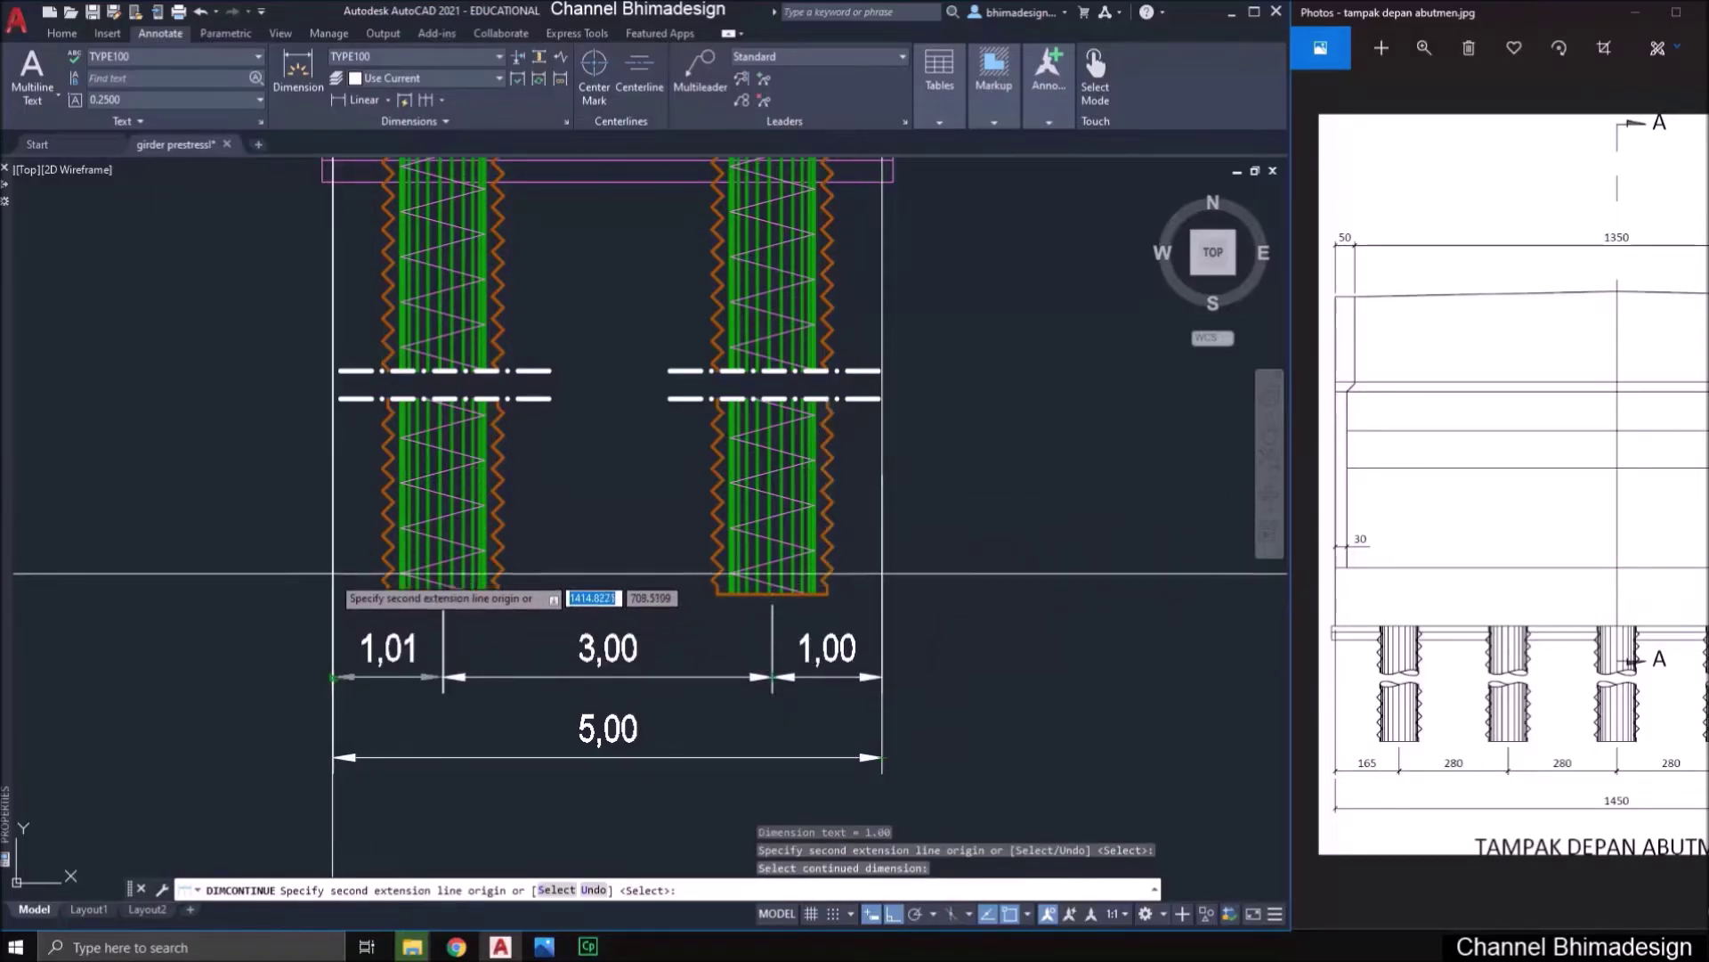
pyautogui.click(333, 474)
pyautogui.press('Return')
pyautogui.scroll(-3, 499, 623)
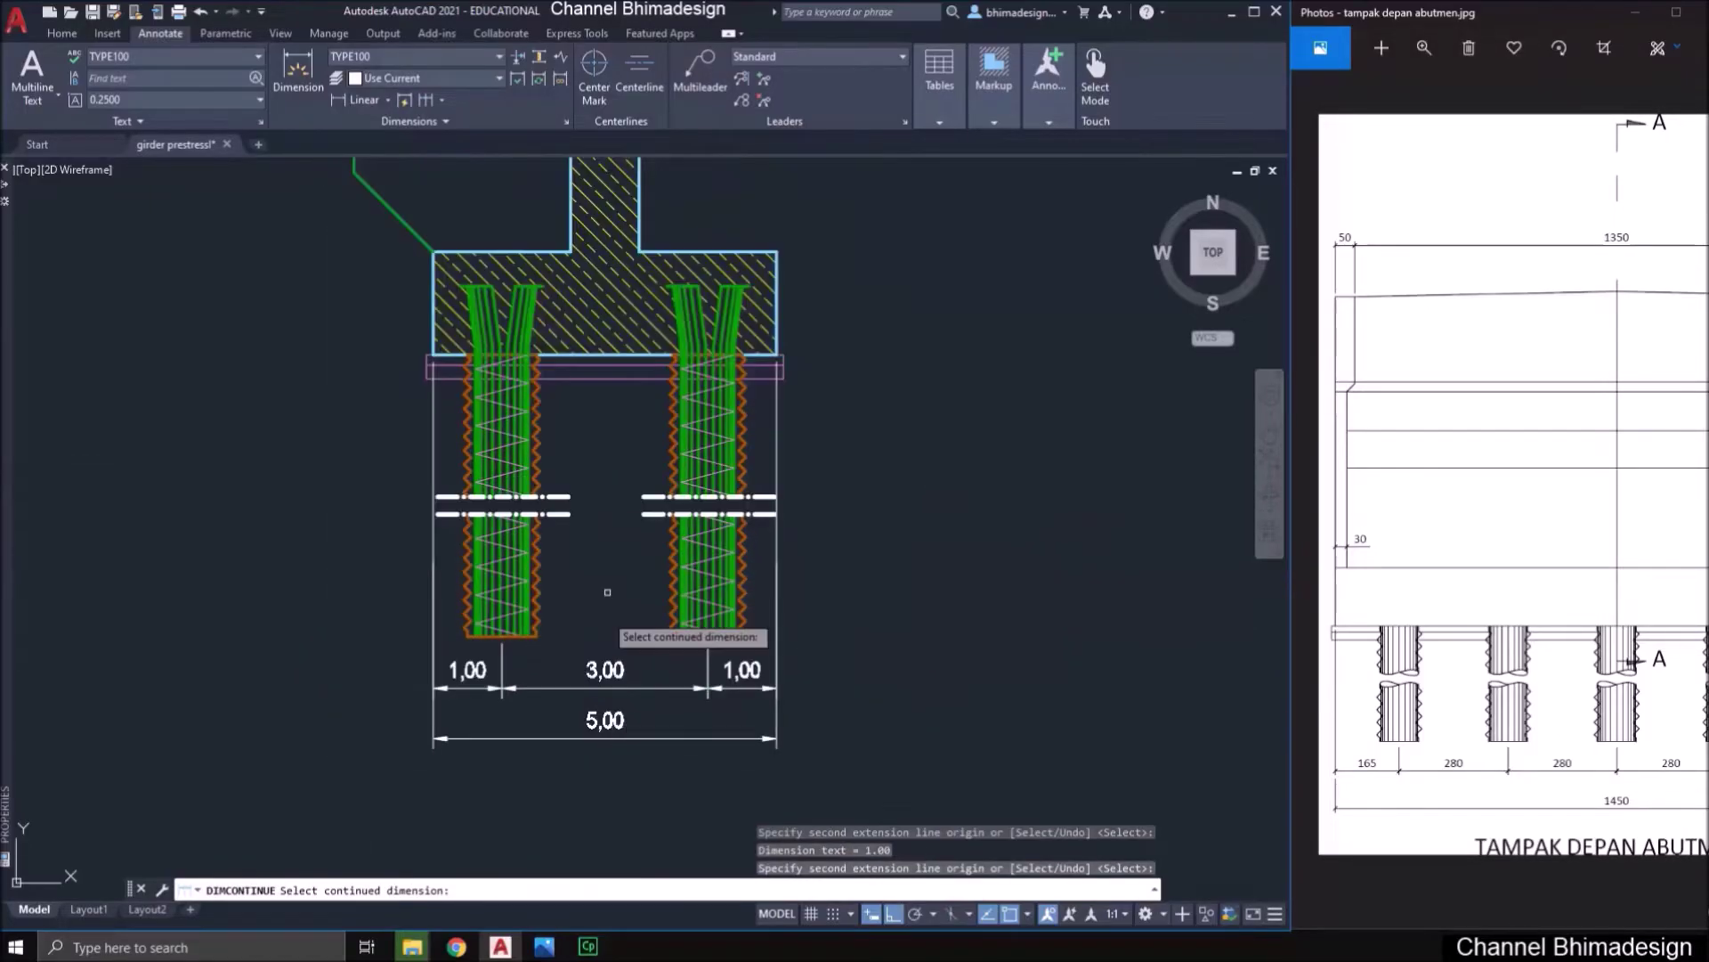
pyautogui.moveTo(505, 484)
pyautogui.mouseDown(button='middle')
pyautogui.moveTo(580, 537)
pyautogui.moveTo(663, 719)
pyautogui.mouseUp(button='middle')
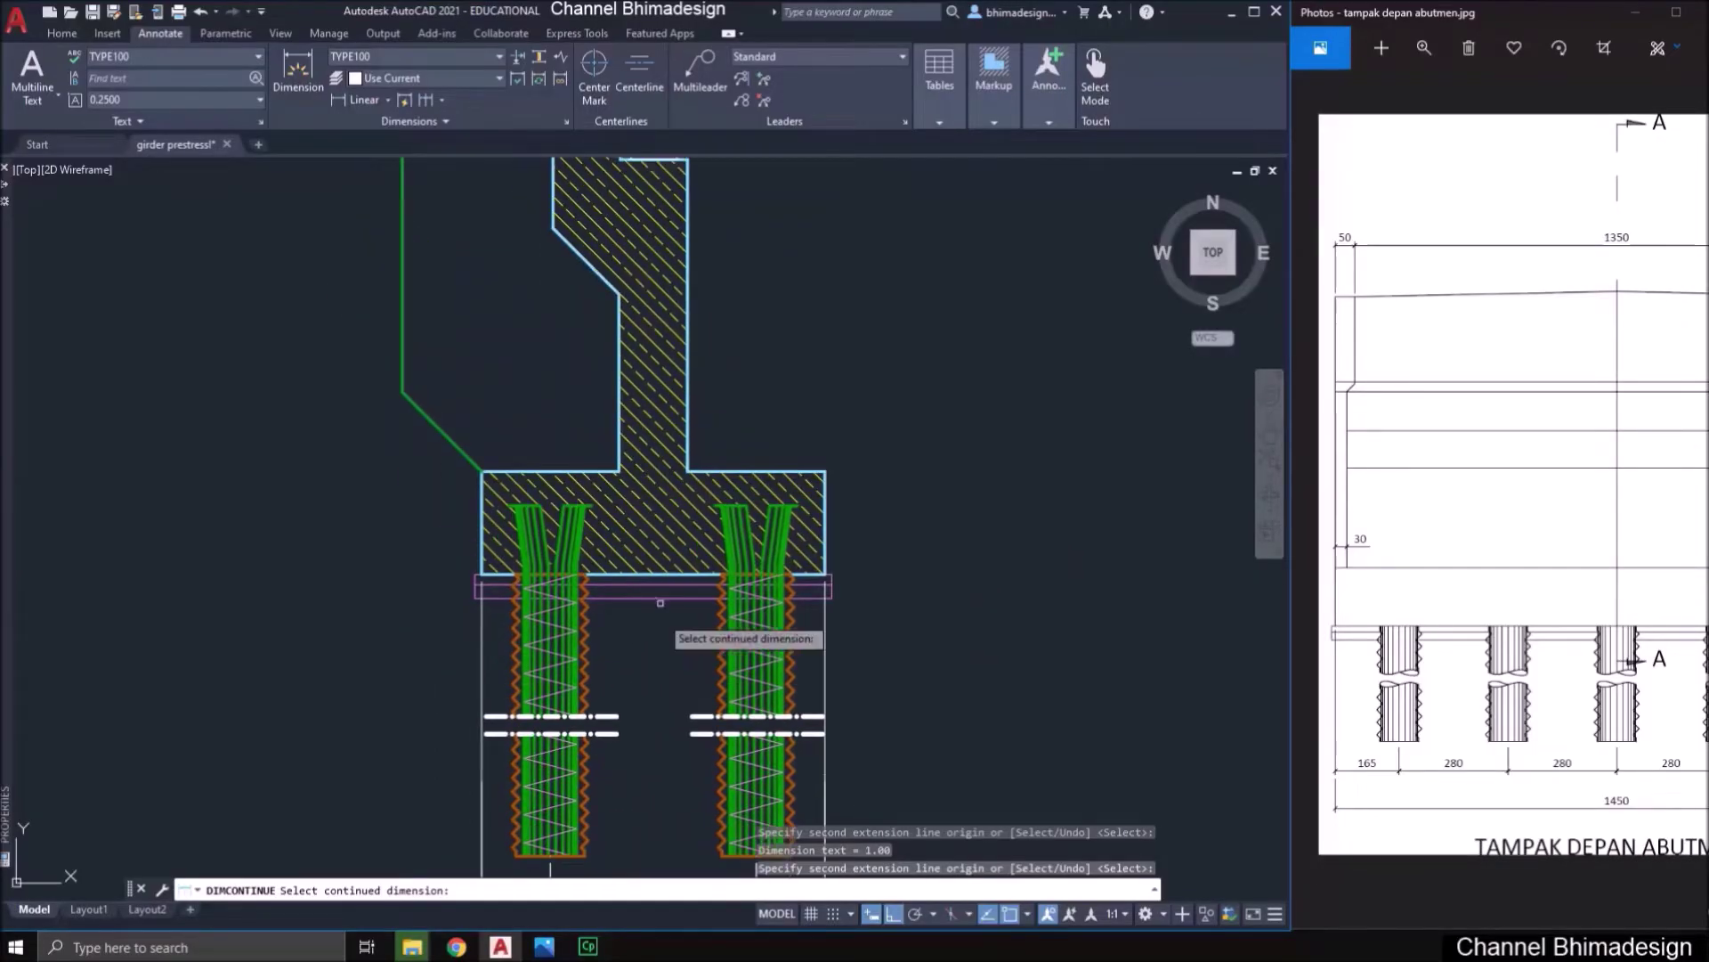
pyautogui.moveTo(652, 560); pyautogui.dragTo(621, 702, button='middle')
pyautogui.press('Escape')
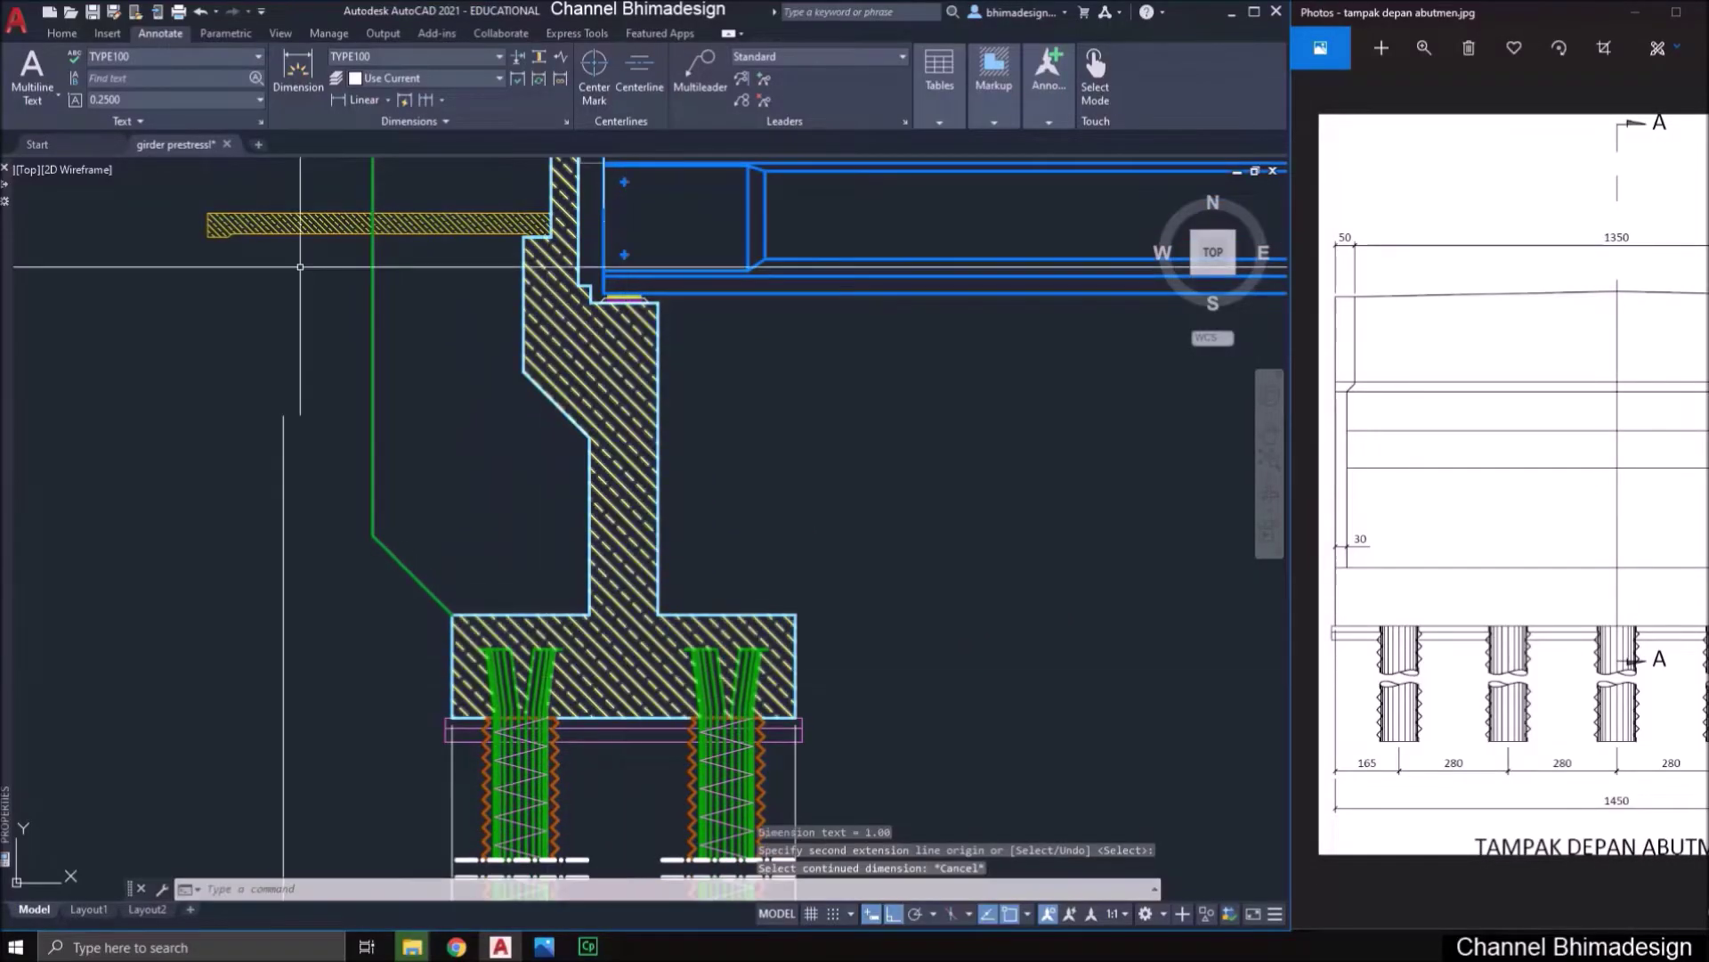
# - Add a vertical linear dimension of the footing's height along its right side in the side section
pyautogui.click(350, 99)
pyautogui.scroll(2, 806, 717)
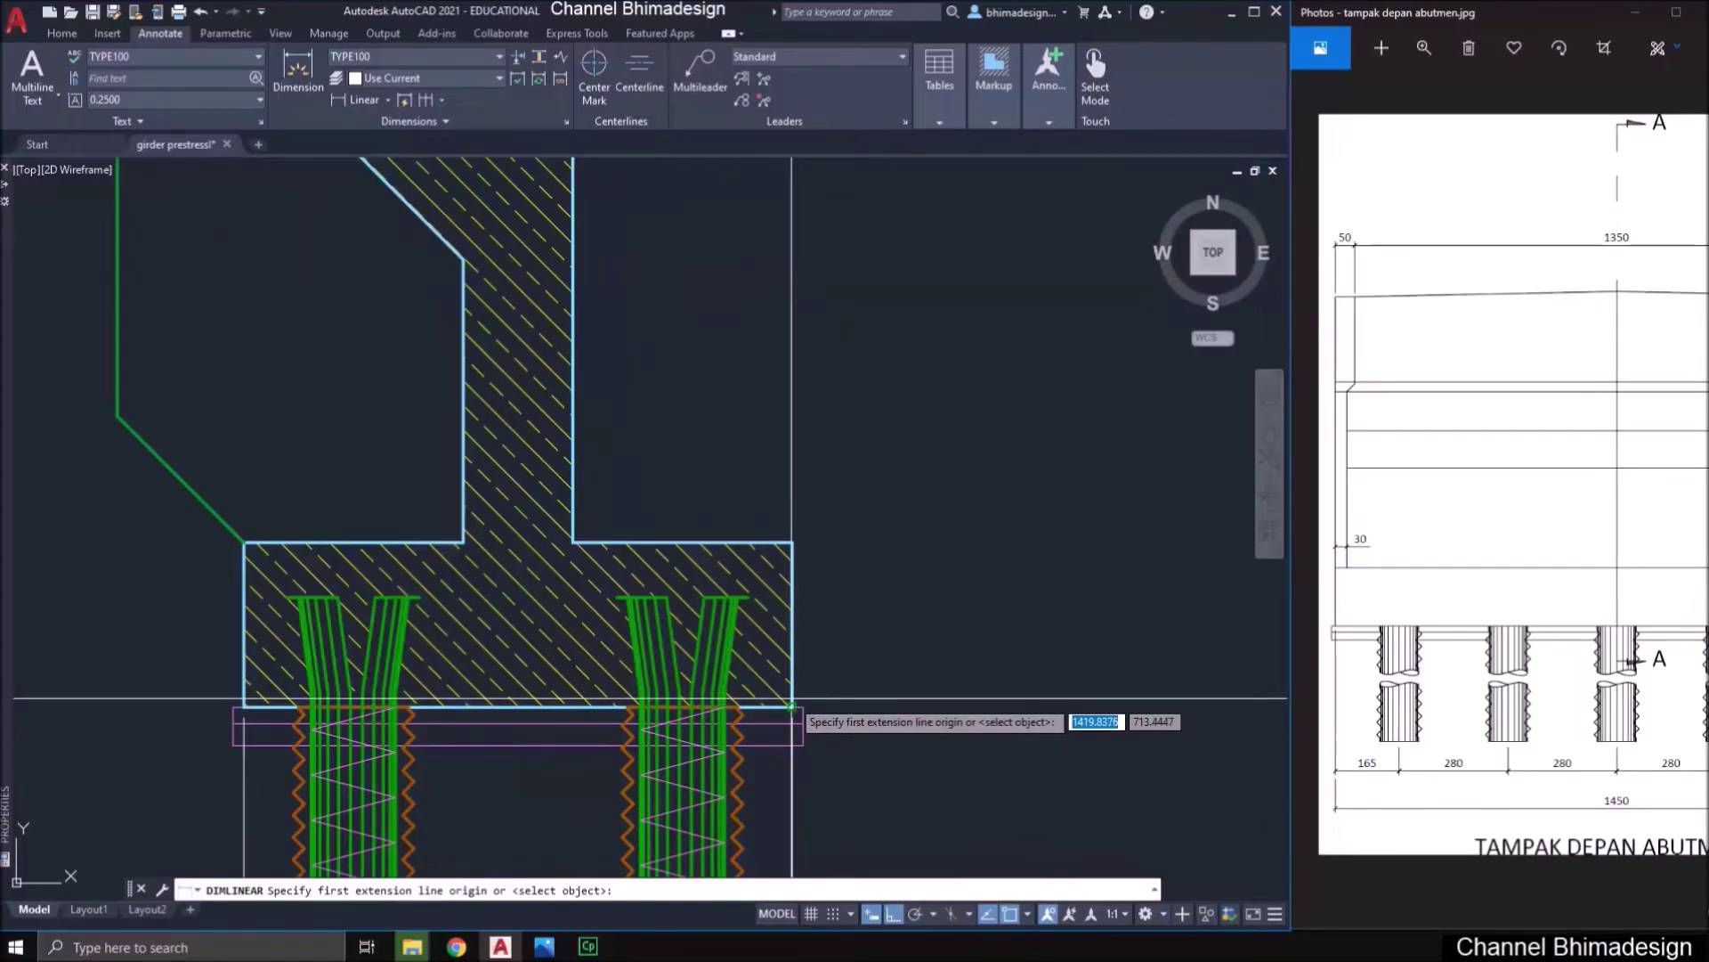
pyautogui.scroll(4, 791, 699)
pyautogui.click(792, 700)
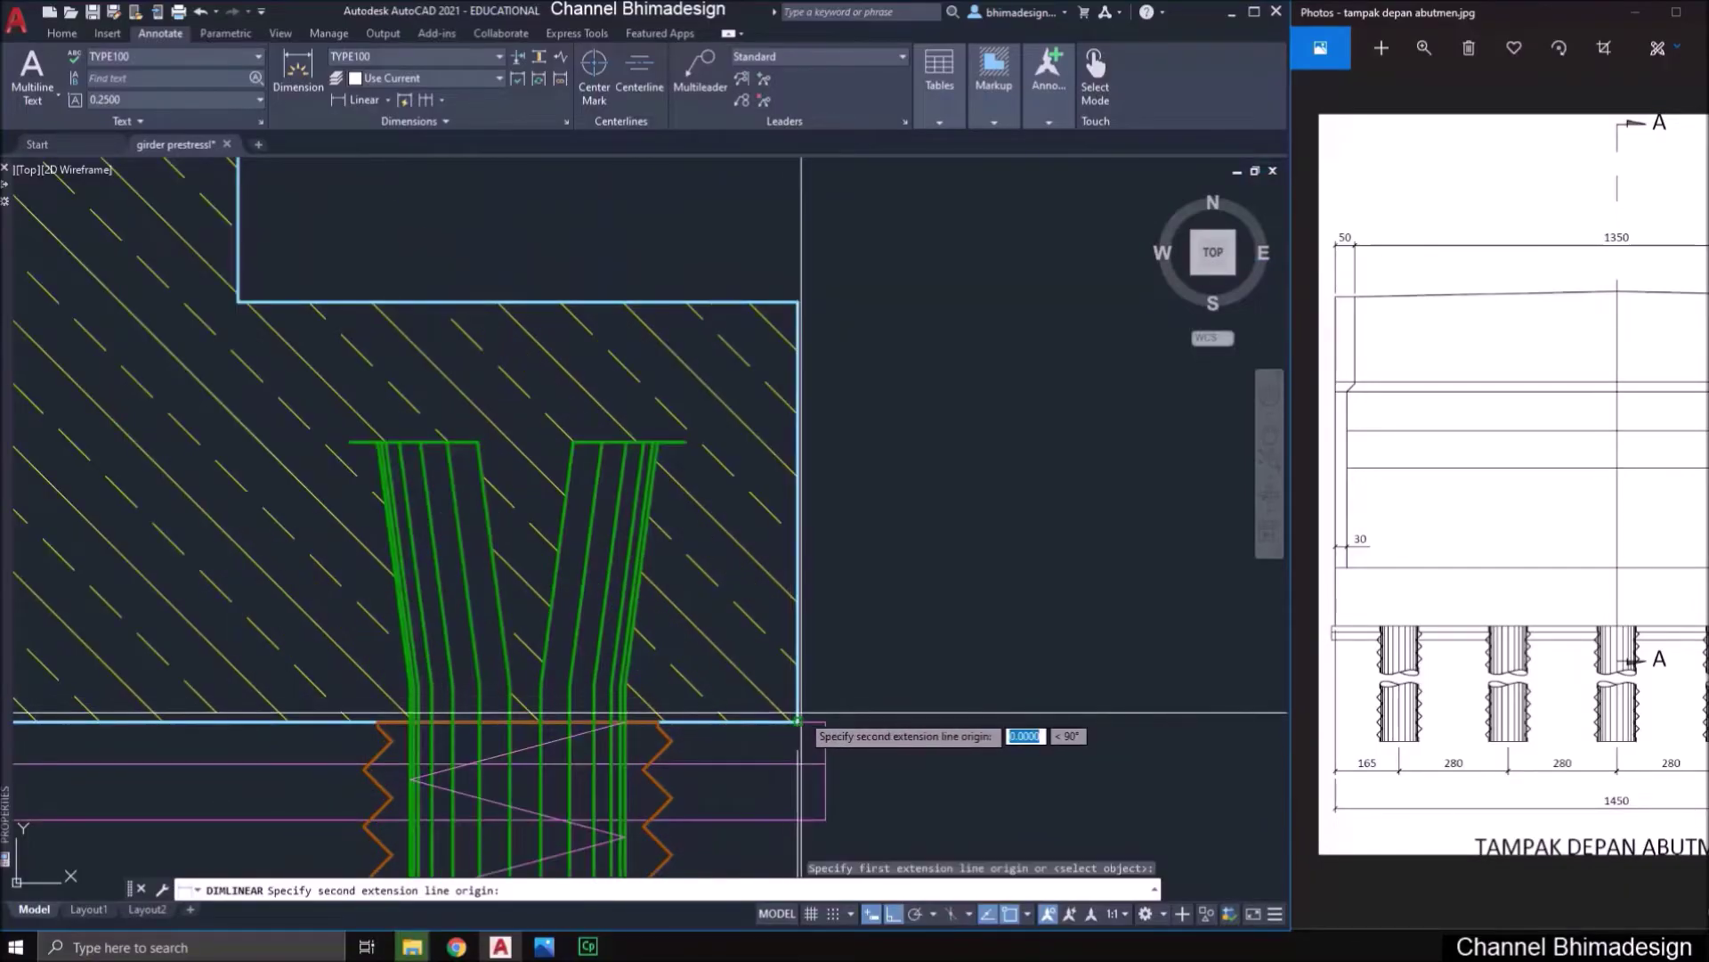
pyautogui.click(795, 303)
pyautogui.scroll(-2, 739, 516)
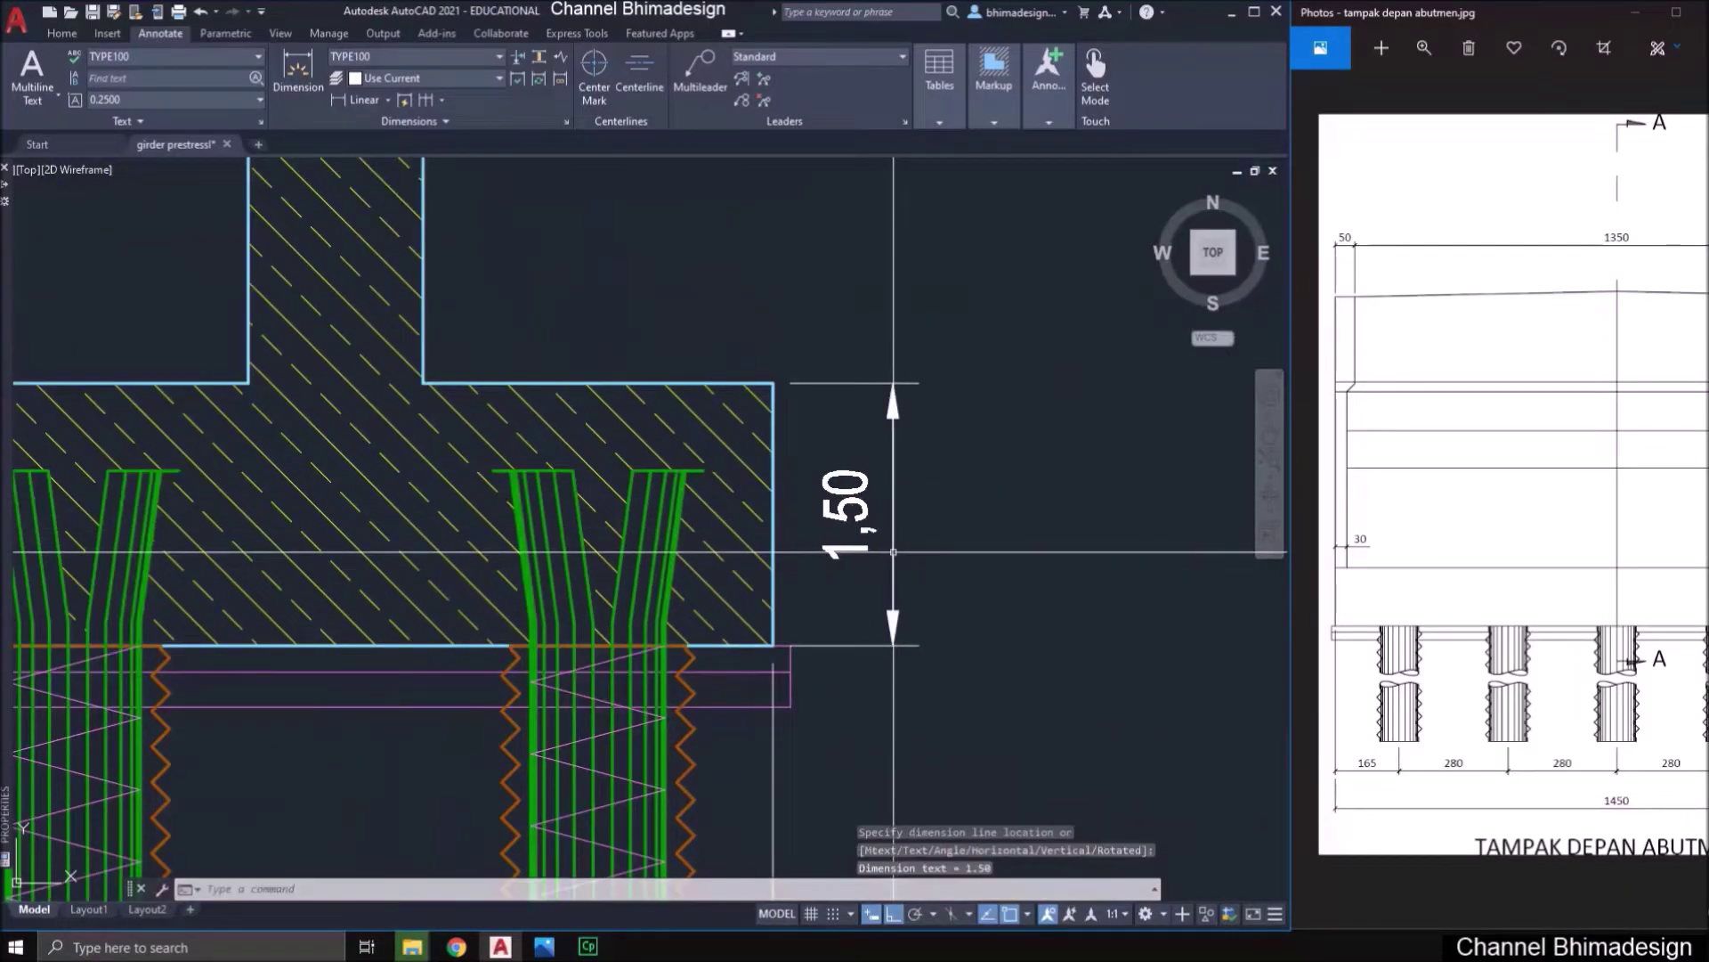
# - Continue the footing height dimension upward to the bearing seat at the top of the stem's right face
pyautogui.scroll(-2, 887, 559)
pyautogui.moveTo(534, 356); pyautogui.dragTo(530, 560, button='middle')
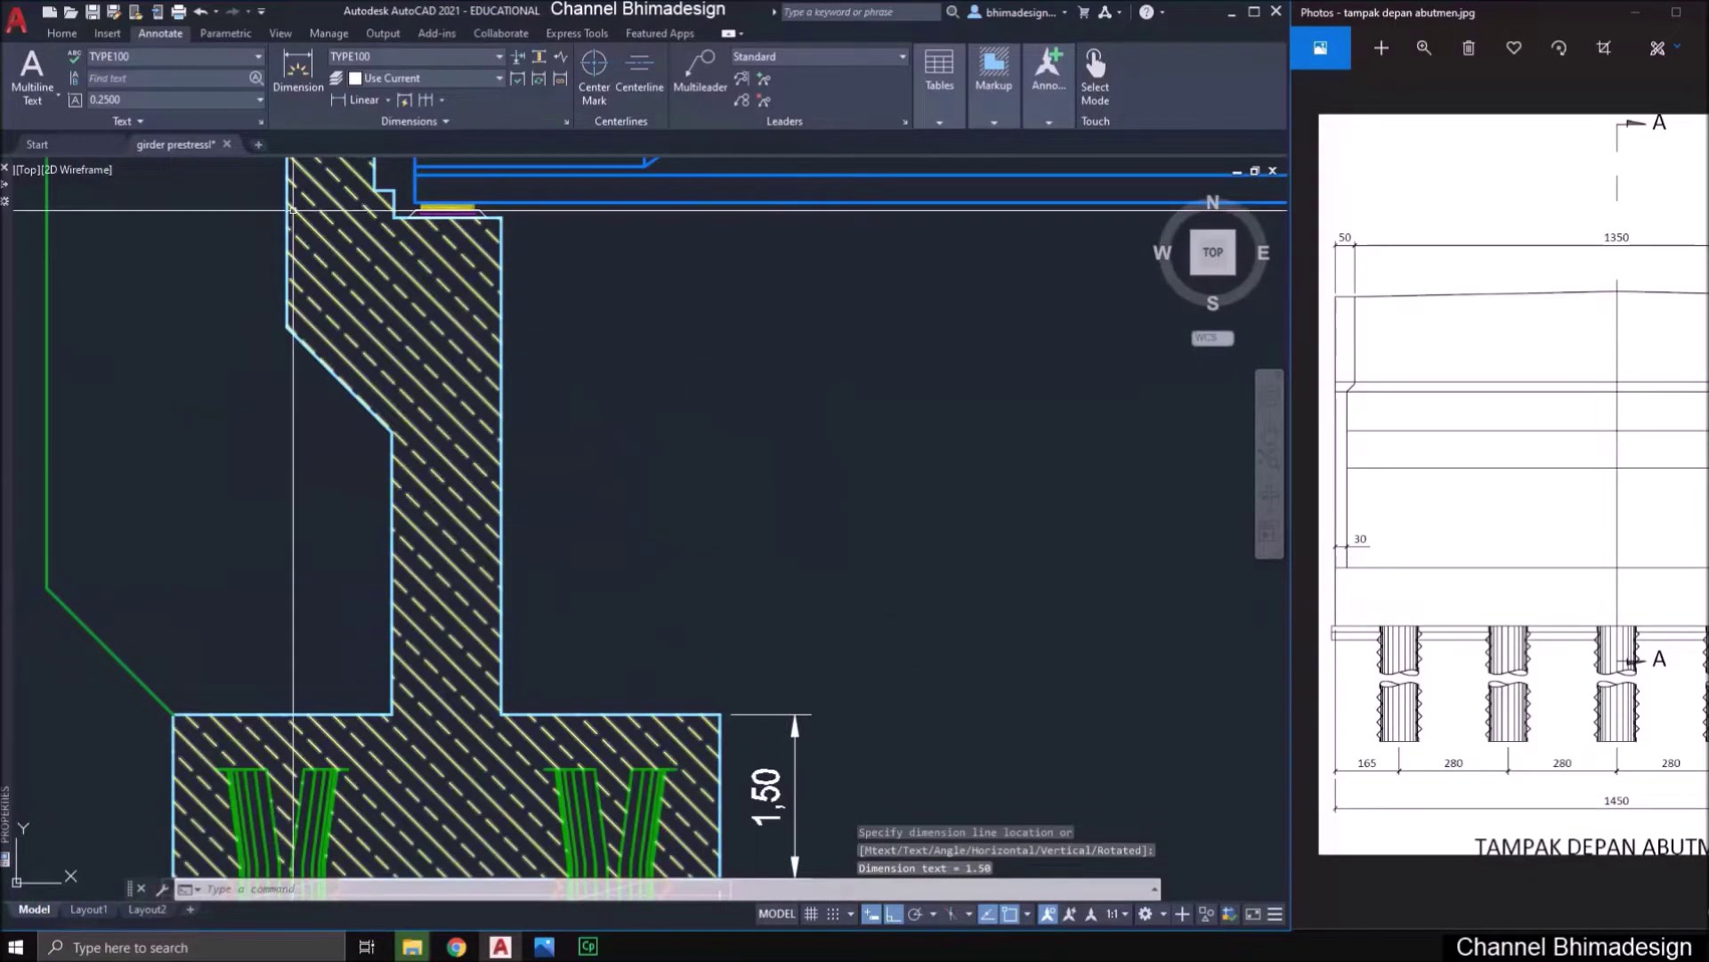
pyautogui.click(424, 100)
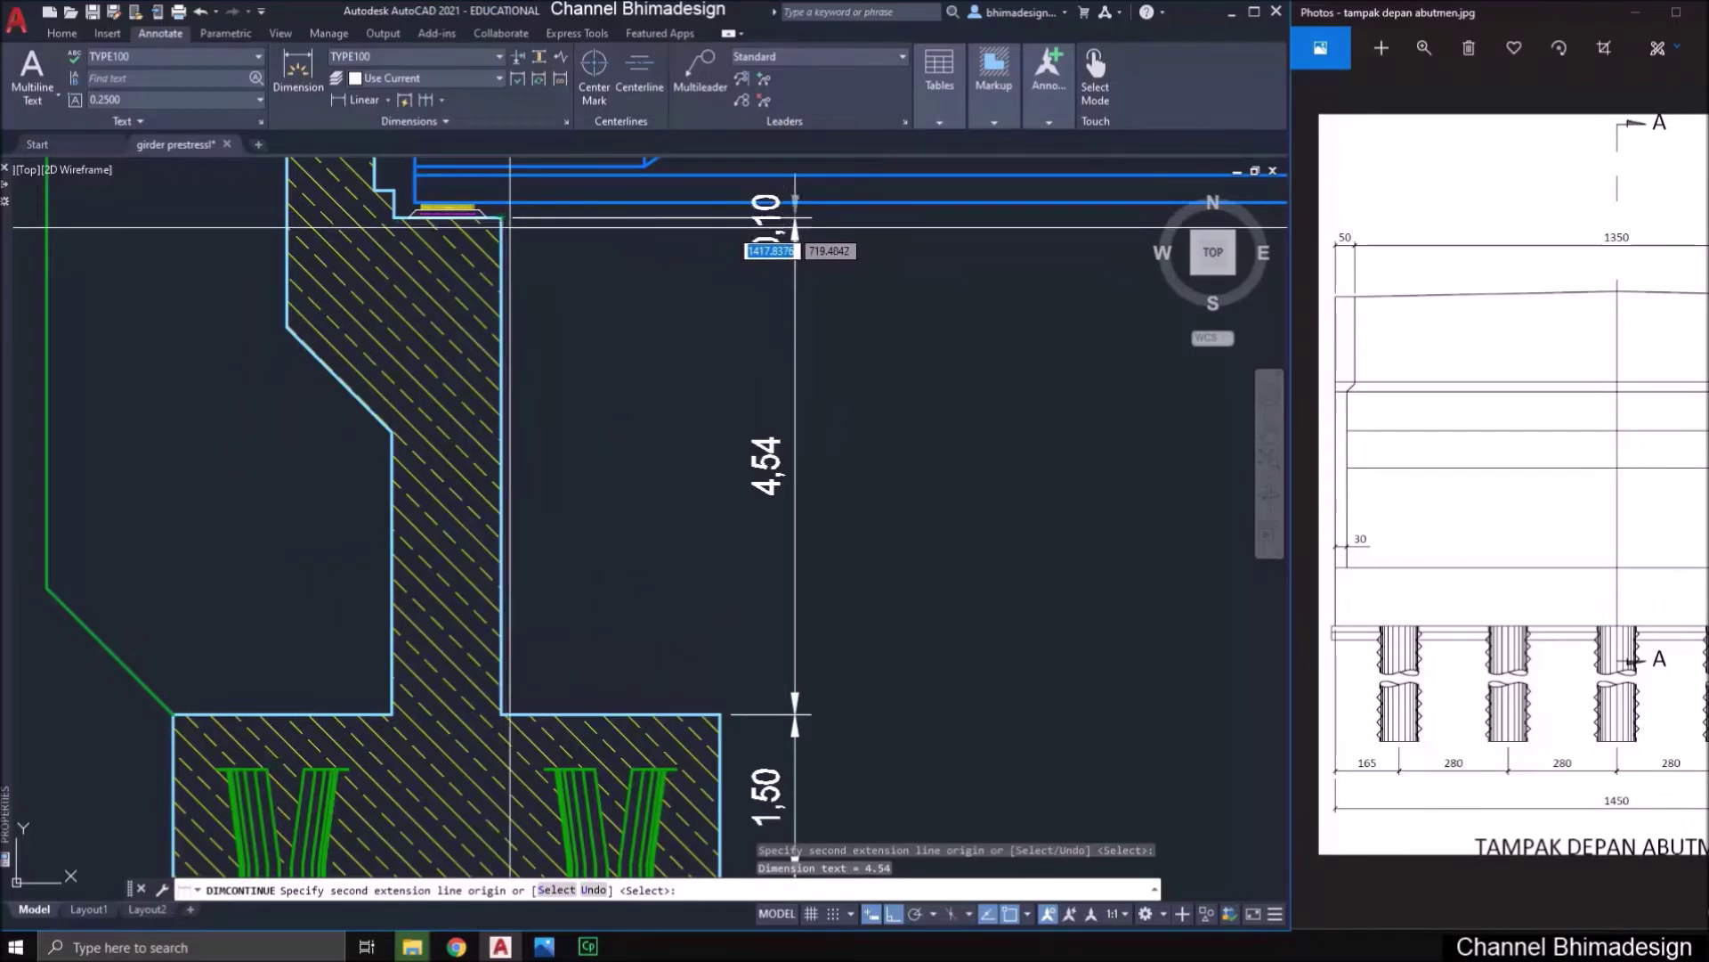
pyautogui.press('Return')
pyautogui.scroll(-2, 652, 418)
pyautogui.moveTo(353, 504); pyautogui.dragTo(530, 574, button='middle')
pyautogui.press('Return')
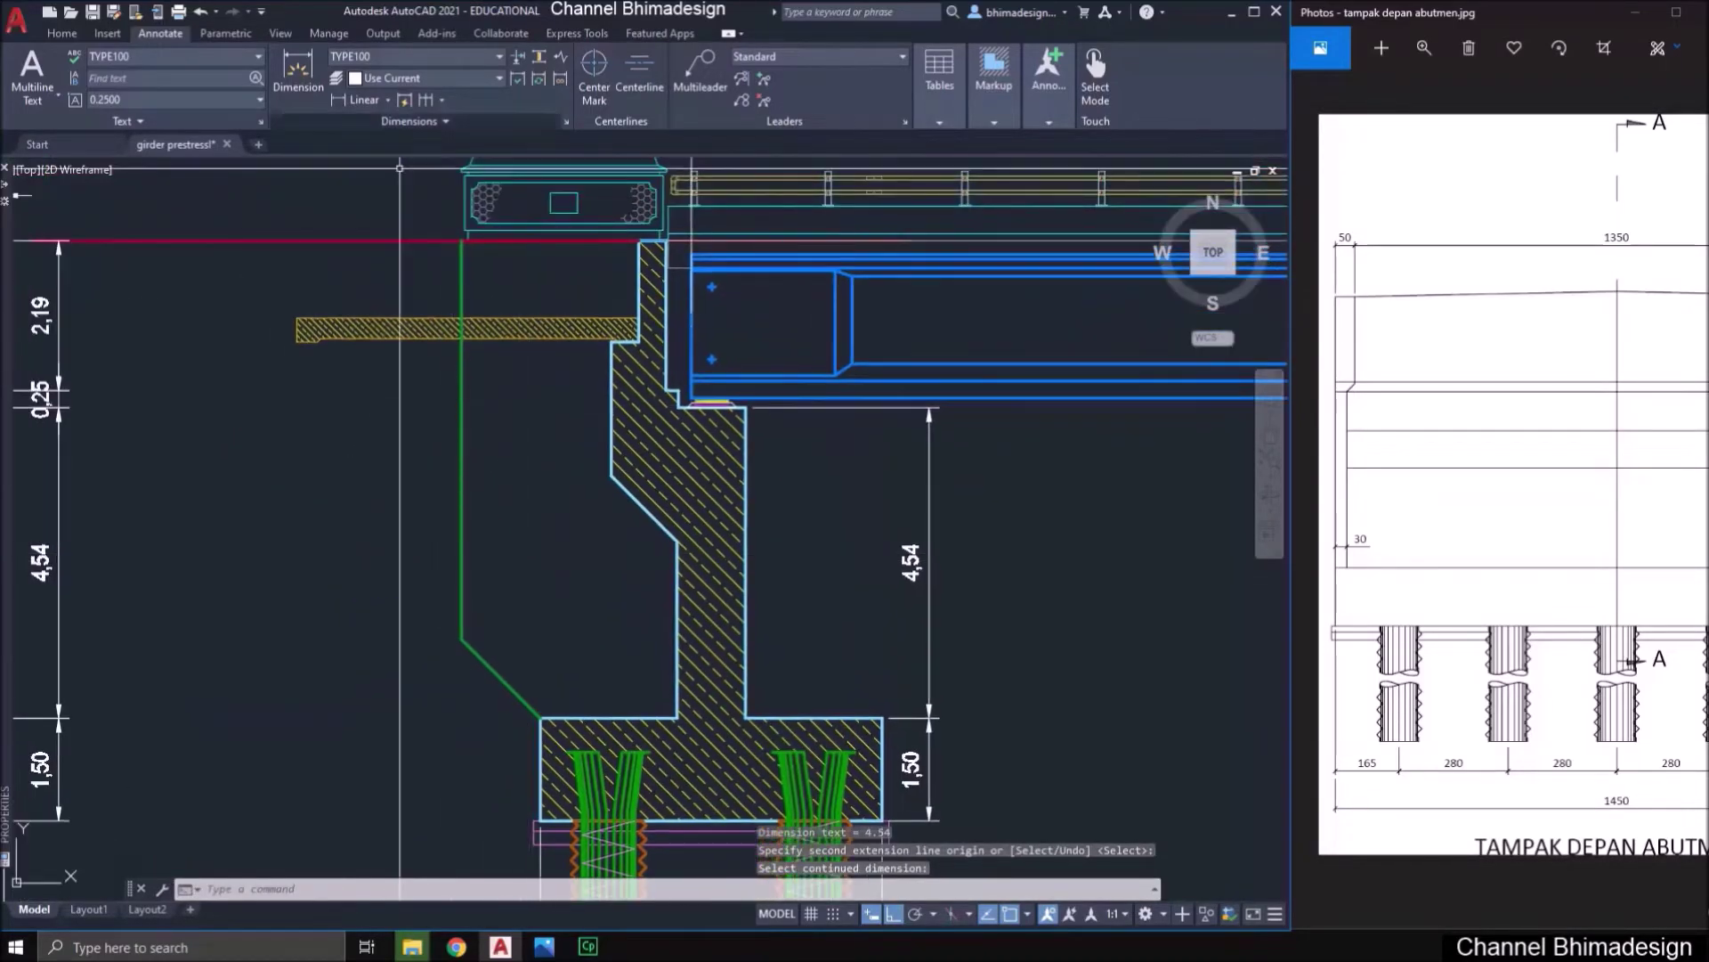
# - Add a vertical dimension beside the stem's left face, from the footing top to the lower corner of the sloped haunch
pyautogui.click(365, 100)
pyautogui.scroll(2, 655, 710)
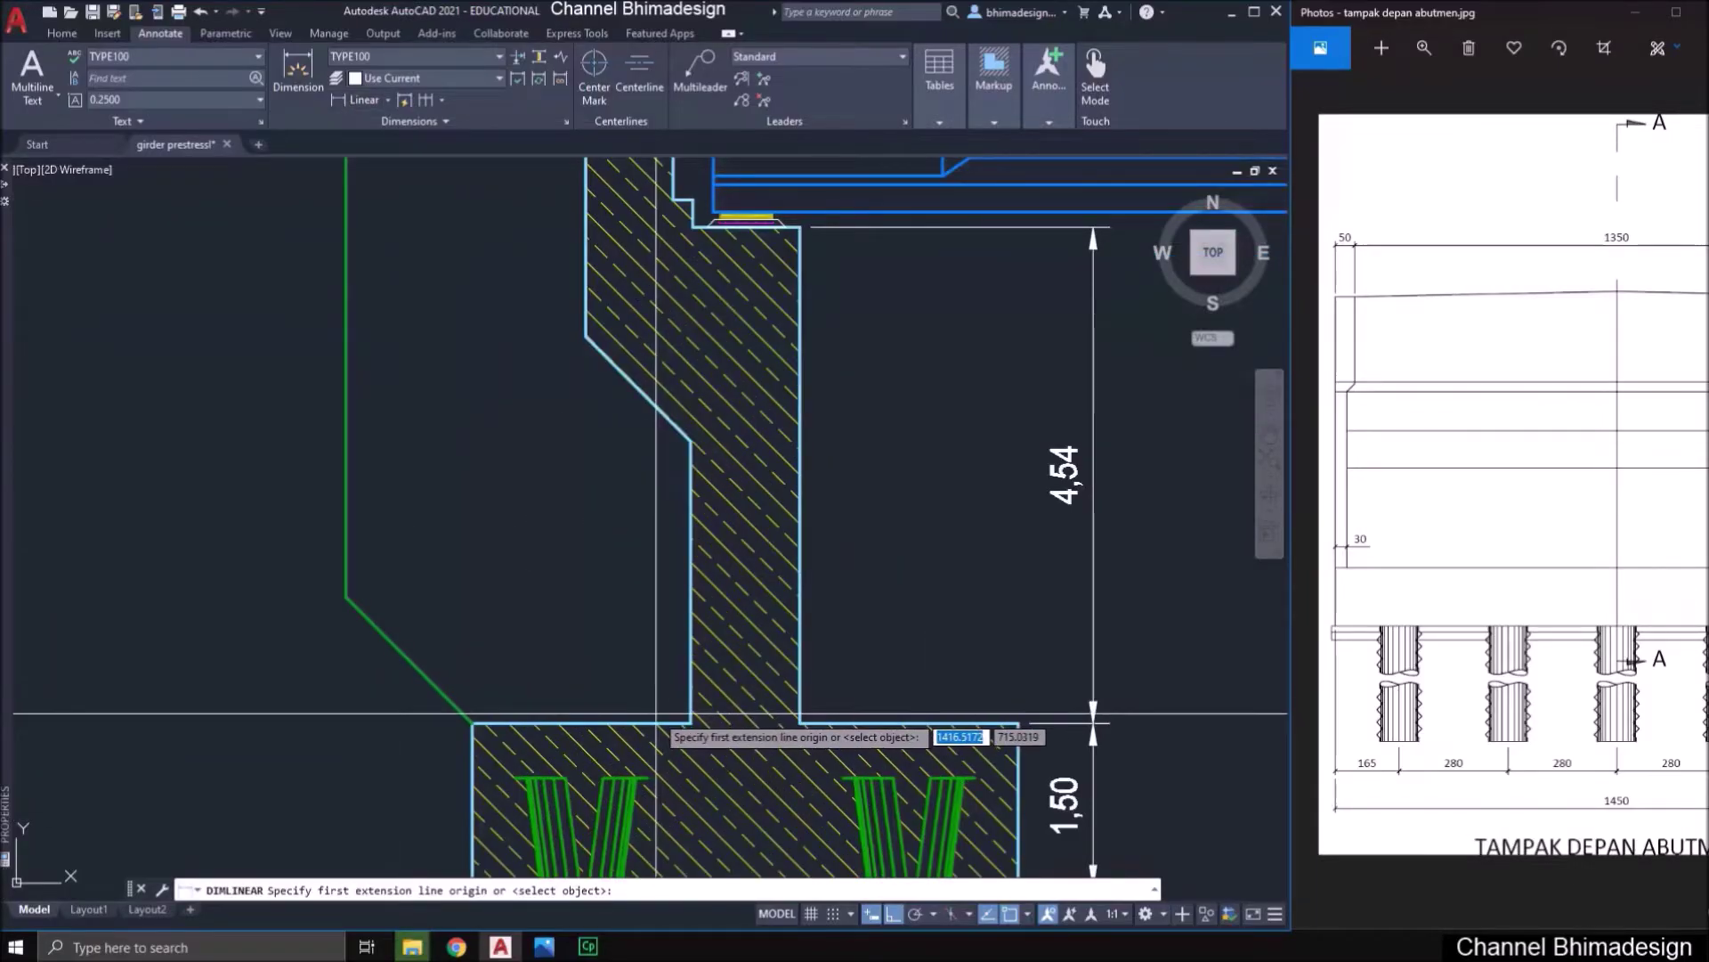
pyautogui.click(691, 441)
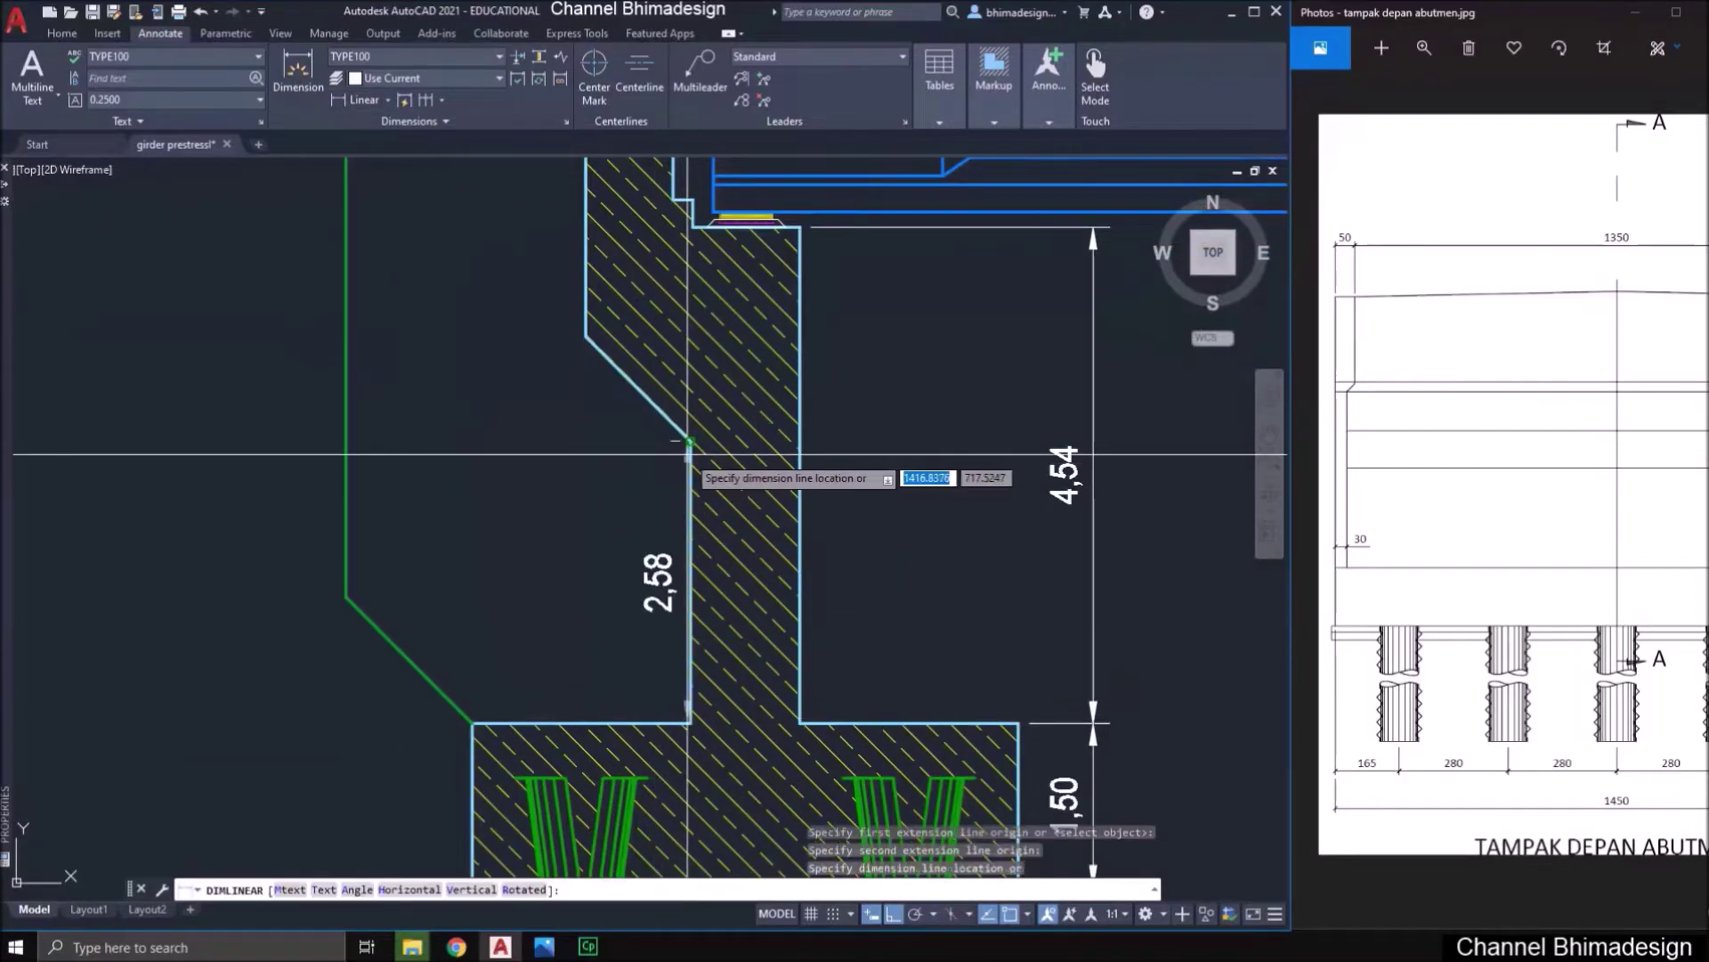
pyautogui.click(605, 491)
pyautogui.moveTo(605, 492)
pyautogui.mouseDown(button='middle')
pyautogui.moveTo(623, 570)
pyautogui.moveTo(659, 588)
pyautogui.moveTo(652, 534)
pyautogui.mouseUp(button='middle')
pyautogui.press('Return')
pyautogui.press('Escape')
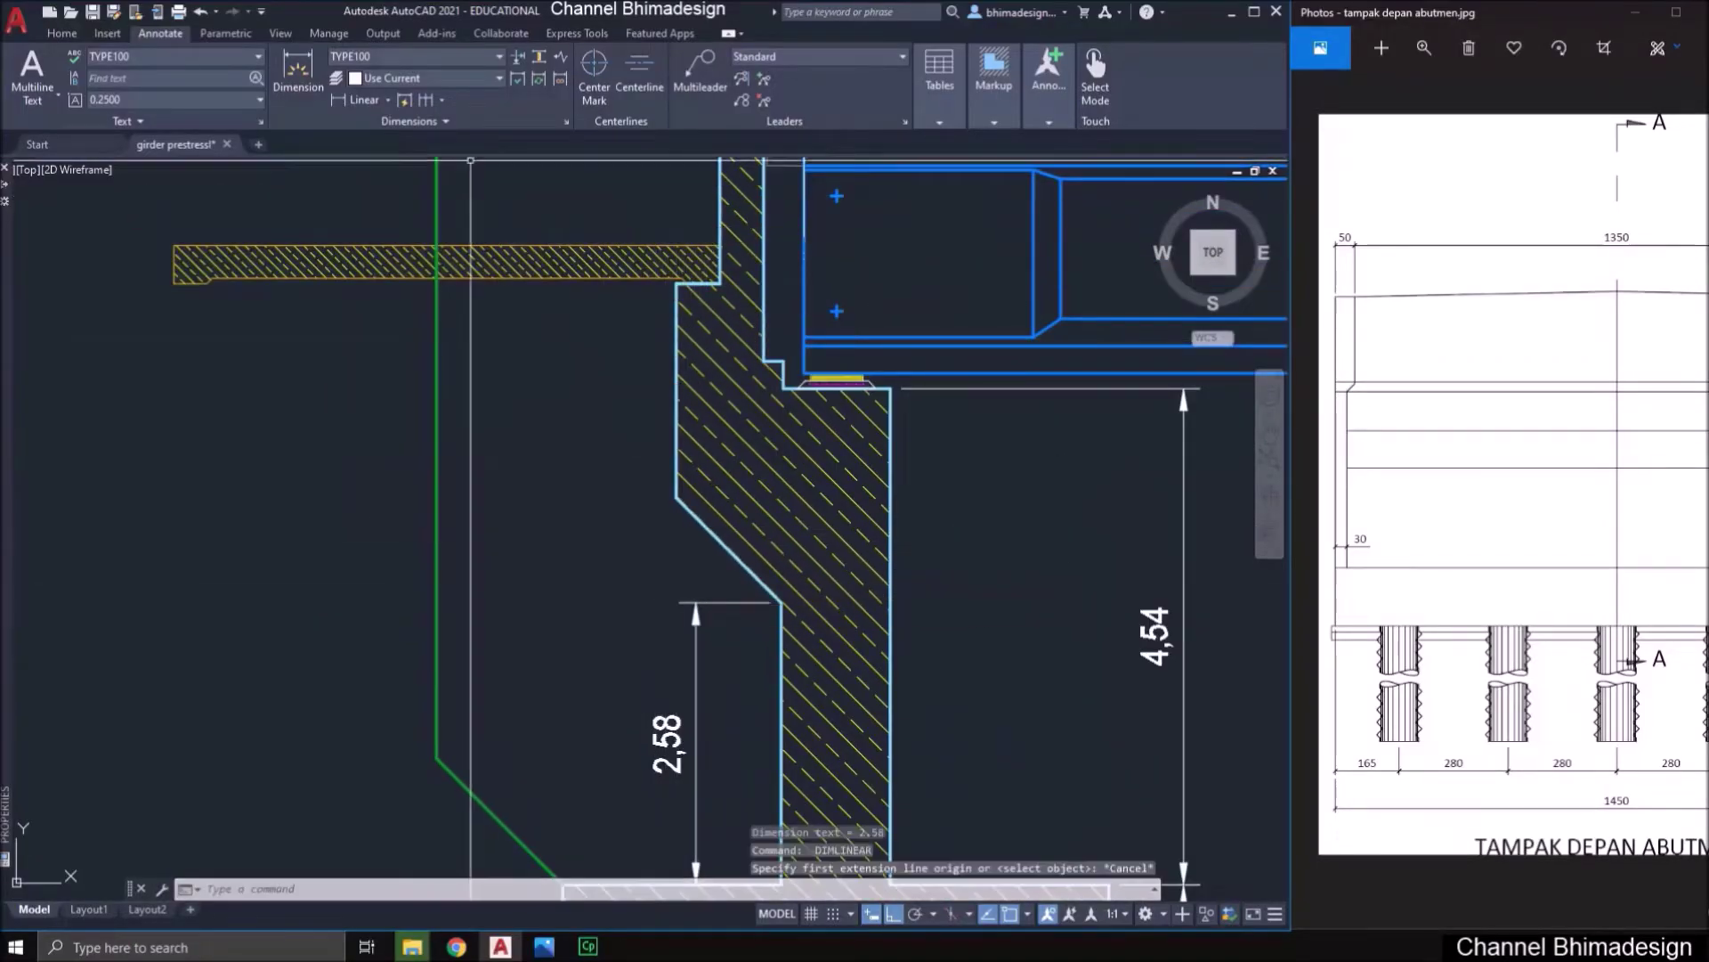
# - Continue the vertical dimension chain up the stem's left side to the haunch's upper corner, the corbel top and the backwall top
pyautogui.click(426, 100)
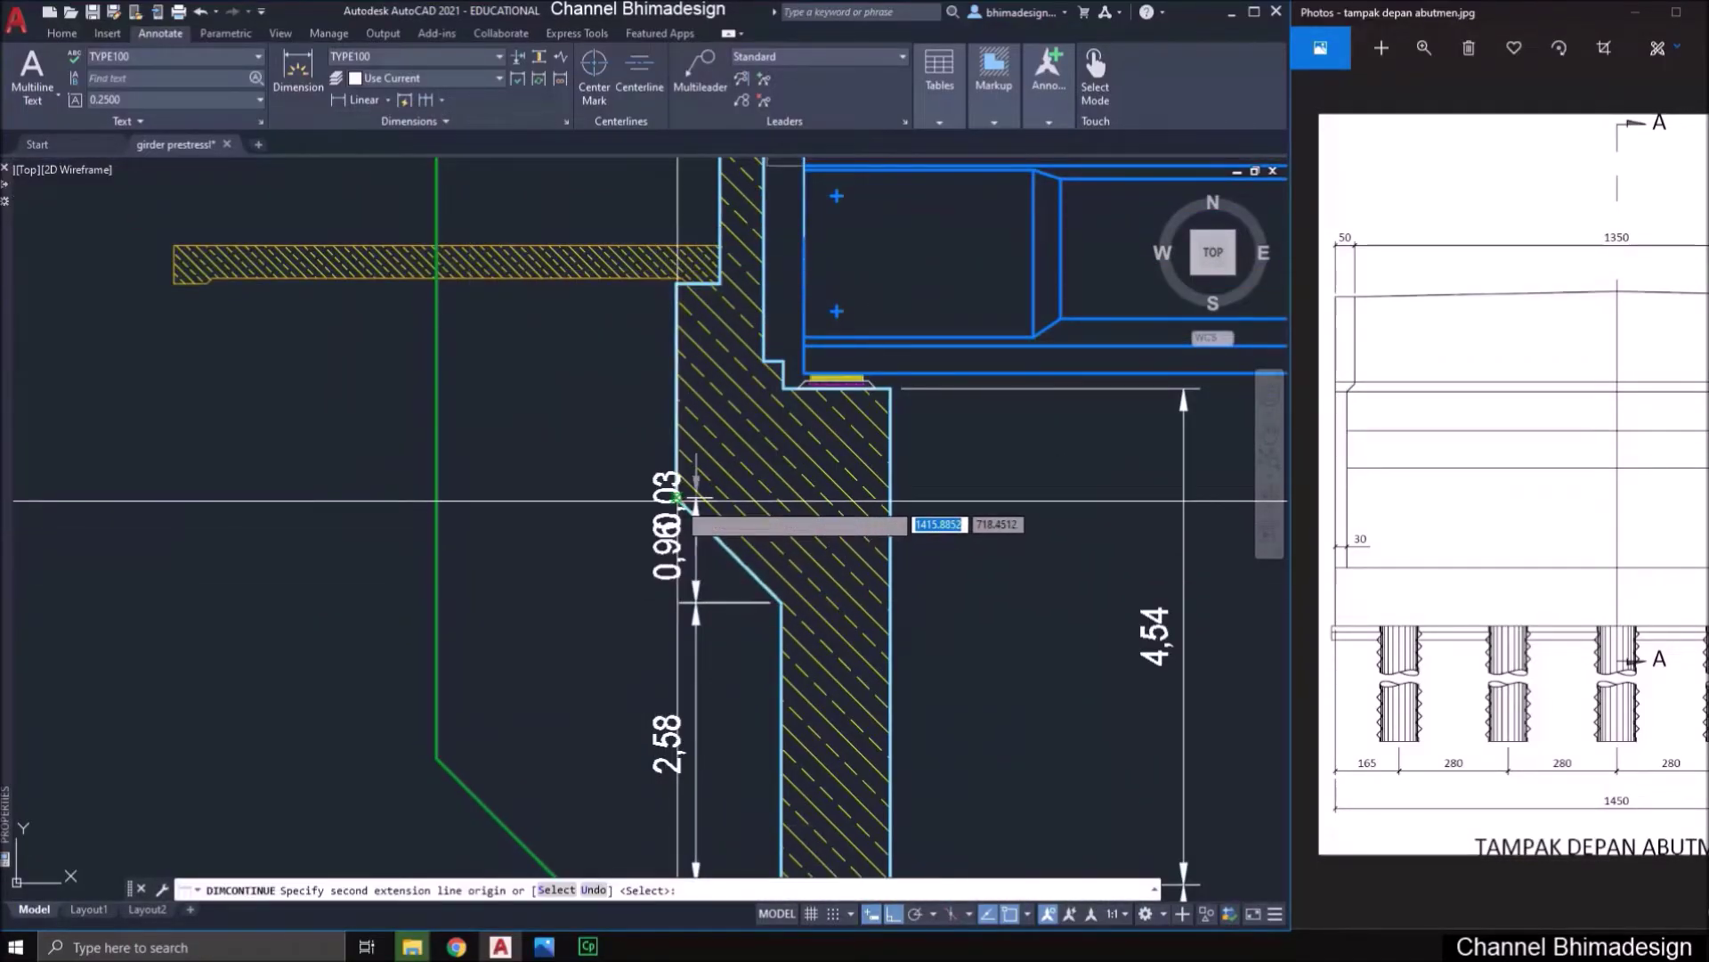
pyautogui.click(677, 496)
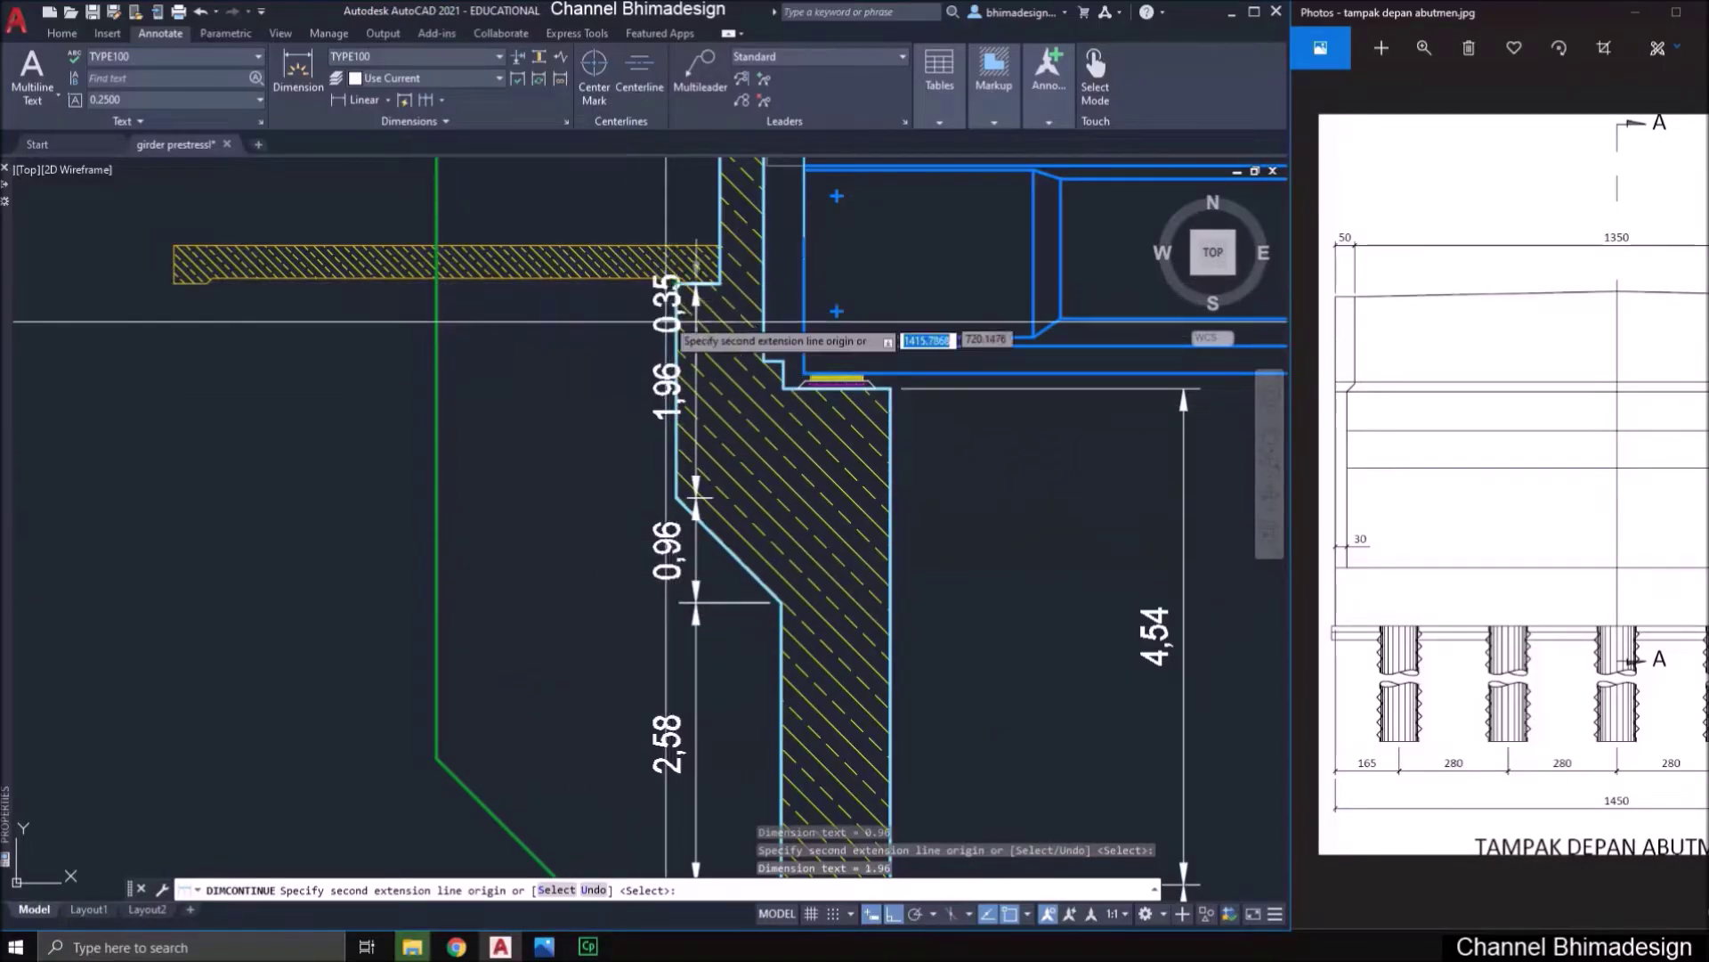
pyautogui.moveTo(666, 321); pyautogui.dragTo(660, 464, button='middle')
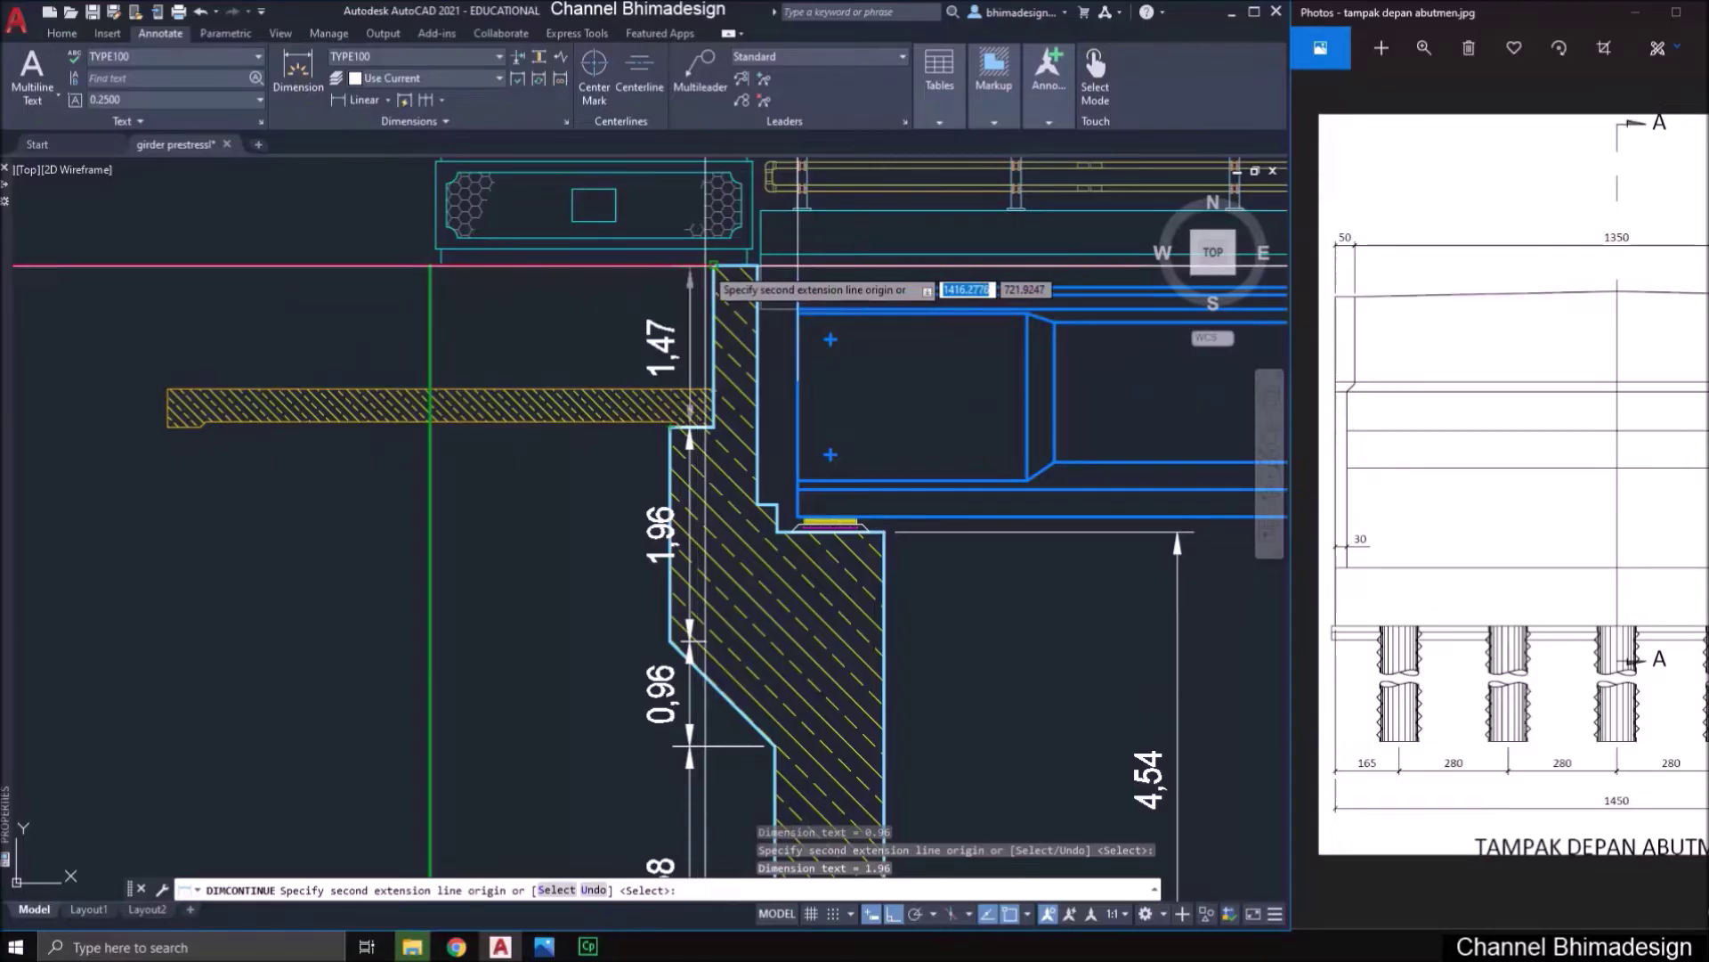
pyautogui.scroll(-2, 657, 522)
pyautogui.press('Escape')
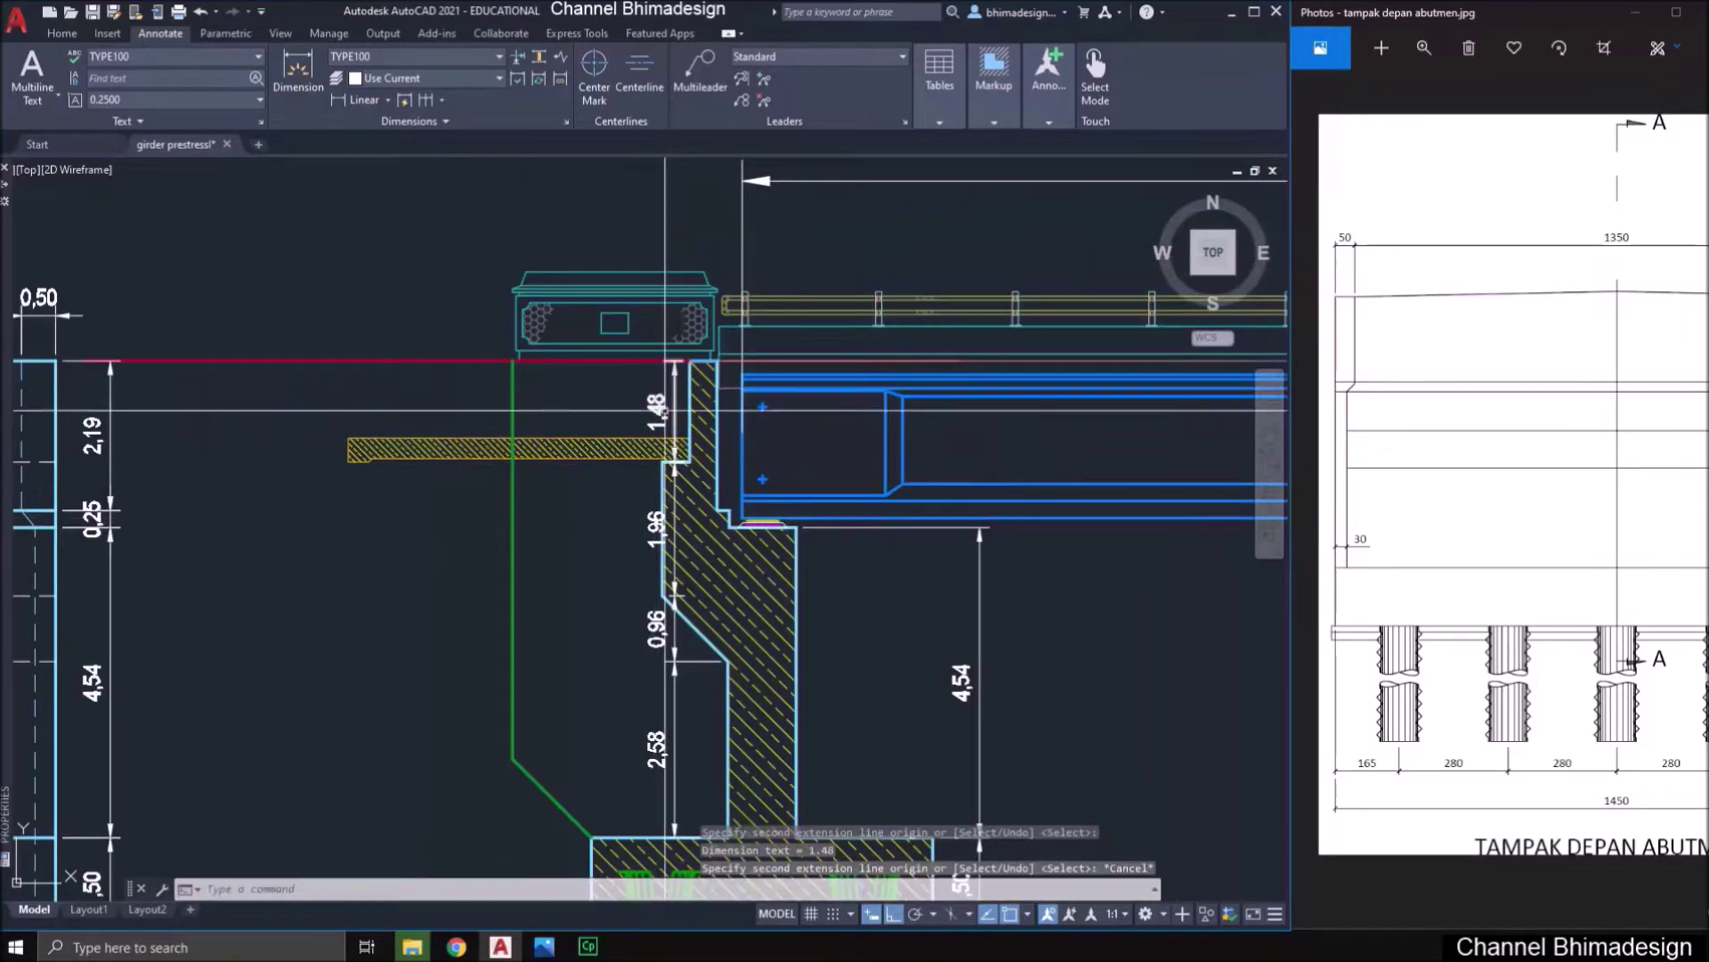
# - Move the sloped haunch's vertical dimension line to the left so it stands clear of the hatched stem
pyautogui.scroll(2, 655, 642)
pyautogui.doubleClick(655, 642)
pyautogui.scroll(2, 654, 642)
pyautogui.click(709, 690)
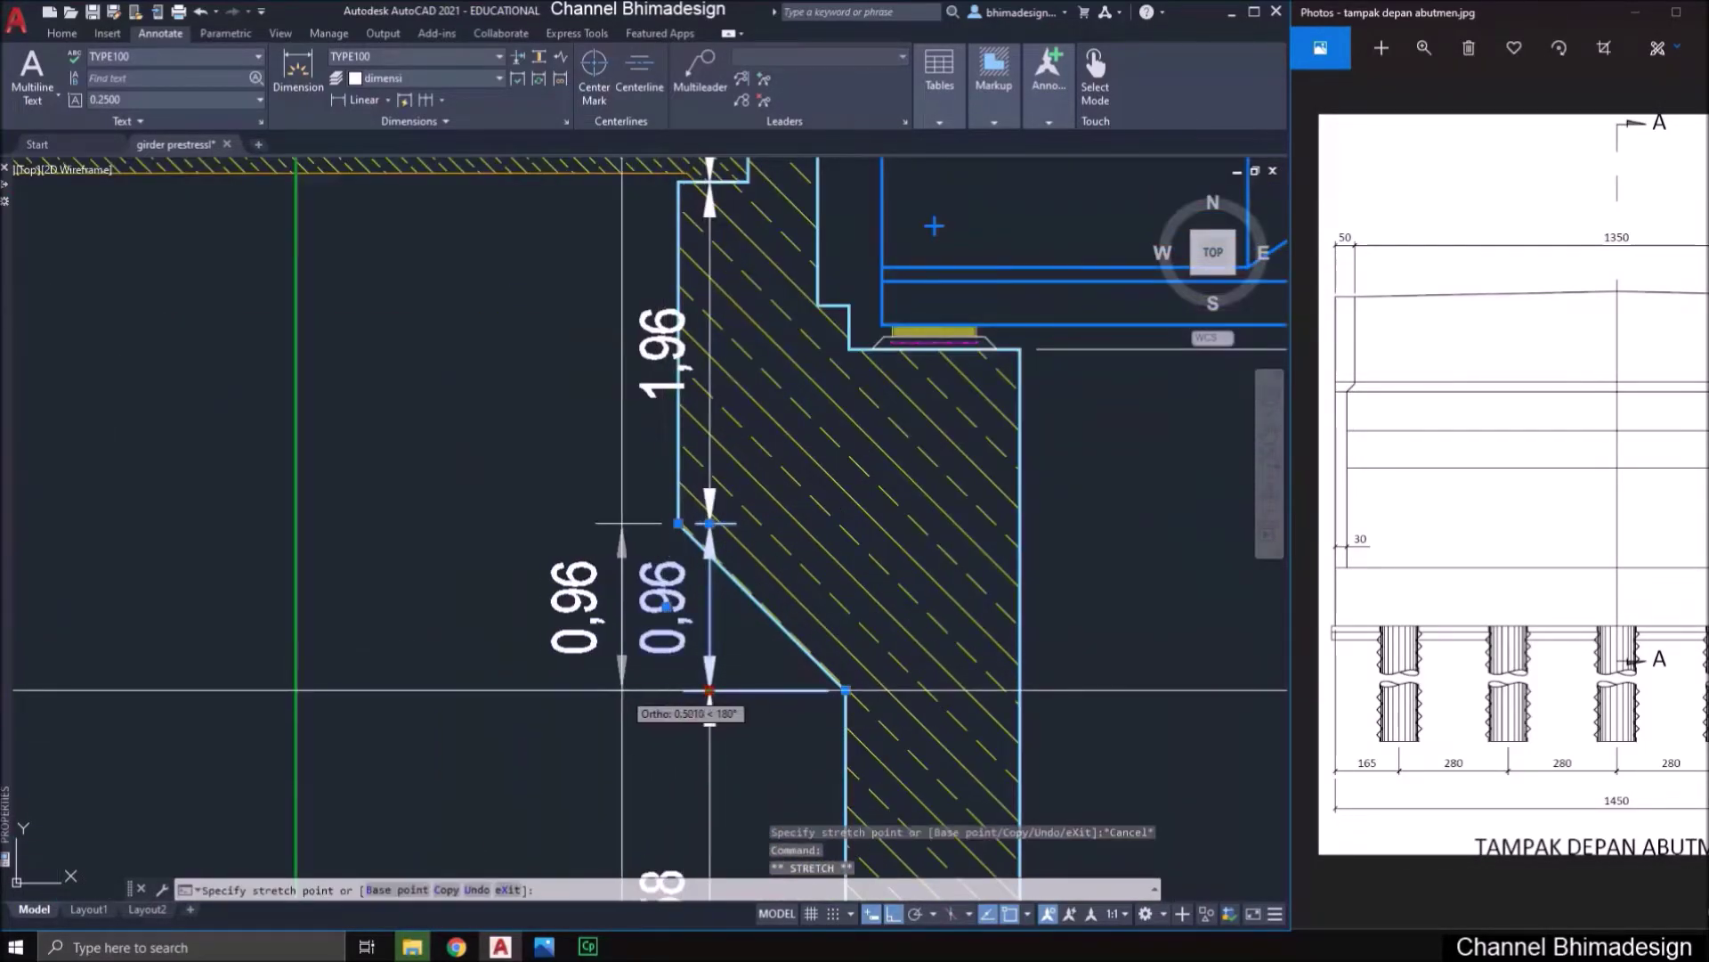
pyautogui.click(605, 699)
pyautogui.scroll(-2, 604, 698)
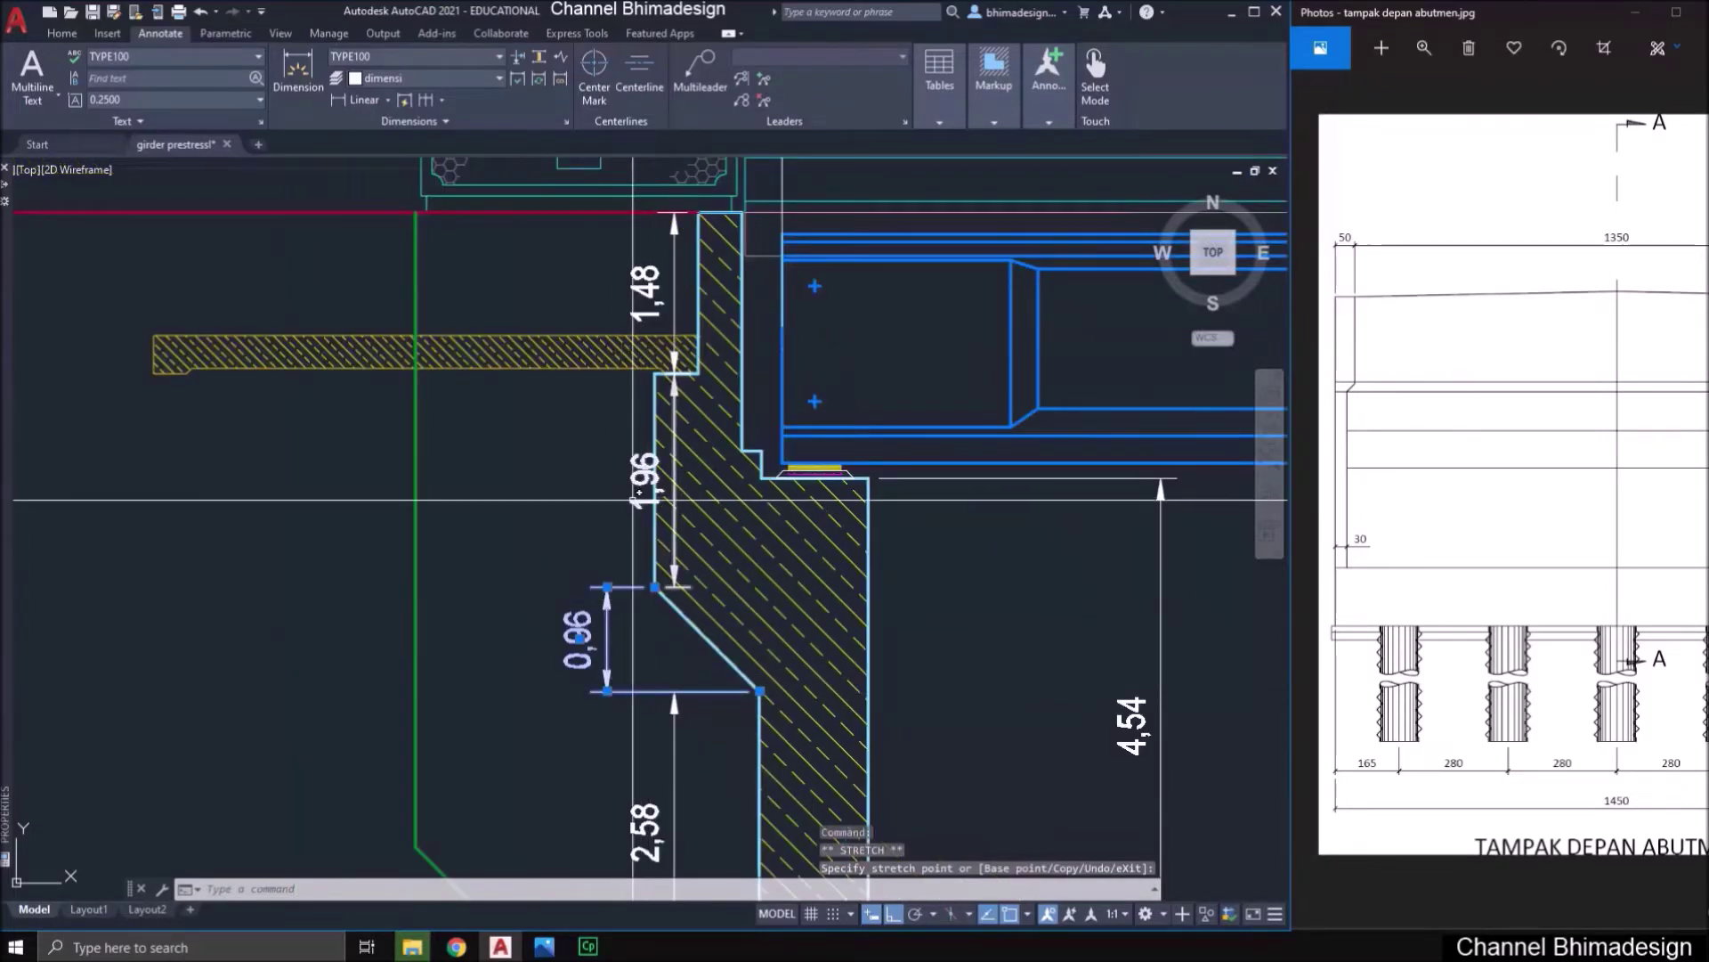
# - Move the vertical dimension lines of the upper stem face and backwall left, in line with the haunch dimension
pyautogui.scroll(2, 667, 586)
pyautogui.click(674, 587)
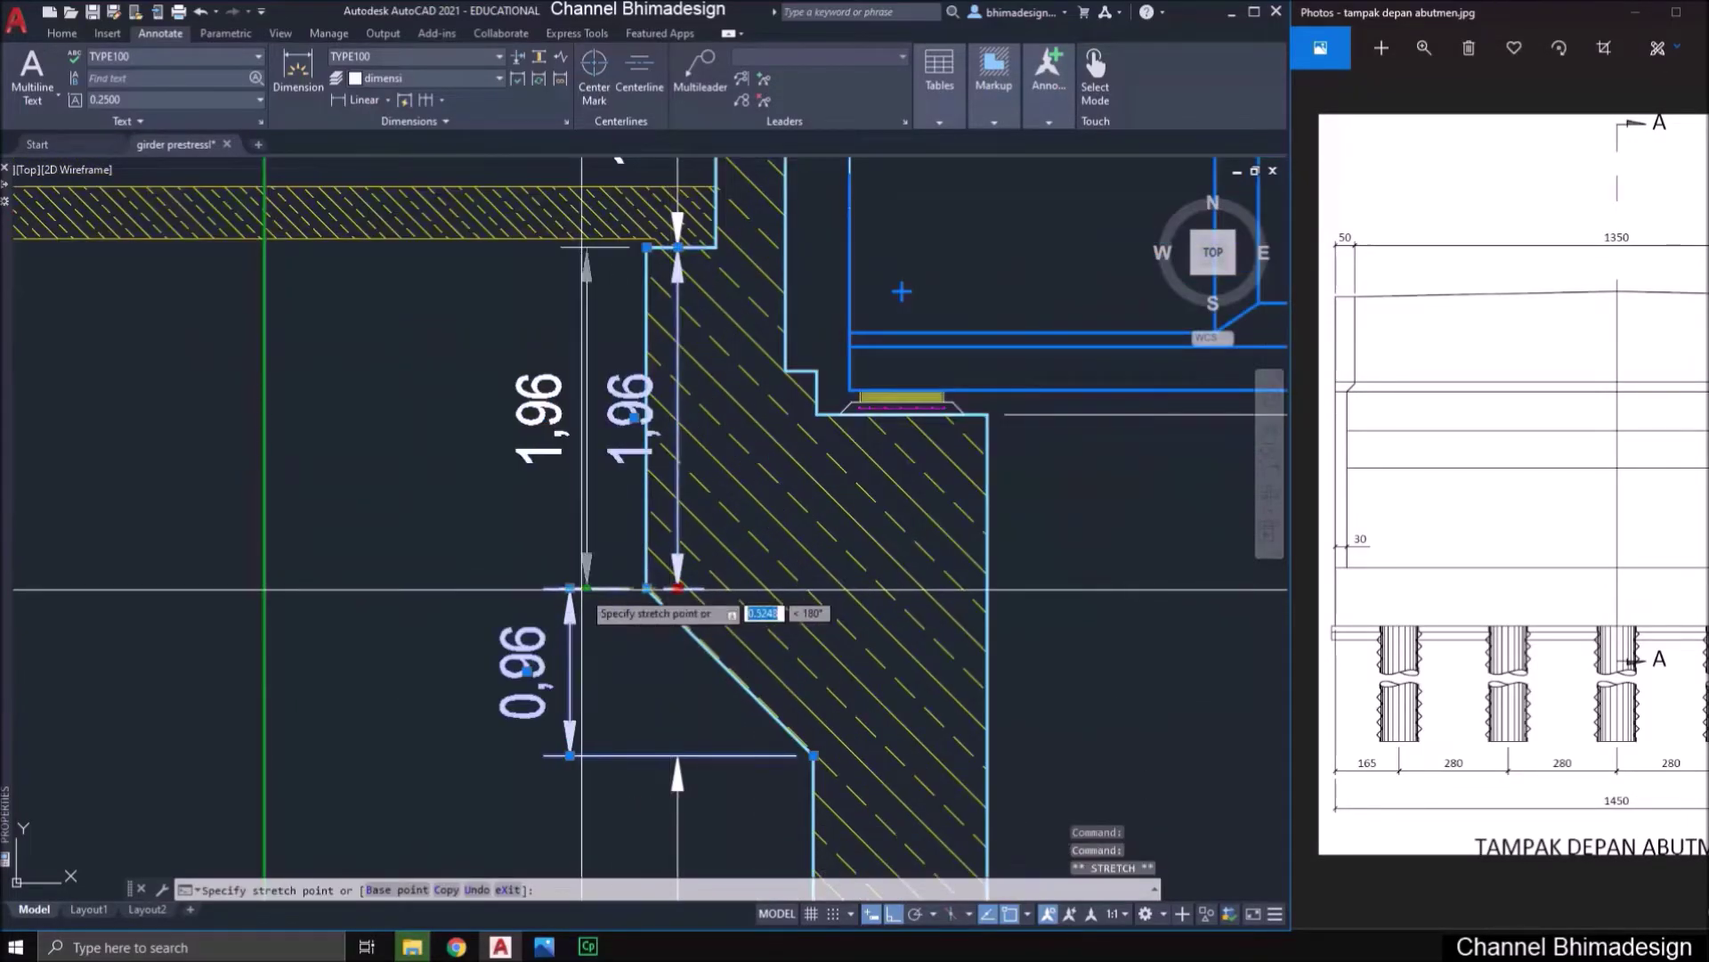
pyautogui.click(570, 587)
pyautogui.moveTo(647, 246); pyautogui.dragTo(690, 483, button='middle')
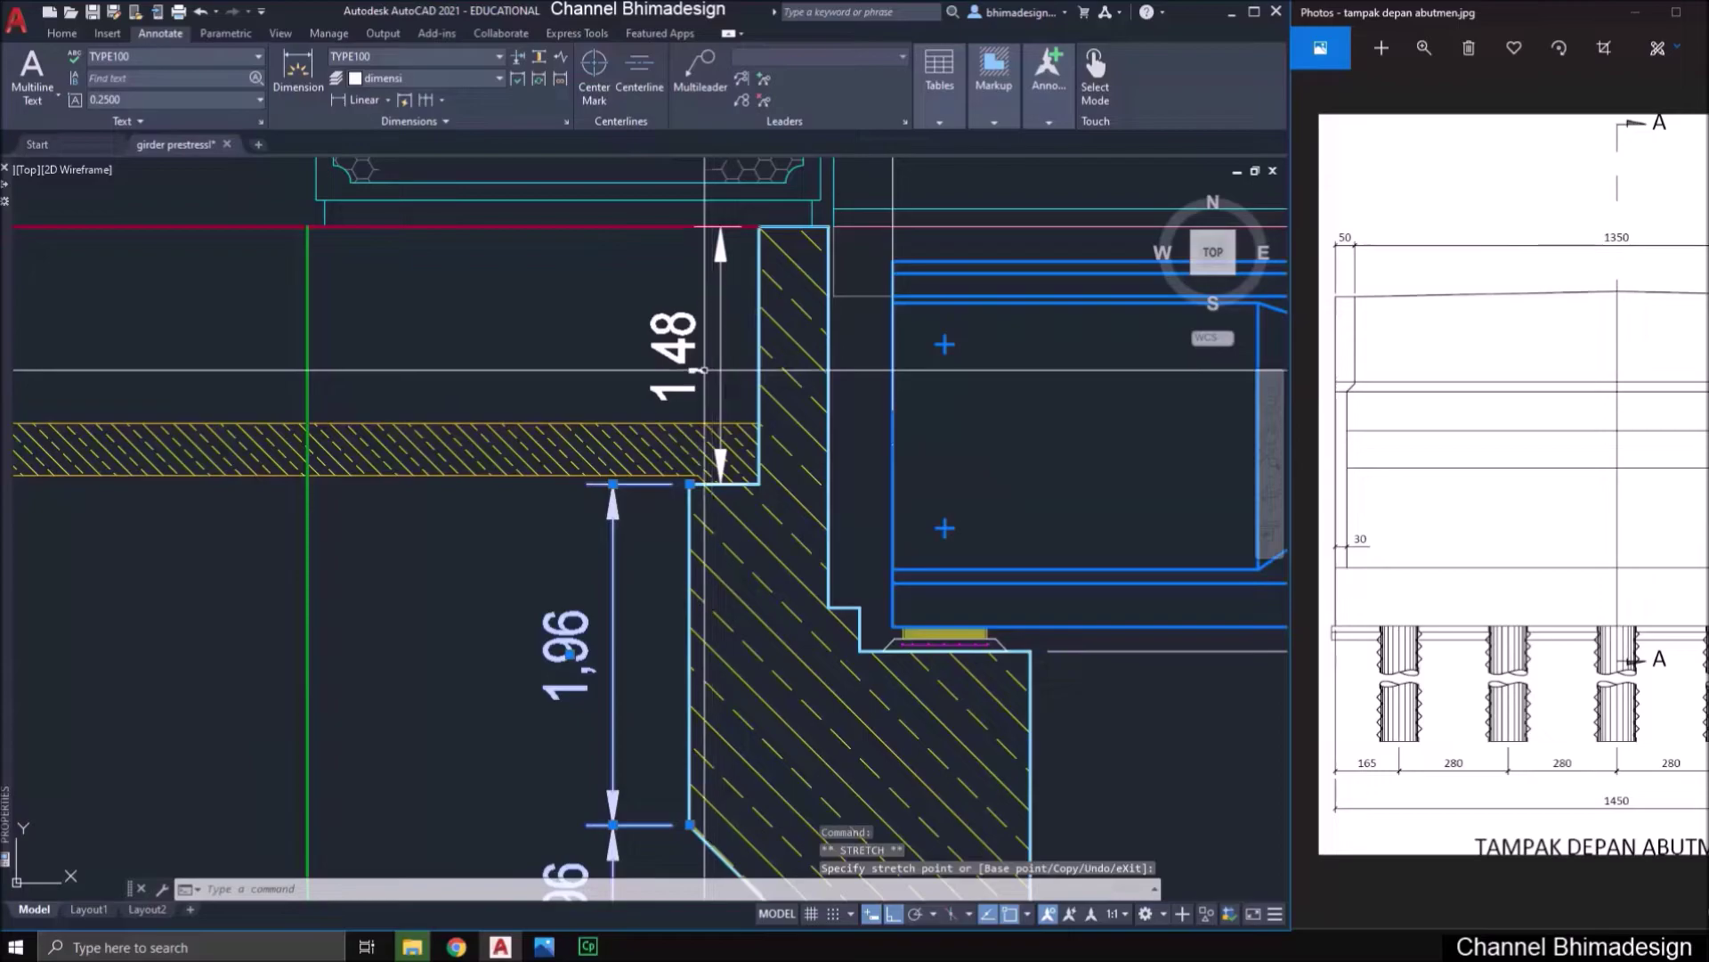
pyautogui.click(721, 483)
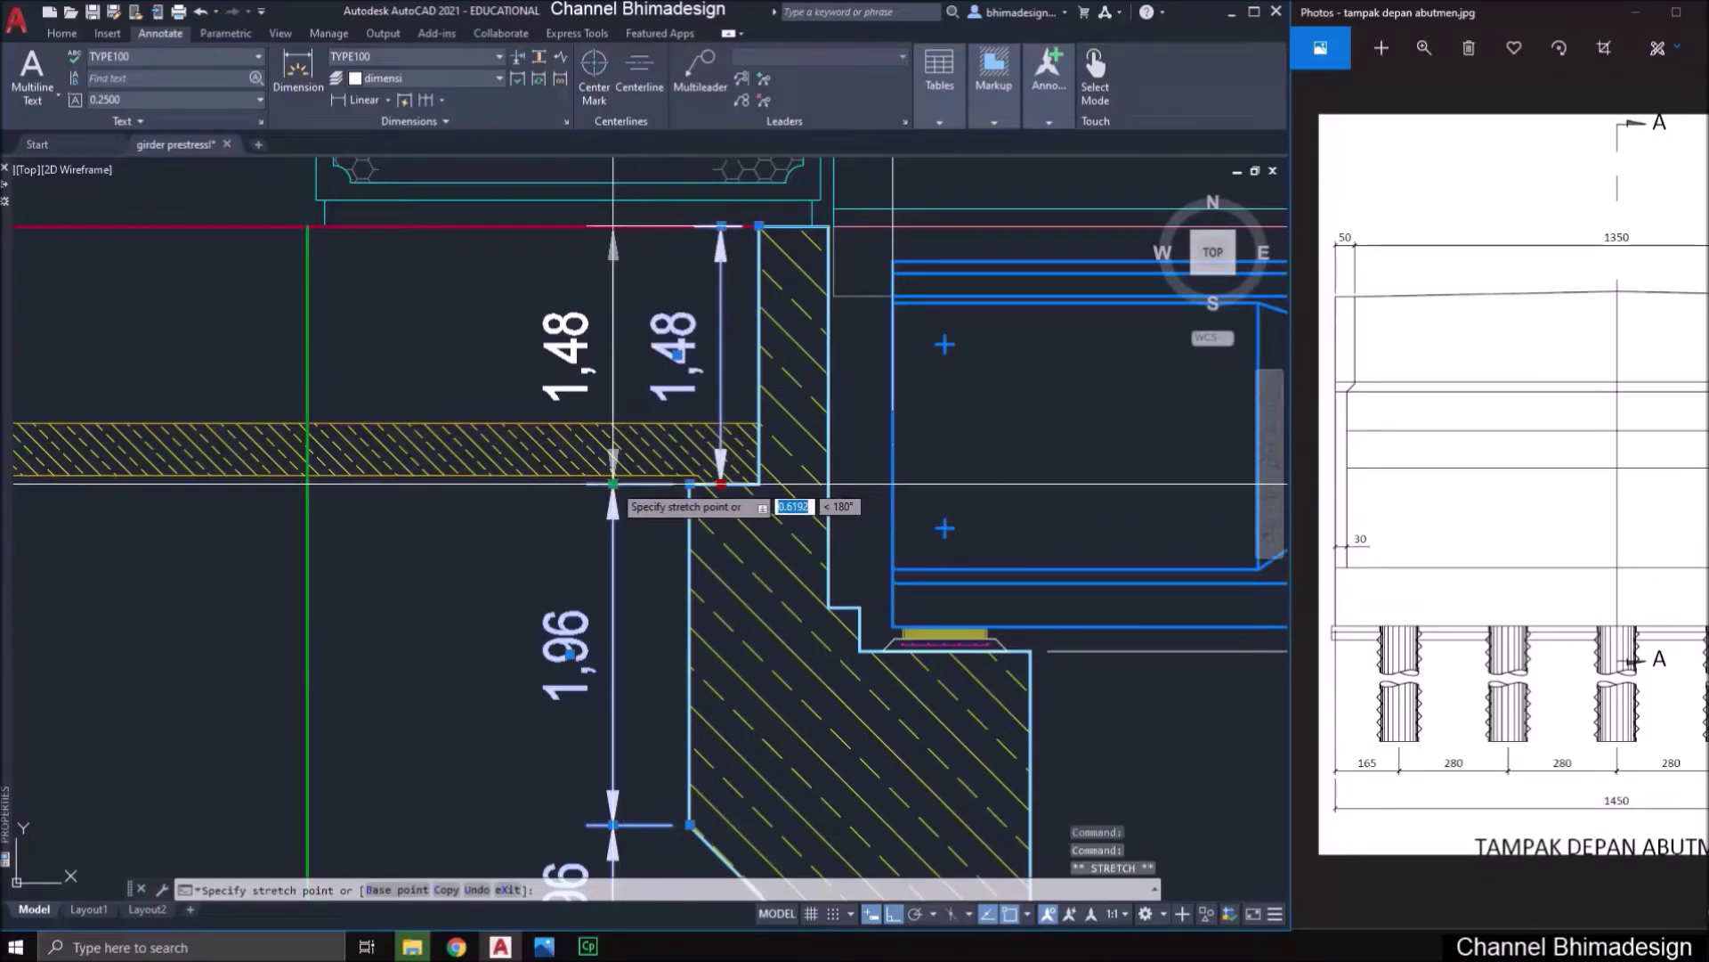
pyautogui.press('Escape')
pyautogui.scroll(-3, 601, 463)
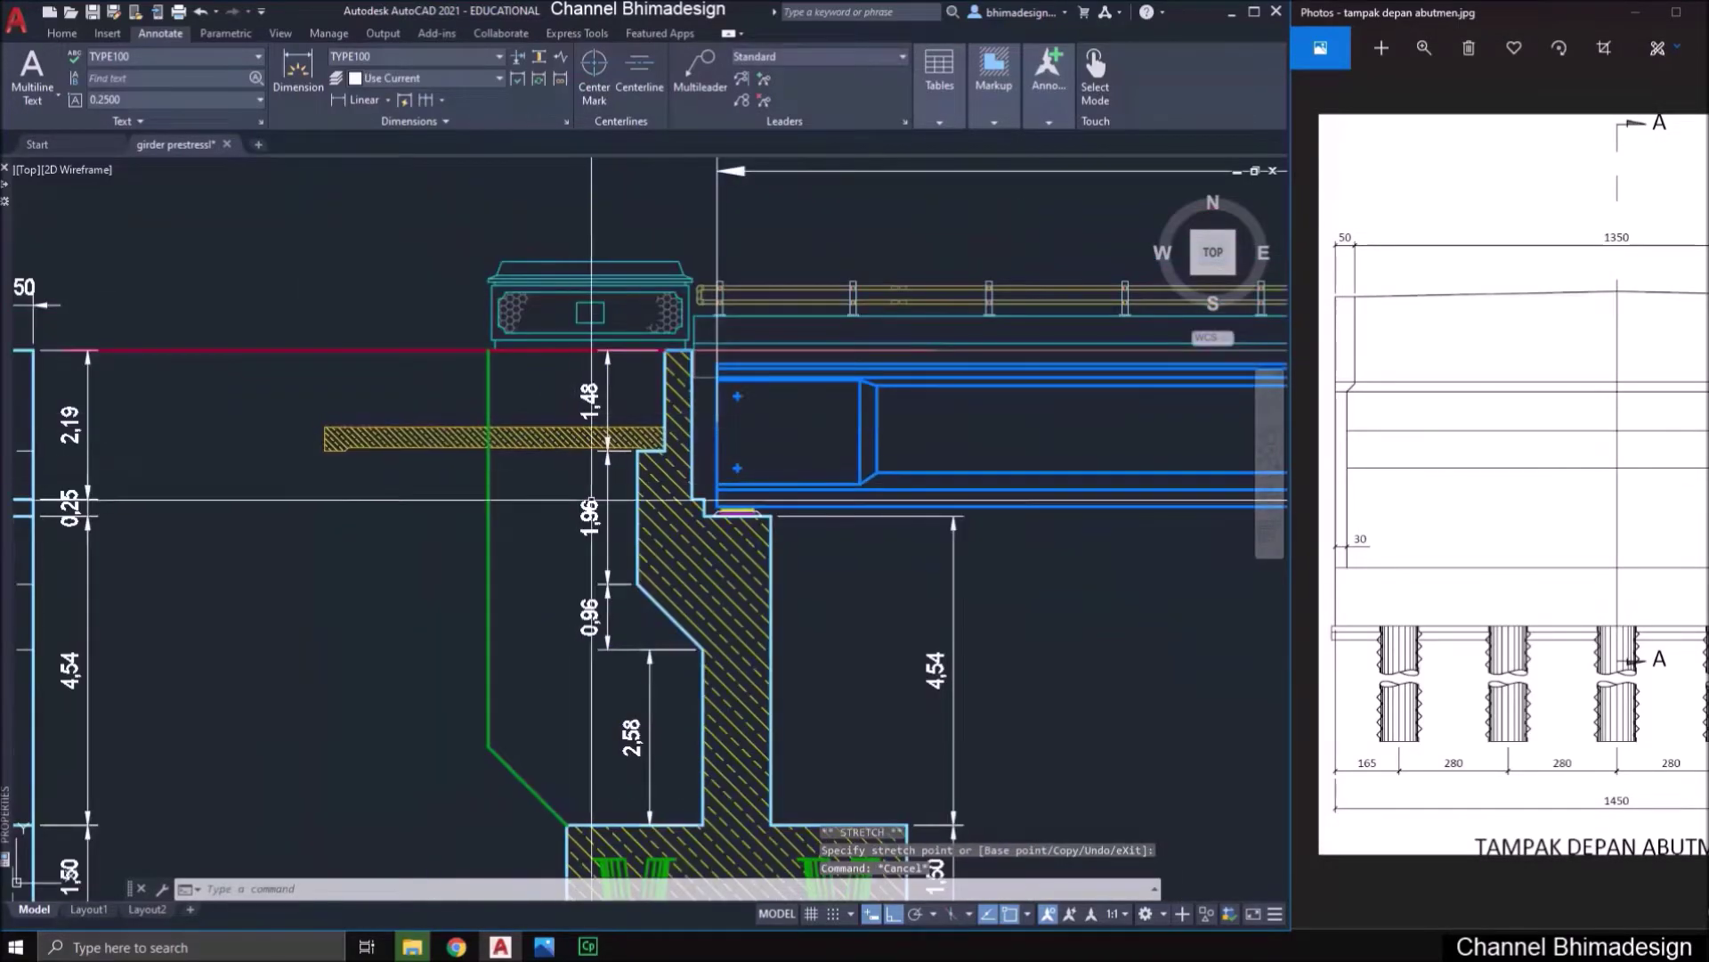
# - Add a horizontal linear dimension of the backwall's top thickness, placed above the parapet end block in the side section
pyautogui.moveTo(591, 501); pyautogui.dragTo(633, 517, button='middle')
pyautogui.click(345, 105)
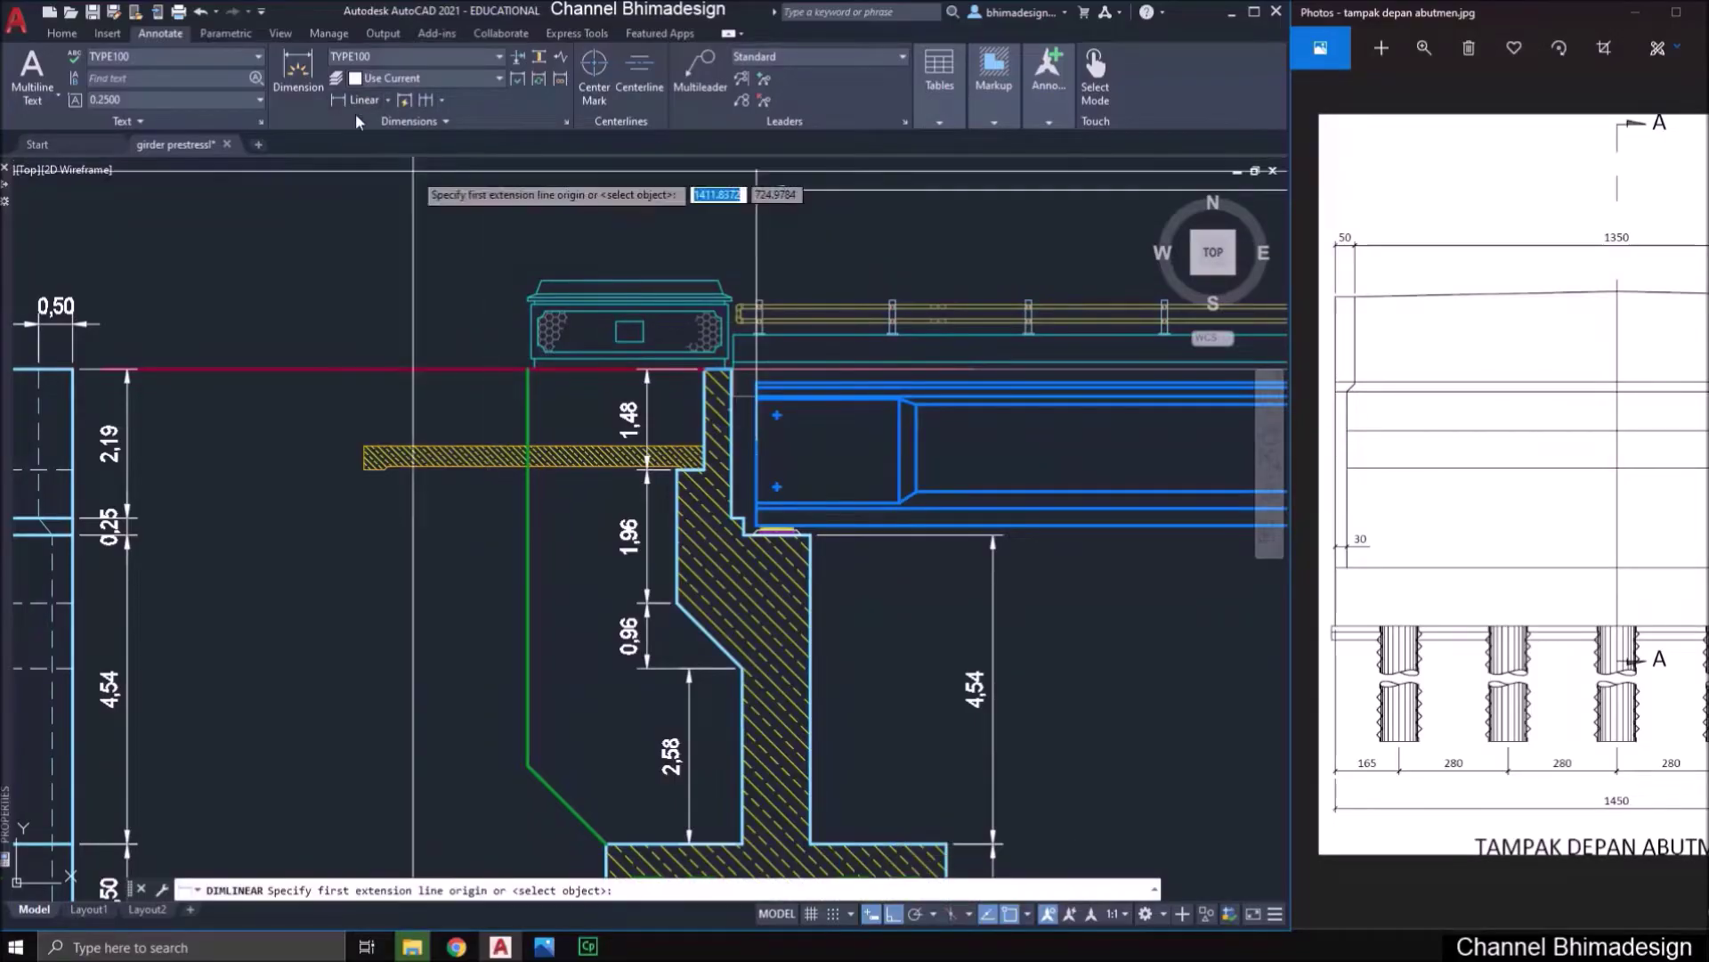
pyautogui.scroll(3, 714, 441)
pyautogui.scroll(-2, 714, 440)
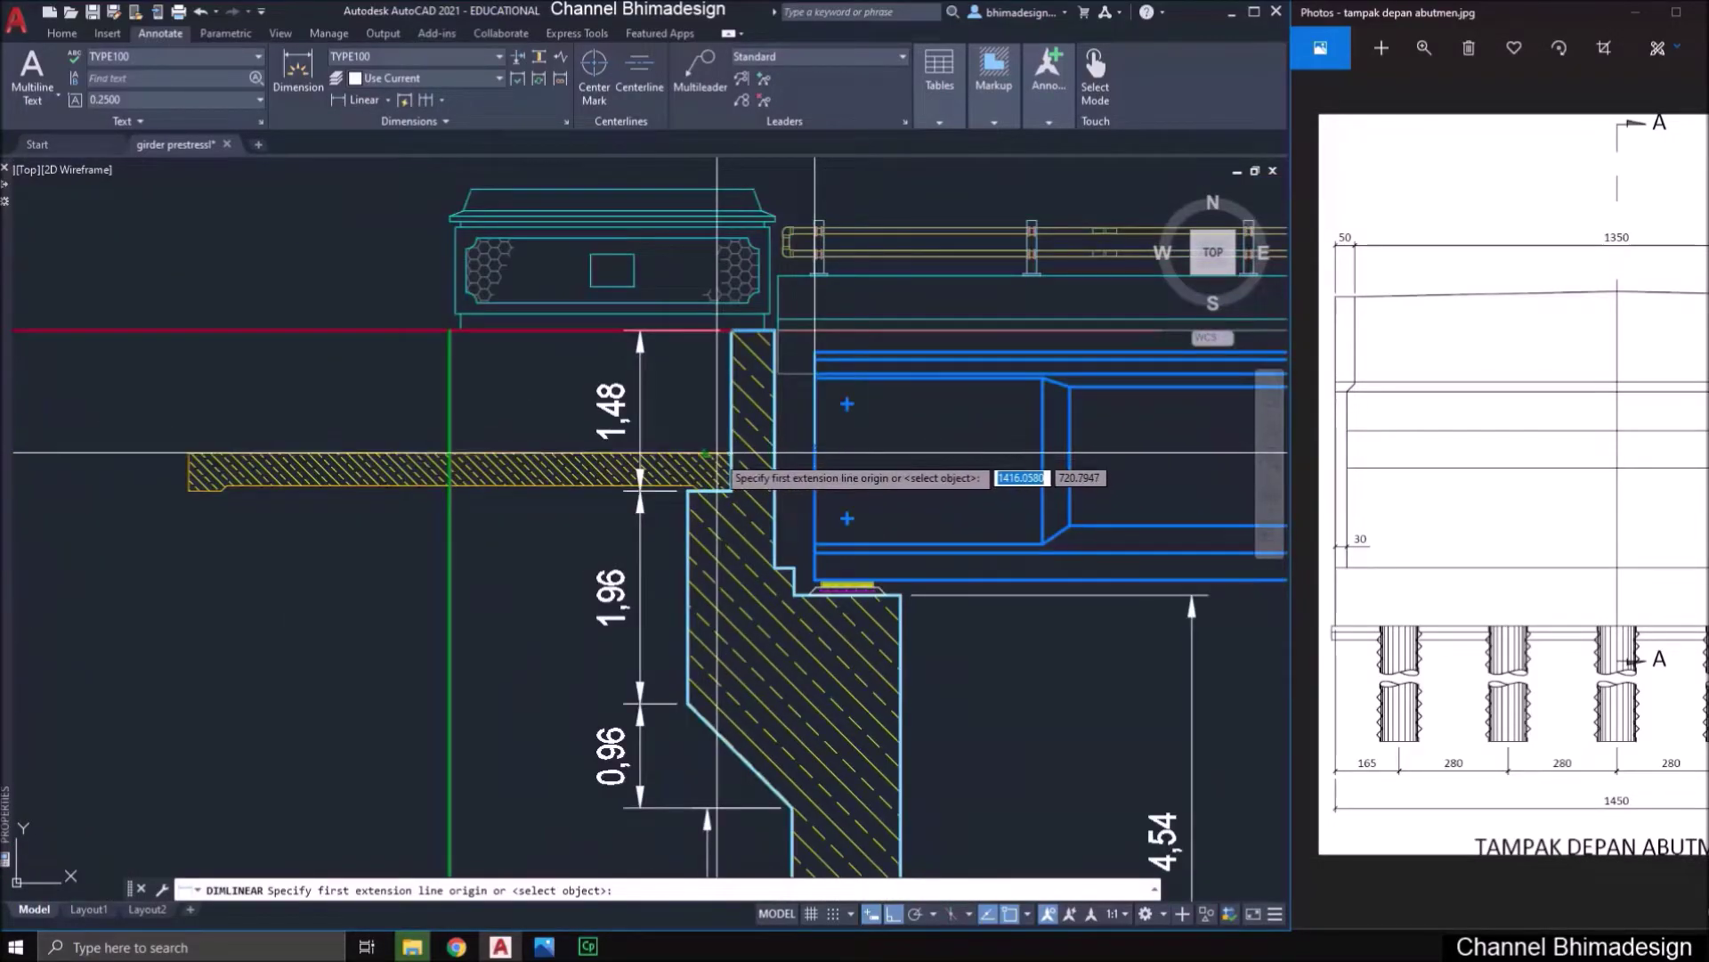
pyautogui.scroll(5, 728, 537)
pyautogui.click(728, 537)
pyautogui.scroll(-3, 727, 537)
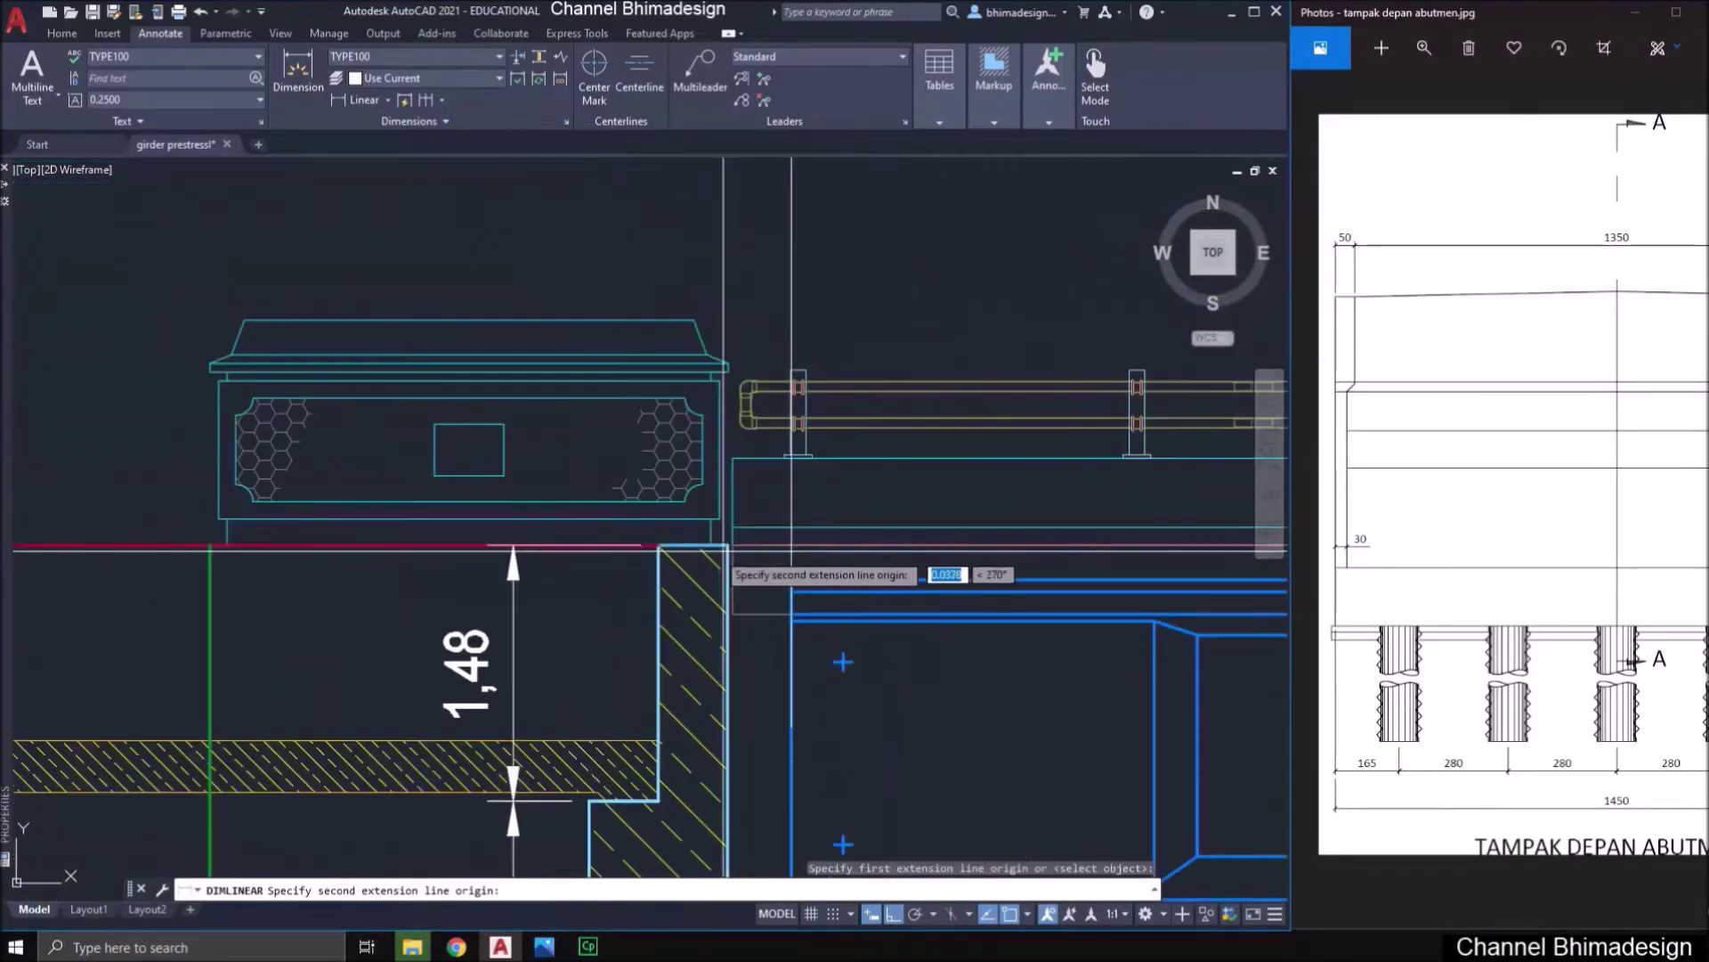
pyautogui.scroll(3, 662, 555)
pyautogui.click(717, 538)
pyautogui.scroll(-3, 717, 539)
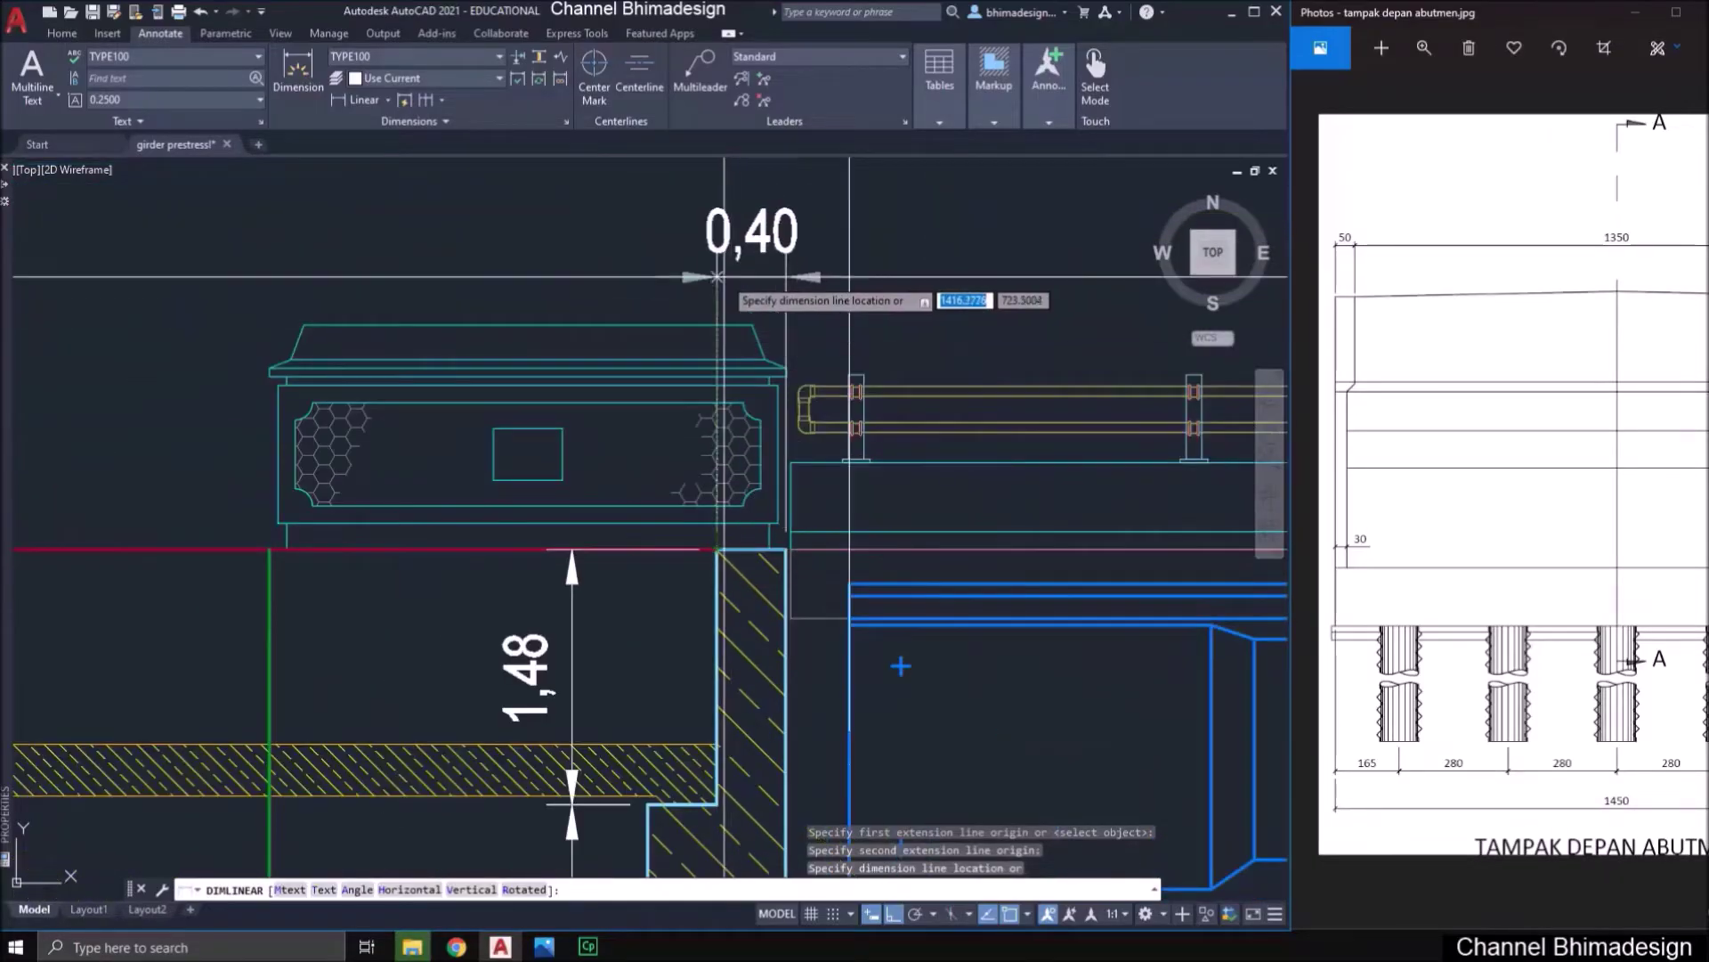
pyautogui.click(717, 265)
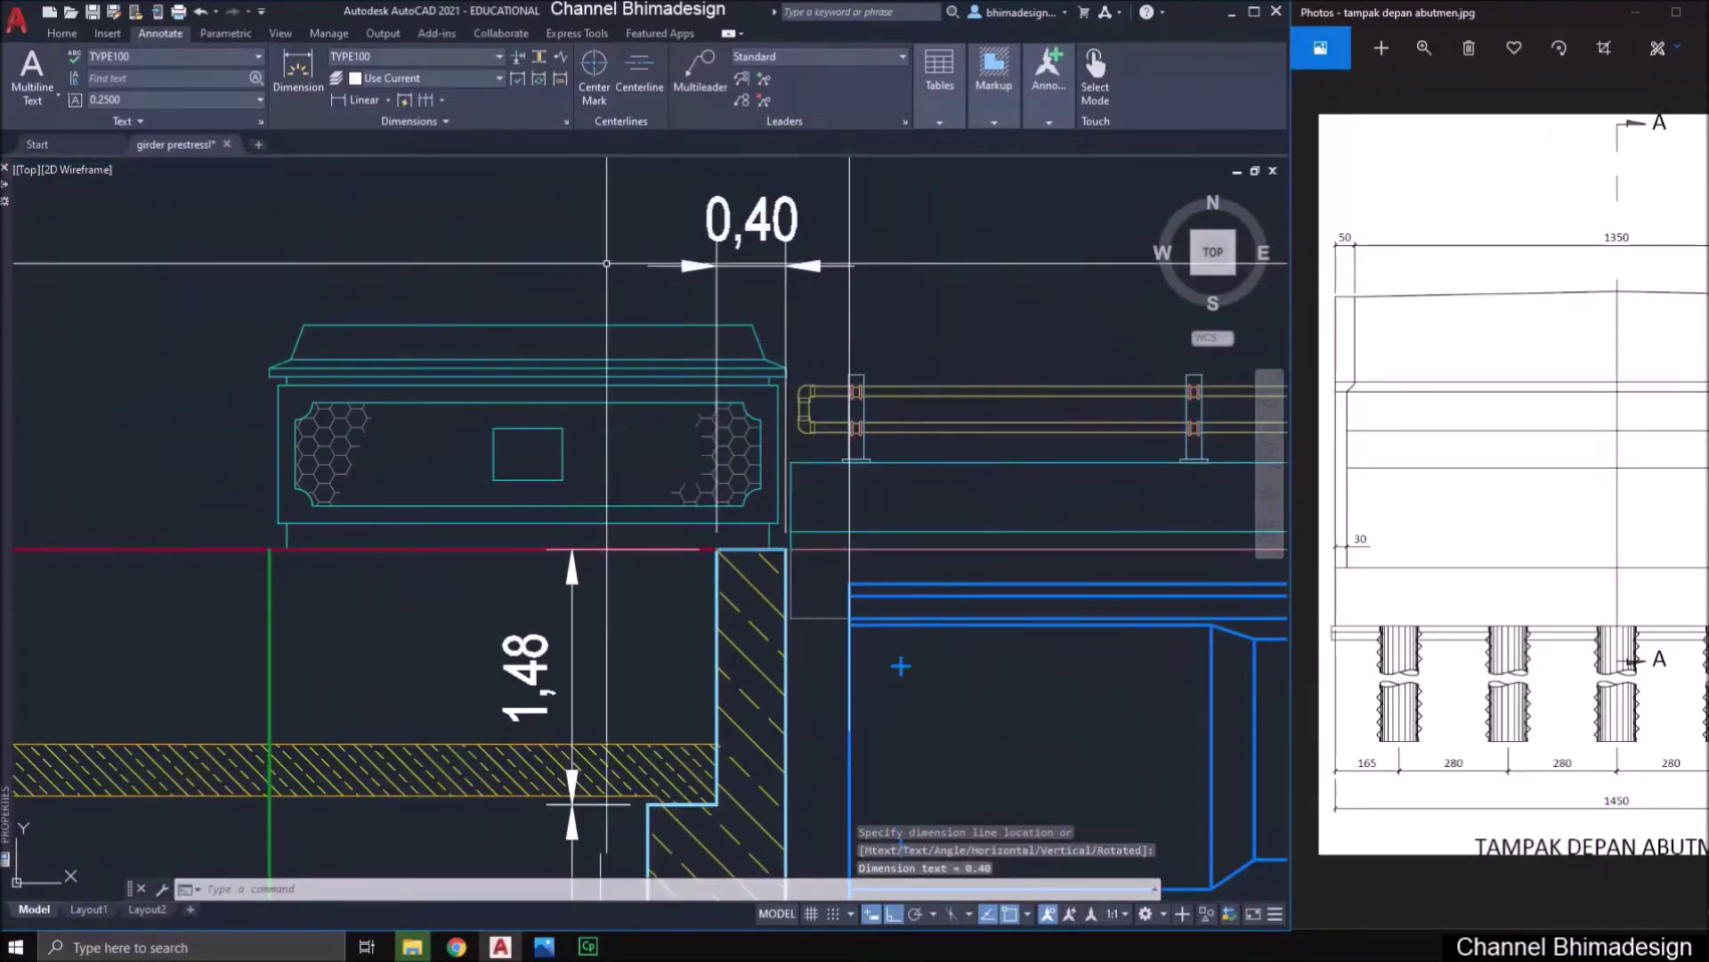
# - Continue the backwall thickness dimension left to the corbel's outer edge and on to the far end of the approach slab
pyautogui.click(429, 101)
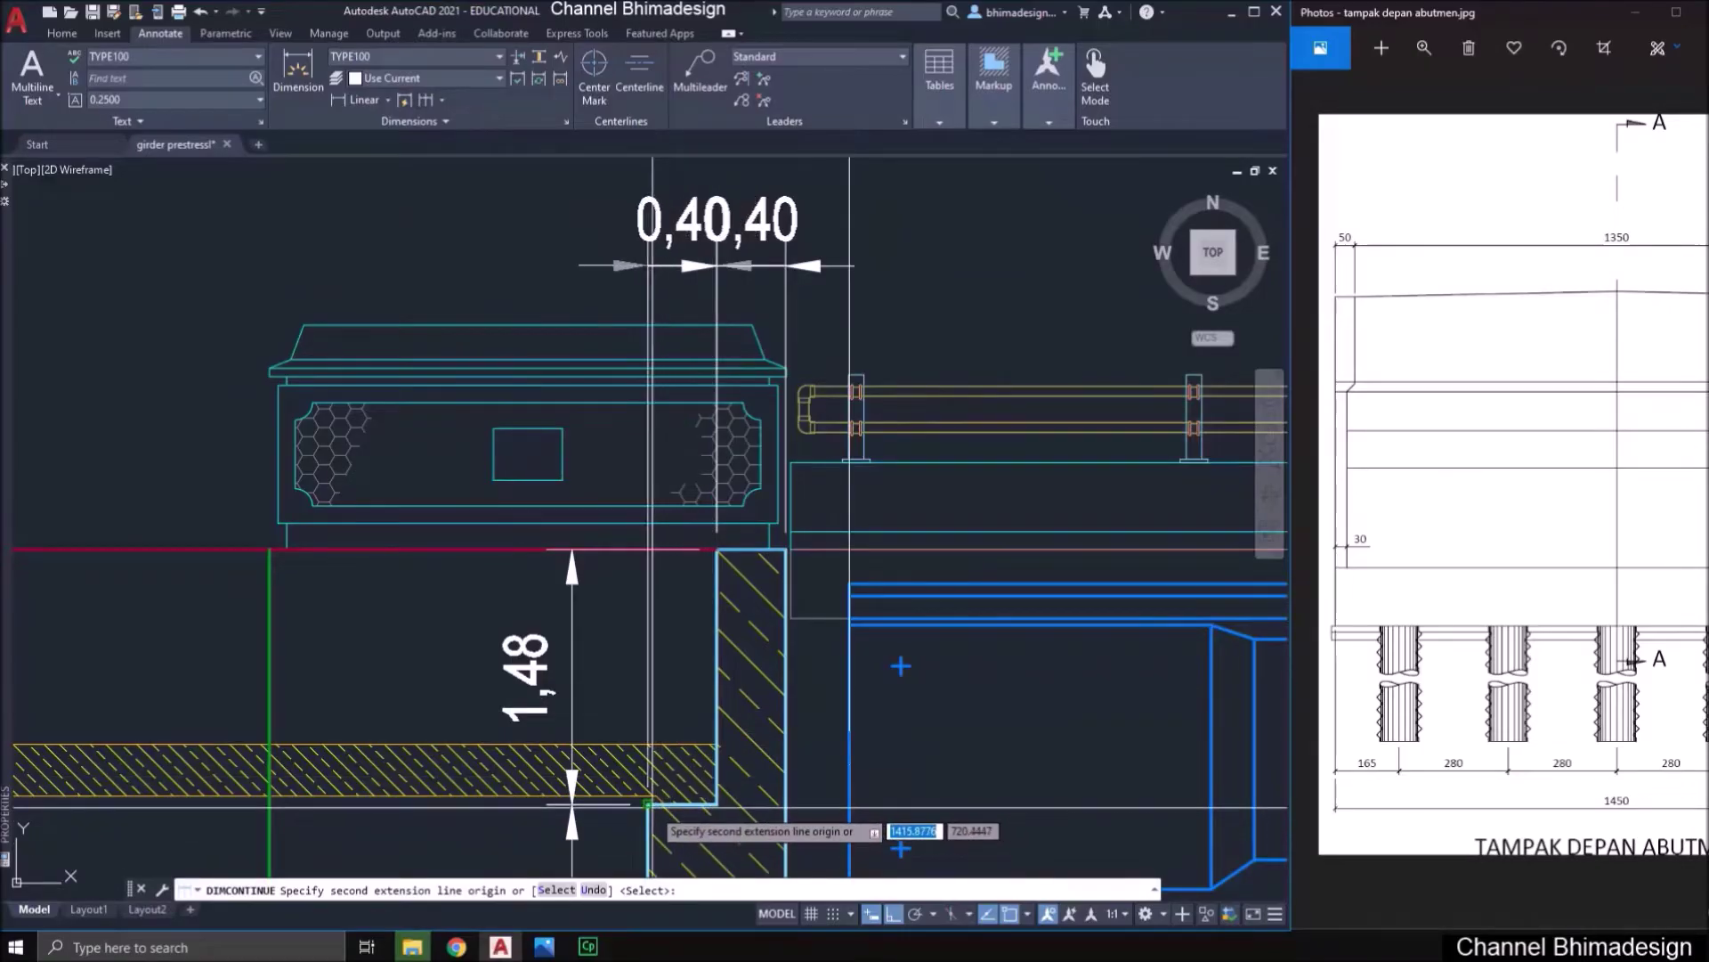
pyautogui.scroll(-1, 626, 601)
pyautogui.scroll(1, 492, 680)
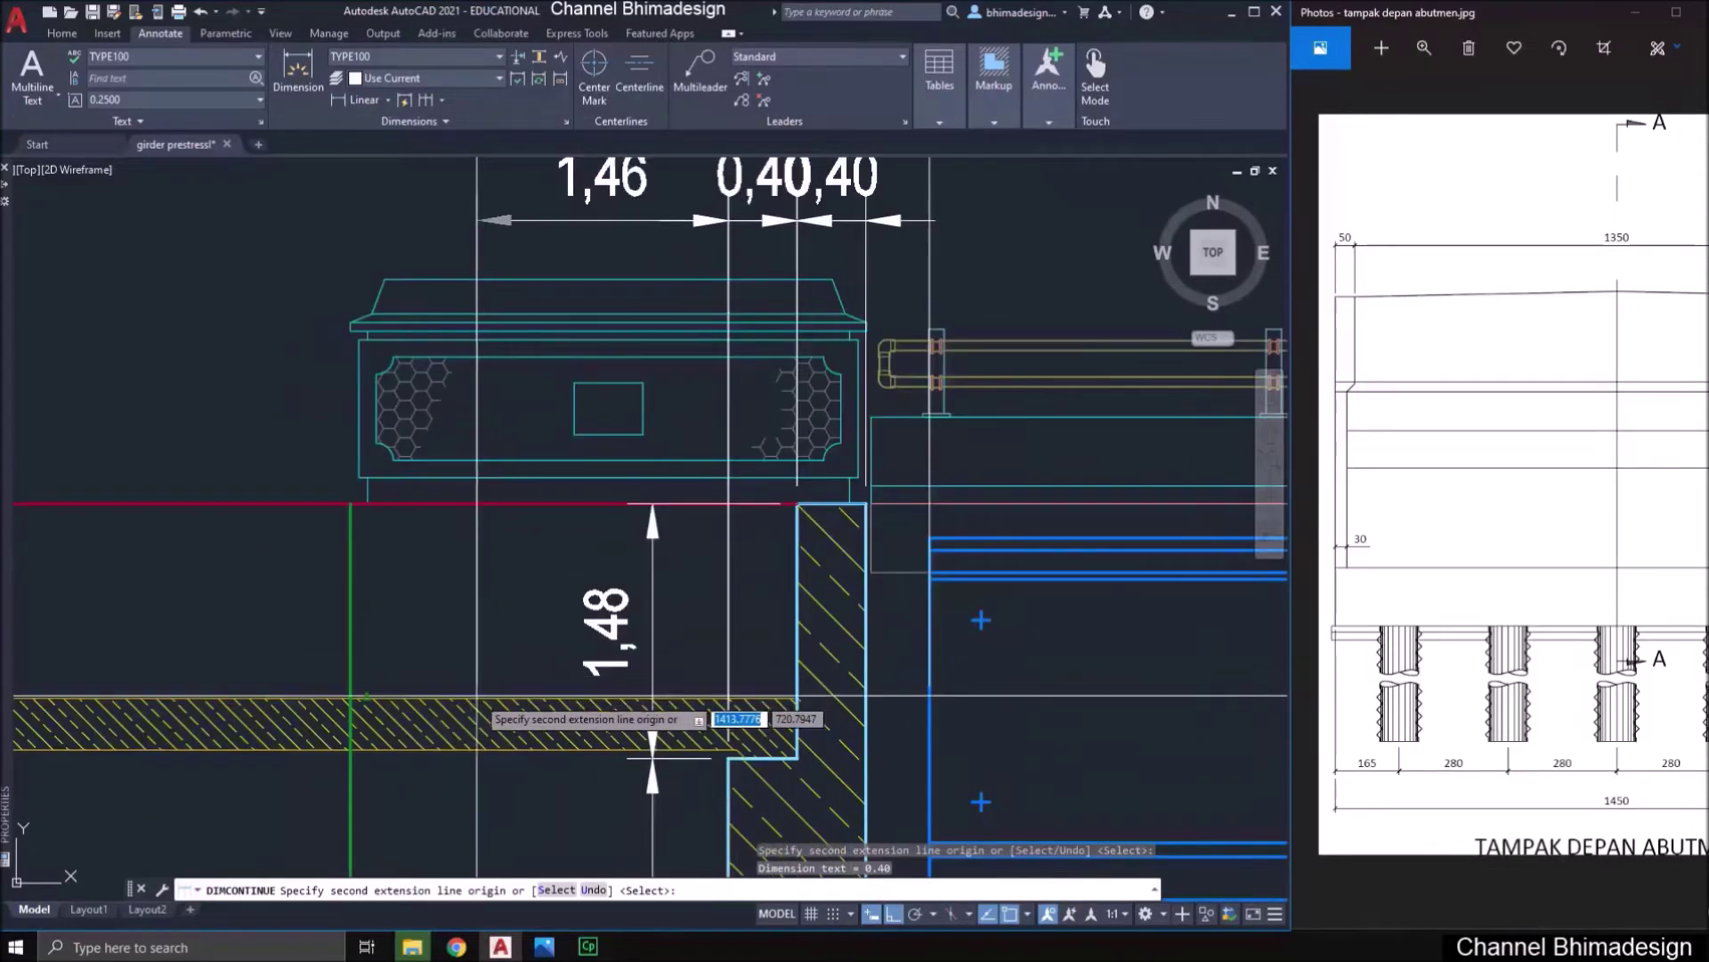
pyautogui.scroll(1, 481, 695)
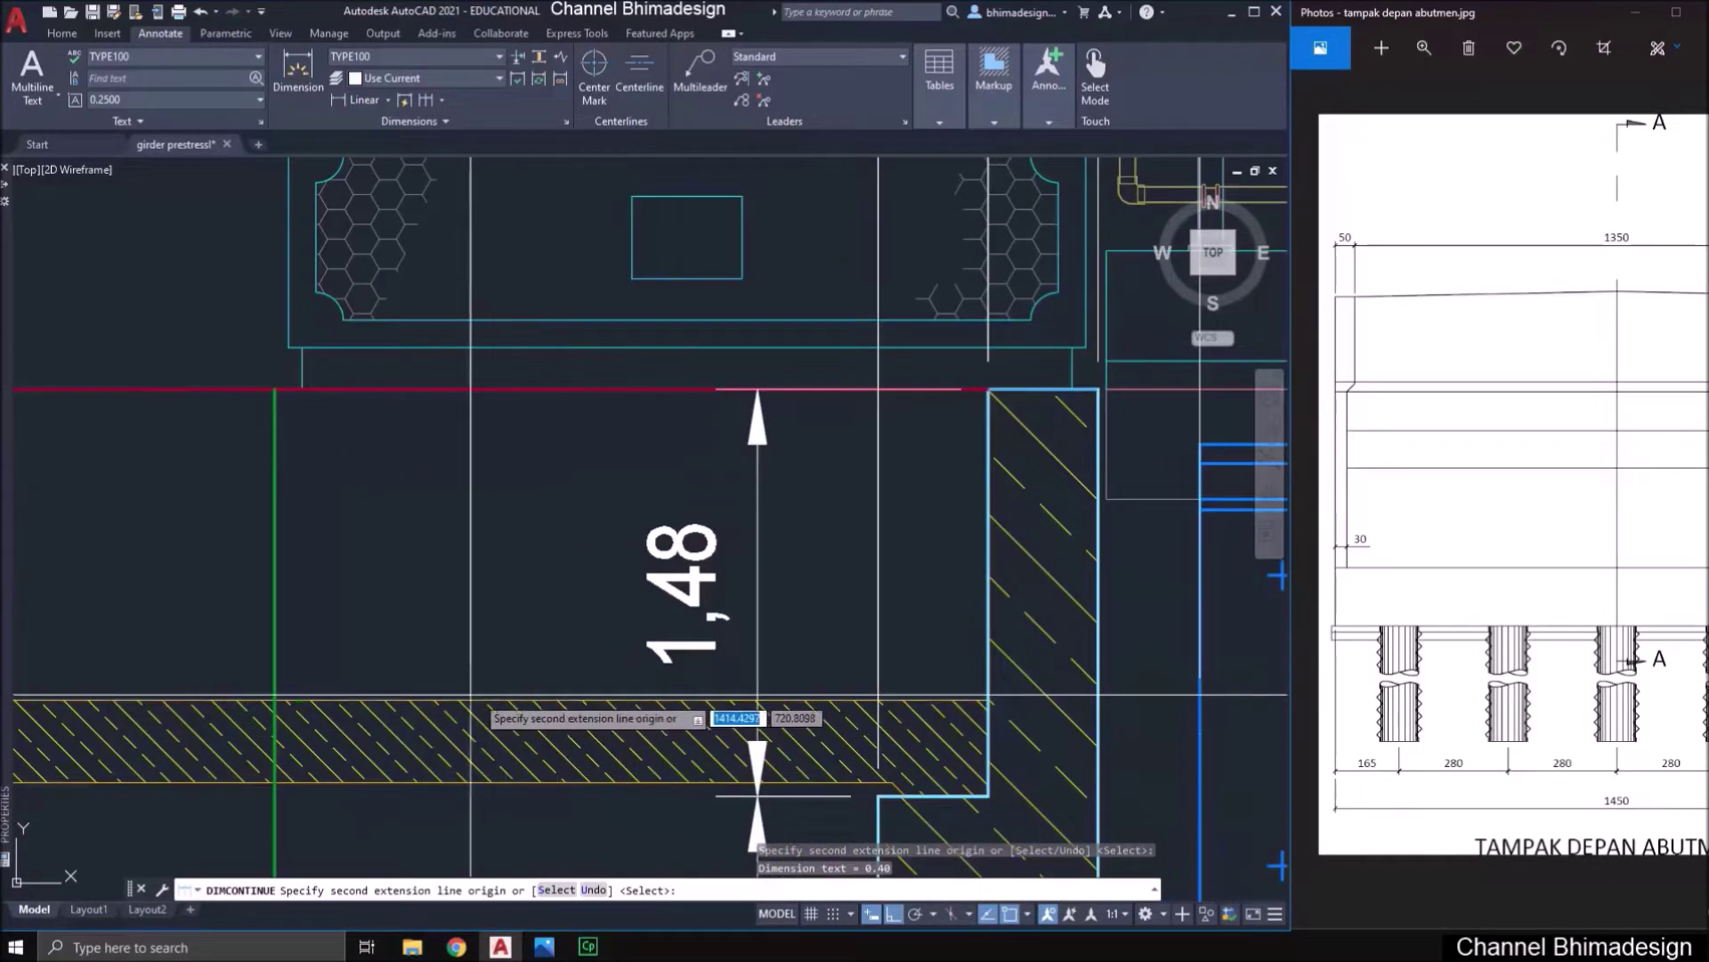
pyautogui.scroll(-2, 591, 646)
pyautogui.scroll(-2, 590, 648)
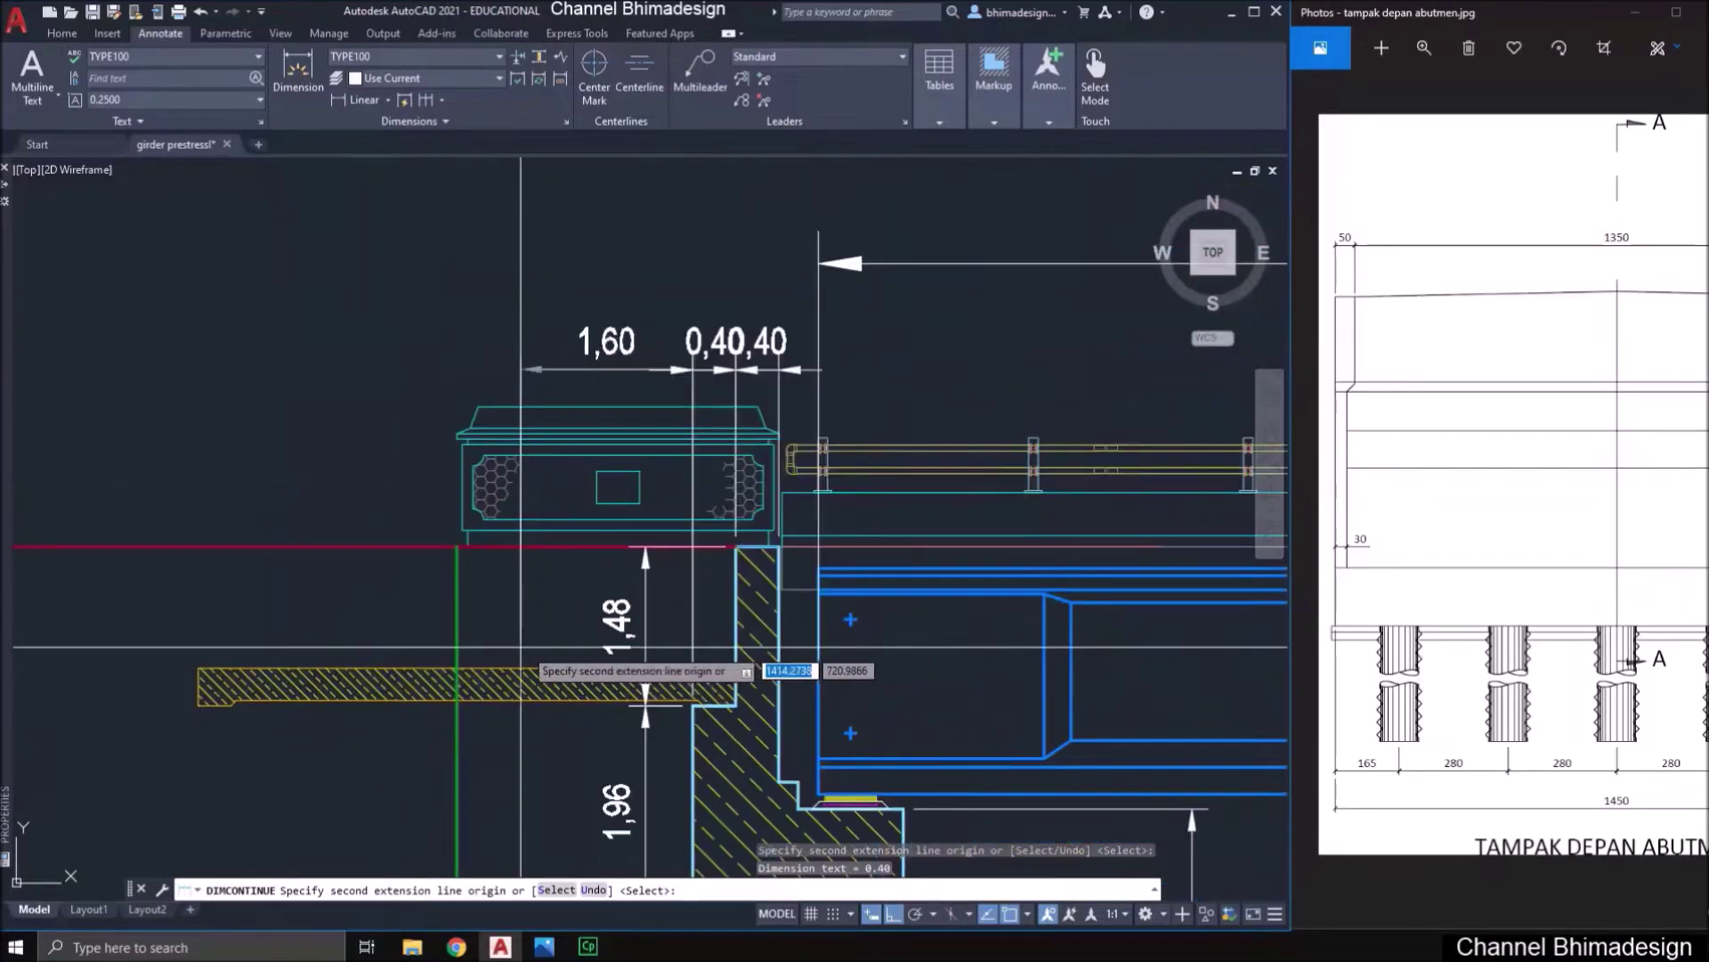
pyautogui.click(198, 666)
pyautogui.press('Return')
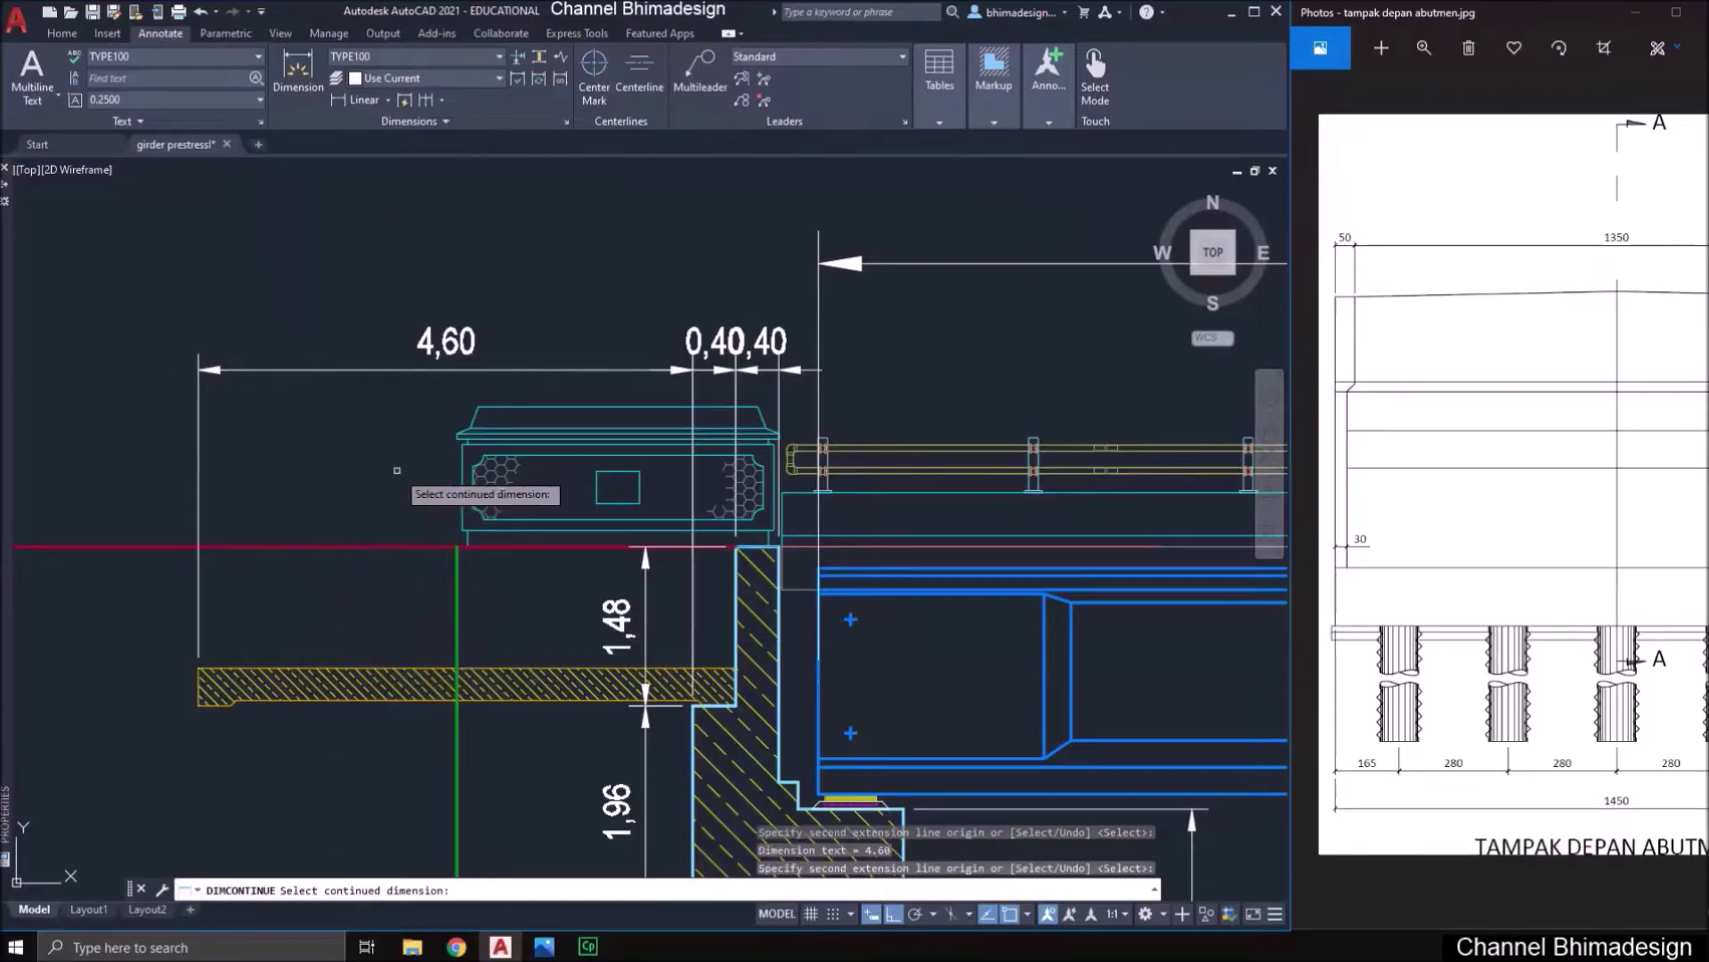
pyautogui.scroll(-2, 397, 470)
pyautogui.moveTo(549, 681)
pyautogui.mouseDown(button='middle')
pyautogui.moveTo(570, 400)
pyautogui.moveTo(739, 499)
pyautogui.mouseUp(button='middle')
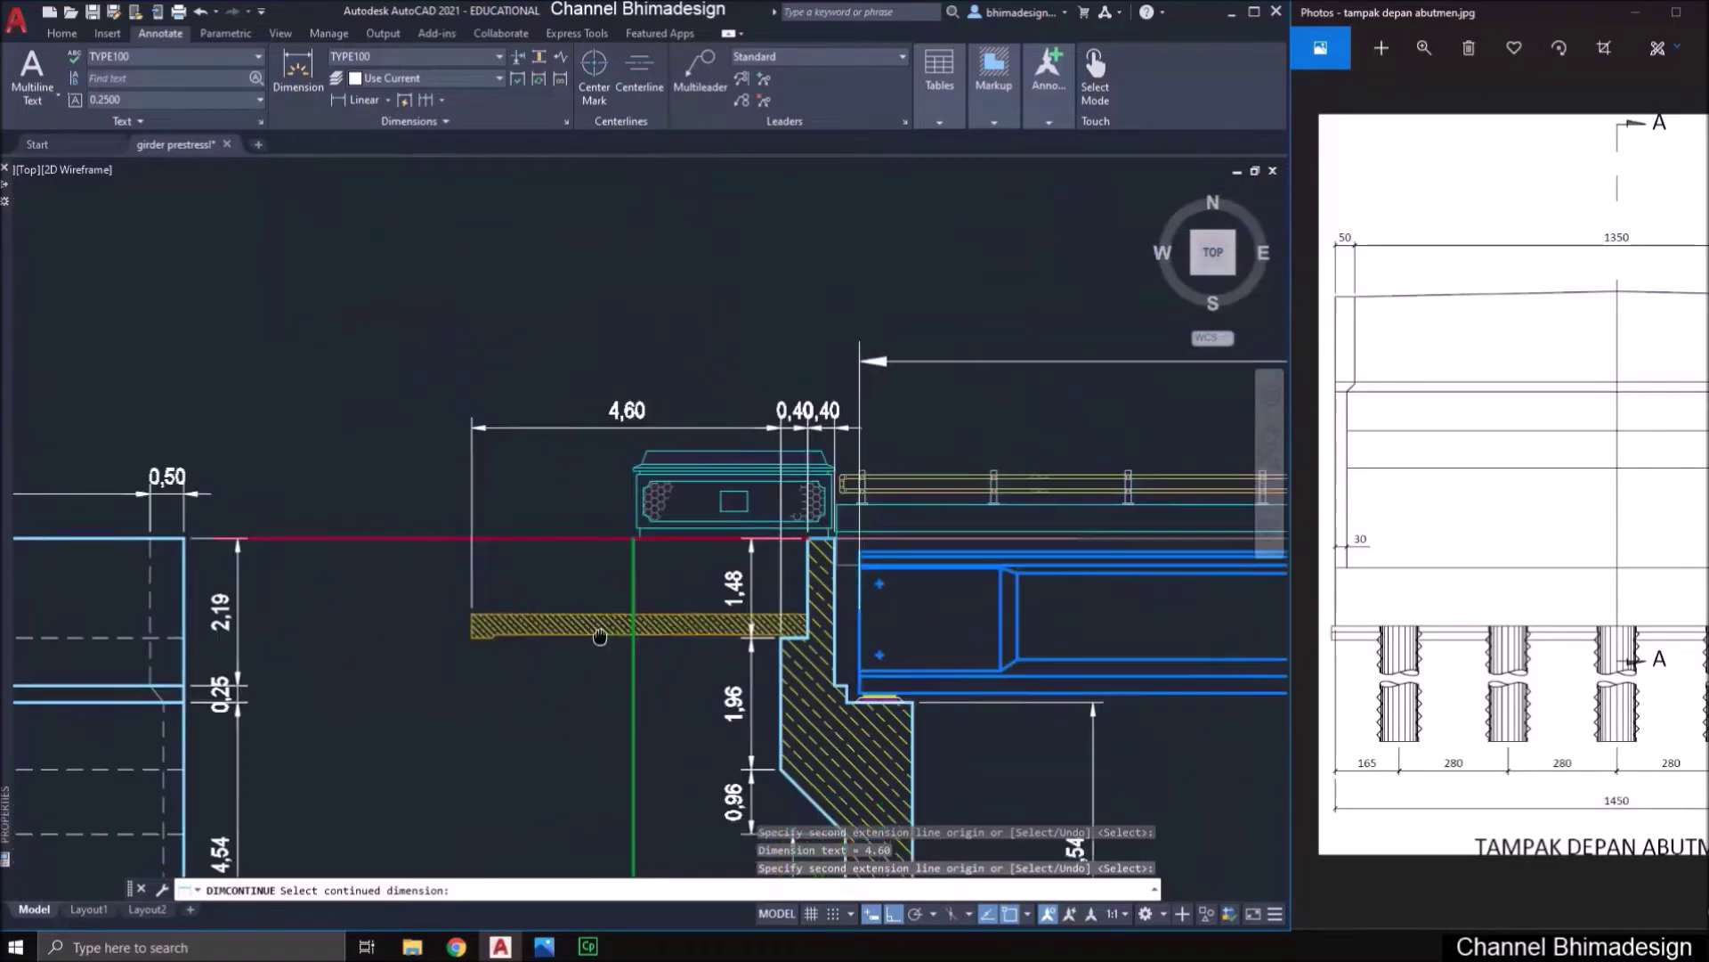
pyautogui.scroll(3, 691, 787)
pyautogui.press('Escape')
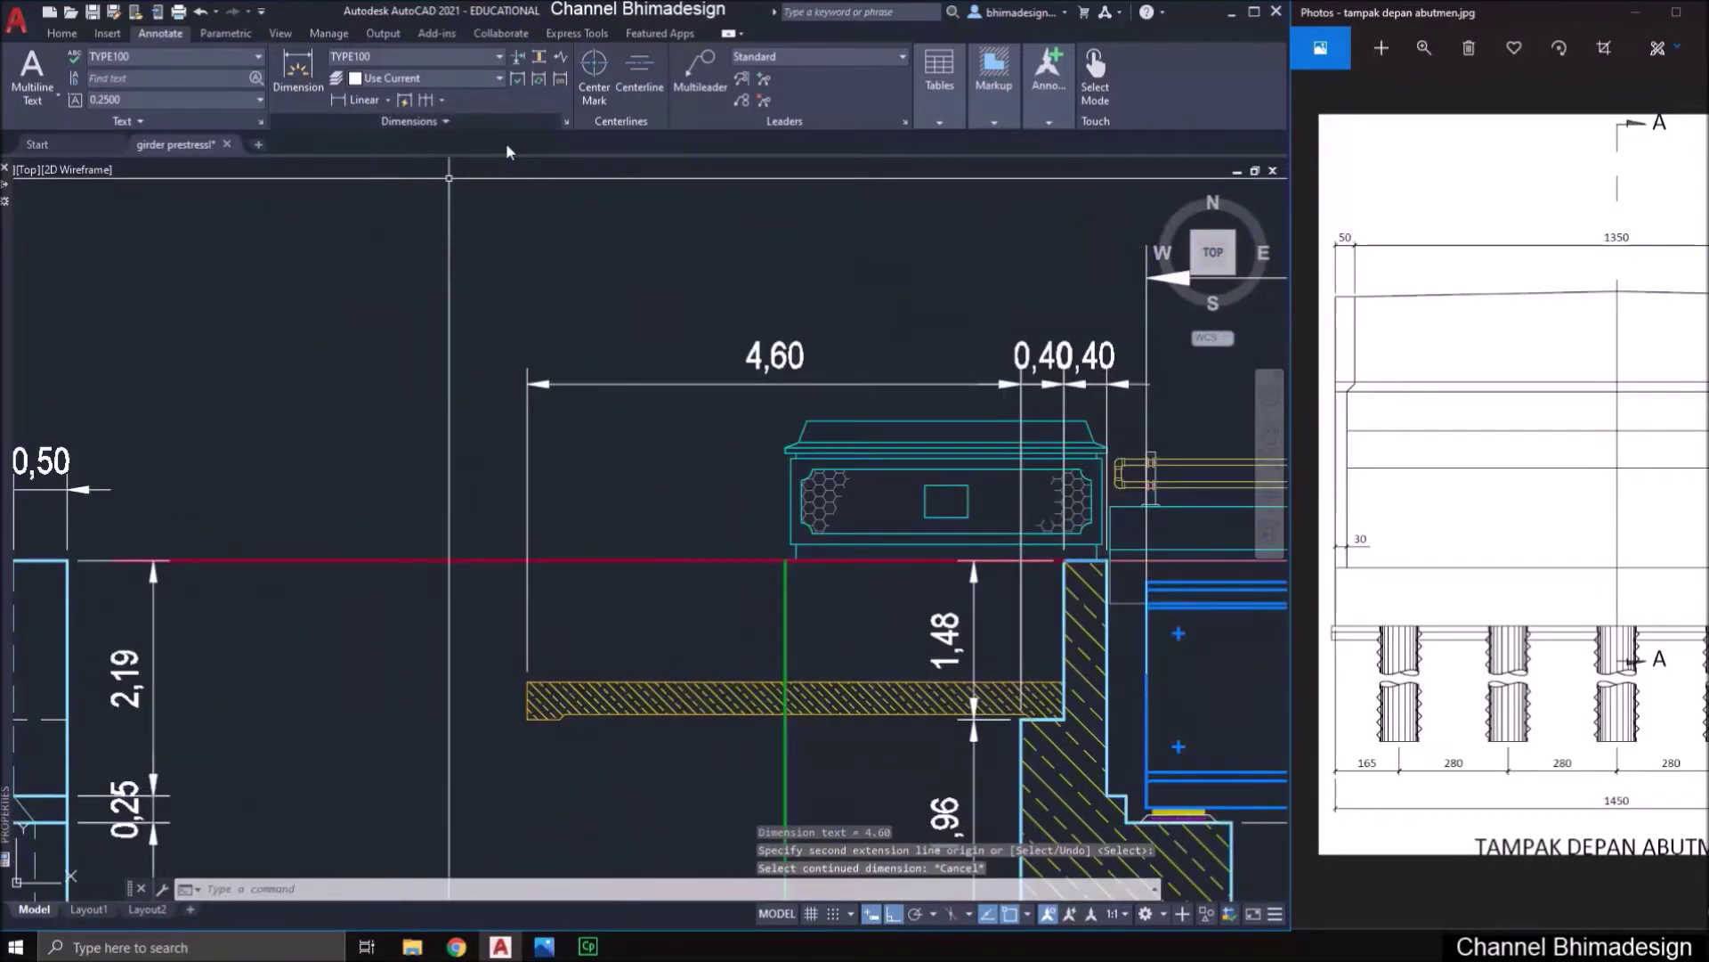
# - Add a vertical linear dimension of the full depth at the approach slab's free end, placed to its left
pyautogui.click(341, 106)
pyautogui.scroll(5, 521, 704)
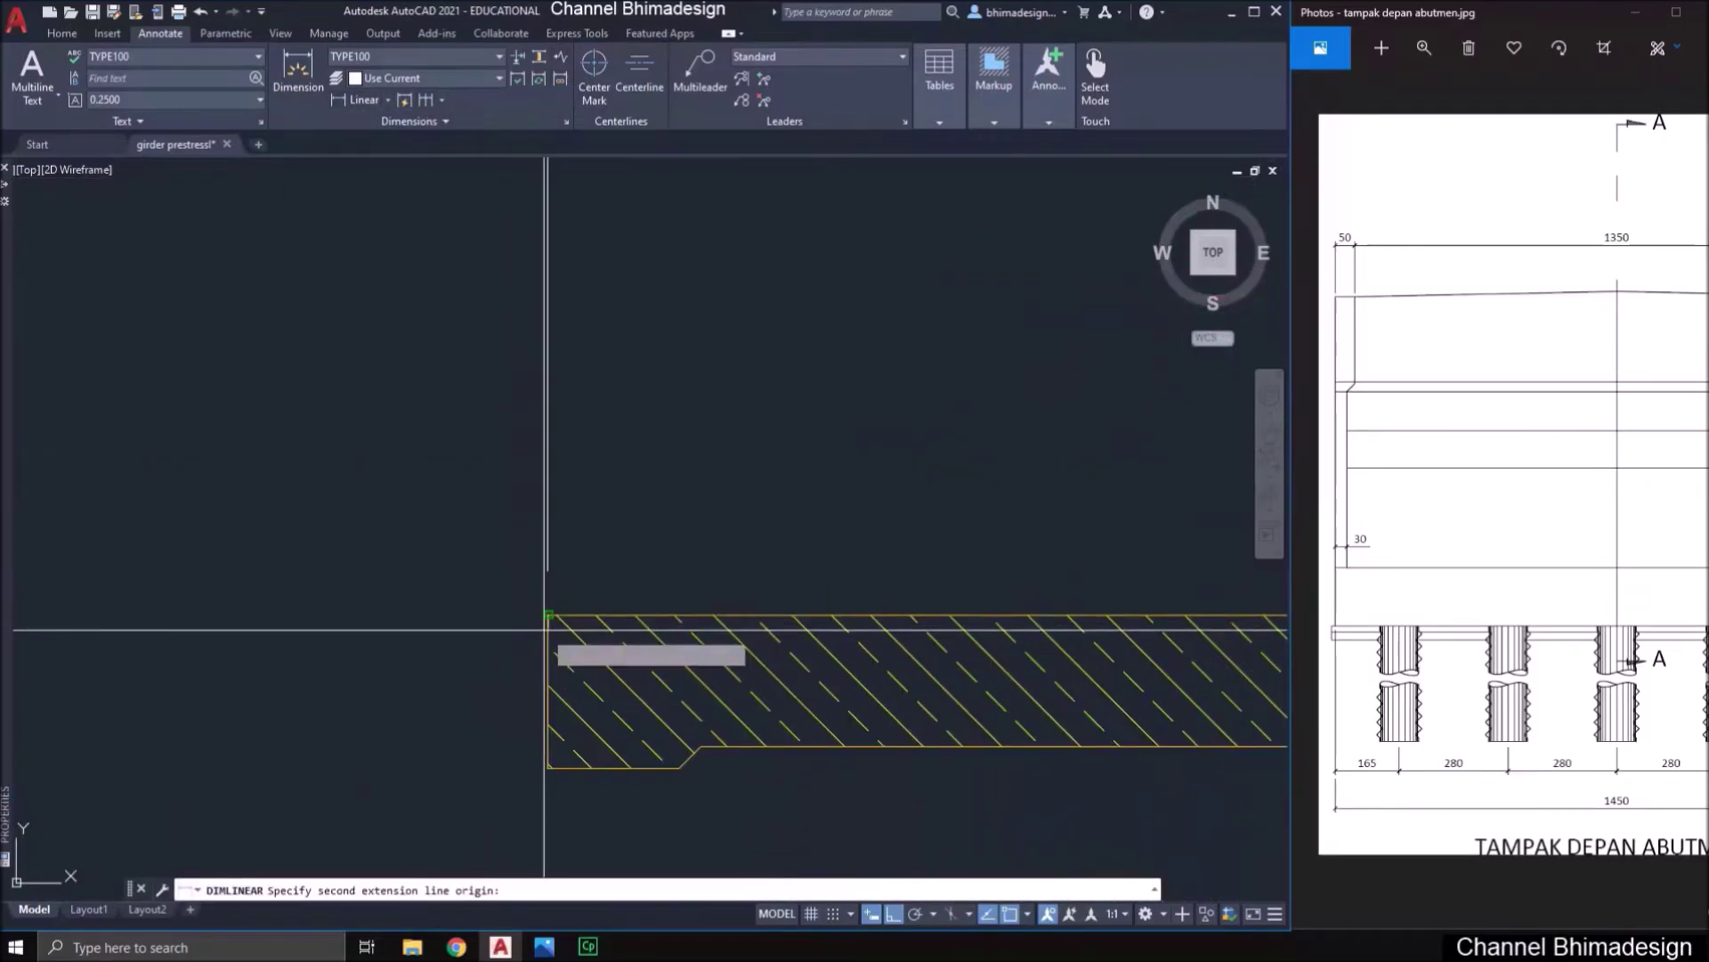
pyautogui.click(547, 614)
pyautogui.click(547, 766)
pyautogui.click(400, 685)
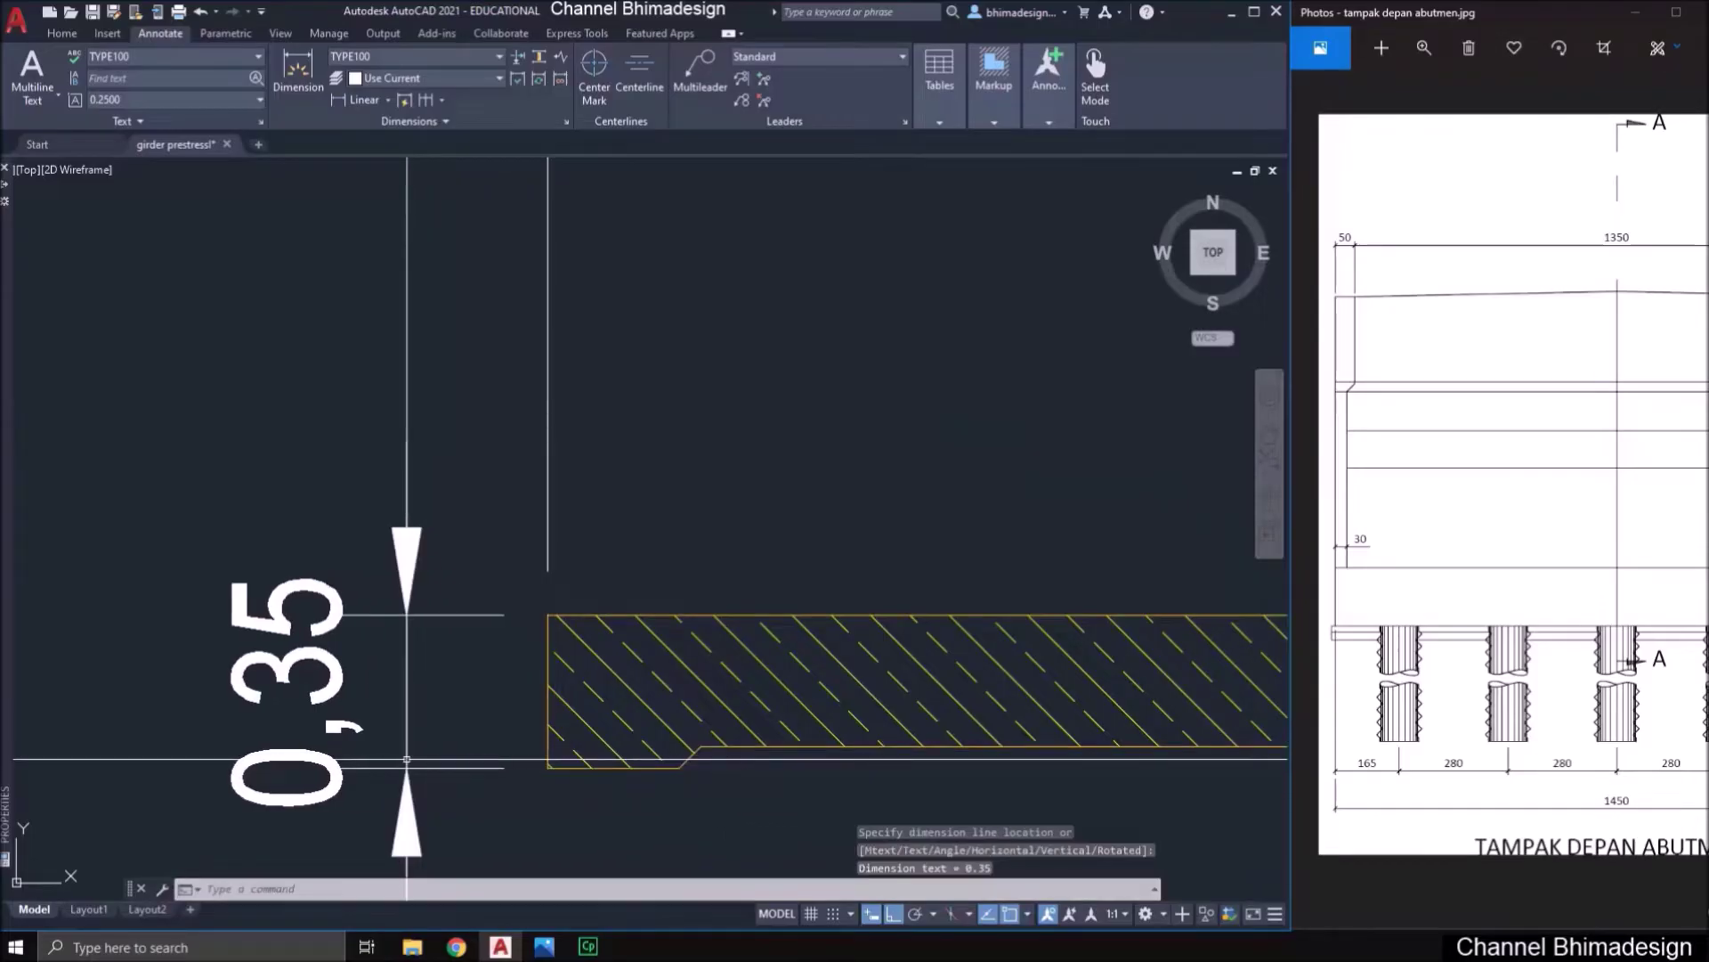
# - Add a vertical linear dimension of the small chamfered lip under the approach slab's free end
pyautogui.press('space')
pyautogui.scroll(-2, 877, 394)
pyautogui.scroll(4, 507, 677)
pyautogui.click(515, 647)
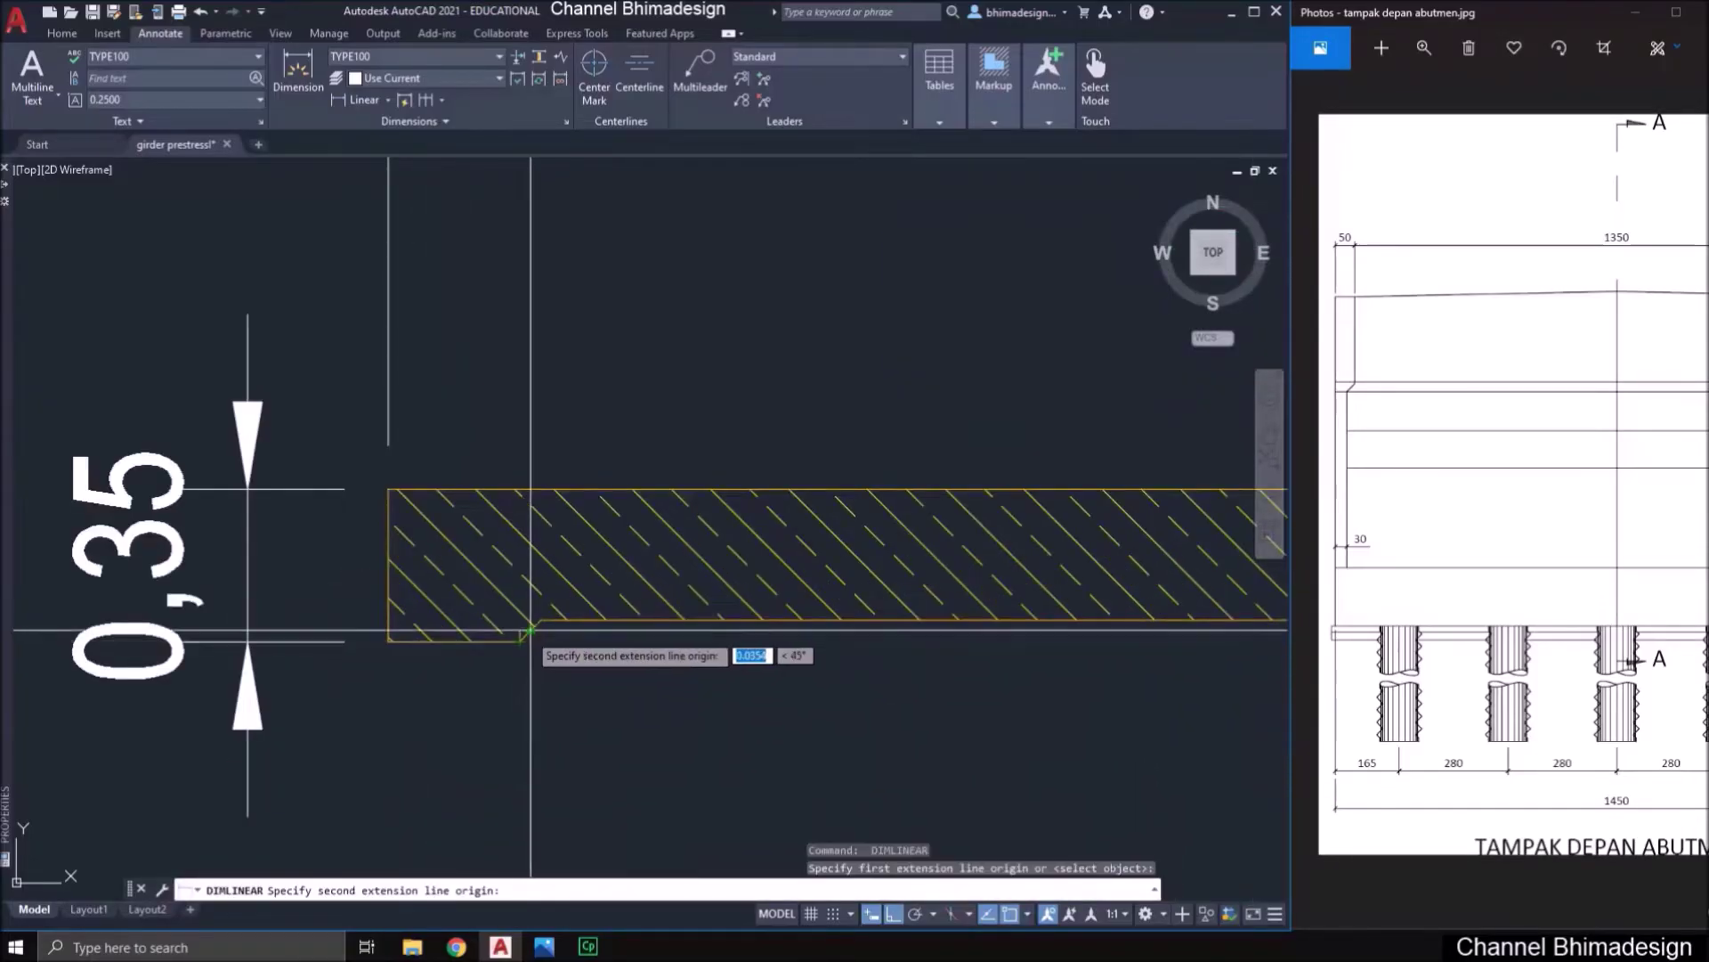
pyautogui.click(523, 639)
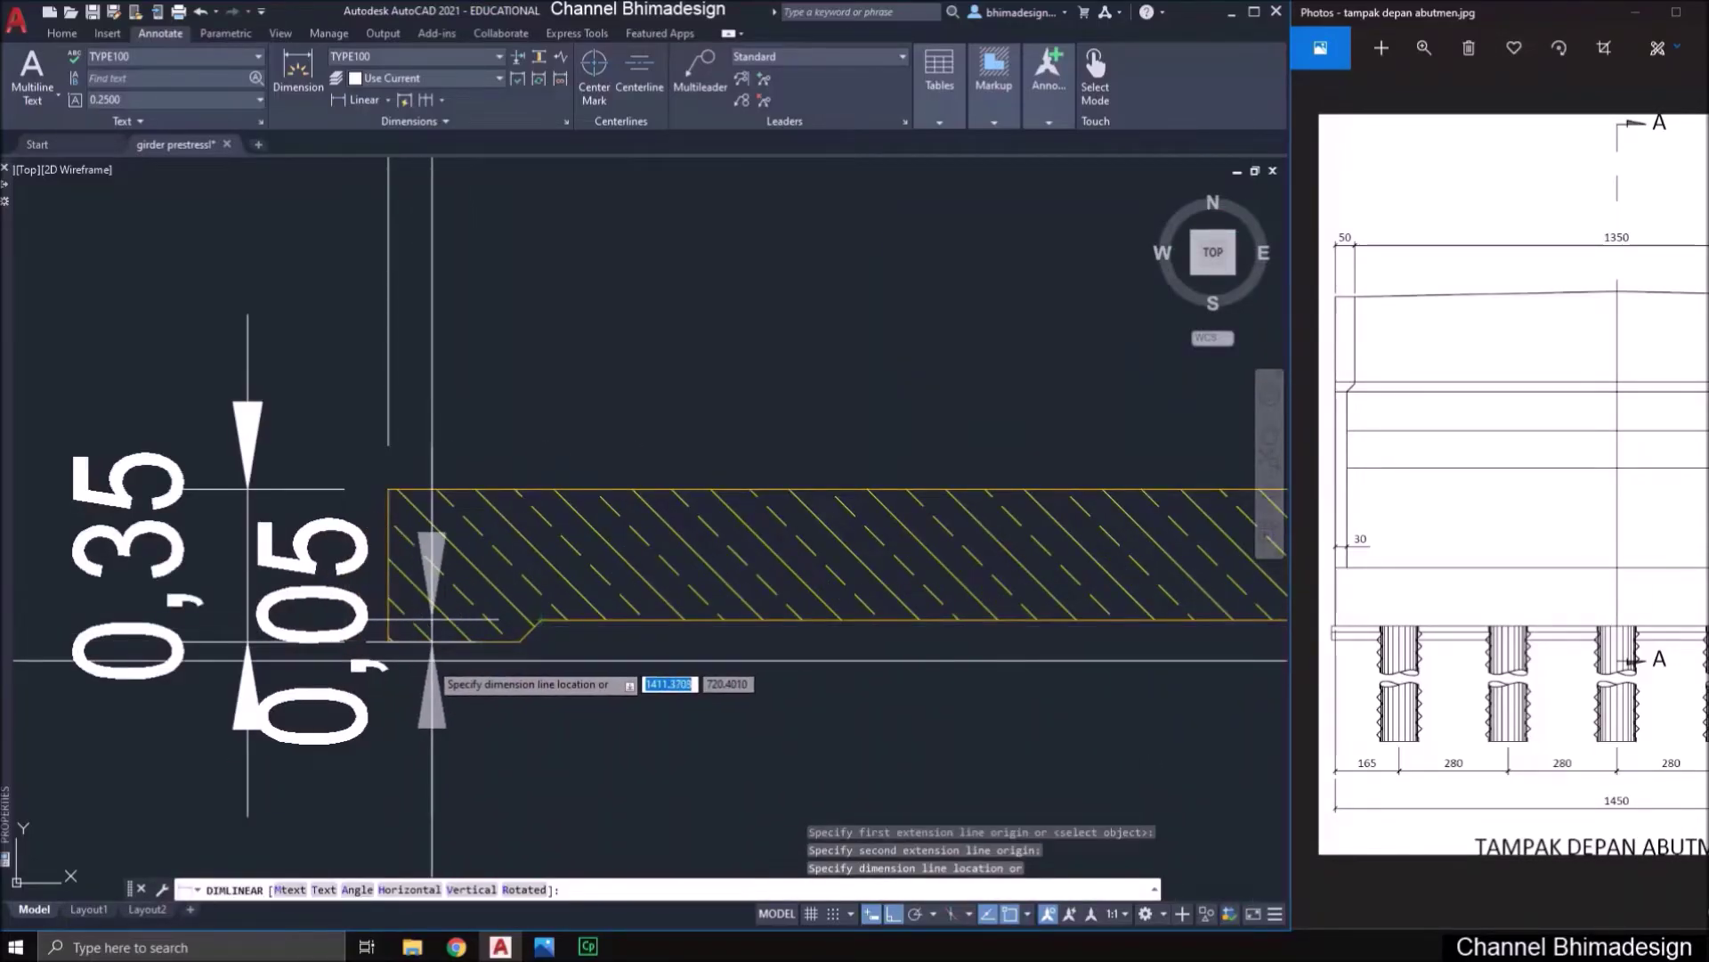
pyautogui.scroll(-2, 801, 712)
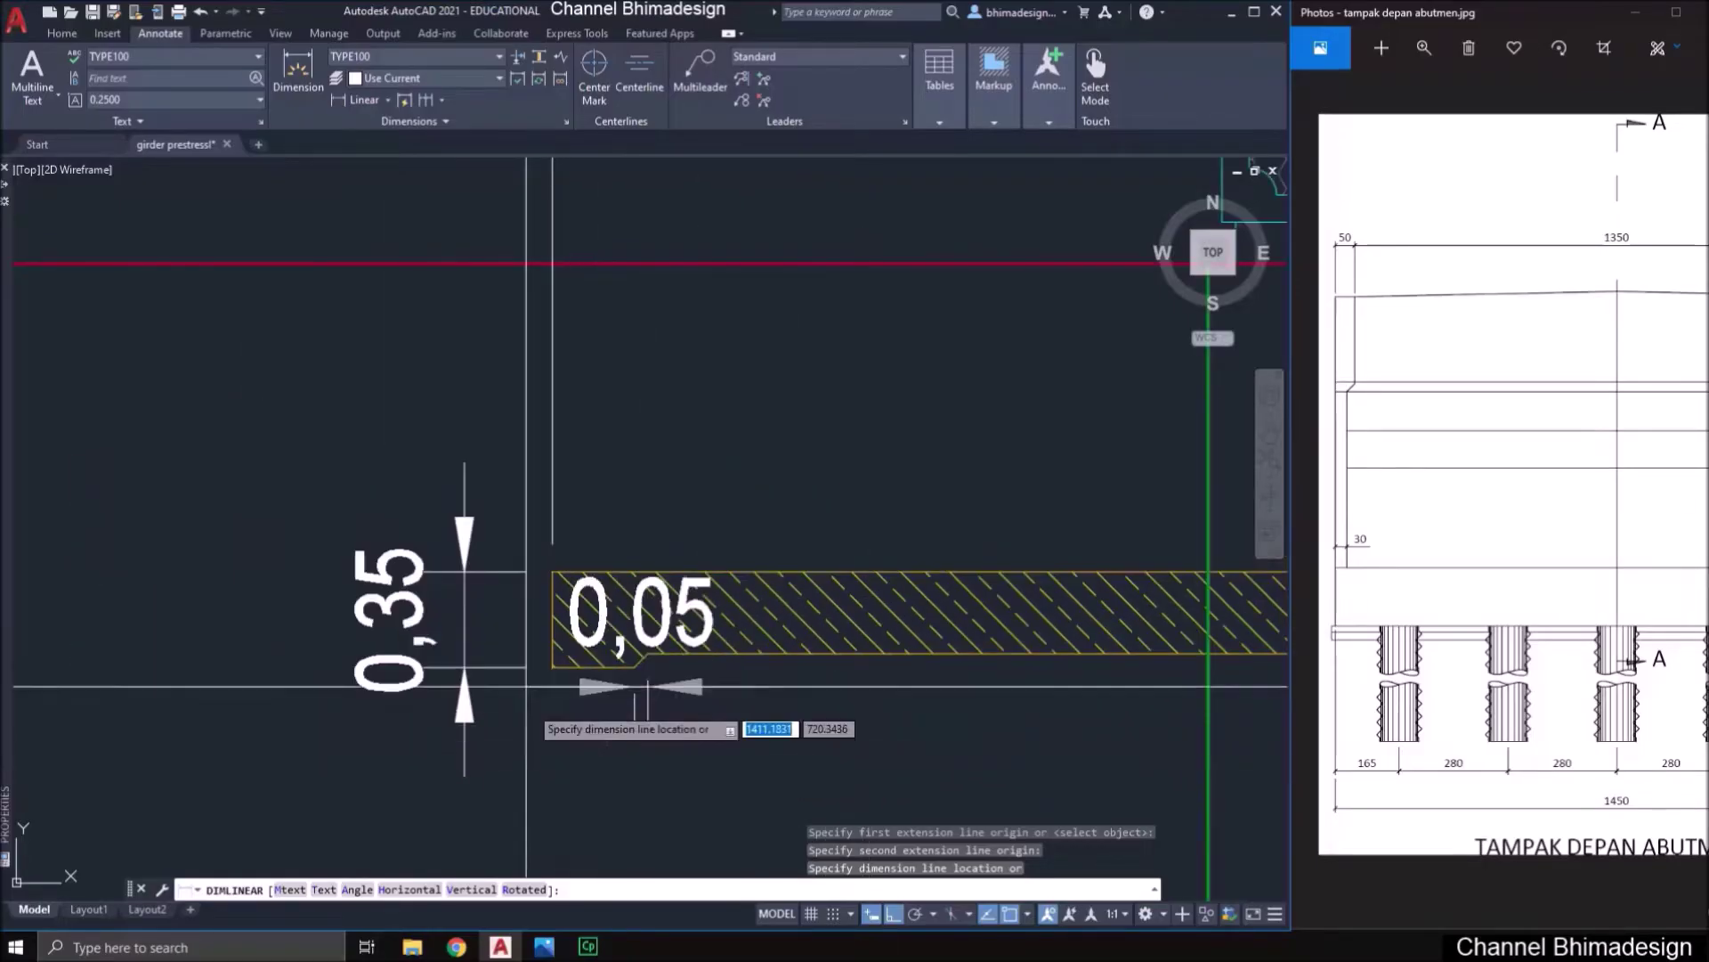
pyautogui.click(485, 461)
pyautogui.press('Escape')
# - Move the approach slab's end depth dimension line farther left so its text clears the lip dimension
pyautogui.click(454, 562)
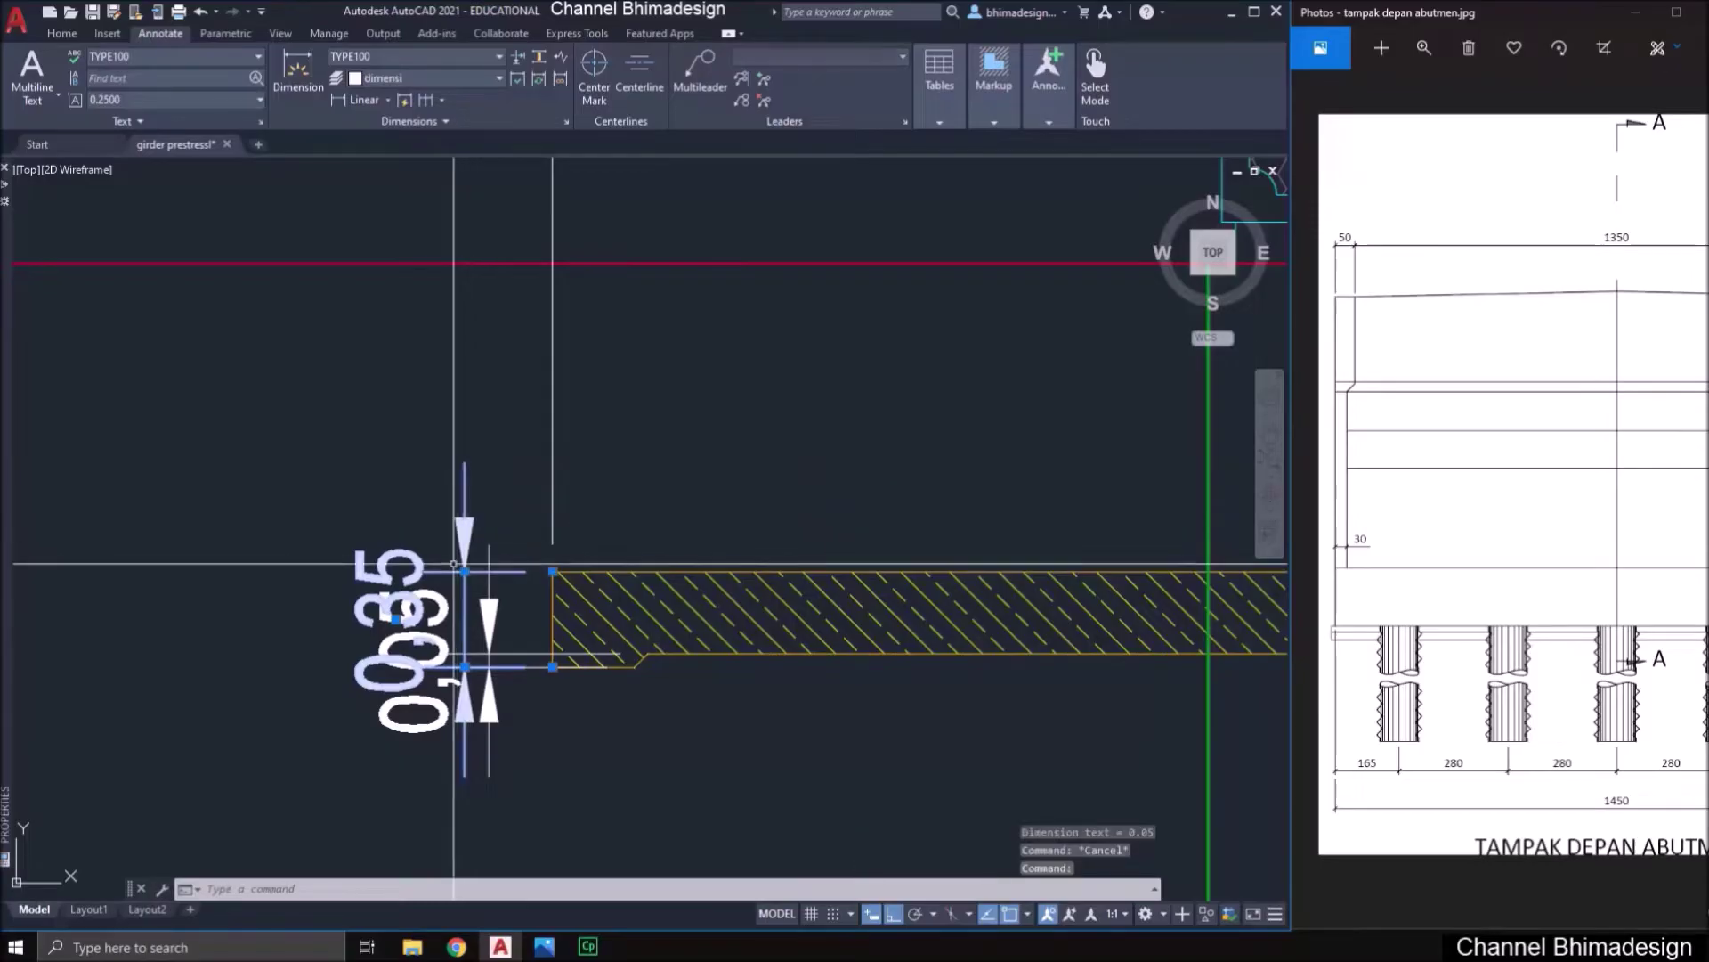
pyautogui.click(465, 570)
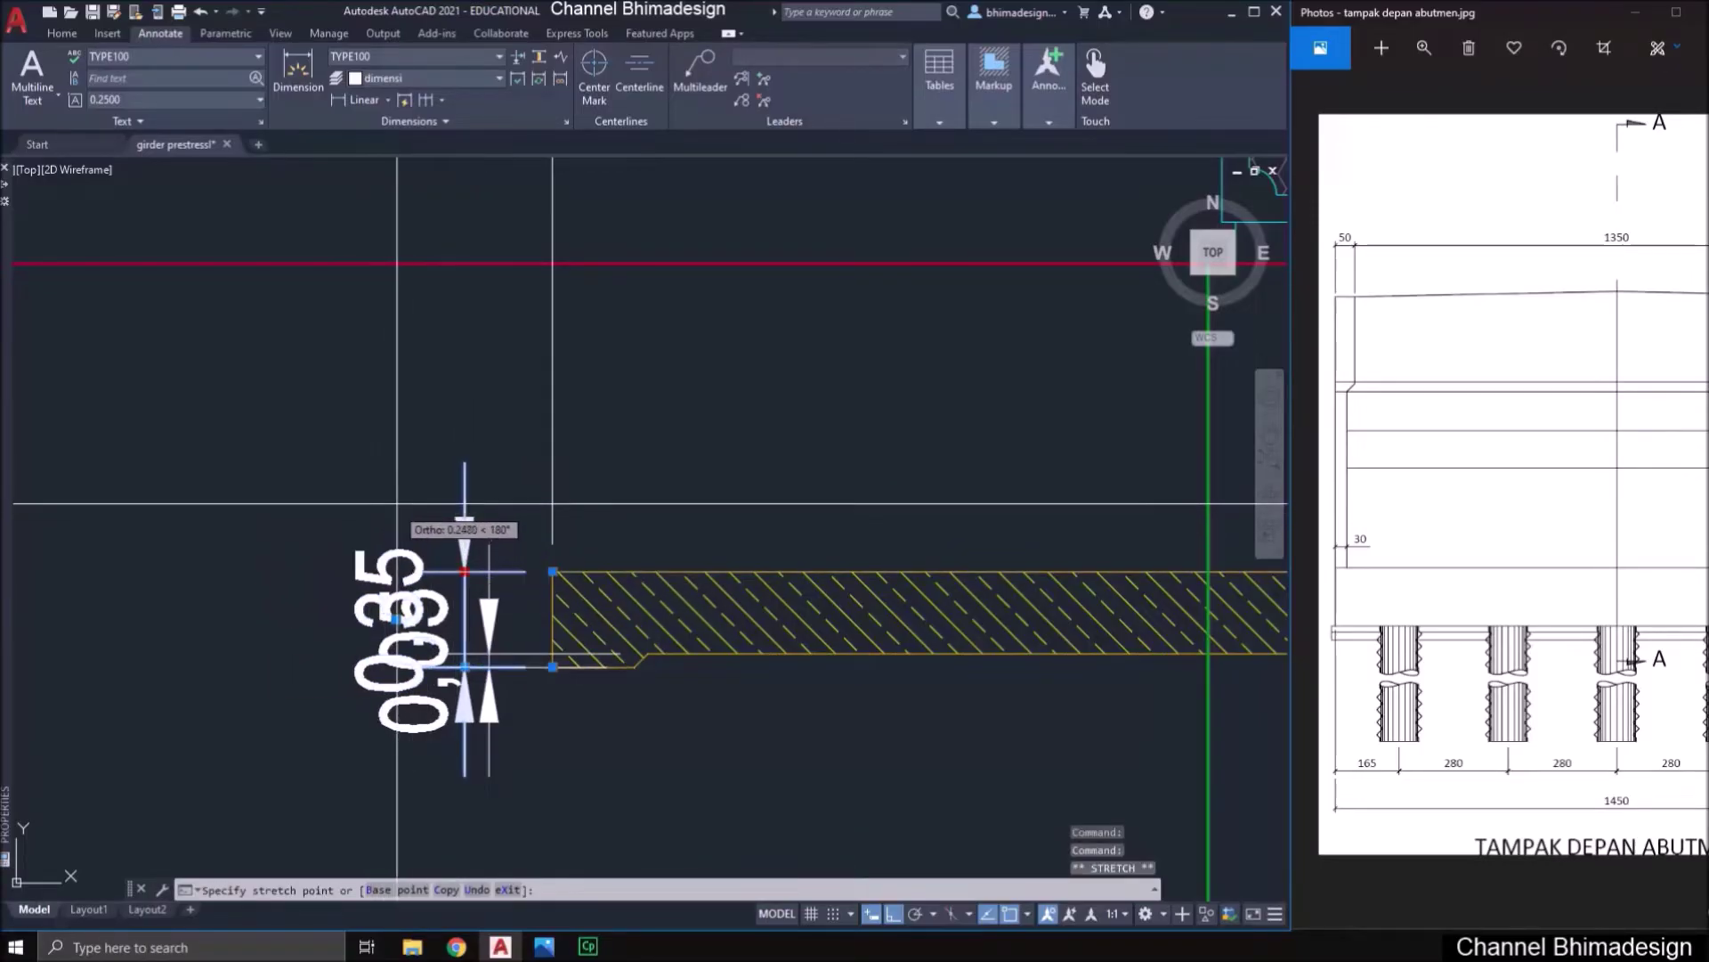
pyautogui.click(380, 497)
pyautogui.press('Escape')
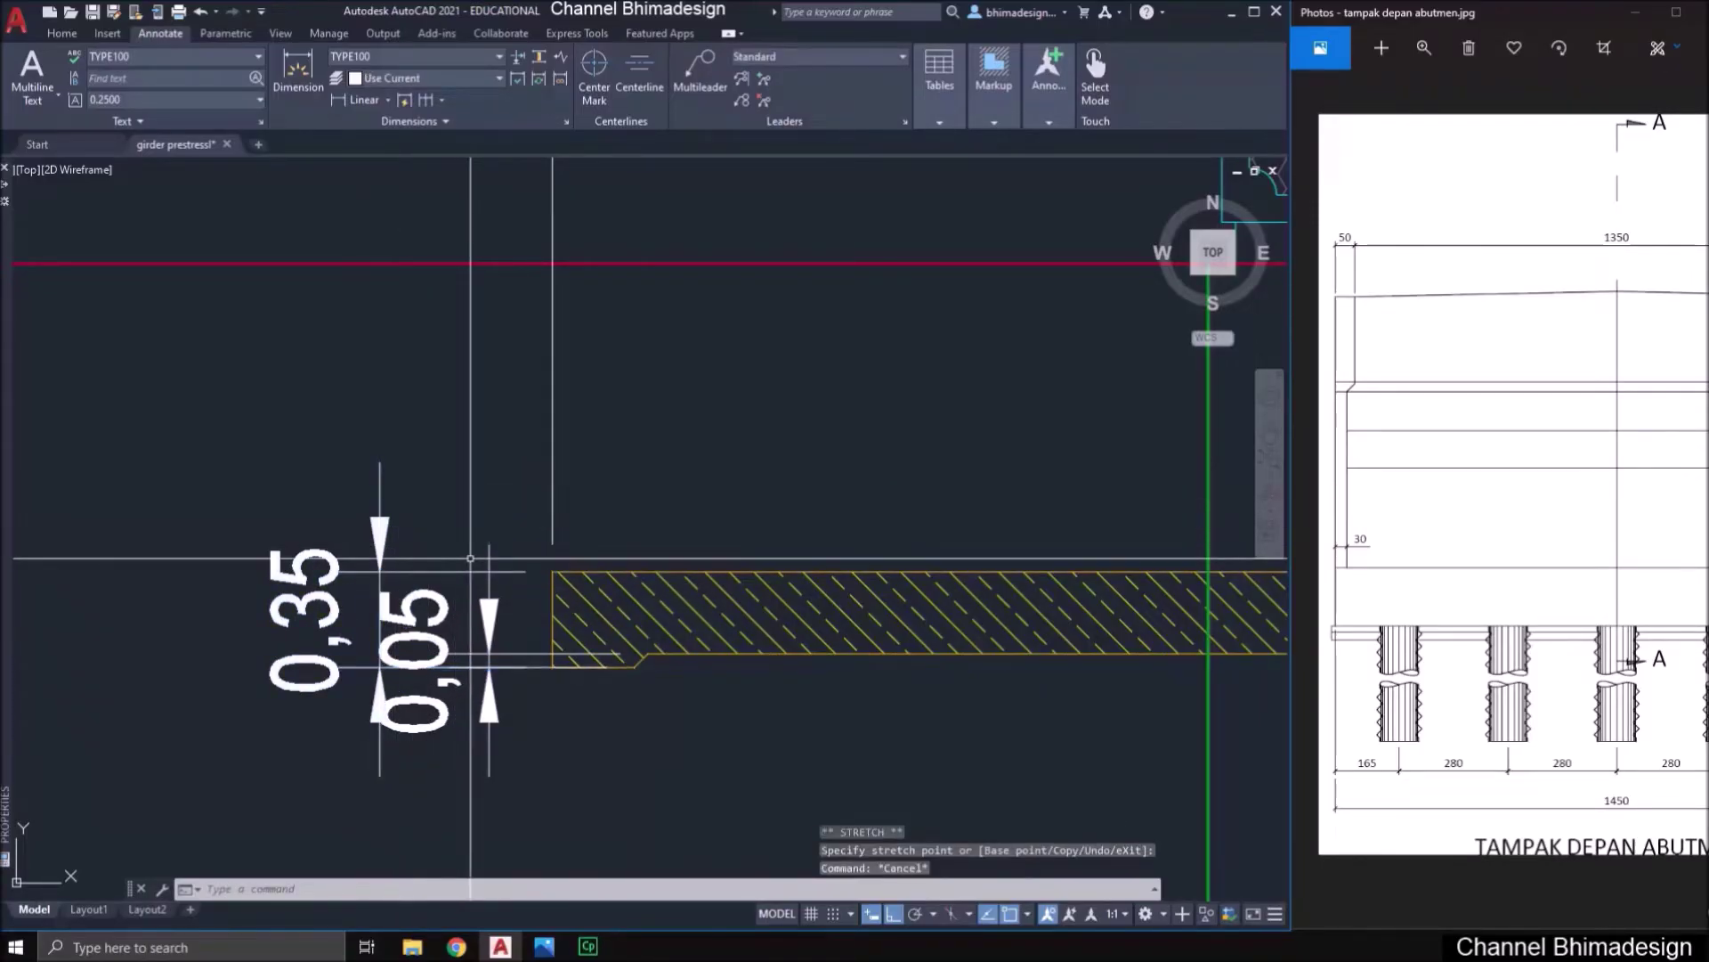
pyautogui.scroll(-2, 424, 577)
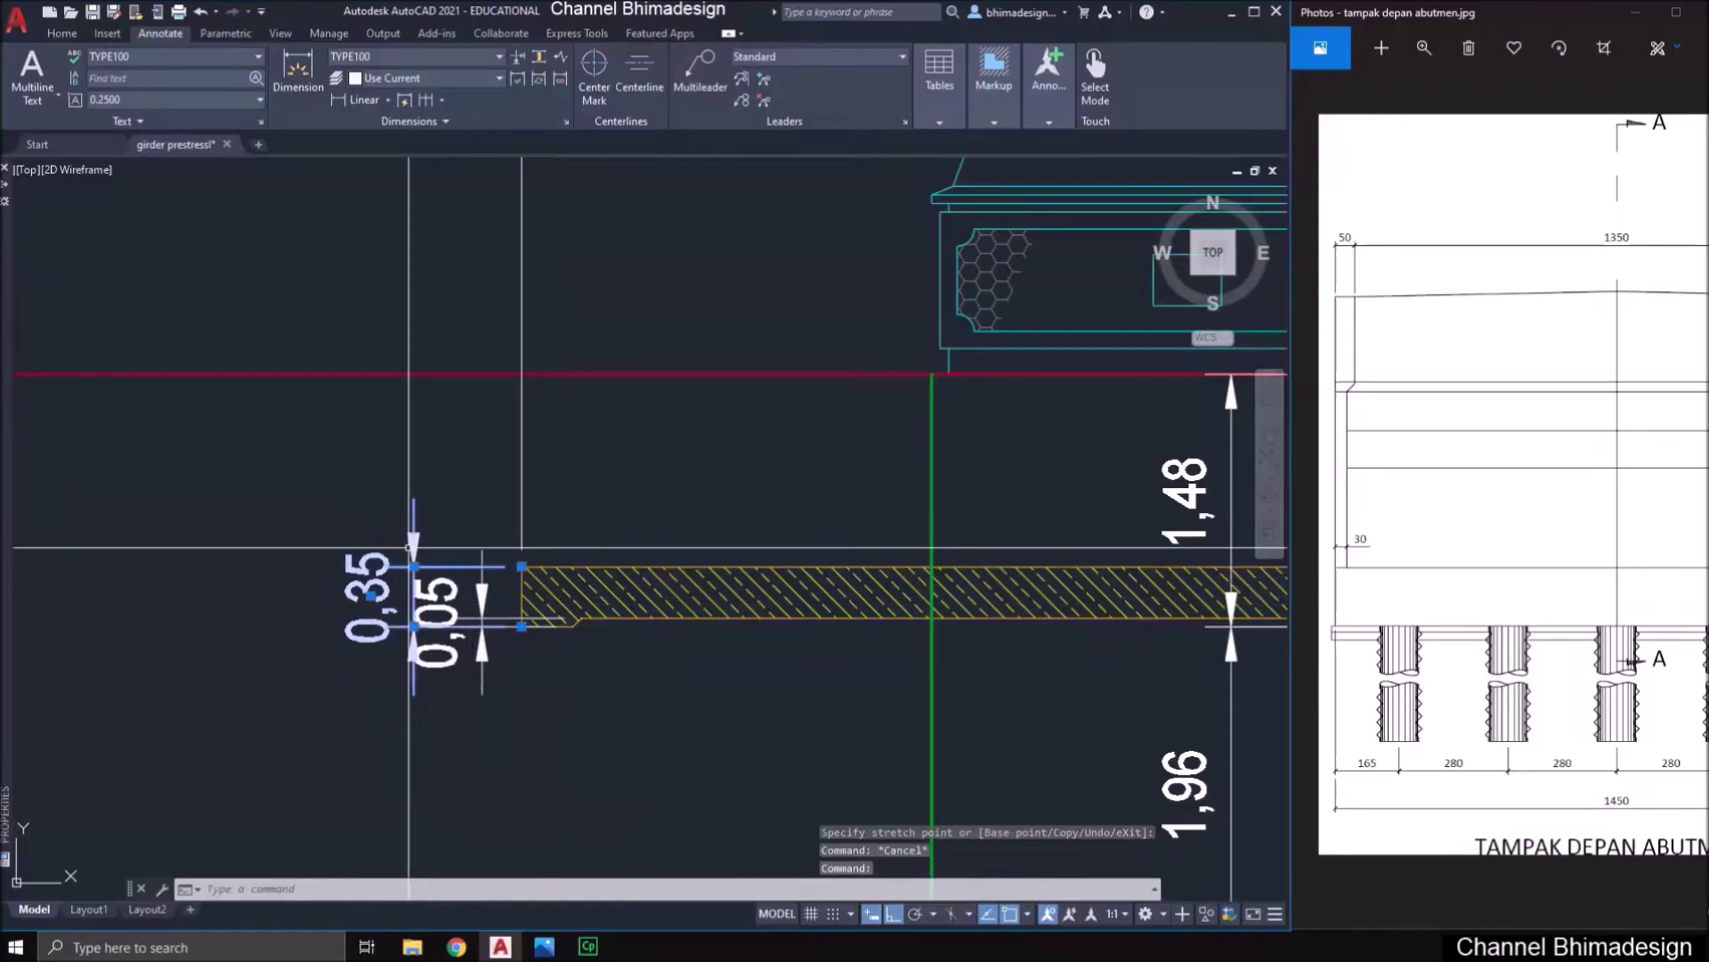
pyautogui.click(414, 566)
pyautogui.scroll(4, 402, 556)
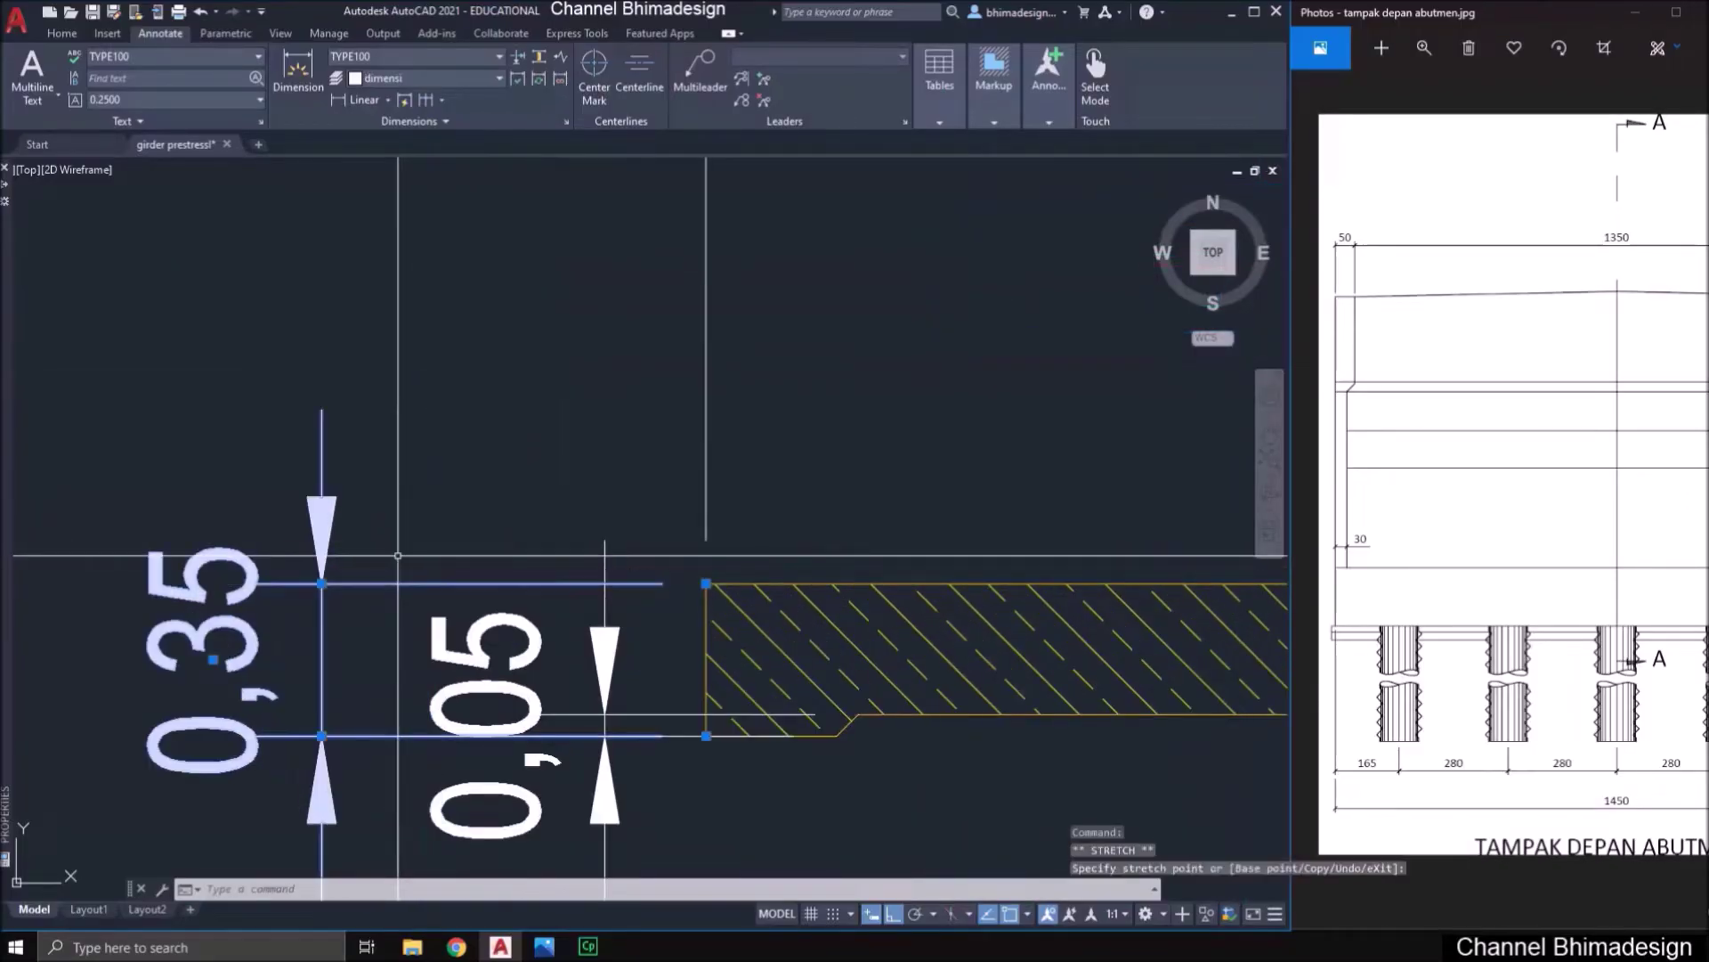
pyautogui.press('Escape')
# - Add a horizontal dimension from the footing's top left corner to the green wing wall's outer edge, placed below the sloped edge
pyautogui.scroll(-3, 490, 562)
pyautogui.scroll(-3, 489, 573)
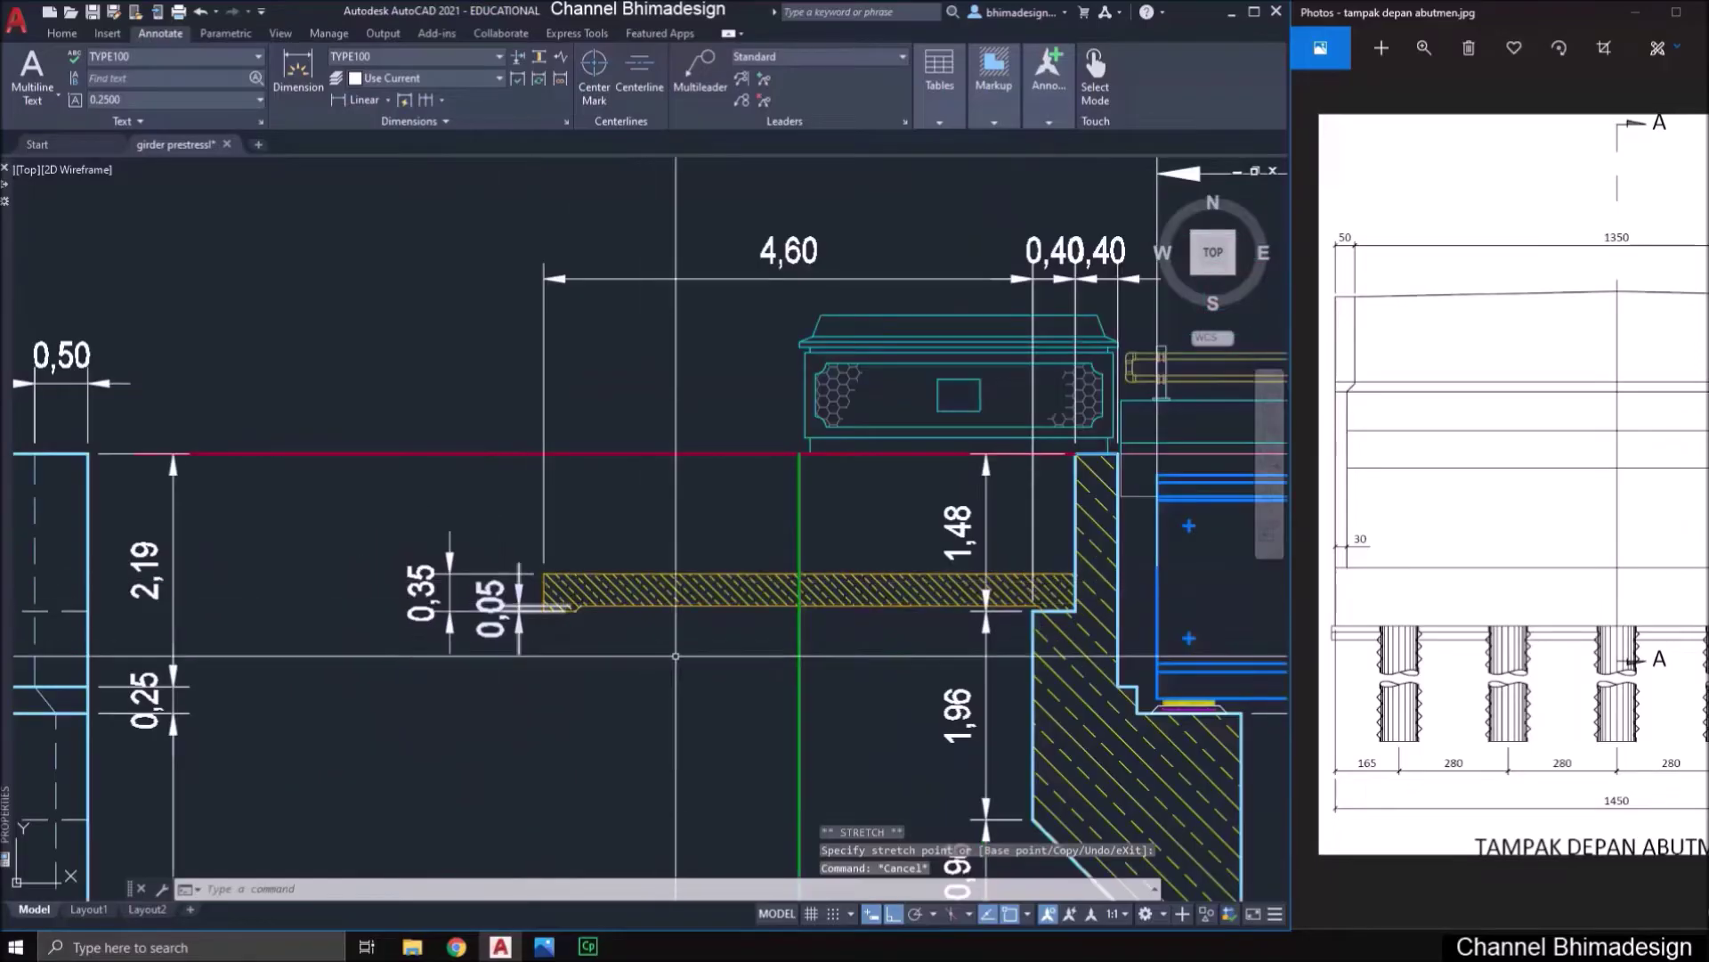
pyautogui.moveTo(637, 605)
pyautogui.mouseDown(button='middle')
pyautogui.moveTo(605, 515)
pyautogui.moveTo(616, 487)
pyautogui.mouseUp(button='middle')
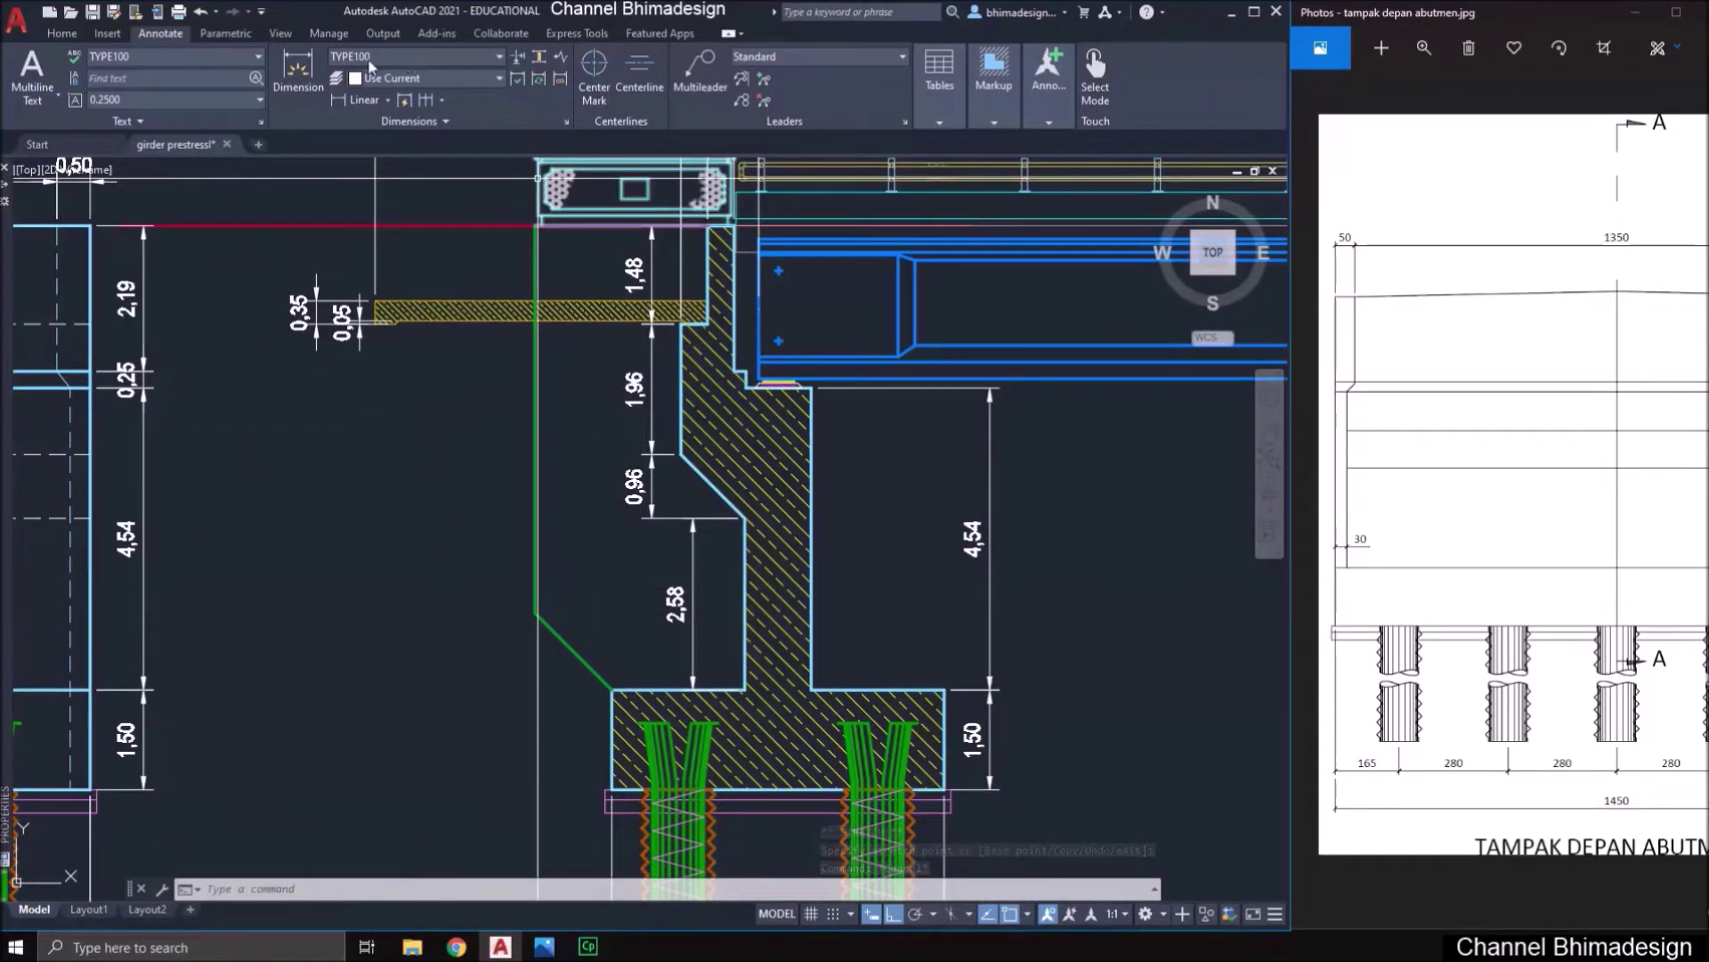
pyautogui.click(339, 100)
pyautogui.moveTo(594, 674); pyautogui.dragTo(522, 567, button='middle')
pyautogui.click(522, 567)
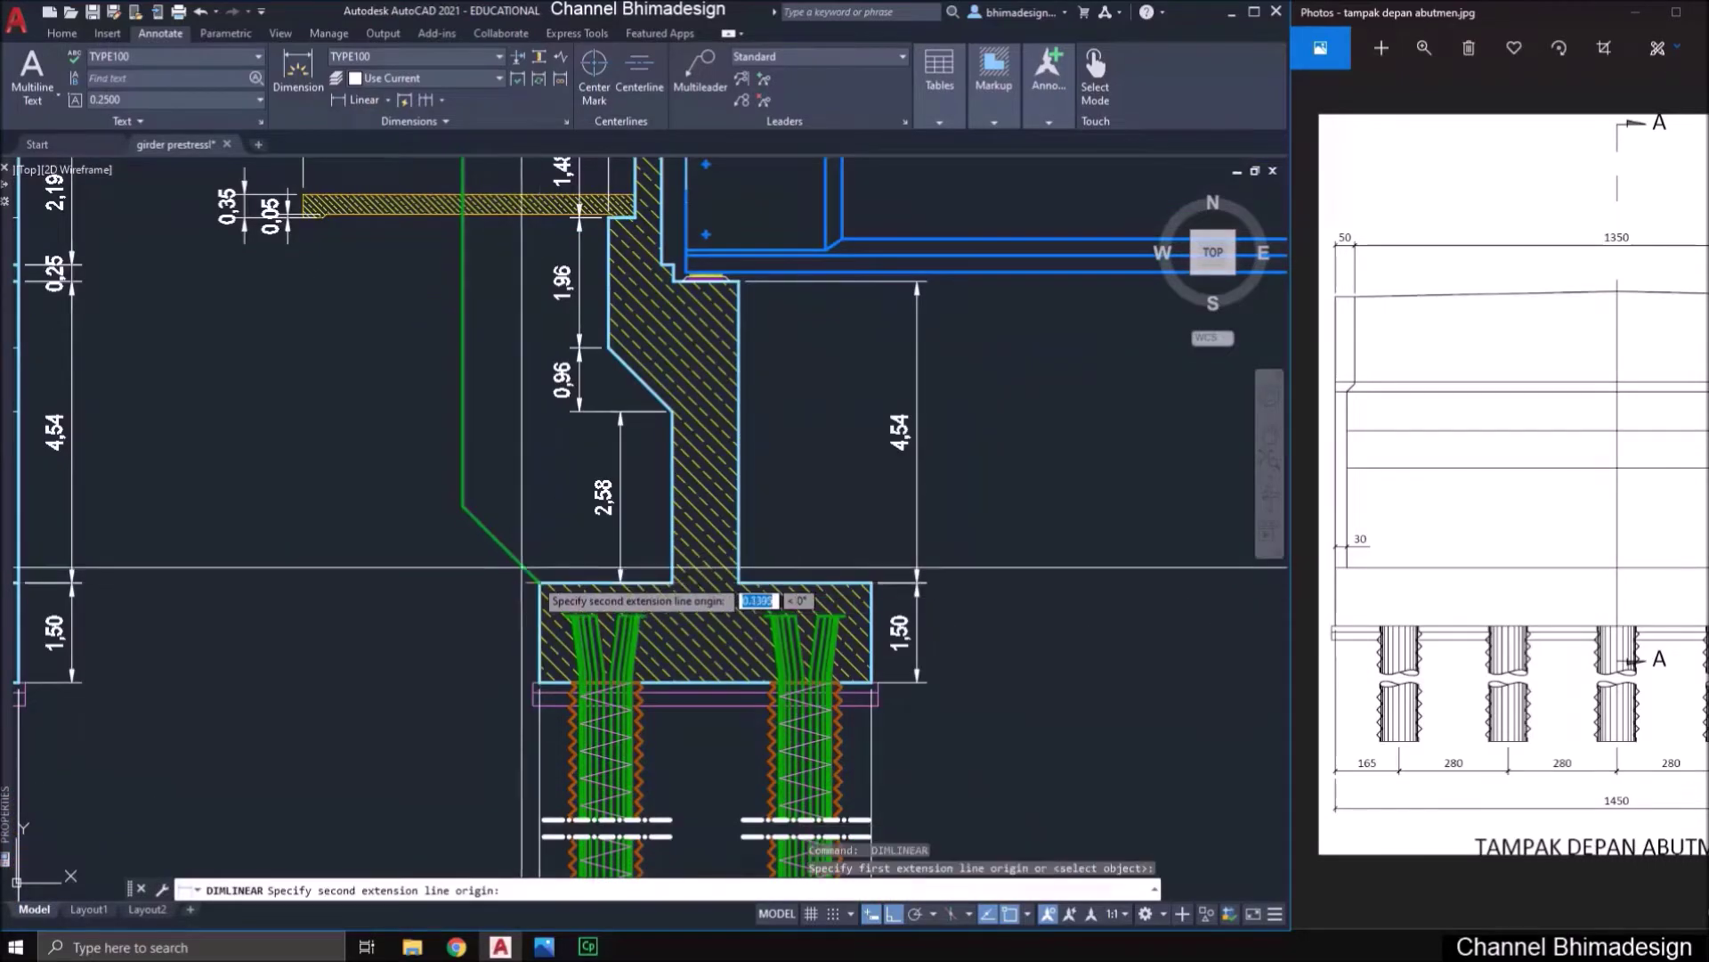
pyautogui.click(463, 508)
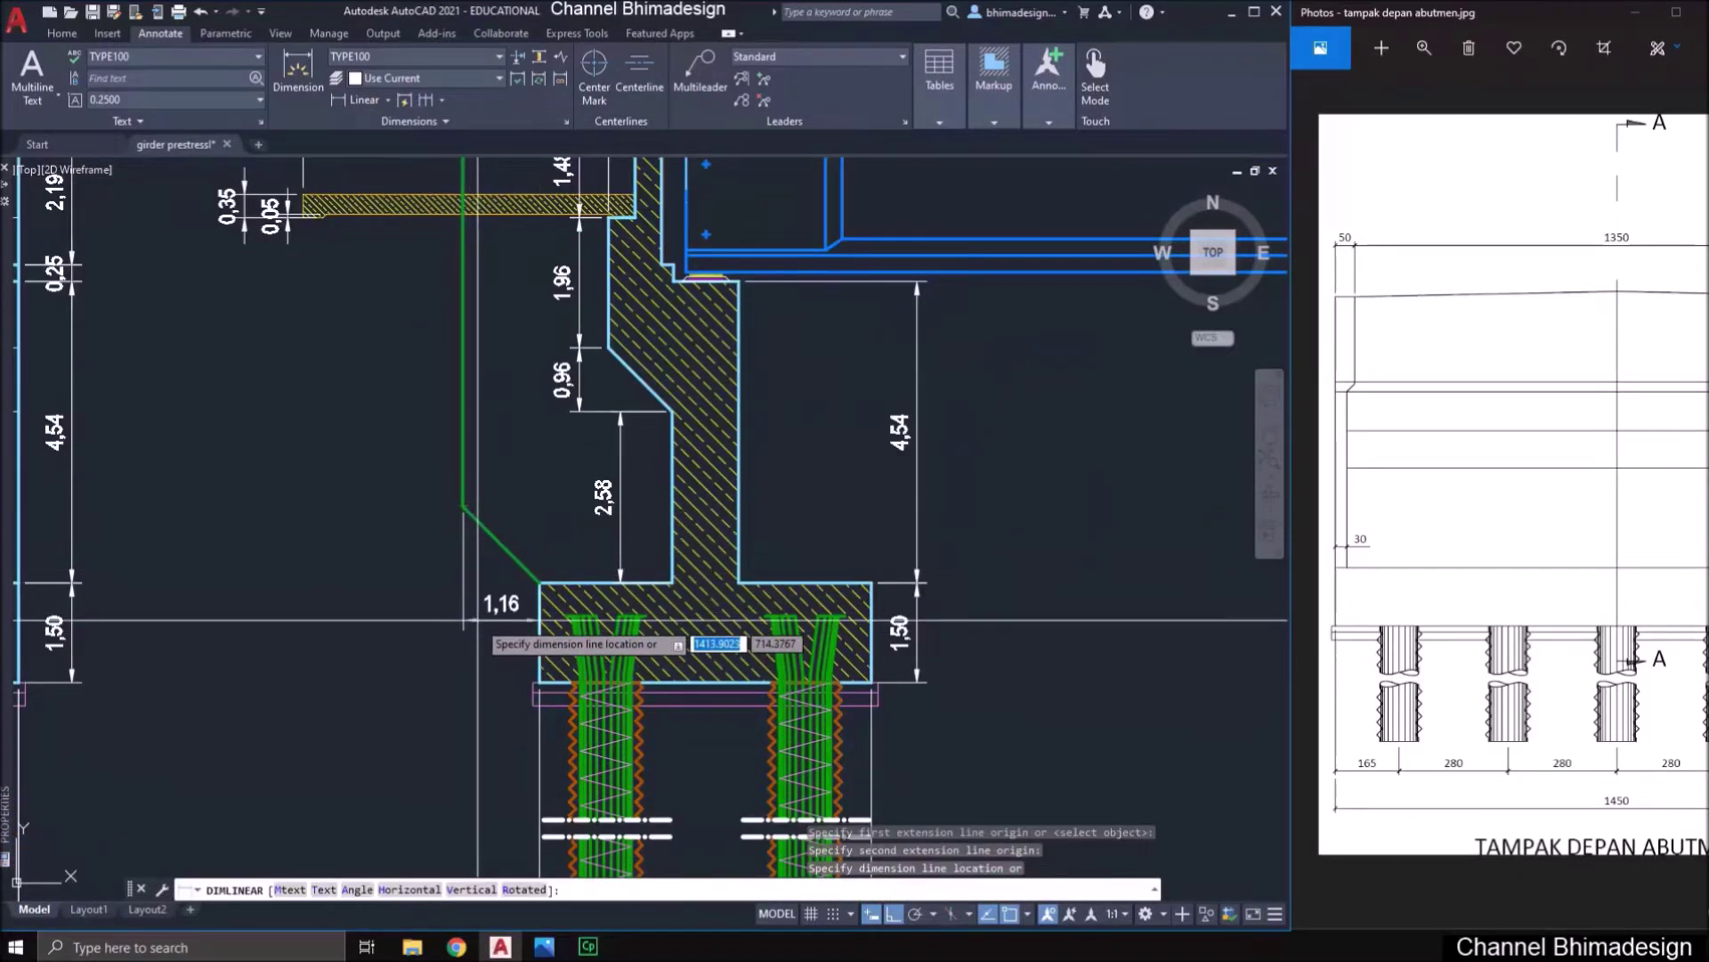
pyautogui.click(478, 620)
# - Start a Stretch with a crossing selection around the horizontal dimensions above the backwall
pyautogui.moveTo(423, 470); pyautogui.dragTo(450, 546, button='middle')
pyautogui.moveTo(529, 361); pyautogui.dragTo(539, 723, button='middle')
pyautogui.click(714, 444)
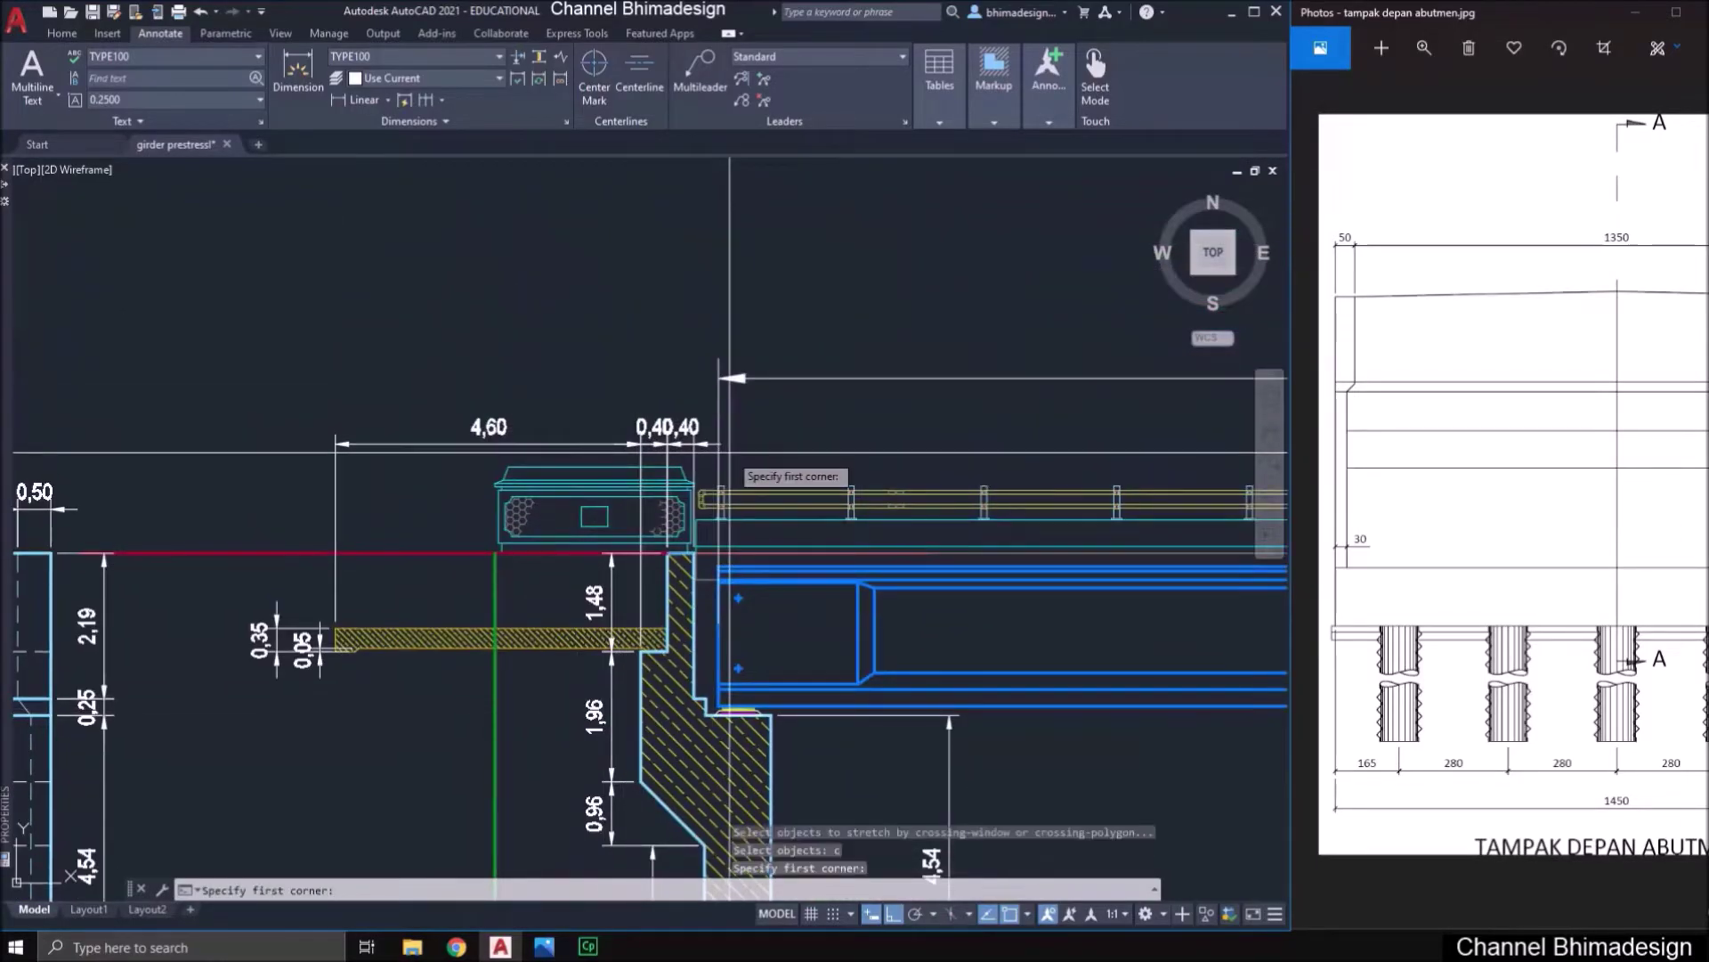
# - Stretch the row of dimensions reading 4,60, 0,40 and 0,40 further upward above the bridge parapet in the abutment side section
pyautogui.click(334, 382)
pyautogui.press('Return')
pyautogui.click(496, 444)
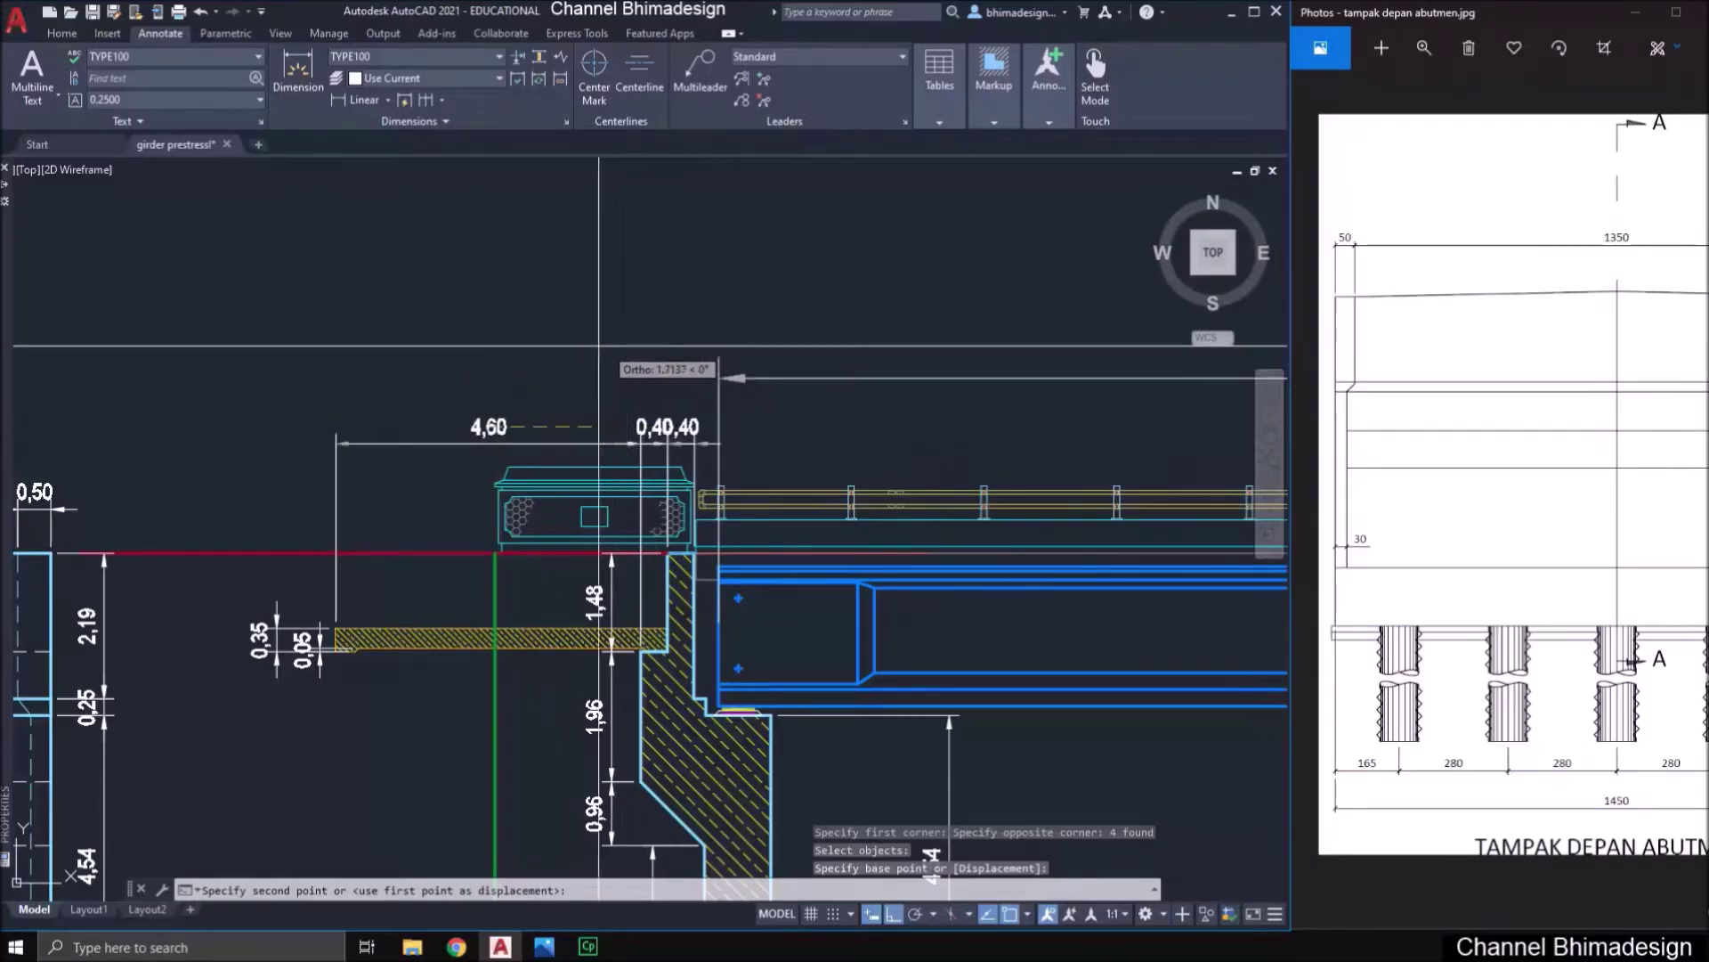
pyautogui.scroll(2, 365, 380)
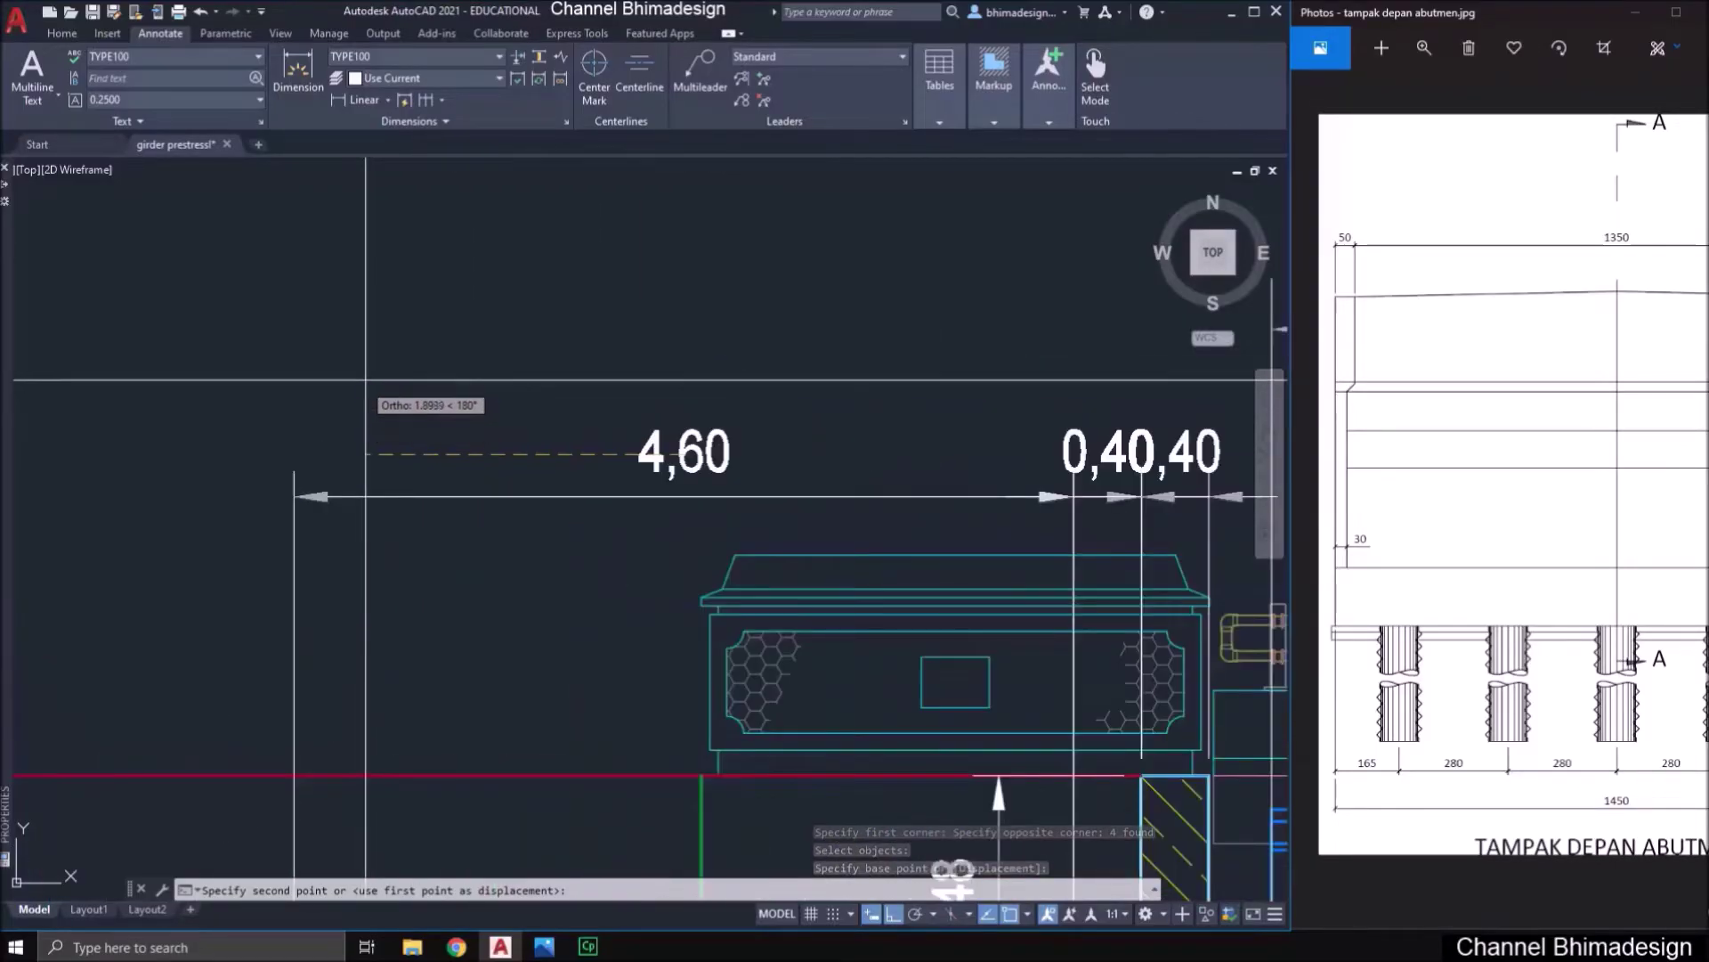
pyautogui.click(370, 319)
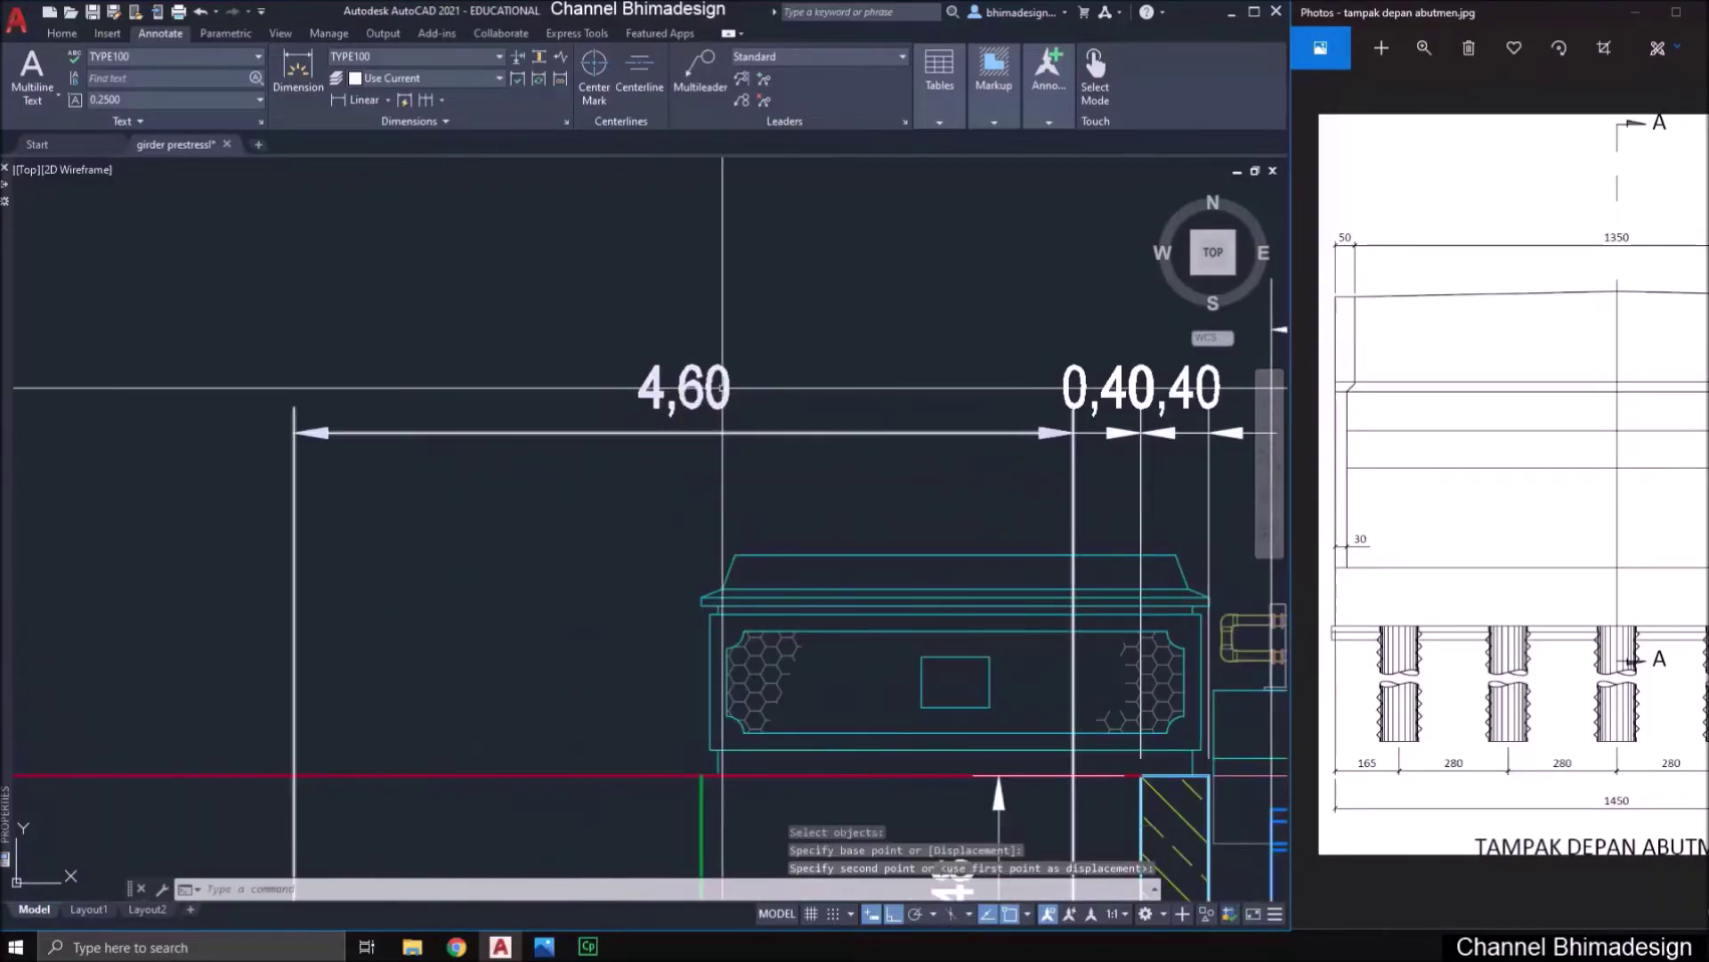
# - Add a horizontal linear dimension from the abutment back wall's top corner to the green wing wall line, placed between the parapet and upper dimension row
pyautogui.click(348, 104)
pyautogui.moveTo(623, 712)
pyautogui.mouseDown(button='middle')
pyautogui.moveTo(484, 309)
pyautogui.moveTo(497, 339)
pyautogui.mouseUp(button='middle')
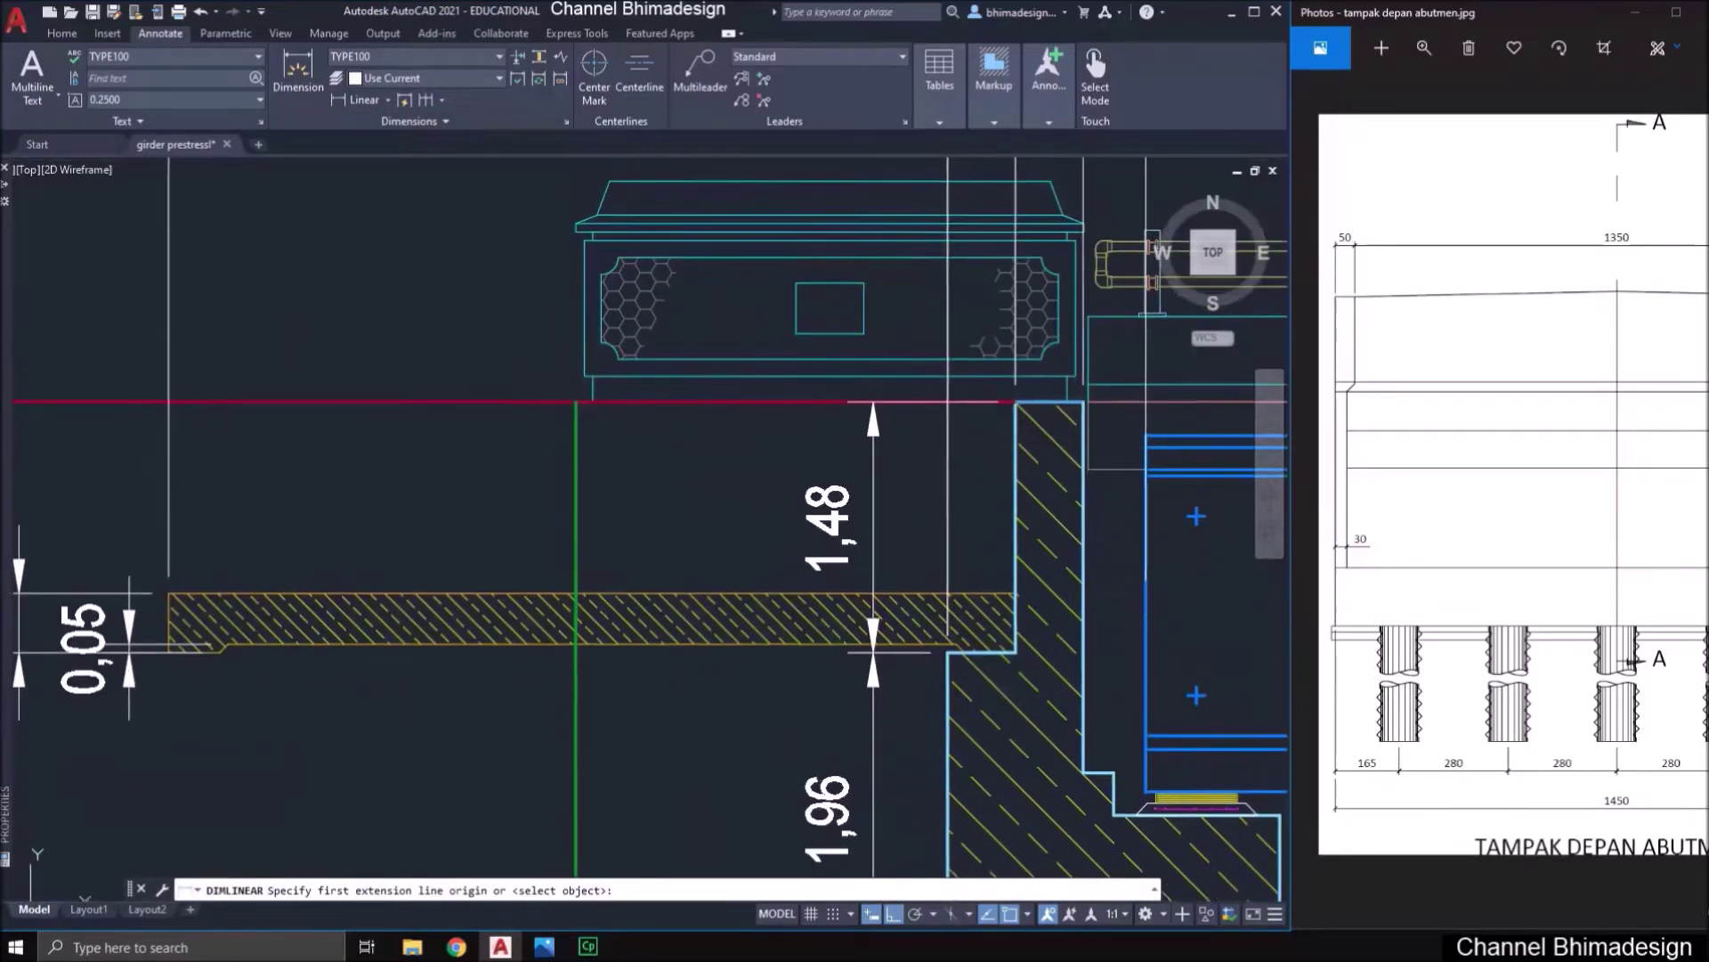
pyautogui.scroll(2, 1017, 403)
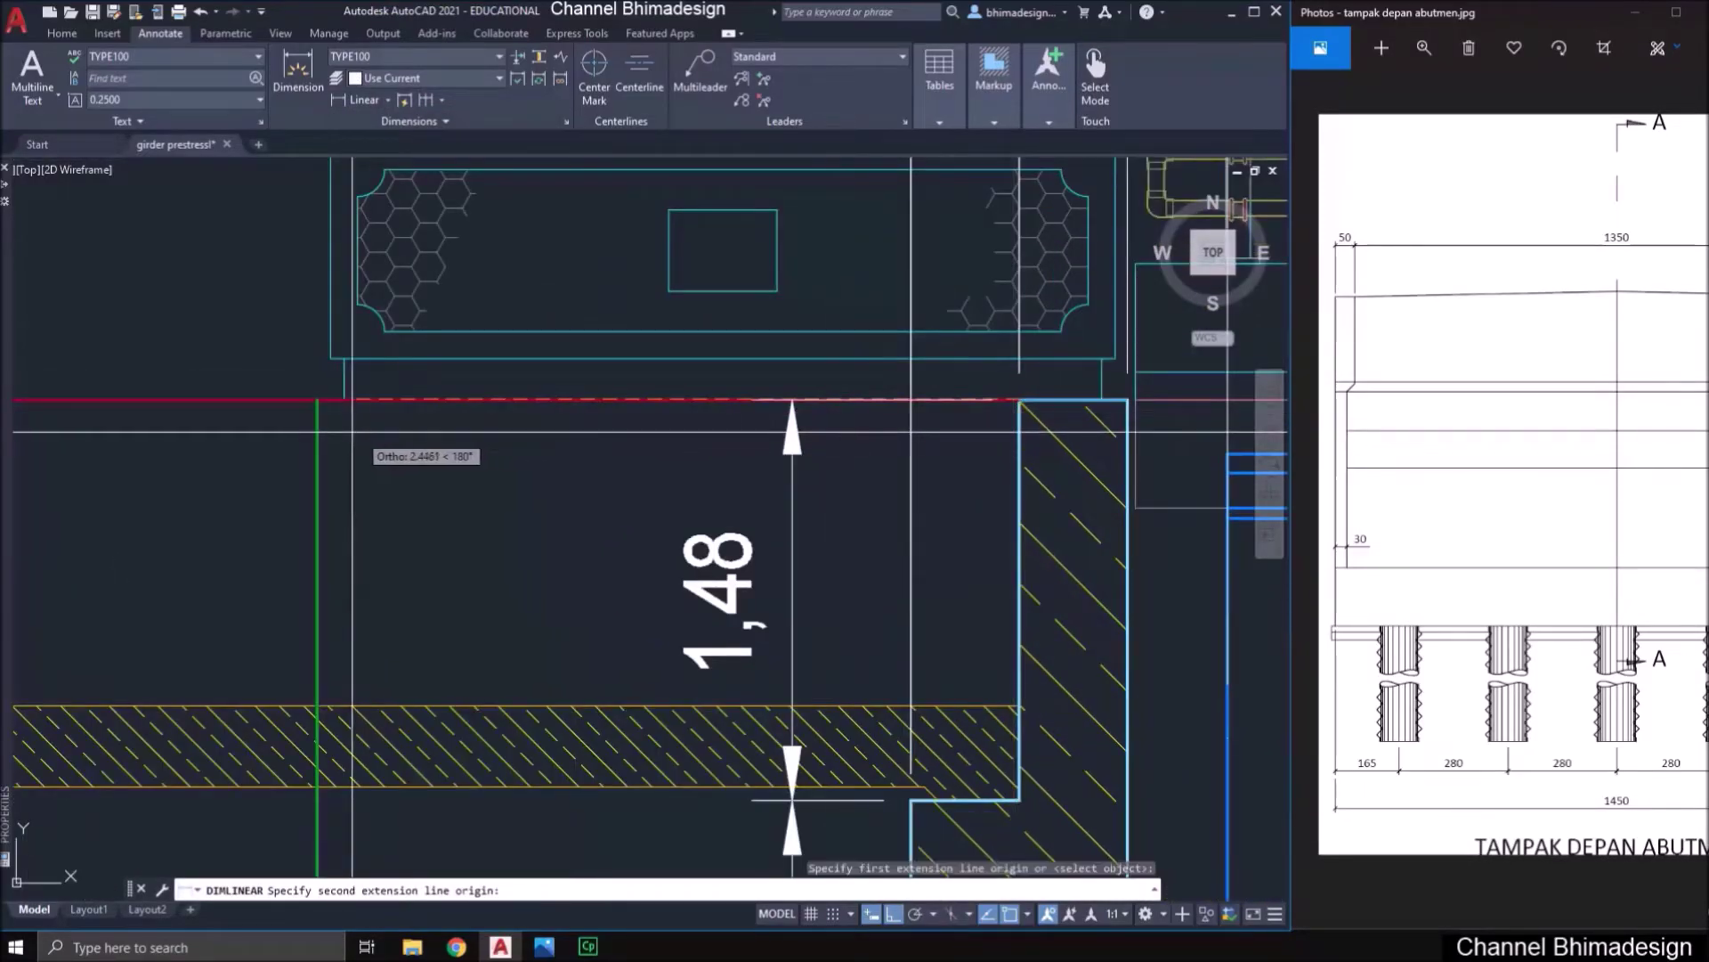
pyautogui.click(321, 426)
pyautogui.scroll(-2, 427, 463)
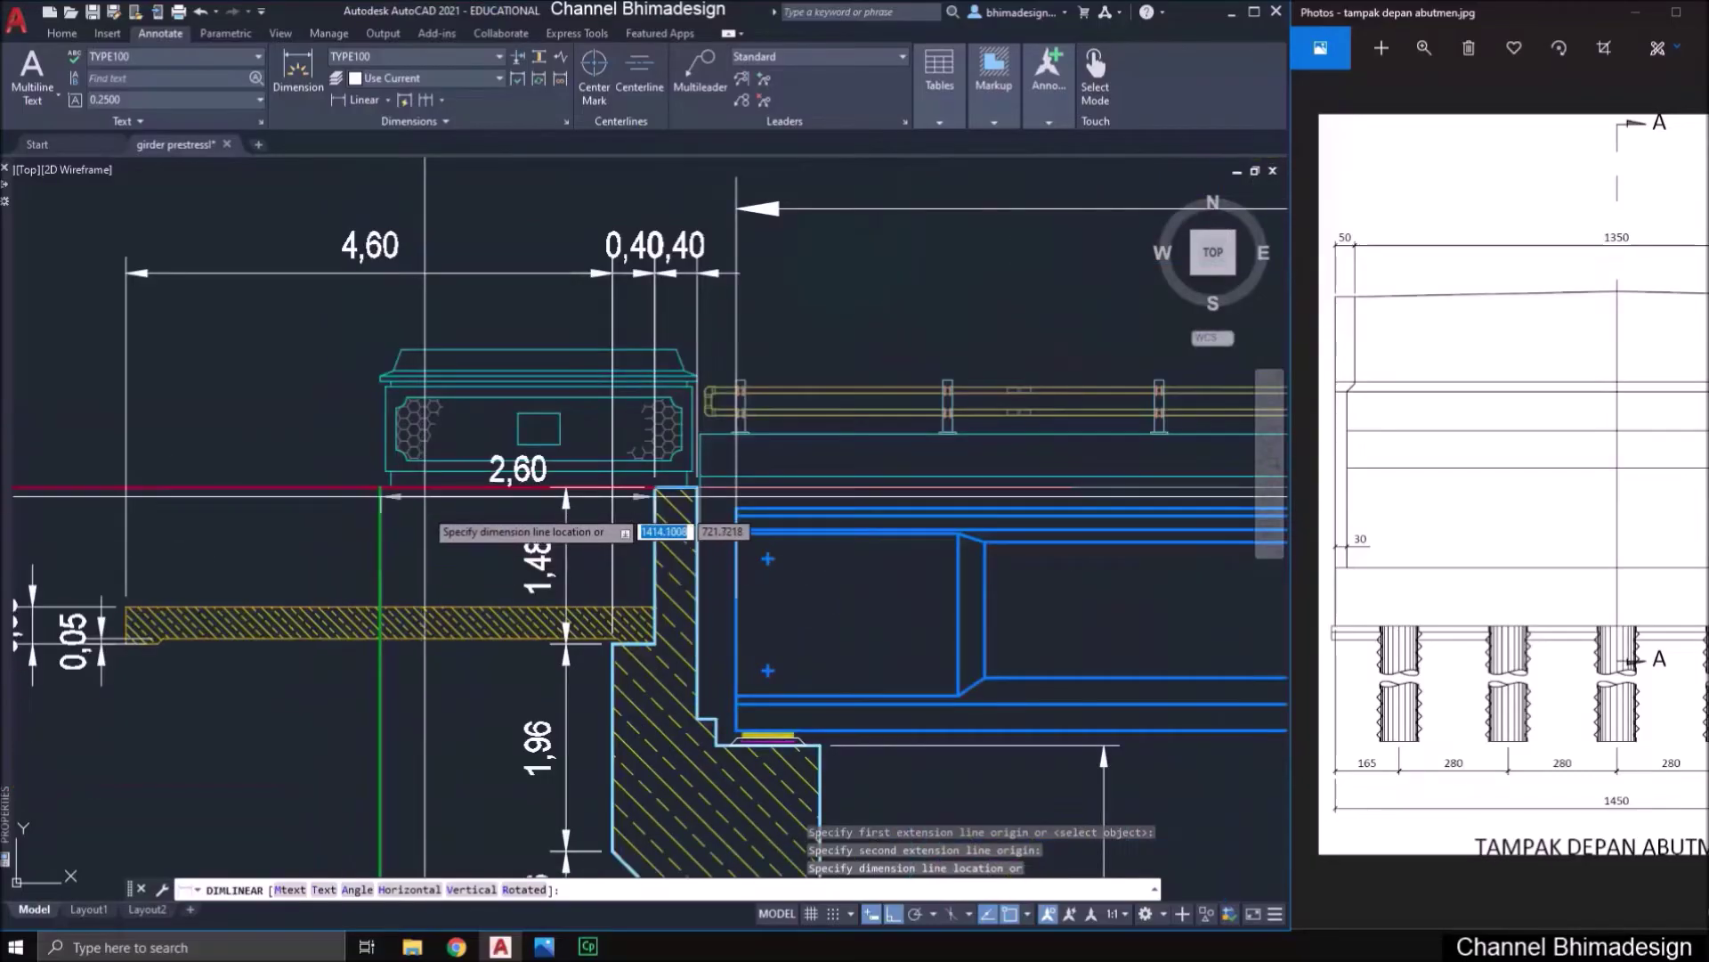
pyautogui.scroll(2, 429, 329)
pyautogui.click(429, 330)
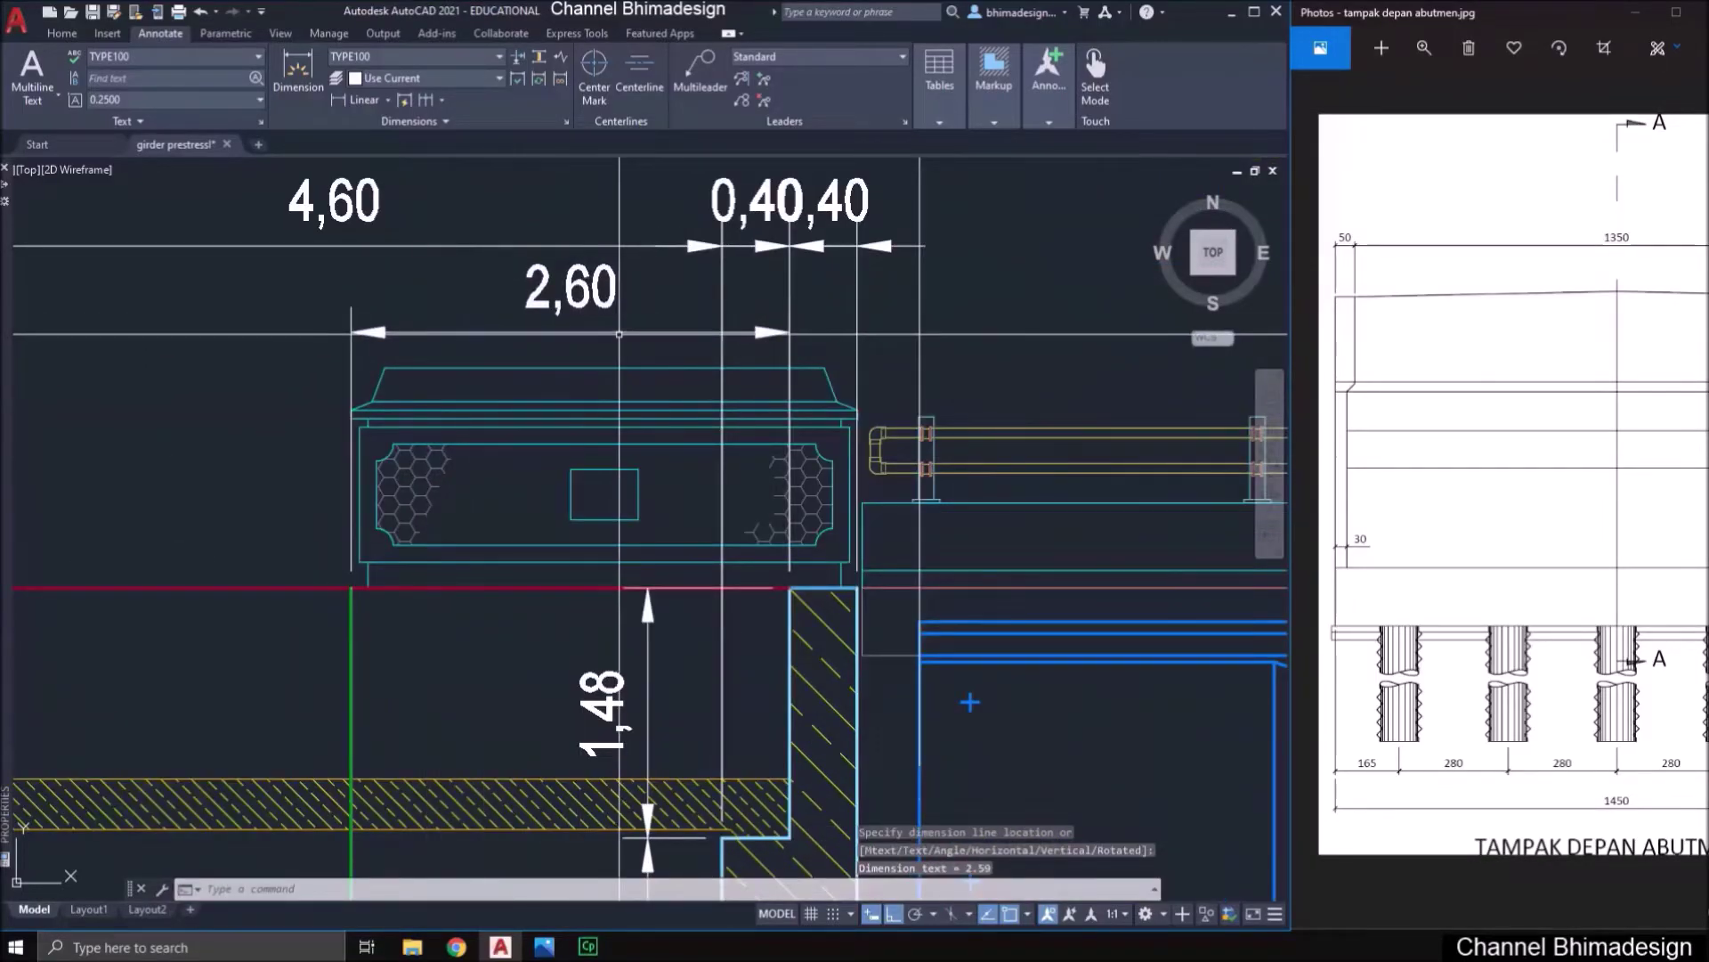
pyautogui.press('Escape')
pyautogui.press('Escape')
pyautogui.scroll(-2, 962, 428)
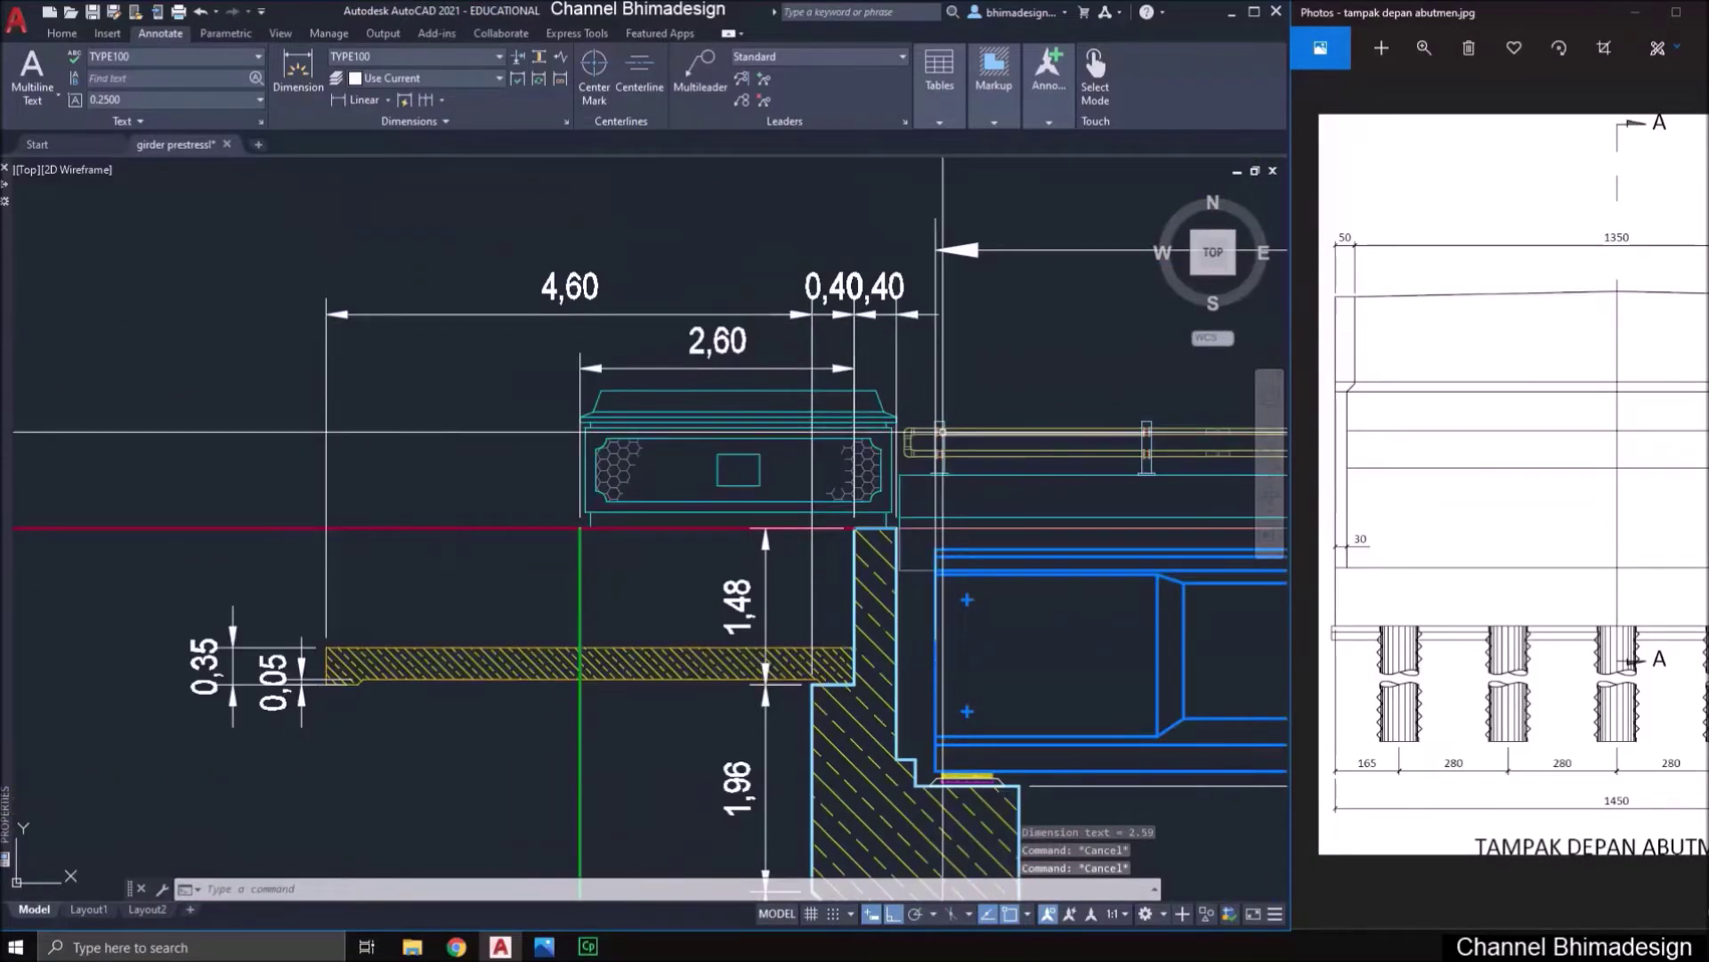
# - Shorten the extension lines shared by the 4,60 and 0,40 dimensions by stretching their origin up to just above the parapet dimension
pyautogui.click(814, 340)
pyautogui.scroll(2, 768, 530)
pyautogui.click(812, 684)
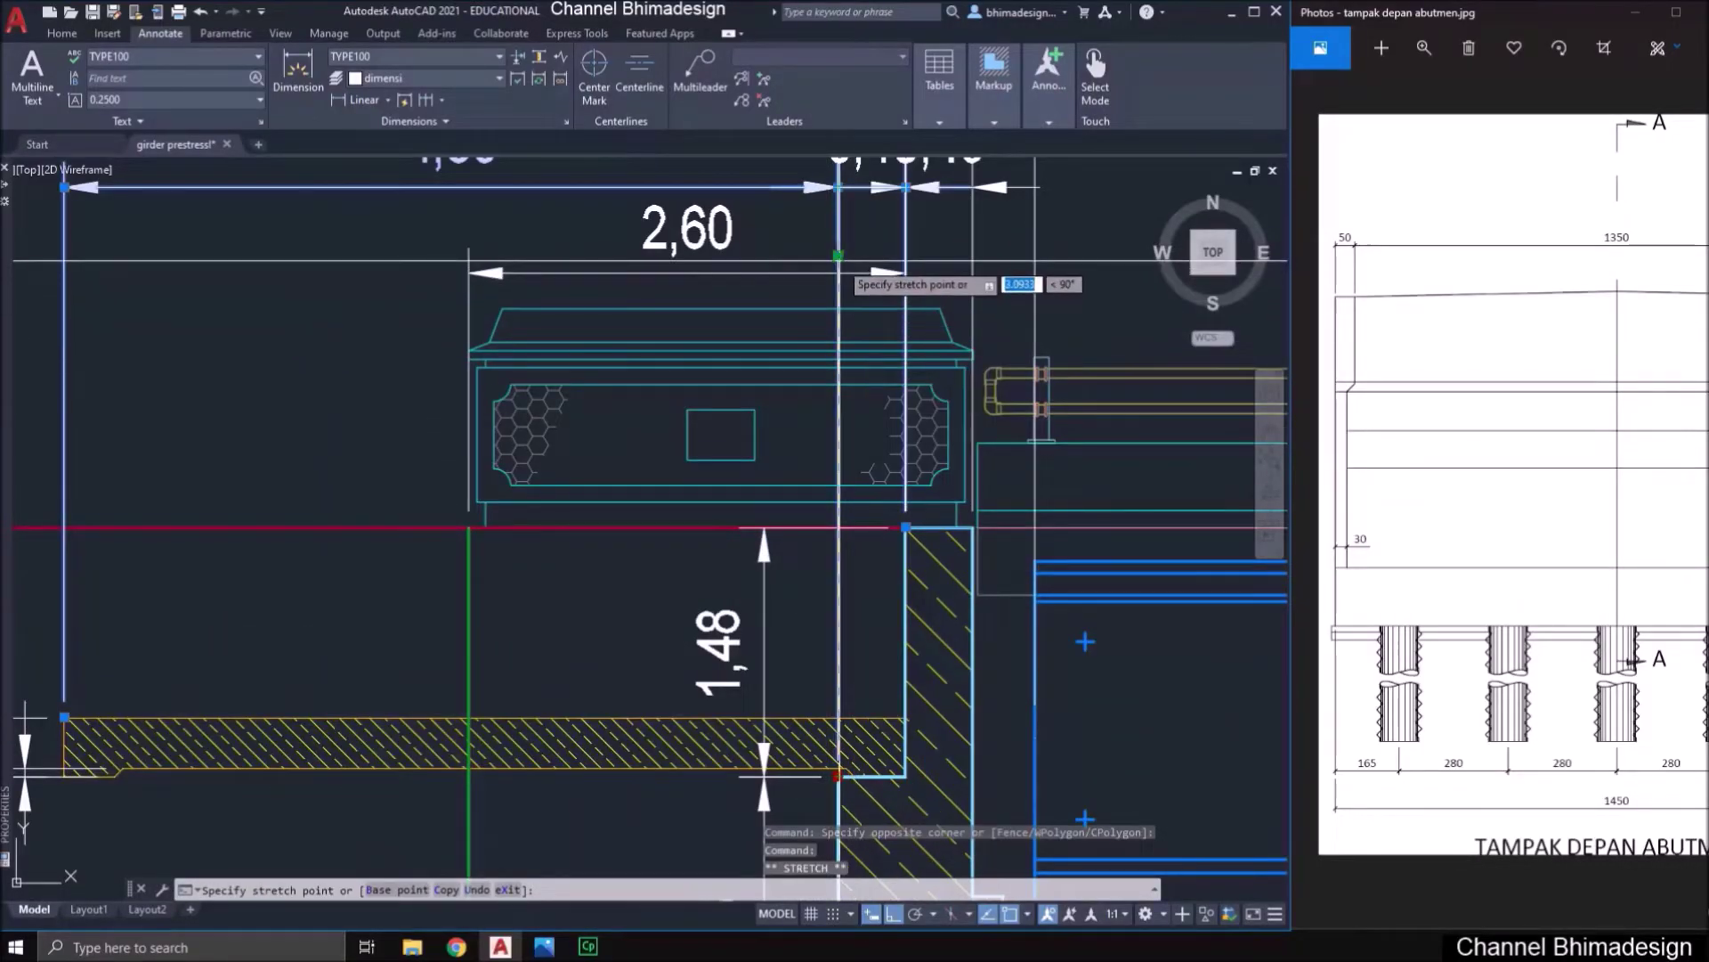
pyautogui.click(838, 261)
pyautogui.press('Escape')
pyautogui.scroll(-2, 795, 286)
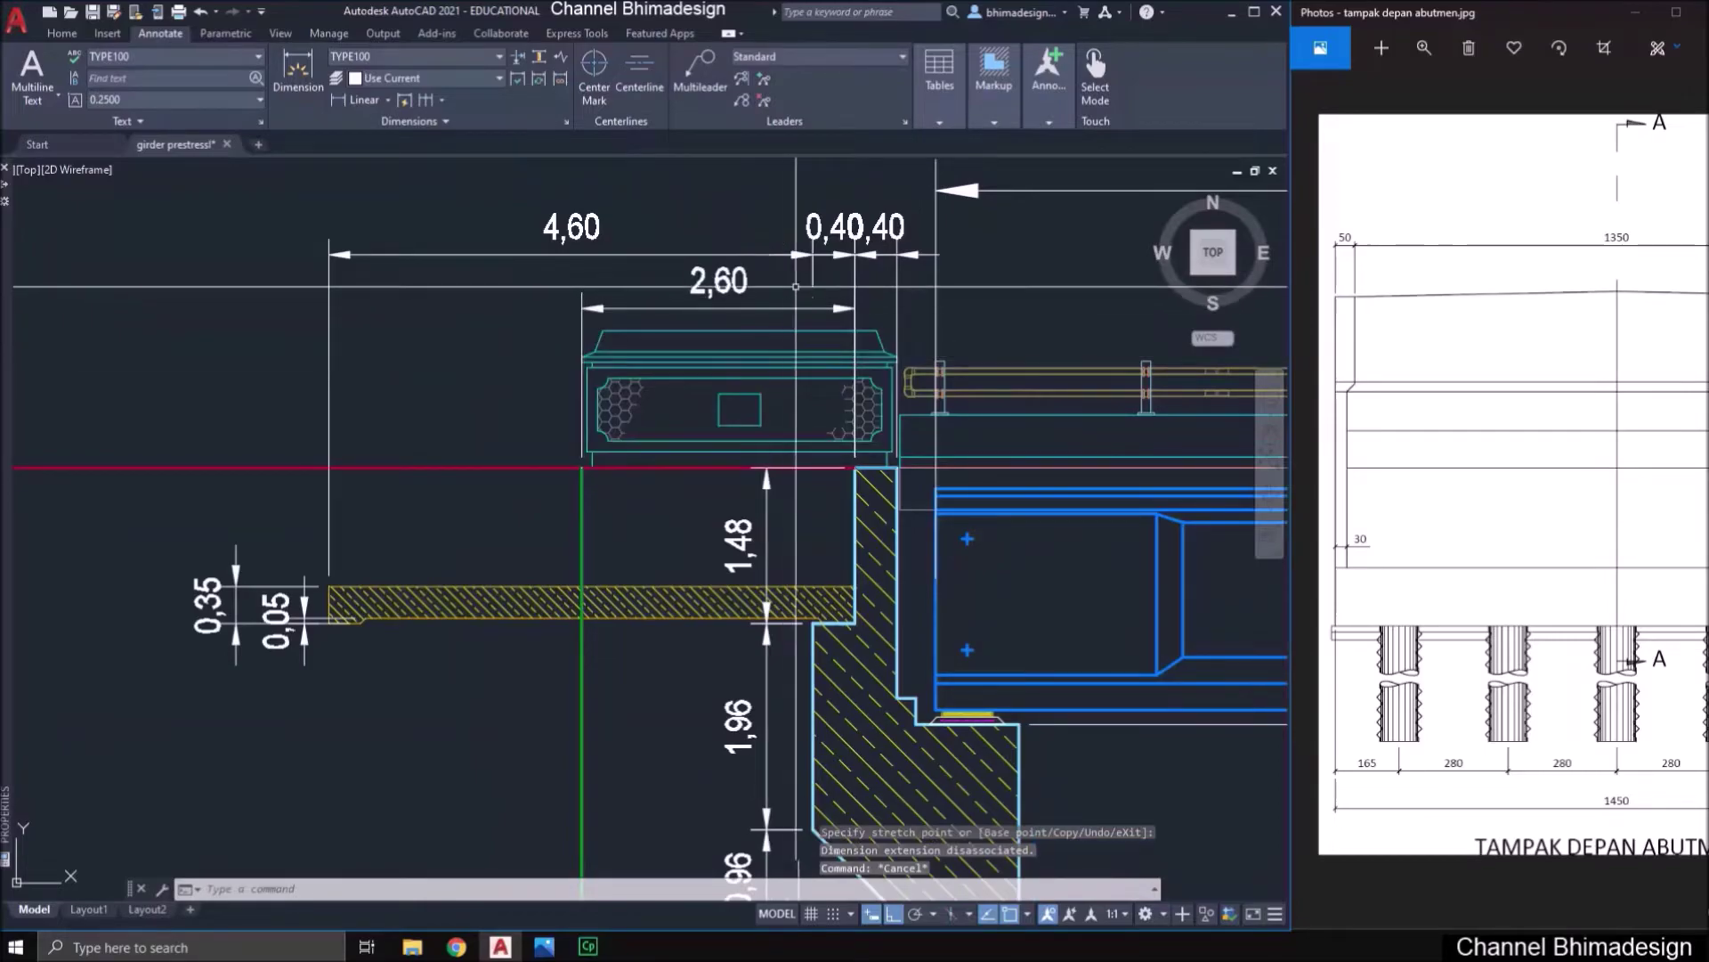
# - Copy the "POTONGAN MEMANJANG JEMBATAN SKALA 1 : 200" title to beneath the abutment front view
pyautogui.scroll(-2, 936, 467)
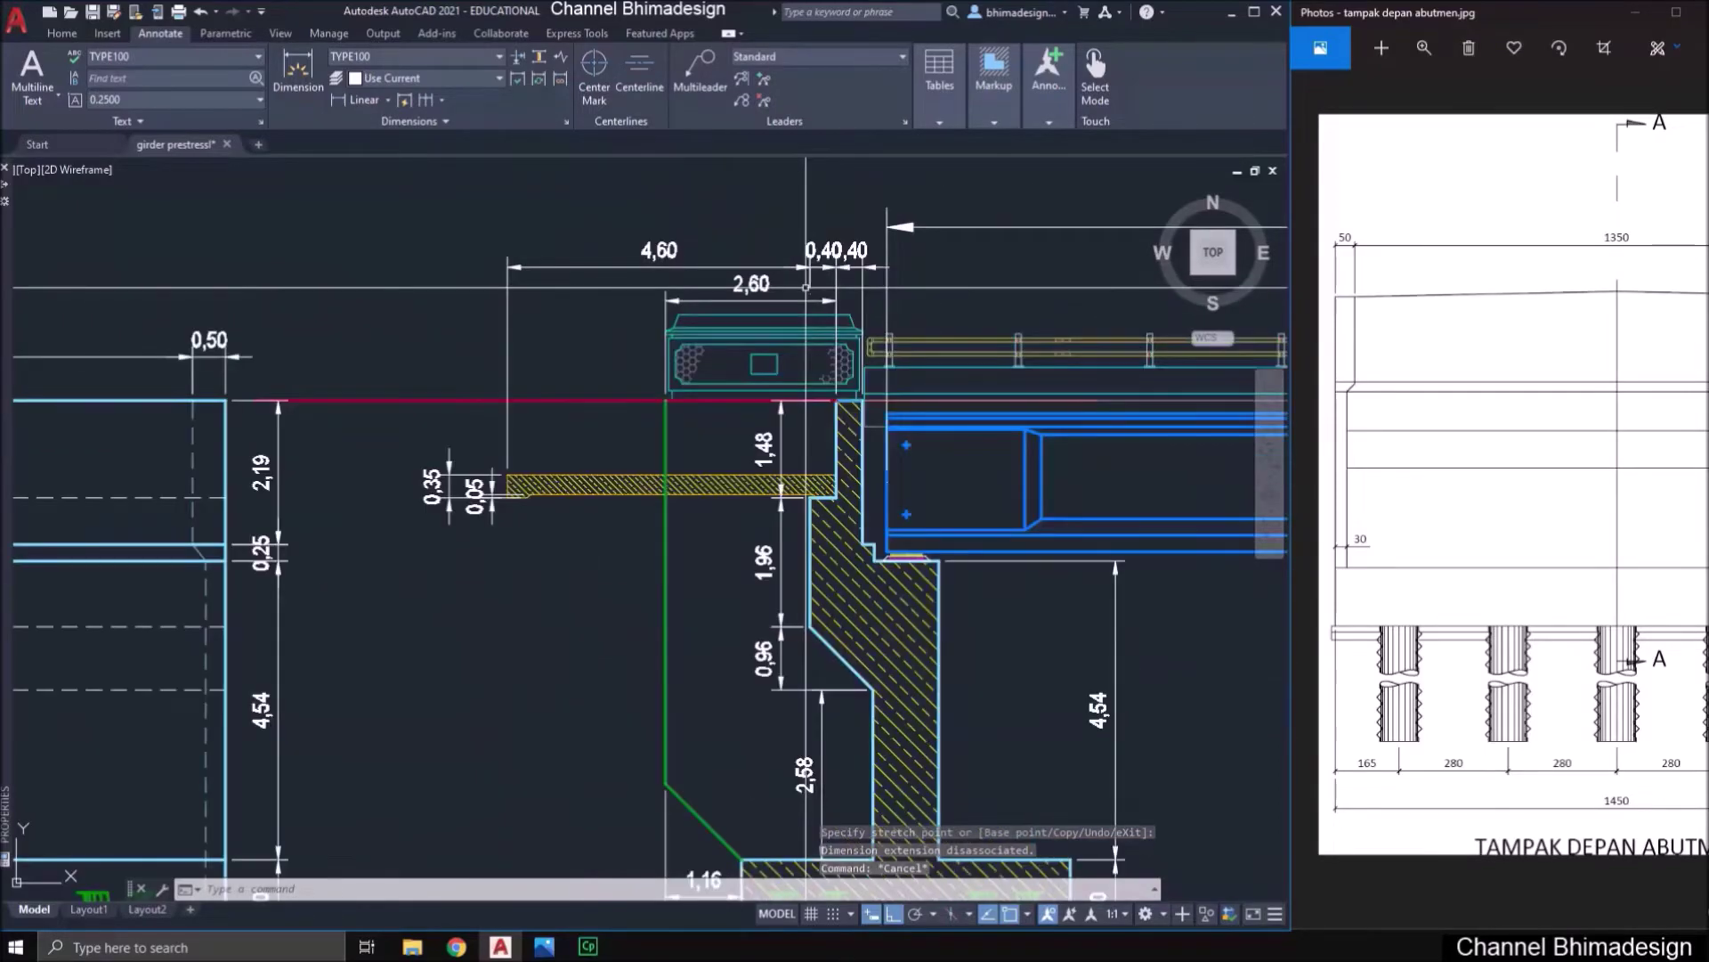
pyautogui.scroll(-2, 993, 469)
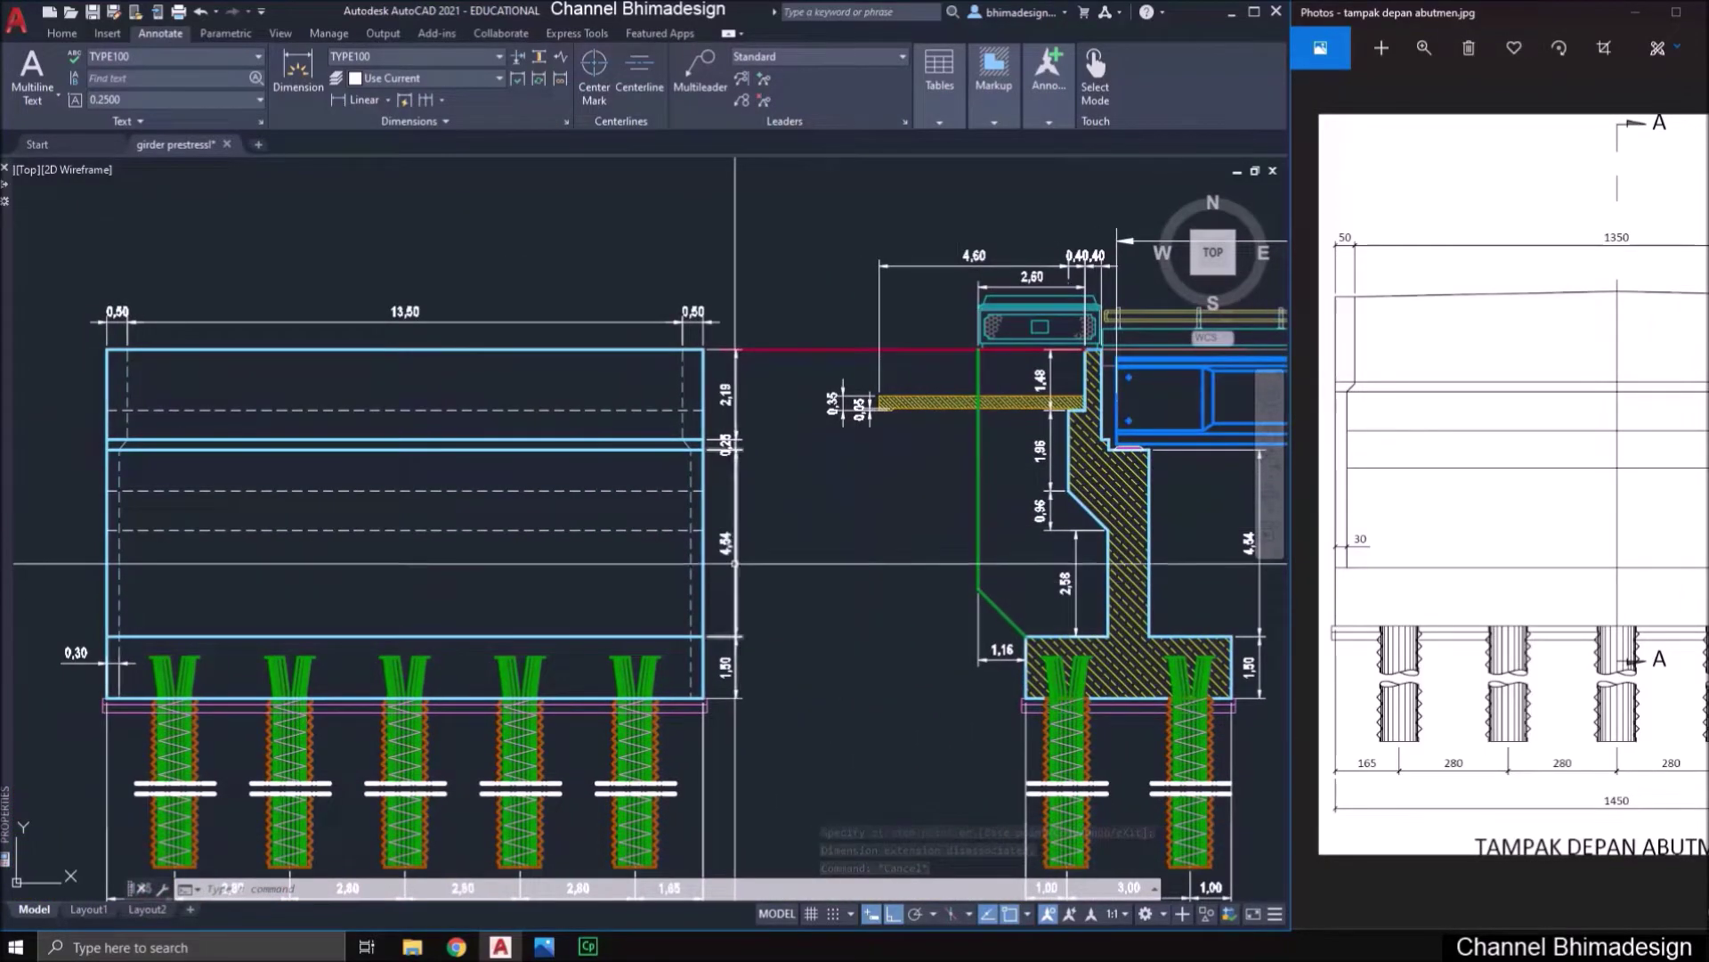
pyautogui.moveTo(734, 562)
pyautogui.mouseDown(button='middle')
pyautogui.moveTo(751, 464)
pyautogui.moveTo(664, 493)
pyautogui.moveTo(793, 496)
pyautogui.moveTo(763, 404)
pyautogui.moveTo(744, 456)
pyautogui.mouseUp(button='middle')
pyautogui.scroll(-2, 817, 431)
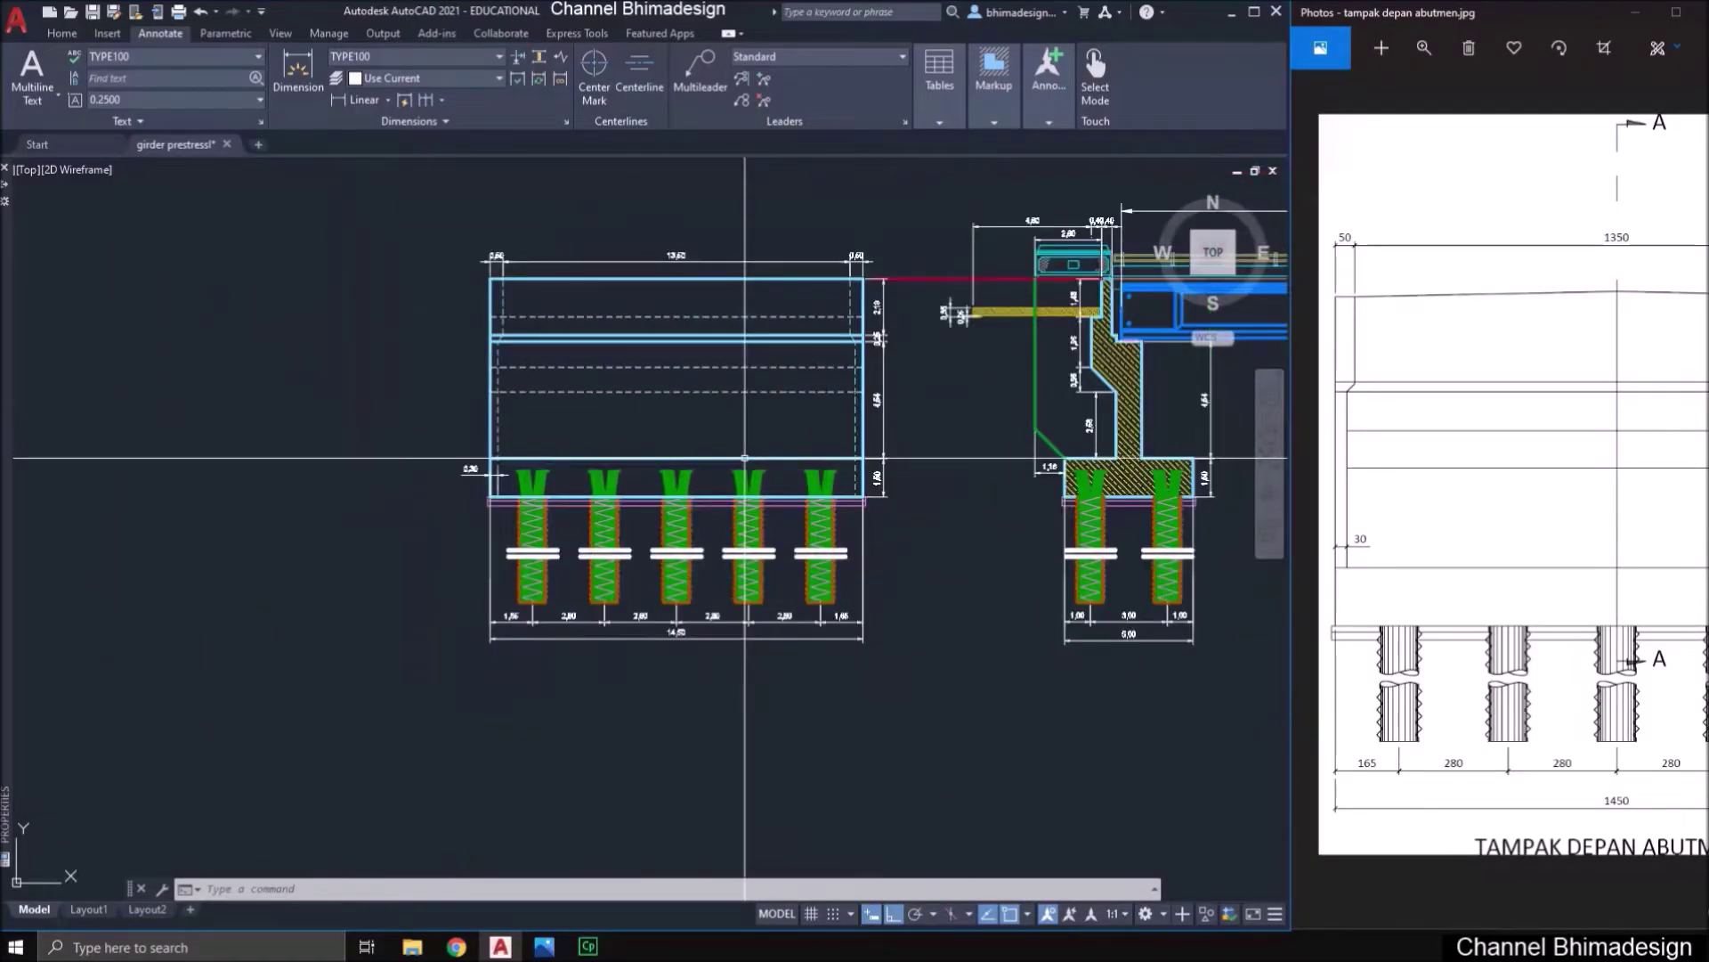
pyautogui.moveTo(866, 512); pyautogui.dragTo(520, 530, button='middle')
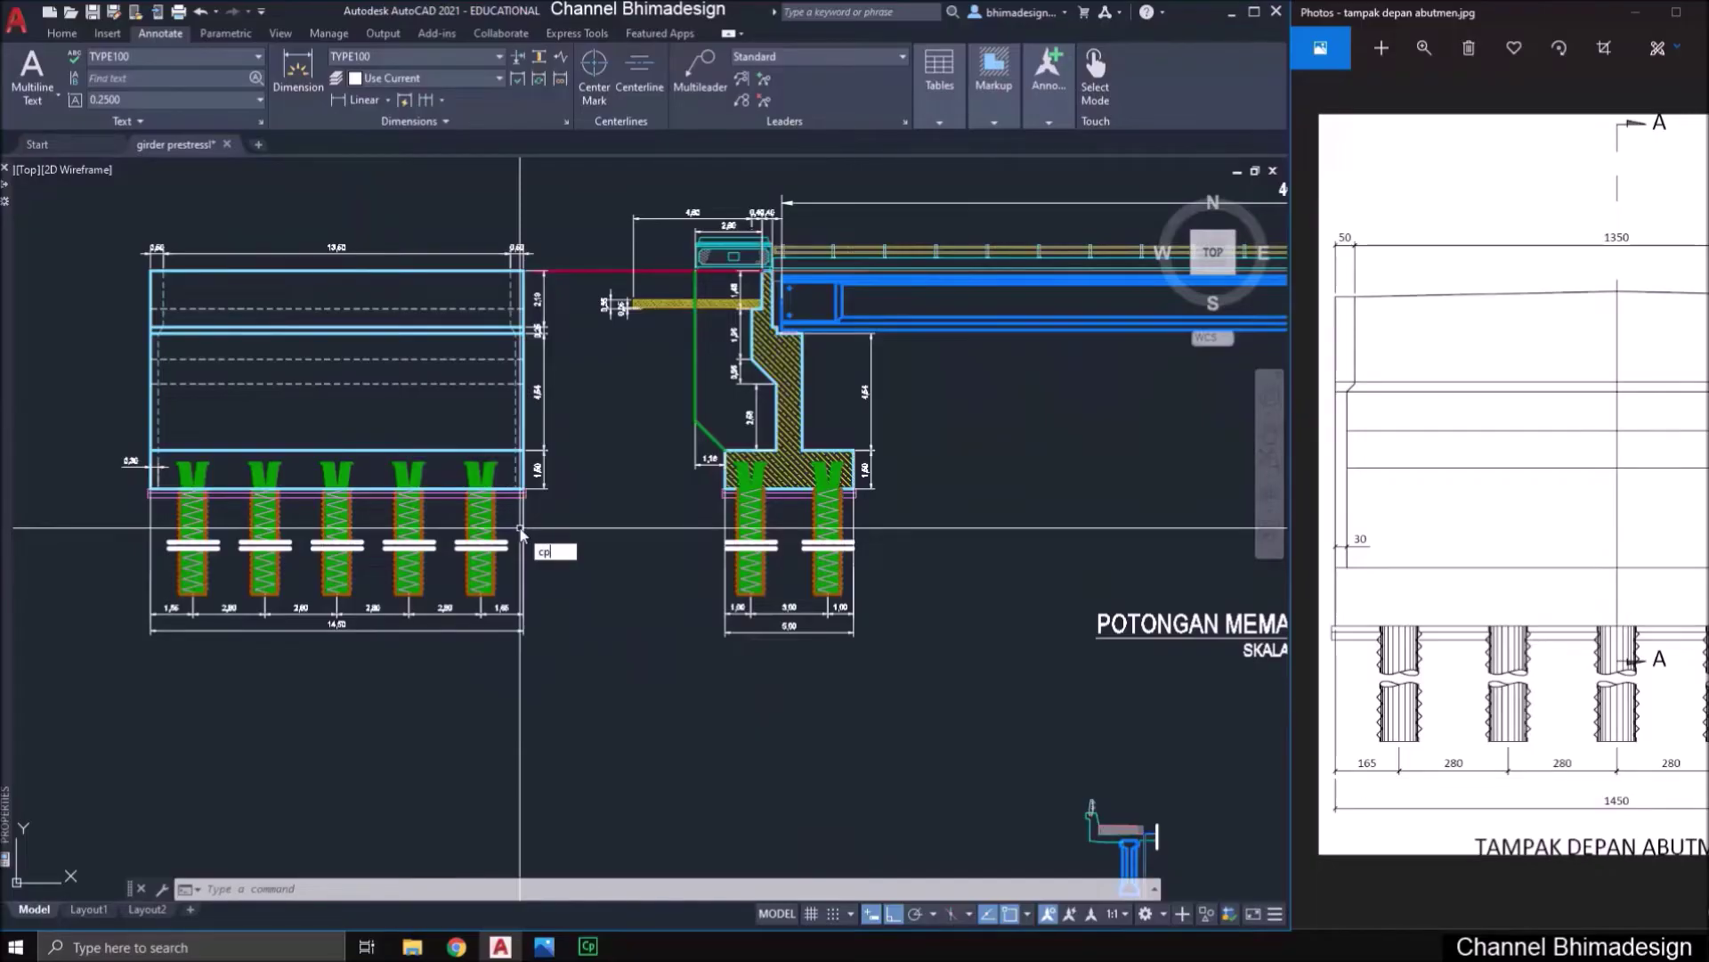
pyautogui.press('Return')
pyautogui.press('Return')
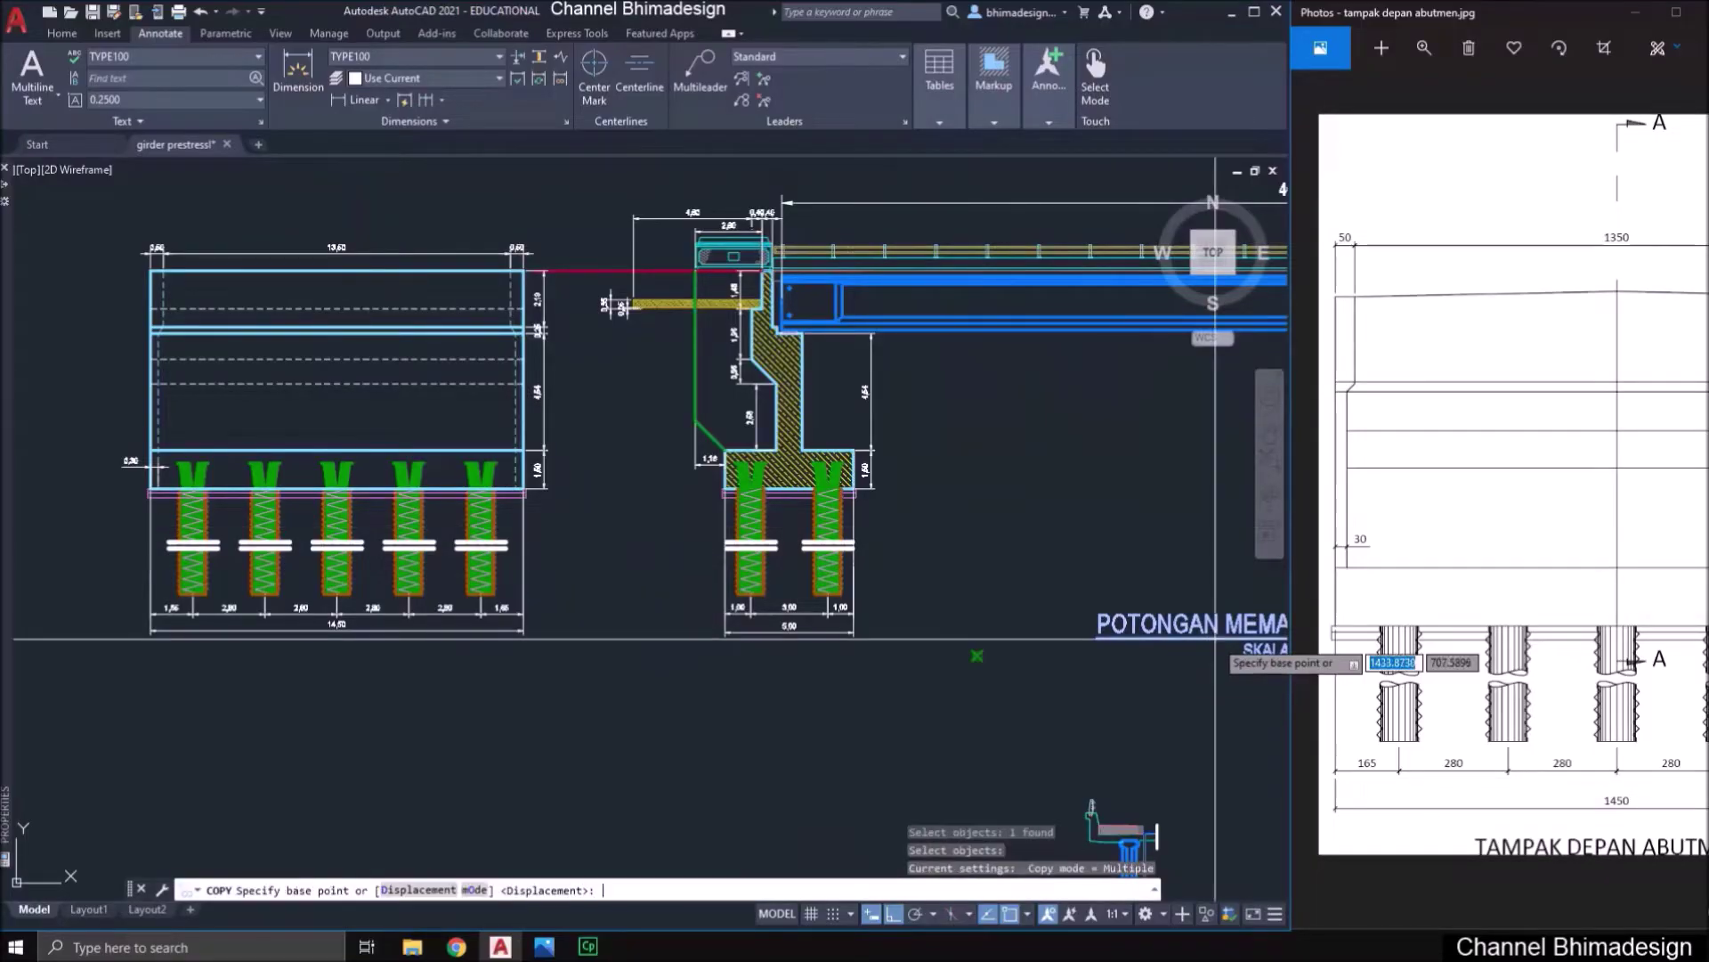
pyautogui.click(979, 690)
pyautogui.moveTo(227, 691); pyautogui.dragTo(612, 682, button='middle')
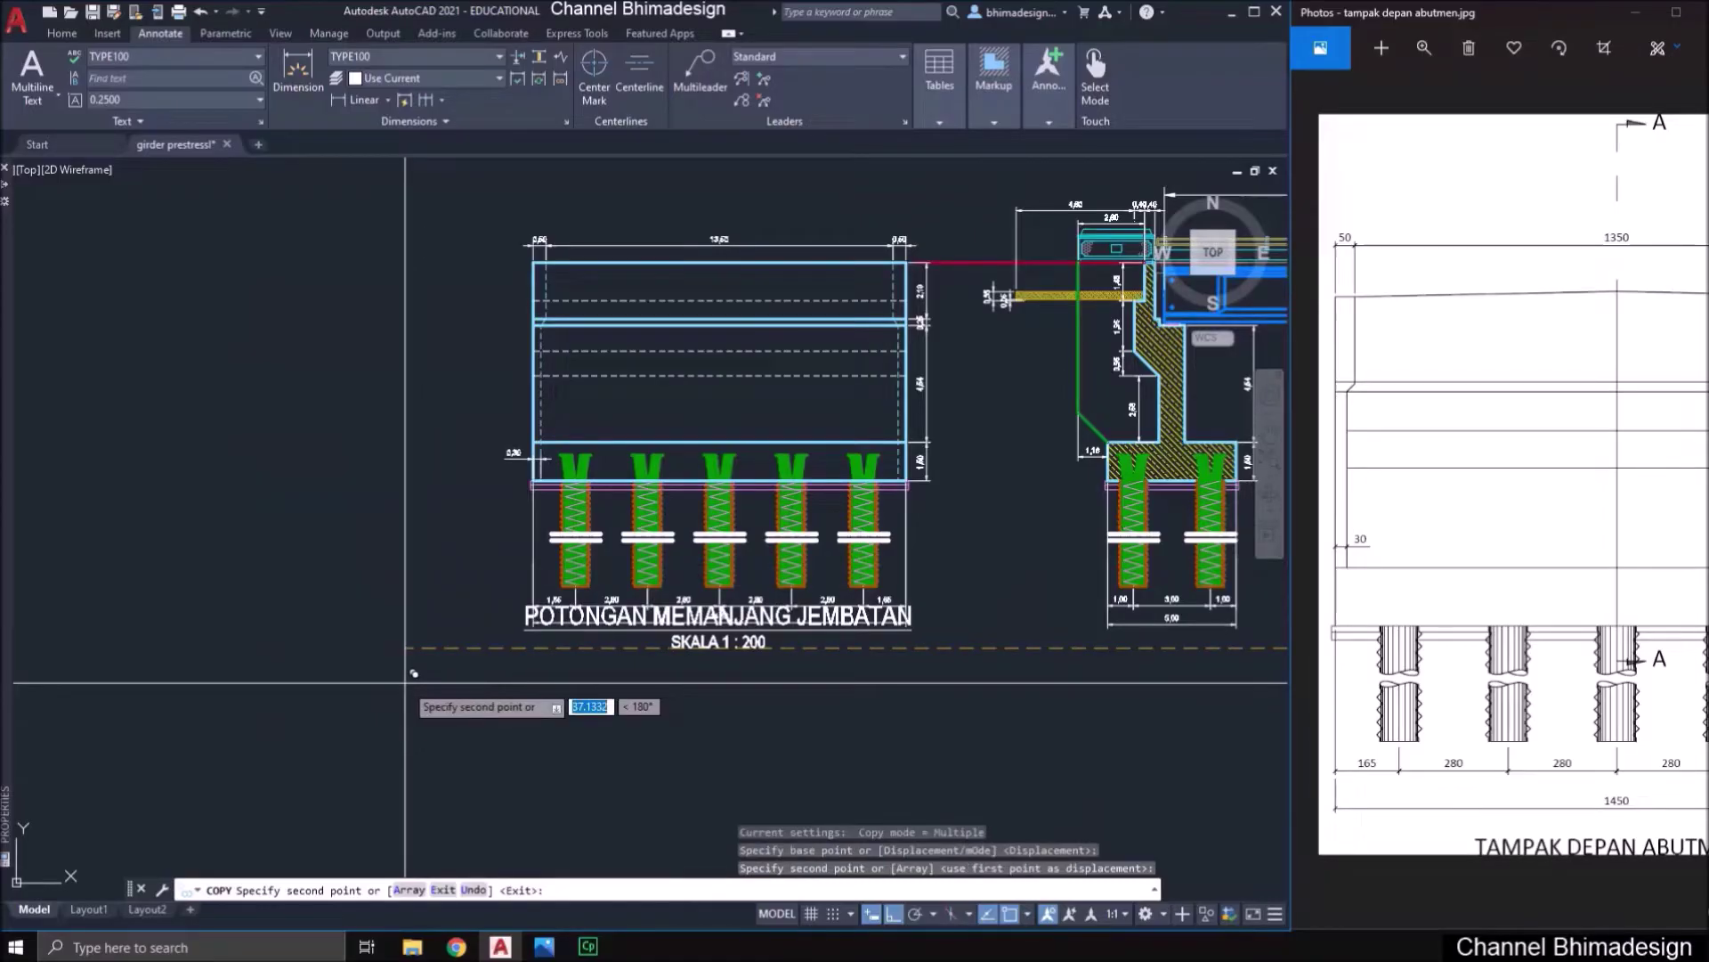
pyautogui.press('Escape')
# - Move the copied title straight down about 1.6 units so it clears the front view's bottom dimensions
pyautogui.write('m')
pyautogui.press('Return')
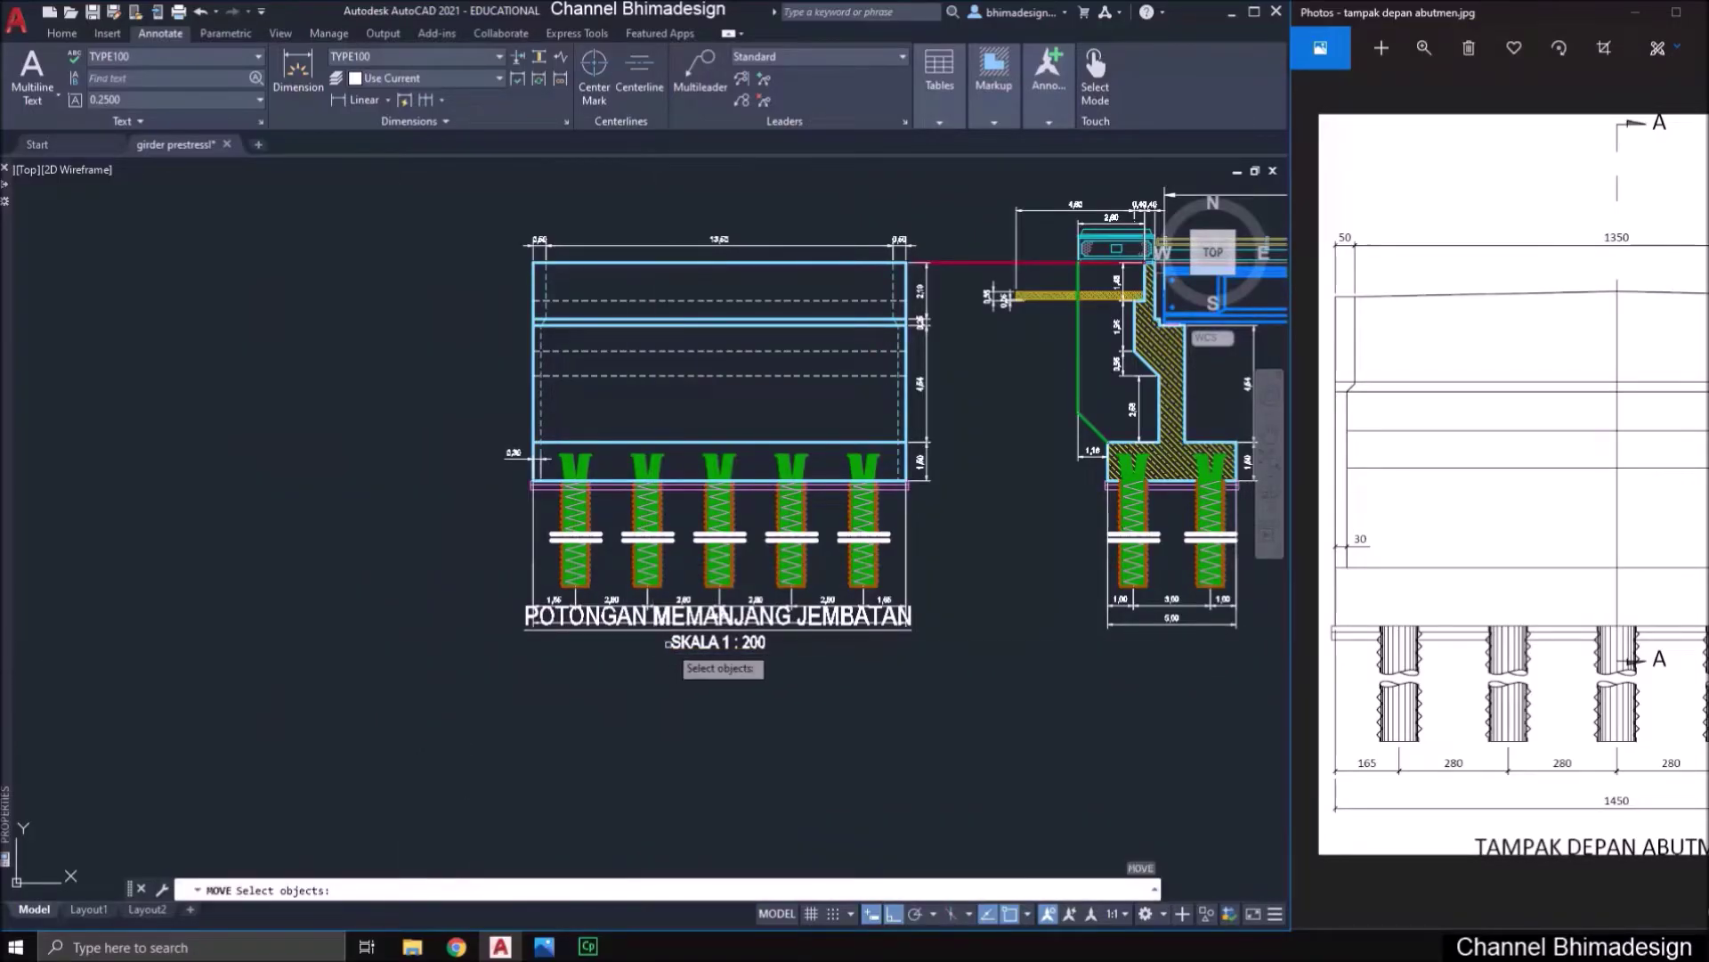
pyautogui.press('Return')
pyautogui.click(844, 666)
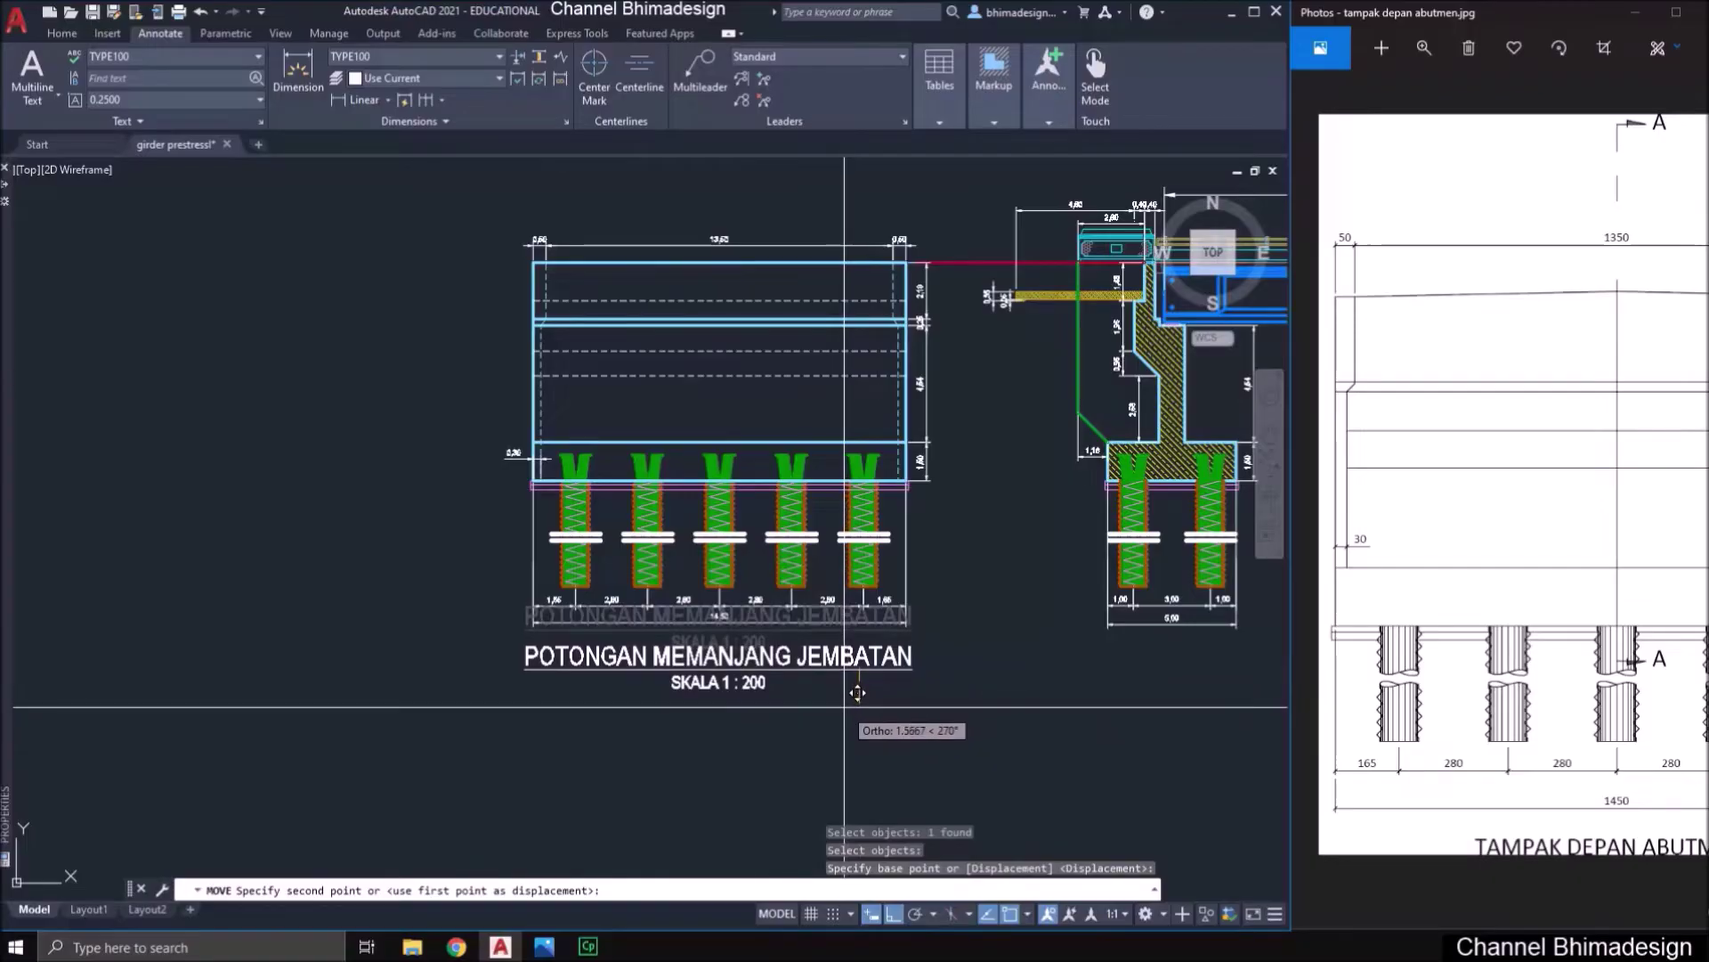
pyautogui.click(844, 710)
# - Change the title under the front view to "POTONGAN MELINTANG JEMBATAN" with "SKALA 1 : 100" beneath it
pyautogui.scroll(2, 844, 639)
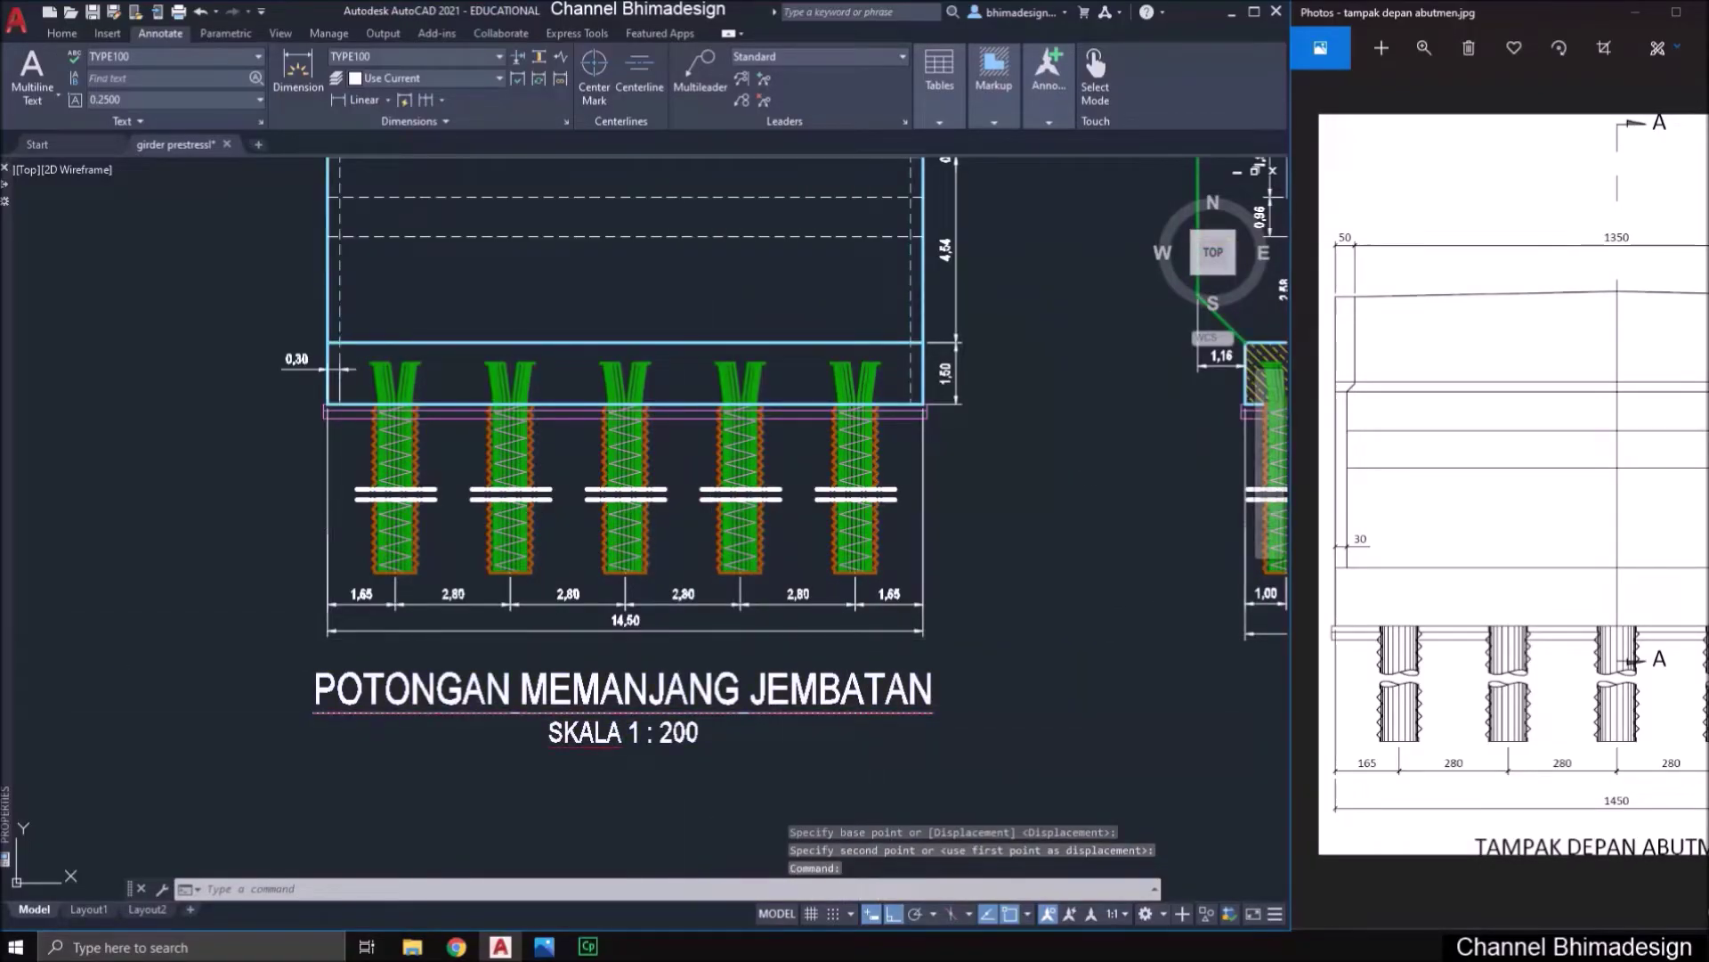
pyautogui.doubleClick(672, 741)
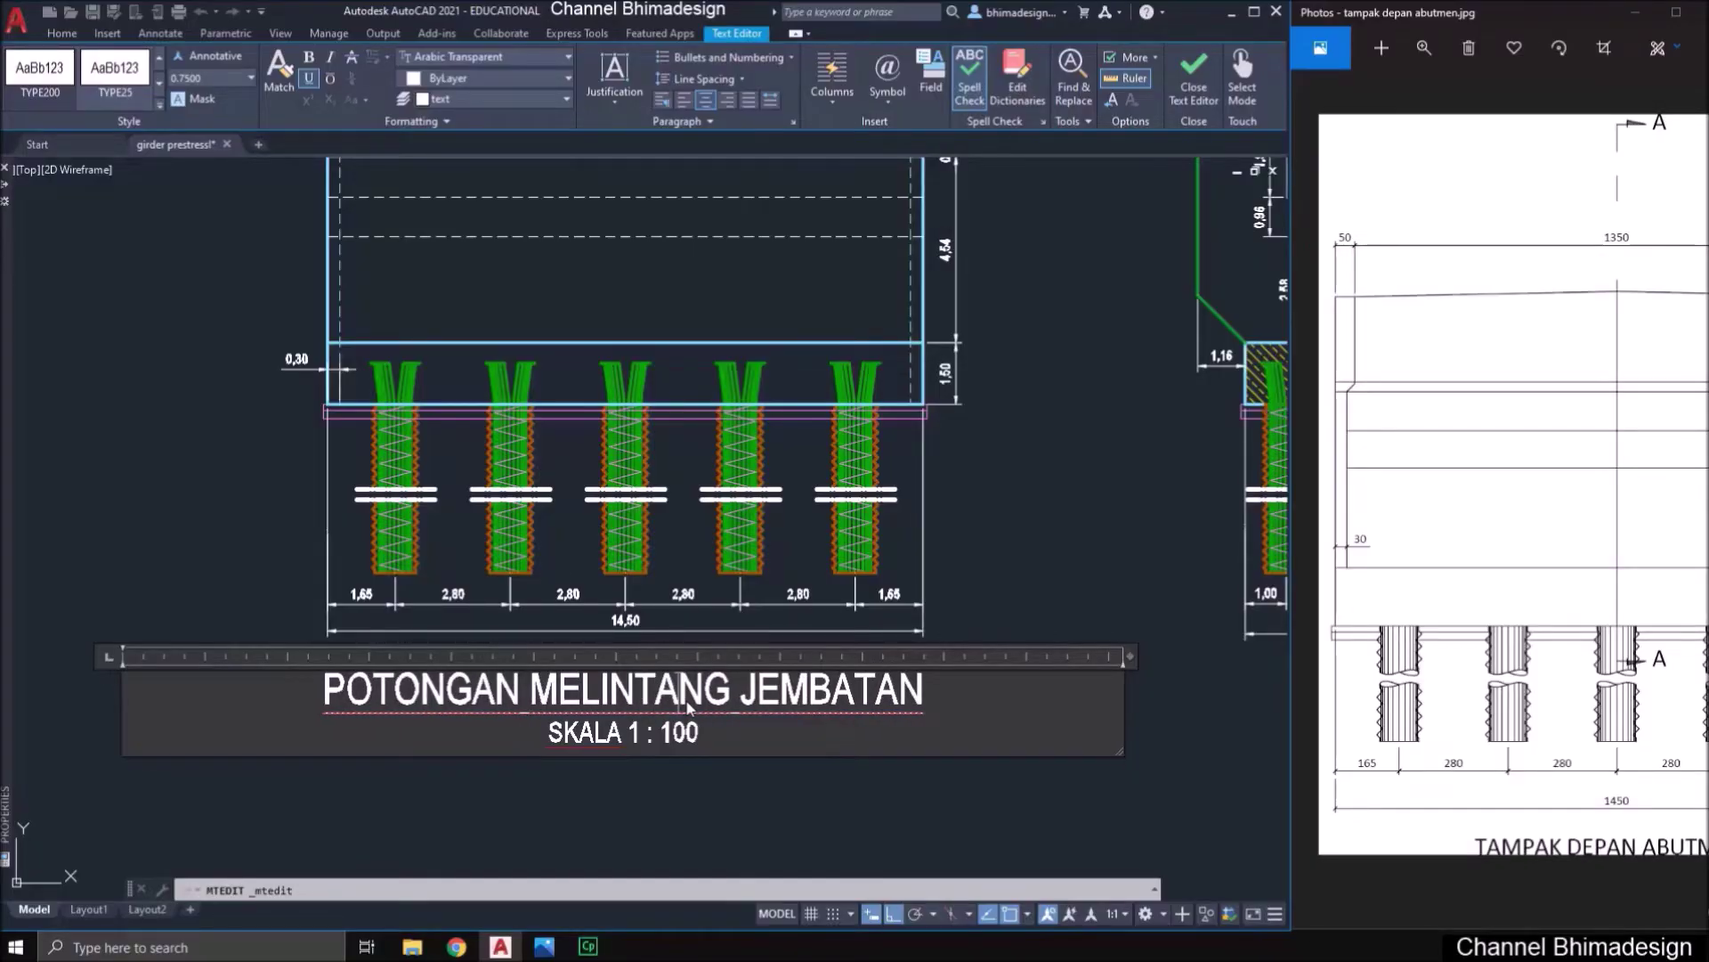
pyautogui.click(721, 810)
pyautogui.scroll(-3, 608, 858)
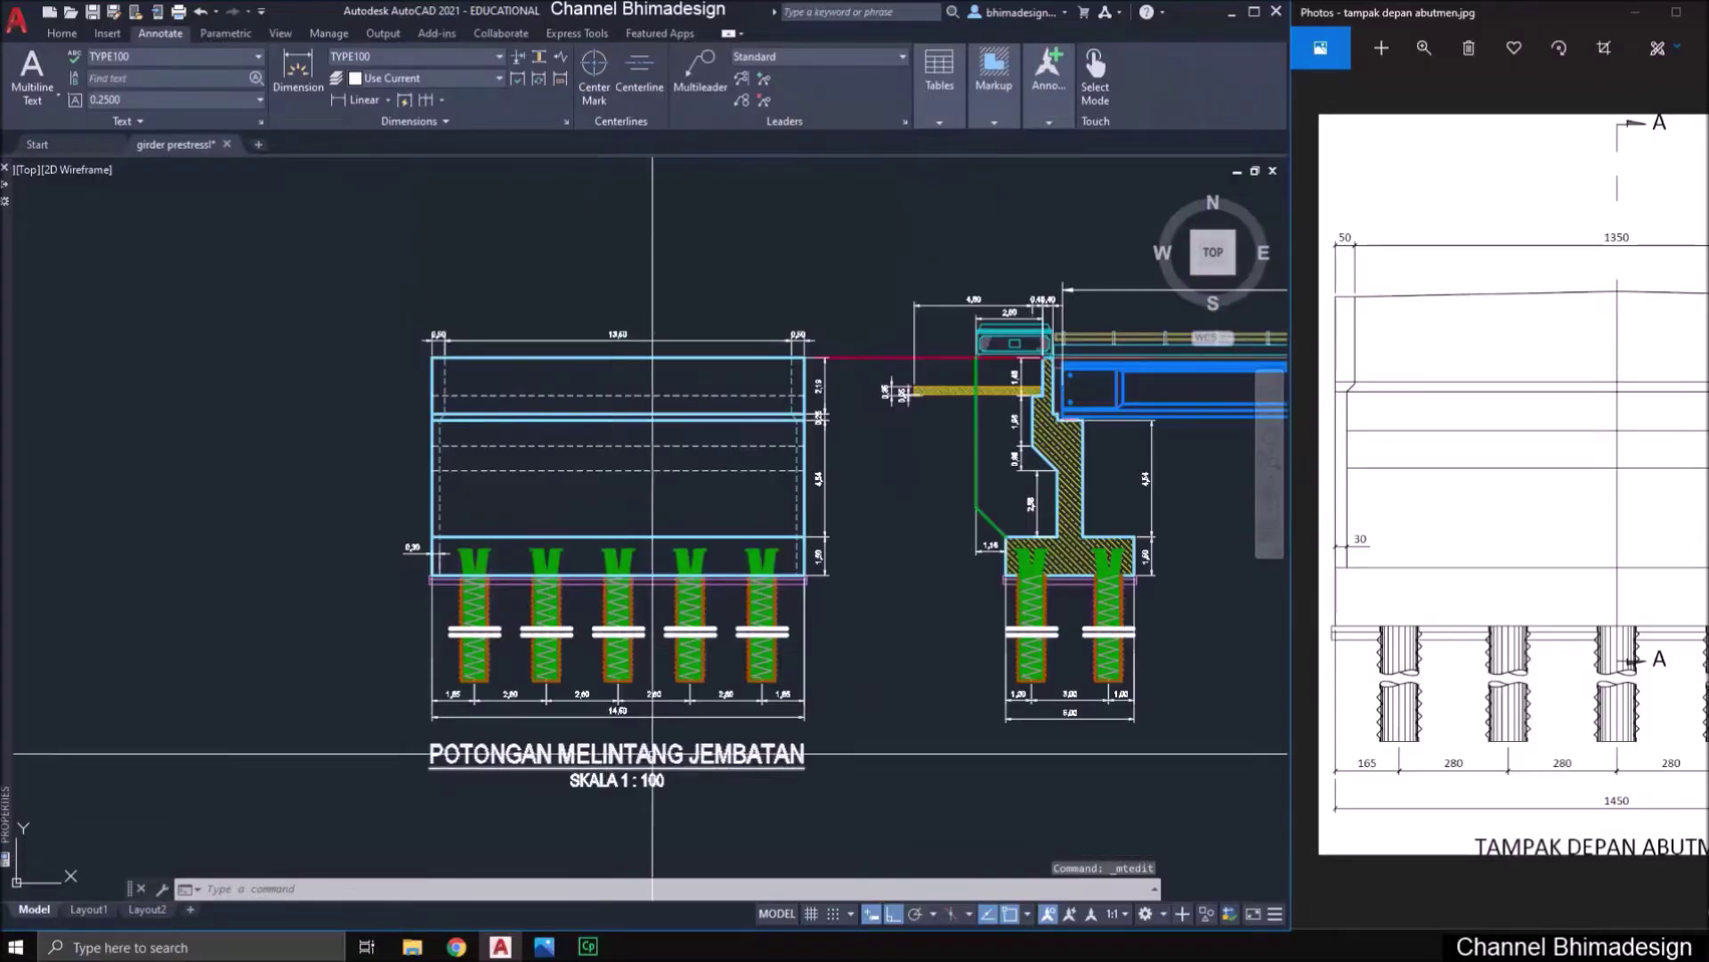
# - Draw a horizontal quick leader from the outer edge of the front view's leftmost bore pile out to the left, with zero text width
pyautogui.scroll(2, 563, 599)
pyautogui.write('qleader')
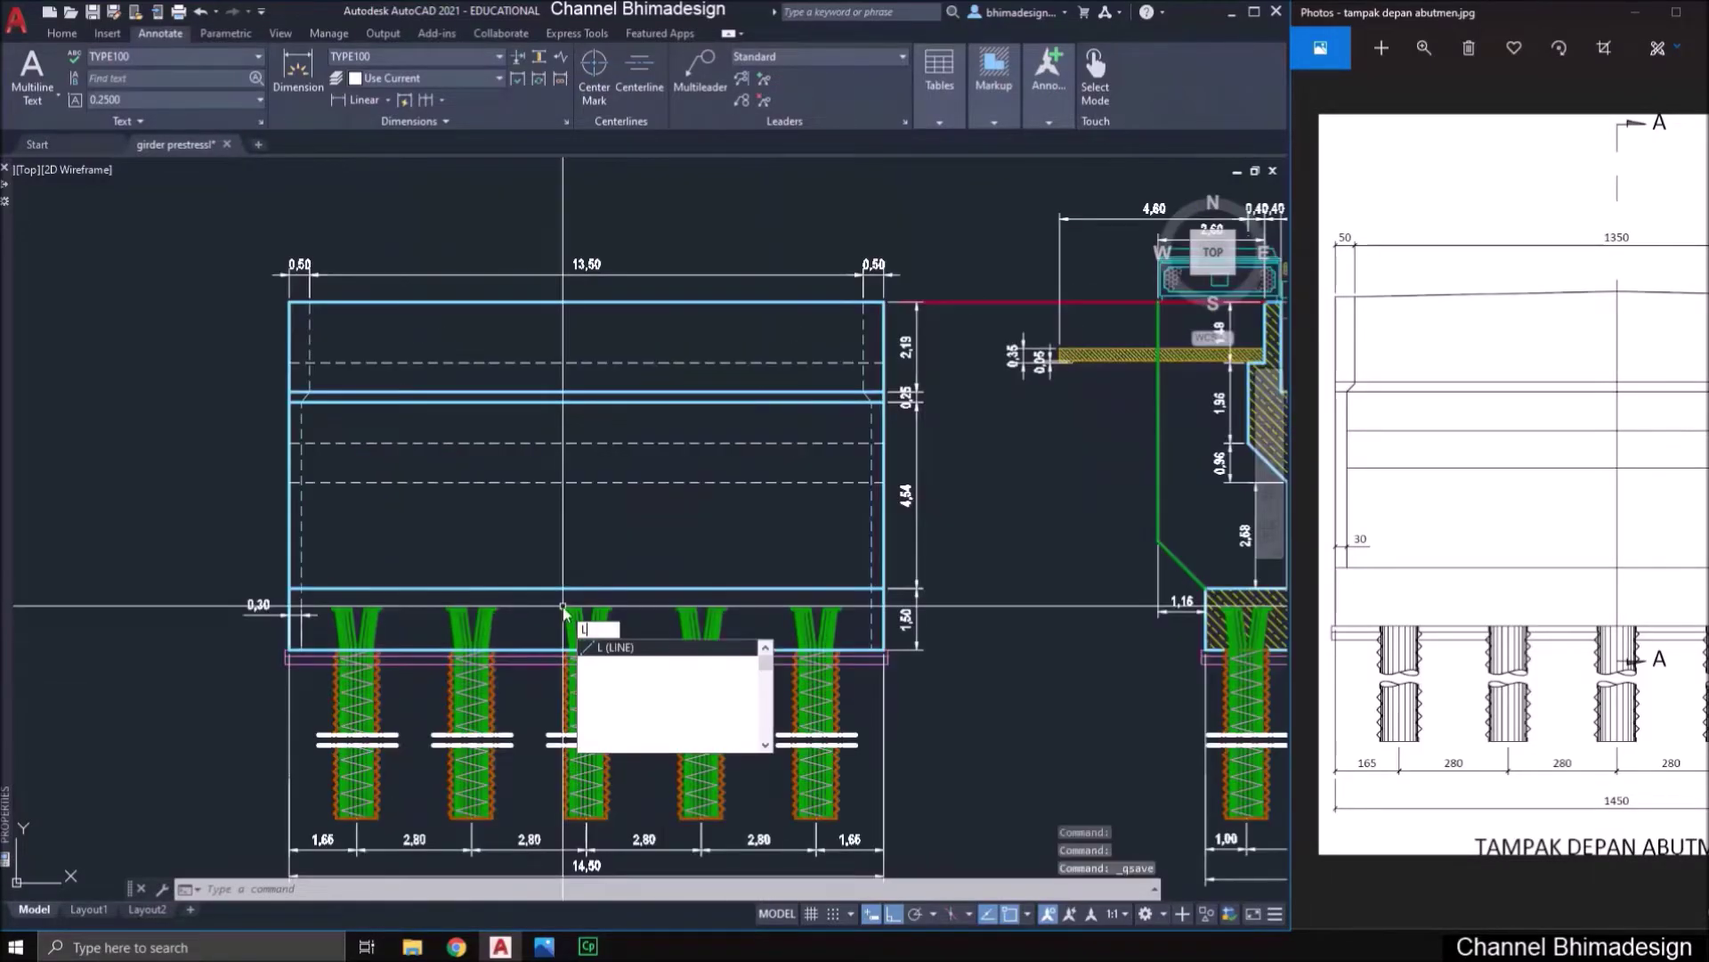
pyautogui.press('Return')
pyautogui.moveTo(1680, 598); pyautogui.dragTo(1374, 589)
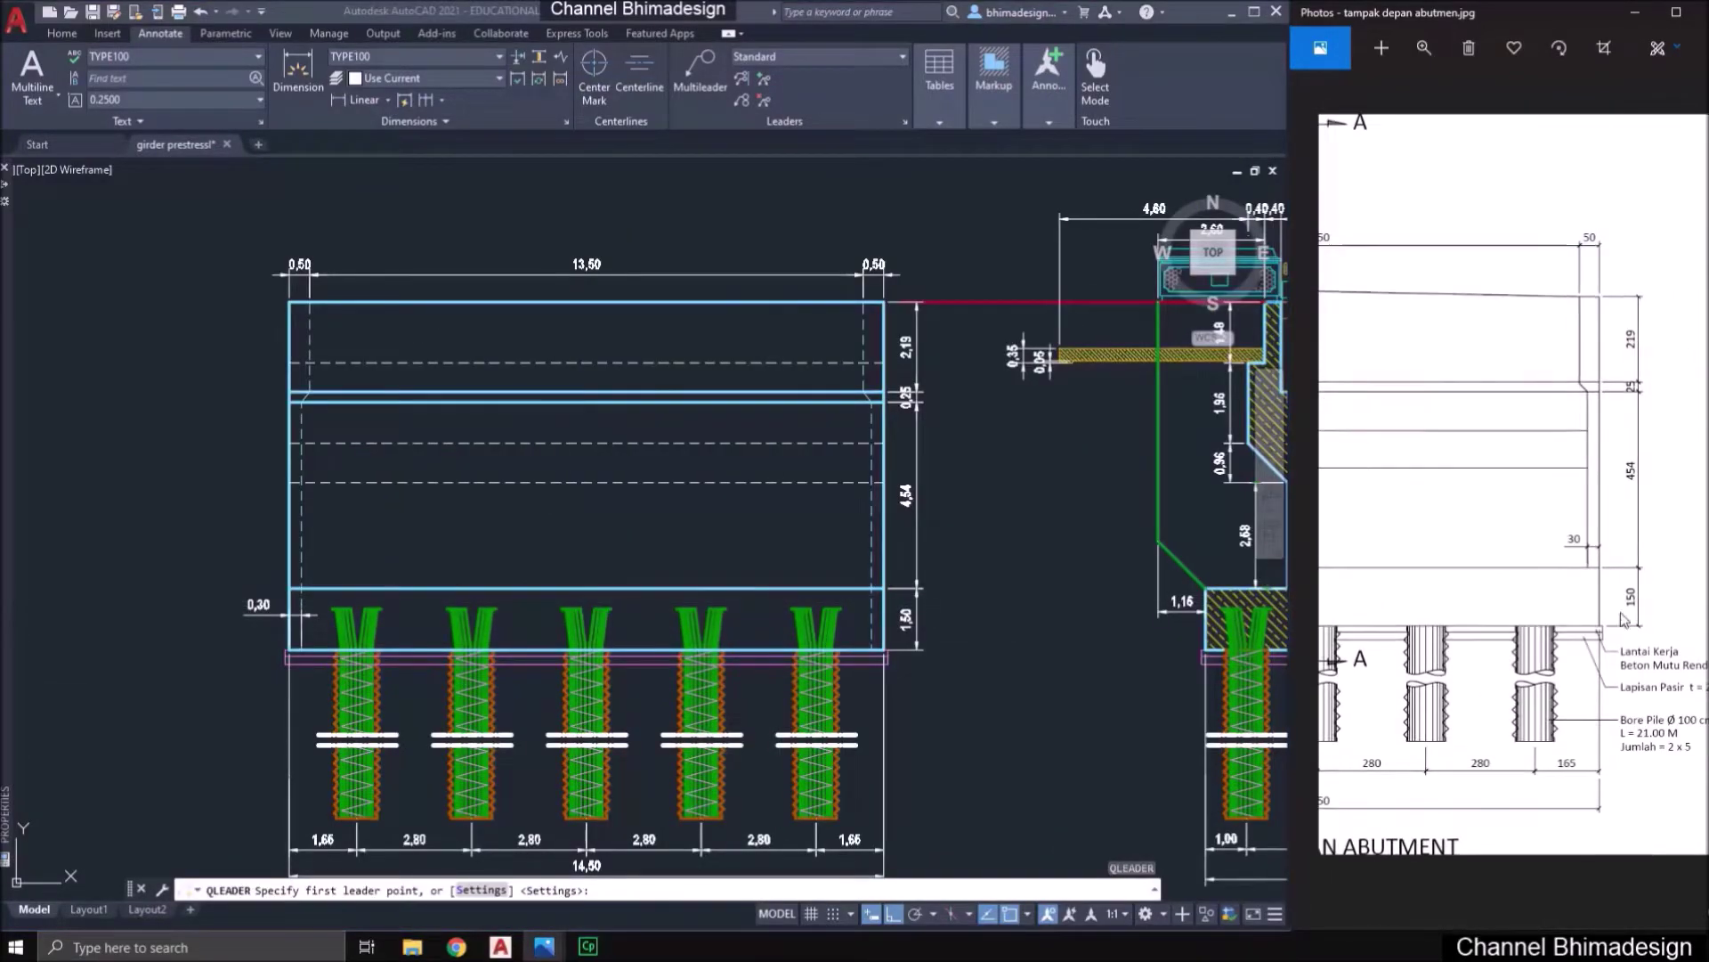
pyautogui.moveTo(1619, 588); pyautogui.dragTo(1478, 606)
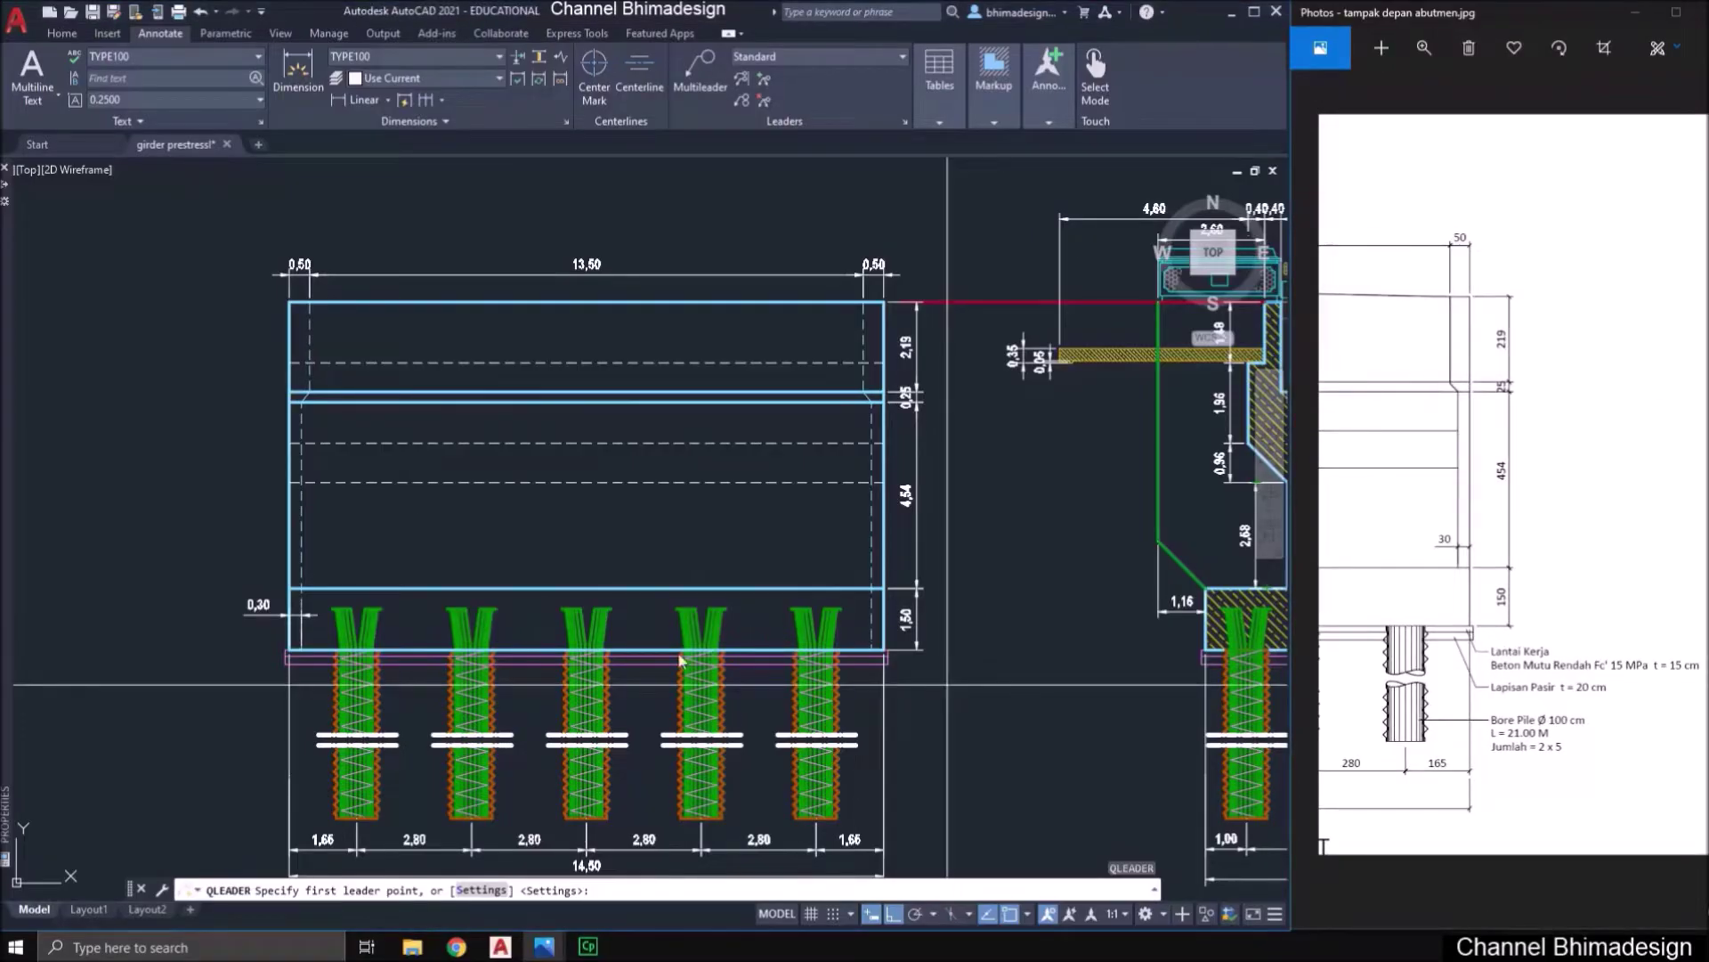
pyautogui.scroll(2, 902, 684)
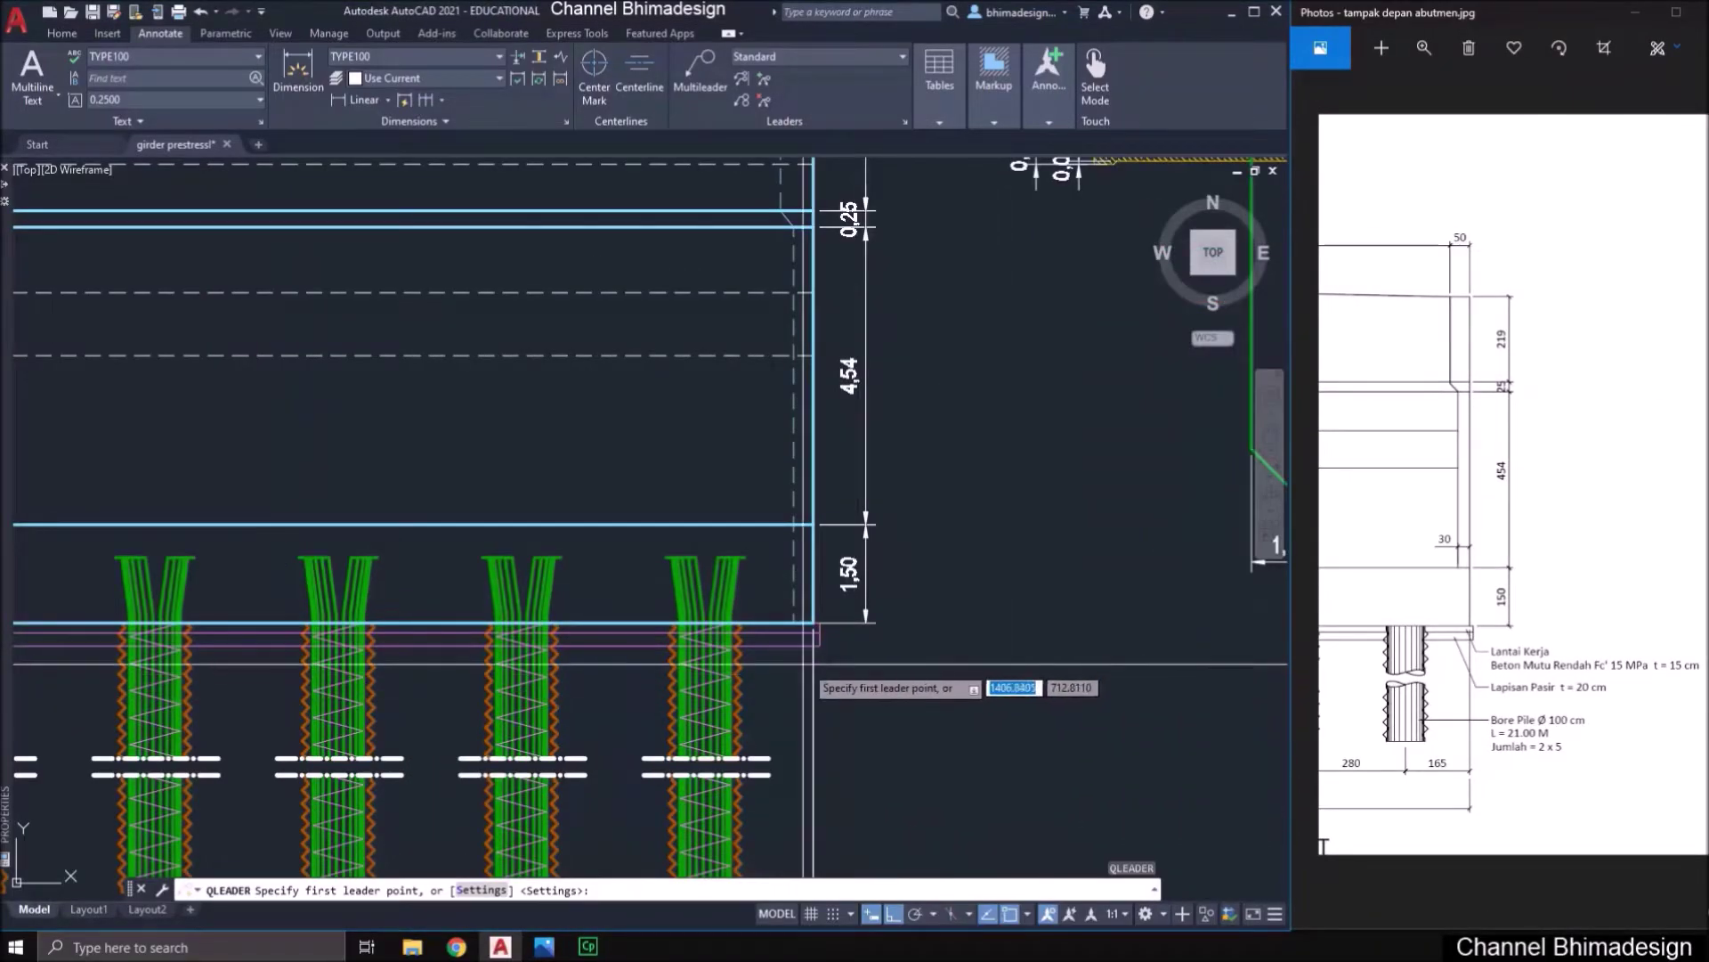
pyautogui.moveTo(856, 677); pyautogui.dragTo(806, 515, button='middle')
pyautogui.moveTo(430, 564); pyautogui.dragTo(847, 580, button='middle')
pyautogui.scroll(2, 705, 701)
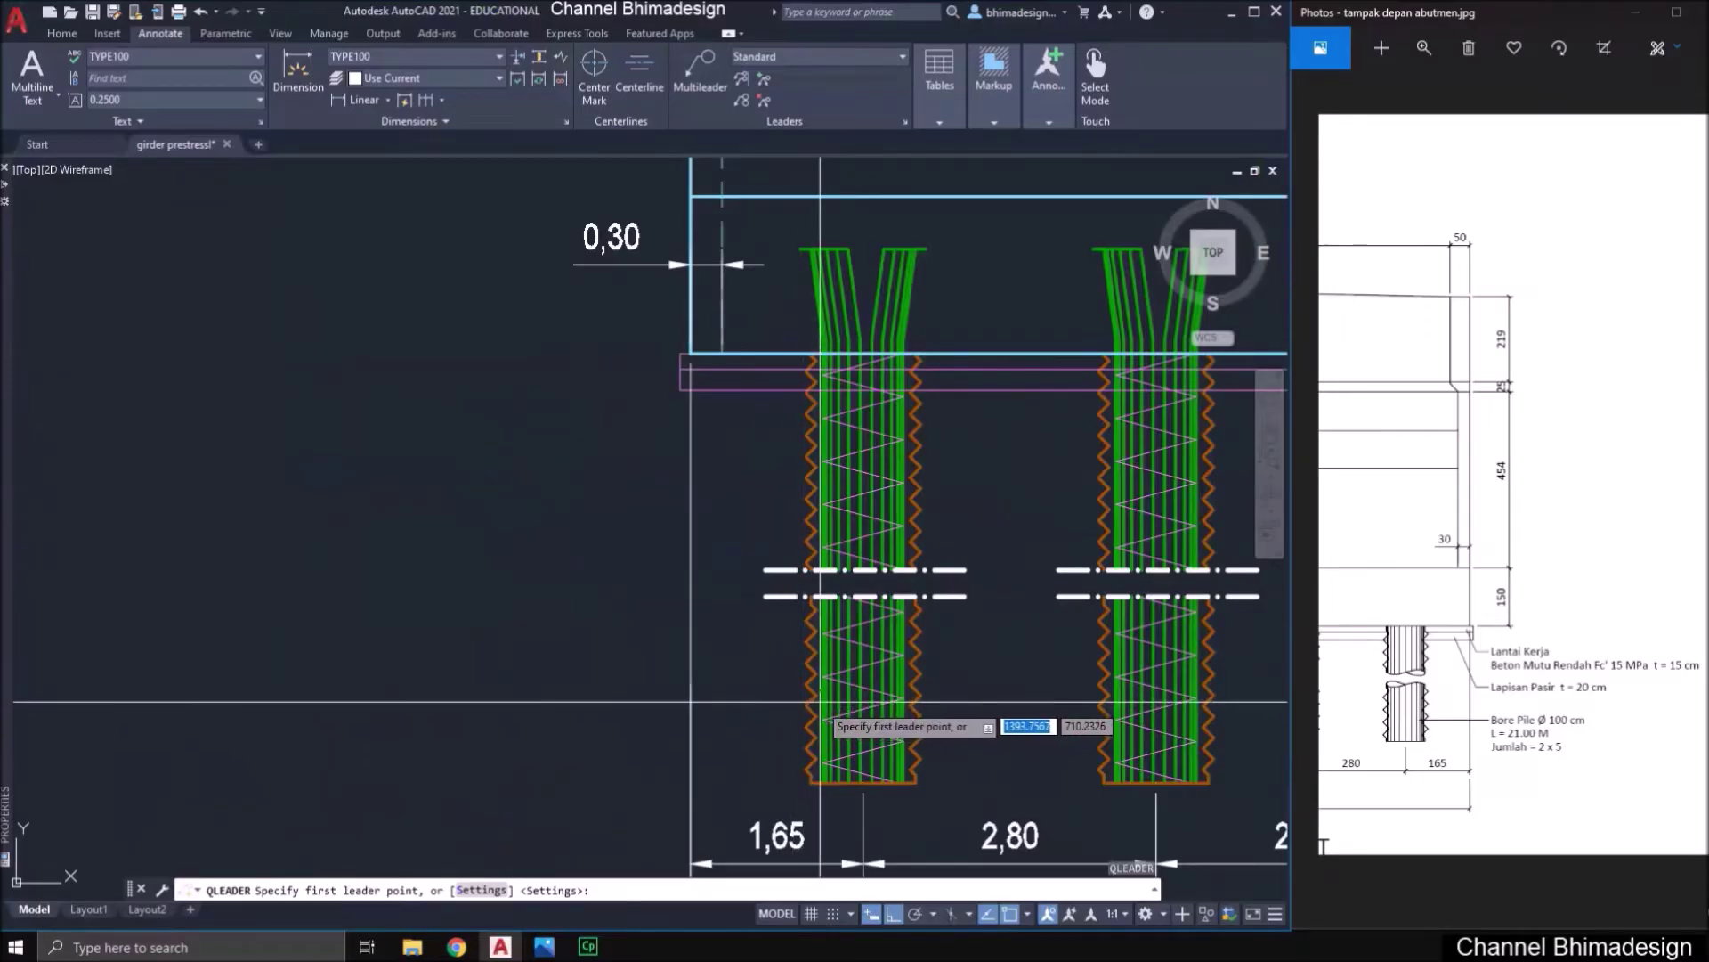
pyautogui.click(805, 688)
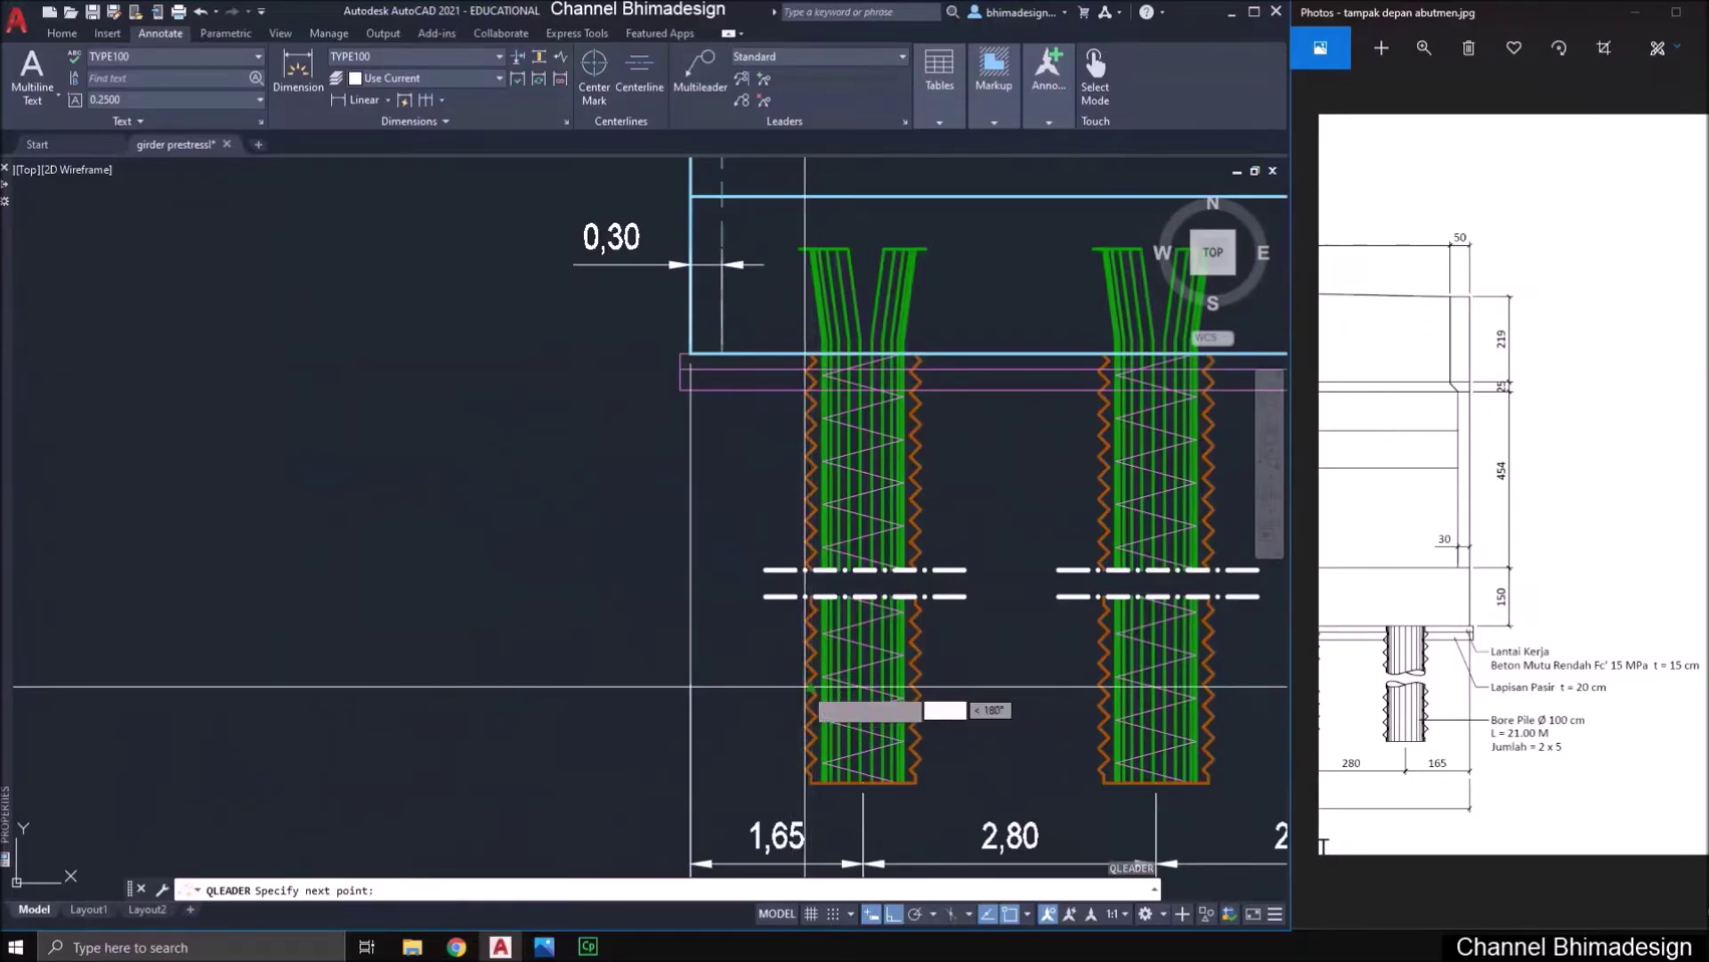
pyautogui.click(598, 690)
pyautogui.press('Return')
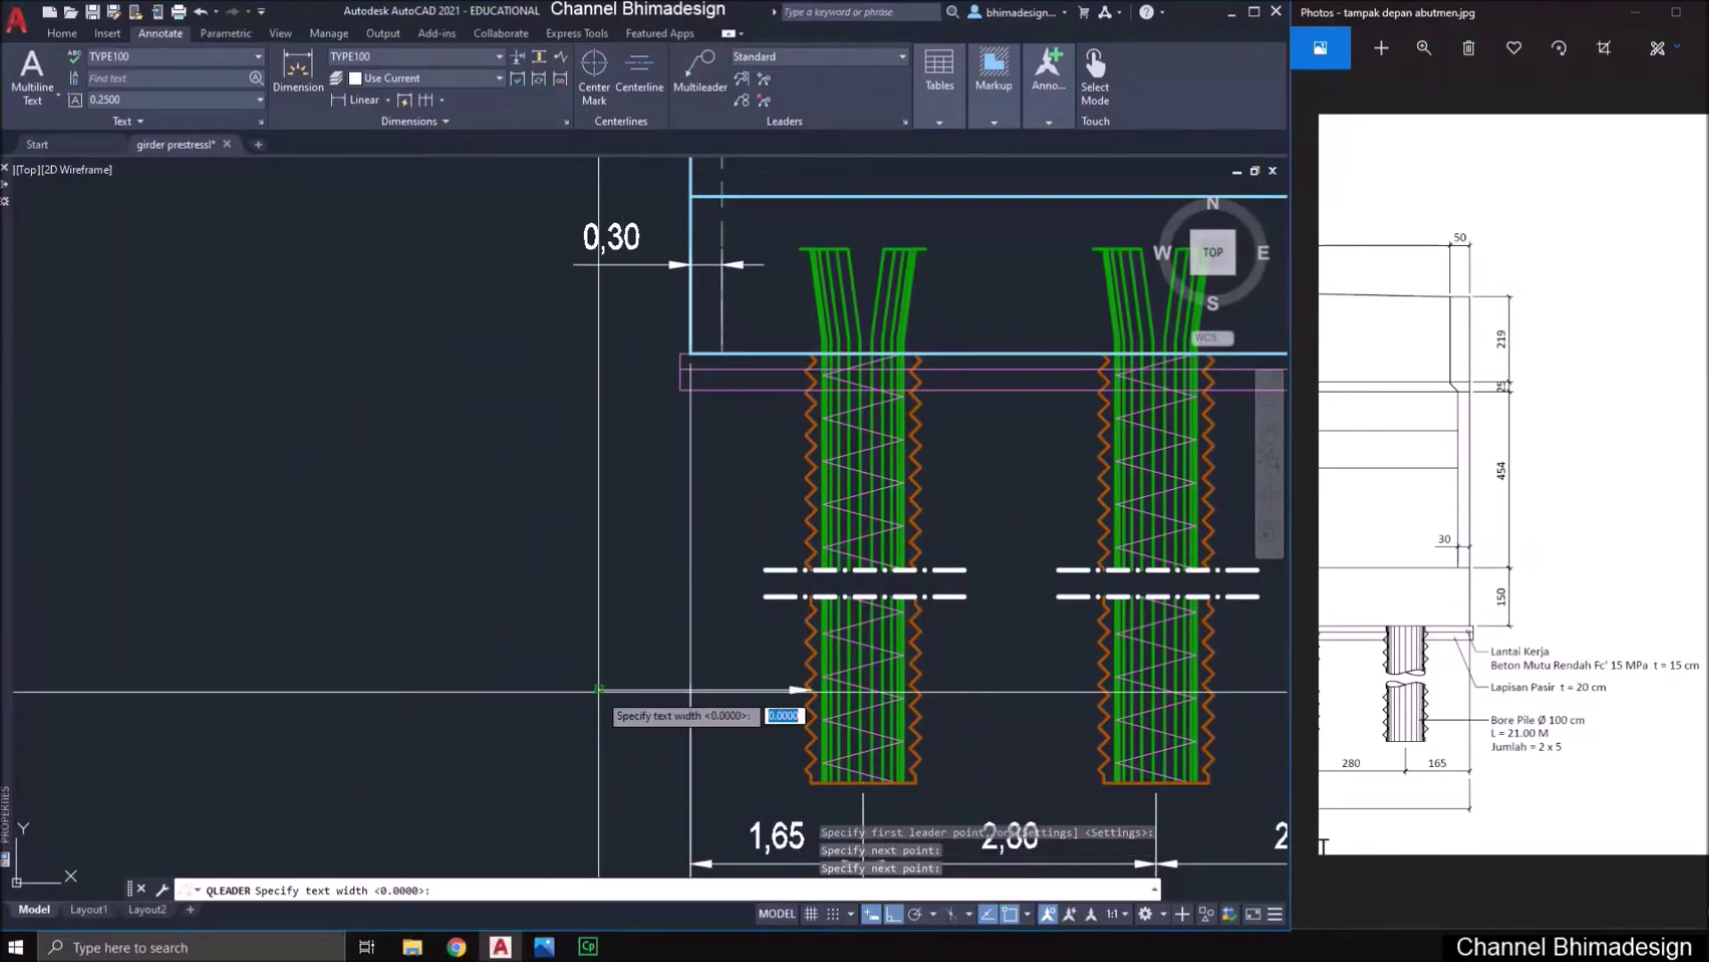
pyautogui.press('Return')
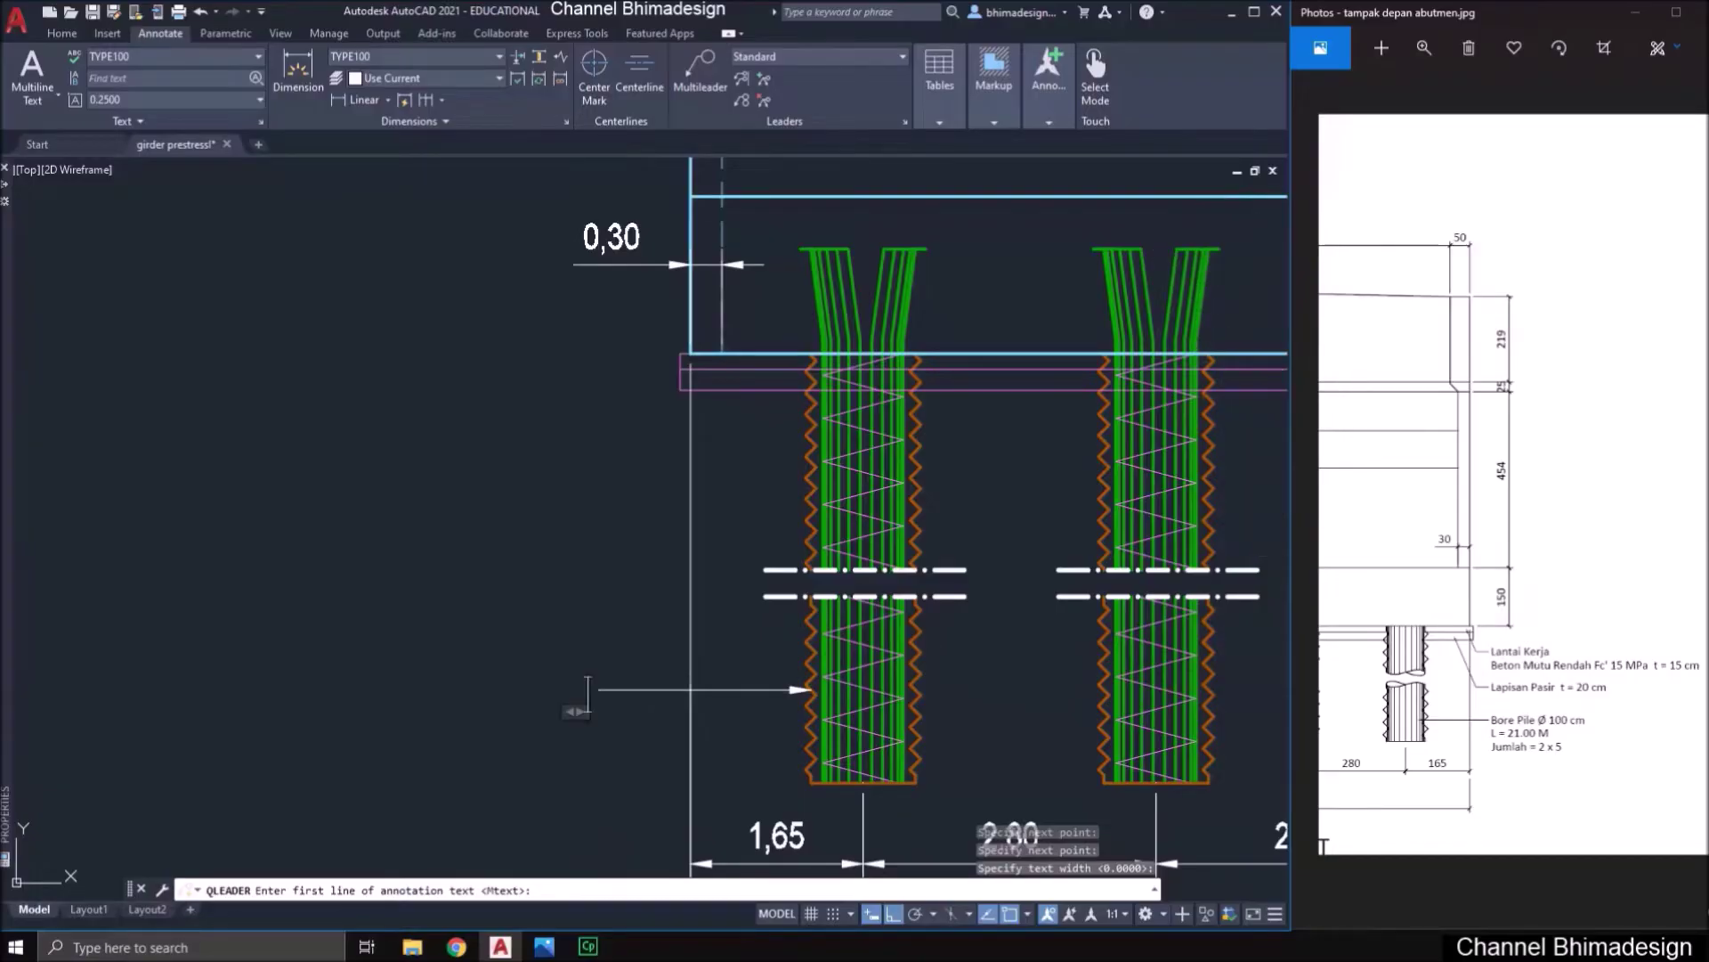
# - Enter the bore pile leader's note in three lines: "Bore Pile Ø 100 cm", "L = 21,00 m" and "Jumlah = 5 x 2"
pyautogui.press('Return')
pyautogui.write('bore Pi')
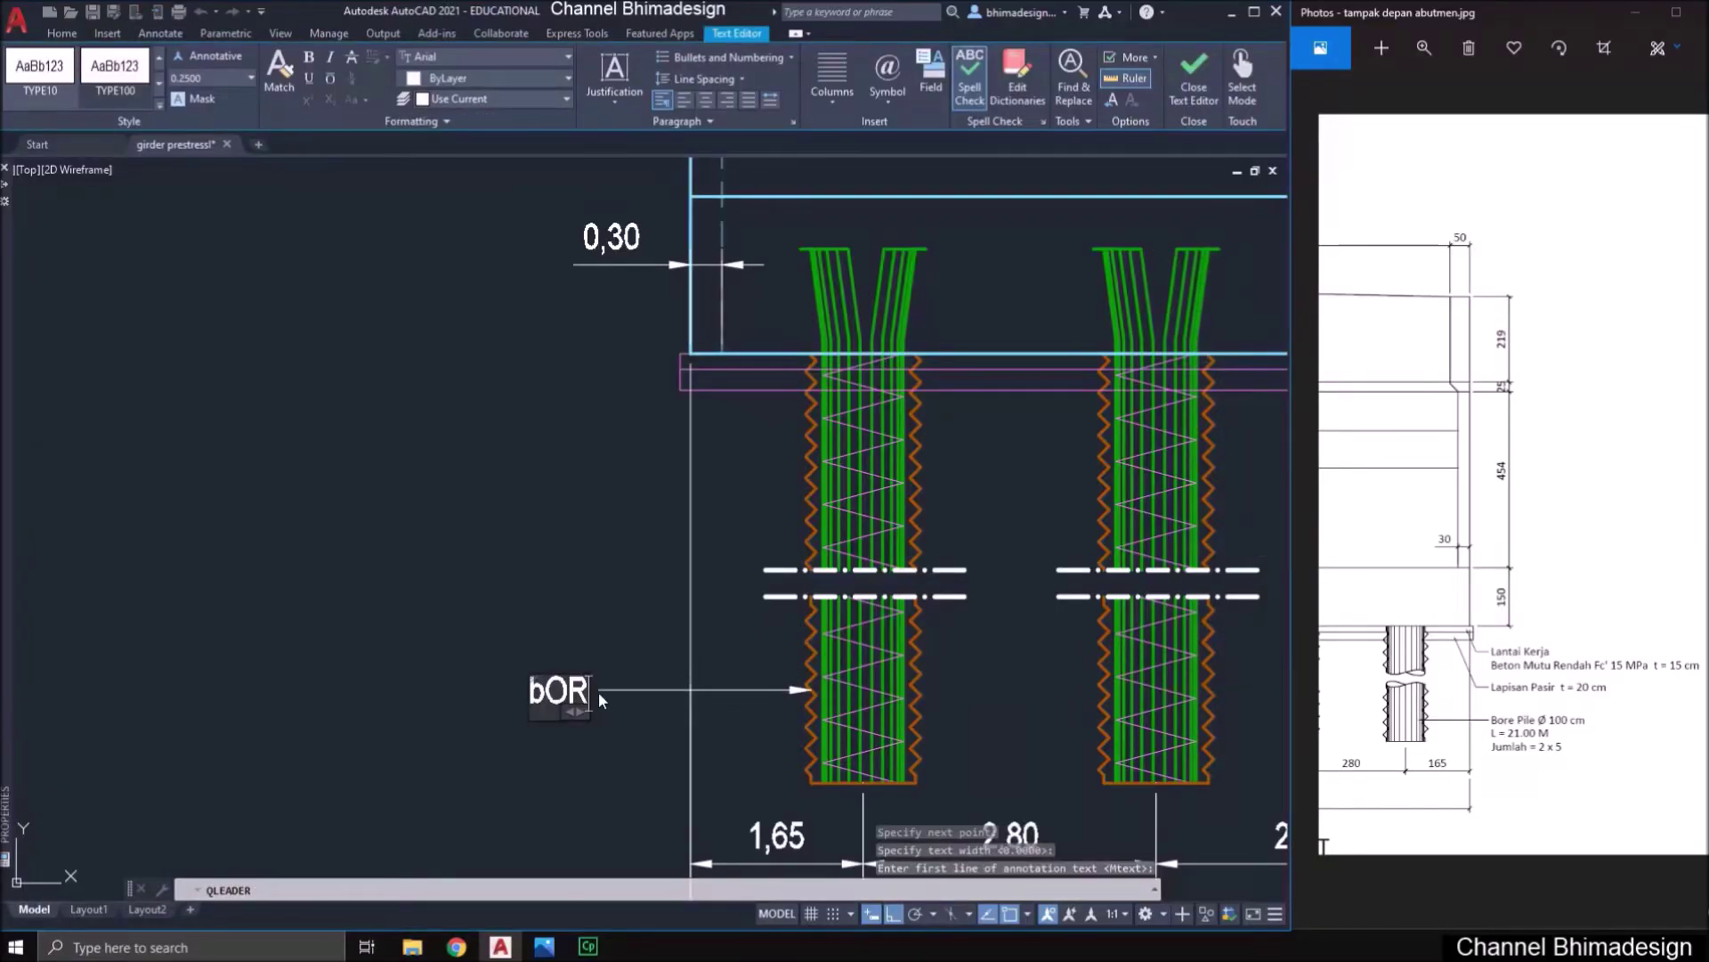
pyautogui.write('le')
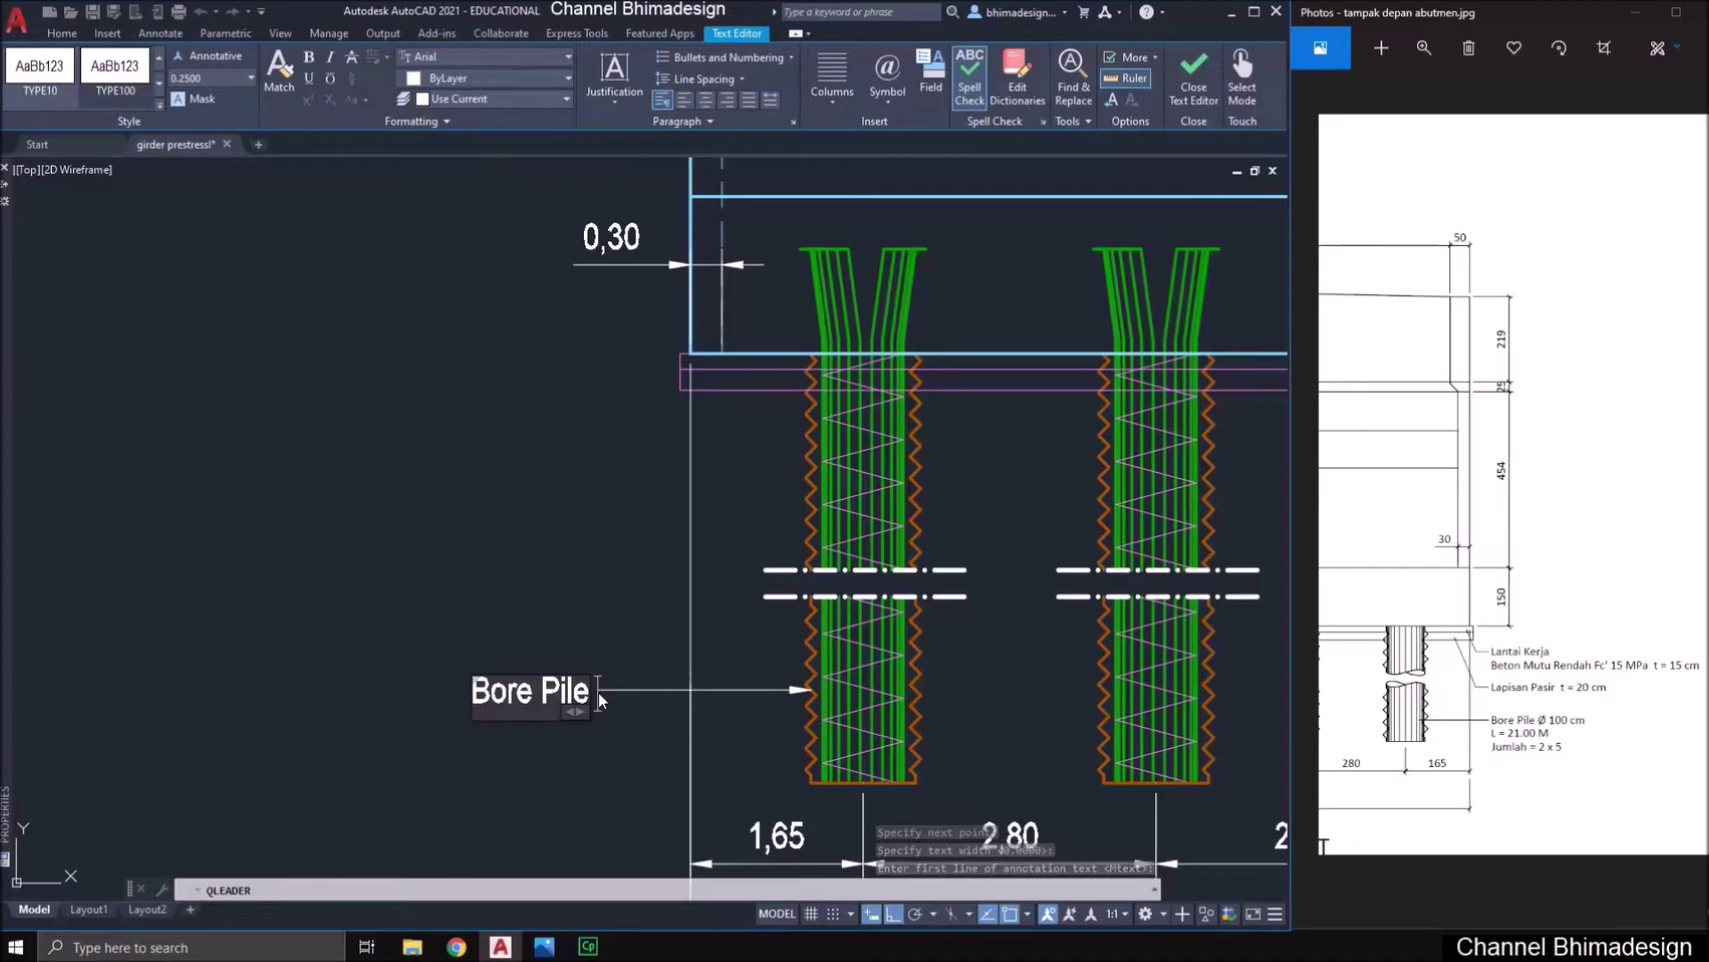
pyautogui.click(881, 98)
pyautogui.write('%%c')
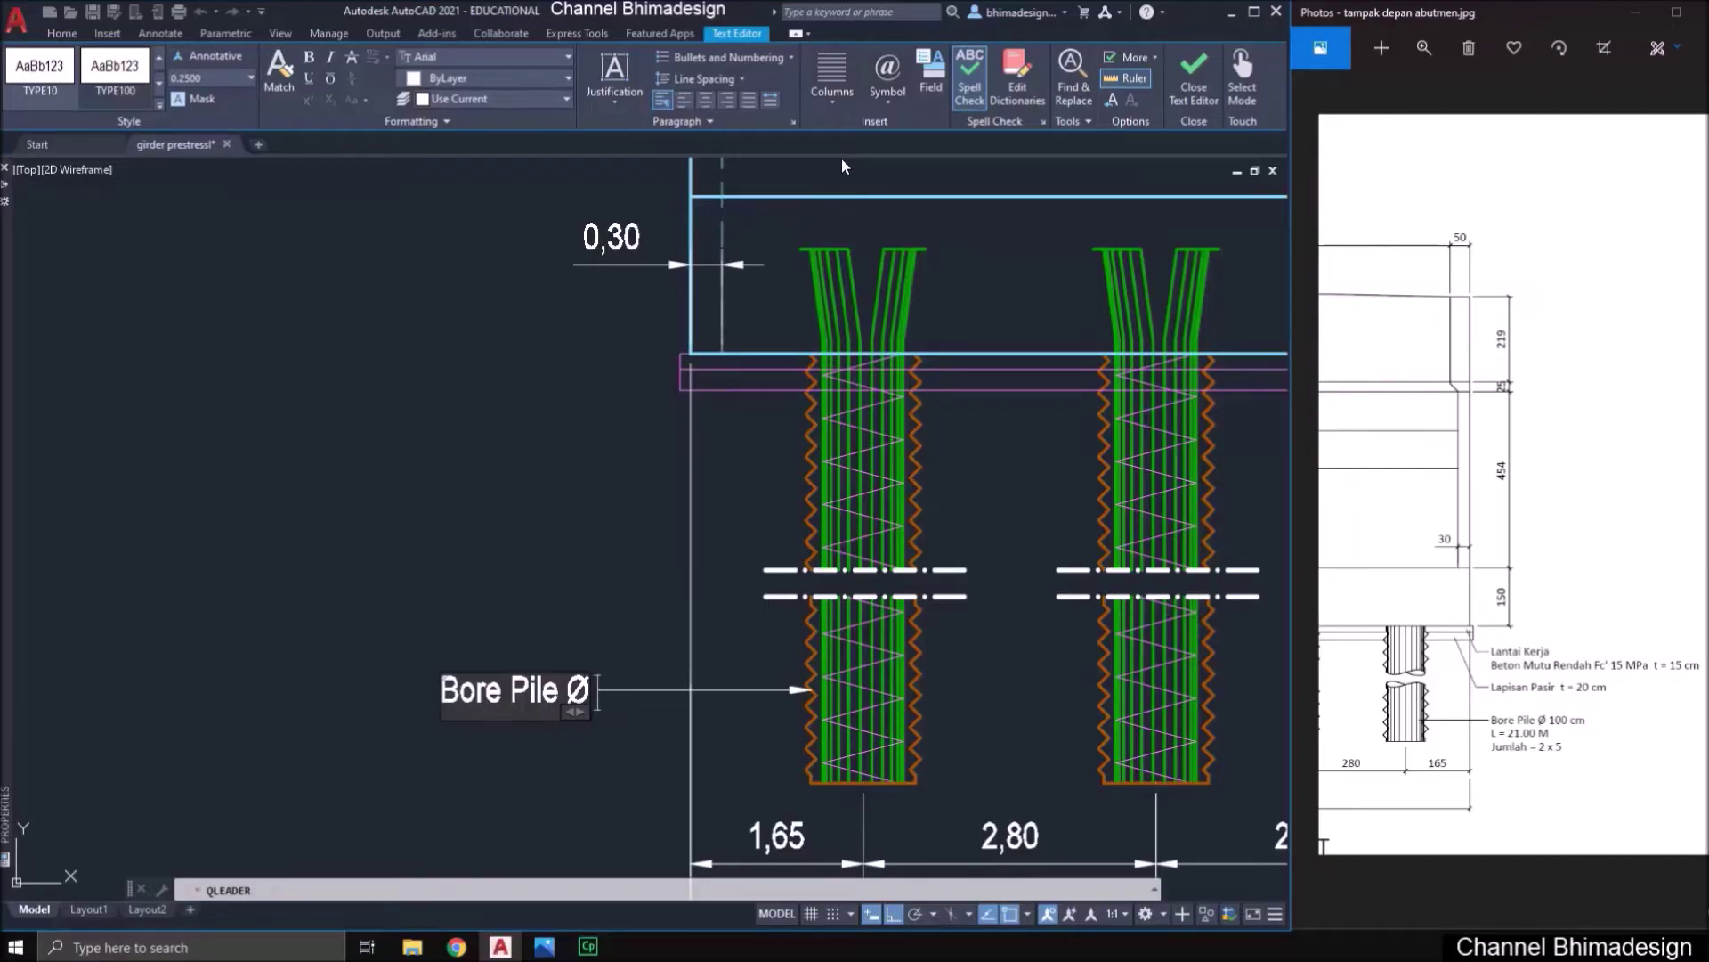
pyautogui.write(' 100 cm')
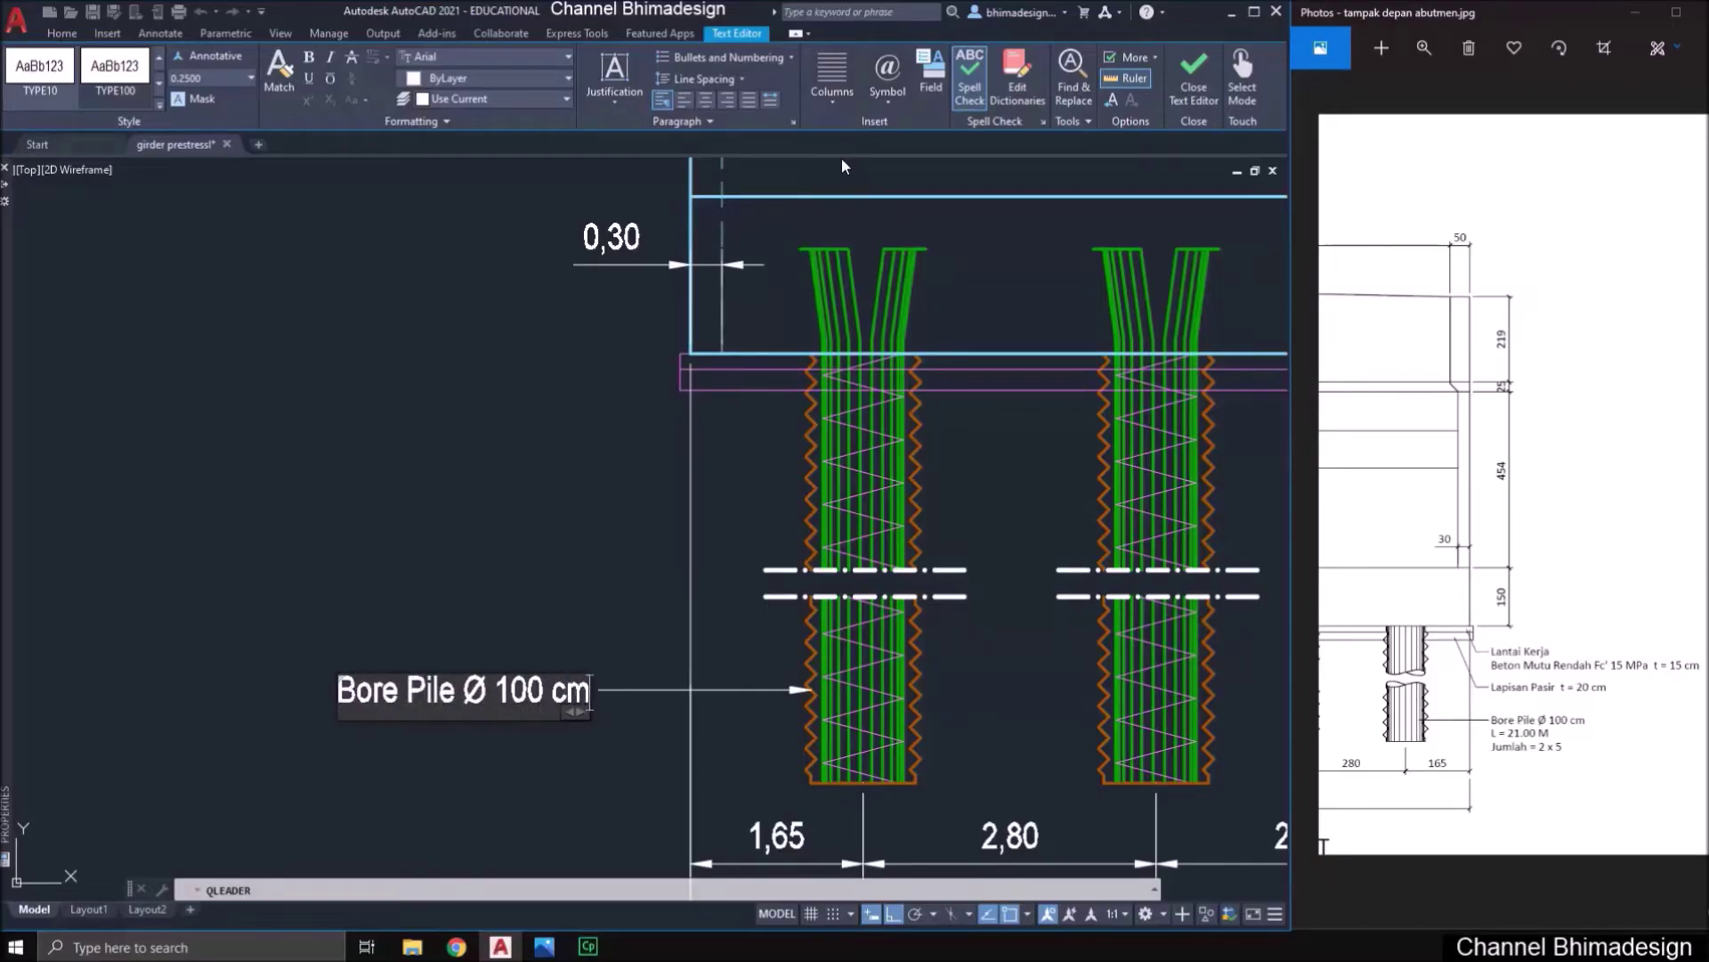
pyautogui.press('Return')
pyautogui.write('L = 21')
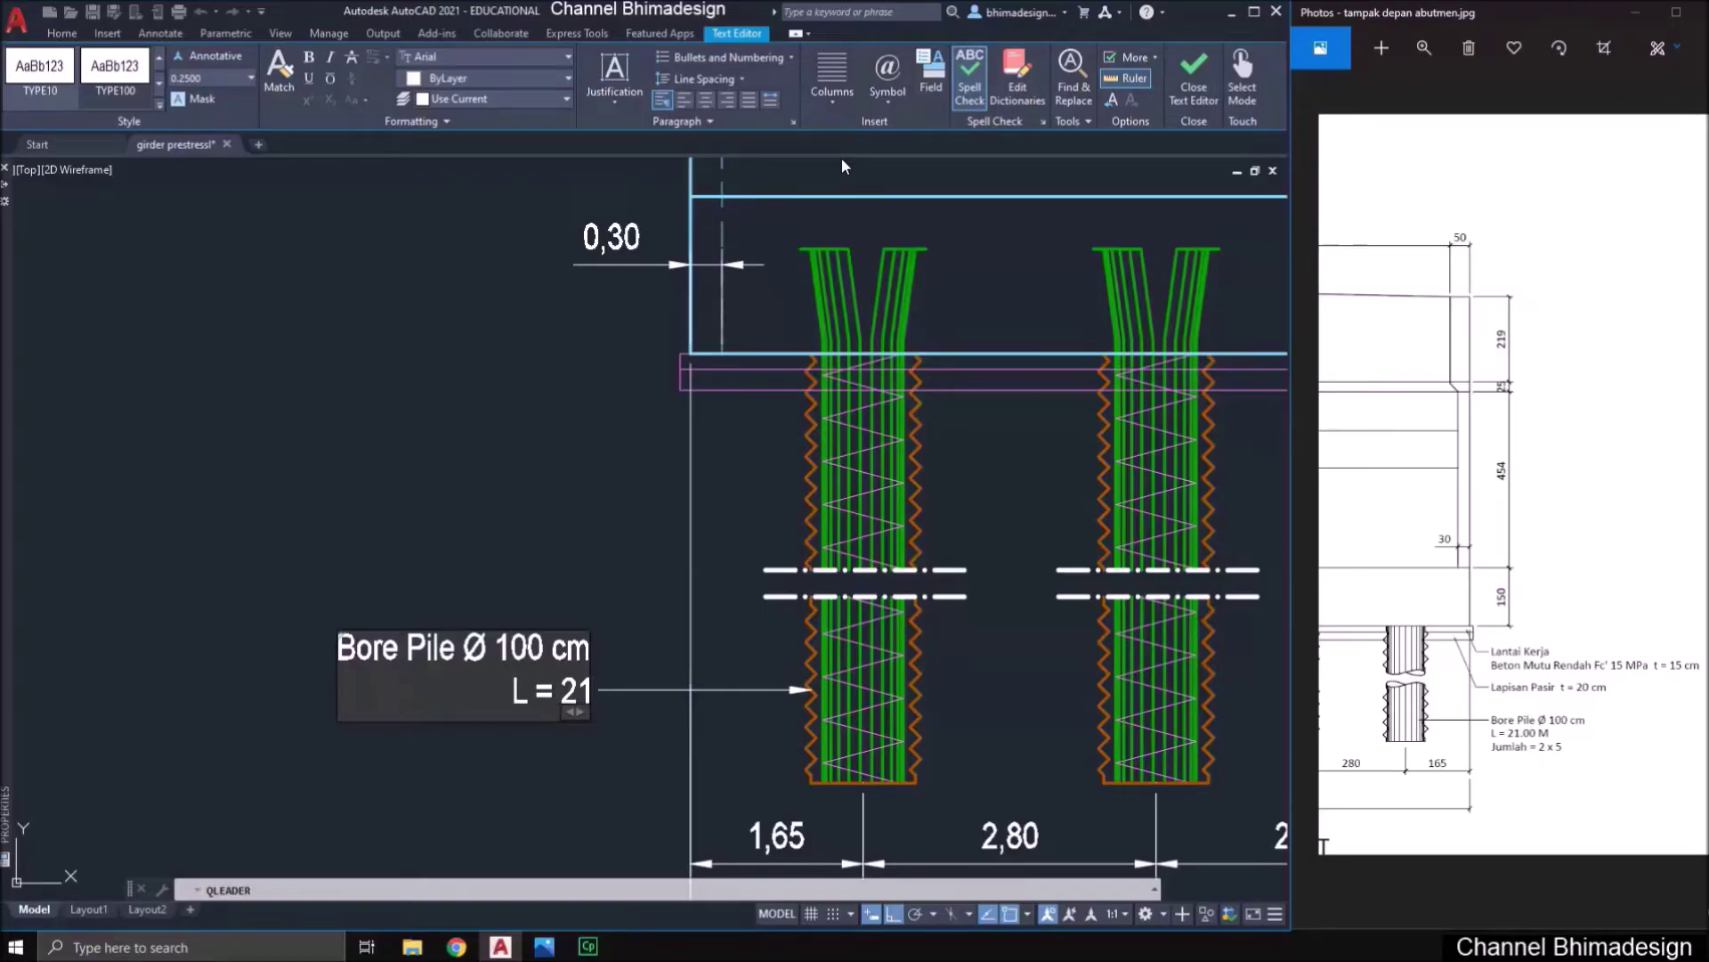
pyautogui.write(',00 m')
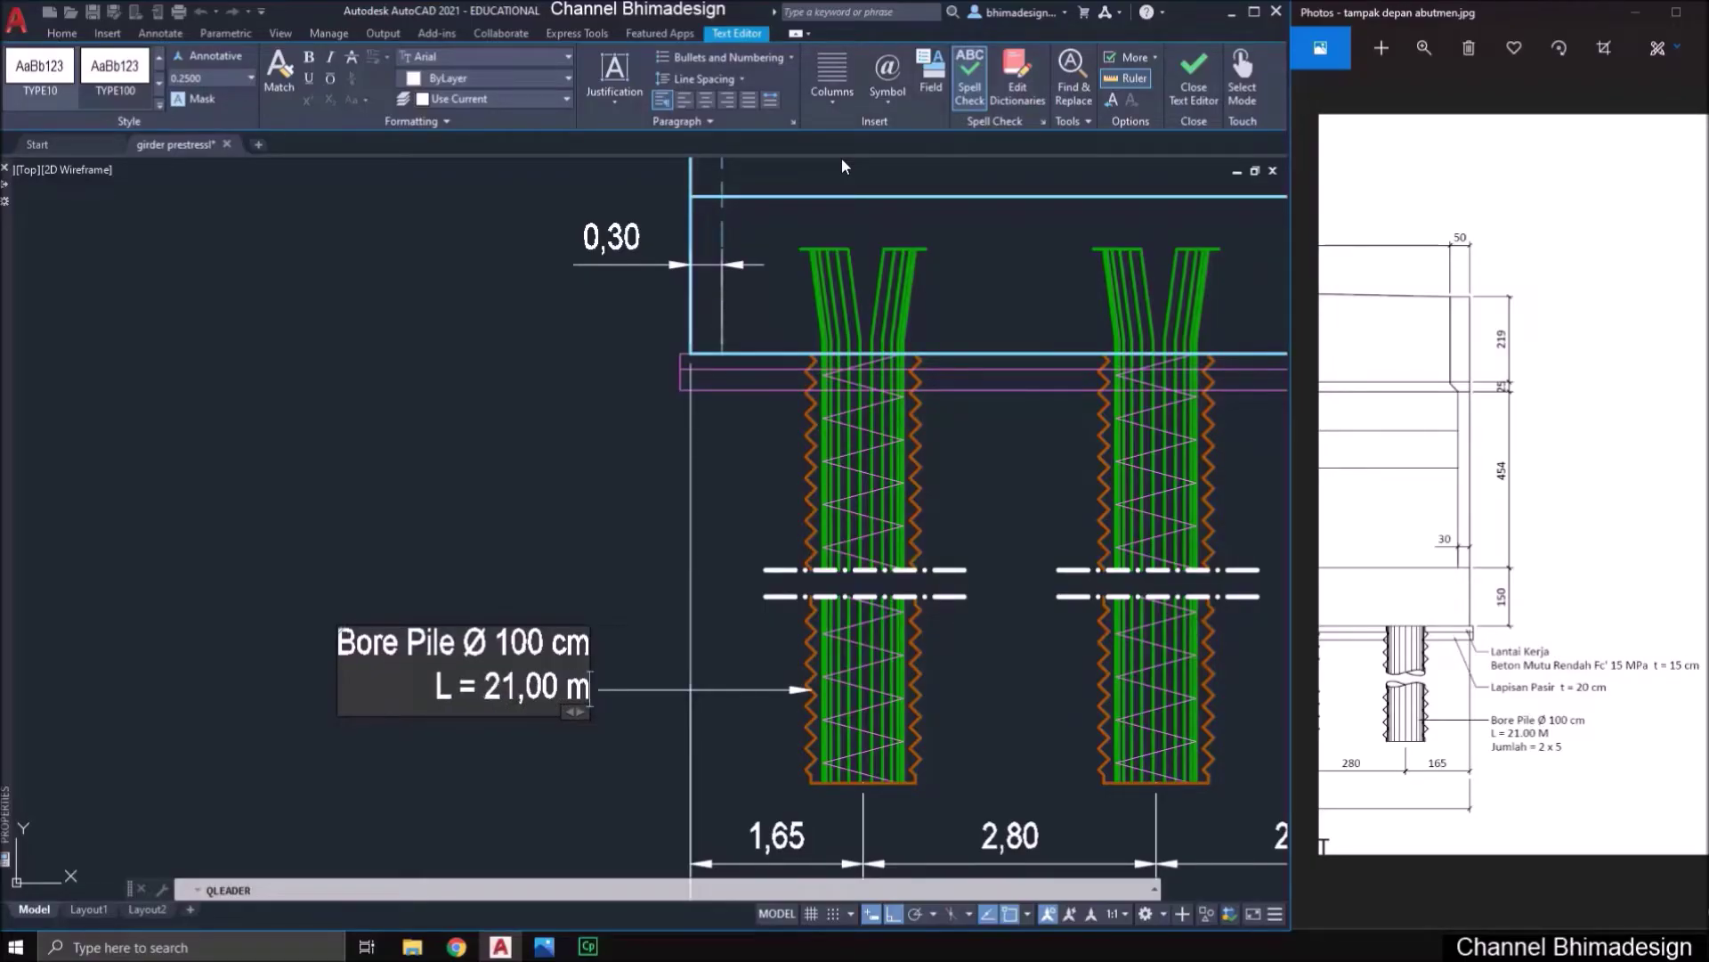
pyautogui.press('Return')
pyautogui.write('Jumlah = 5')
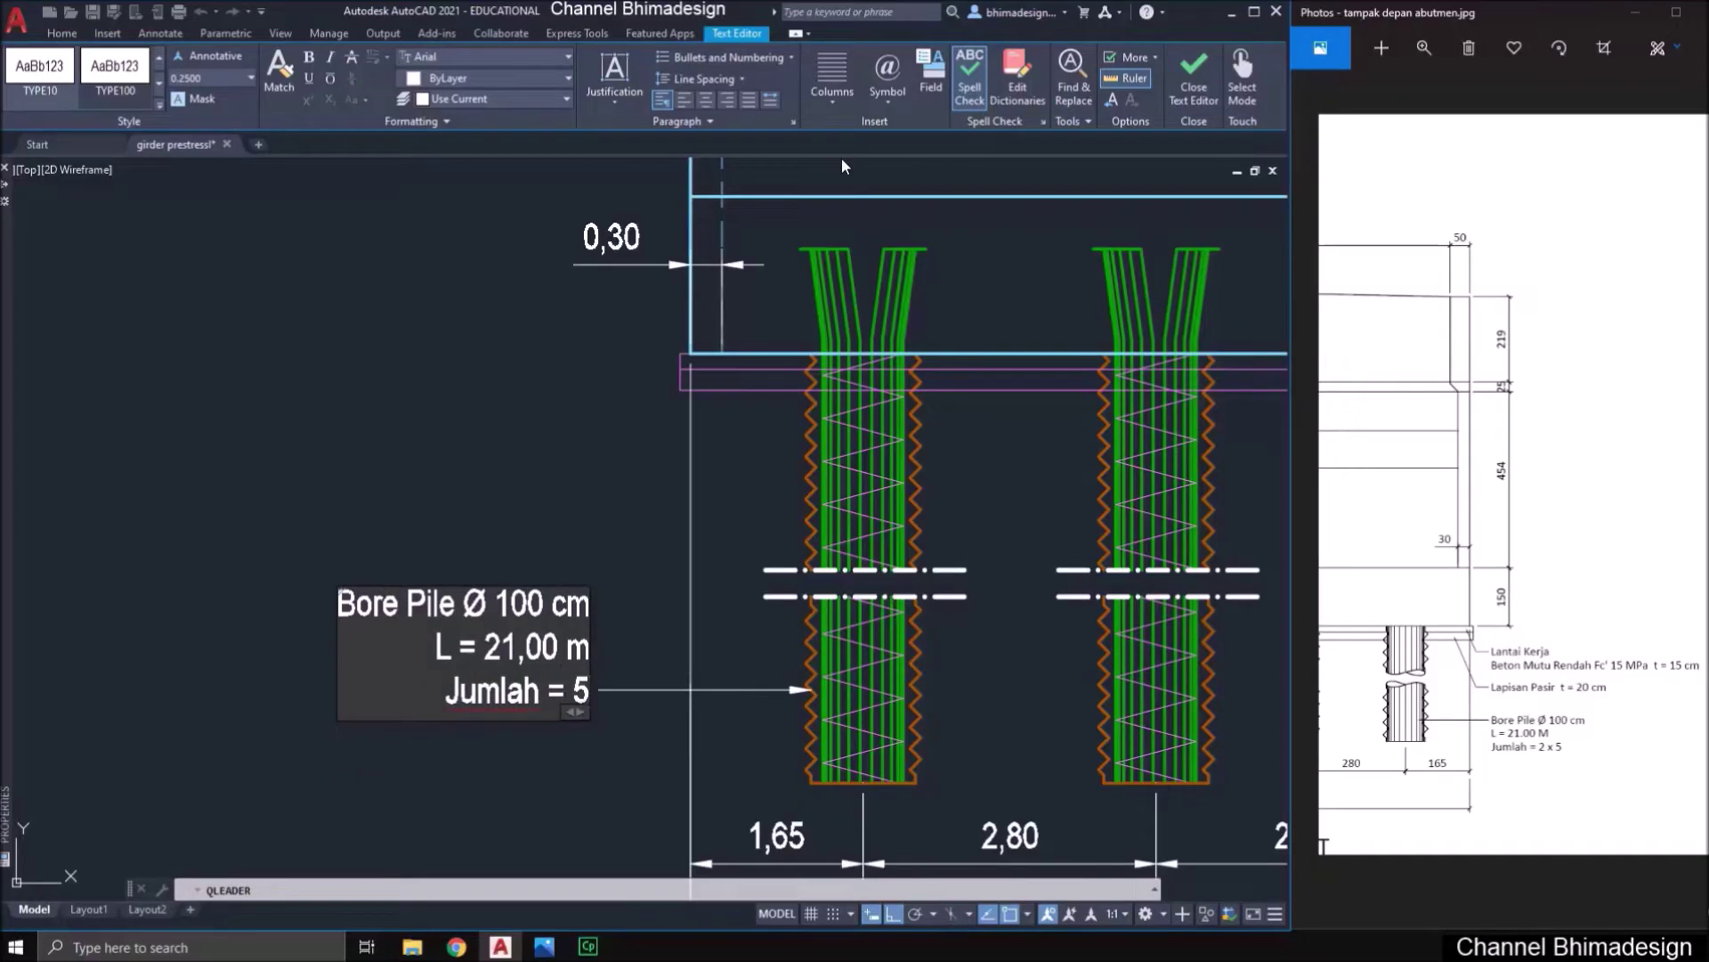
pyautogui.write('2')
pyautogui.click(842, 157)
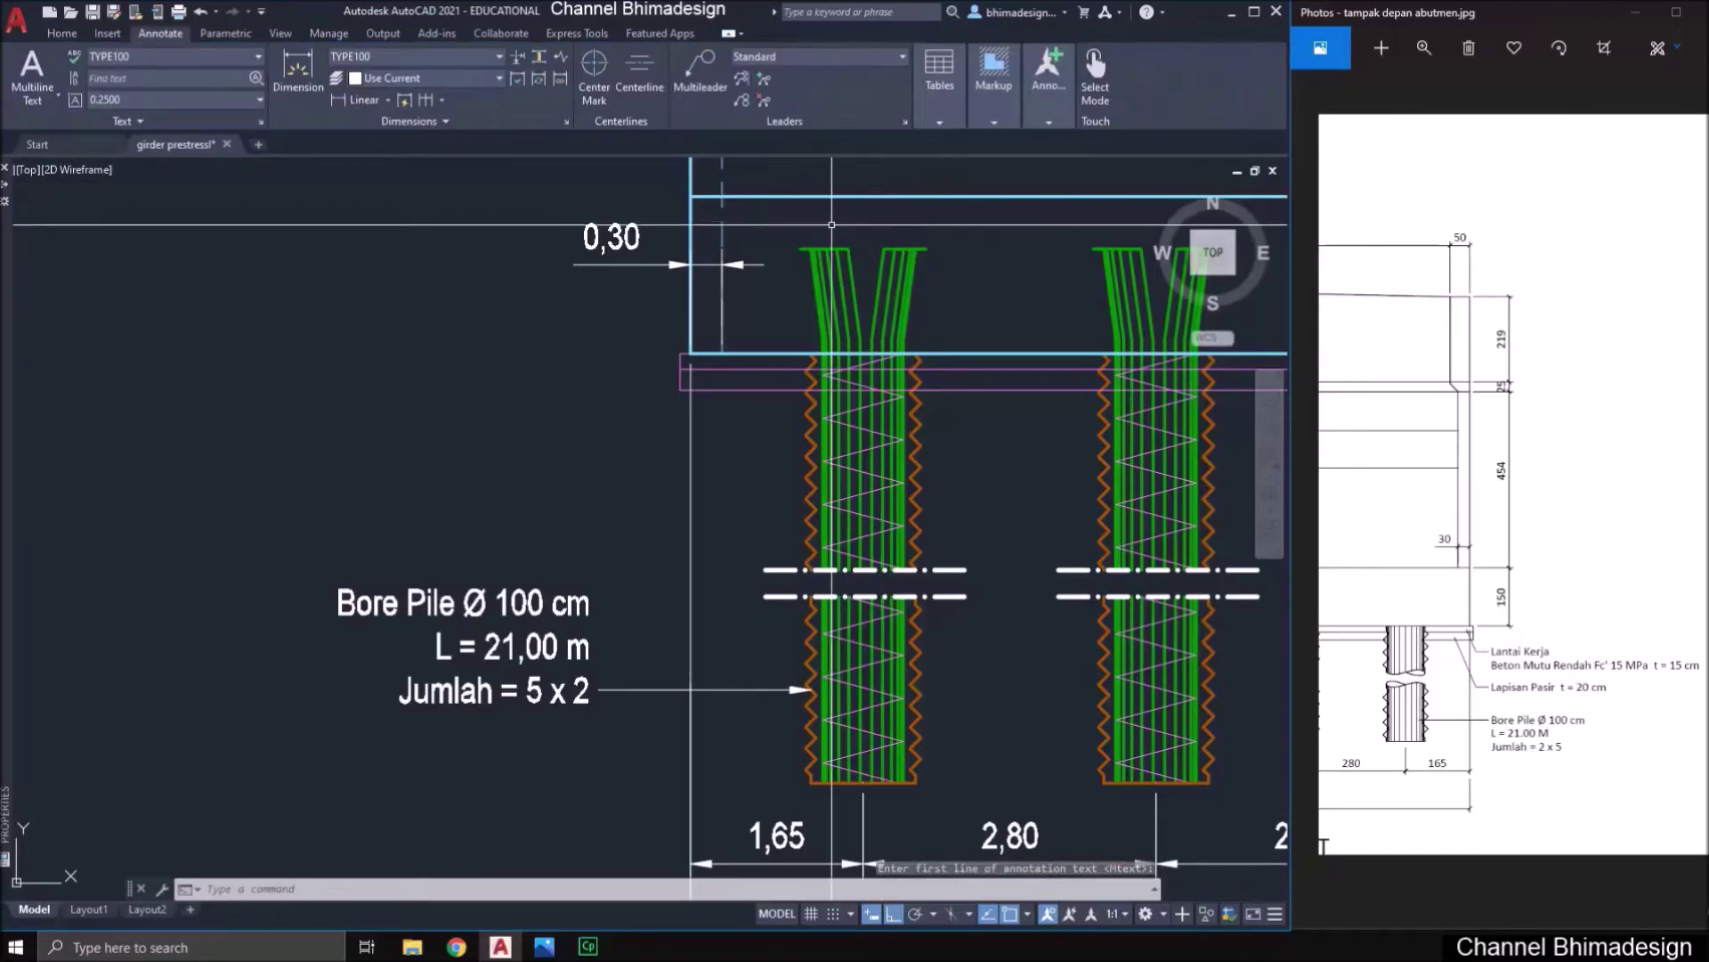
# - Move the bore pile note and its leader straight down, closer to the bottom end of the leftmost pile
pyautogui.moveTo(537, 522); pyautogui.dragTo(591, 606, button='middle')
pyautogui.scroll(-1, 590, 606)
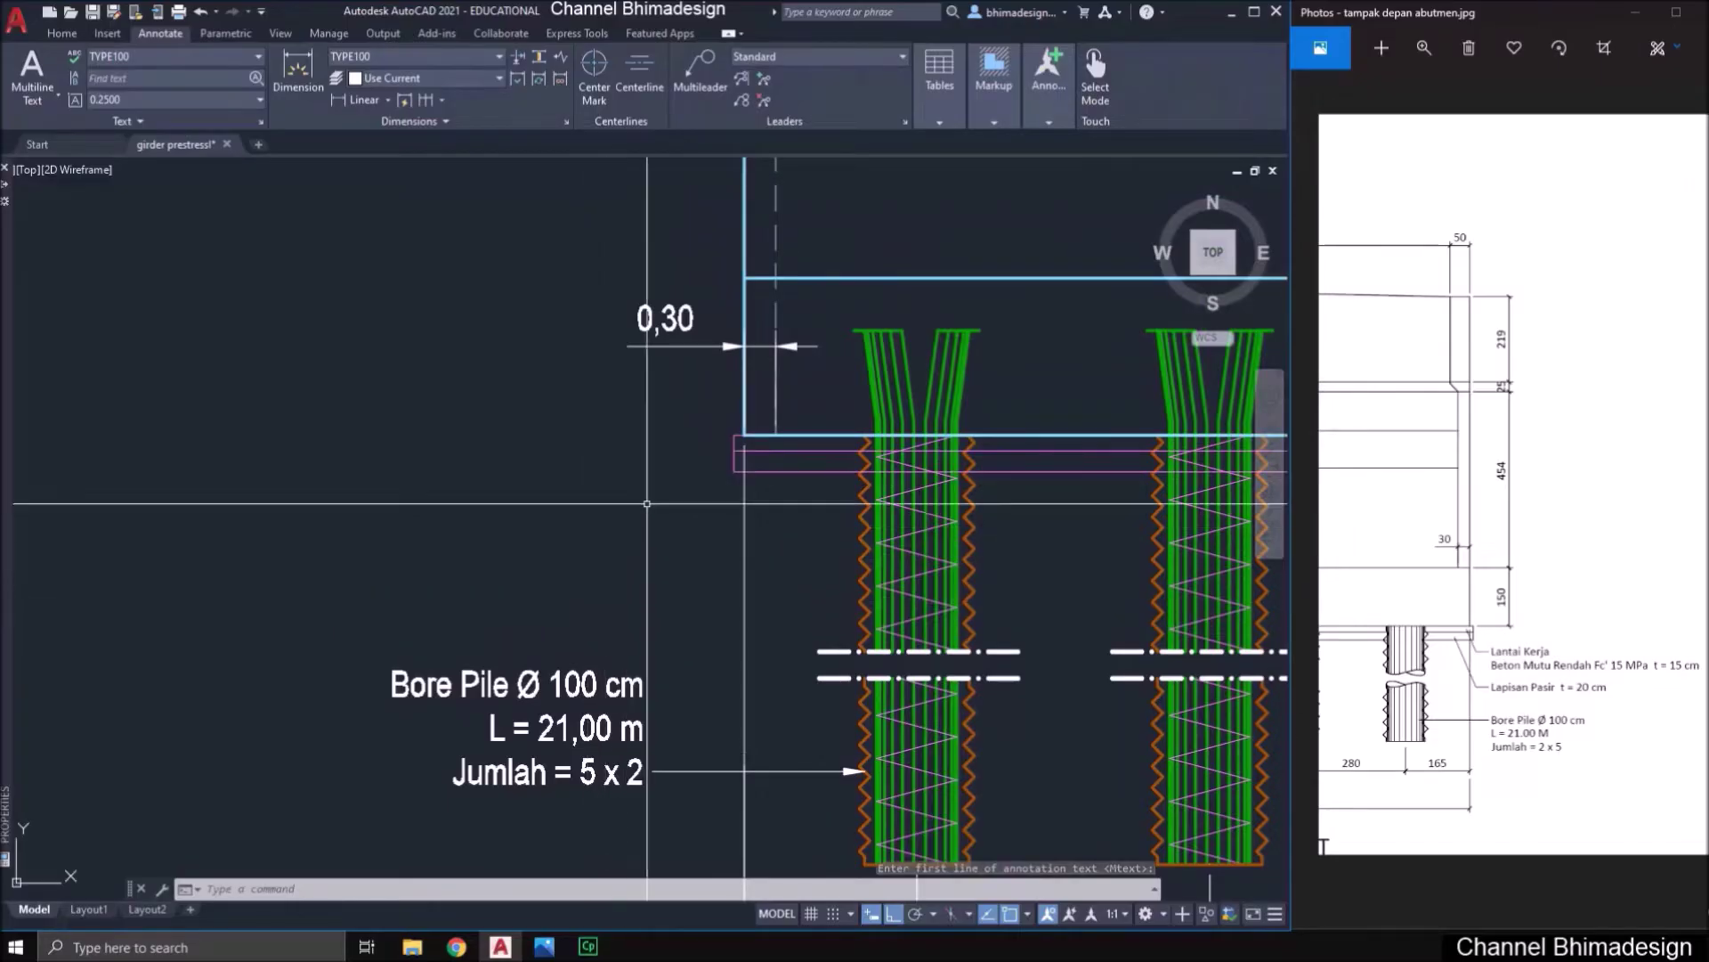
pyautogui.scroll(-3, 630, 597)
pyautogui.scroll(2, 655, 593)
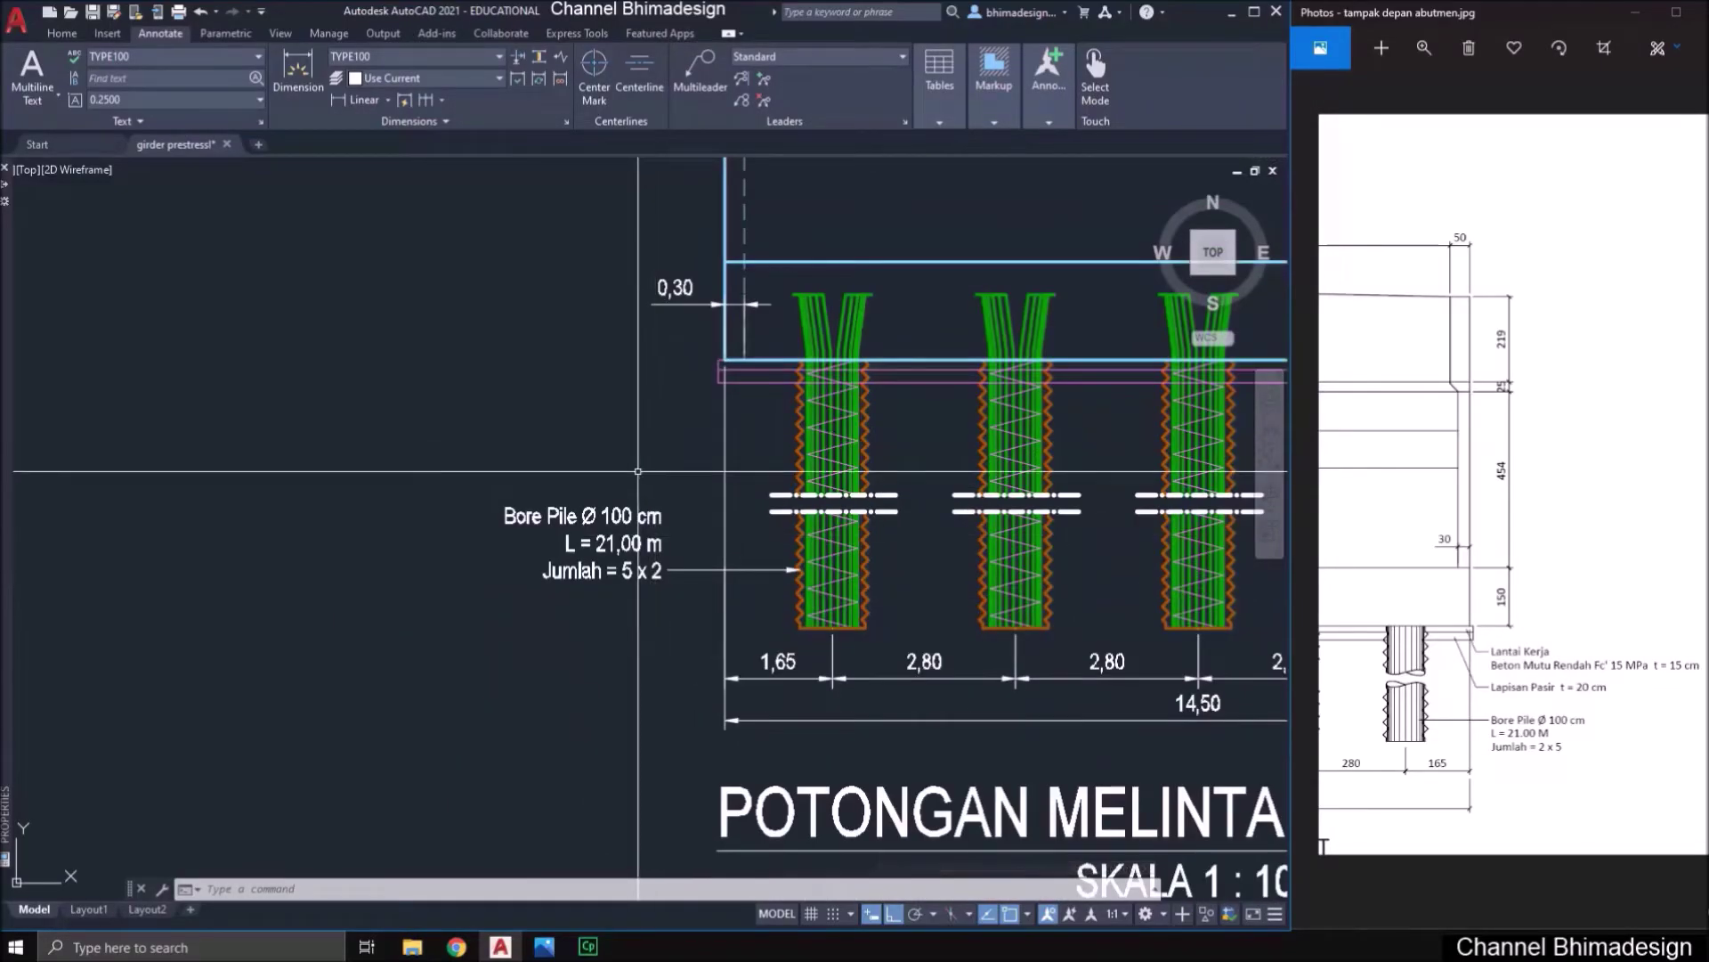
pyautogui.write('m')
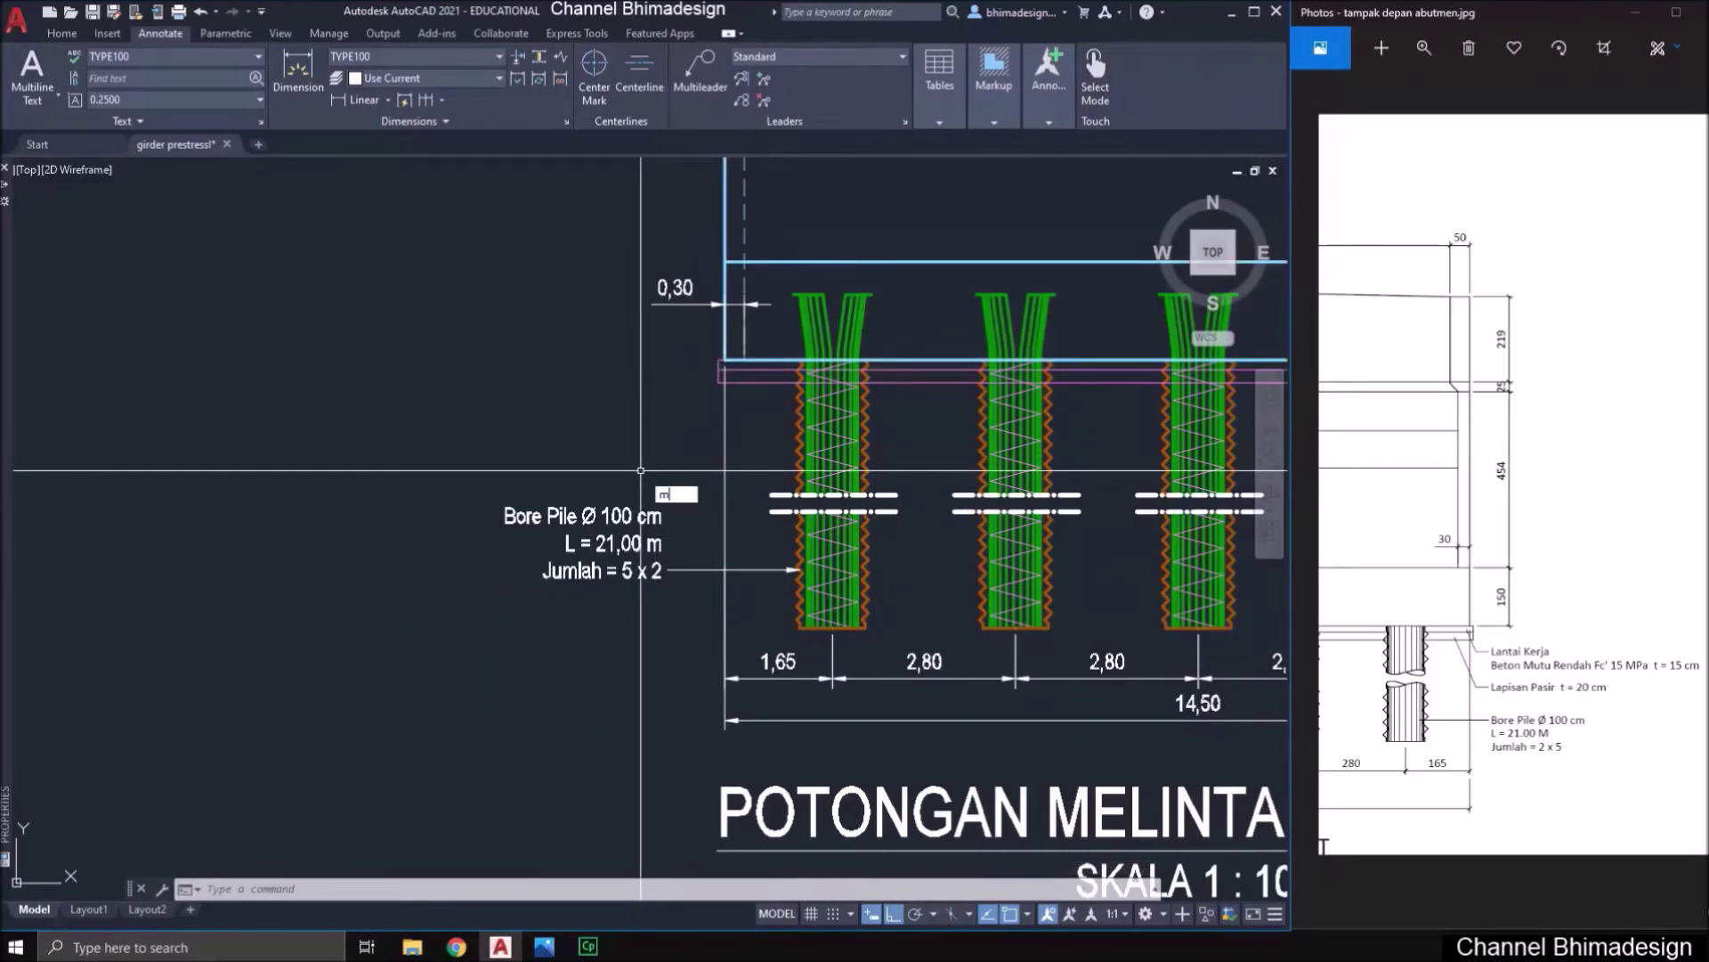
pyautogui.press('Return')
pyautogui.click(687, 613)
pyautogui.click(589, 432)
pyautogui.press('Return')
pyautogui.click(592, 384)
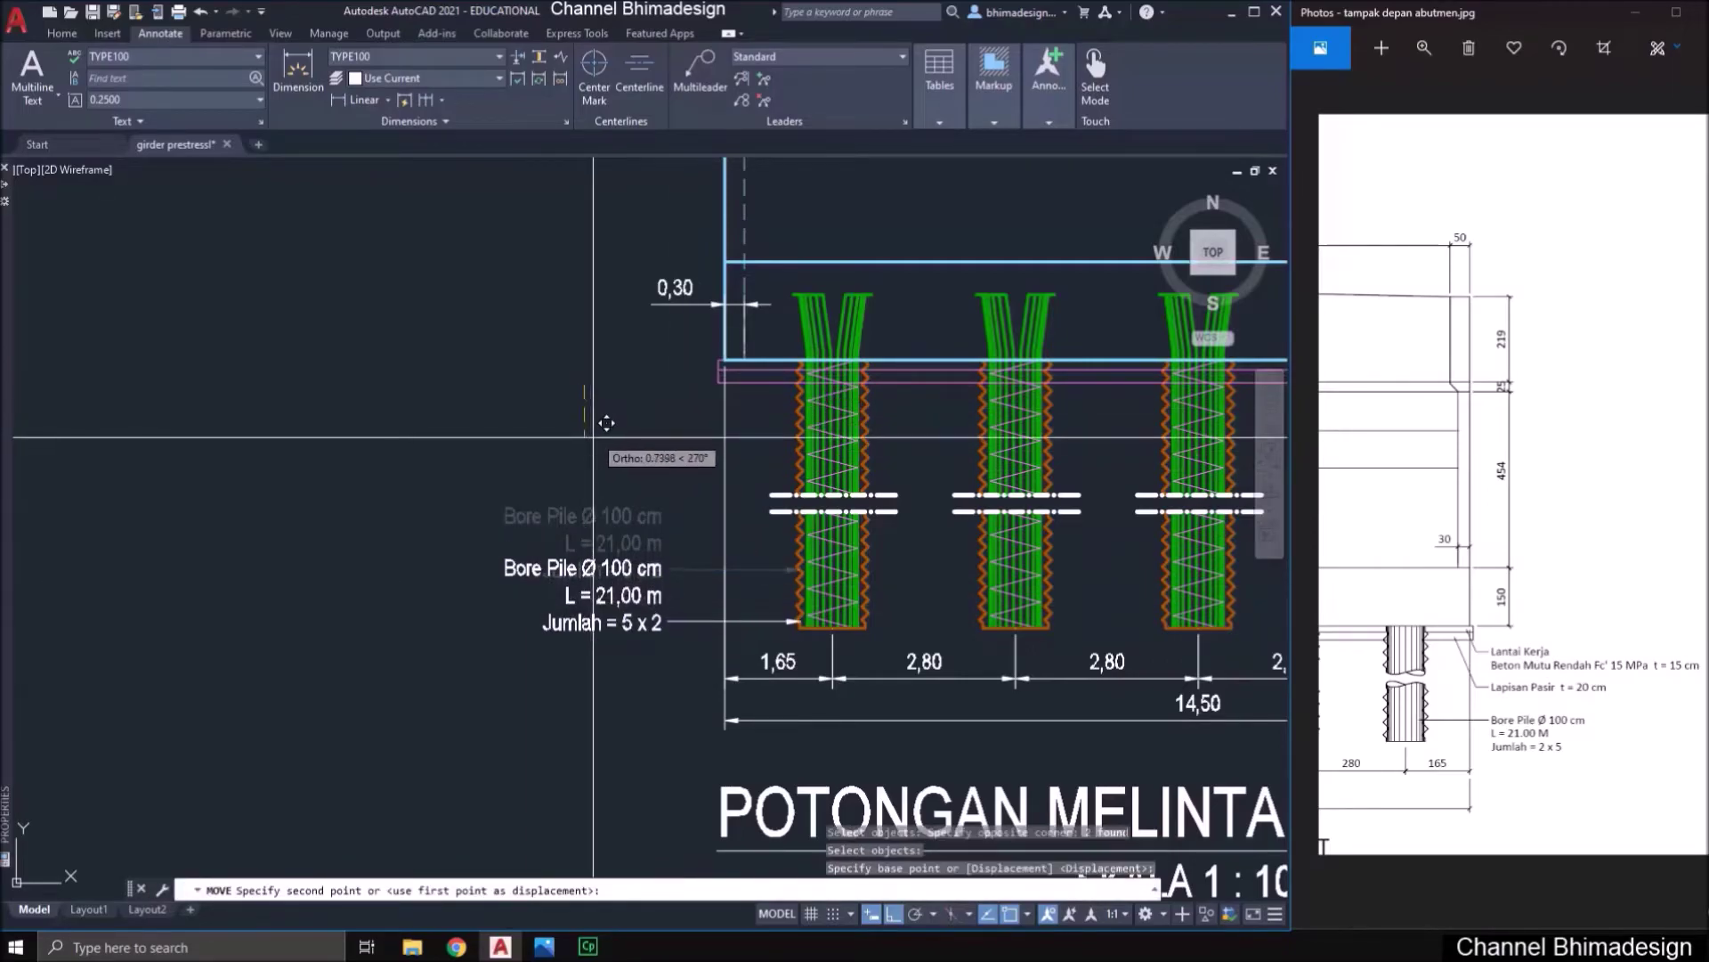
pyautogui.click(591, 422)
# - Draw a bent quick leader from the upper layer under the pile cap, diagonally down-left, ending in a horizontal segment about 0.4 units long
pyautogui.scroll(2, 568, 352)
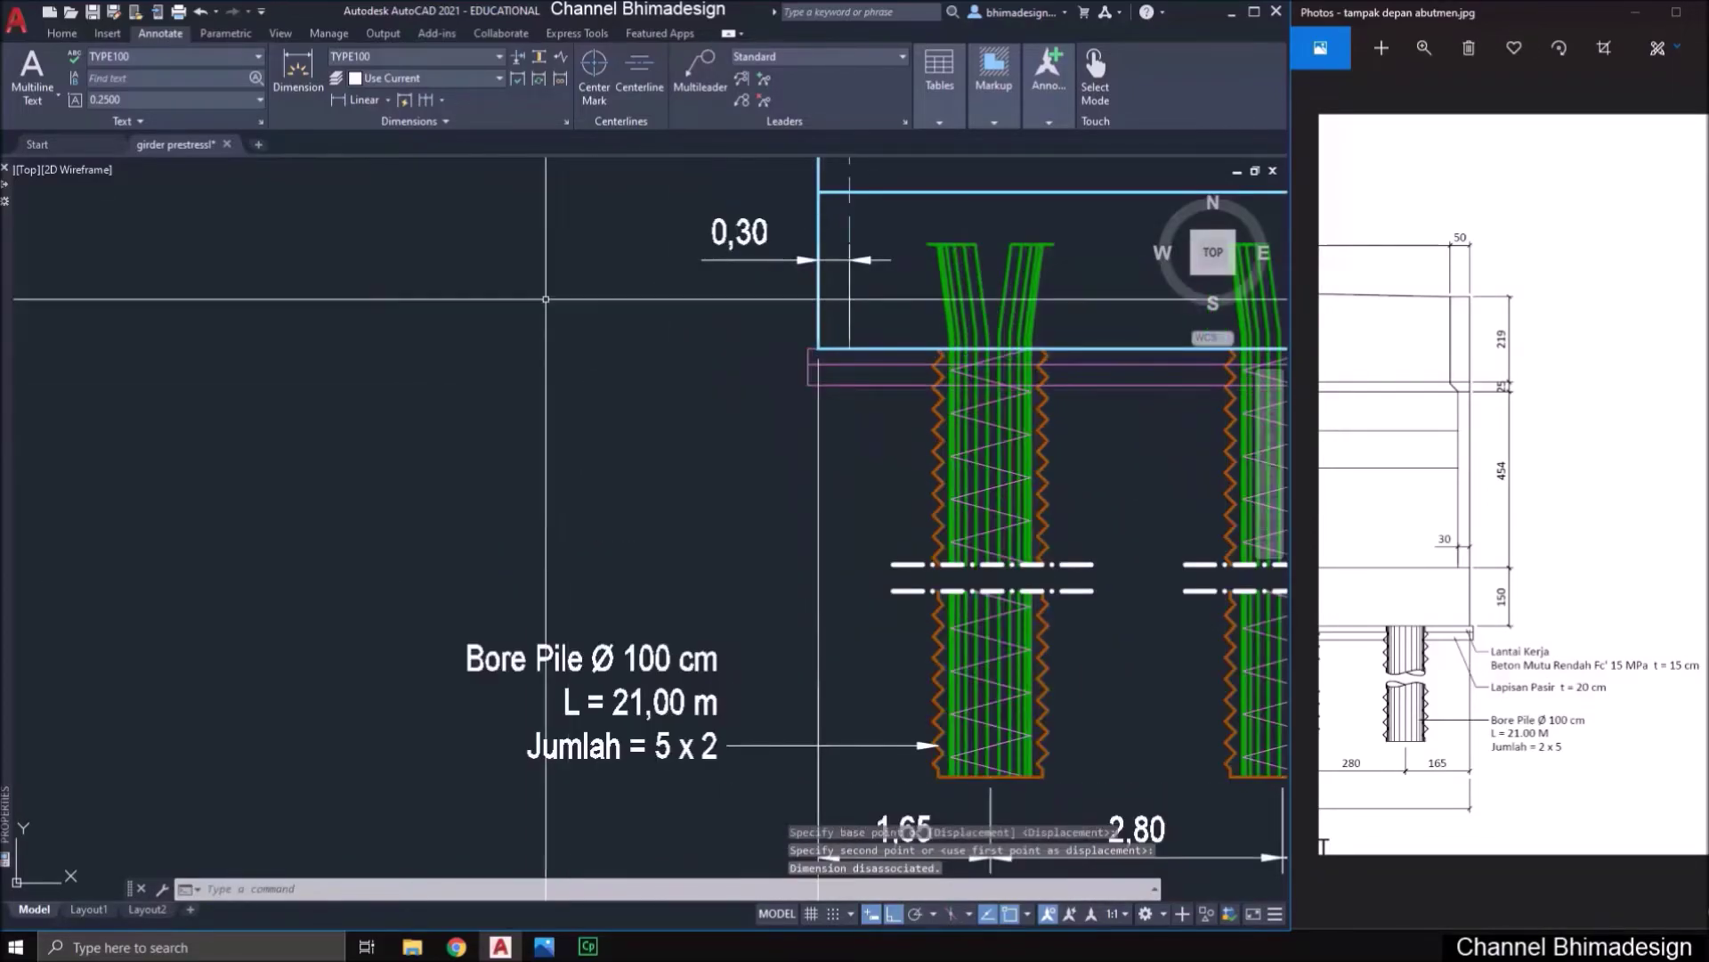
pyautogui.press('Return')
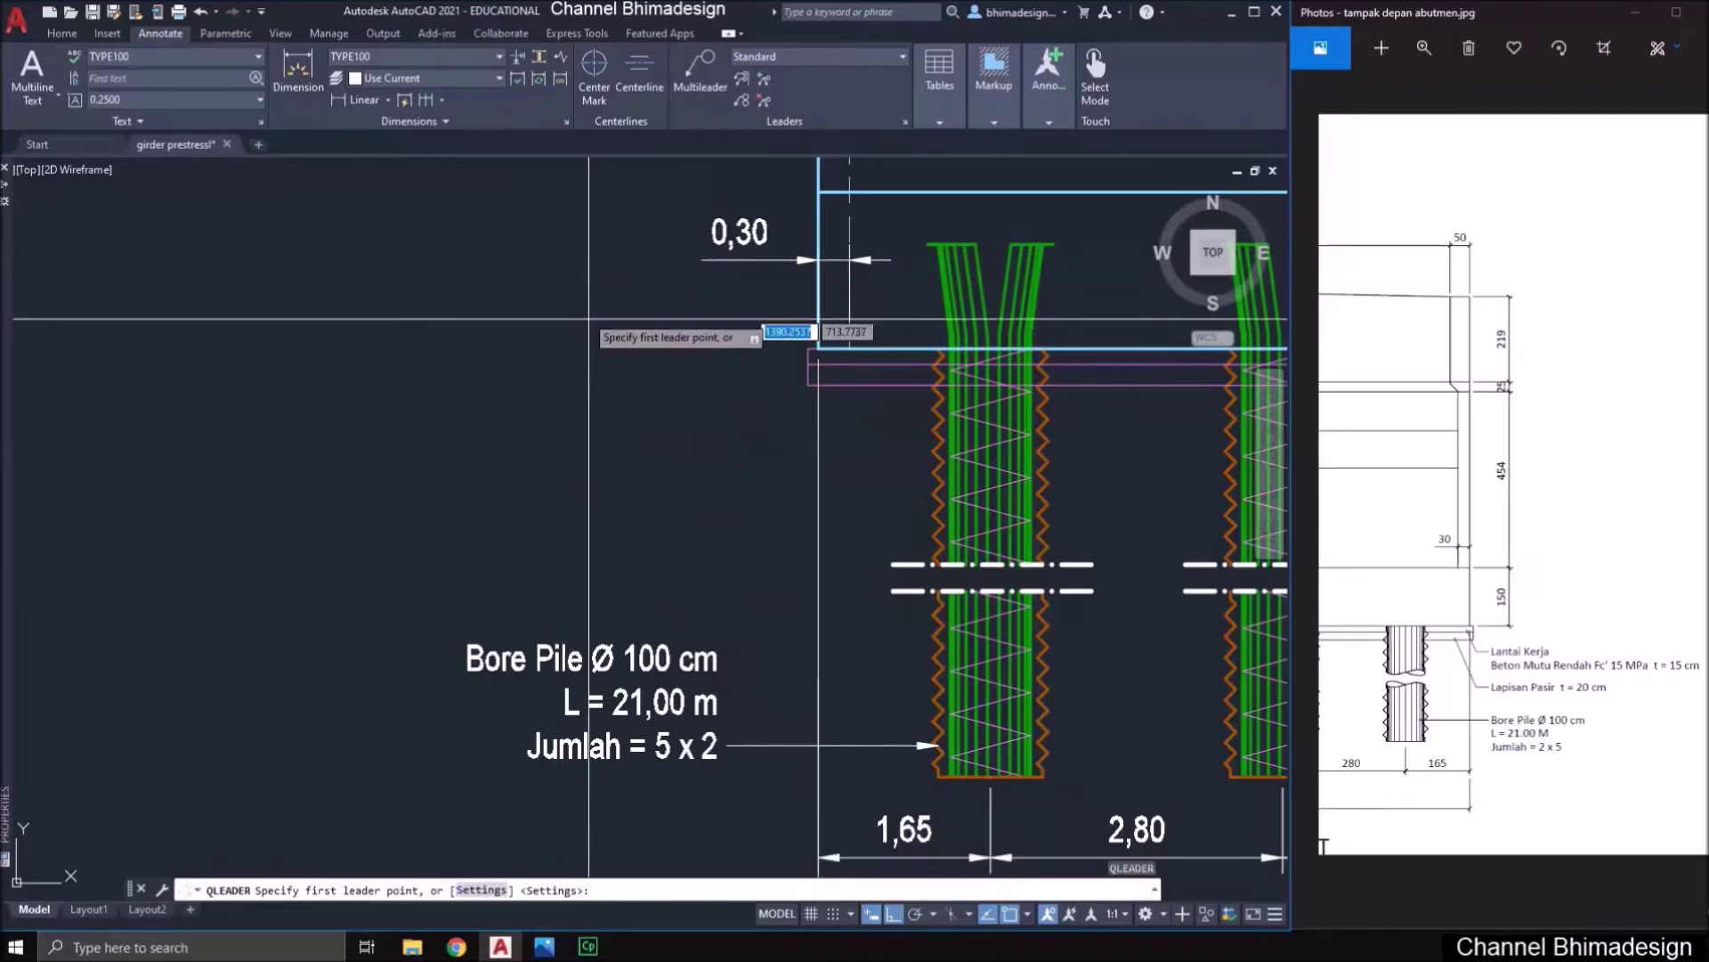
pyautogui.scroll(2, 871, 355)
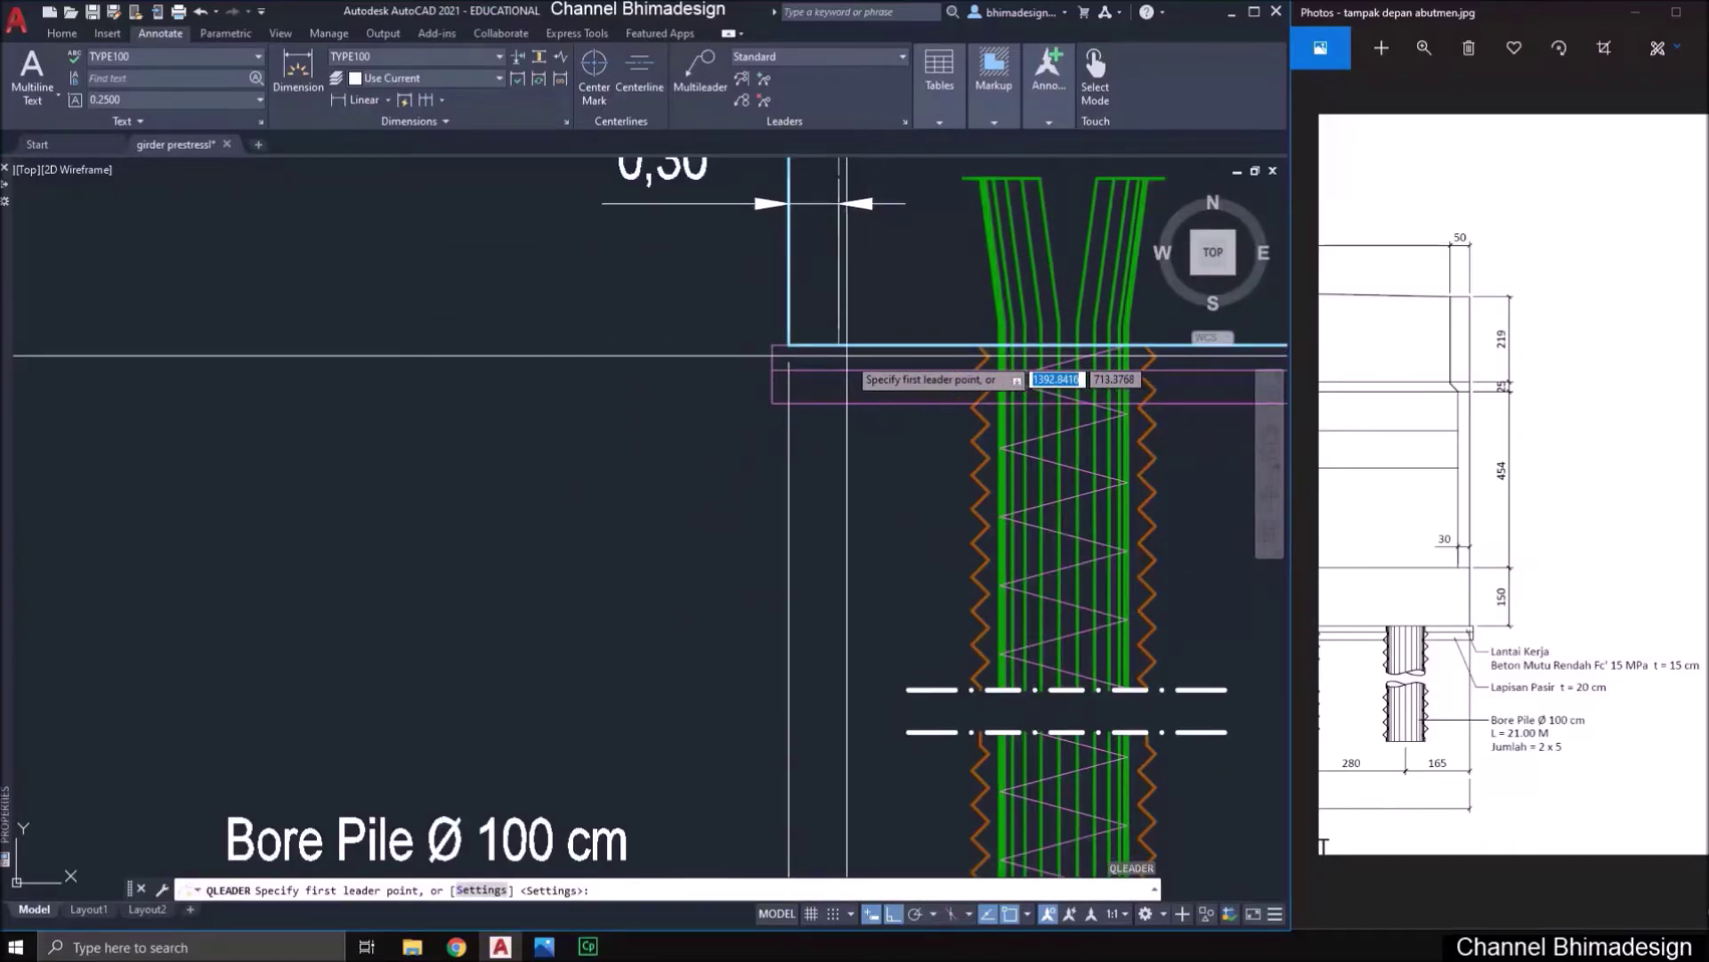
pyautogui.click(842, 359)
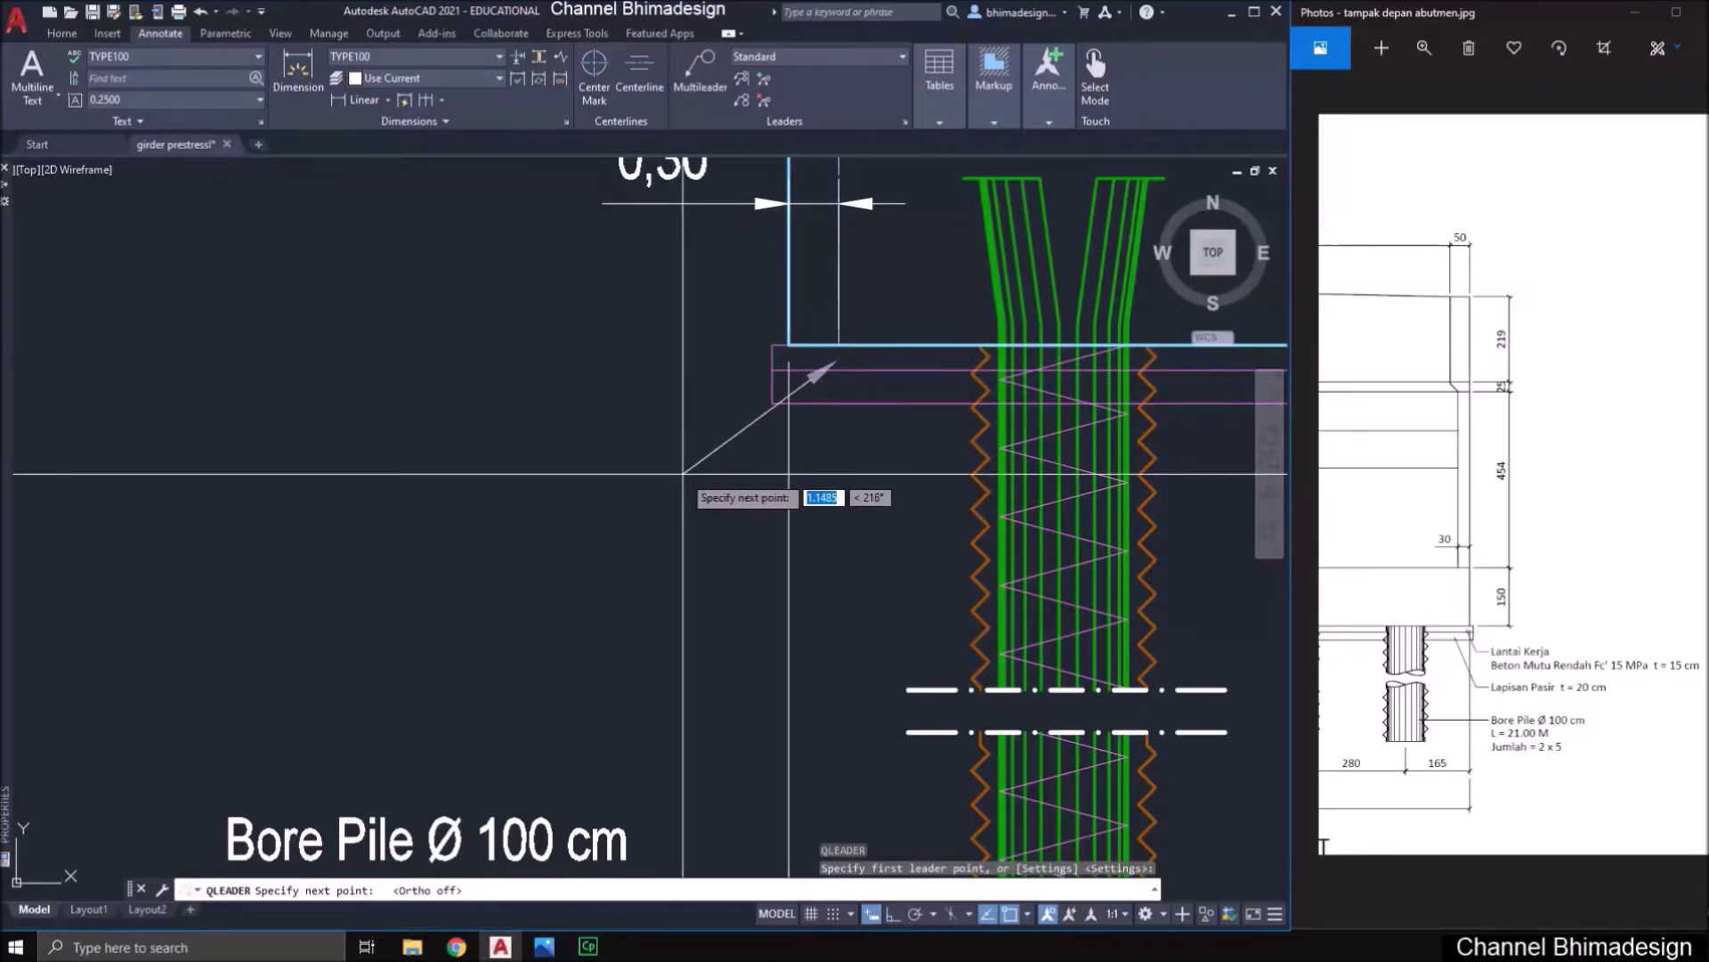
pyautogui.scroll(-2, 686, 470)
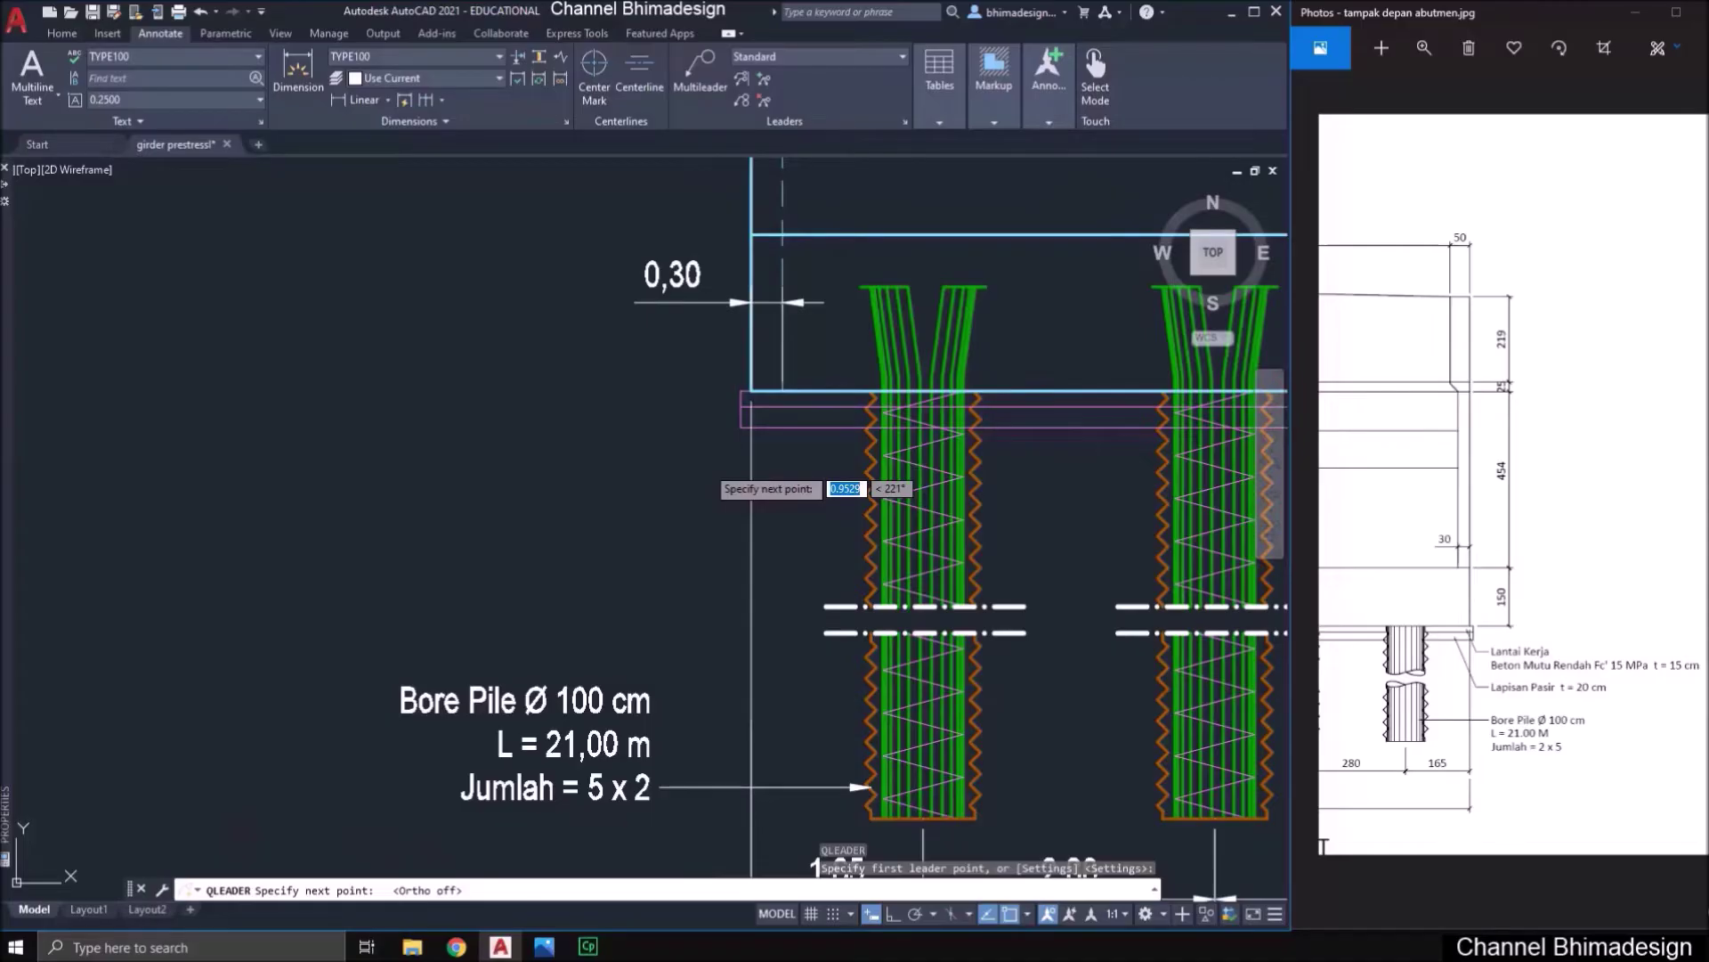
pyautogui.click(707, 466)
pyautogui.press('F8')
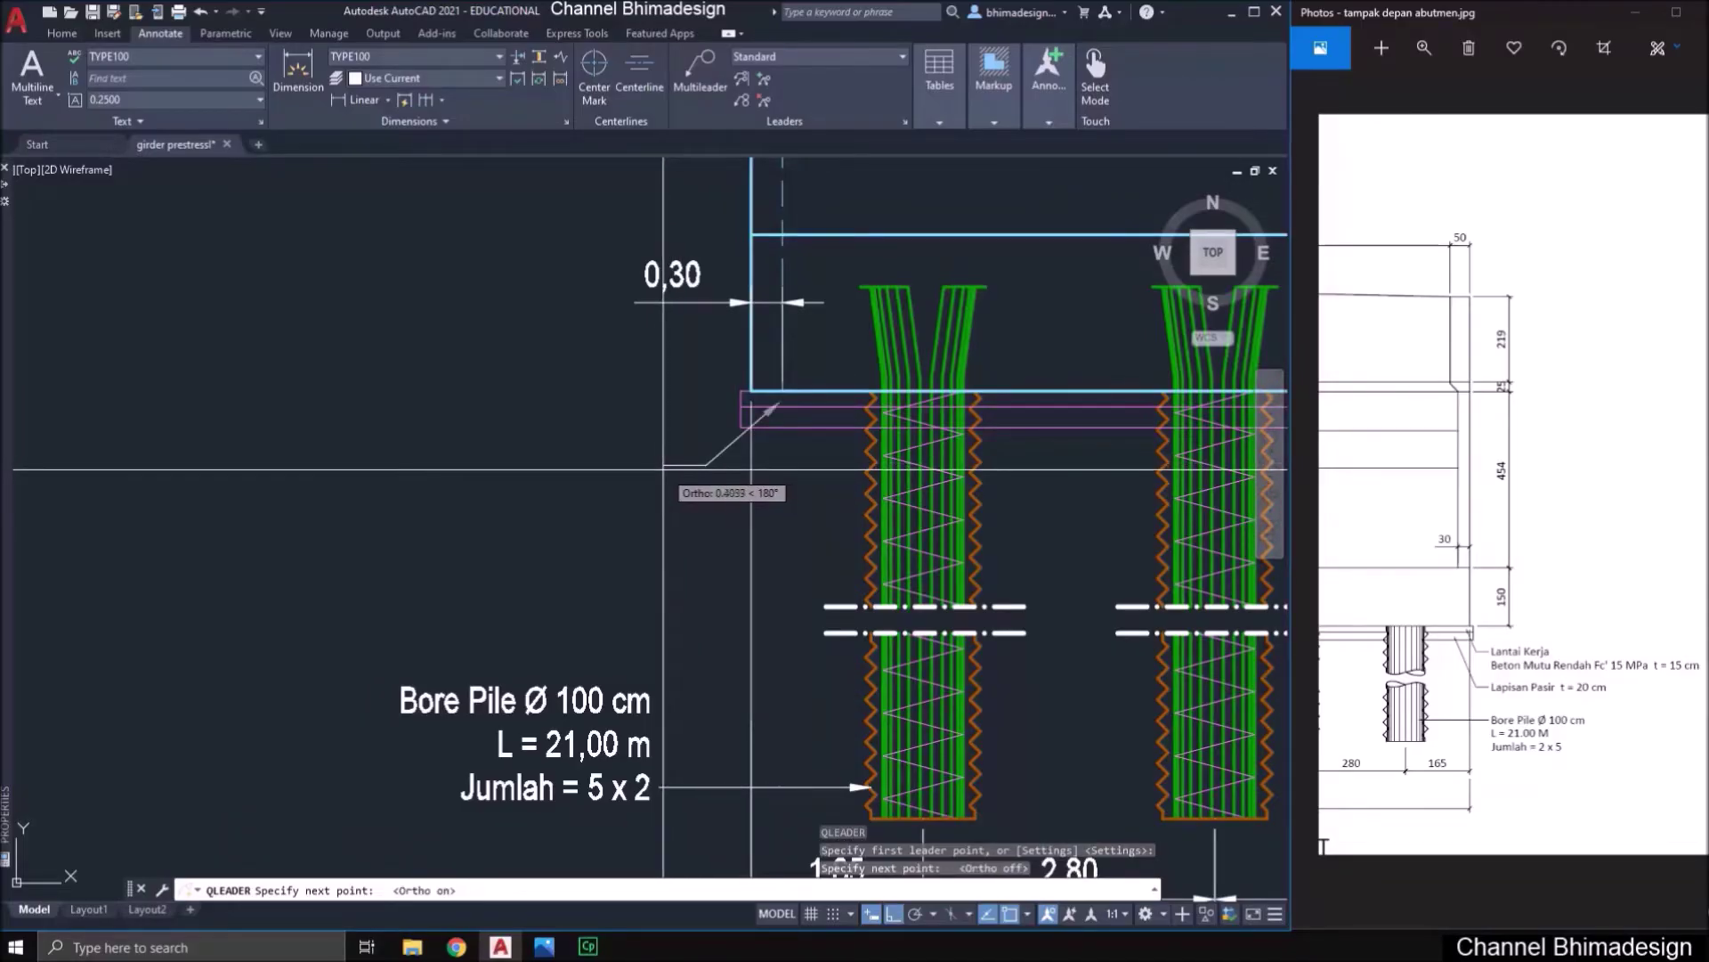
pyautogui.click(659, 465)
pyautogui.press('Return')
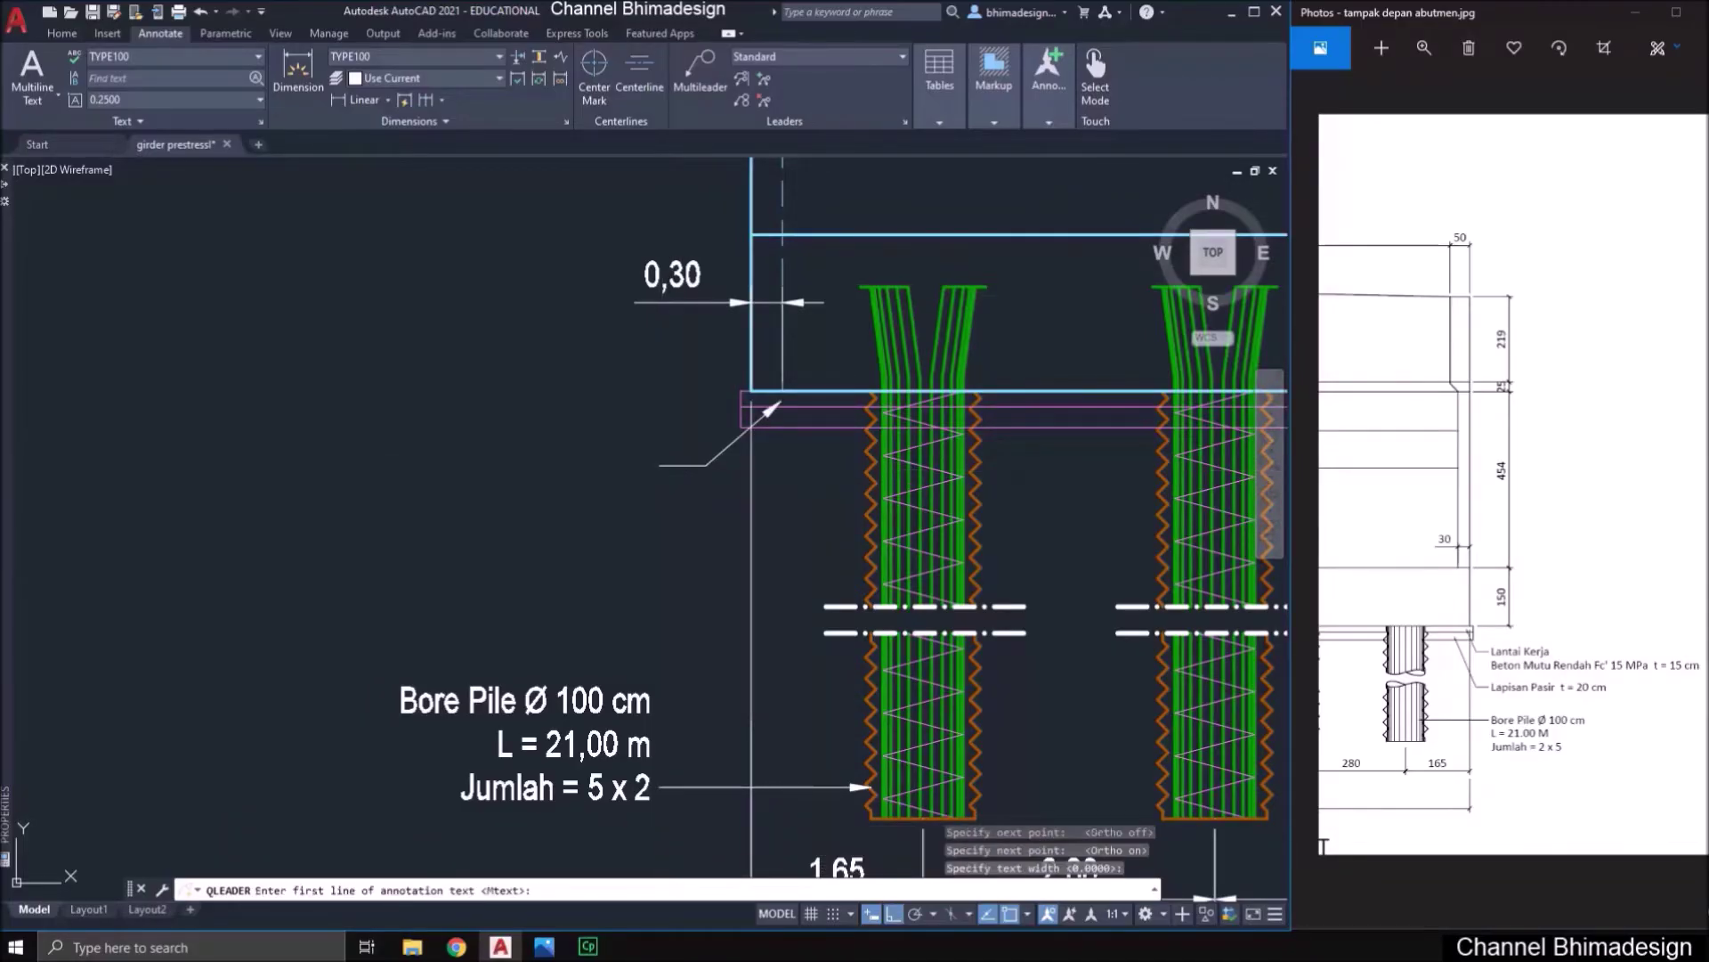
# - Enter the upper layer's leader note in three lines: "Lantai Kerja", "Beton Mutu Rendah fc' = 15 MPa" and "t = 15 cm"
pyautogui.press('Return')
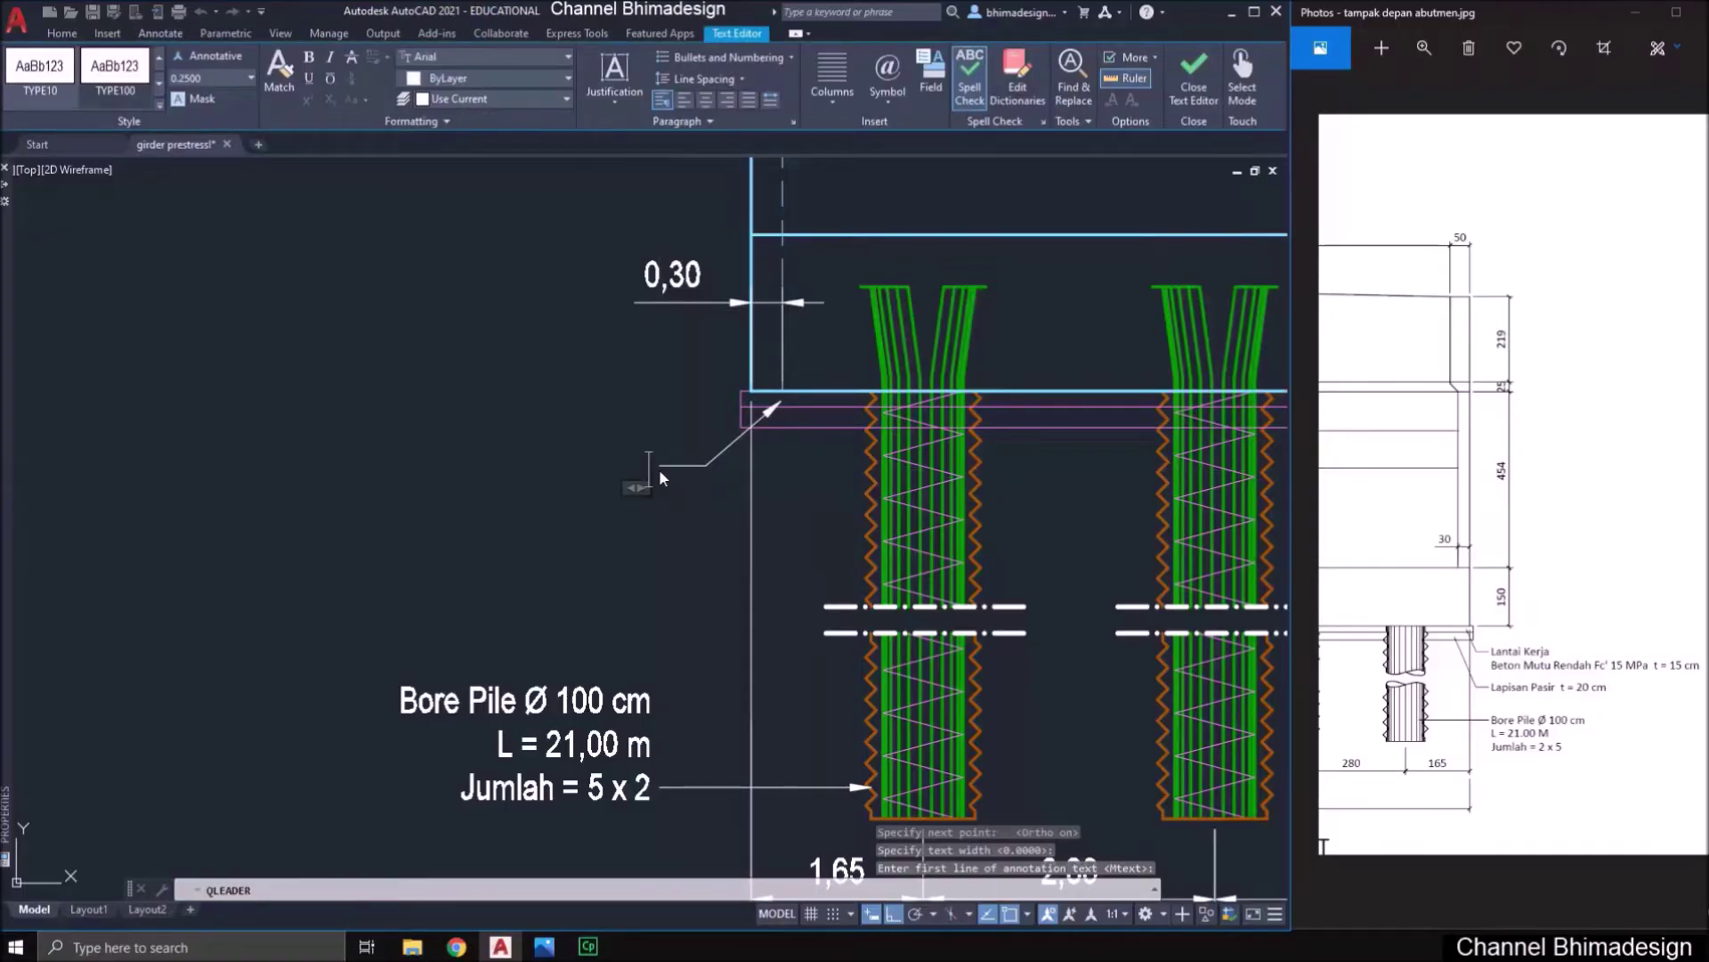
pyautogui.write('Lantai')
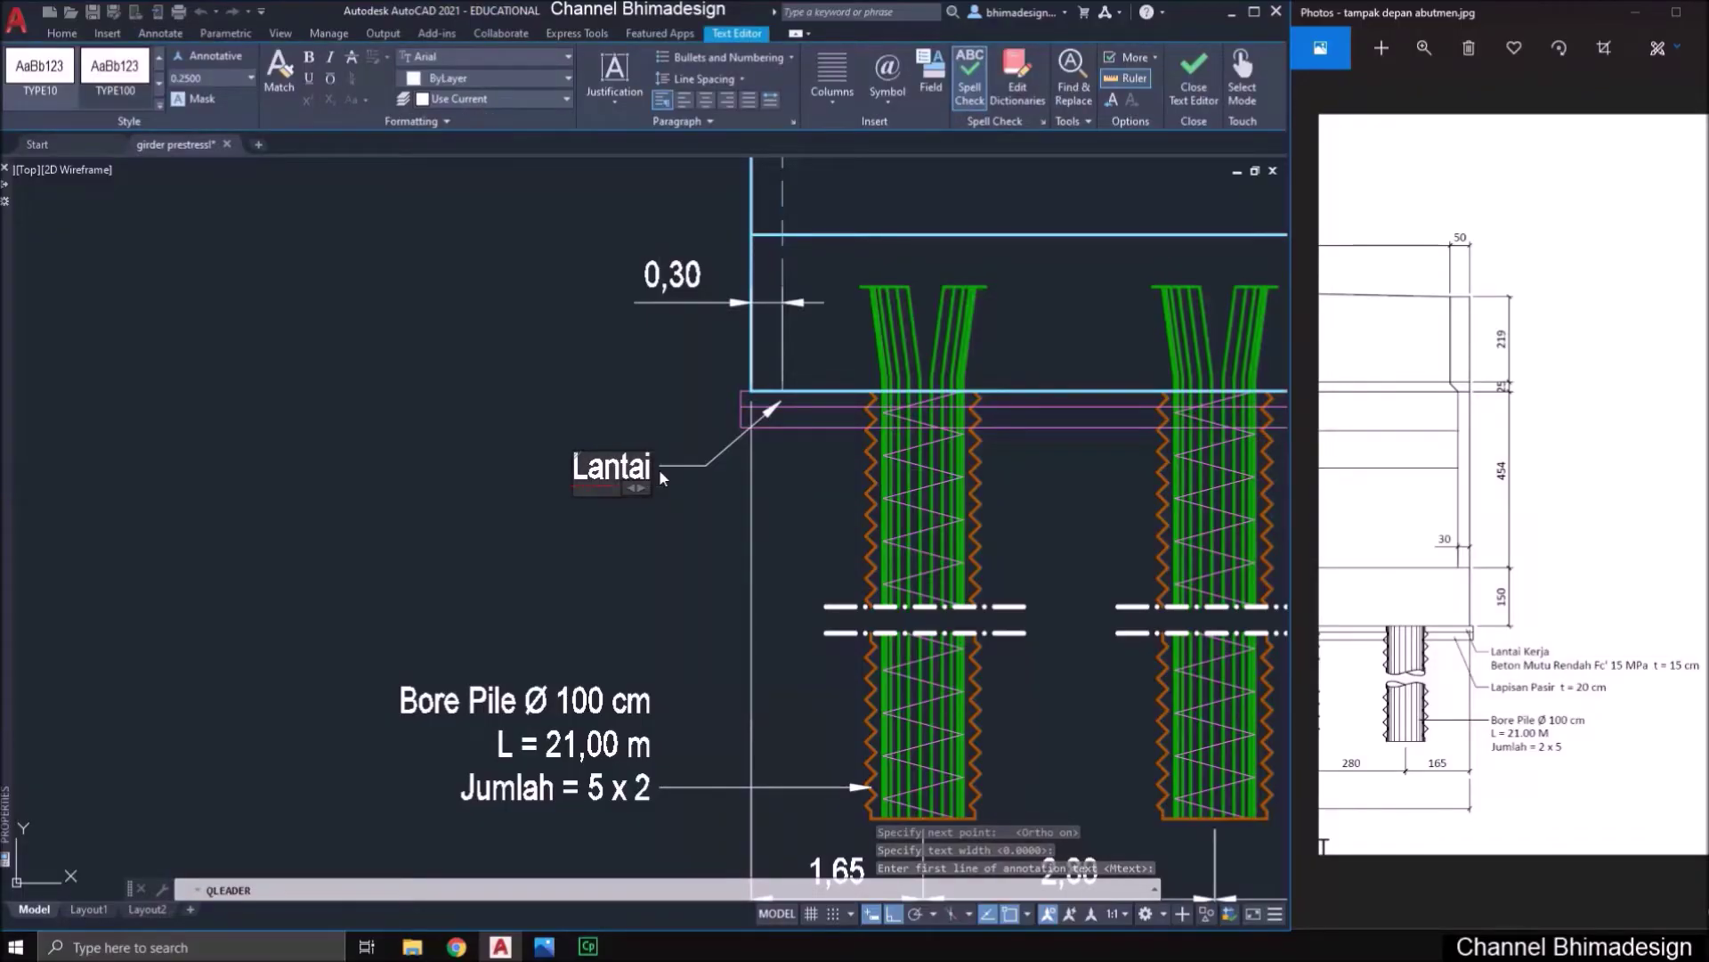
pyautogui.write(' Kerja')
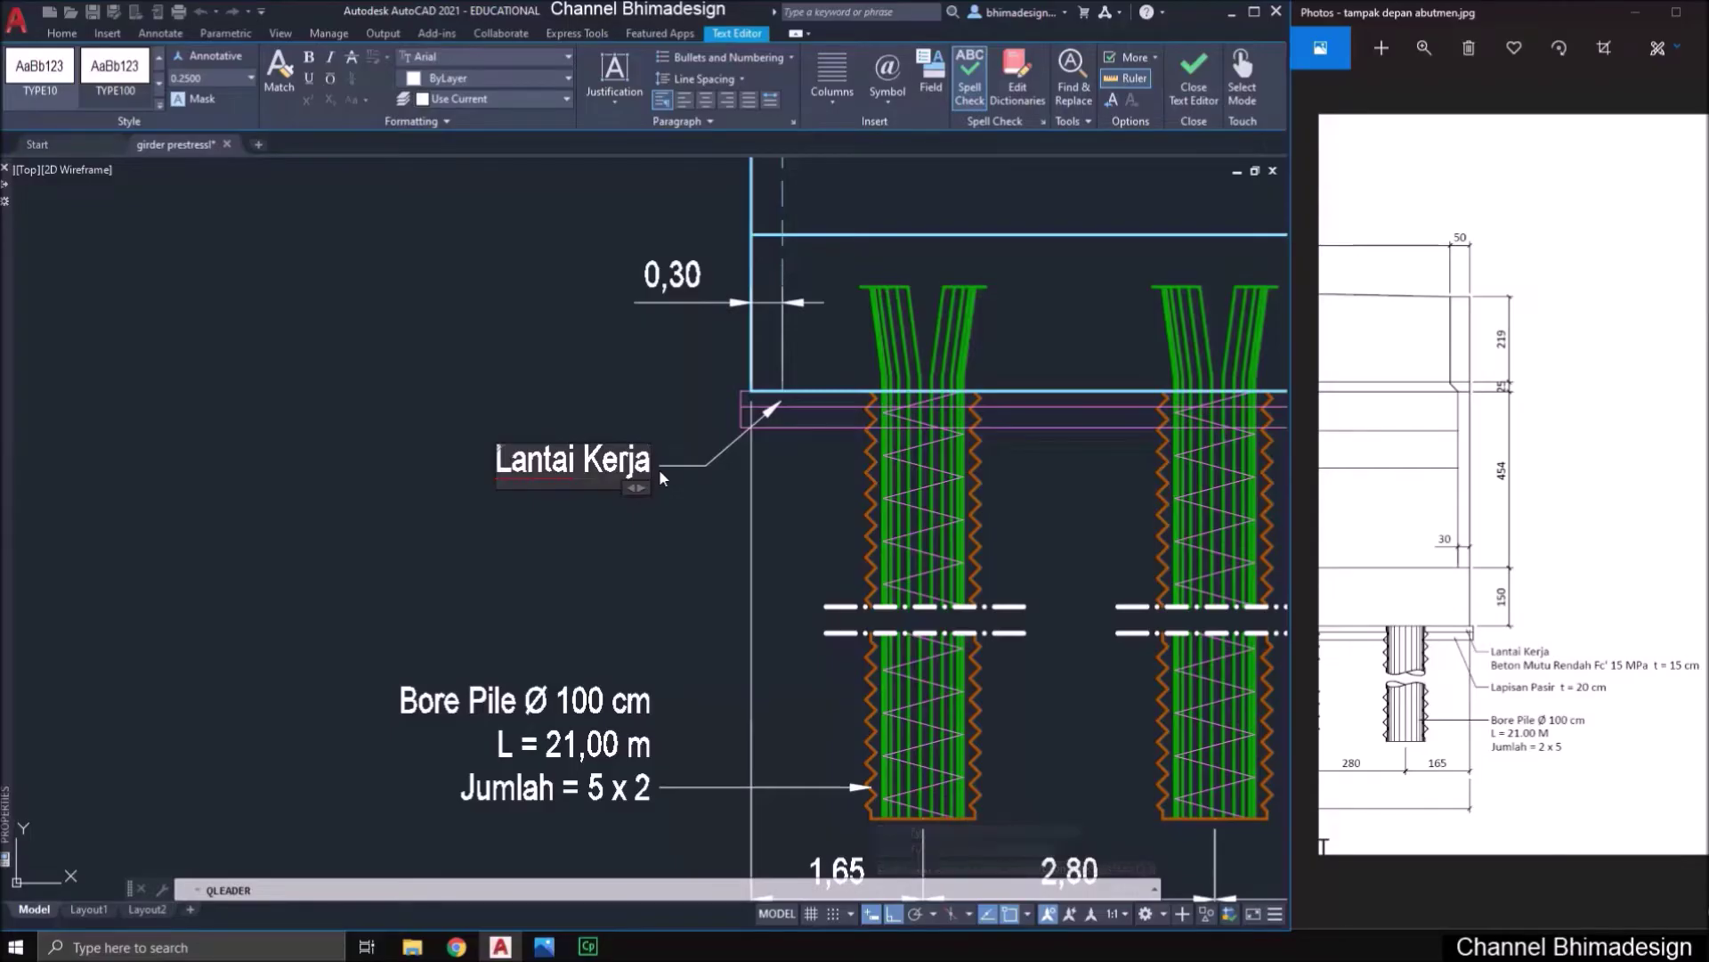
pyautogui.press('Return')
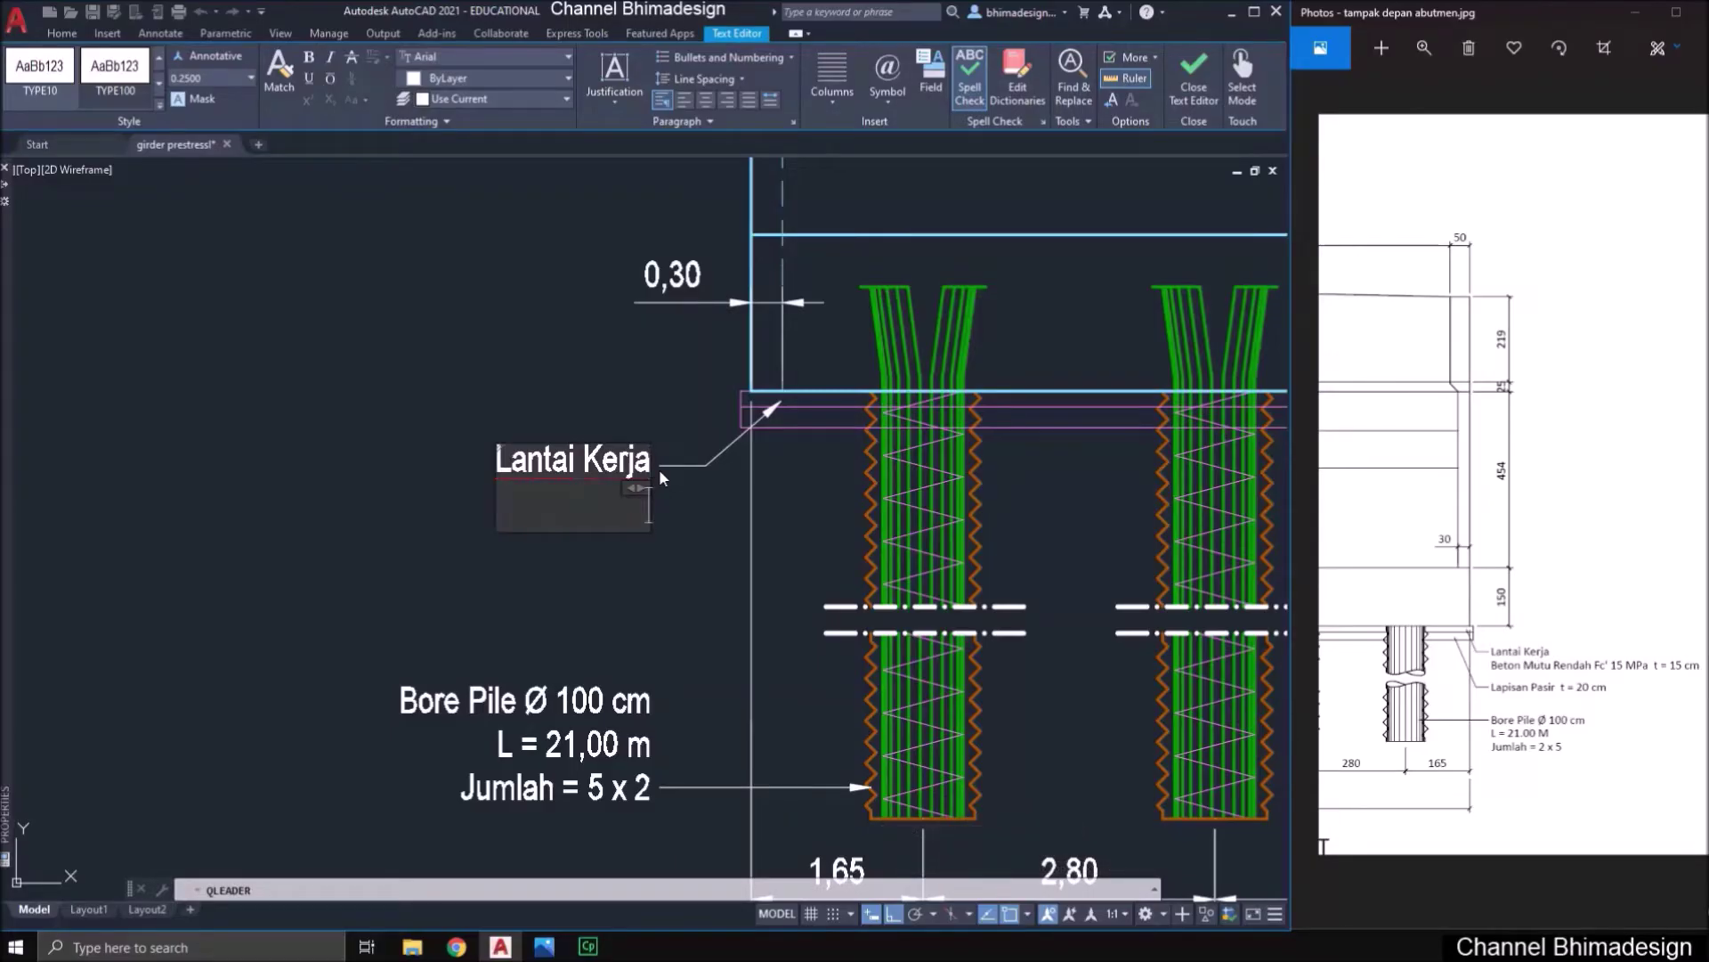
pyautogui.write('Beton')
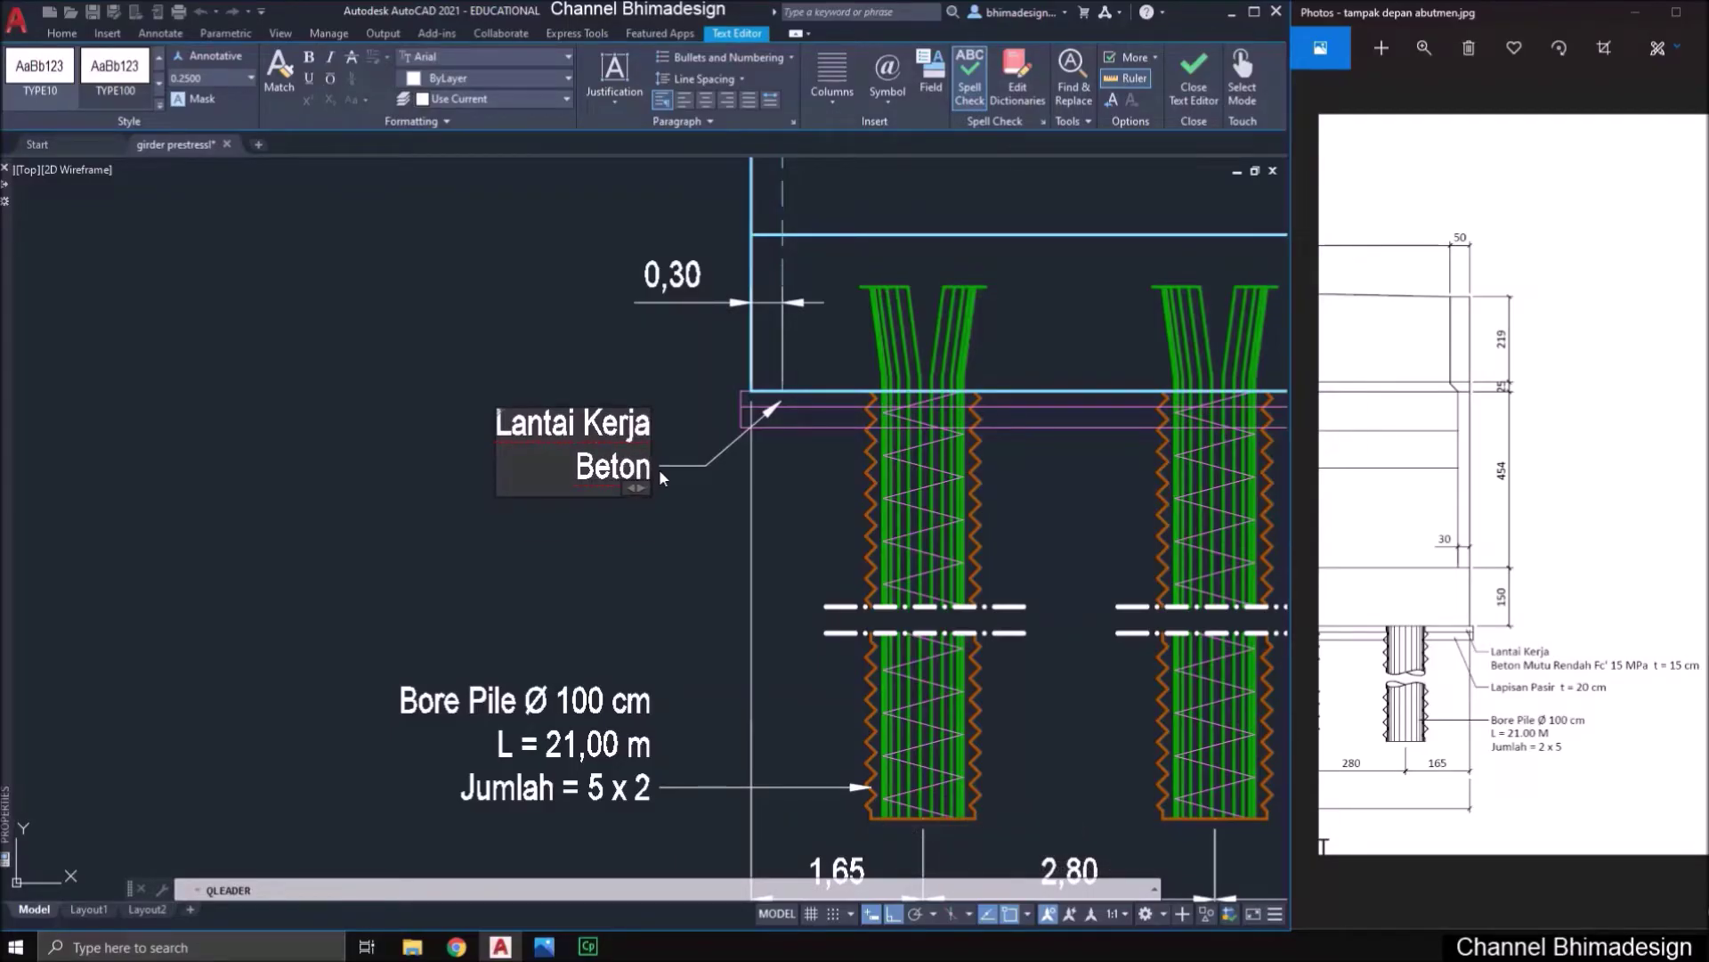
pyautogui.write(' Mutu')
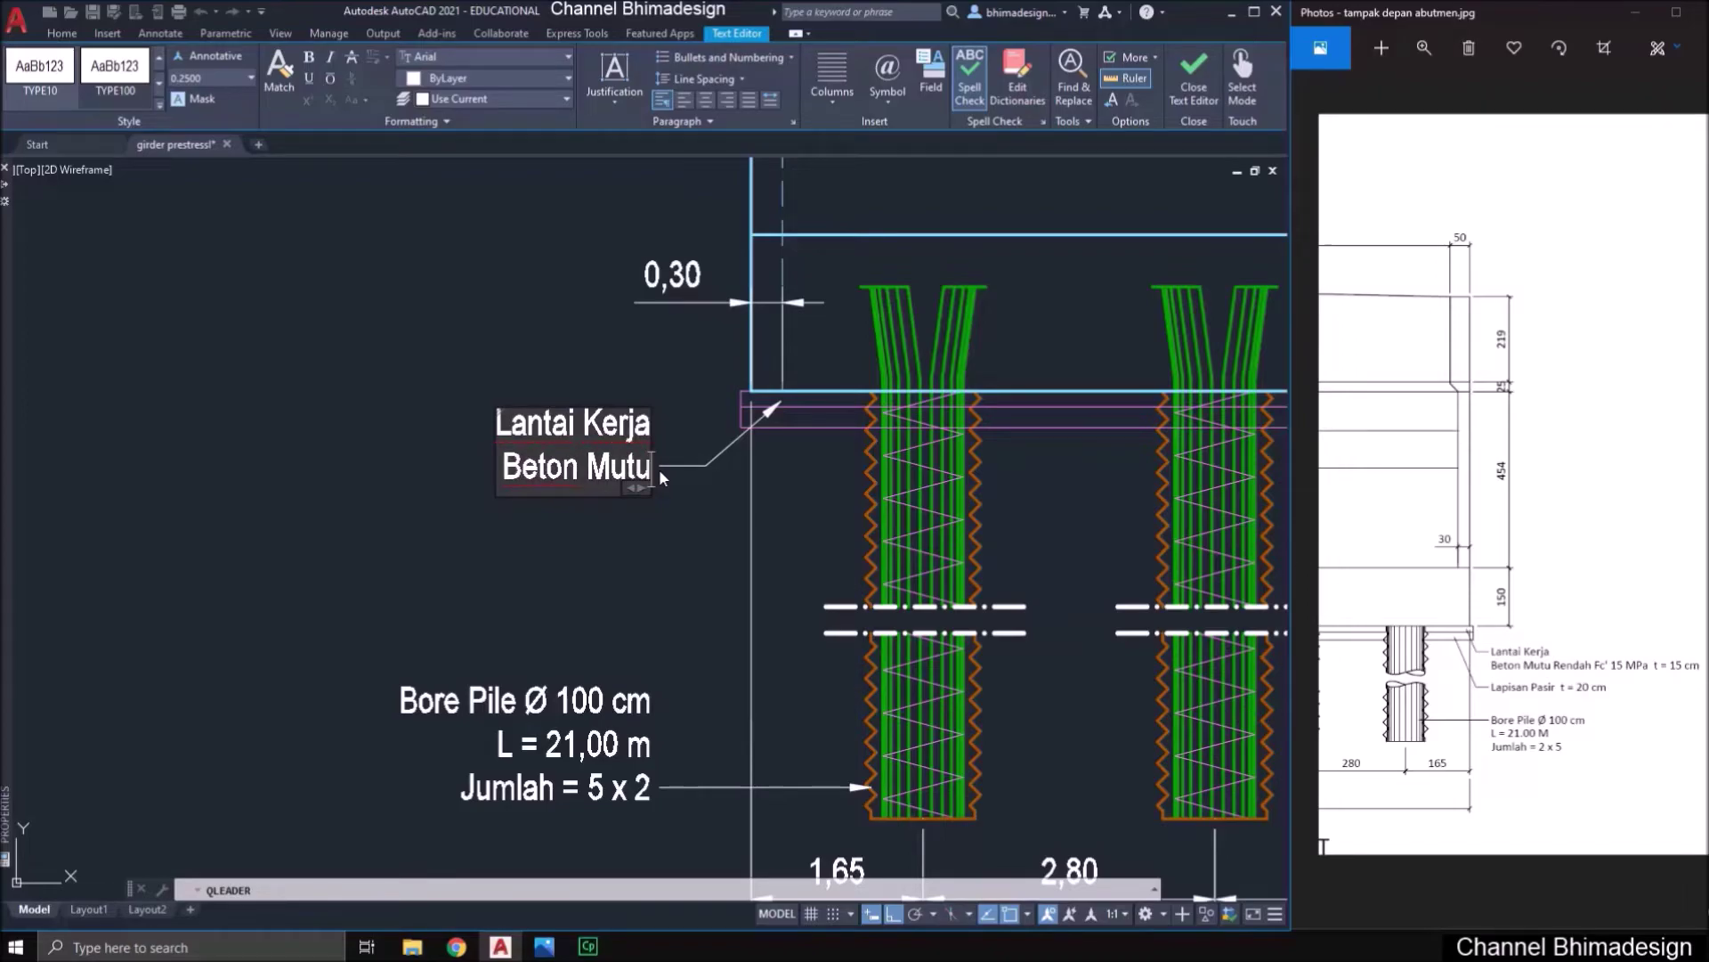
pyautogui.write(' Rendah')
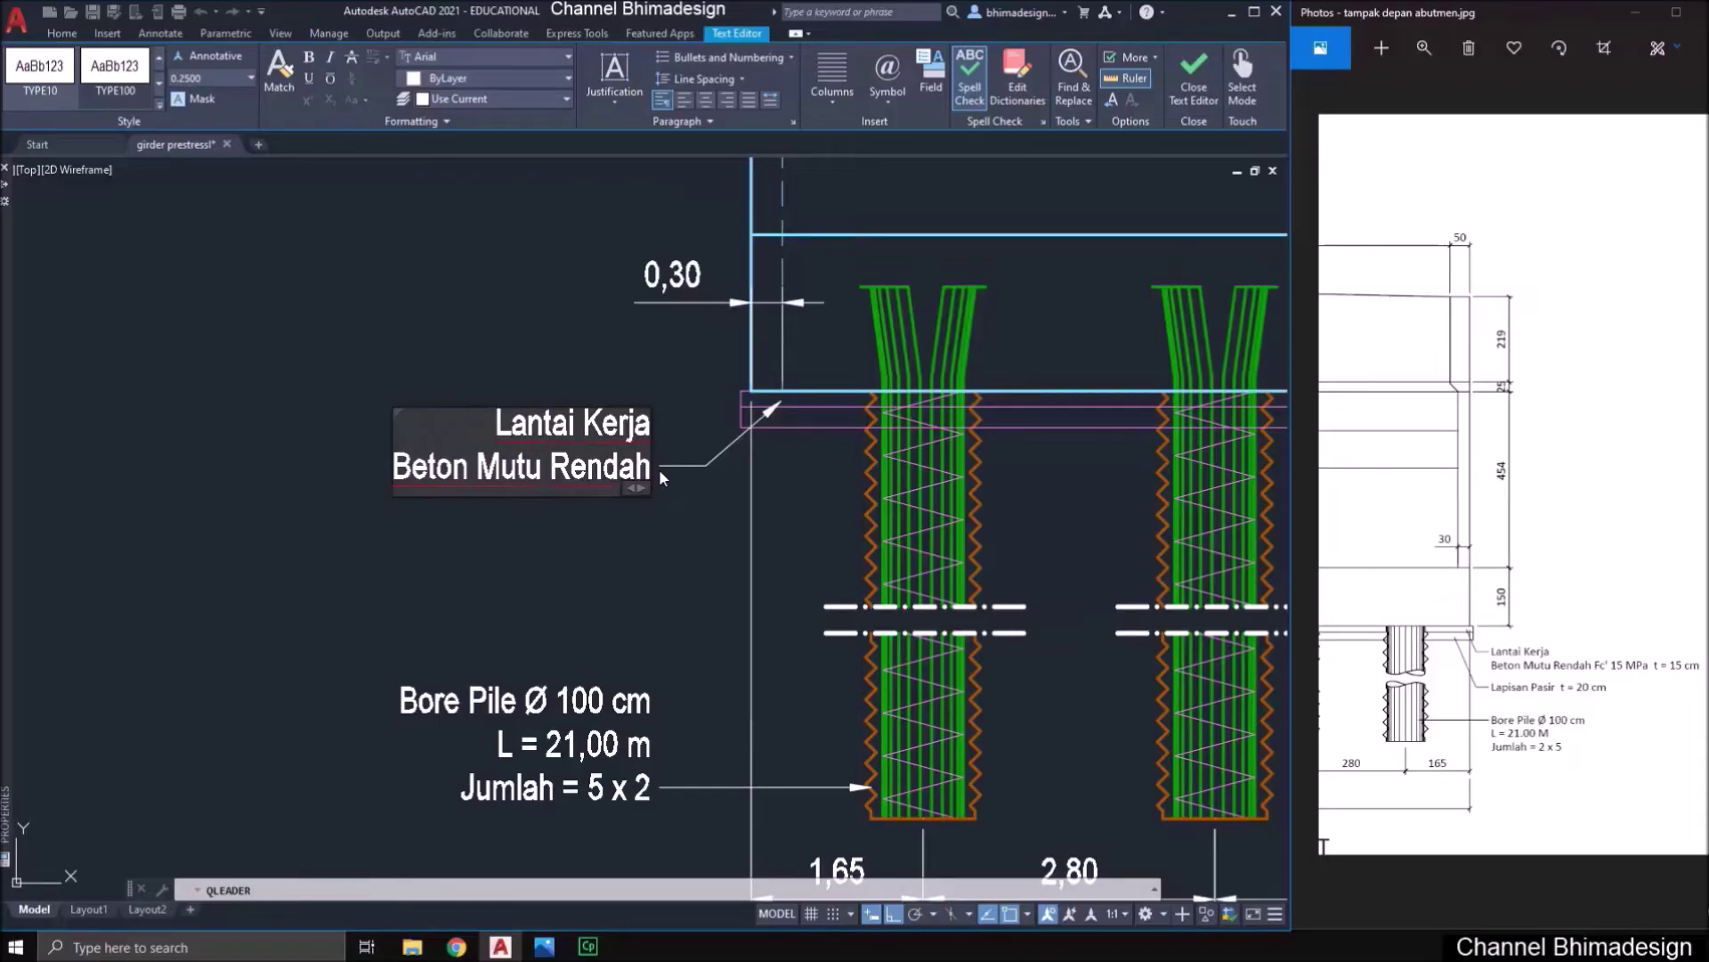
pyautogui.write(" fc'")
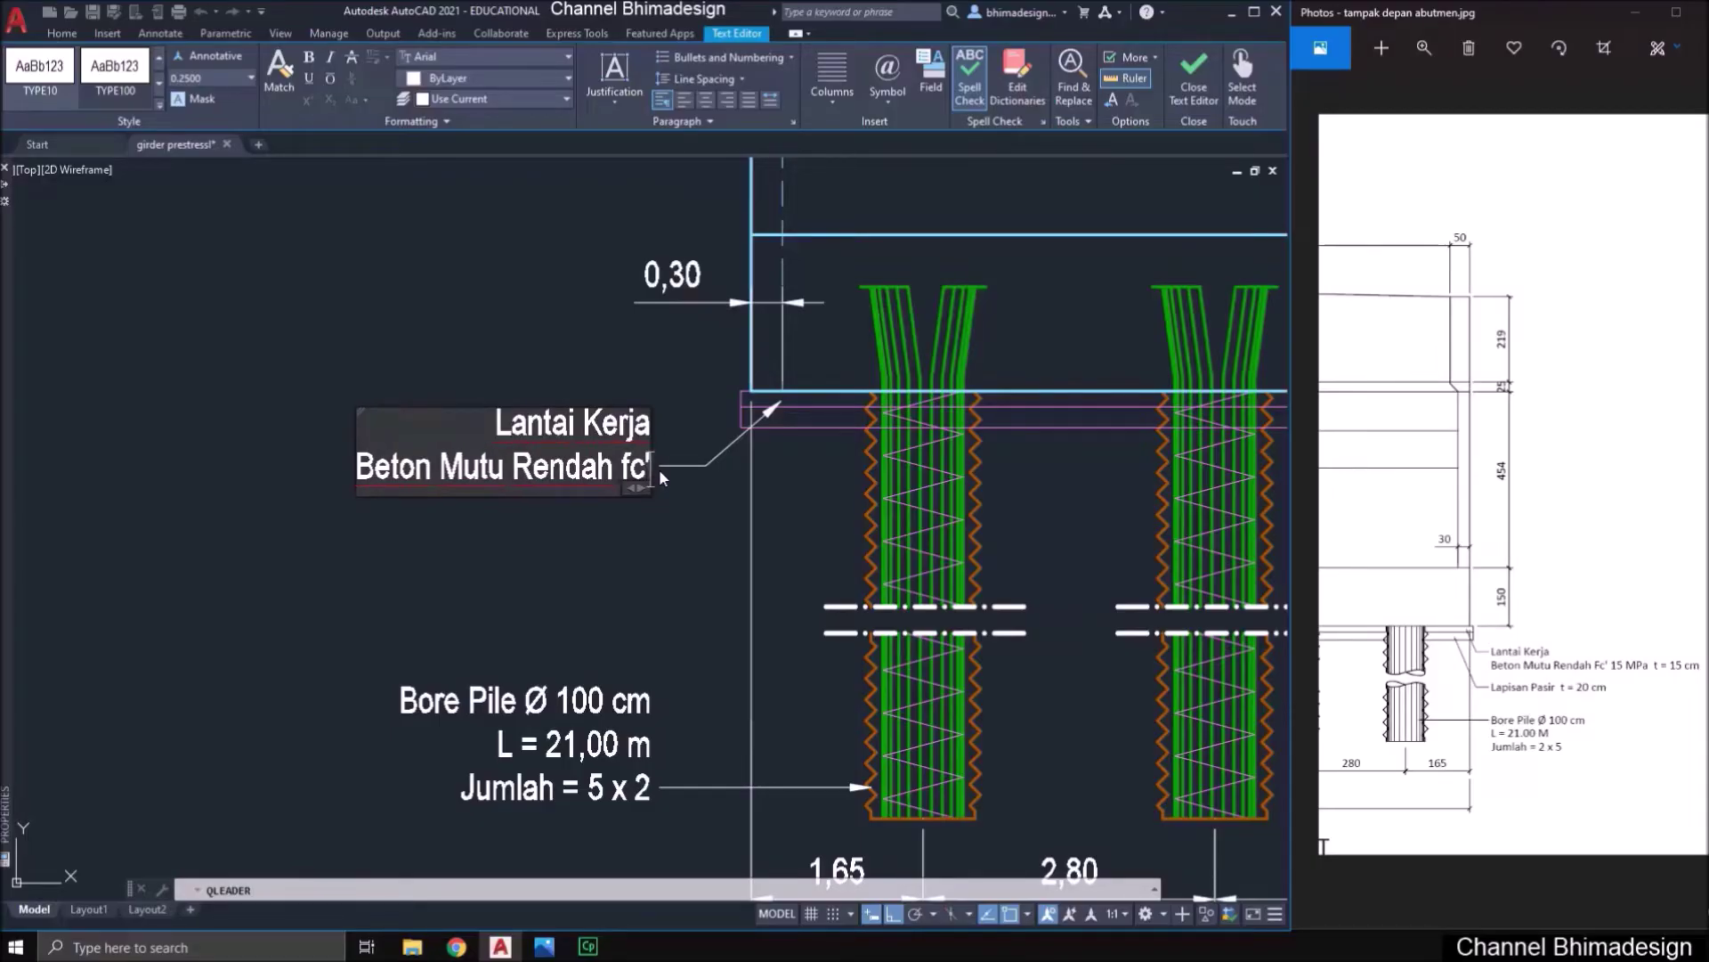
pyautogui.write(' =')
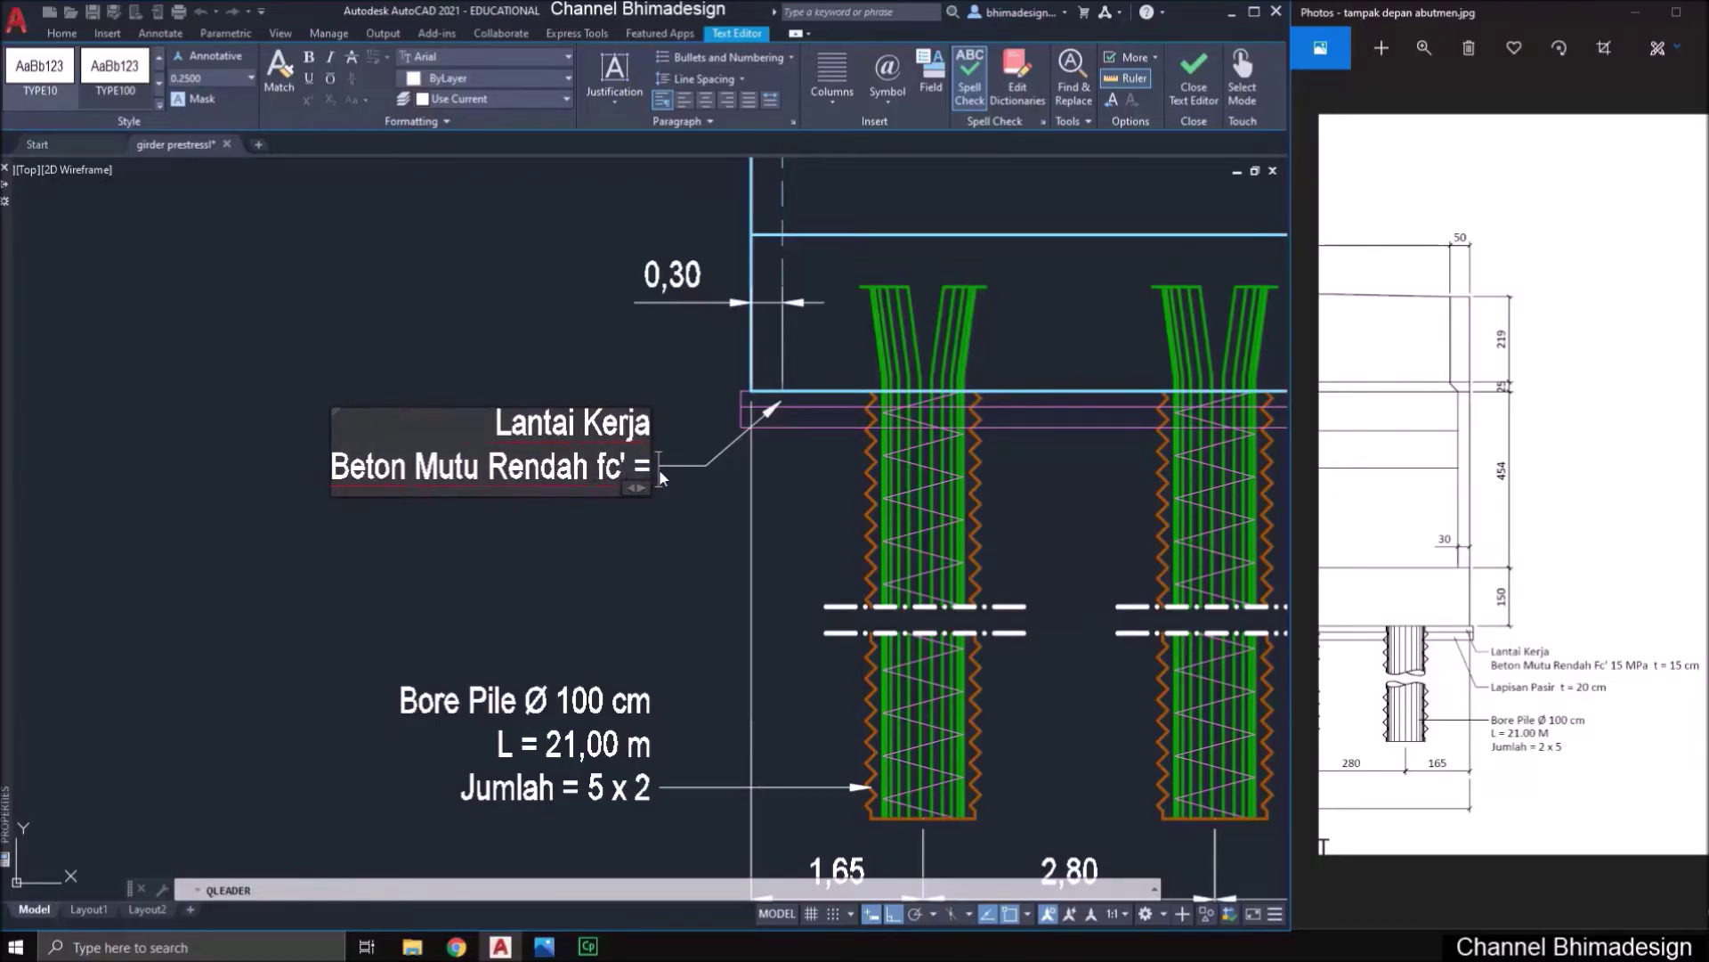
pyautogui.write(' 15 MPa')
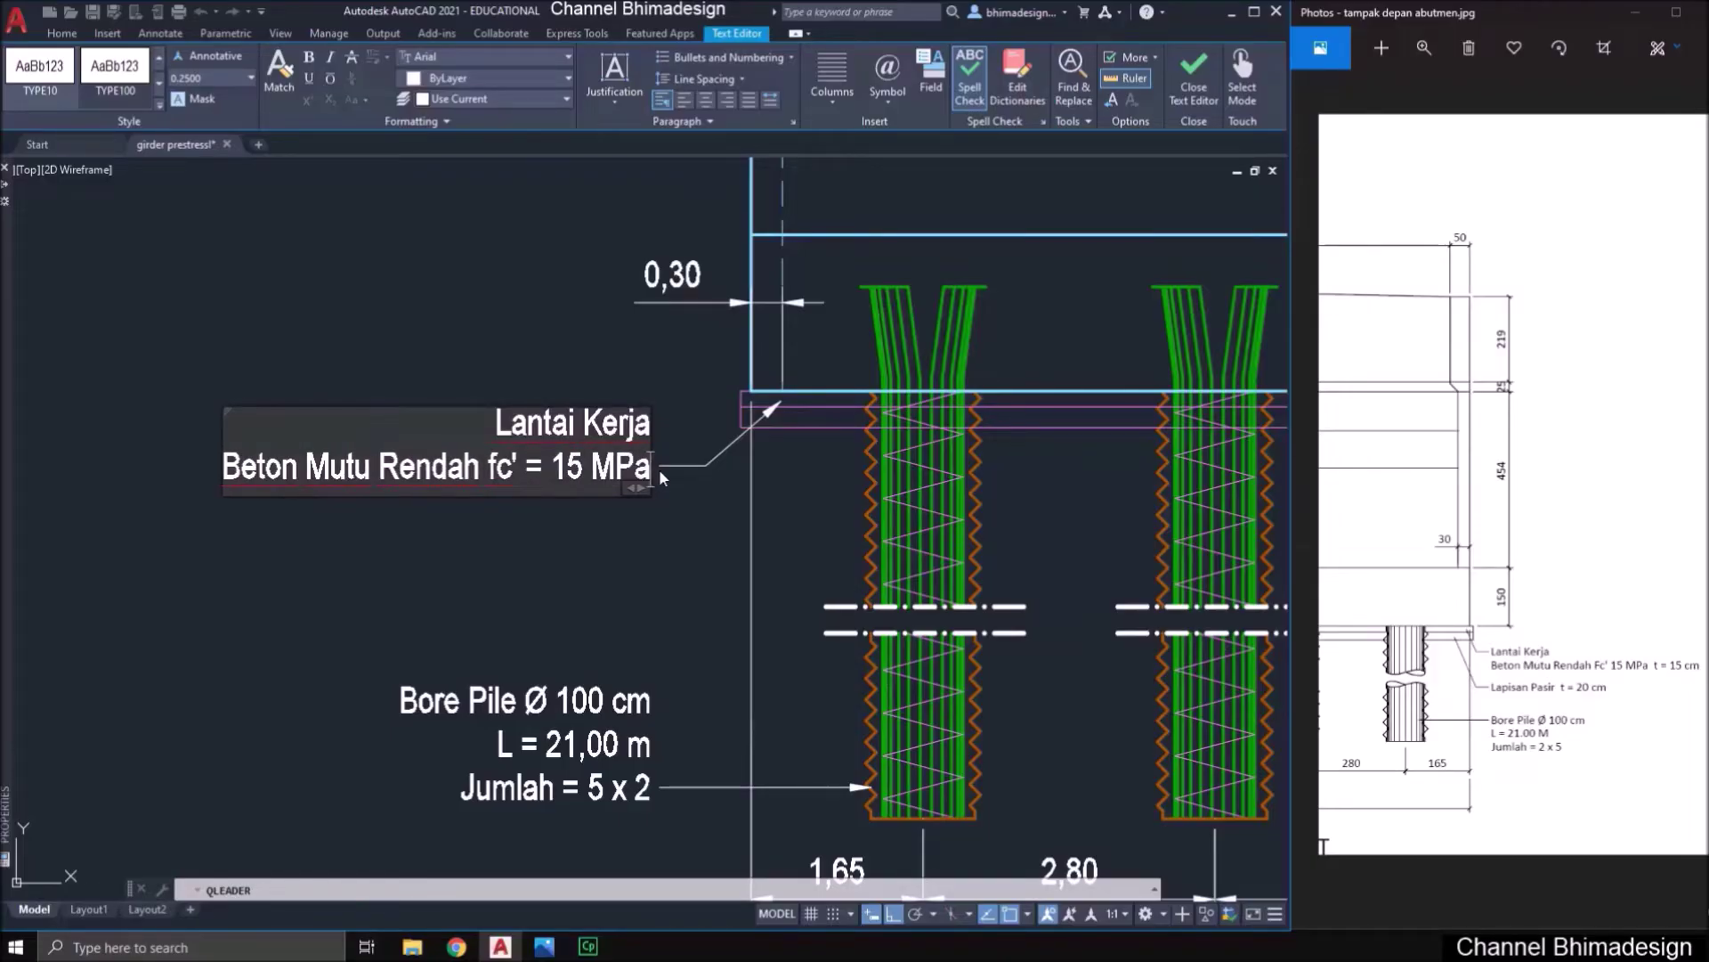
pyautogui.press('Return')
pyautogui.write('t')
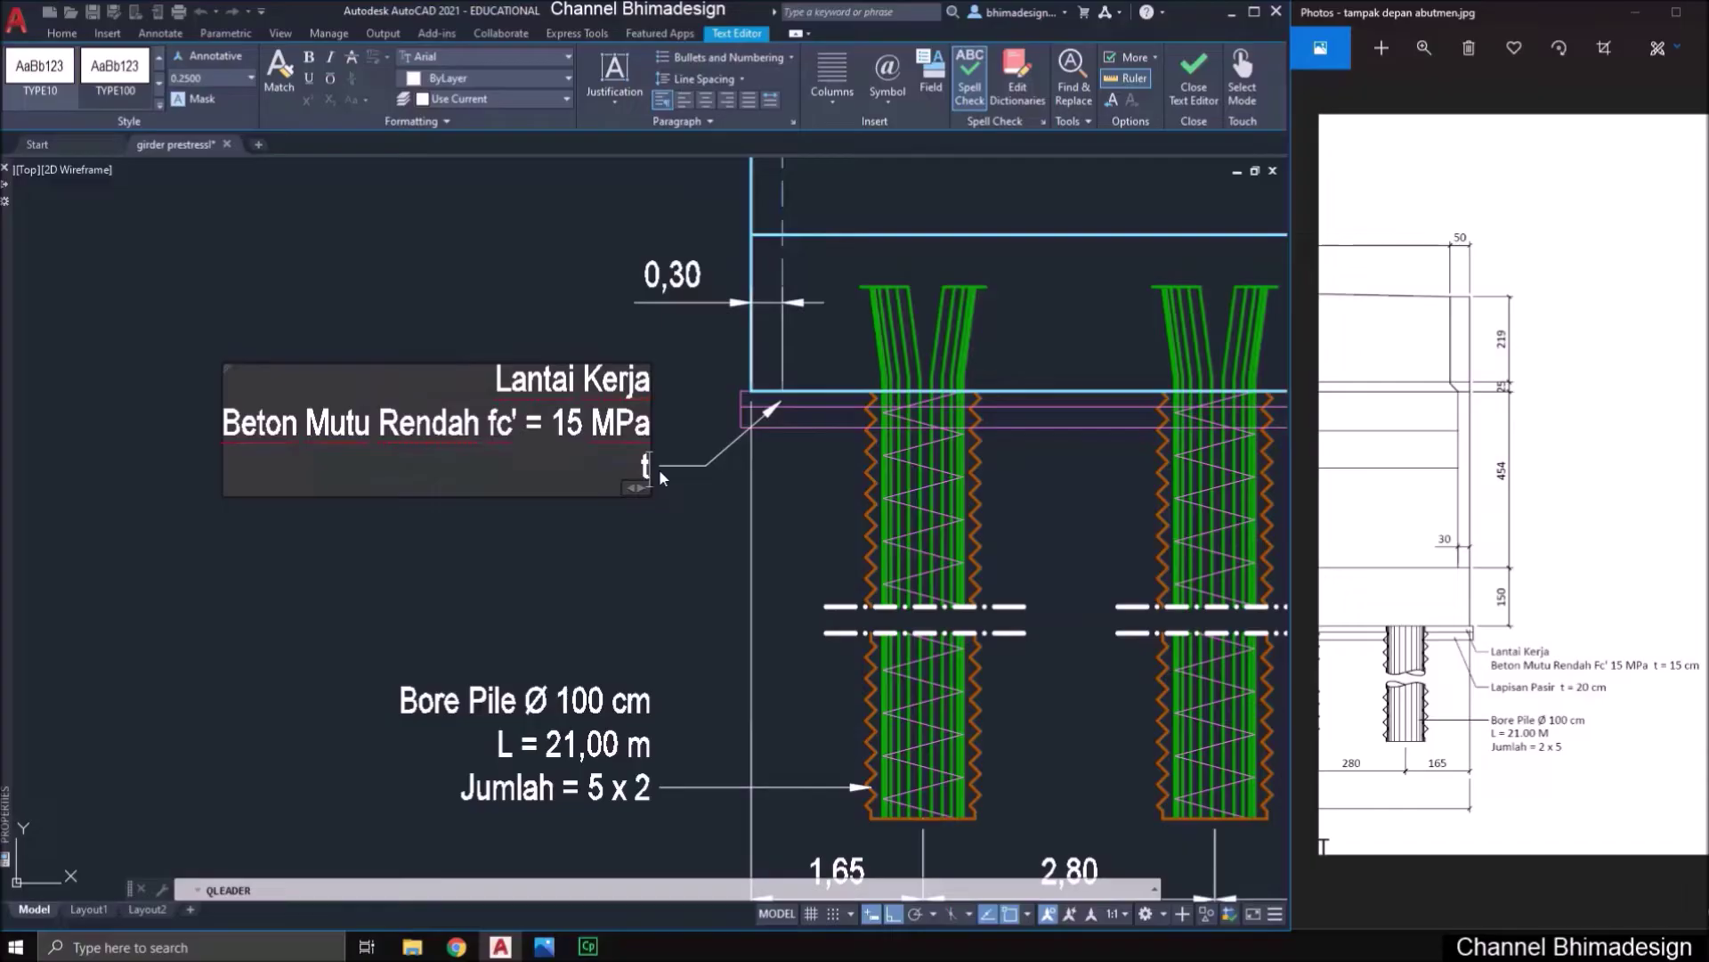
pyautogui.write(' = 15 cm')
pyautogui.click(659, 469)
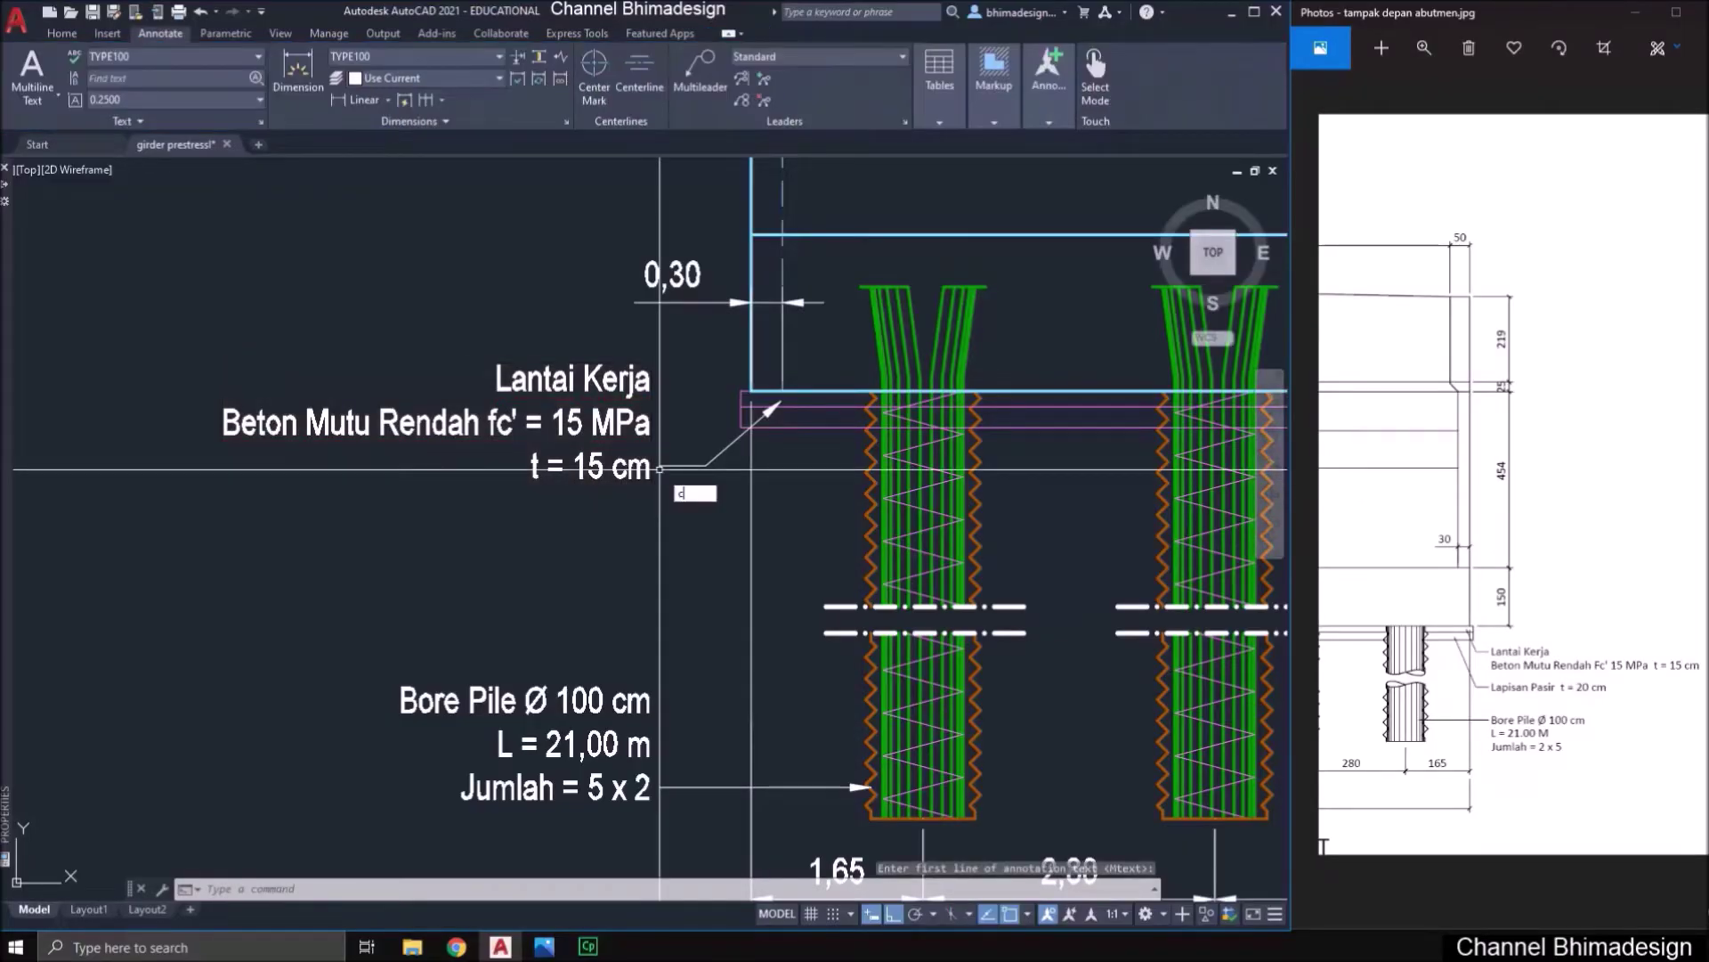
# - Copy the "Lantai Kerja" note with its leader straight down by about 0.61 units
pyautogui.write('co')
pyautogui.press('Return')
pyautogui.click(662, 490)
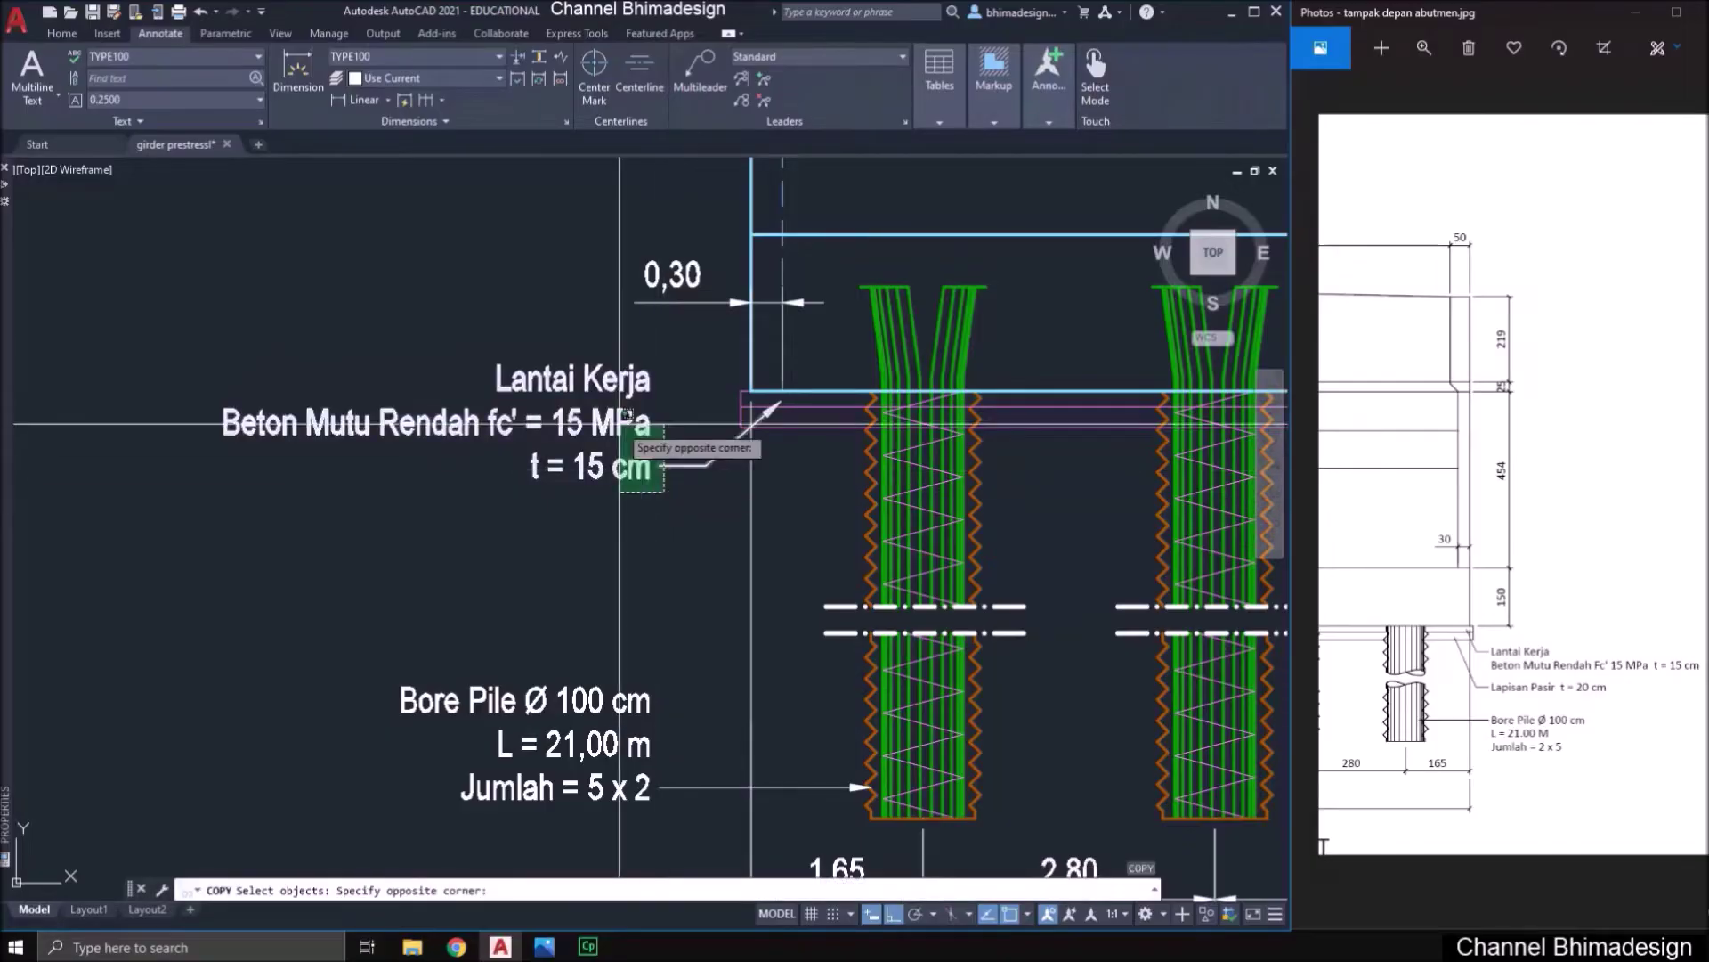
pyautogui.click(621, 420)
pyautogui.press('Return')
pyautogui.click(672, 532)
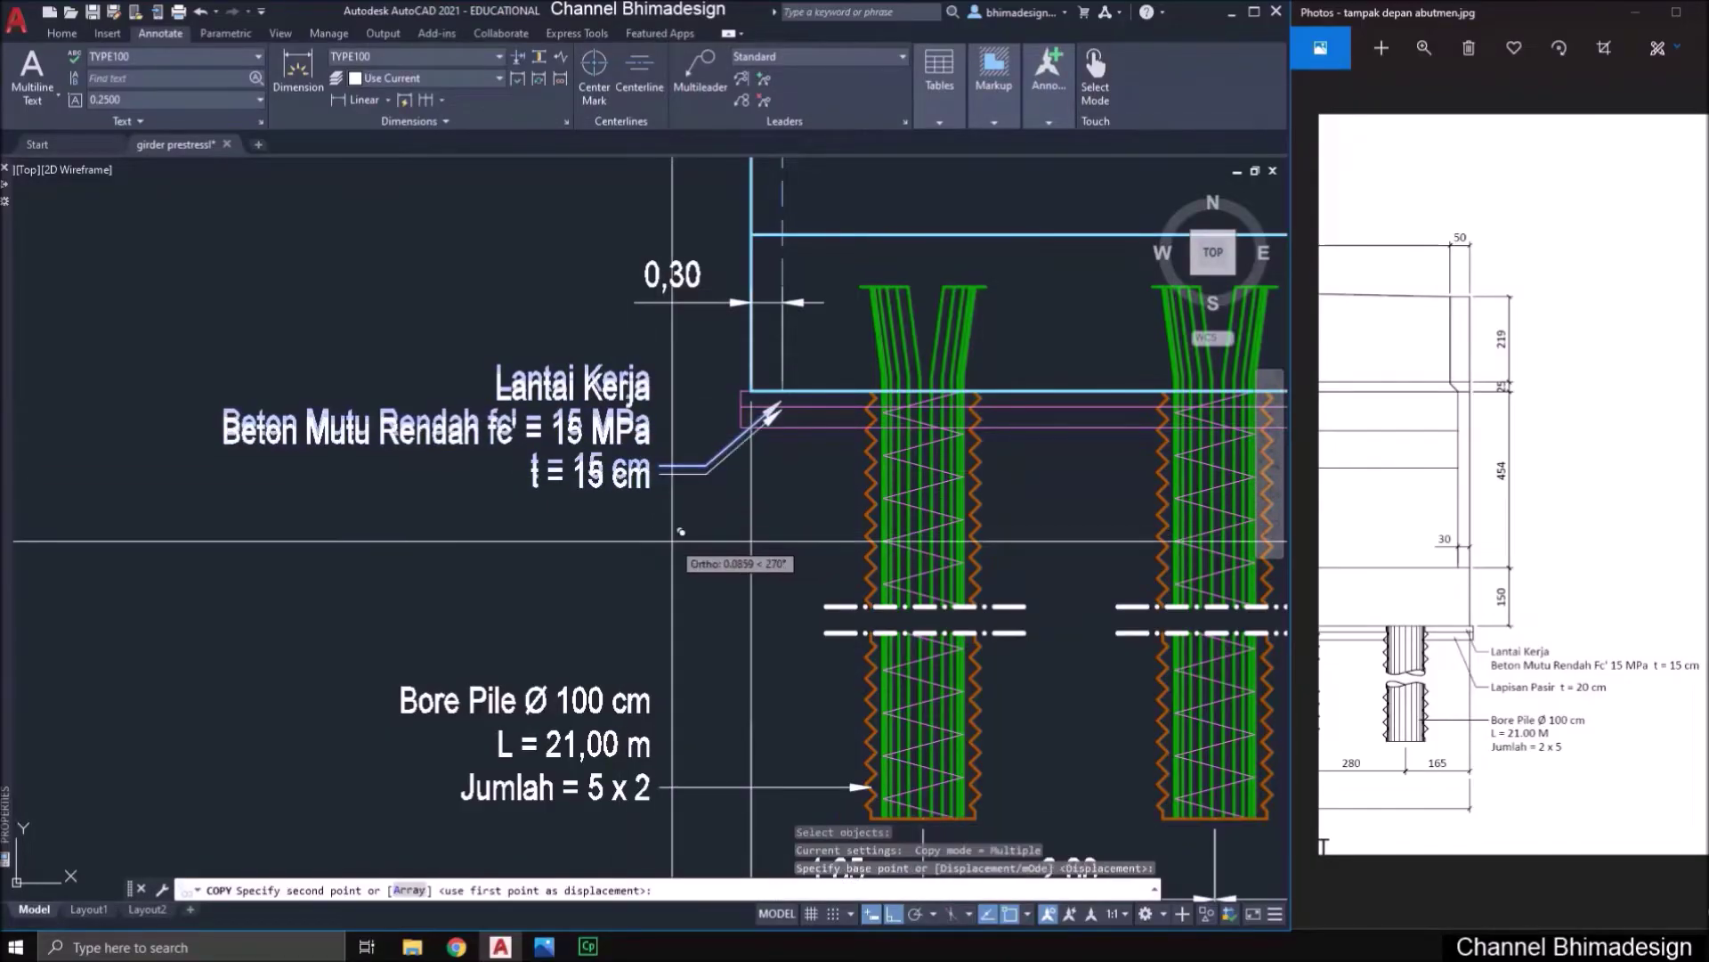
pyautogui.click(681, 588)
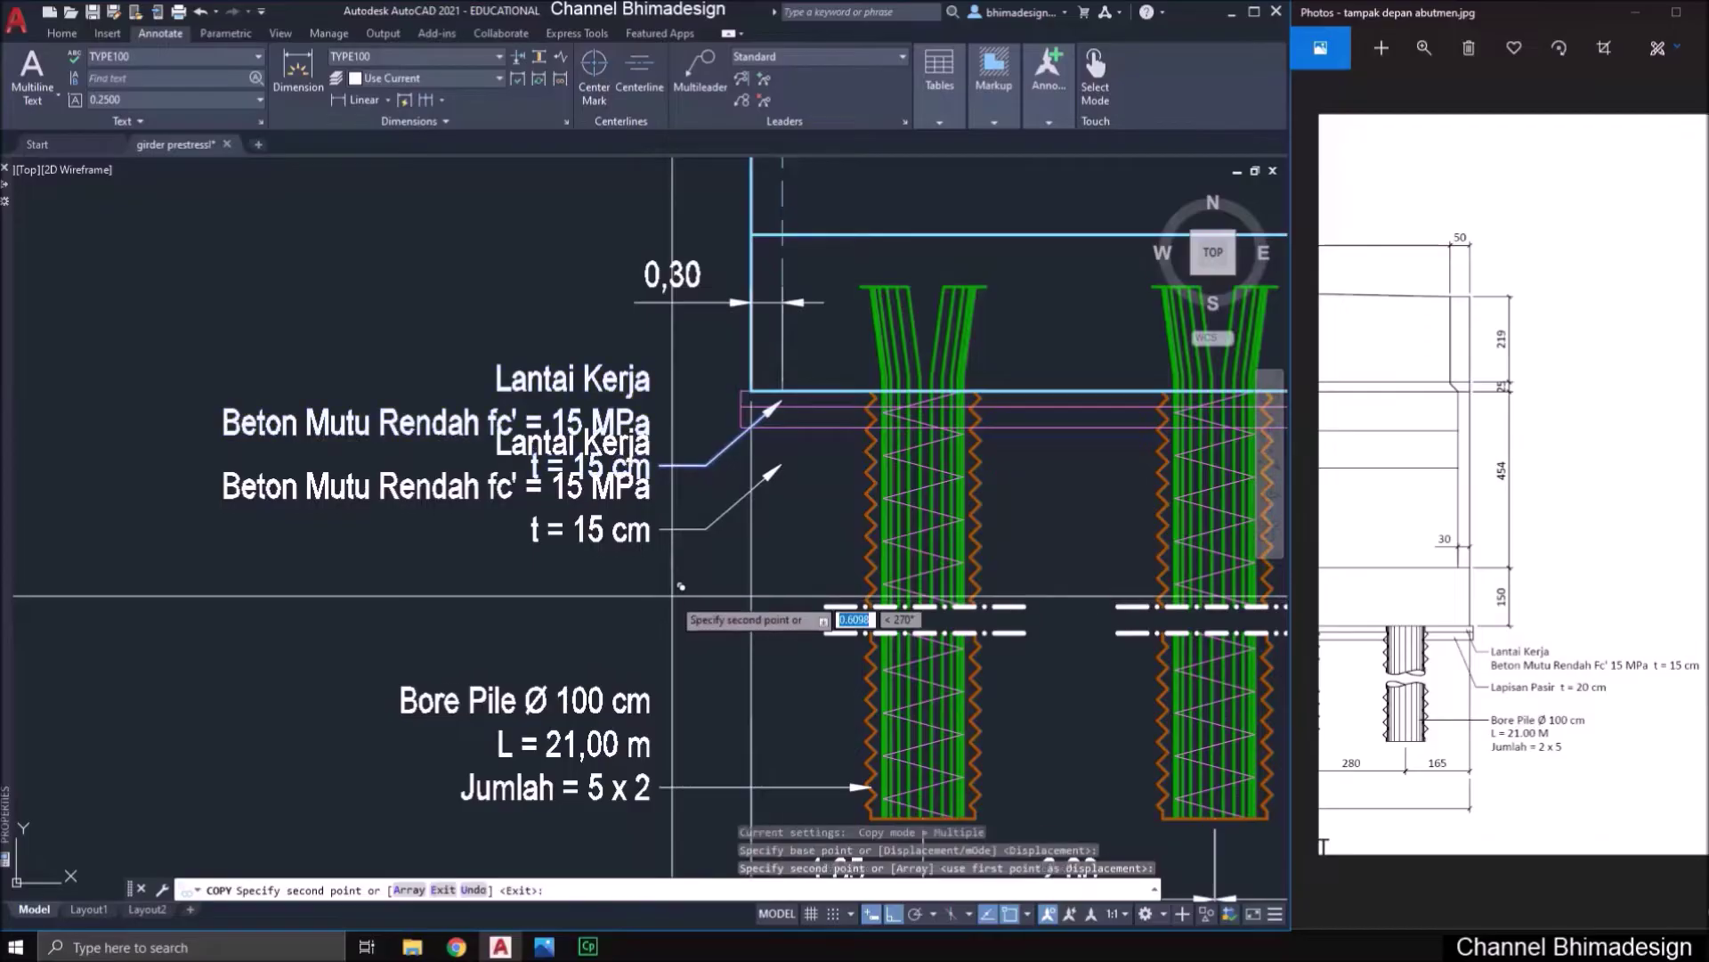
pyautogui.press('Escape')
# - Stretch the copied leader's arrowhead diagonally up-right so it points into the lower layer under the pile cap
pyautogui.click(780, 464)
pyautogui.click(781, 464)
pyautogui.scroll(2, 810, 436)
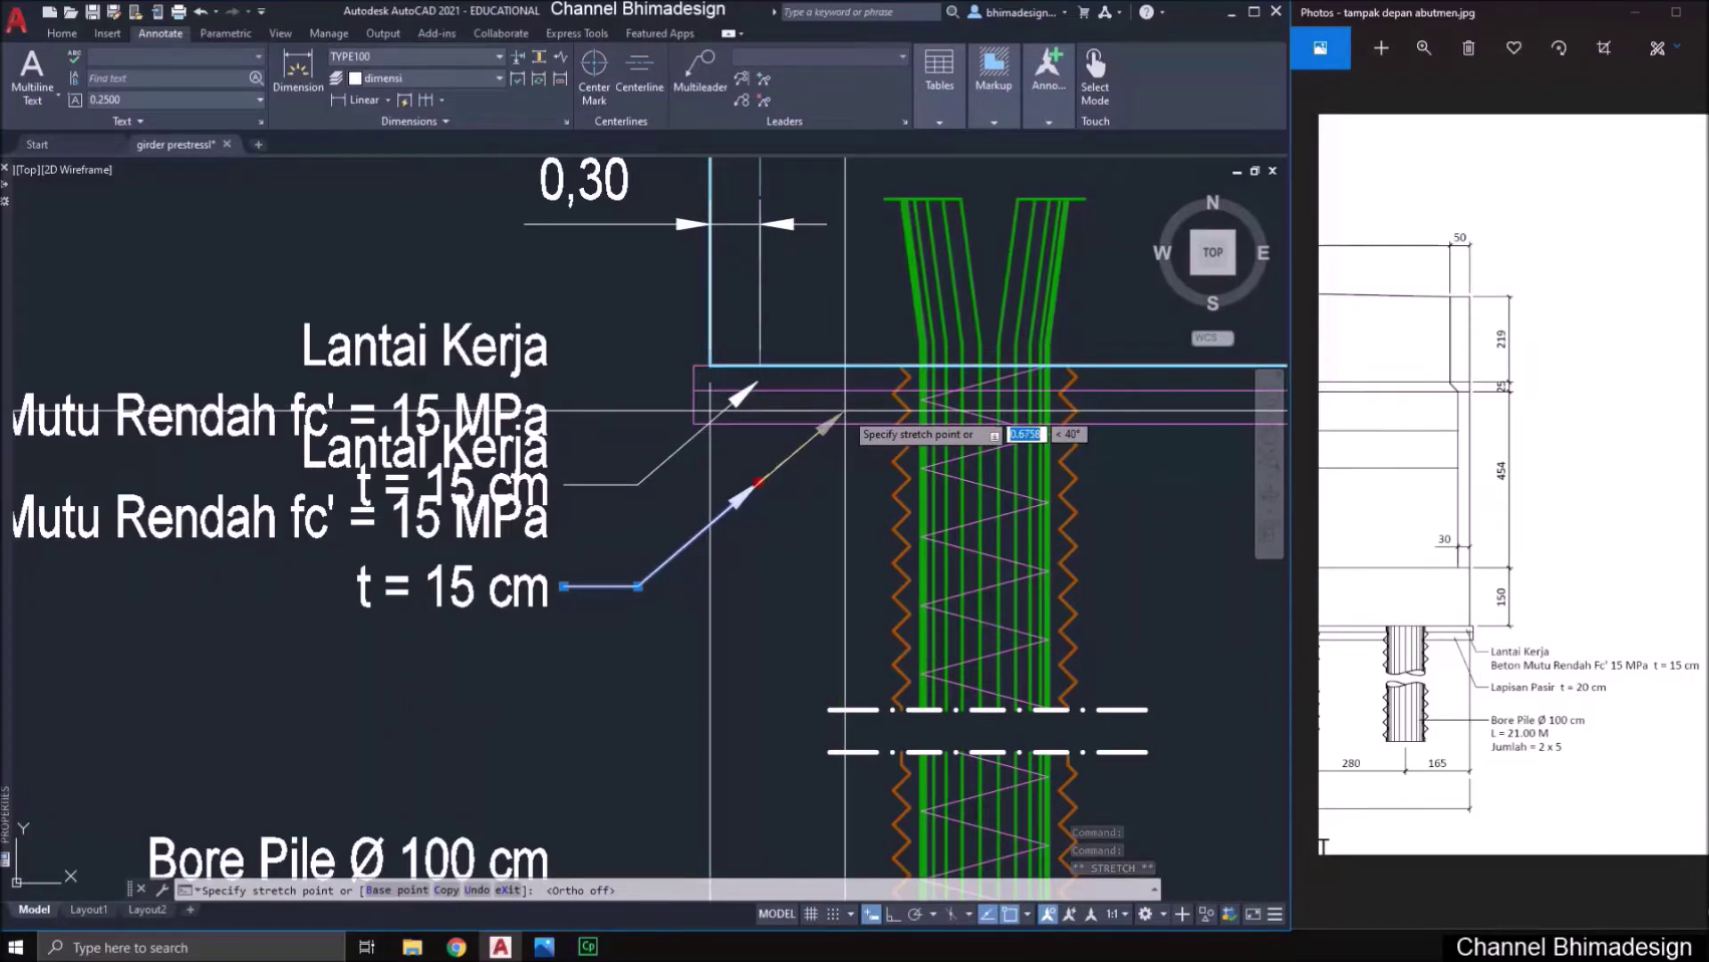
pyautogui.click(843, 414)
pyautogui.press('Escape')
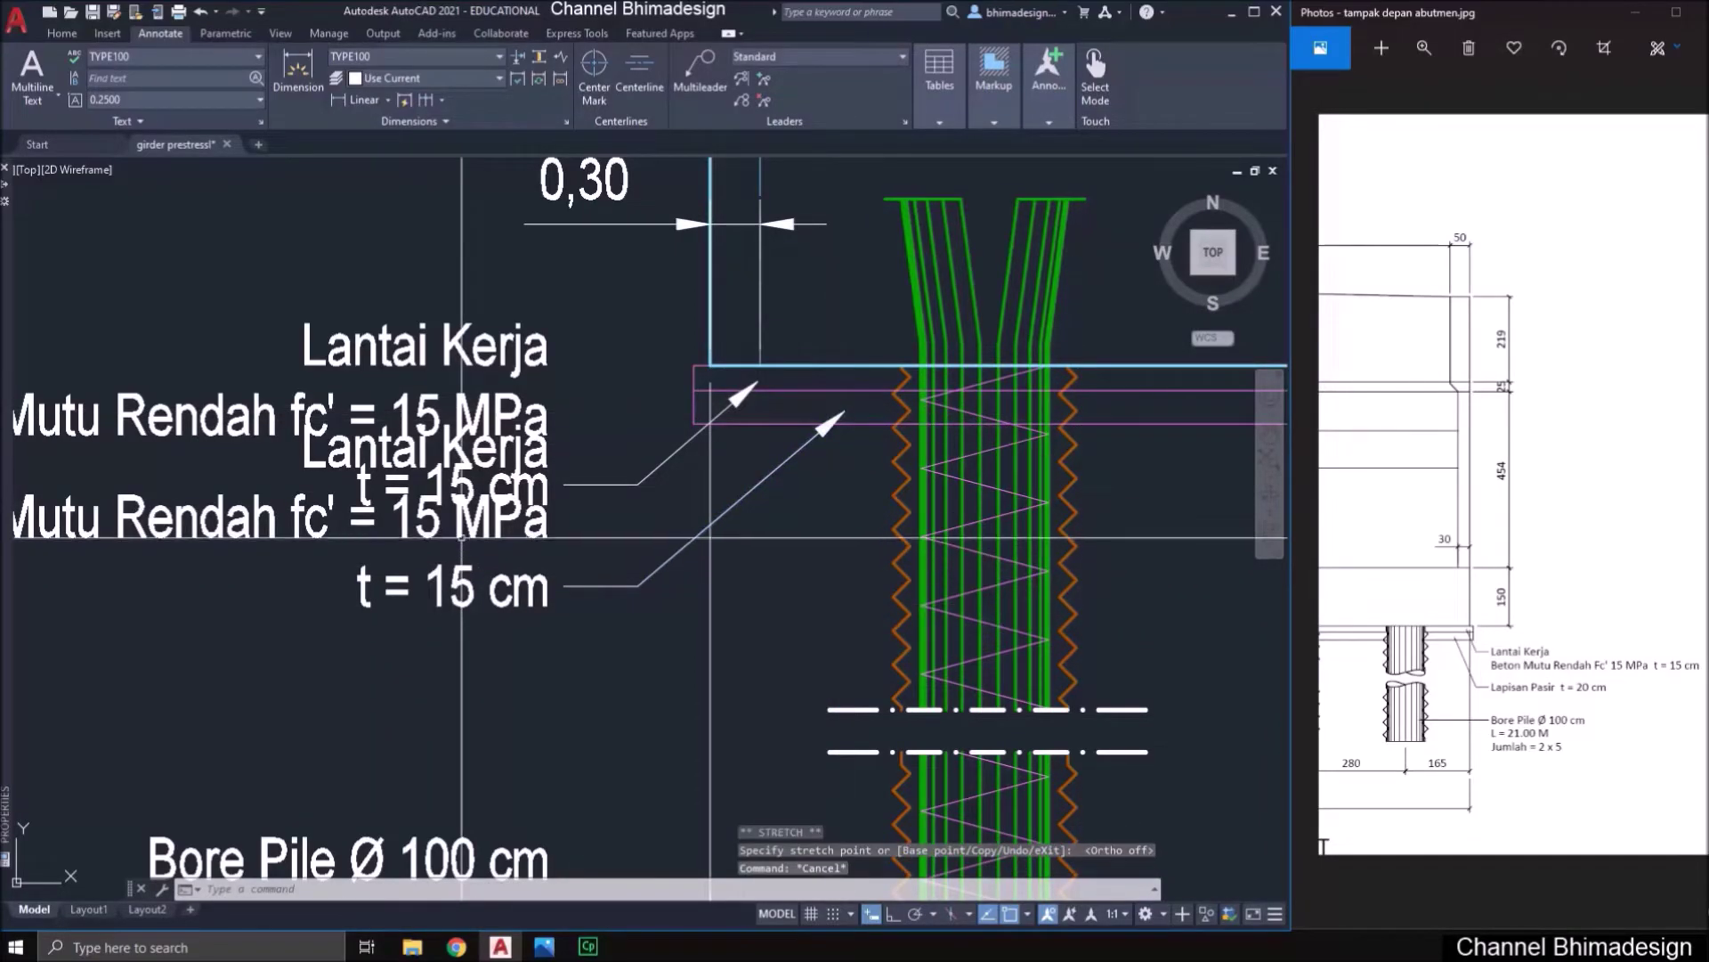
# - Replace the copied leader note's text with the single line "Lapisan Pasir t = 20 cm"
pyautogui.doubleClick(462, 532)
pyautogui.write('L')
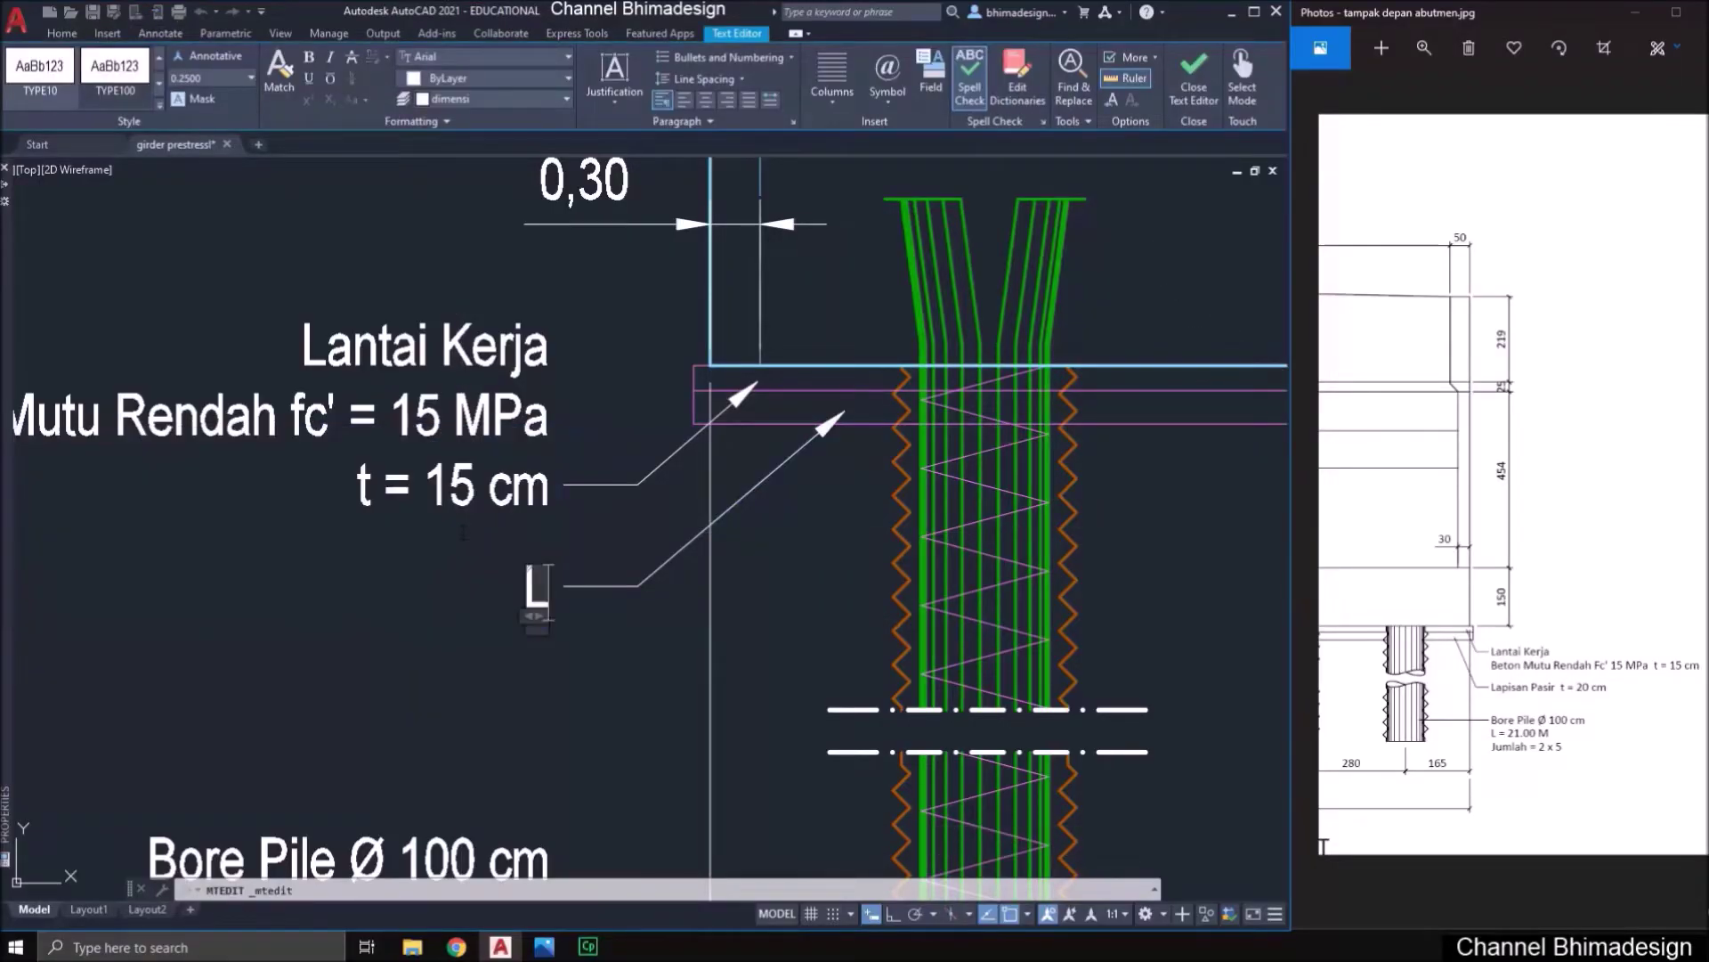
pyautogui.write('apisan')
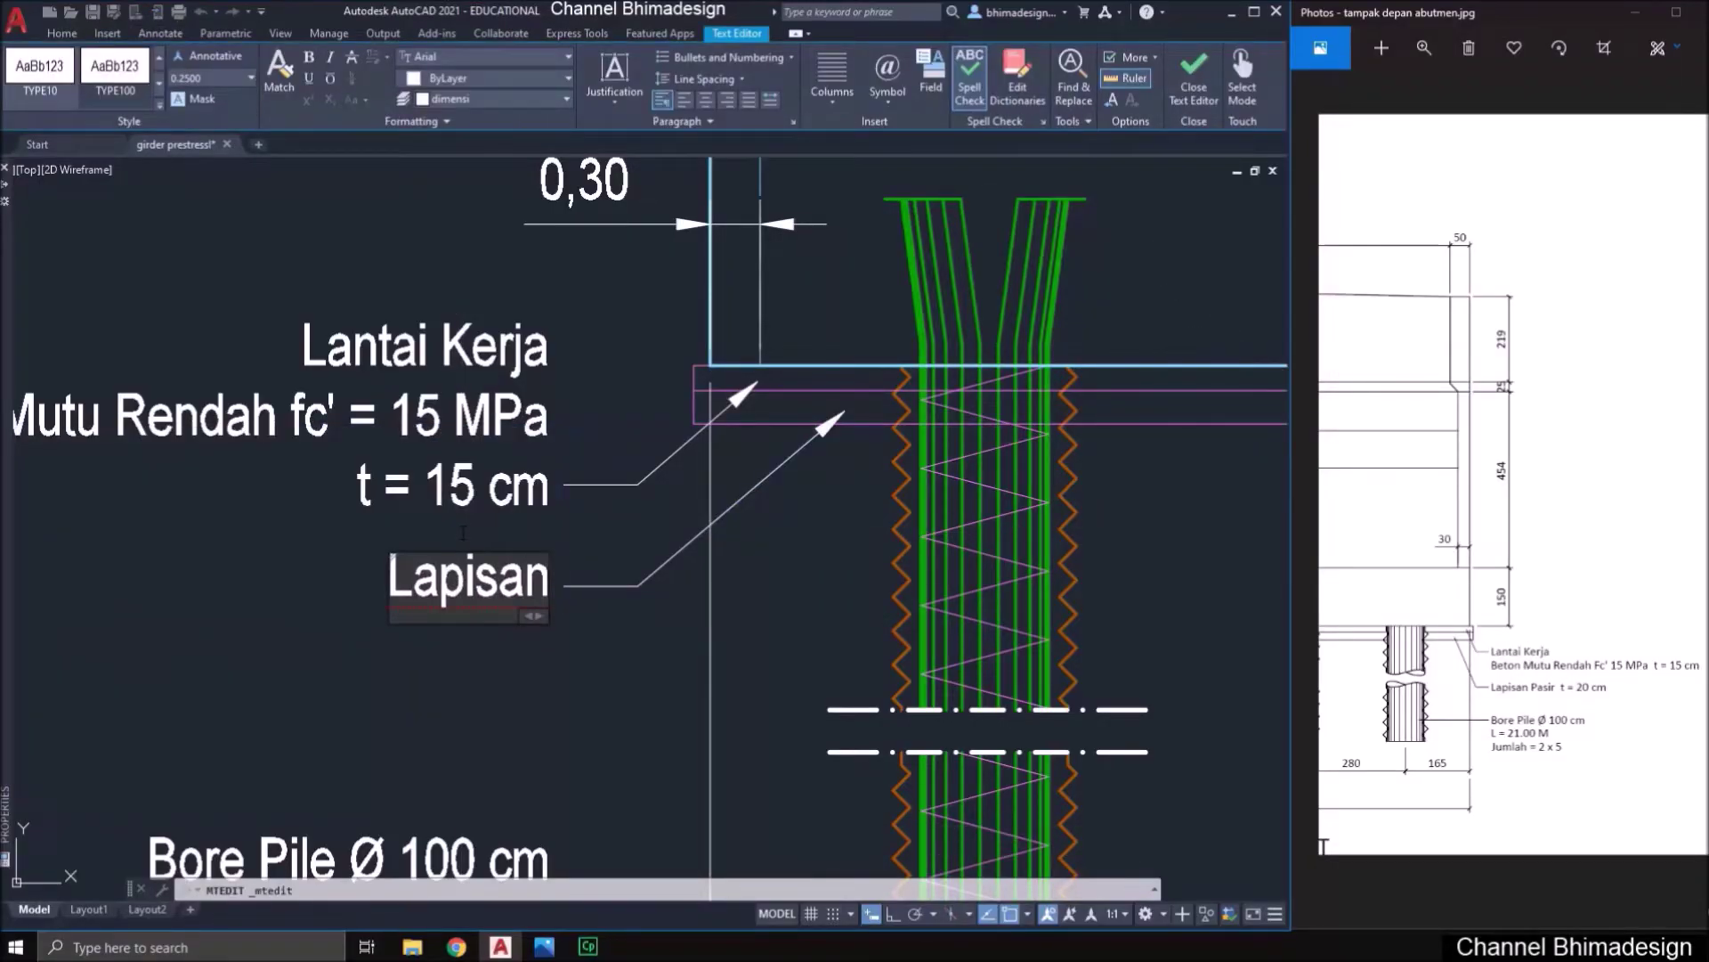
pyautogui.write(' Pasir')
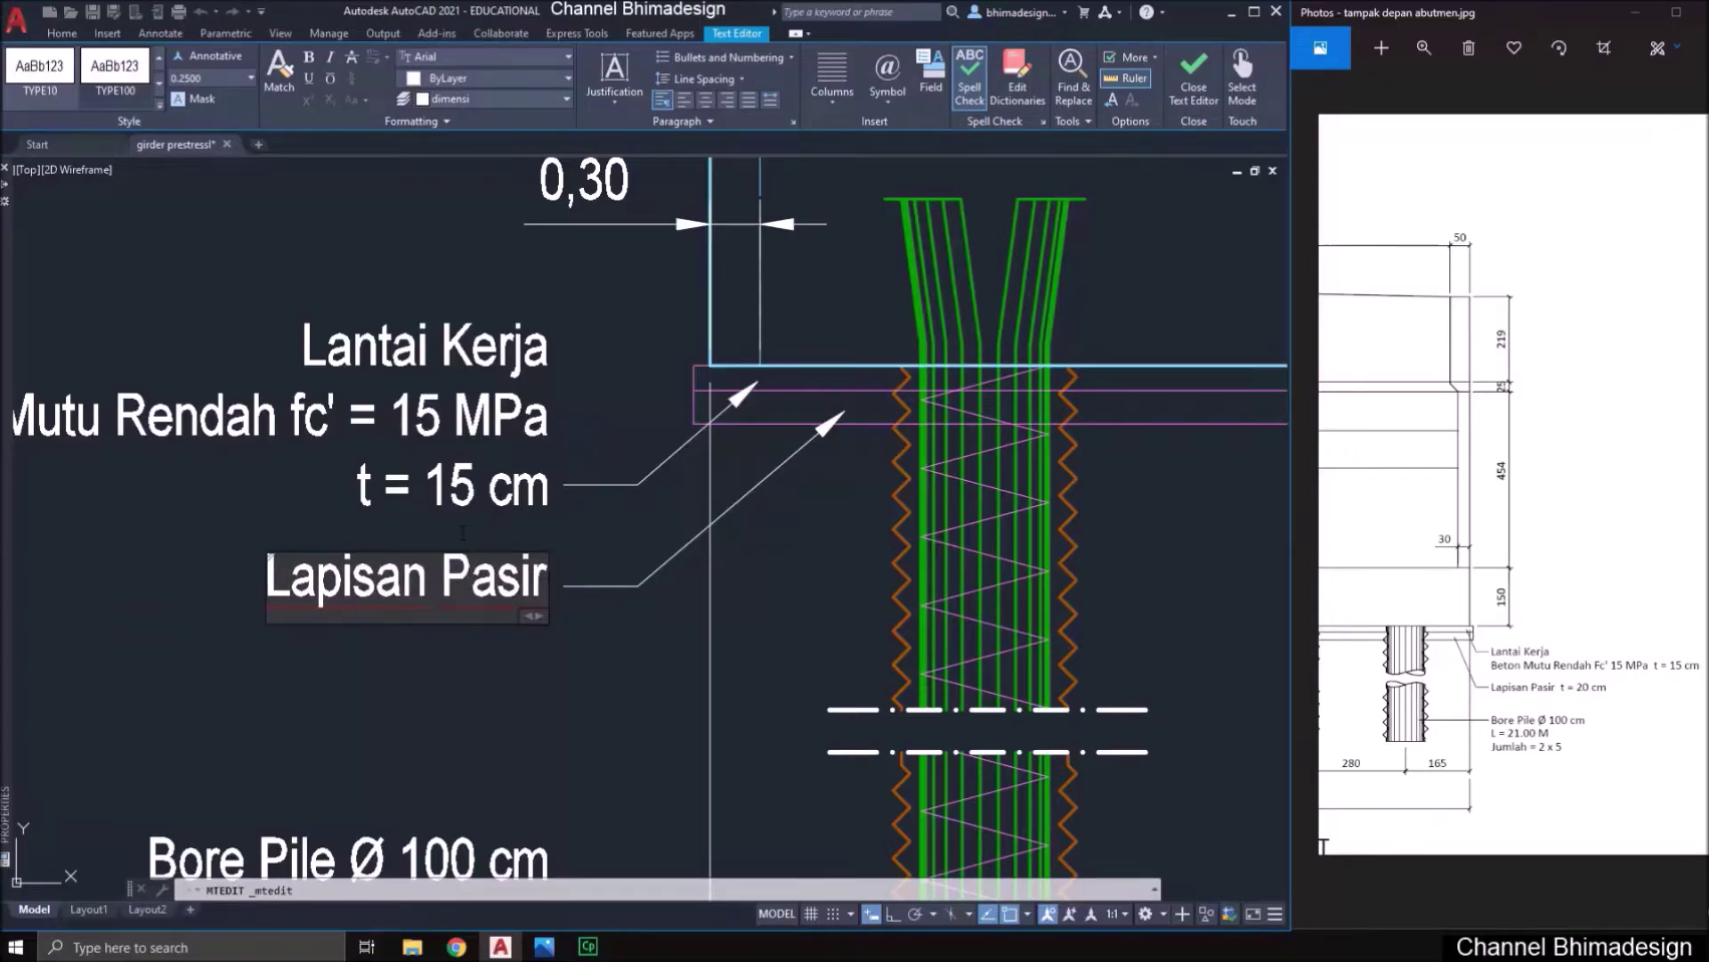
pyautogui.write(' t')
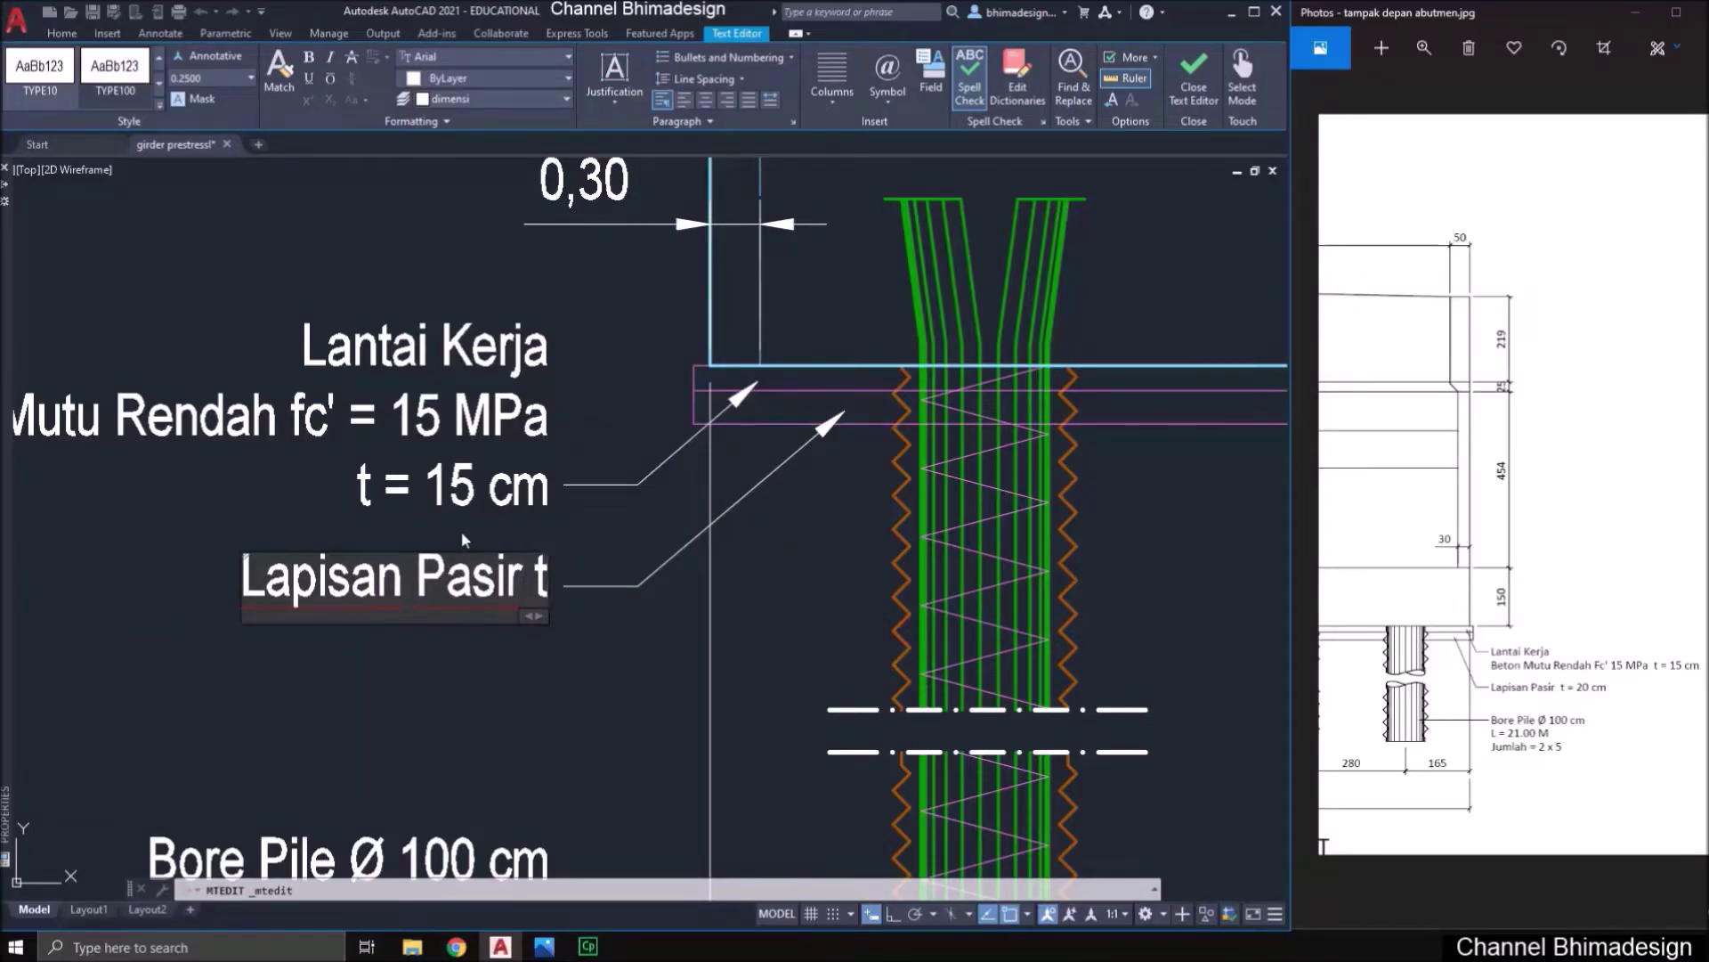
pyautogui.write(' = 20')
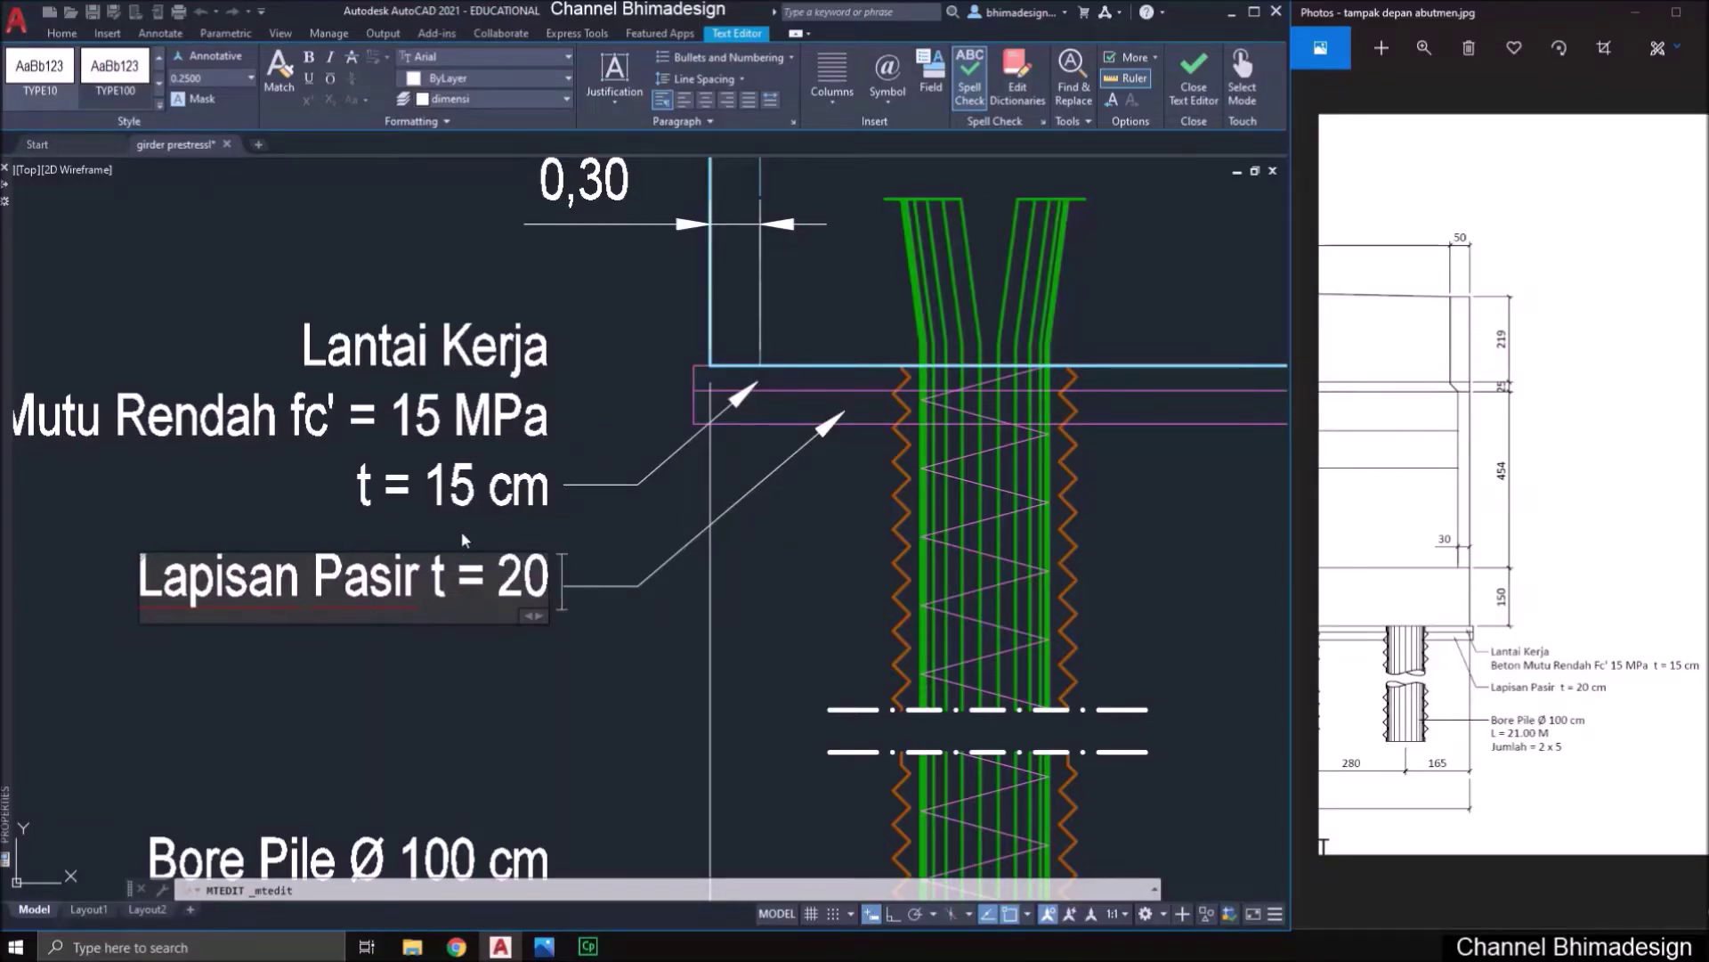
pyautogui.write(' cm')
pyautogui.click(554, 553)
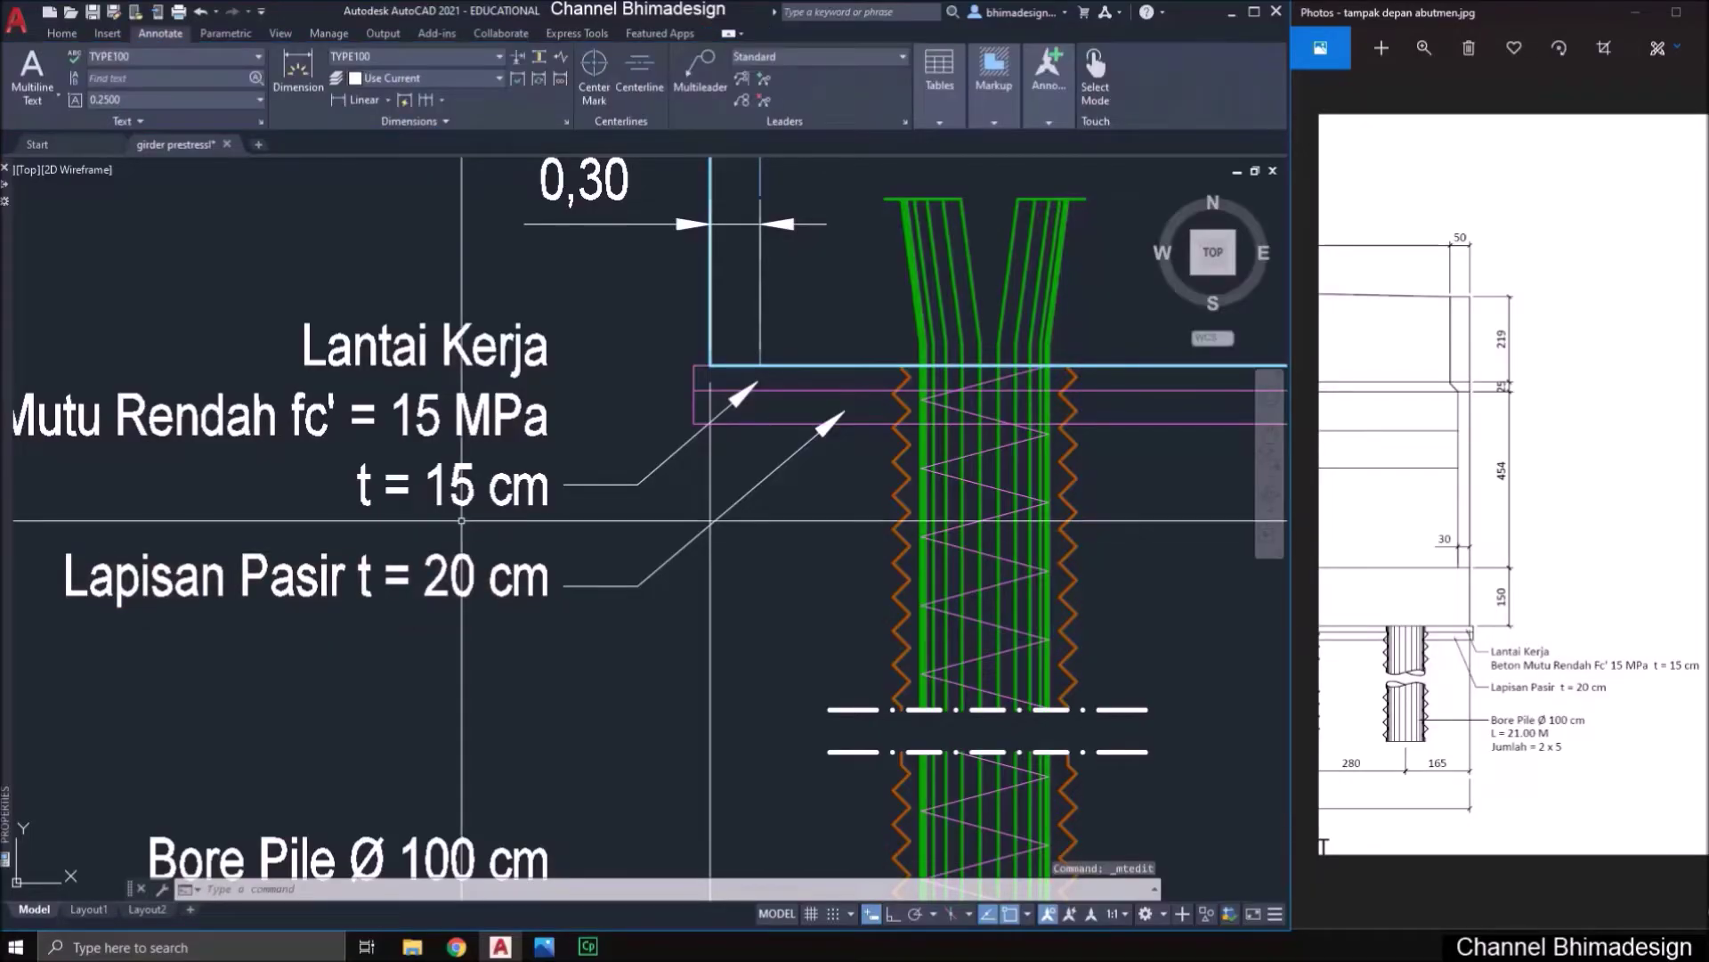
# - Save the drawing
pyautogui.scroll(-6, 554, 553)
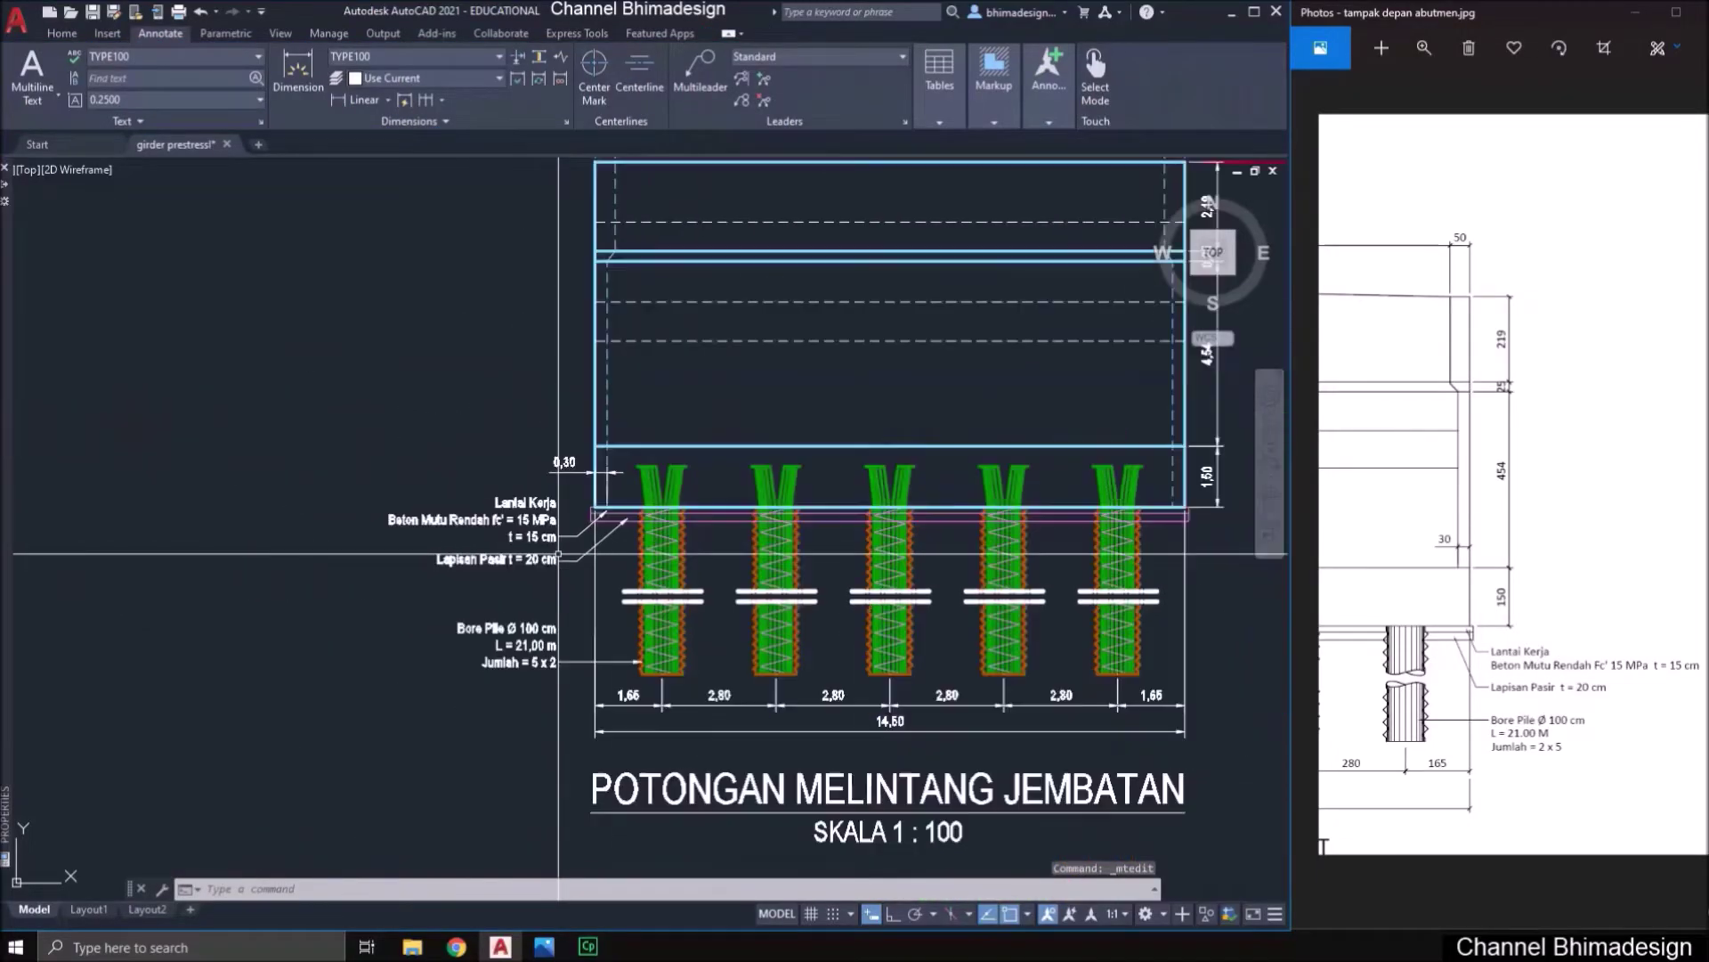
pyautogui.moveTo(646, 505); pyautogui.dragTo(475, 543, button='middle')
pyautogui.hotkey('ctrl', 's')
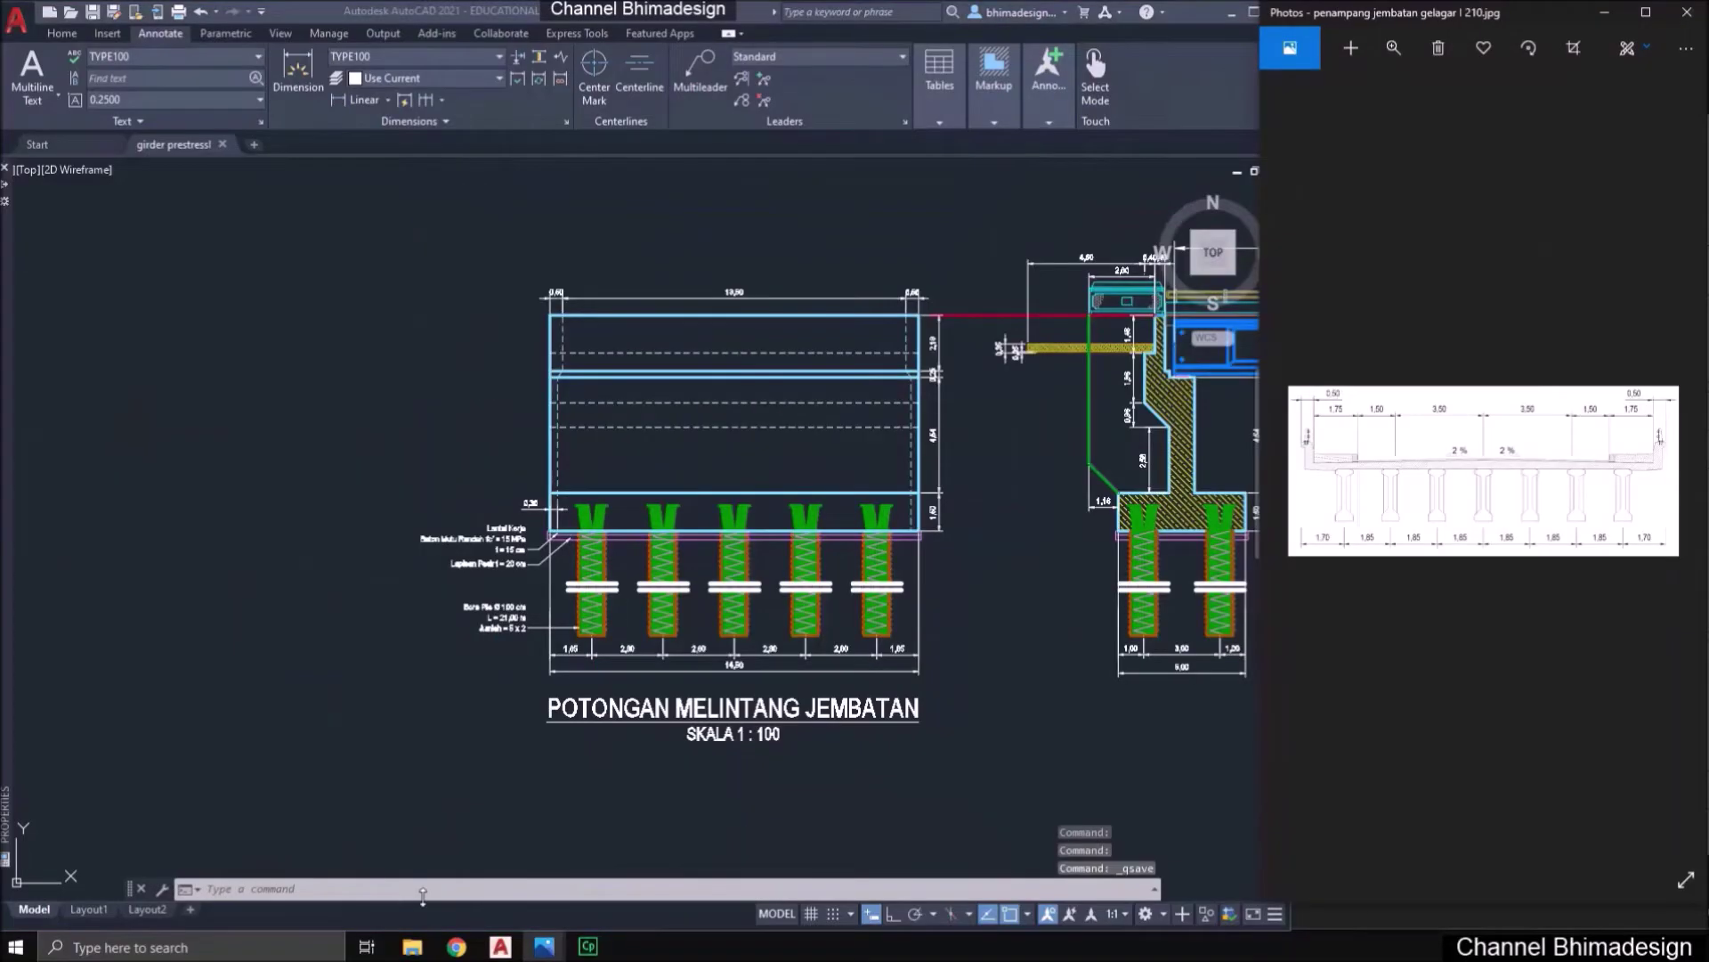
# - Enlarge the bridge cross-section image in Photos and examine its girder spacing, lane and sidewalk widths from one edge to the other
pyautogui.scroll(2, 1033, 584)
pyautogui.click(1029, 598)
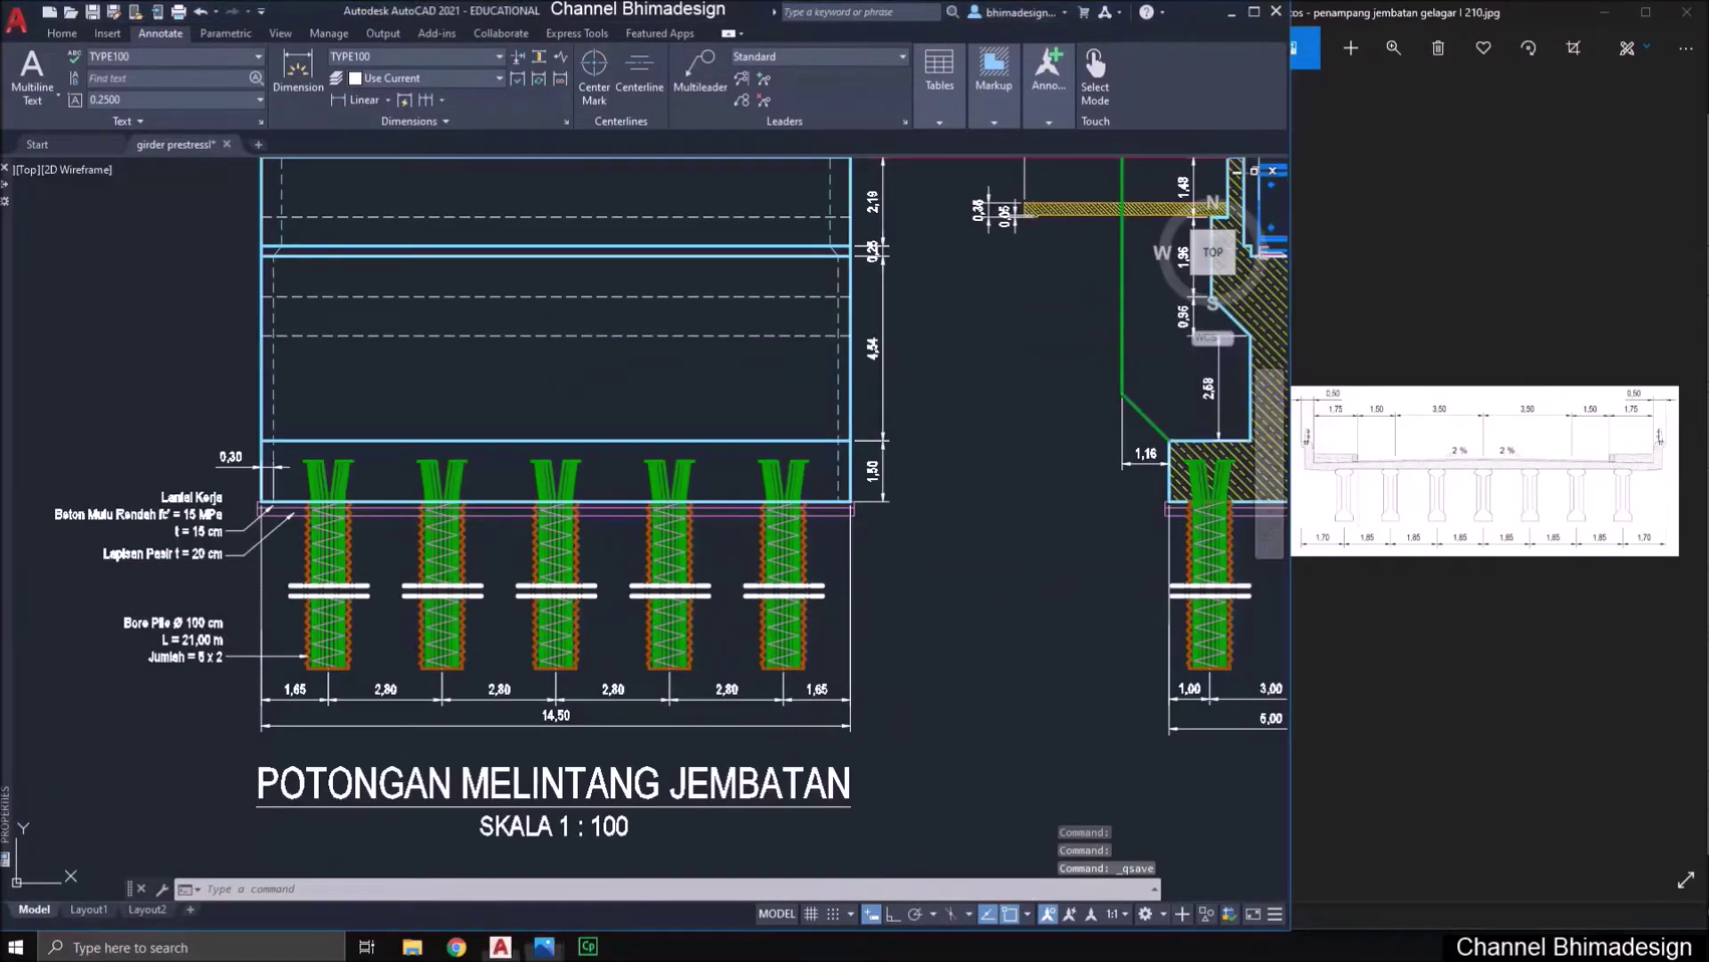
pyautogui.click(1494, 496)
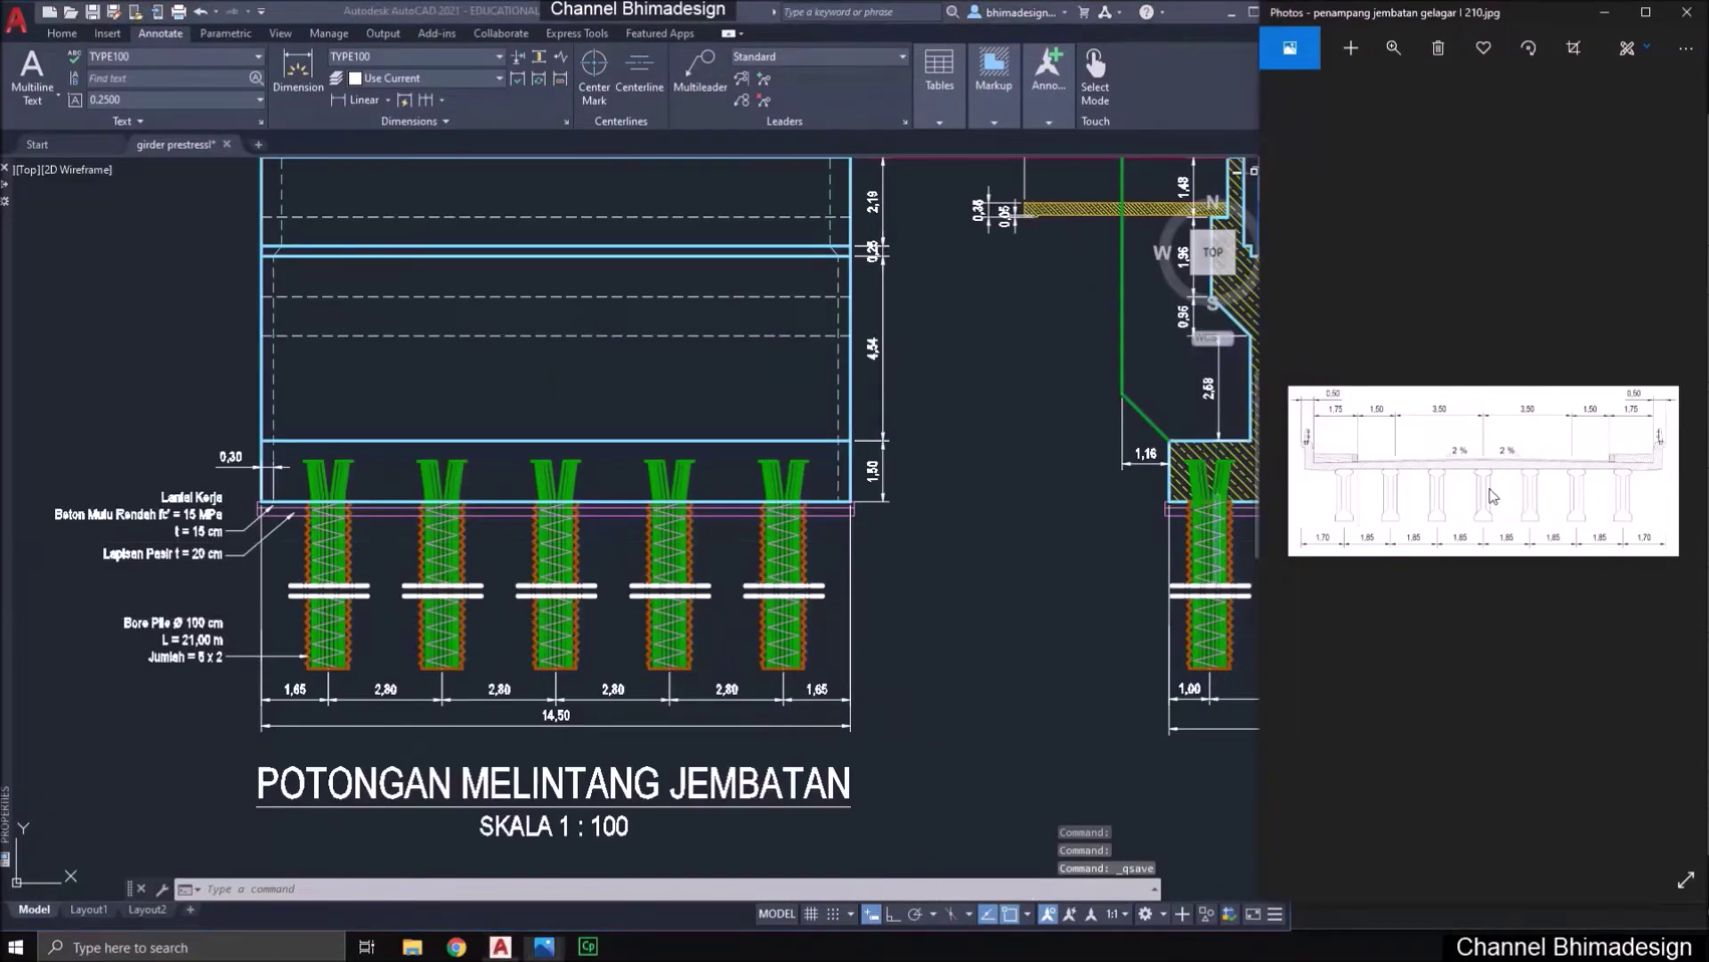
pyautogui.click(1395, 49)
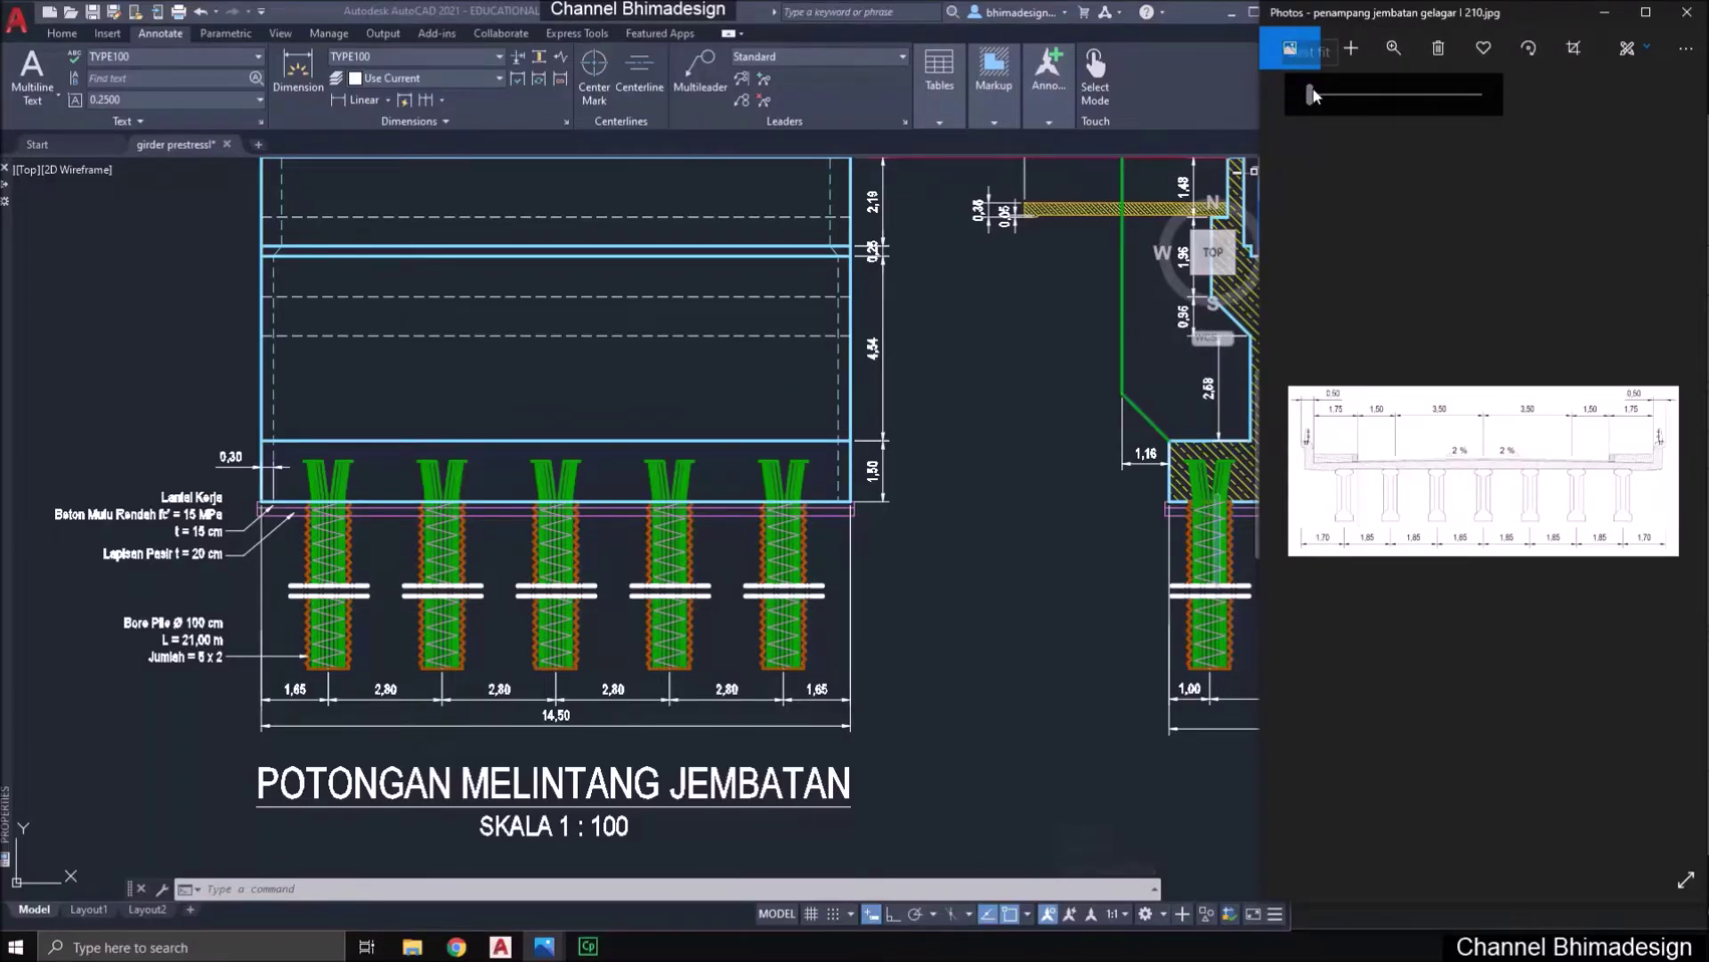
pyautogui.moveTo(1314, 96); pyautogui.dragTo(1329, 102)
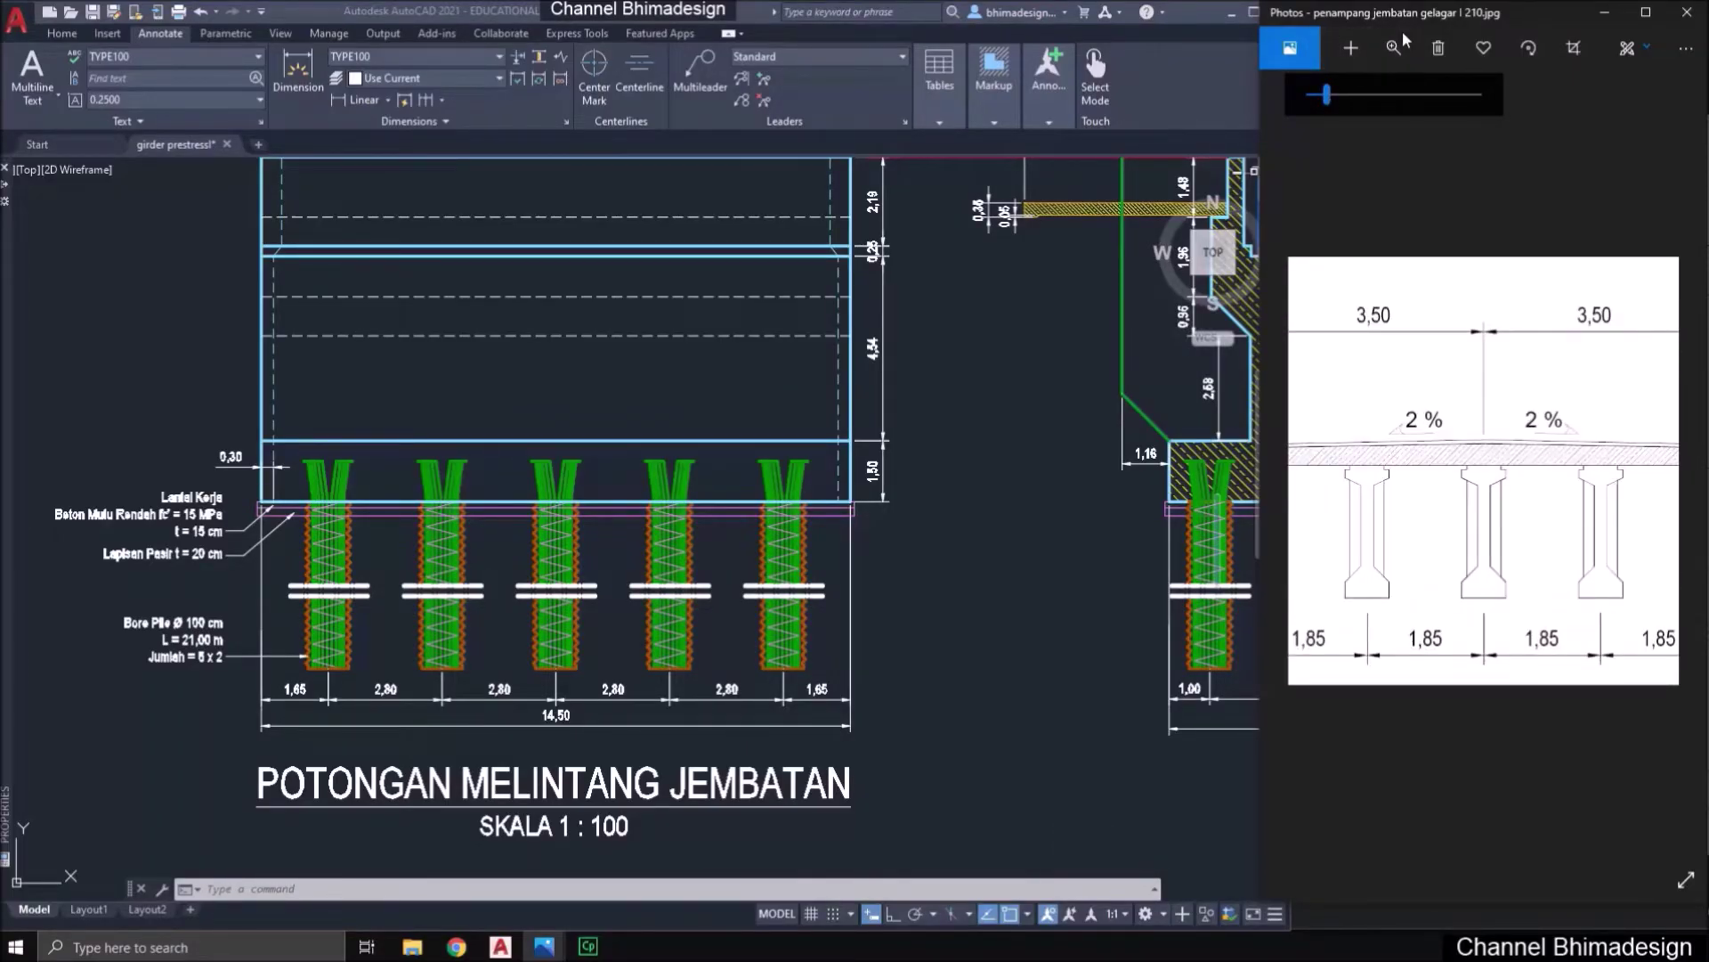
pyautogui.moveTo(1415, 15); pyautogui.dragTo(1452, 18)
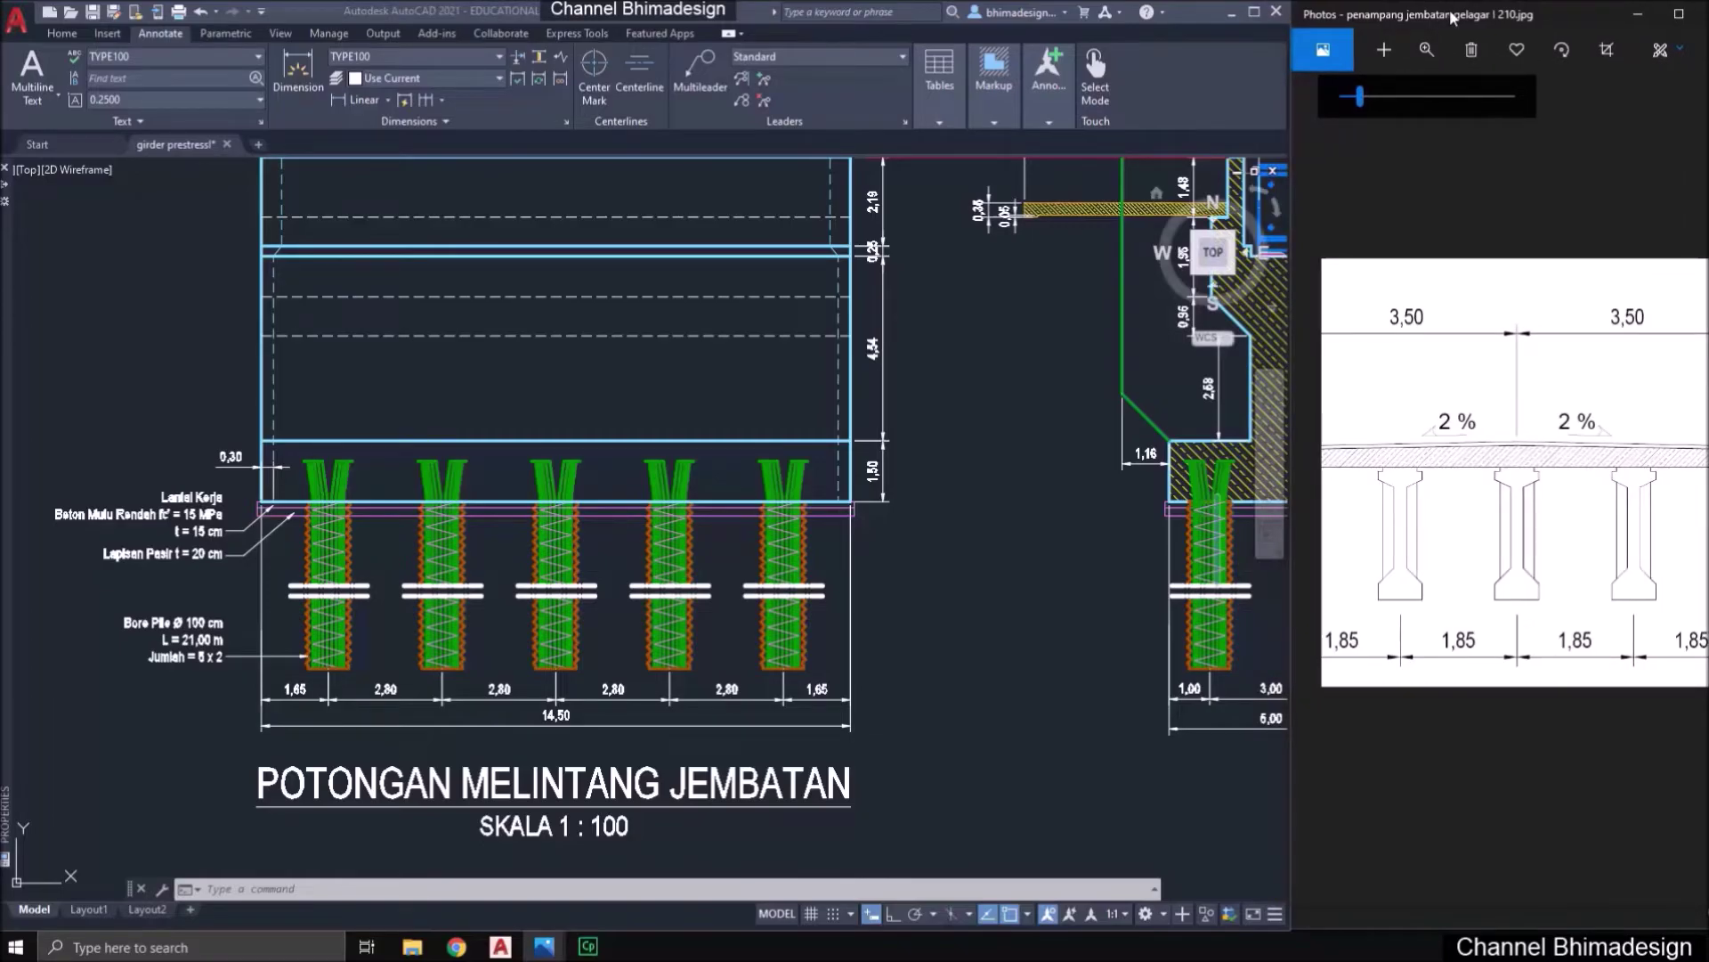
pyautogui.moveTo(1502, 436); pyautogui.dragTo(1482, 527)
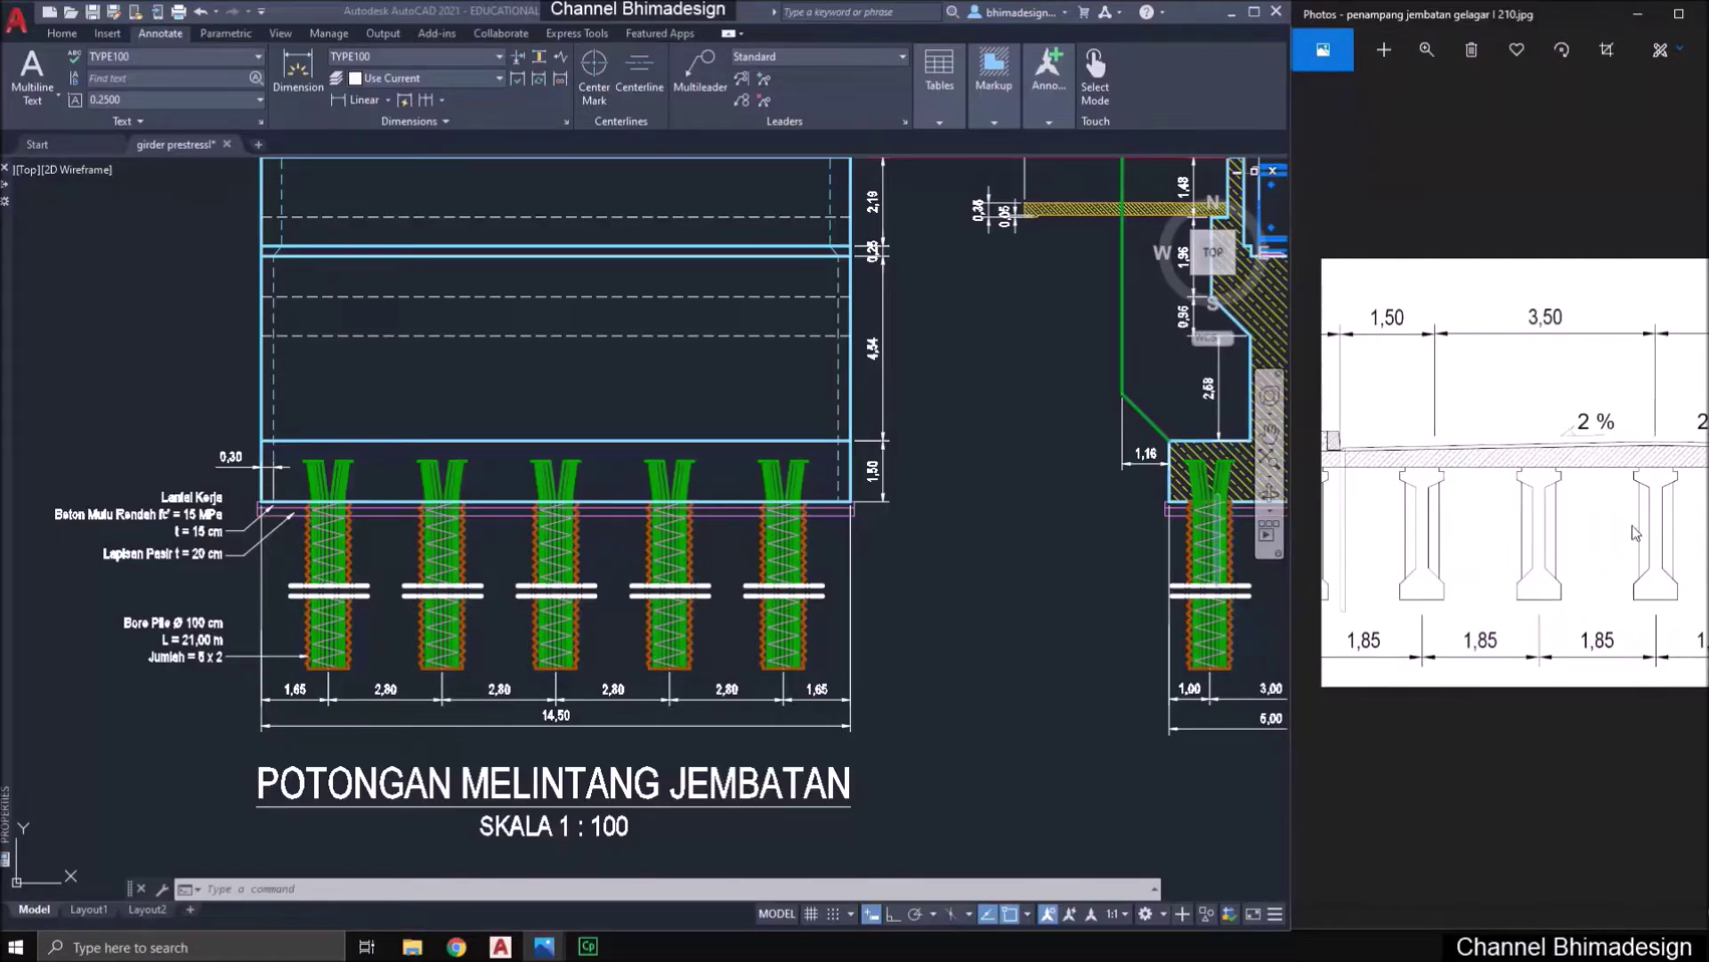
pyautogui.moveTo(1633, 530); pyautogui.dragTo(1526, 530)
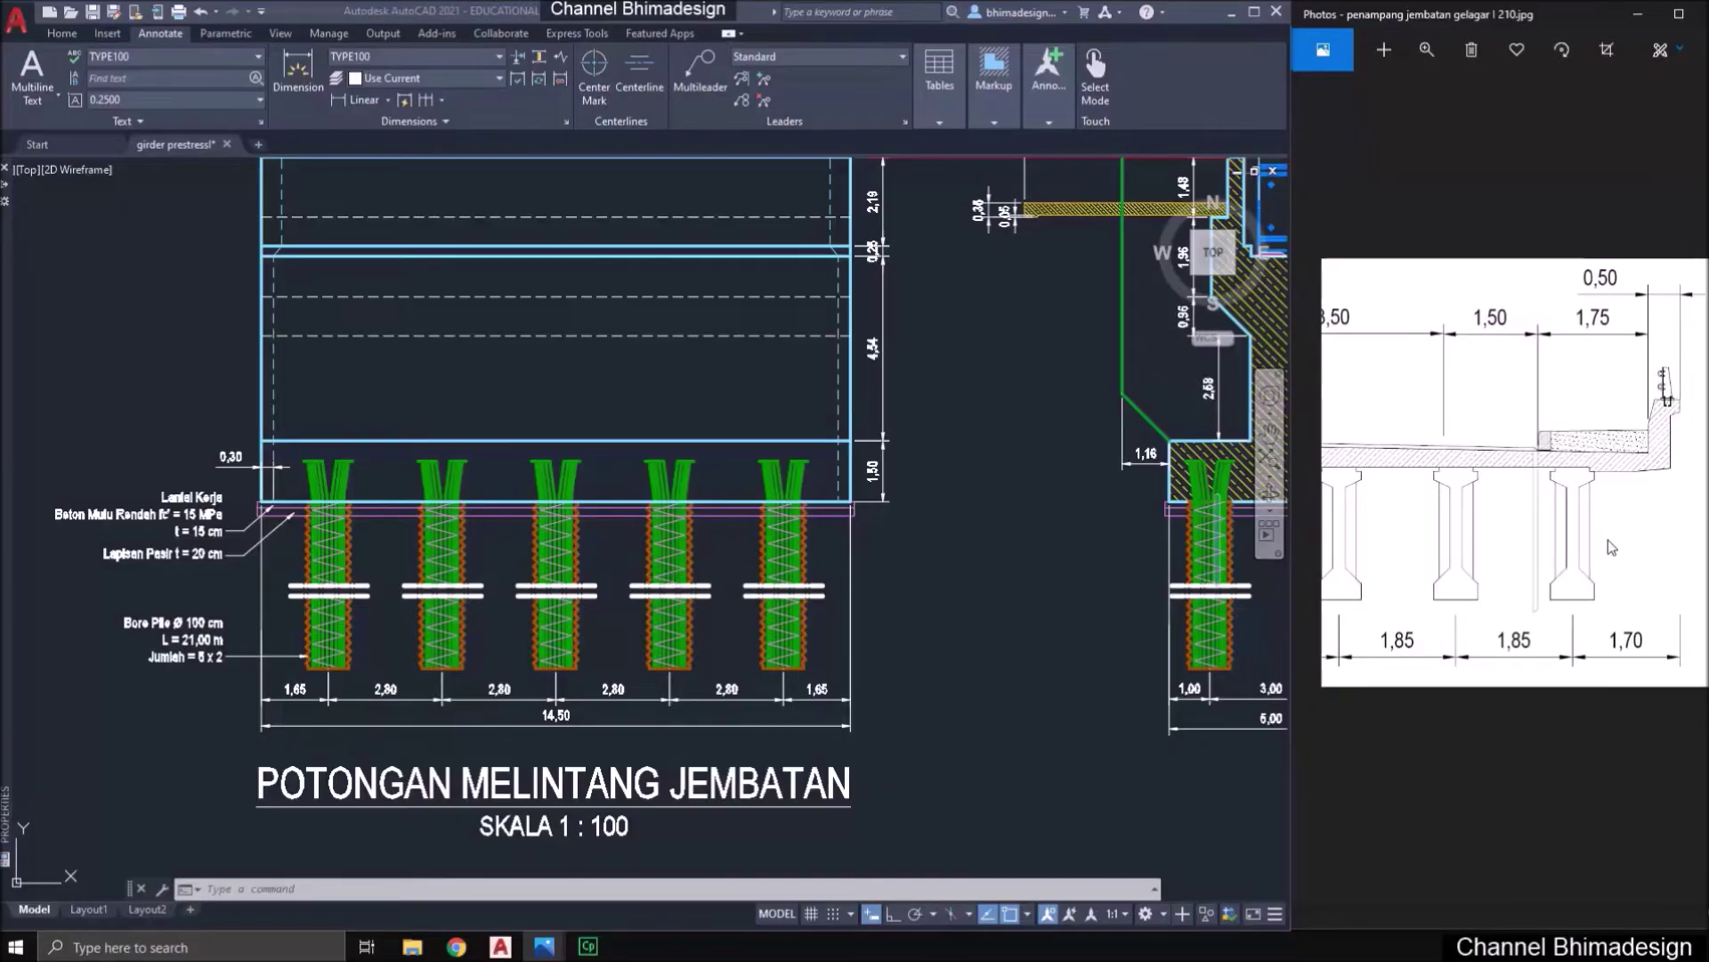
# - In AutoCAD, copy the POTONGAN 1 and POTONGAN 2 girder sections, without their titles, to the empty area left of the abutment's front view
pyautogui.click(917, 484)
pyautogui.moveTo(917, 484); pyautogui.dragTo(803, 617, button='middle')
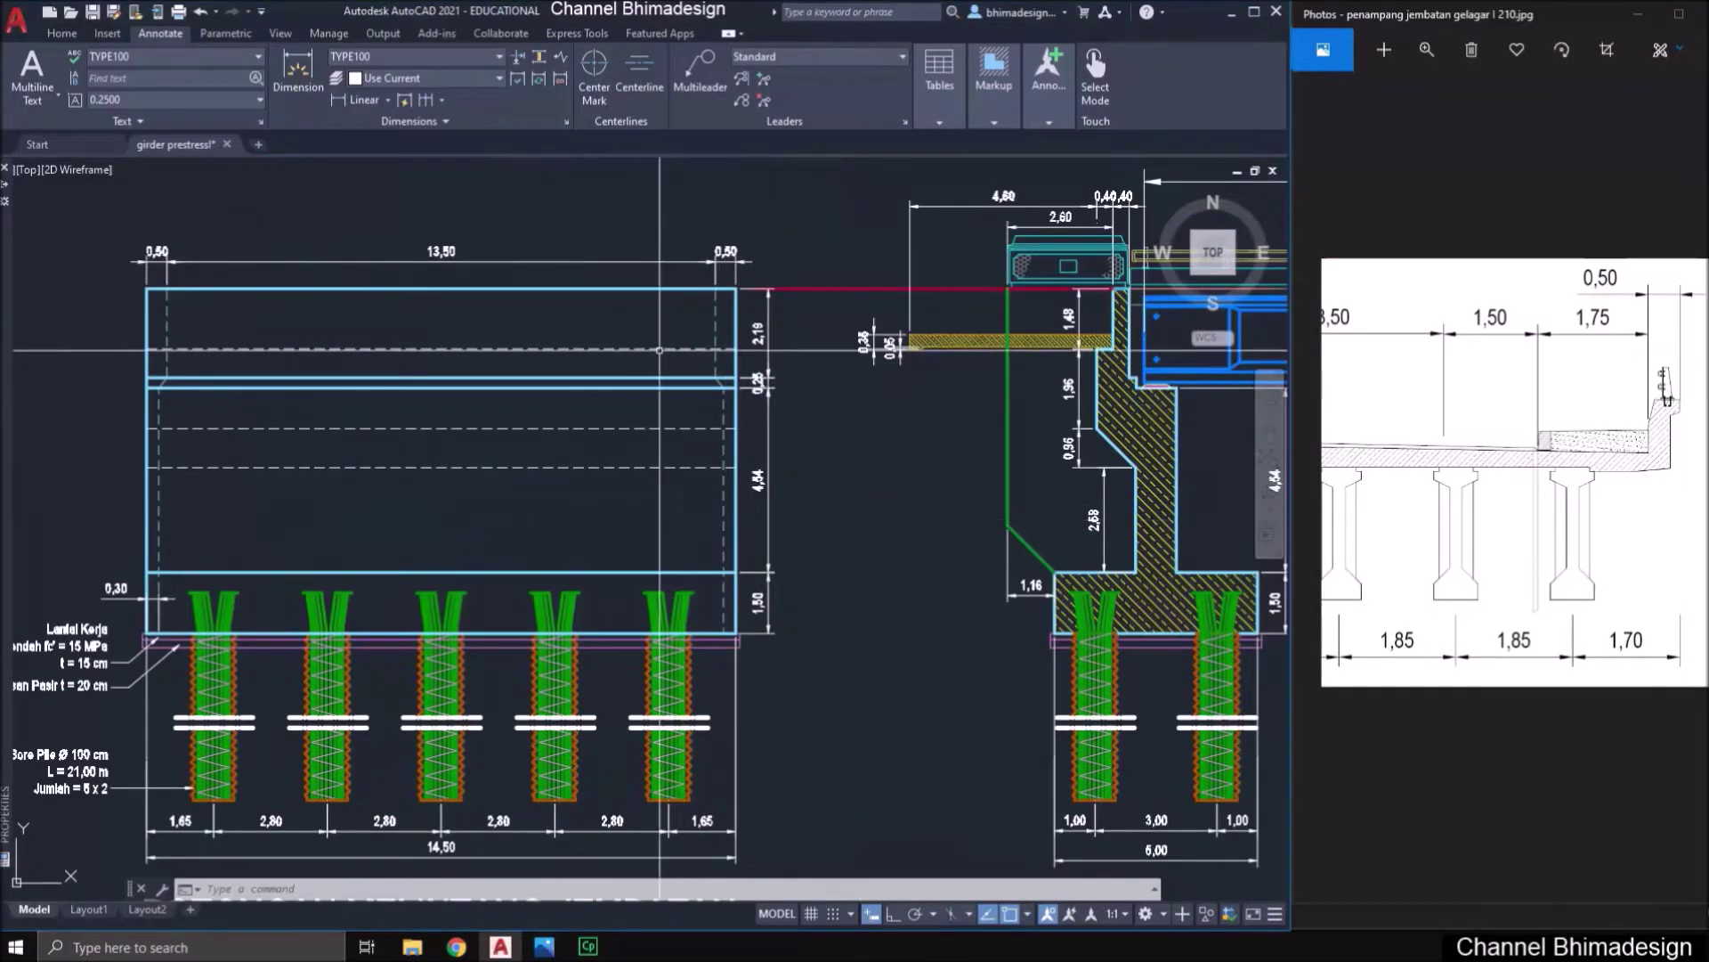
pyautogui.scroll(-5, 612, 445)
pyautogui.scroll(8, 923, 653)
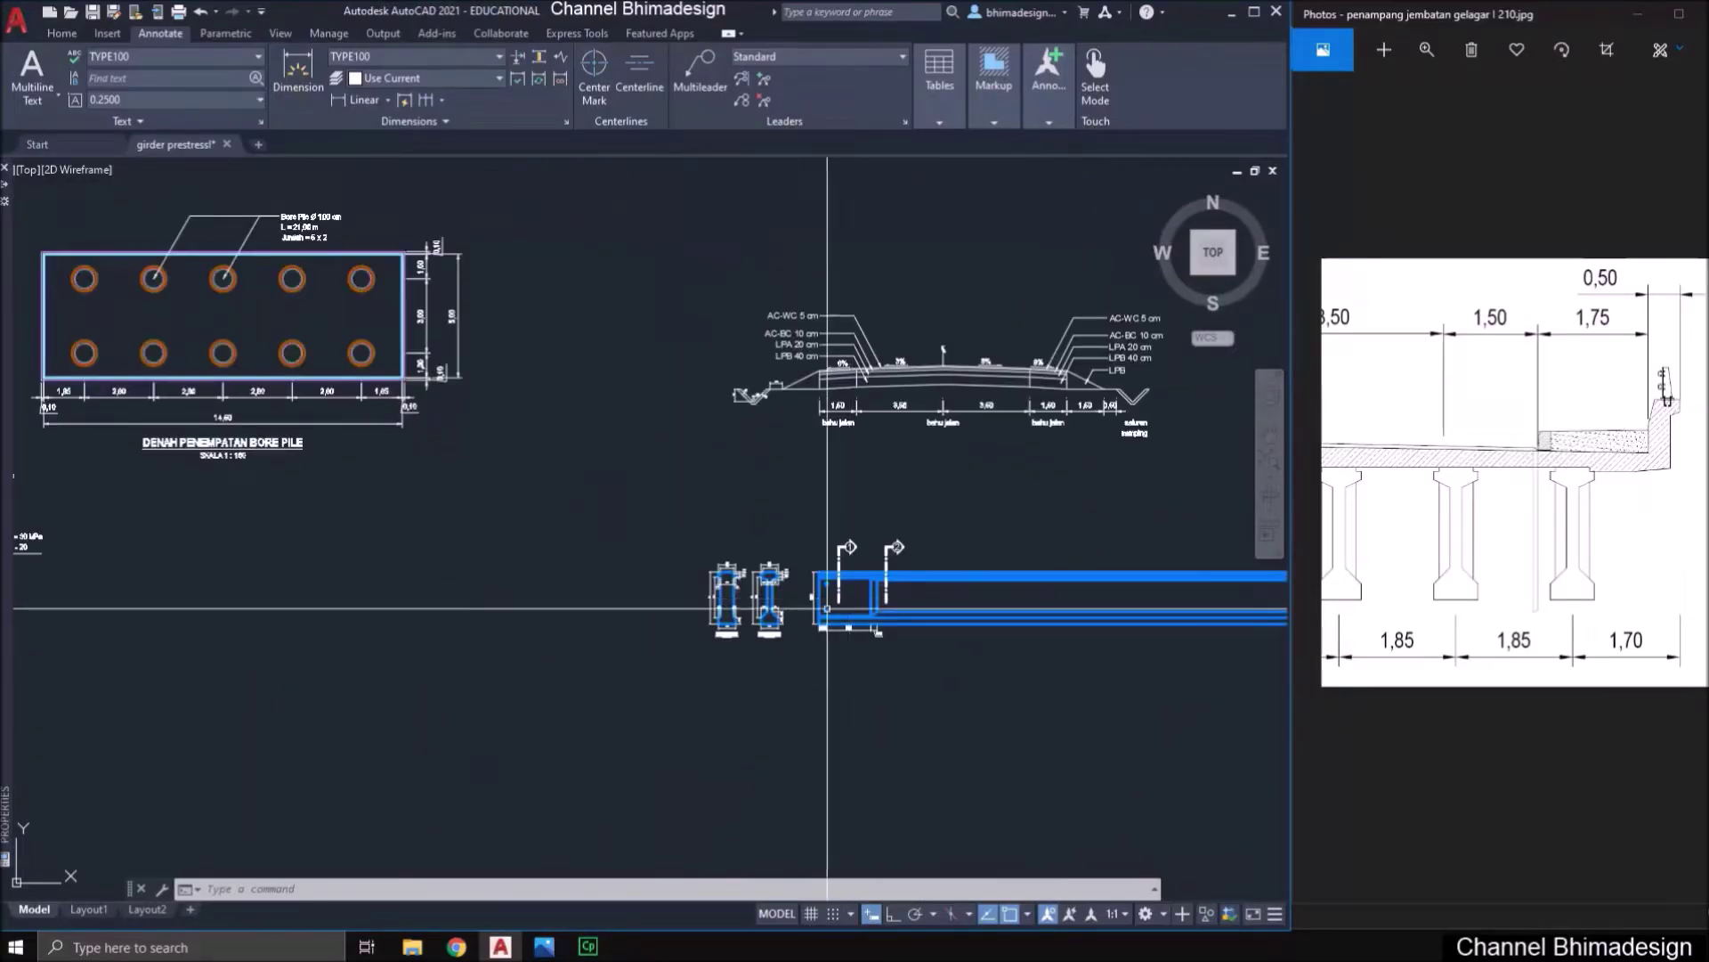
pyautogui.moveTo(623, 490)
pyautogui.mouseDown(button='middle')
pyautogui.moveTo(605, 579)
pyautogui.moveTo(653, 606)
pyautogui.mouseUp(button='middle')
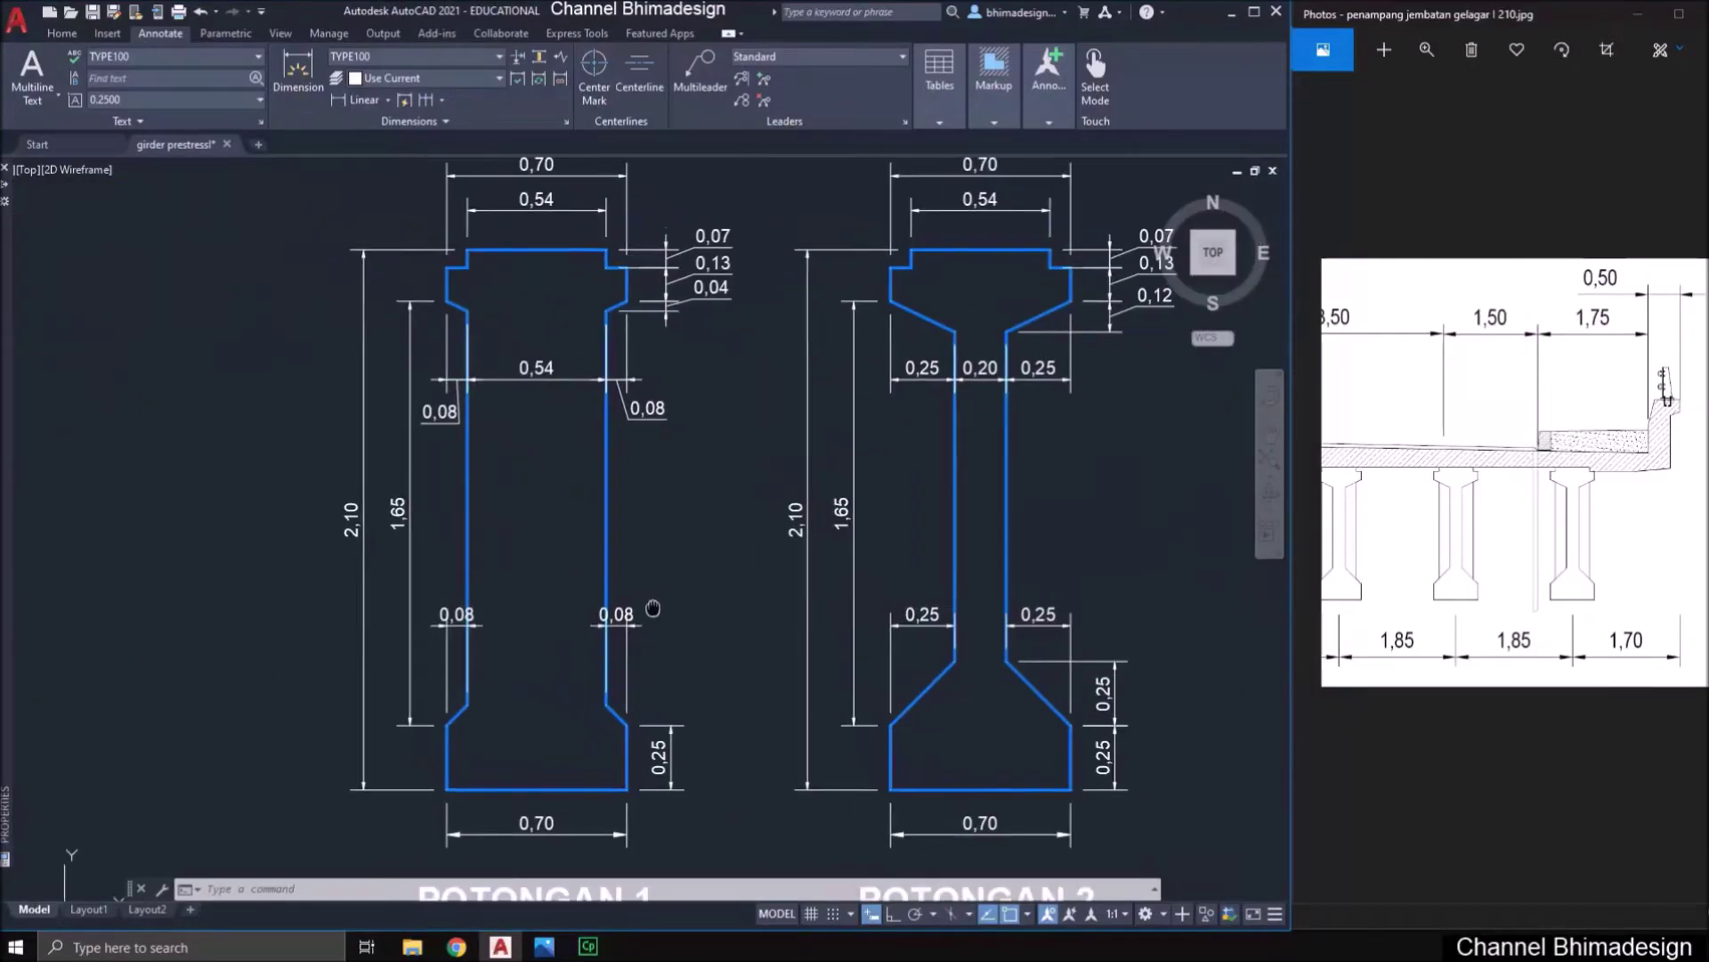
pyautogui.write('d')
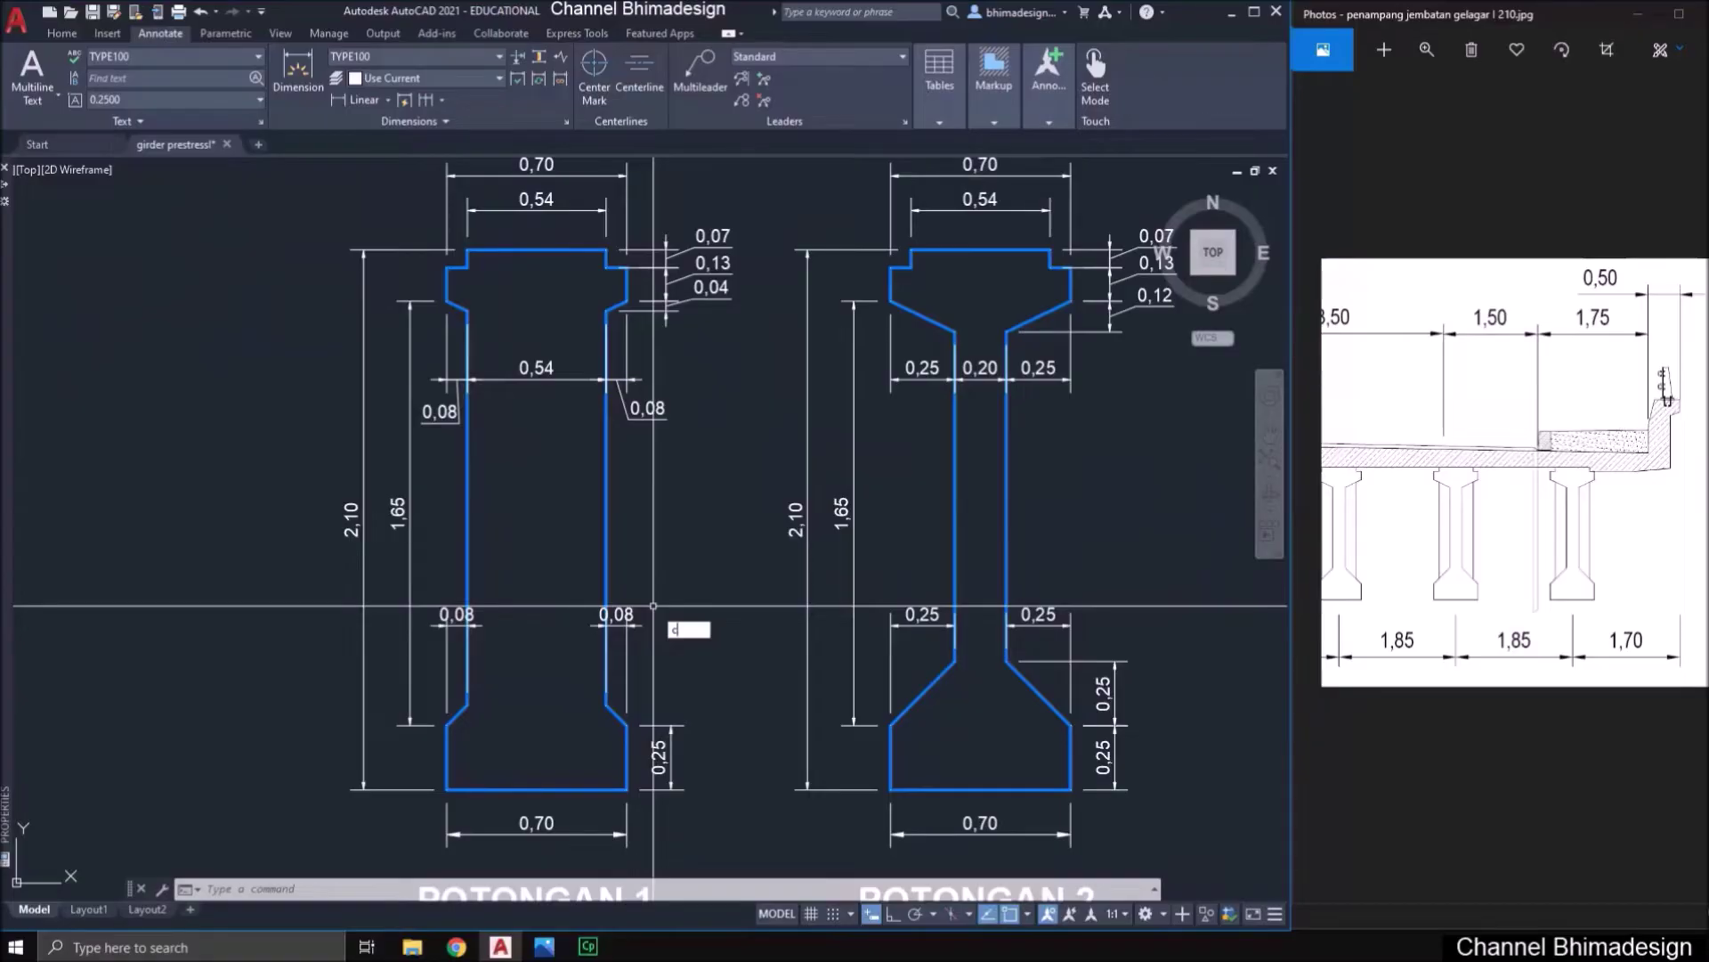
pyautogui.write('o')
pyautogui.press('Return')
pyautogui.scroll(-2, 653, 606)
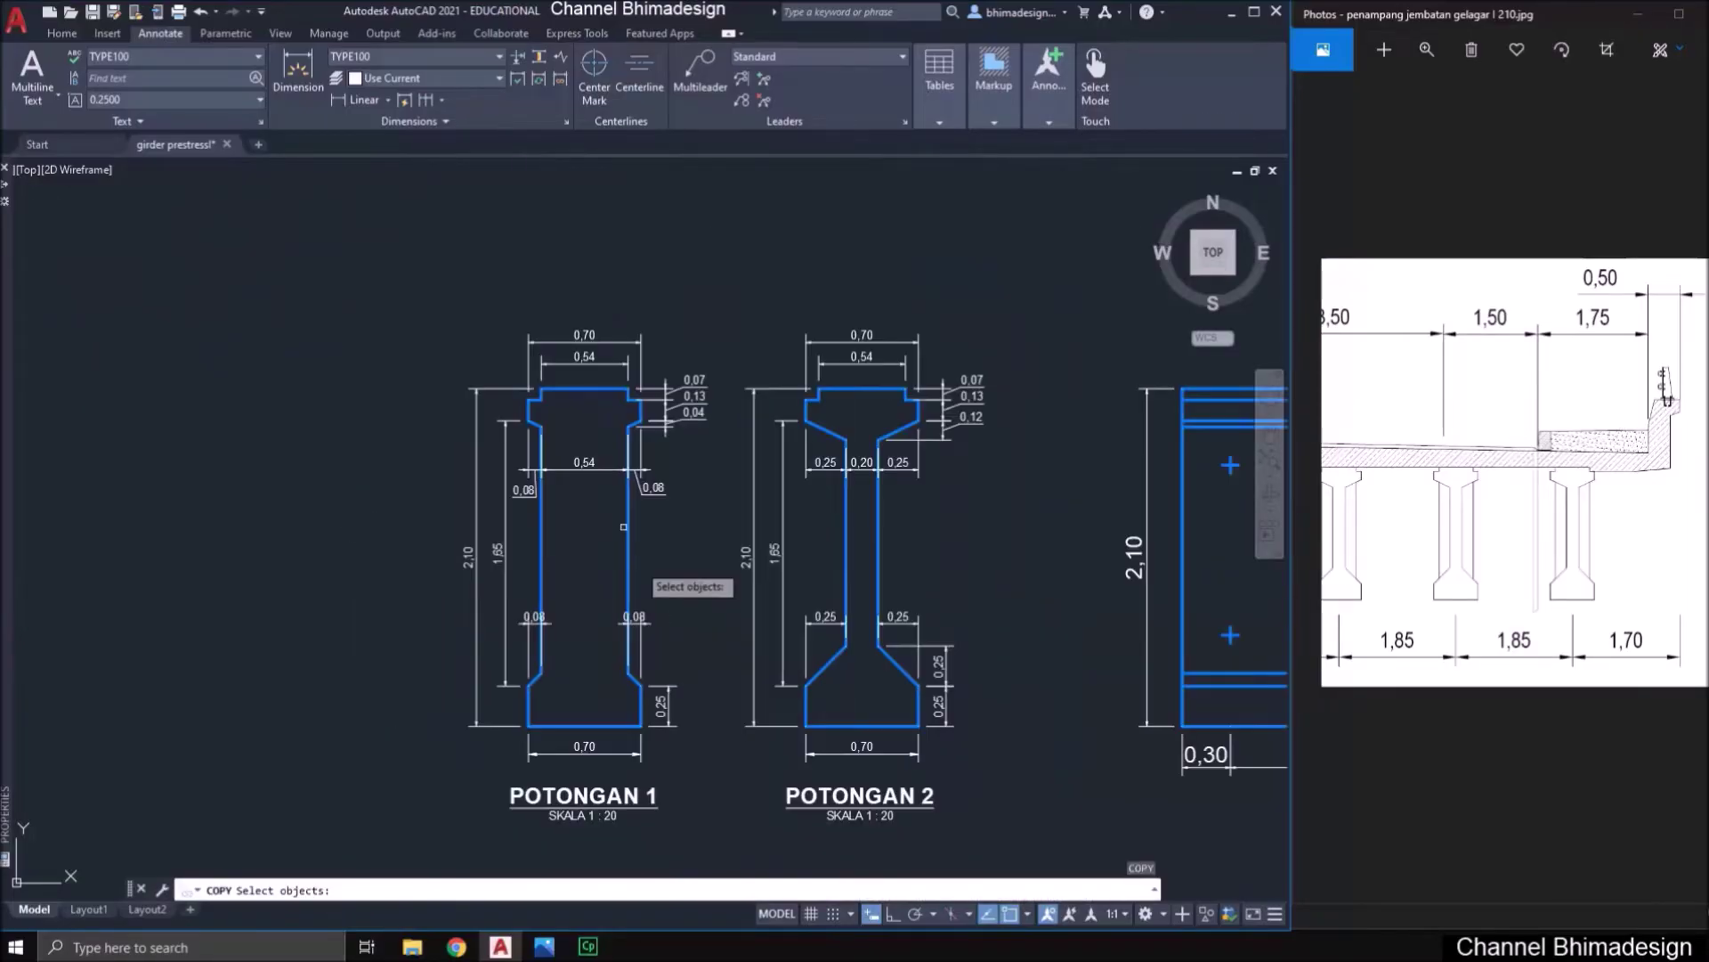
pyautogui.click(510, 312)
pyautogui.click(938, 749)
pyautogui.press('Return')
pyautogui.click(959, 612)
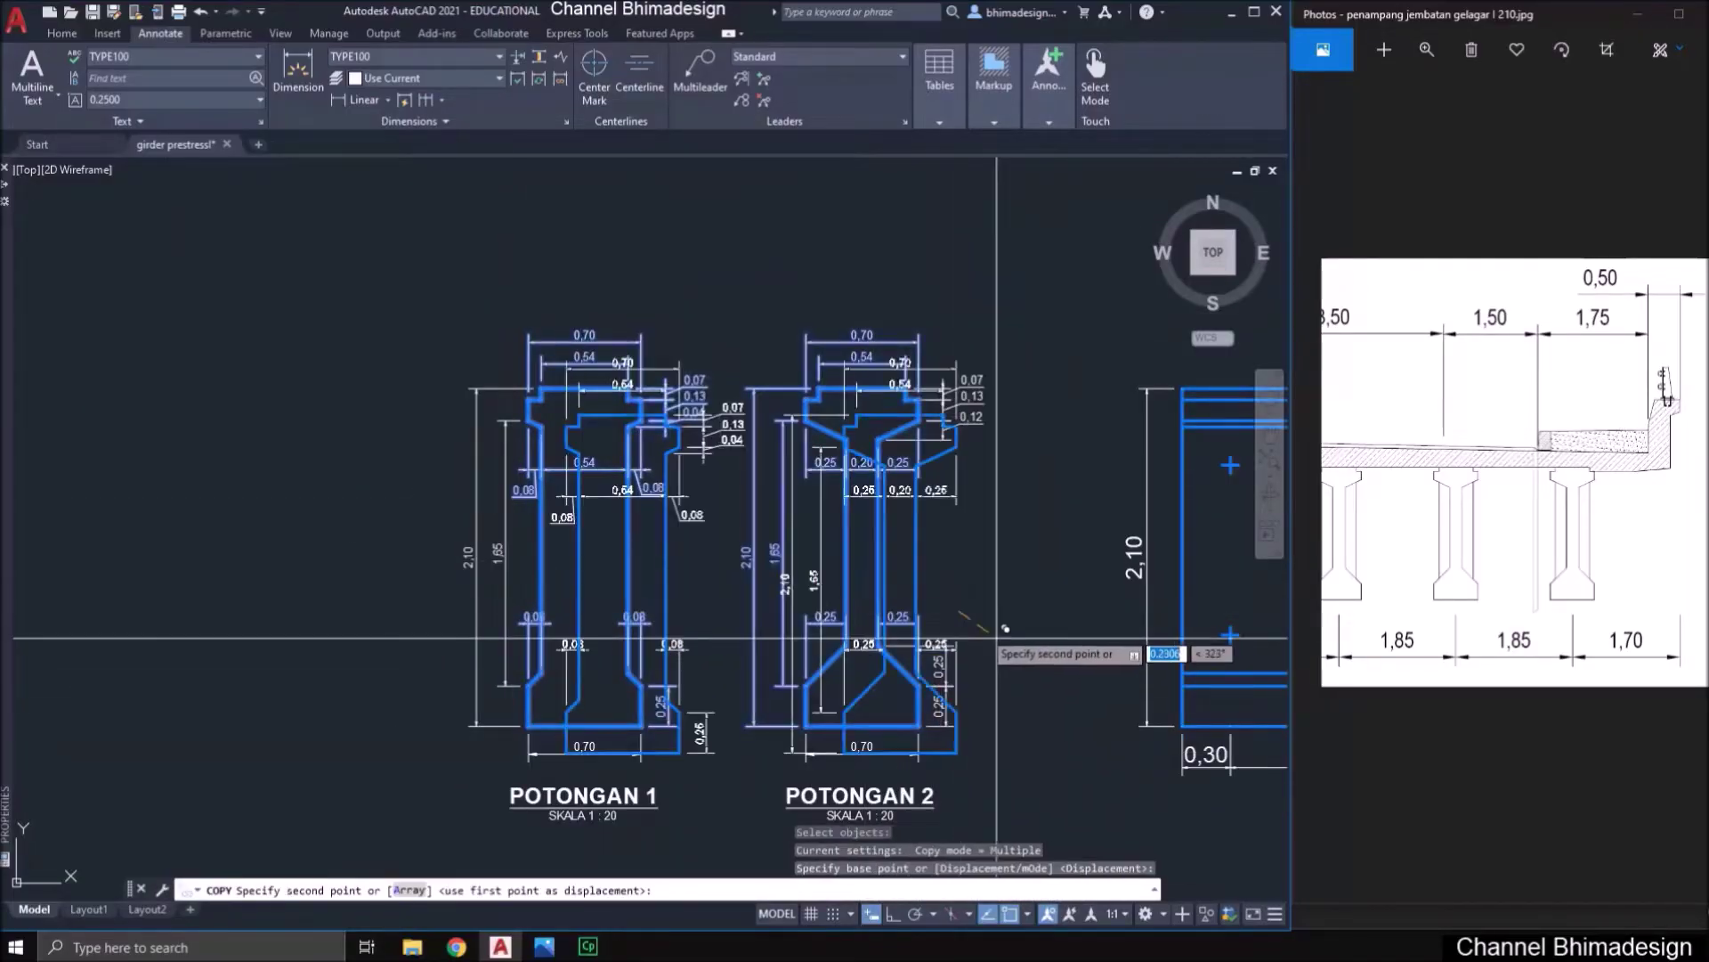
pyautogui.scroll(-5, 1015, 659)
pyautogui.scroll(3, 676, 543)
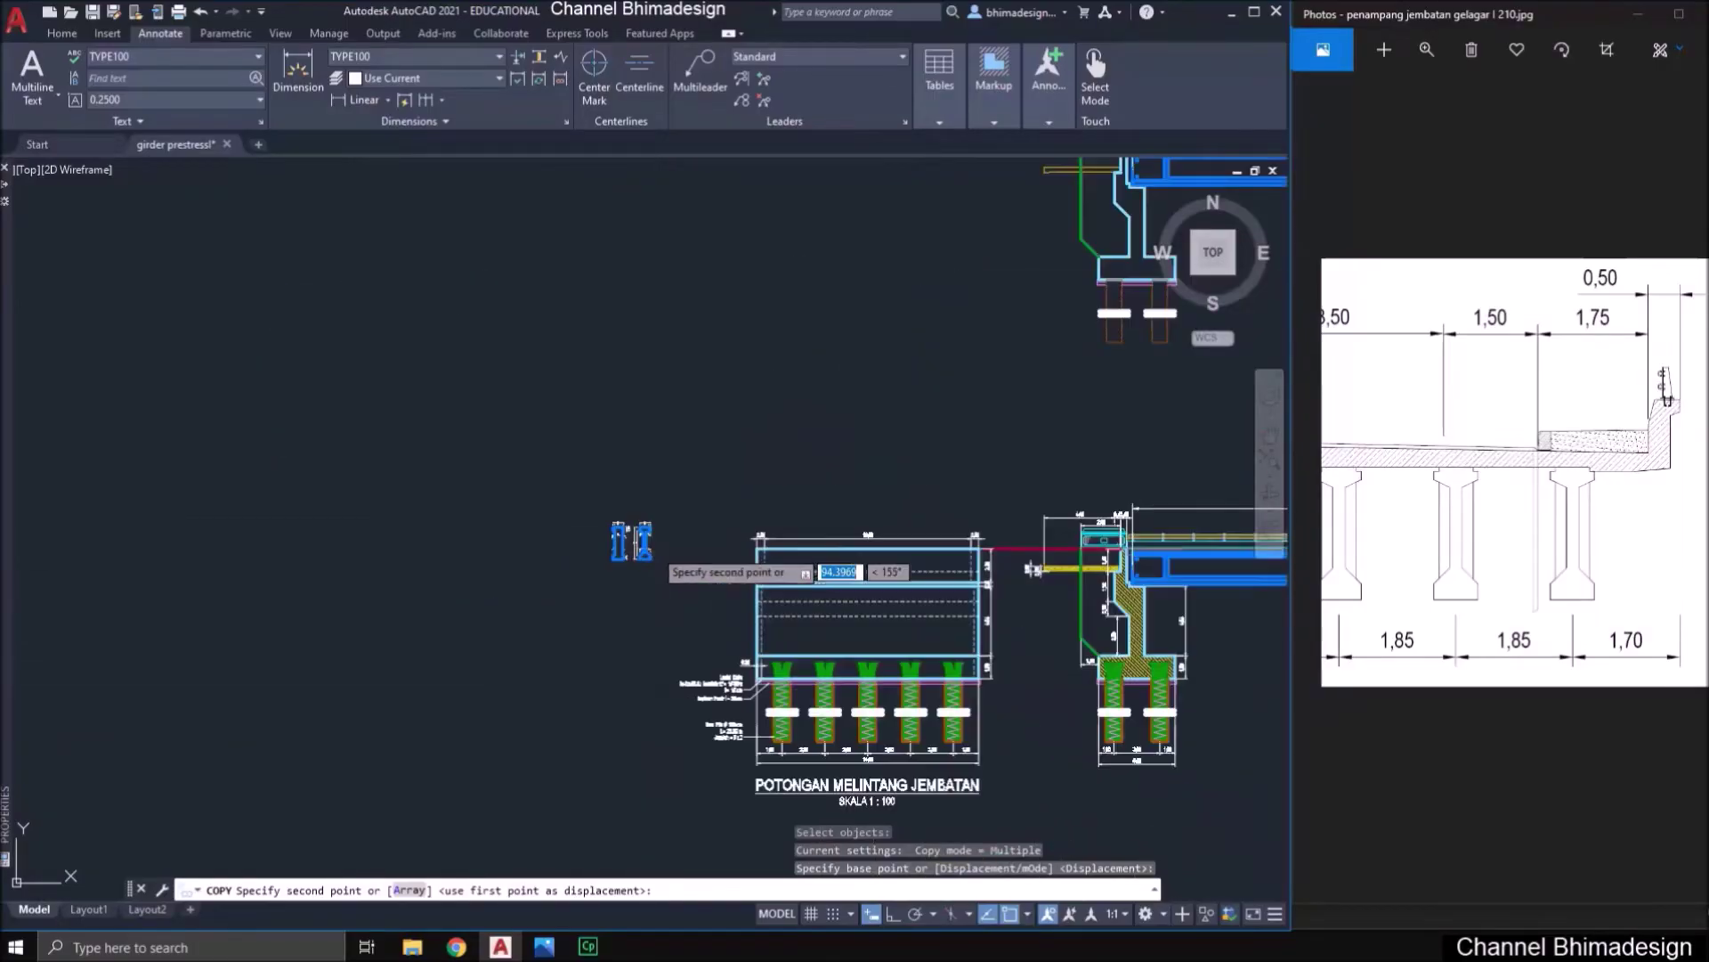
pyautogui.scroll(5, 657, 549)
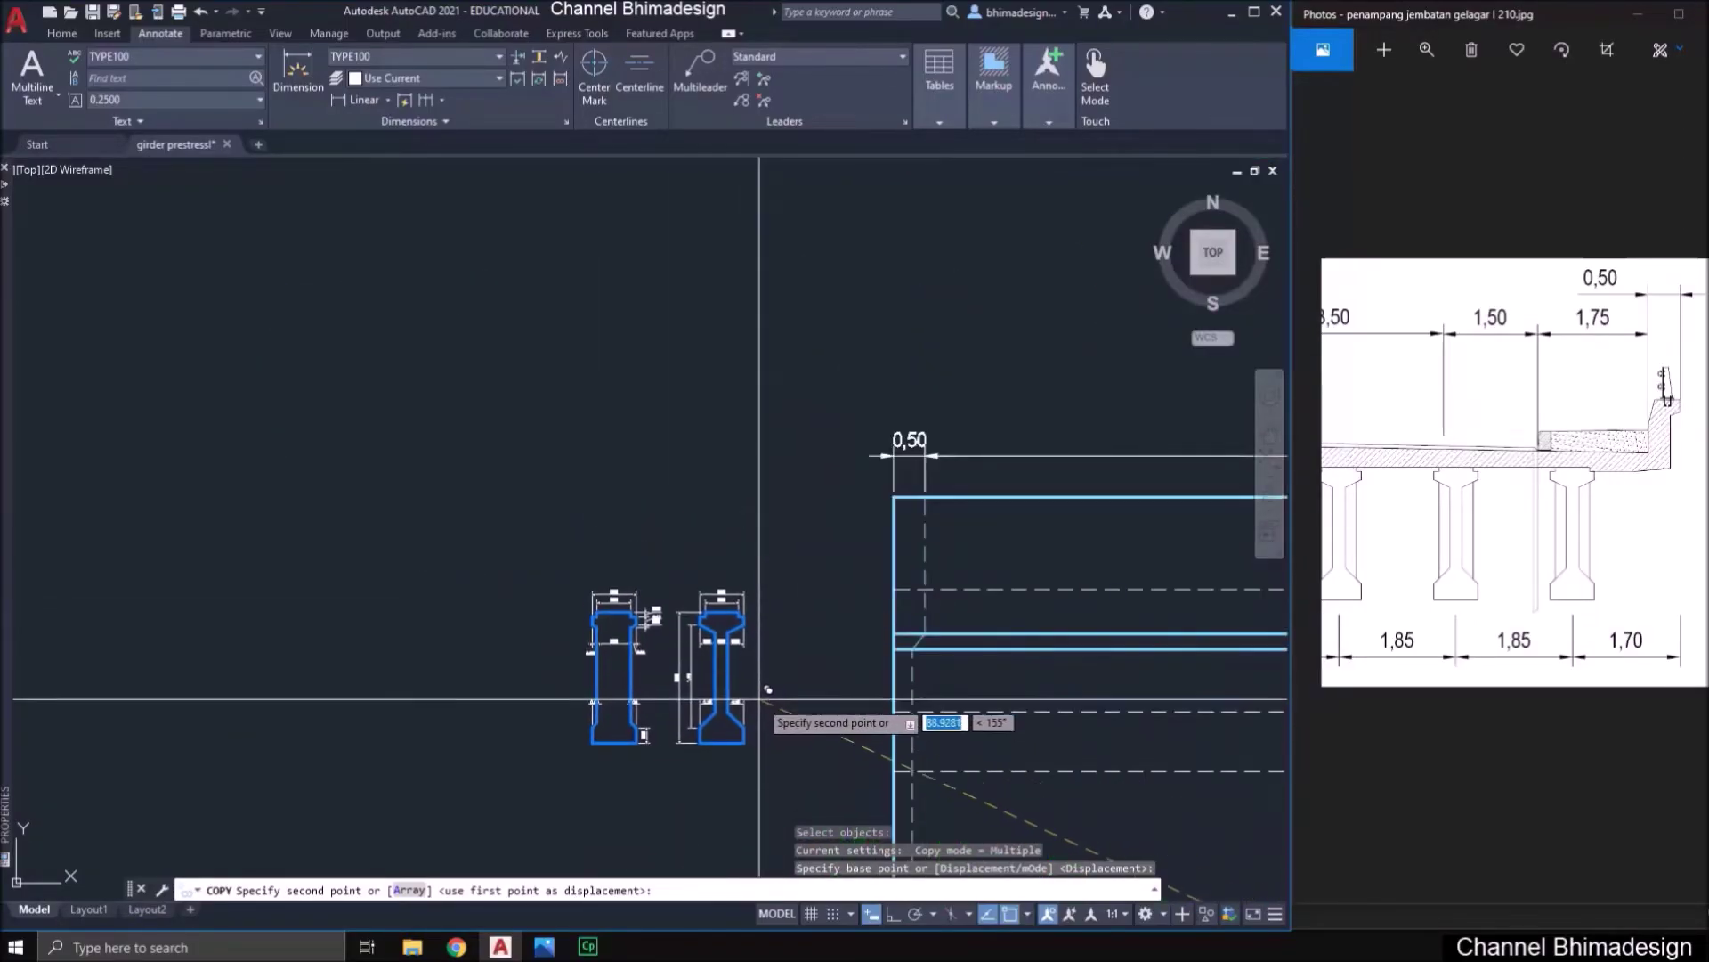
pyautogui.click(749, 585)
pyautogui.press('Escape')
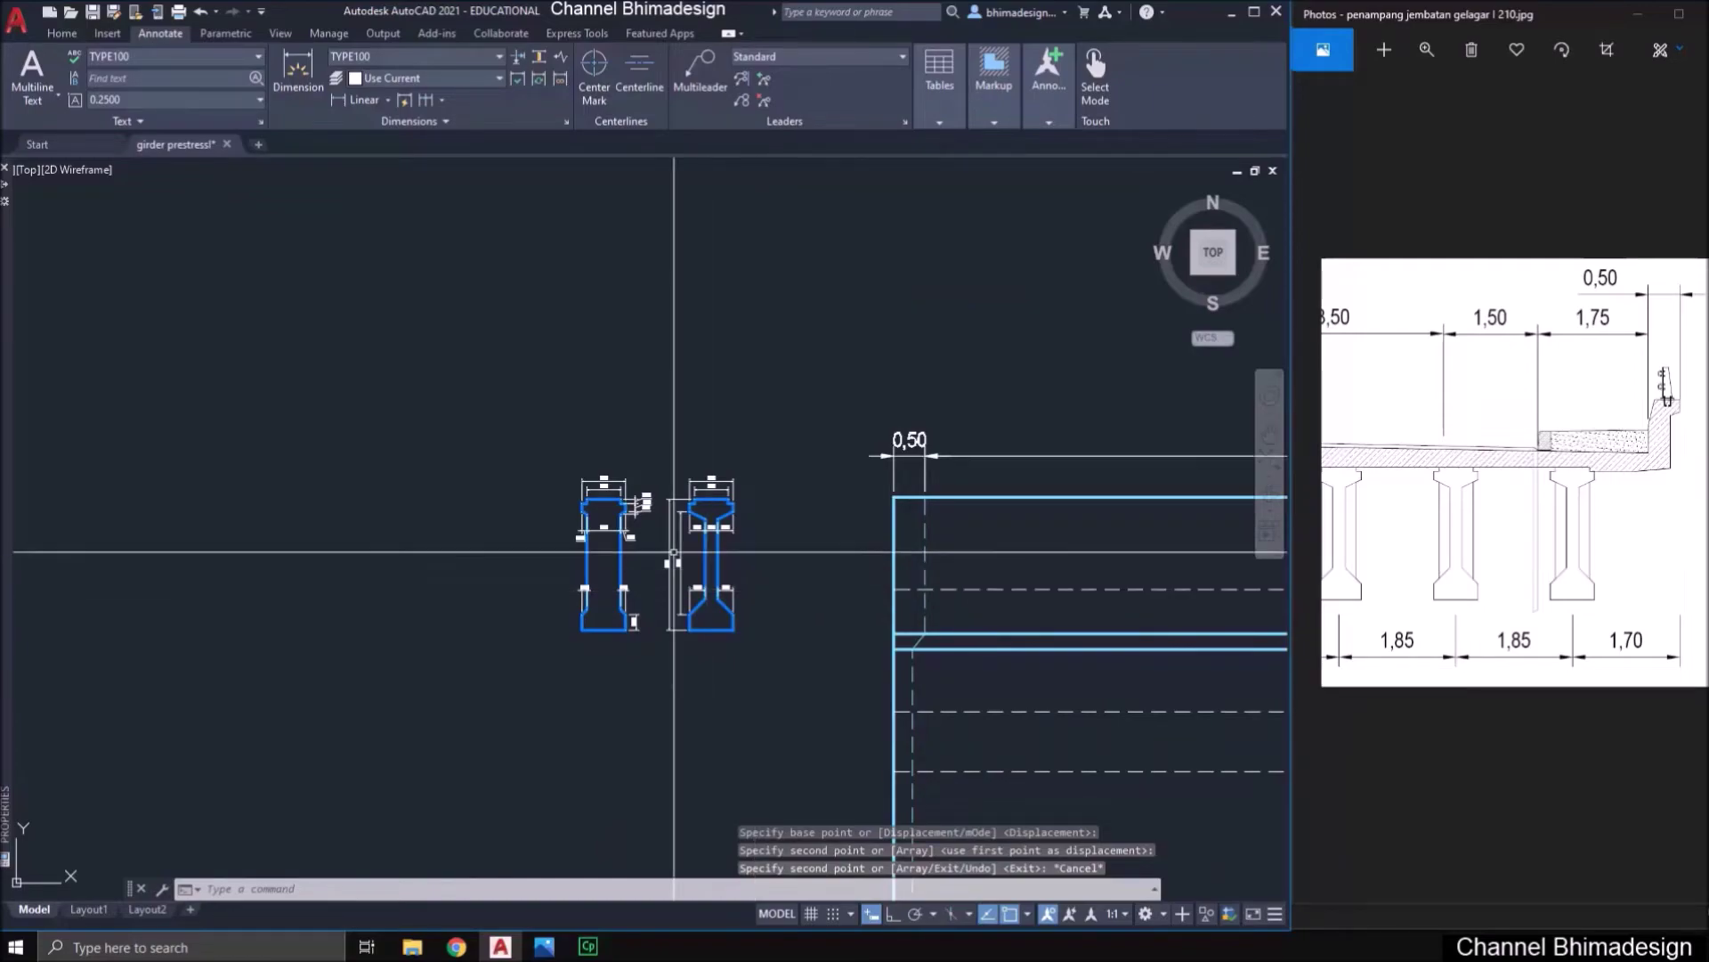
# - Erase the dimensions beside the upper flange of the copied POTONGAN 1 girder section
pyautogui.scroll(4, 668, 557)
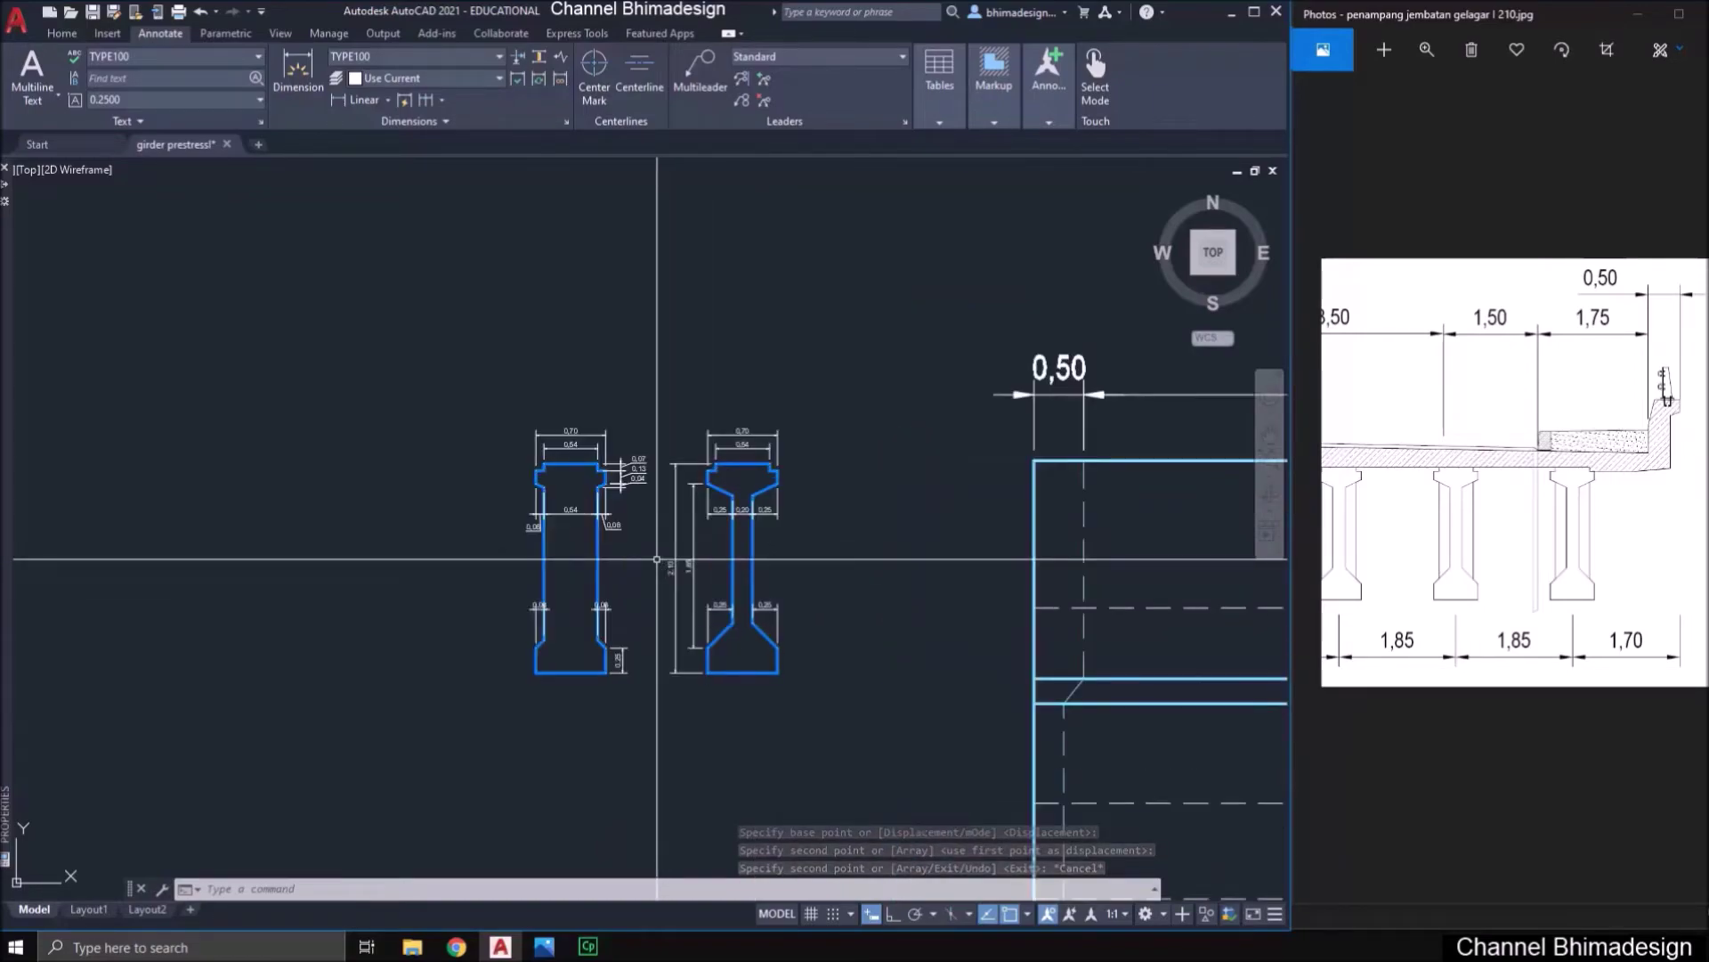
pyautogui.click(628, 561)
pyautogui.click(598, 397)
pyautogui.write('e')
pyautogui.press('Return')
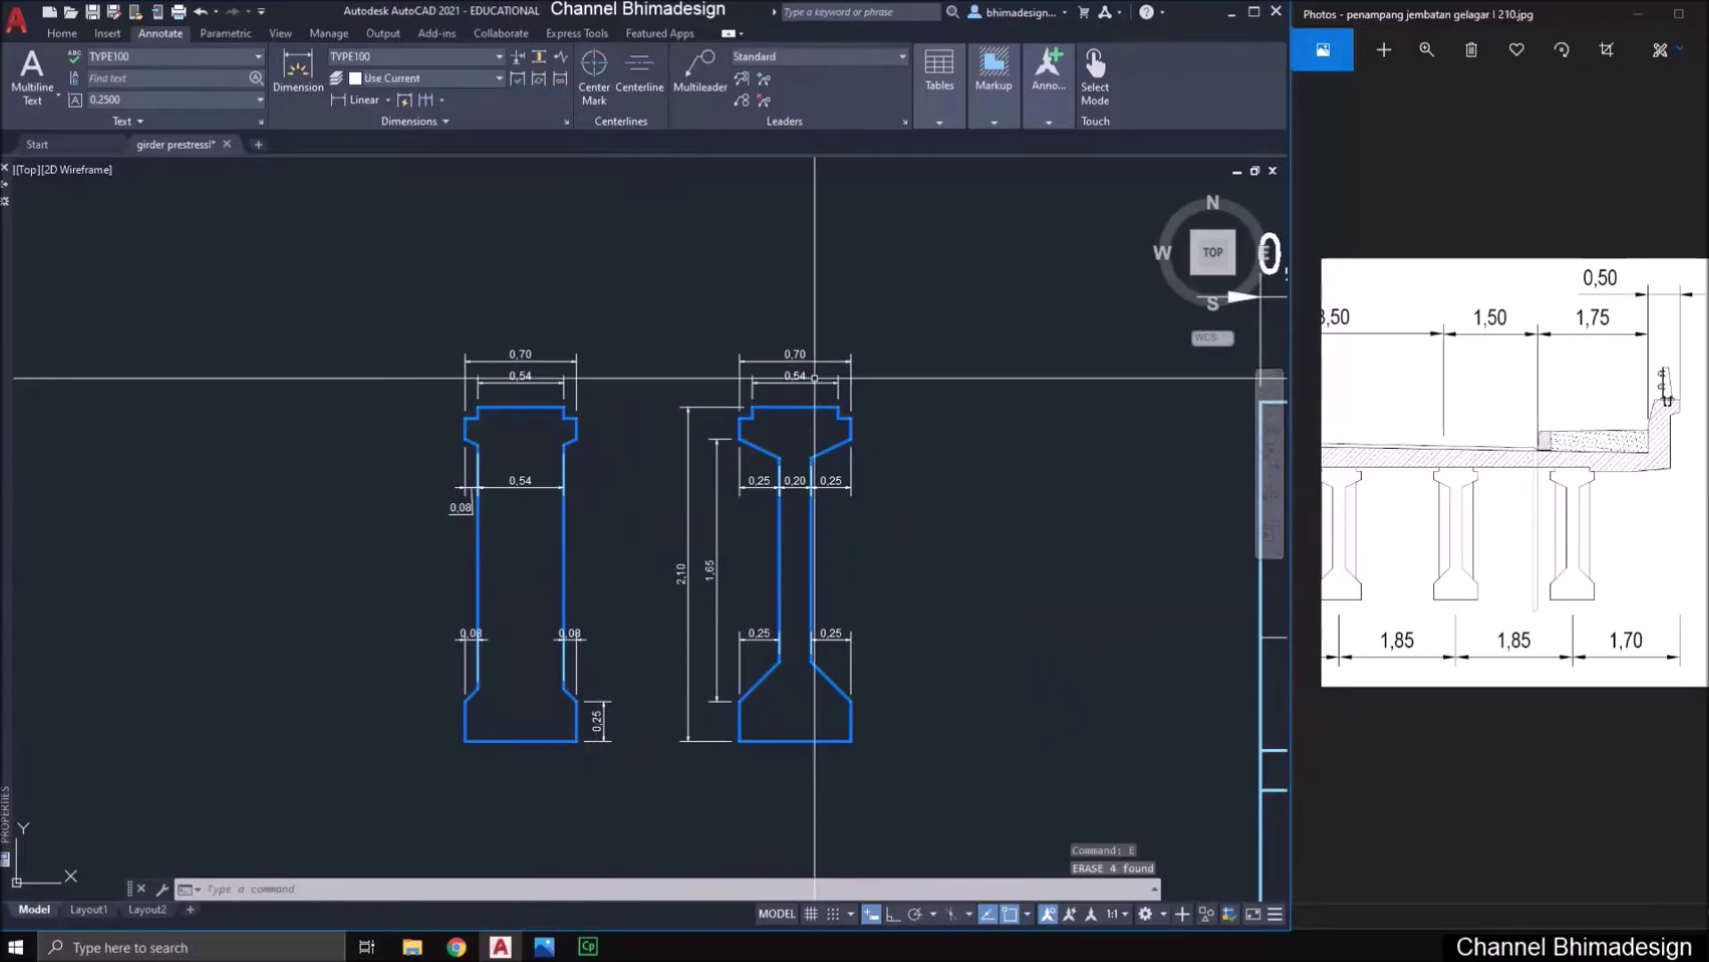
# - Erase the width dimensions above both copied girder sections
pyautogui.click(885, 382)
pyautogui.click(383, 292)
pyautogui.press('Delete')
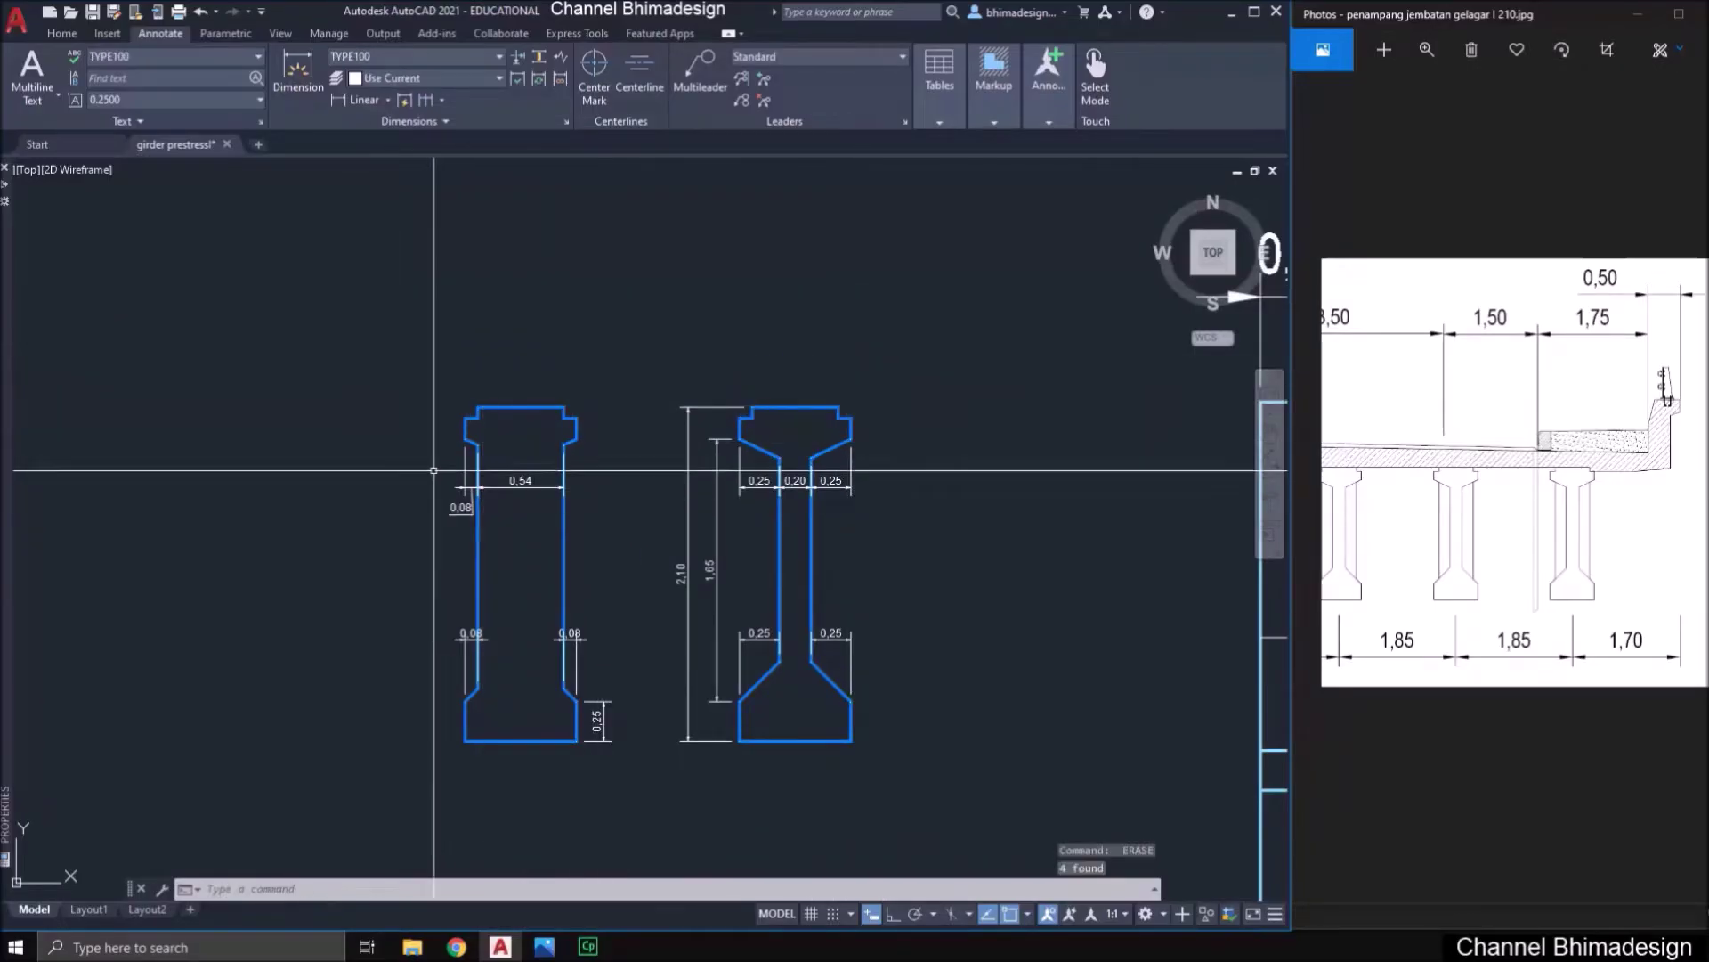
# - Erase all remaining web, height and lower flange dimensions from both copied girder sections, keeping only the outlines
pyautogui.click(481, 467)
pyautogui.click(453, 512)
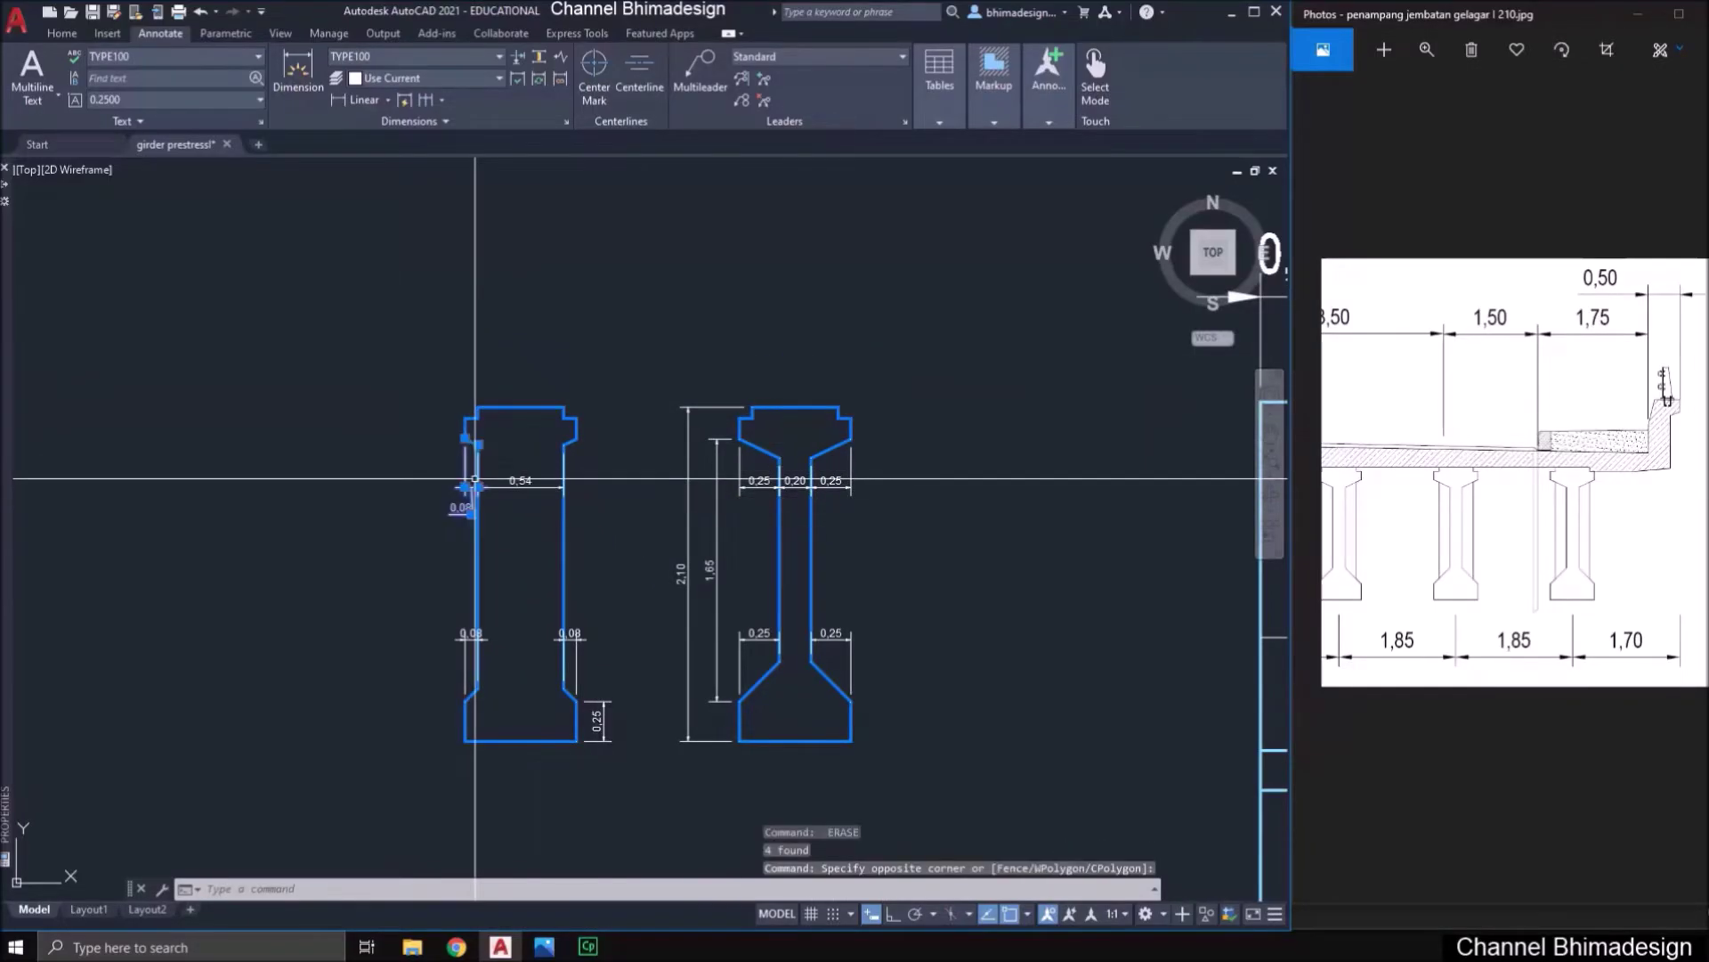
pyautogui.click(517, 472)
pyautogui.click(486, 494)
pyautogui.click(745, 544)
pyautogui.click(686, 496)
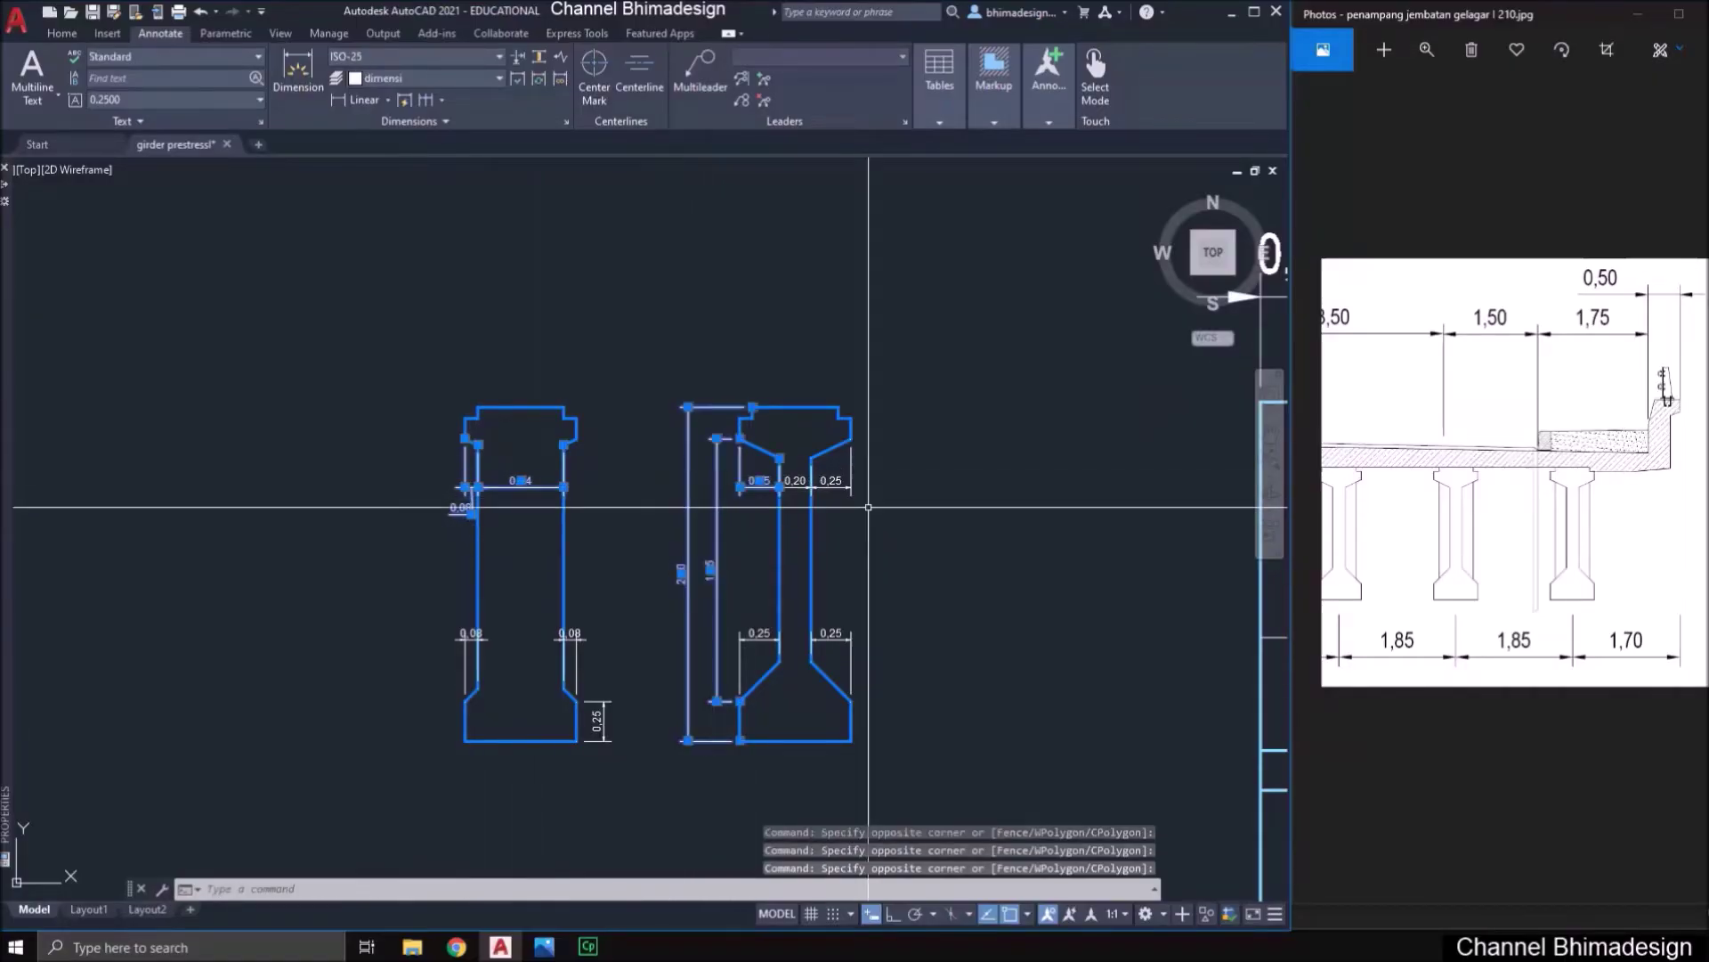
pyautogui.click(870, 496)
pyautogui.click(804, 507)
pyautogui.click(804, 506)
pyautogui.click(798, 472)
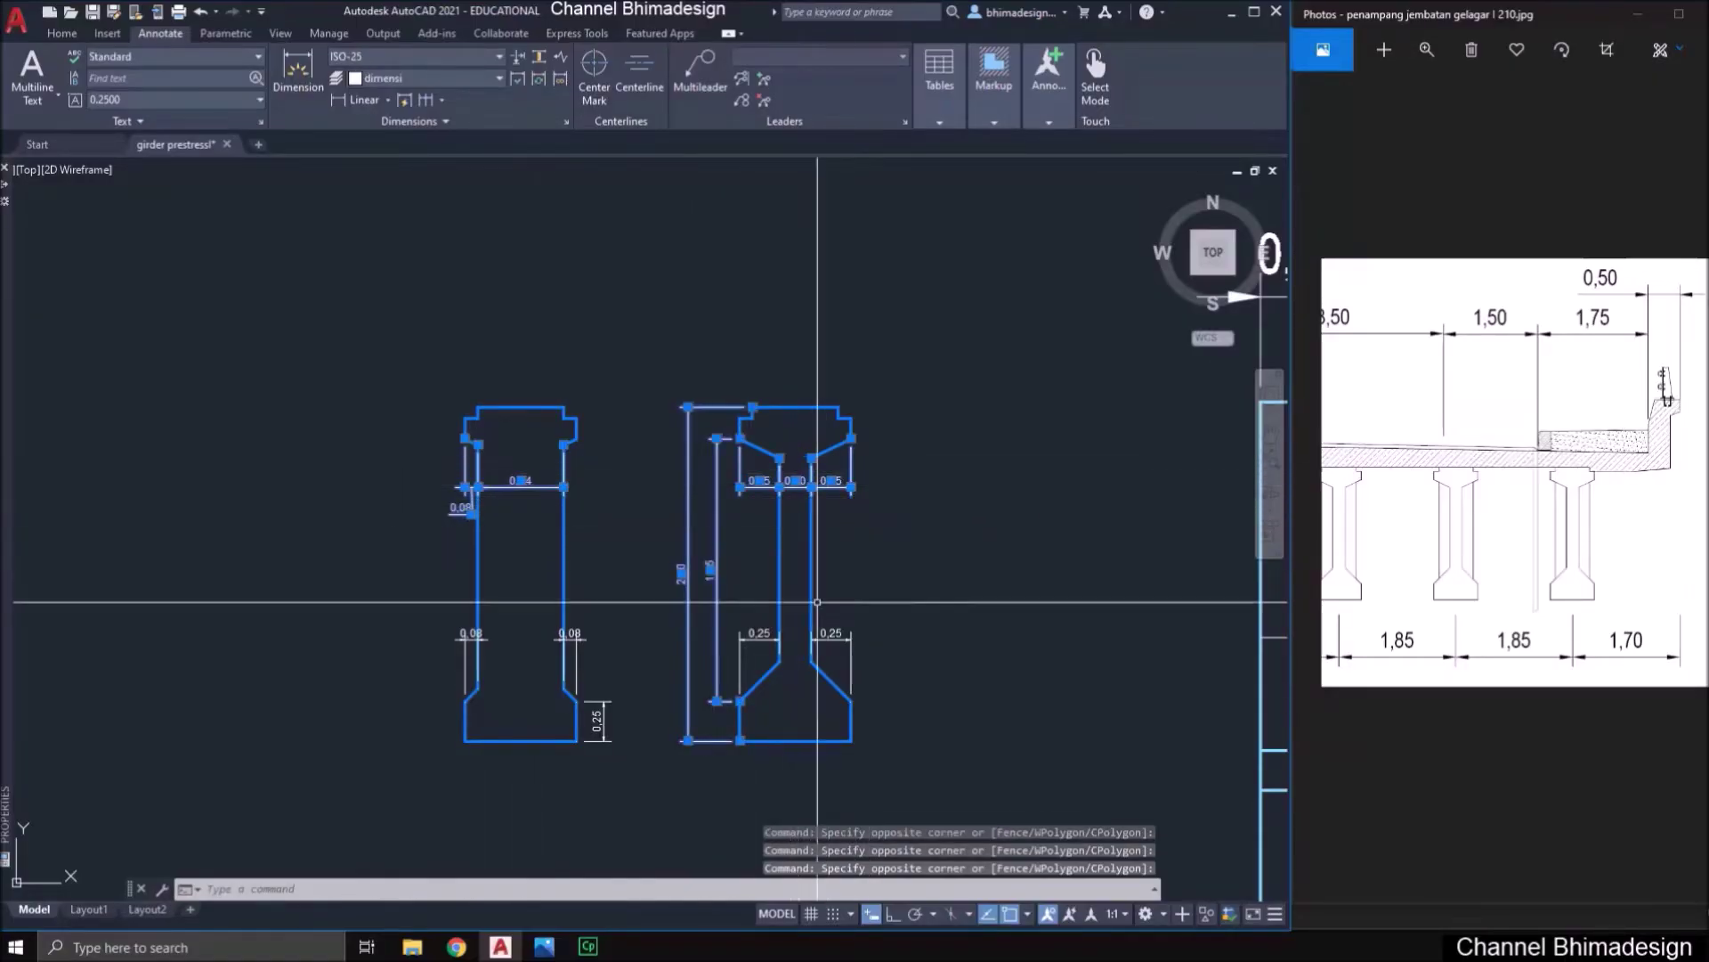
pyautogui.click(835, 639)
pyautogui.click(760, 633)
pyautogui.click(579, 664)
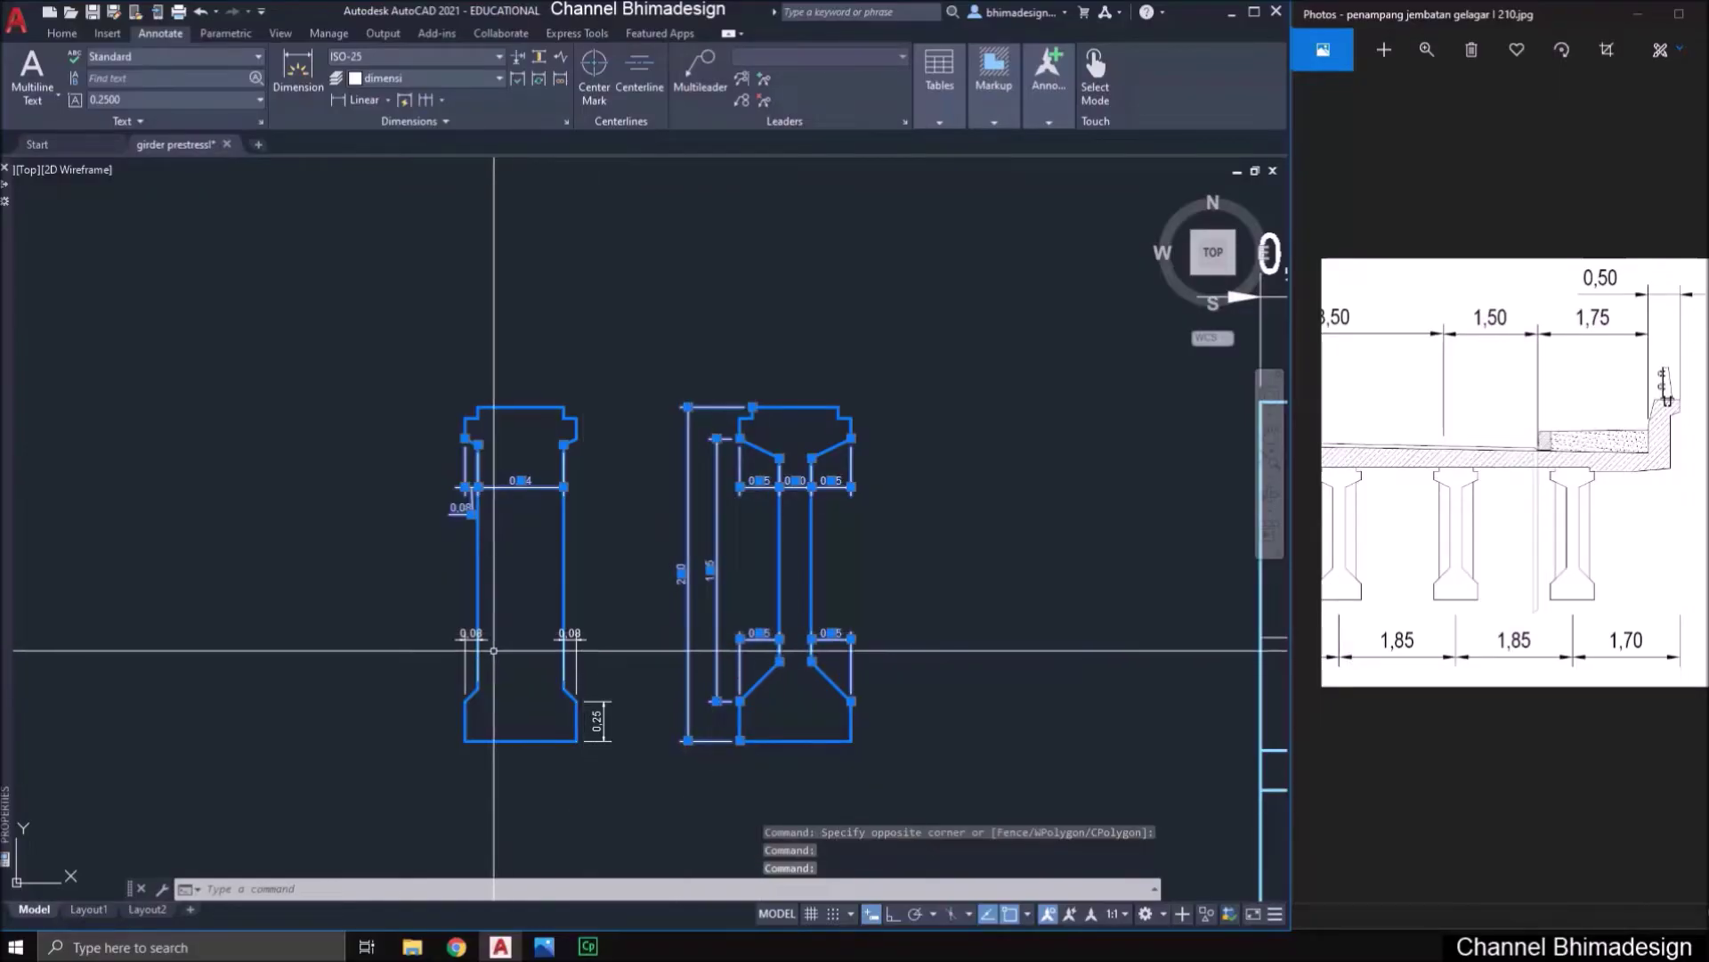
pyautogui.click(462, 649)
pyautogui.click(592, 656)
pyautogui.click(611, 735)
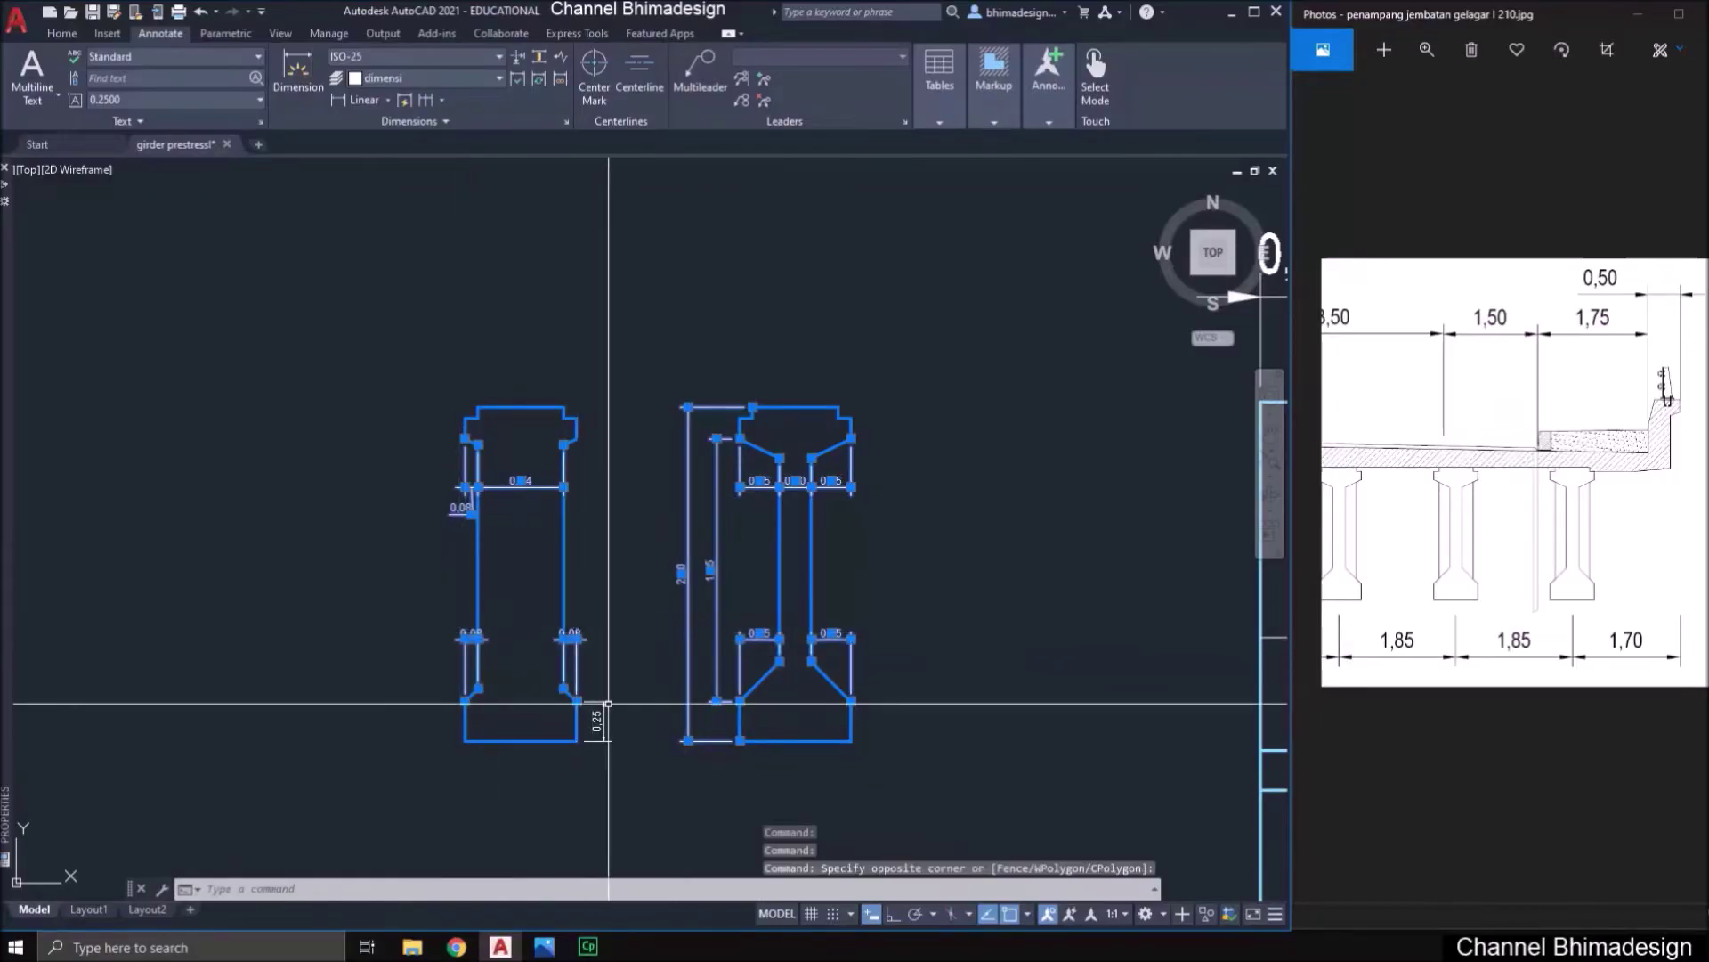
pyautogui.write('e')
pyautogui.press('Return')
# - Move the I-shaped girder section onto the wider section's outline, aligning the midpoints of their bottom edges
pyautogui.write('m')
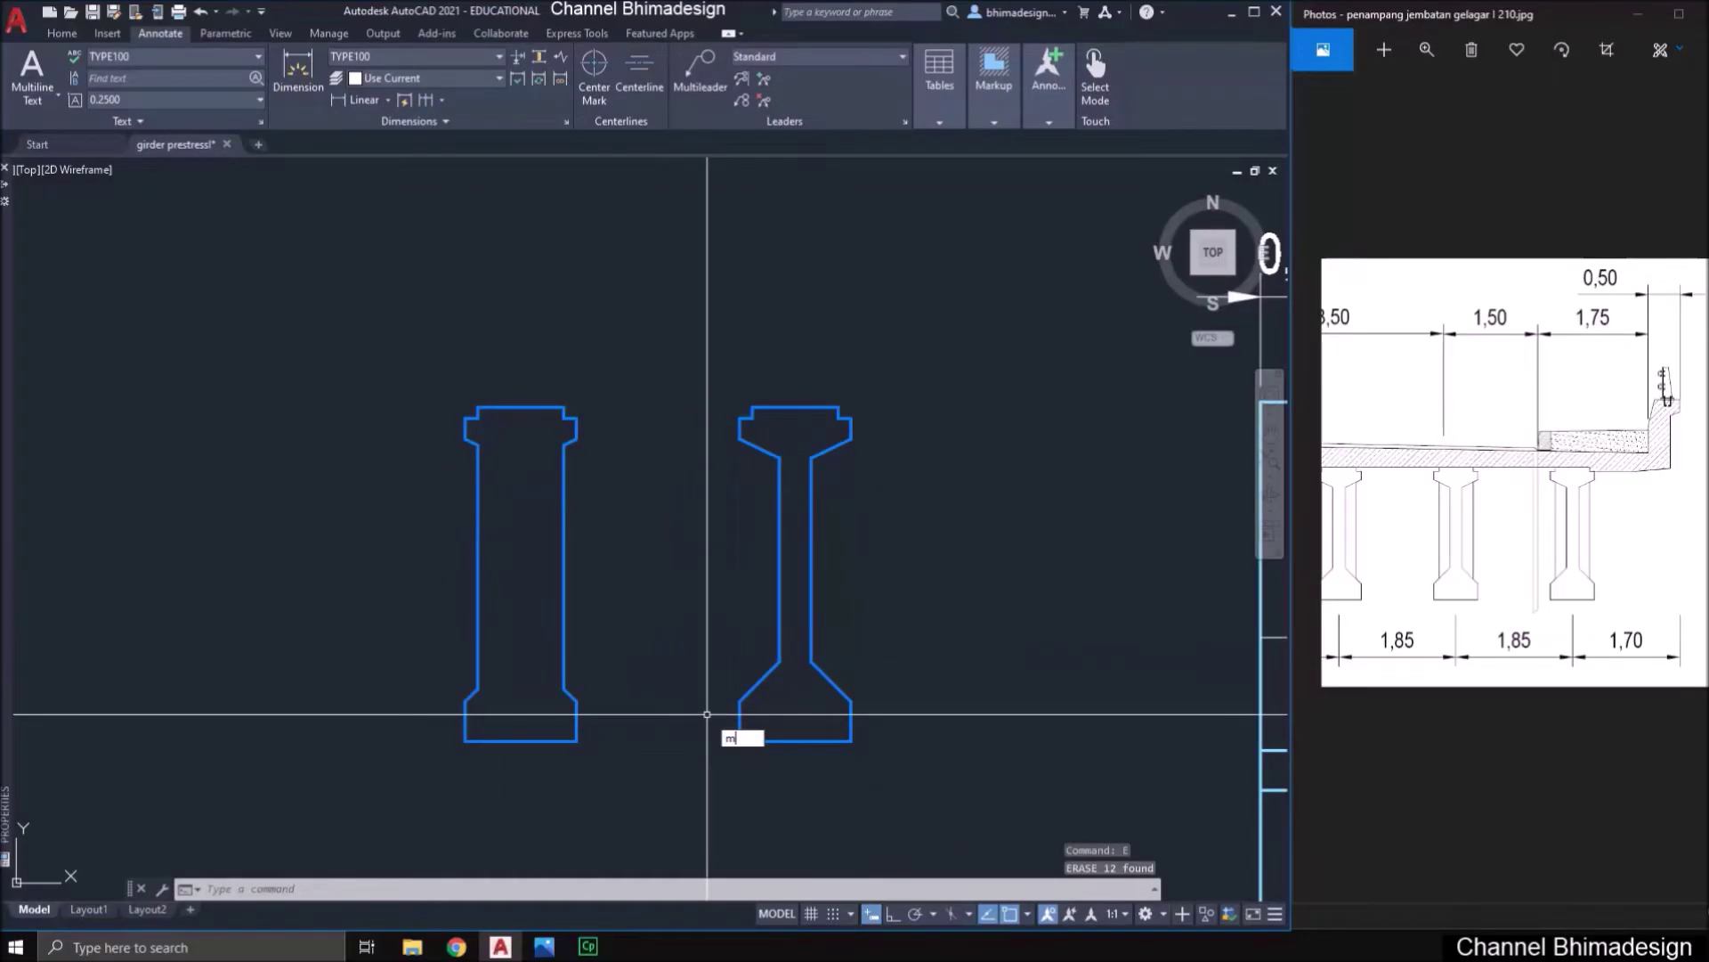
pyautogui.press('Return')
pyautogui.click(703, 356)
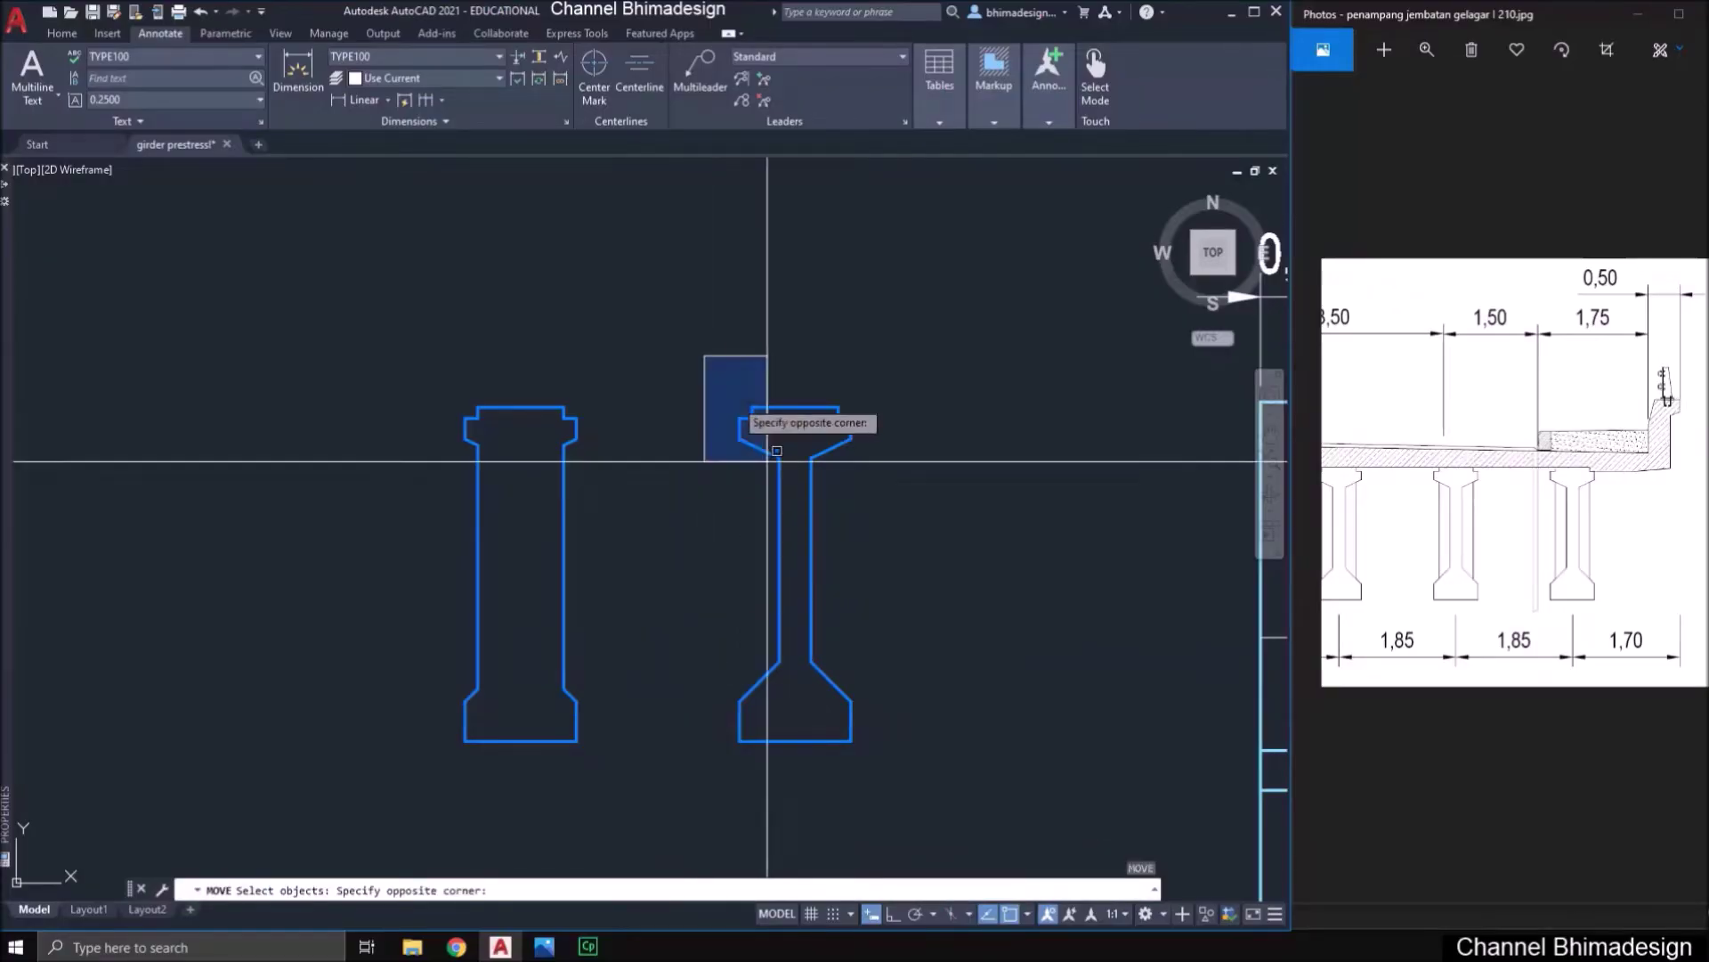
pyautogui.click(897, 793)
pyautogui.press('Return')
pyautogui.click(795, 739)
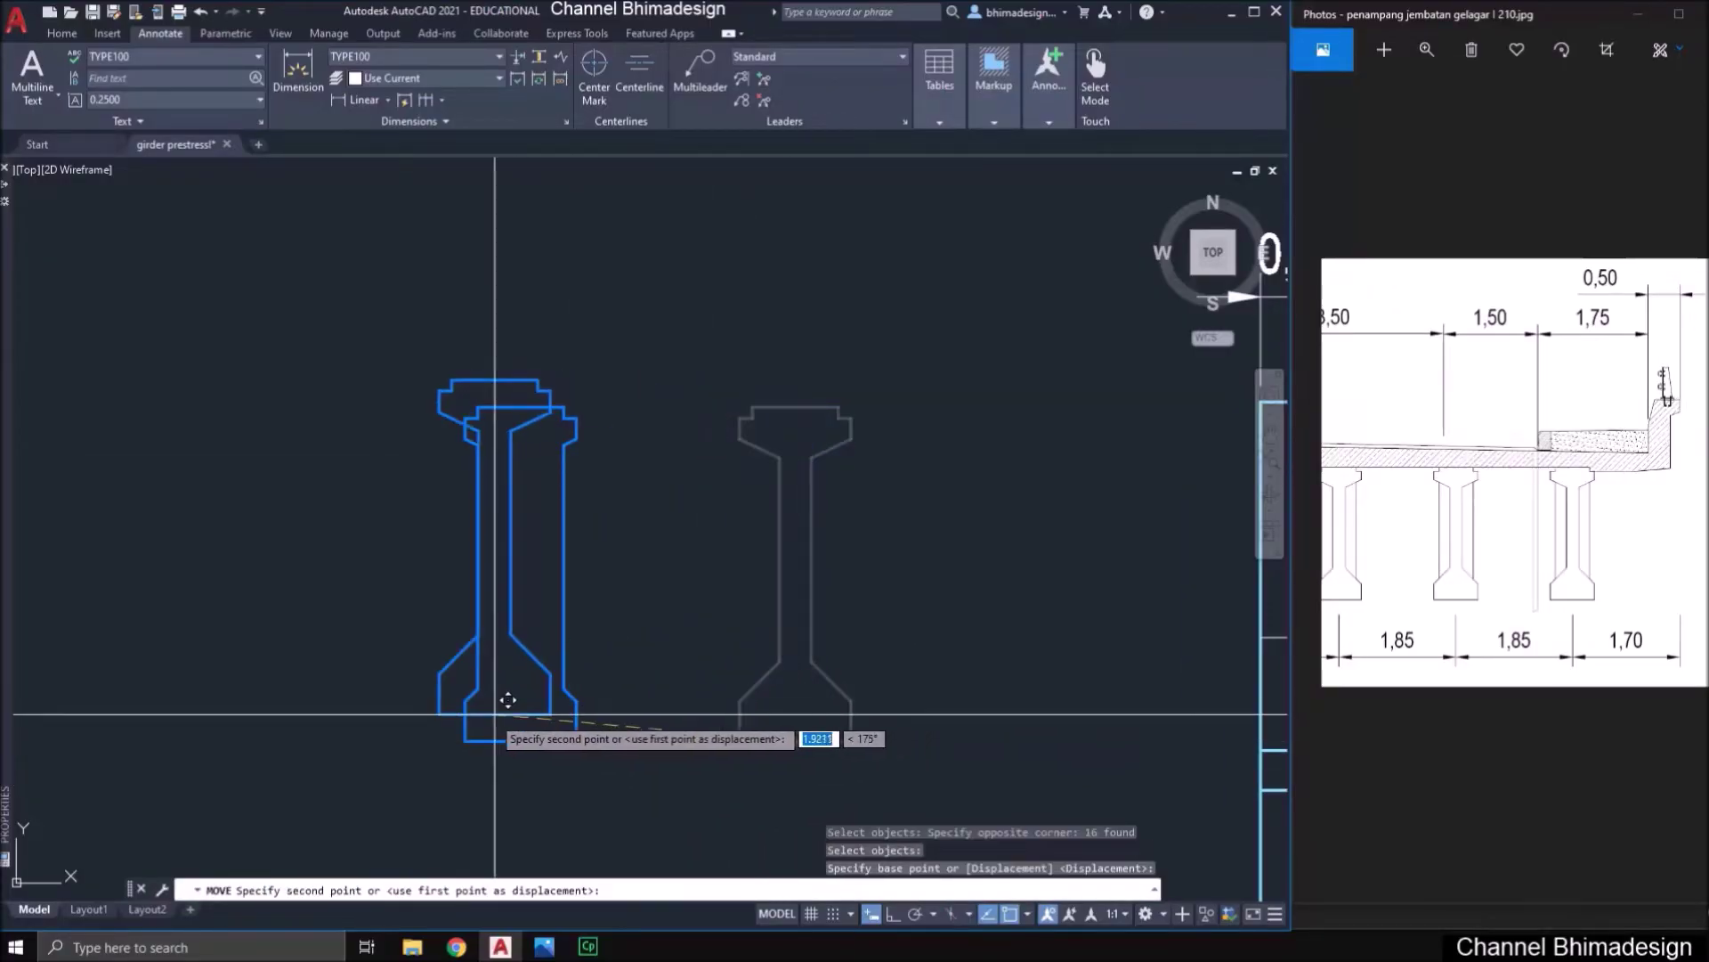
pyautogui.click(539, 724)
pyautogui.scroll(-5, 445, 579)
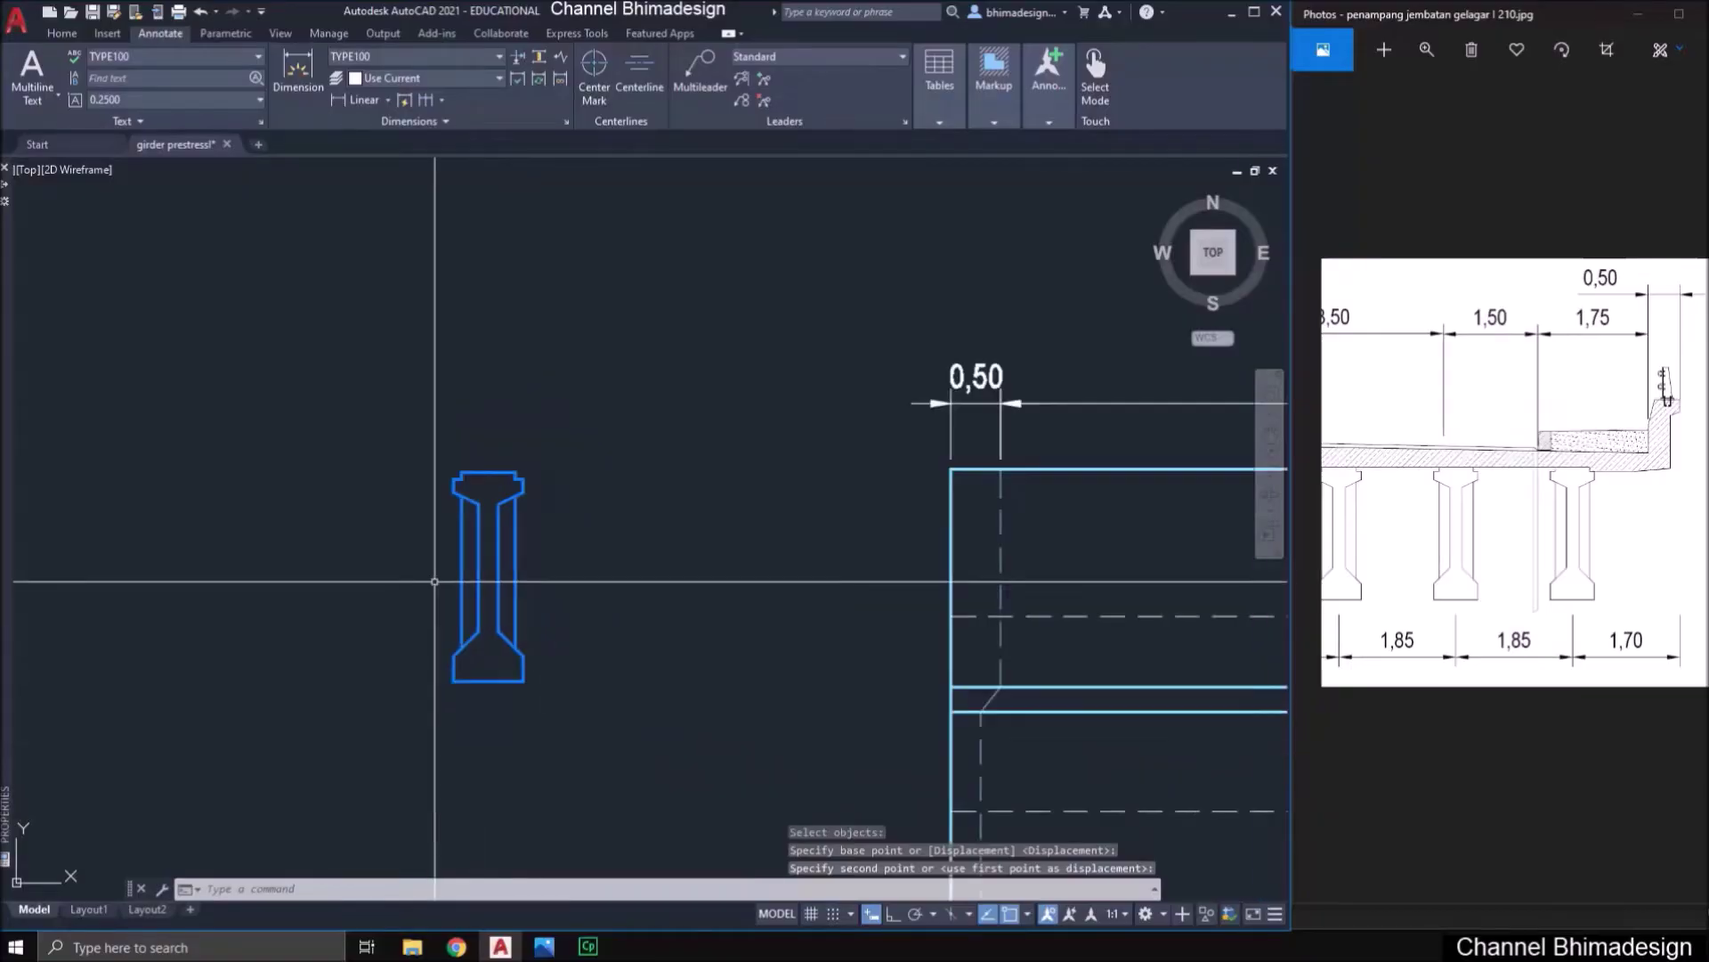
# - Zoom out the reference image in Photos to view the bridge's full cross-section
pyautogui.moveTo(541, 611); pyautogui.dragTo(472, 610, button='middle')
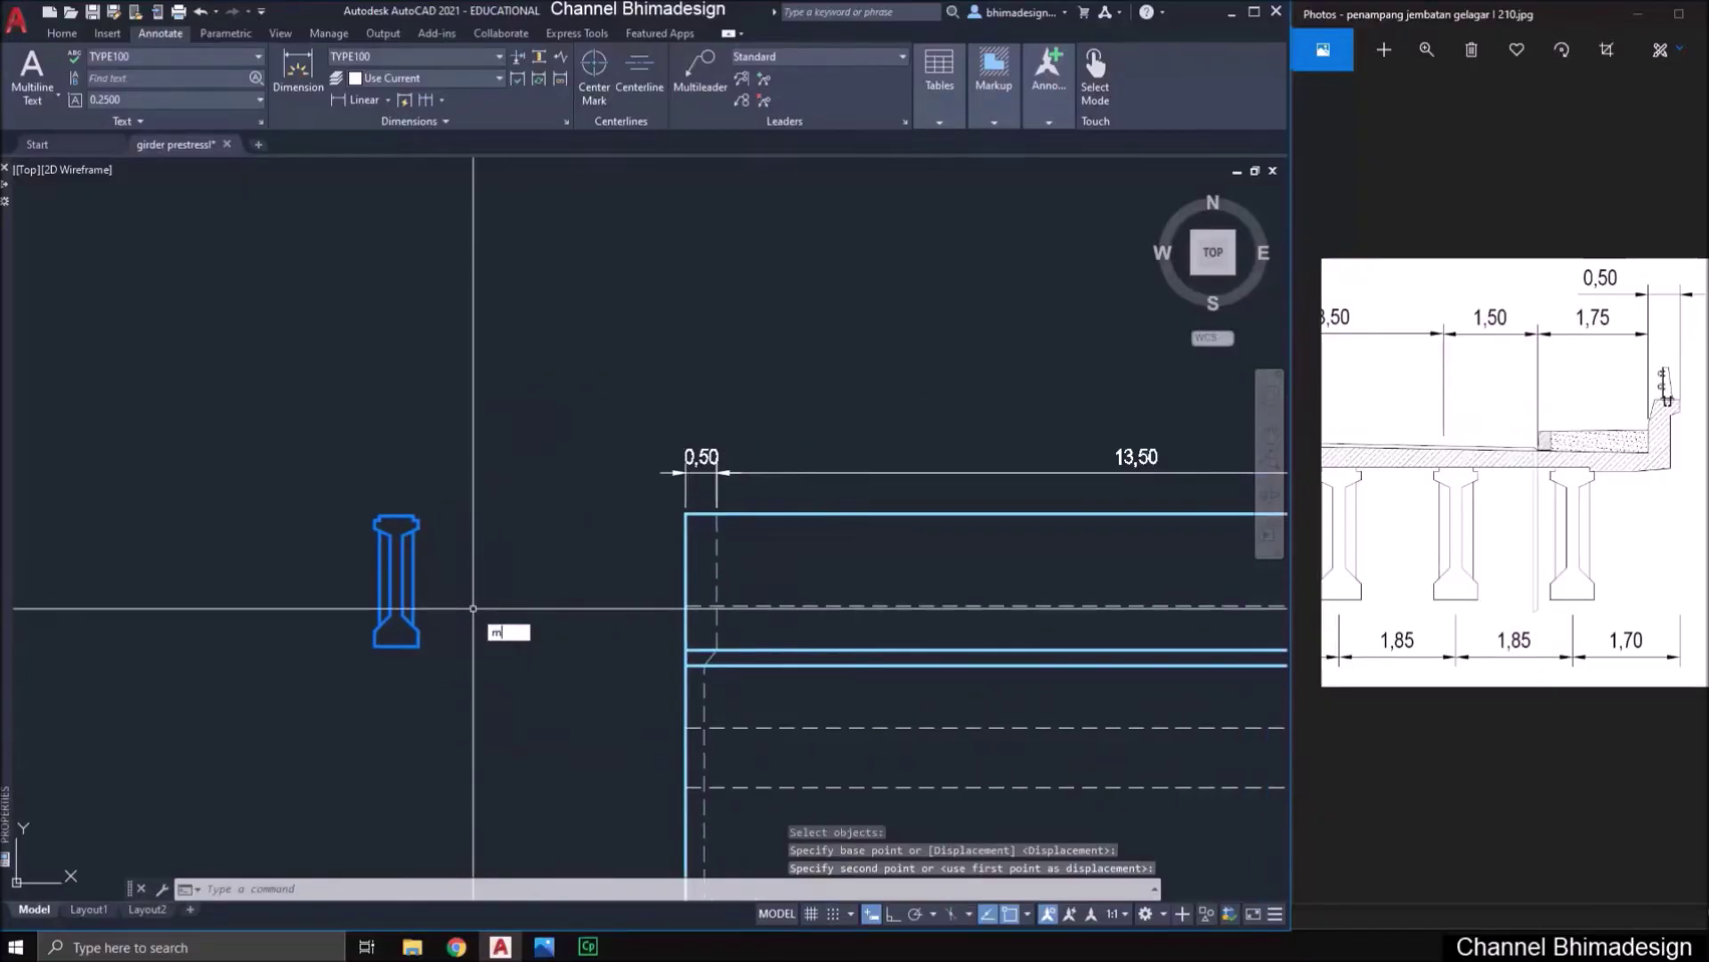
pyautogui.press('Return')
pyautogui.moveTo(1386, 608); pyautogui.dragTo(1705, 629)
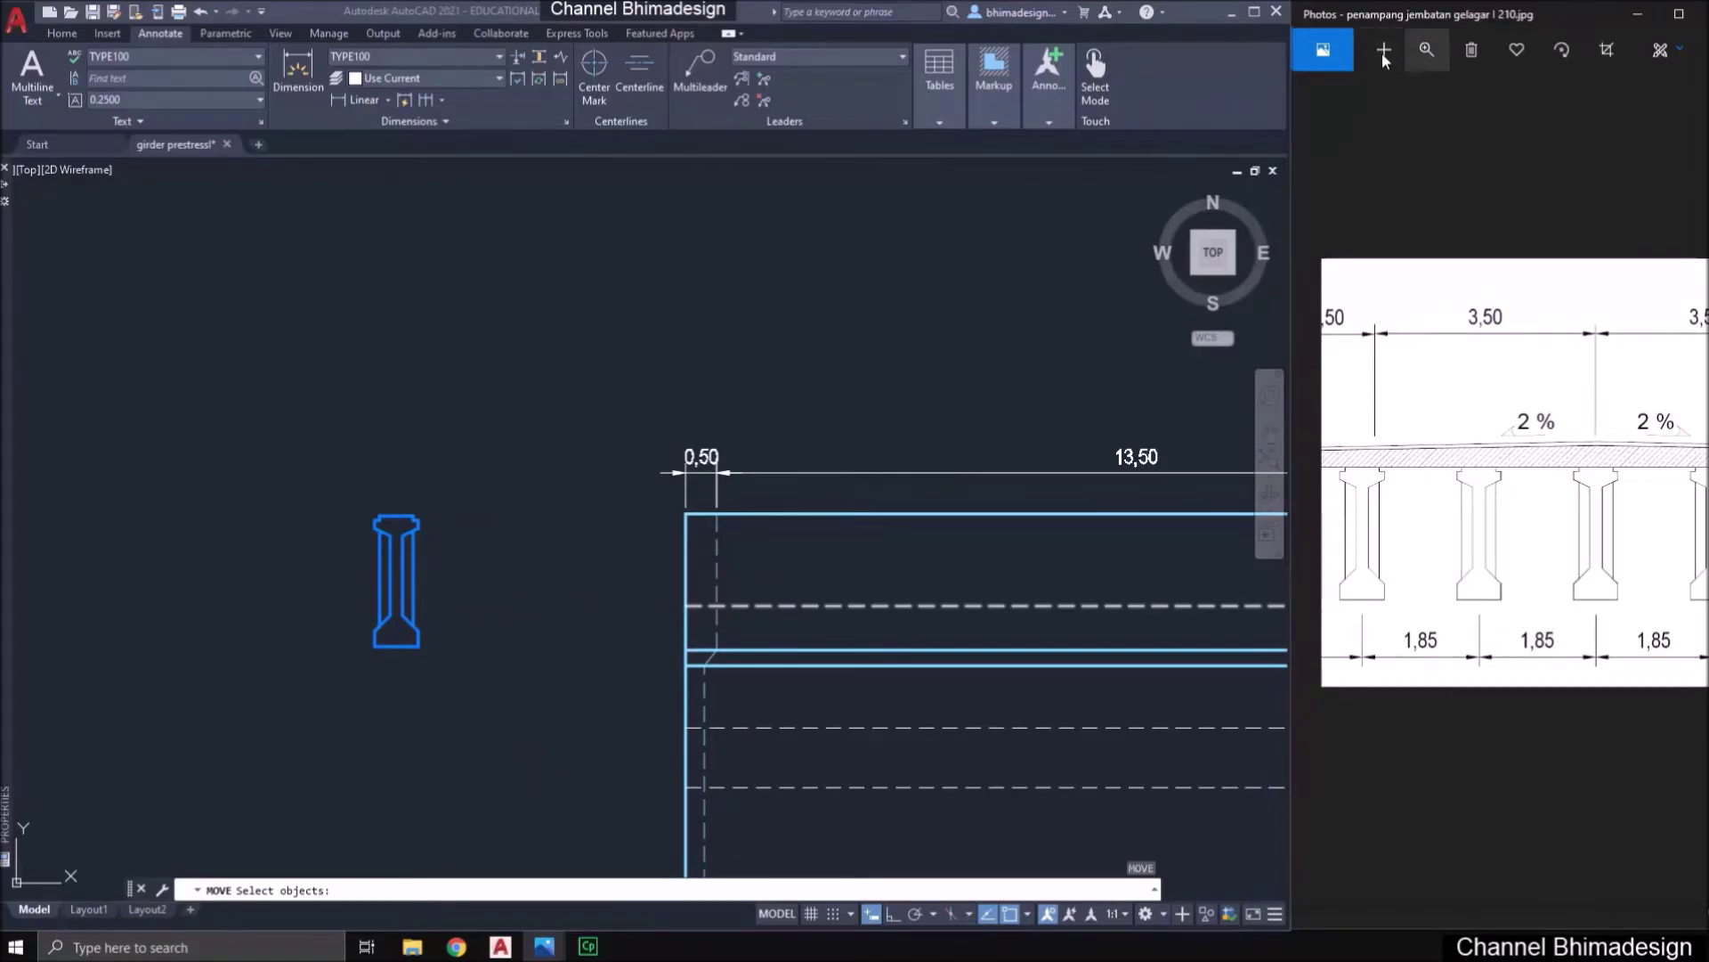
pyautogui.click(1426, 52)
pyautogui.moveTo(1360, 96); pyautogui.dragTo(1331, 96)
pyautogui.moveTo(619, 662); pyautogui.dragTo(610, 678, button='middle')
pyautogui.press('Escape')
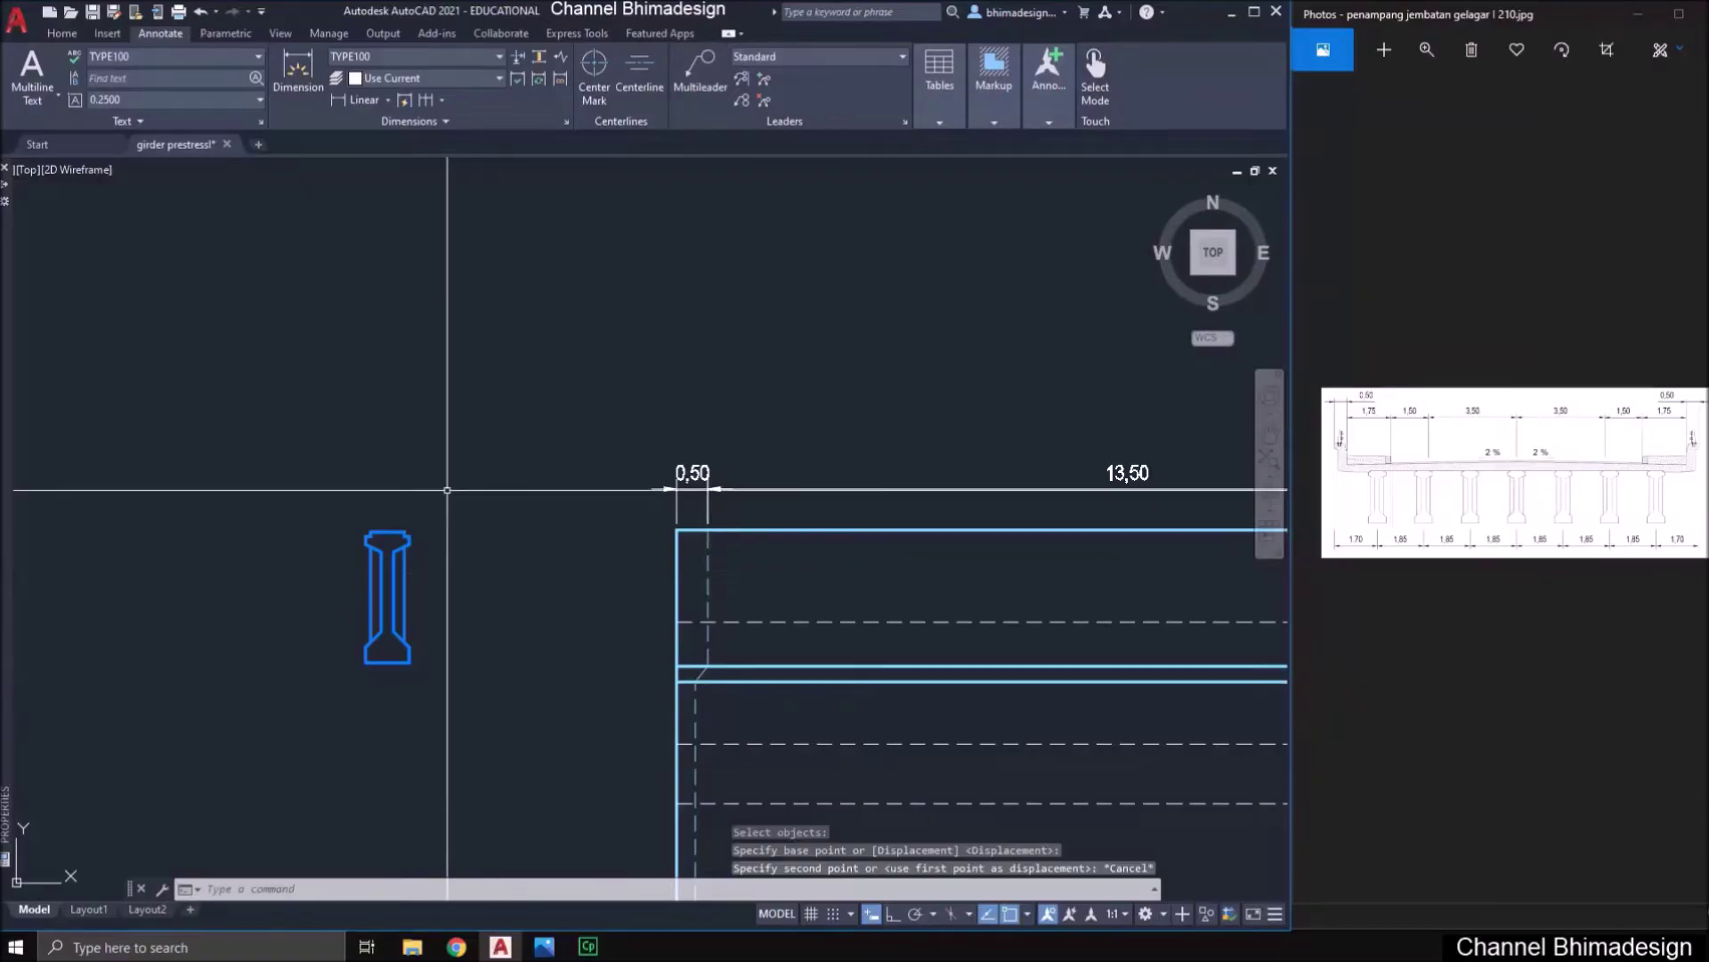
# - In AutoCAD, copy the bearing pad with its trapezoidal base from its top midpoint to the bottom midpoint of the combined girder section
pyautogui.scroll(-6, 448, 488)
pyautogui.scroll(9, 862, 739)
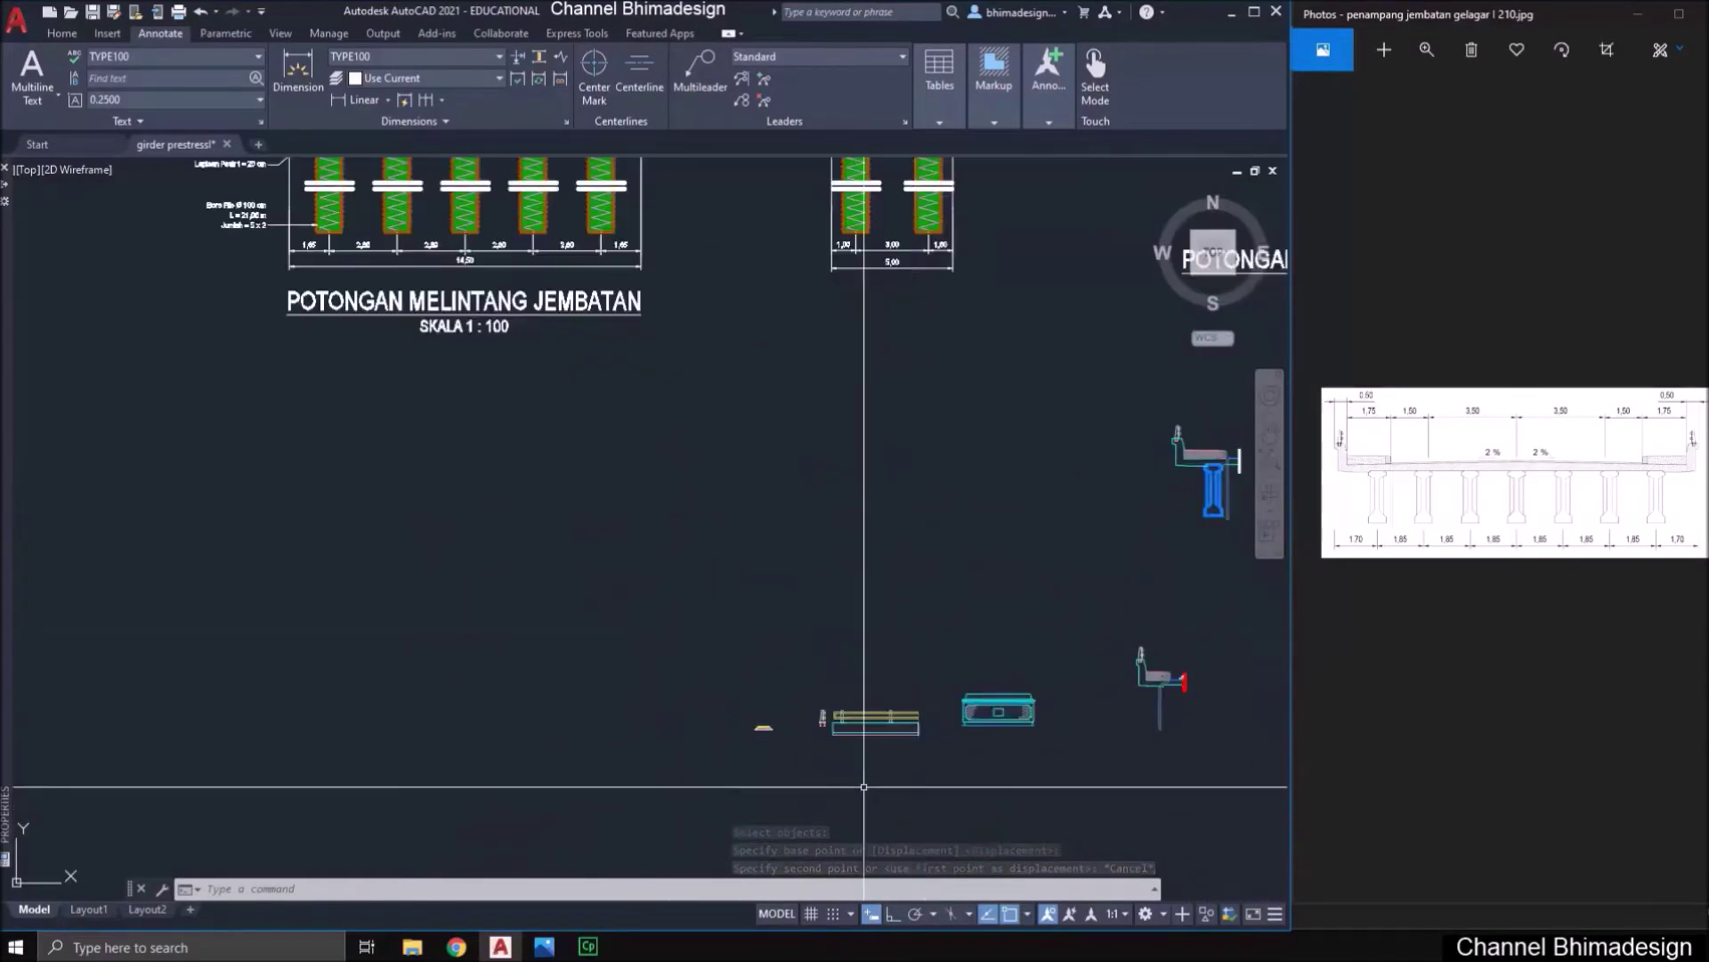
pyautogui.write('c')
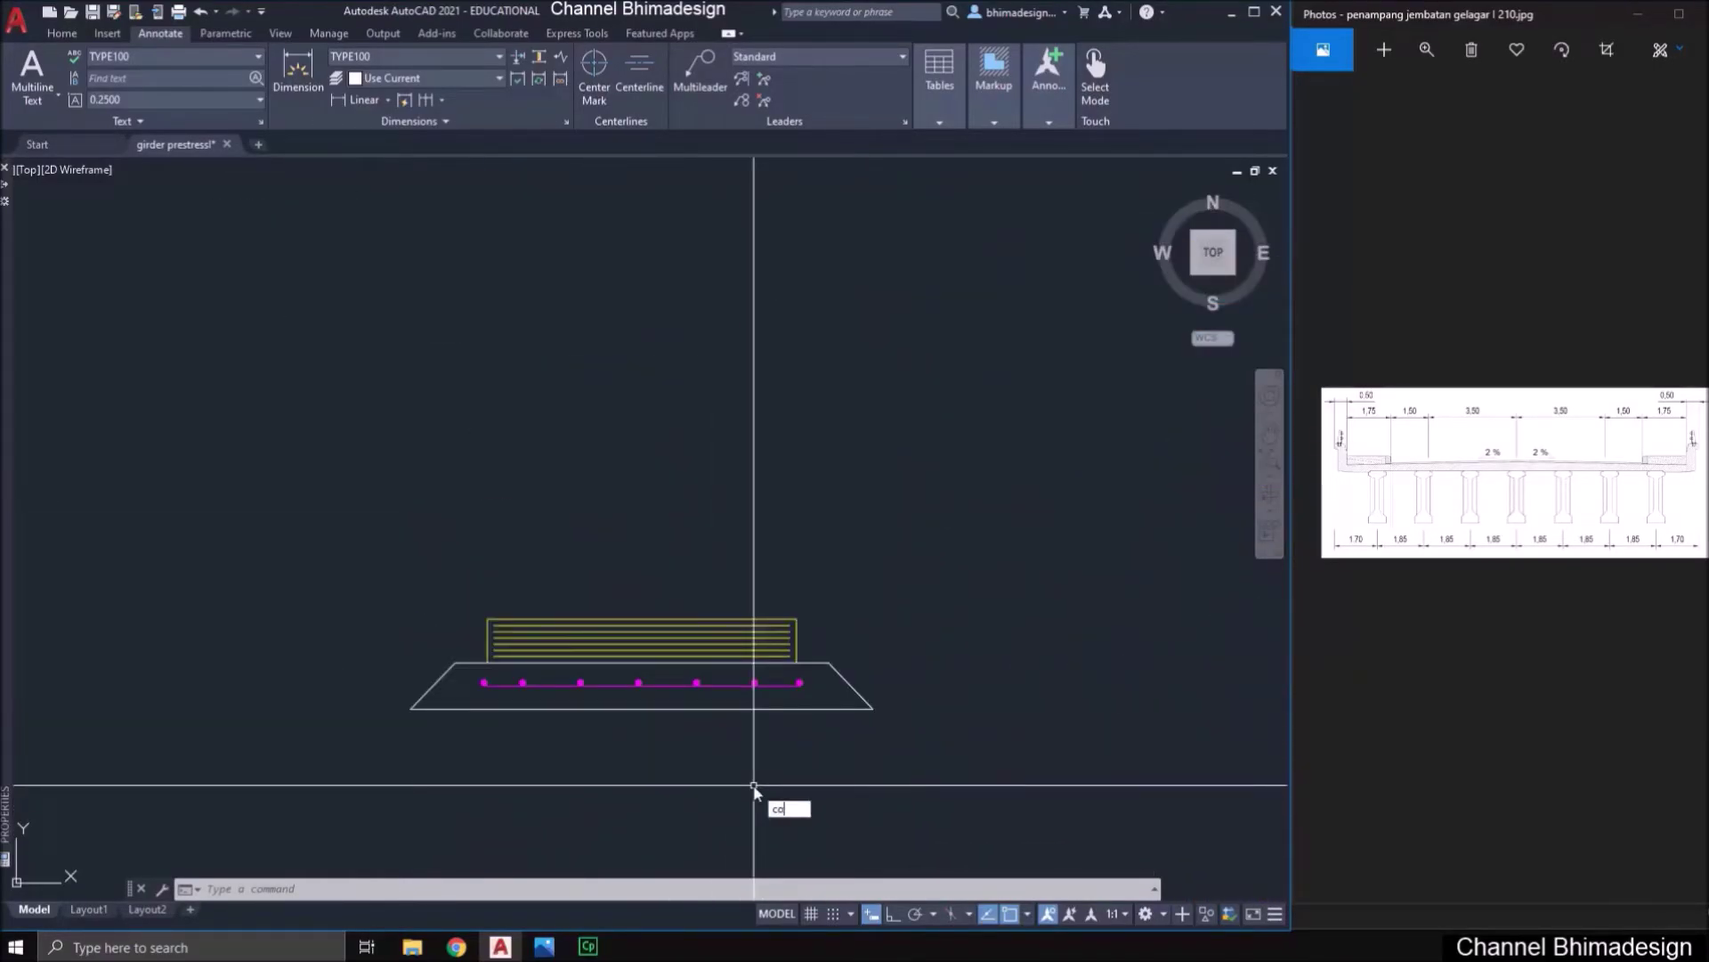
pyautogui.write('o')
pyautogui.press('Return')
pyautogui.click(255, 501)
pyautogui.click(979, 752)
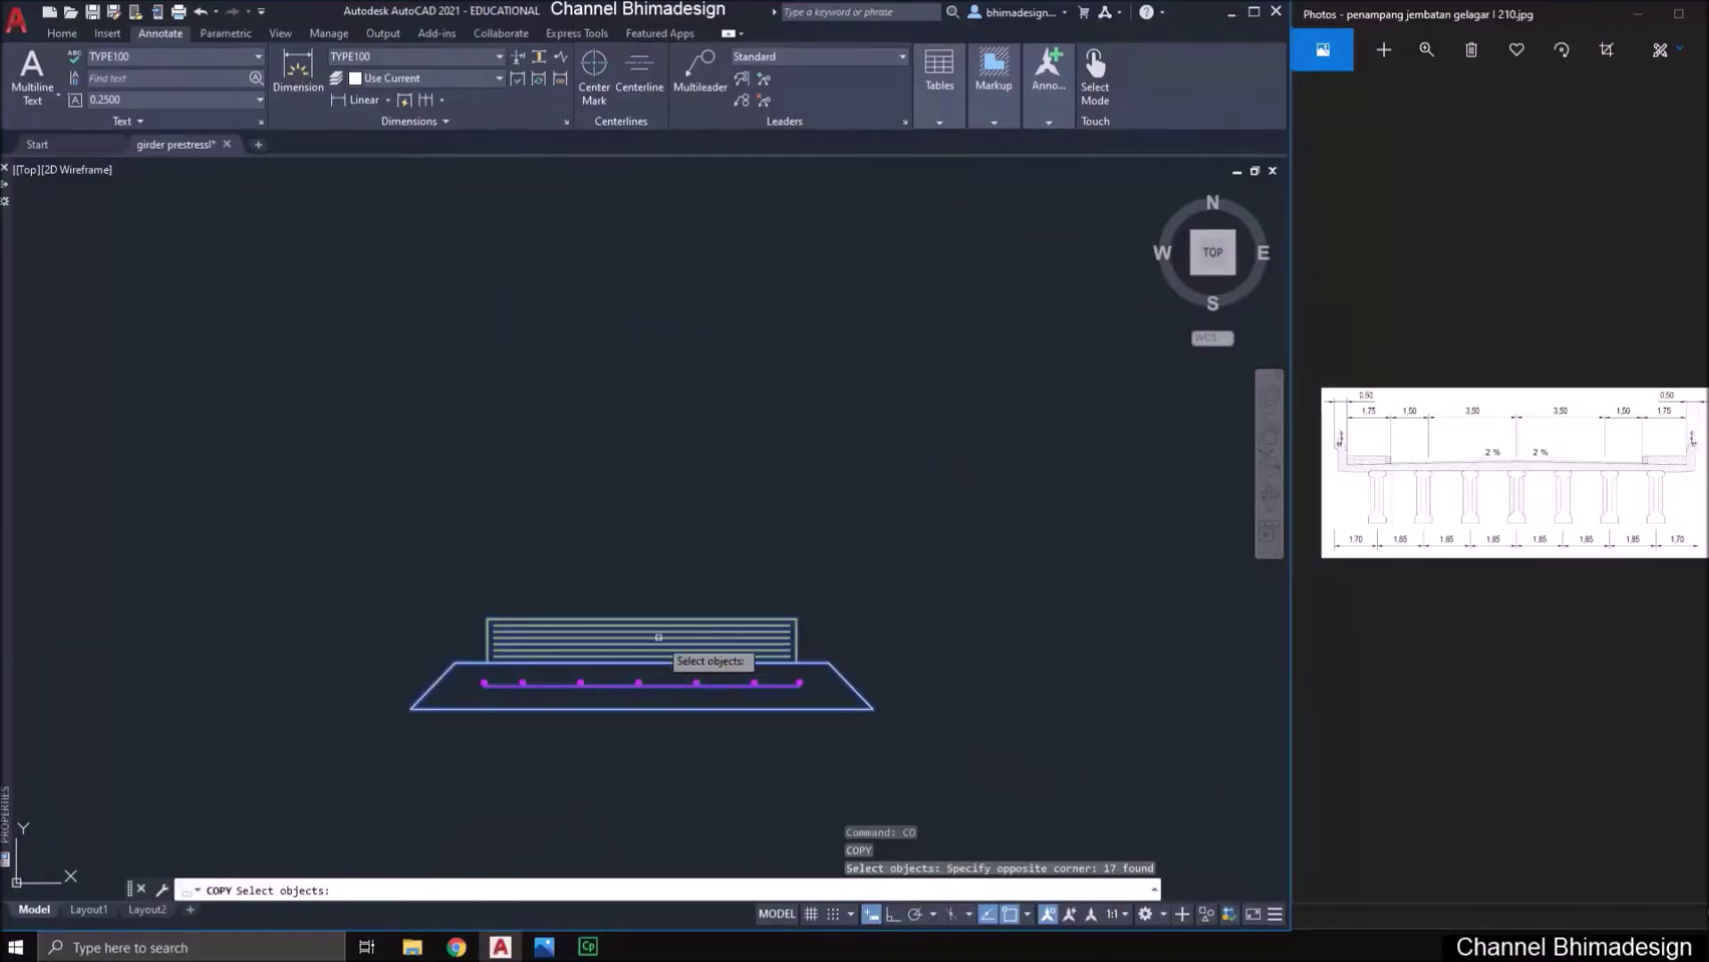
pyautogui.scroll(4, 659, 636)
pyautogui.press('Return')
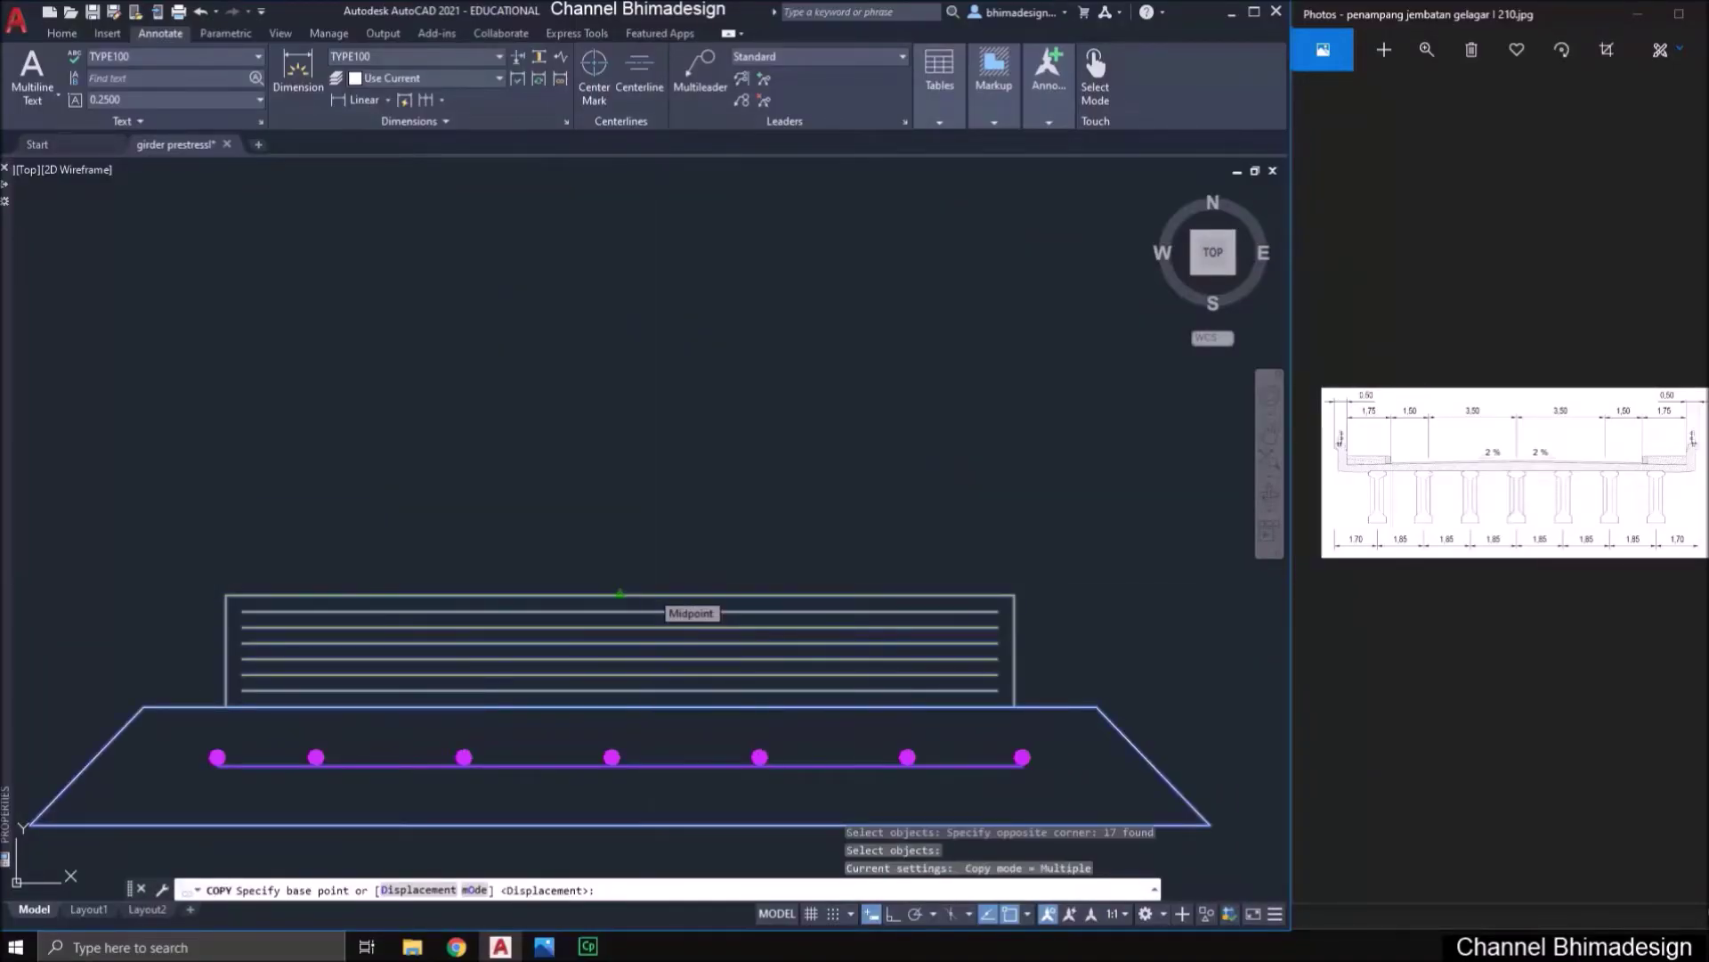
pyautogui.click(621, 594)
pyautogui.scroll(-5, 620, 593)
pyautogui.moveTo(790, 687)
pyautogui.mouseDown(button='middle')
pyautogui.moveTo(706, 553)
pyautogui.moveTo(786, 720)
pyautogui.mouseUp(button='middle')
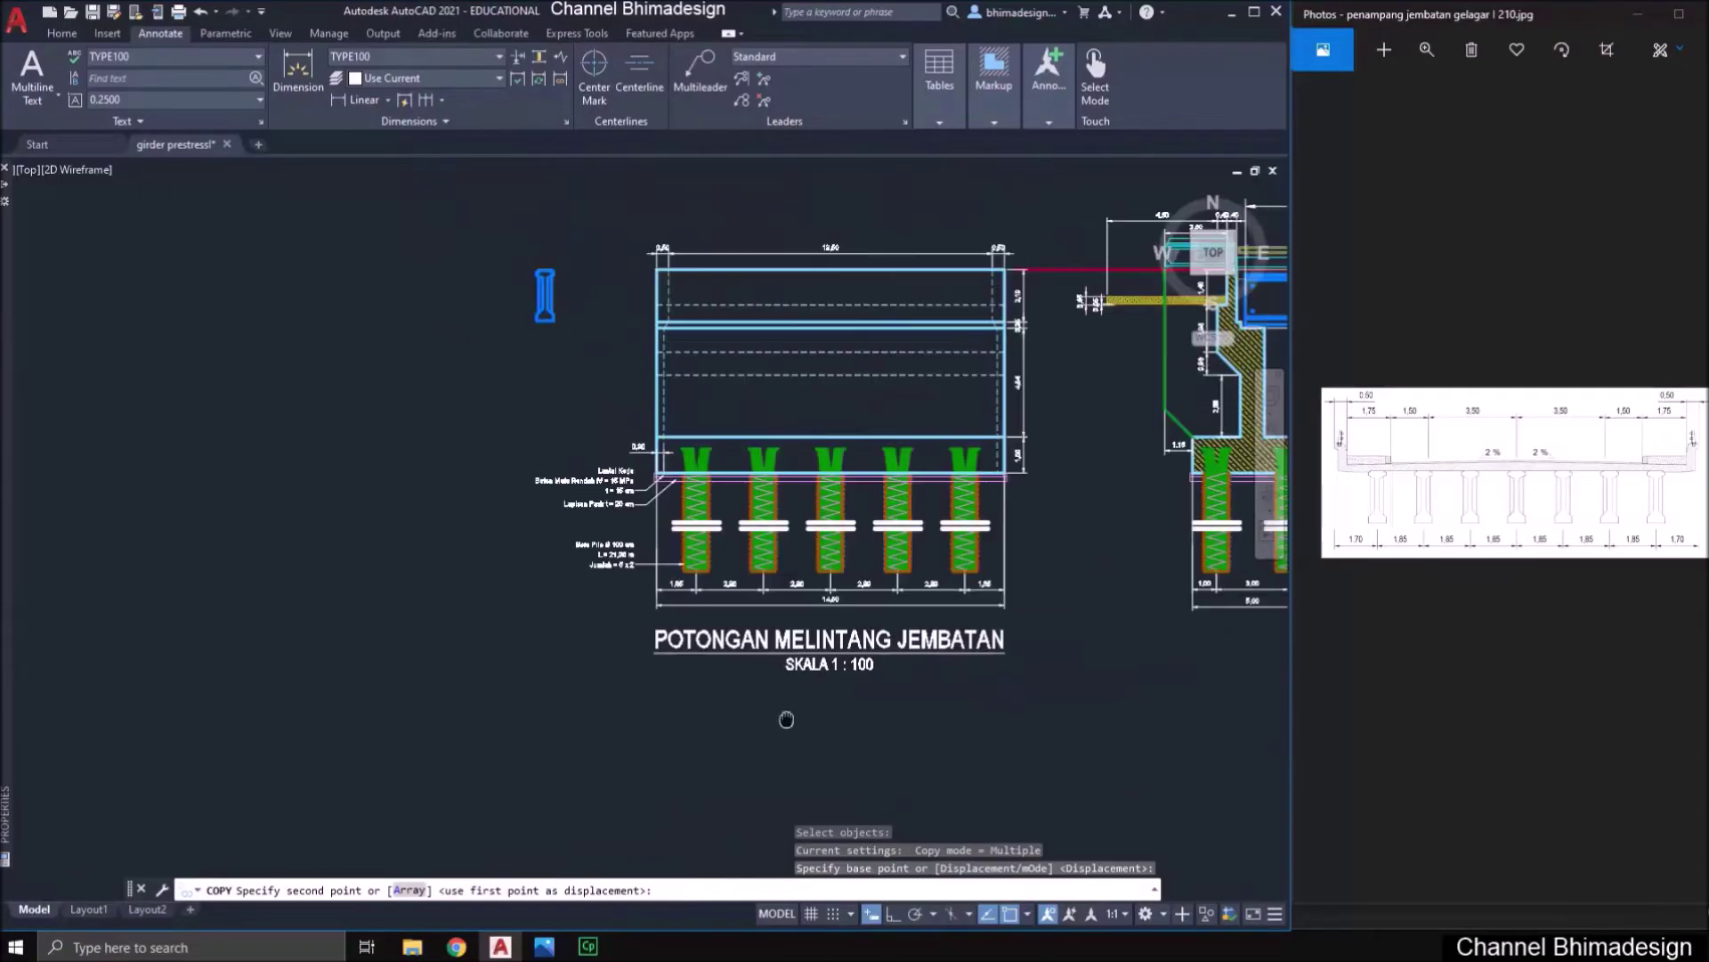
pyautogui.scroll(9, 541, 302)
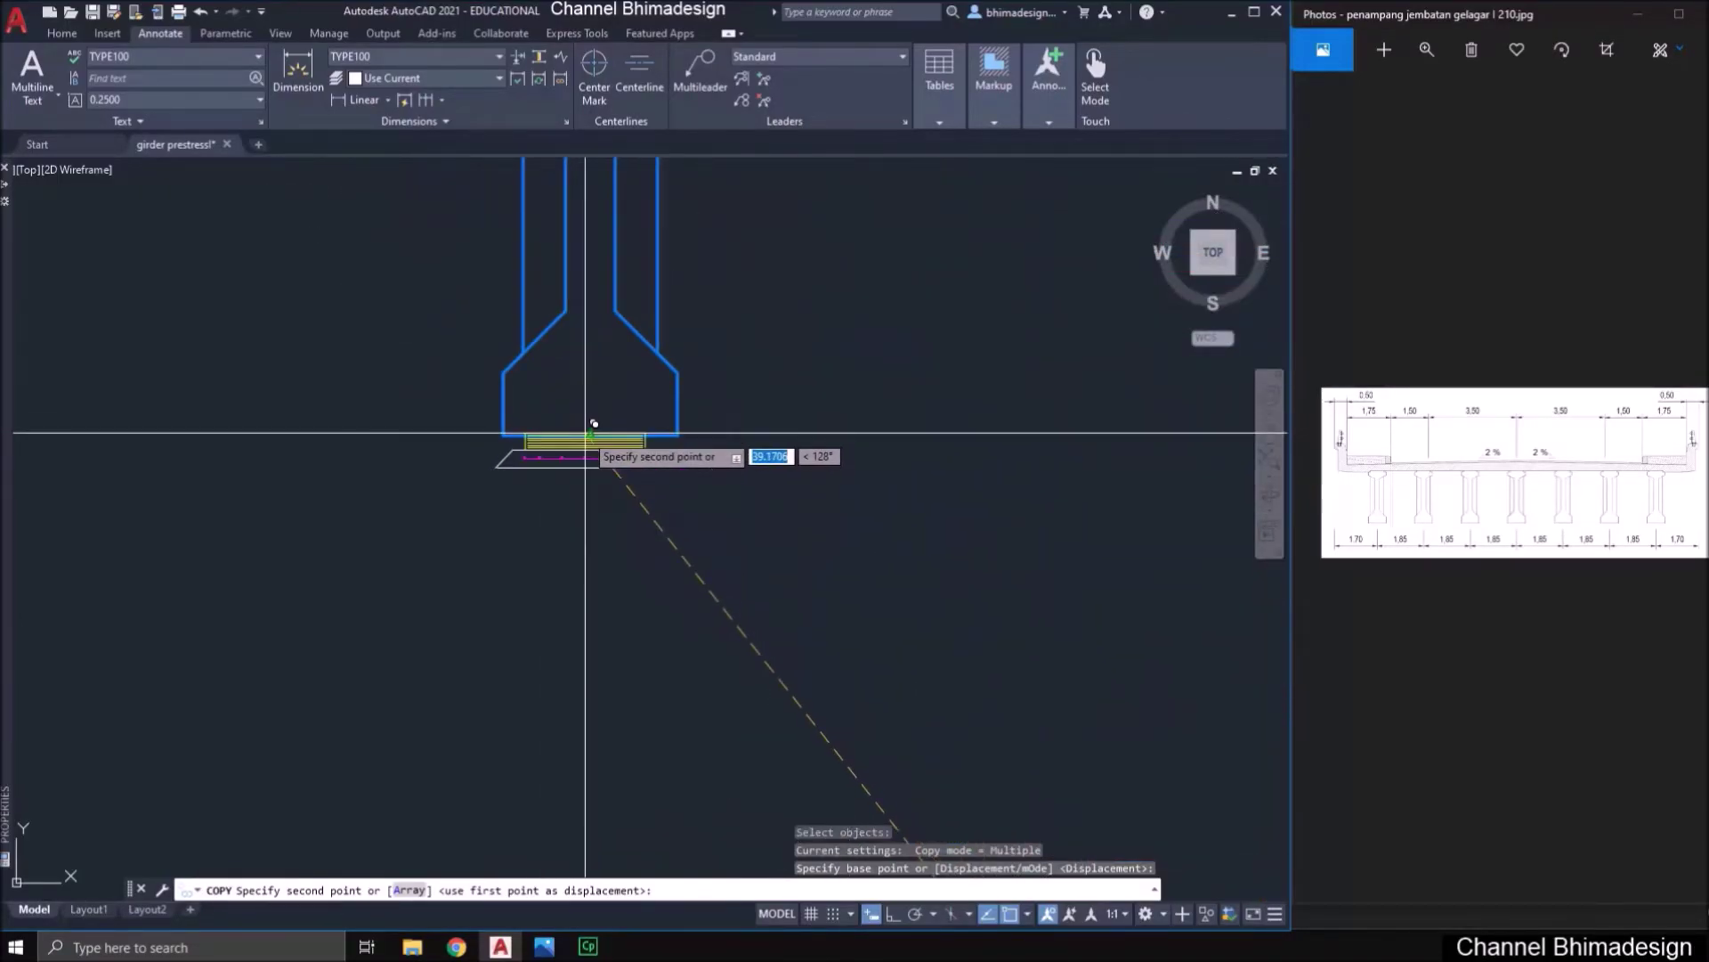
pyautogui.scroll(8, 584, 433)
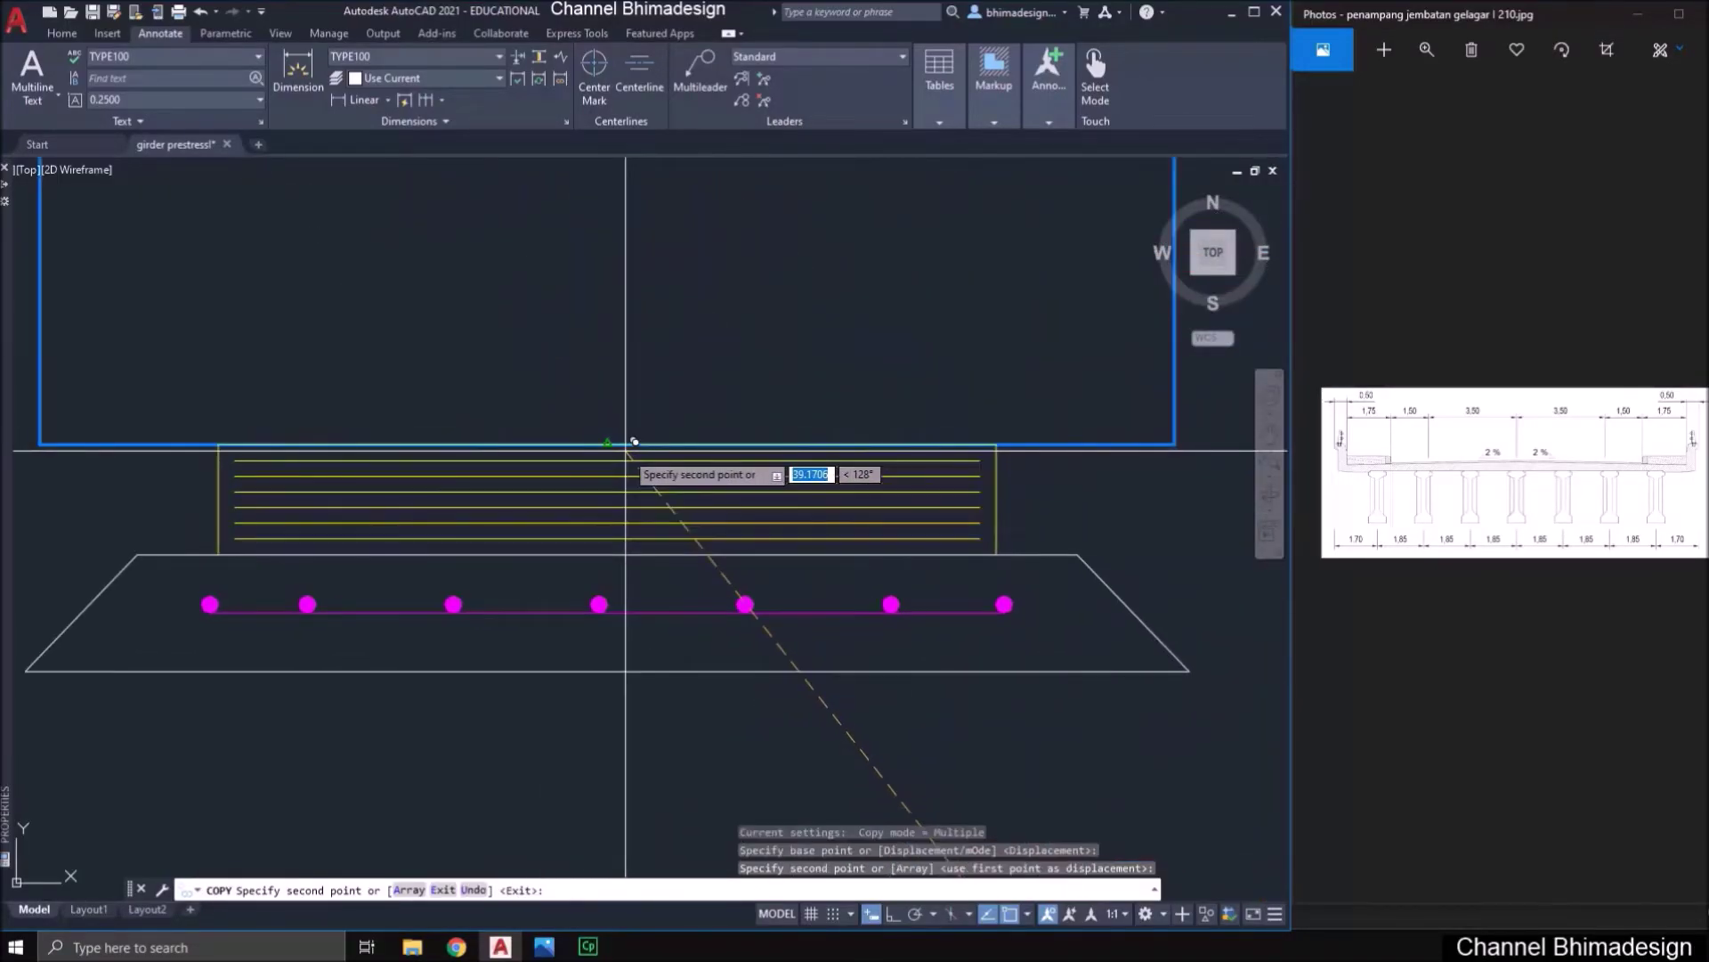
pyautogui.scroll(-7, 634, 442)
pyautogui.press('Escape')
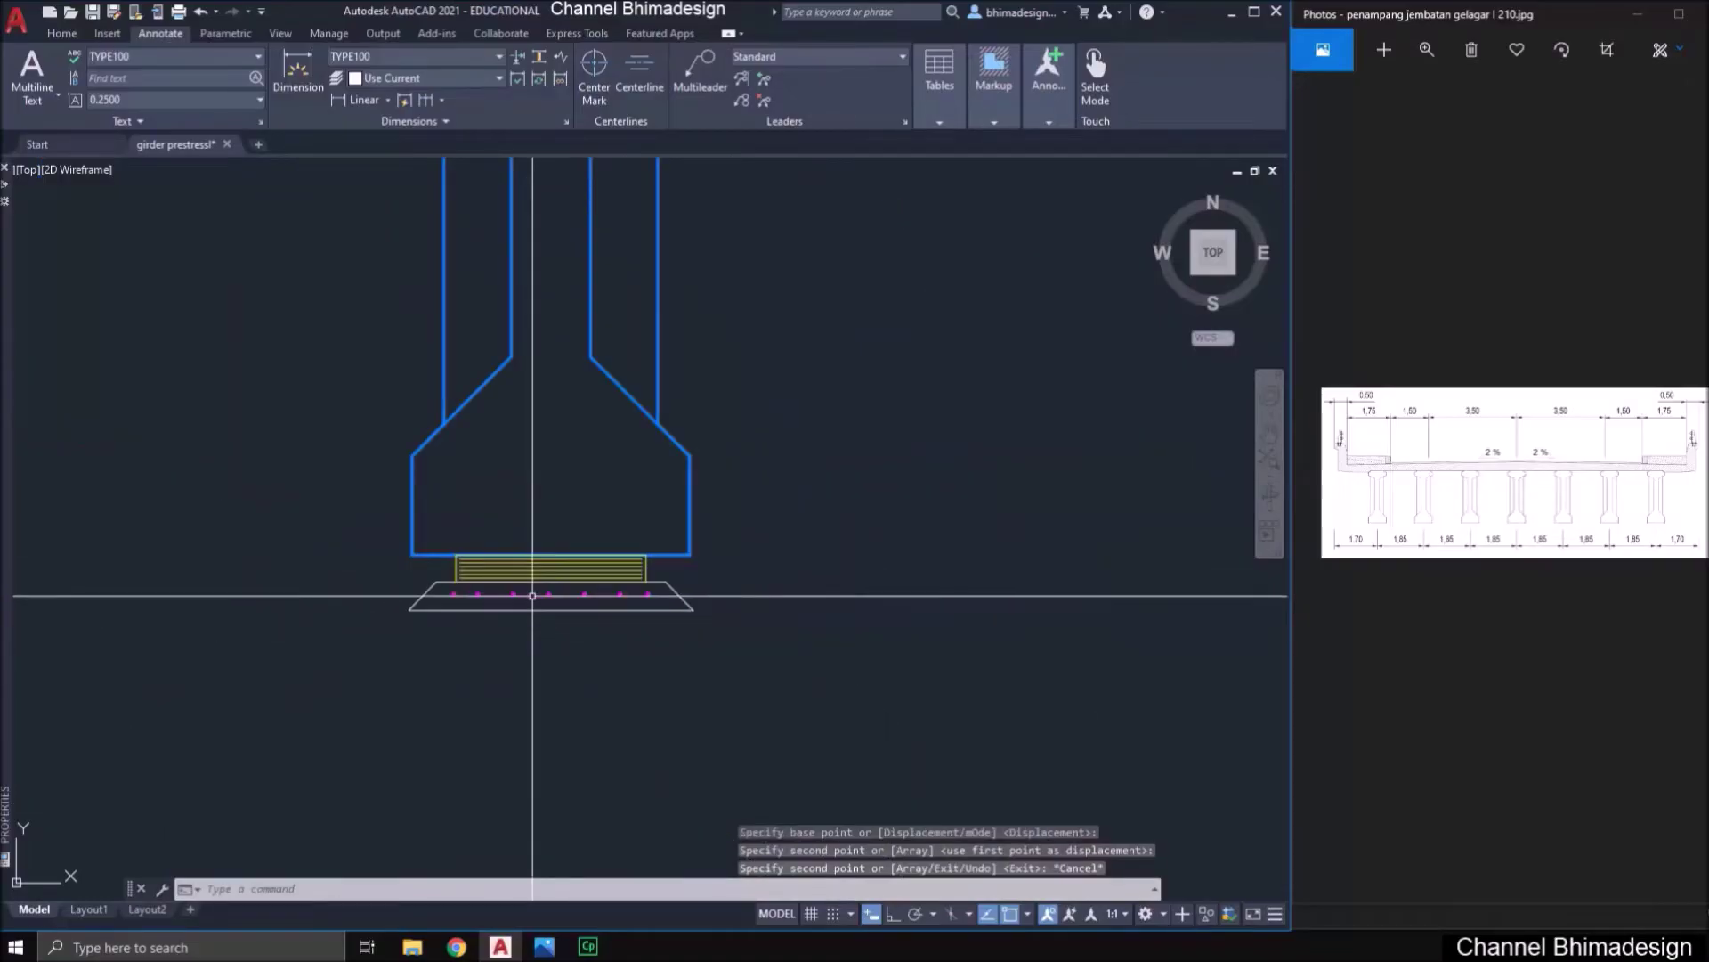
pyautogui.scroll(-4, 533, 595)
# - Move the girder and its bearing by the base's bottom midpoint to the midpoint of the abutment front view's bearing seat line
pyautogui.moveTo(586, 428); pyautogui.dragTo(460, 653, button='middle')
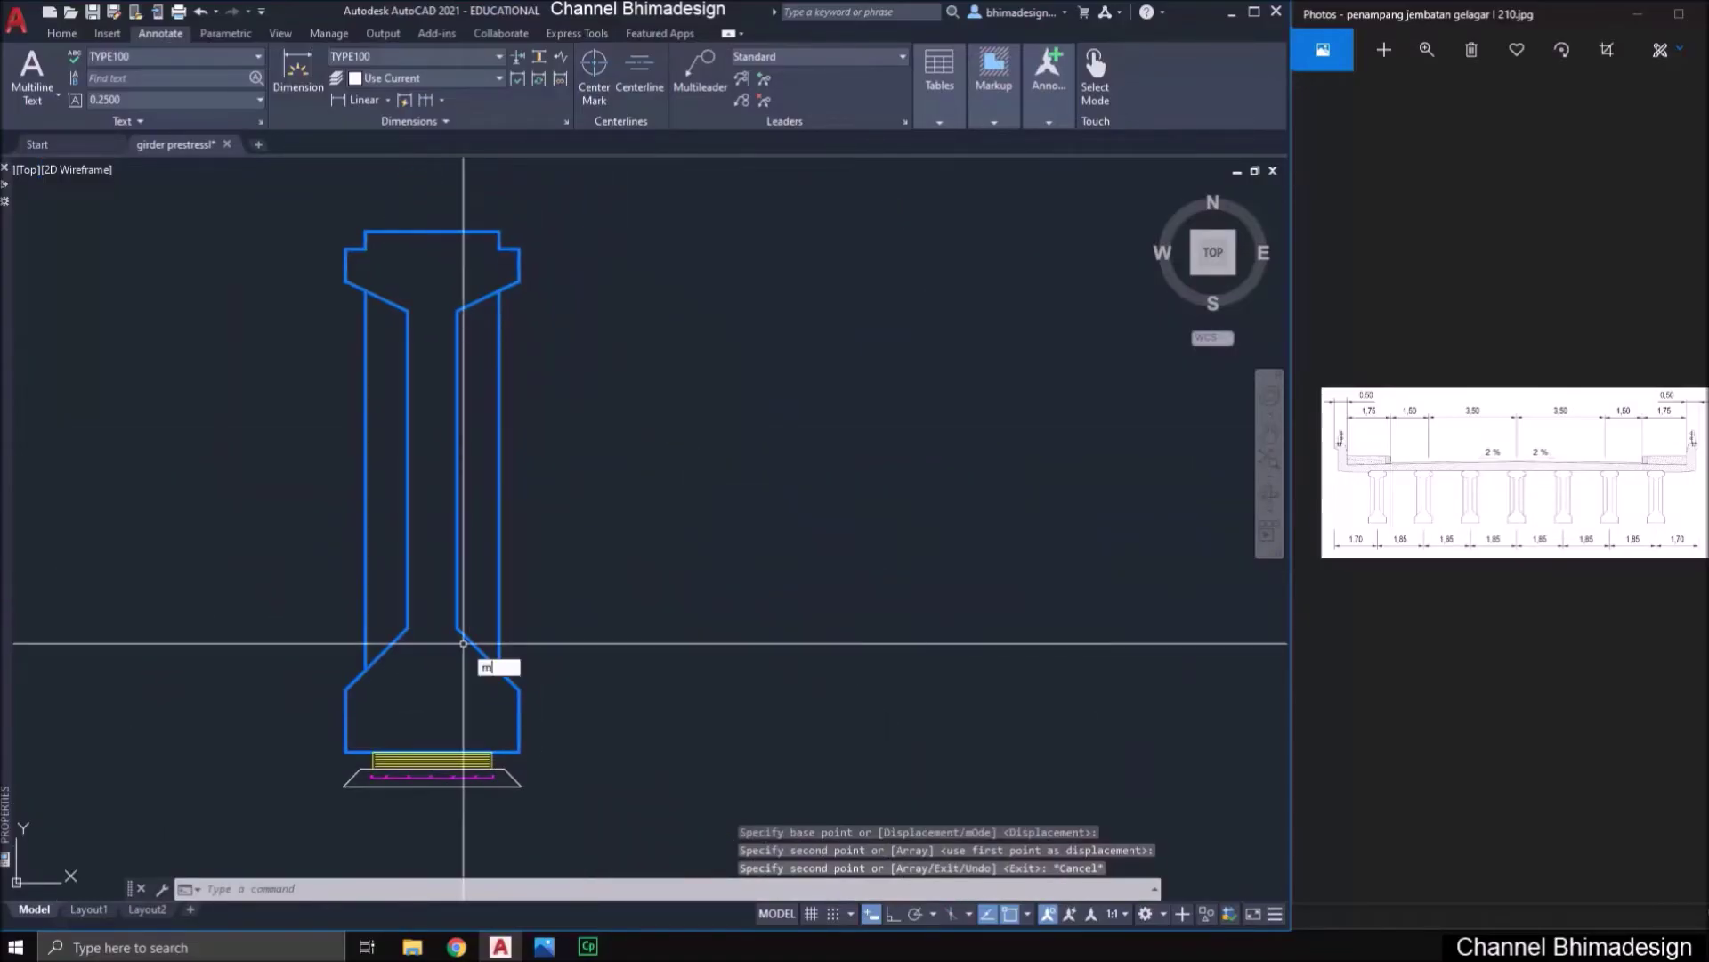
pyautogui.write('m')
pyautogui.press('Return')
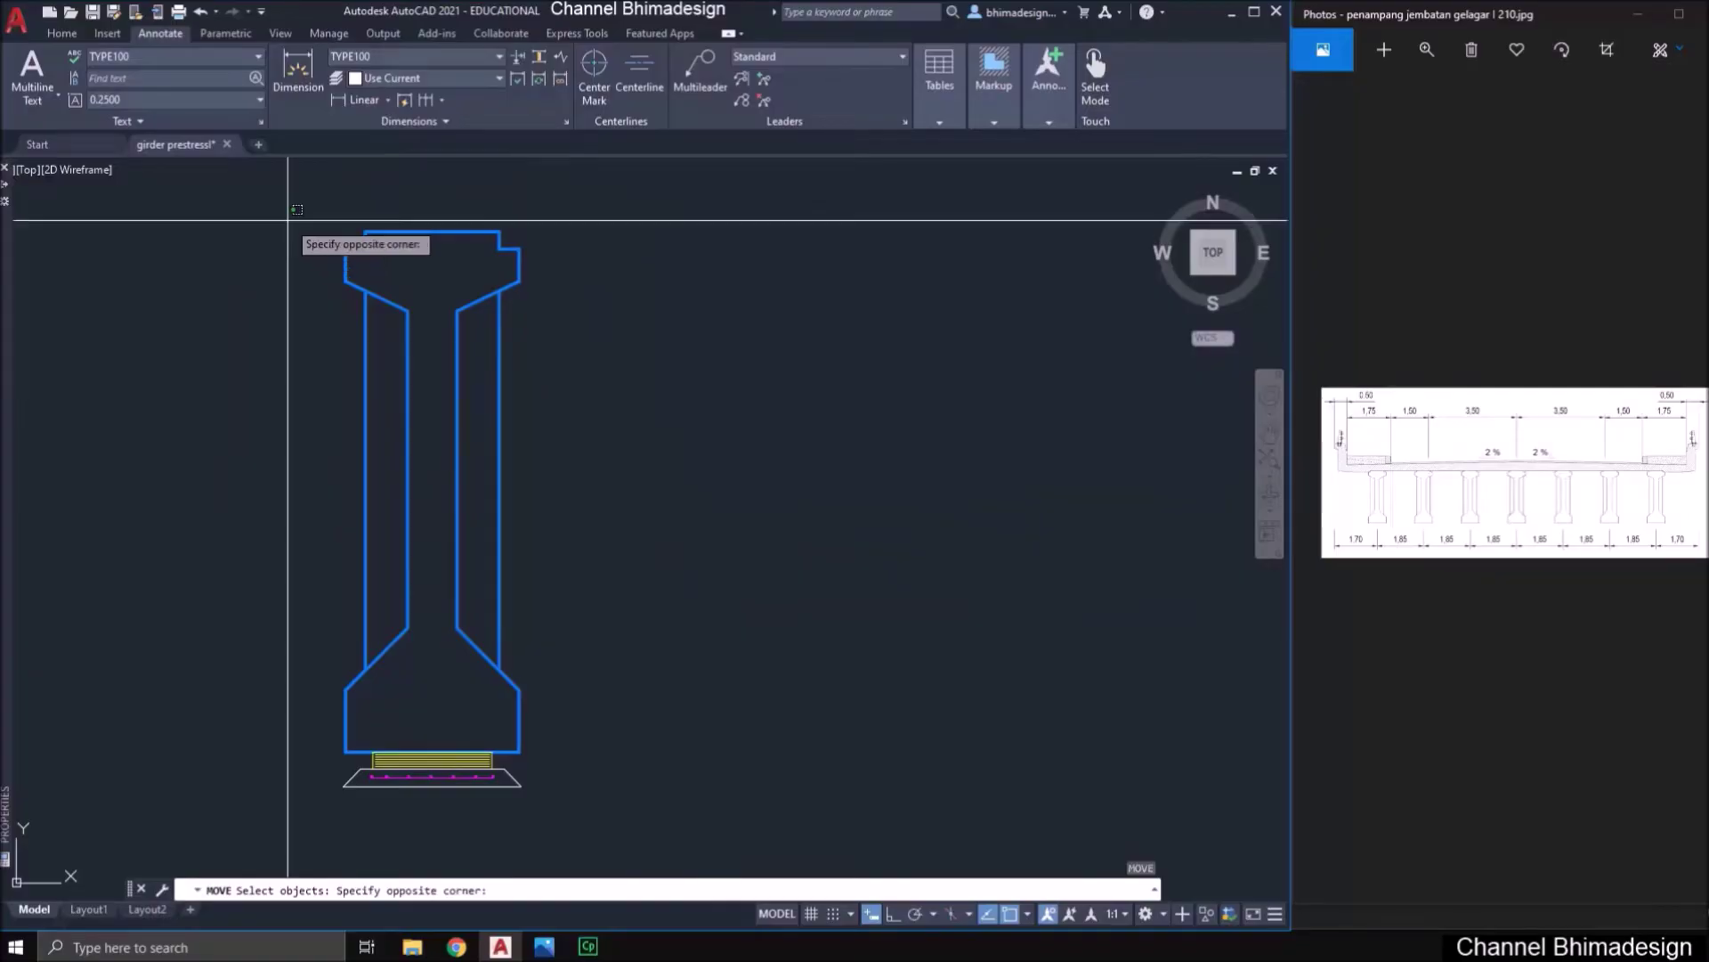
pyautogui.click(592, 819)
pyautogui.press('Return')
pyautogui.click(428, 775)
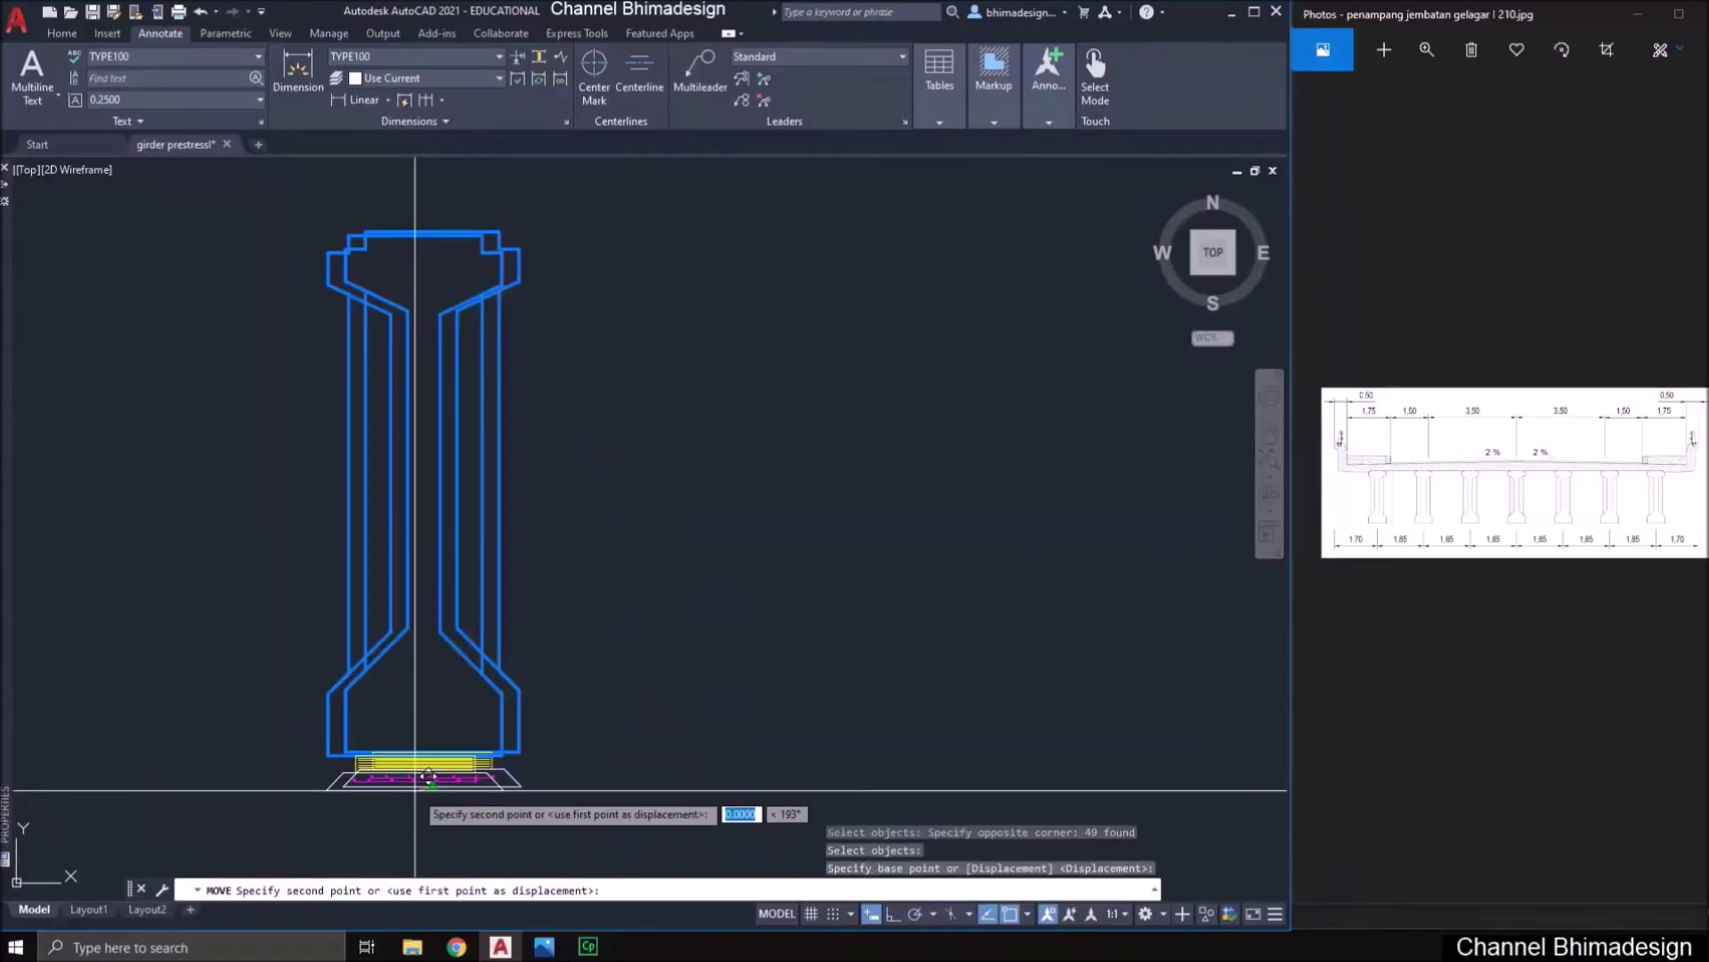
pyautogui.scroll(-6, 245, 695)
pyautogui.moveTo(1211, 735); pyautogui.dragTo(534, 664, button='middle')
pyautogui.moveTo(1002, 673); pyautogui.dragTo(639, 642, button='middle')
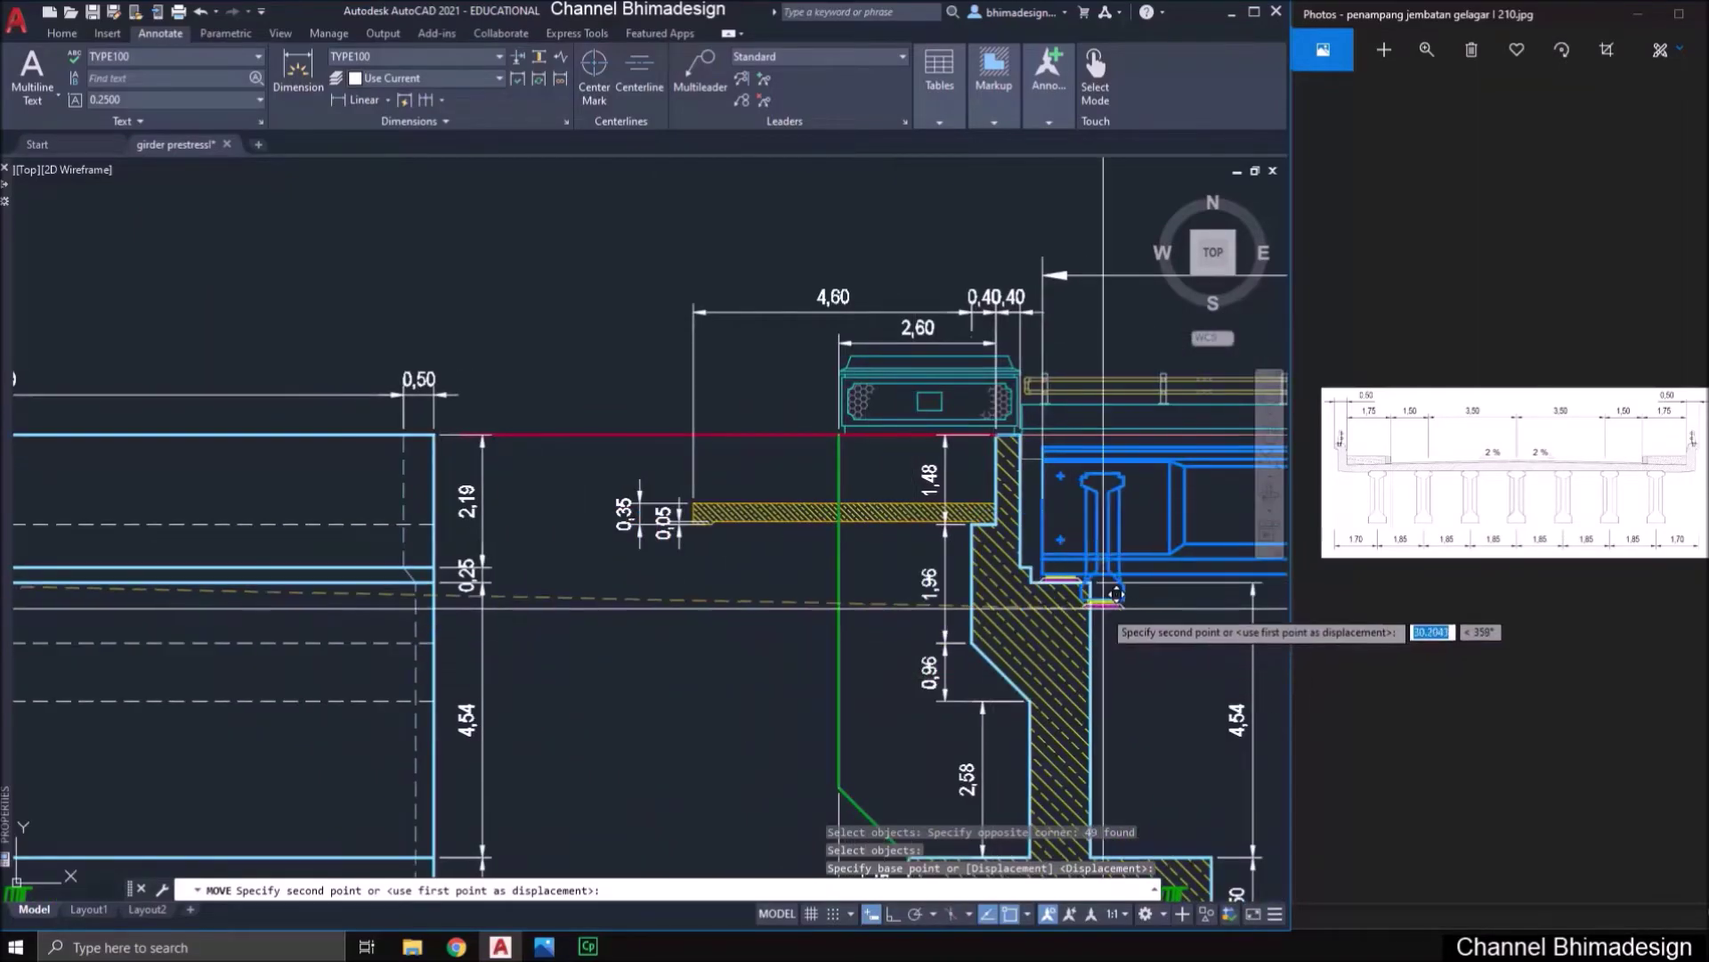
pyautogui.scroll(4, 1116, 594)
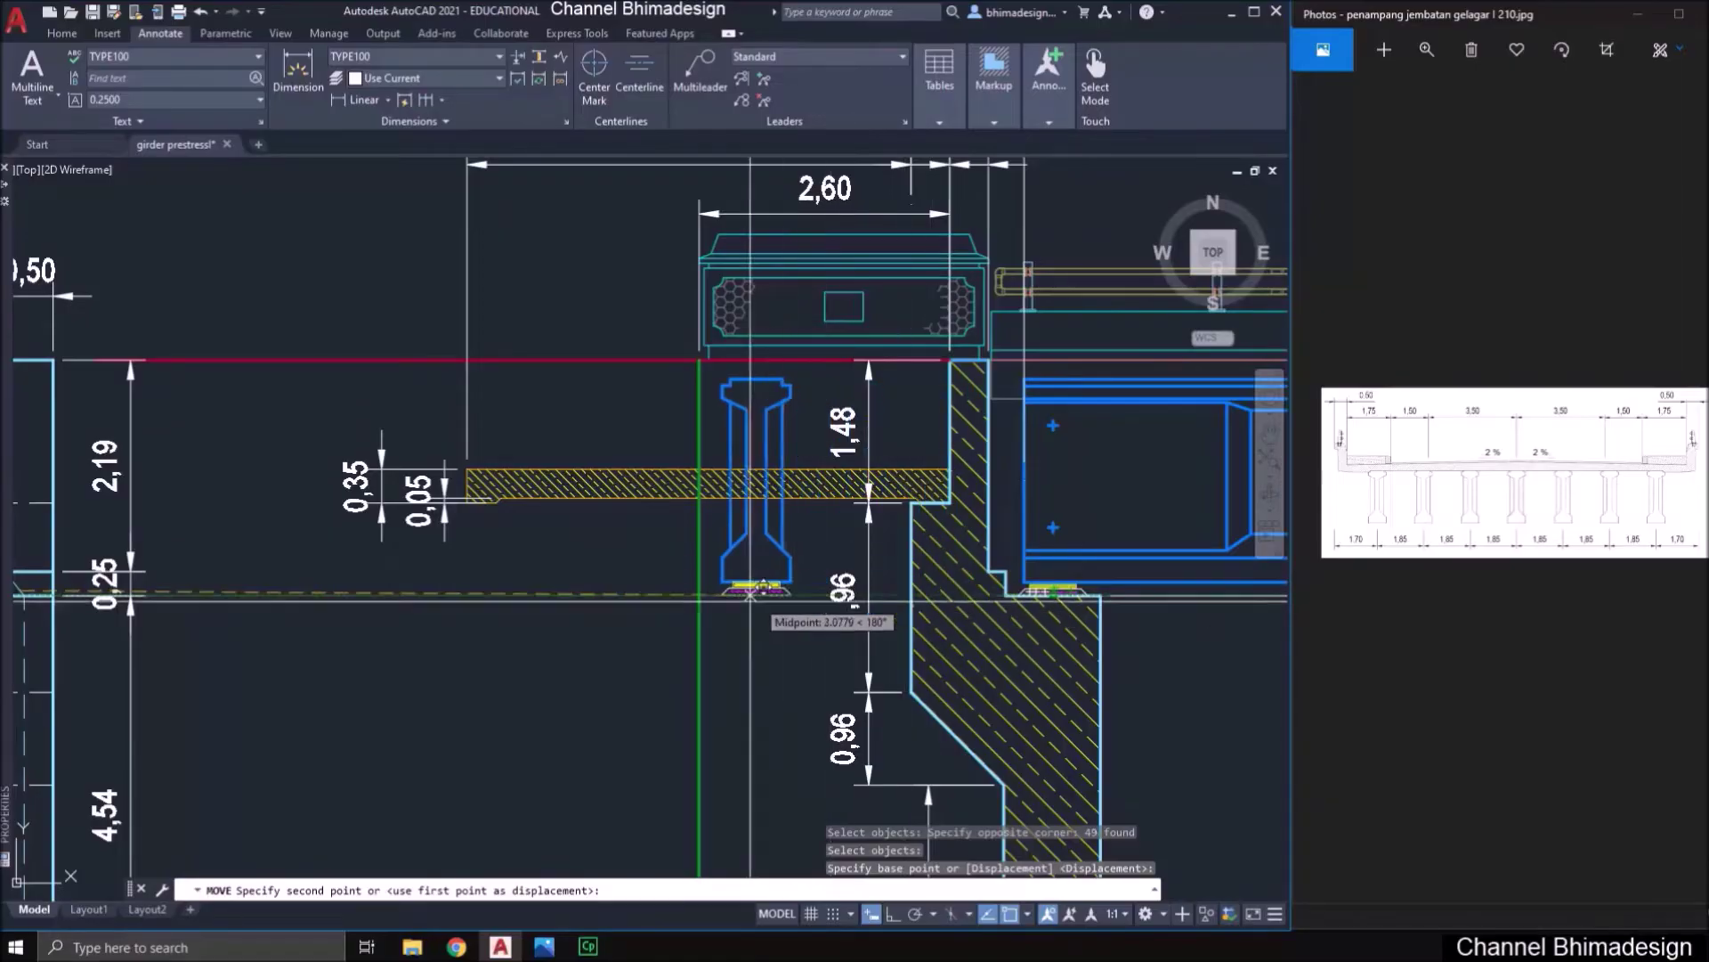
pyautogui.moveTo(472, 608); pyautogui.dragTo(1179, 614, button='middle')
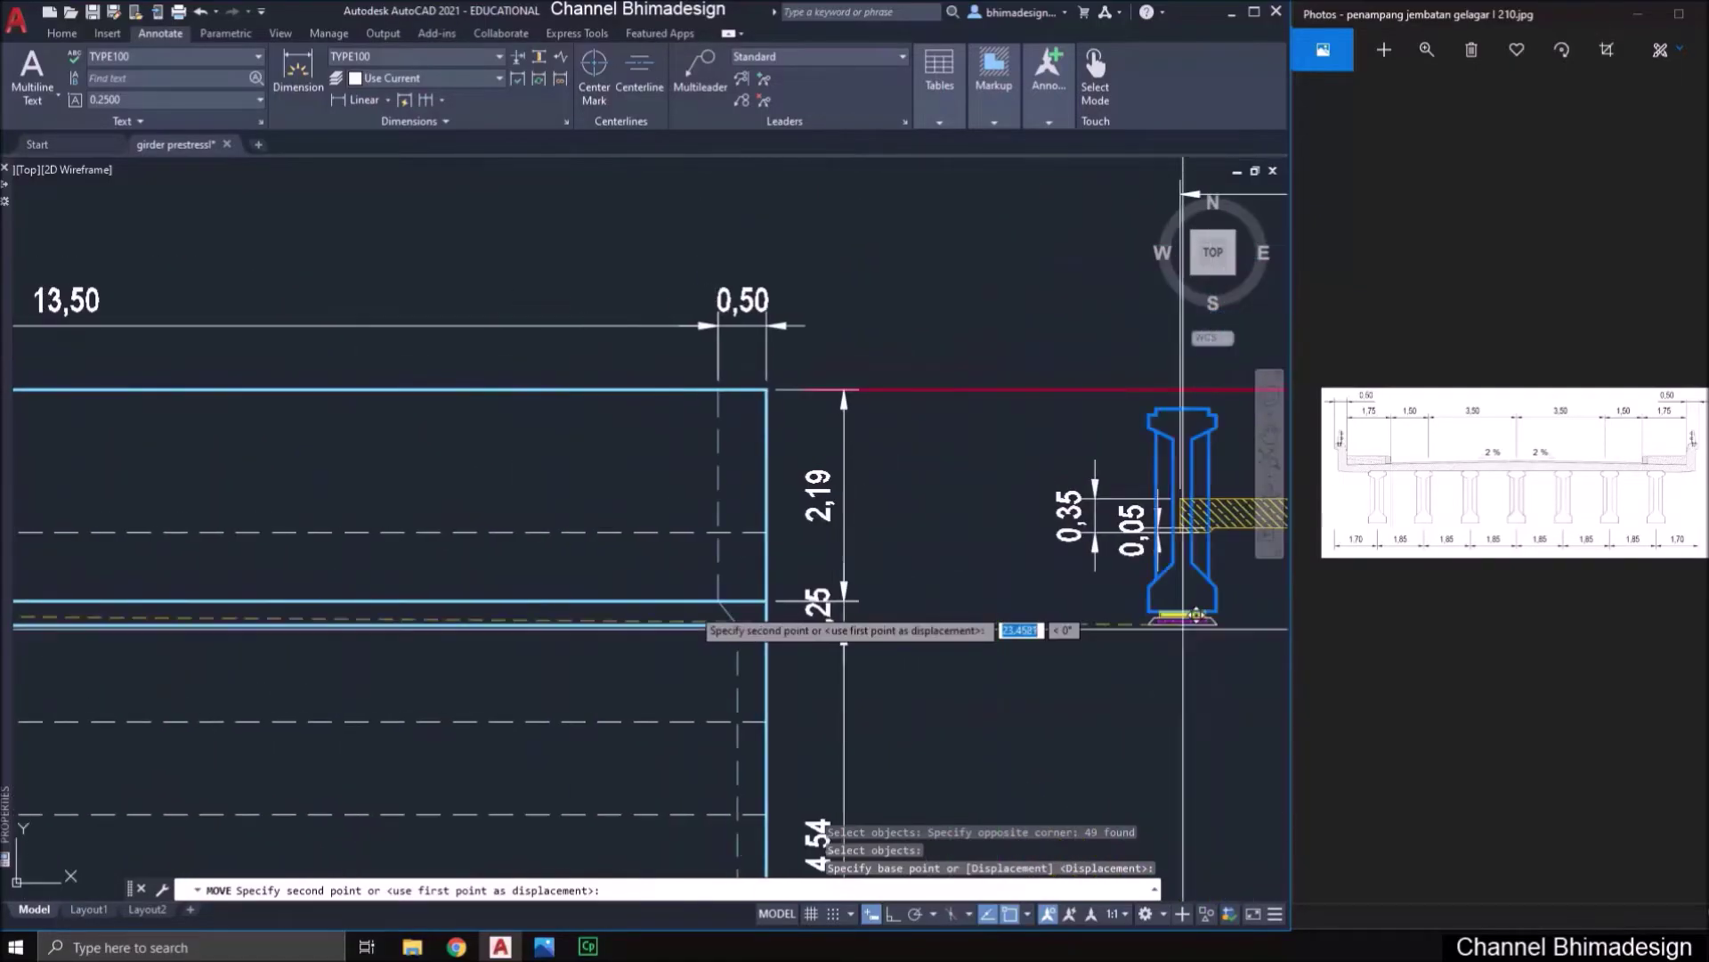
pyautogui.moveTo(499, 623); pyautogui.dragTo(1015, 635, button='middle')
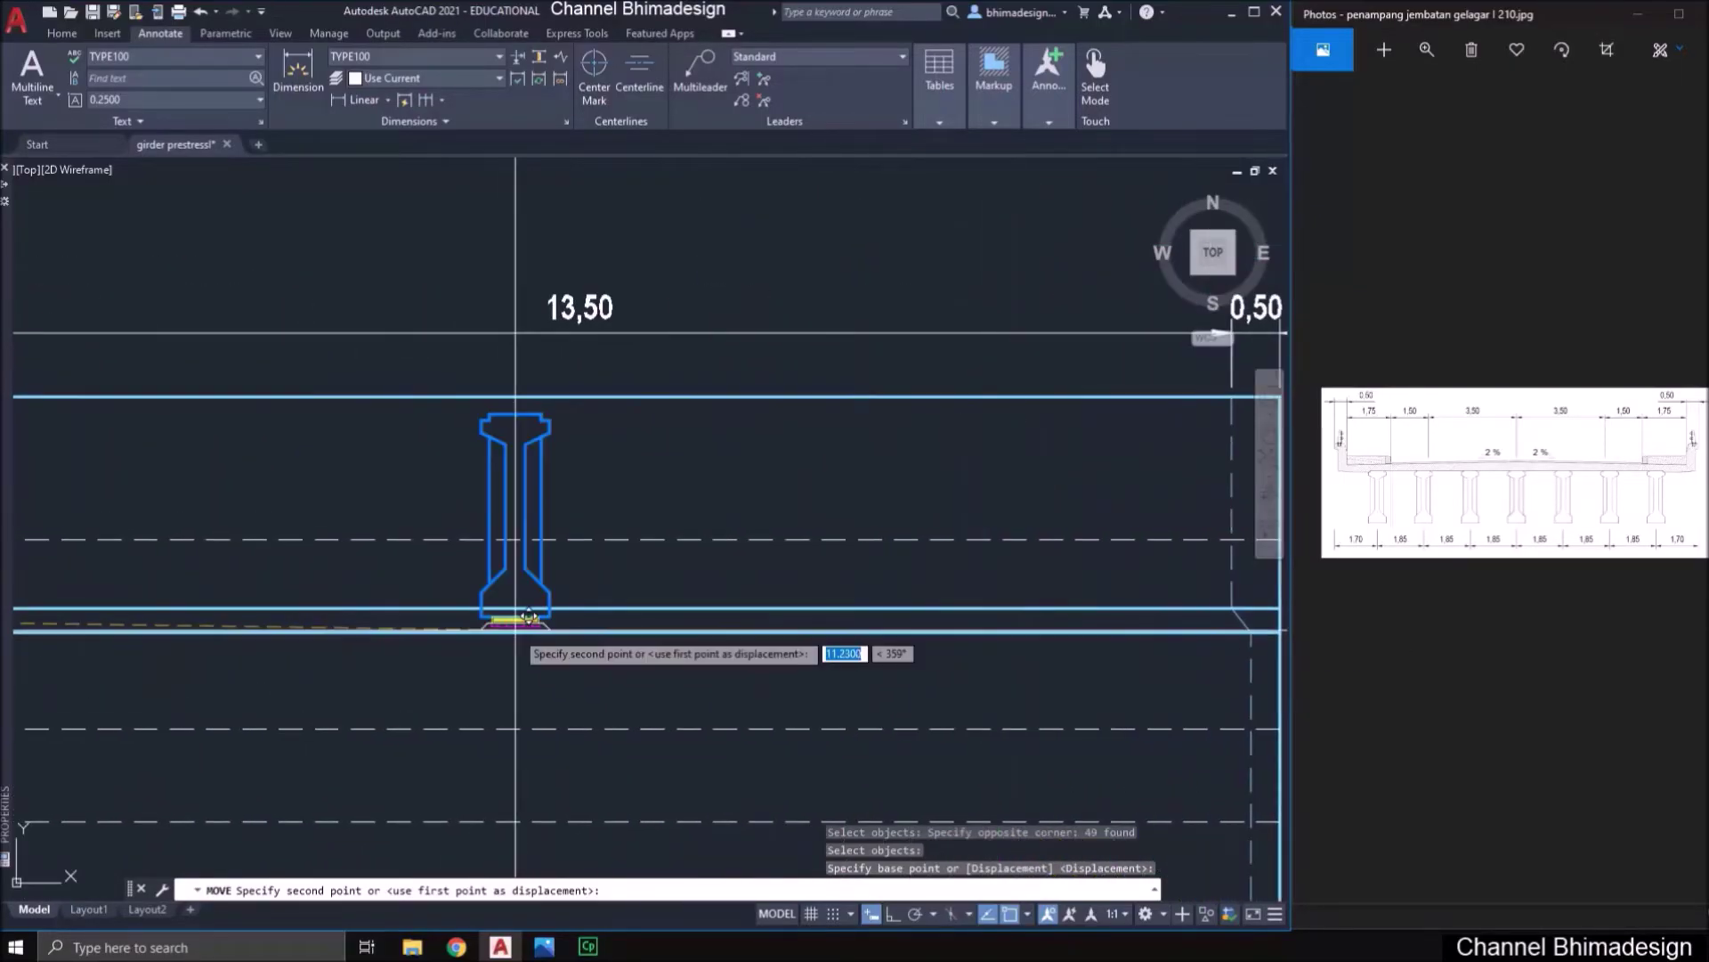
pyautogui.moveTo(428, 638); pyautogui.dragTo(585, 584, button='middle')
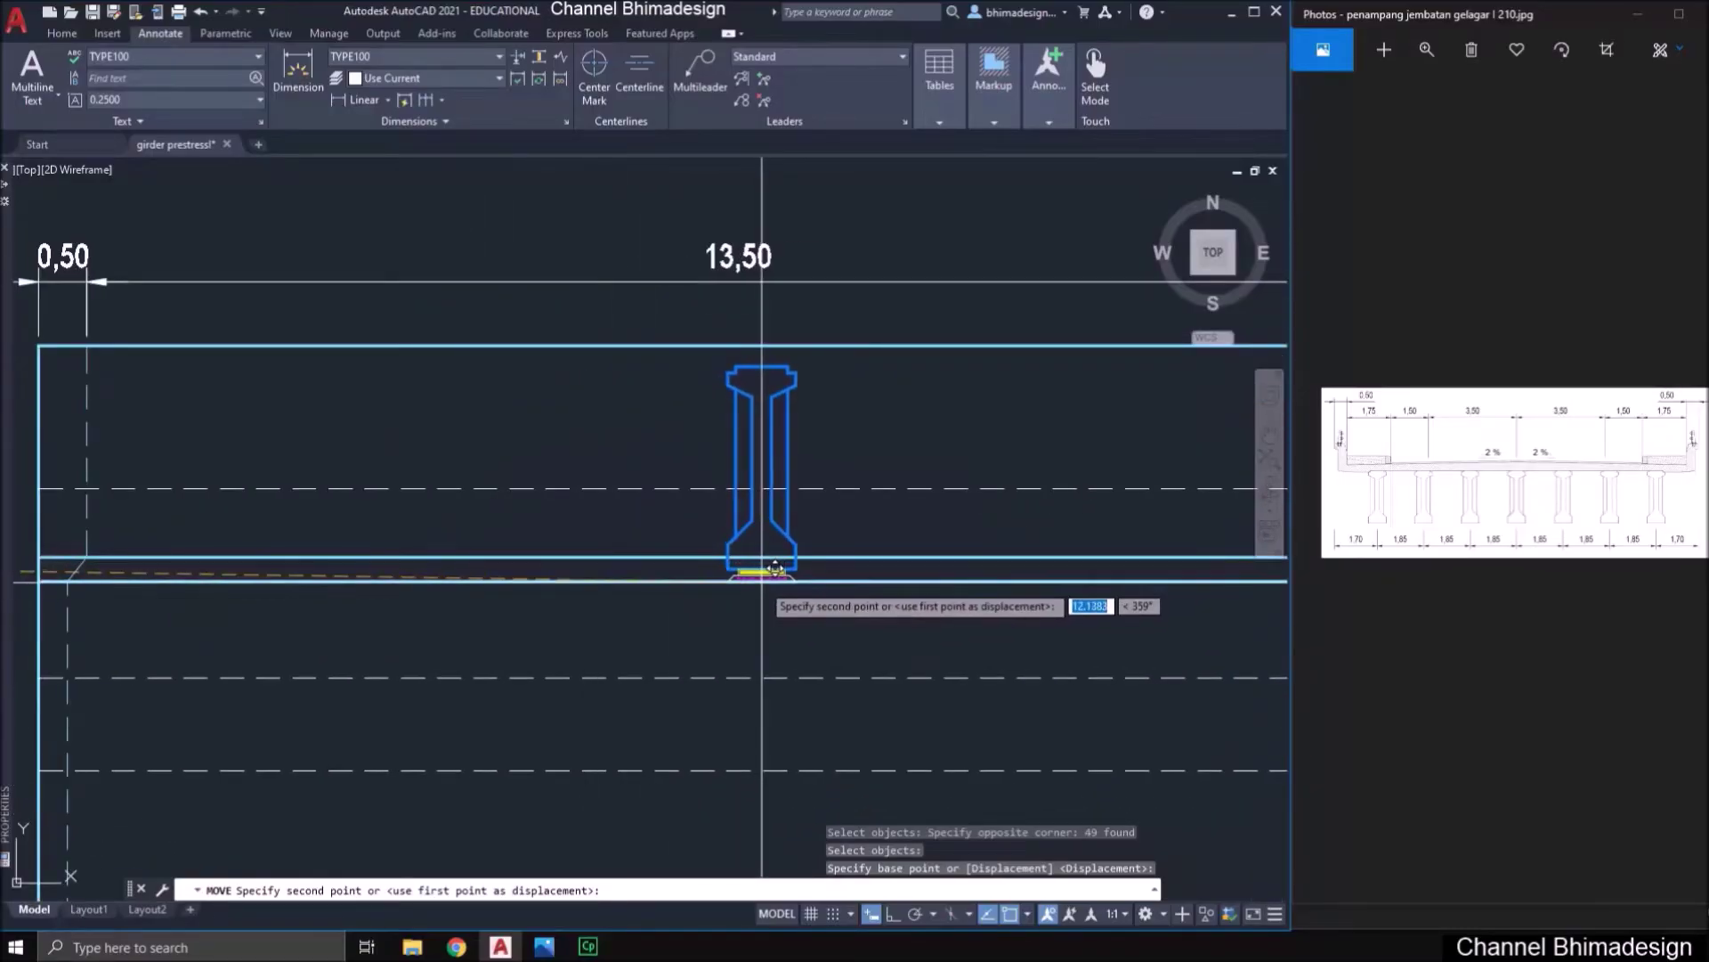
pyautogui.scroll(-2, 720, 566)
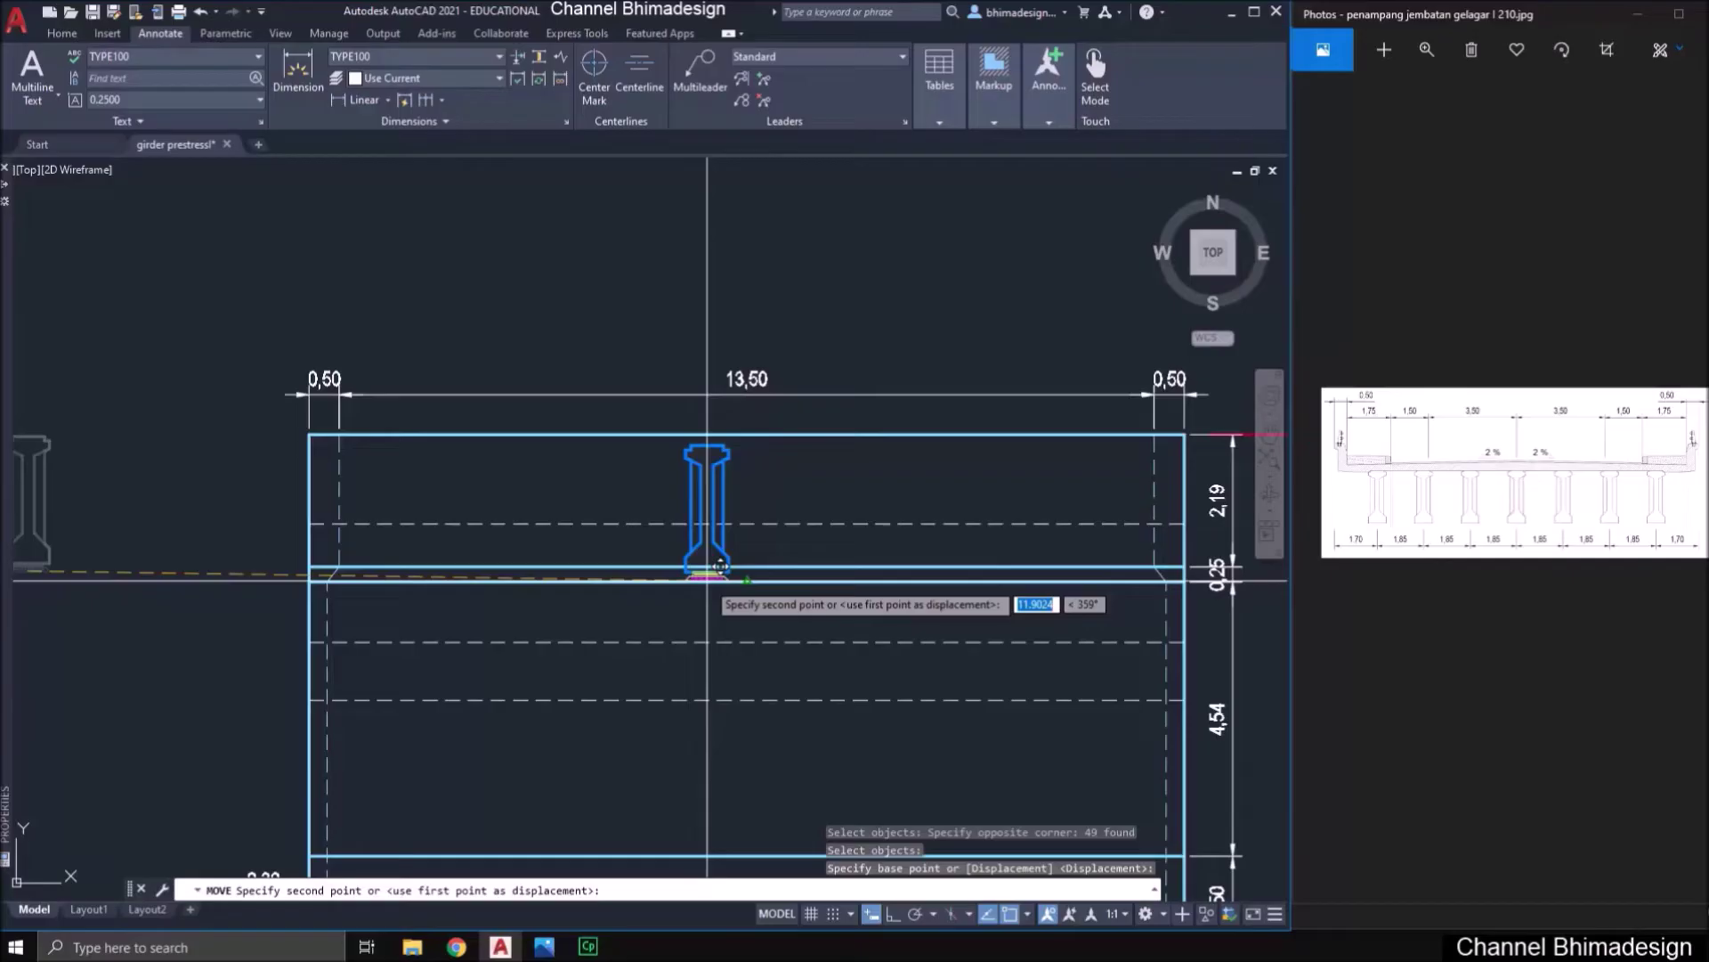
pyautogui.click(776, 581)
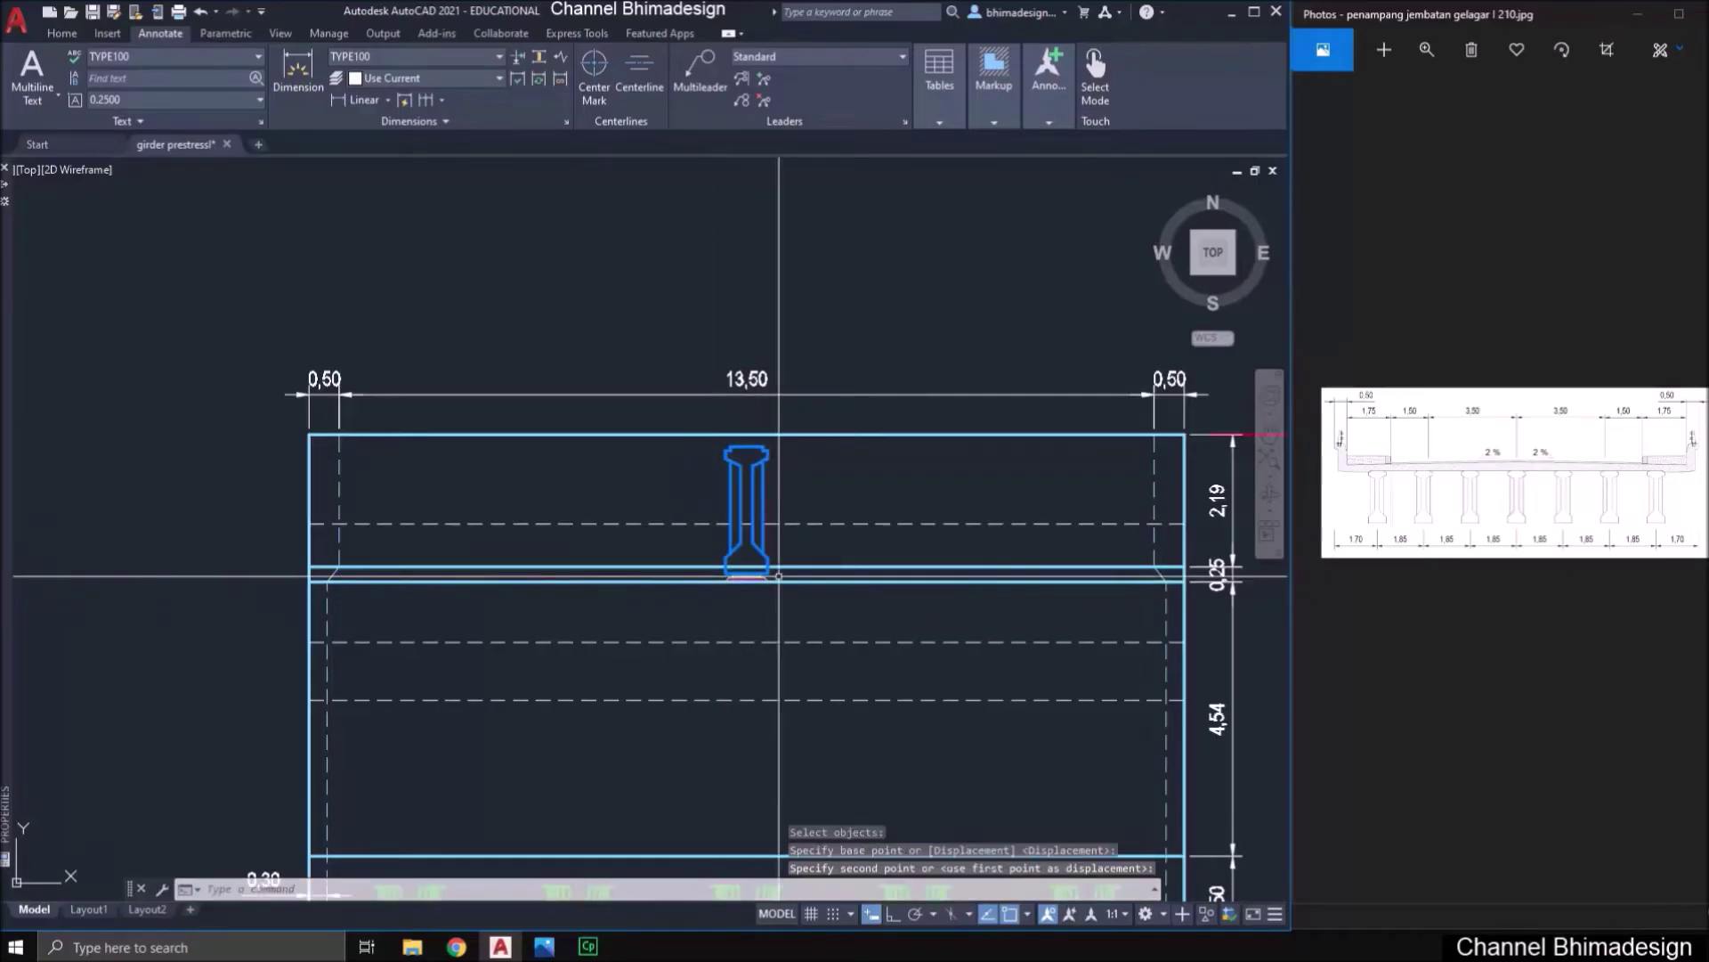
# - Copy the central girder with its bearing 1.85 m horizontally to the left, following the spacing in the reference image
pyautogui.scroll(2, 774, 584)
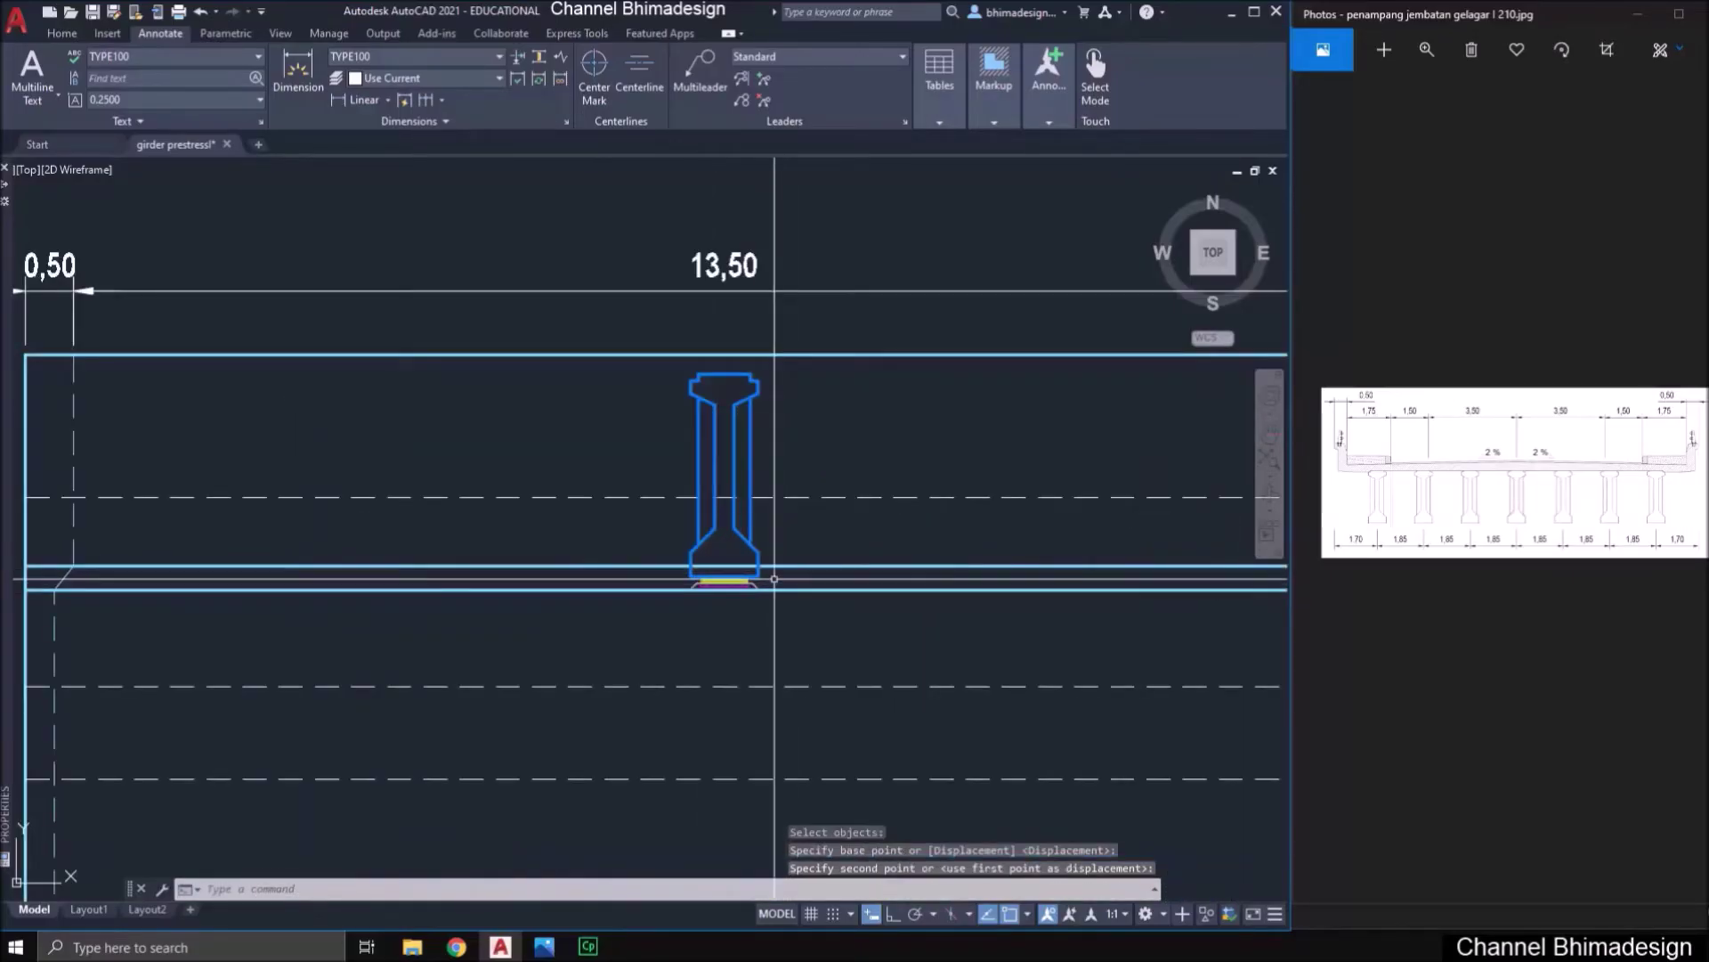
pyautogui.click(1513, 559)
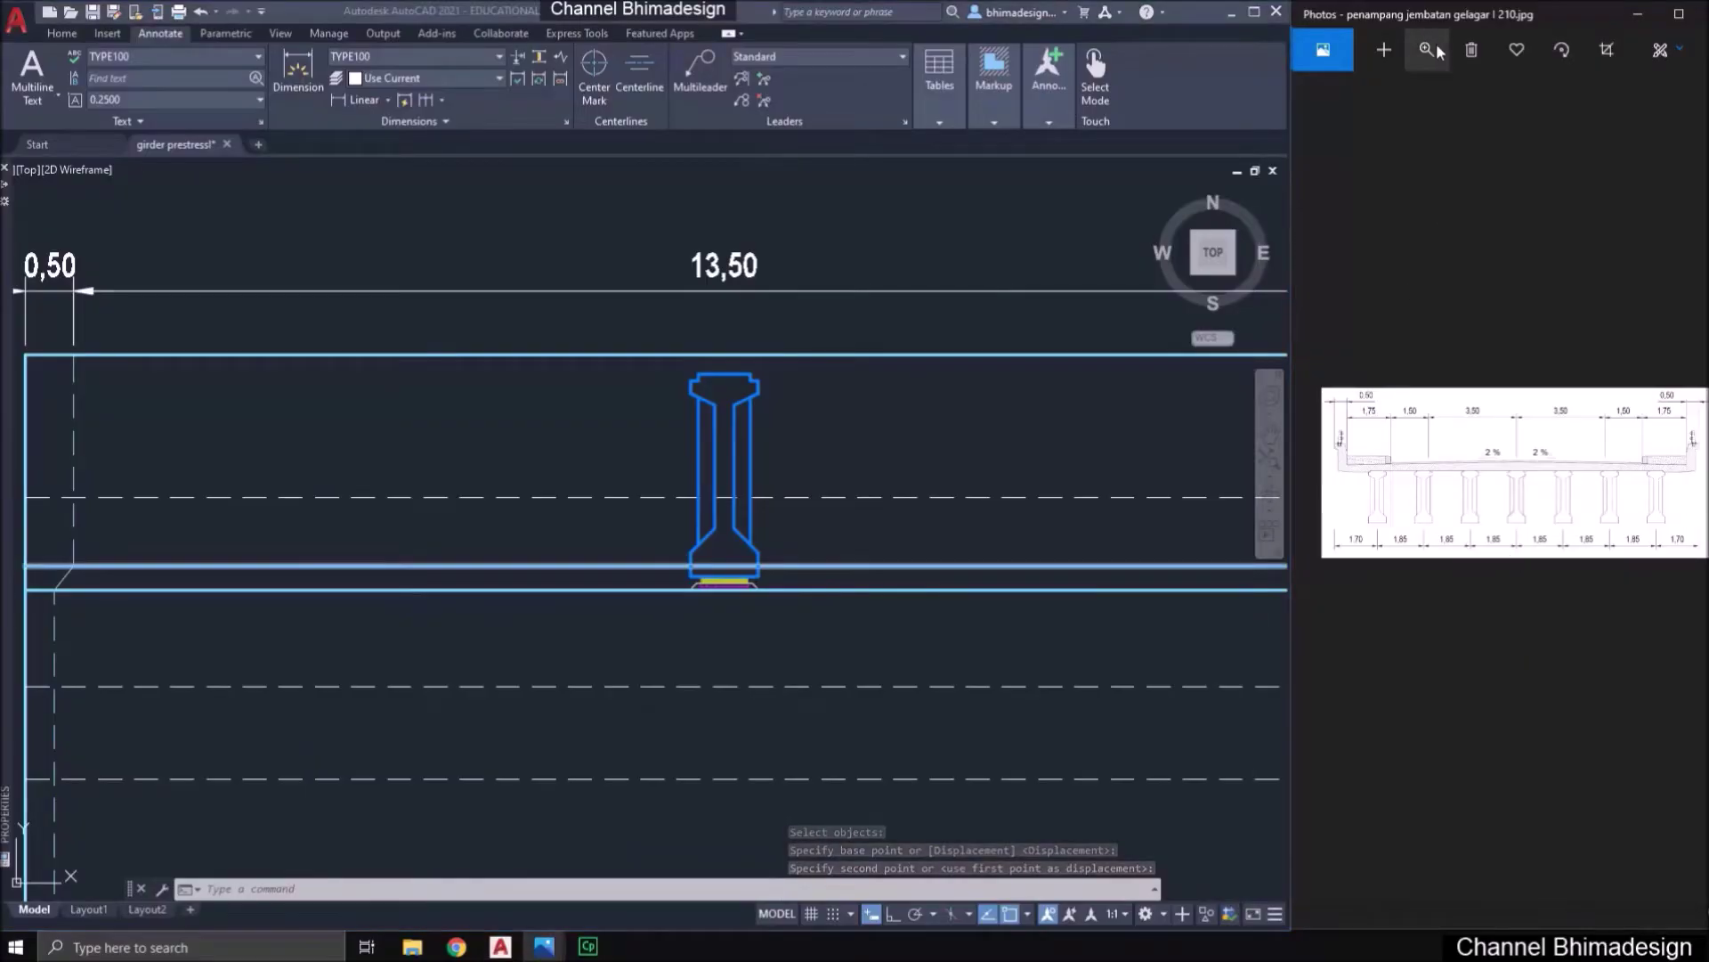
pyautogui.moveTo(1345, 98); pyautogui.dragTo(1359, 109)
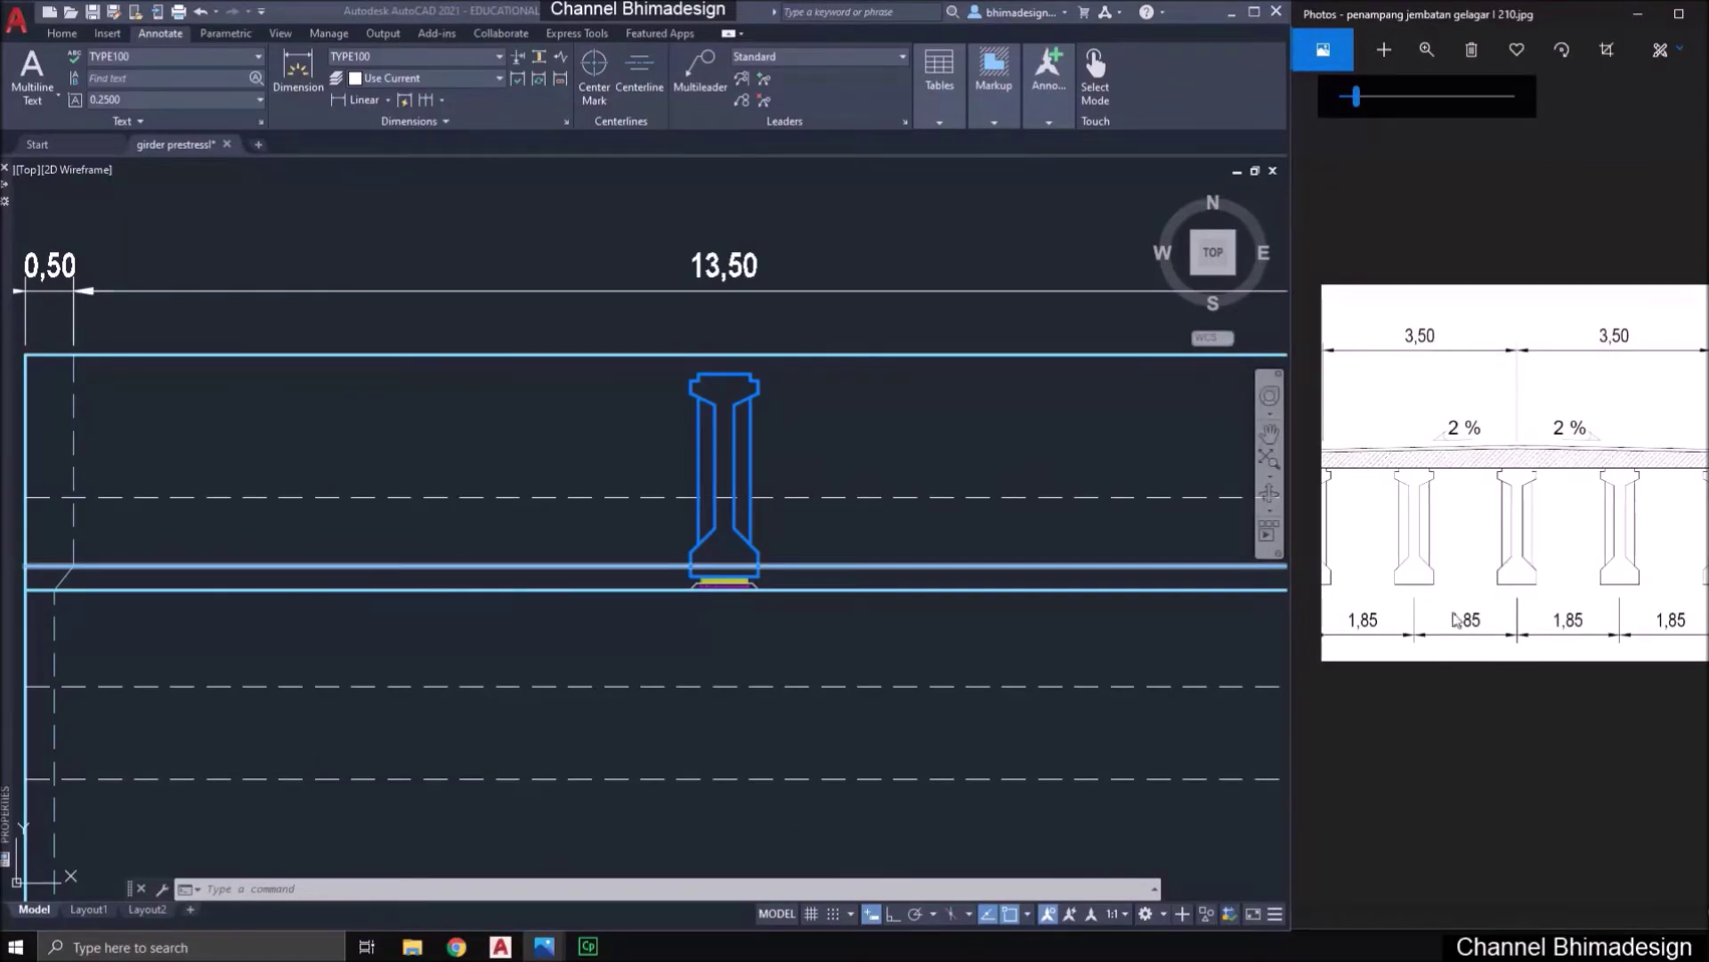
pyautogui.click(881, 474)
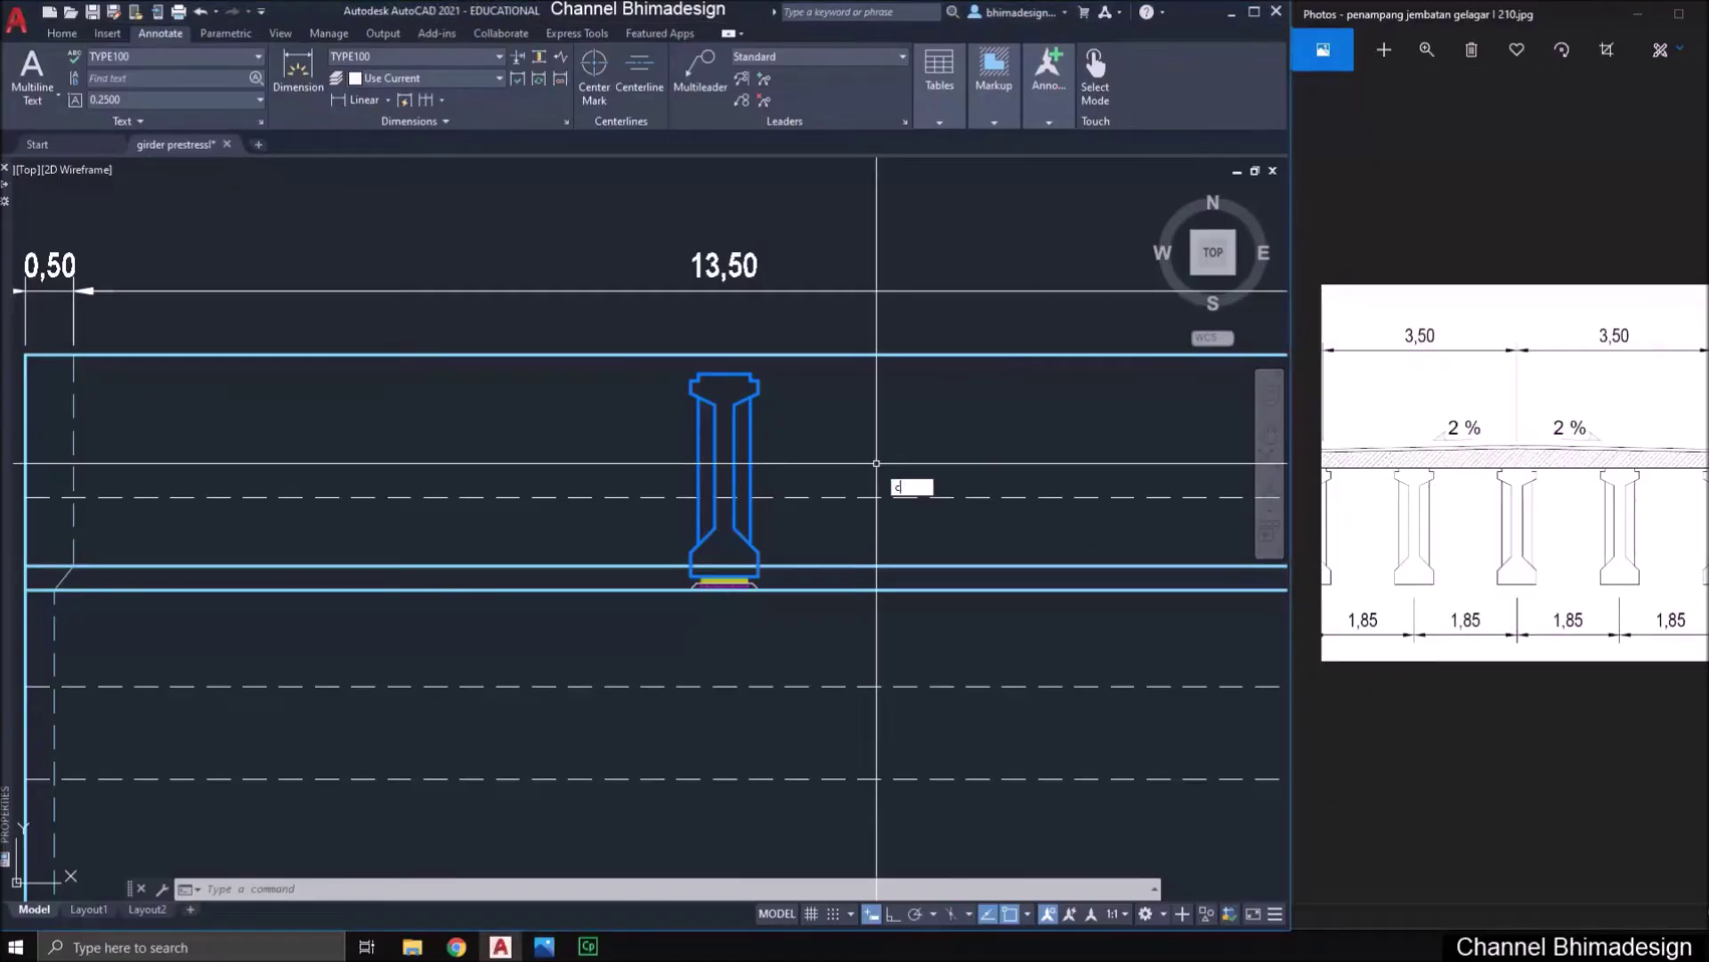
pyautogui.press('Return')
pyautogui.click(649, 369)
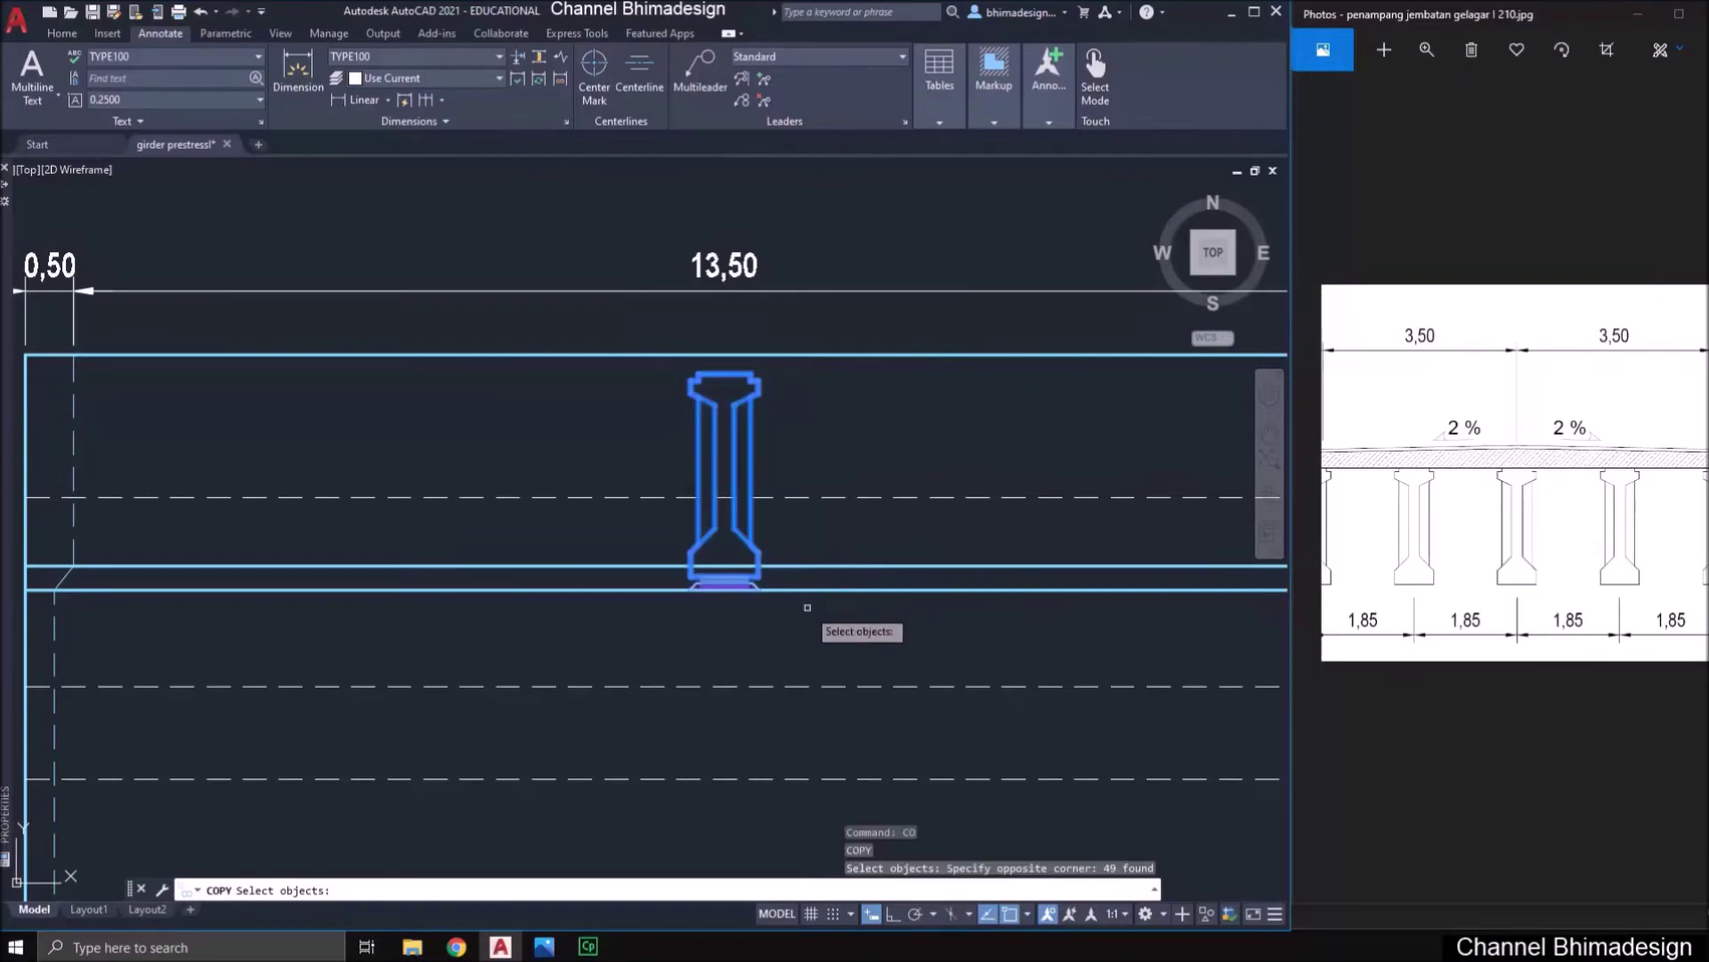
pyautogui.press('Return')
pyautogui.click(796, 237)
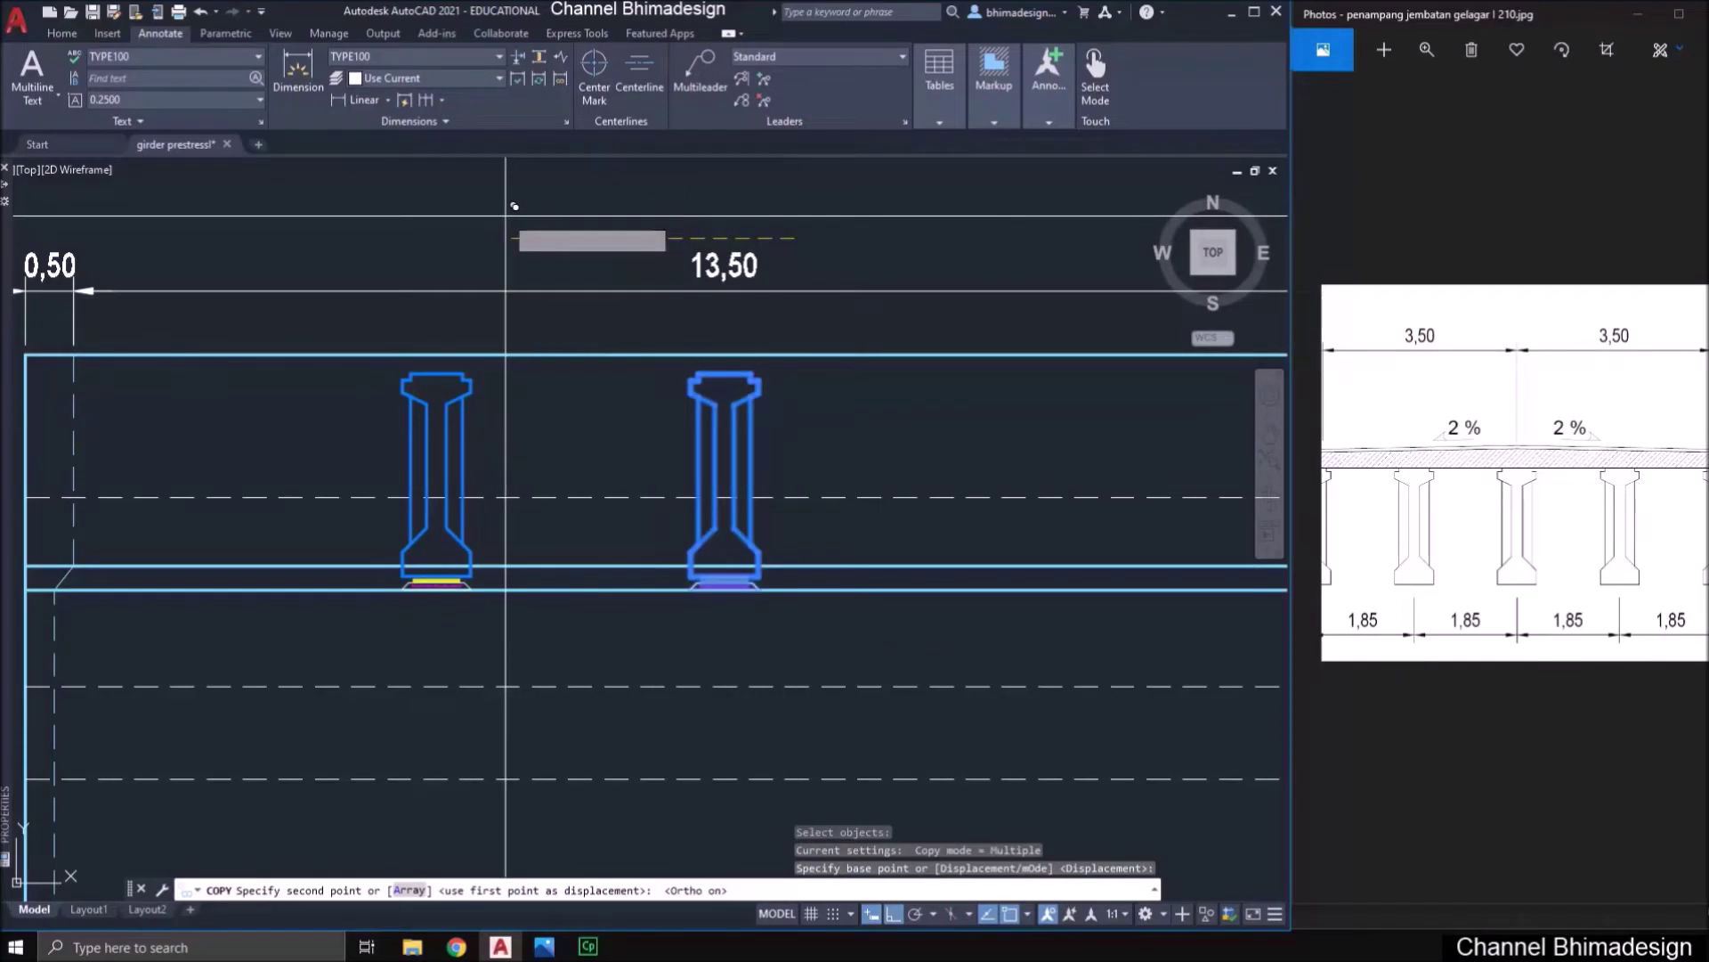
pyautogui.write('1.85')
pyautogui.press('Return')
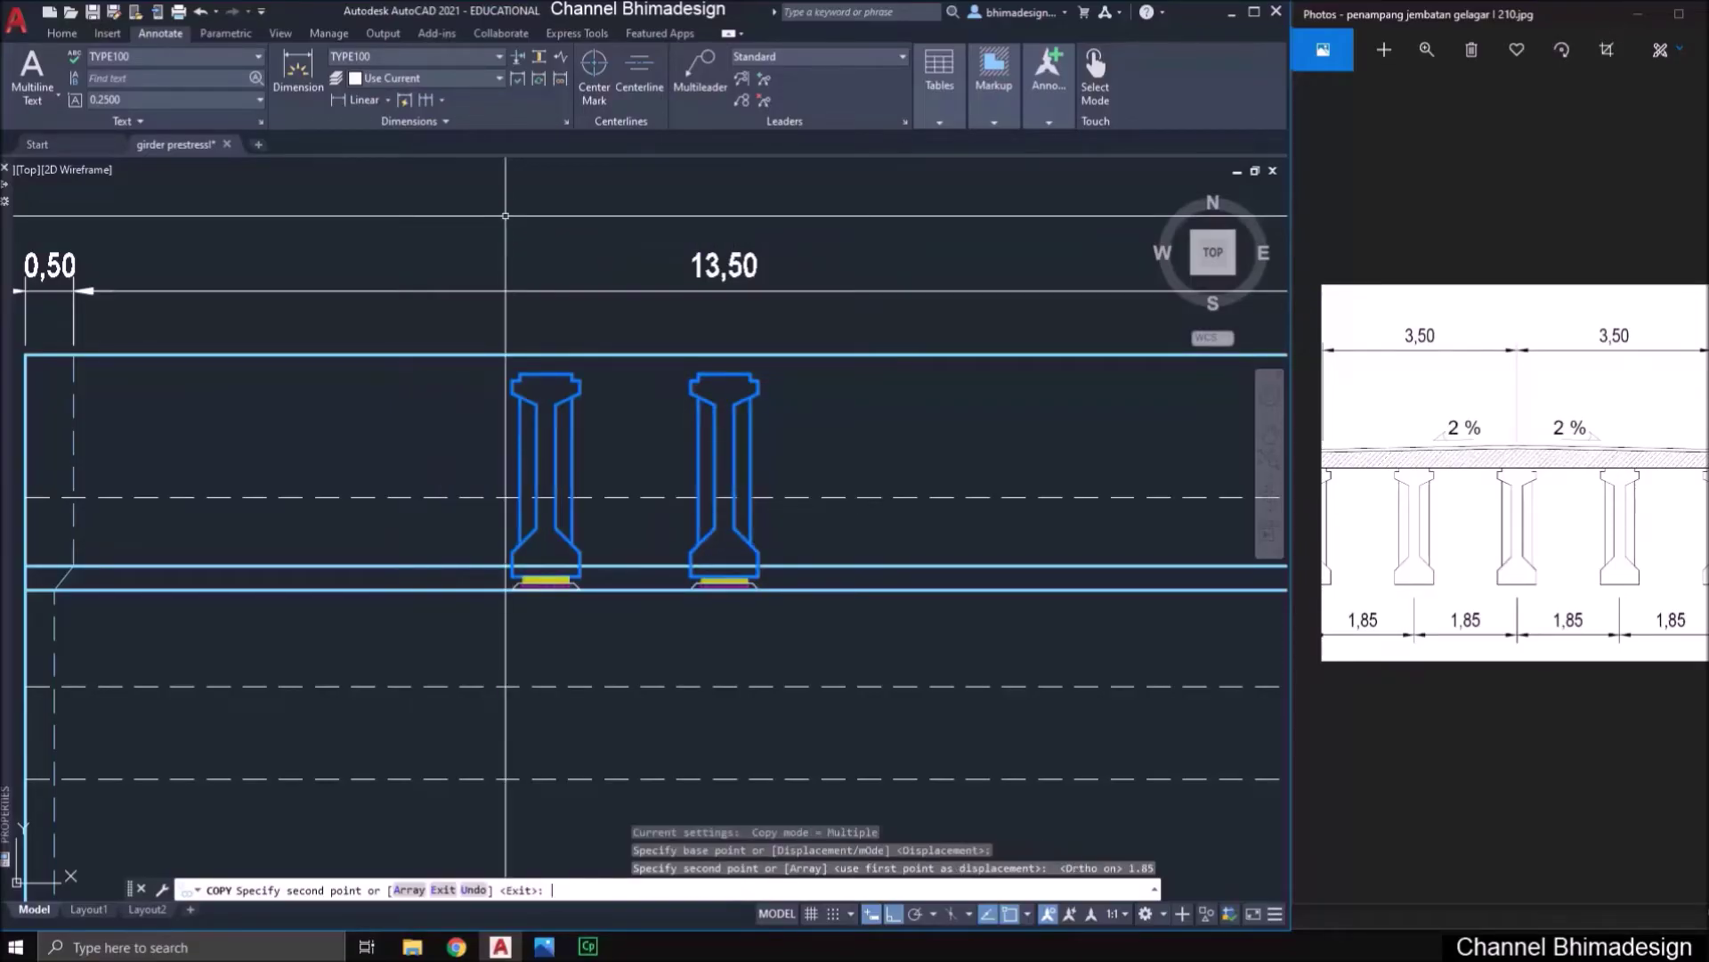
pyautogui.press('Return')
pyautogui.write('mi')
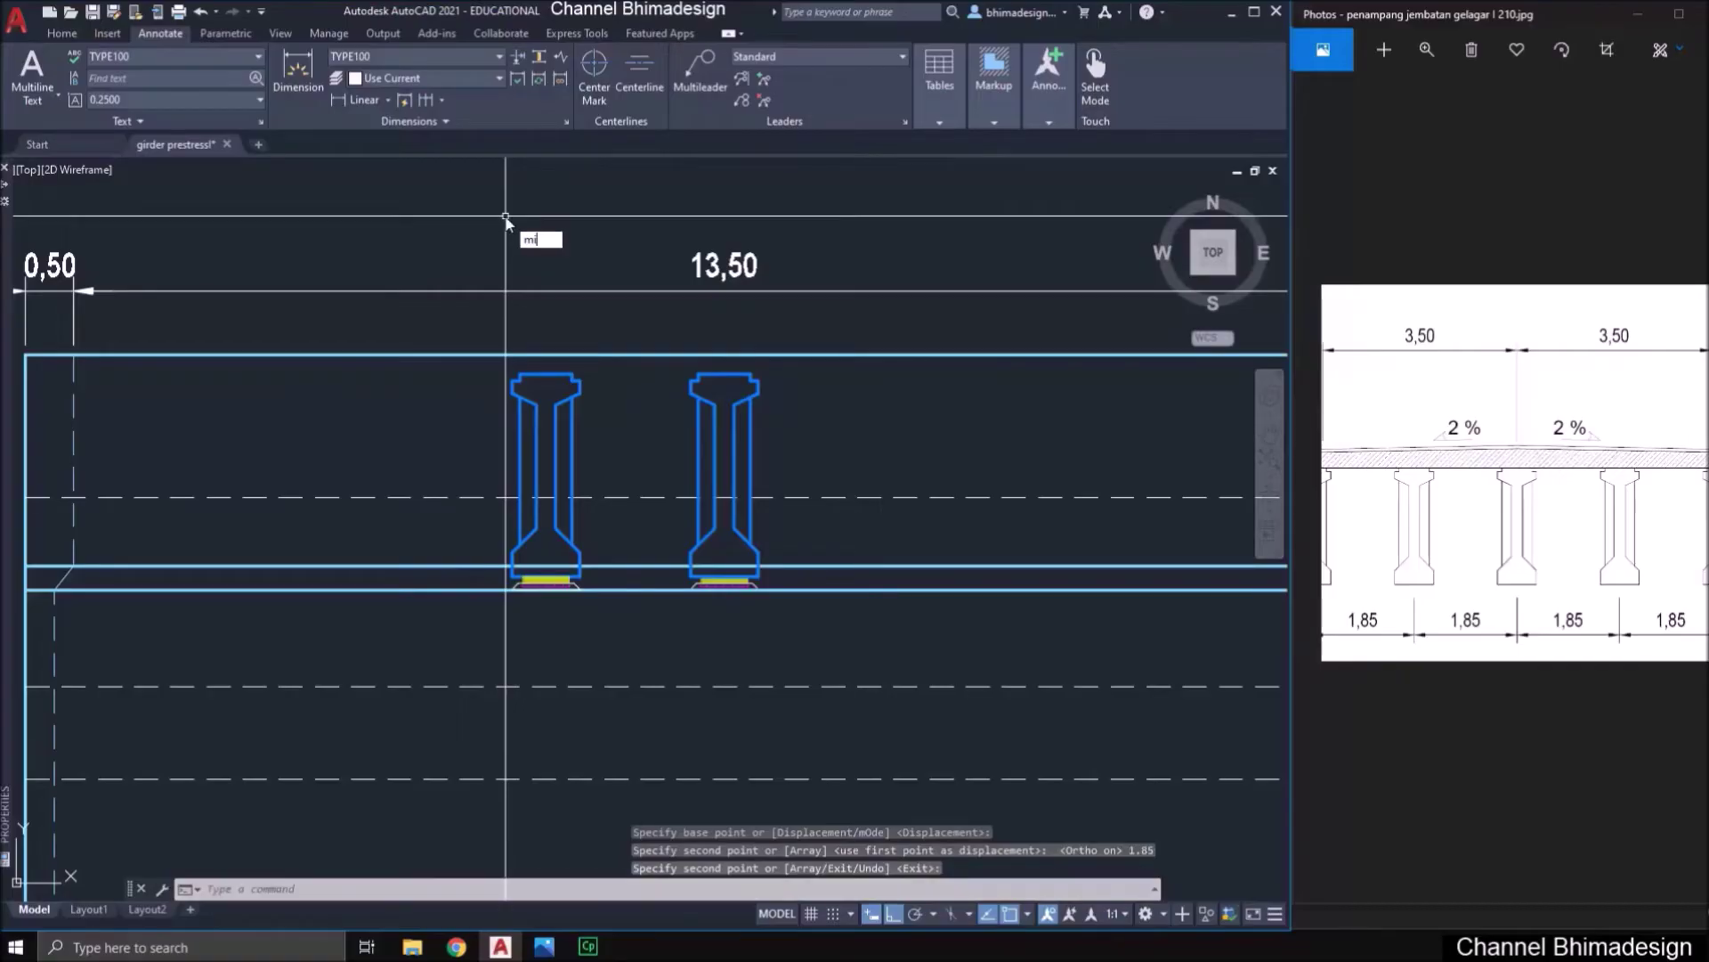
pyautogui.press('Return')
pyautogui.press('Escape')
pyautogui.press('Escape')
# - Copy the girder and bearing beside the central one to two more positions on the left, keeping the 1.85 m girder spacing
pyautogui.write('co')
pyautogui.press('Return')
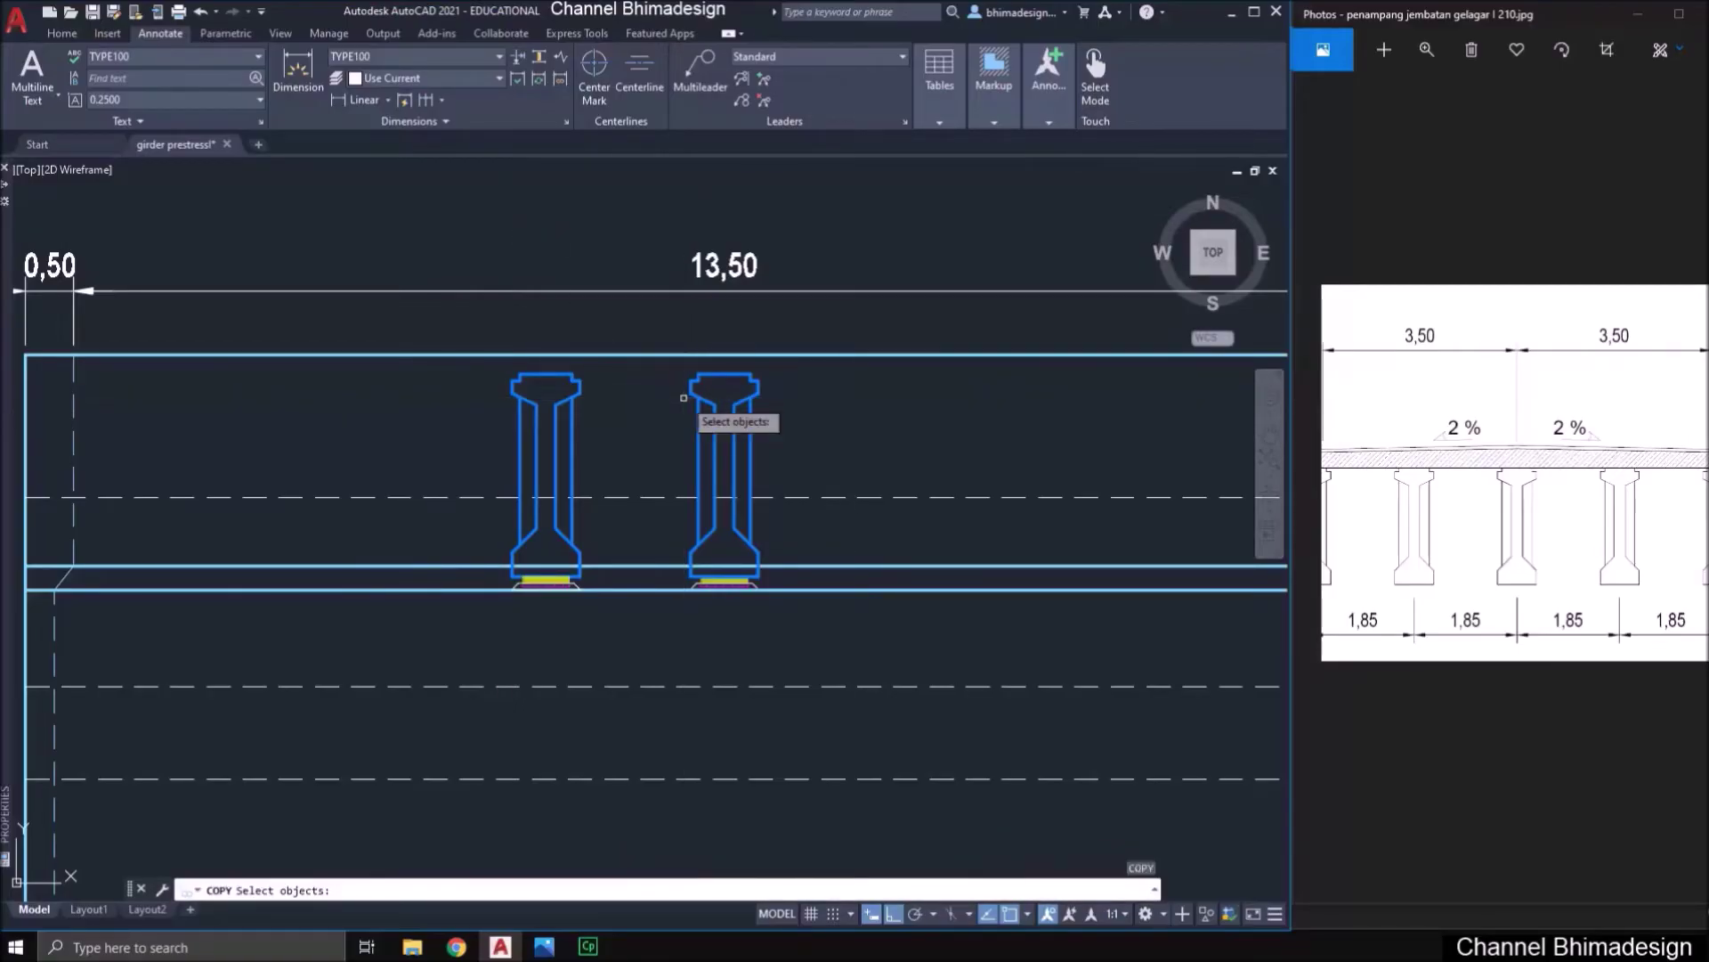
pyautogui.click(489, 320)
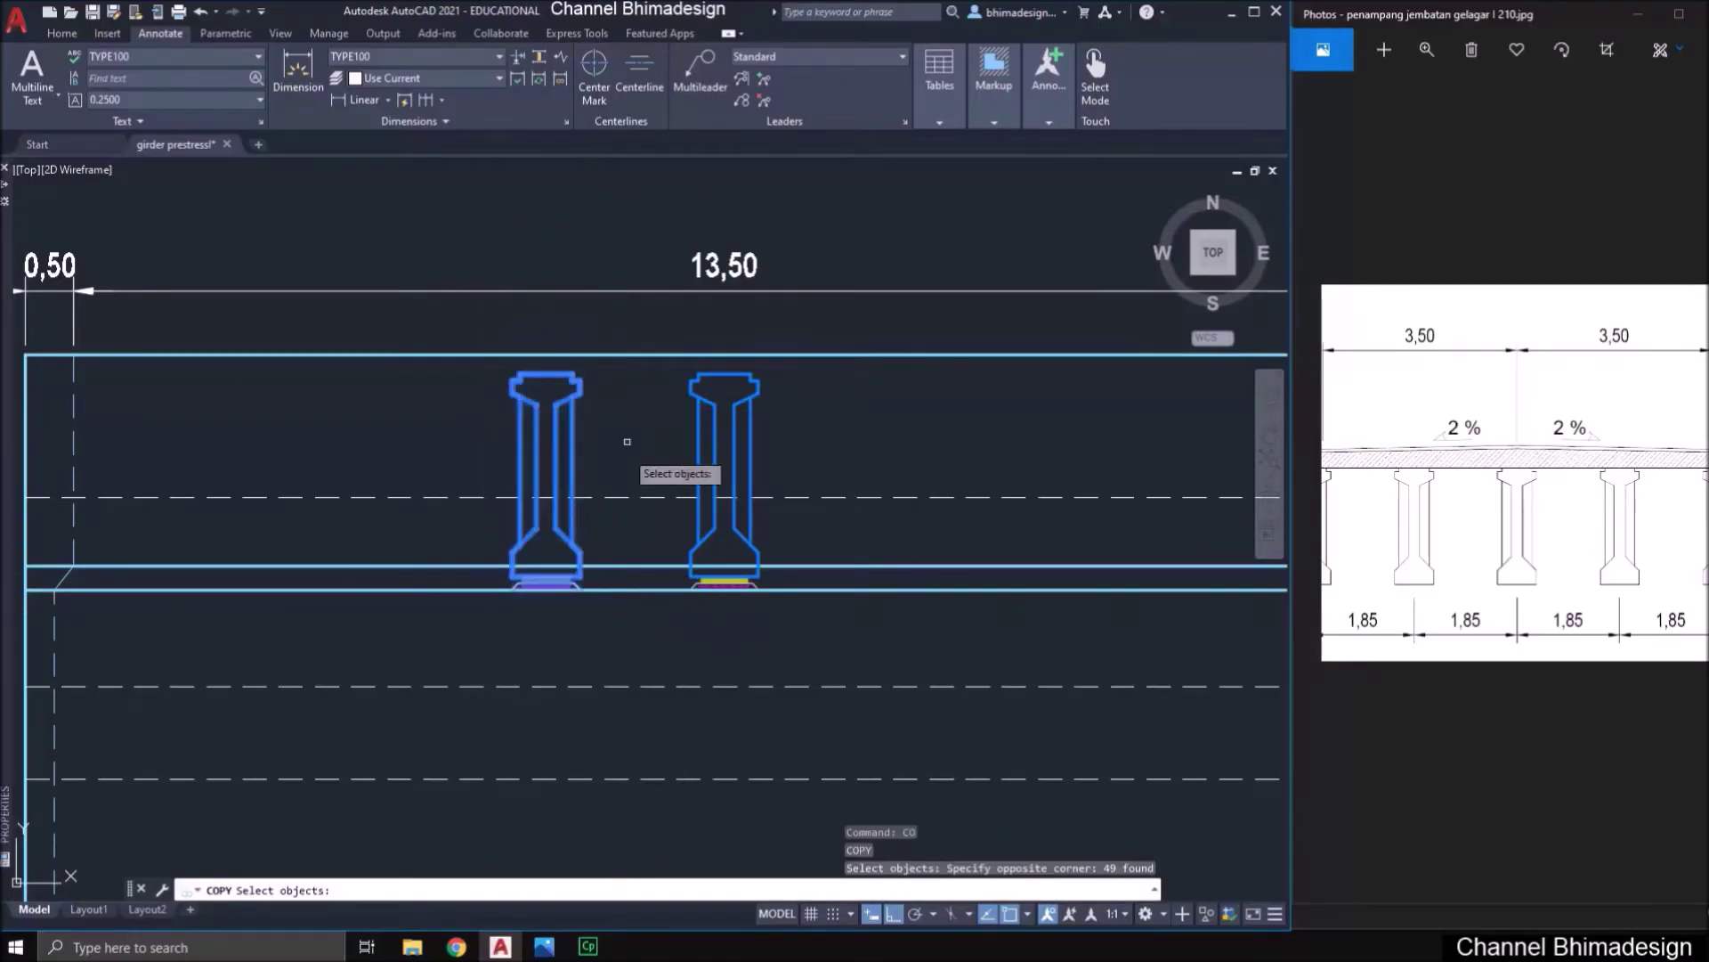
pyautogui.press('Return')
pyautogui.click(721, 374)
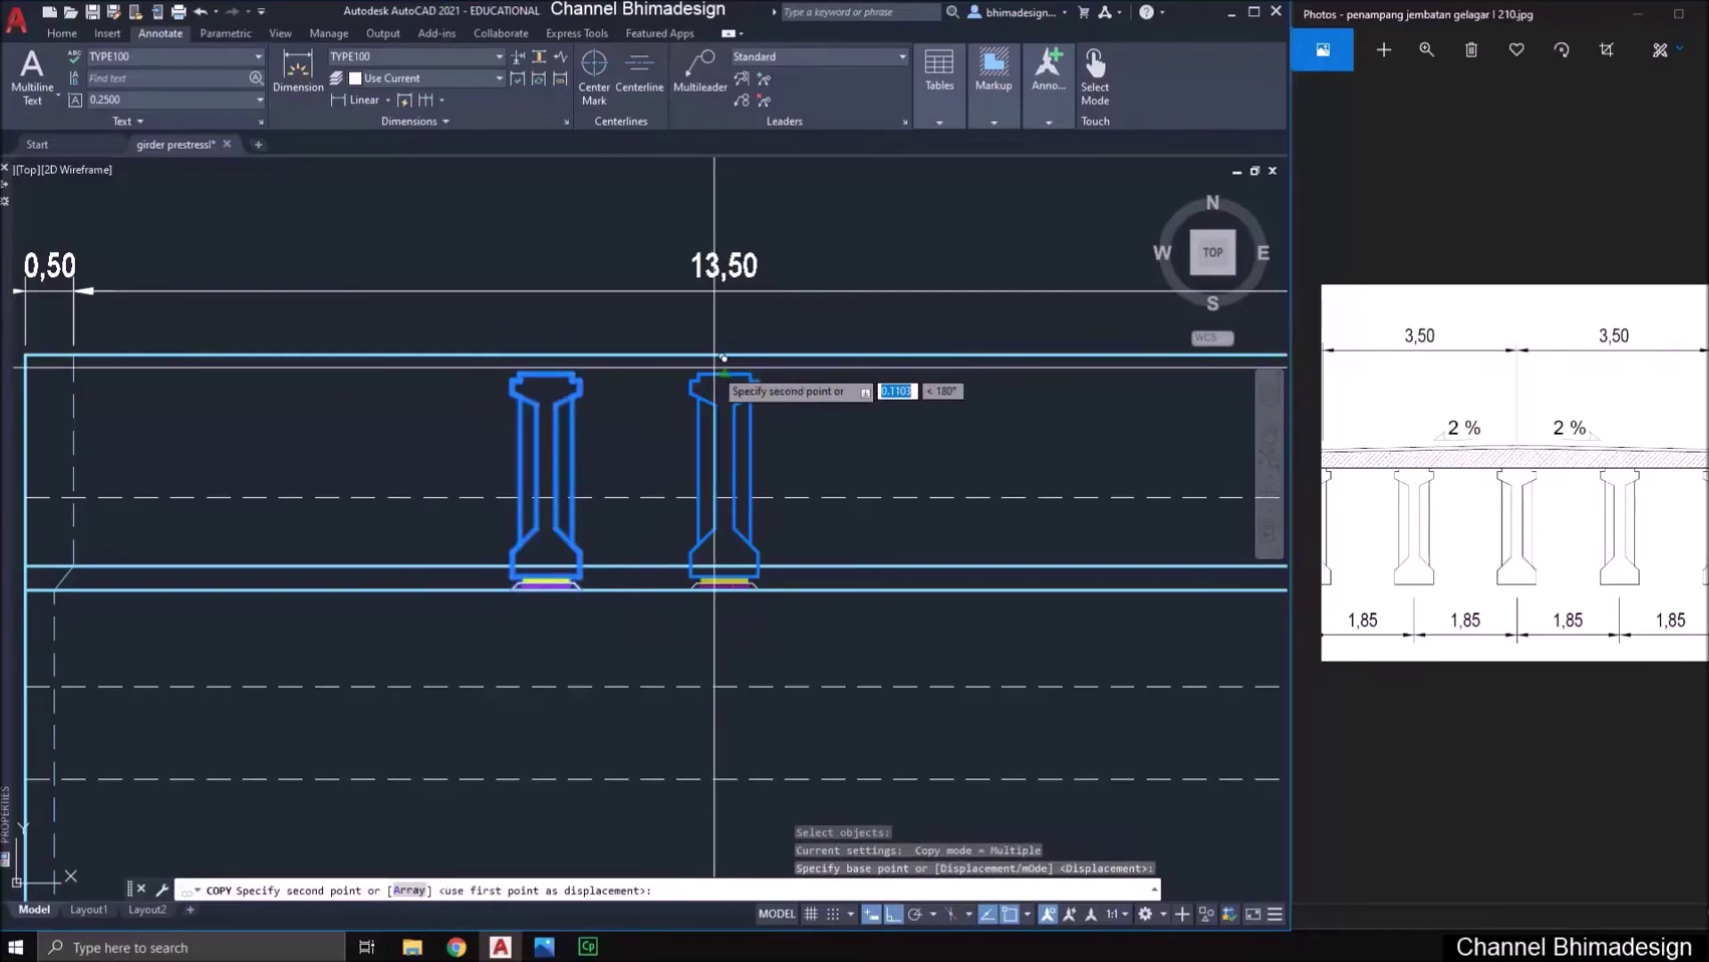
pyautogui.click(546, 374)
pyautogui.click(190, 376)
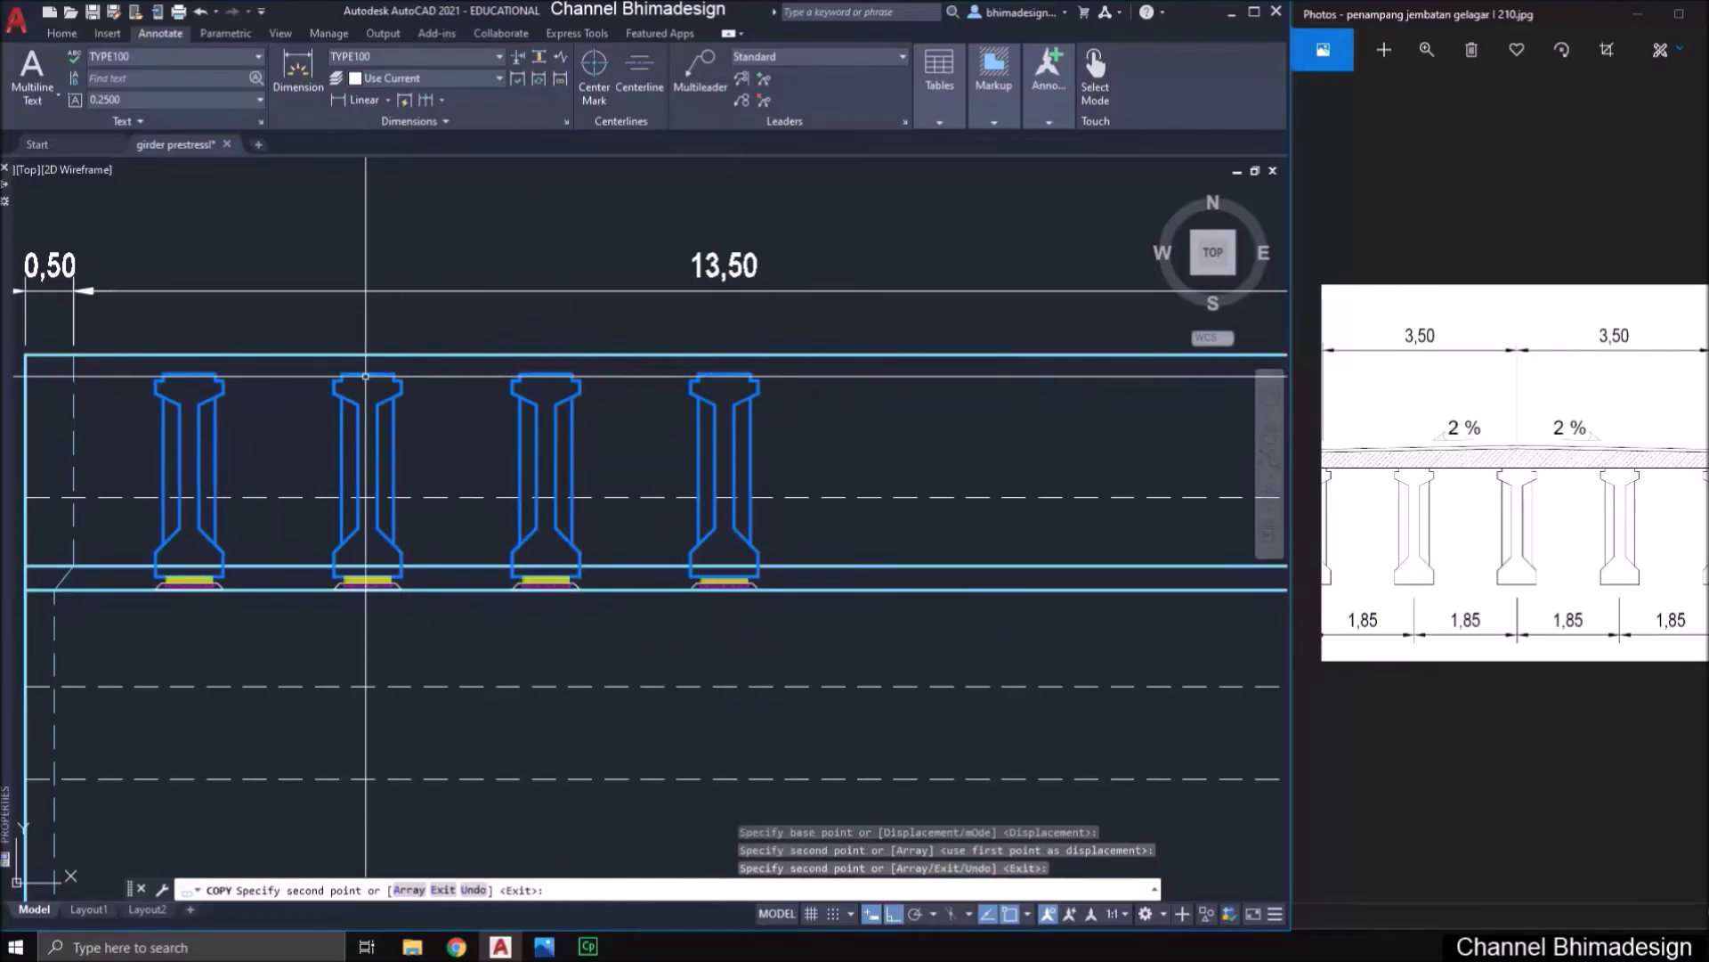
pyautogui.press('Return')
# - Mirror the three left girders with their bearings about the vertical line through the central girder, keeping the originals
pyautogui.moveTo(1465, 603); pyautogui.dragTo(1626, 599)
pyautogui.click(938, 496)
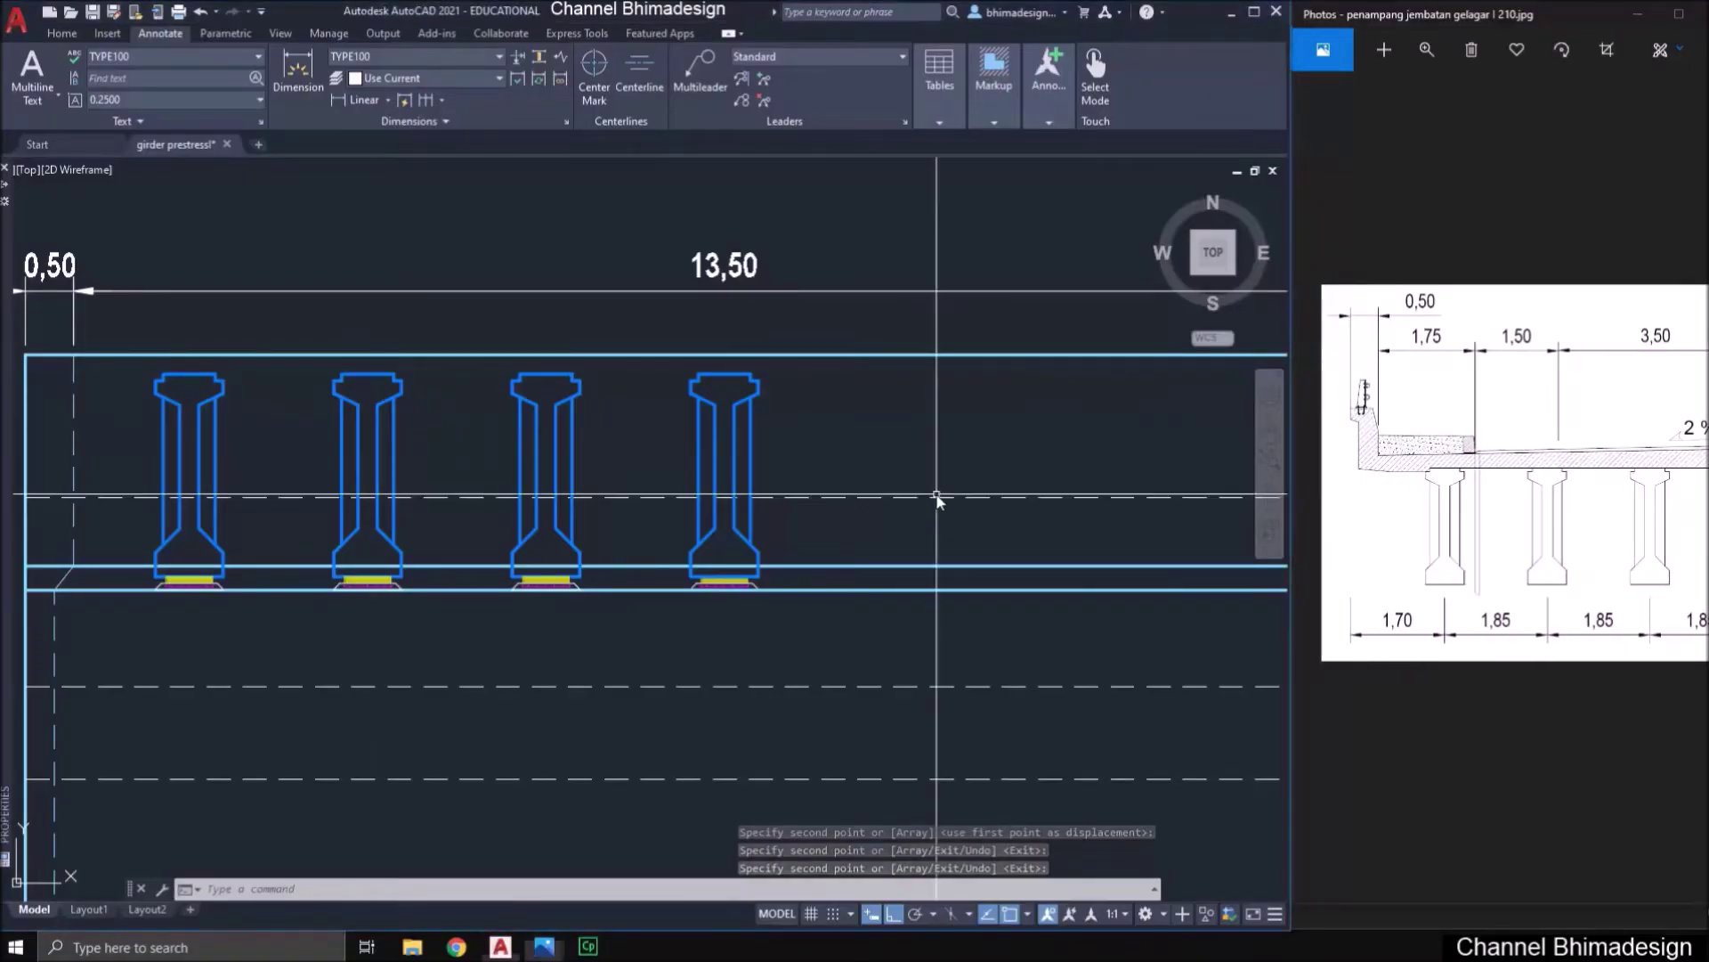
pyautogui.write('mi')
pyautogui.press('Return')
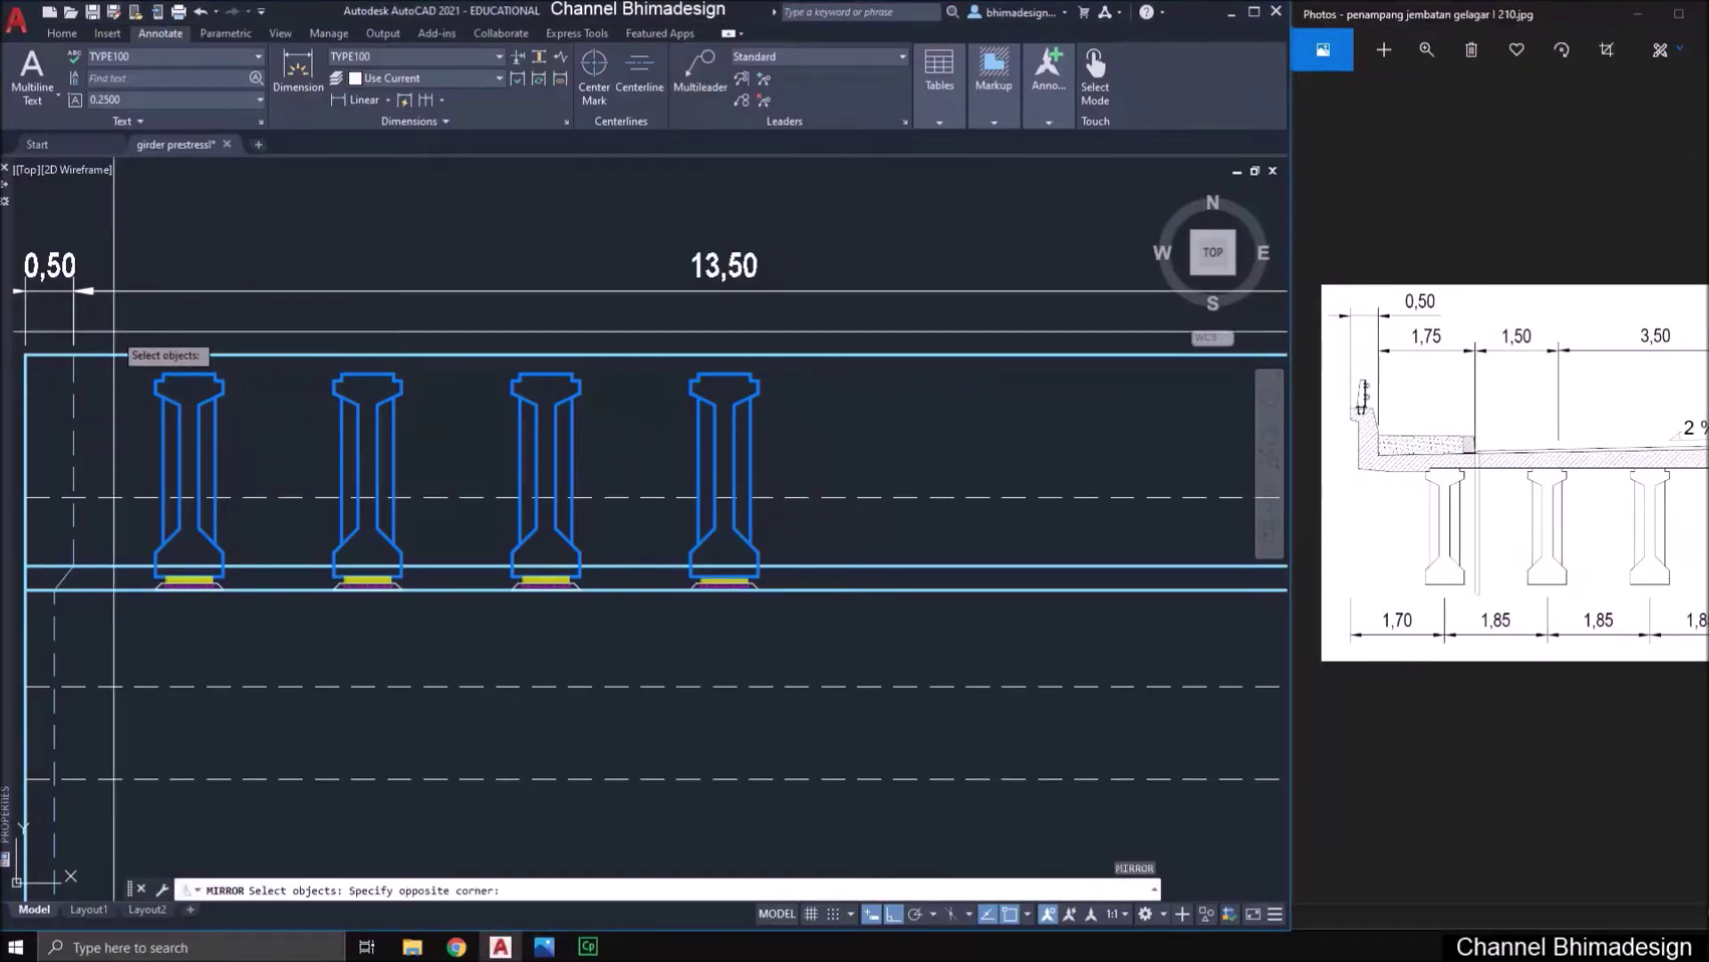
pyautogui.click(603, 629)
pyautogui.press('Return')
pyautogui.click(737, 353)
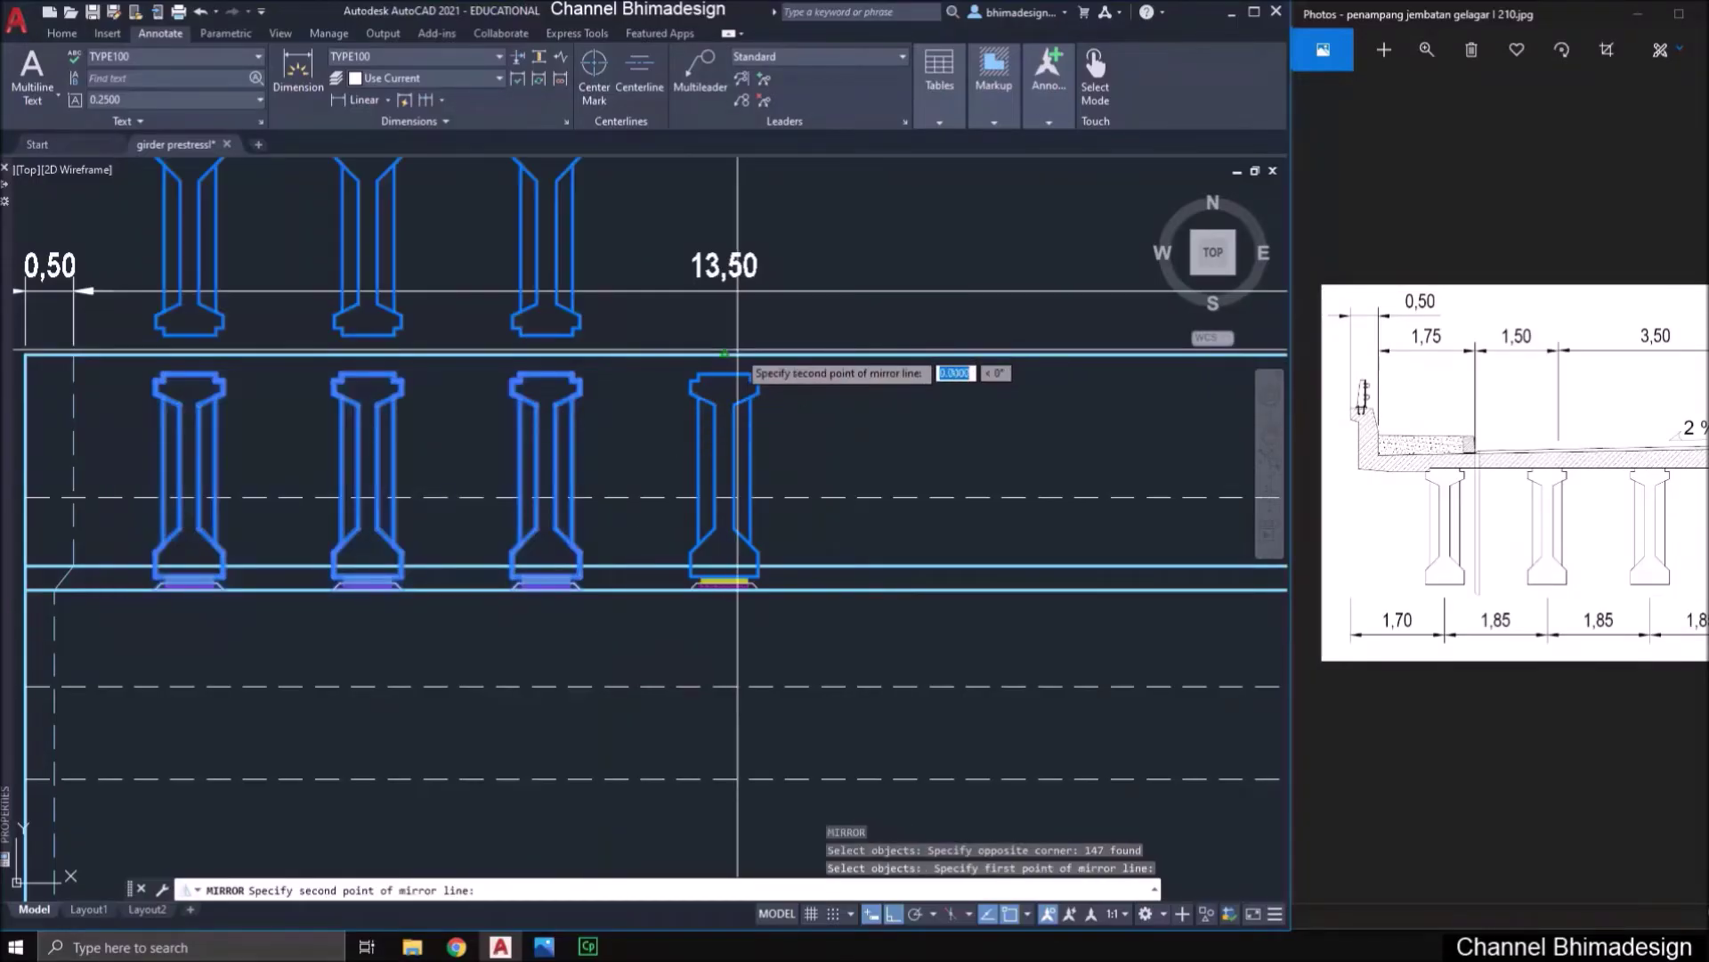
pyautogui.click(708, 645)
pyautogui.press('Return')
pyautogui.scroll(-2, 687, 594)
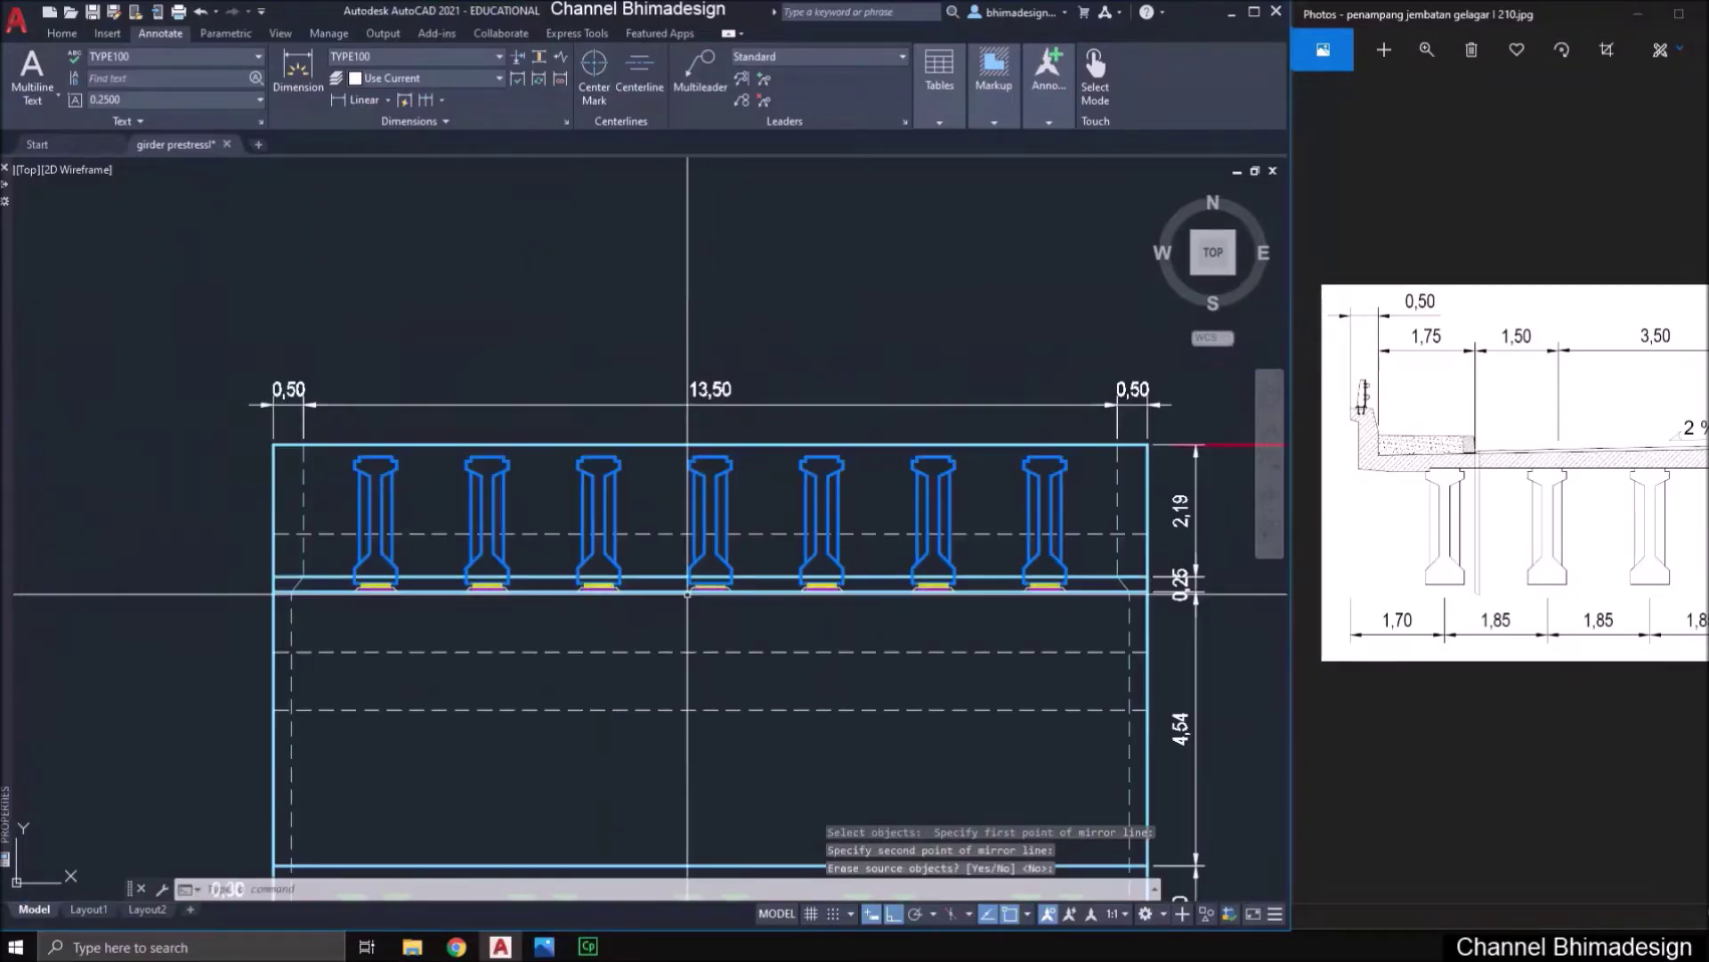
pyautogui.moveTo(782, 593); pyautogui.dragTo(676, 547, button='middle')
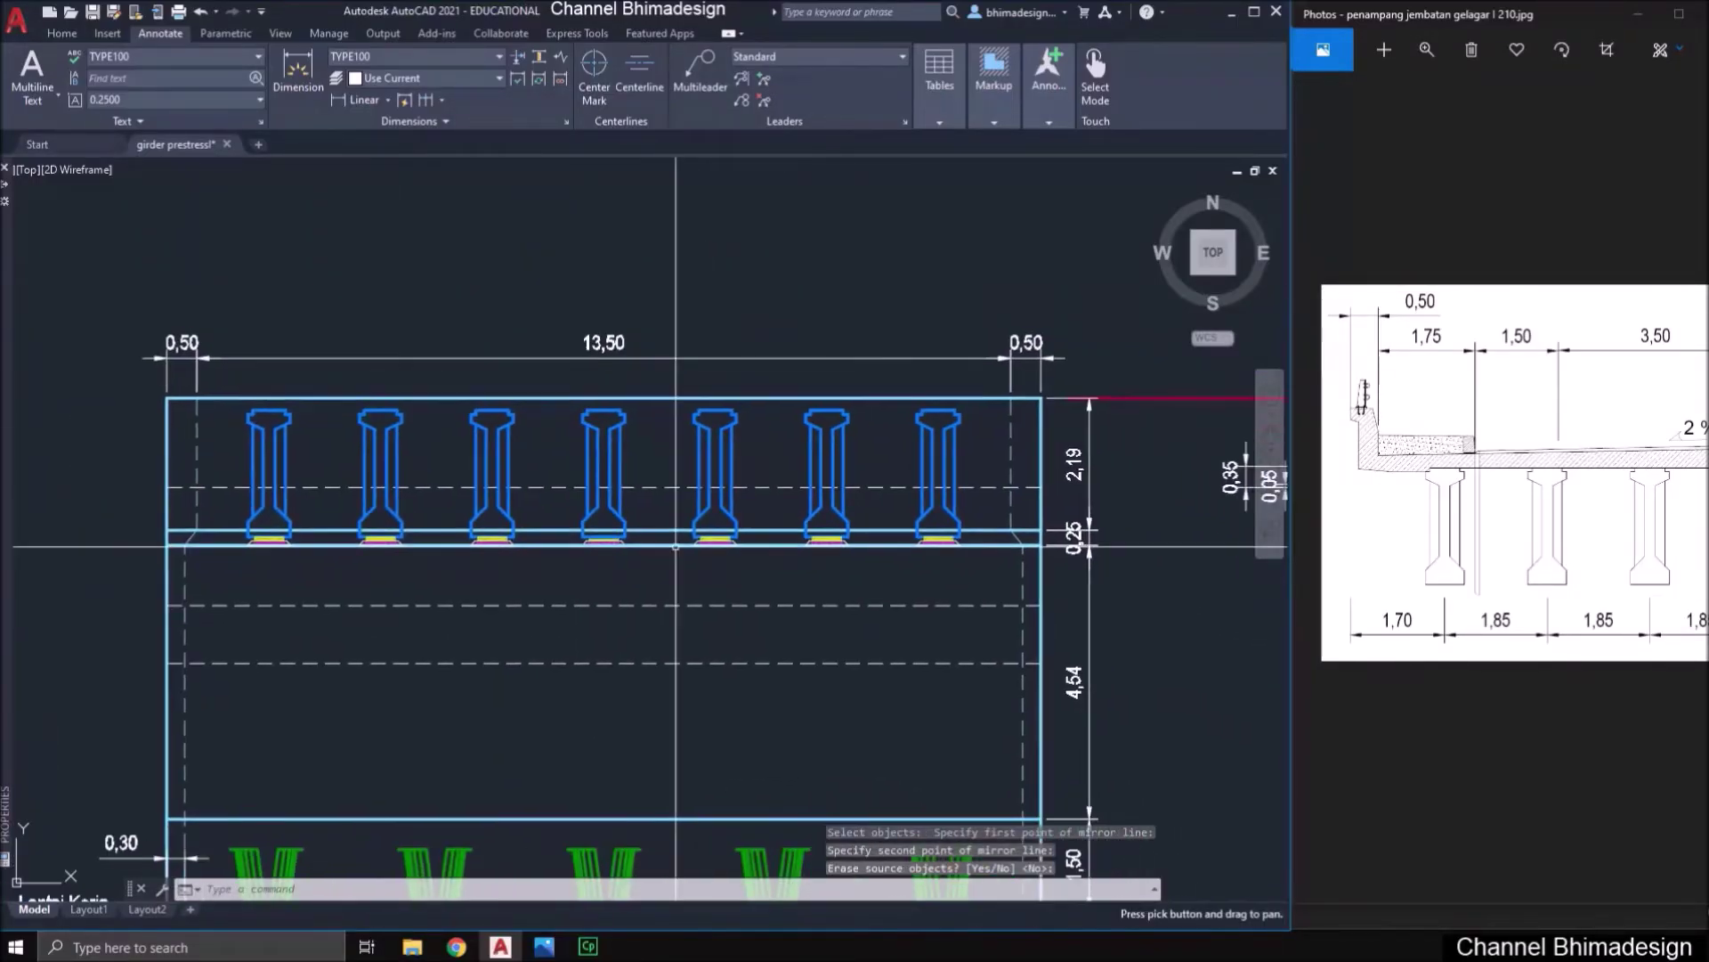
# - Copy the parapet, sidewalk, slab edge and drain pipe from the edge detail by its girder's upper-left top corner to the leftmost girder's matching corner
pyautogui.click(1469, 612)
pyautogui.click(912, 609)
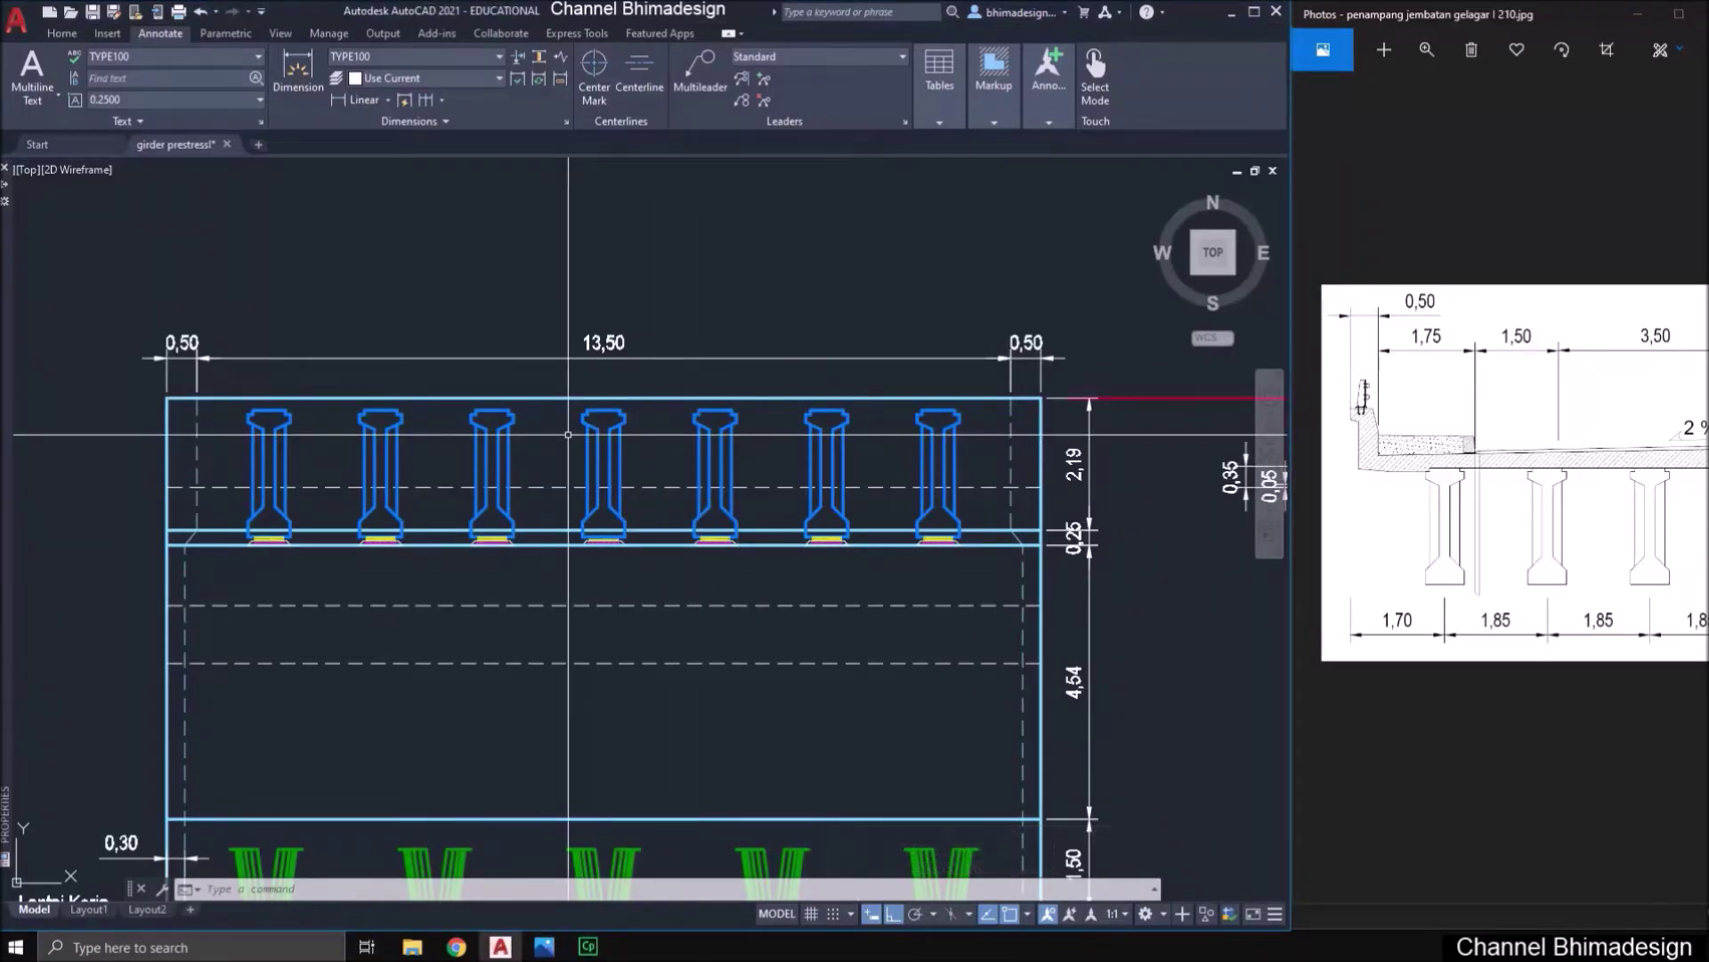
pyautogui.scroll(-5, 568, 434)
pyautogui.scroll(9, 998, 807)
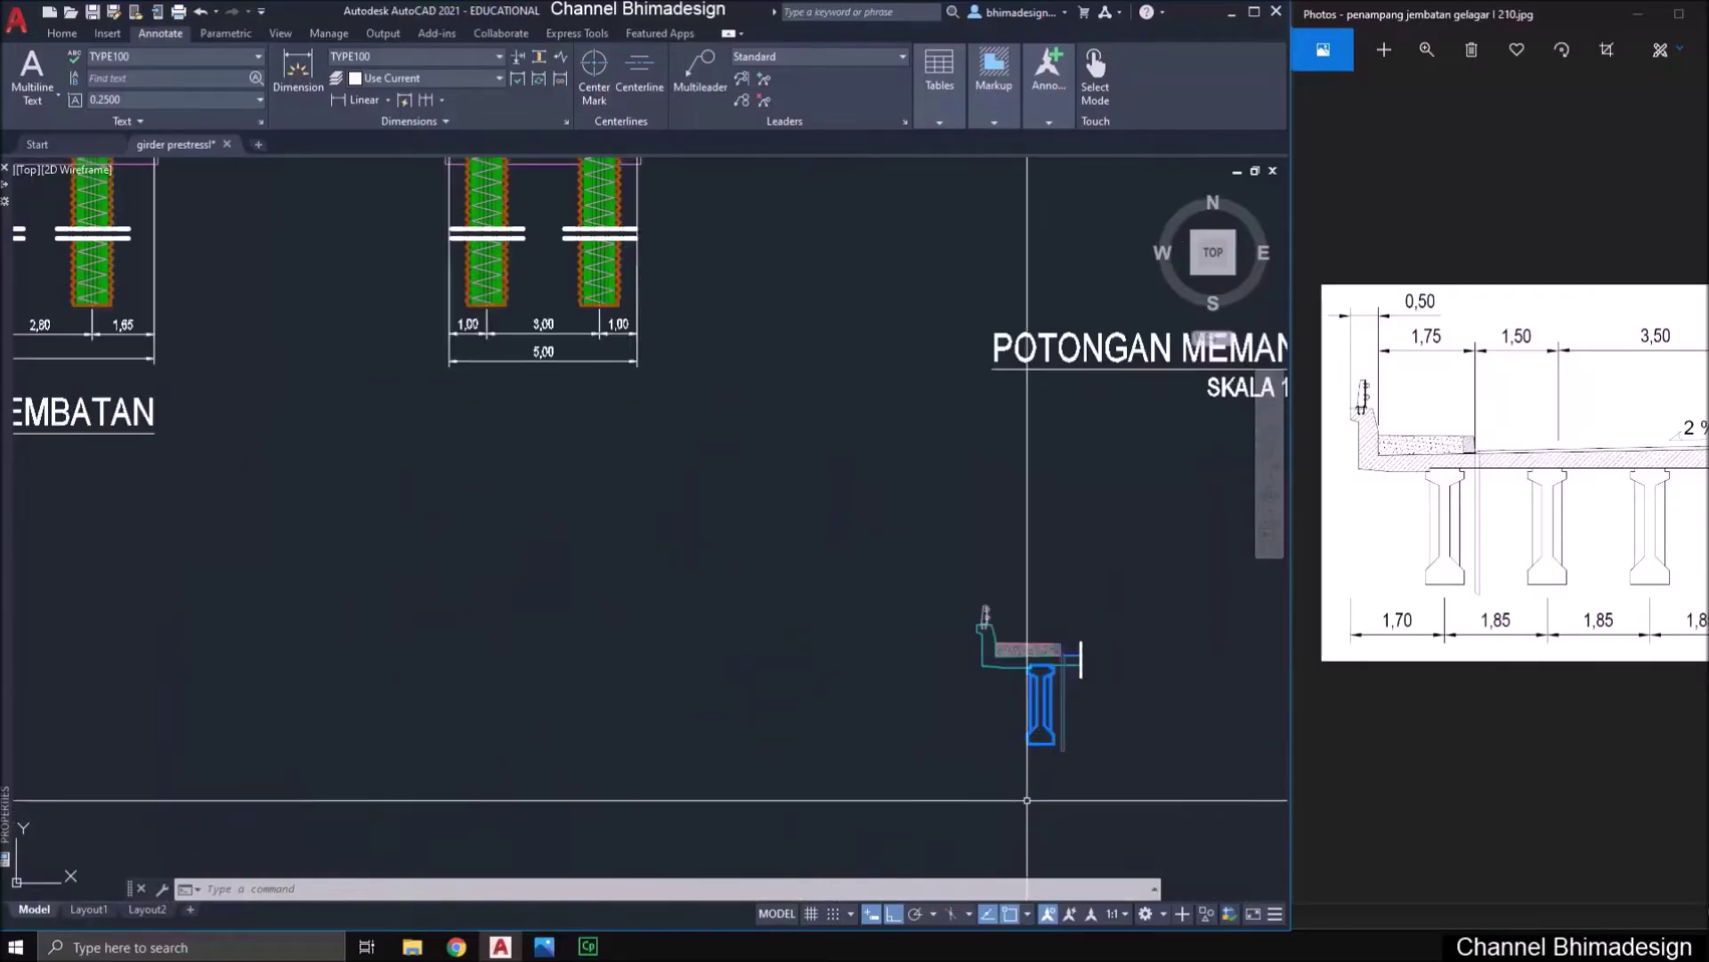
pyautogui.moveTo(1081, 706); pyautogui.dragTo(959, 715, button='middle')
pyautogui.write('ct ')
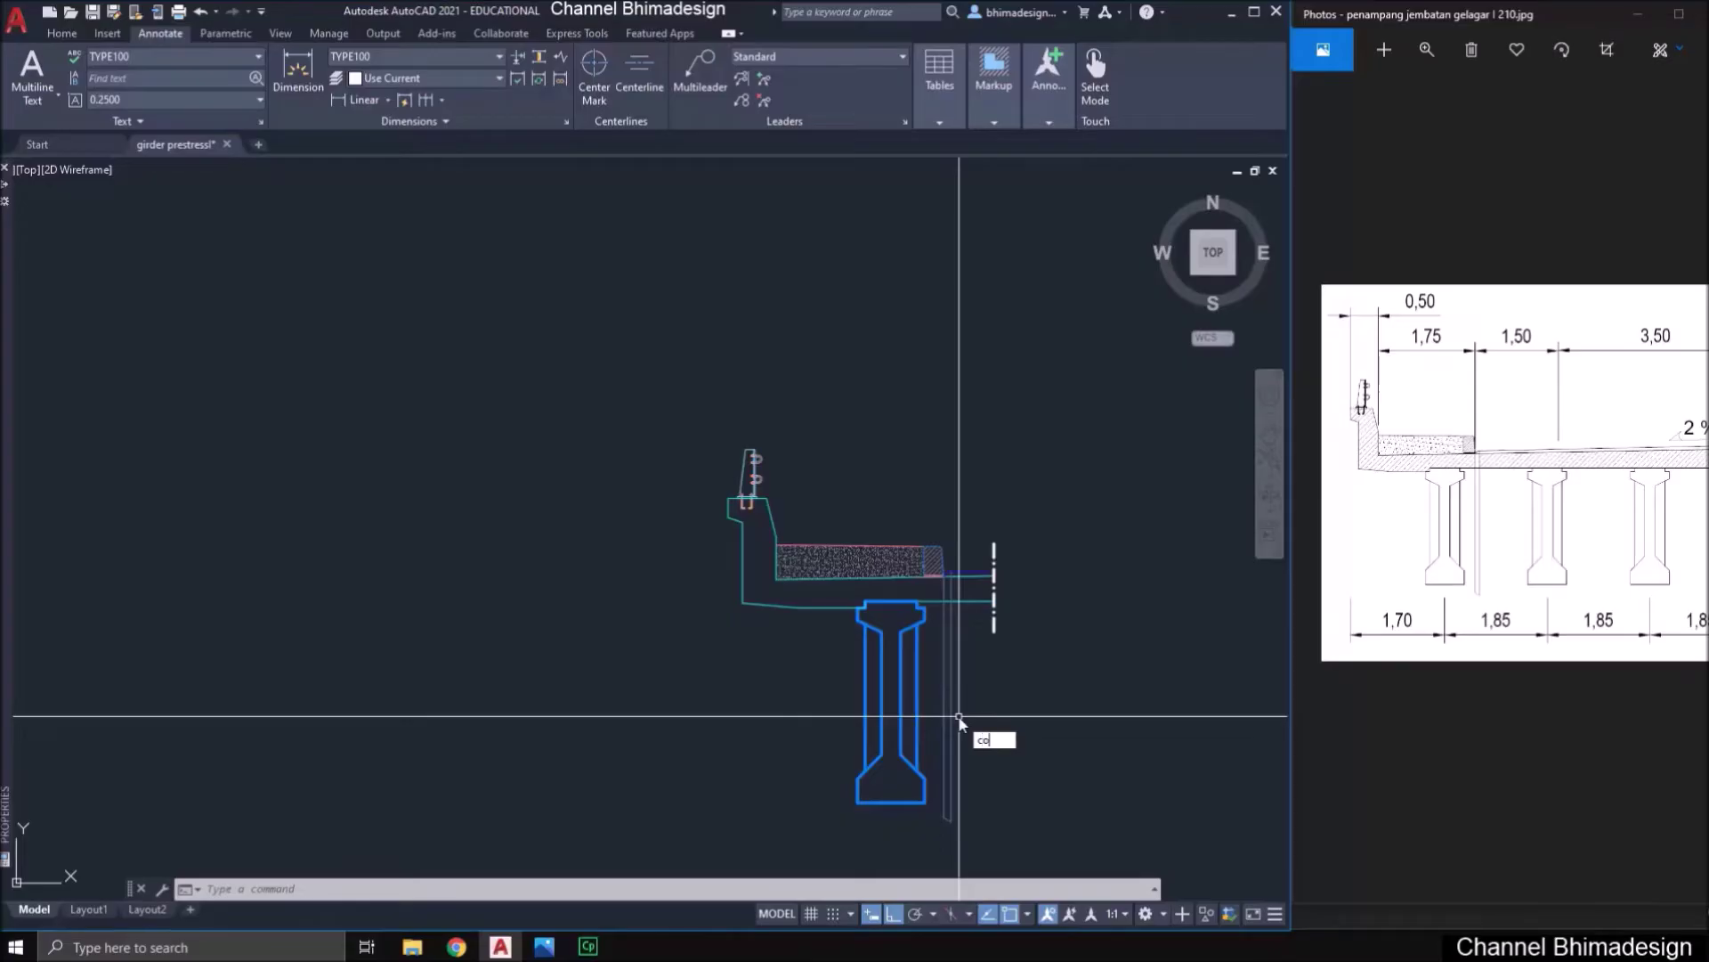
pyautogui.write('o')
pyautogui.press('Return')
pyautogui.scroll(2, 969, 555)
pyautogui.click(1021, 600)
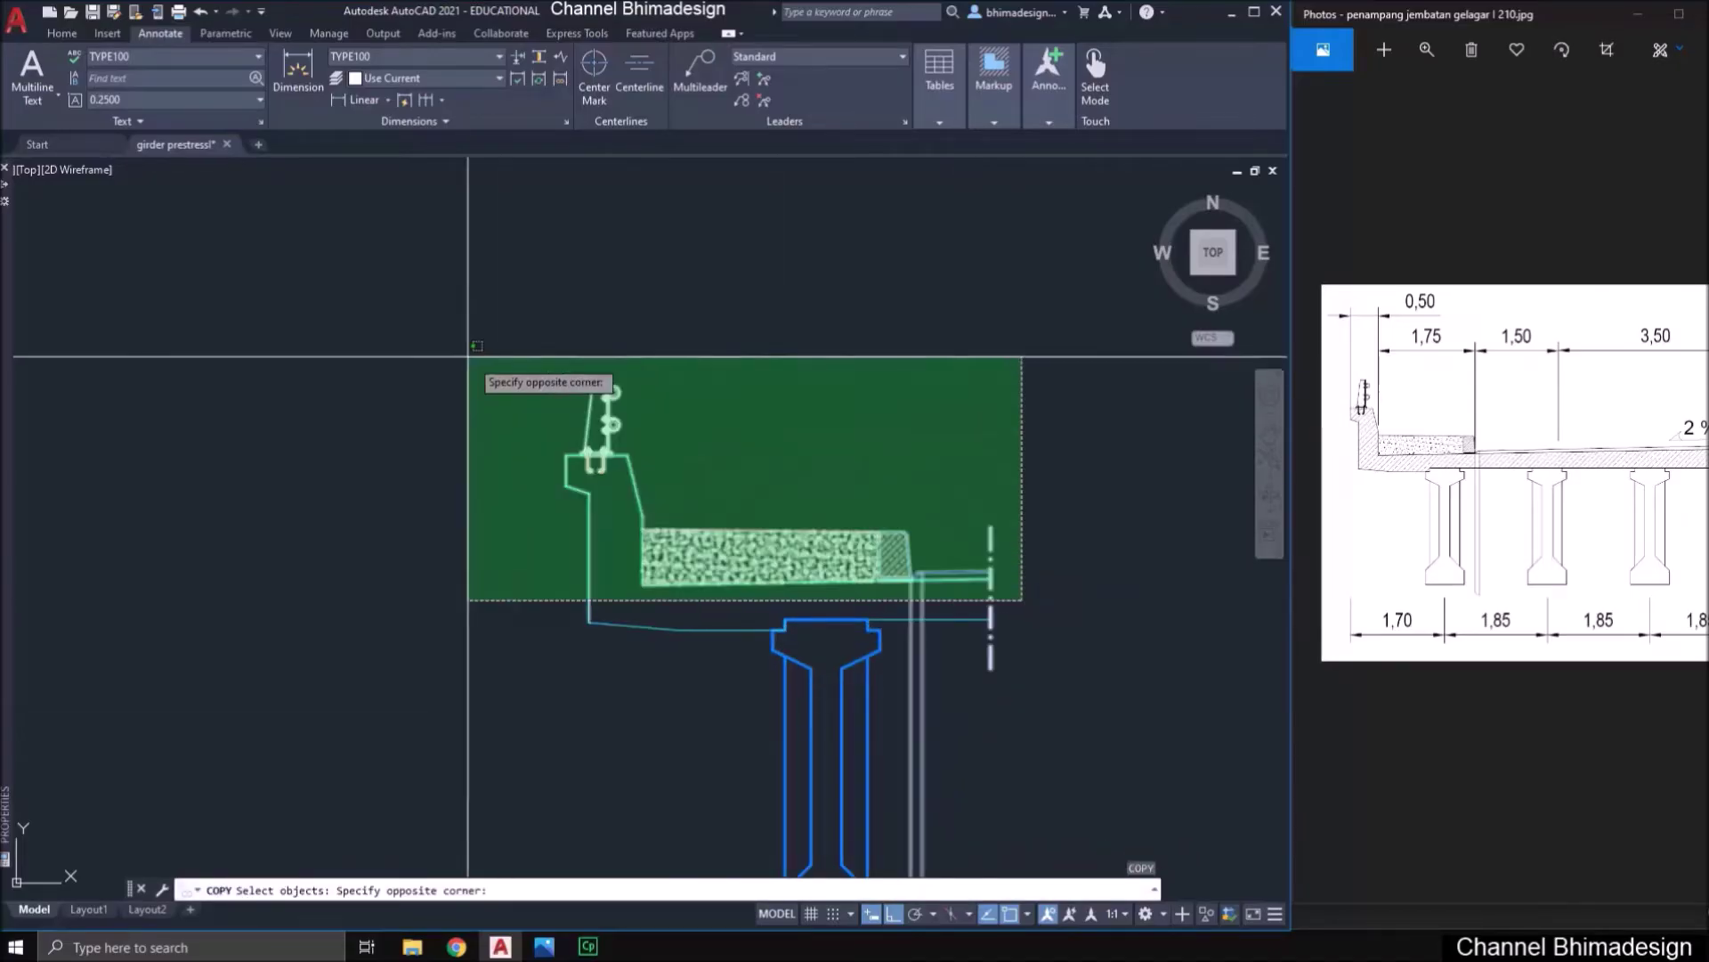
pyautogui.click(477, 362)
pyautogui.click(846, 686)
pyautogui.click(630, 482)
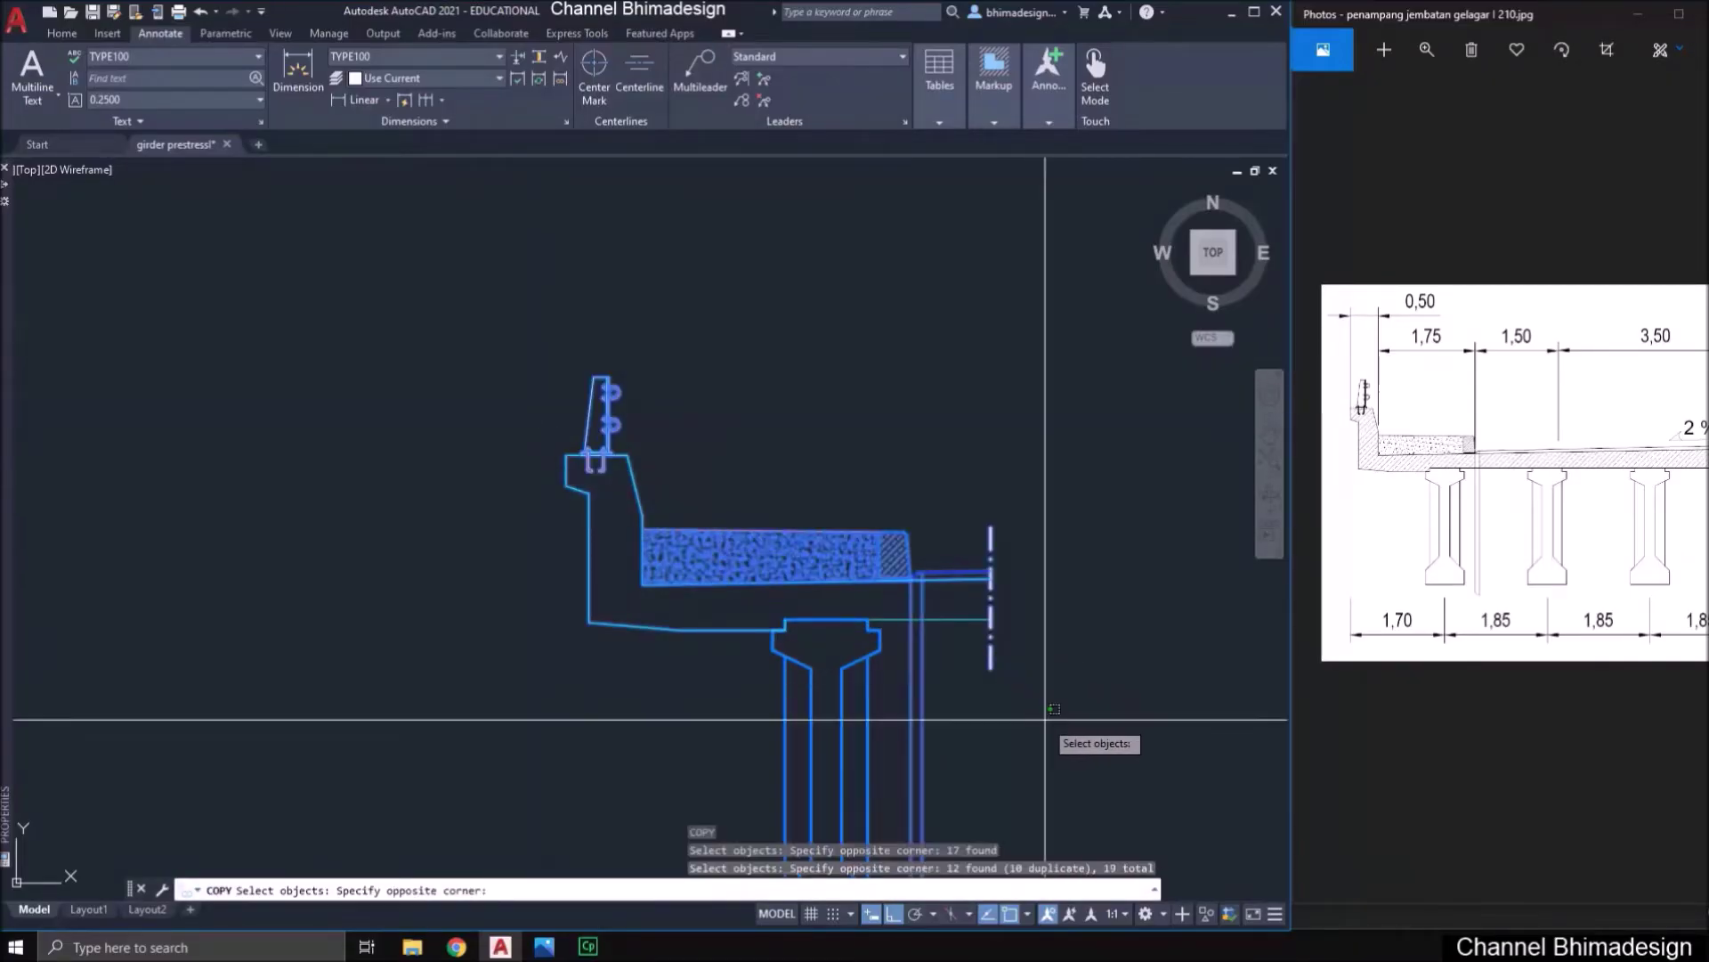
pyautogui.click(925, 526)
pyautogui.moveTo(1023, 752)
pyautogui.mouseDown(button='middle')
pyautogui.moveTo(984, 538)
pyautogui.moveTo(974, 684)
pyautogui.mouseUp(button='middle')
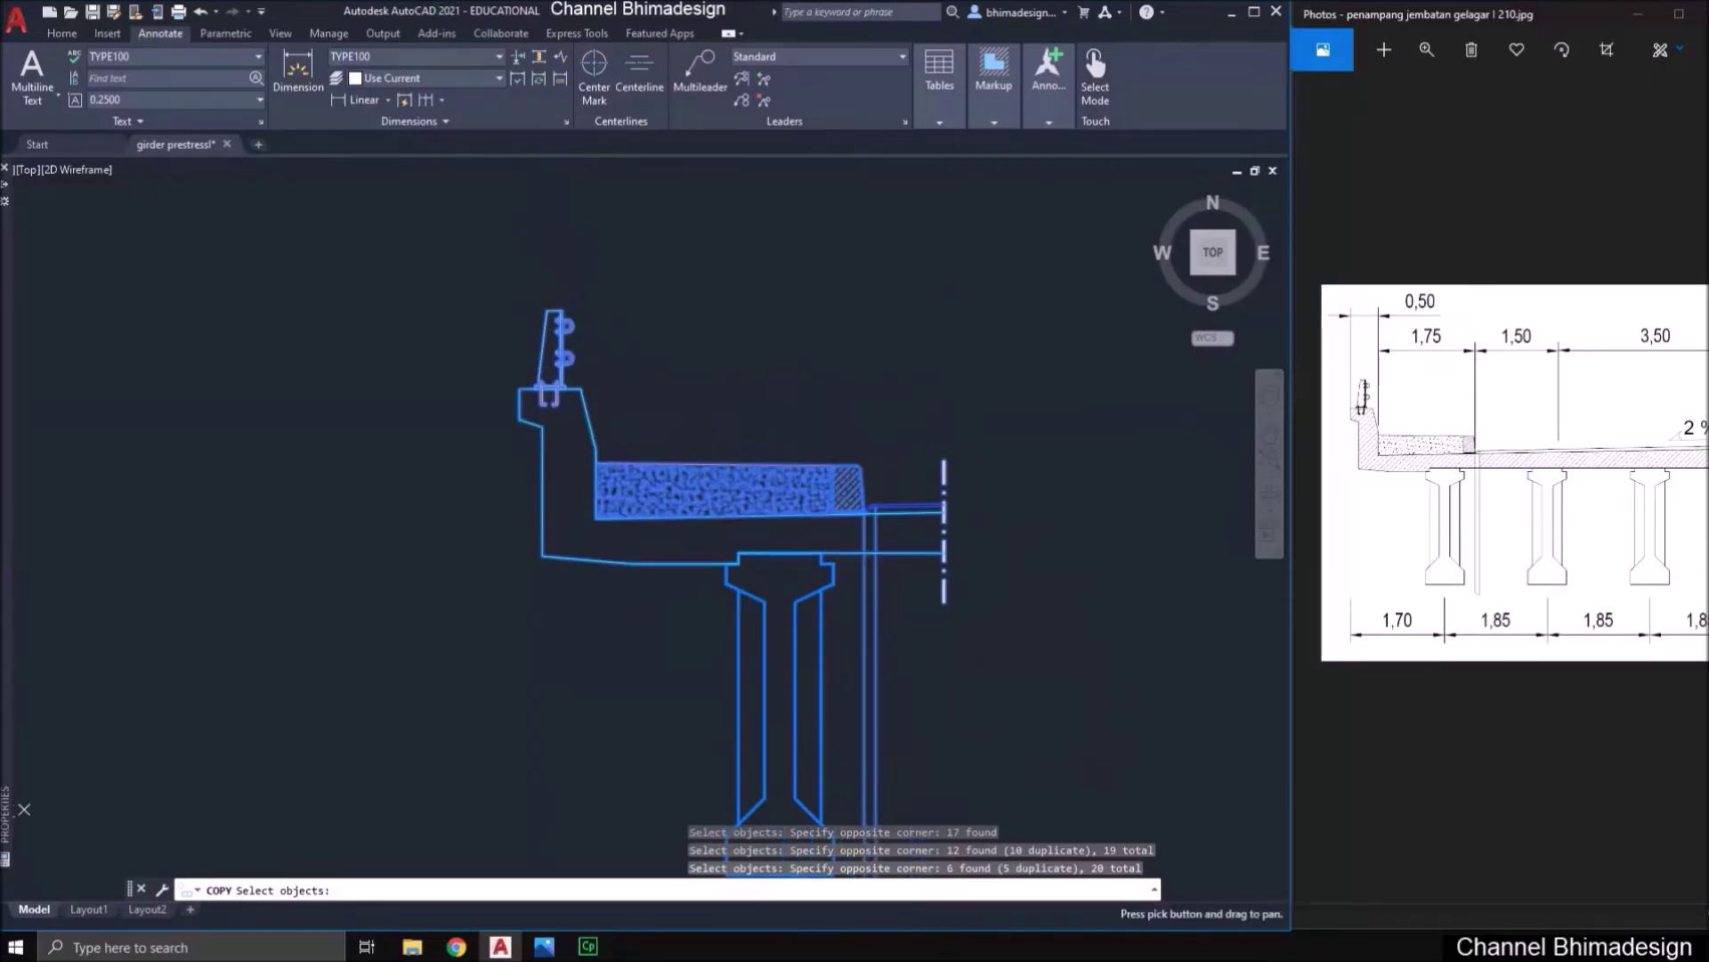
pyautogui.scroll(4, 754, 526)
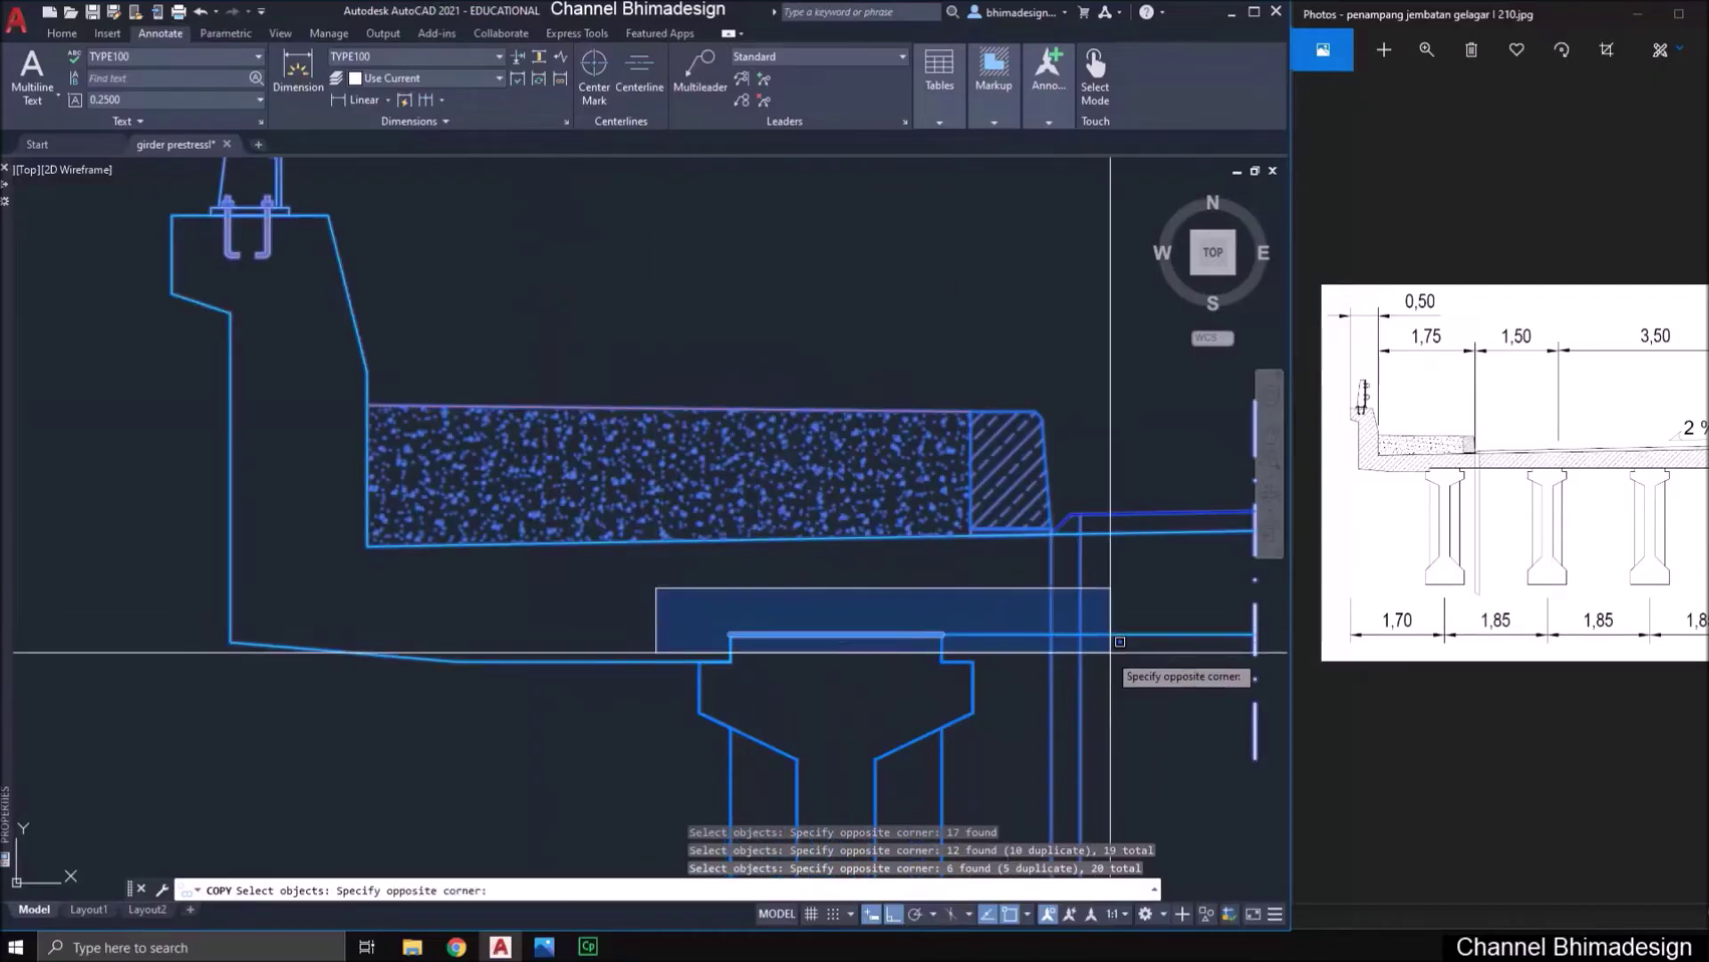
pyautogui.click(1095, 610)
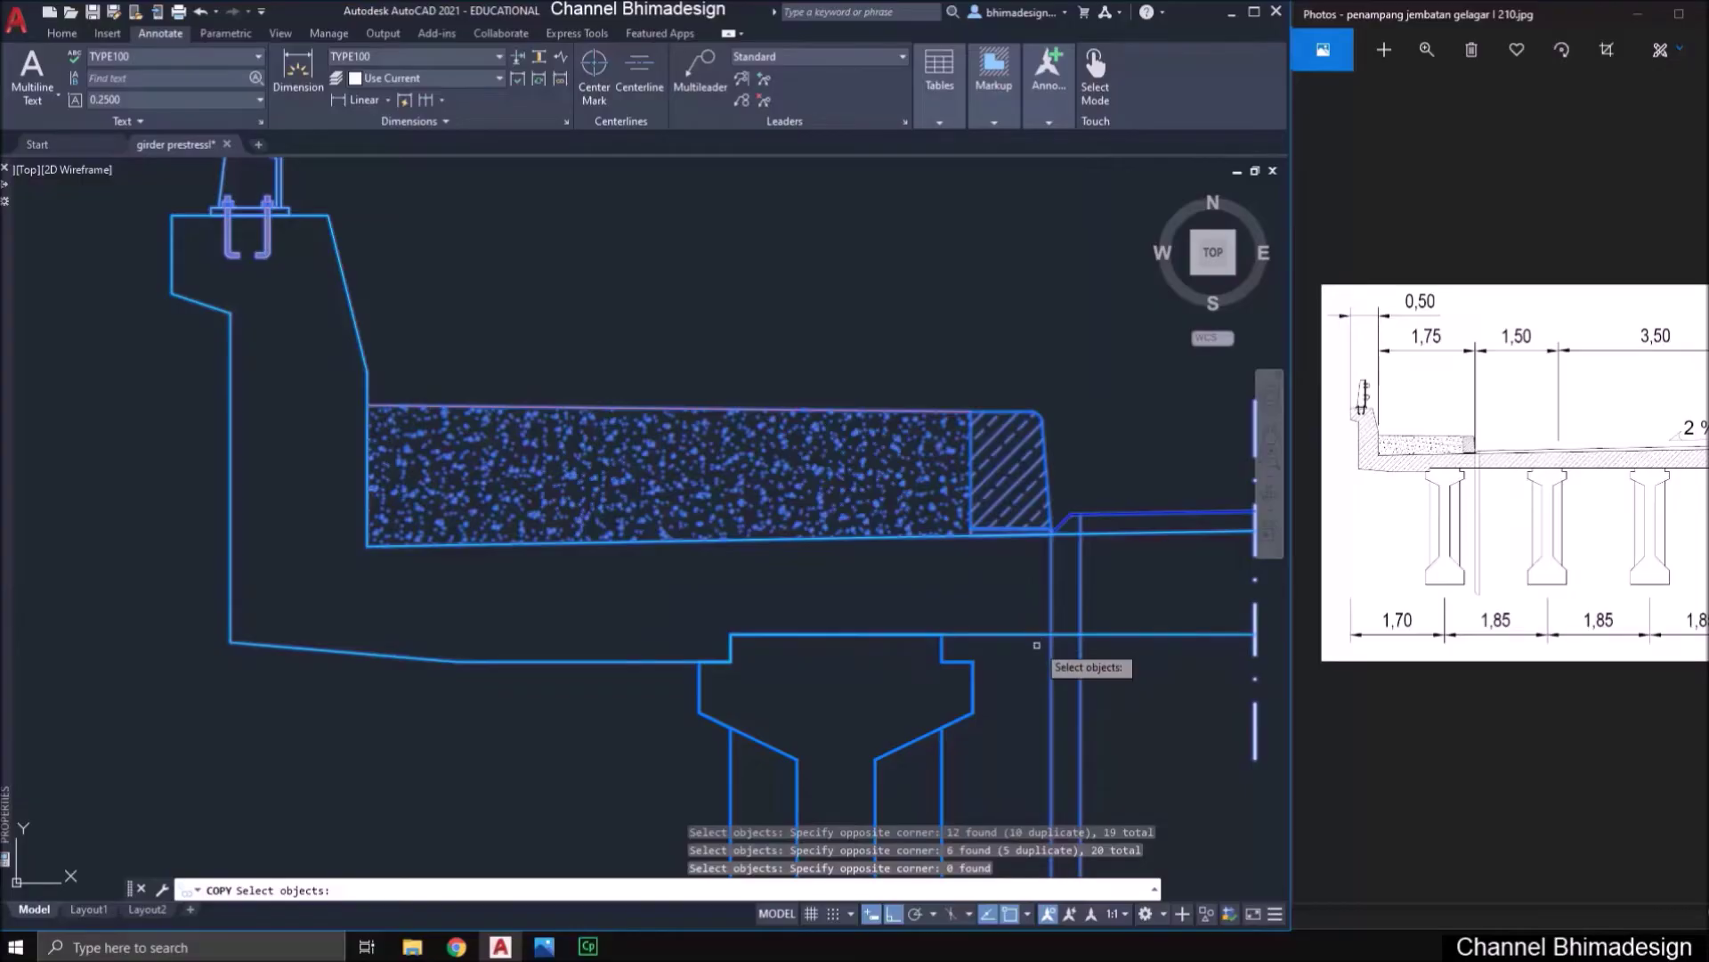
pyautogui.scroll(-2, 1037, 644)
pyautogui.press('Return')
pyautogui.scroll(4, 831, 644)
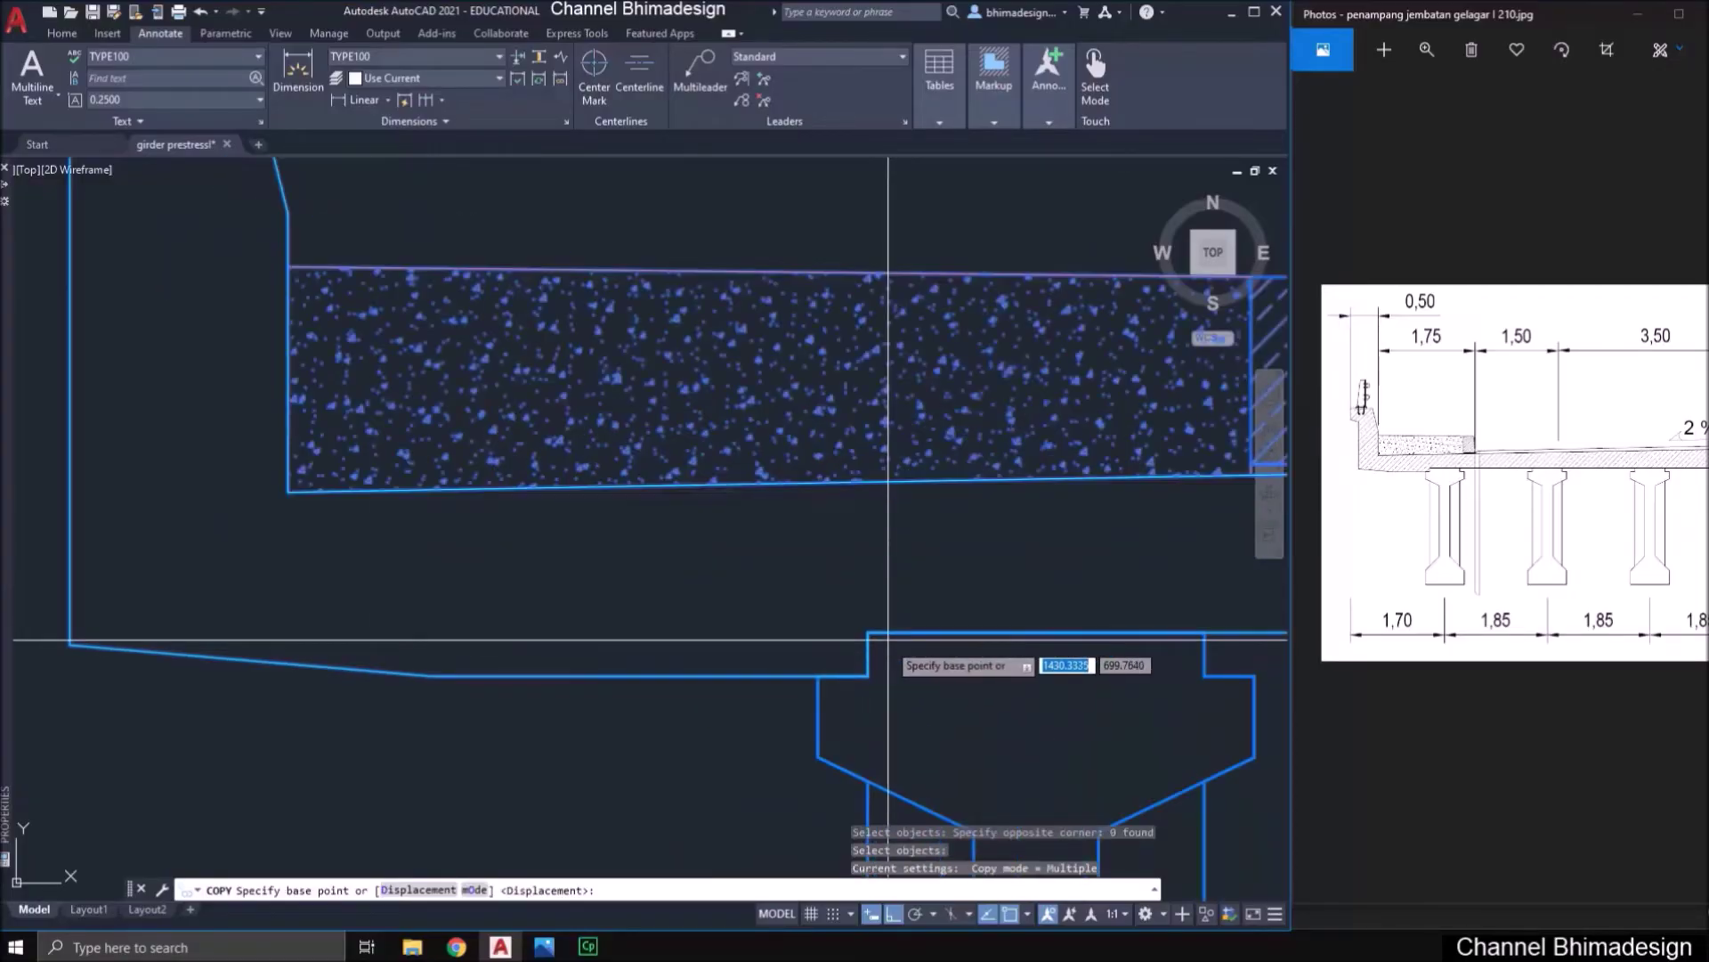
pyautogui.click(888, 639)
pyautogui.scroll(-8, 886, 628)
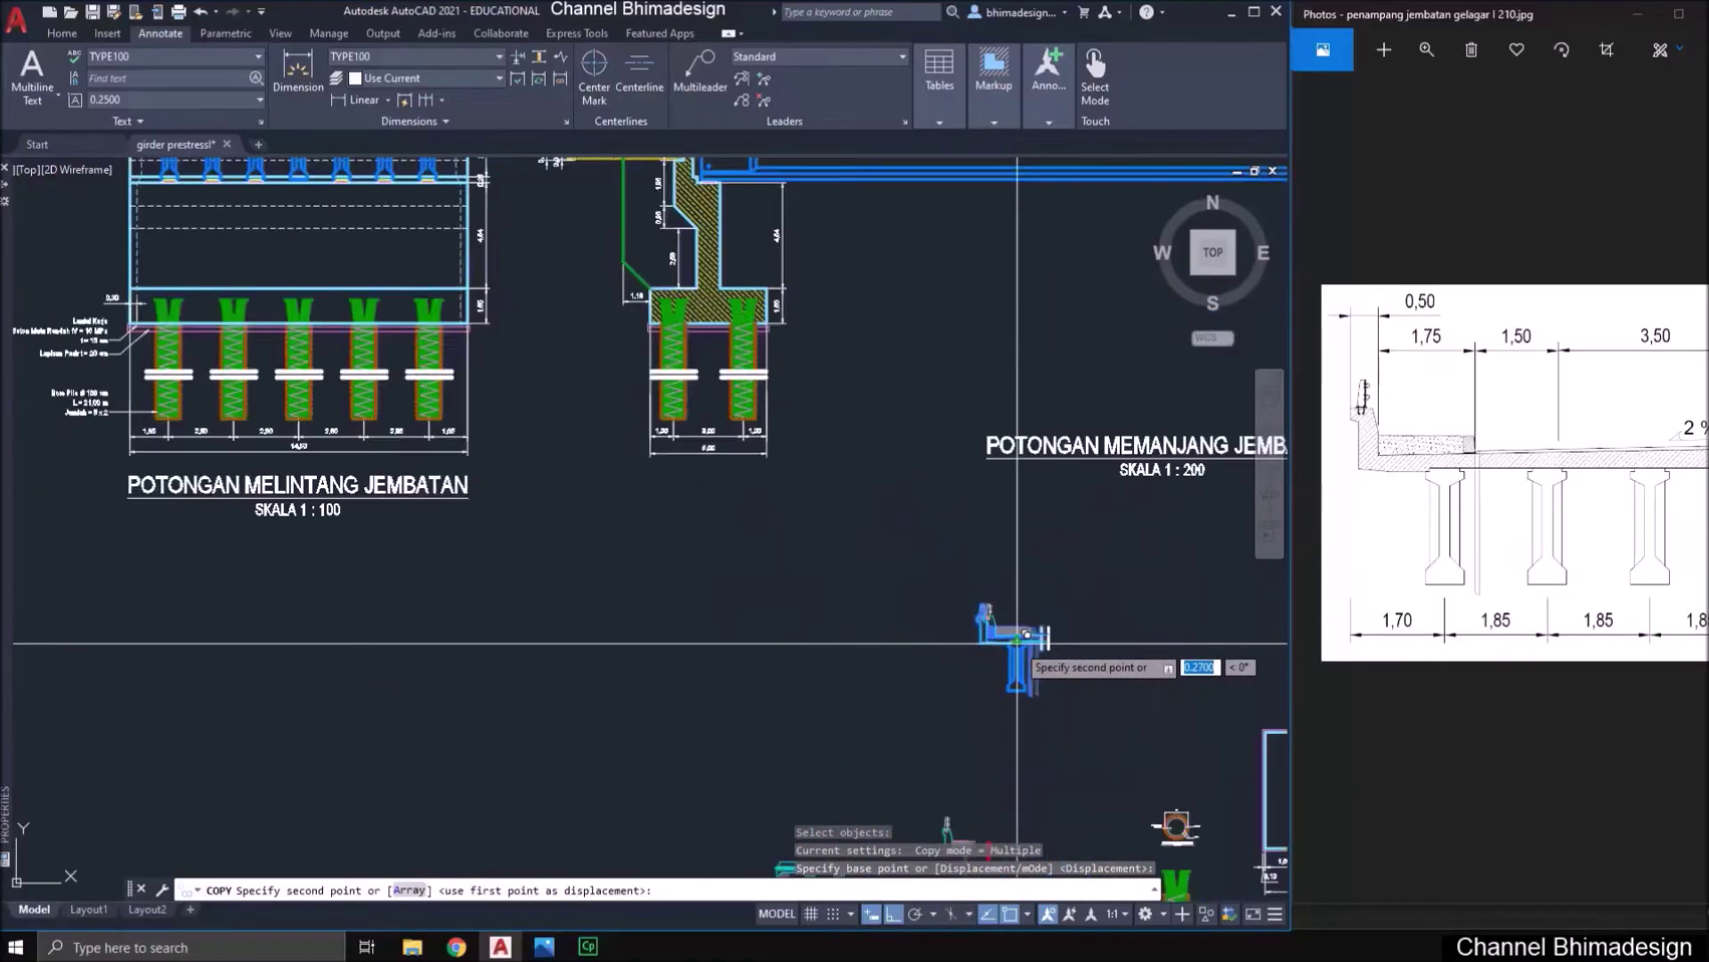
pyautogui.moveTo(1017, 643); pyautogui.dragTo(668, 418, button='middle')
pyautogui.scroll(8, 668, 374)
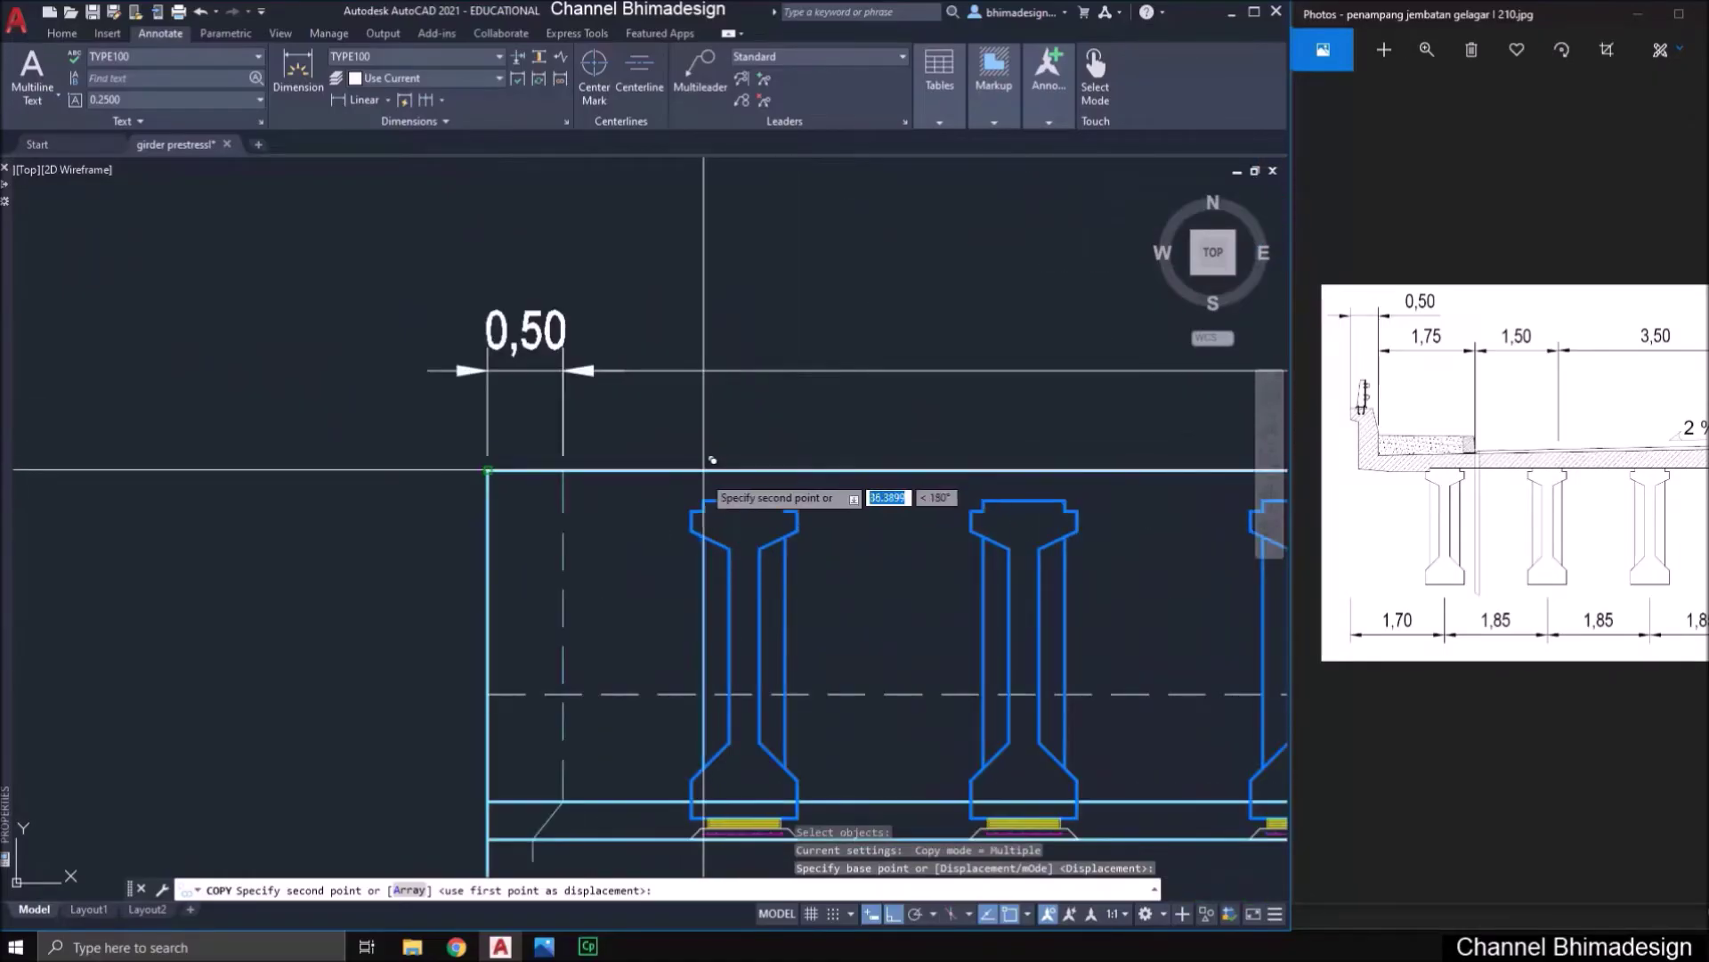
pyautogui.scroll(6, 712, 460)
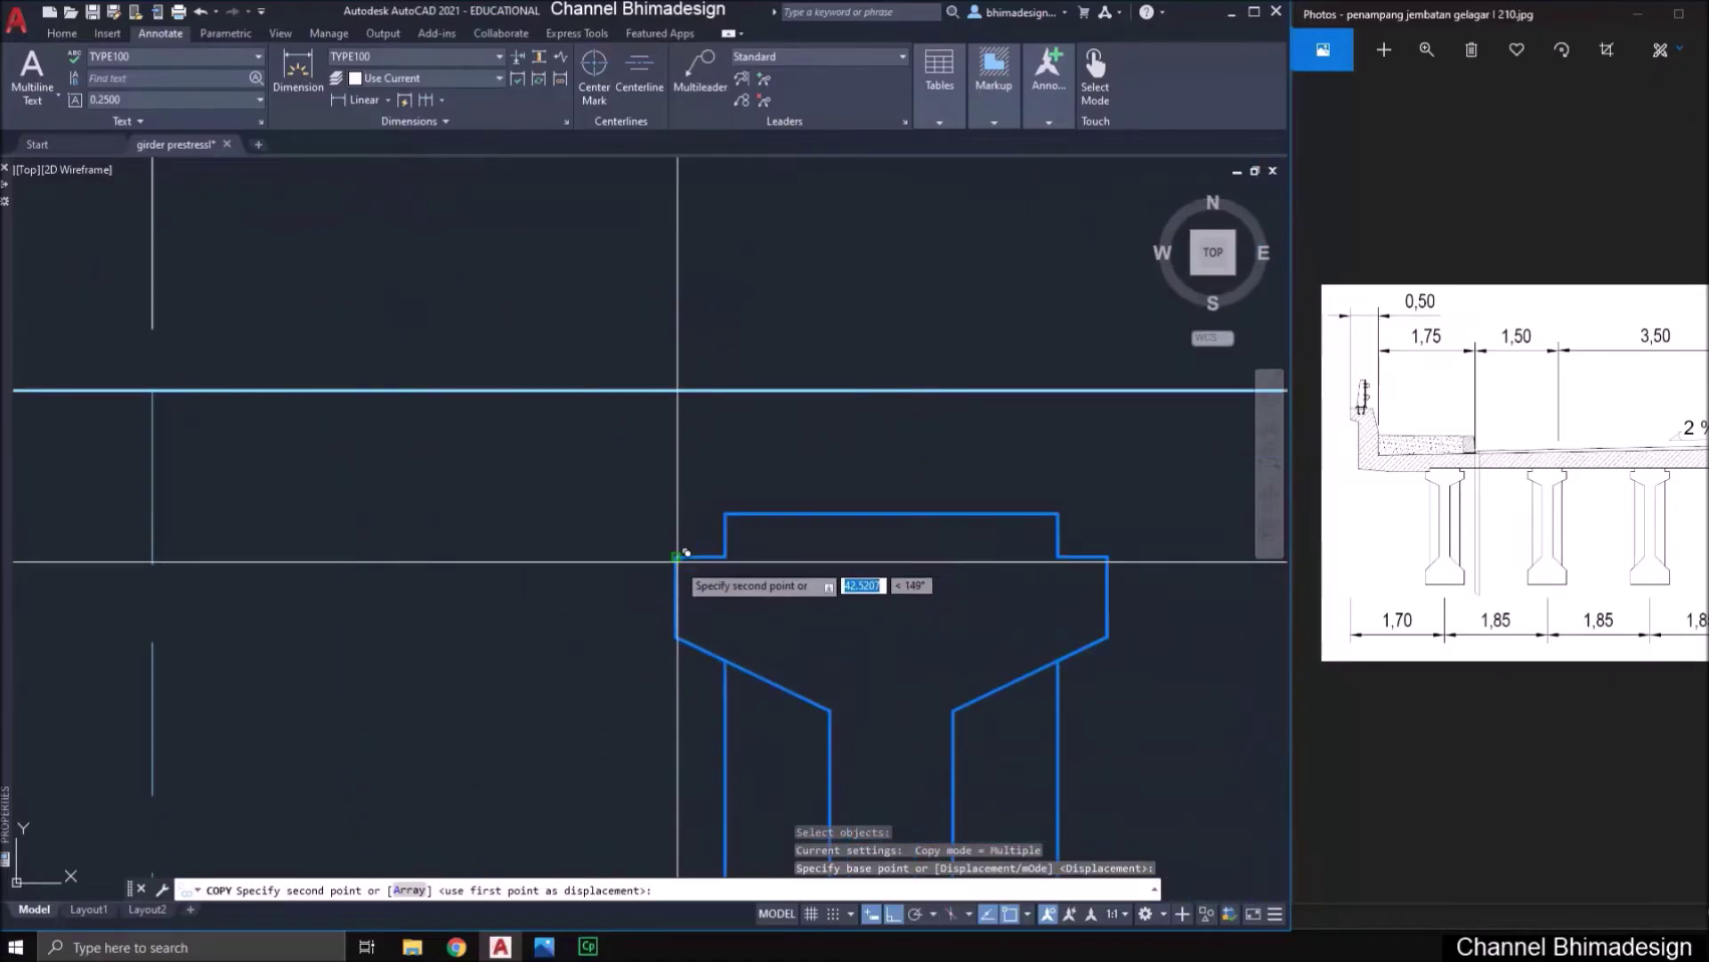
pyautogui.press('F8')
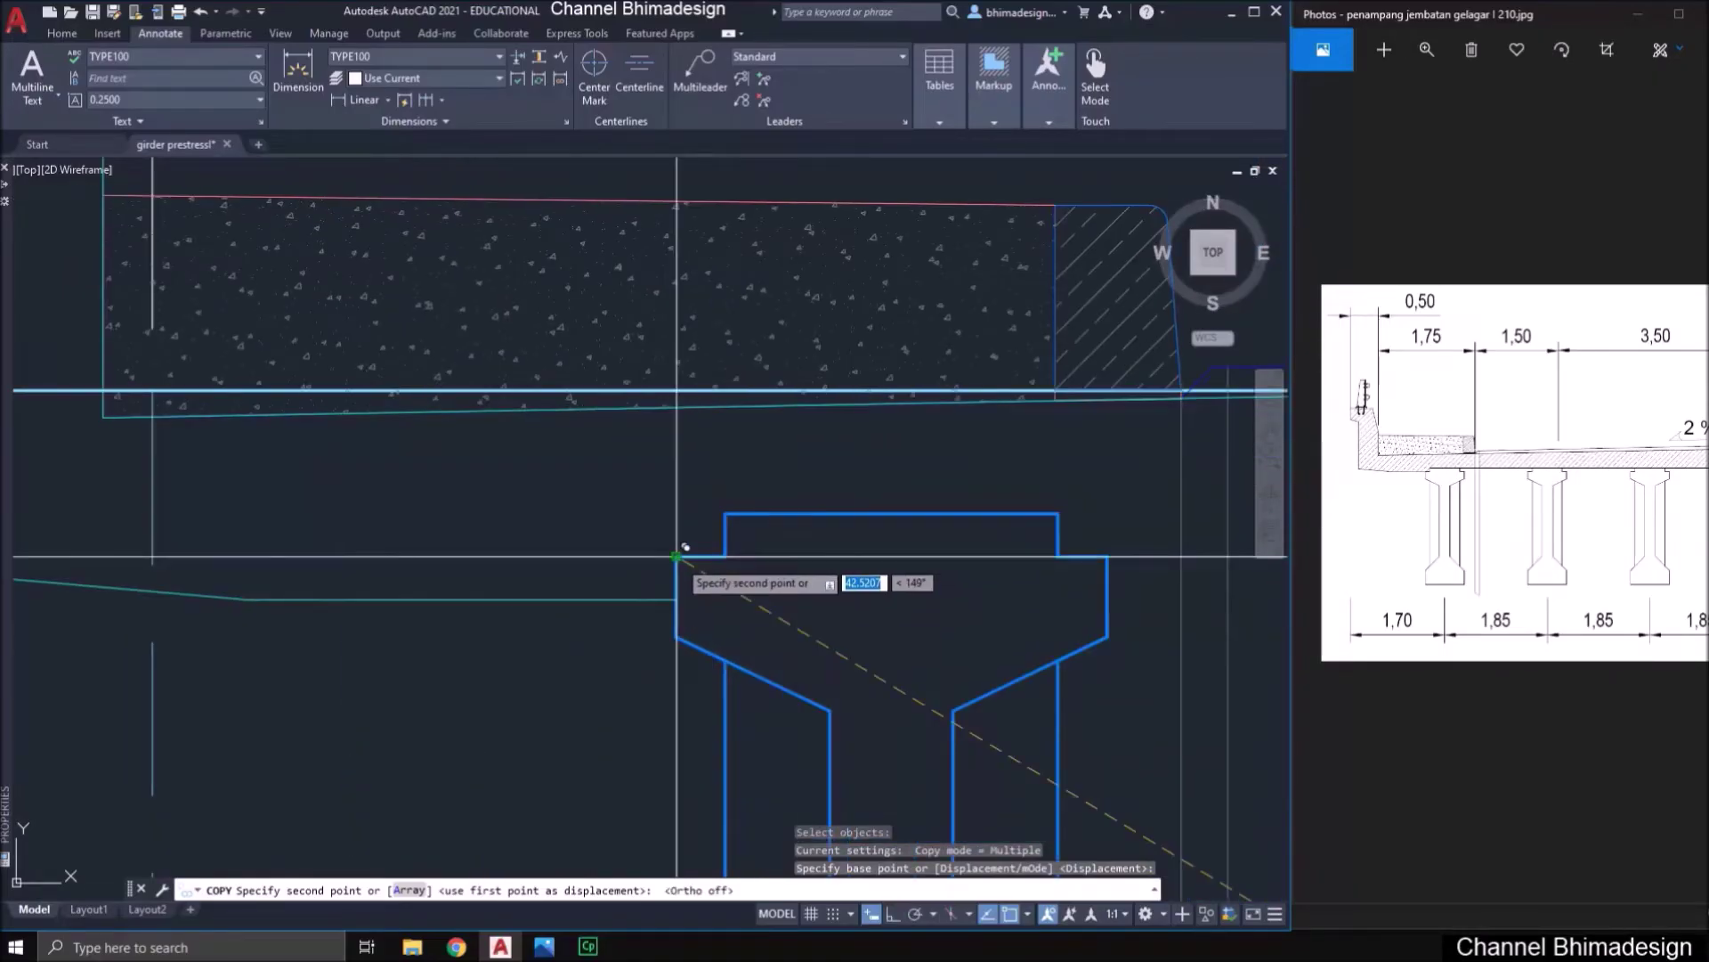
pyautogui.click(726, 514)
pyautogui.scroll(-5, 713, 507)
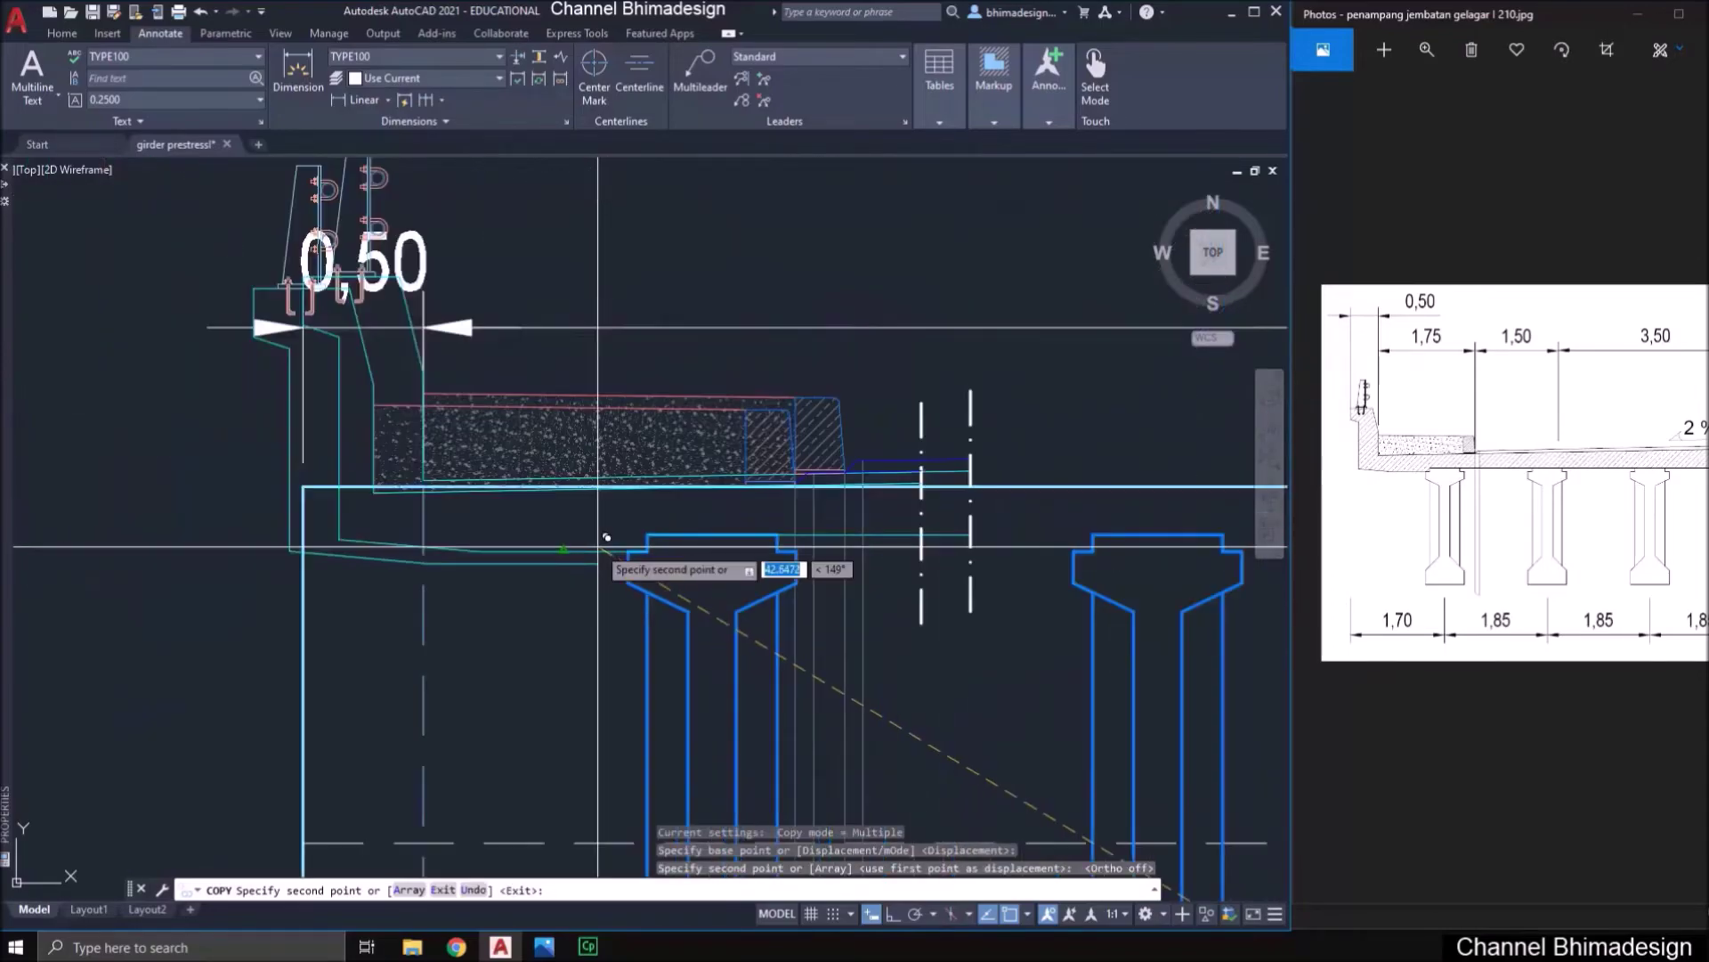
pyautogui.press('Escape')
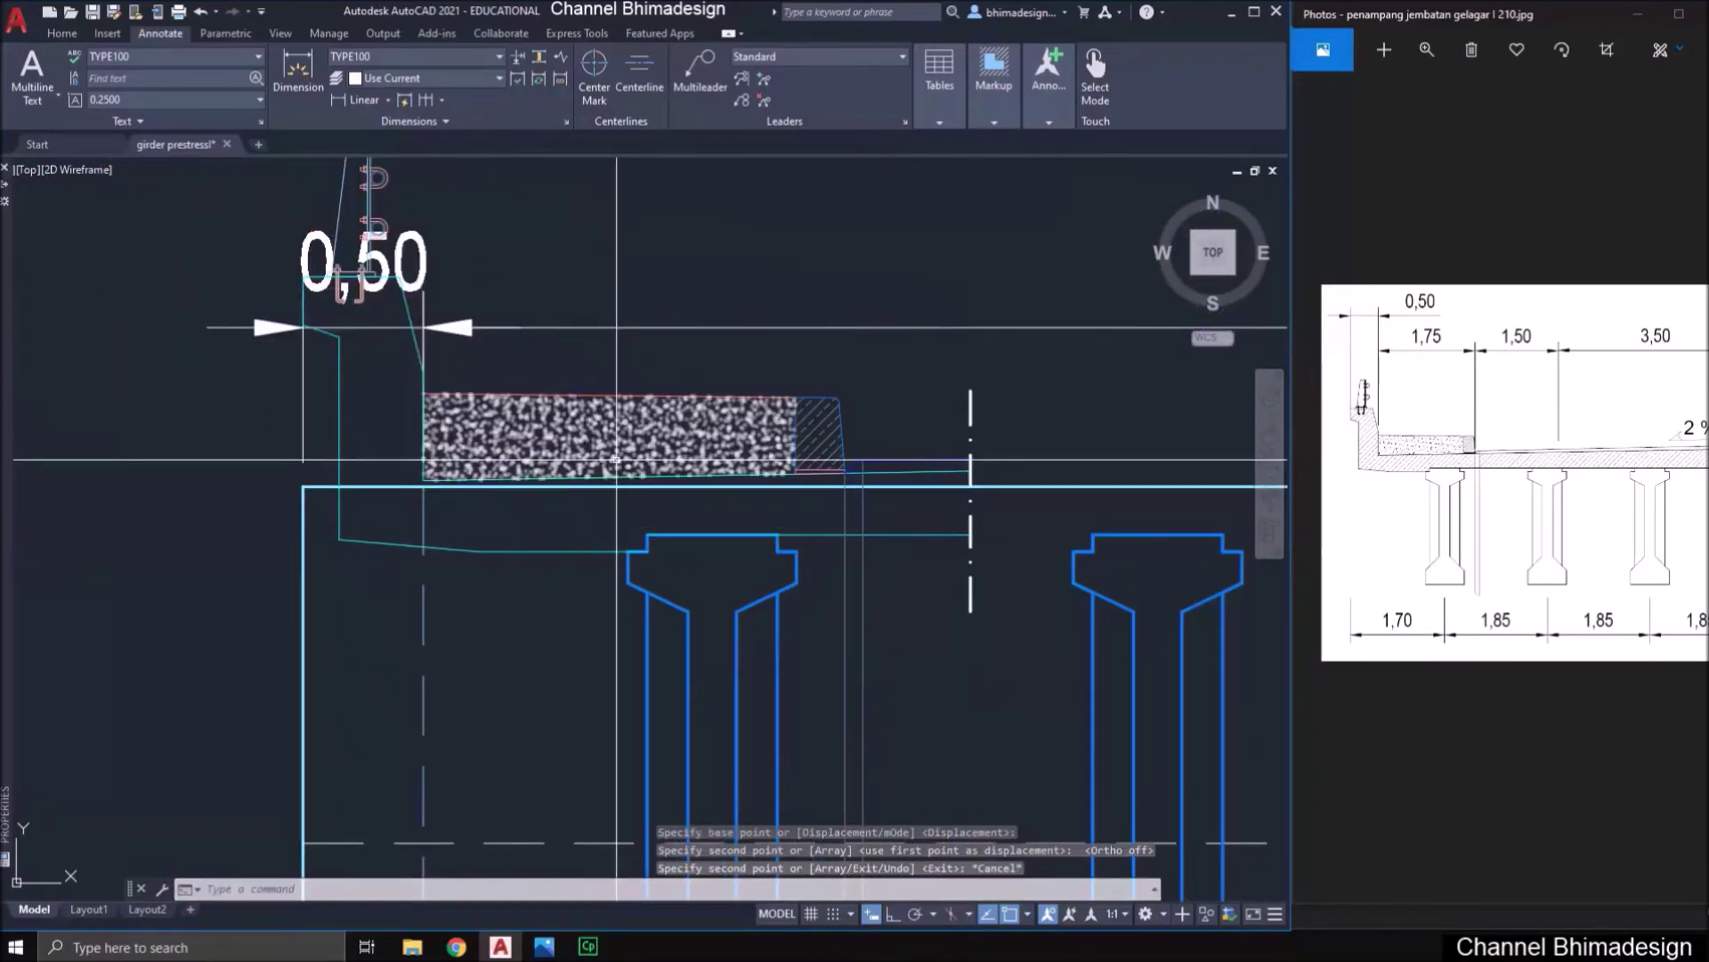
# - Raise the 13,50 dimension and both 0,50 dimensions onto one aligned line above the parapet and railing
pyautogui.scroll(-2, 616, 460)
pyautogui.scroll(-2, 597, 460)
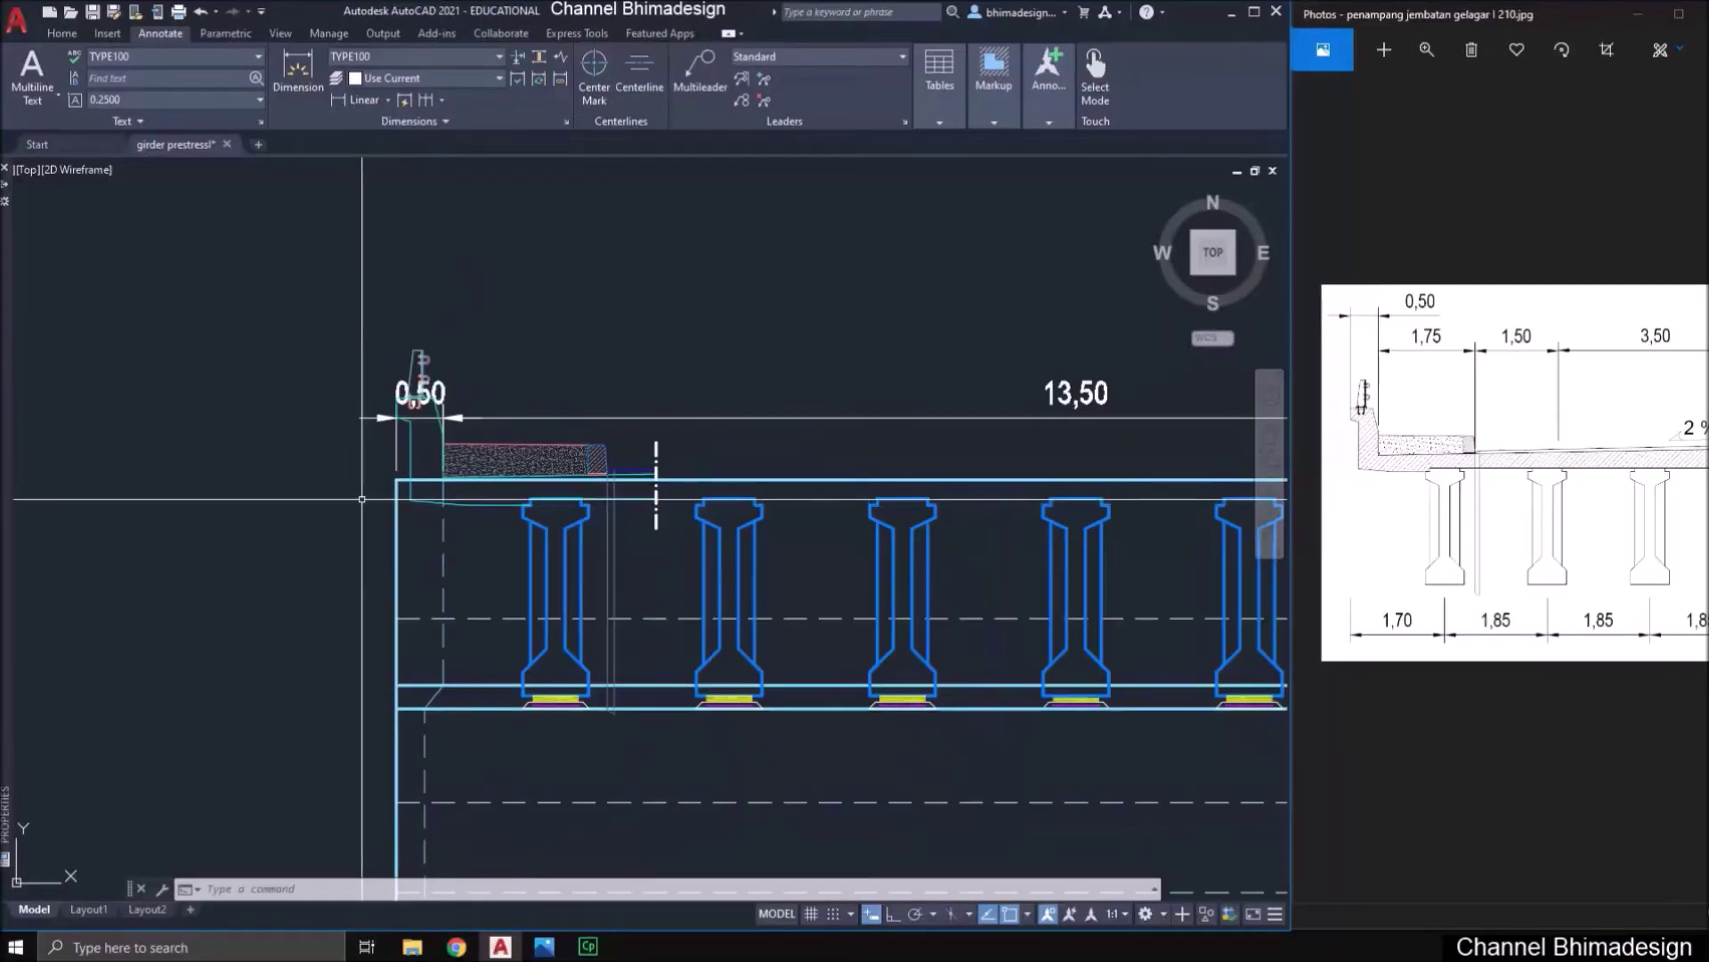
pyautogui.moveTo(739, 456); pyautogui.dragTo(405, 456, button='middle')
pyautogui.click(146, 462)
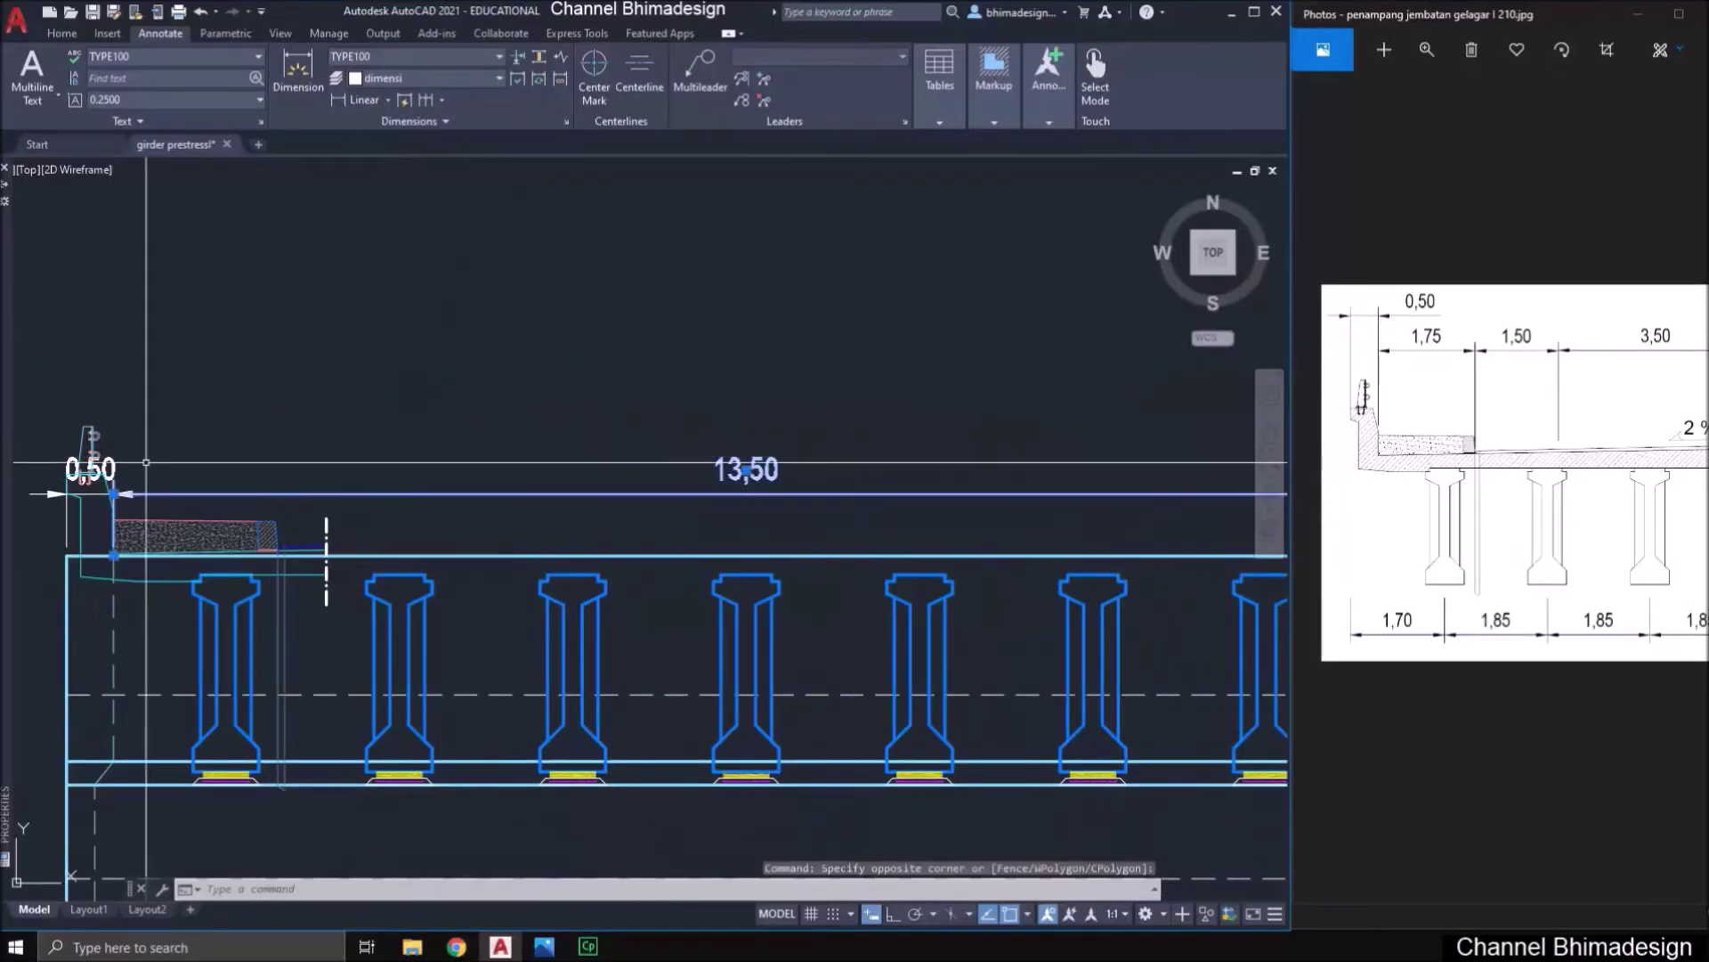
pyautogui.scroll(-2, 249, 461)
pyautogui.scroll(4, 979, 463)
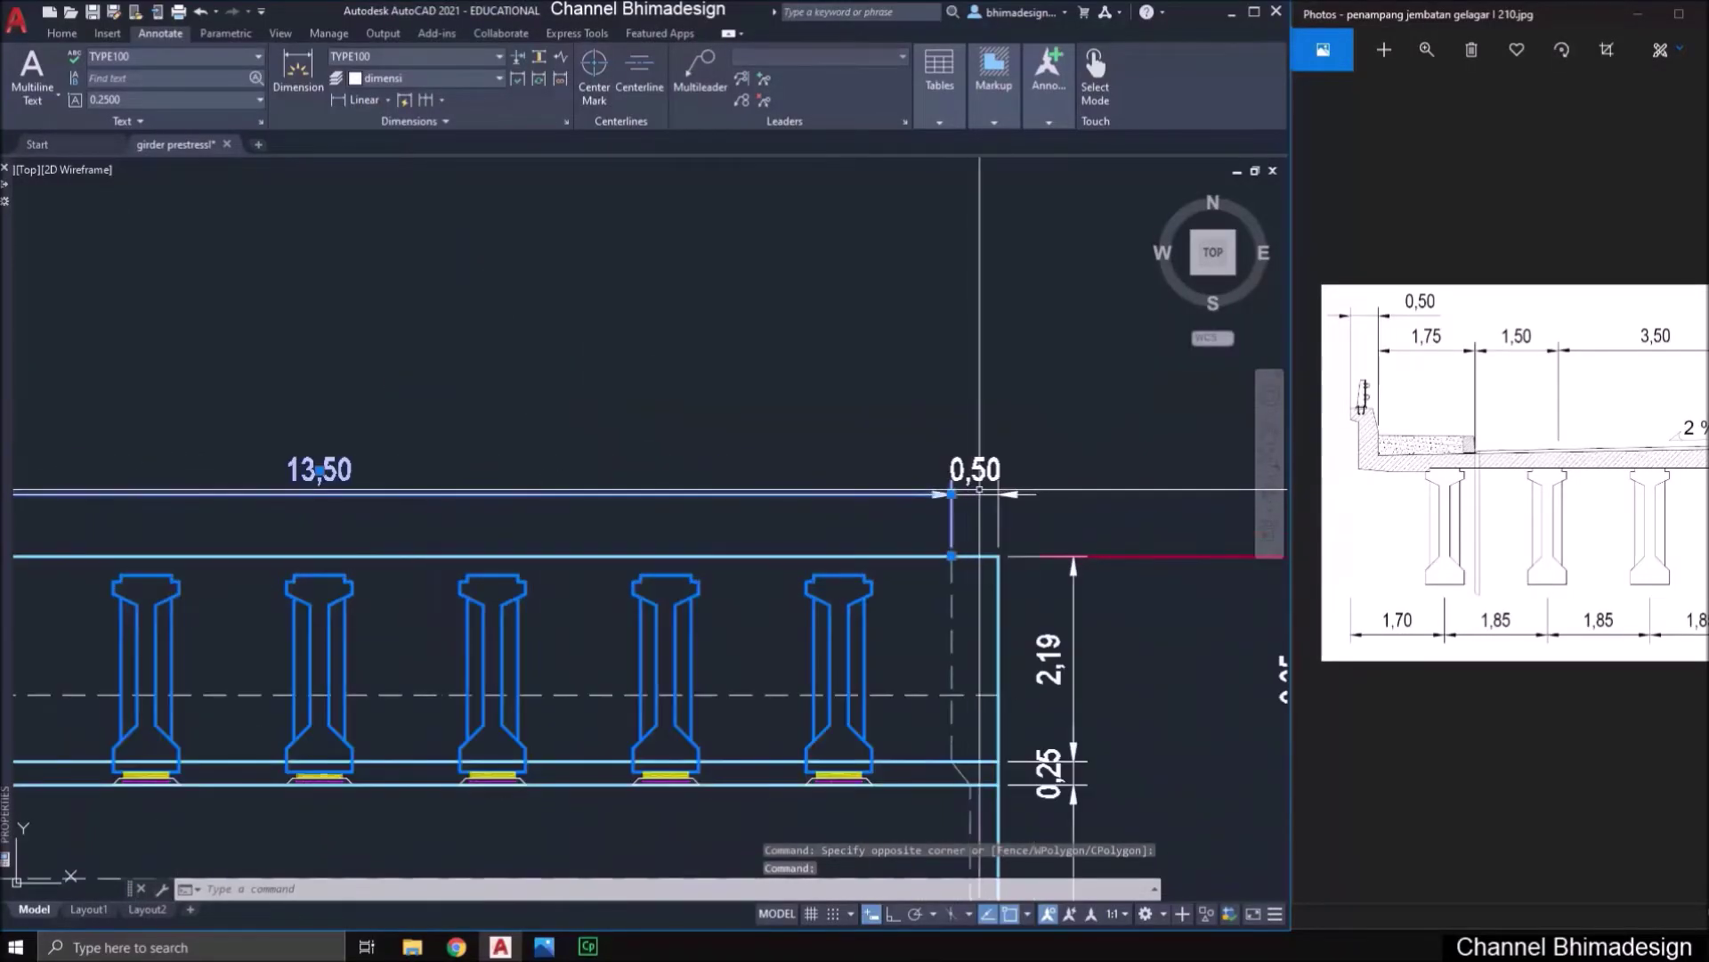
pyautogui.scroll(-1, 988, 448)
pyautogui.click(989, 448)
pyautogui.click(952, 493)
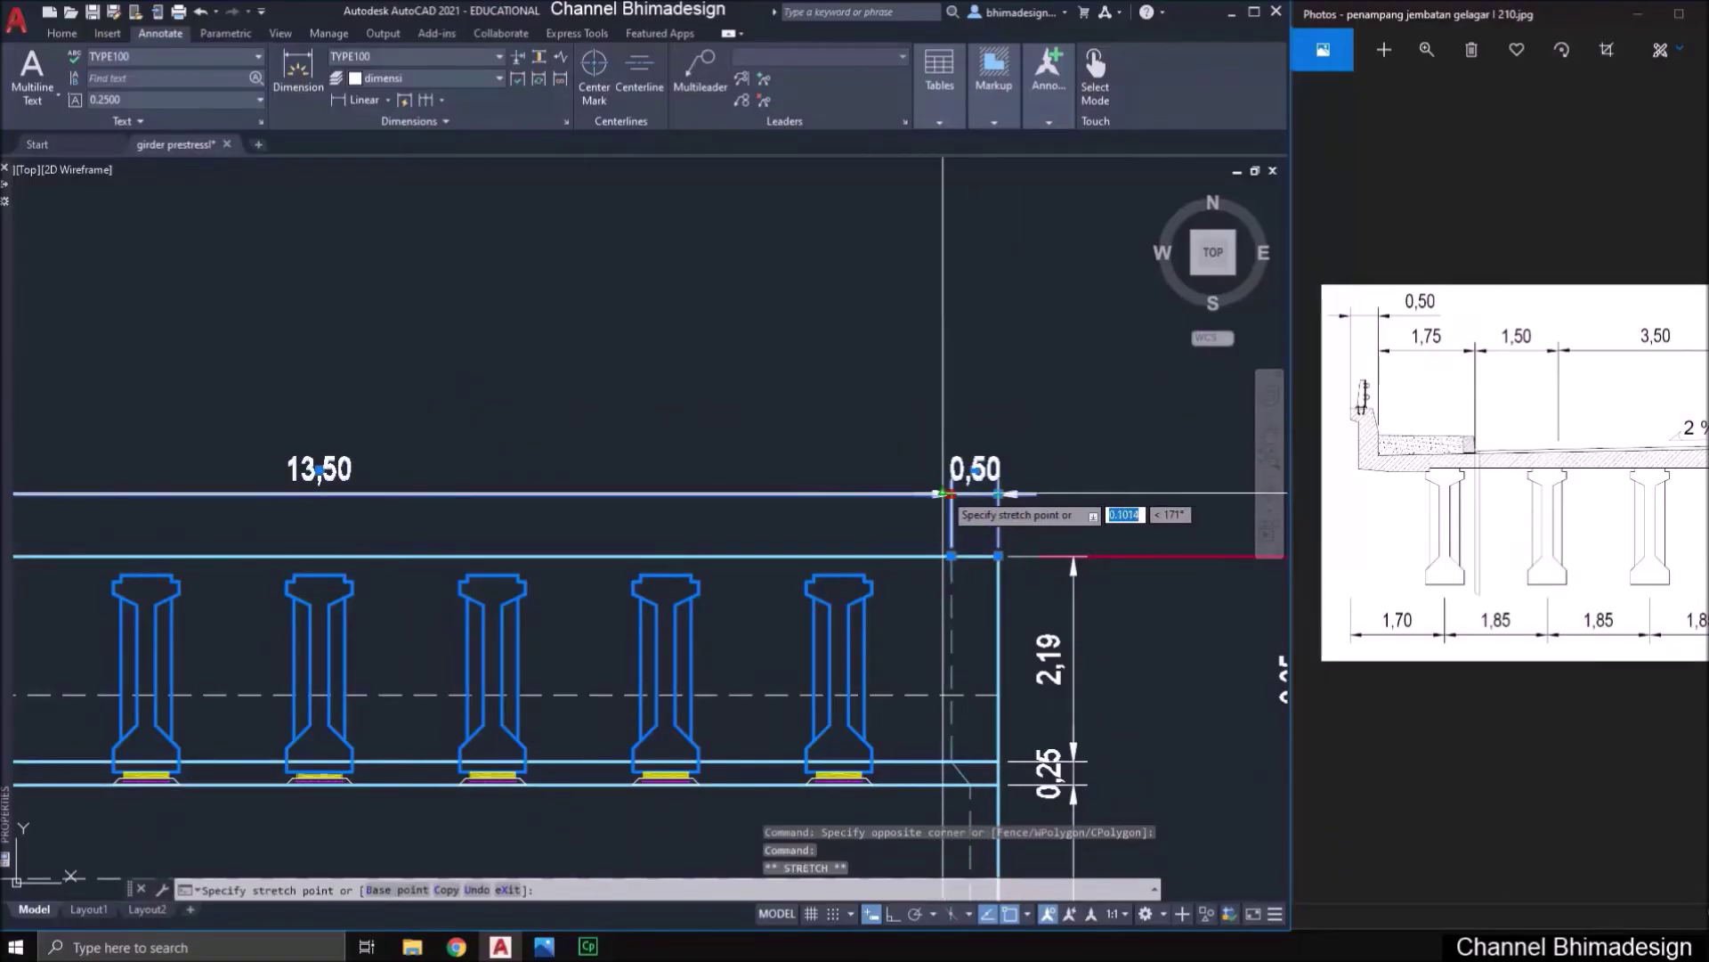
pyautogui.scroll(-2, 948, 453)
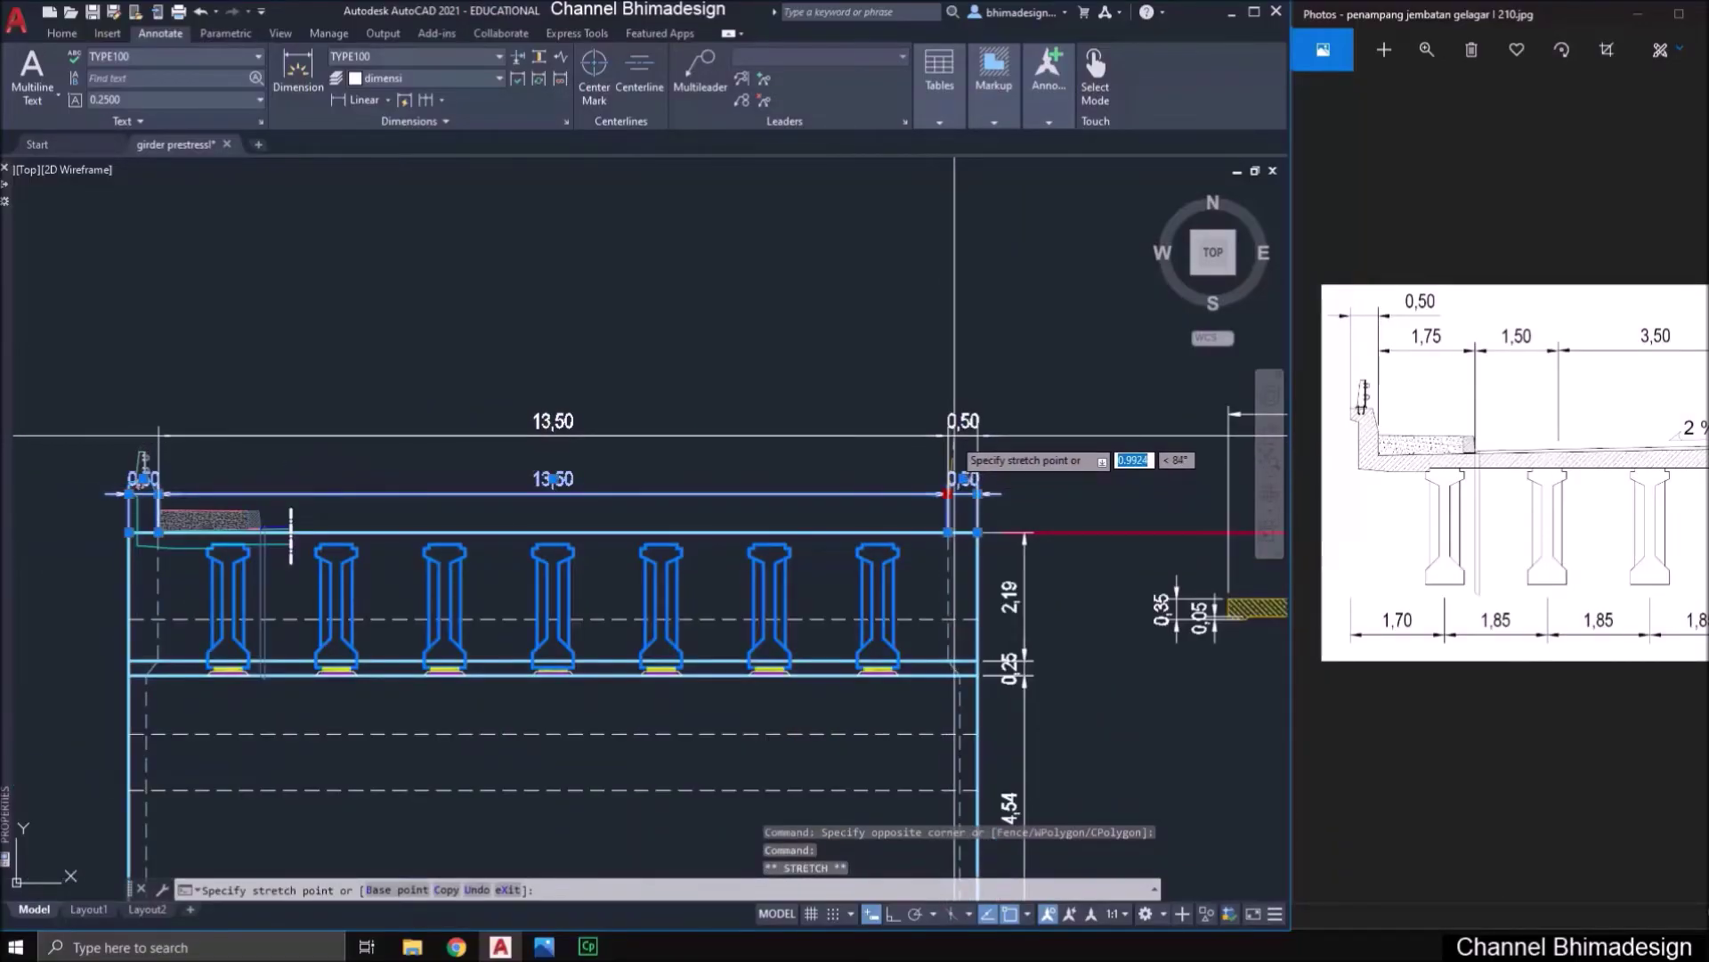
pyautogui.click(956, 425)
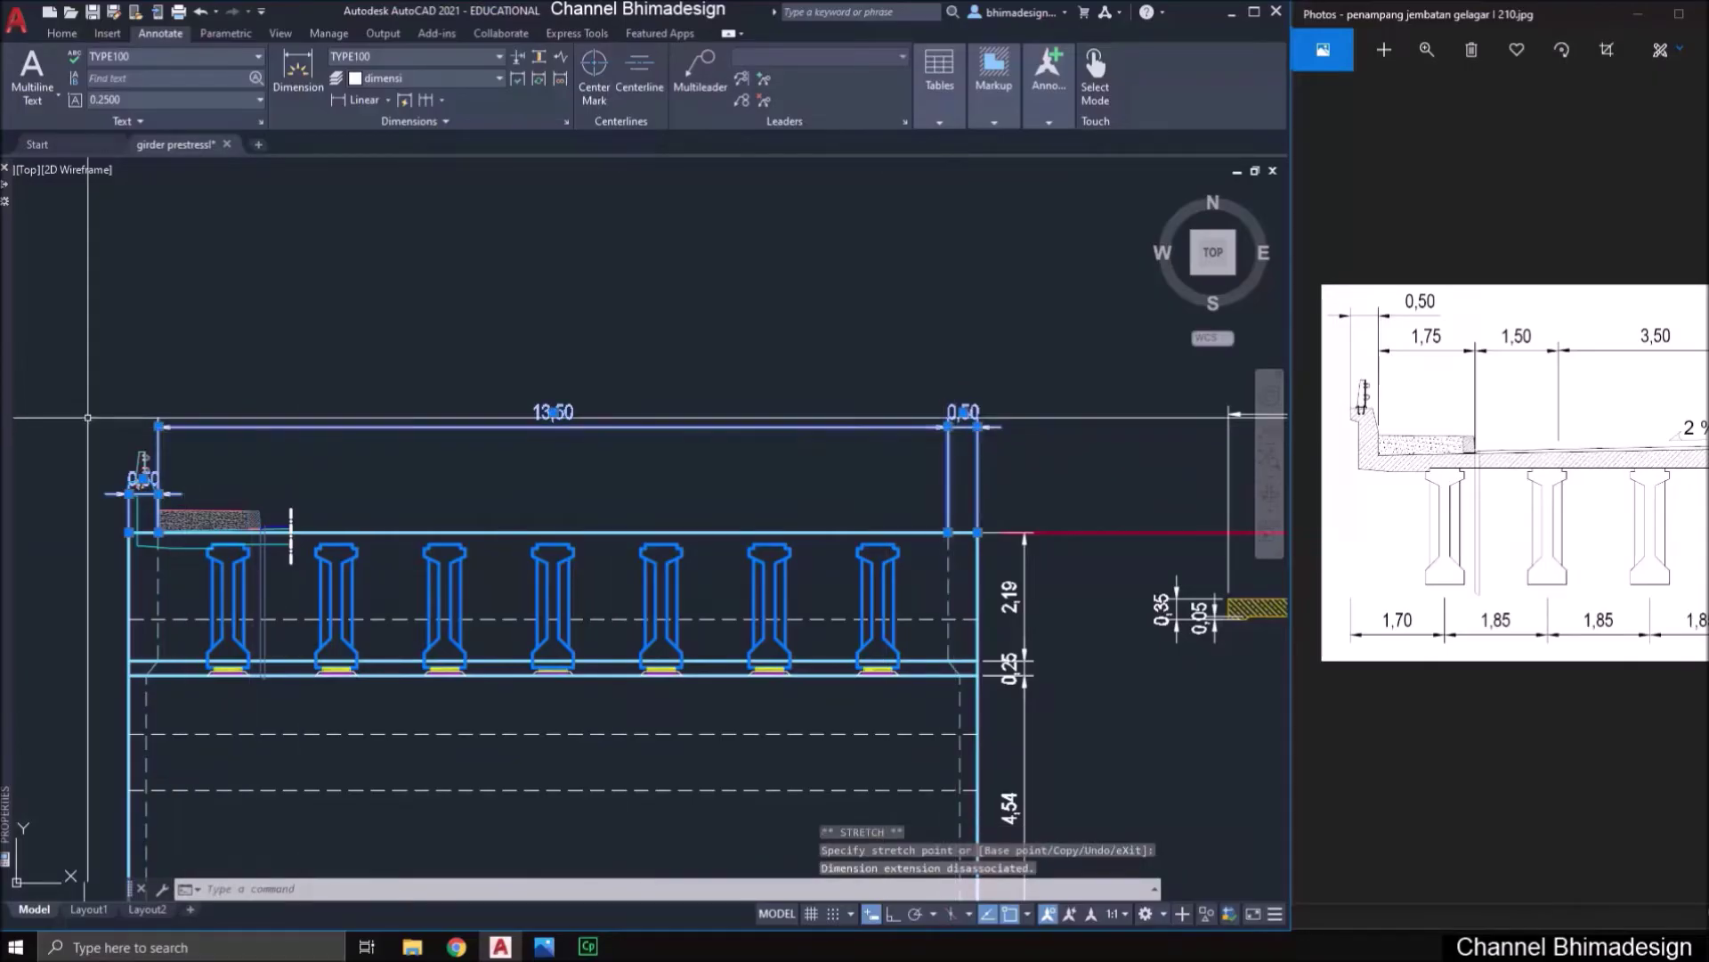
pyautogui.scroll(6, 85, 424)
pyautogui.click(386, 704)
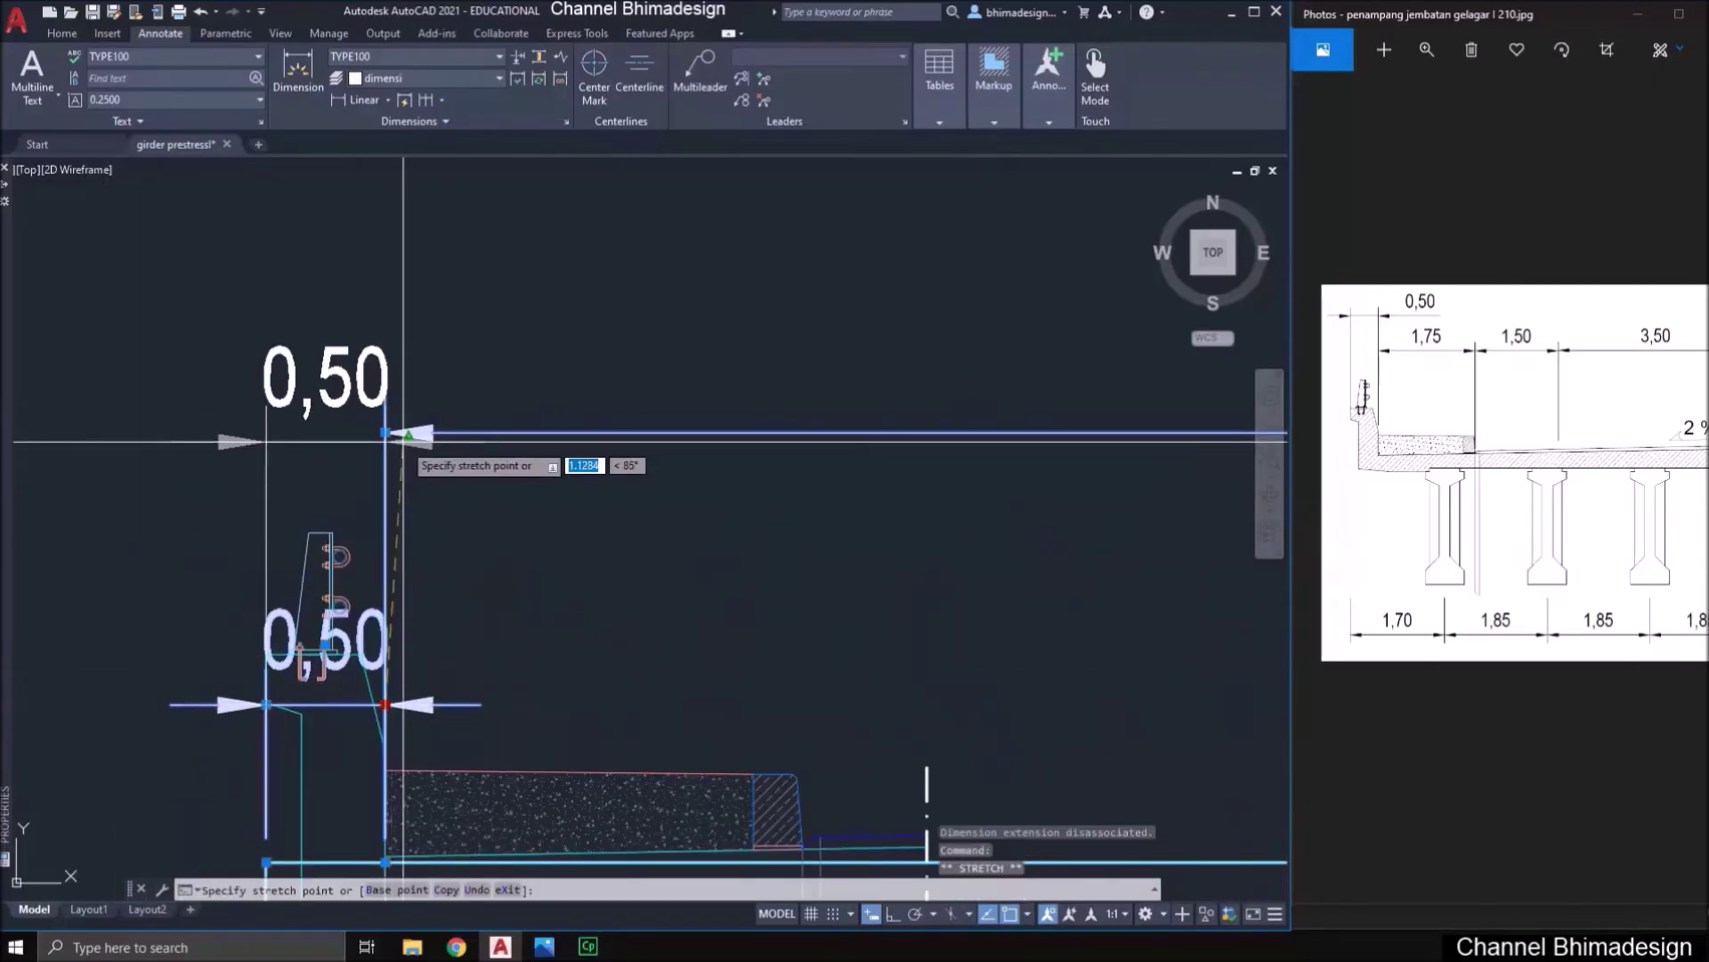
pyautogui.scroll(-2, 493, 485)
pyautogui.press('Escape')
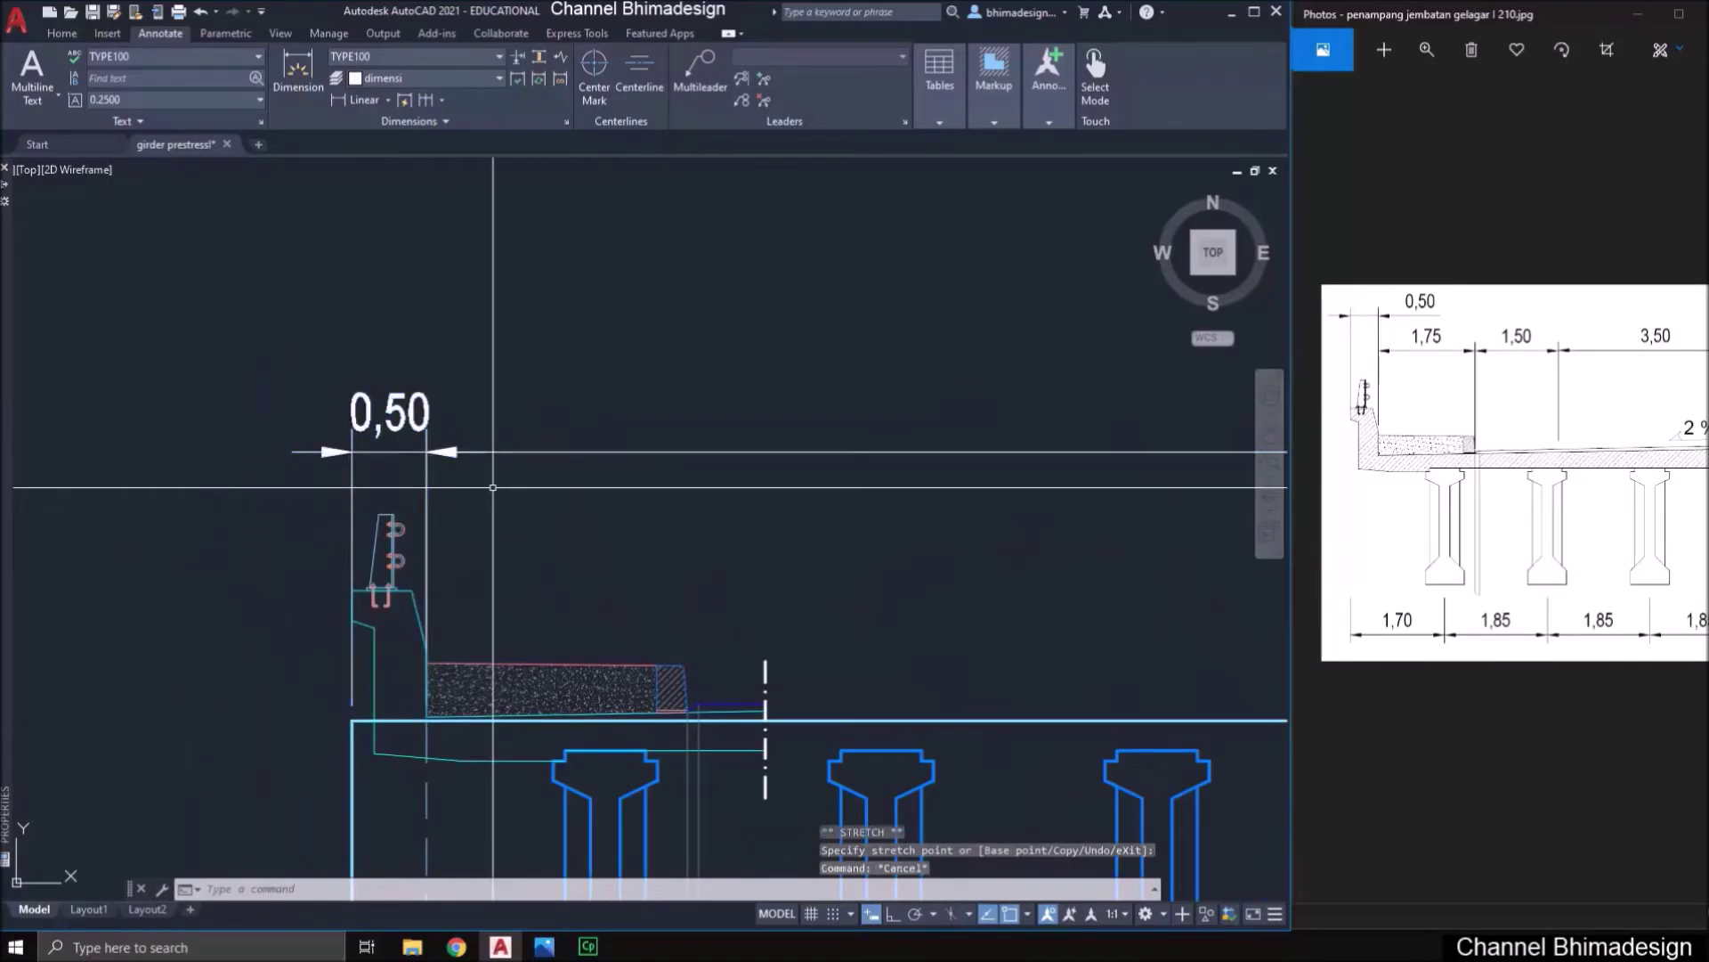
# - Offset the horizontal top line of the abutment front view 0.20 m downward to meet the girder tops
pyautogui.scroll(-2, 568, 603)
pyautogui.moveTo(881, 709); pyautogui.dragTo(542, 624, button='middle')
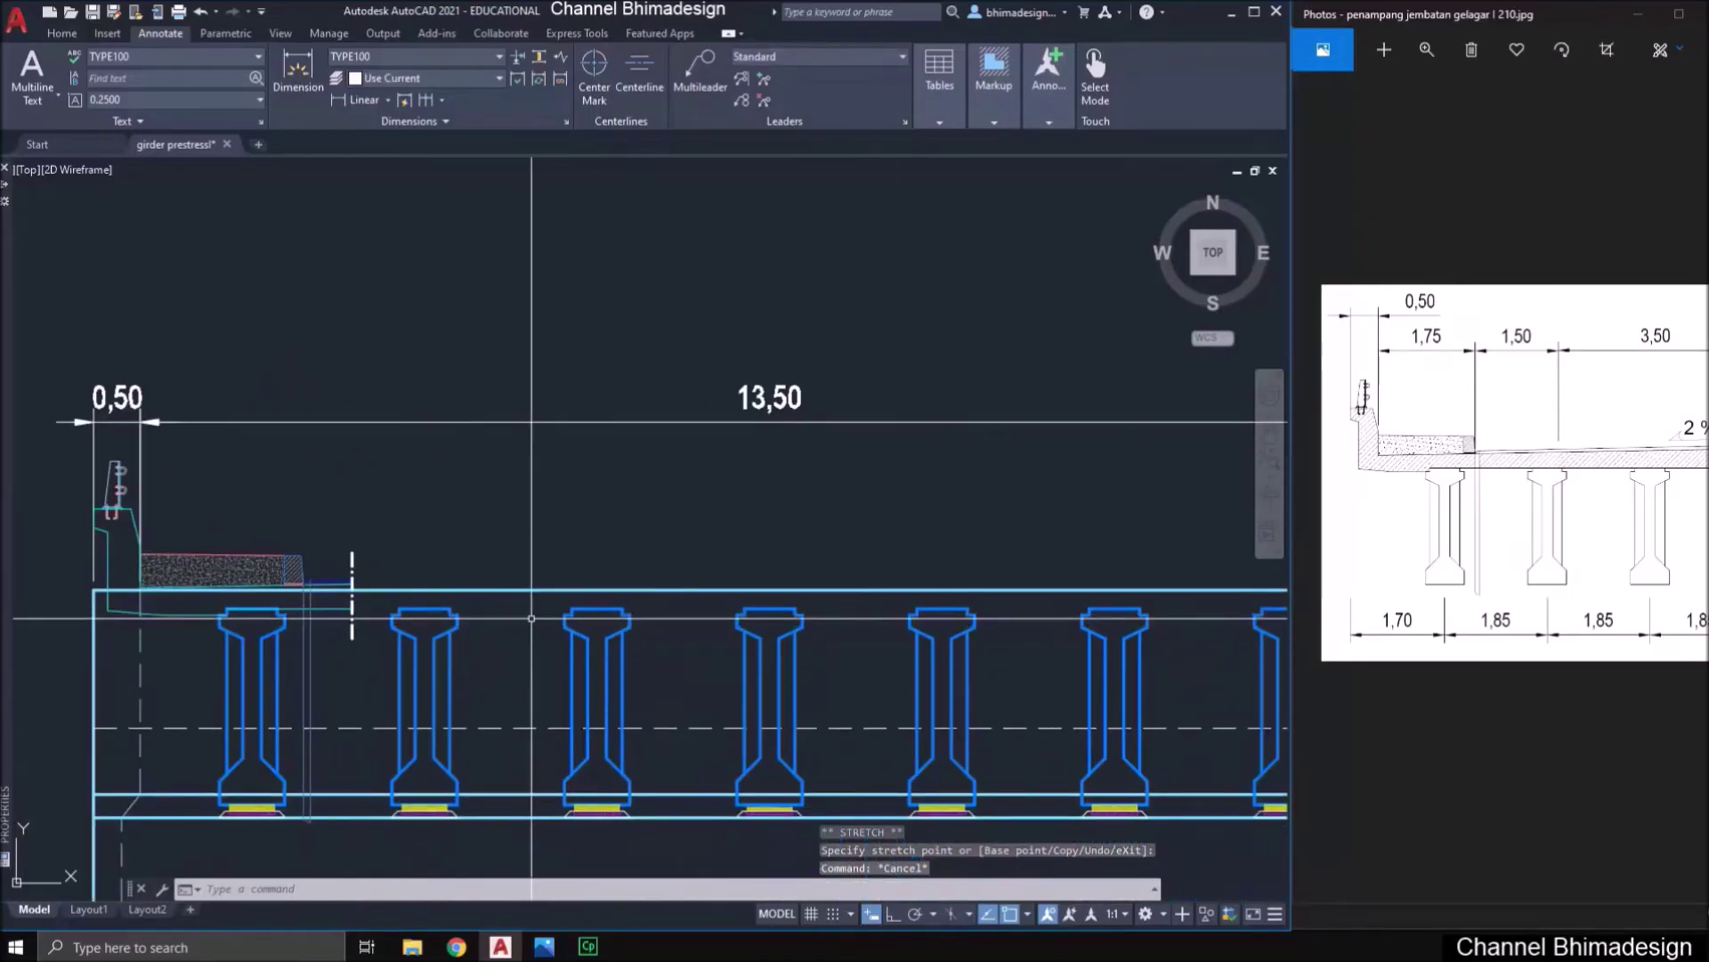
pyautogui.moveTo(869, 616); pyautogui.dragTo(771, 596, button='middle')
pyautogui.write('o')
pyautogui.press('Return')
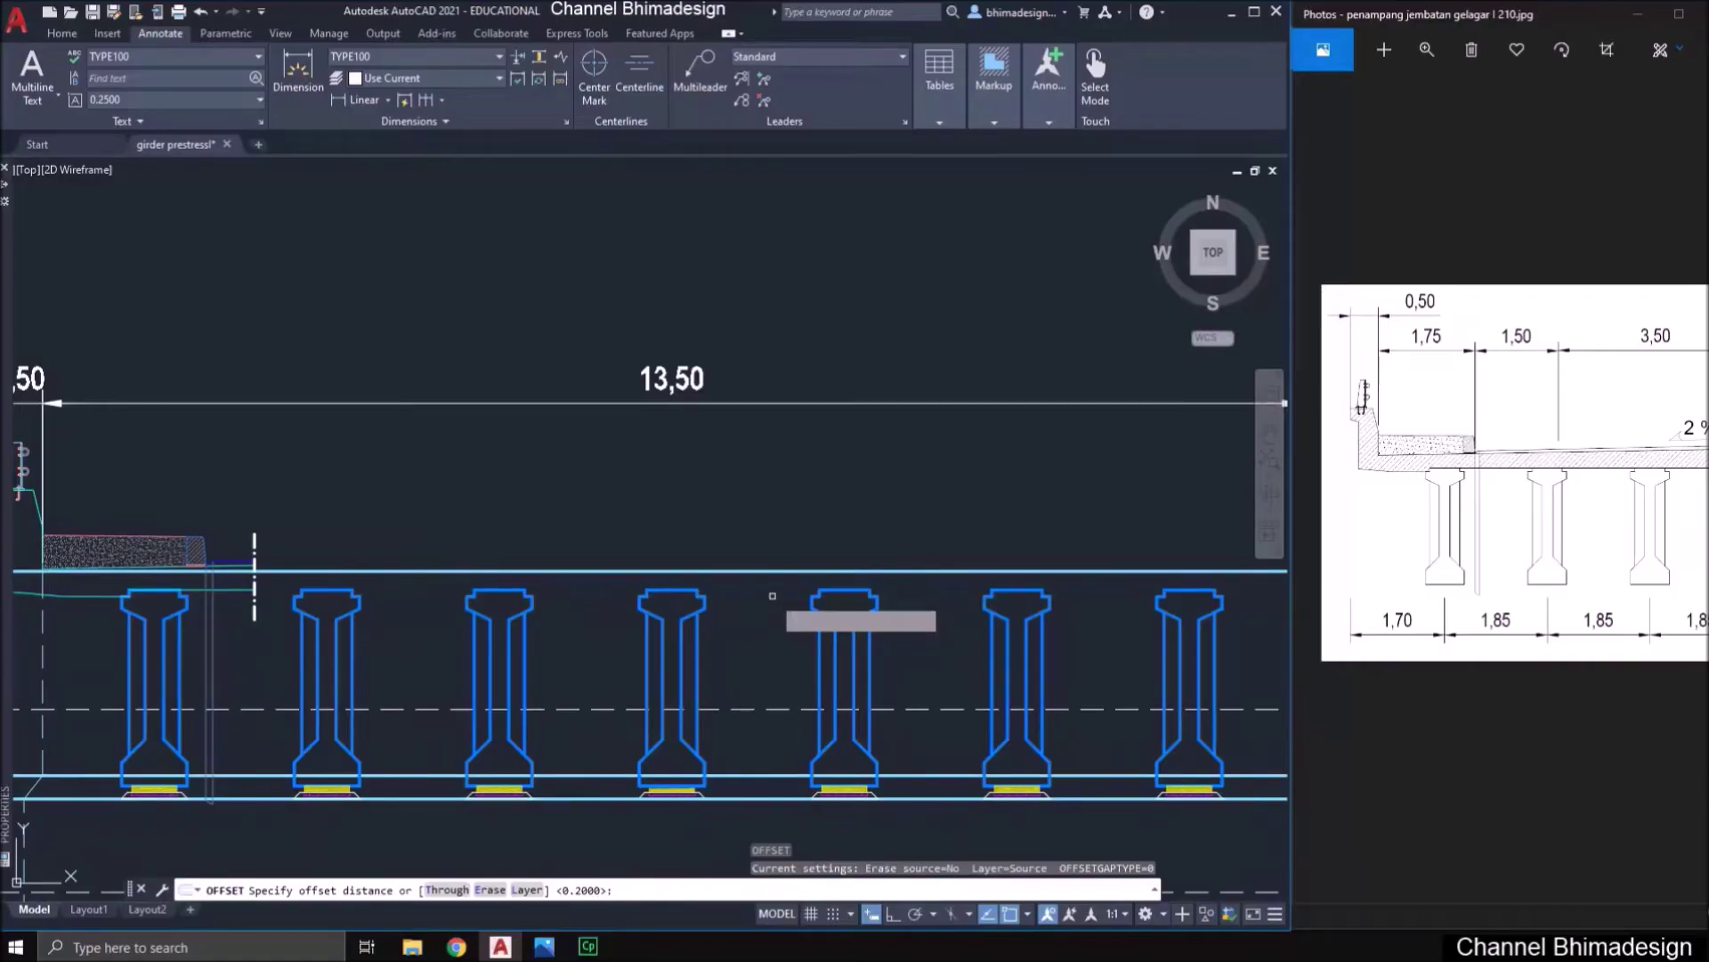
pyautogui.press('Return')
pyautogui.click(771, 572)
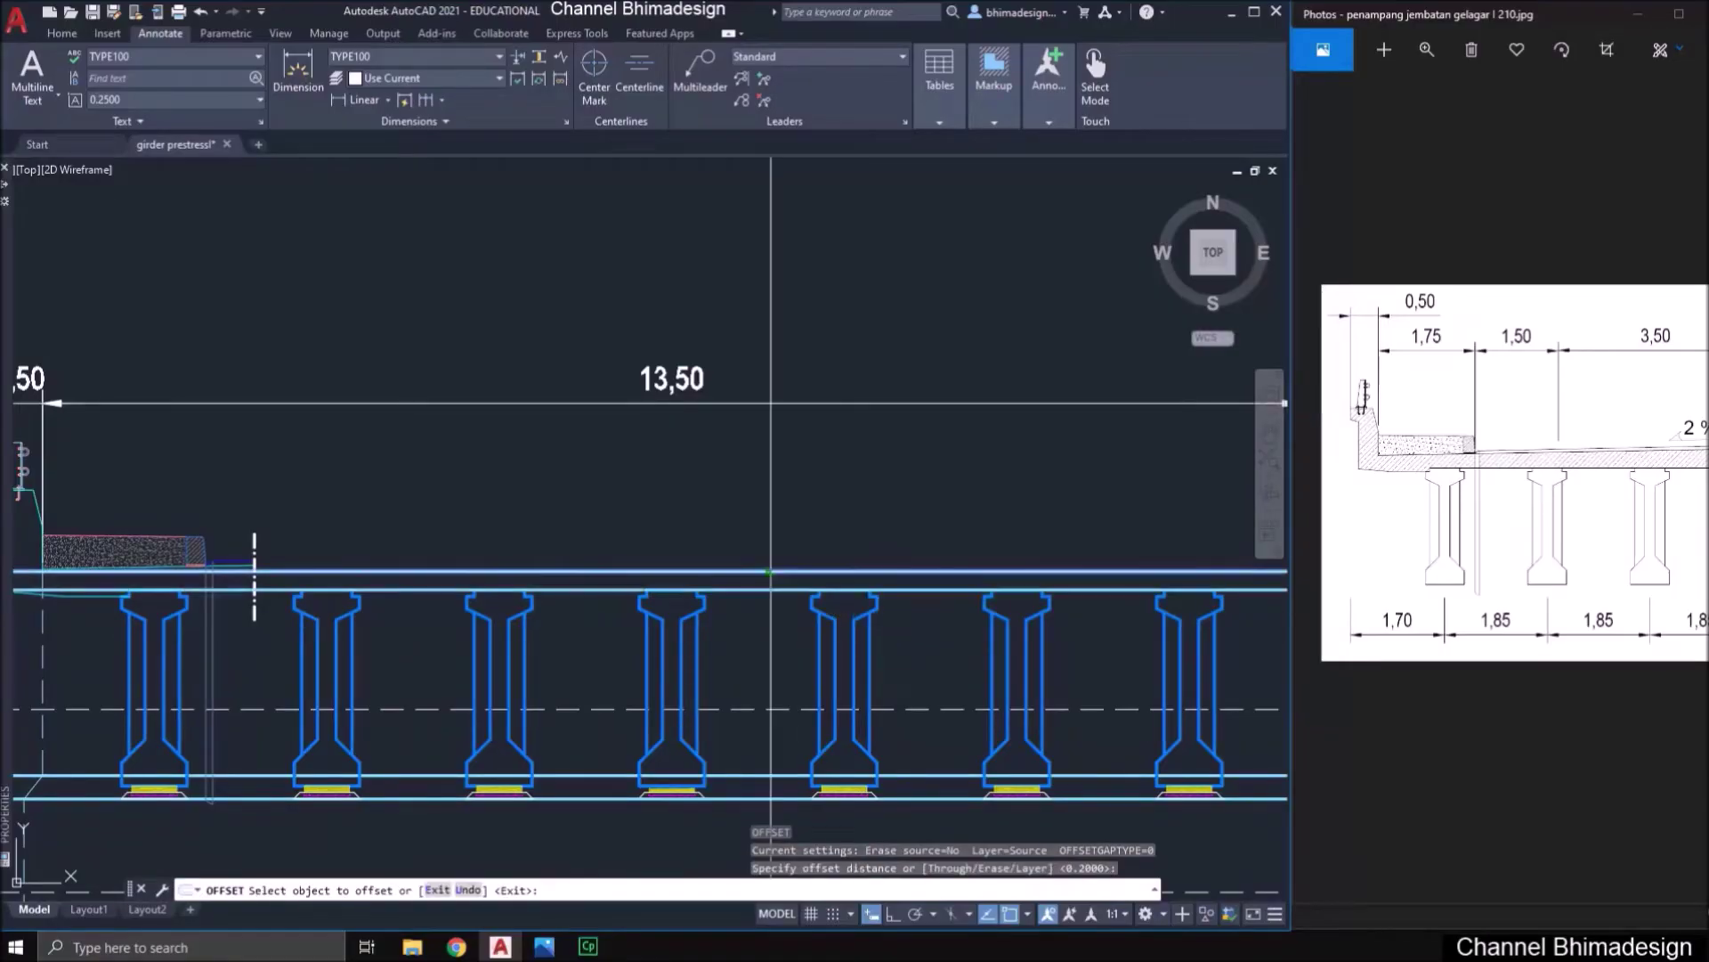
pyautogui.click(771, 603)
pyautogui.press('Return')
# - Examine the slab and parapet levels above the girder in the longitudinal view and compare them with the cross-section
pyautogui.moveTo(558, 600); pyautogui.dragTo(783, 586, button='middle')
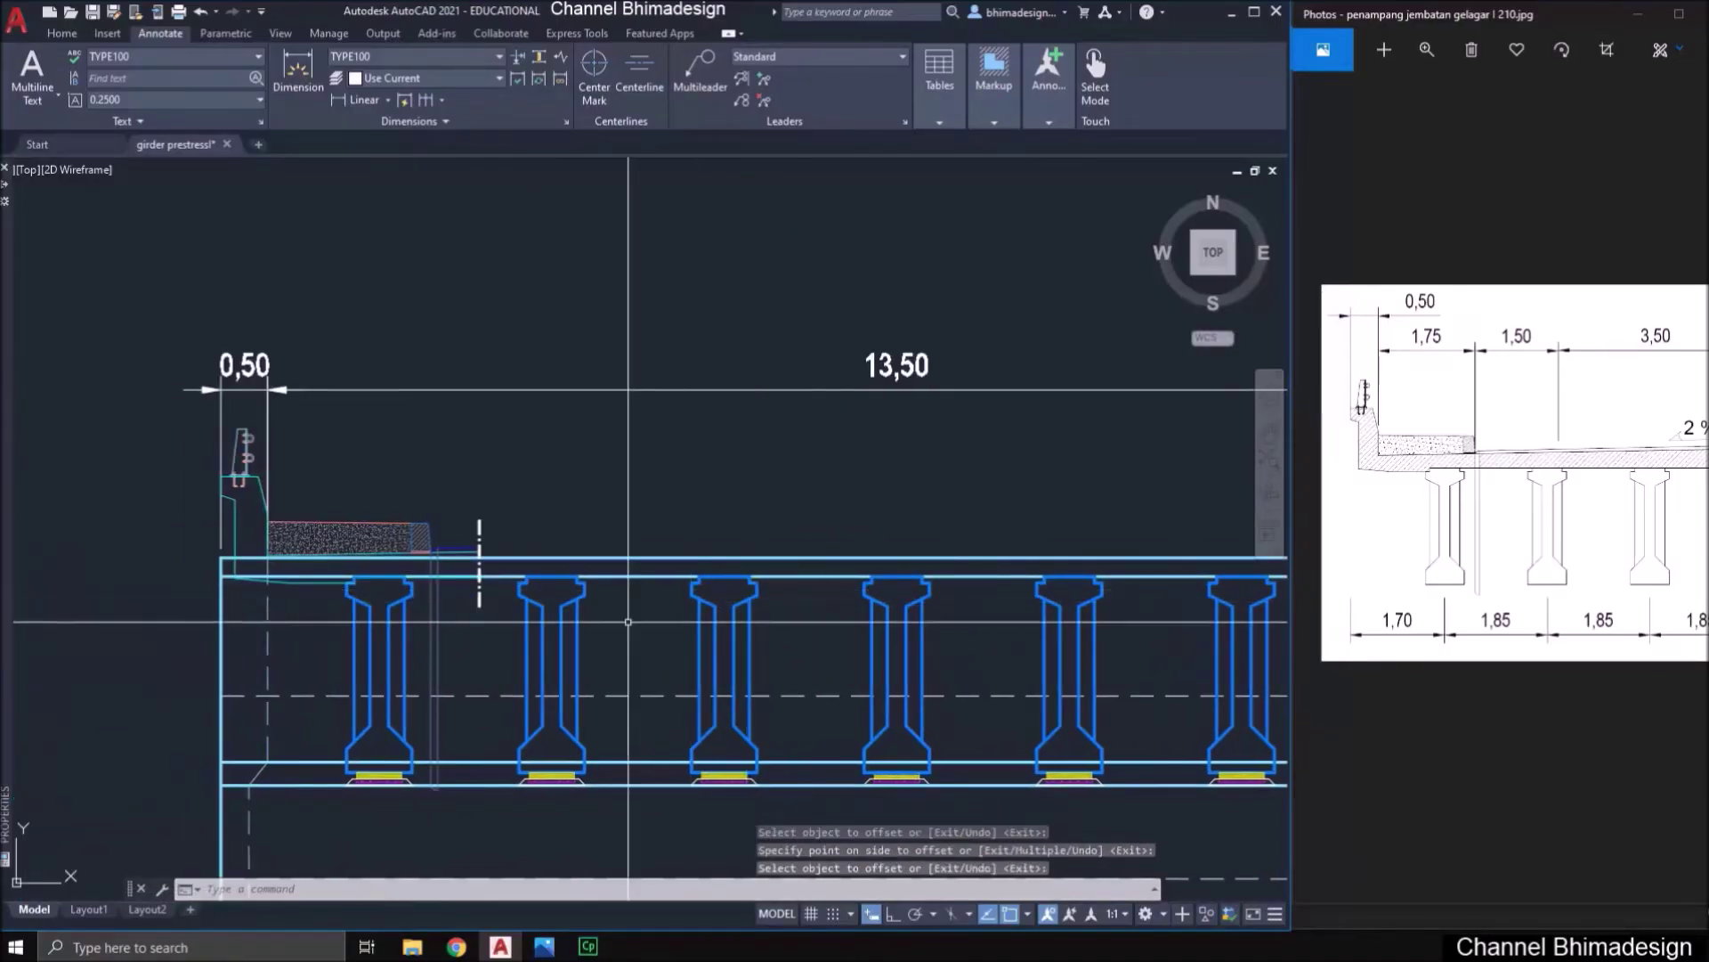
pyautogui.scroll(3, 381, 620)
pyautogui.scroll(-3, 428, 536)
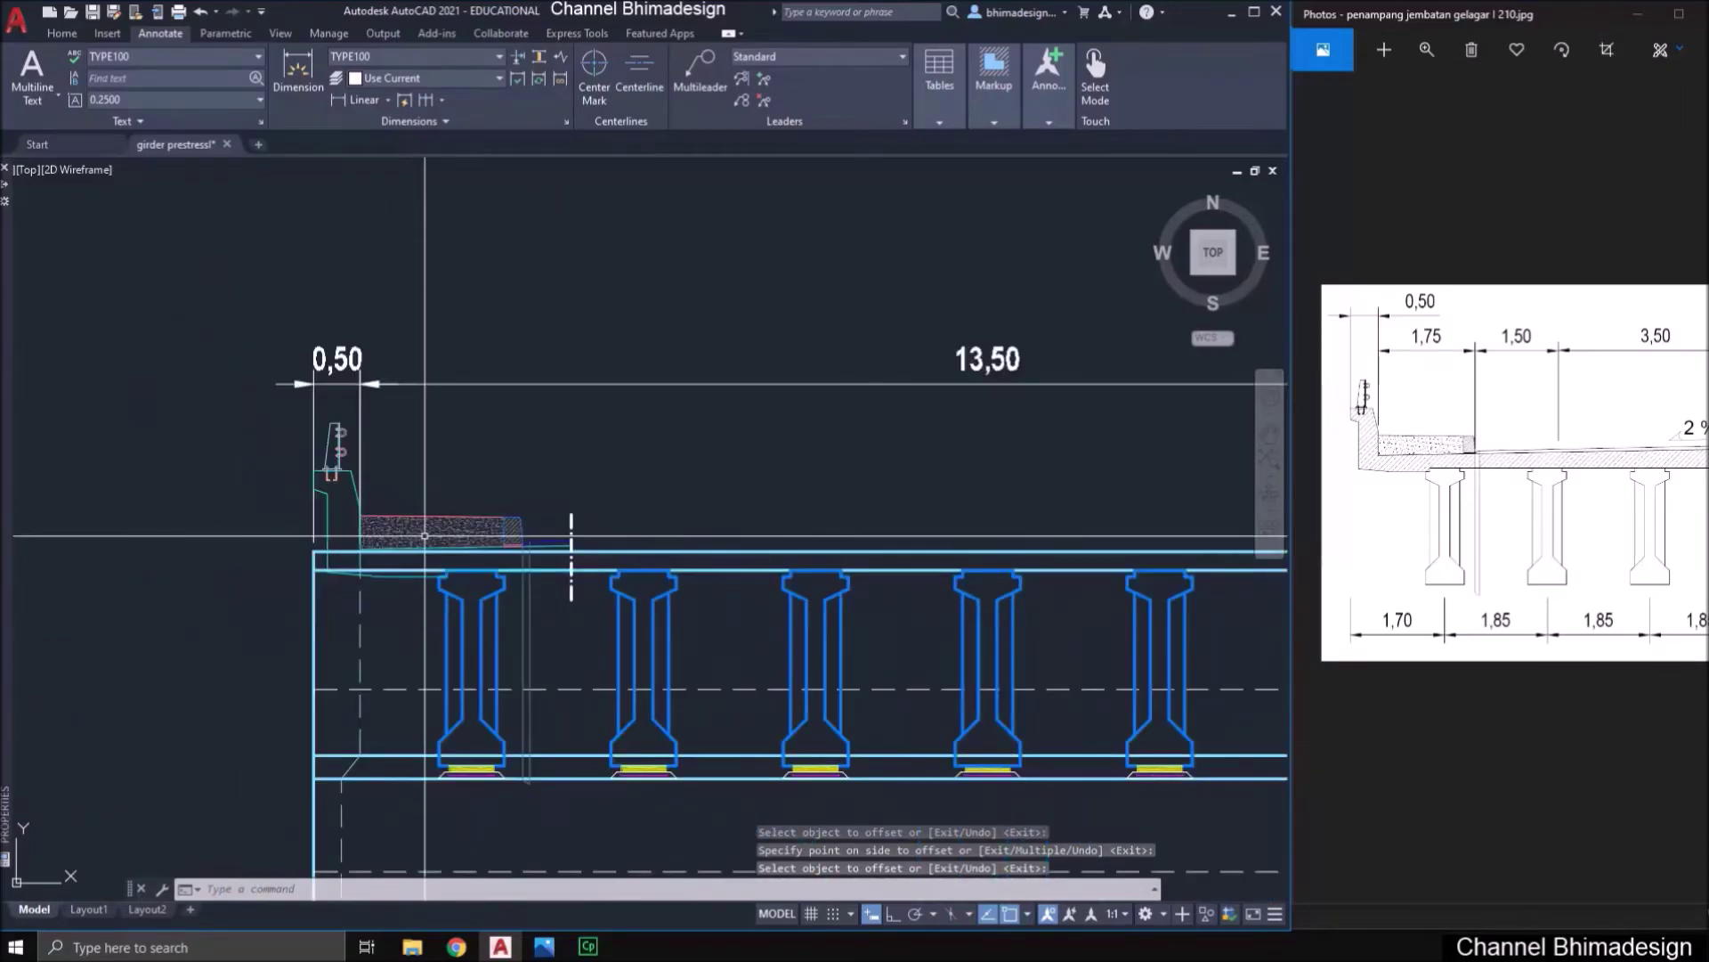
pyautogui.moveTo(1034, 680); pyautogui.dragTo(334, 635, button='middle')
pyautogui.moveTo(918, 625); pyautogui.dragTo(301, 613, button='middle')
pyautogui.moveTo(837, 618)
pyautogui.mouseDown(button='middle')
pyautogui.moveTo(604, 649)
pyautogui.moveTo(205, 655)
pyautogui.mouseUp(button='middle')
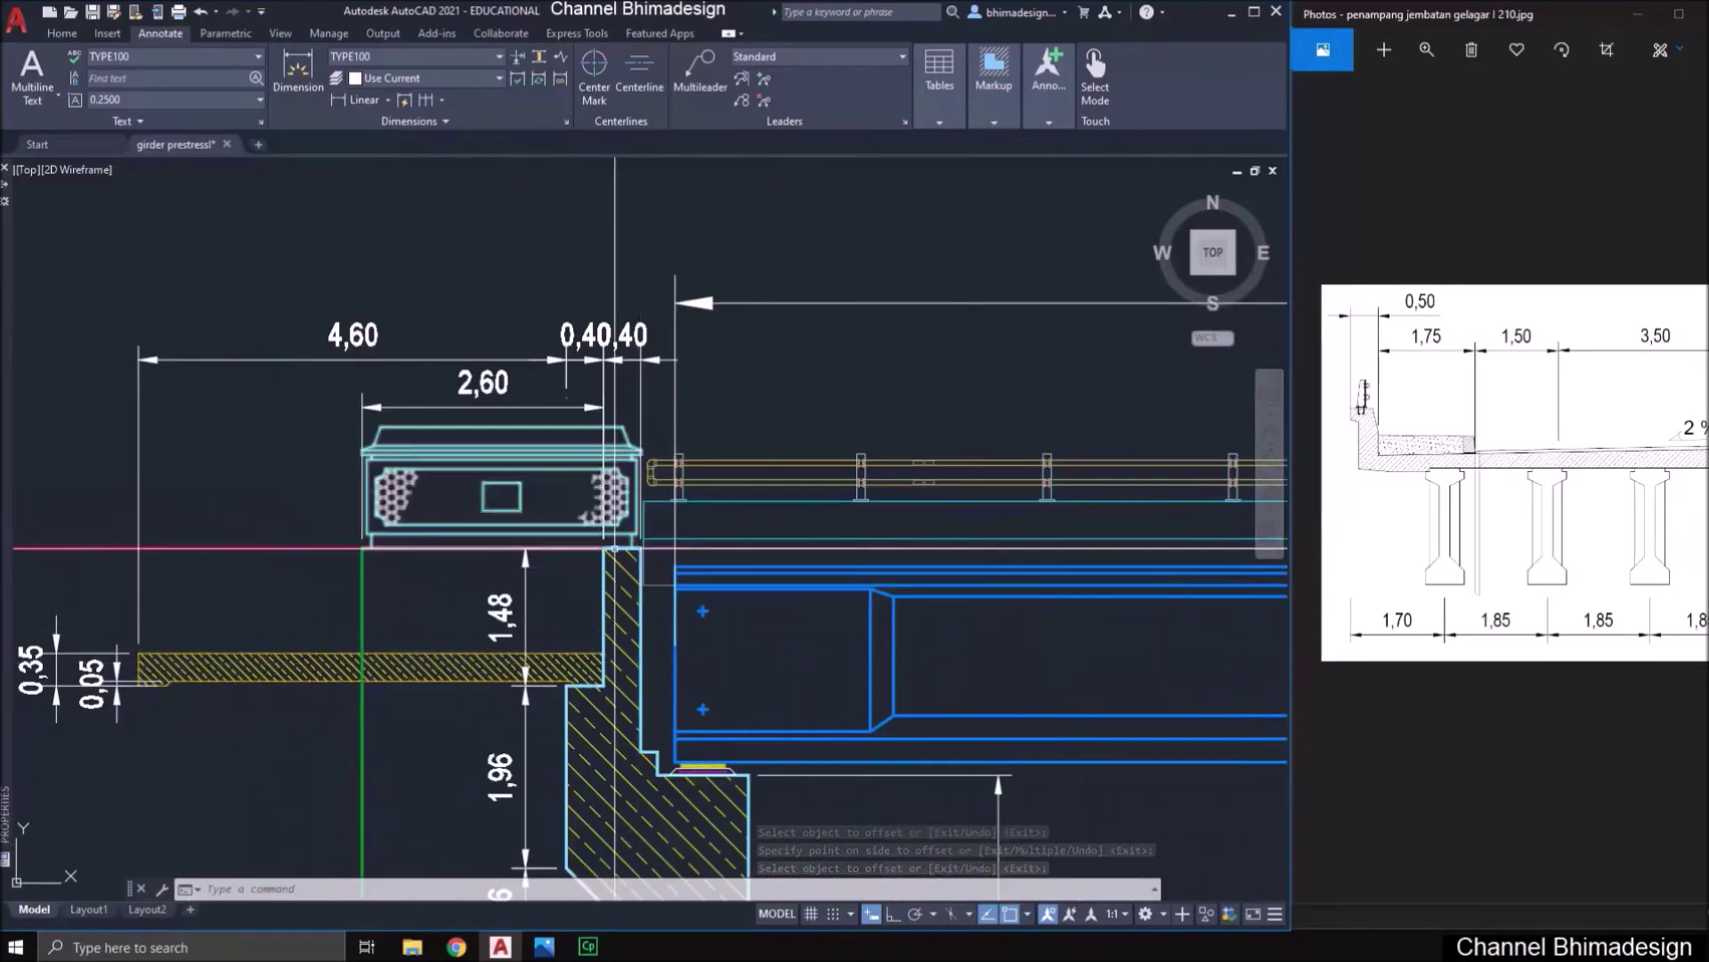
pyautogui.scroll(3, 631, 596)
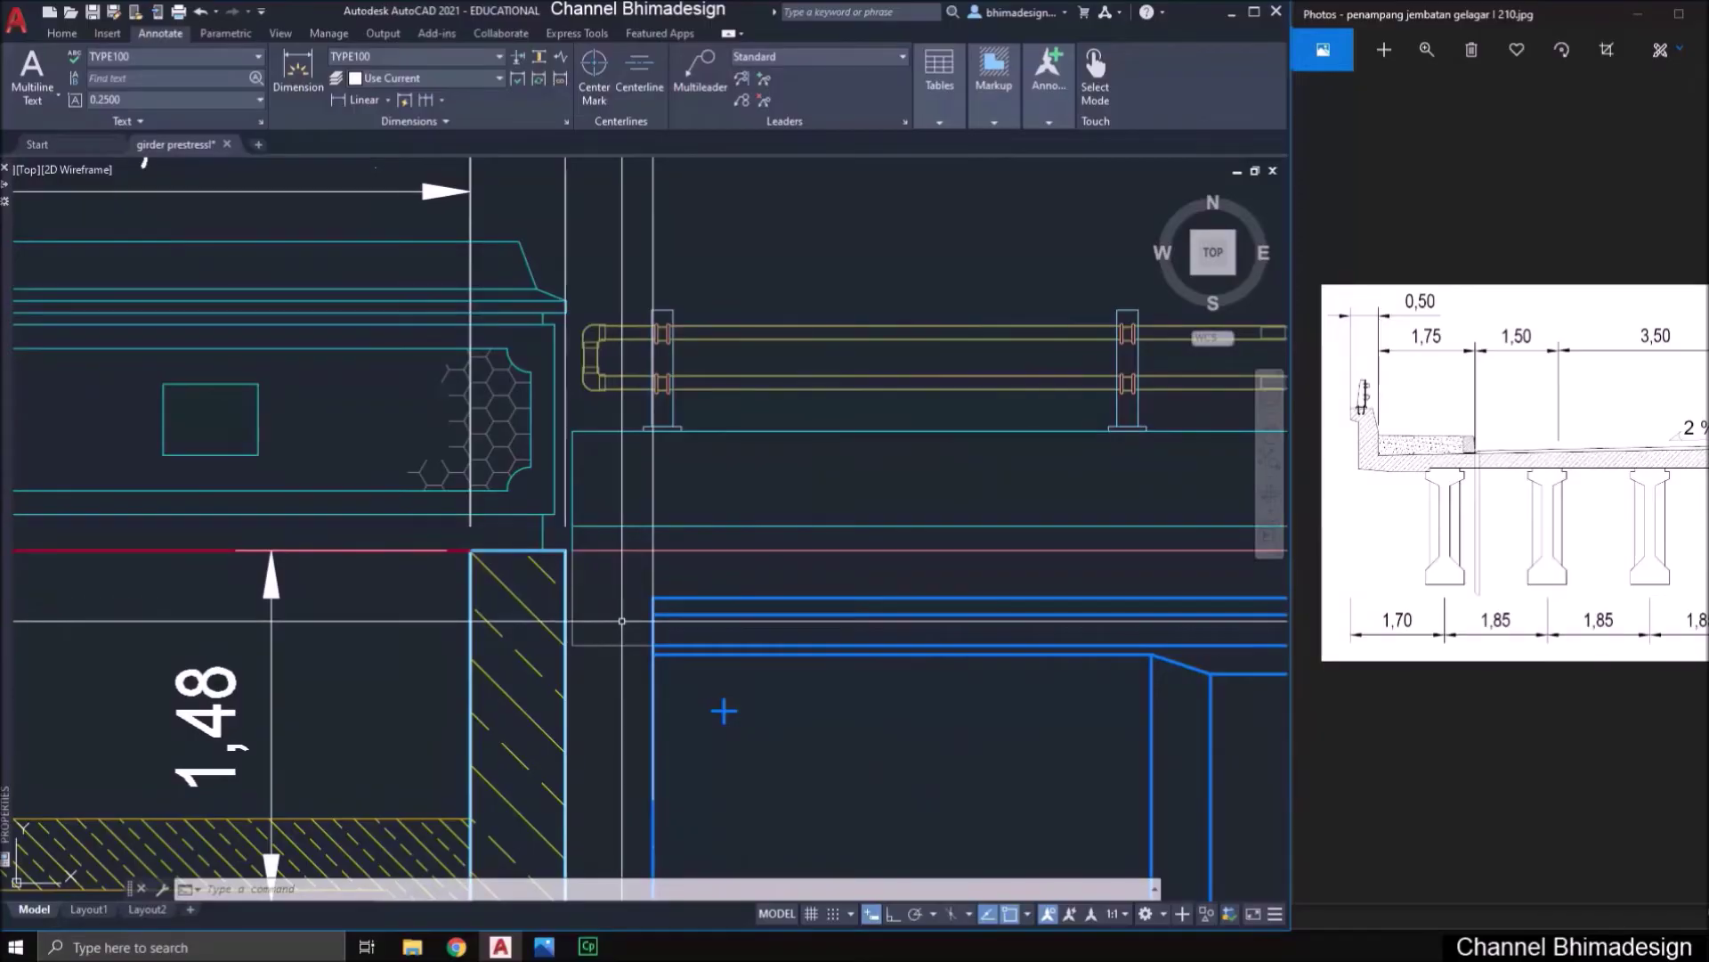
pyautogui.scroll(-2, 634, 610)
pyautogui.scroll(-2, 633, 610)
pyautogui.moveTo(267, 625); pyautogui.dragTo(644, 626, button='middle')
pyautogui.scroll(3, 712, 708)
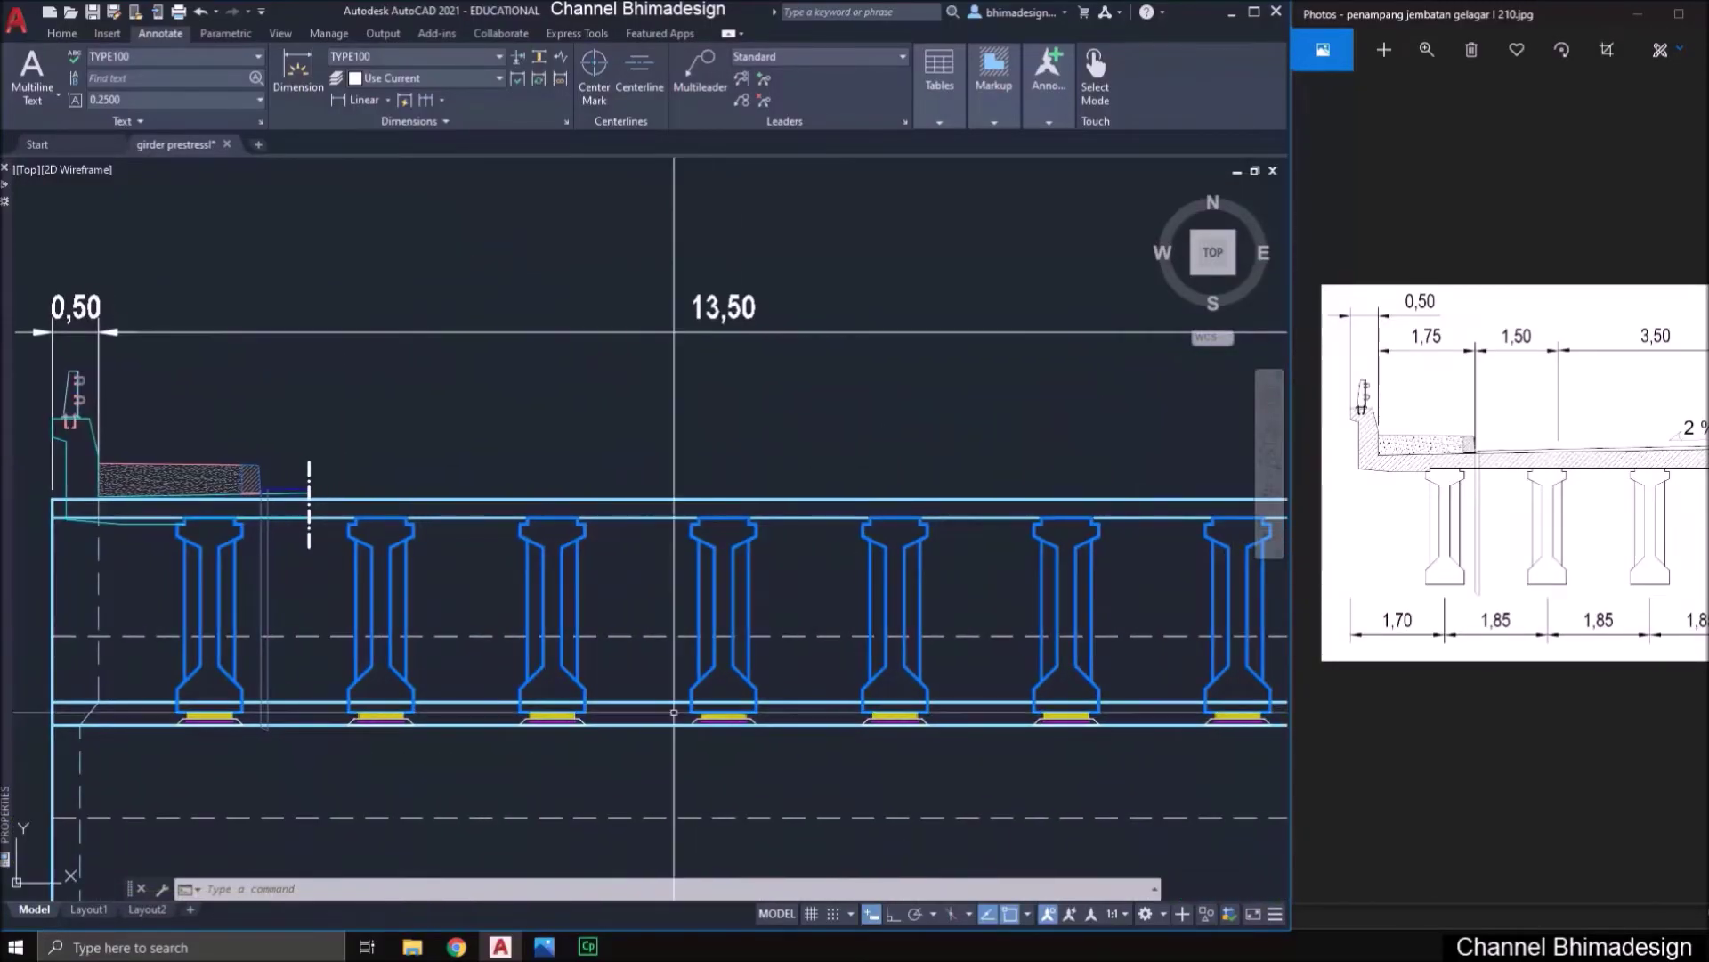
# - Erase the vertical dash-dot line at the inner end of the copied slab edge detail
pyautogui.moveTo(123, 489); pyautogui.dragTo(321, 563, button='middle')
pyautogui.scroll(4, 321, 562)
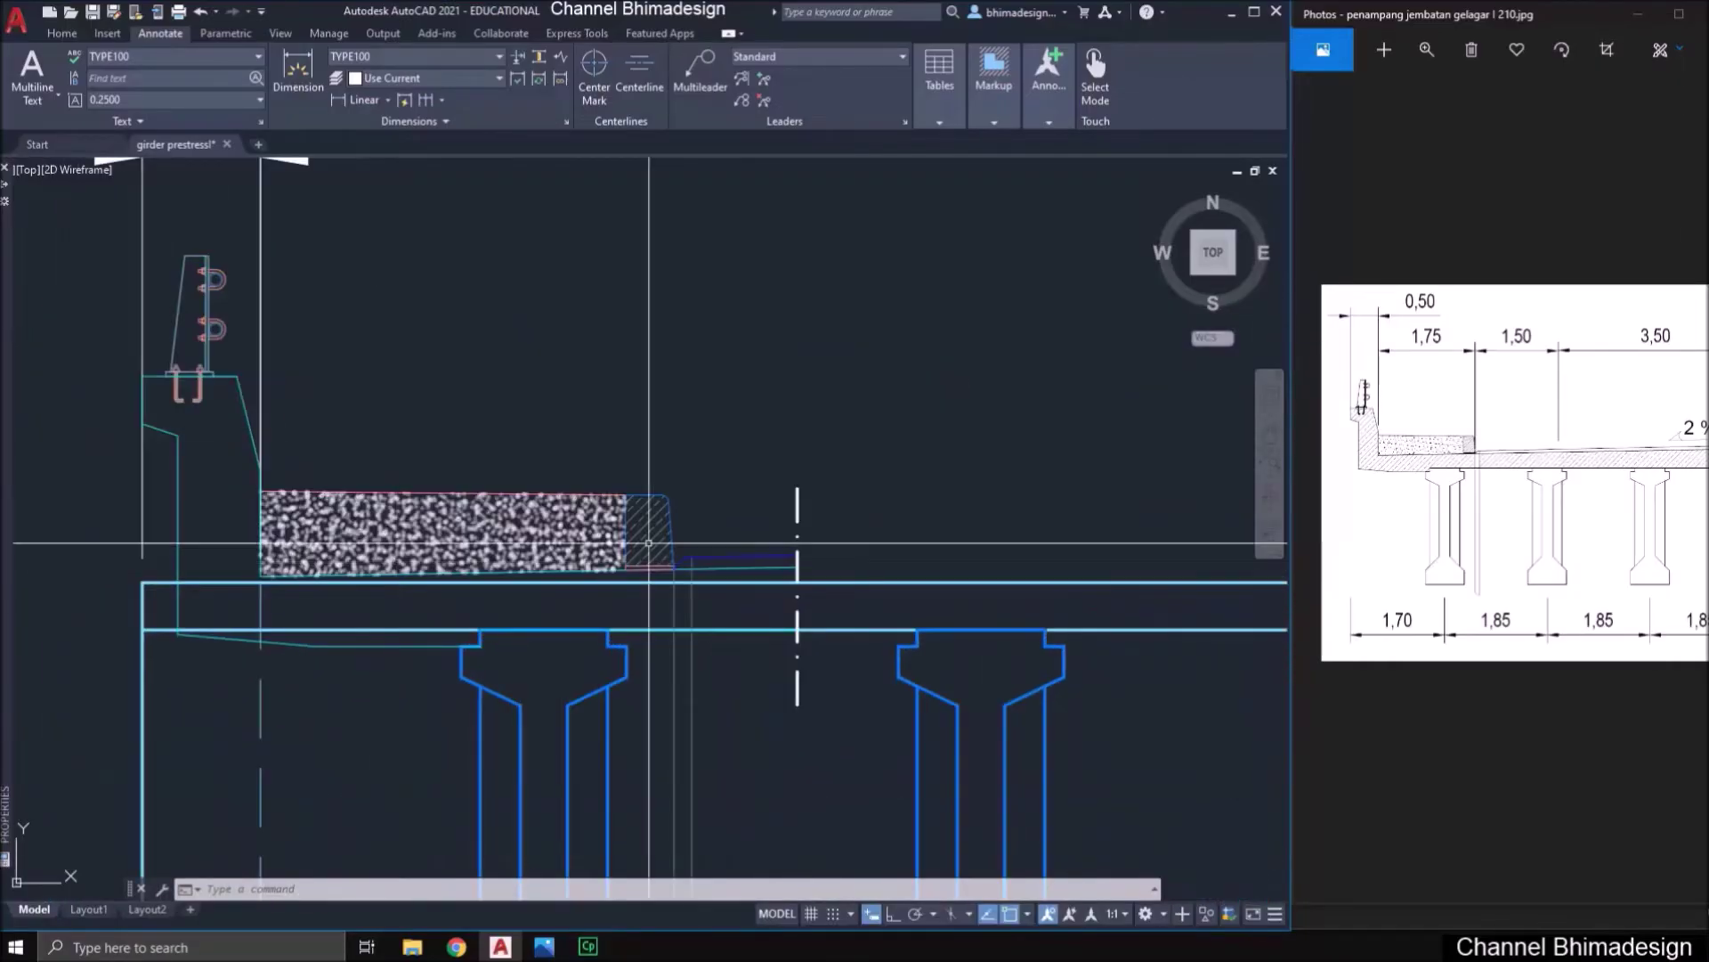
pyautogui.click(886, 525)
pyautogui.click(755, 448)
pyautogui.write('e')
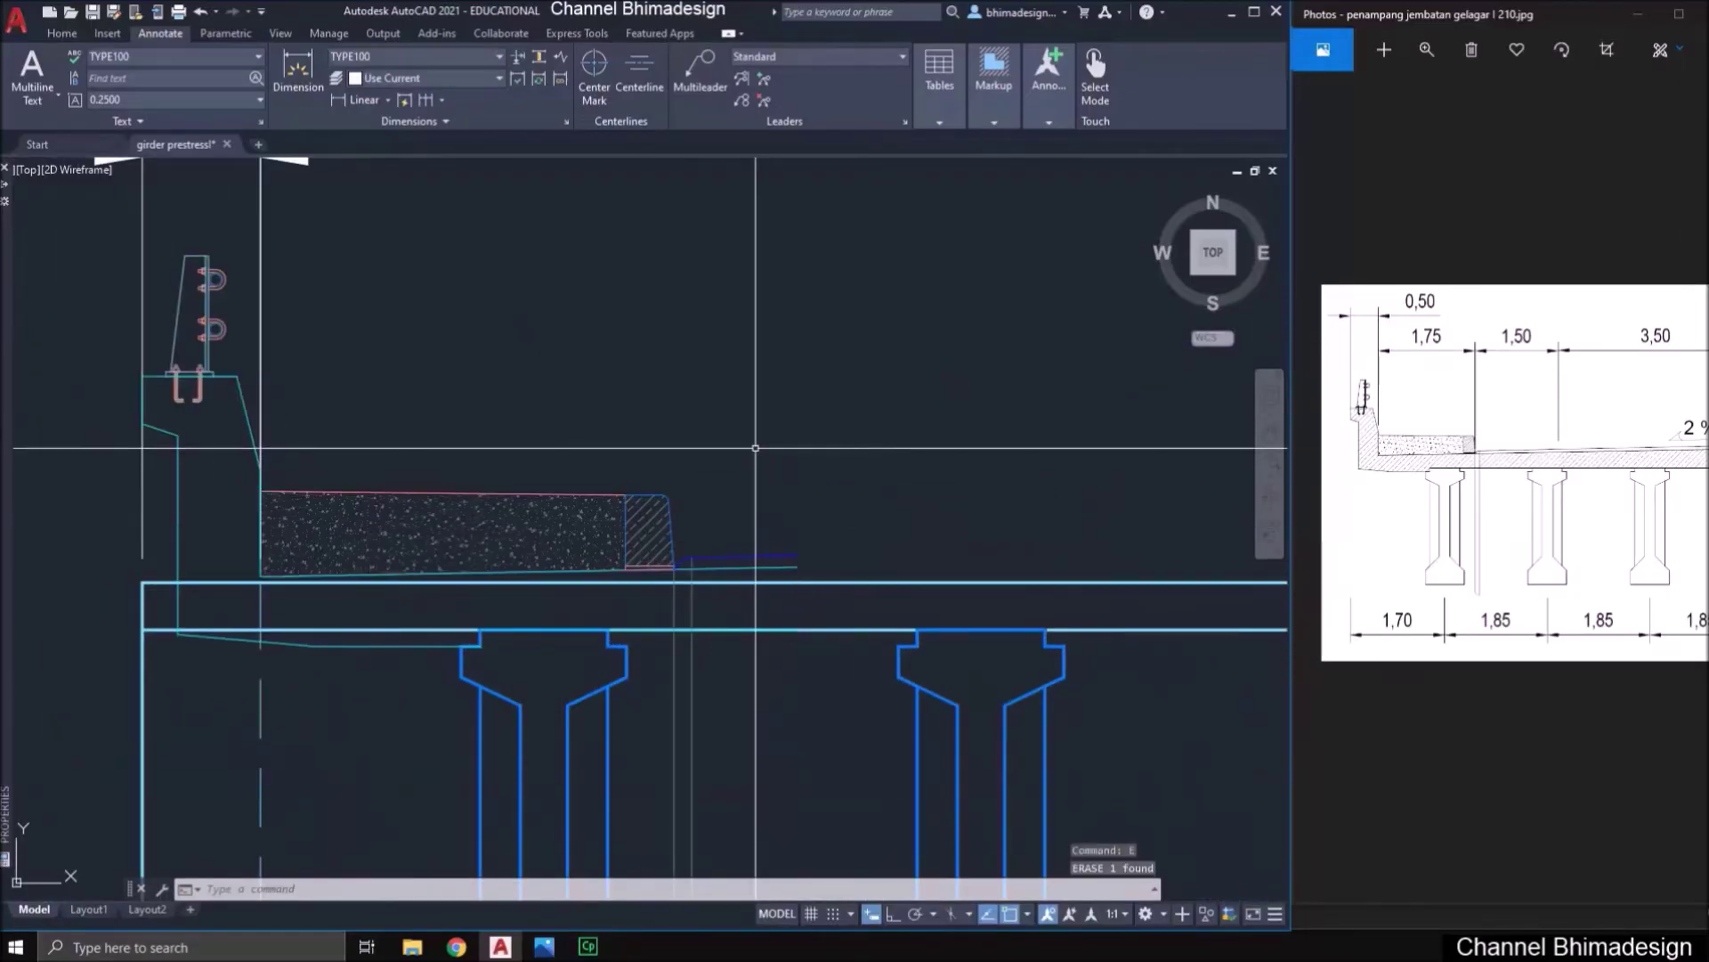
# - Draw a helper polyline from the upper-left corner of the abutment's top line, 1 m to the right and 0.02 m up
pyautogui.scroll(3, 355, 603)
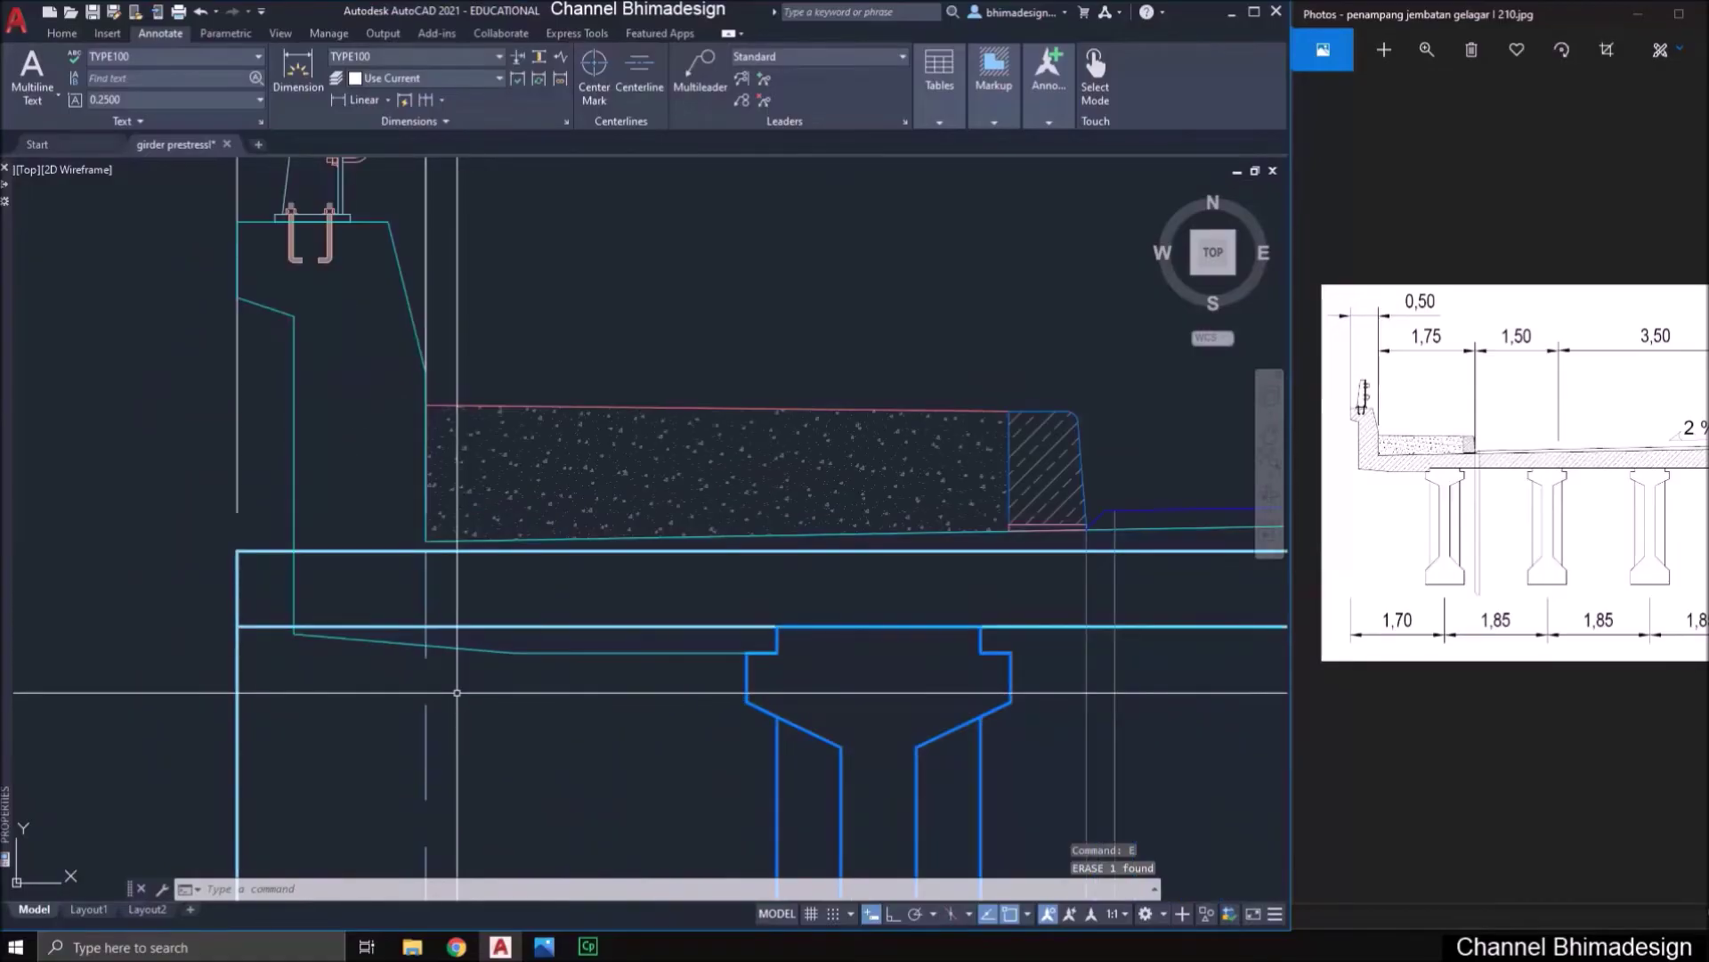
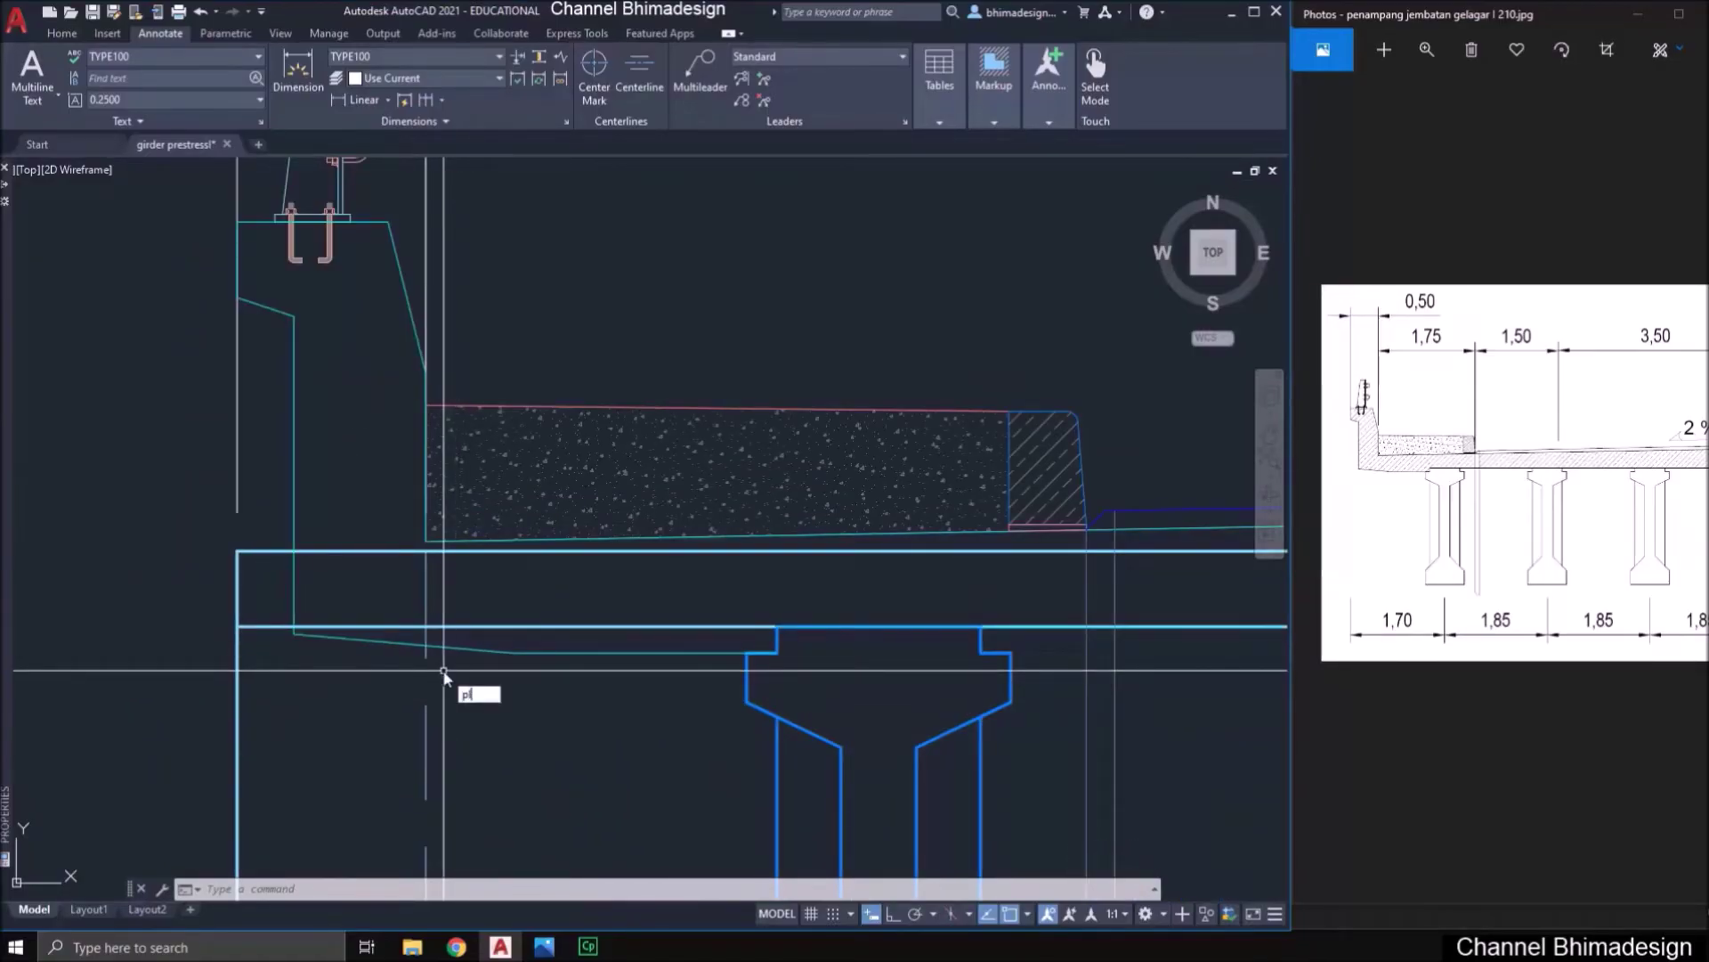
pyautogui.write('pl')
pyautogui.press('Return')
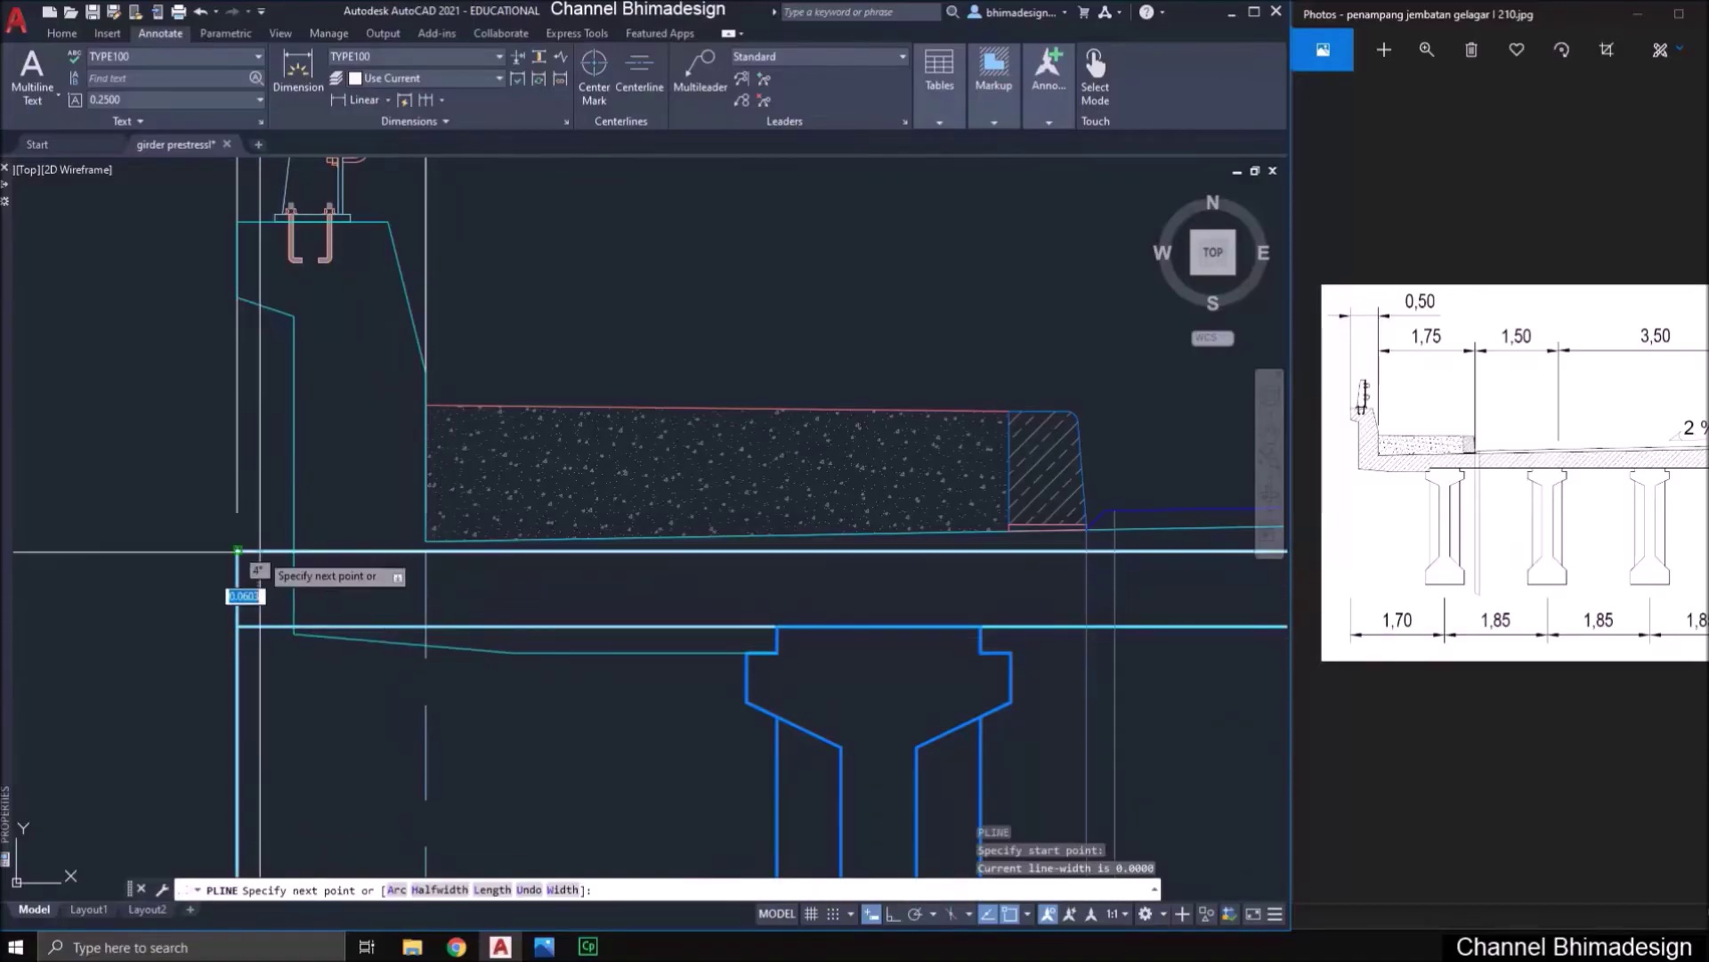
pyautogui.scroll(-2, 192, 584)
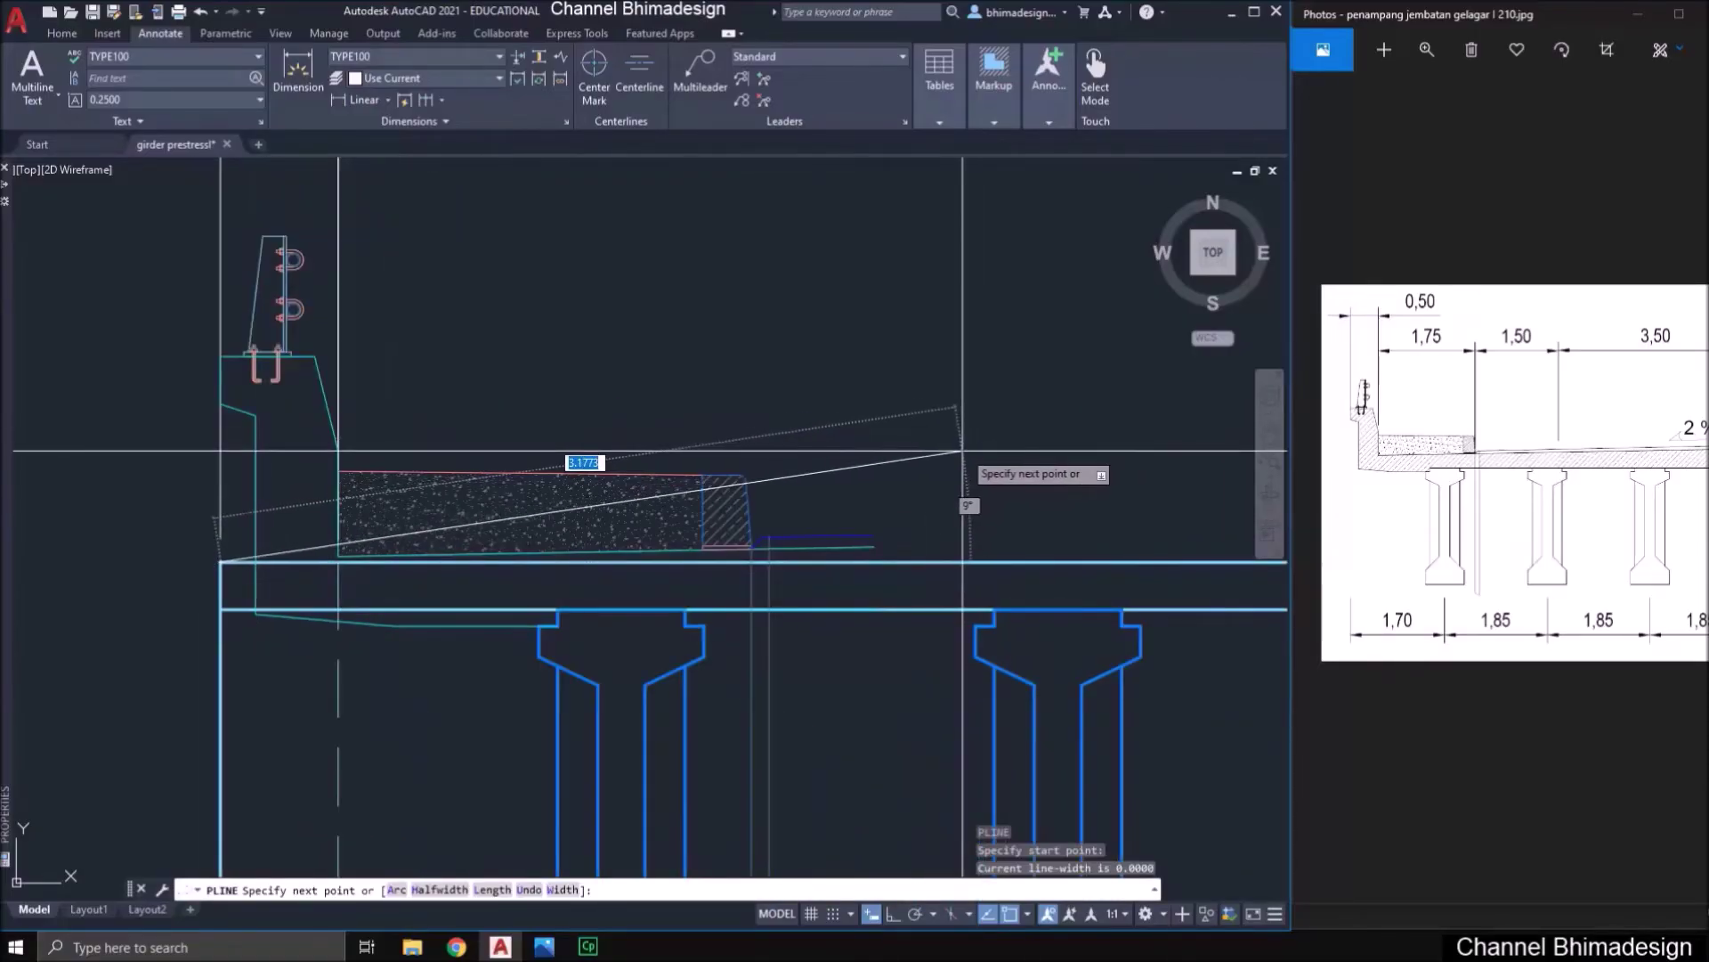
pyautogui.press('F8')
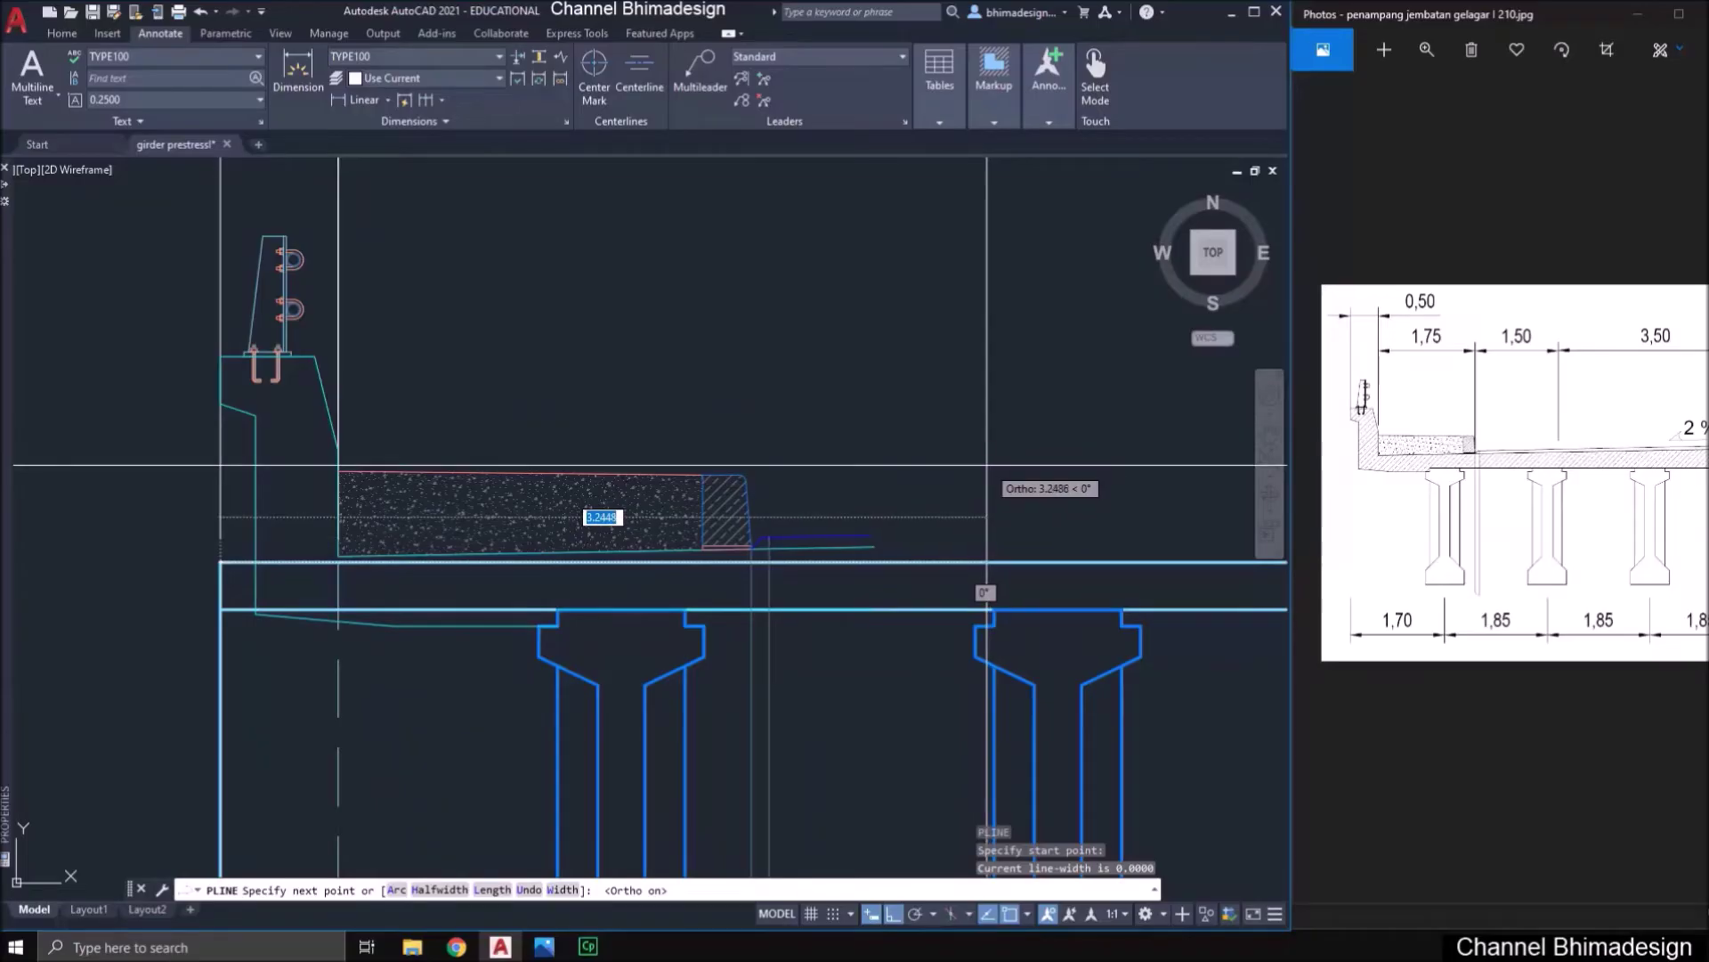
pyautogui.write('1')
pyautogui.press('Return')
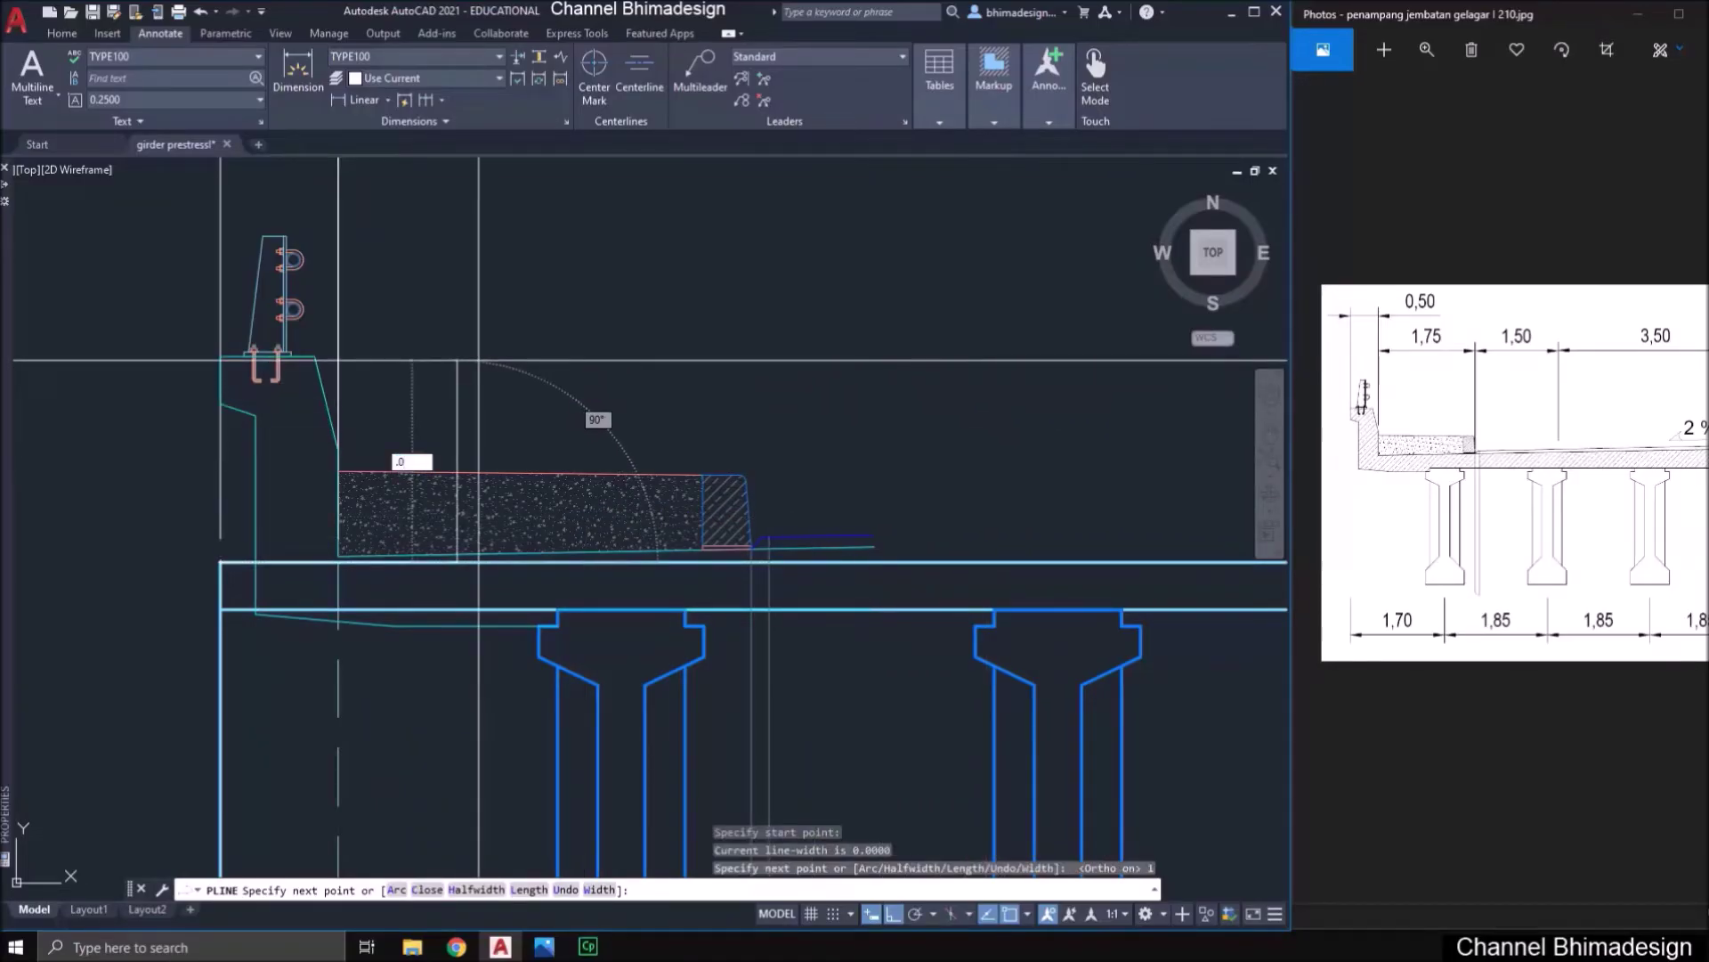
pyautogui.write('.02')
pyautogui.press('Return')
pyautogui.scroll(5, 399, 633)
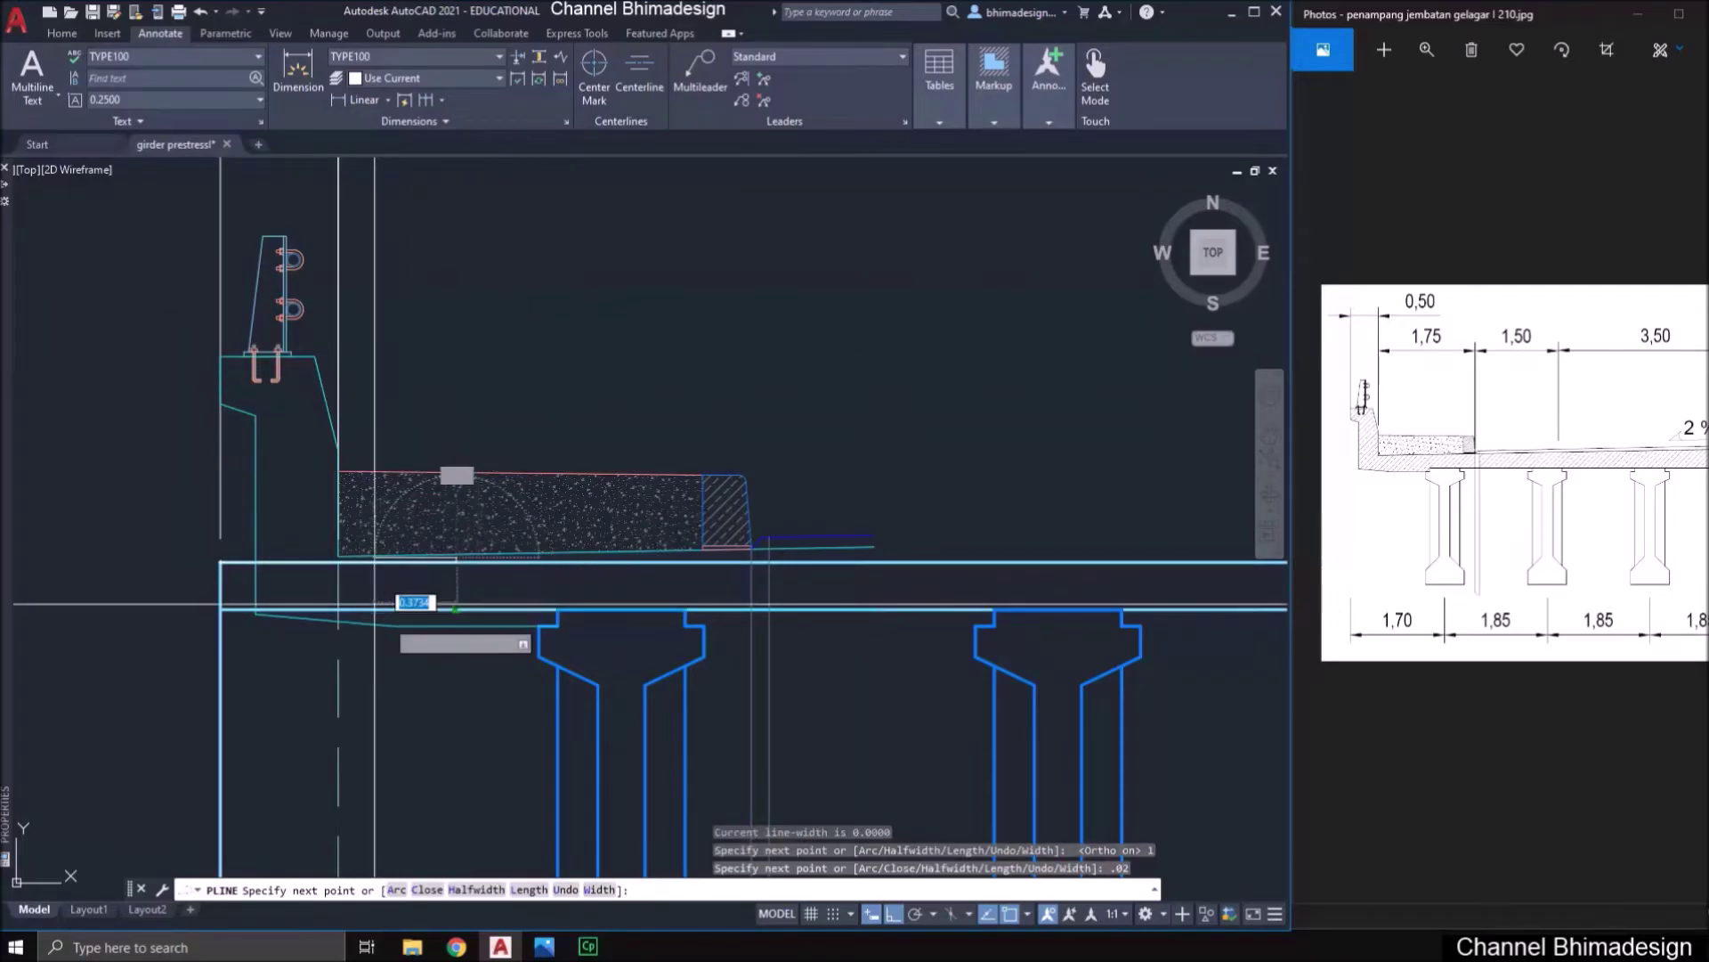
pyautogui.scroll(-4, 580, 616)
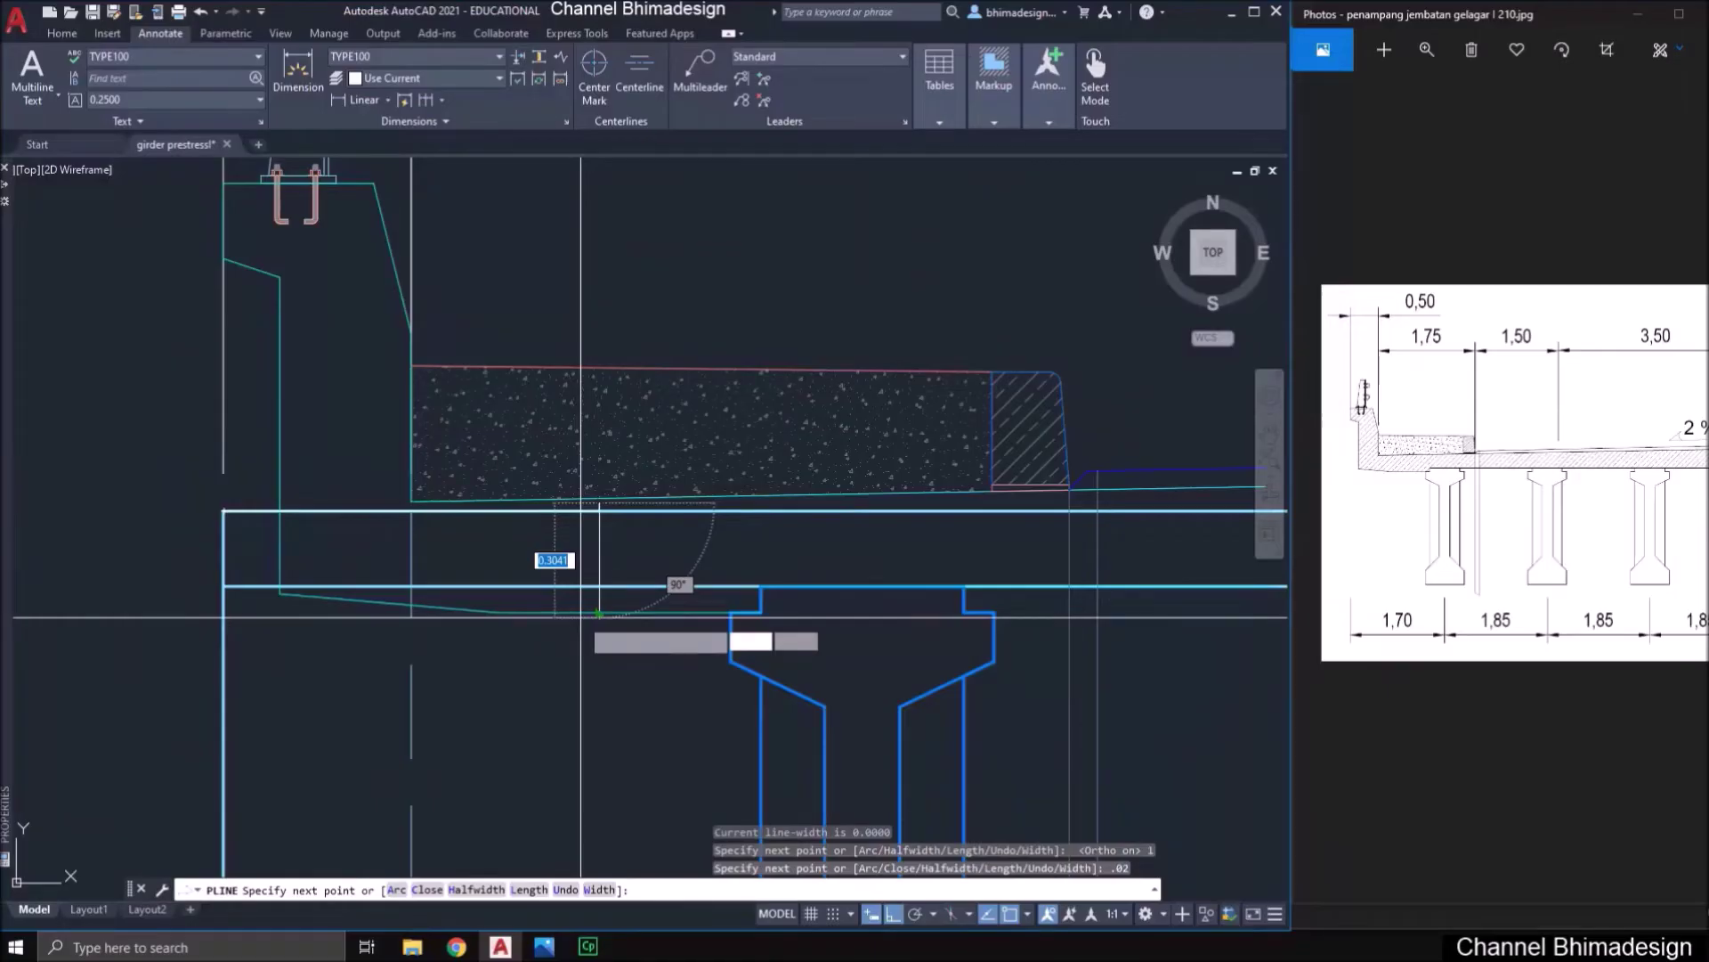
pyautogui.scroll(2, 621, 512)
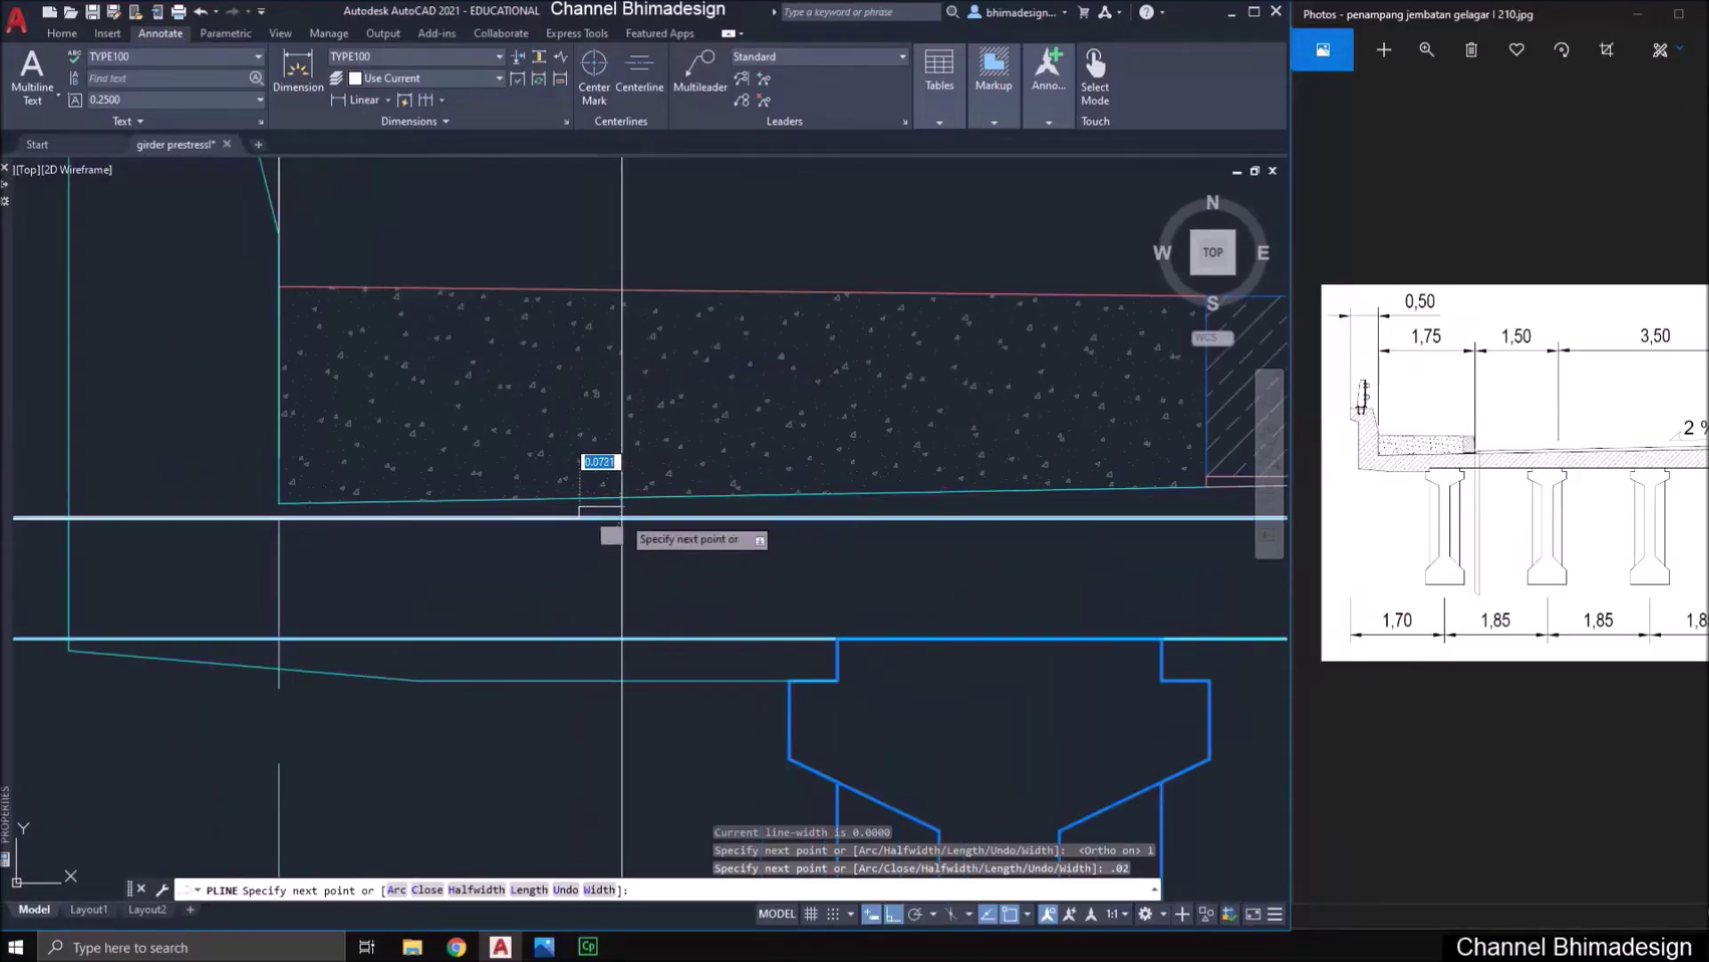
pyautogui.press('Return')
# - Draw a slope line from the upper end of the helper polyline back to the abutment's upper-left corner
pyautogui.press('Return')
pyautogui.moveTo(407, 543); pyautogui.dragTo(701, 583, button='middle')
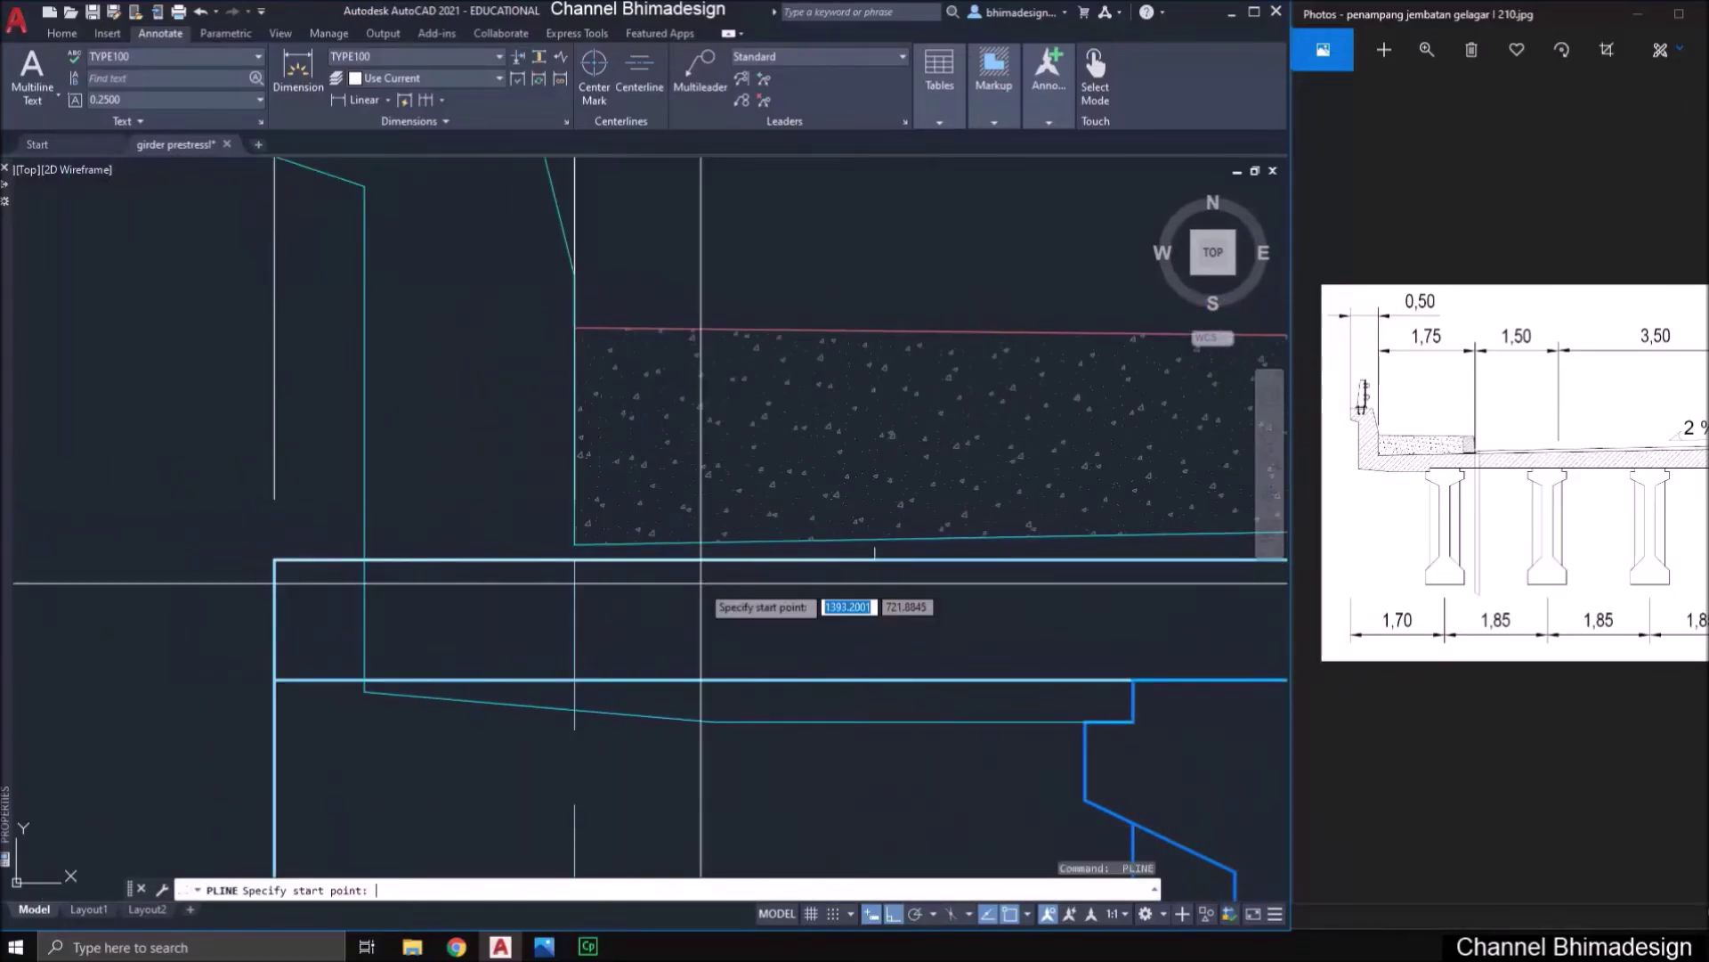
pyautogui.click(875, 549)
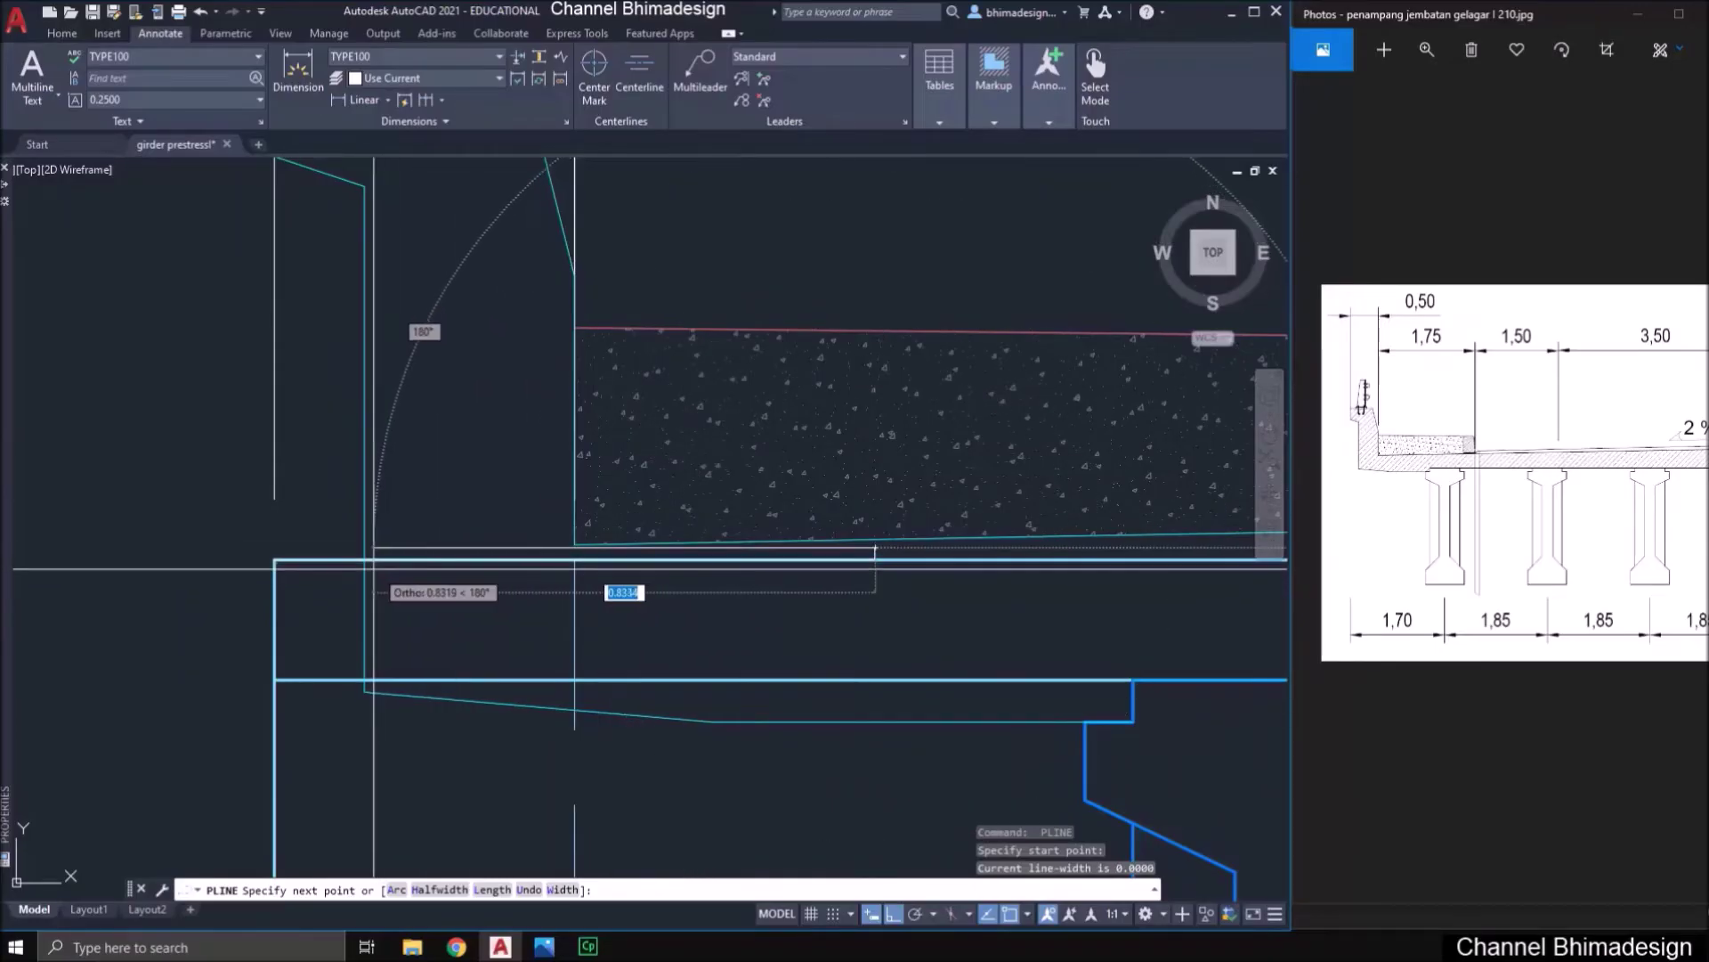
pyautogui.click(325, 557)
pyautogui.press('Return')
# - Explode the helper polyline and erase its short 0.02 m vertical segment
pyautogui.scroll(2, 866, 568)
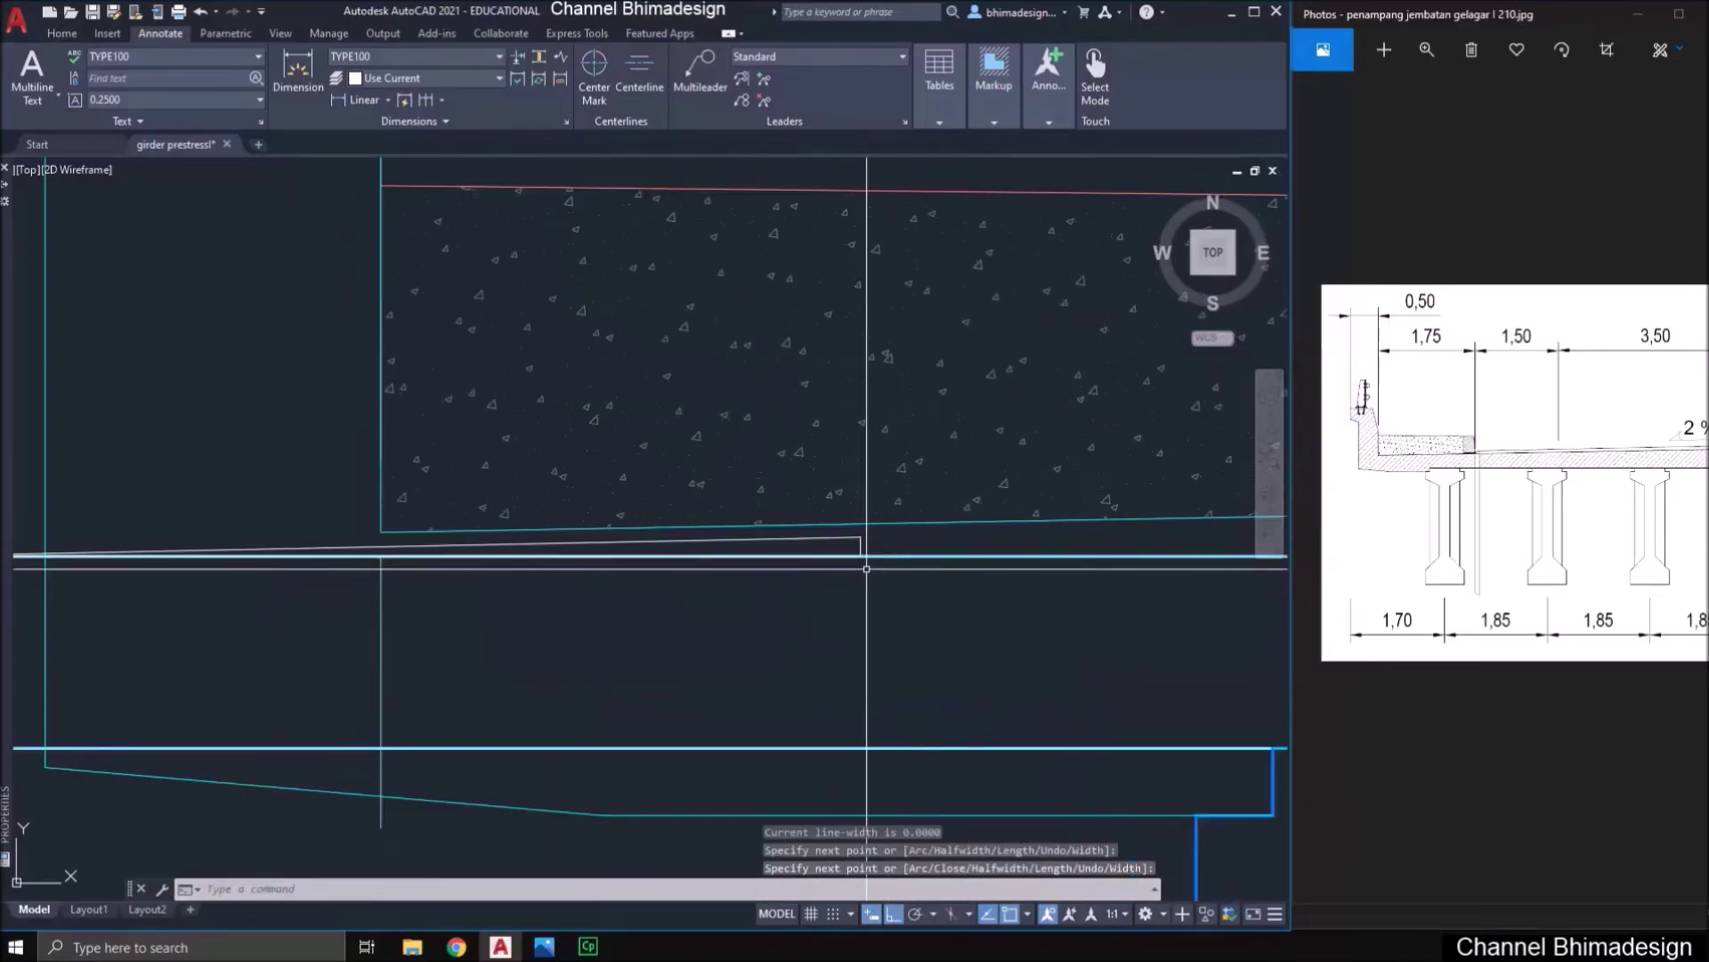
pyautogui.click(869, 556)
pyautogui.click(858, 546)
pyautogui.scroll(-2, 931, 584)
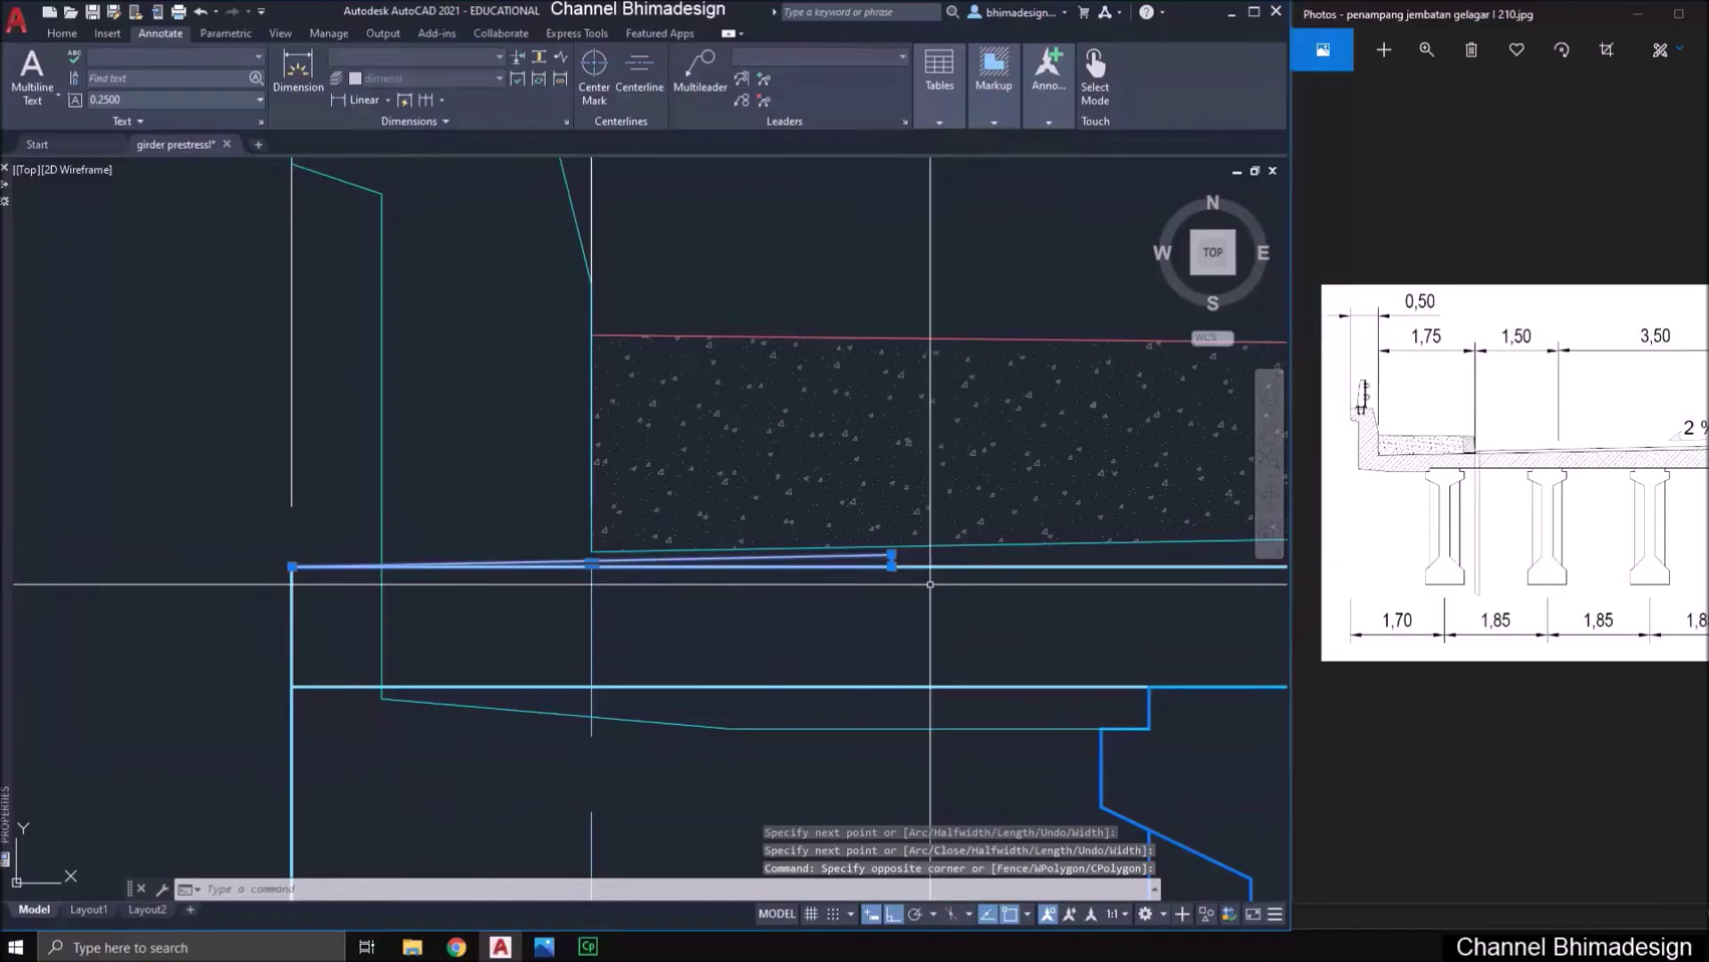
pyautogui.scroll(2, 917, 568)
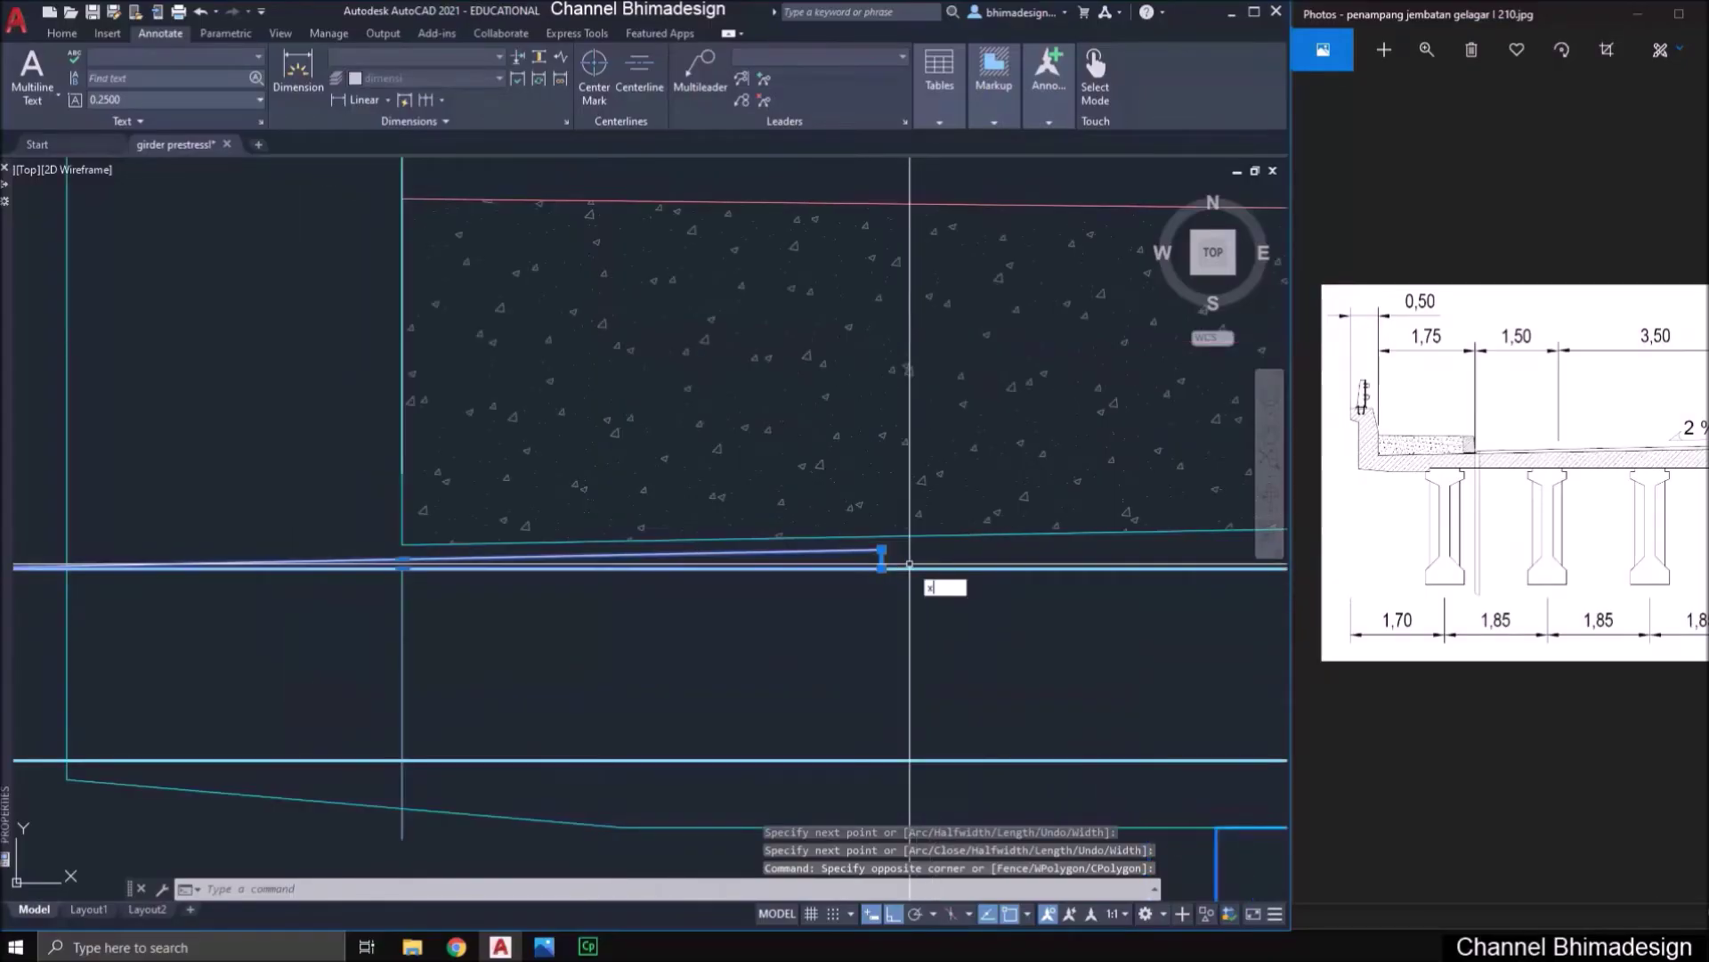
pyautogui.press('Return')
pyautogui.scroll(2, 909, 563)
pyautogui.write('e')
pyautogui.press('Return')
pyautogui.click(865, 557)
pyautogui.press('Return')
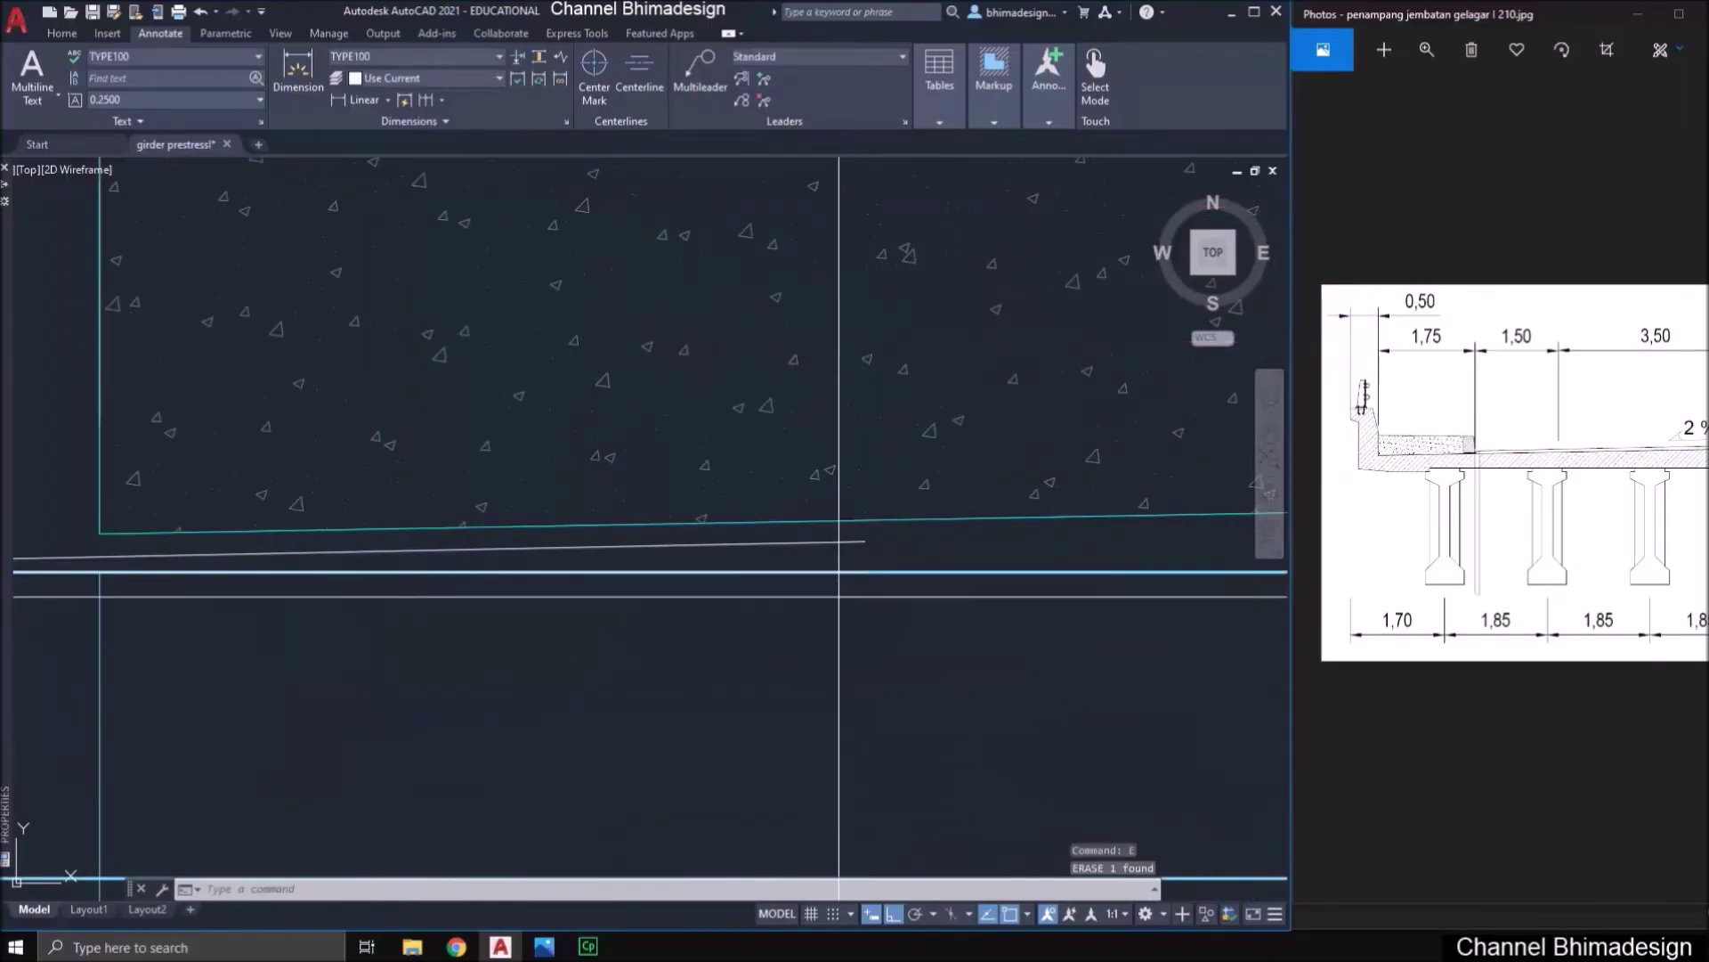
# - Erase the remaining 1 m horizontal helper segment lying on the abutment's top line
pyautogui.click(980, 590)
pyautogui.click(832, 575)
pyautogui.click(934, 541)
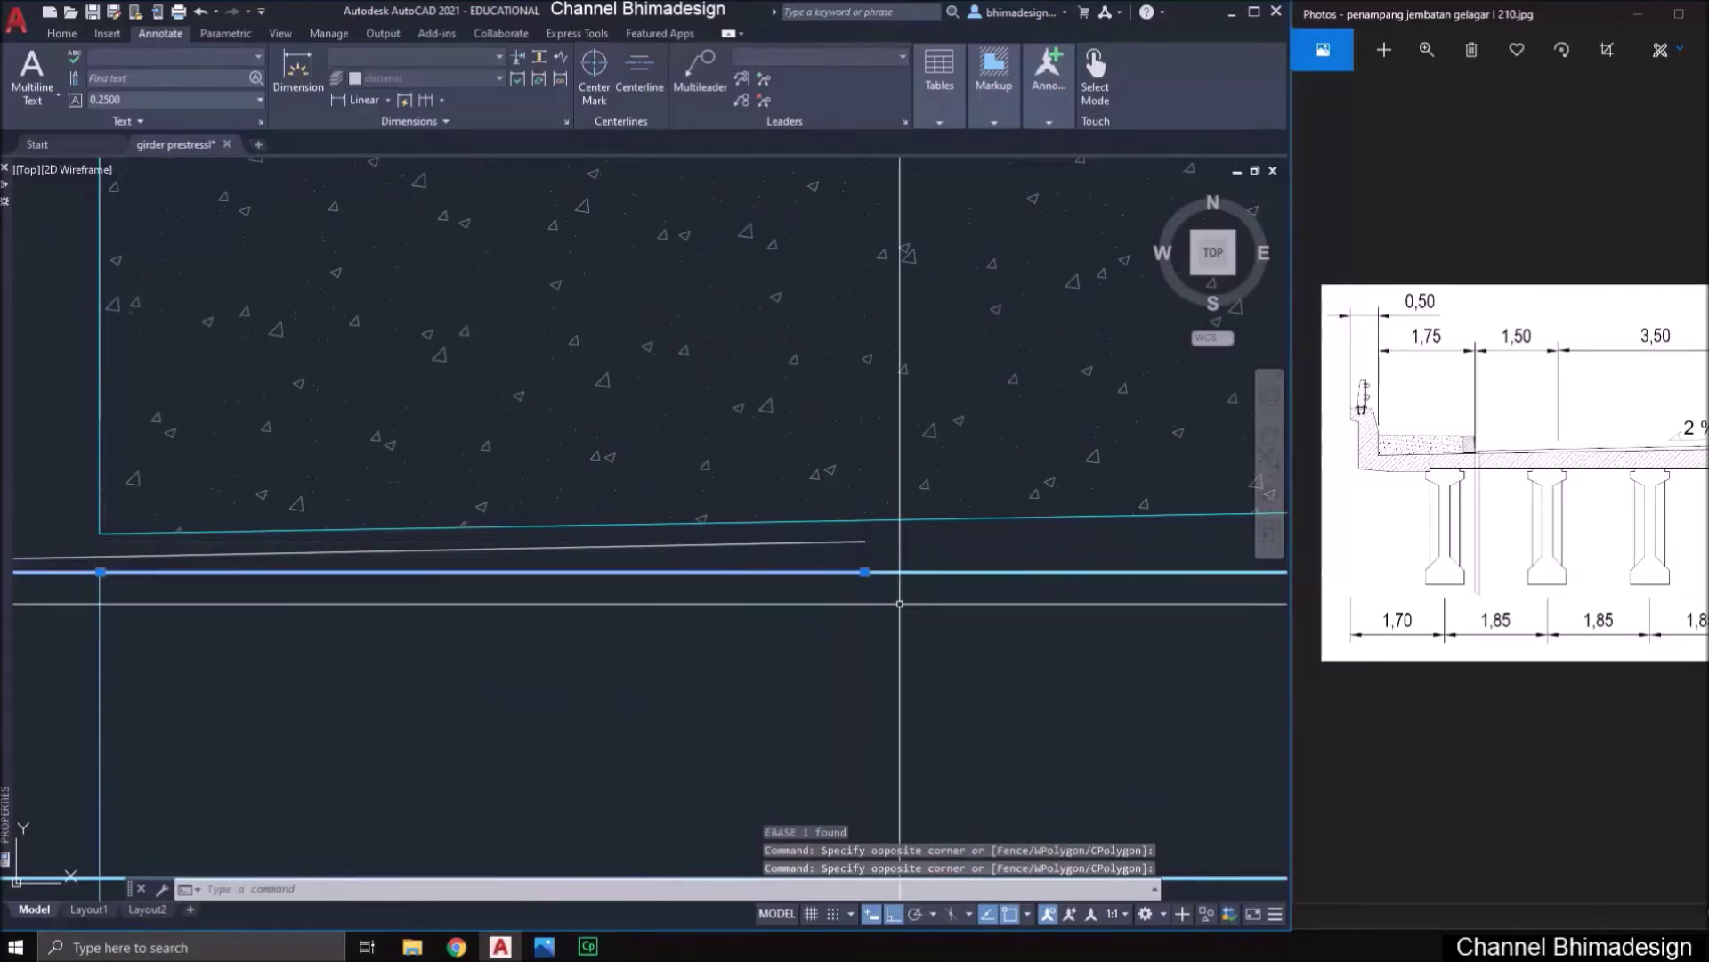
pyautogui.scroll(-5, 855, 601)
pyautogui.scroll(-5, 788, 595)
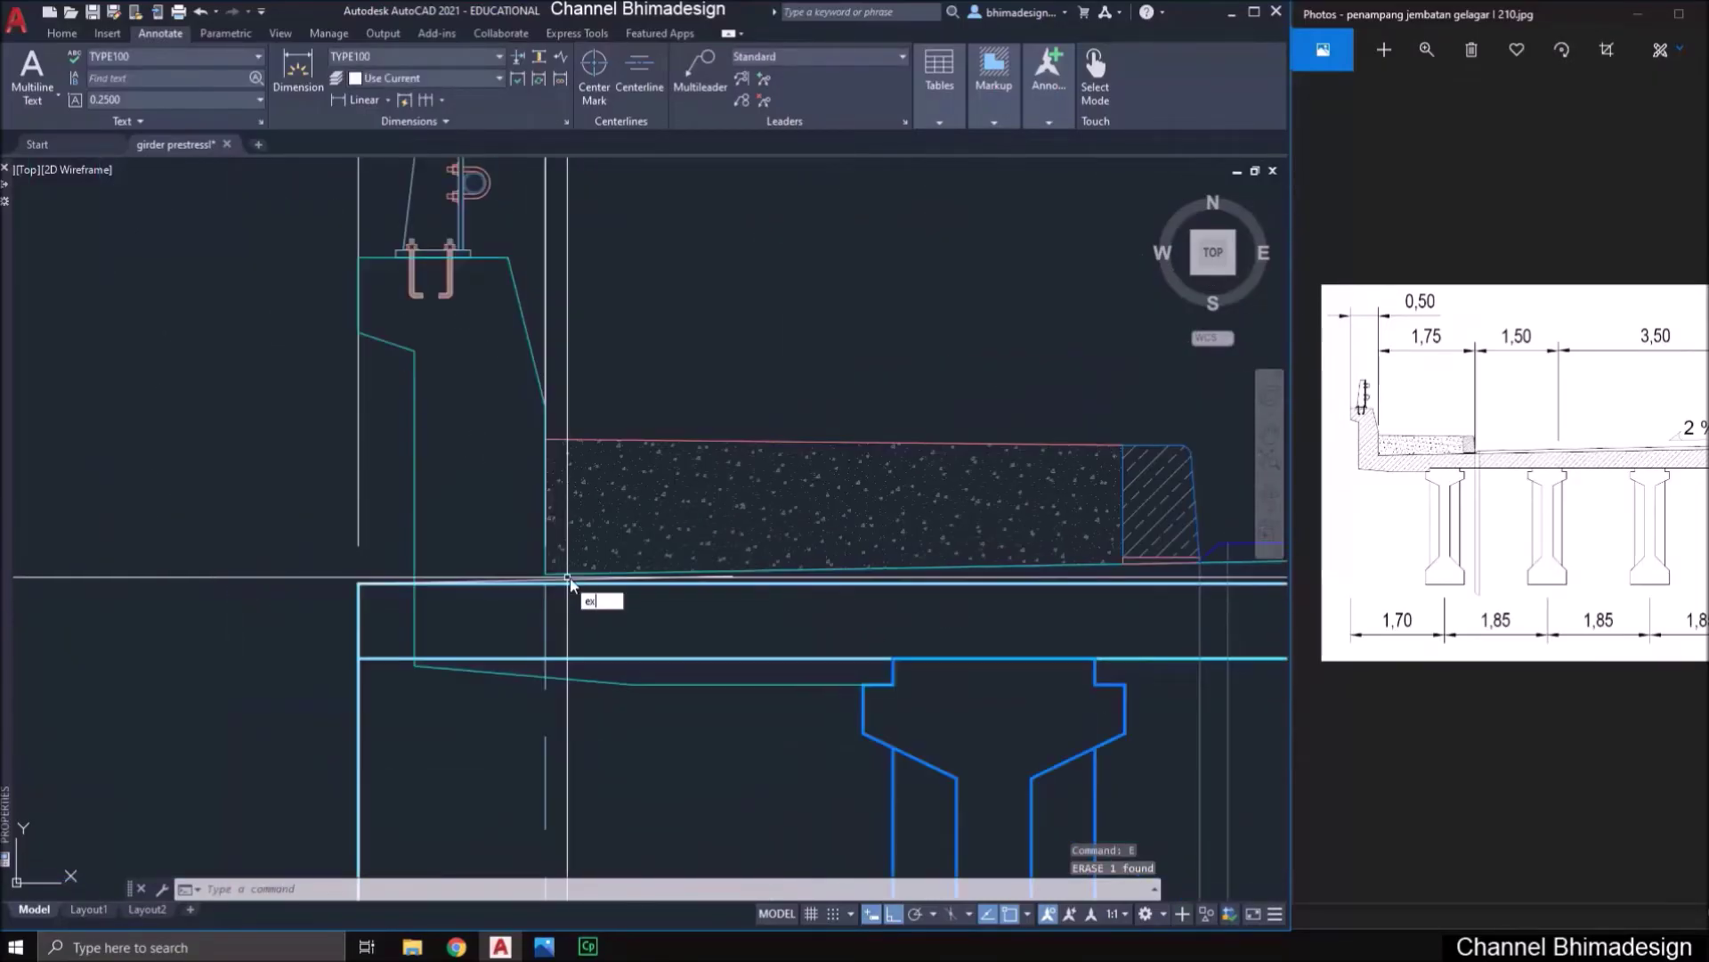
pyautogui.write('ex')
pyautogui.moveTo(631, 596); pyautogui.dragTo(574, 599, button='middle')
pyautogui.press('Escape')
pyautogui.press('Escape')
# - Draw a vertical line through the midpoint of the top line above the central girder, rising above the slab
pyautogui.write('pl')
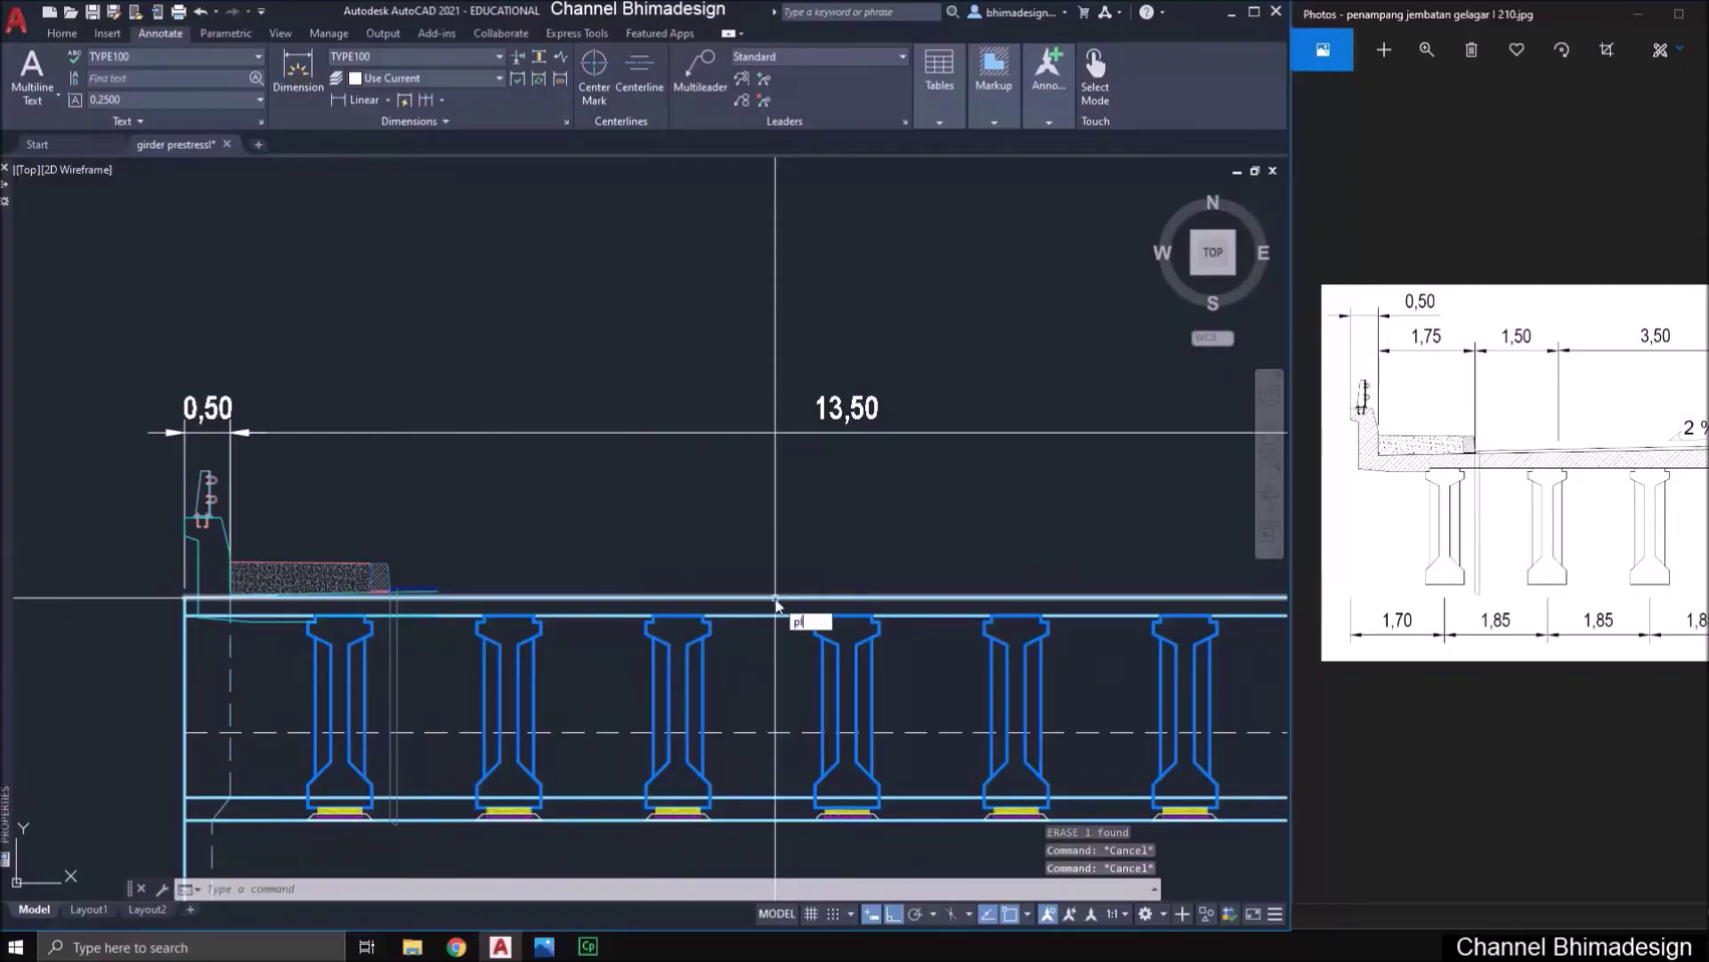
pyautogui.press('Return')
pyautogui.moveTo(1011, 611); pyautogui.dragTo(763, 574, button='middle')
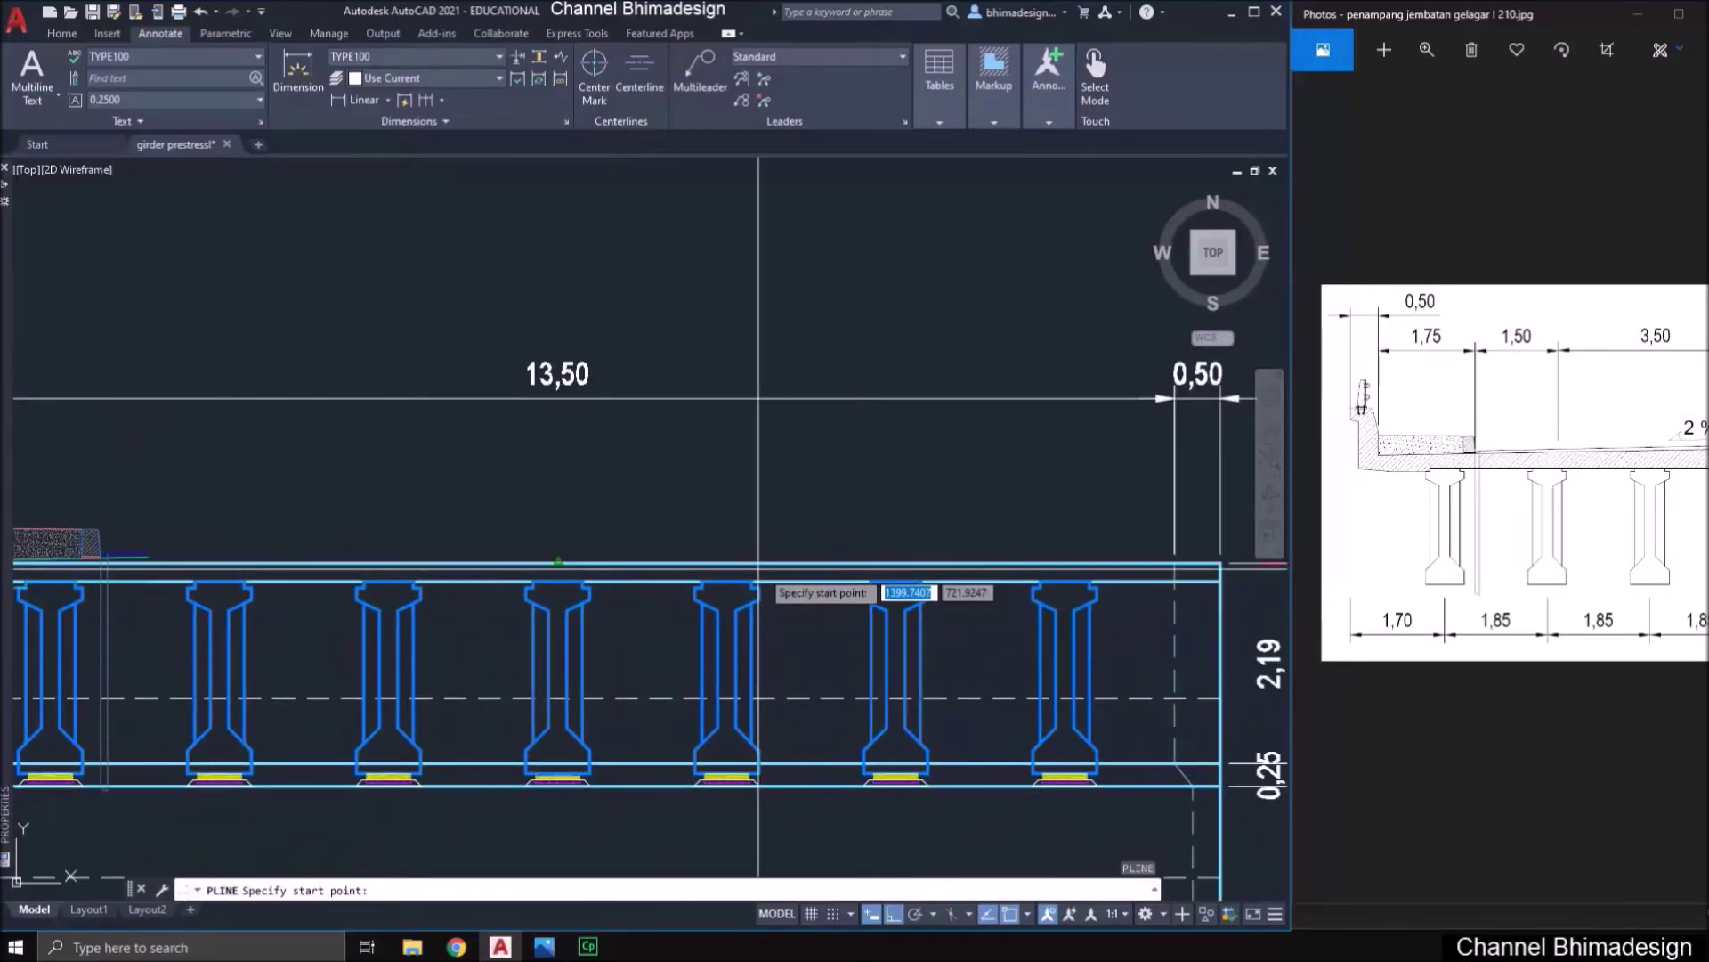
pyautogui.scroll(4, 572, 585)
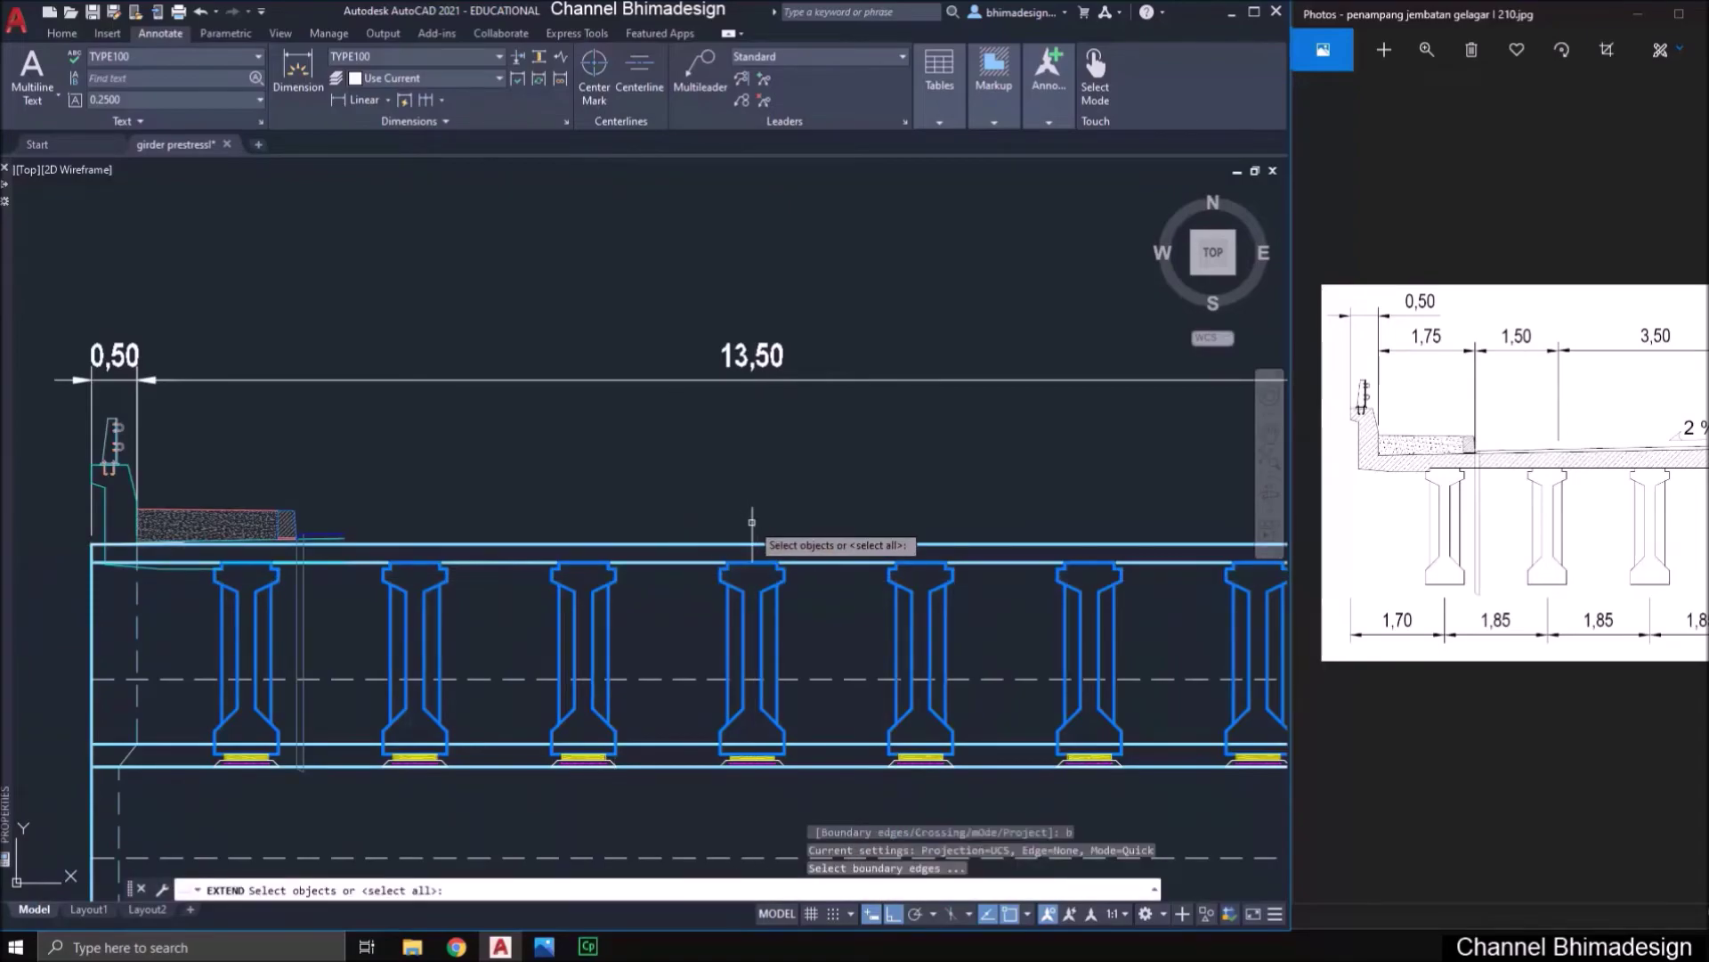
# - Extend the 2% slope line from beneath the sidewalk to the vertical line above the central girder
pyautogui.press('Return')
pyautogui.scroll(10, 125, 539)
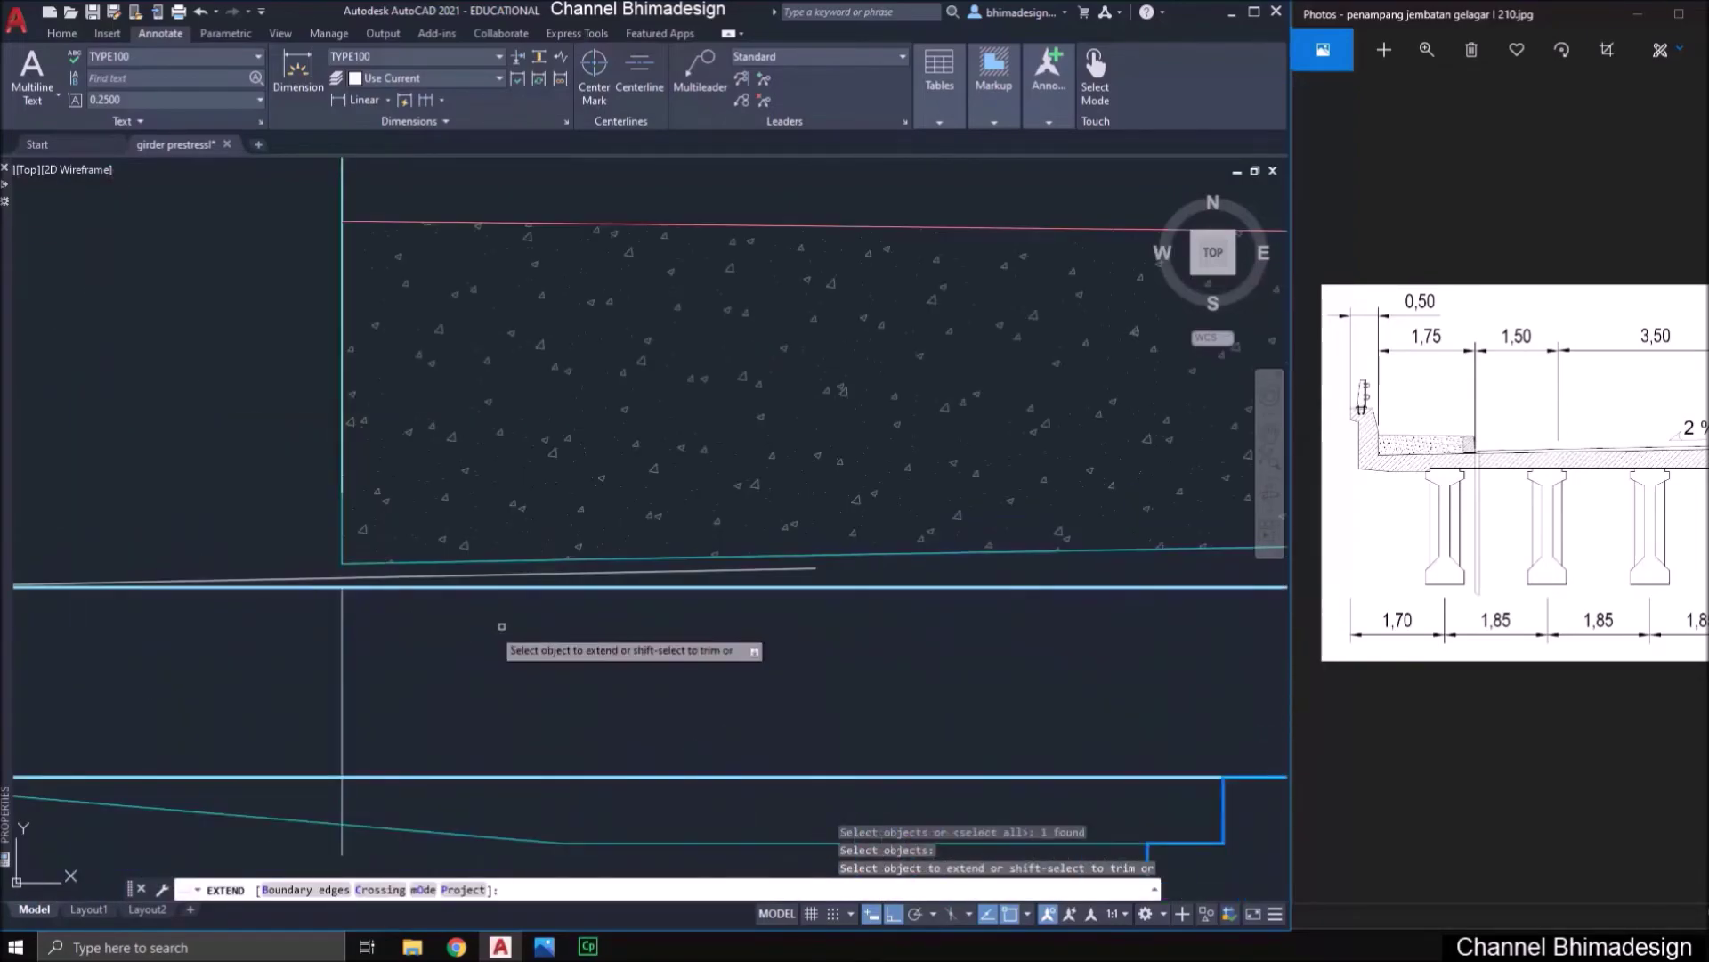
pyautogui.click(790, 570)
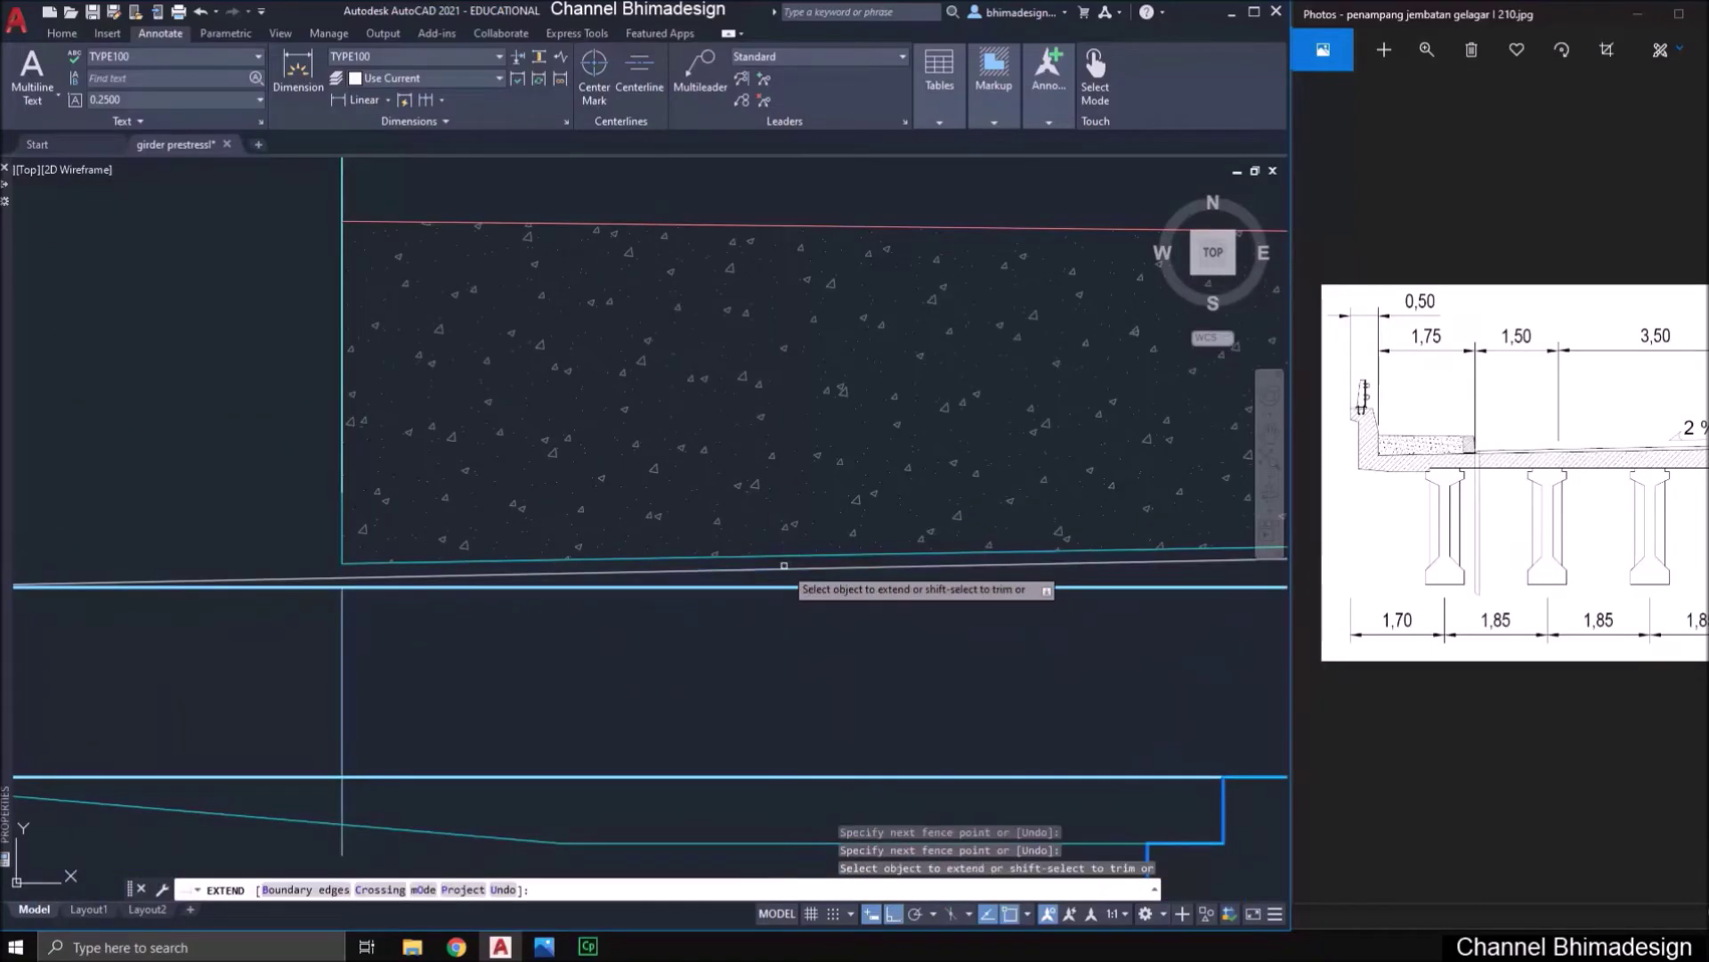
pyautogui.scroll(-5, 621, 573)
pyautogui.press('Escape')
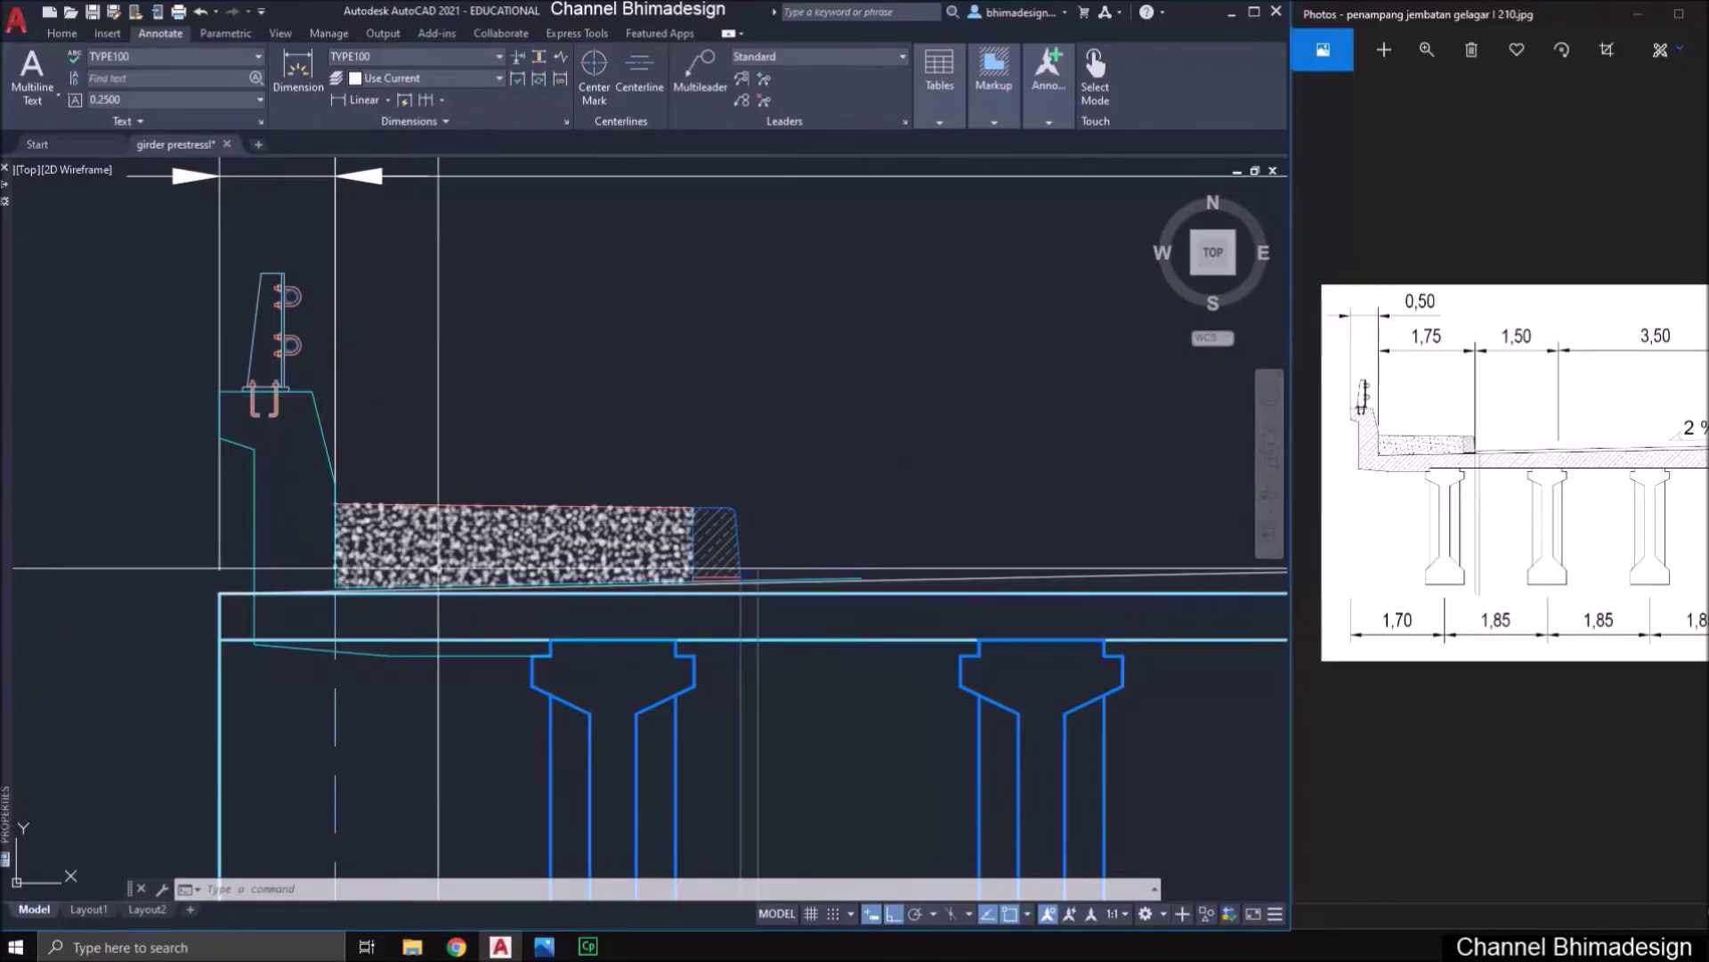
pyautogui.scroll(2, 427, 608)
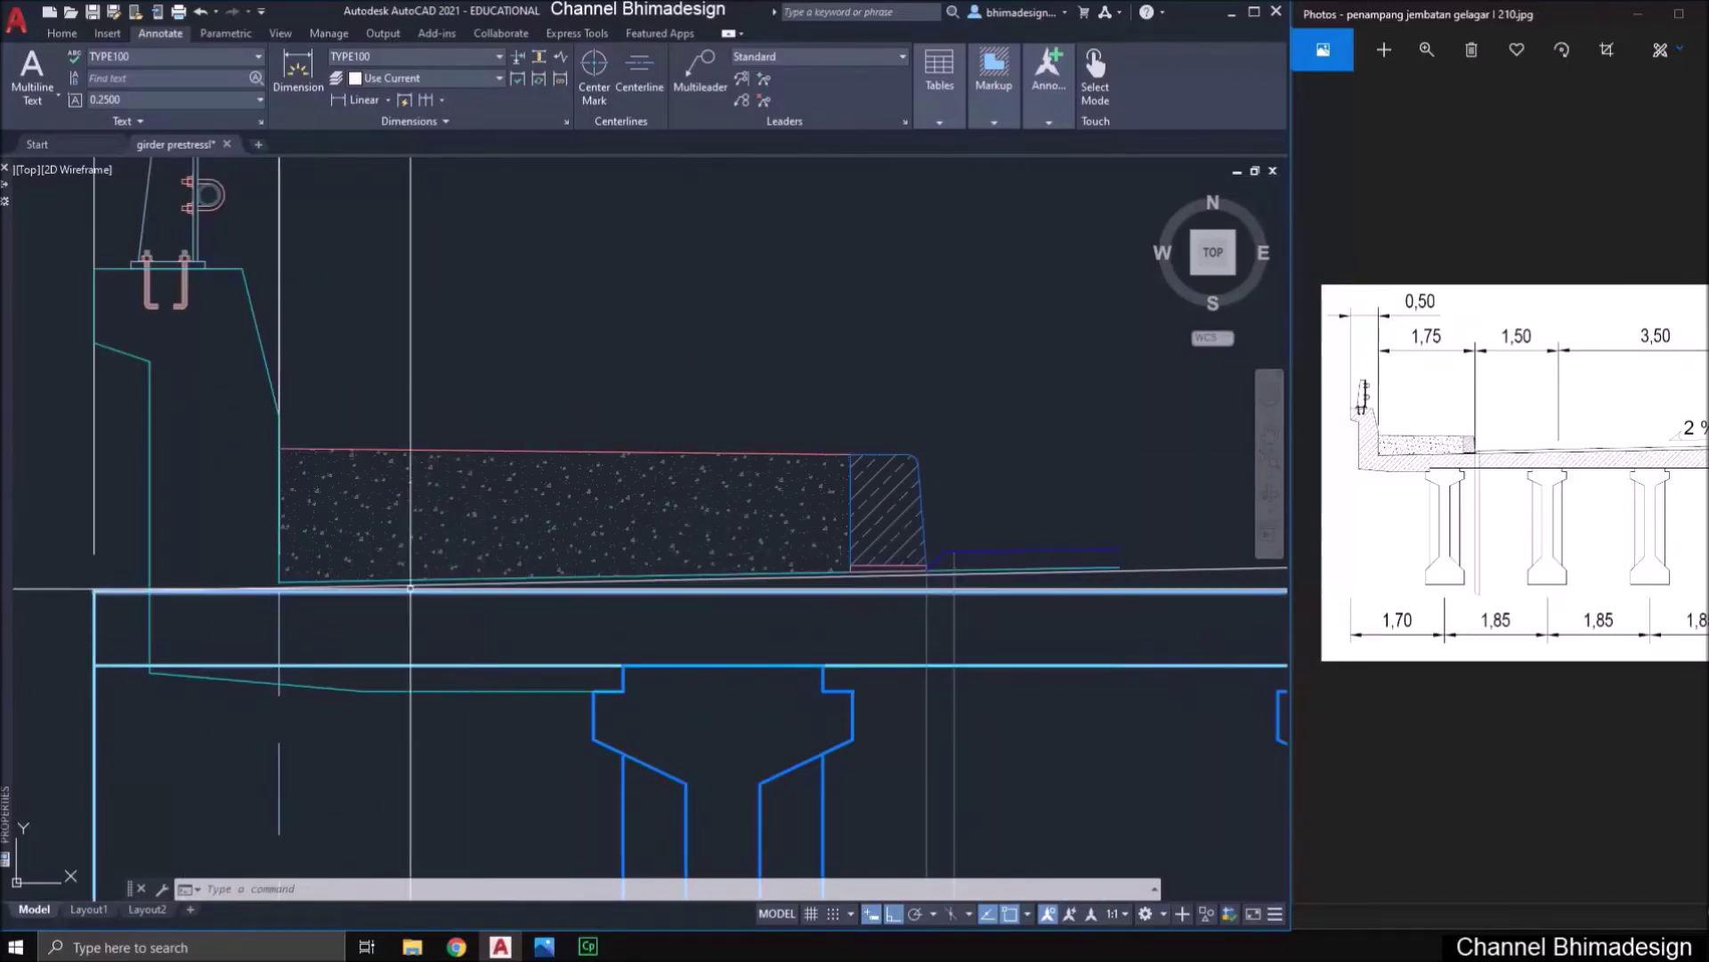
pyautogui.scroll(2, 333, 613)
pyautogui.scroll(-2, 333, 613)
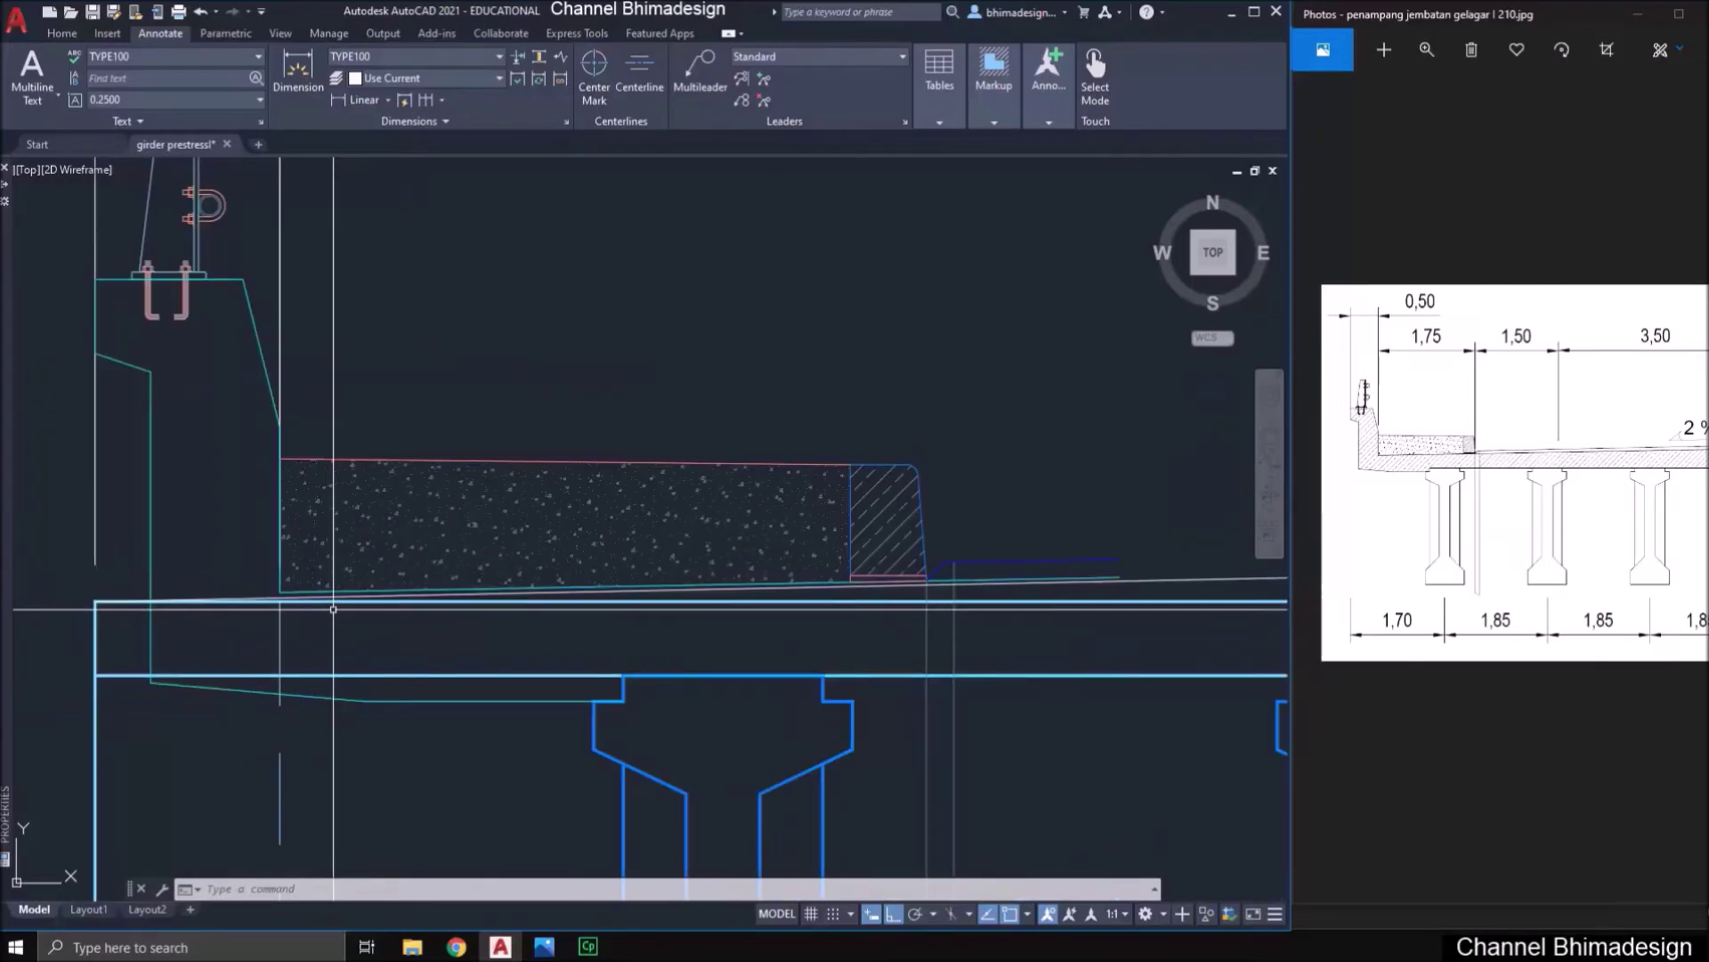
# - Move the parapet, railing, sidewalk and kerb vertically downward from the sidewalk's lower corner at the parapet, towards the 2% slope line
pyautogui.write('m')
pyautogui.press('Return')
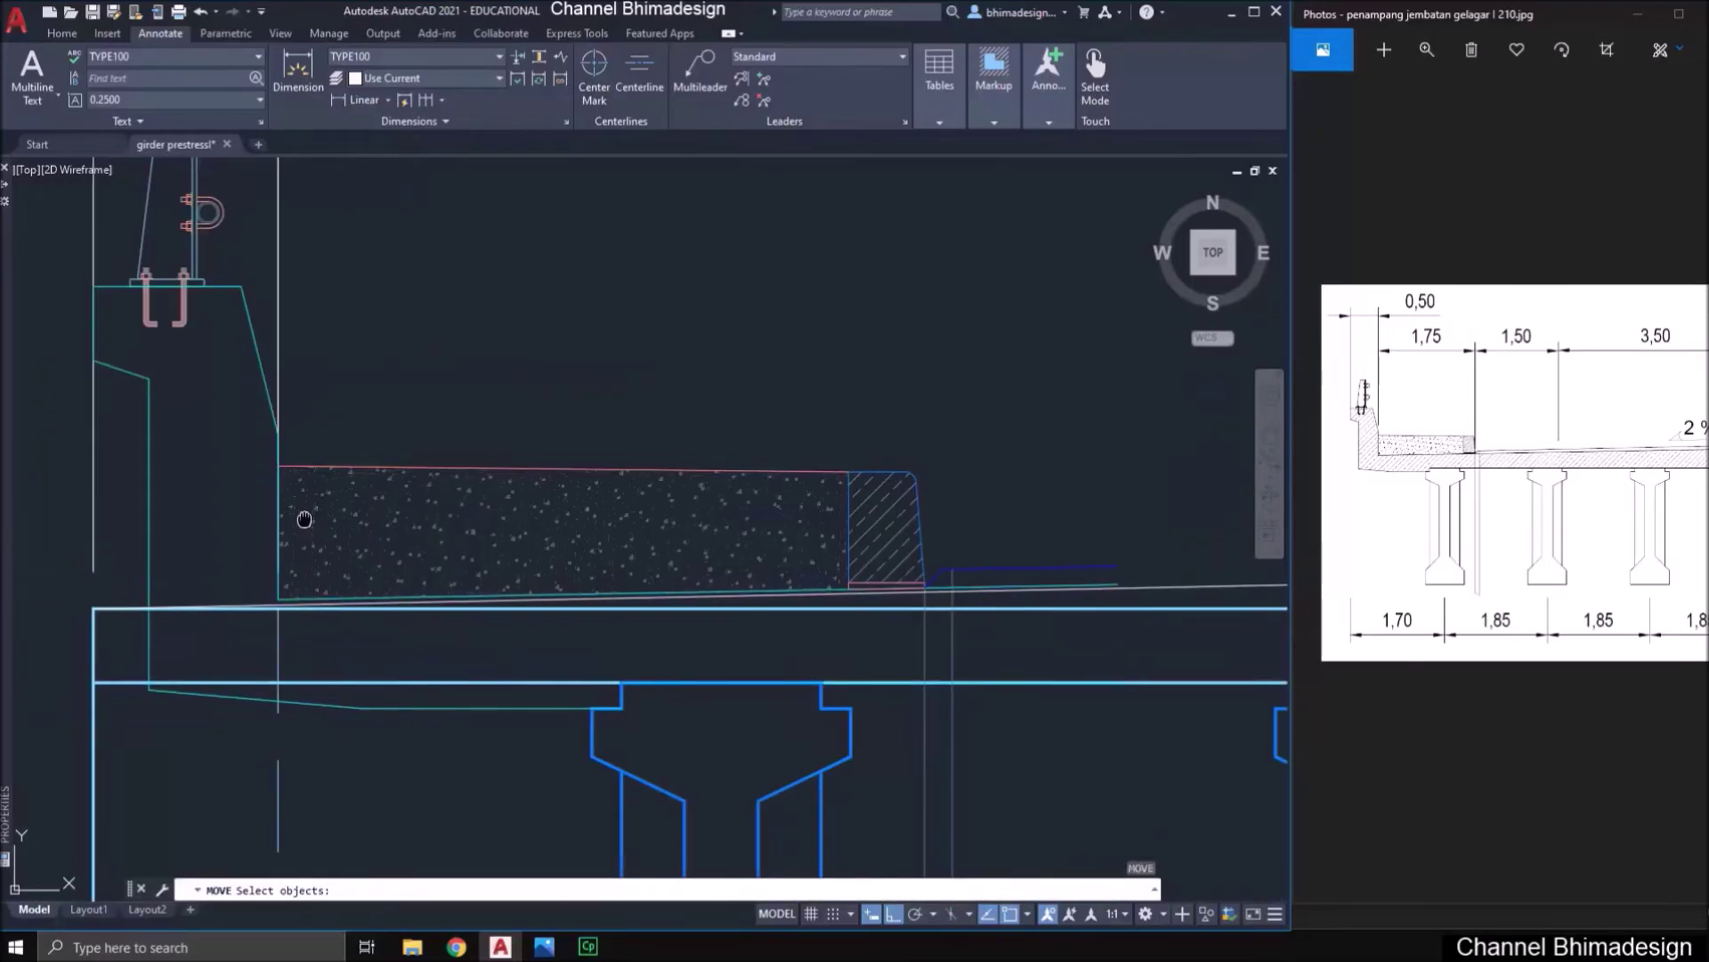
pyautogui.scroll(-2, 134, 370)
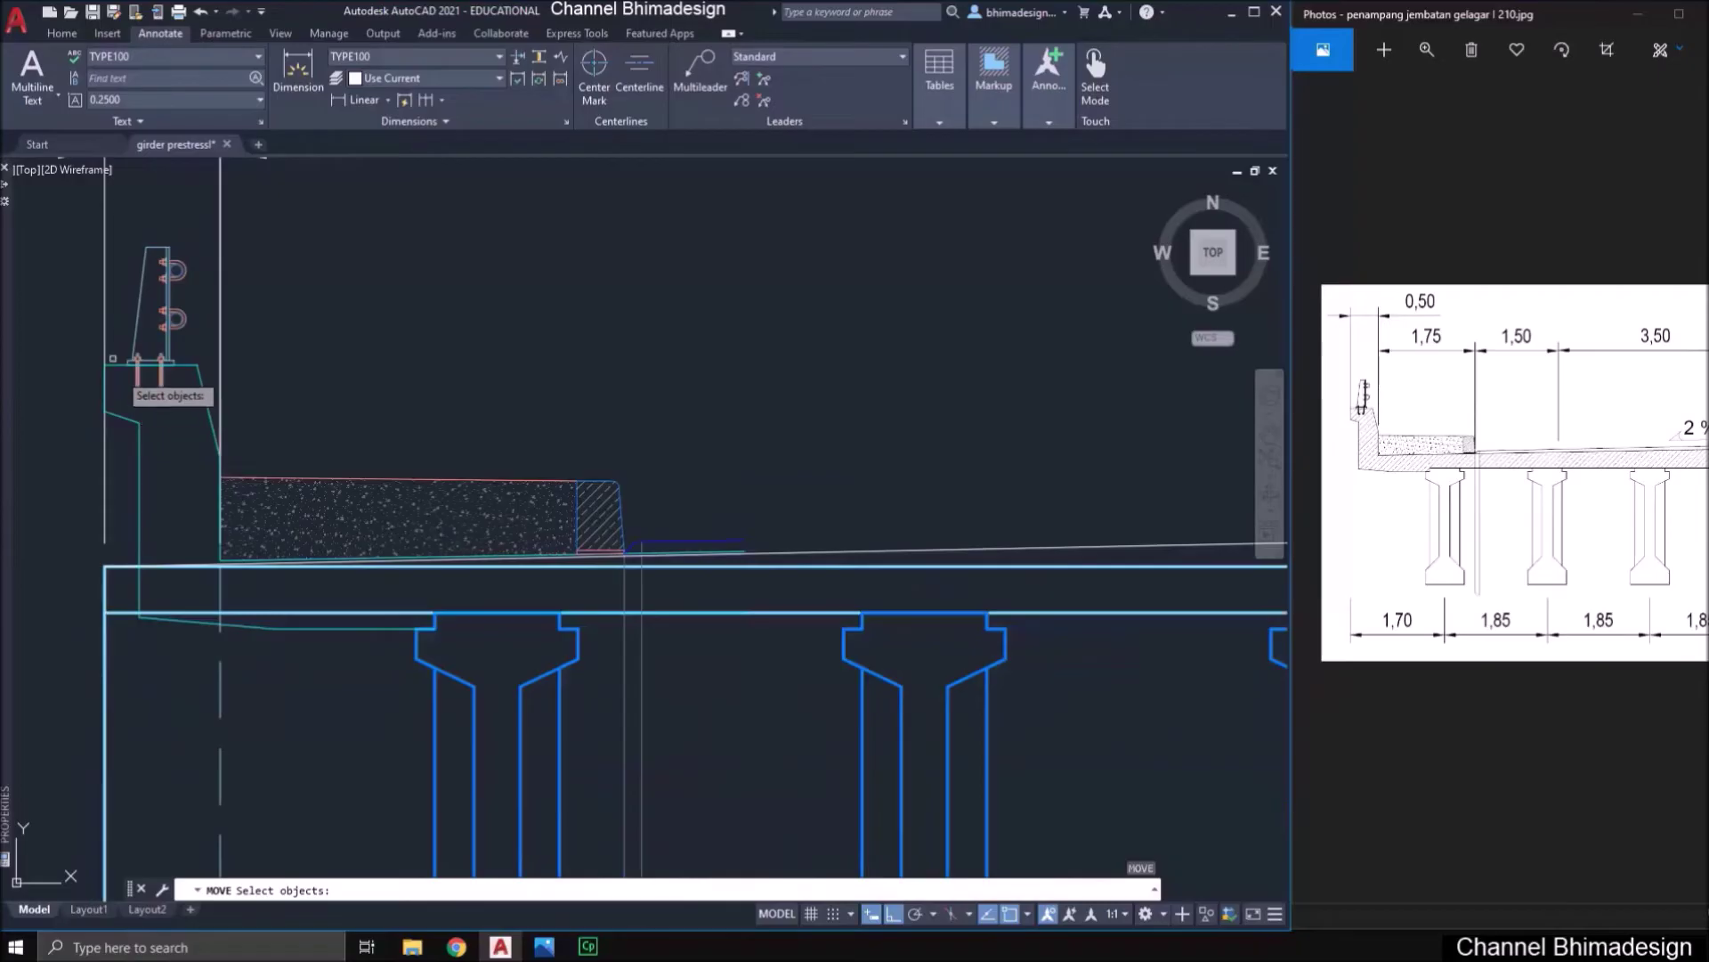
pyautogui.click(60, 217)
pyautogui.click(748, 583)
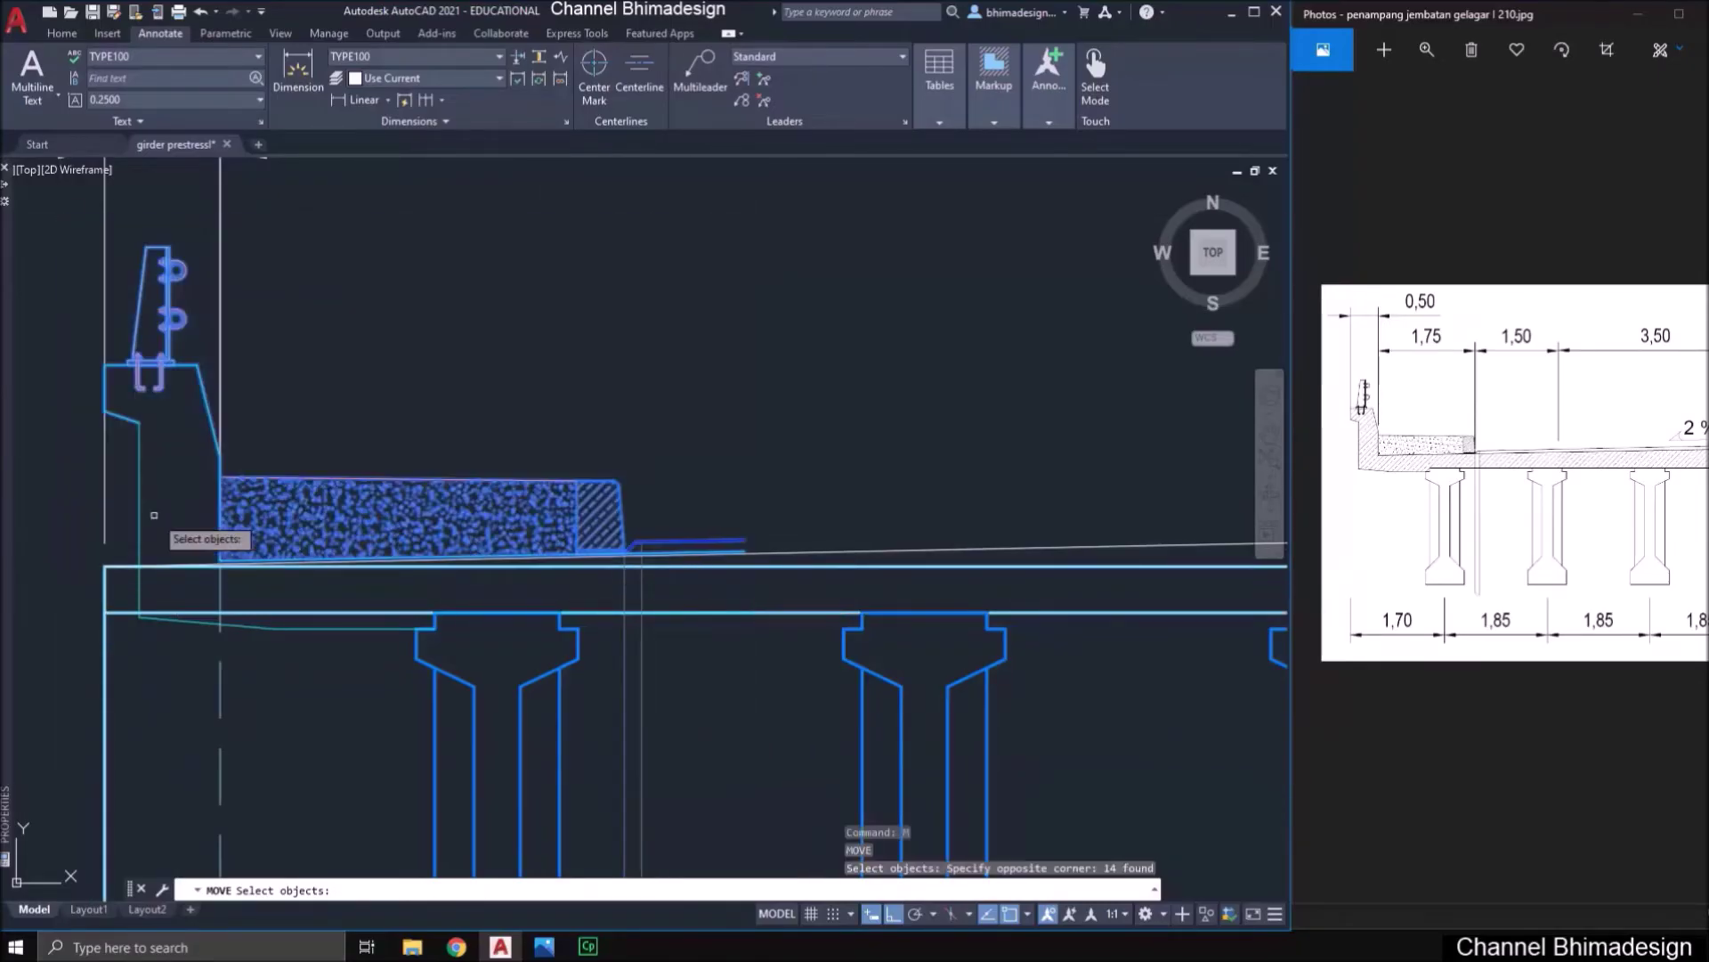
pyautogui.scroll(3, 227, 567)
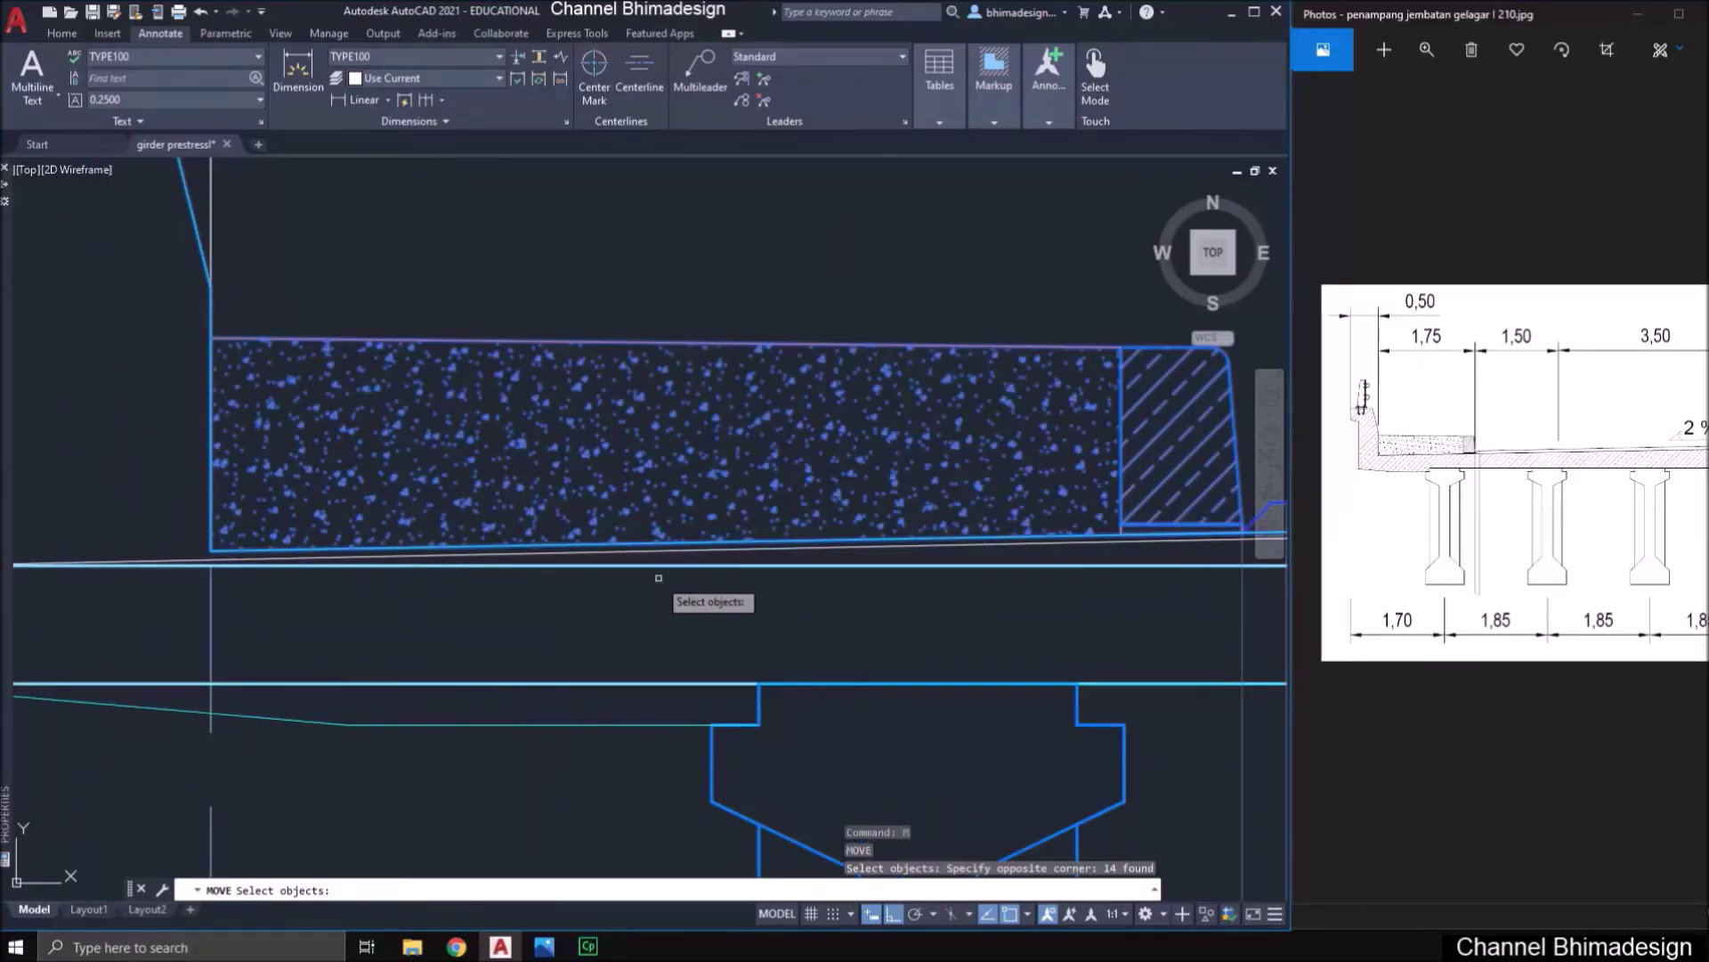
pyautogui.scroll(-2, 659, 577)
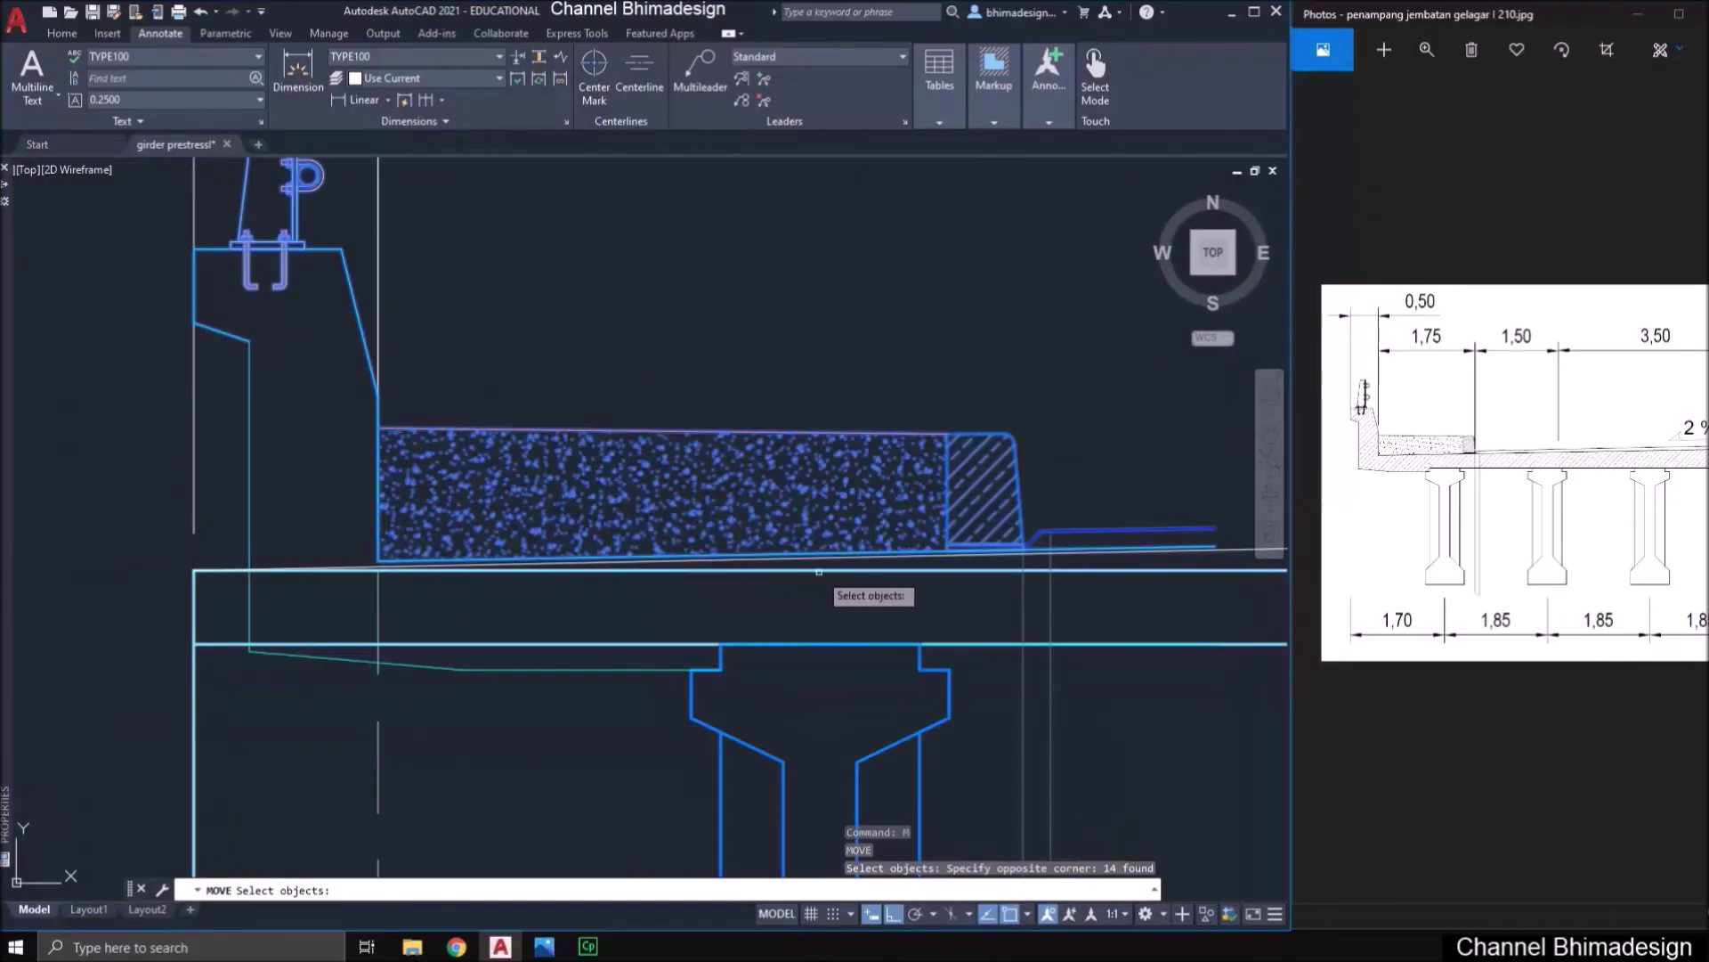
pyautogui.scroll(5, 443, 571)
pyautogui.press('Return')
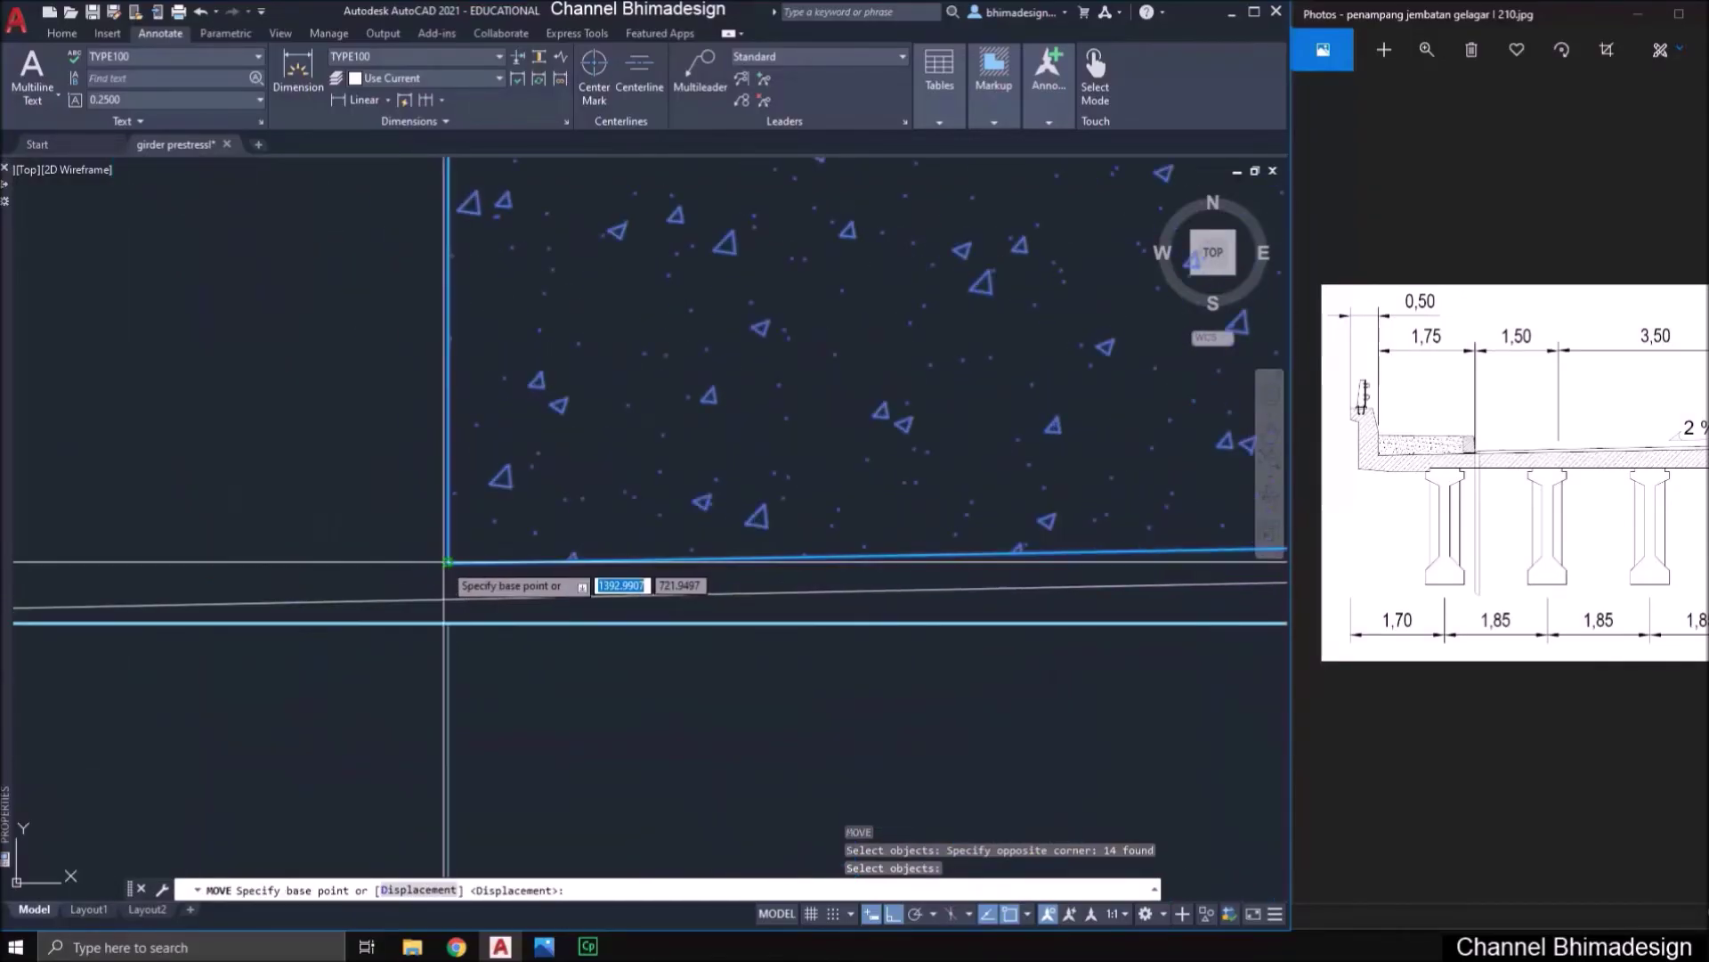
pyautogui.click(447, 561)
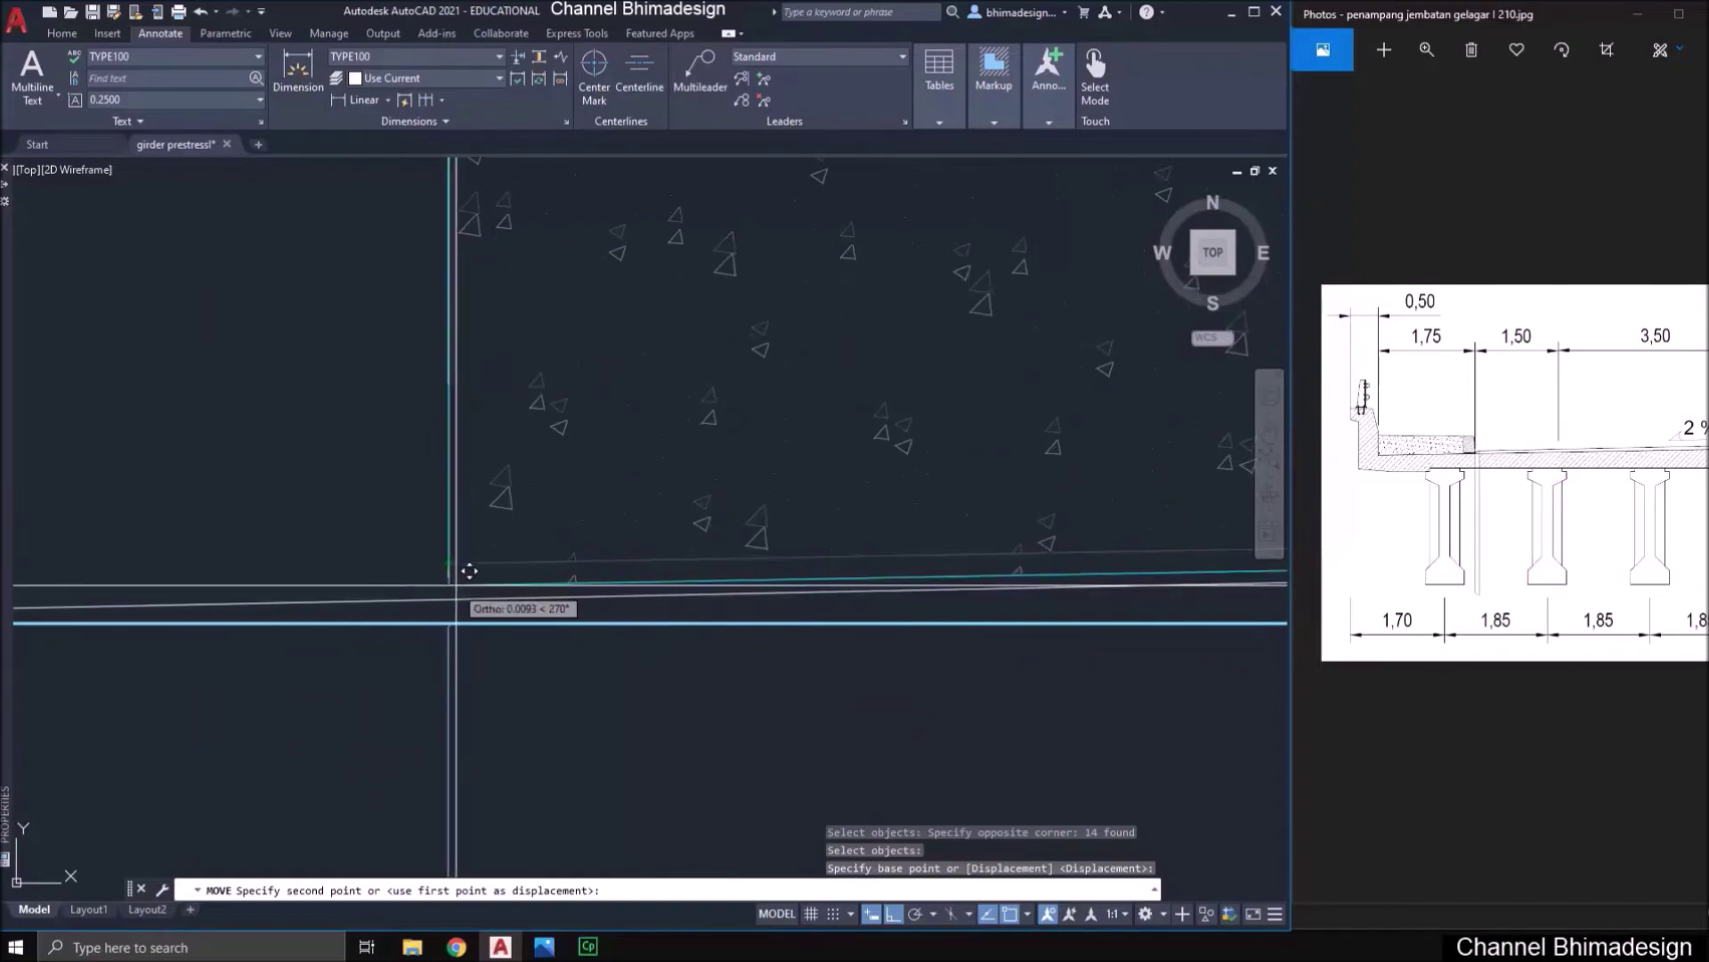
pyautogui.scroll(3, 447, 604)
pyautogui.click(442, 610)
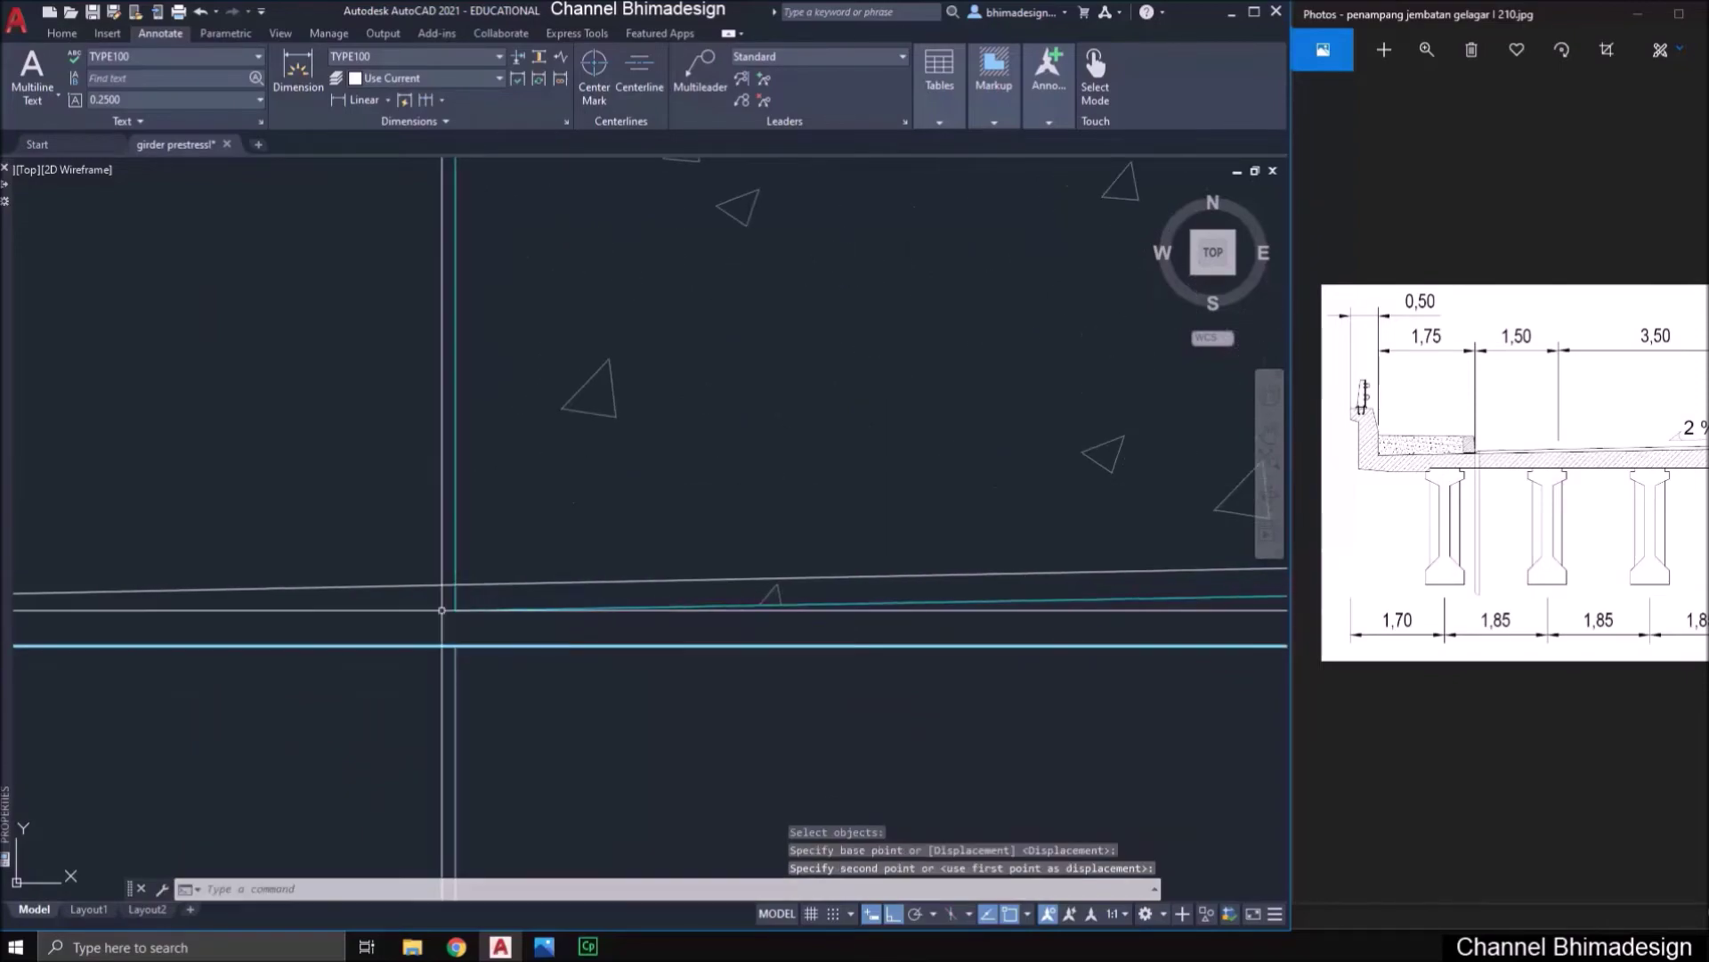
# - Move the same parapet and sidewalk objects vertically so the sidewalk's lower corner meets the 2% slope line
pyautogui.press('Return')
pyautogui.write('p')
pyautogui.press('Return')
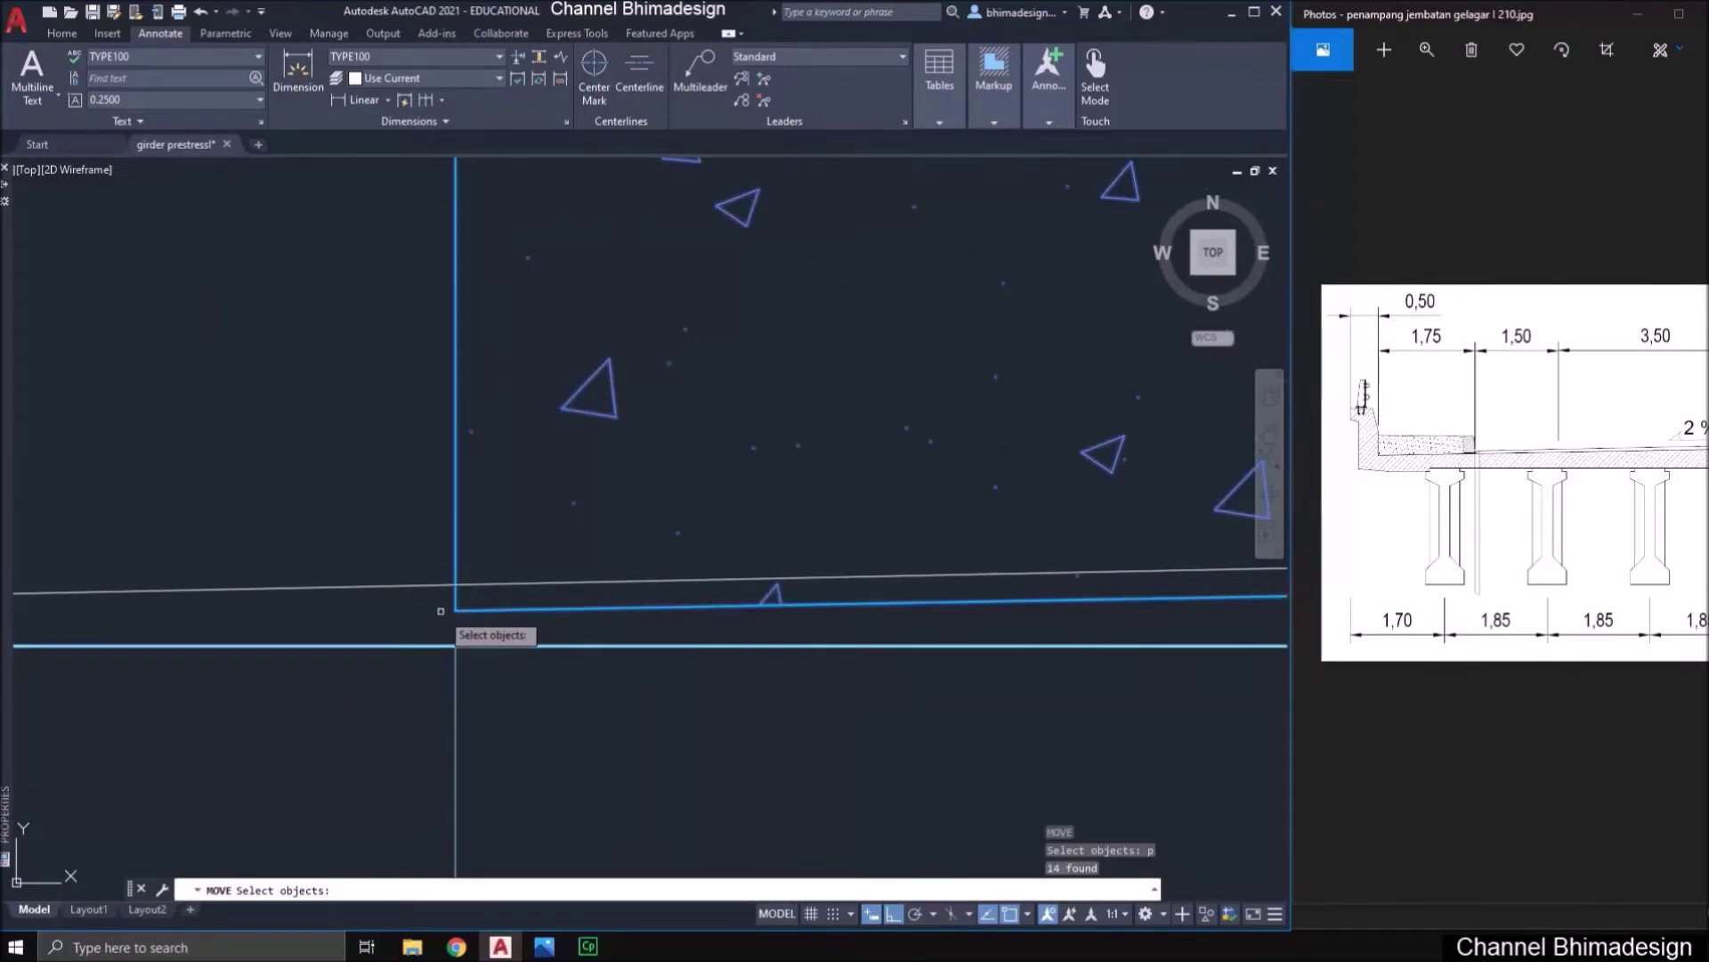
pyautogui.press('Return')
pyautogui.click(450, 602)
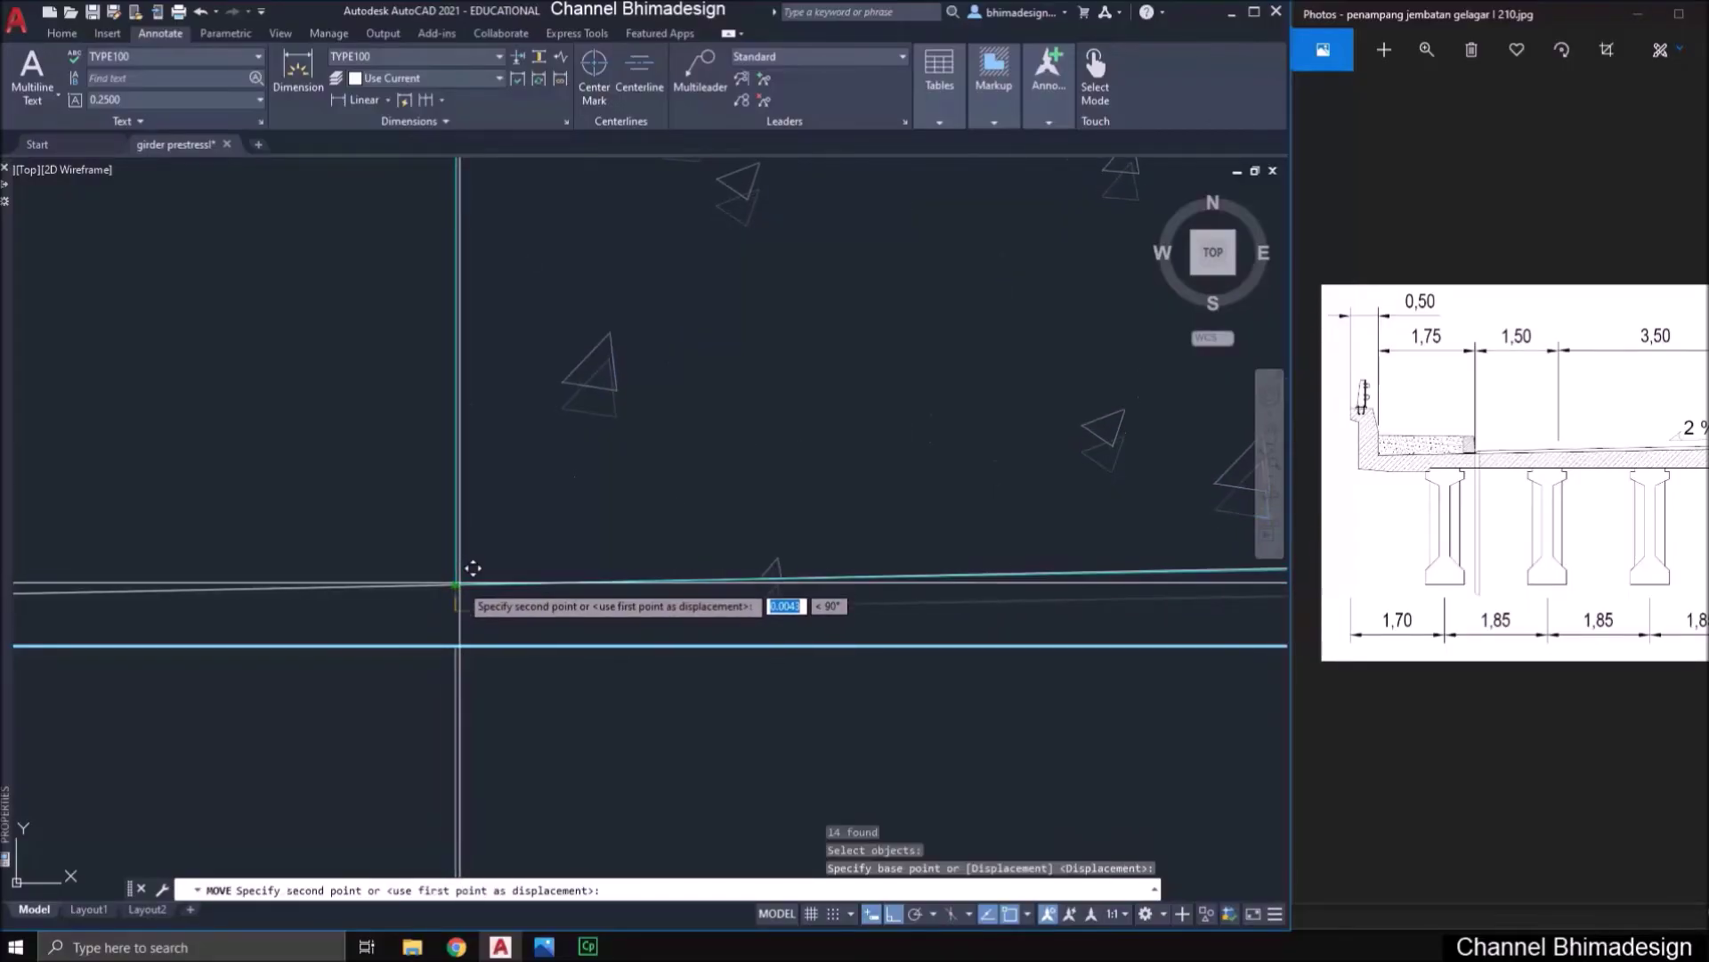
pyautogui.click(443, 601)
pyautogui.scroll(-3, 441, 603)
pyautogui.scroll(-5, 441, 603)
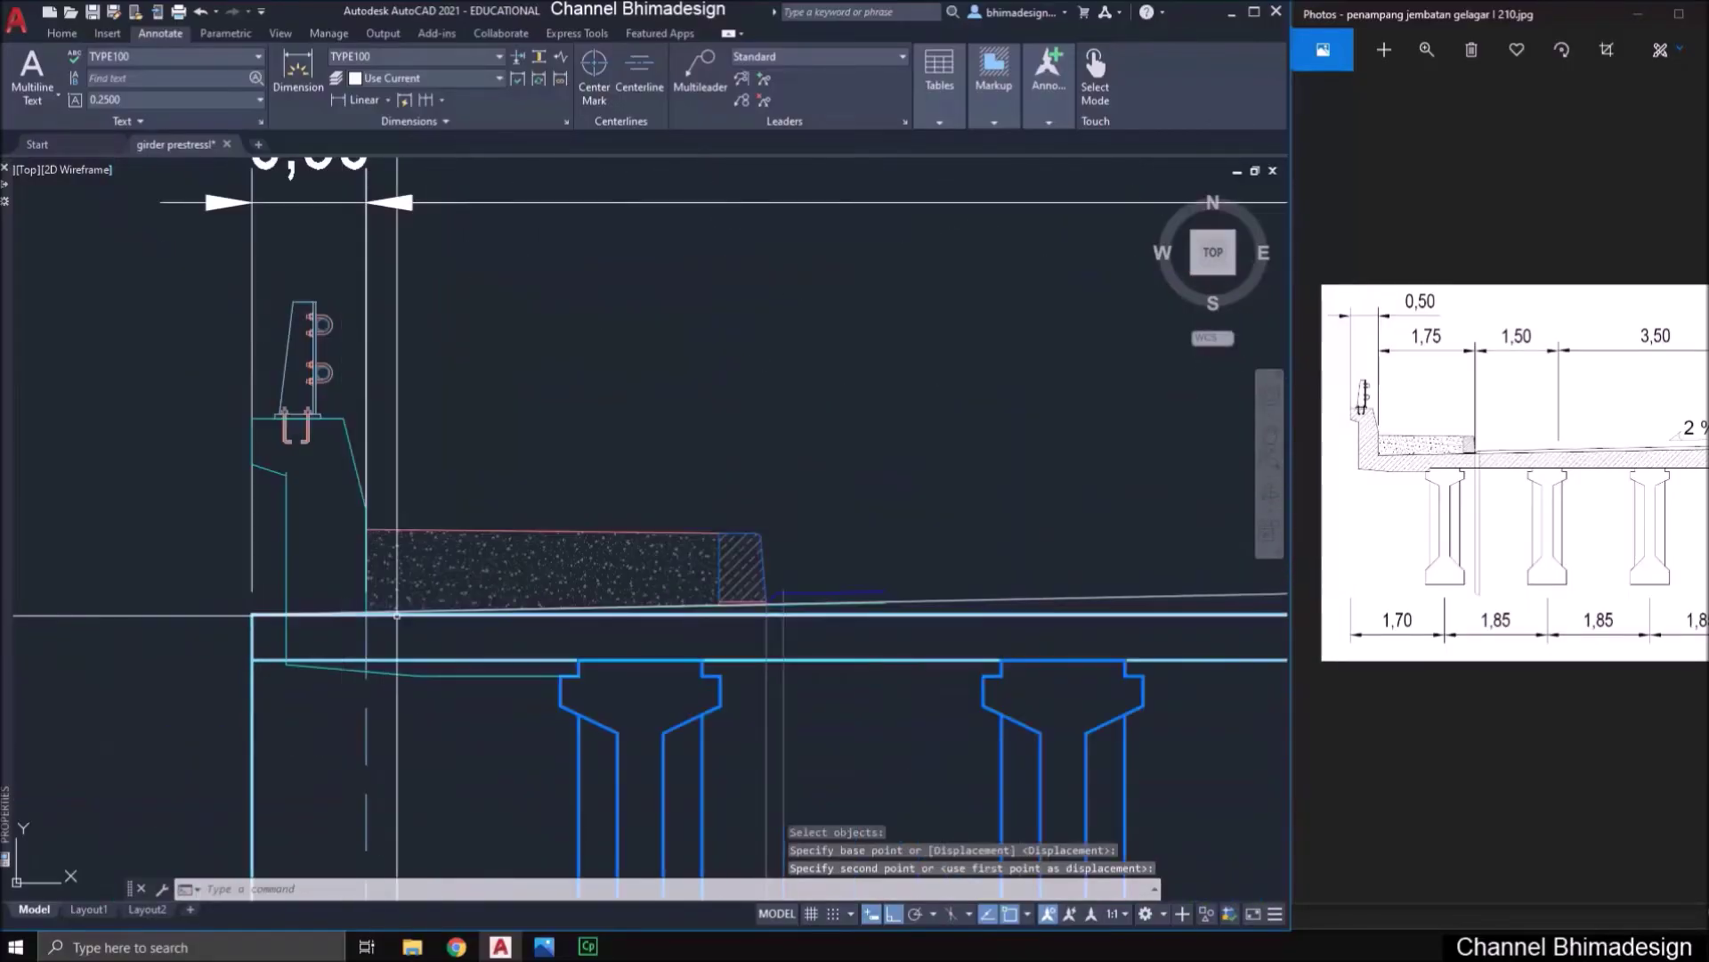
# - Erase the short teal slab line beneath the sidewalk and kerb that runs along the 2% slope line
pyautogui.scroll(2, 688, 613)
pyautogui.scroll(-1, 746, 623)
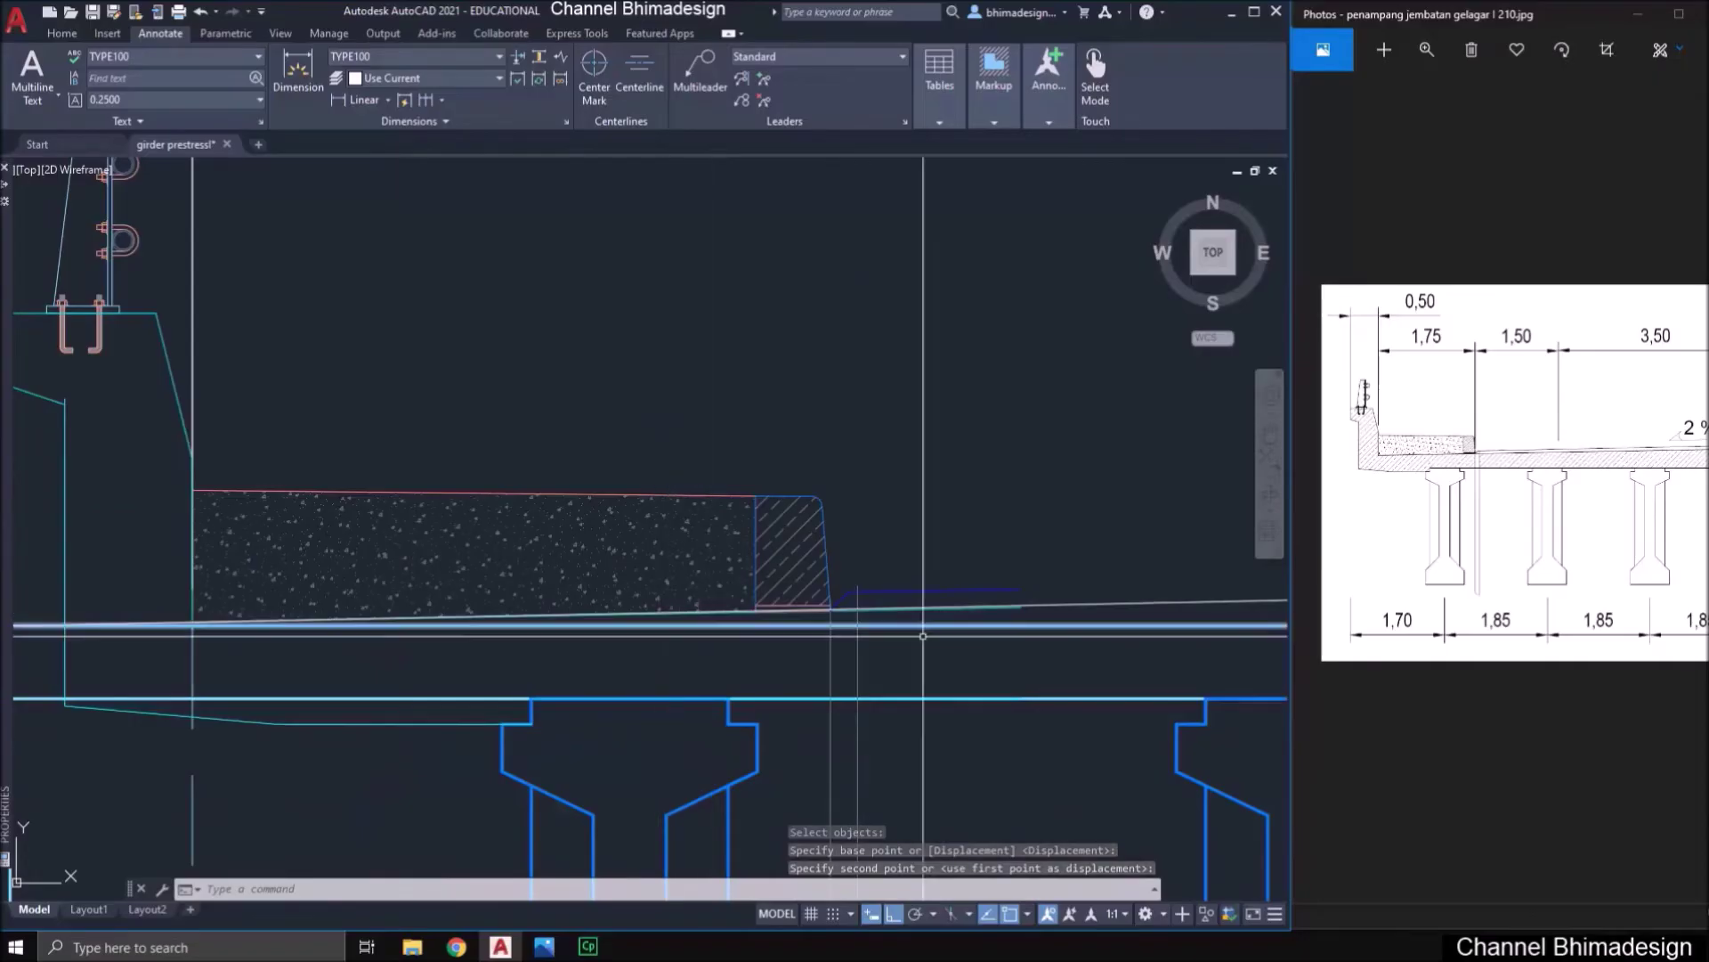
pyautogui.scroll(1, 979, 635)
pyautogui.scroll(2, 978, 636)
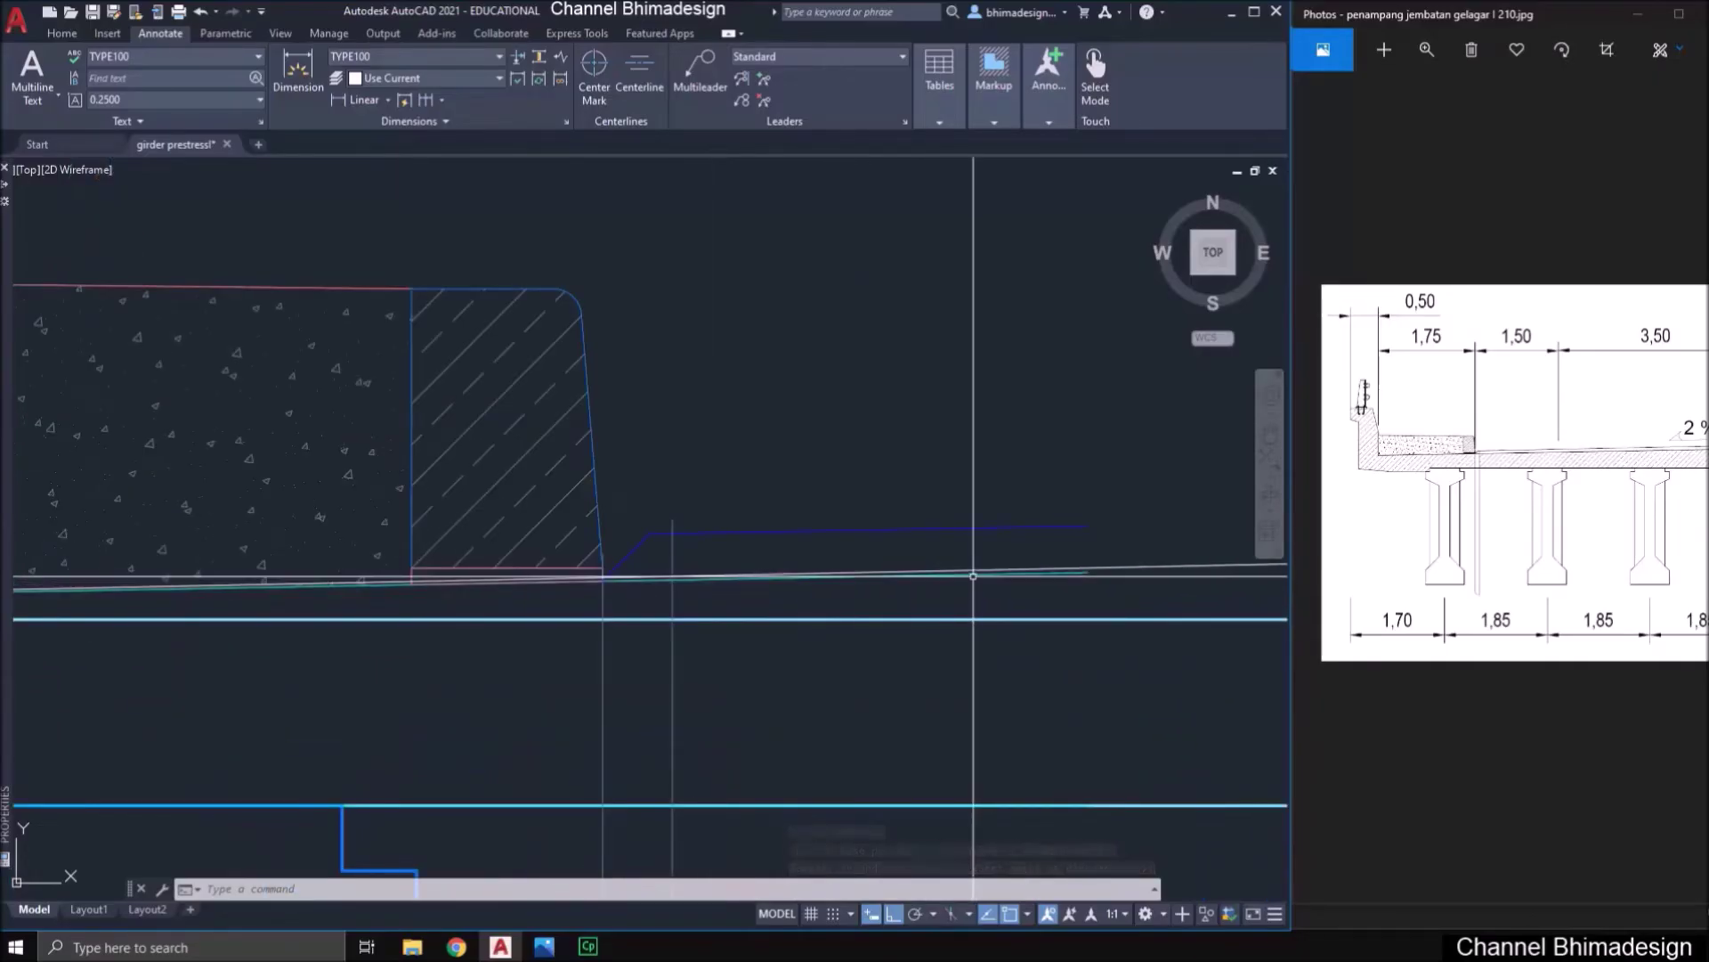
pyautogui.click(976, 575)
pyautogui.scroll(-5, 956, 613)
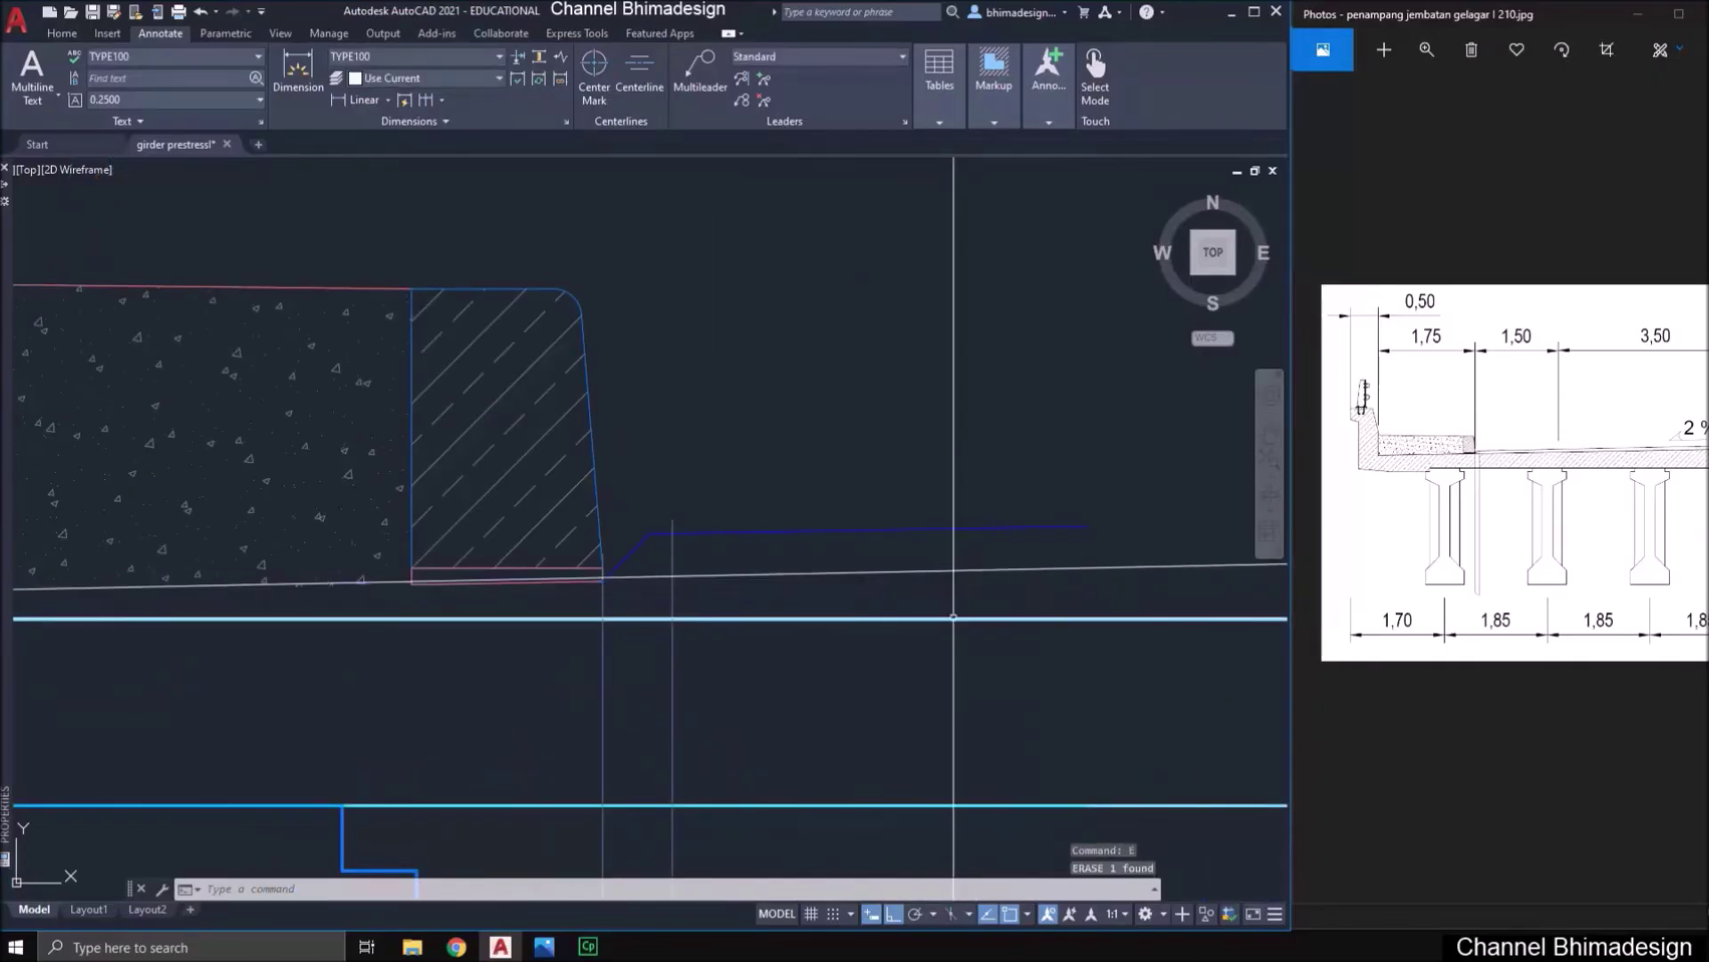
pyautogui.click(787, 504)
pyautogui.write('e')
pyautogui.press('Return')
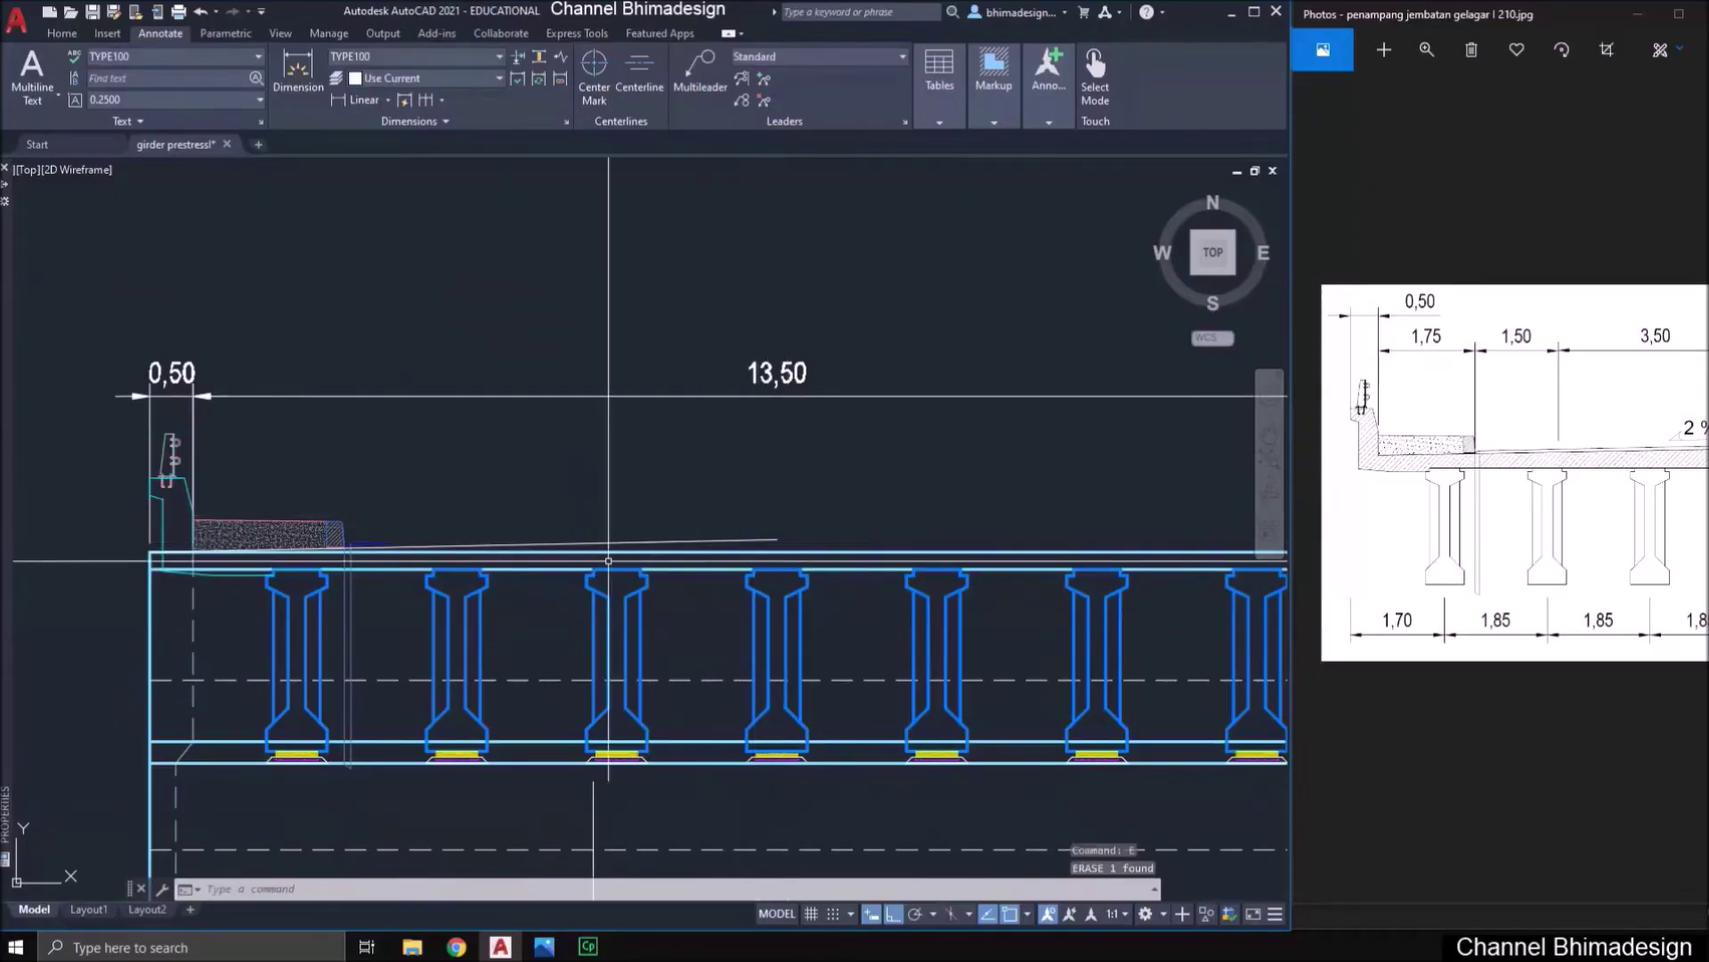
# - Assign the 2% slope line to the "lantai jembatan" layer
pyautogui.click(409, 546)
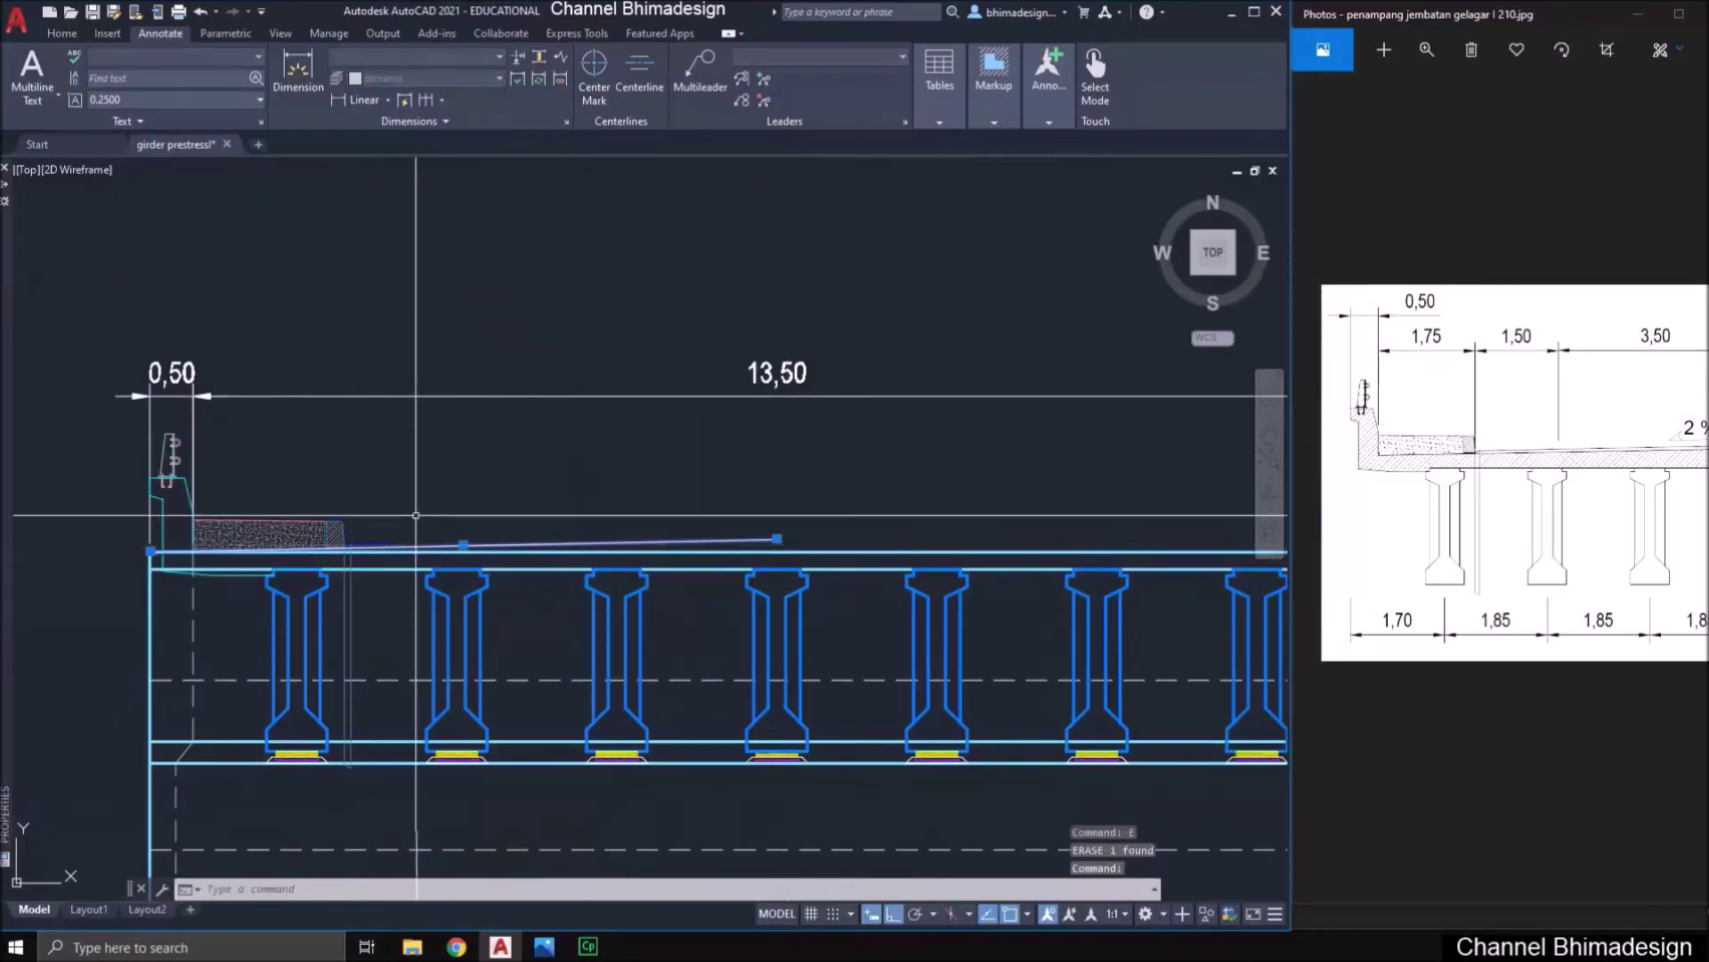
pyautogui.click(75, 32)
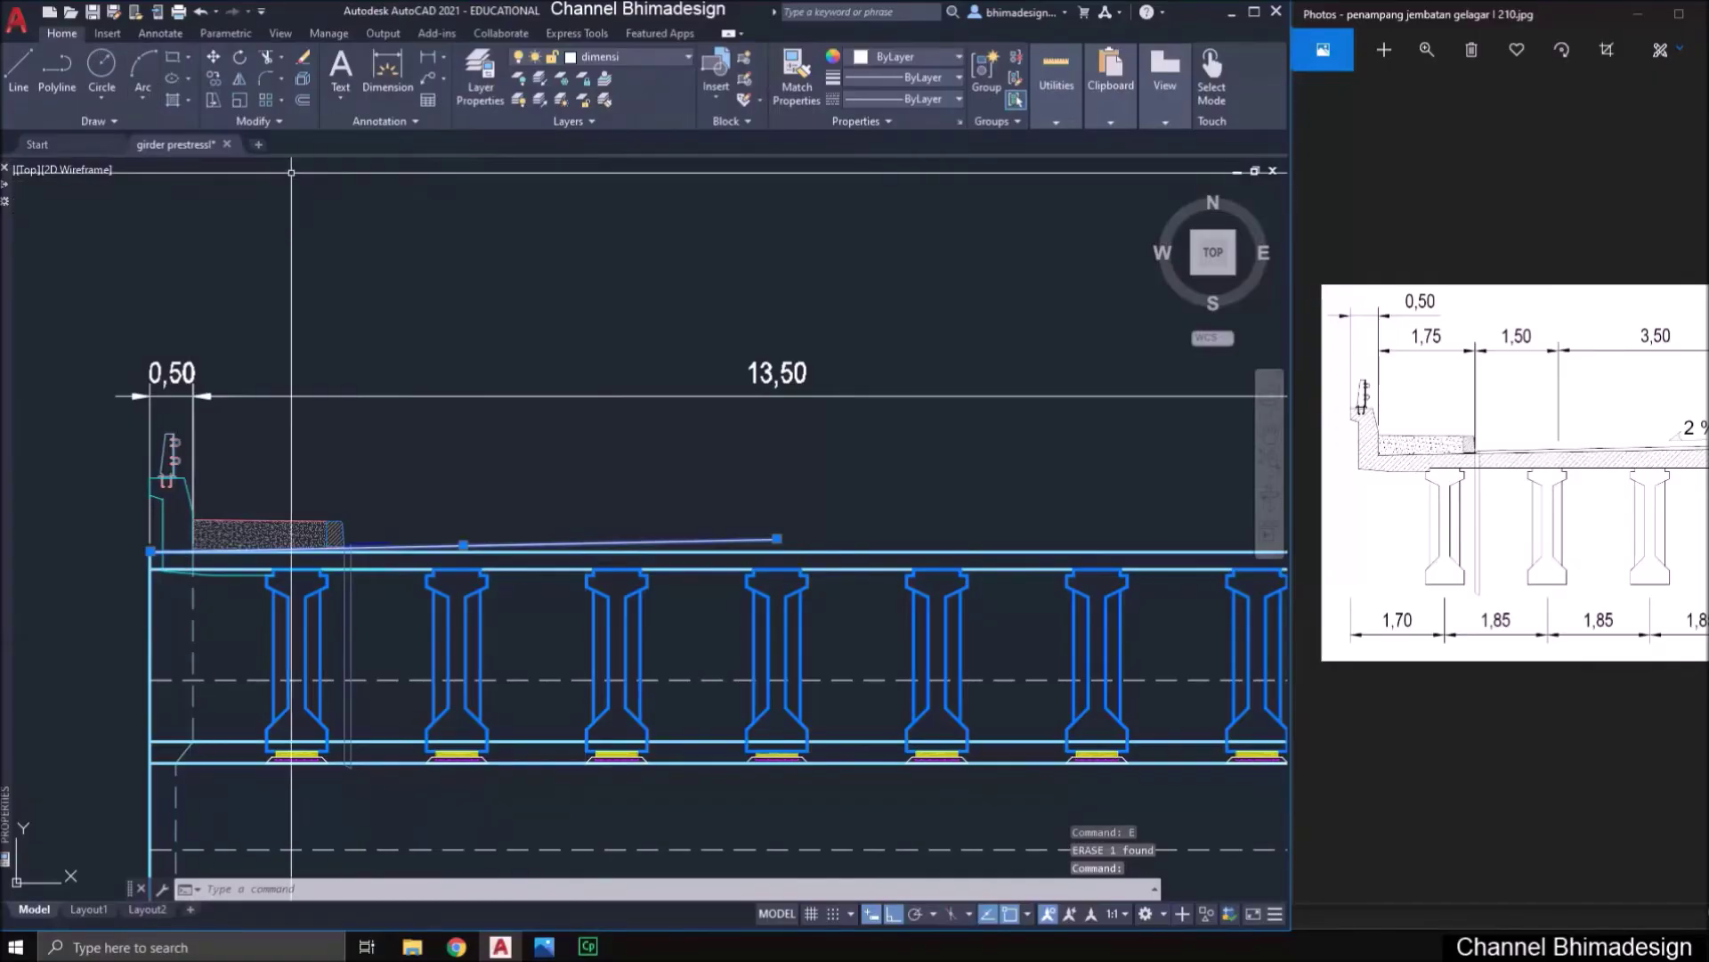
pyautogui.click(649, 56)
pyautogui.click(627, 199)
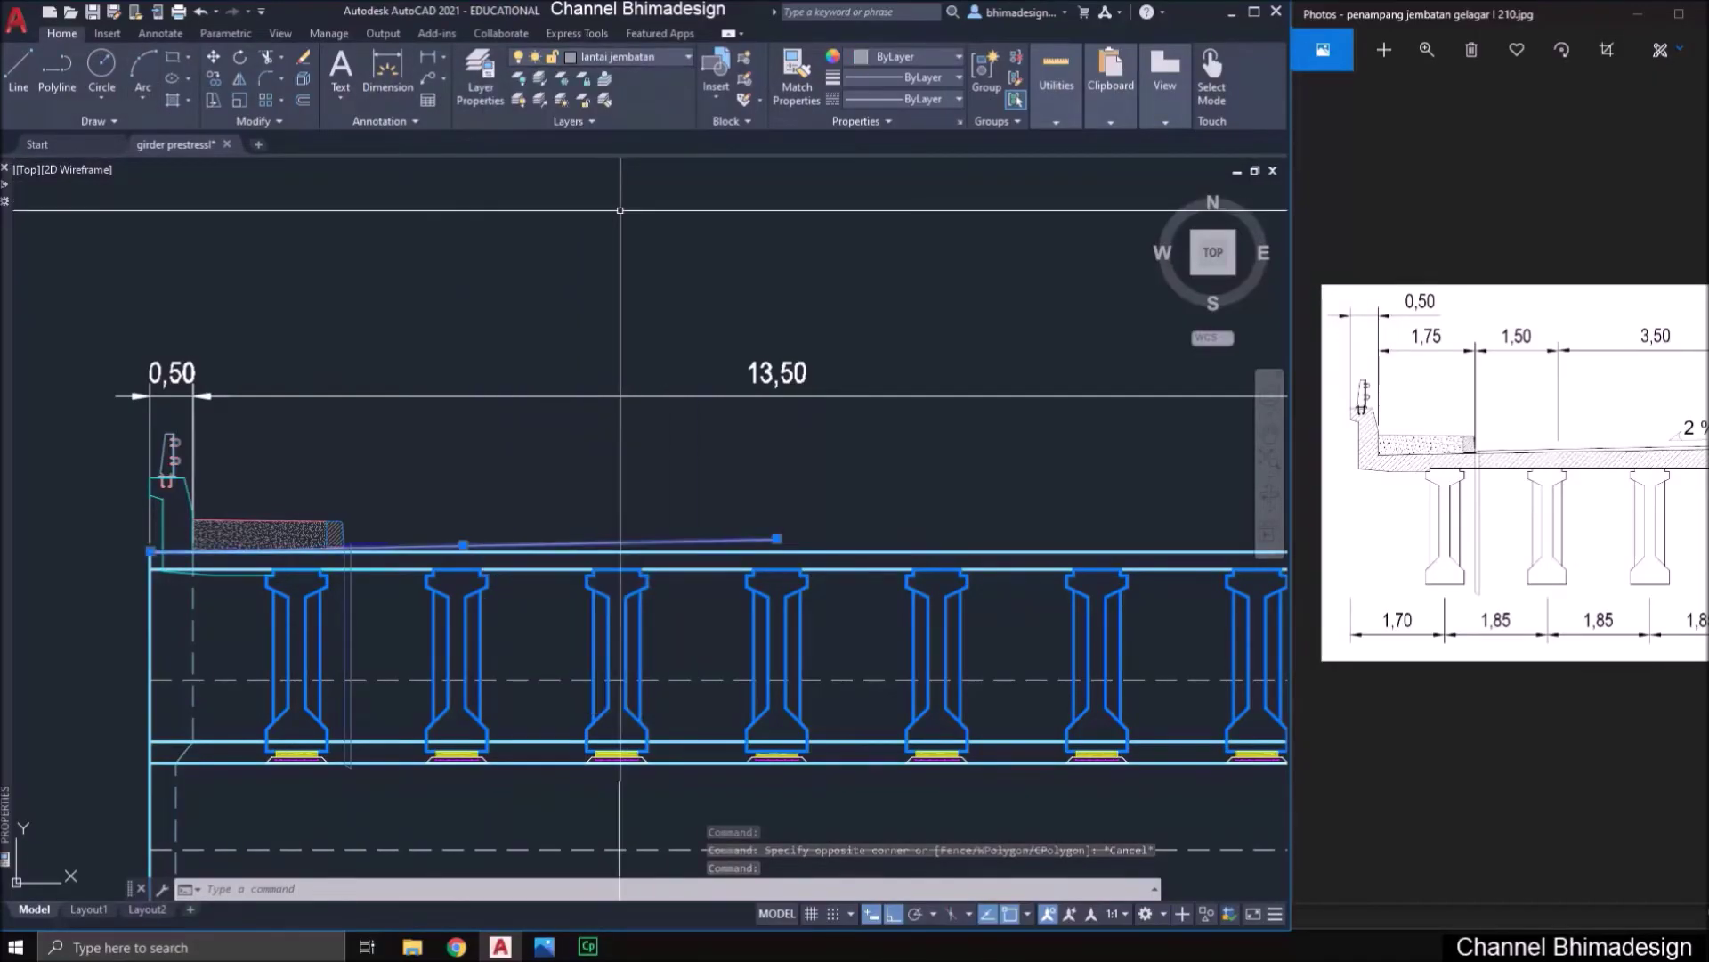
pyautogui.press('Escape')
pyautogui.scroll(2, 180, 548)
pyautogui.scroll(2, 205, 551)
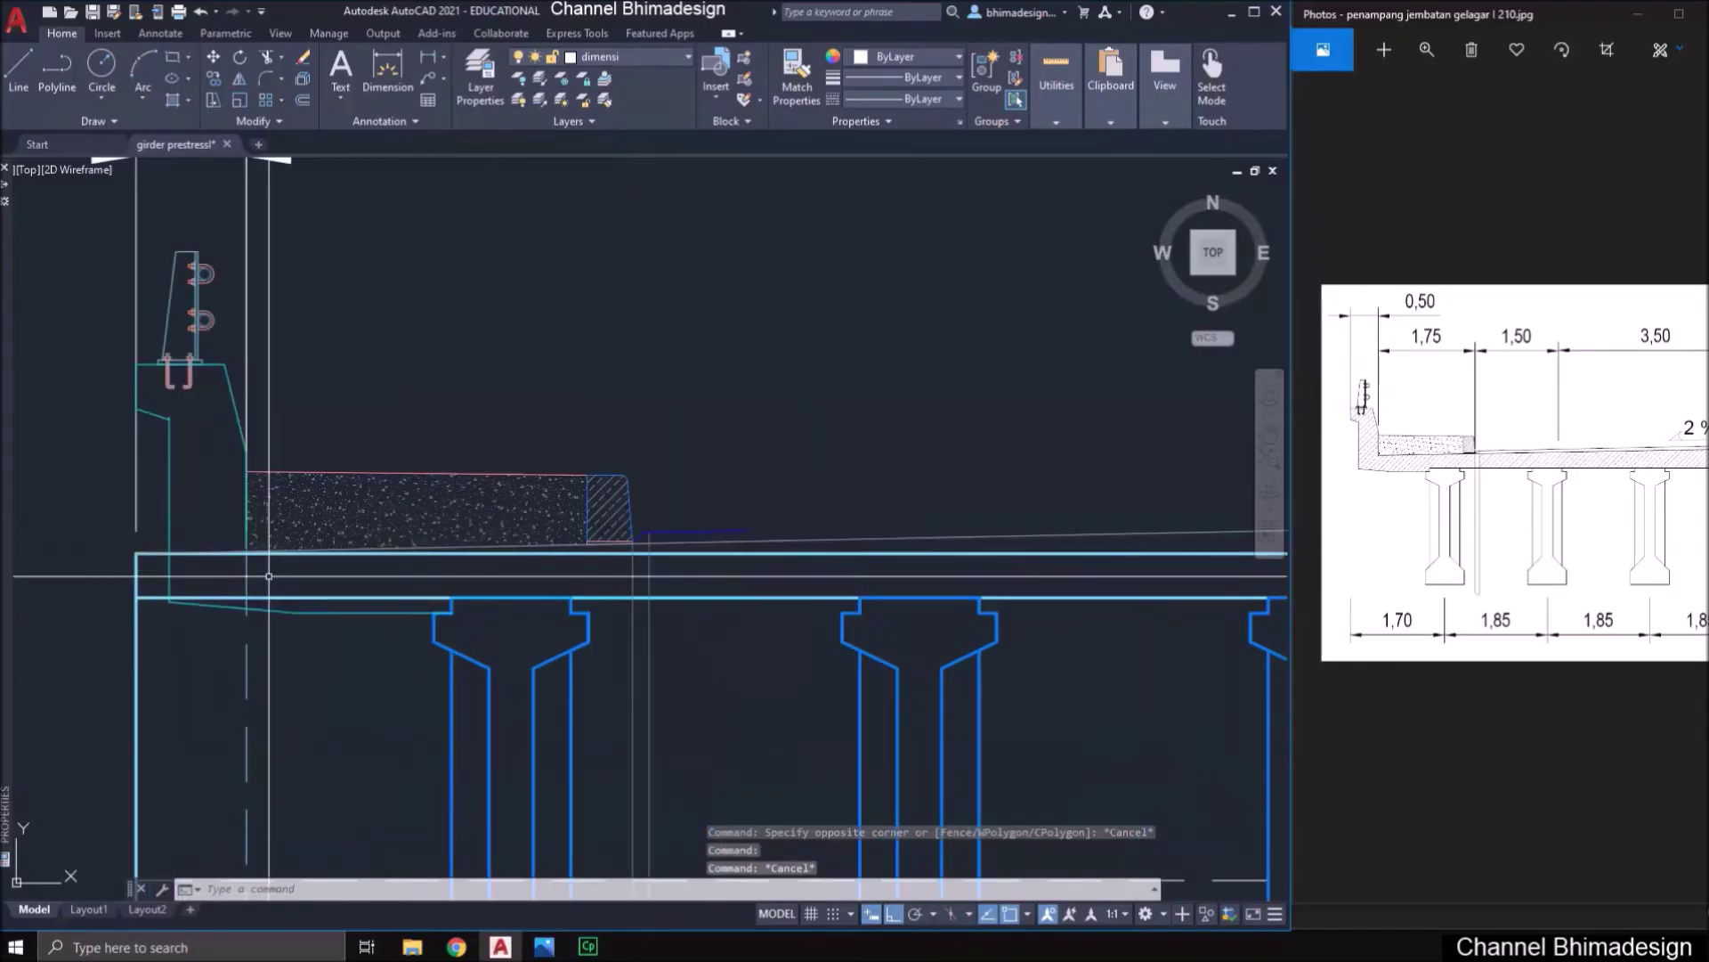
pyautogui.click(206, 552)
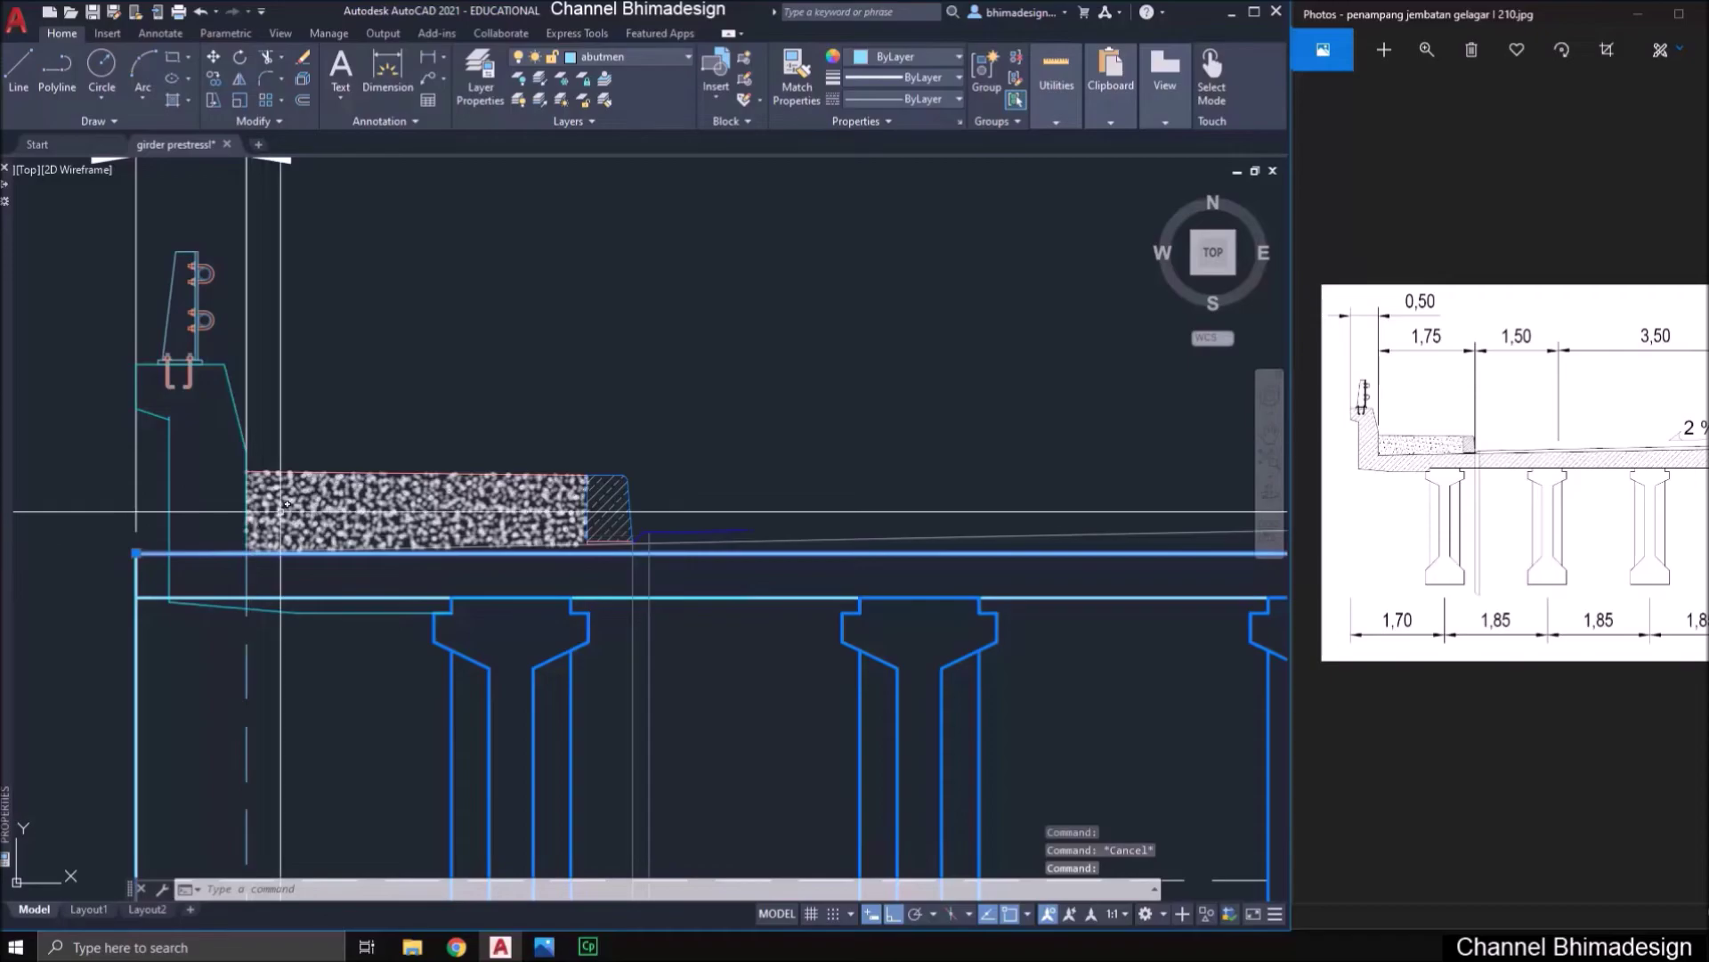
pyautogui.scroll(-2, 304, 484)
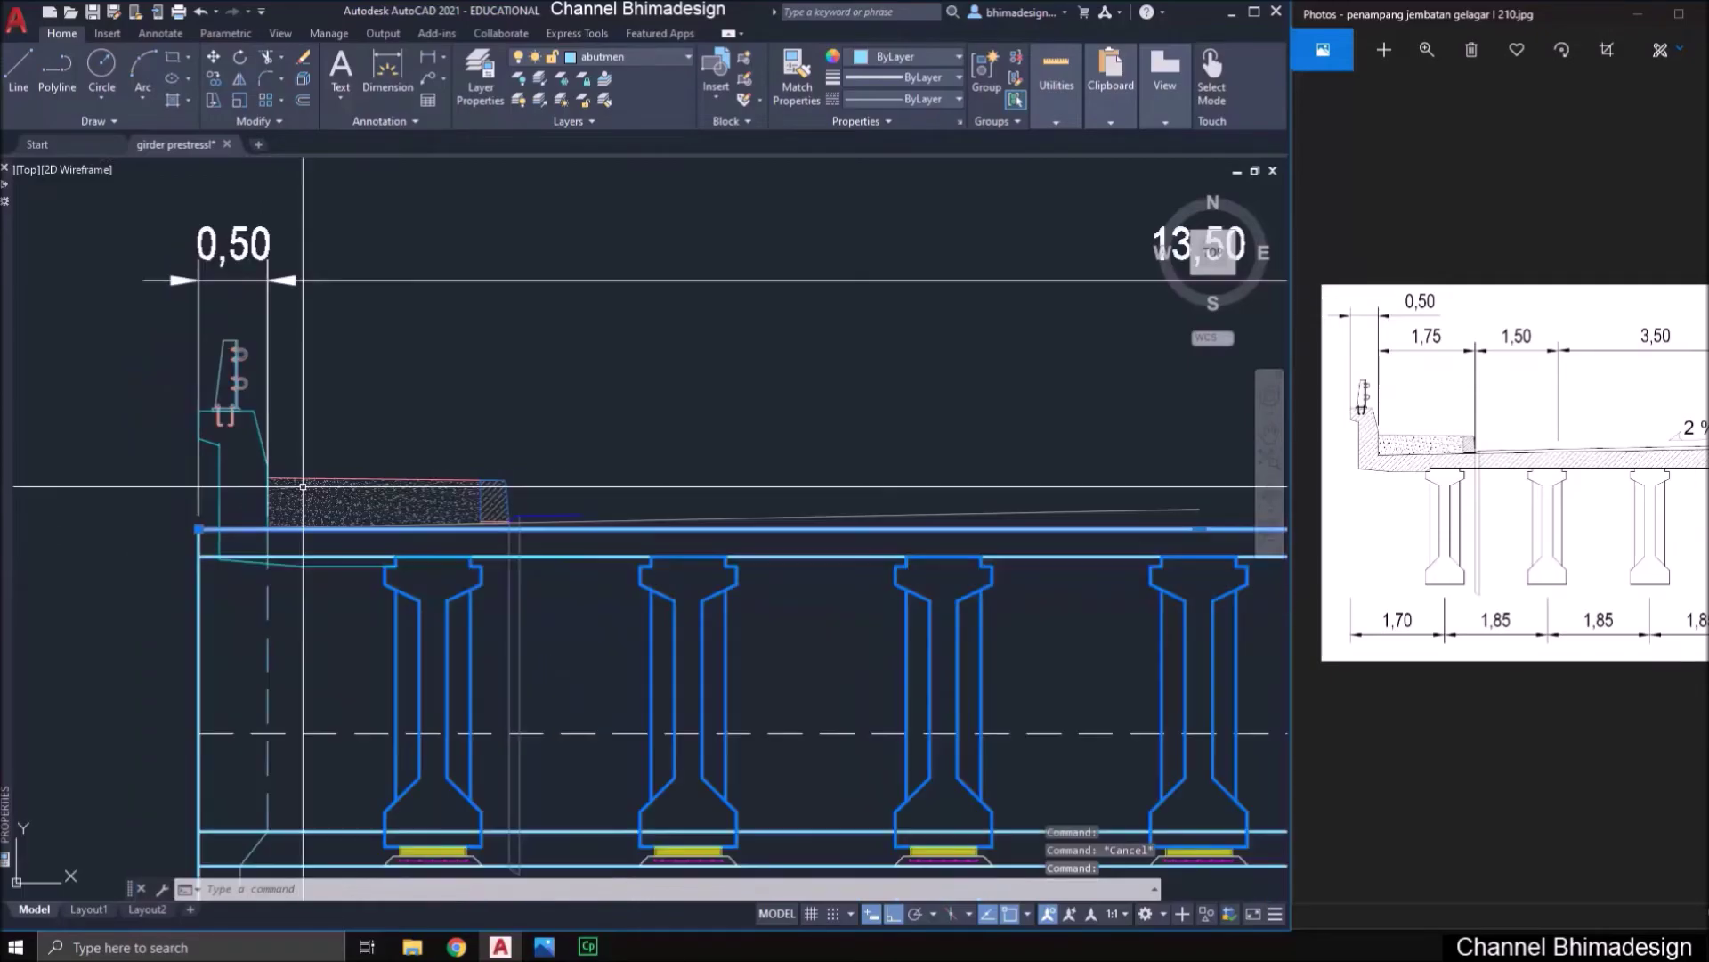
pyautogui.click(637, 53)
pyautogui.press('Escape')
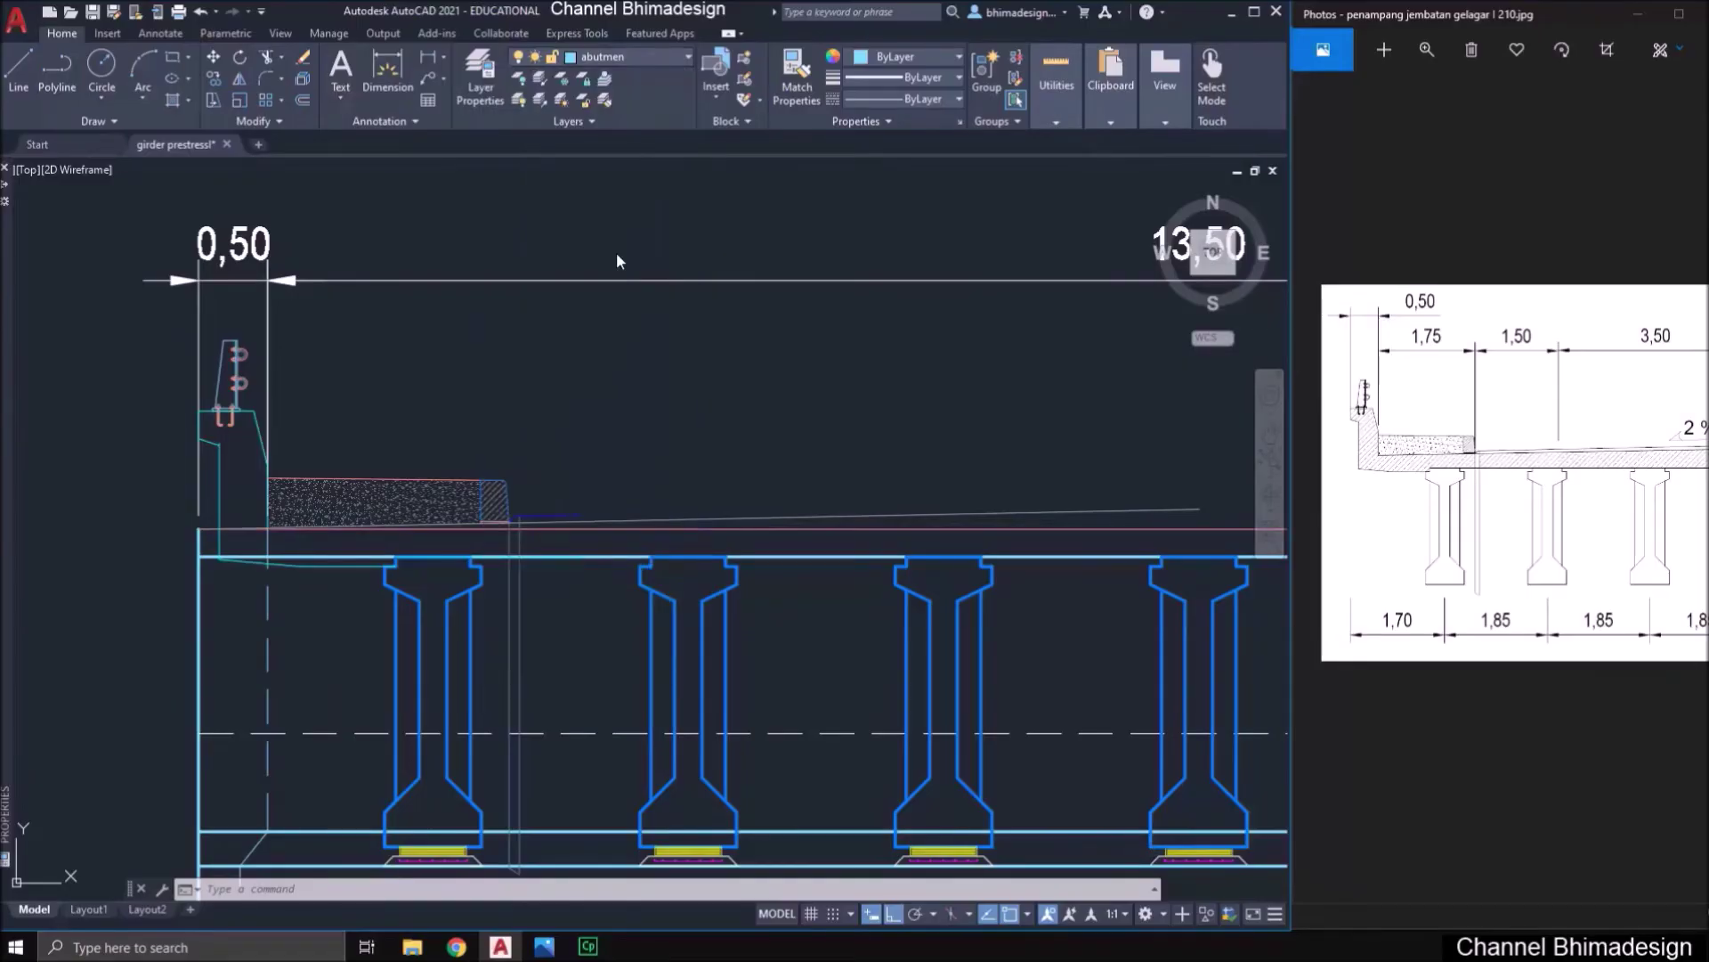
pyautogui.press('Escape')
pyautogui.scroll(-2, 392, 581)
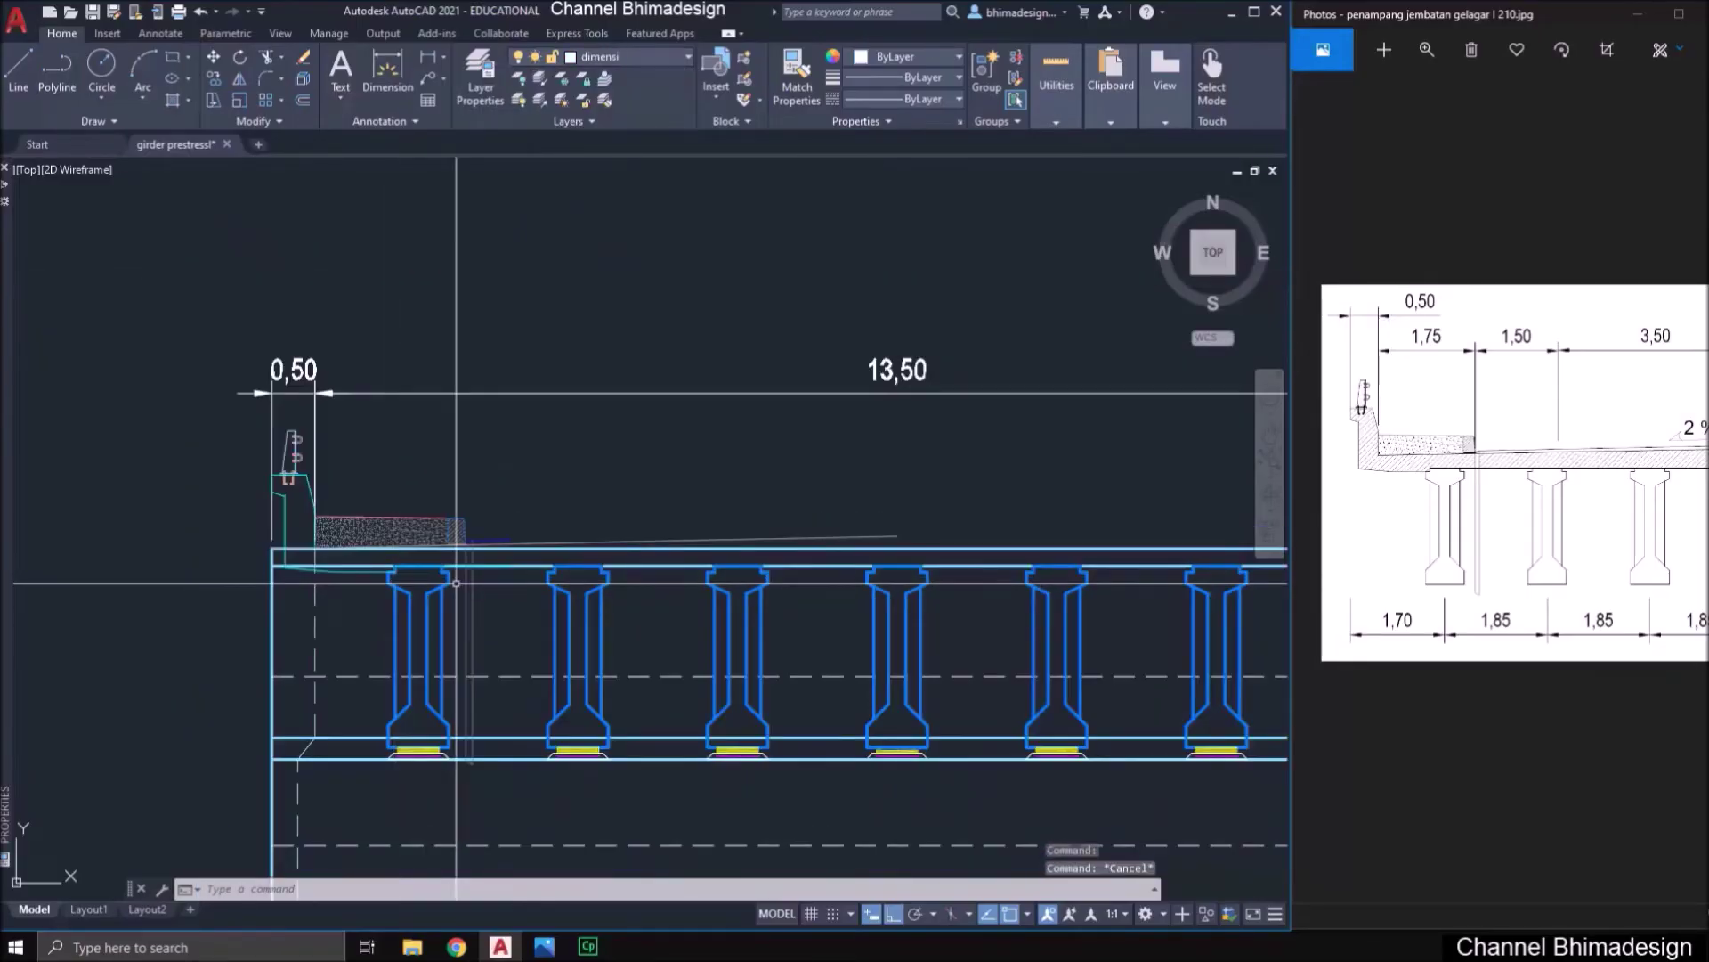
pyautogui.moveTo(855, 601); pyautogui.dragTo(626, 599, button='middle')
# - Mirror the parapet, railing, sidewalk, kerb, slab outline, drain pipe and slope line about the bridge's vertical centre axis, keeping the originals
pyautogui.write('m')
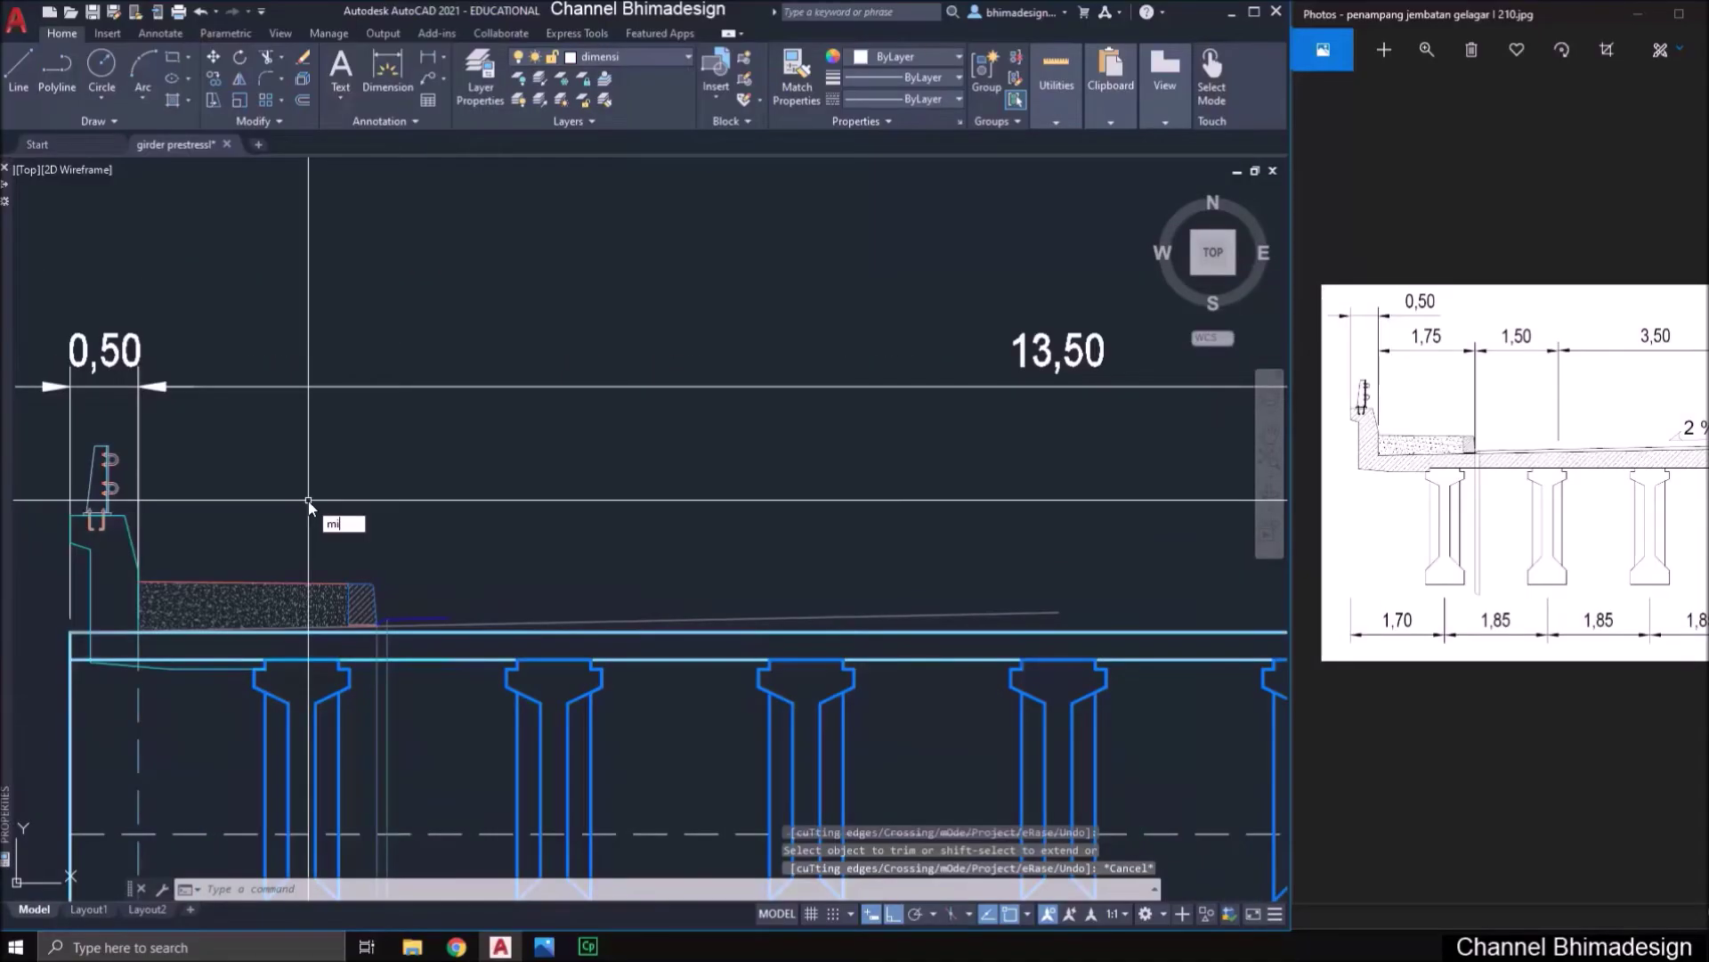
pyautogui.write('i')
pyautogui.press('Return')
pyautogui.click(26, 415)
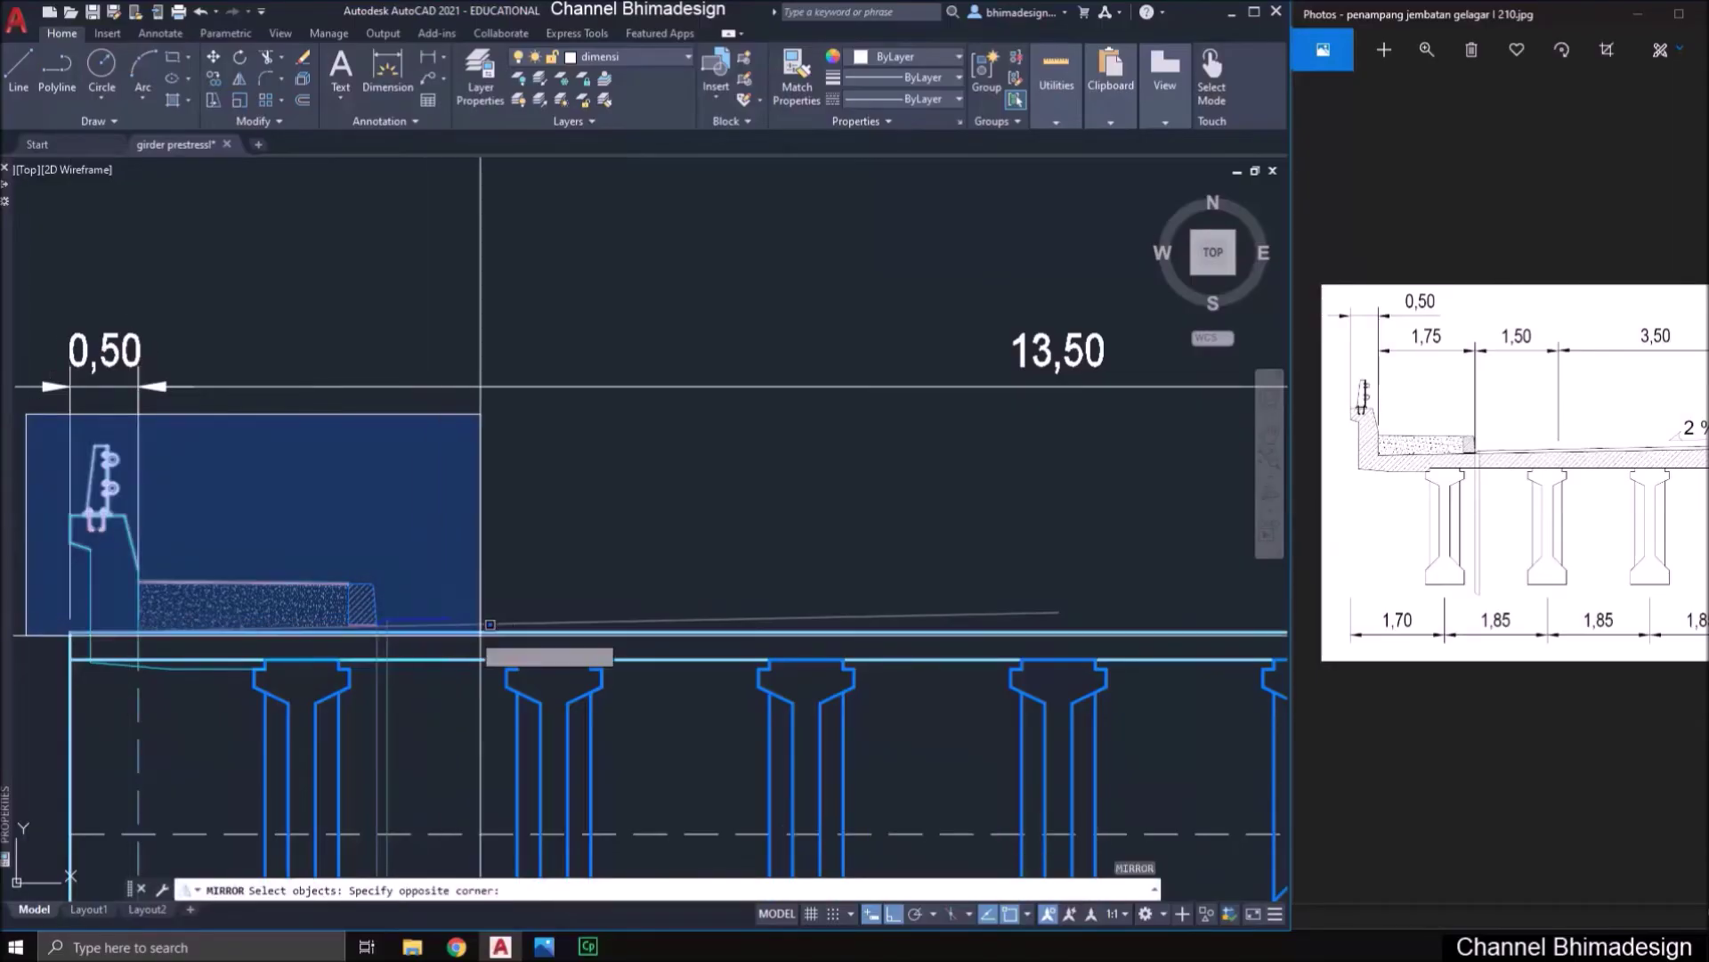
pyautogui.click(532, 634)
pyautogui.click(903, 615)
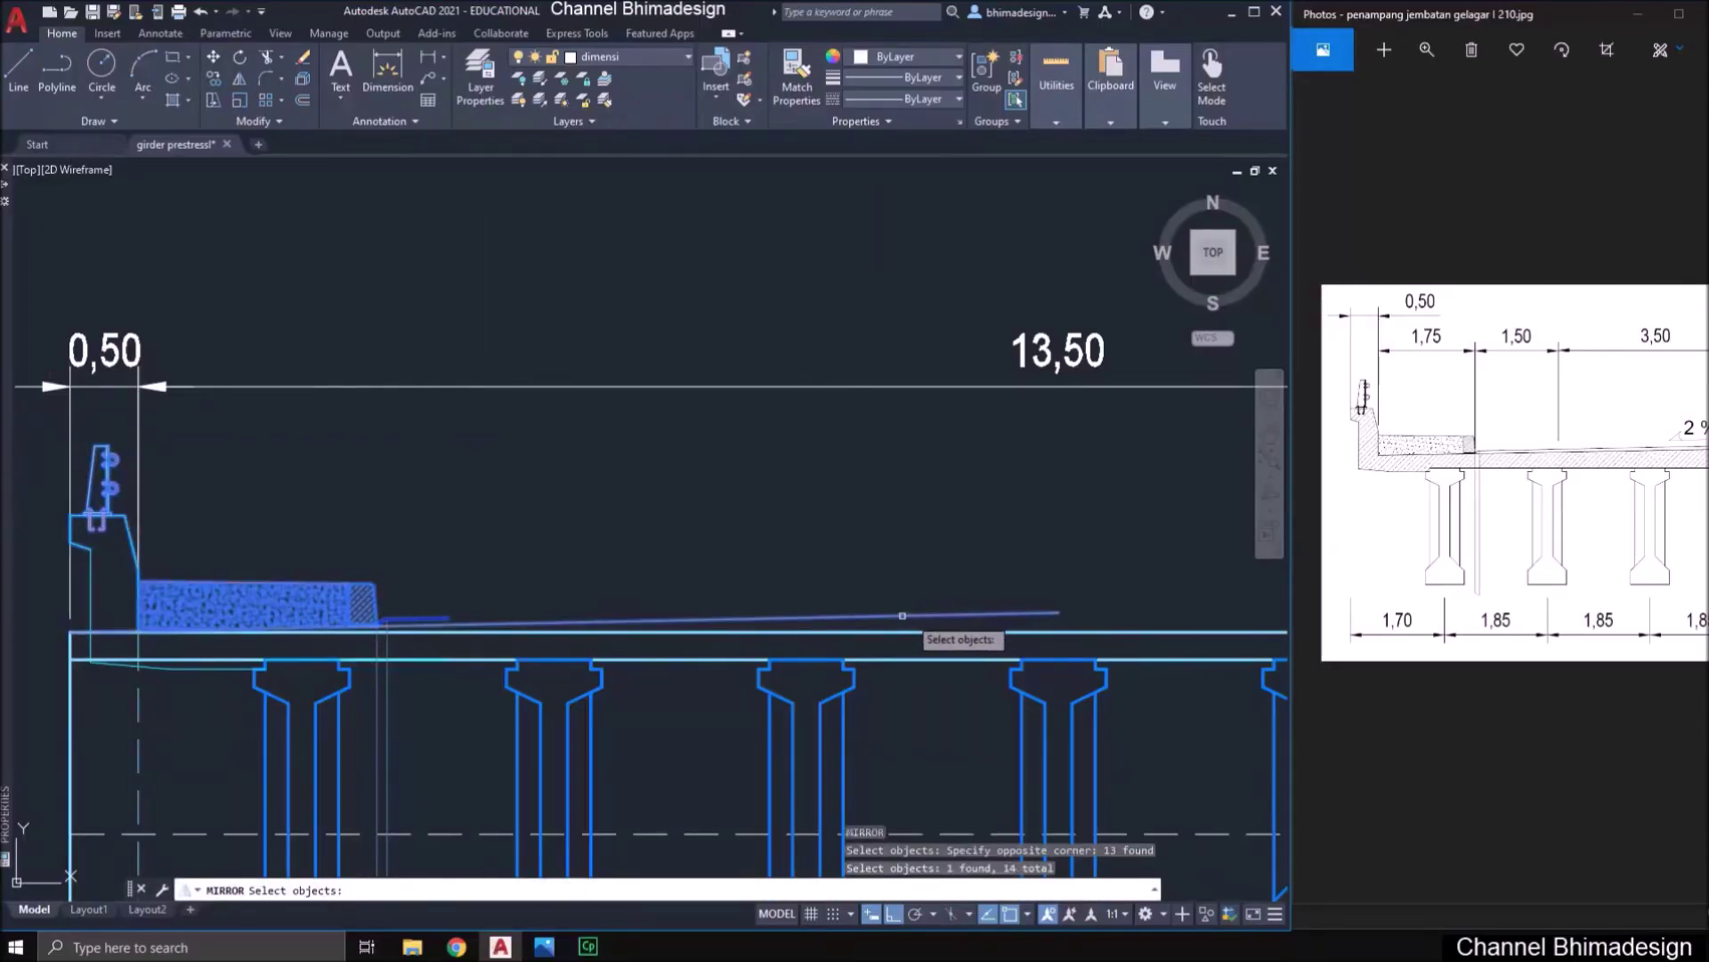
pyautogui.click(377, 709)
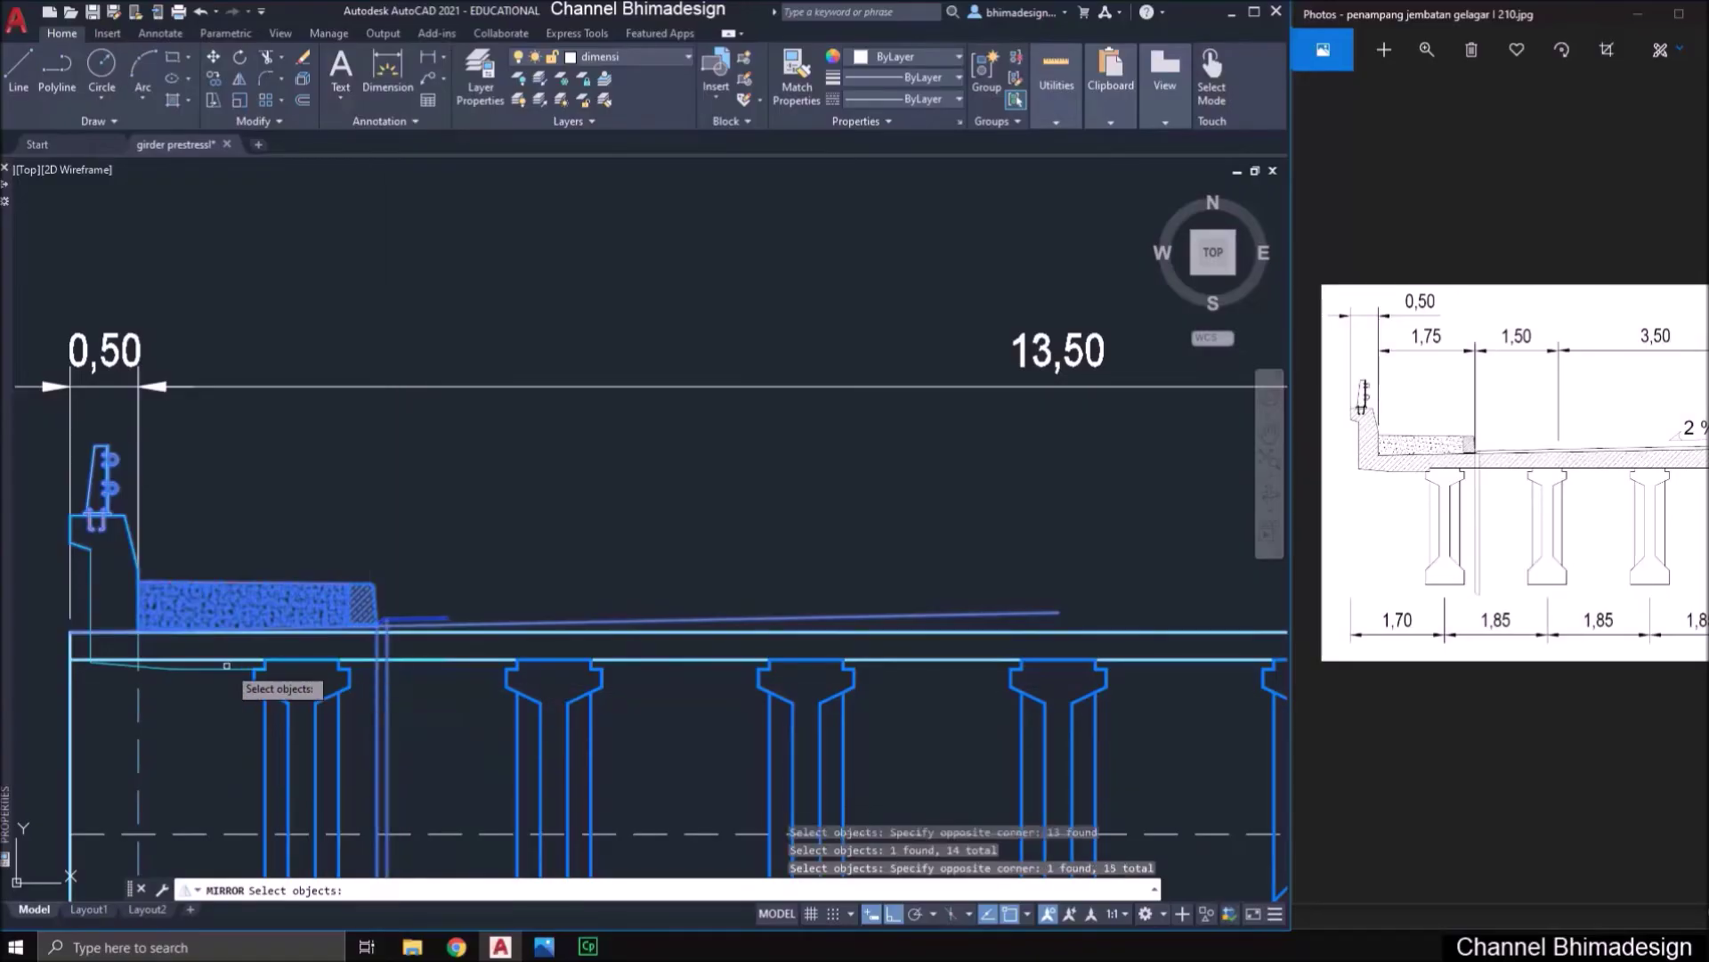
pyautogui.click(163, 669)
pyautogui.click(113, 621)
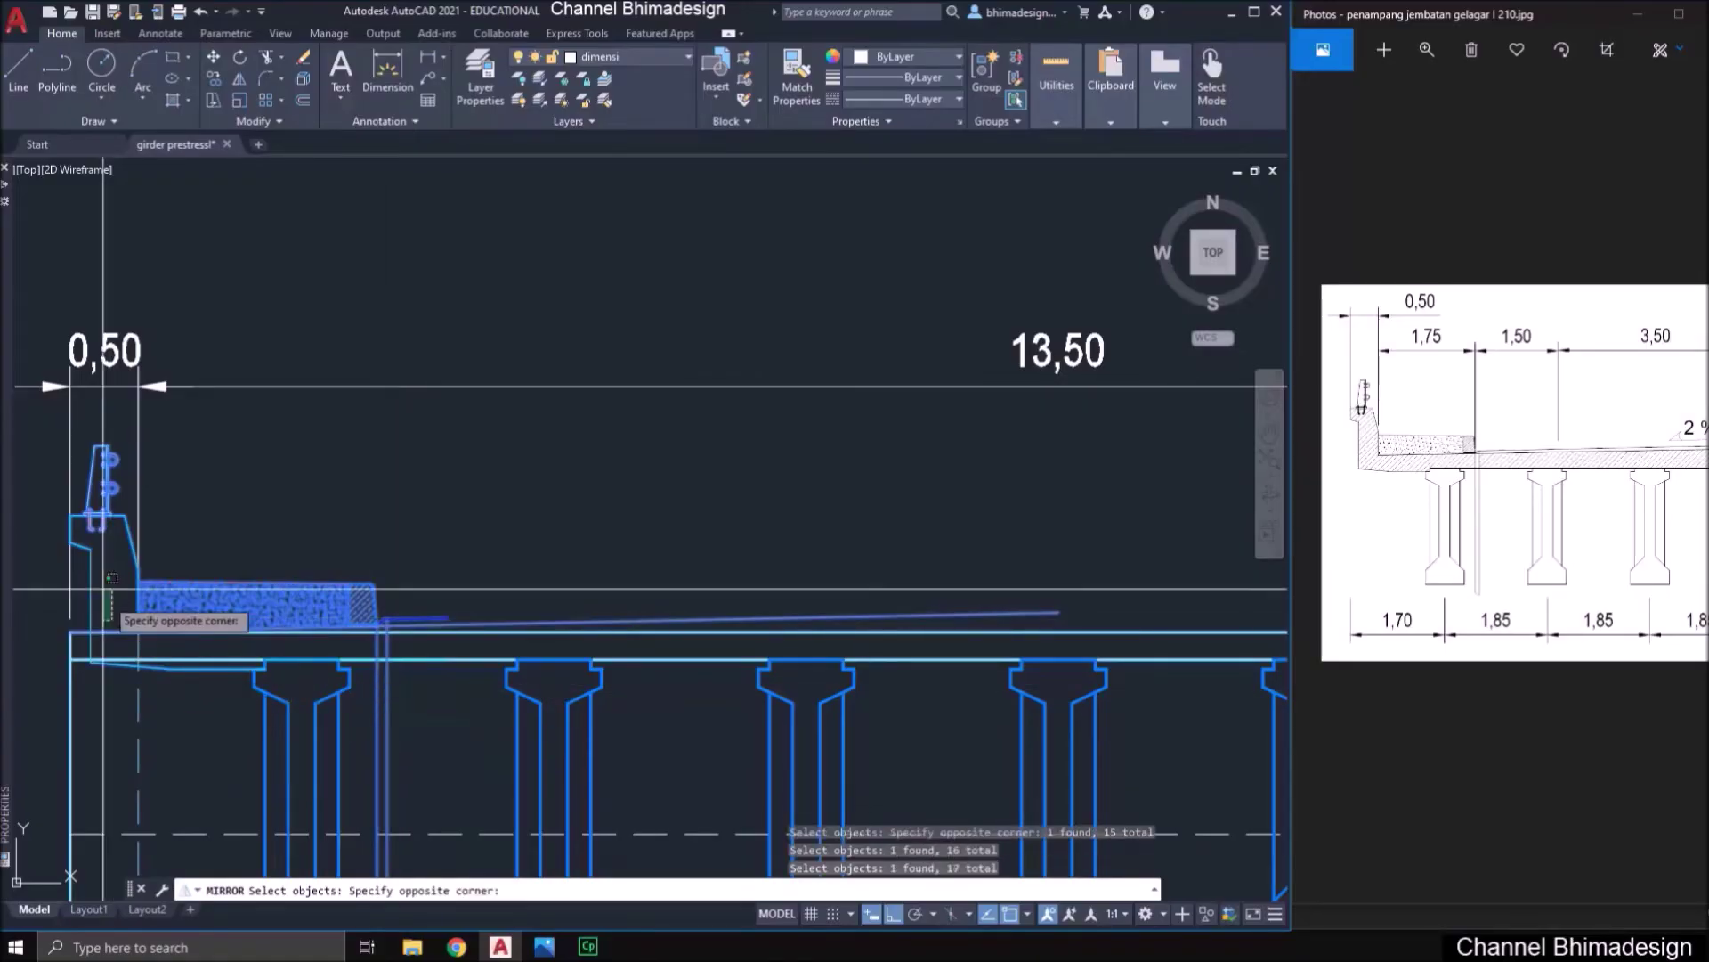
pyautogui.click(85, 545)
pyautogui.click(143, 583)
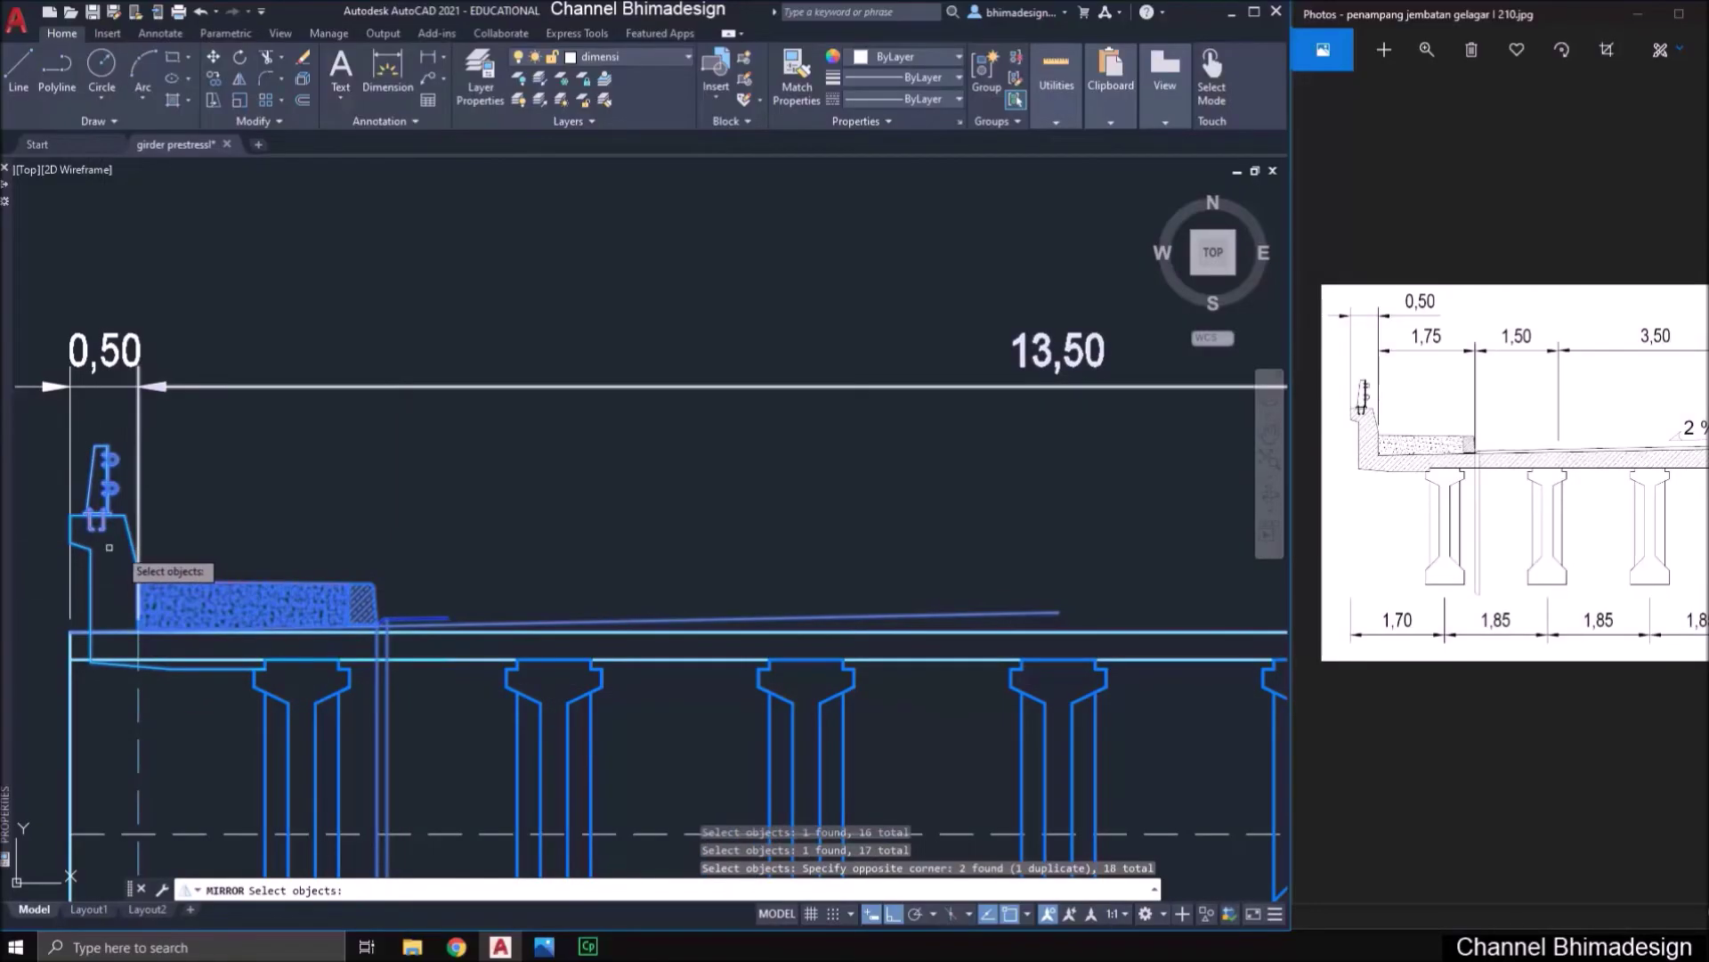
pyautogui.click(522, 638)
pyautogui.scroll(-2, 523, 639)
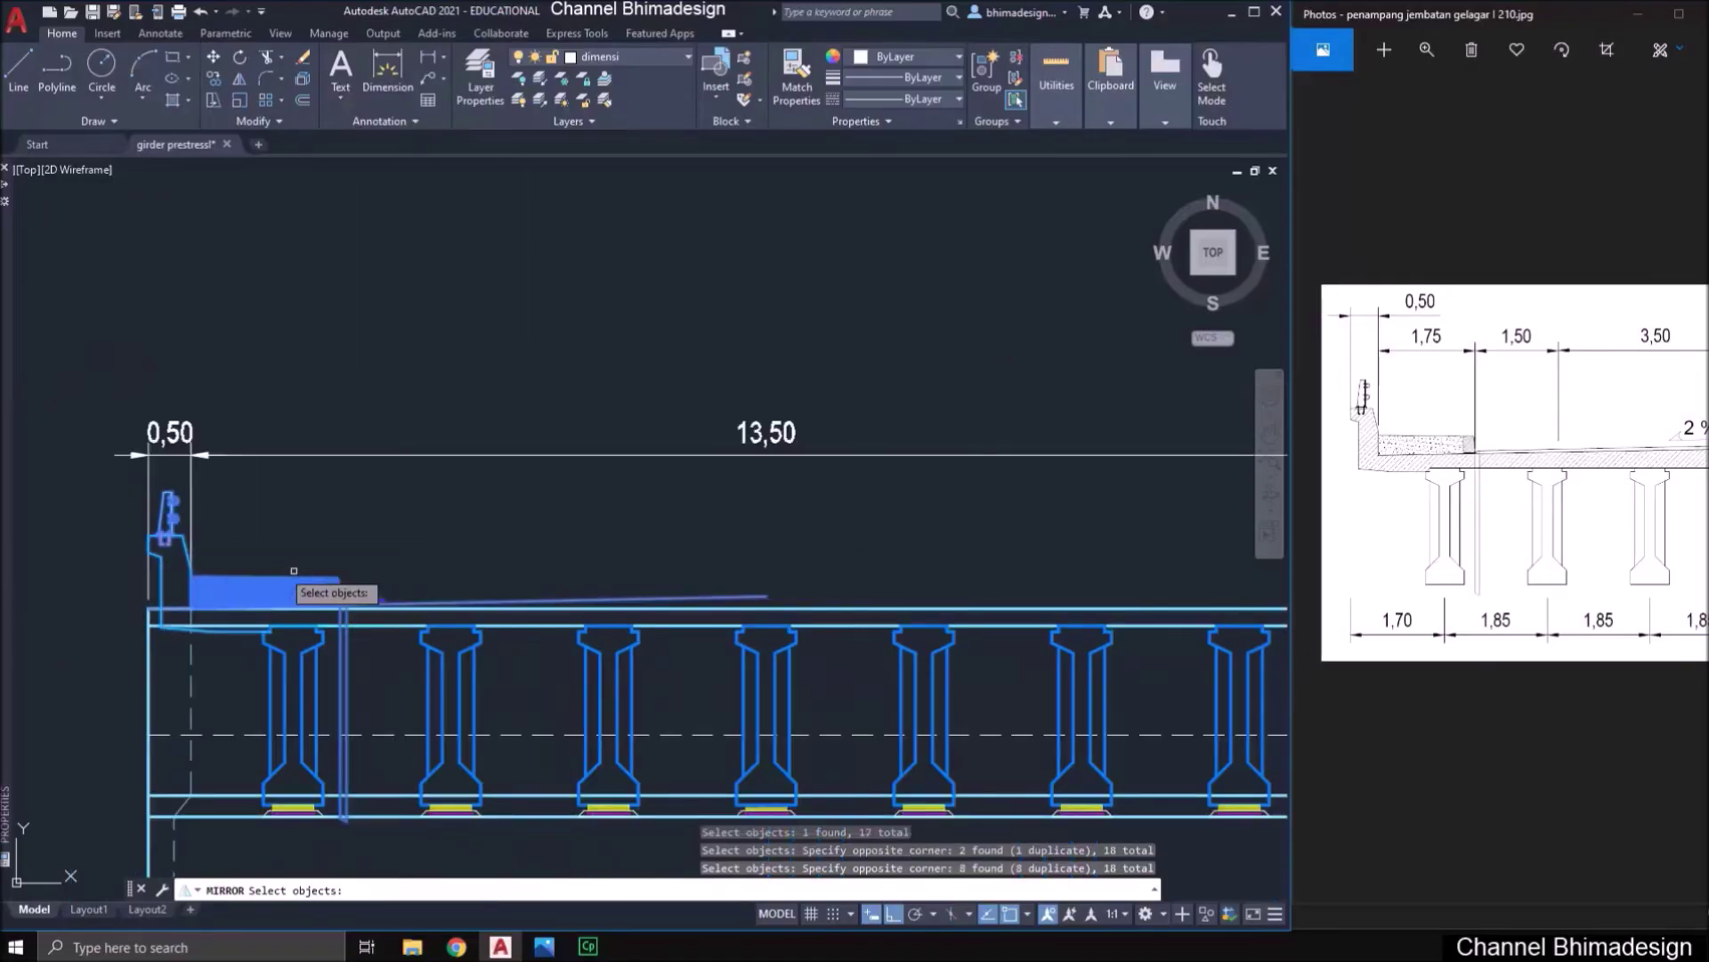
pyautogui.press('Return')
pyautogui.click(758, 455)
pyautogui.click(758, 511)
pyautogui.press('Return')
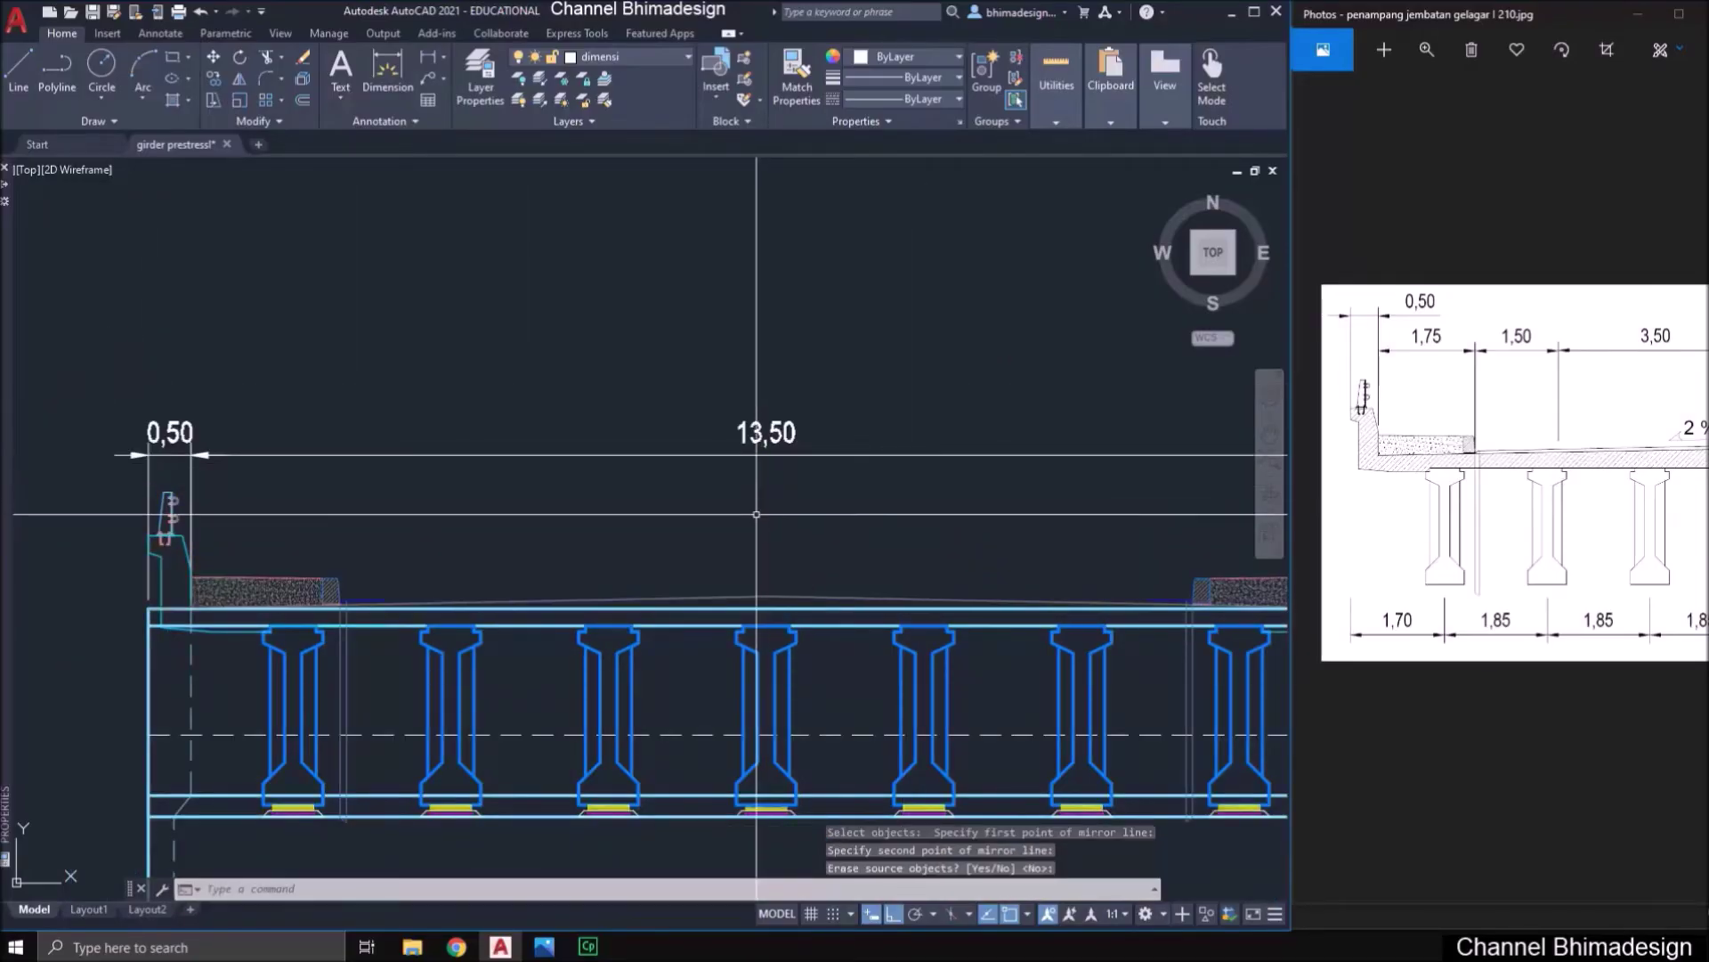
# - Trim away the abutment's top line between the dashed vertical lines below the inner faces of the two parapets
pyautogui.scroll(6, 774, 623)
pyautogui.scroll(-5, 793, 600)
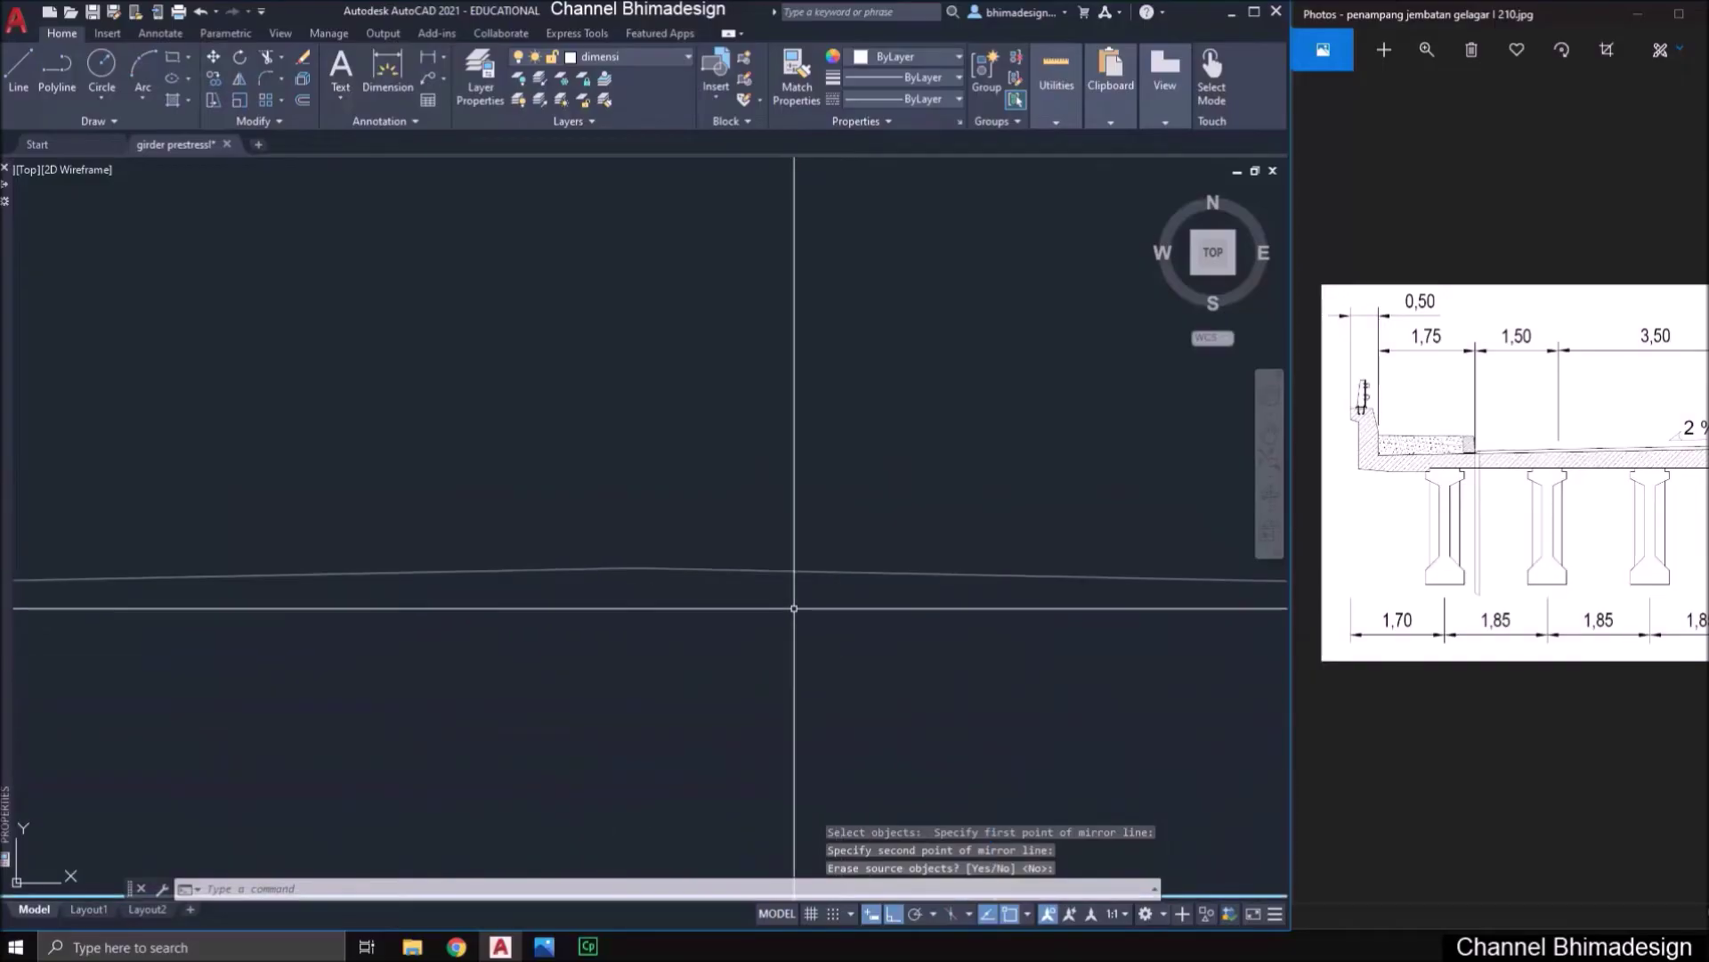
pyautogui.click(792, 601)
pyautogui.click(472, 427)
pyautogui.scroll(5, 543, 489)
pyautogui.press('Escape')
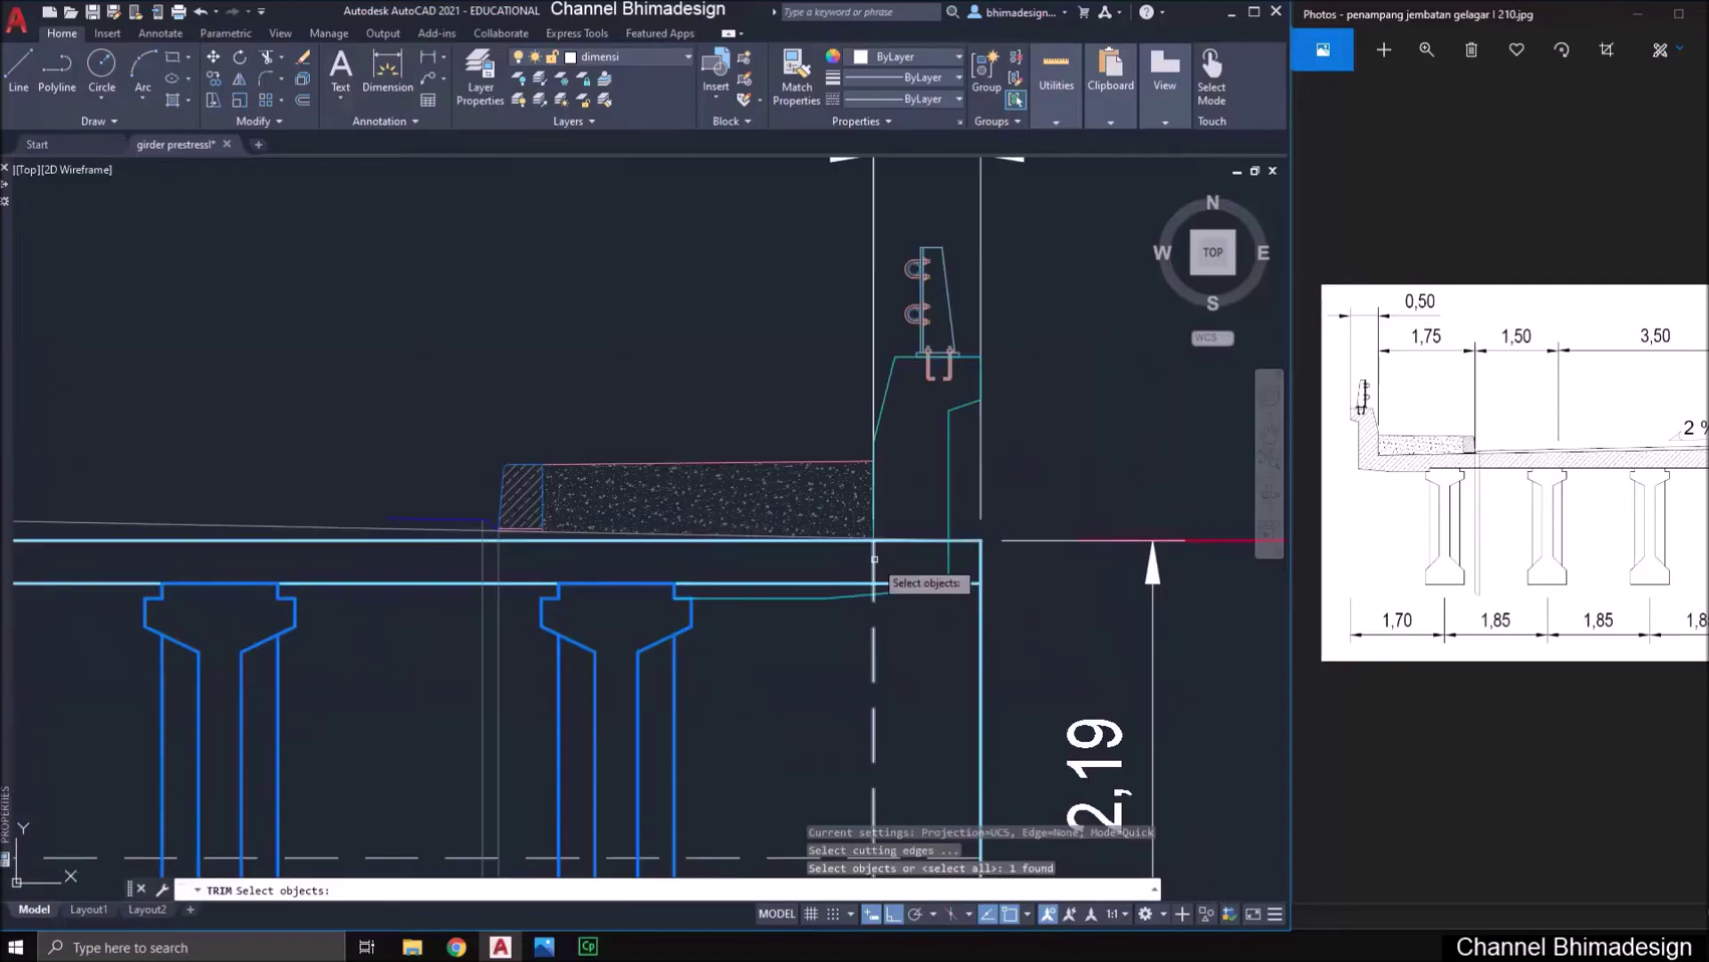
pyautogui.click(874, 559)
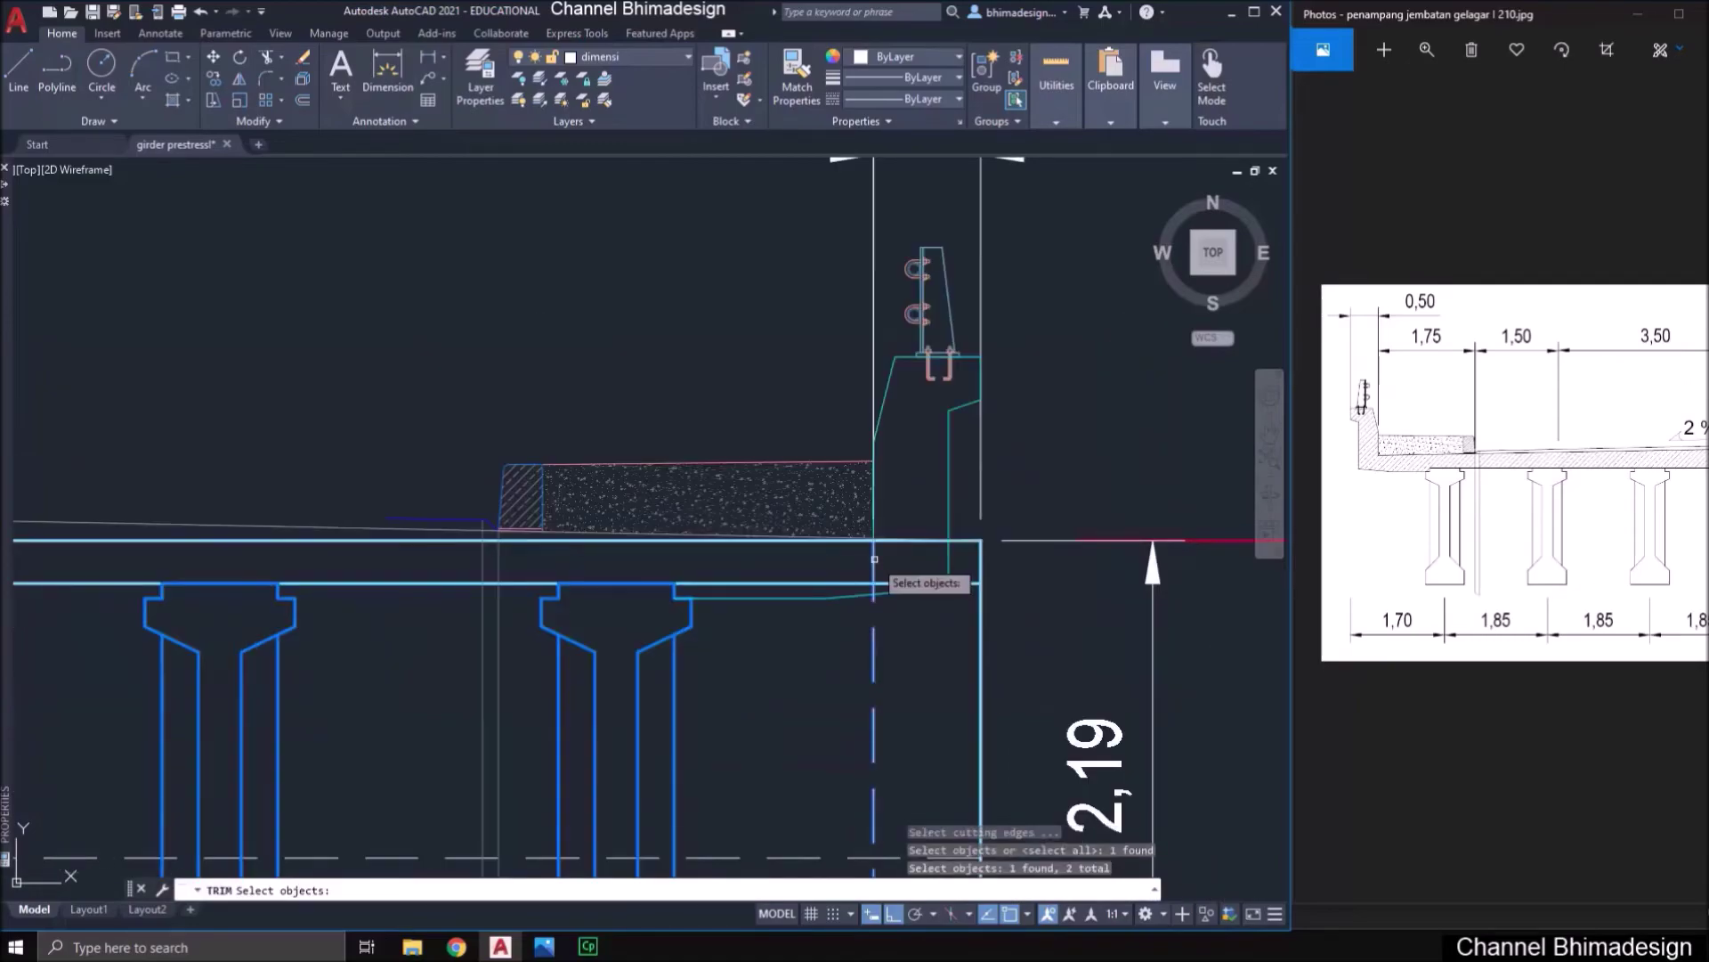
pyautogui.press('Return')
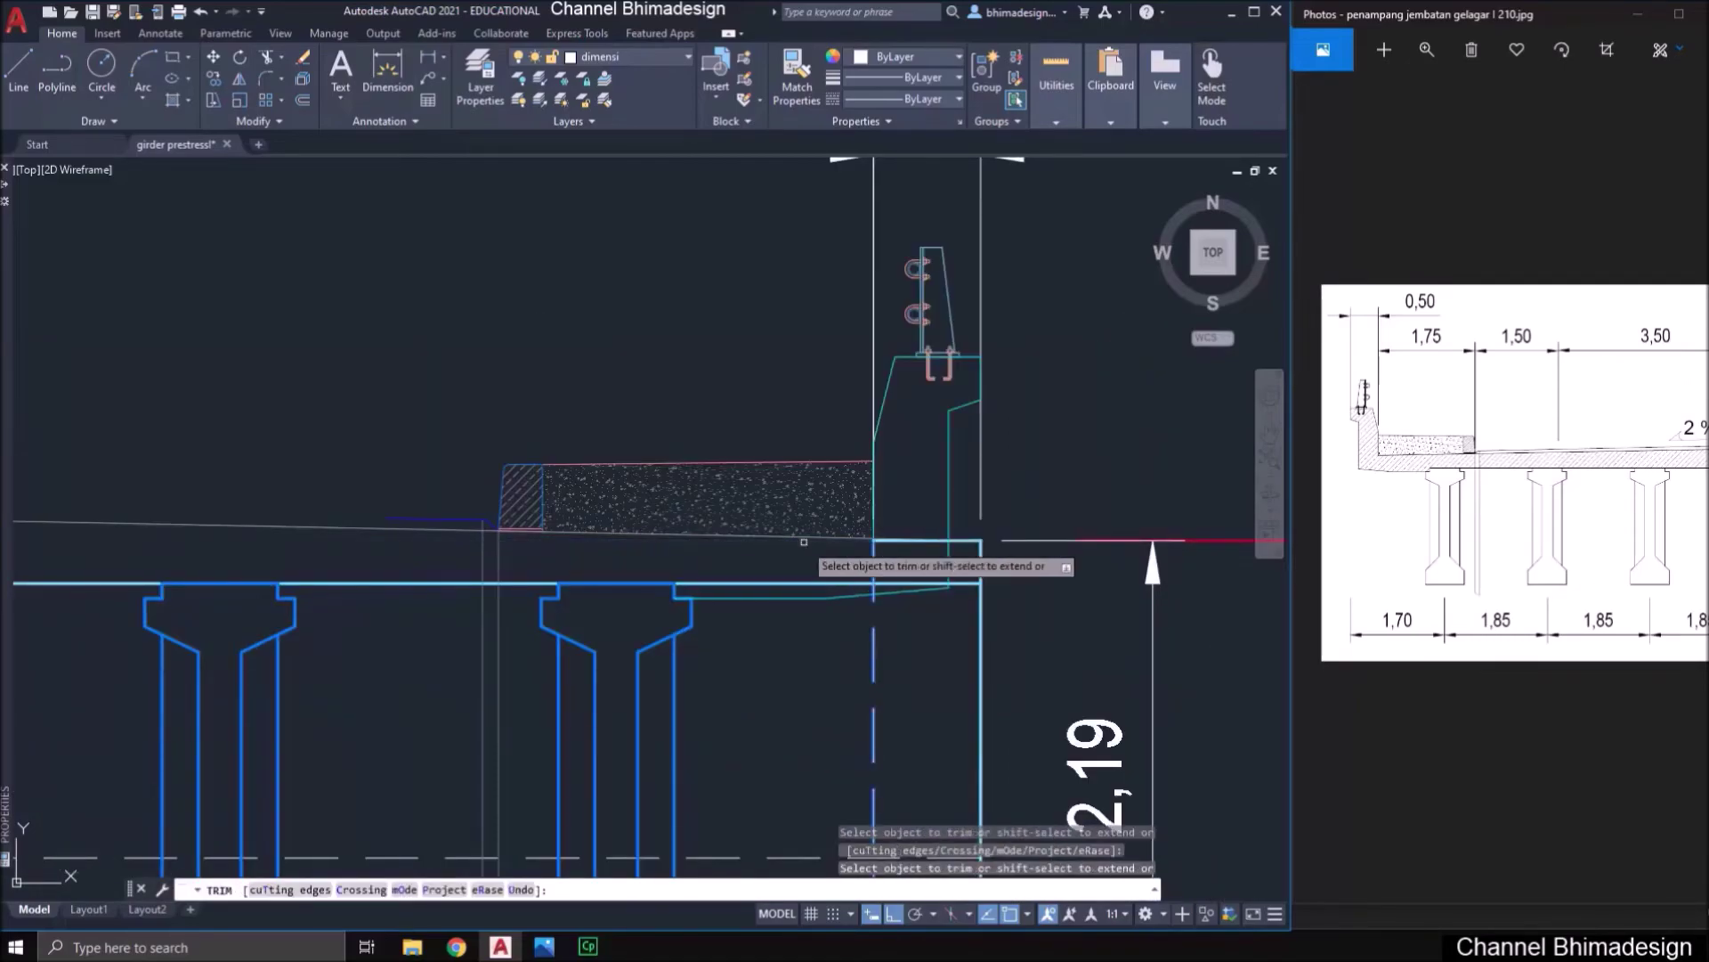
# - Trim away the 2% slope line and the abutment's top line where they run inside the two parapets
pyautogui.scroll(3, 804, 542)
pyautogui.click(834, 561)
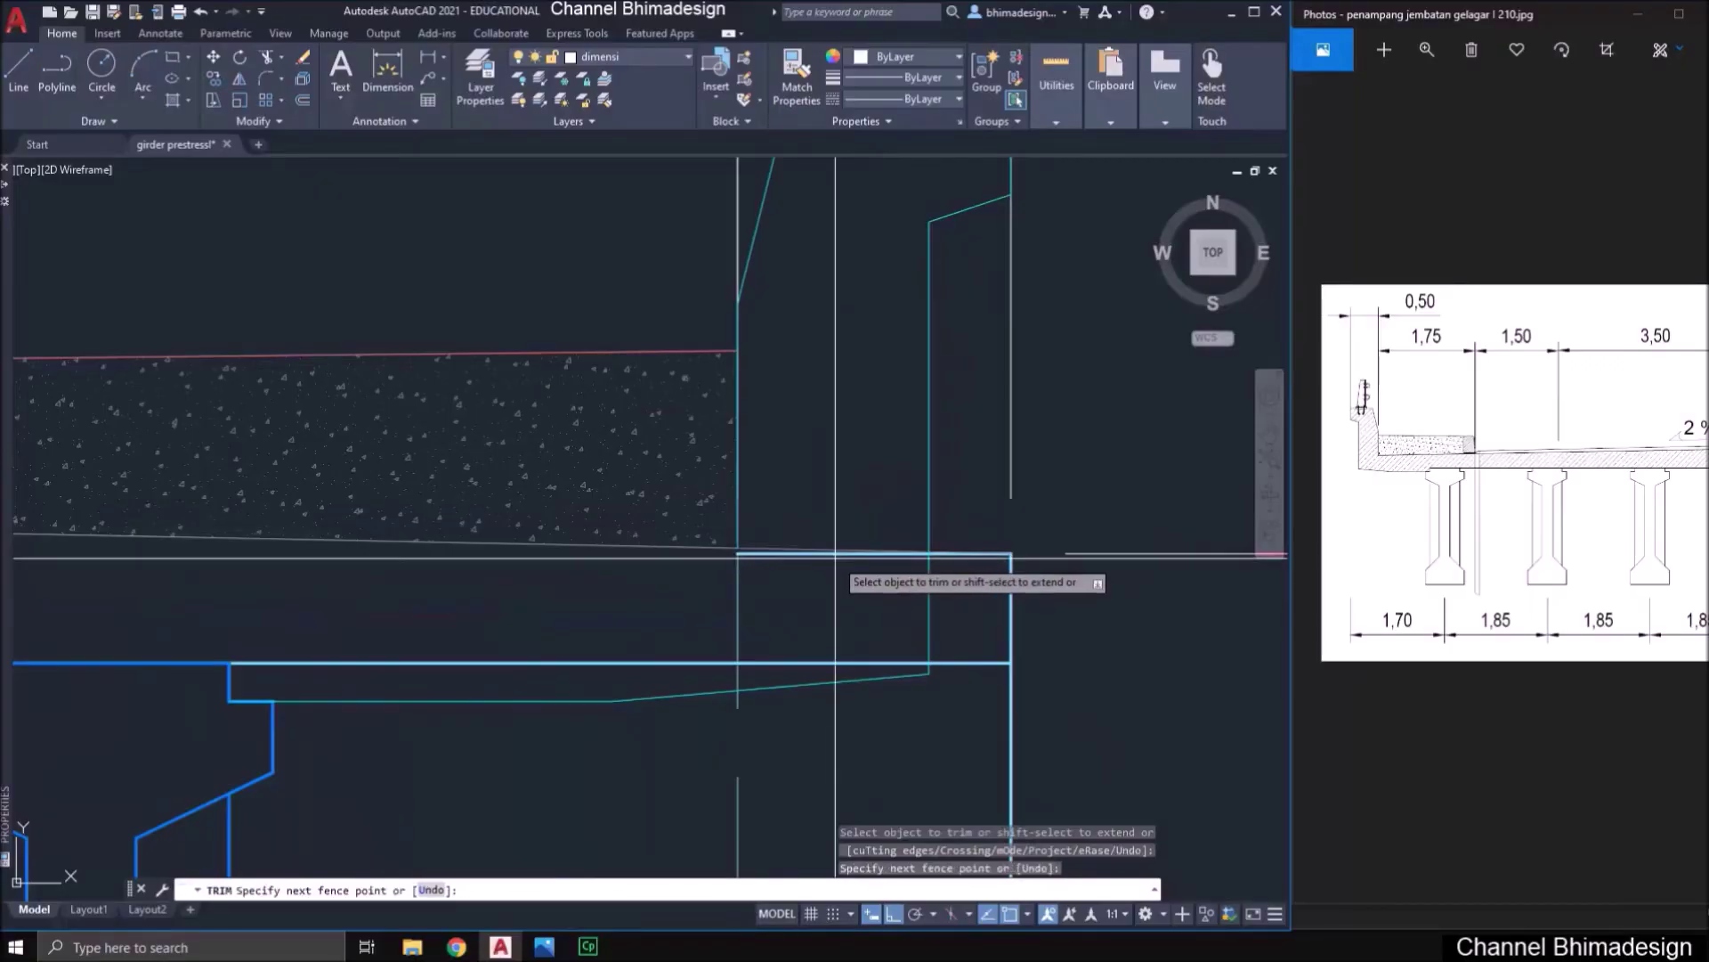
pyautogui.click(813, 527)
pyautogui.scroll(-2, 937, 548)
pyautogui.scroll(-3, 934, 558)
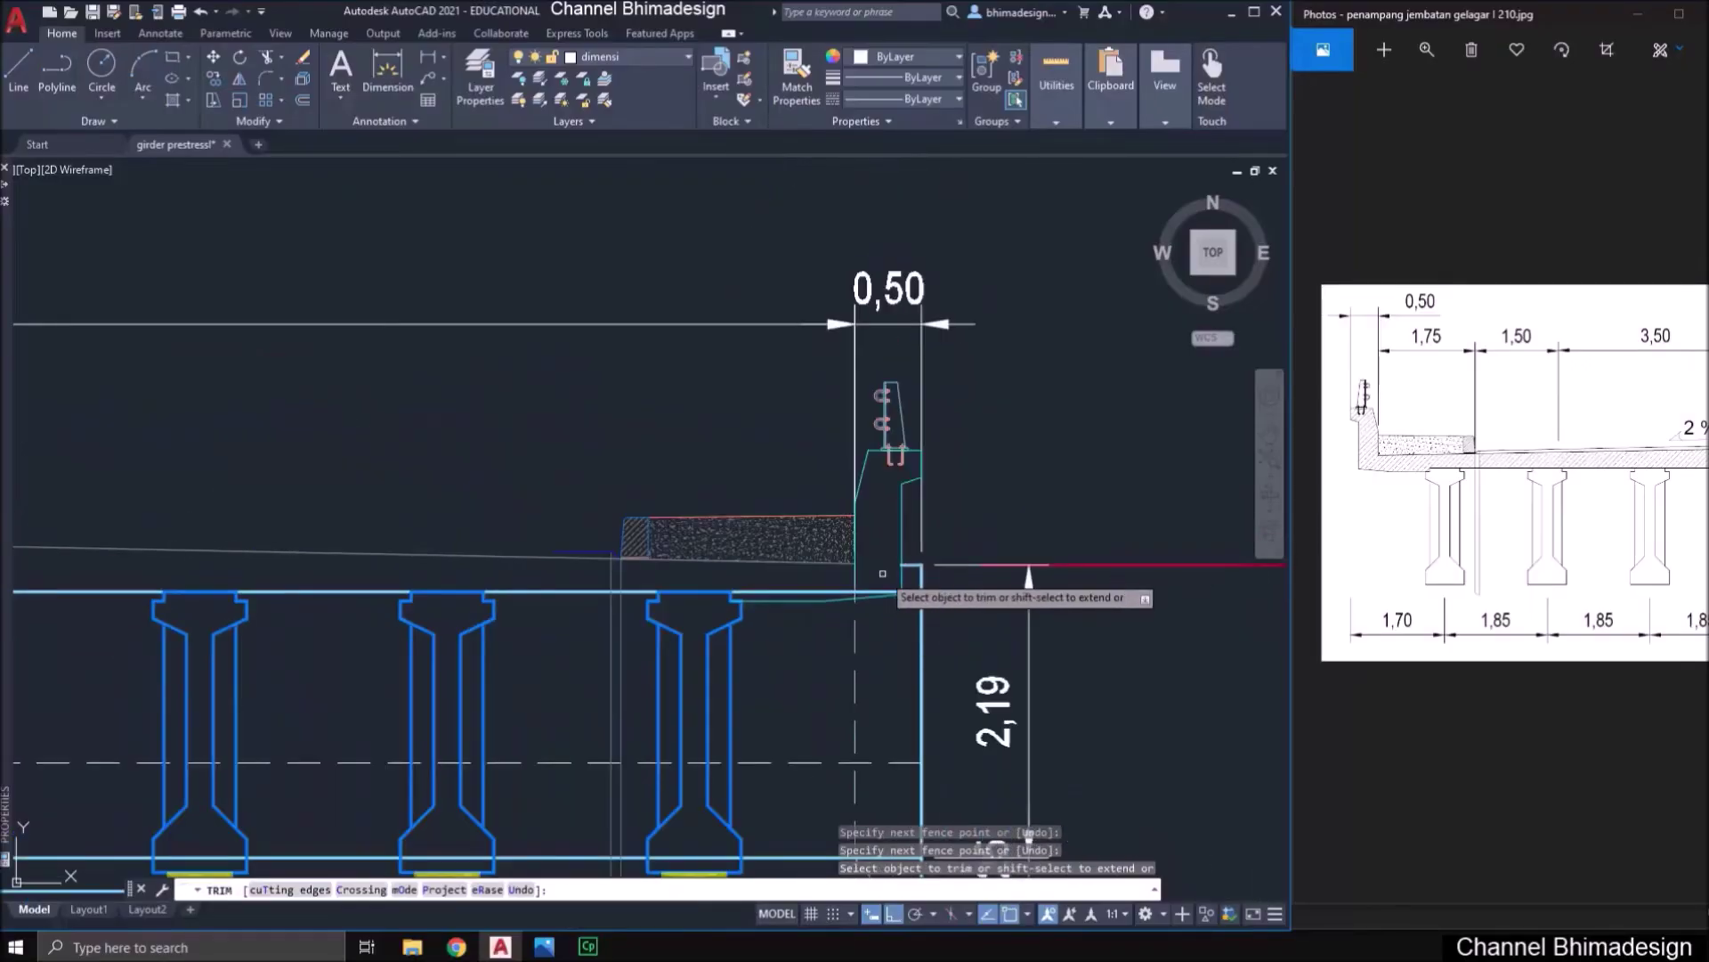
pyautogui.scroll(-2, 912, 526)
pyautogui.scroll(-4, 839, 590)
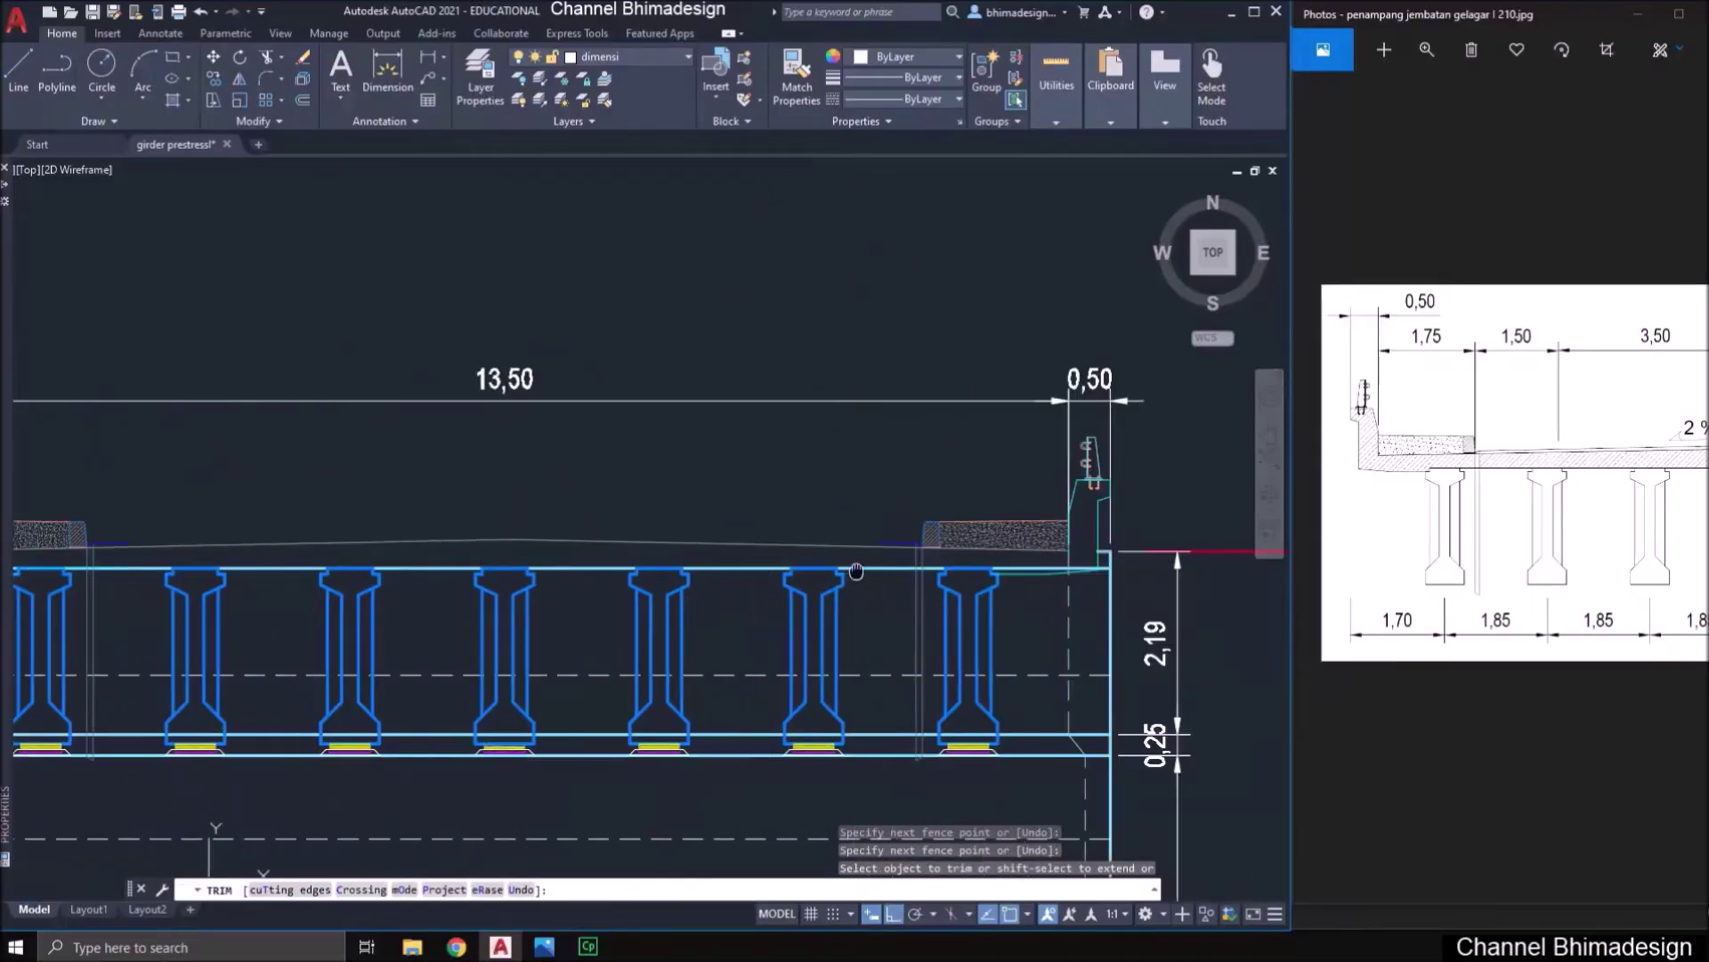
pyautogui.scroll(12, 406, 580)
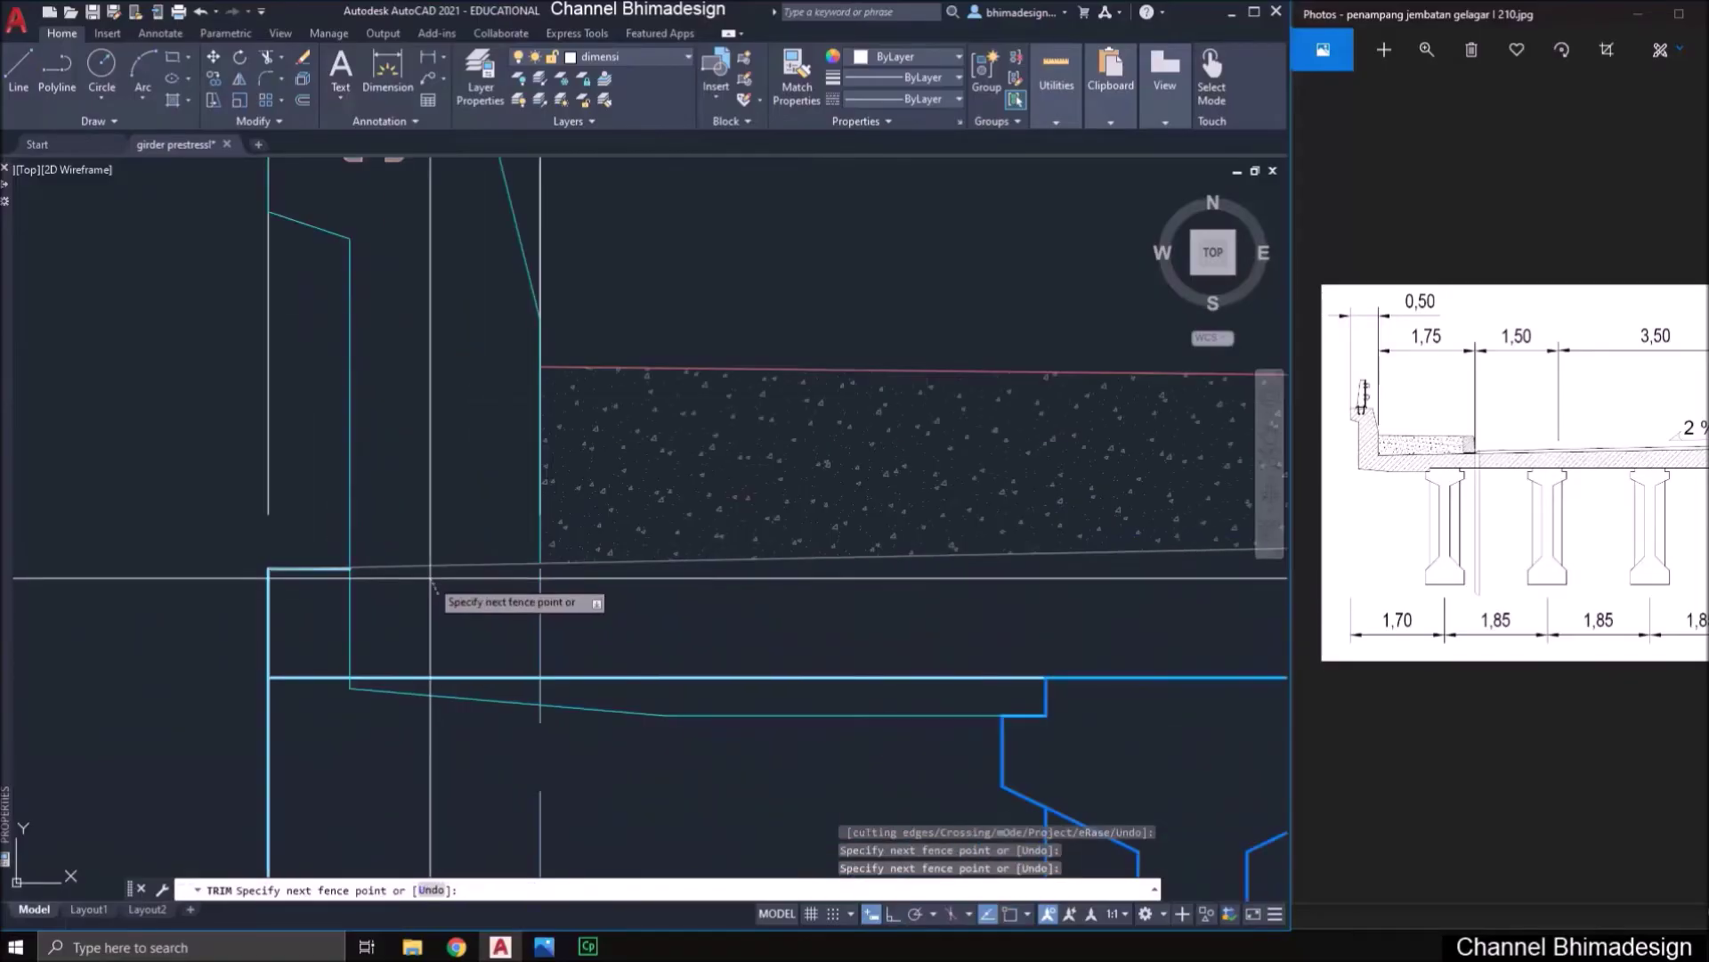
pyautogui.scroll(-2, 470, 611)
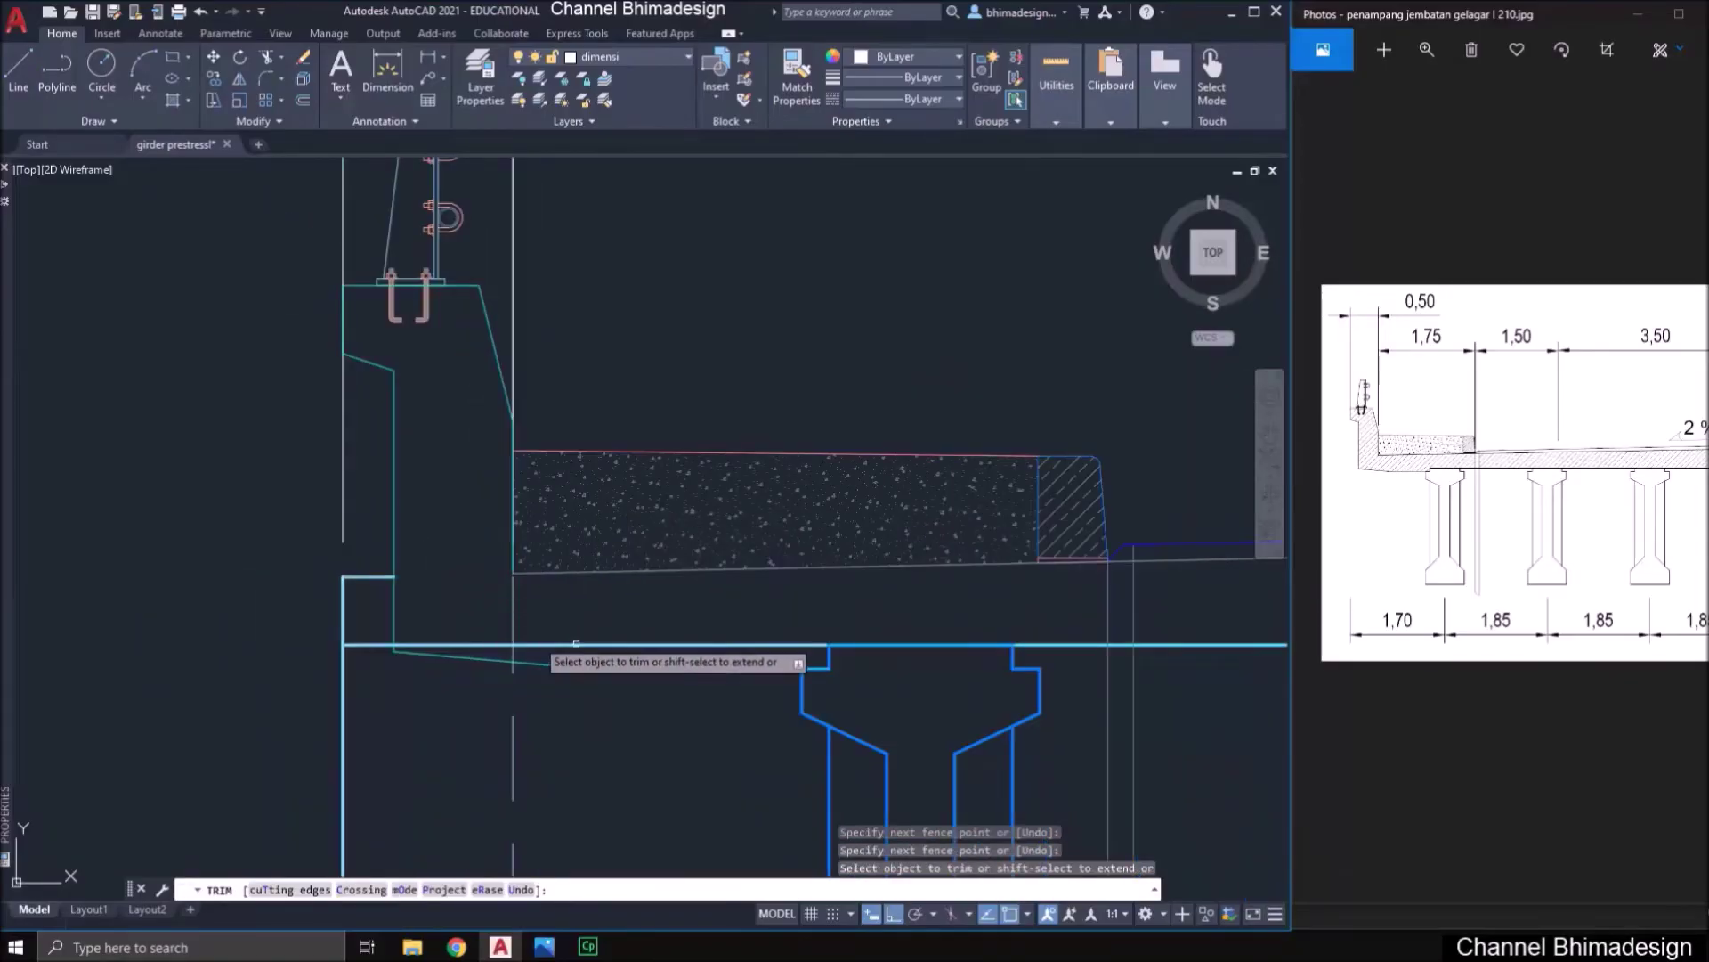
# - Trim the abutment's horizontal line between the left parapet and the first girder, and erase the short piece left outside the parapet
pyautogui.click(462, 641)
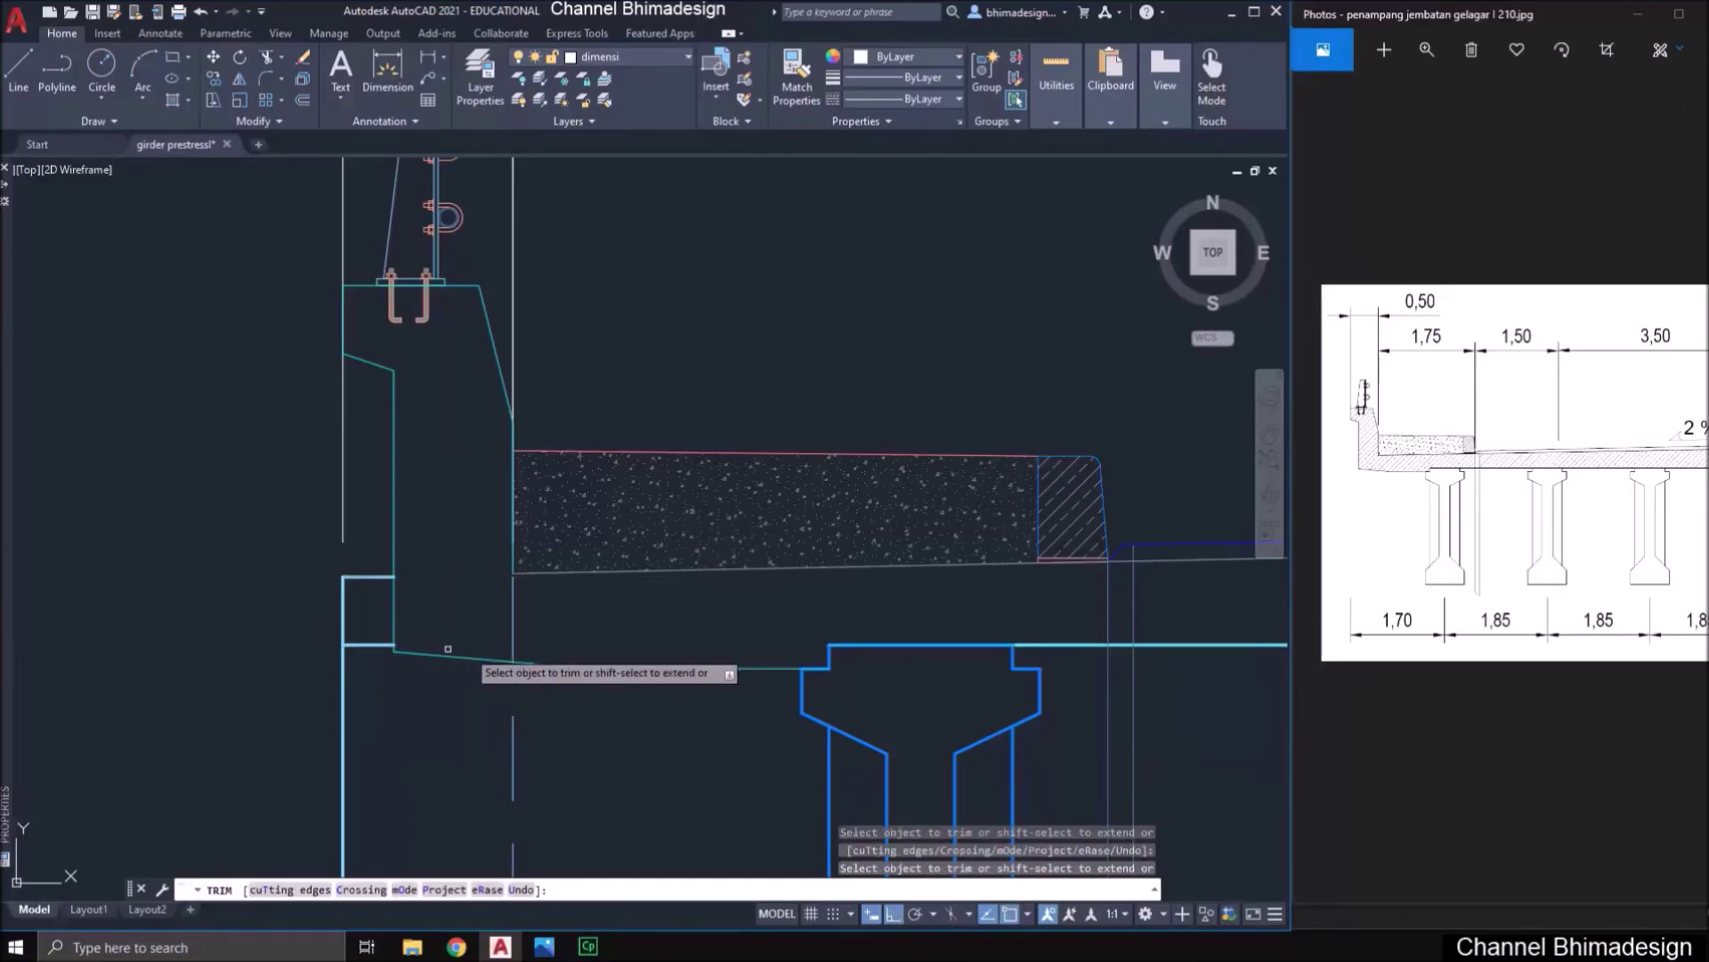
pyautogui.press('Escape')
pyautogui.write('e')
pyautogui.press('Return')
pyautogui.click(396, 645)
pyautogui.press('Return')
pyautogui.scroll(-3, 397, 644)
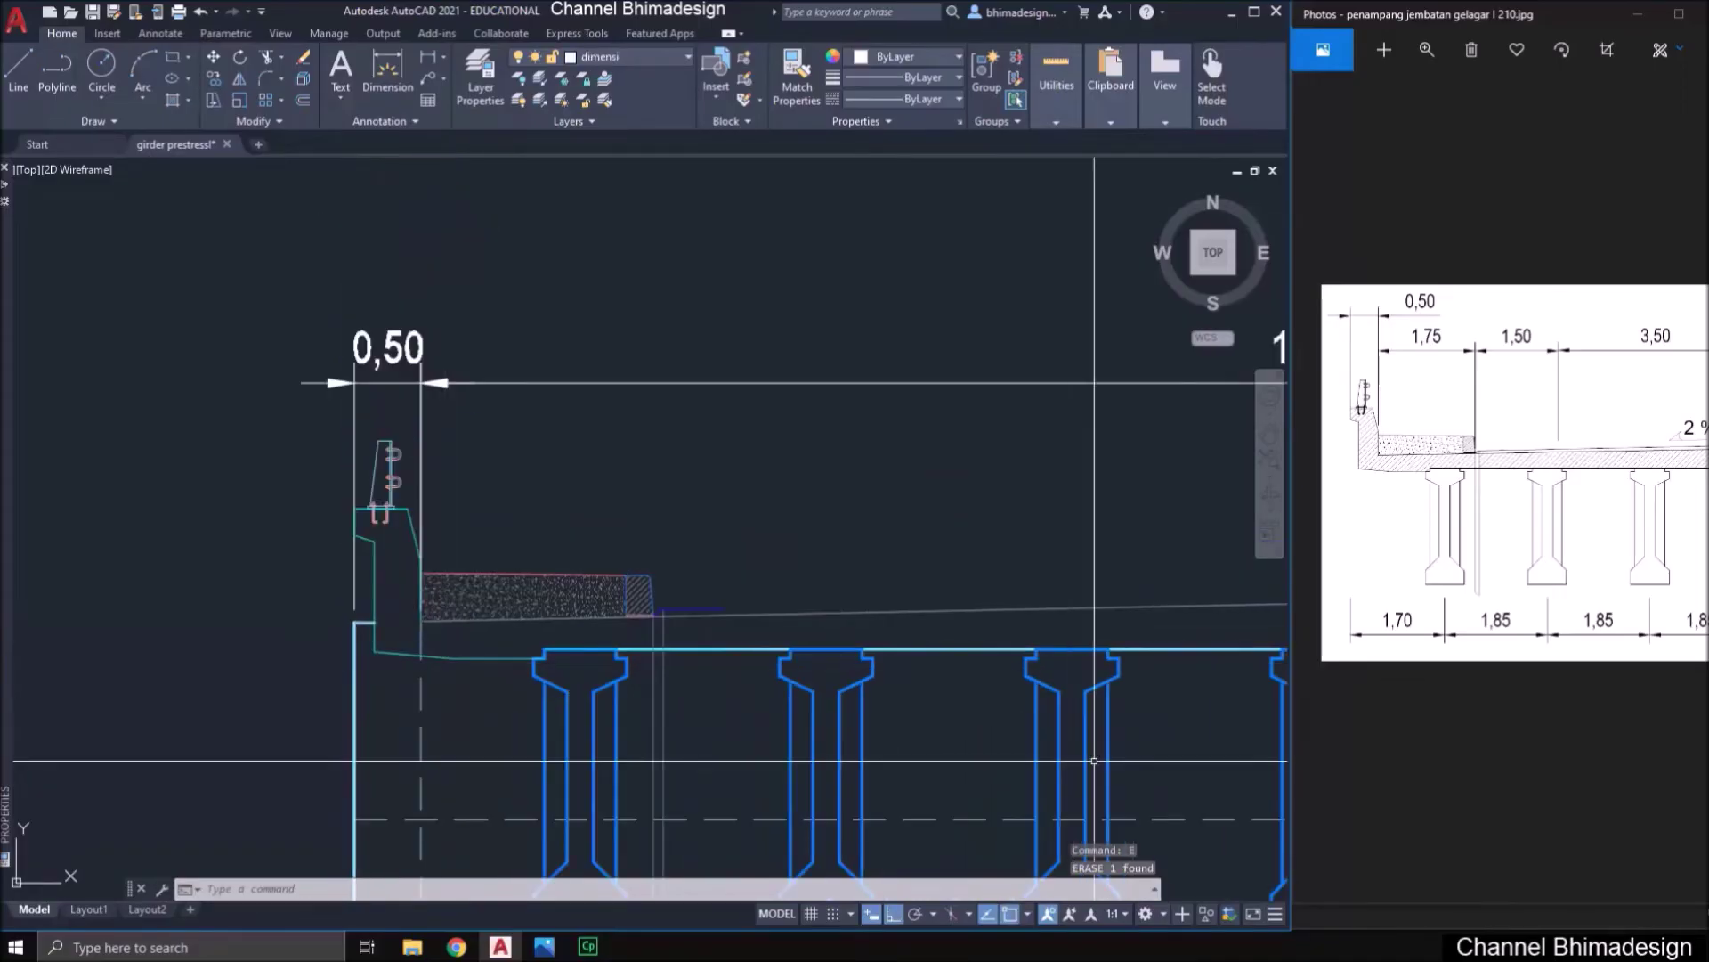
# - Trim away the abutment's horizontal line between the last girder and the outer face of the right parapet
pyautogui.scroll(-3, 1095, 760)
pyautogui.moveTo(1202, 677); pyautogui.dragTo(656, 677, button='middle')
pyautogui.scroll(5, 752, 610)
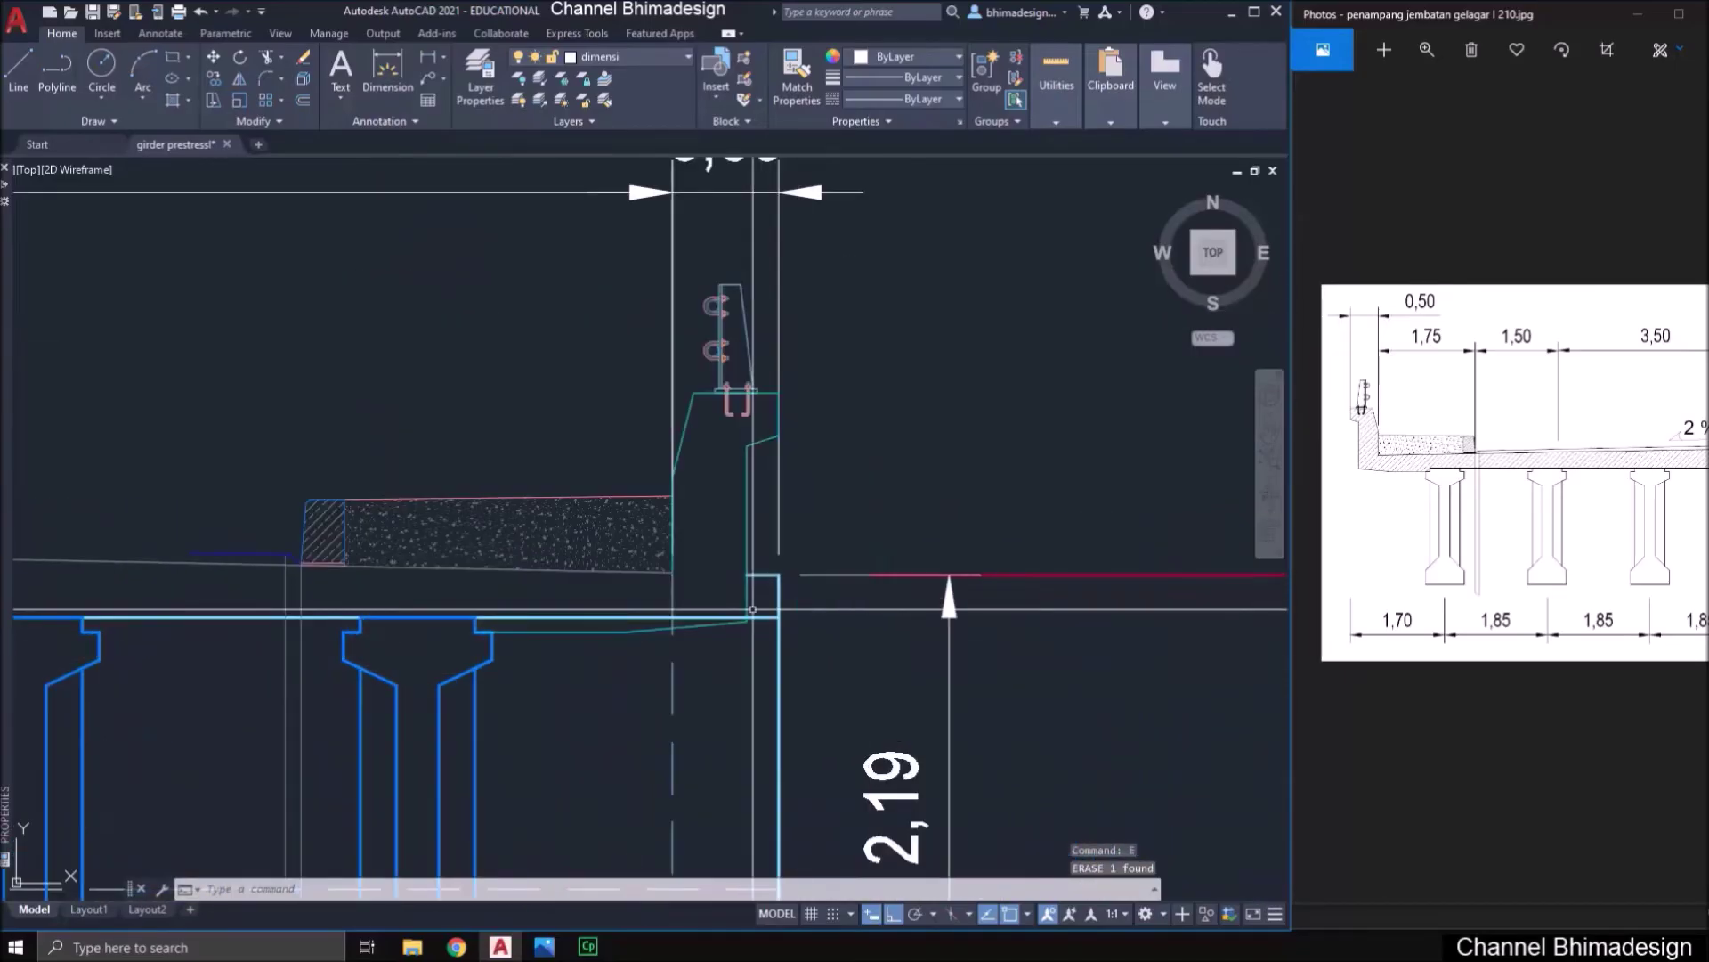
pyautogui.scroll(2, 650, 592)
pyautogui.write('tr')
pyautogui.press('Return')
pyautogui.moveTo(644, 627); pyautogui.dragTo(587, 601)
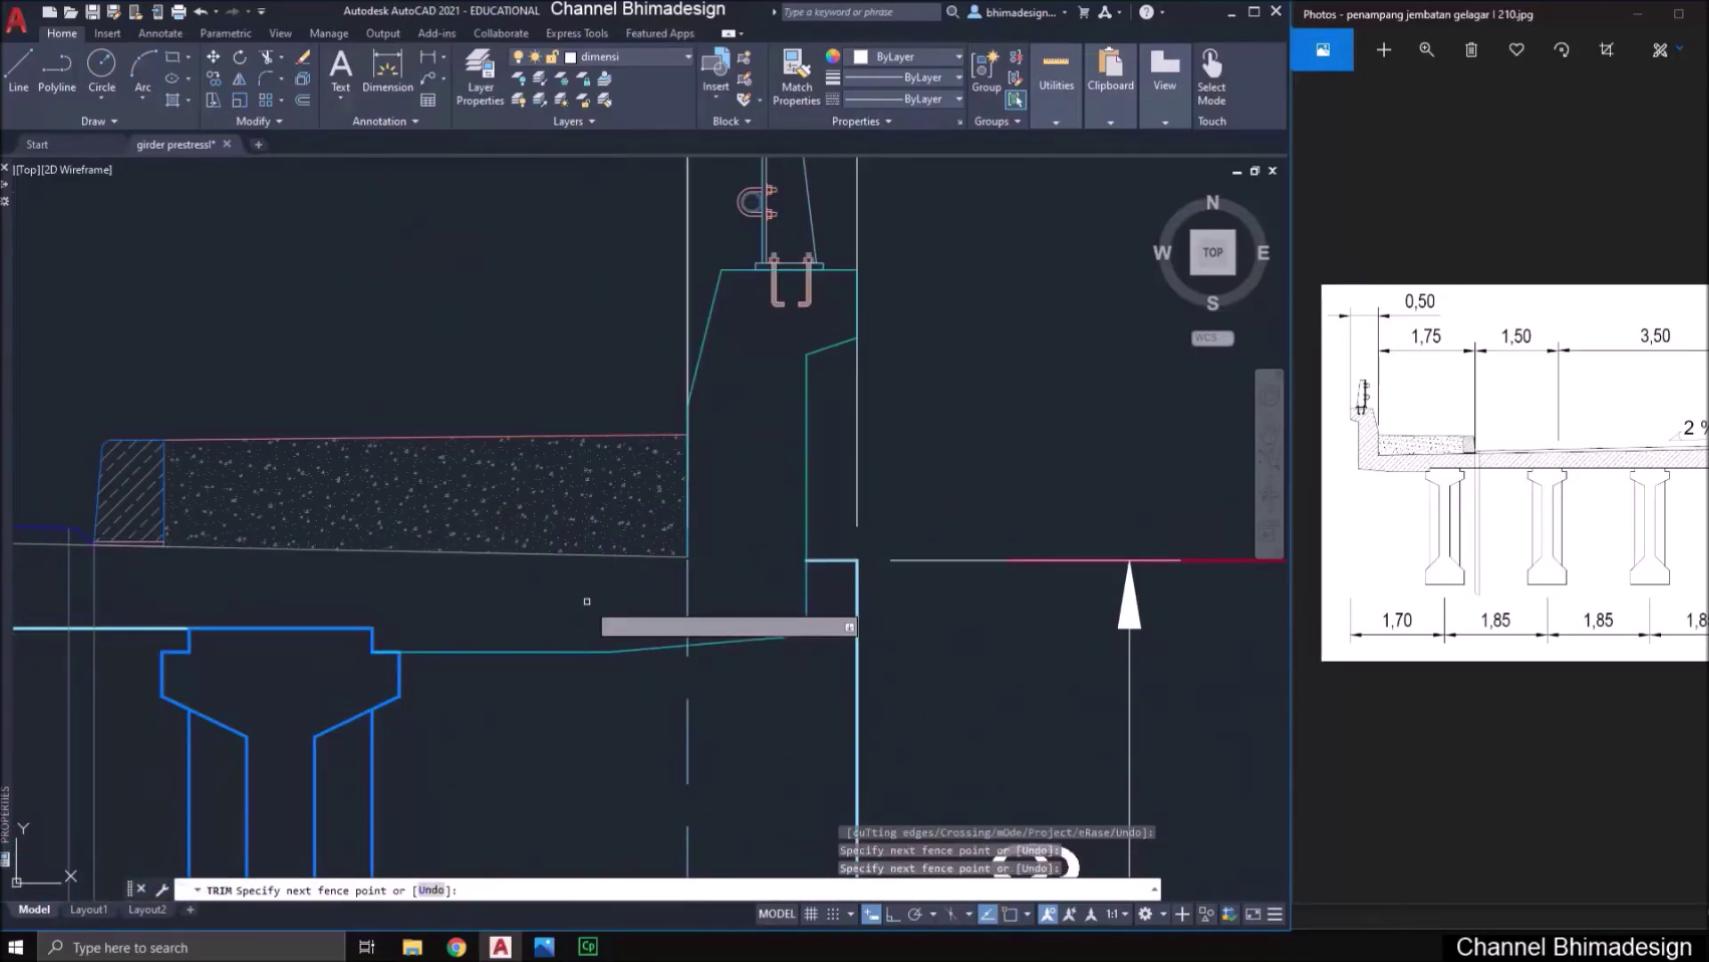
pyautogui.press('Return')
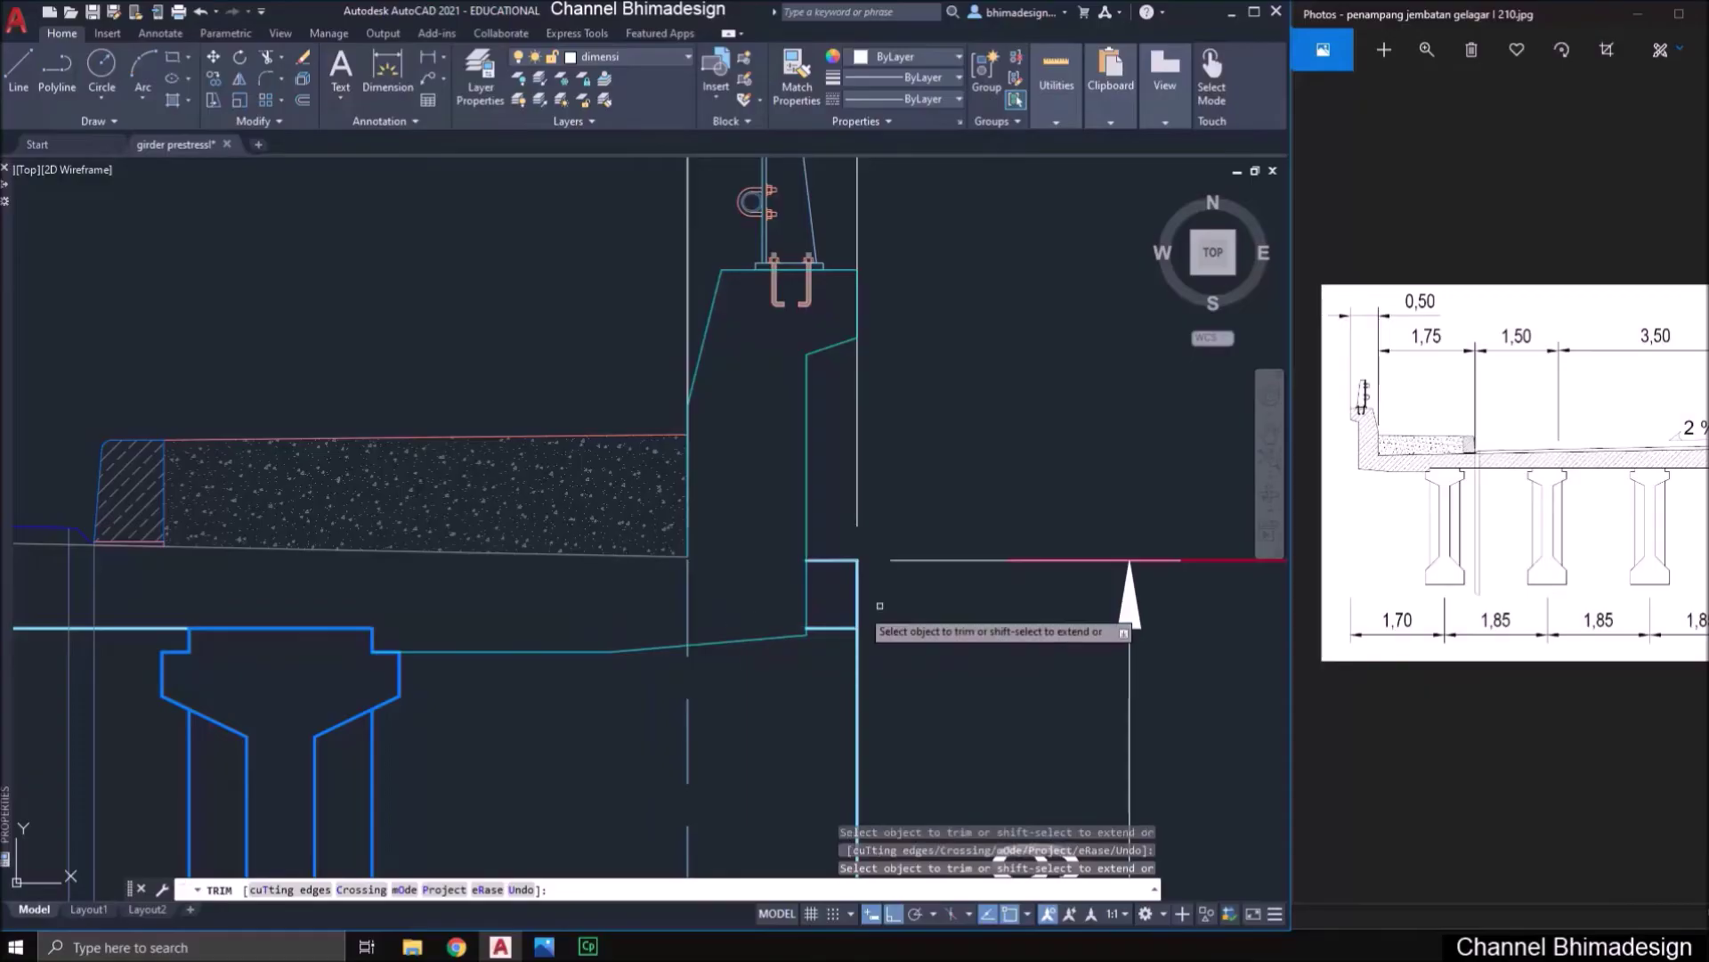
pyautogui.press('Escape')
pyautogui.scroll(-6, 878, 592)
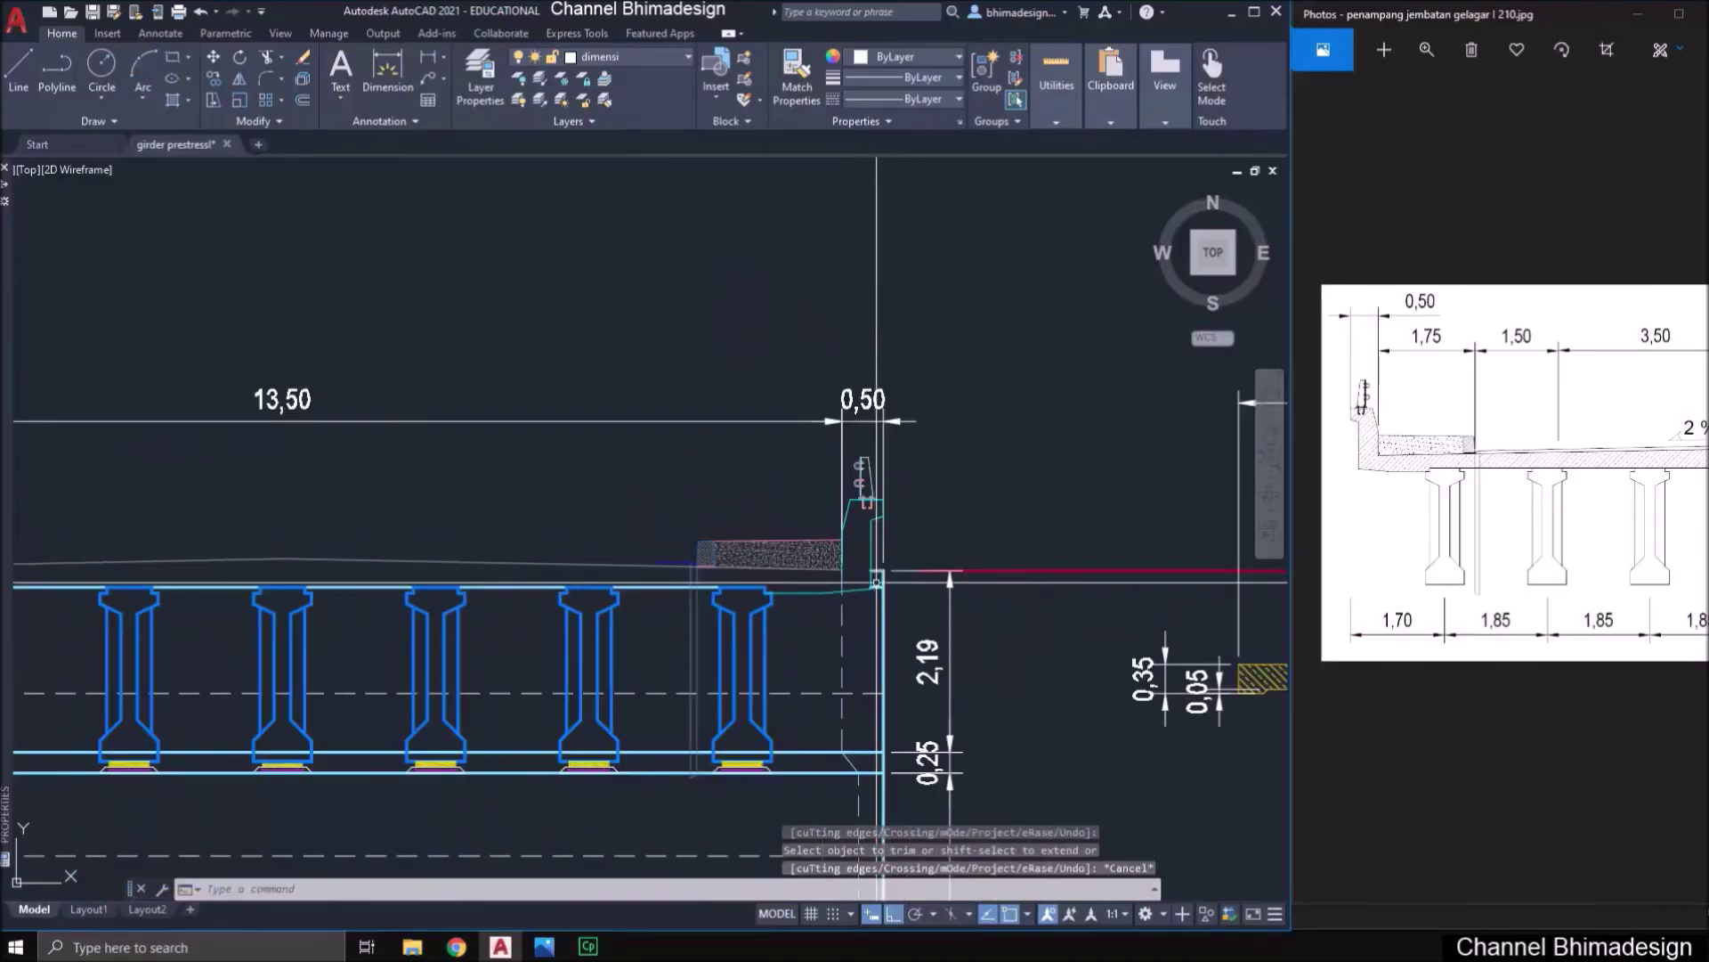
# - Assign both parapet outlines, the sloping overhang undersides and the deck slab's bottom line over the girders to the "lantai jembatan" layer
pyautogui.moveTo(877, 582); pyautogui.dragTo(924, 561, button='middle')
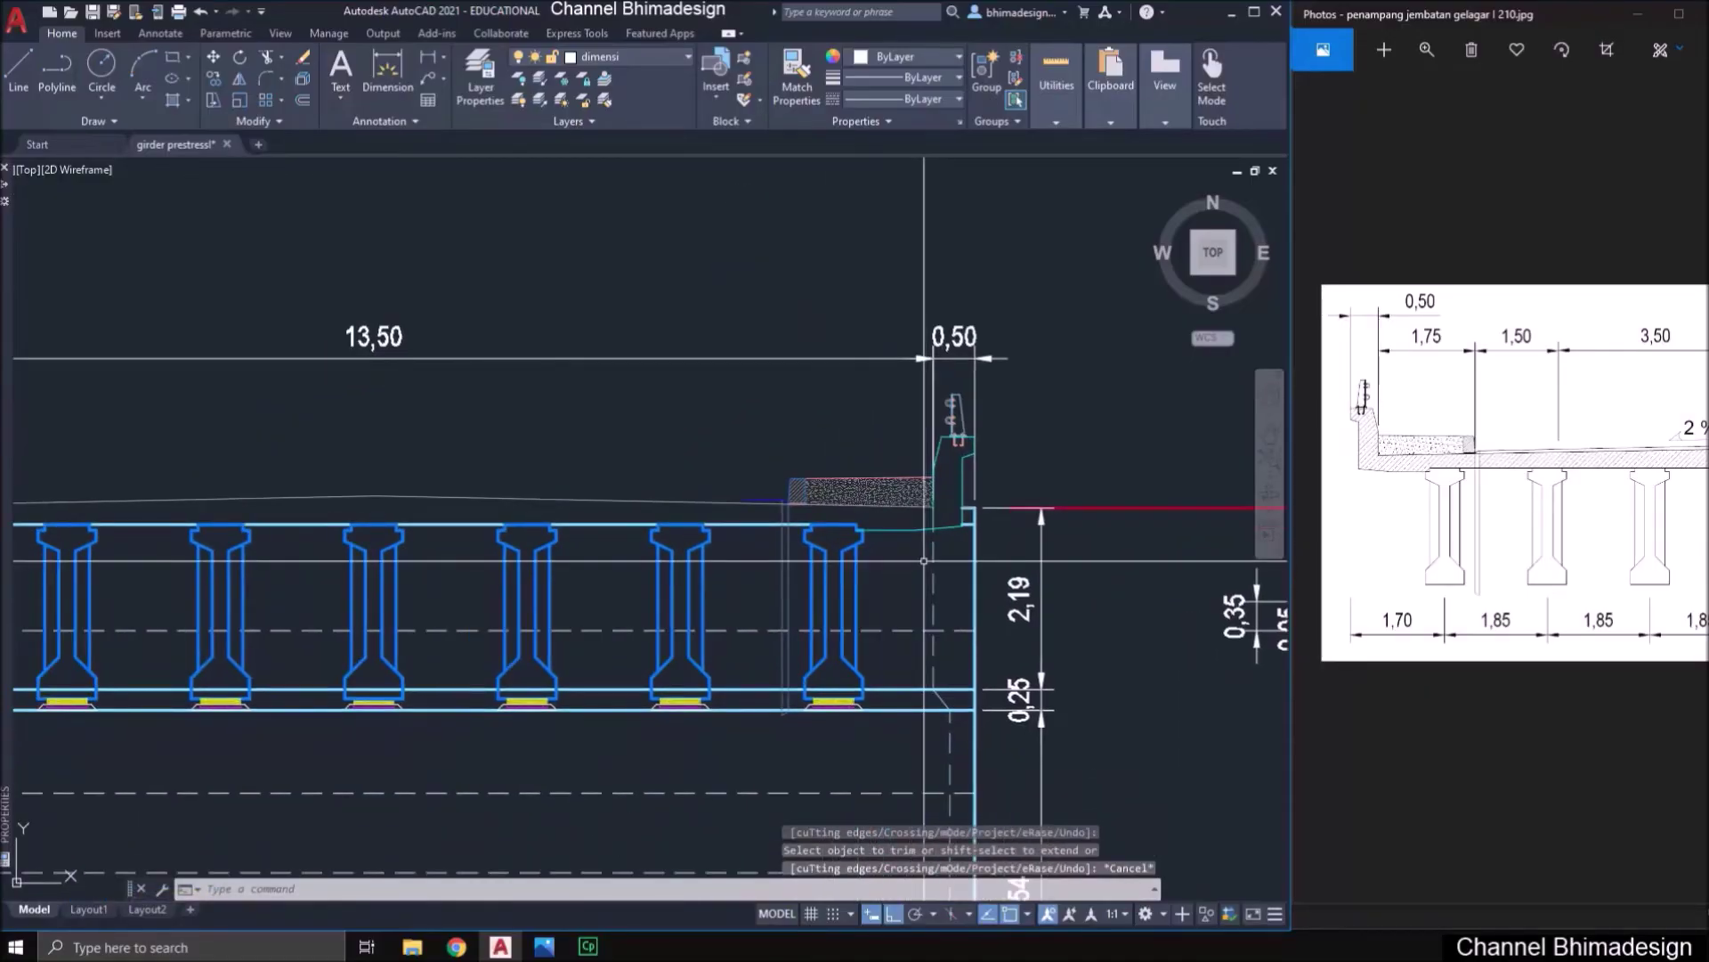
pyautogui.moveTo(746, 578); pyautogui.dragTo(848, 580, button='middle')
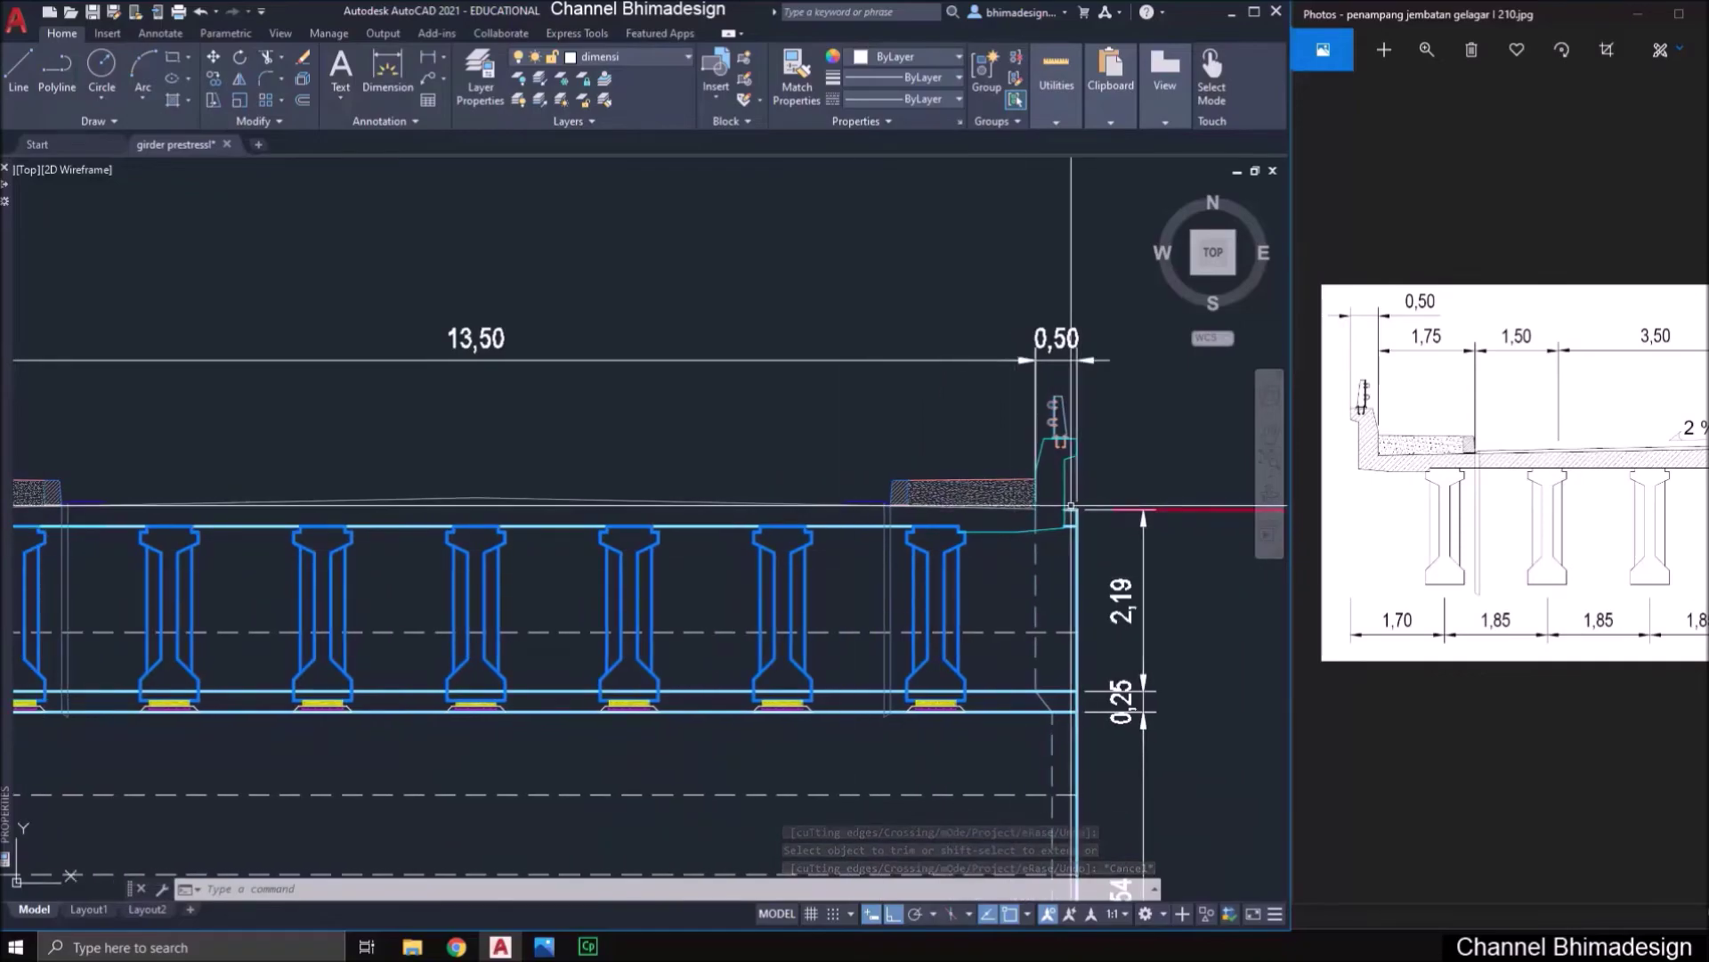
pyautogui.scroll(2, 1076, 510)
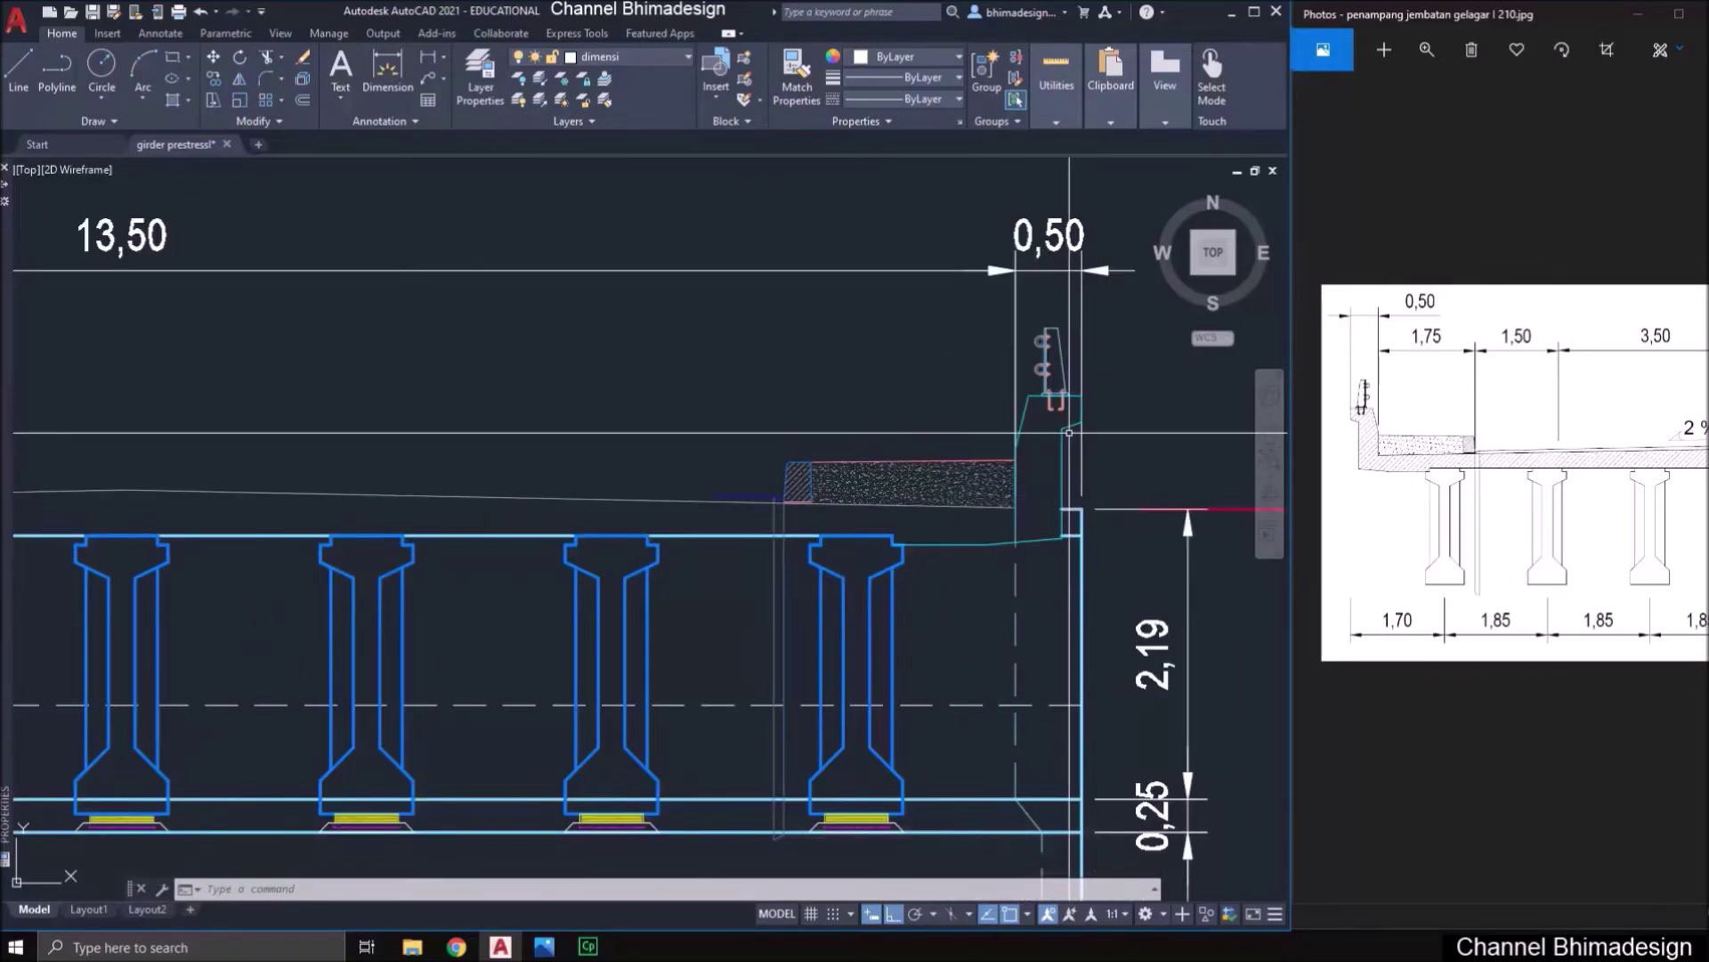
pyautogui.scroll(-2, 1065, 481)
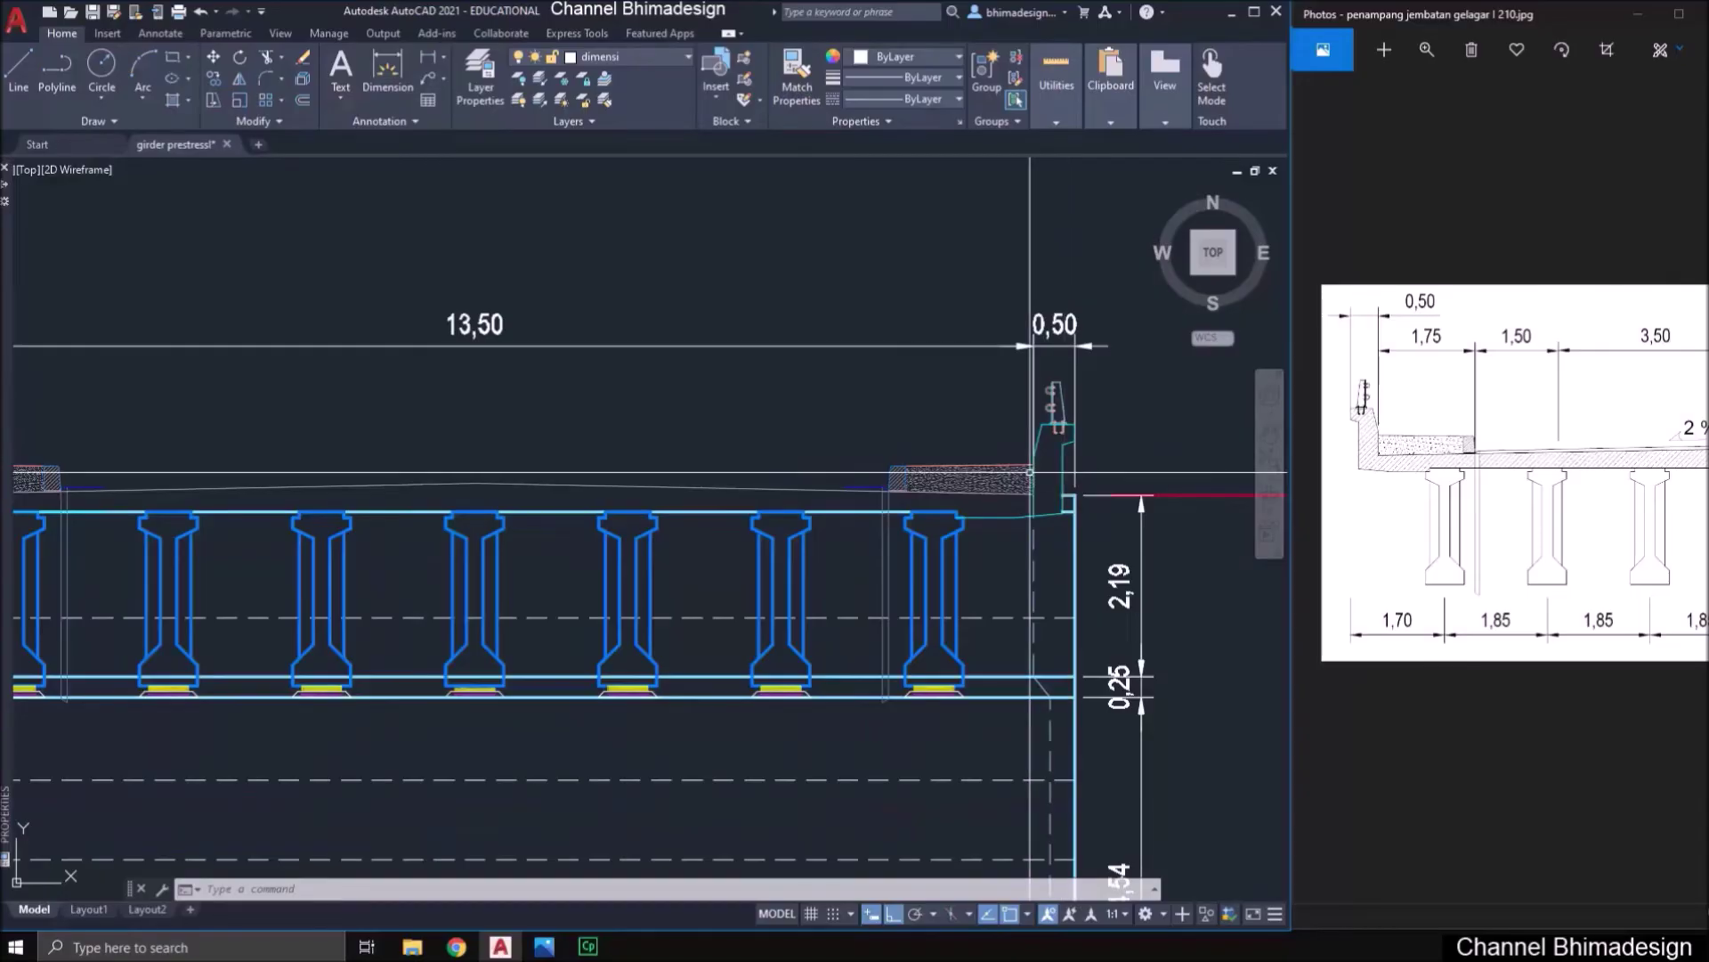
pyautogui.moveTo(768, 485); pyautogui.dragTo(1087, 497, button='middle')
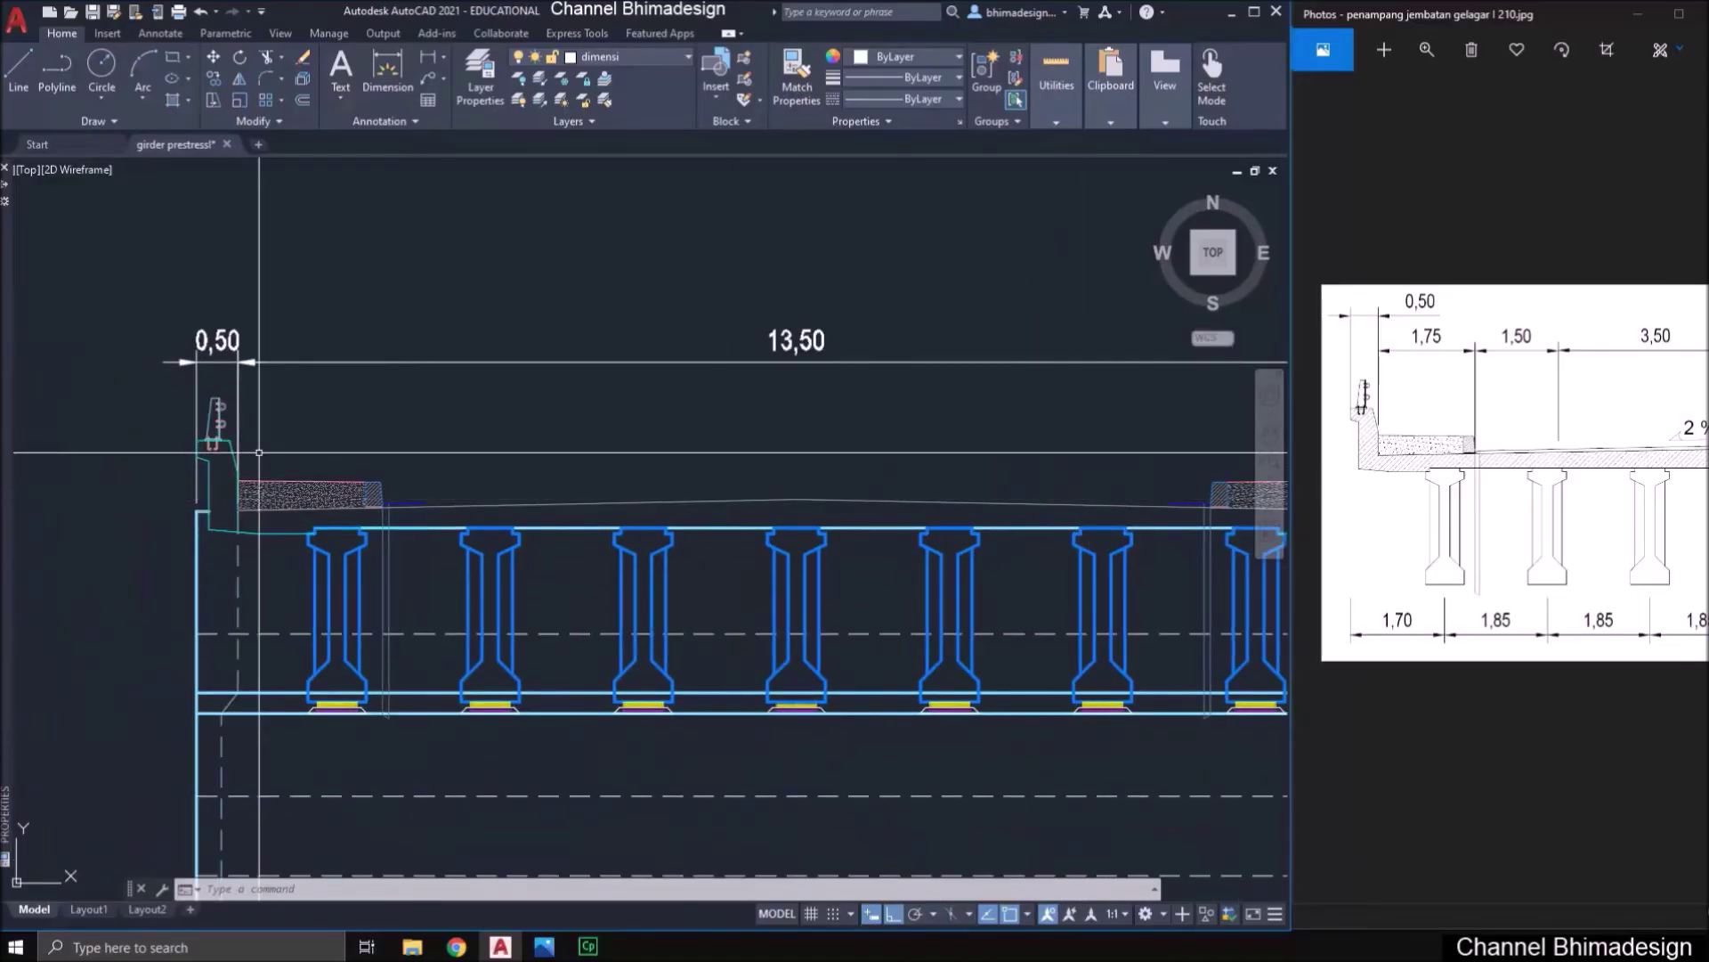
pyautogui.scroll(4, 218, 464)
pyautogui.click(252, 388)
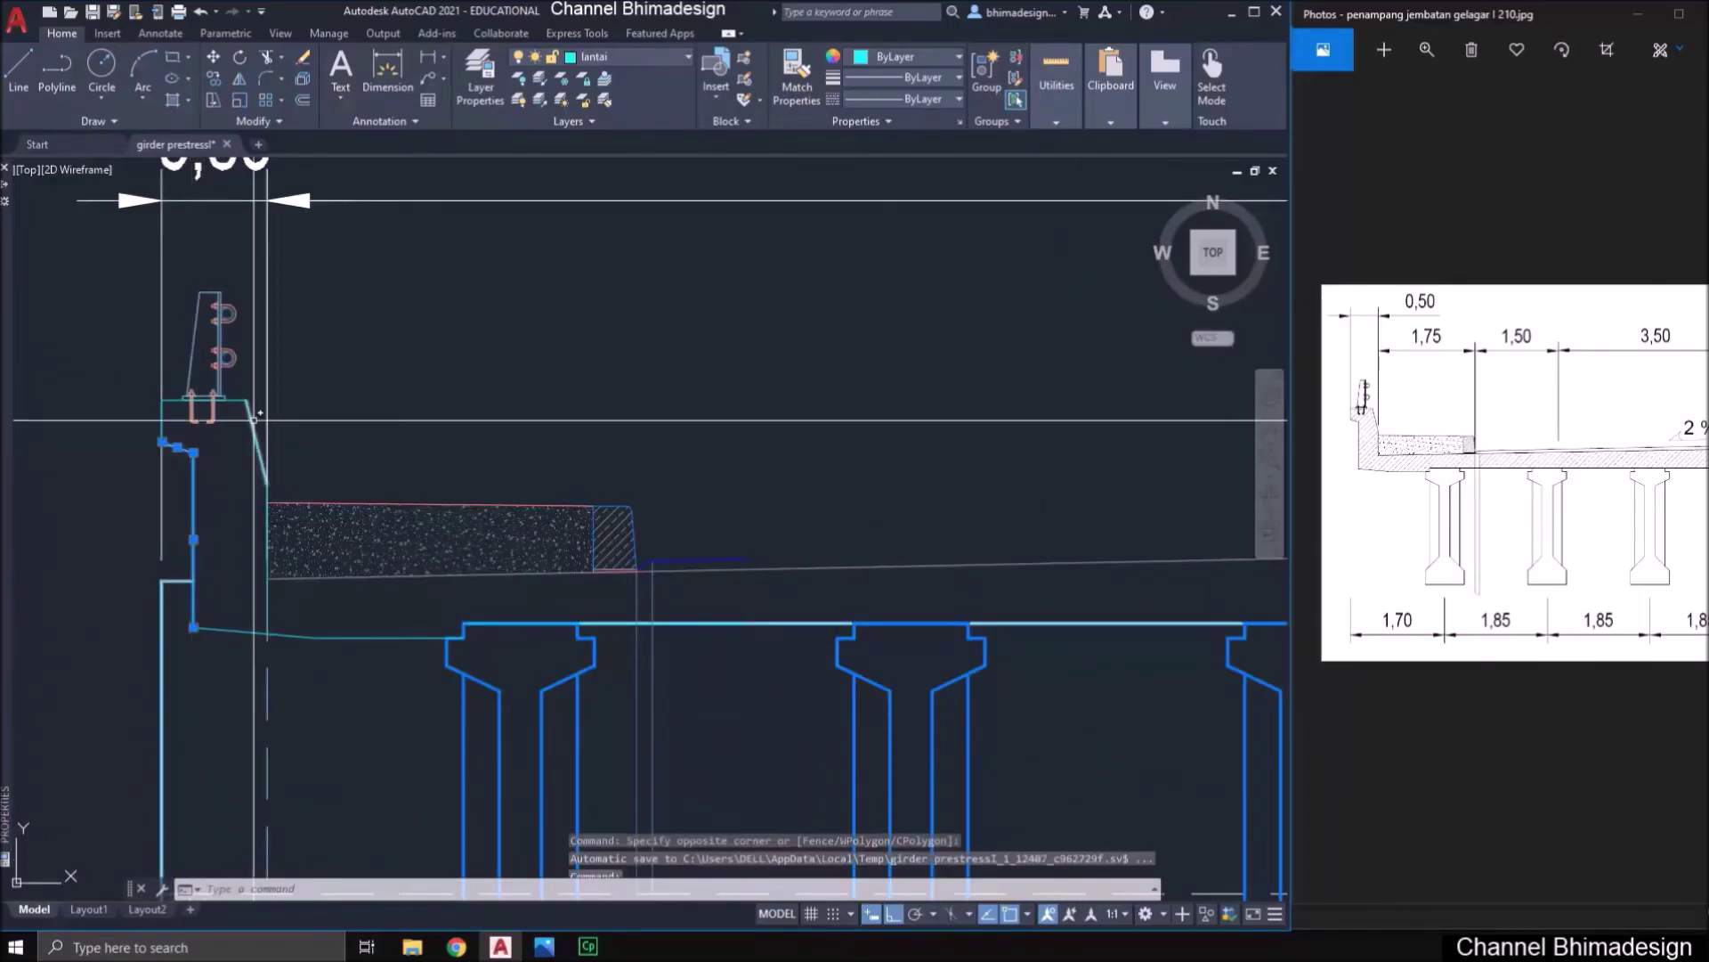
pyautogui.click(244, 397)
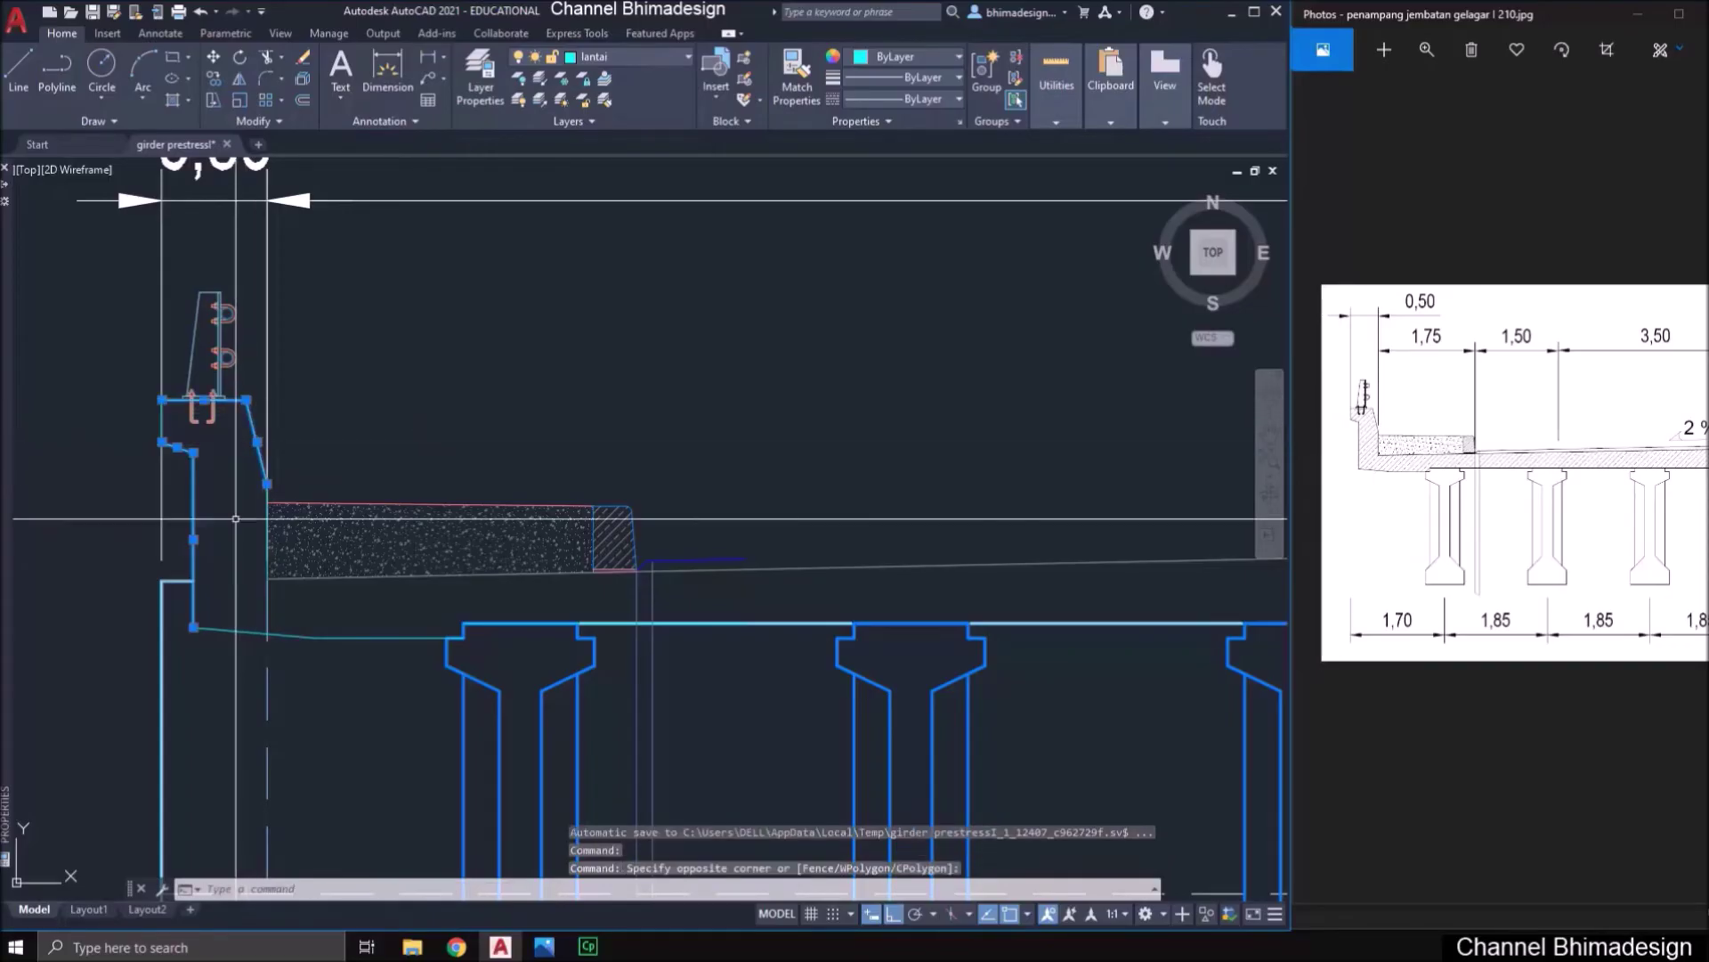
pyautogui.click(269, 642)
pyautogui.click(258, 627)
pyautogui.click(366, 652)
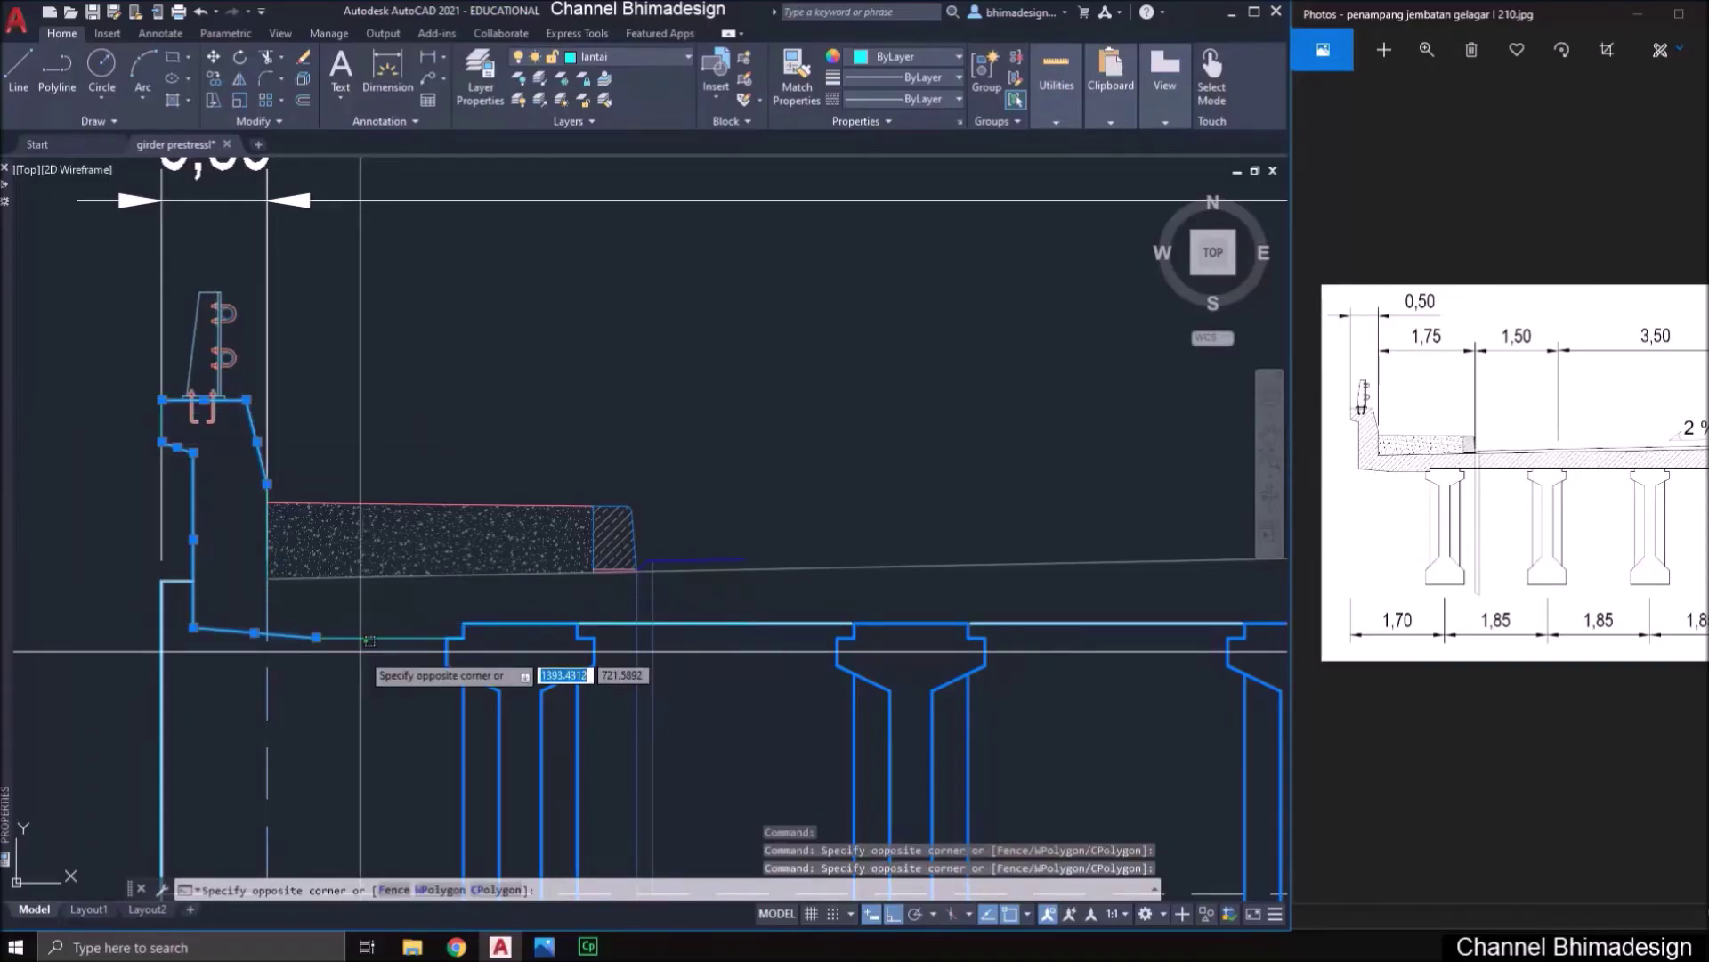
pyautogui.click(347, 643)
pyautogui.scroll(4, 434, 623)
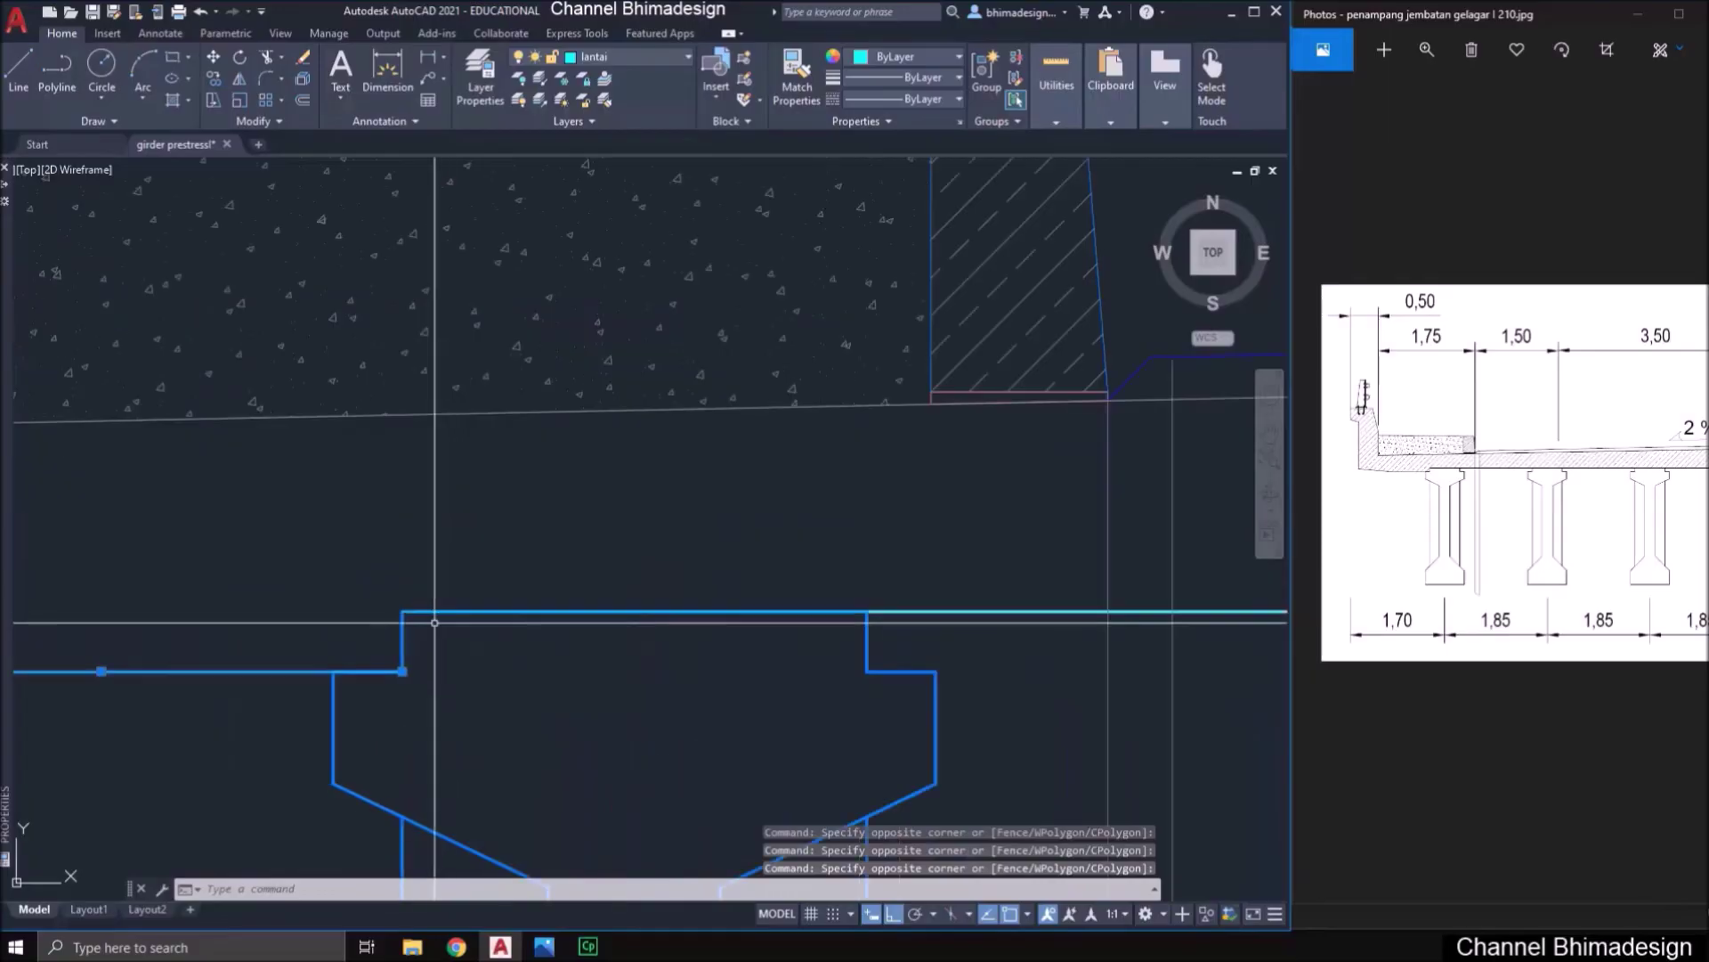
pyautogui.scroll(-7, 383, 624)
pyautogui.scroll(6, 707, 614)
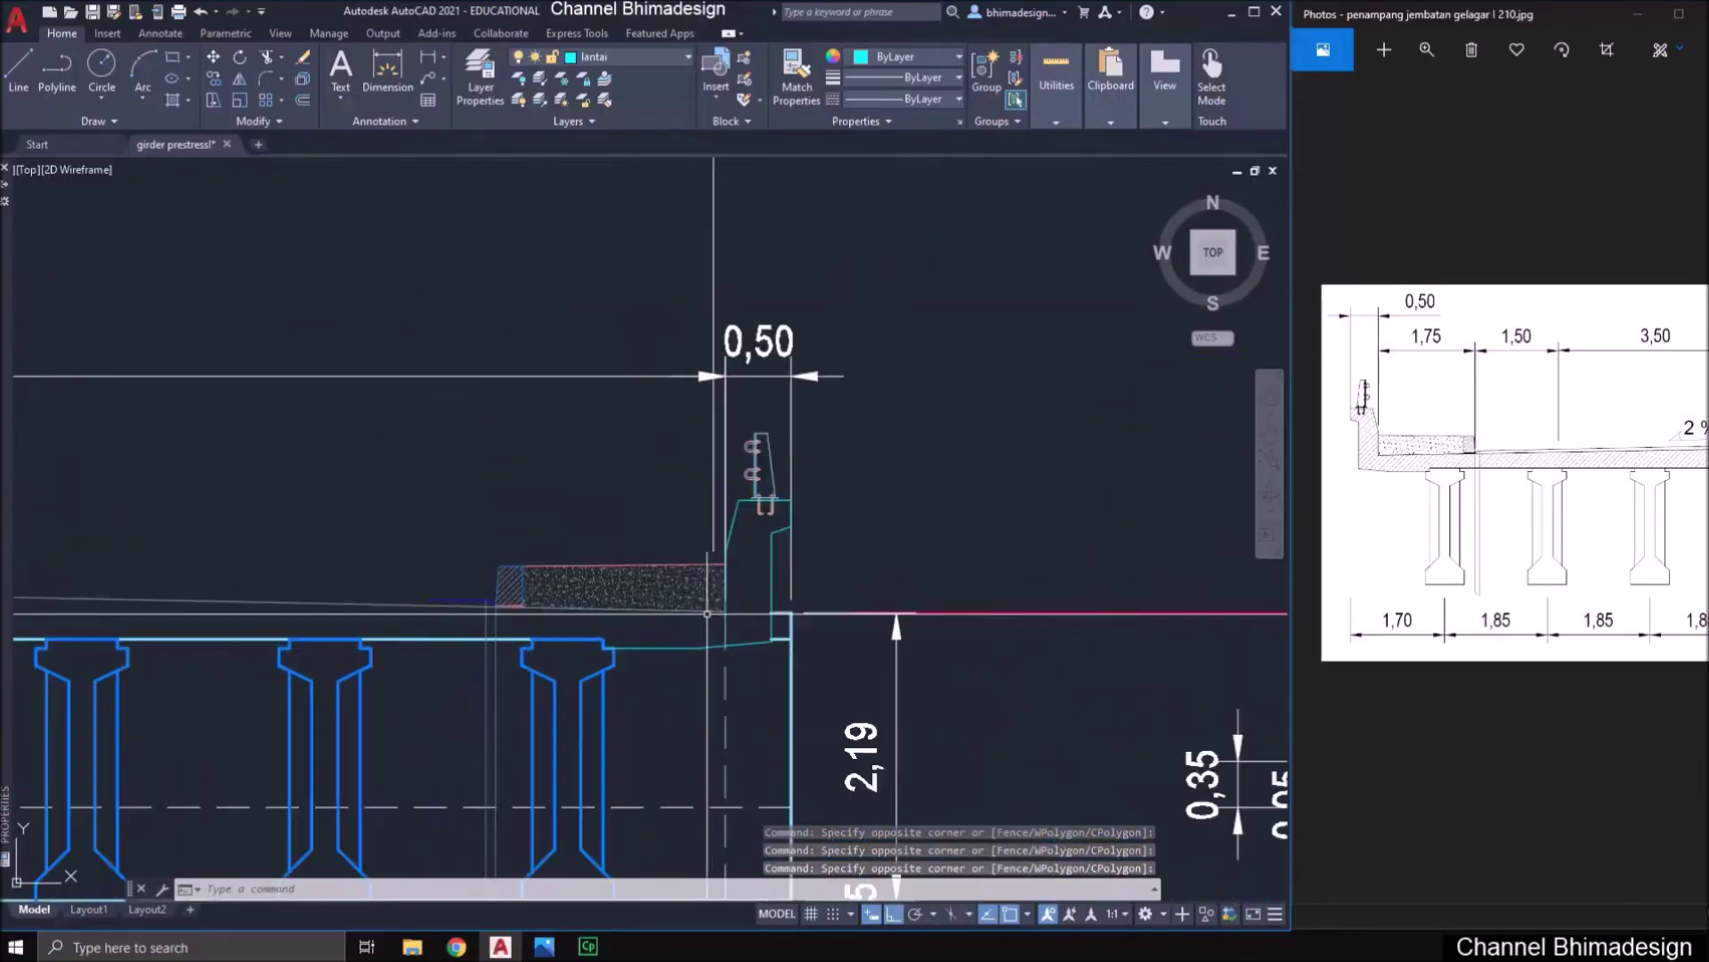
pyautogui.scroll(2, 707, 613)
pyautogui.click(820, 495)
pyautogui.click(757, 357)
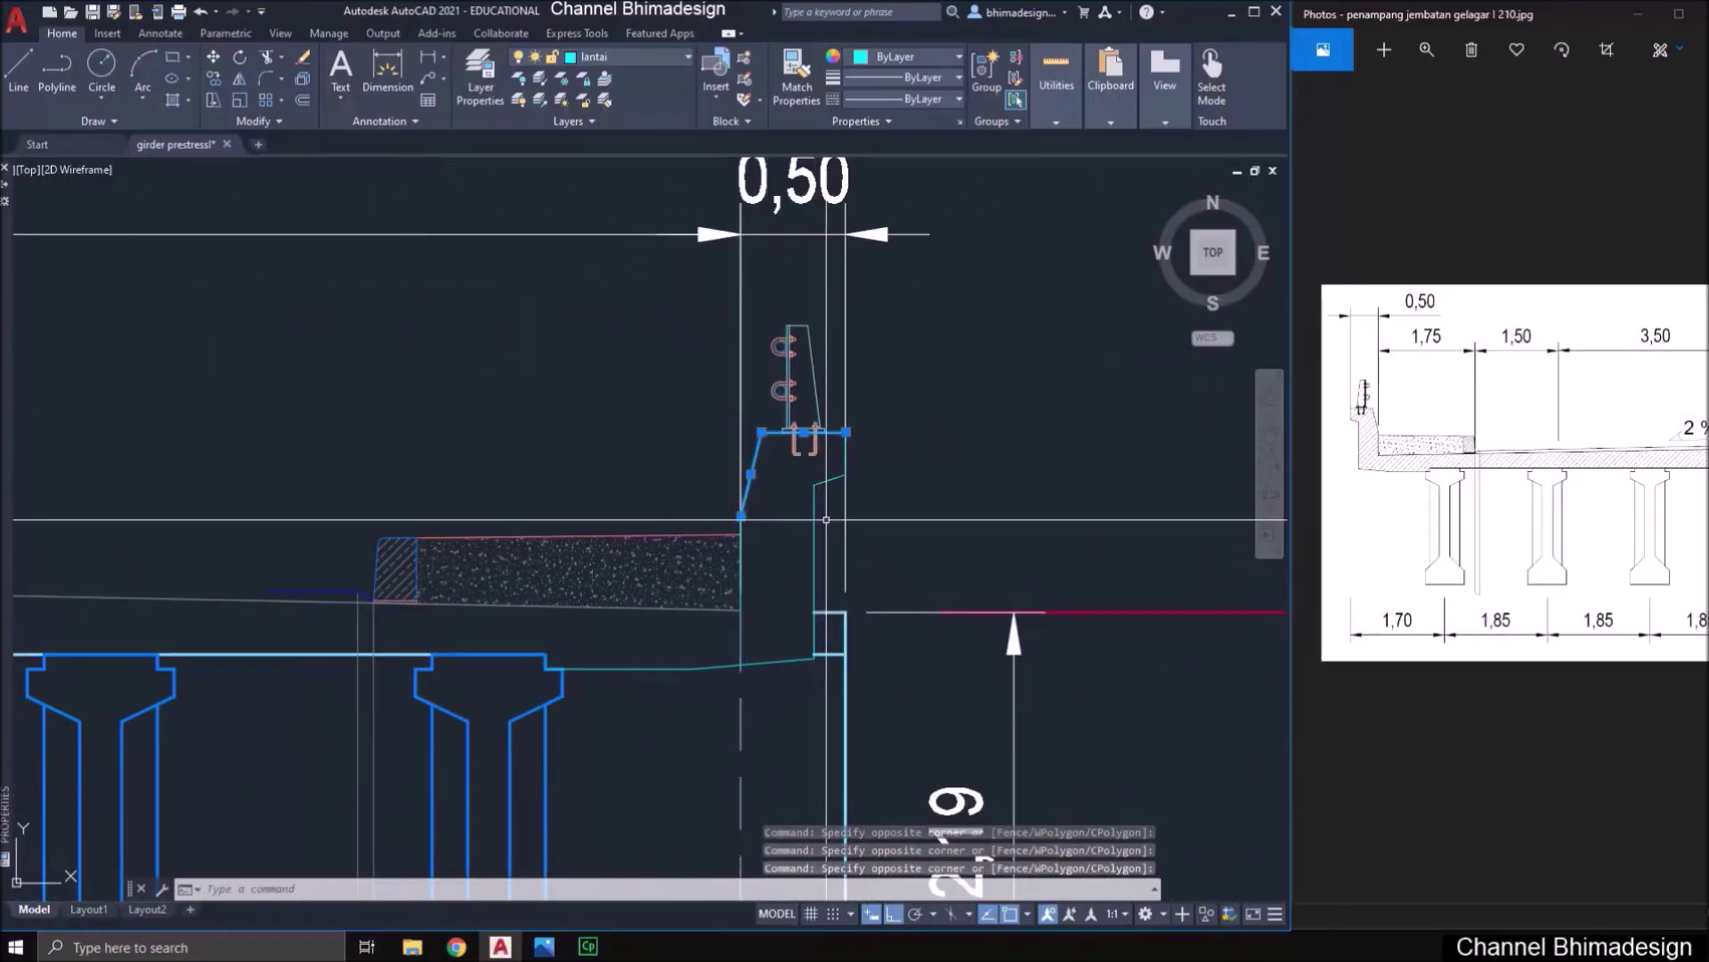
pyautogui.click(826, 512)
pyautogui.click(797, 472)
pyautogui.click(850, 428)
pyautogui.click(751, 582)
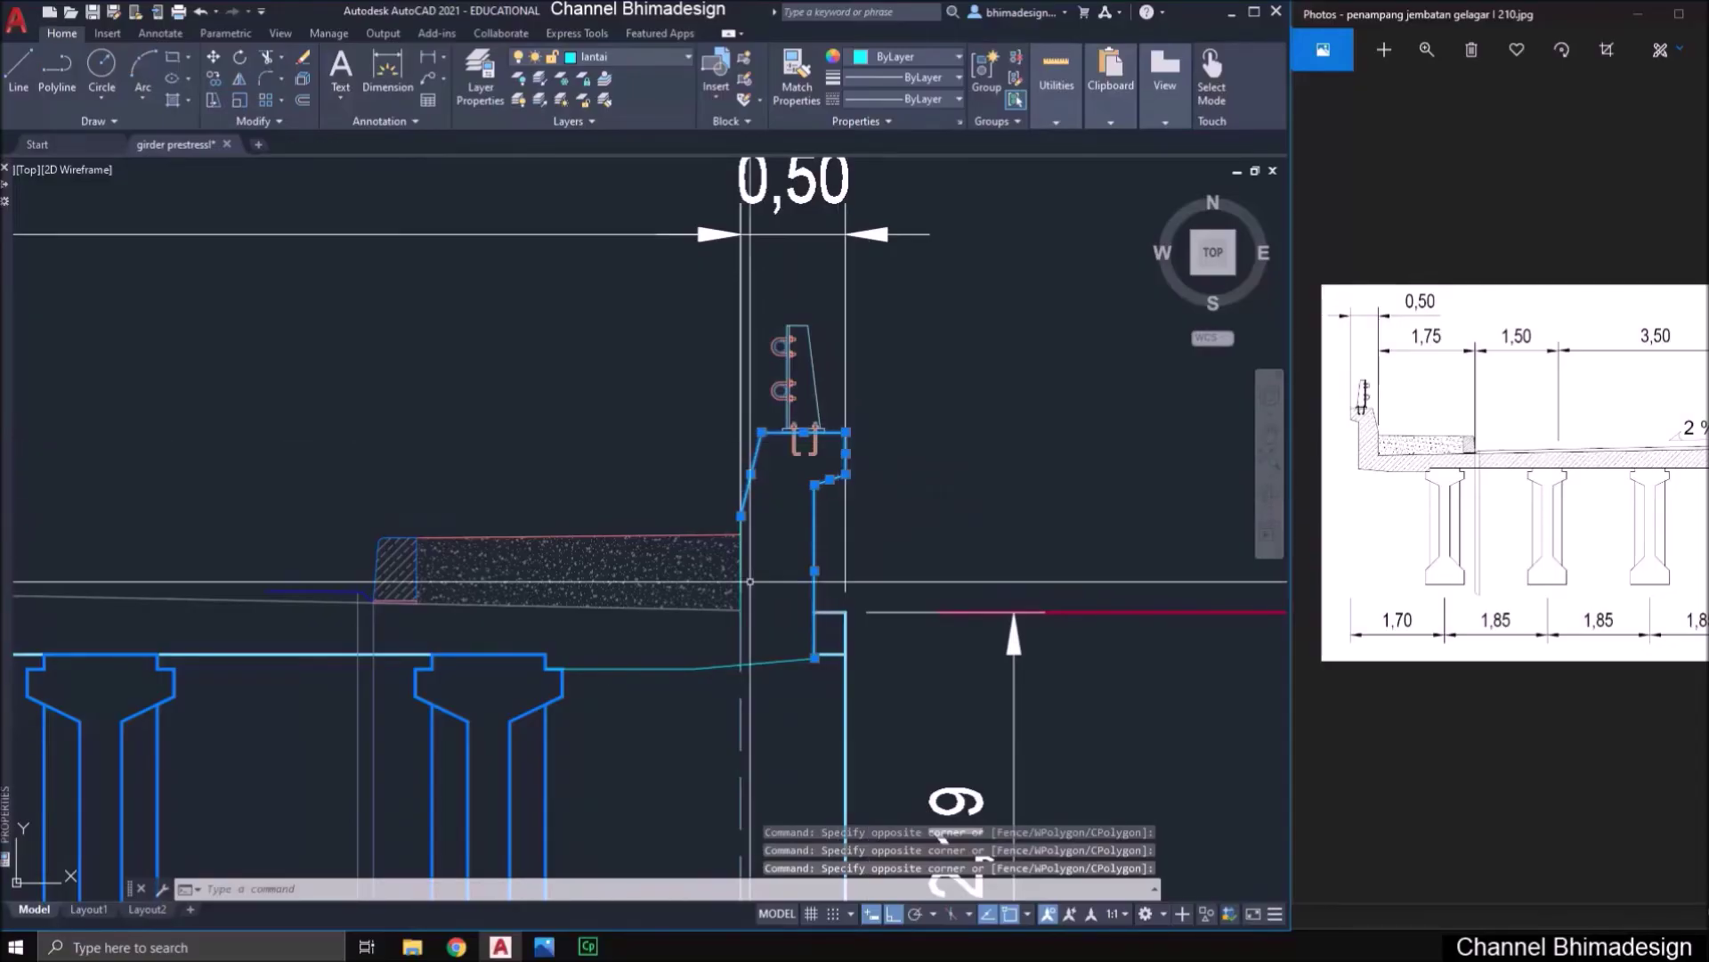
pyautogui.scroll(-2, 815, 657)
pyautogui.click(816, 657)
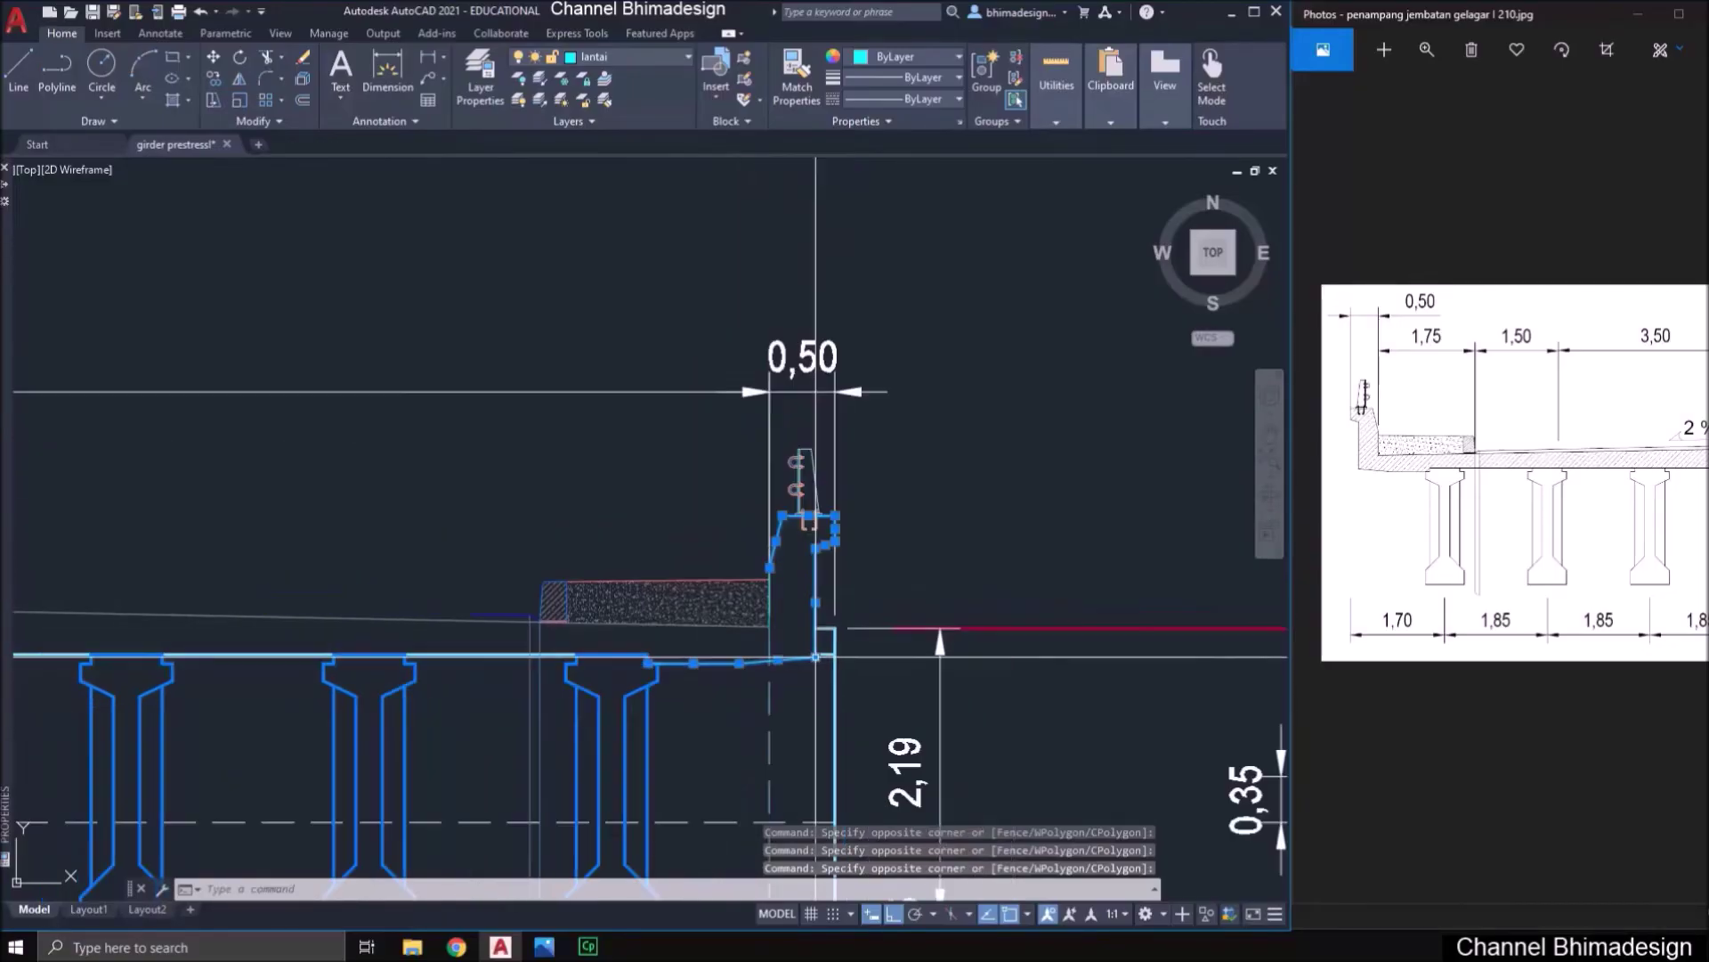
pyautogui.scroll(-2, 815, 657)
pyautogui.moveTo(249, 663); pyautogui.dragTo(366, 668, button='middle')
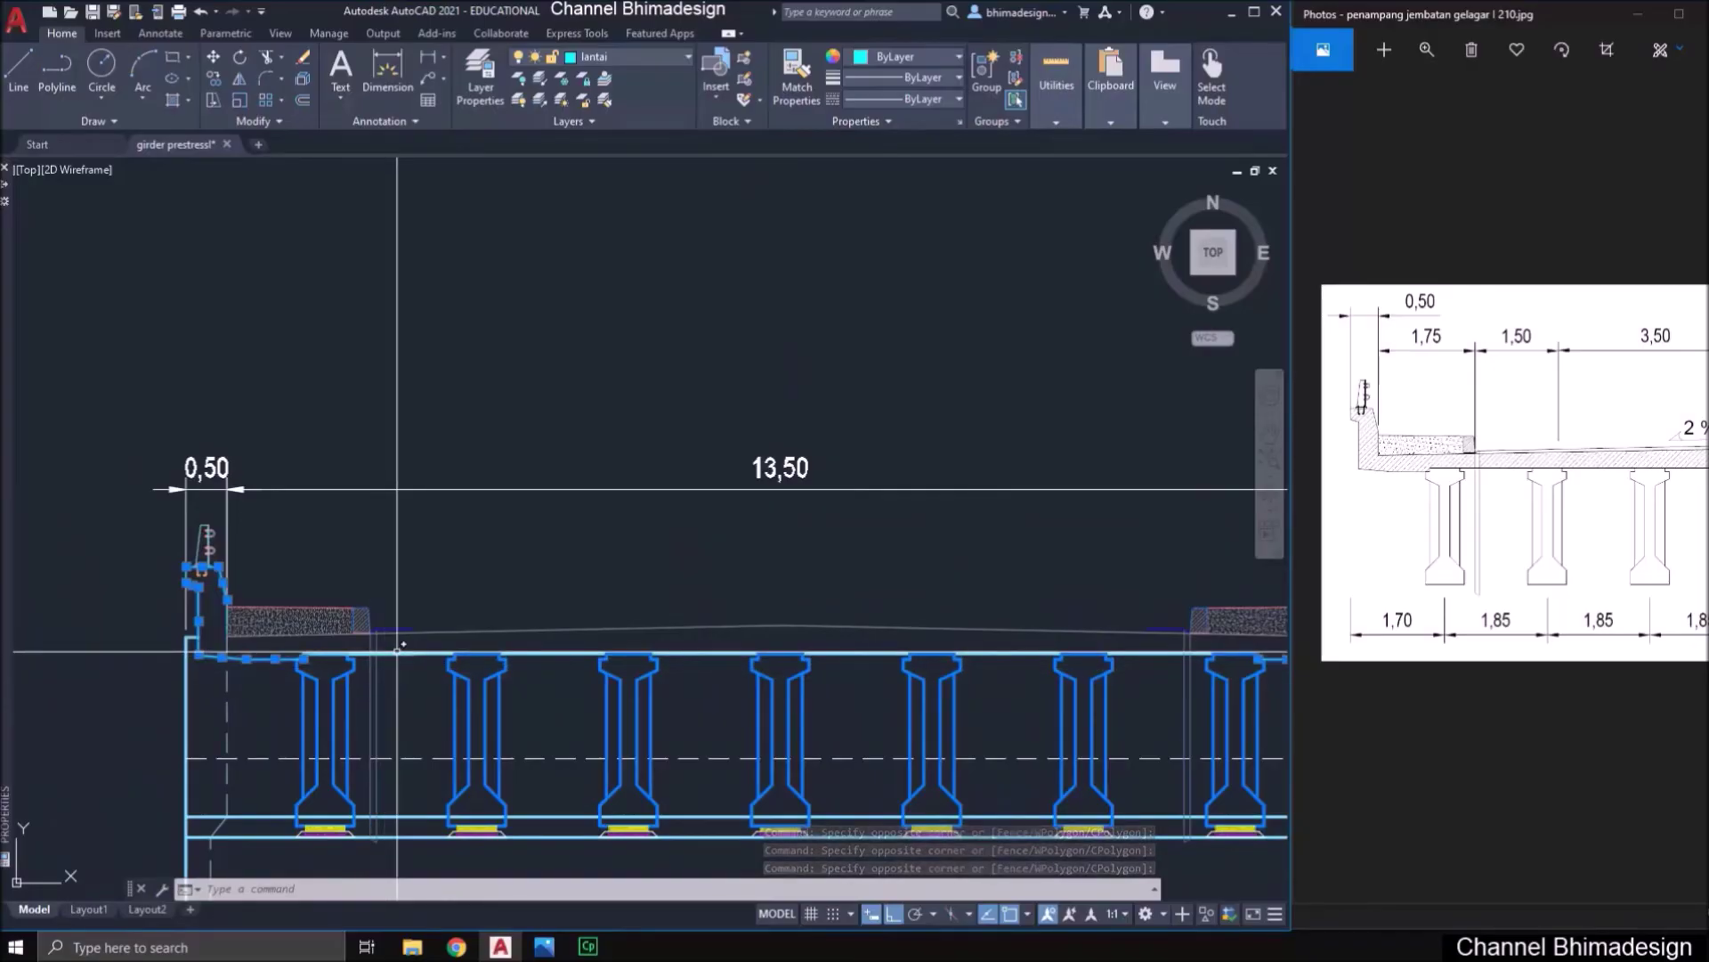
pyautogui.click(397, 653)
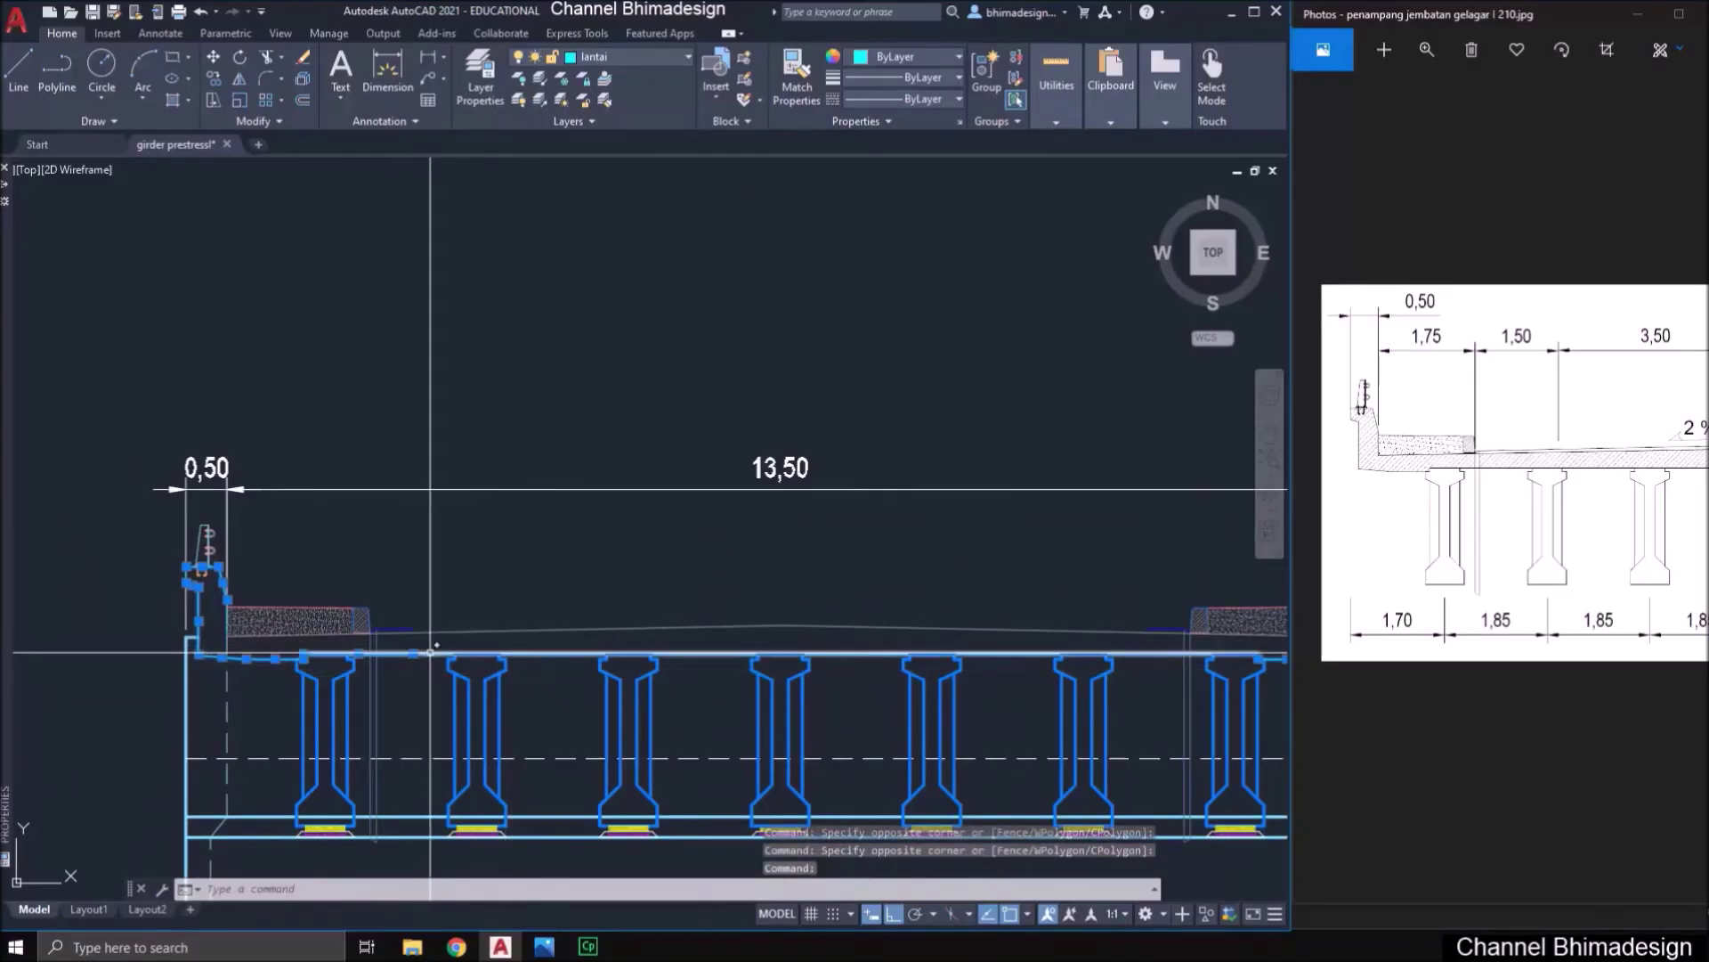
pyautogui.click(430, 653)
pyautogui.moveTo(1103, 669); pyautogui.dragTo(1076, 670, button='middle')
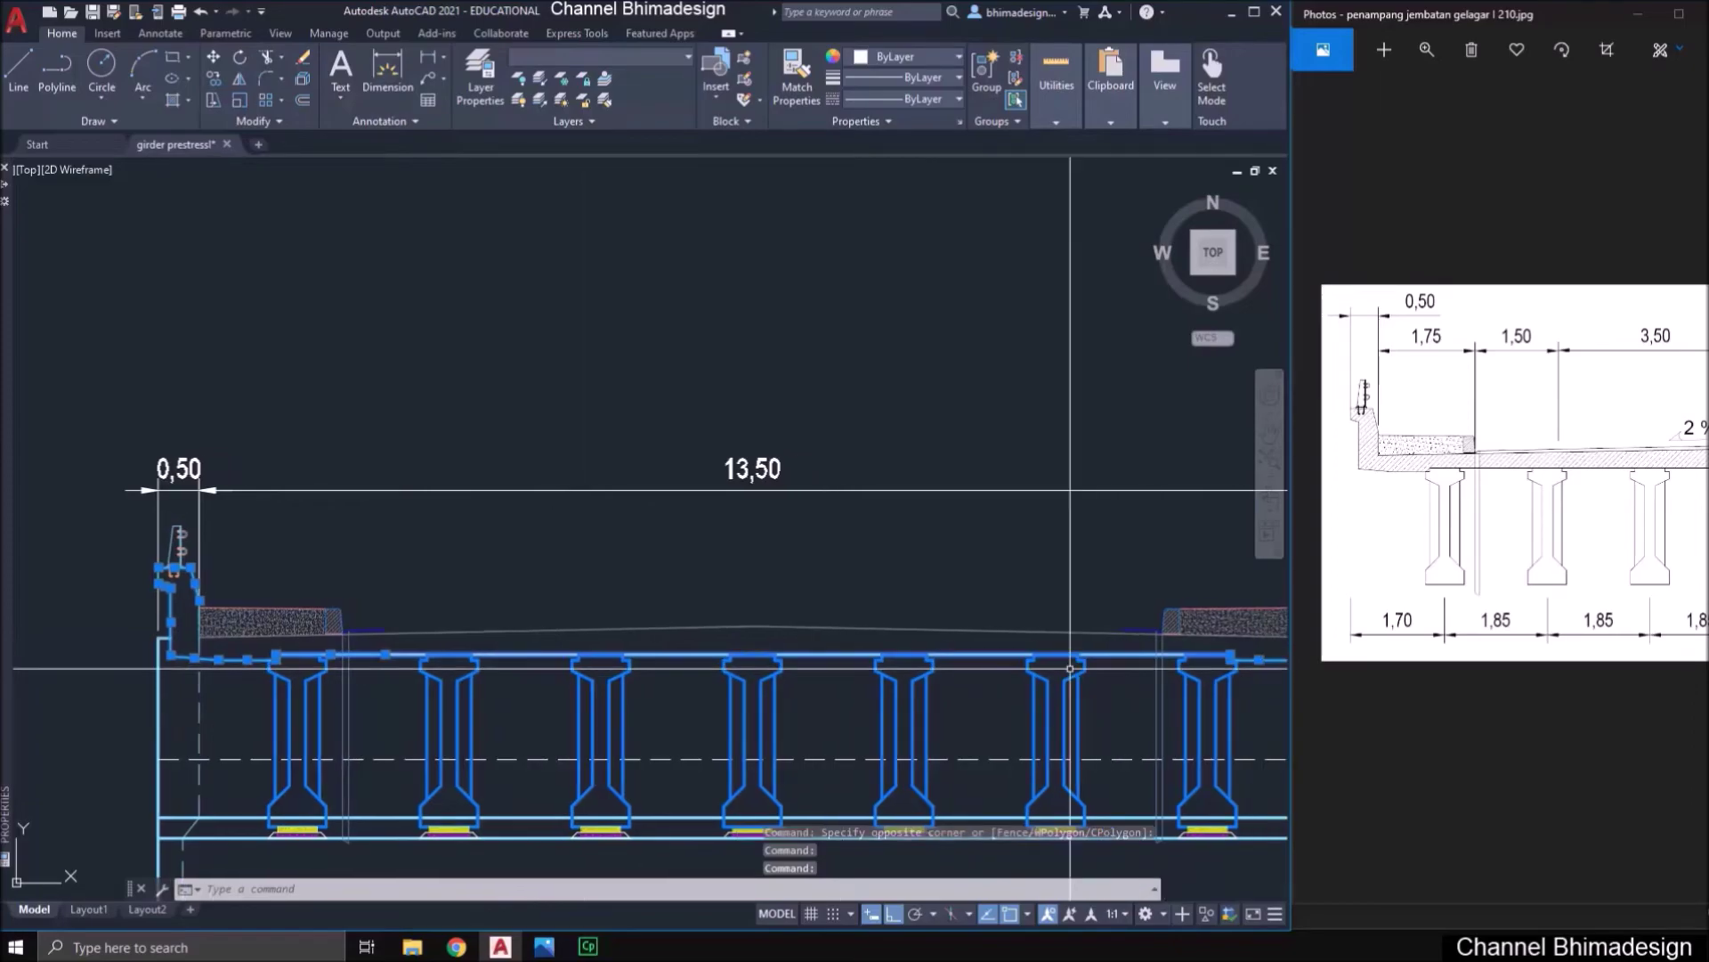
pyautogui.scroll(6, 203, 584)
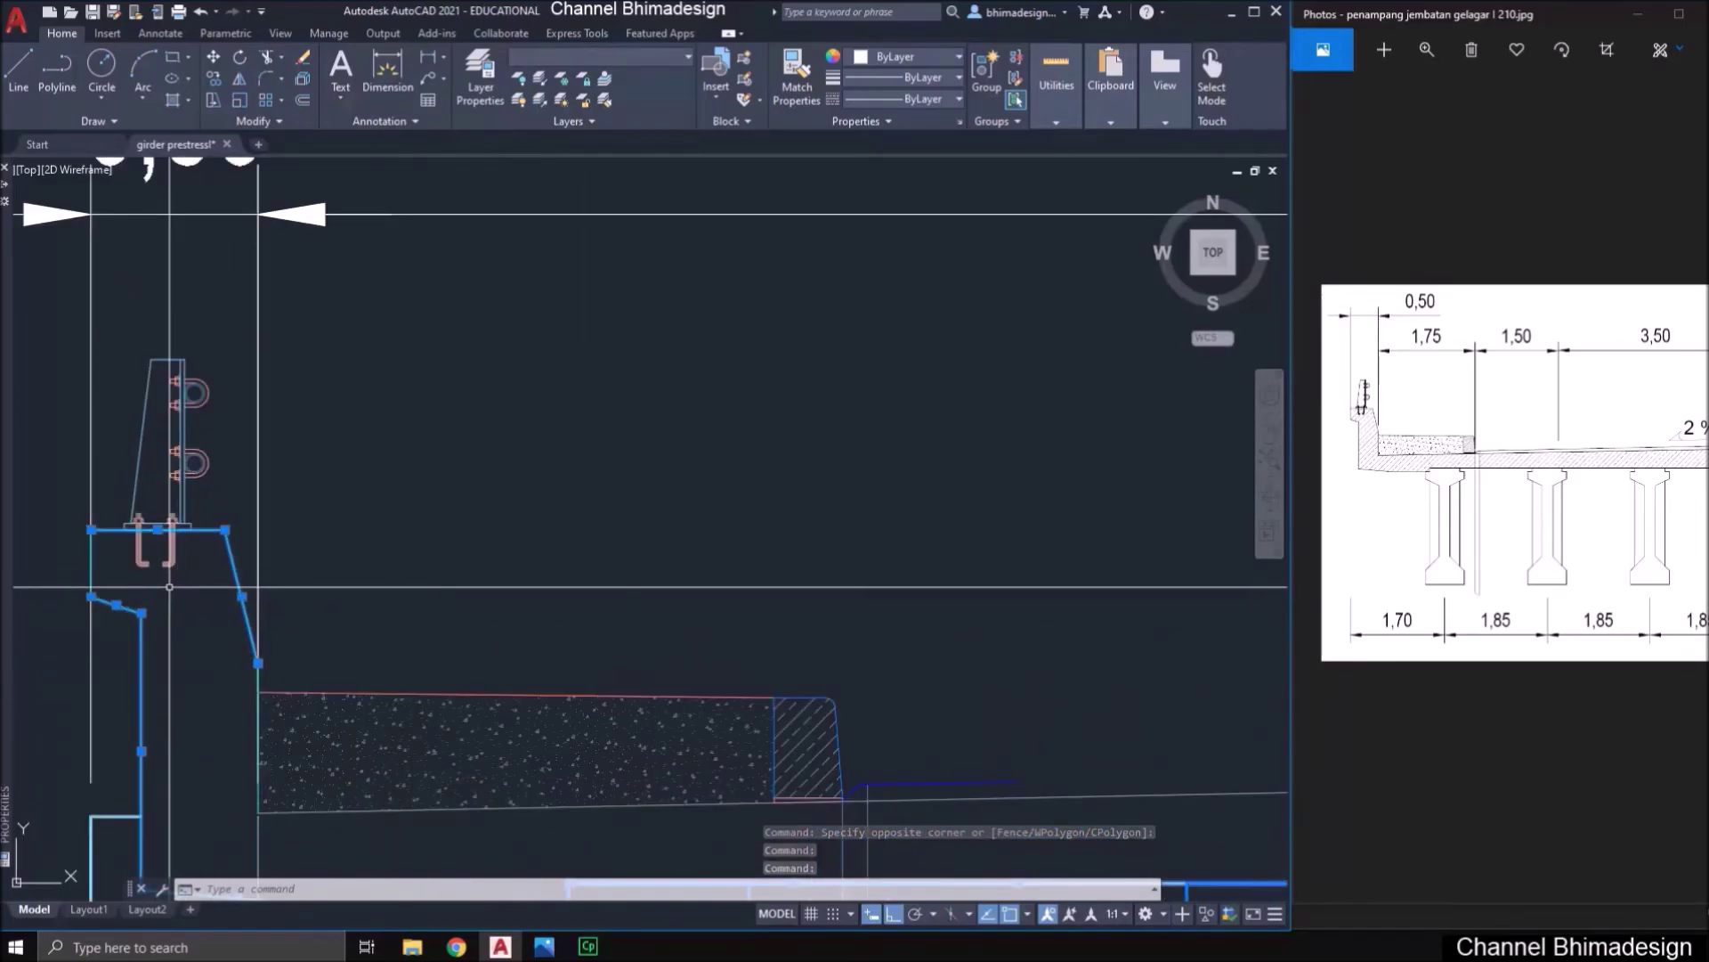
pyautogui.click(575, 57)
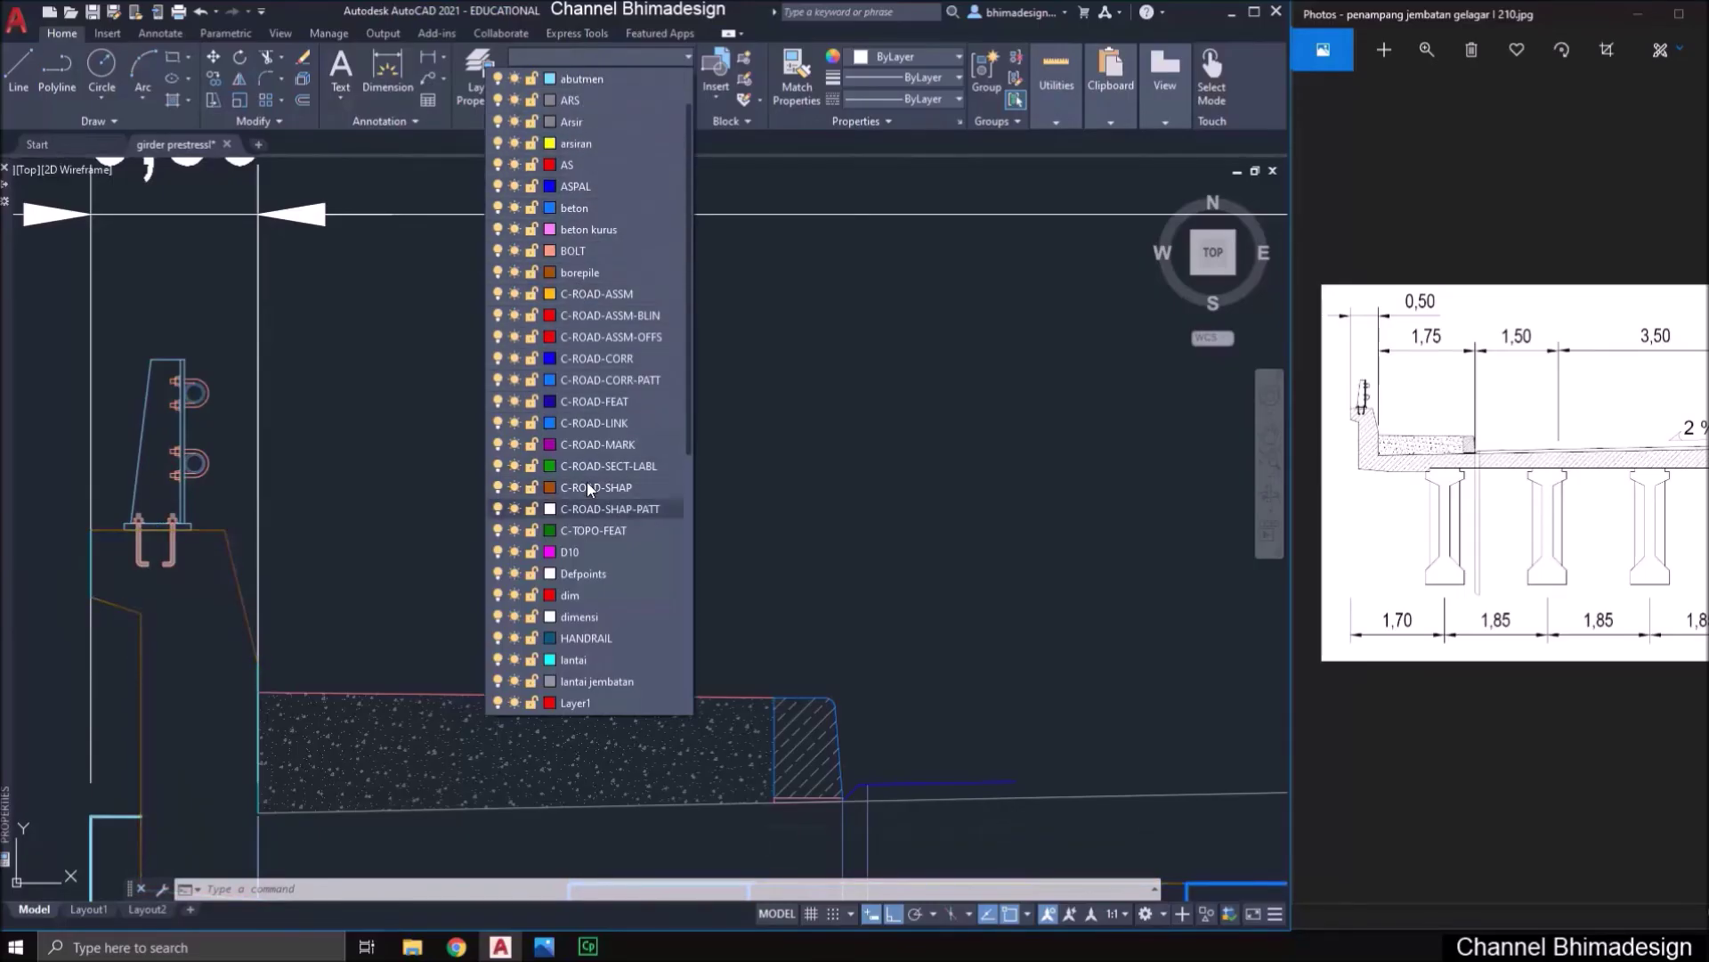
pyautogui.click(640, 620)
pyautogui.scroll(-2, 447, 508)
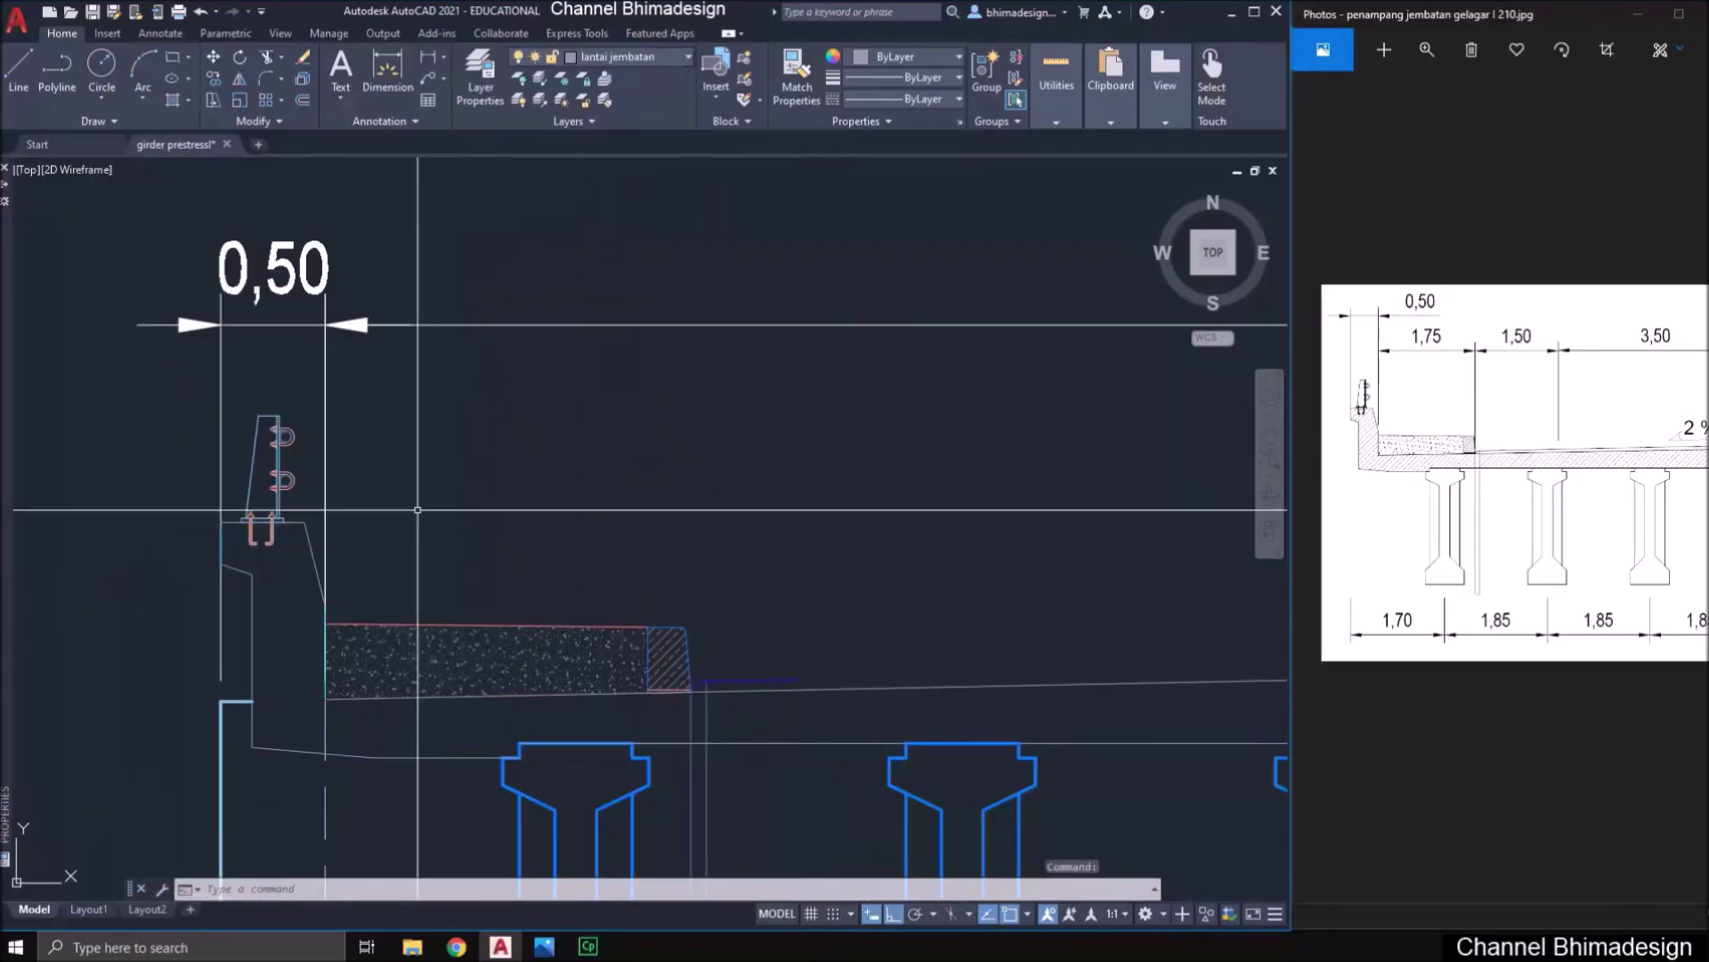
pyautogui.press('Escape')
pyautogui.scroll(1, 314, 652)
pyautogui.scroll(-5, 870, 629)
pyautogui.write('tr')
pyautogui.press('Return')
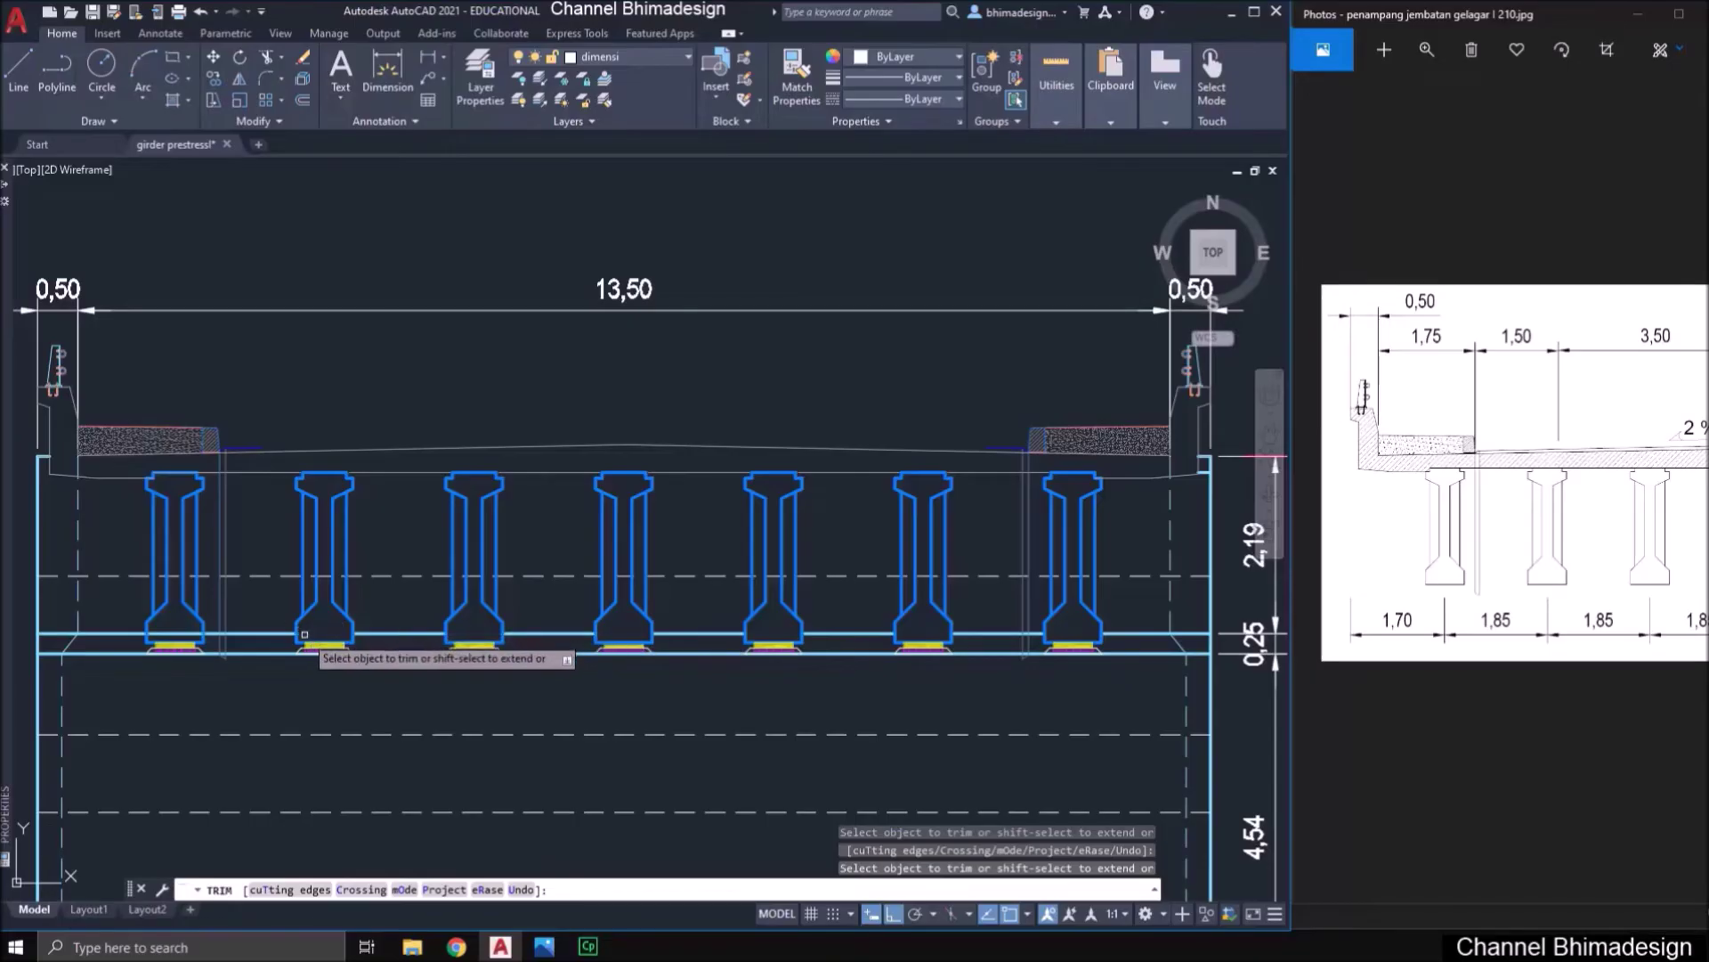
pyautogui.press('Return')
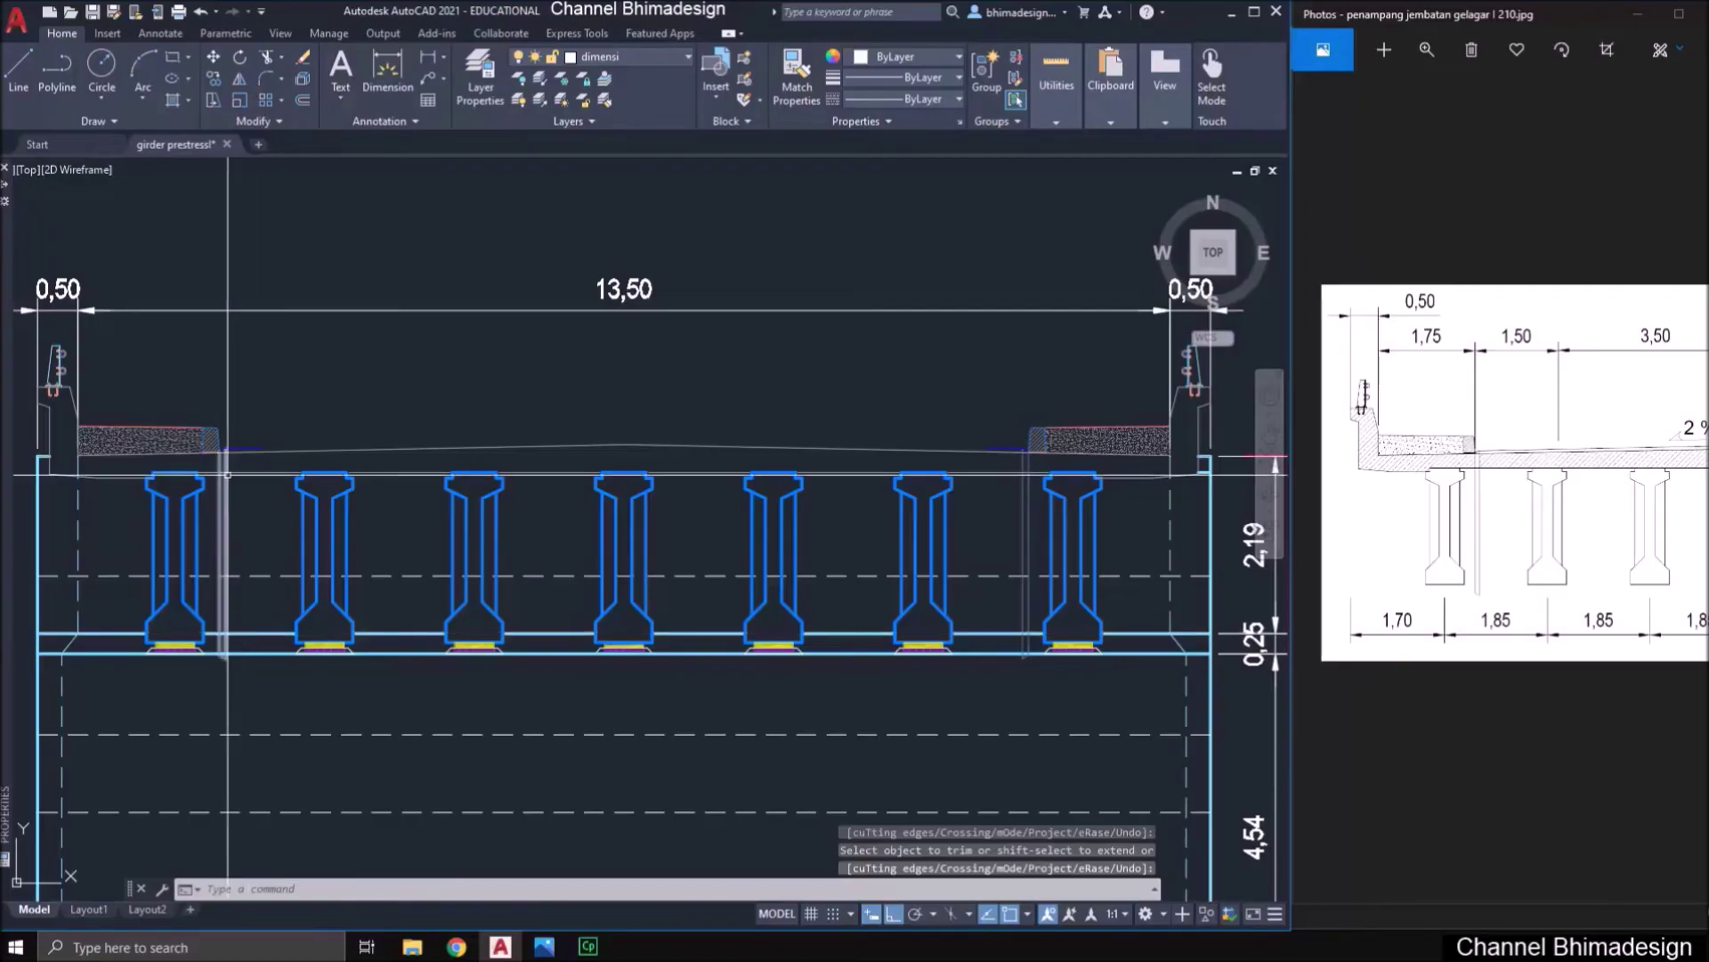
# - Offset the left half of the 2% slope line upward by 0.05 to form the asphalt surface line
pyautogui.write('o')
pyautogui.press('Return')
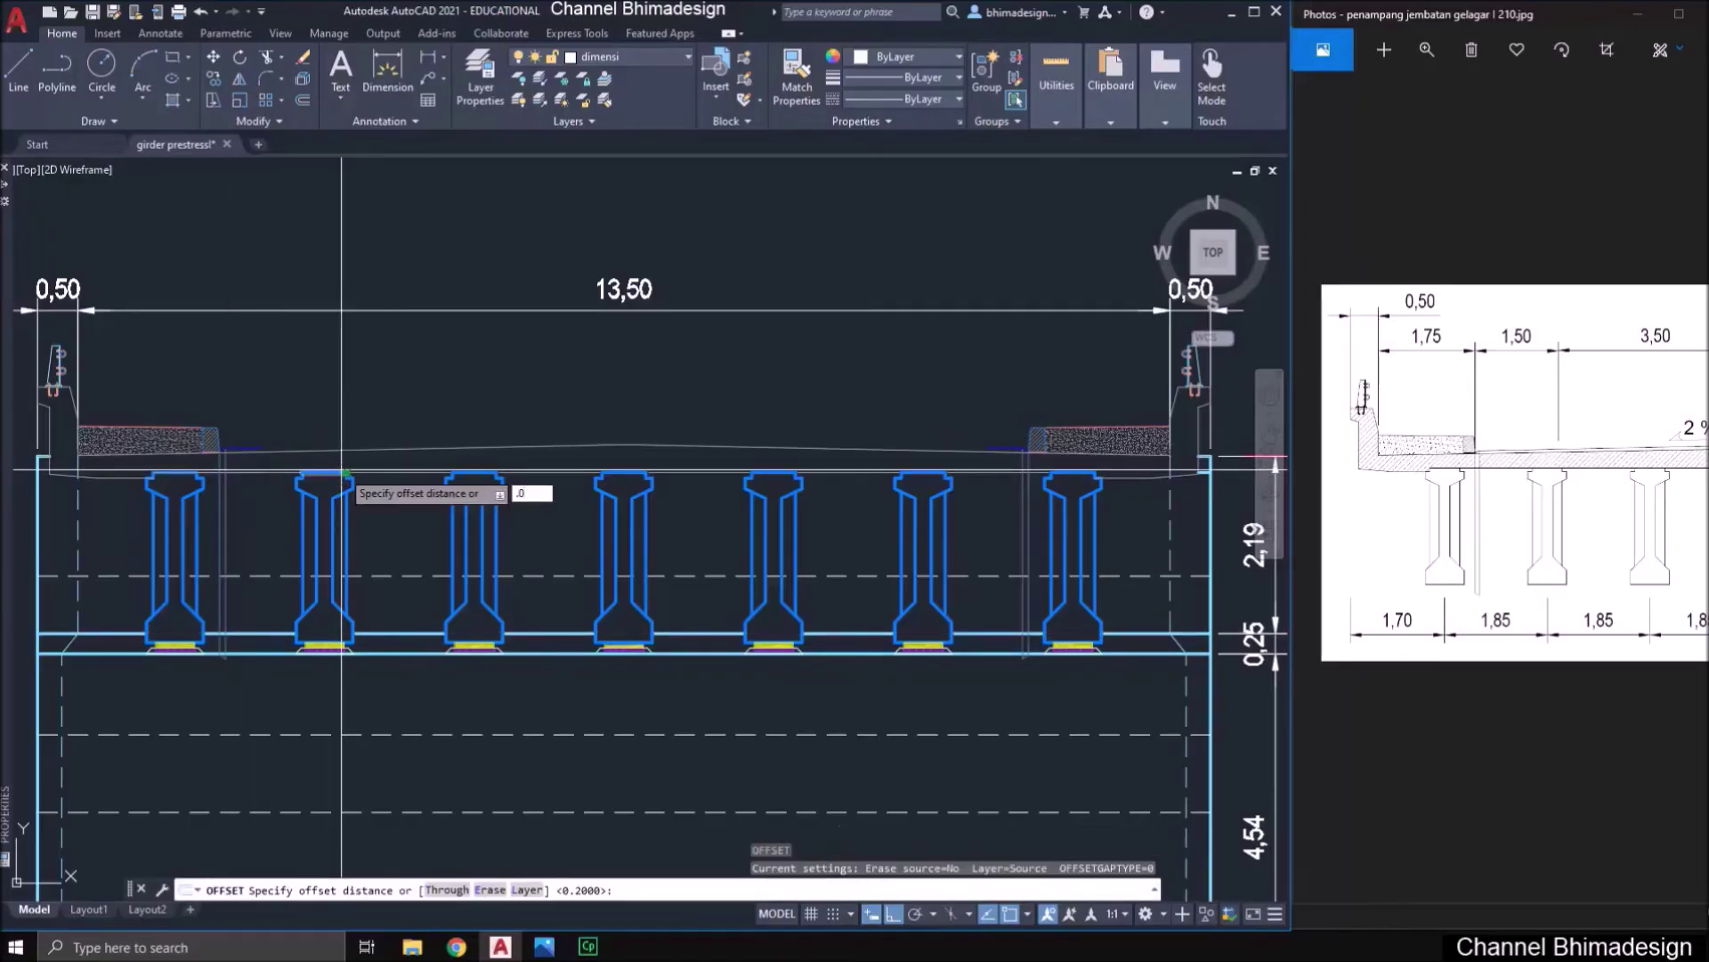
pyautogui.write('.05')
pyautogui.press('Return')
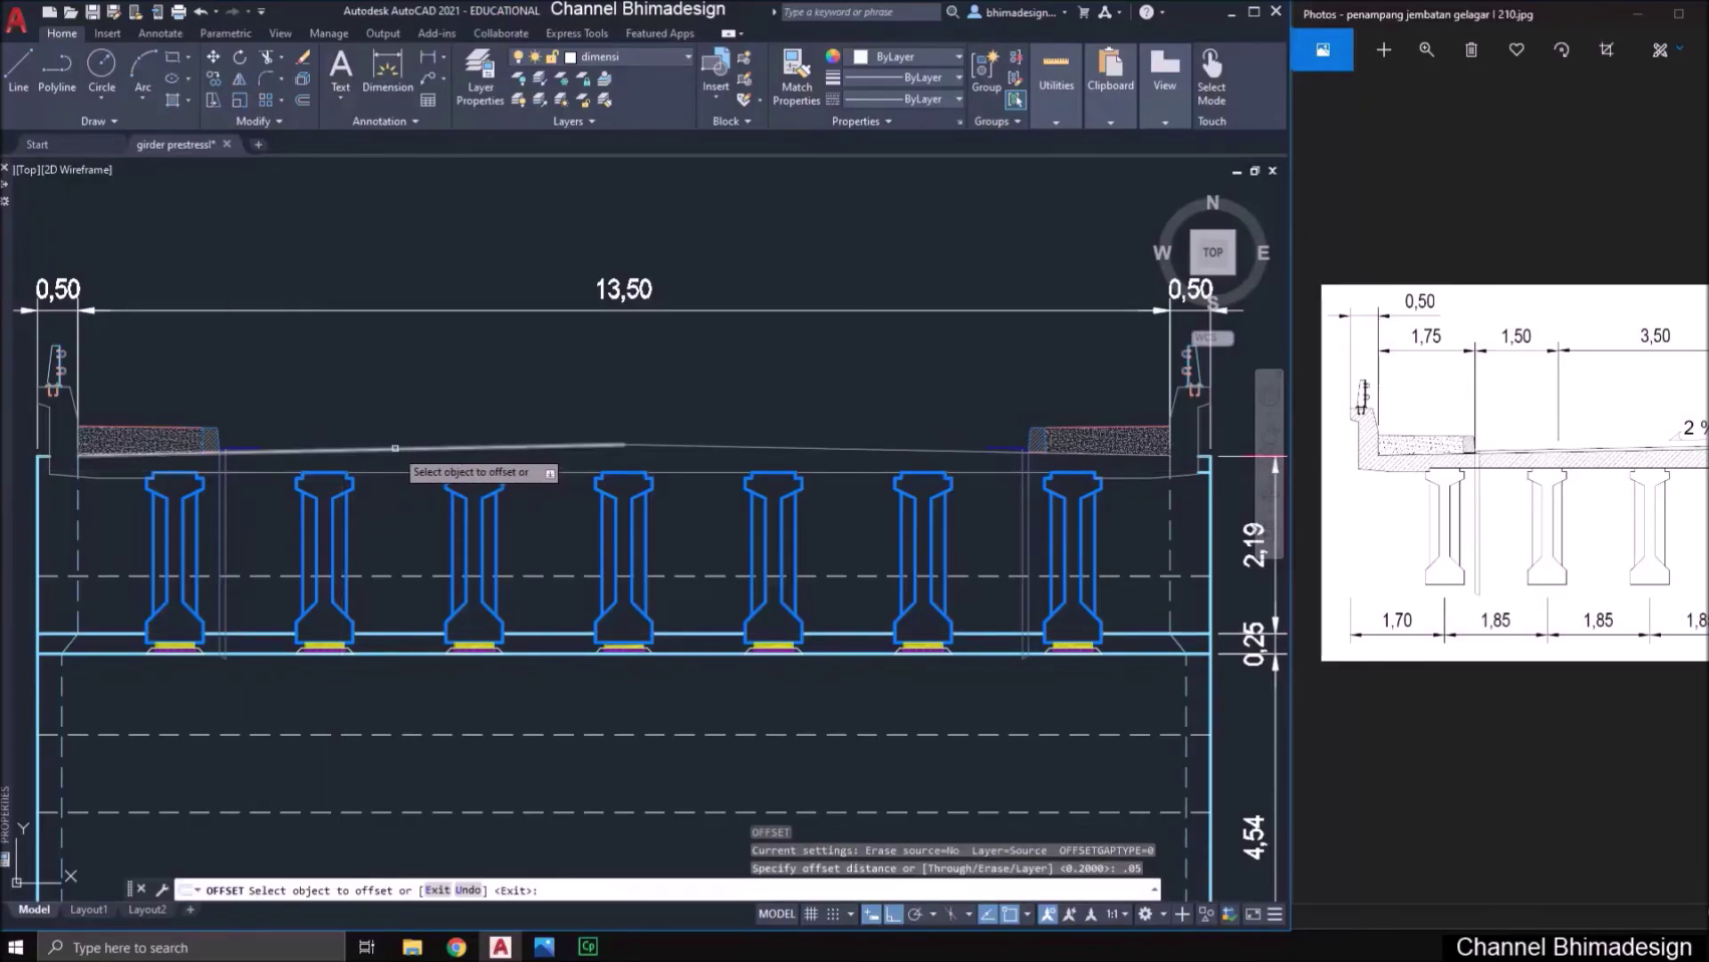
pyautogui.click(396, 447)
pyautogui.click(285, 463)
pyautogui.scroll(6, 143, 449)
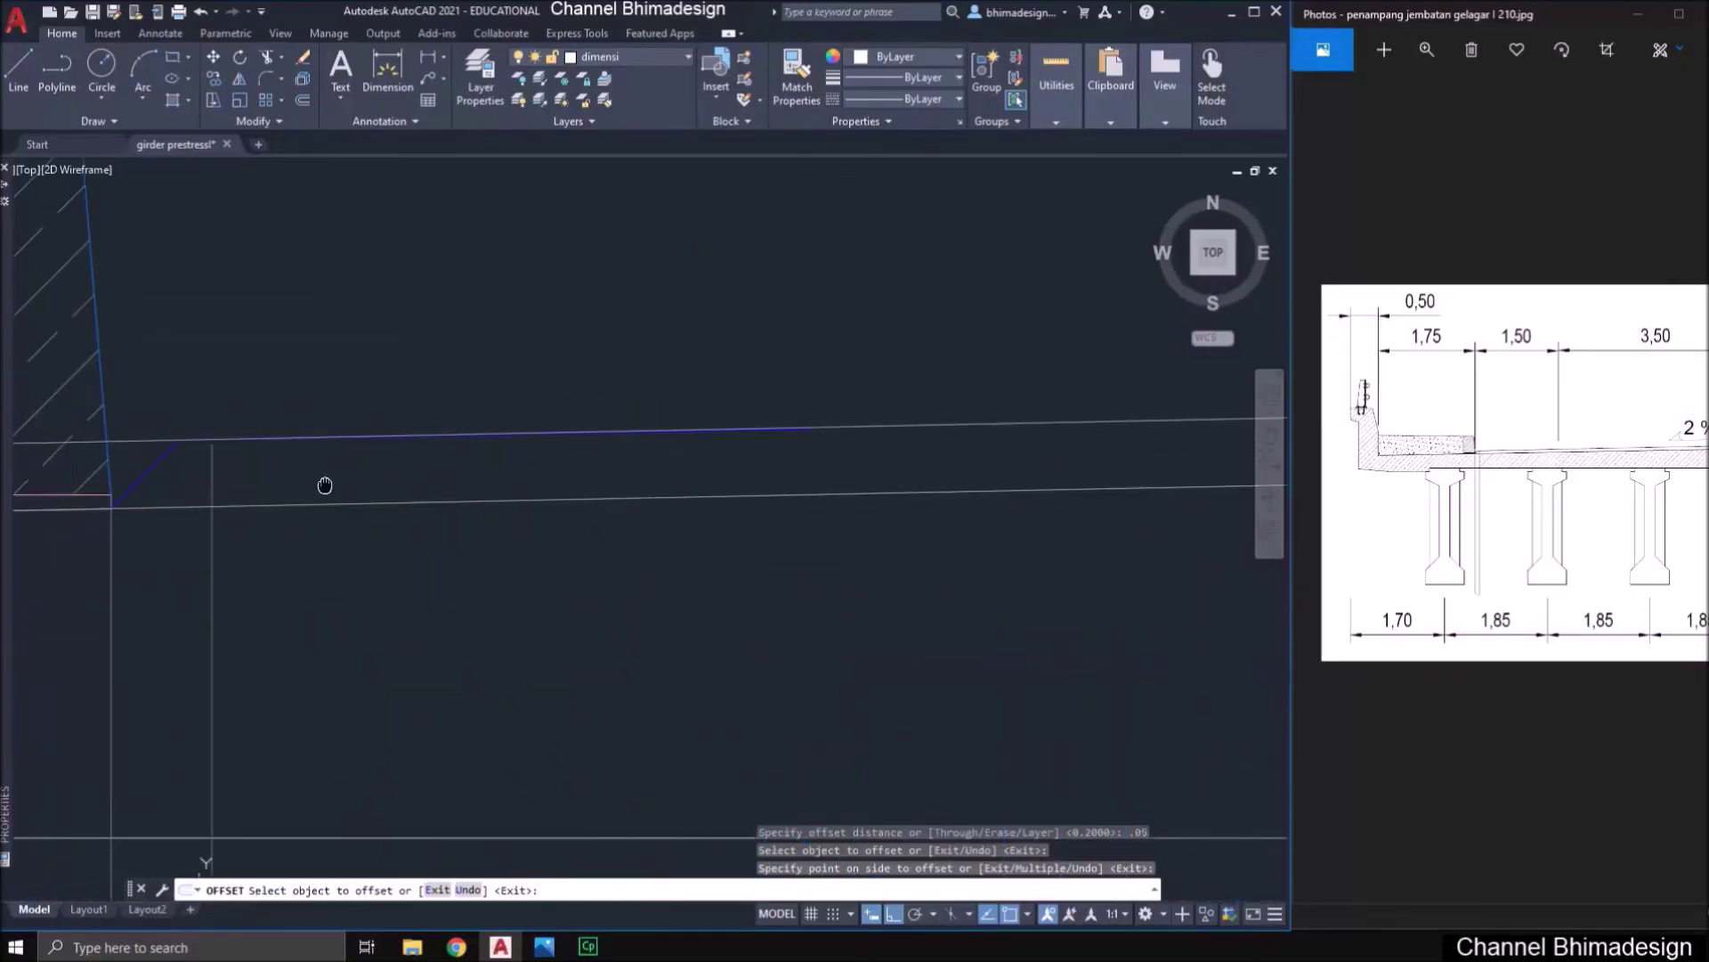
# - Finish the offset and erase the short blue segment lying on the asphalt surface line beside the left curb
pyautogui.moveTo(325, 485); pyautogui.dragTo(378, 512, button='middle')
pyautogui.scroll(-3, 378, 511)
pyautogui.scroll(6, 469, 508)
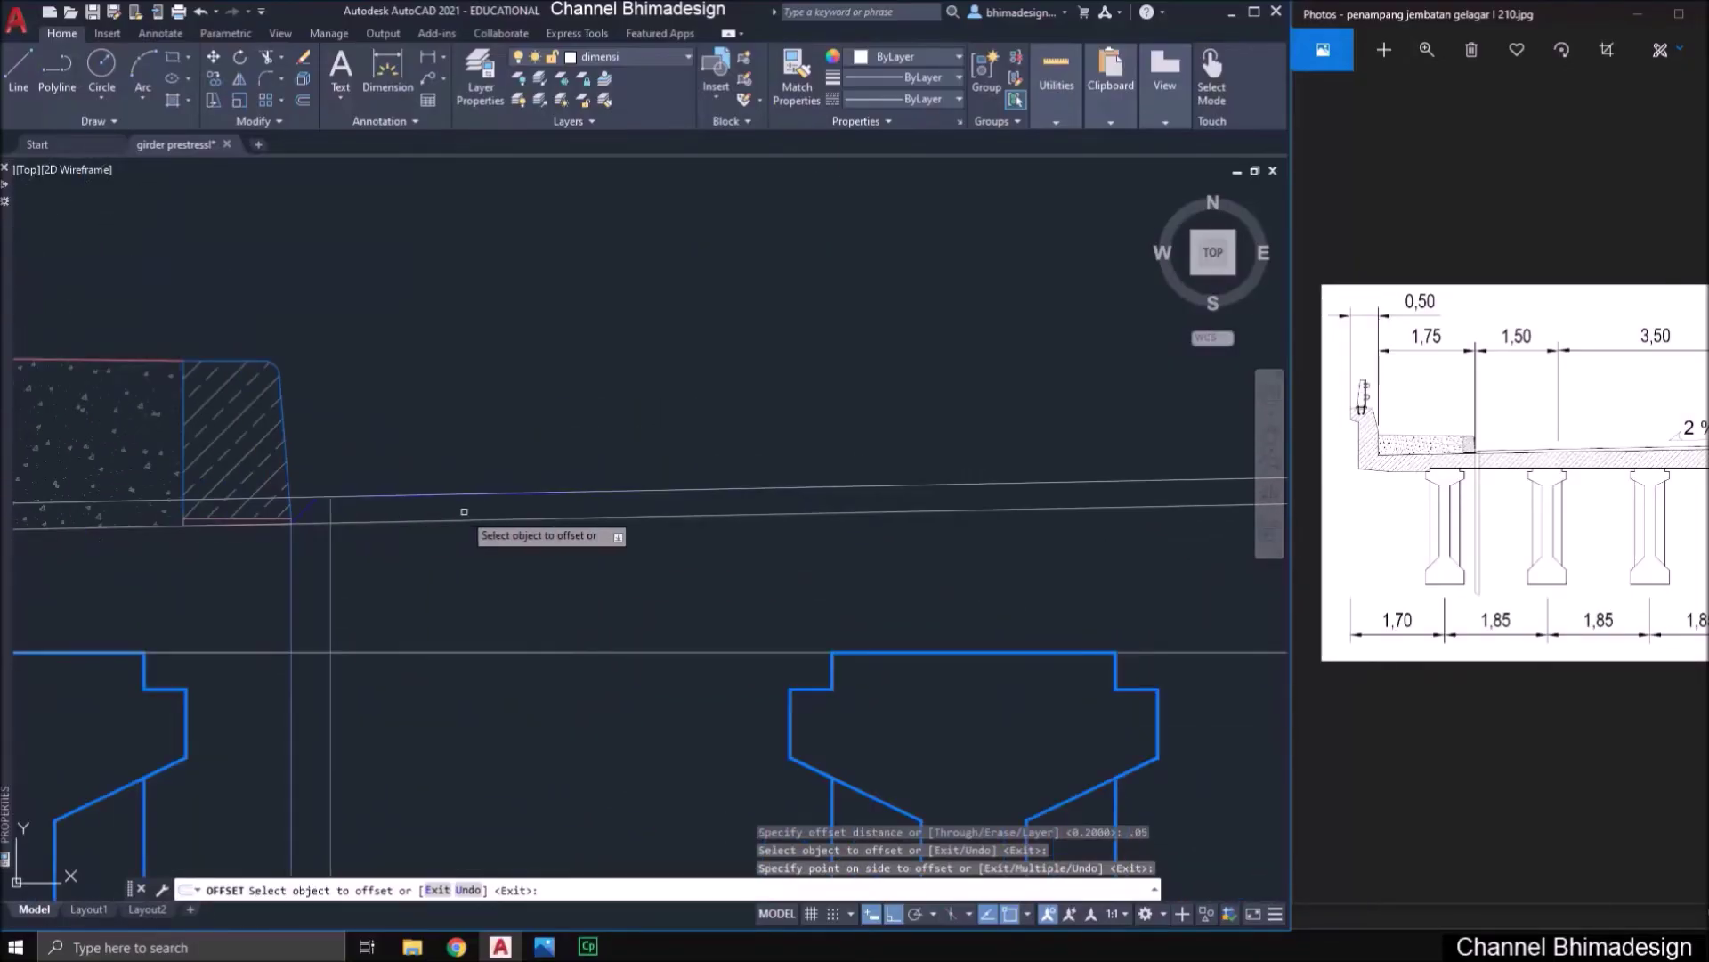
pyautogui.scroll(-4, 819, 472)
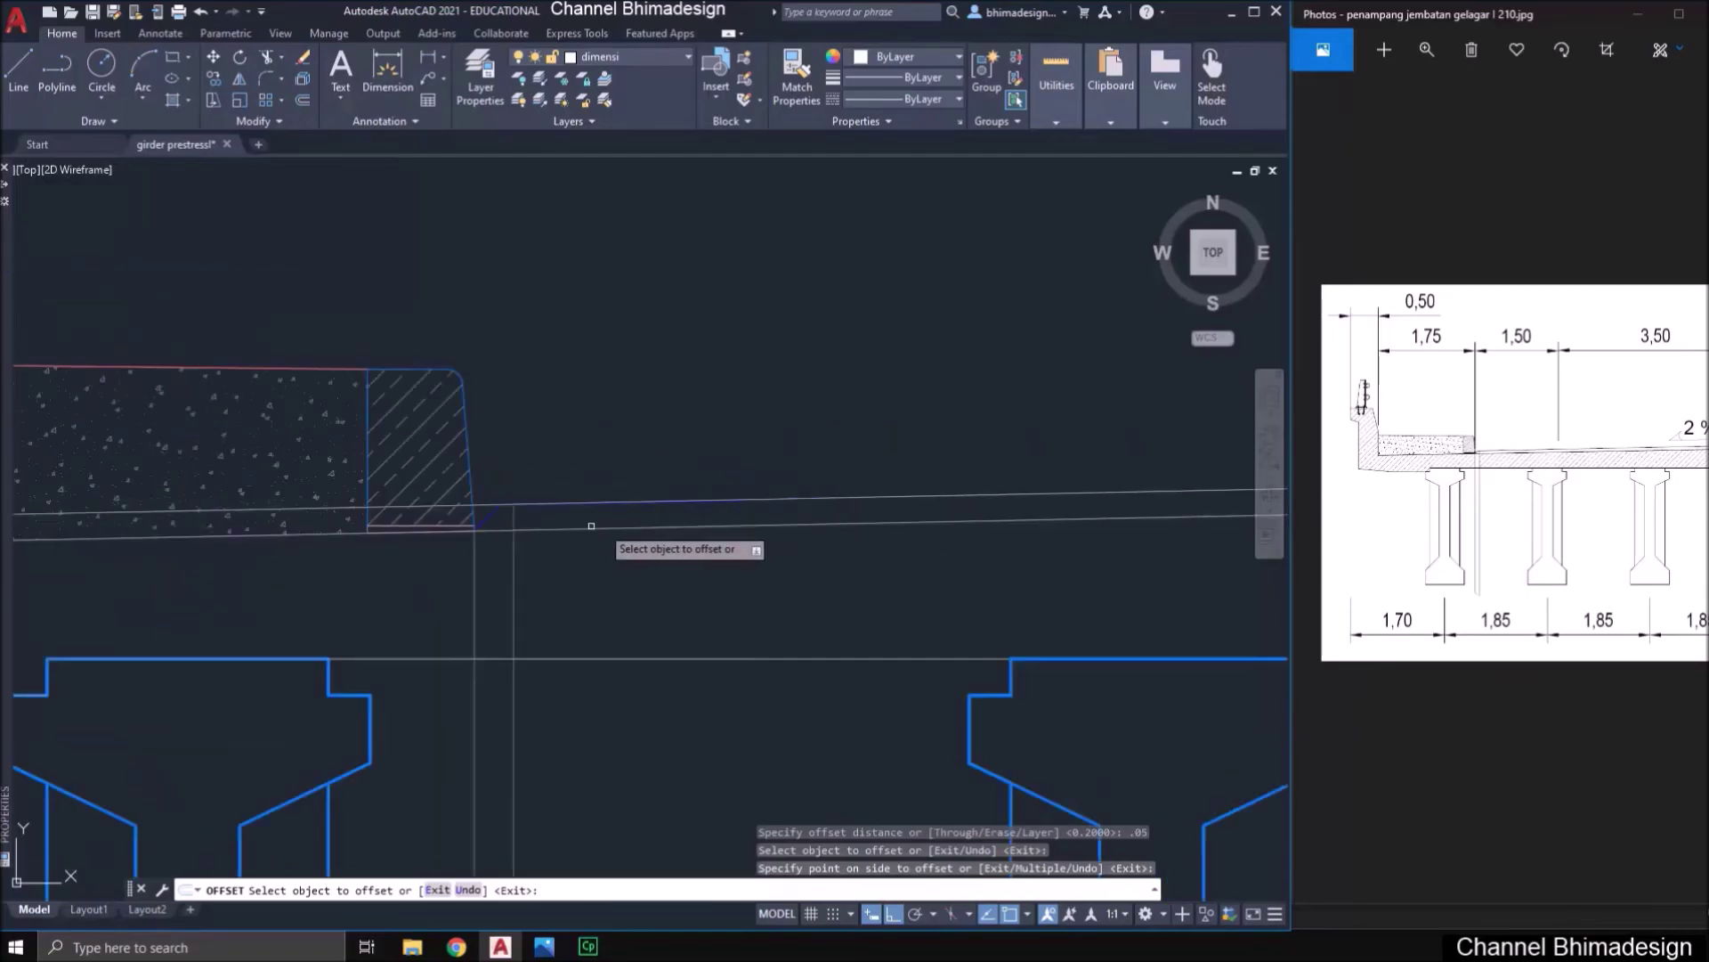
pyautogui.press('Escape')
pyautogui.scroll(-2, 481, 525)
pyautogui.scroll(4, 477, 525)
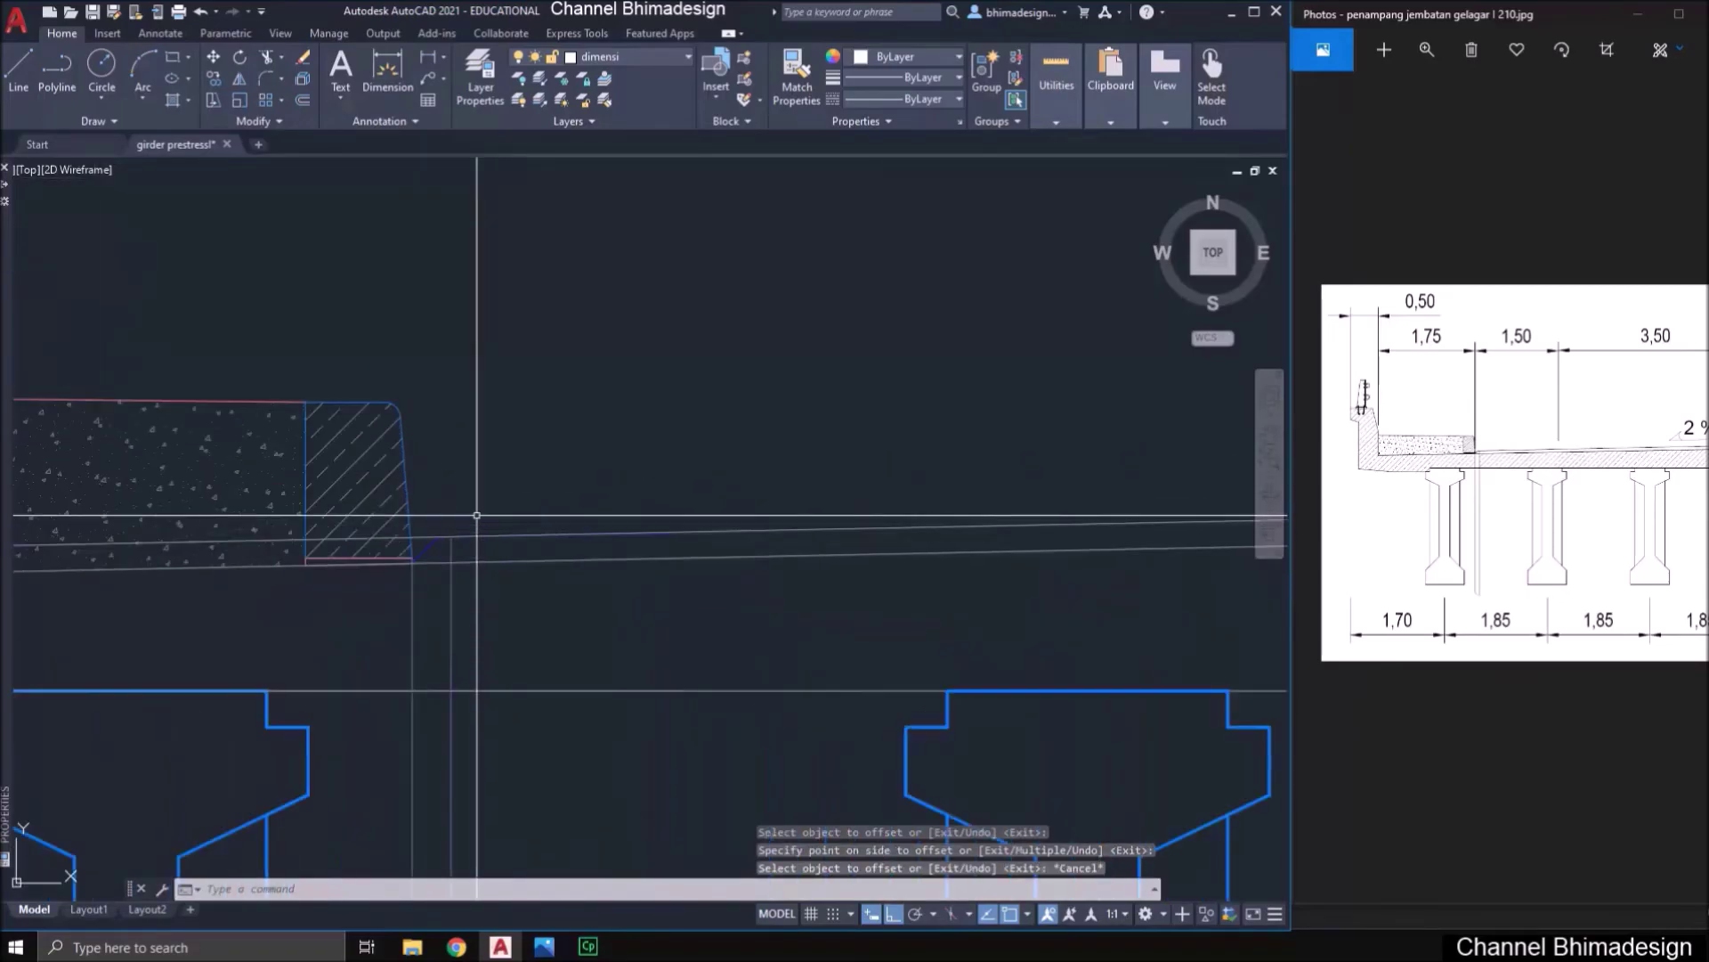
pyautogui.click(407, 515)
pyautogui.click(825, 570)
pyautogui.write('e')
pyautogui.press('Return')
# - Erase the matching short blue segment on the deck beside the right curb
pyautogui.scroll(-4, 410, 534)
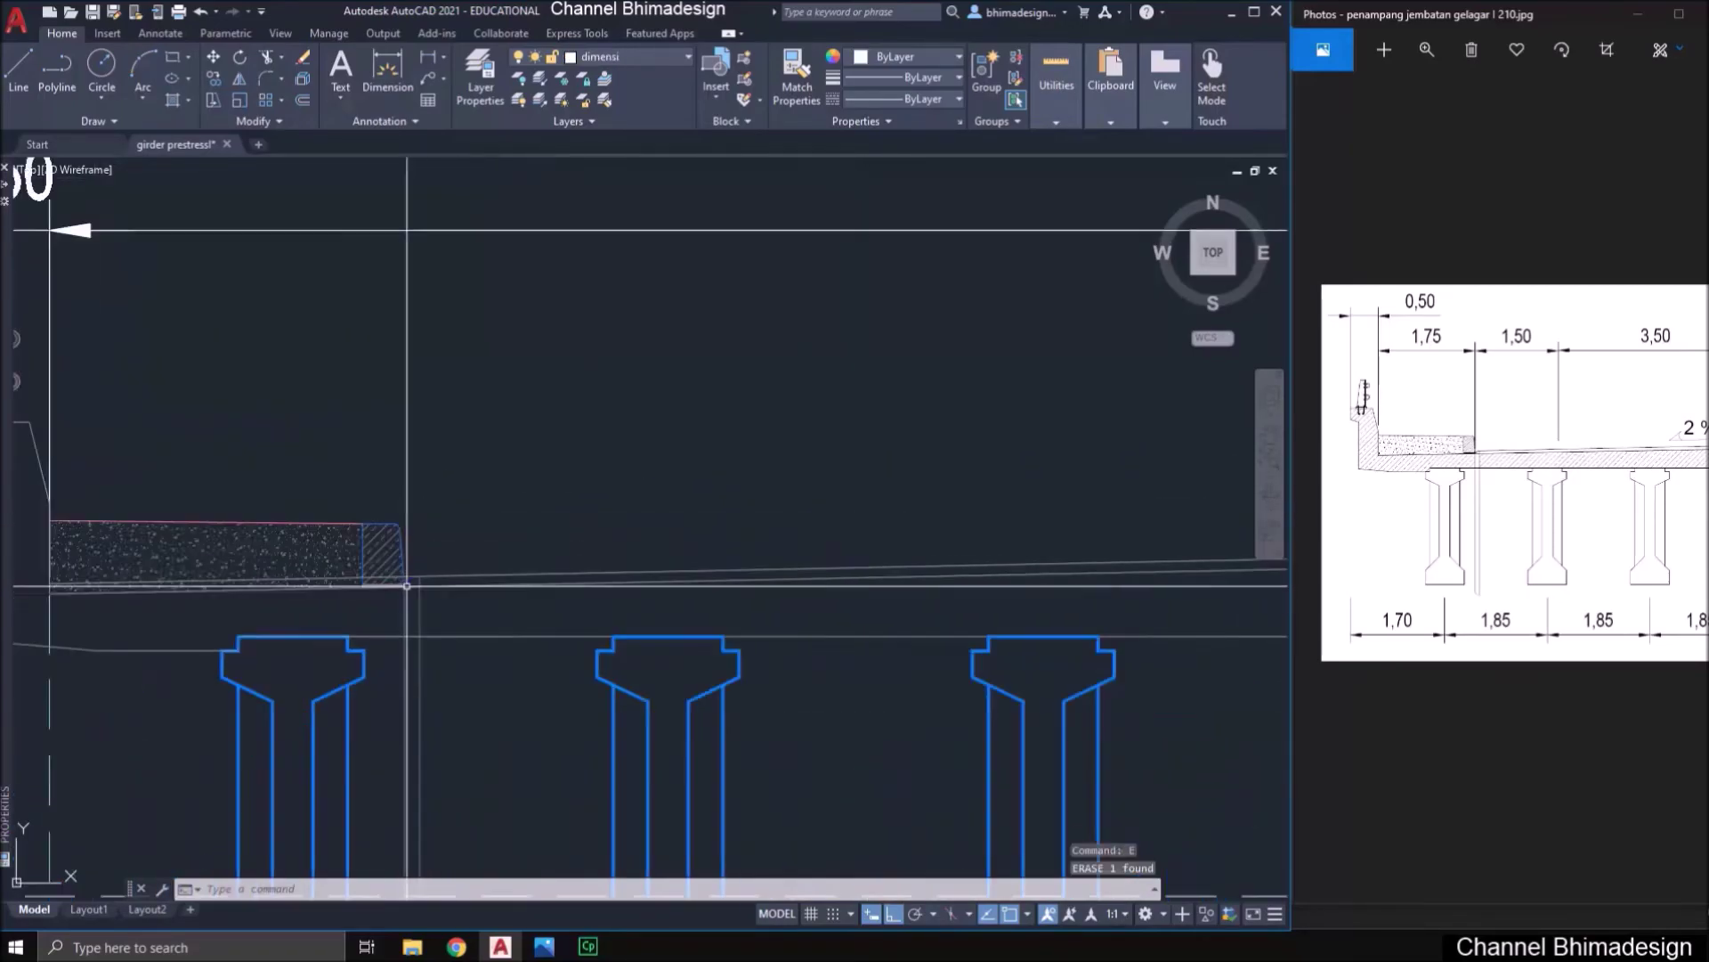
pyautogui.scroll(1, 903, 591)
pyautogui.moveTo(902, 591); pyautogui.dragTo(657, 589, button='middle')
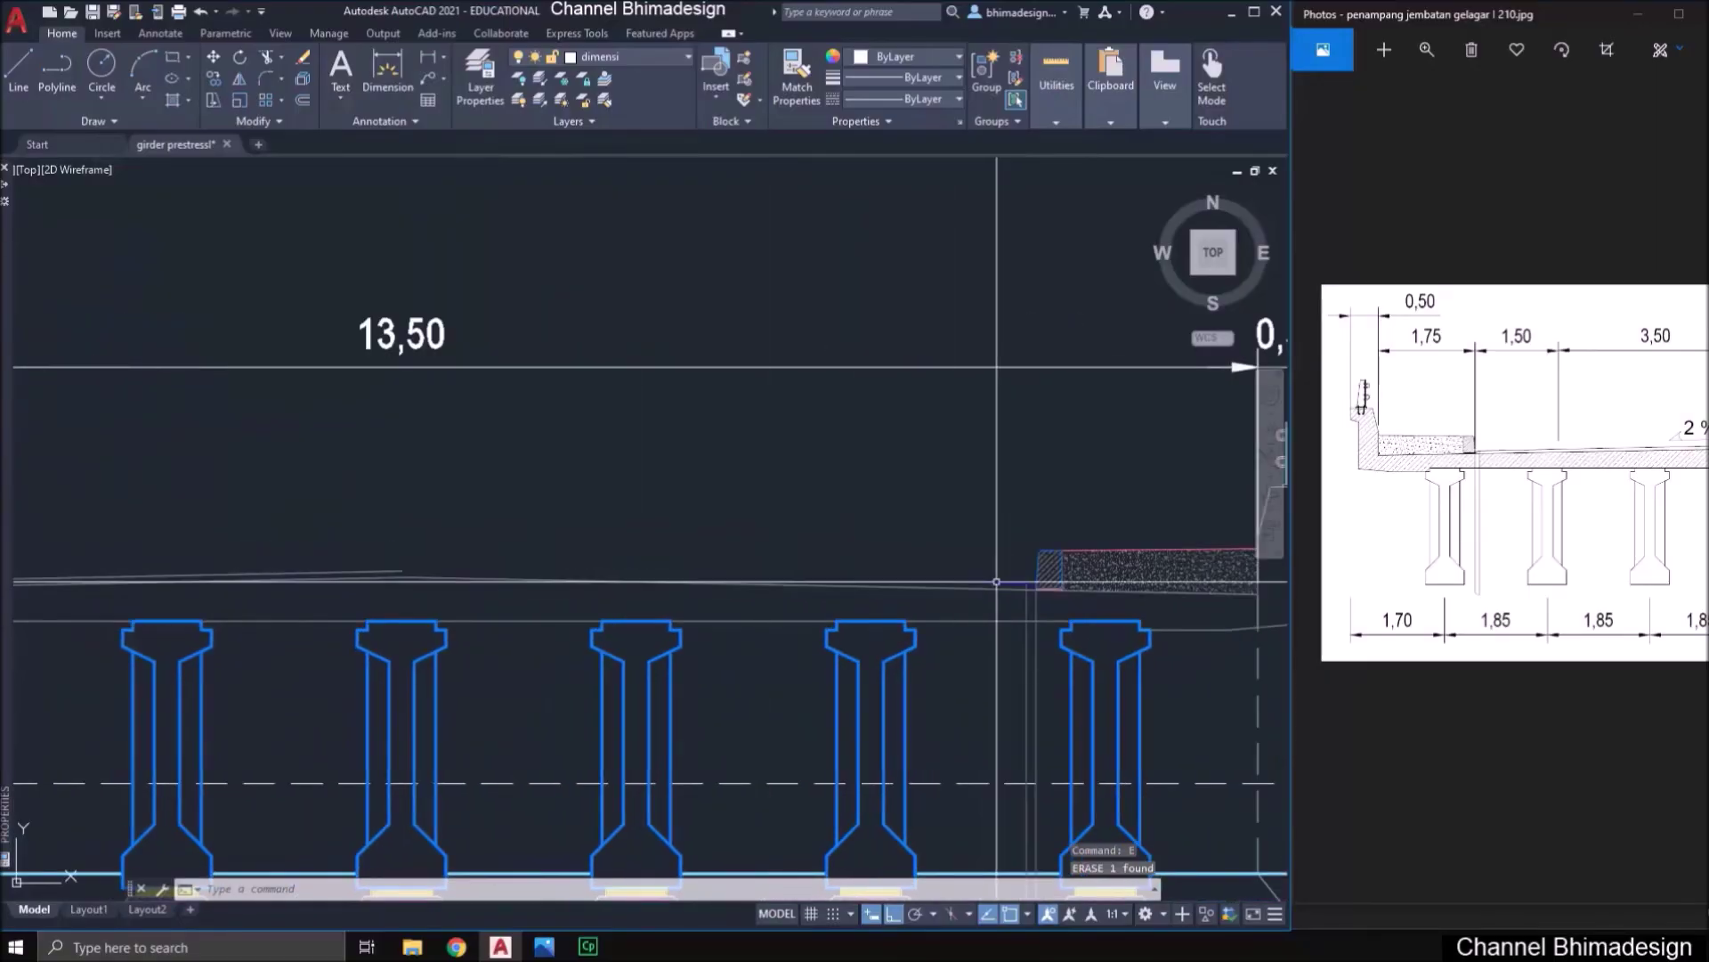
pyautogui.write('e')
pyautogui.press('Return')
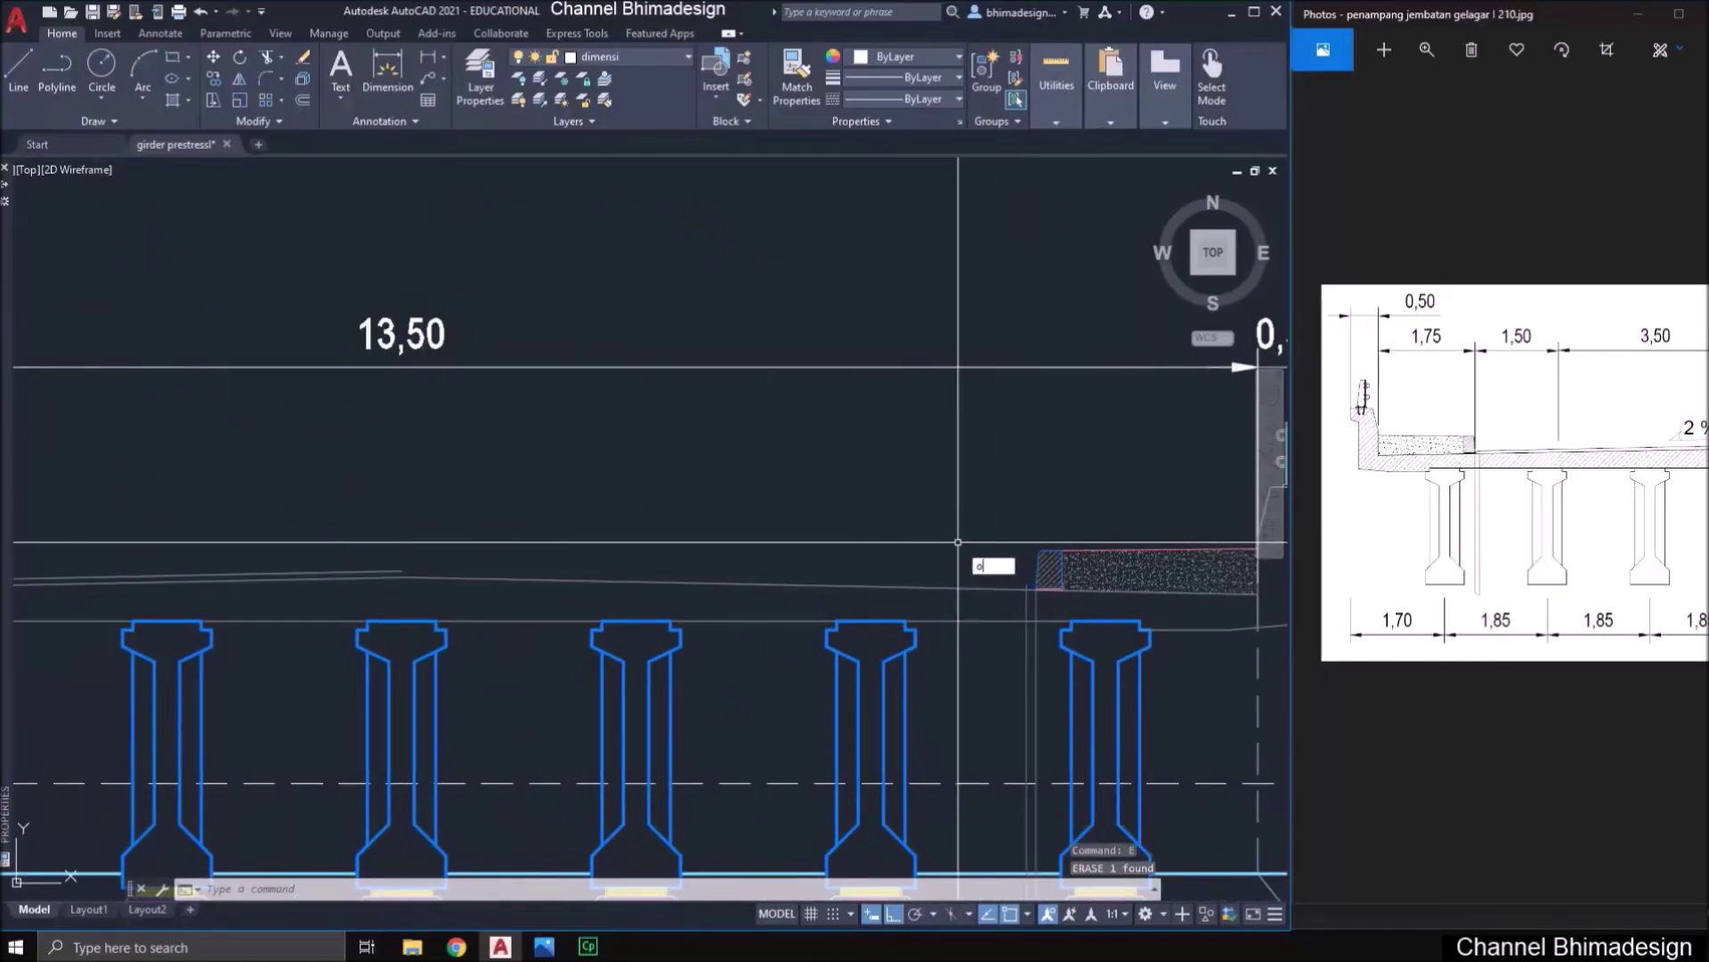
# - Offset the right half of the 2% slope line upward by 0.05 to form the asphalt surface line
pyautogui.write('o')
pyautogui.press('Return')
pyautogui.press('Return')
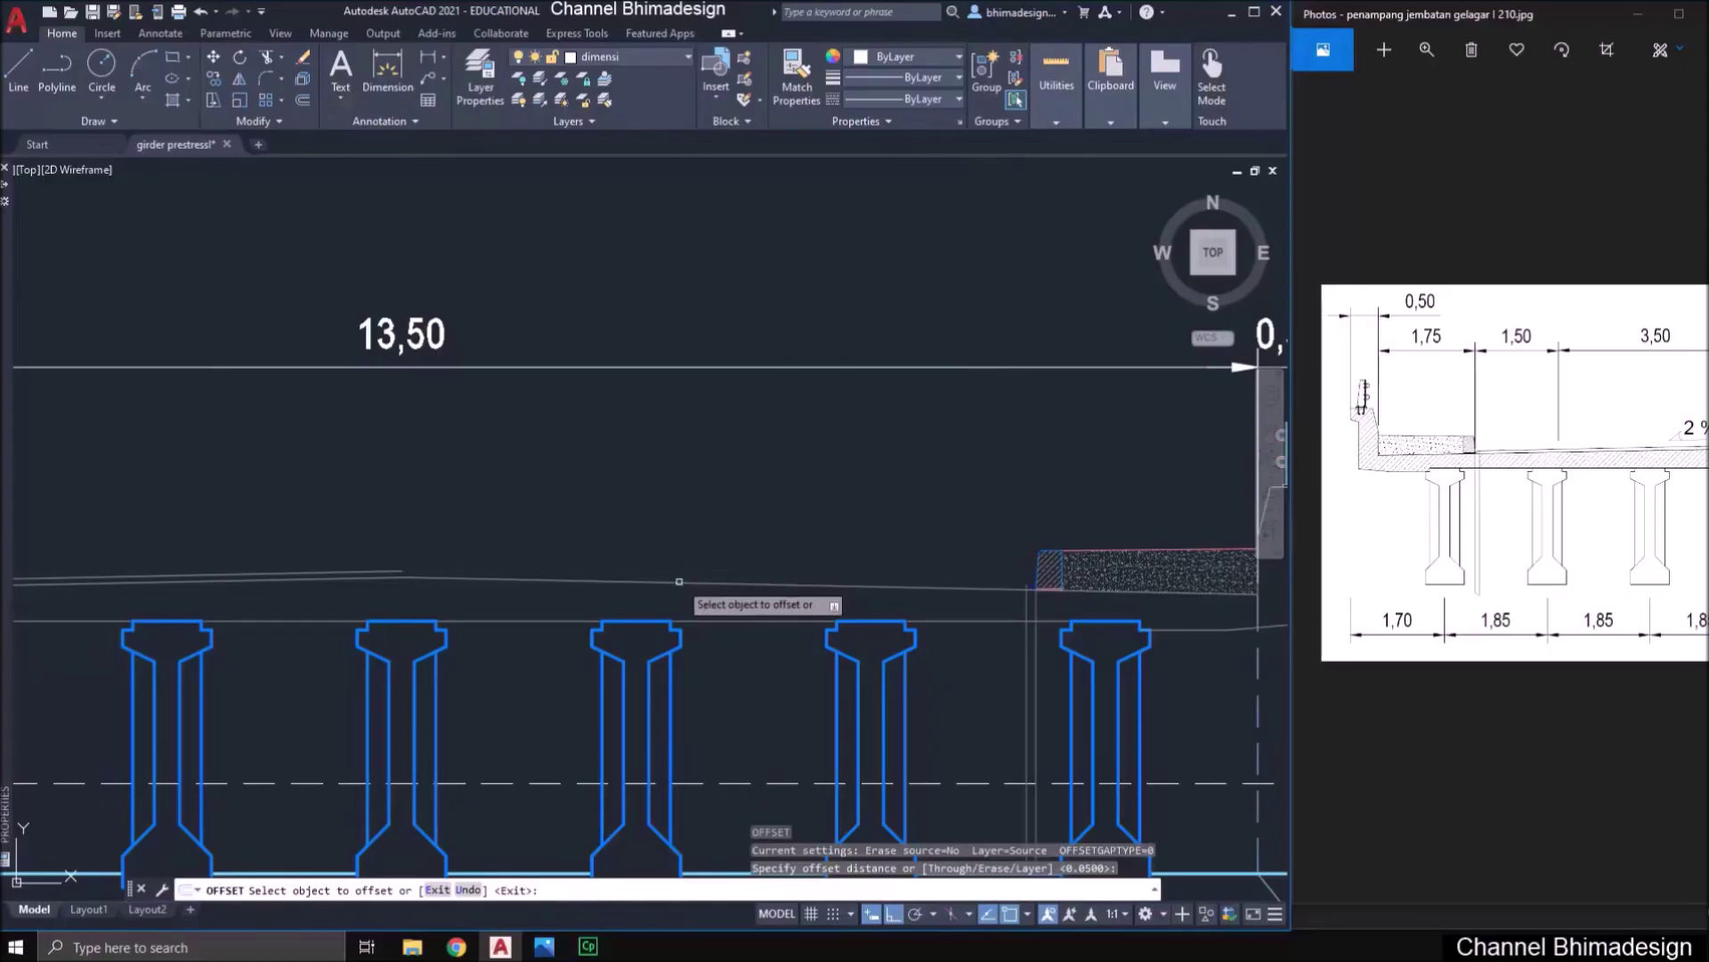
pyautogui.click(679, 581)
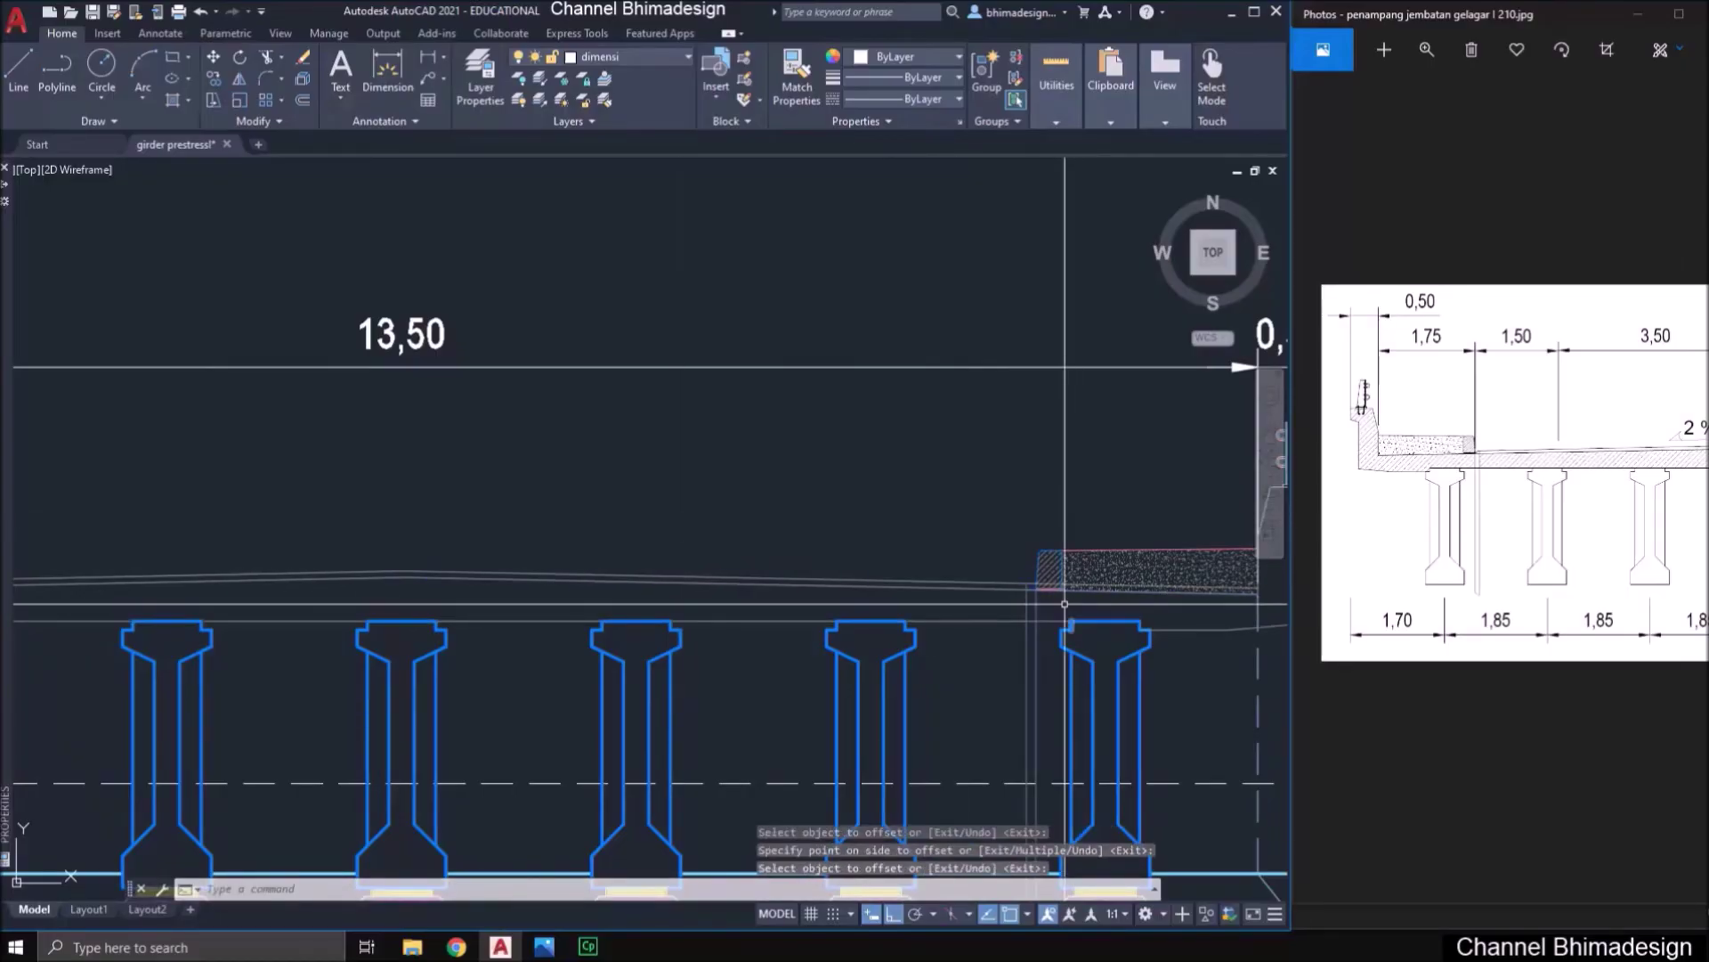
# - Try to trim the right asphalt surface line at the short diagonal beside the right curb, and undo the trims
pyautogui.scroll(3, 1052, 583)
pyautogui.write('ex')
pyautogui.press('Return')
pyautogui.scroll(4, 1051, 585)
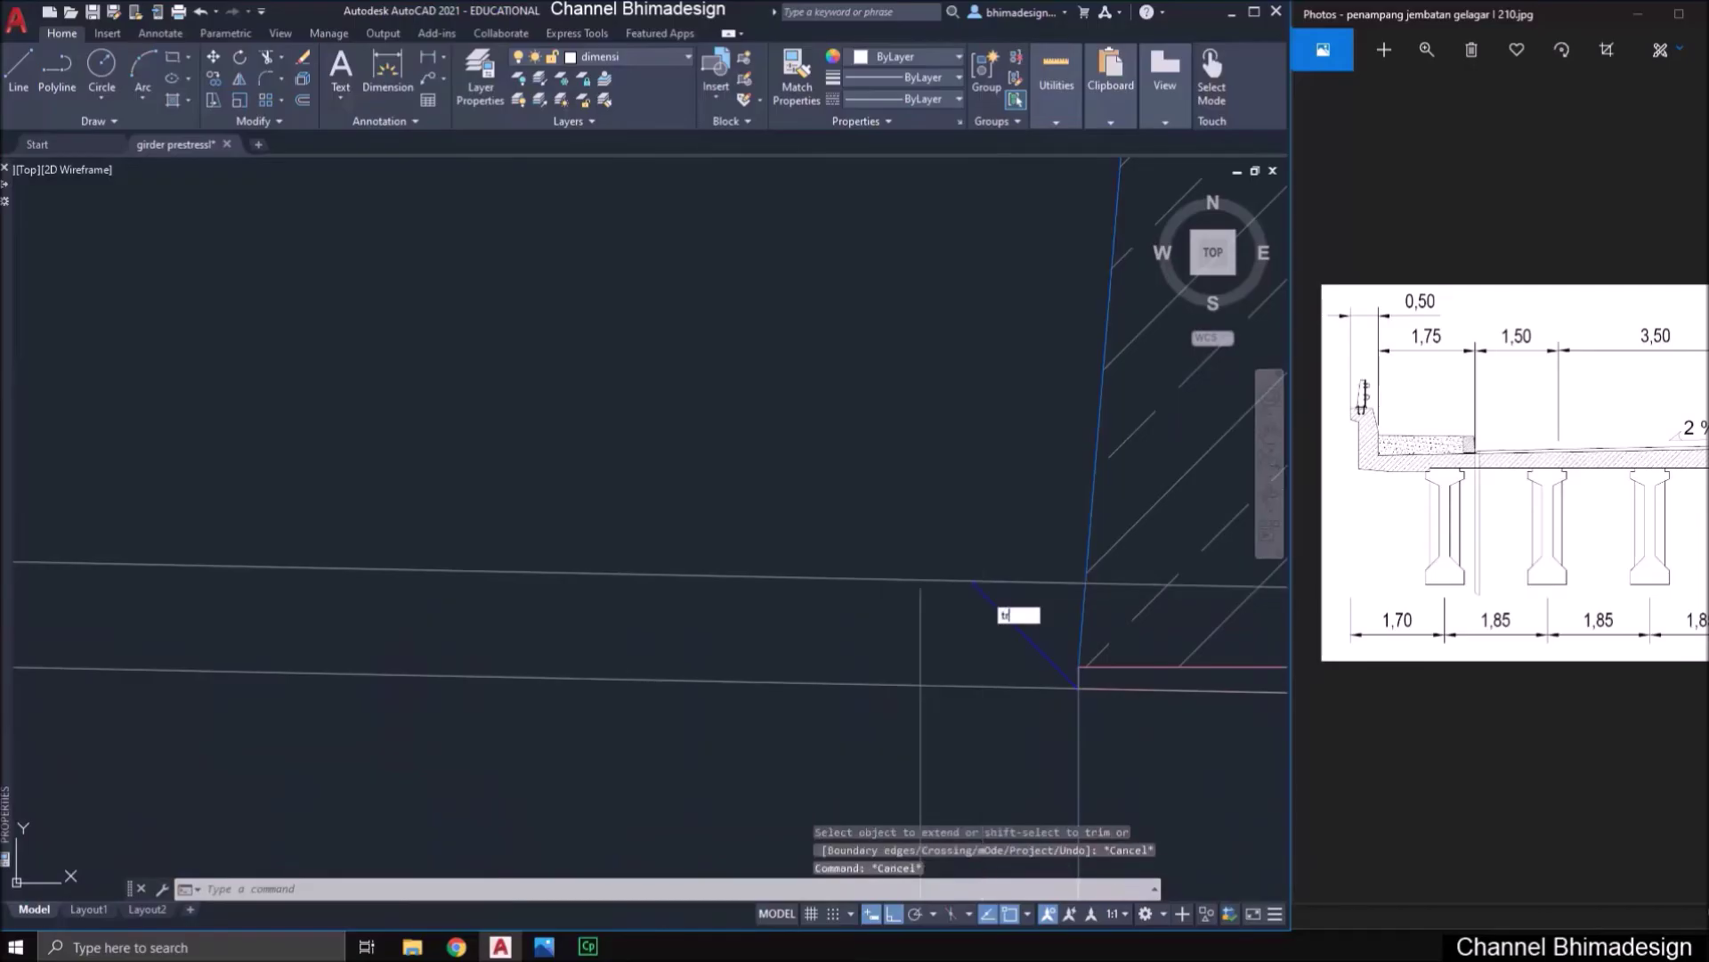
pyautogui.write('tr')
pyautogui.press('Return')
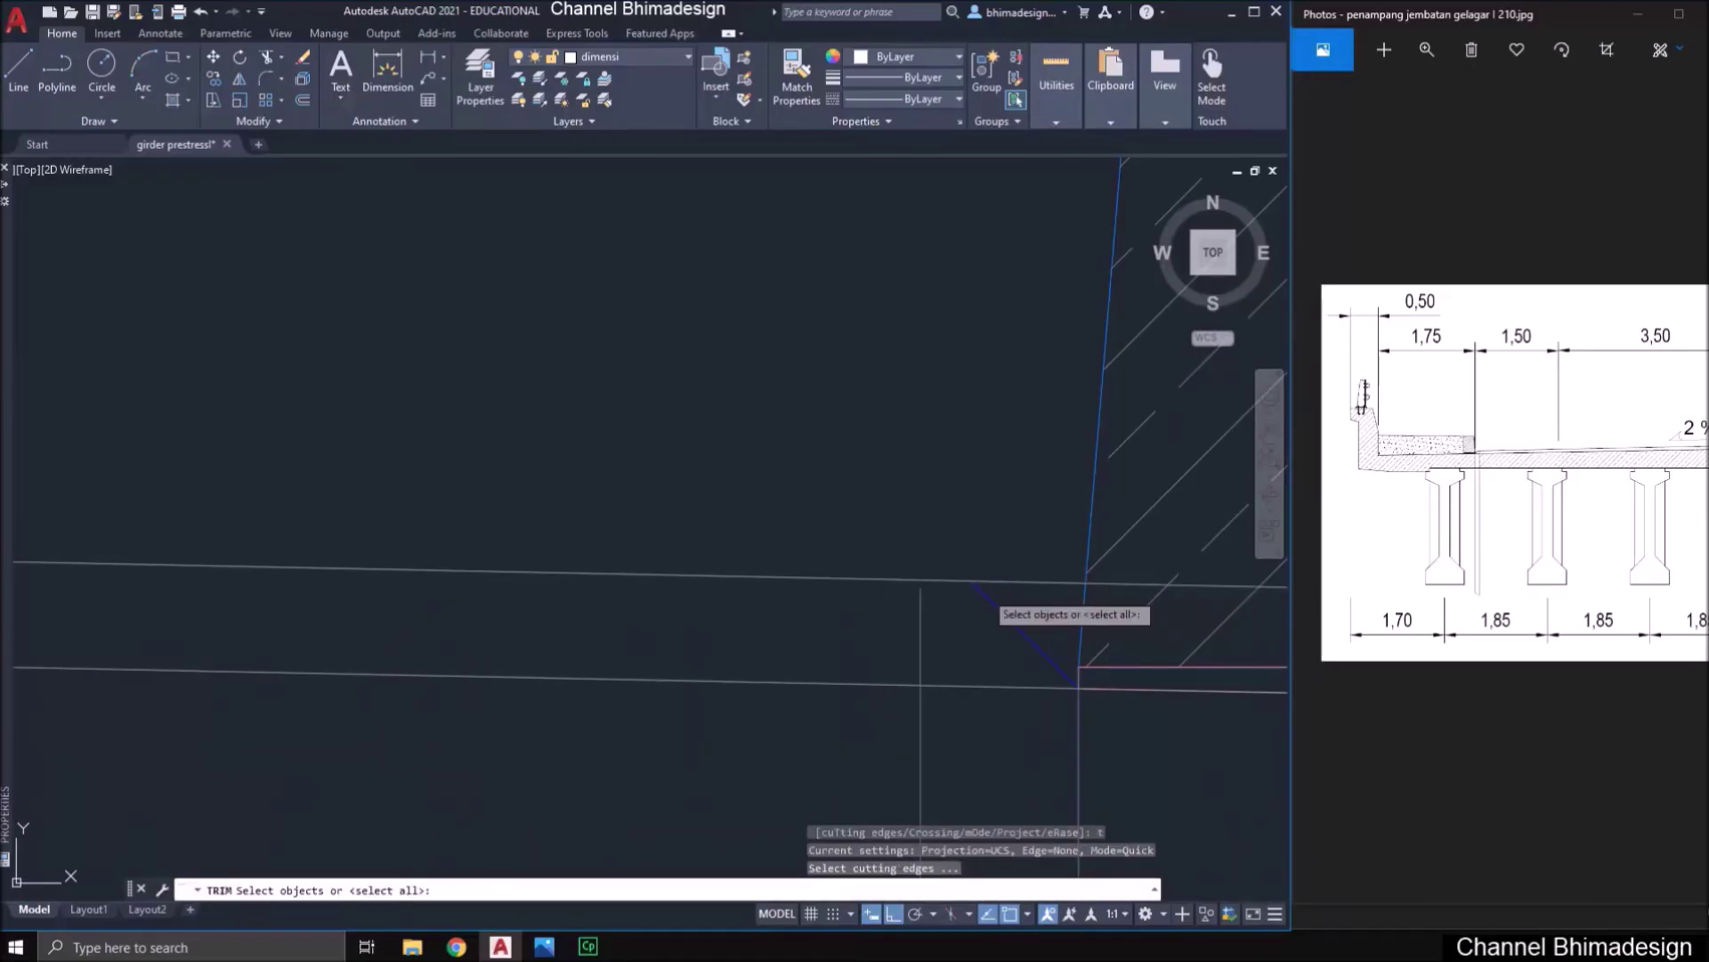
pyautogui.click(984, 592)
pyautogui.press('Return')
pyautogui.press('Escape')
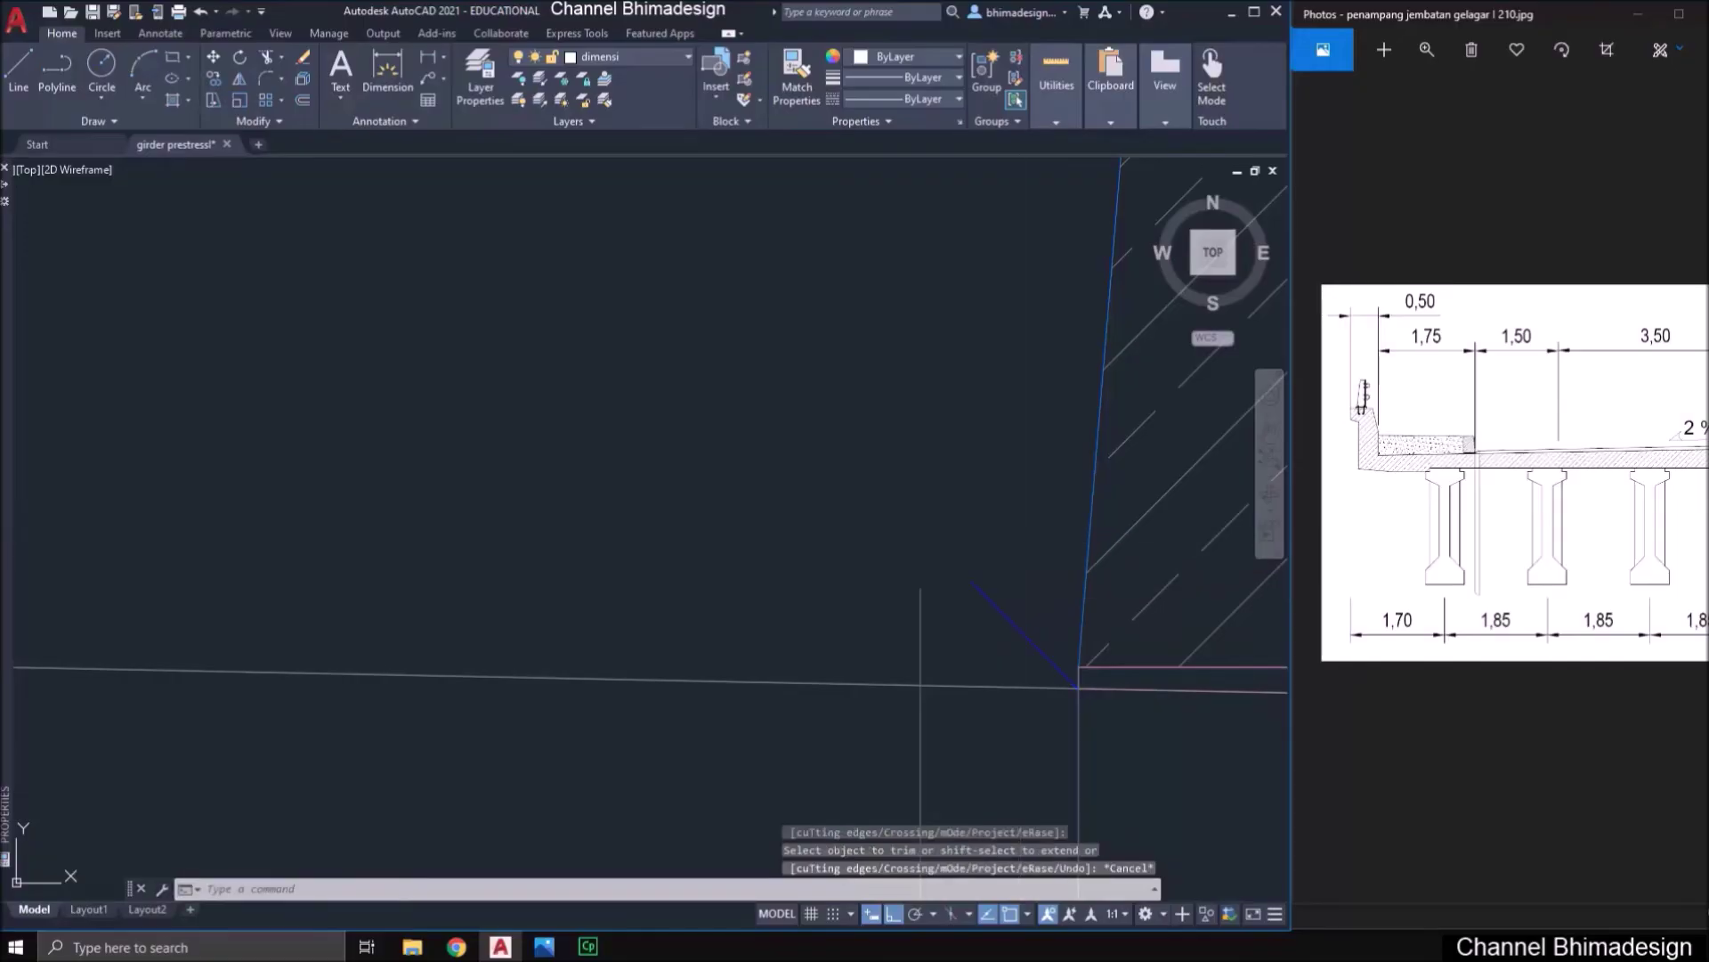
pyautogui.hotkey('ctrl', 'z')
pyautogui.hotkey('ctrl', 'z')
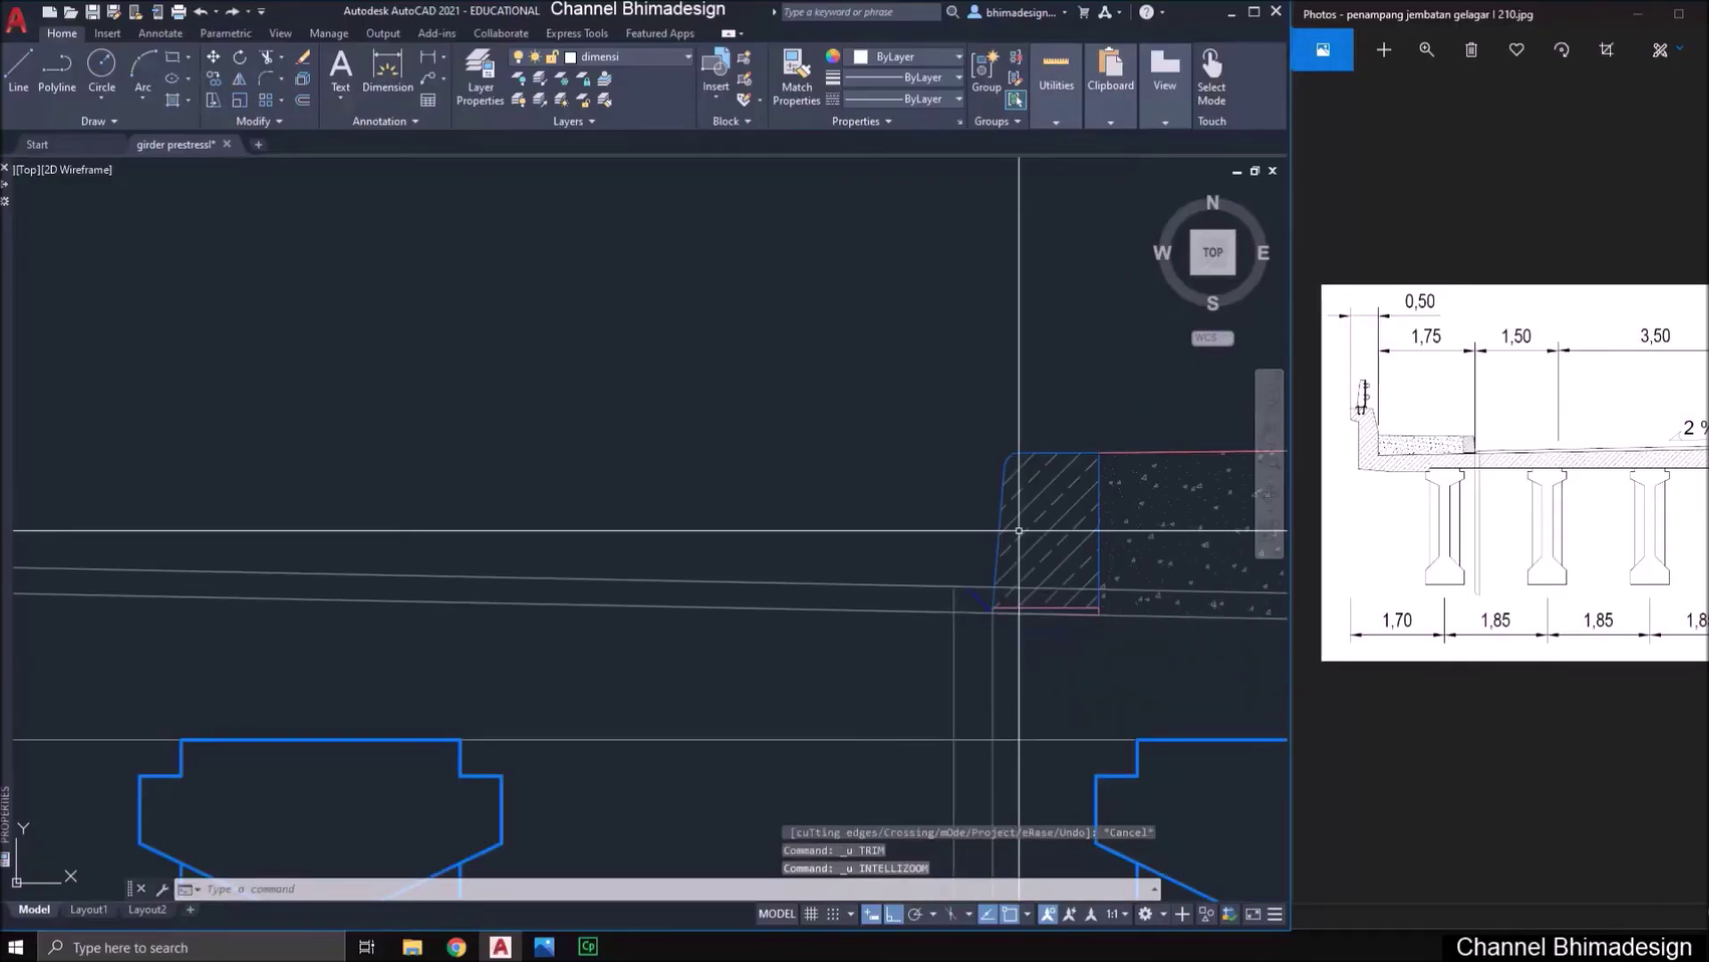
pyautogui.write('ex')
pyautogui.press('Return')
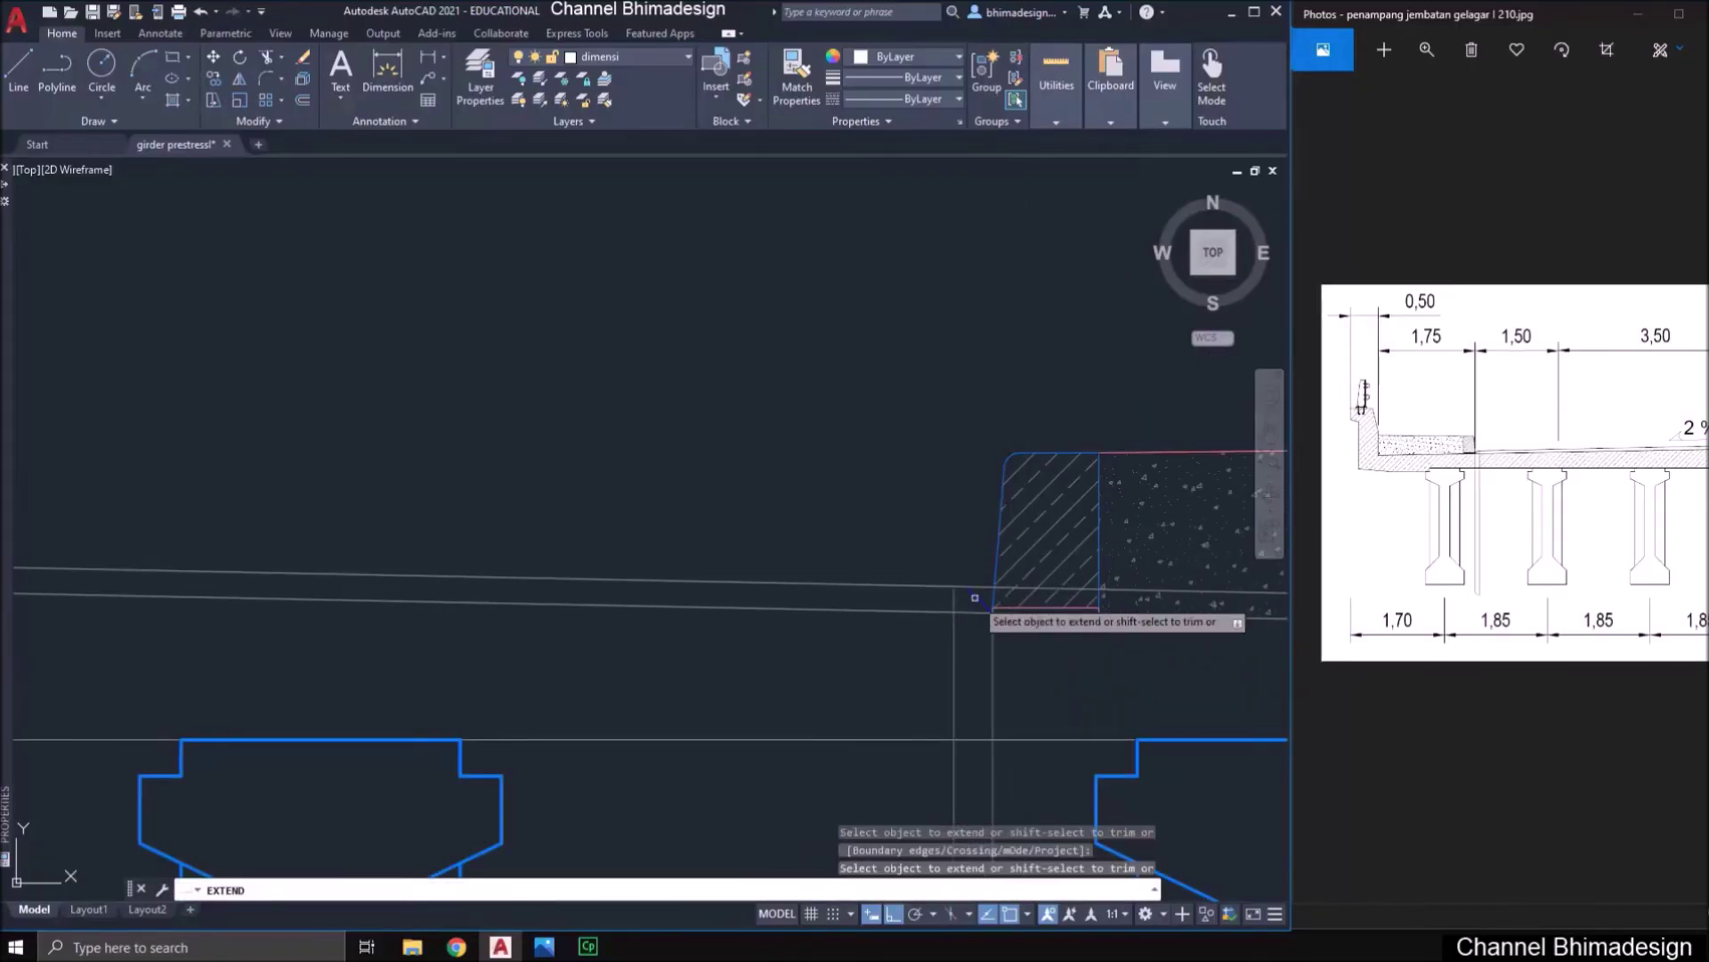
pyautogui.press('Escape')
pyautogui.write('tr')
pyautogui.press('Return')
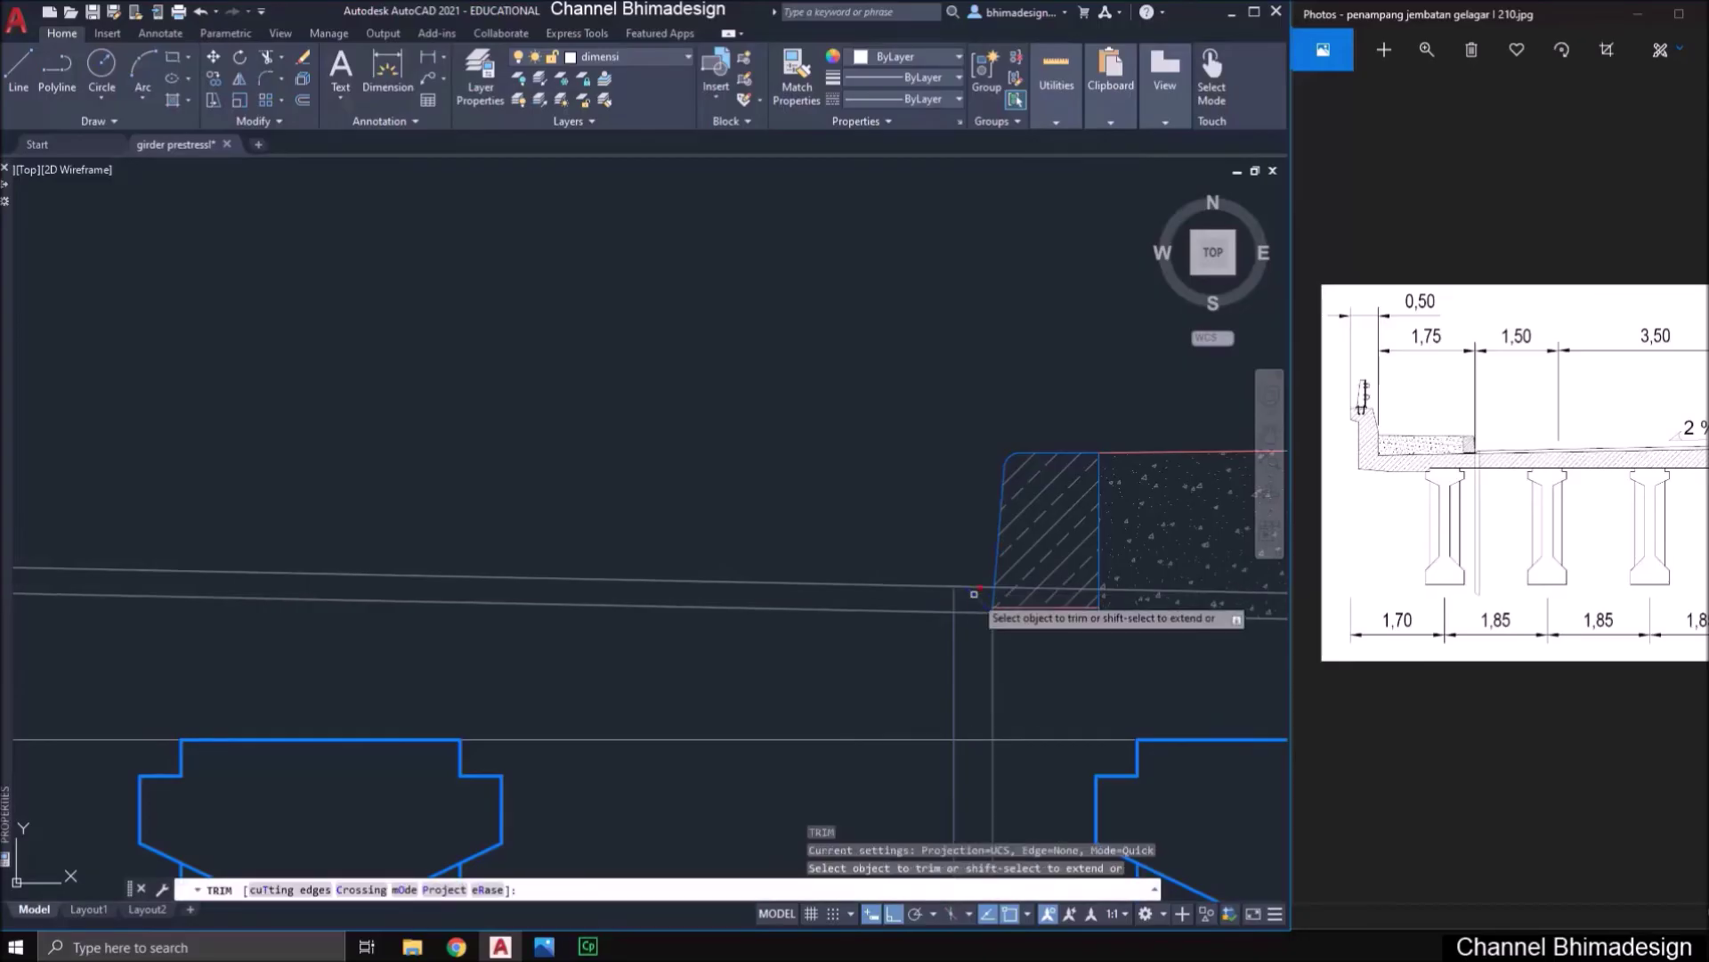
pyautogui.hotkey('ctrl', 'z')
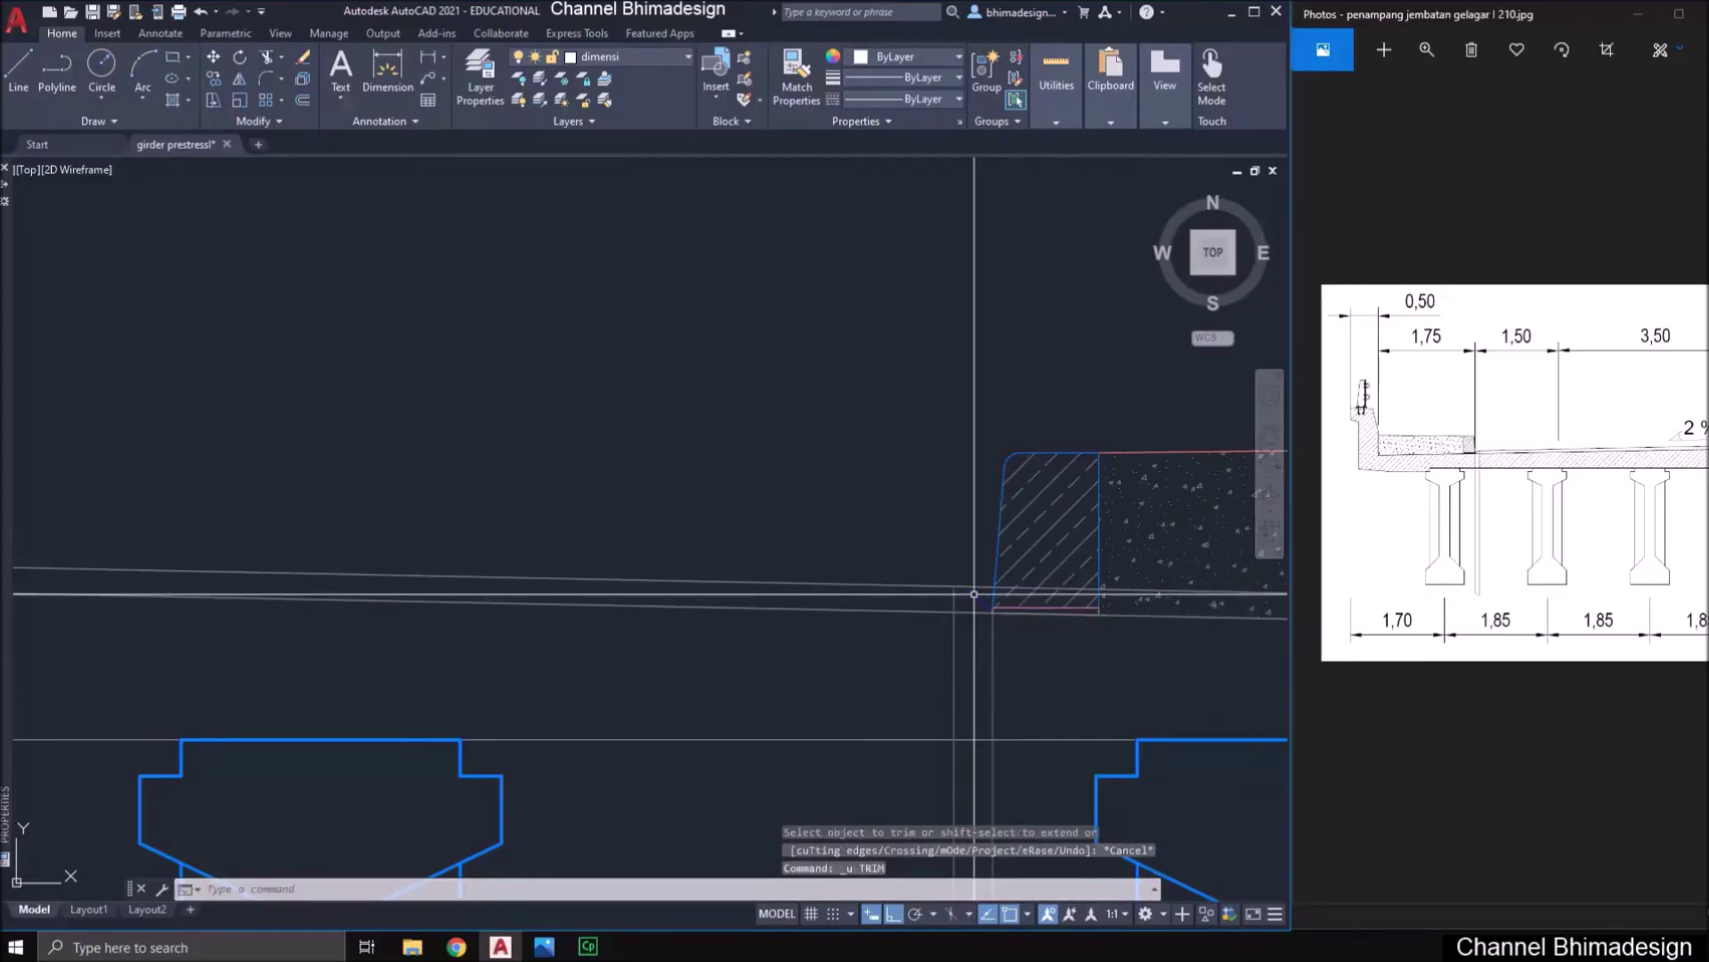
# - Extend the short blue diagonal beside the right curb up to the asphalt surface line
pyautogui.scroll(2, 974, 593)
pyautogui.write('ex')
pyautogui.press('Return')
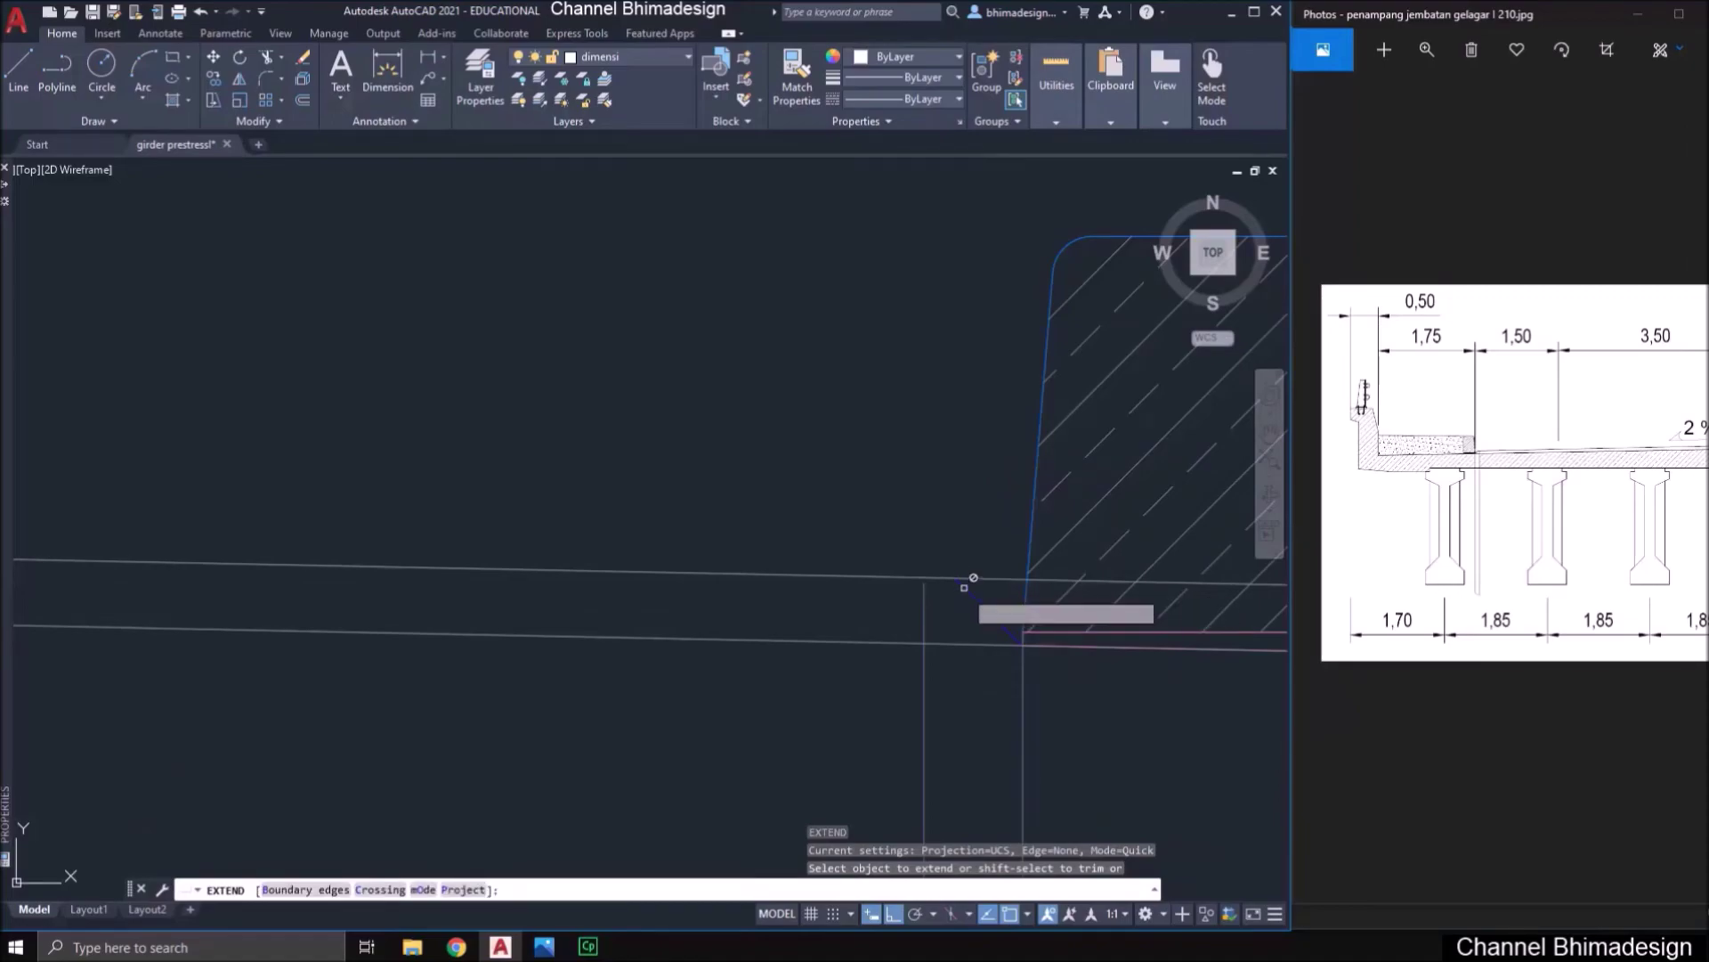
pyautogui.click(965, 584)
pyautogui.press('Escape')
# - Trim the right asphalt surface line where it runs past the diagonal into the curb, using the diagonal as cutting edge
pyautogui.write('t')
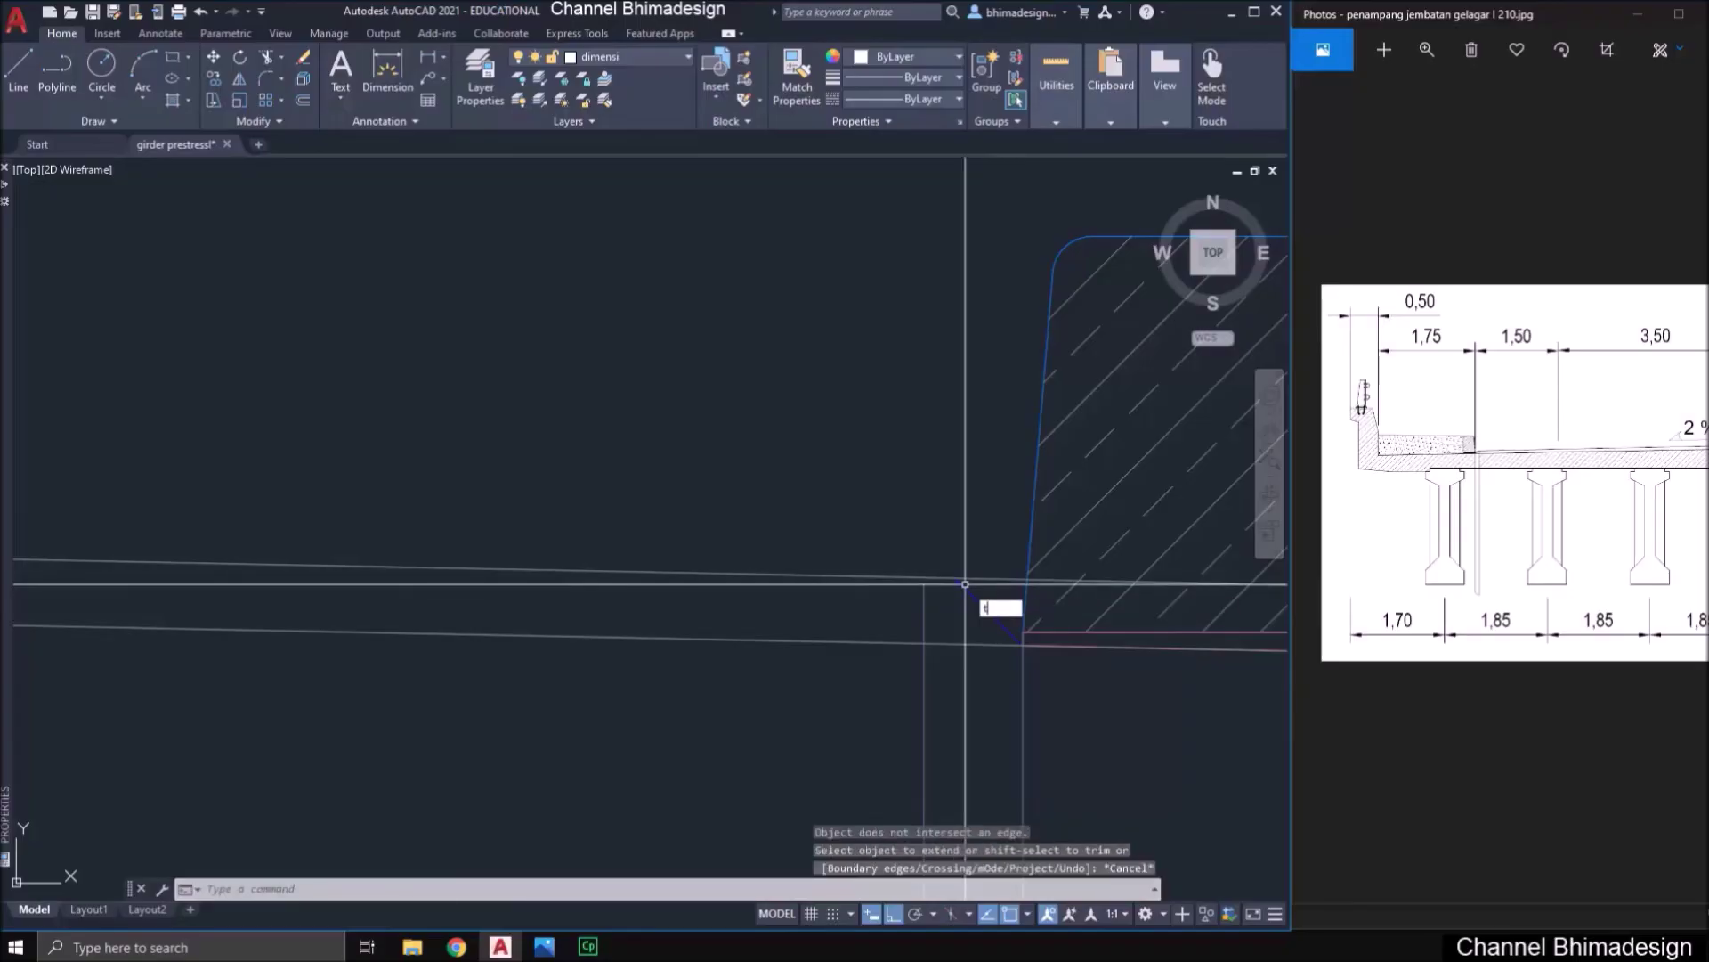
pyautogui.write('r')
pyautogui.press('Return')
pyautogui.write('t')
pyautogui.press('Return')
pyautogui.click(968, 583)
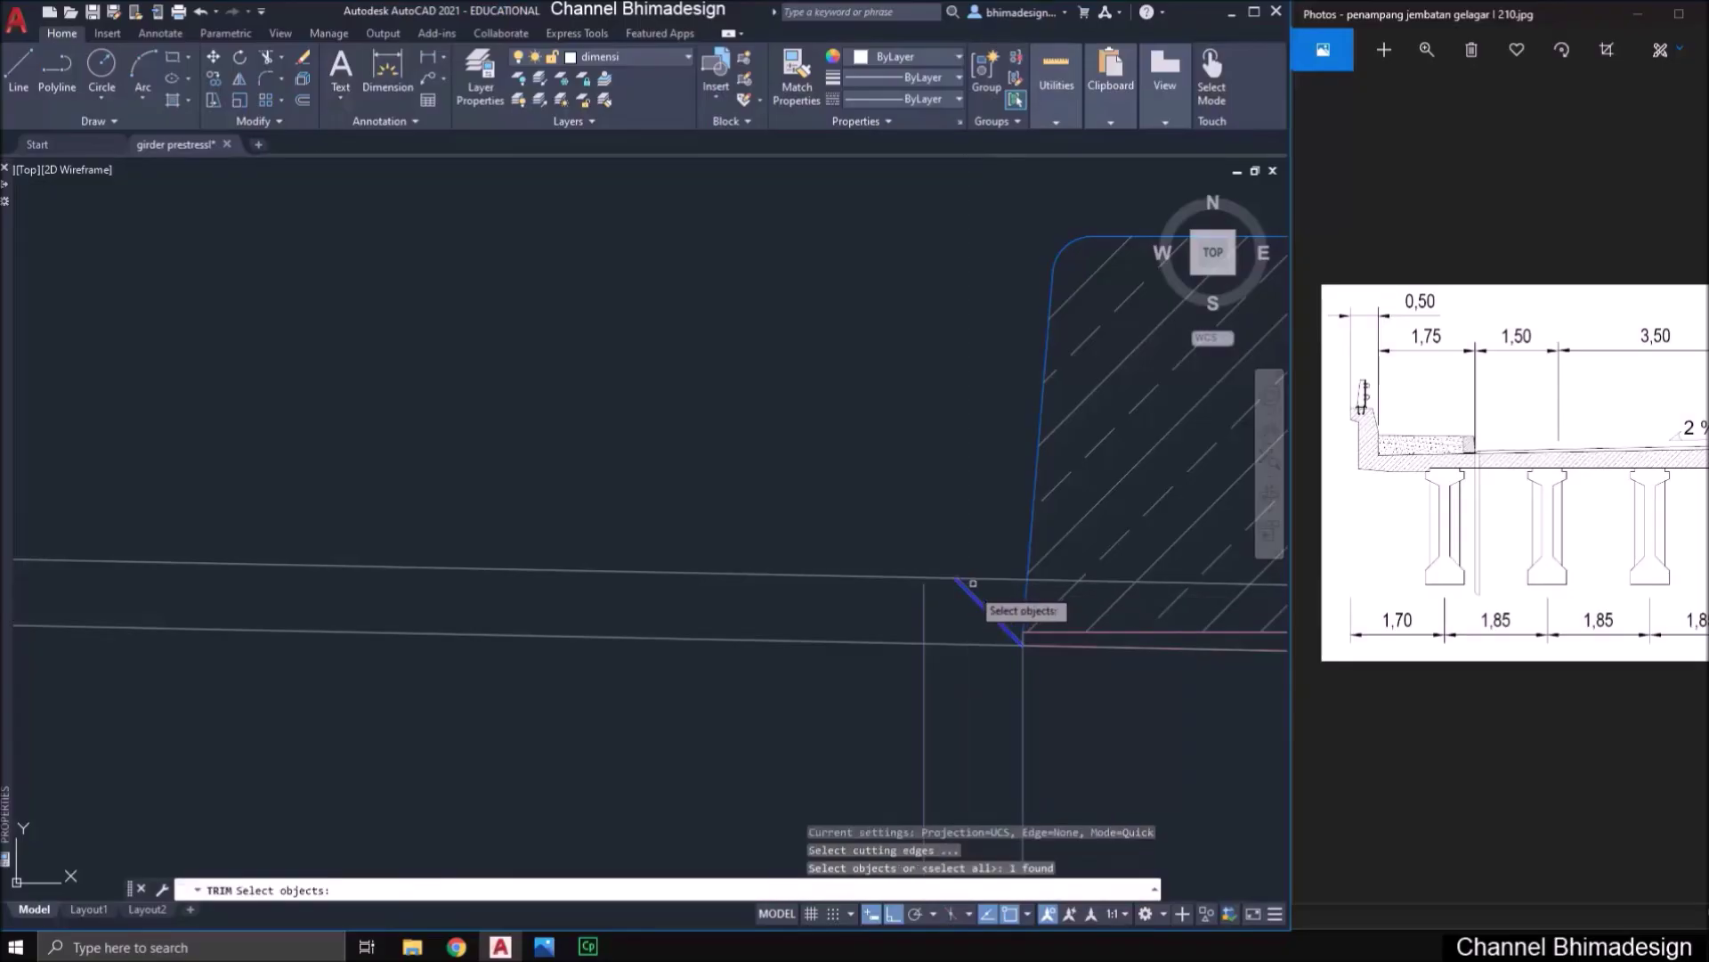
pyautogui.press('Return')
pyautogui.press('Return')
pyautogui.scroll(-5, 976, 578)
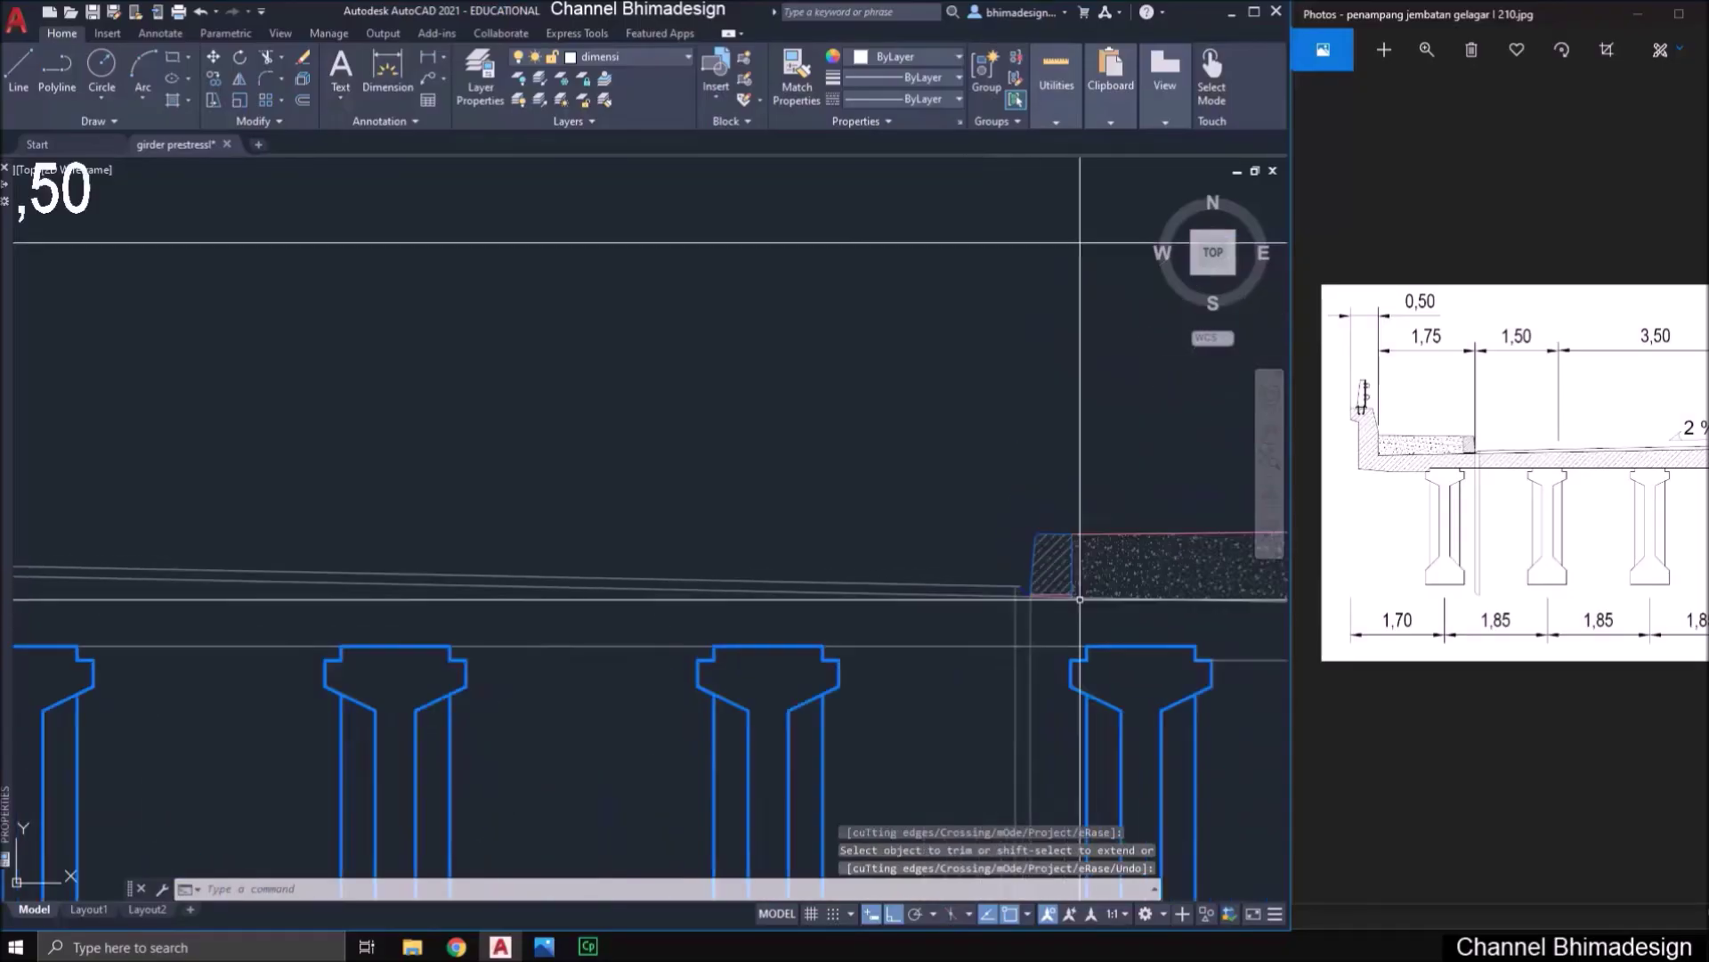
# - Extend the short blue diagonal beside the left curb up to the asphalt surface line
pyautogui.scroll(8, 229, 571)
pyautogui.scroll(8, 218, 628)
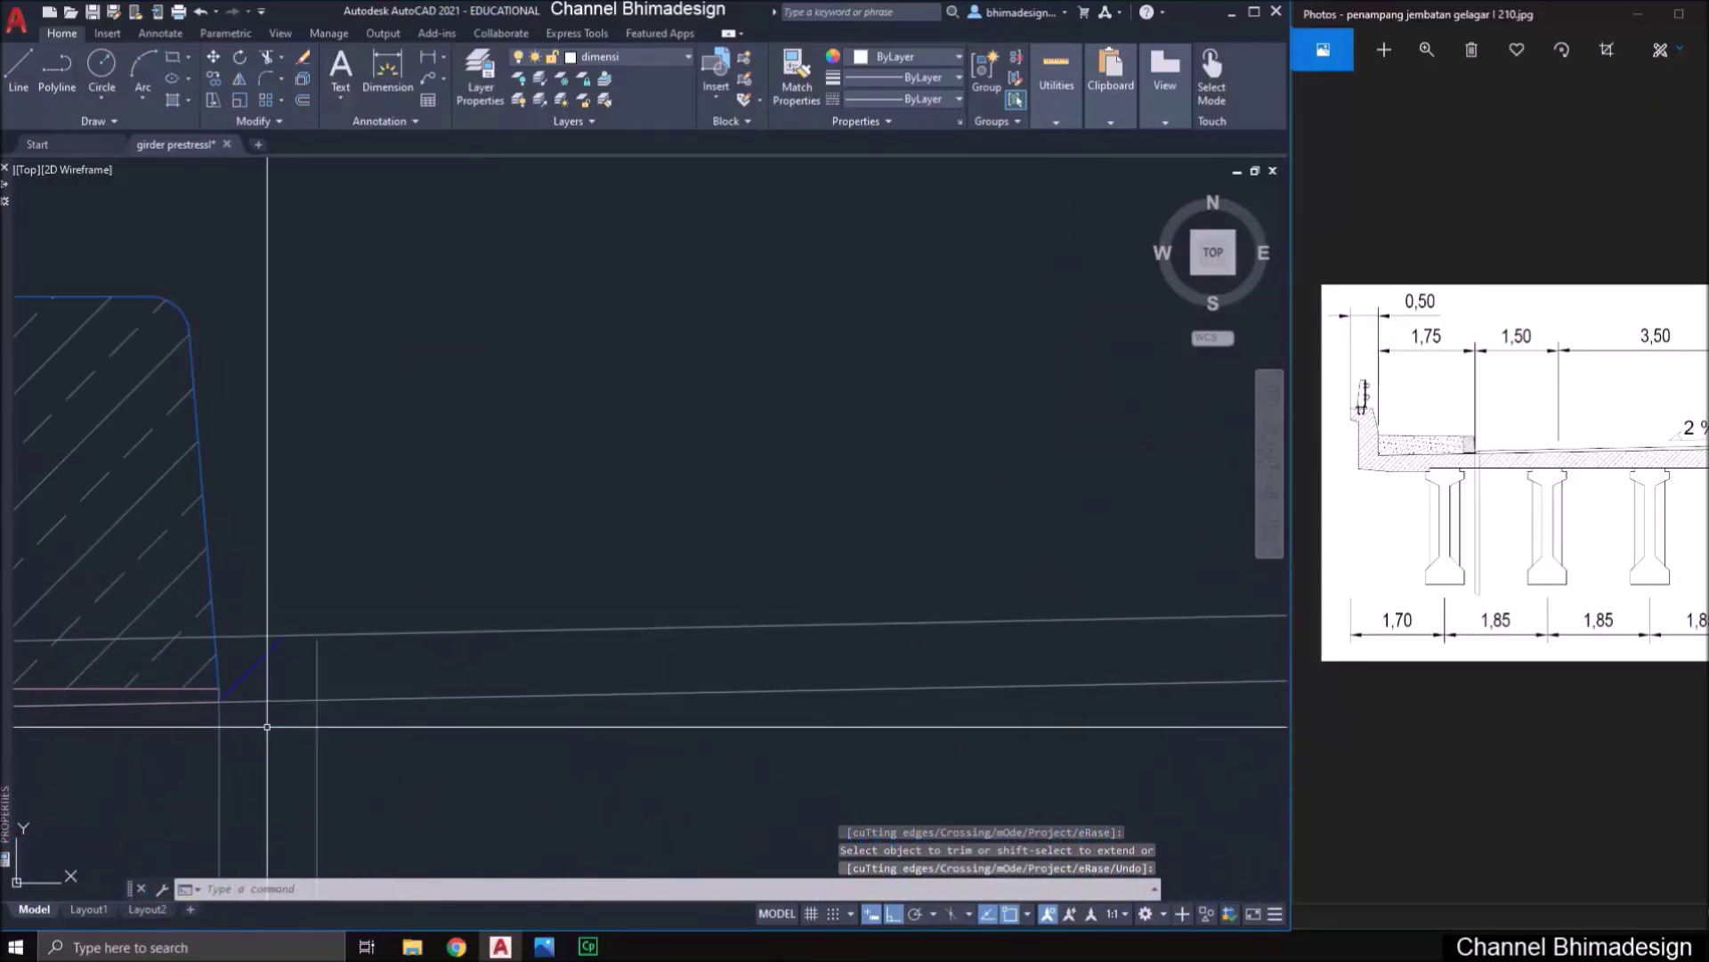
pyautogui.write('ex')
pyautogui.press('Return')
pyautogui.click(454, 664)
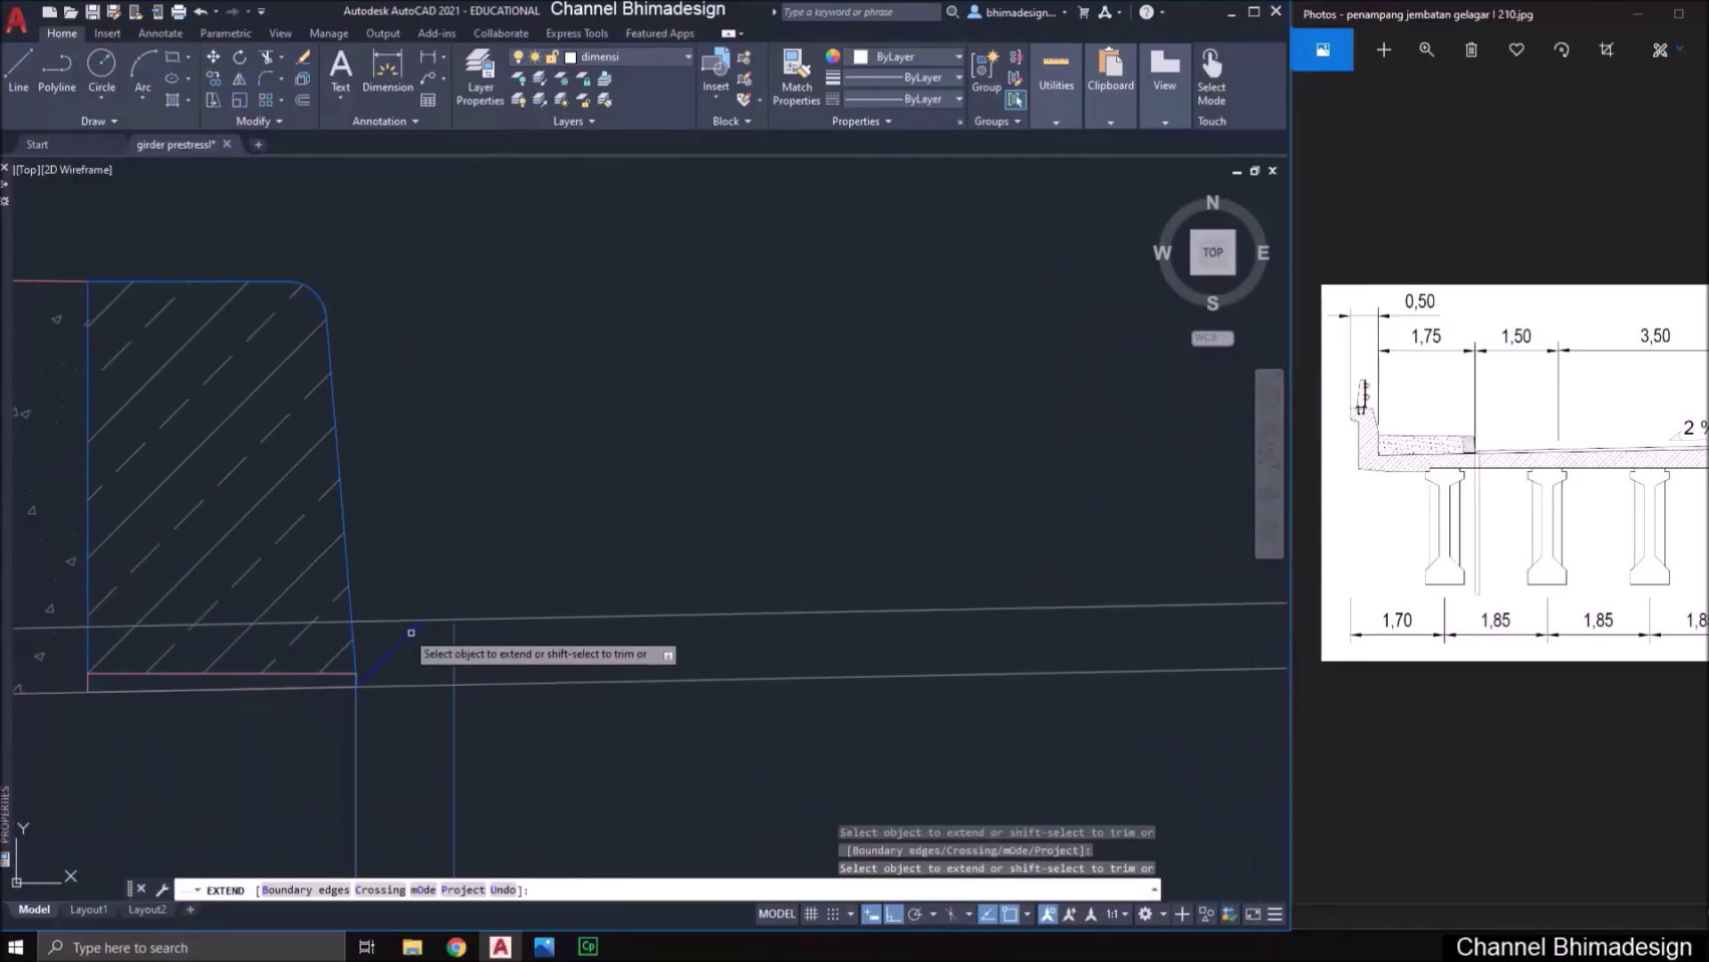
pyautogui.press('Escape')
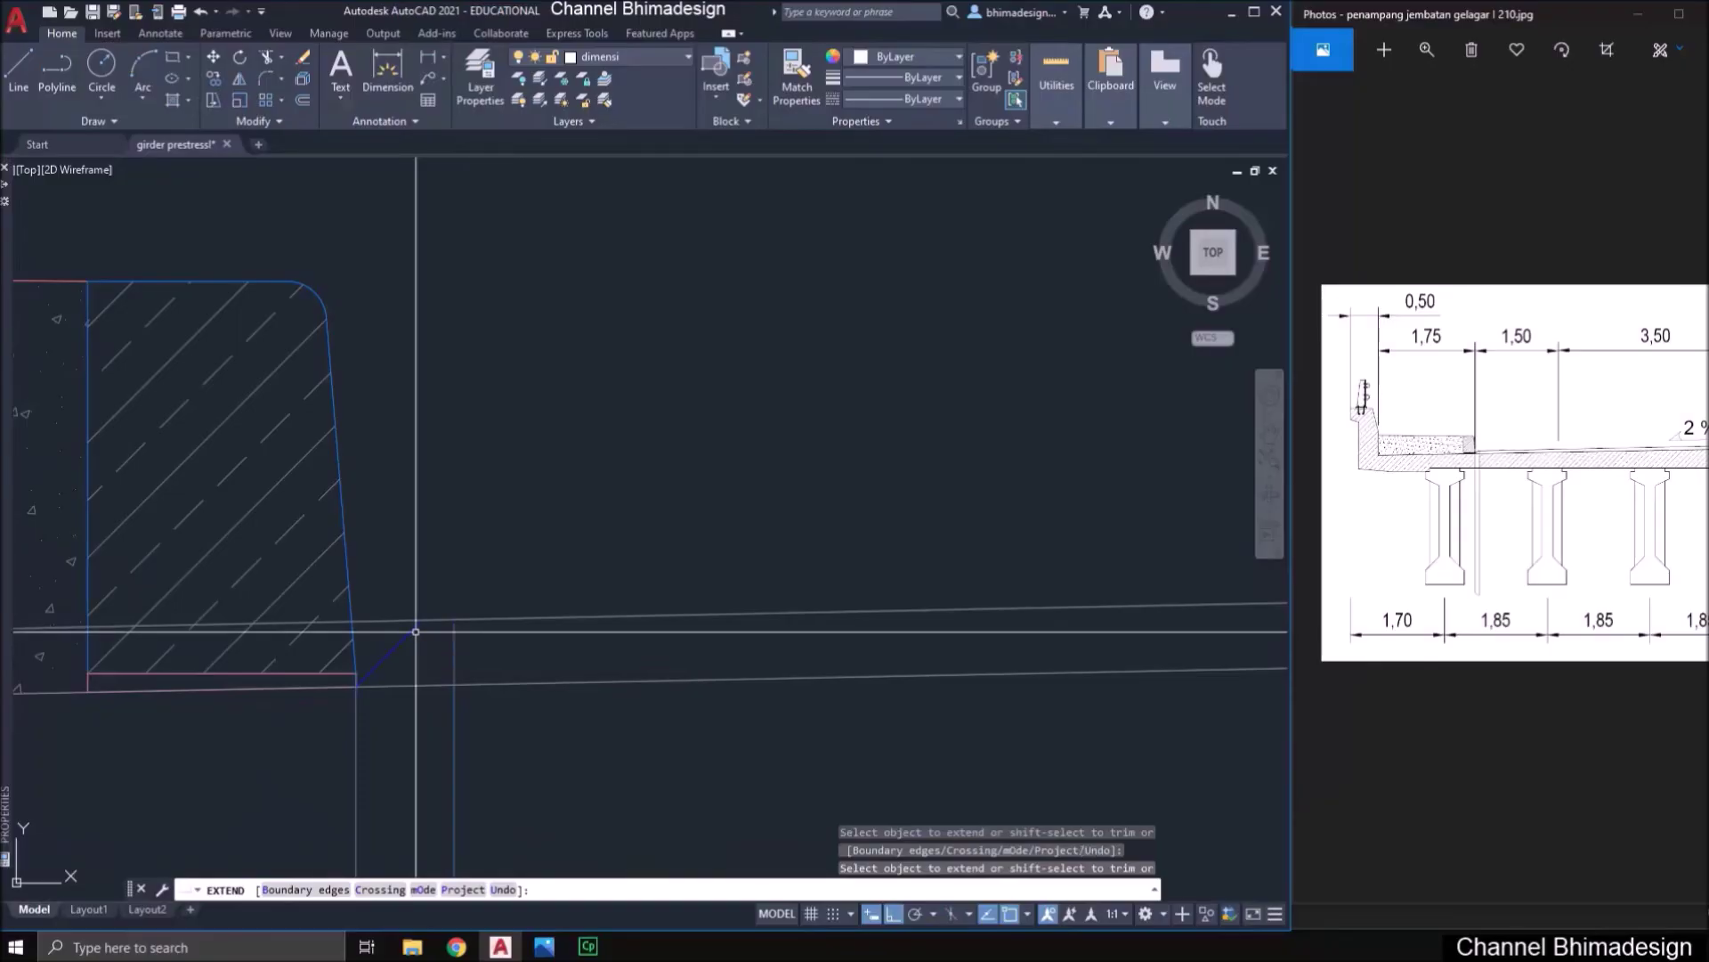
# - Trim the left asphalt surface line where it runs past the diagonal into the curb, using the diagonal as cutting edge
pyautogui.write('tr')
pyautogui.press('Return')
pyautogui.press('Return')
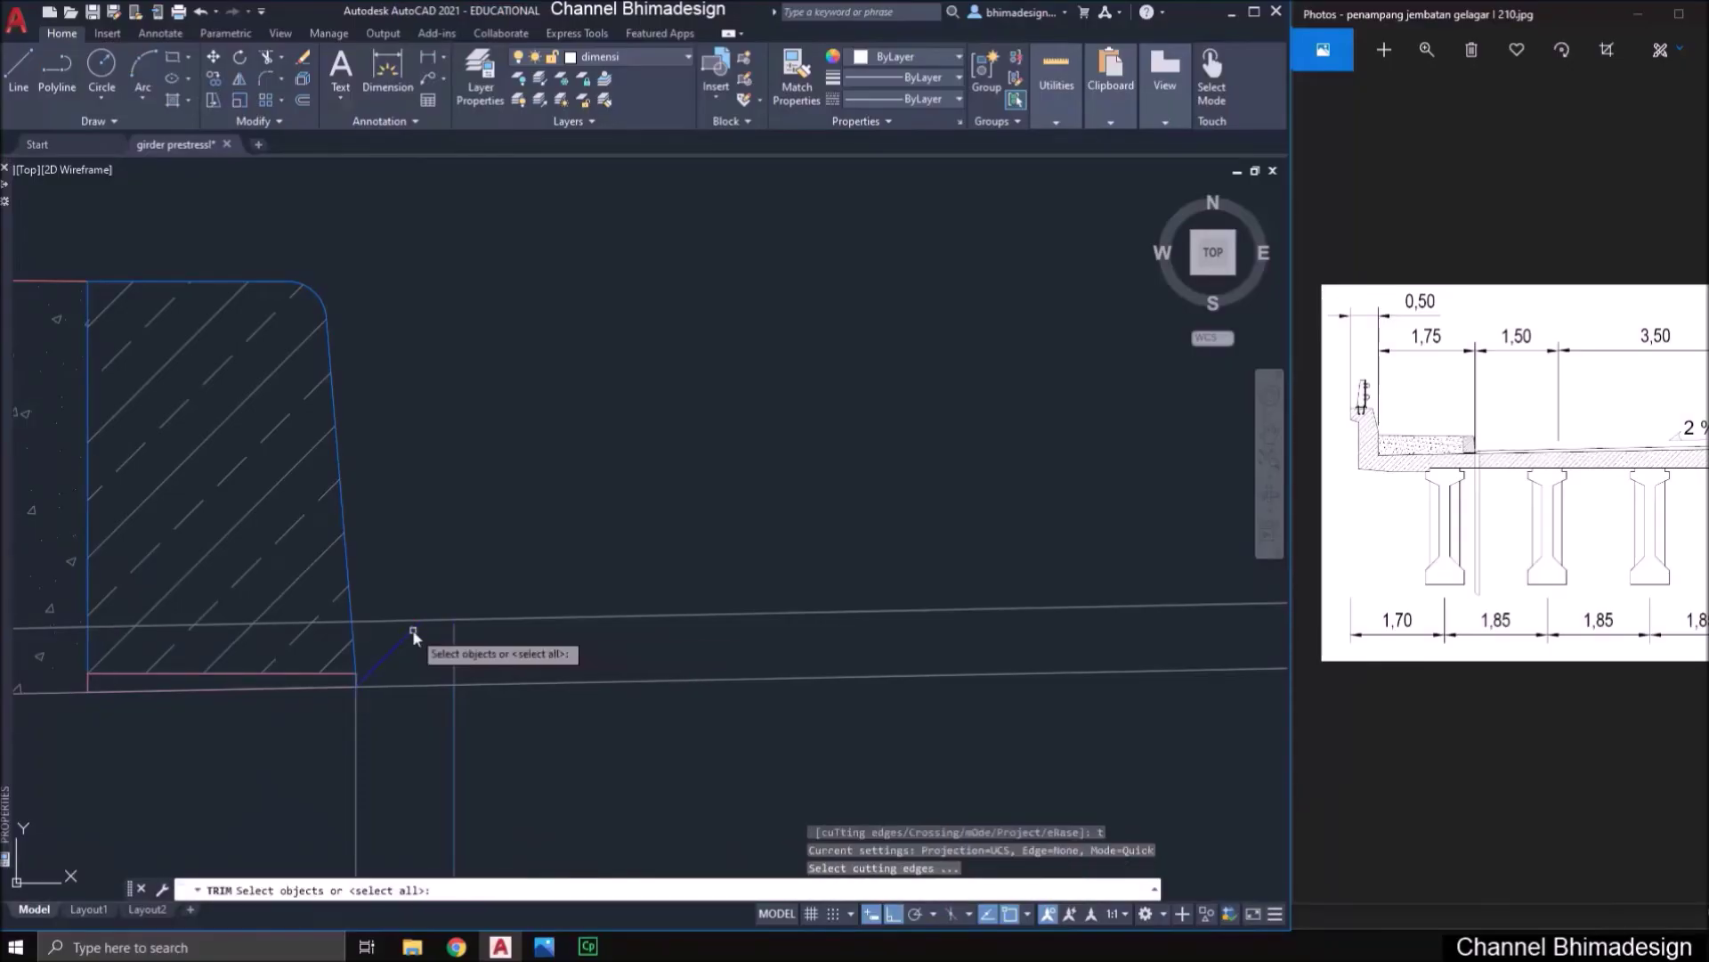
pyautogui.click(413, 629)
pyautogui.press('Return')
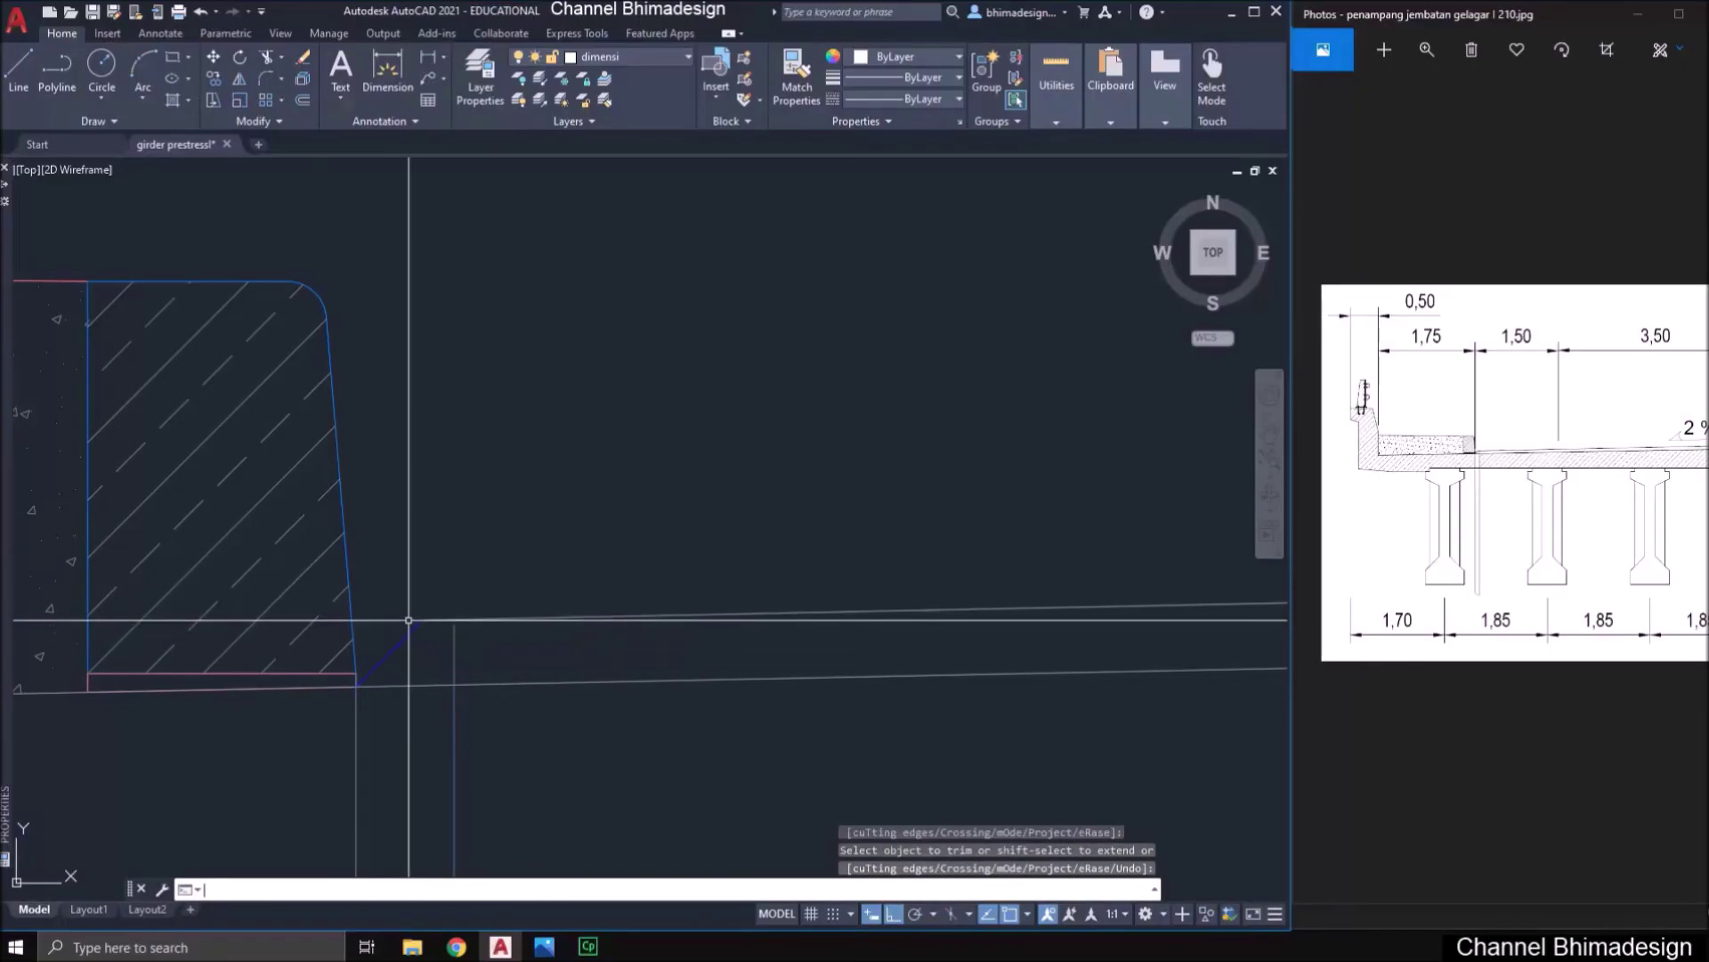
# - Match the properties of the blue diagonal beside the left curb onto both halves of the asphalt surface line
pyautogui.scroll(-6, 412, 628)
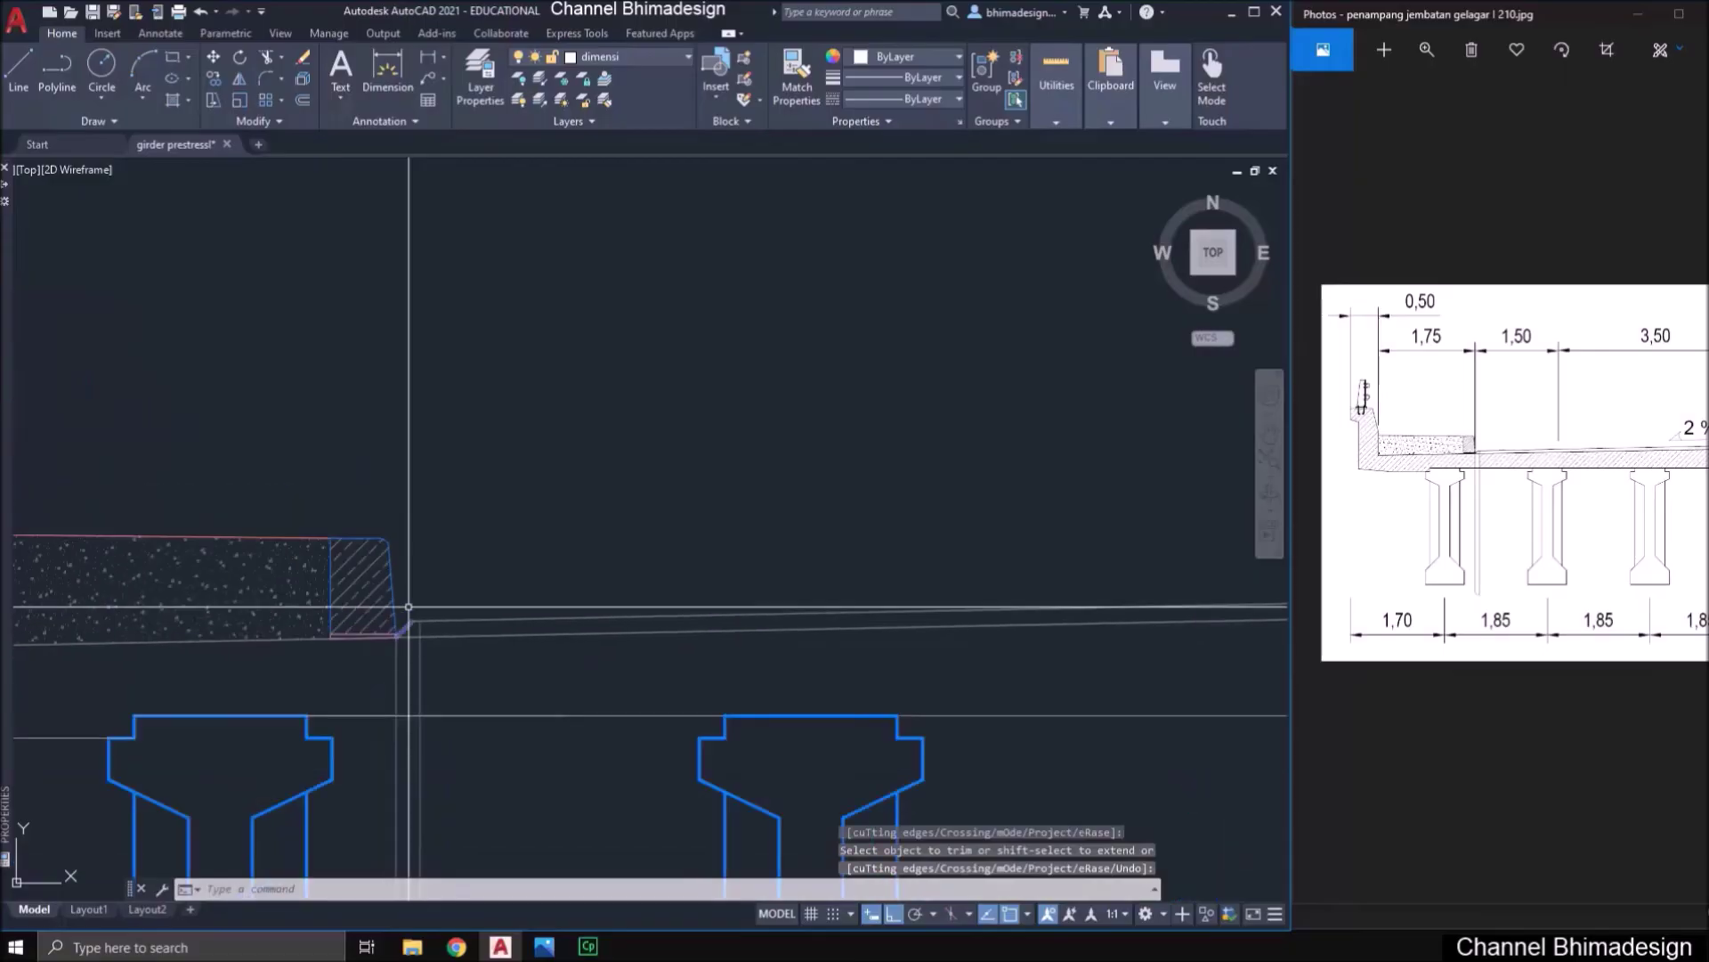
pyautogui.click(798, 68)
pyautogui.click(403, 628)
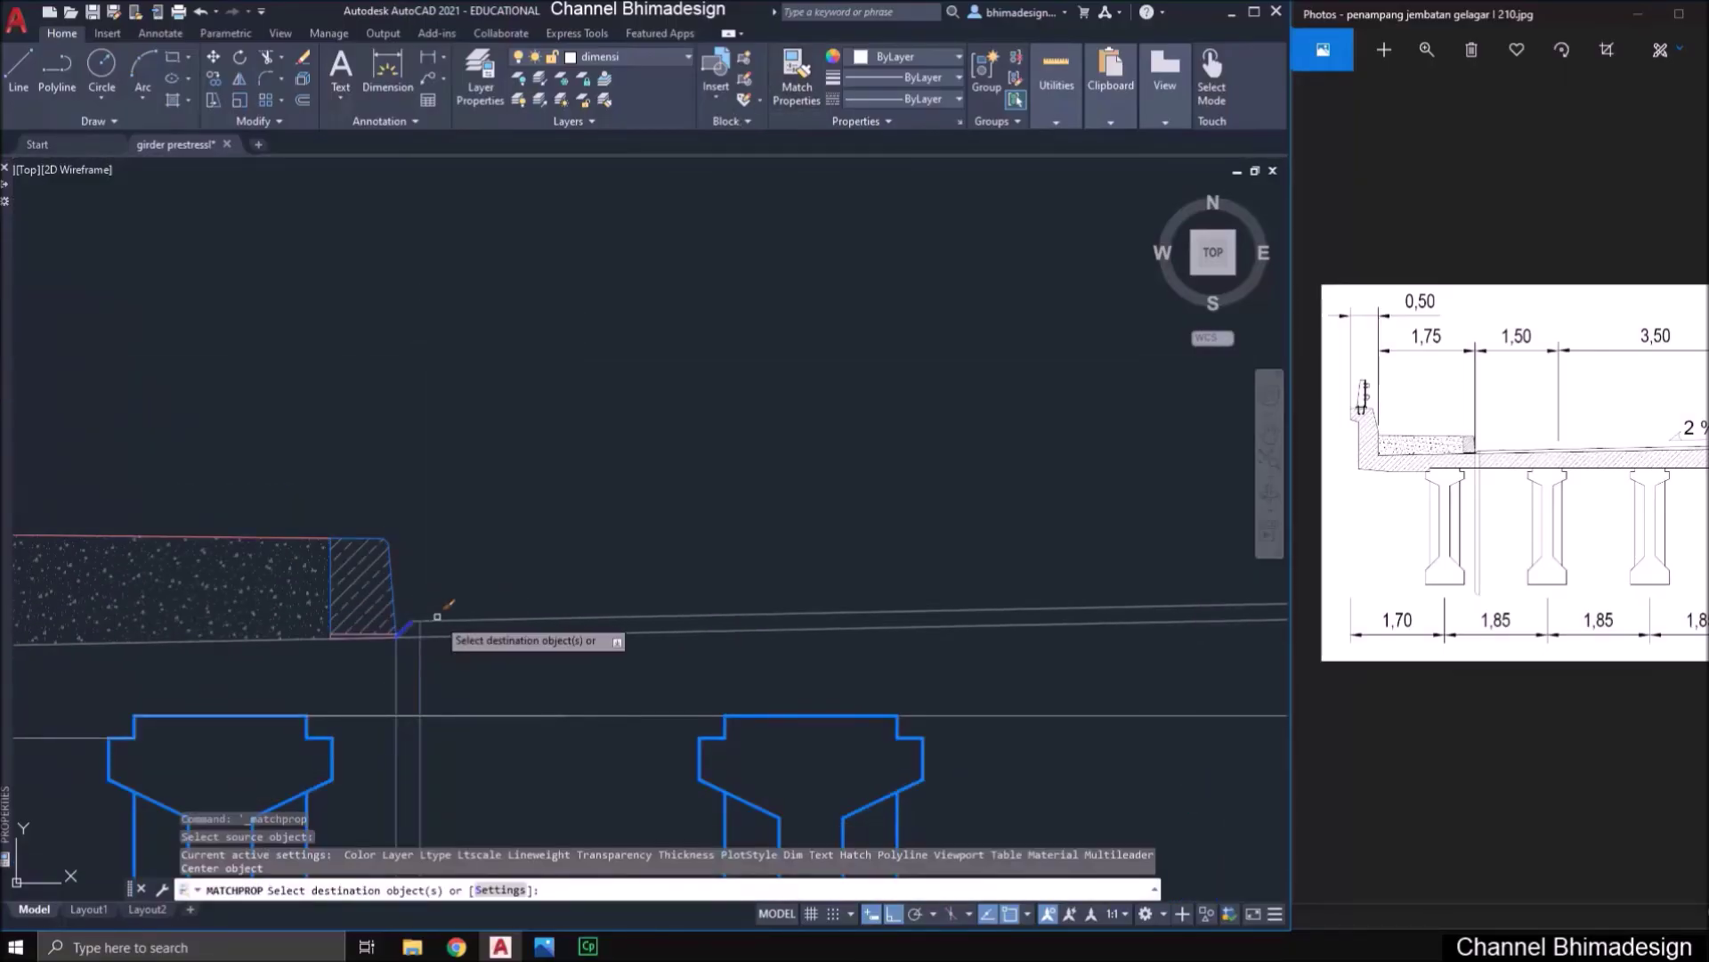
pyautogui.click(437, 614)
pyautogui.click(430, 626)
pyautogui.scroll(-4, 401, 604)
pyautogui.scroll(4, 1060, 615)
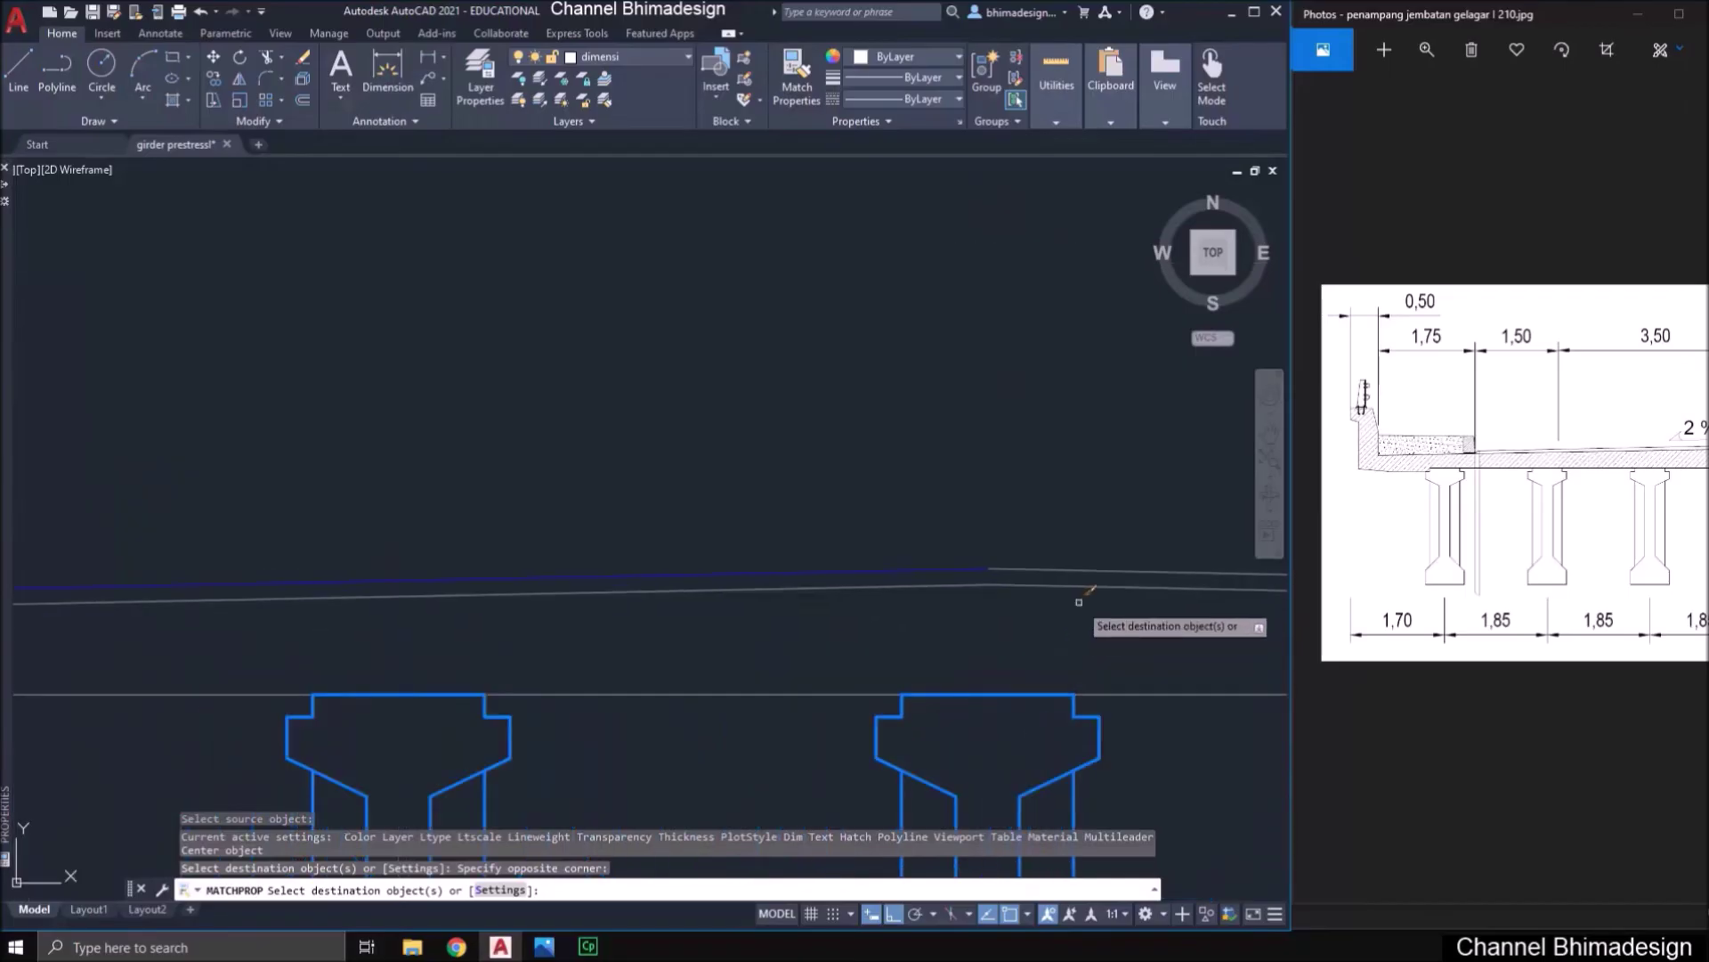
pyautogui.click(1051, 566)
pyautogui.click(771, 550)
pyautogui.press('Escape')
pyautogui.scroll(-3, 900, 614)
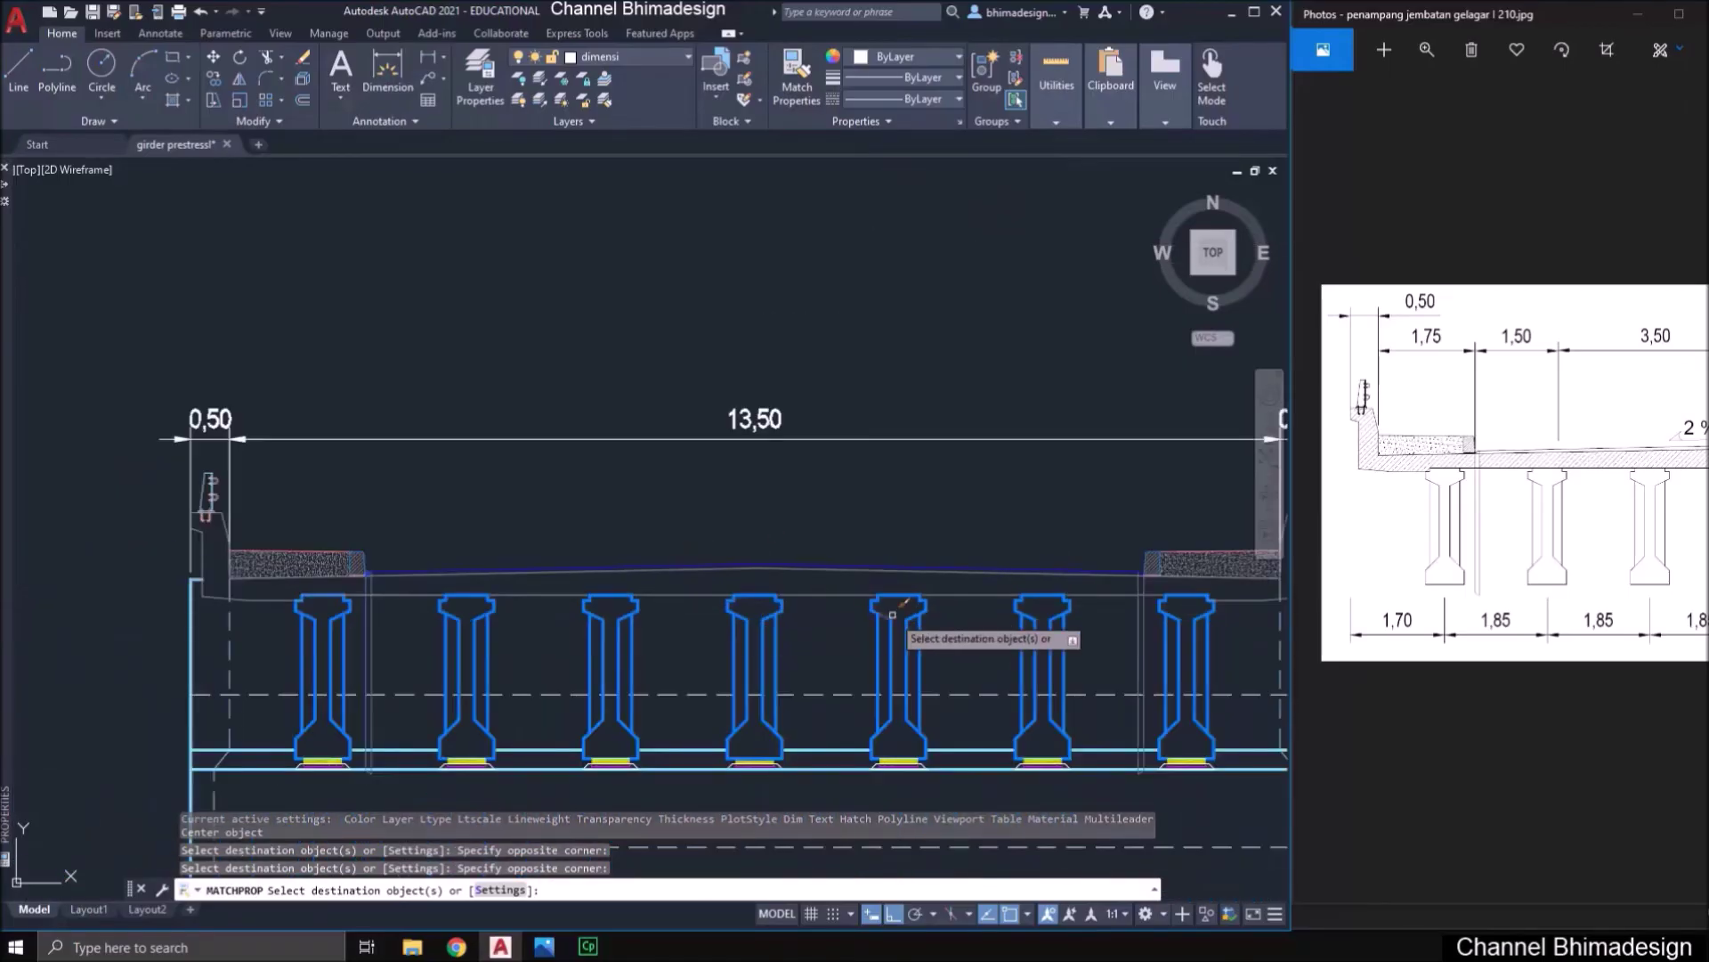
pyautogui.moveTo(803, 596); pyautogui.dragTo(703, 539, button='middle')
pyautogui.write('co')
pyautogui.press('Return')
pyautogui.press('Escape')
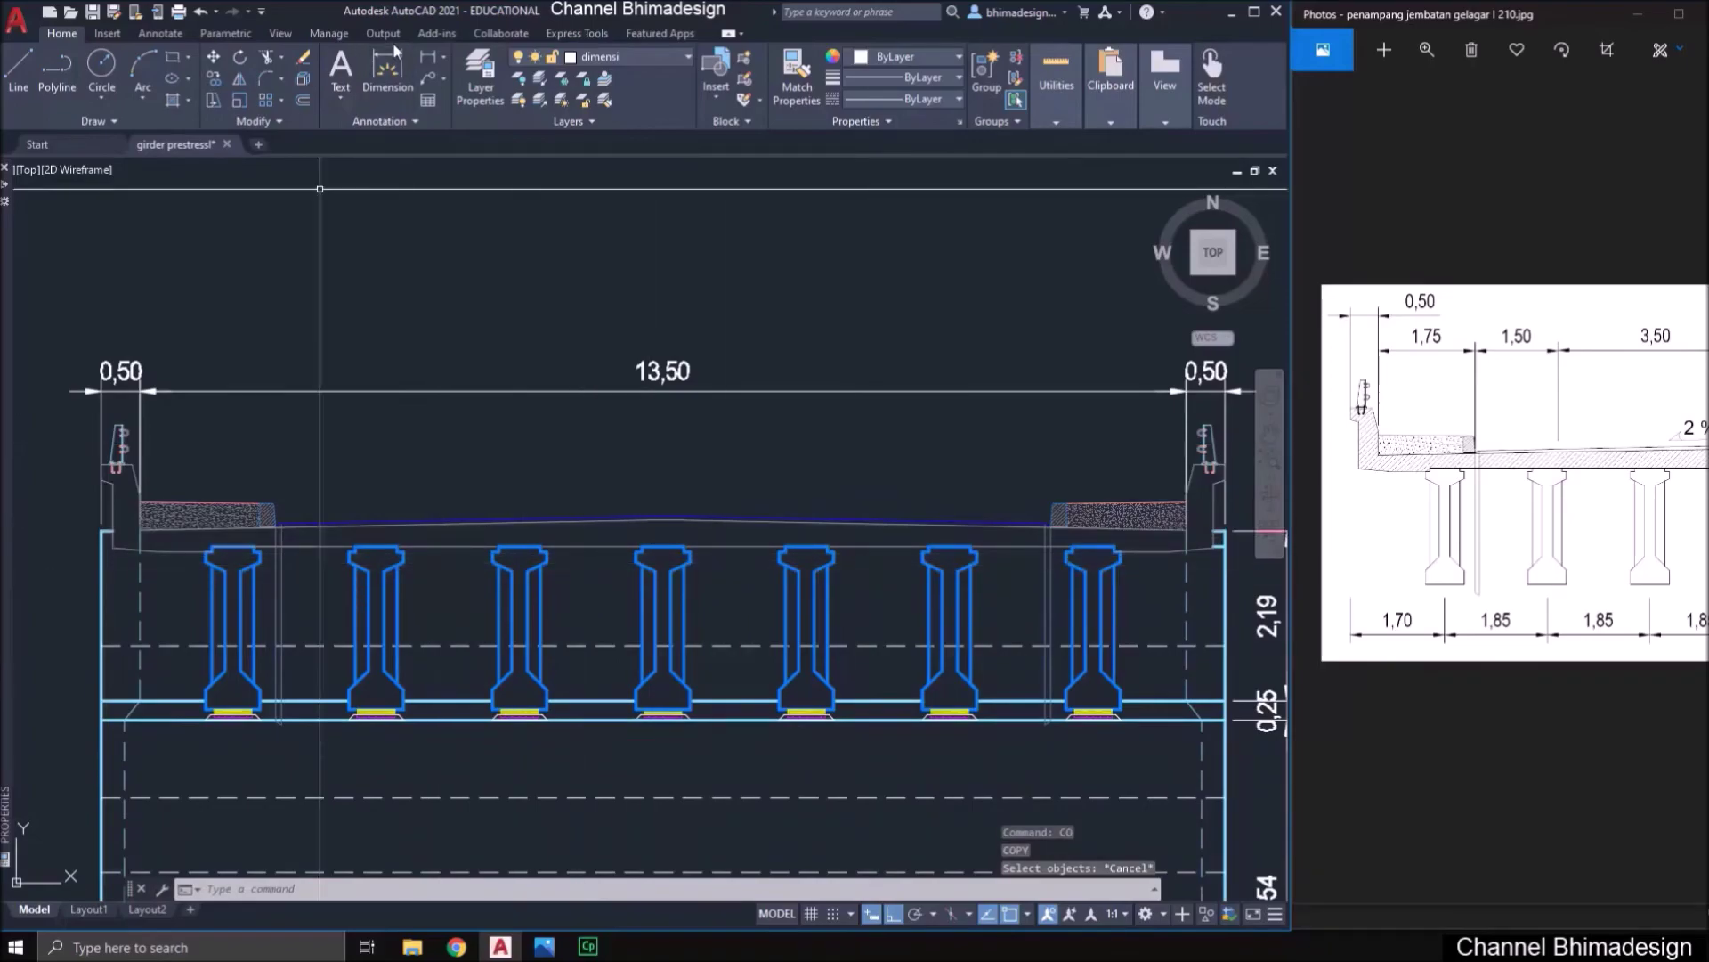
# - Add a horizontal linear dimension between the centres of the first and second girders, placed just below the bearings
pyautogui.click(440, 64)
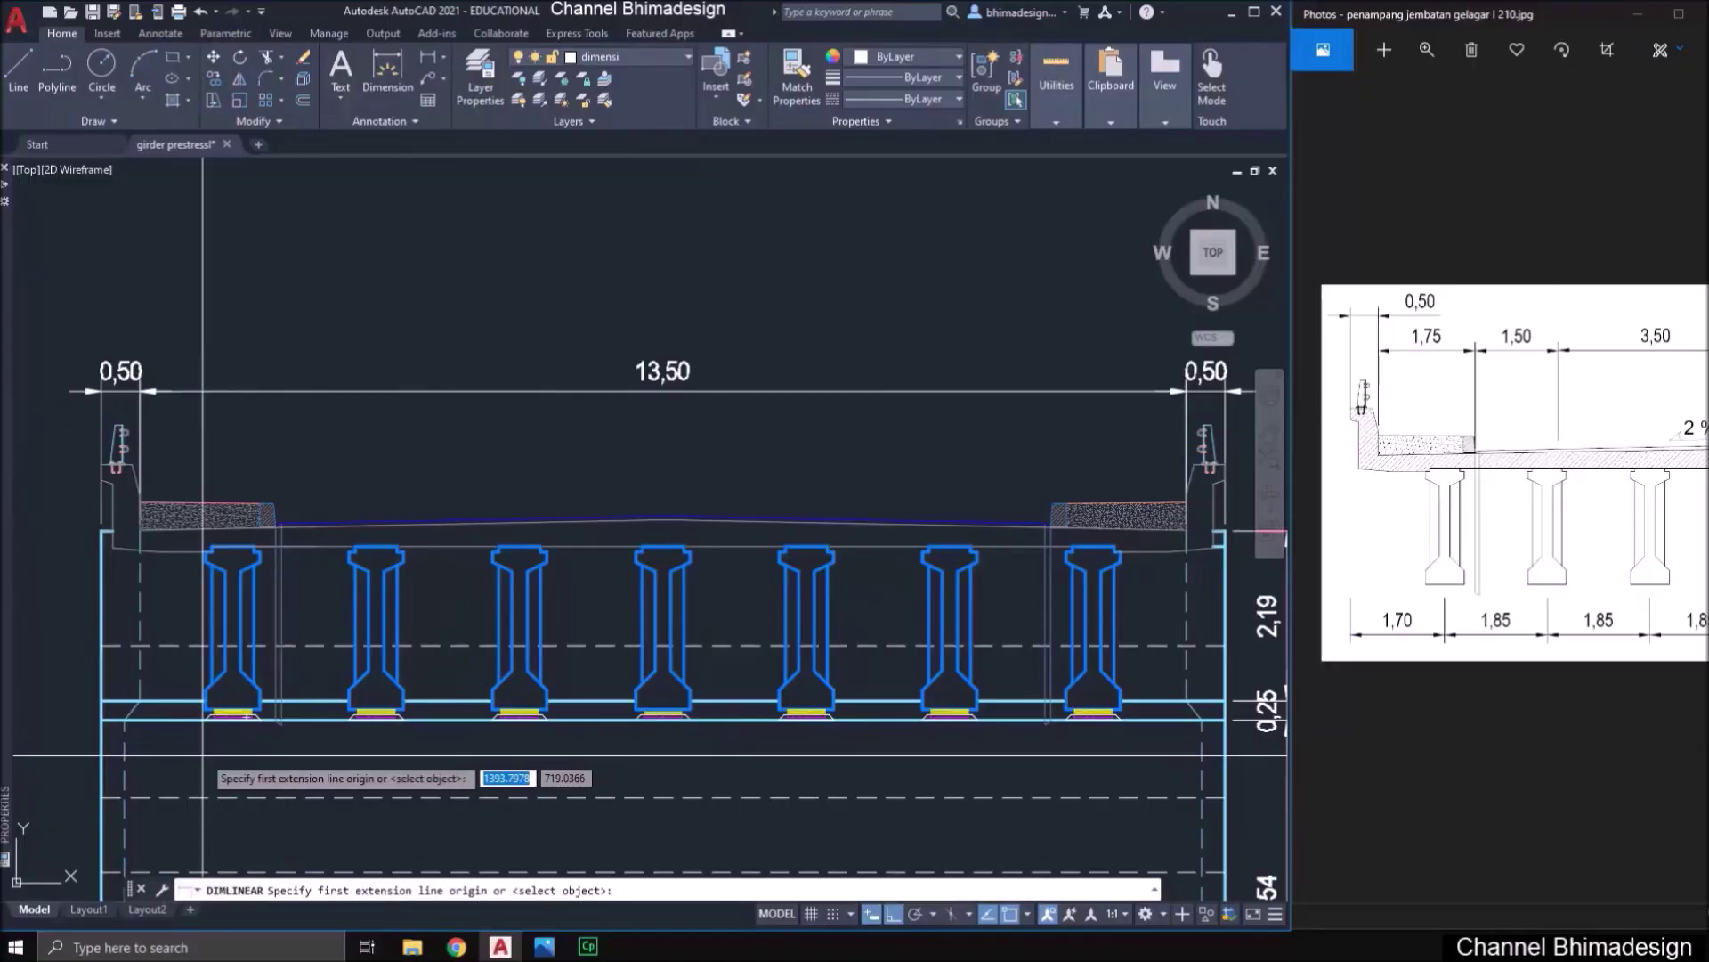
pyautogui.scroll(4, 231, 743)
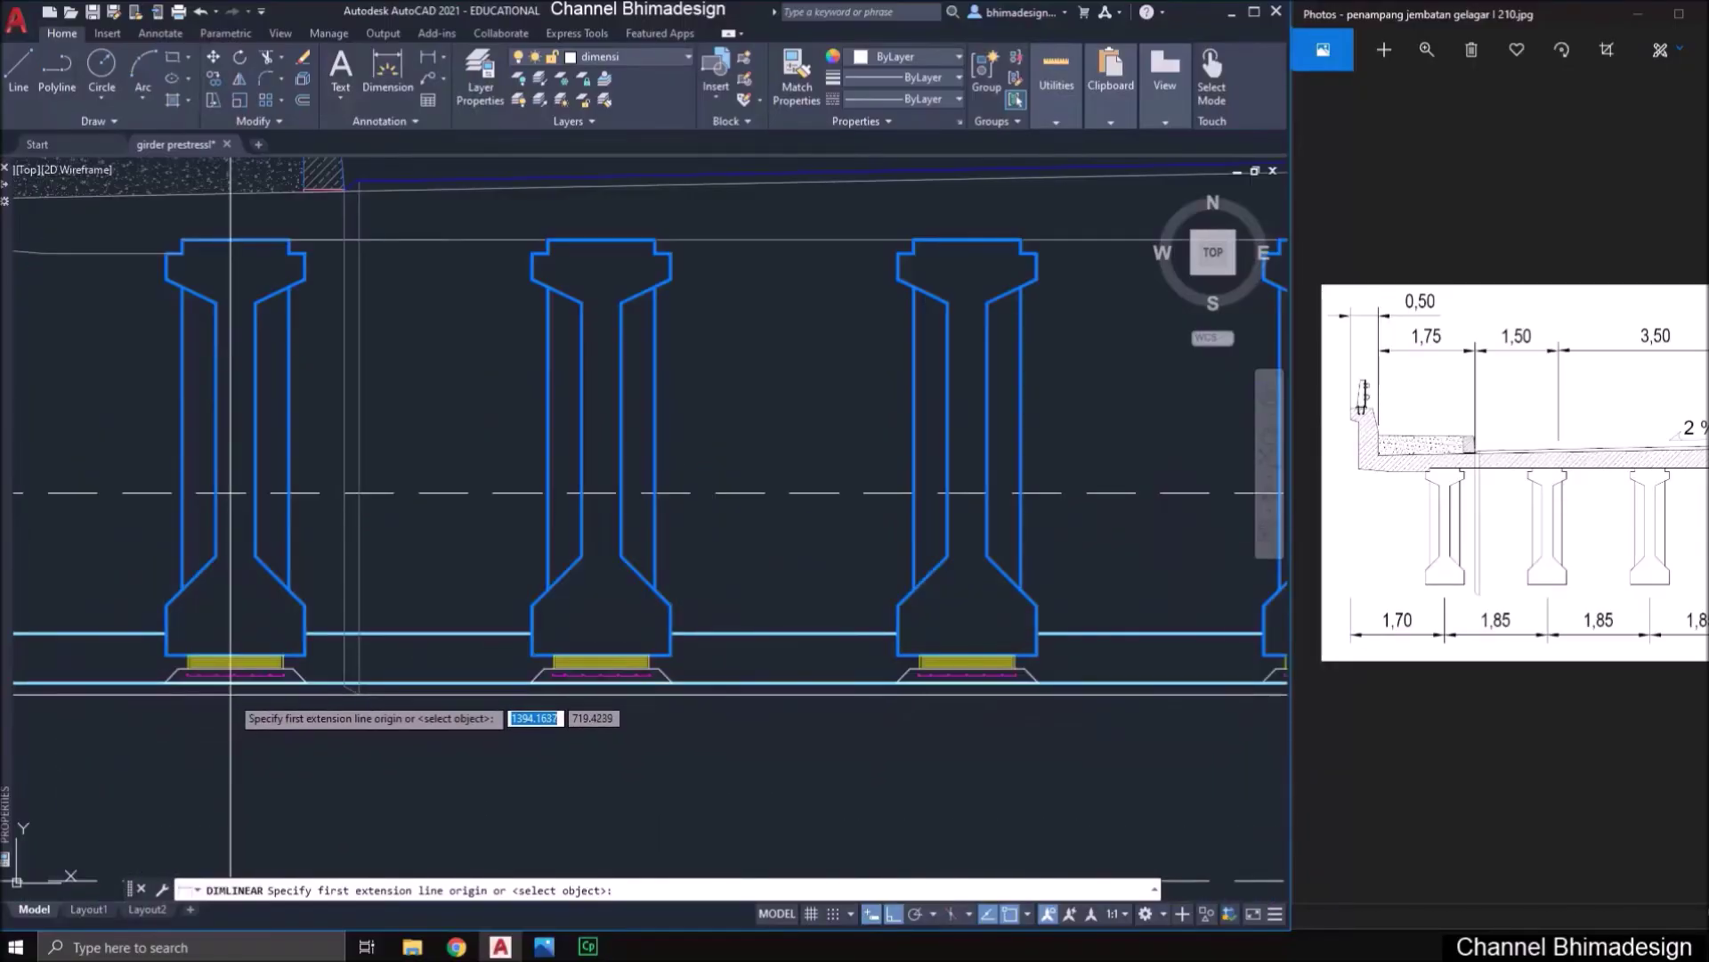
pyautogui.click(234, 682)
pyautogui.click(596, 682)
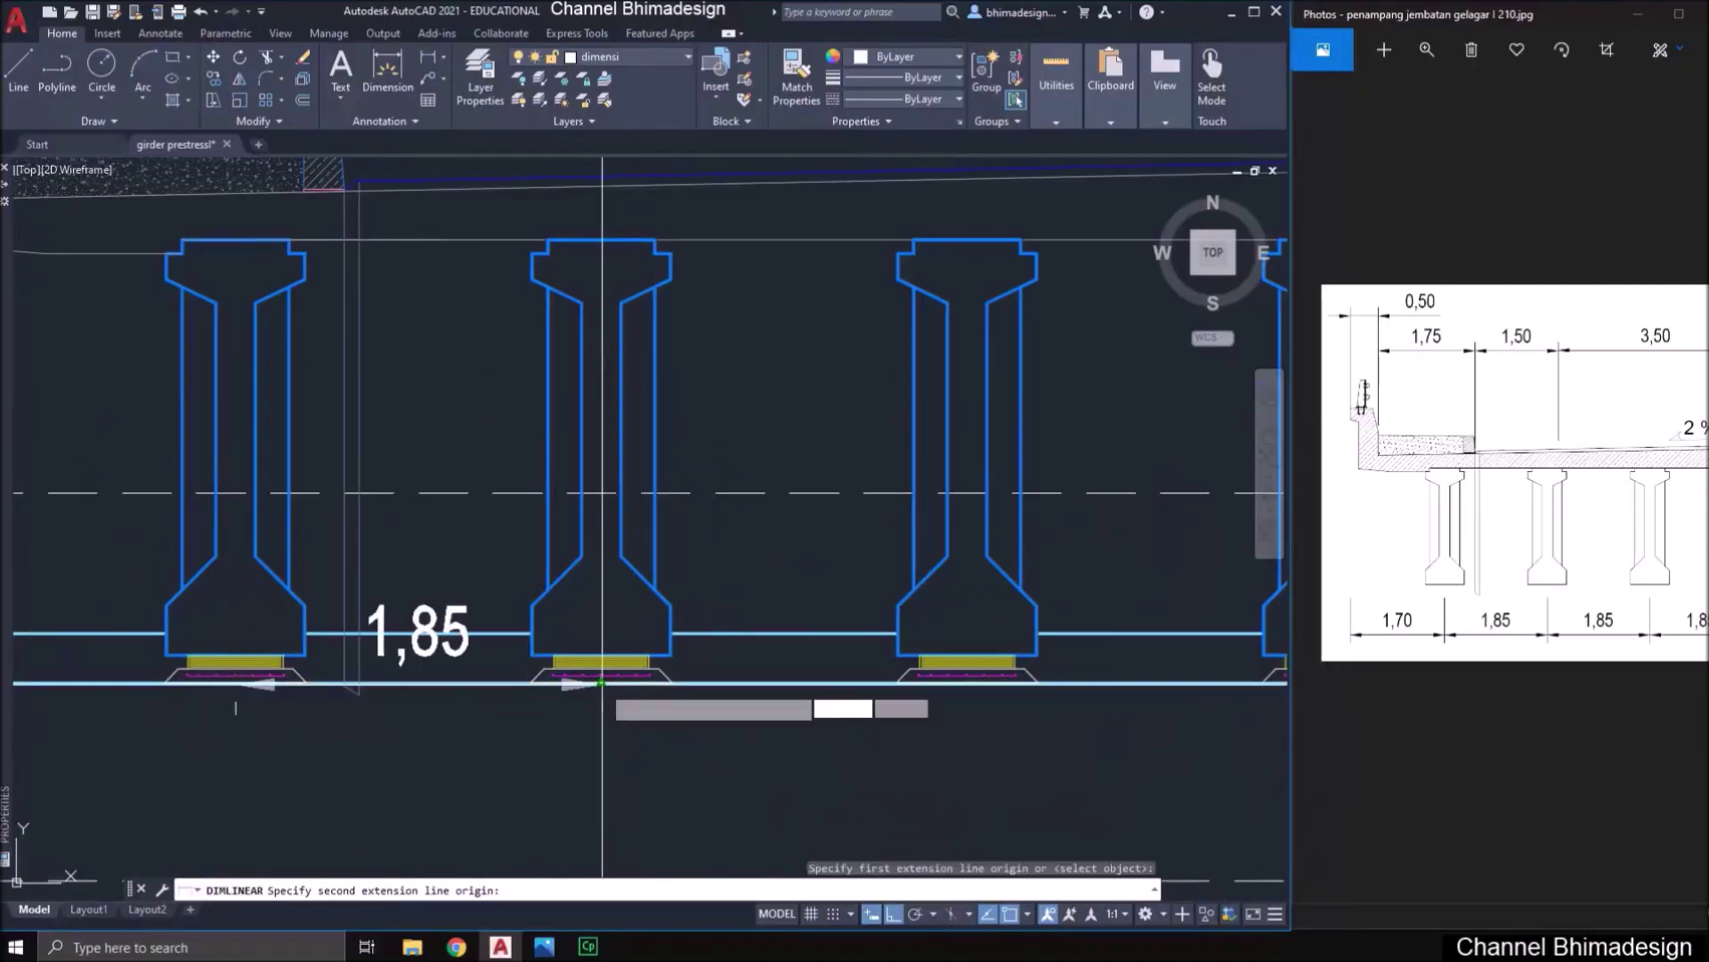
pyautogui.scroll(-5, 593, 682)
pyautogui.scroll(1, 527, 674)
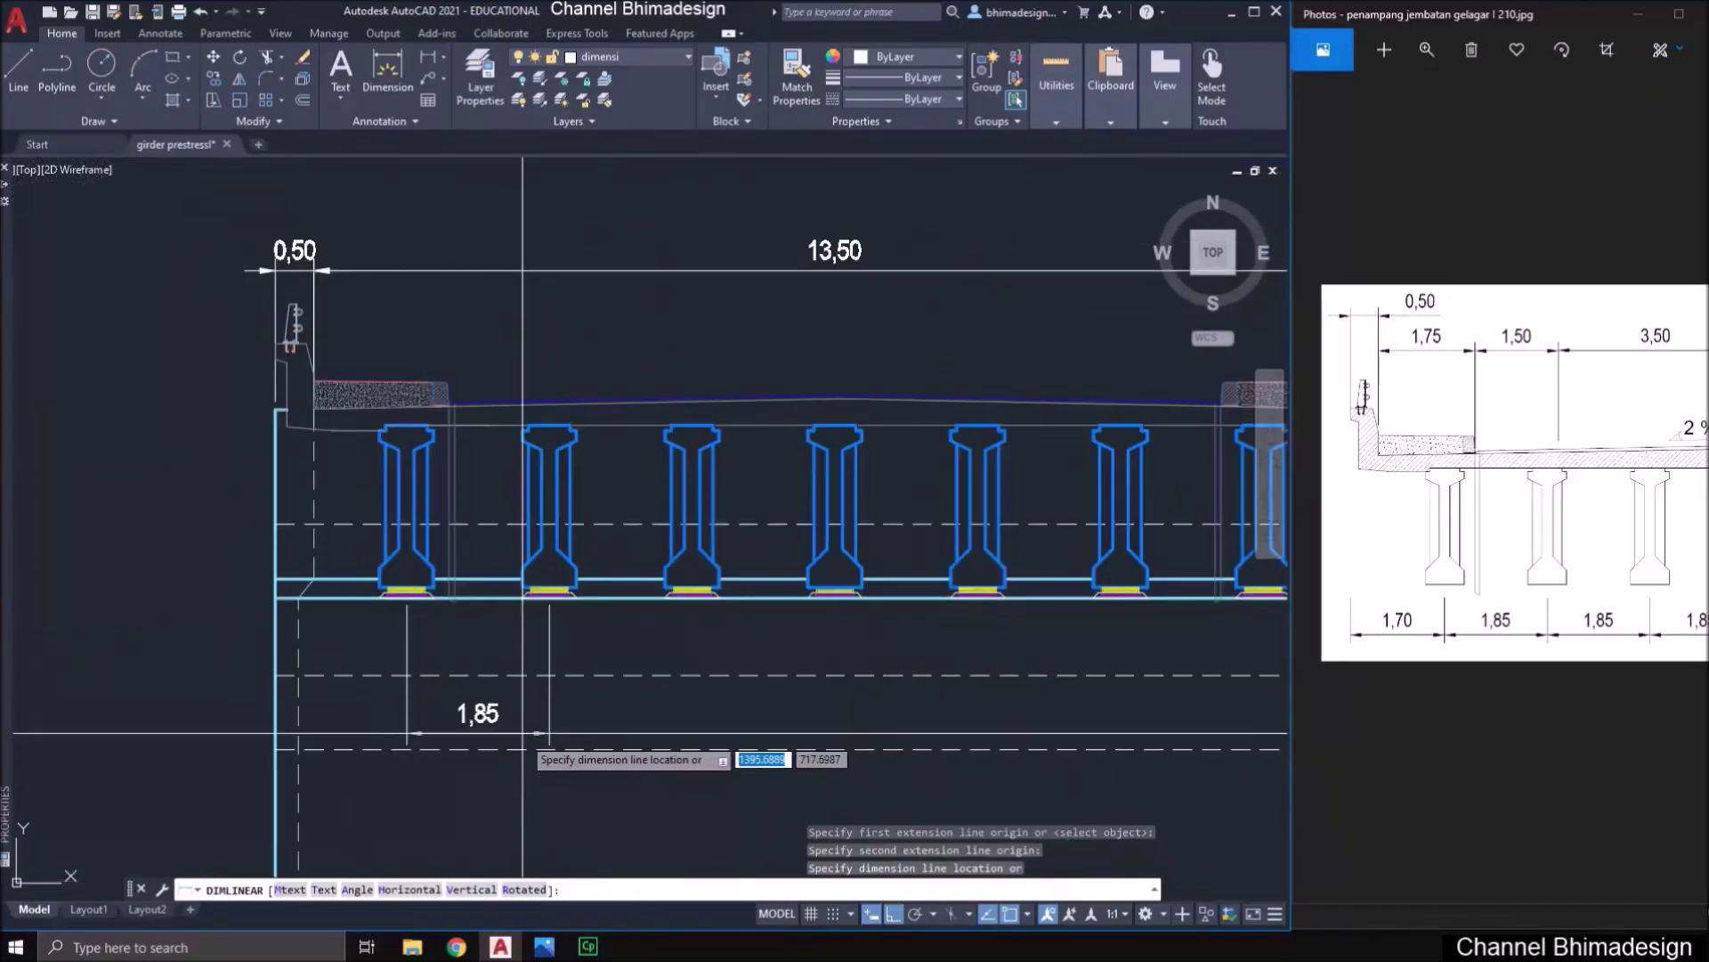
pyautogui.click(524, 659)
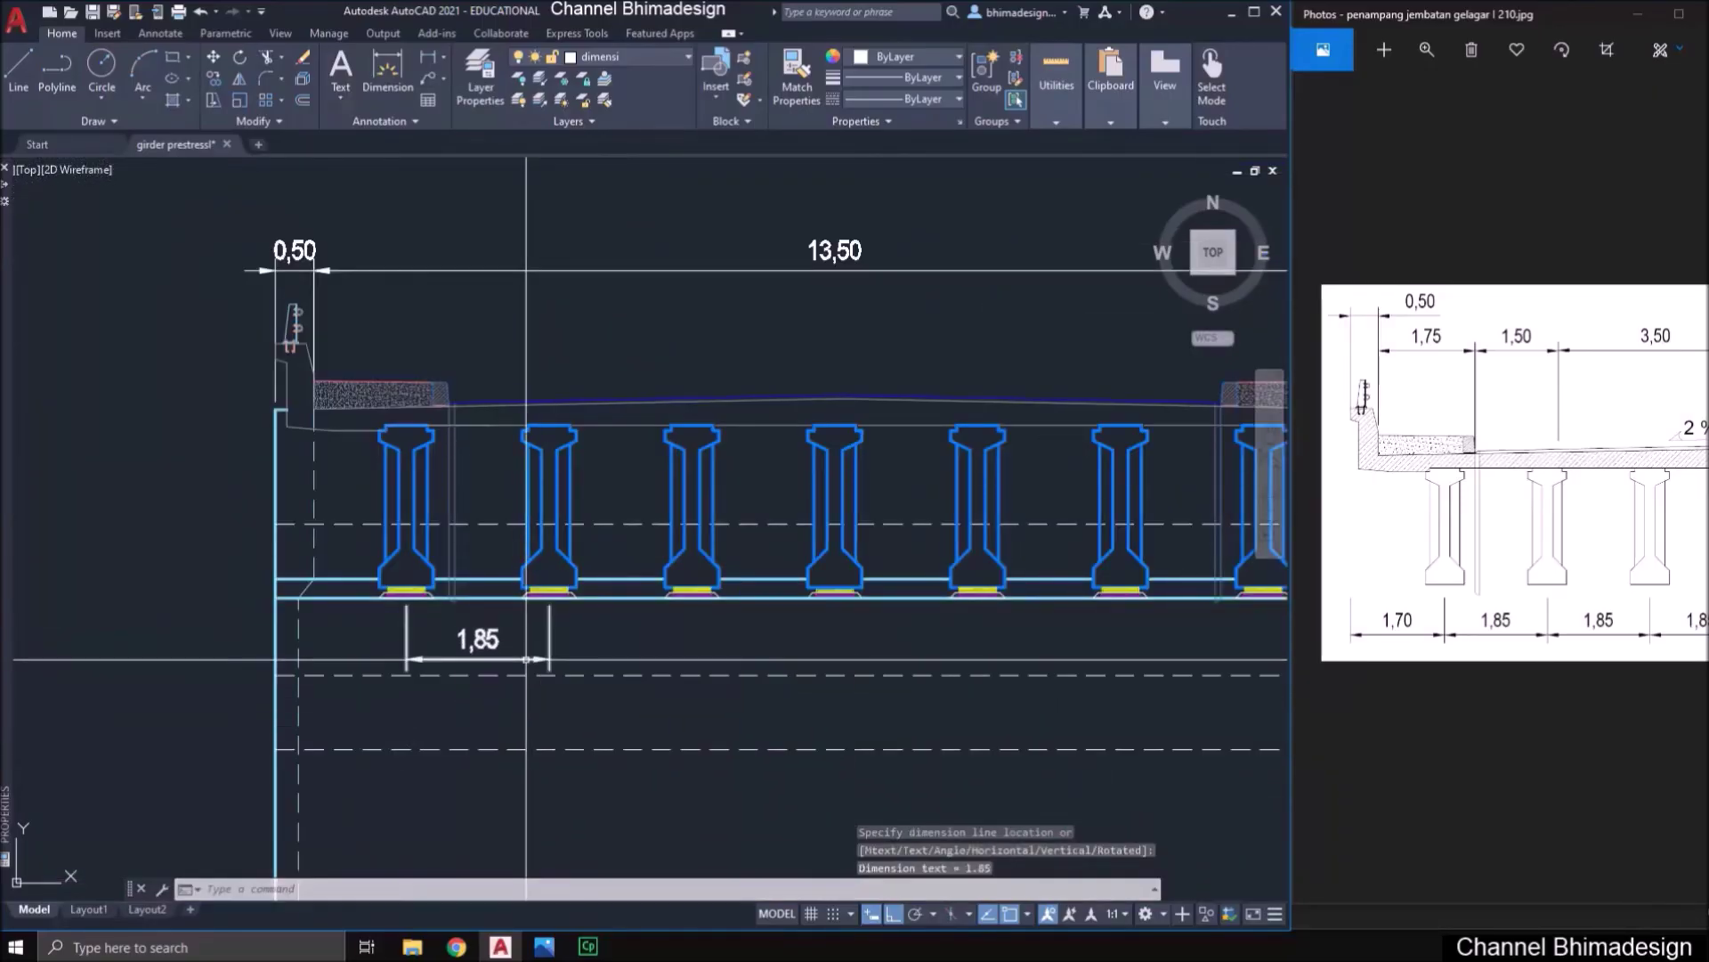
# - Continue the girder-spacing dimension through the centres of the third to last girders and on to the abutment's right edge
pyautogui.click(174, 36)
pyautogui.click(405, 100)
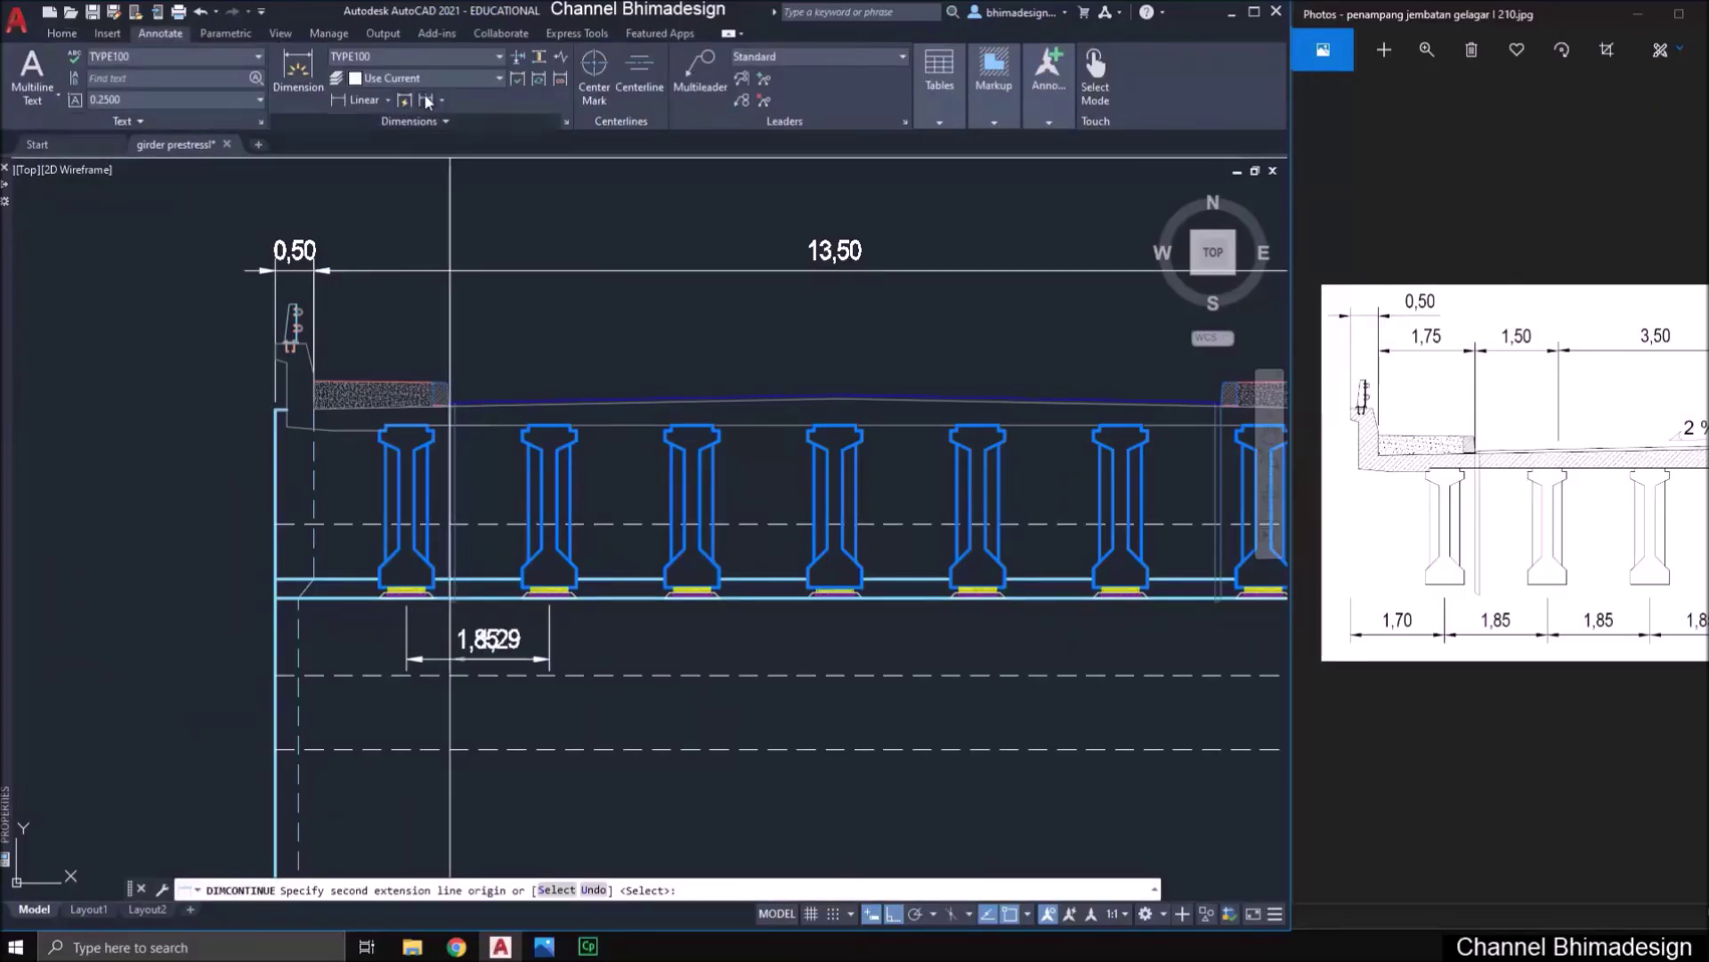
pyautogui.scroll(3, 695, 597)
pyautogui.click(694, 595)
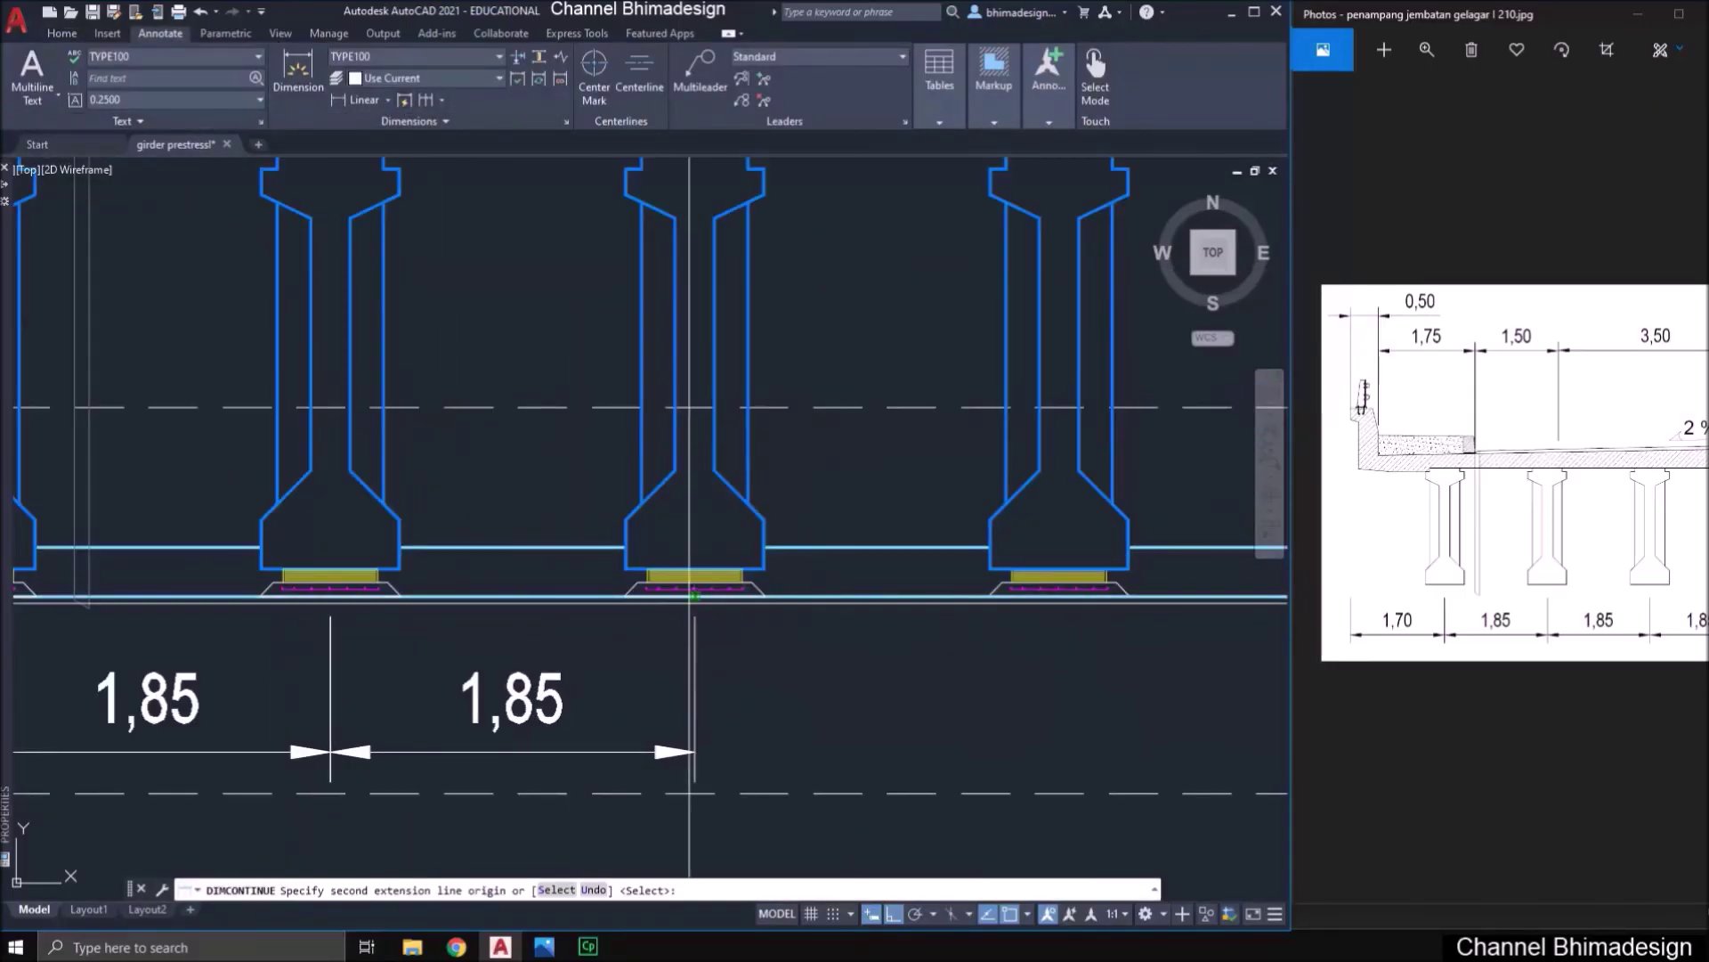
pyautogui.click(1059, 595)
pyautogui.scroll(-2, 287, 659)
pyautogui.moveTo(287, 659); pyautogui.dragTo(107, 659, button='middle')
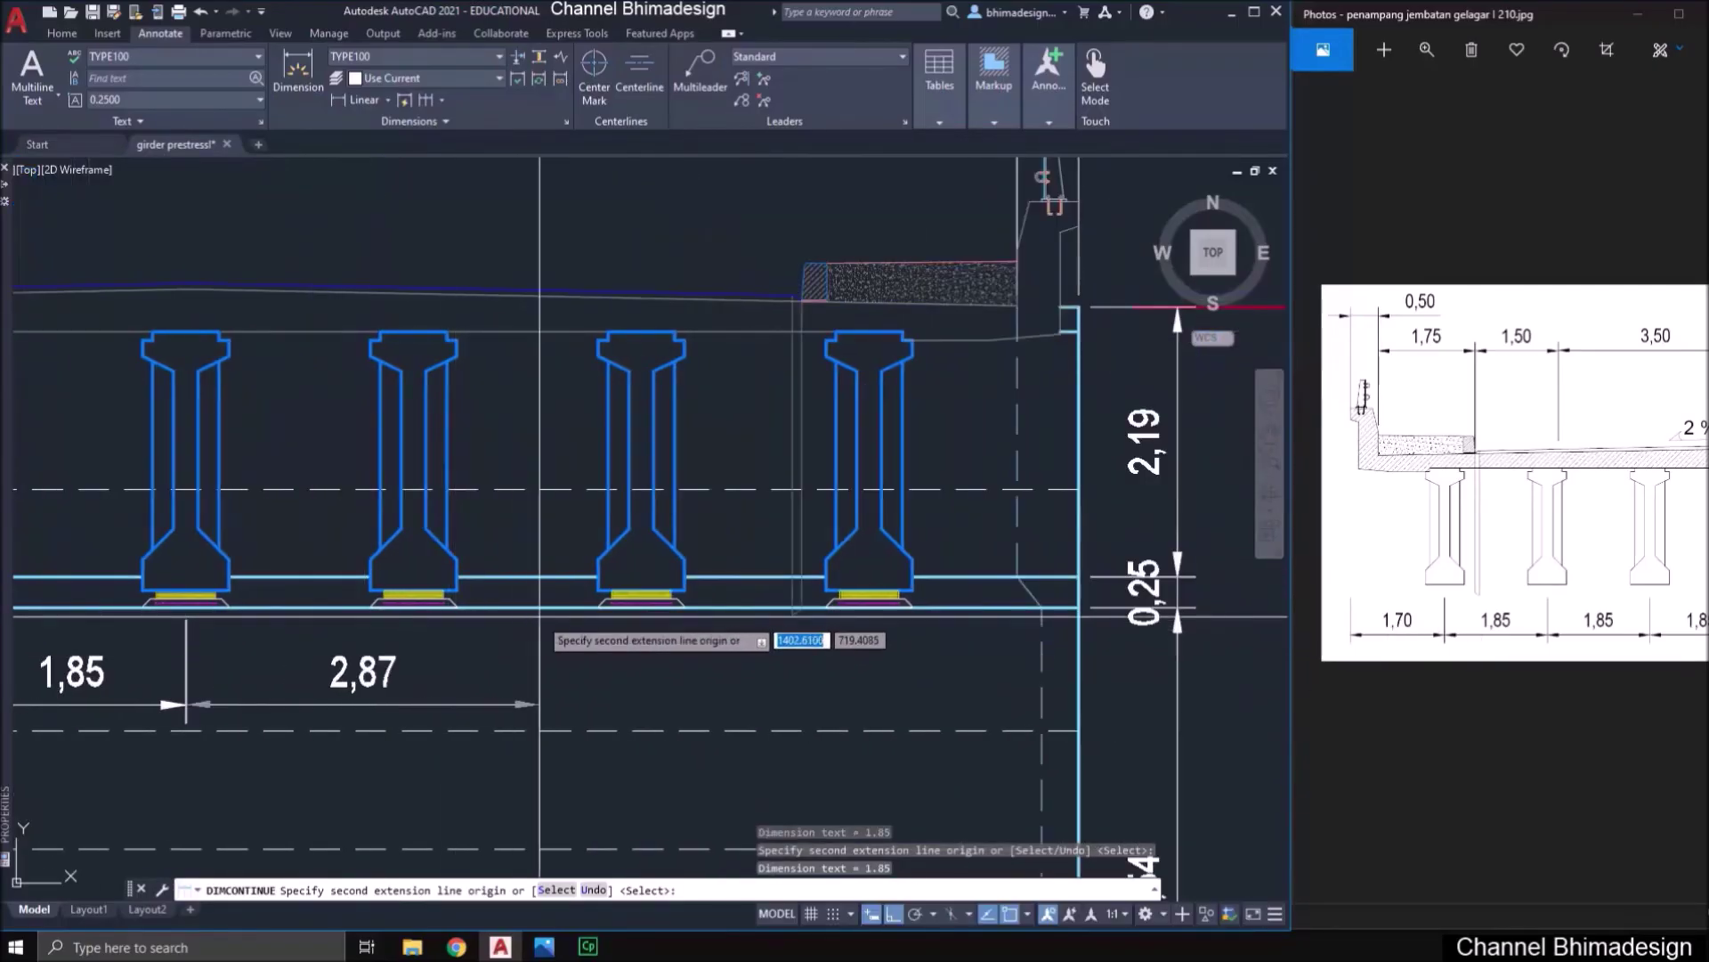
pyautogui.click(414, 606)
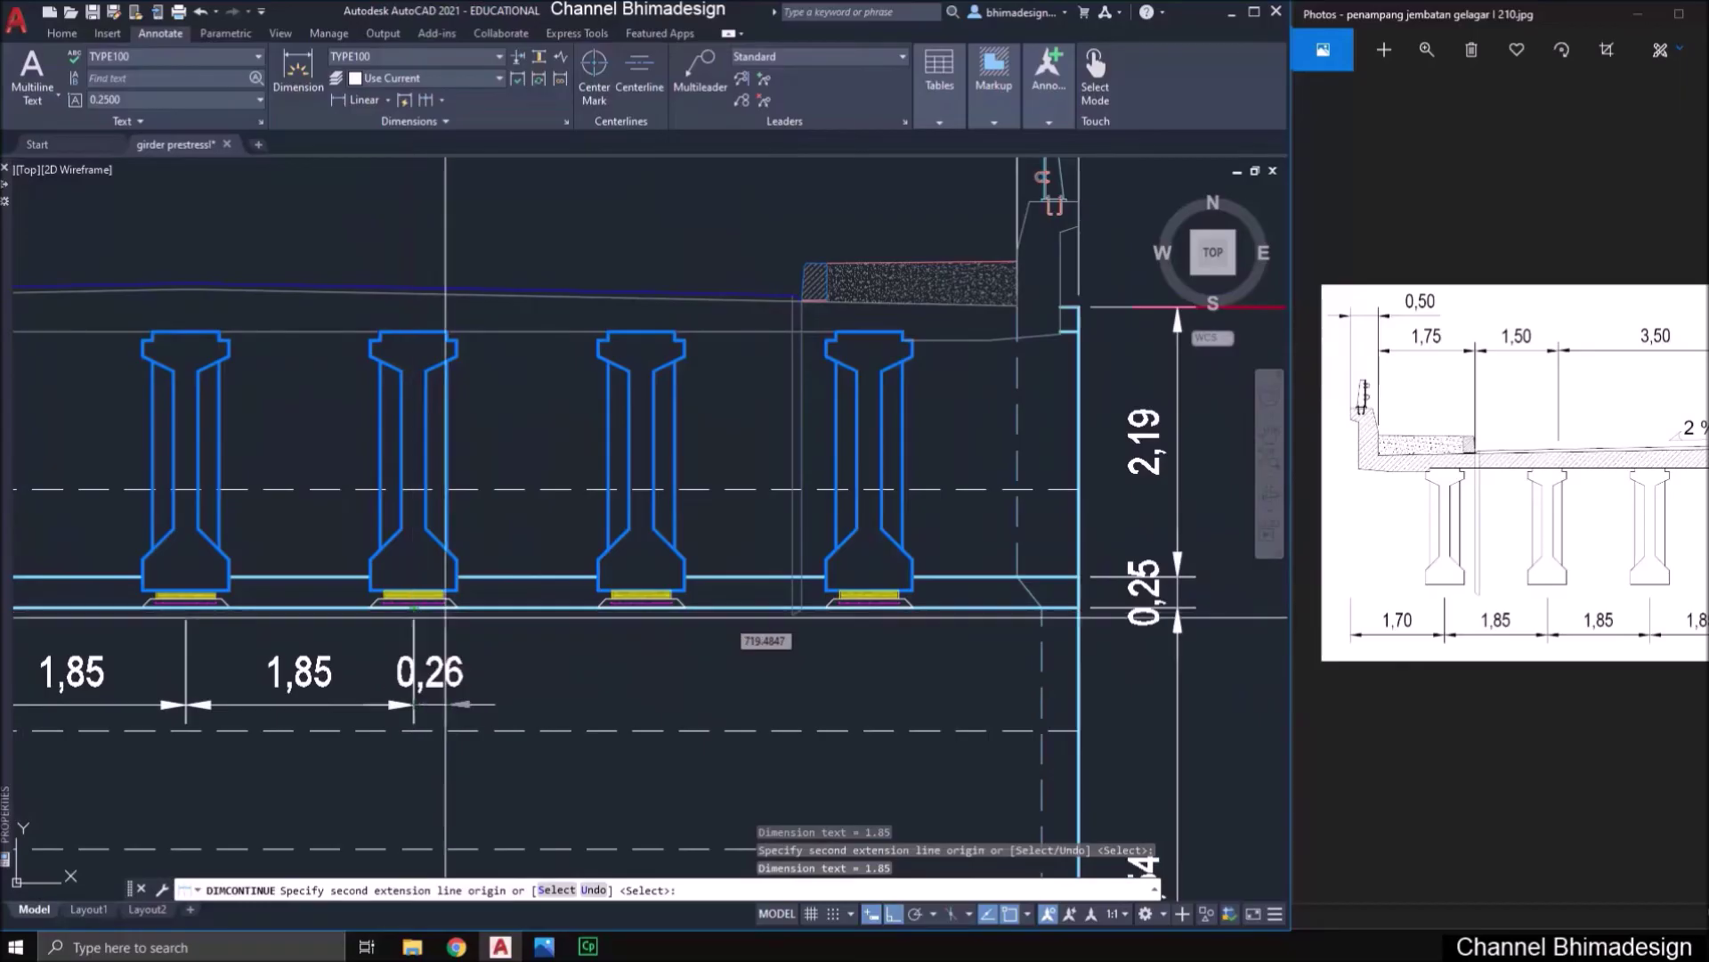
pyautogui.click(641, 606)
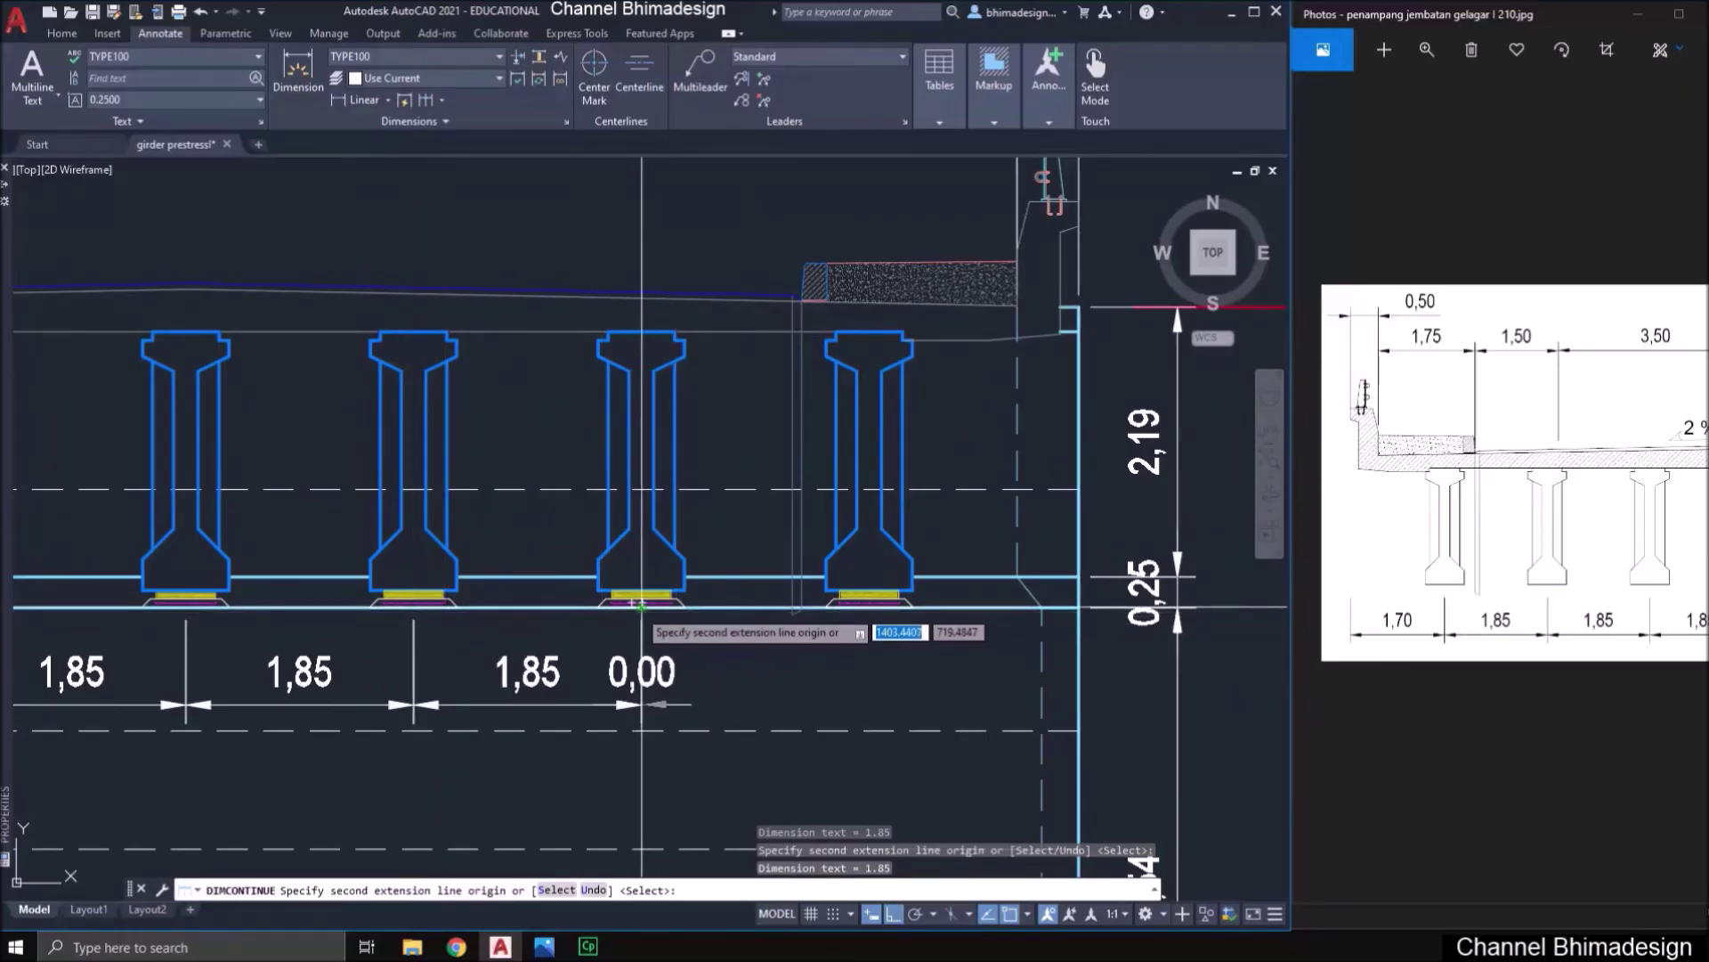
pyautogui.click(869, 605)
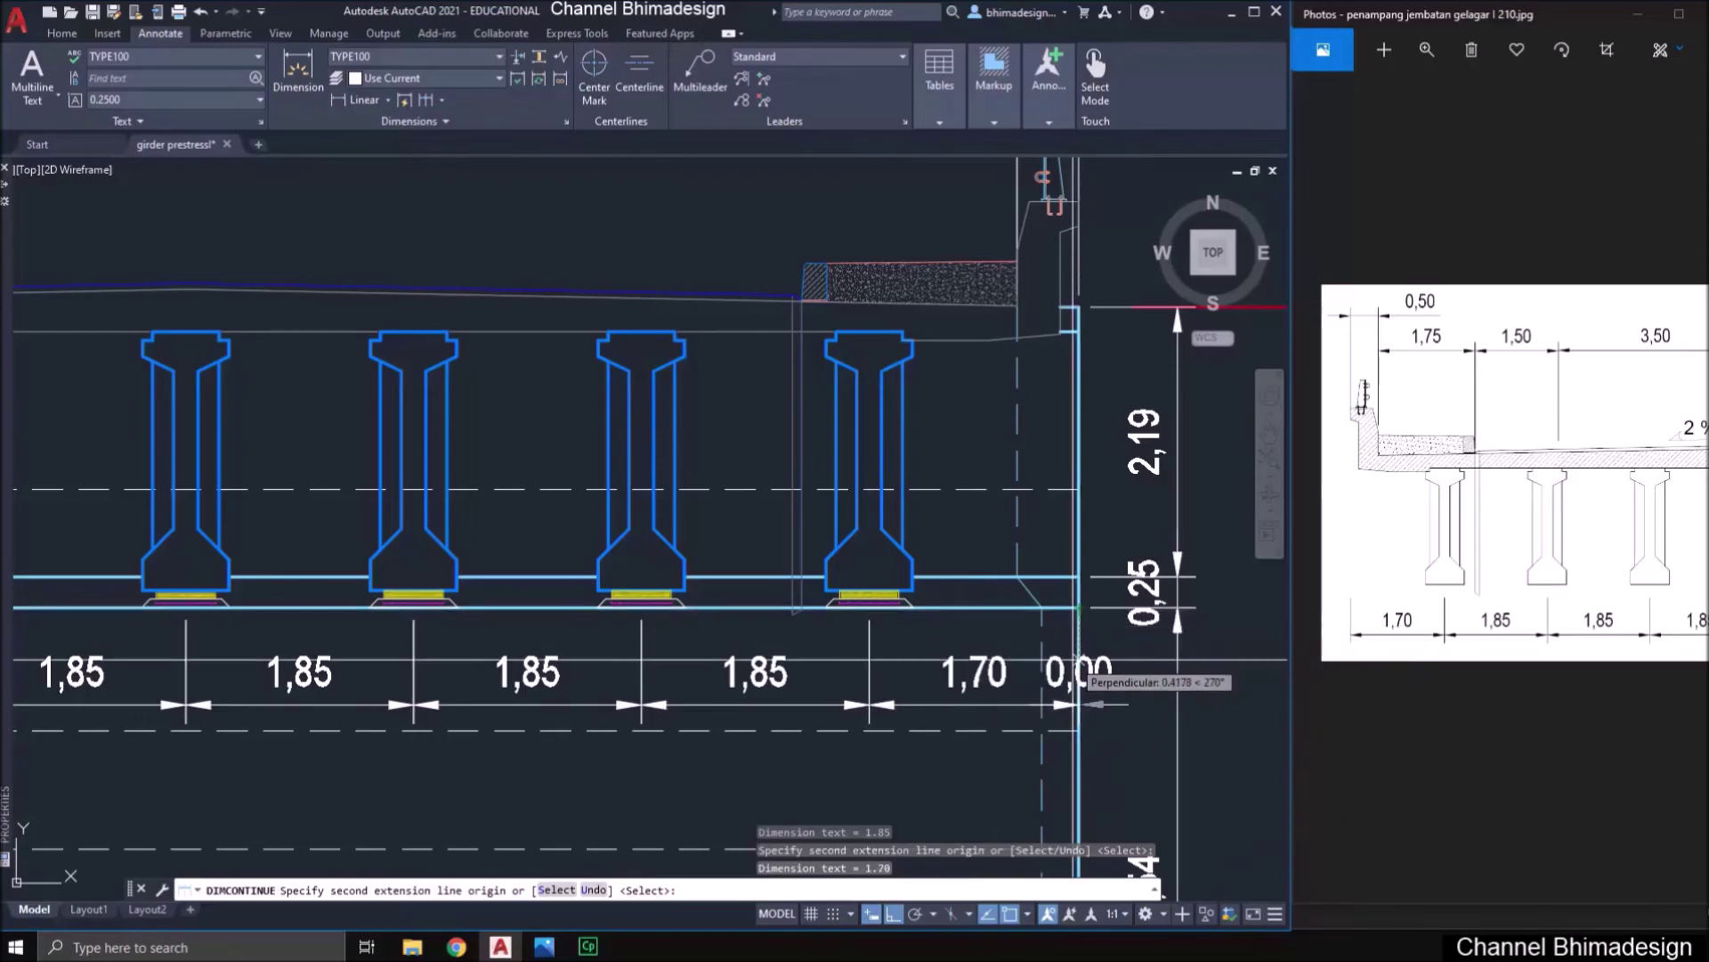
# - Continue the same dimension chain from the first girder's centre out to the abutment's left edge
pyautogui.press('Return')
pyautogui.scroll(-4, 1068, 623)
pyautogui.scroll(2, 789, 696)
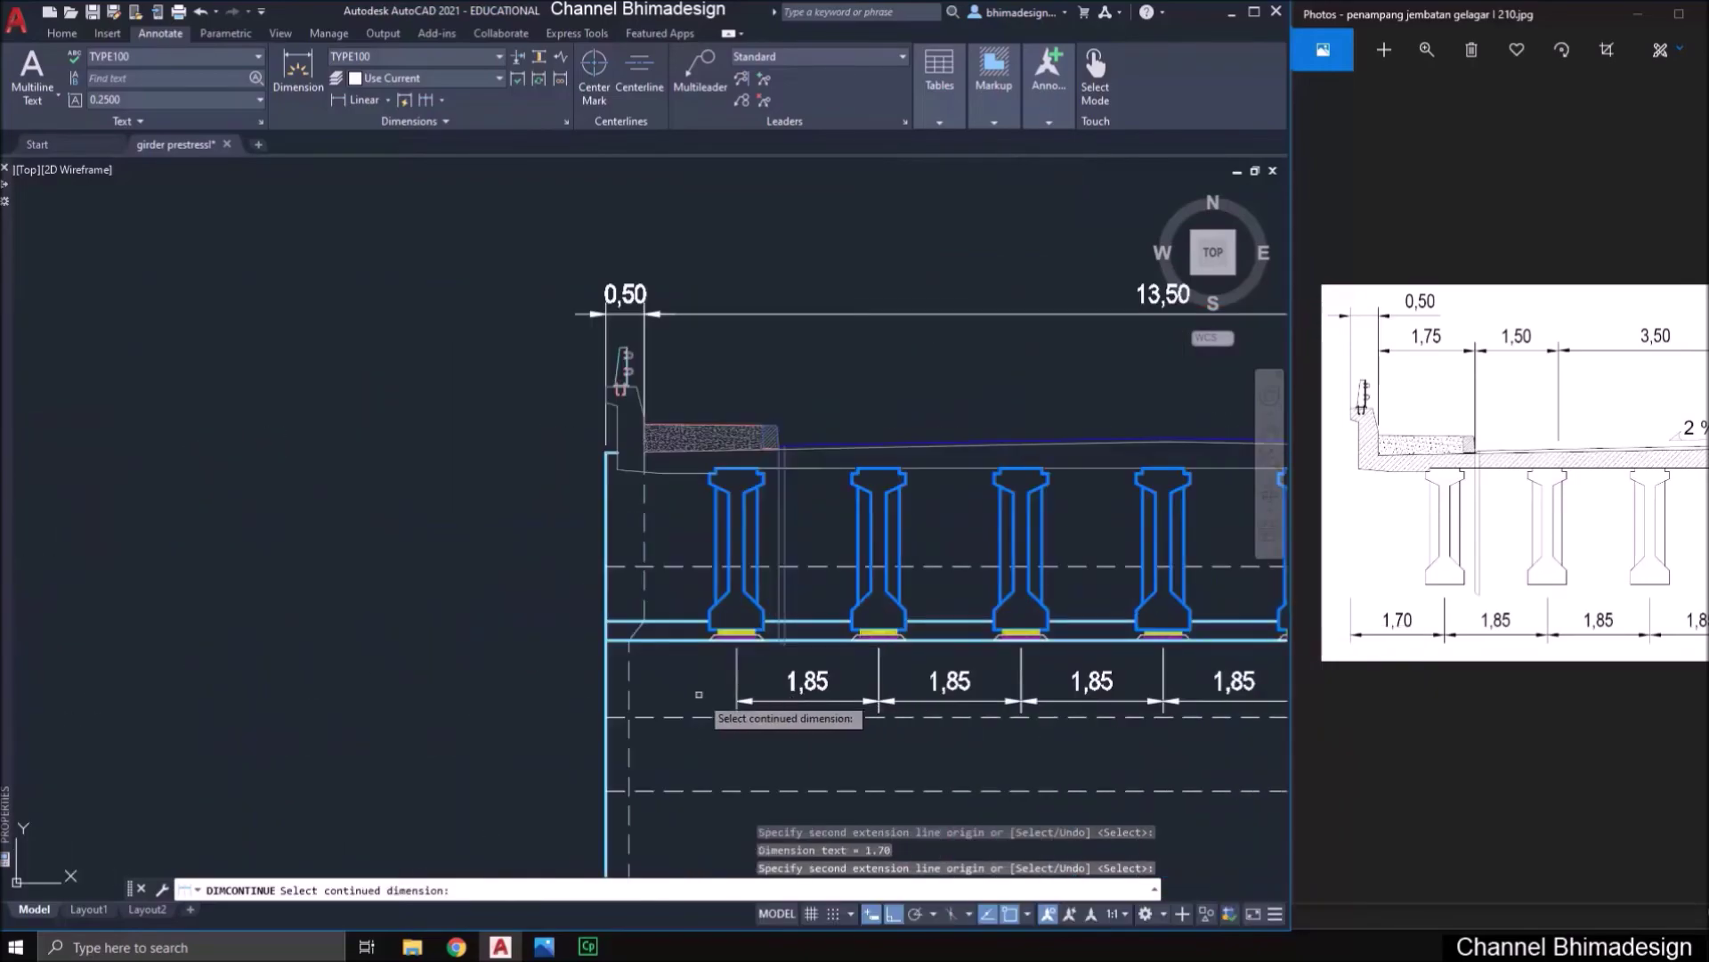
pyautogui.click(732, 670)
pyautogui.scroll(2, 673, 663)
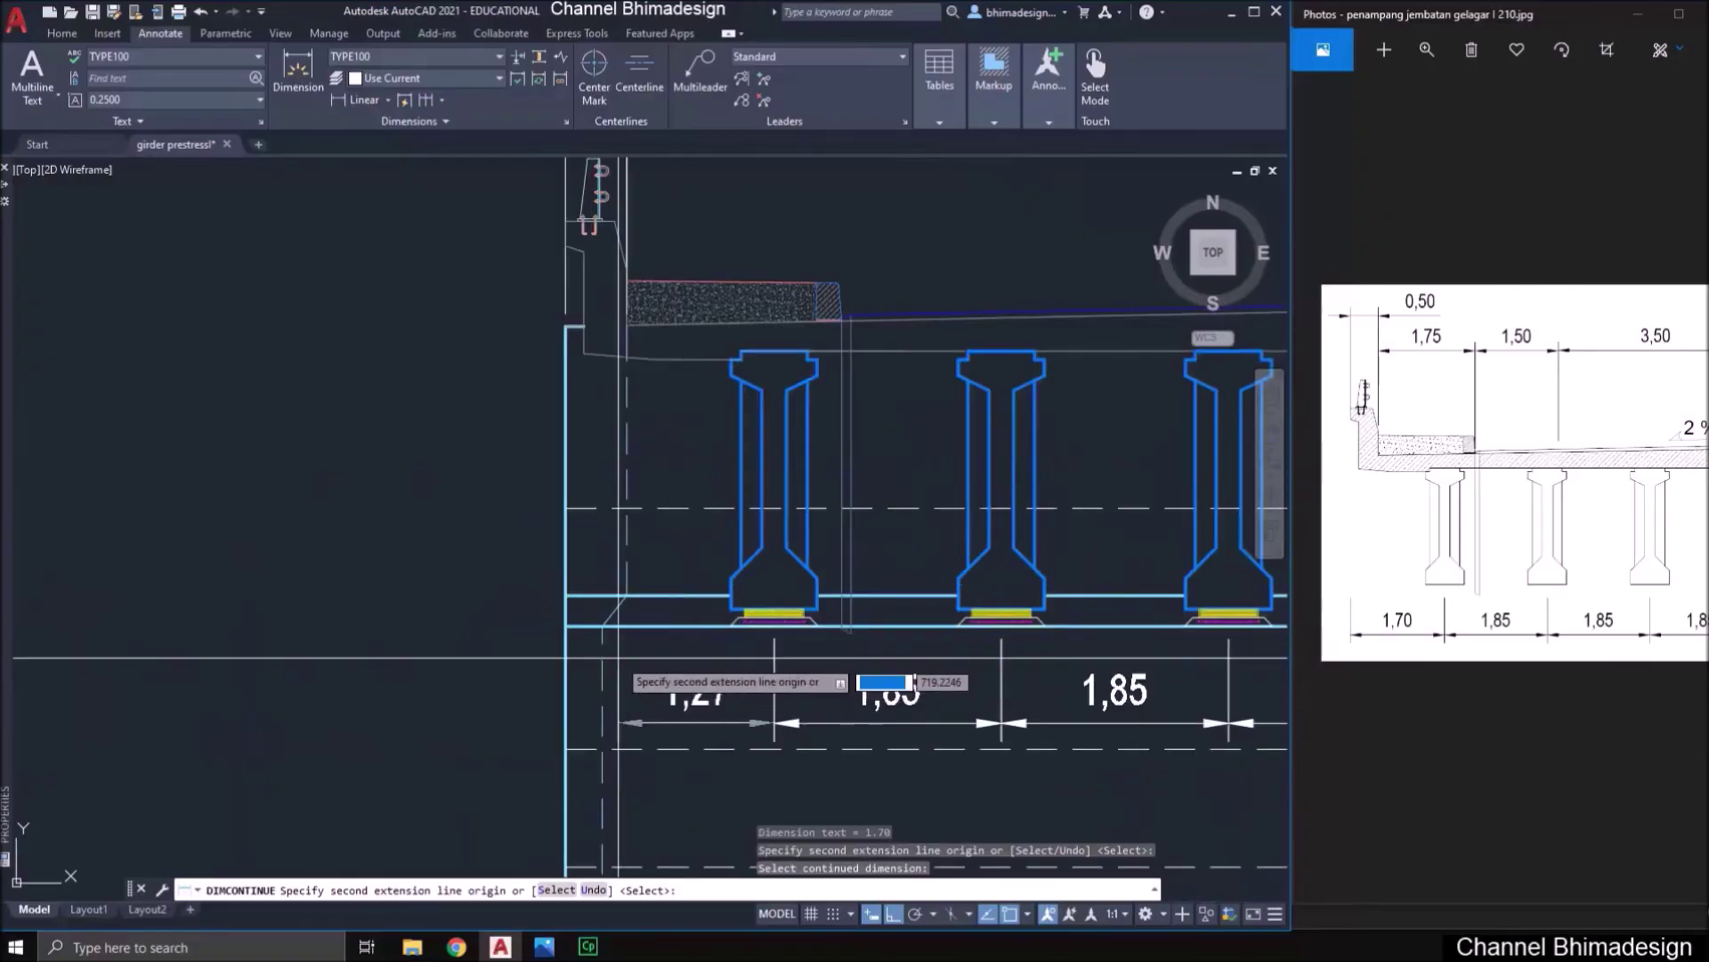
pyautogui.scroll(-3, 579, 659)
pyautogui.press('Escape')
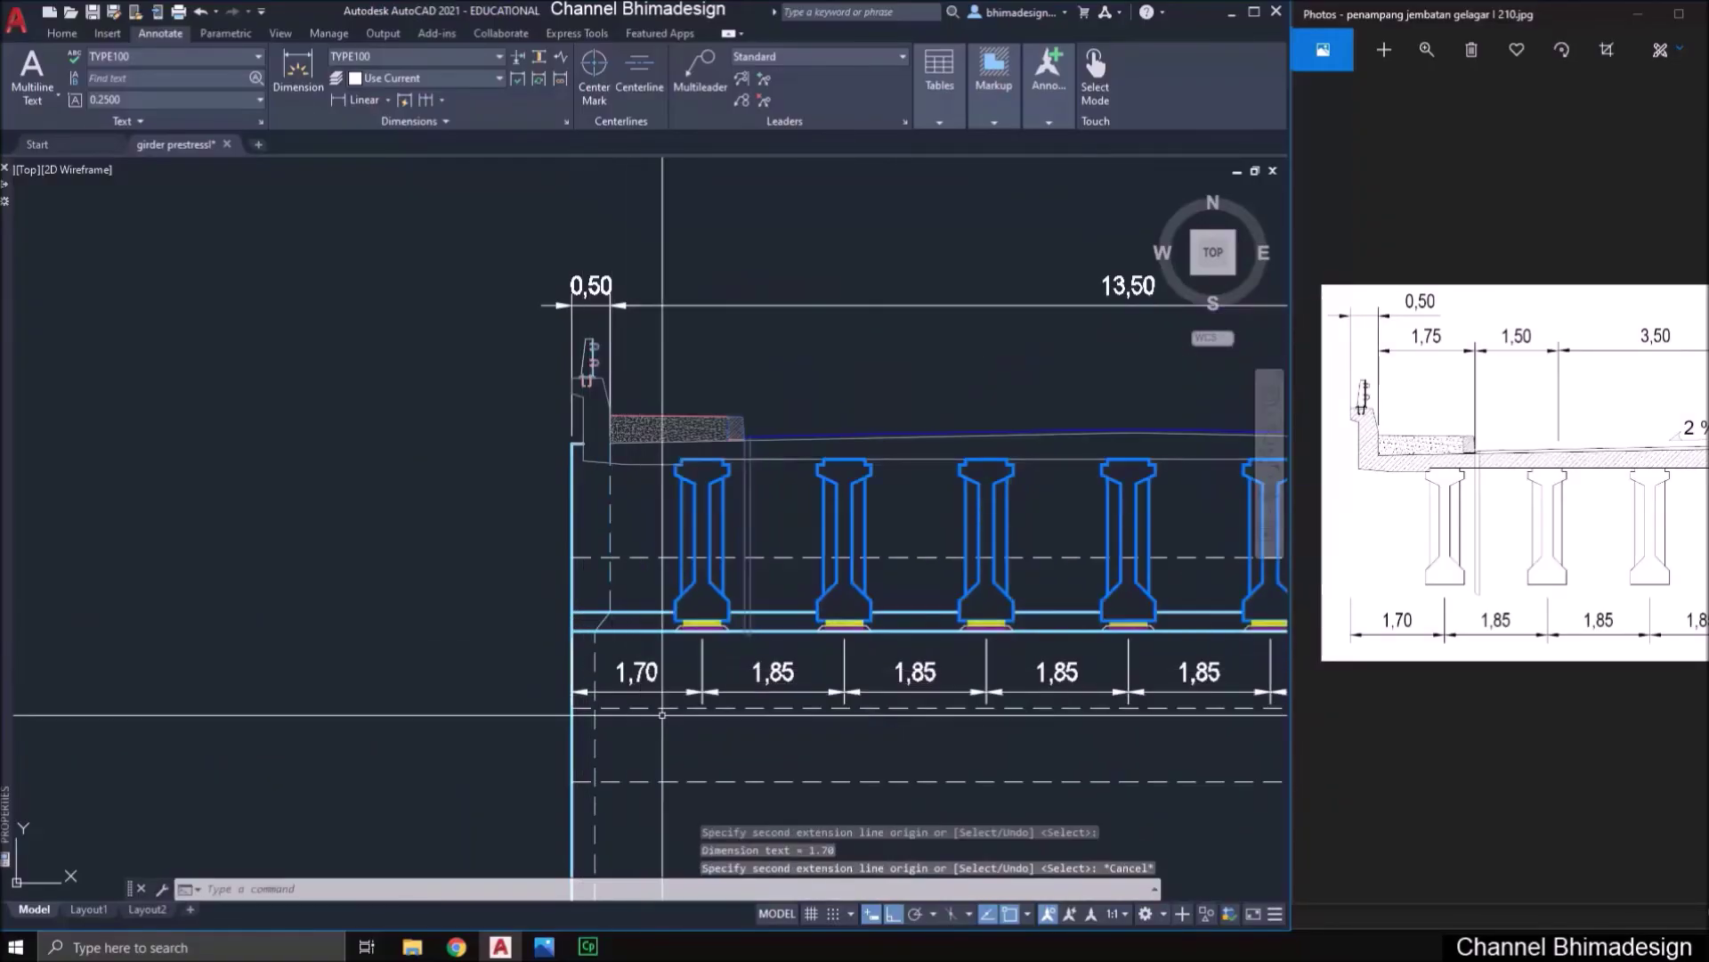
pyautogui.scroll(-1, 552, 695)
pyautogui.scroll(1, 541, 705)
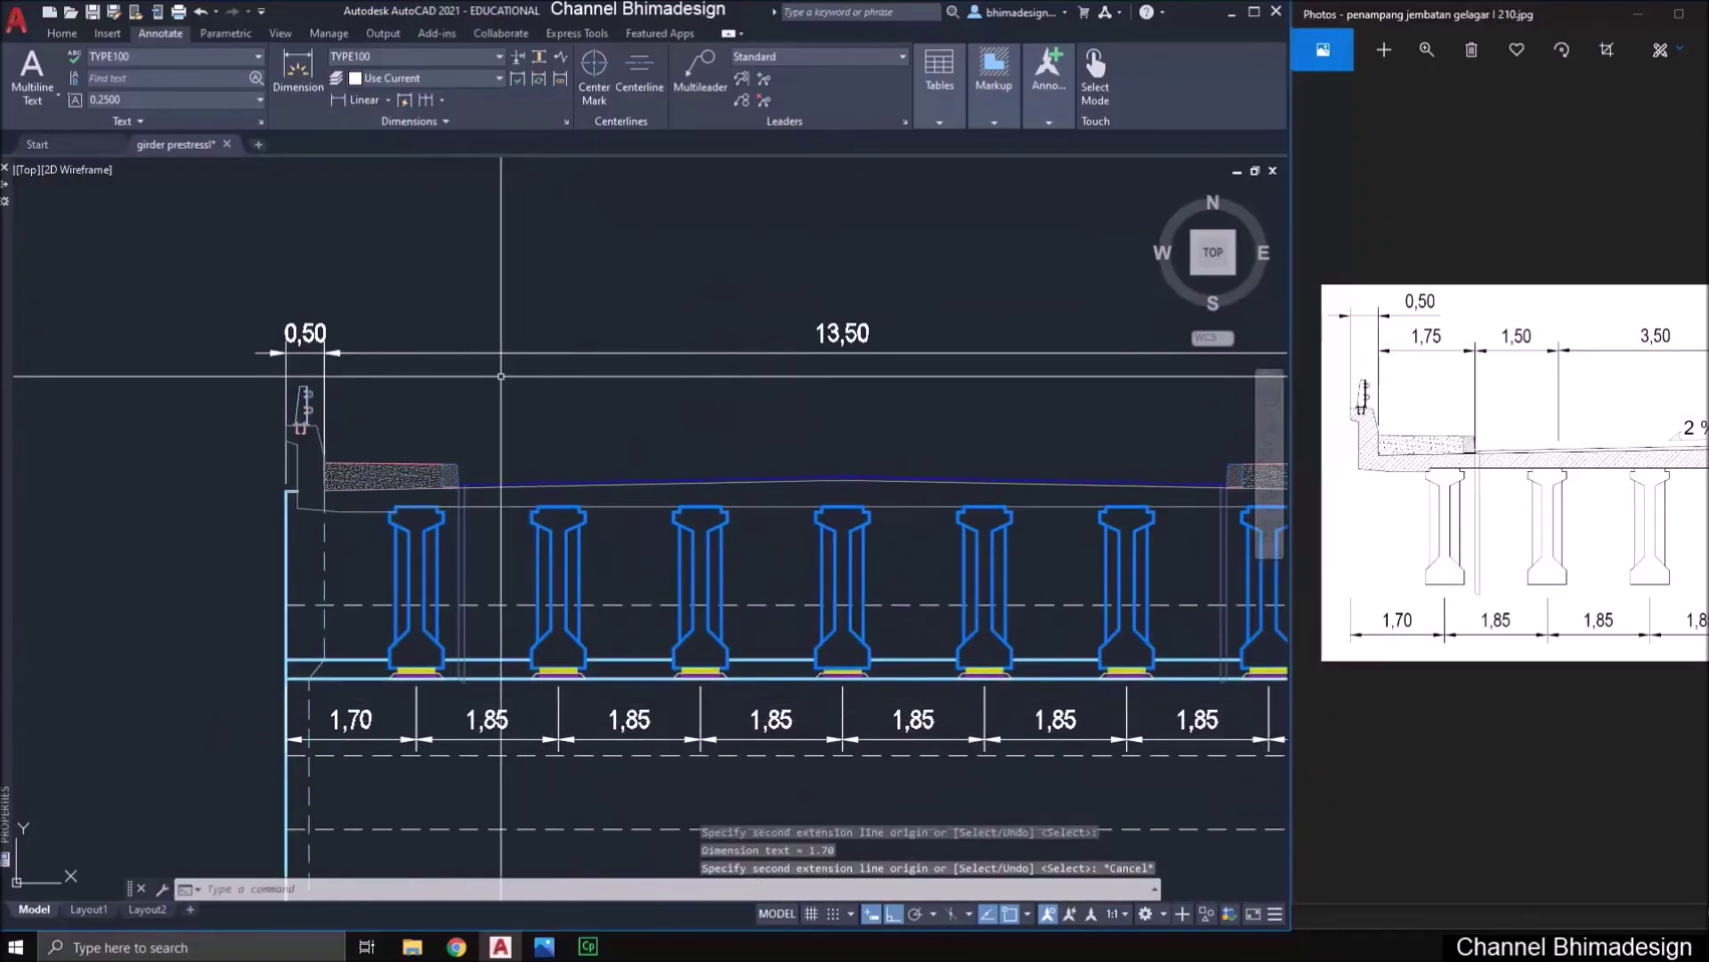
# - Add a linear dimension for the left sidewalk width, from the barrier's inner edge to the curb's outer foot, just below the 13,50 dimension
pyautogui.click(361, 100)
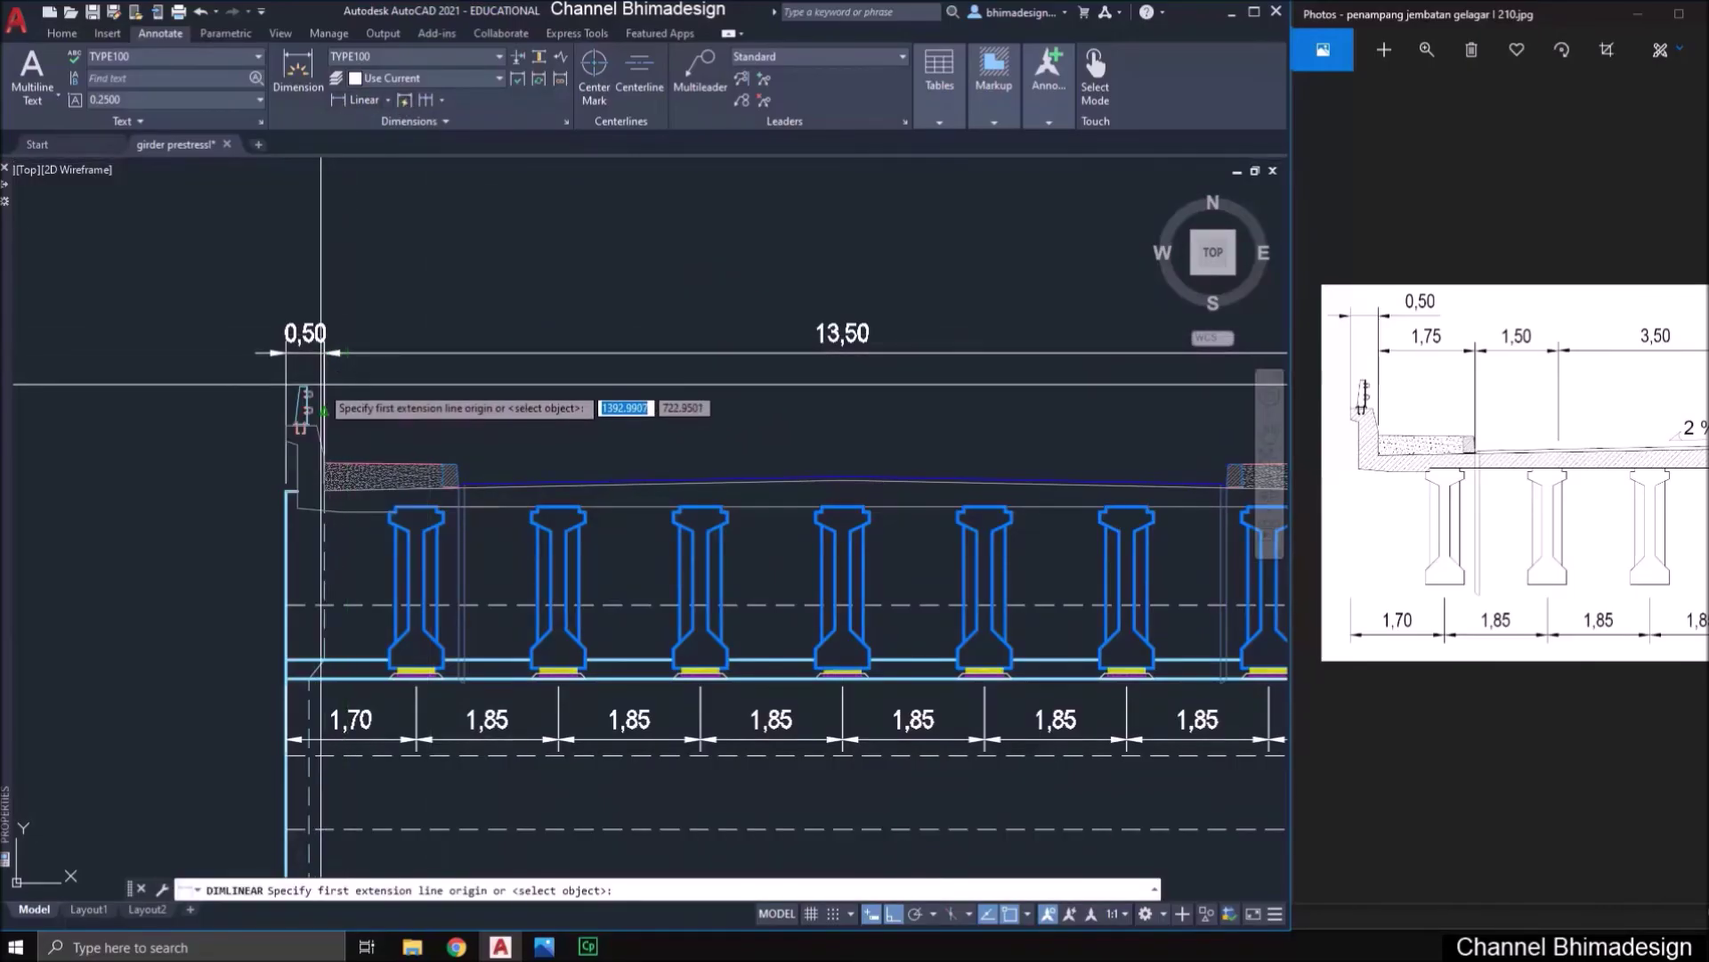
pyautogui.click(324, 411)
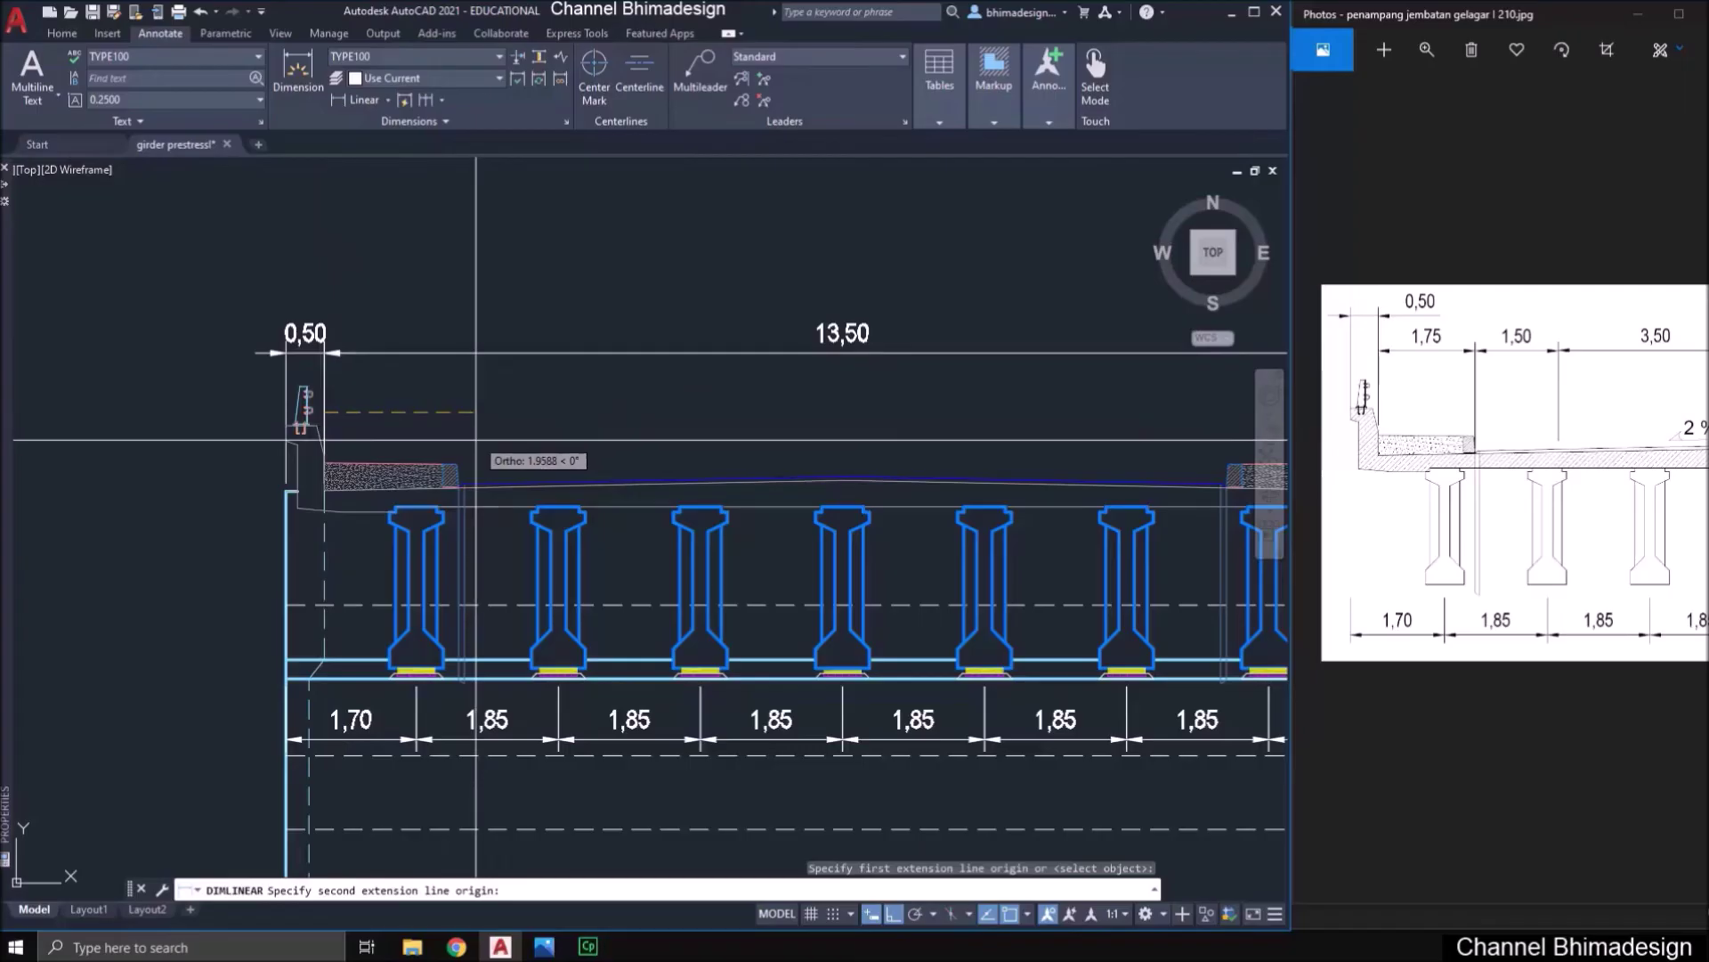
pyautogui.scroll(8, 459, 487)
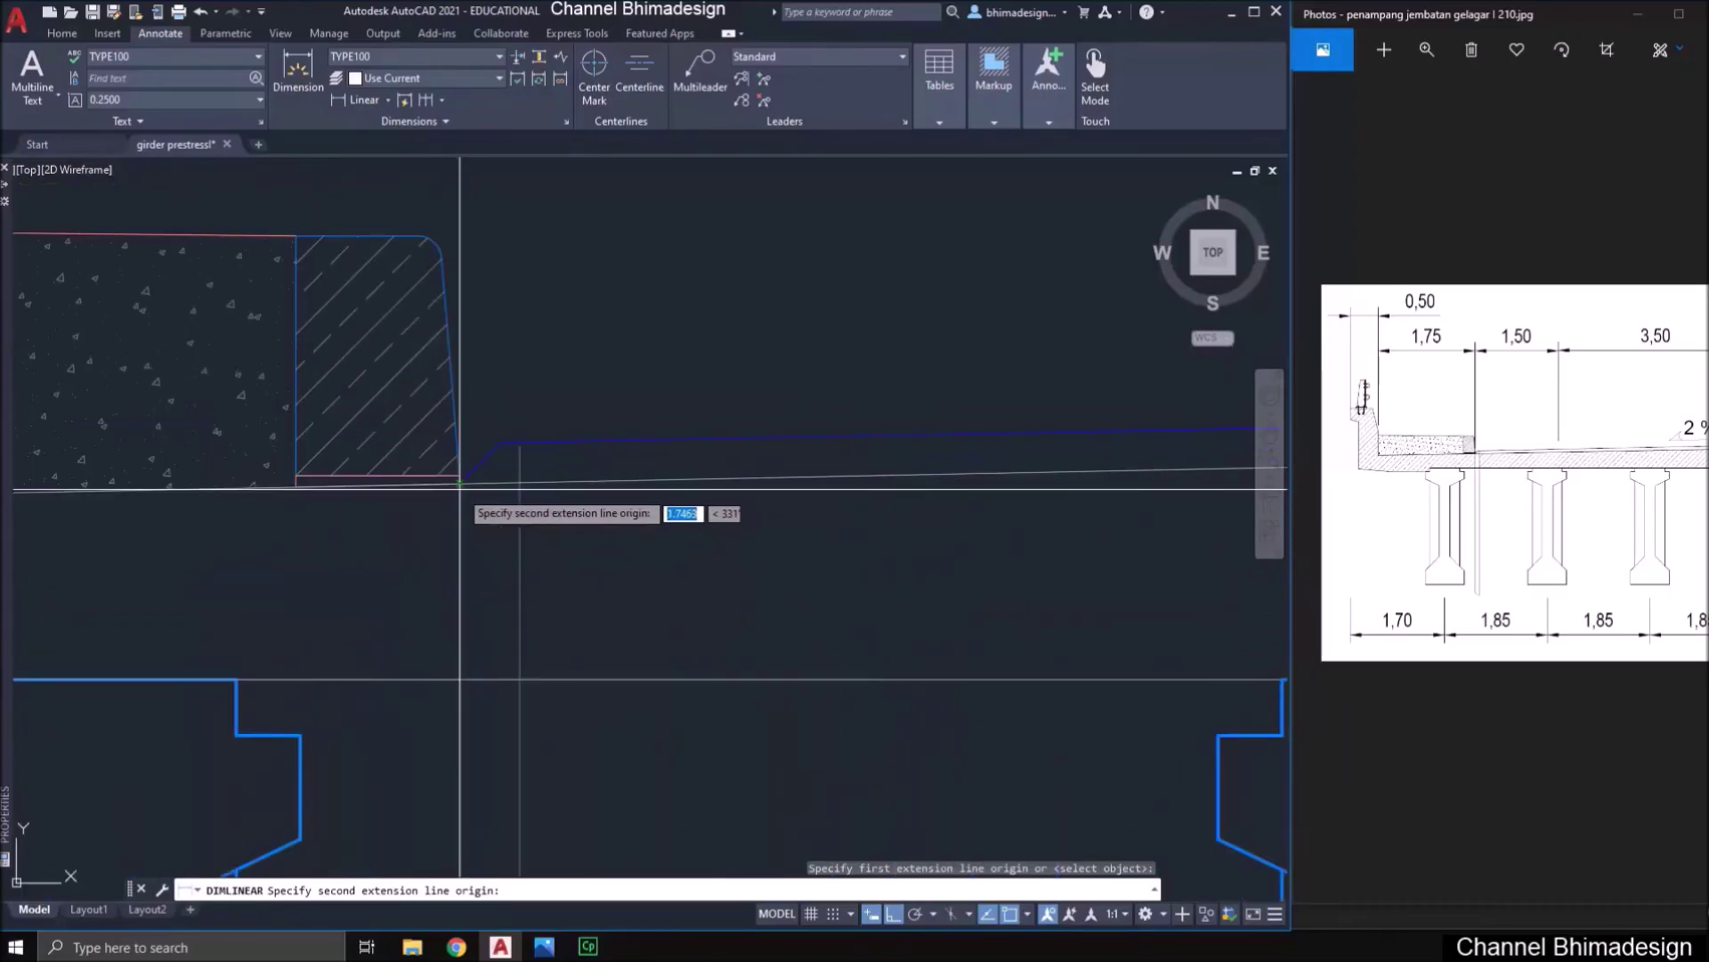
pyautogui.click(459, 483)
pyautogui.scroll(-4, 459, 487)
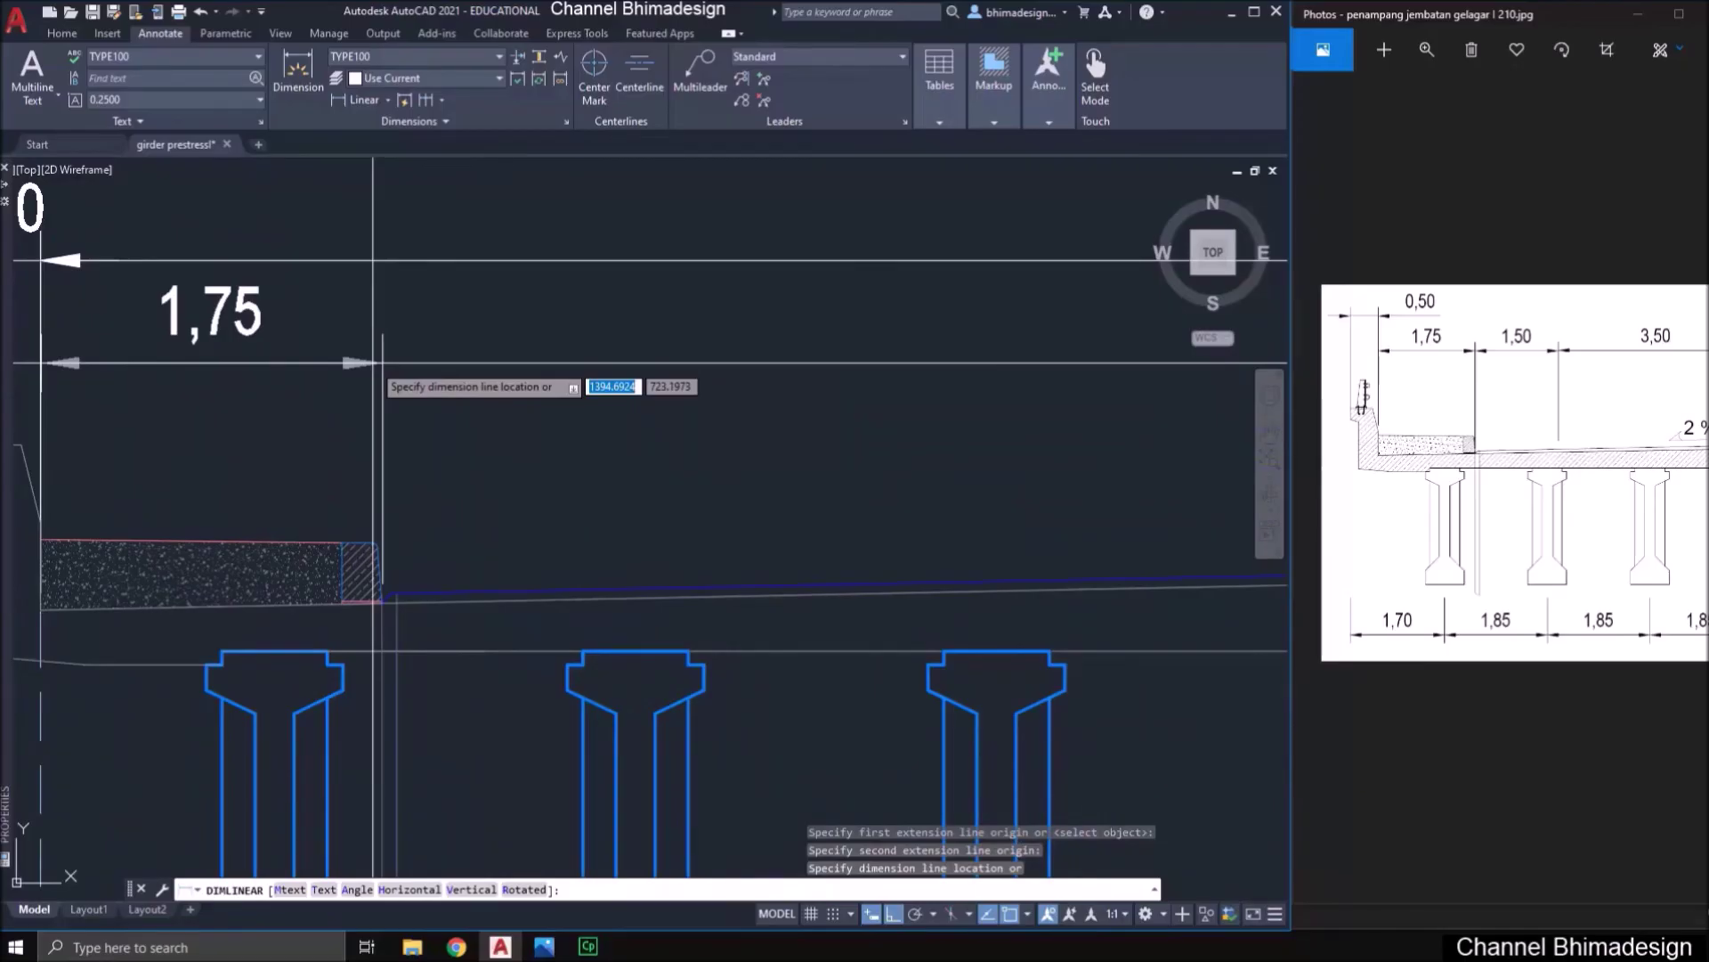
pyautogui.click(374, 363)
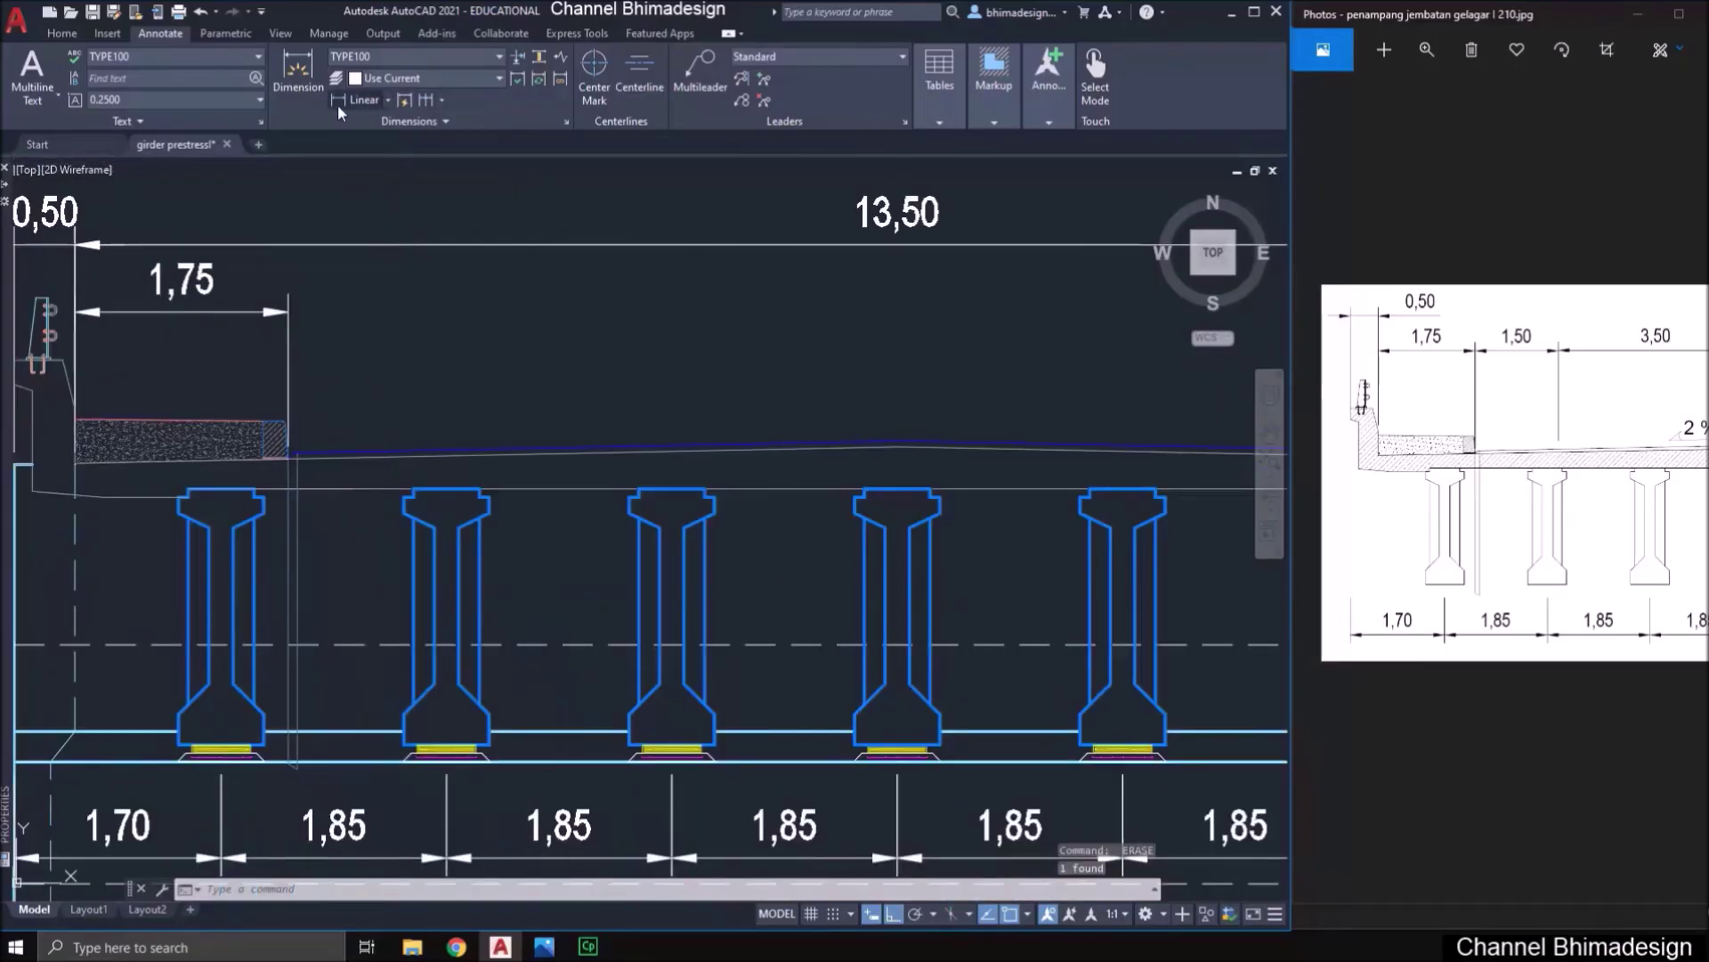
# - Add a 3.5 m horizontal dimension from the deck crown toward the left curb, in line with the sidewalk dimension
pyautogui.click(340, 103)
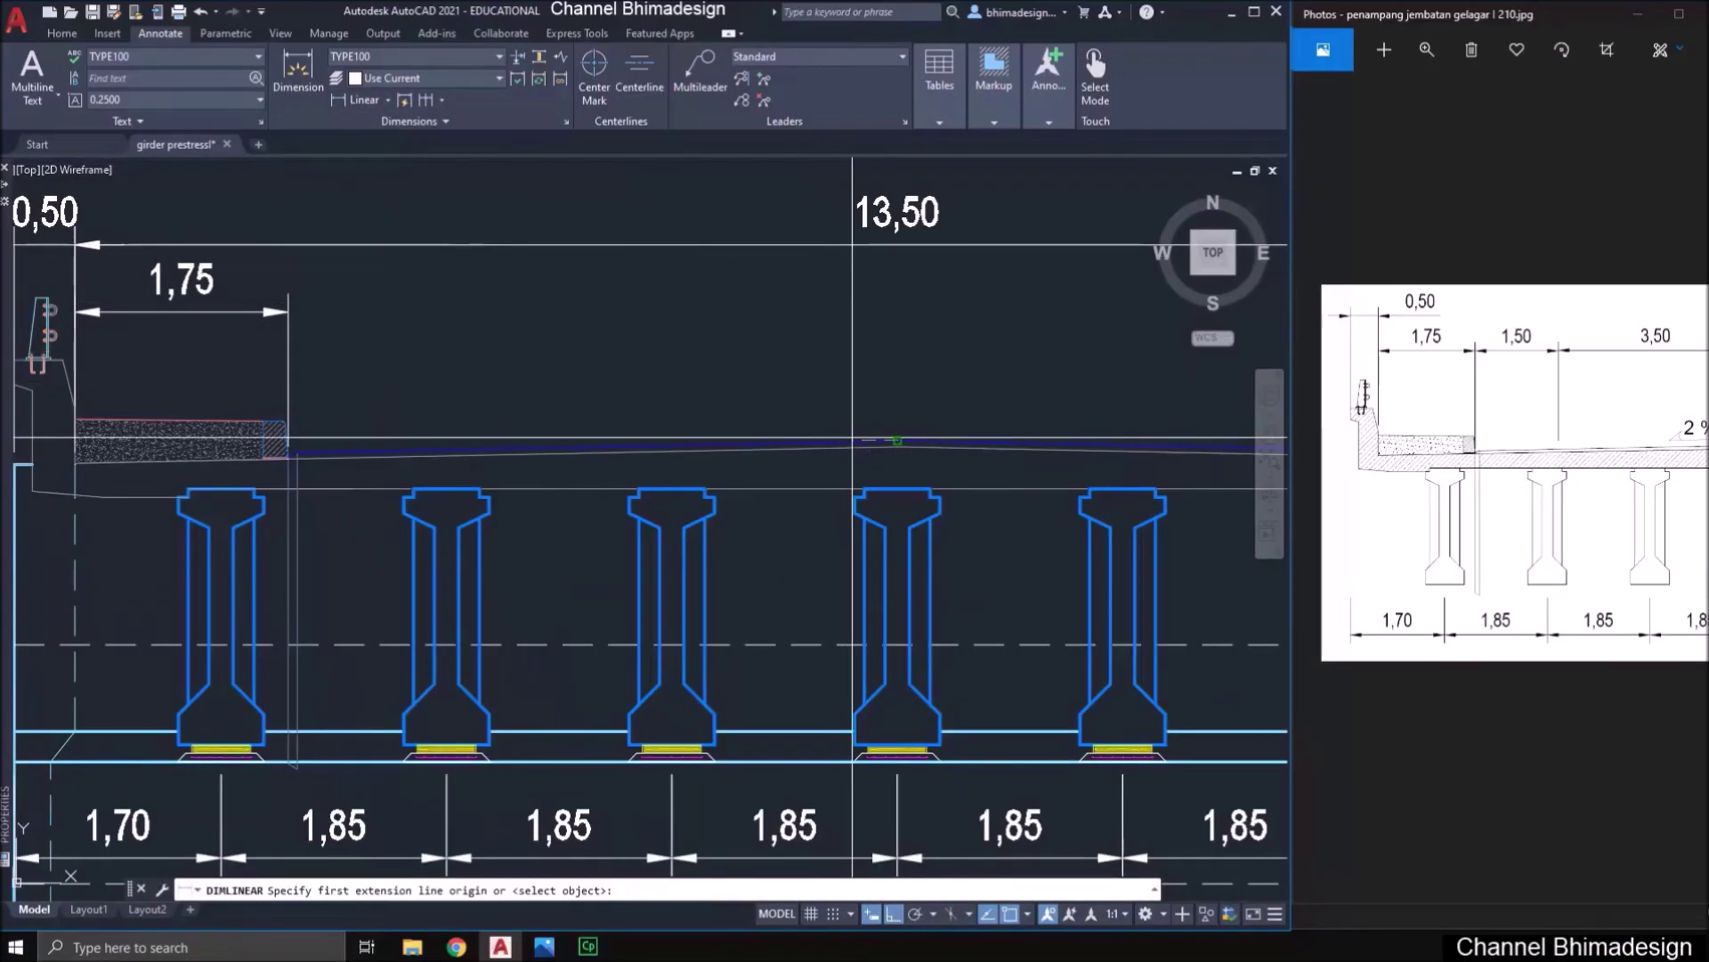
pyautogui.click(895, 439)
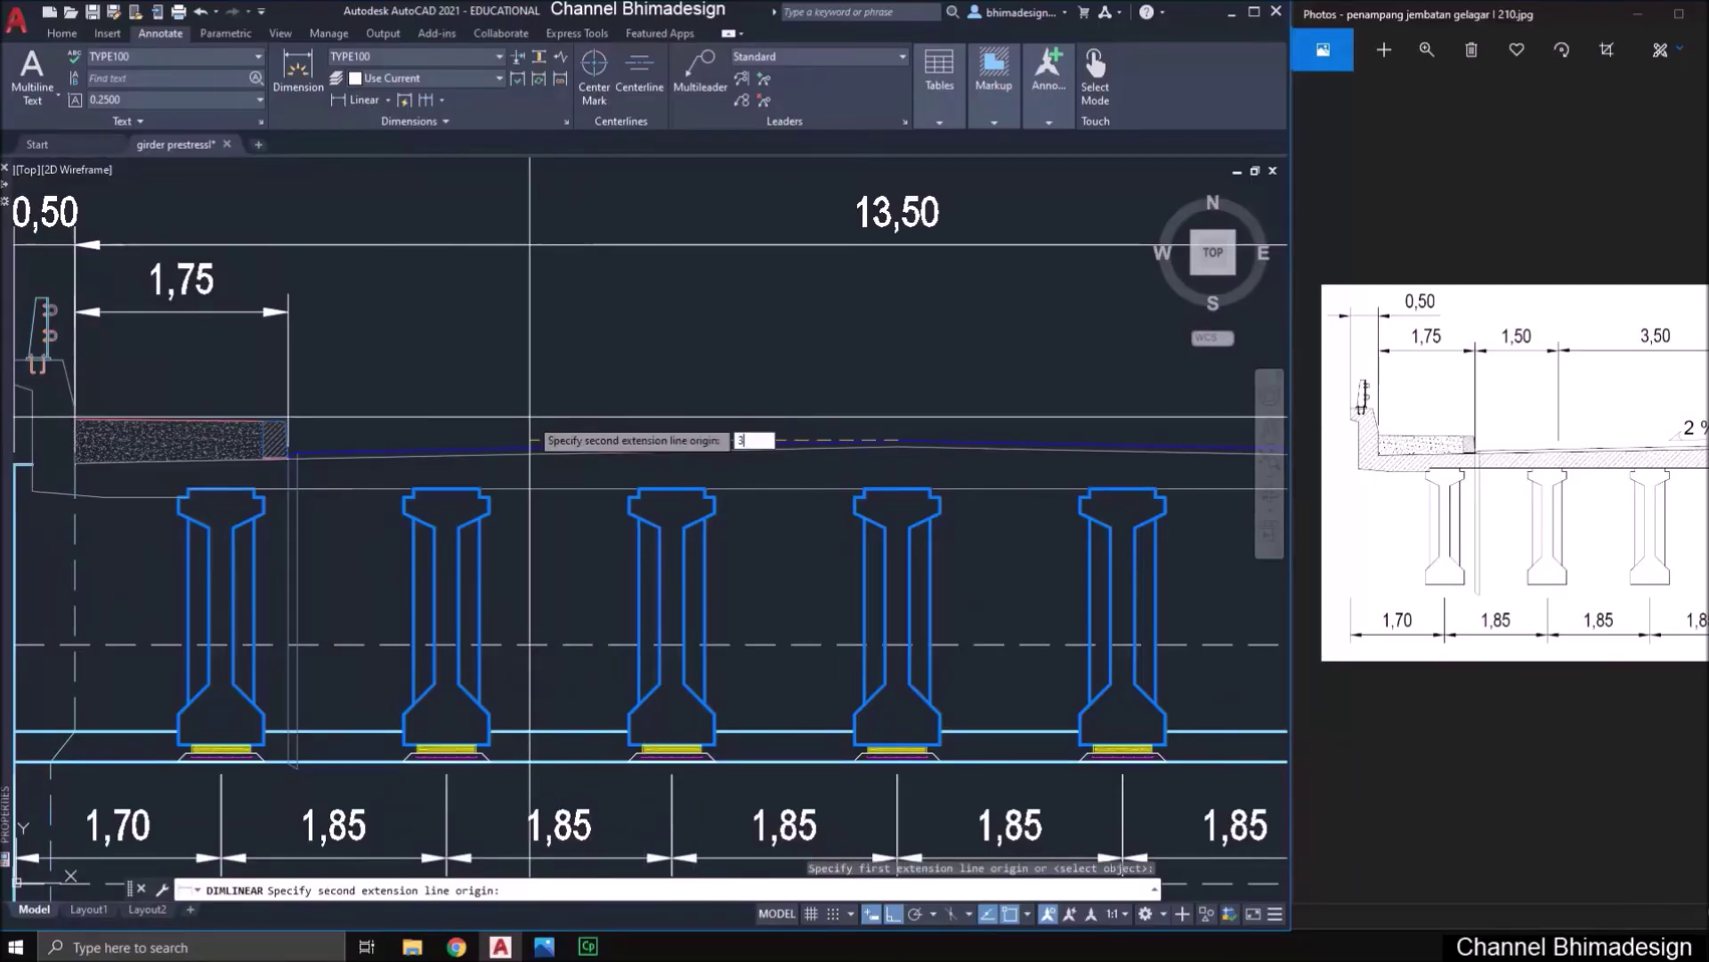
pyautogui.write('3.5')
pyautogui.press('Return')
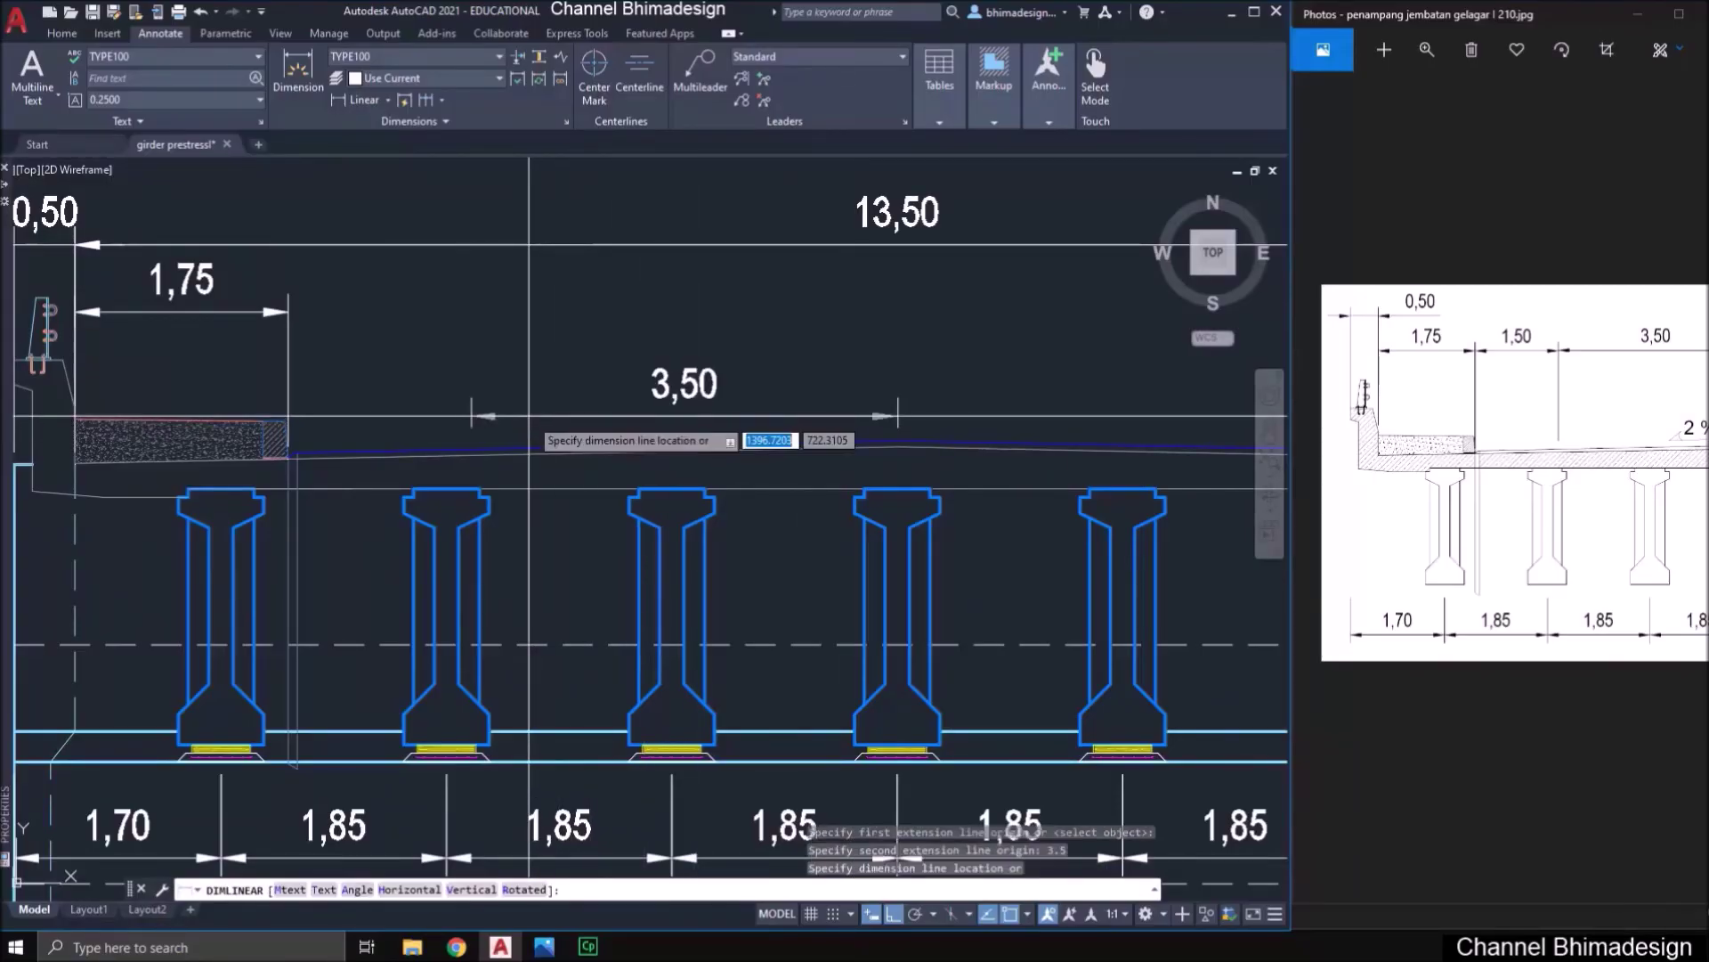
pyautogui.click(313, 308)
# - Continue the lane dimension to the end of the left sidewalk dimension to cover the strip between lane and curb
pyautogui.click(426, 99)
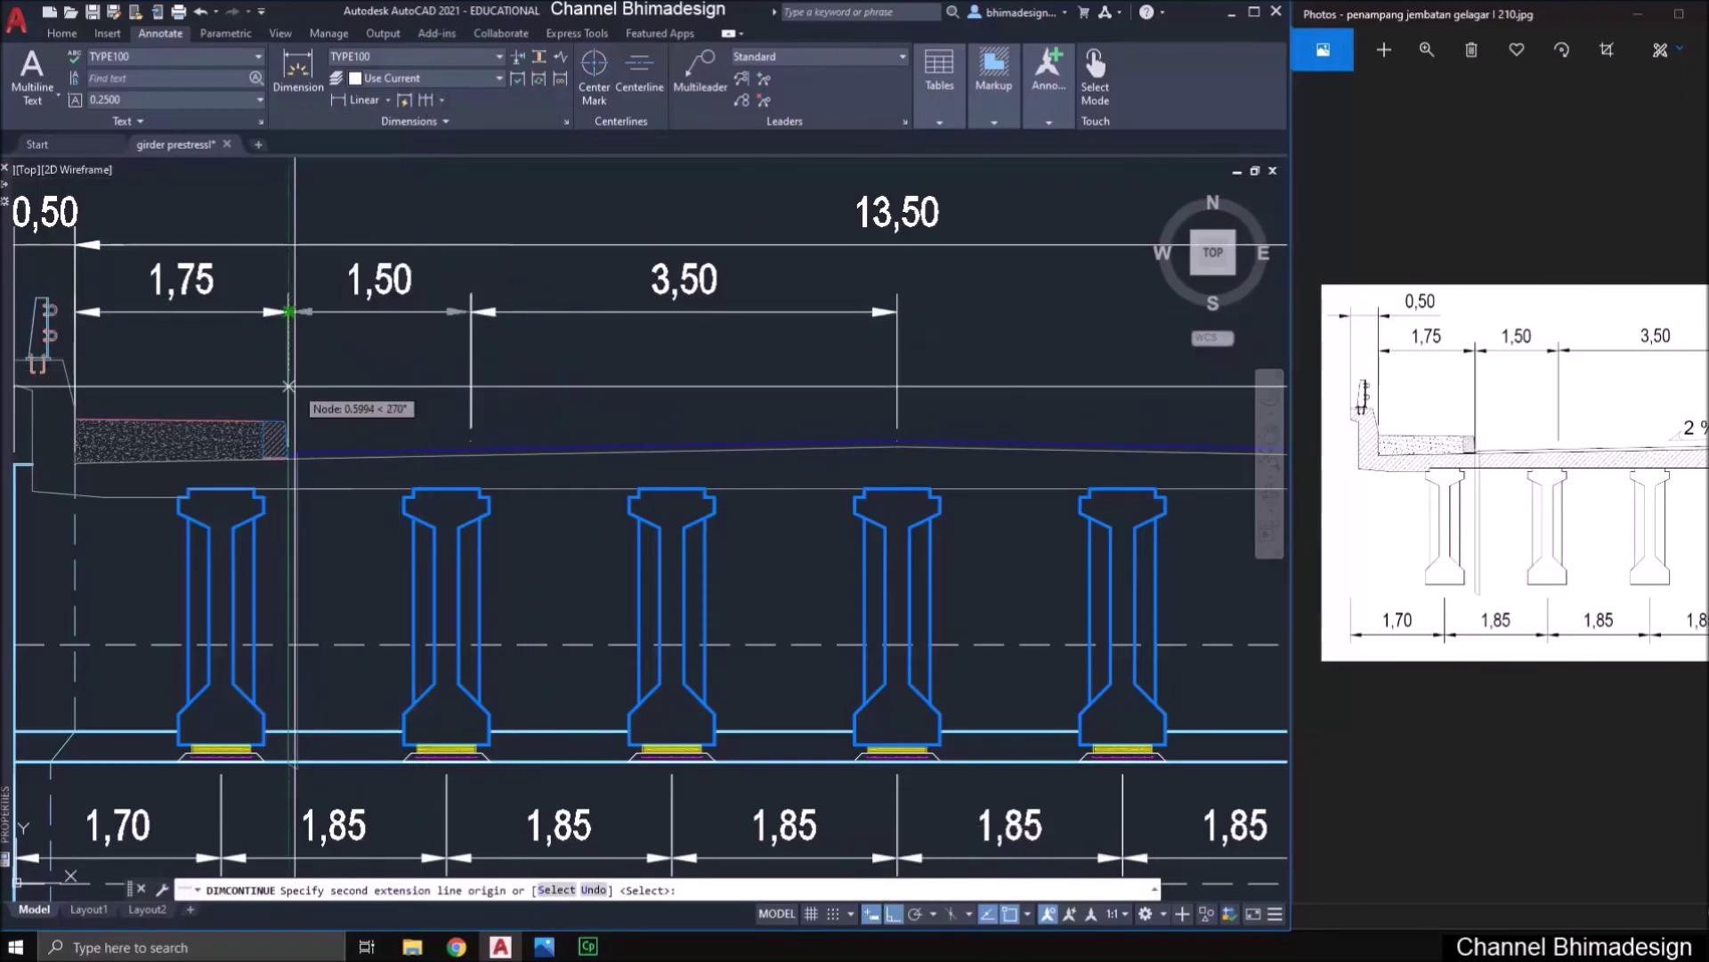
pyautogui.click(288, 311)
pyautogui.press('Return')
pyautogui.scroll(-3, 341, 383)
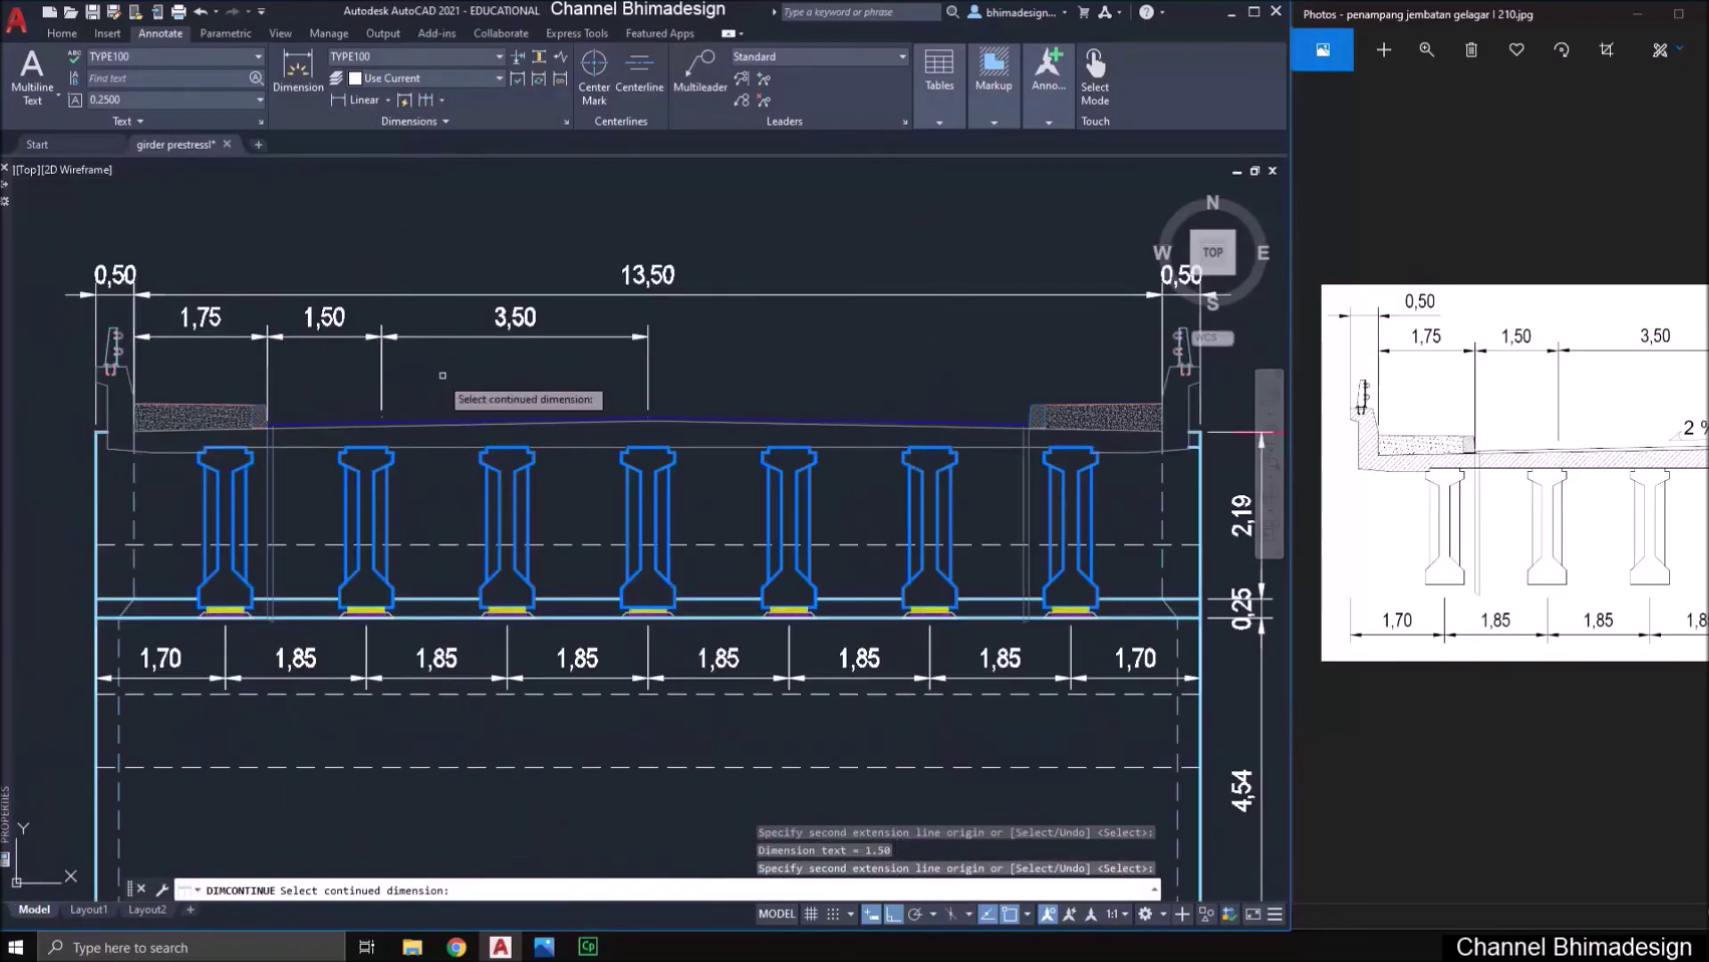
pyautogui.press('Escape')
pyautogui.press('Escape')
pyautogui.write('mmi')
pyautogui.press('Return')
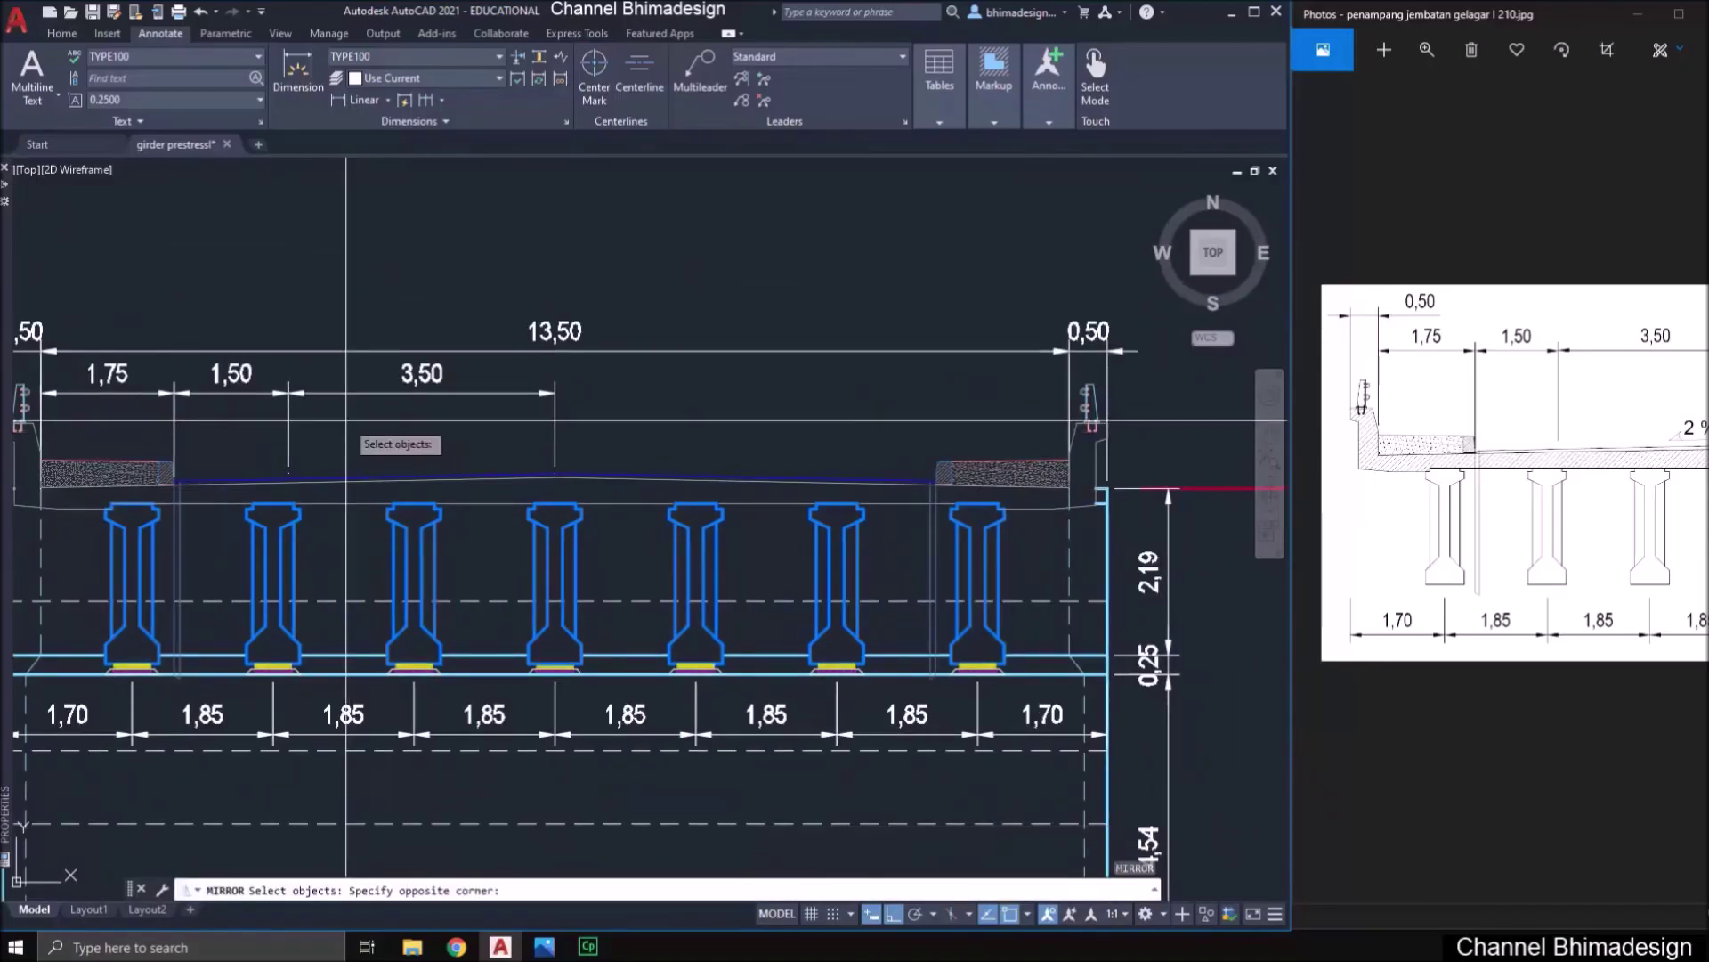
pyautogui.press('Return')
pyautogui.click(606, 352)
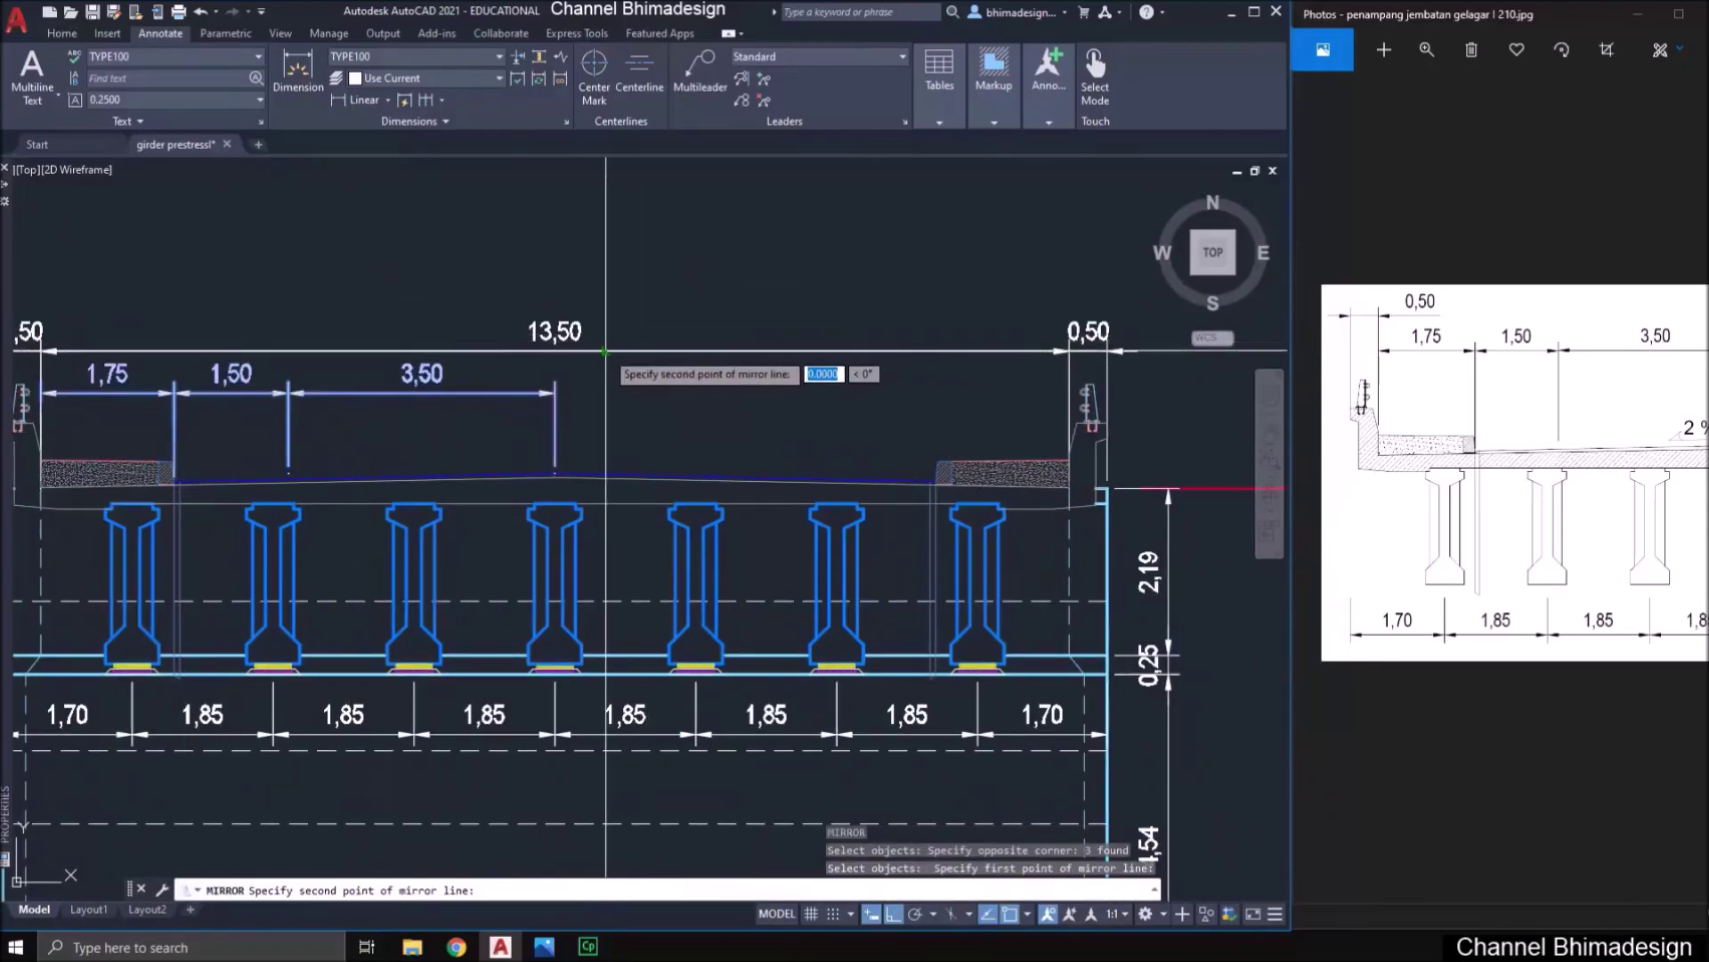
pyautogui.press('Escape')
# - Mirror the three sidewalk, strip and lane dimensions about the deck's vertical centreline, keeping the originals
pyautogui.press('Return')
pyautogui.click(286, 396)
pyautogui.click(198, 396)
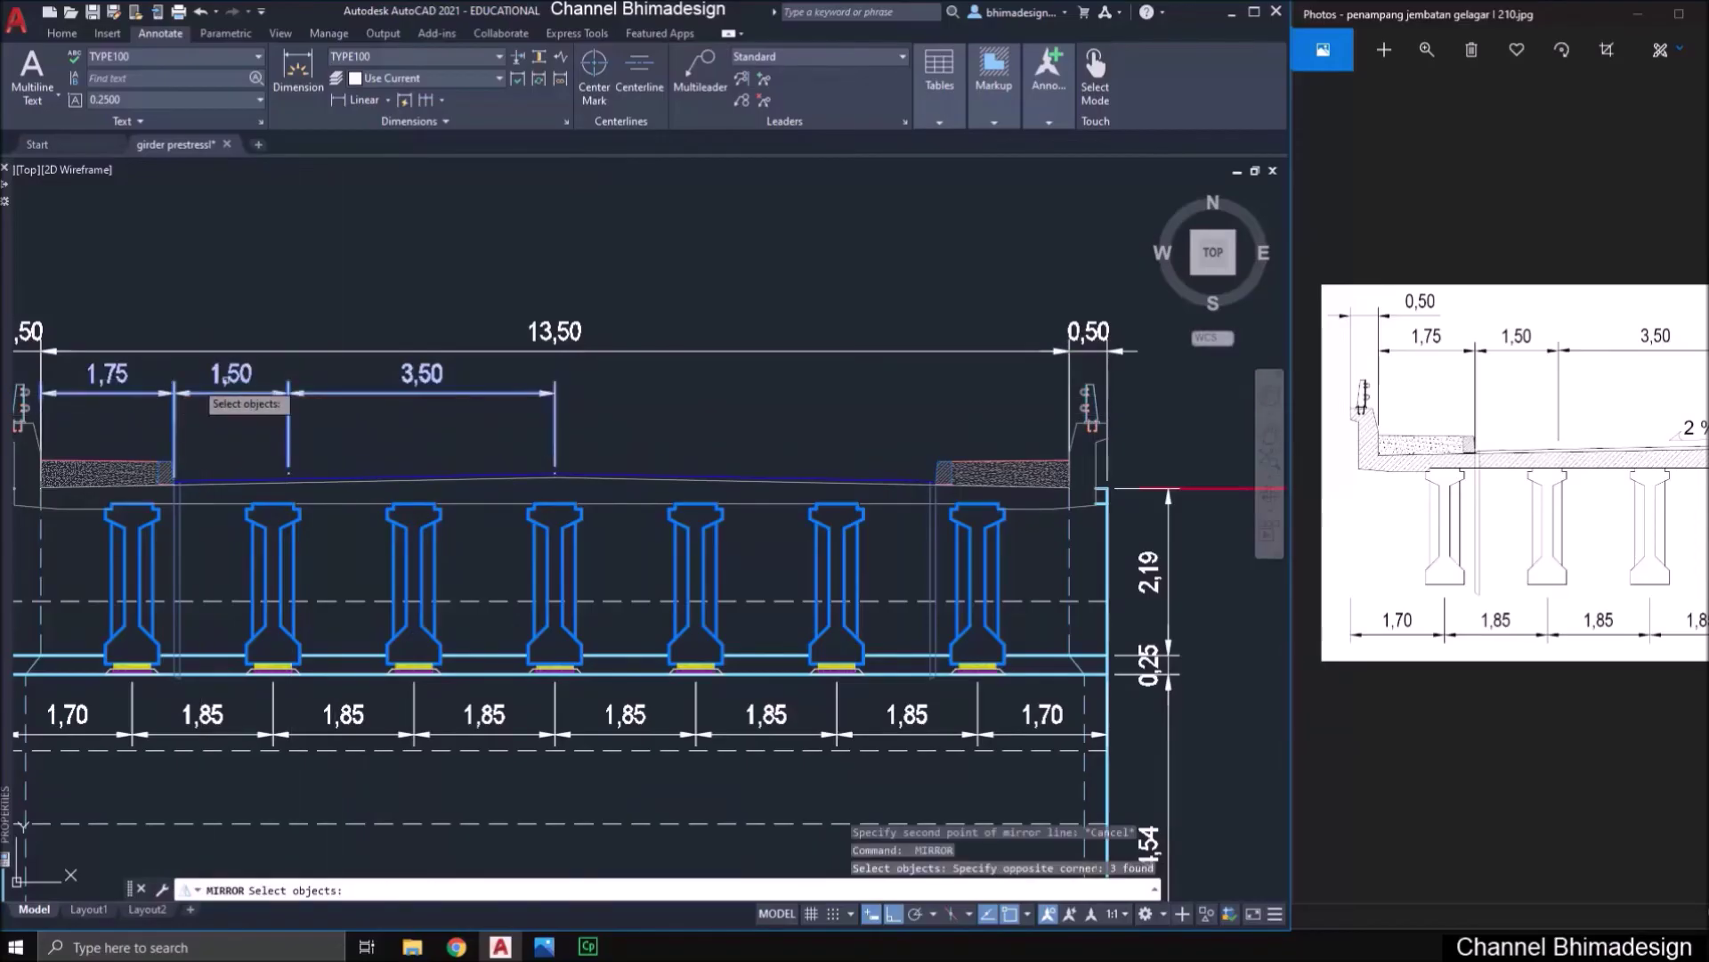
pyautogui.press('Return')
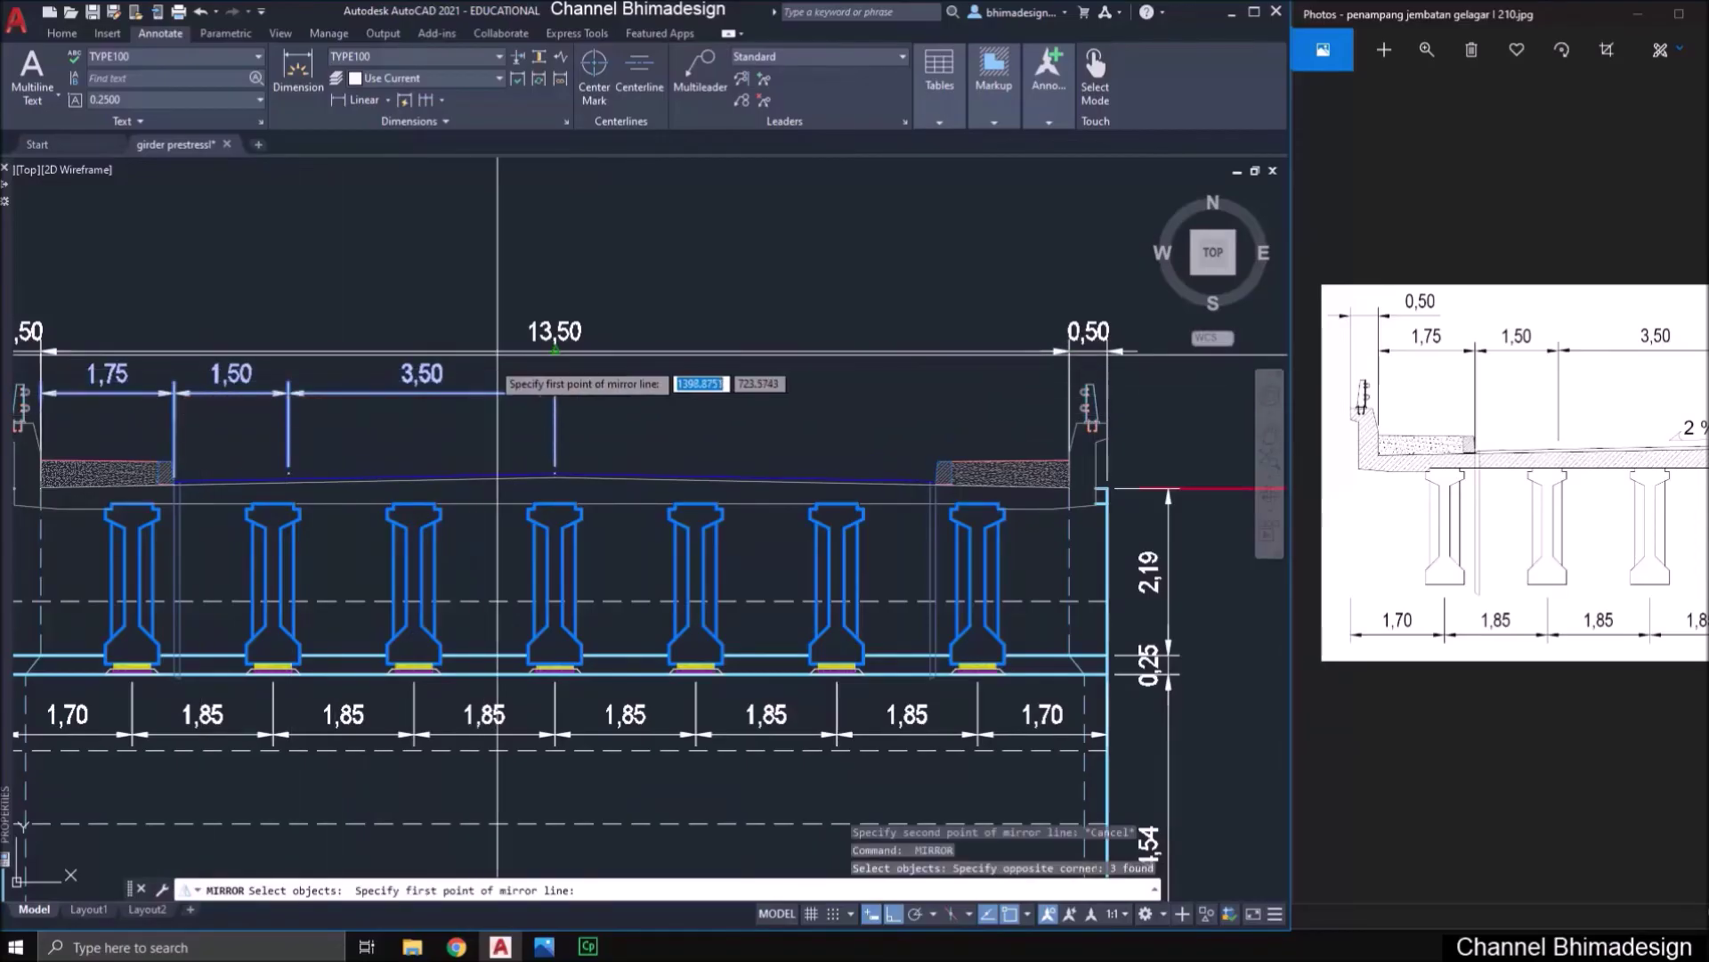
pyautogui.click(554, 350)
pyautogui.click(572, 263)
pyautogui.press('Return')
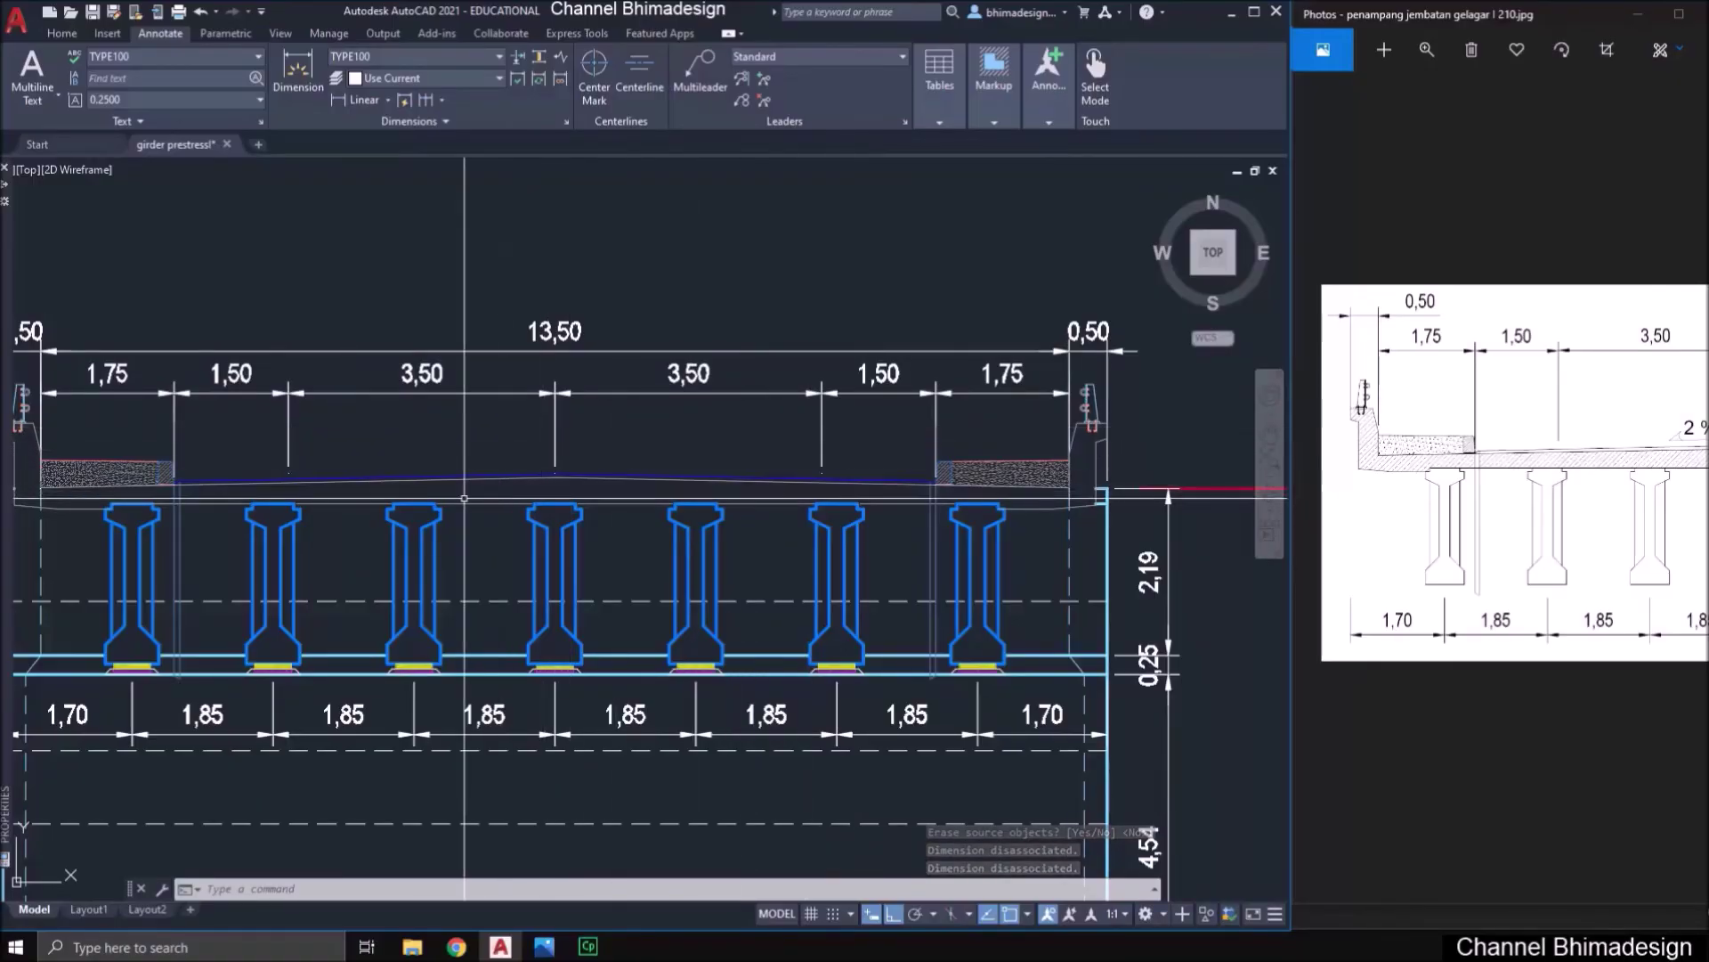
# - Add the multiline text "2%" just above the asphalt surface, a little left of the deck crown
pyautogui.scroll(-1, 737, 449)
pyautogui.scroll(3, 554, 442)
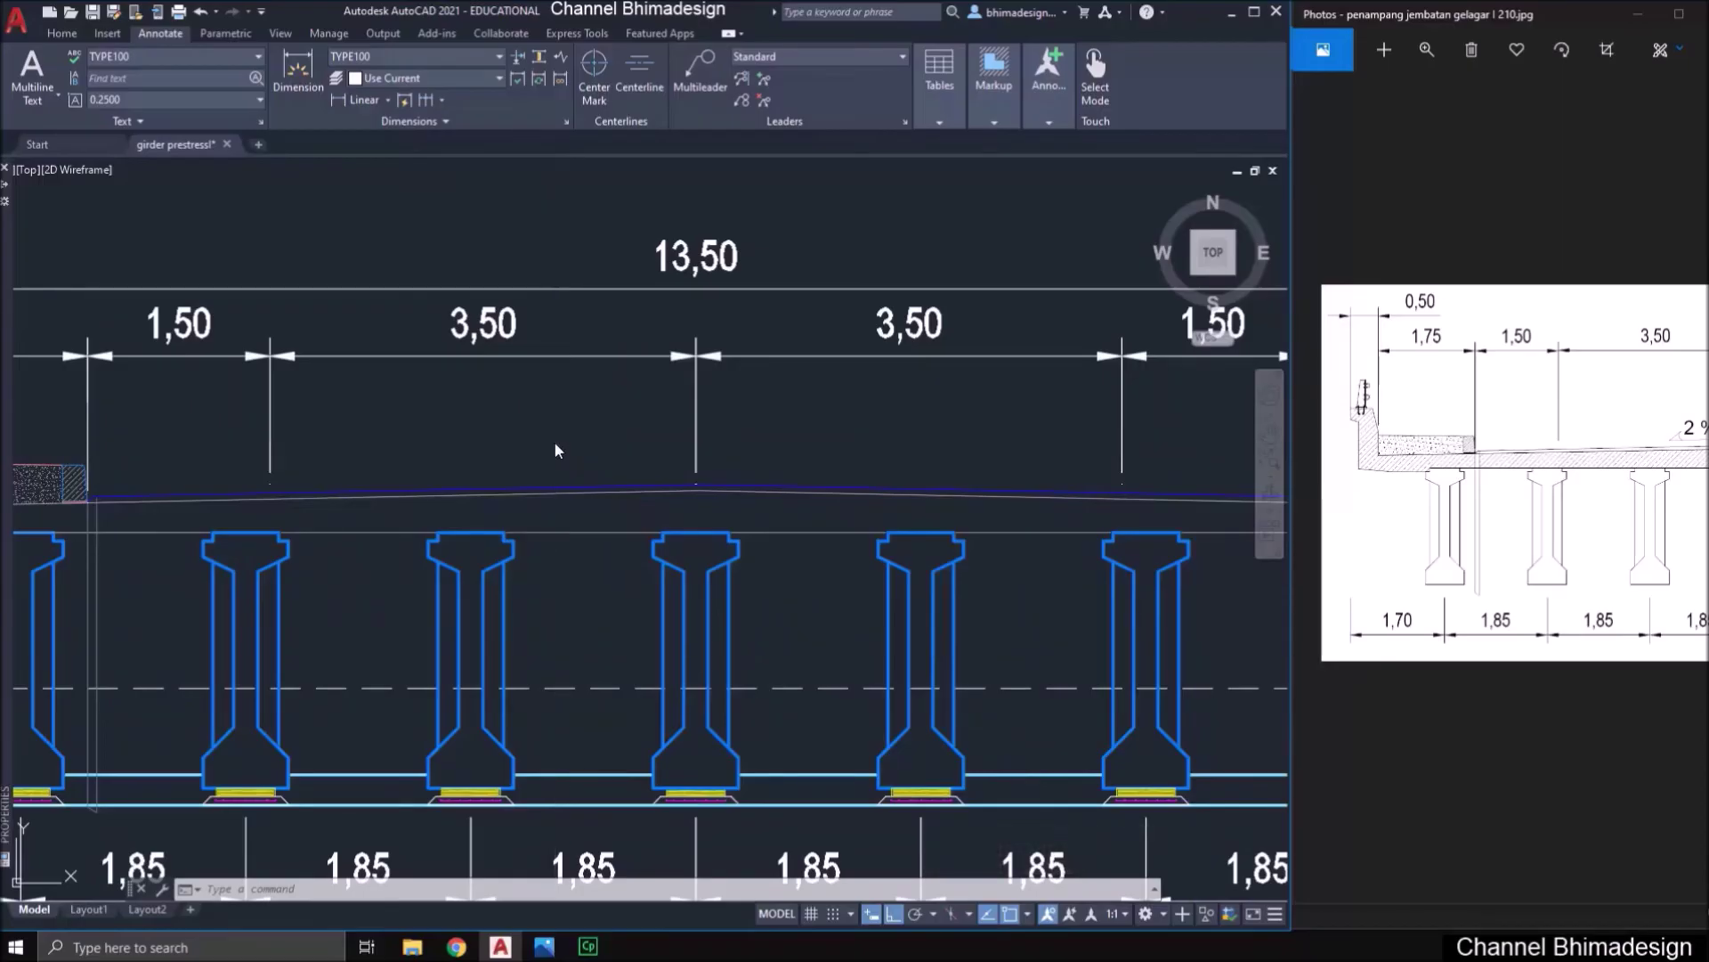
pyautogui.write('mt')
pyautogui.press('Return')
pyautogui.scroll(2, 555, 447)
pyautogui.click(560, 433)
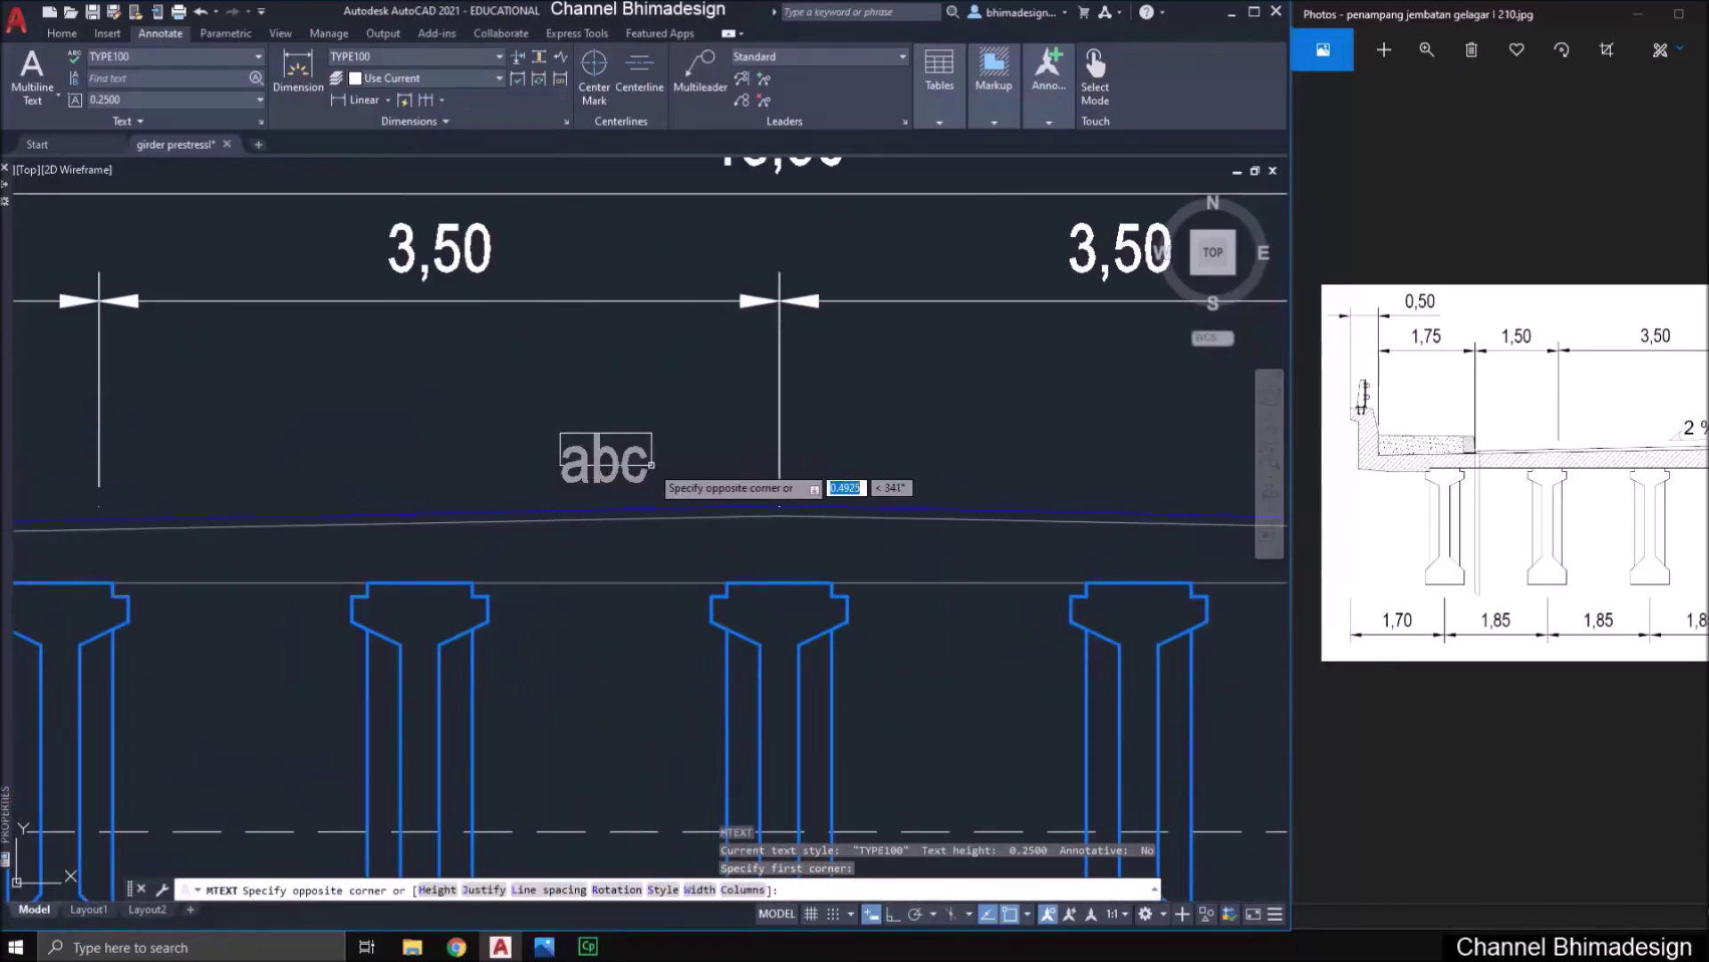
pyautogui.click(676, 509)
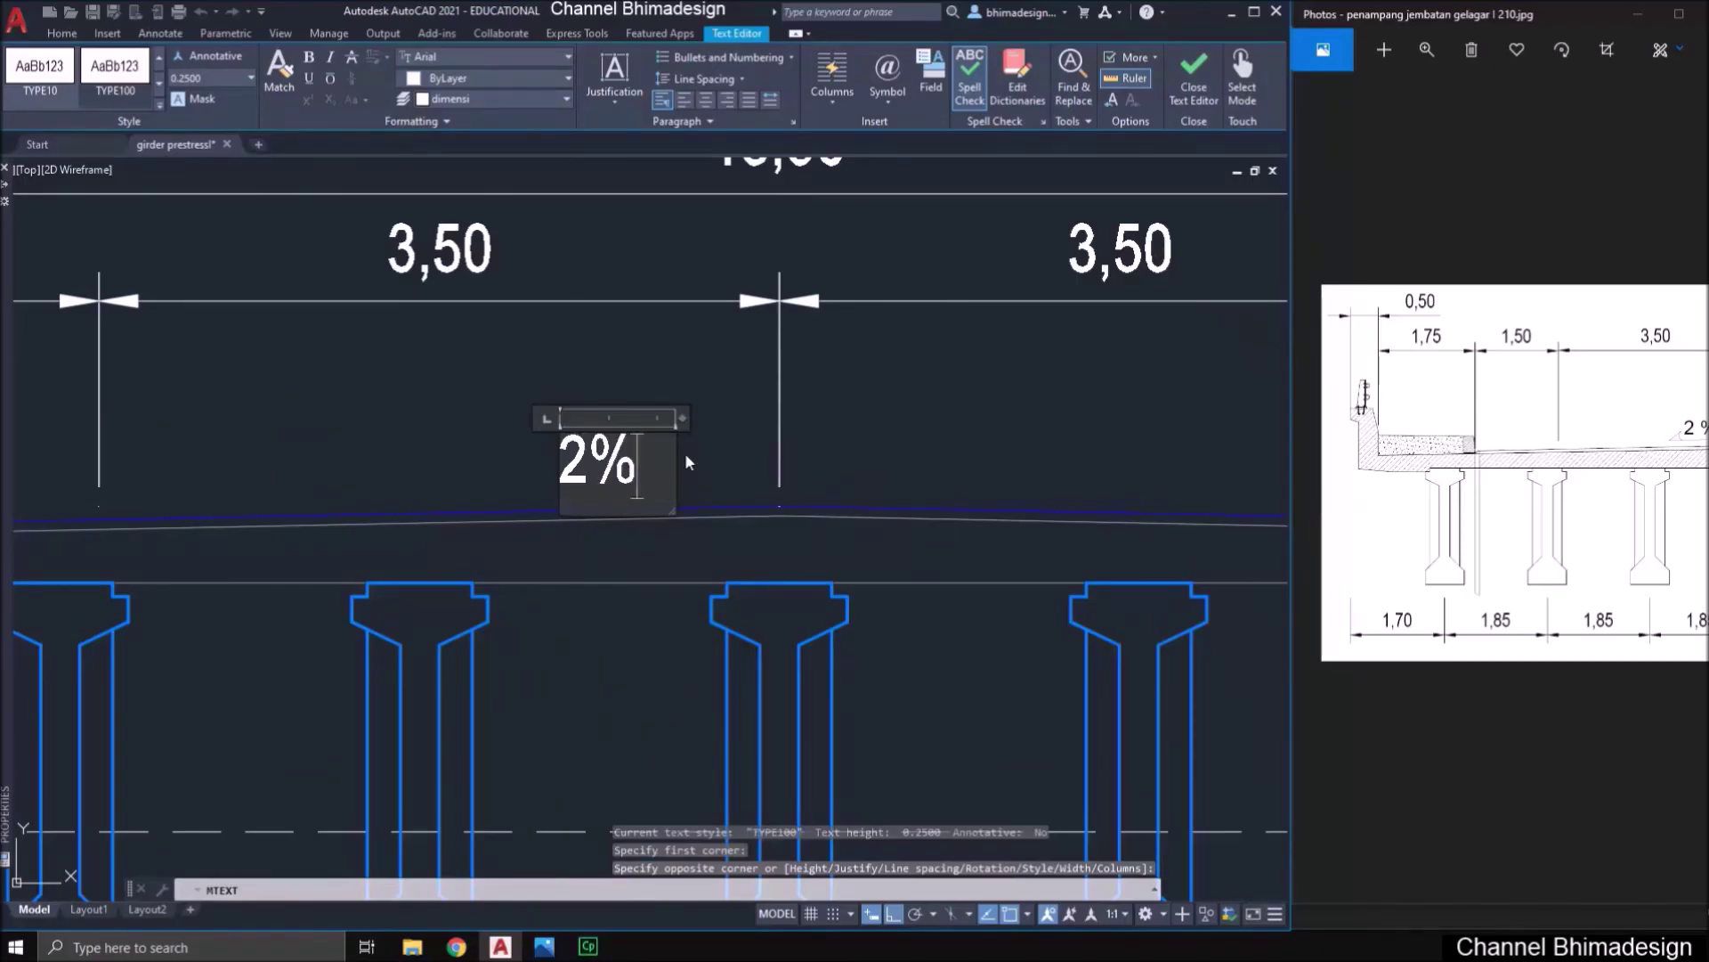
pyautogui.click(685, 454)
pyautogui.write('pl')
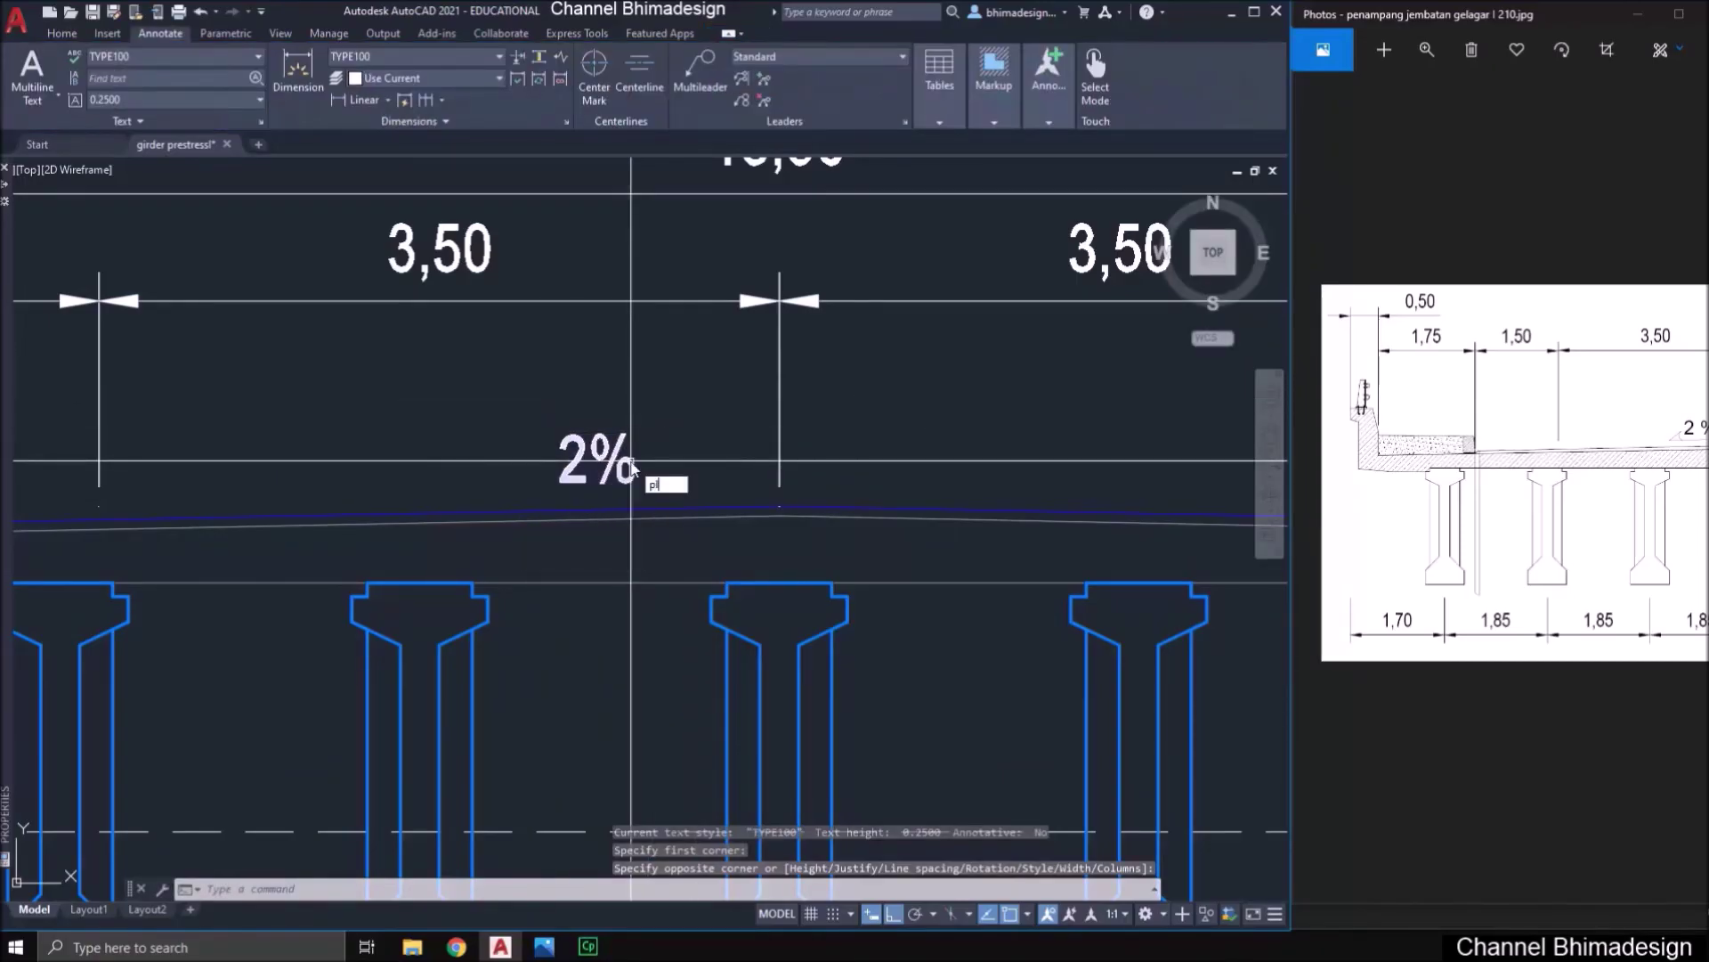
pyautogui.press('Return')
pyautogui.scroll(2, 633, 505)
pyautogui.press('Escape')
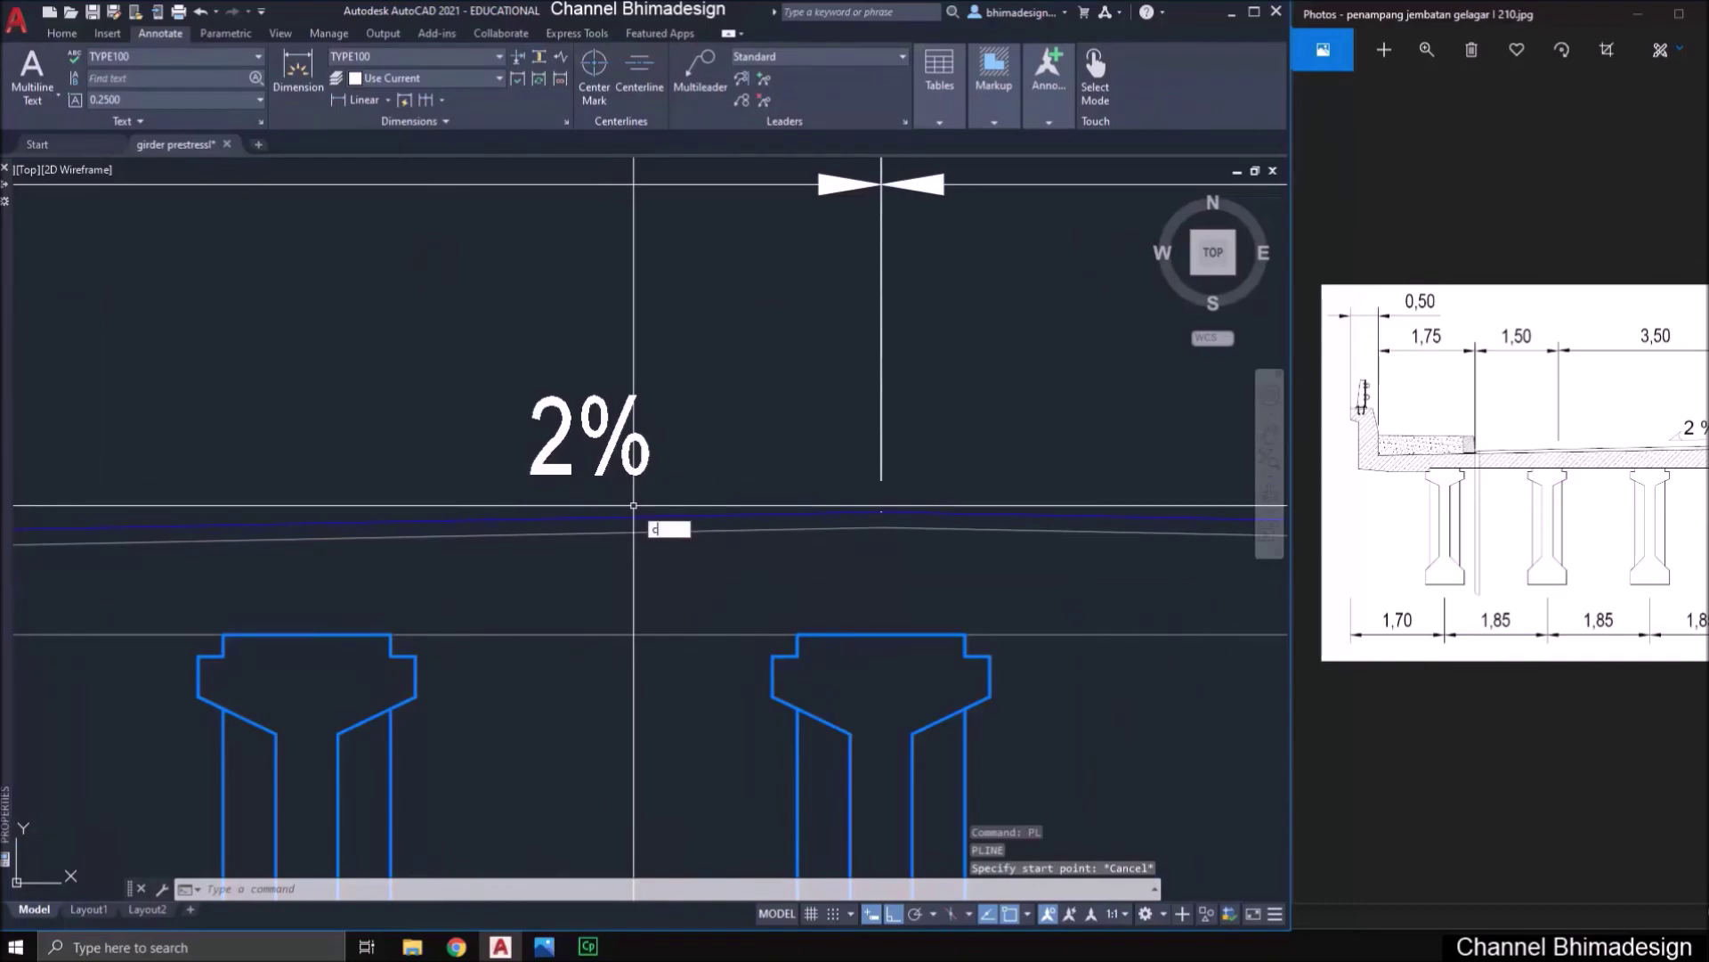
# - Copy the left half of the asphalt surface line about 0.07 m straight up, just under the 2% text
pyautogui.press('Return')
pyautogui.click(633, 518)
pyautogui.press('Return')
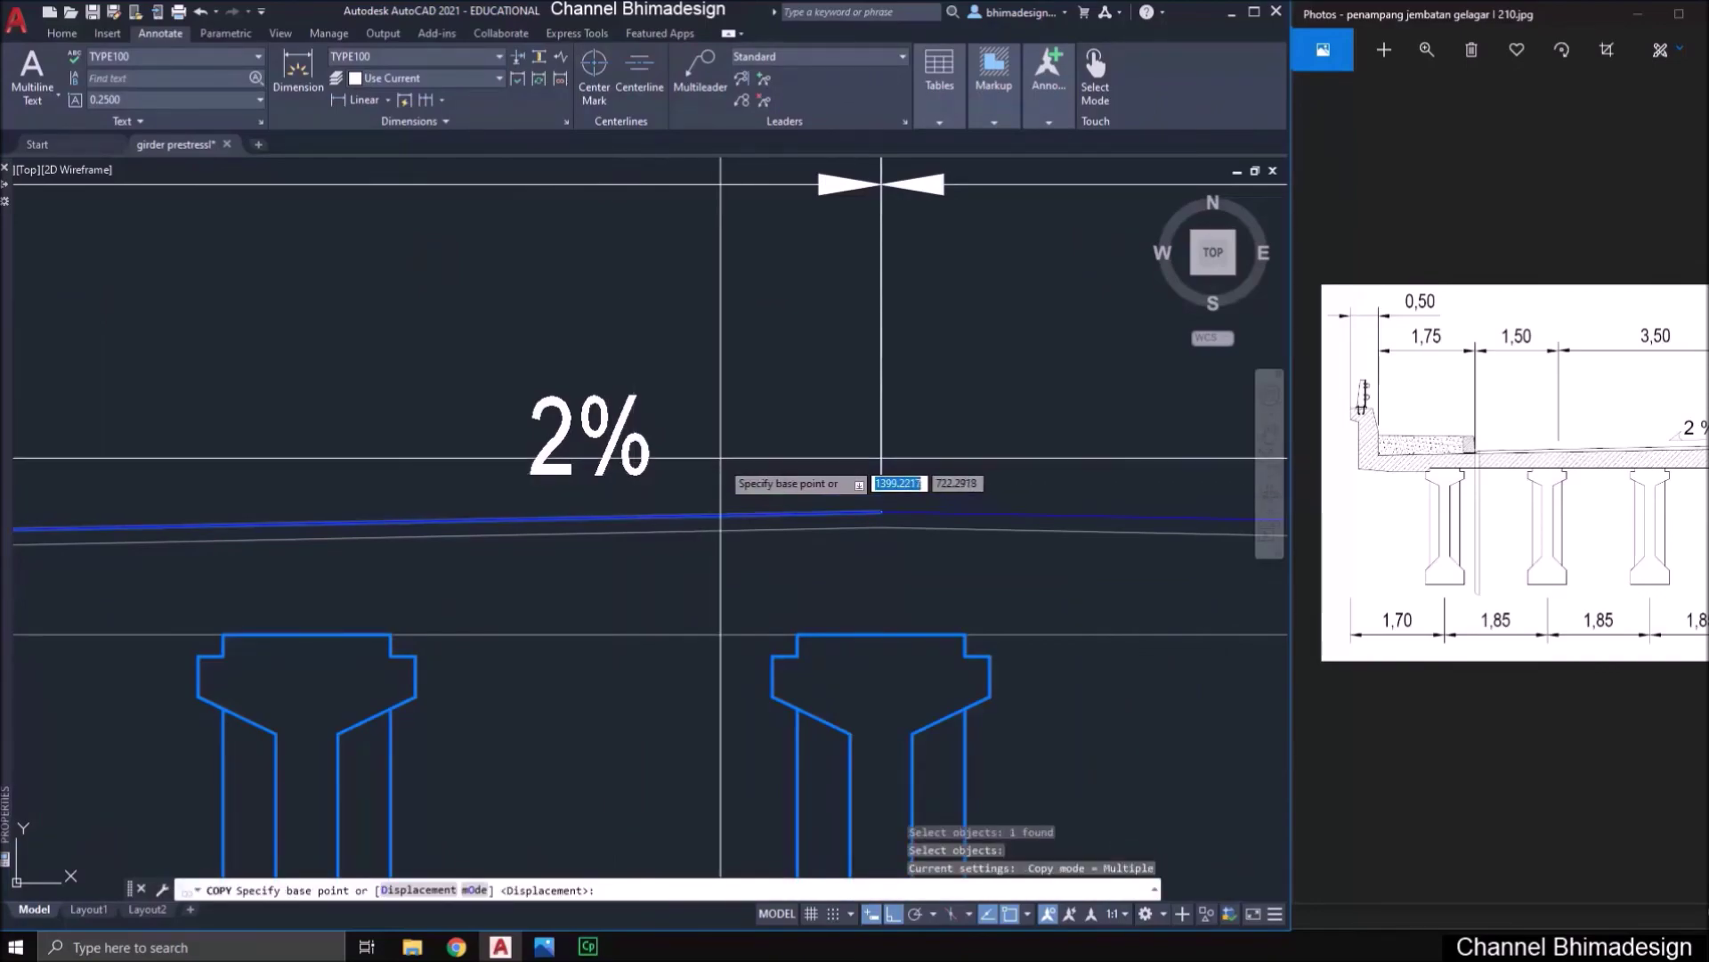
pyautogui.click(722, 453)
pyautogui.click(724, 431)
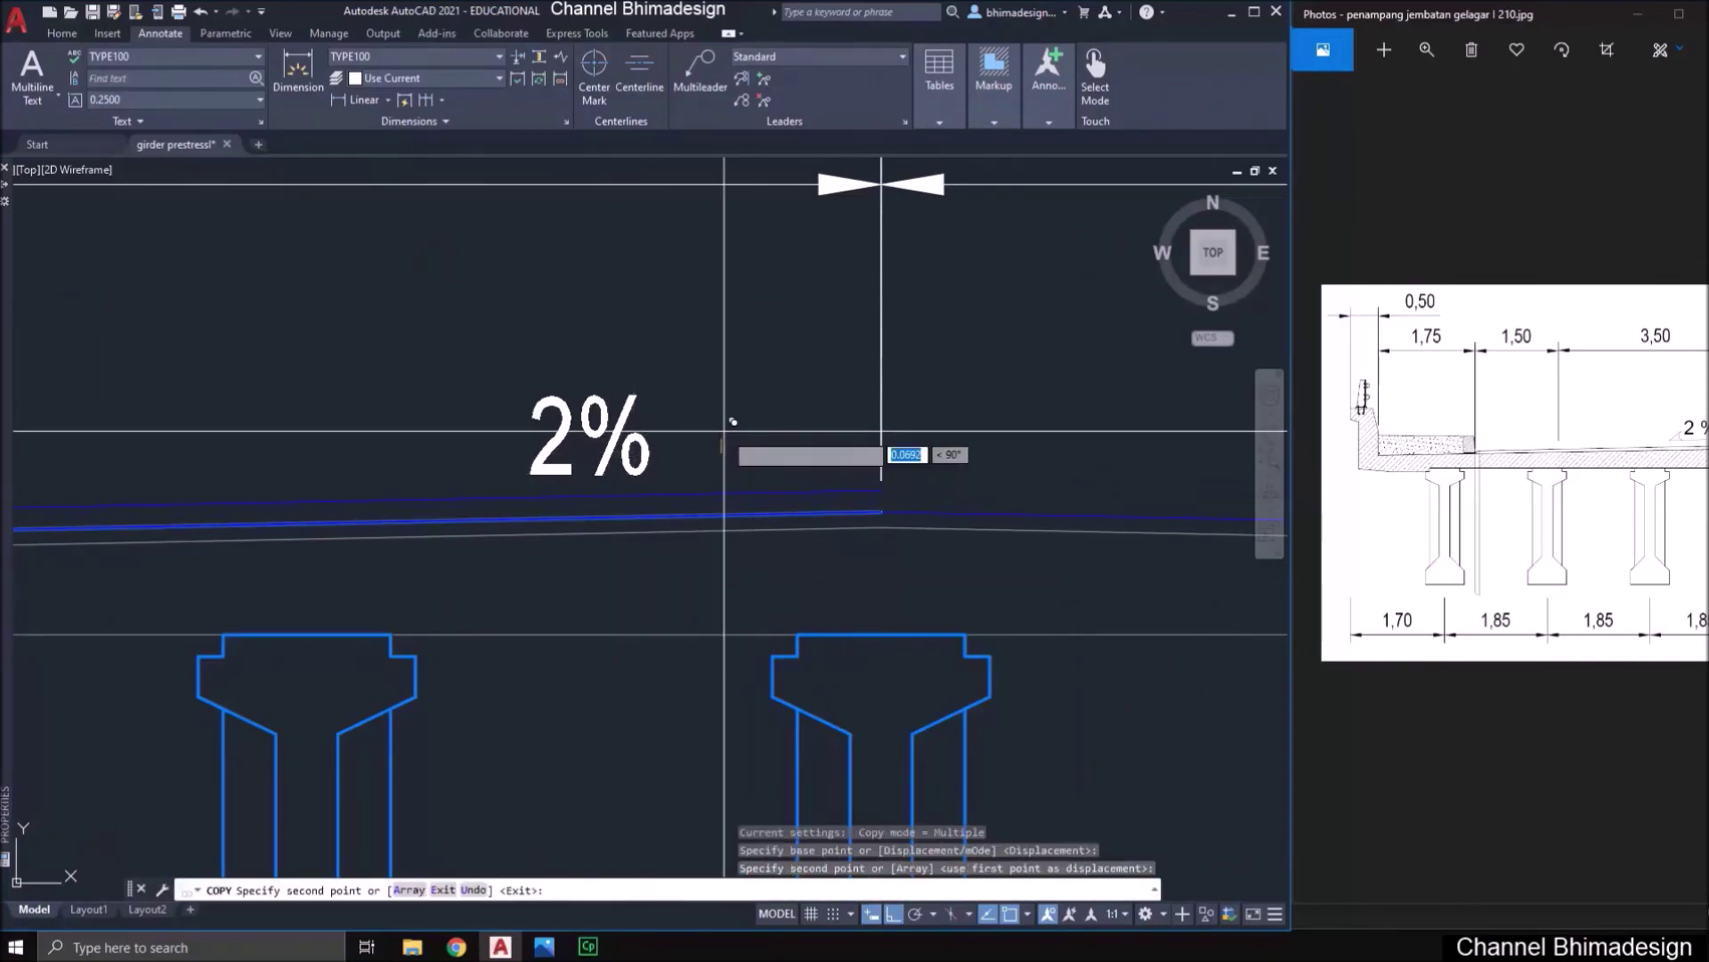
pyautogui.press('Escape')
# - Draw a short sloping polyline from beside the 2% text down to the copied asphalt line as a half arrowhead
pyautogui.write('pl')
pyautogui.press('Return')
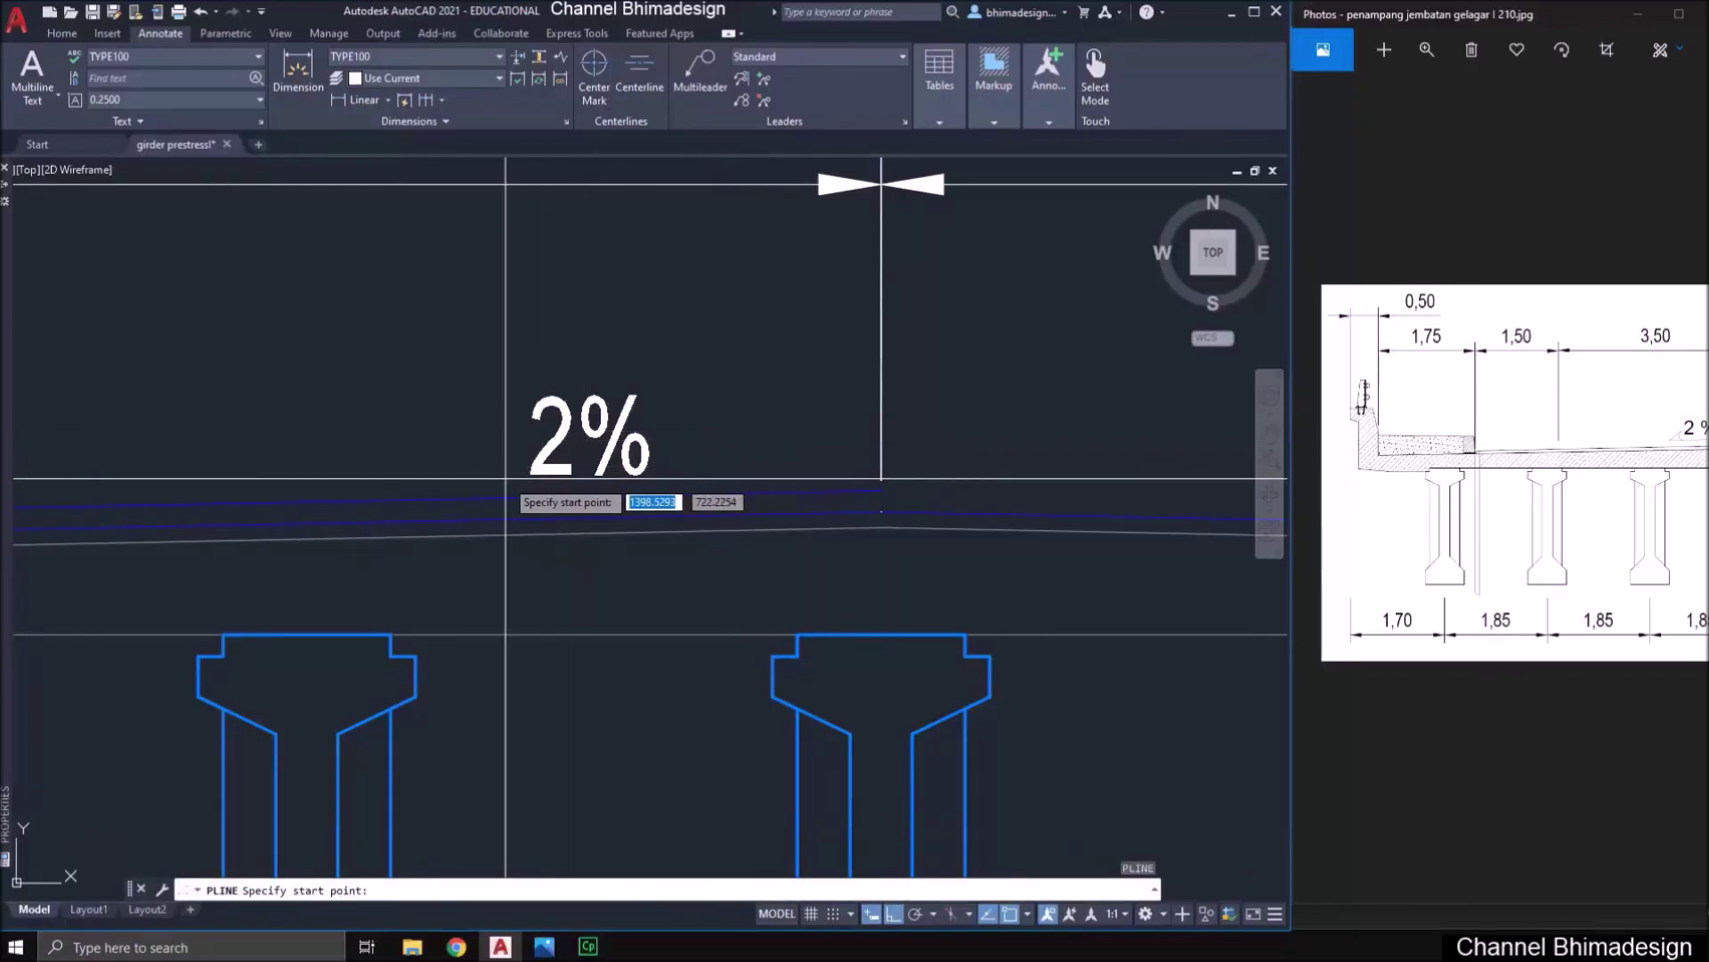
pyautogui.click(492, 458)
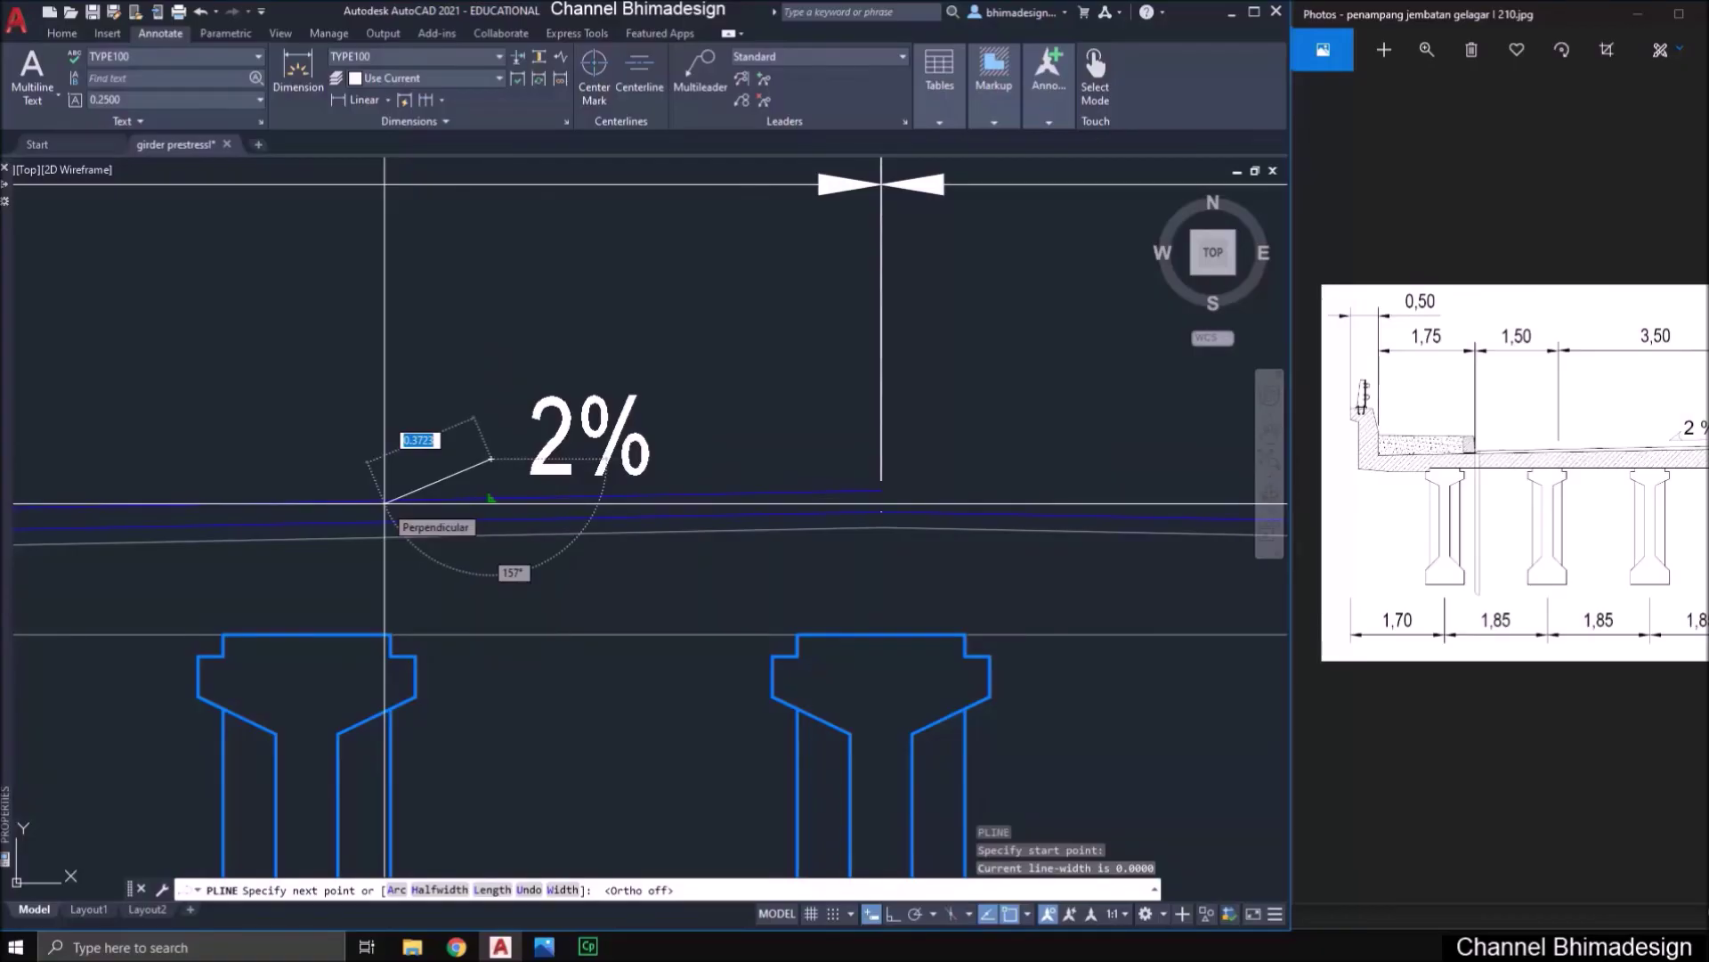
pyautogui.click(389, 486)
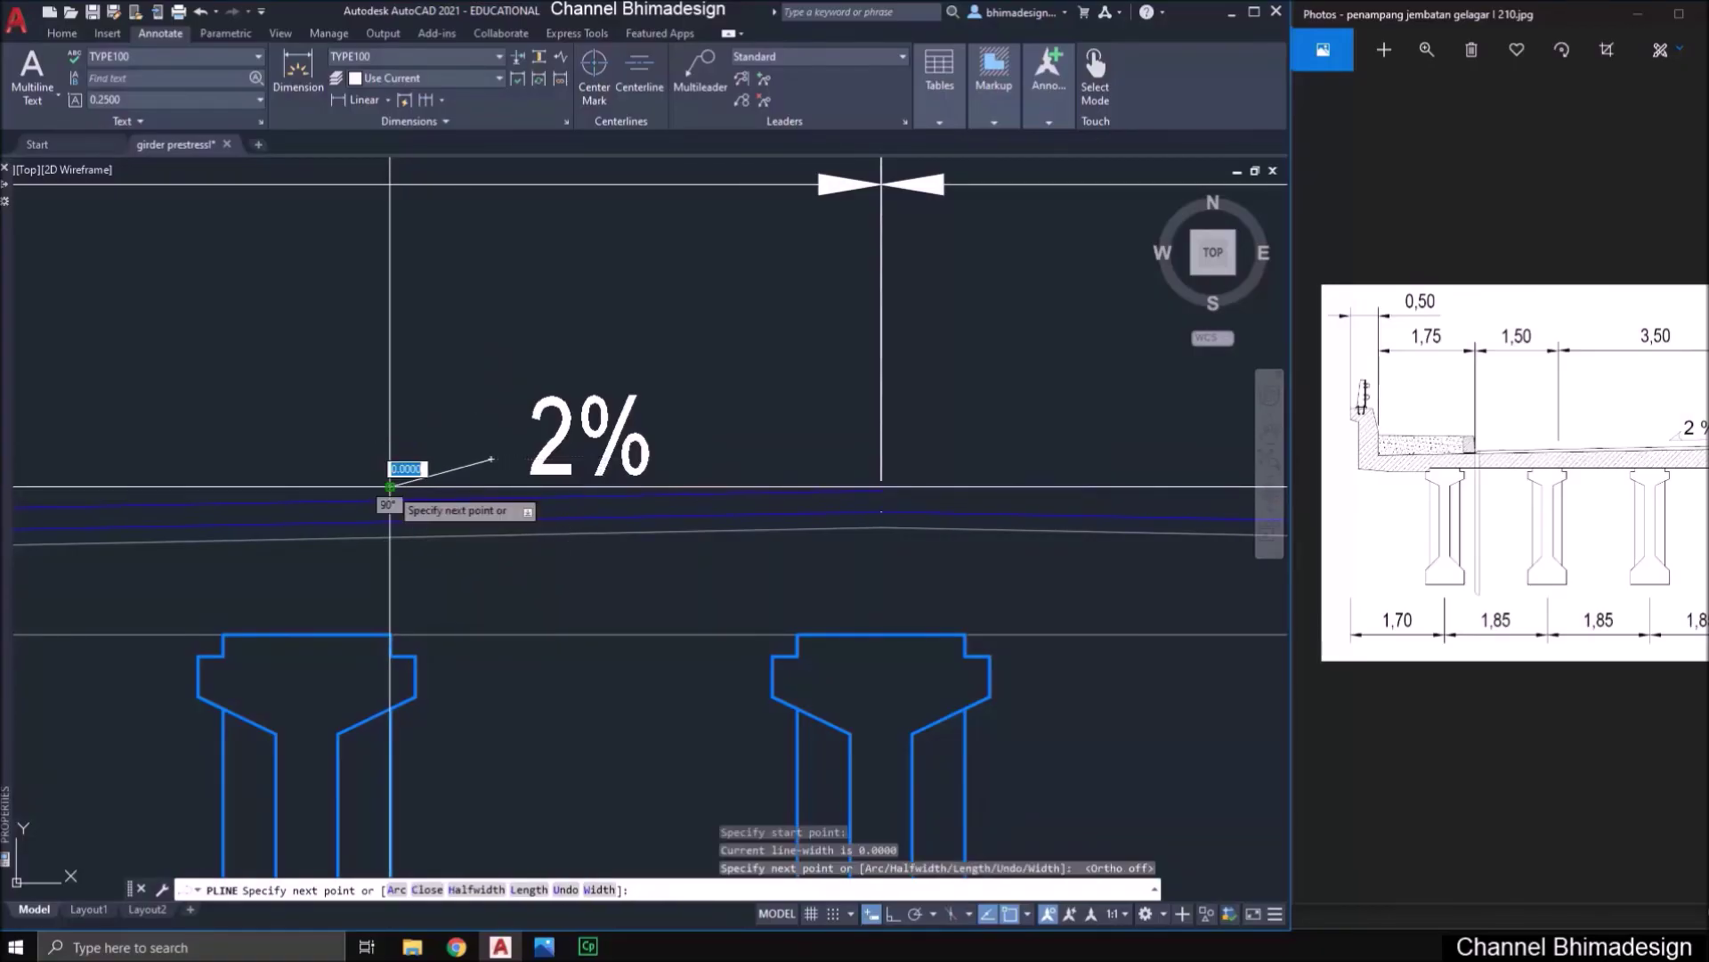
pyautogui.press('Escape')
pyautogui.click(389, 486)
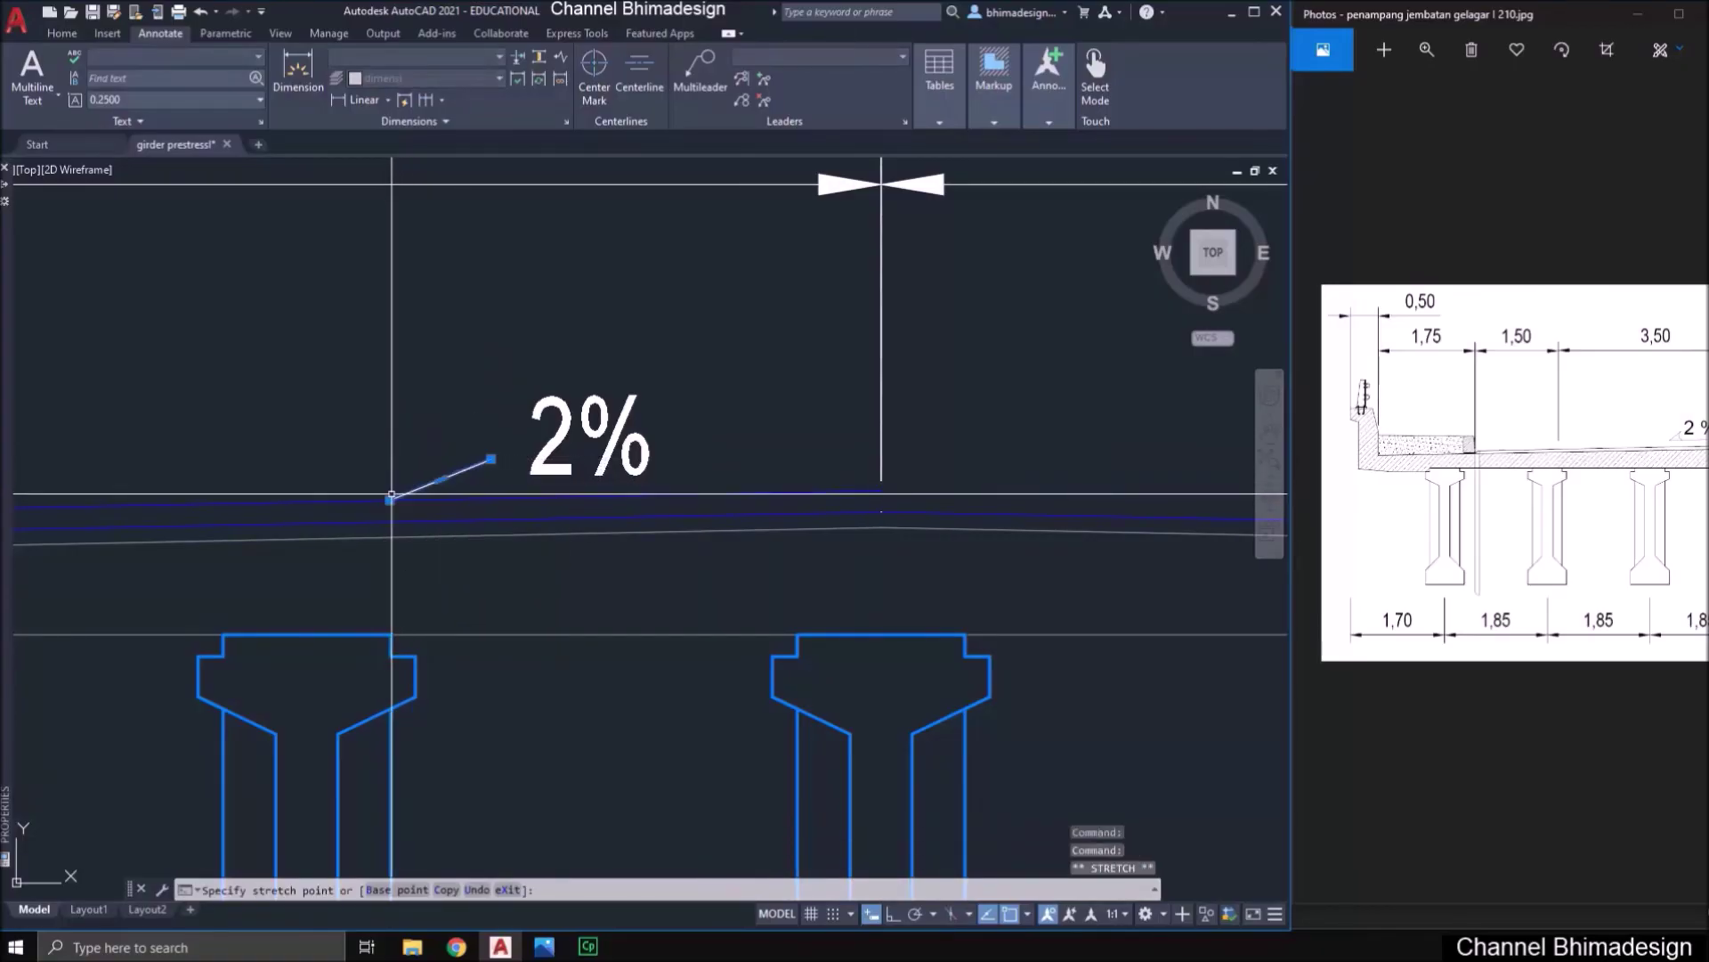
pyautogui.press('Escape')
# - Trim the copied asphalt line beyond the arrow tip, using the short sloping polyline as the cutting edge
pyautogui.write('tr')
pyautogui.press('Return')
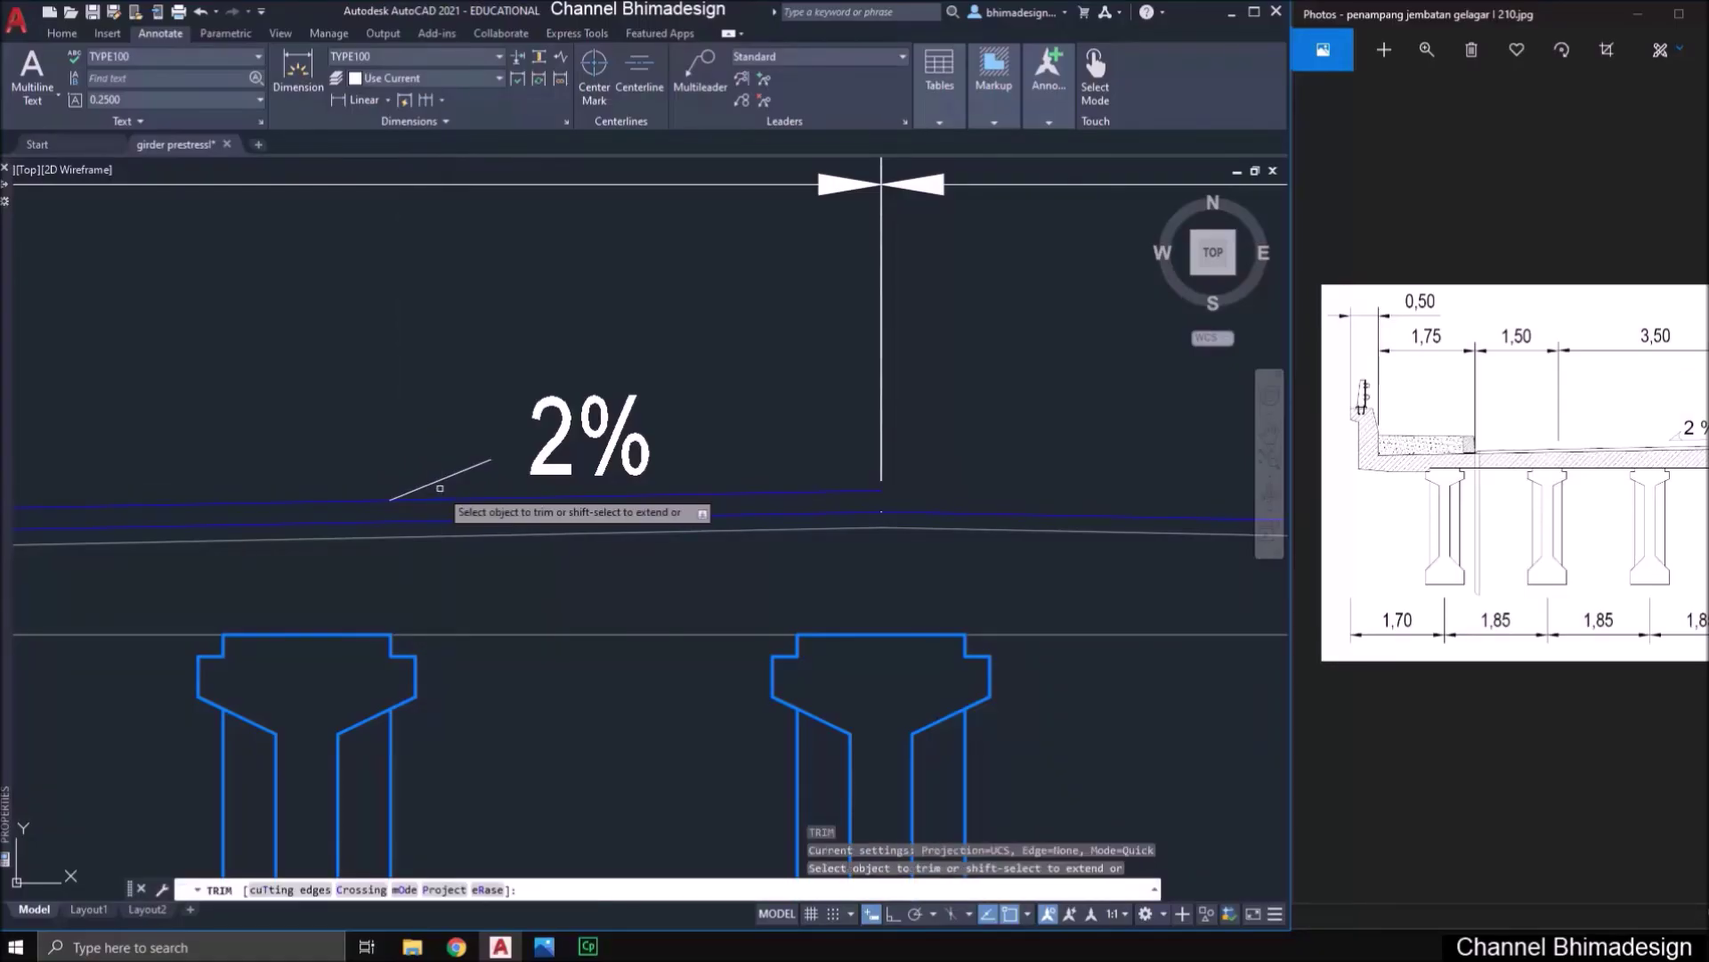
pyautogui.press('Return')
pyautogui.click(439, 481)
pyautogui.press('Return')
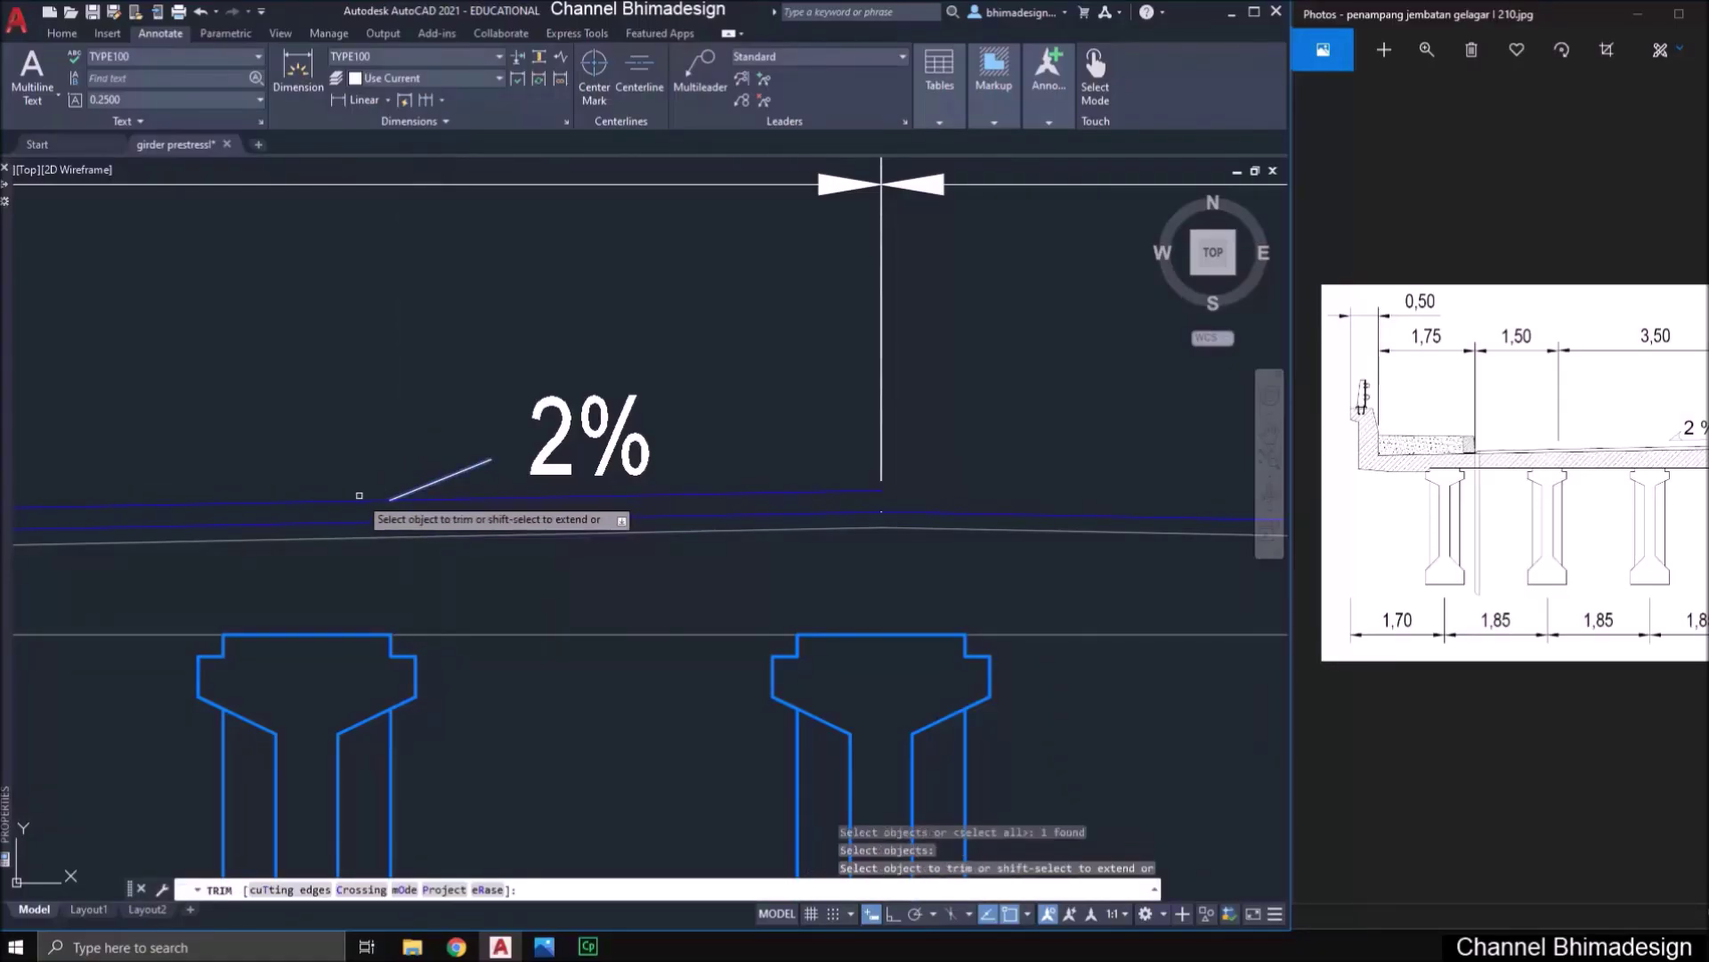
pyautogui.press('Return')
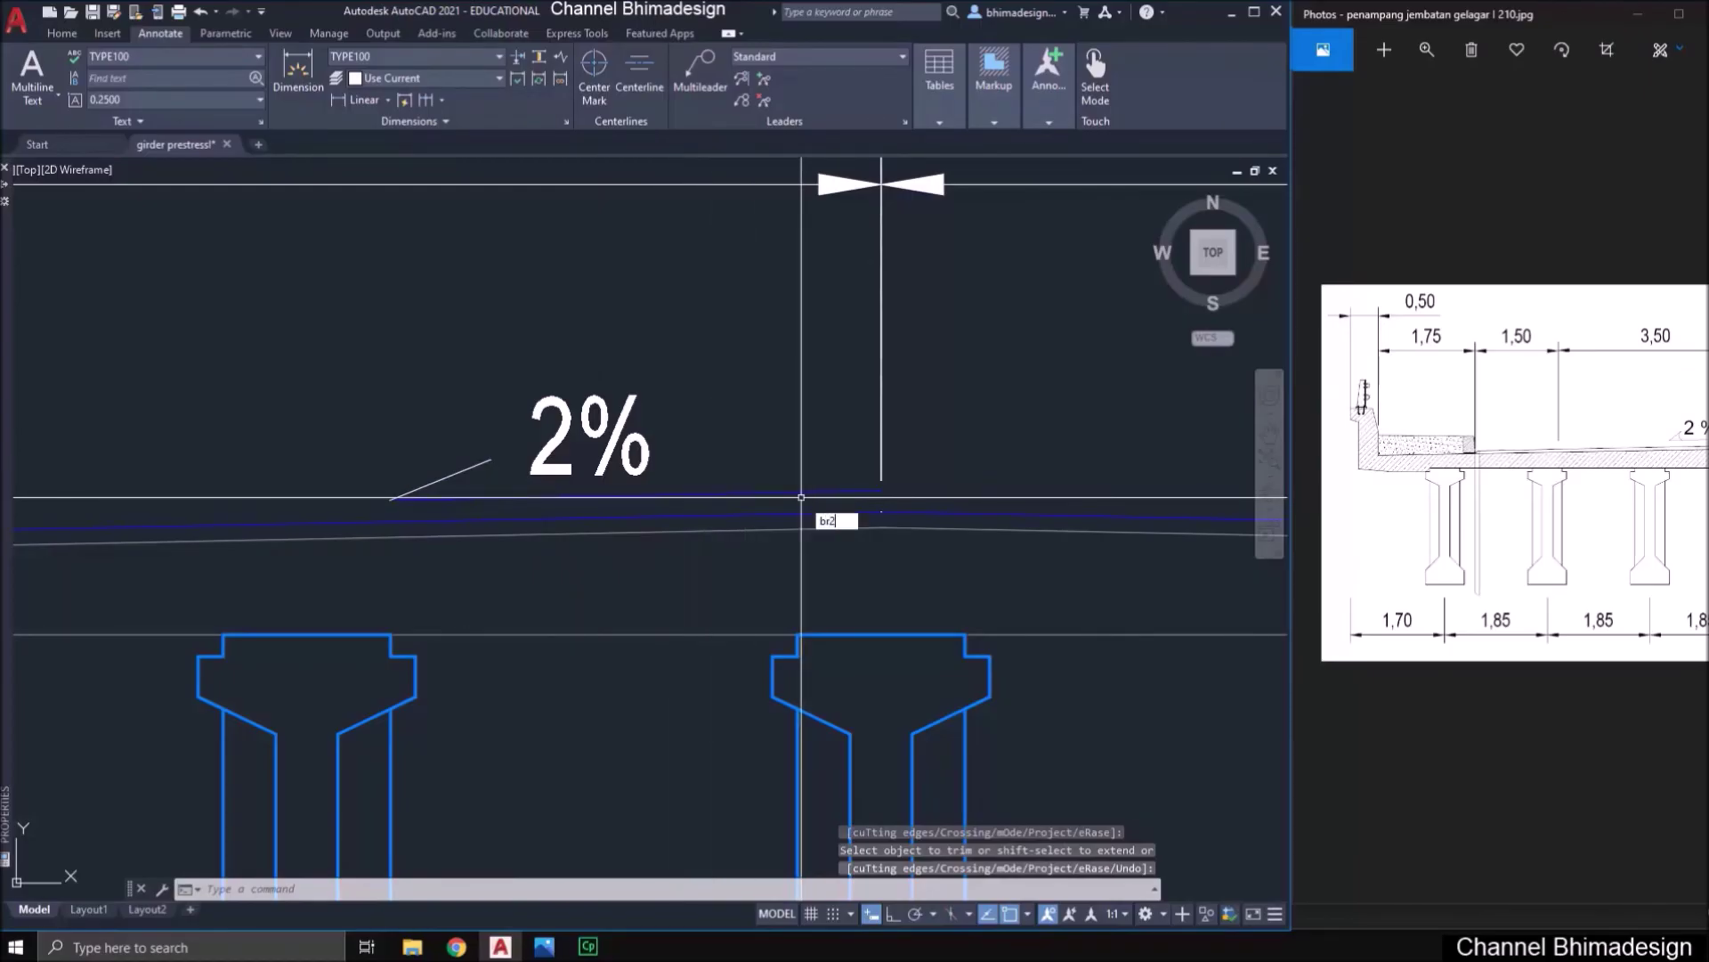
# - Break off the copied asphalt line just past the 2% text and remove the part toward the deck crown
pyautogui.write('BR2')
pyautogui.press('Return')
pyautogui.click(765, 494)
pyautogui.press('Return')
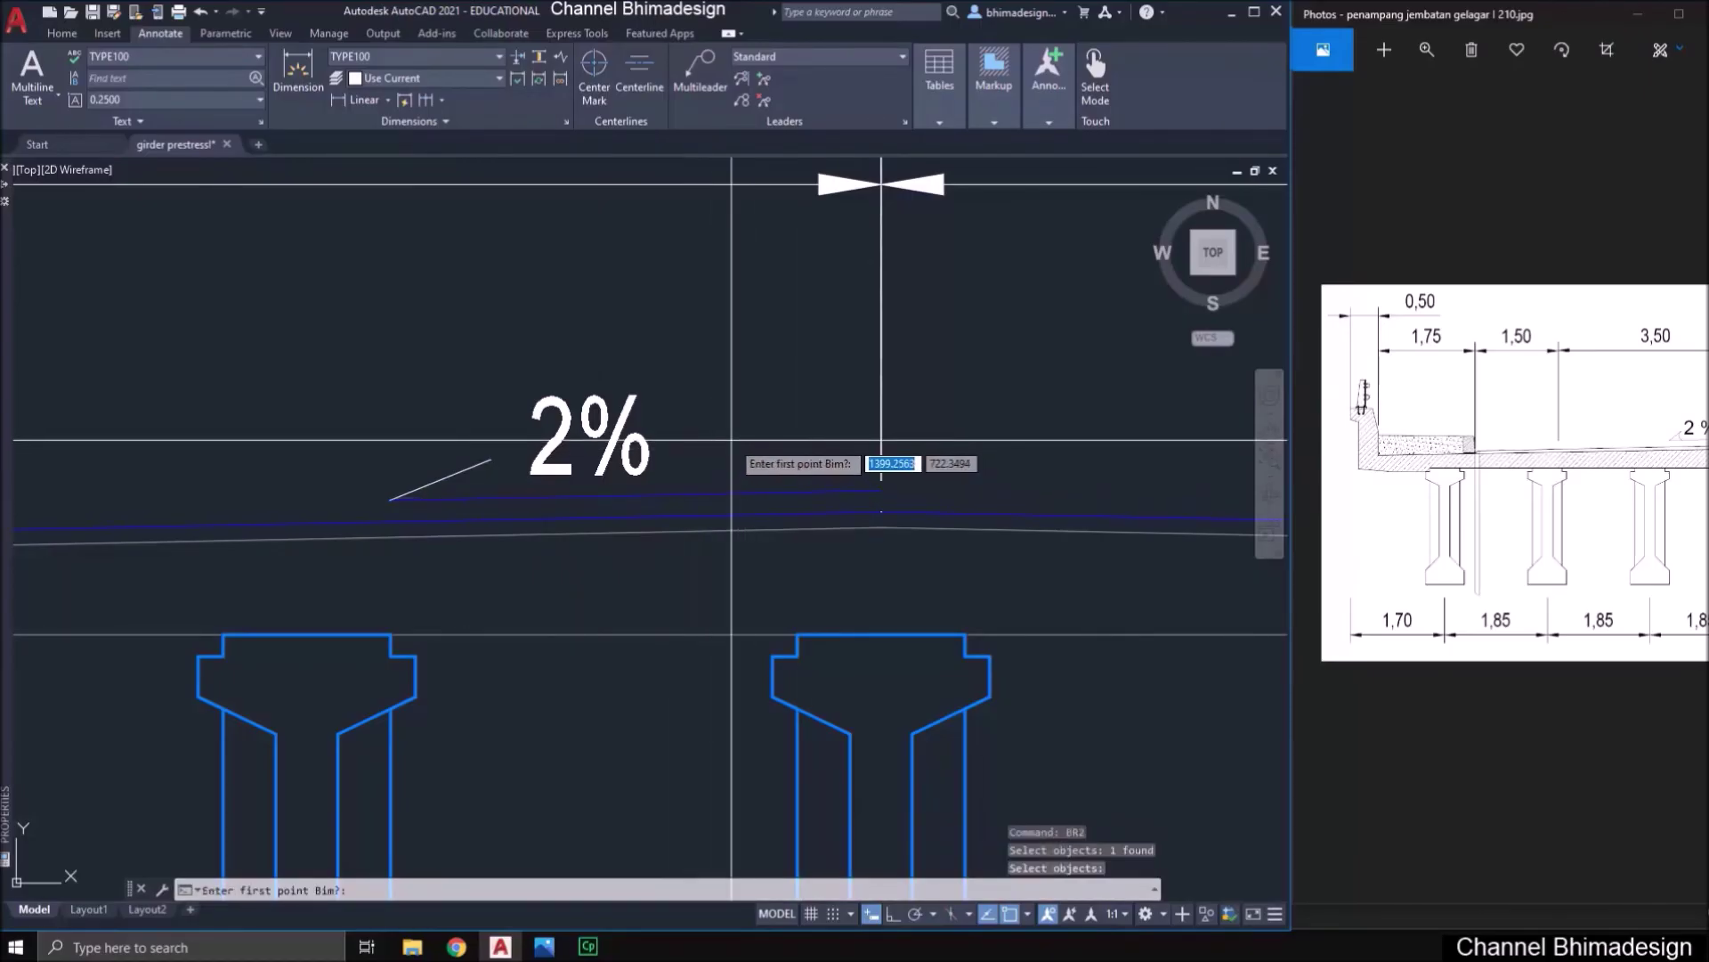
pyautogui.click(733, 437)
pyautogui.click(988, 408)
# - Change the shortened slope line and its arrowhead stroke to the thin white line style of the annotations
pyautogui.write('TL')
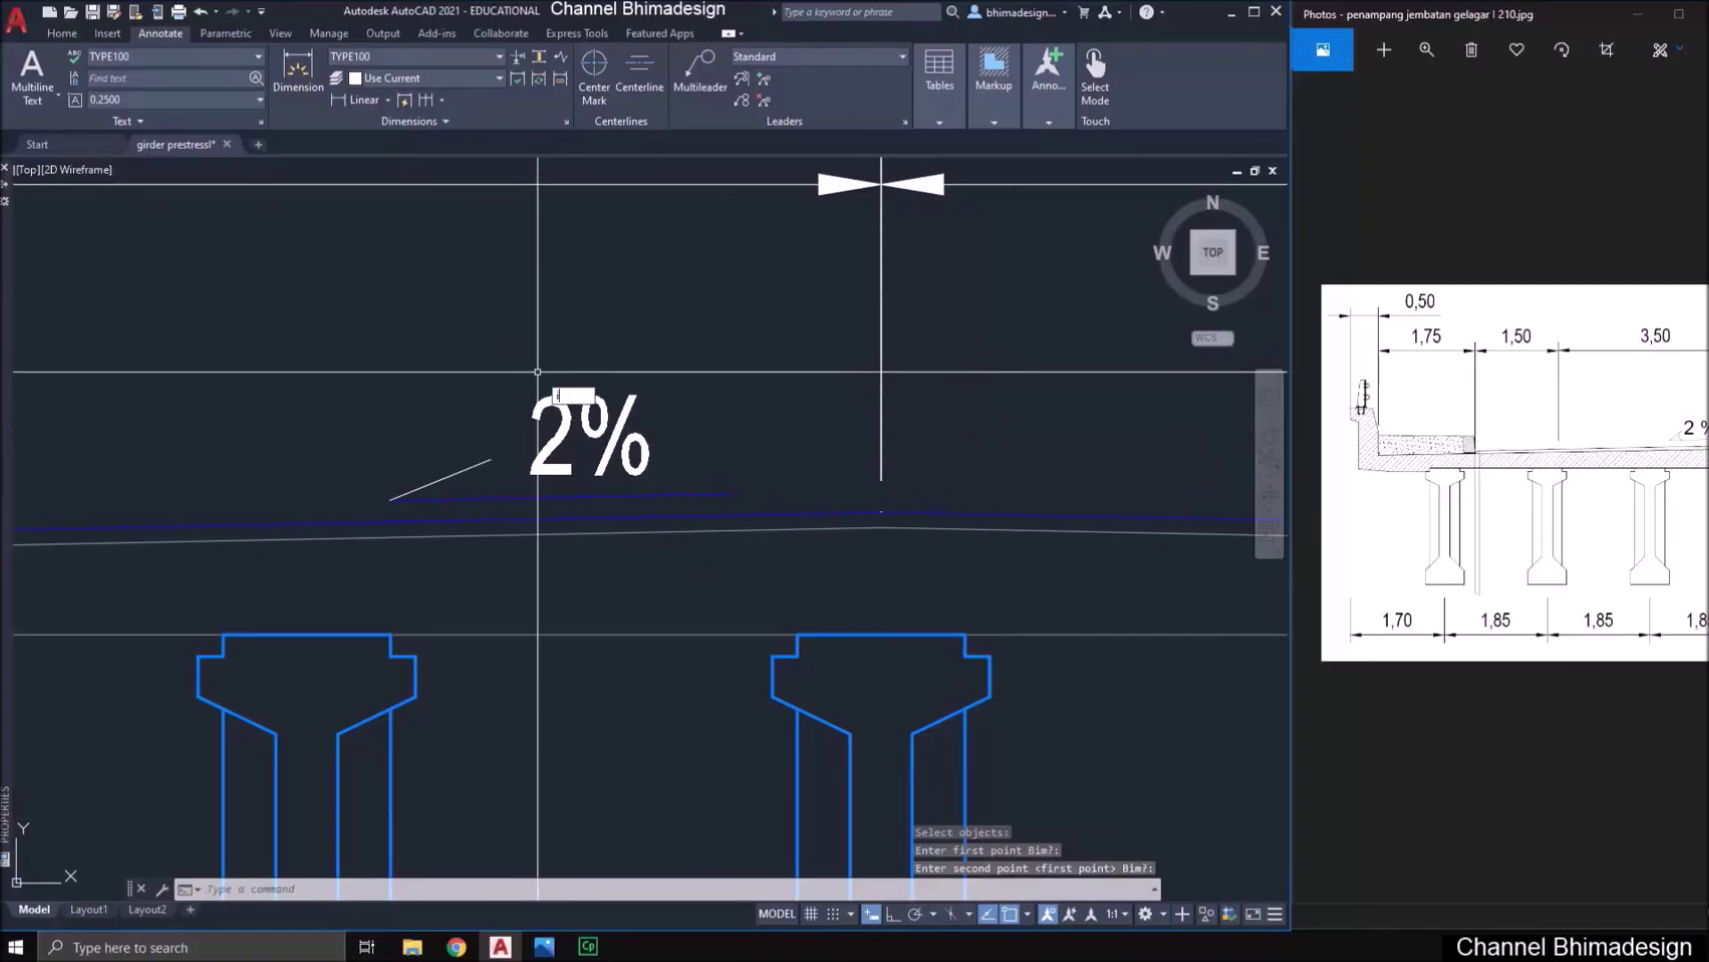
pyautogui.press('Return')
pyautogui.click(467, 504)
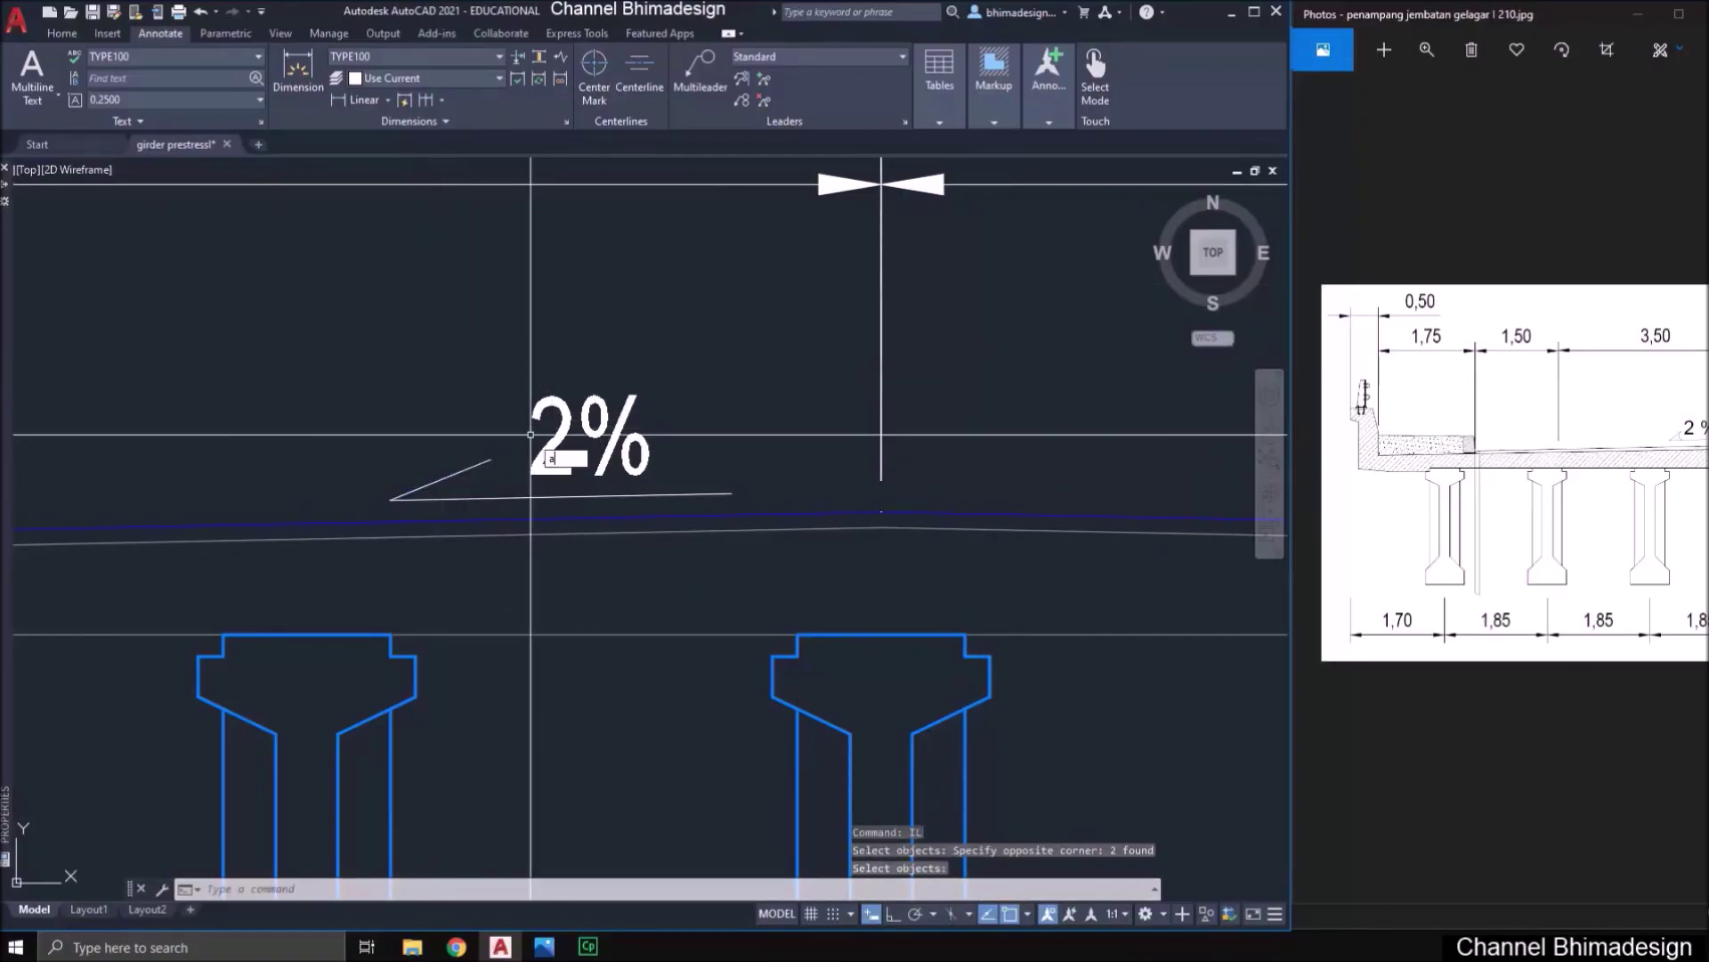
# - Draw a three-point arc from the free end of the arrowhead stroke down to the slope line
pyautogui.press('Return')
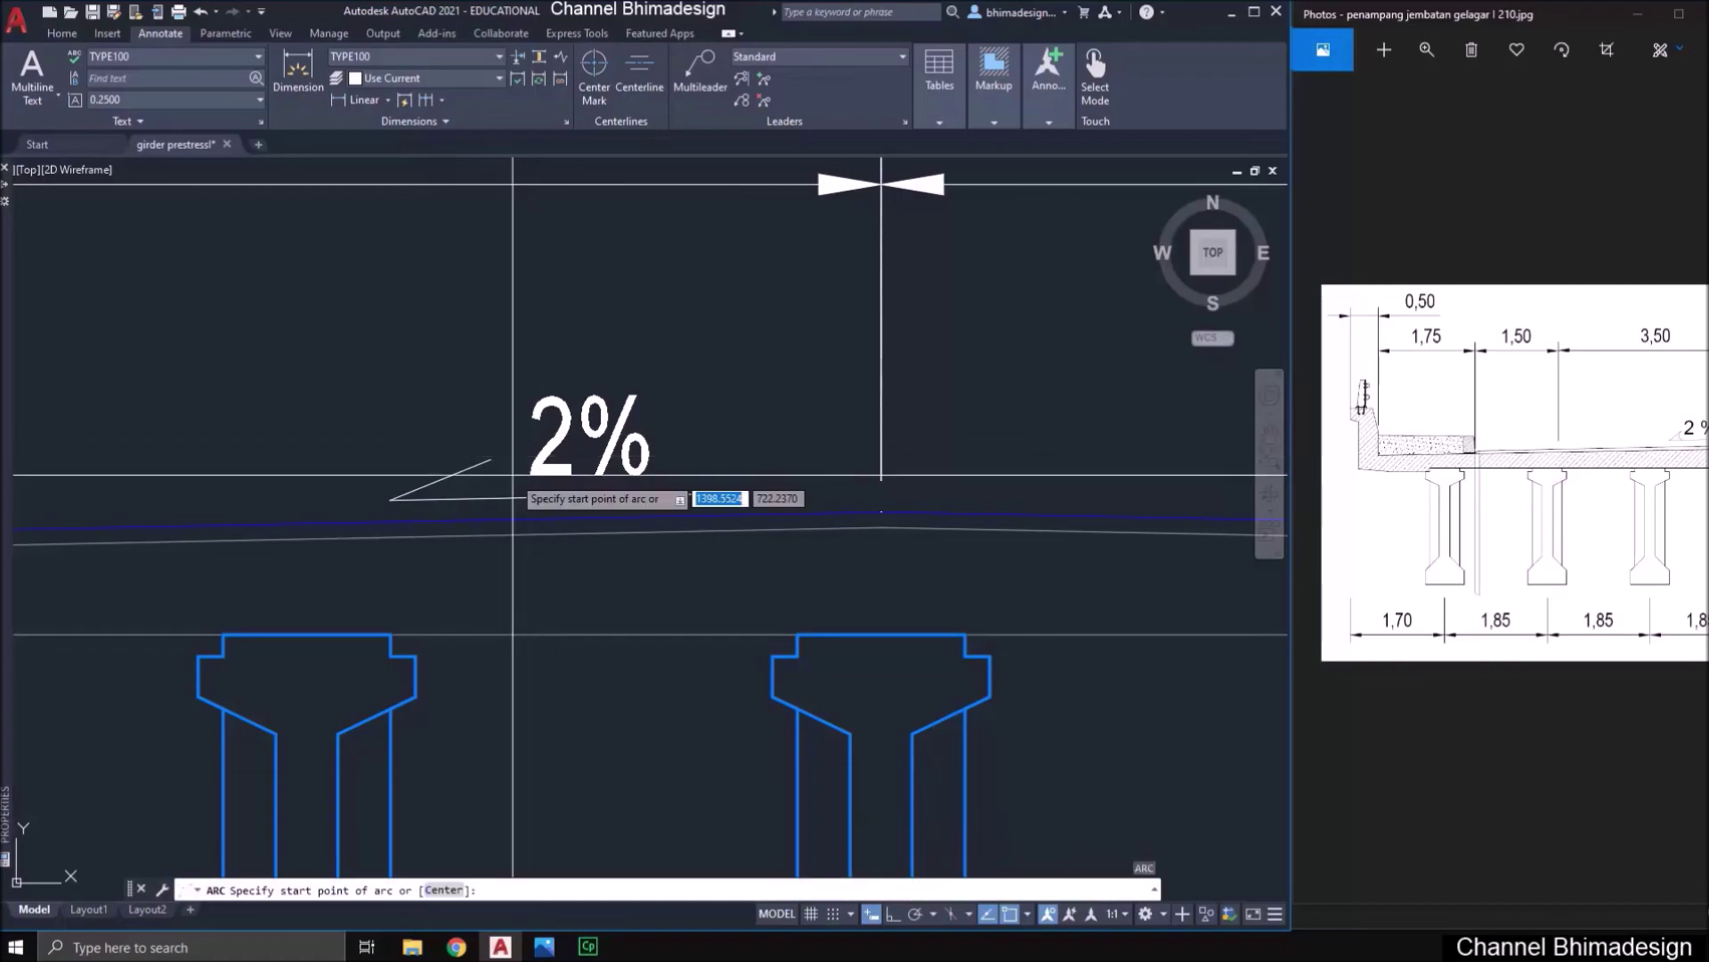
pyautogui.click(490, 460)
pyautogui.scroll(3, 476, 472)
pyautogui.click(473, 482)
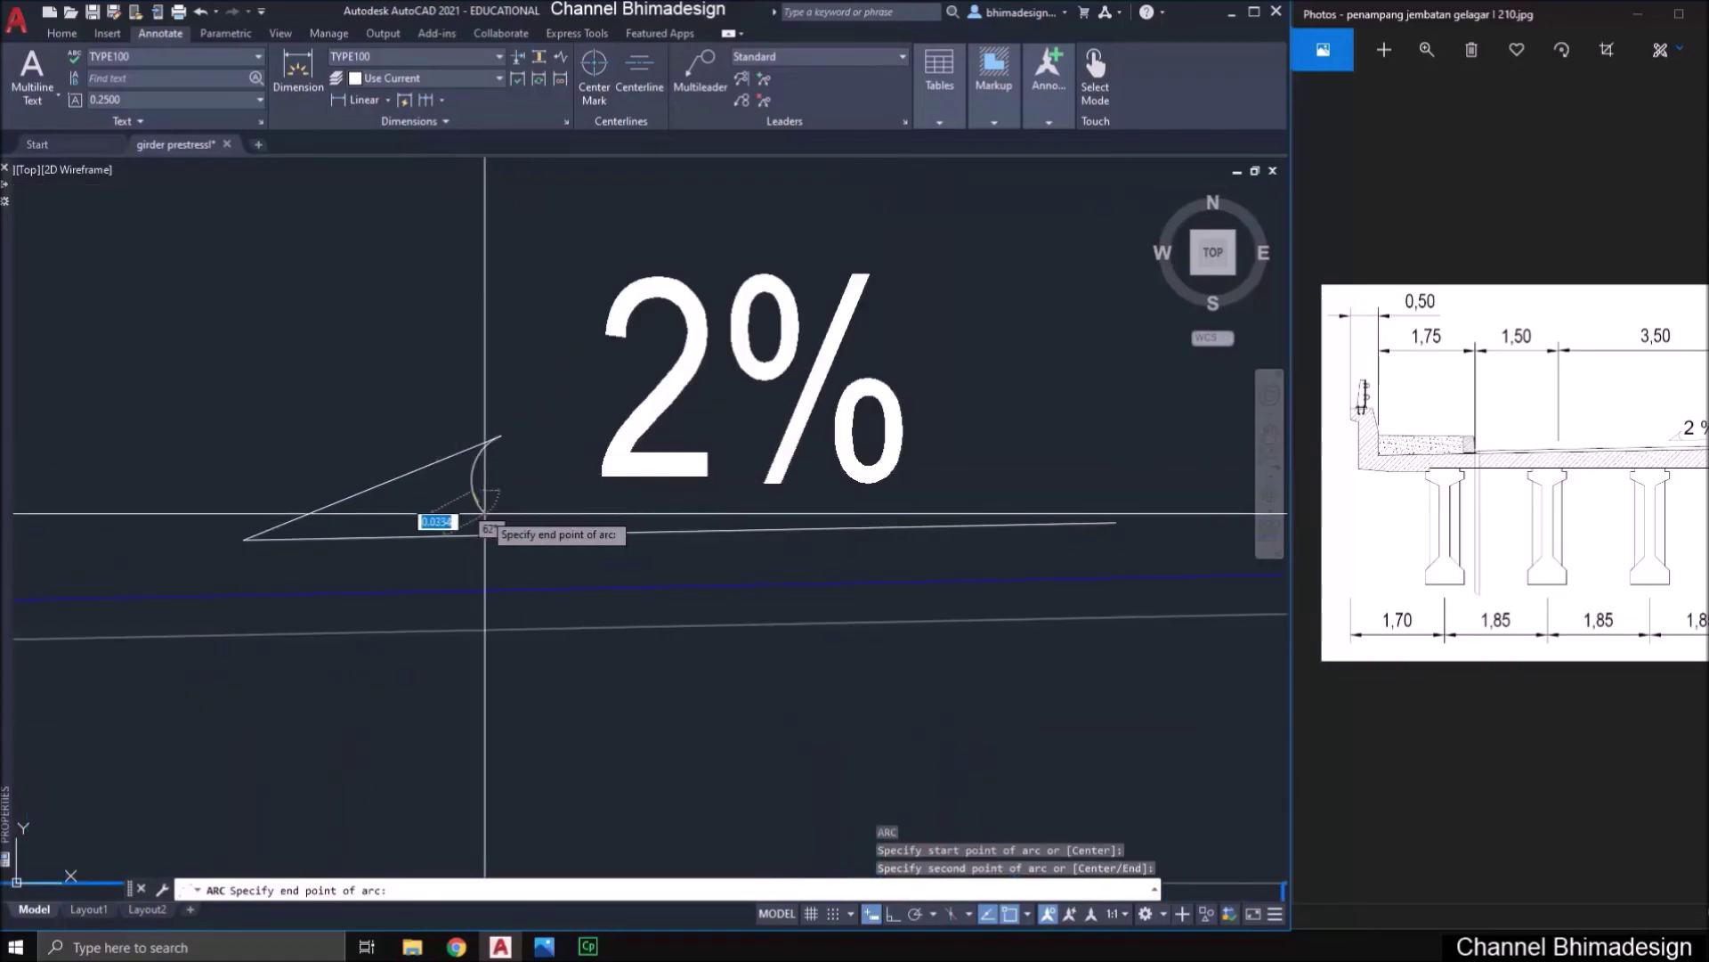
pyautogui.click(505, 526)
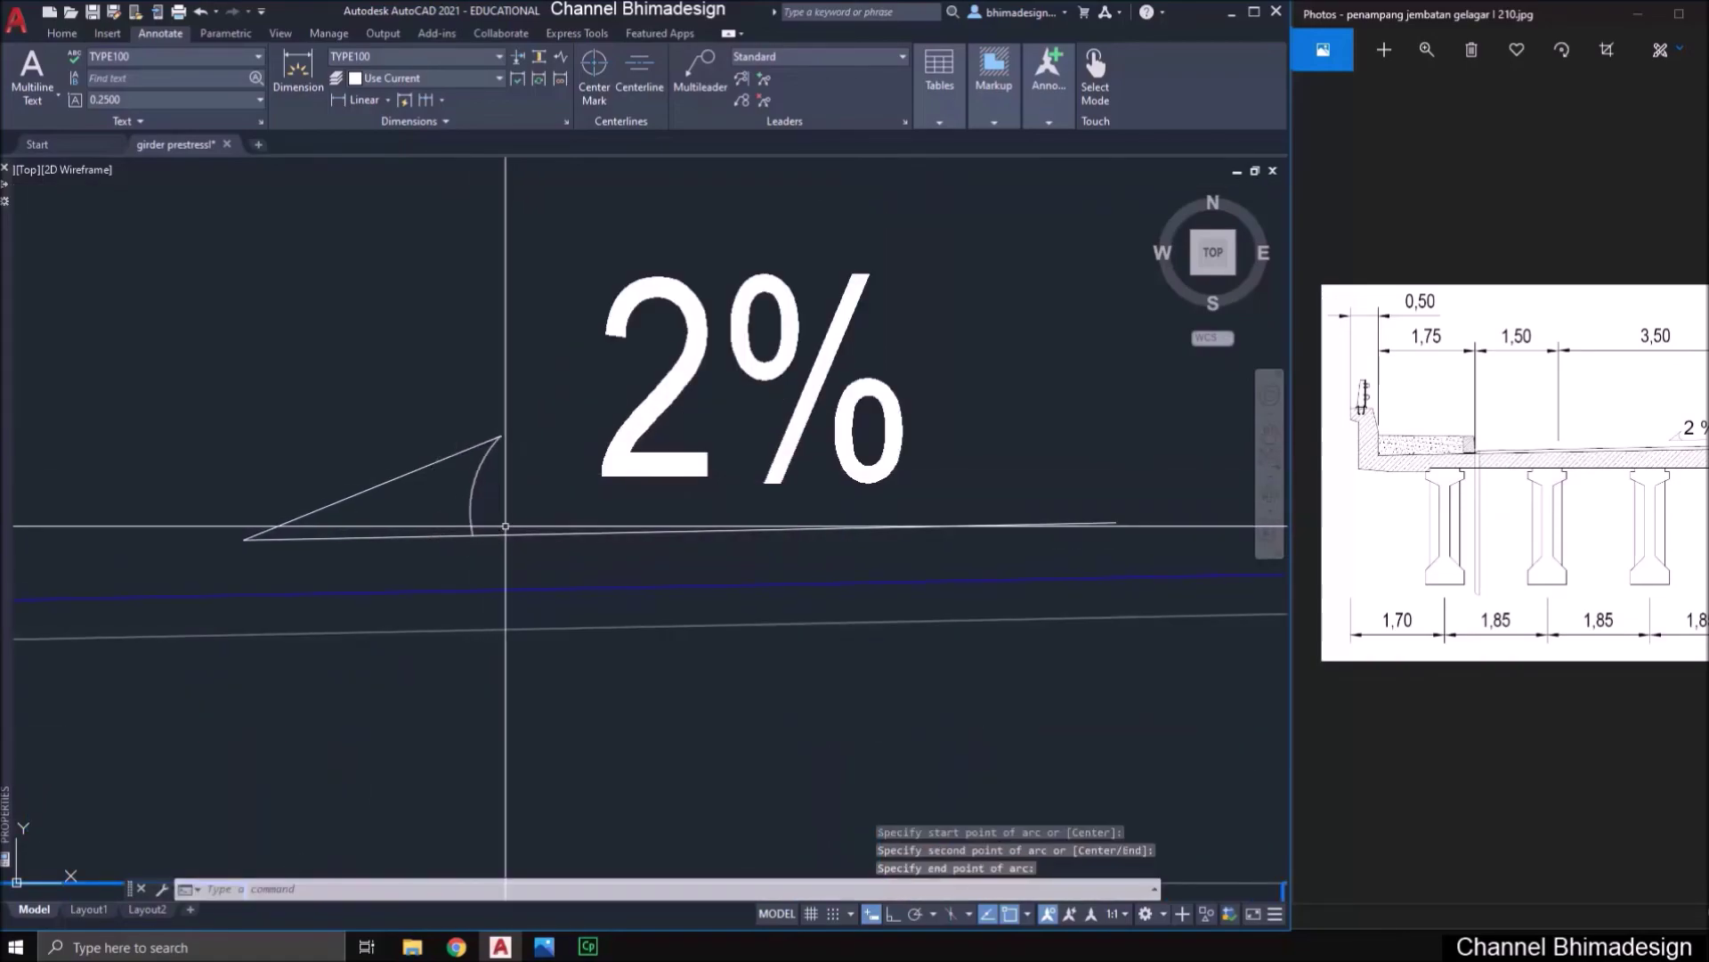
# - Stretch the arrowhead arc's lower end along the slope line to give the arc a rounder shape
pyautogui.scroll(-4, 495, 526)
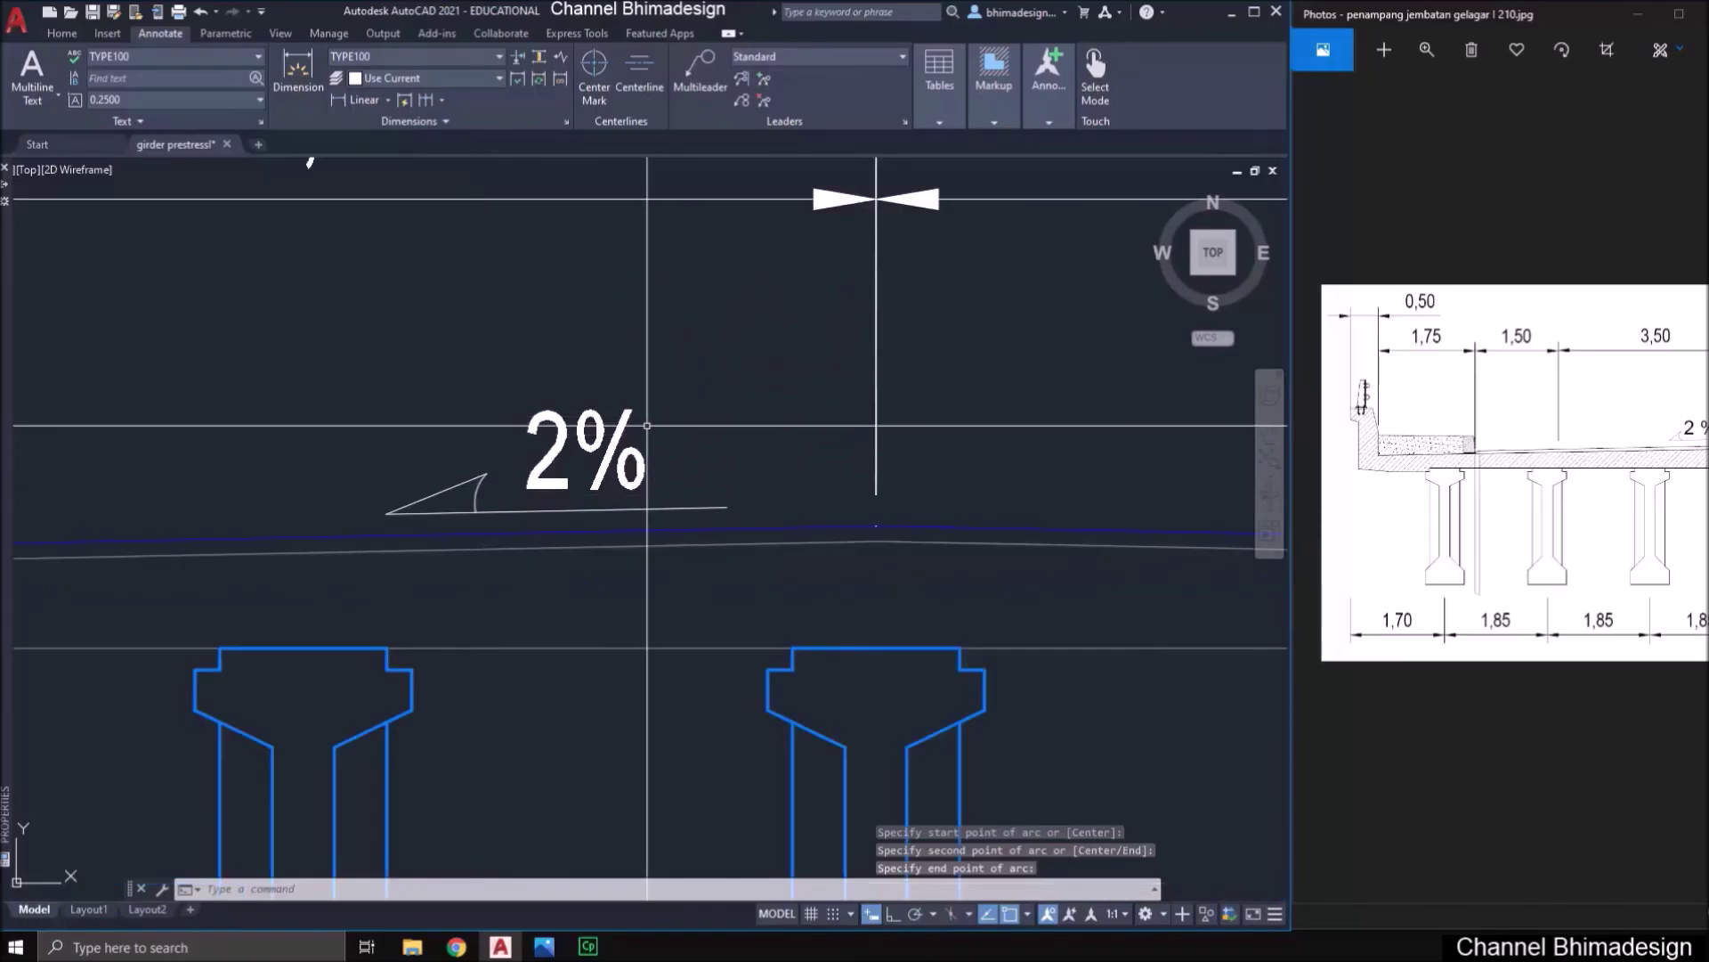
pyautogui.scroll(4, 454, 498)
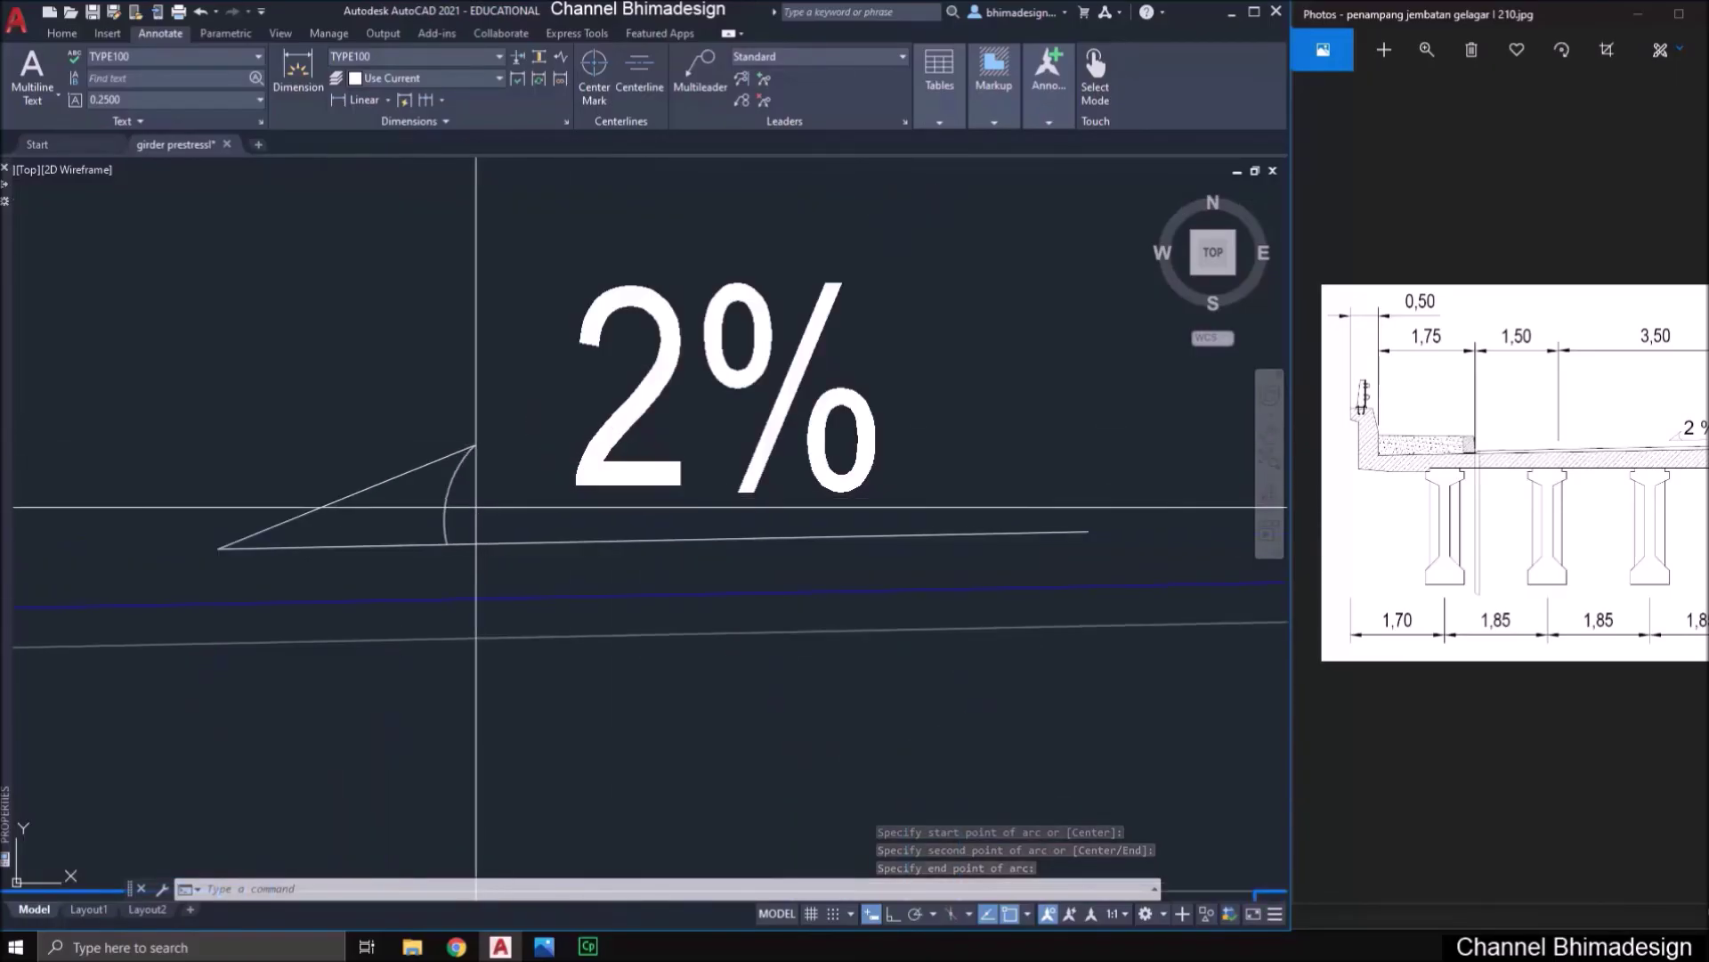
pyautogui.click(448, 491)
pyautogui.click(447, 543)
pyautogui.scroll(2, 469, 536)
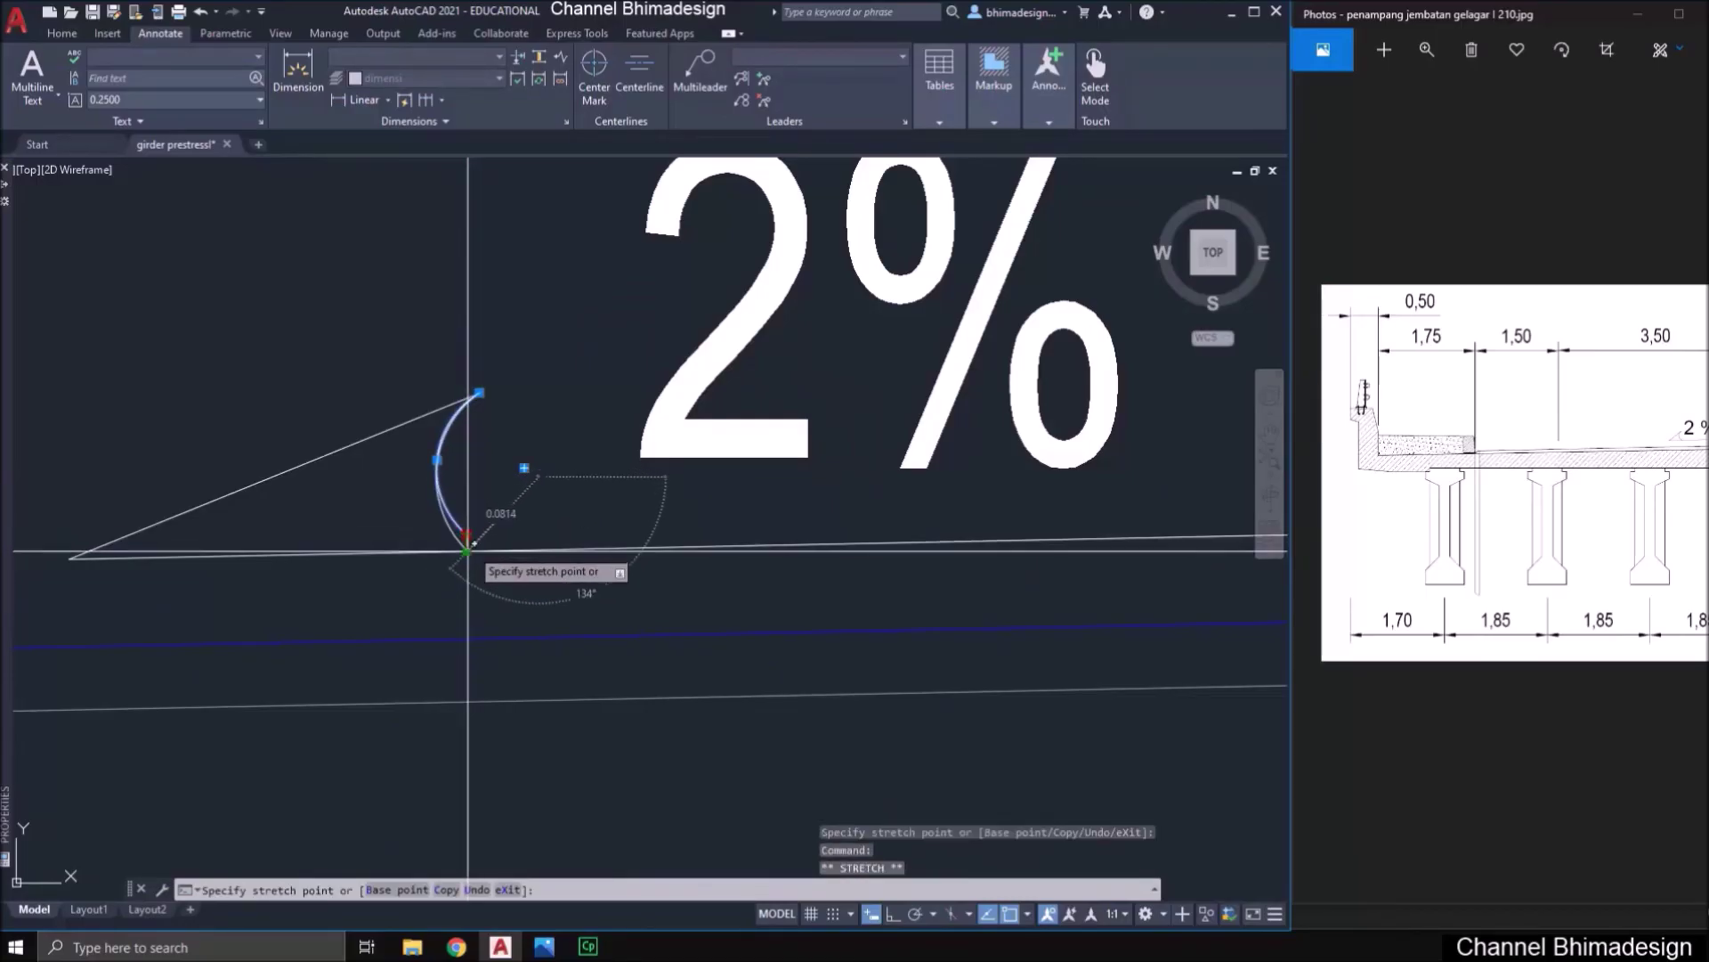
pyautogui.scroll(-6, 474, 538)
pyautogui.press('Escape')
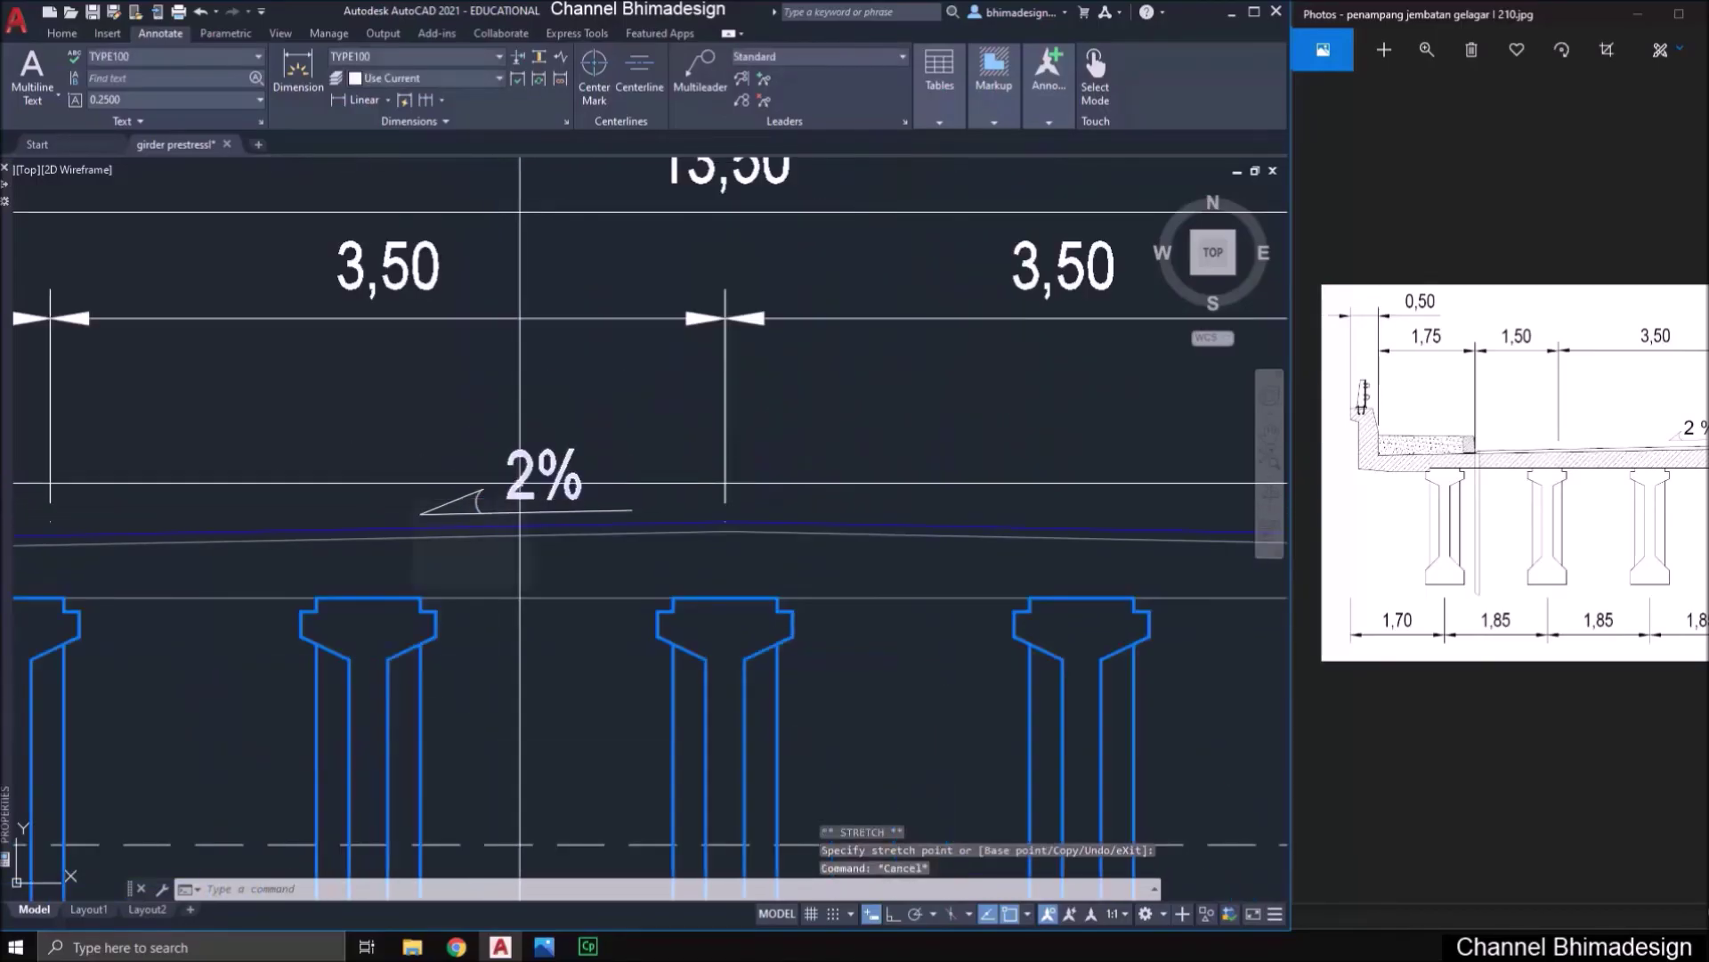
# - Mirror the 2% text and its slope arrow about the deck's vertical centreline, keeping the originals
pyautogui.write('mi')
pyautogui.press('Return')
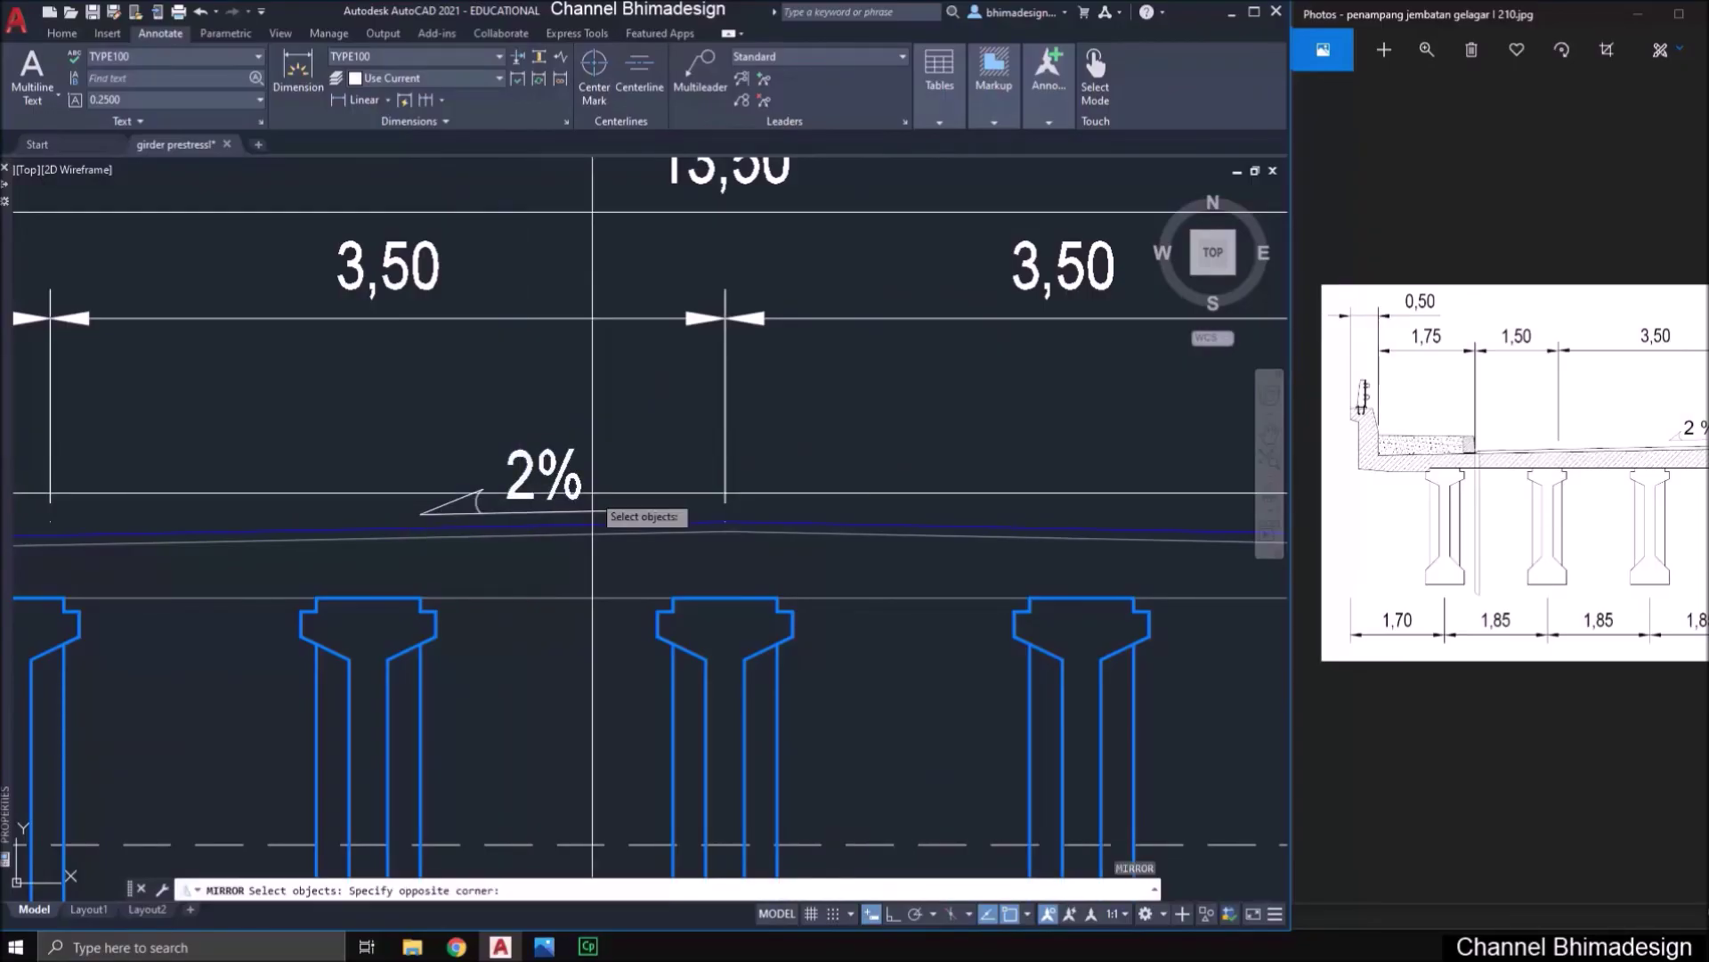
pyautogui.click(409, 437)
pyautogui.press('Return')
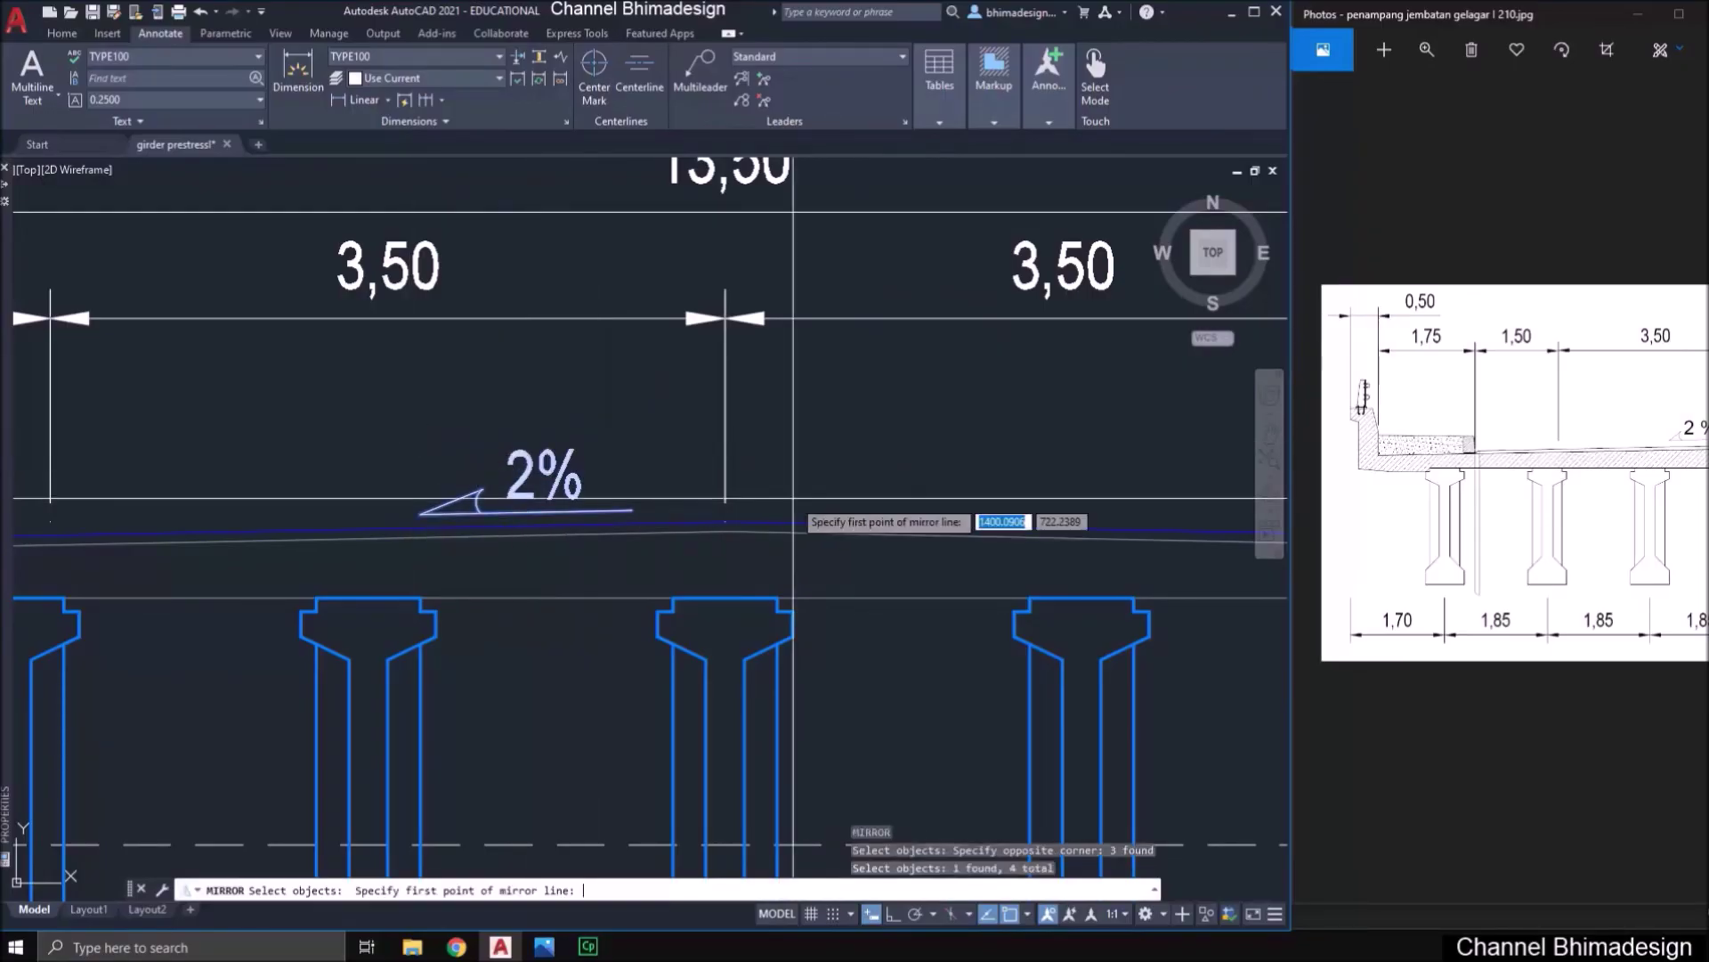
pyautogui.click(726, 531)
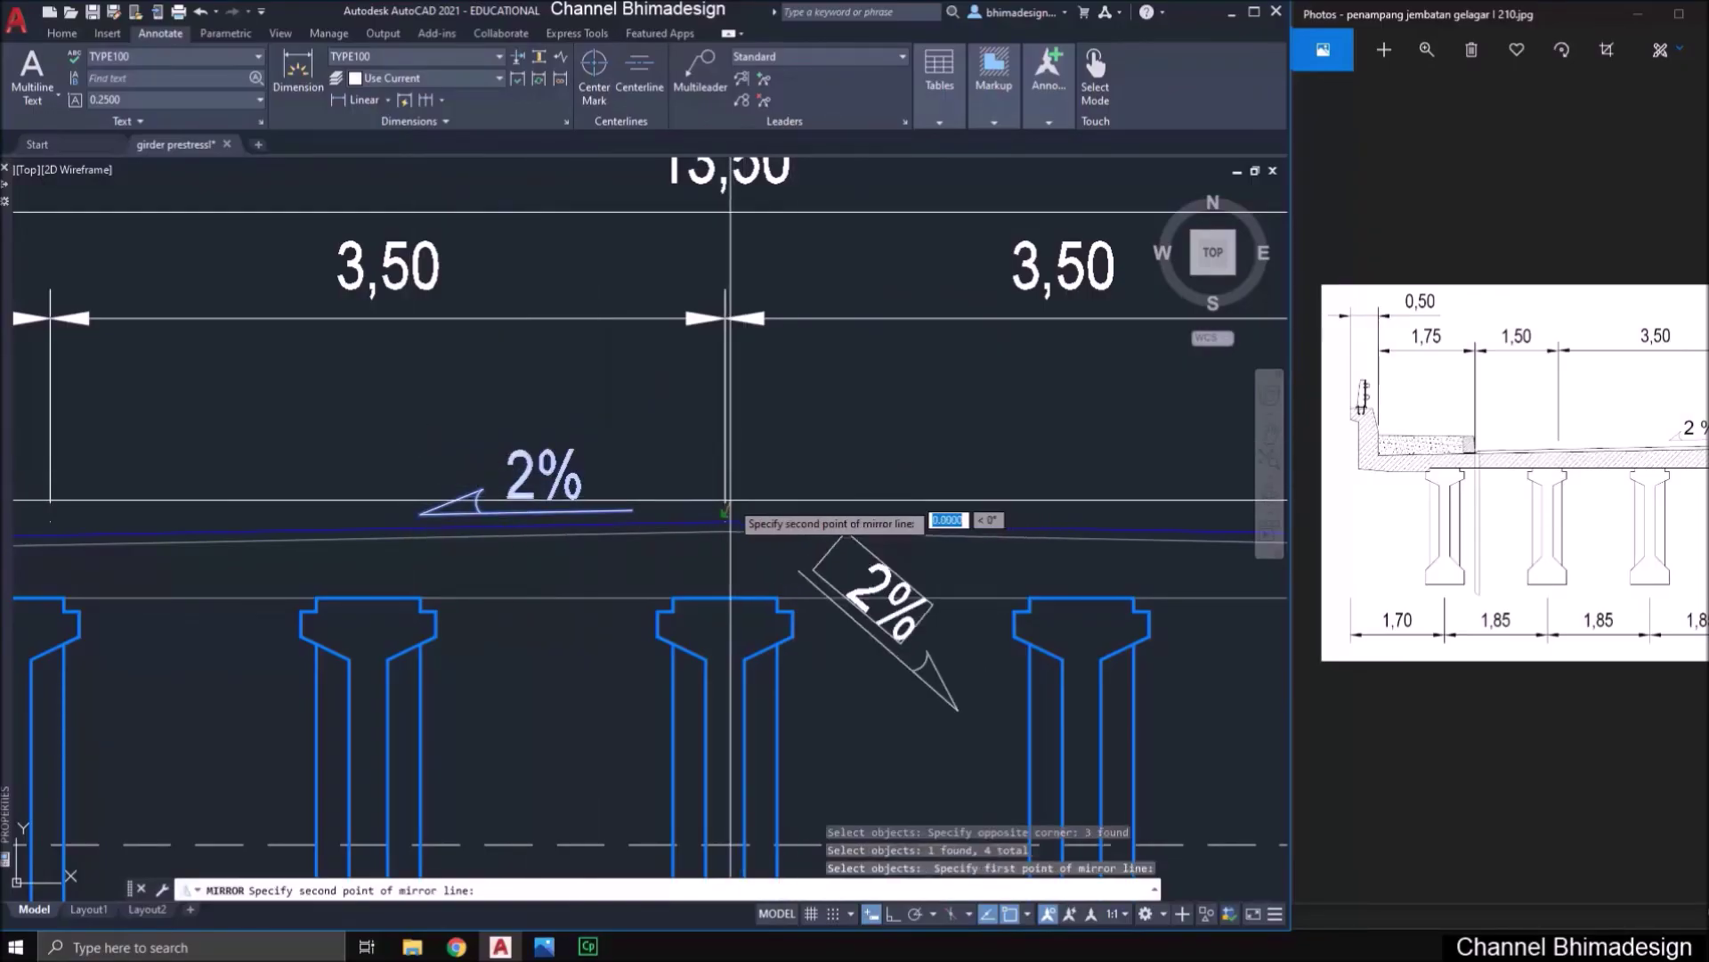
pyautogui.click(726, 561)
pyautogui.press('Return')
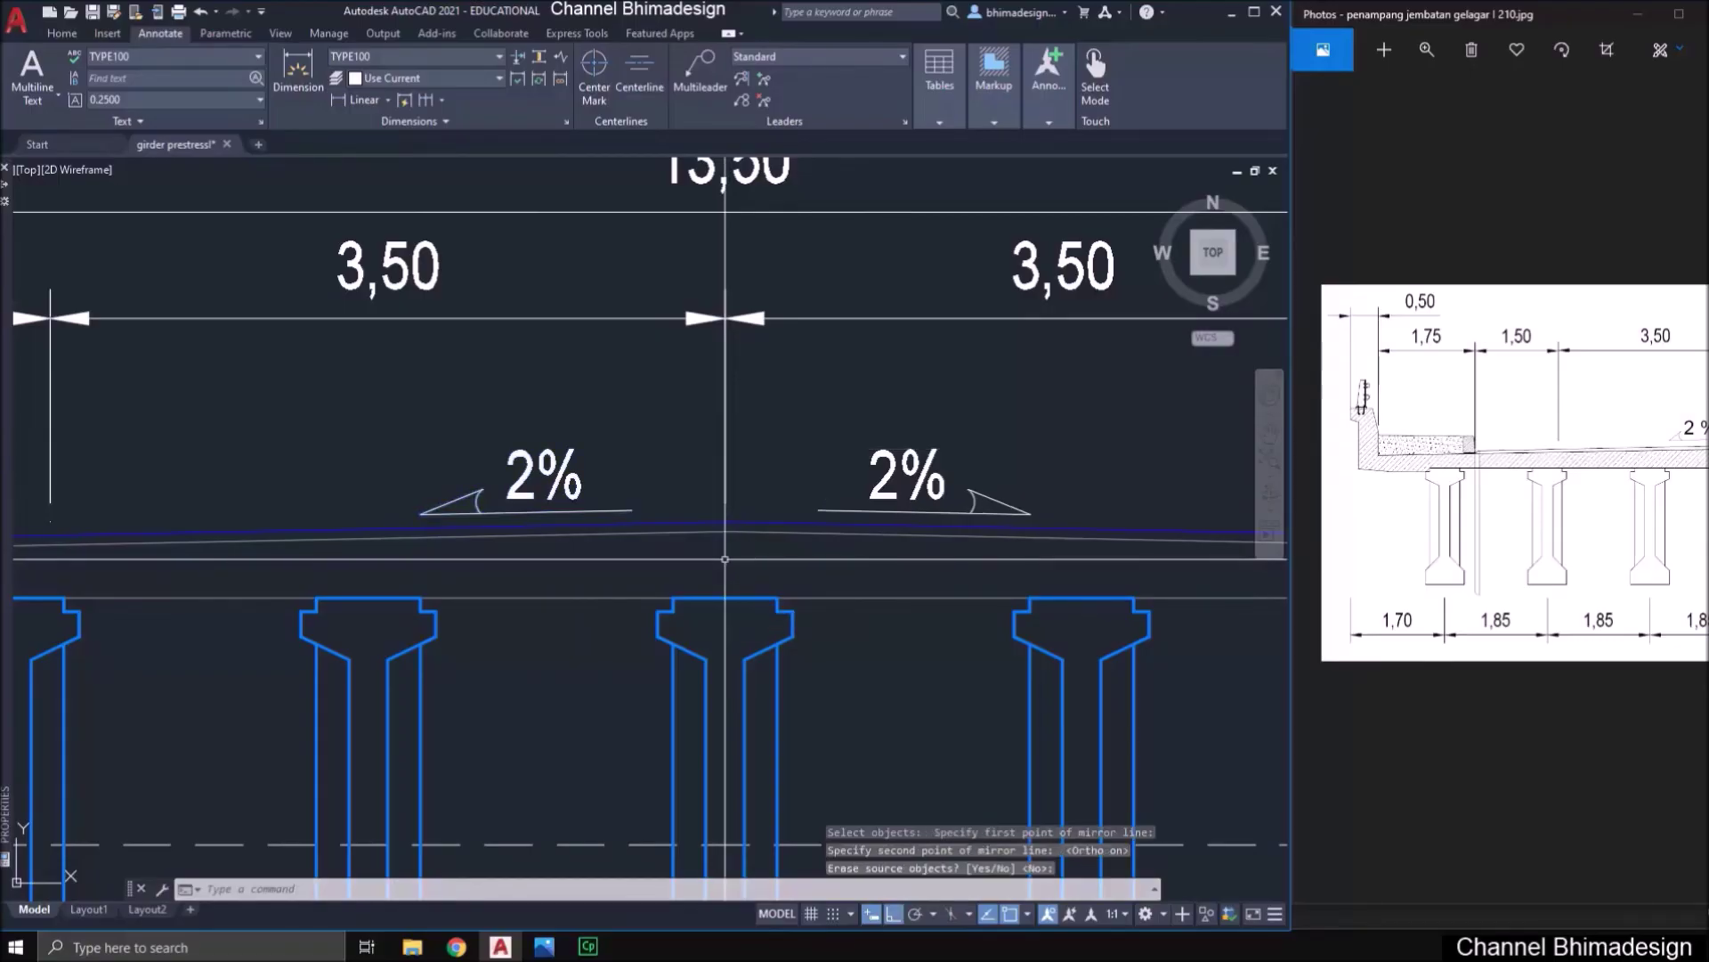
# - Examine the complete bridge cross-section with its slope arrows, dimensions and foundation notes beside the abutment side section
pyautogui.scroll(-2, 452, 475)
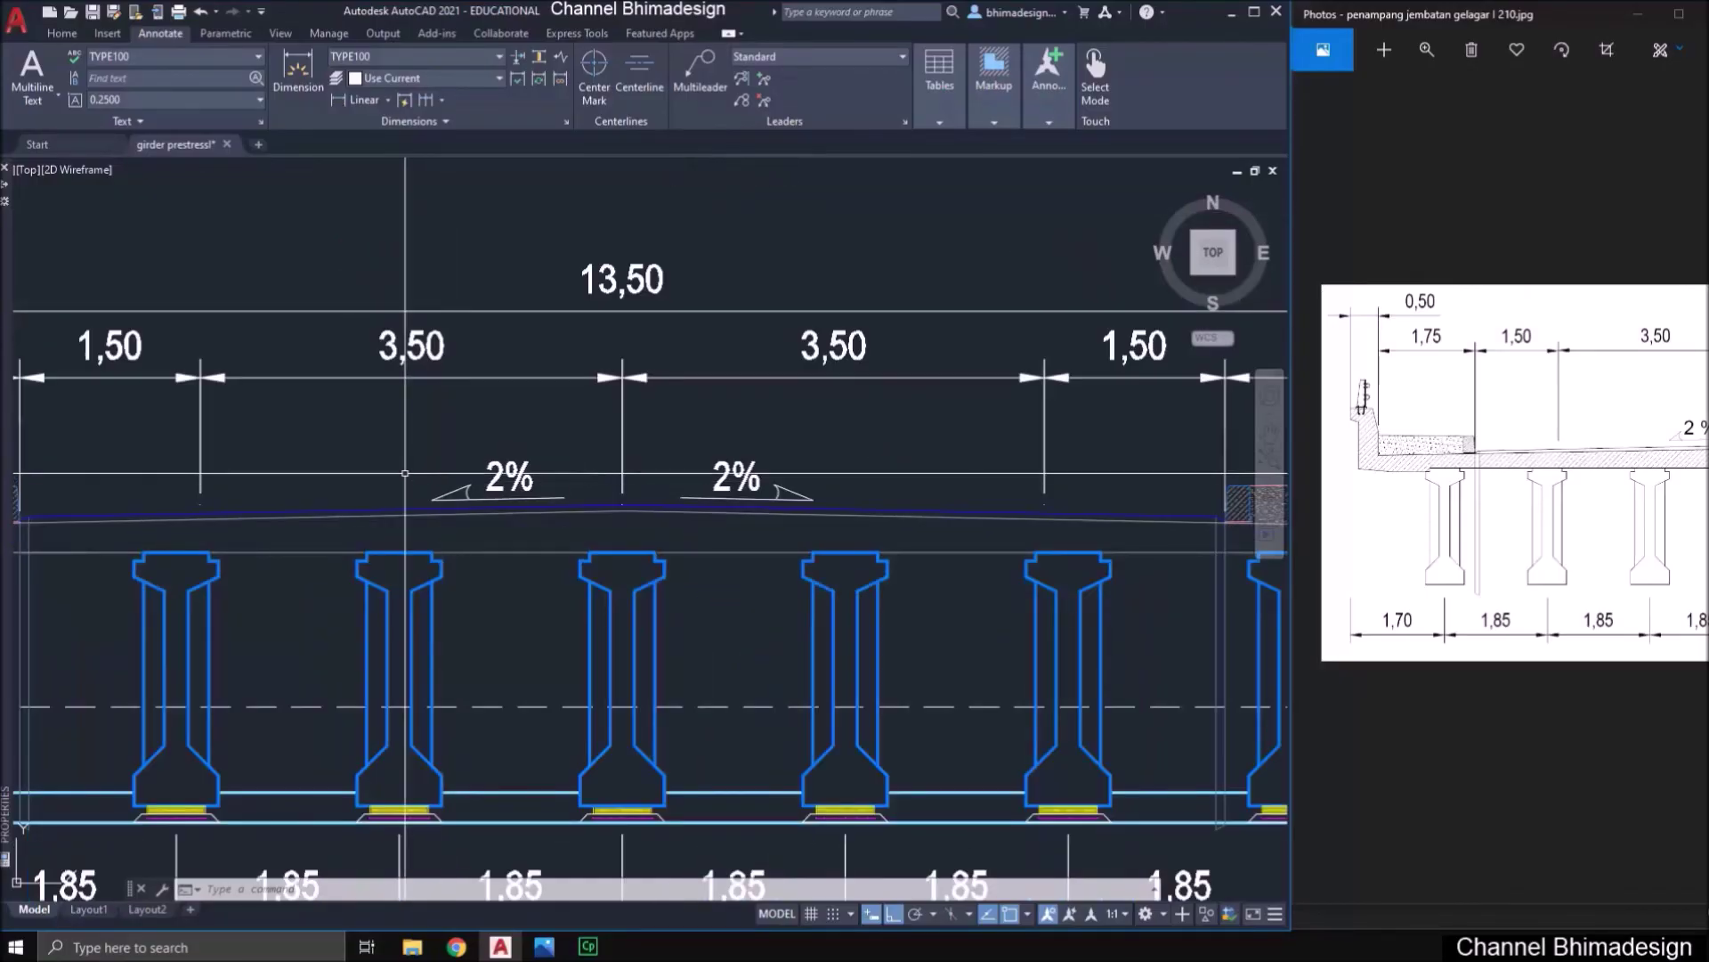
pyautogui.scroll(-2, 405, 473)
pyautogui.scroll(-3, 436, 469)
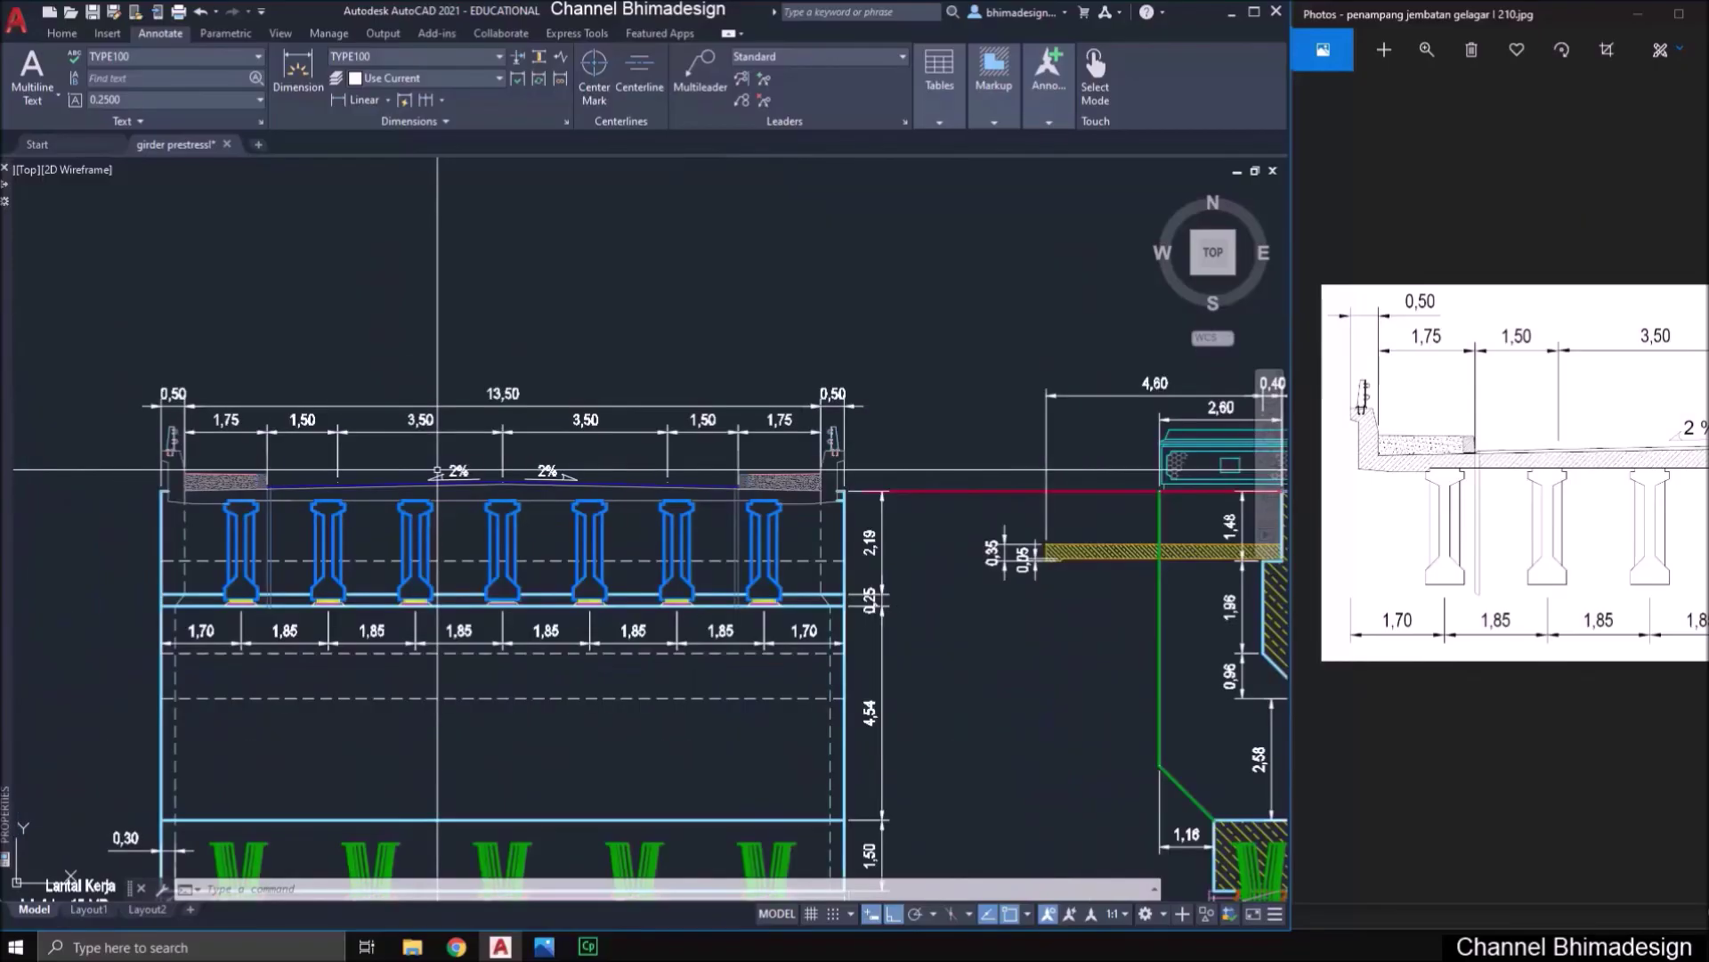
pyautogui.scroll(1, 515, 518)
pyautogui.moveTo(515, 517); pyautogui.dragTo(507, 478, button='middle')
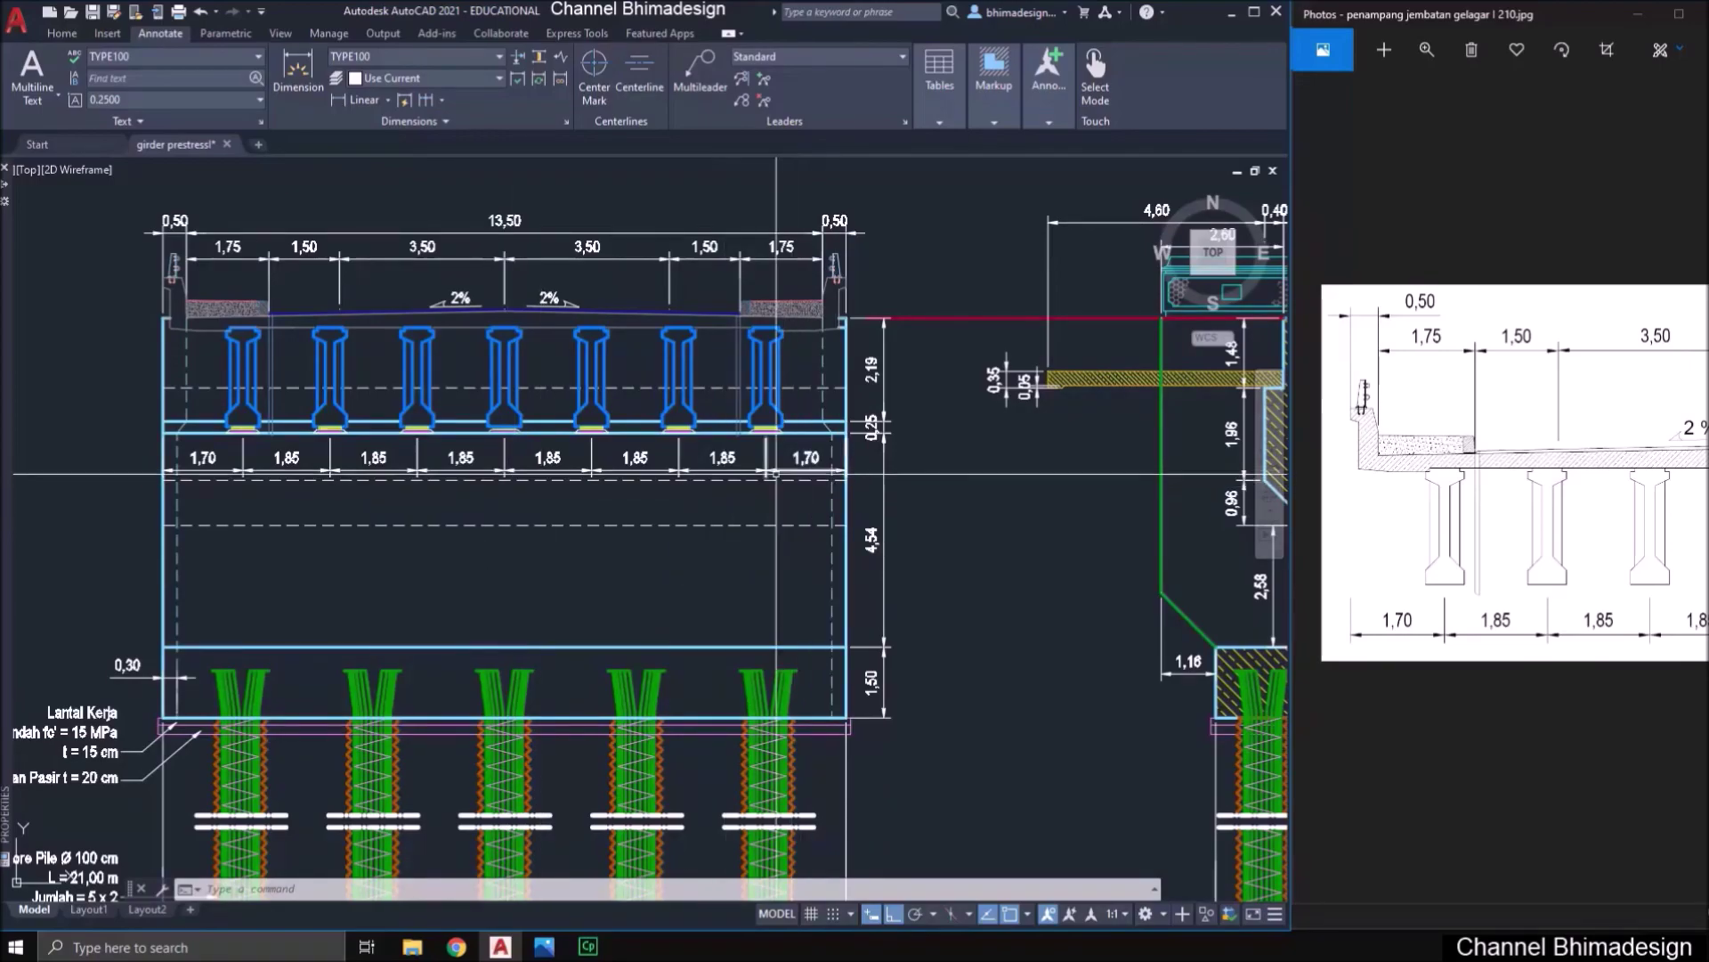
pyautogui.scroll(-2, 631, 528)
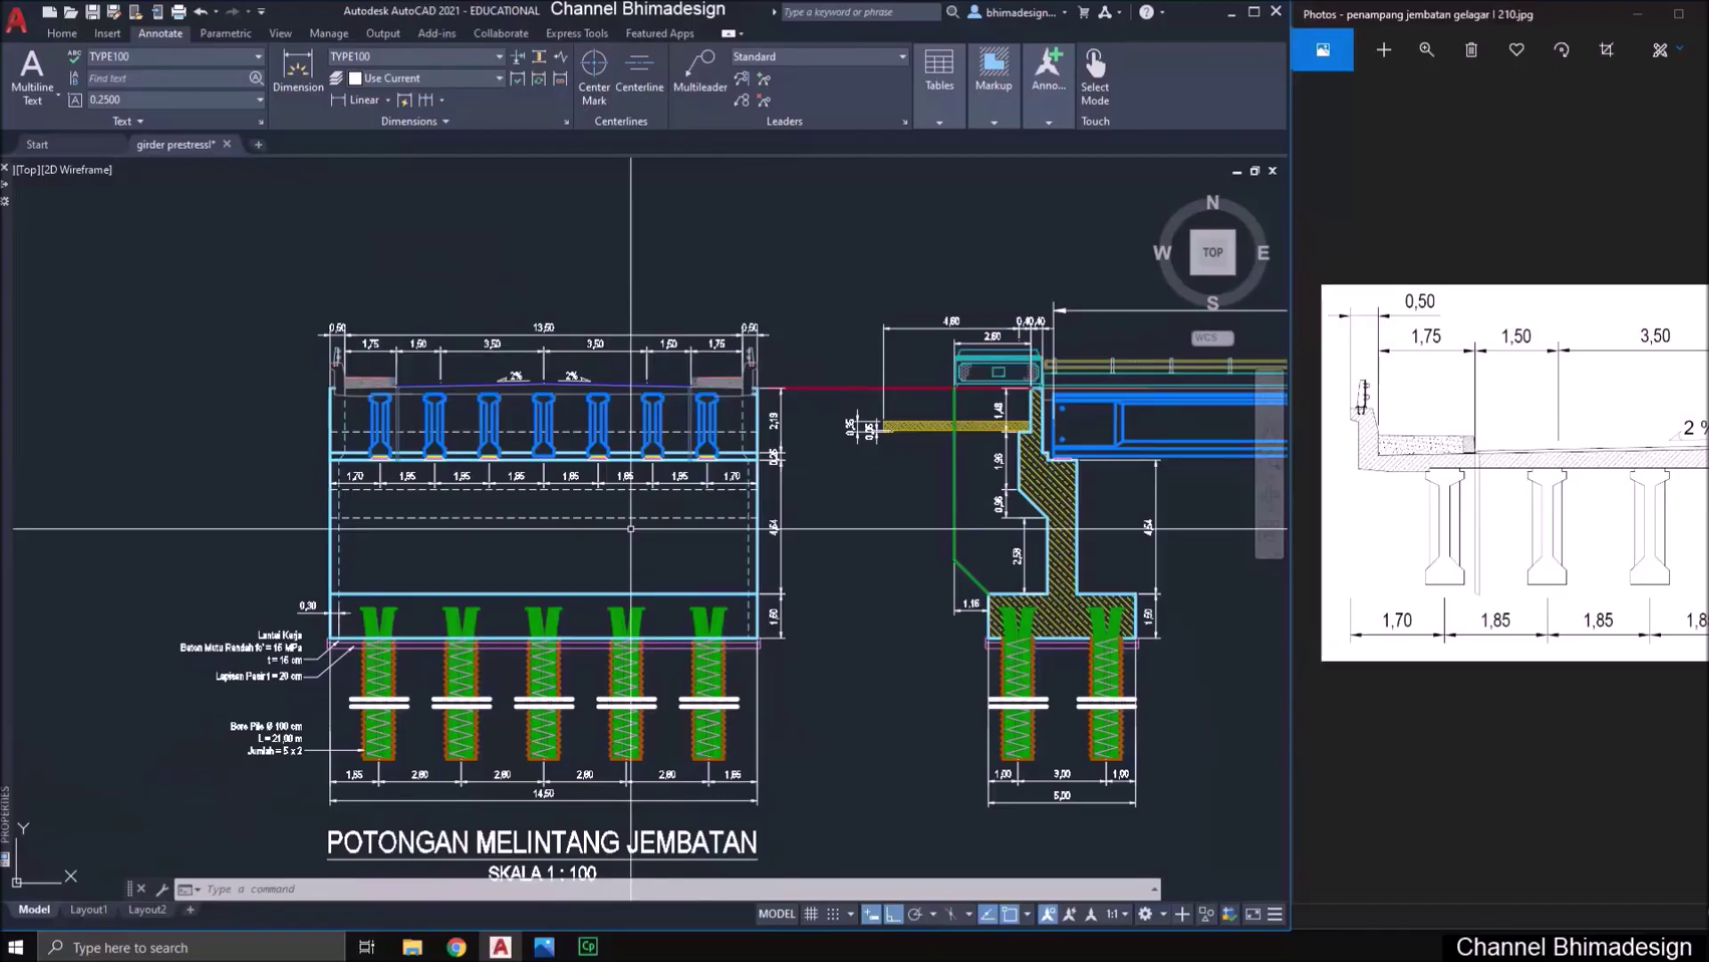
pyautogui.moveTo(631, 528); pyautogui.dragTo(602, 461, button='middle')
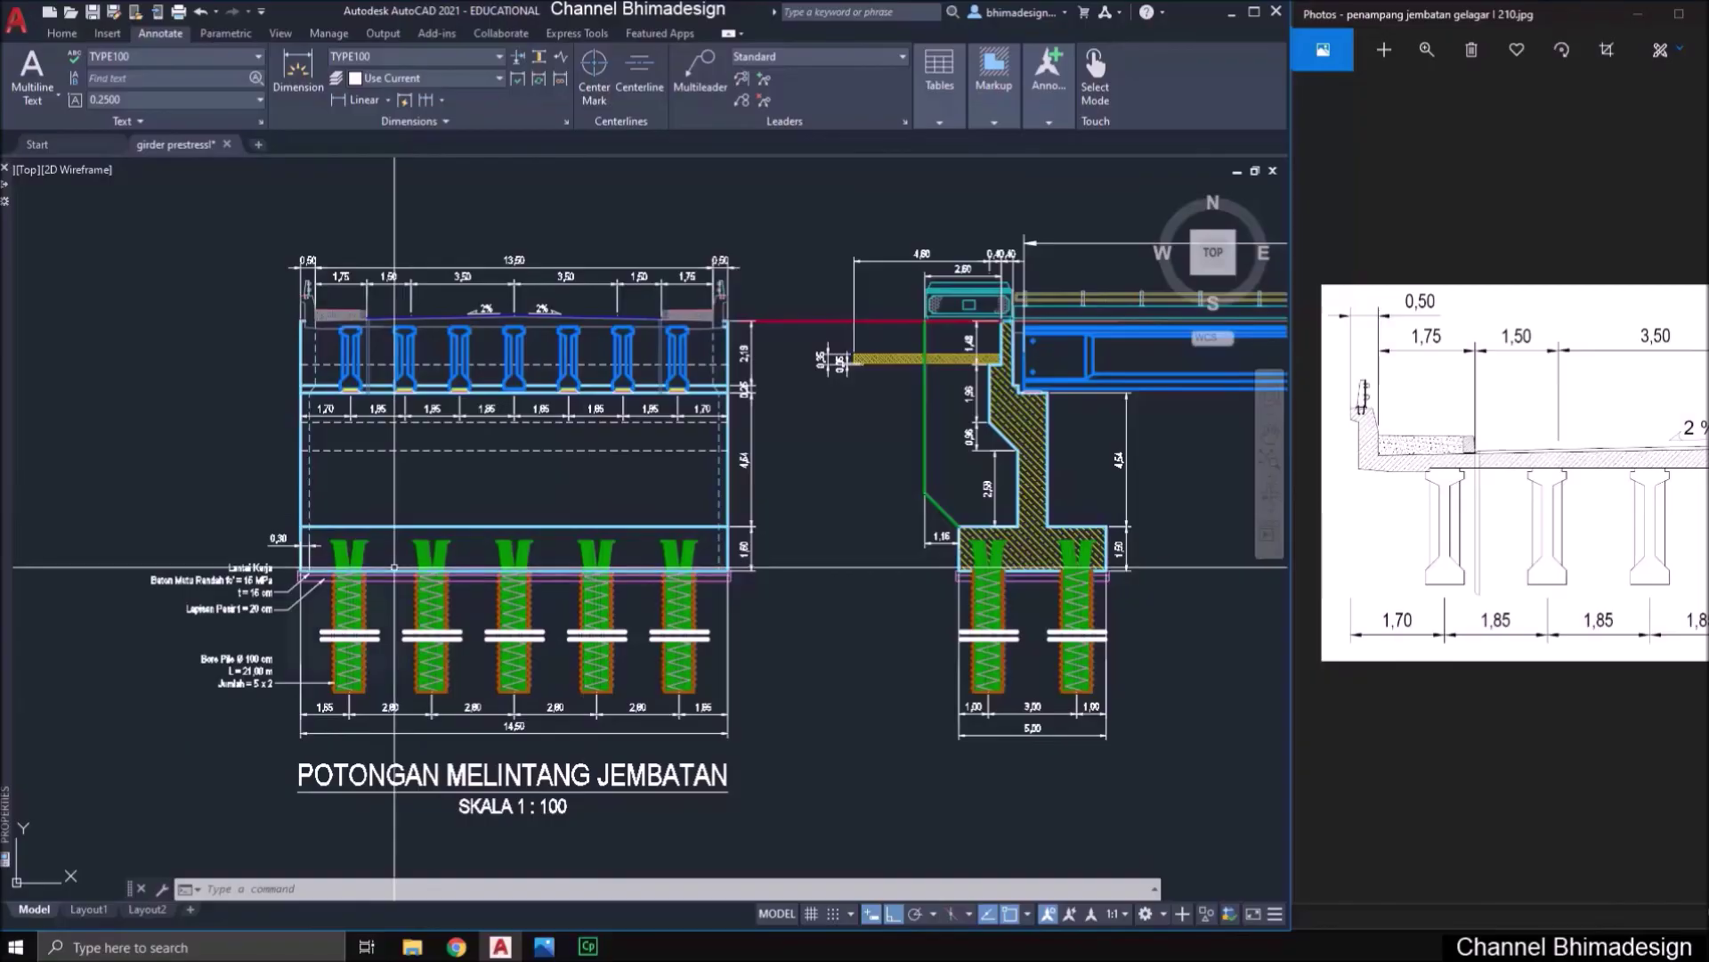
# - Copy the Lantai Kerja, Lapisan Pasir and Bore Pile notes with leaders about 22 m horizontally to the abutment side section
pyautogui.press('Return')
pyautogui.scroll(2, 273, 651)
pyautogui.click(289, 732)
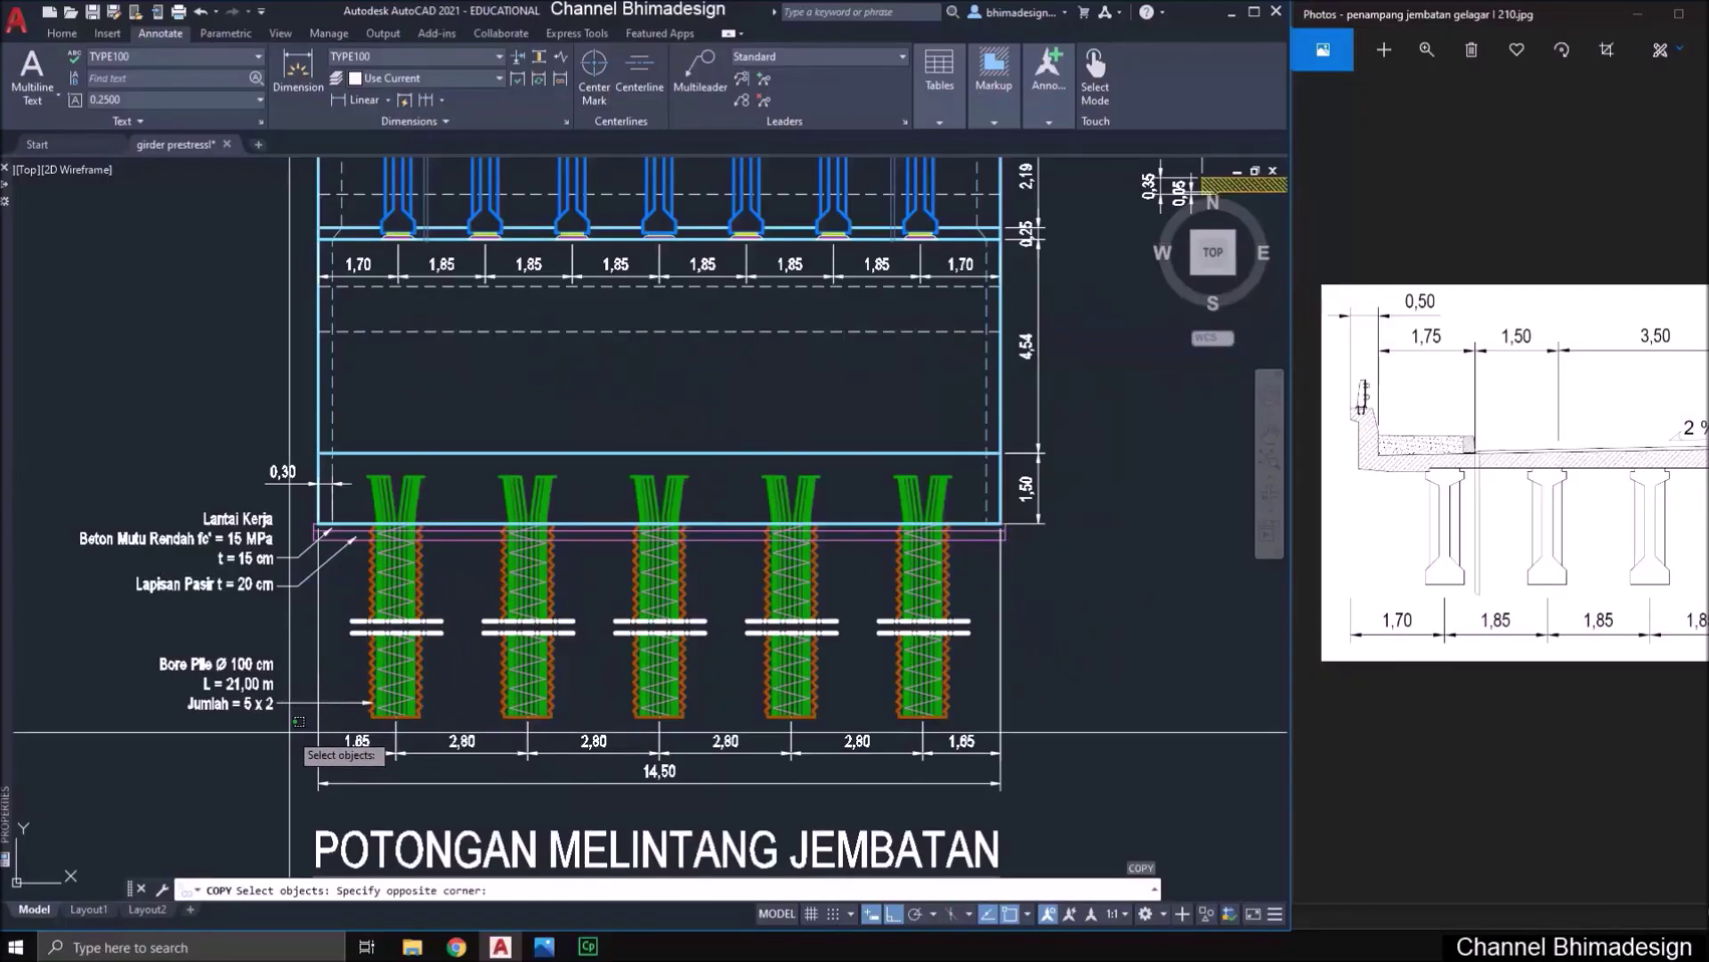
pyautogui.click(159, 506)
pyautogui.press('Return')
pyautogui.click(259, 633)
pyautogui.moveTo(1102, 640); pyautogui.dragTo(572, 623, button='middle')
pyautogui.scroll(4, 752, 614)
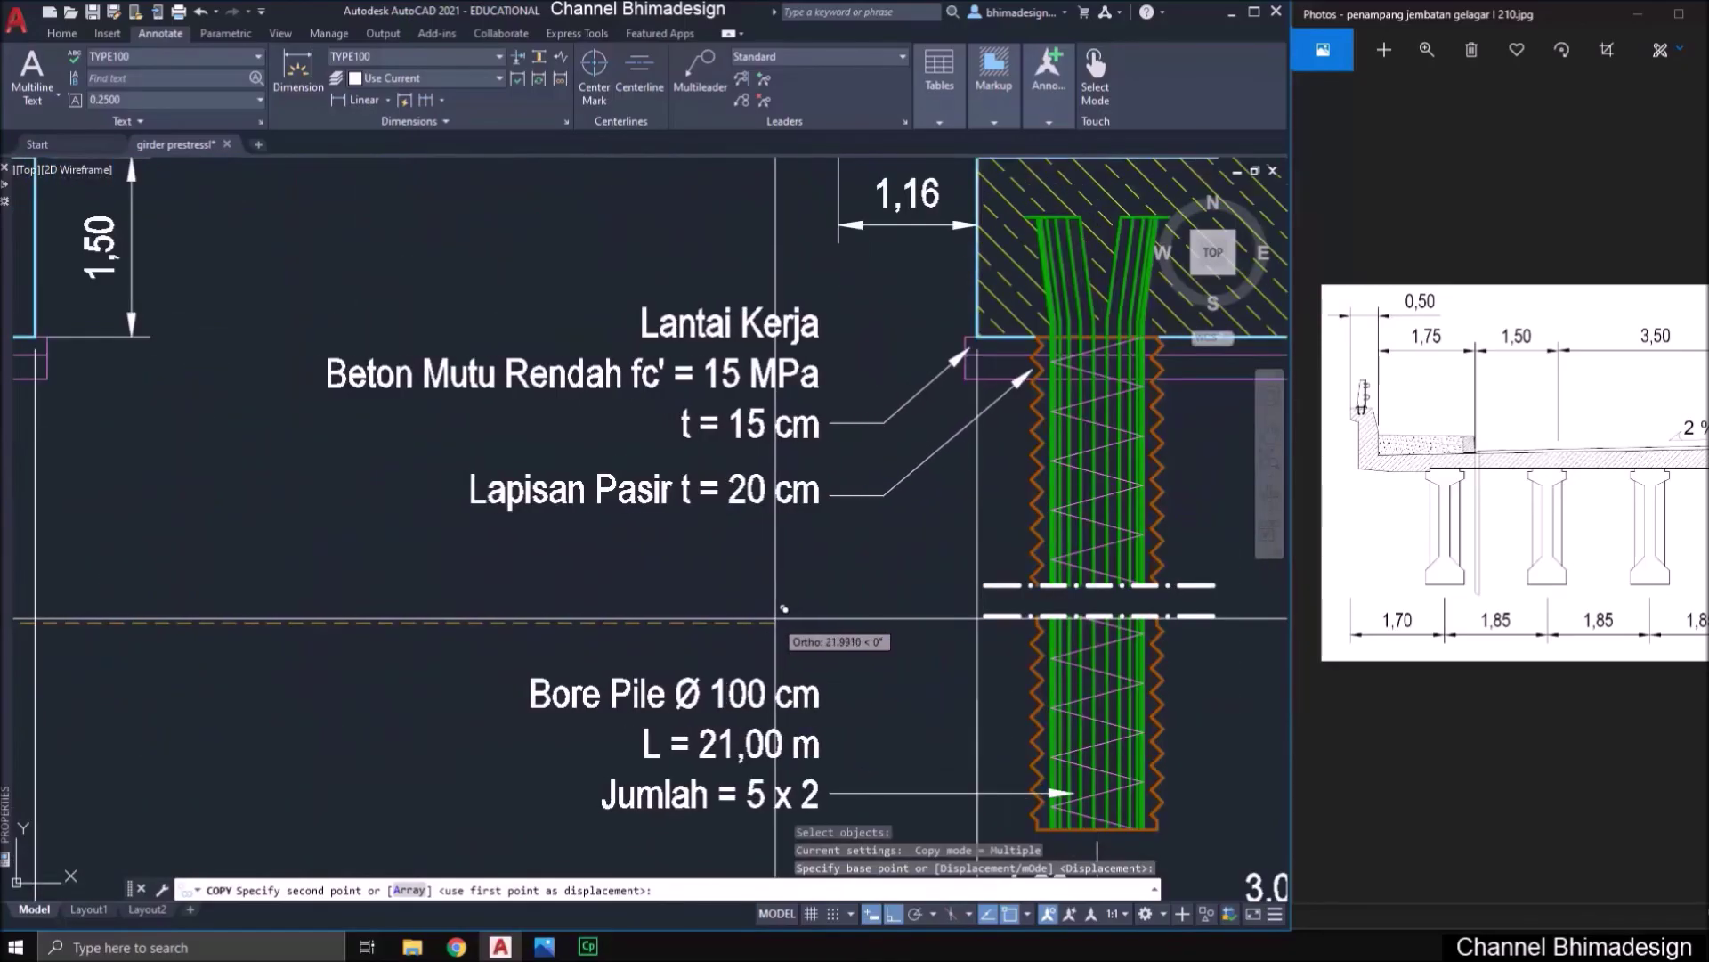
pyautogui.click(778, 619)
pyautogui.press('Escape')
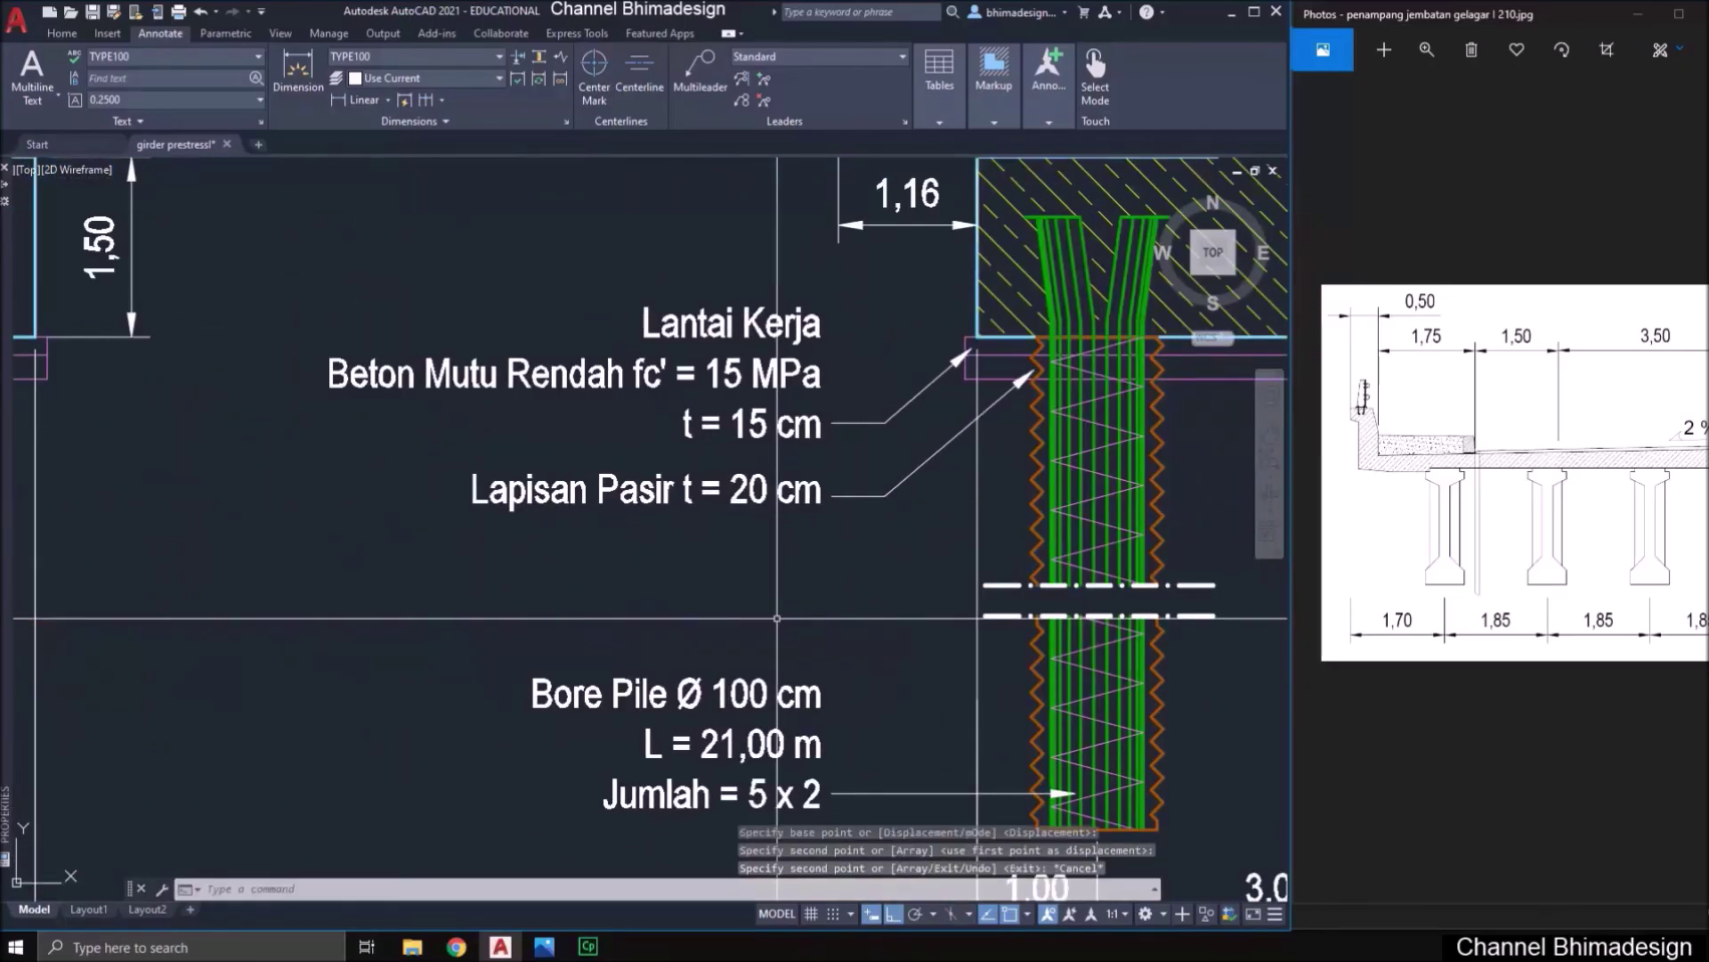
# - Copy the side section's Bore Pile note and its leader straight up beside the green wing wall outline
pyautogui.scroll(-4, 777, 618)
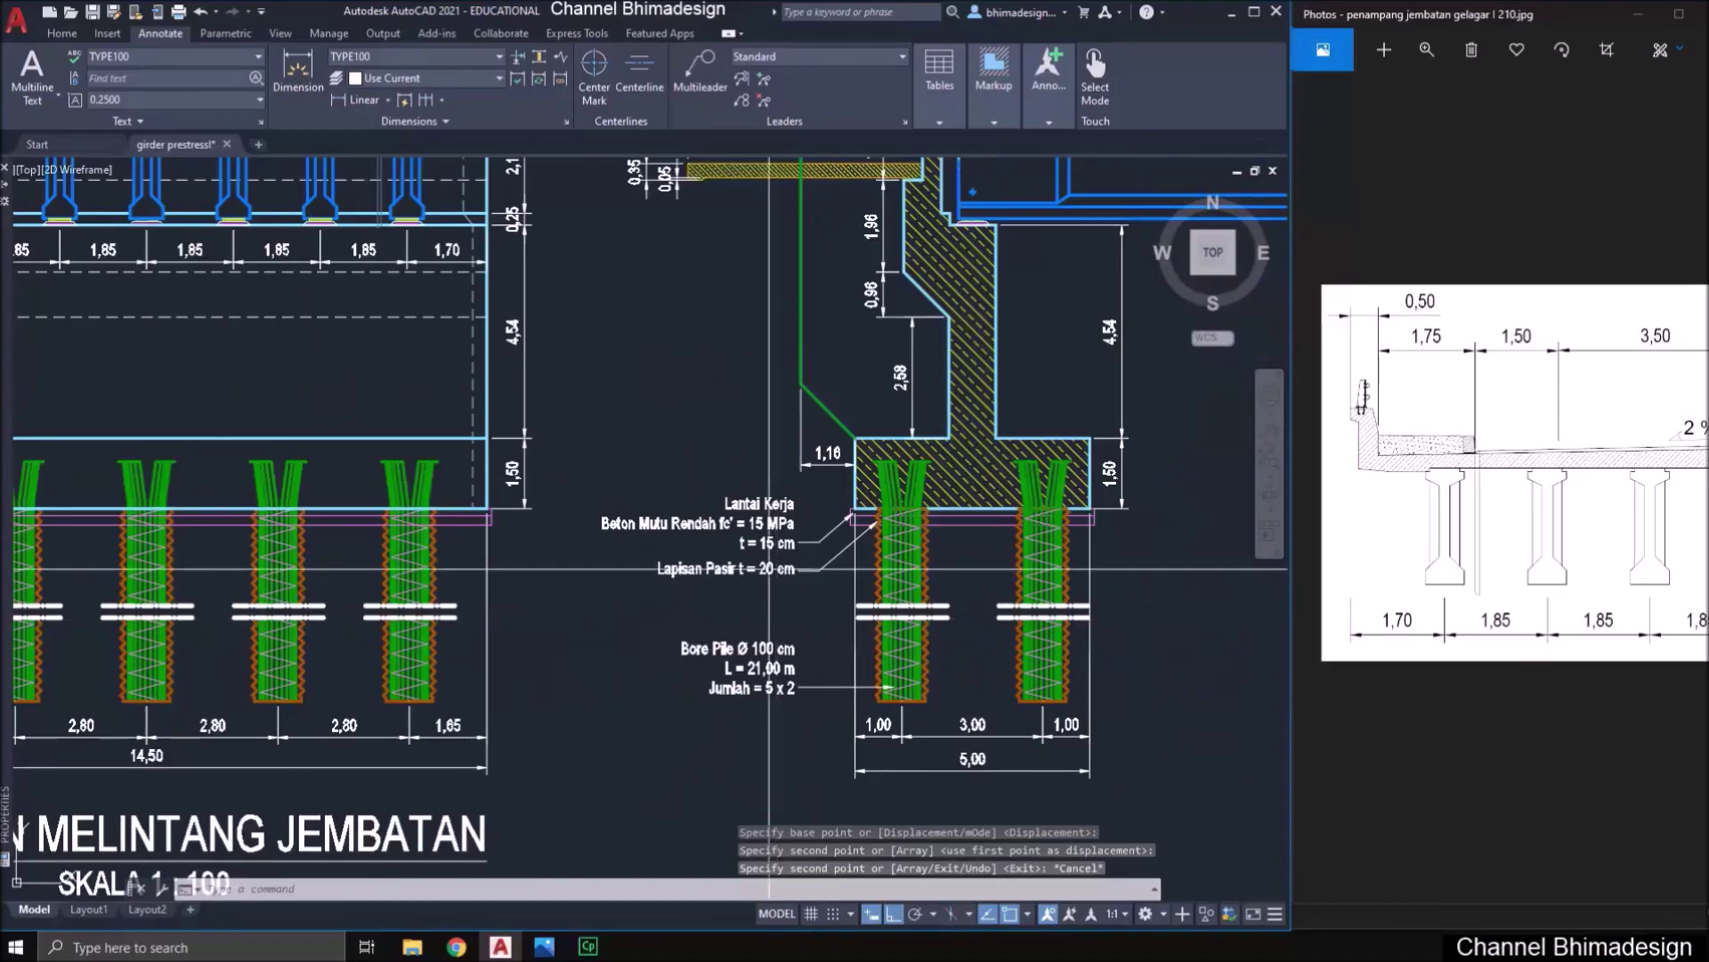
pyautogui.scroll(-3, 777, 618)
pyautogui.scroll(2, 691, 570)
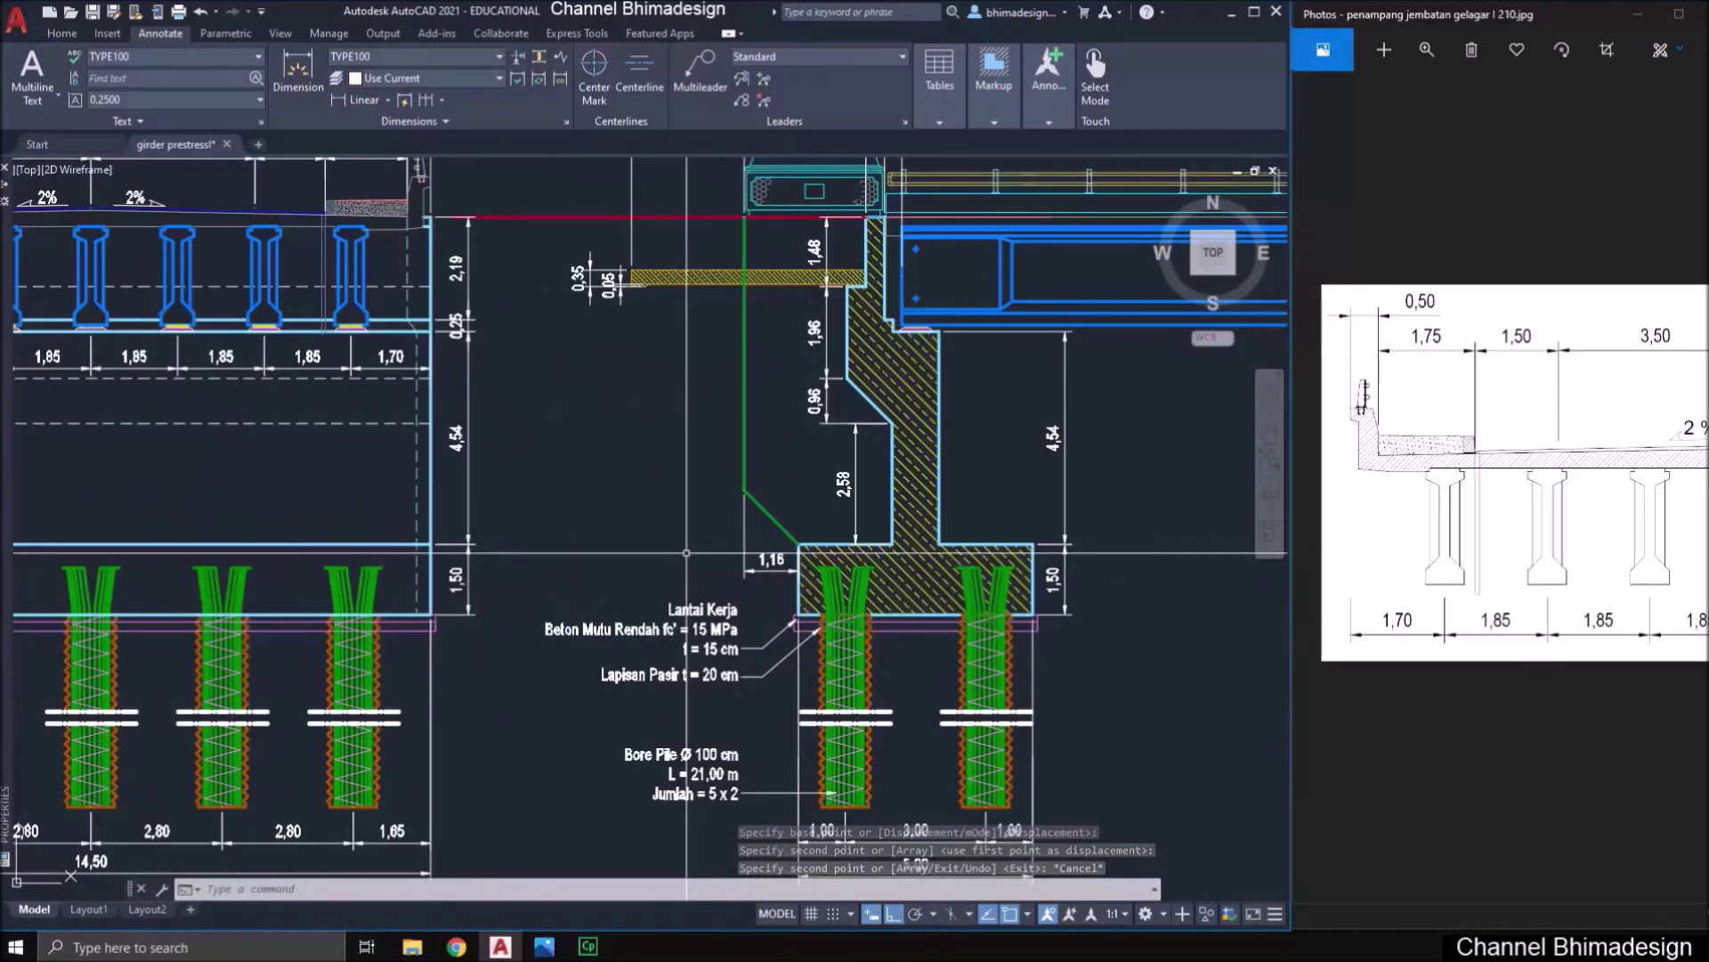
pyautogui.write('co')
pyautogui.press('Return')
pyautogui.click(699, 762)
pyautogui.press('Return')
pyautogui.click(623, 816)
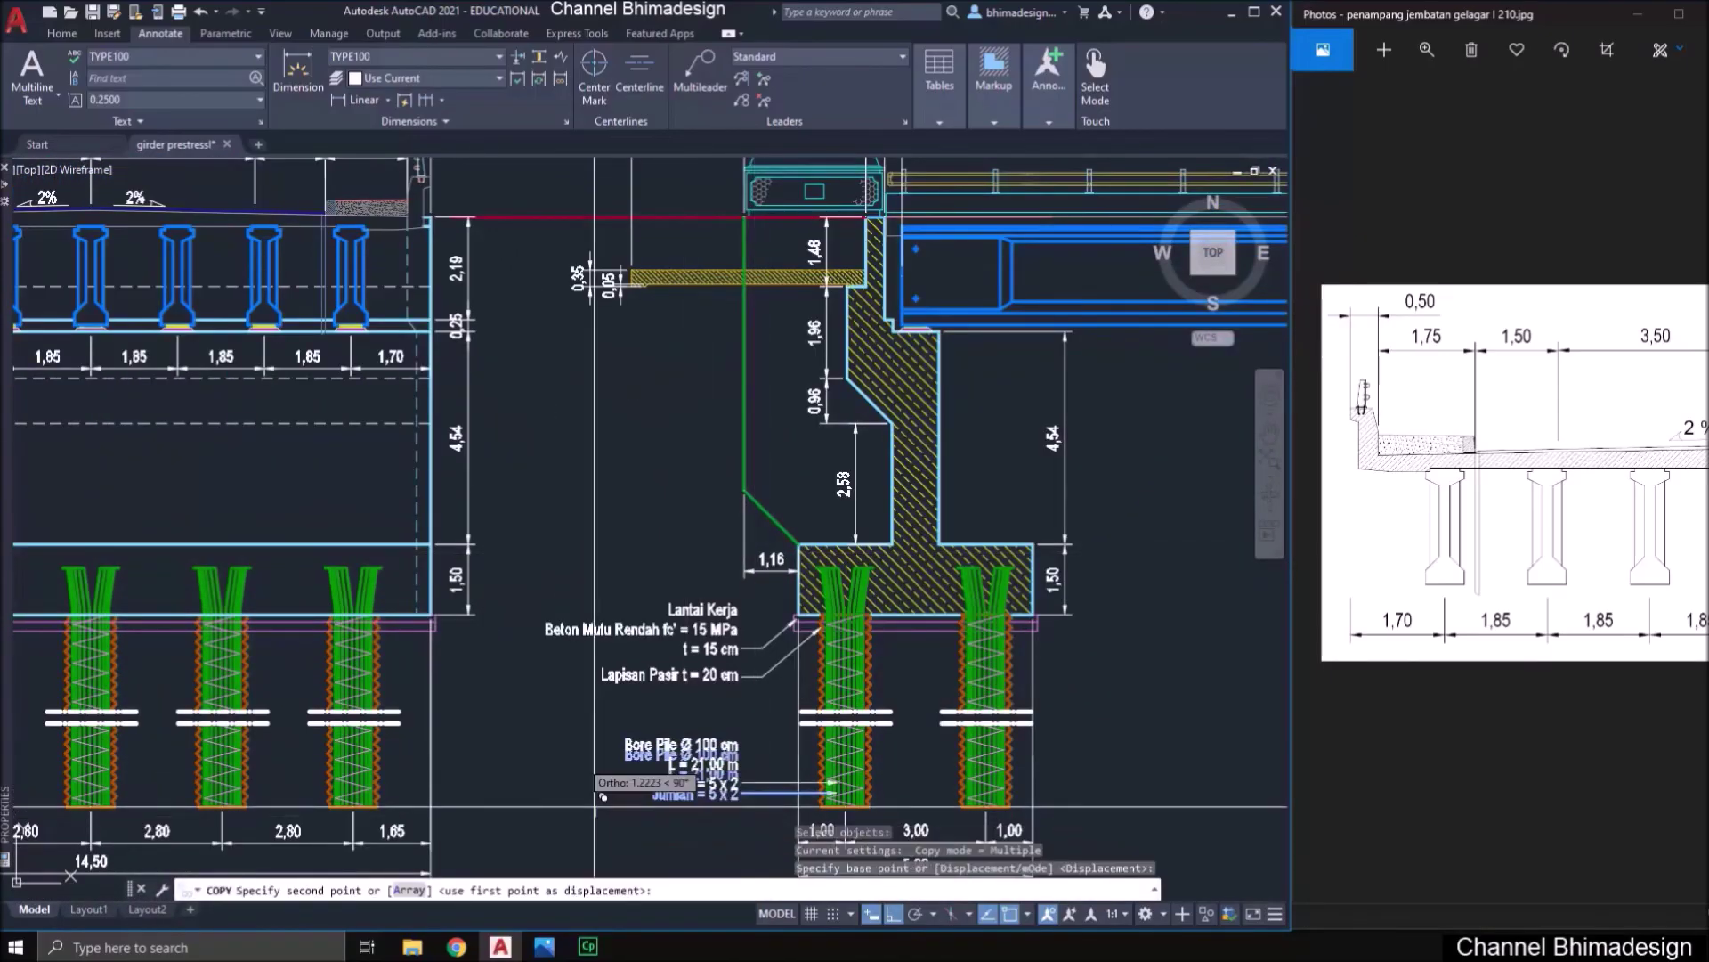
pyautogui.click(538, 481)
pyautogui.press('Escape')
# - Move the copied Bore Pile note and leader horizontally so the text clears the wing wall and the arrow points inside it
pyautogui.scroll(2, 647, 398)
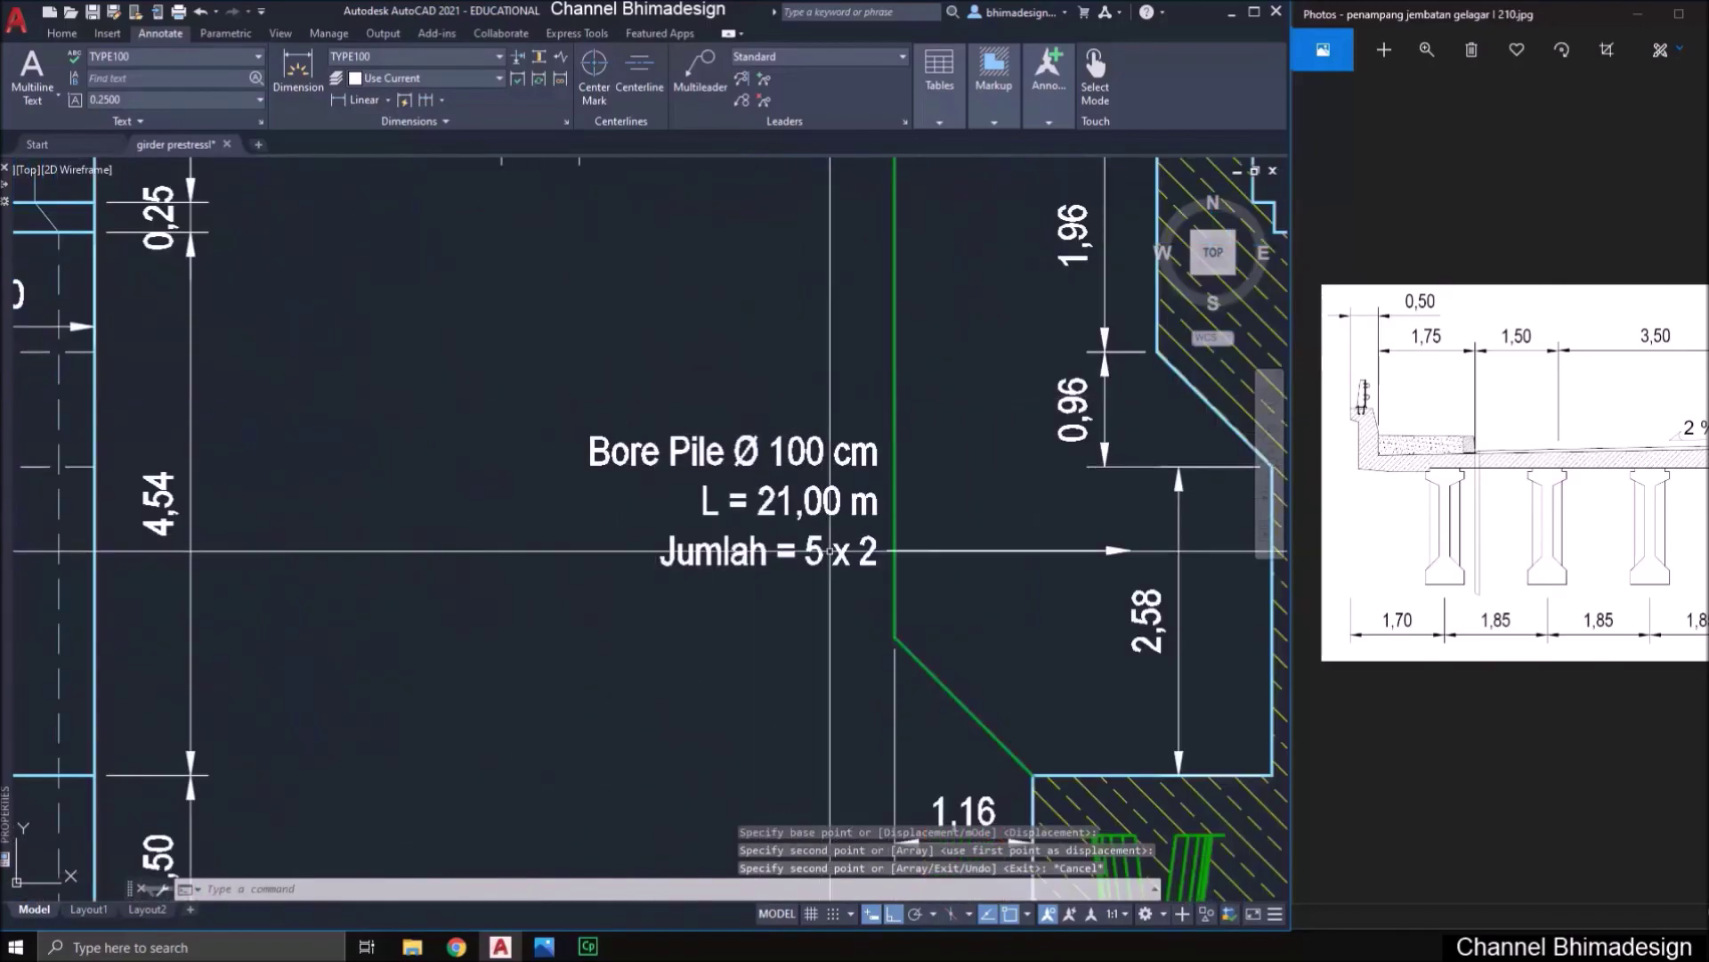
pyautogui.write('m')
pyautogui.press('Return')
pyautogui.click(982, 583)
pyautogui.click(910, 519)
pyautogui.press('Return')
pyautogui.click(801, 393)
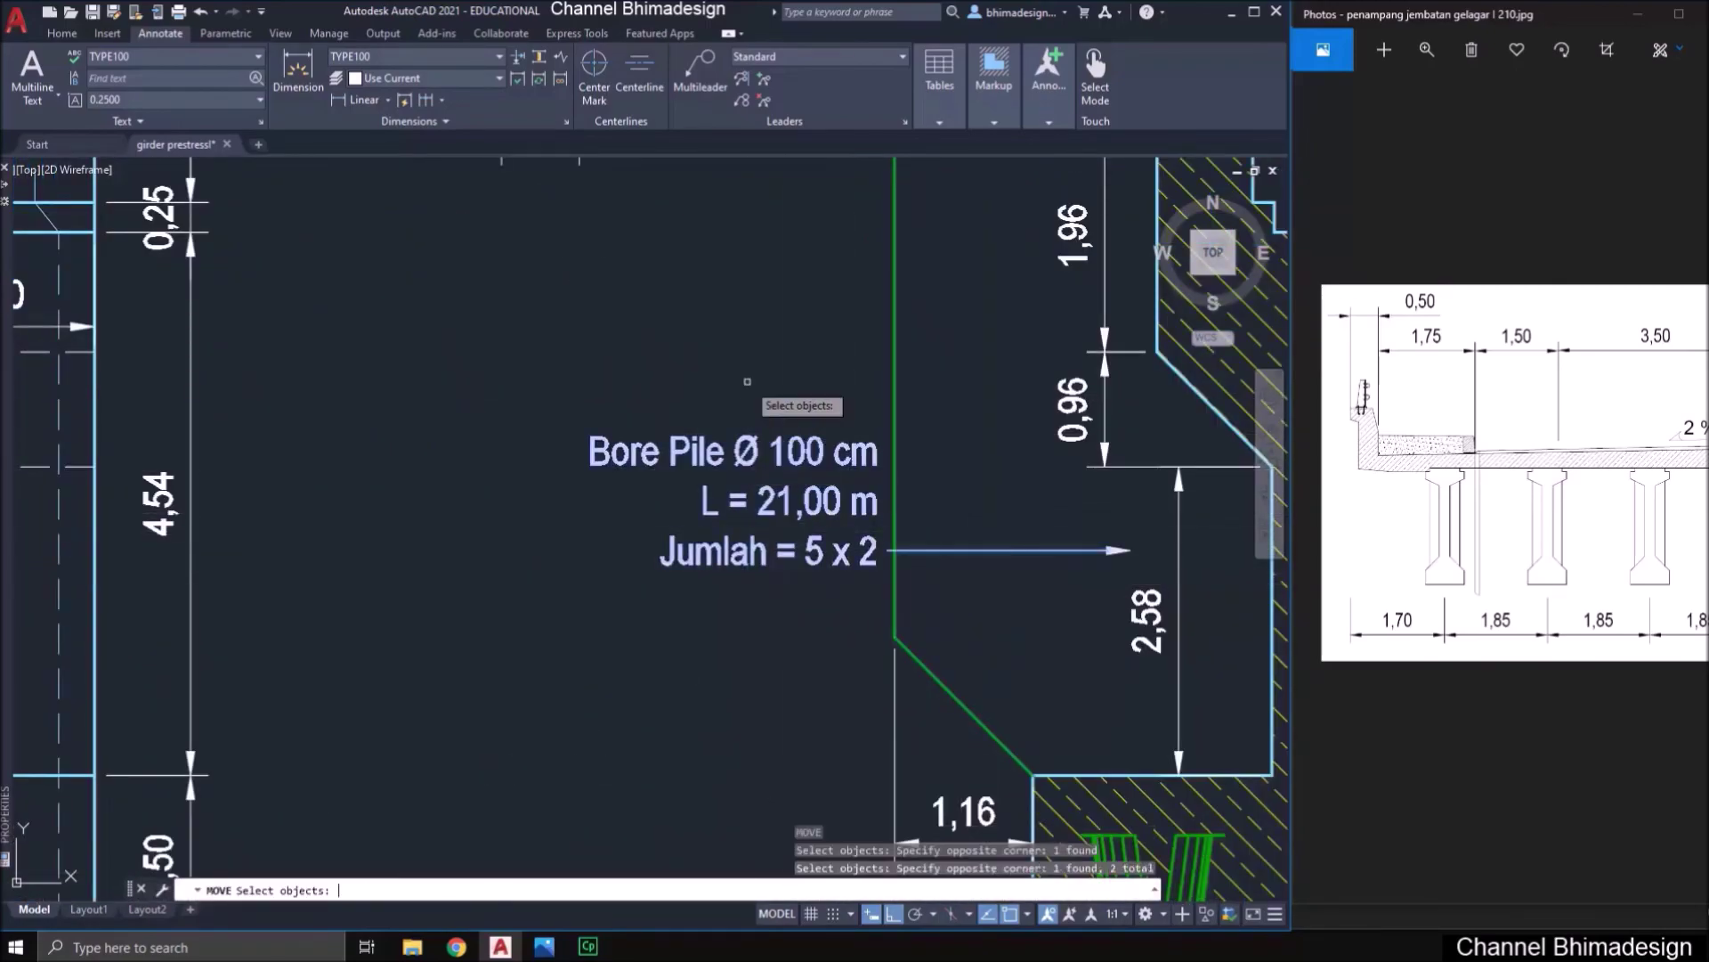
pyautogui.click(702, 303)
pyautogui.press('Escape')
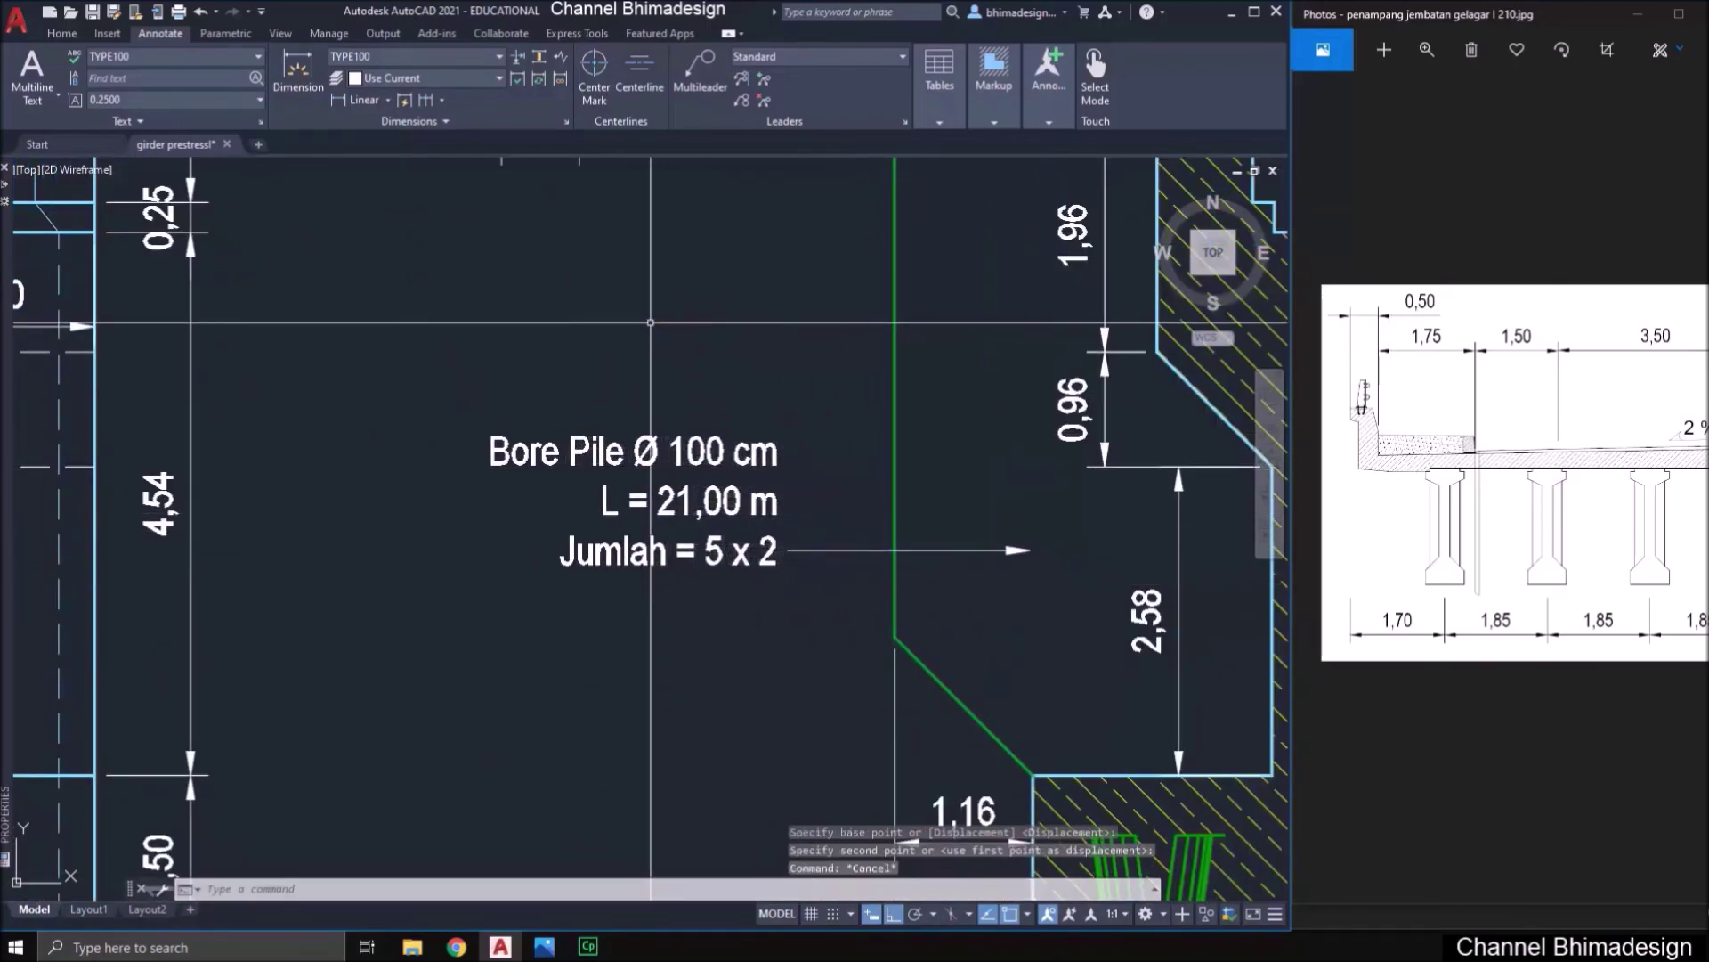
# - Replace the text of the copied Bore Pile note beside the wing wall with "Tembok Sayap"
pyautogui.doubleClick(656, 453)
pyautogui.hotkey('ctrl', 'a')
pyautogui.press('Delete')
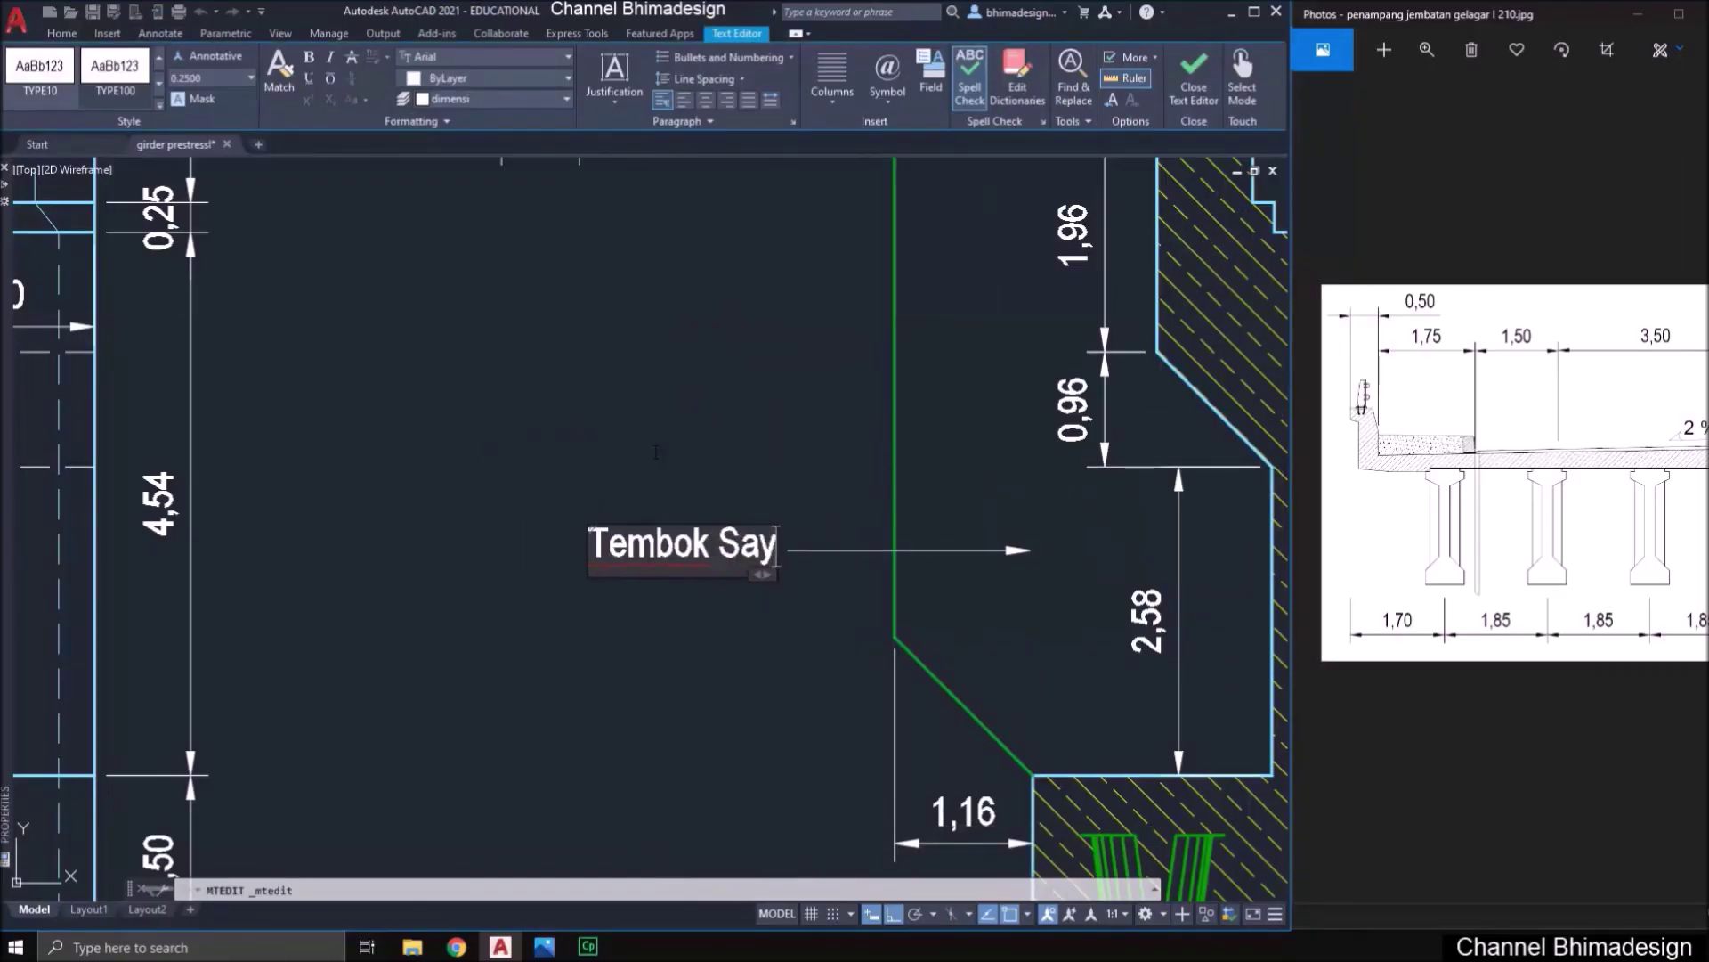
pyautogui.click(656, 453)
pyautogui.scroll(-4, 656, 458)
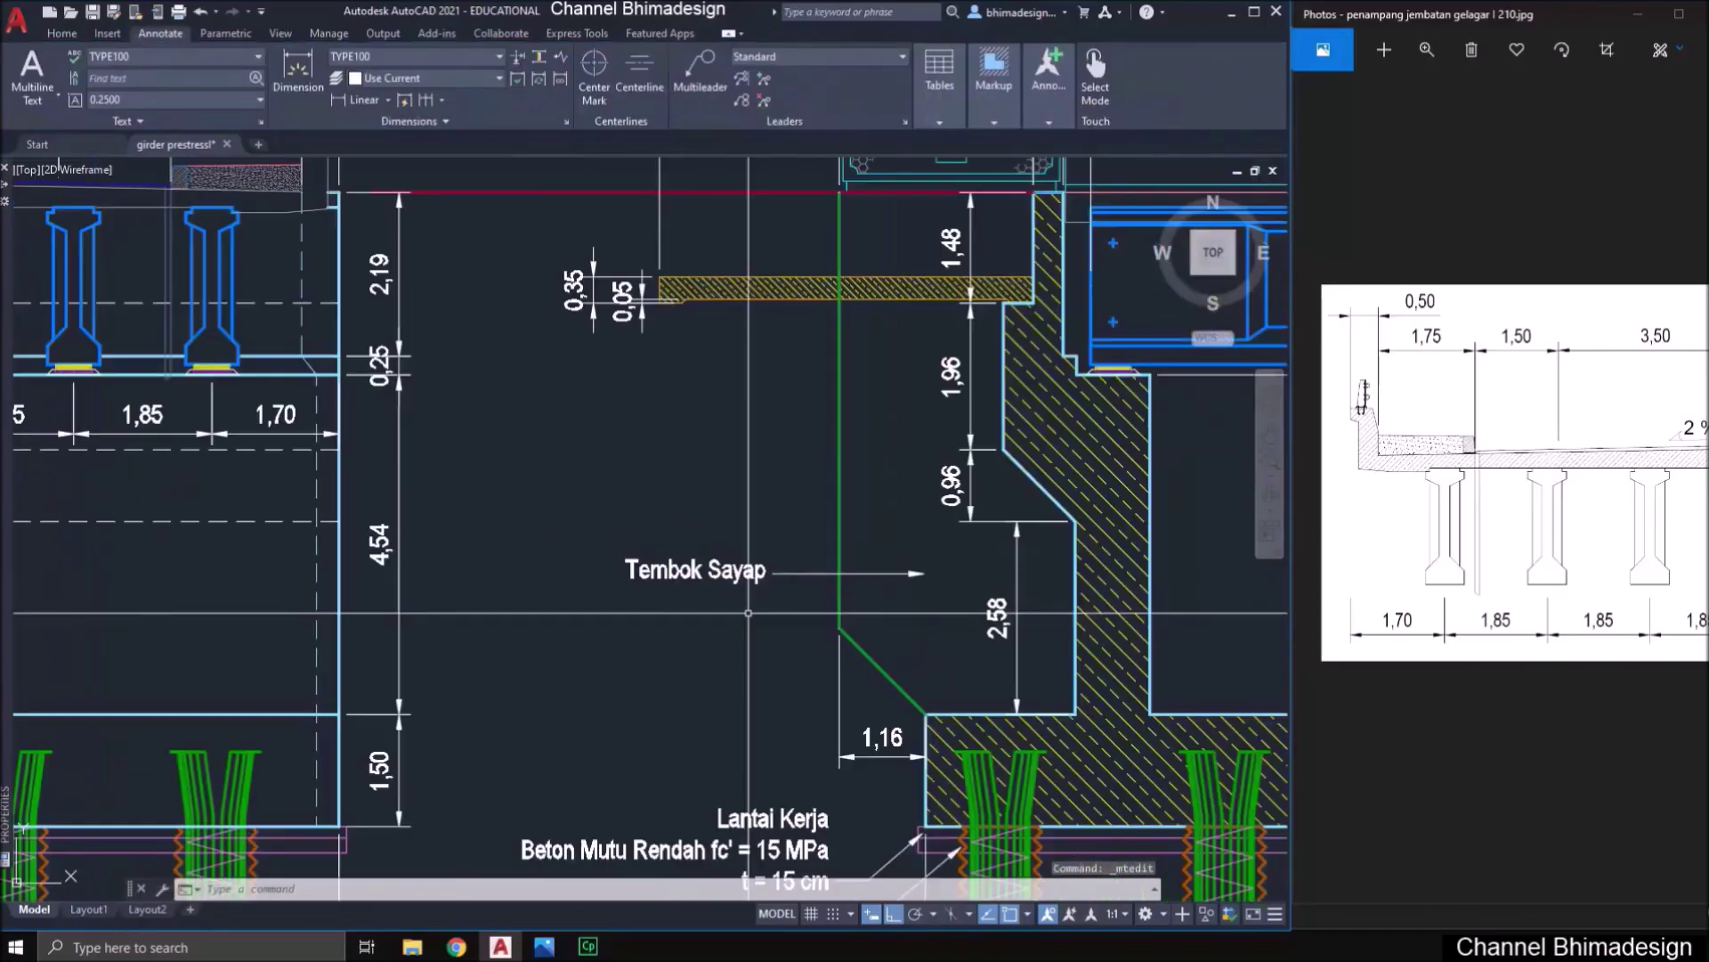
# - Save the girder bridge drawing
pyautogui.scroll(-5, 757, 581)
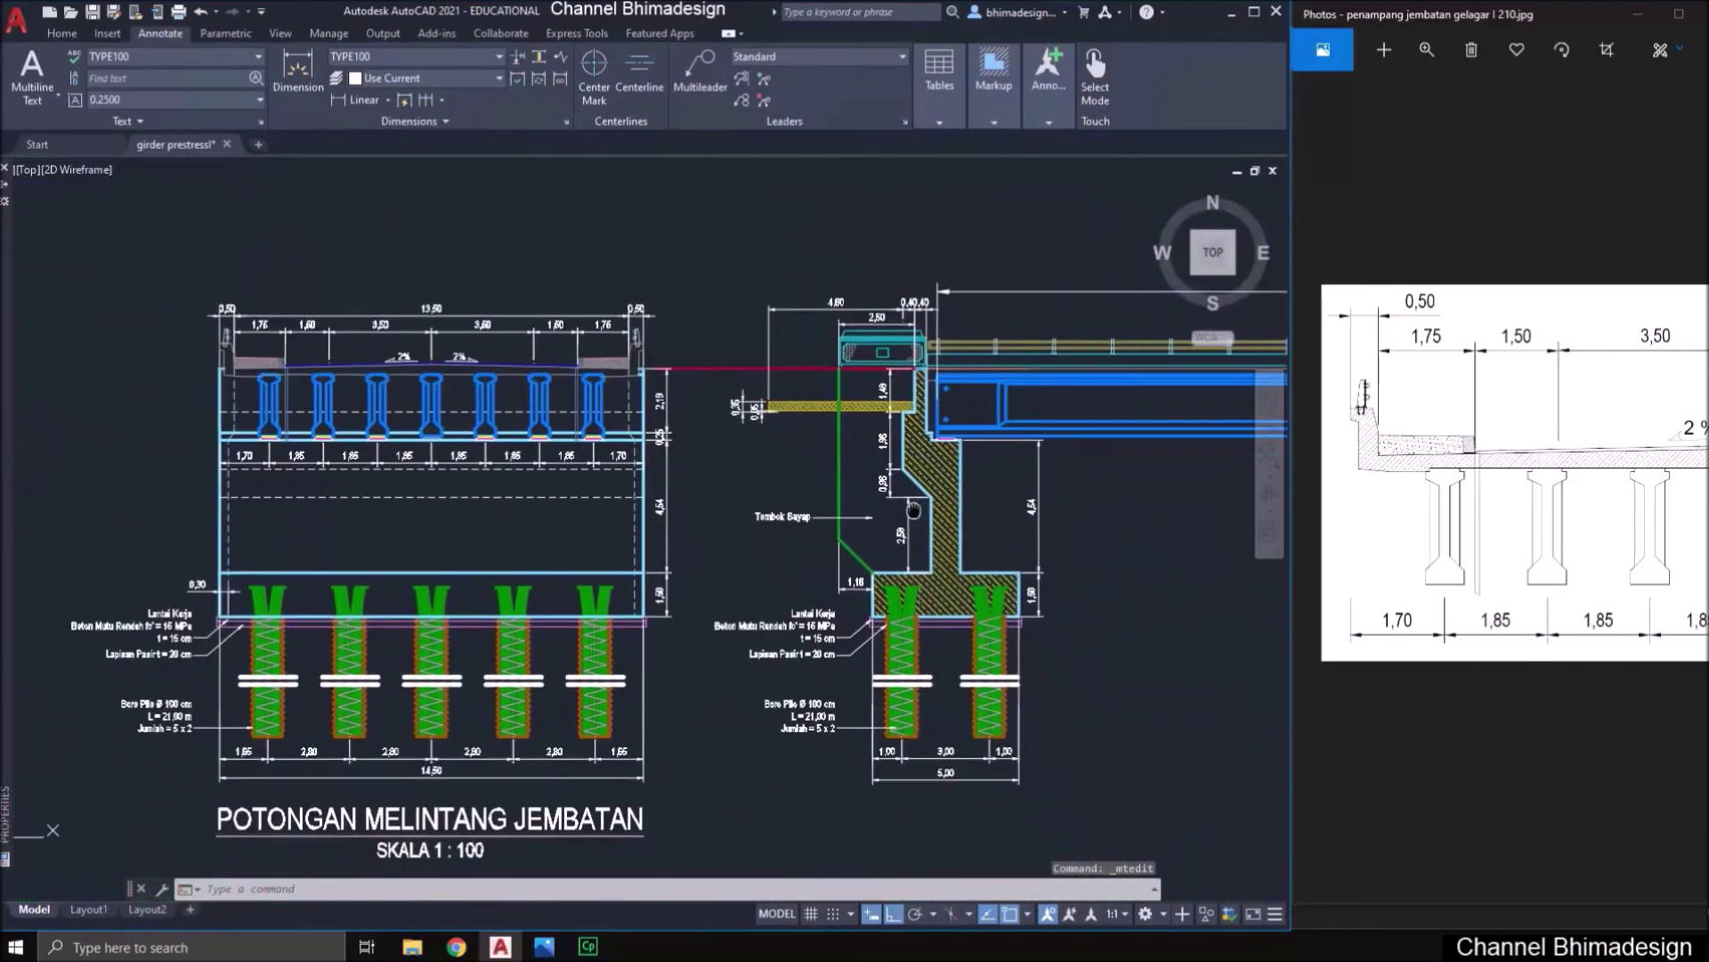
pyautogui.hotkey('ctrl', 's')
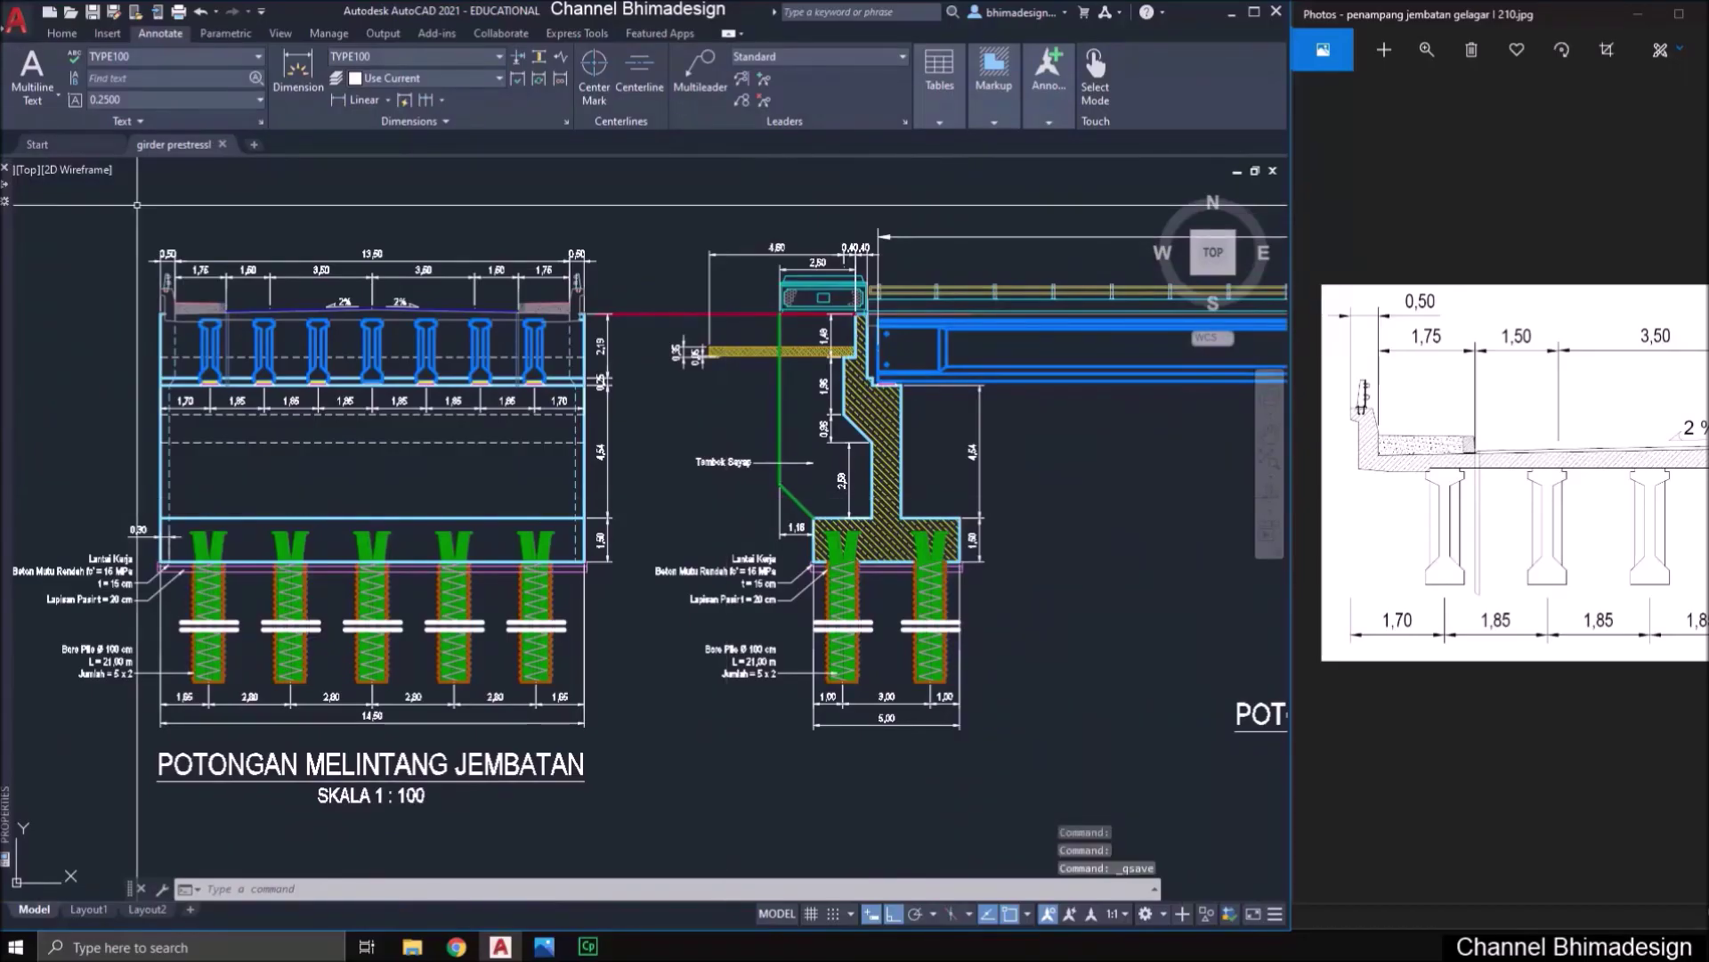
pyautogui.click(92, 12)
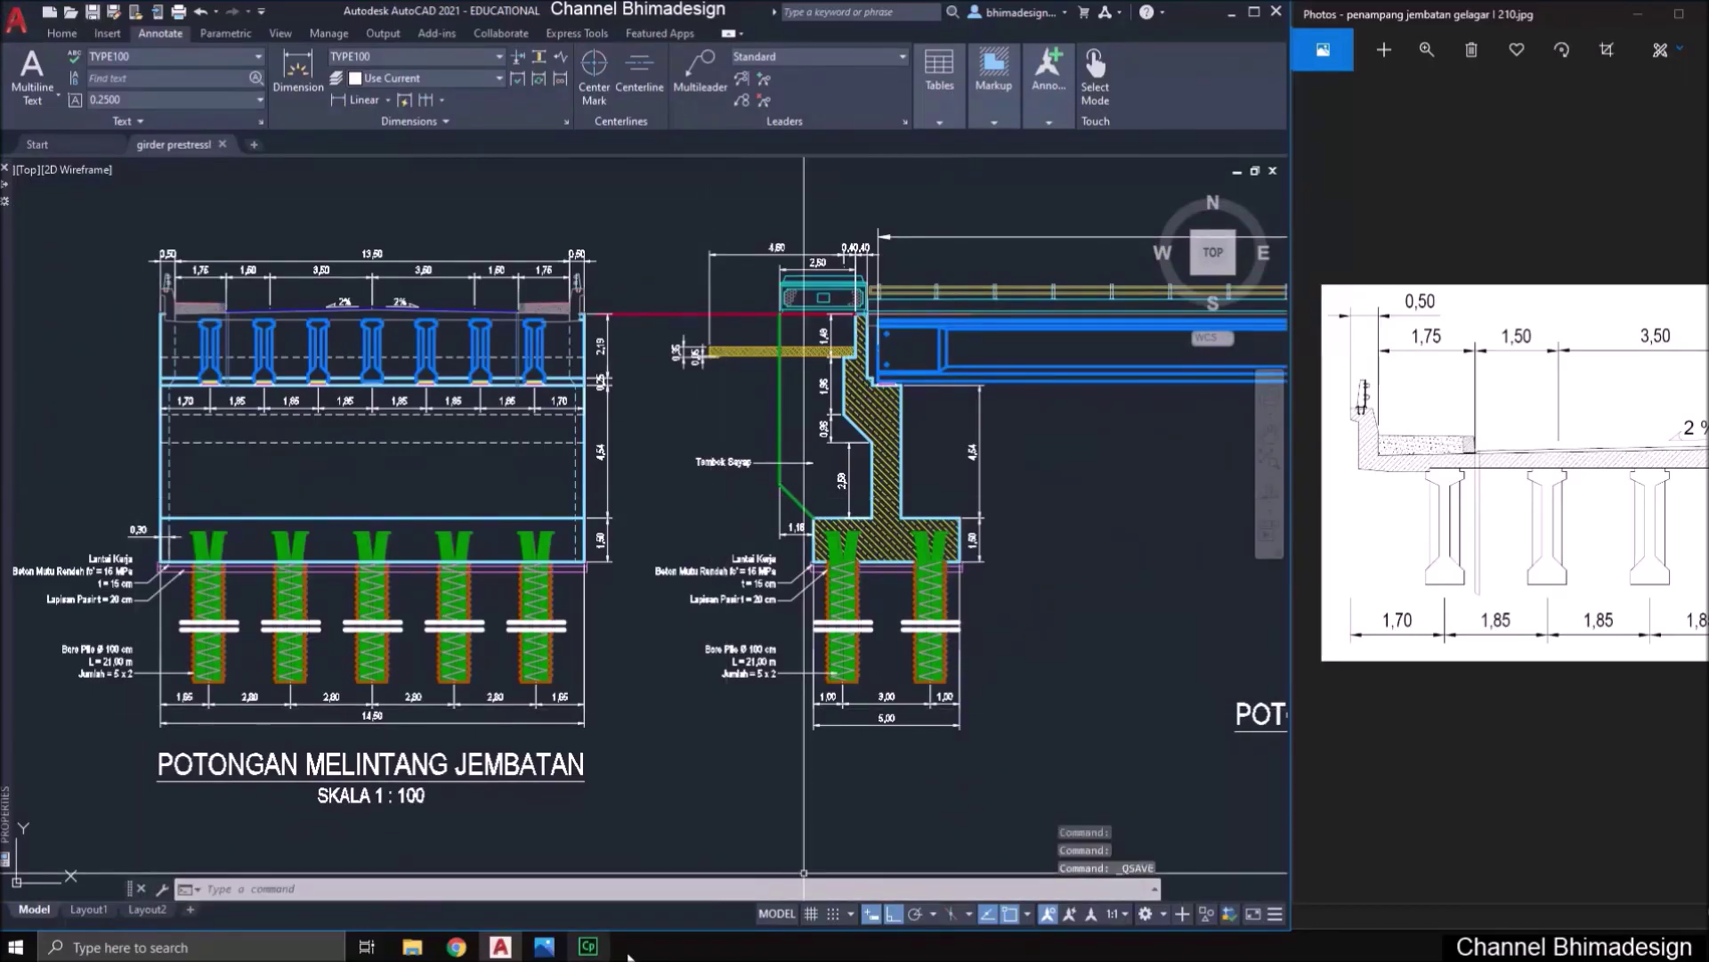